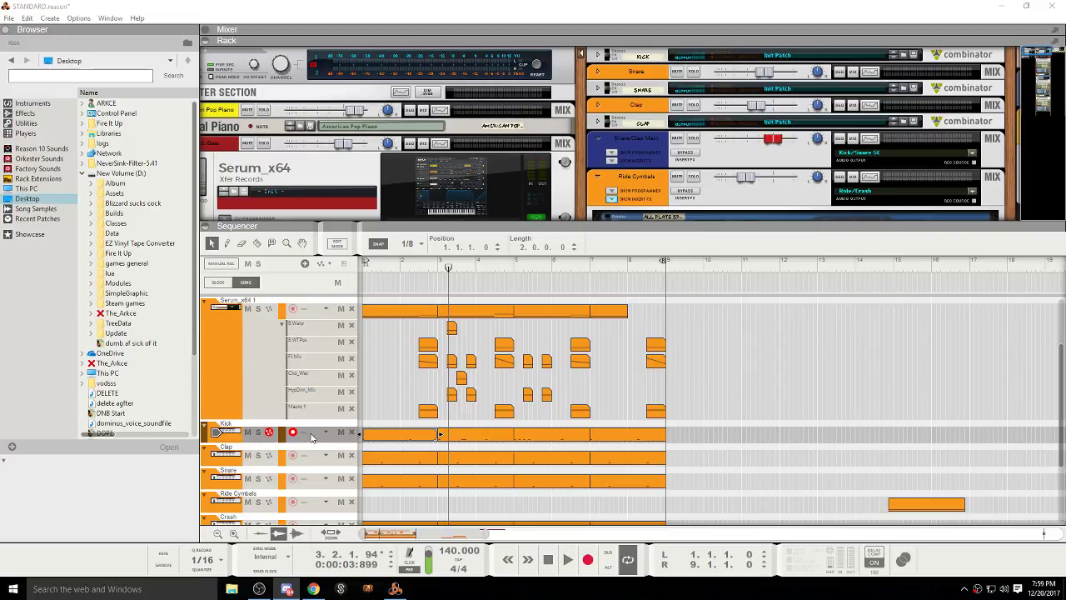
# Step: Play the looped section from the start and look over the Serum automation and drum tracks
pyautogui.click(549, 560)
pyautogui.press('space')
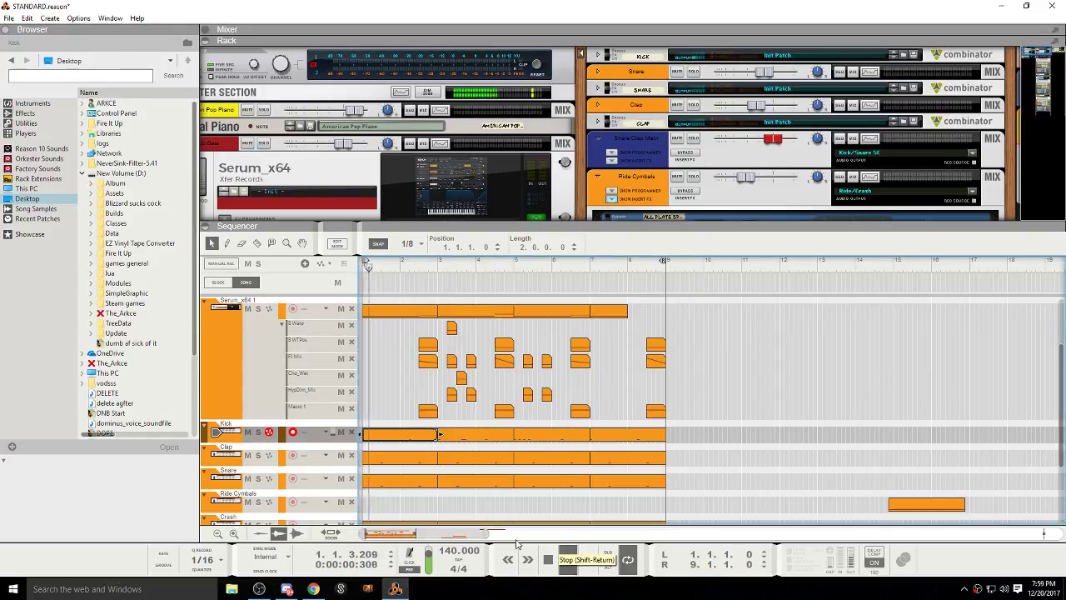
pyautogui.moveTo(487, 534); pyautogui.dragTo(460, 534)
pyautogui.scroll(-2, 525, 483)
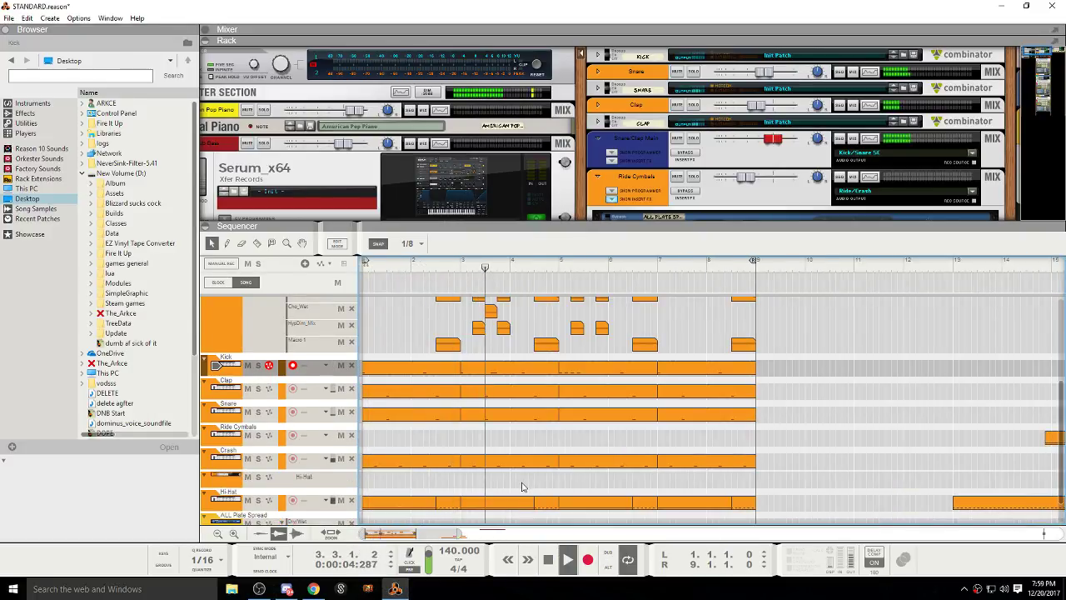
pyautogui.scroll(3, 524, 485)
pyautogui.scroll(-2, 517, 488)
pyautogui.scroll(2, 518, 488)
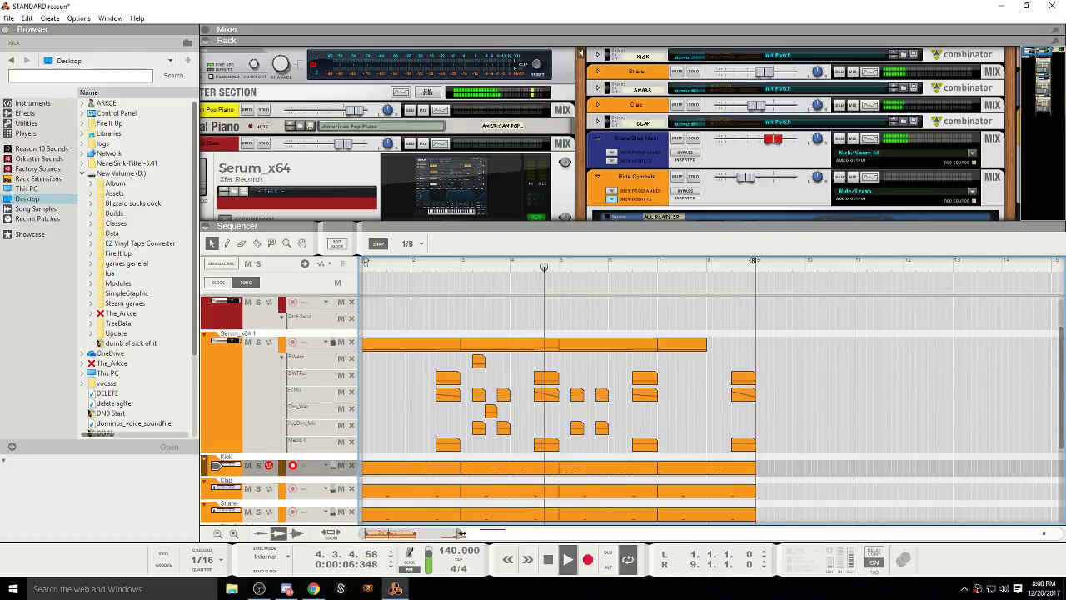
pyautogui.moveTo(455, 533); pyautogui.dragTo(495, 533)
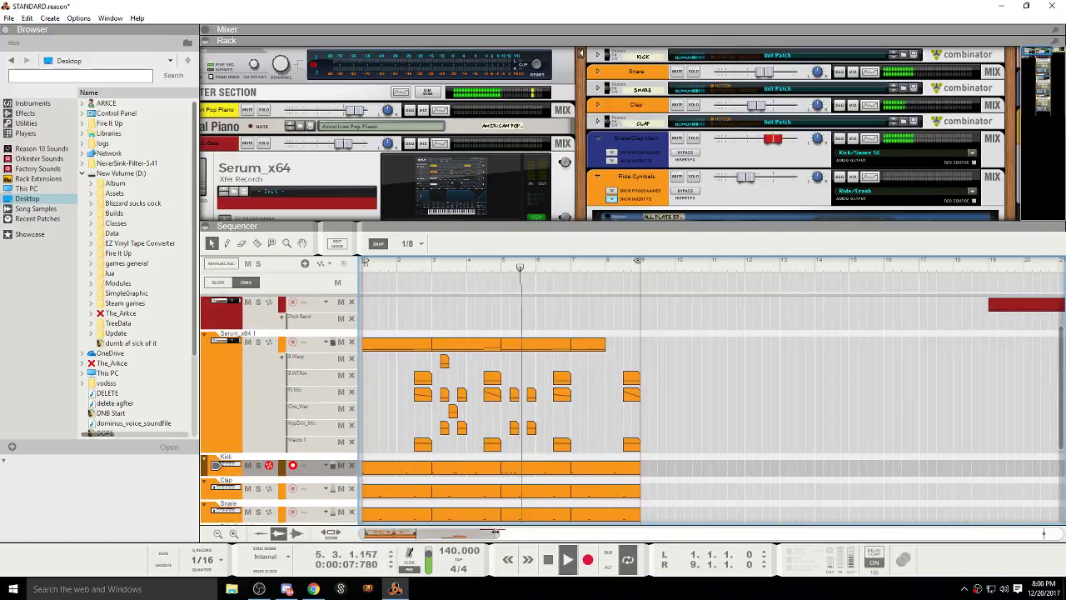
pyautogui.click(549, 563)
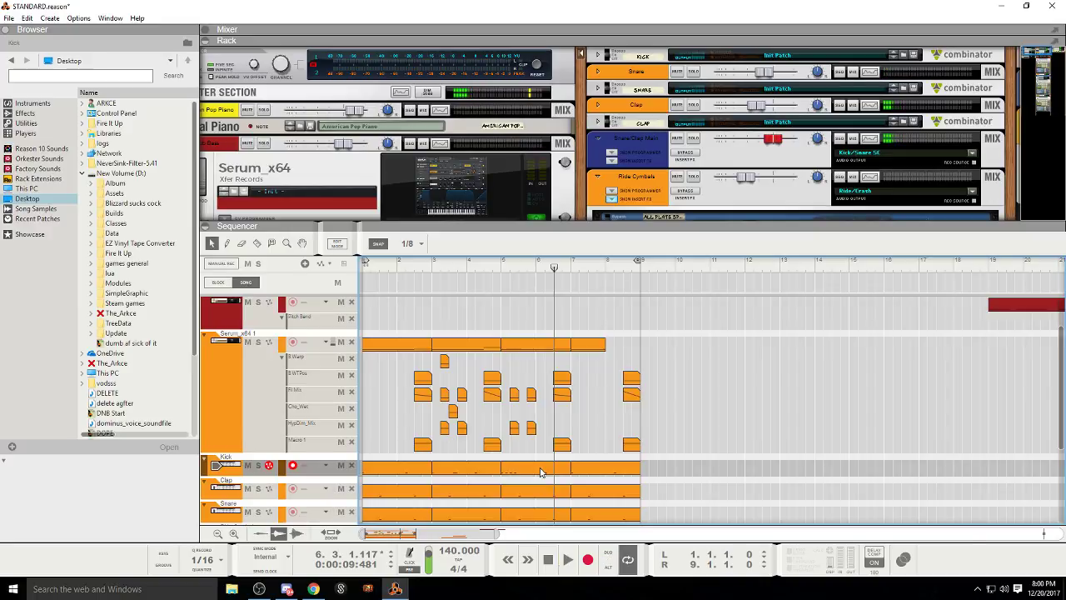
# Step: Audition the song from bar 5 and inspect the notes of the Kick clip that starts there
pyautogui.click(502, 299)
pyautogui.click(567, 560)
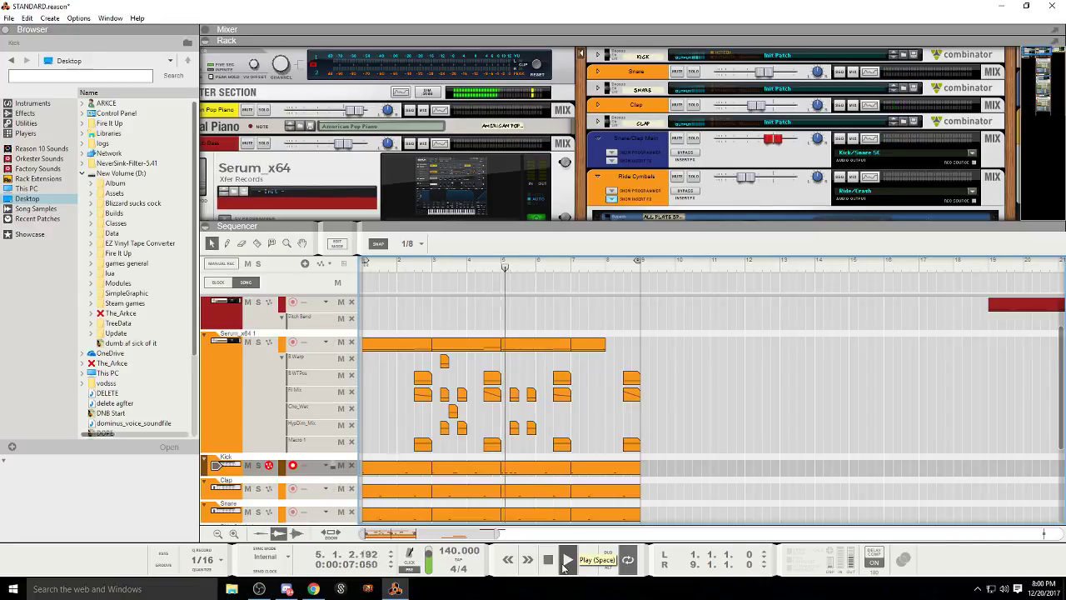
pyautogui.click(550, 563)
pyautogui.doubleClick(534, 468)
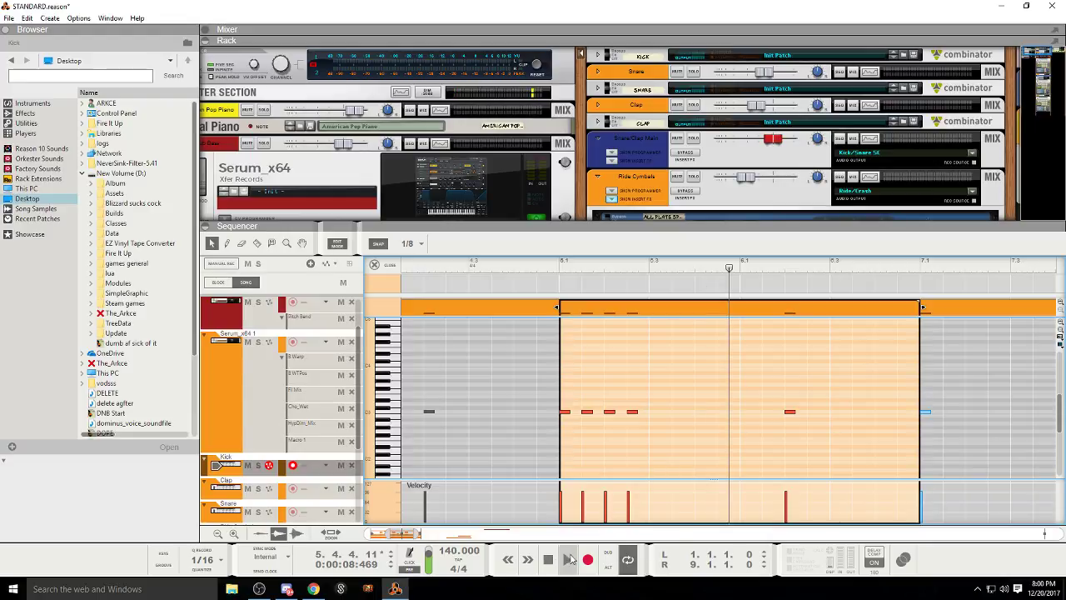
pyautogui.click(570, 558)
pyautogui.click(549, 560)
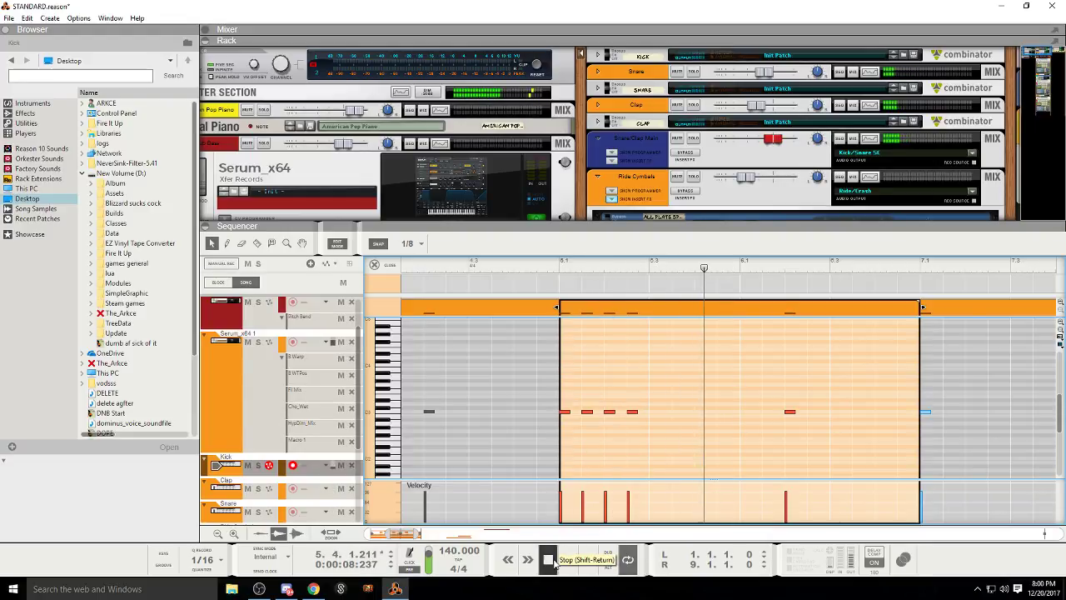
pyautogui.click(346, 242)
# Step: Listen to the whole eight-bar loop from bar 1 and return the song position to the start
pyautogui.click(548, 560)
pyautogui.click(548, 561)
pyautogui.click(568, 559)
pyautogui.moveTo(476, 534); pyautogui.dragTo(452, 534)
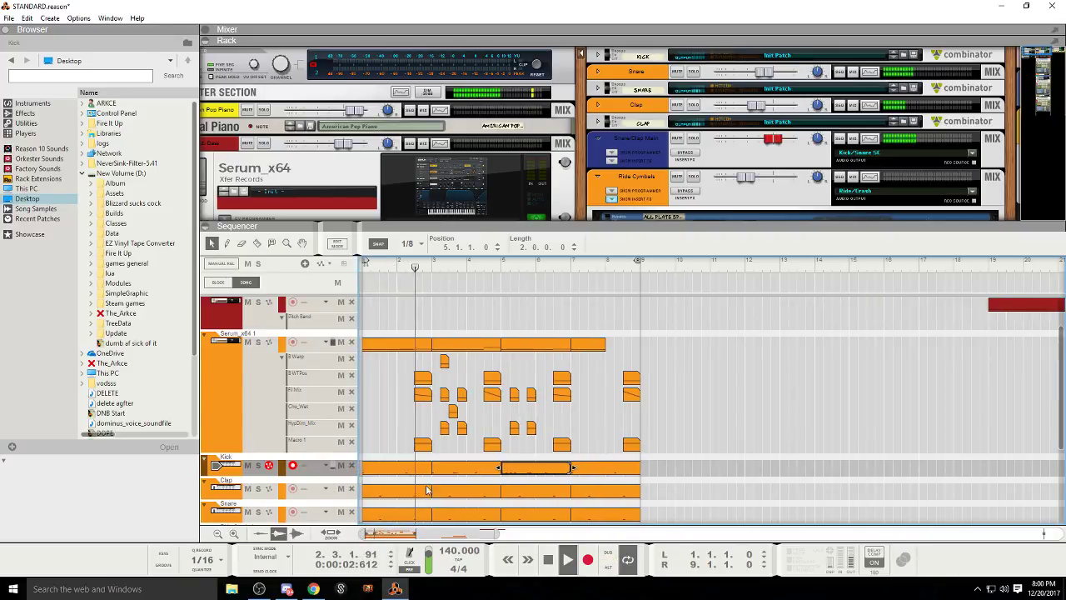
pyautogui.click(402, 419)
pyautogui.moveTo(495, 533); pyautogui.dragTo(468, 533)
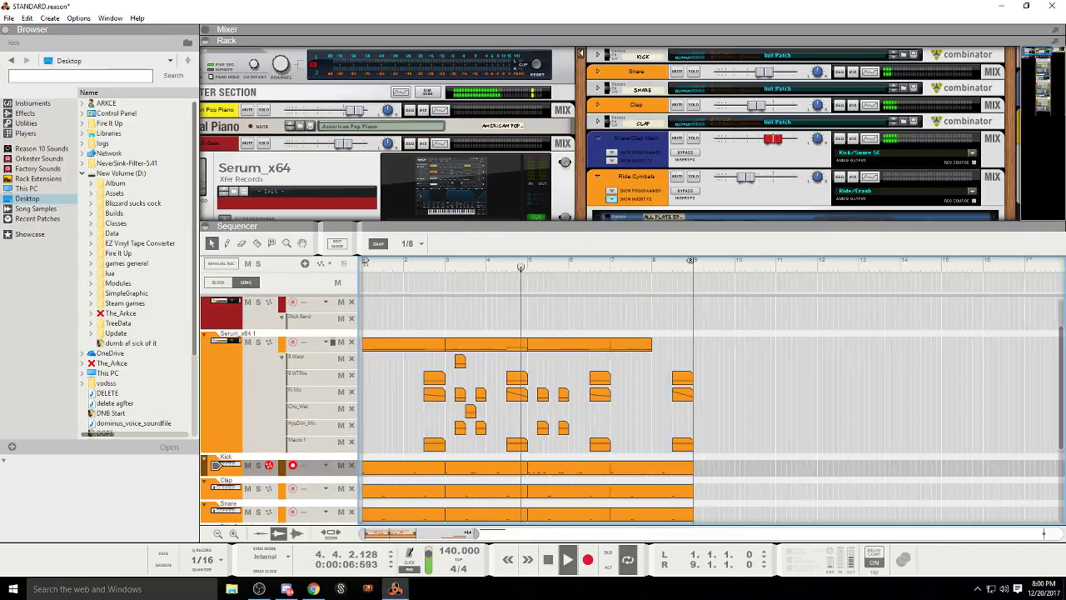
pyautogui.press('g')
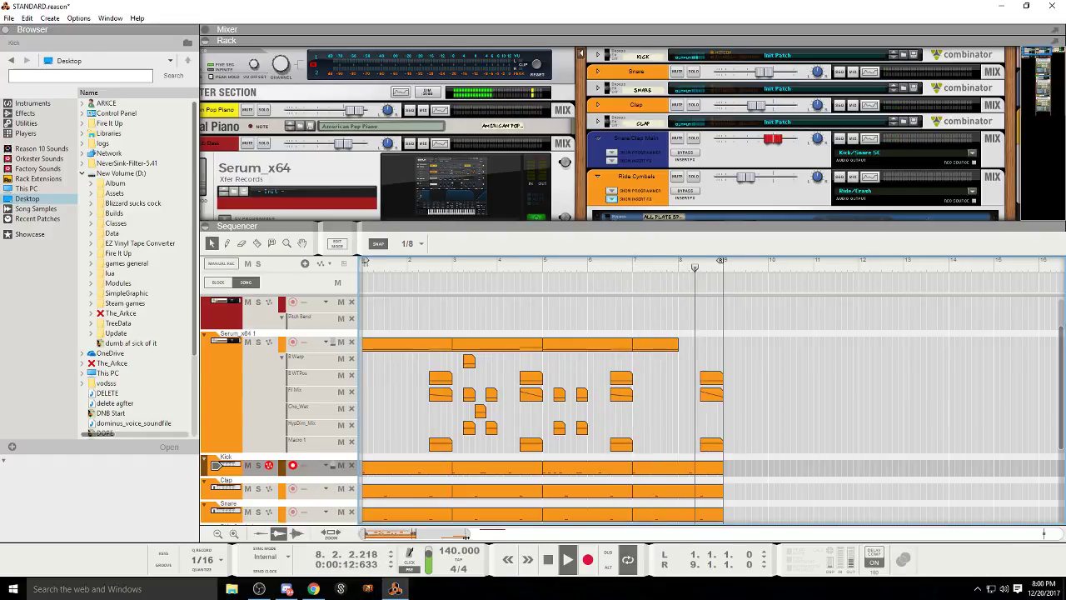
pyautogui.moveTo(469, 534); pyautogui.dragTo(452, 534)
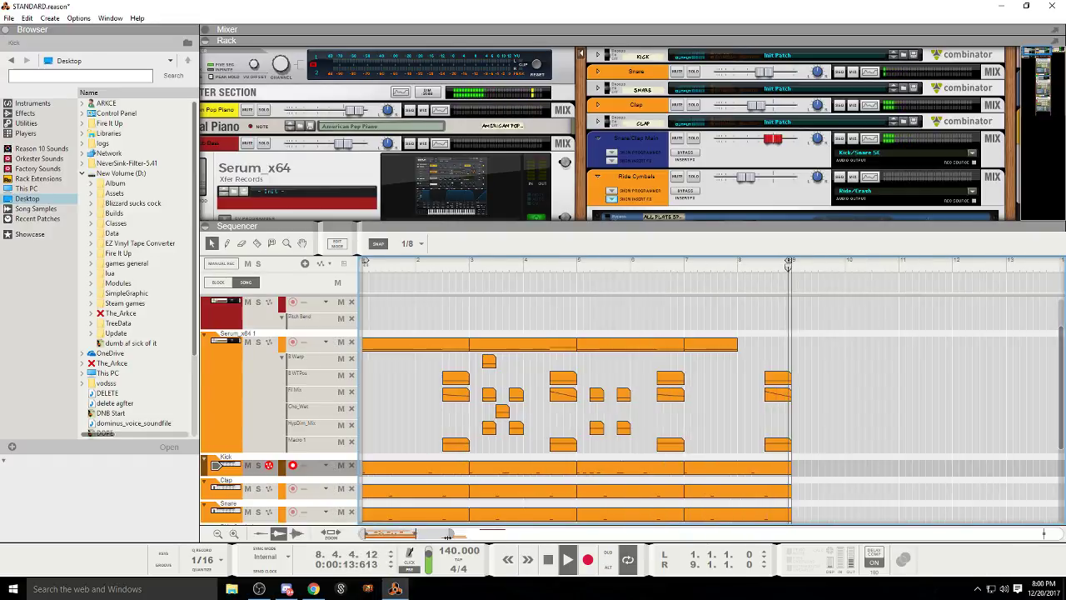
pyautogui.doubleClick(549, 561)
# Step: Open the FX page of the Serum_x64 1 synth and check the Reverb mix amount
pyautogui.click(223, 396)
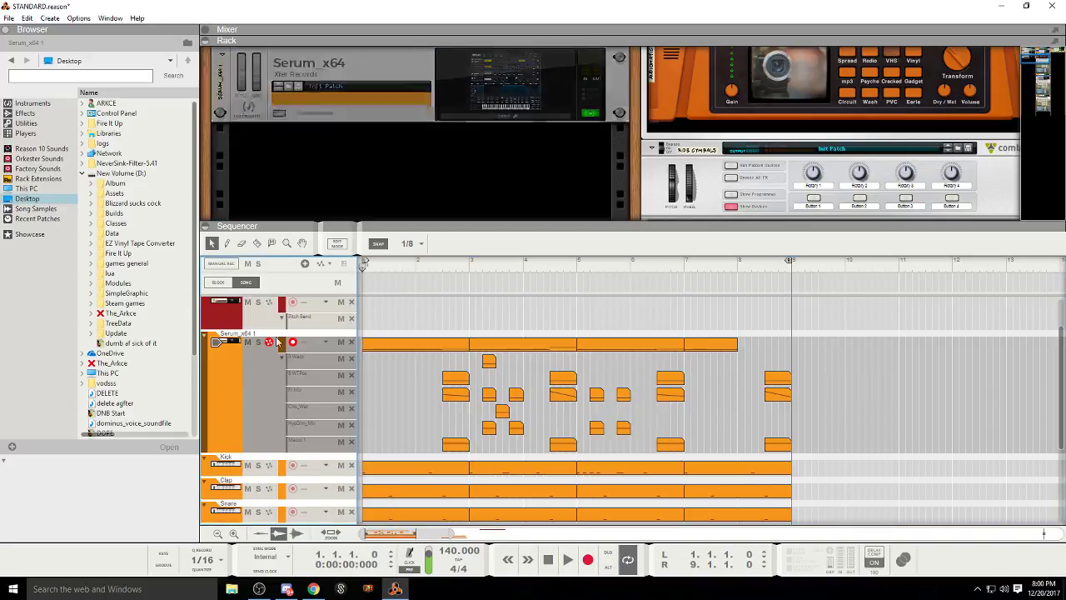
pyautogui.click(465, 115)
pyautogui.click(524, 155)
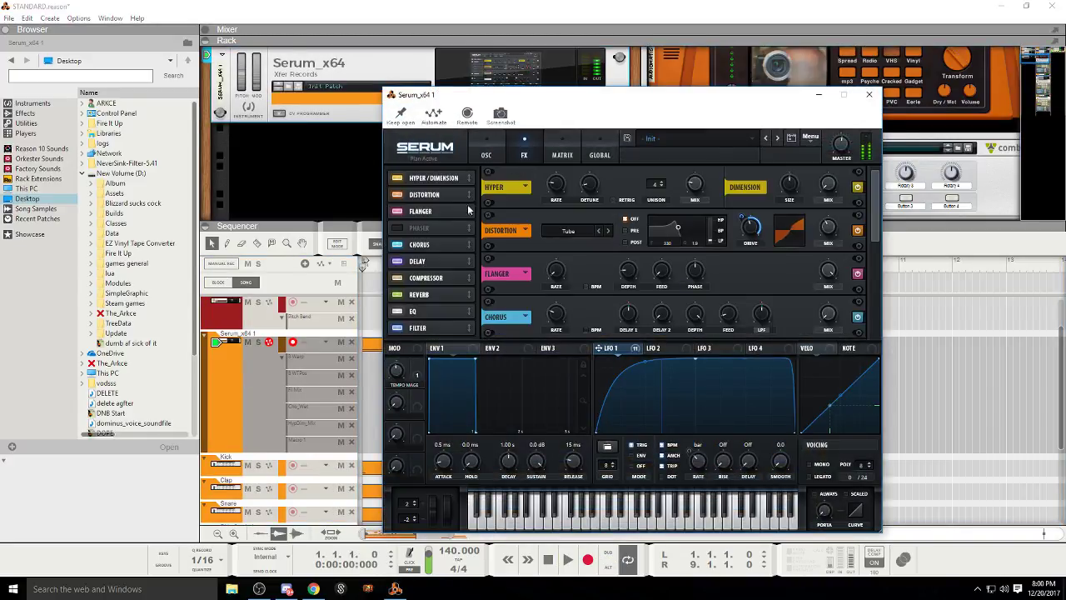
pyautogui.scroll(-5, 827, 293)
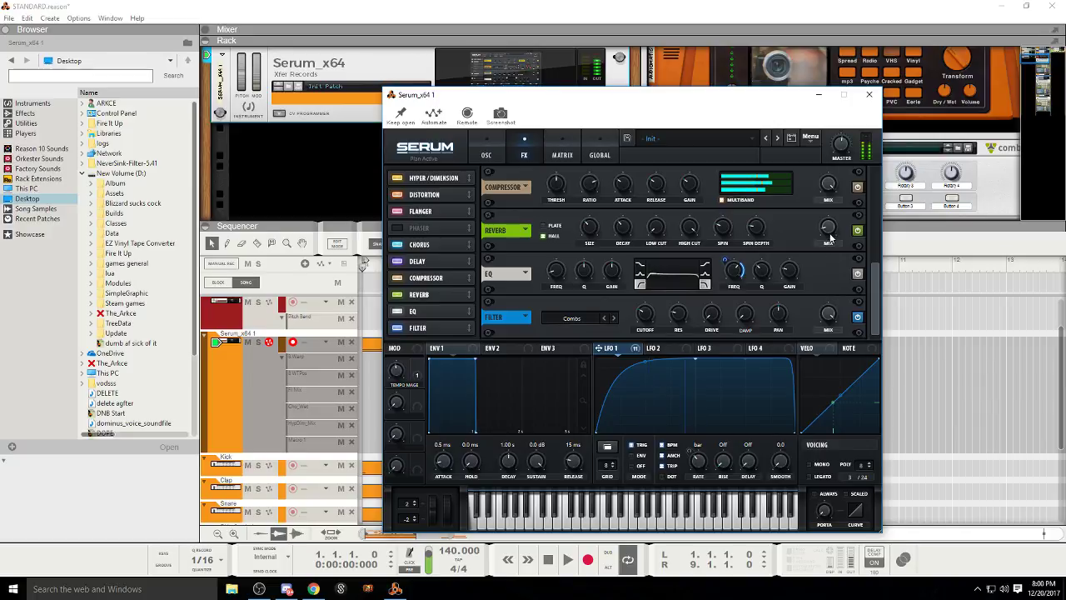
pyautogui.moveTo(812, 214); pyautogui.dragTo(812, 216)
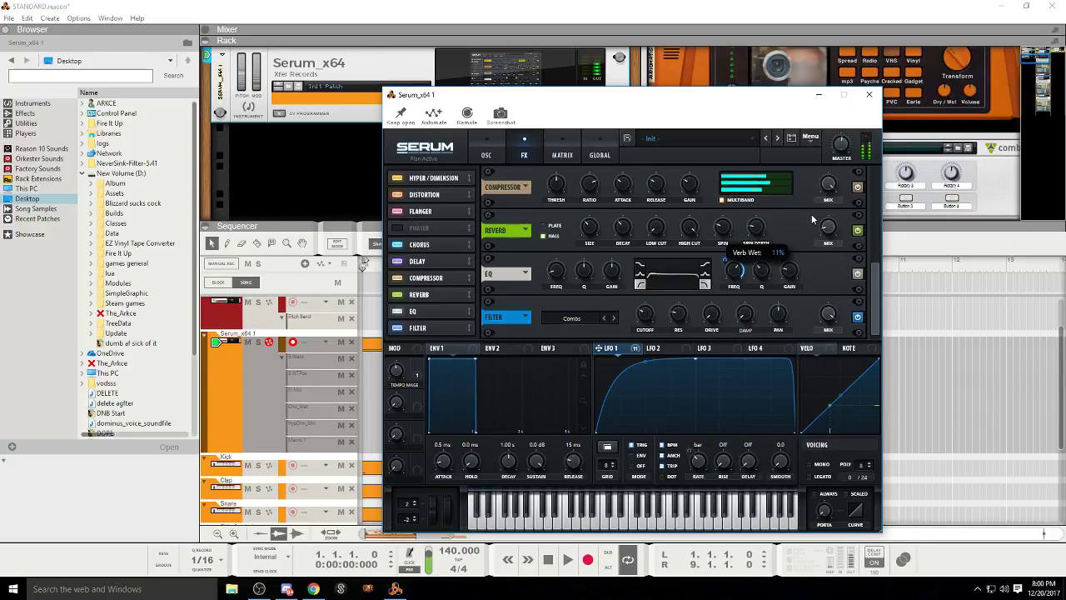
# Step: Play the opening bar repeatedly with Serum's Delay, Compressor and Reverb settings in view
pyautogui.click(568, 559)
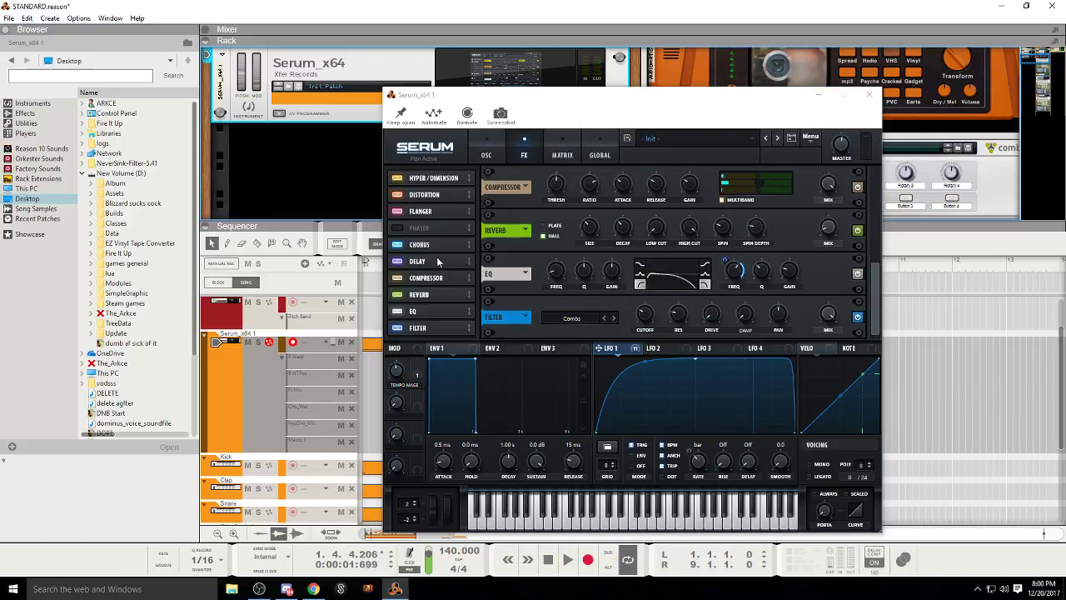
pyautogui.scroll(1, 830, 250)
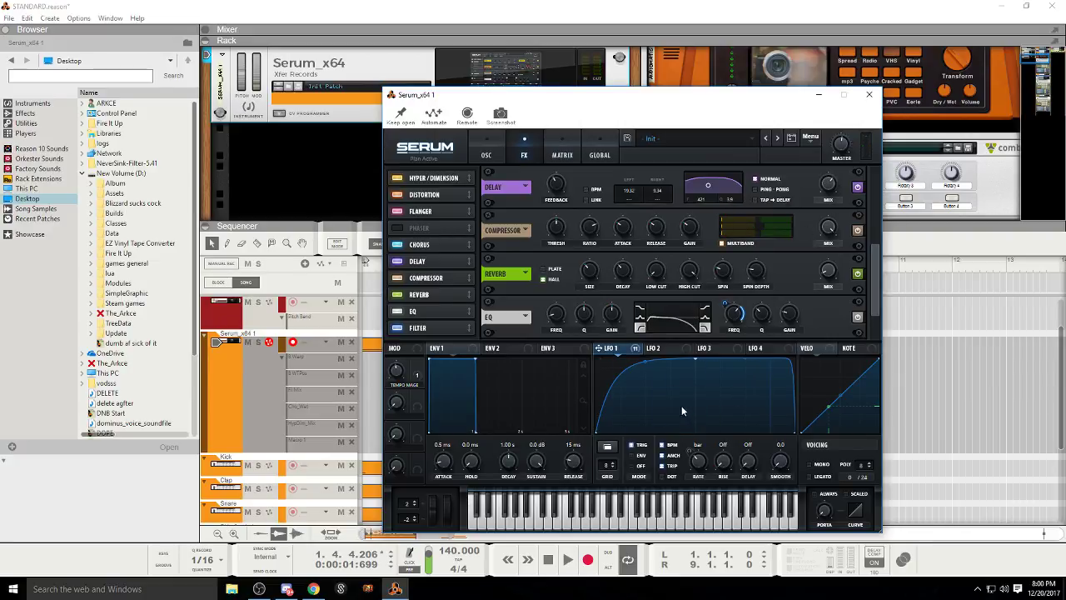
pyautogui.click(545, 567)
pyautogui.click(566, 563)
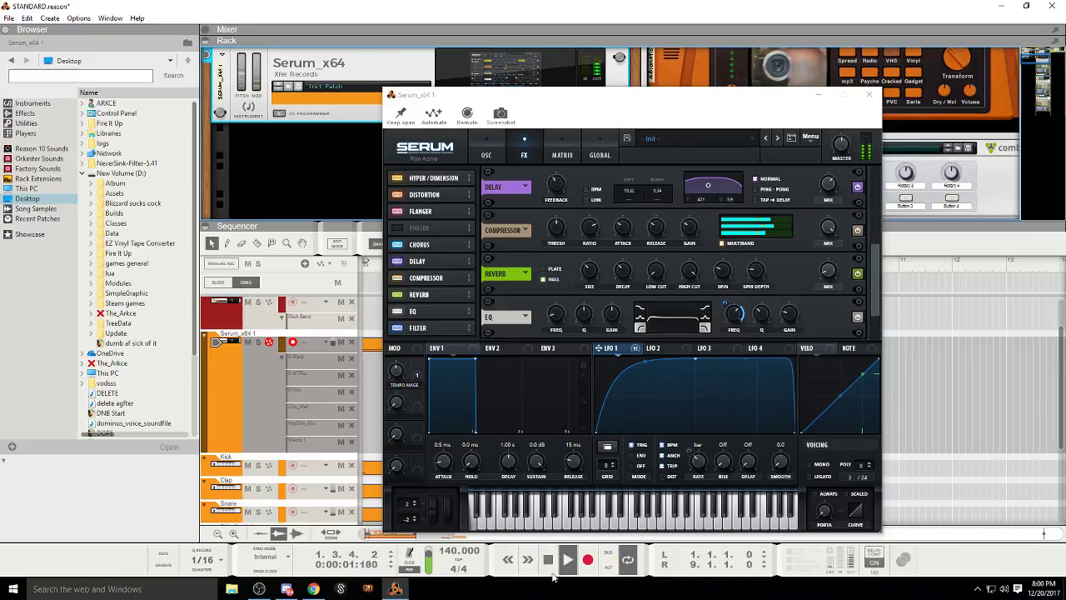
pyautogui.click(548, 565)
pyautogui.click(438, 118)
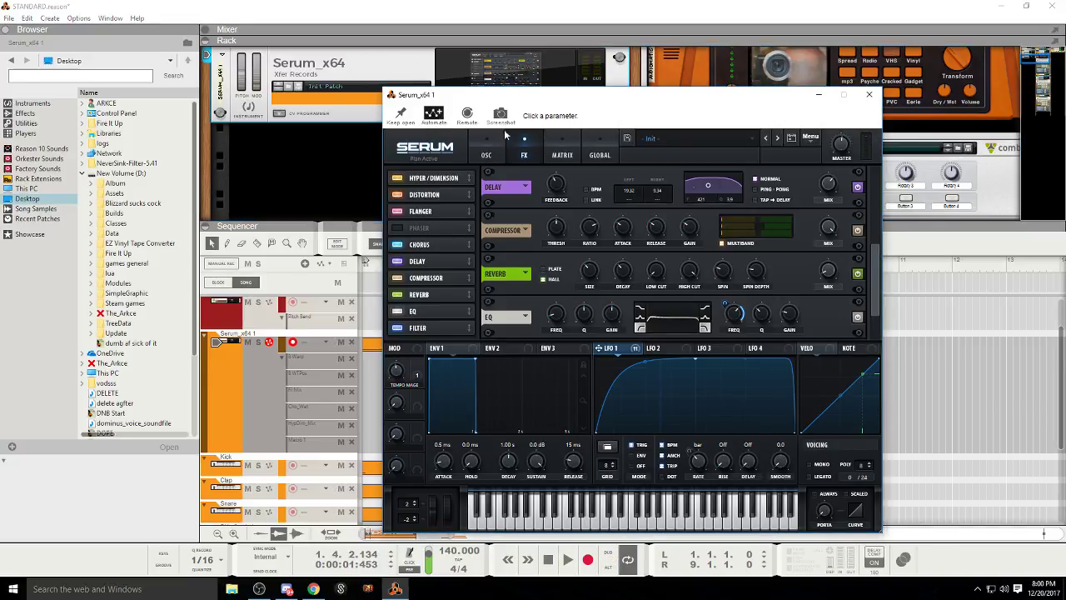
pyautogui.click(828, 184)
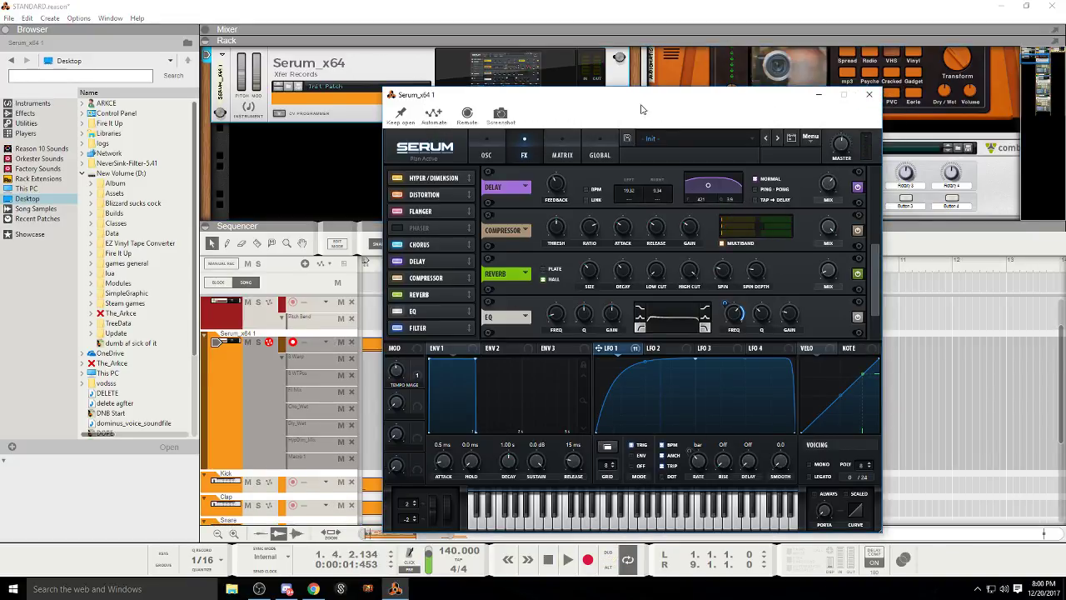
pyautogui.moveTo(633, 106); pyautogui.dragTo(819, 111)
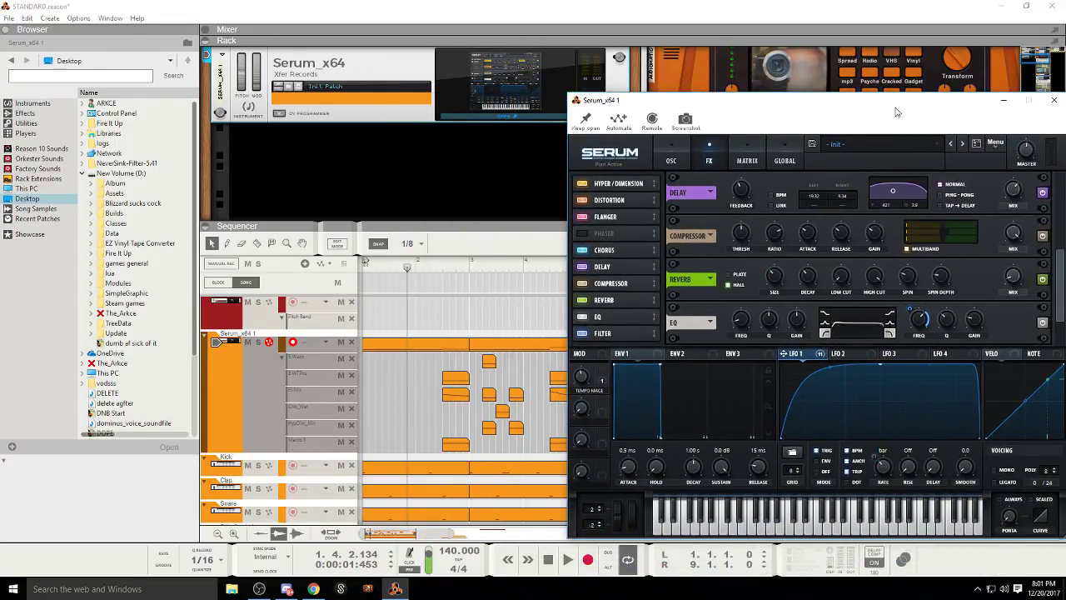
# Step: Create an automation lane for the Delay effect's Mix in Serum and close the plugin window
pyautogui.moveTo(894, 109); pyautogui.dragTo(570, 127)
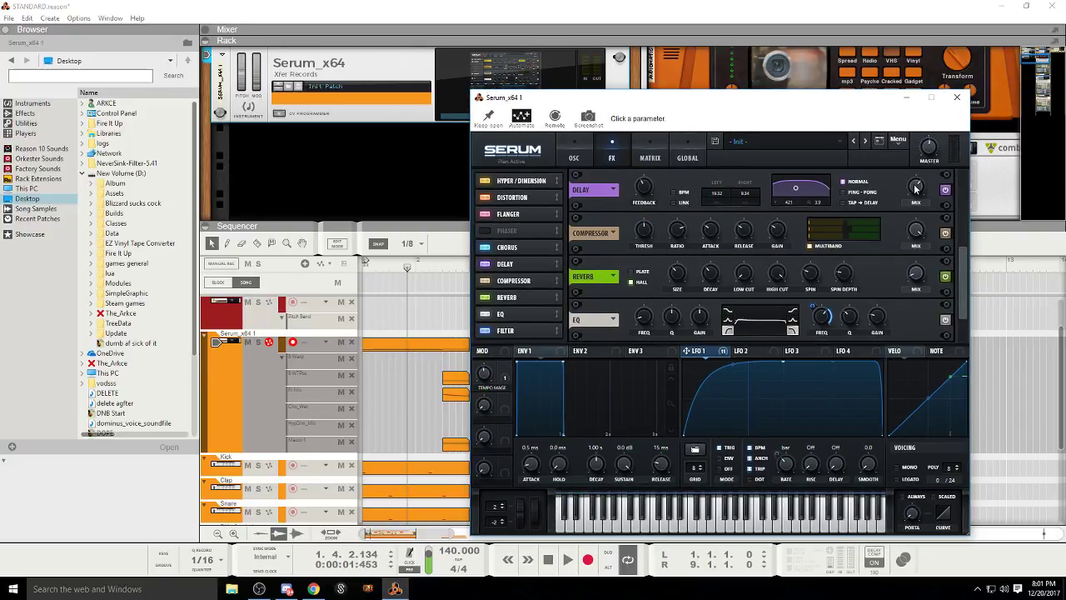
pyautogui.click(915, 190)
pyautogui.click(957, 96)
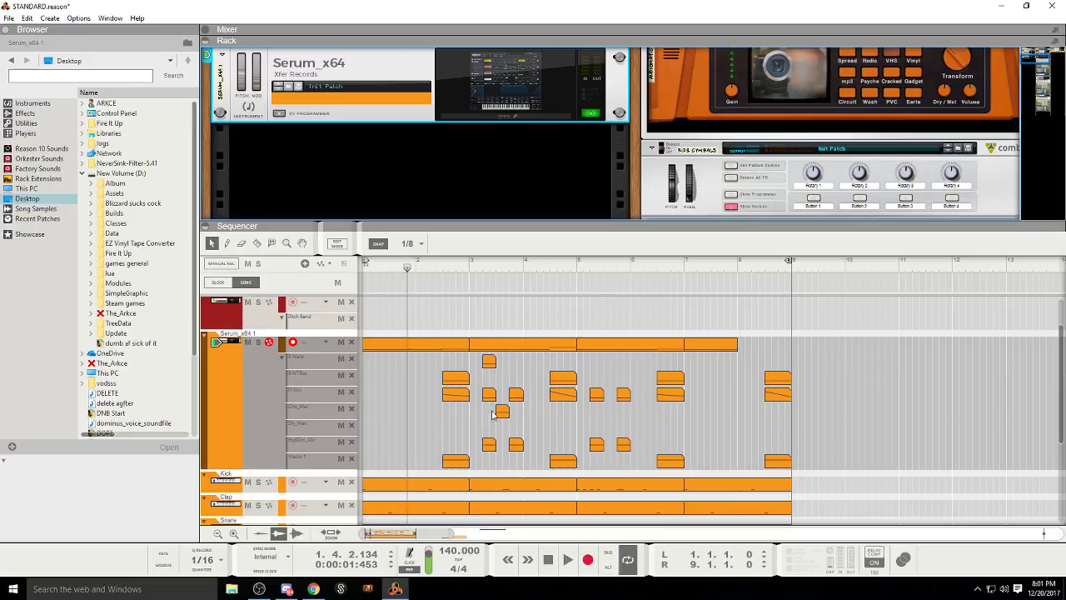
# Step: Copy the falling half-bar automation clip from 2.3.1 to the Dly_Wet lane at 1.1.1 and listen to it
pyautogui.moveTo(464, 397); pyautogui.dragTo(367, 439)
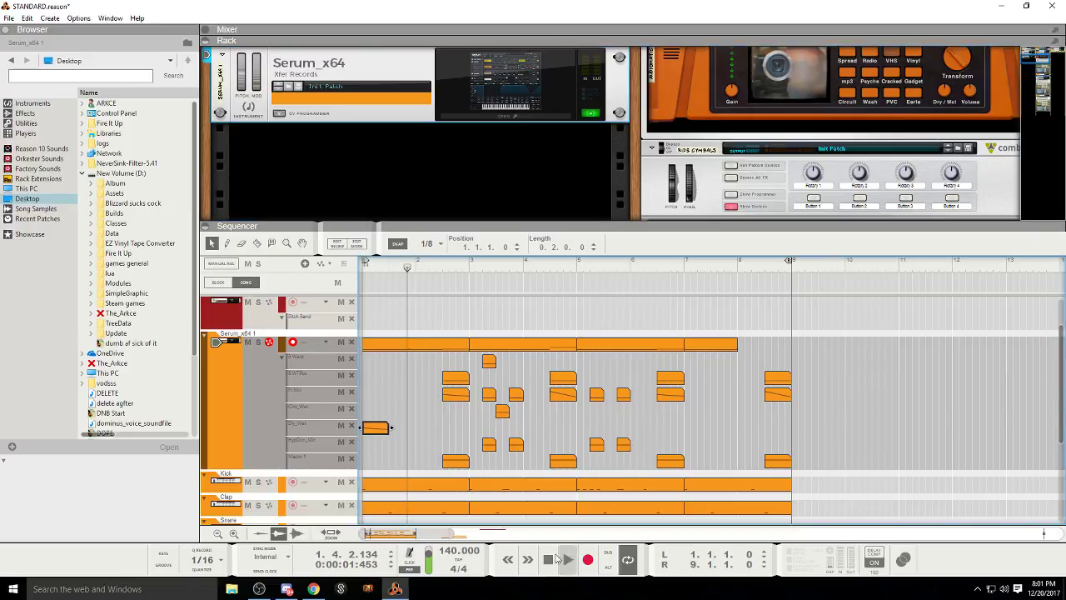
pyautogui.click(551, 560)
pyautogui.click(567, 560)
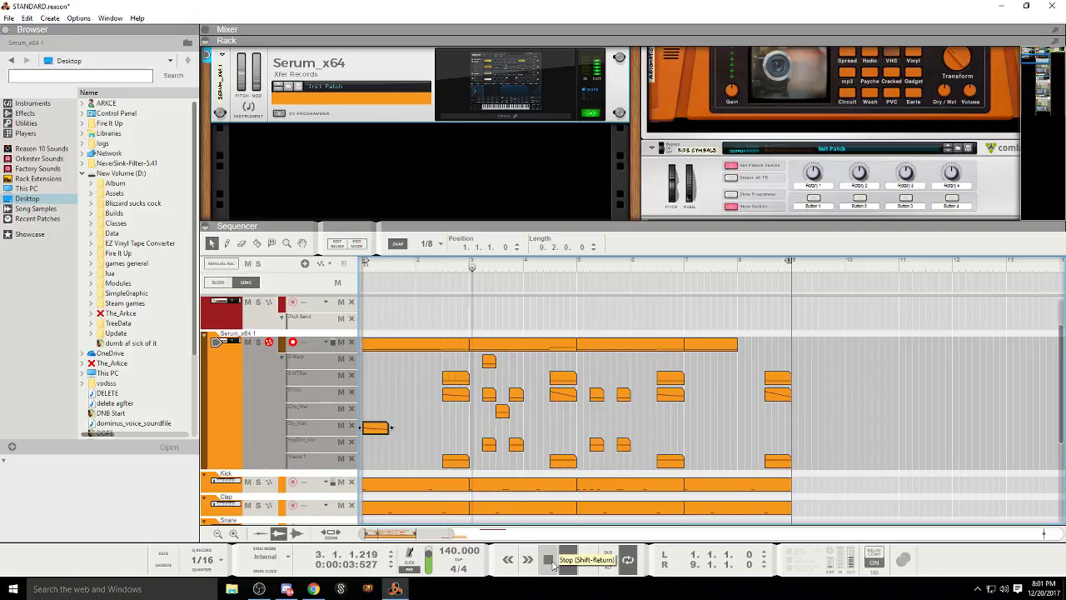
pyautogui.click(550, 561)
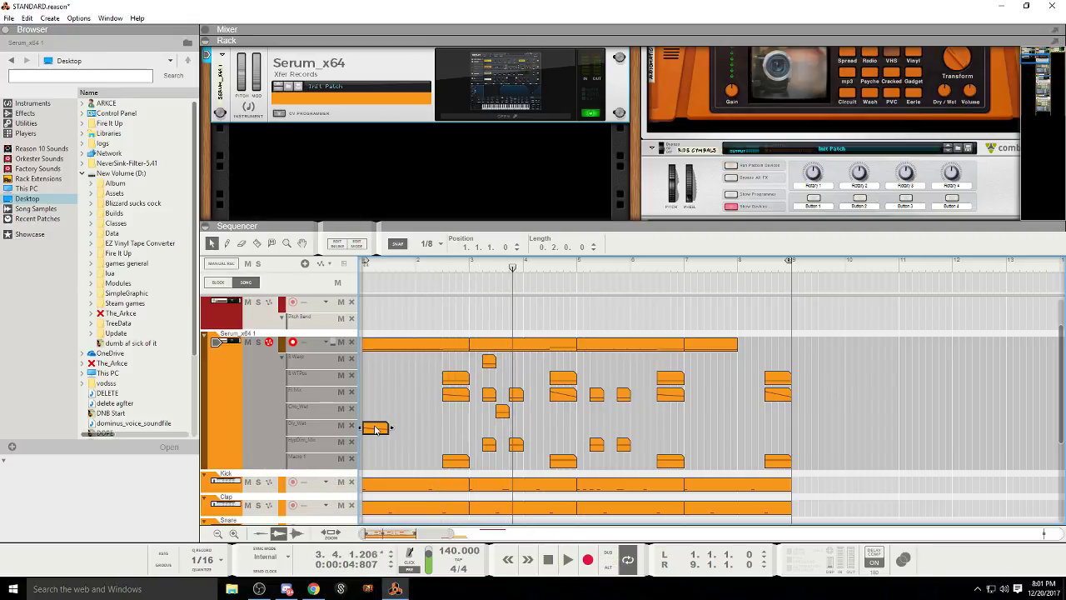
# Step: Move the Dly_Wet clip to 1.2.3 and place copies at 4.1.1 and 5.3.1, the last one shortened to one beat
pyautogui.click(551, 561)
pyautogui.click(567, 561)
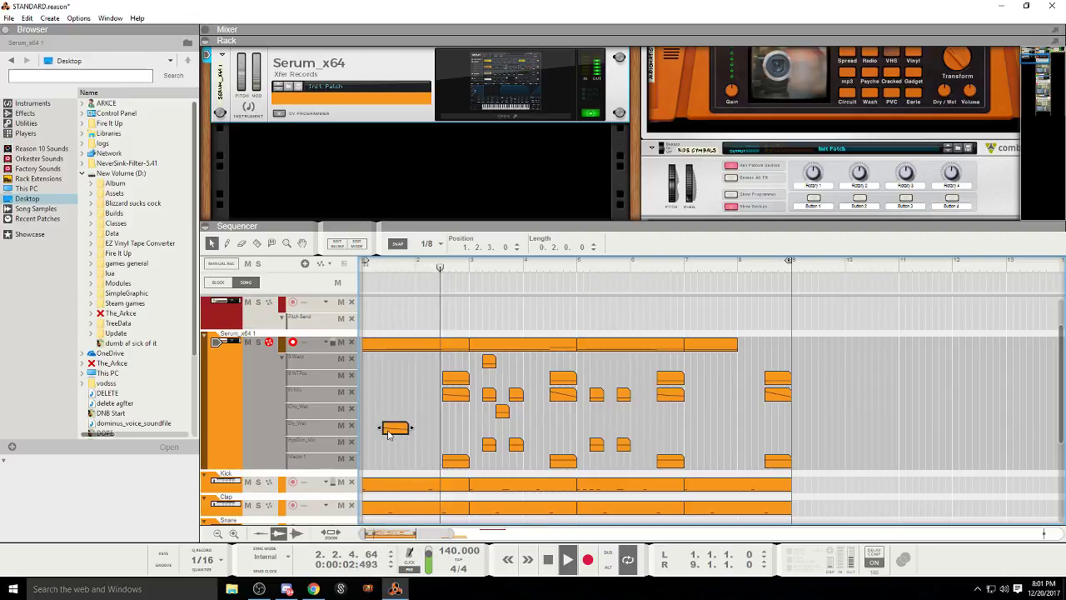
pyautogui.hotkey('ctrl', 'd')
pyautogui.moveTo(458, 435); pyautogui.dragTo(543, 430)
pyautogui.click(463, 268)
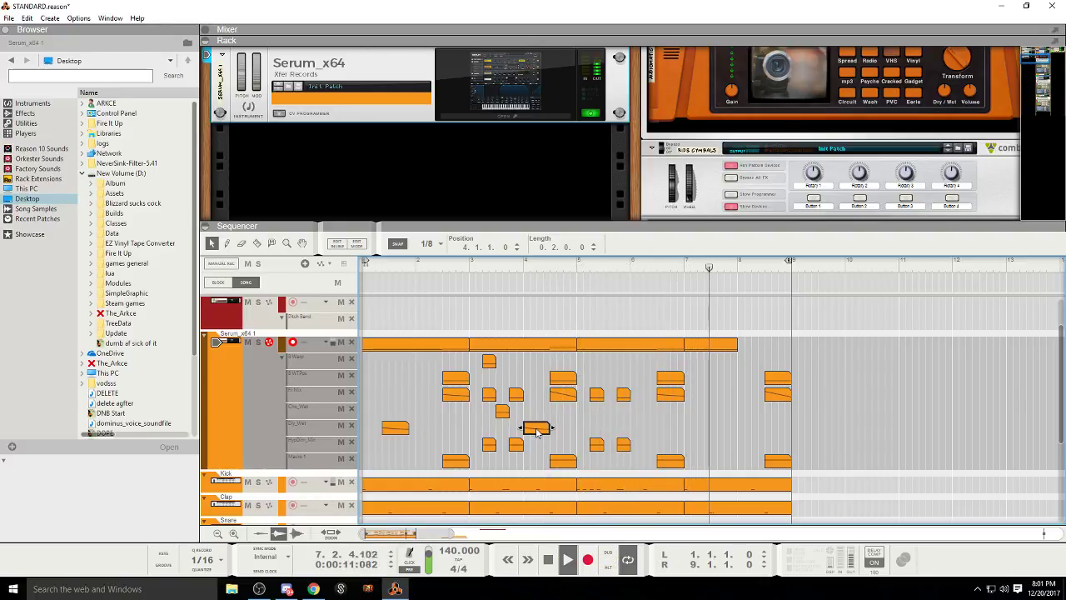
pyautogui.moveTo(539, 428); pyautogui.dragTo(617, 428)
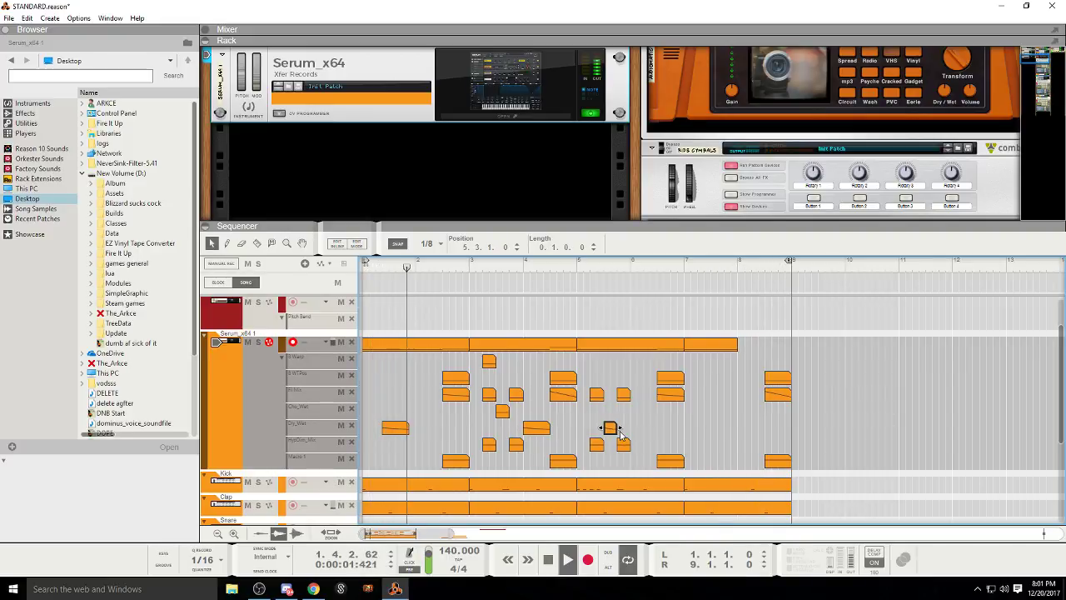
# Step: Move the first Dly_Wet clip to 1.1.1, flatten its automation line inline and audition the change
pyautogui.moveTo(397, 428); pyautogui.dragTo(351, 435)
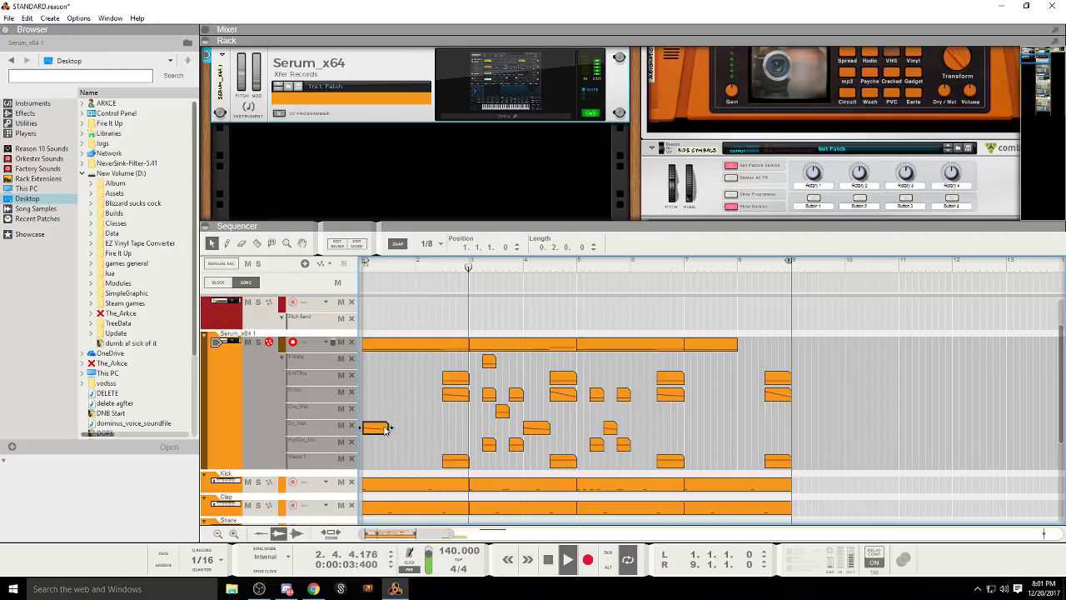
pyautogui.doubleClick(374, 428)
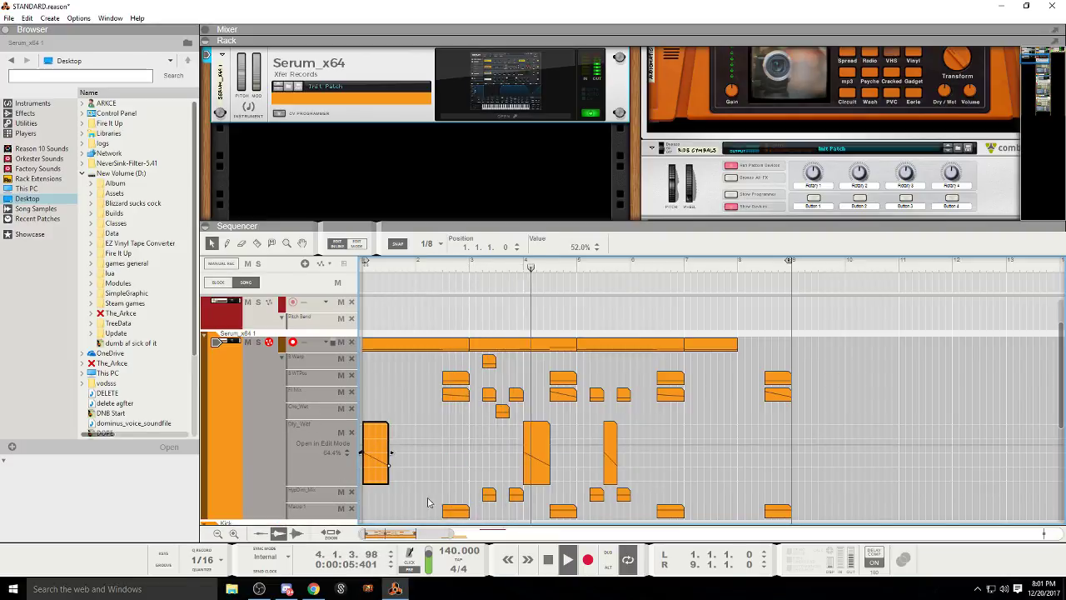
pyautogui.doubleClick(551, 561)
pyautogui.press('space')
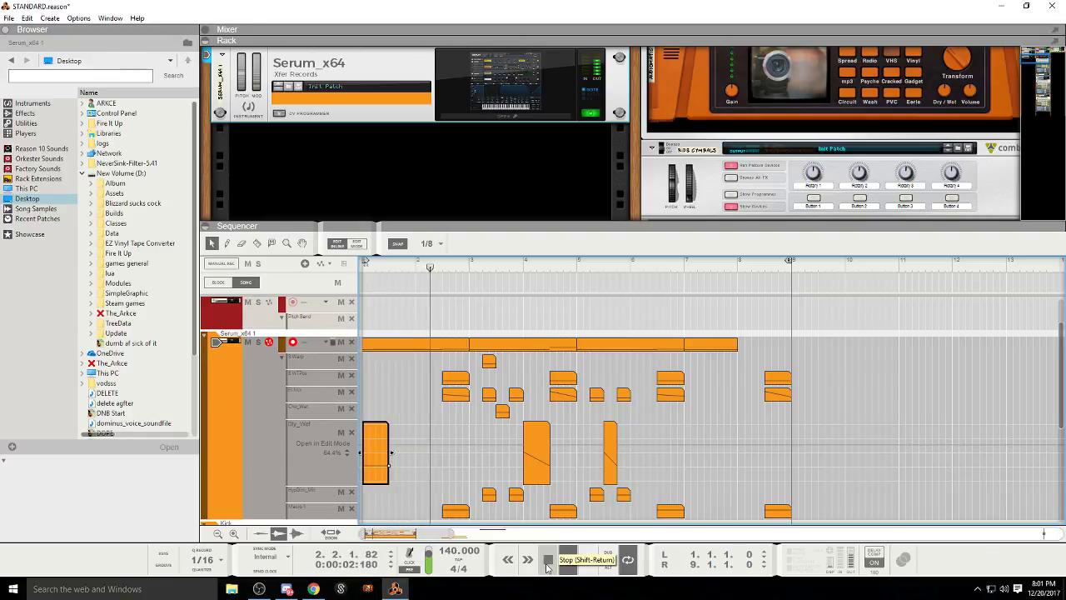
pyautogui.click(334, 245)
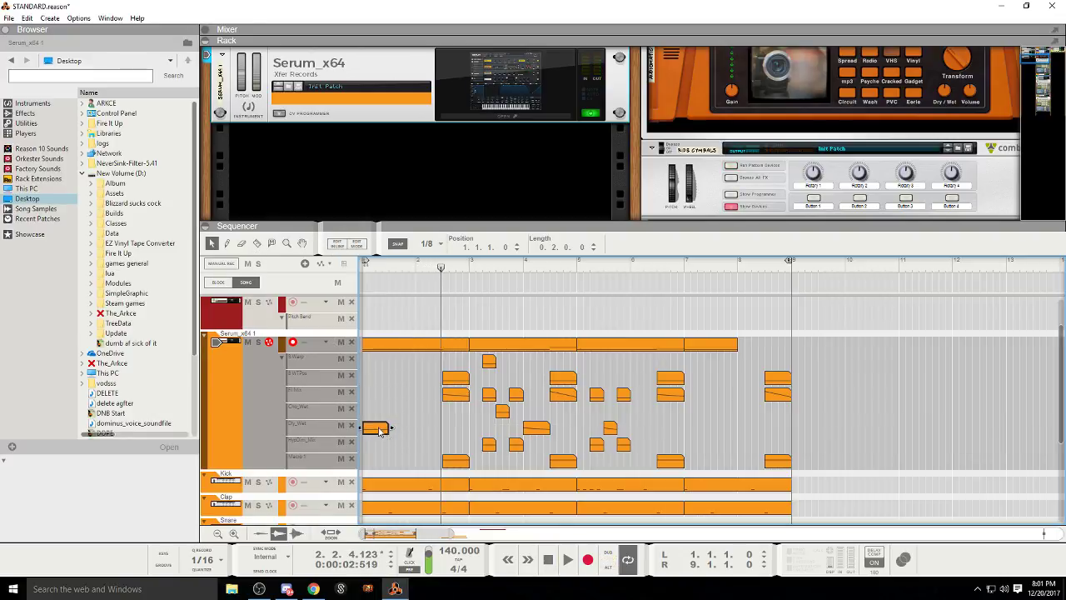
# Step: Play the loop from the start and move the first Dly_Wet clip to 1.3.1
pyautogui.click(549, 560)
pyautogui.click(567, 560)
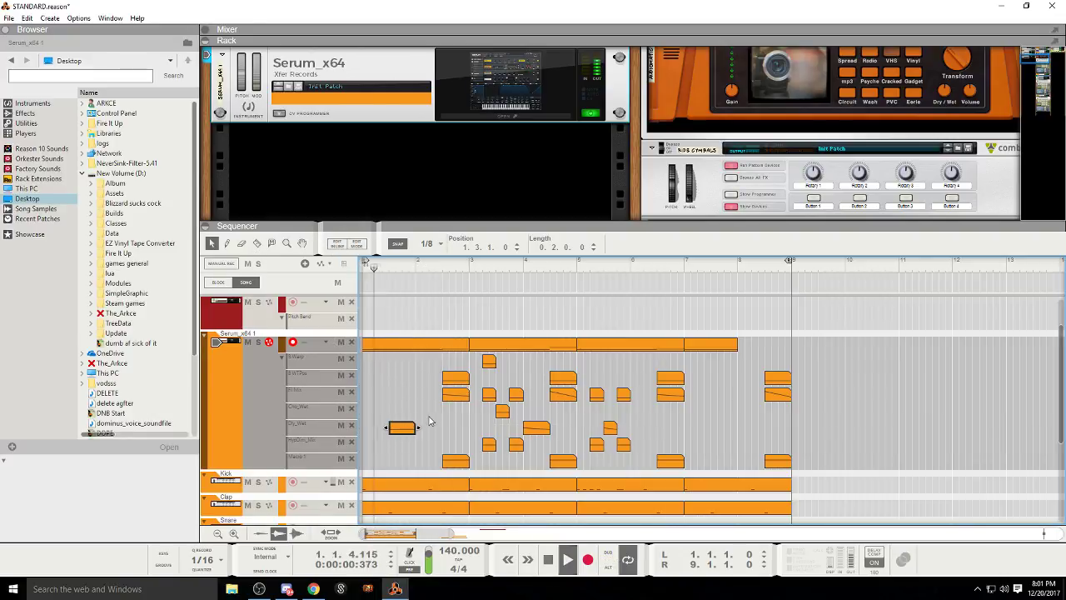
# Step: Lengthen the first Dly_Wet clip at 1.3.1 to one bar and play the loop from the start
pyautogui.moveTo(418, 431); pyautogui.dragTo(445, 429)
pyautogui.doubleClick(547, 560)
pyautogui.click(566, 560)
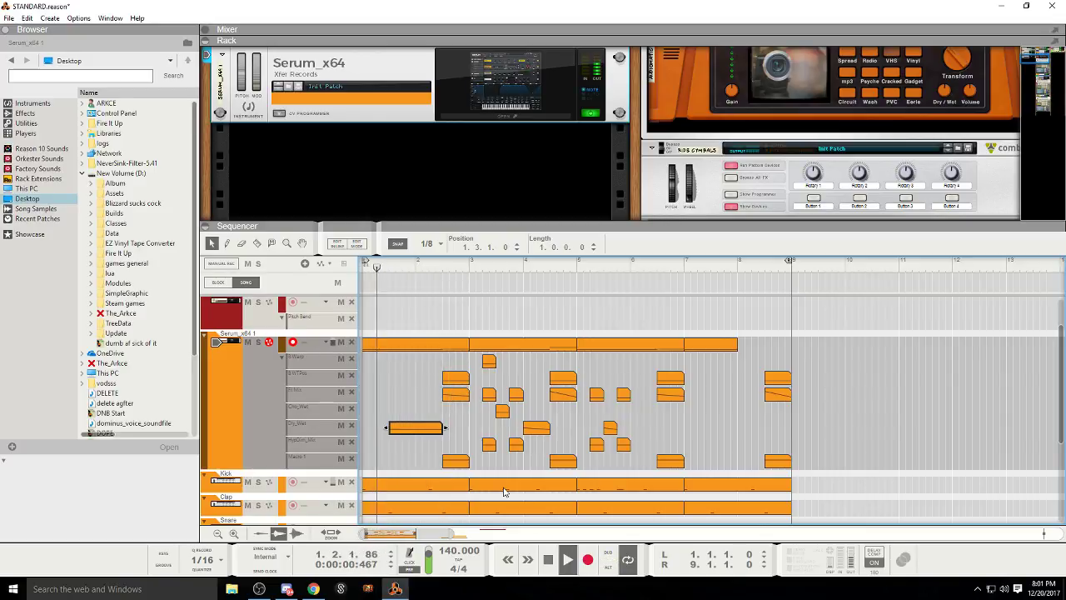
# Step: Edit the first Dly_Wet clip inline so its automation steps up to 52.9% at 2.1.1, and audition the change
pyautogui.doubleClick(429, 430)
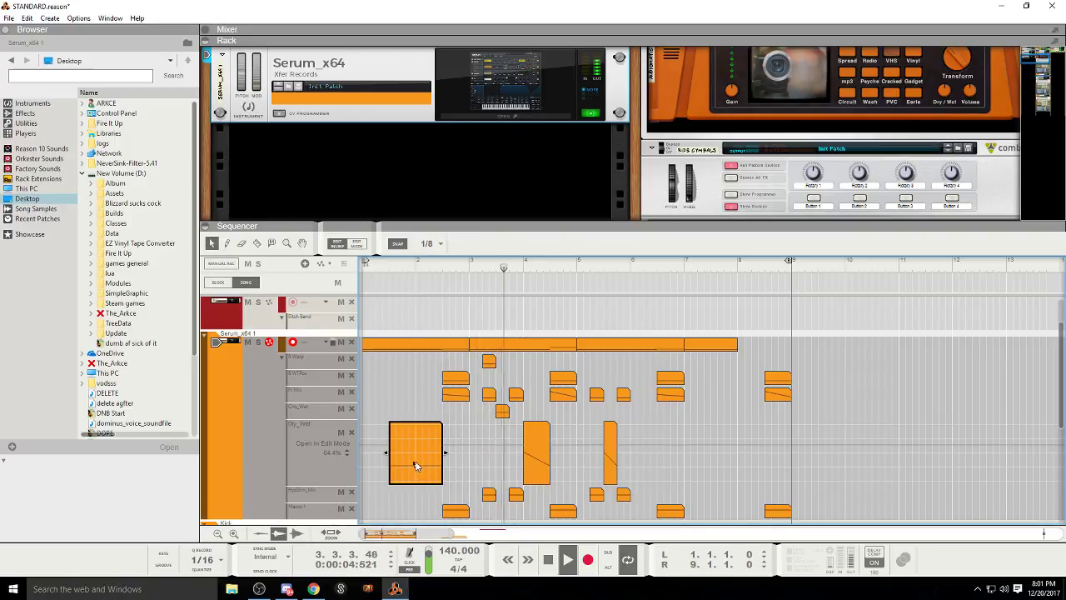
pyautogui.moveTo(415, 466); pyautogui.dragTo(414, 459)
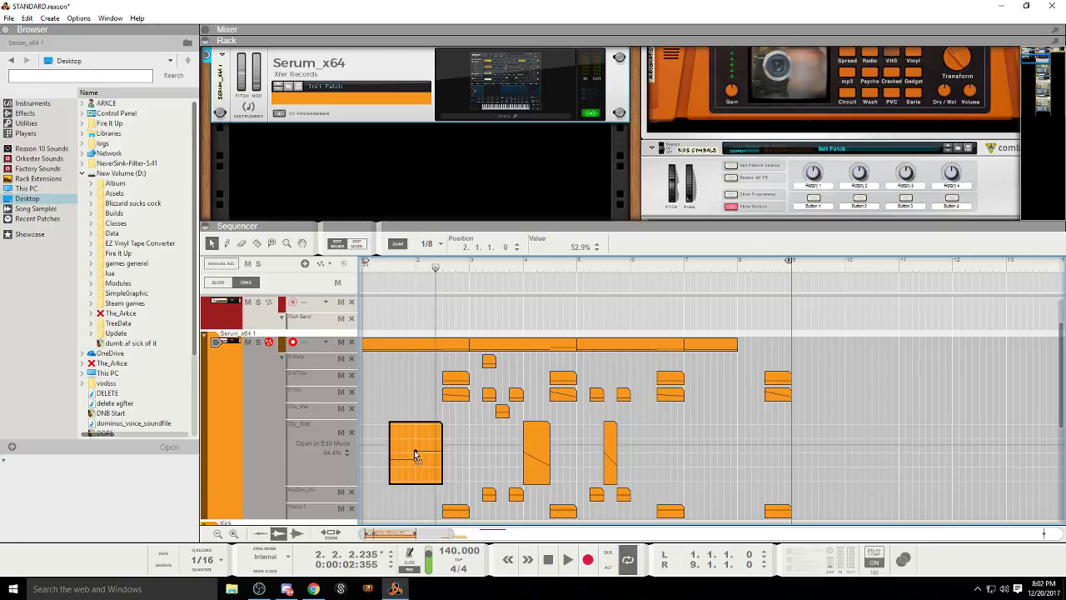
pyautogui.click(548, 559)
pyautogui.click(568, 560)
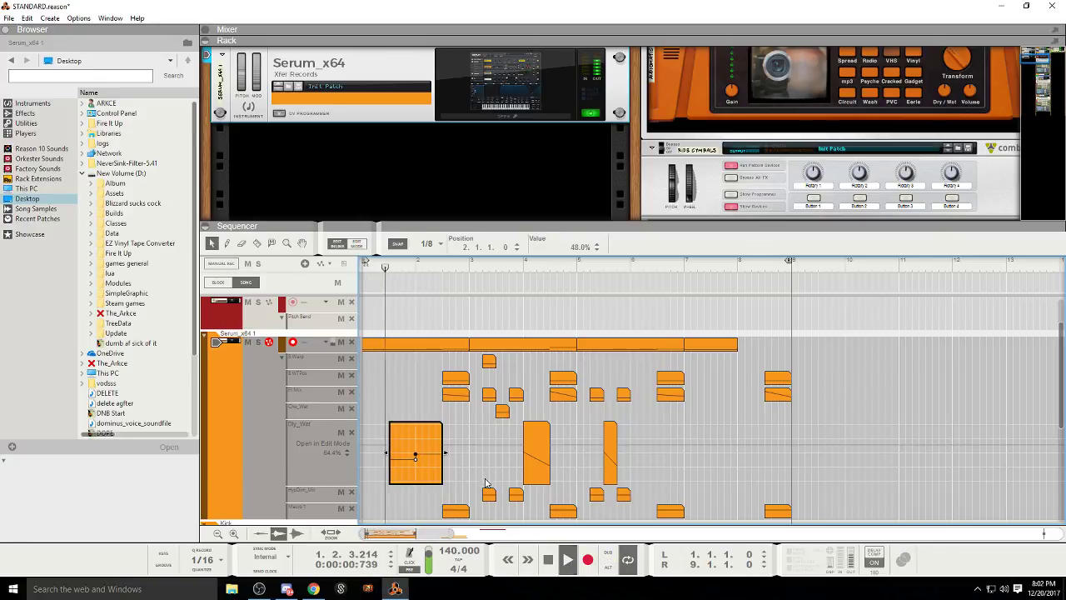
pyautogui.click(337, 245)
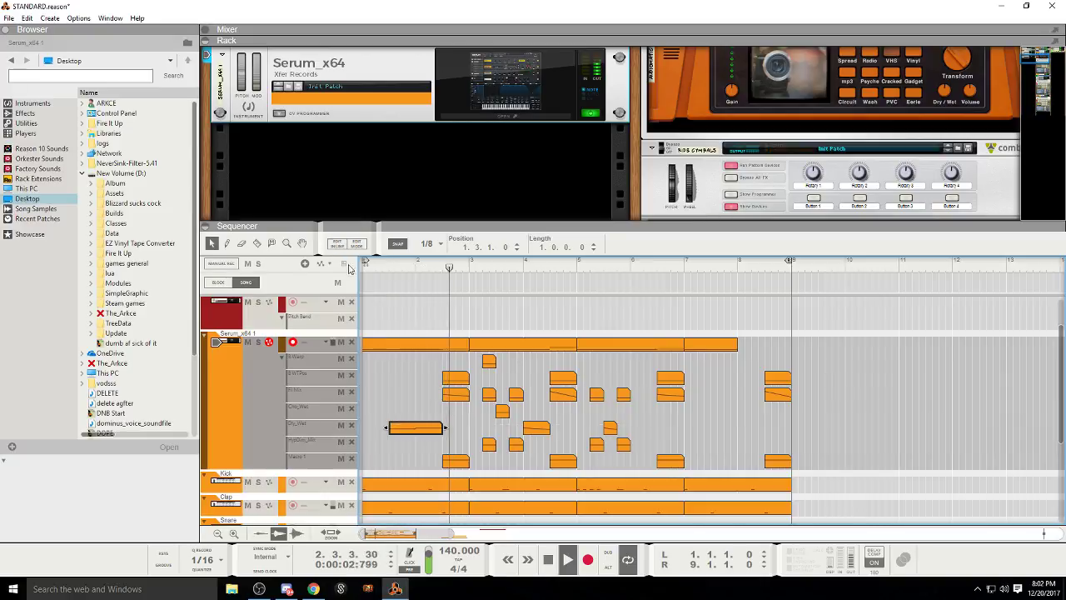
pyautogui.doubleClick(415, 427)
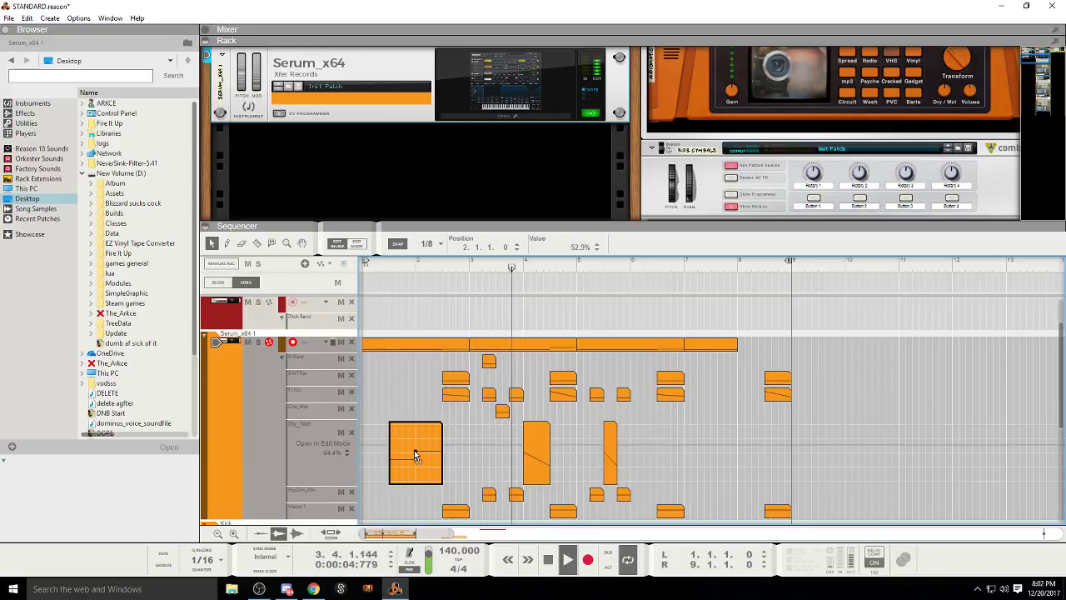
pyautogui.click(337, 244)
# Step: Undo the stray clip copies, copy the falling Fil Mix clip from 2.3.1 to the HypDim_Mix lane at 2.1.1, and audition it
pyautogui.click(386, 271)
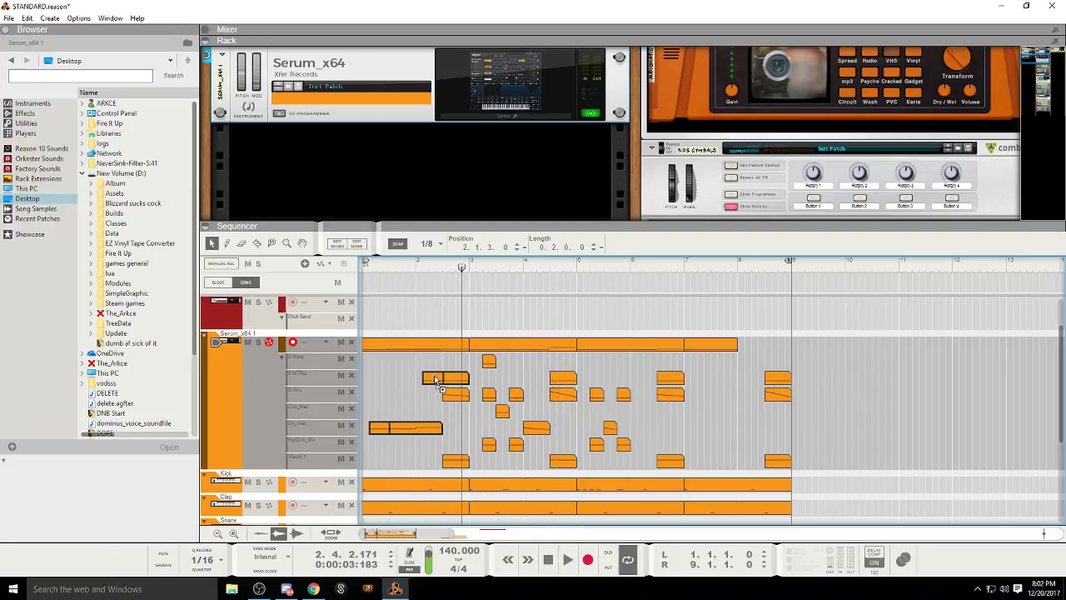
pyautogui.hotkey('ctrl', 'z')
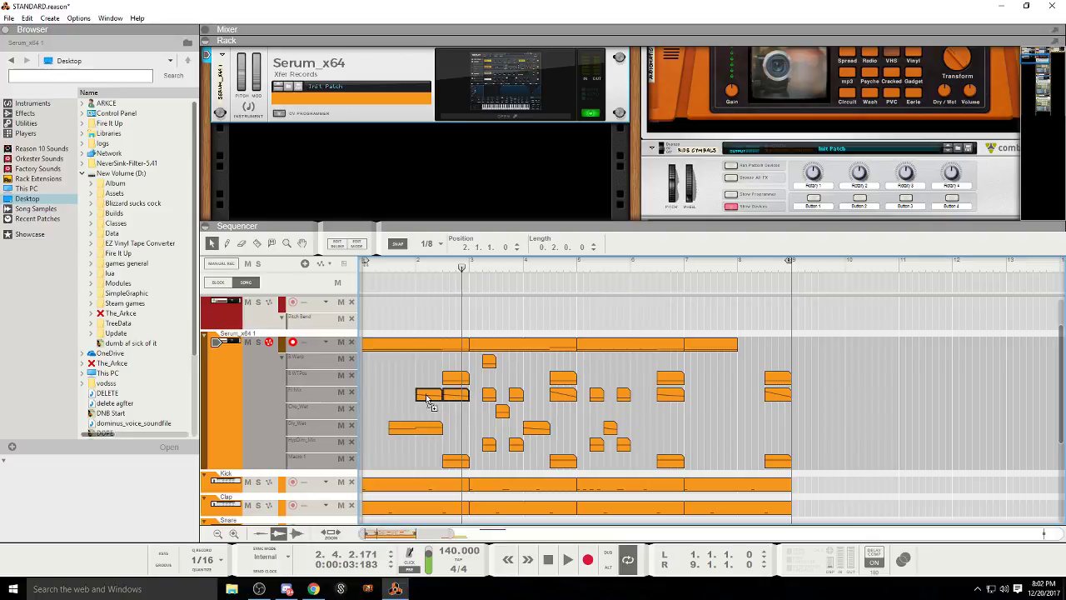
pyautogui.click(568, 559)
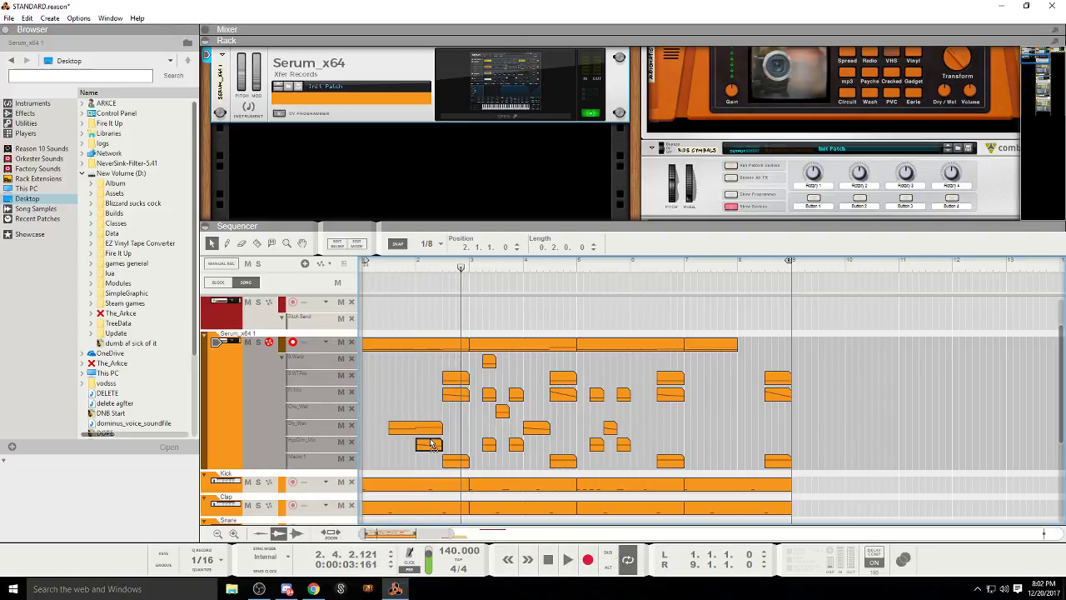
pyautogui.click(544, 556)
pyautogui.click(567, 559)
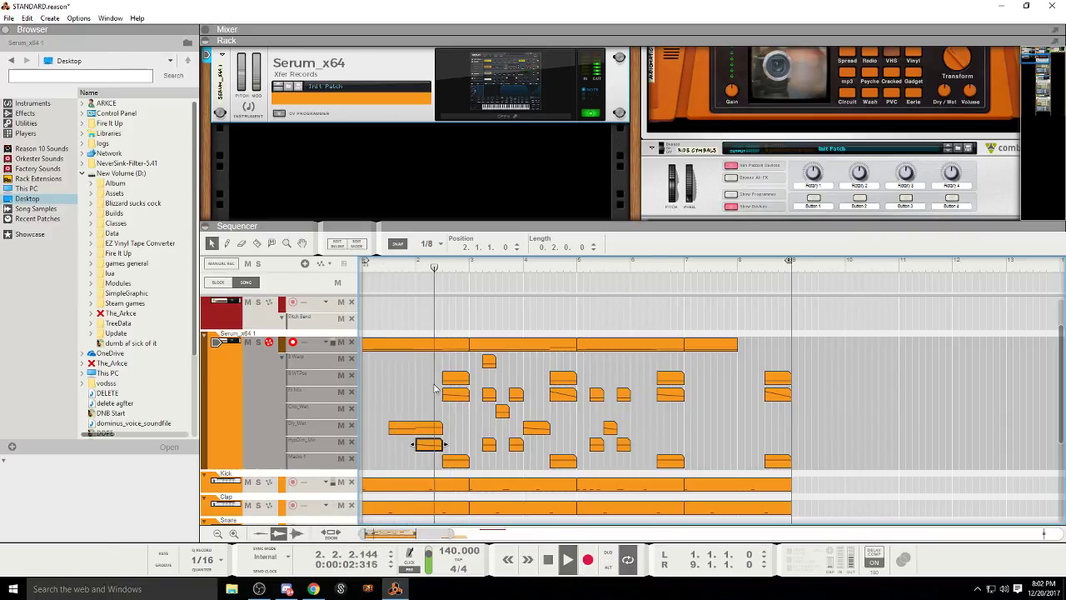
pyautogui.click(457, 440)
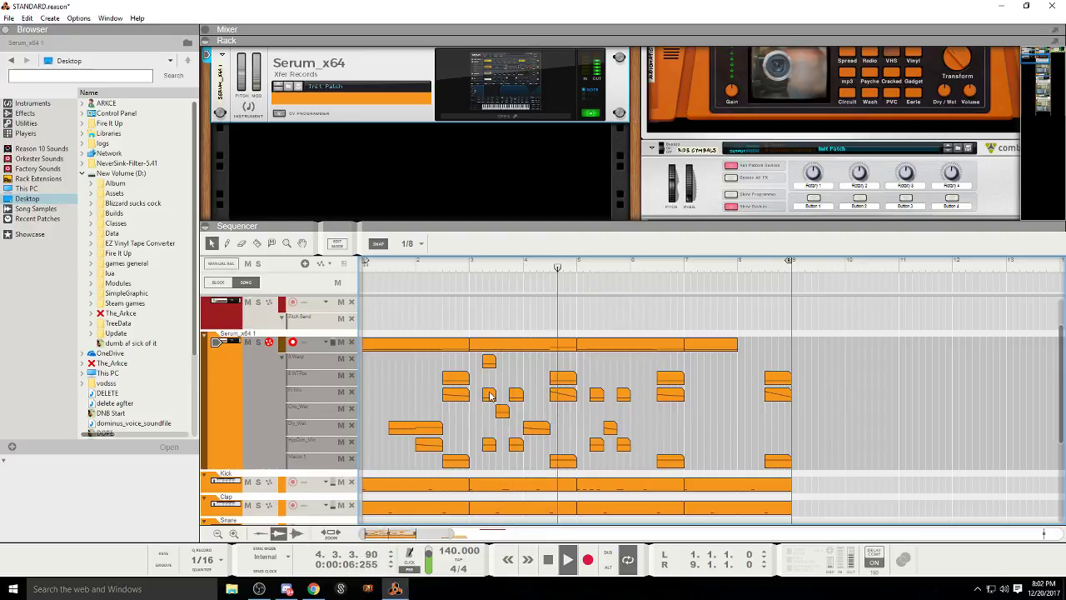
# Step: Look over the Serum automation and drum tracks during playback and delete the Fil Mix clip at 3.4.1
pyautogui.scroll(-6, 576, 441)
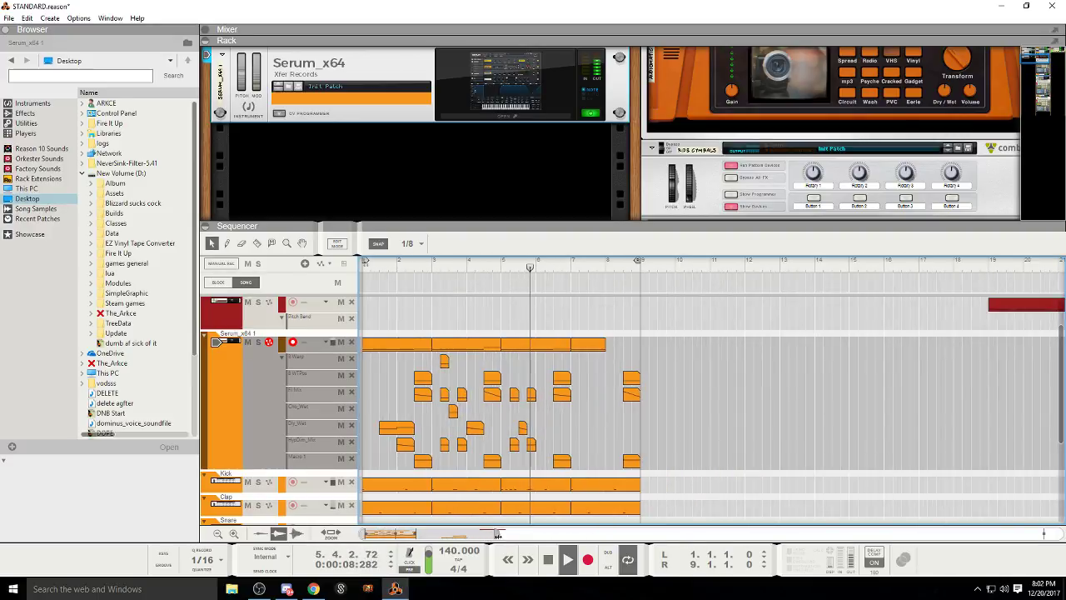
pyautogui.scroll(-2, 576, 433)
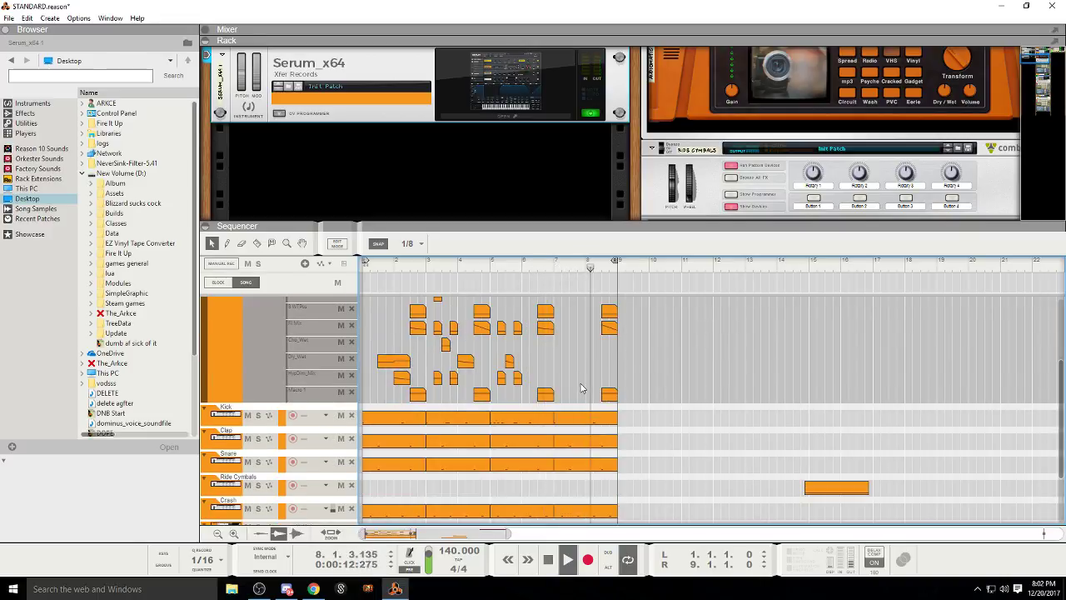
pyautogui.hotkey('alt', 'Tab')
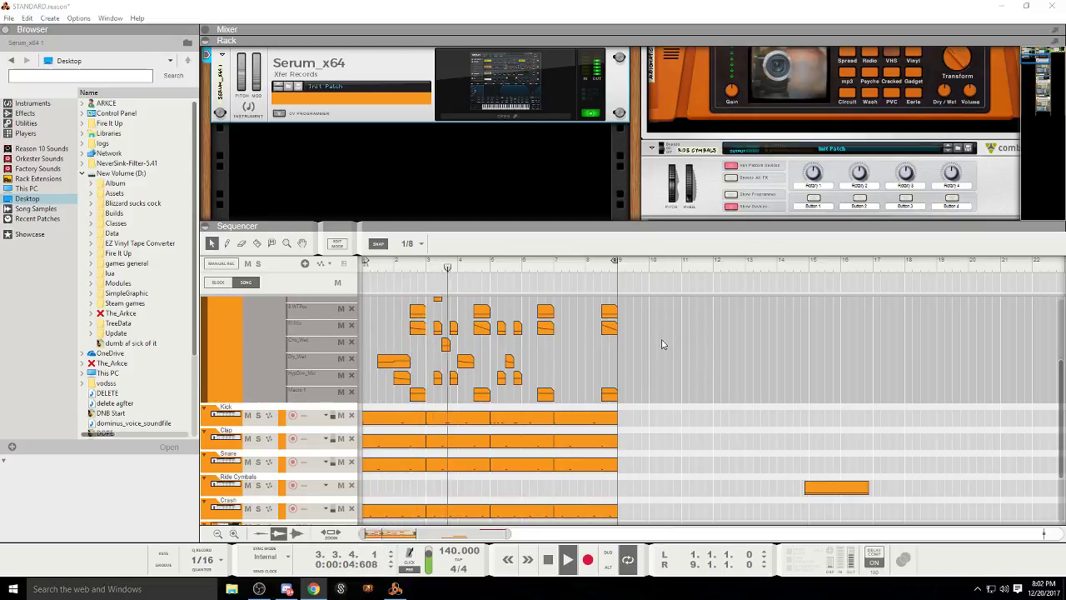
pyautogui.scroll(2, 641, 373)
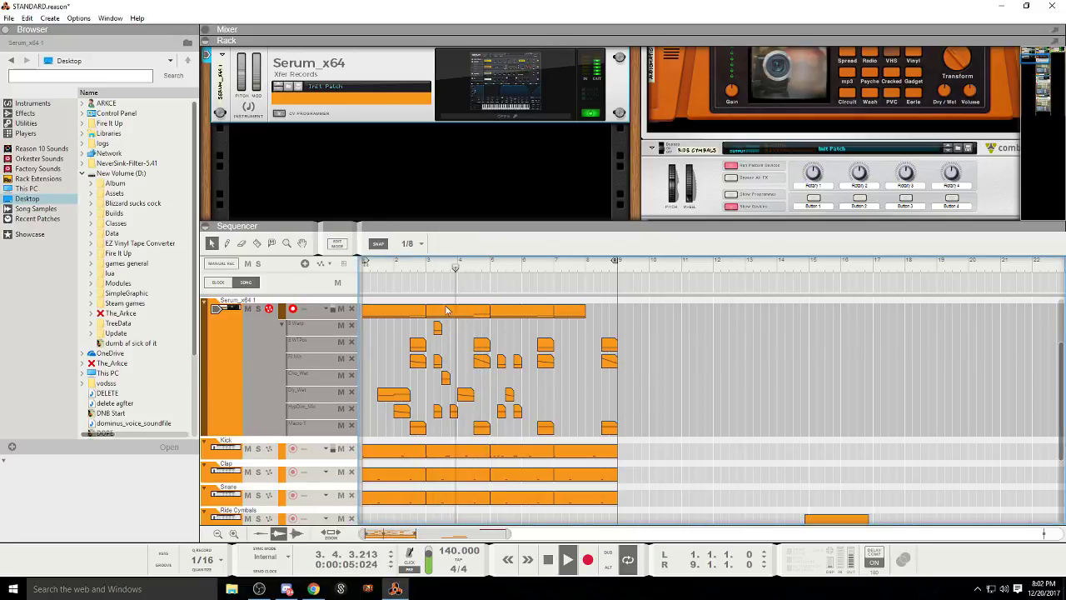
pyautogui.scroll(-4, 472, 394)
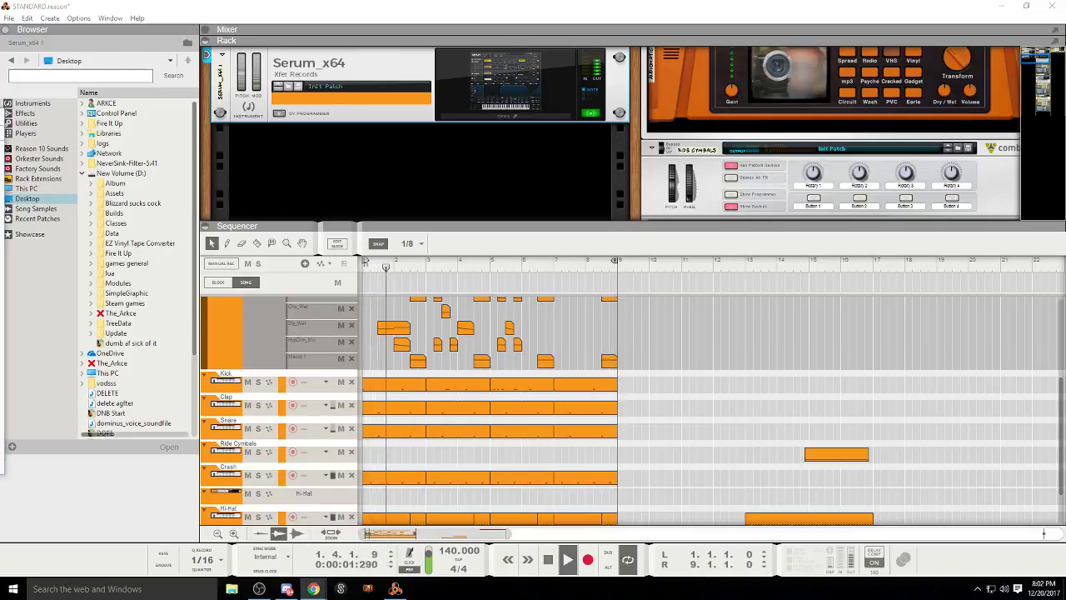
# Step: Replay the opening of the loop, shorten the first Dly_Wet clip to three beats, and audition the change
pyautogui.click(549, 561)
pyautogui.click(549, 561)
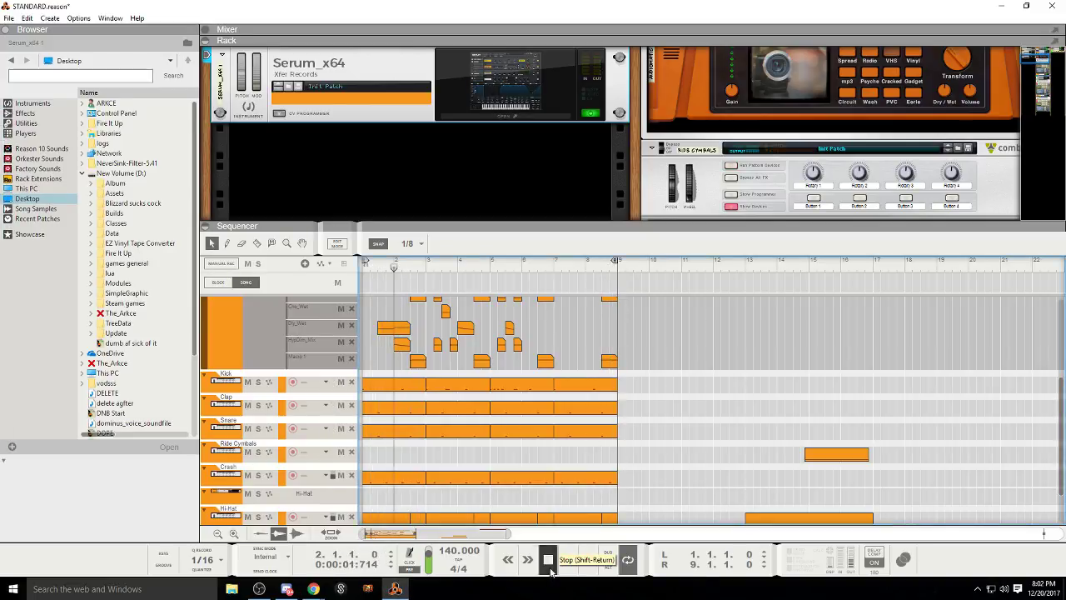
pyautogui.click(550, 561)
pyautogui.press('space')
pyautogui.moveTo(509, 534); pyautogui.dragTo(466, 534)
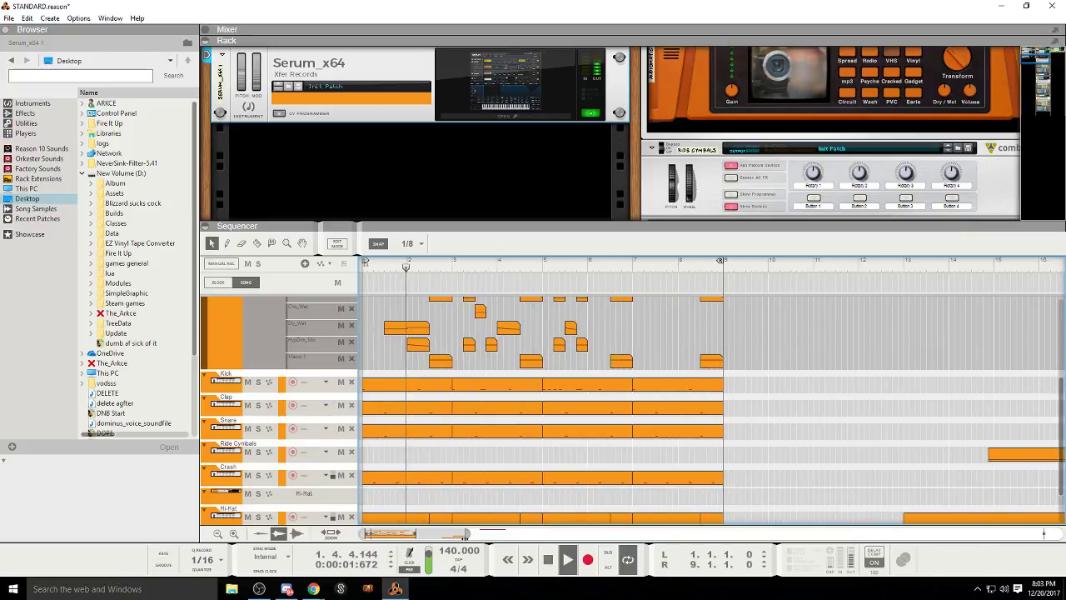
pyautogui.click(548, 559)
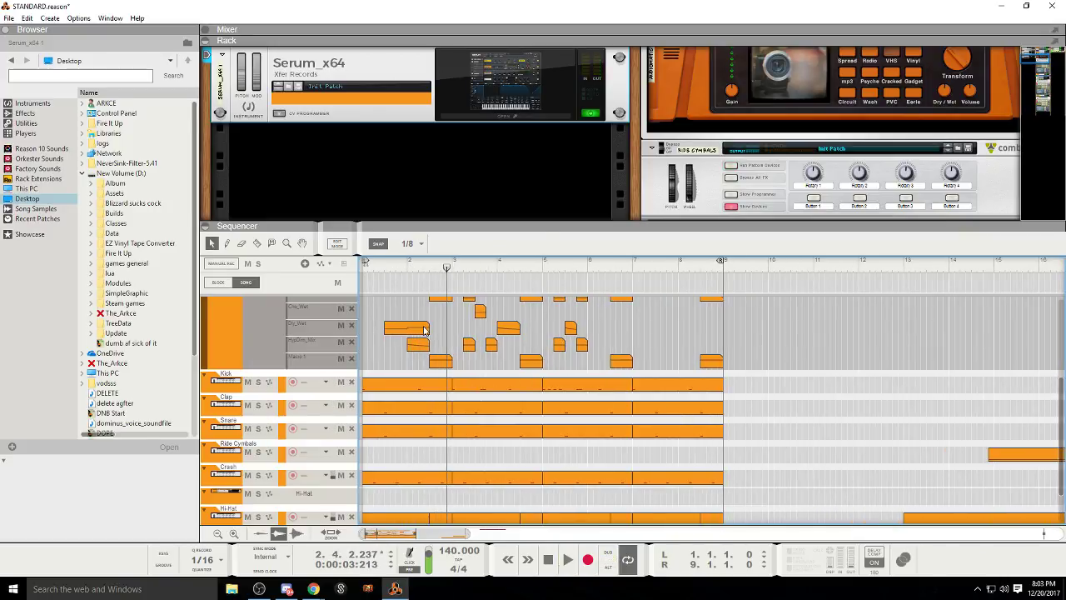
pyautogui.click(427, 327)
pyautogui.click(548, 561)
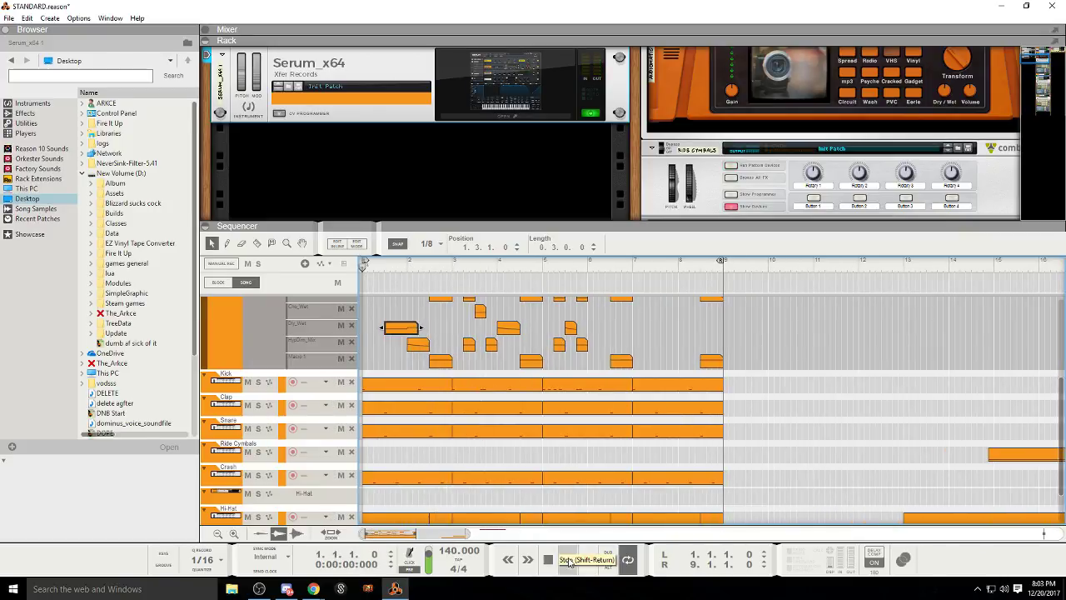
pyautogui.press('space')
pyautogui.scroll(2, 438, 374)
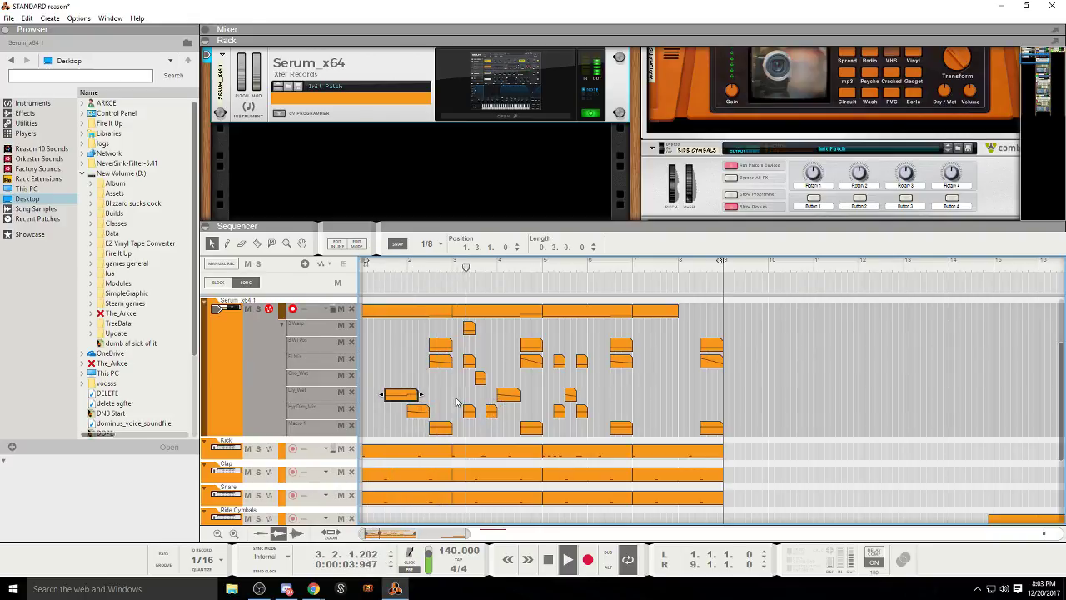
# Step: Delete the Cho_Wet clip at 3.3.1, the HypDim_Mix clips at 3.4.1 and 5.2.1, and the Fil Mix clip at 5.4.1
pyautogui.click(548, 560)
pyautogui.press('Delete')
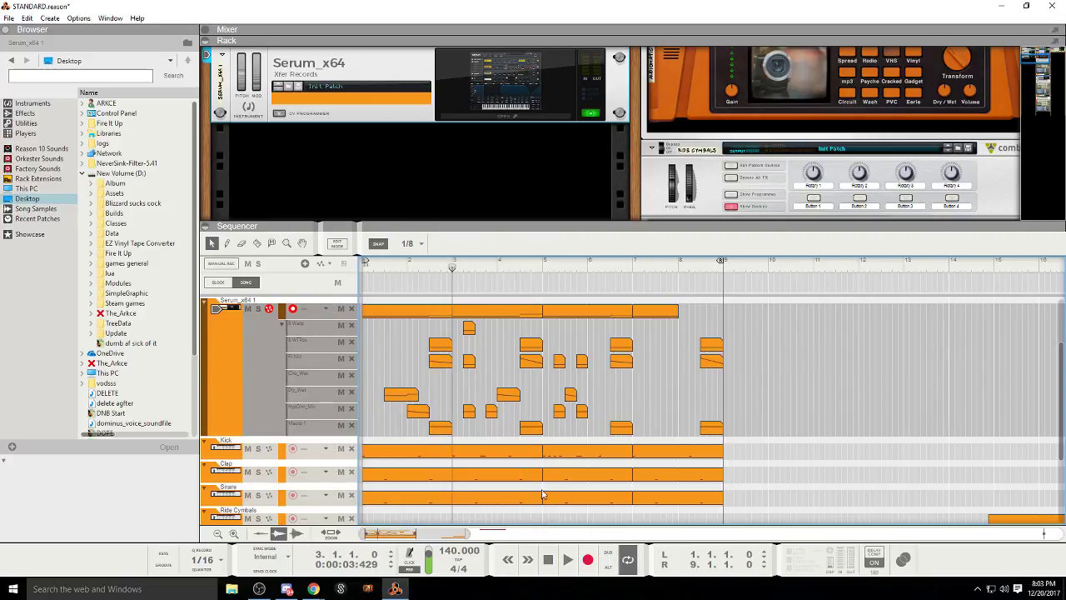
pyautogui.press('space')
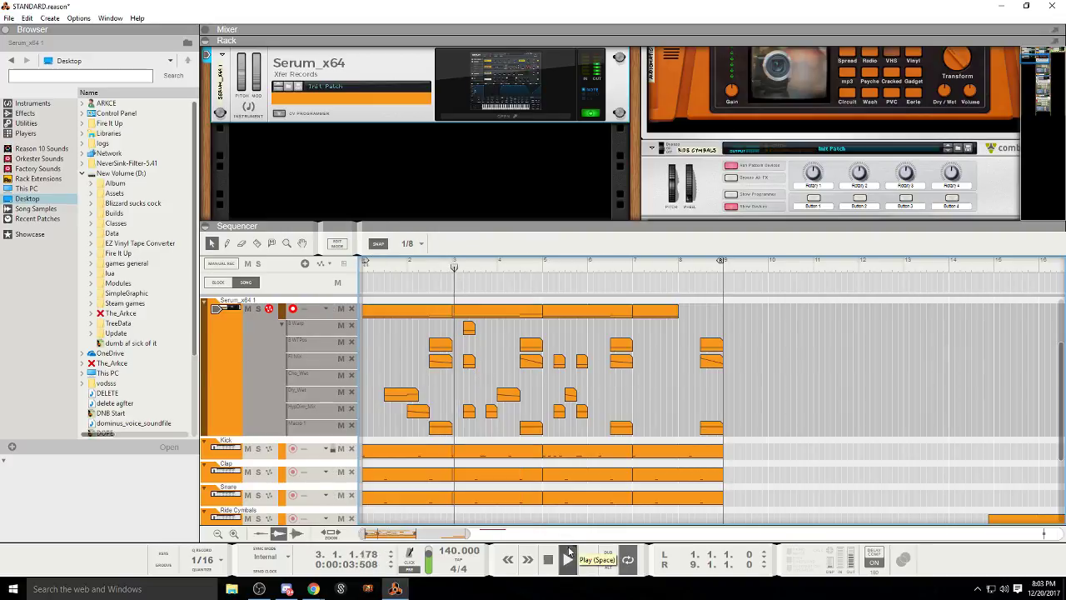
pyautogui.click(491, 413)
pyautogui.press('Delete')
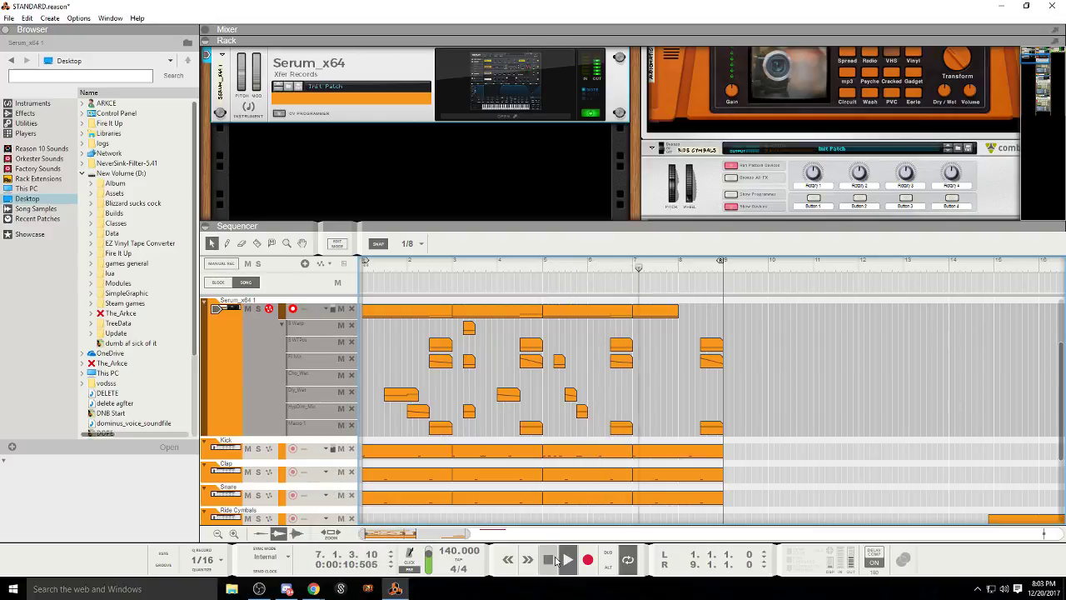
# Step: Raise the notes at 7.3.1 and 7.4.1 in the Serum clip to D#1 and play from bar 7
pyautogui.doubleClick(658, 315)
pyautogui.moveTo(729, 375); pyautogui.dragTo(672, 346)
pyautogui.click(566, 267)
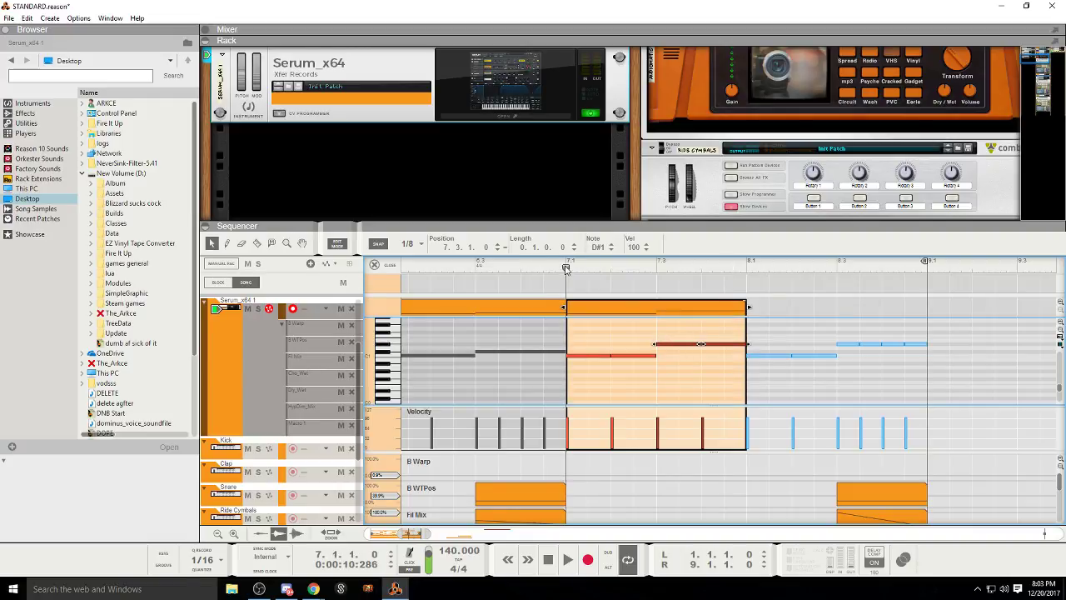
pyautogui.click(569, 558)
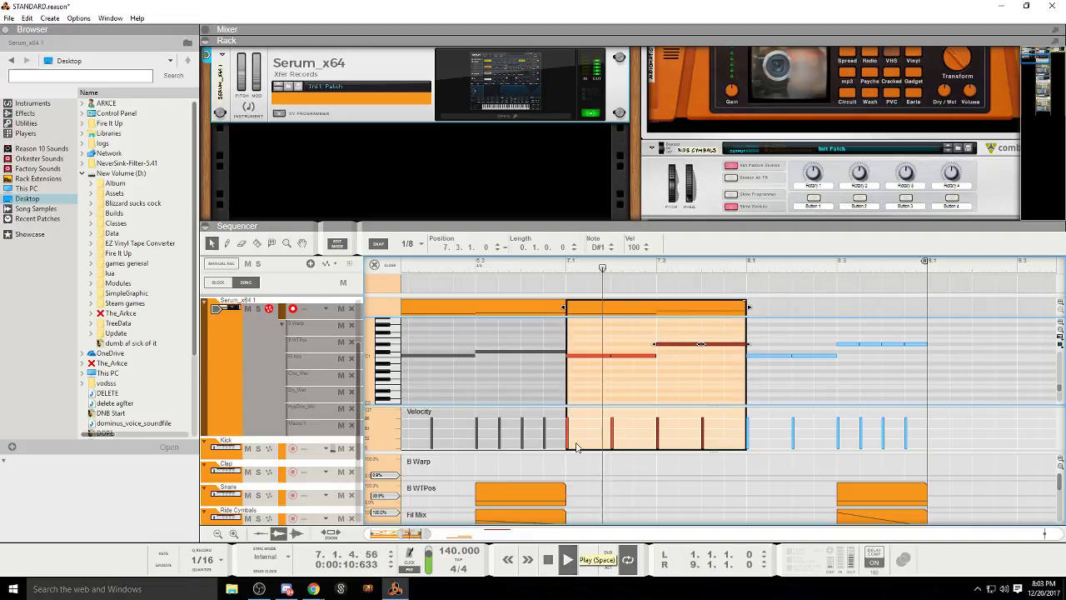
pyautogui.click(337, 243)
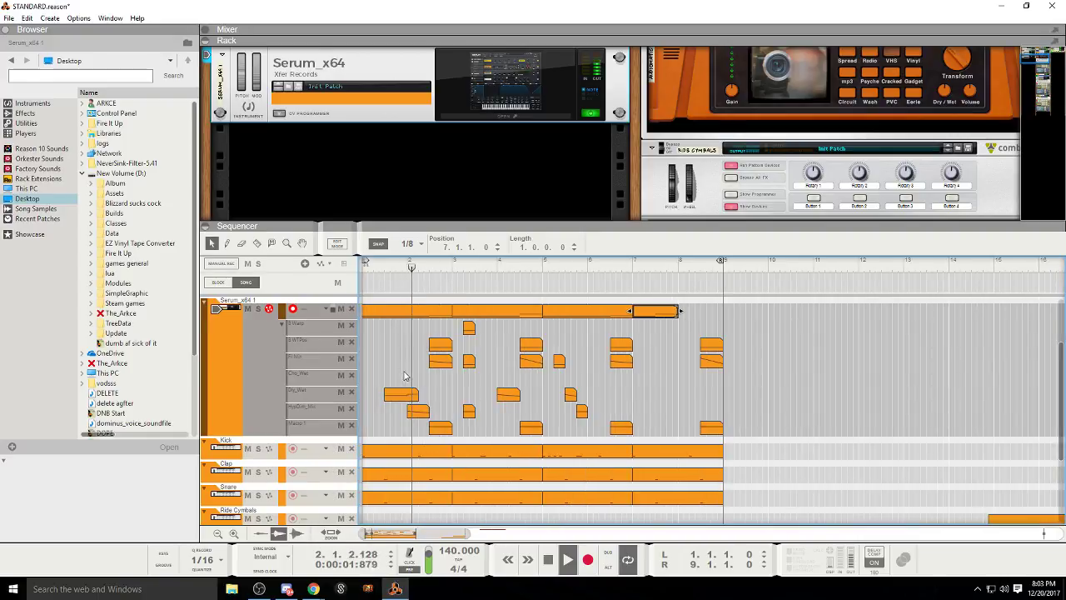
# Step: Open the first Serum note clip, raise the note at 1.4.1 to C#1 and audition it
pyautogui.click(547, 564)
pyautogui.doubleClick(411, 312)
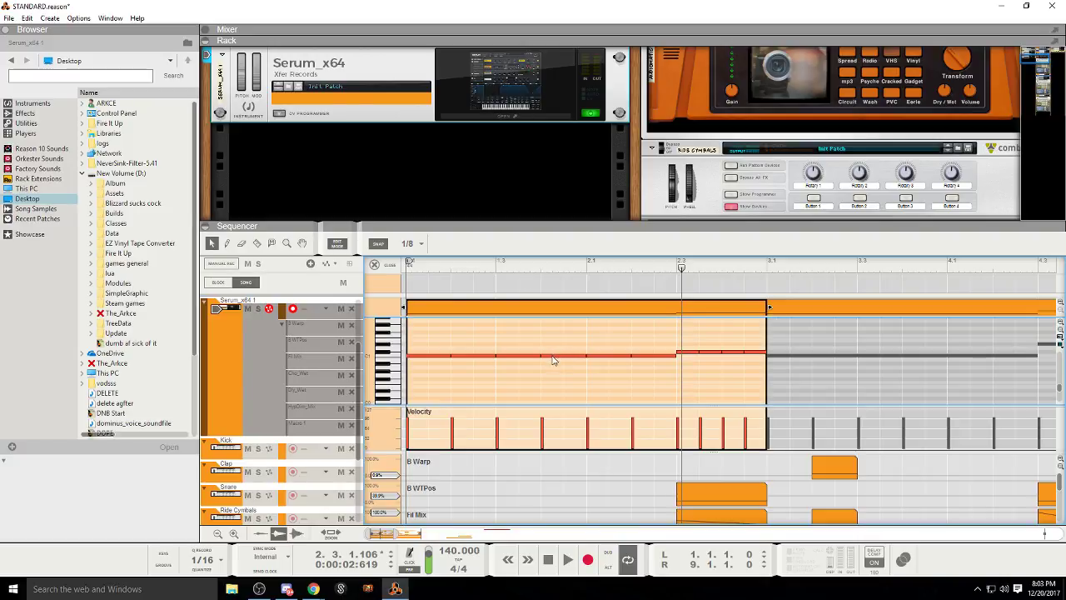
pyautogui.click(550, 353)
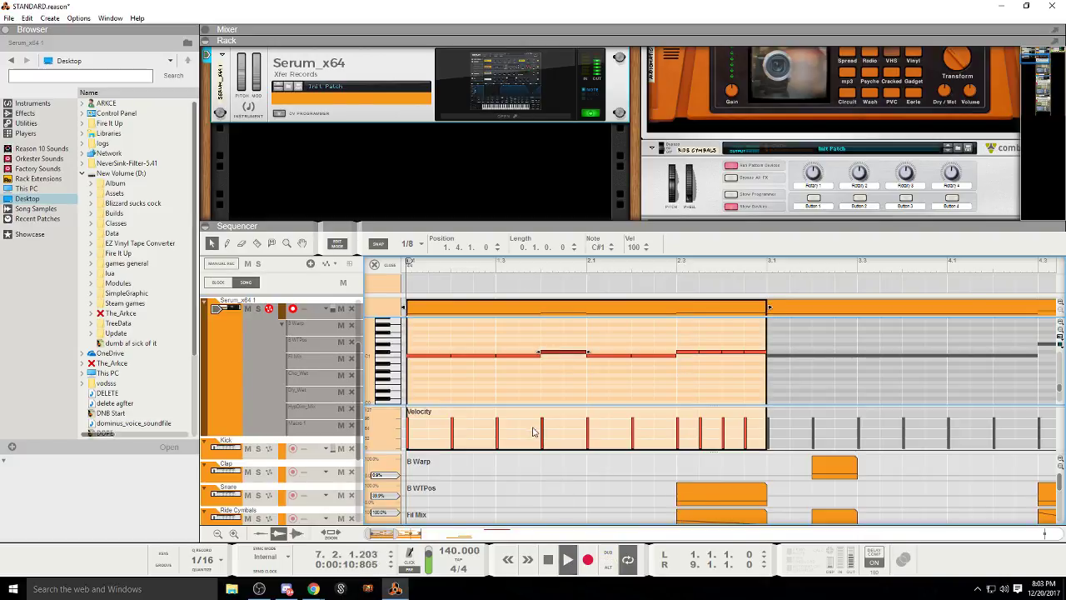
pyautogui.click(549, 553)
pyautogui.press('space')
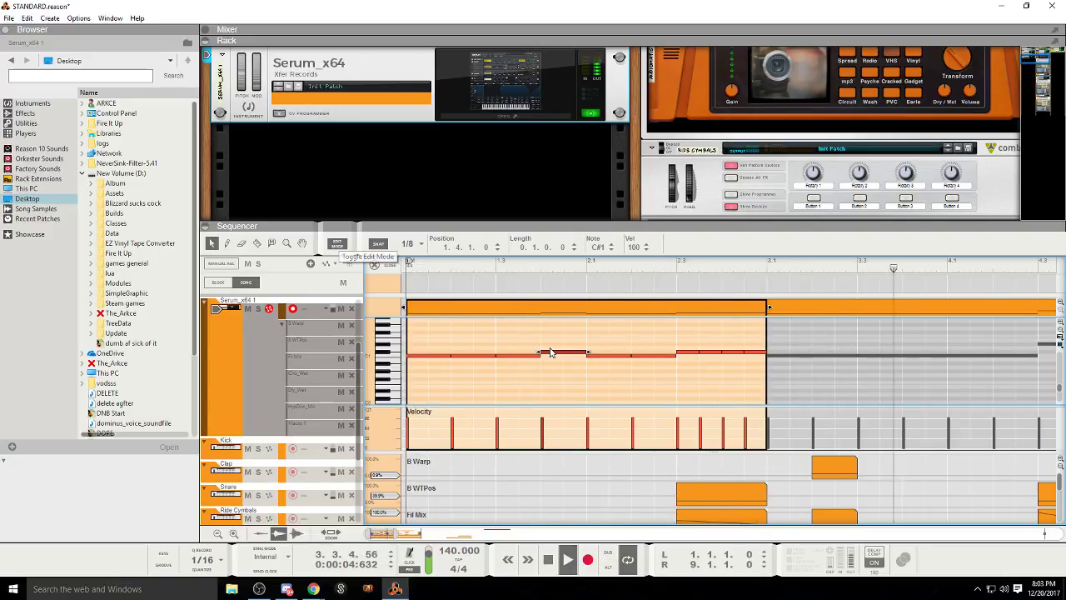
# Step: Raise the note at 1.4.1 to D#1, play from the start and return to the arrangement
pyautogui.hotkey('ctrl', 'Up')
pyautogui.hotkey('ctrl', 'Up')
pyautogui.doubleClick(550, 560)
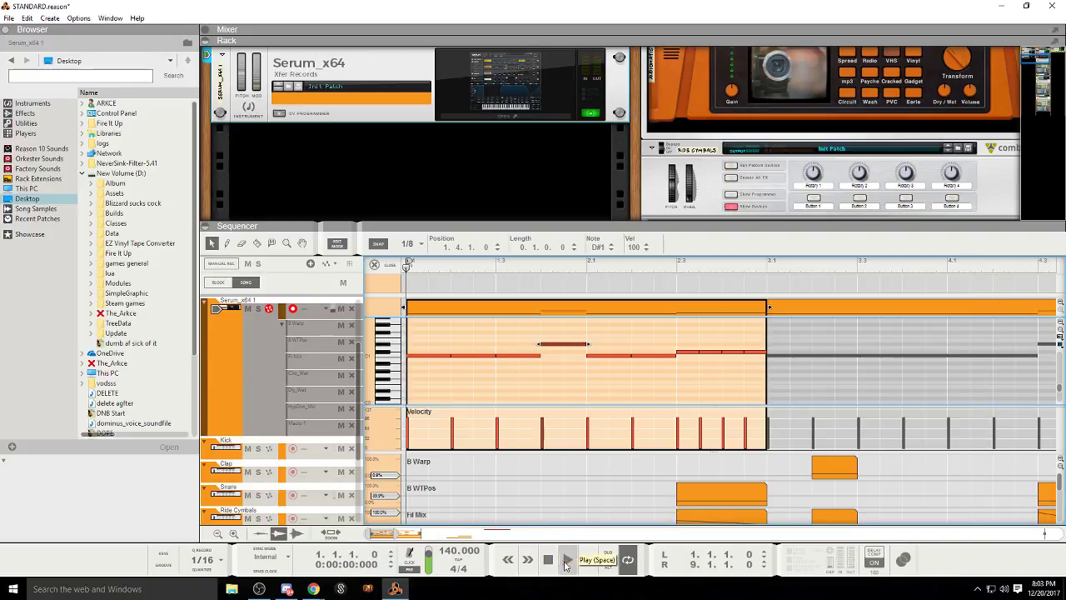
pyautogui.click(569, 560)
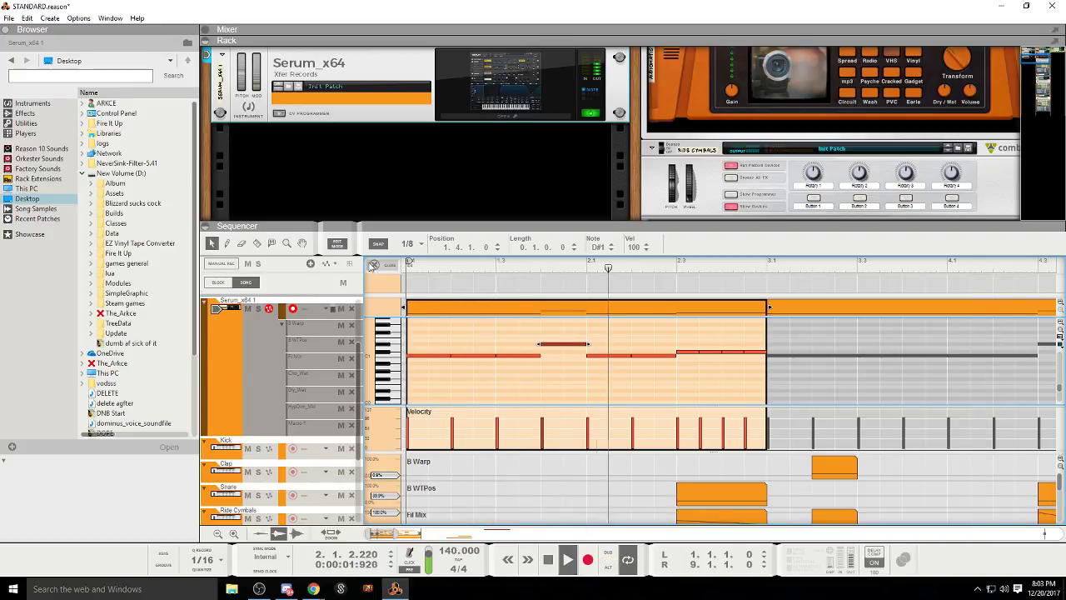
pyautogui.hotkey('ctrl', 'Tab')
pyautogui.click(504, 372)
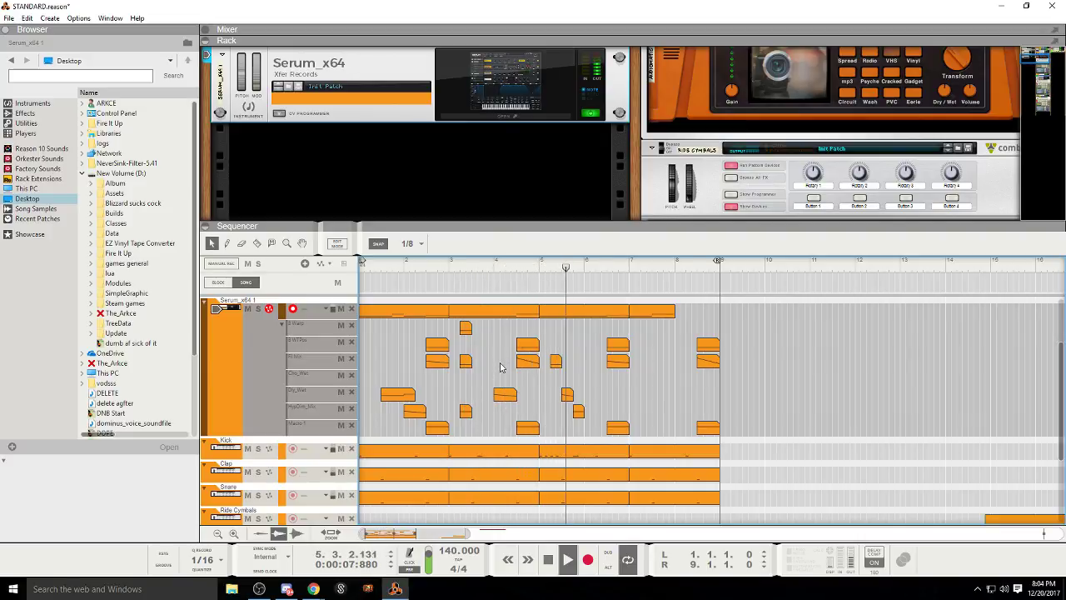
# Step: Stop playback and move the two-bar Serum note clip from 5.1.1 to the B Warp lane at 4.4.3
pyautogui.click(548, 560)
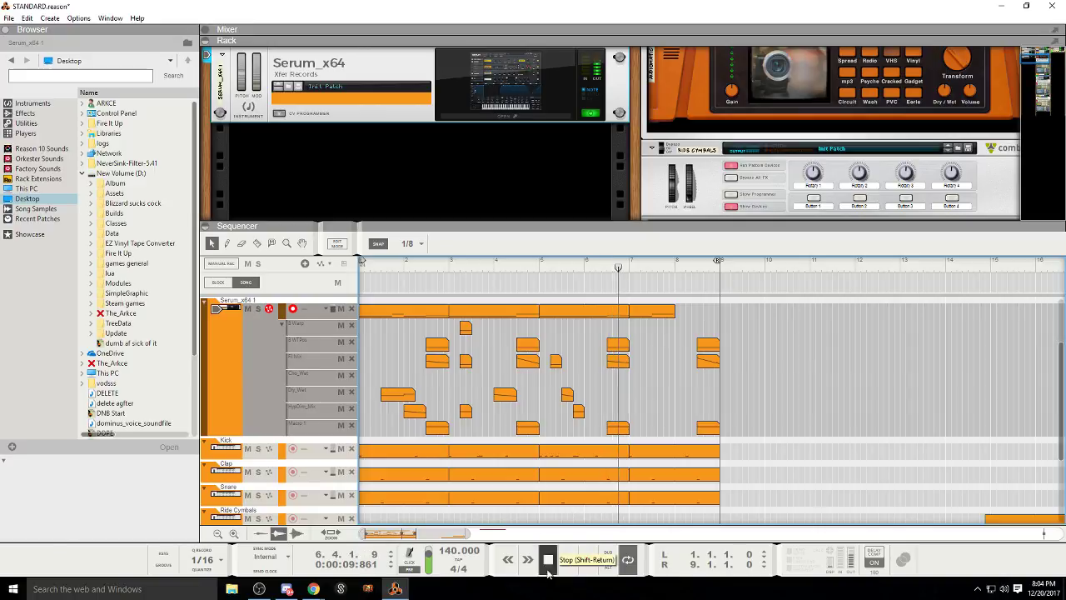
pyautogui.moveTo(572, 318); pyautogui.dragTo(566, 338)
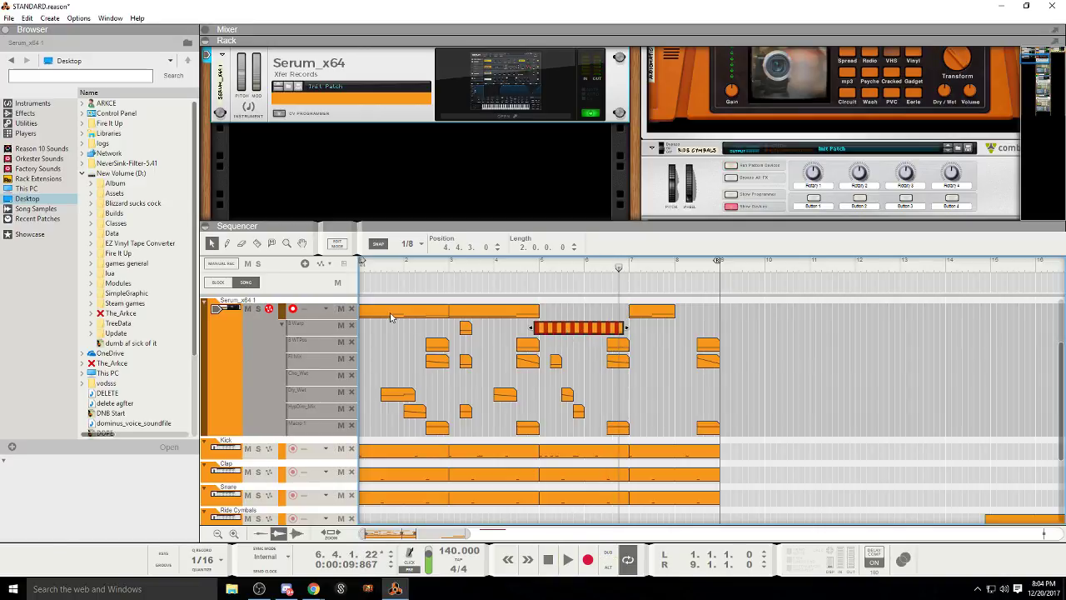
# Step: Return the two-bar Serum note clip to 5.1.1 in the note lane and play the loop from the start
pyautogui.moveTo(391, 317)
pyautogui.mouseDown()
pyautogui.moveTo(581, 310)
pyautogui.moveTo(398, 321)
pyautogui.mouseUp()
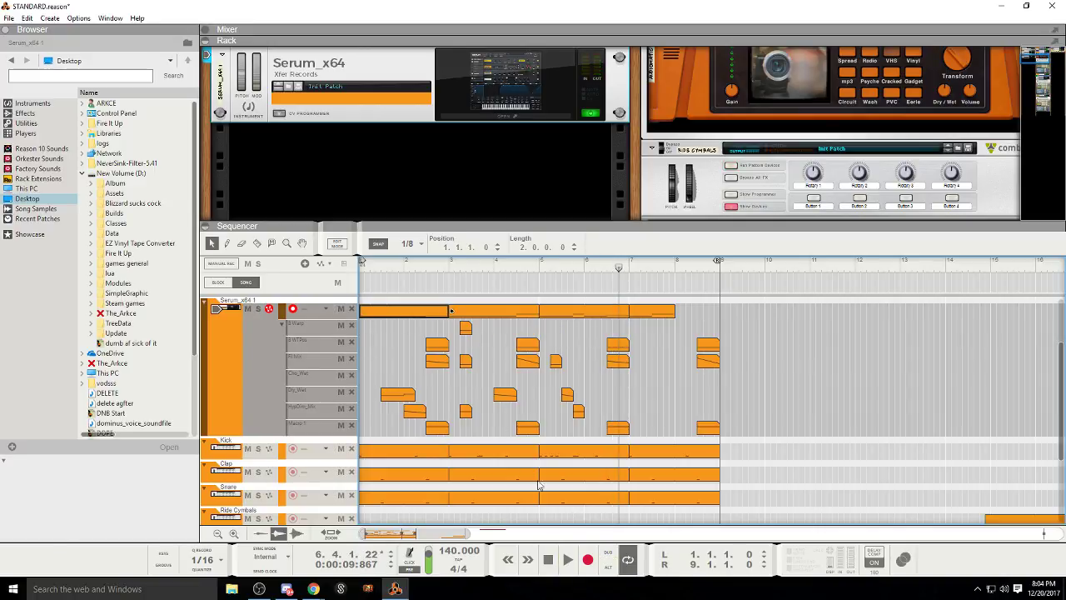
pyautogui.press('space')
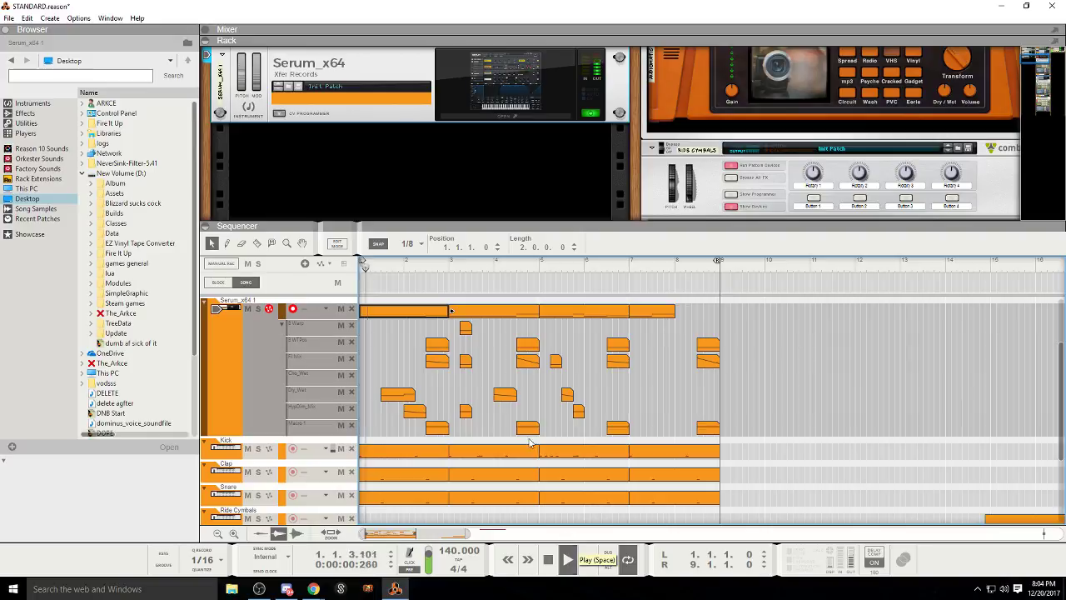
# Step: Open the first Serum note clip, select the four short notes from 2.3.1, audition the loop and return to the arrangement
pyautogui.doubleClick(434, 312)
pyautogui.moveTo(748, 372); pyautogui.dragTo(683, 358)
pyautogui.click(549, 560)
pyautogui.click(548, 561)
pyautogui.click(575, 564)
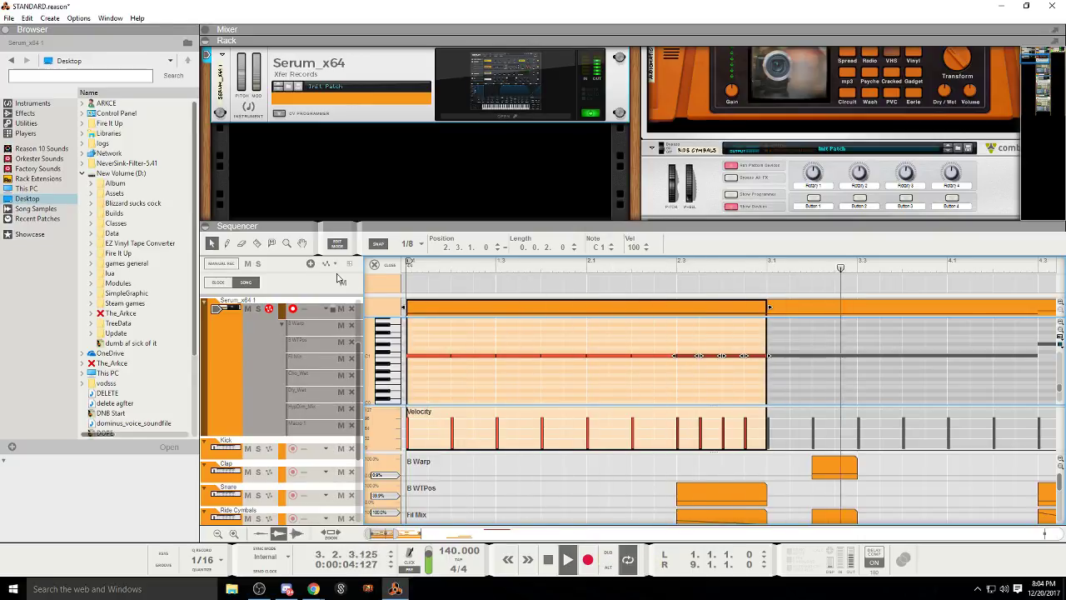
pyautogui.hotkey('ctrl', 'e')
pyautogui.click(583, 345)
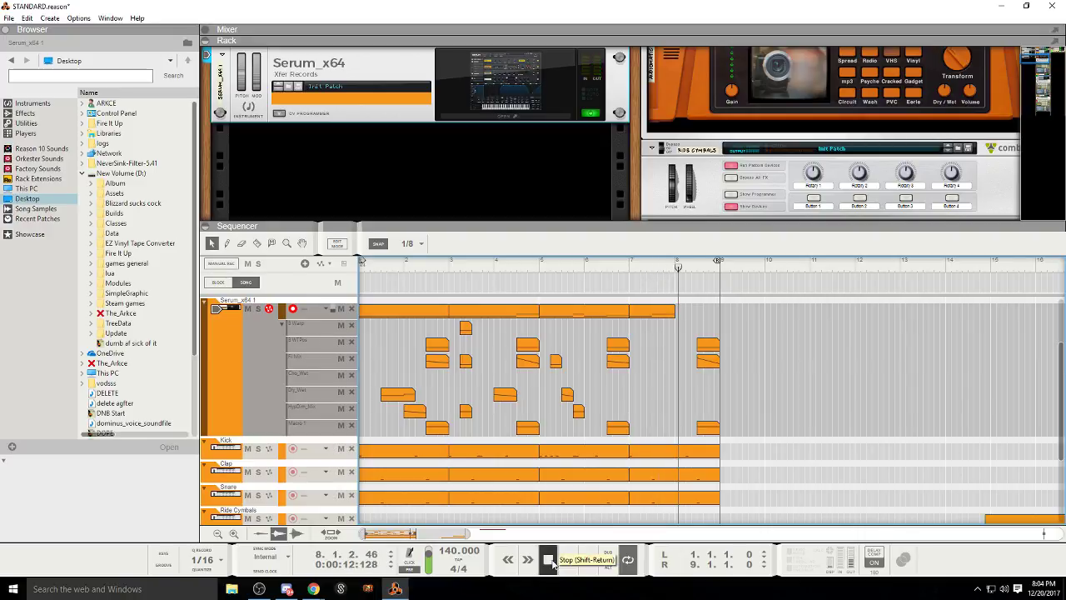
# Step: Lower the notes at 7.3.1 and 7.4.1 in the last Serum clip to A#0, then audition in the arrangement
pyautogui.doubleClick(658, 311)
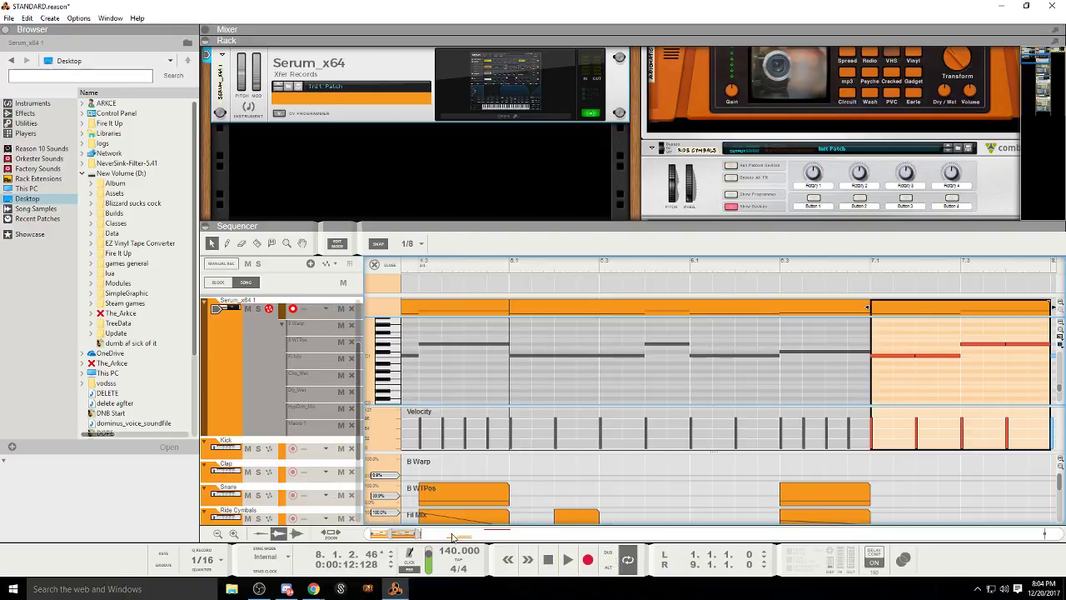
pyautogui.moveTo(404, 534); pyautogui.dragTo(418, 535)
pyautogui.moveTo(642, 328); pyautogui.dragTo(625, 366)
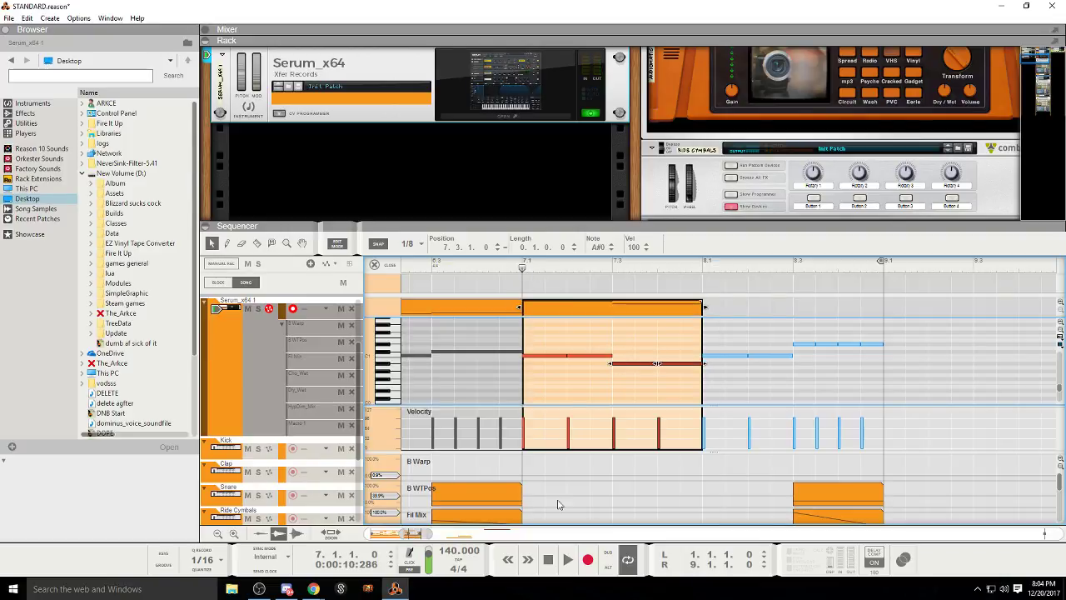
pyautogui.press('space')
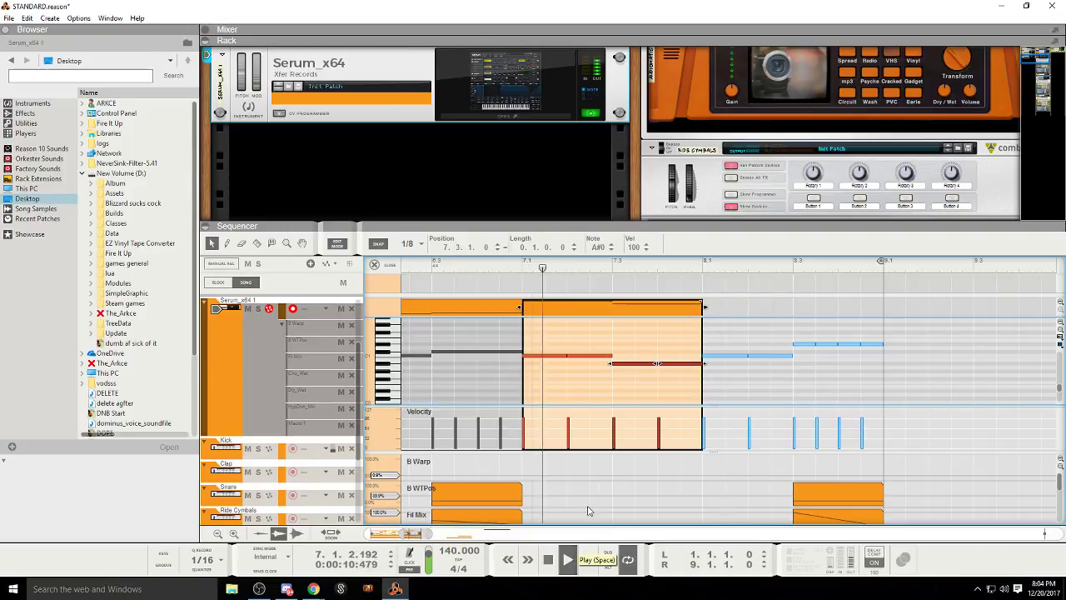
pyautogui.click(327, 264)
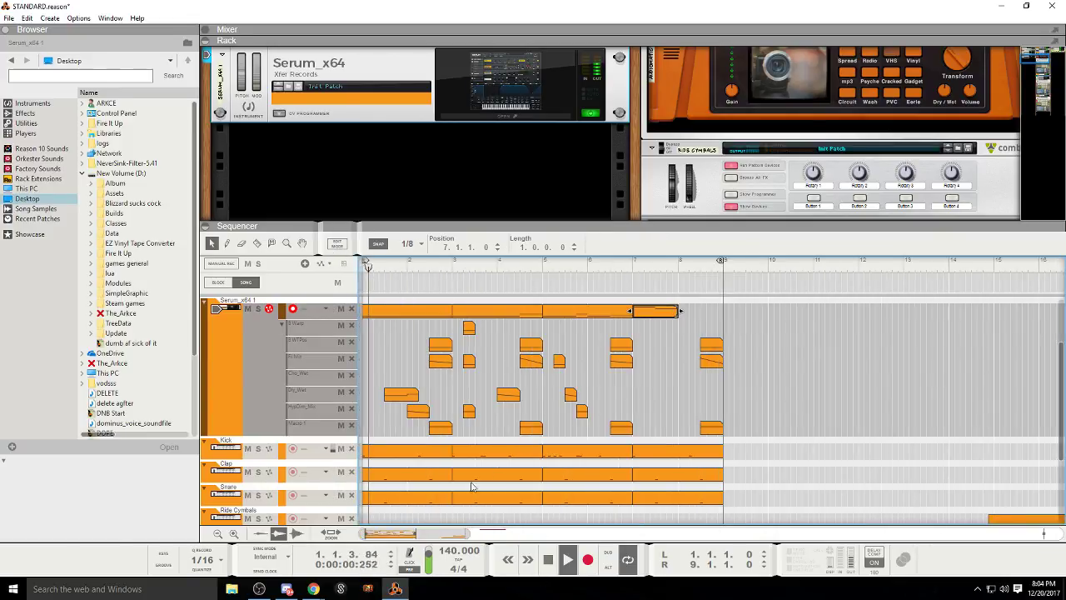
pyautogui.click(543, 264)
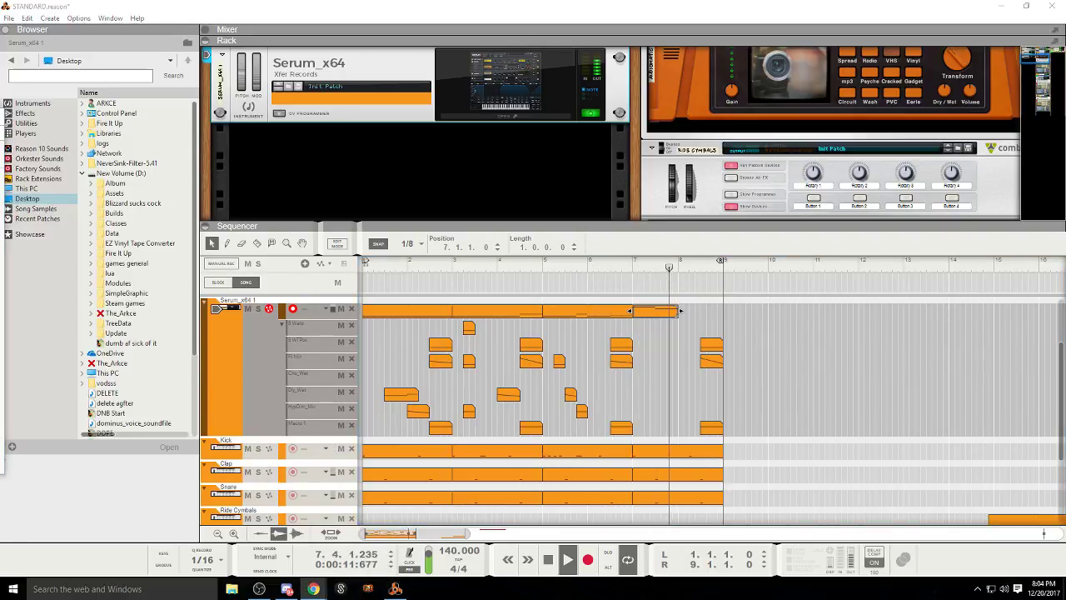
# Step: Set the notes at 7.3.1 and 7.4.1 in the last Serum clip to B0 and audition the loop in the arrangement
pyautogui.doubleClick(675, 310)
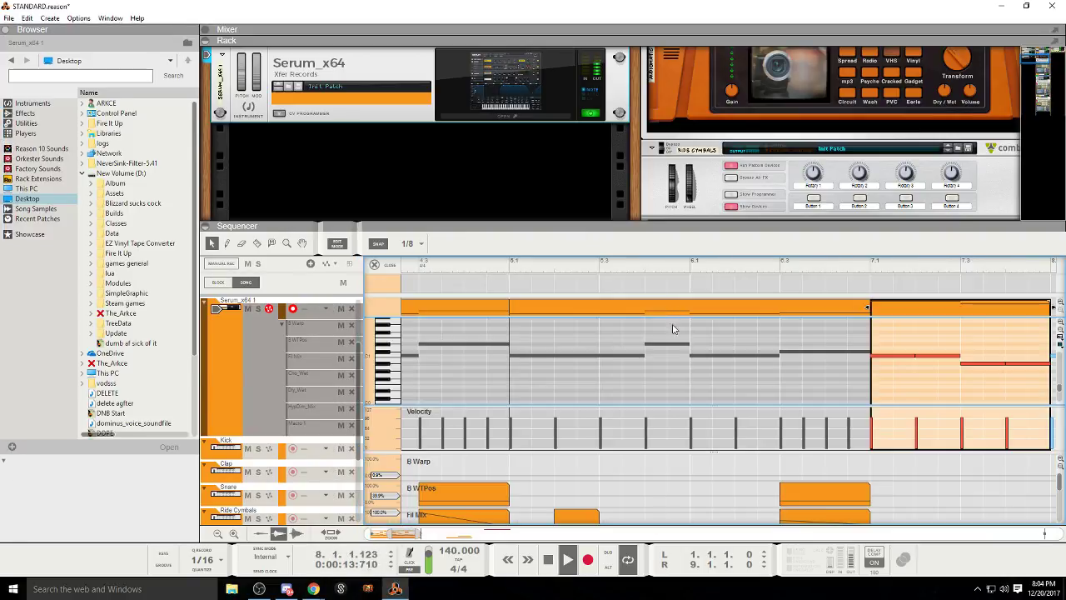
pyautogui.moveTo(990, 356); pyautogui.dragTo(976, 371)
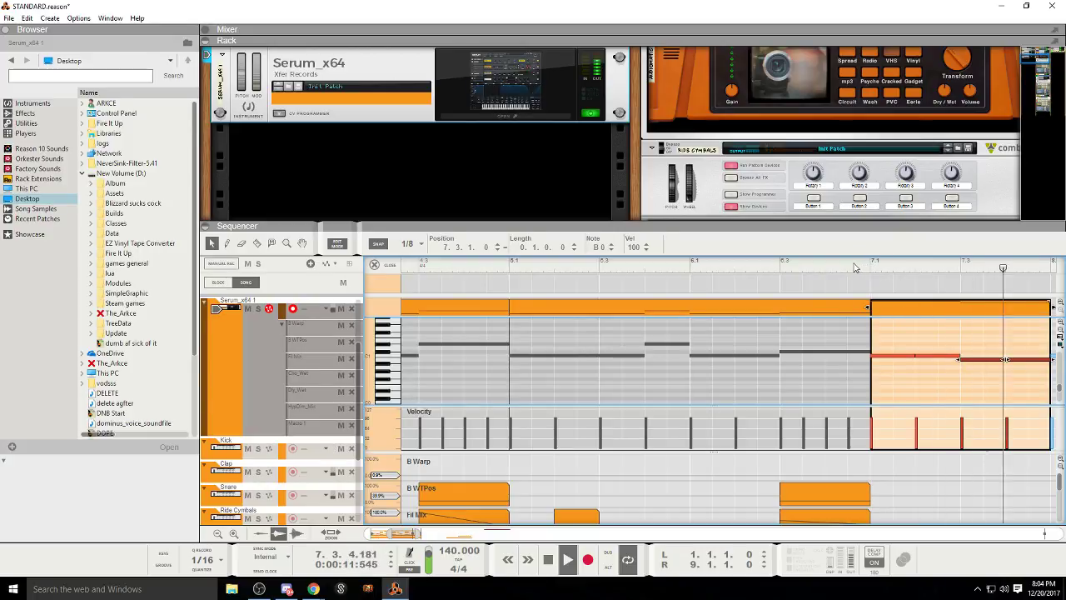
pyautogui.click(336, 245)
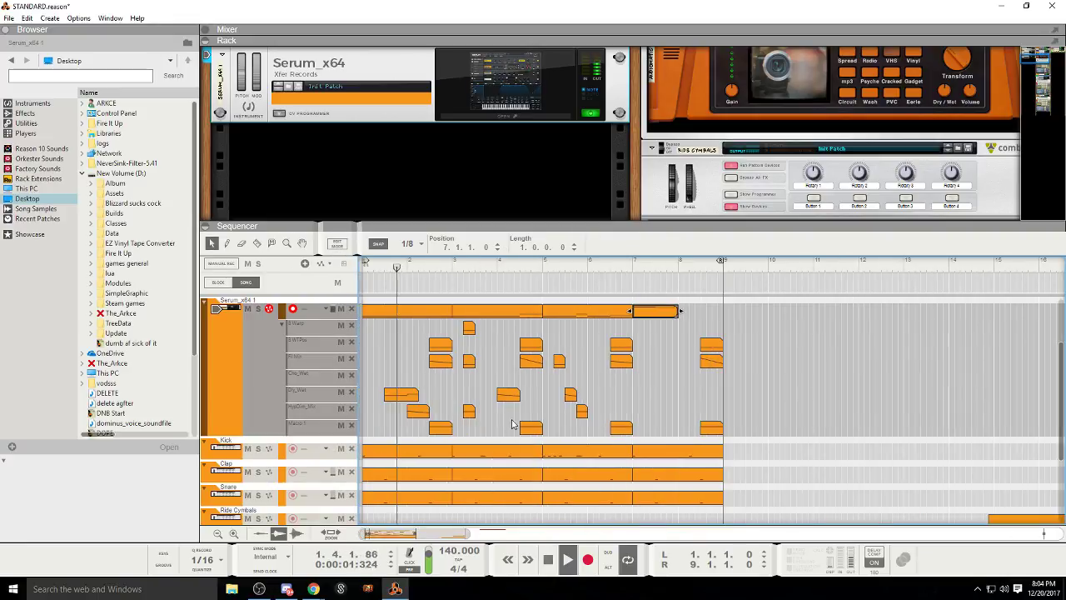
pyautogui.click(488, 382)
pyautogui.scroll(2, 472, 390)
pyautogui.scroll(-1, 470, 401)
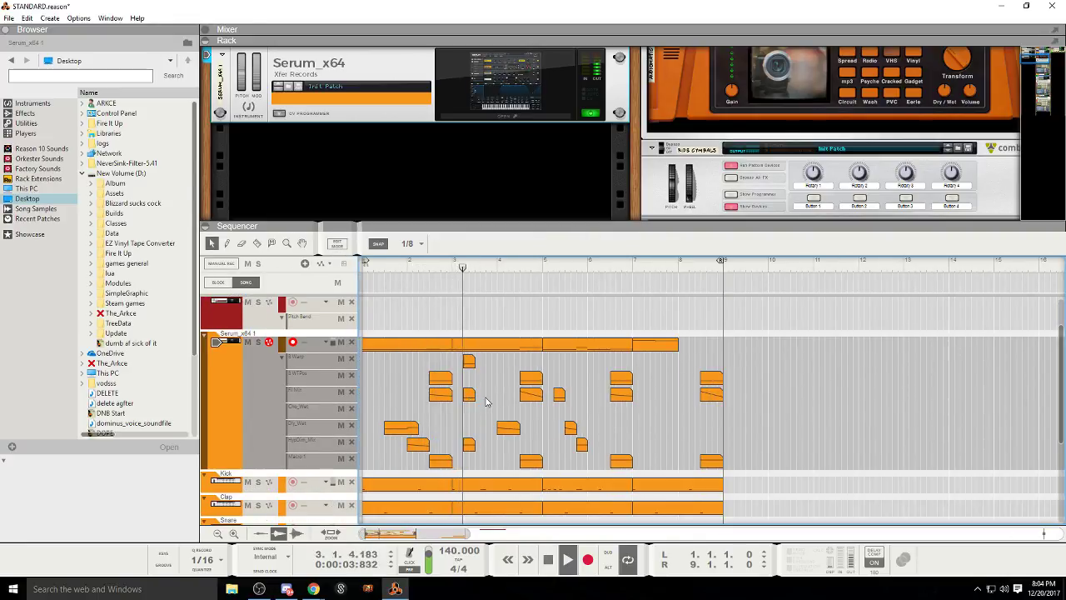
pyautogui.scroll(1, 487, 402)
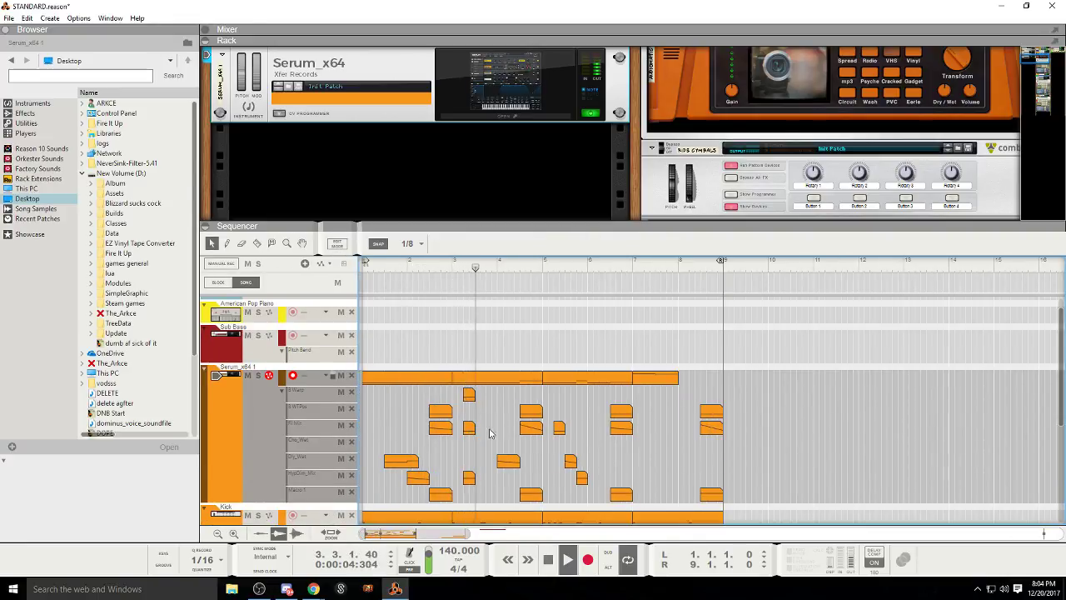
pyautogui.click(556, 570)
# Step: In the first Serum clip, raise the note at 2.3.1 to D#1 and the one at 2.3.3 to C#1, then audition the loop
pyautogui.doubleClick(442, 379)
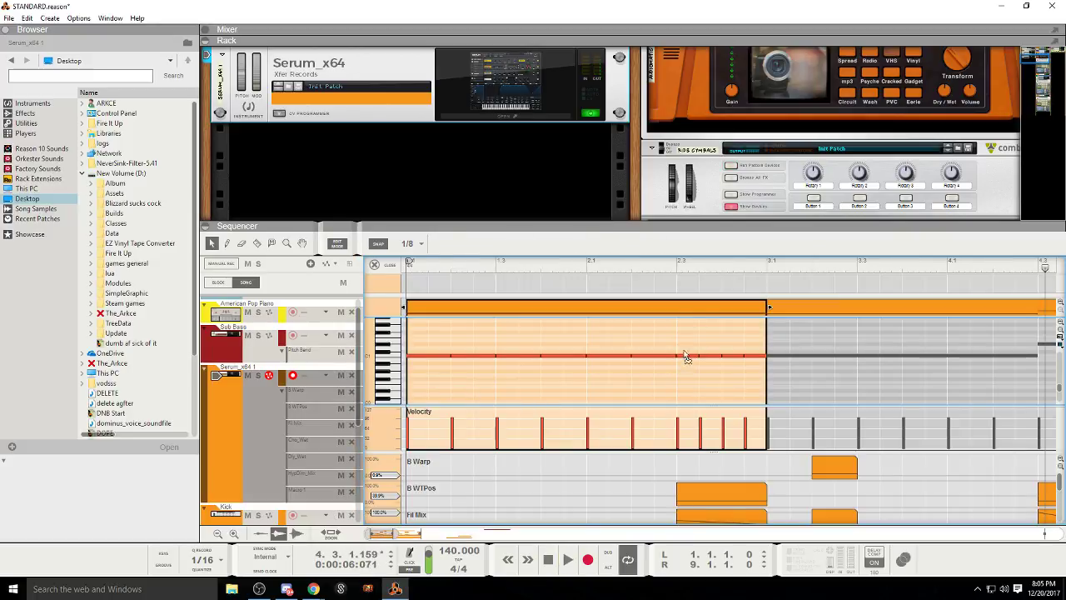
pyautogui.moveTo(684, 356); pyautogui.dragTo(689, 350)
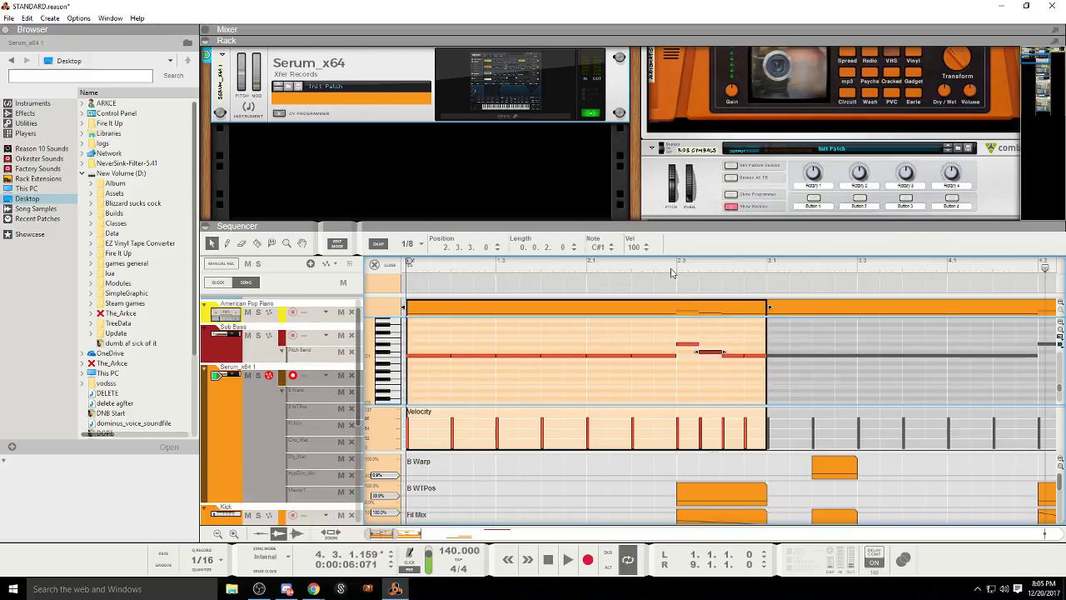
pyautogui.press('space')
pyautogui.click(580, 268)
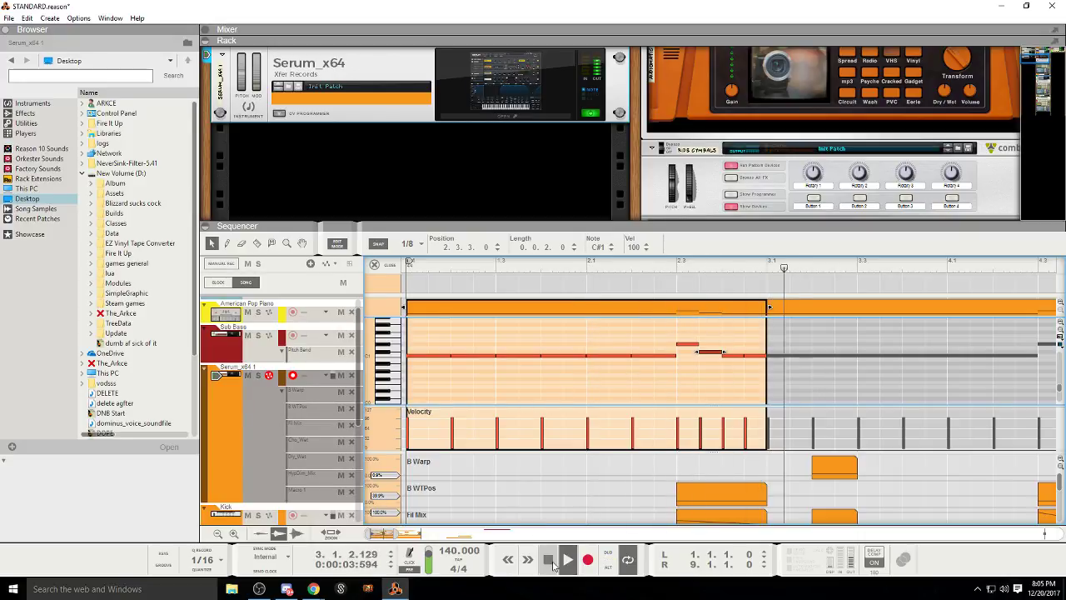
pyautogui.hotkey('ctrl', 'e')
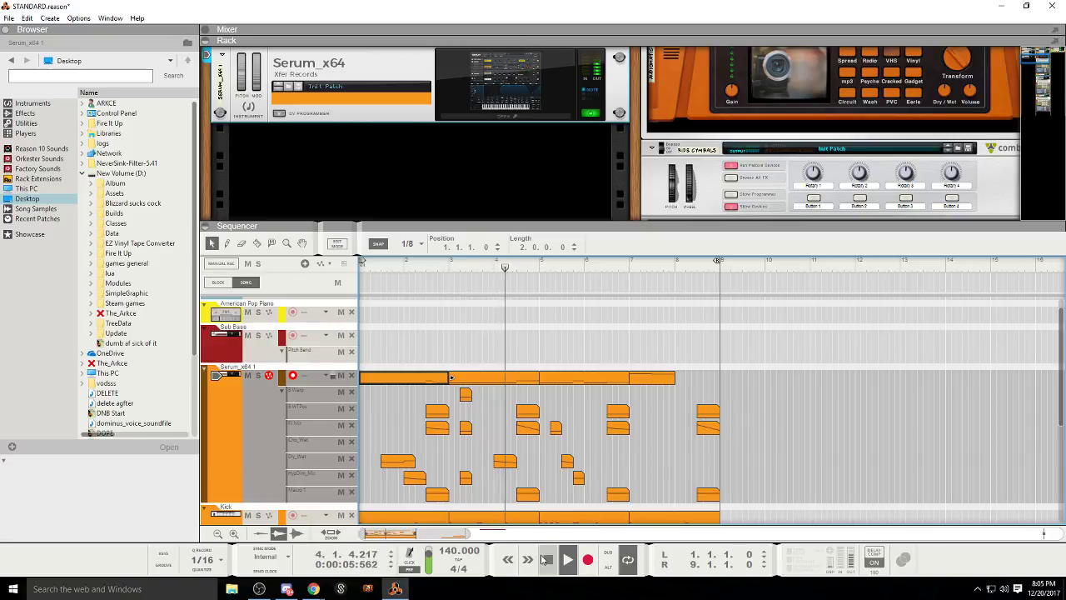
pyautogui.click(576, 430)
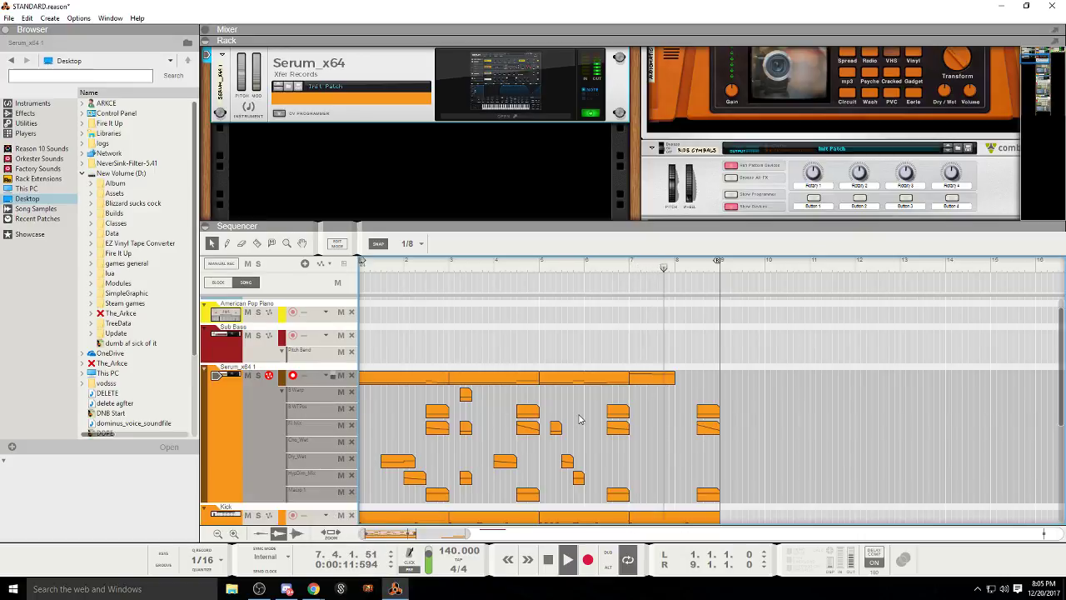
pyautogui.doubleClick(654, 378)
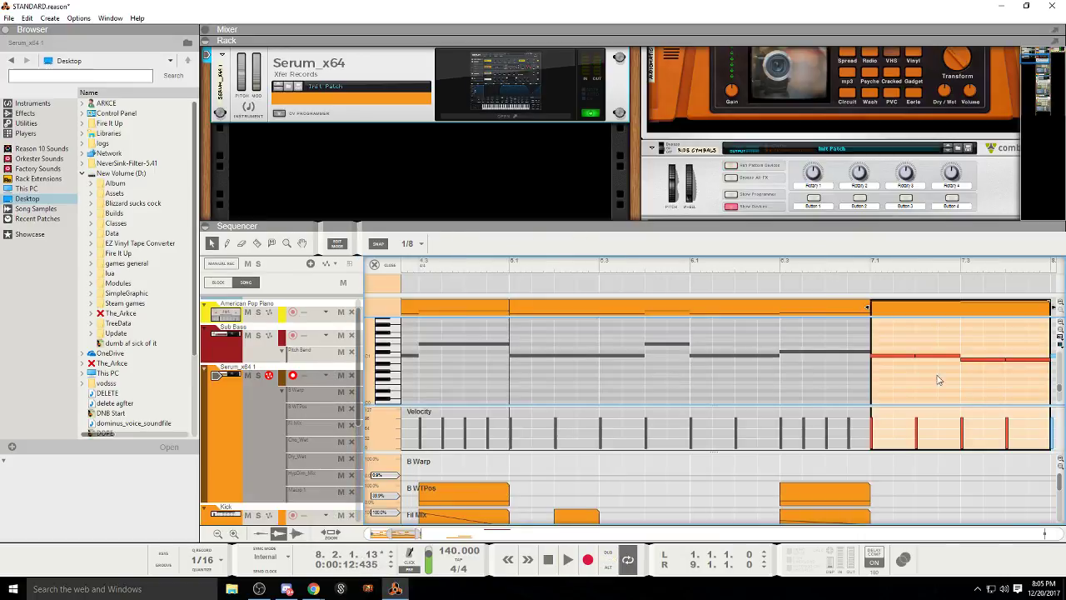
pyautogui.click(336, 243)
pyautogui.moveTo(461, 534); pyautogui.dragTo(434, 534)
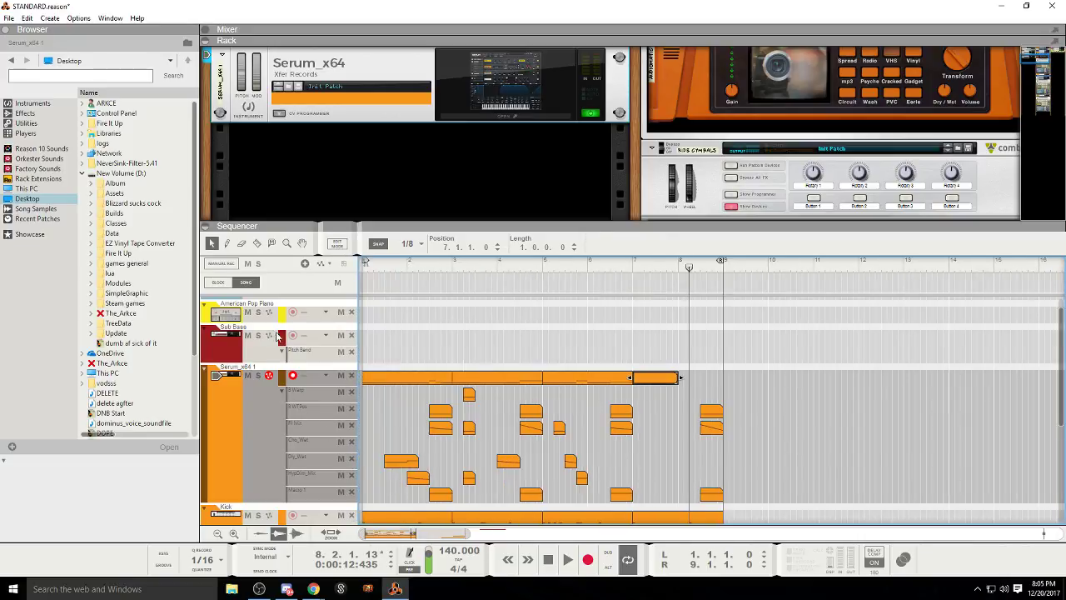
# Step: Enable the Phaser in Serum's effects, raise its mix, set its frequency to 64 Hz and audition the loop
pyautogui.click(486, 118)
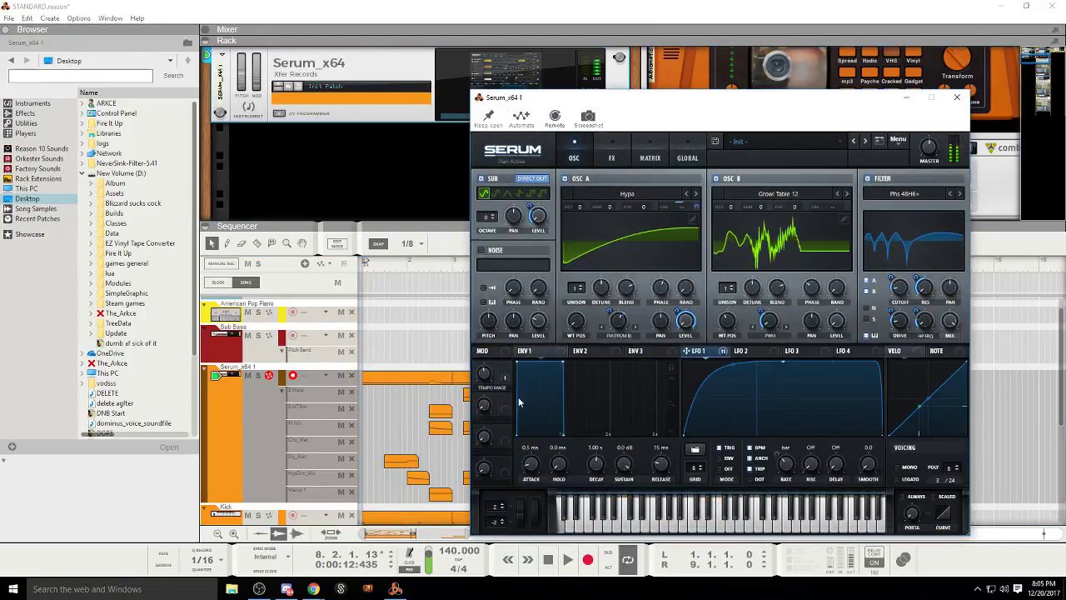
pyautogui.click(615, 157)
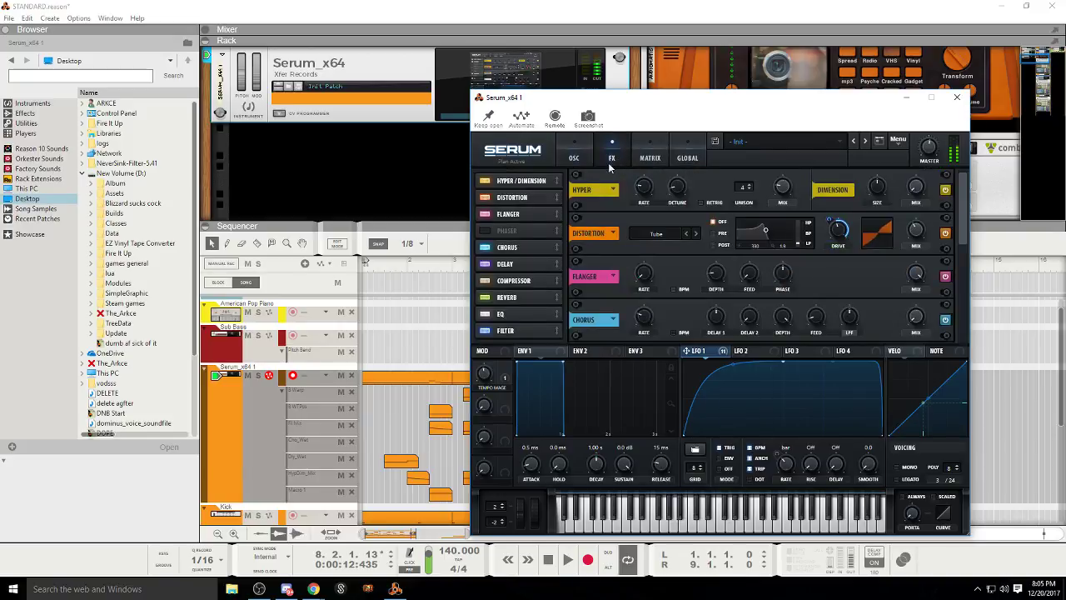
pyautogui.click(520, 236)
pyautogui.moveTo(918, 193); pyautogui.dragTo(923, 121)
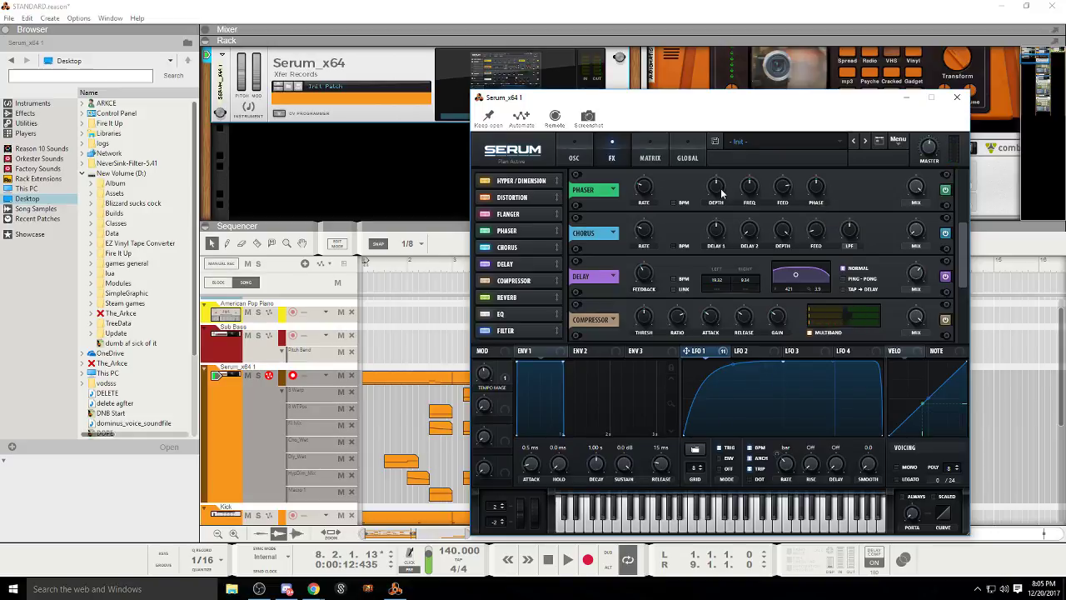
pyautogui.moveTo(719, 191); pyautogui.dragTo(730, 250)
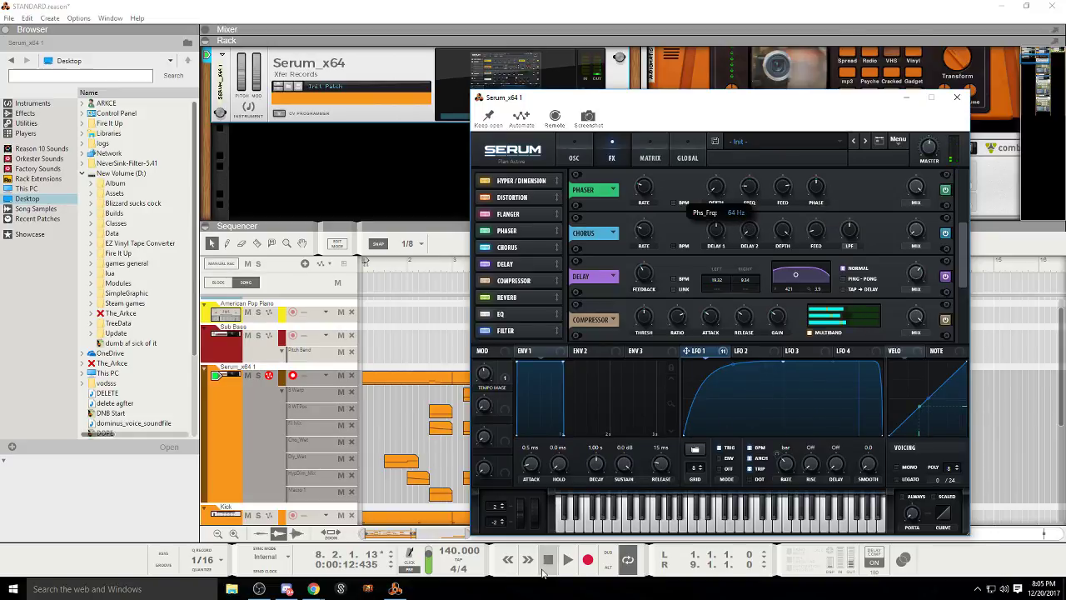
pyautogui.press('space')
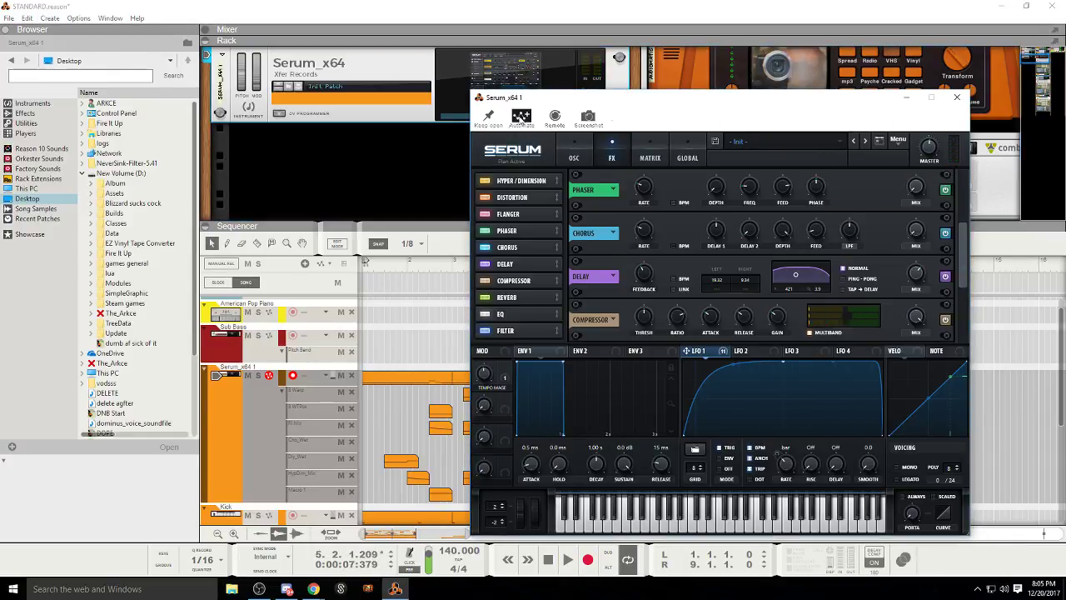
# Step: Create an automation lane for the Phaser's mix parameter on the Serum track and close the plugin window
pyautogui.click(914, 186)
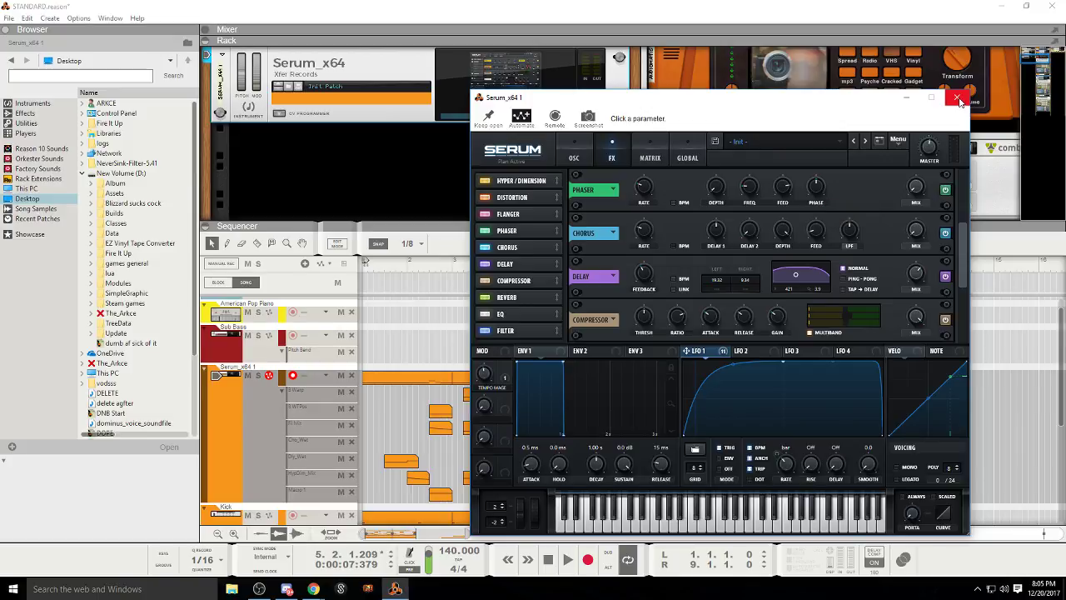
pyautogui.click(957, 97)
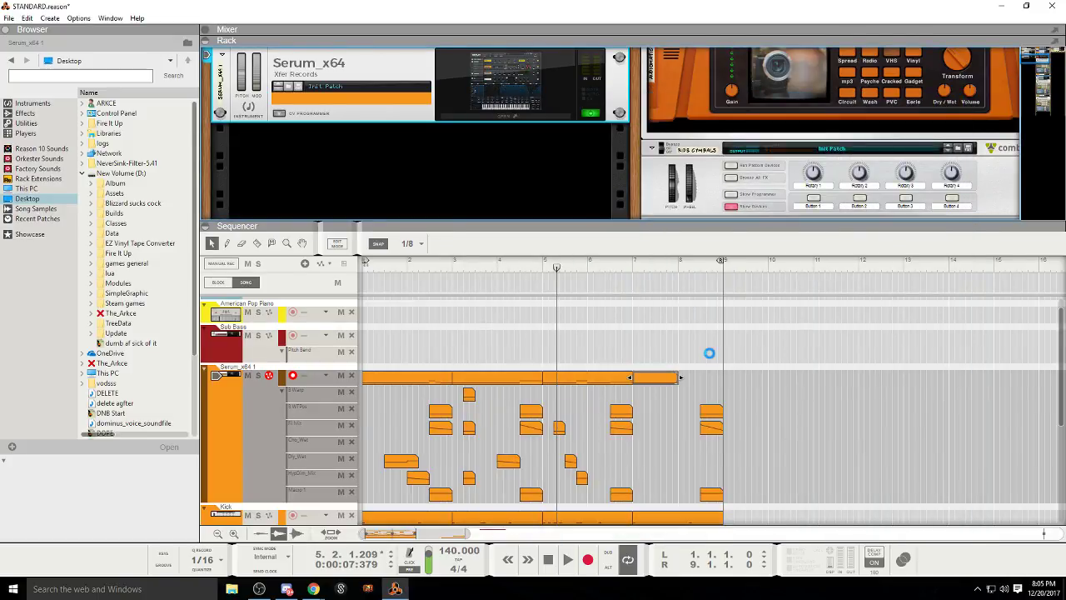
pyautogui.click(470, 113)
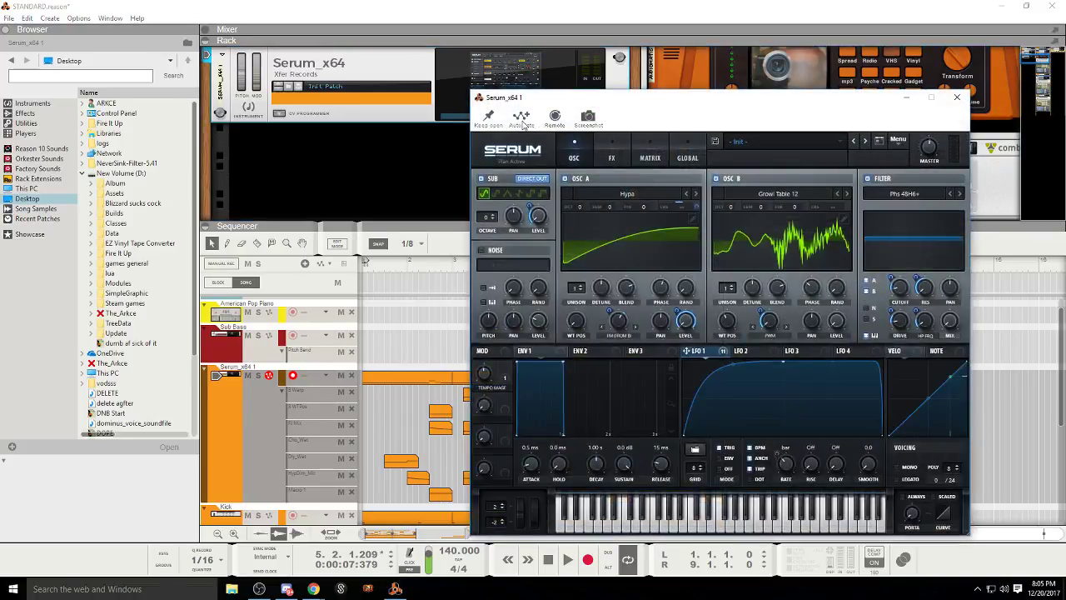
pyautogui.click(614, 158)
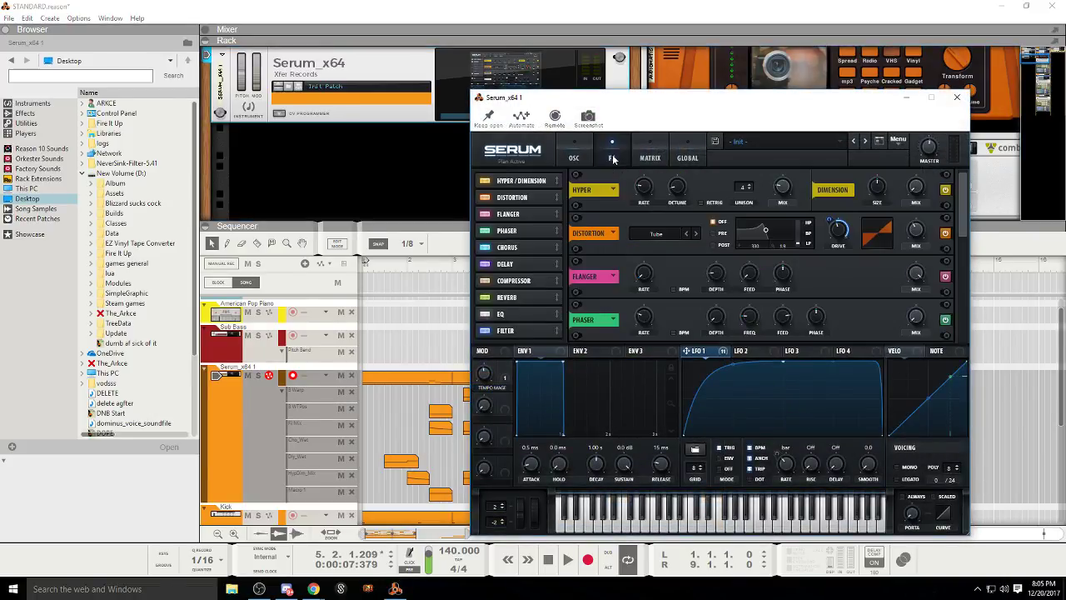
pyautogui.click(921, 319)
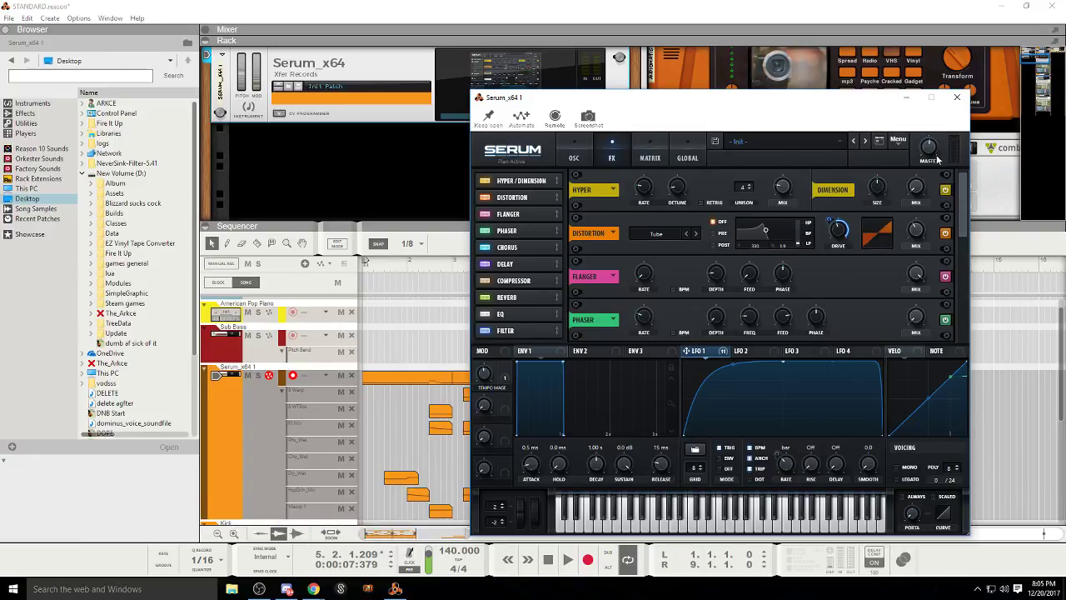
pyautogui.click(957, 97)
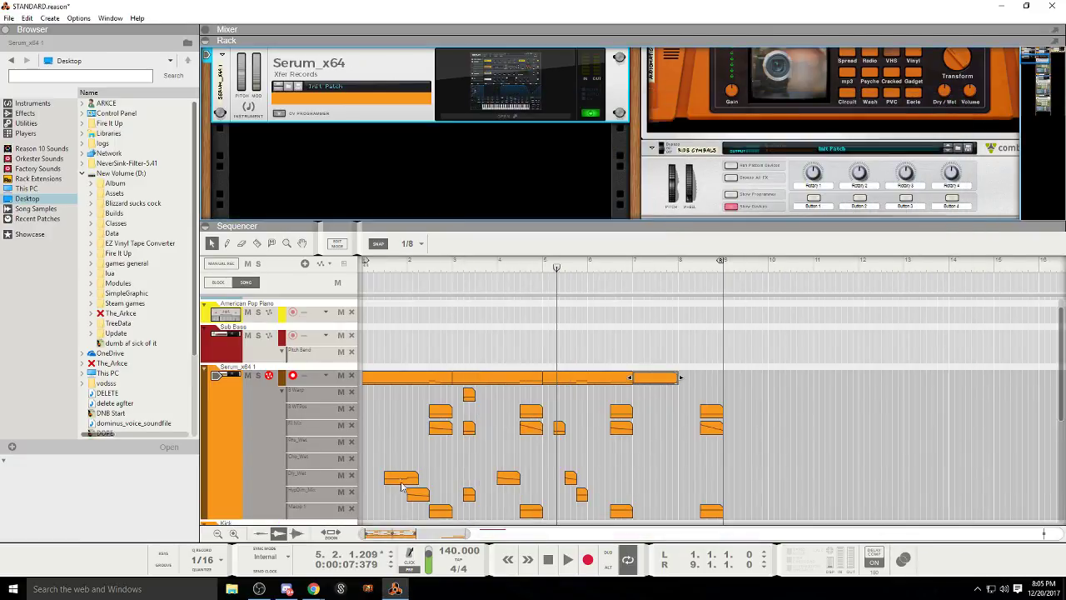
# Step: Add a two-beat automation clip at 1.1.1 in the Phaser mix lane, audition from the start and move the clip to 1.3.1
pyautogui.click(439, 511)
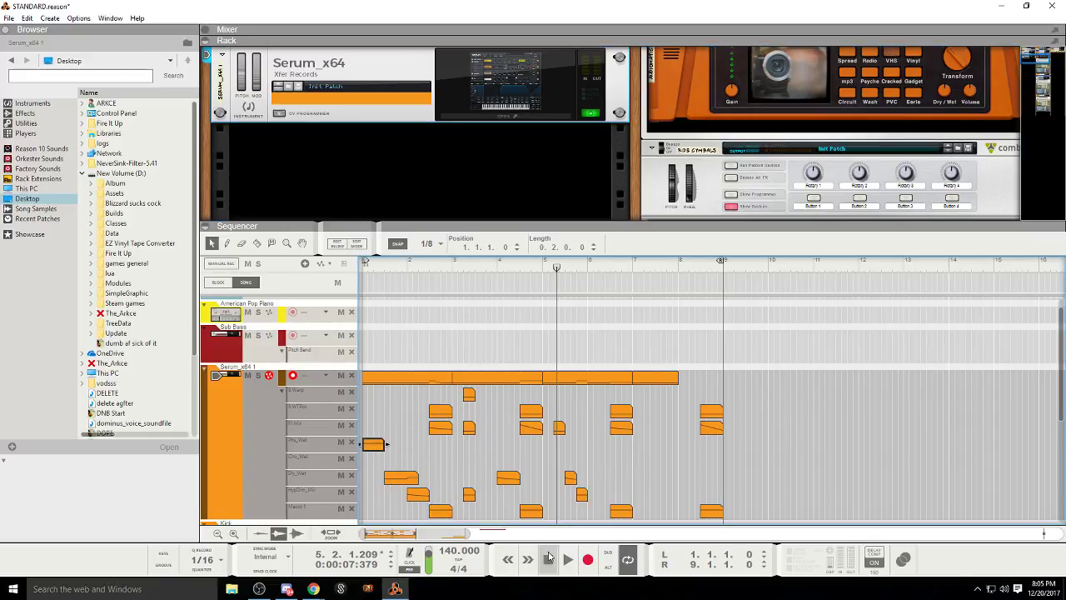
pyautogui.click(548, 558)
pyautogui.click(567, 560)
pyautogui.click(549, 560)
pyautogui.click(549, 560)
pyautogui.click(549, 560)
pyautogui.click(566, 560)
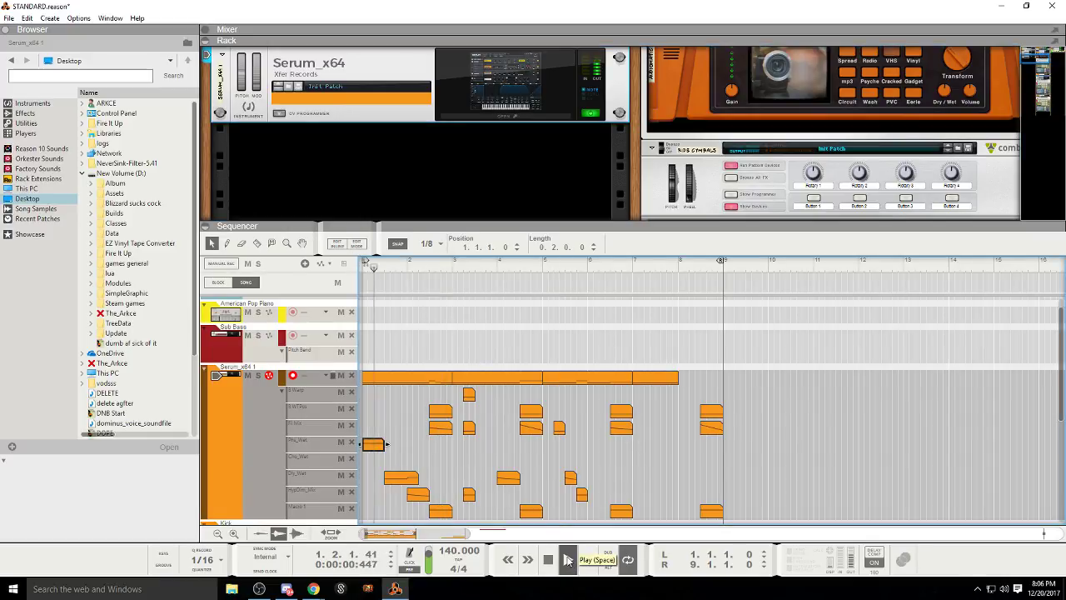
pyautogui.moveTo(378, 448); pyautogui.dragTo(399, 450)
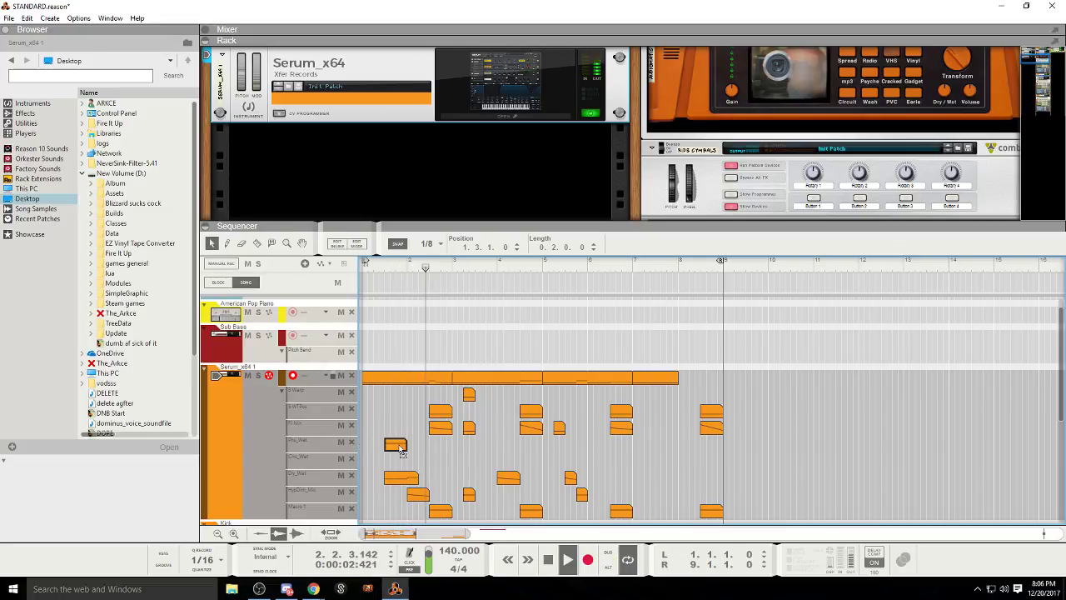
# Step: Audition the loop, then ramp the B WTPos automation clip at 2.3.1 down to 6.9% at 2.4.3 and listen to that section
pyautogui.click(549, 559)
pyautogui.click(549, 559)
pyautogui.click(567, 560)
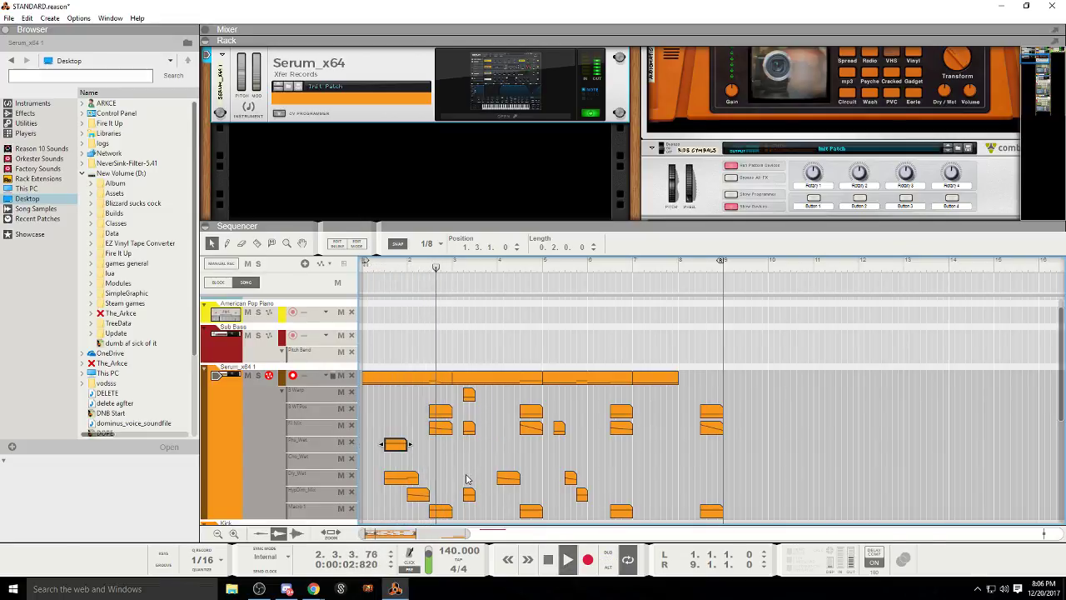
pyautogui.doubleClick(438, 414)
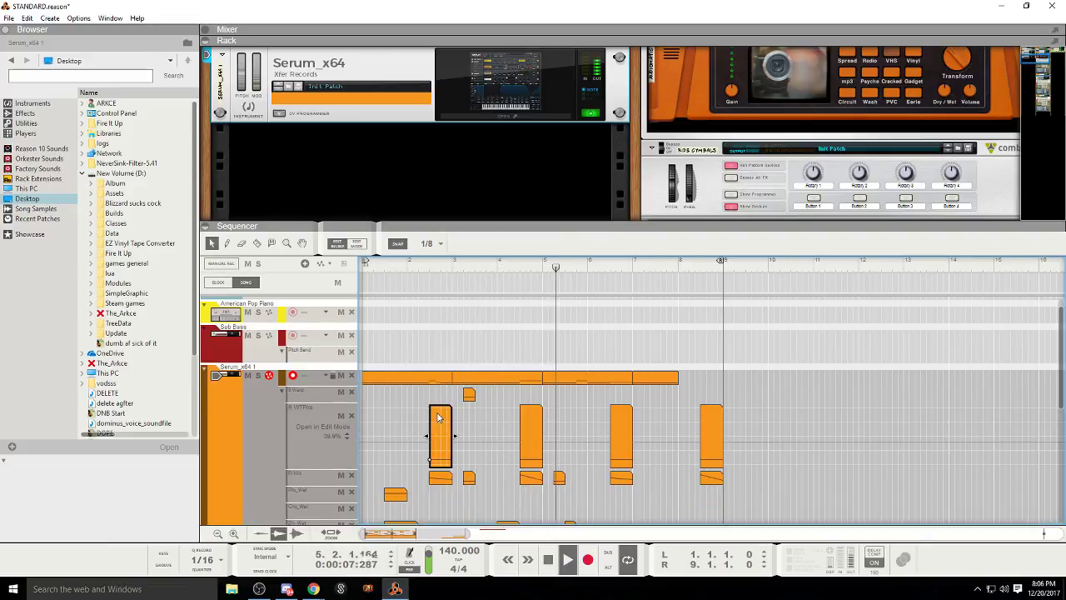
pyautogui.moveTo(430, 459)
pyautogui.mouseDown()
pyautogui.moveTo(429, 444)
pyautogui.moveTo(446, 461)
pyautogui.mouseUp()
pyautogui.doubleClick(447, 454)
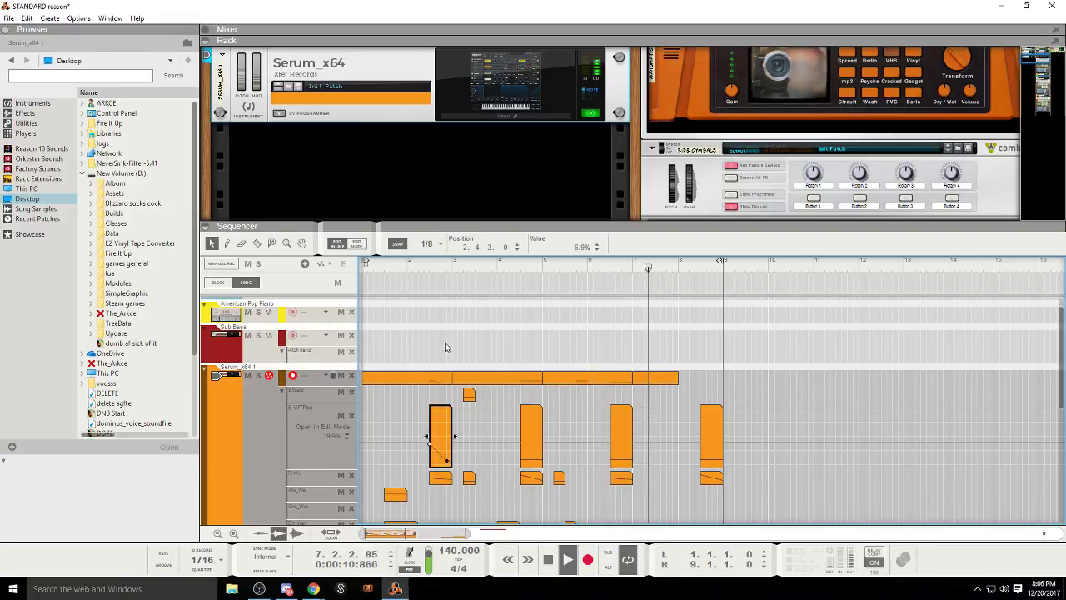
pyautogui.click(425, 271)
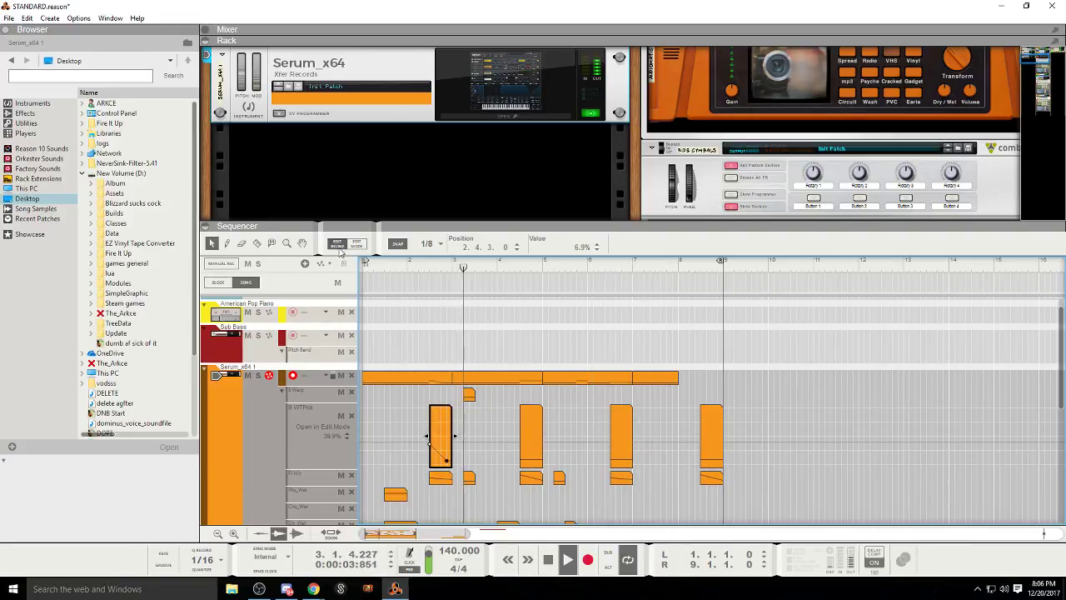
pyautogui.press('Escape')
pyautogui.click(421, 271)
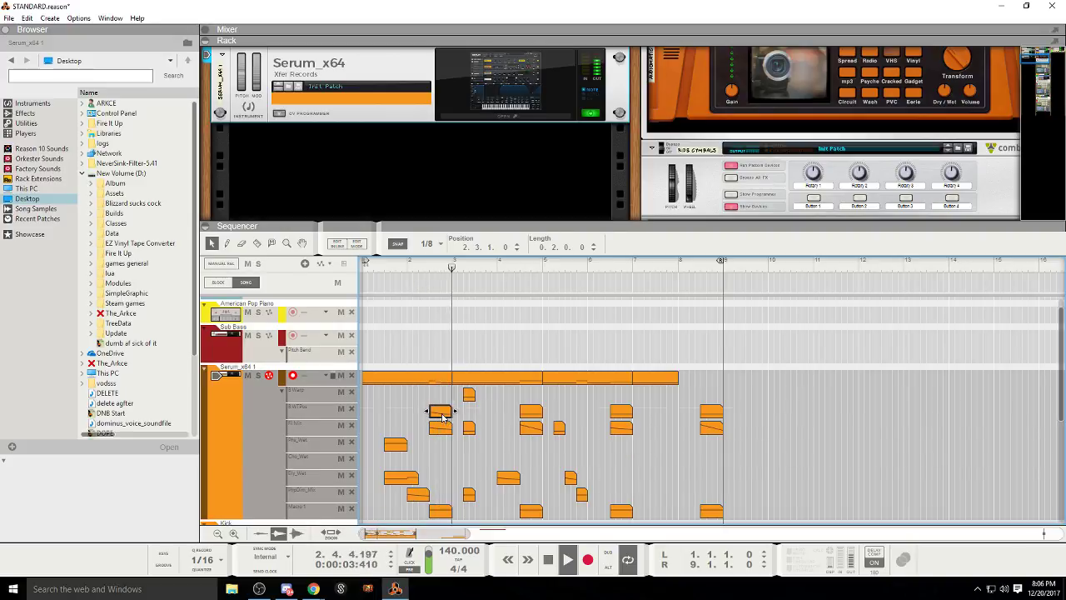
# Step: Move the second automation point of the B WTPos clip at 2.3.1 to 2.4.1 with a value of 65.7% and audition the change
pyautogui.doubleClick(441, 413)
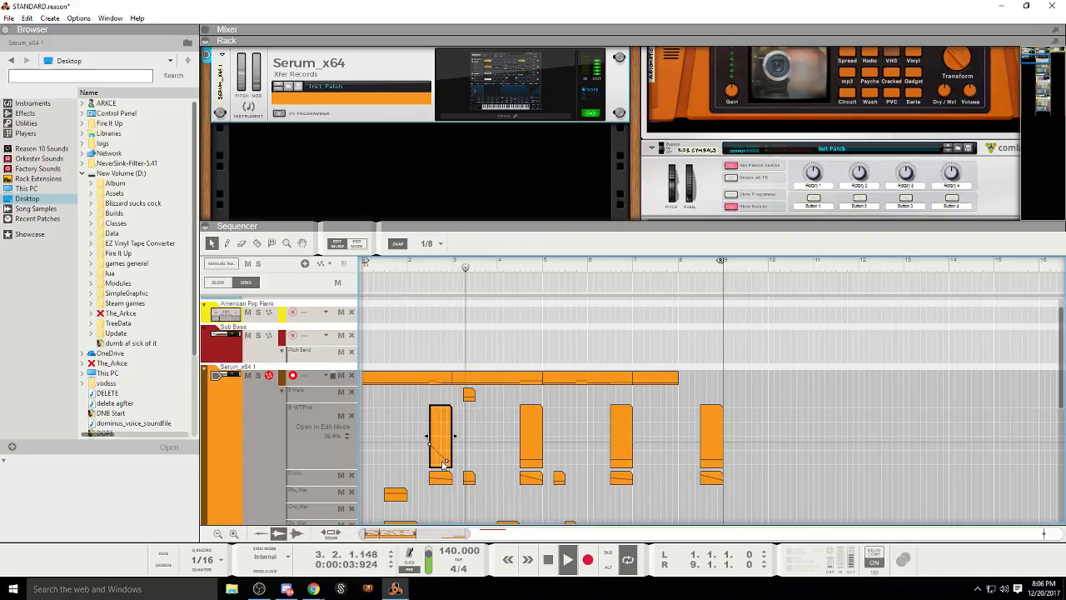
pyautogui.click(431, 273)
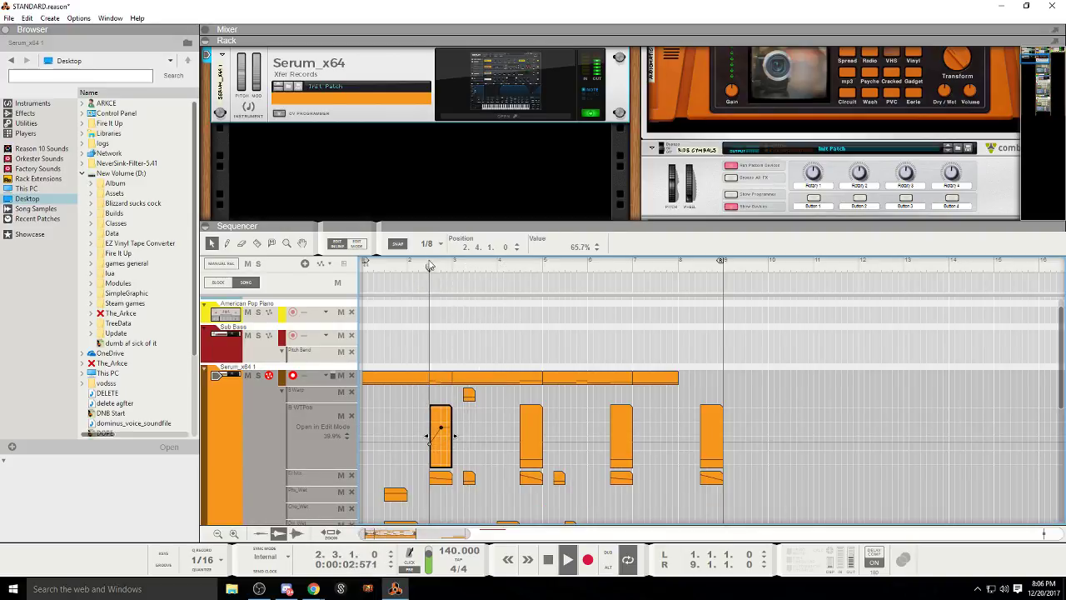
pyautogui.click(337, 245)
pyautogui.click(384, 272)
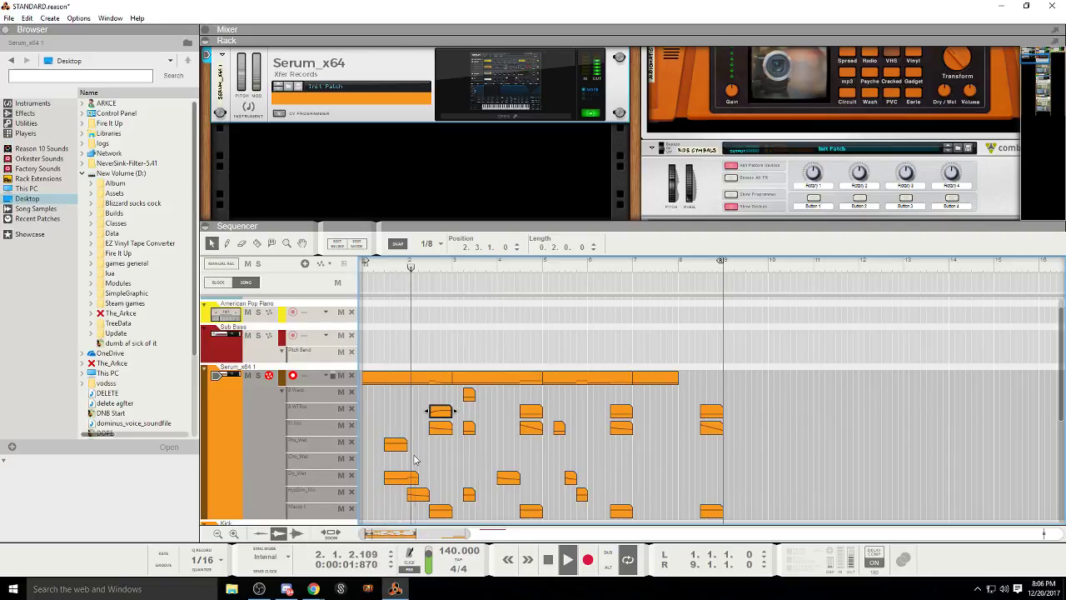
pyautogui.moveTo(403, 448); pyautogui.dragTo(473, 448)
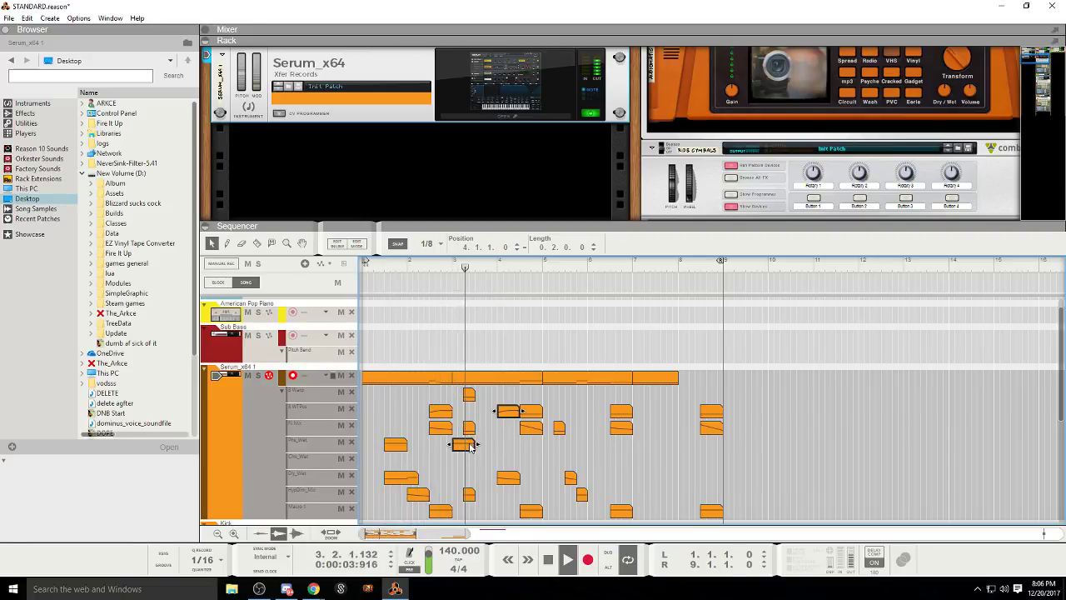
pyautogui.hotkey('ctrl', 'z')
pyautogui.click(428, 455)
# Step: Copy the Phaser mix clip at 1.3.1 to 4.1.1 and audition the copy, then the loop from the start
pyautogui.moveTo(400, 445); pyautogui.dragTo(511, 445)
pyautogui.click(498, 263)
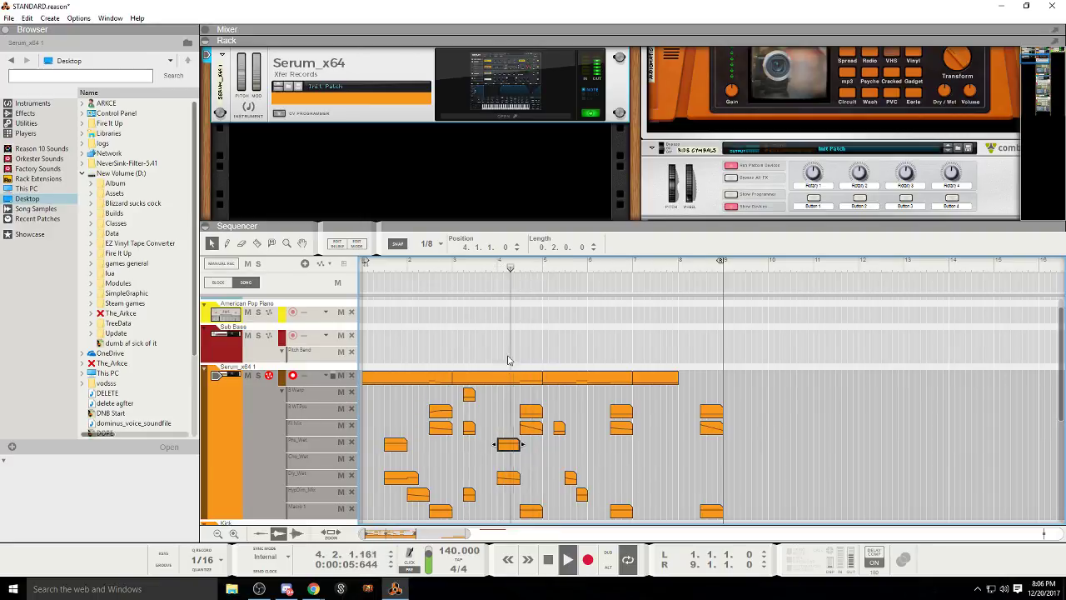
pyautogui.doubleClick(550, 561)
pyautogui.click(564, 563)
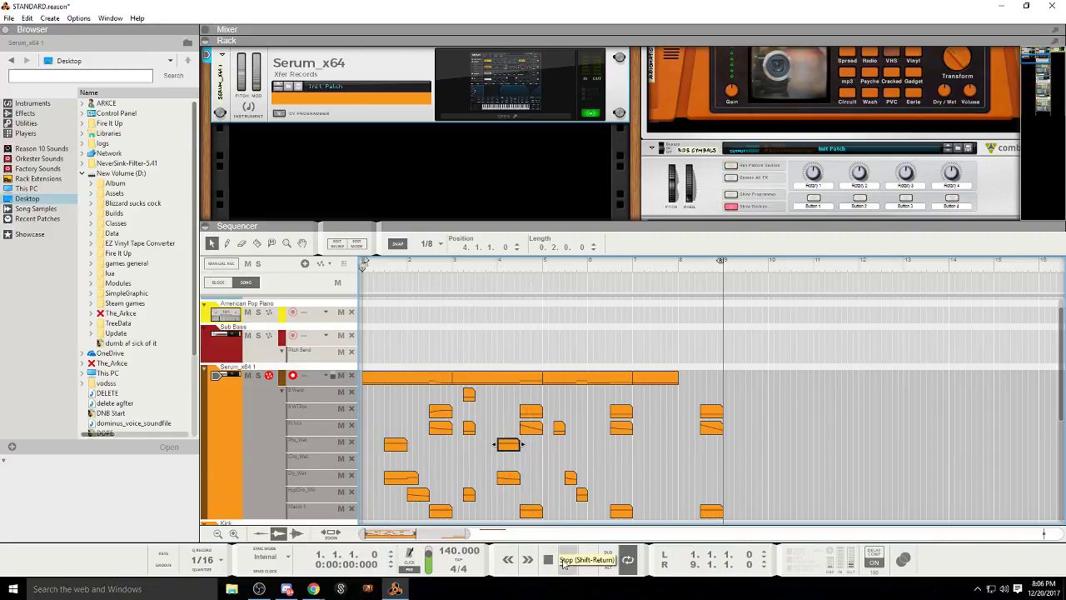
pyautogui.click(564, 561)
pyautogui.scroll(-1, 455, 437)
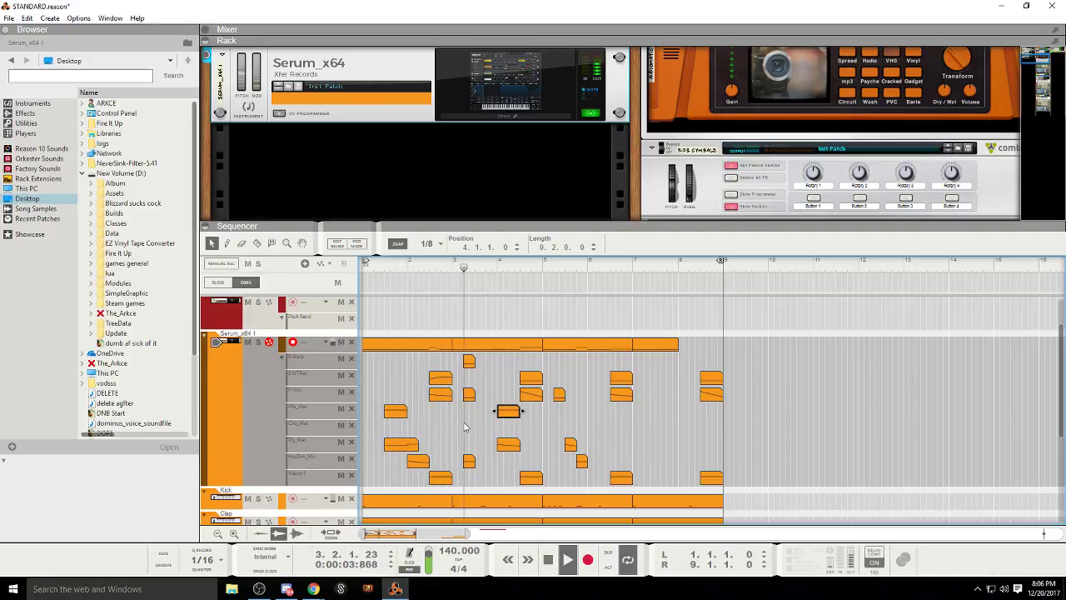
pyautogui.click(466, 427)
# Step: In the first Serum clip, lower the notes at 2.3.1 and 2.3.3 to C1 and audition from the start
pyautogui.doubleClick(443, 346)
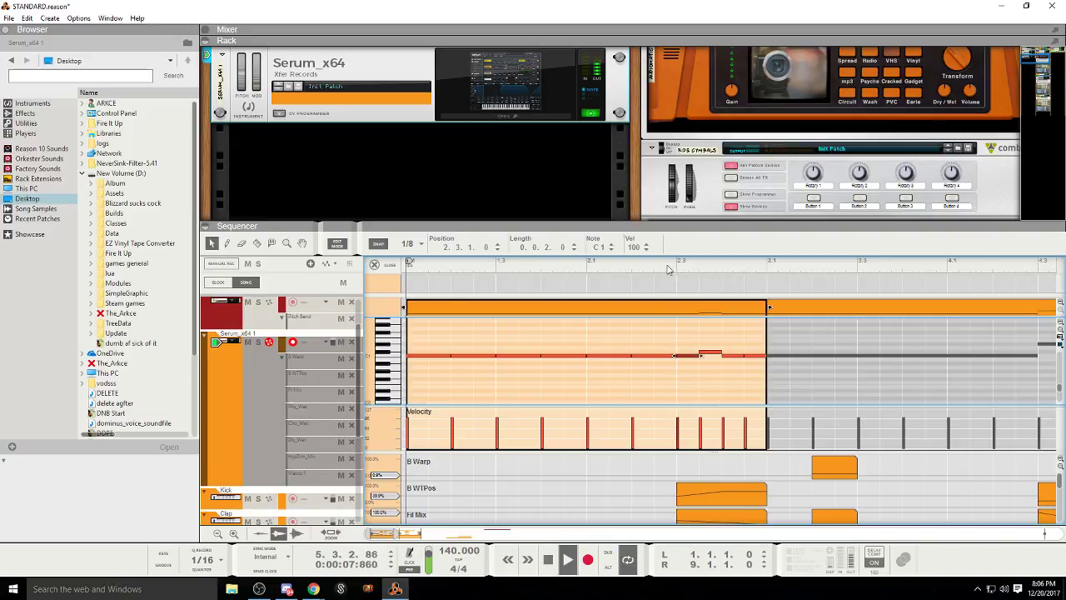
pyautogui.hotkey('ctrl', 'e')
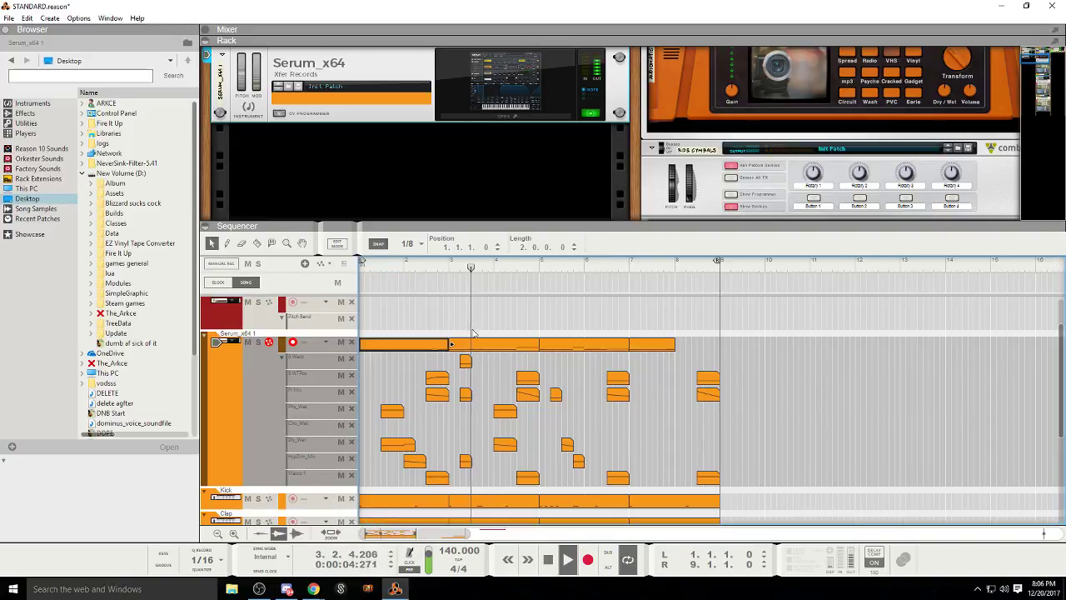
pyautogui.click(502, 370)
pyautogui.doubleClick(435, 346)
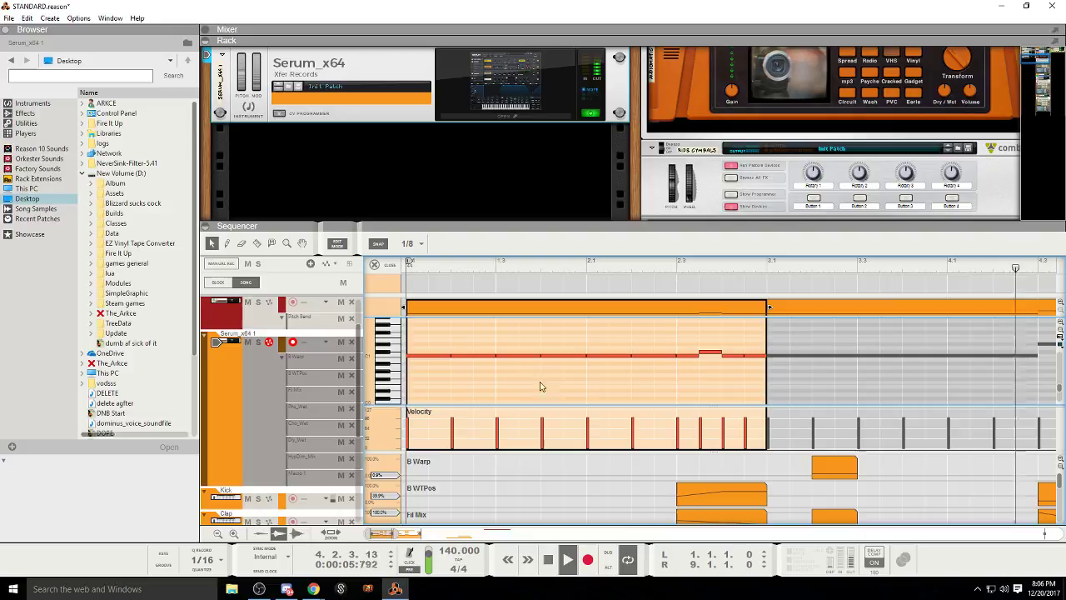
pyautogui.click(709, 362)
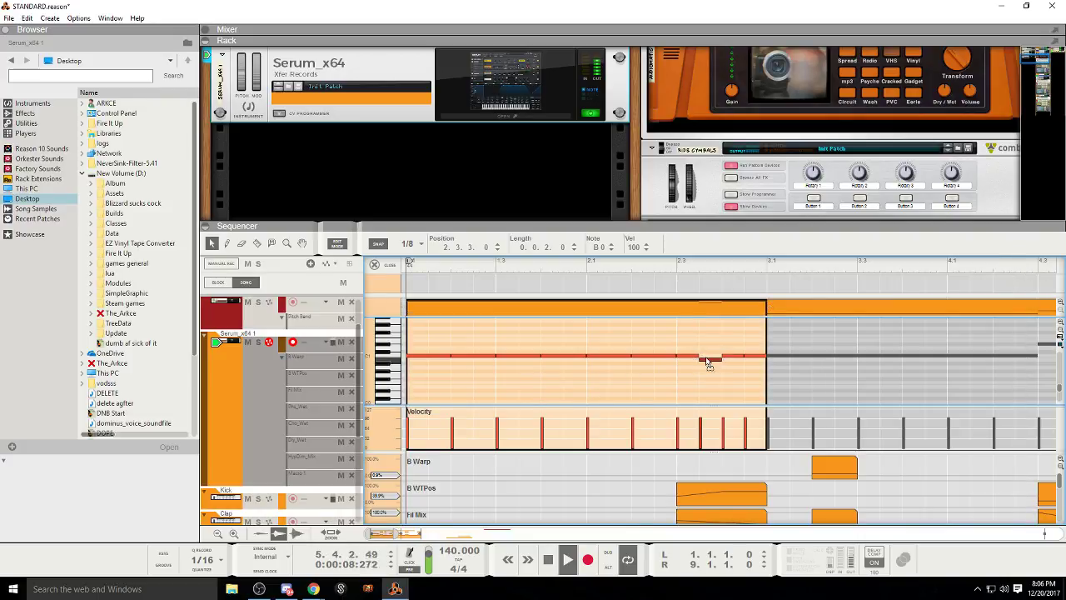
pyautogui.moveTo(708, 363); pyautogui.dragTo(707, 356)
pyautogui.click(548, 559)
pyautogui.click(548, 559)
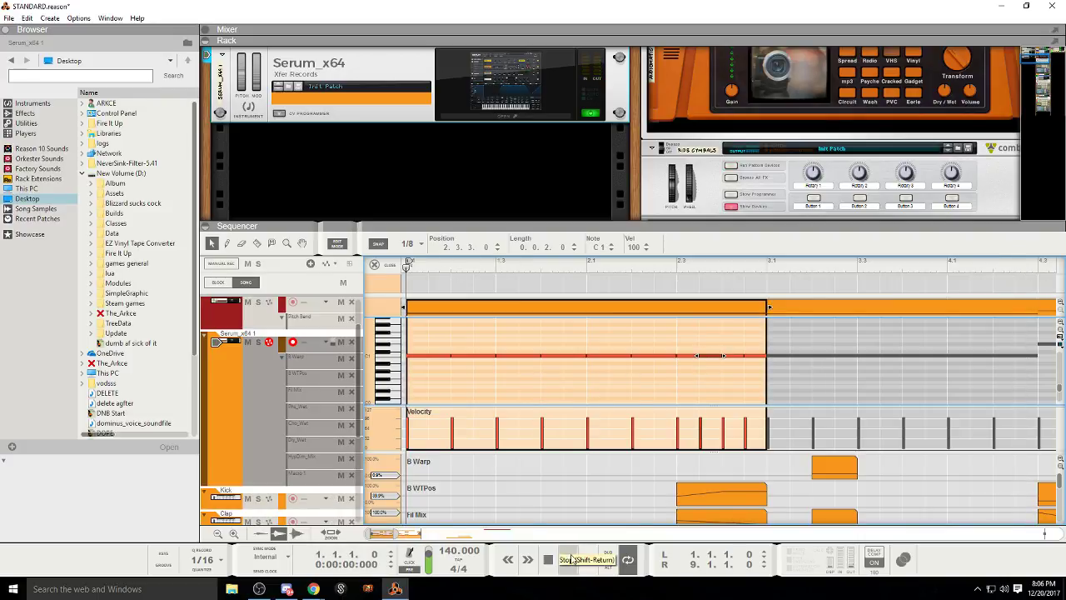
pyautogui.press('space')
pyautogui.moveTo(394, 534); pyautogui.dragTo(447, 533)
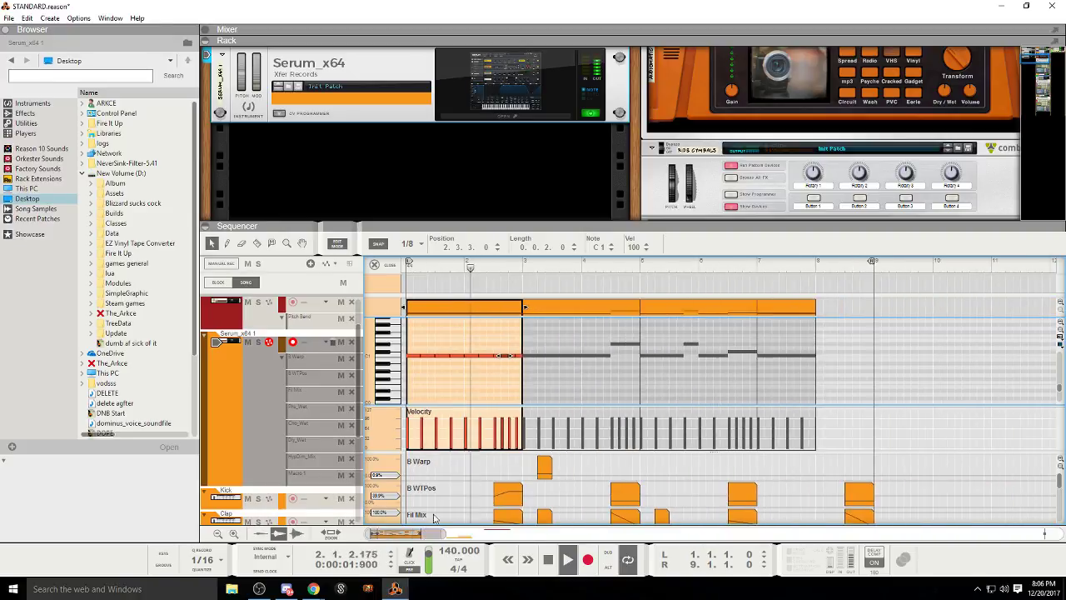
pyautogui.click(337, 244)
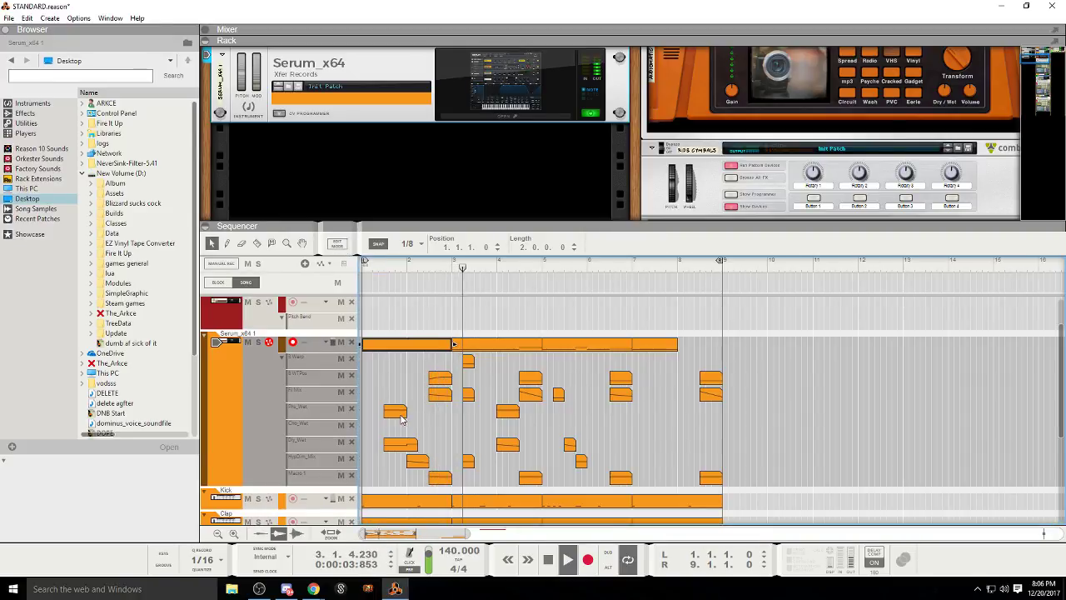
# Step: Reposition the two Phaser mix clips so they start at 4.3.1 and 6.3.1
pyautogui.moveTo(395, 410); pyautogui.dragTo(532, 423)
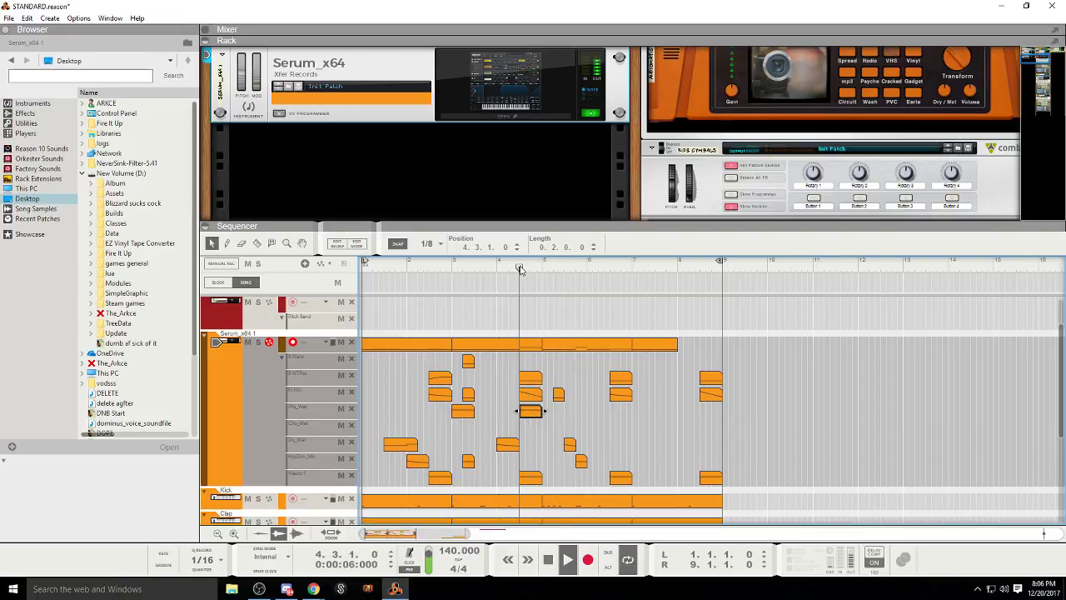
pyautogui.moveTo(463, 416); pyautogui.dragTo(619, 418)
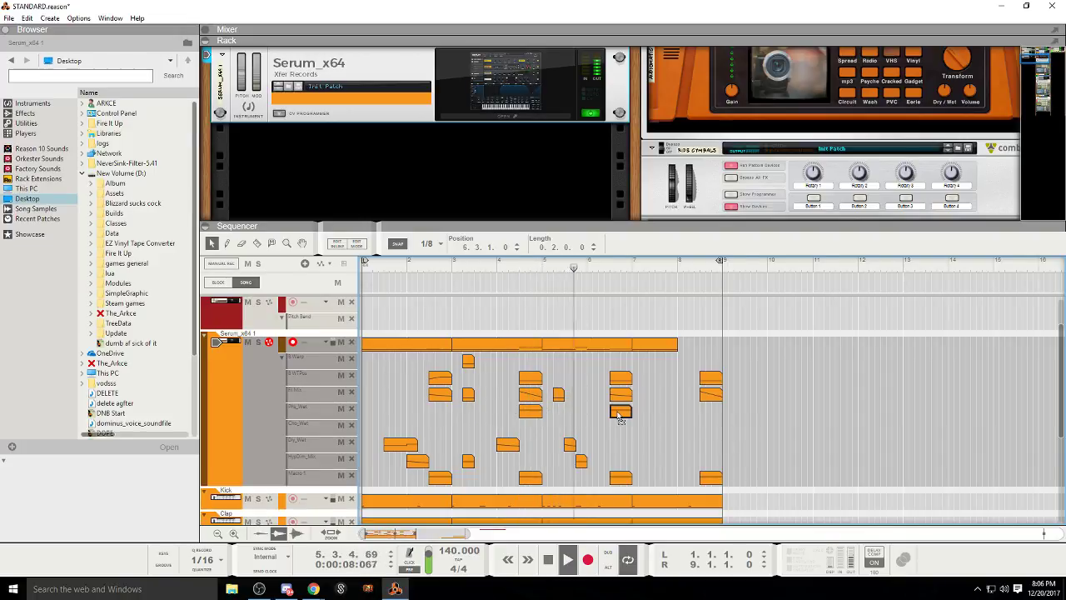
pyautogui.click(598, 428)
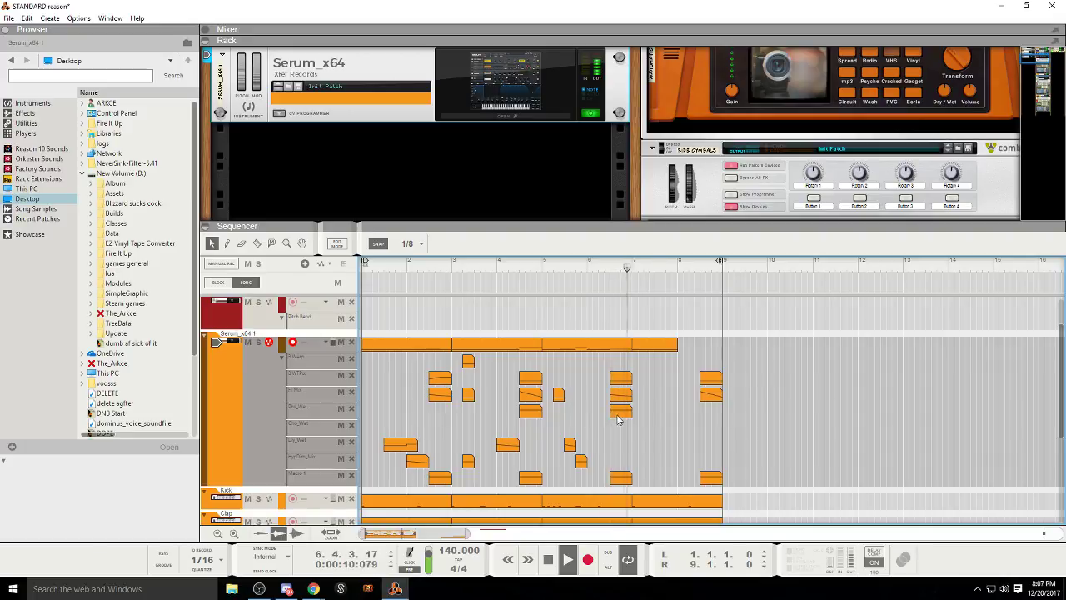
# Step: Set the automation point at 6.4.1 in the Phaser mix clip at 6.3.1 to 30.4% and audition that section
pyautogui.doubleClick(619, 415)
pyautogui.click(620, 448)
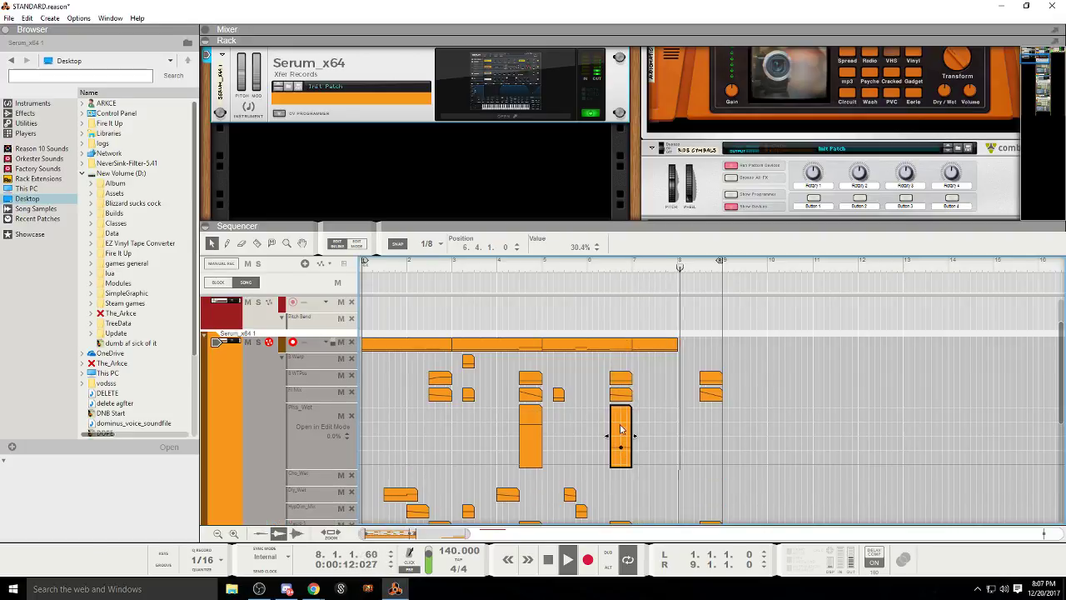
pyautogui.click(605, 268)
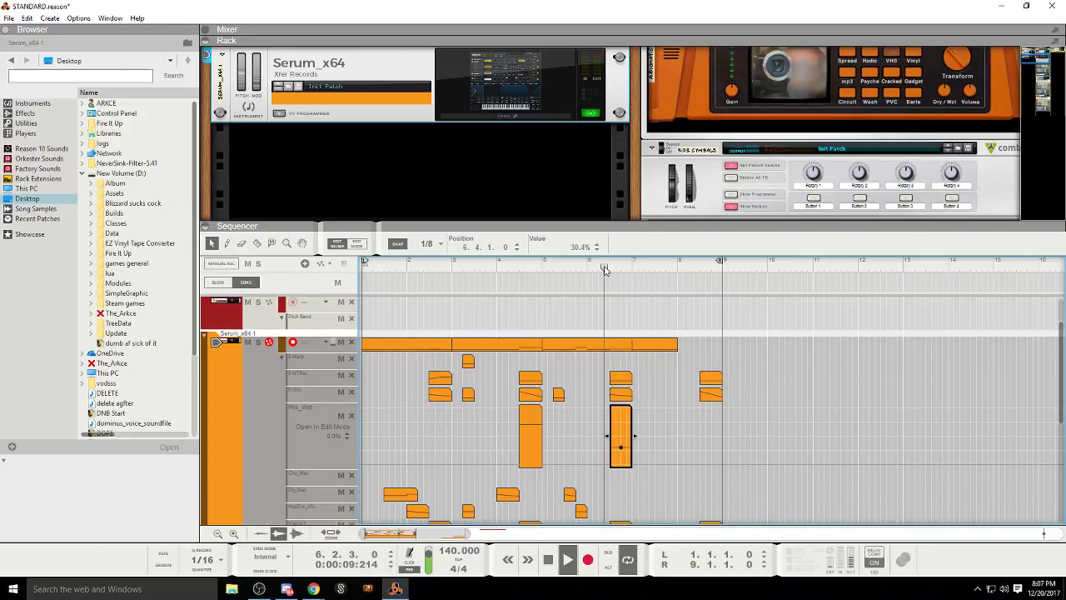
pyautogui.click(337, 244)
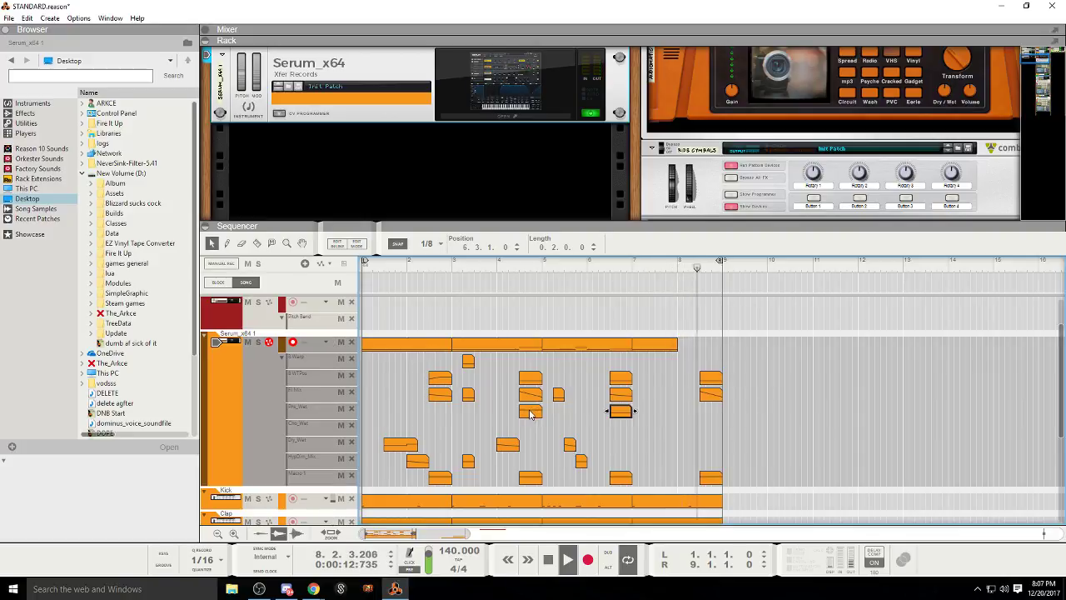
# Step: Replace the Phaser mix clip at 4.3.1 with a copy of the one at 6.3.1
pyautogui.click(616, 418)
pyautogui.moveTo(617, 418); pyautogui.dragTo(528, 420)
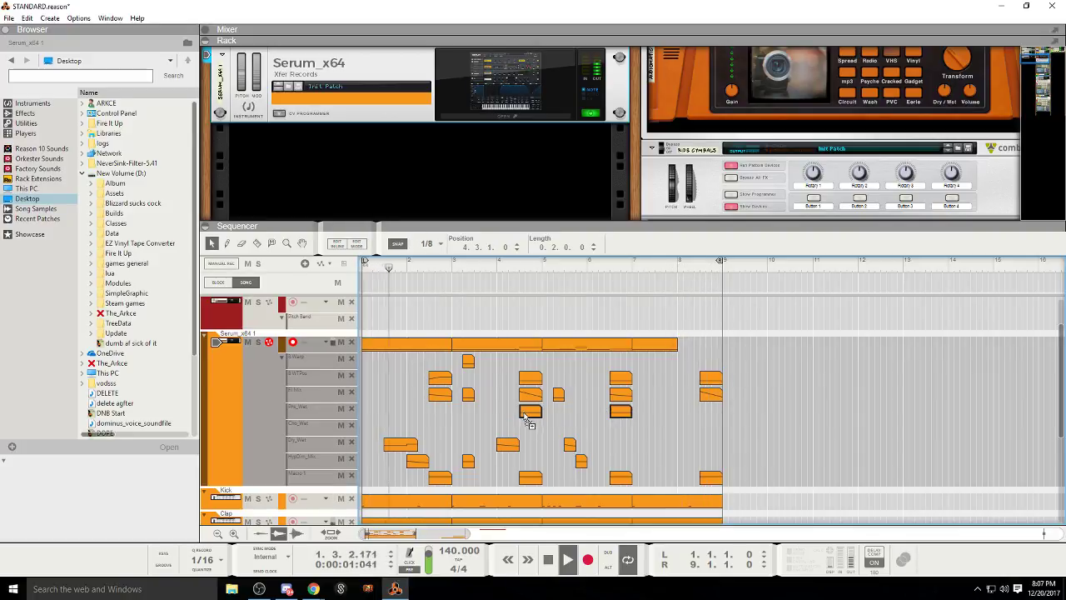
pyautogui.click(483, 417)
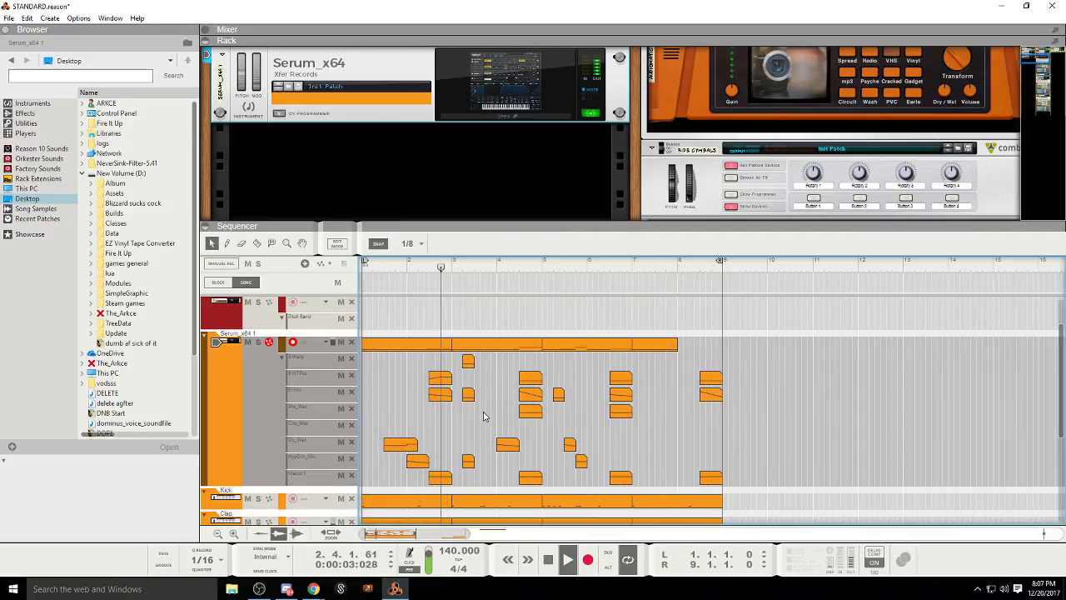
# Step: Move the HypDim_Mix clip at 2.1.1 to 1.4.1, remove its downward ramp and set its automation to 100%
pyautogui.click(417, 462)
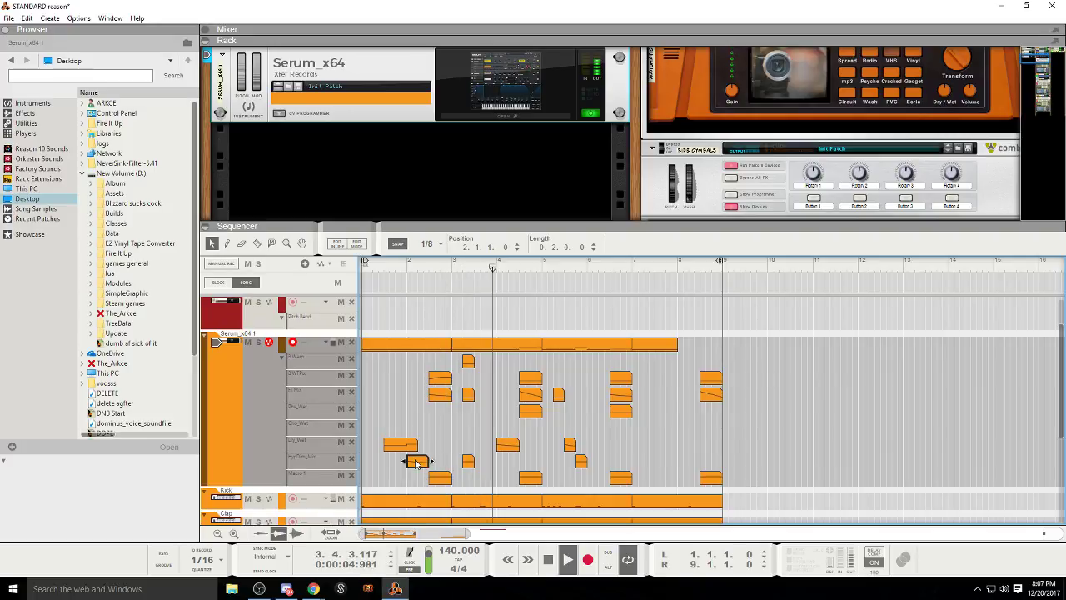
pyautogui.moveTo(417, 464); pyautogui.dragTo(405, 463)
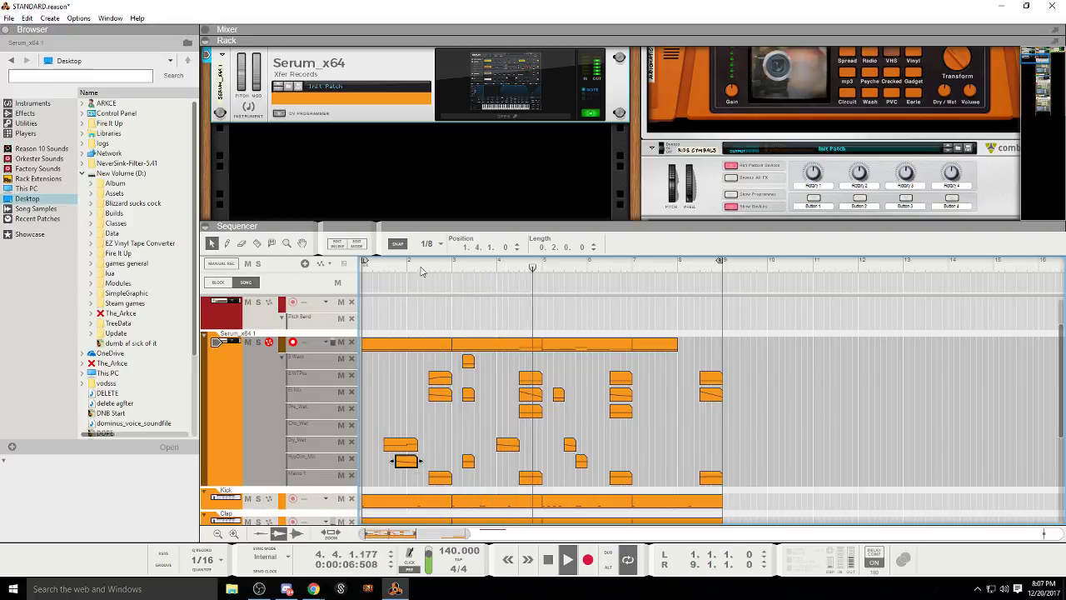
pyautogui.doubleClick(406, 463)
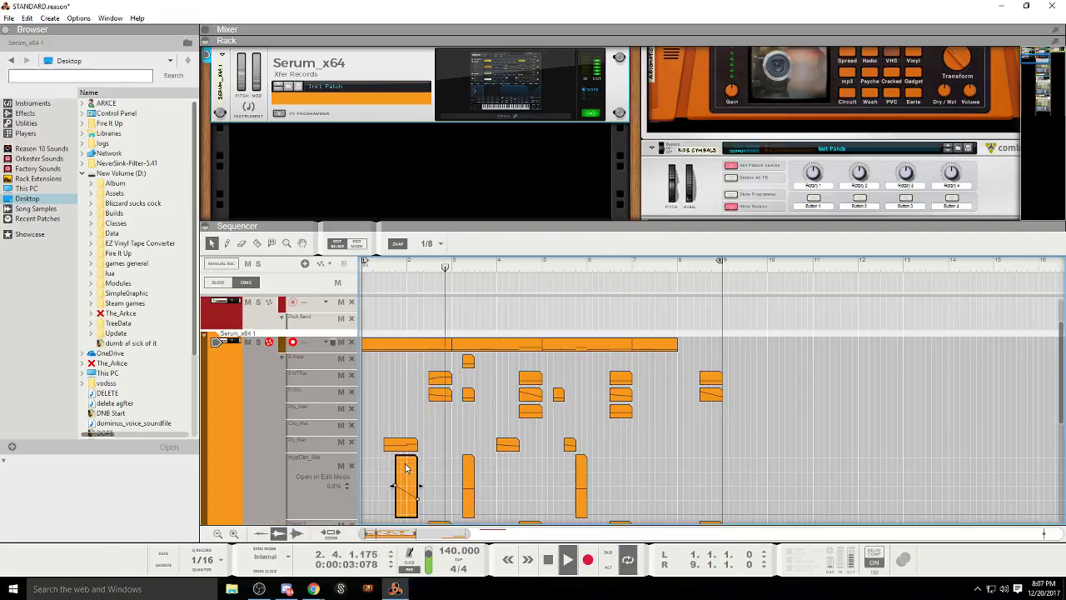
pyautogui.press('Delete')
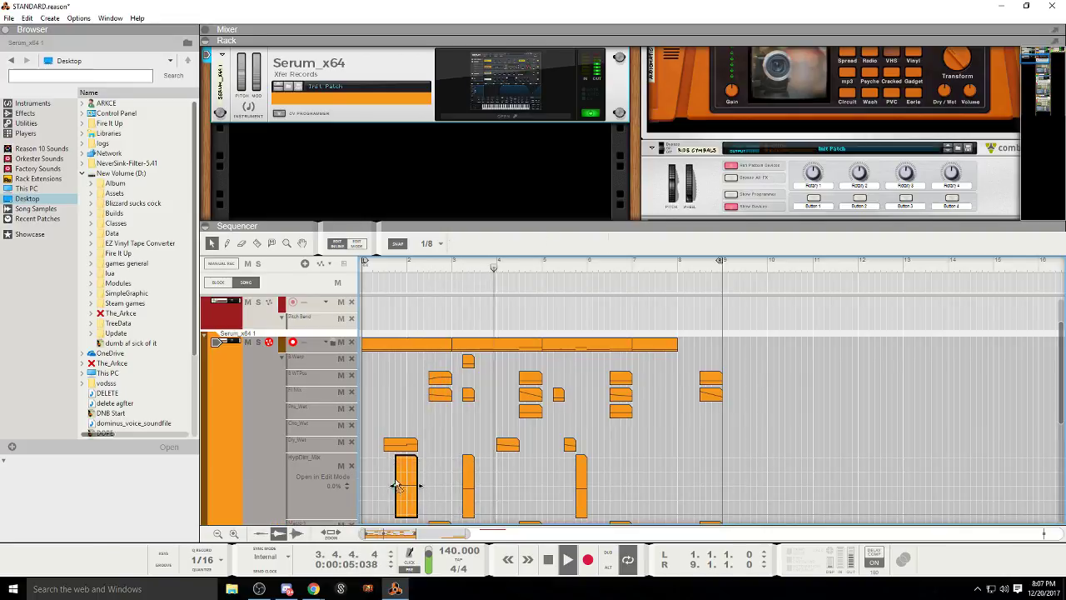
pyautogui.moveTo(396, 486); pyautogui.dragTo(409, 277)
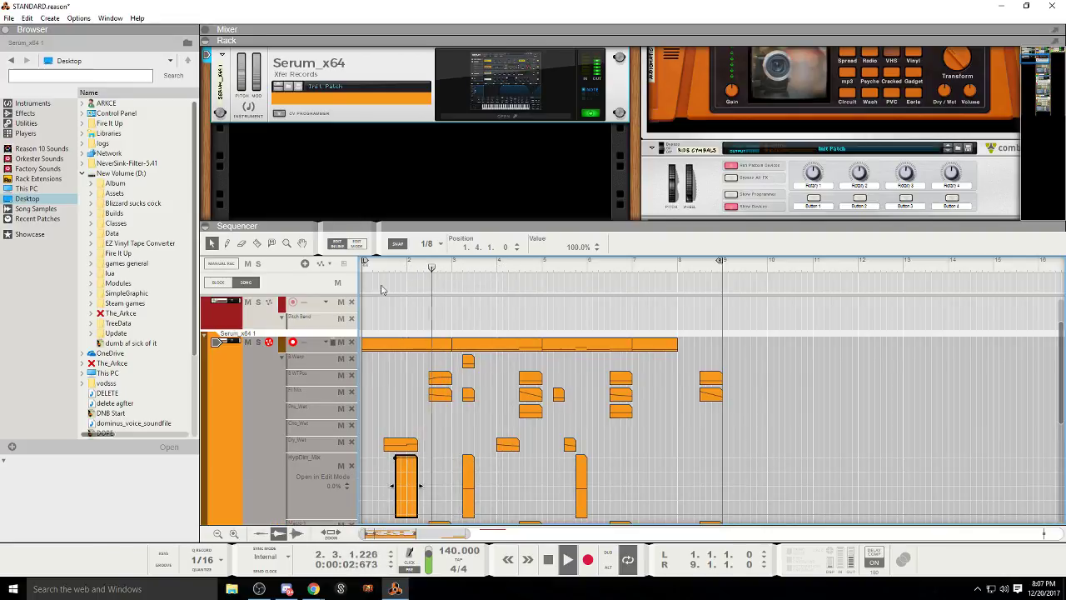
pyautogui.click(337, 246)
# Step: Audition the loop from the start and delete the HypDim_Mix clip at 1.4.1
pyautogui.click(361, 269)
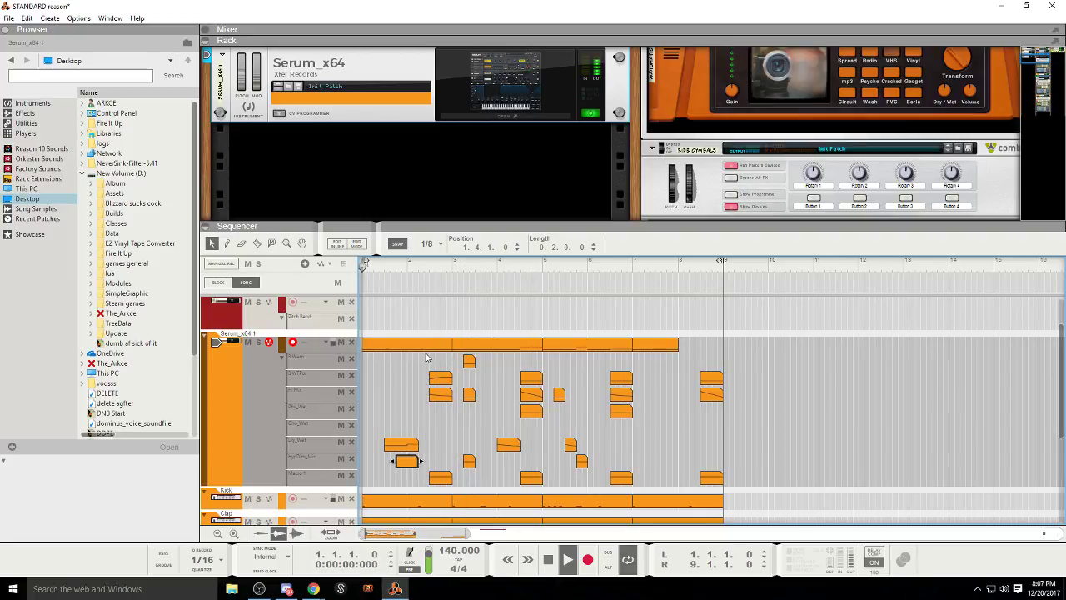
pyautogui.press('space')
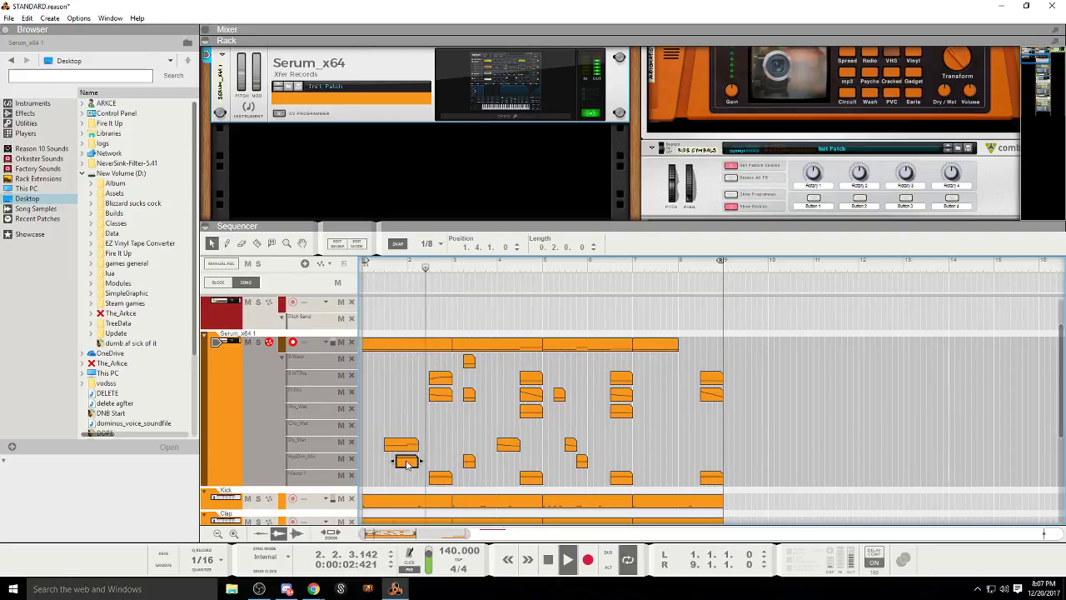
pyautogui.press('Delete')
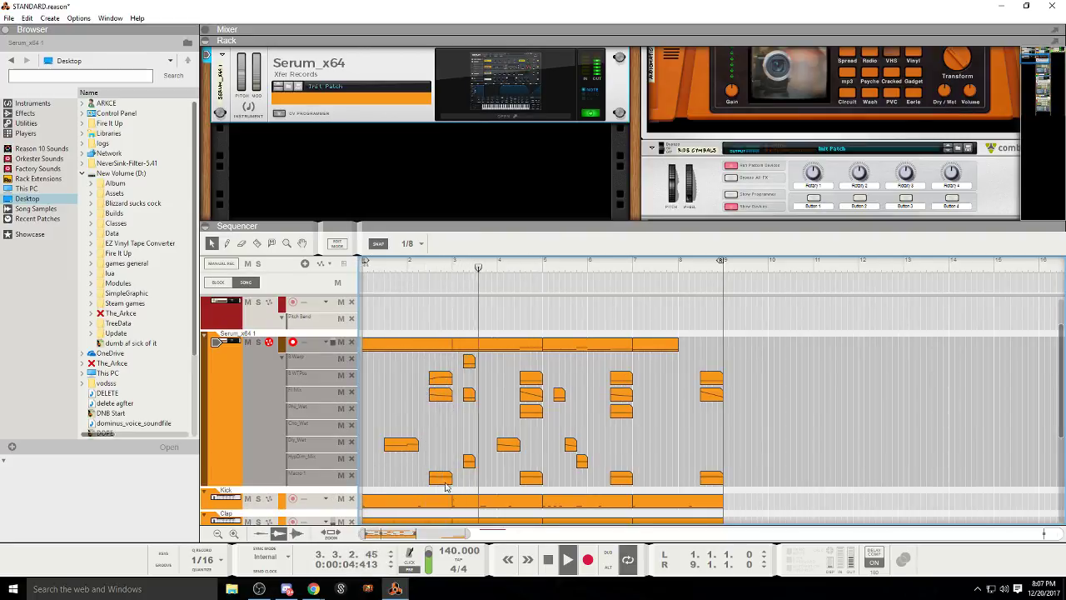
# Step: Audition the loop and examine the Serum automation lanes alongside the drum tracks
pyautogui.moveTo(467, 533); pyautogui.dragTo(491, 533)
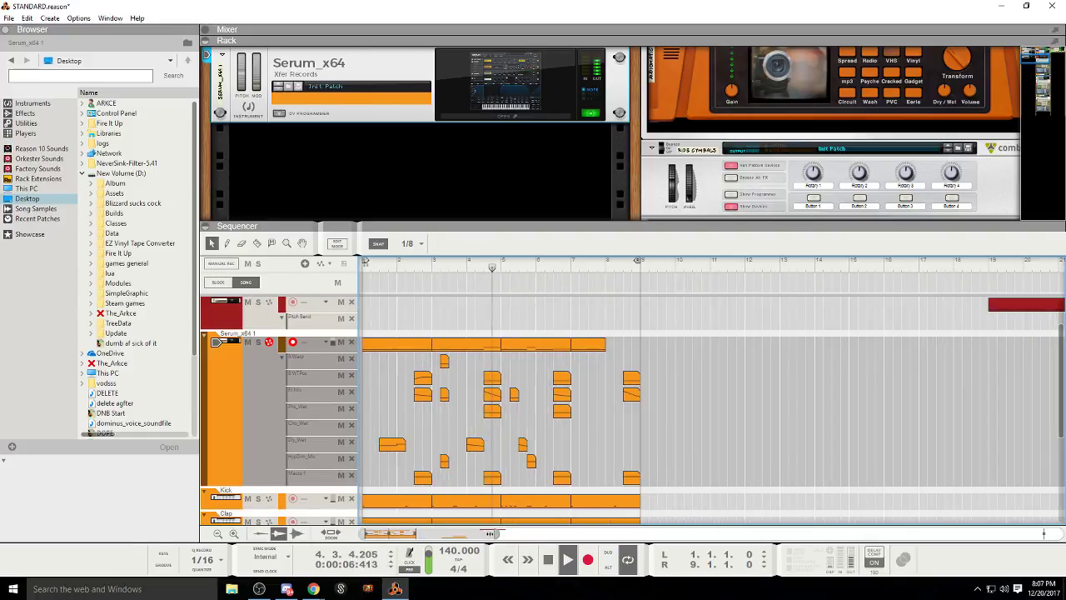
pyautogui.scroll(-5, 442, 419)
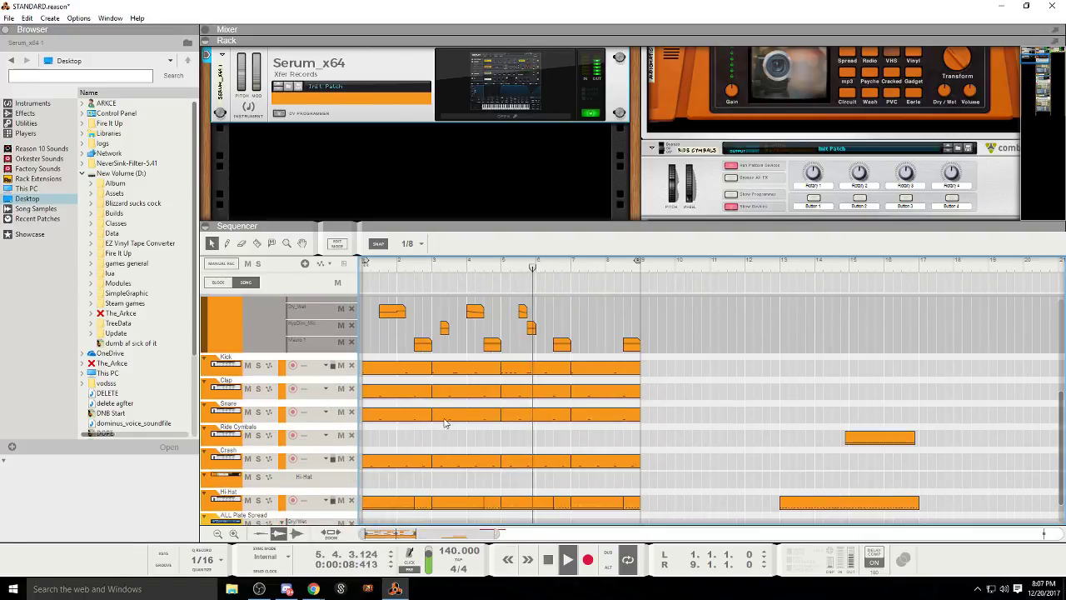
pyautogui.scroll(3, 443, 401)
pyautogui.scroll(-3, 442, 400)
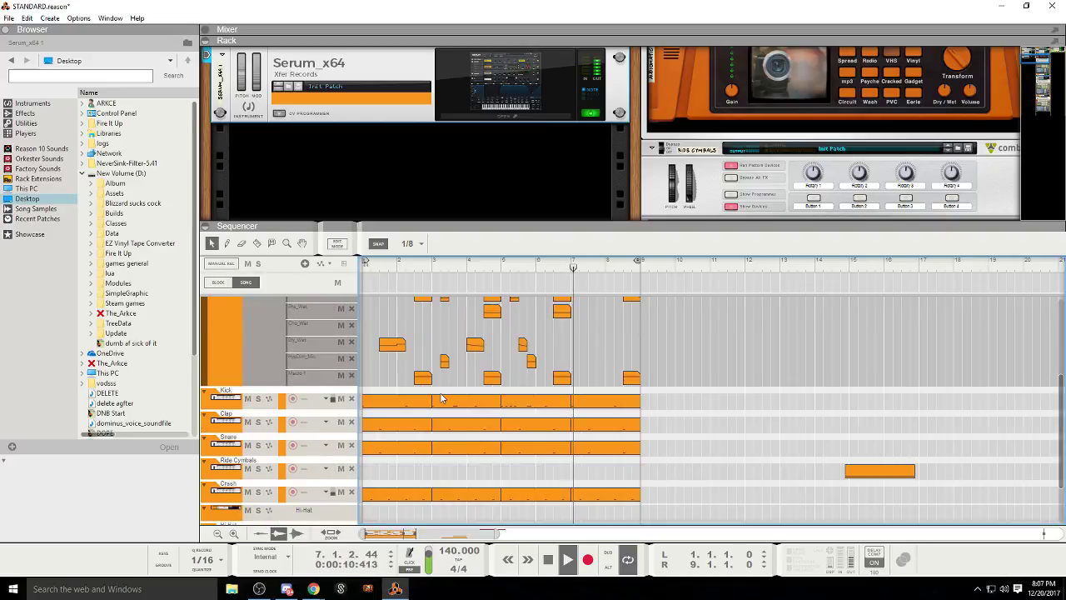
pyautogui.scroll(2, 444, 391)
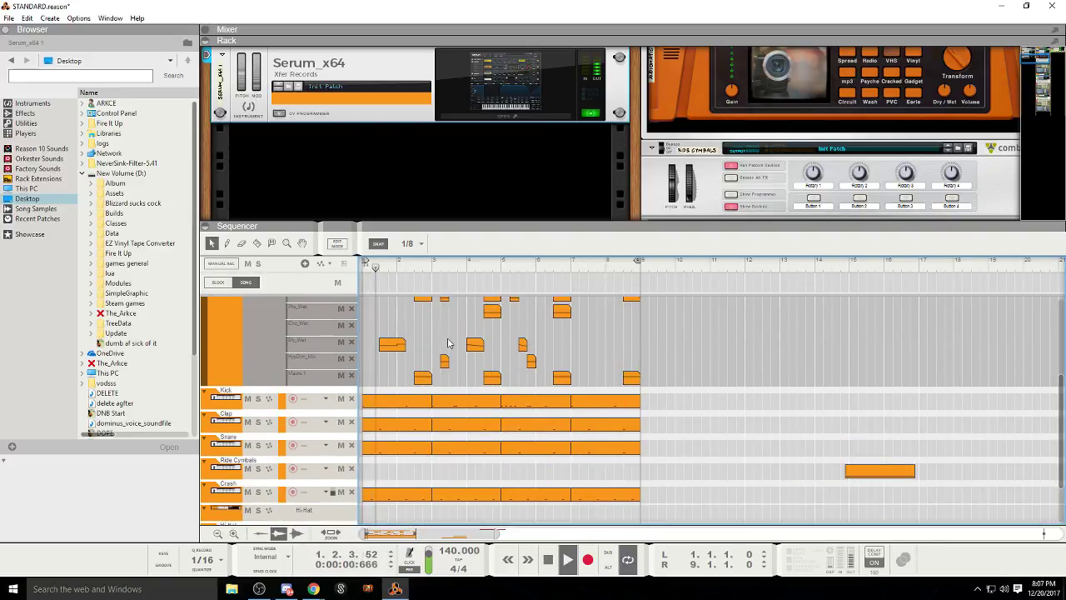
pyautogui.scroll(1, 445, 340)
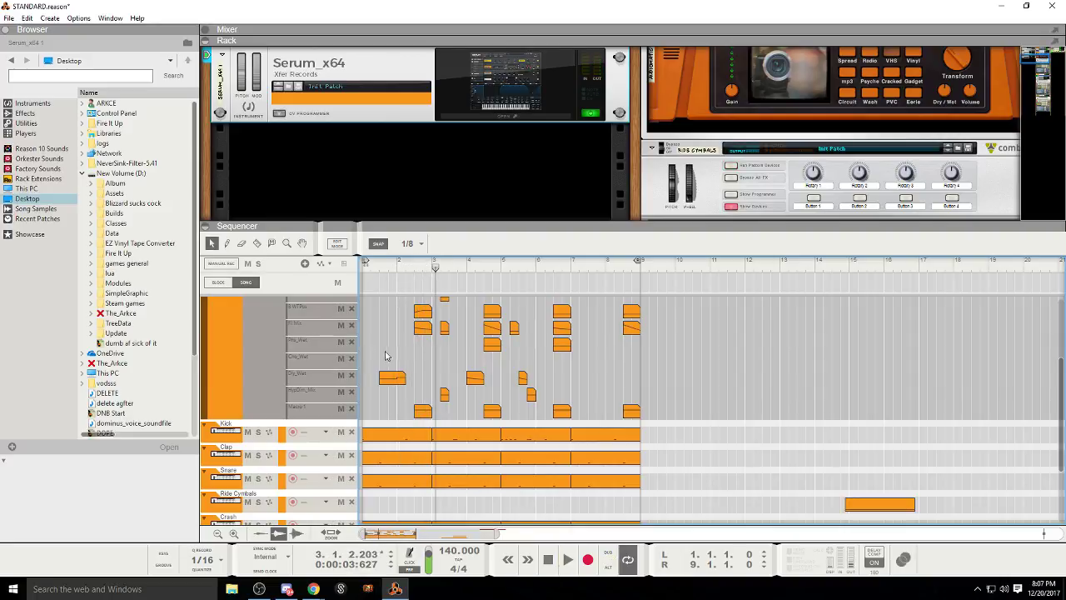
pyautogui.scroll(3, 391, 365)
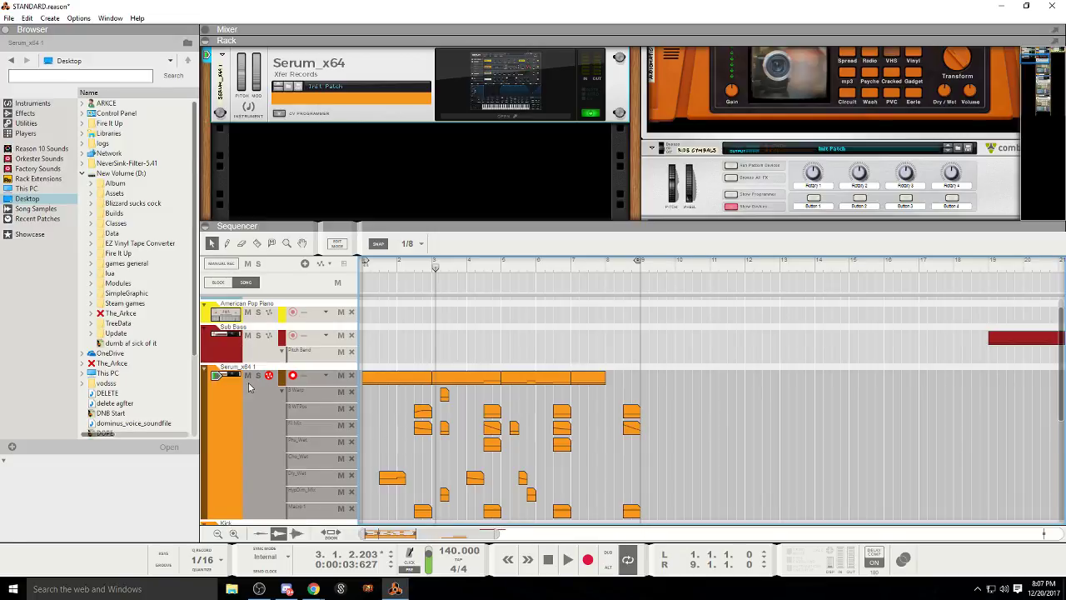
# Step: Play the loop from the start with the Serum_x64 1 track muted, and unmute it to compare the mix
pyautogui.click(248, 377)
pyautogui.click(548, 559)
pyautogui.click(568, 560)
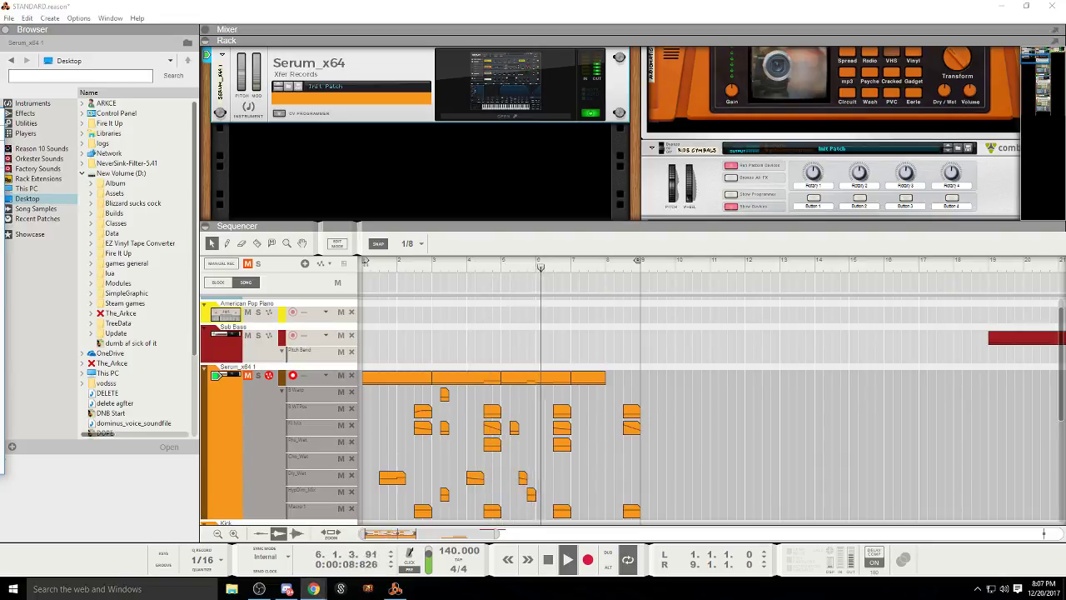
pyautogui.click(247, 376)
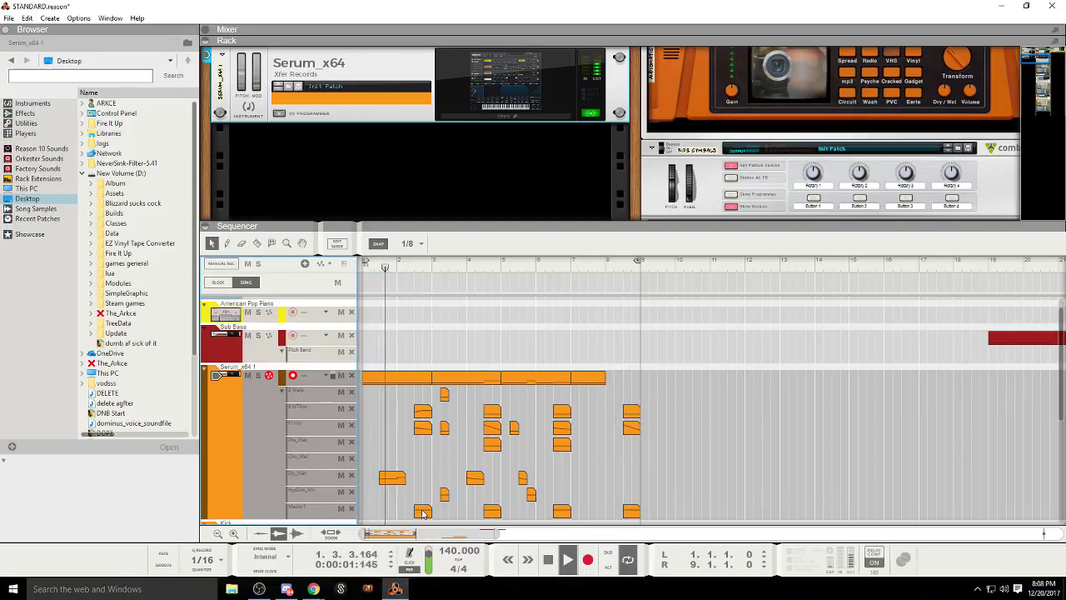
pyautogui.moveTo(496, 533)
pyautogui.mouseDown()
pyautogui.moveTo(461, 533)
pyautogui.moveTo(499, 534)
pyautogui.mouseUp()
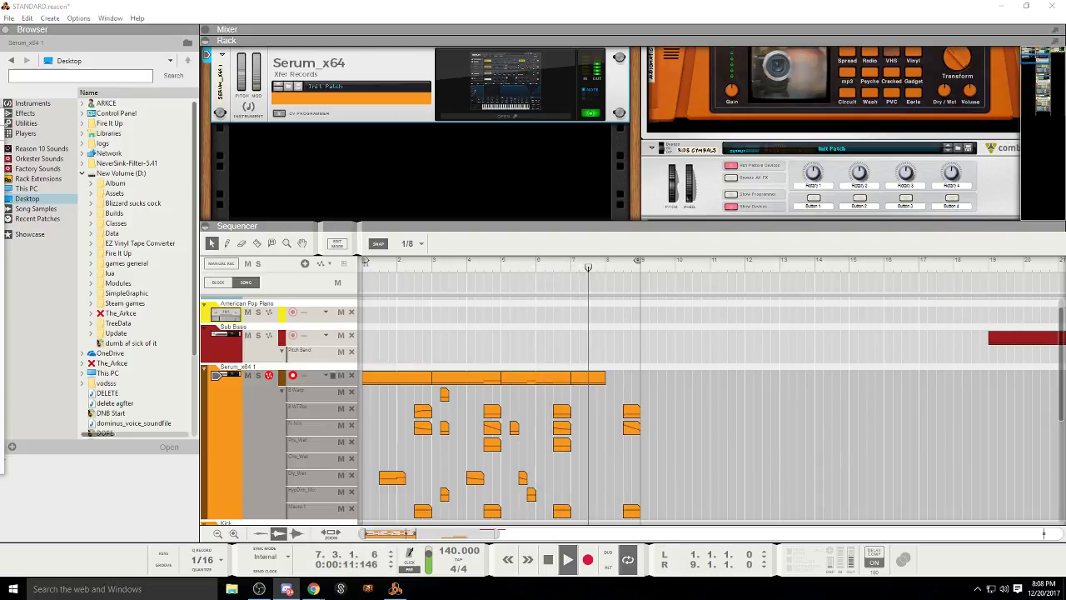
pyautogui.press('space')
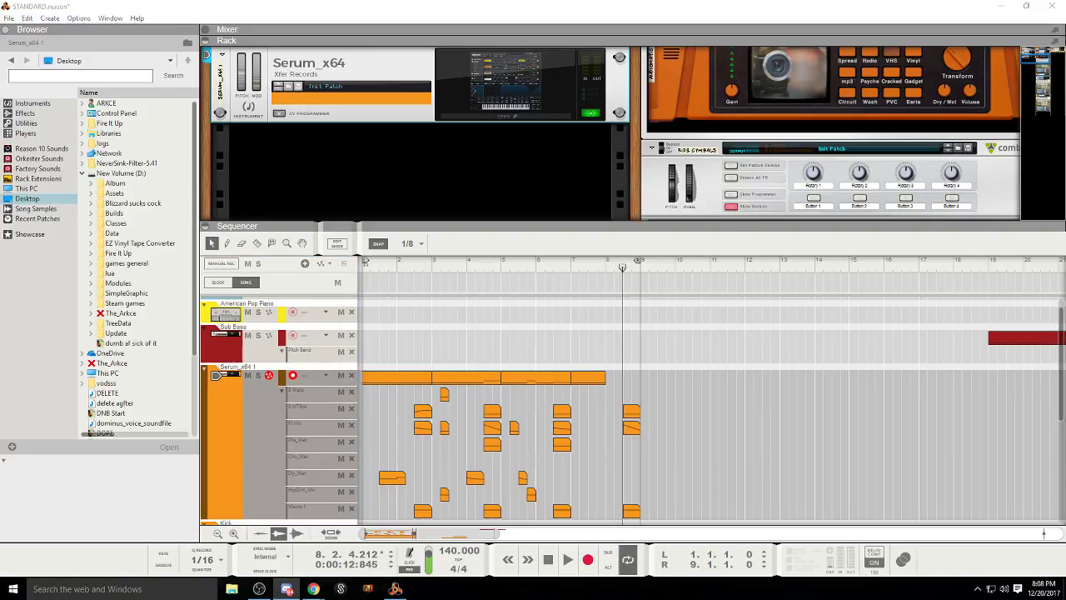
# Step: Delete the Dly_Wet clip at 1.3.1 and audition the loop from the start
pyautogui.hotkey('alt', 'Tab')
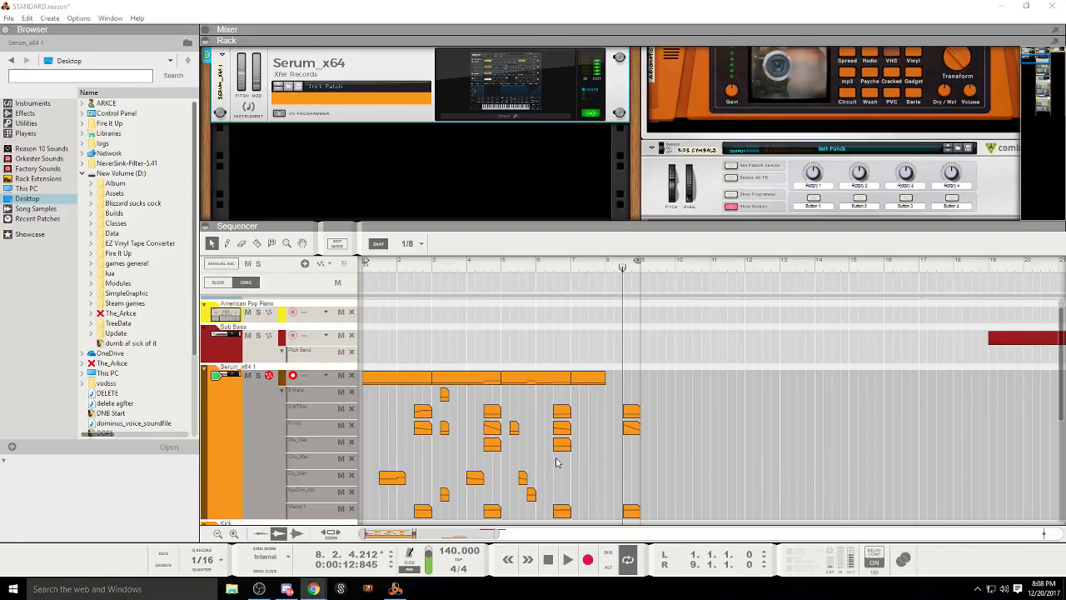
pyautogui.click(547, 558)
pyautogui.press('space')
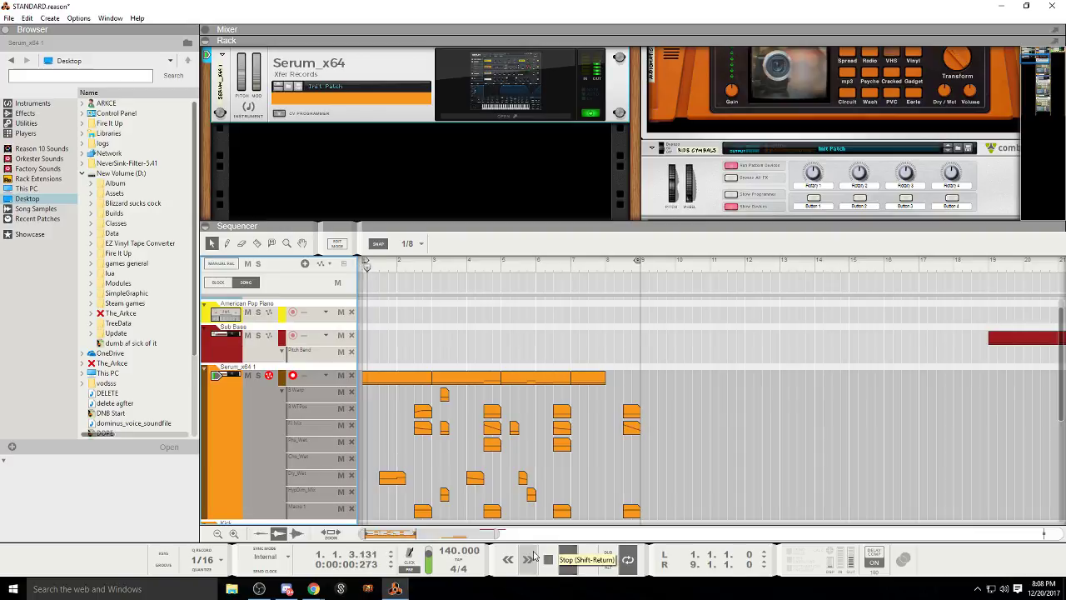
pyautogui.moveTo(498, 534); pyautogui.dragTo(442, 540)
pyautogui.scroll(-3, 425, 447)
pyautogui.scroll(2, 425, 446)
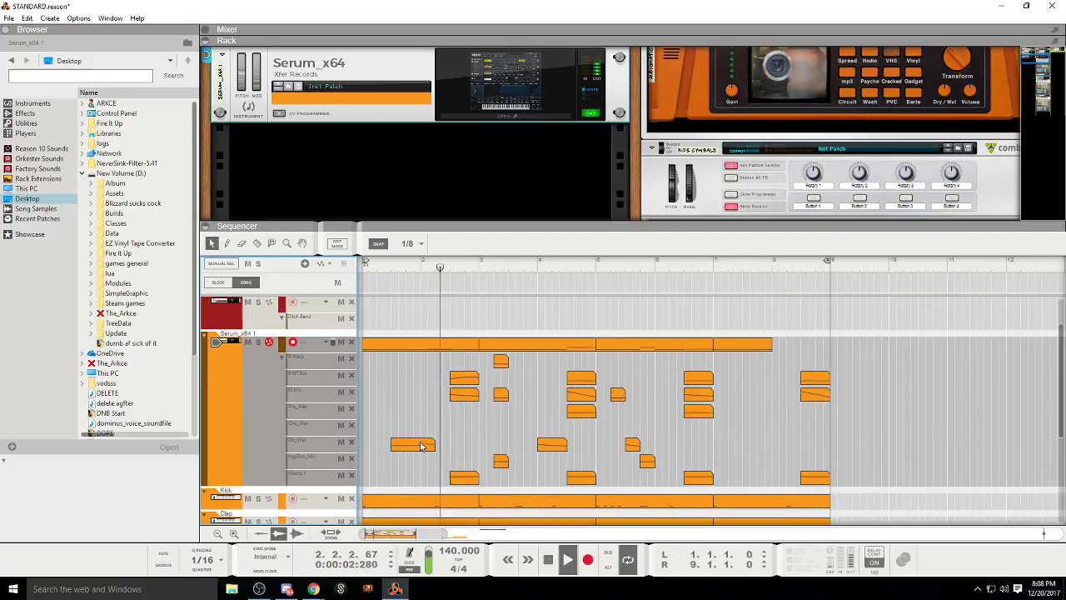
pyautogui.click(421, 448)
pyautogui.press('Delete')
pyautogui.doubleClick(547, 561)
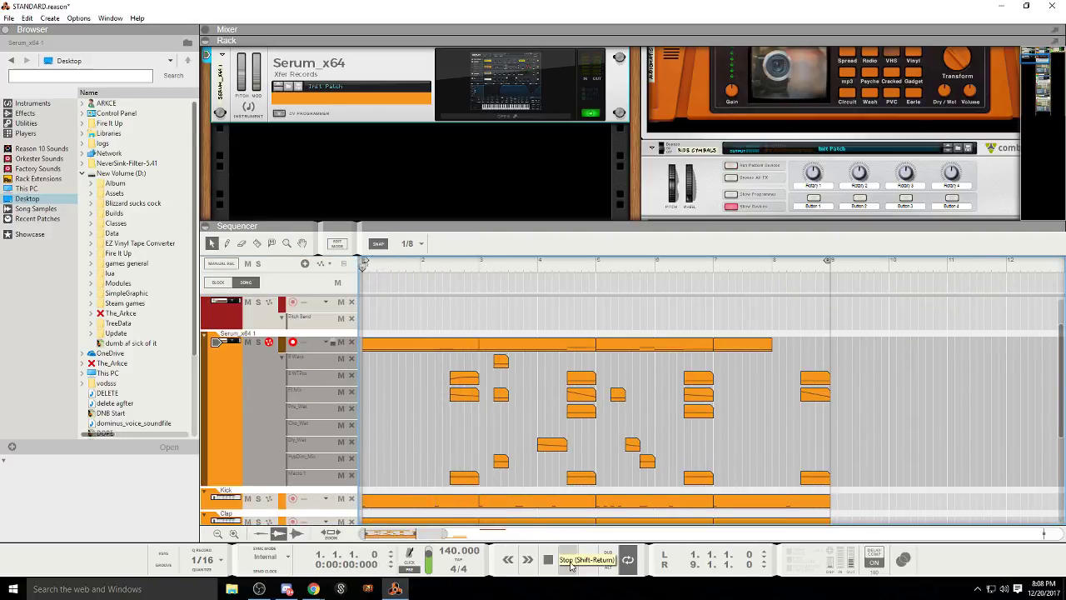
pyautogui.press('space')
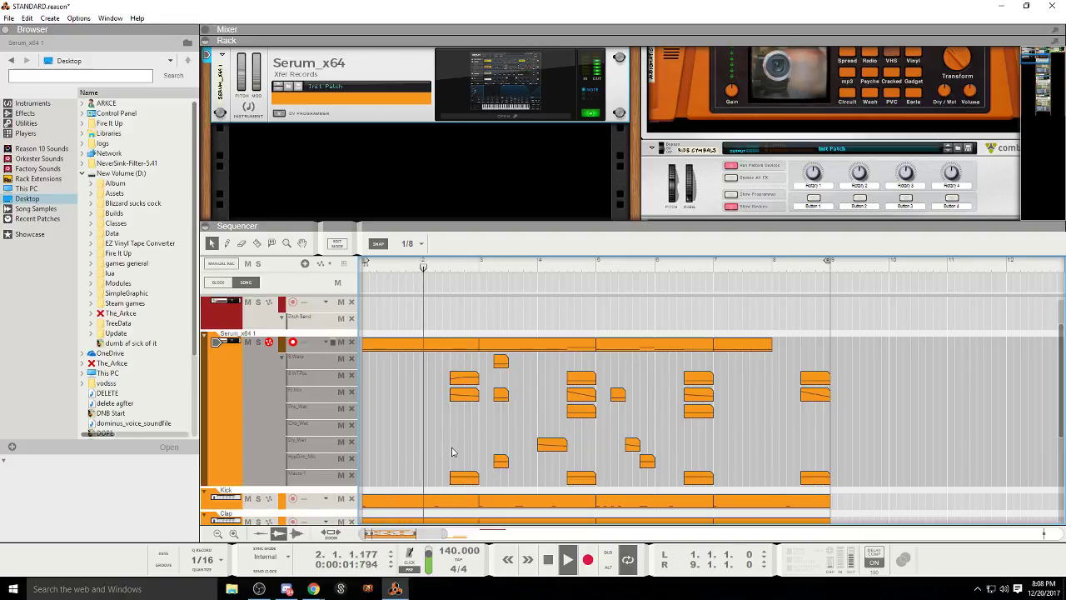
pyautogui.click(547, 561)
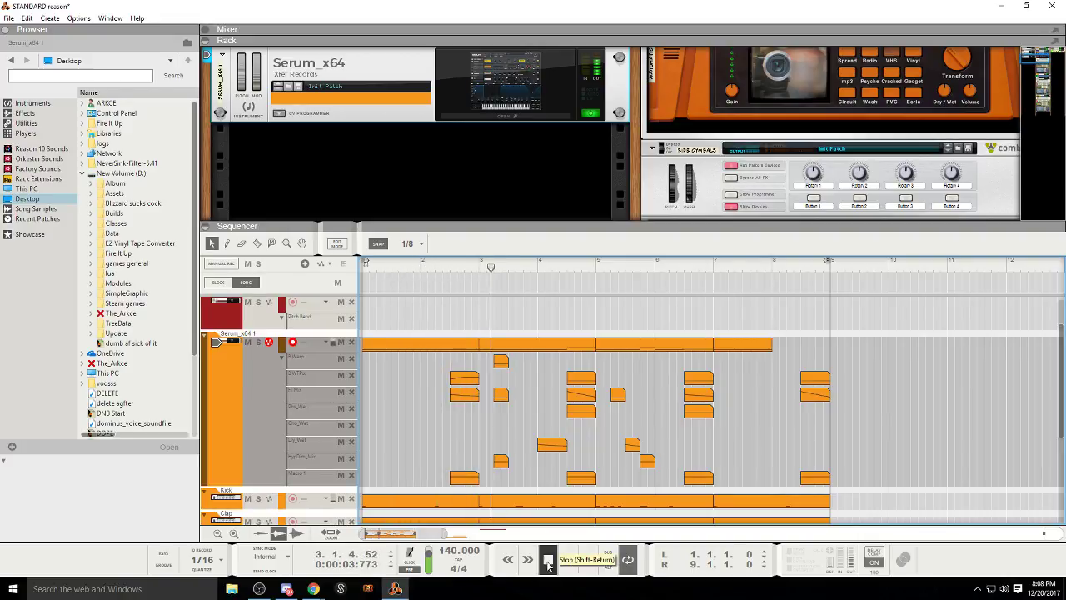
pyautogui.click(547, 561)
# Step: Draw a Dly_Wet clip at 1.1.1 with length 1.2.0.0, add a 31.4% automation point at 1.3.1 and audition the loop
pyautogui.click(365, 446)
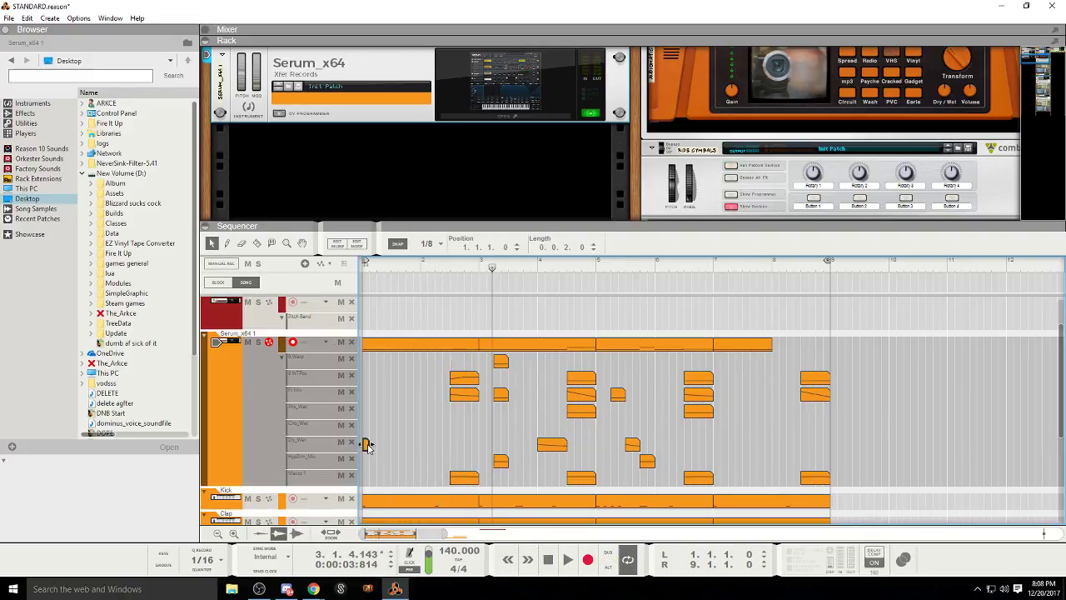
pyautogui.moveTo(391, 449); pyautogui.dragTo(449, 445)
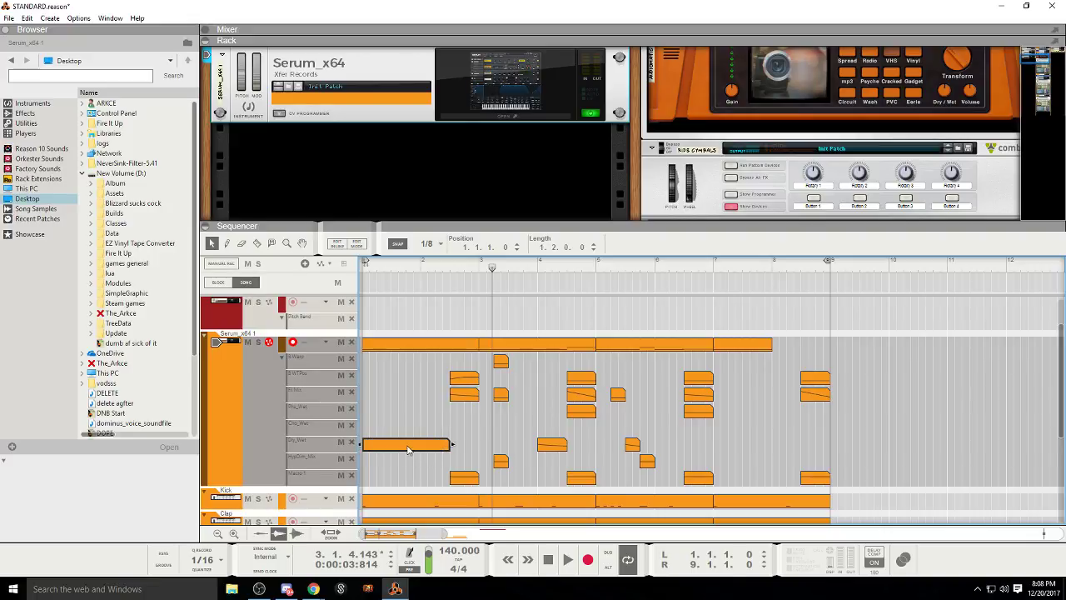
pyautogui.doubleClick(408, 450)
pyautogui.doubleClick(391, 480)
pyautogui.click(548, 560)
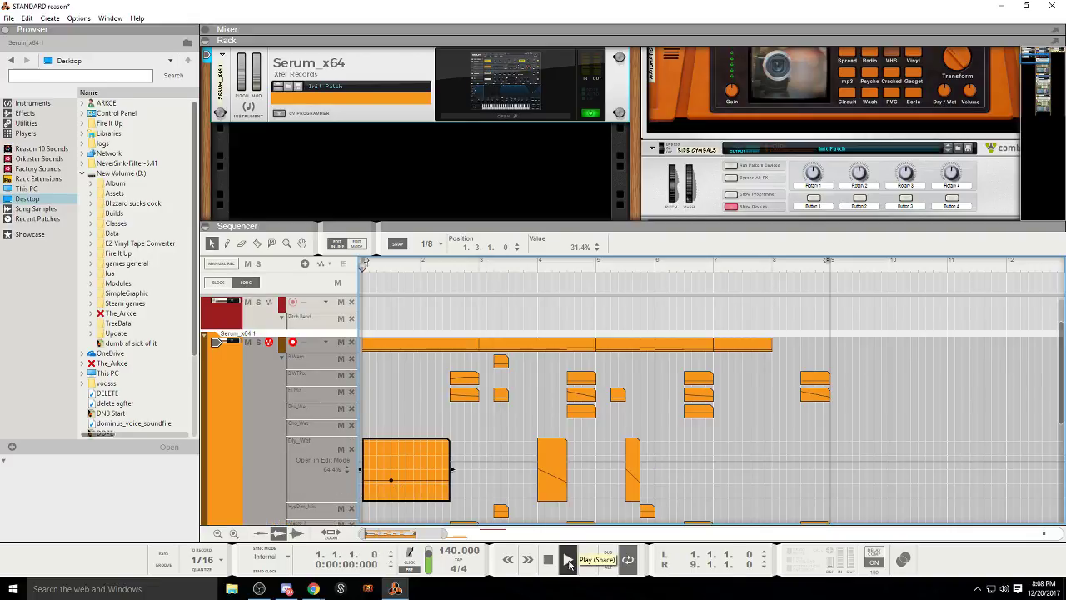
pyautogui.click(567, 560)
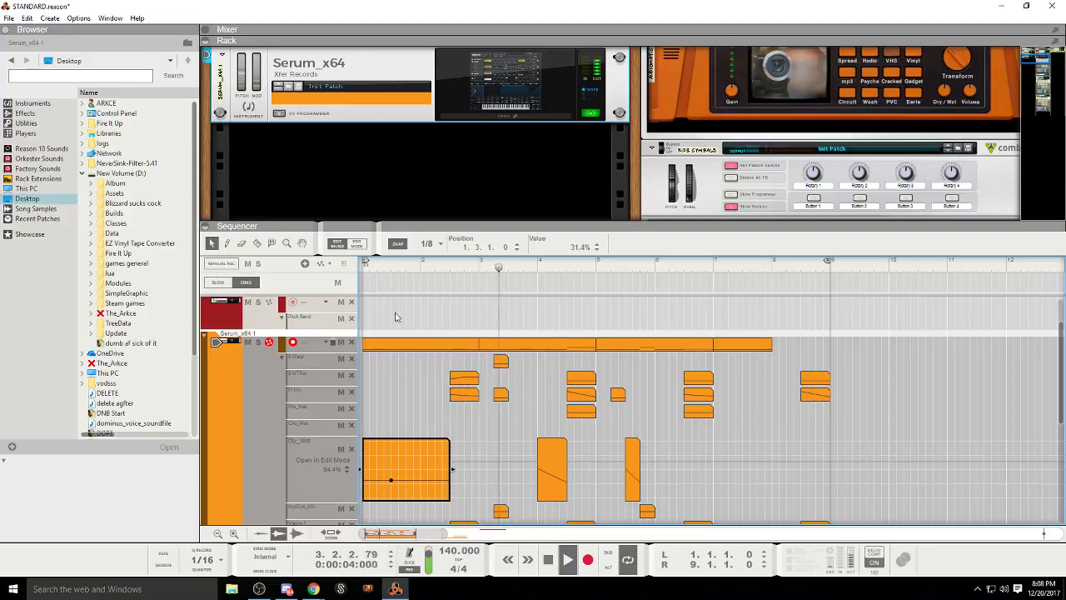
pyautogui.click(337, 245)
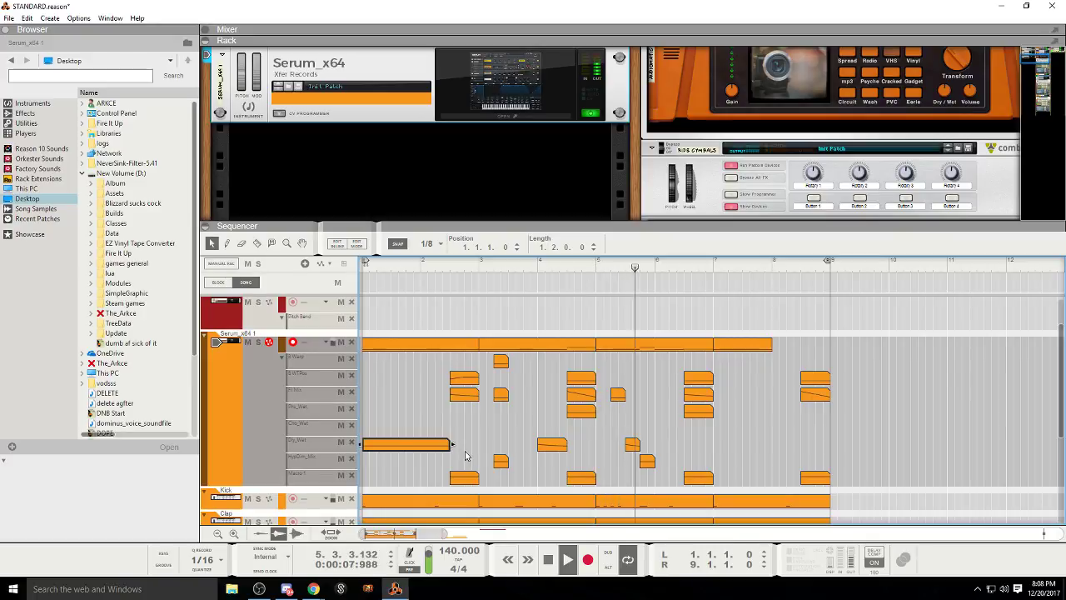
pyautogui.press('space')
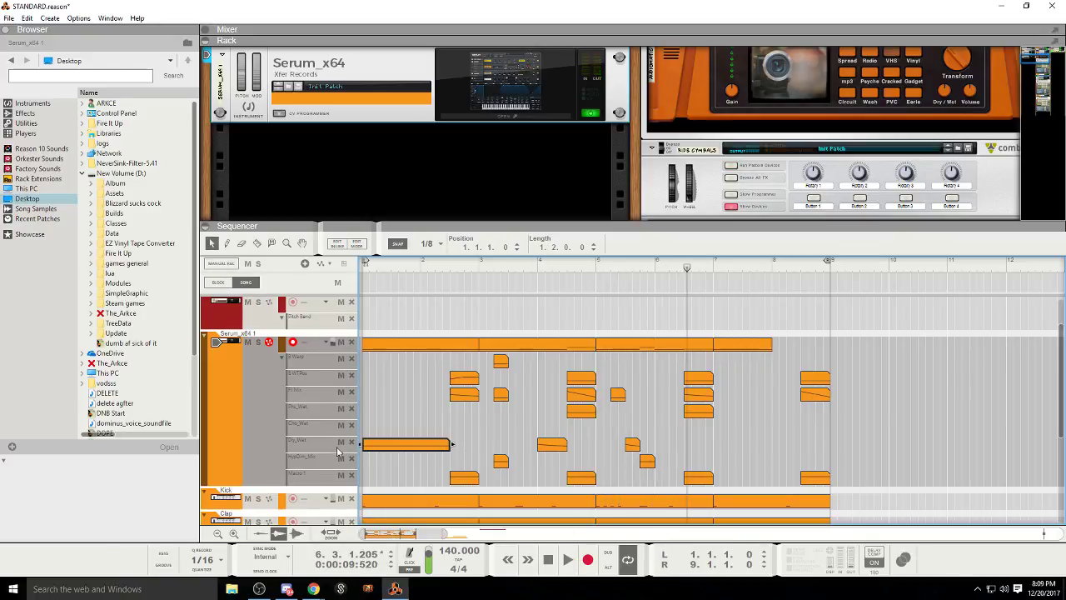
# Step: Delete the entire Dly_Wet automation lane from the Serum_x64 1 track
pyautogui.click(329, 446)
pyautogui.click(317, 447)
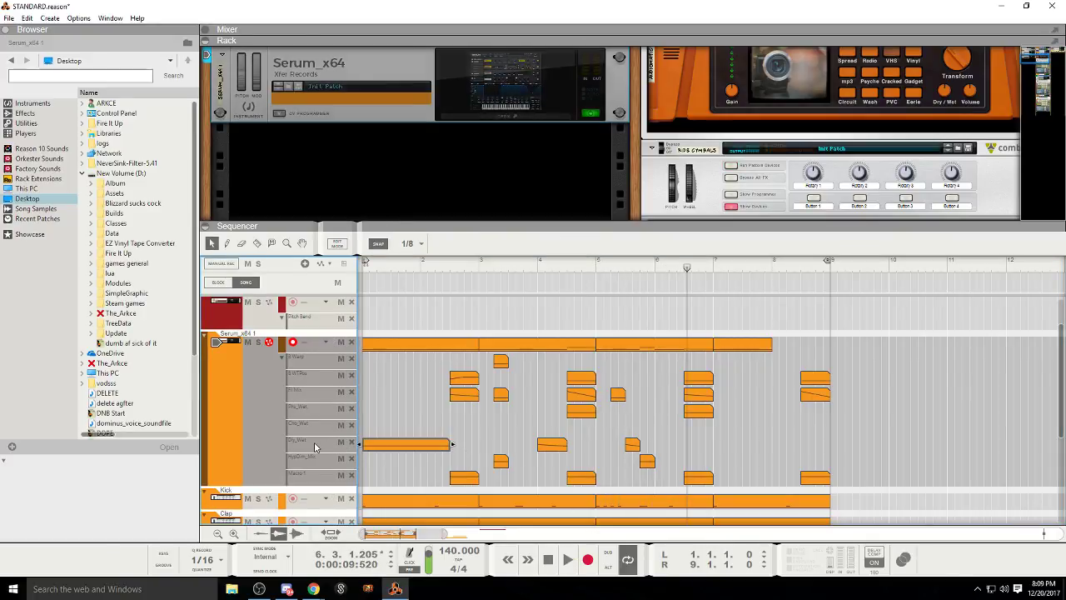
pyautogui.click(352, 443)
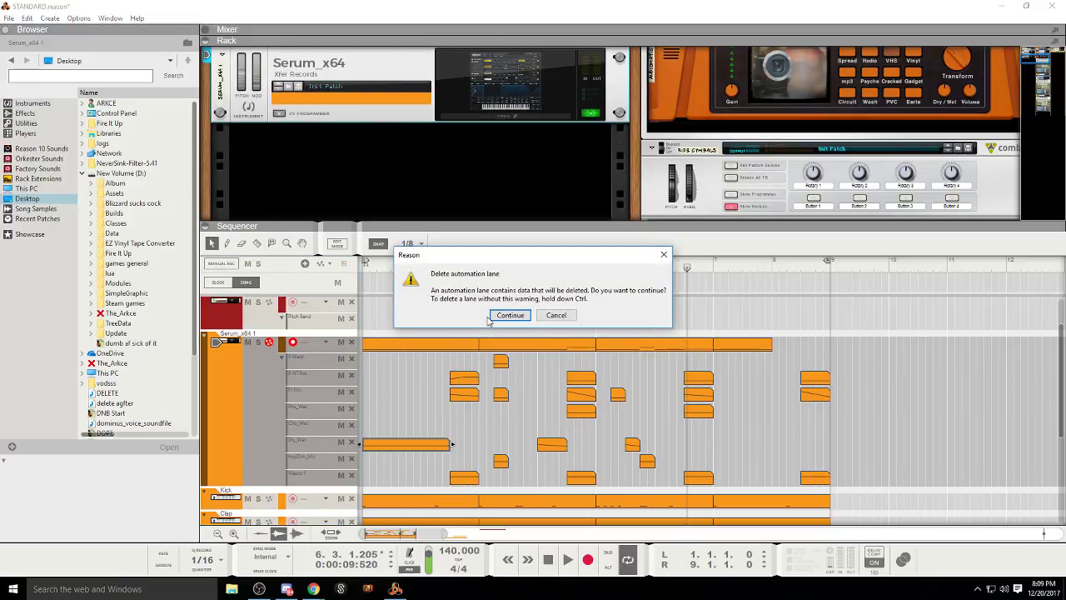
pyautogui.click(510, 315)
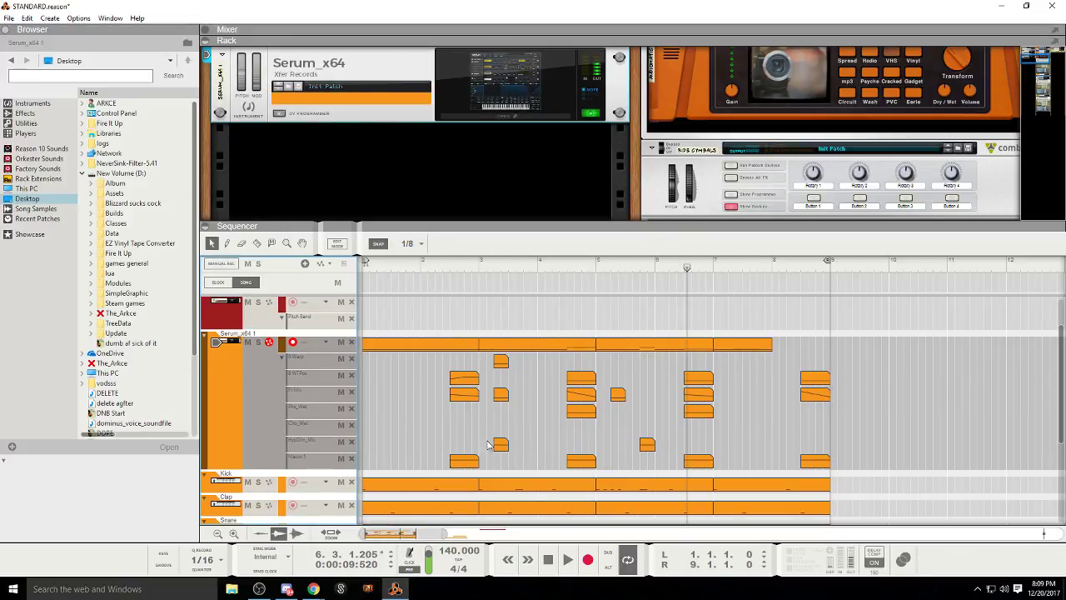
# Step: Play the loop from the start and try Serum delay times of 15.15 left and 15.11 right with a 28% mix
pyautogui.click(546, 559)
pyautogui.click(567, 559)
pyautogui.click(517, 83)
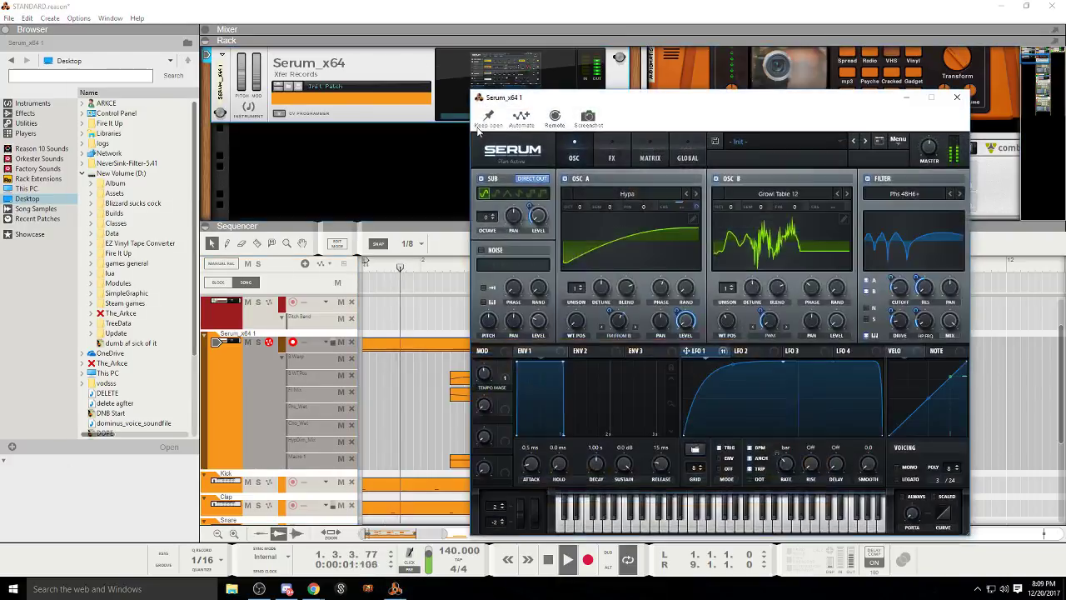
pyautogui.click(608, 156)
pyautogui.click(520, 265)
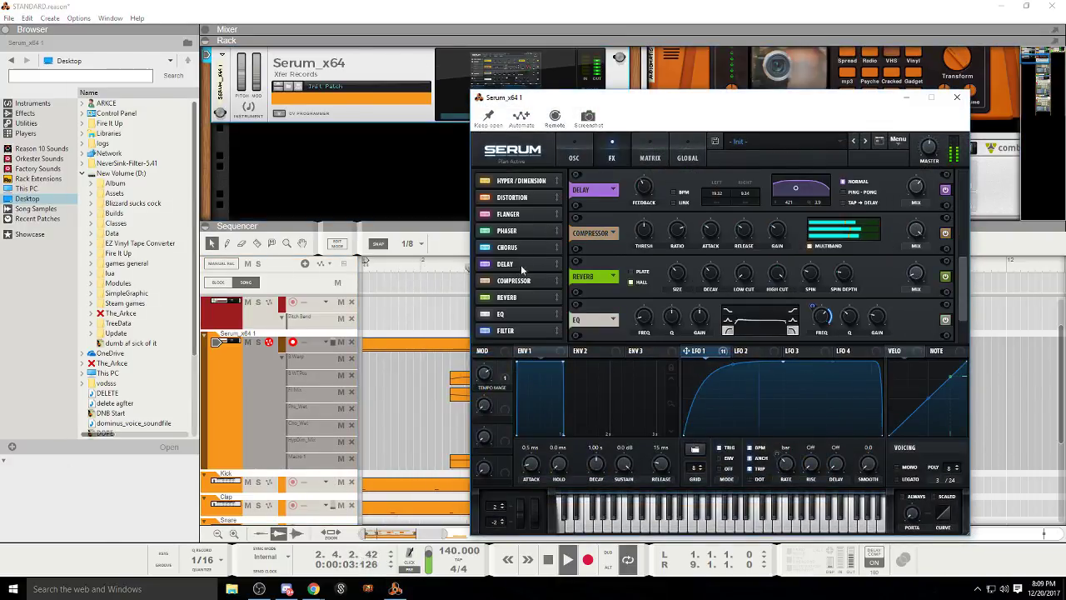
pyautogui.moveTo(920, 201)
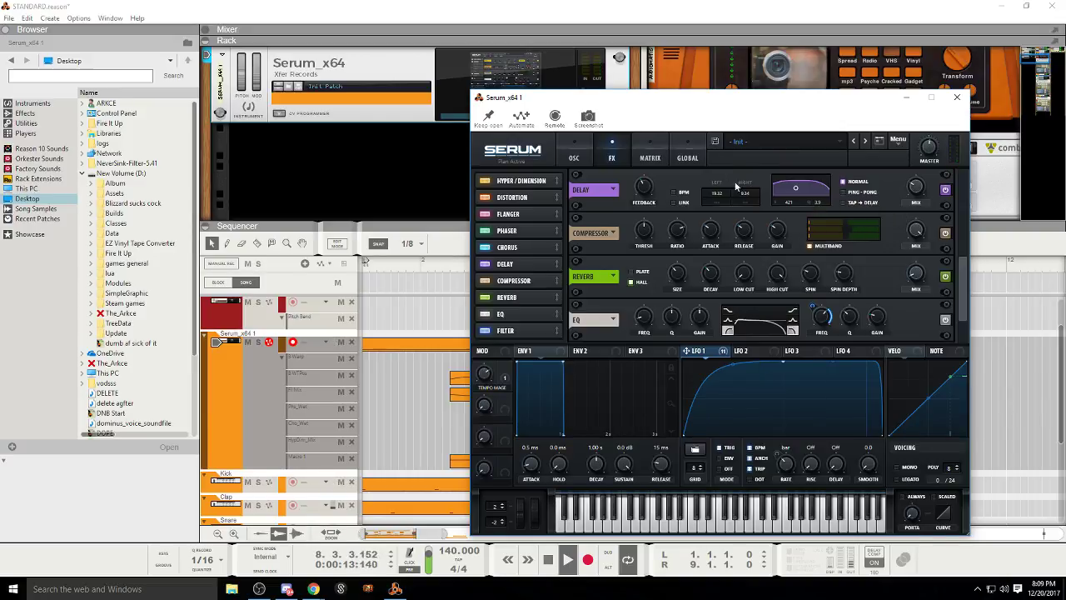
pyautogui.moveTo(744, 193); pyautogui.dragTo(718, 203)
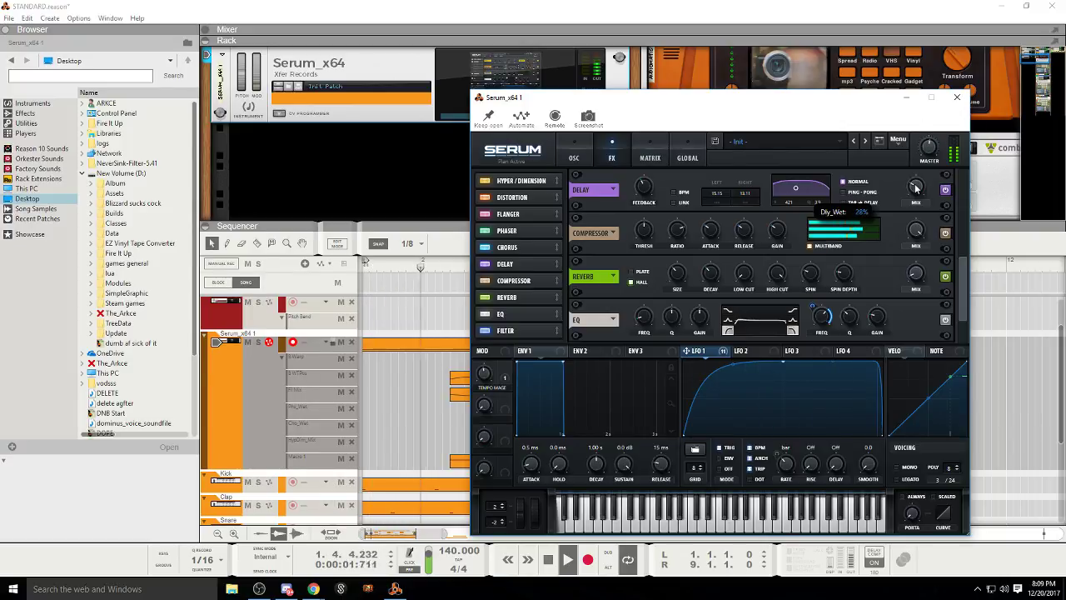
pyautogui.click(958, 100)
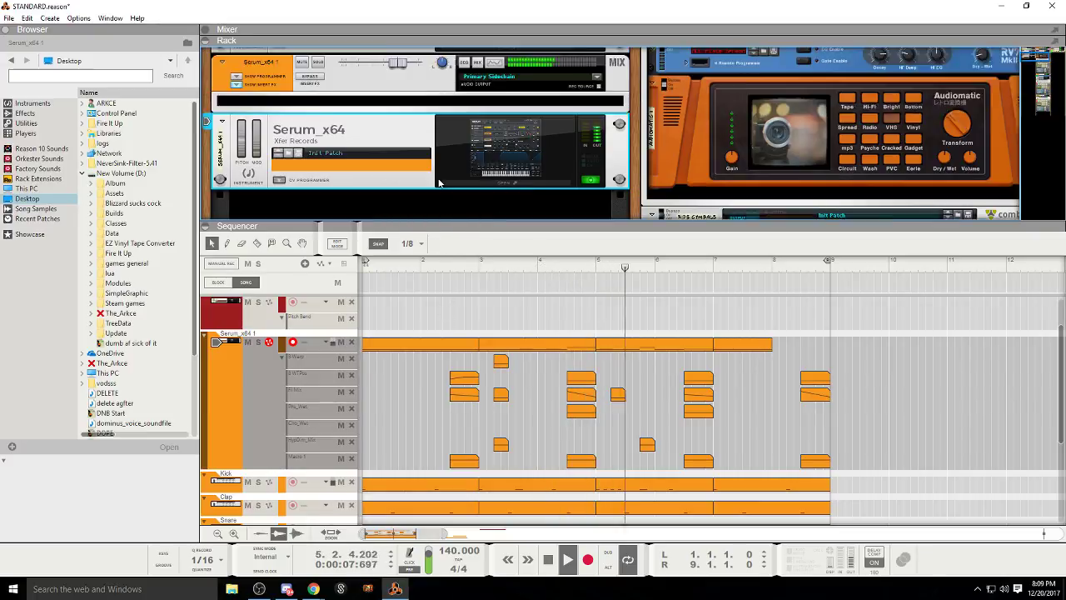
# Step: Reopen Serum's delay effect, set both delay times to 18.67 and set the delay mix to 42% during playback
pyautogui.scroll(3, 413, 211)
pyautogui.doubleClick(414, 211)
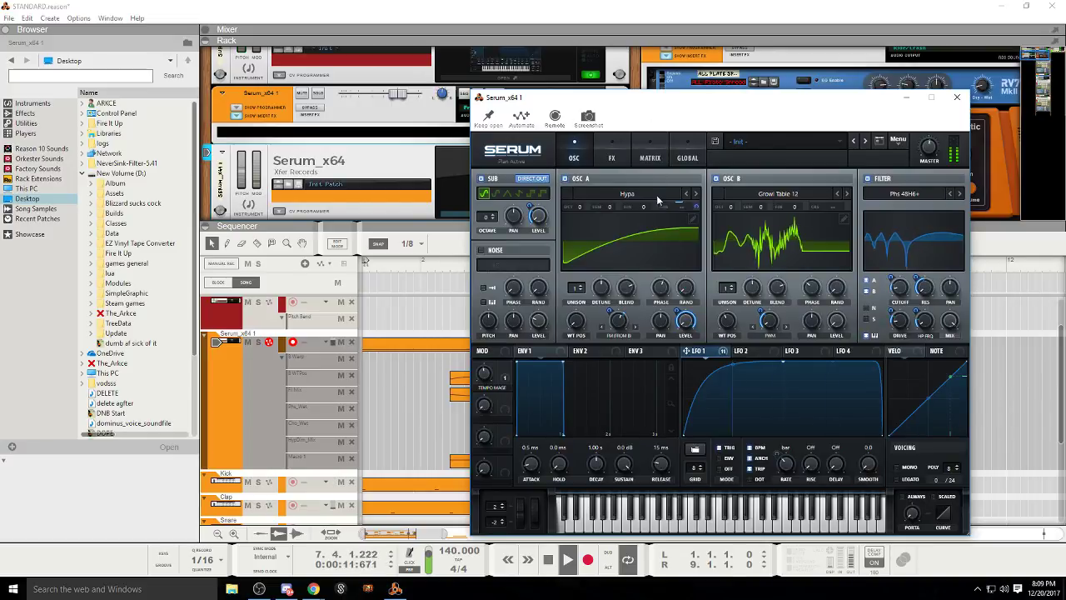
pyautogui.click(612, 158)
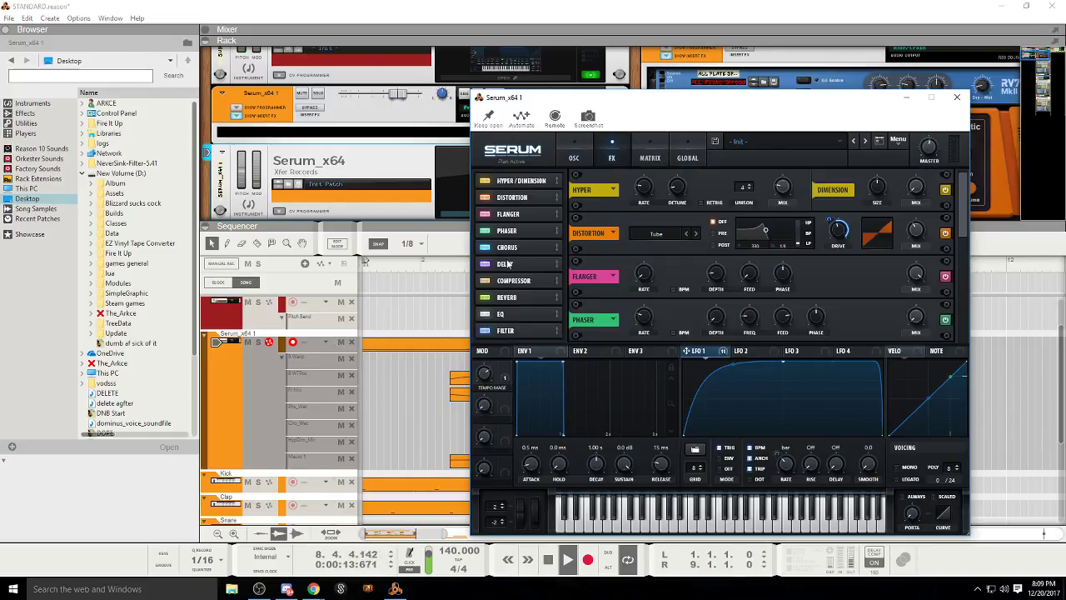
pyautogui.click(506, 264)
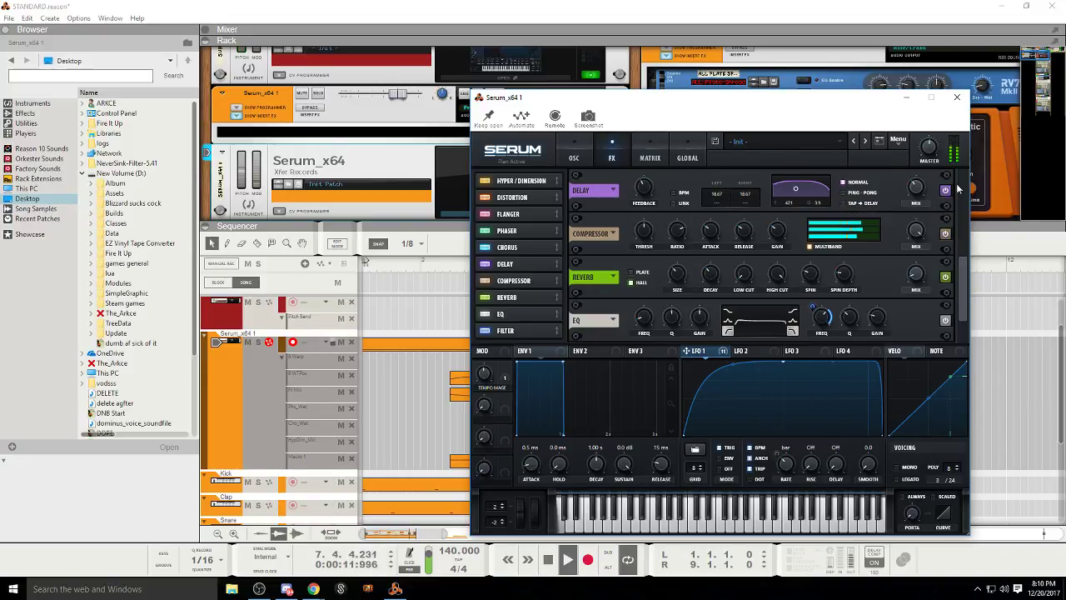
pyautogui.moveTo(916, 206)
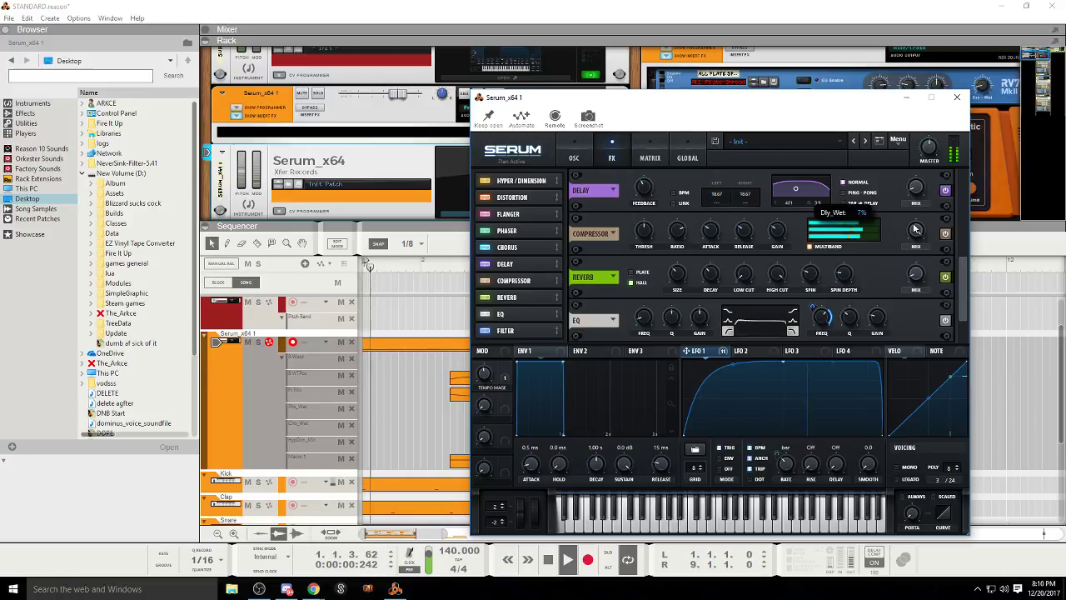
pyautogui.moveTo(913, 215); pyautogui.dragTo(900, 166)
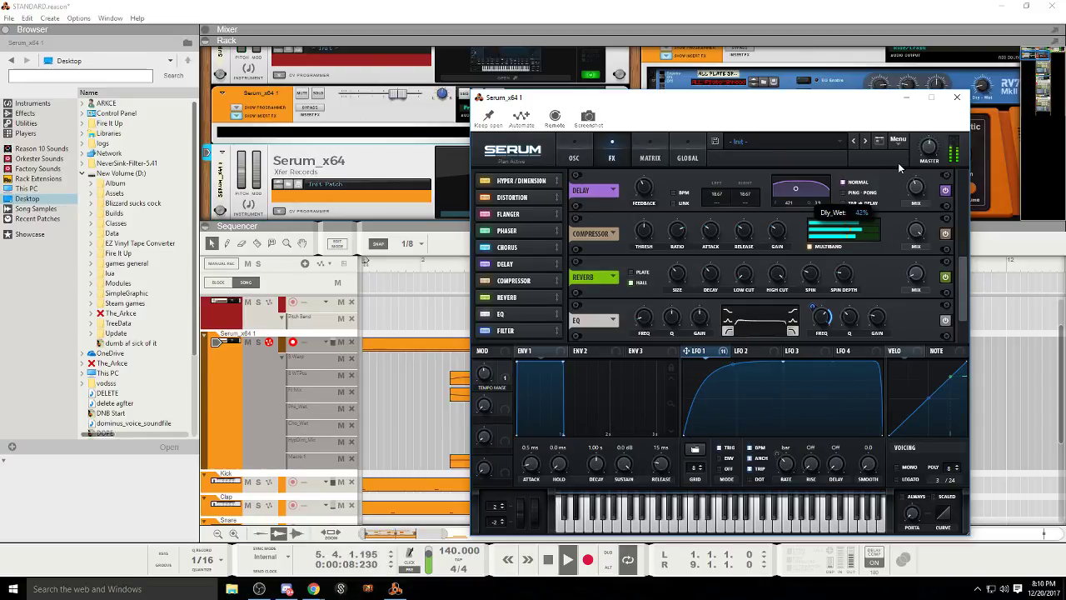
# Step: Set Serum's delay mix to 17% and close the plugin window
pyautogui.moveTo(898, 162); pyautogui.dragTo(895, 192)
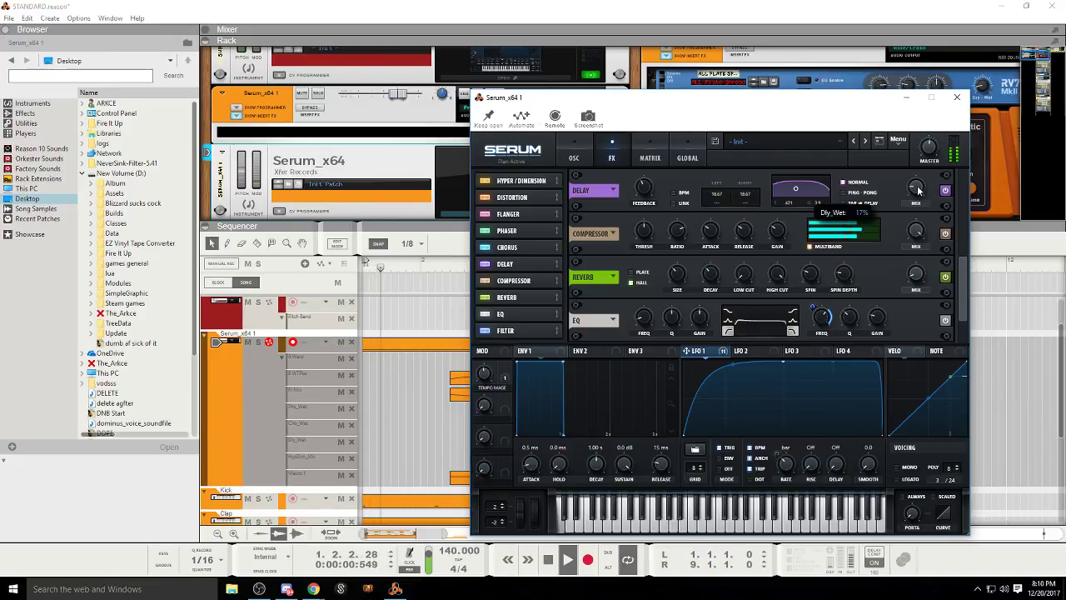
pyautogui.click(957, 97)
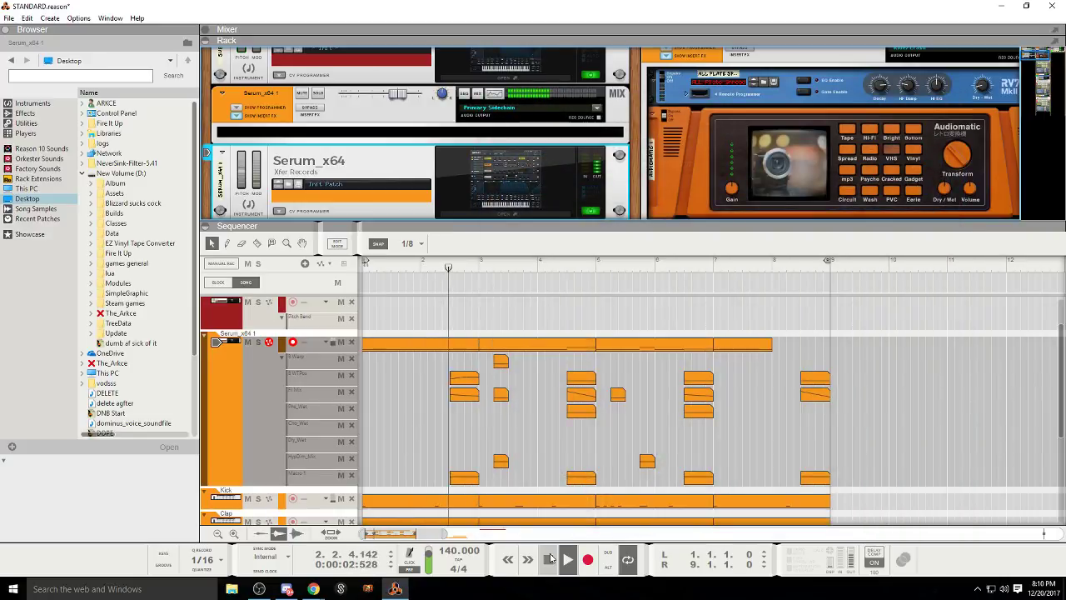
# Step: Copy the Macro 1 clip at 2.3.1 to the Dly_Wet lane and add a 41.2% automation point at 2.4.1
pyautogui.moveTo(467, 483); pyautogui.dragTo(467, 450)
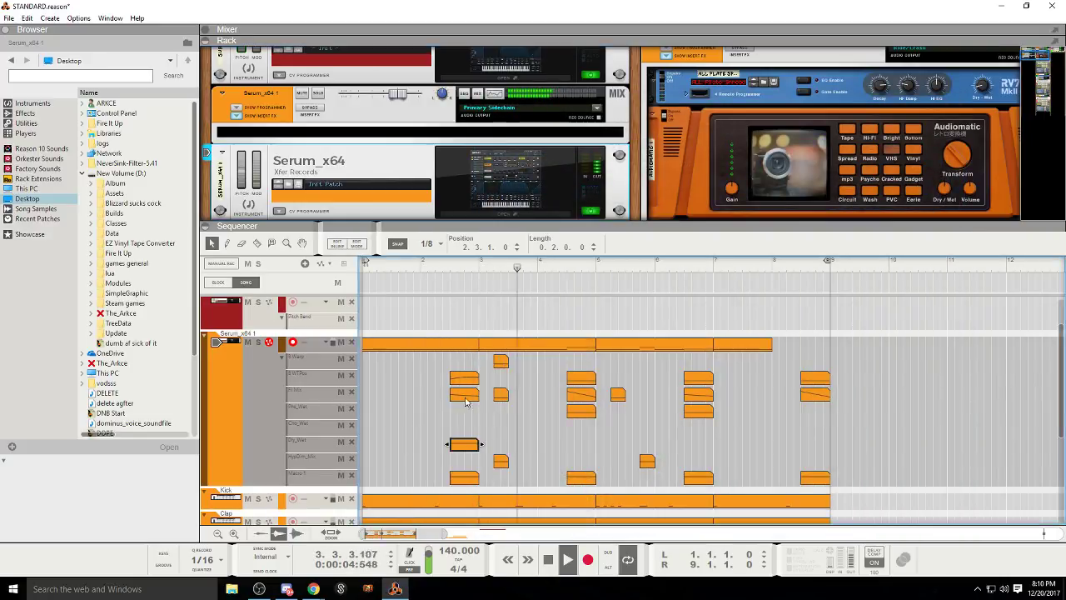
pyautogui.click(450, 264)
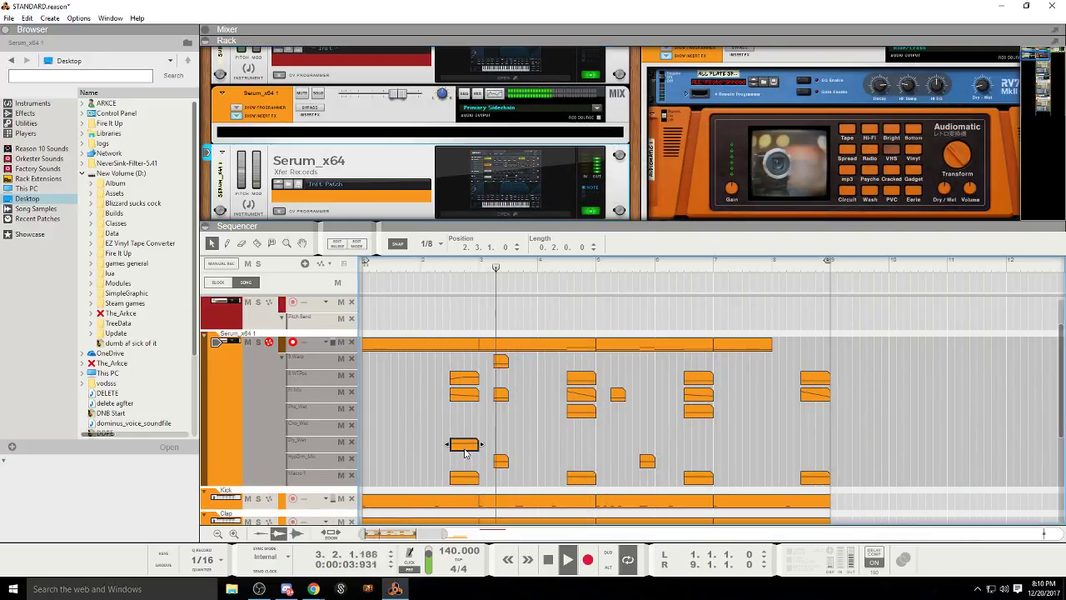
pyautogui.doubleClick(464, 445)
pyautogui.click(464, 472)
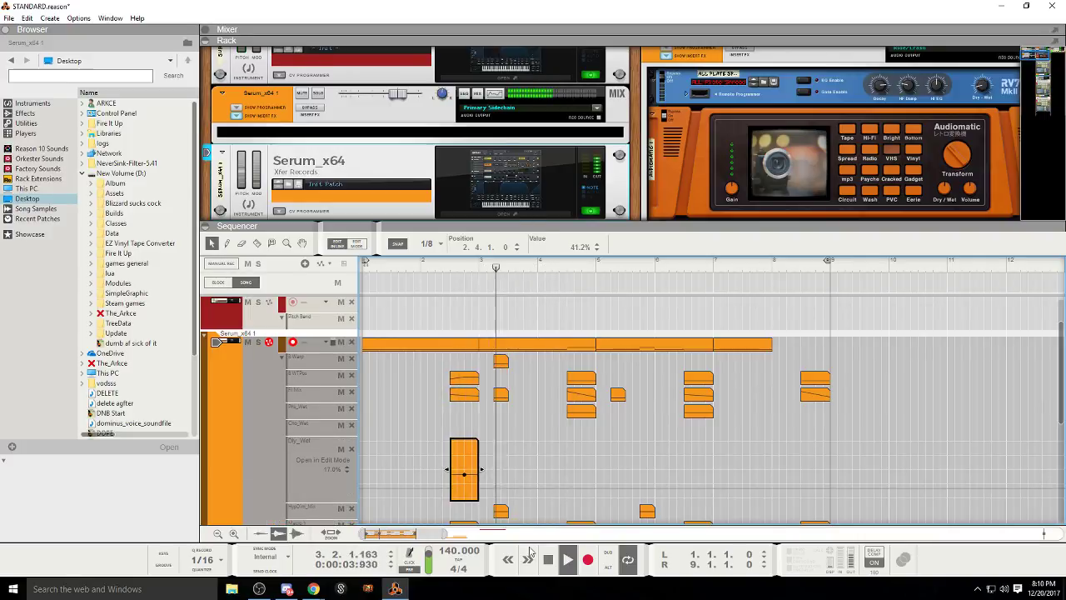
pyautogui.click(339, 245)
# Step: Audition the loop from the start with the new Dly_Wet clip, stopping just past bar 3
pyautogui.click(530, 559)
pyautogui.click(548, 560)
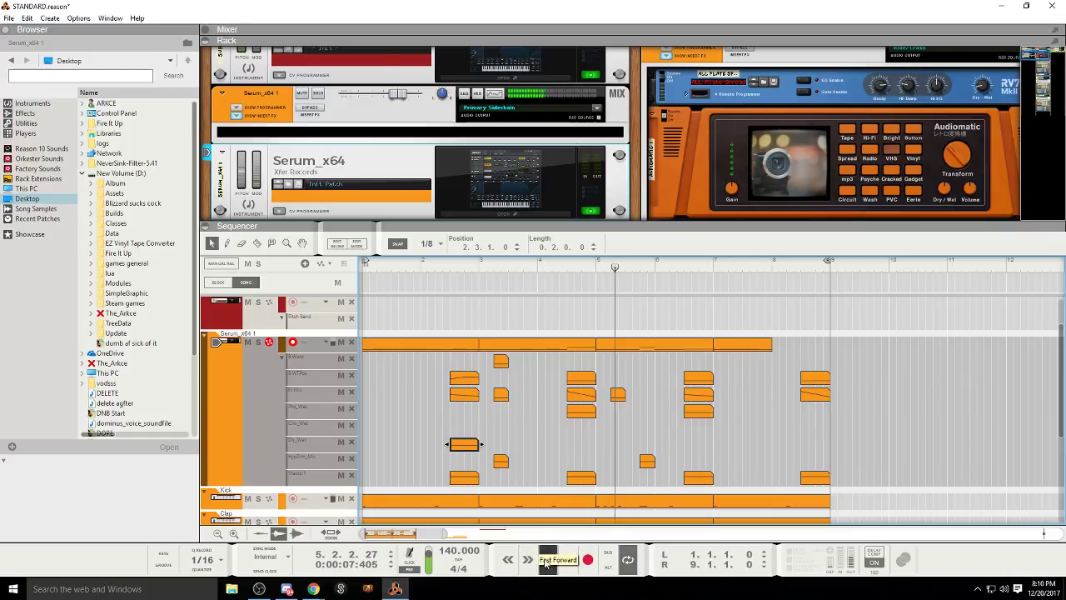
pyautogui.click(548, 560)
pyautogui.click(567, 560)
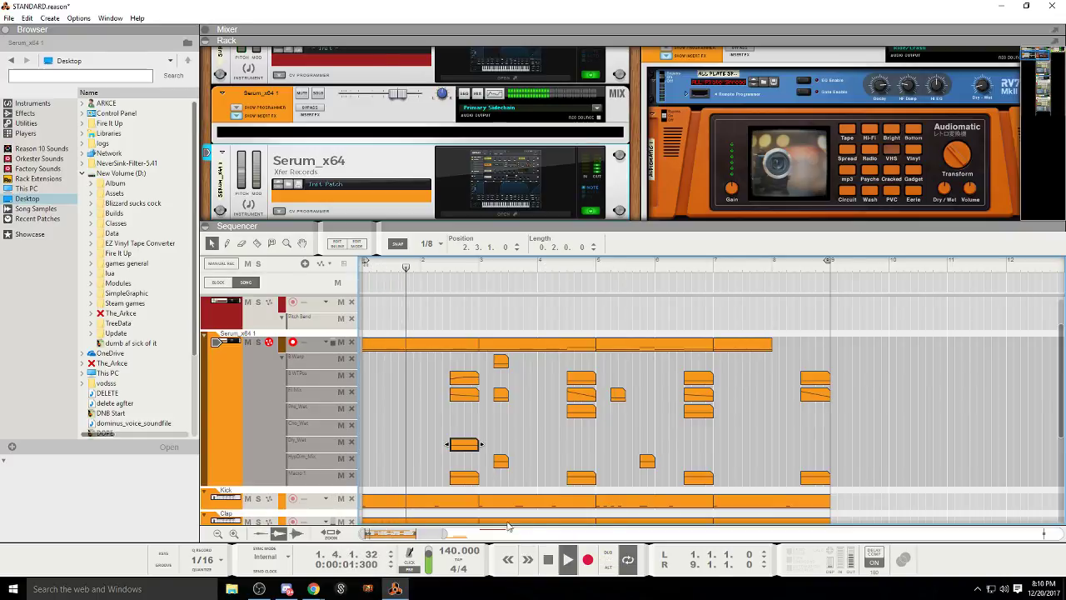
pyautogui.click(549, 565)
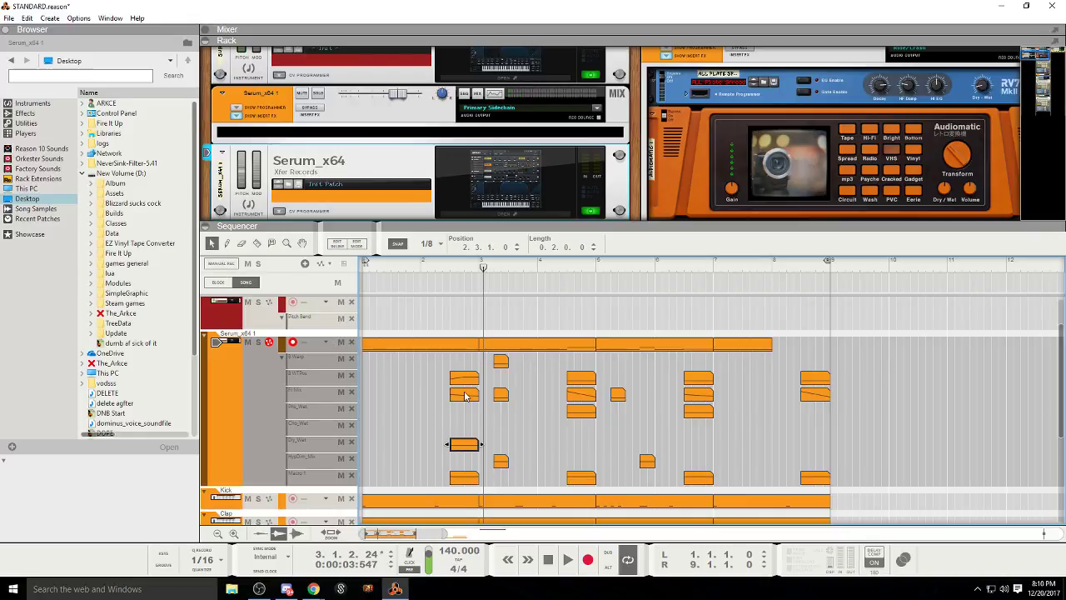
# Step: Delete the 2.3.1 automation clips from Serum's second and third automation lanes, auditioning the loop after each removal
pyautogui.click(465, 395)
pyautogui.press('Delete')
pyautogui.click(451, 266)
pyautogui.click(567, 564)
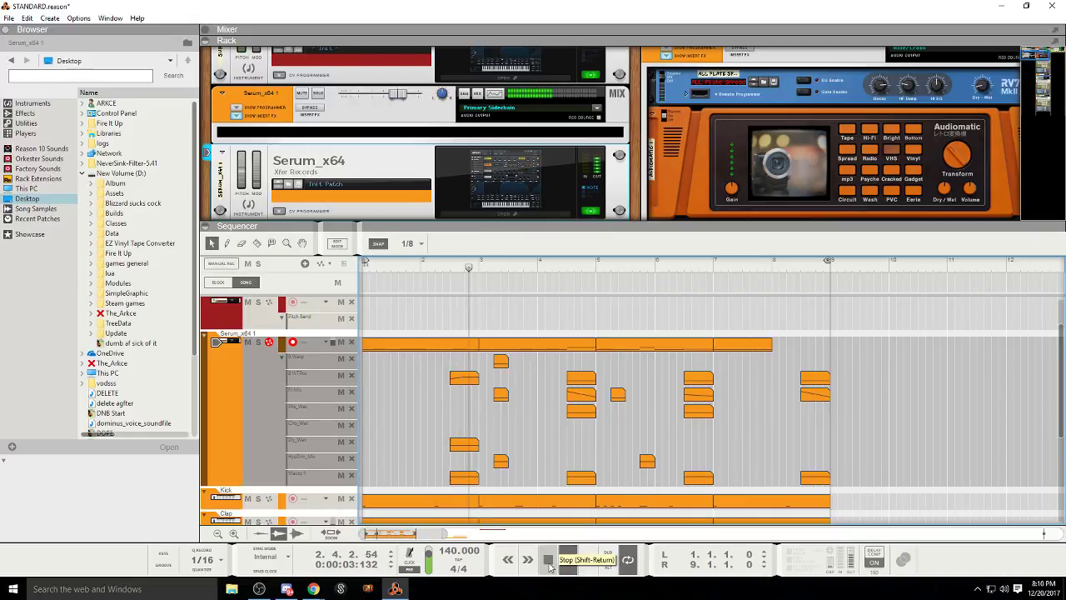
pyautogui.click(549, 565)
pyautogui.click(466, 378)
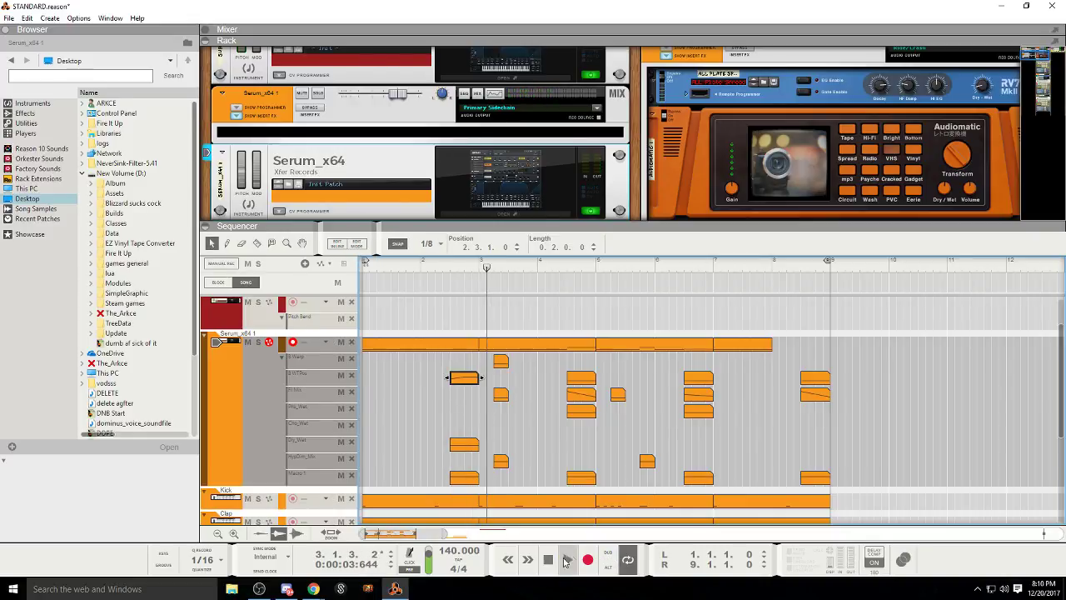
pyautogui.press('Delete')
pyautogui.press('space')
pyautogui.doubleClick(549, 565)
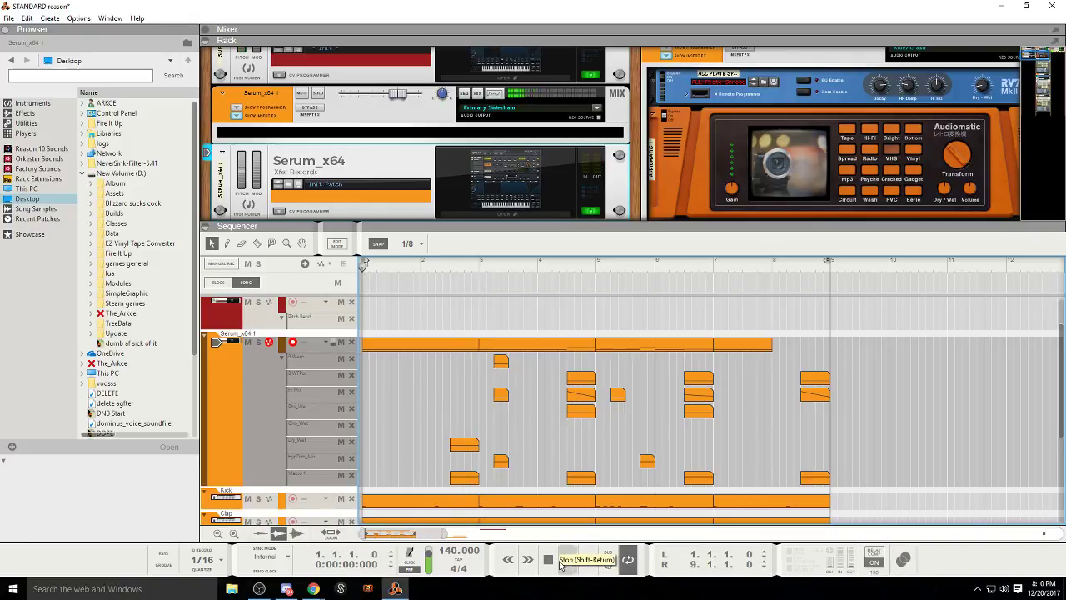
pyautogui.press('space')
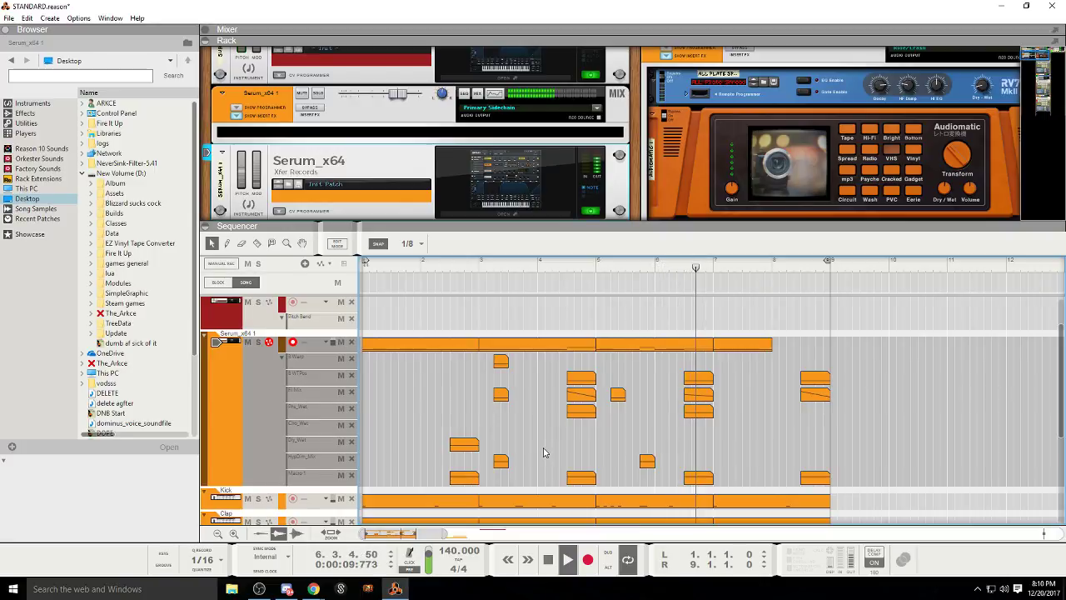
pyautogui.scroll(1, 543, 452)
pyautogui.scroll(-1, 542, 452)
# Step: Copy the Dly_Wet clip from 2.3.1 to 6.3.1 and play the loop from the start
pyautogui.click(464, 446)
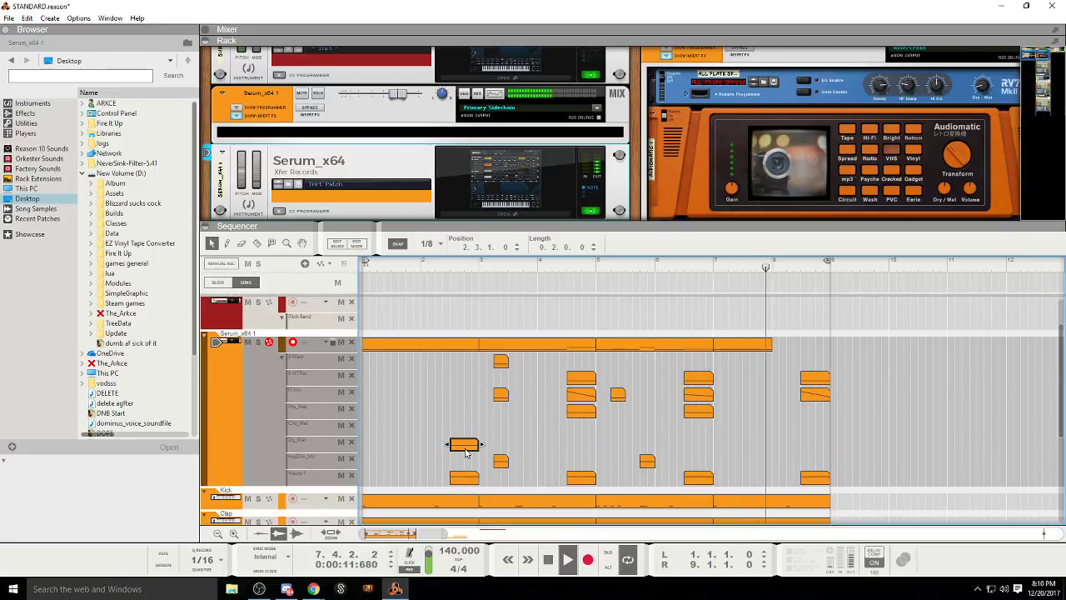
pyautogui.moveTo(464, 450); pyautogui.dragTo(698, 449)
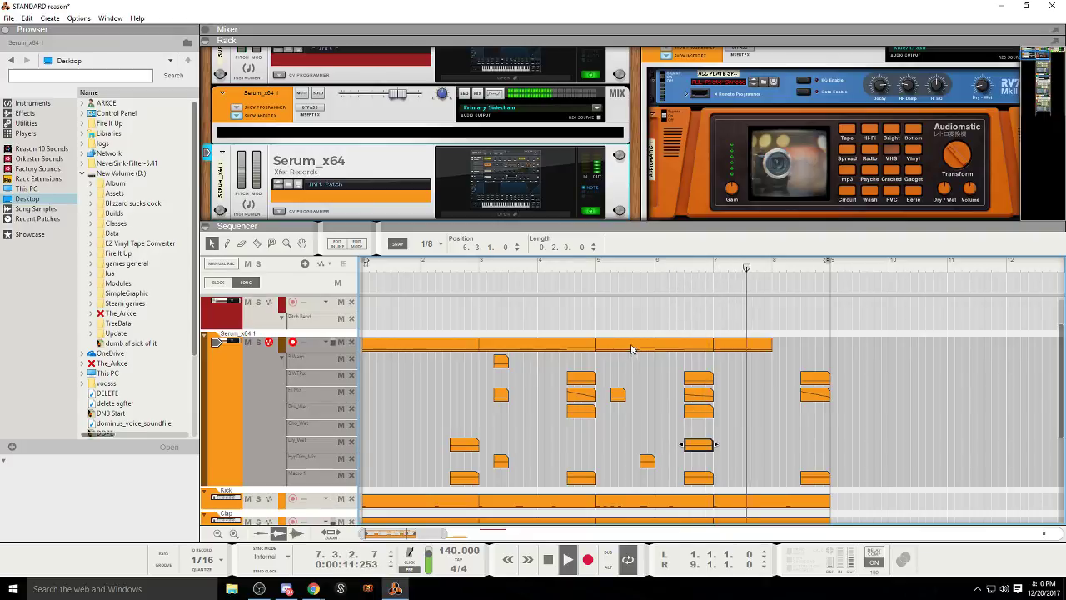
pyautogui.doubleClick(555, 559)
pyautogui.click(564, 561)
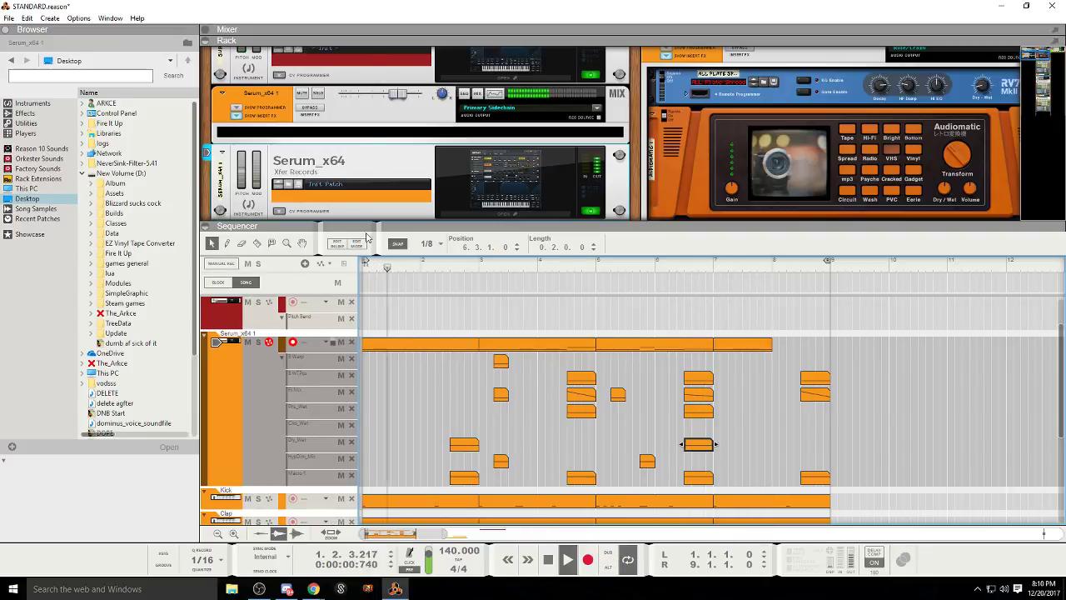
# Step: Enlarge the rack area and insert an OTT_x64 effect on the Serum_x64 1 channel
pyautogui.moveTo(365, 223); pyautogui.dragTo(328, 246)
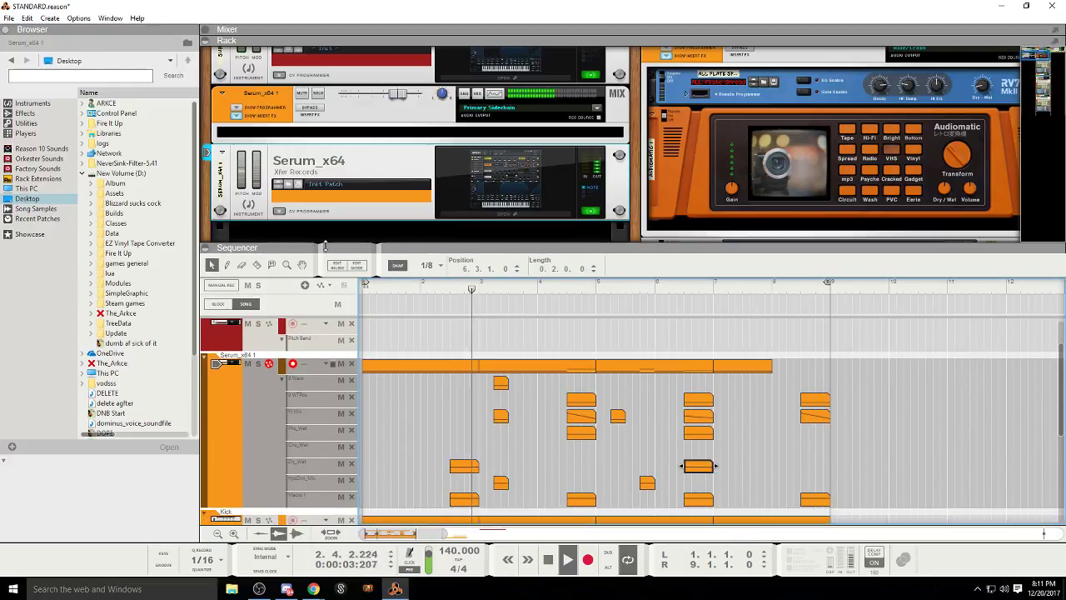
pyautogui.doubleClick(548, 559)
pyautogui.click(37, 117)
pyautogui.scroll(-20, 143, 337)
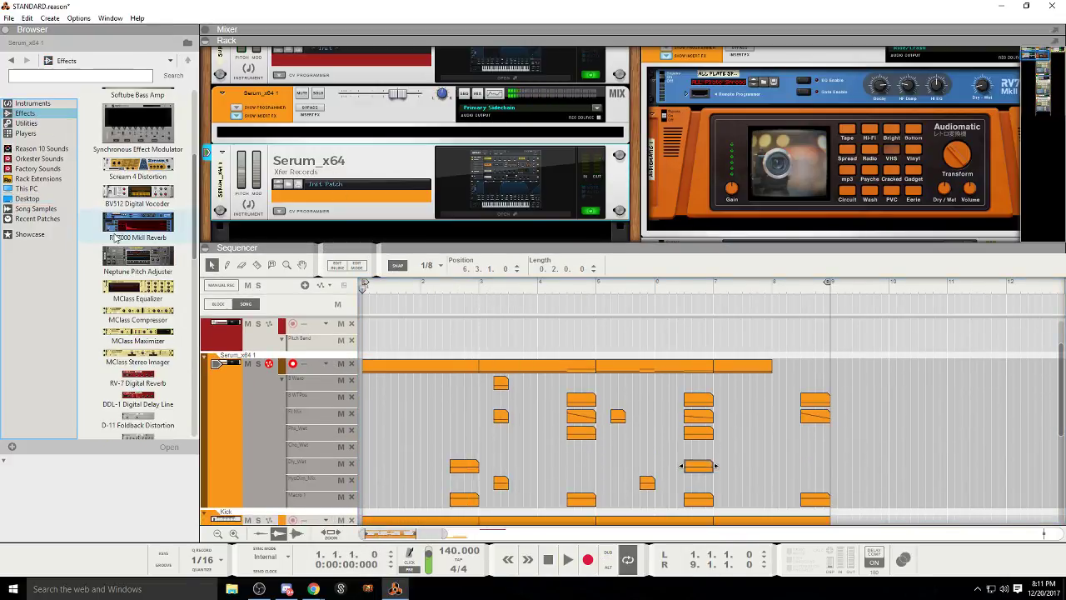
pyautogui.moveTo(137, 371); pyautogui.dragTo(421, 126)
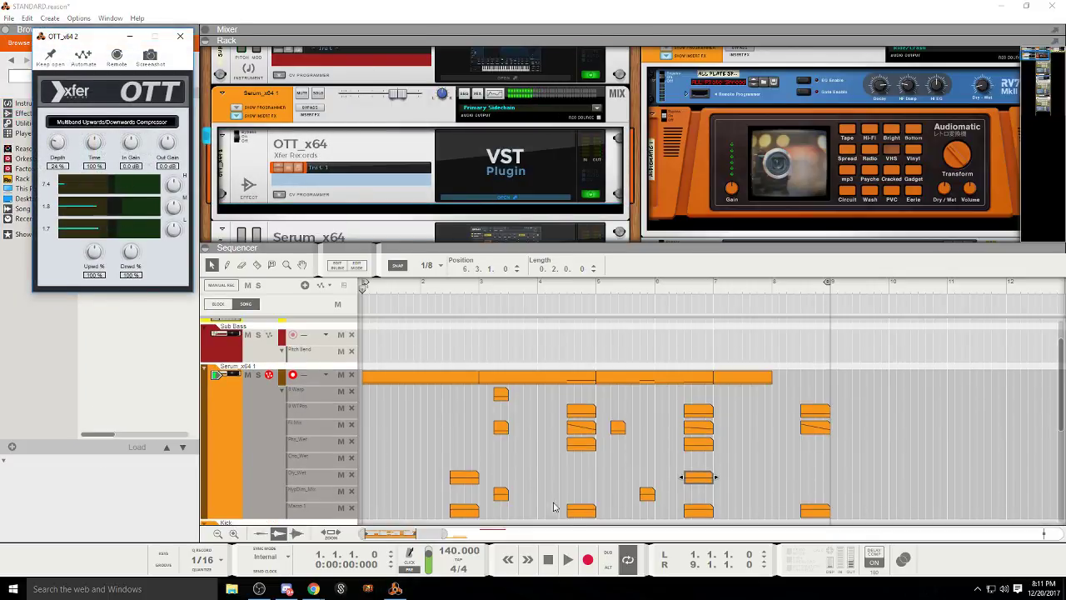
# Step: Try OTT at 100% depth during playback and close its window
pyautogui.click(567, 559)
pyautogui.moveTo(177, 208); pyautogui.dragTo(179, 201)
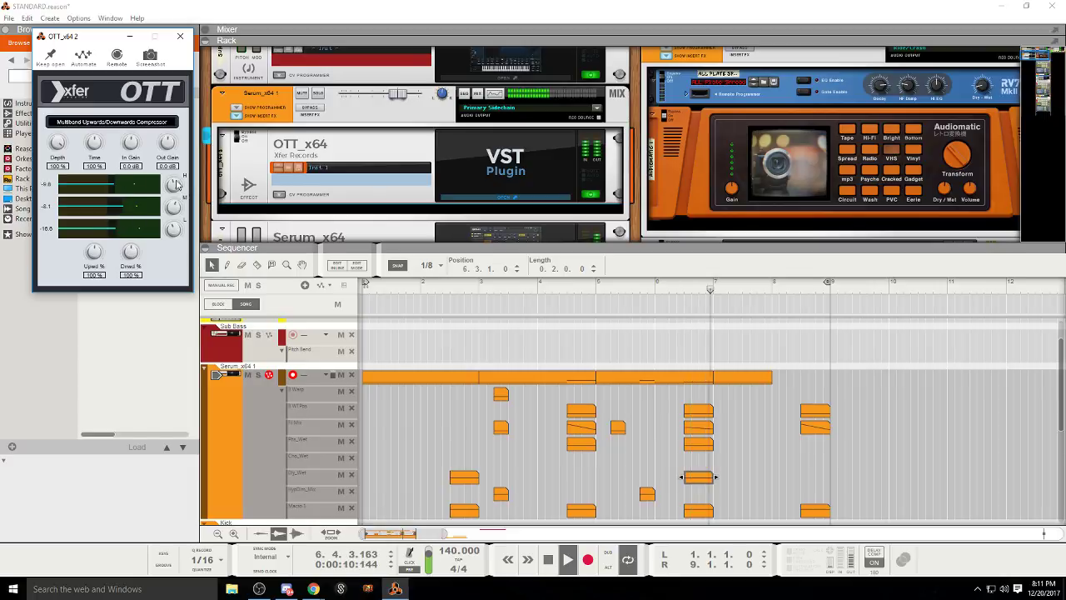
pyautogui.click(178, 39)
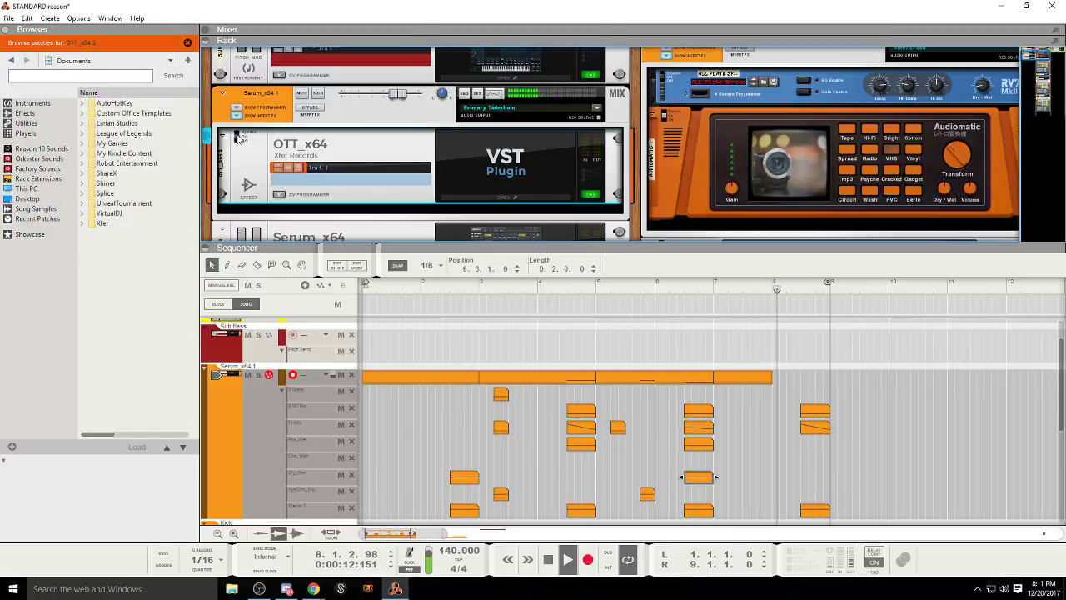
# Step: Compare the playing loop with OTT enabled and bypassed
pyautogui.click(238, 135)
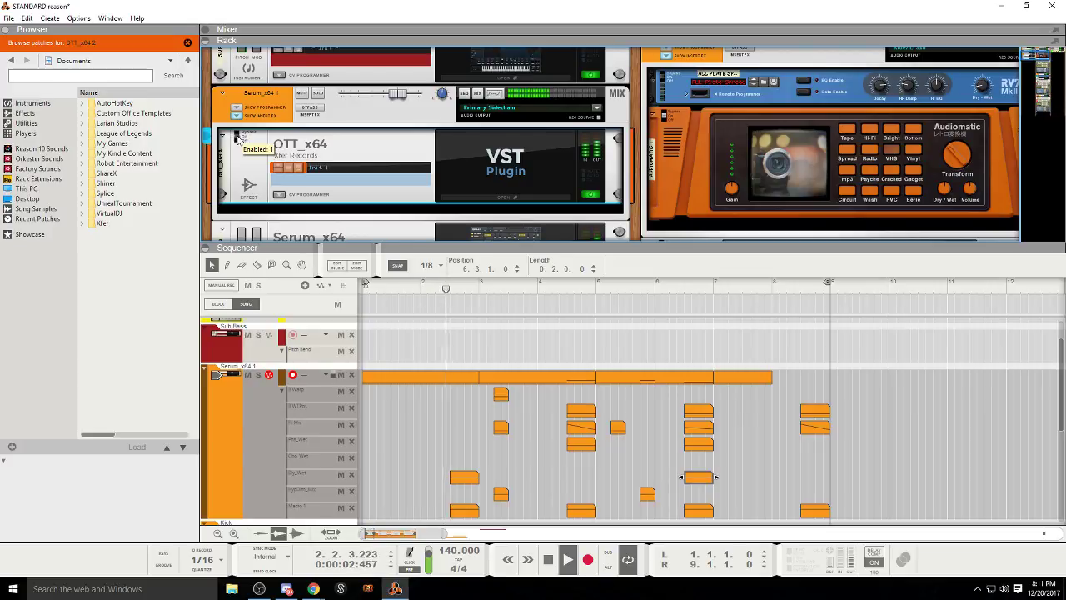
pyautogui.click(235, 134)
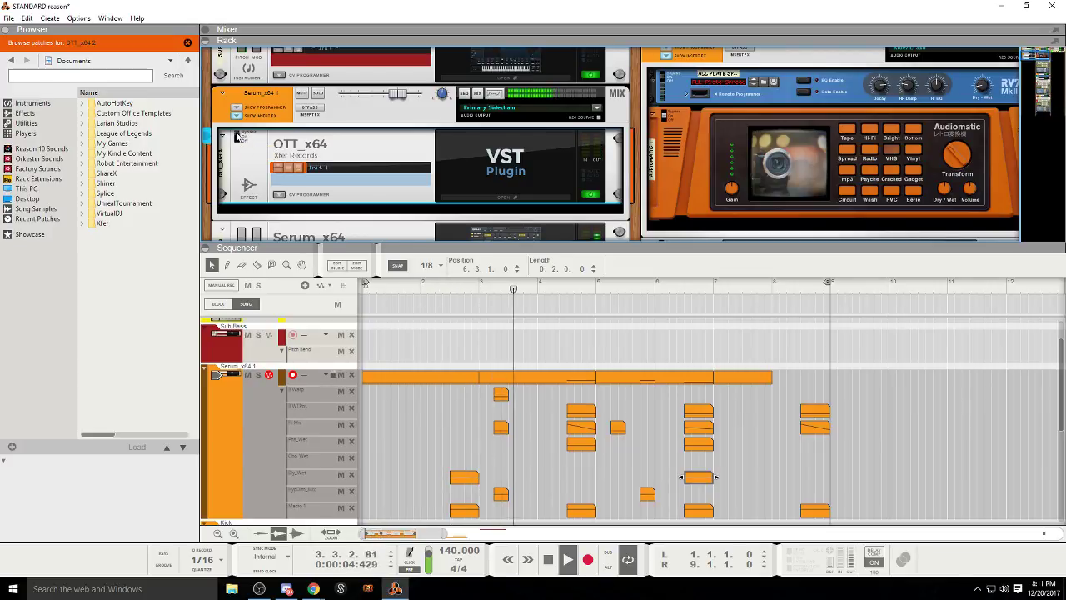
pyautogui.click(238, 137)
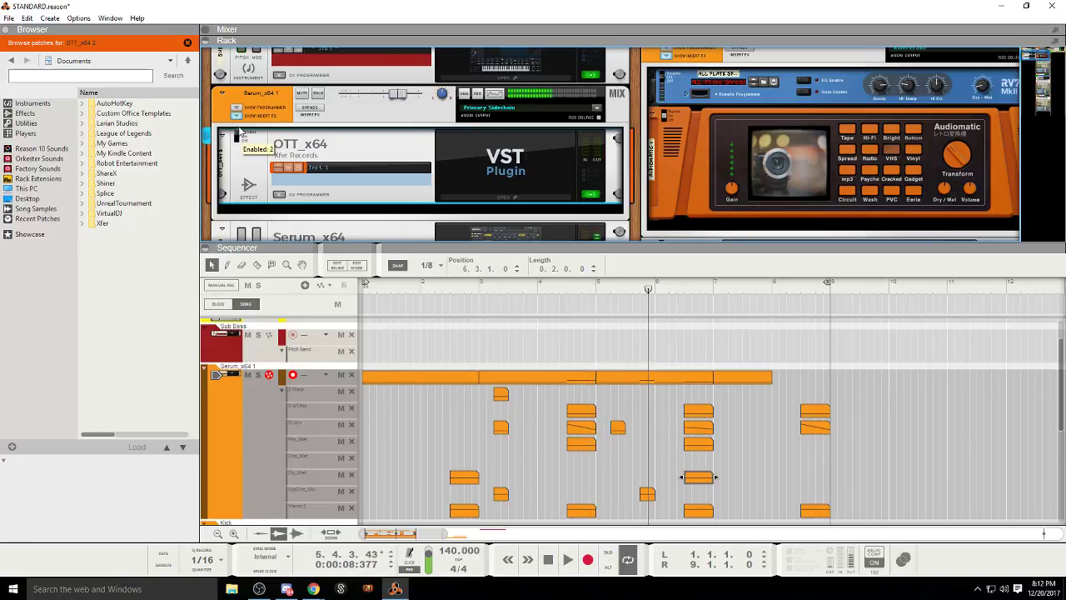
# Step: Reopen OTT, set its depth to 0%, time to 1000% and downward compression to 4%, and audition the loop
pyautogui.click(446, 200)
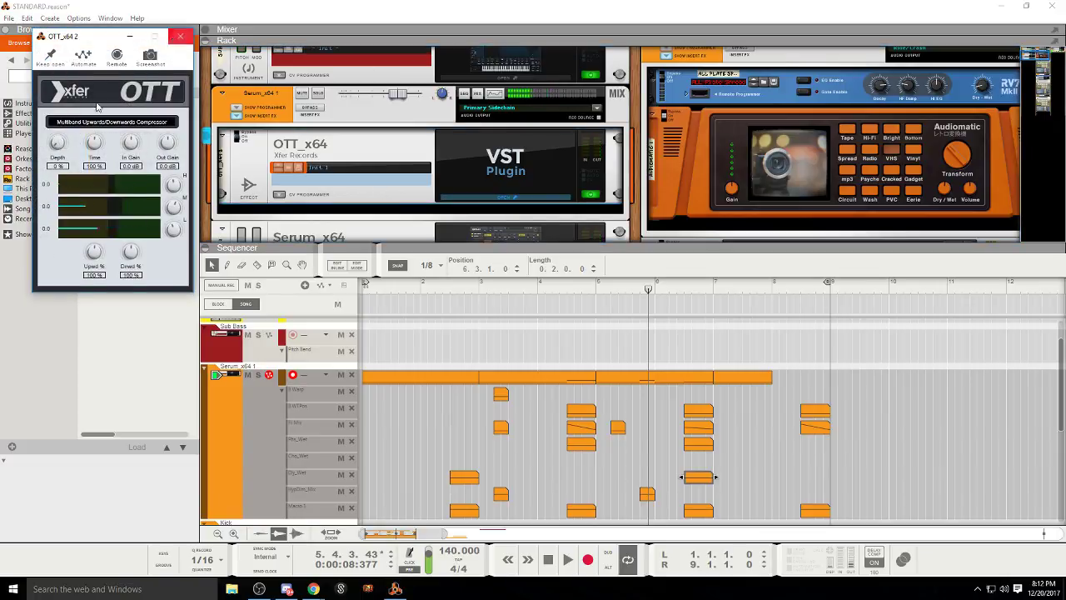
pyautogui.moveTo(87, 144); pyautogui.dragTo(43, 149)
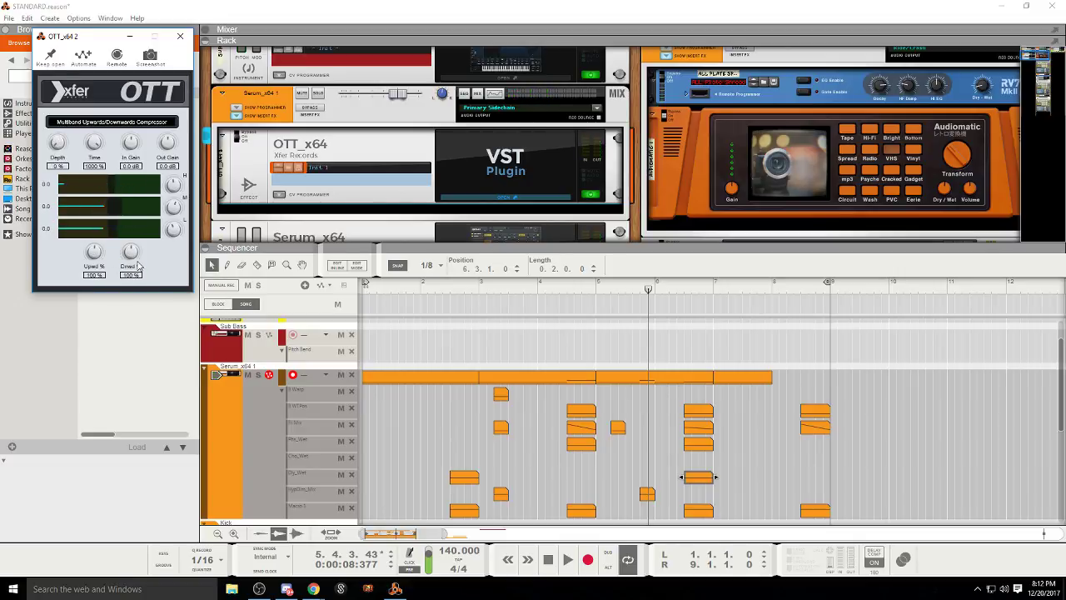
pyautogui.moveTo(133, 255); pyautogui.dragTo(139, 268)
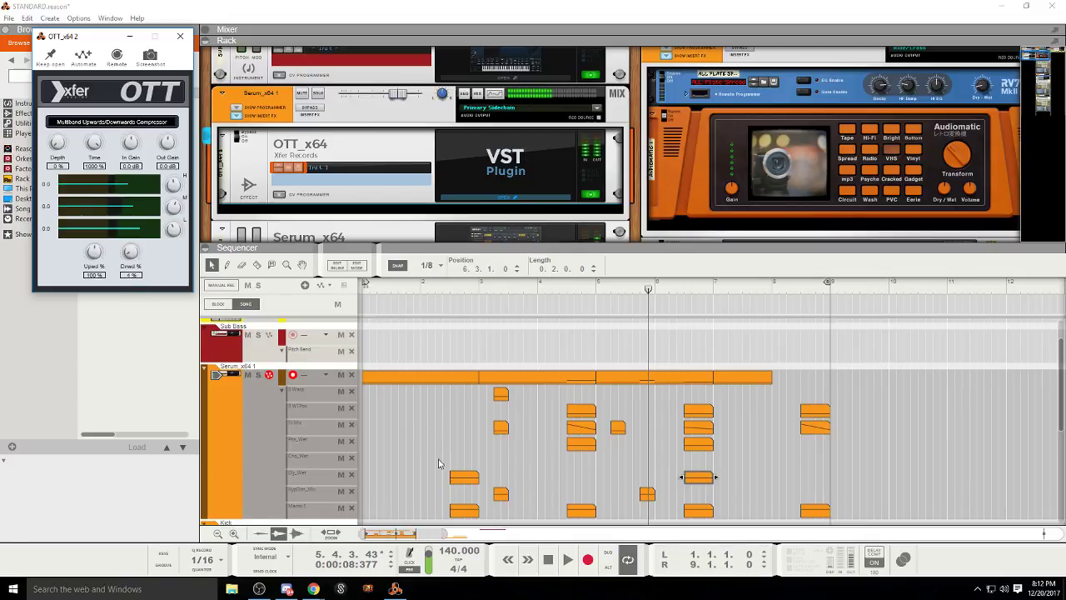
pyautogui.click(550, 561)
pyautogui.press('space')
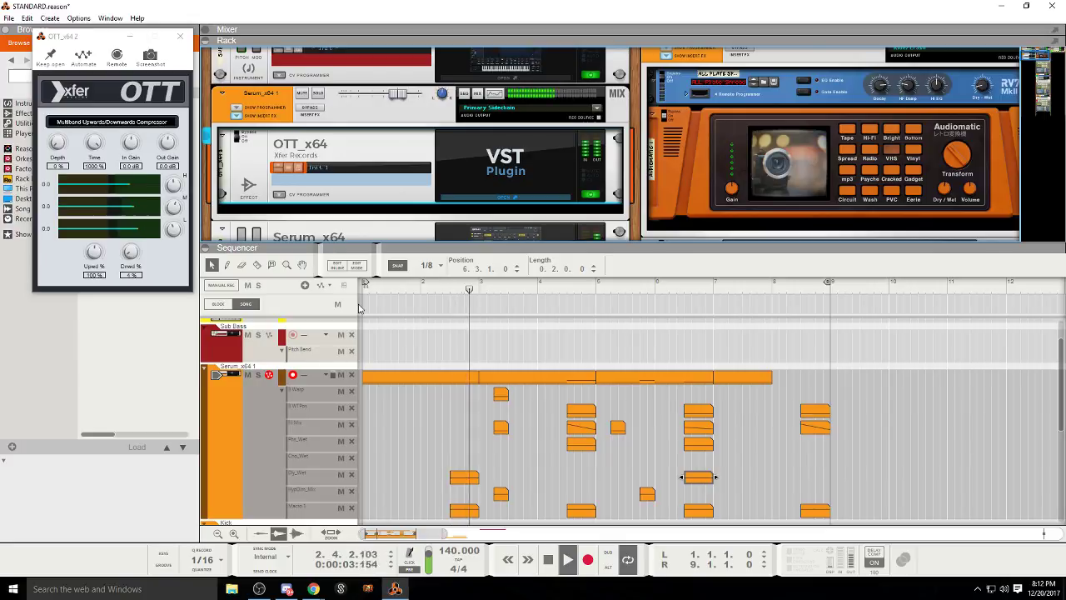
pyautogui.scroll(-3, 539, 431)
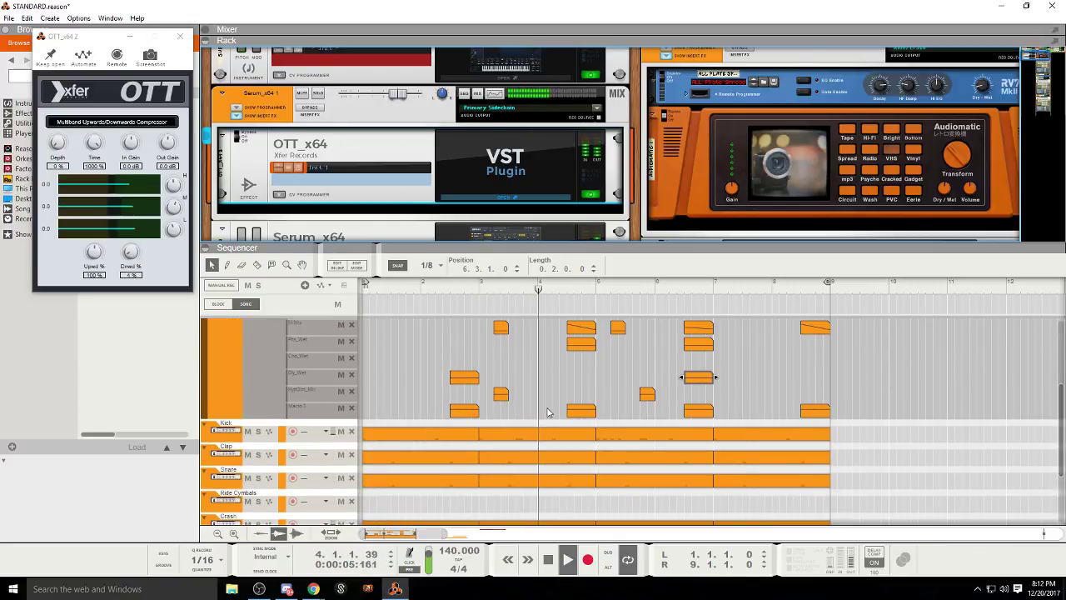
pyautogui.scroll(2, 538, 420)
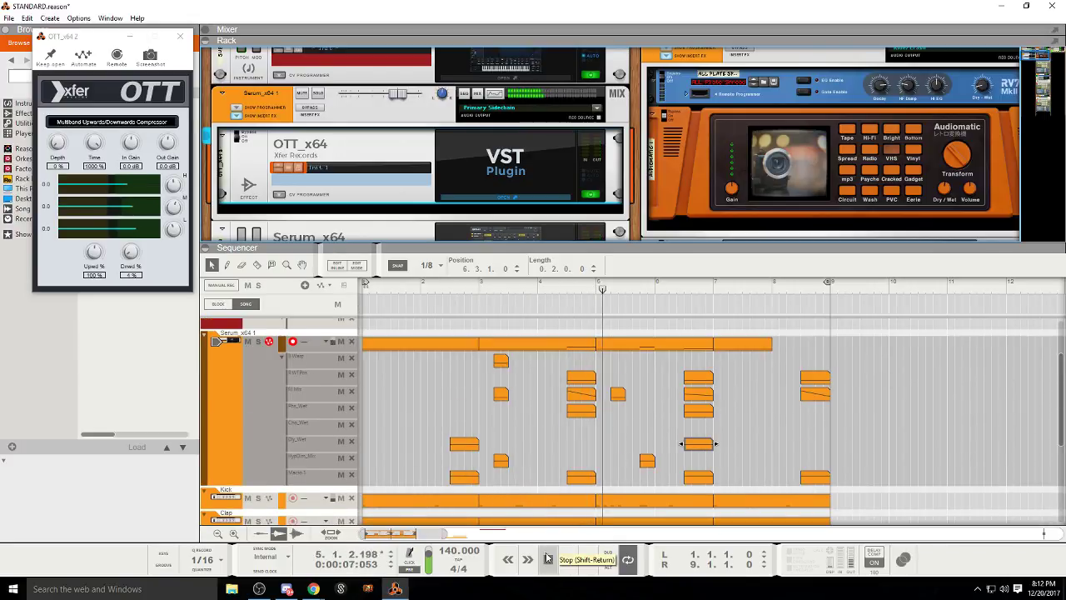
# Step: Copy the Dly_Wet clip from 2.3.1 to 4.1.1 and play the section leading into it
pyautogui.click(463, 445)
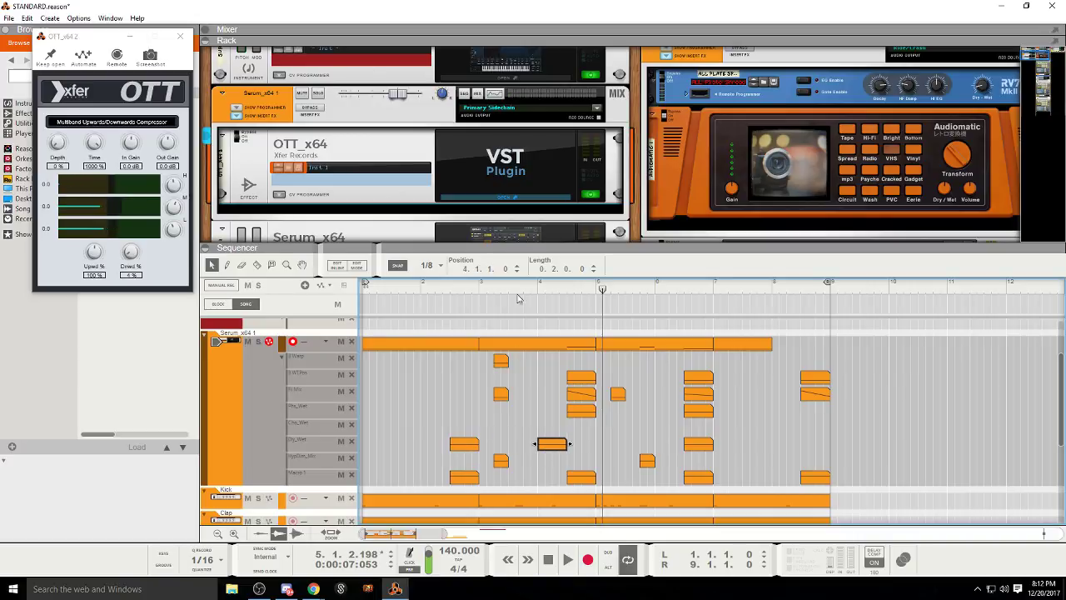
pyautogui.click(524, 286)
pyautogui.click(567, 559)
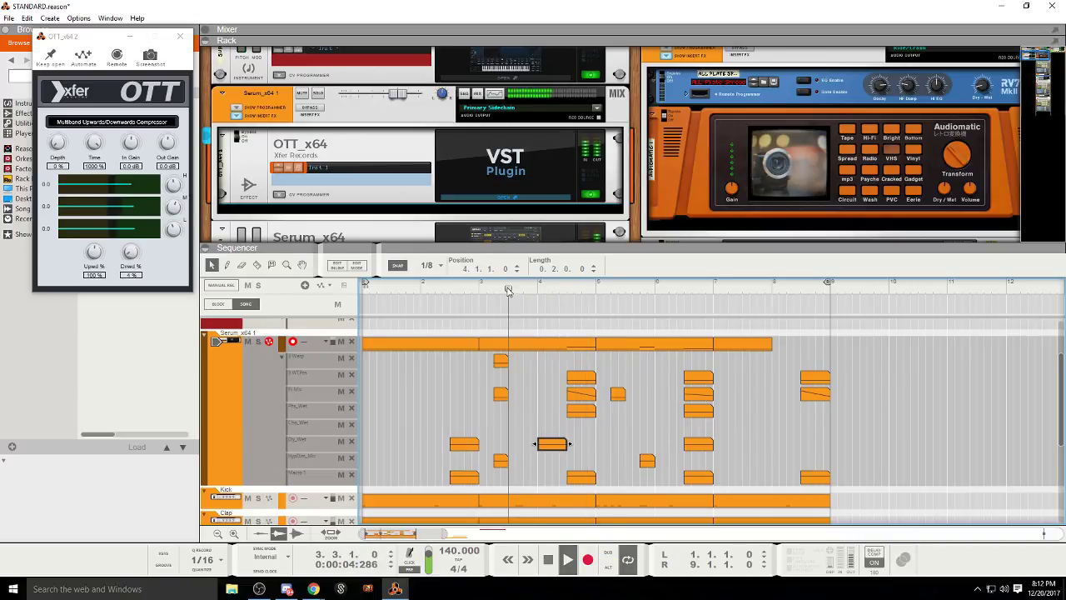
# Step: Raise the automation point at 4.2.1 in the new Dly_Wet clip to 58.8% and replay from 3.4.1
pyautogui.doubleClick(554, 444)
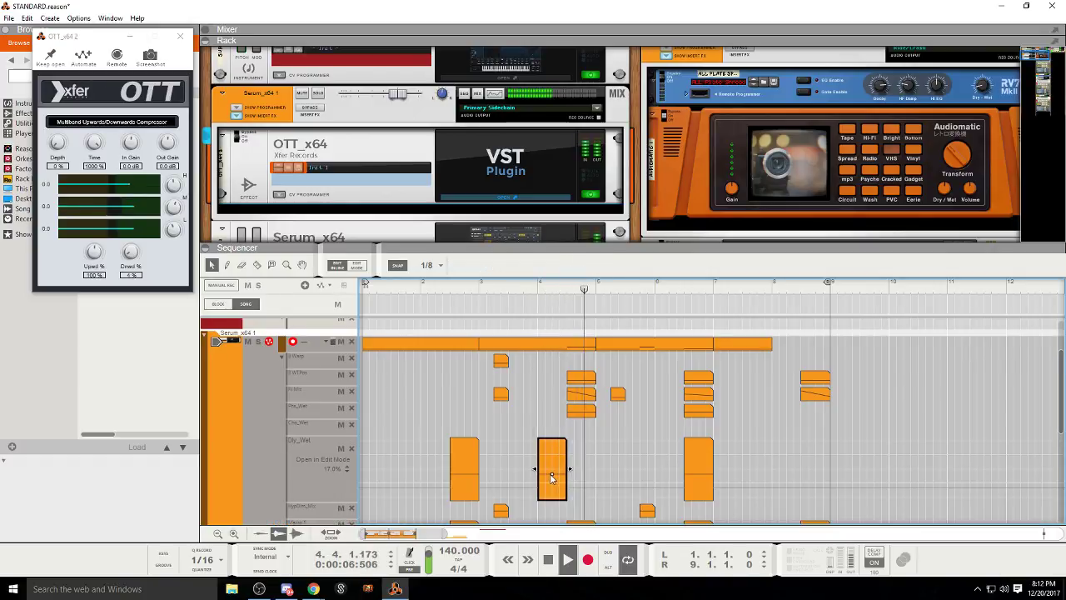
pyautogui.moveTo(551, 475); pyautogui.dragTo(552, 465)
pyautogui.click(523, 287)
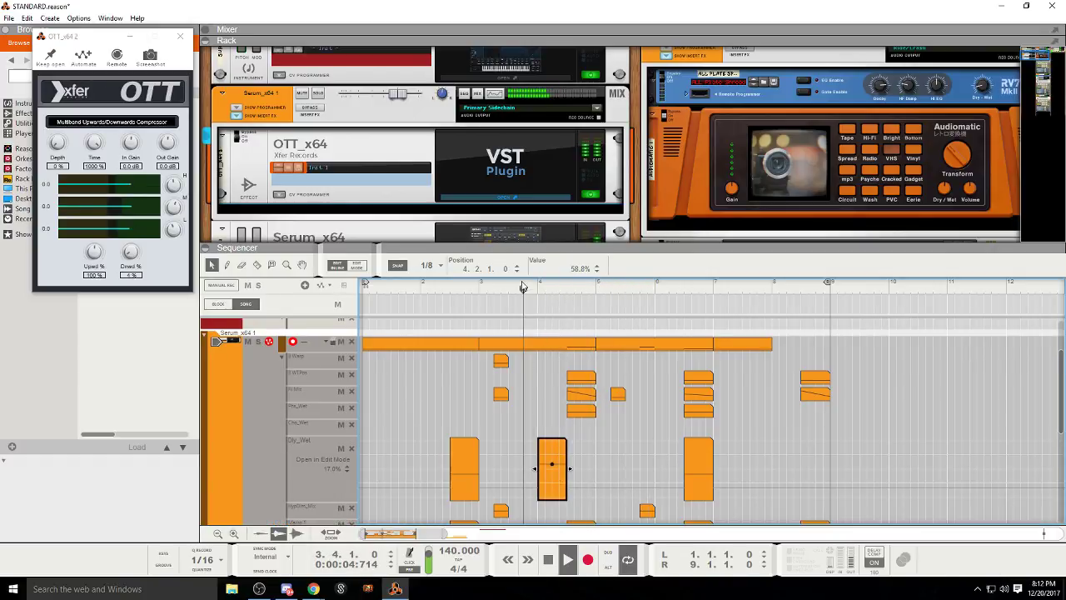
pyautogui.click(352, 267)
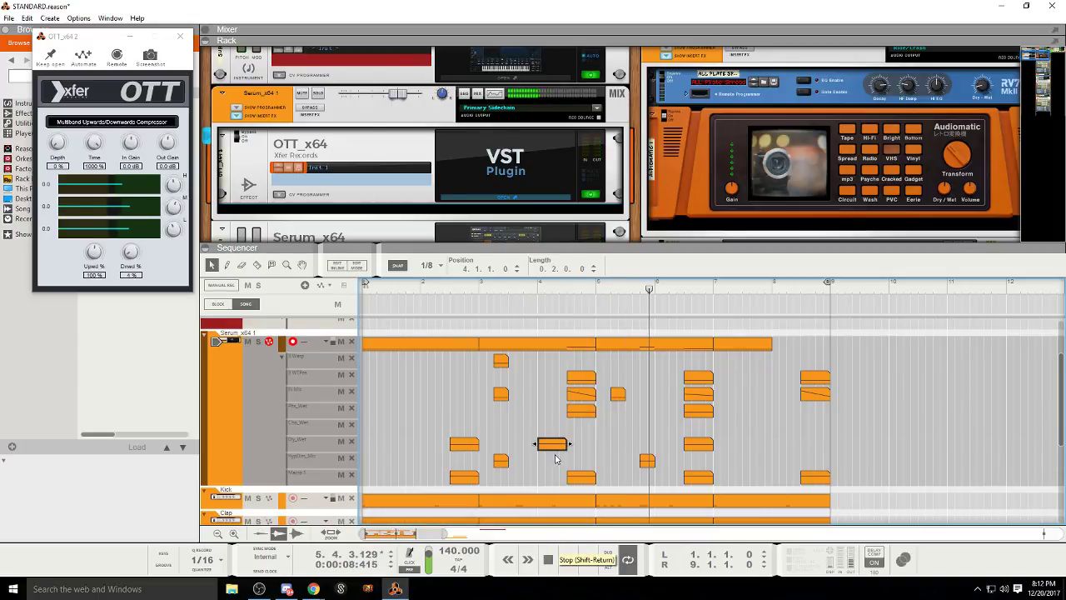
# Step: Add Dly_Wet clip copies at 5.3.1, shortened to one beat, and at 6.1.1
pyautogui.moveTo(620, 444); pyautogui.dragTo(642, 444)
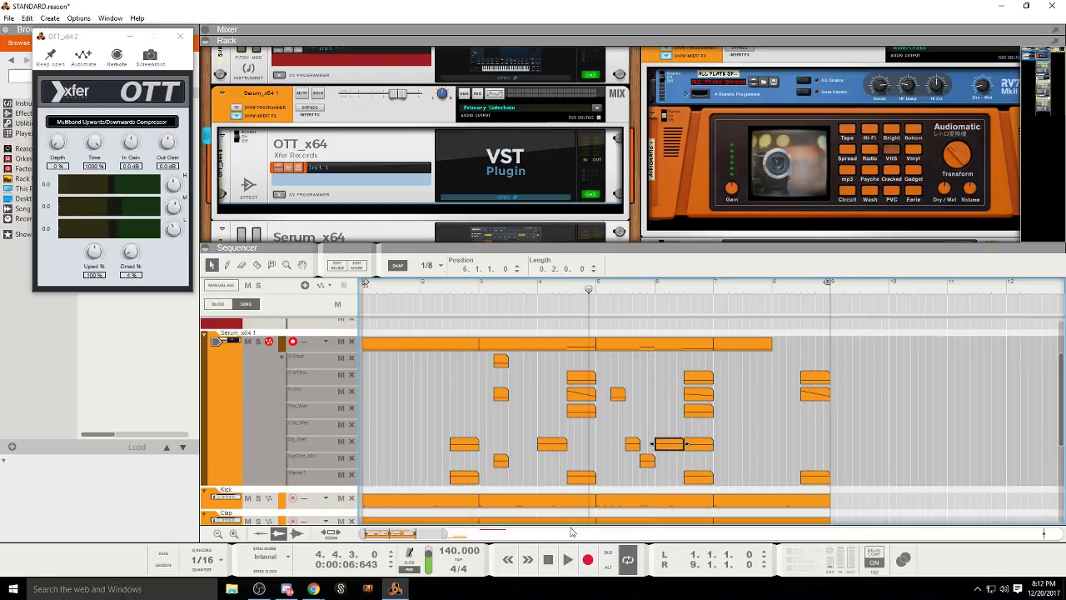
# Step: Audition the new Dly_Wet clips around bars 5 and 6, and replay the loop from the start
pyautogui.press('space')
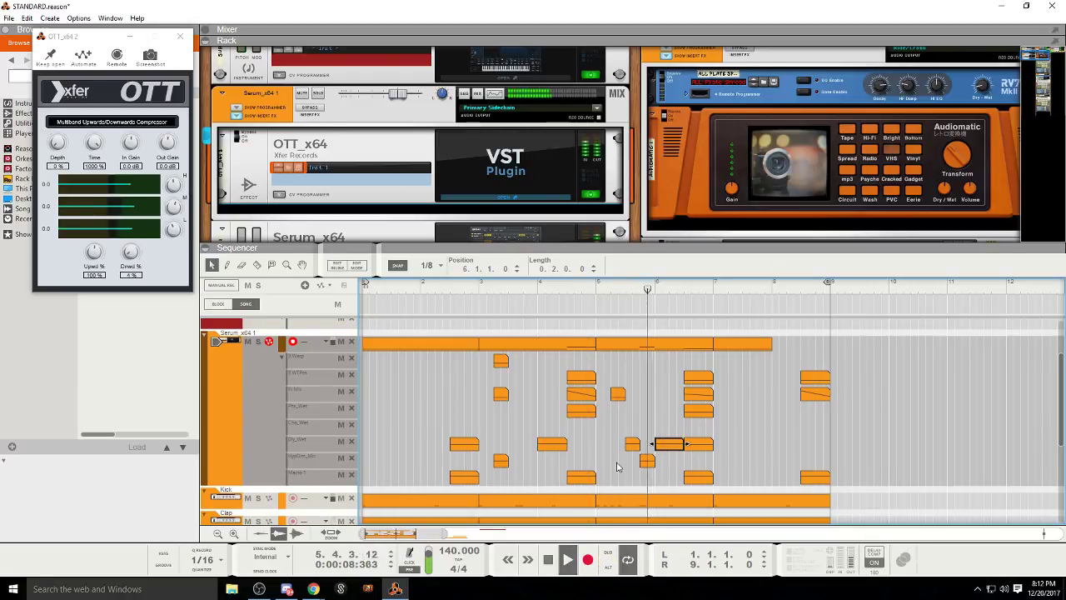
pyautogui.doubleClick(548, 559)
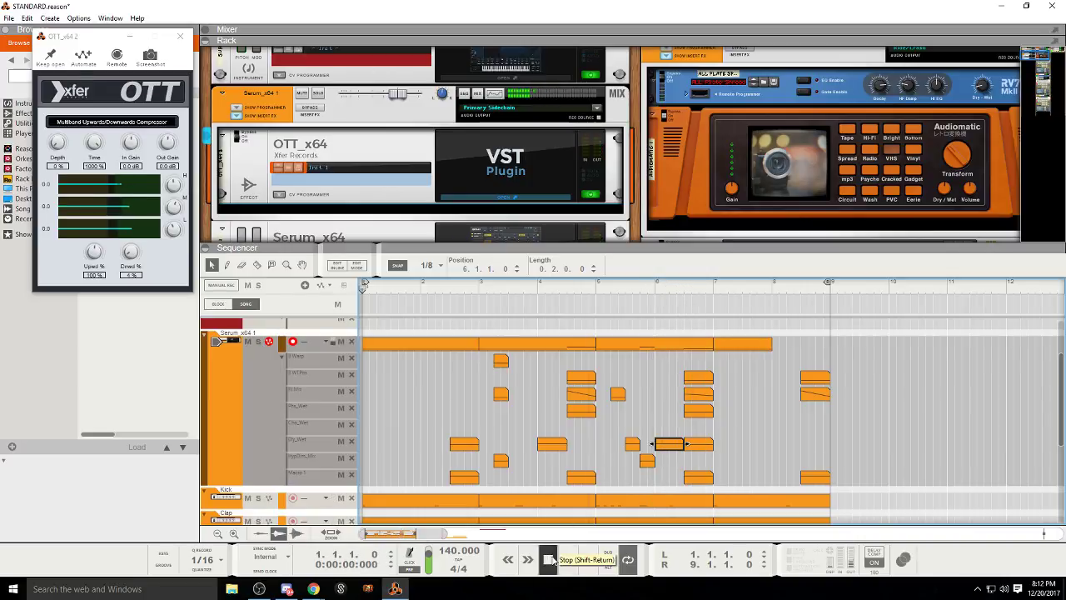
pyautogui.press('space')
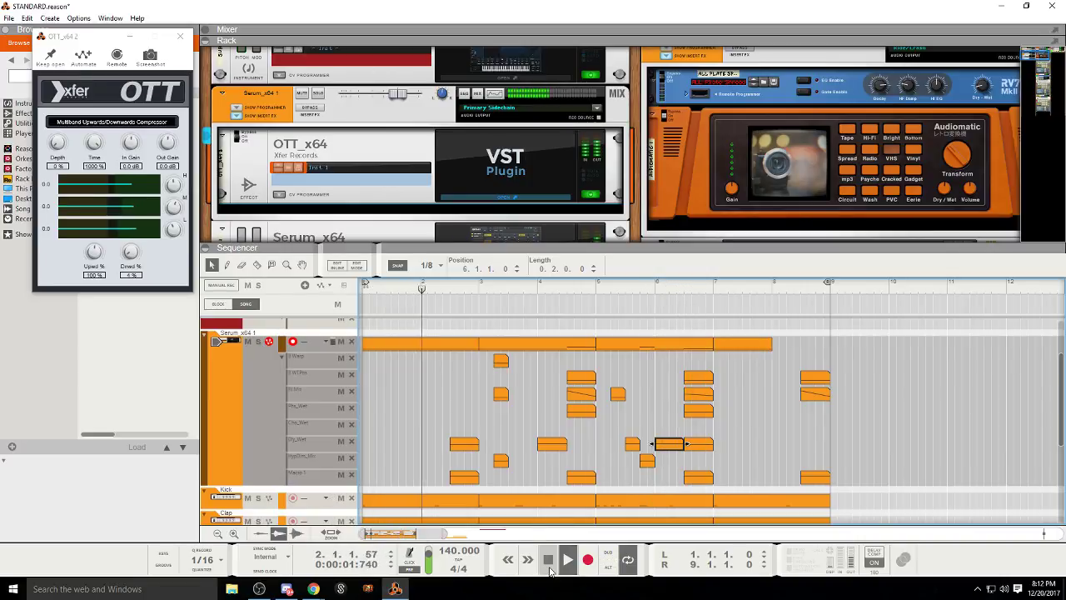
pyautogui.click(549, 566)
# Step: Try one-beat Dly_Wet clip copies at 1.2.1, 1.4.1 and 2.2.1, audition them and undo the additions
pyautogui.moveTo(464, 451); pyautogui.dragTo(354, 456)
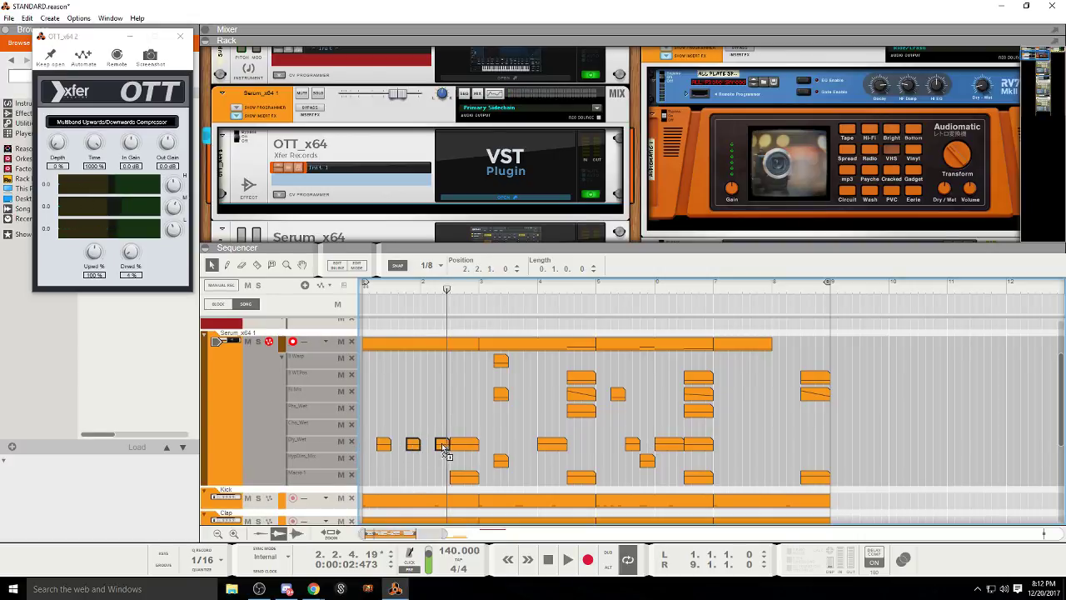
pyautogui.click(548, 559)
pyautogui.click(567, 560)
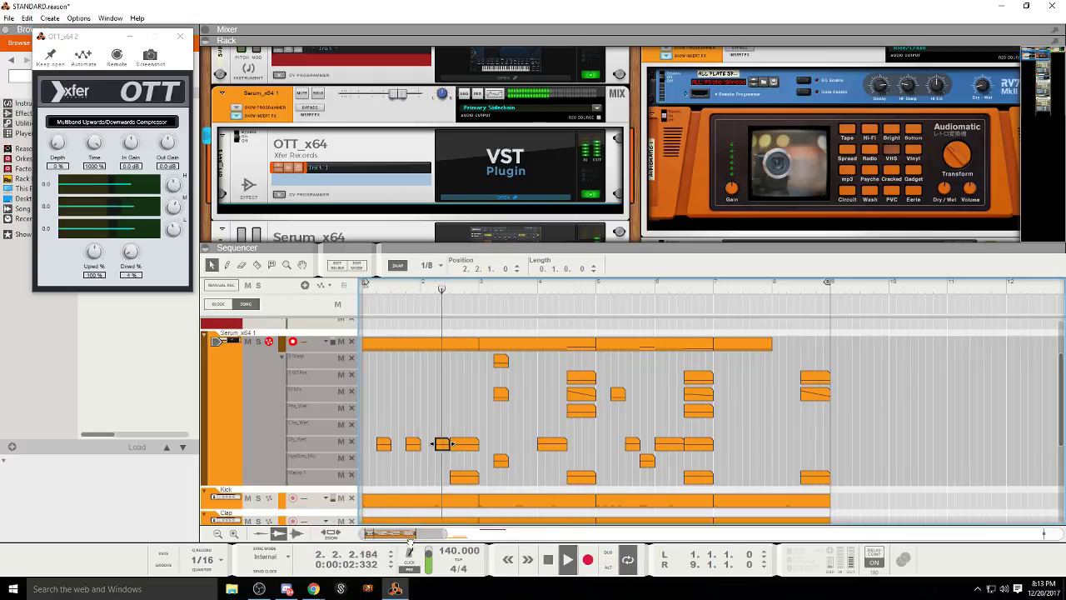
pyautogui.click(549, 559)
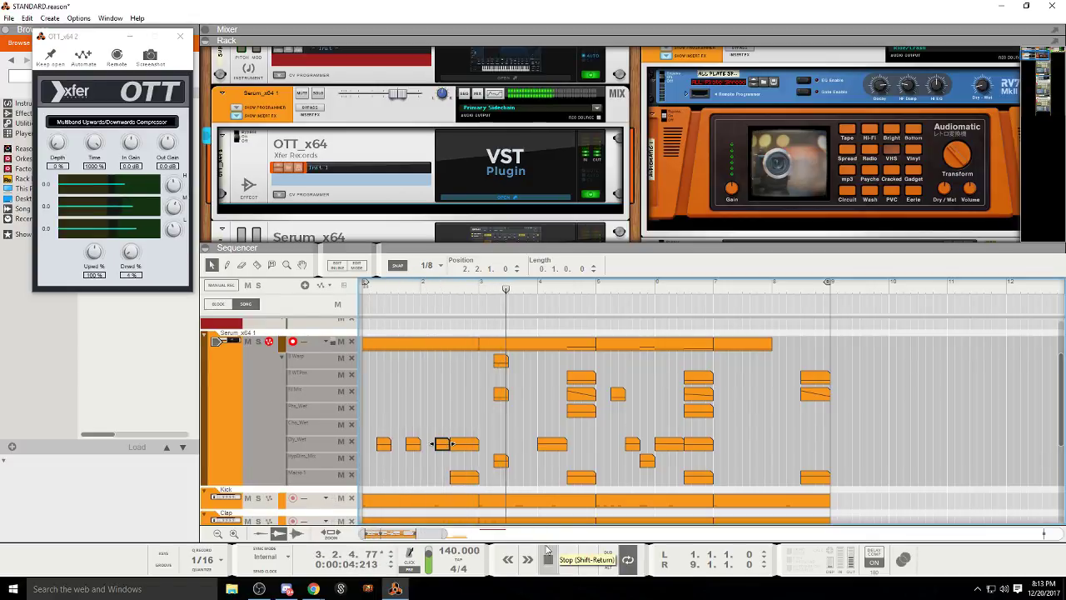
pyautogui.hotkey('ctrl', 'z')
pyautogui.hotkey('ctrl', 'z')
pyautogui.click(671, 445)
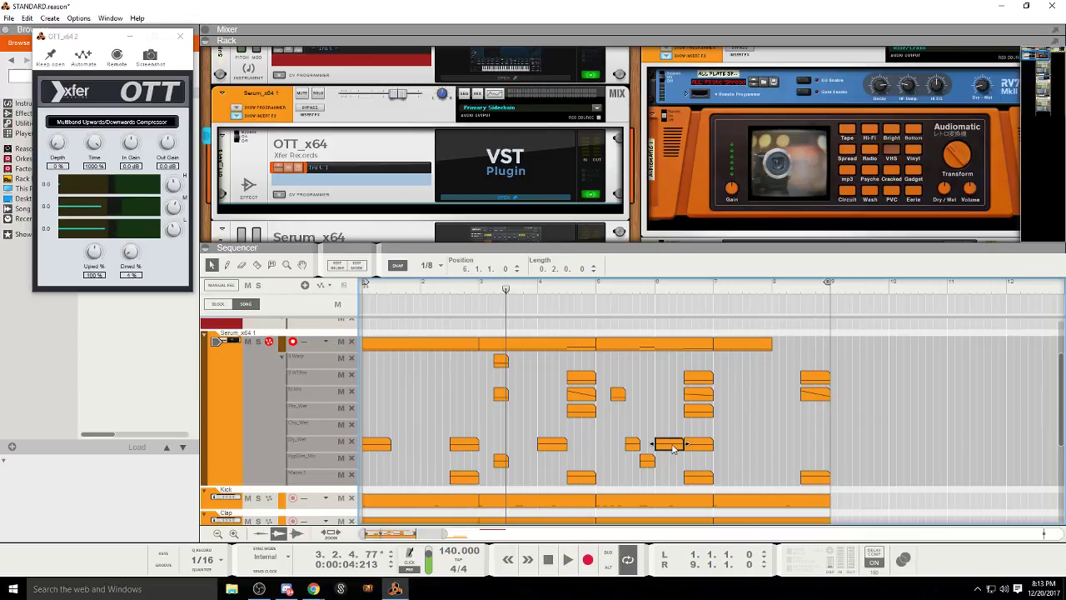
pyautogui.click(468, 448)
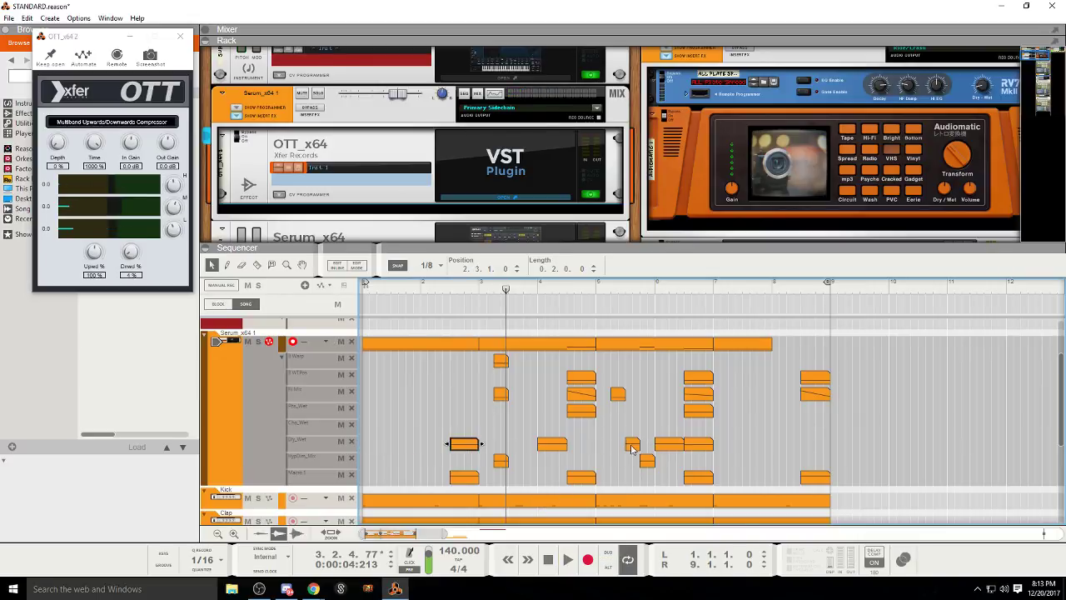
# Step: Copy the one-beat Dly_Wet clip from 5.3.1 to 1.1.1, 1.3.1 and 2.1.1, and play from the start
pyautogui.moveTo(631, 450); pyautogui.dragTo(396, 450)
pyautogui.click(548, 560)
pyautogui.click(567, 560)
pyautogui.click(566, 559)
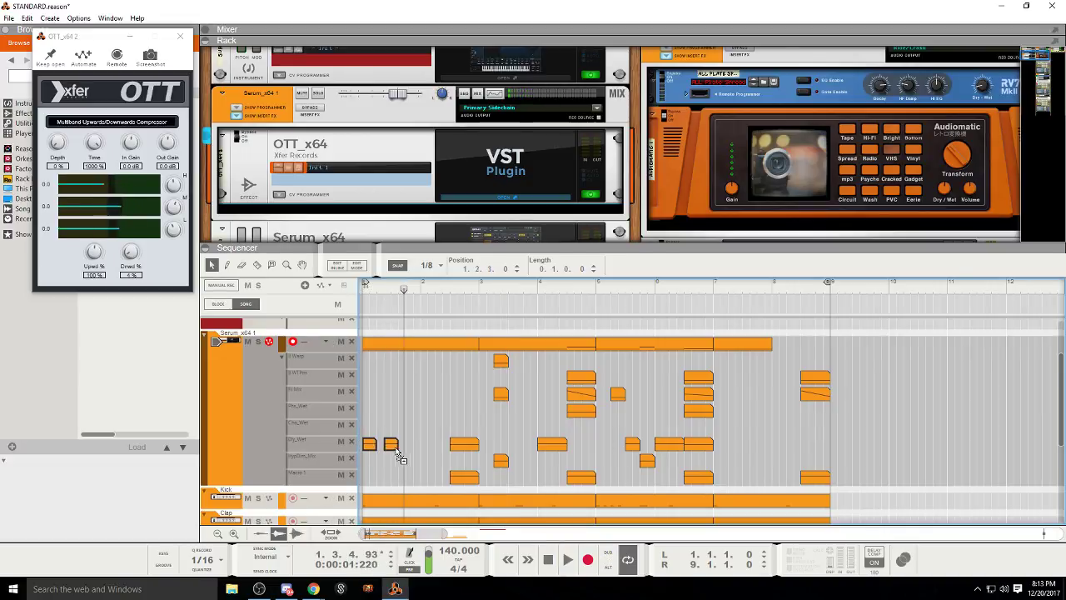
pyautogui.click(549, 559)
pyautogui.click(568, 560)
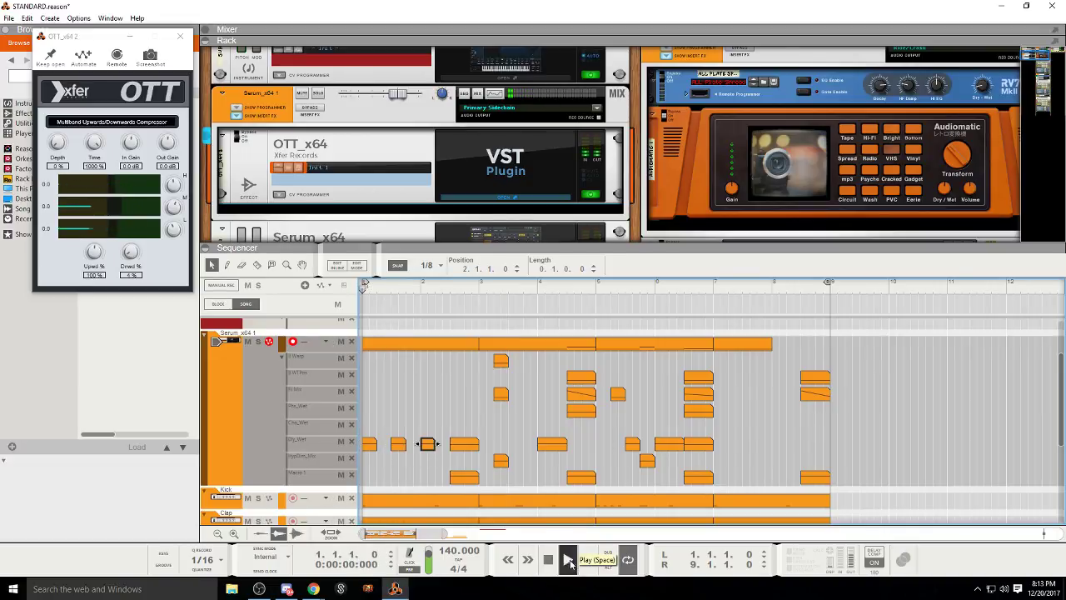
# Step: Delete the one-beat Dly_Wet clips at 1.1.1 and 2.1.1, replaying the loop from the start after each deletion
pyautogui.click(470, 404)
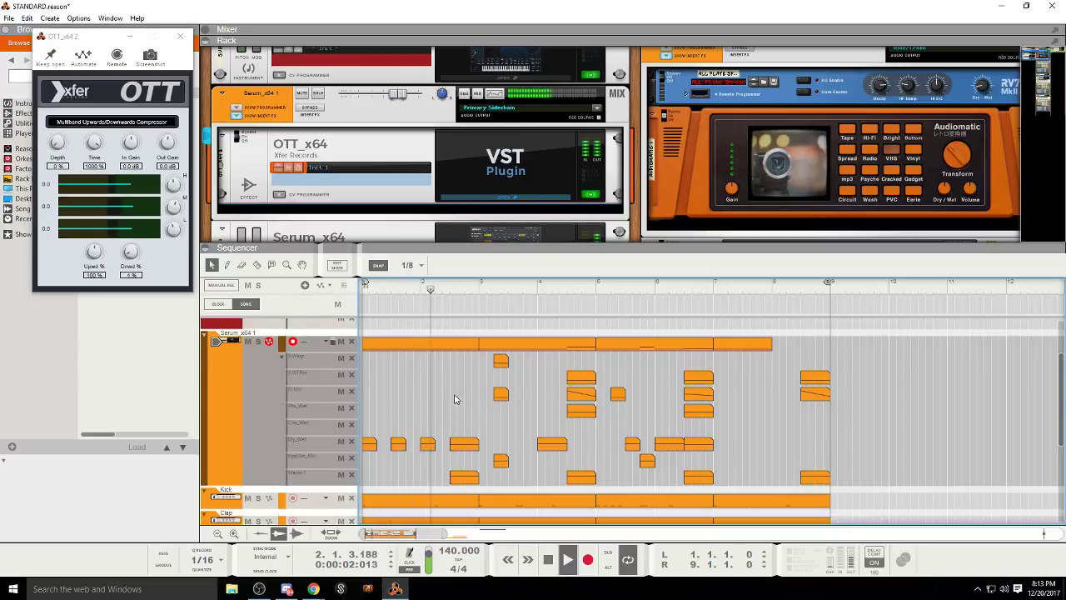
pyautogui.moveTo(377, 469); pyautogui.dragTo(350, 422)
pyautogui.press('Delete')
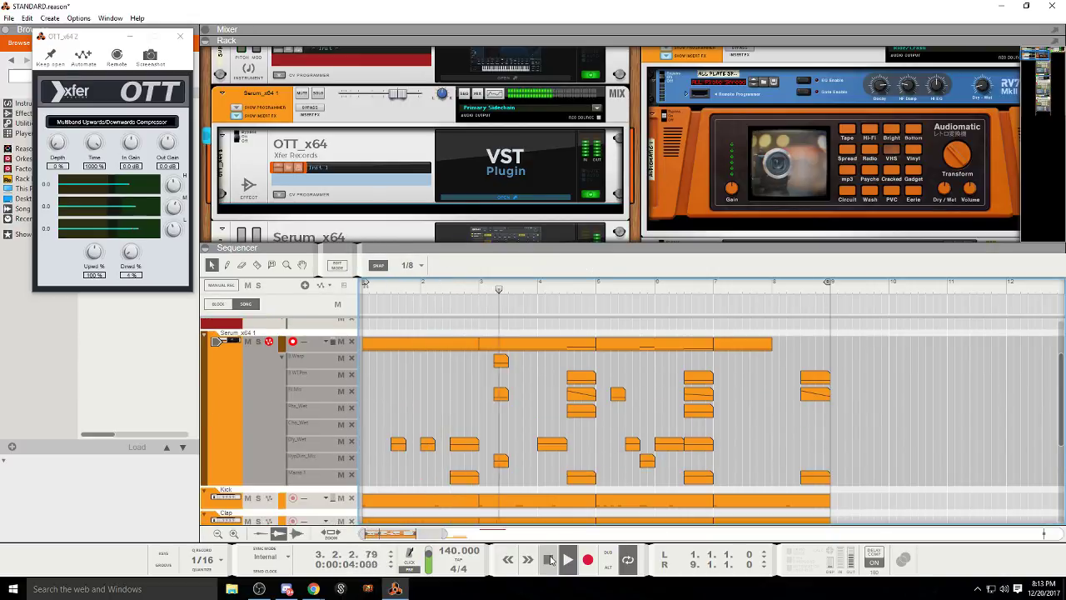
pyautogui.doubleClick(549, 560)
pyautogui.click(569, 560)
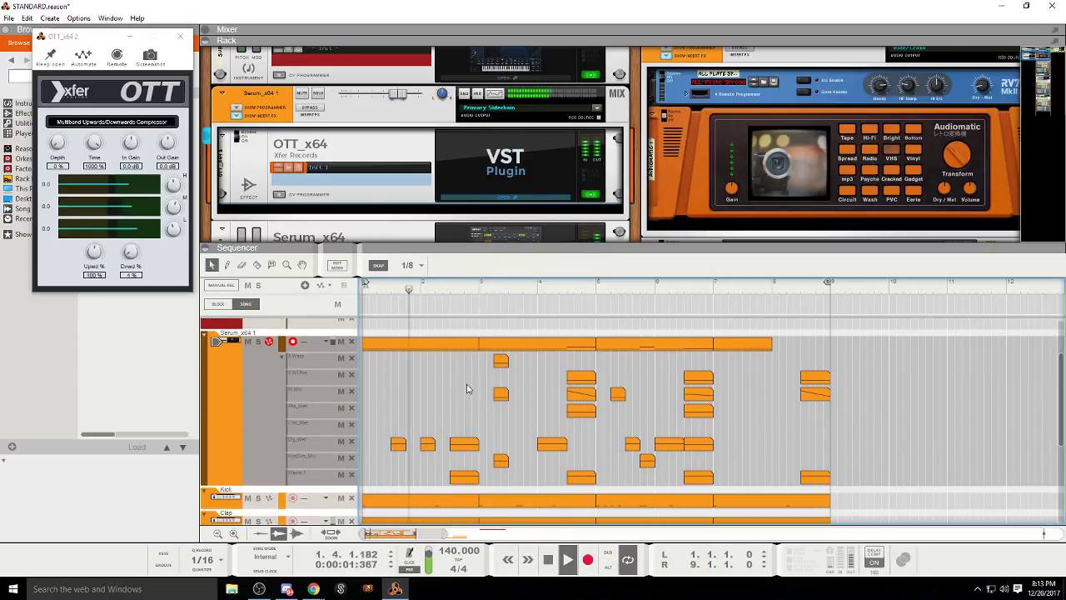
pyautogui.click(429, 449)
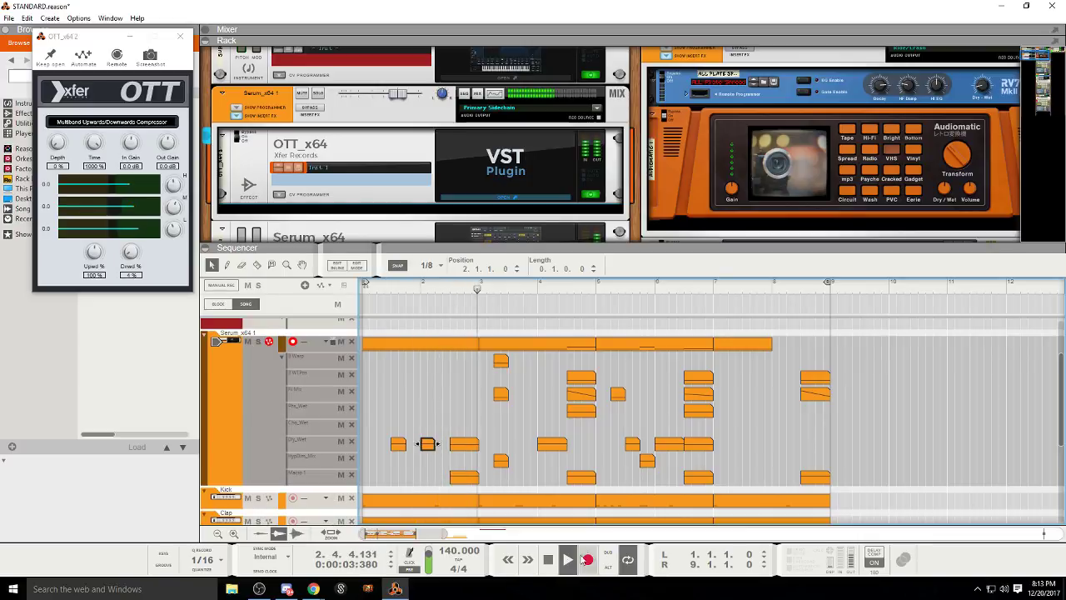
pyautogui.press('Delete')
pyautogui.click(548, 560)
pyautogui.click(567, 560)
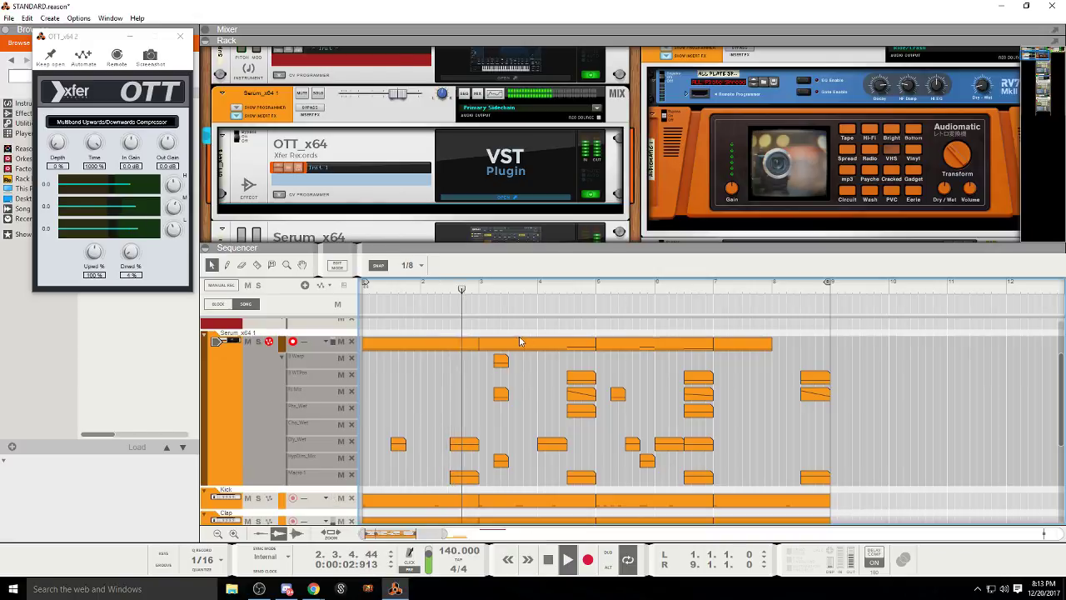
# Step: Copy the B Warp clip from 3.2.1 to 1.3.1 and play the loop from the start
pyautogui.moveTo(500, 363); pyautogui.dragTo(399, 366)
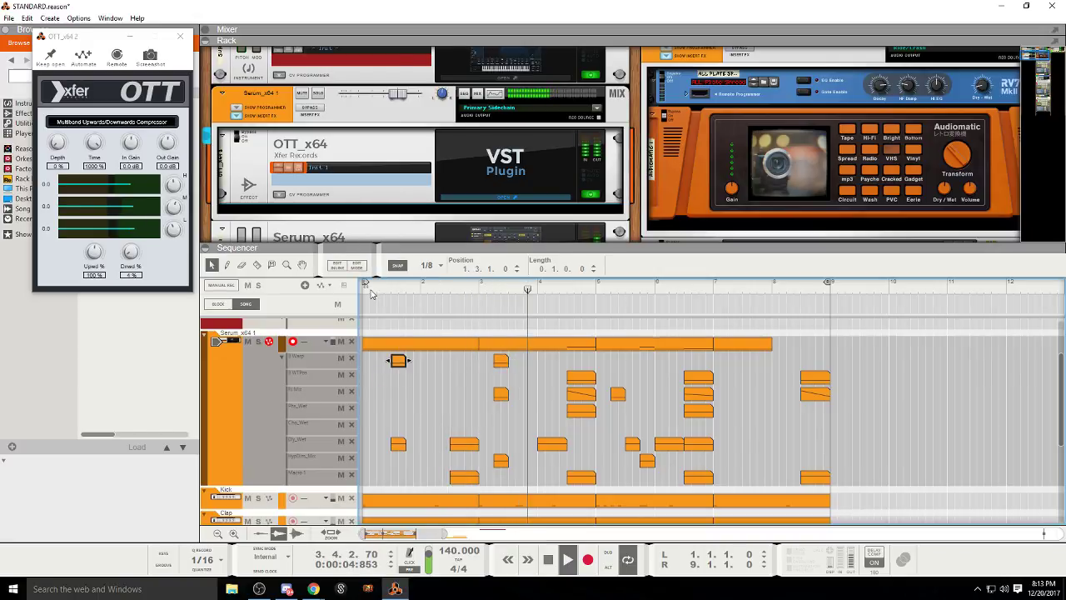
pyautogui.click(364, 290)
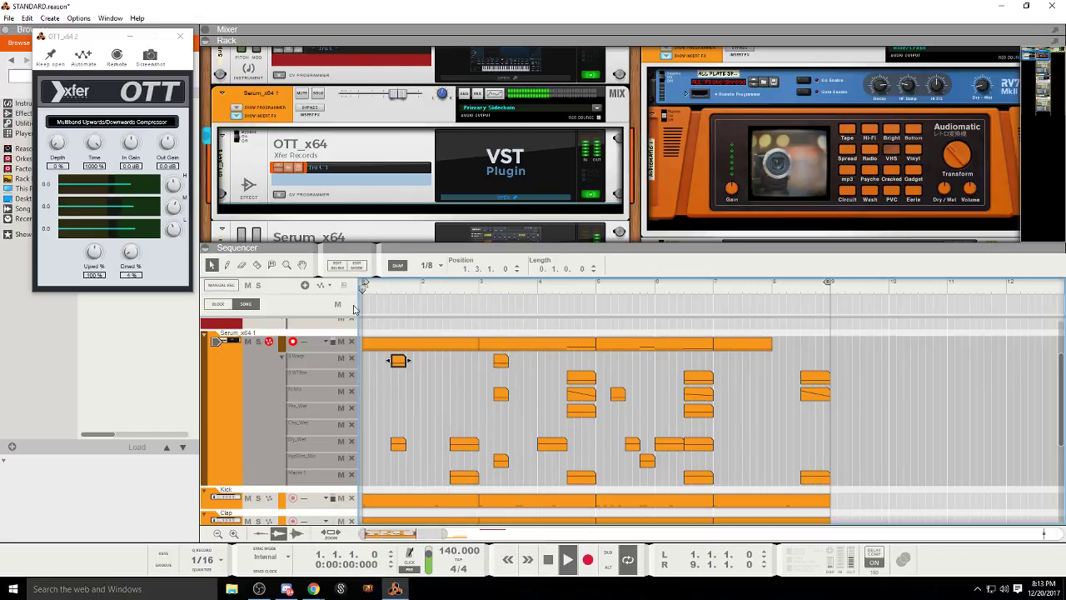
pyautogui.click(548, 559)
# Step: Open the new B Warp clip for inline editing, set its automation at 1.3.1 to 62.7% and audition it
pyautogui.doubleClick(400, 363)
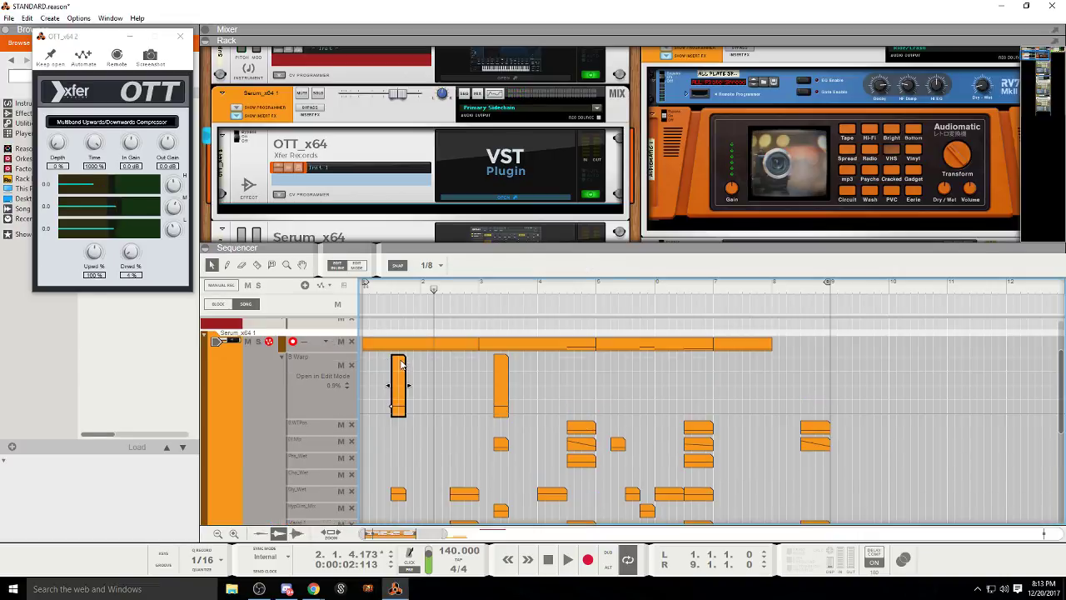
pyautogui.click(398, 294)
pyautogui.click(391, 397)
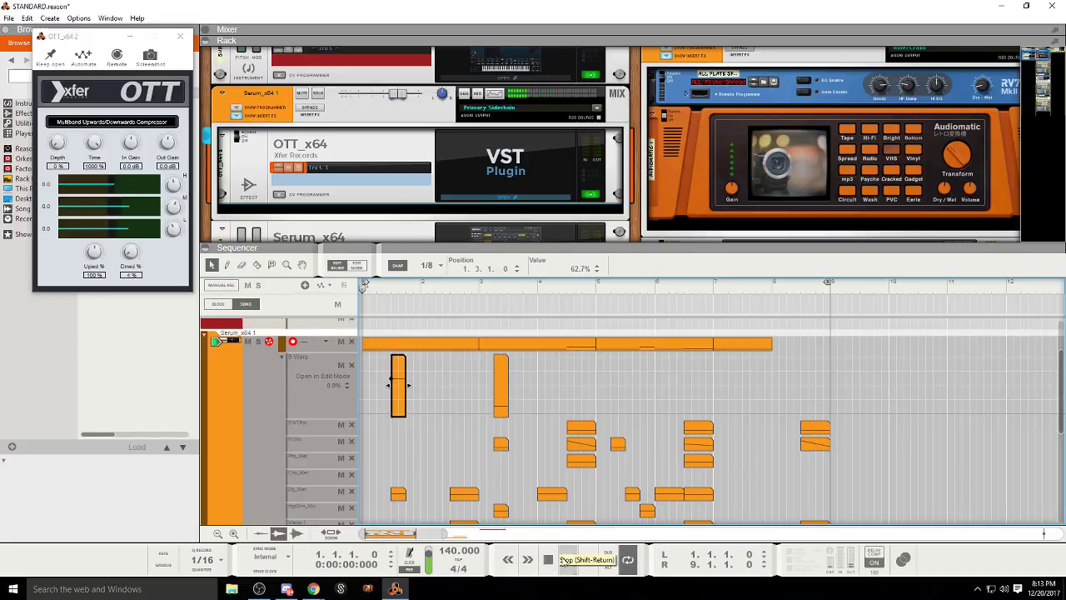
pyautogui.click(556, 559)
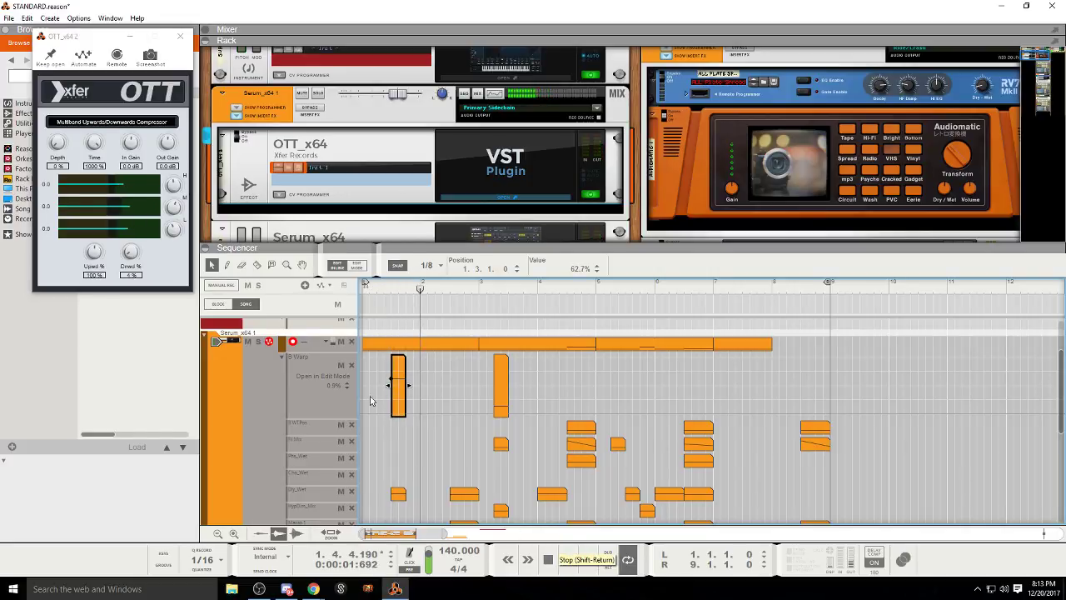
# Step: Set the B Warp automation point at 1.3.3 to 19.6%, play from the start and leave inline editing
pyautogui.click(397, 403)
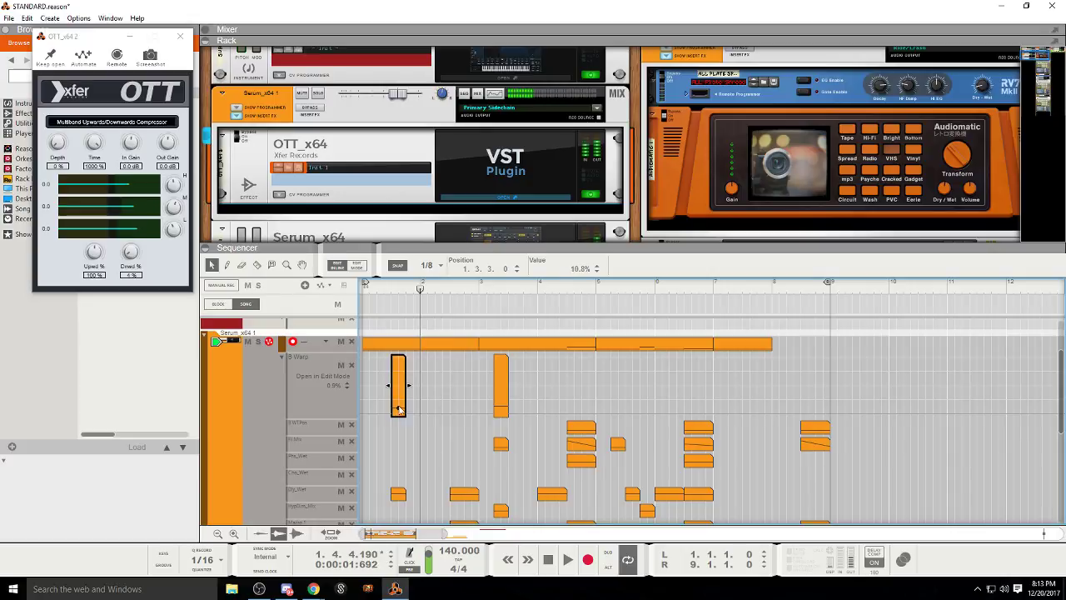
pyautogui.click(398, 288)
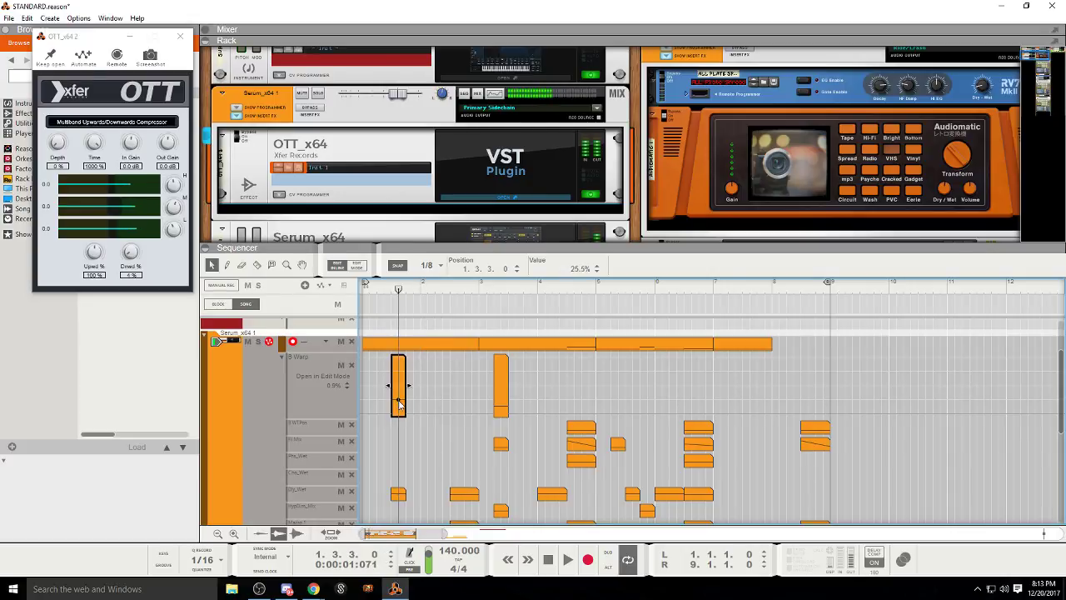
pyautogui.click(567, 559)
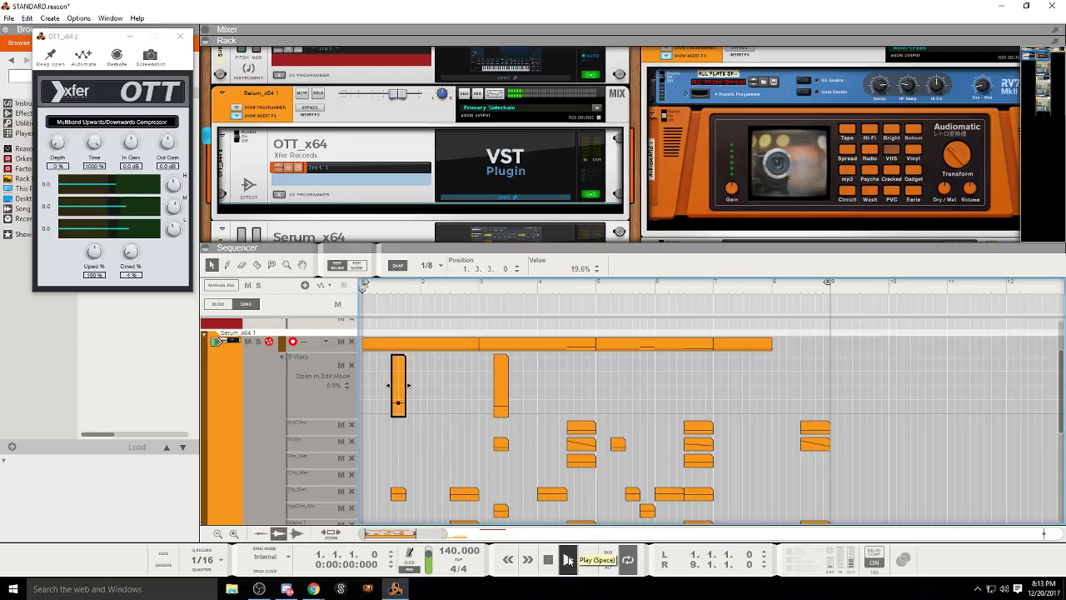
pyautogui.click(337, 266)
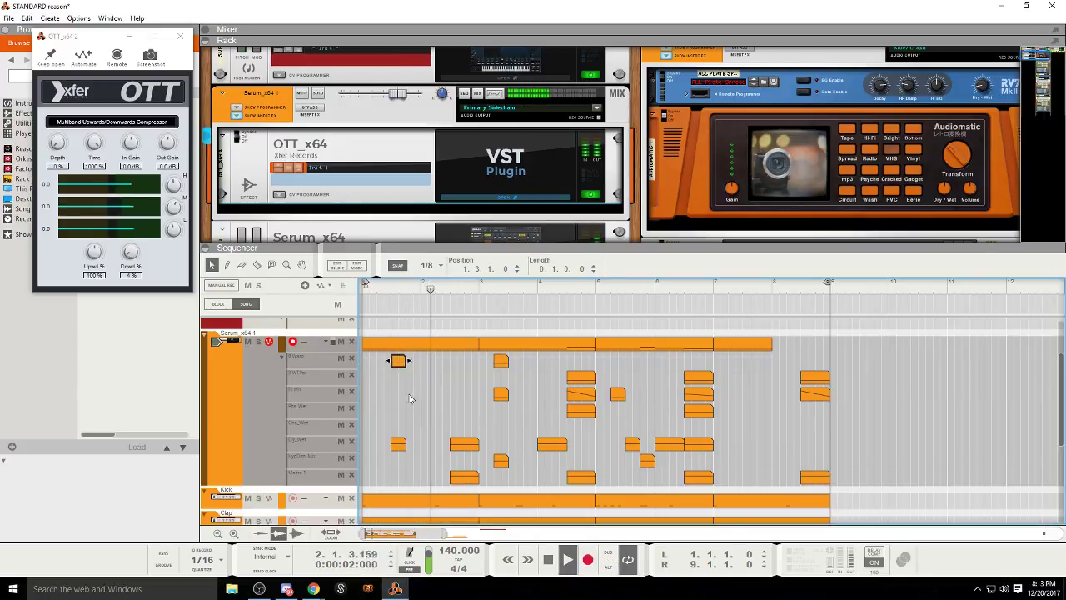
# Step: Lengthen the B Warp clip at 1.3.1 to two beats and replay the loop from the start
pyautogui.click(548, 559)
pyautogui.click(568, 559)
pyautogui.click(466, 395)
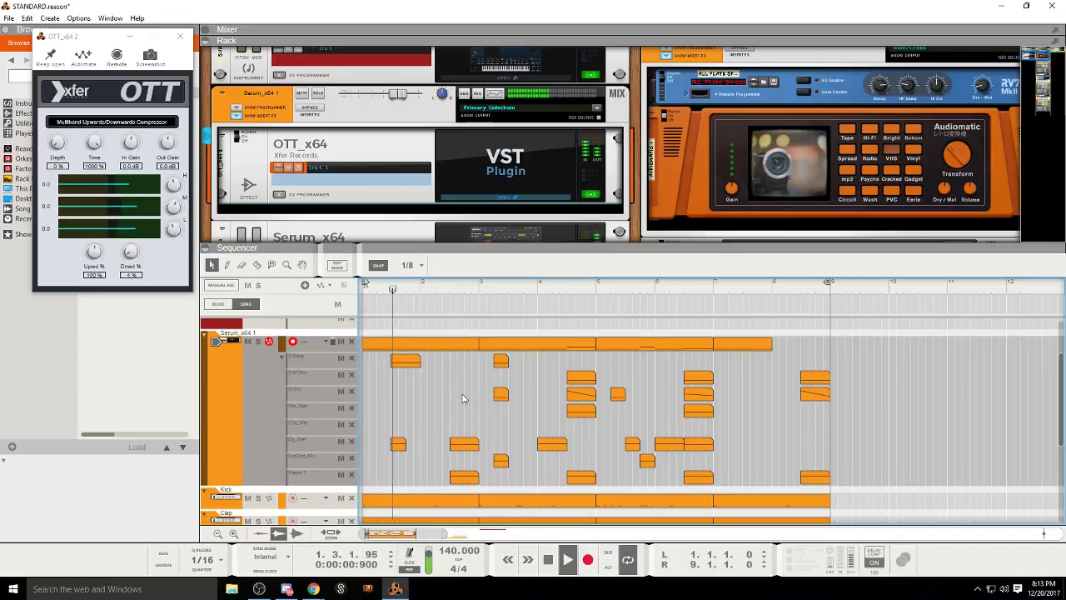
pyautogui.click(548, 566)
# Step: Copy the two-beat B Warp clip to 2.3.1, raise its automation point at 2.3.3 to 60.8% and play that section
pyautogui.click(406, 362)
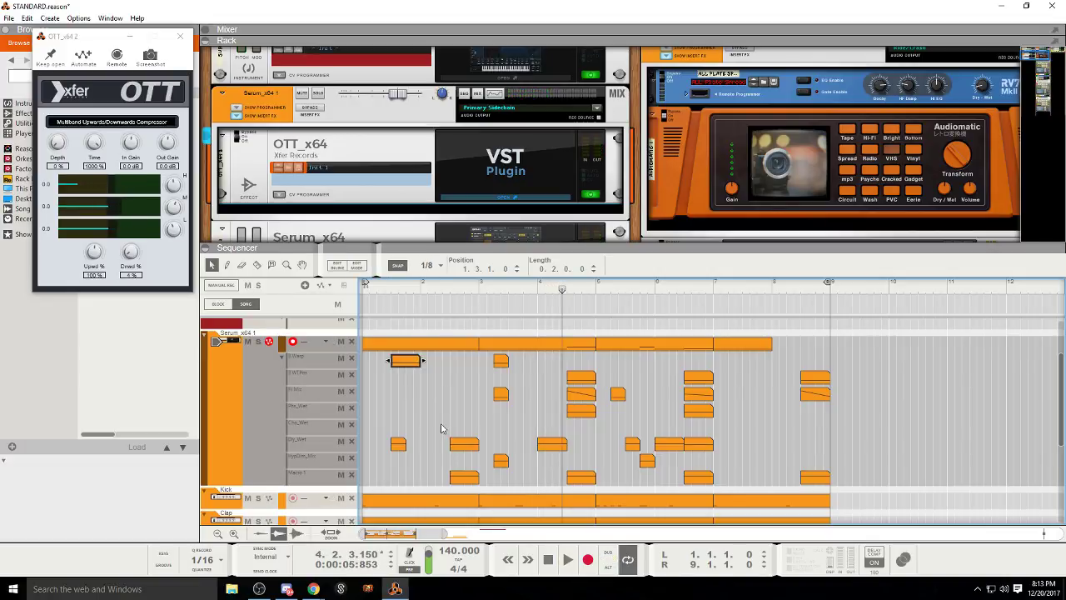
pyautogui.doubleClick(461, 363)
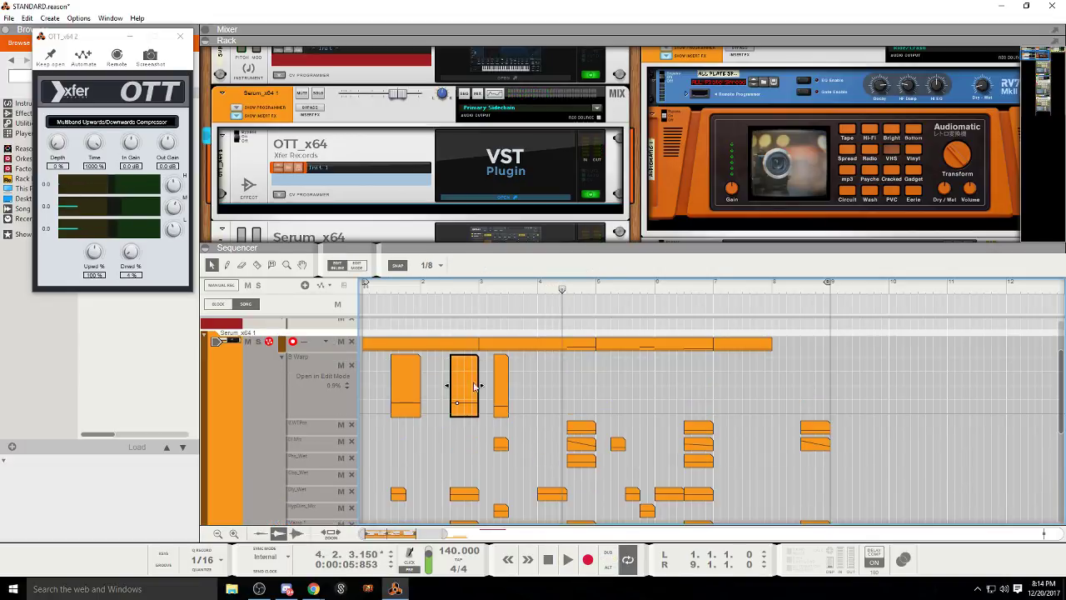
pyautogui.moveTo(458, 406); pyautogui.dragTo(458, 389)
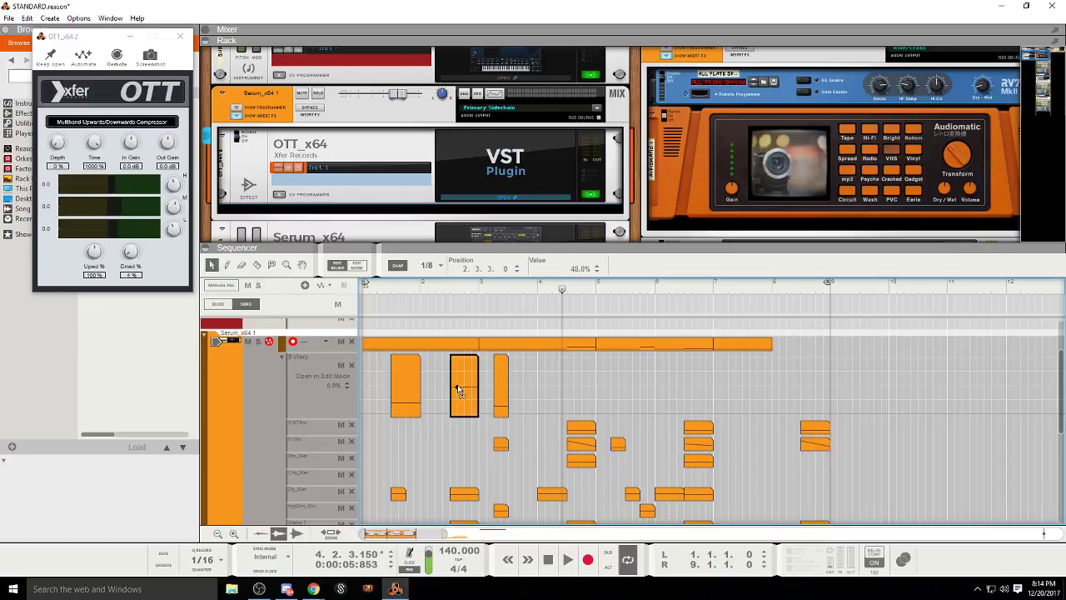
pyautogui.click(450, 296)
pyautogui.click(567, 559)
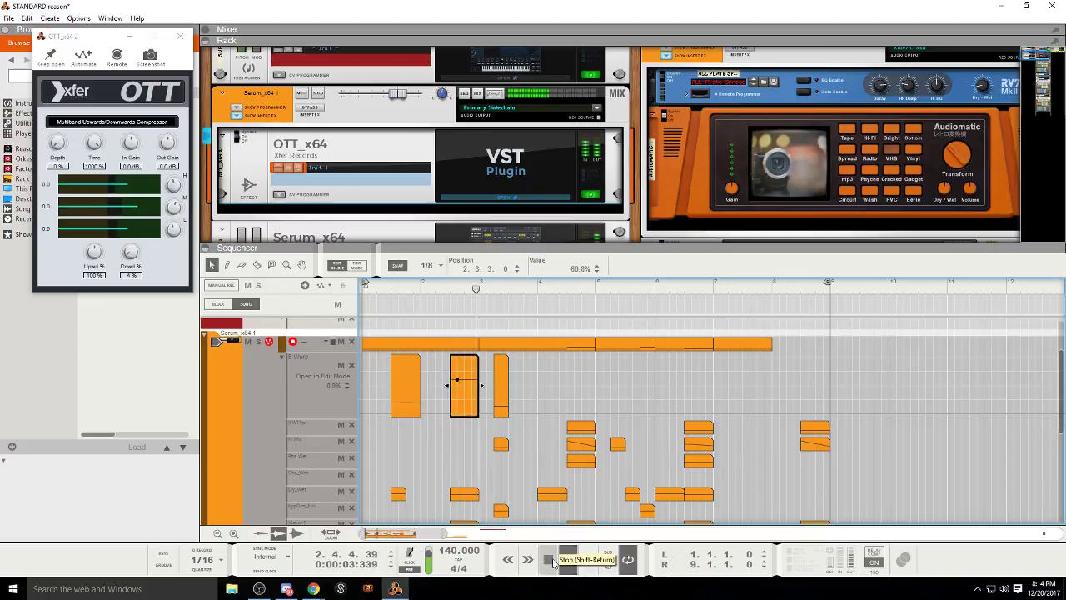
# Step: Replay the loop from the start and leave inline editing of the B Warp lane
pyautogui.doubleClick(549, 562)
pyautogui.click(567, 561)
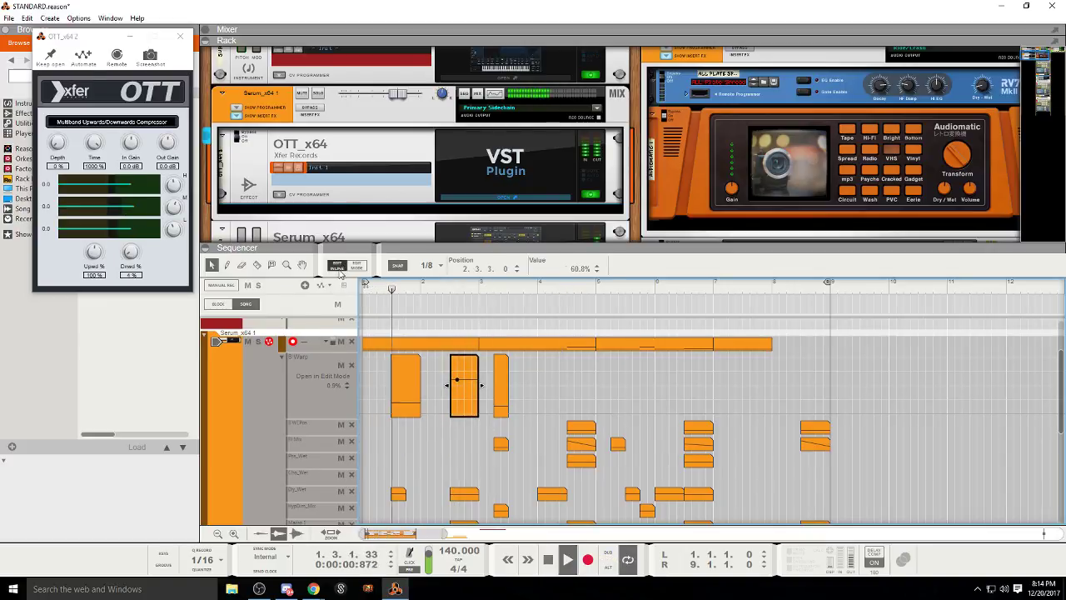
pyautogui.click(336, 266)
pyautogui.click(427, 419)
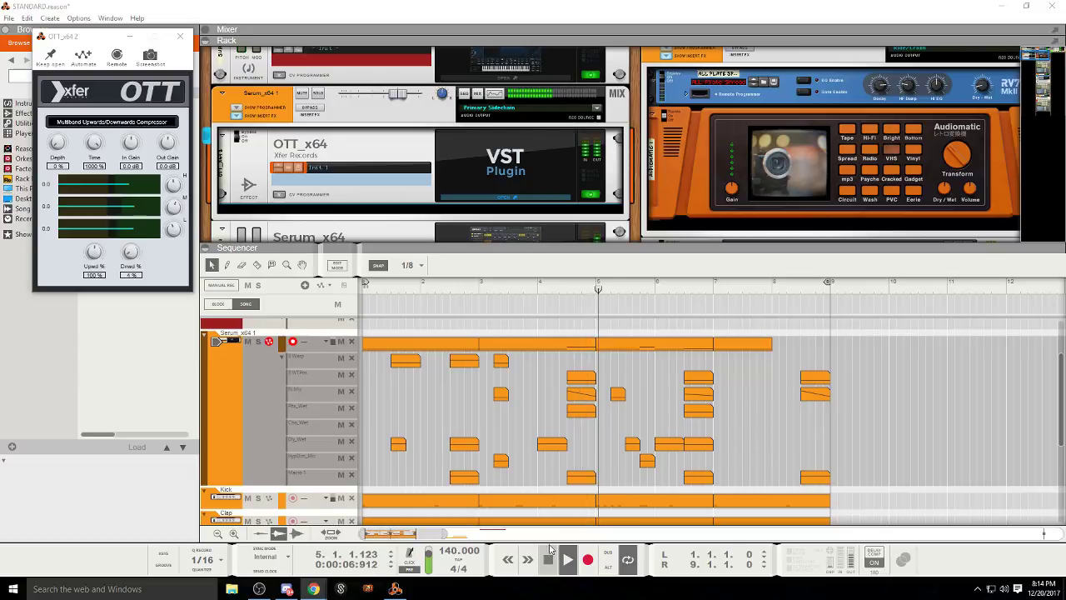
# Step: Try to shorten the last Kick, Clap, Snare and Crash clips, starting at bar 7, to a length of 1.3.2.0
pyautogui.scroll(-3, 527, 451)
pyautogui.scroll(2, 543, 449)
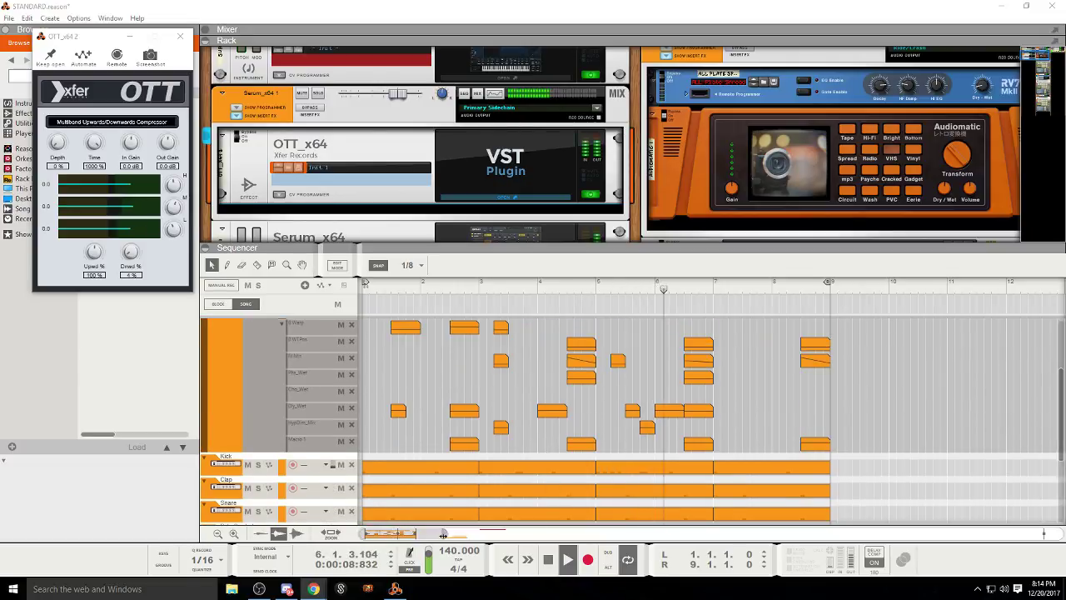
pyautogui.moveTo(444, 535); pyautogui.dragTo(450, 536)
pyautogui.scroll(2, 468, 454)
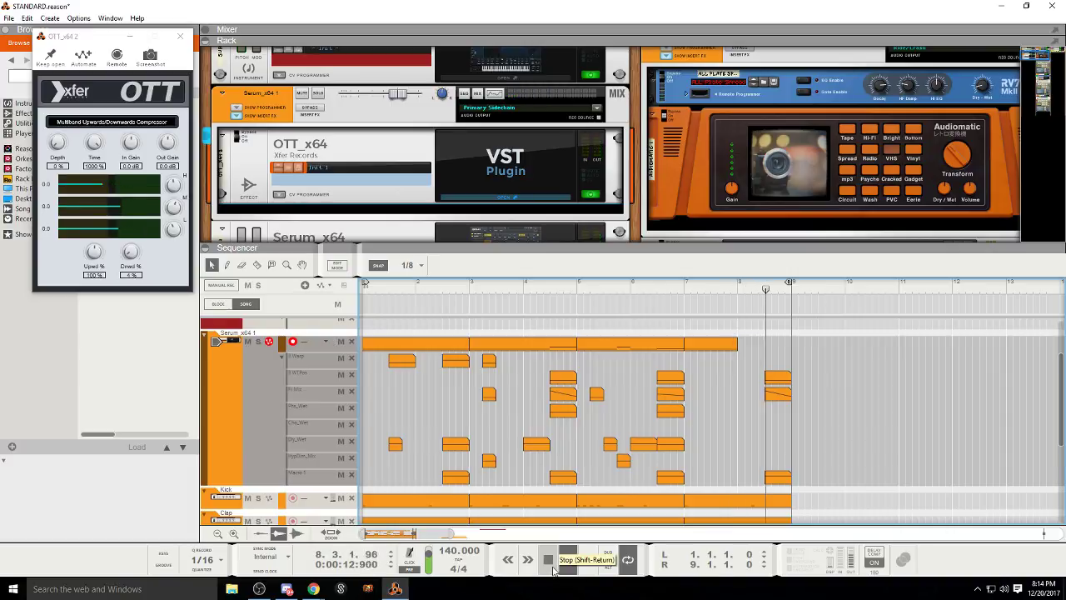
pyautogui.scroll(-3, 554, 512)
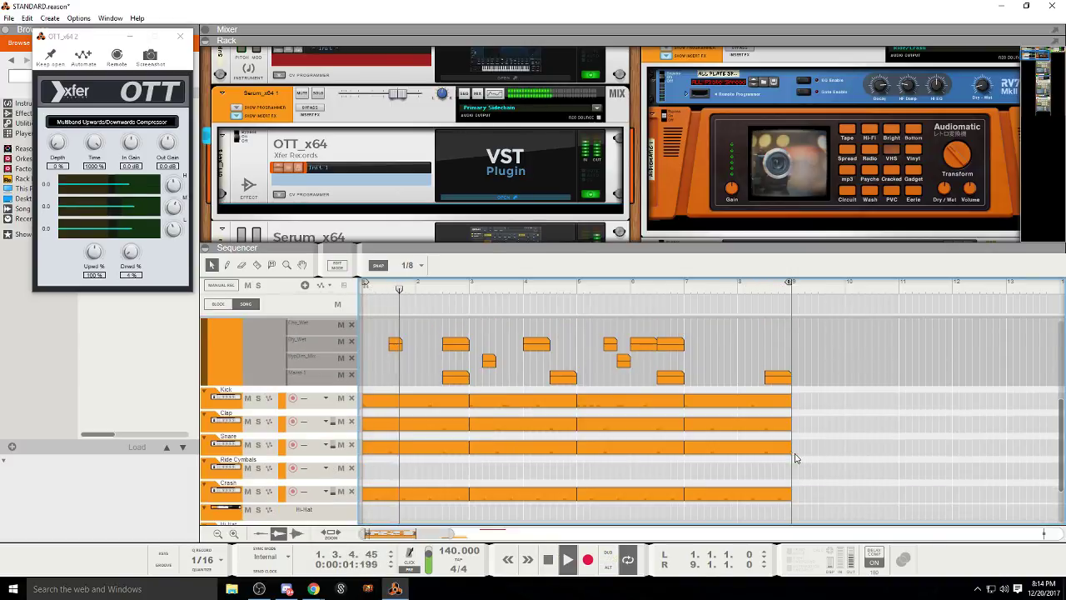
pyautogui.moveTo(793, 454); pyautogui.dragTo(680, 393)
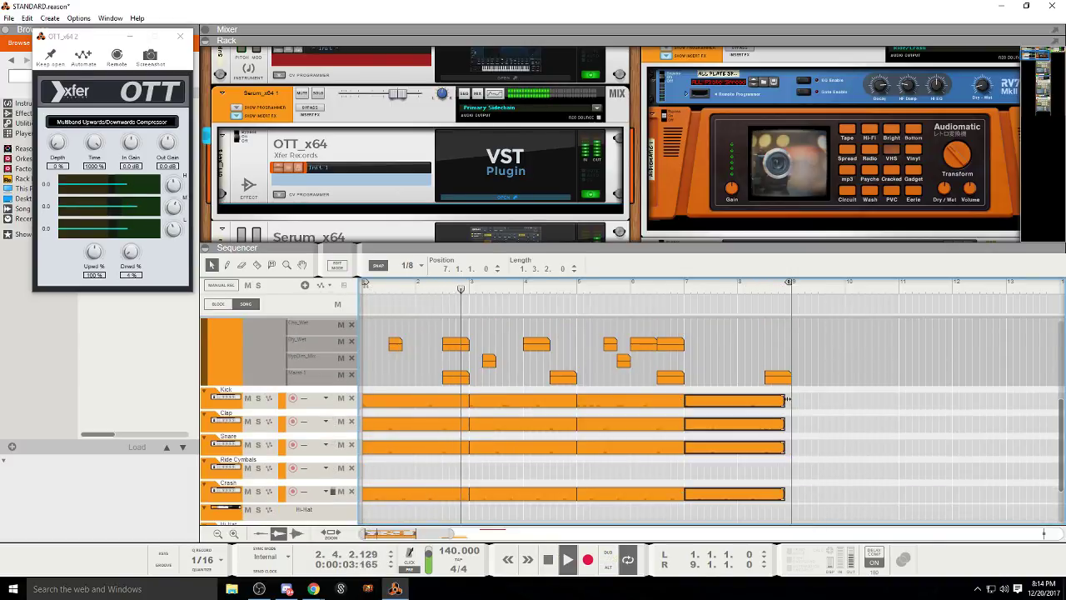
pyautogui.scroll(3, 633, 417)
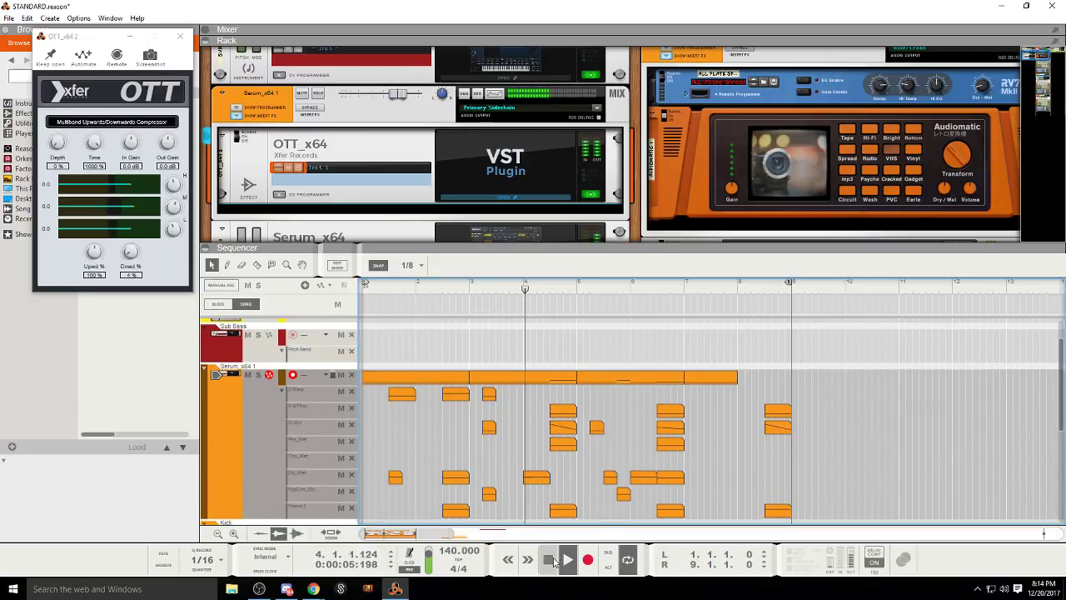
pyautogui.scroll(-3, 348, 208)
pyautogui.scroll(-1, 349, 208)
# Step: Close the OTT window and add another Serum_x64 instrument to the rack below the existing Serum
pyautogui.click(180, 37)
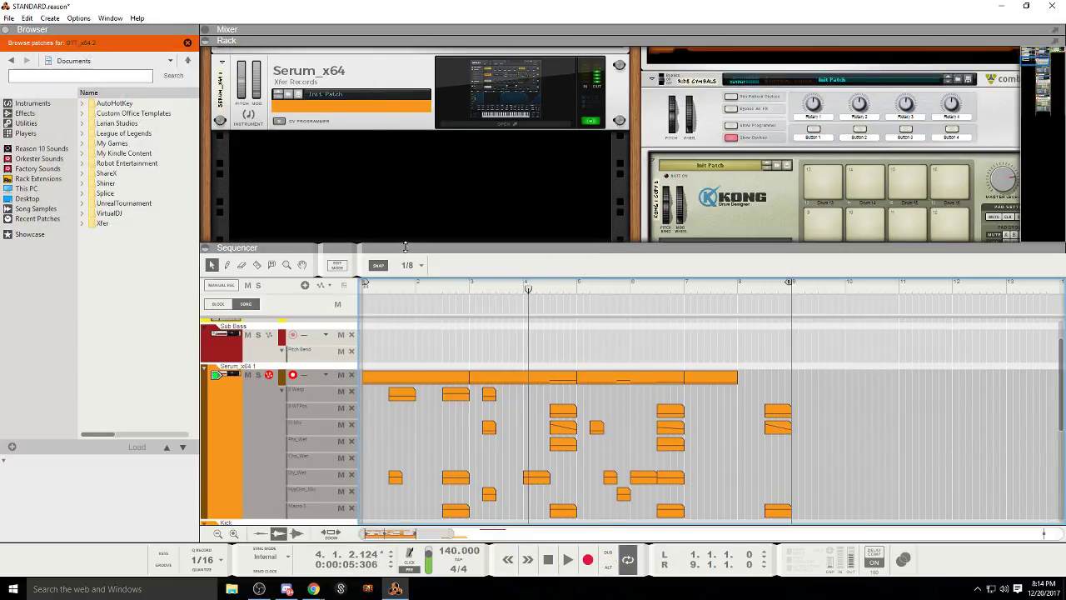
pyautogui.moveTo(406, 248); pyautogui.dragTo(375, 385)
pyautogui.click(32, 104)
pyautogui.scroll(-10, 165, 386)
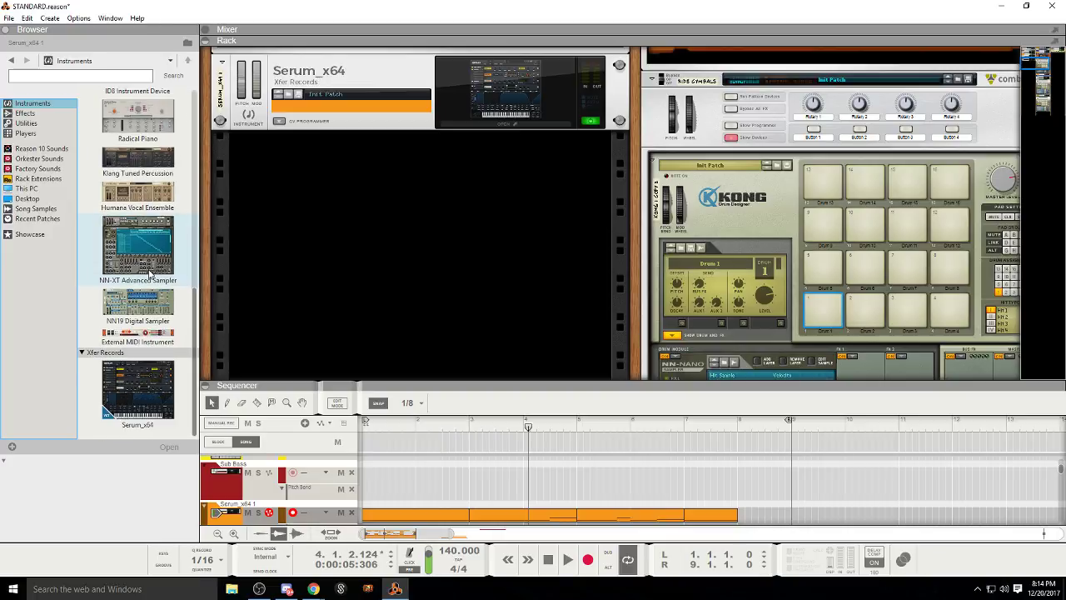
pyautogui.moveTo(165, 386); pyautogui.dragTo(331, 272)
pyautogui.scroll(-3, 396, 312)
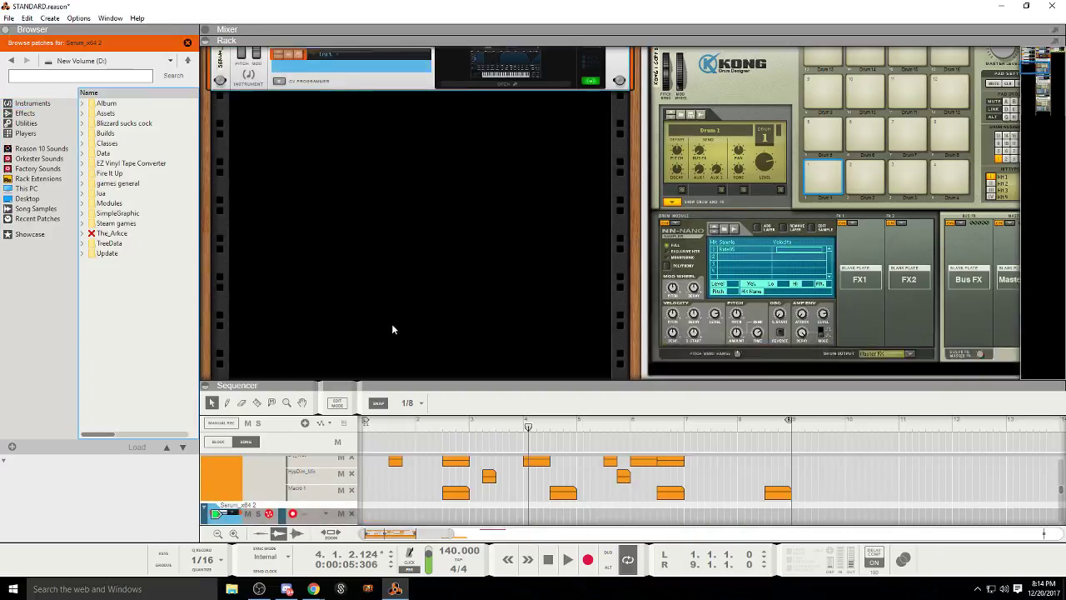
pyautogui.moveTo(444, 388); pyautogui.dragTo(444, 247)
# Step: Play the end of the loop from 7.1.3 and stop playback in bar 8
pyautogui.click(690, 284)
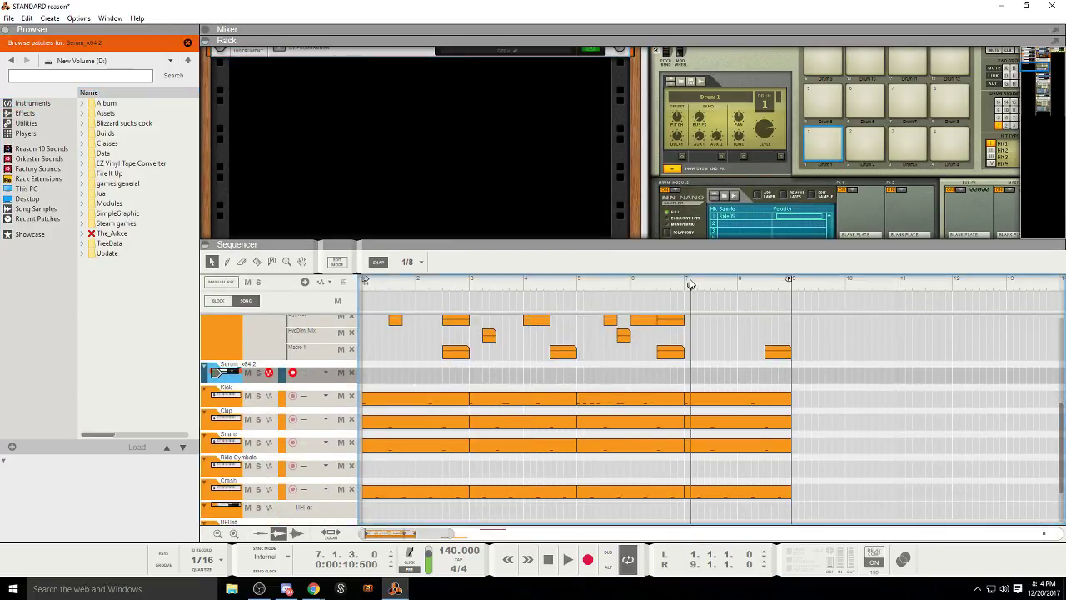
pyautogui.scroll(5, 714, 442)
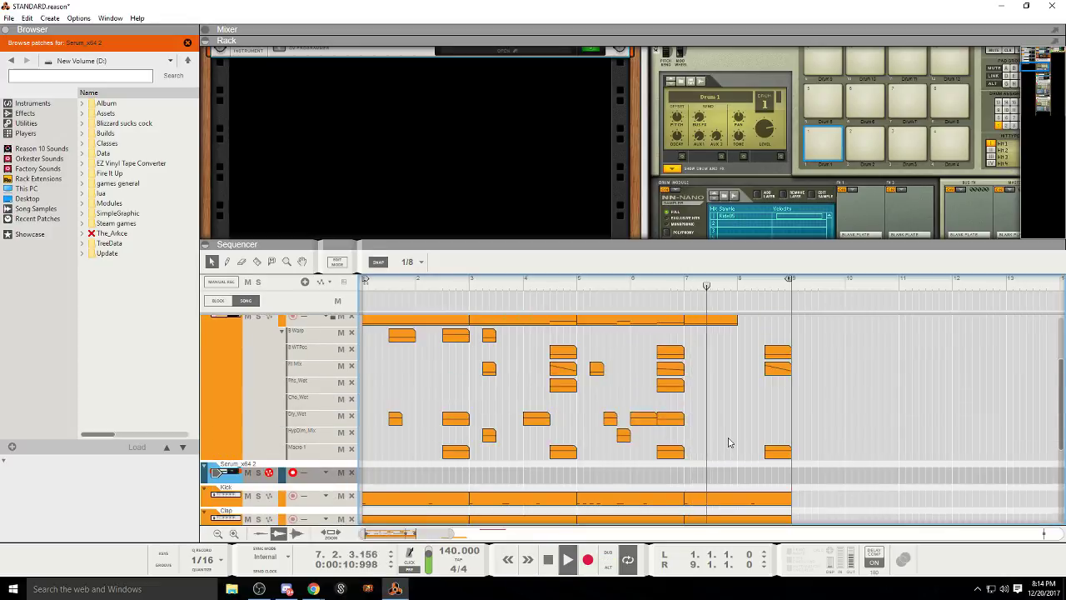
pyautogui.click(547, 566)
# Step: Open the new Serum's interface, move it clear of the track list and select the American Pop Piano track
pyautogui.scroll(3, 445, 176)
pyautogui.click(453, 187)
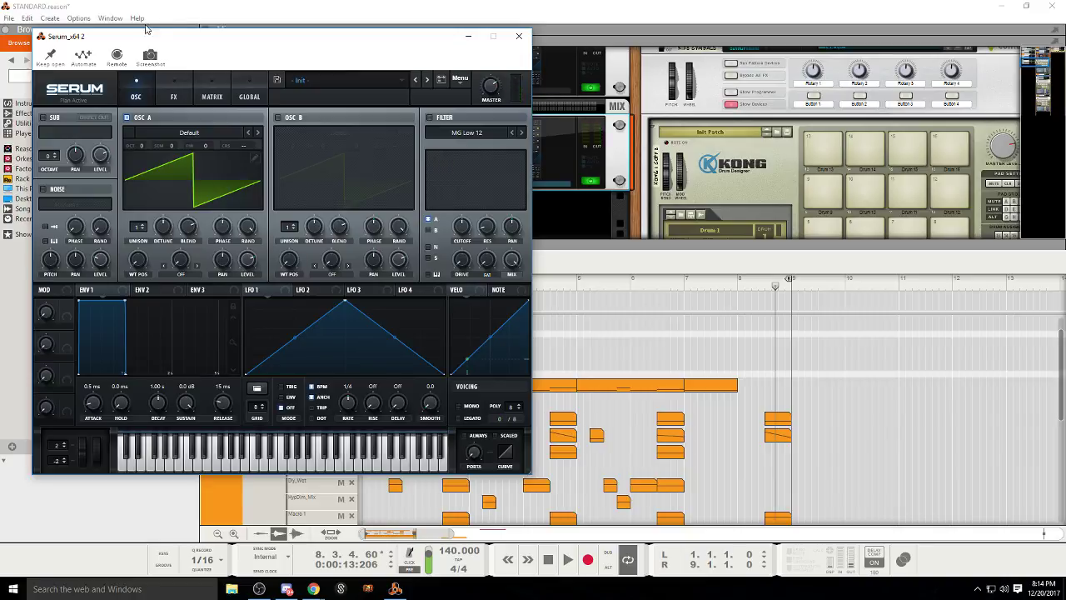
pyautogui.moveTo(191, 35); pyautogui.dragTo(534, 50)
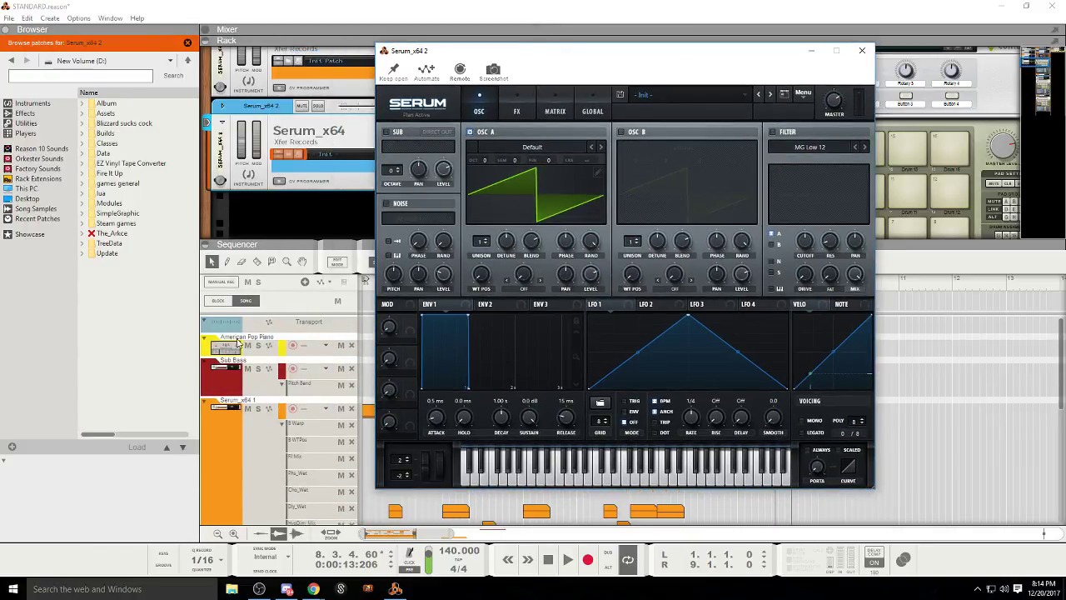
pyautogui.click(230, 343)
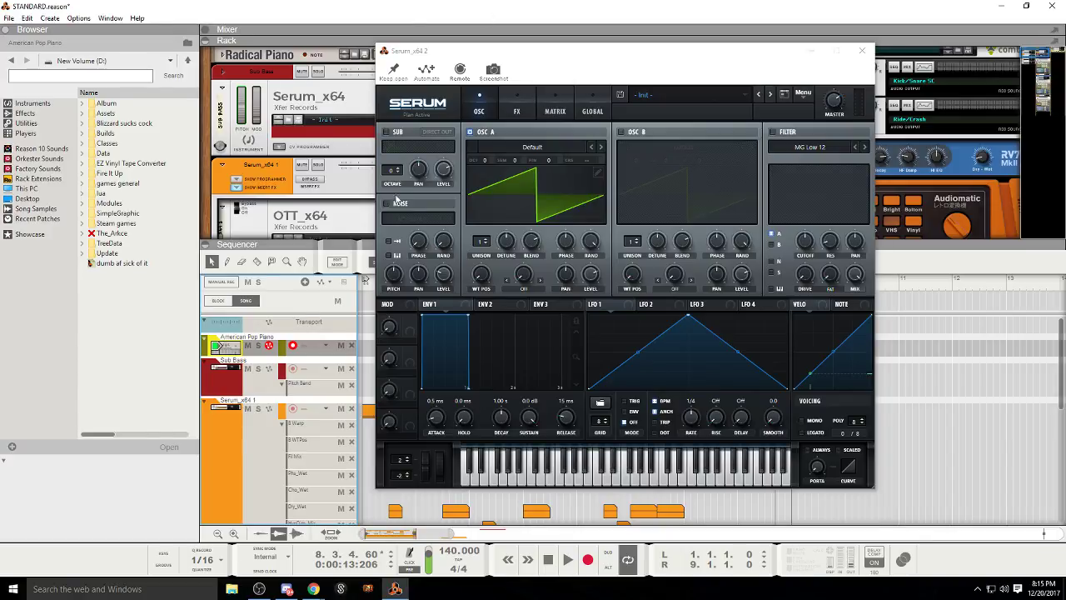
# Step: Change the track color of Serum_x64 1 to purple
pyautogui.click(249, 424)
pyautogui.scroll(-2, 249, 424)
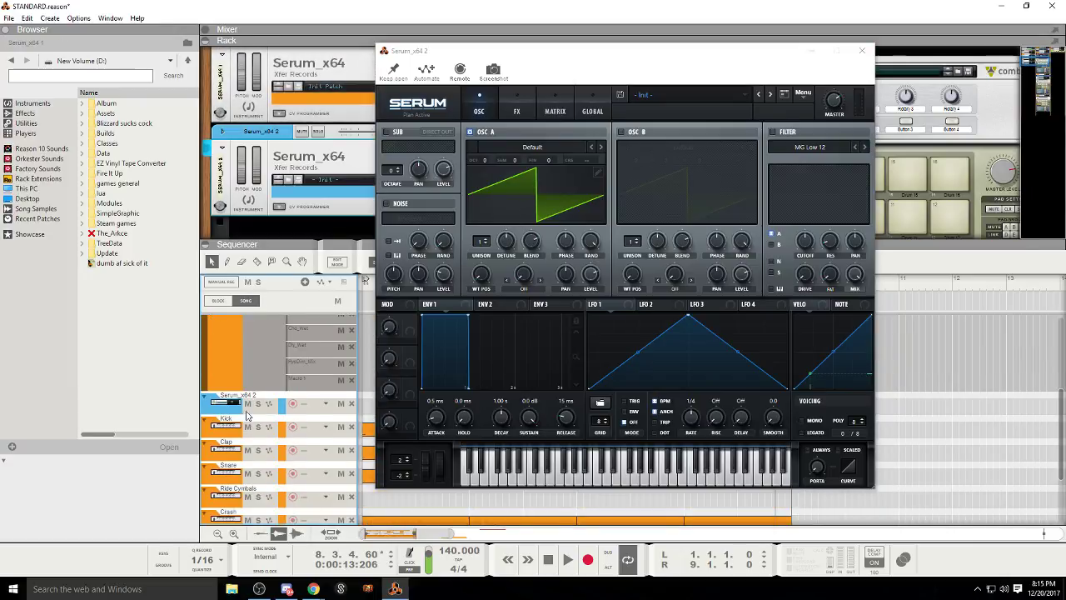
pyautogui.click(252, 412)
pyautogui.scroll(2, 250, 400)
pyautogui.rightClick(237, 367)
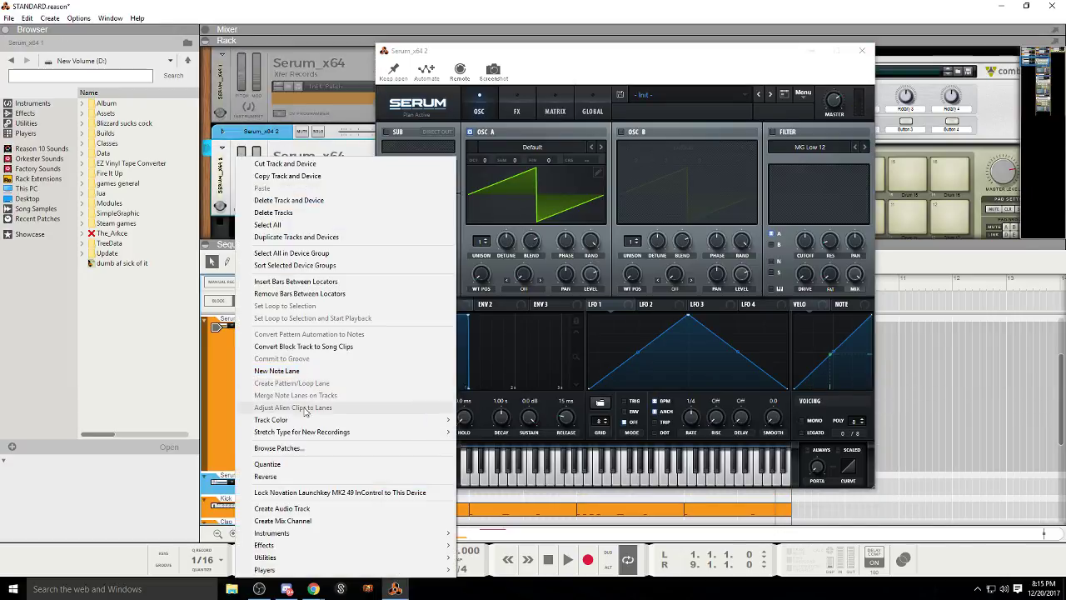
pyautogui.moveTo(304, 421)
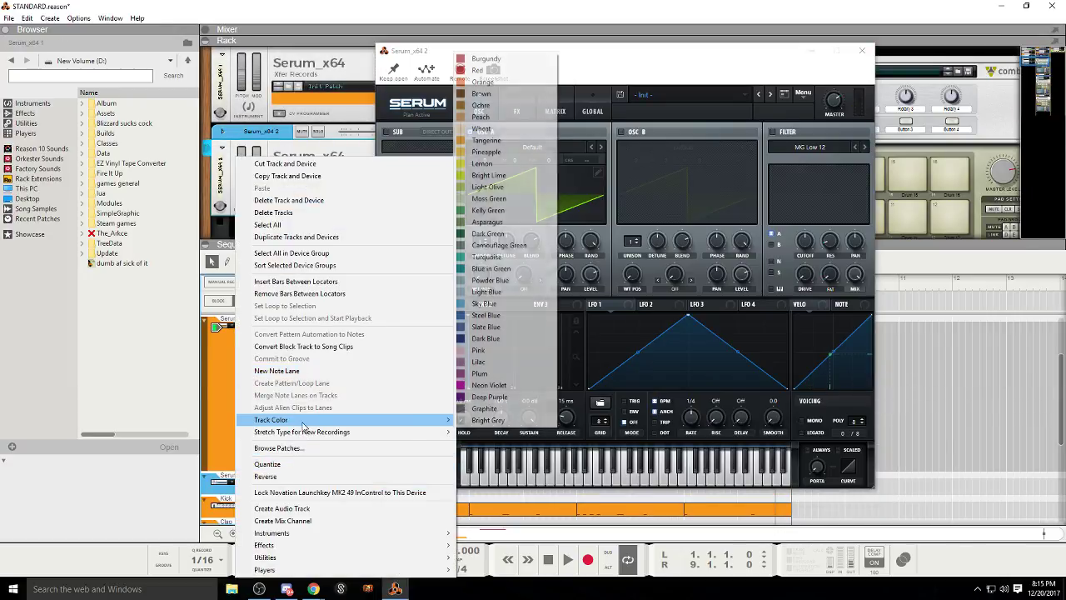
pyautogui.click(505, 379)
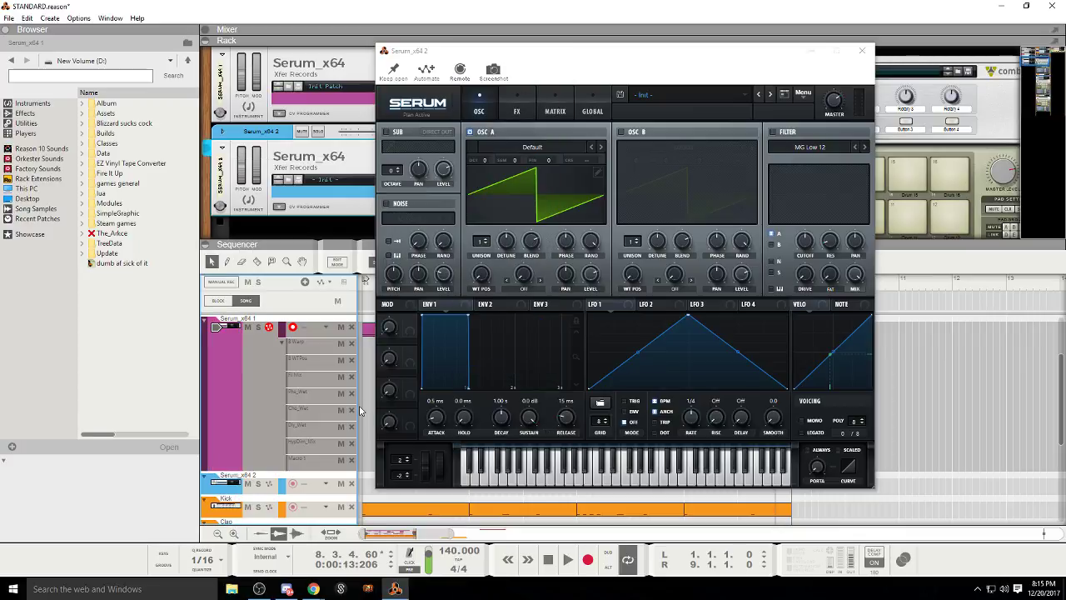
# Step: Select the Serum_x64 2 track and load the Digital wavetable Hypa in oscillator A
pyautogui.click(239, 482)
pyautogui.click(552, 157)
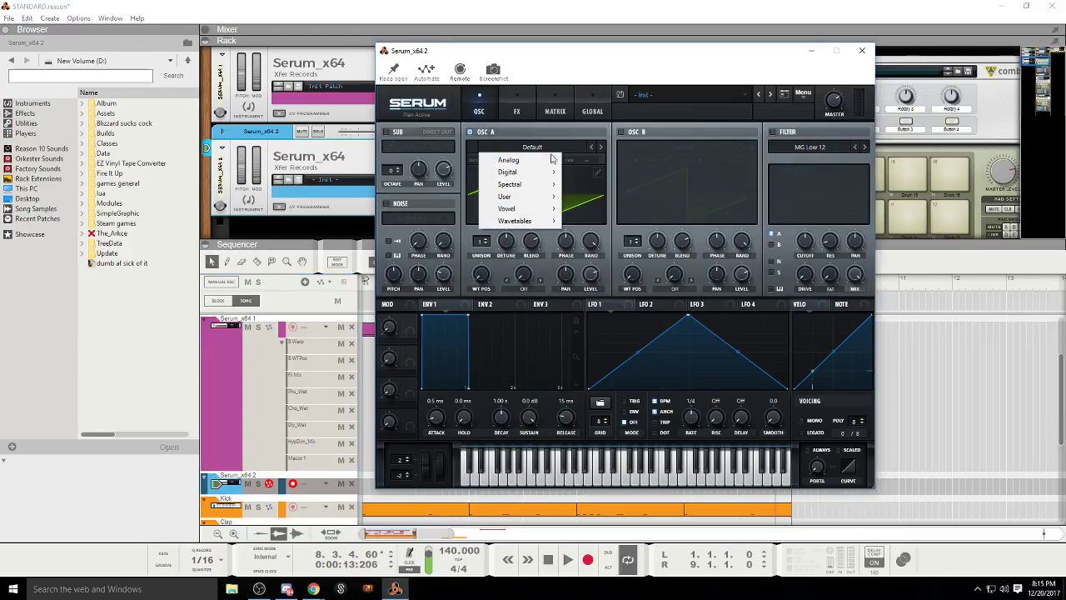
pyautogui.moveTo(510, 172)
pyautogui.click(623, 153)
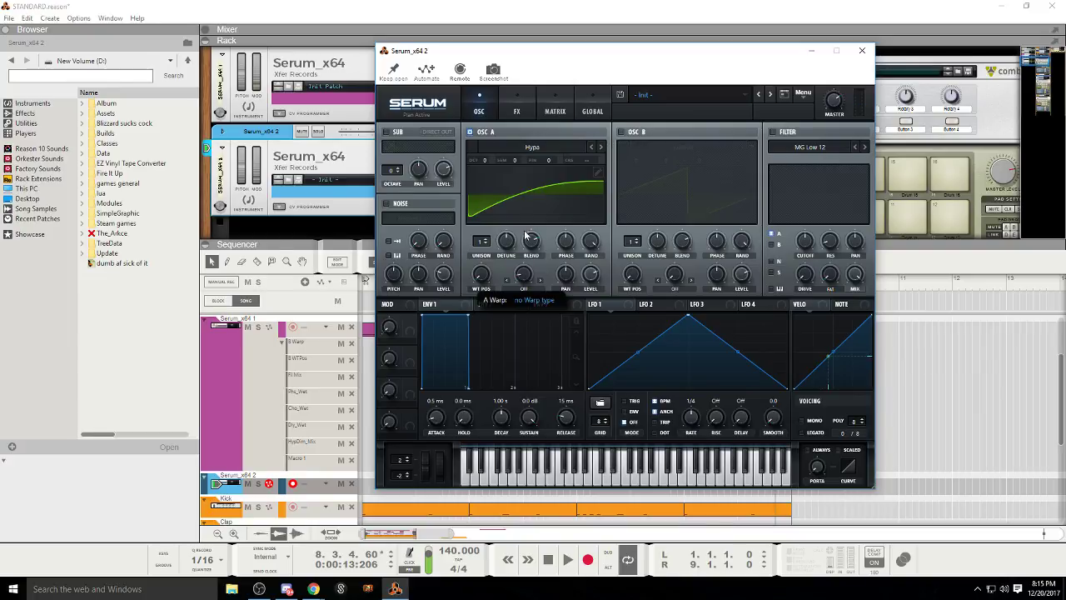
# Step: Switch oscillator A to the Digital wavetable DirtySaw and raise its wavetable position
pyautogui.click(538, 147)
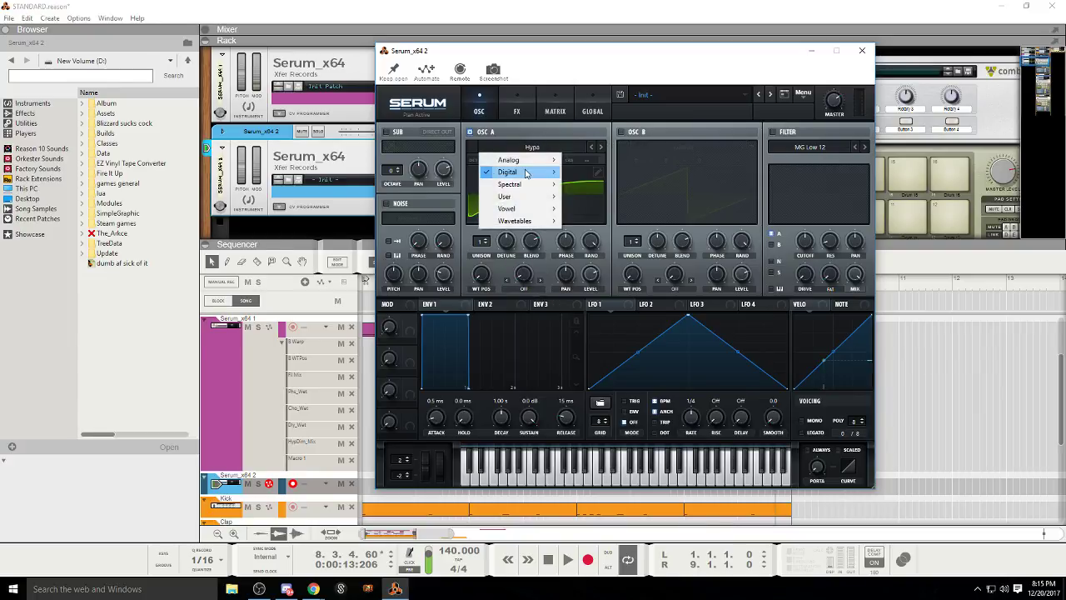
pyautogui.moveTo(510, 170)
pyautogui.click(575, 224)
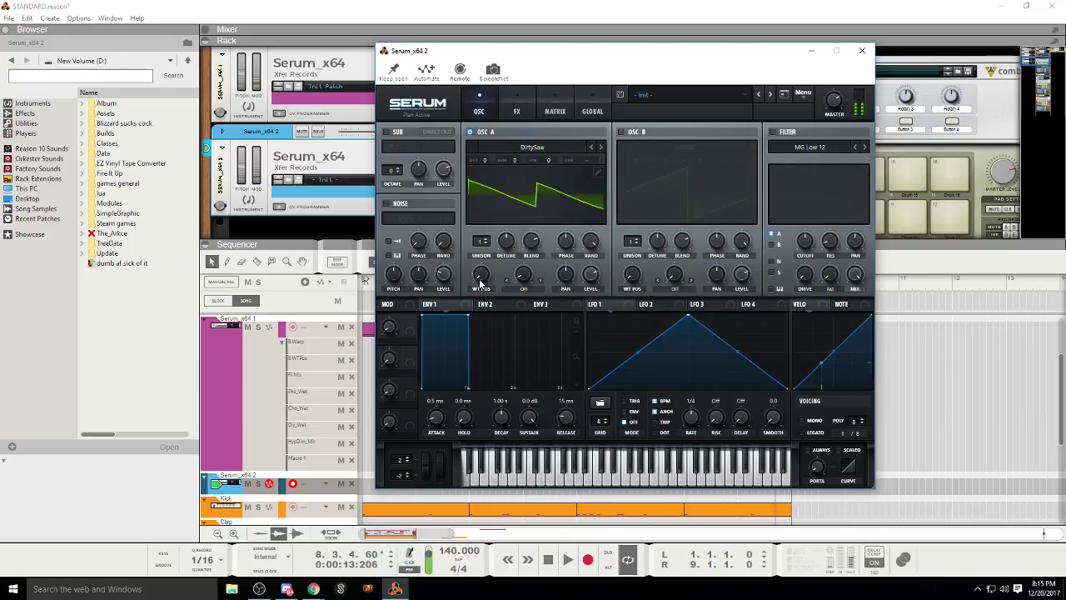
pyautogui.moveTo(479, 279); pyautogui.dragTo(486, 238)
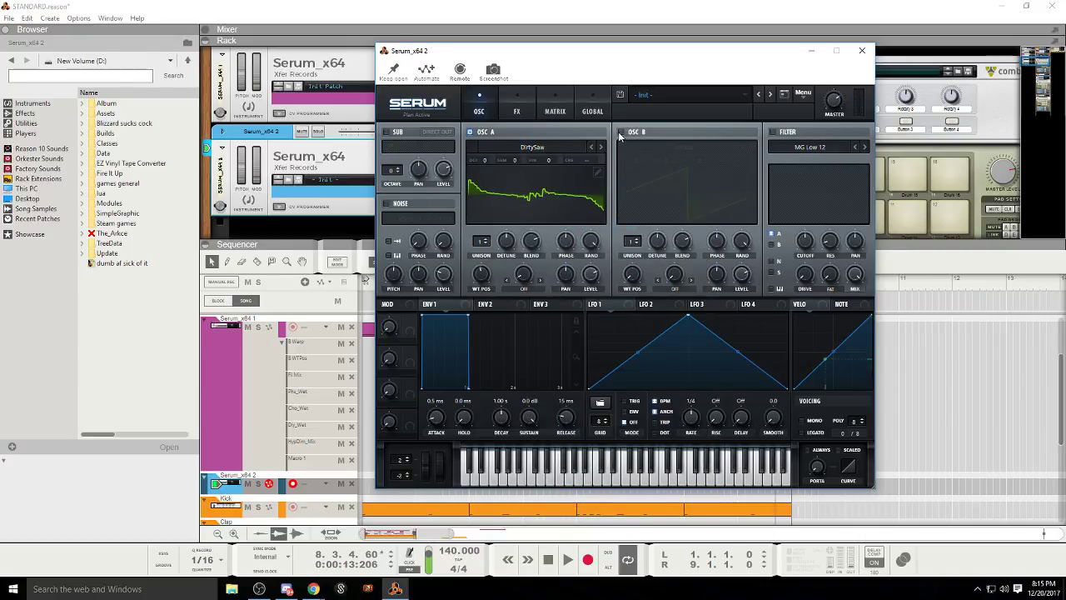
# Step: Enable oscillator B and set oscillator A's warp mode to FM (From B)
pyautogui.click(620, 132)
pyautogui.click(527, 288)
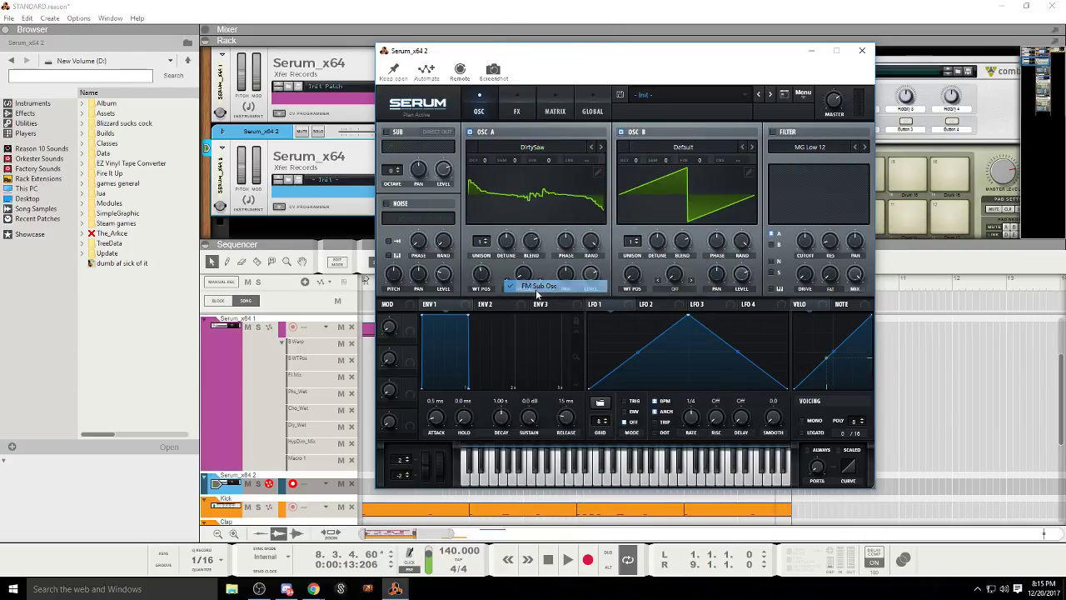
pyautogui.click(533, 236)
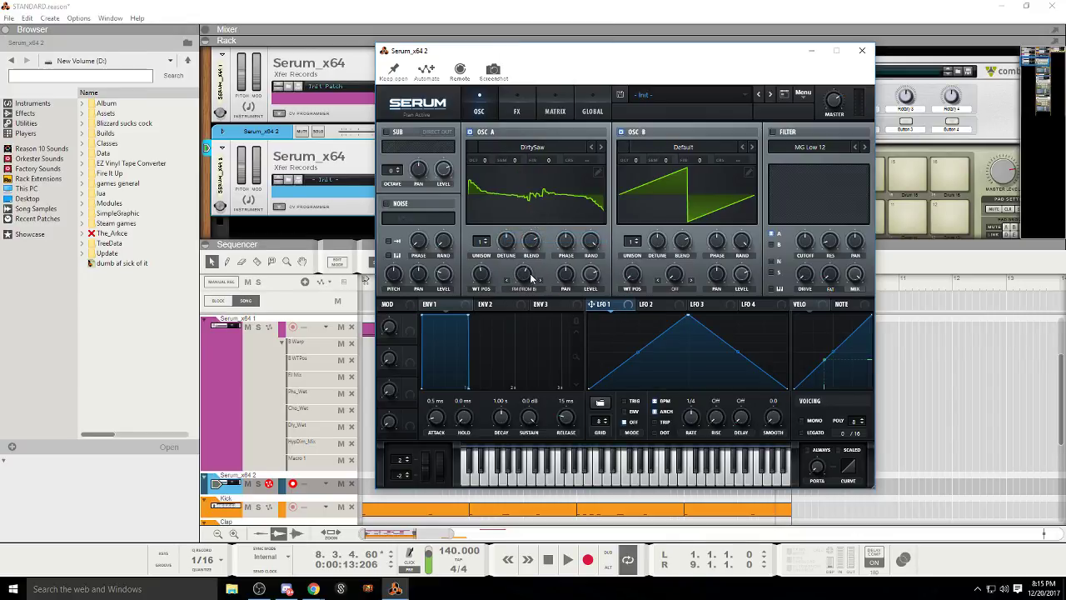
# Step: Assign LFO 1 to oscillator A's warp and level with the base level at 0%, and briefly play back bar 8
pyautogui.moveTo(530, 278); pyautogui.dragTo(532, 277)
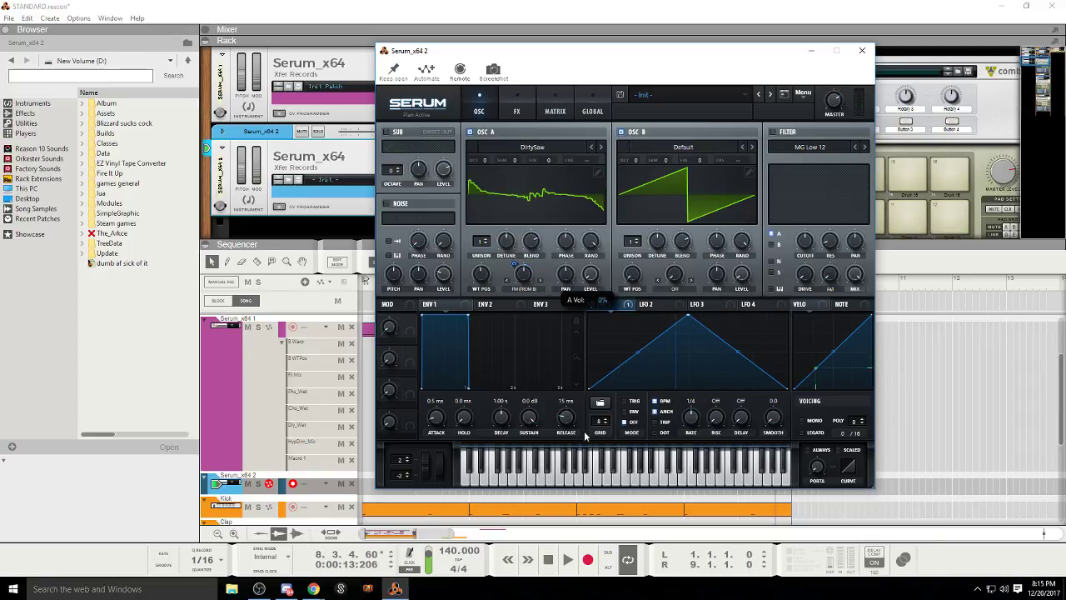
pyautogui.moveTo(591, 304); pyautogui.dragTo(598, 283)
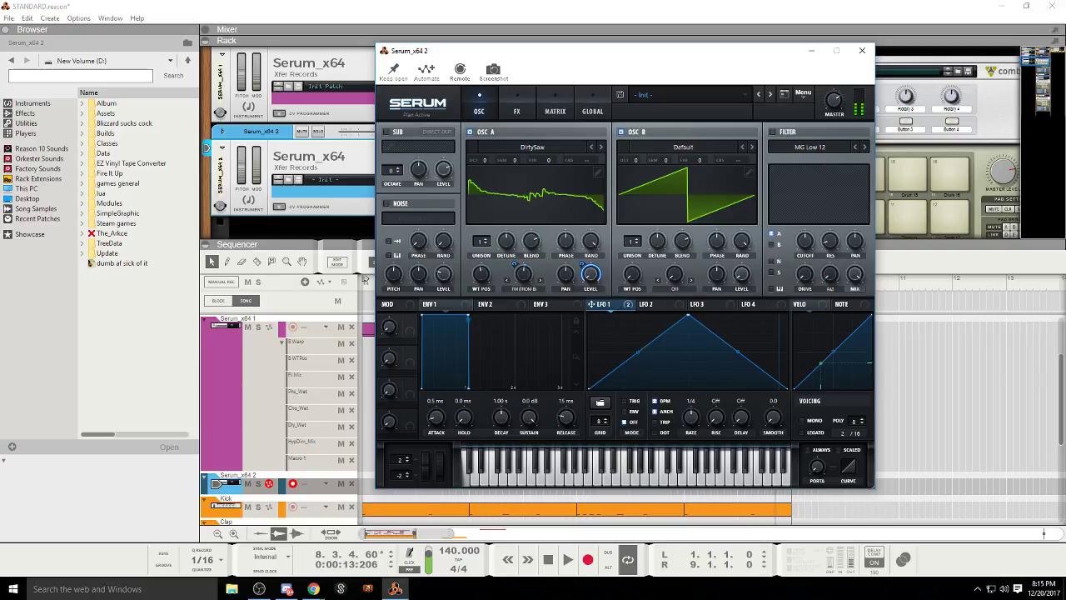
pyautogui.click(549, 561)
pyautogui.click(571, 561)
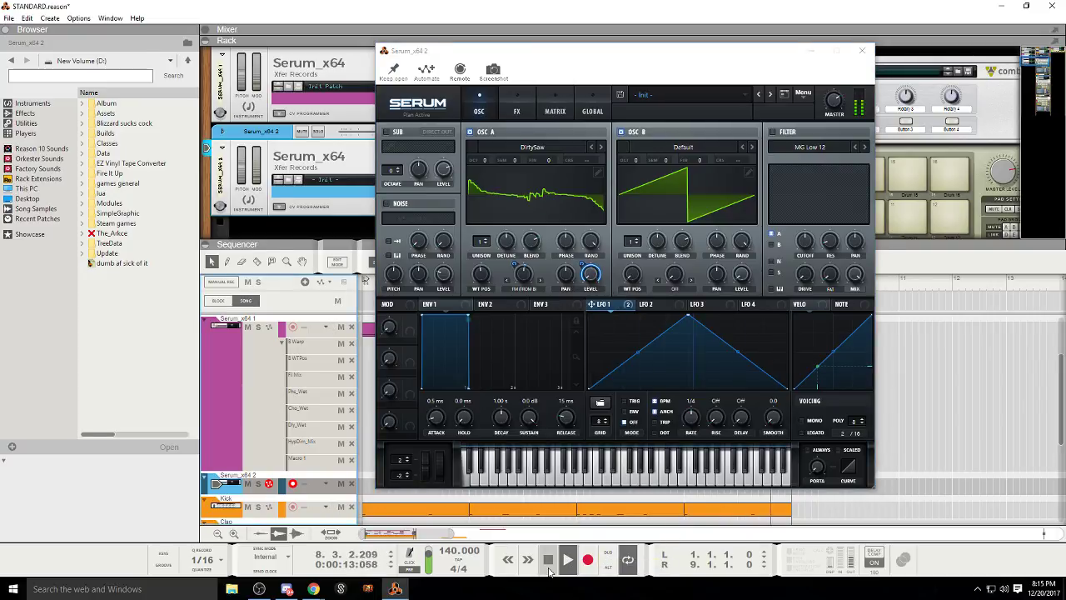
pyautogui.click(549, 566)
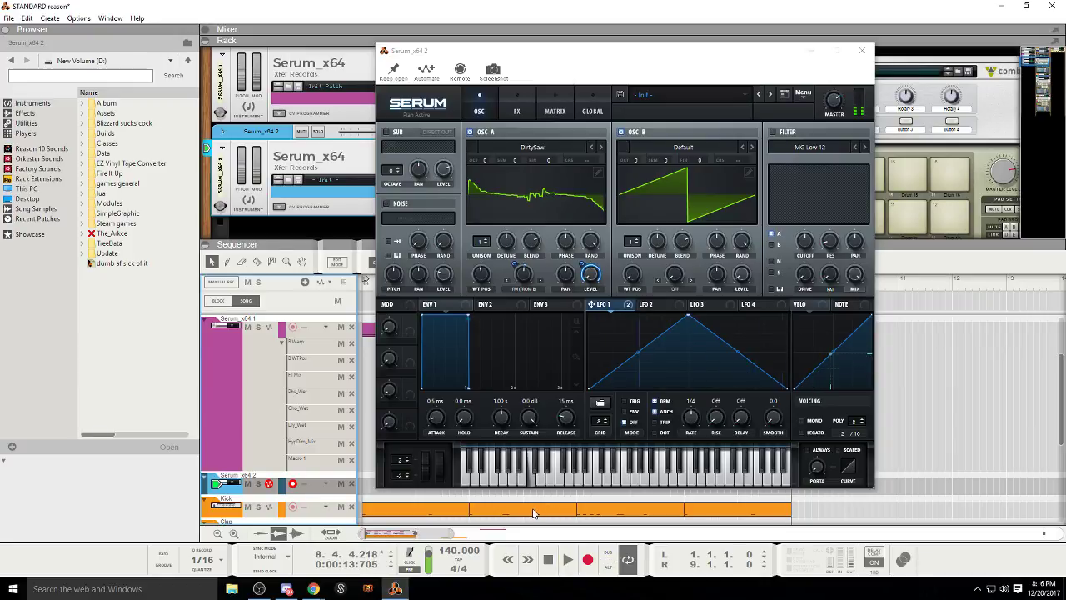
# Step: Select the American Pop Piano track and replay the loop from the start with the Serum window moved aside
pyautogui.scroll(3, 254, 405)
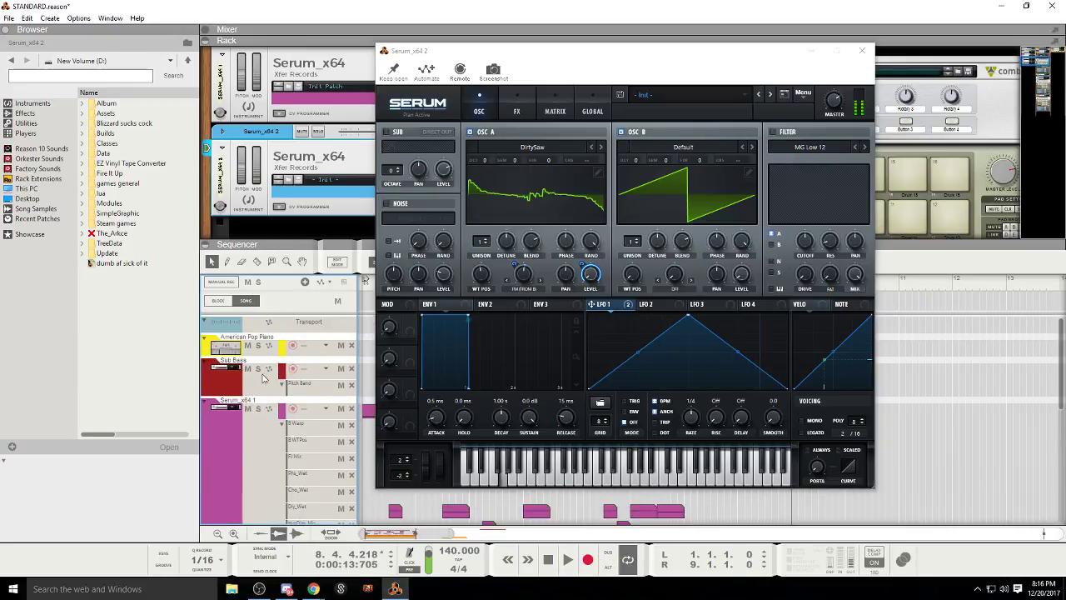
pyautogui.click(252, 344)
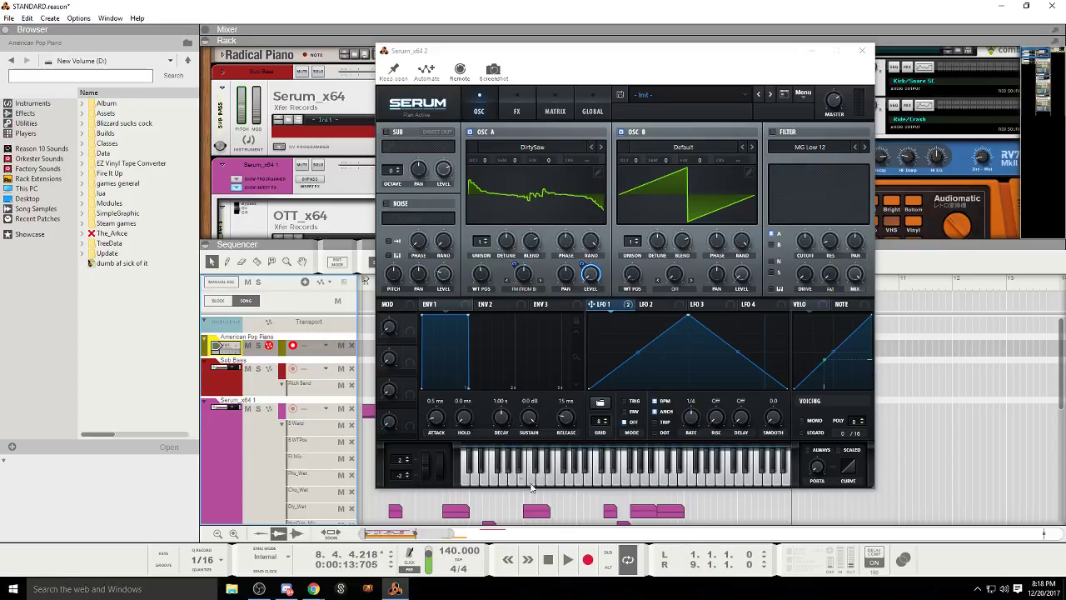
pyautogui.click(548, 560)
pyautogui.click(548, 559)
pyautogui.click(568, 560)
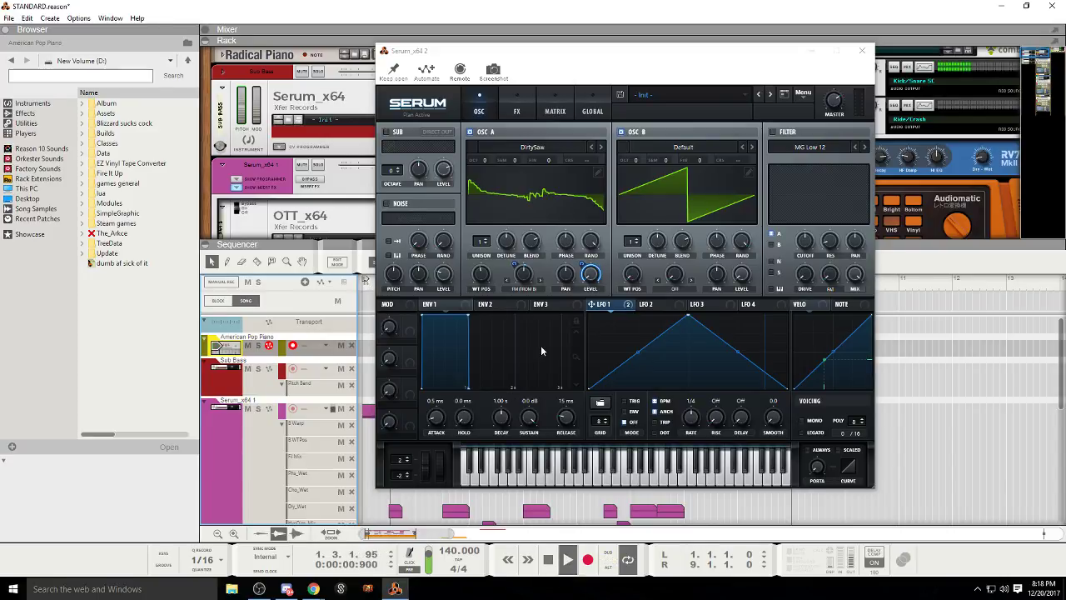
pyautogui.moveTo(583, 61); pyautogui.dragTo(733, 75)
pyautogui.click(401, 459)
pyautogui.scroll(-4, 400, 454)
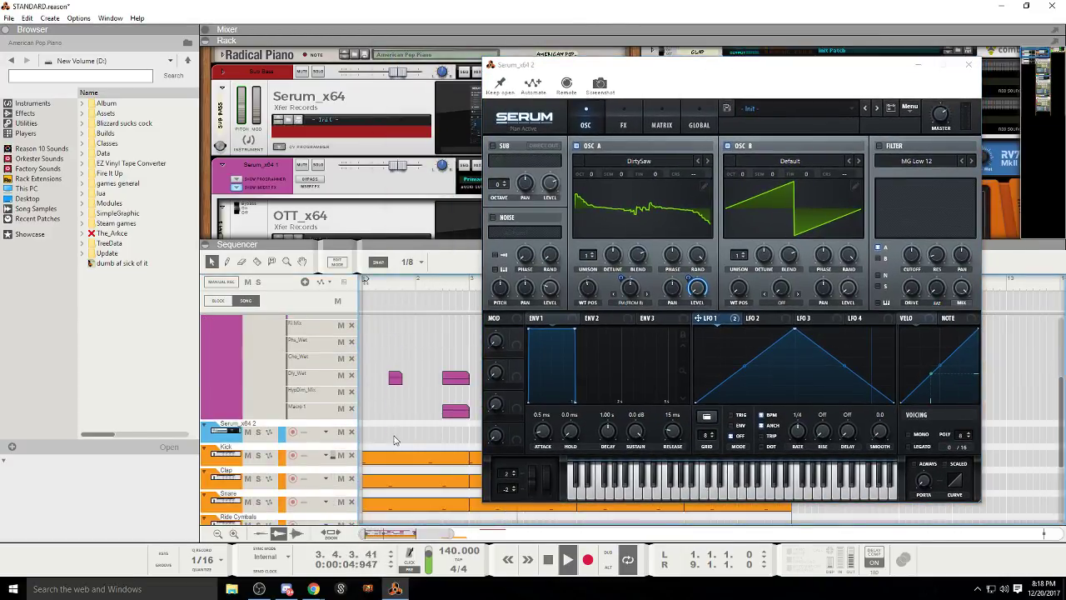
pyautogui.scroll(4, 395, 439)
pyautogui.scroll(-1, 394, 438)
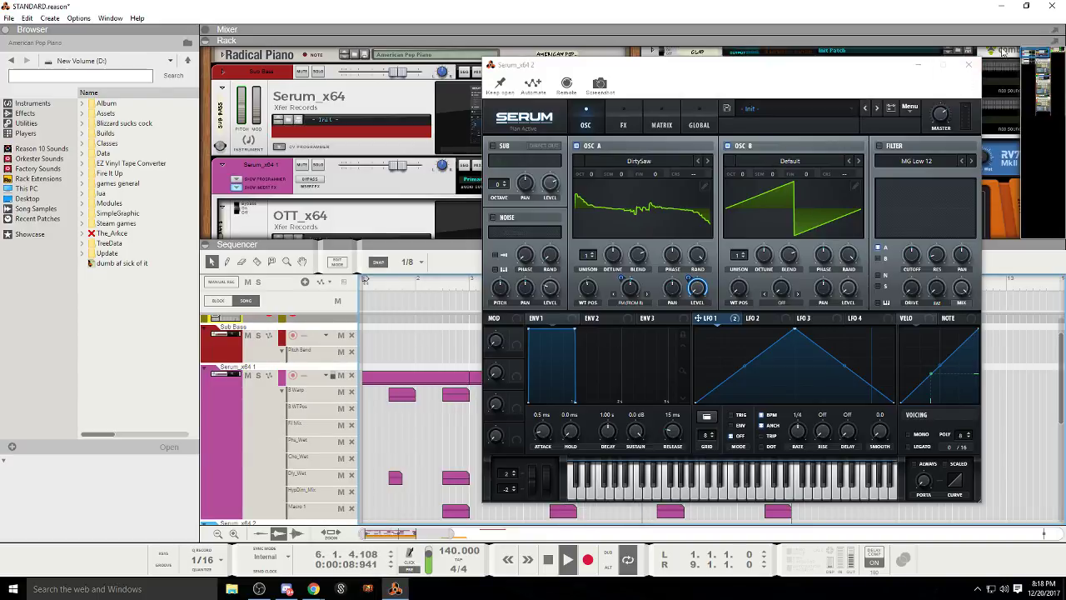
# Step: Close the Serum_x64 2 window, stop playback and select the Serum_x64 1 track
pyautogui.click(976, 64)
pyautogui.scroll(-4, 412, 421)
pyautogui.click(548, 560)
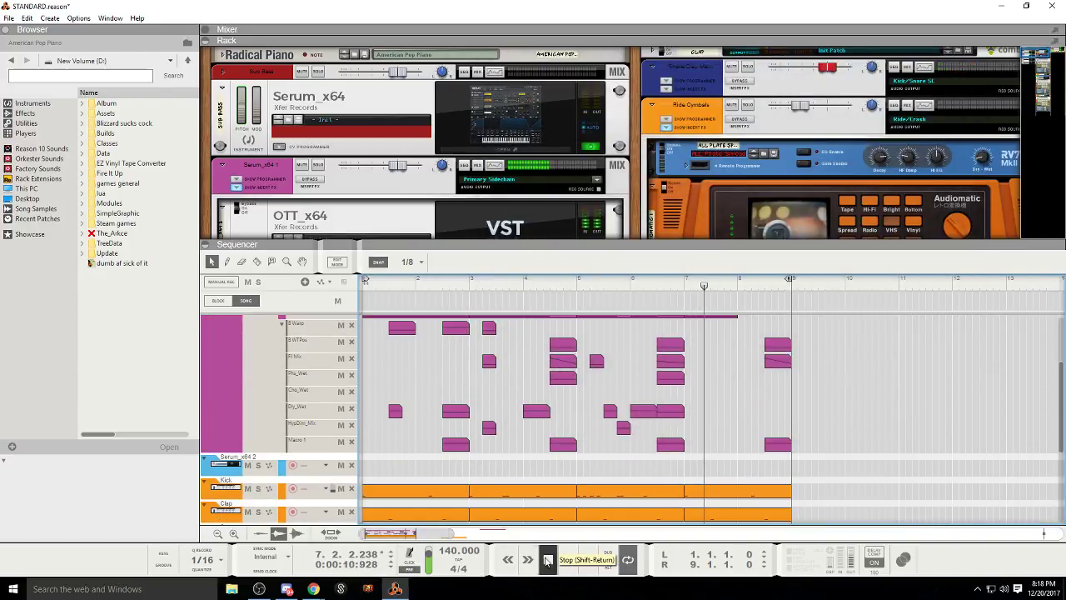
pyautogui.click(232, 371)
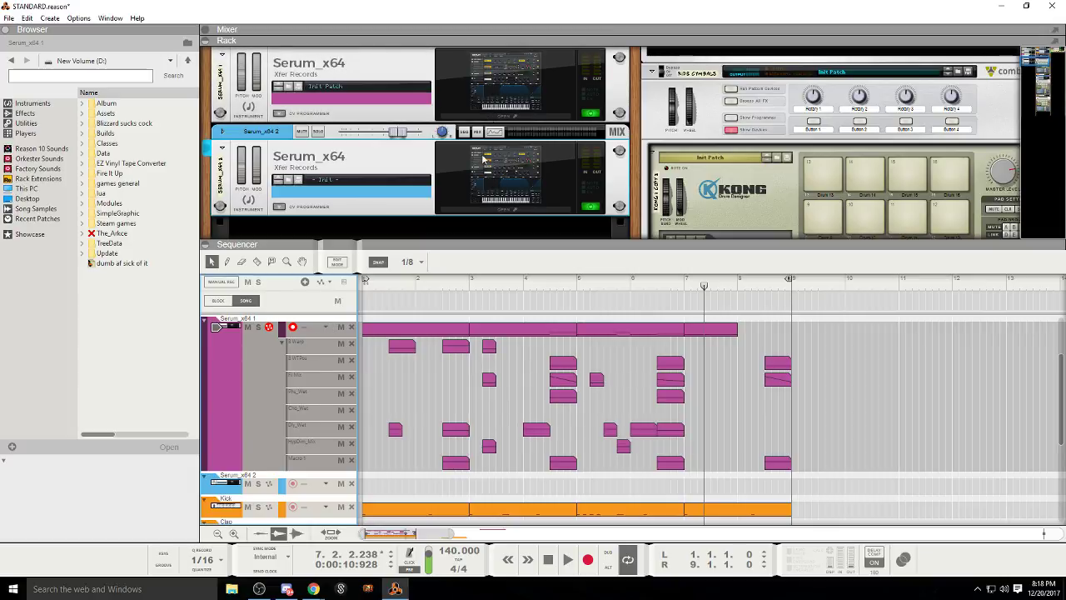
# Step: Replay the loop from the start several times to judge the Serum_x64 1 automation in the opening bars
pyautogui.click(548, 561)
pyautogui.click(567, 560)
pyautogui.click(553, 564)
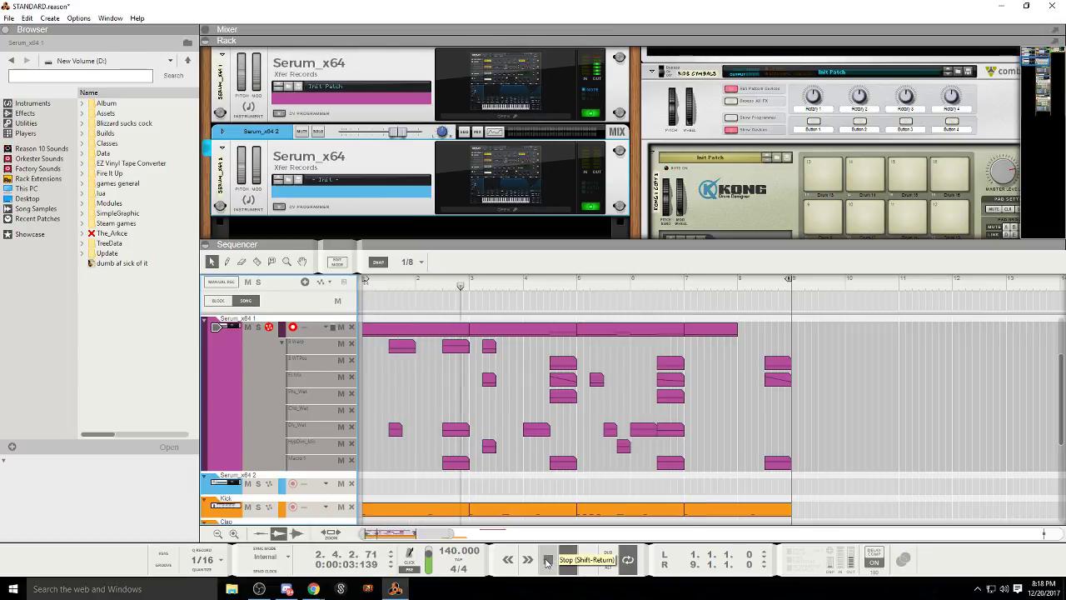
pyautogui.scroll(1, 474, 458)
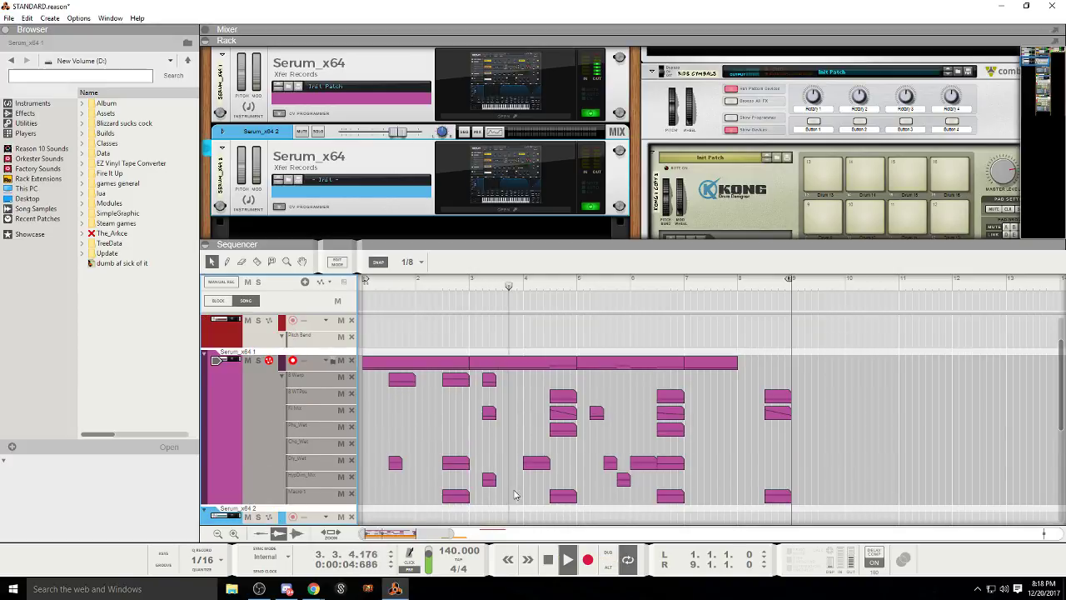
pyautogui.doubleClick(551, 559)
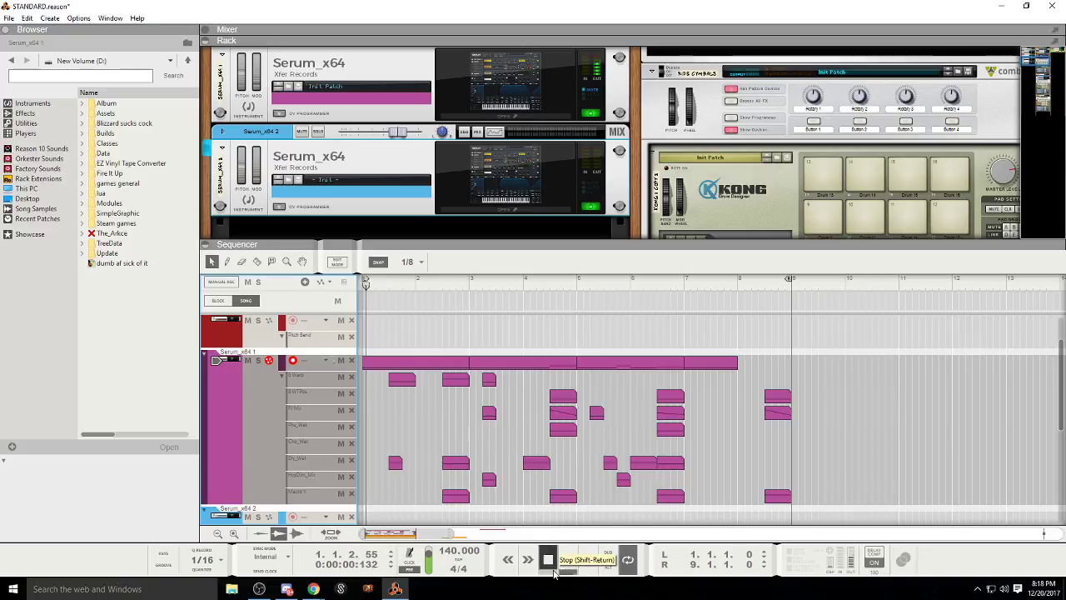
pyautogui.click(567, 559)
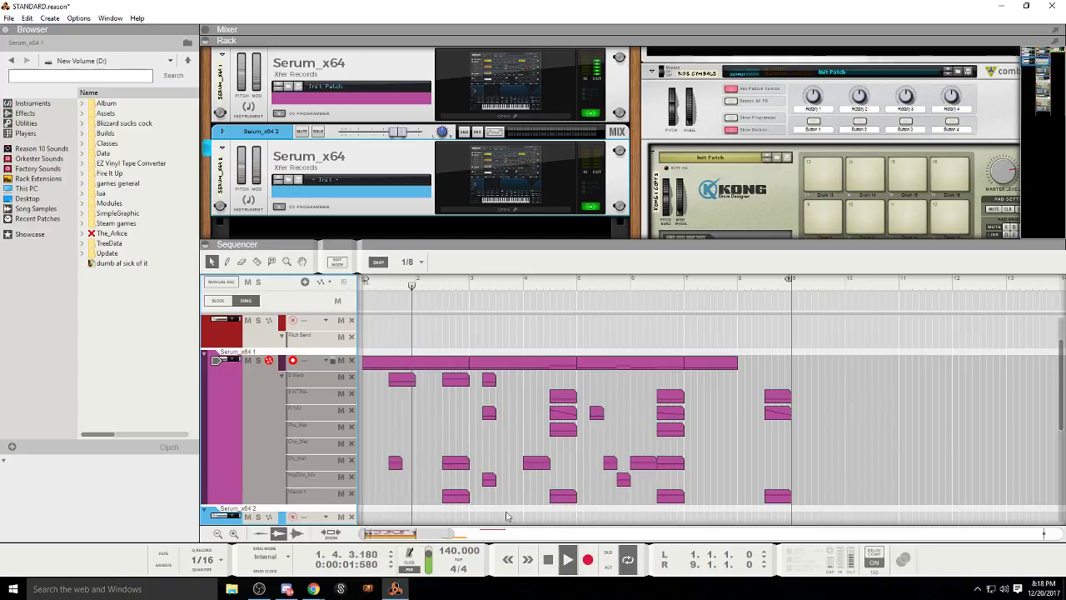
# Step: Delete the bar 2.3 clip from the topmost Serum_x64 1 automation lane and play back from bar 2.3
pyautogui.click(550, 563)
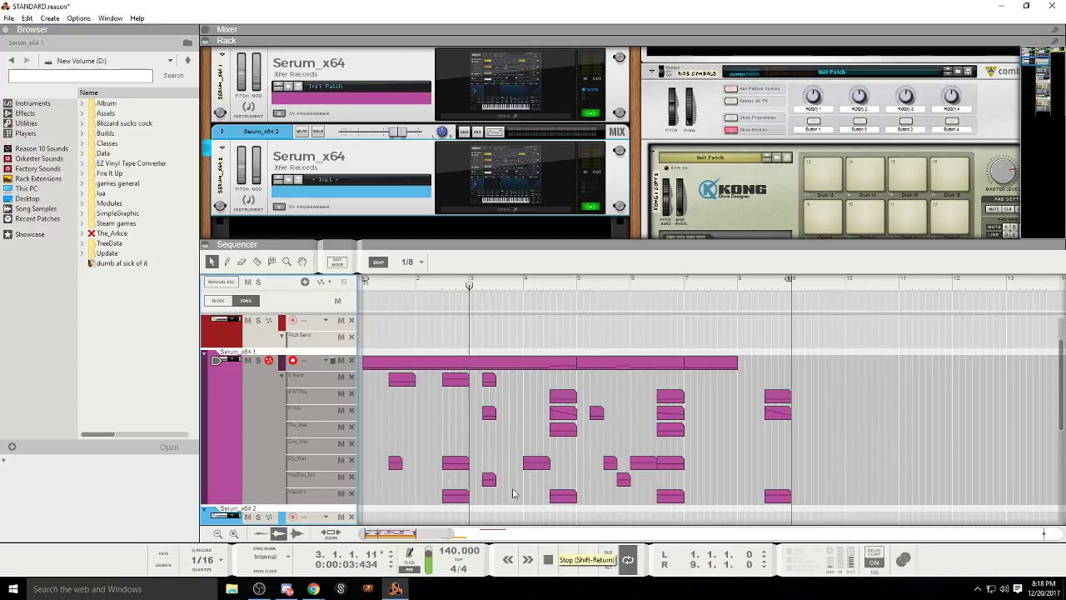
pyautogui.click(553, 563)
pyautogui.click(564, 564)
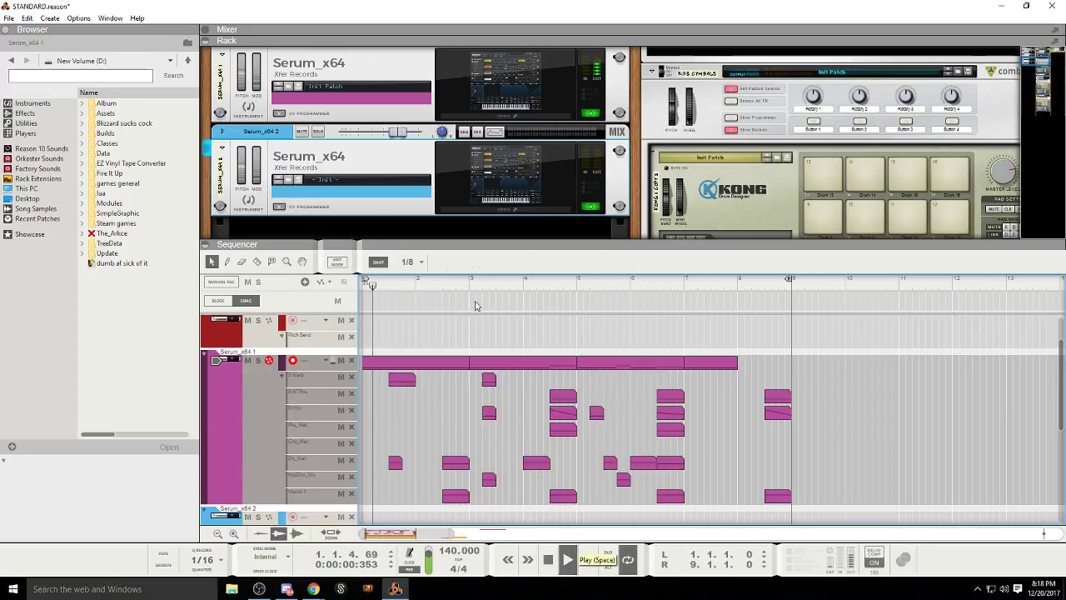
pyautogui.click(549, 562)
pyautogui.click(444, 286)
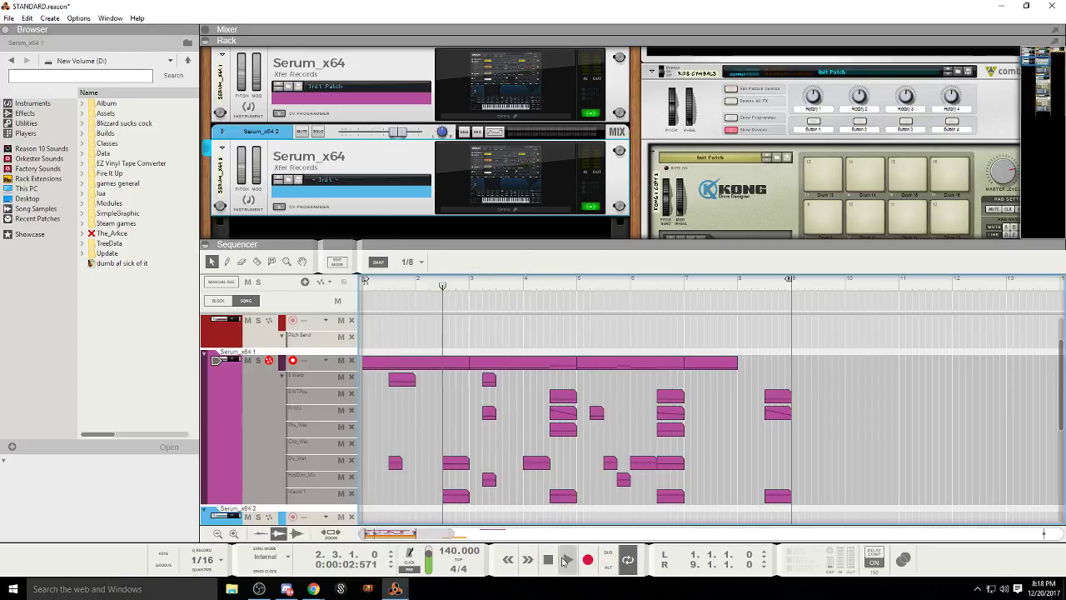
pyautogui.press('space')
pyautogui.press('space')
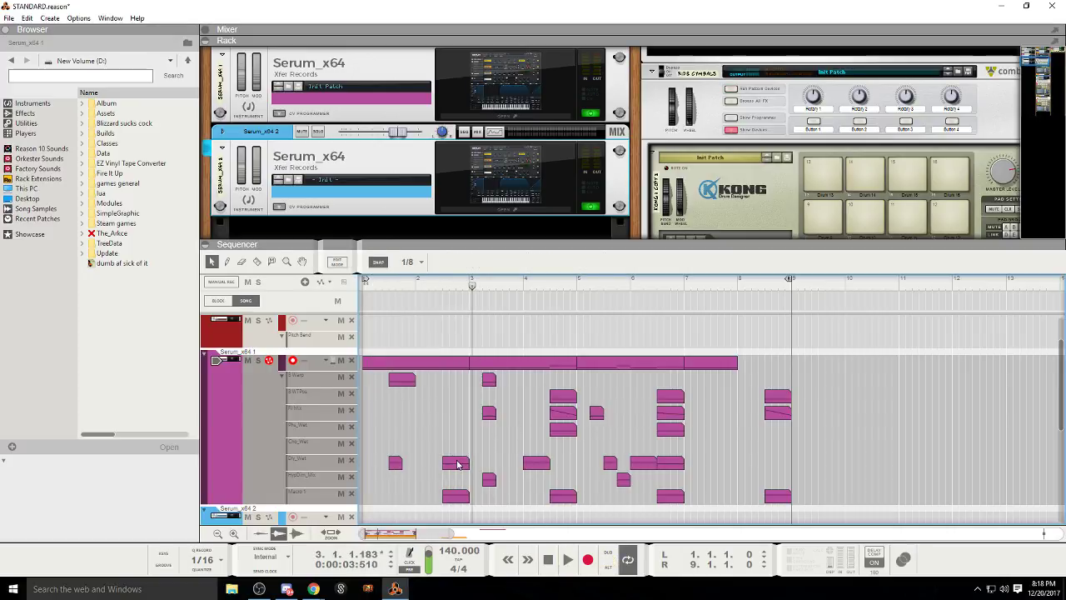
# Step: Delete the Dly_Wet automation clip at bar 2.3 and briefly play the passage
pyautogui.click(452, 461)
pyautogui.press('Delete')
pyautogui.press('space')
pyautogui.click(551, 563)
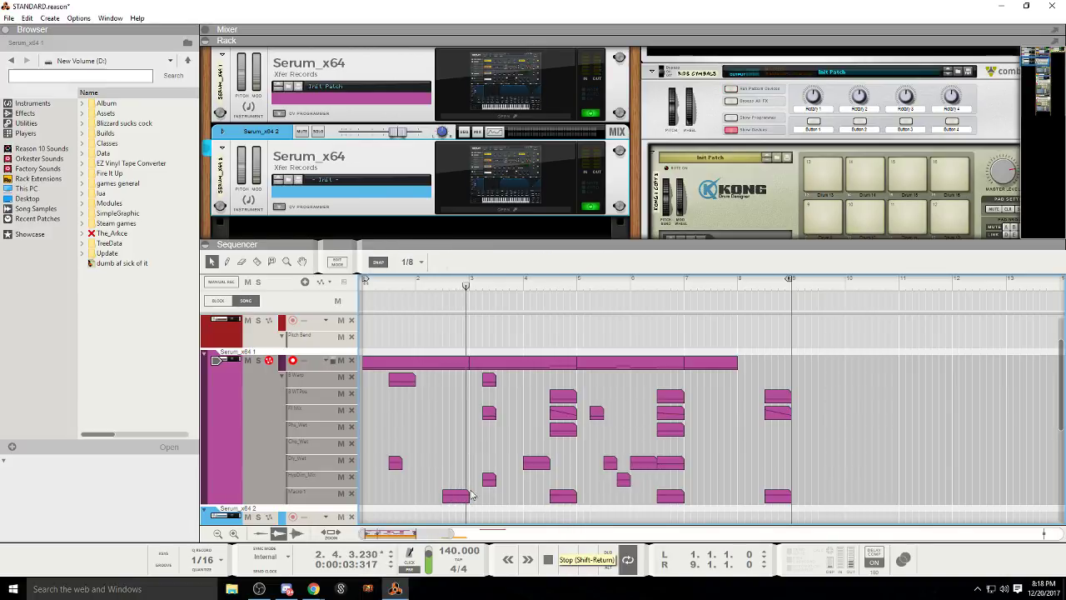
# Step: Try deleting the Macro 1 automation clip at bar 2.3 and undo the deletion
pyautogui.click(456, 495)
pyautogui.press('Delete')
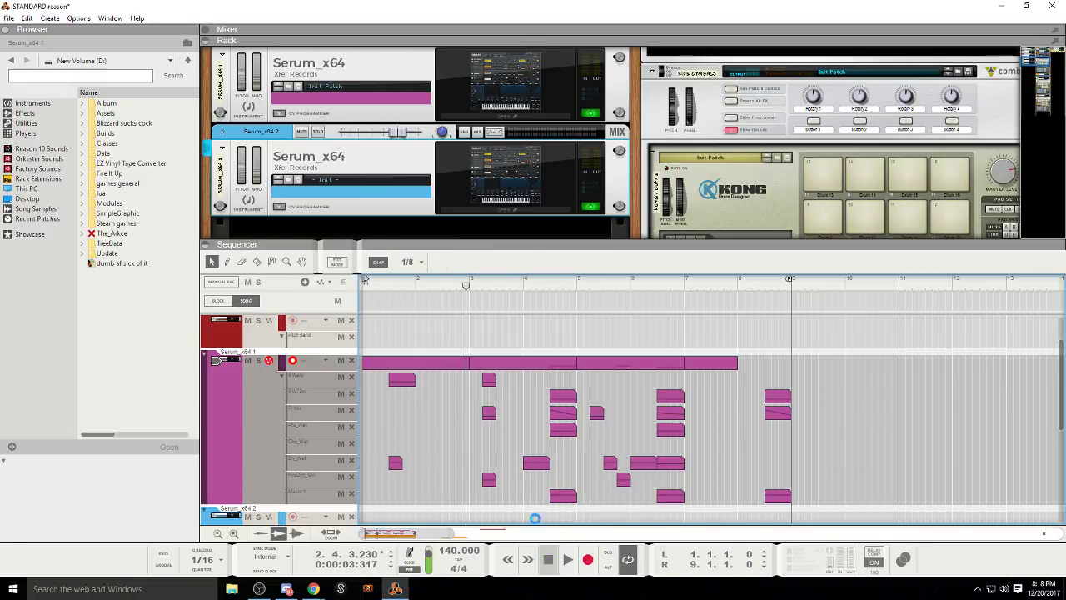
pyautogui.hotkey('ctrl', 'z')
# Step: Play the loop from bar 2 and from the start, and delete the topmost automation lane's clip at bar 1.3
pyautogui.click(422, 286)
pyautogui.press('space')
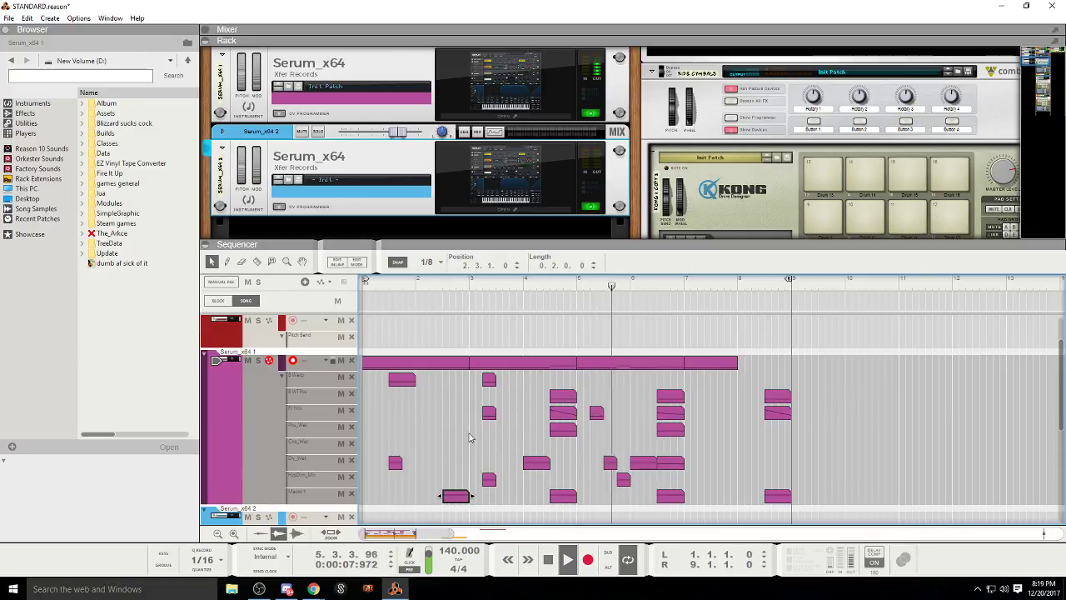
pyautogui.click(549, 560)
pyautogui.click(549, 559)
pyautogui.click(549, 560)
pyautogui.click(568, 560)
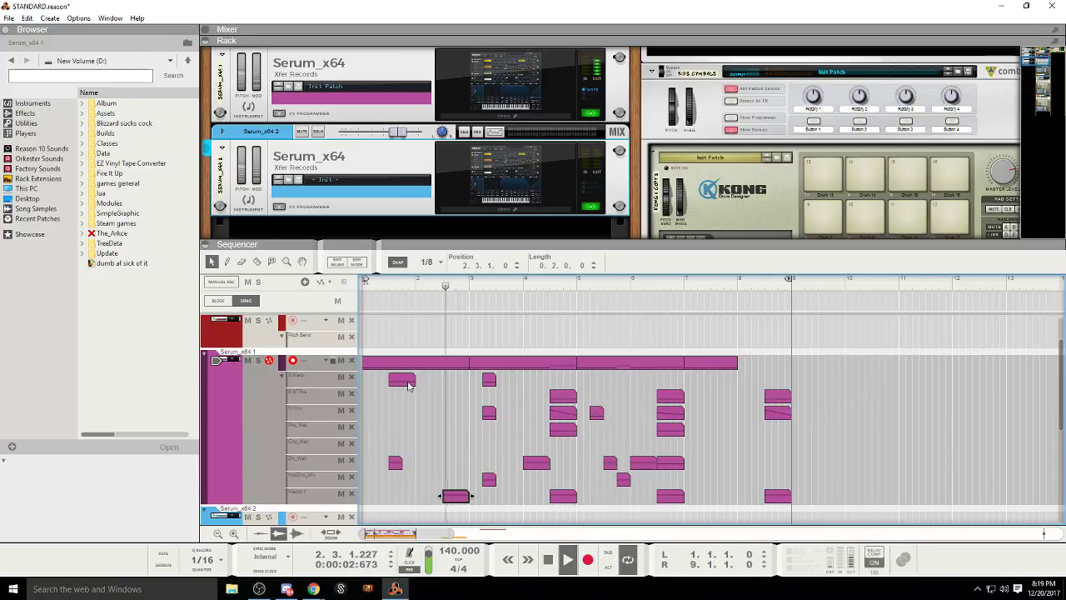
pyautogui.click(409, 385)
pyautogui.press('Delete')
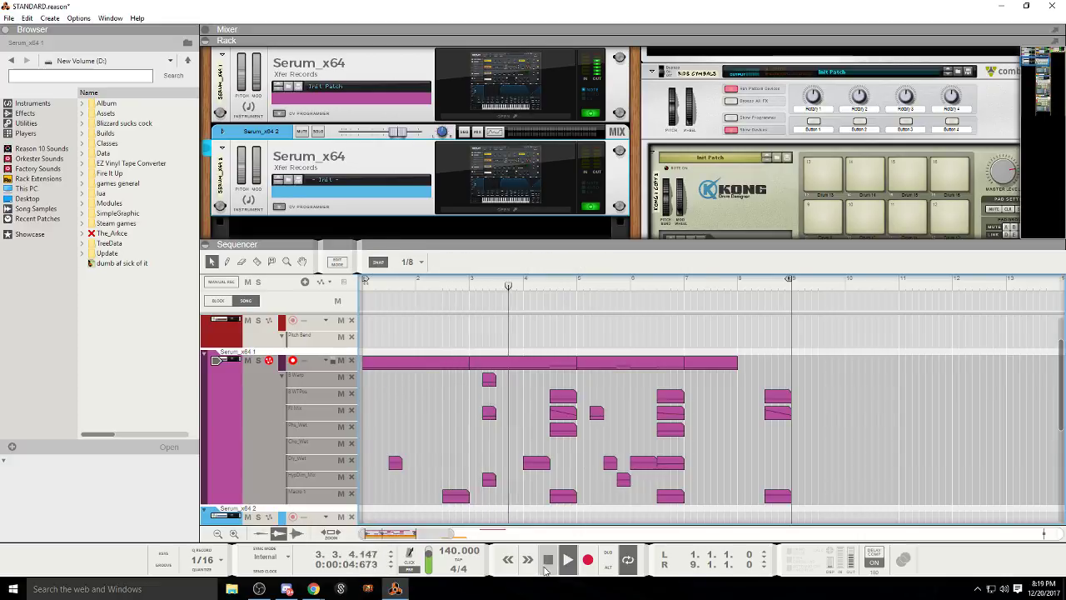
# Step: Delete the Dly_Wet automation clip at bar 1.3 and replay the loop from the start
pyautogui.click(549, 560)
pyautogui.click(549, 559)
pyautogui.click(568, 559)
pyautogui.click(397, 463)
pyautogui.press('Delete')
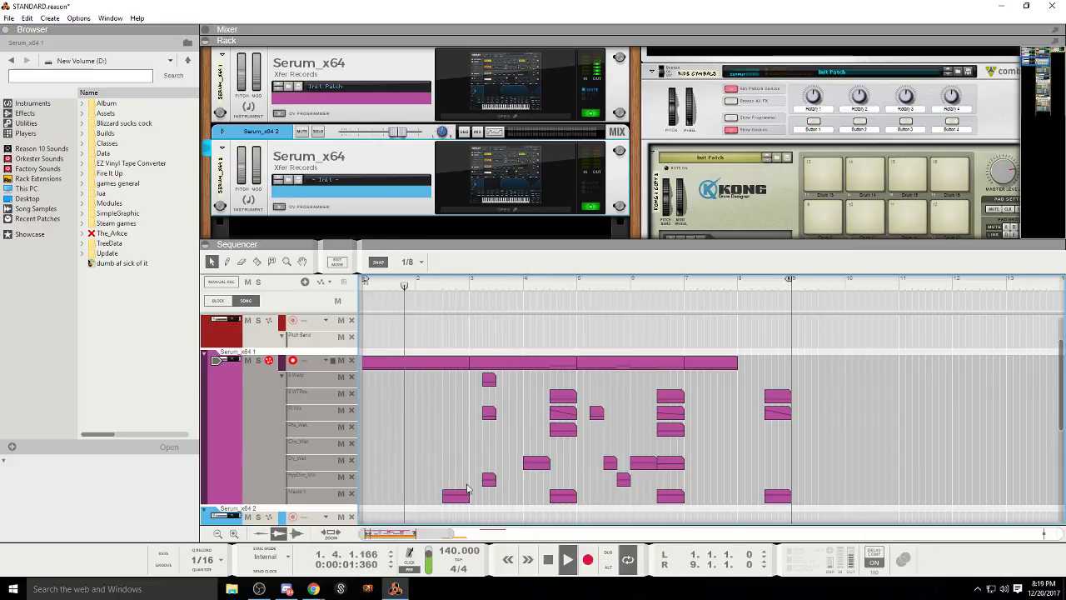
pyautogui.doubleClick(548, 559)
pyautogui.click(568, 560)
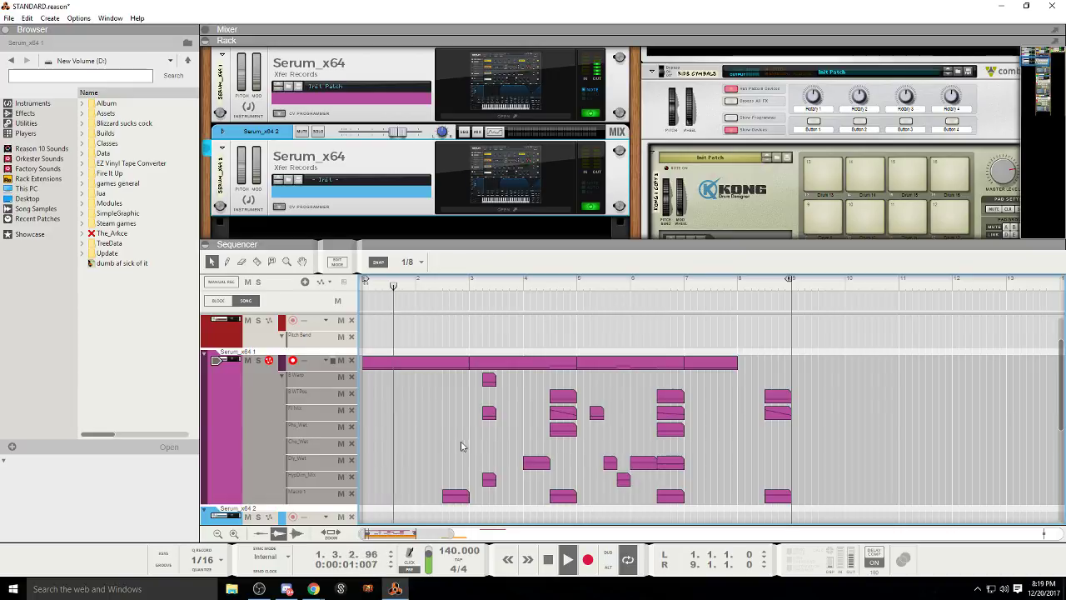
pyautogui.scroll(-3, 459, 442)
pyautogui.scroll(4, 426, 425)
pyautogui.scroll(-2, 416, 429)
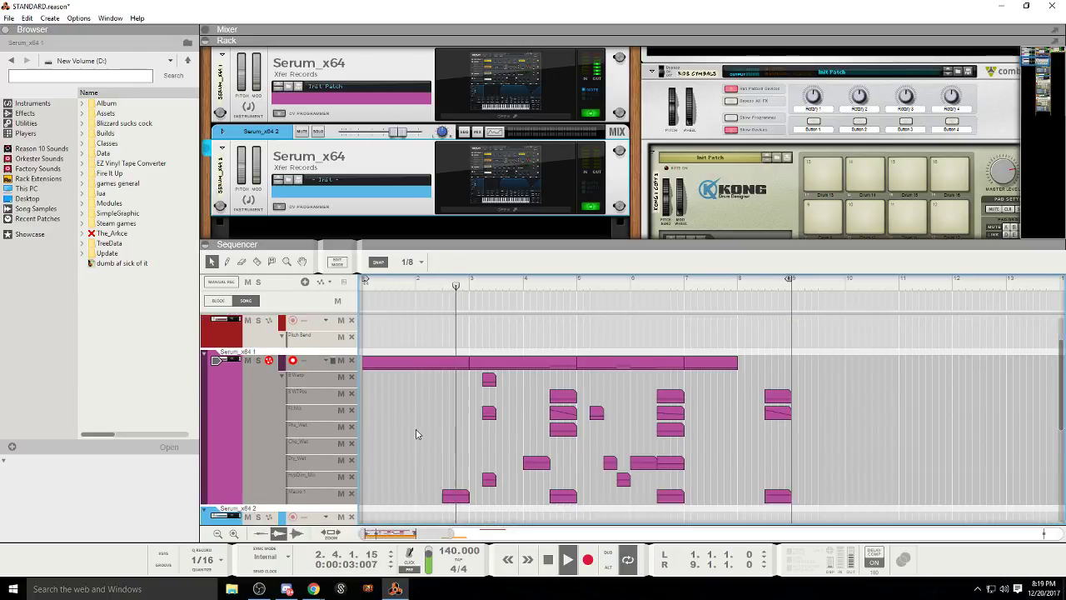
pyautogui.scroll(1, 417, 433)
pyautogui.scroll(-1, 421, 440)
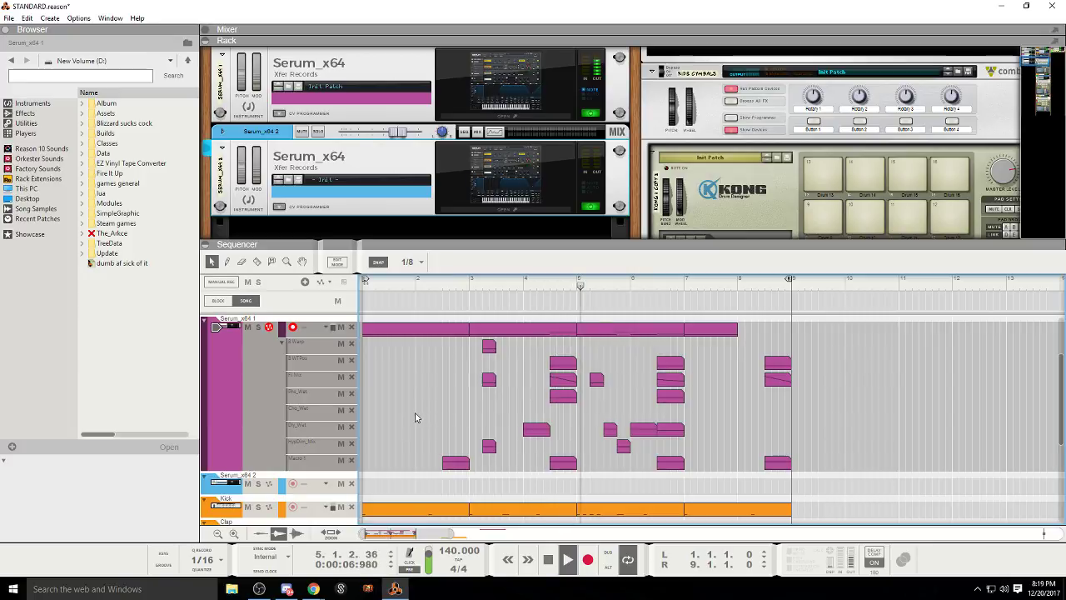
# Step: In the Dly_Wet lane, move the bar 5.3 clip to bar 5.2 and shorten the clip at bar 6 to one beat
pyautogui.click(553, 563)
pyautogui.moveTo(611, 434); pyautogui.dragTo(642, 432)
pyautogui.click(633, 430)
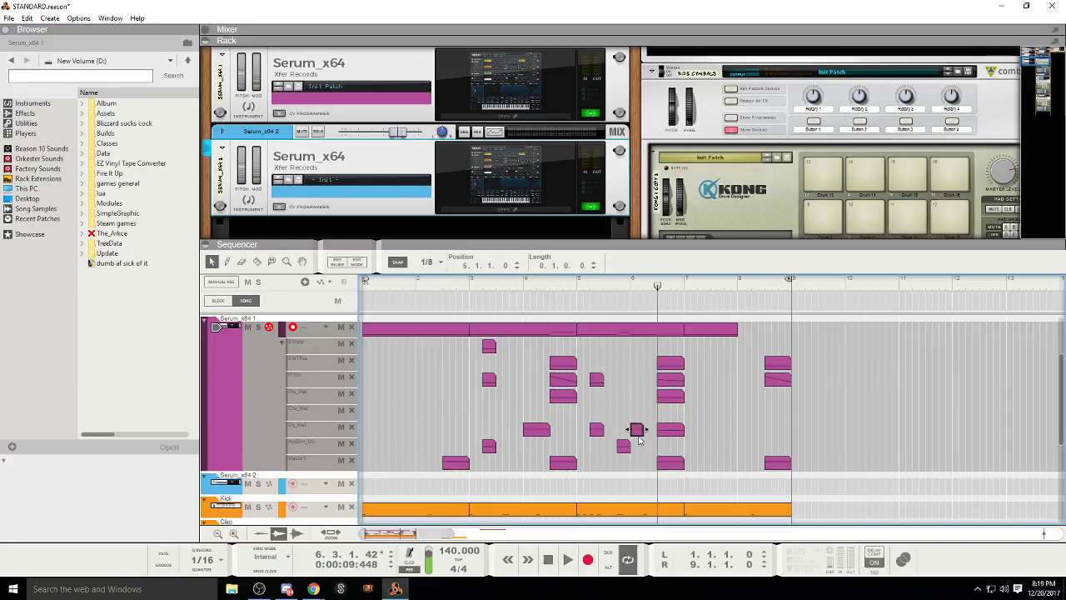
# Step: Play back the loop from bar 3 to hear the adjusted delay automation
pyautogui.click(554, 562)
pyautogui.click(566, 561)
pyautogui.click(469, 283)
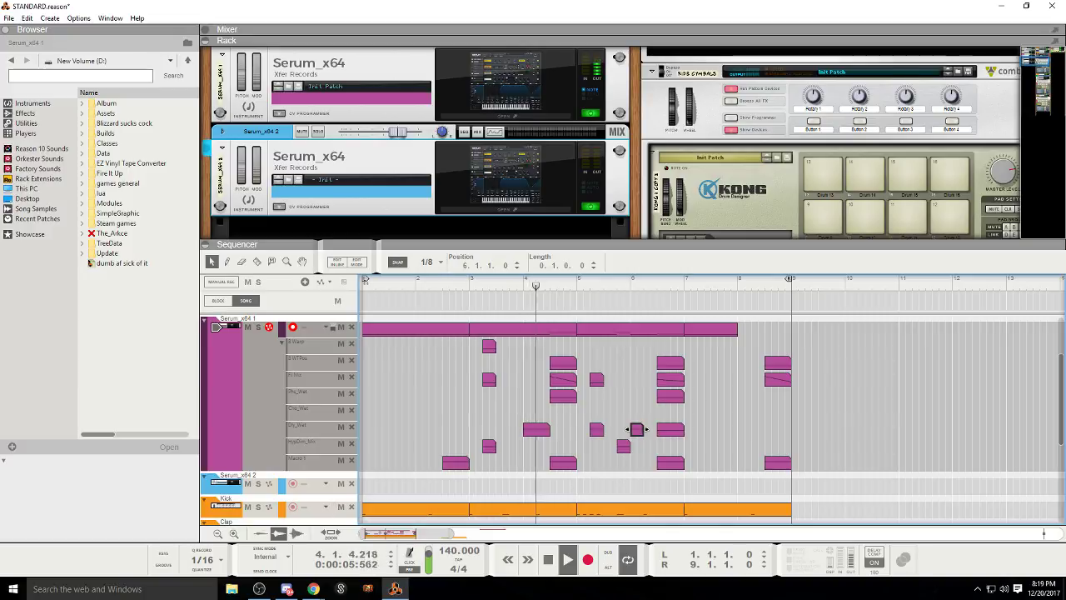
pyautogui.hotkey('alt', 'Tab')
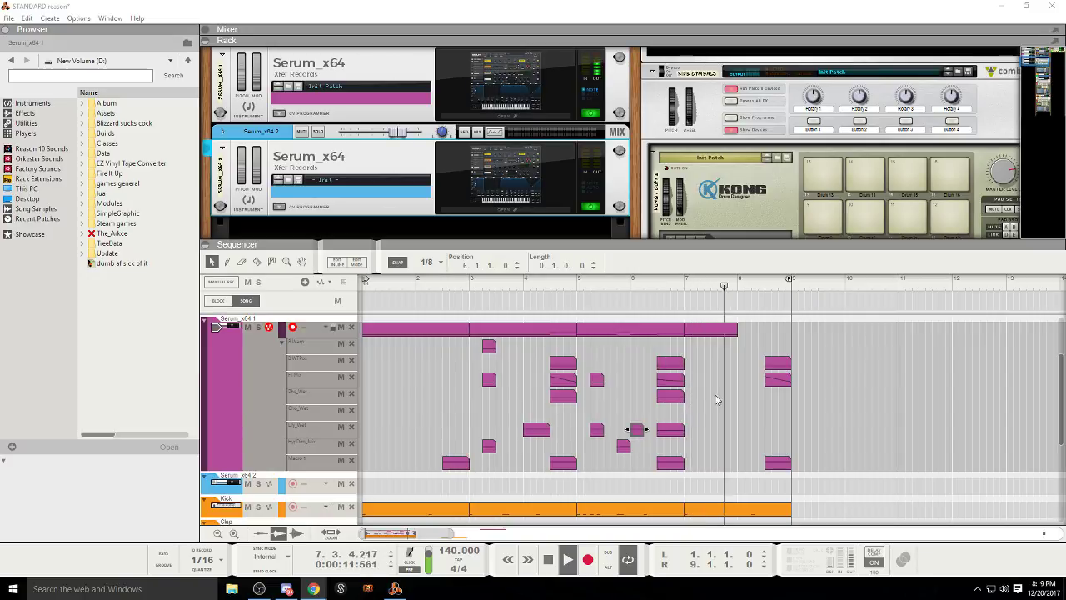
# Step: Stop playback, select the Serum_x64 2 track and open its Serum window clear of the final bars
pyautogui.scroll(-2, 236, 392)
pyautogui.click(240, 447)
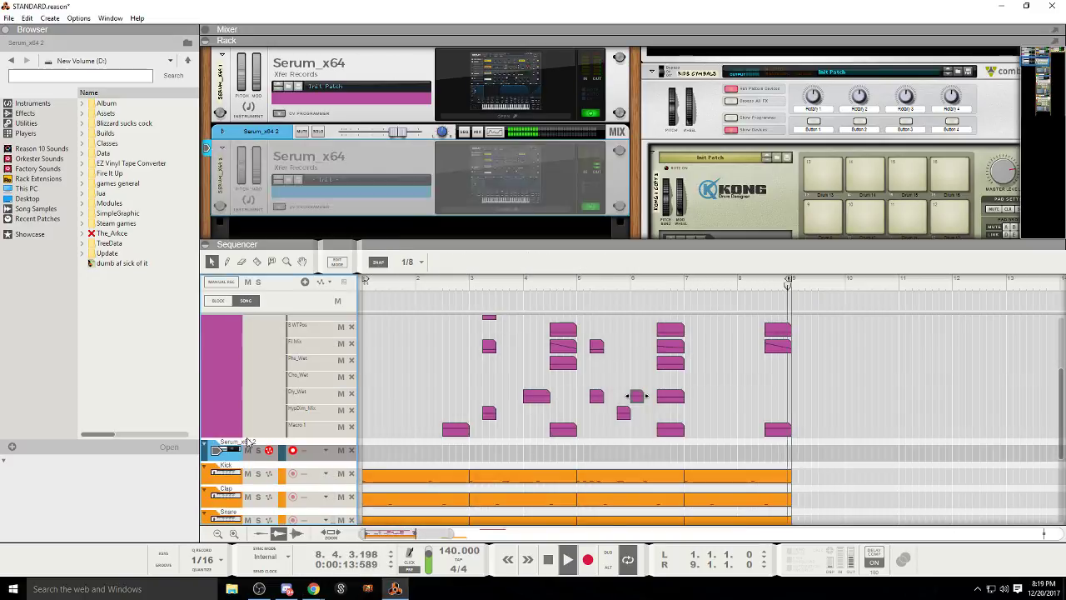
pyautogui.click(588, 560)
pyautogui.click(548, 560)
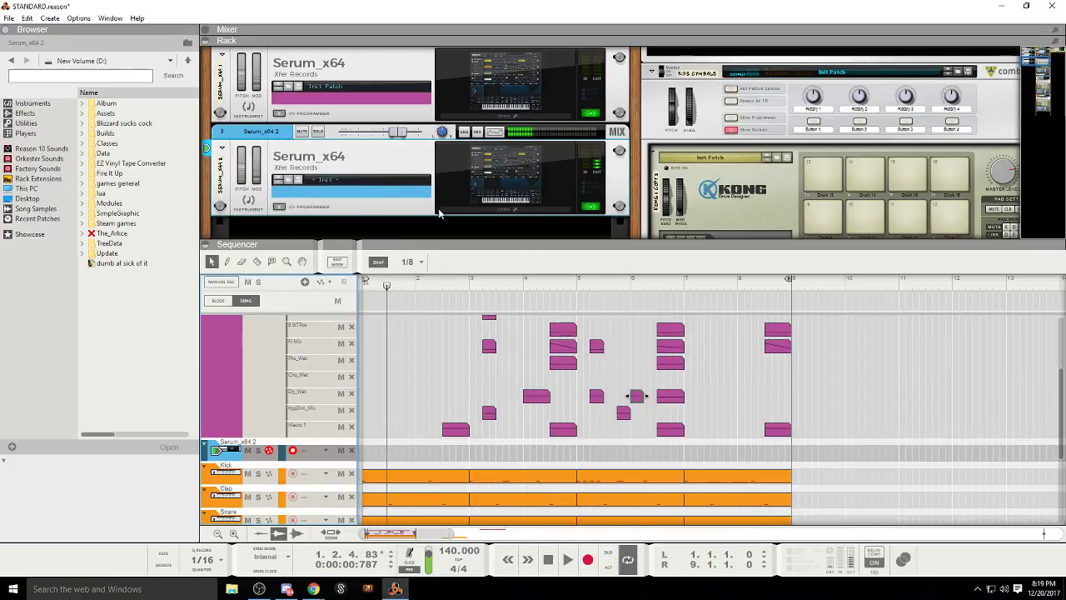
pyautogui.click(490, 208)
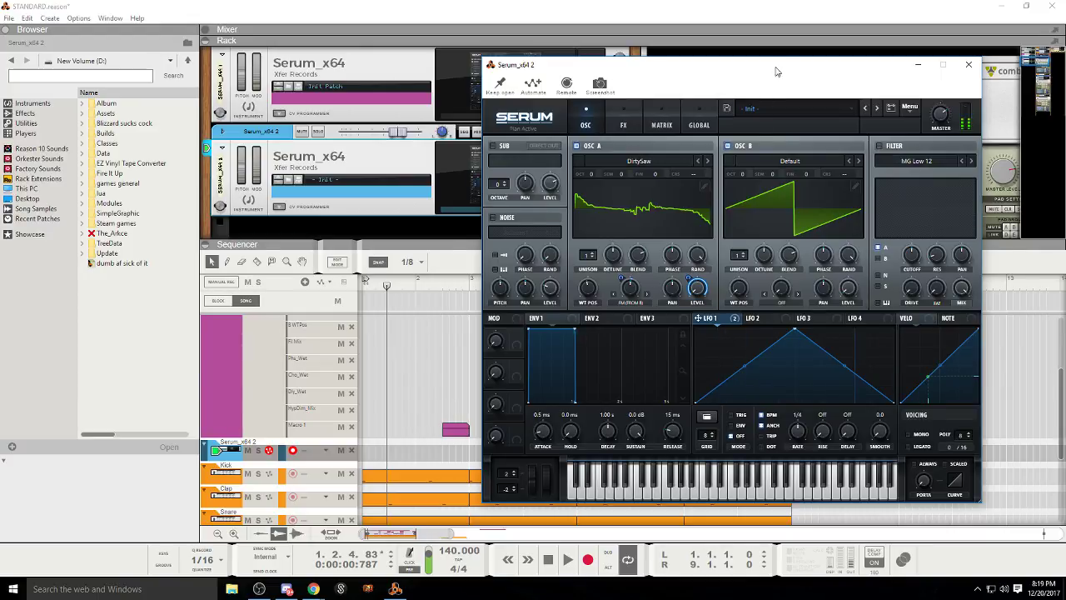
pyautogui.moveTo(775, 72); pyautogui.dragTo(396, 48)
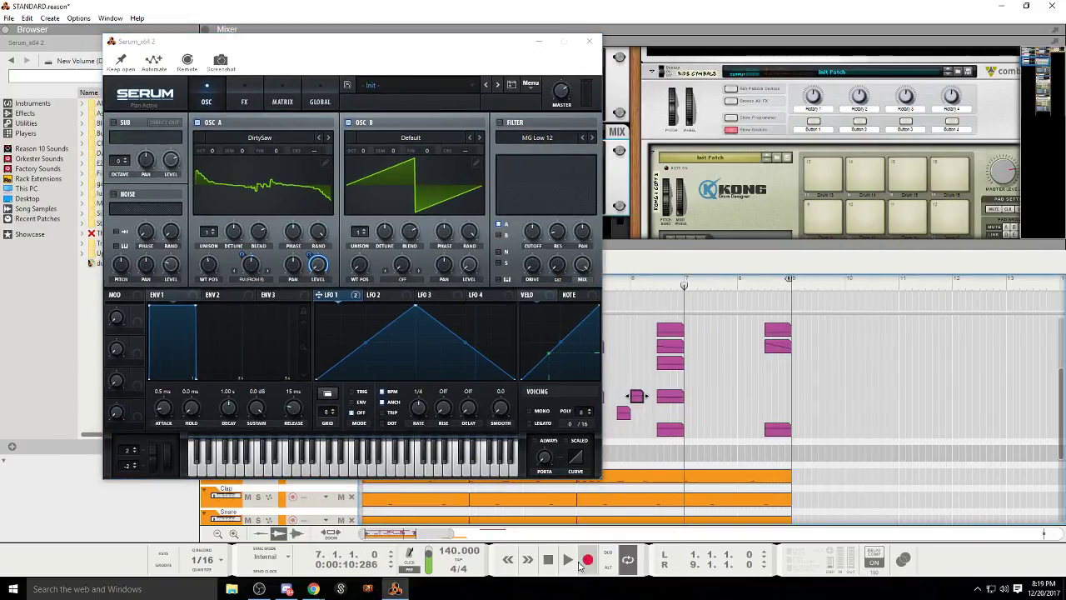
# Step: Play the end of the loop from bar 7 and again from bar 6.4
pyautogui.click(572, 560)
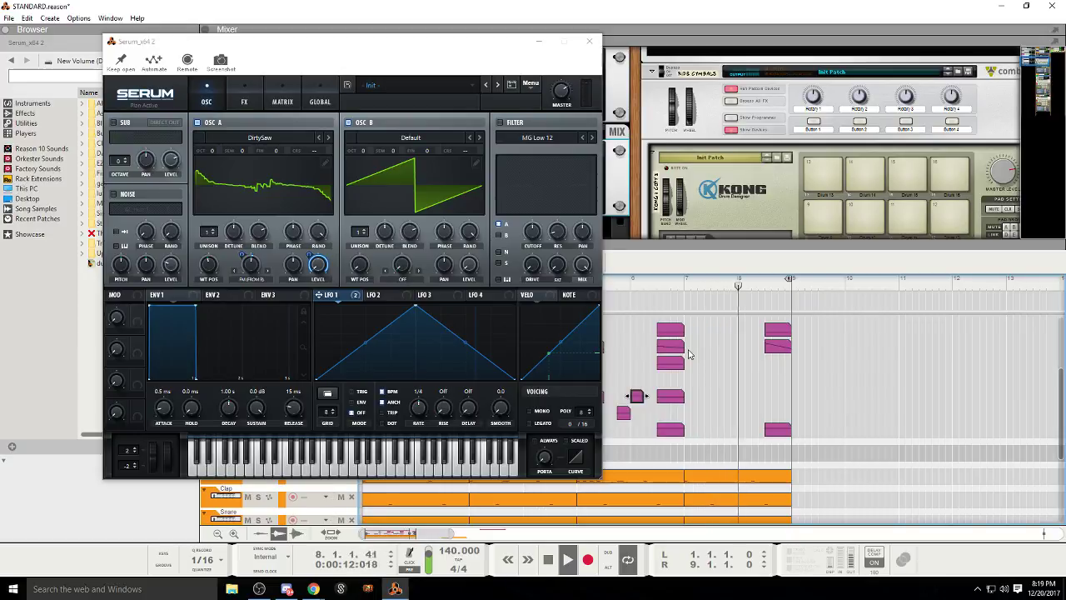
pyautogui.click(550, 561)
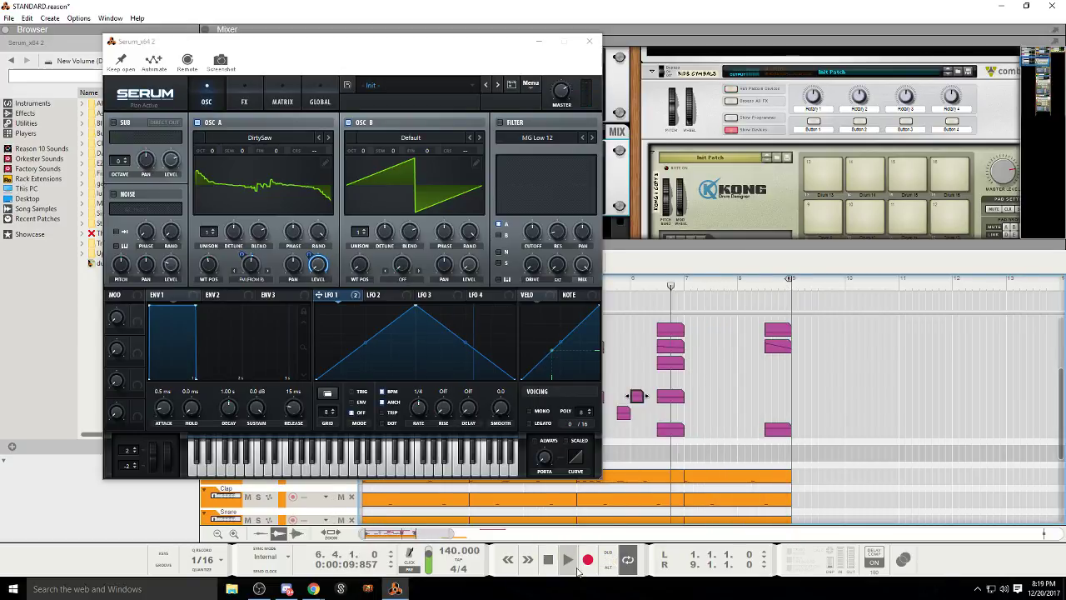
pyautogui.click(570, 563)
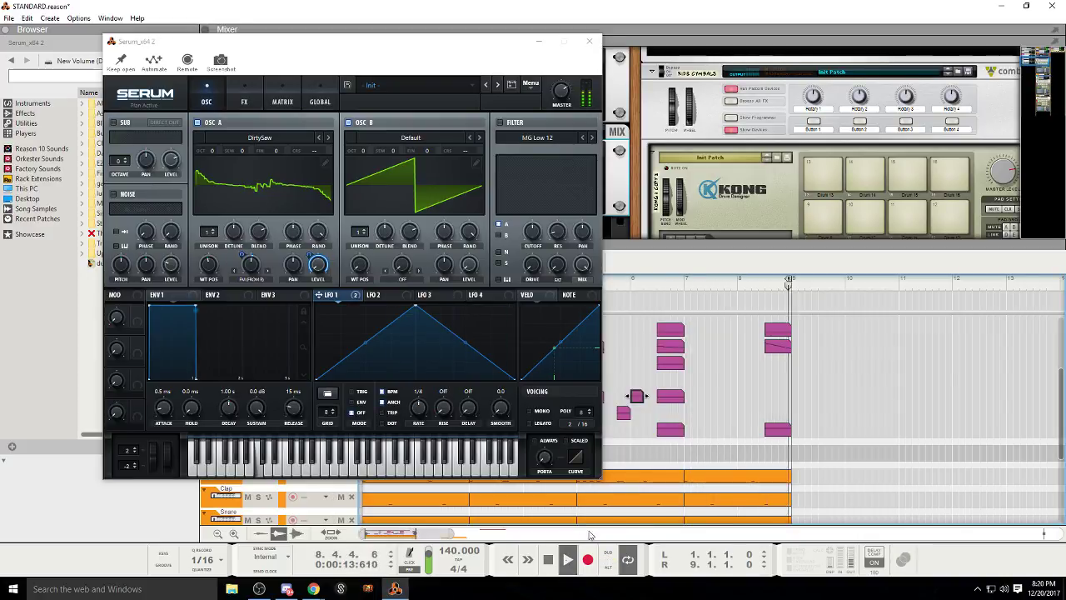
pyautogui.click(548, 560)
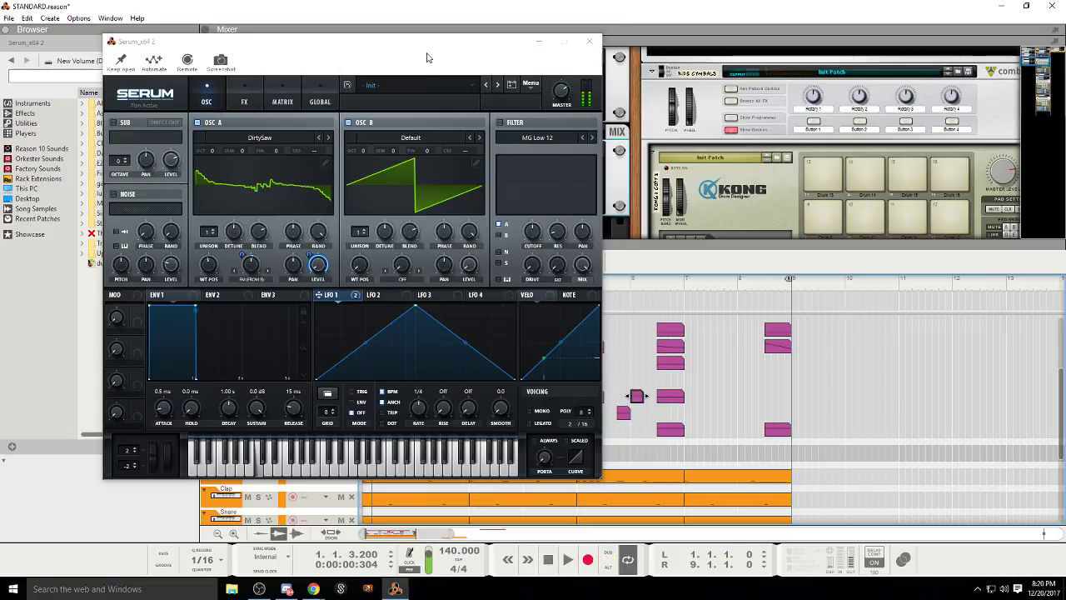
# Step: Load the Analog wavetable Basic Shapes into oscillator B and try octave shifts, keeping its octave at 0
pyautogui.moveTo(426, 58); pyautogui.dragTo(755, 102)
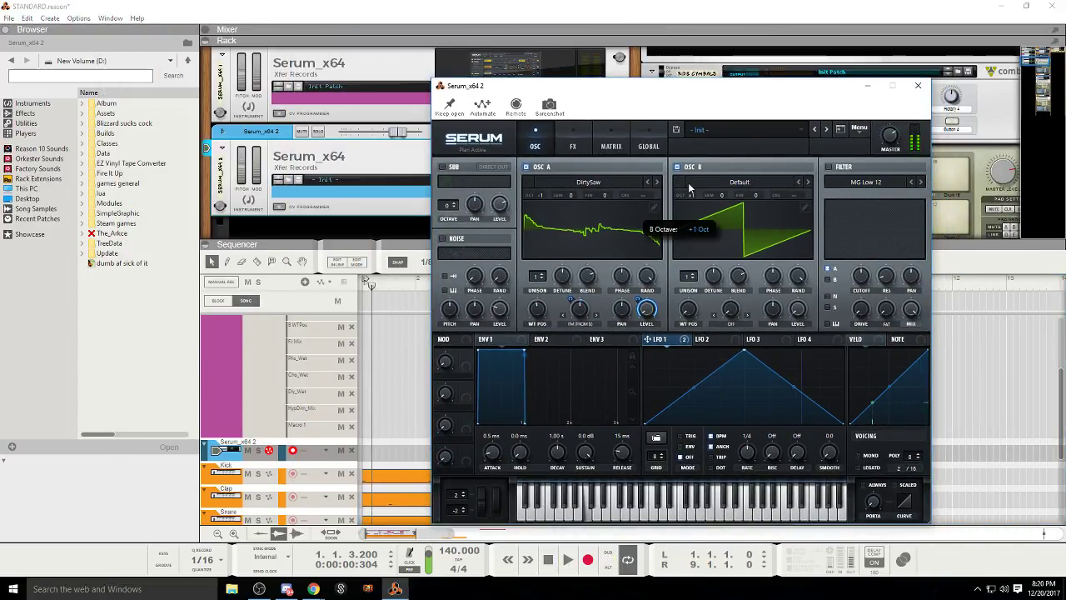
pyautogui.moveTo(688, 276); pyautogui.dragTo(675, 342)
pyautogui.click(740, 181)
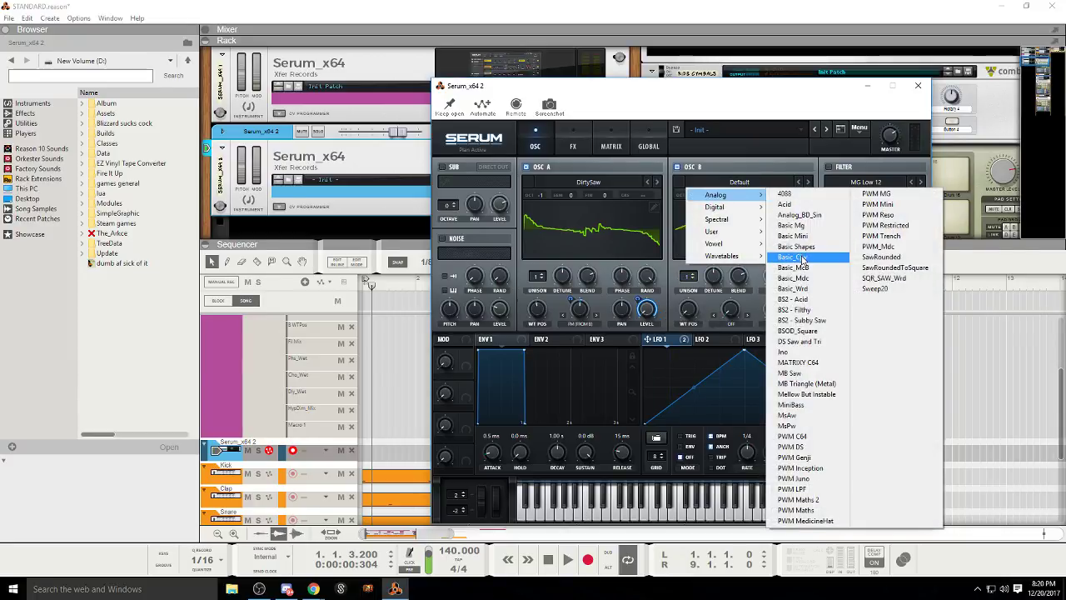
pyautogui.click(798, 249)
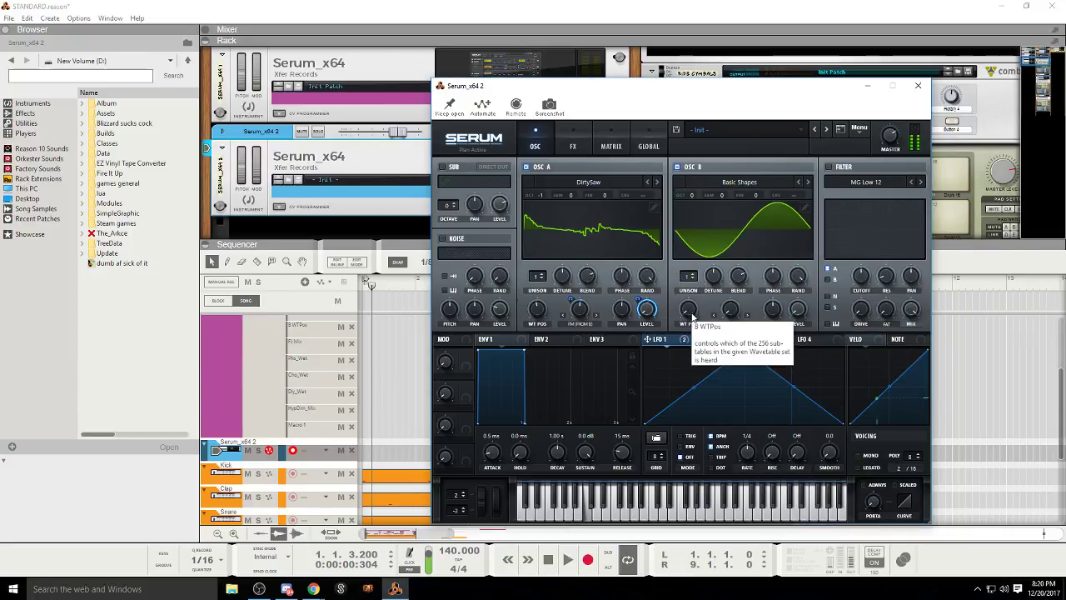
pyautogui.moveTo(689, 195); pyautogui.dragTo(686, 182)
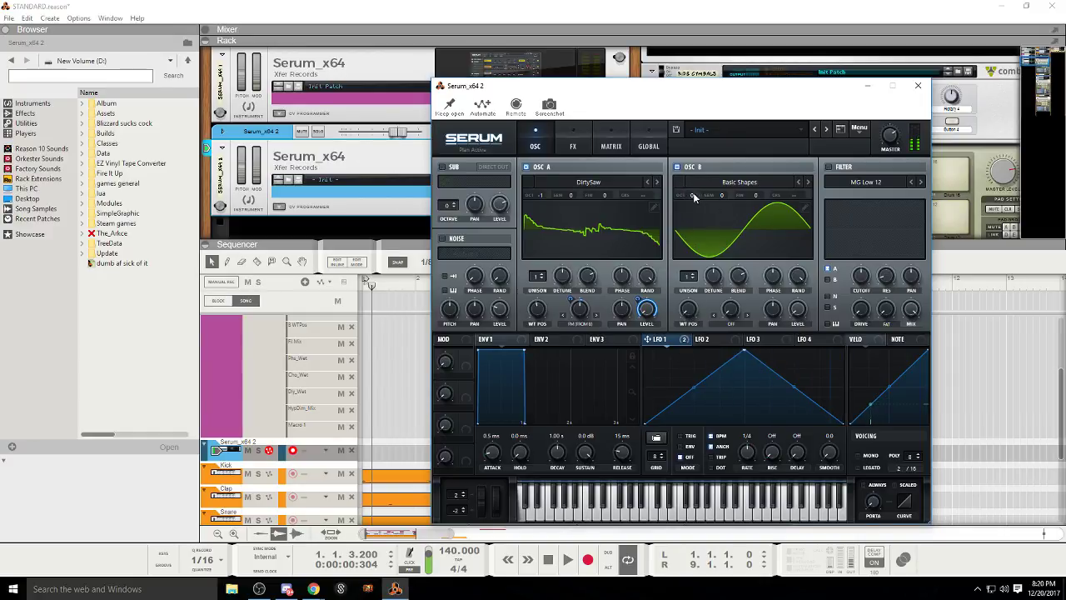
# Step: Set oscillator A's wavetable position to 4 and replace its wavetable with Hypa from the Digital category
pyautogui.moveTo(537, 308); pyautogui.dragTo(537, 299)
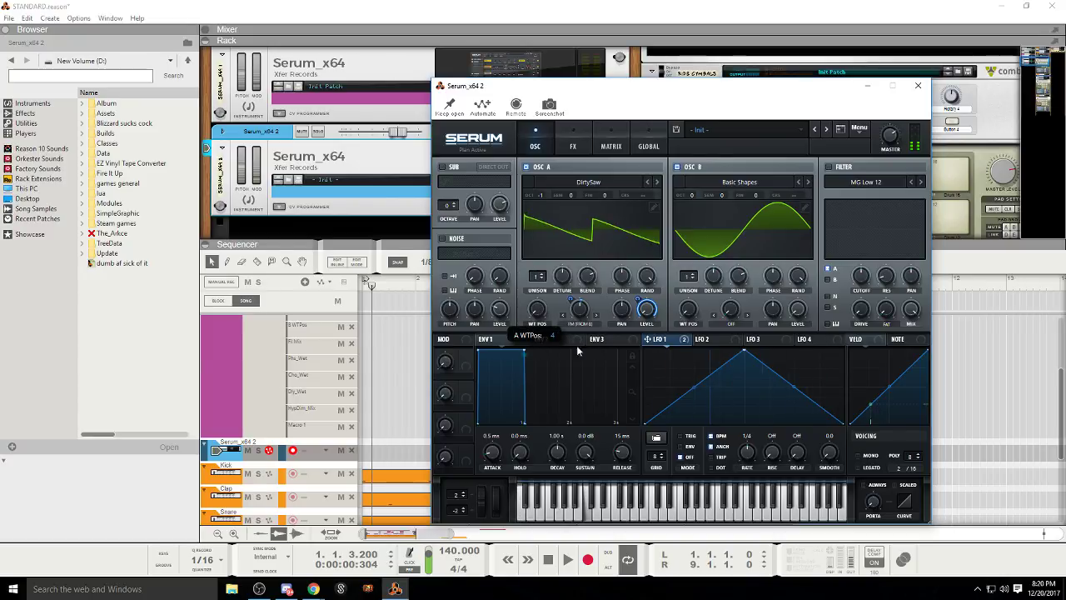
pyautogui.click(588, 181)
pyautogui.moveTo(574, 209)
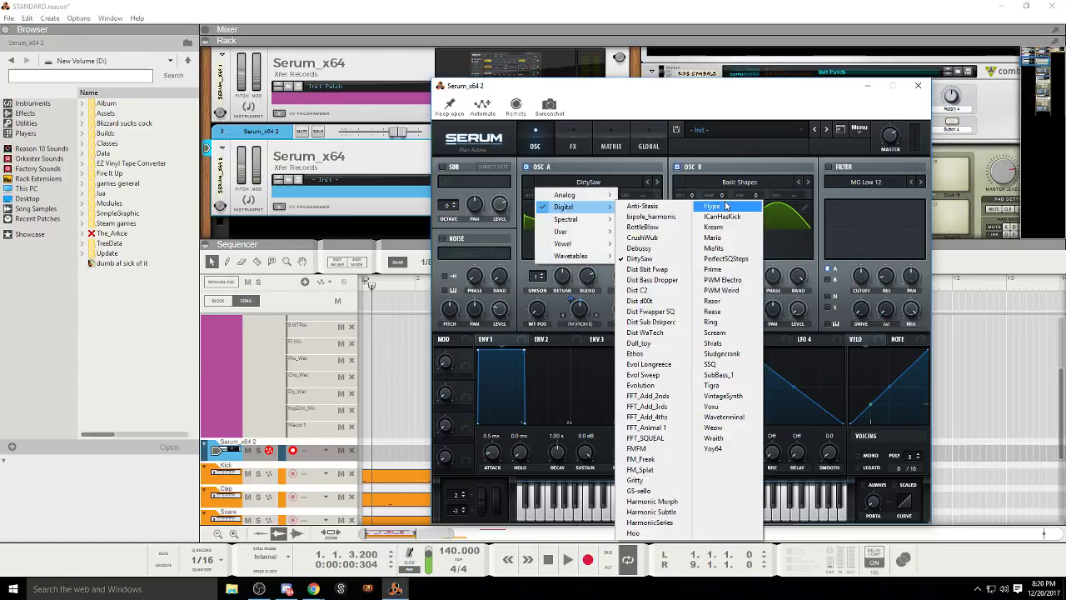
pyautogui.click(704, 206)
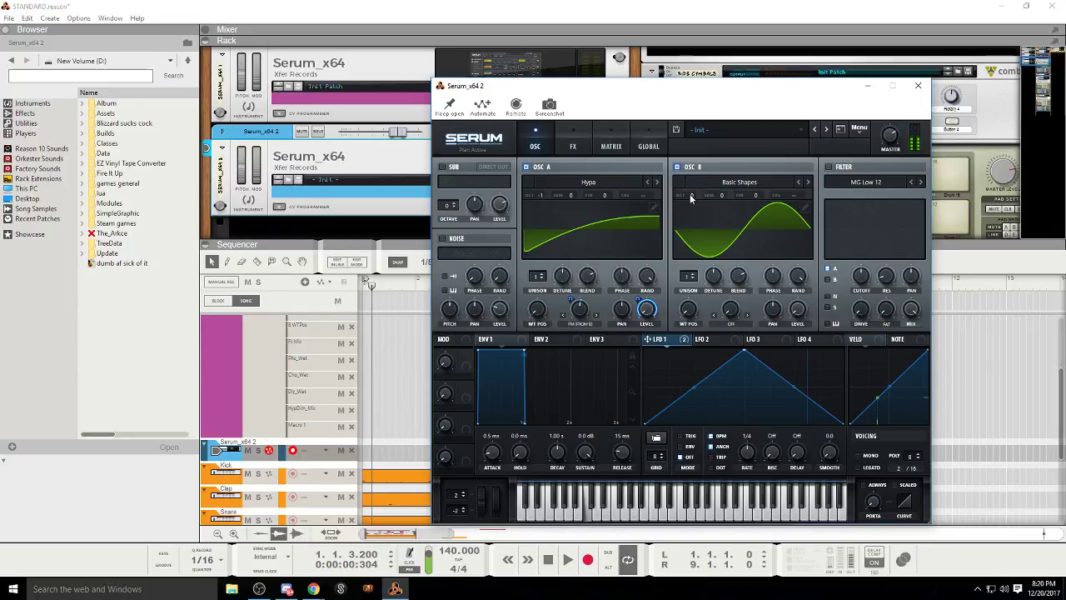
# Step: Enable the filter in the Serum_x64 2 patch and set its type to PP 12 from the Multi category
pyautogui.click(827, 168)
pyautogui.click(827, 167)
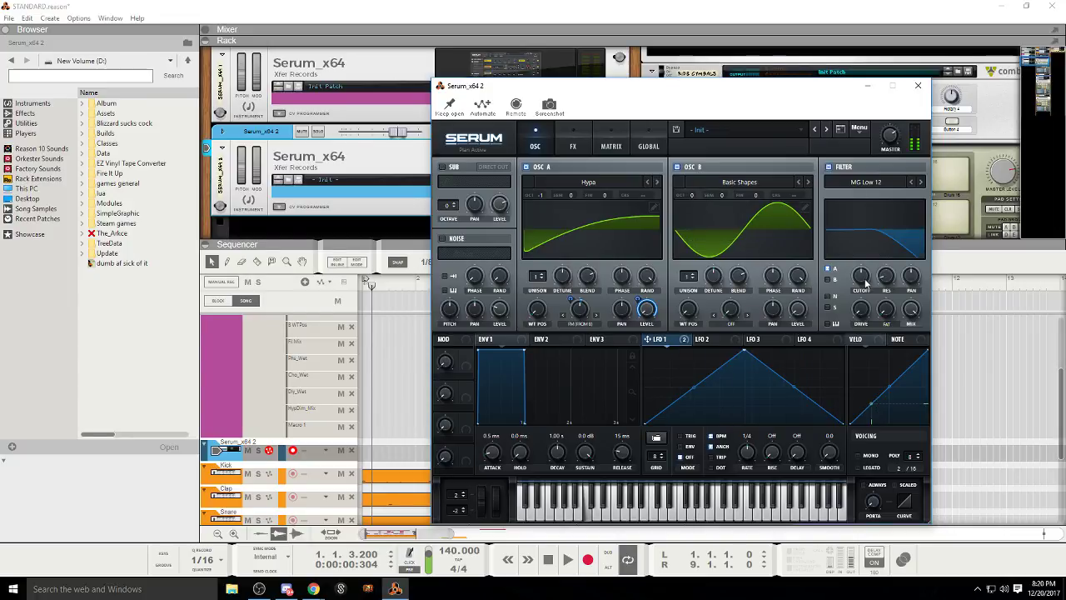
pyautogui.click(867, 181)
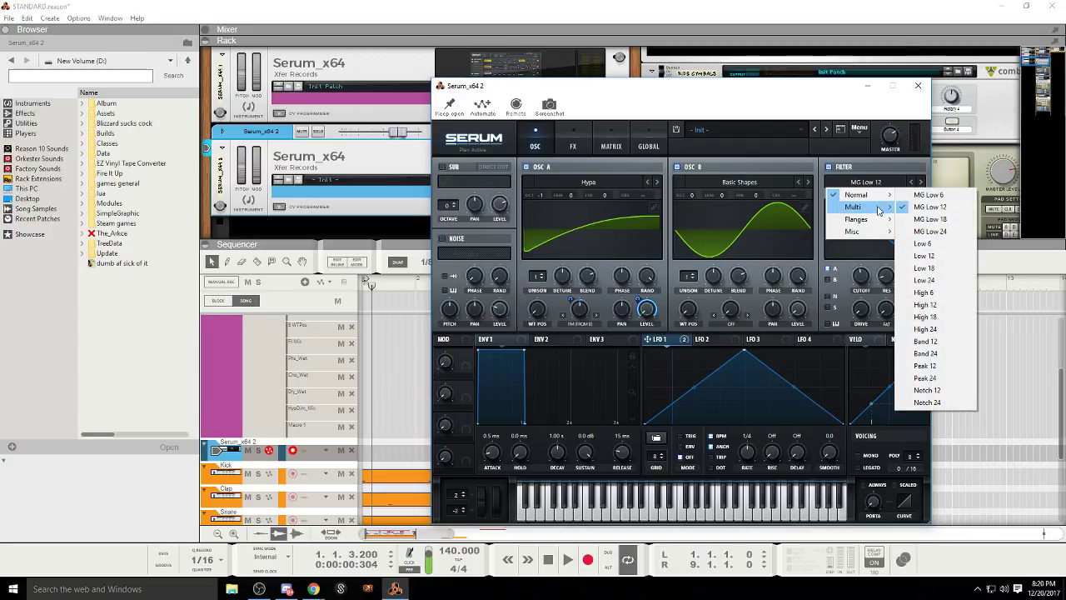
pyautogui.moveTo(883, 207)
pyautogui.click(922, 329)
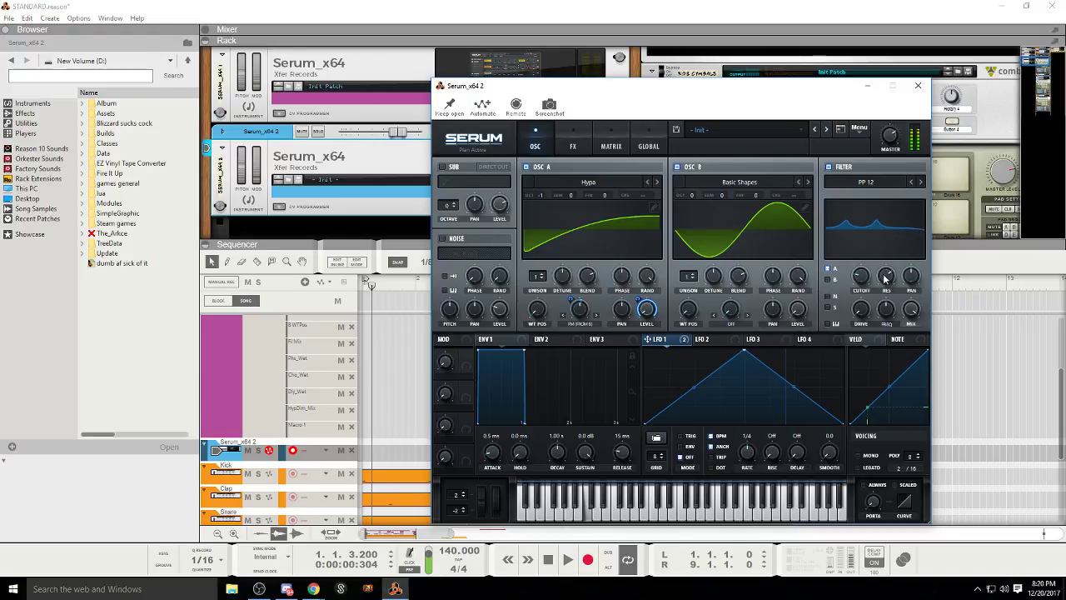
# Step: Adjust the PP 12 filter's resonance, cutoff and second frequency to shape its two peaks
pyautogui.moveTo(886, 279); pyautogui.dragTo(882, 294)
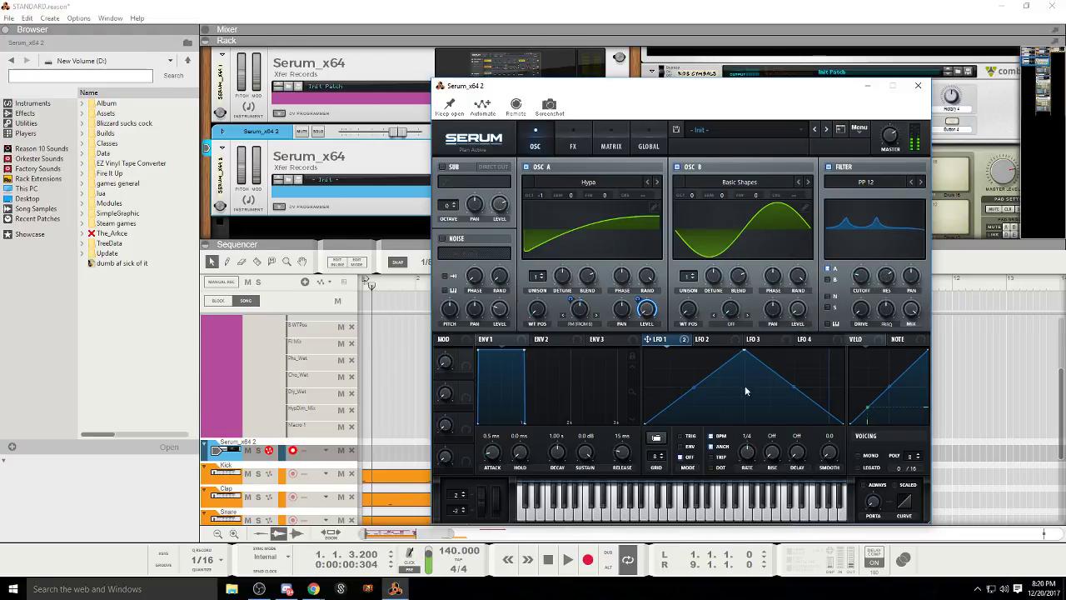
pyautogui.moveTo(884, 300)
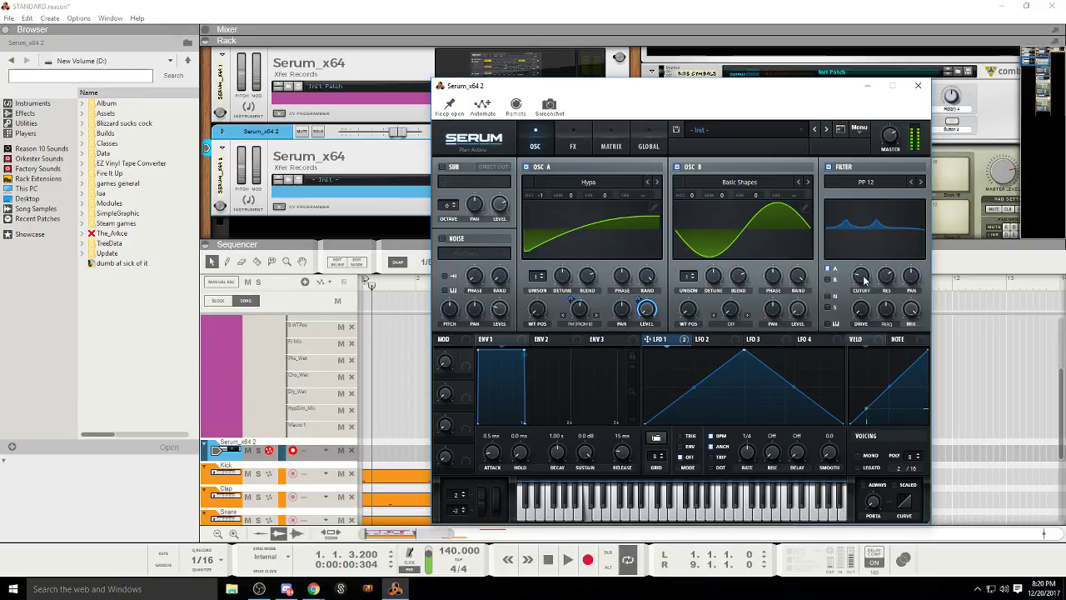
pyautogui.moveTo(850, 258); pyautogui.dragTo(848, 261)
pyautogui.moveTo(885, 312)
pyautogui.mouseDown()
pyautogui.moveTo(884, 290)
pyautogui.moveTo(880, 308)
pyautogui.mouseUp()
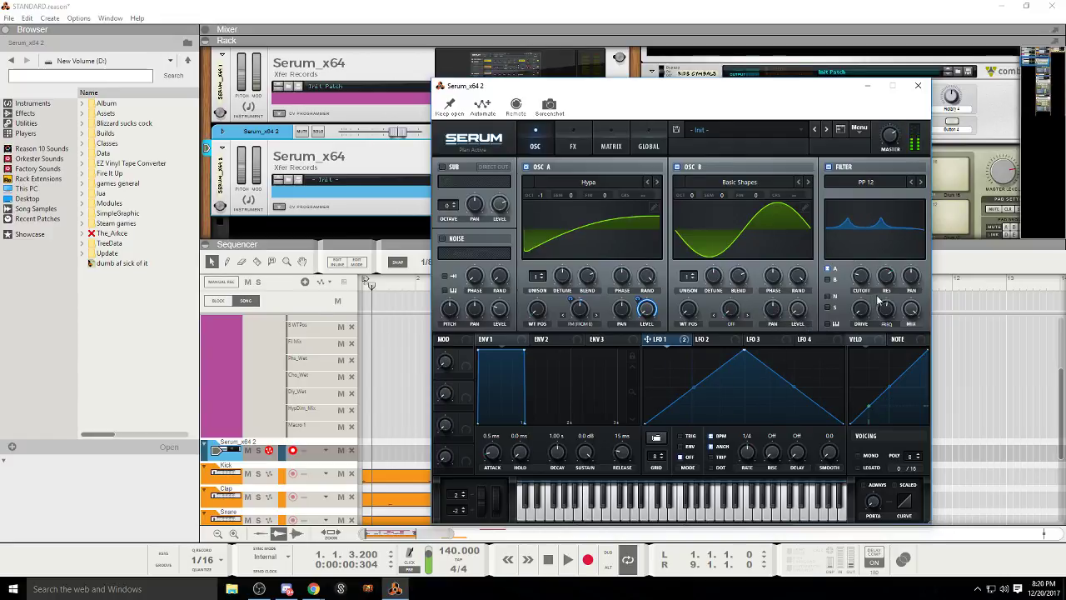
# Step: Modulate the filter's second frequency with LFO 1 at a depth of 33 and bend the LFO 1 triangle into a rounded plateau
pyautogui.moveTo(883, 316)
pyautogui.moveTo(870, 339); pyautogui.dragTo(866, 365)
pyautogui.moveTo(668, 339); pyautogui.dragTo(888, 344)
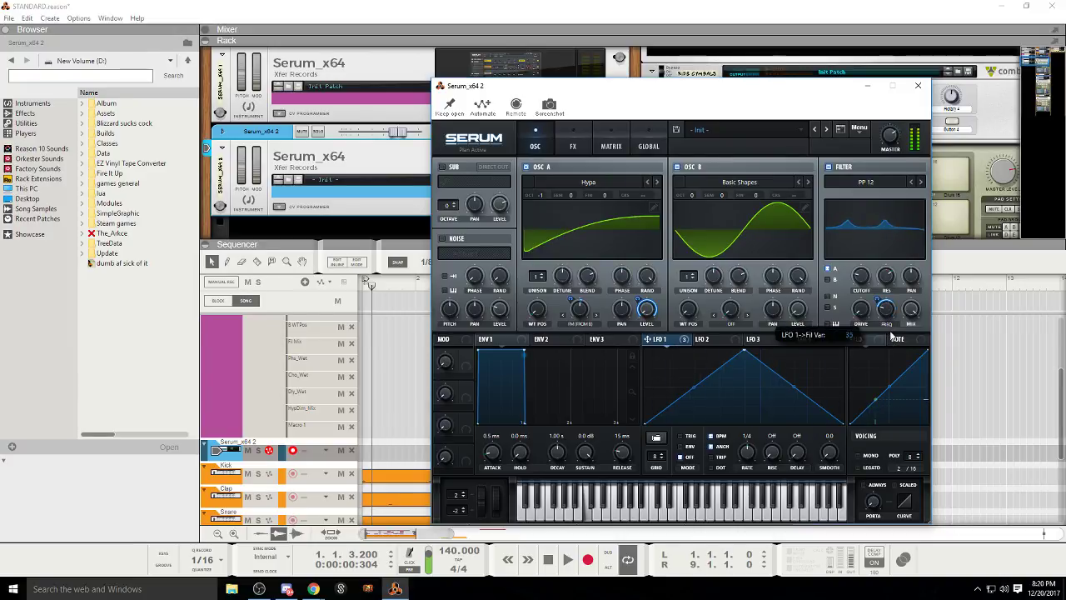
pyautogui.moveTo(699, 390); pyautogui.dragTo(705, 414)
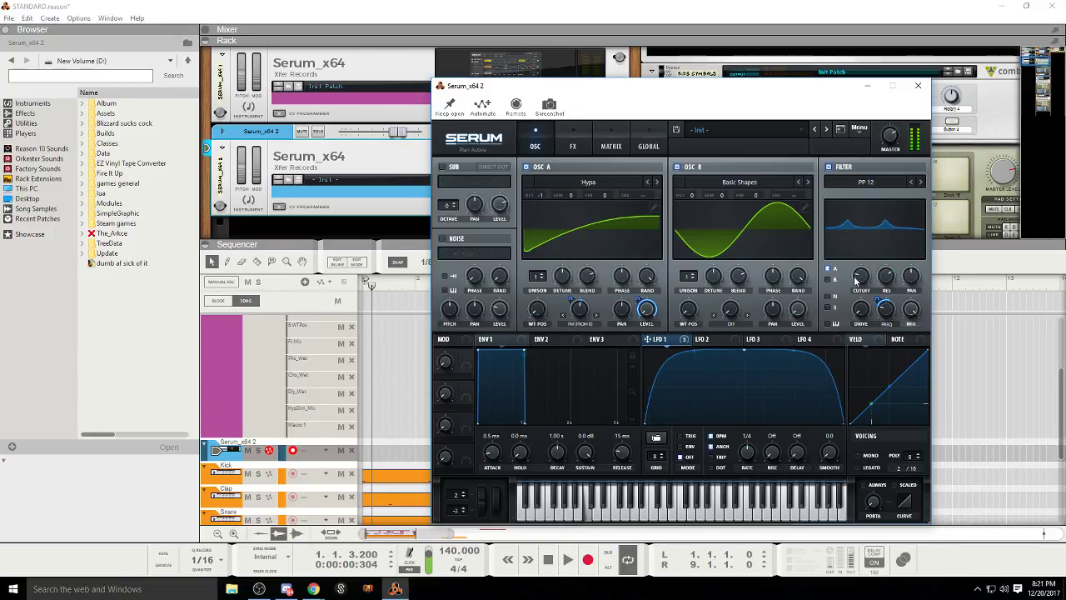
# Step: Adjust the filter cutoff, modulate cutoff and resonance with LFO 1, and turn on the filter's keyboard tracking
pyautogui.moveTo(862, 279); pyautogui.dragTo(864, 261)
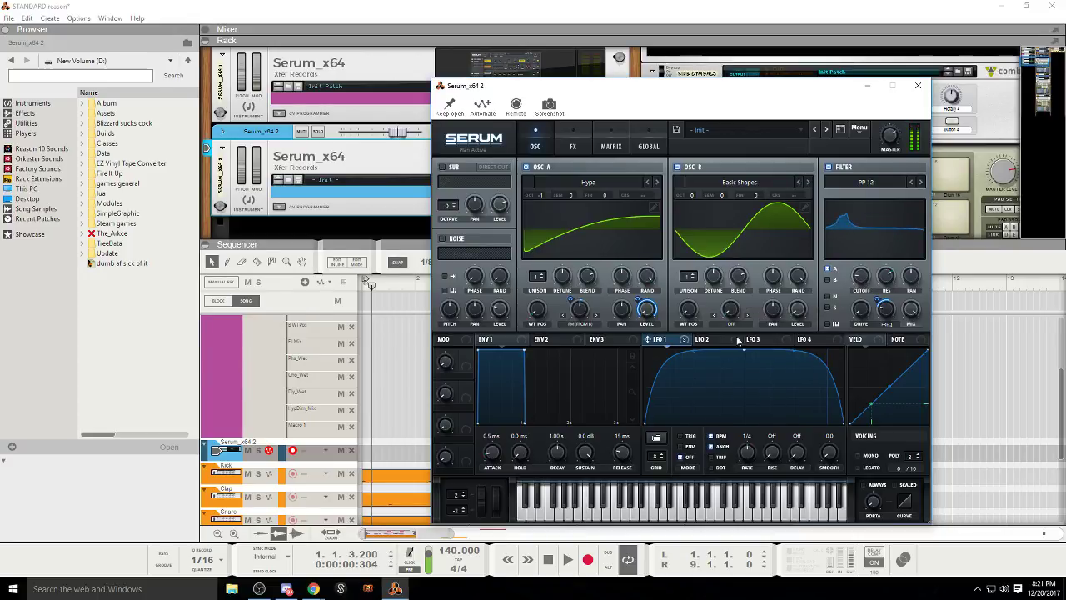
pyautogui.moveTo(868, 288); pyautogui.dragTo(864, 281)
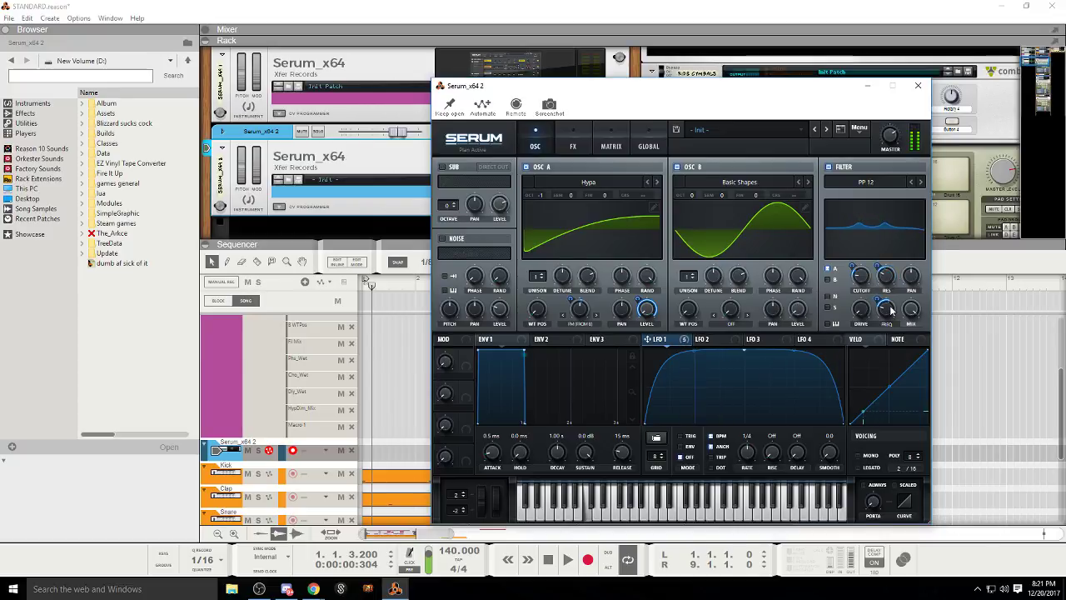
pyautogui.rightClick(858, 281)
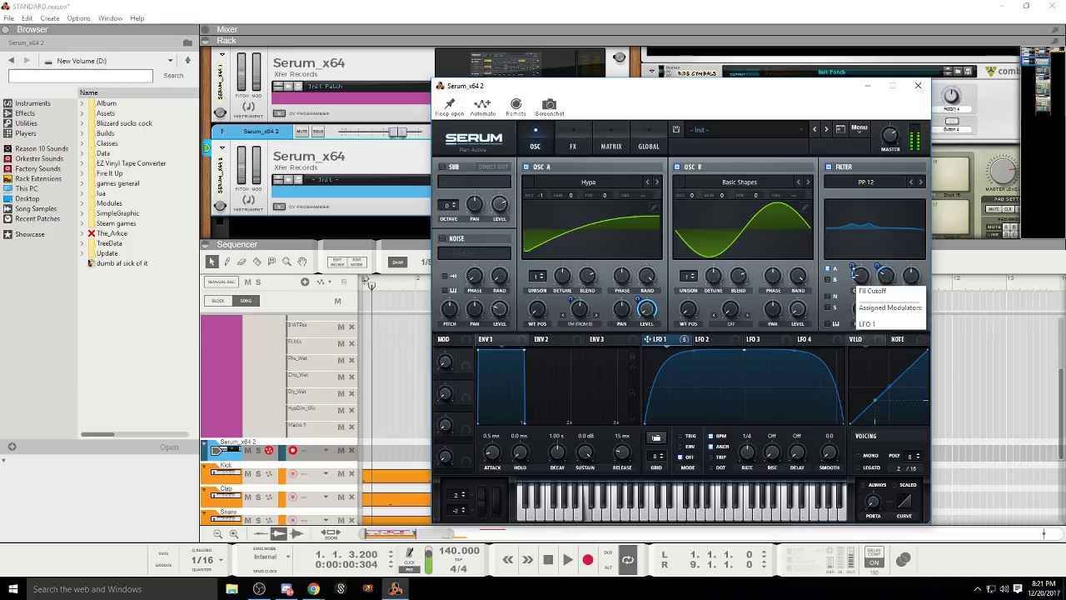
pyautogui.click(835, 241)
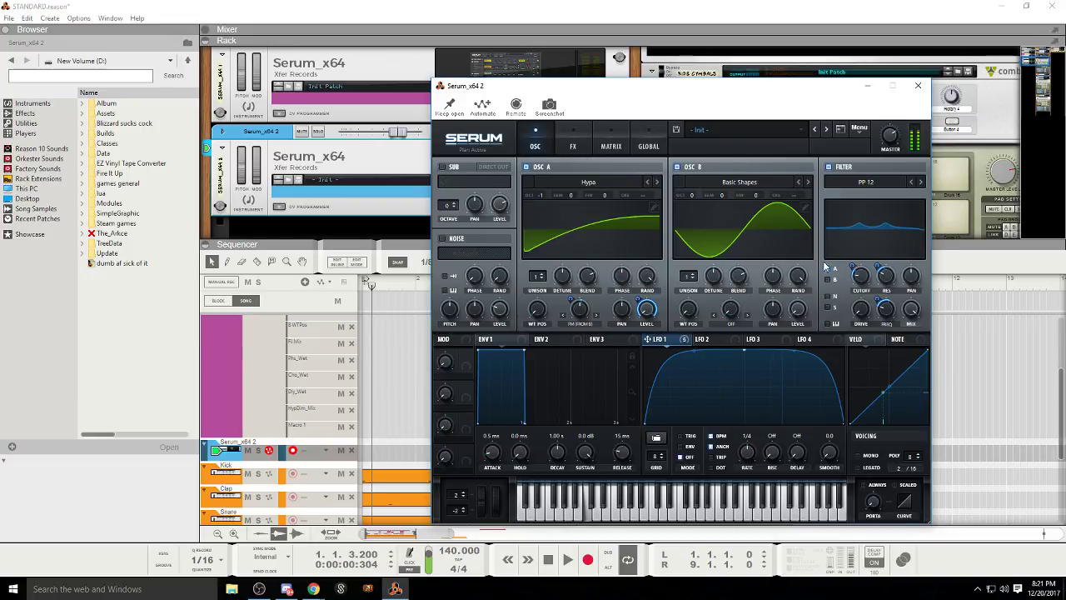
pyautogui.click(835, 324)
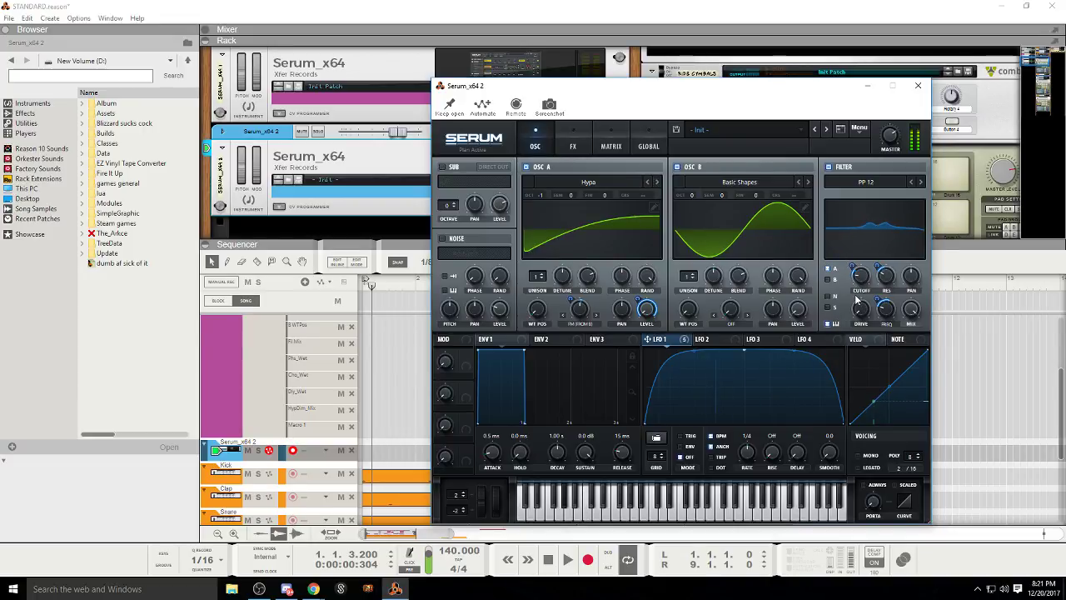
# Step: Enable the Hyper/Dimension effect with a dimension size of 18%, and try the distortion before switching it back off
pyautogui.click(574, 145)
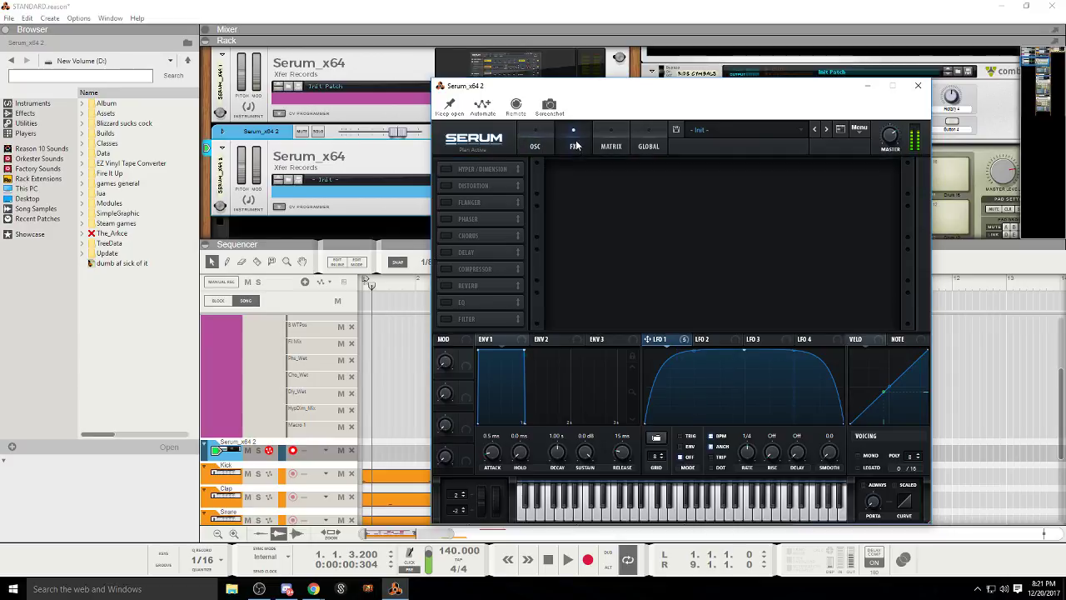
pyautogui.click(455, 168)
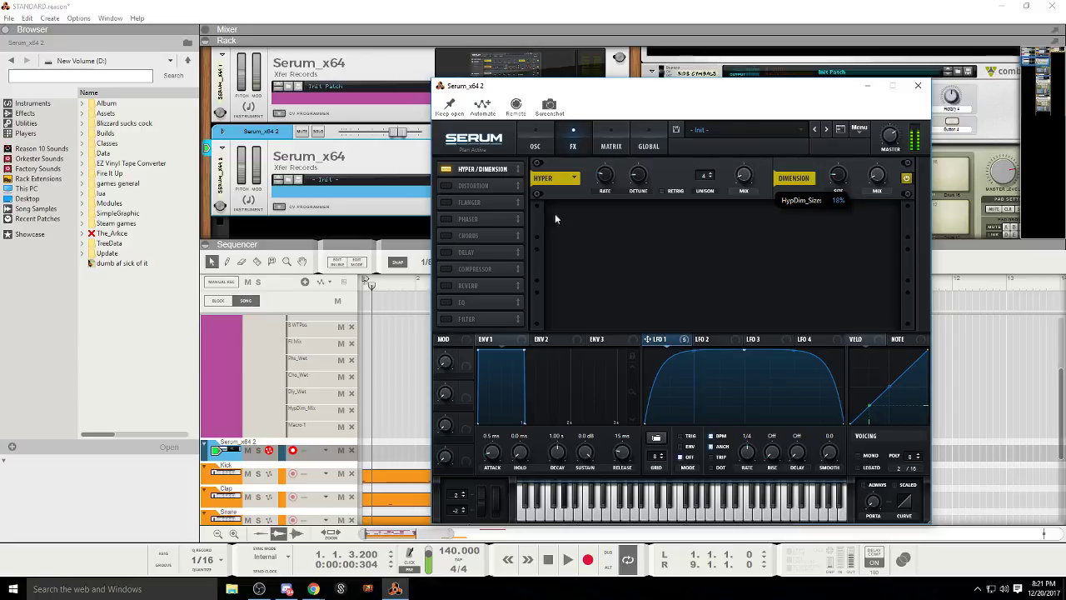
pyautogui.click(451, 187)
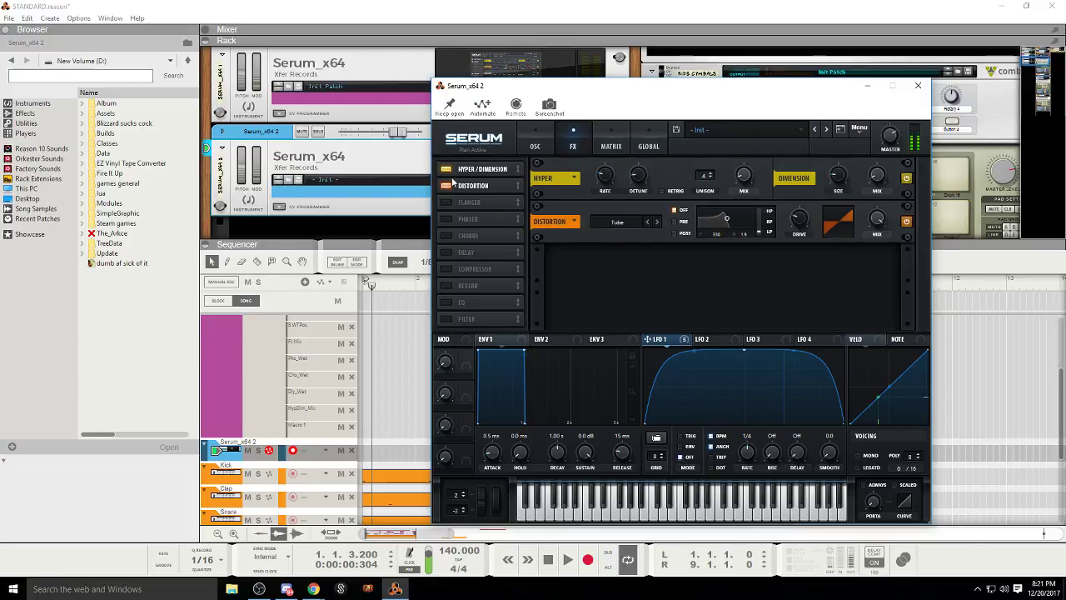
pyautogui.click(451, 187)
# Step: Enable the EQ's low cut, modulate its frequency with LFO 1 and set its Q to 51%
pyautogui.click(450, 302)
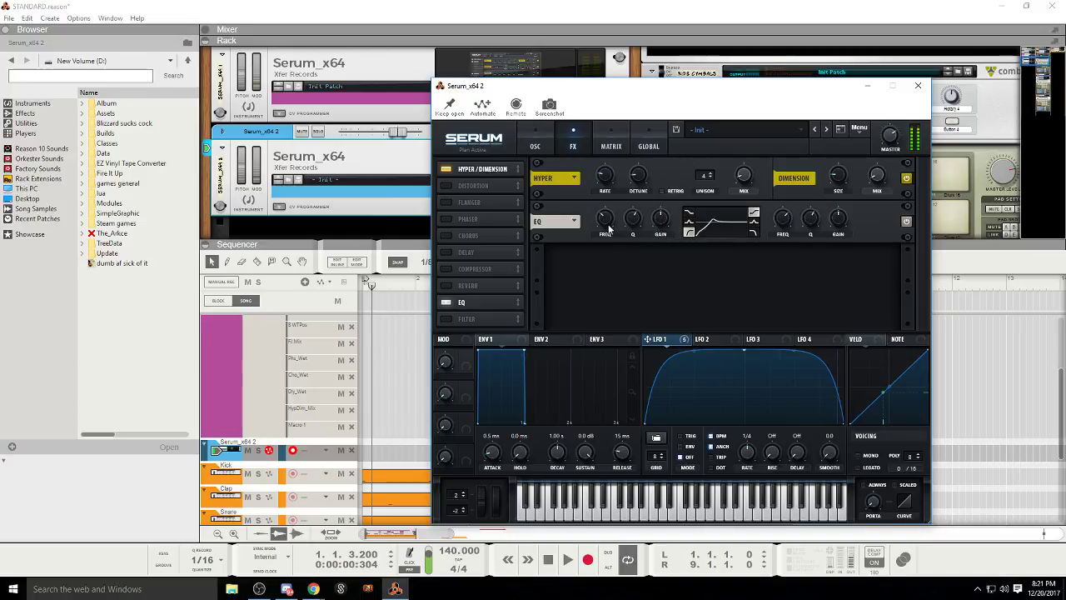
pyautogui.moveTo(606, 223); pyautogui.dragTo(590, 256)
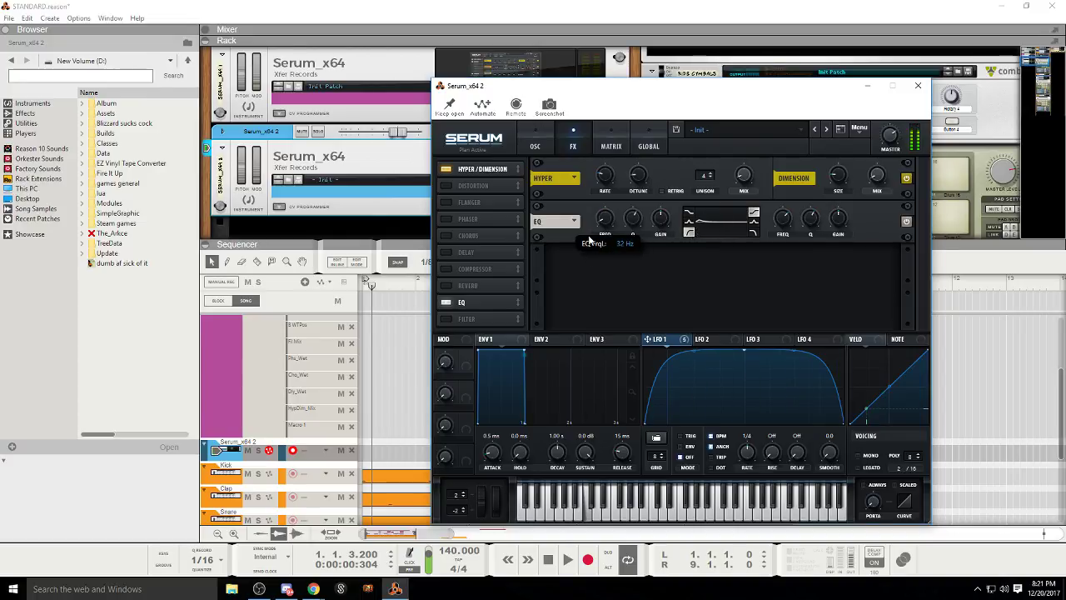
pyautogui.doubleClick(611, 225)
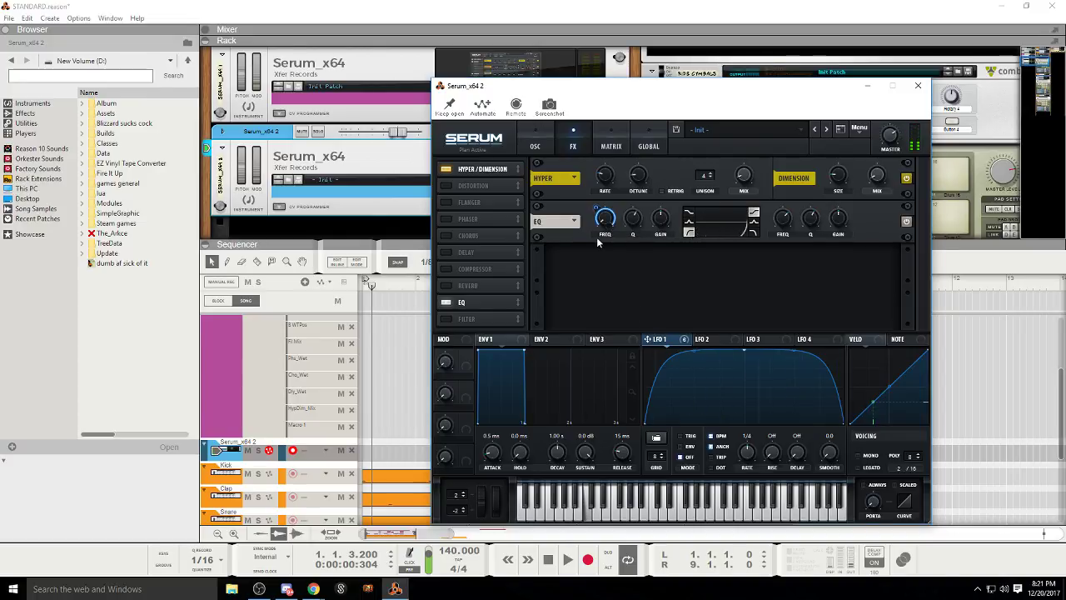
pyautogui.moveTo(614, 222); pyautogui.dragTo(613, 263)
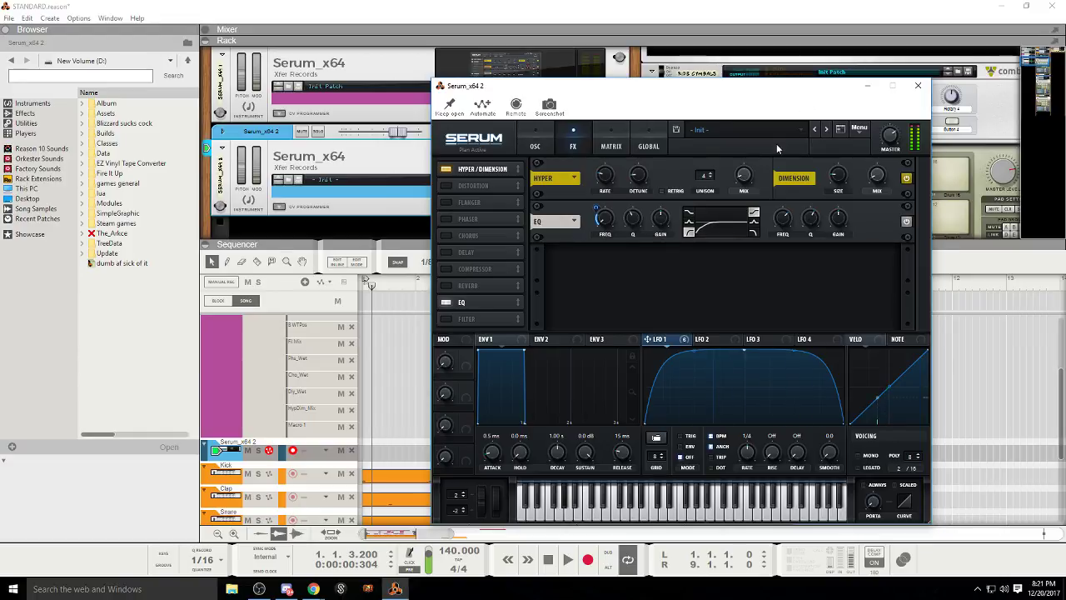
pyautogui.moveTo(632, 218); pyautogui.dragTo(632, 210)
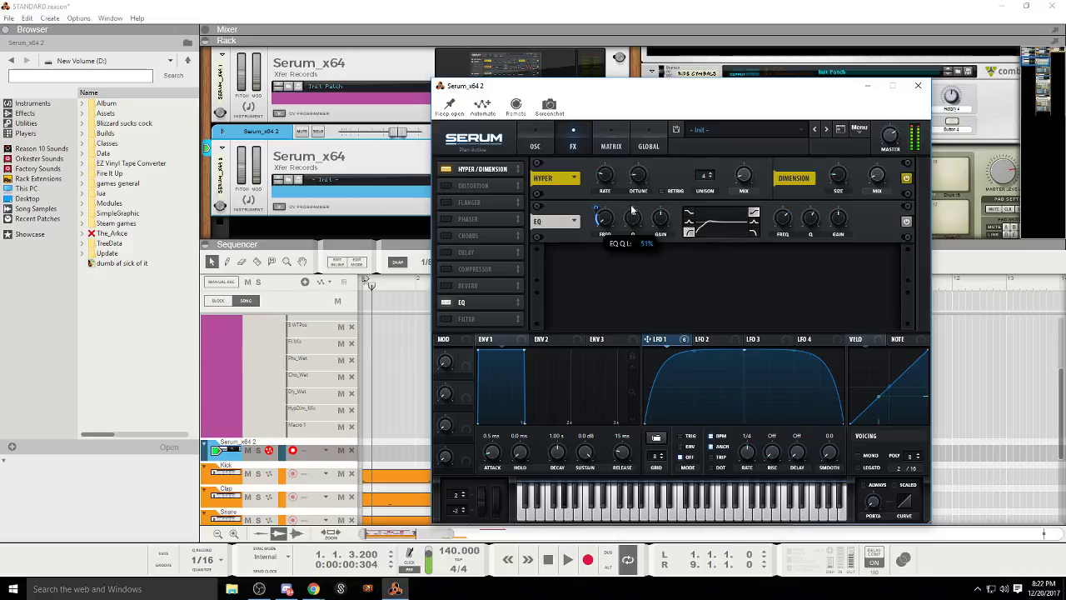
# Step: Close the Serum window and play from bar 7 through the loop end back into bar 1
pyautogui.click(918, 85)
pyautogui.click(690, 283)
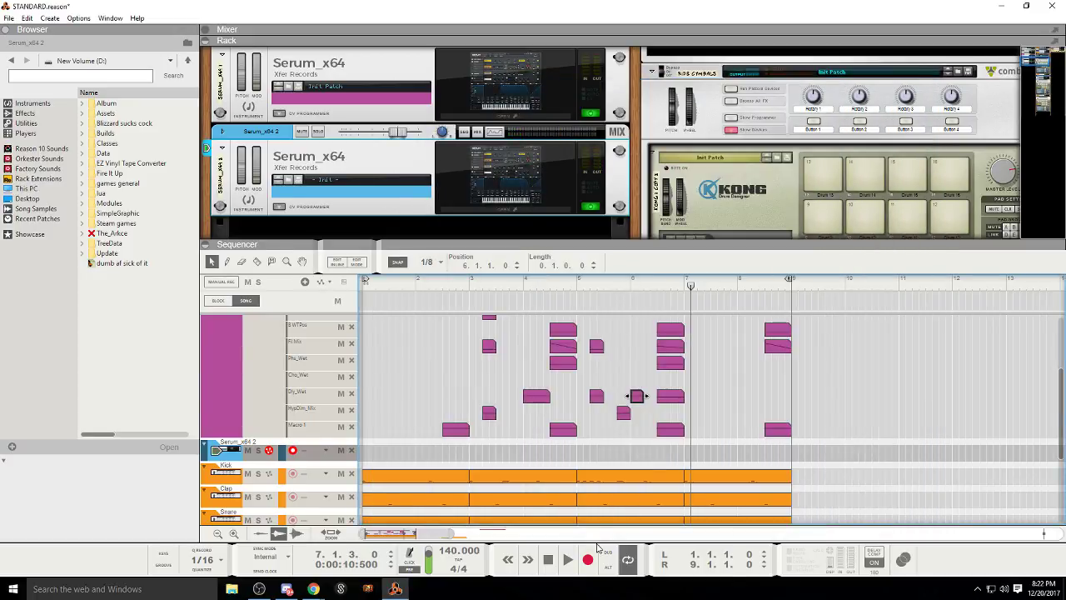
pyautogui.click(568, 559)
pyautogui.scroll(2, 833, 388)
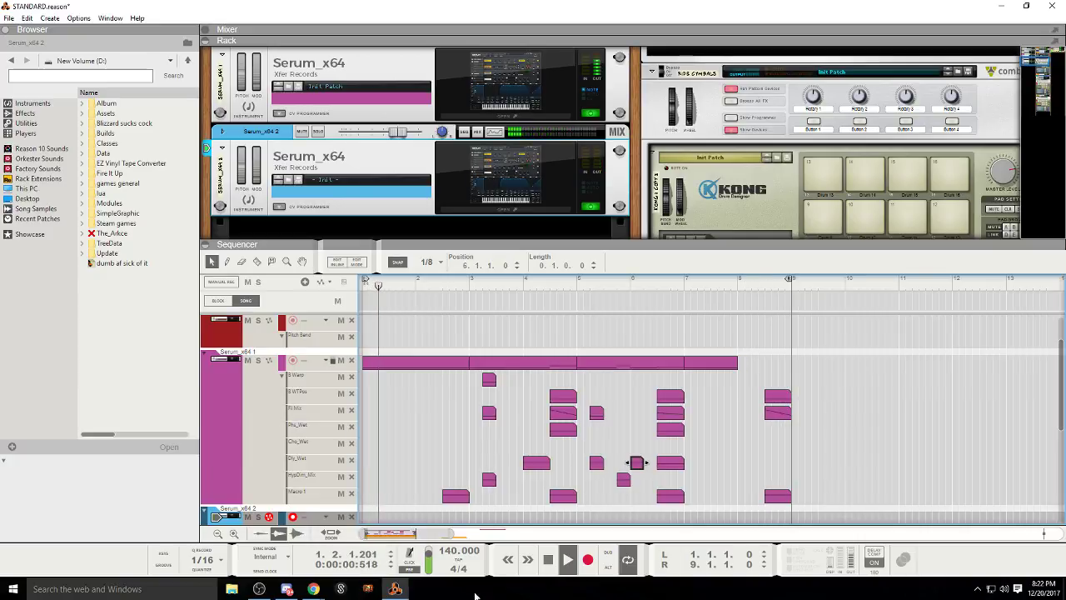
pyautogui.click(548, 560)
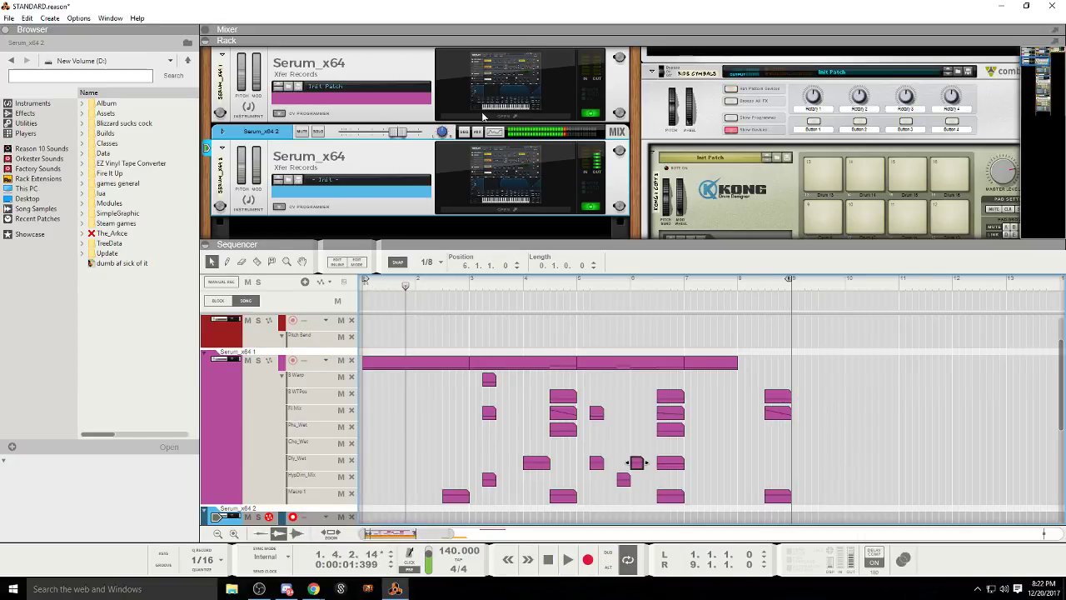
# Step: Reopen the second Serum, set LFO 1's rate to 1/8 and reshape both slopes into a smooth rounded arch
pyautogui.click(479, 212)
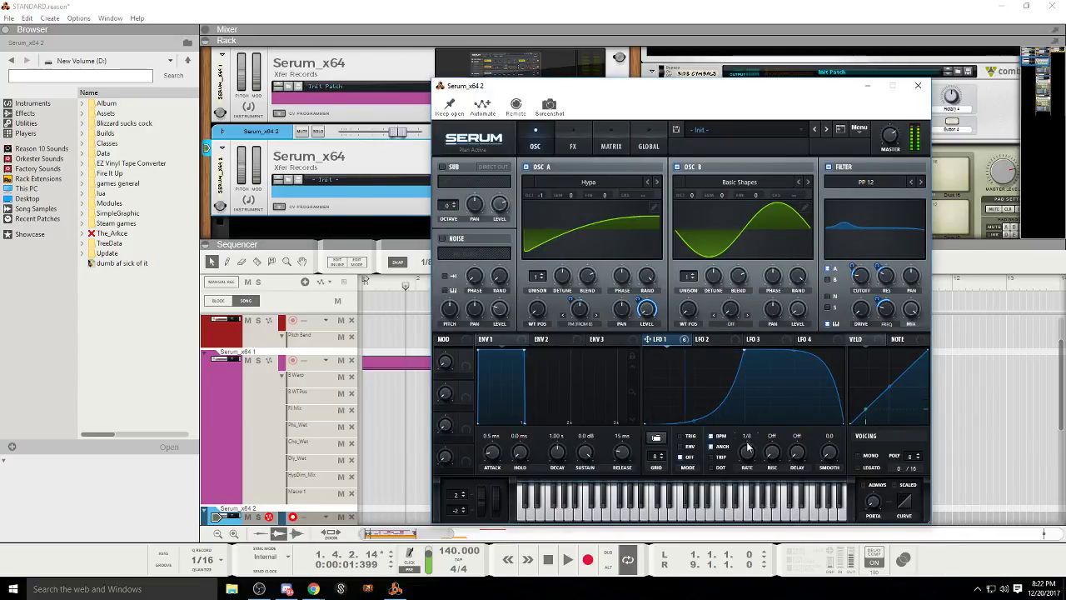
pyautogui.moveTo(789, 357); pyautogui.dragTo(792, 367)
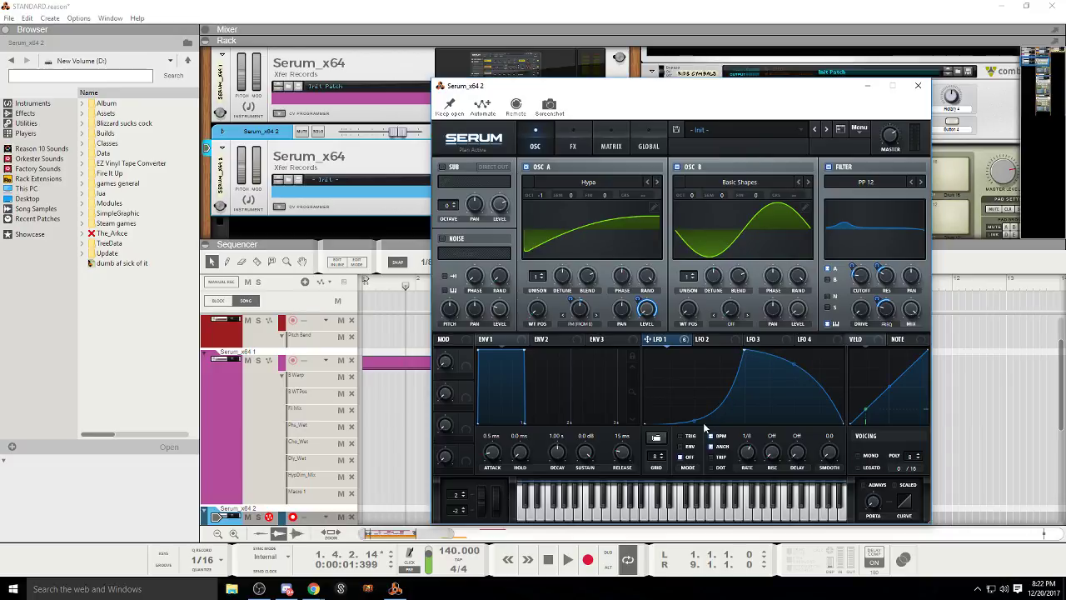
pyautogui.moveTo(704, 427); pyautogui.dragTo(673, 384)
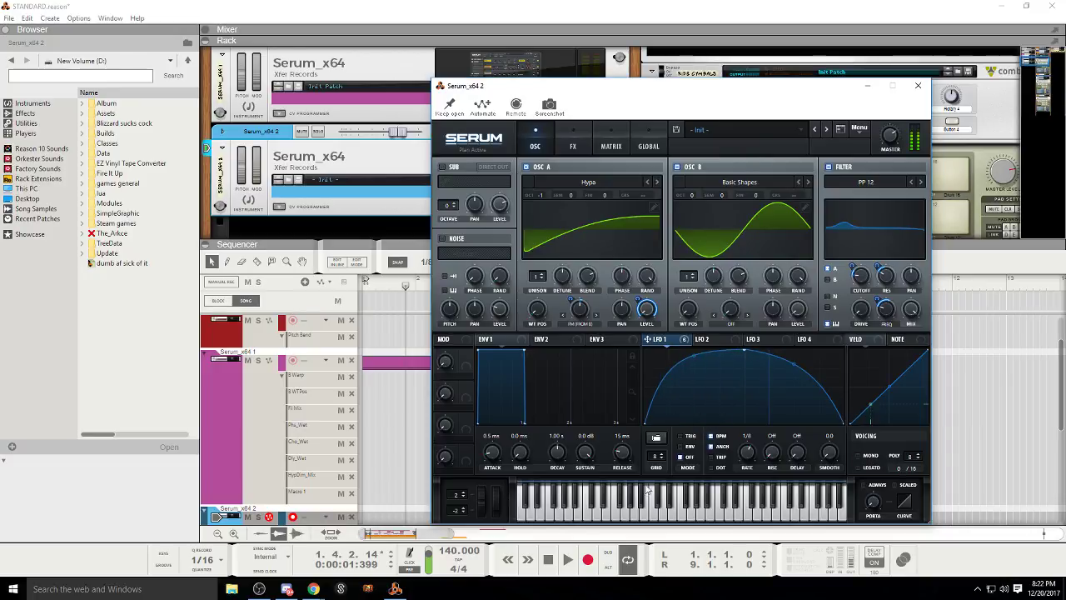
# Step: Play the loop from the start and stop at about bar 3
pyautogui.click(548, 558)
pyautogui.click(568, 558)
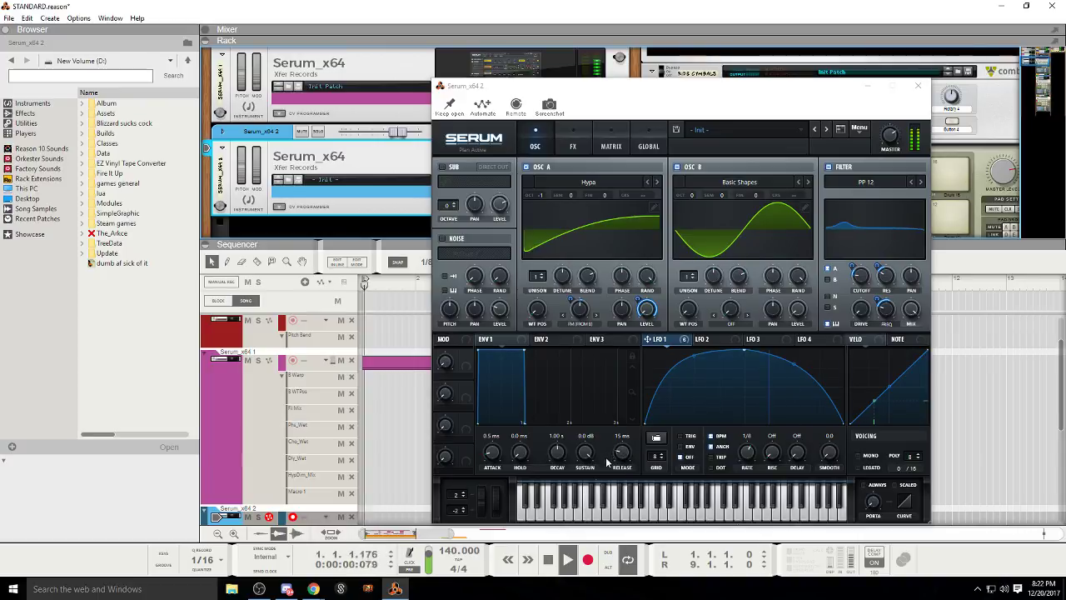
pyautogui.click(548, 563)
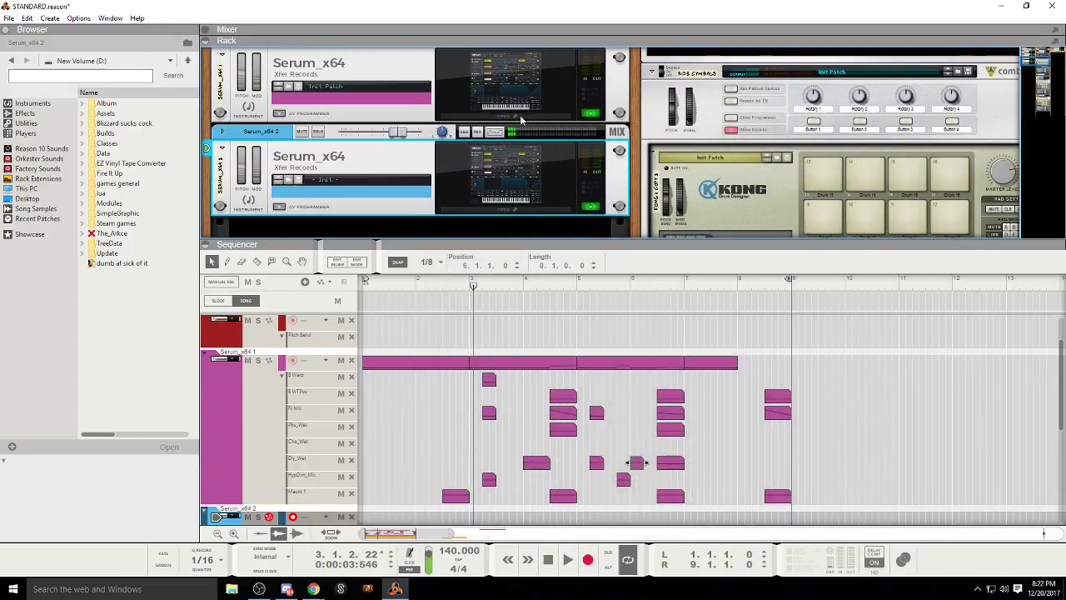
# Step: Open the first Serum and adjust the phase of oscillators B and A, returning to the Serum_x64 2 track in between
pyautogui.click(521, 121)
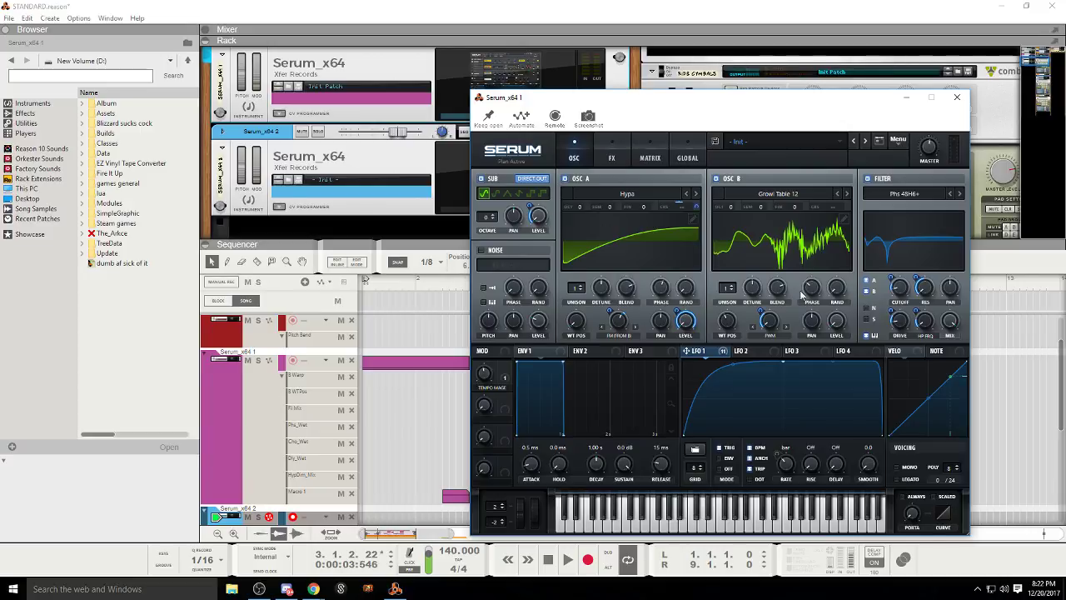
pyautogui.moveTo(811, 291)
pyautogui.mouseDown()
pyautogui.moveTo(810, 310)
pyautogui.moveTo(819, 219)
pyautogui.mouseUp()
pyautogui.moveTo(806, 276); pyautogui.dragTo(806, 283)
pyautogui.click(265, 389)
pyautogui.scroll(-2, 265, 388)
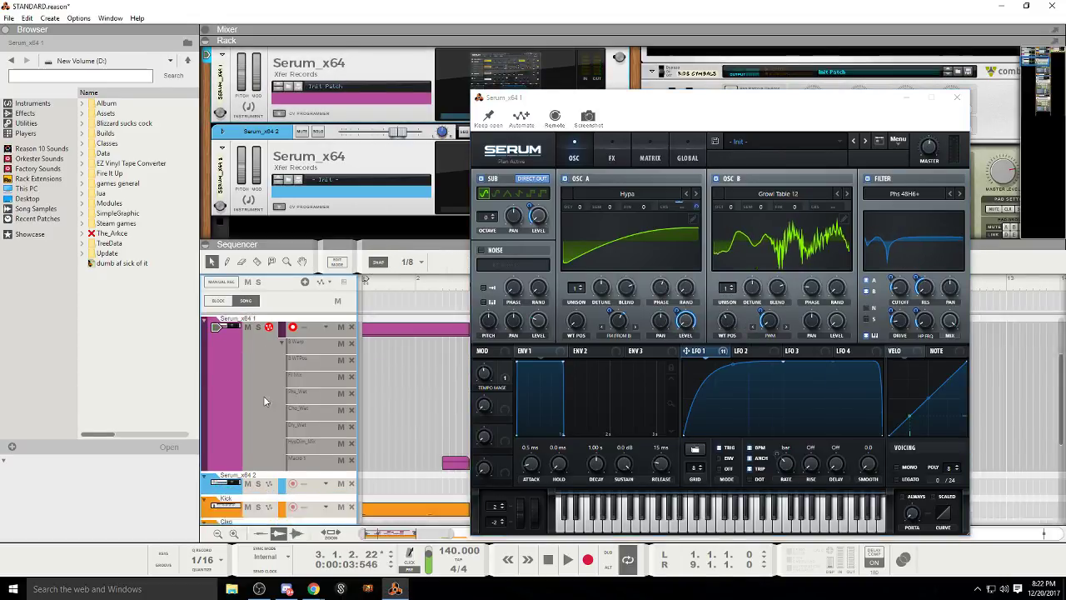
pyautogui.click(254, 450)
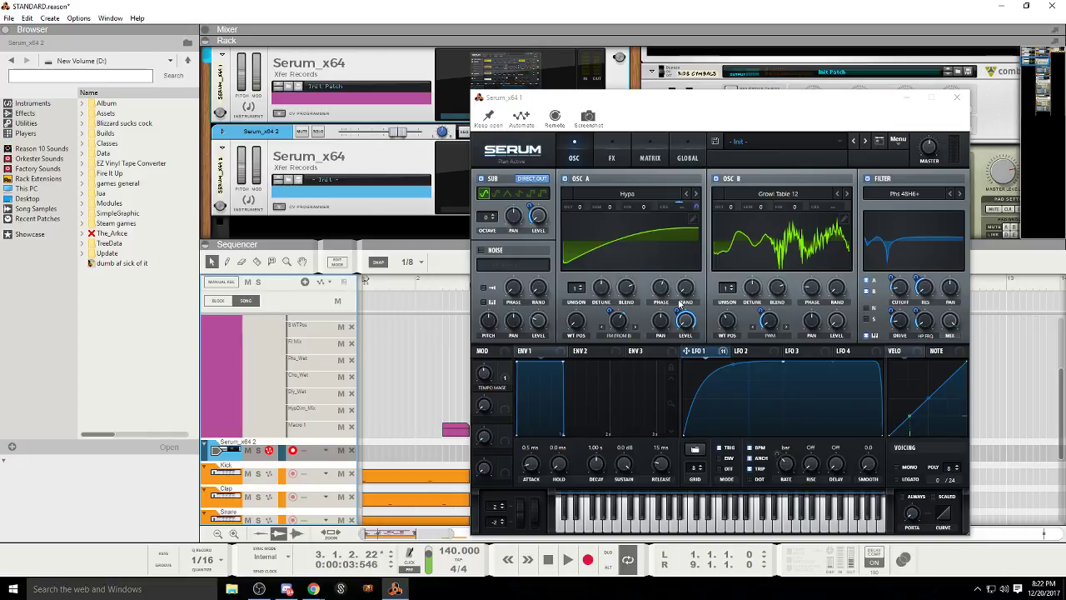
pyautogui.moveTo(662, 287); pyautogui.dragTo(658, 322)
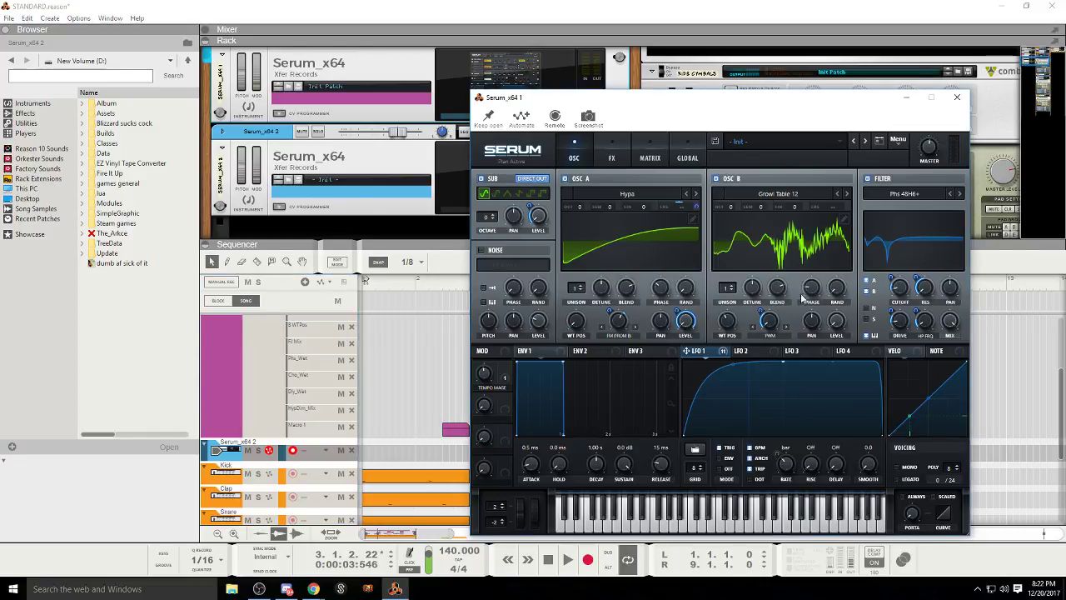
# Step: Play the start of the song to hear the Serum_x64 1 bass, stop playback and close its editor
pyautogui.moveTo(813, 291)
pyautogui.mouseDown()
pyautogui.moveTo(816, 281)
pyautogui.moveTo(811, 304)
pyautogui.mouseUp()
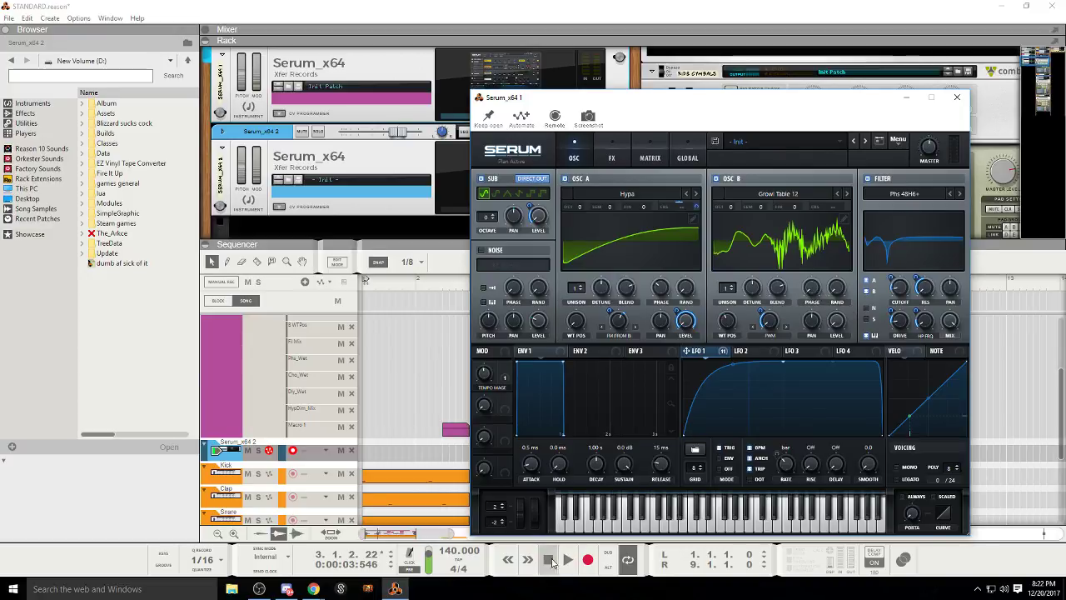
pyautogui.click(567, 559)
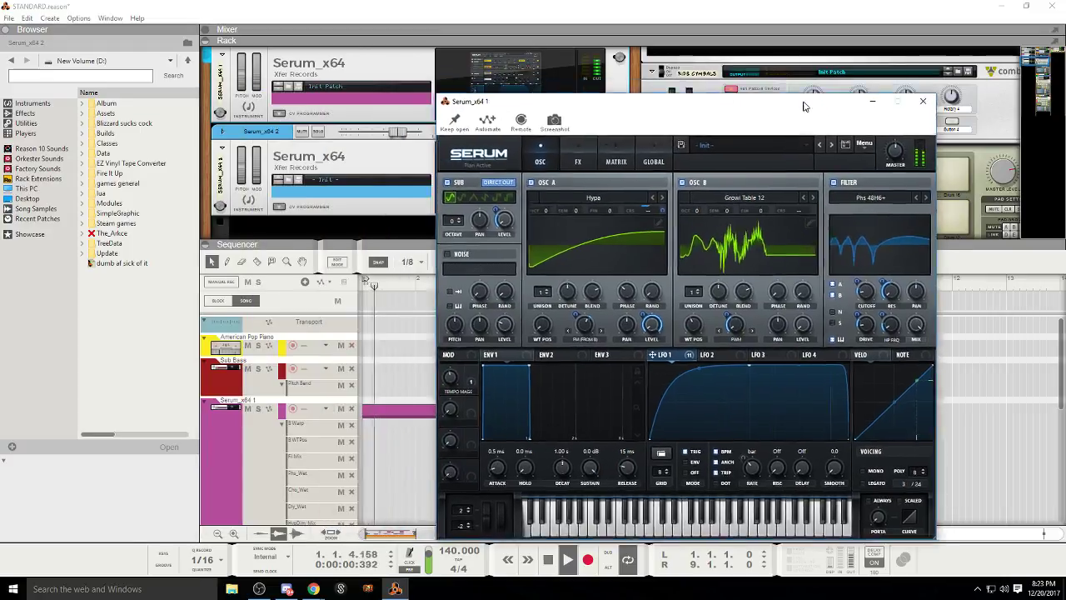
pyautogui.moveTo(803, 105); pyautogui.dragTo(811, 109)
pyautogui.click(550, 559)
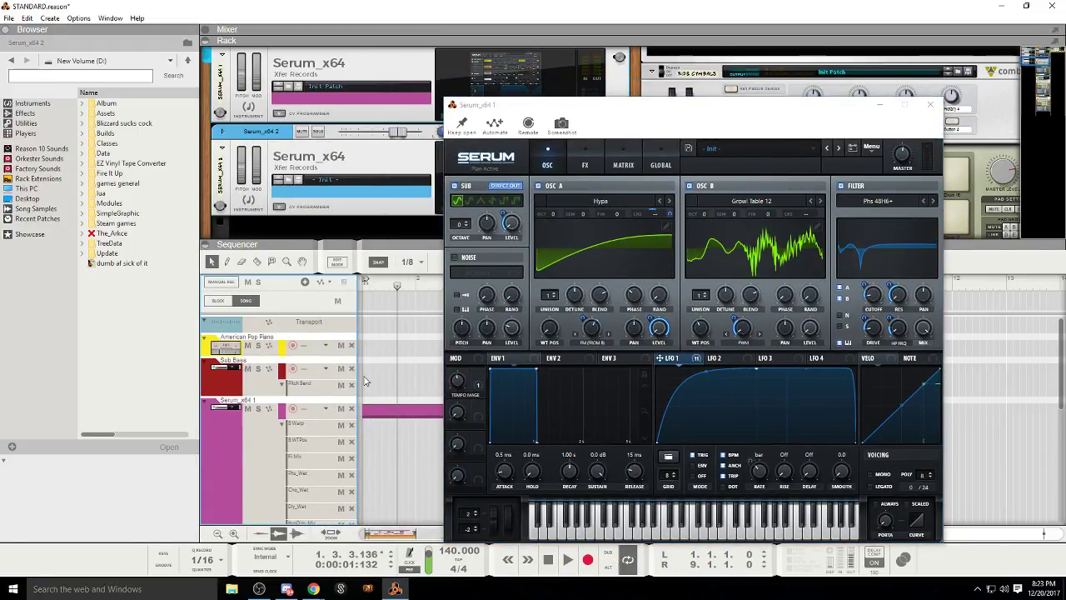
pyautogui.click(548, 560)
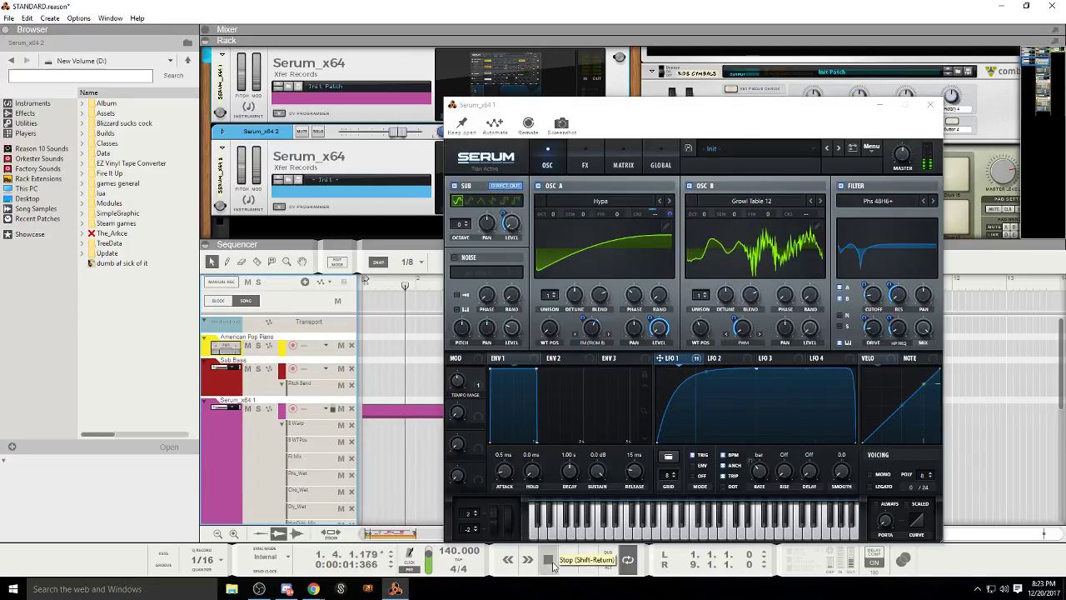
pyautogui.click(930, 105)
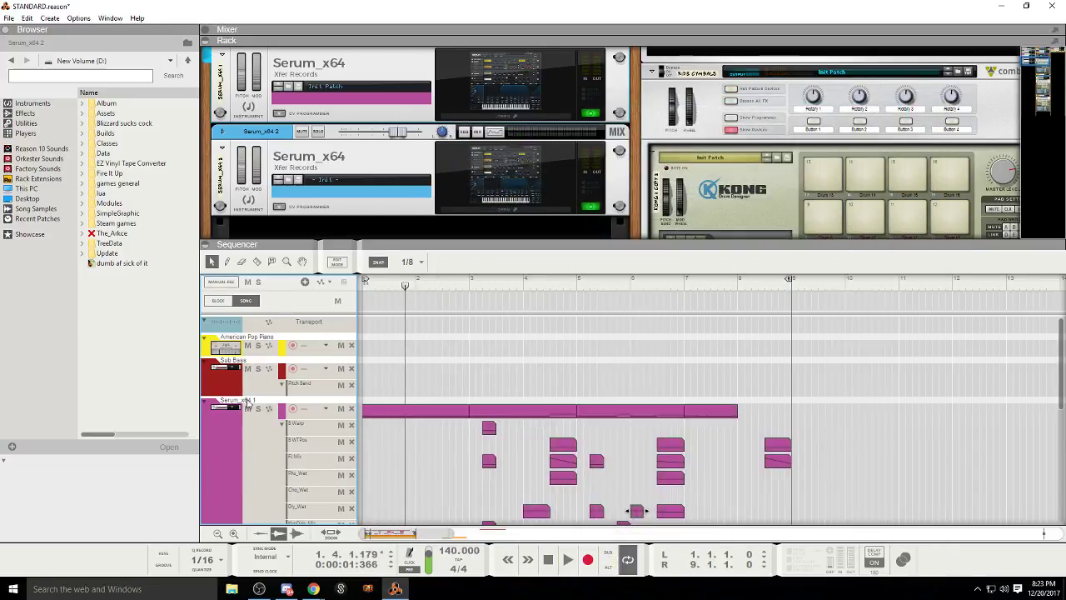
# Step: Select the Serum_x64 1 track and review its Hypa and Growl Table 12 patch in the synth editor
pyautogui.scroll(-3, 239, 426)
pyautogui.click(240, 407)
pyautogui.scroll(2, 240, 406)
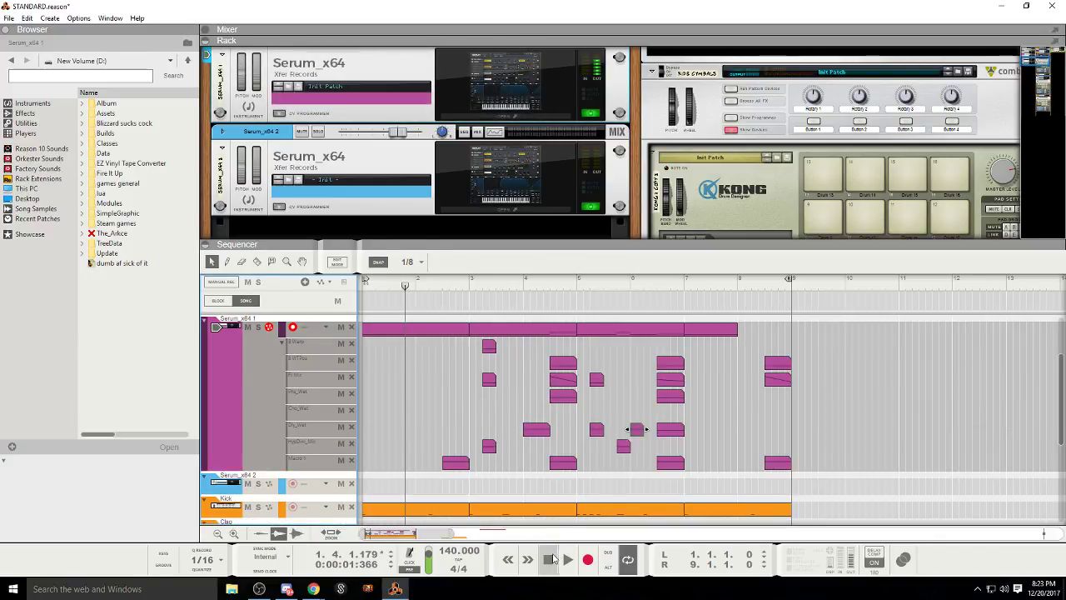
pyautogui.click(487, 109)
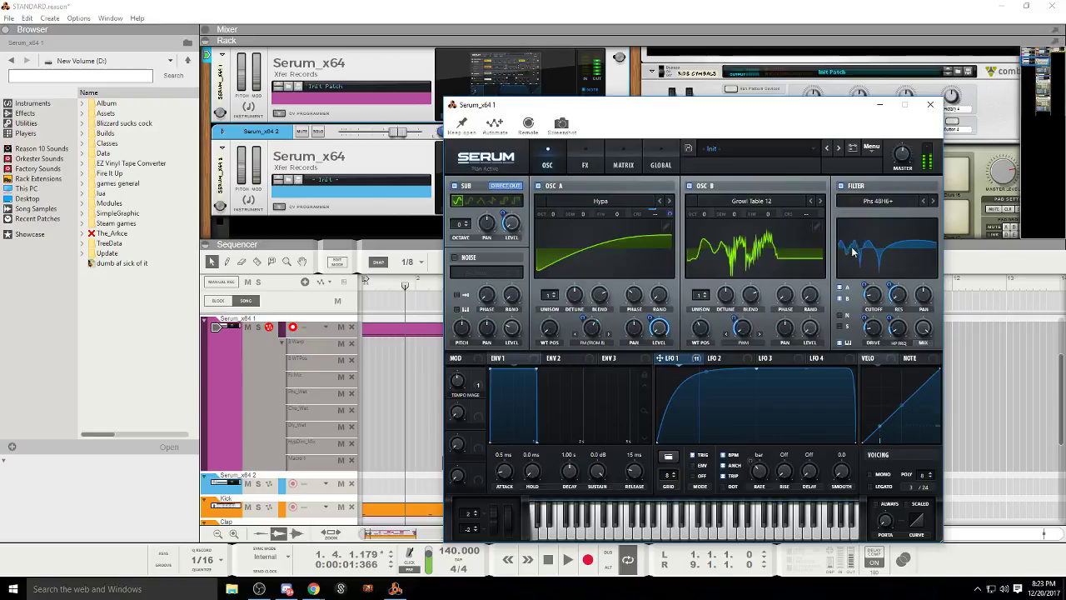
pyautogui.click(931, 106)
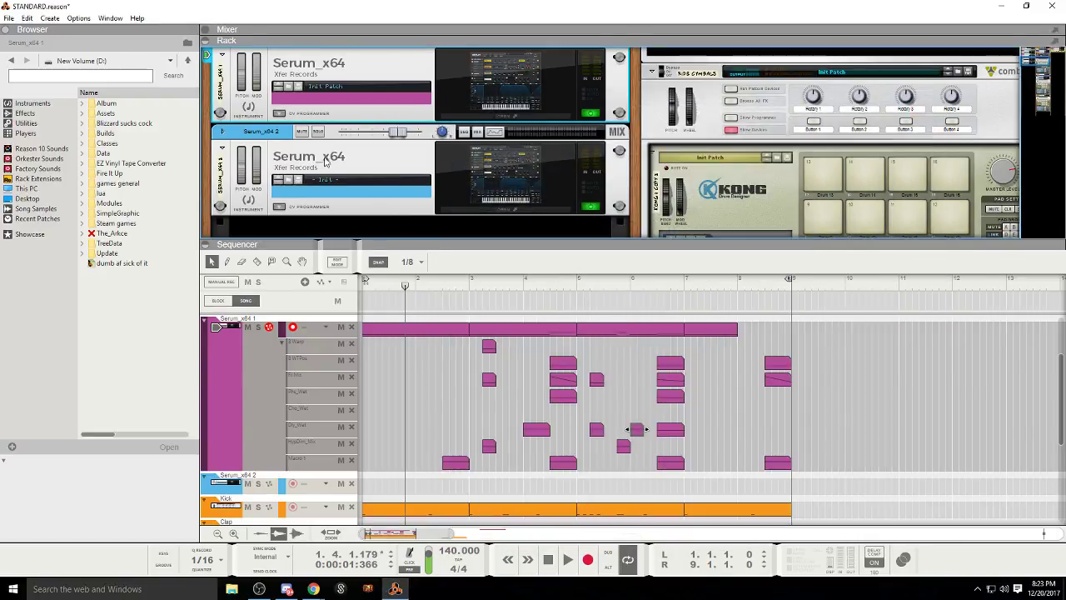
# Step: Open the Serum_x64 2 editor and pull down both shoulders of the LFO 1 curve into a gentler arch
pyautogui.click(262, 143)
pyautogui.click(491, 210)
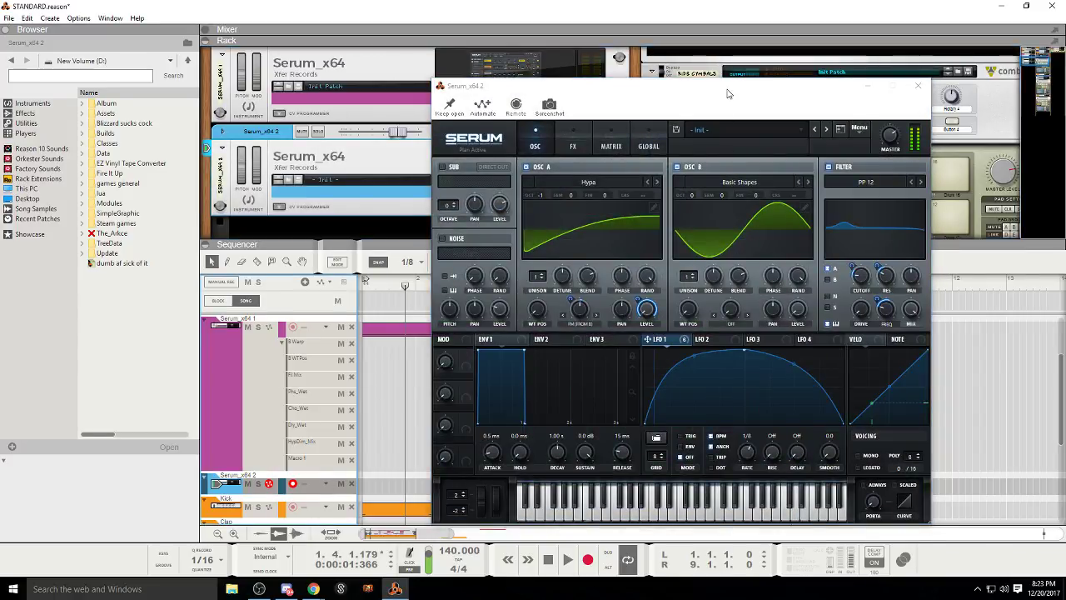
pyautogui.moveTo(727, 93); pyautogui.dragTo(559, 103)
pyautogui.moveTo(628, 376)
pyautogui.mouseDown()
pyautogui.moveTo(612, 397)
pyautogui.moveTo(631, 372)
pyautogui.mouseUp()
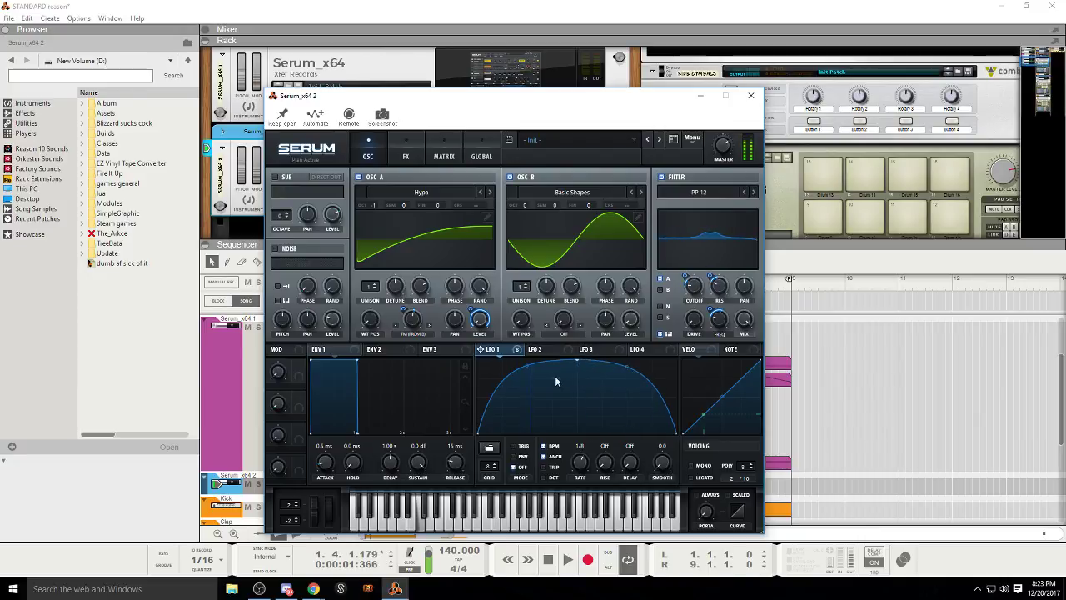
pyautogui.moveTo(528, 367); pyautogui.dragTo(530, 377)
pyautogui.moveTo(635, 368); pyautogui.dragTo(629, 372)
# Step: Play the song to audition Serum_x64 2 with the reshaped LFO 1 curve, replaying from around bar 7
pyautogui.click(568, 560)
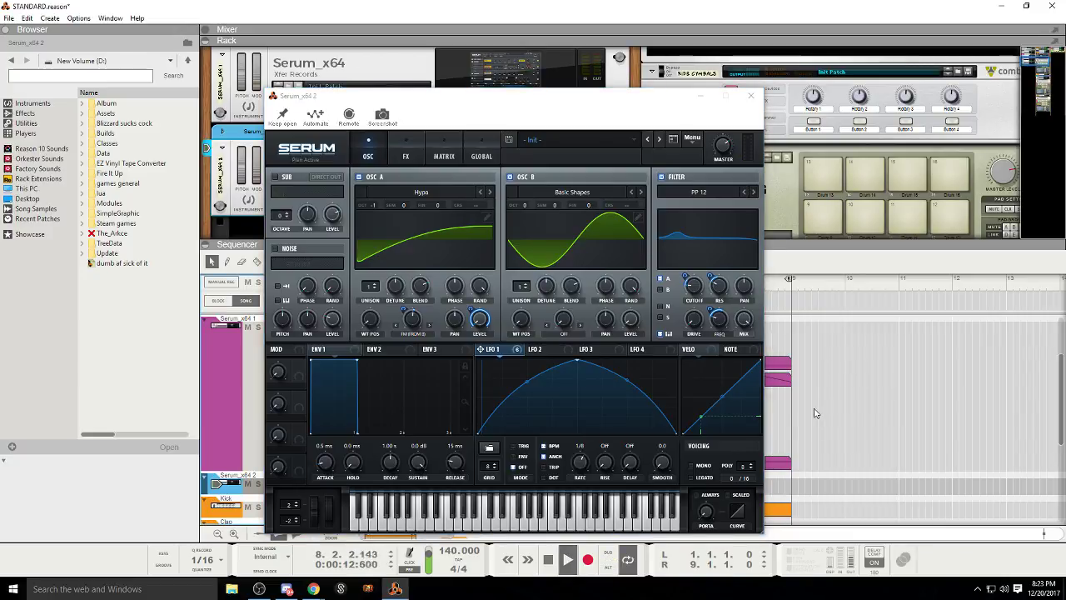
pyautogui.click(550, 567)
pyautogui.click(570, 558)
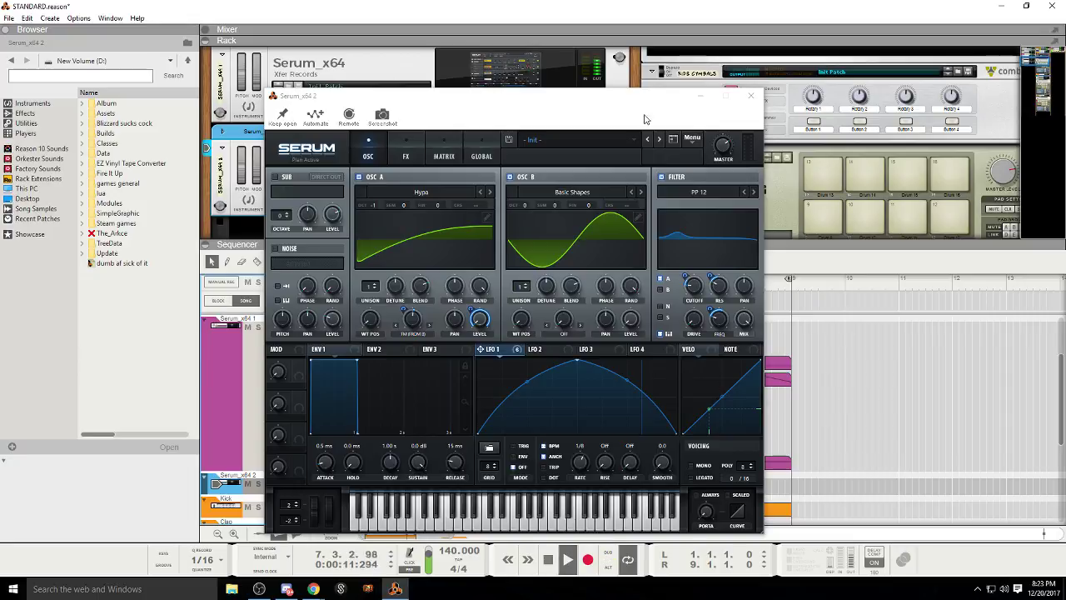
pyautogui.moveTo(644, 97); pyautogui.dragTo(408, 84)
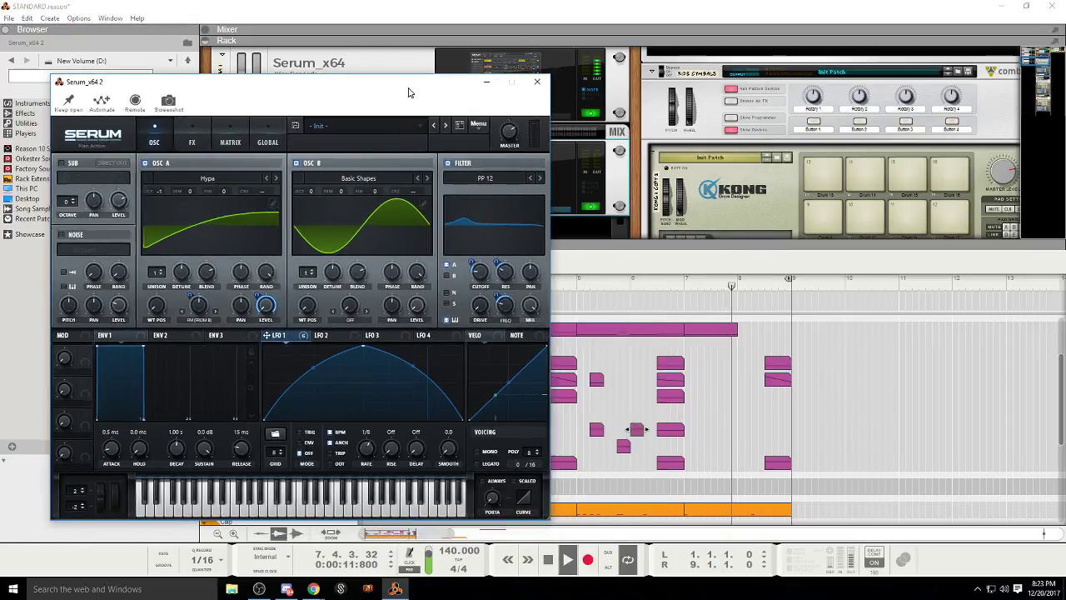
pyautogui.click(703, 291)
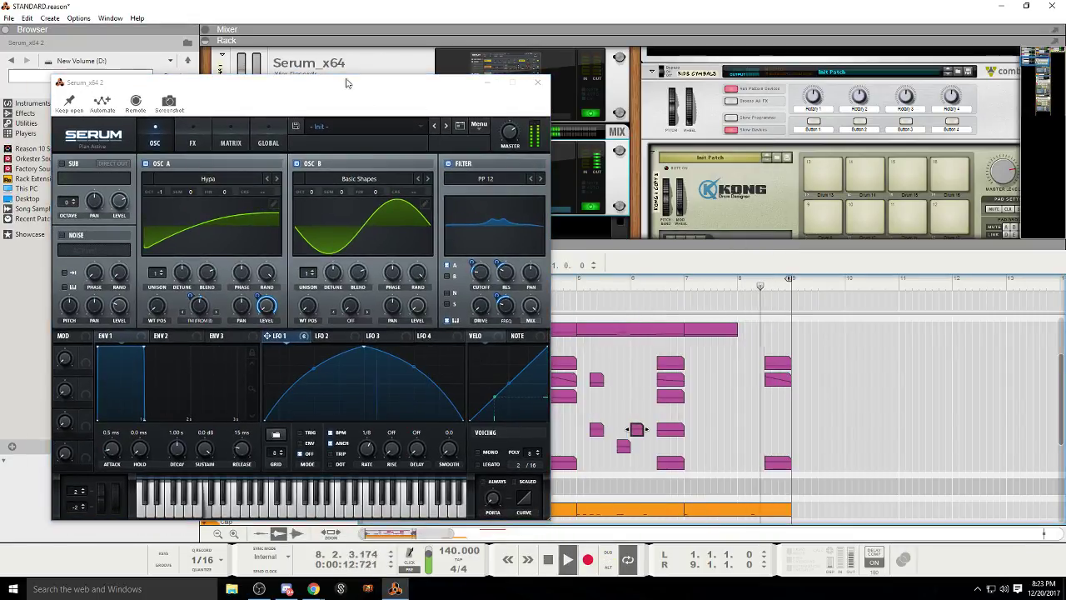
pyautogui.moveTo(347, 83); pyautogui.dragTo(493, 84)
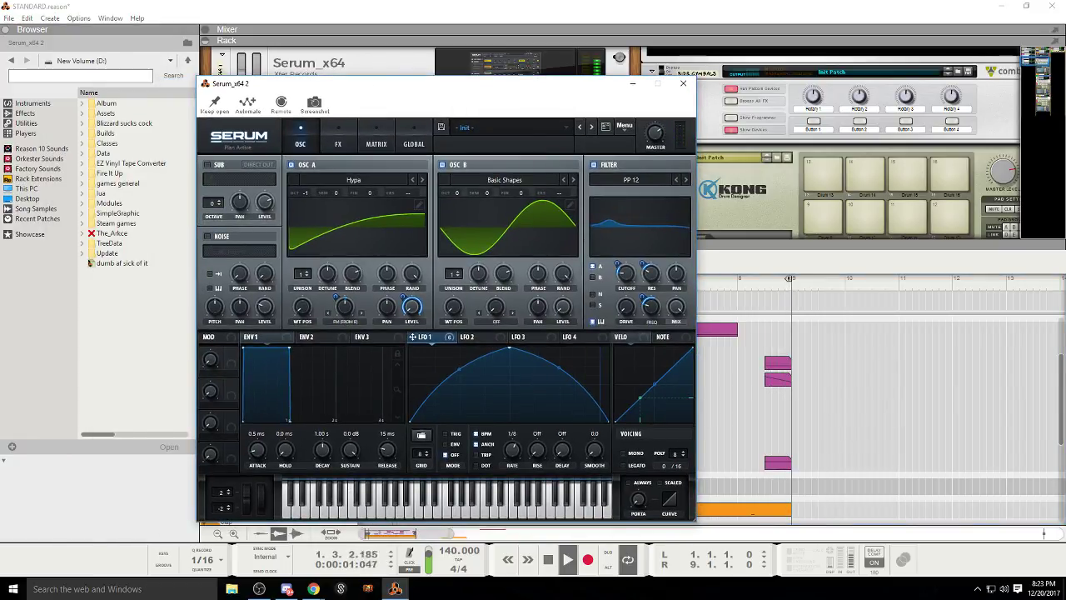
pyautogui.click(73, 294)
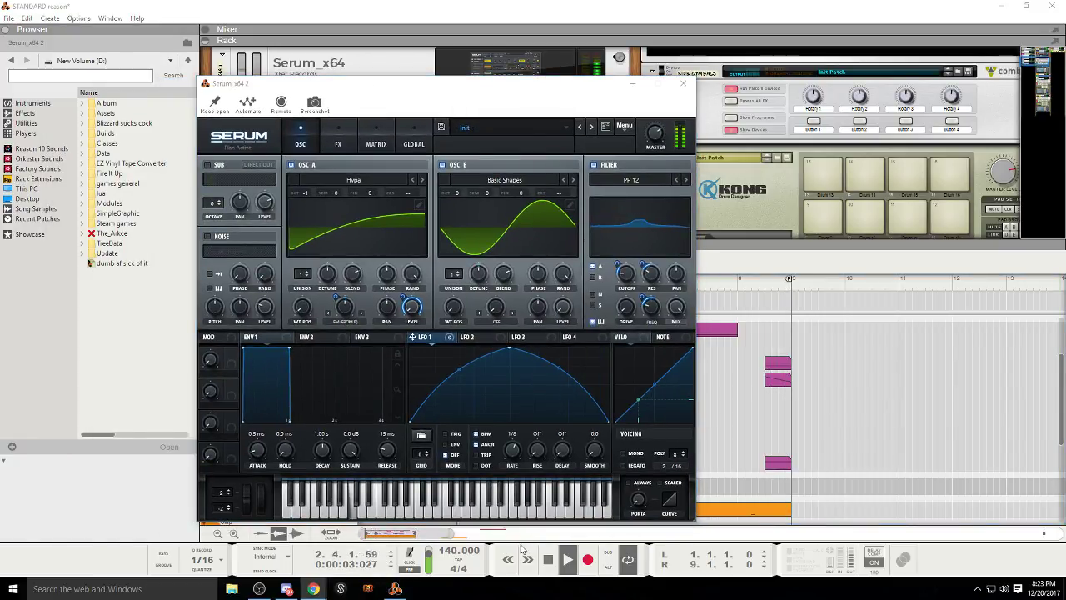
# Step: Try oscillator A at octave 0 and oscillator B at octave -1 in Serum_x64 2
pyautogui.moveTo(456, 193); pyautogui.dragTo(457, 180)
pyautogui.moveTo(312, 200); pyautogui.dragTo(314, 179)
pyautogui.moveTo(458, 195); pyautogui.dragTo(457, 243)
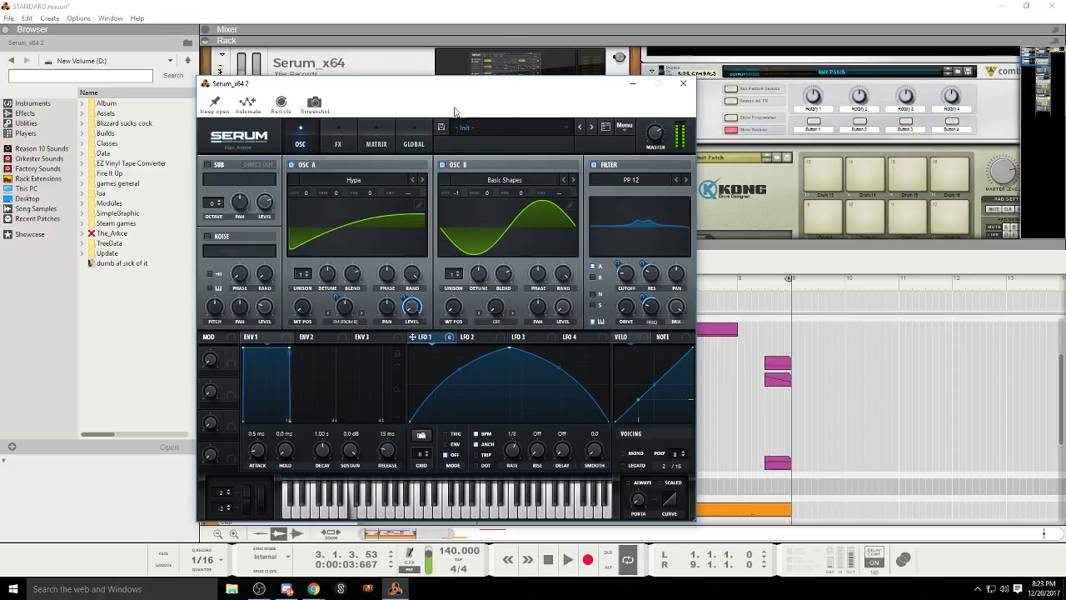
pyautogui.moveTo(457, 90)
pyautogui.mouseDown()
pyautogui.moveTo(528, 88)
pyautogui.moveTo(463, 85)
pyautogui.mouseUp()
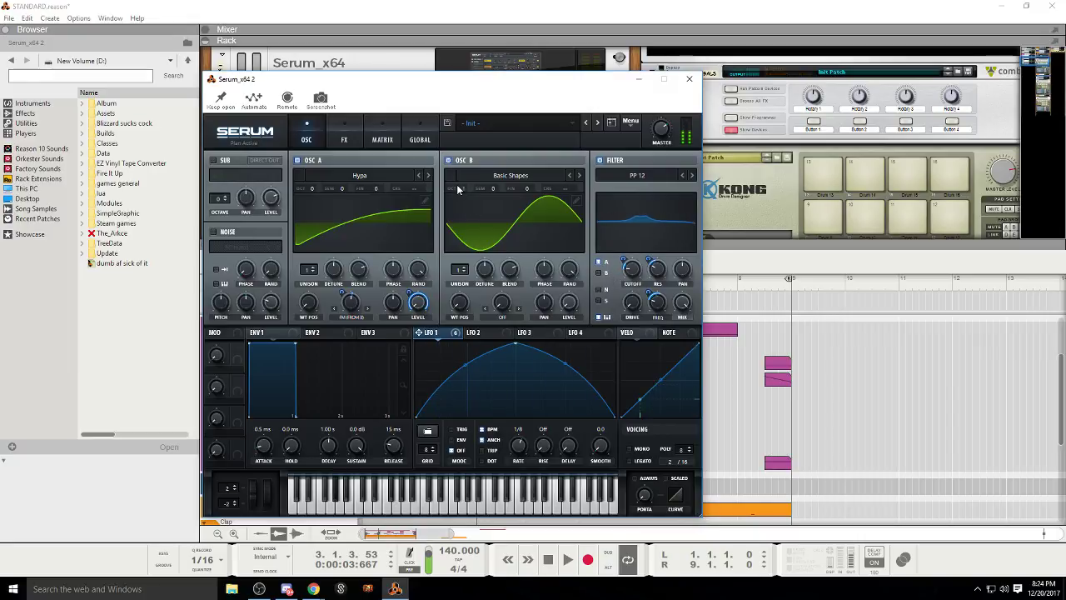
# Step: Try oscillator A at octave +1 with oscillator B at octave 0
pyautogui.moveTo(462, 191)
pyautogui.moveTo(307, 188); pyautogui.dragTo(309, 185)
pyautogui.moveTo(309, 187)
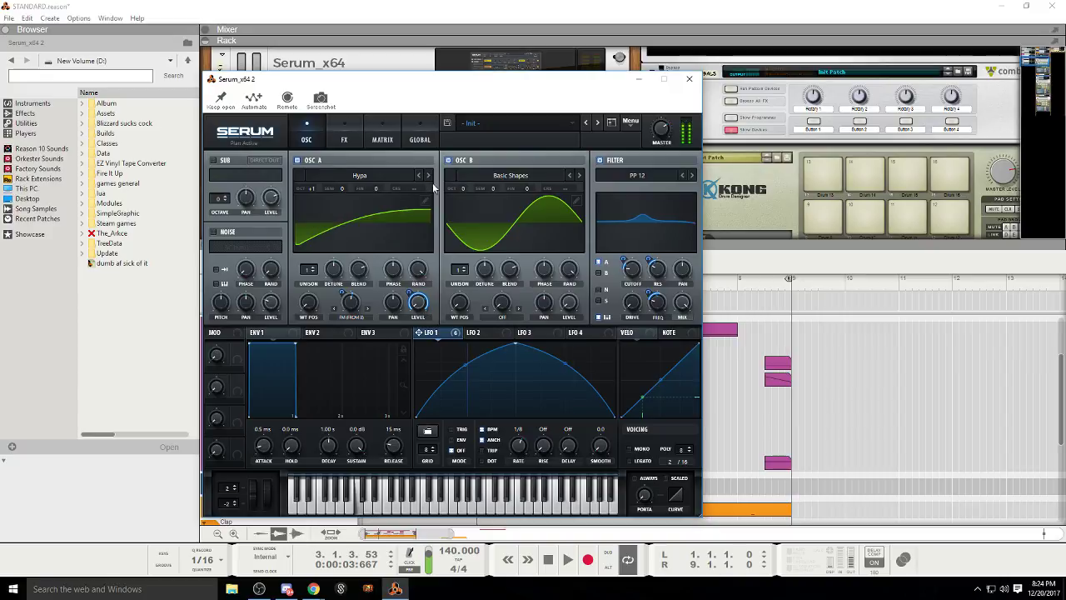
pyautogui.moveTo(457, 197); pyautogui.dragTo(457, 191)
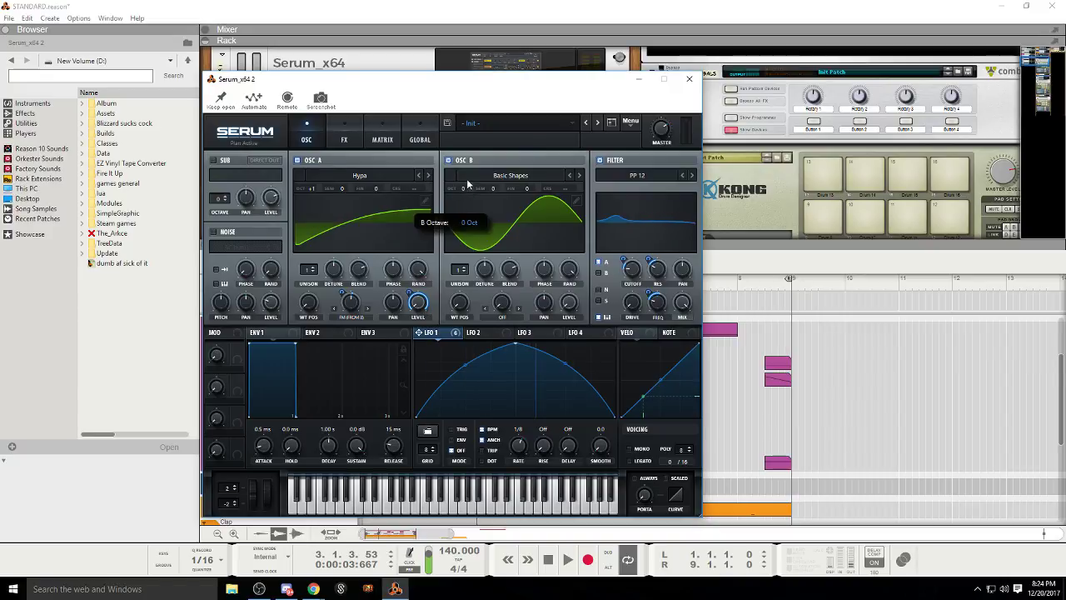
# Step: Return oscillator A's octave to -1 and oscillator B's to 0, and adjust the phase of both oscillators
pyautogui.moveTo(313, 193); pyautogui.dragTo(314, 208)
pyautogui.moveTo(460, 190); pyautogui.dragTo(460, 201)
pyautogui.moveTo(512, 90); pyautogui.dragTo(616, 93)
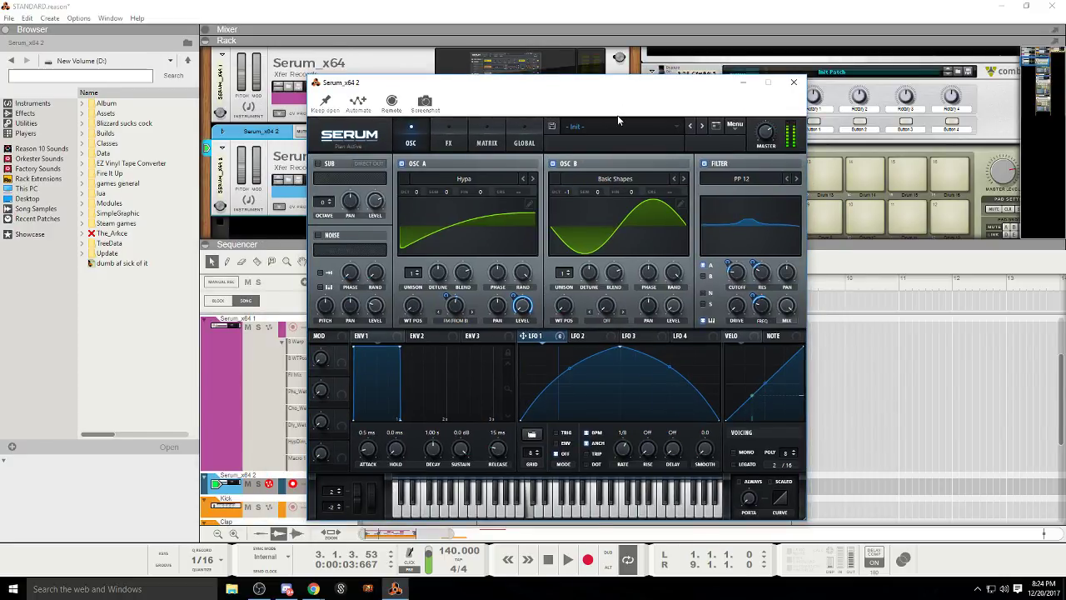
pyautogui.moveTo(556, 192); pyautogui.dragTo(583, 191)
pyautogui.moveTo(414, 191); pyautogui.dragTo(415, 196)
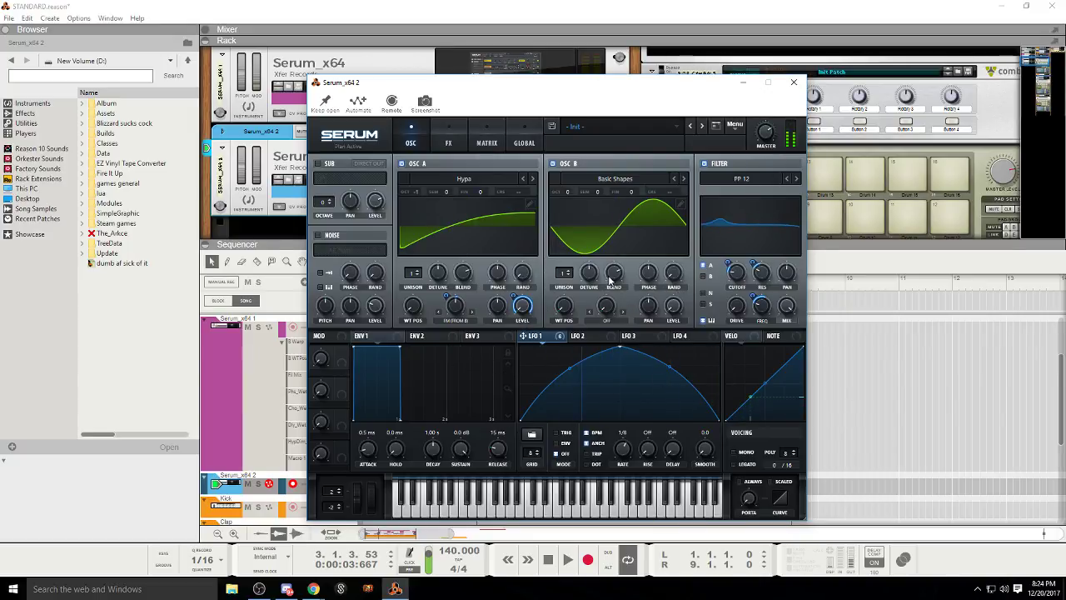
pyautogui.moveTo(653, 277); pyautogui.dragTo(643, 306)
pyautogui.moveTo(497, 274); pyautogui.dragTo(492, 311)
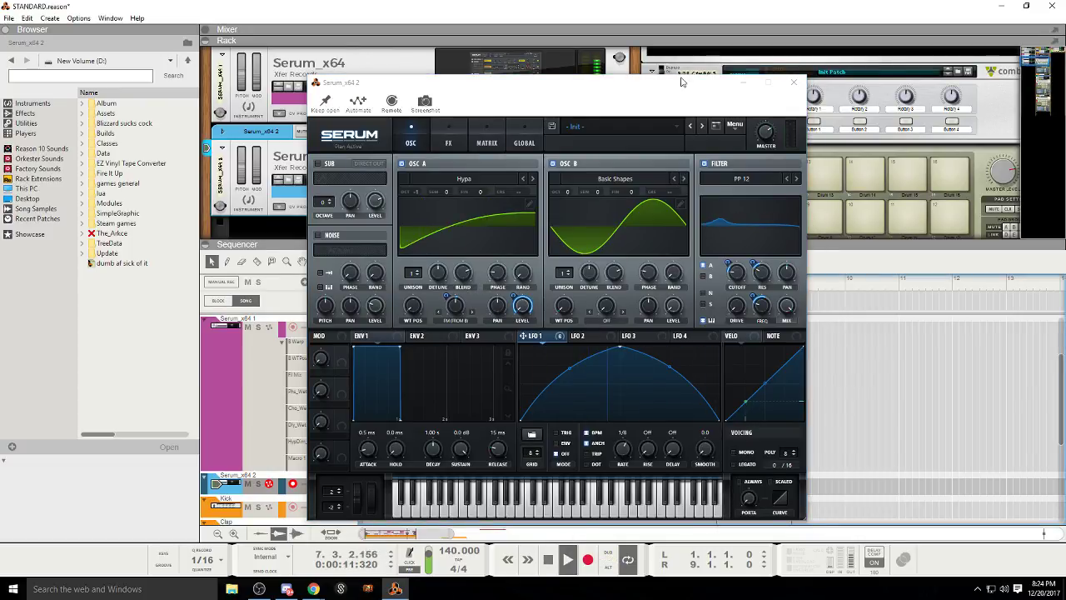
# Step: Set LFO 1's rate to a 1/16 triplet while auditioning the song from around bar 7
pyautogui.moveTo(672, 85); pyautogui.dragTo(499, 97)
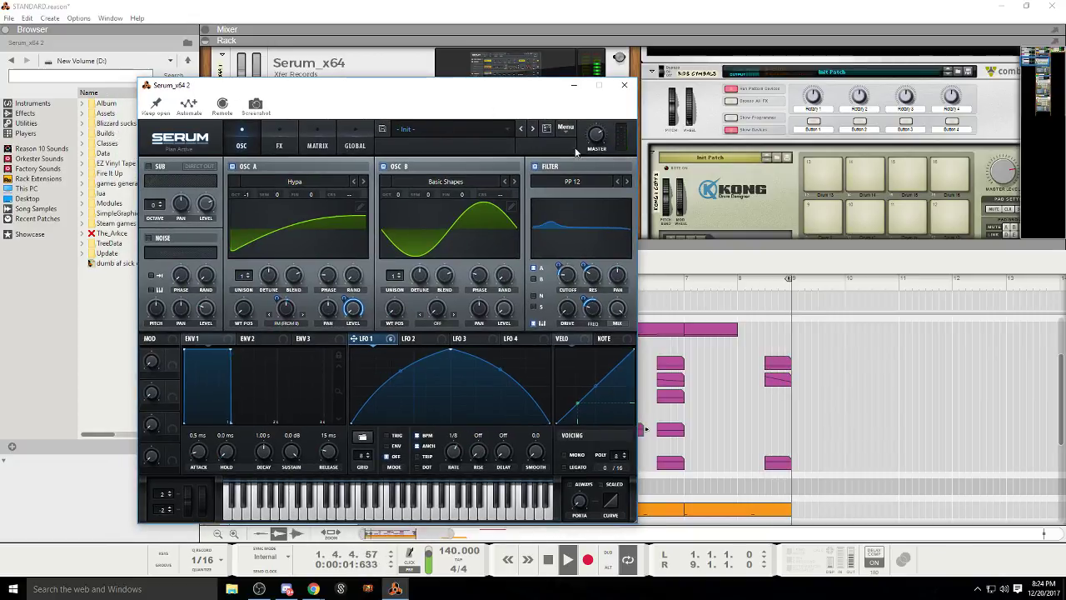
pyautogui.click(681, 289)
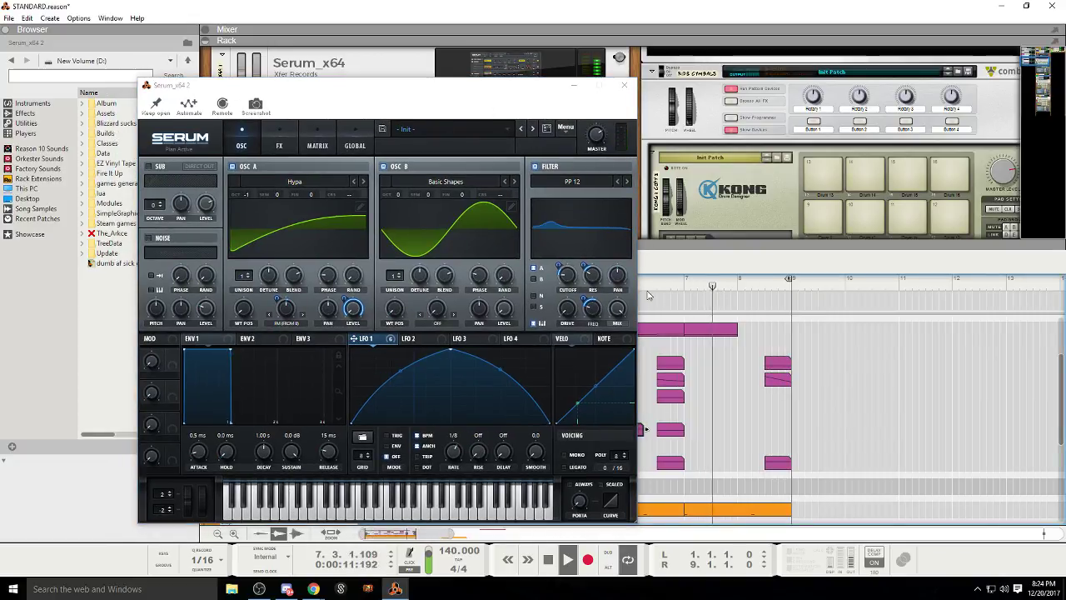
pyautogui.click(648, 284)
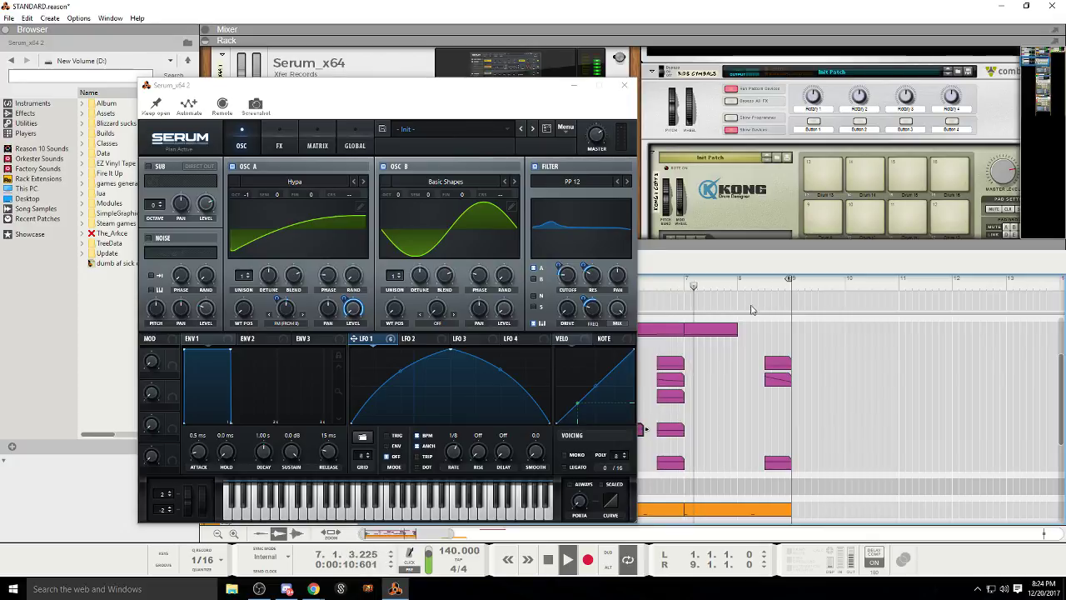
pyautogui.click(455, 453)
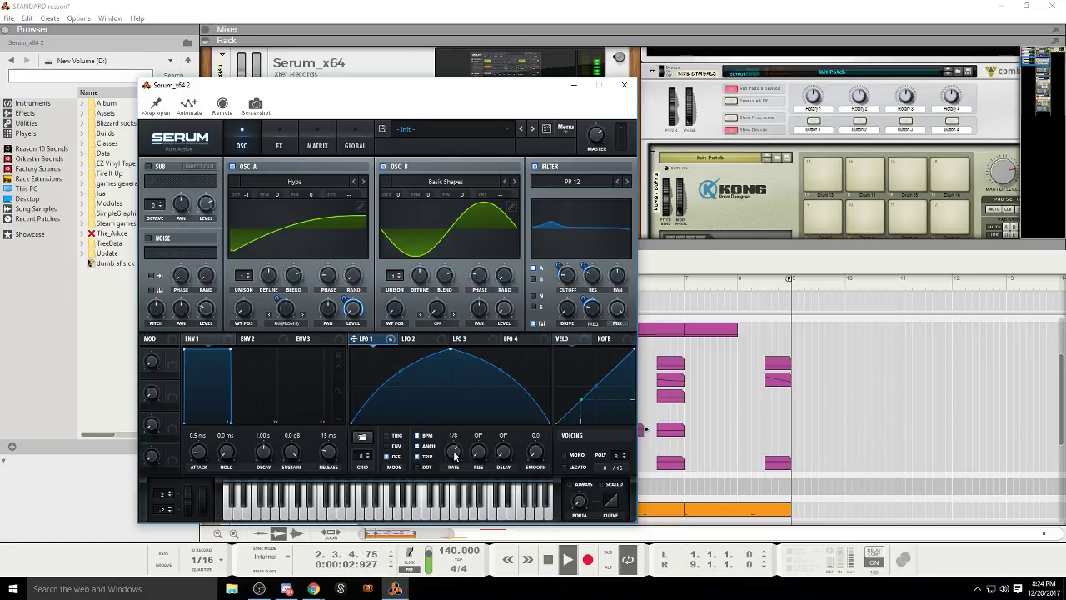
pyautogui.click(716, 288)
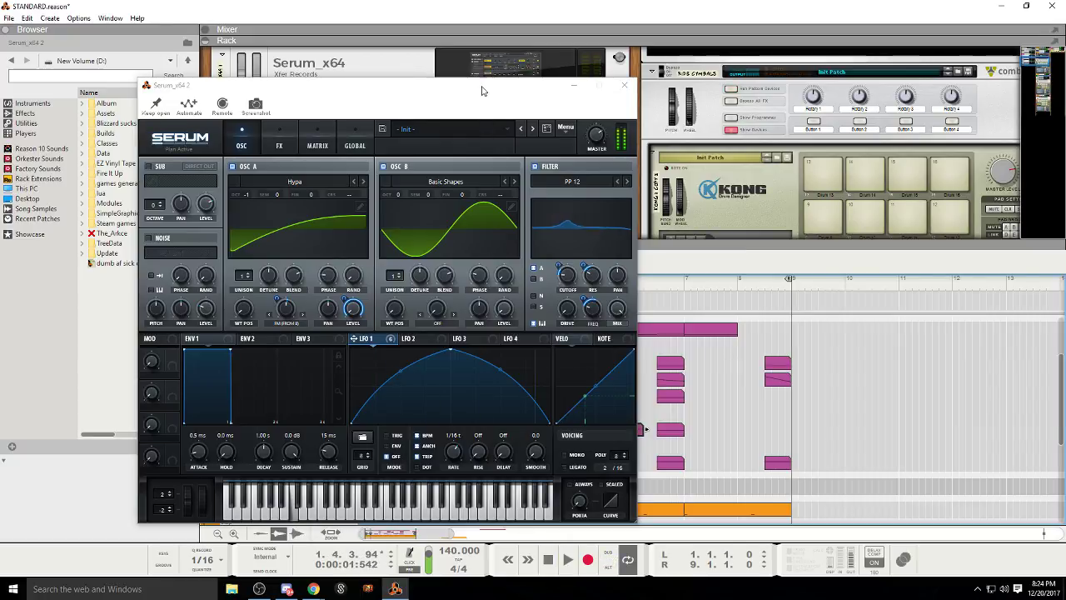
# Step: Load the Light Metal 1 [SL] wavetable in oscillator B and sweep its wavetable position
pyautogui.moveTo(481, 90); pyautogui.dragTo(607, 93)
pyautogui.moveTo(525, 312)
pyautogui.mouseDown()
pyautogui.moveTo(533, 215)
pyautogui.moveTo(515, 302)
pyautogui.mouseUp()
pyautogui.click(525, 183)
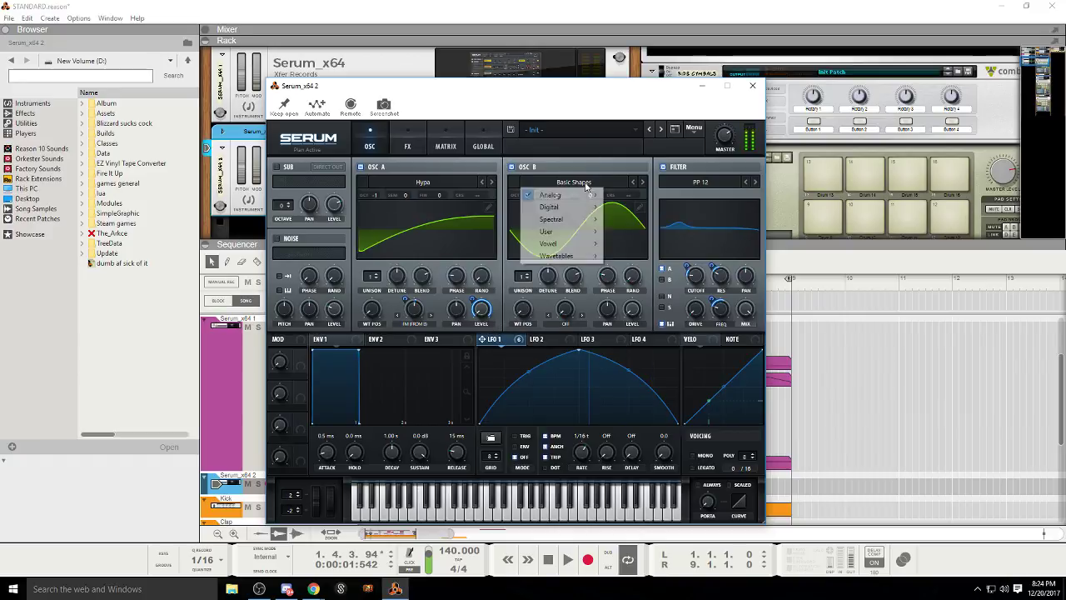
pyautogui.moveTo(583, 220)
pyautogui.click(637, 282)
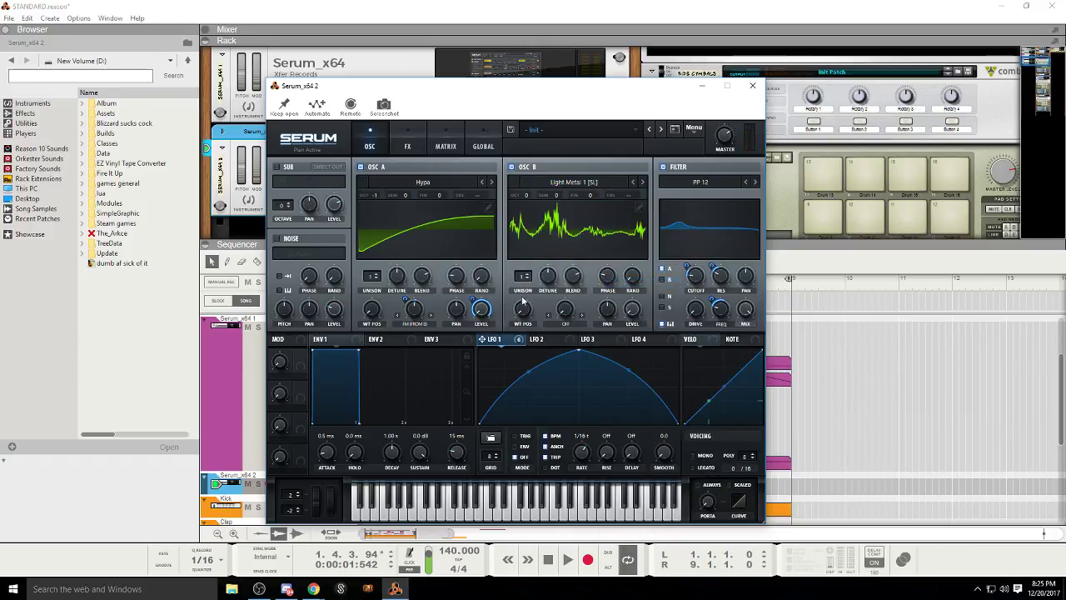
pyautogui.moveTo(523, 303); pyautogui.dragTo(515, 265)
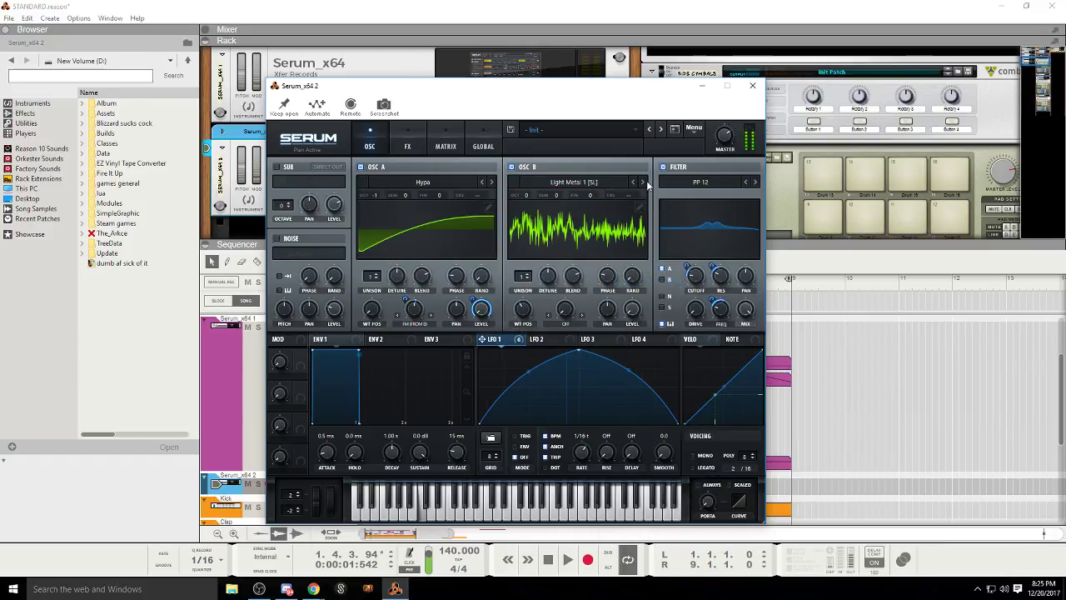
# Step: Switch oscillator B's wavetable to Monster 1 [SL] and modulate its wavetable position with LFO 1
pyautogui.click(642, 182)
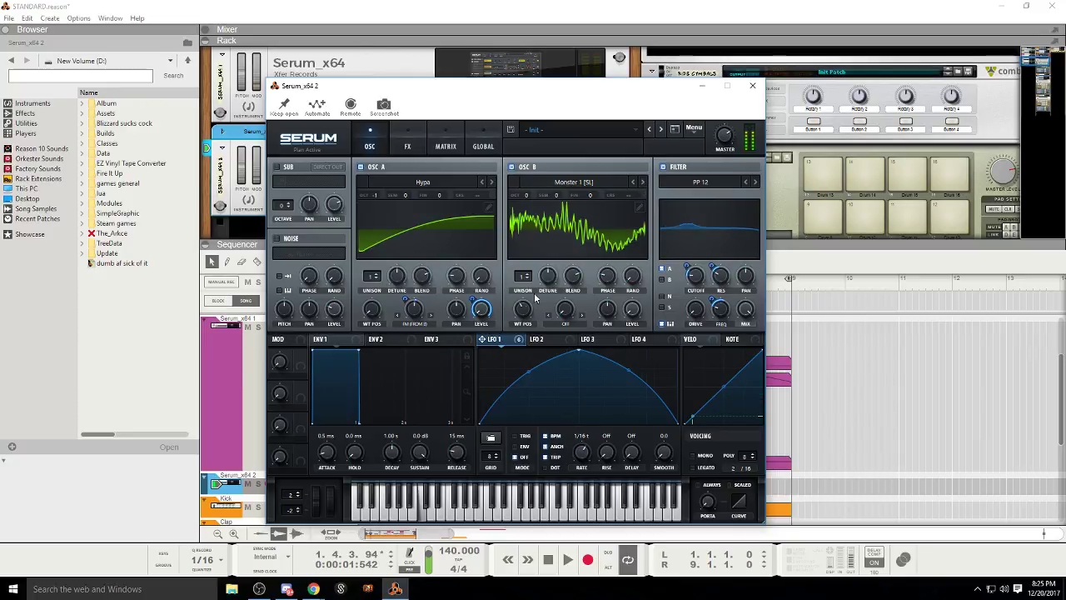
pyautogui.moveTo(525, 306); pyautogui.dragTo(526, 329)
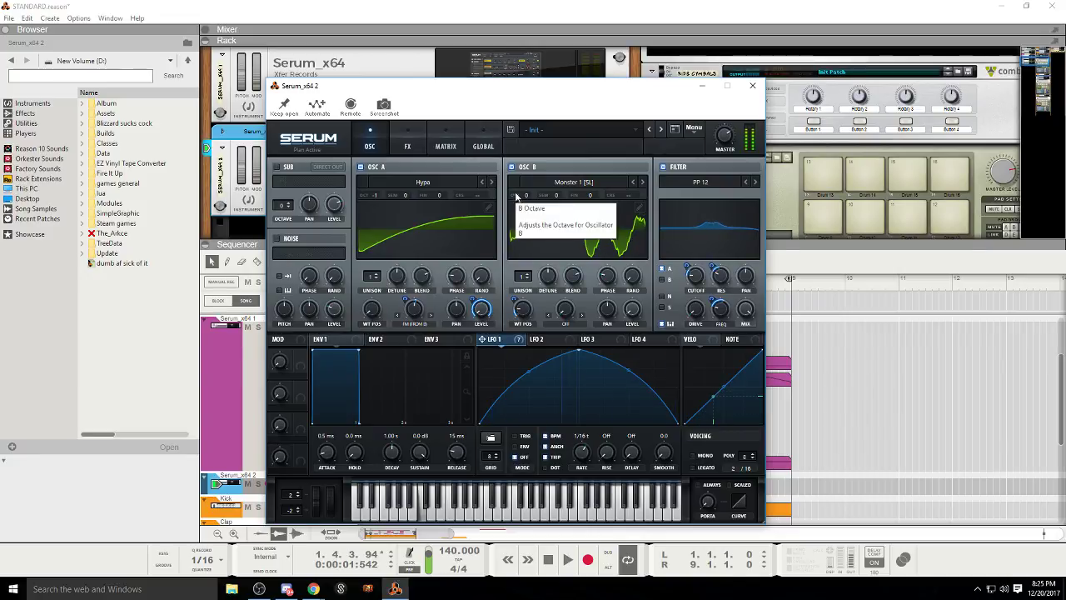
# Step: Set oscillator B's octave to +1 and place the song position at bar 7 for playback
pyautogui.moveTo(521, 194); pyautogui.dragTo(521, 204)
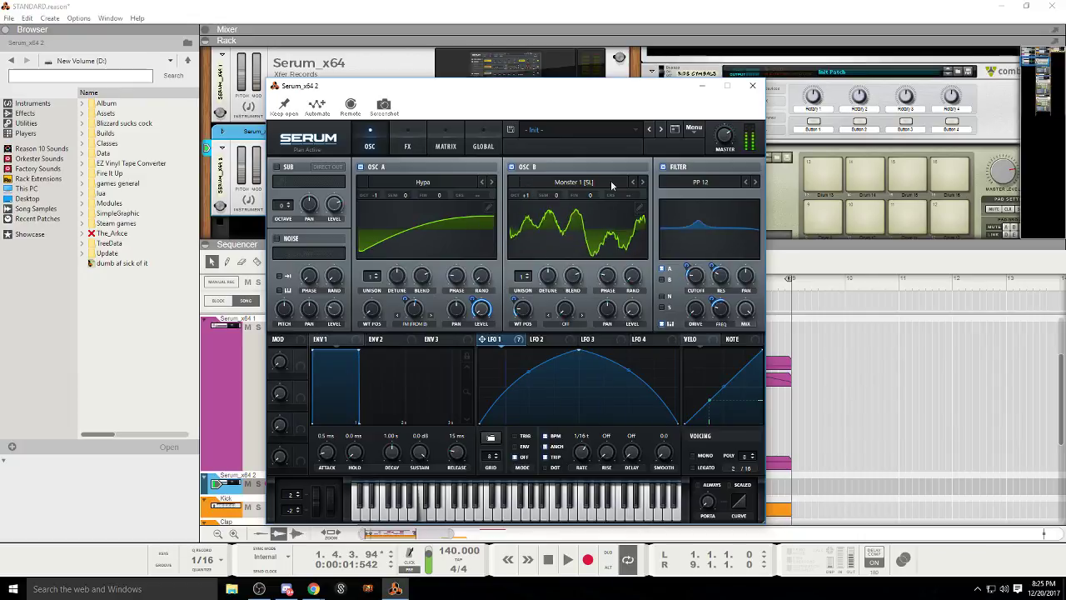
pyautogui.moveTo(606, 89); pyautogui.dragTo(494, 94)
pyautogui.click(685, 284)
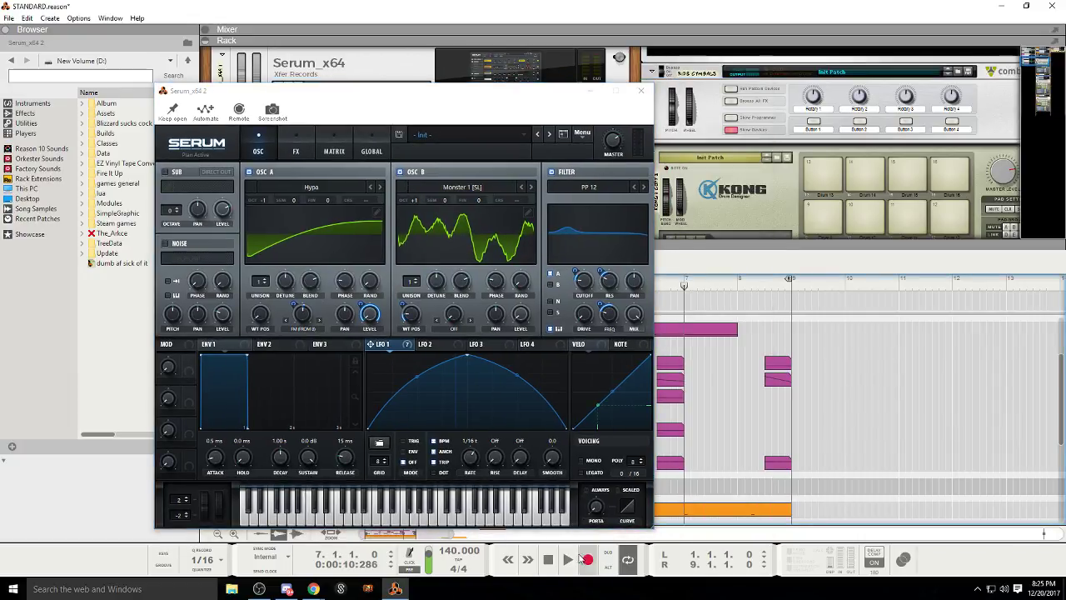
# Step: Audition the song with the edited second Serum bass, shifting the synth window slightly aside during playback
pyautogui.click(568, 559)
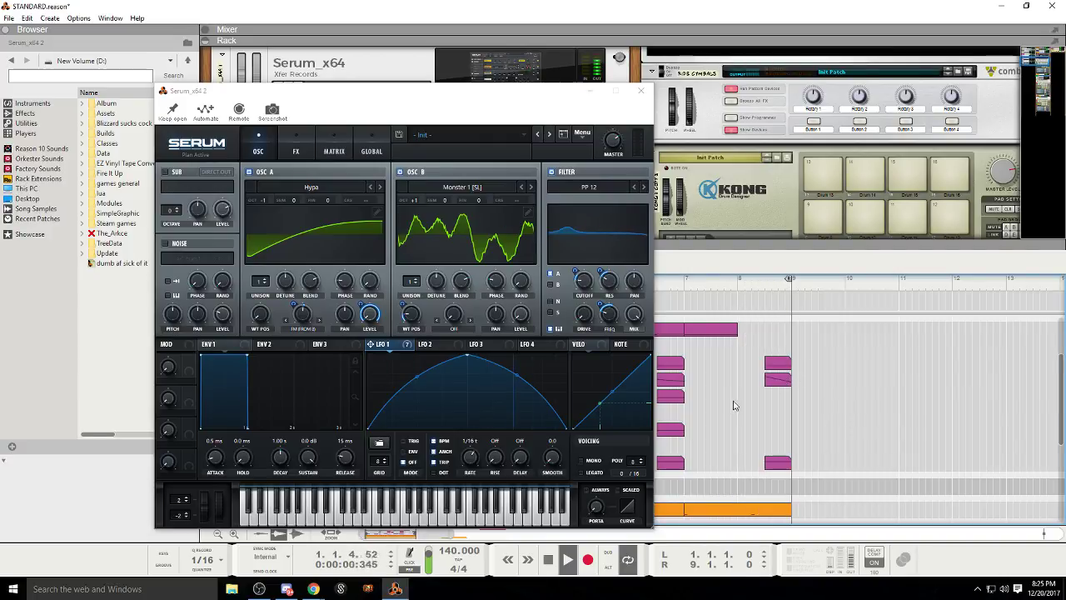
pyautogui.moveTo(544, 99)
pyautogui.mouseDown()
pyautogui.moveTo(524, 100)
pyautogui.moveTo(534, 106)
pyautogui.mouseUp()
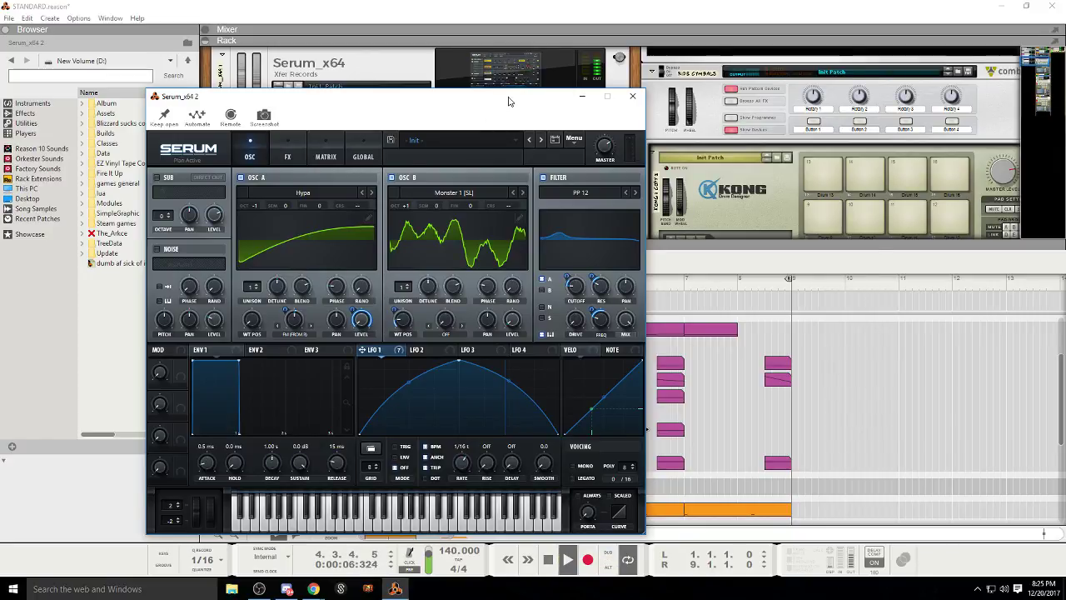
pyautogui.moveTo(503, 106); pyautogui.dragTo(501, 107)
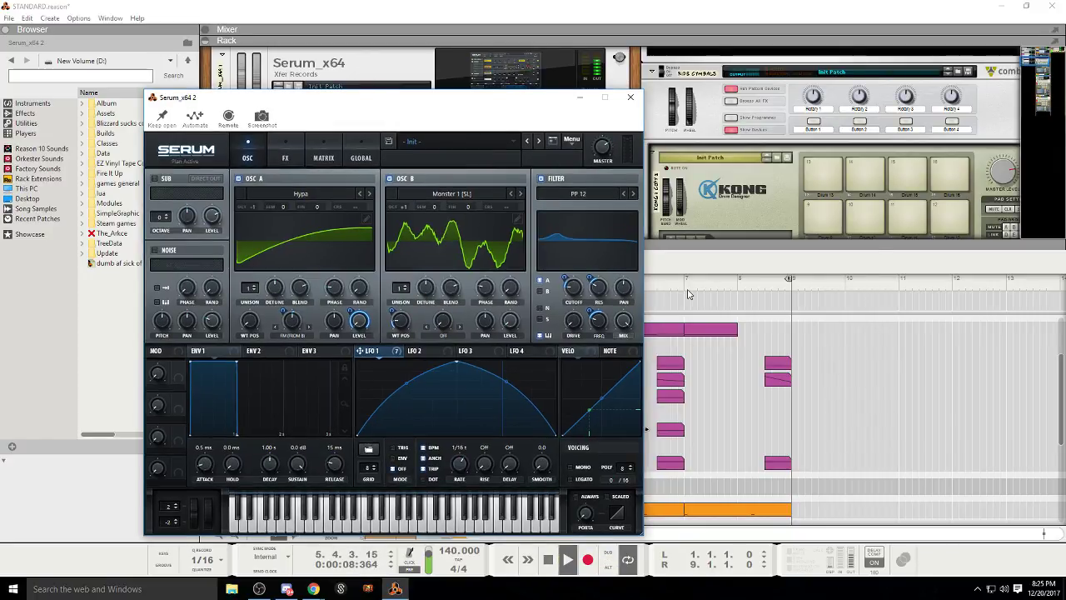
pyautogui.scroll(2, 709, 338)
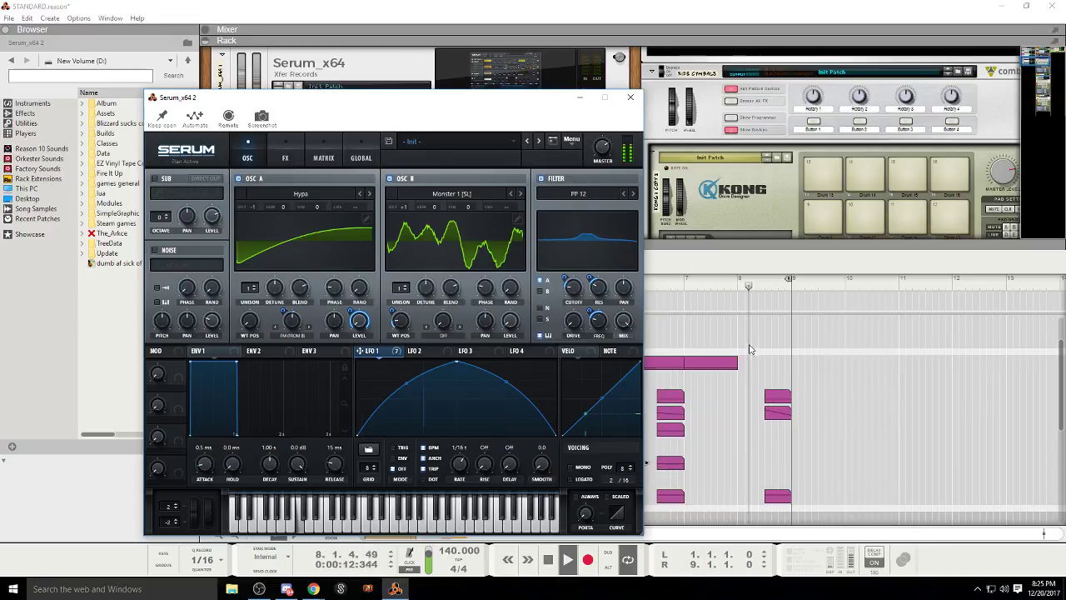
pyautogui.click(547, 562)
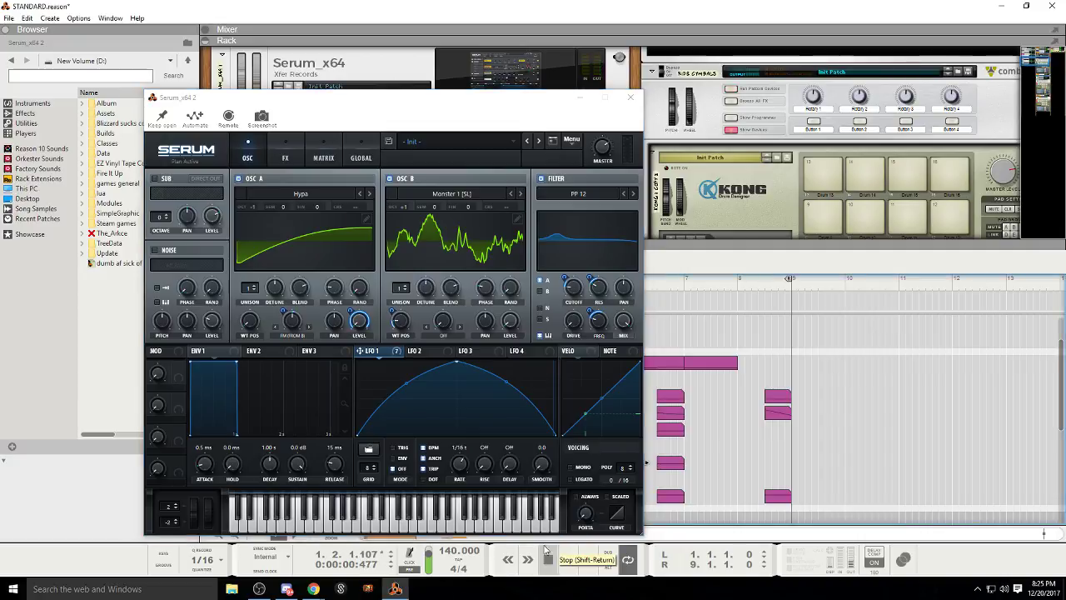
# Step: Try a slower 1/4 rate on LFO 1 and return it to the 1/16 triplet
pyautogui.moveTo(463, 468); pyautogui.dragTo(462, 476)
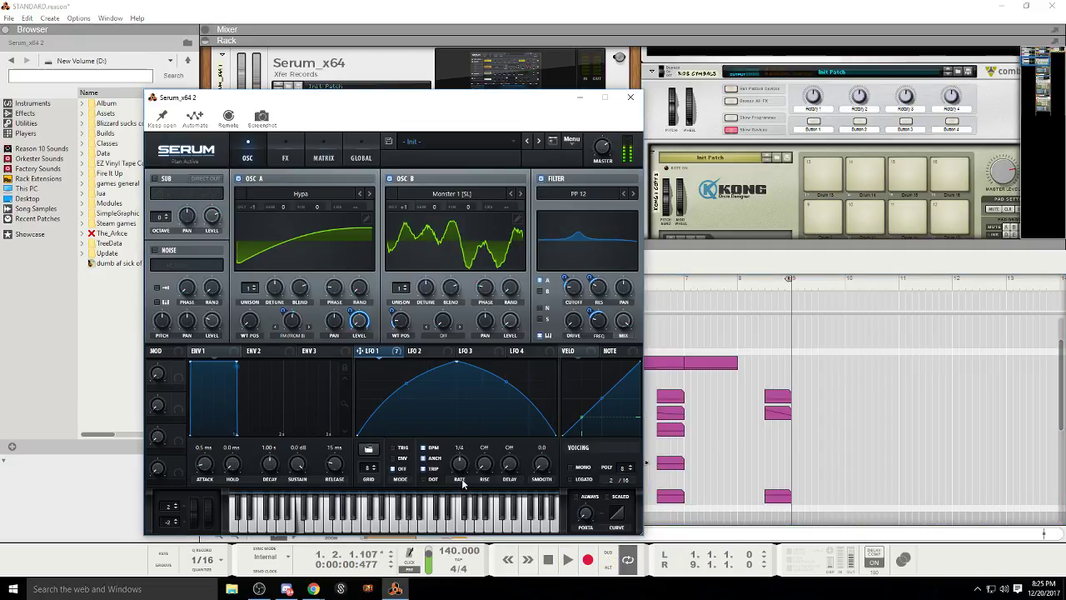
pyautogui.moveTo(461, 478); pyautogui.dragTo(463, 471)
pyautogui.moveTo(460, 467); pyautogui.dragTo(462, 461)
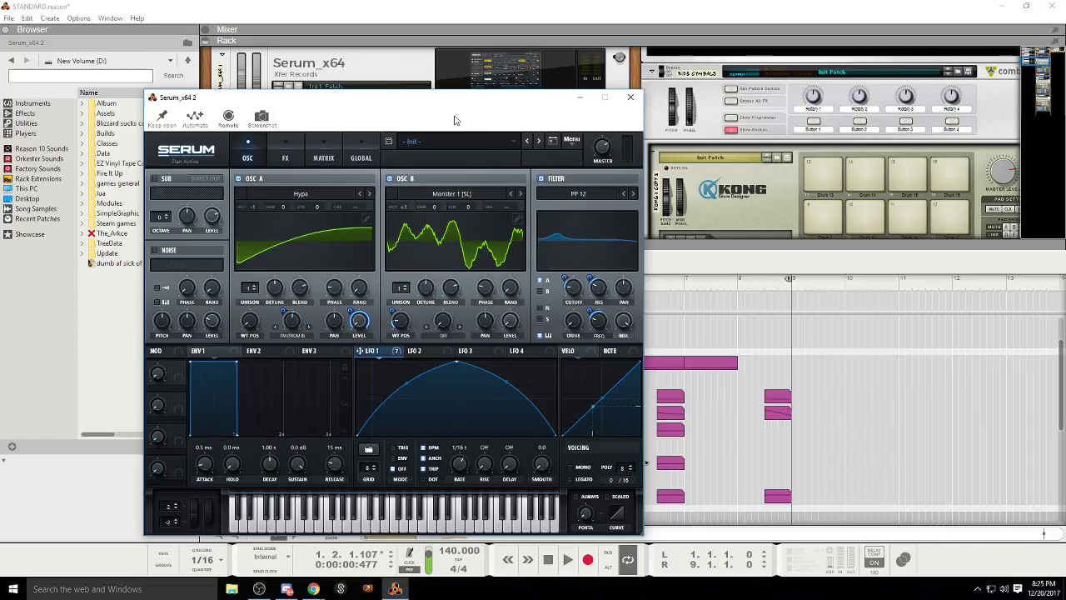
# Step: Play the song again around bar 7 to hear the second bass, and stop playback
pyautogui.click(678, 285)
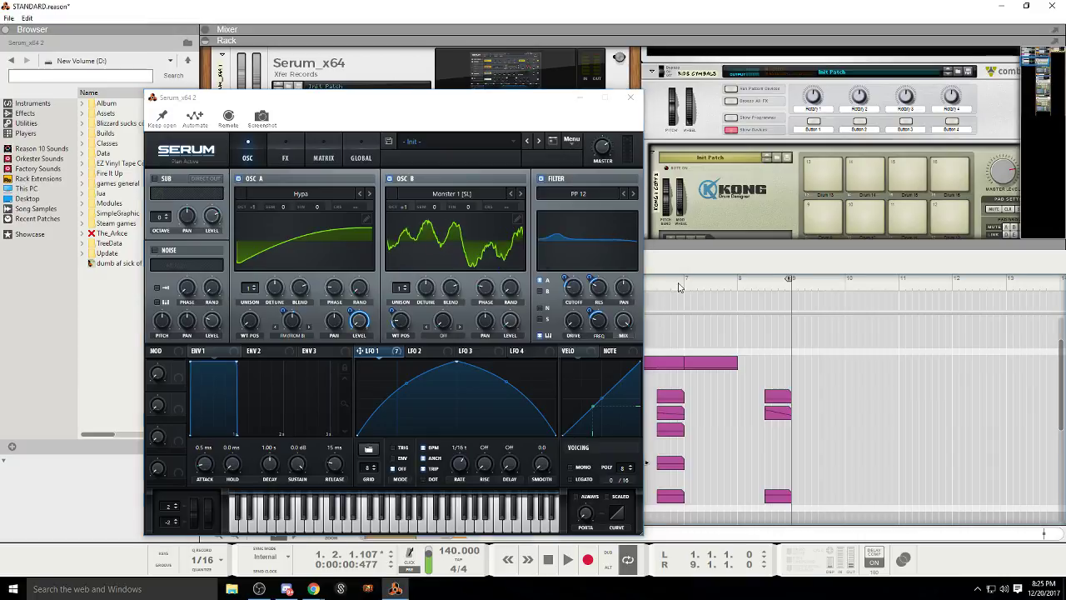
pyautogui.press('space')
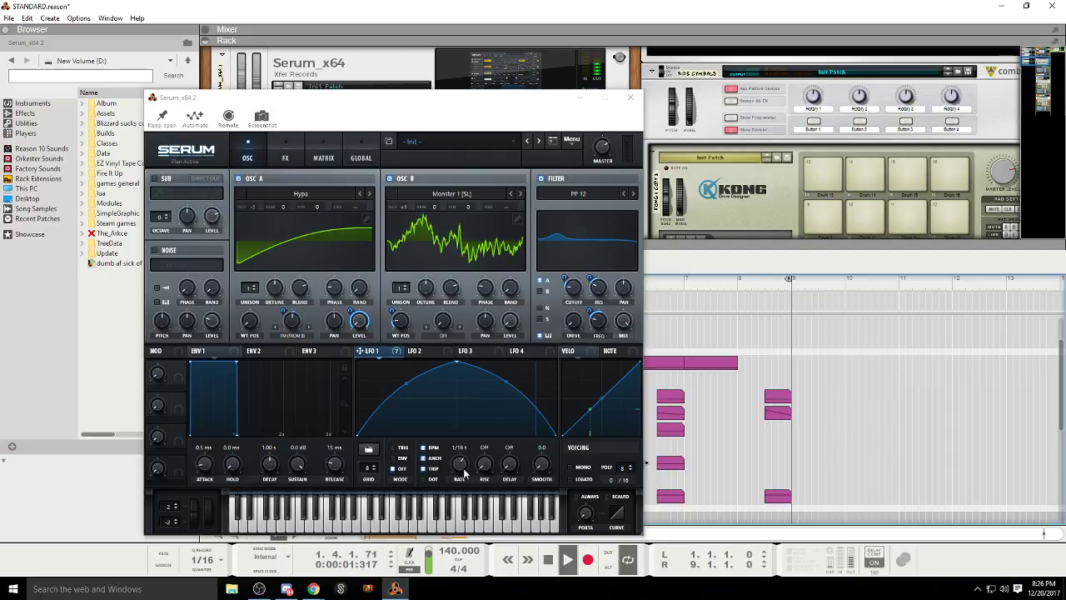
pyautogui.click(549, 559)
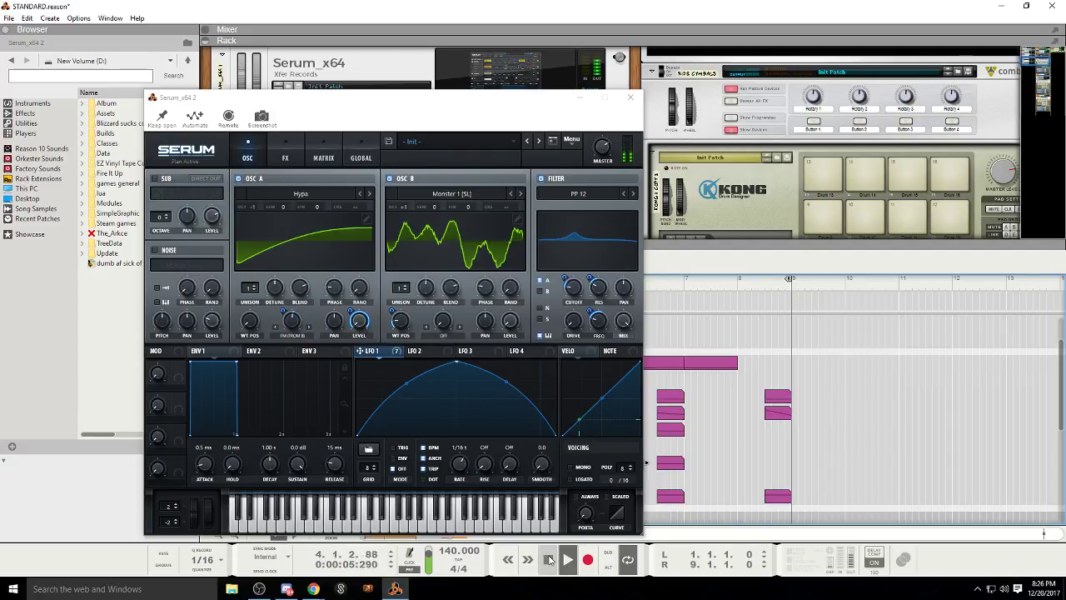
# Step: Modulate the distortion effect's drive and mix with LFO 1, using a drive modulation amount of about -27
pyautogui.moveTo(508, 101); pyautogui.dragTo(757, 105)
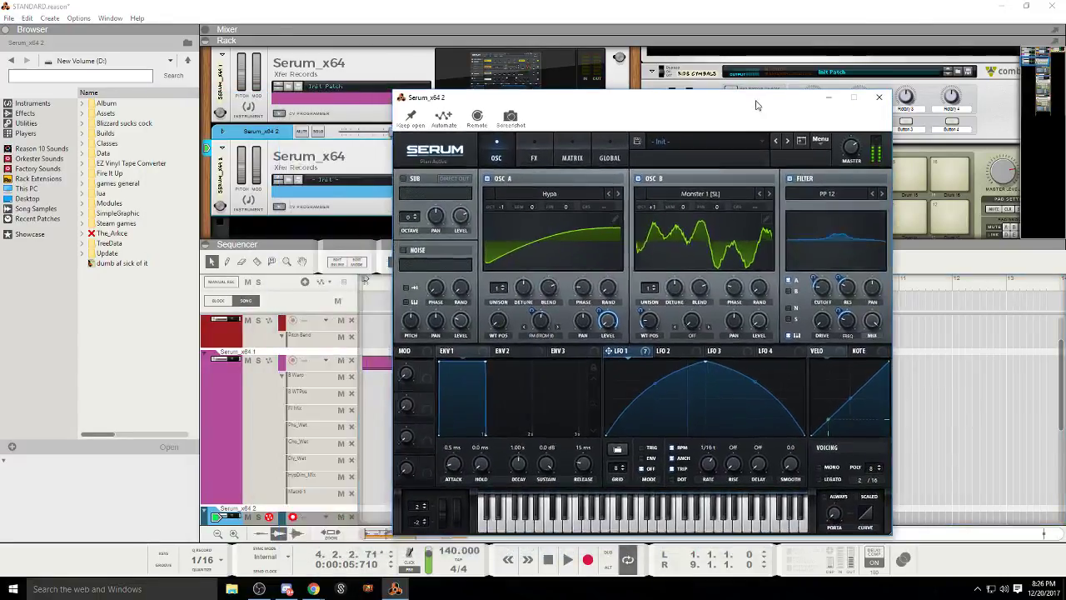
pyautogui.click(534, 157)
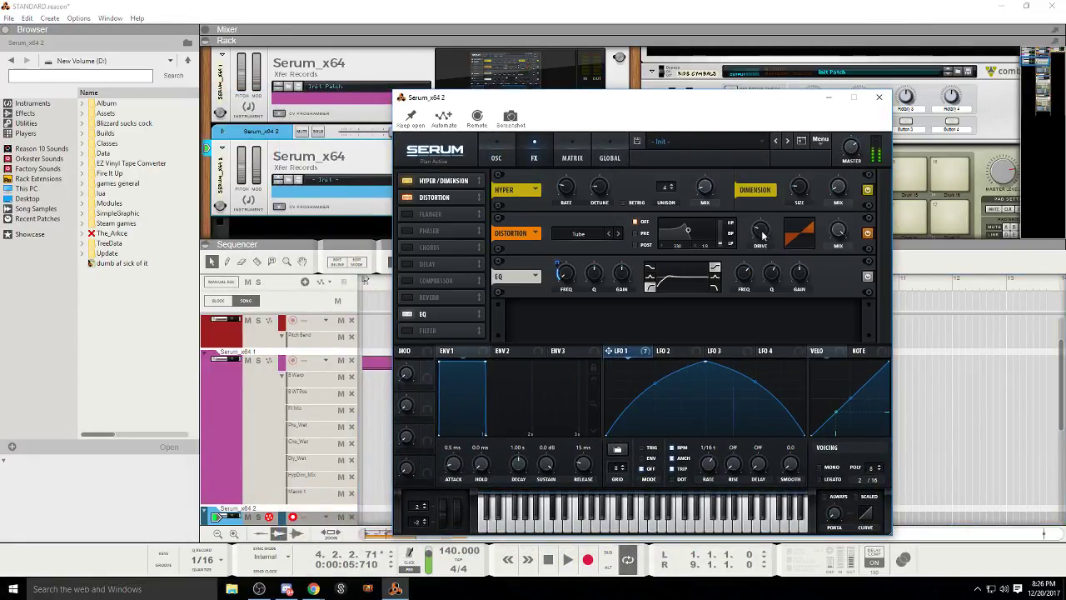
pyautogui.moveTo(762, 236); pyautogui.dragTo(764, 153)
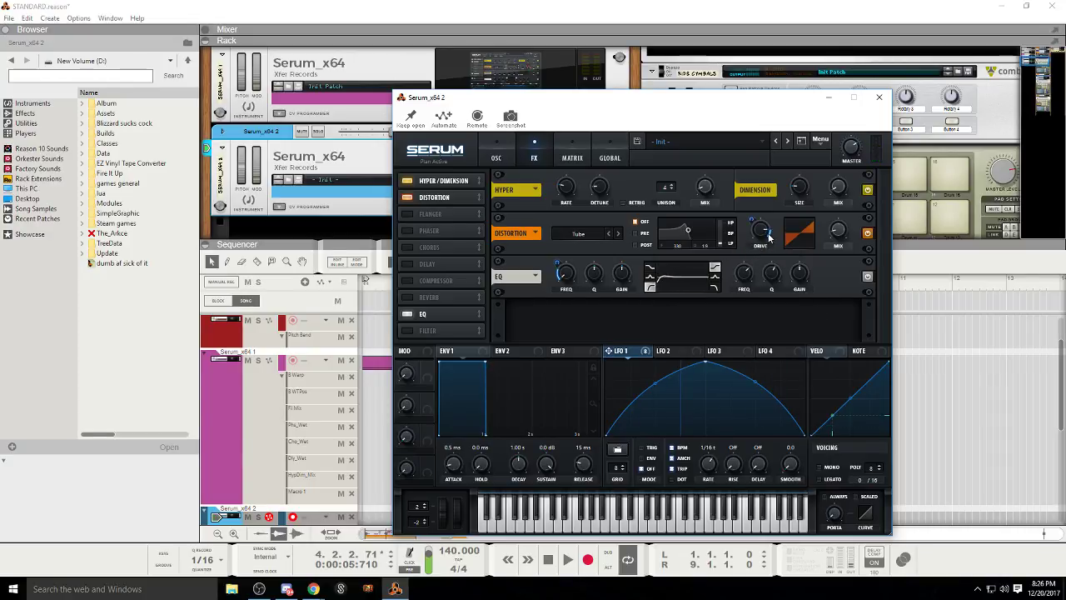
pyautogui.moveTo(770, 238); pyautogui.dragTo(764, 260)
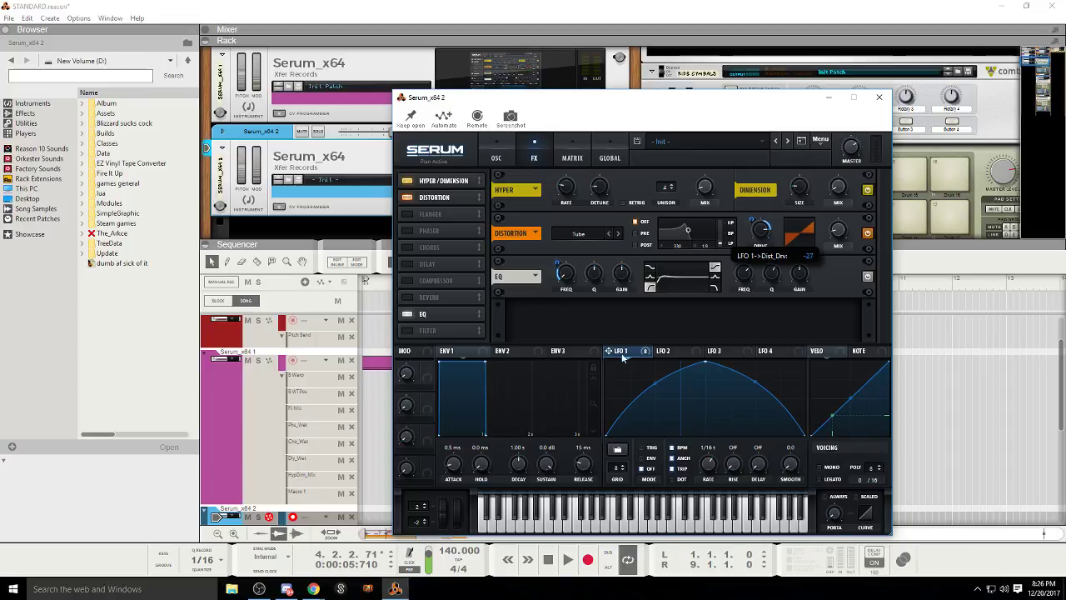
pyautogui.moveTo(843, 237); pyautogui.dragTo(839, 269)
# Step: Move the EQ directly after the distortion and try a multiband compressor behind it, leaving the compressor switched off
pyautogui.click(427, 279)
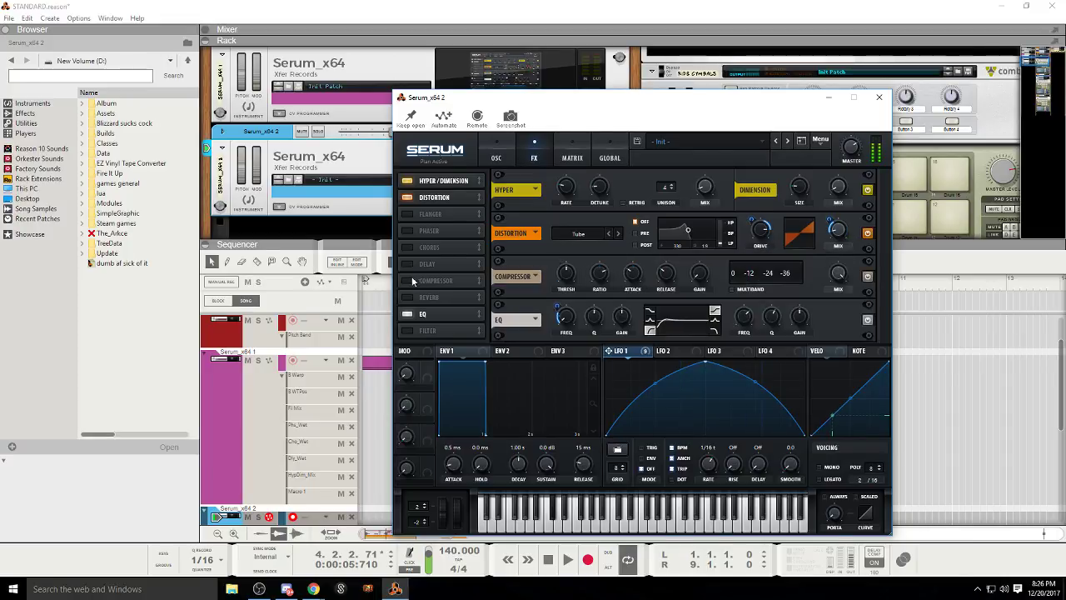
pyautogui.moveTo(427, 314); pyautogui.dragTo(424, 222)
pyautogui.moveTo(430, 262); pyautogui.dragTo(430, 230)
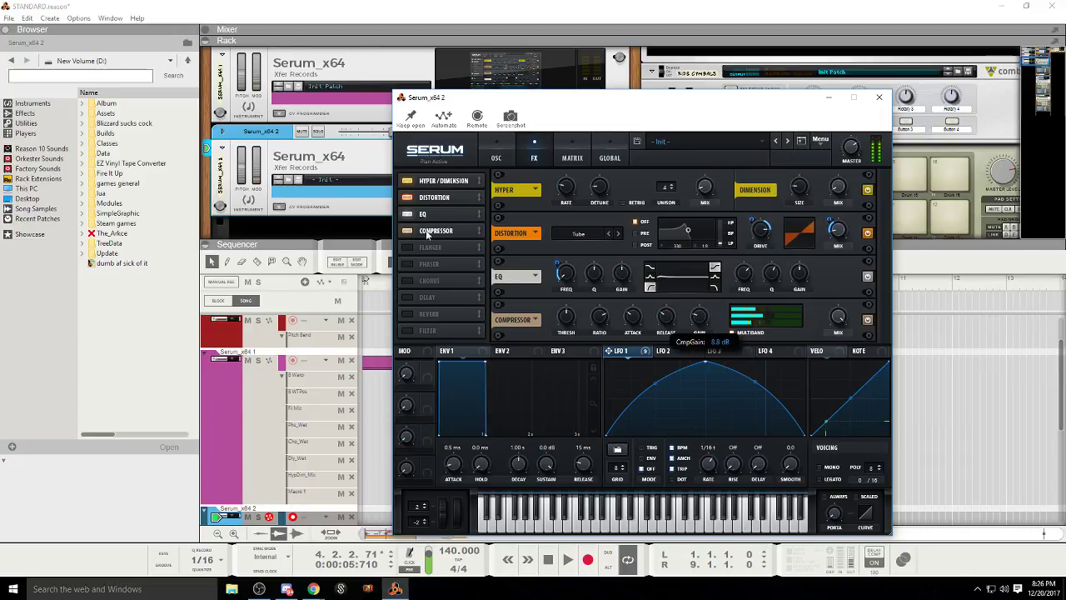
pyautogui.click(407, 231)
# Step: Enable the flanger effect and modulate its mix with LFO 1
pyautogui.click(408, 247)
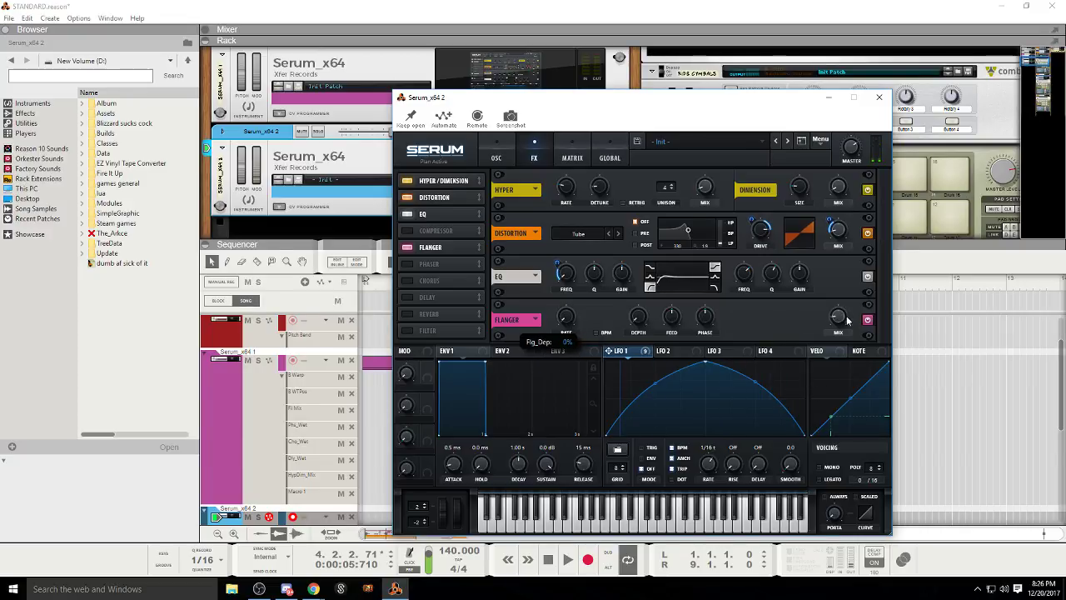
pyautogui.moveTo(832, 322); pyautogui.dragTo(829, 279)
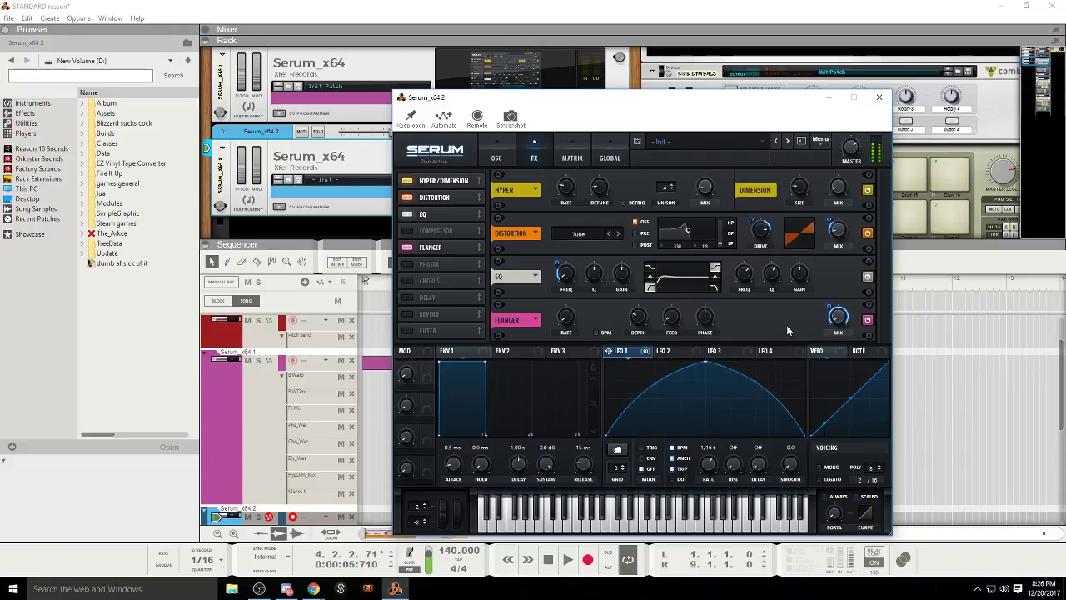
# Step: Set envelope 1's attack to 0.0 ms and envelope 2's attack to 1.00 s
pyautogui.click(496, 157)
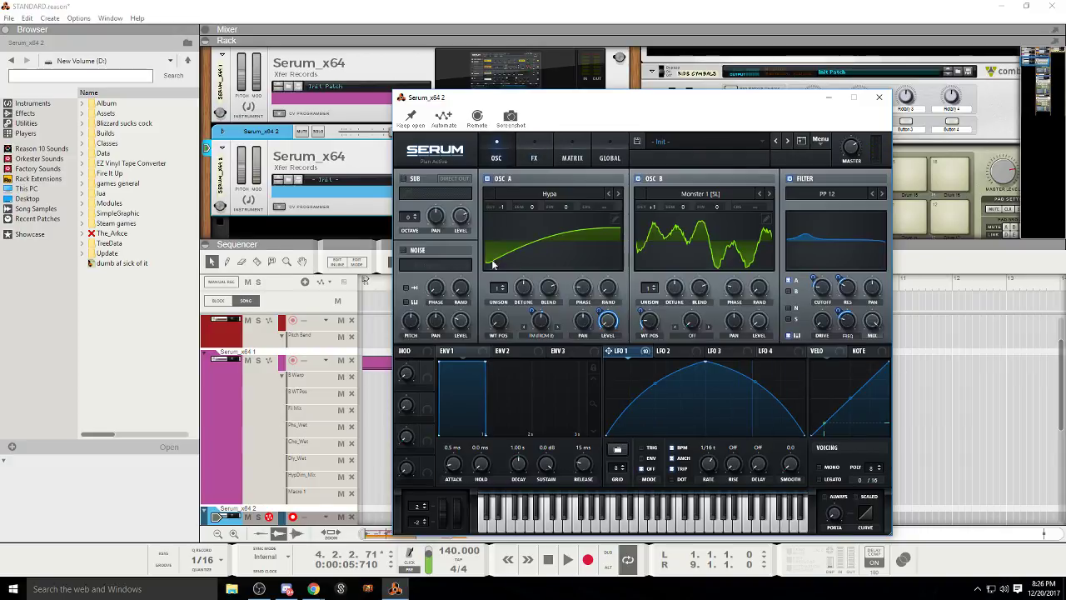
pyautogui.moveTo(453, 469); pyautogui.dragTo(437, 512)
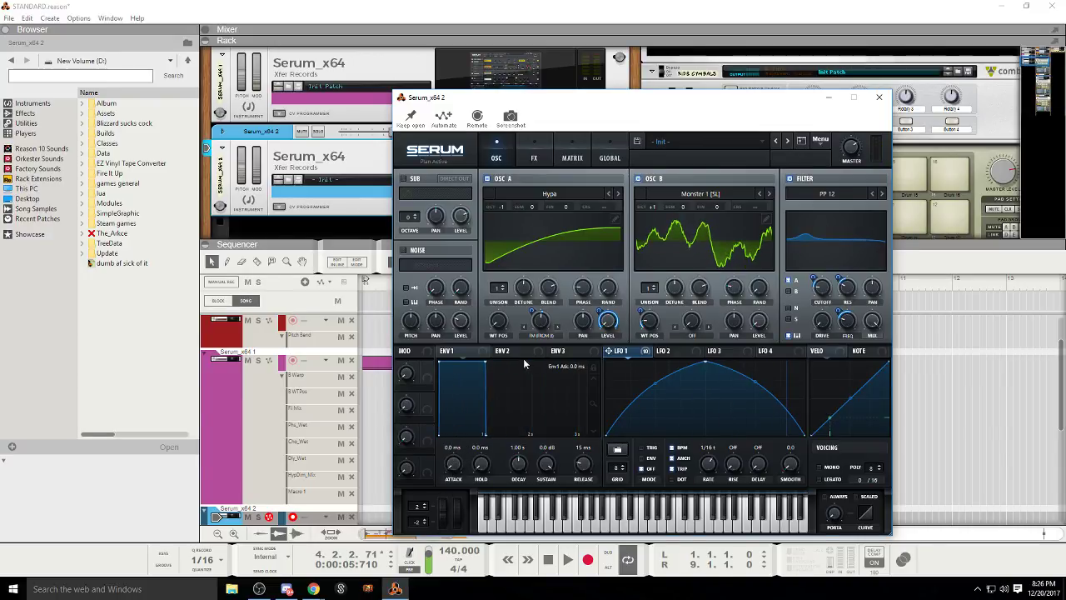
pyautogui.click(522, 353)
pyautogui.moveTo(452, 438); pyautogui.dragTo(454, 417)
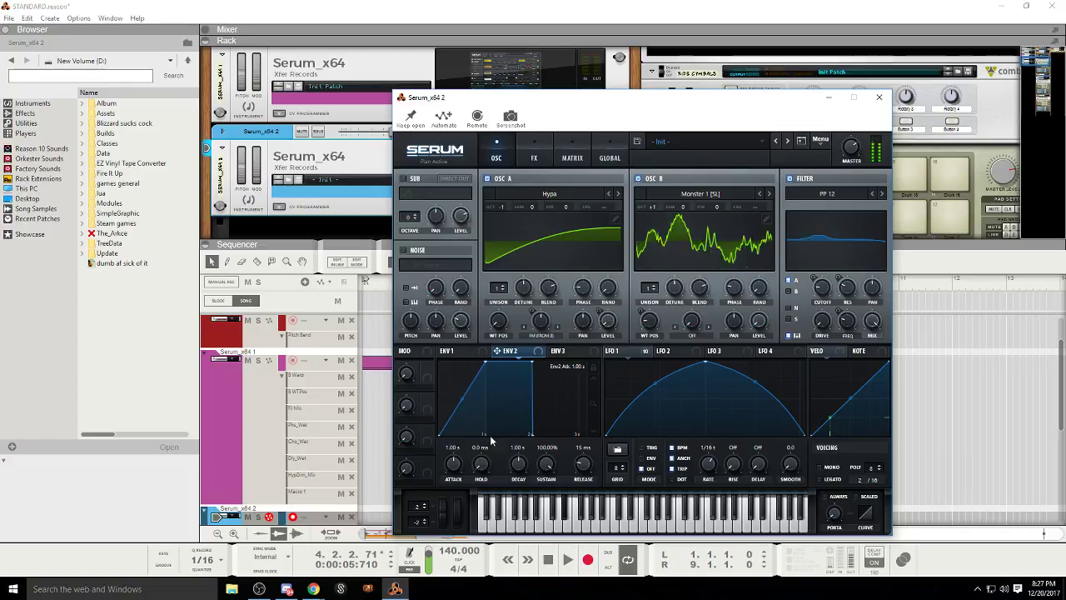
# Step: Route Env 2 to the global master tuning (Mast.Tun) in the last slot of the modulation matrix
pyautogui.click(534, 158)
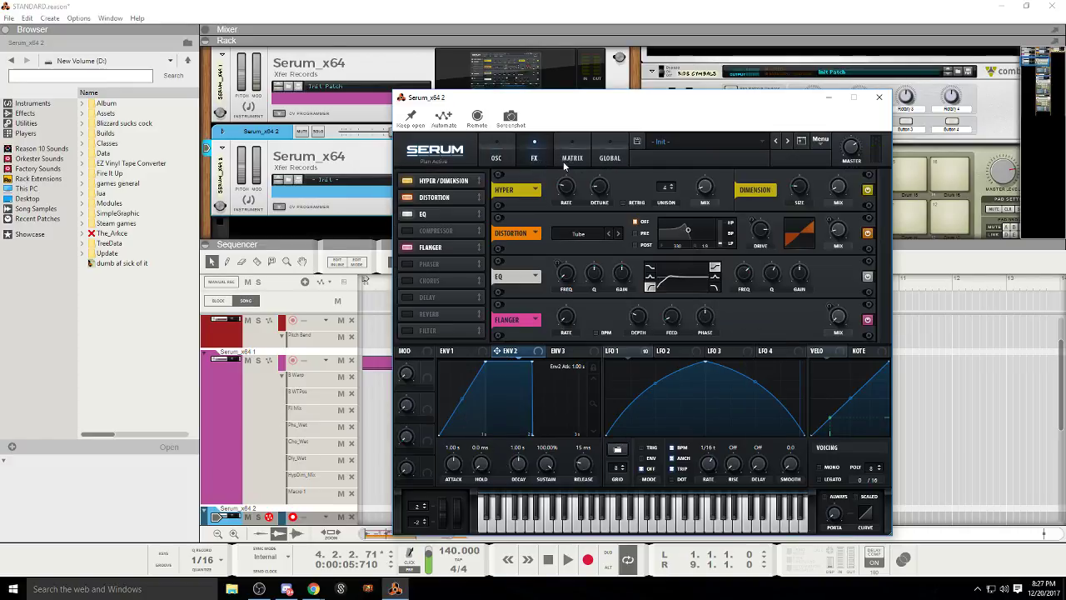
pyautogui.click(572, 158)
pyautogui.moveTo(884, 210); pyautogui.dragTo(873, 360)
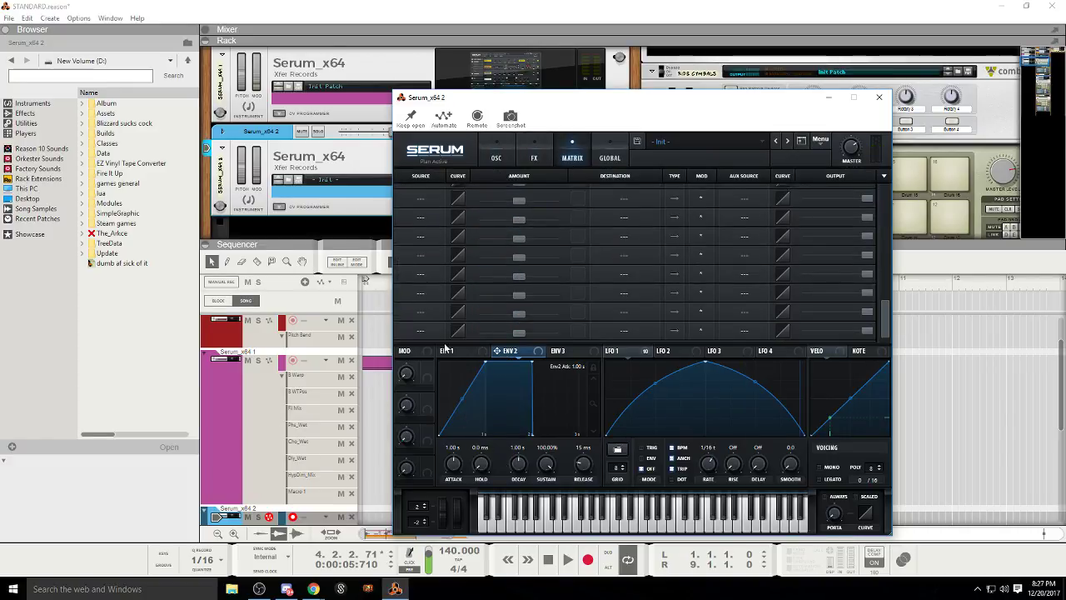
pyautogui.click(421, 331)
pyautogui.click(441, 252)
pyautogui.click(597, 336)
pyautogui.moveTo(646, 430)
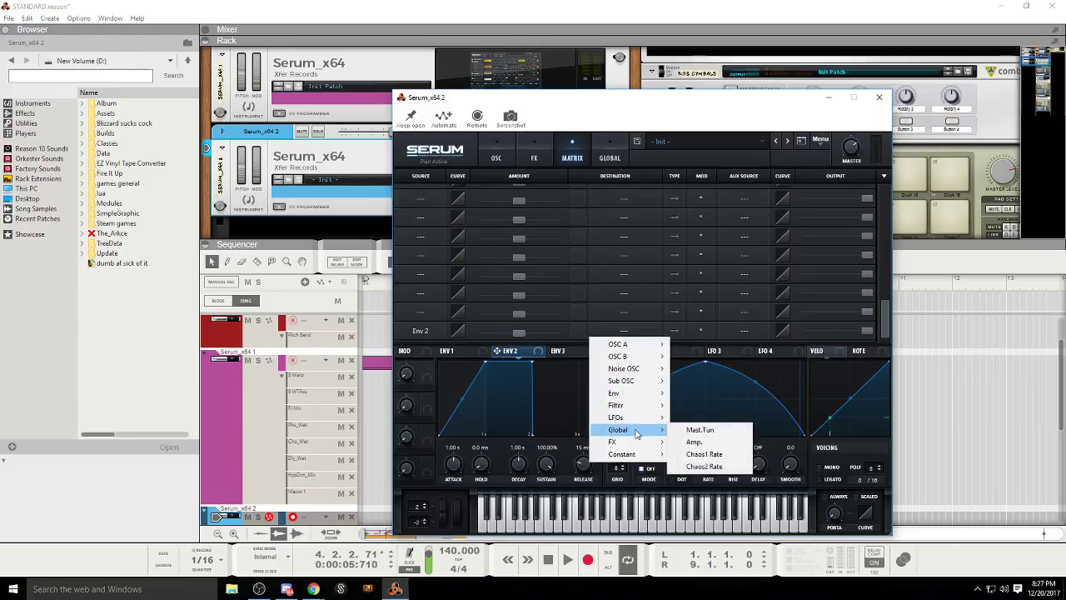
pyautogui.click(718, 430)
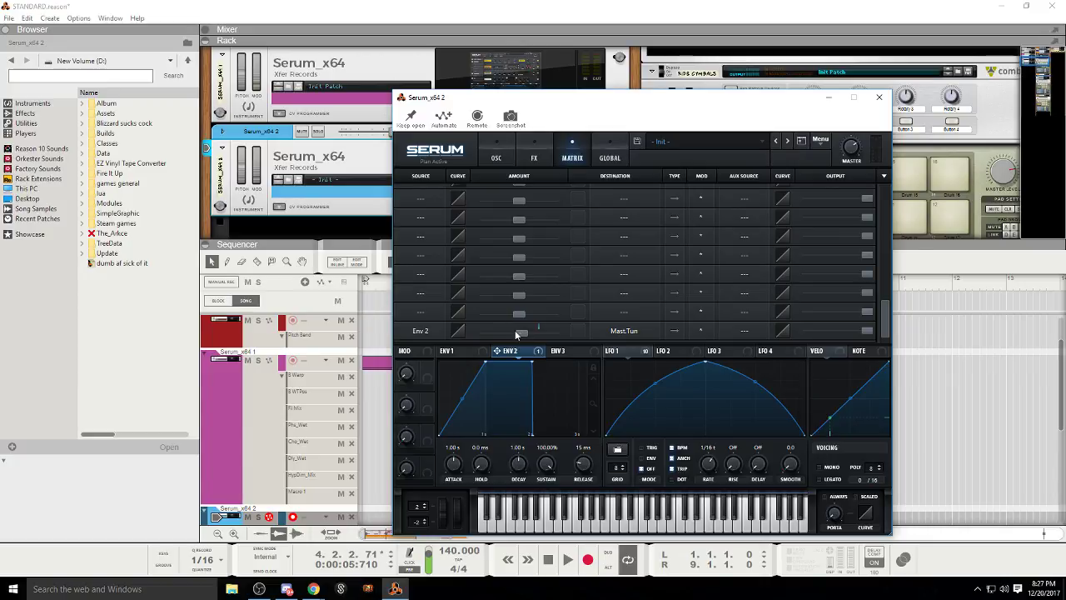
# Step: Set Env 2's modulation of the master tuning to a very slight amount while testing its attack curve, keeping the curve straight
pyautogui.moveTo(516, 335); pyautogui.dragTo(509, 333)
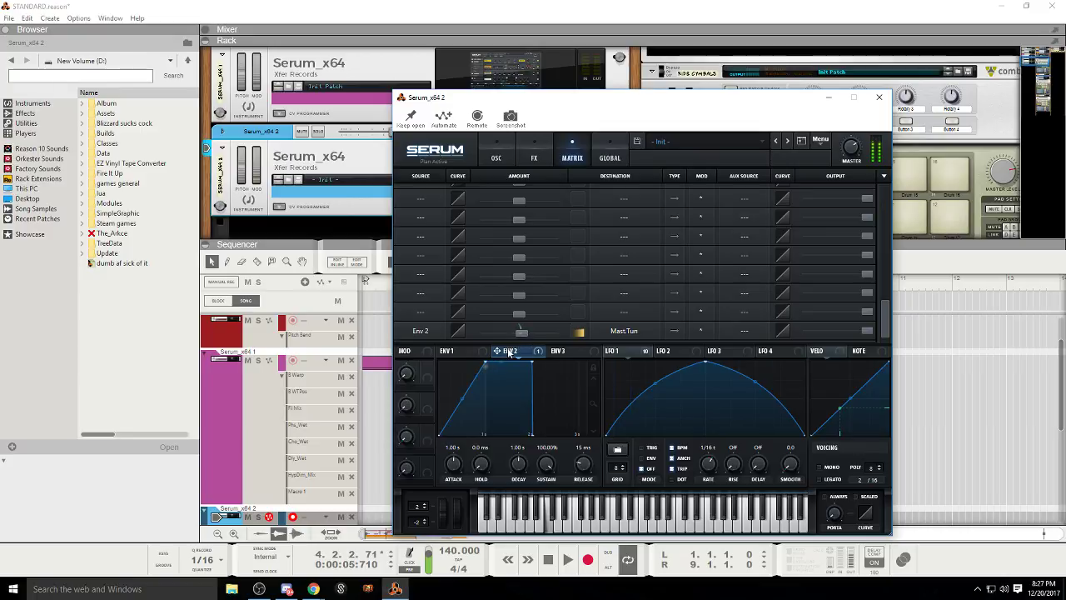
pyautogui.moveTo(462, 398); pyautogui.dragTo(466, 447)
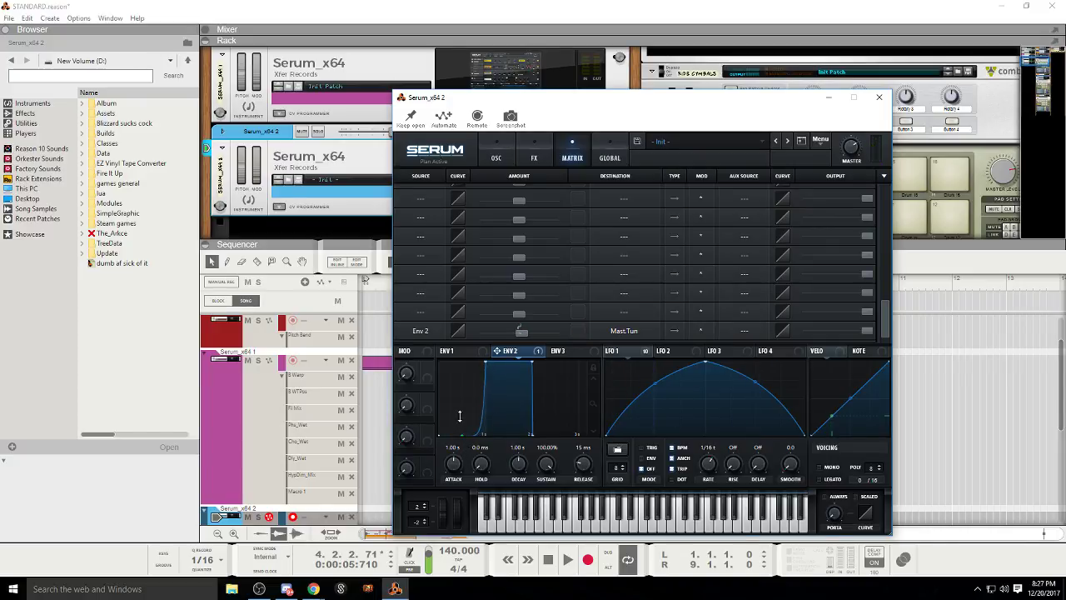
pyautogui.doubleClick(456, 396)
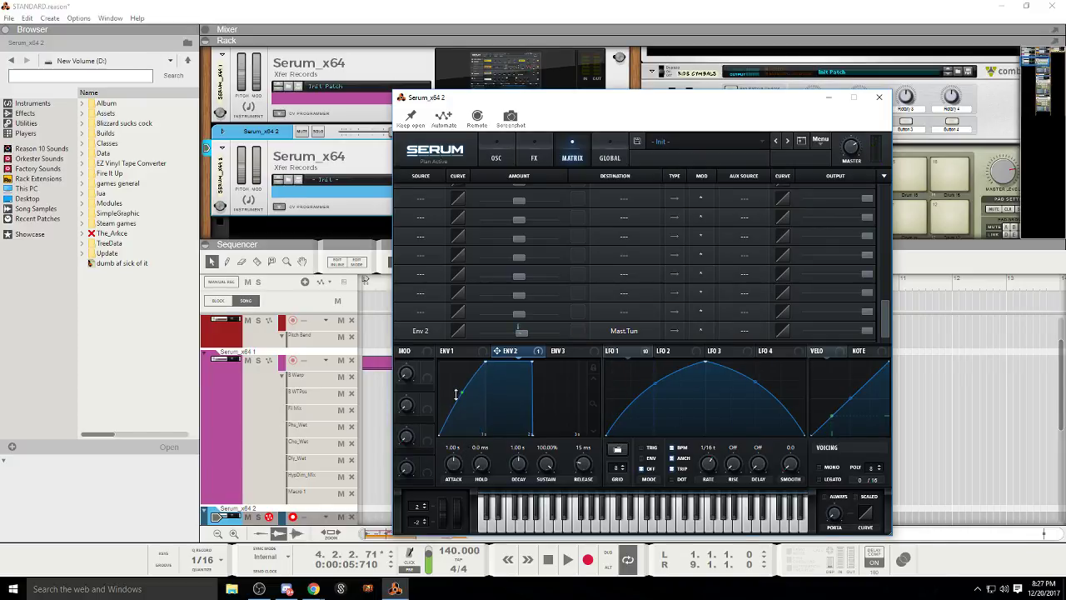
pyautogui.moveTo(455, 395); pyautogui.dragTo(464, 400)
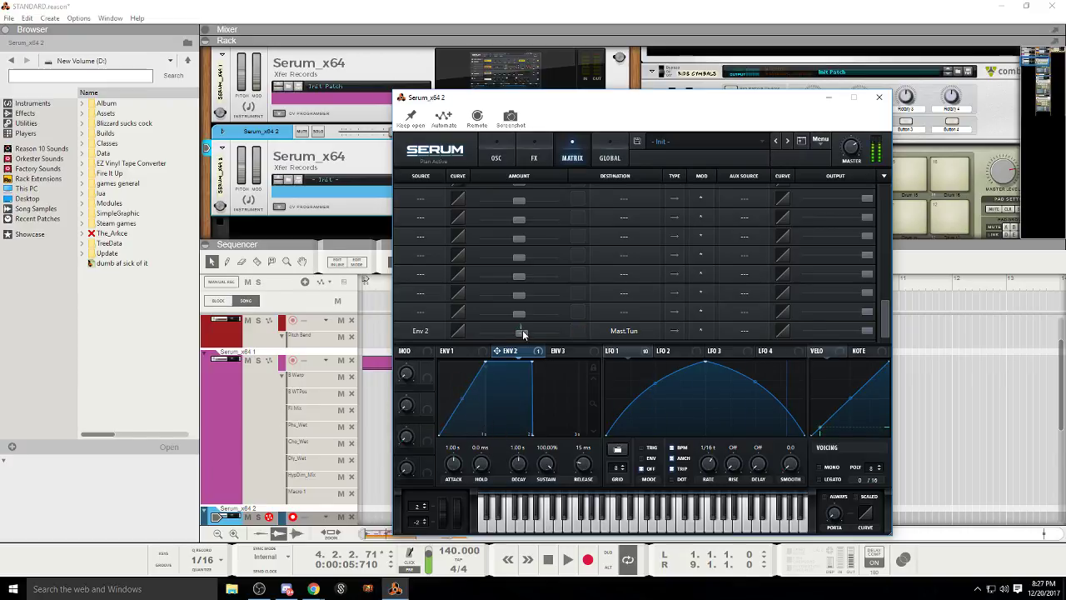
pyautogui.moveTo(523, 332); pyautogui.dragTo(520, 332)
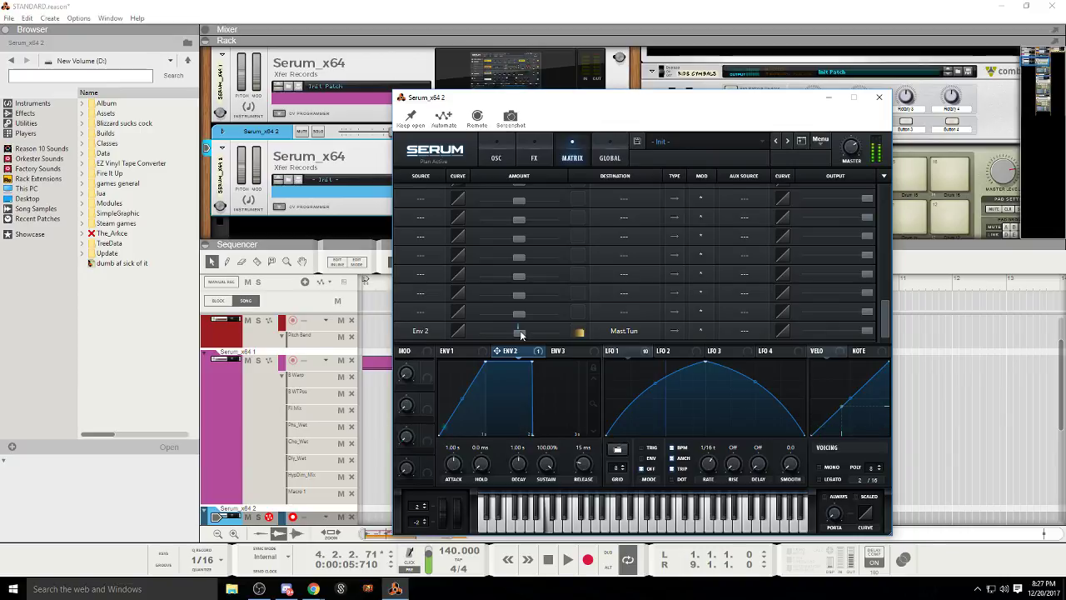
# Step: Audition the song with the tuning modulation and close the second Serum's window to reveal the full sequencer
pyautogui.click(549, 560)
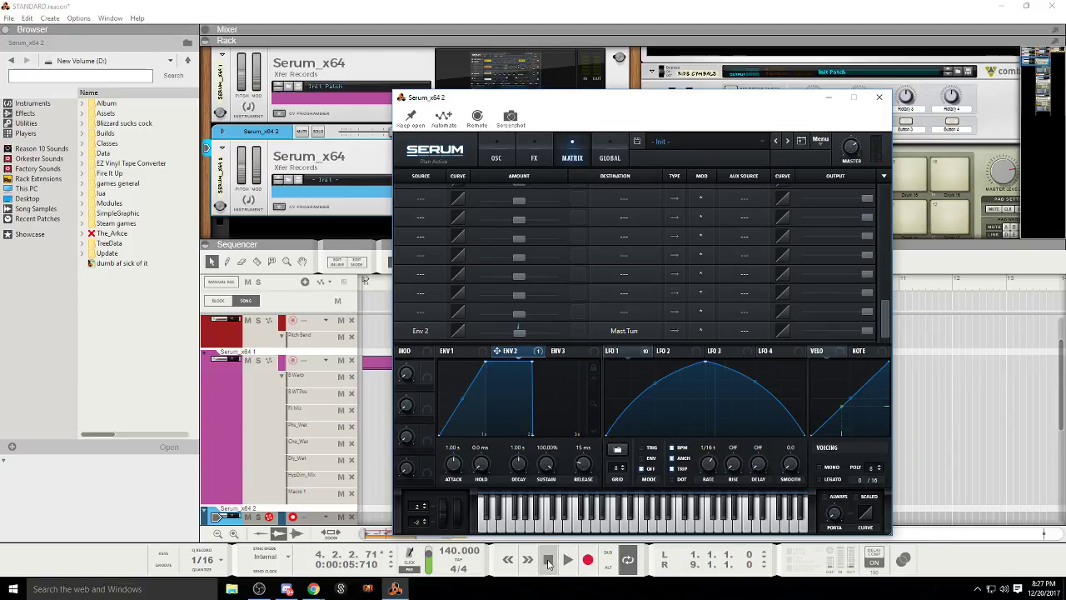
pyautogui.moveTo(704, 104); pyautogui.dragTo(511, 93)
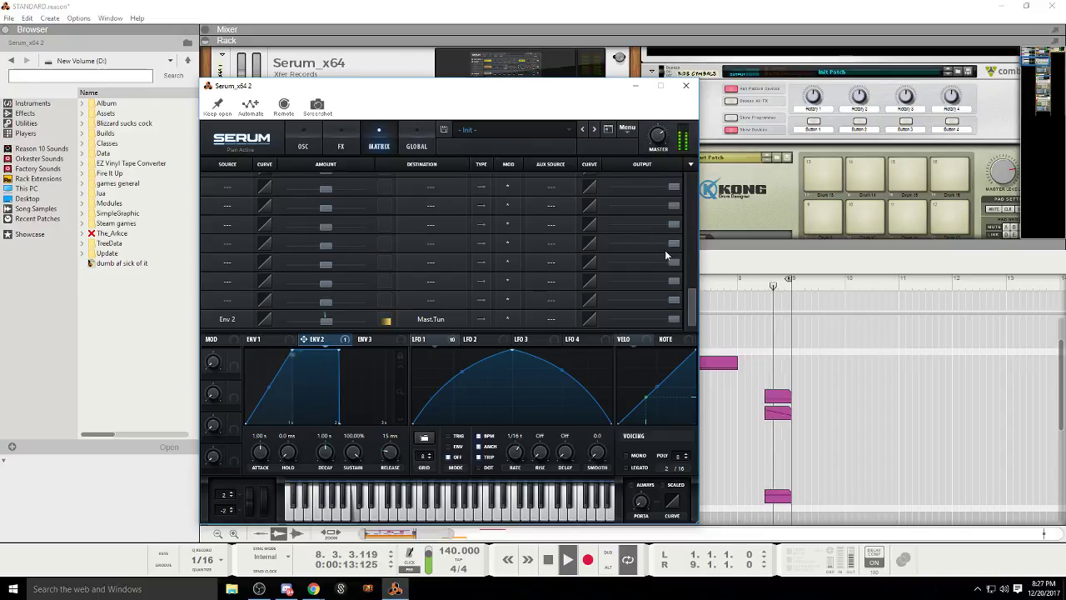
pyautogui.moveTo(536, 95); pyautogui.dragTo(553, 101)
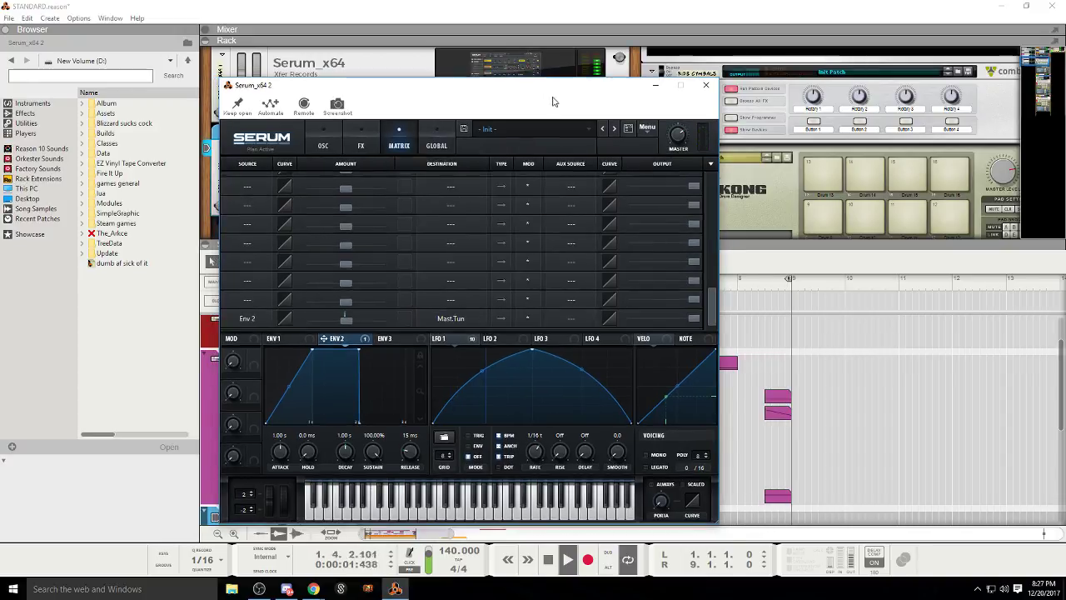
pyautogui.click(547, 564)
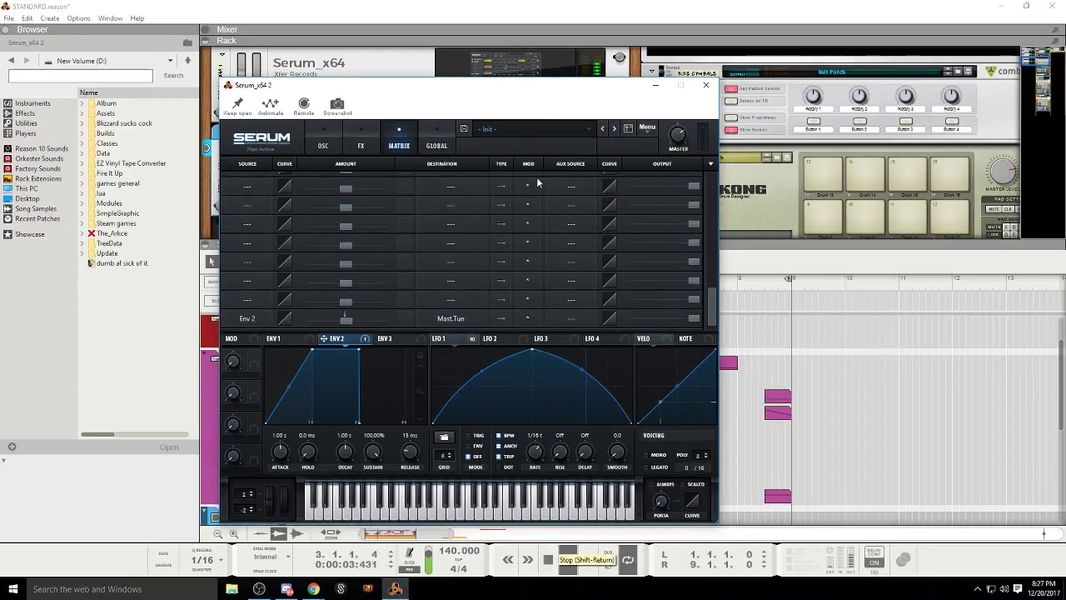
pyautogui.moveTo(632, 92); pyautogui.dragTo(402, 78)
pyautogui.click(583, 65)
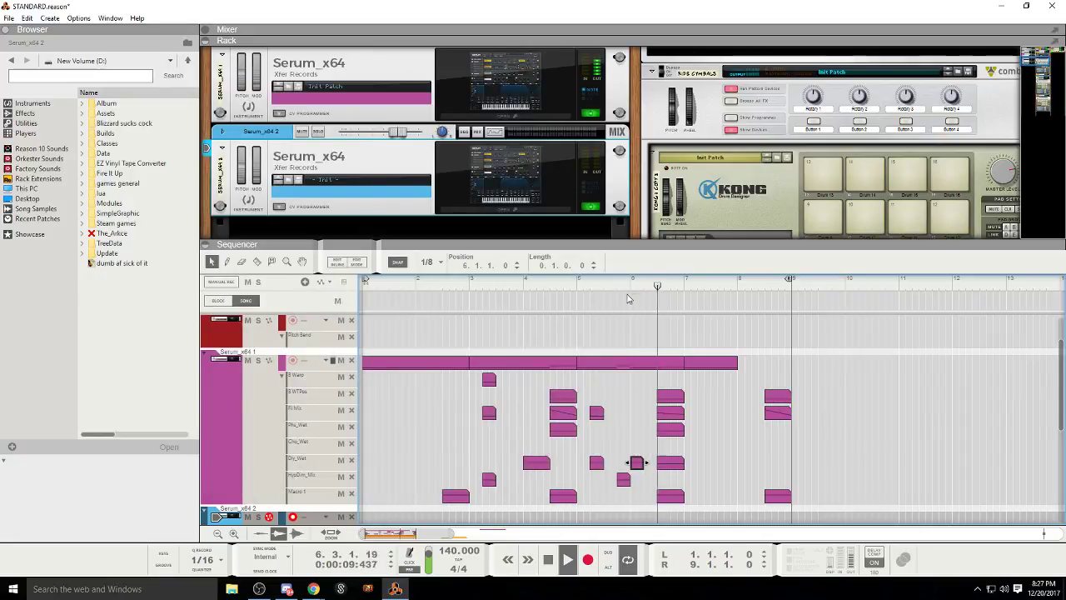
# Step: Try shortening the first two note clips on the first Serum's track to a length of 1.2.0.0 and audition the gaps
pyautogui.click(572, 364)
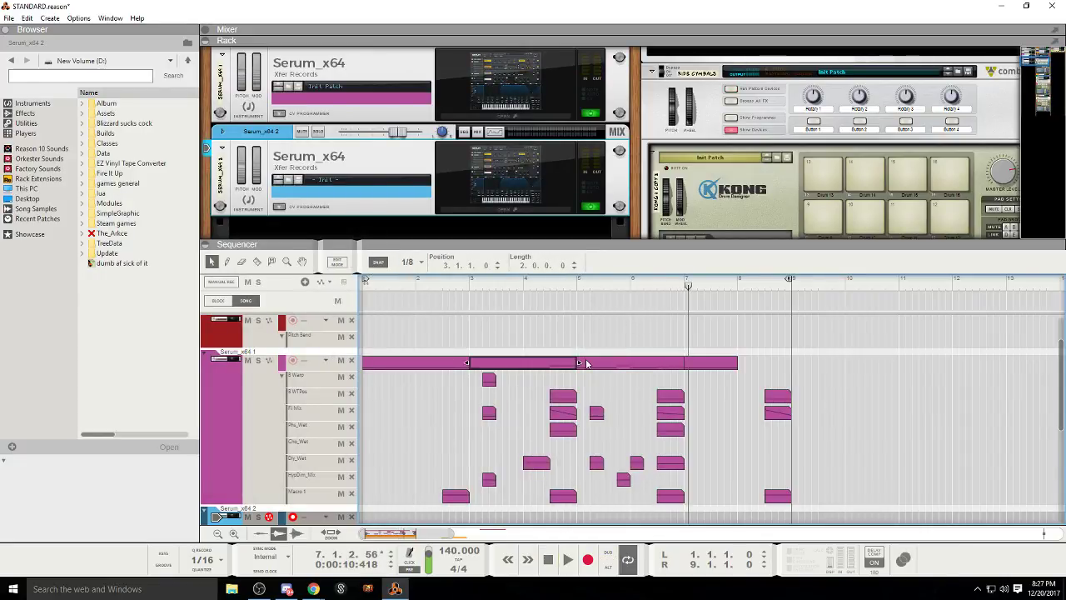
pyautogui.click(449, 366)
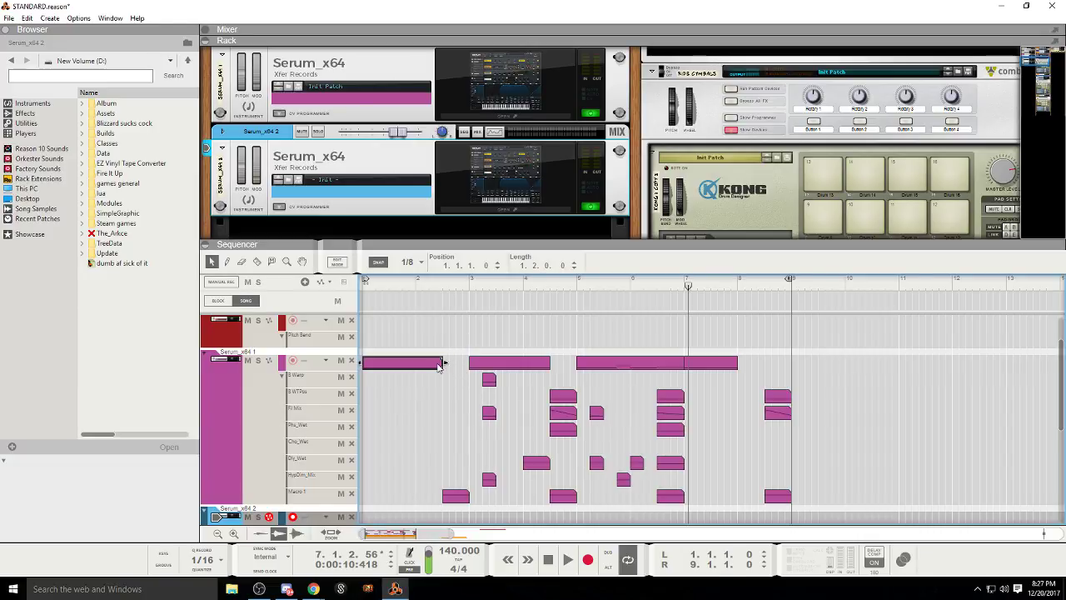
pyautogui.click(408, 289)
pyautogui.press('space')
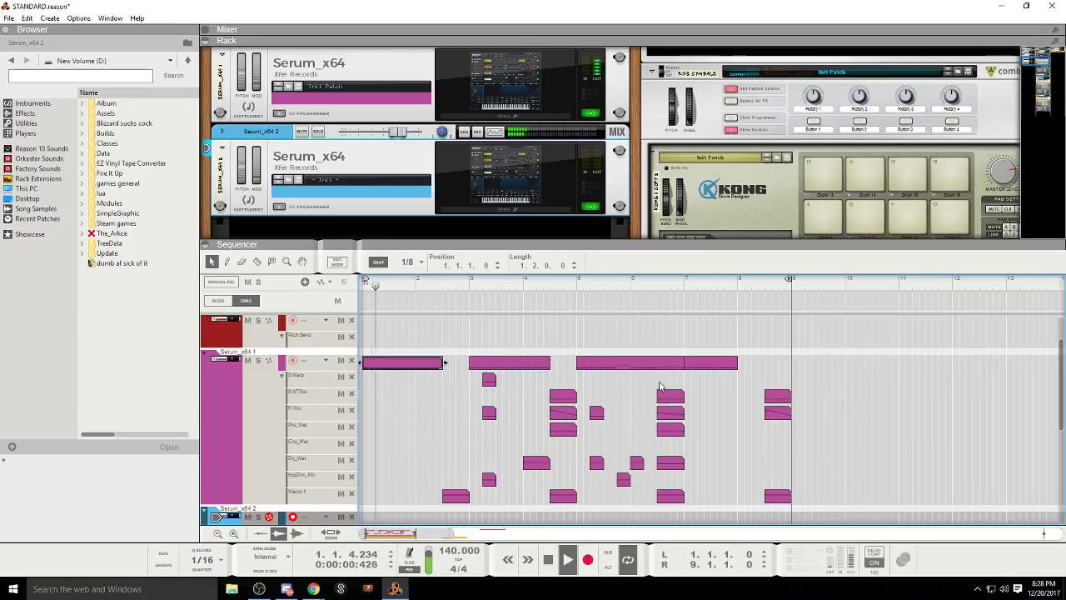
pyautogui.press('space')
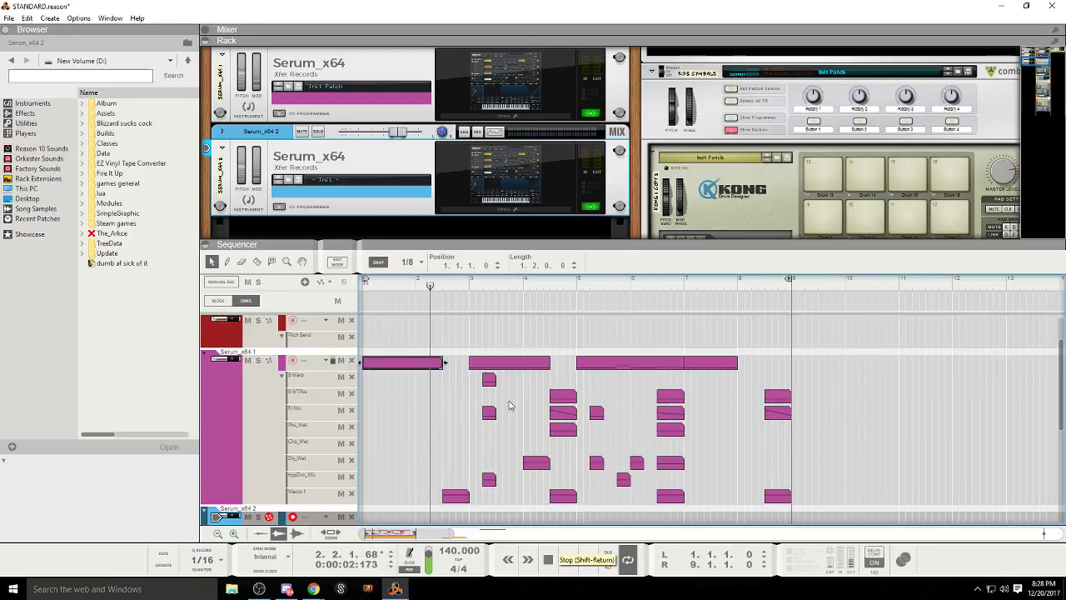
# Step: Undo the shortening of the first Serum's first two note clips
pyautogui.click(497, 209)
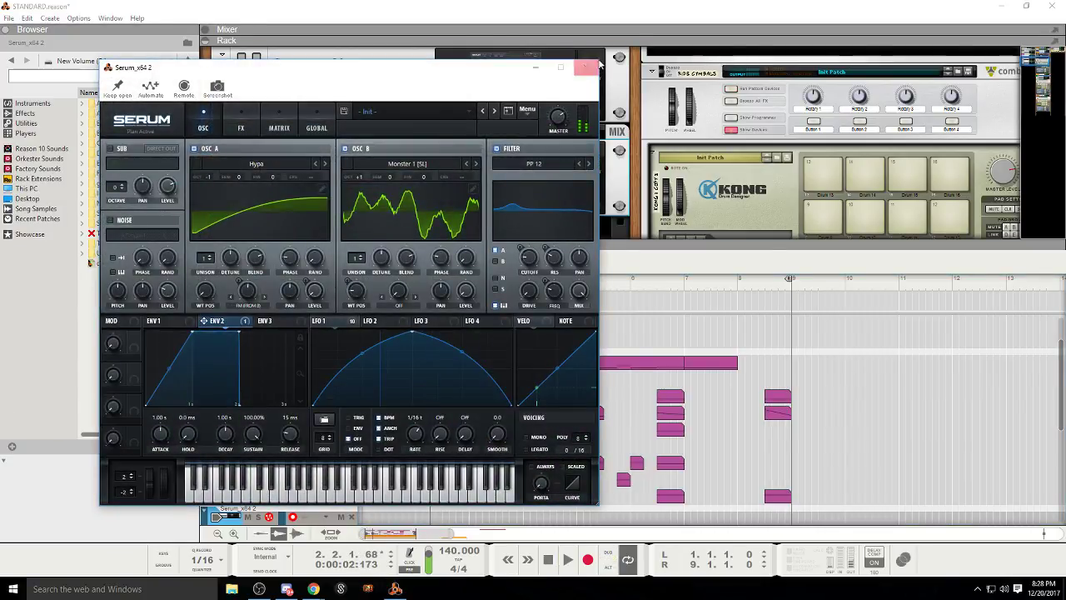
pyautogui.click(591, 70)
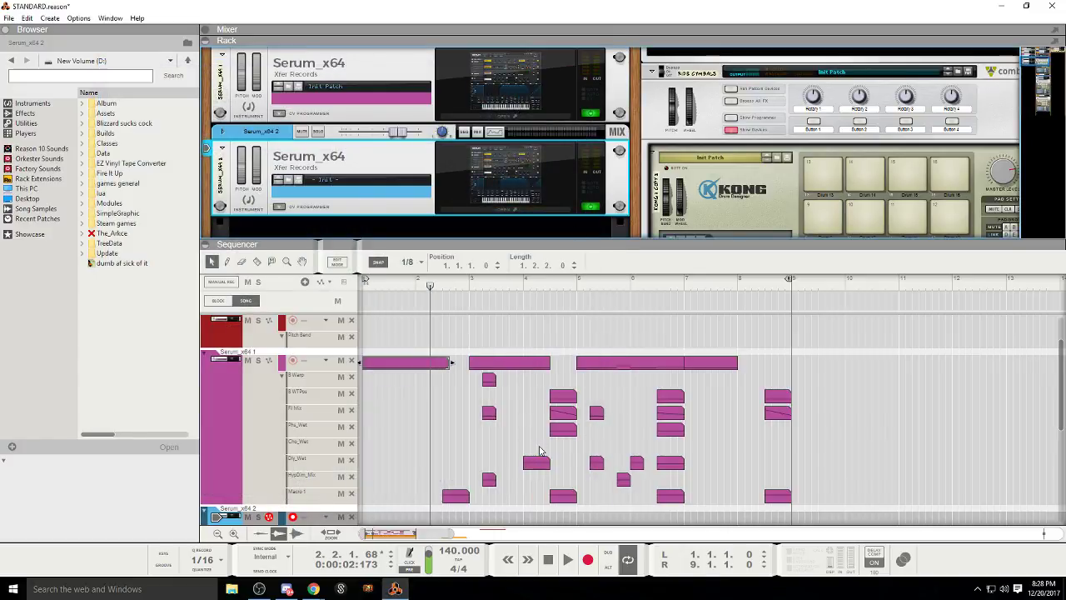
pyautogui.hotkey('ctrl', 'd')
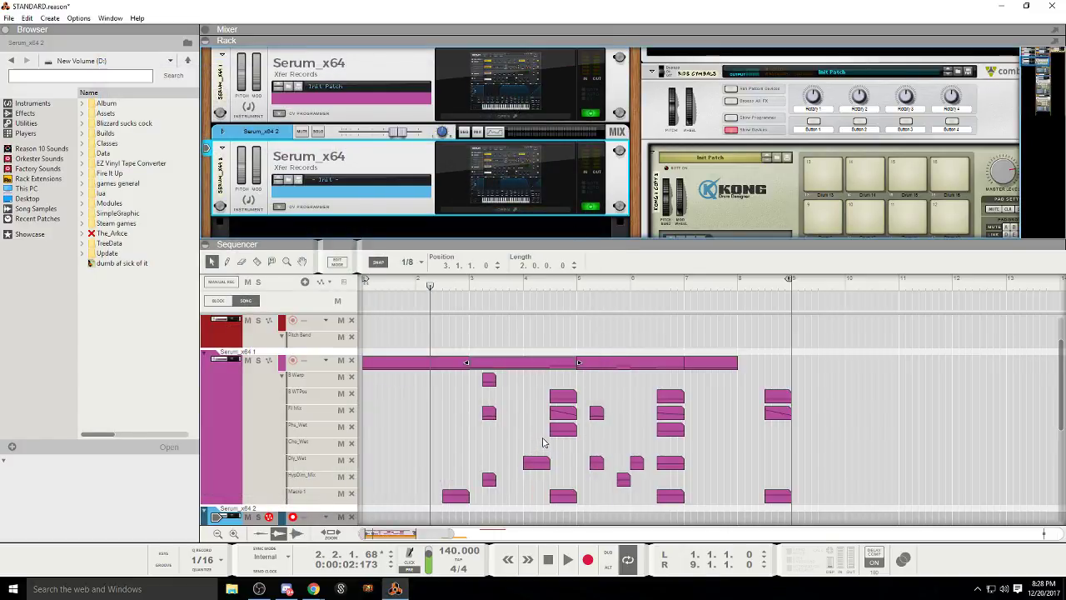
# Step: Add a chorus at 81% mix and a multiband compressor at 48% mix to the second Serum's effects
pyautogui.click(513, 207)
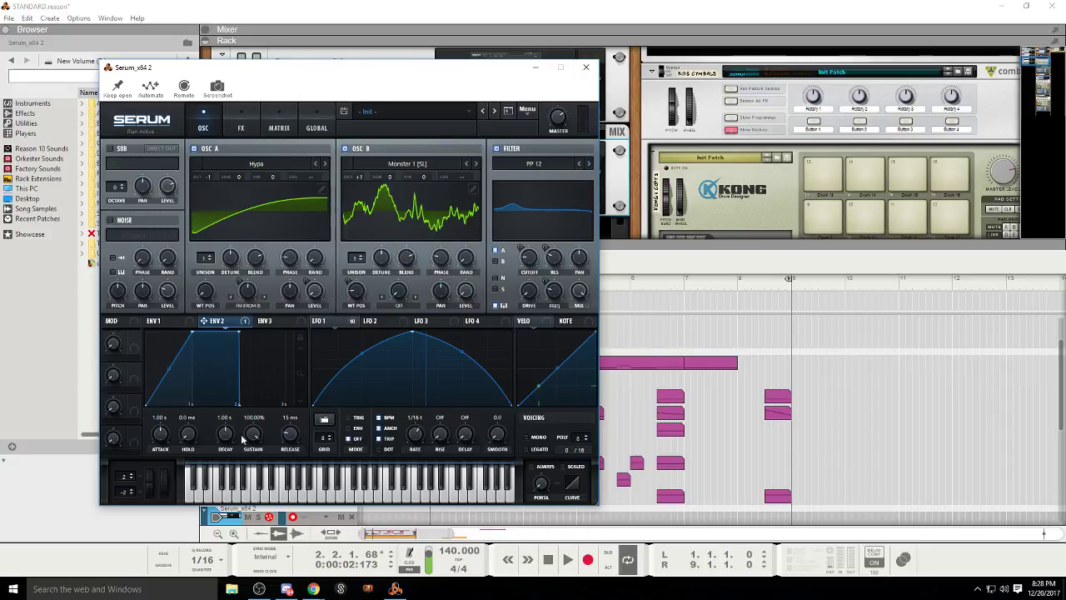
pyautogui.click(313, 589)
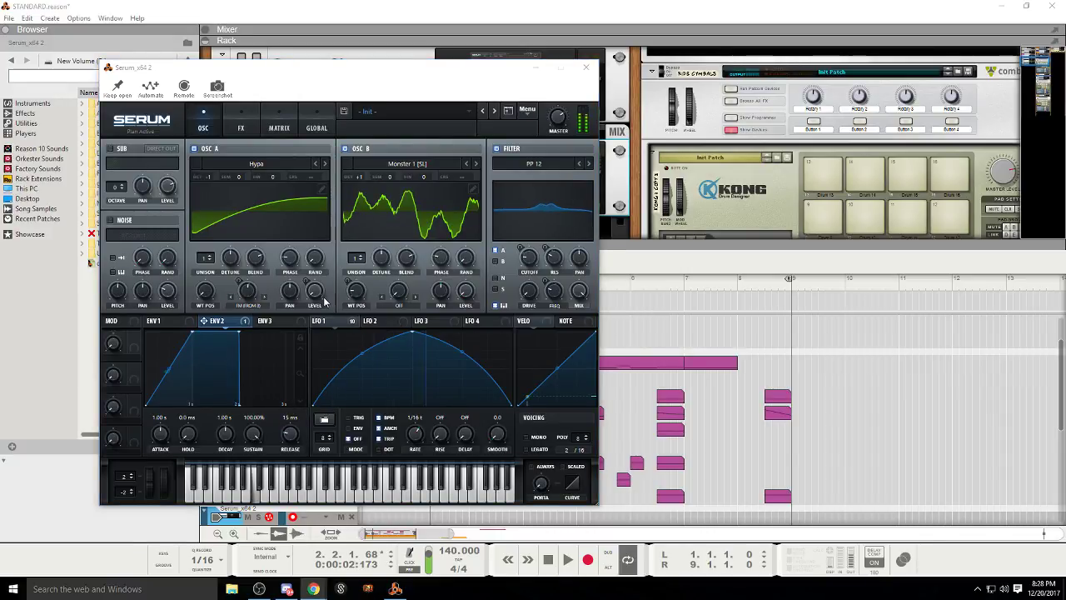
pyautogui.moveTo(324, 80); pyautogui.dragTo(468, 96)
pyautogui.click(383, 144)
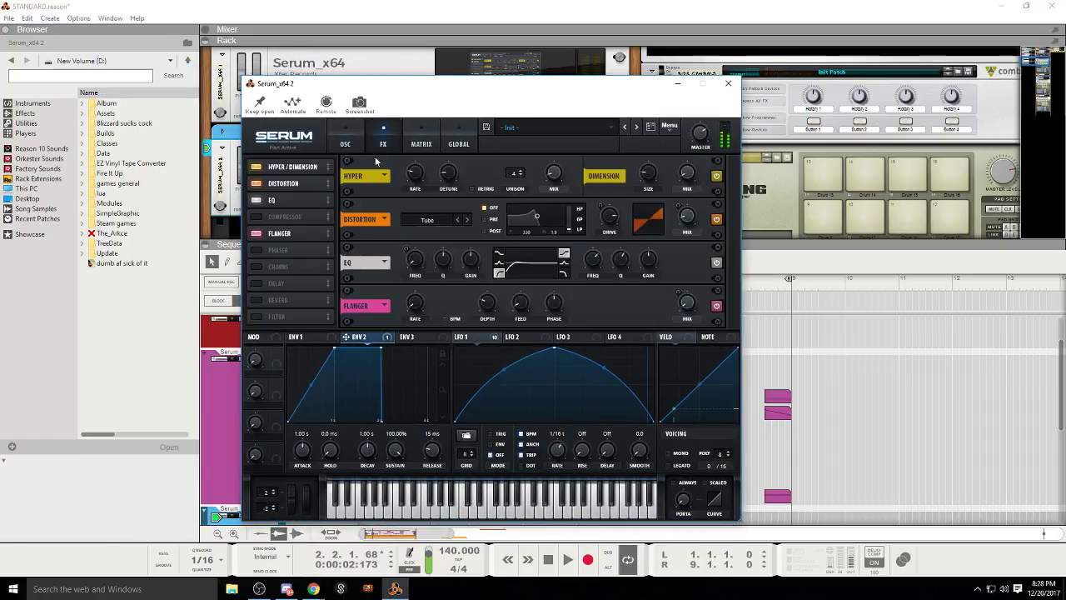
pyautogui.click(259, 265)
pyautogui.scroll(-2, 691, 260)
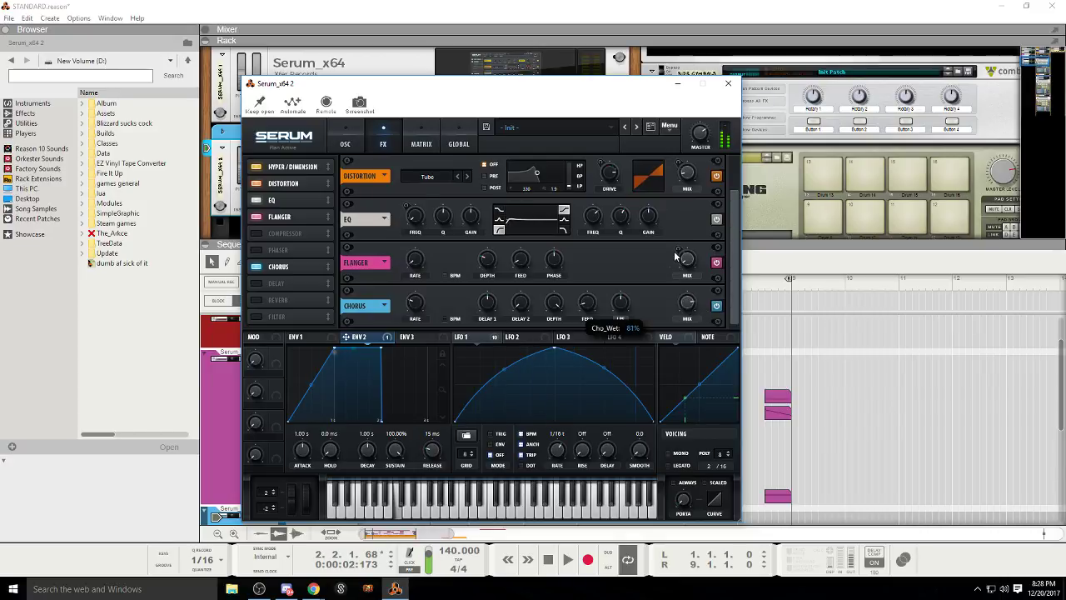
pyautogui.click(255, 251)
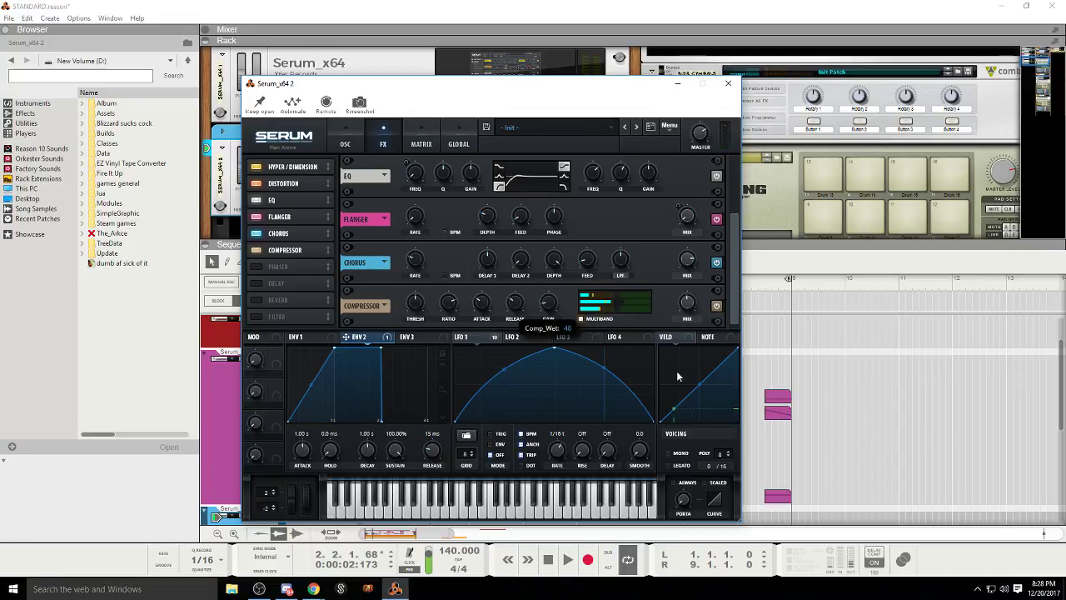
# Step: Audition the song with the added chorus and compressor, closing the second Serum's window to see the full sequencer
pyautogui.click(548, 559)
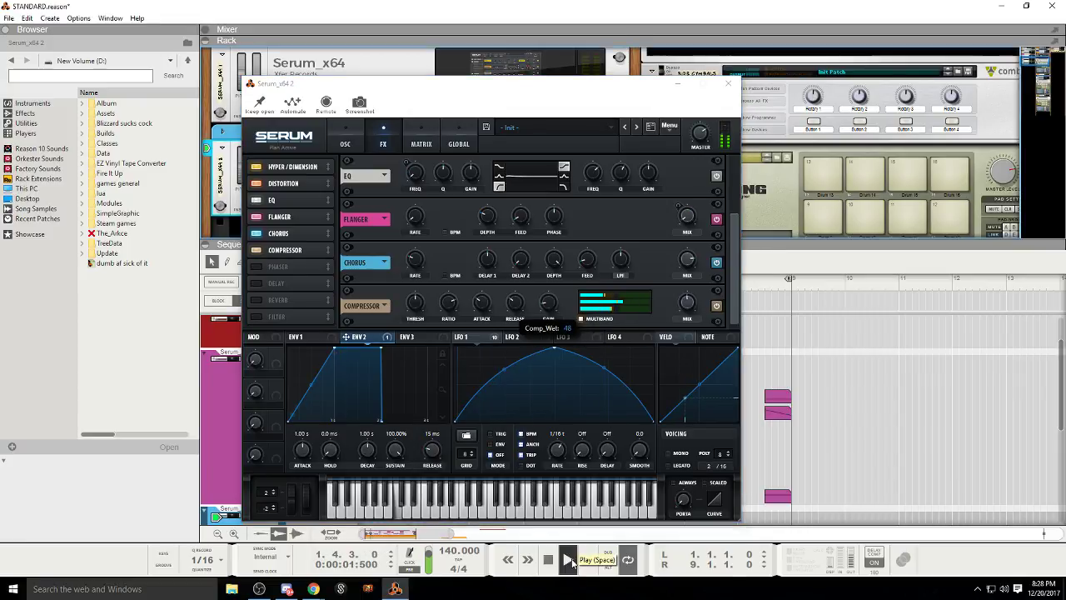
pyautogui.click(571, 556)
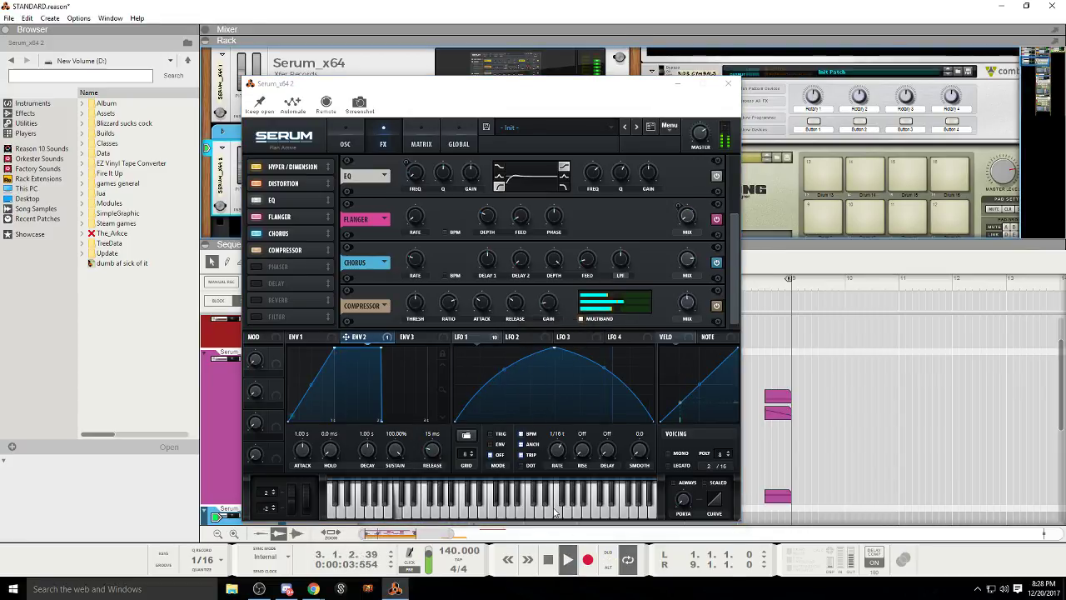
pyautogui.click(729, 83)
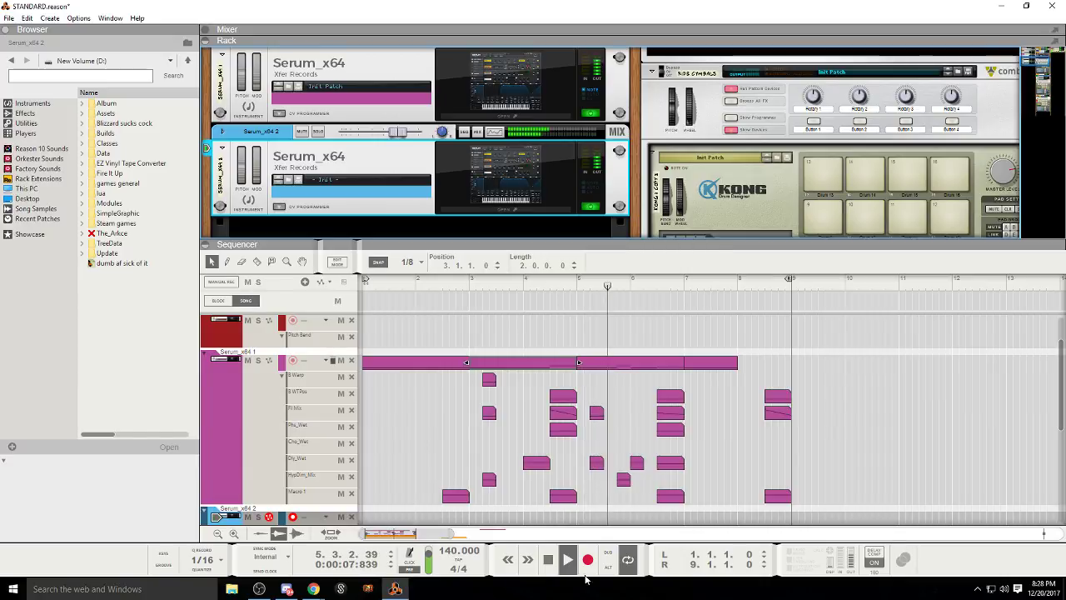
pyautogui.click(548, 559)
# Step: Move the compressor ahead of the chorus in the second Serum's effects chain and lower the chorus mix to 23%
pyautogui.click(516, 213)
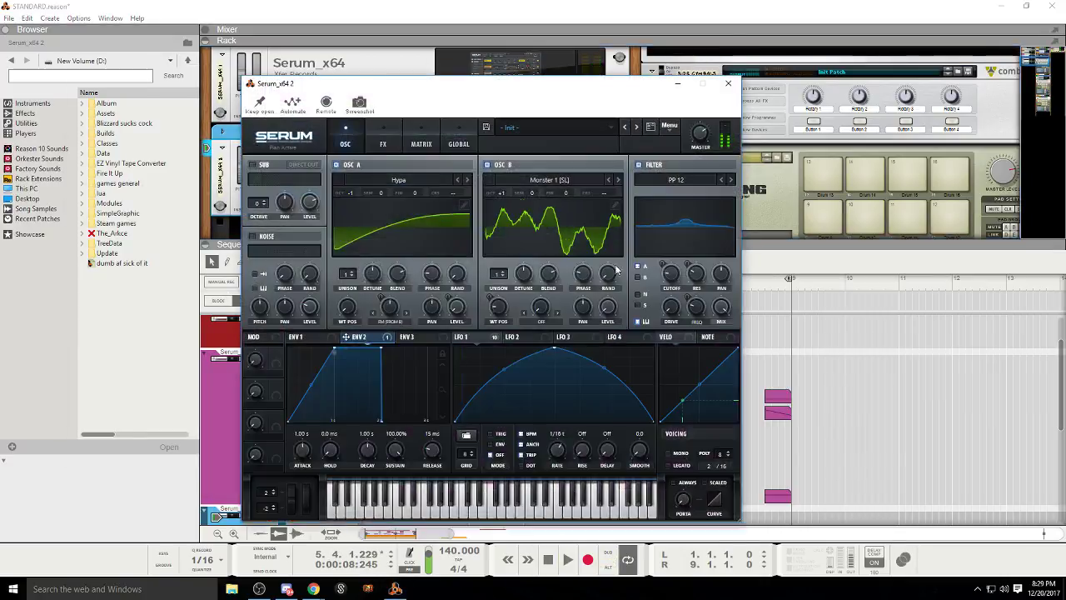
pyautogui.click(381, 143)
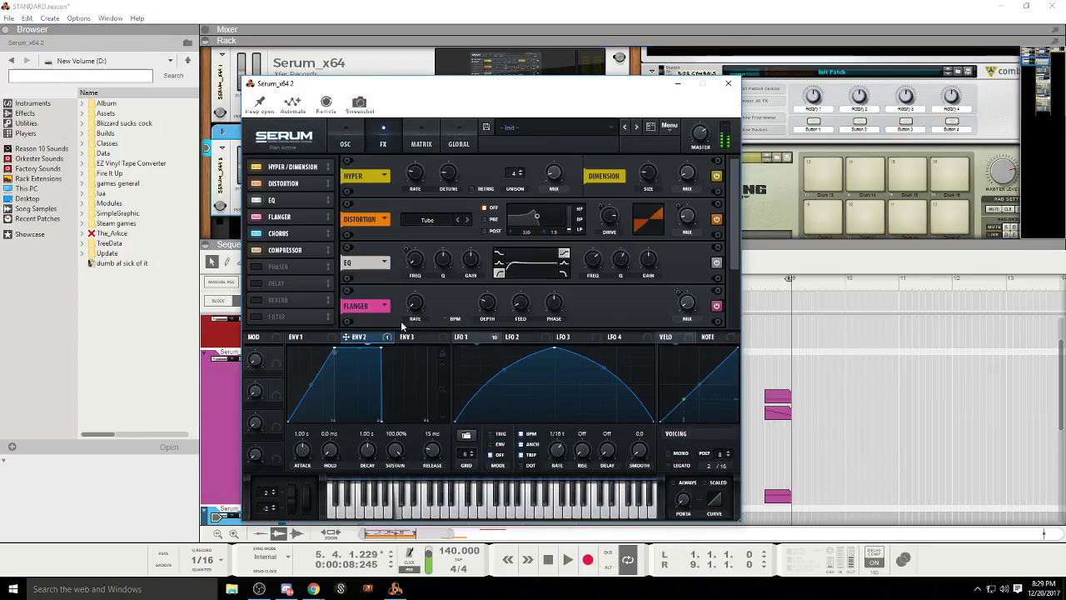
pyautogui.click(286, 232)
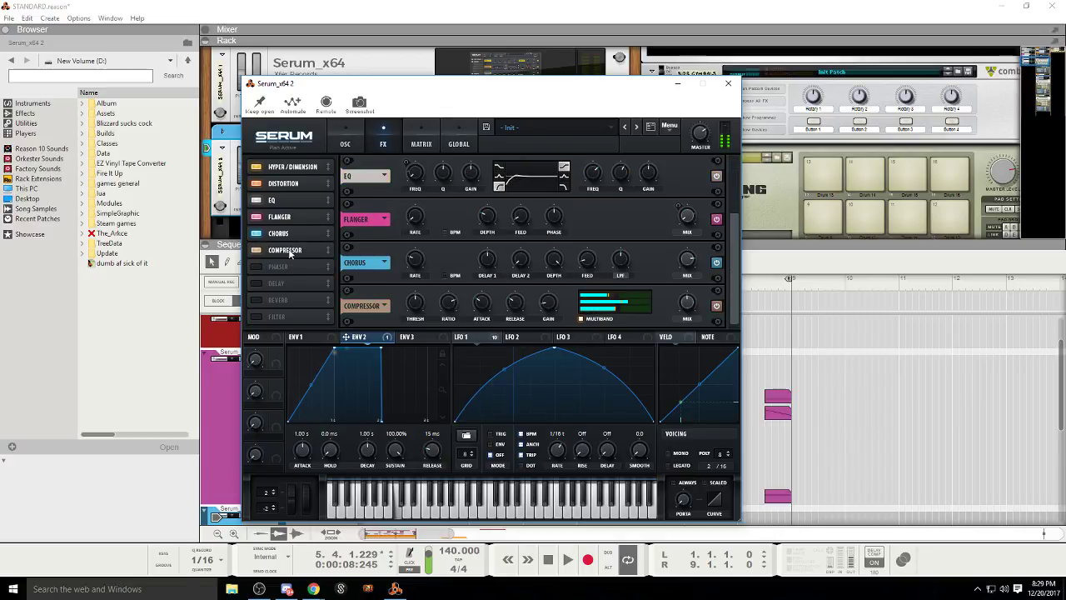
pyautogui.moveTo(285, 239); pyautogui.dragTo(288, 249)
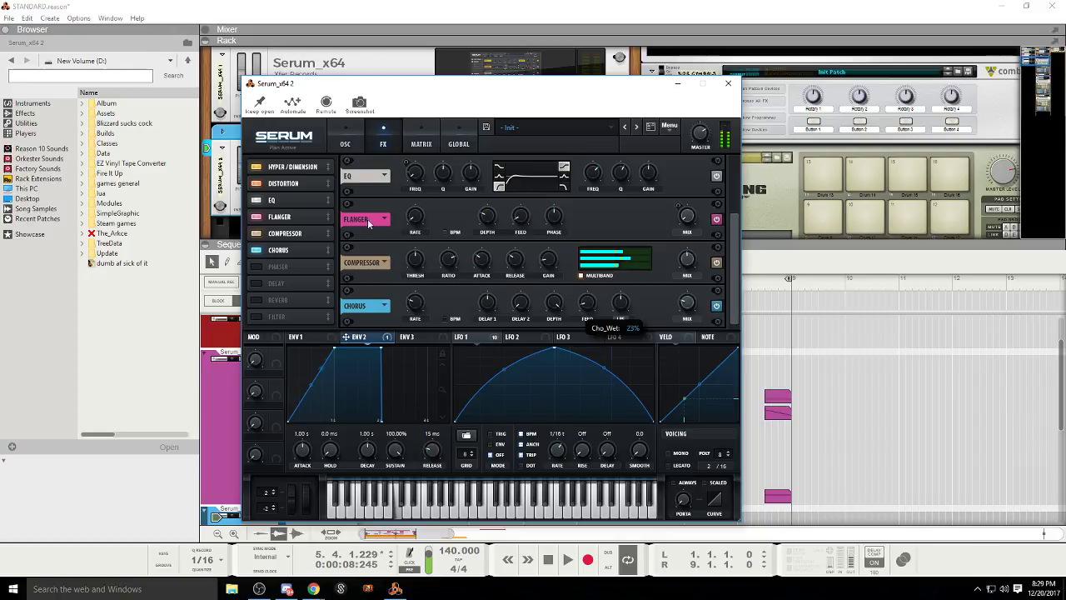
# Step: Add a filter effect of type Combs to the second Serum and set its cutoff to about 41 Hz
pyautogui.click(257, 317)
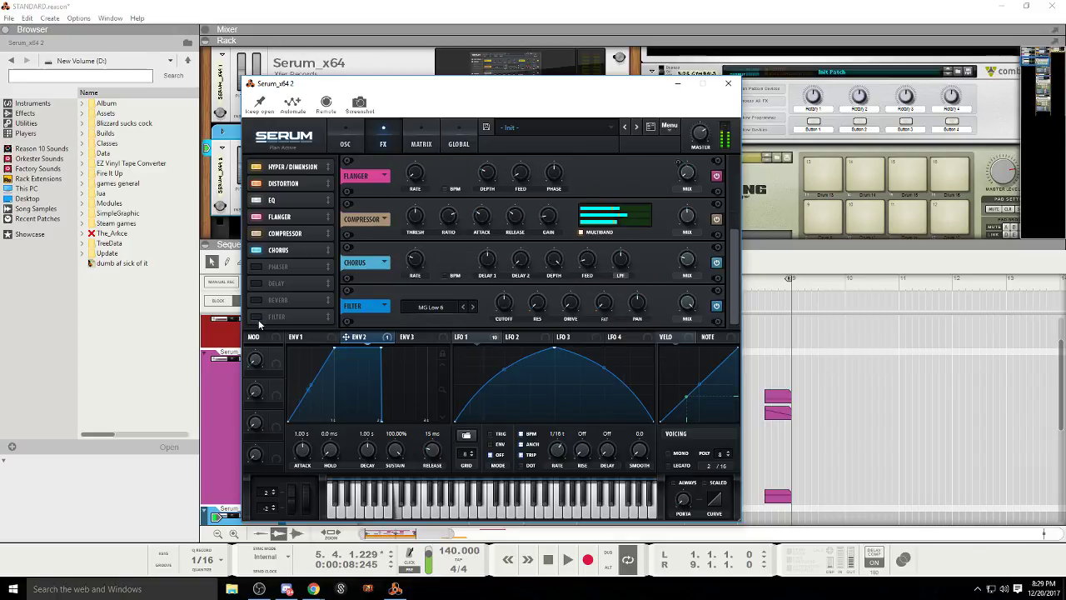
pyautogui.click(425, 312)
pyautogui.moveTo(433, 357)
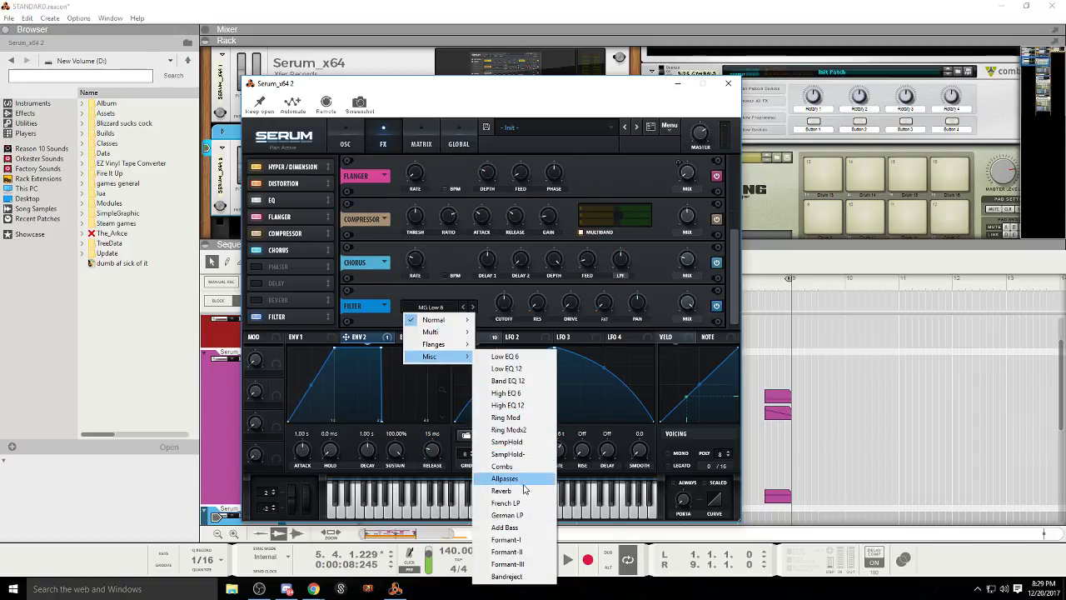
pyautogui.click(503, 466)
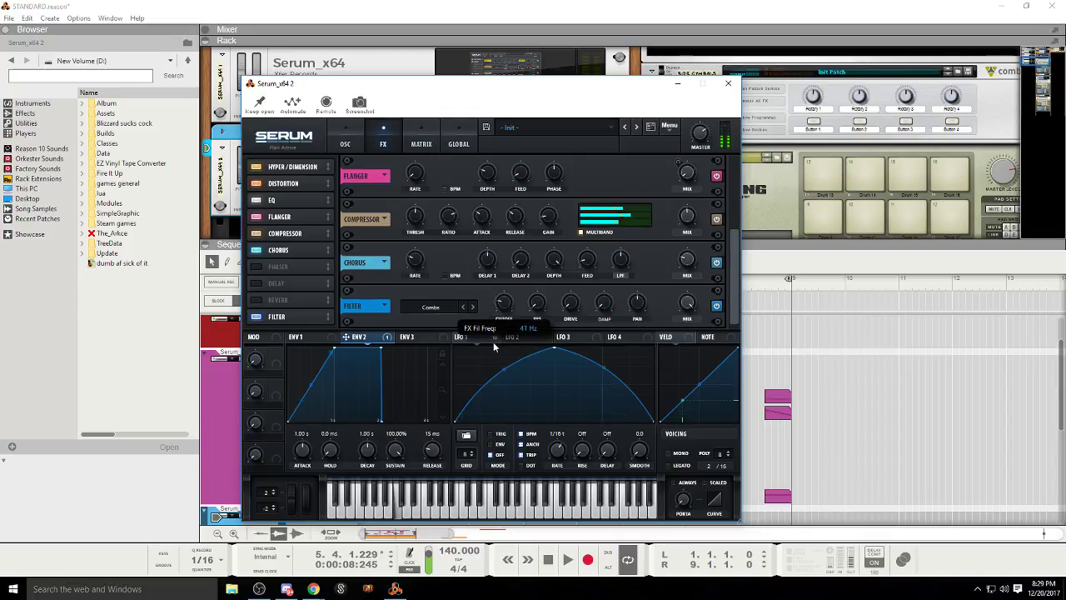
# Step: Bend LFO 1's rising curve inward, and set the Combs filter's resonance to 12% while adjusting its mix
pyautogui.moveTo(481, 356); pyautogui.dragTo(508, 402)
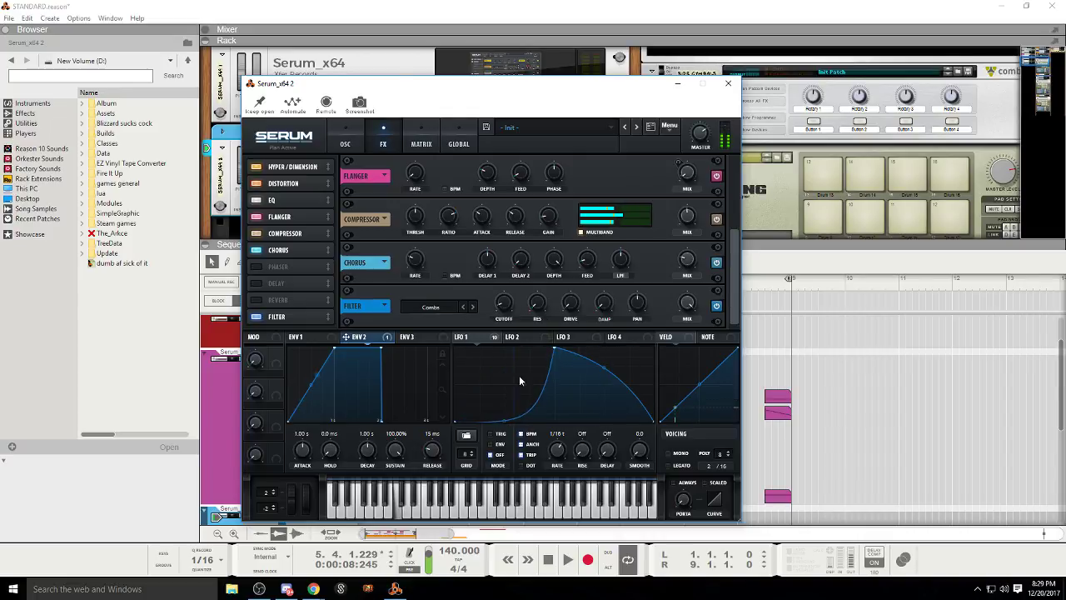
pyautogui.click(548, 560)
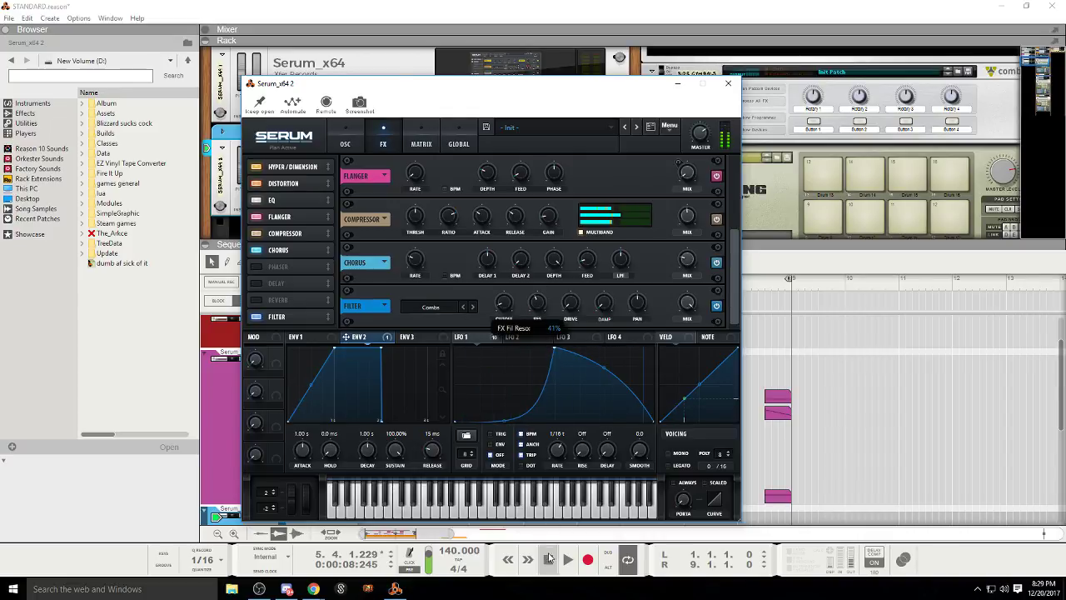
pyautogui.moveTo(537, 307); pyautogui.dragTo(536, 339)
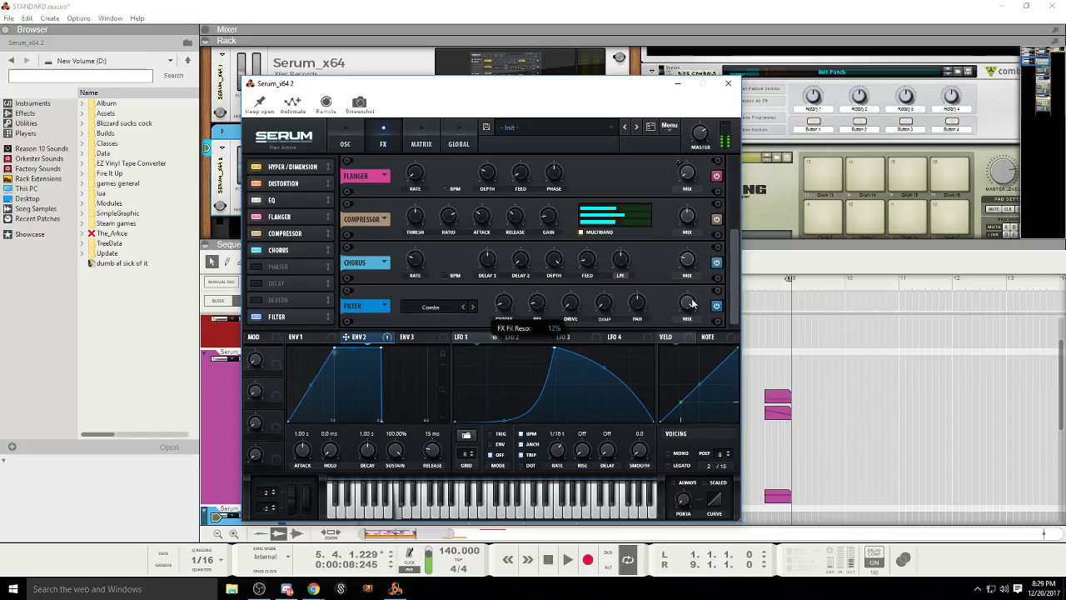
pyautogui.moveTo(687, 303); pyautogui.dragTo(682, 331)
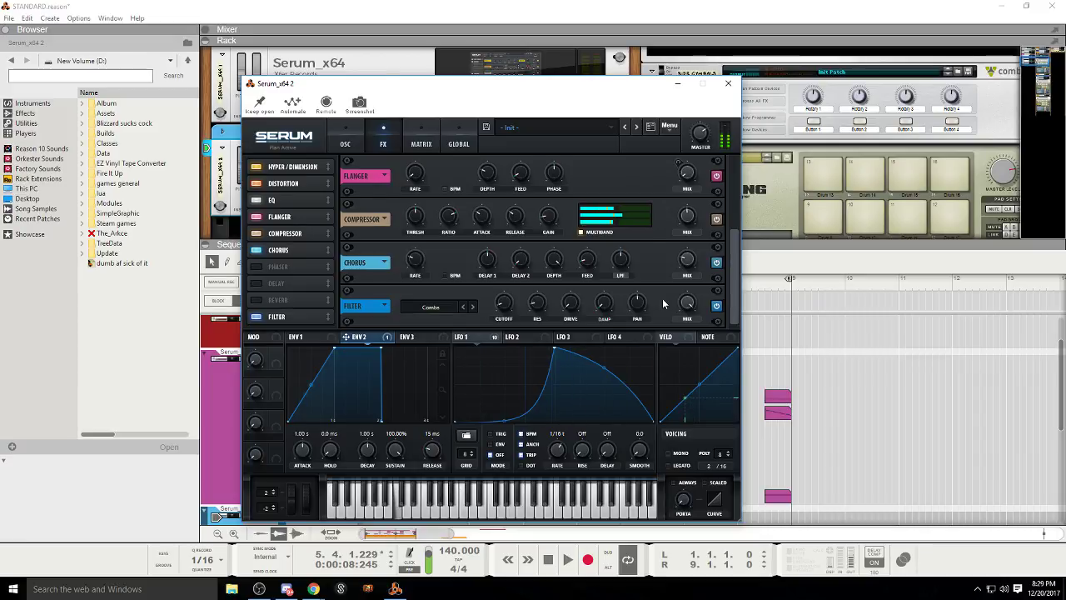
# Step: Play the song and set LFO 1's rate in the second Serum to 1/16 while listening
pyautogui.click(728, 84)
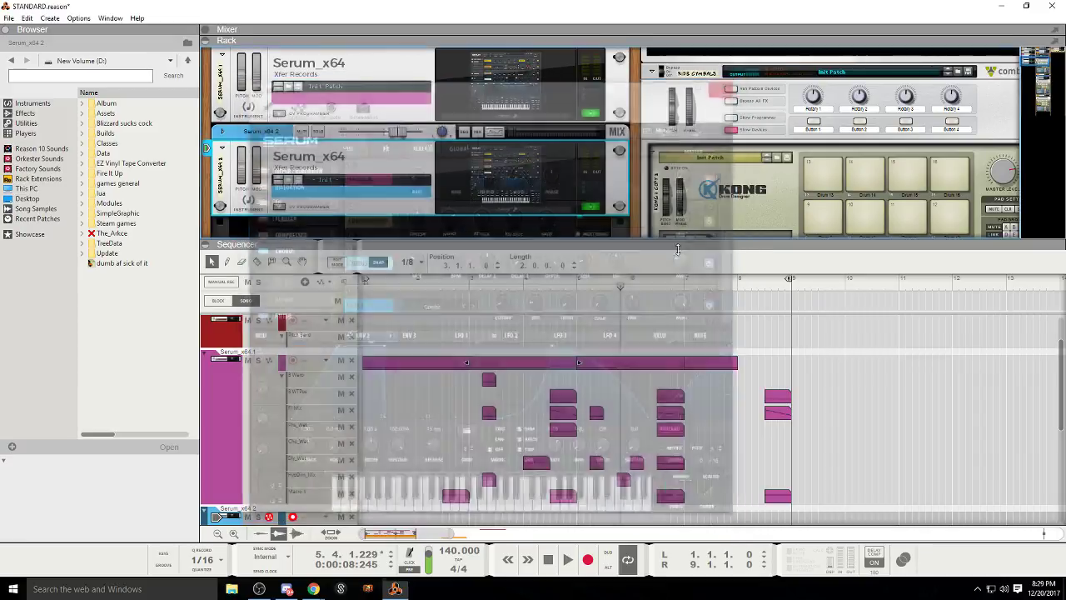
pyautogui.click(566, 563)
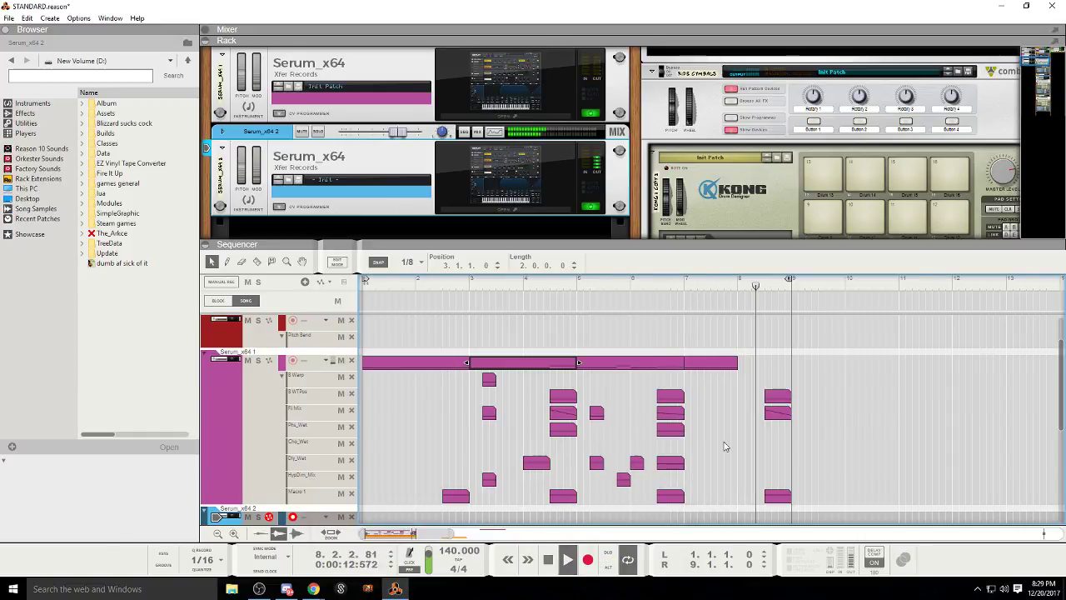
pyautogui.click(493, 209)
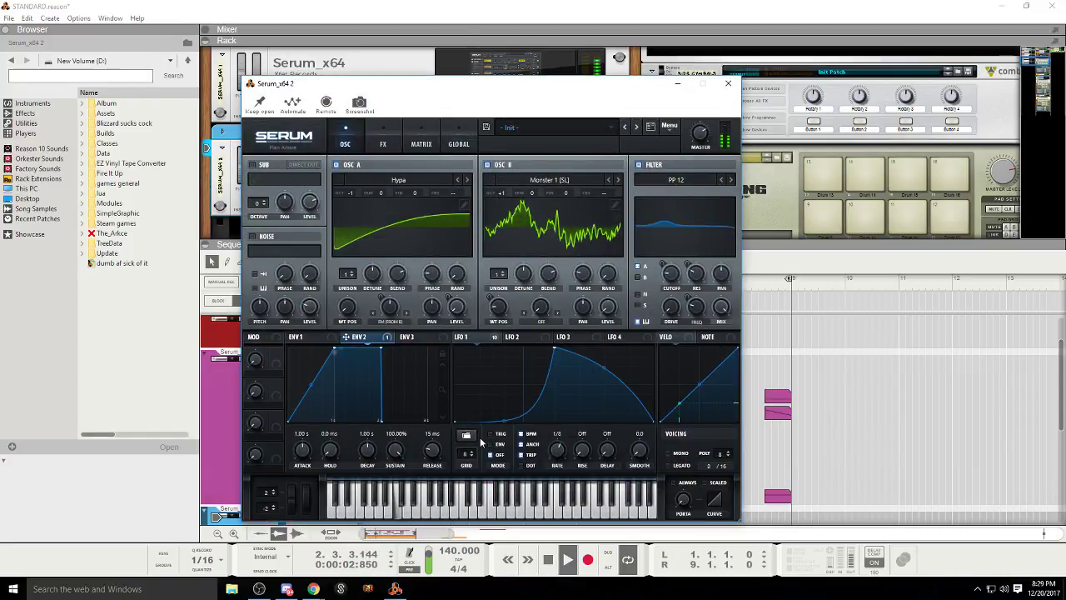
pyautogui.moveTo(556, 454); pyautogui.dragTo(556, 444)
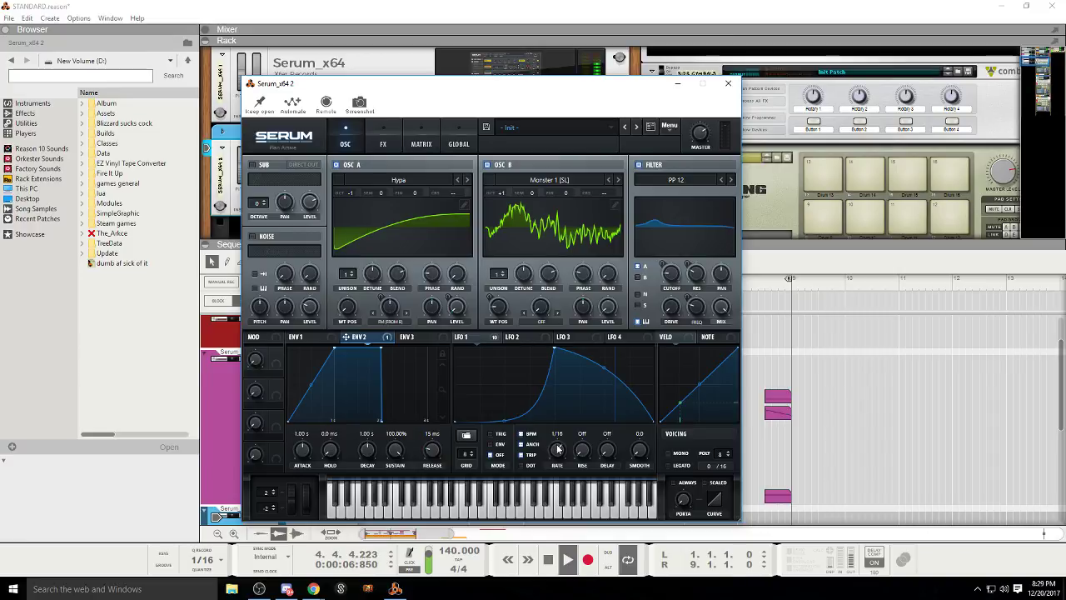
pyautogui.click(728, 83)
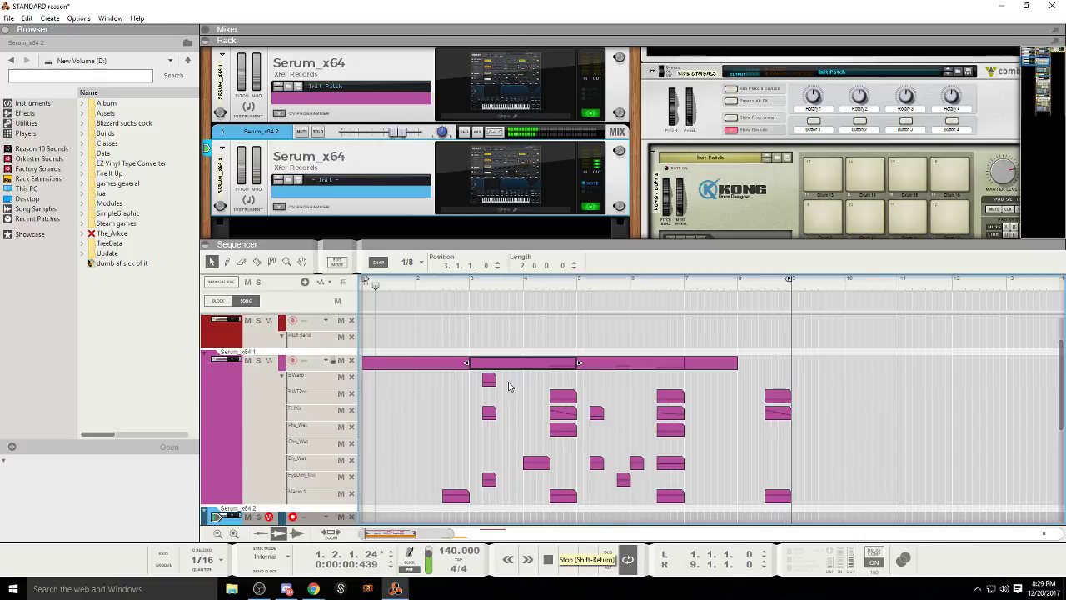
# Step: Compare the second Serum's sound with the chorus off and on, and readjust the Combs filter's mix
pyautogui.click(517, 210)
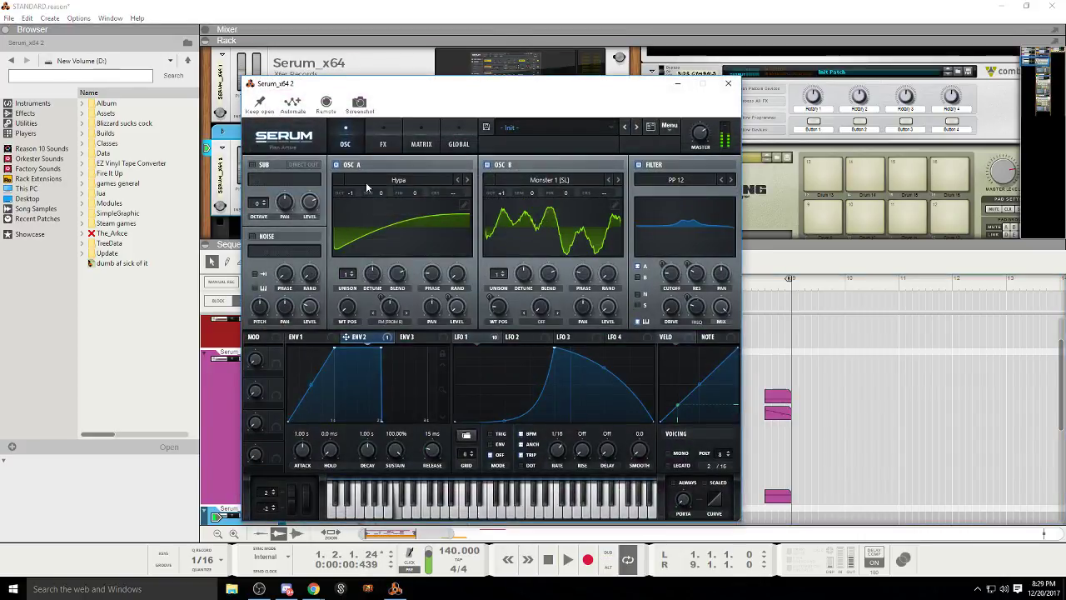
pyautogui.click(382, 140)
pyautogui.click(255, 250)
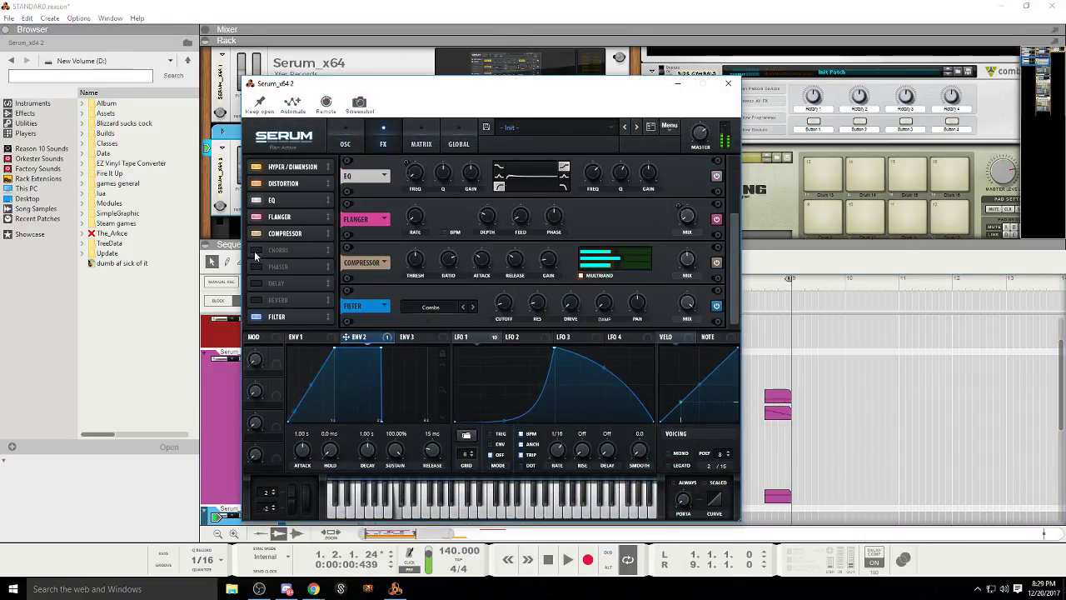
pyautogui.click(256, 250)
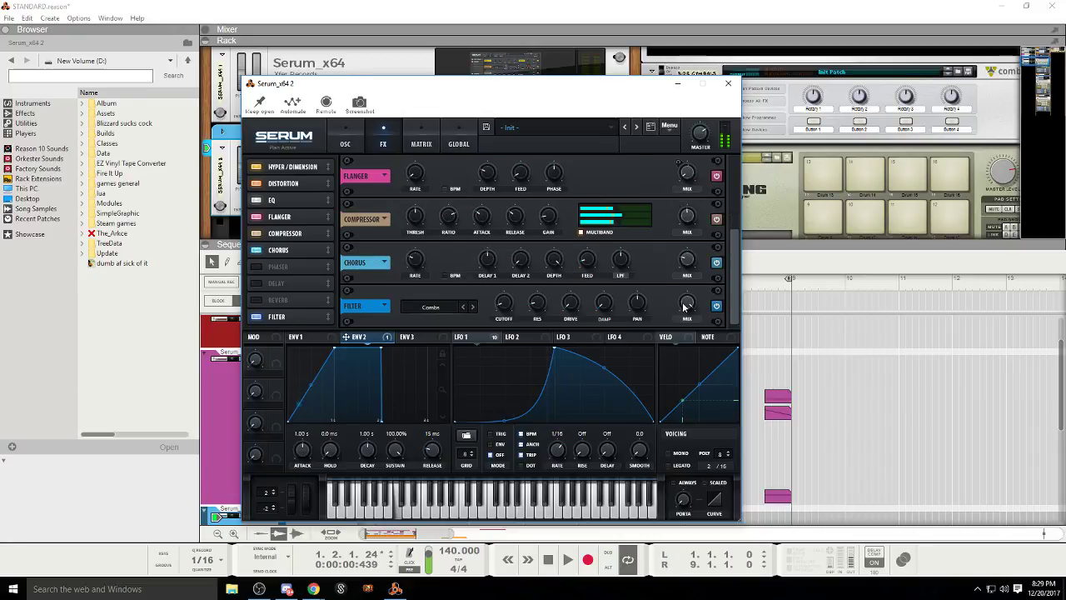
pyautogui.moveTo(698, 312); pyautogui.dragTo(675, 147)
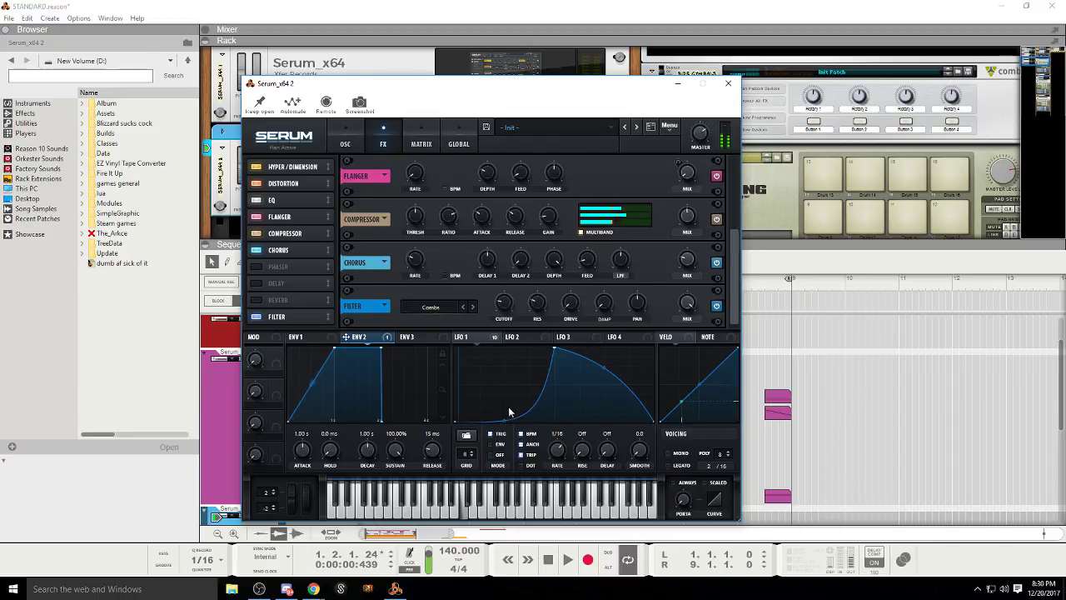
# Step: Audition the analog wavetables Analog_BD_Sin, Basic Mini and Basic_McB in oscillator A, varying the wavetable position
pyautogui.click(345, 138)
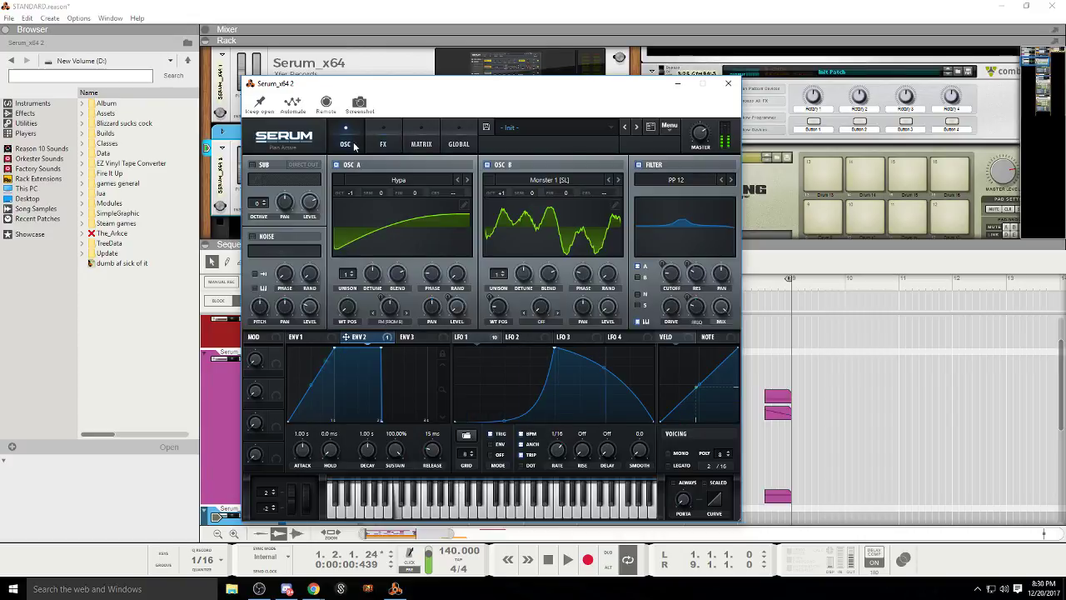
pyautogui.click(399, 179)
pyautogui.moveTo(375, 193)
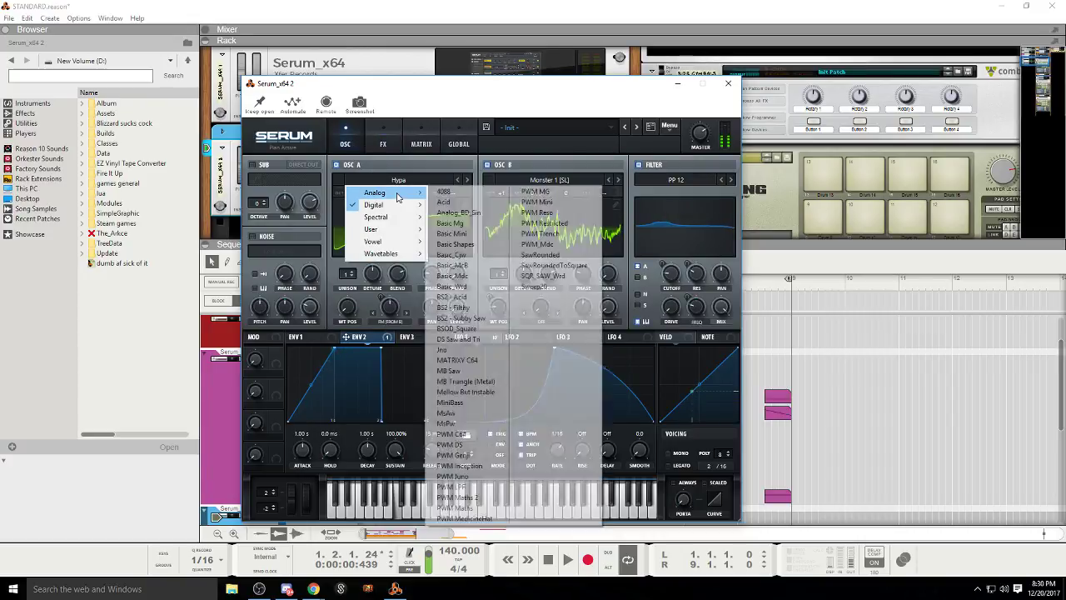
pyautogui.click(454, 218)
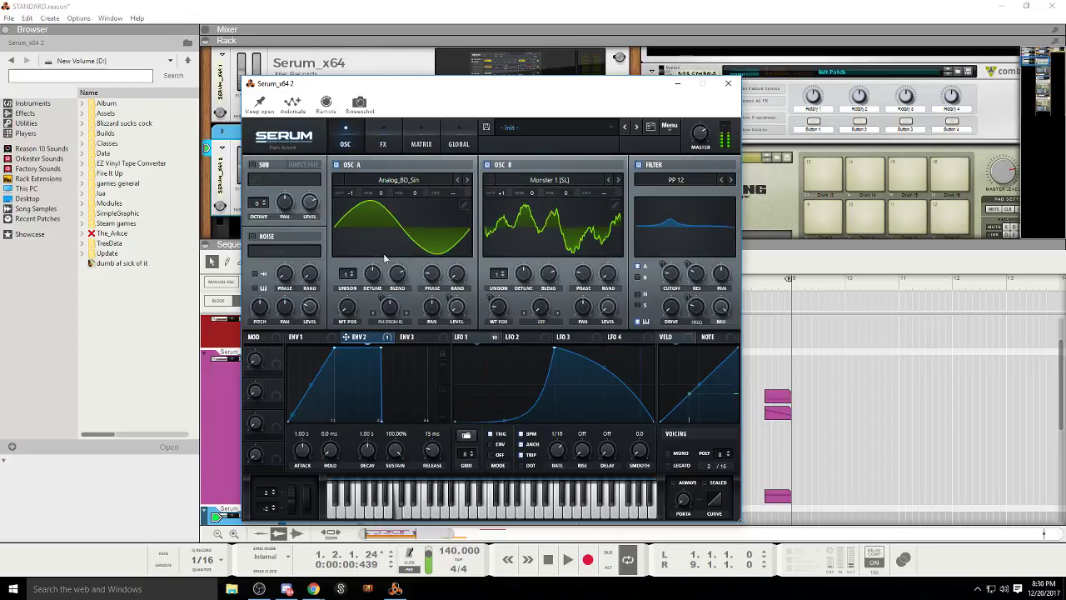
pyautogui.click(467, 182)
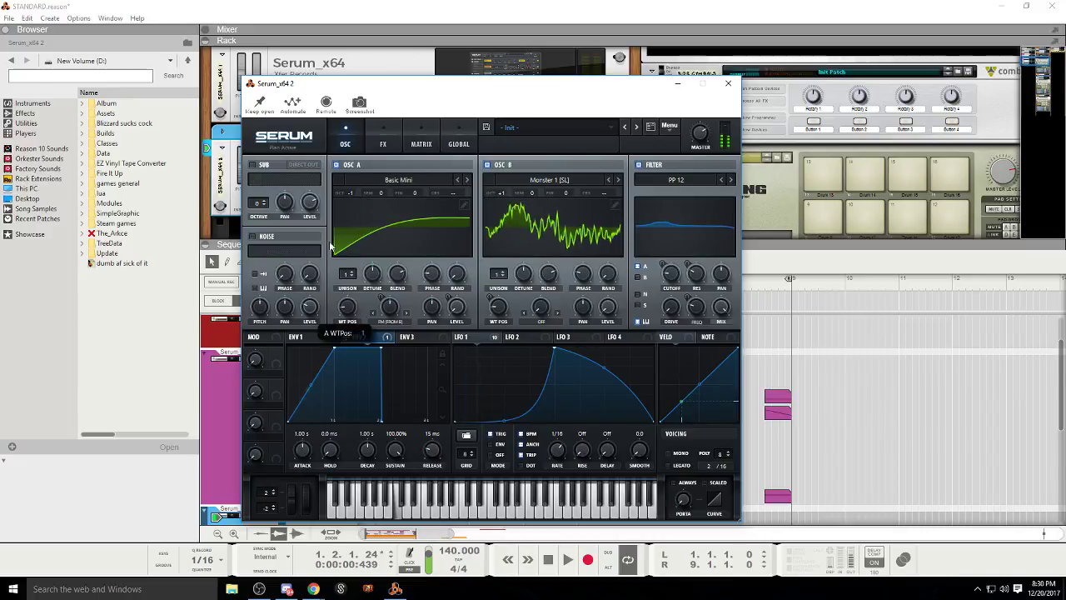
pyautogui.moveTo(331, 246); pyautogui.dragTo(310, 303)
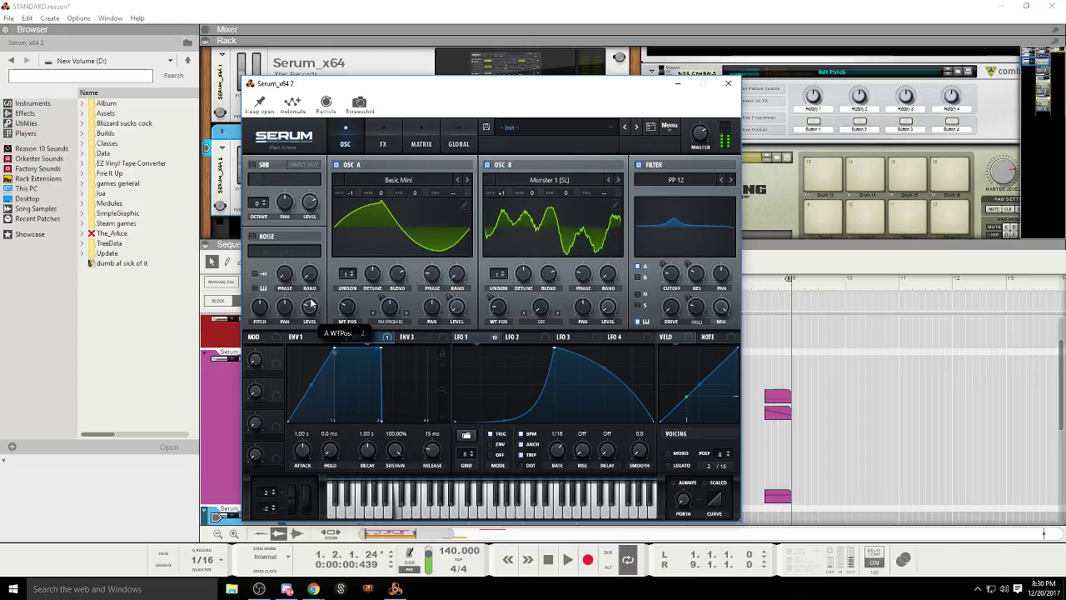
pyautogui.click(467, 180)
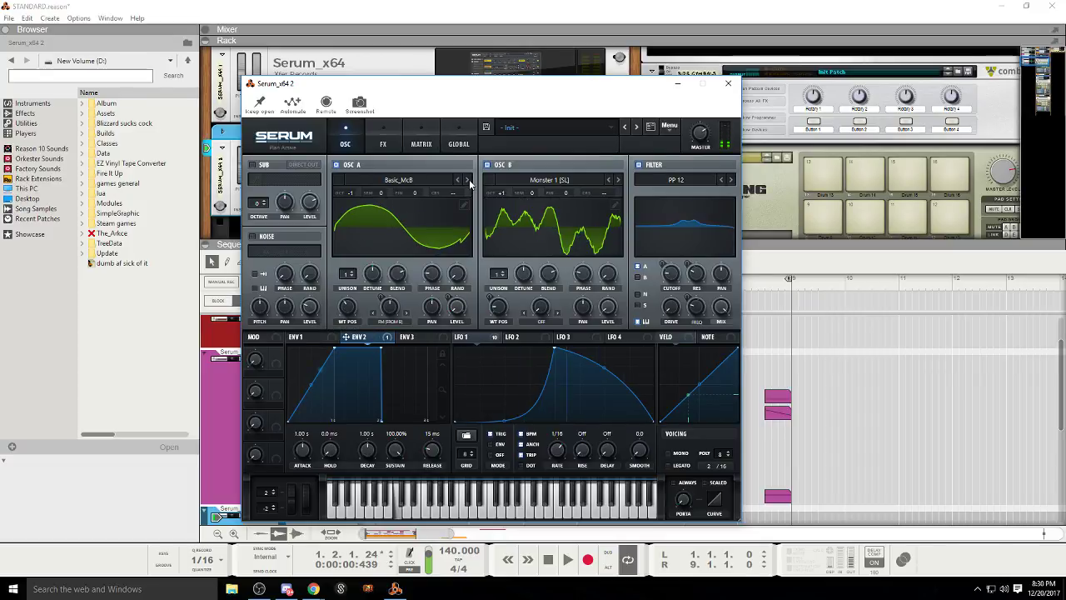
# Step: Load the digital wavetable Dist Bass Dropper into oscillator A and modulate its wavetable position with Env 2
pyautogui.click(398, 180)
pyautogui.moveTo(391, 205)
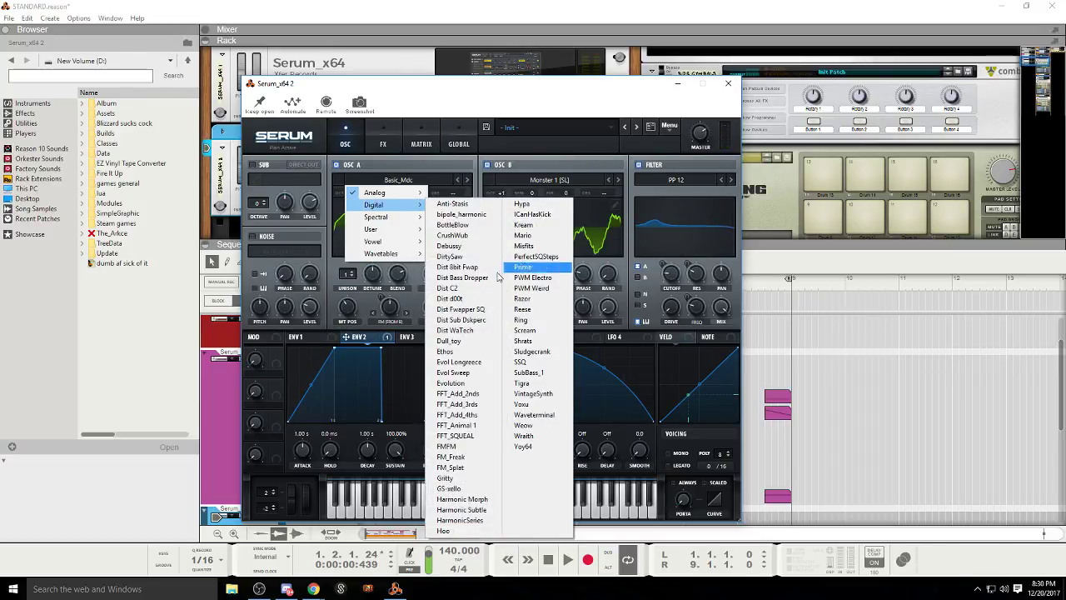
pyautogui.click(492, 279)
pyautogui.moveTo(348, 308); pyautogui.dragTo(334, 340)
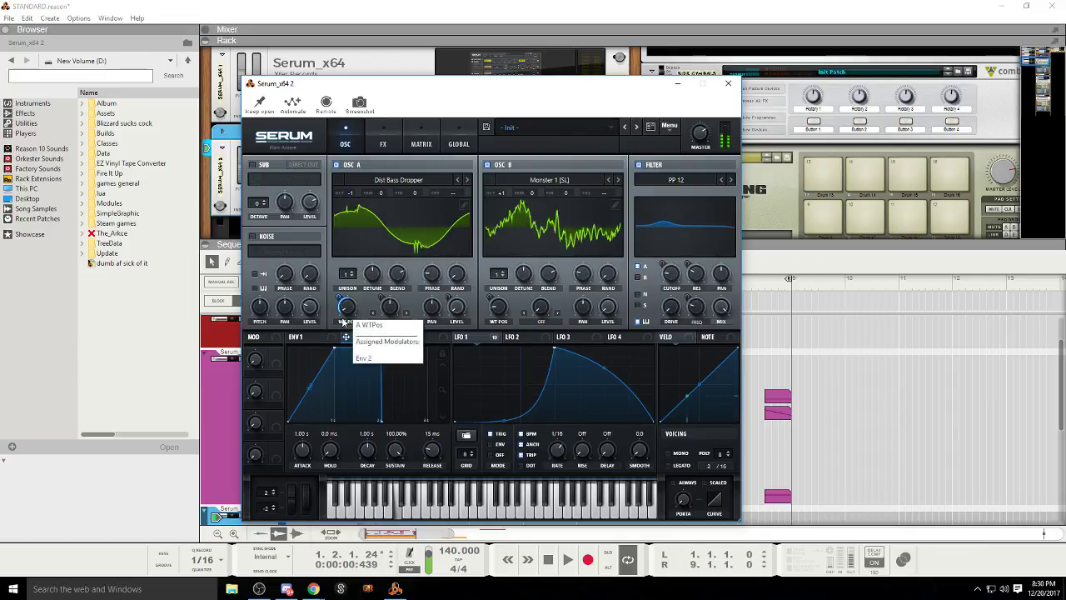
# Step: Set oscillator B's warp mode to PWM, modulate the warp amount with LFO 1, and check it in playback
pyautogui.rightClick(503, 315)
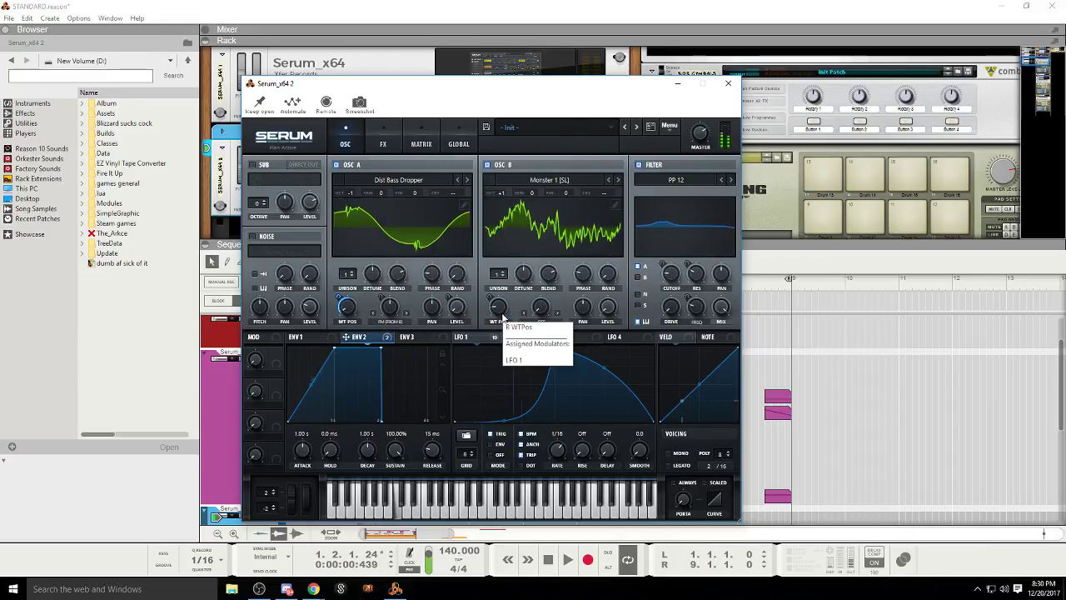
pyautogui.click(489, 340)
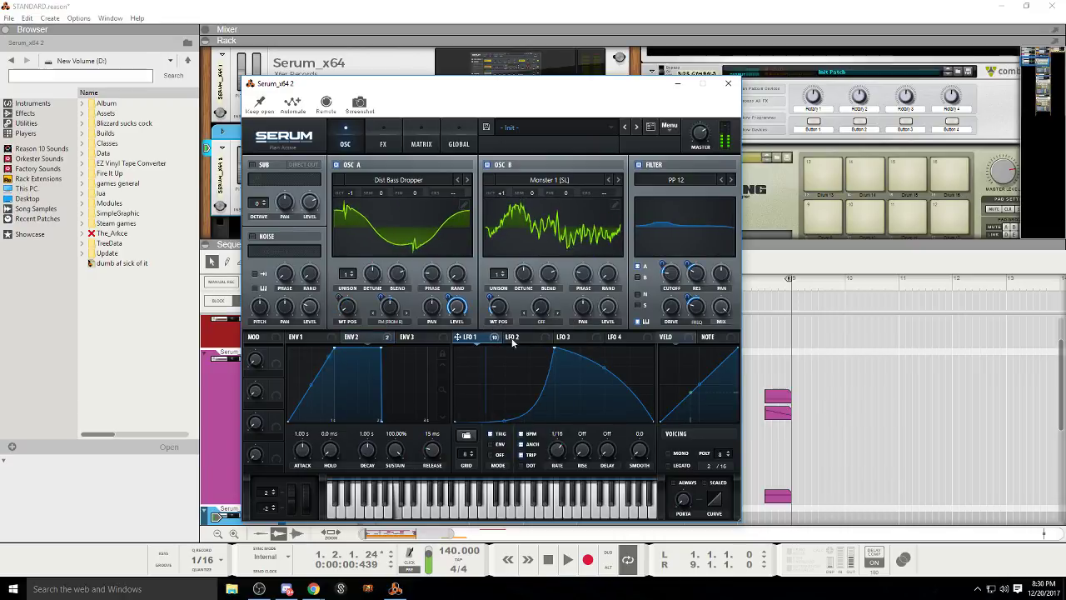
pyautogui.click(545, 314)
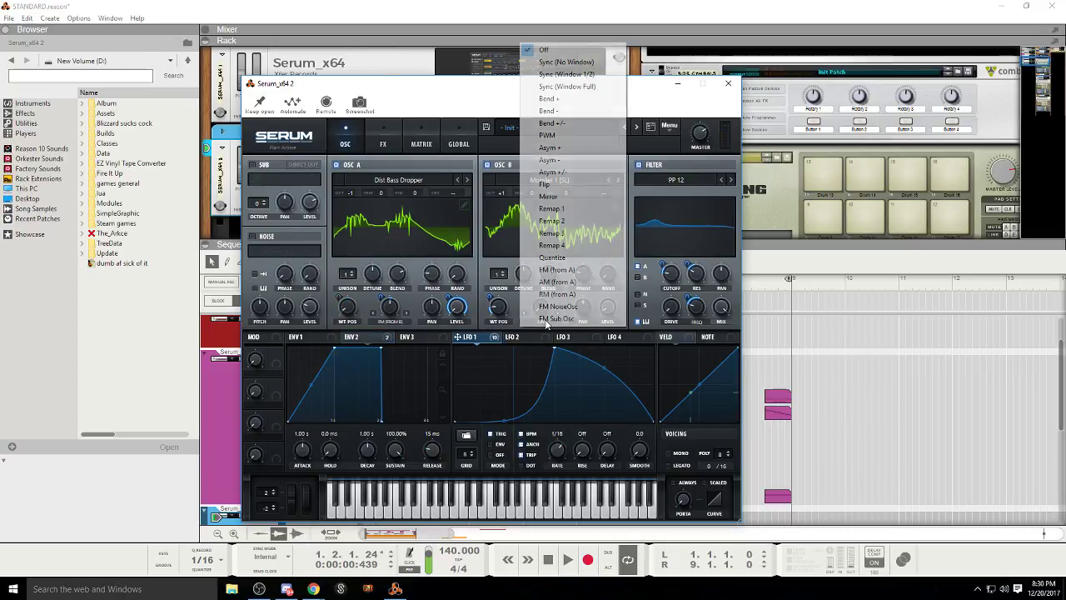
pyautogui.click(586, 137)
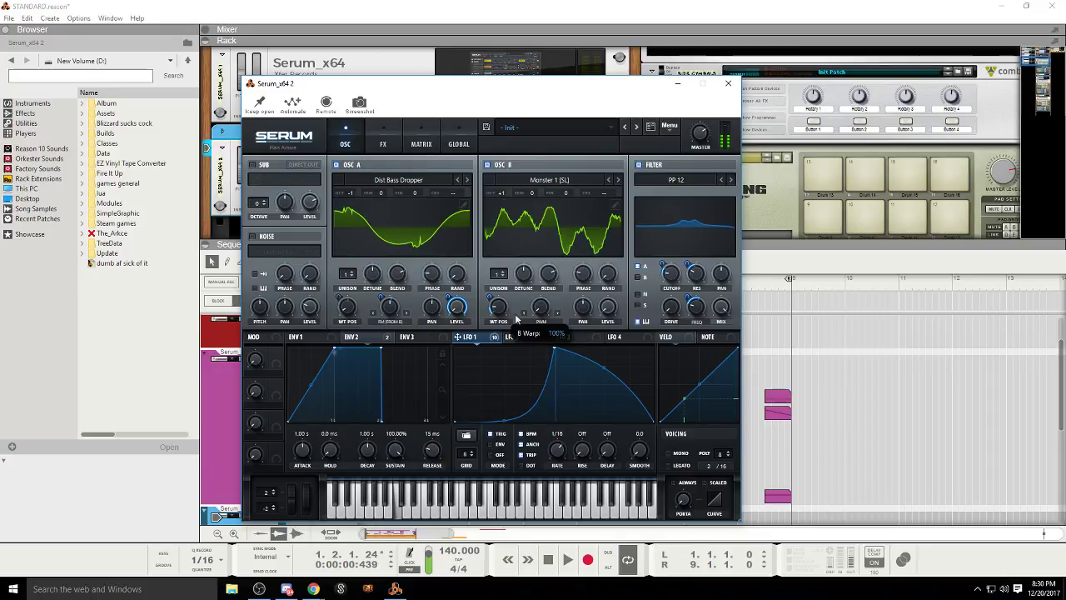
pyautogui.moveTo(551, 317); pyautogui.dragTo(543, 355)
pyautogui.click(567, 560)
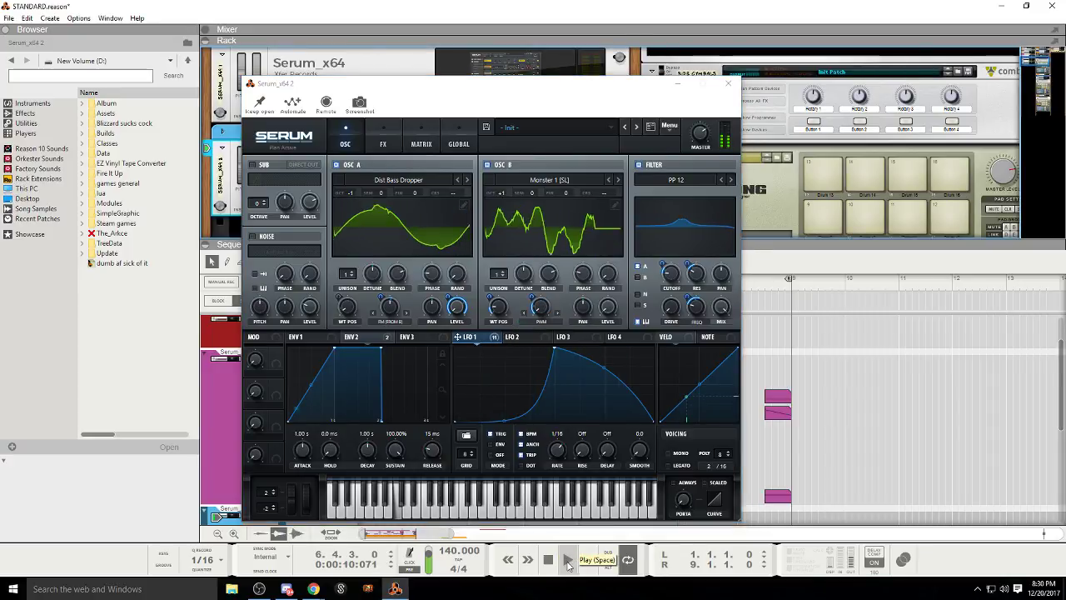
# Step: Replace LFO 1 with Env 2 as the modulator of oscillator B's PWM warp, and adjust the warp amount
pyautogui.click(549, 313)
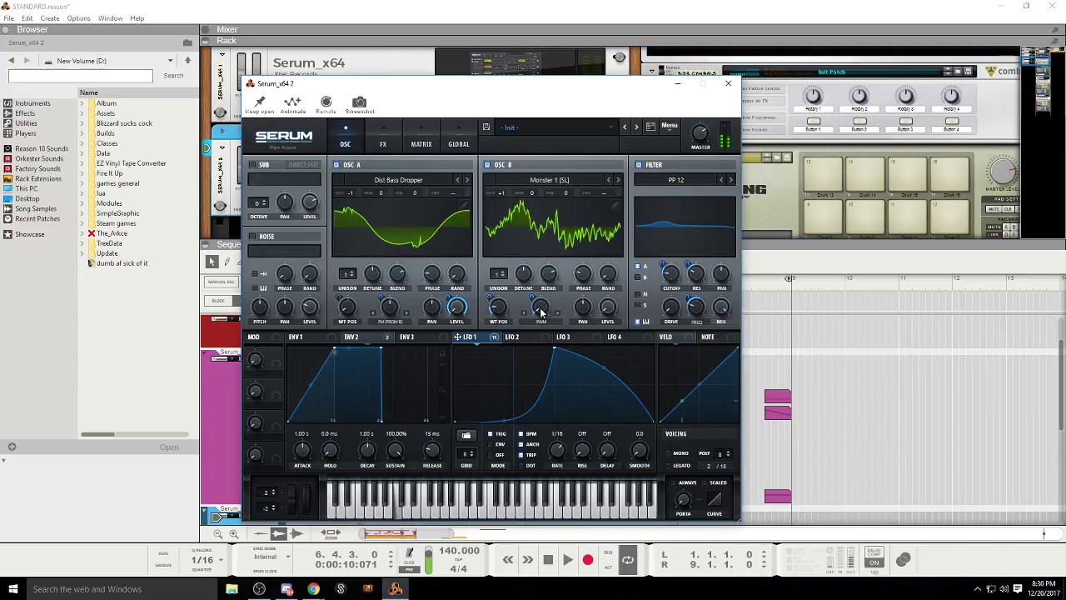
pyautogui.rightClick(540, 312)
pyautogui.click(575, 351)
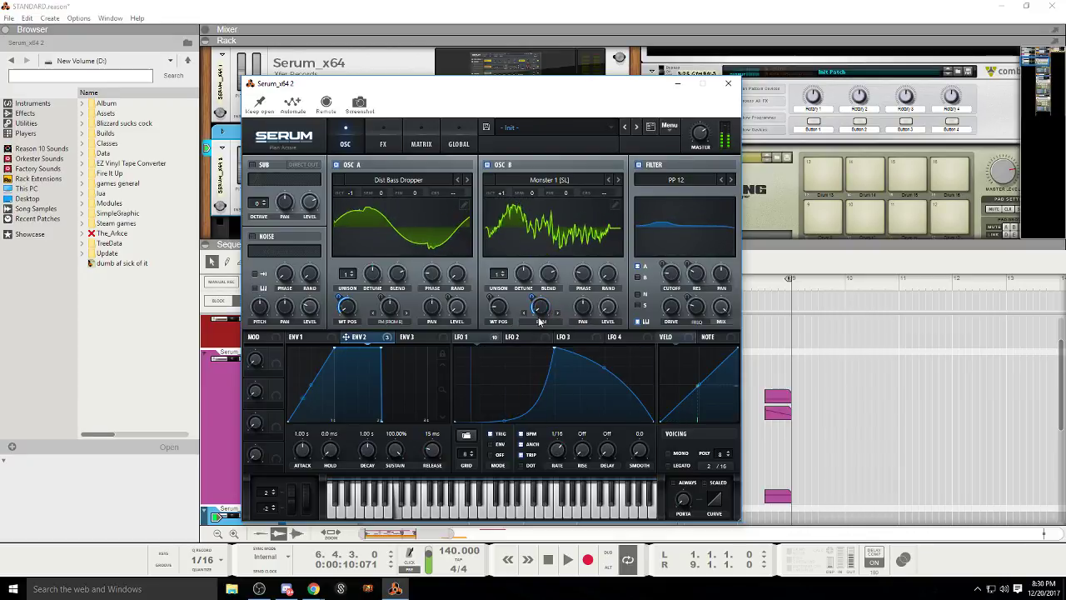
pyautogui.rightClick(540, 320)
pyautogui.click(575, 336)
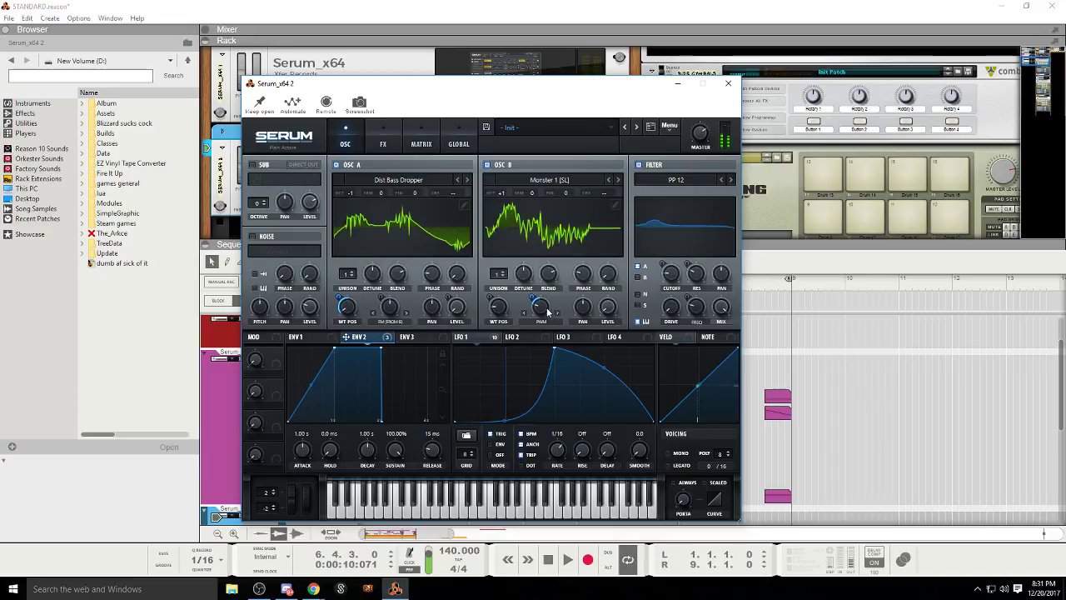
pyautogui.moveTo(544, 312); pyautogui.dragTo(546, 326)
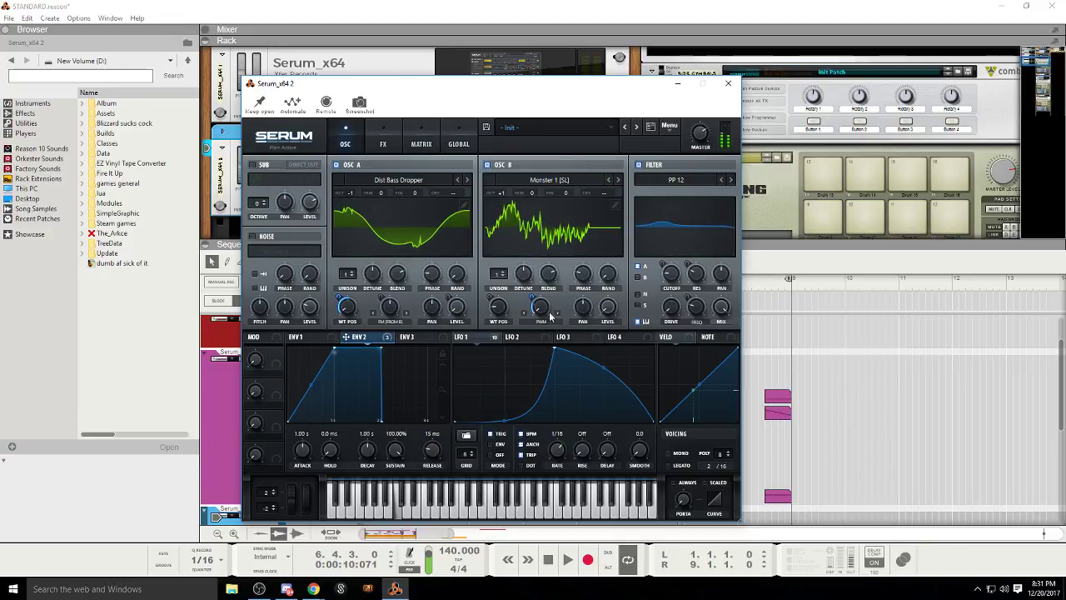
# Step: Modulate oscillator B's PWM warp with LFO 2 instead of Env 2, bending LFO 2's rise inward and its fall outward
pyautogui.rightClick(550, 315)
pyautogui.click(583, 319)
pyautogui.click(518, 337)
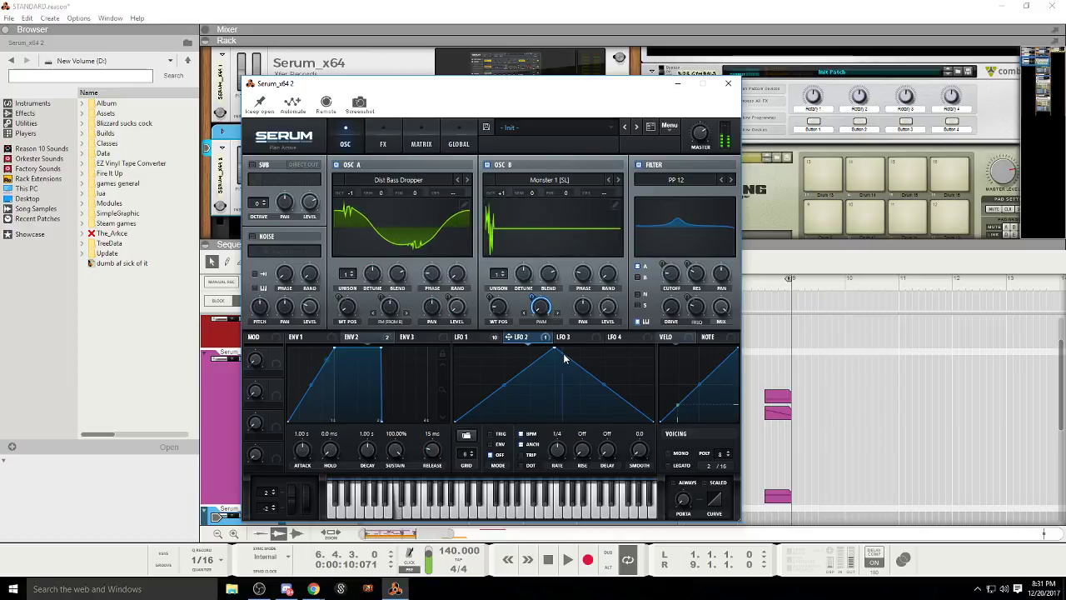
pyautogui.moveTo(605, 387); pyautogui.dragTo(613, 354)
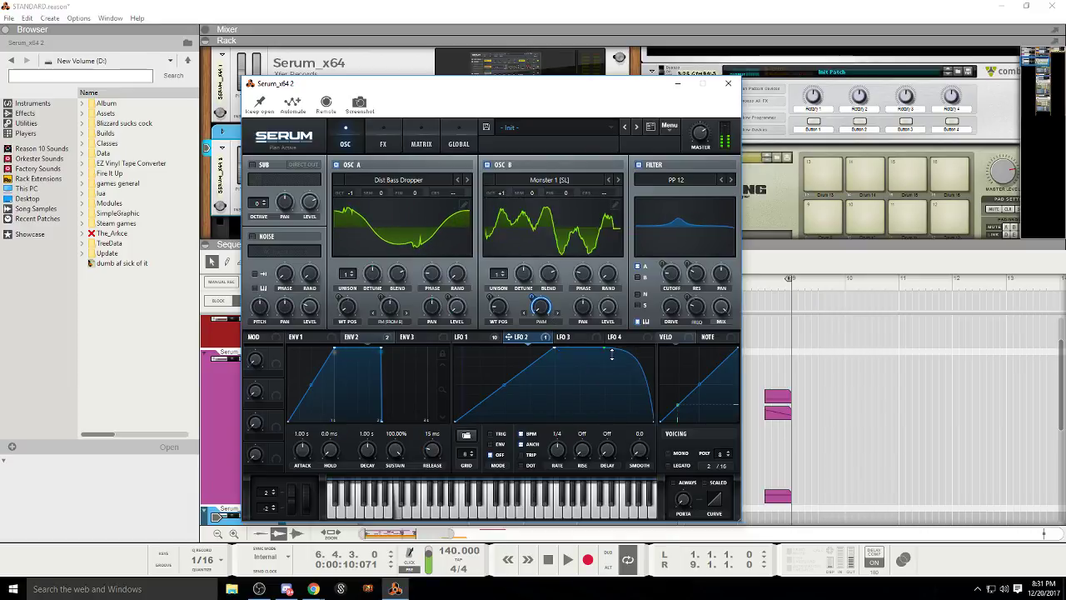
pyautogui.moveTo(509, 384); pyautogui.dragTo(526, 417)
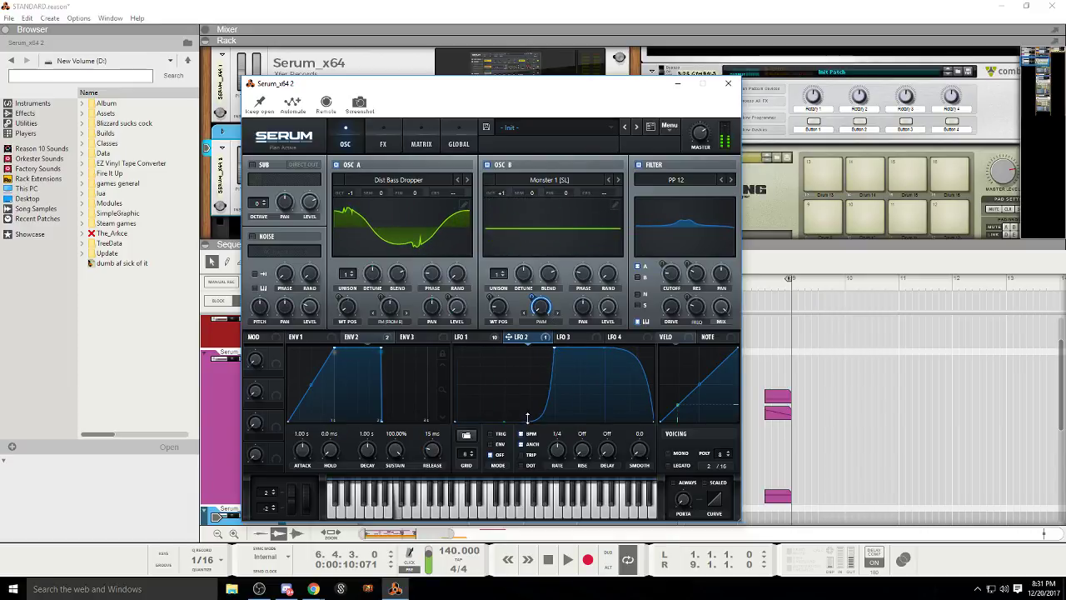
# Step: Mute the Serum_x64 1 track and play the song from the start
pyautogui.moveTo(624, 89); pyautogui.dragTo(858, 73)
pyautogui.scroll(1, 303, 402)
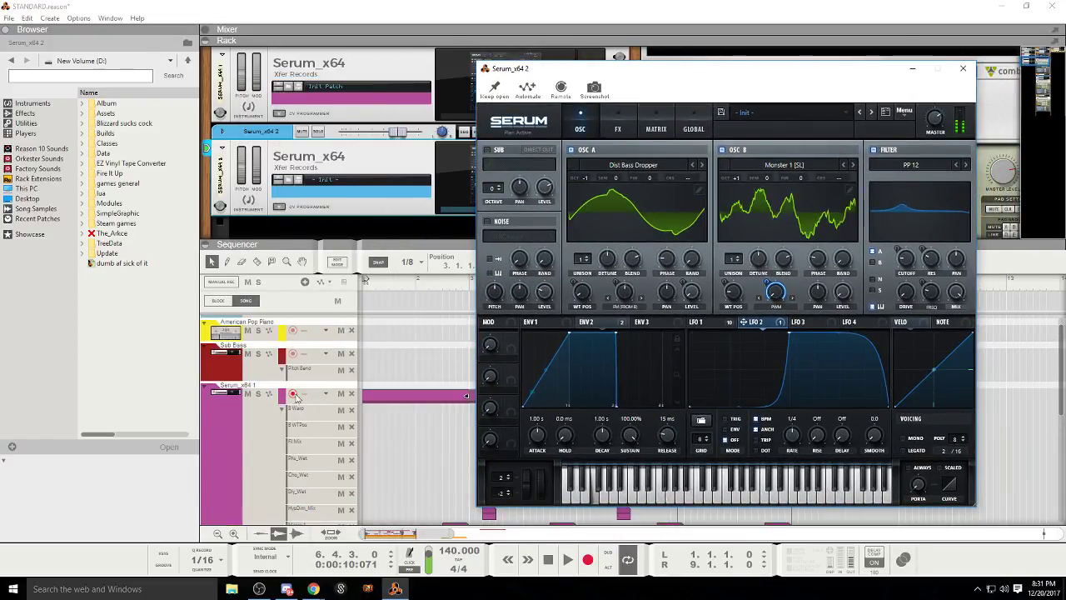
pyautogui.click(247, 393)
pyautogui.click(550, 564)
pyautogui.click(569, 563)
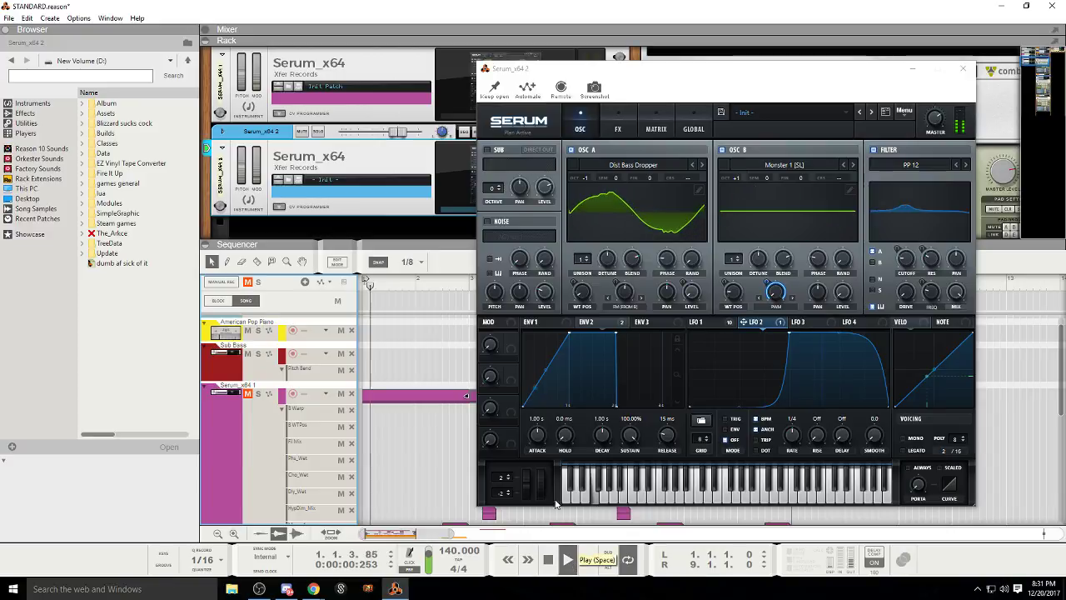
# Step: Swap LFO 2 for Env 2 on oscillator B's PWM warp, and replay the song with the first Serum track unmuted
pyautogui.moveTo(710, 69); pyautogui.dragTo(553, 96)
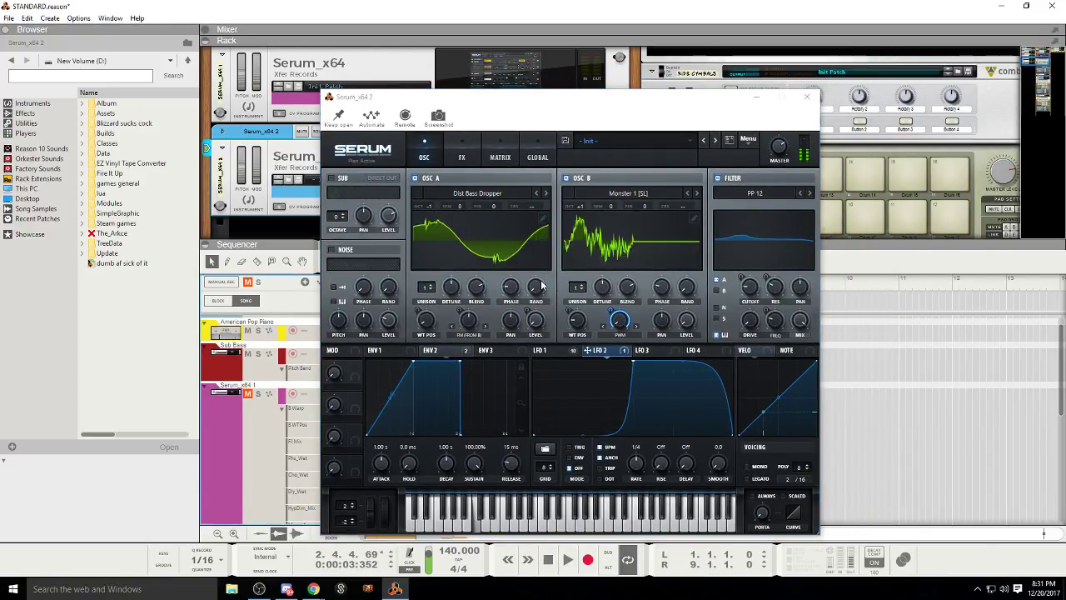
pyautogui.rightClick(617, 323)
pyautogui.click(658, 359)
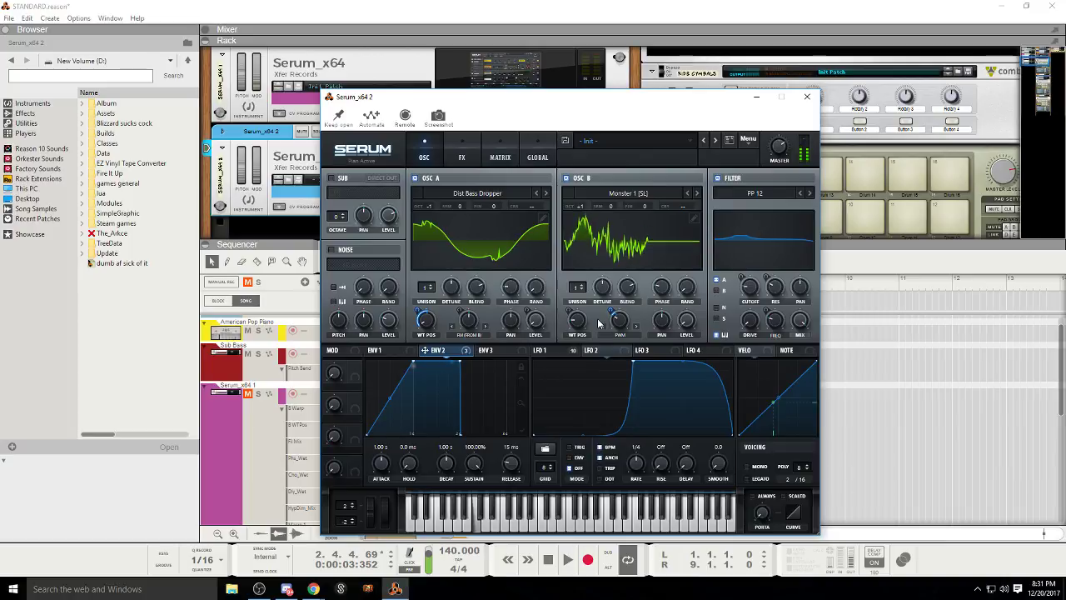
pyautogui.click(551, 558)
pyautogui.click(567, 559)
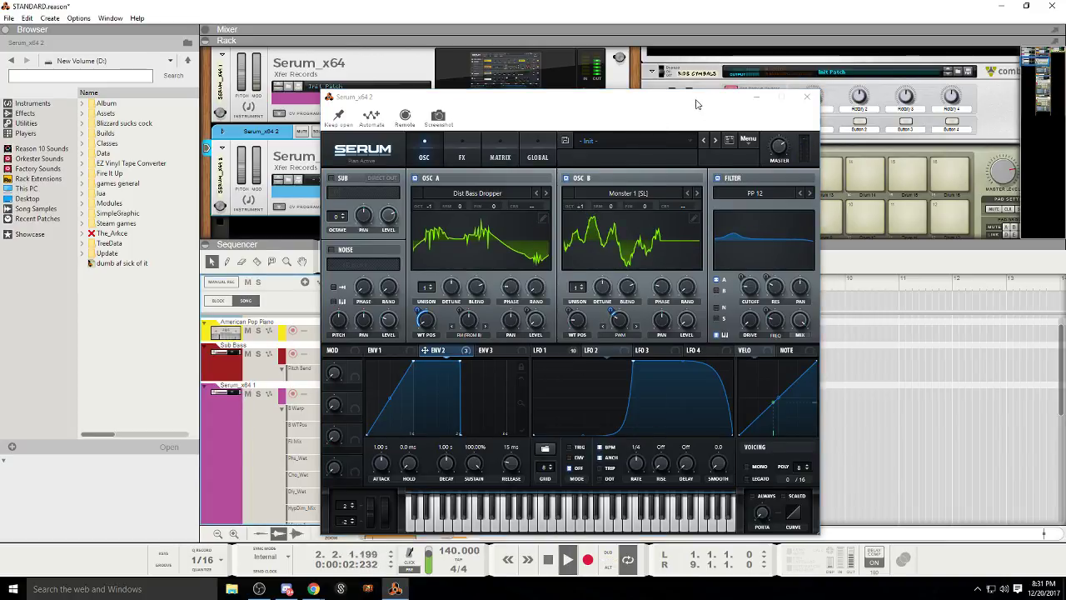
pyautogui.moveTo(696, 103); pyautogui.dragTo(489, 106)
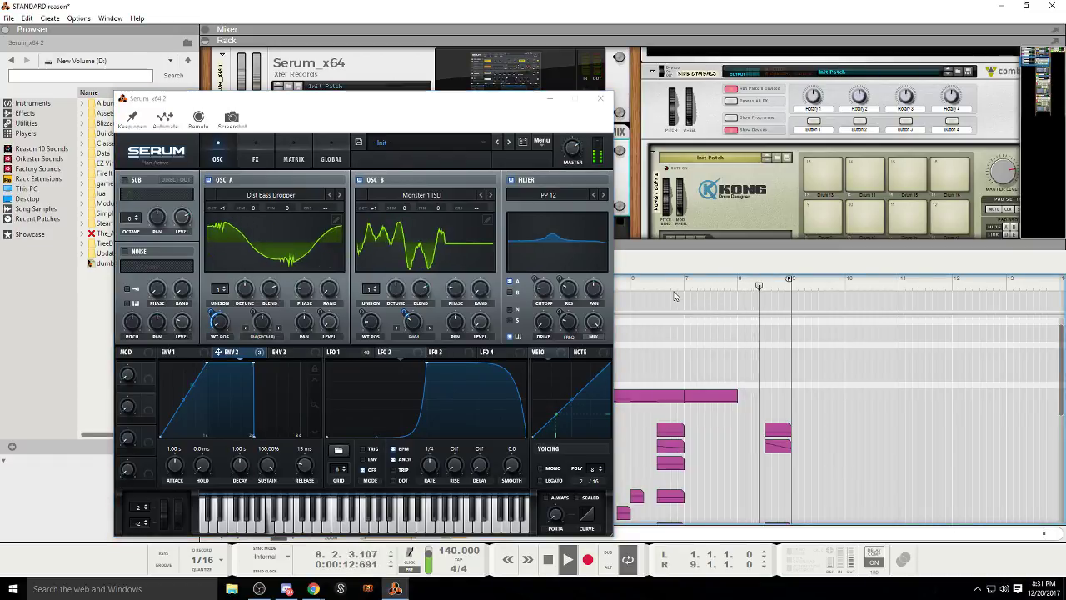
# Step: Readjust LFO 1's rate in the second Serum while listening to the song
pyautogui.click(354, 353)
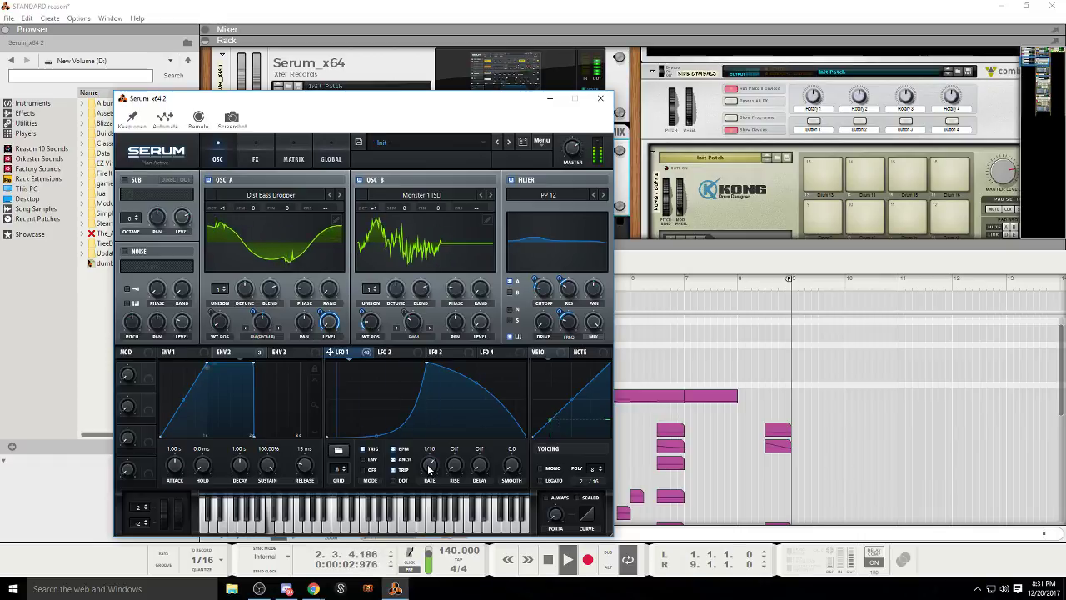
pyautogui.moveTo(429, 473); pyautogui.dragTo(430, 467)
pyautogui.click(710, 286)
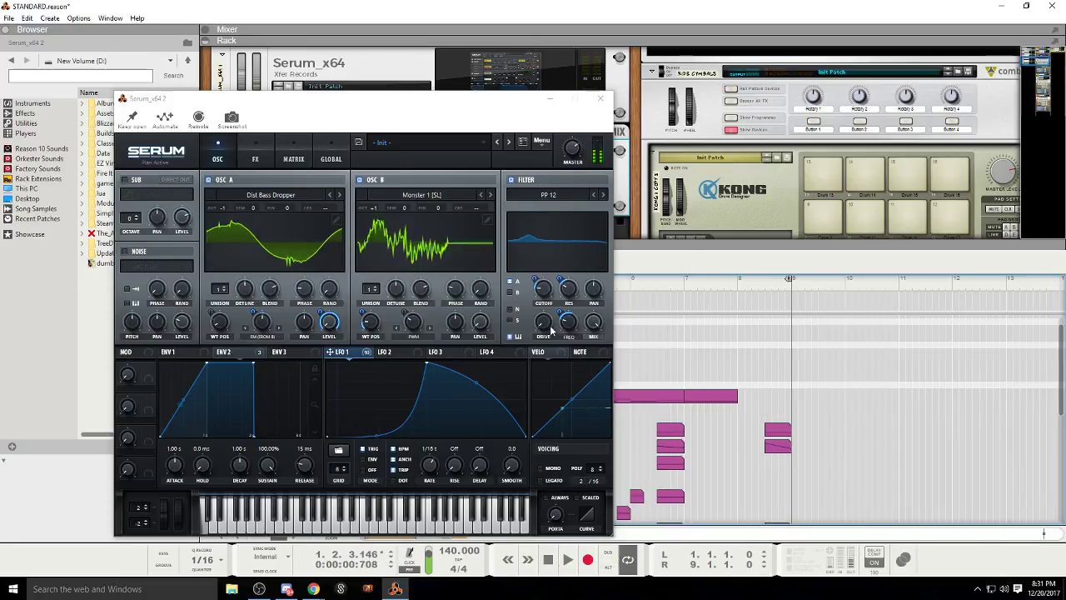
# Step: Close the second Serum's window and reset the device to its initial patch
pyautogui.click(600, 99)
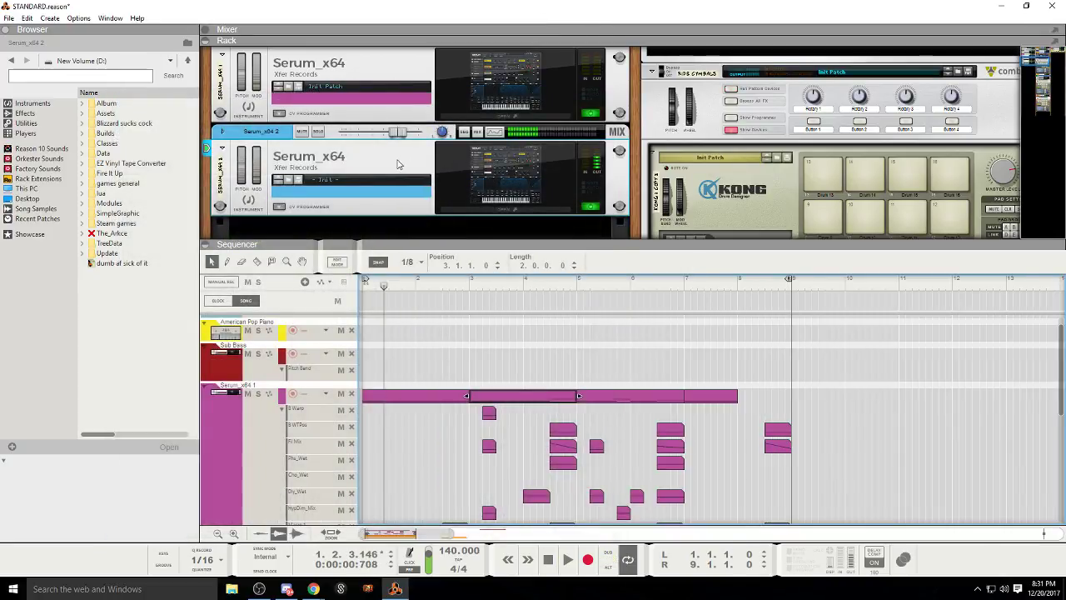
pyautogui.rightClick(384, 161)
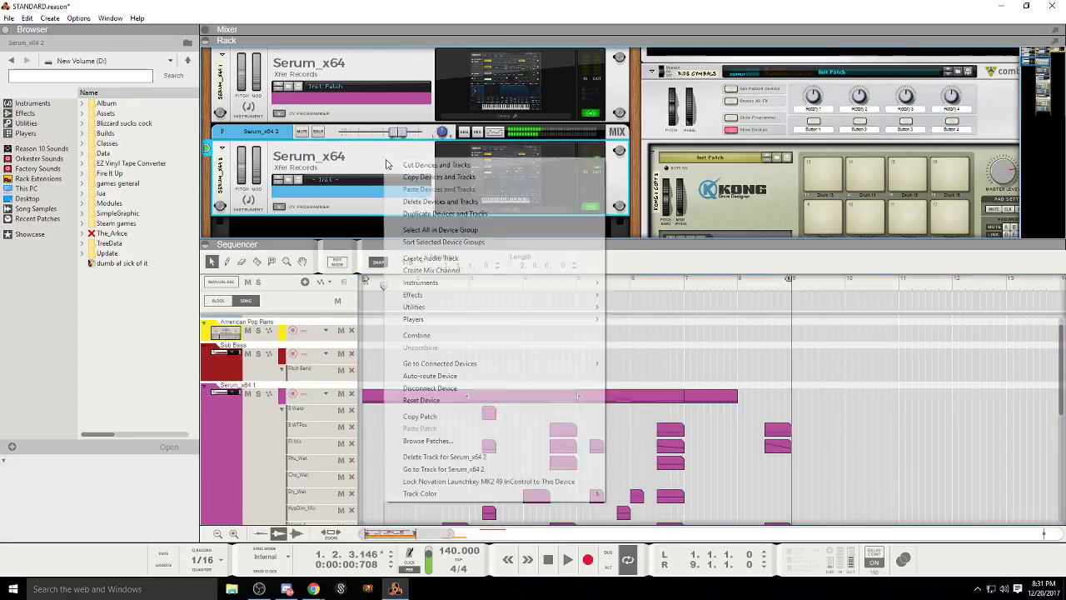
pyautogui.click(445, 389)
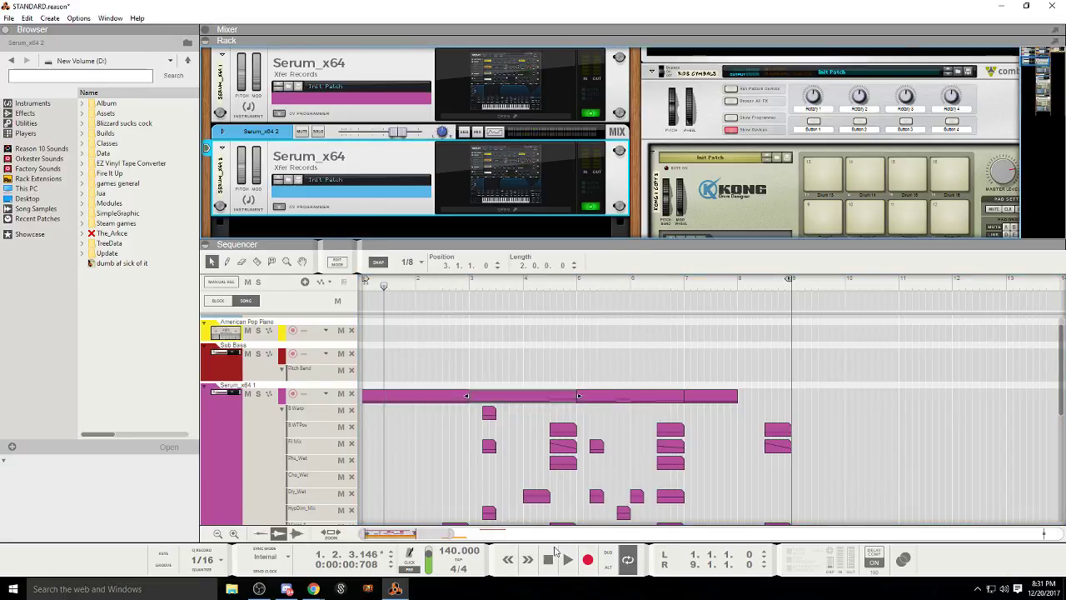
# Step: Play the song from the start and look through the sequencer's Serum and drum tracks
pyautogui.click(548, 560)
pyautogui.click(567, 560)
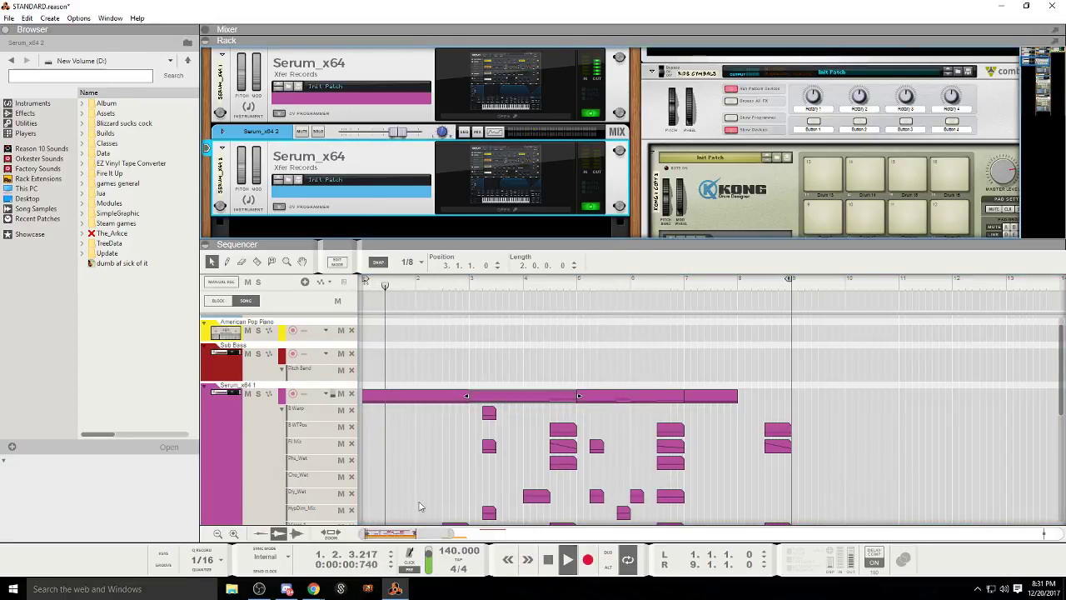
pyautogui.scroll(-5, 420, 429)
pyautogui.scroll(2, 427, 412)
pyautogui.scroll(1, 426, 414)
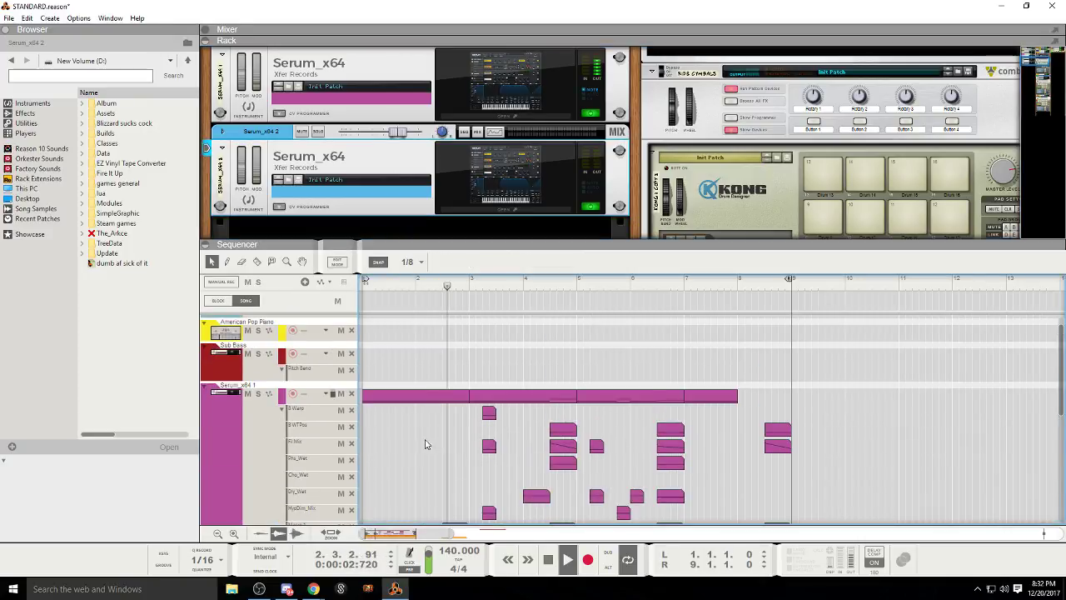
pyautogui.scroll(-1, 427, 443)
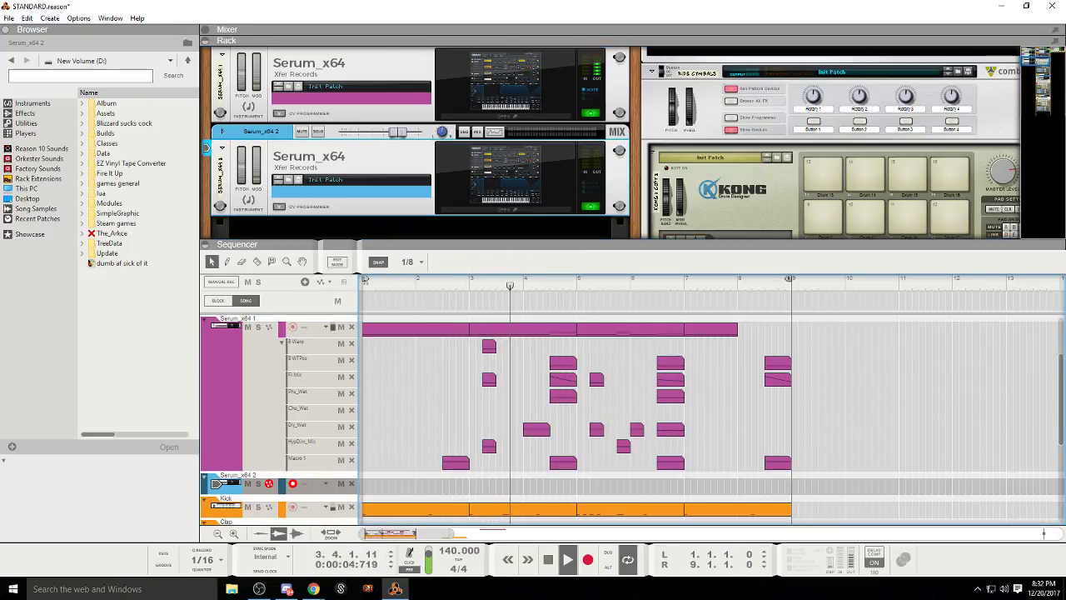
pyautogui.hotkey('alt', 'Tab')
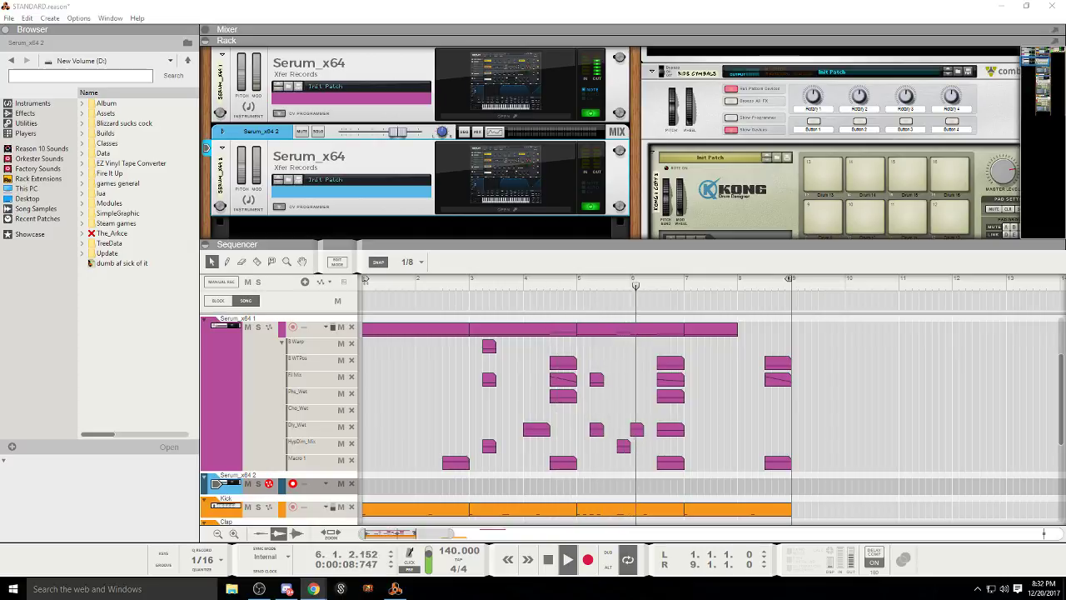
pyautogui.hotkey('alt', 'Tab')
pyautogui.hotkey('alt', 'Tab')
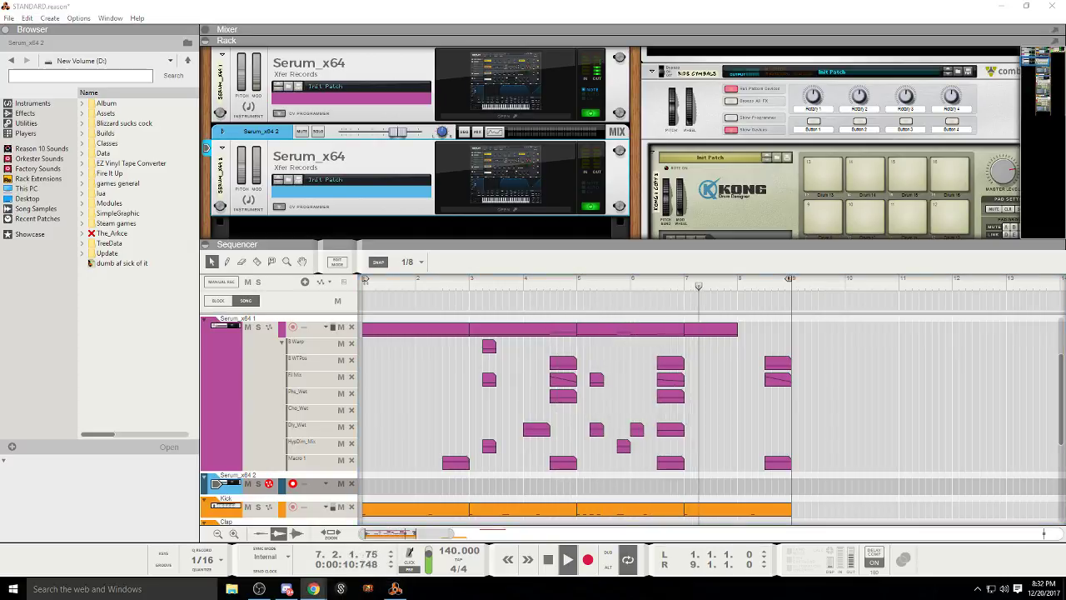
pyautogui.scroll(-3, 500, 462)
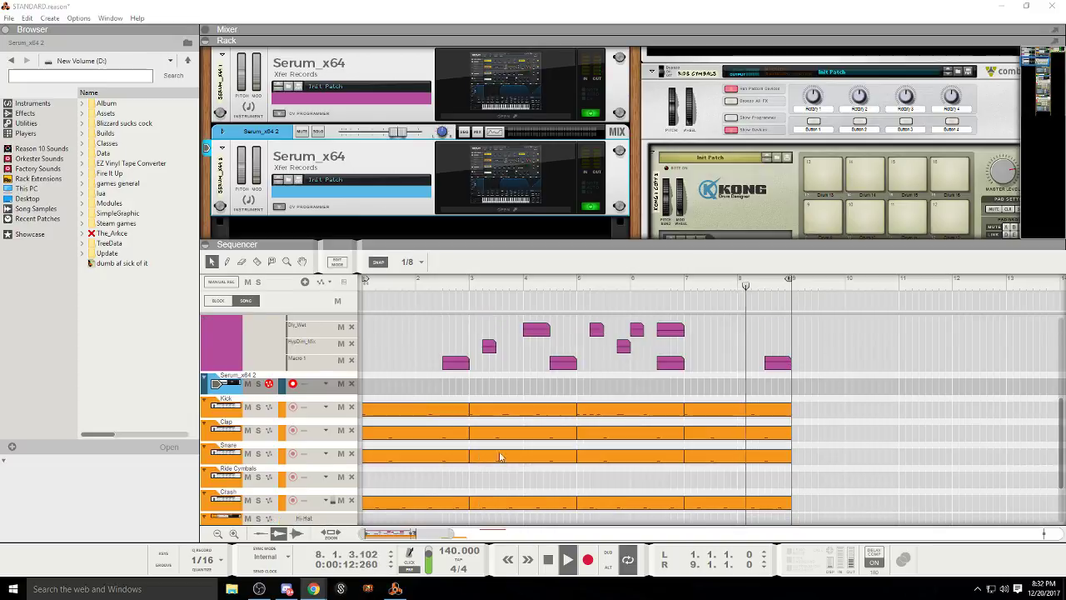
# Step: Stop playback and move all the song's clips three bars later so that the main pattern starts at bar 4
pyautogui.doubleClick(549, 569)
pyautogui.moveTo(447, 535); pyautogui.dragTo(503, 538)
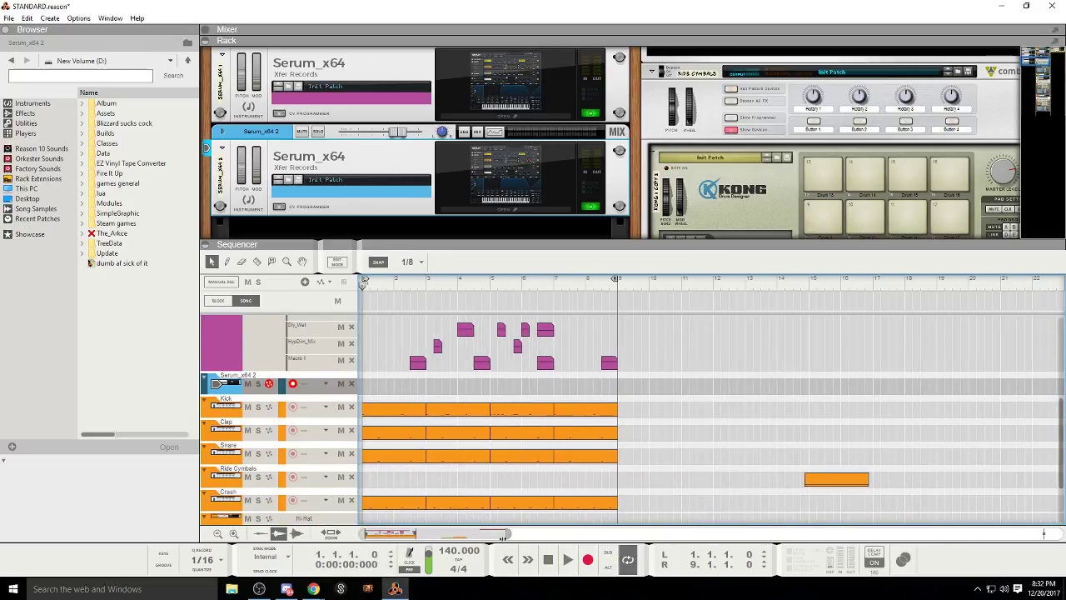
pyautogui.scroll(5, 426, 380)
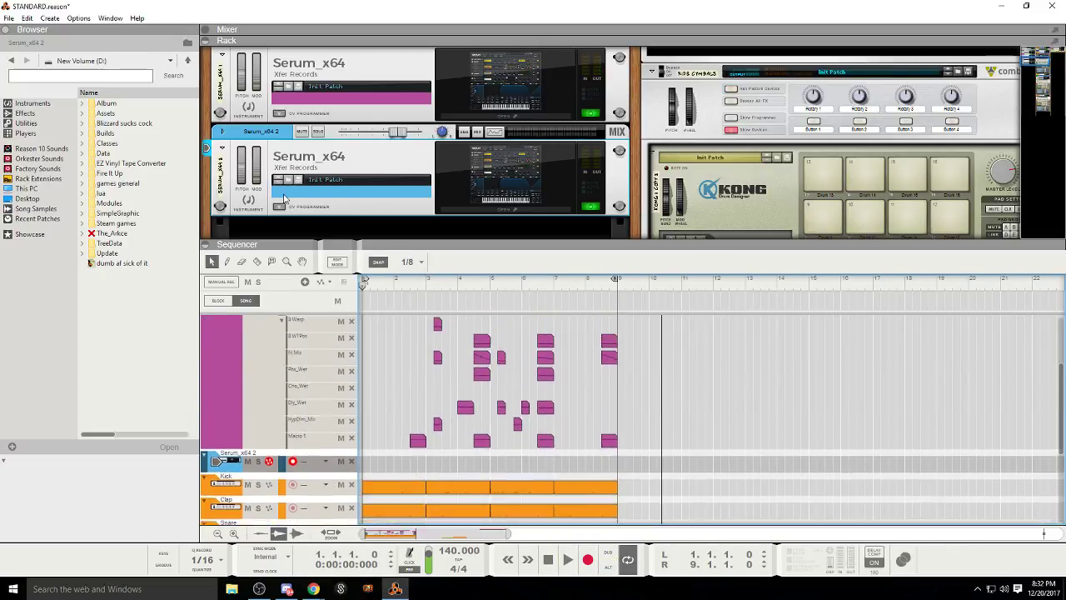
pyautogui.click(375, 397)
pyautogui.moveTo(375, 400); pyautogui.dragTo(469, 394)
pyautogui.click(431, 444)
pyautogui.scroll(-2, 432, 444)
pyautogui.scroll(2, 432, 444)
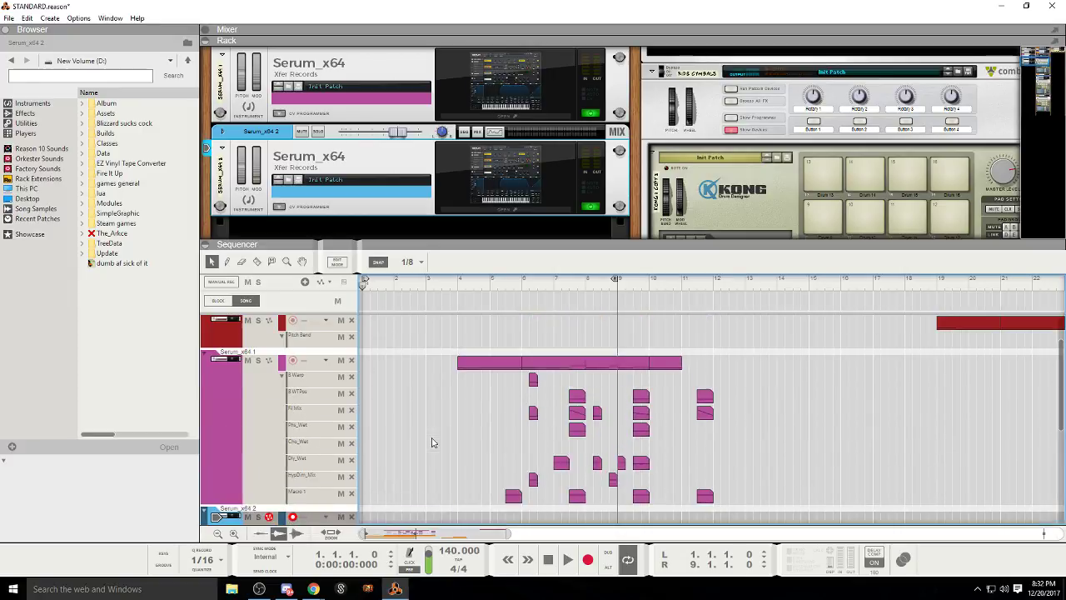
# Step: Copy the first Serum track's note clips onto the Sub Bass track, starting at bar 4
pyautogui.click(244, 377)
pyautogui.click(461, 285)
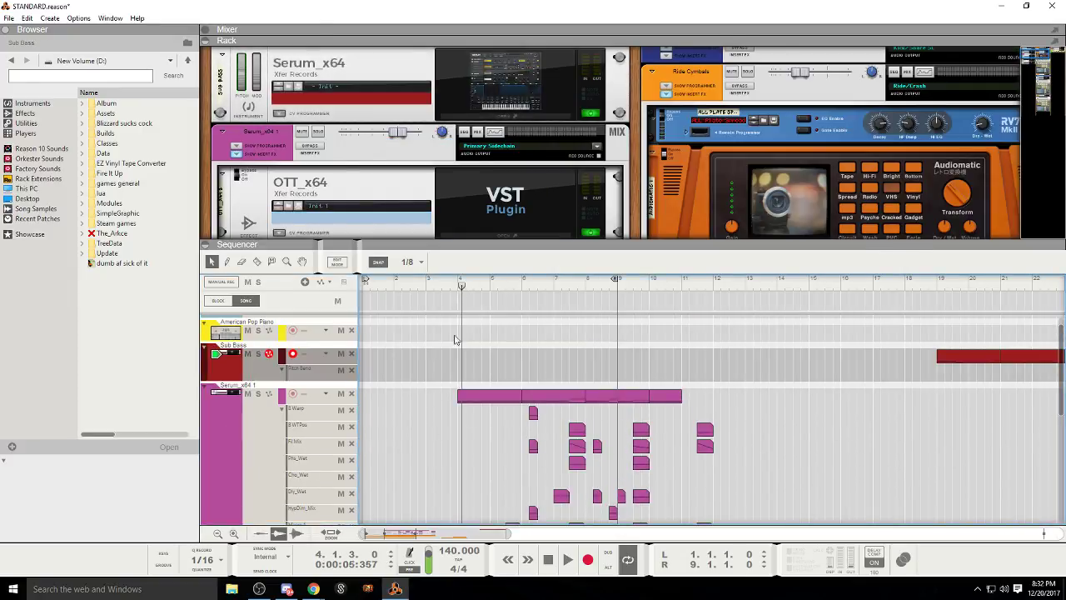
pyautogui.click(565, 560)
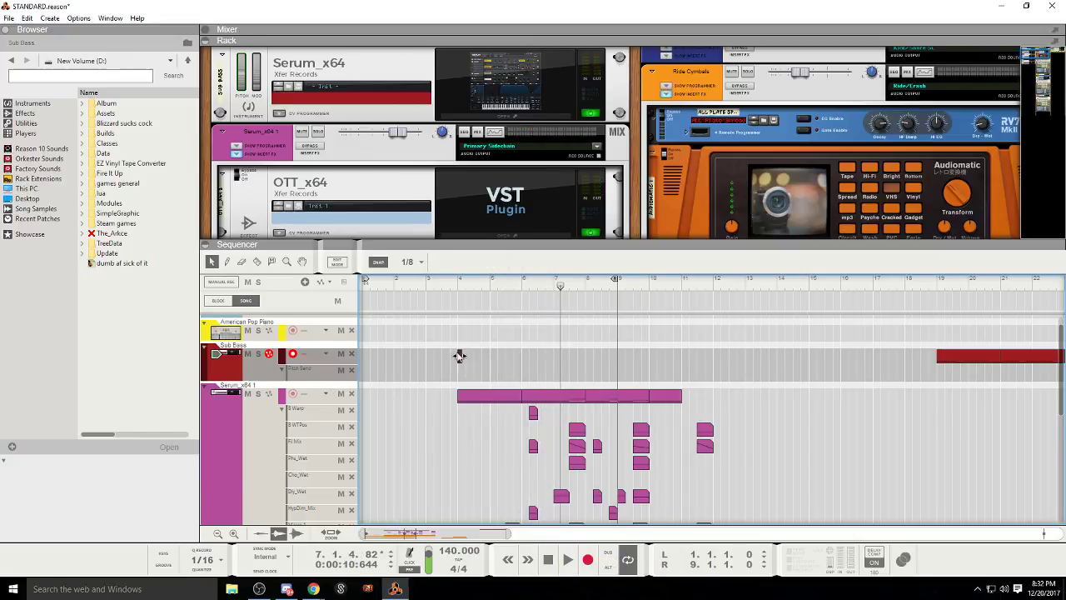
pyautogui.moveTo(473, 363); pyautogui.dragTo(669, 397)
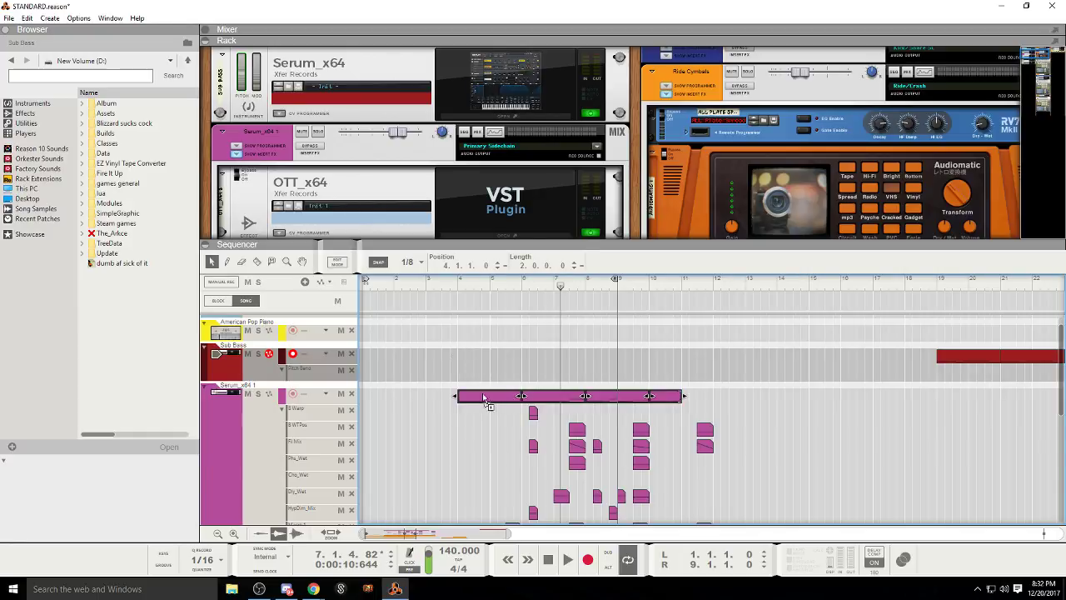
pyautogui.moveTo(484, 399); pyautogui.dragTo(479, 363)
# Step: Open the copied Sub Bass clip for editing, play it from just before bar 4, and return to the arrangement
pyautogui.doubleClick(489, 364)
pyautogui.click(580, 280)
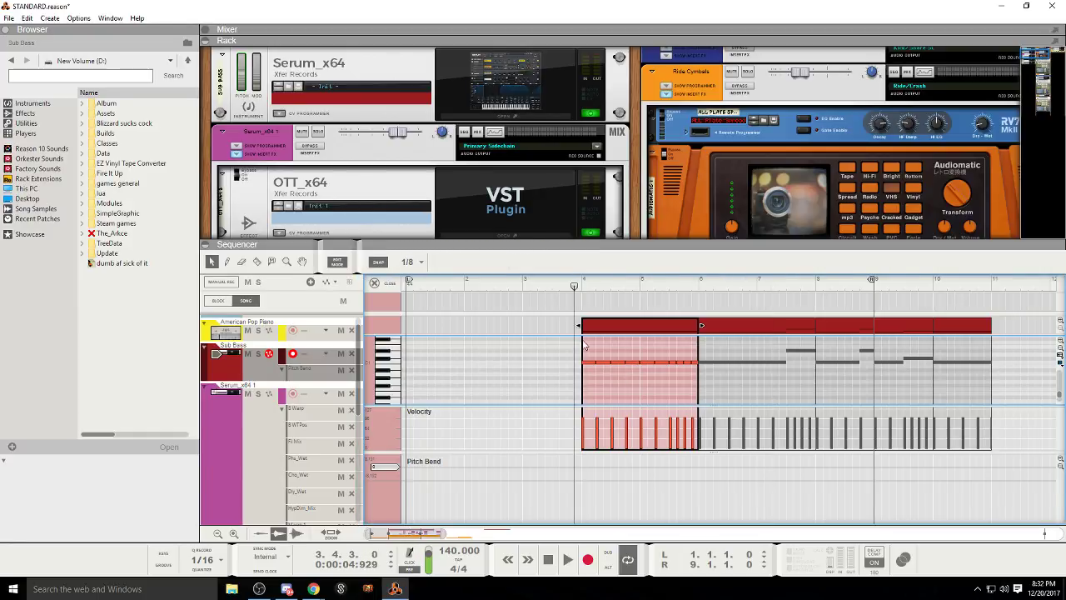
pyautogui.click(569, 564)
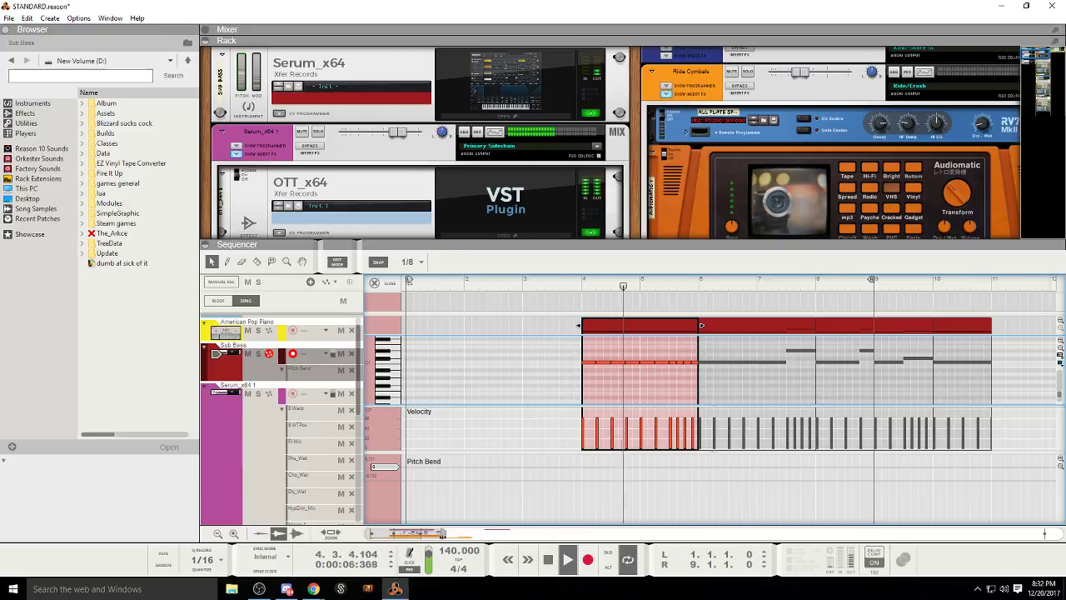
pyautogui.moveTo(475, 536); pyautogui.dragTo(484, 537)
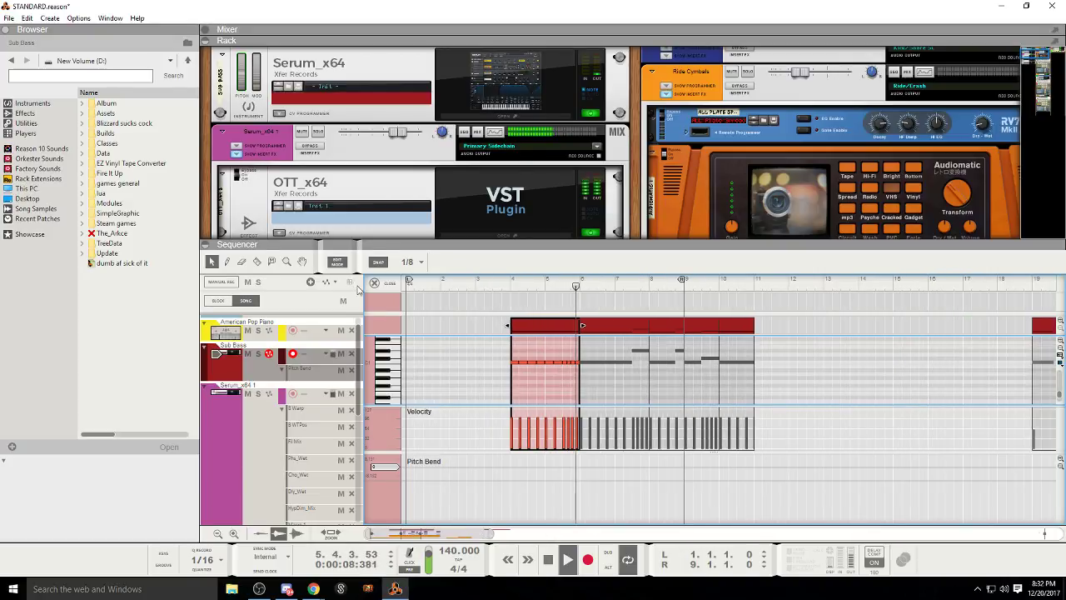
pyautogui.click(342, 264)
# Step: Open the first Serum and turn off its sub oscillator while the song plays
pyautogui.click(260, 438)
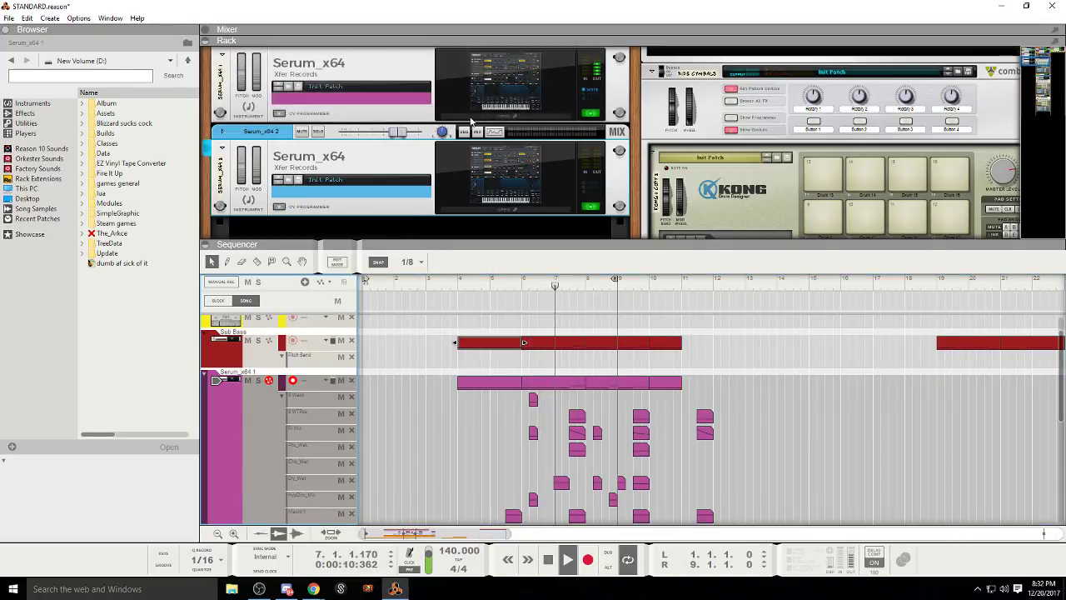
pyautogui.click(492, 84)
pyautogui.click(453, 186)
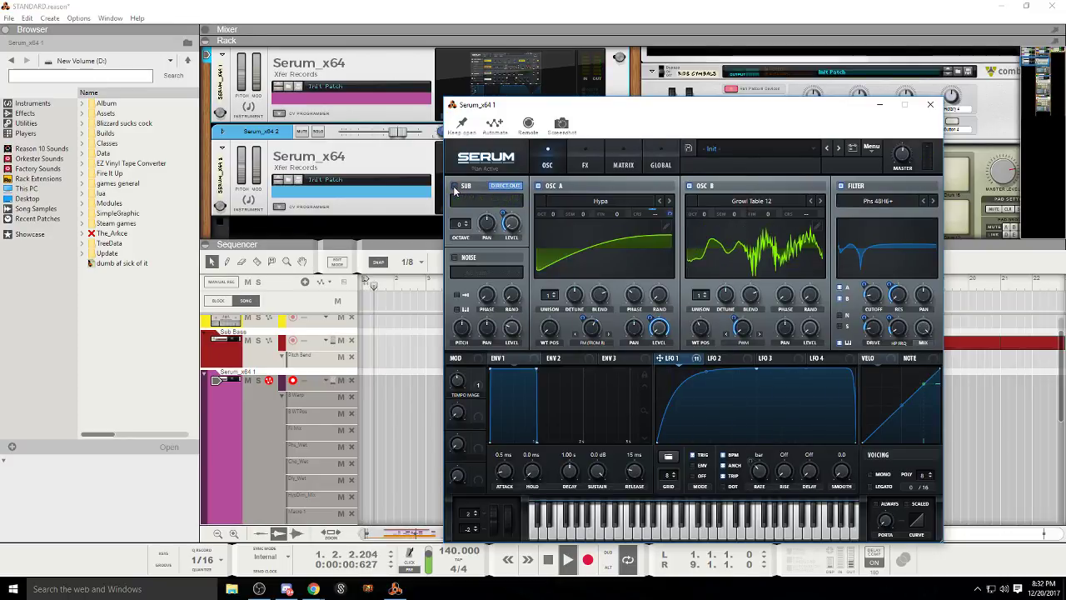
pyautogui.moveTo(603, 111); pyautogui.dragTo(840, 107)
pyautogui.scroll(-5, 583, 367)
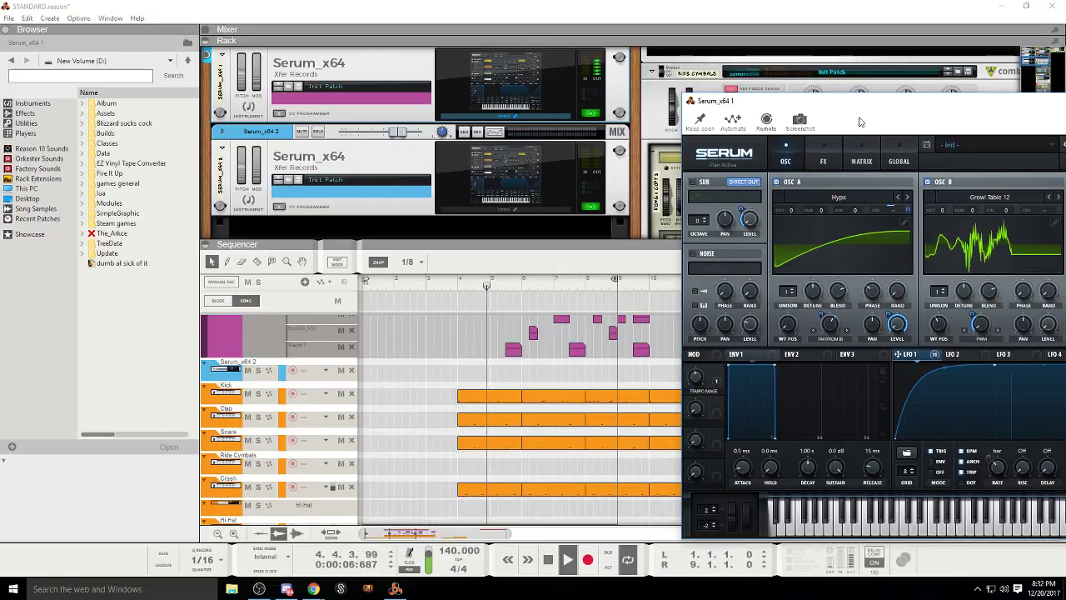
pyautogui.moveTo(859, 102); pyautogui.dragTo(762, 95)
# Step: Turn the first Serum's sub oscillator back on at octave 1, stop playback, and close the plugin window
pyautogui.click(597, 175)
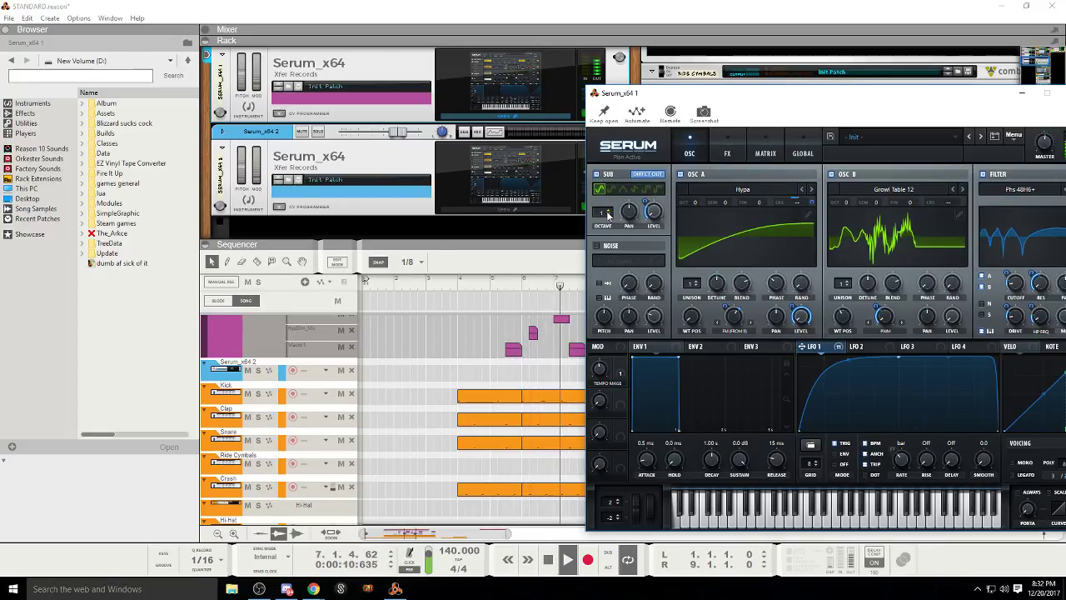
pyautogui.scroll(2, 445, 382)
pyautogui.scroll(10, 445, 381)
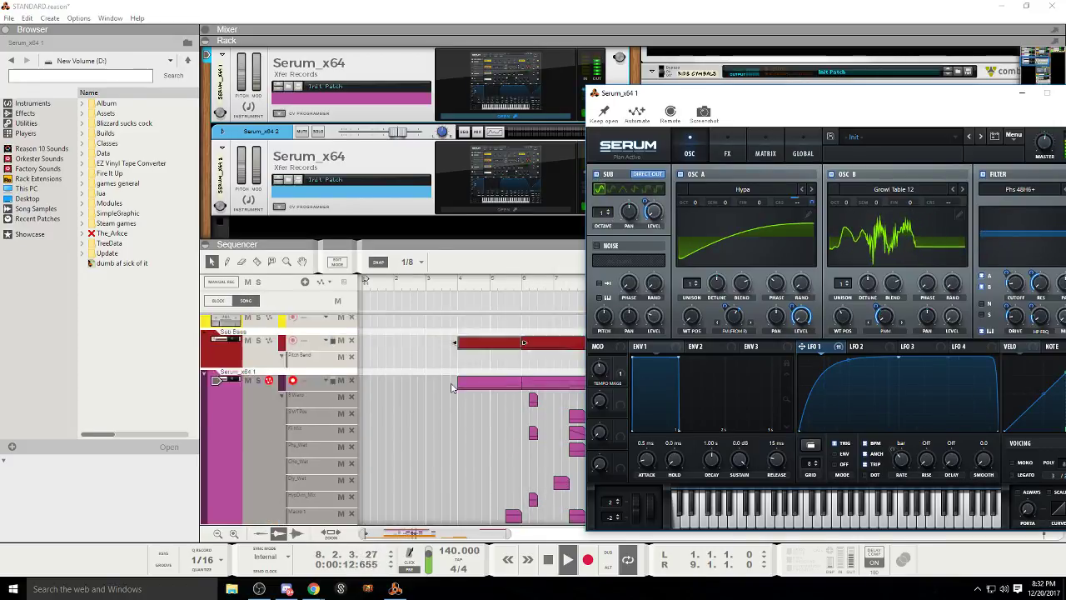
pyautogui.moveTo(913, 98); pyautogui.dragTo(659, 99)
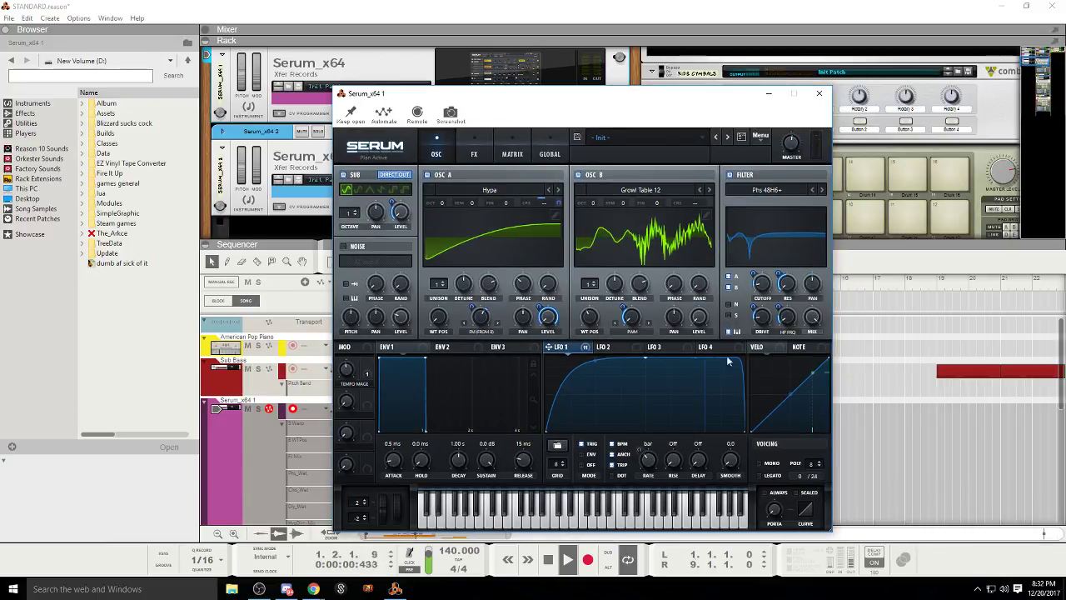
pyautogui.click(550, 564)
pyautogui.click(822, 95)
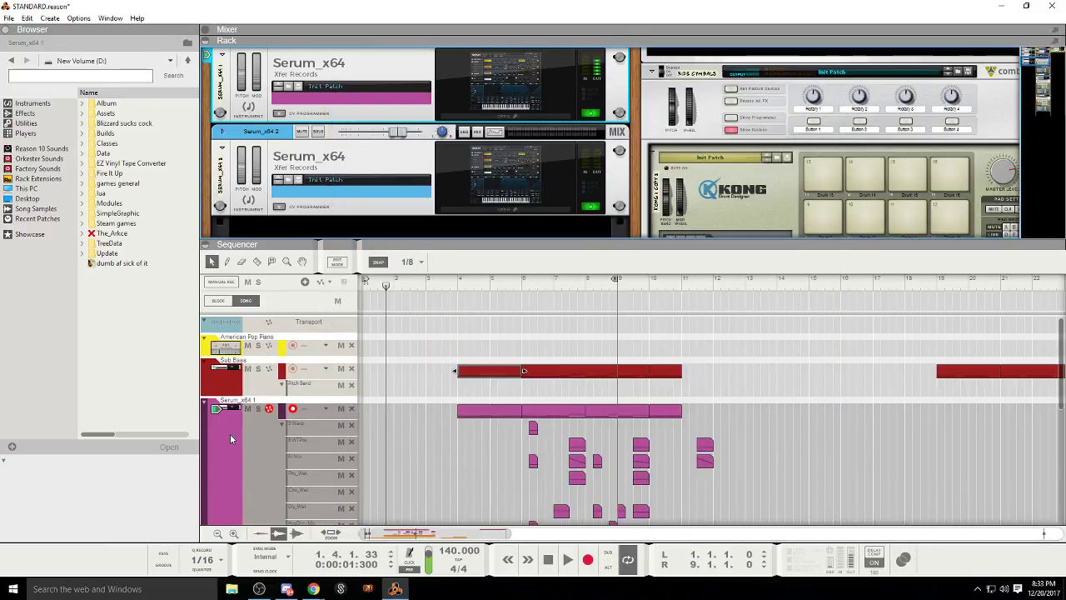
pyautogui.click(35, 115)
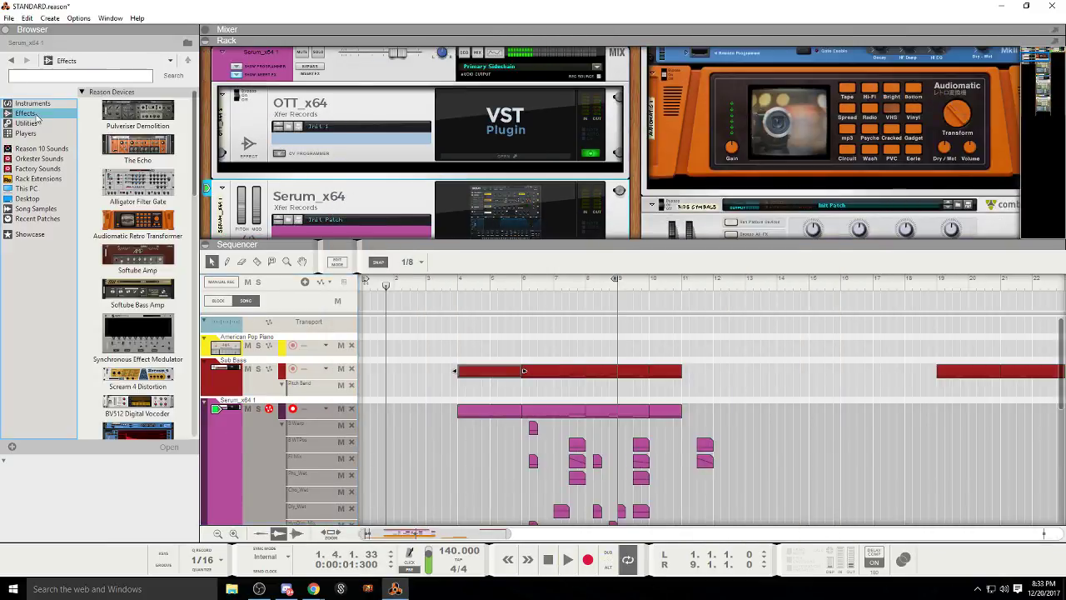
pyautogui.click(27, 123)
pyautogui.scroll(-10, 137, 334)
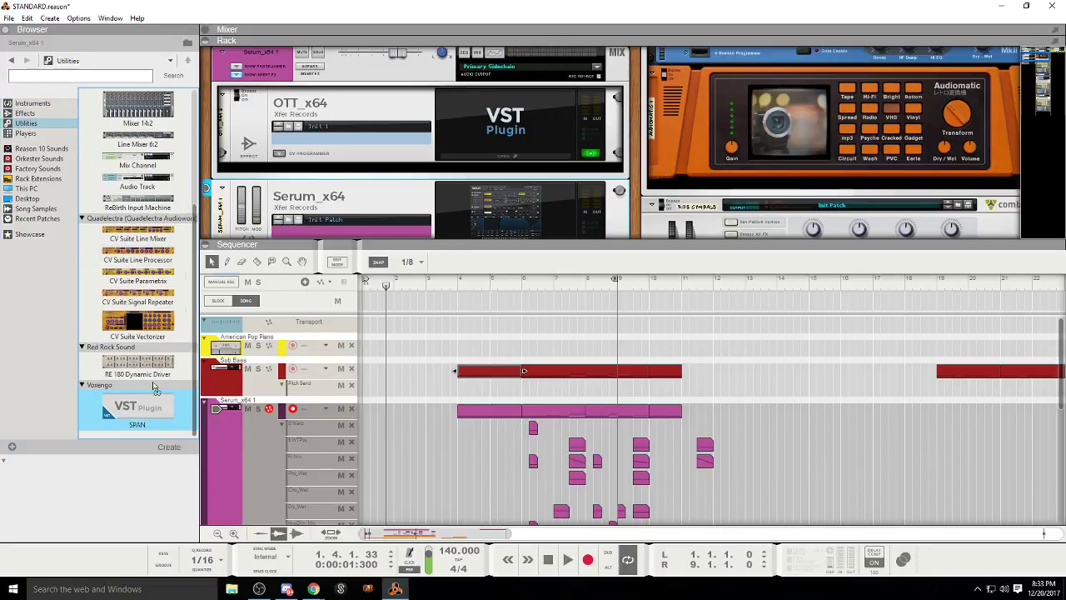
pyautogui.moveTo(153, 388); pyautogui.dragTo(344, 161)
pyautogui.click(498, 233)
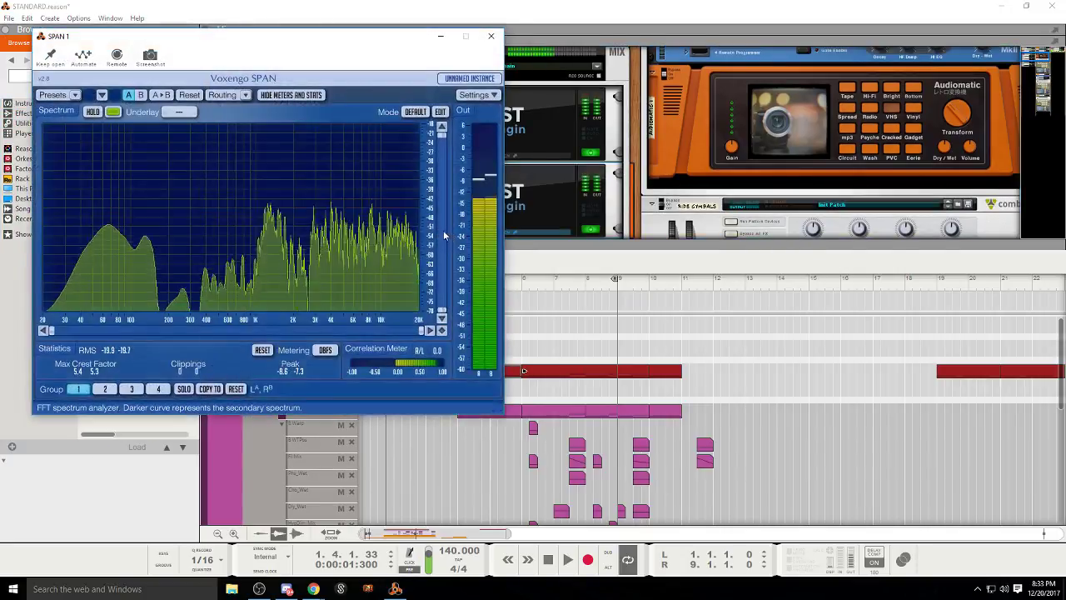
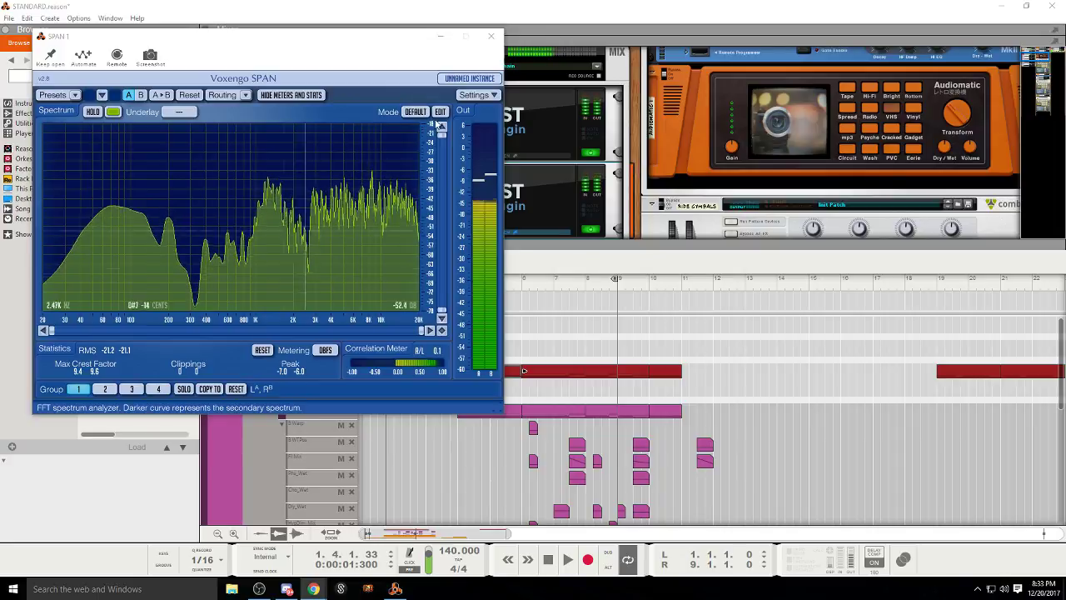
pyautogui.click(491, 36)
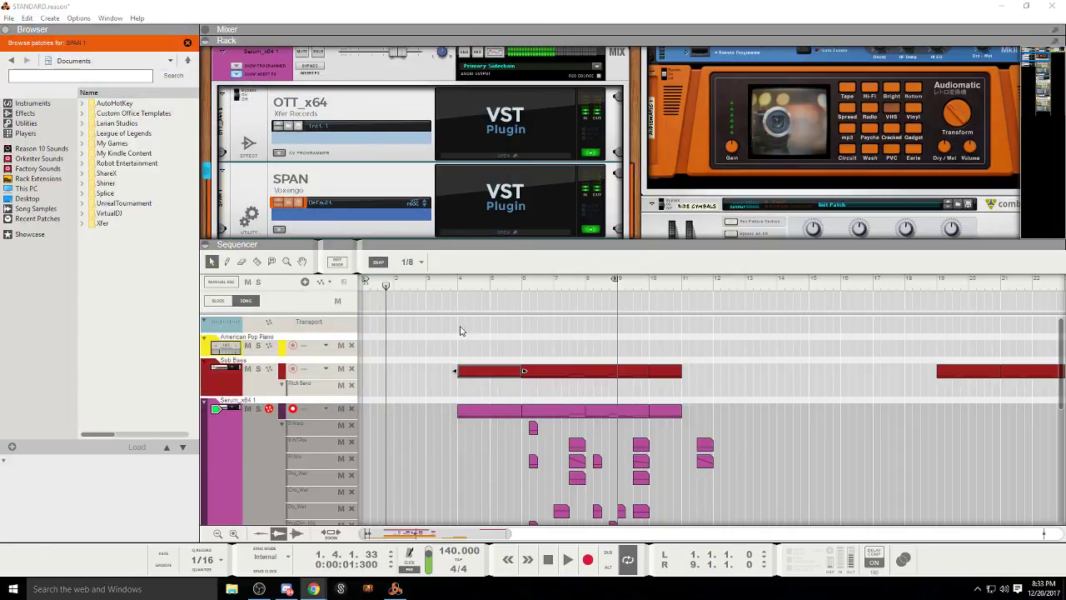
# Step: Play the song from just before bar 4 with the first Serum track selected, and stop it
pyautogui.click(446, 322)
pyautogui.click(564, 567)
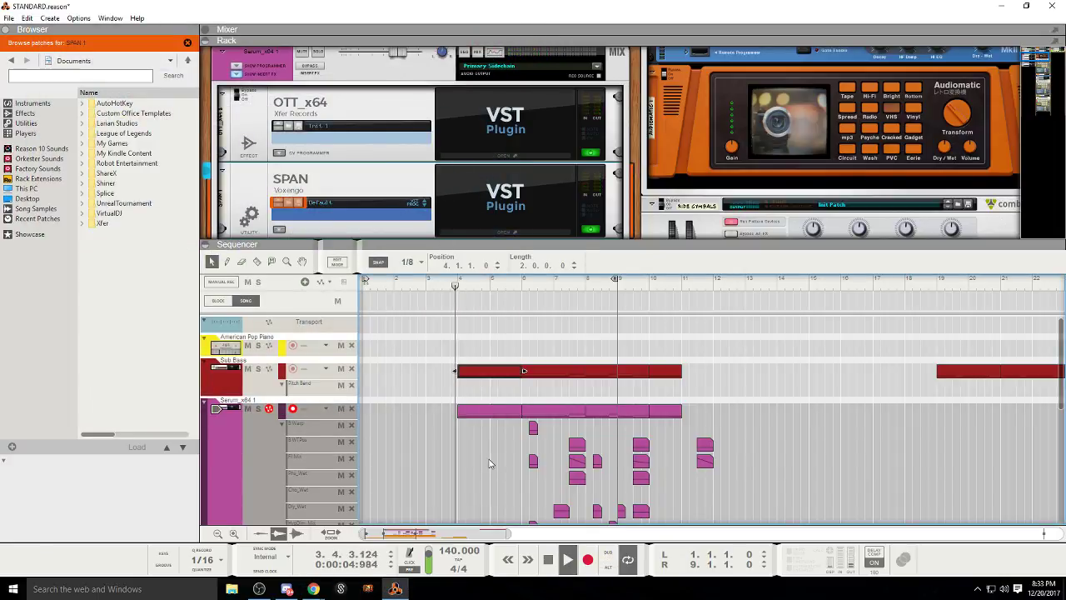
pyautogui.click(223, 473)
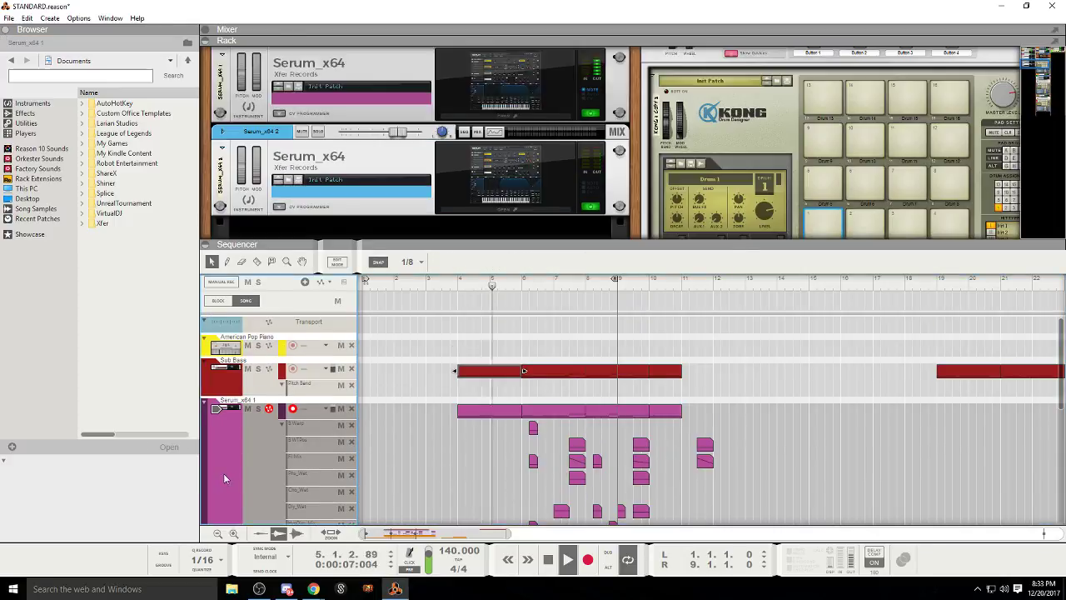
pyautogui.click(546, 564)
# Step: Delete the SPAN analyzer from the first Serum's effect chain
pyautogui.scroll(4, 345, 192)
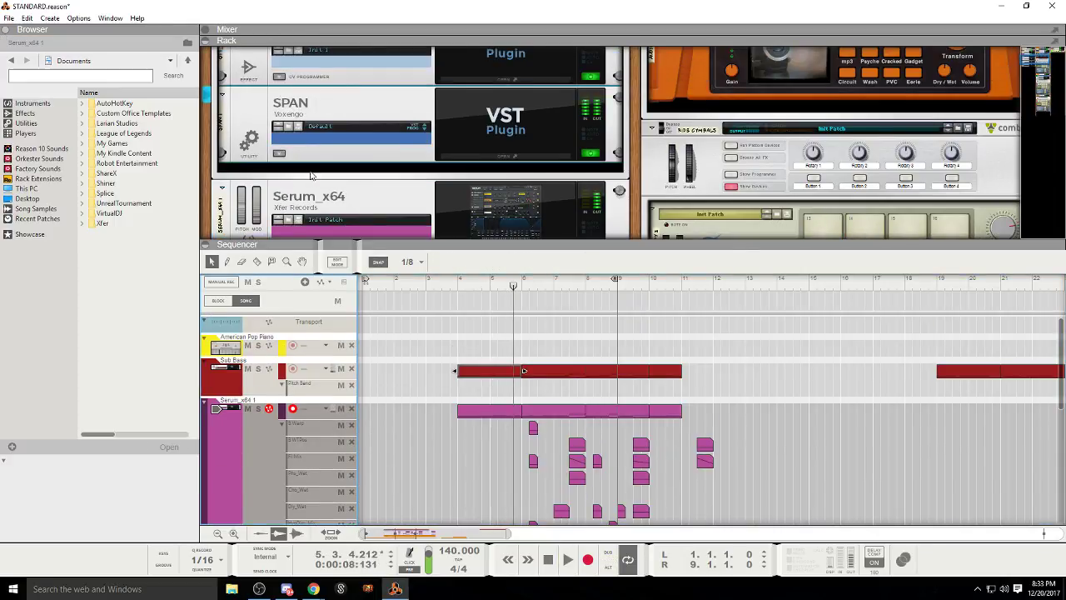
pyautogui.scroll(-2, 310, 178)
pyautogui.scroll(3, 327, 185)
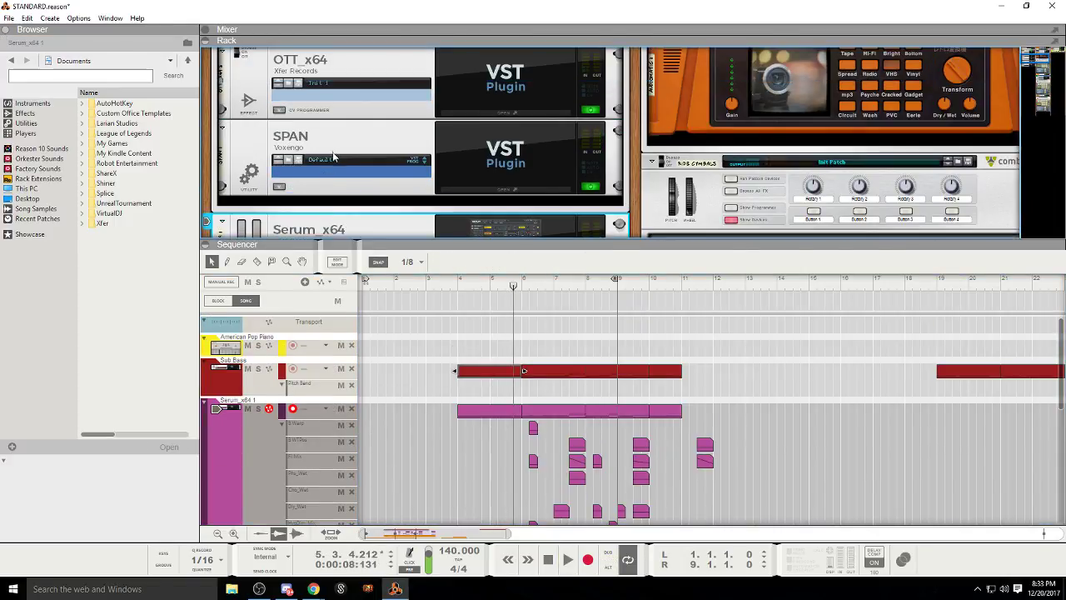
pyautogui.click(305, 149)
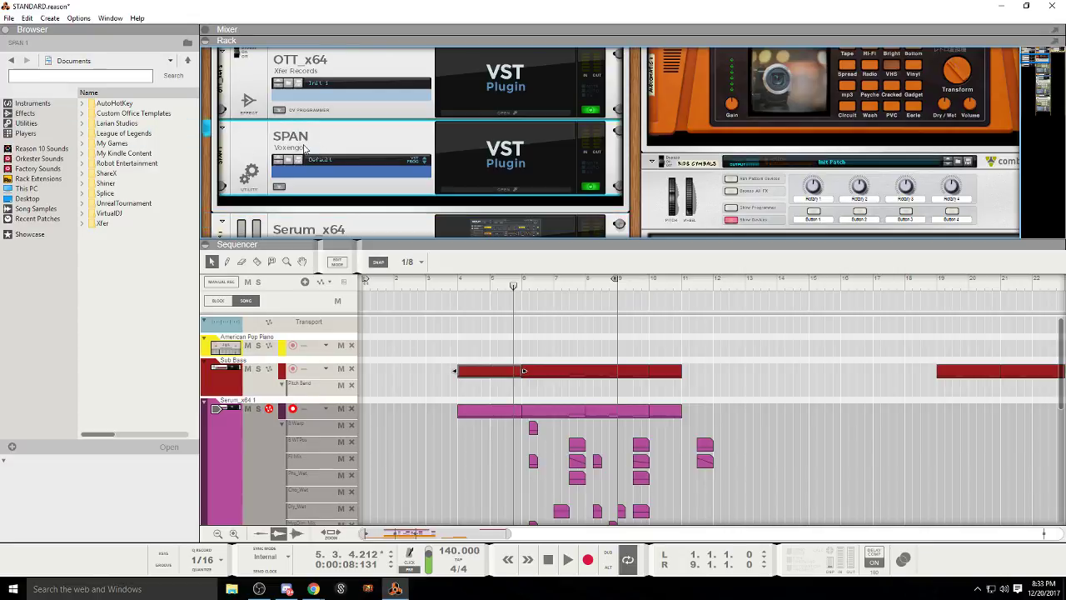
pyautogui.press('Delete')
pyautogui.click(500, 315)
pyautogui.click(25, 114)
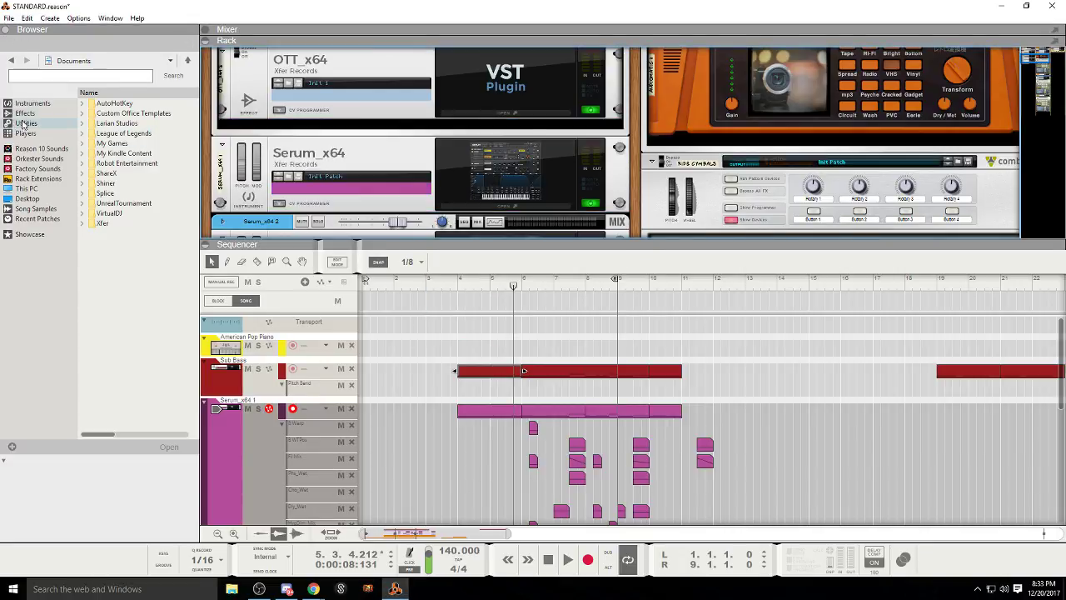
pyautogui.scroll(-15, 140, 263)
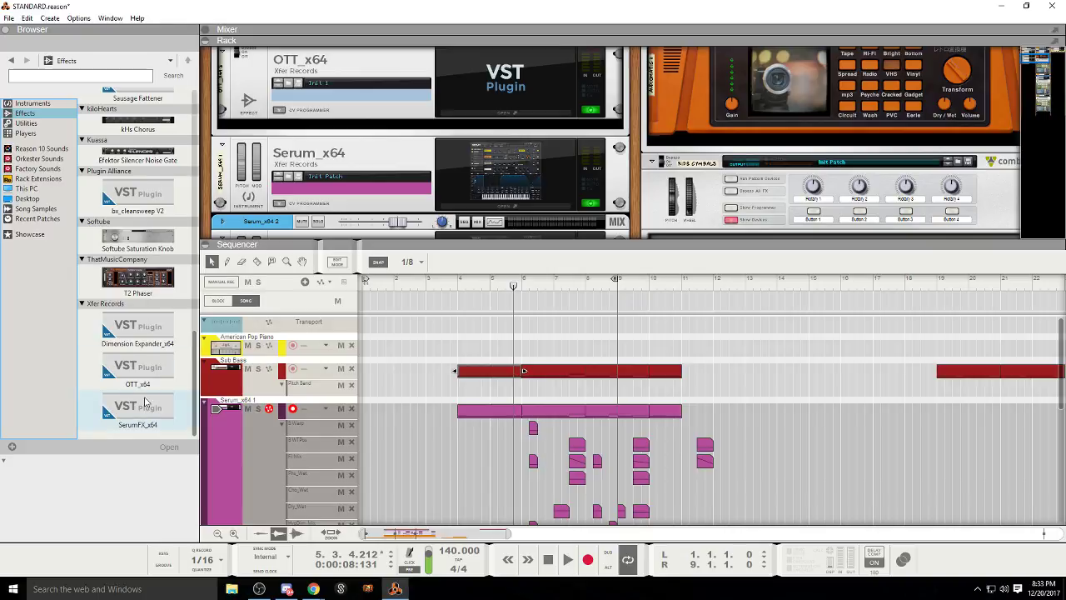
pyautogui.moveTo(145, 401); pyautogui.dragTo(419, 118)
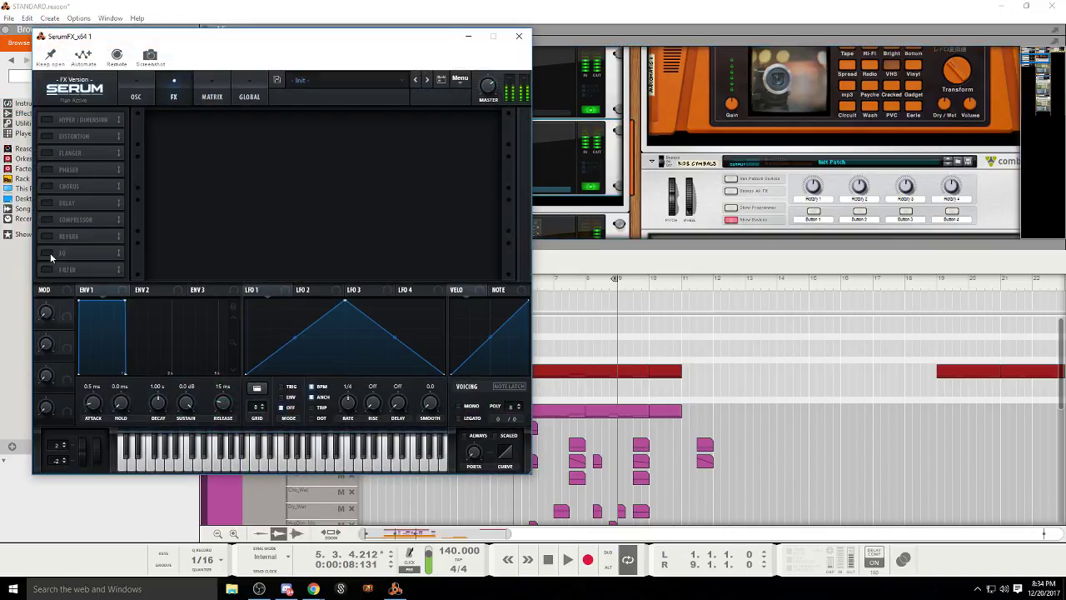
pyautogui.click(47, 252)
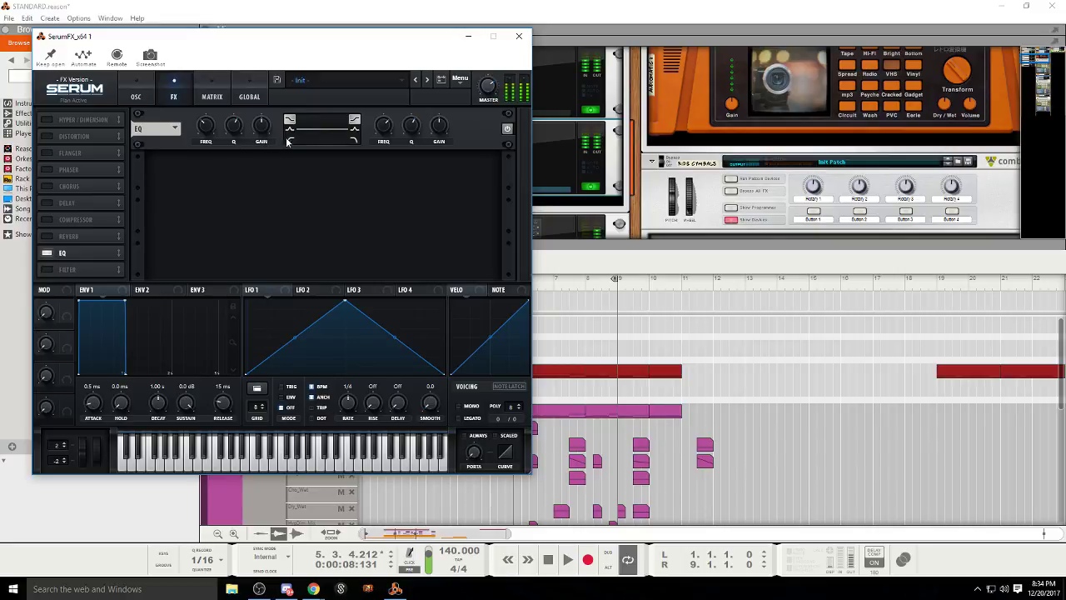
pyautogui.click(286, 142)
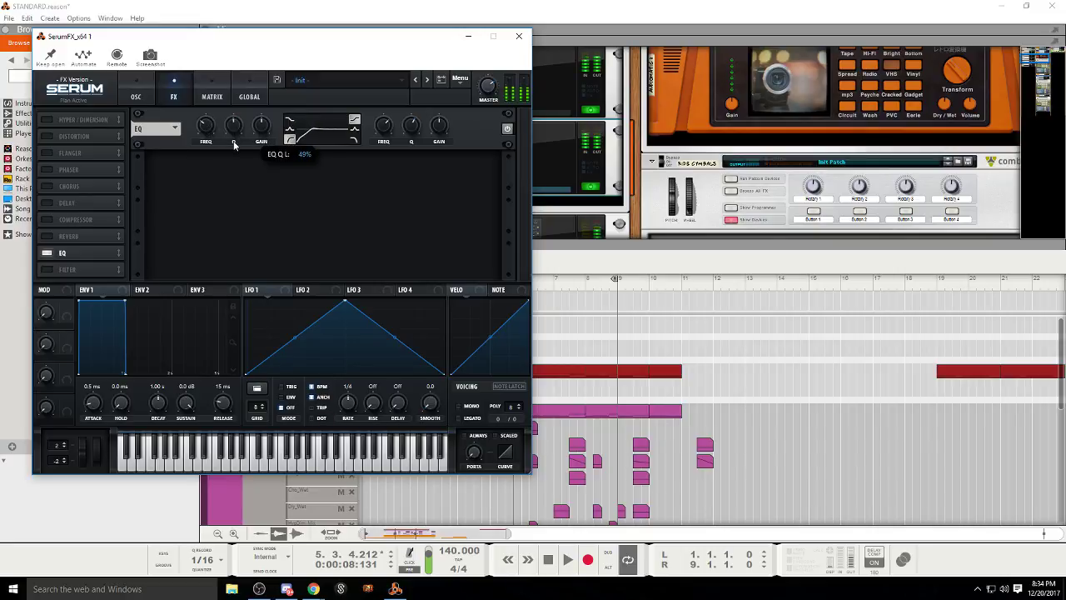
pyautogui.click(519, 36)
# Step: Play the song, set the Sub Bass channel level to about 8.06 dB during playback, and stop
pyautogui.click(567, 558)
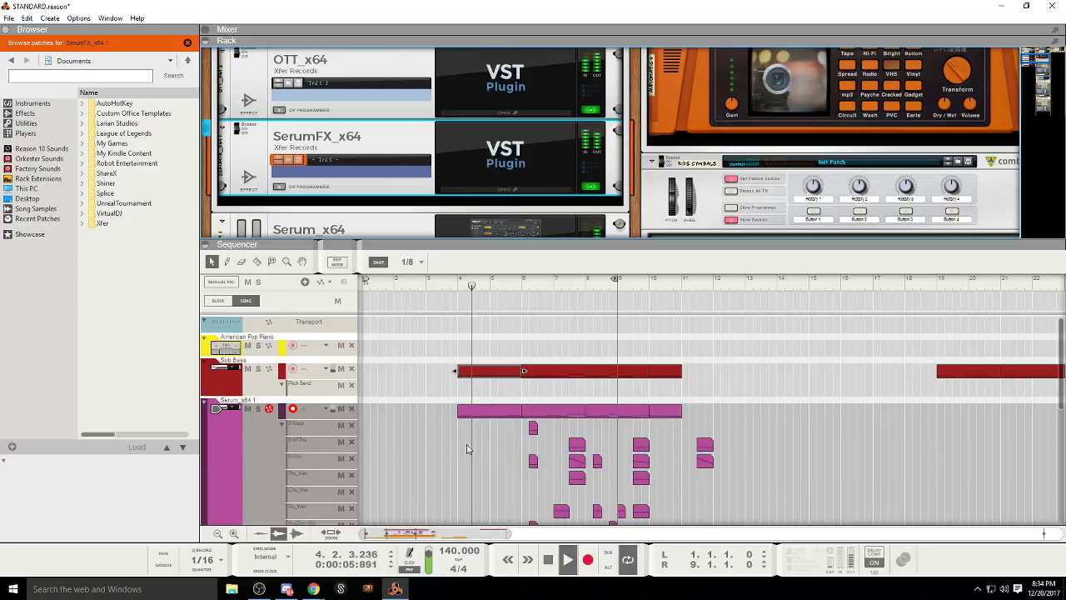
pyautogui.click(254, 391)
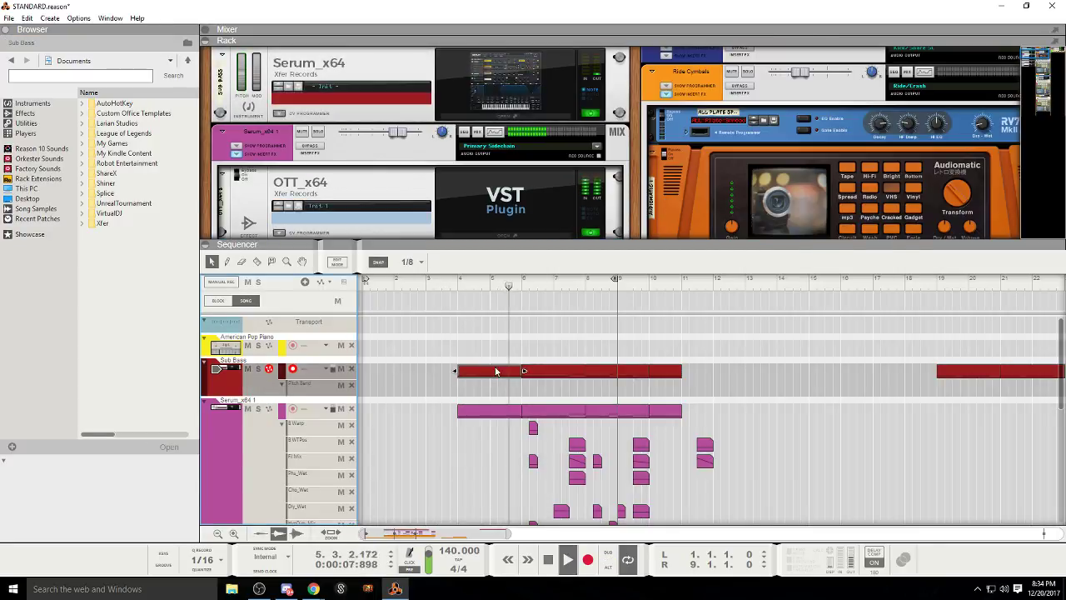
pyautogui.scroll(3, 419, 167)
pyautogui.click(419, 167)
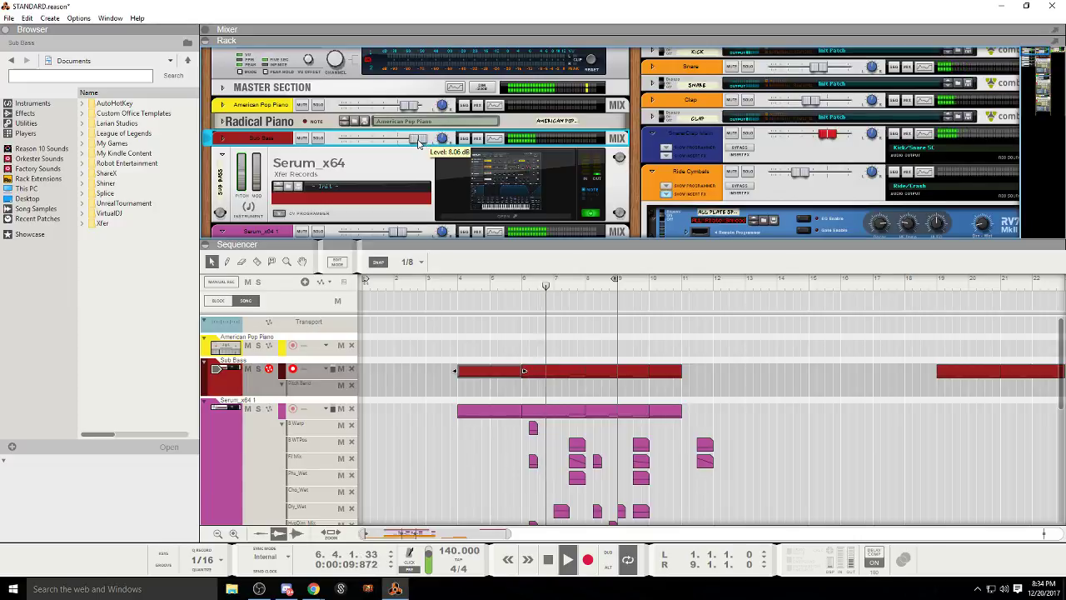
pyautogui.click(549, 560)
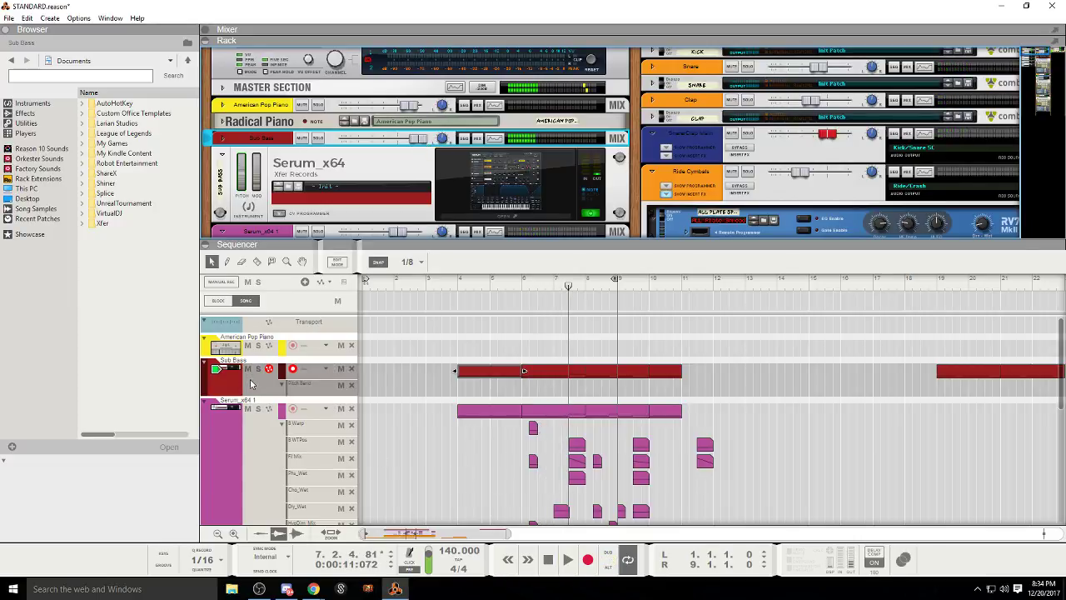
# Step: Raise the filter cutoff in the Sub Bass Serum to about 103 Hz, and play the song to hear it
pyautogui.click(479, 213)
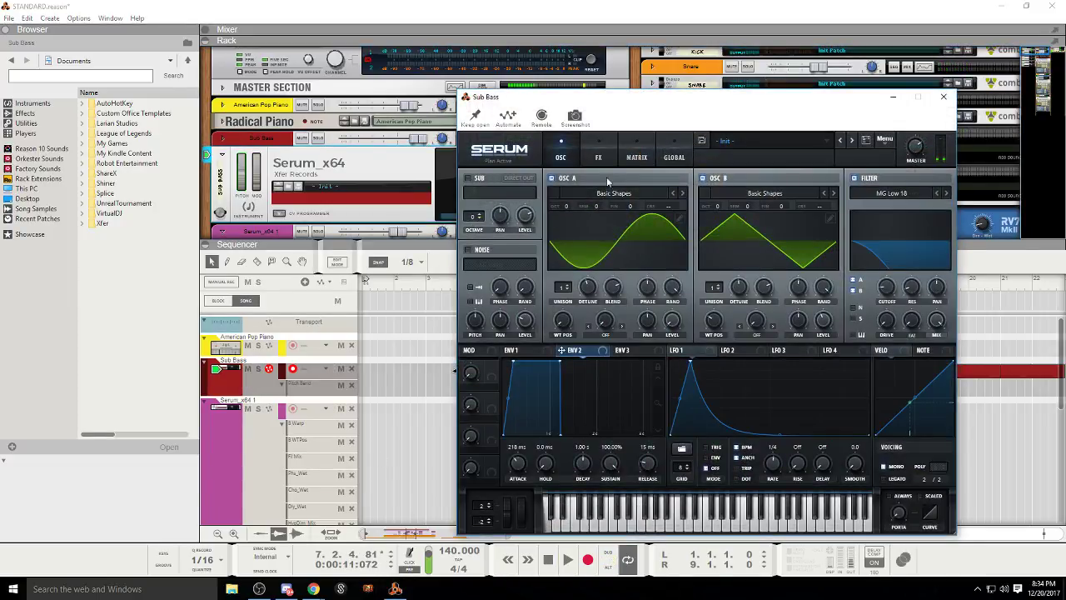
pyautogui.moveTo(888, 289); pyautogui.dragTo(883, 267)
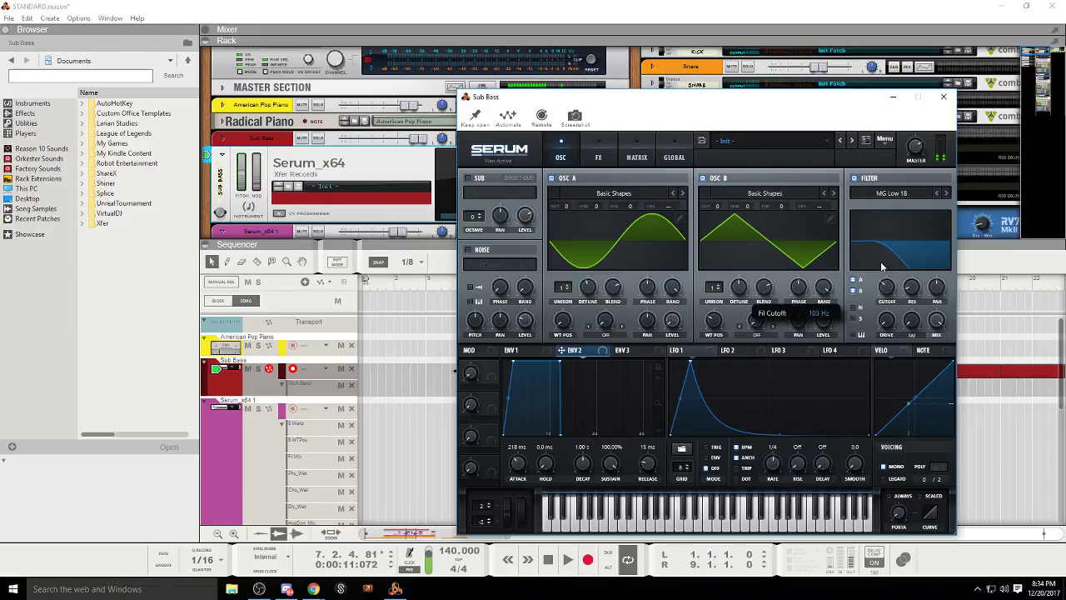
pyautogui.click(943, 96)
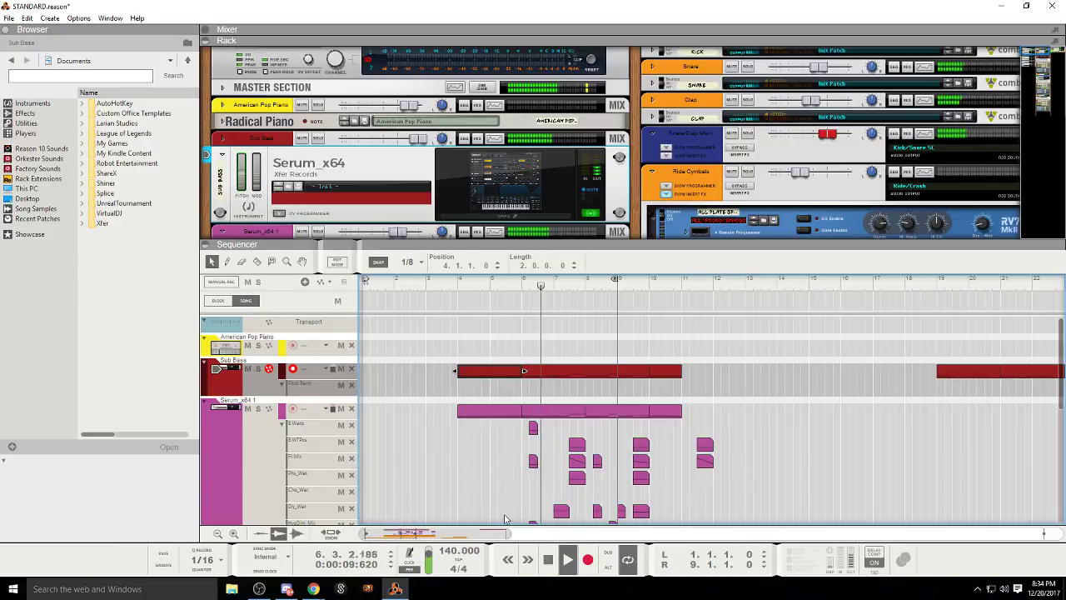
pyautogui.scroll(-3, 471, 445)
pyautogui.scroll(2, 533, 506)
pyautogui.click(549, 560)
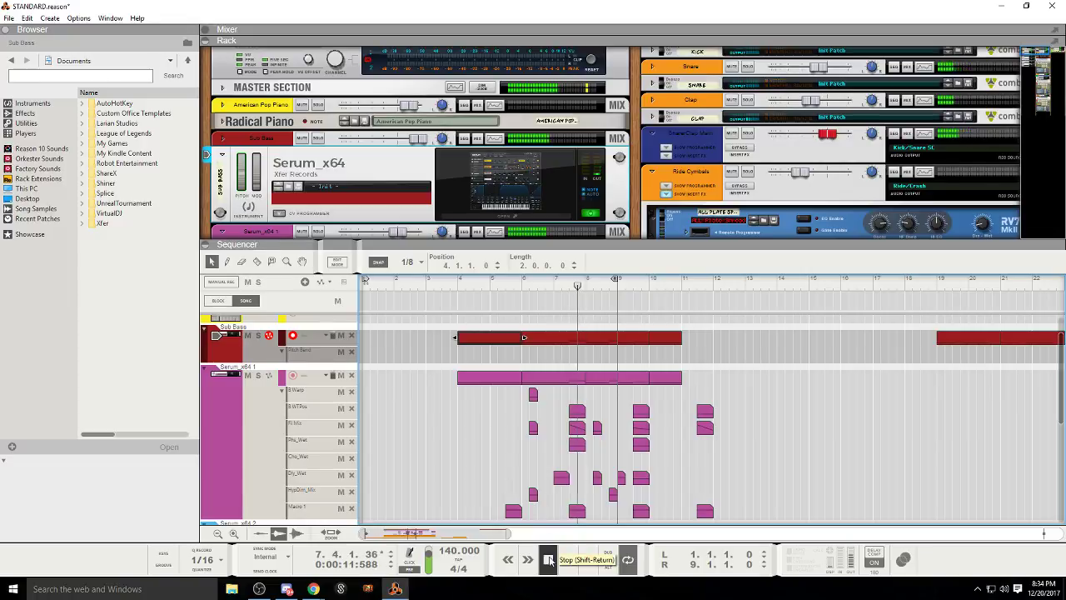
# Step: Open the first Sub Bass clip for note editing and set the snap value to 1/16
pyautogui.doubleClick(498, 337)
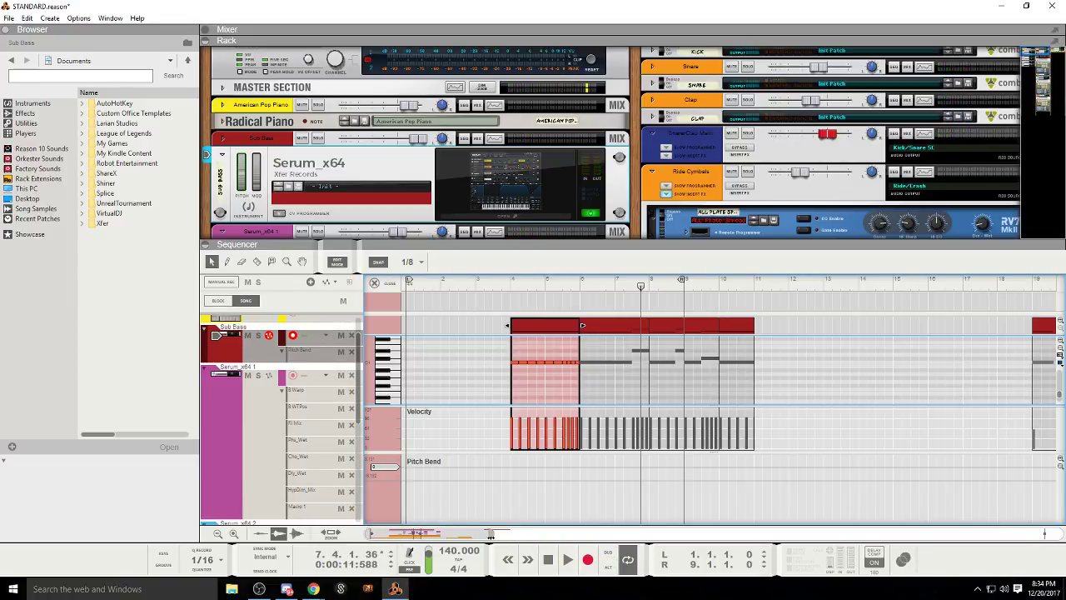
pyautogui.moveTo(491, 537); pyautogui.dragTo(424, 537)
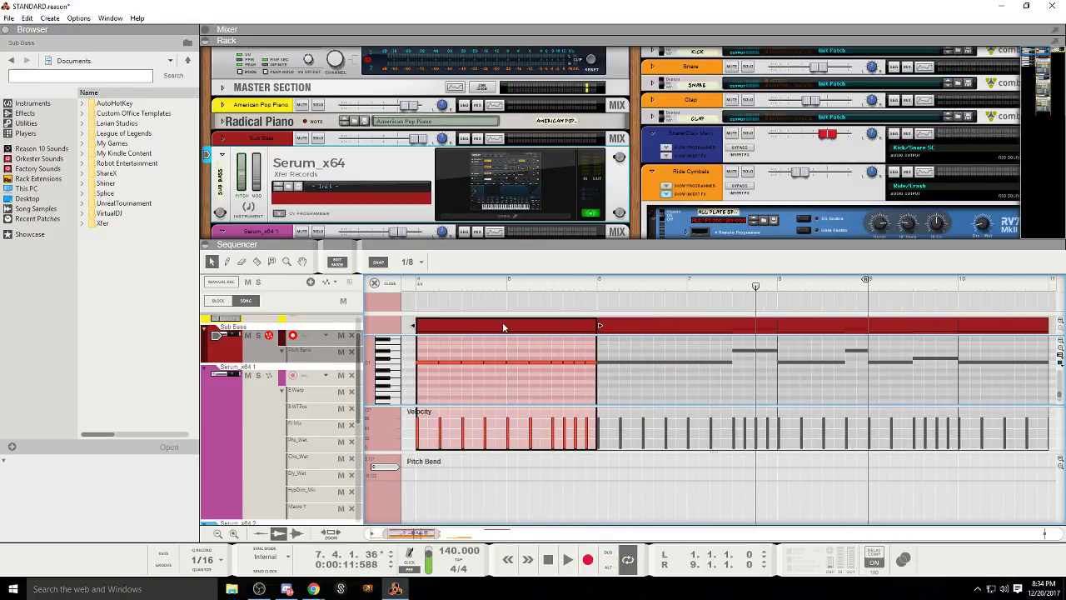
pyautogui.click(408, 262)
pyautogui.click(416, 336)
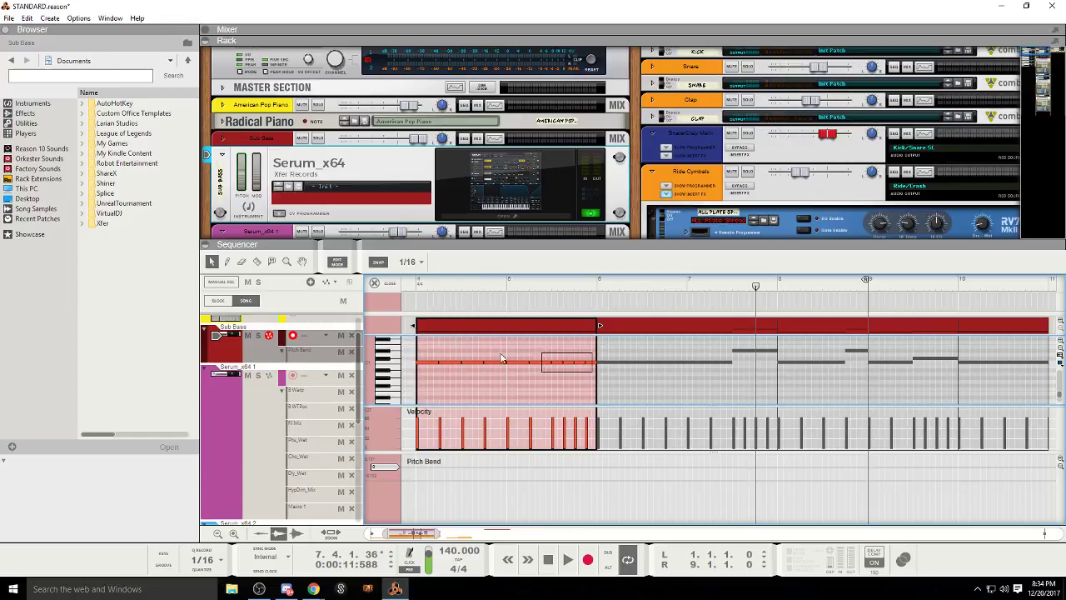
# Step: Try shortening all notes of the first Sub Bass clip to 0.0.3.0, and play the song to judge the gaps
pyautogui.moveTo(429, 345); pyautogui.dragTo(430, 345)
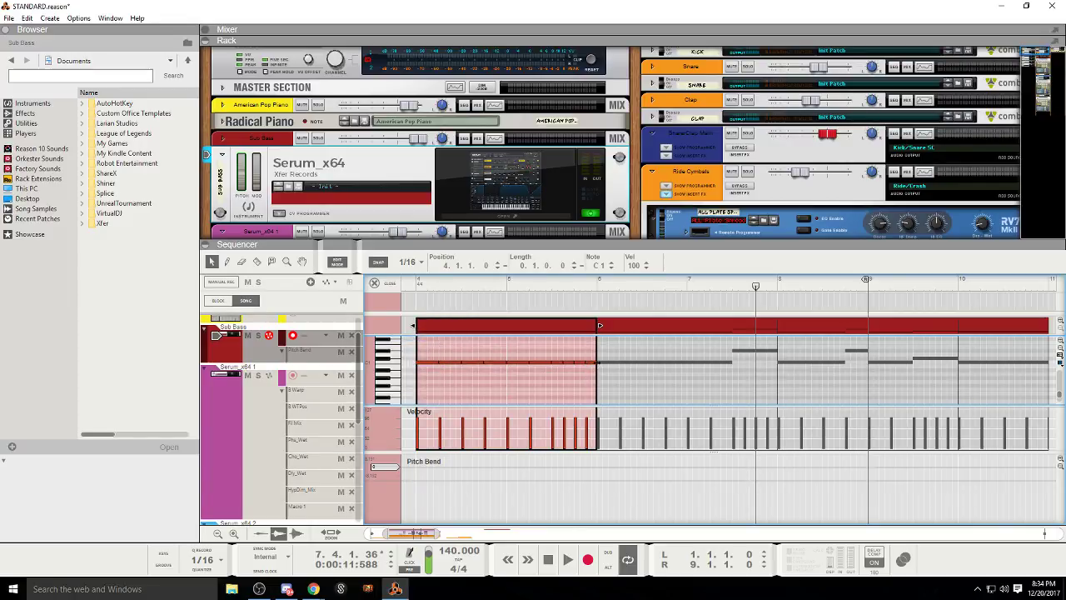
pyautogui.press('space')
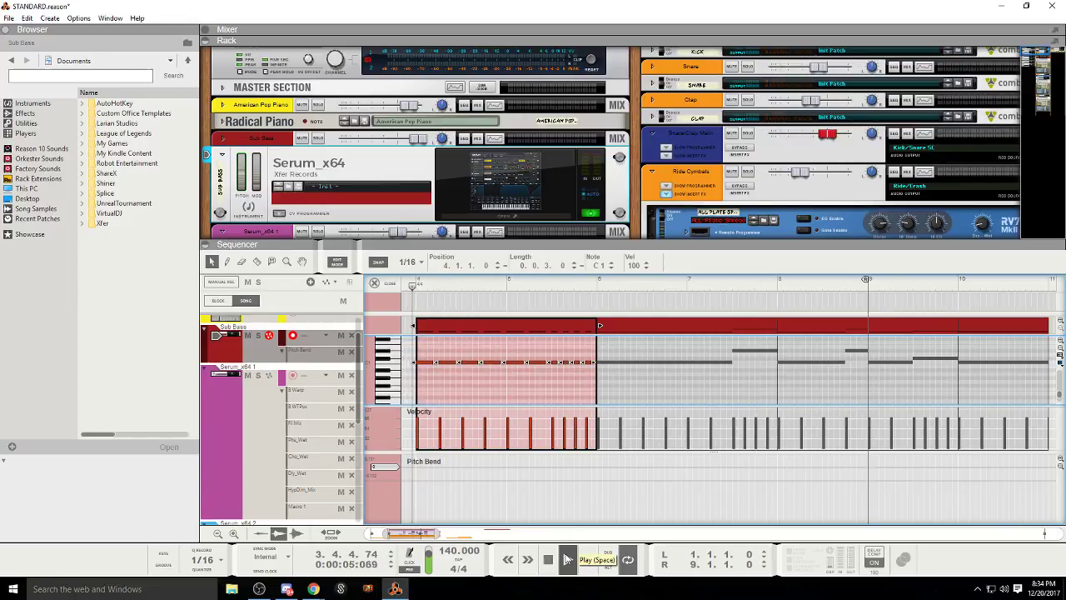
pyautogui.click(494, 393)
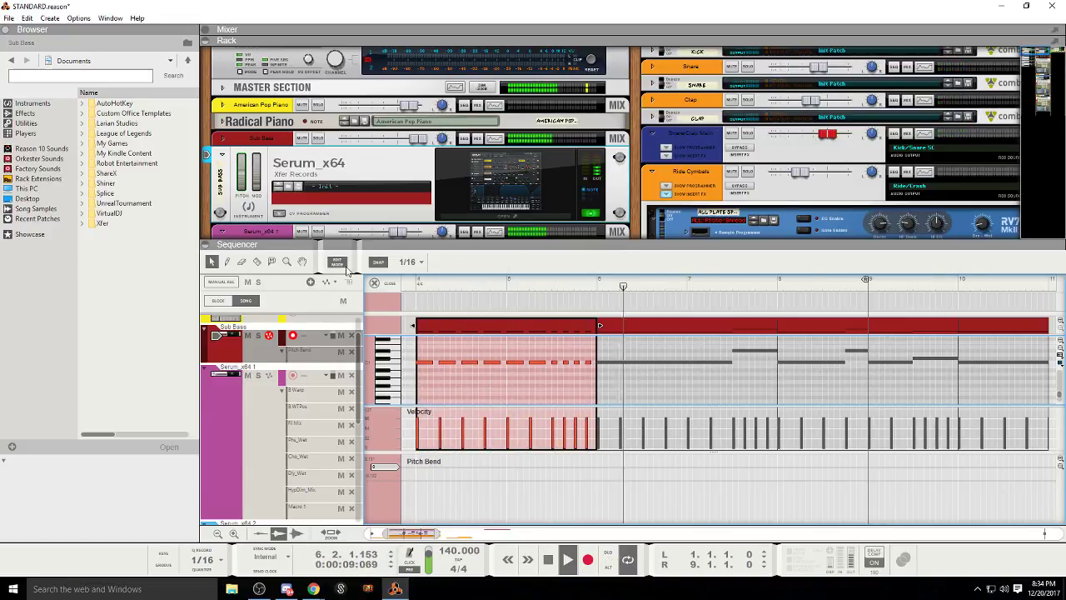
pyautogui.hotkey('shift', 'Tab')
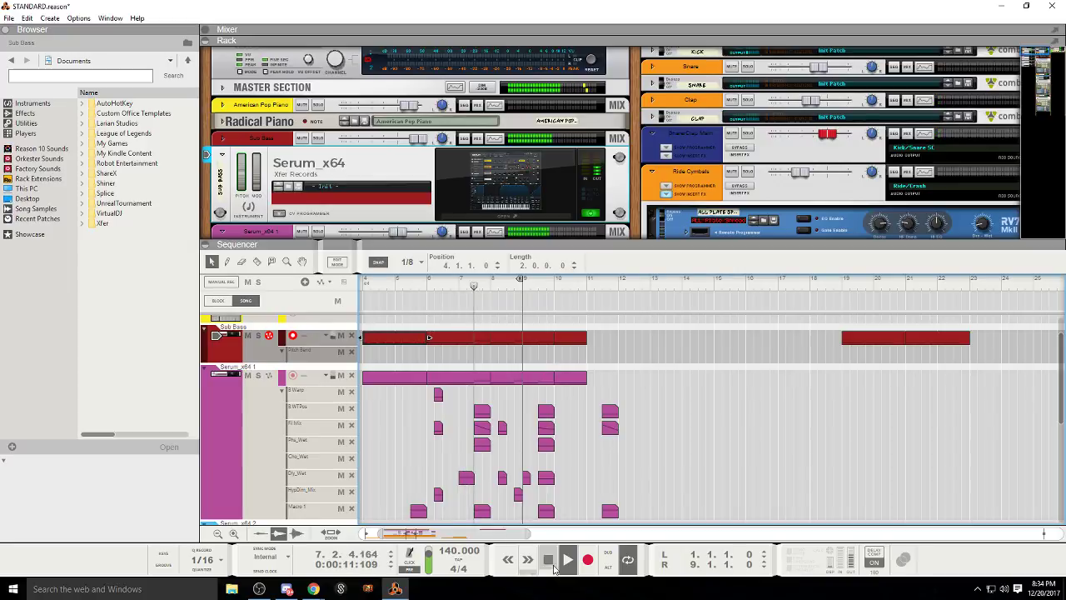
pyautogui.click(565, 559)
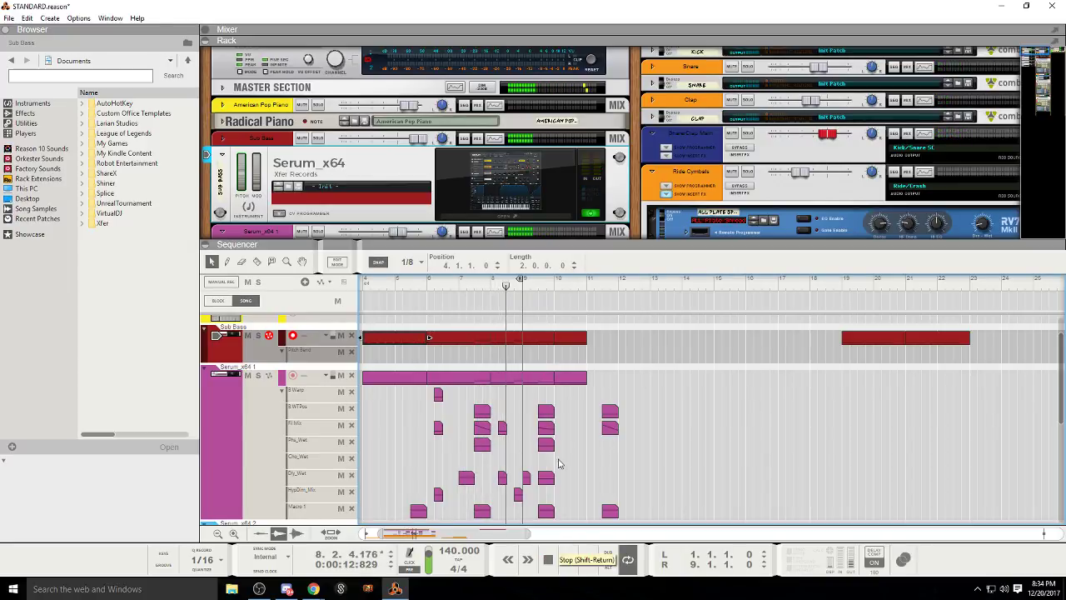
pyautogui.hotkey('shift', 'Tab')
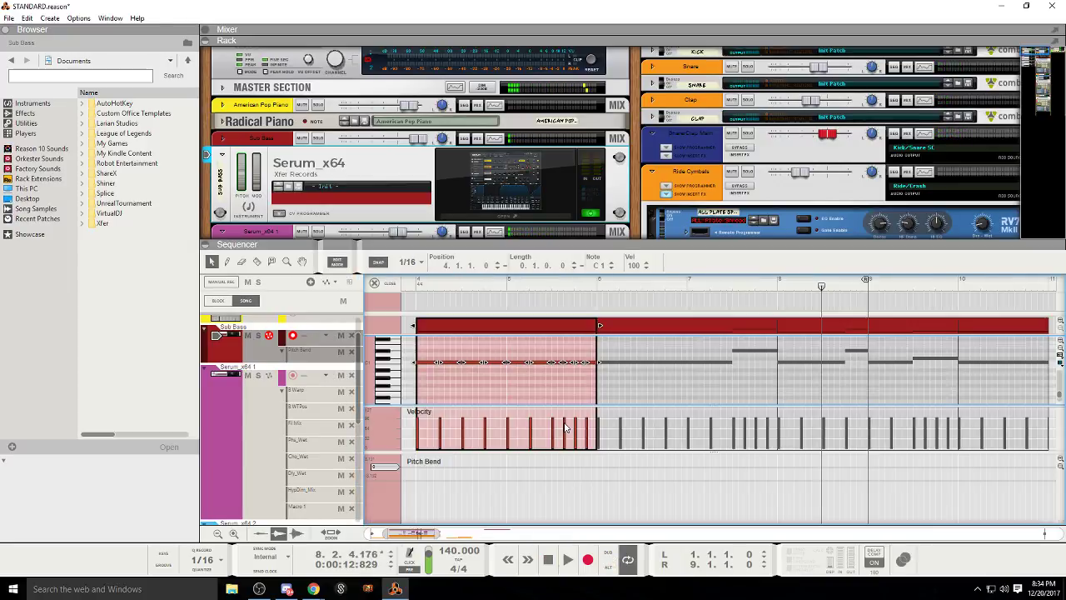
# Step: Replace the short notes in the first Sub Bass clip's second bar with C1 notes 0.1.0.0 long, copying them to 5.1.1.0
pyautogui.click(344, 263)
pyautogui.doubleClick(397, 339)
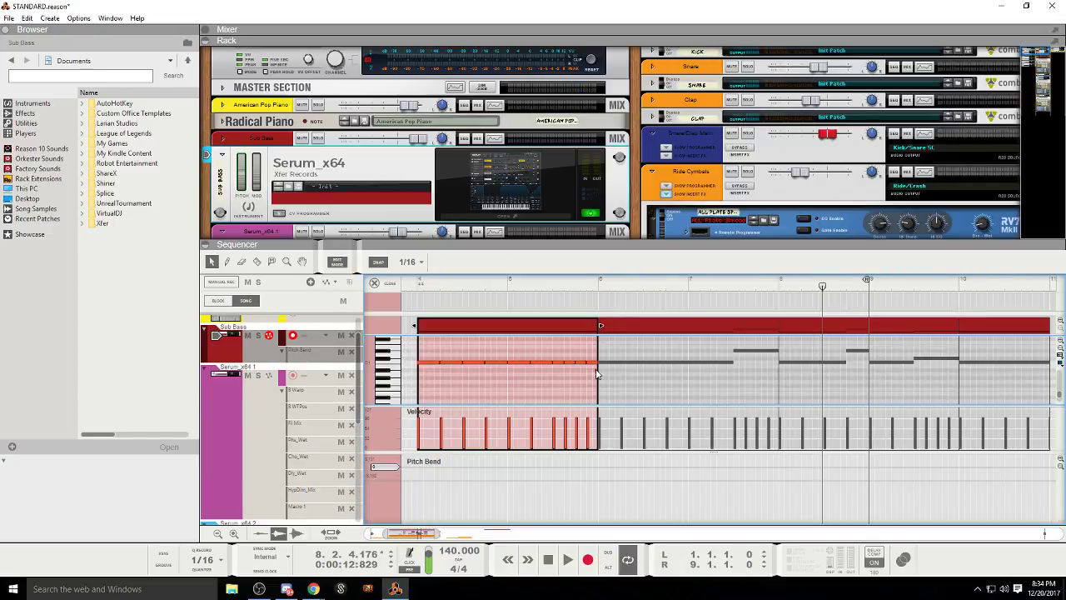
pyautogui.press('Delete')
pyautogui.moveTo(558, 356)
pyautogui.mouseDown()
pyautogui.moveTo(547, 366)
pyautogui.moveTo(519, 354)
pyautogui.moveTo(569, 369)
pyautogui.mouseUp()
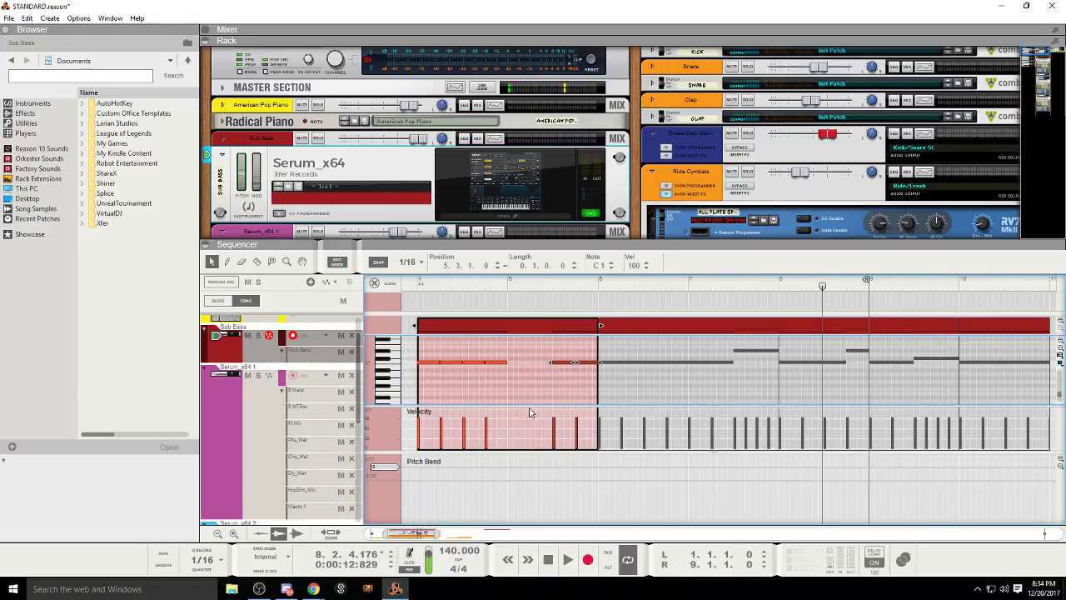
pyautogui.moveTo(558, 365); pyautogui.dragTo(517, 370)
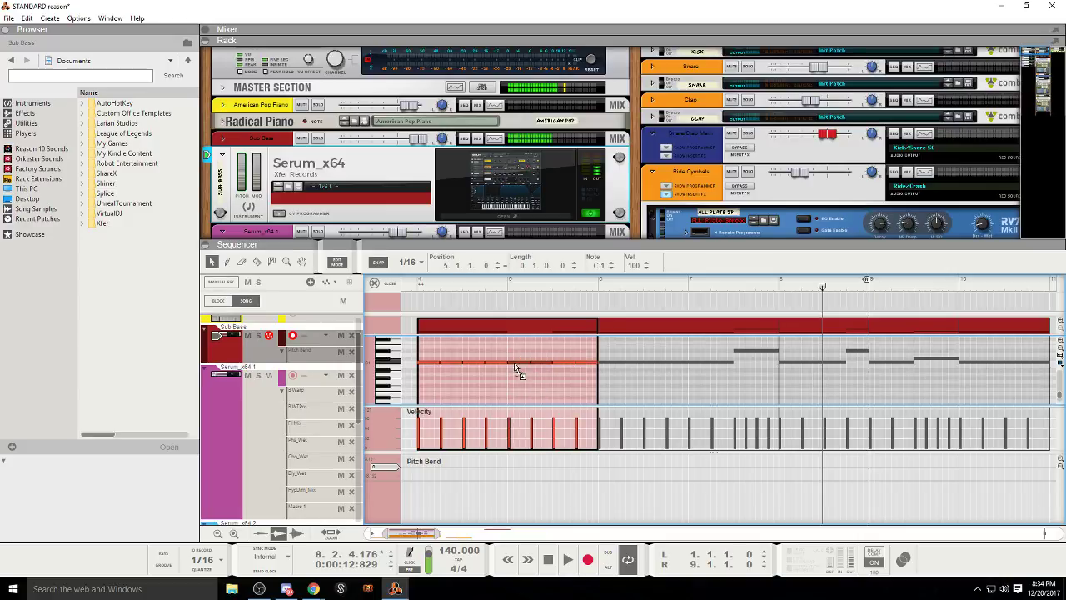
# Step: Play the song from just before bar 4 and leave the Sub Bass clip's note editor
pyautogui.click(409, 303)
pyautogui.click(406, 285)
pyautogui.press('space')
pyautogui.click(374, 284)
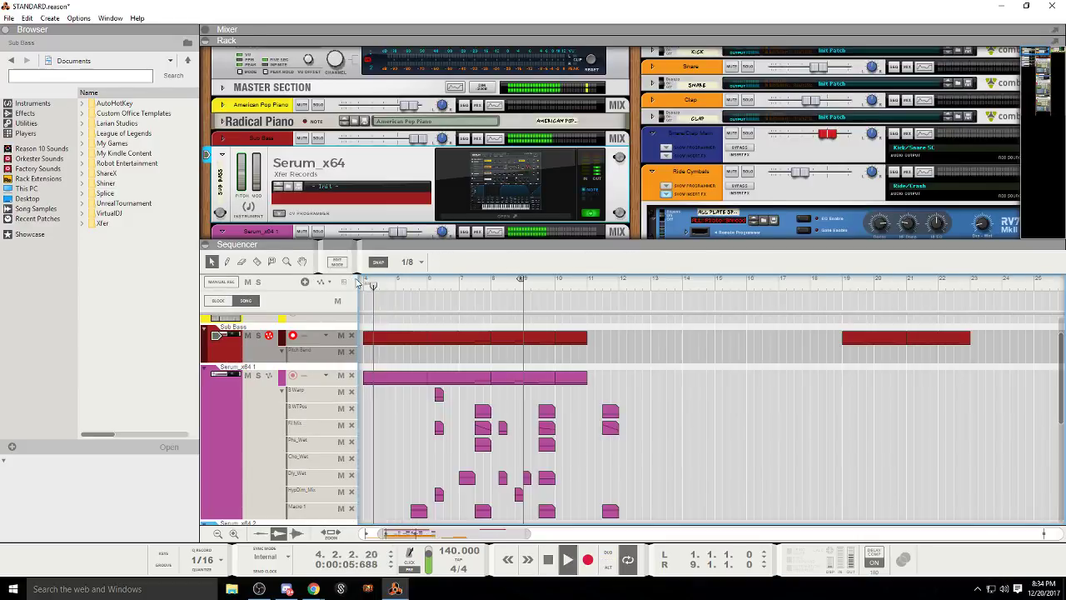
pyautogui.moveTo(468, 534); pyautogui.dragTo(448, 534)
# Step: Set the ENV 2 attack in the Sub Bass Serum to 0.0 ms while the song plays, and stop playback
pyautogui.click(226, 349)
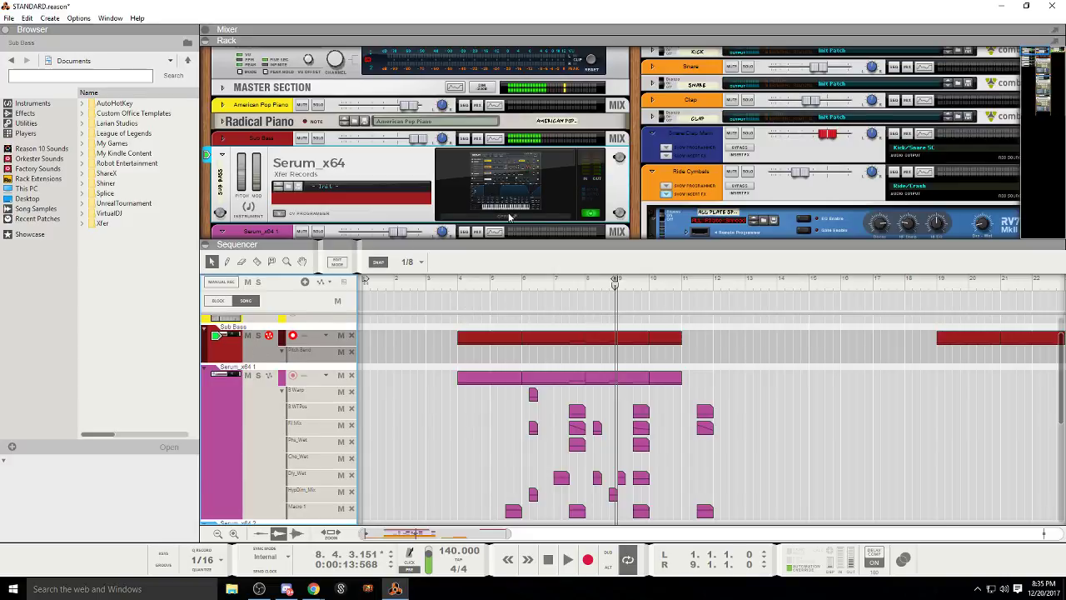
pyautogui.click(510, 217)
pyautogui.click(566, 559)
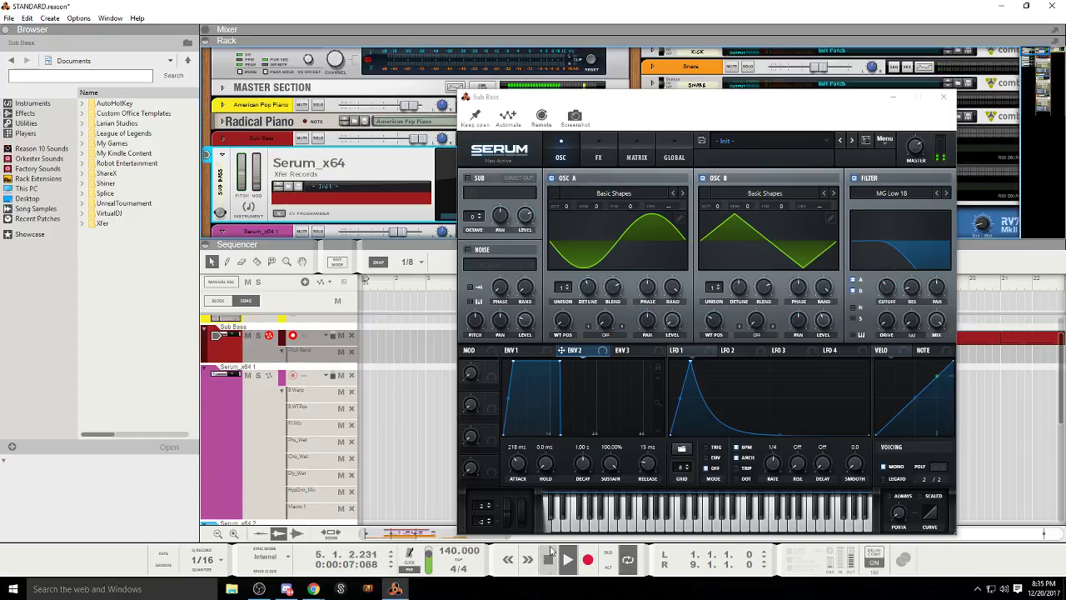
pyautogui.moveTo(518, 463); pyautogui.dragTo(510, 510)
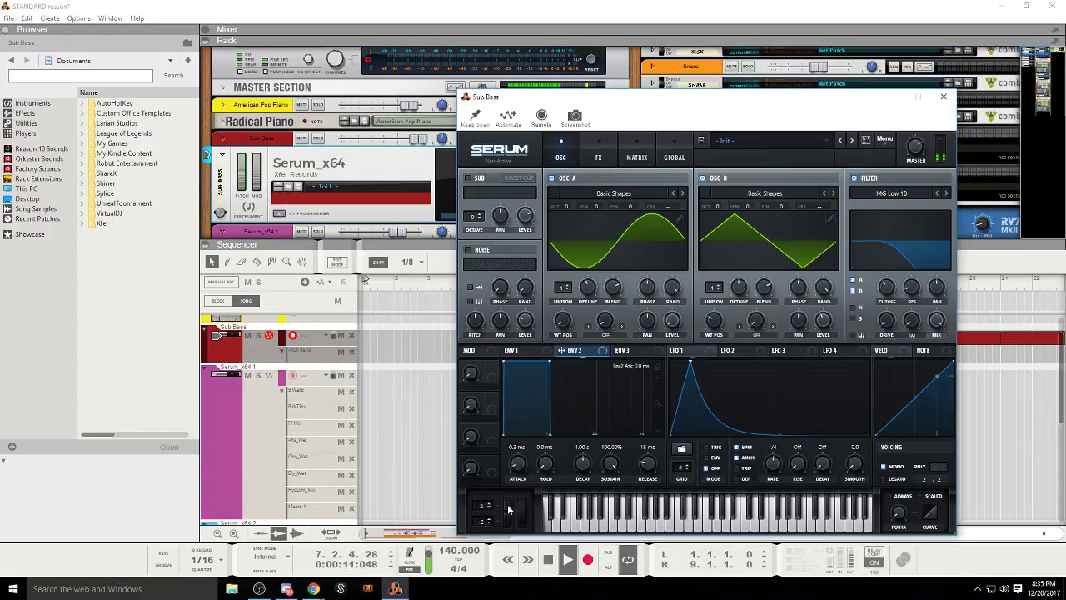
pyautogui.click(548, 559)
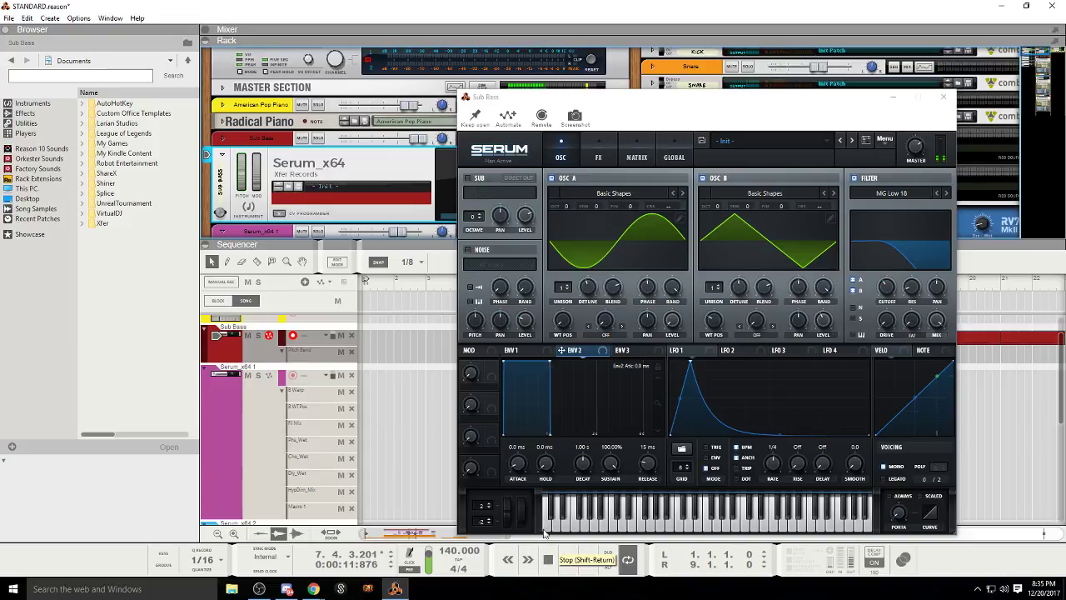
# Step: Solo the Sub Bass track, move its Serum window clear of the arrangement, and play from 3.3.1.0
pyautogui.click(244, 354)
pyautogui.click(259, 335)
pyautogui.moveTo(718, 98); pyautogui.dragTo(279, 85)
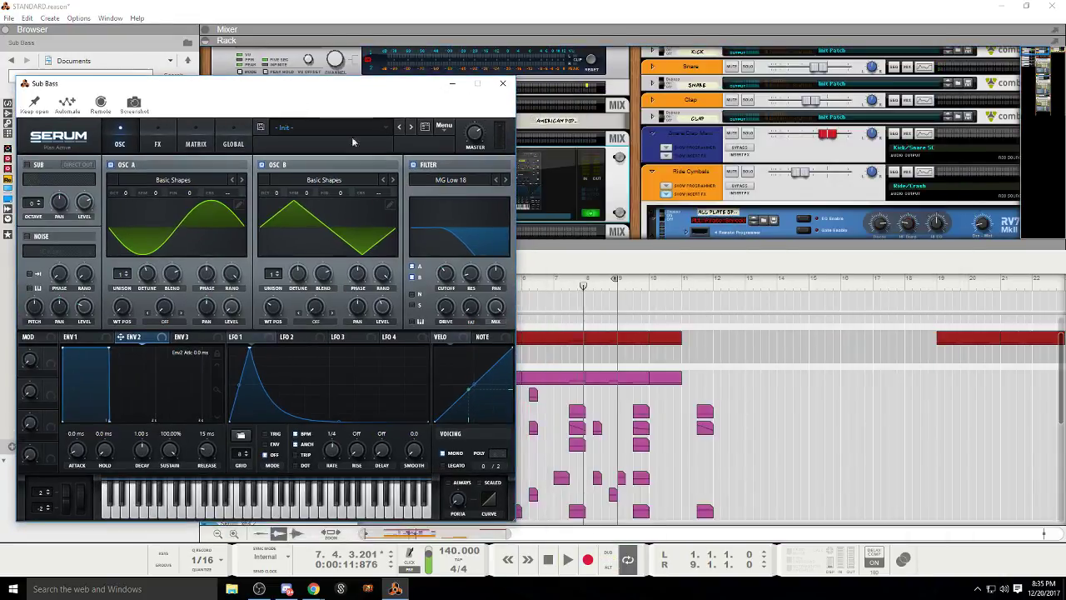
pyautogui.moveTo(374, 79); pyautogui.dragTo(939, 35)
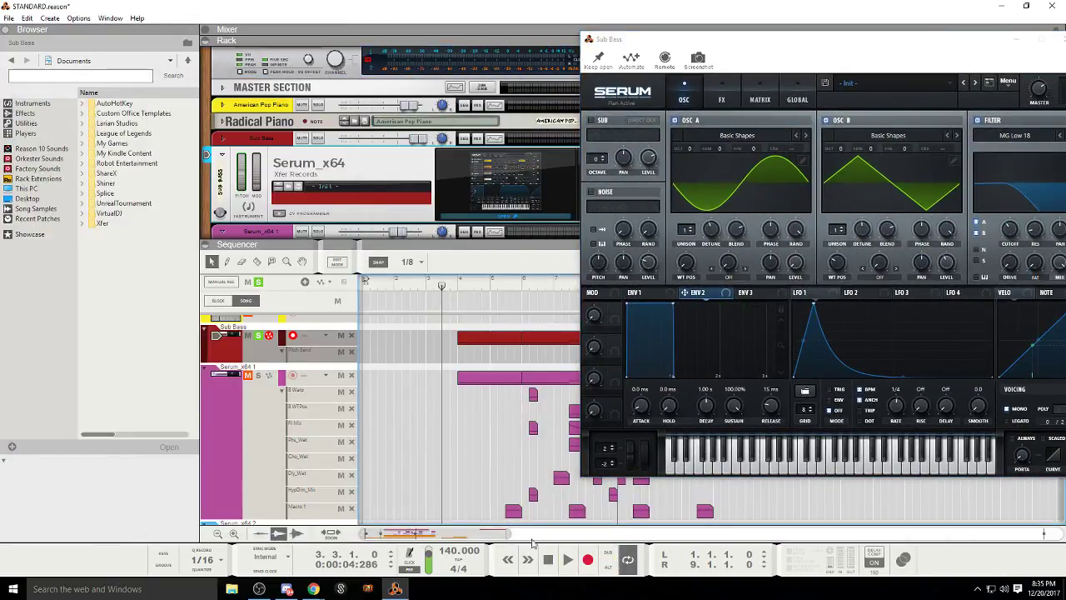
pyautogui.click(564, 564)
# Step: Set the left loop locator to 4.1.1.0 and loop playback up to bar 9
pyautogui.scroll(1, 513, 439)
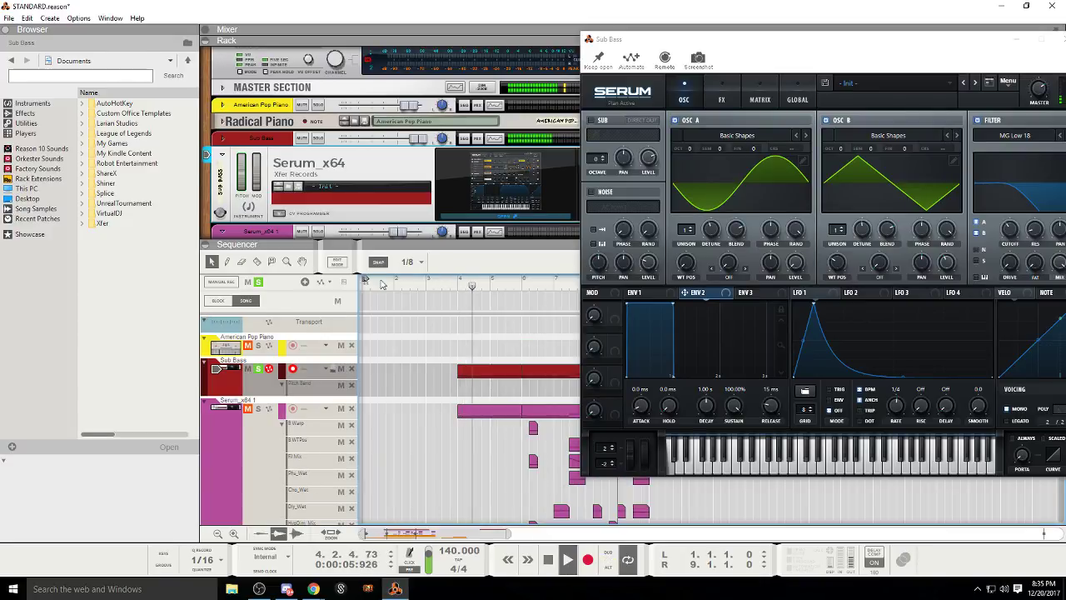
pyautogui.moveTo(365, 281); pyautogui.dragTo(462, 281)
pyautogui.click(637, 560)
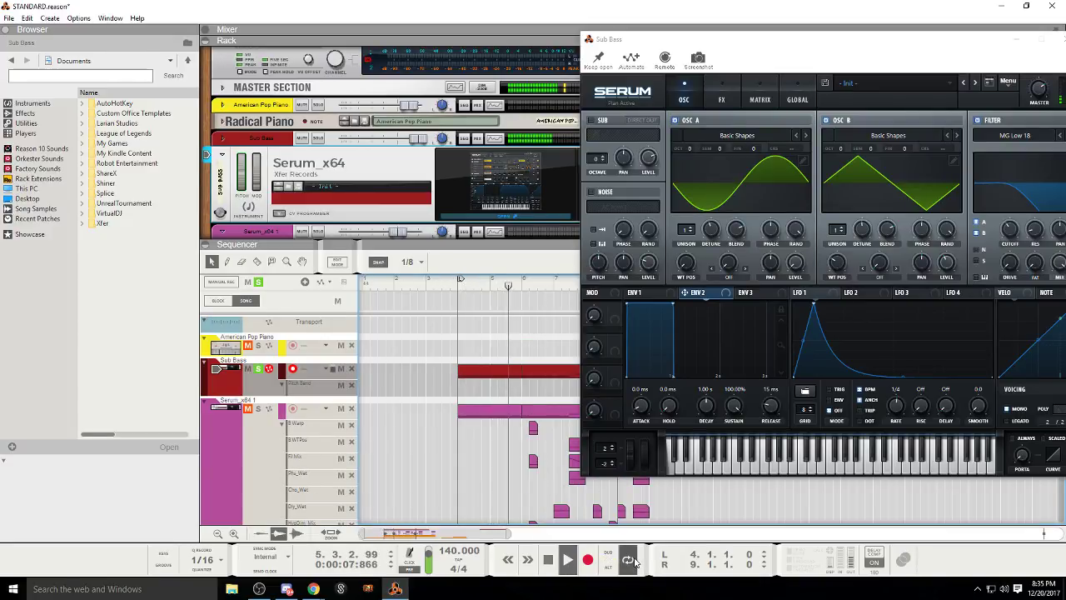
# Step: Assign LFO 1 to the coarse pitch of OSC A and OSC B in the Sub Bass Serum, and close its window
pyautogui.moveTo(735, 43); pyautogui.dragTo(274, 85)
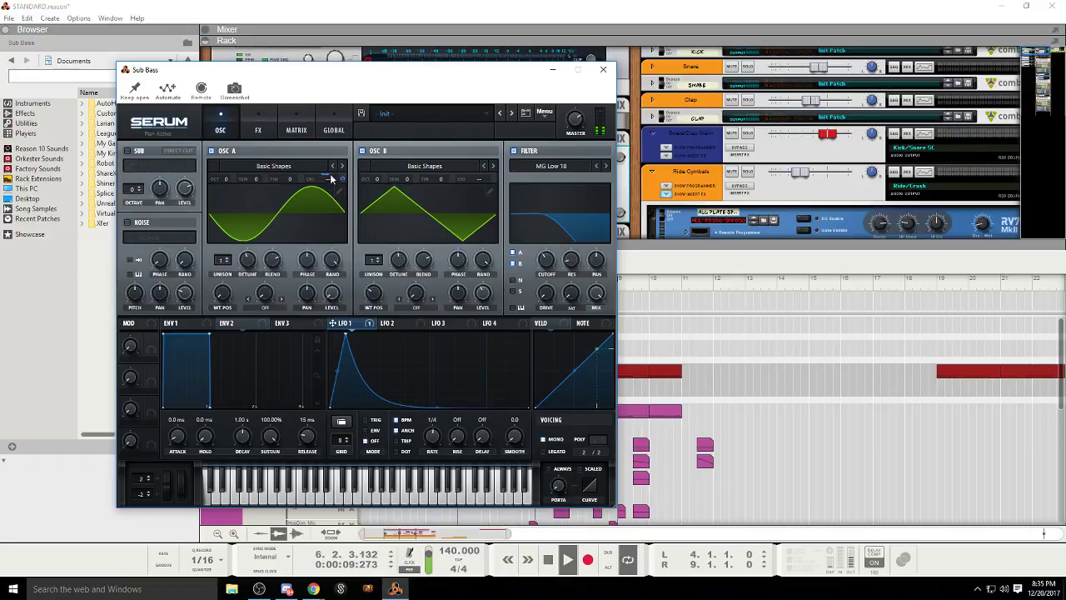
pyautogui.moveTo(331, 177)
pyautogui.click(603, 70)
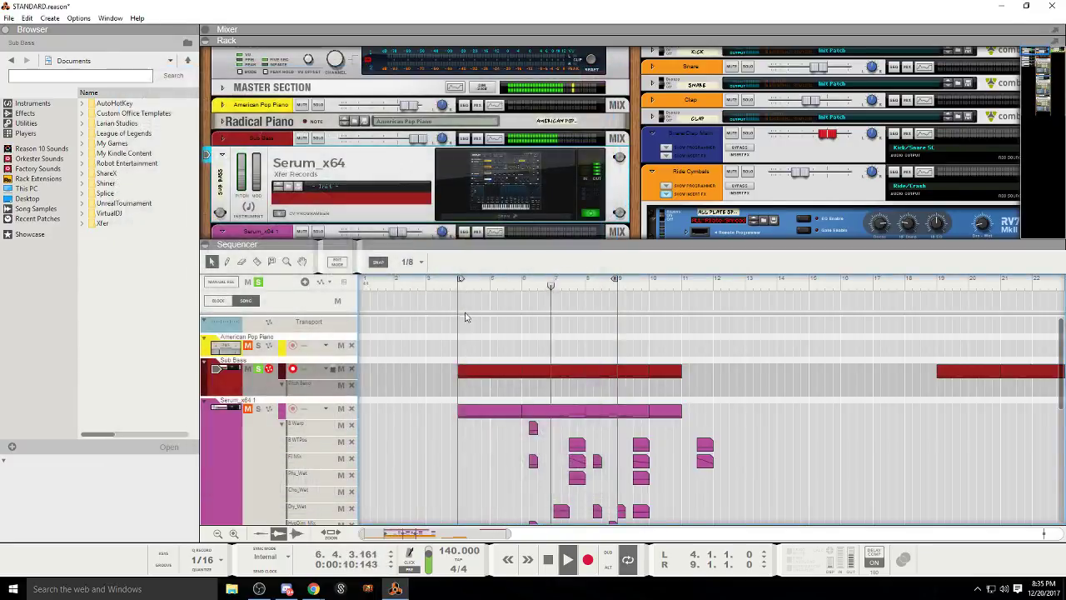
# Step: Compare the Sub Bass in the full mix and soloed, and lower its channel level slightly
pyautogui.click(418, 288)
pyautogui.click(258, 368)
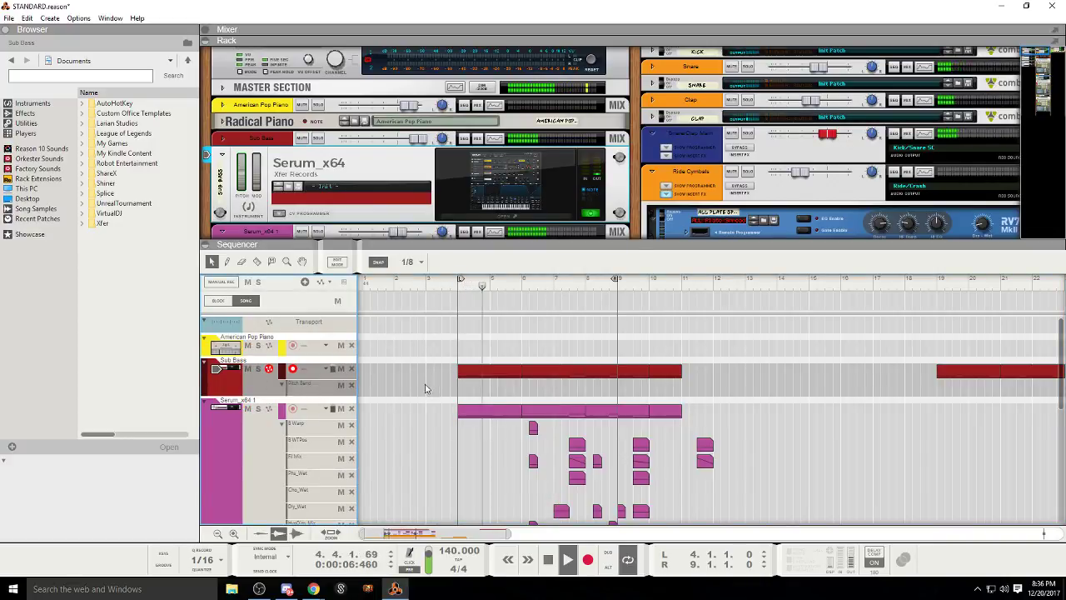
pyautogui.click(258, 369)
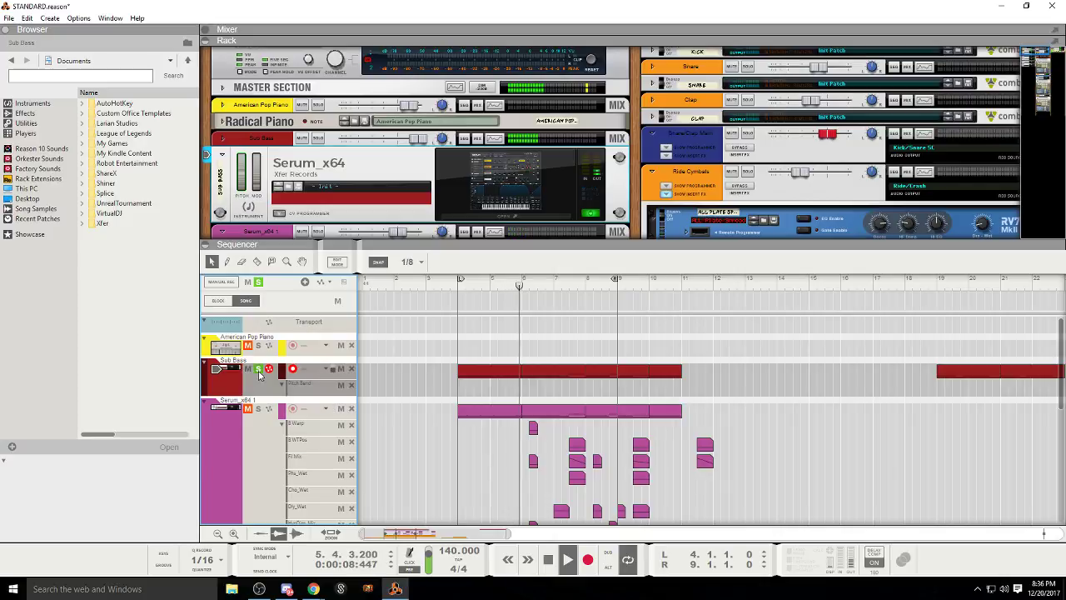
pyautogui.moveTo(406, 139); pyautogui.dragTo(395, 144)
# Step: Reopen the Sub Bass Serum and lower its filter cutoff slightly during loop playback
pyautogui.click(449, 218)
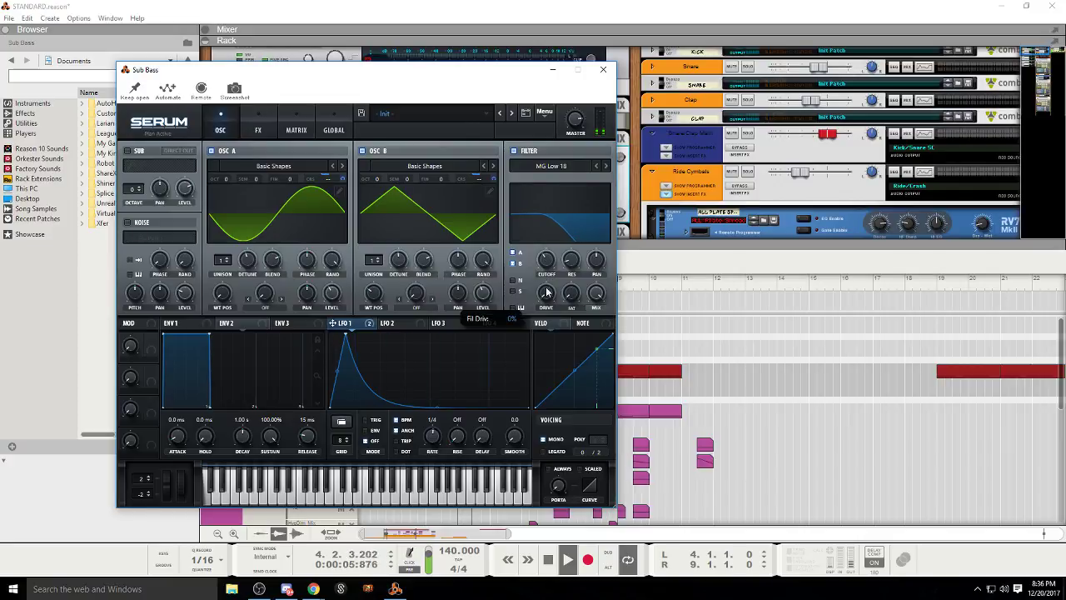
pyautogui.moveTo(543, 271); pyautogui.dragTo(546, 272)
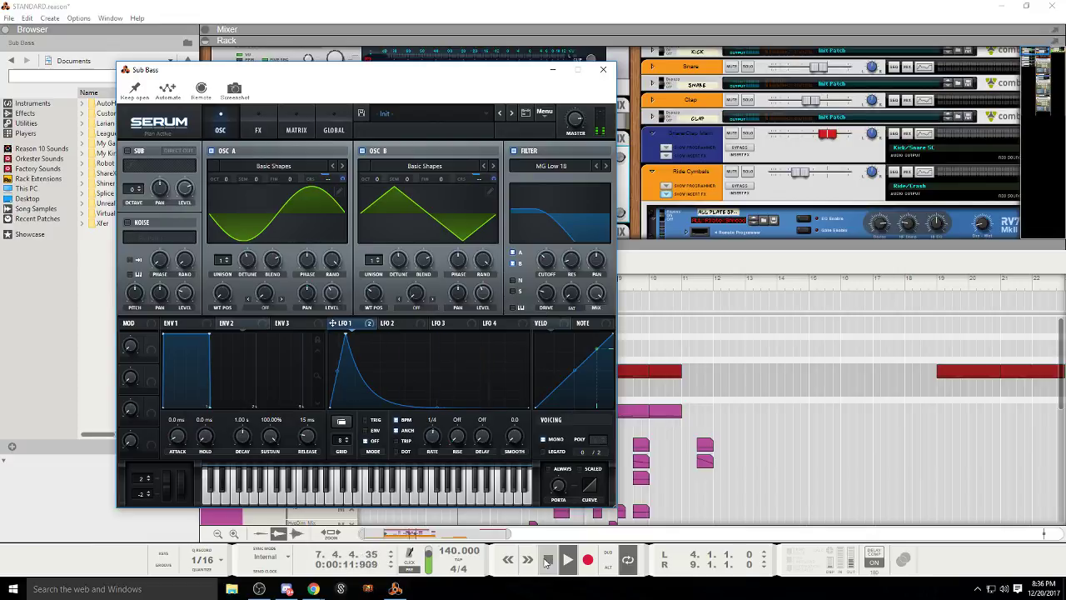
# Step: Close the Sub Bass Serum window, take the Sub Bass out of solo, and play the loop in the full mix
pyautogui.moveTo(453, 83); pyautogui.dragTo(484, 86)
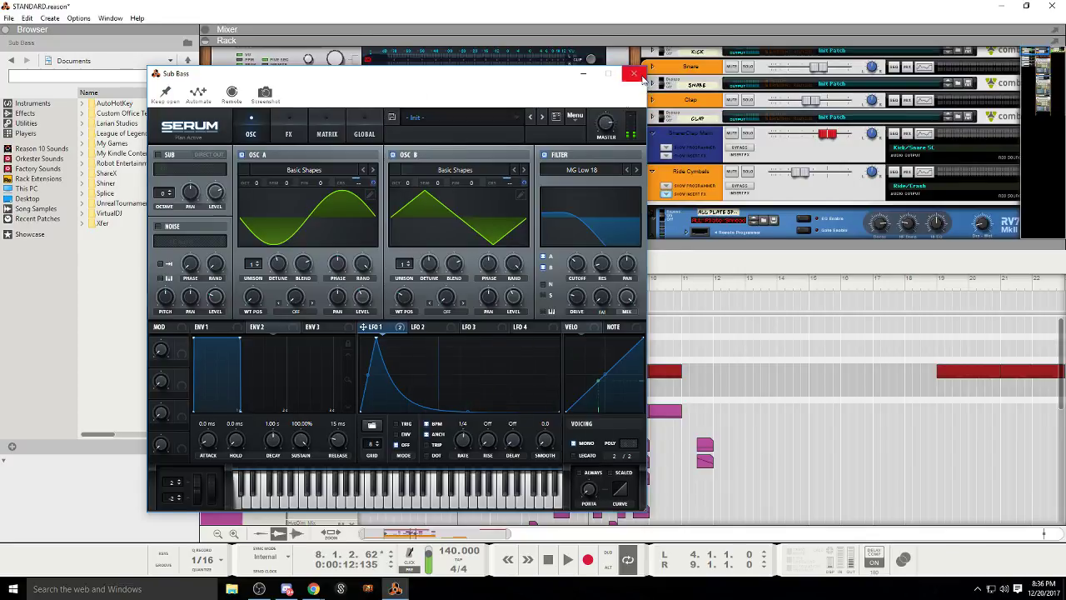
pyautogui.click(642, 76)
pyautogui.click(567, 561)
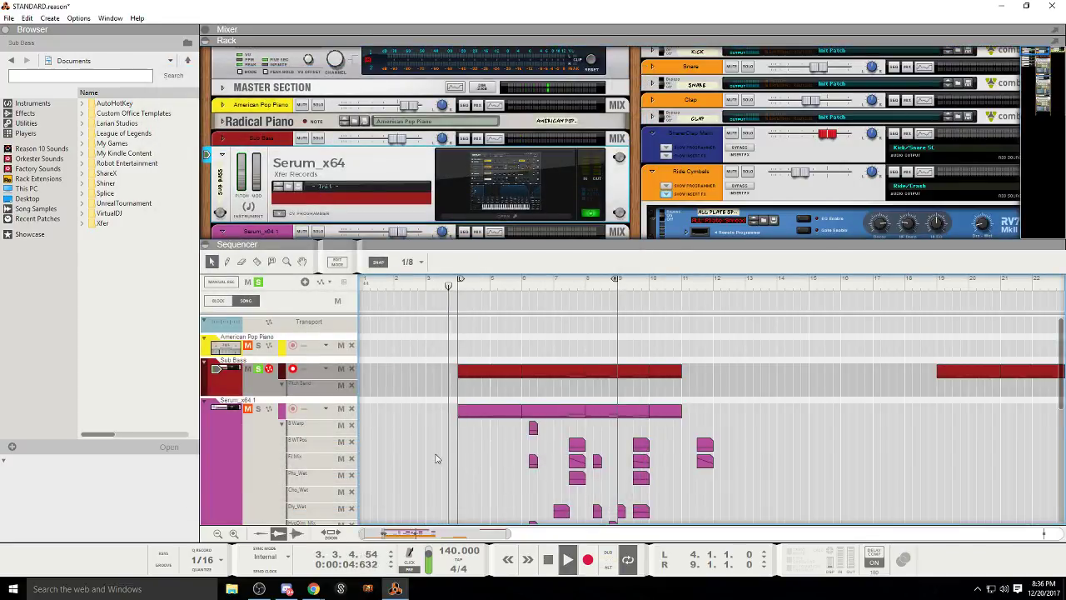
pyautogui.click(258, 370)
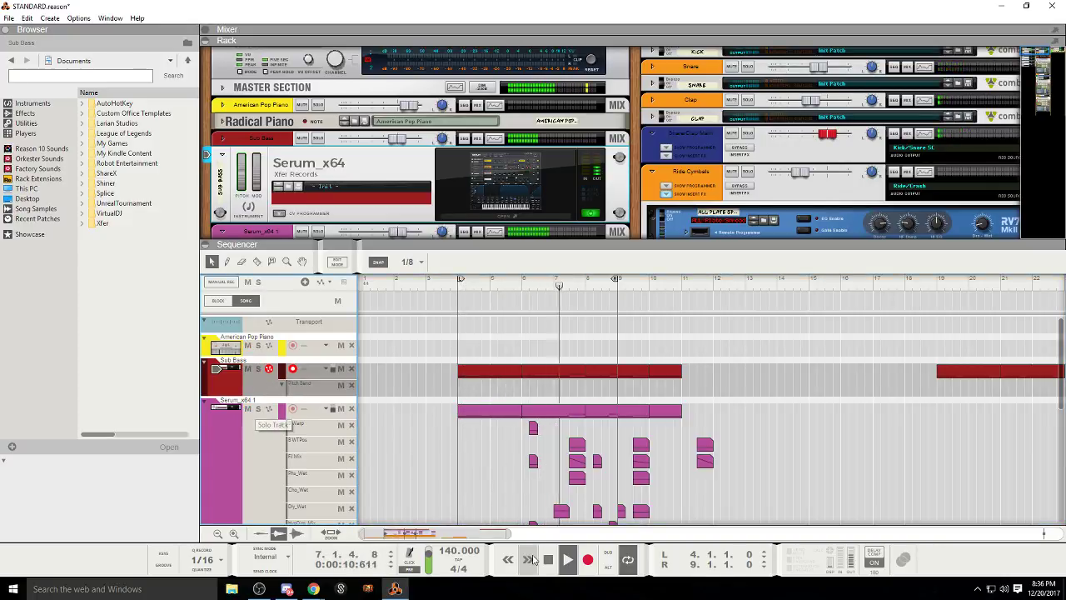
pyautogui.press('space')
# Step: Add a Voxengo SPAN analyzer after SerumFX in the first Serum's effect chain, check the spectrum, and close its window
pyautogui.click(233, 435)
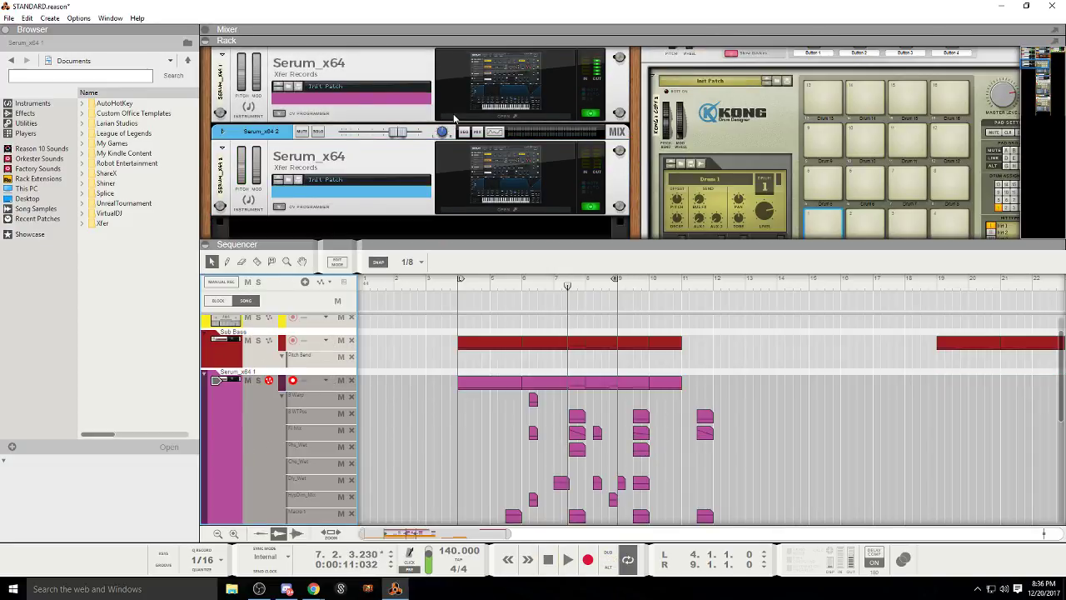
pyautogui.scroll(3, 245, 122)
pyautogui.click(48, 124)
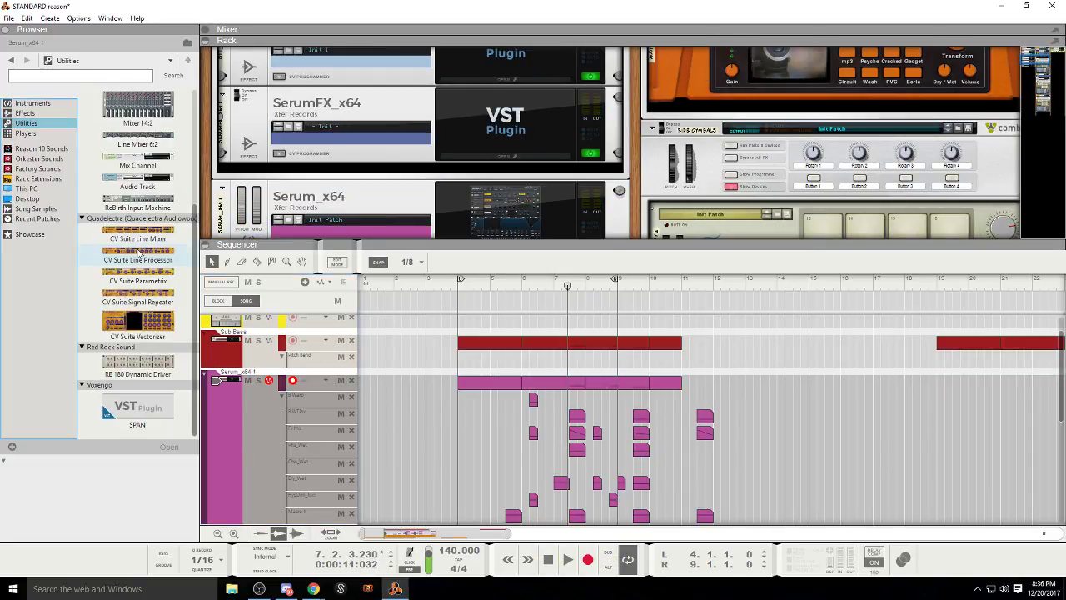
pyautogui.moveTo(140, 407); pyautogui.dragTo(368, 158)
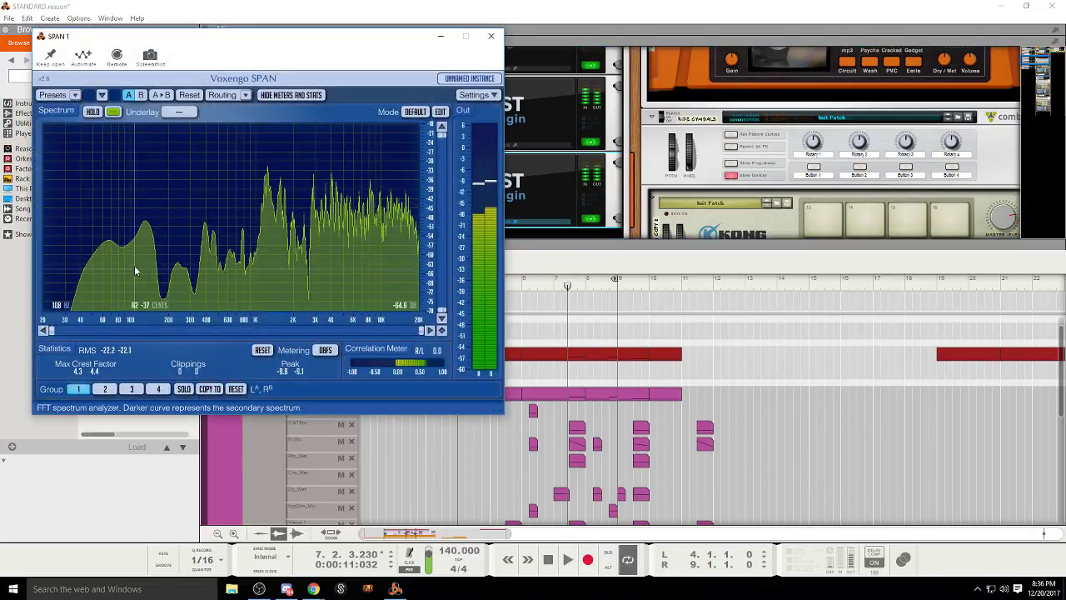
pyautogui.click(491, 36)
# Step: In the first Serum's SerumFX EQ, adjust the low band's frequency, set its Q to 41%, and close the window
pyautogui.click(464, 145)
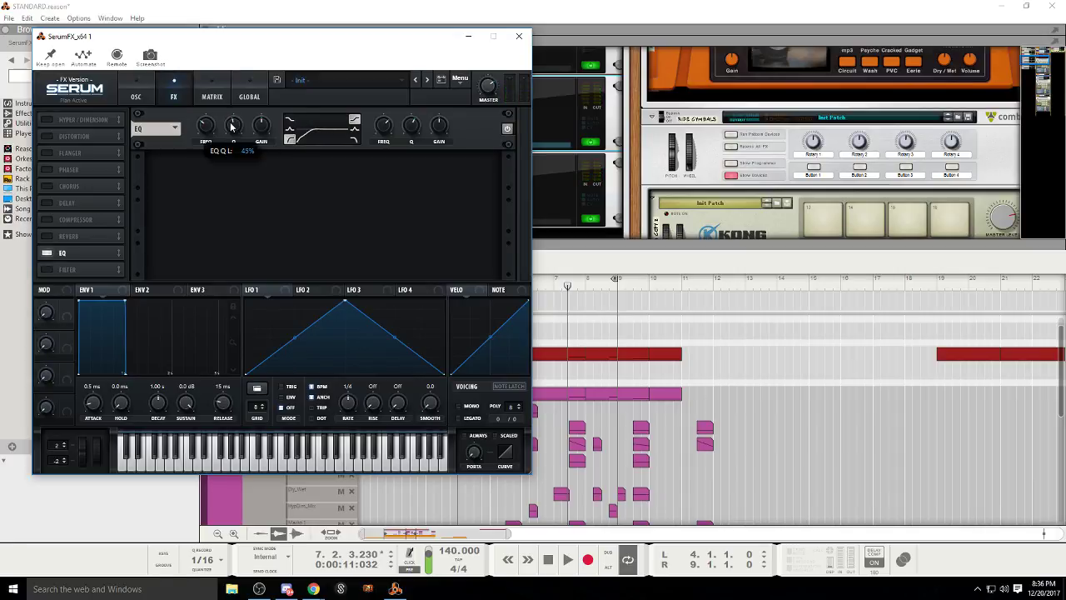
pyautogui.moveTo(231, 127); pyautogui.dragTo(206, 116)
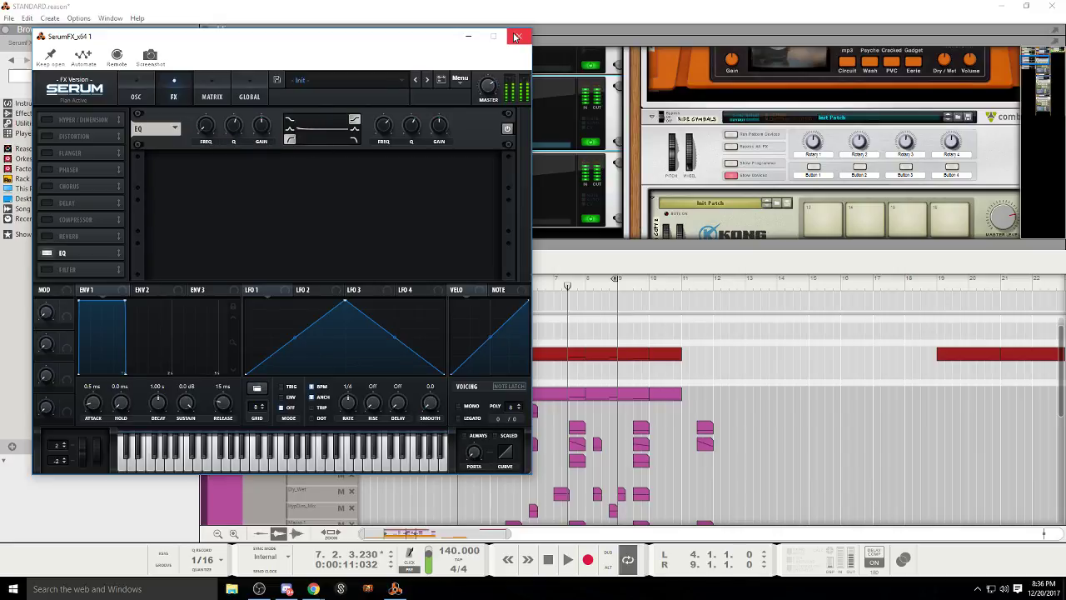
pyautogui.moveTo(233, 139)
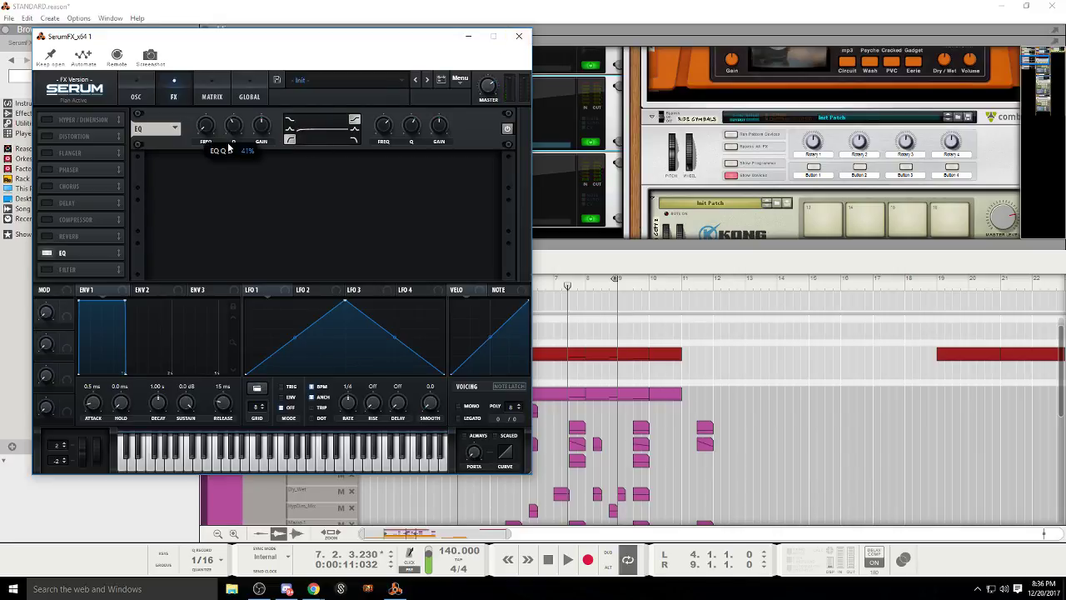
pyautogui.click(519, 36)
# Step: Compare the loop with the Sub Bass muted and unmuted, and leave the track muted
pyautogui.click(247, 351)
pyautogui.click(446, 299)
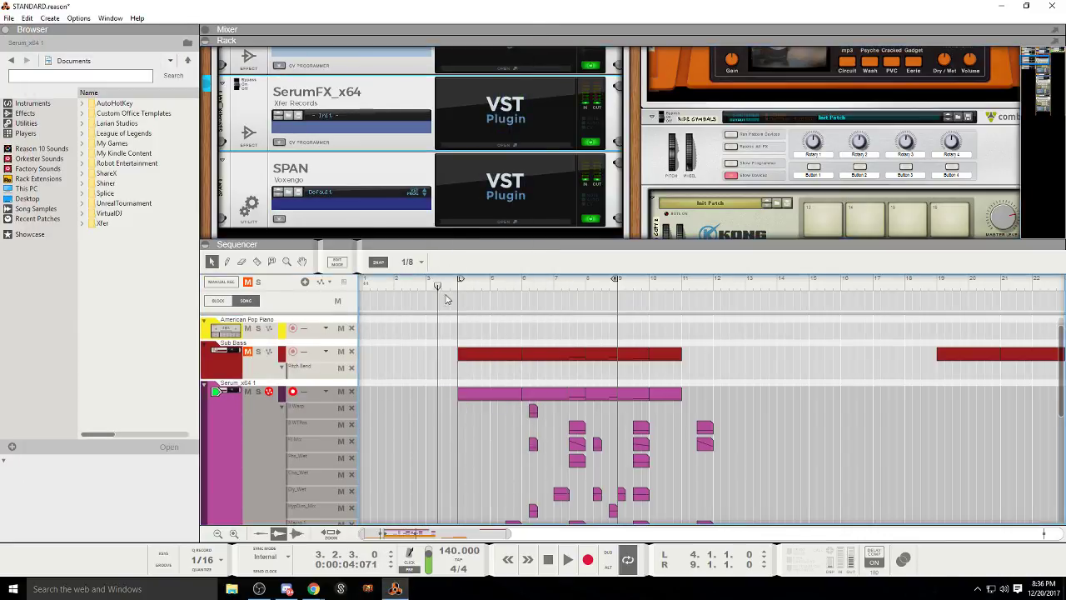
pyautogui.click(567, 560)
pyautogui.click(248, 351)
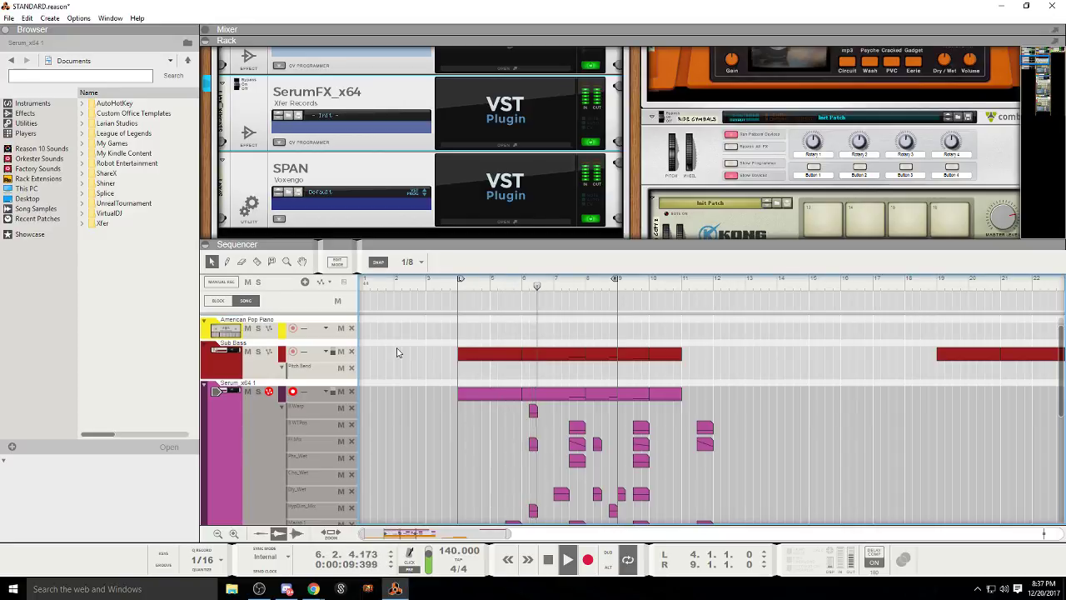
pyautogui.click(248, 350)
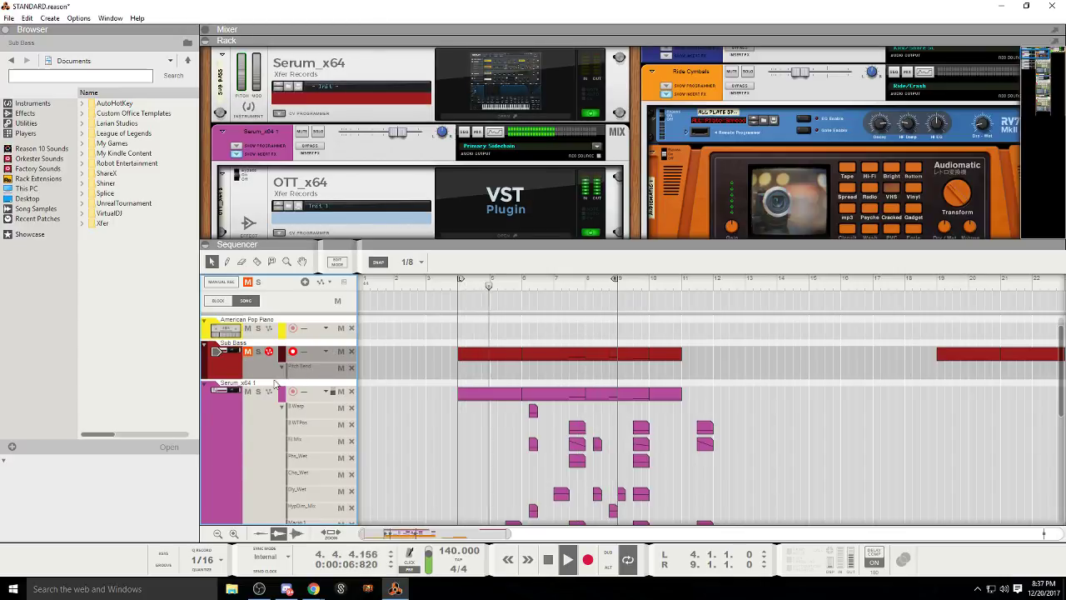
pyautogui.click(548, 560)
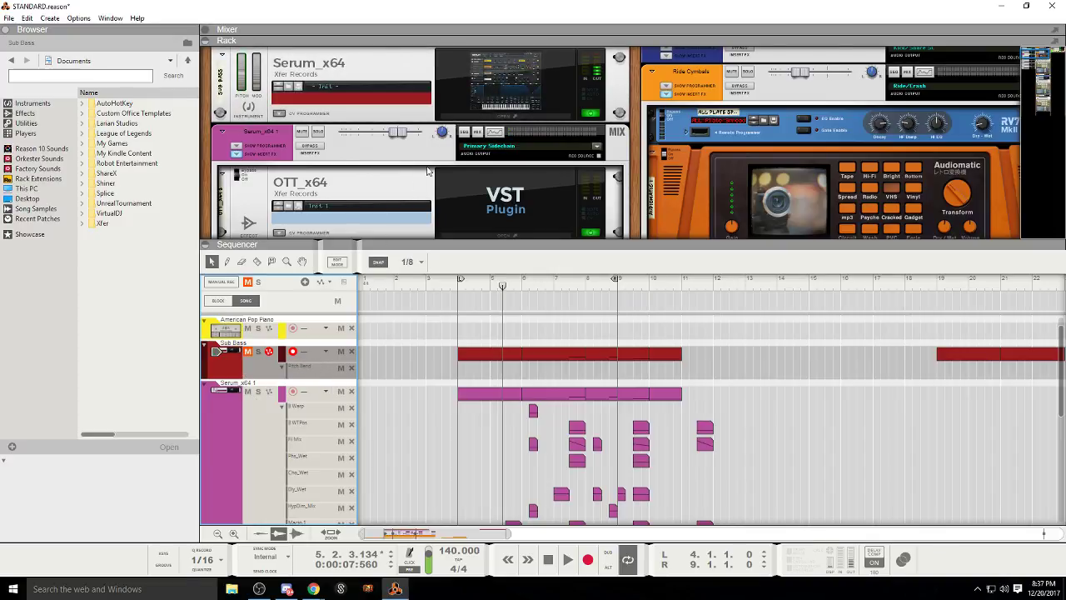
# Step: In the Sub Bass Serum, replace LFO 1 with Env 3 (135 ms attack, 330 ms decay, 0% sustain) on both oscillators' coarse pitch
pyautogui.click(495, 87)
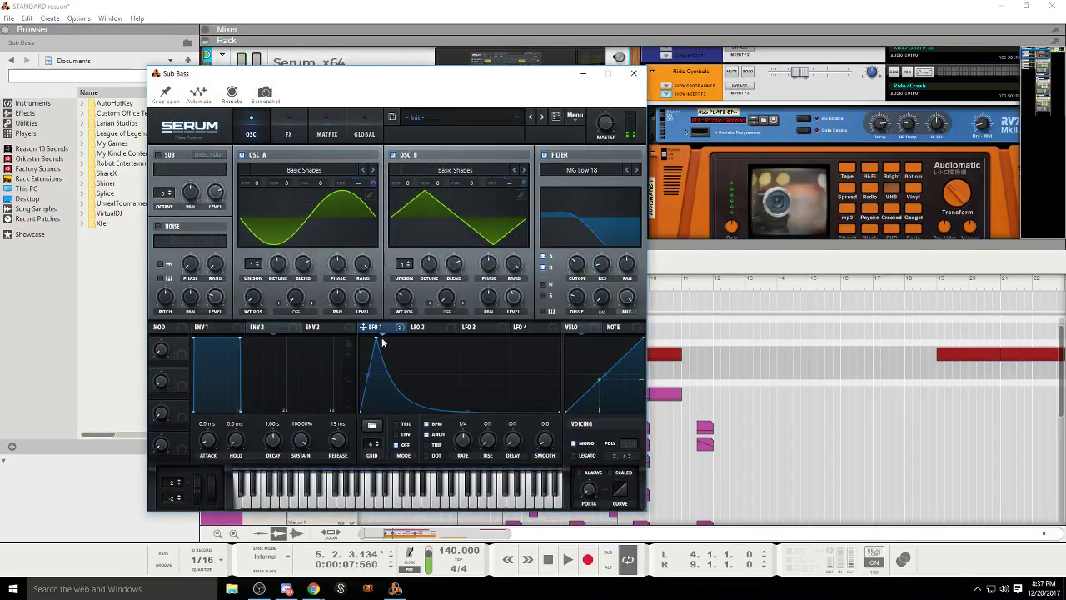
pyautogui.rightClick(381, 332)
pyautogui.click(409, 369)
pyautogui.click(313, 326)
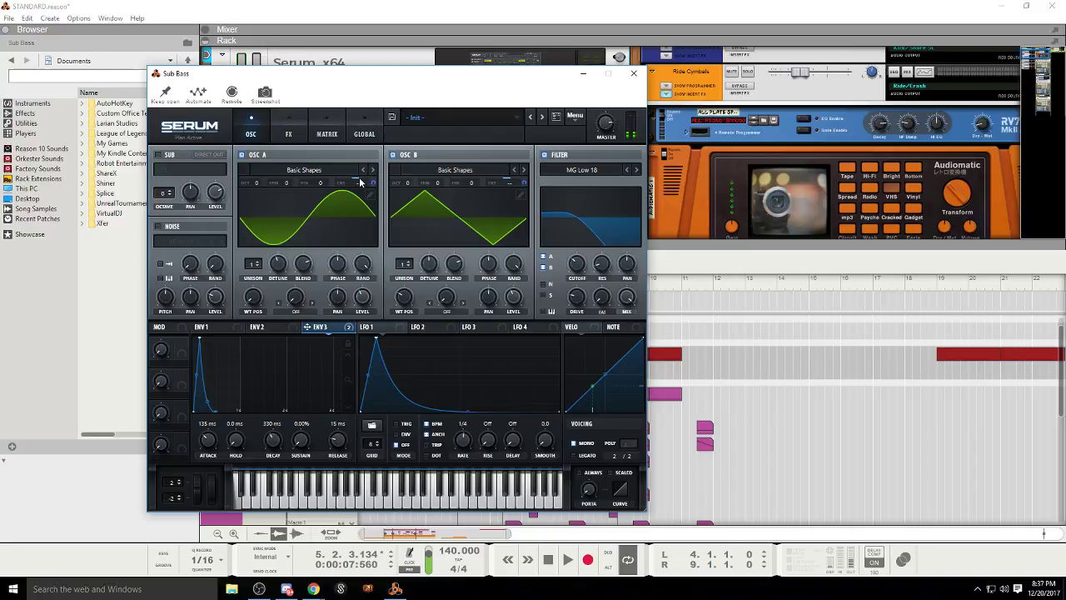
pyautogui.press('super')
pyautogui.press('super')
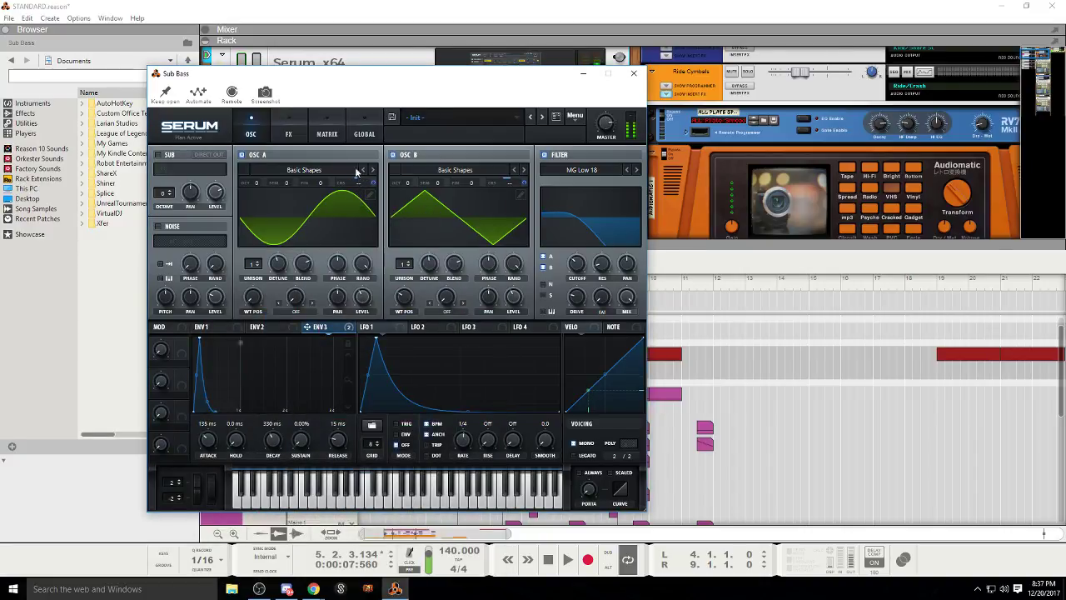
# Step: Reduce the Env 3 modulation amounts on OSC A and OSC B coarse pitch, and set Env 3's attack to 83 ms
pyautogui.click(289, 134)
pyautogui.click(327, 133)
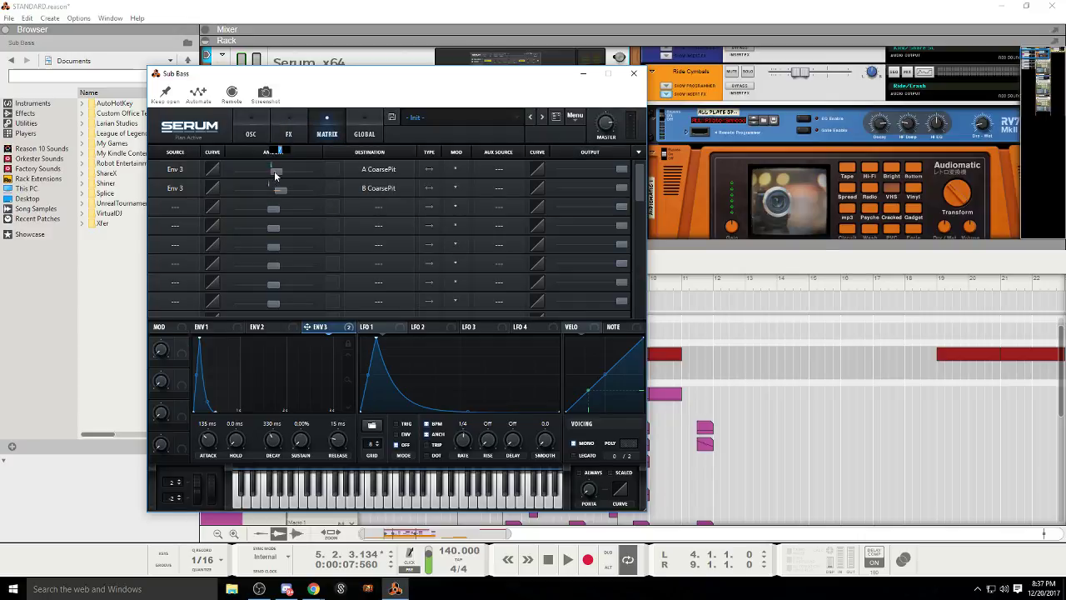
pyautogui.doubleClick(282, 192)
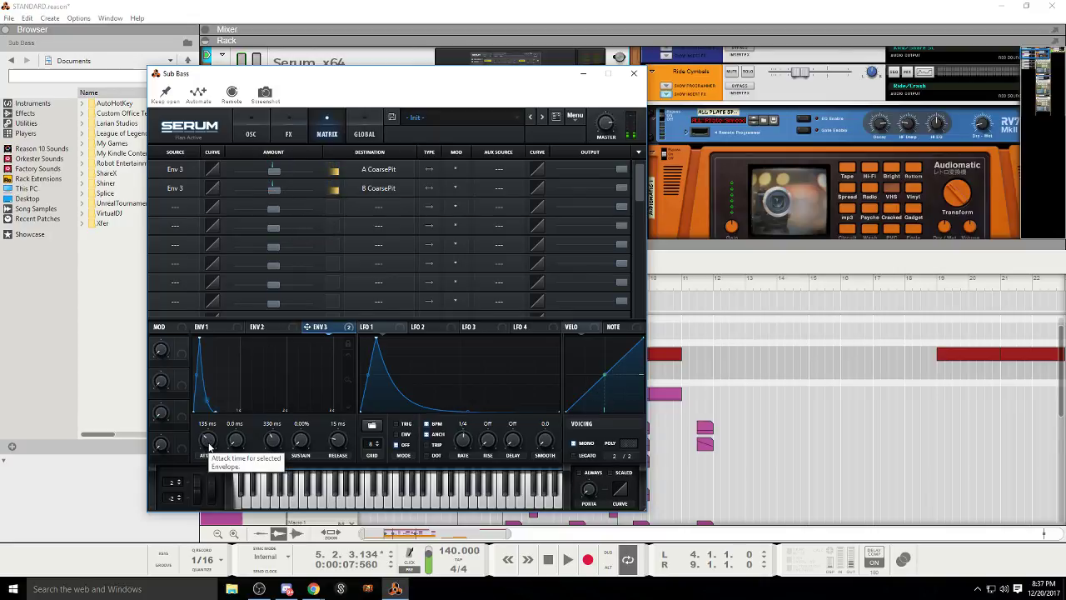
pyautogui.moveTo(209, 447); pyautogui.dragTo(211, 450)
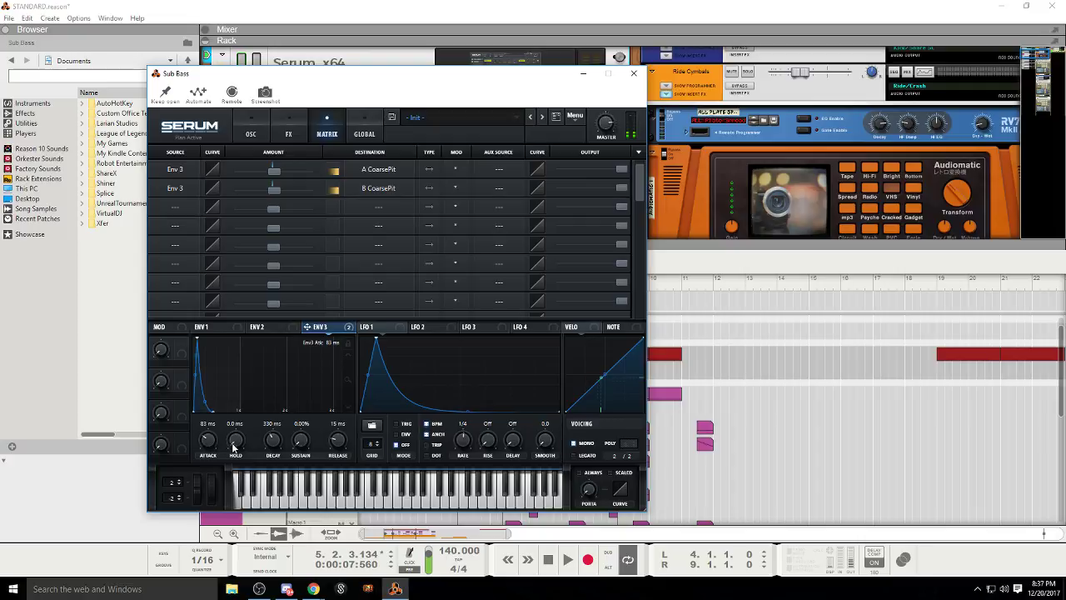
pyautogui.click(250, 129)
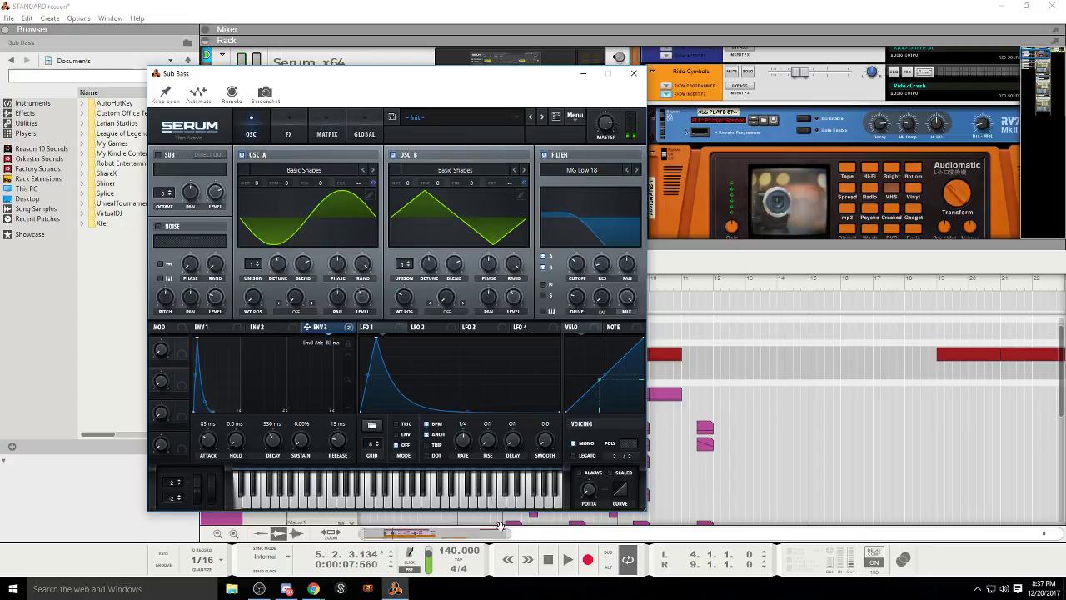
# Step: Enable Tube distortion on the Sub Bass with 96% mix and more drive, and try Hyper/Dimension before switching it off
pyautogui.click(289, 131)
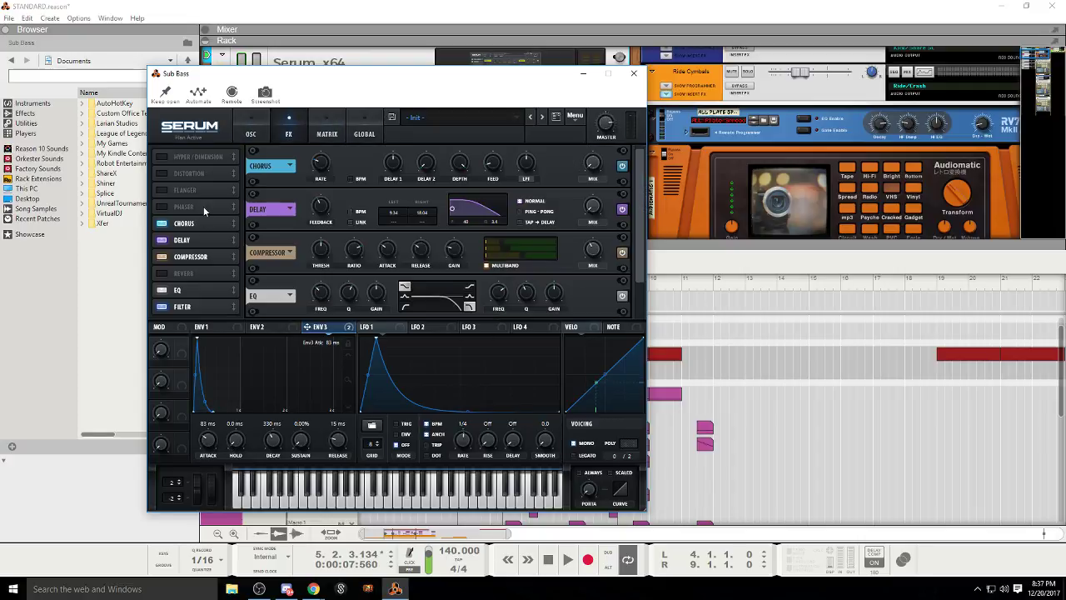
pyautogui.click(161, 173)
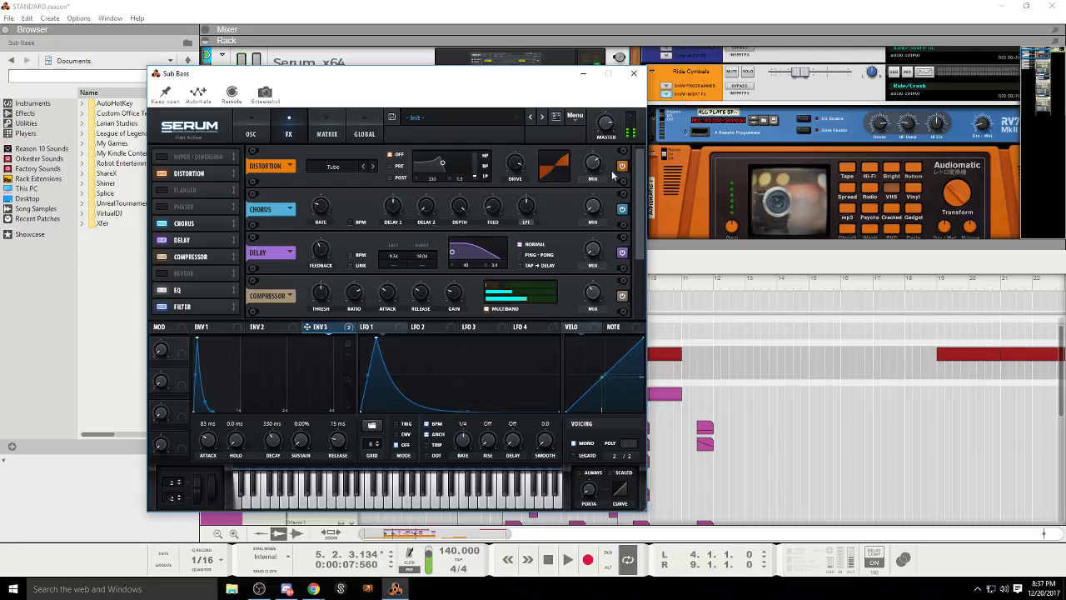
pyautogui.moveTo(593, 159)
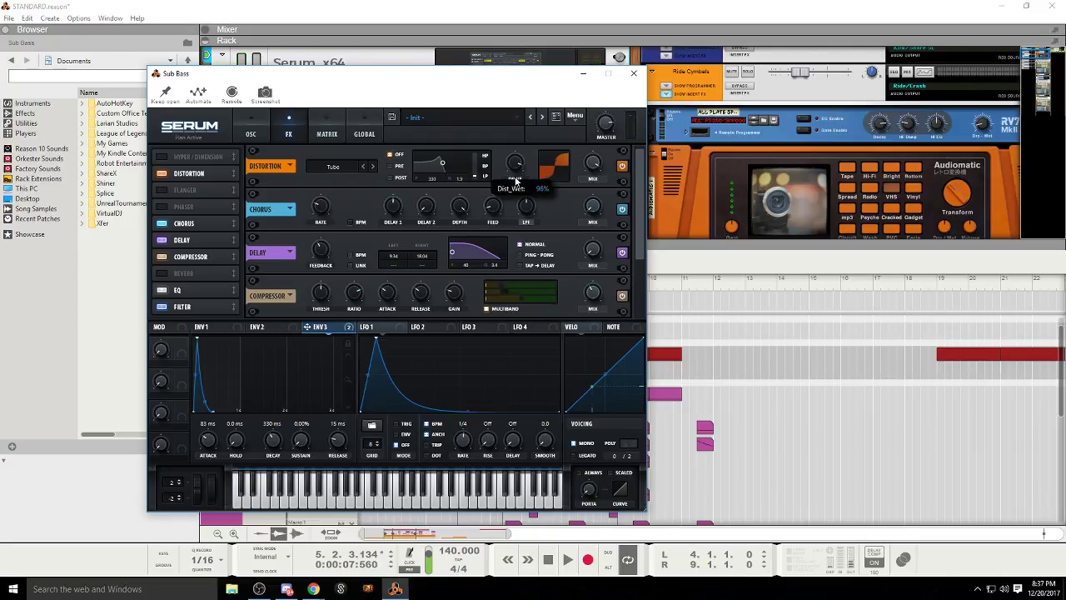
pyautogui.click(161, 156)
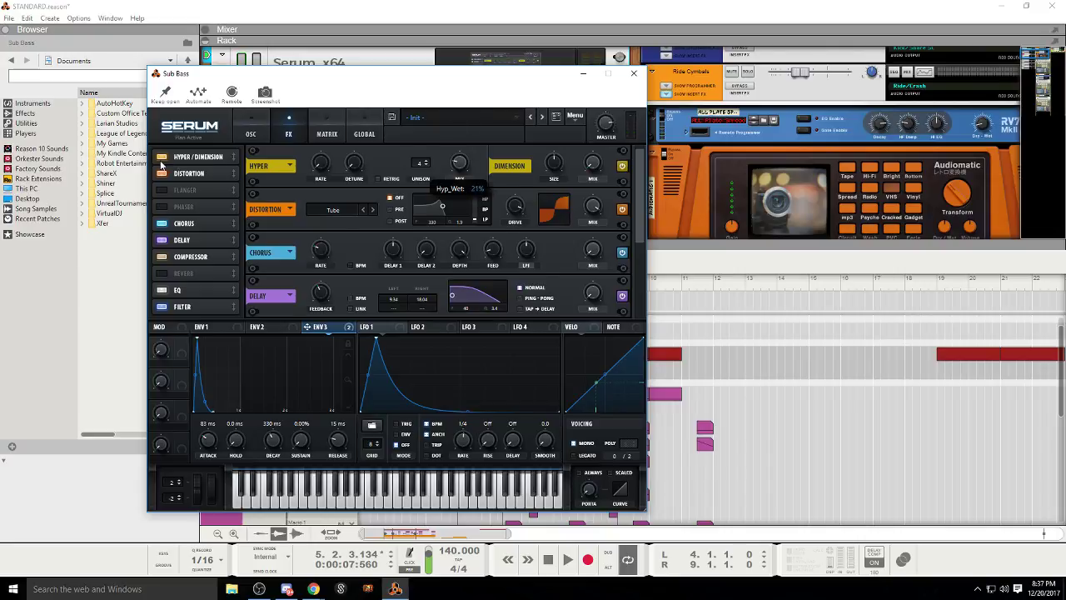
pyautogui.click(160, 158)
# Step: Play the loop, close the Sub Bass Serum window, and stop playback after listening
pyautogui.press('space')
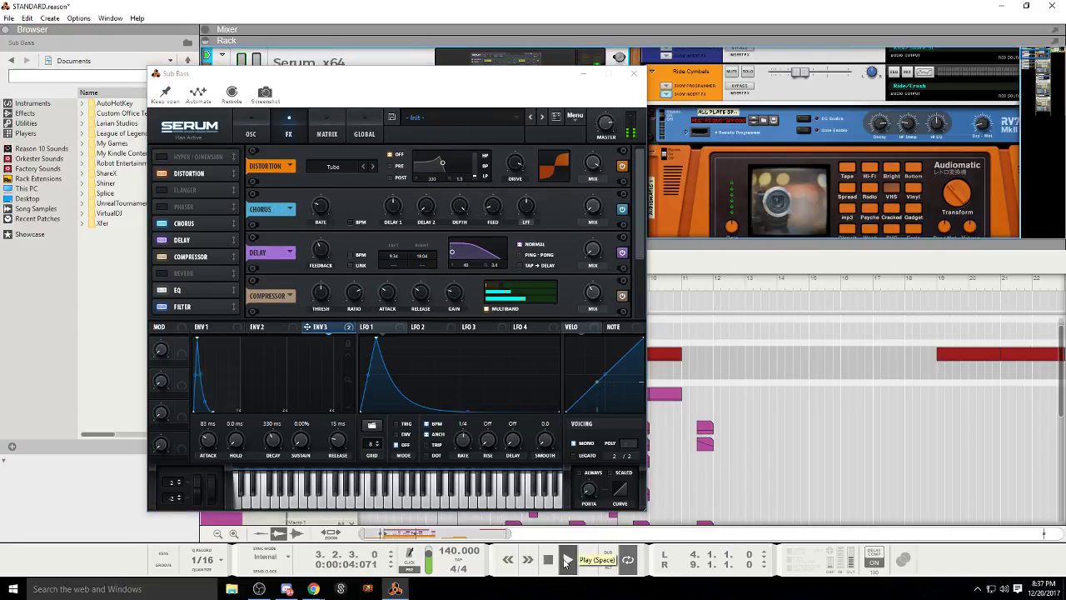
pyautogui.click(633, 73)
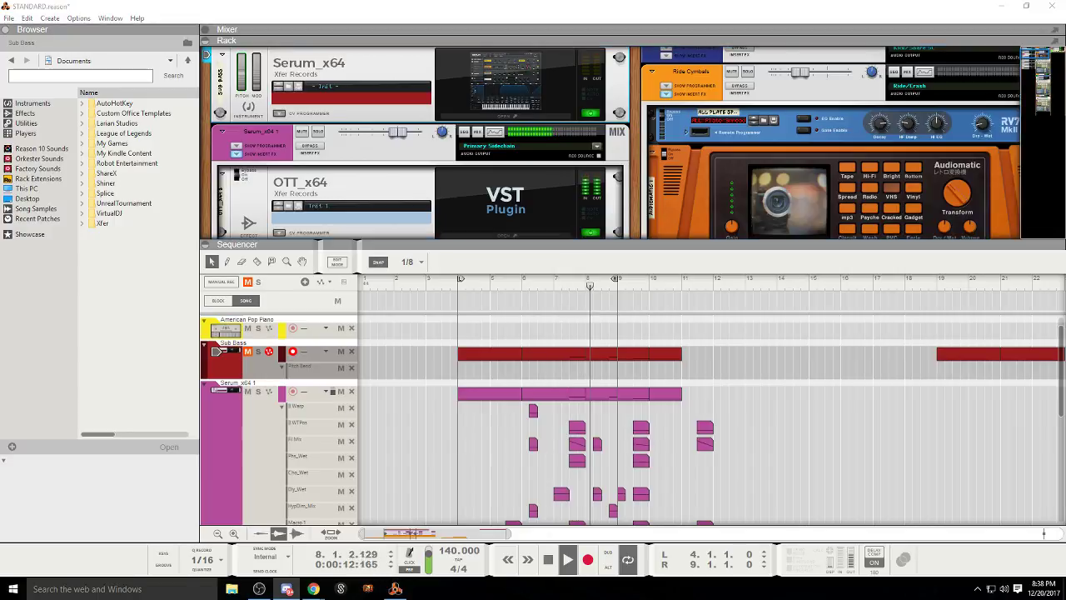
pyautogui.hotkey('alt', 'Tab')
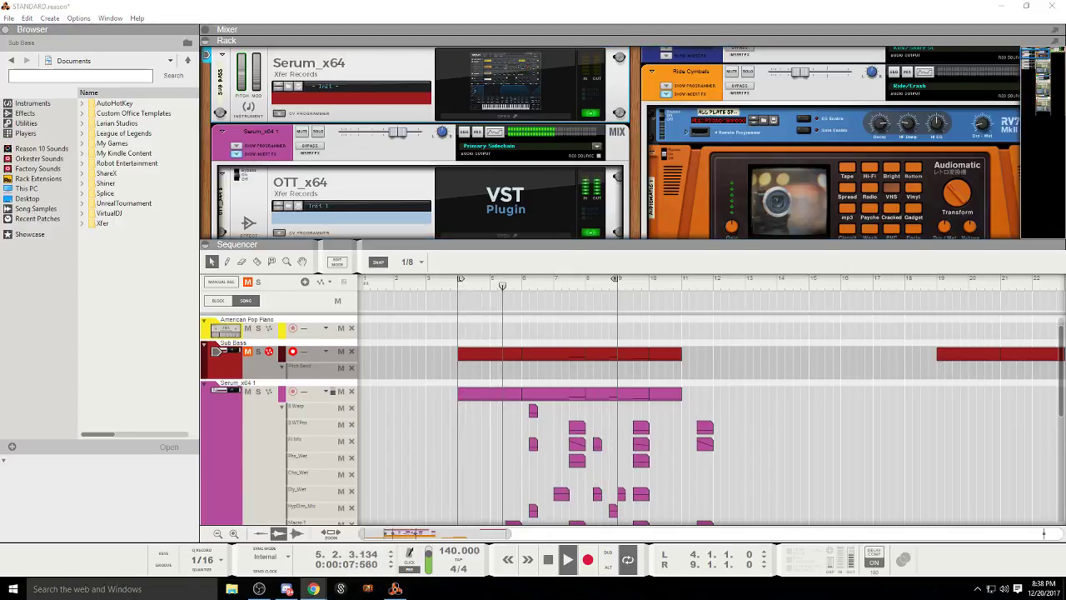
pyautogui.click(549, 559)
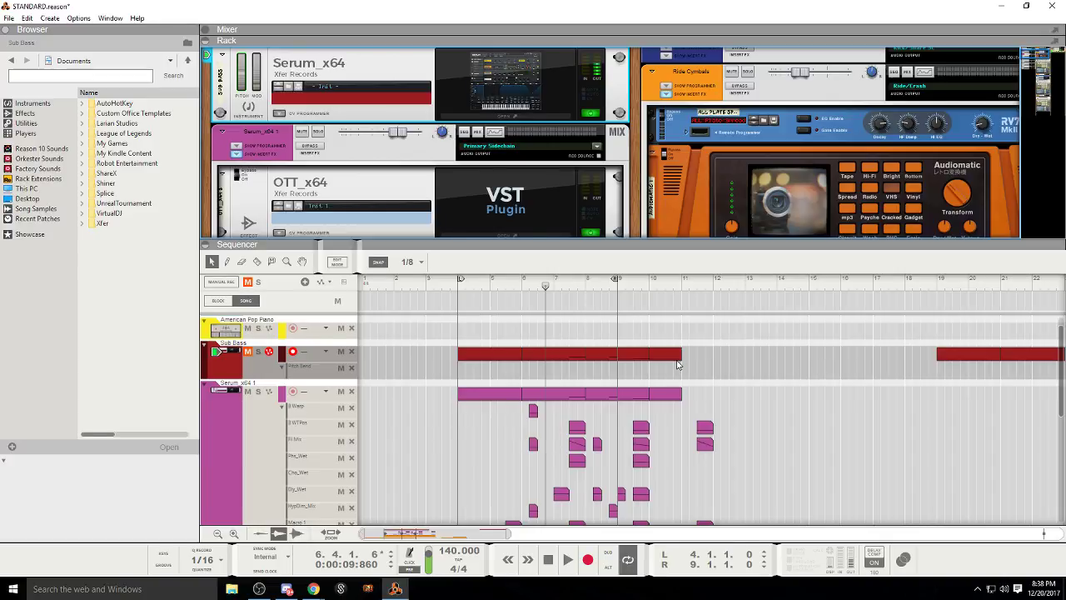
# Step: Copy the first Serum track's two-bar clip from bar 4 to bar 2 and open the copy for note editing
pyautogui.scroll(-2, 541, 362)
pyautogui.scroll(2, 378, 348)
pyautogui.click(238, 450)
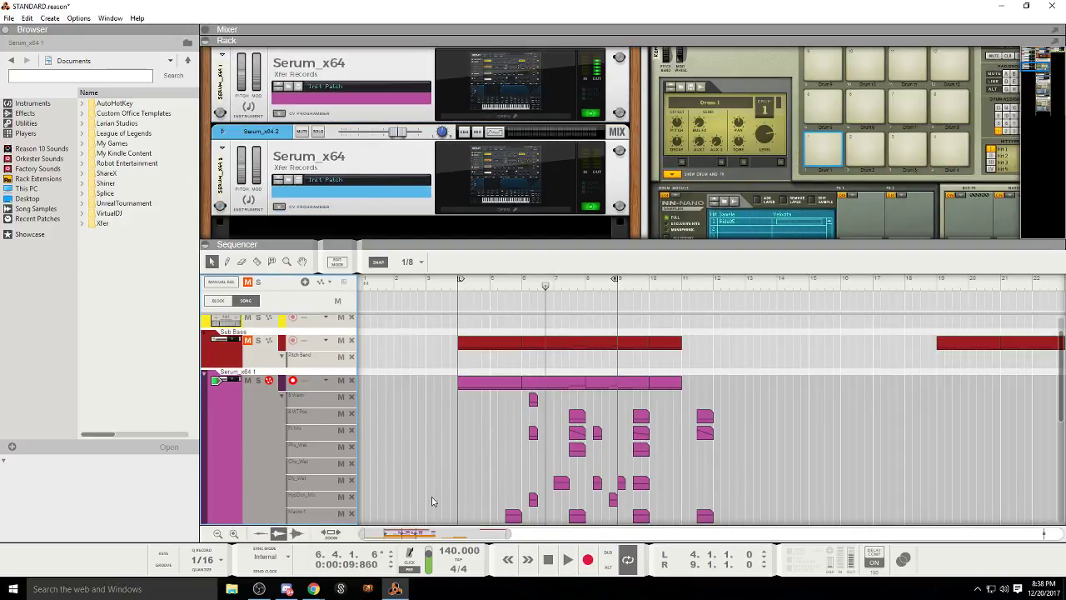
pyautogui.moveTo(511, 531); pyautogui.dragTo(433, 532)
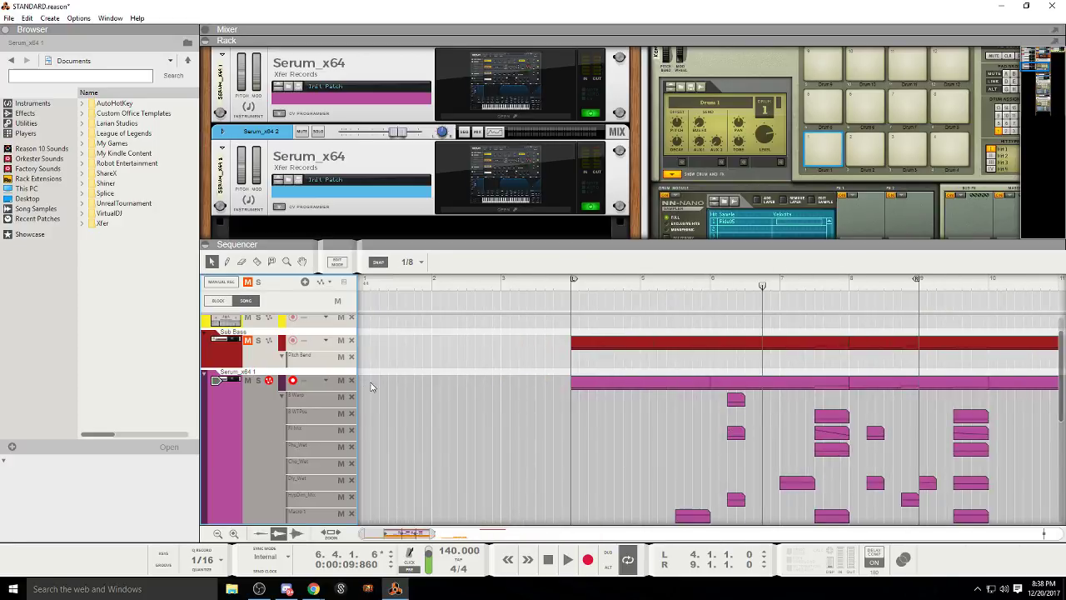
pyautogui.click(622, 384)
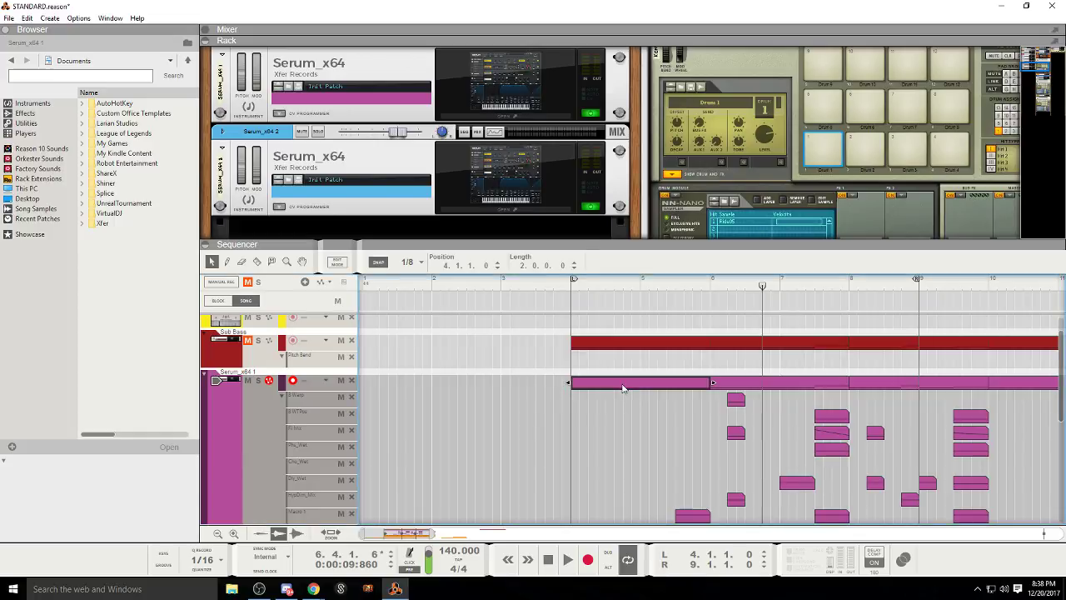
pyautogui.moveTo(553, 394); pyautogui.dragTo(490, 399)
pyautogui.doubleClick(484, 384)
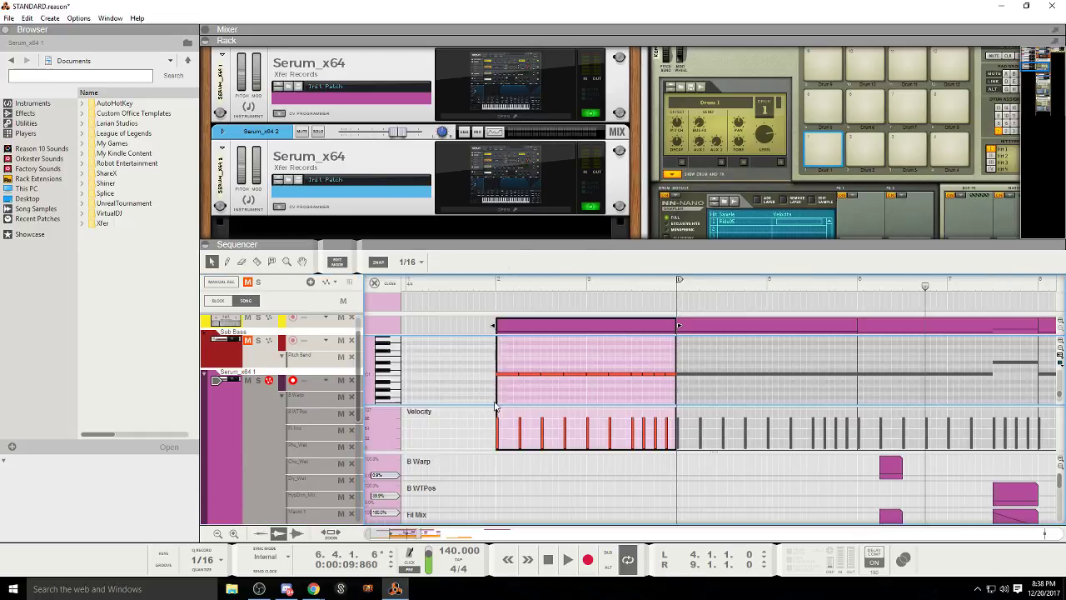
# Step: Thin the copied clip to one-beat C1 notes on beats 1 and 3 of bars 2 and 3, and leave clip editing
pyautogui.click(530, 374)
pyautogui.press('Delete')
pyautogui.click(574, 374)
pyautogui.press('Delete')
pyautogui.moveTo(676, 392); pyautogui.dragTo(675, 389)
pyautogui.press('Delete')
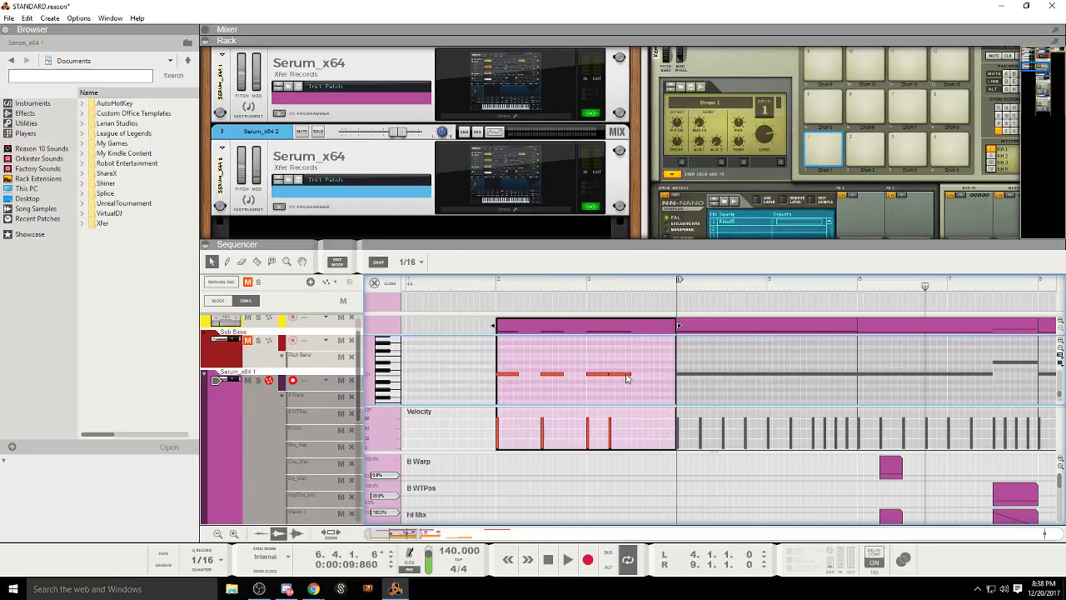
pyautogui.moveTo(543, 369); pyautogui.dragTo(637, 356)
pyautogui.hotkey('ctrl', 'z')
pyautogui.click(616, 379)
pyautogui.click(631, 292)
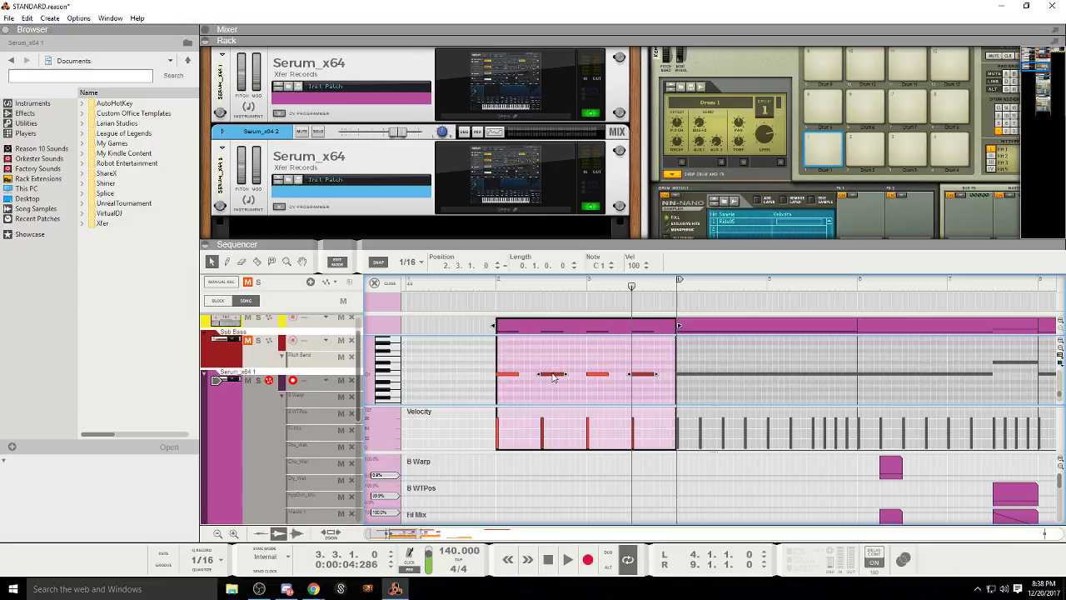
pyautogui.moveTo(552, 376); pyautogui.dragTo(553, 375)
pyautogui.click(334, 264)
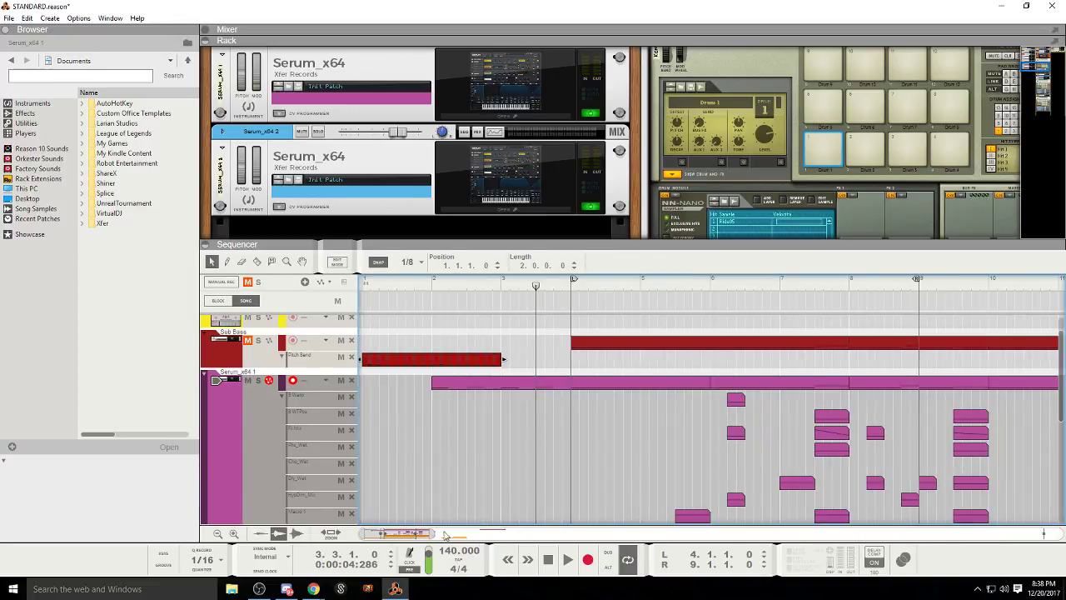
# Step: Move the Sub Bass, Serum, automation and drum clips that follow bar 4 two bars later, so they start at bar 6
pyautogui.moveTo(431, 533); pyautogui.dragTo(481, 530)
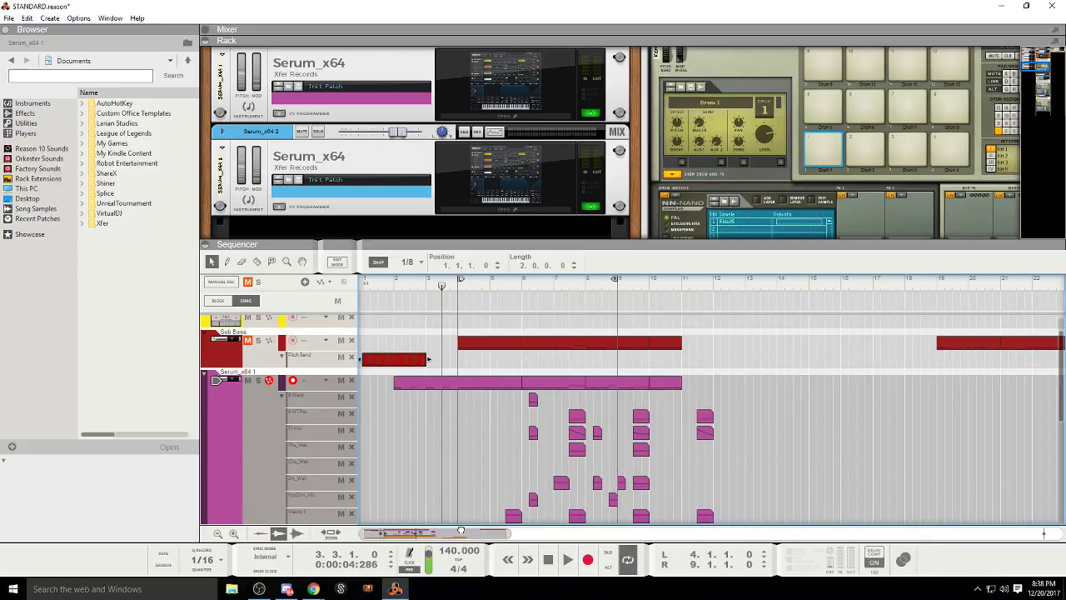
pyautogui.scroll(-1, 475, 327)
pyautogui.scroll(-6, 653, 456)
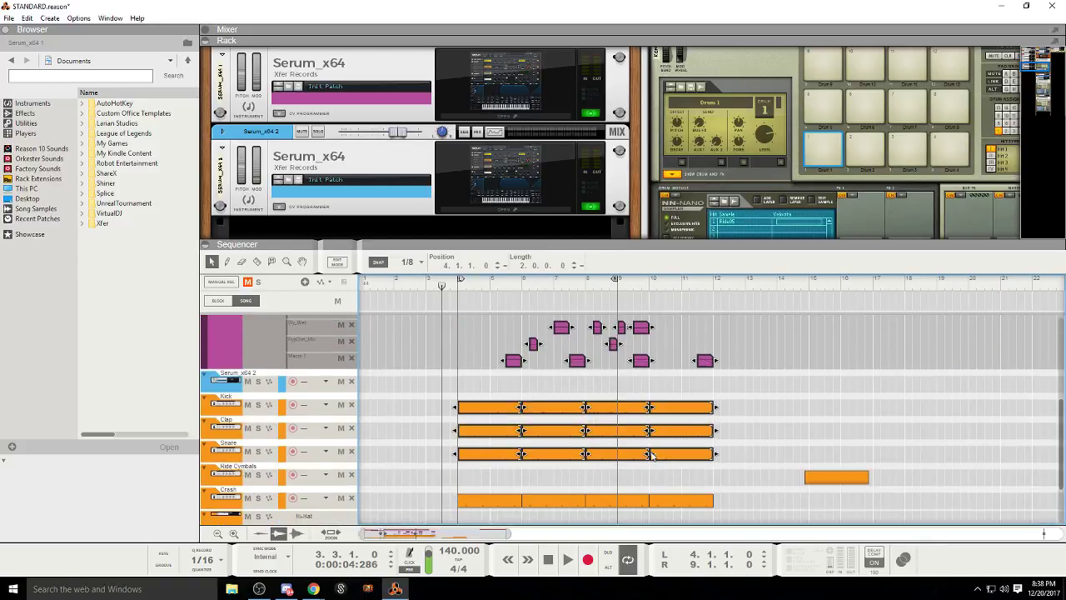
pyautogui.moveTo(389, 442); pyautogui.dragTo(485, 472)
pyautogui.scroll(8, 486, 471)
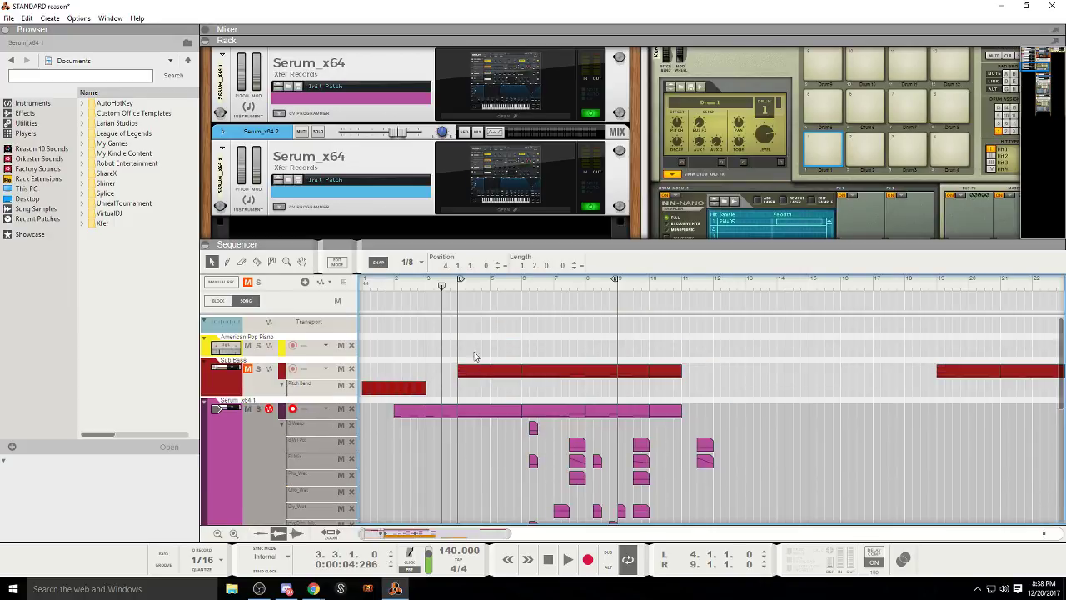
pyautogui.scroll(-1, 476, 350)
pyautogui.moveTo(472, 528); pyautogui.dragTo(888, 557)
pyautogui.scroll(5, 523, 373)
pyautogui.moveTo(475, 364); pyautogui.dragTo(536, 361)
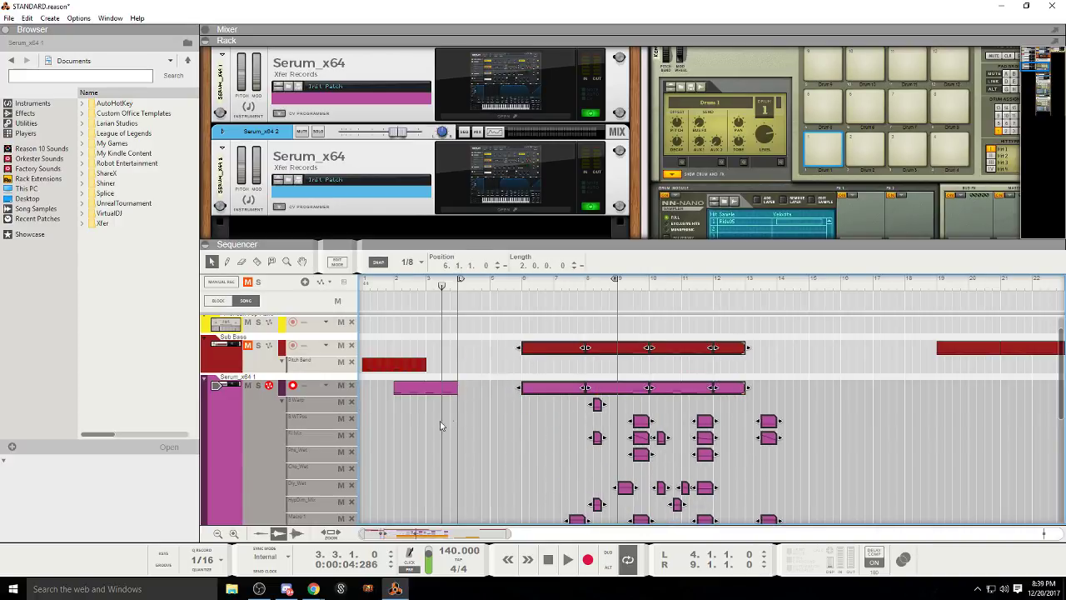
# Step: Move the two-bar Serum_x64 1 clip from bar 2 to bar 4, and the Sub Bass Pitch Bend lane's clip to Serum_x64 1 at bar 2
pyautogui.moveTo(430, 388); pyautogui.dragTo(491, 398)
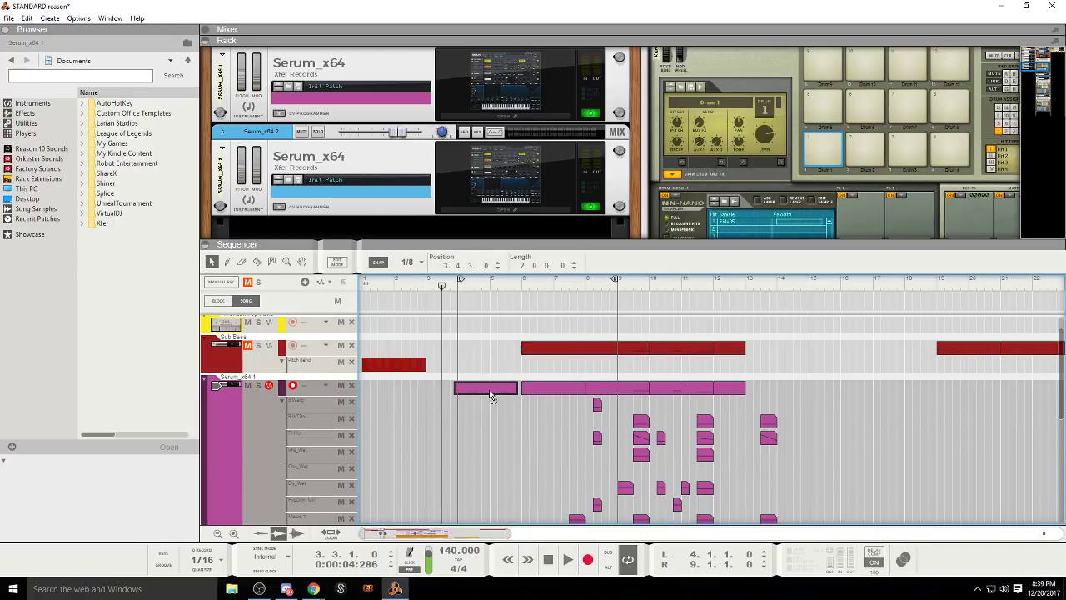
pyautogui.moveTo(406, 367); pyautogui.dragTo(435, 391)
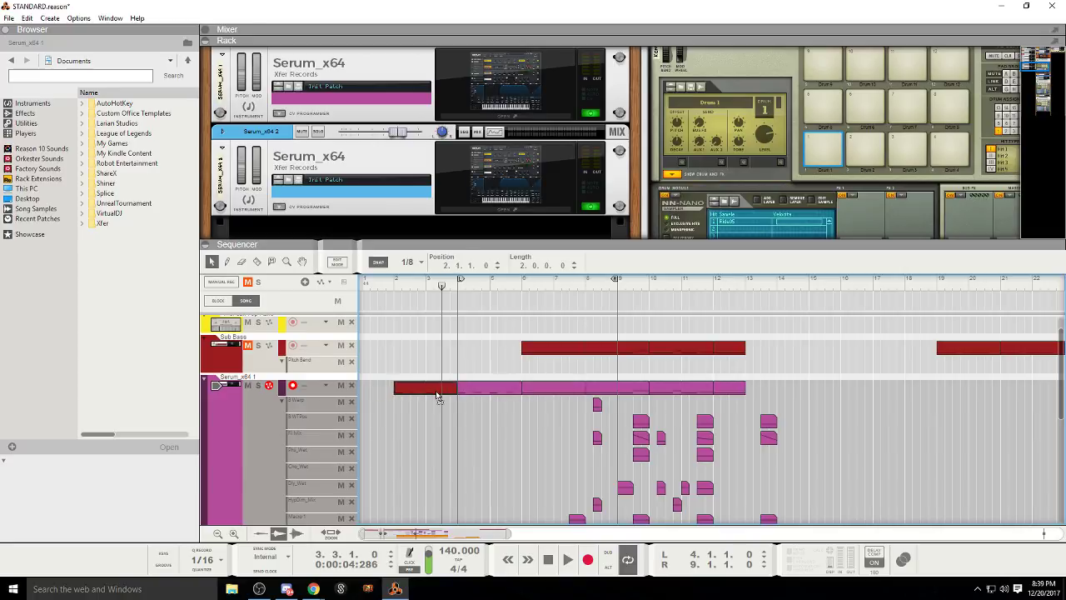
# Step: Play the arrangement from bar 2 and look over the Serum, automation and drum tracks while it loops
pyautogui.click(400, 288)
pyautogui.click(573, 558)
pyautogui.click(476, 459)
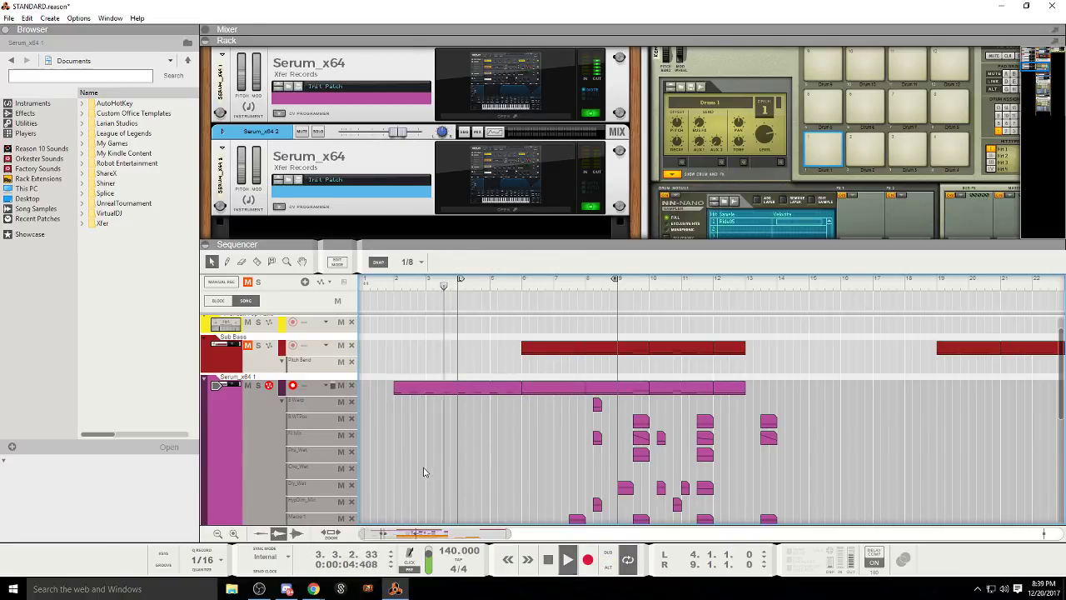
pyautogui.scroll(1, 450, 442)
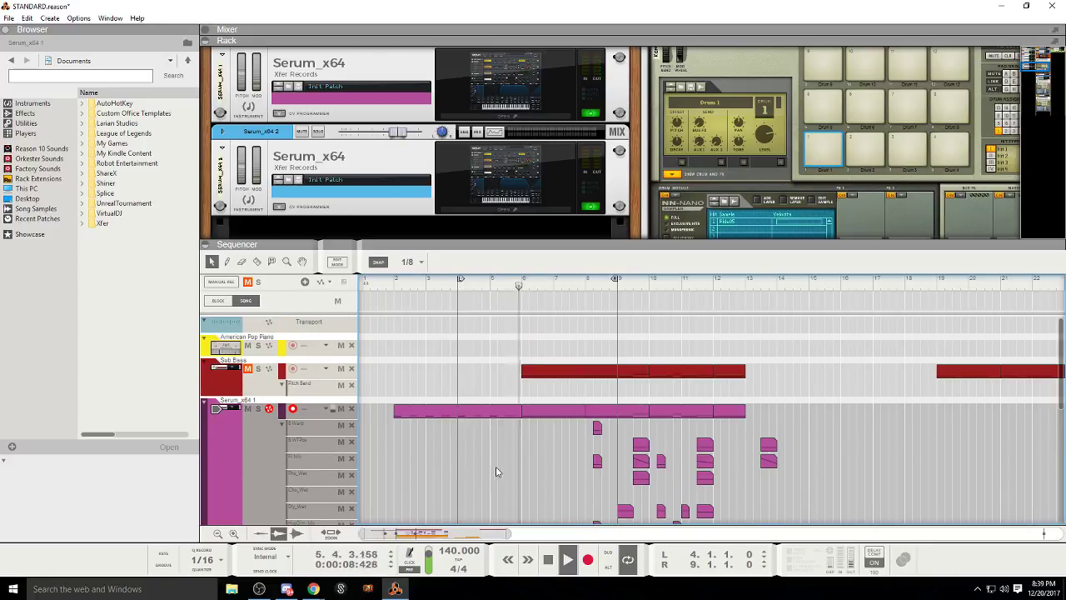
pyautogui.scroll(-3, 481, 469)
pyautogui.scroll(2, 448, 463)
pyautogui.scroll(-3, 454, 475)
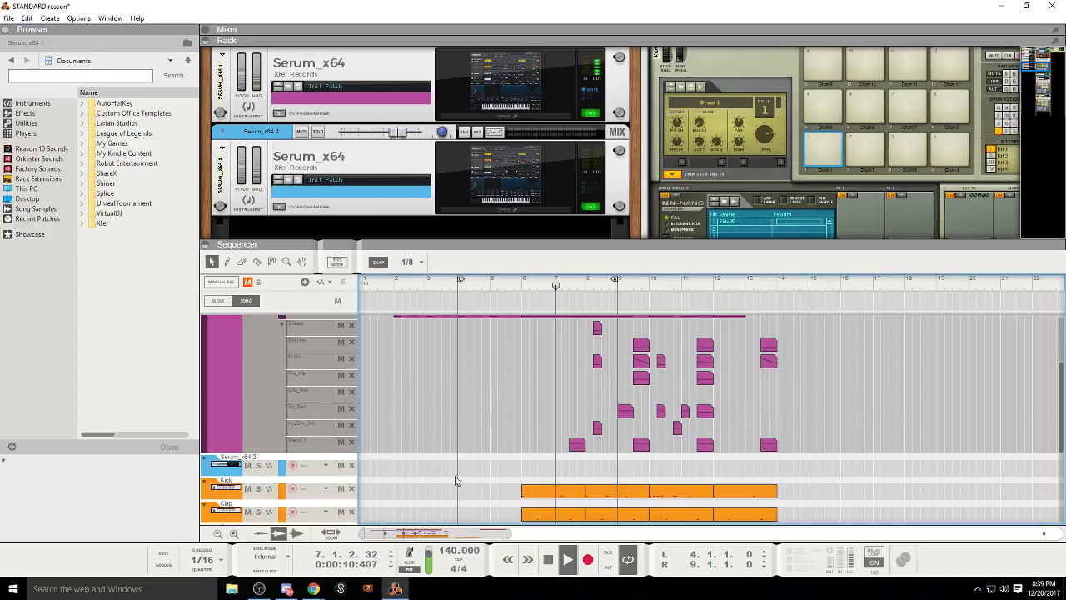
pyautogui.scroll(2, 458, 480)
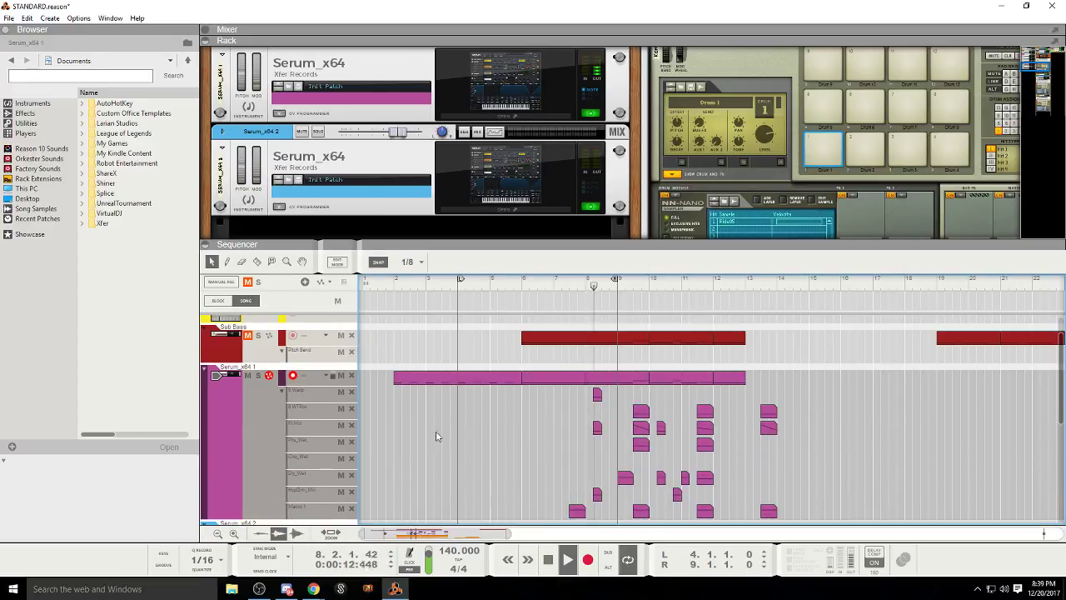
pyautogui.scroll(-1, 488, 447)
pyautogui.scroll(1, 492, 448)
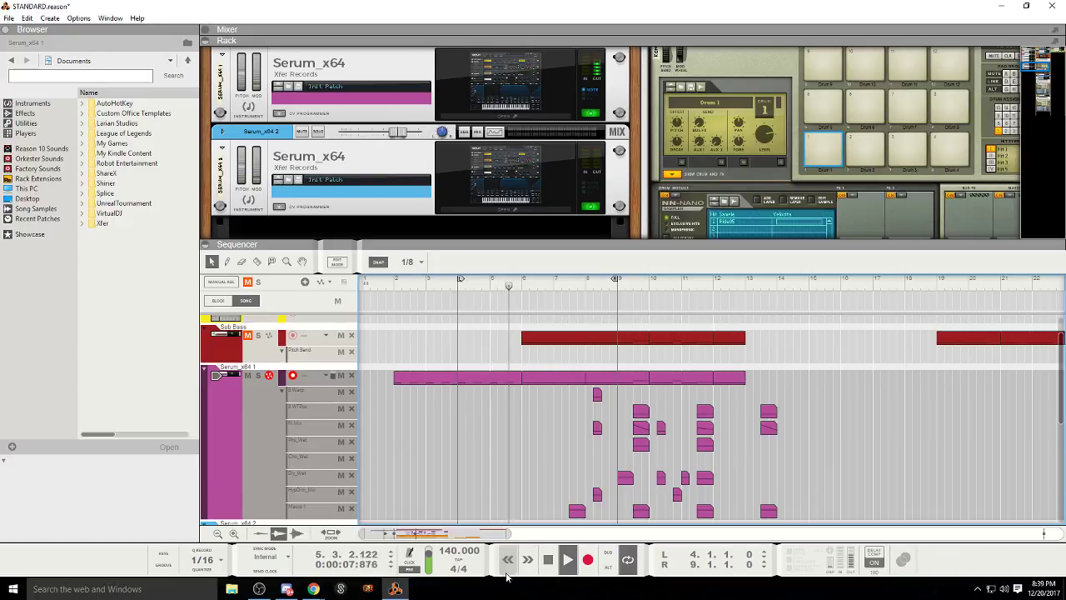
# Step: Unmute the Sub Bass track during playback, and stop the song
pyautogui.scroll(-3, 525, 421)
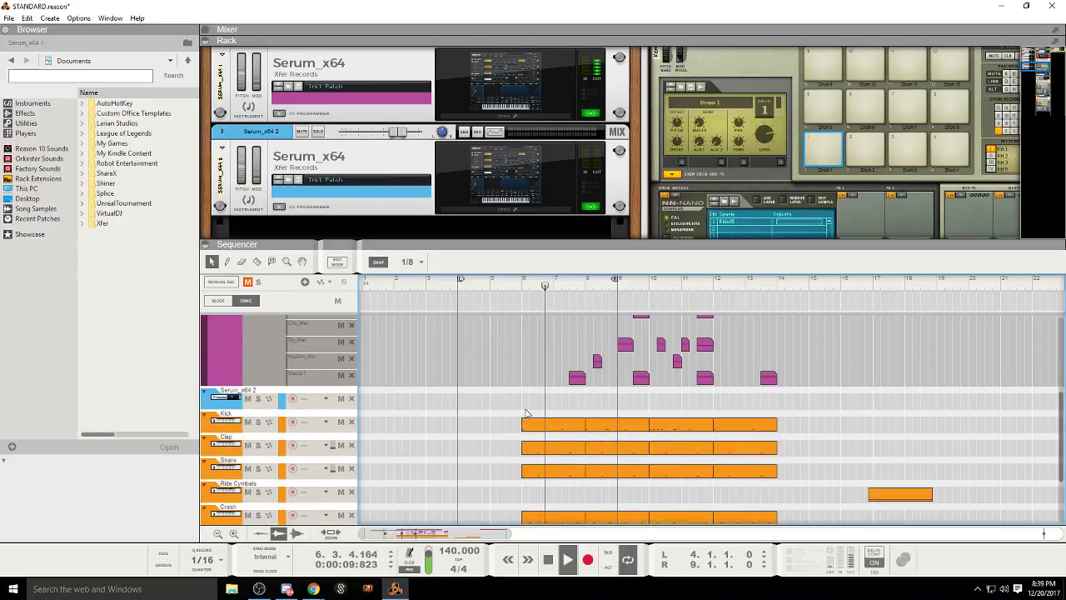
pyautogui.scroll(5, 259, 375)
pyautogui.click(248, 369)
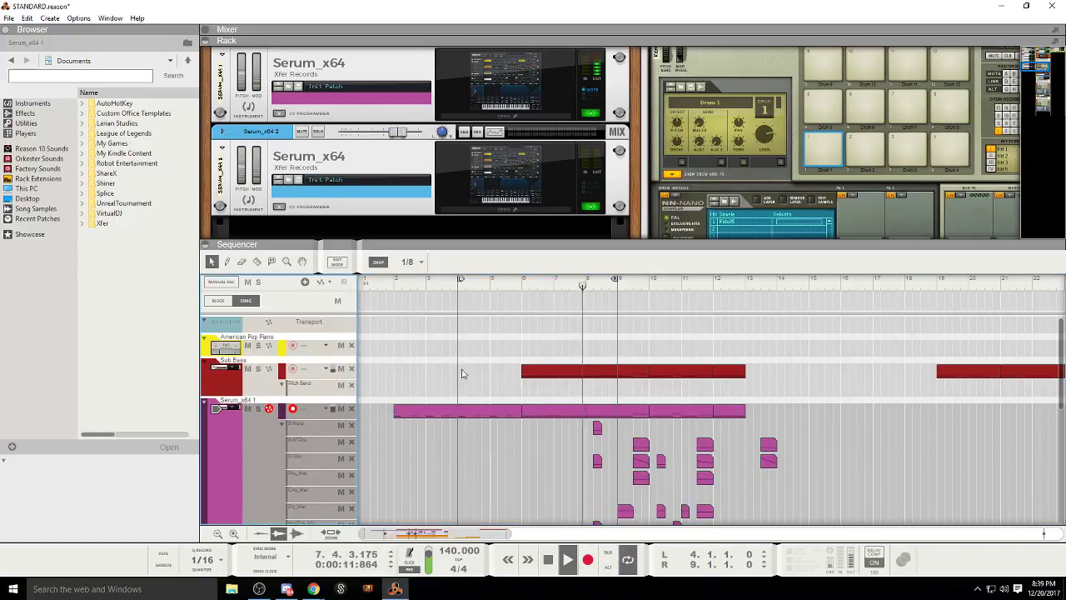
pyautogui.click(553, 565)
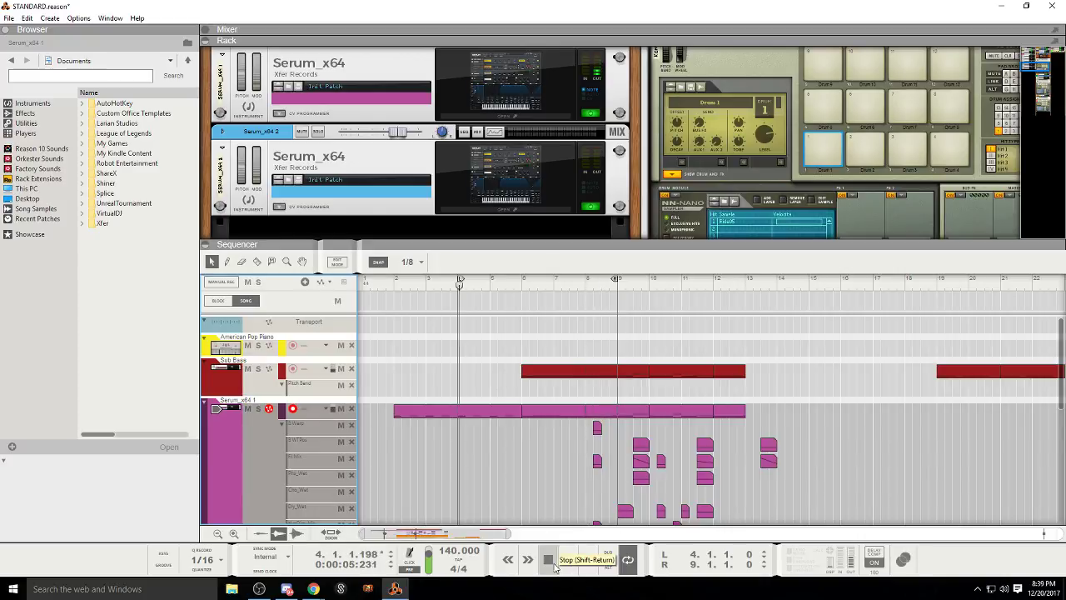
# Step: Open the Sub Bass track's Serum, check its filter cutoff, and close the plugin window
pyautogui.click(234, 384)
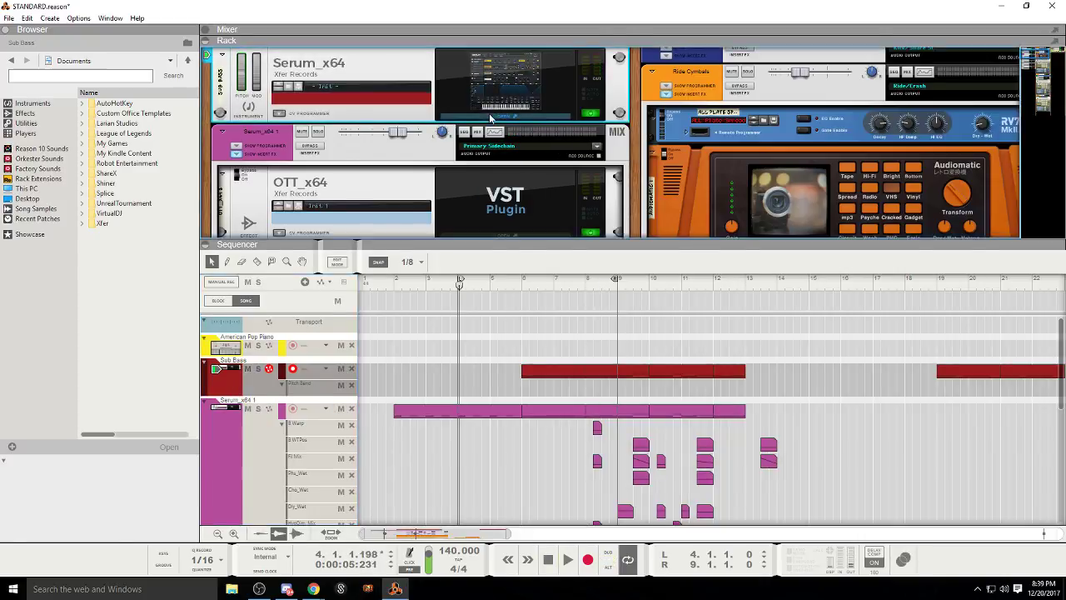
pyautogui.click(500, 114)
pyautogui.moveTo(581, 275)
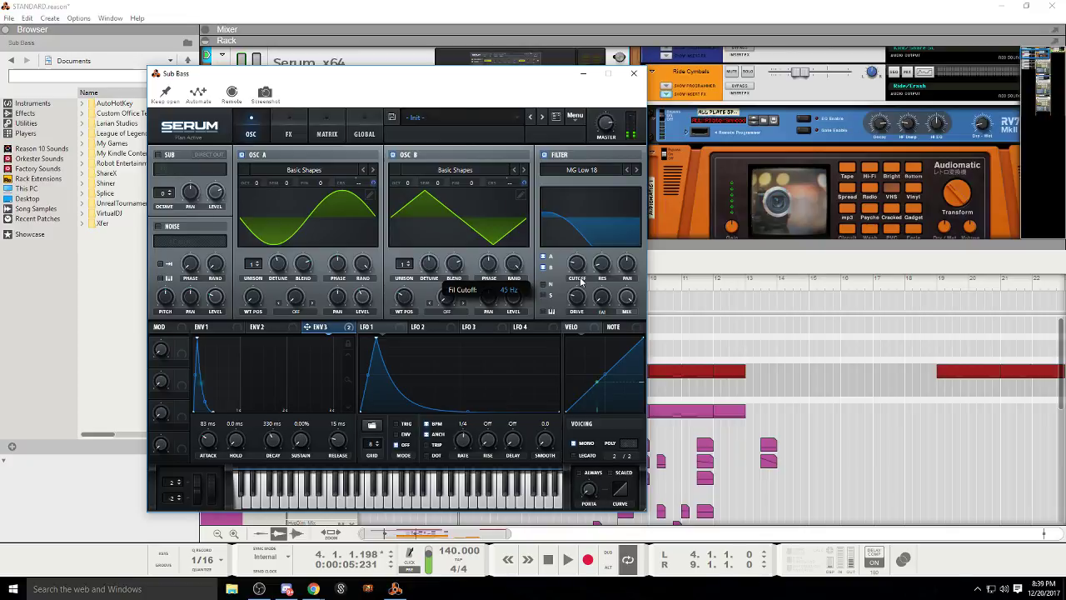
pyautogui.click(634, 73)
# Step: Listen from beat 4 of bar 5, return to the song start, and play the arrangement from there into bar 6
pyautogui.click(514, 284)
pyautogui.click(570, 564)
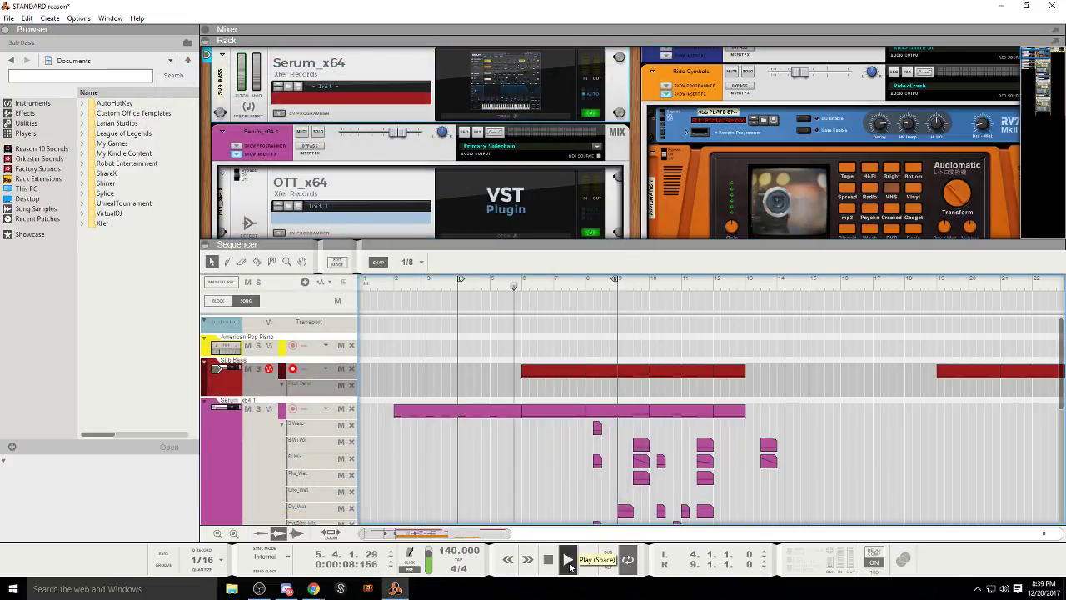
pyautogui.click(569, 564)
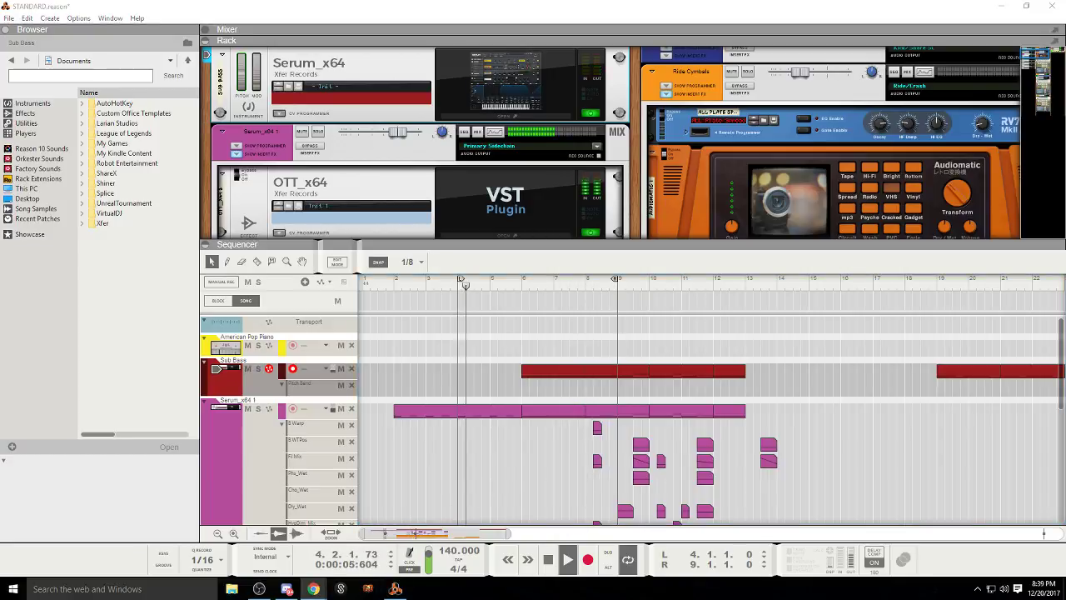
pyautogui.doubleClick(548, 564)
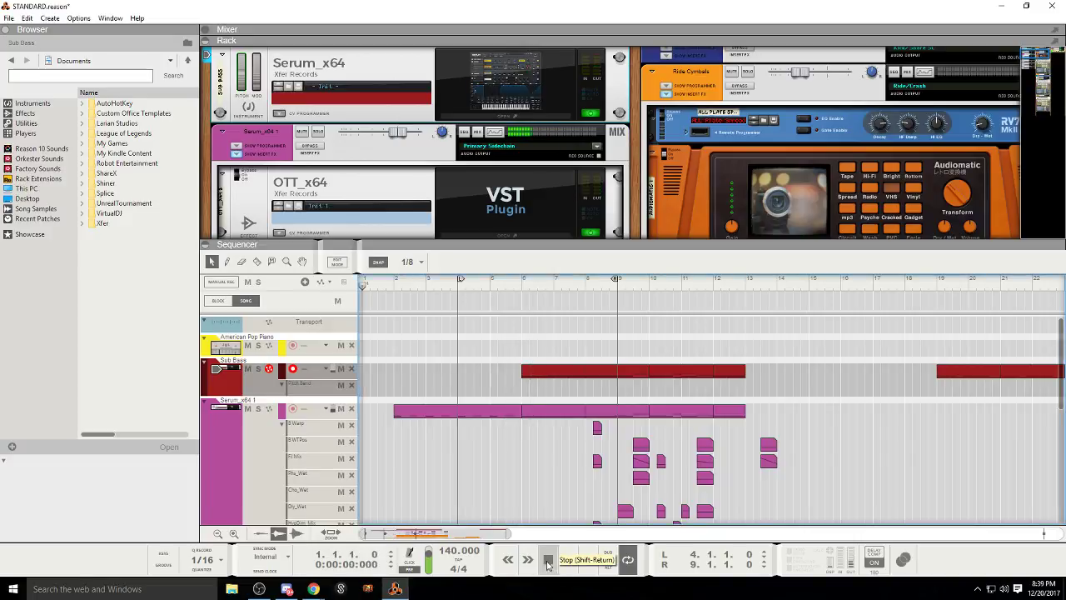
pyautogui.click(567, 561)
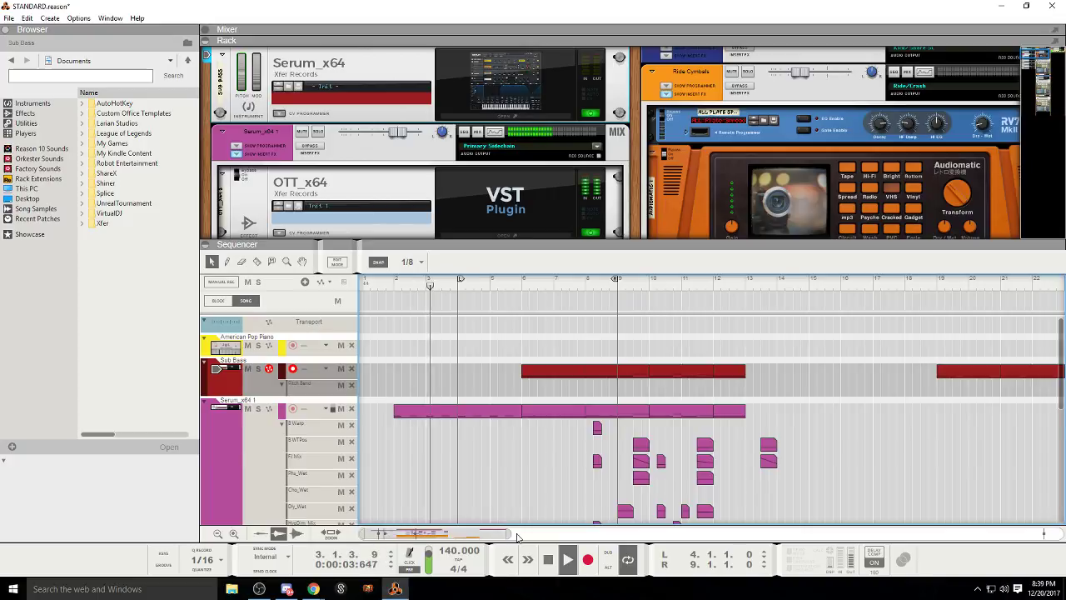
pyautogui.moveTo(506, 533); pyautogui.dragTo(466, 533)
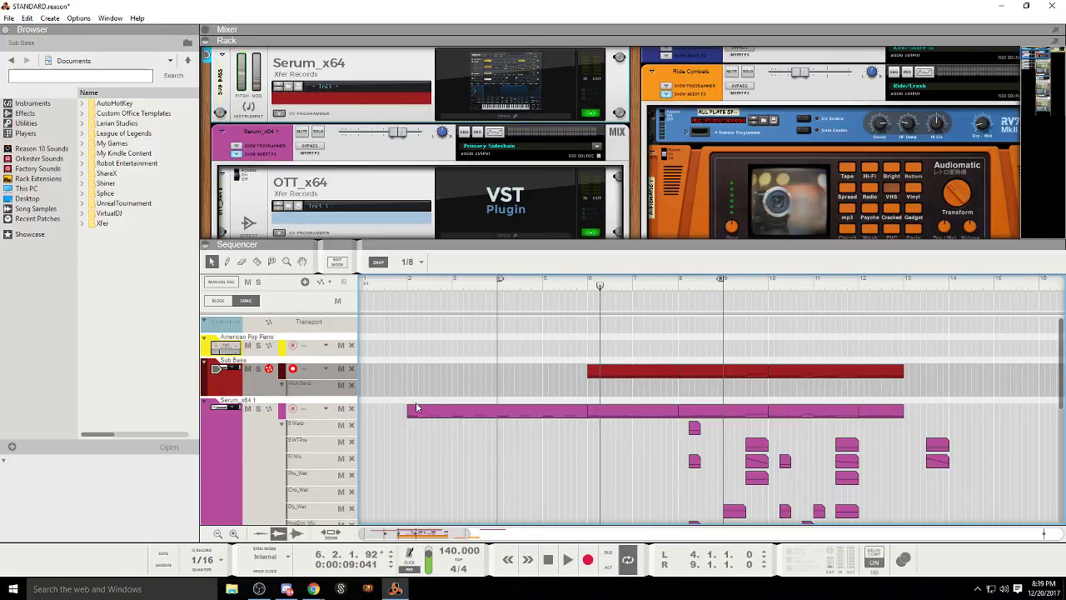
# Step: Open the SPAN analyzer in the Serum_x64 1 effects chain, examine the frequency spectrum, and close it
pyautogui.scroll(-1, 417, 406)
pyautogui.click(259, 407)
pyautogui.scroll(5, 339, 175)
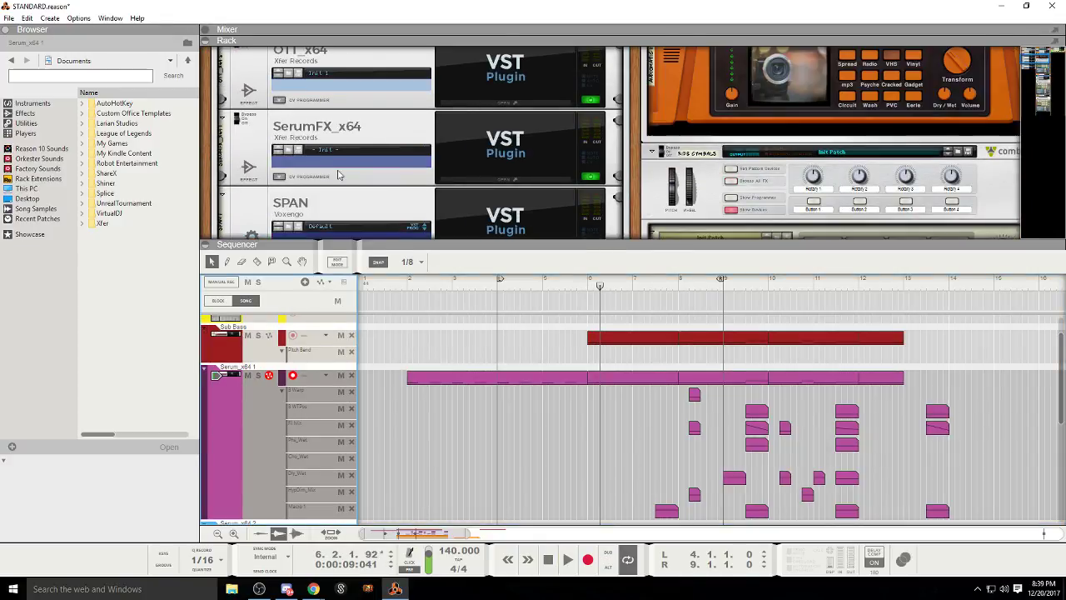
pyautogui.scroll(-2, 491, 169)
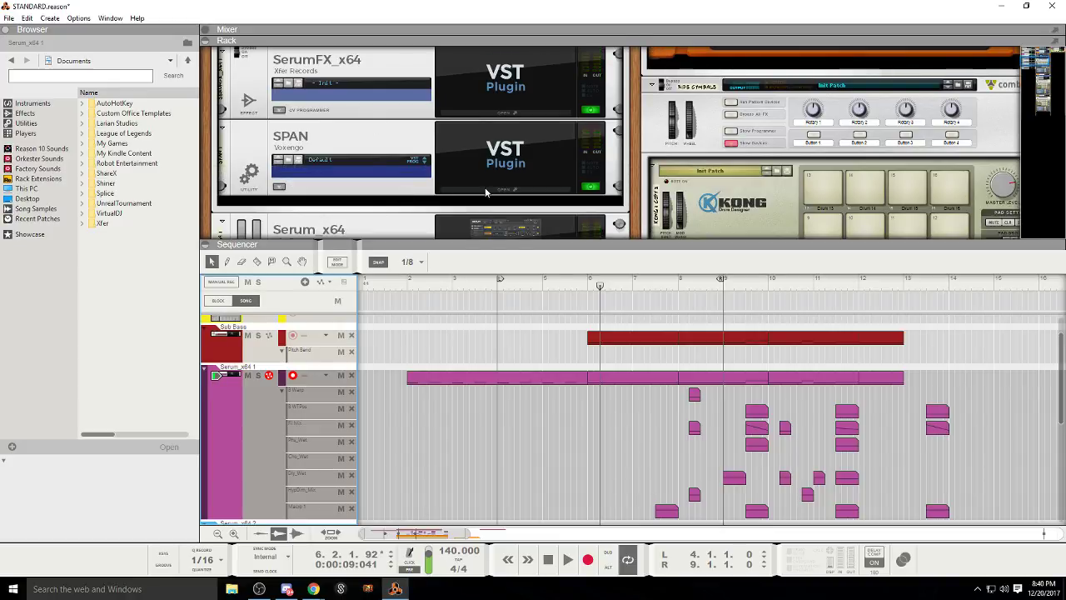
pyautogui.click(485, 192)
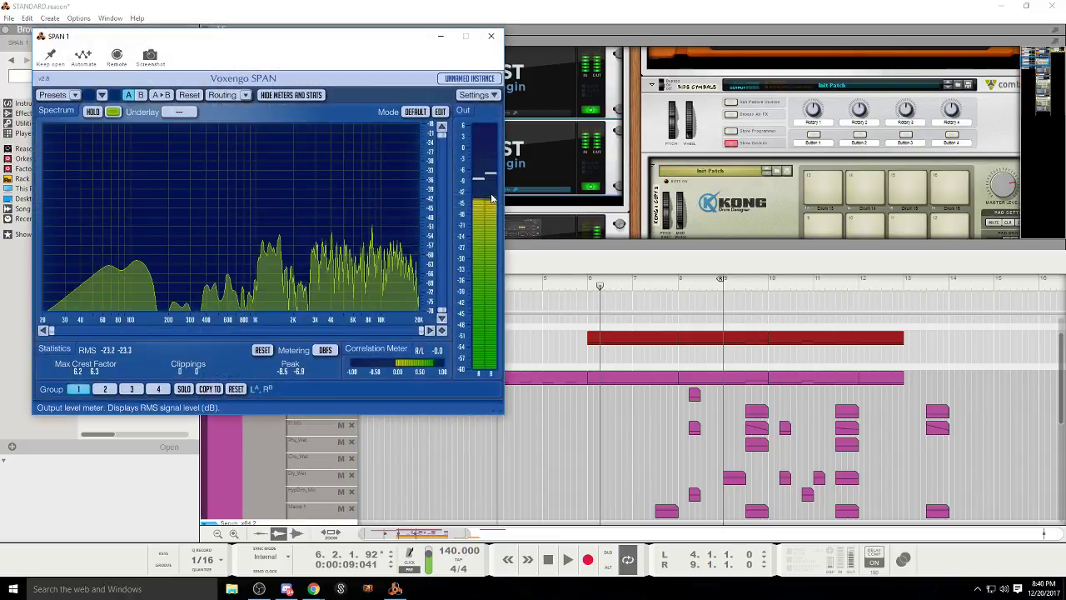
pyautogui.click(493, 38)
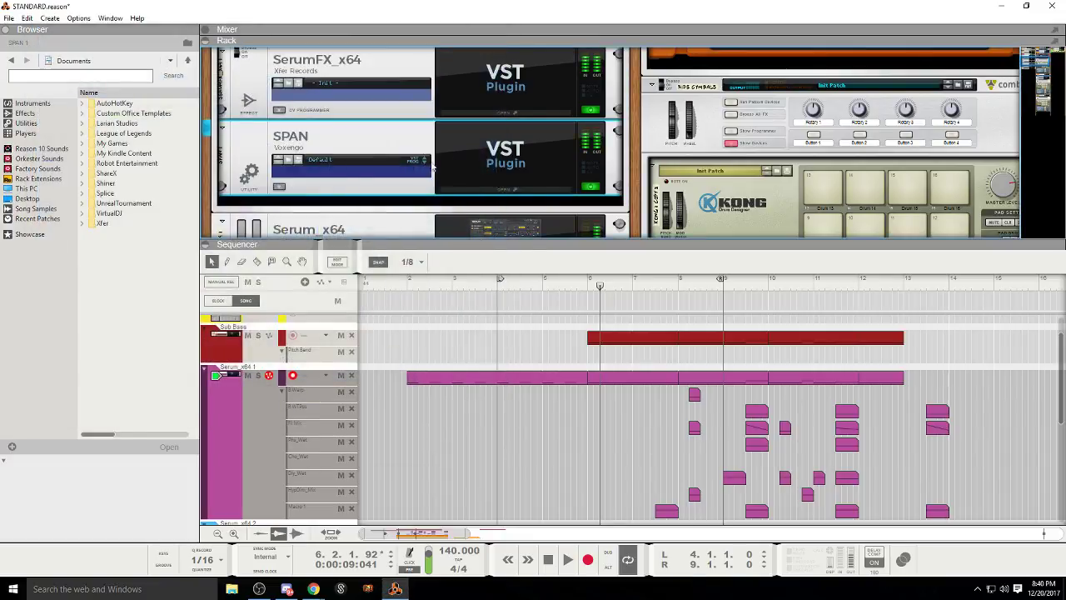
# Step: In SerumFX's EQ, lower the high-pass band's Q and set its frequency to 105 Hz, and close the plugin window
pyautogui.scroll(2, 433, 169)
pyautogui.click(450, 183)
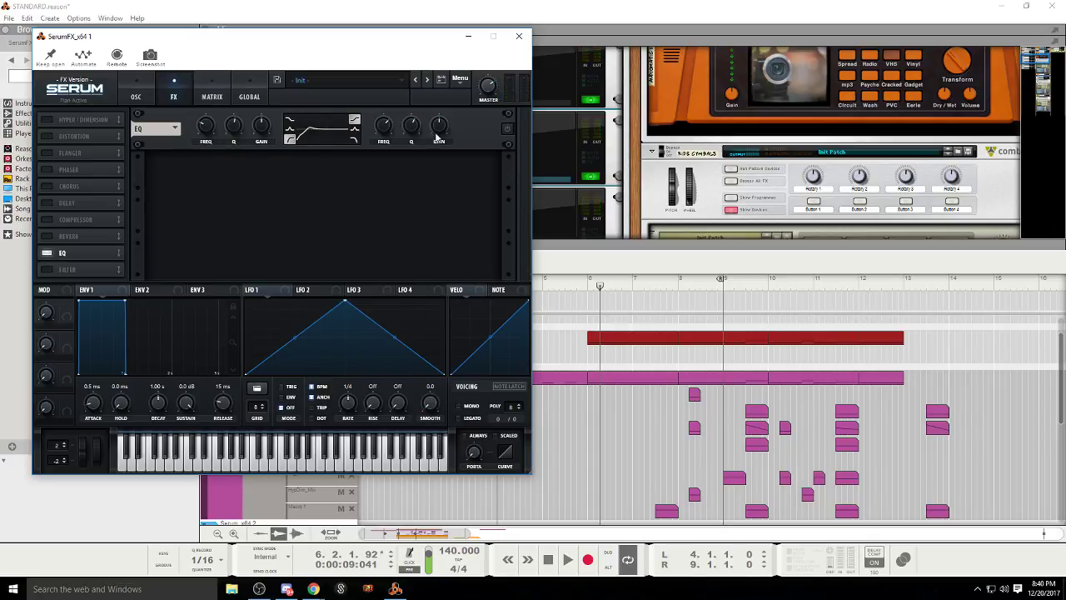
pyautogui.moveTo(211, 129)
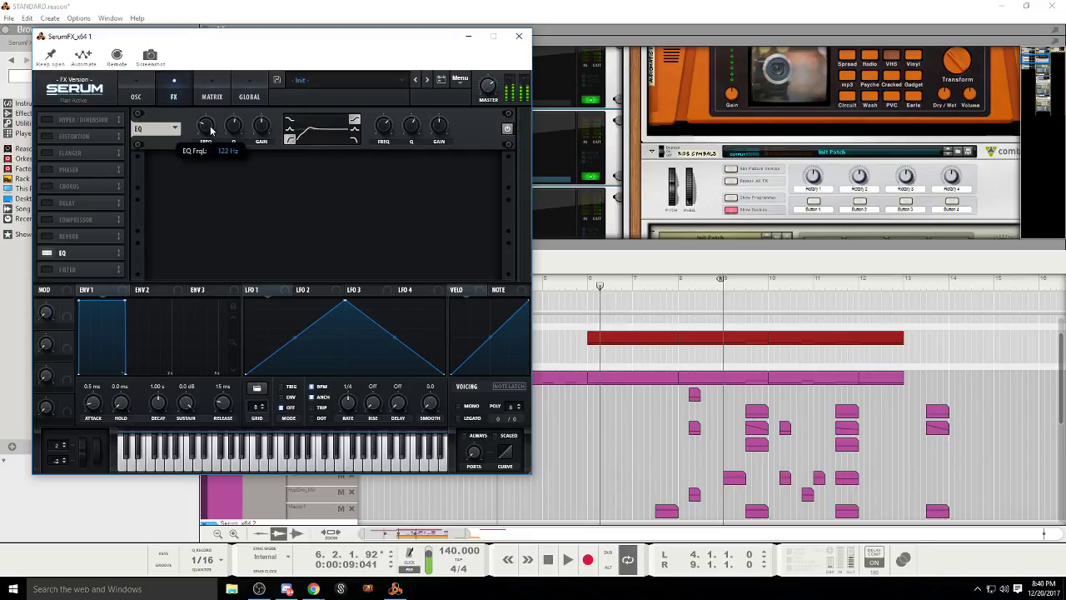
pyautogui.moveTo(235, 144); pyautogui.dragTo(209, 135)
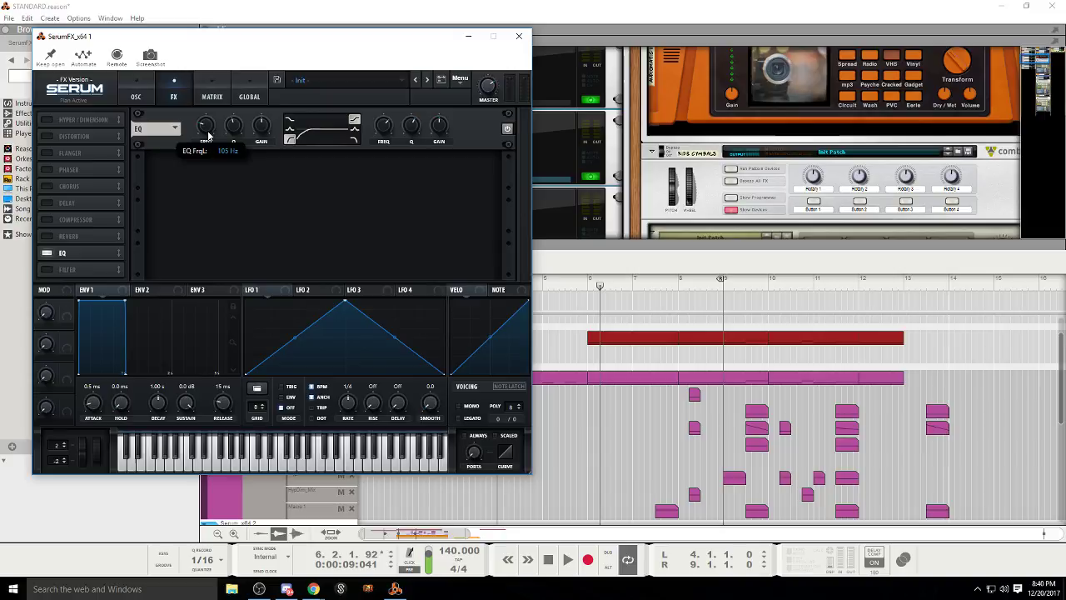
pyautogui.click(518, 36)
# Step: Set the Sub Bass Serum's filter cutoff to 53 Hz and close its window
pyautogui.scroll(3, 498, 113)
pyautogui.click(498, 113)
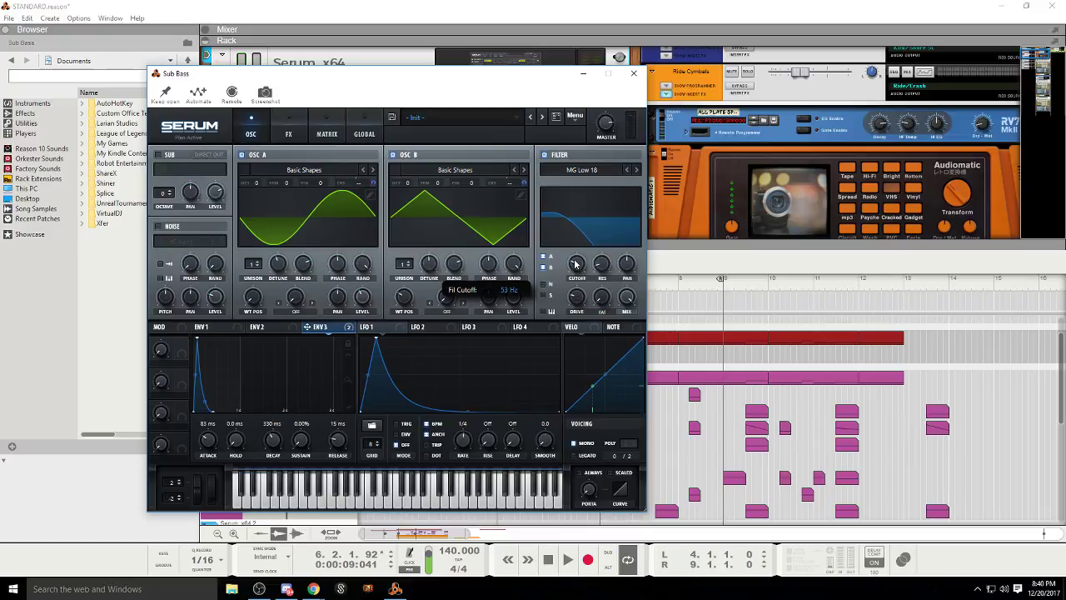
pyautogui.click(633, 73)
# Step: Play the song from beat 4 of bar 3 to hear the adjusted bass, and stop playback
pyautogui.click(490, 296)
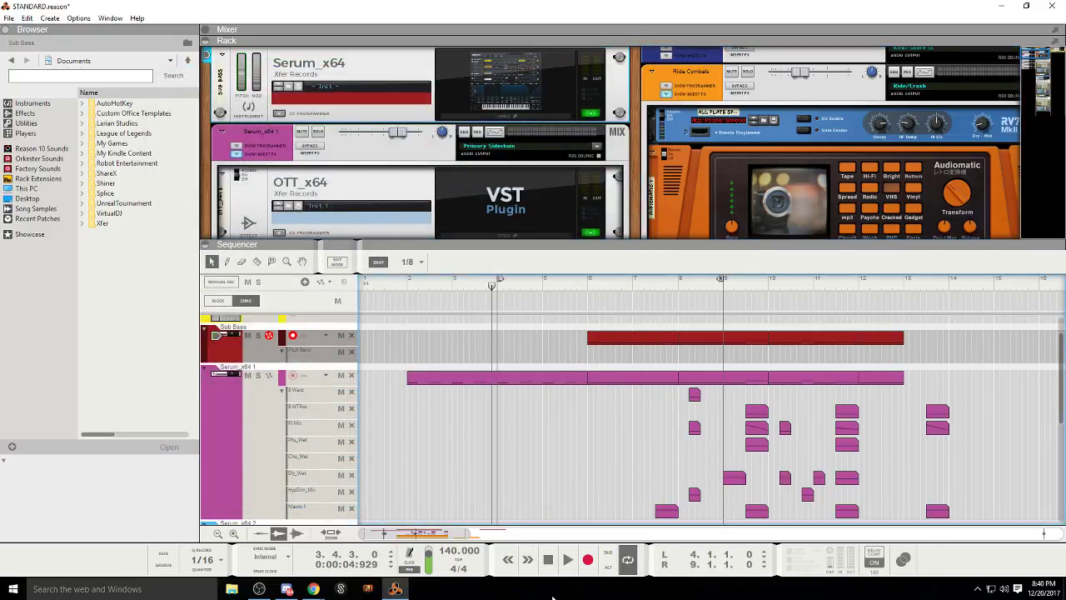
pyautogui.click(568, 559)
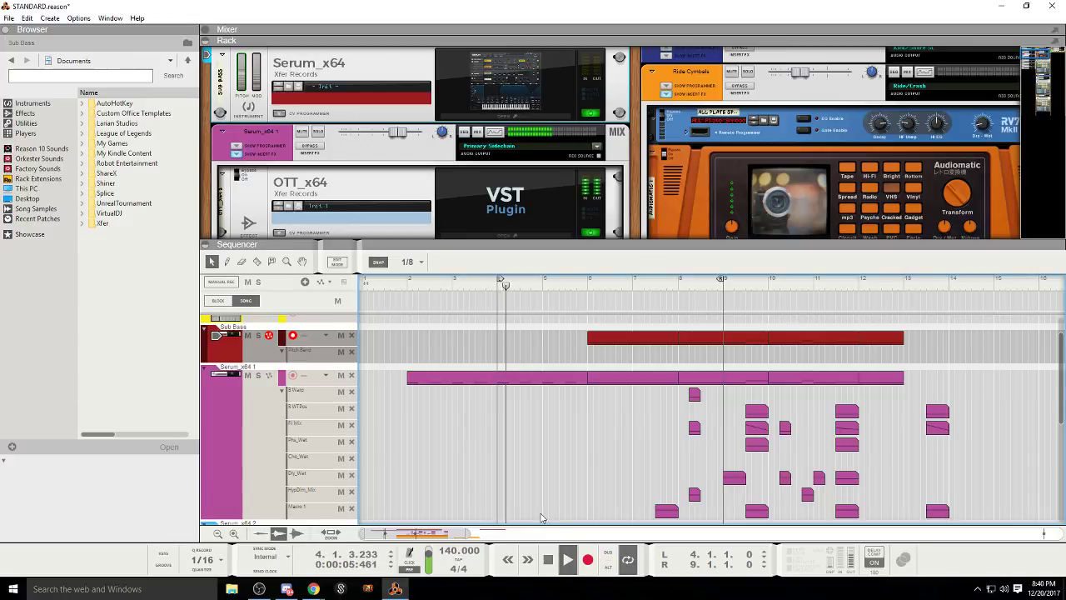
pyautogui.click(549, 559)
# Step: Rework the Serum_x64 1 clip in bars 4 and 5 into alternating one-beat notes on every beat, starting on C1, and leave clip editing
pyautogui.doubleClick(545, 377)
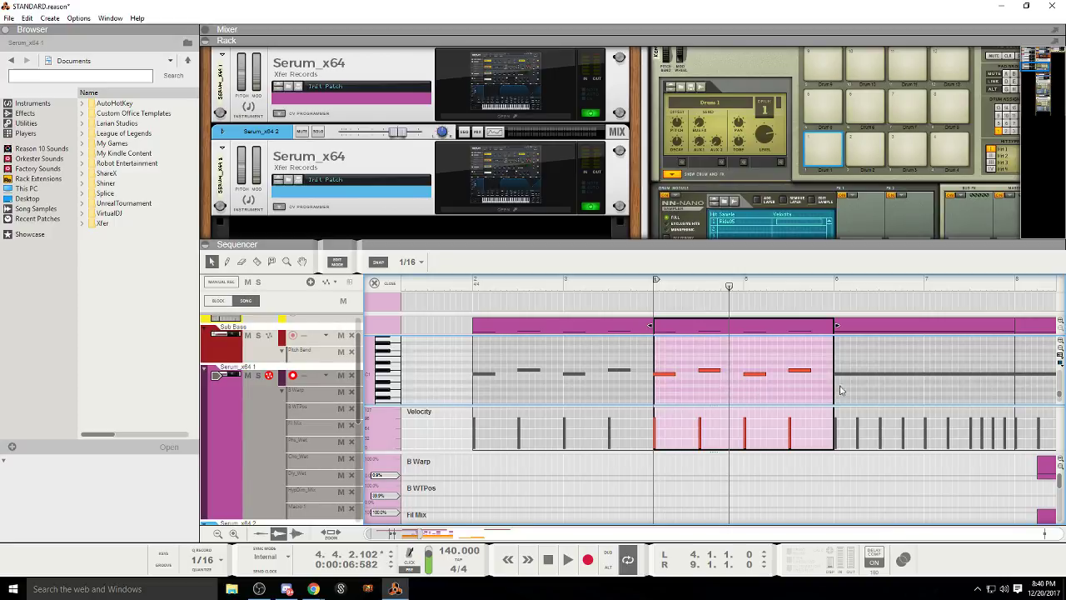
pyautogui.moveTo(710, 344); pyautogui.dragTo(725, 368)
pyautogui.moveTo(796, 387); pyautogui.dragTo(667, 359)
pyautogui.hotkey('ctrl', 'd')
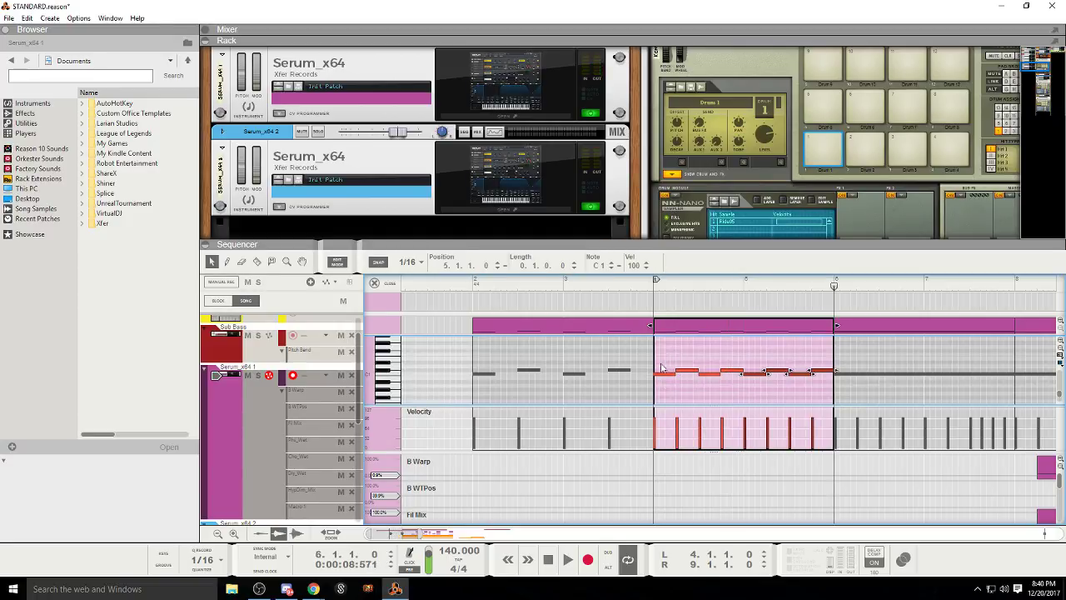
pyautogui.click(335, 263)
# Step: Play the arrangement from beat 3 of bar 3 to hear the denser note pattern
pyautogui.click(466, 291)
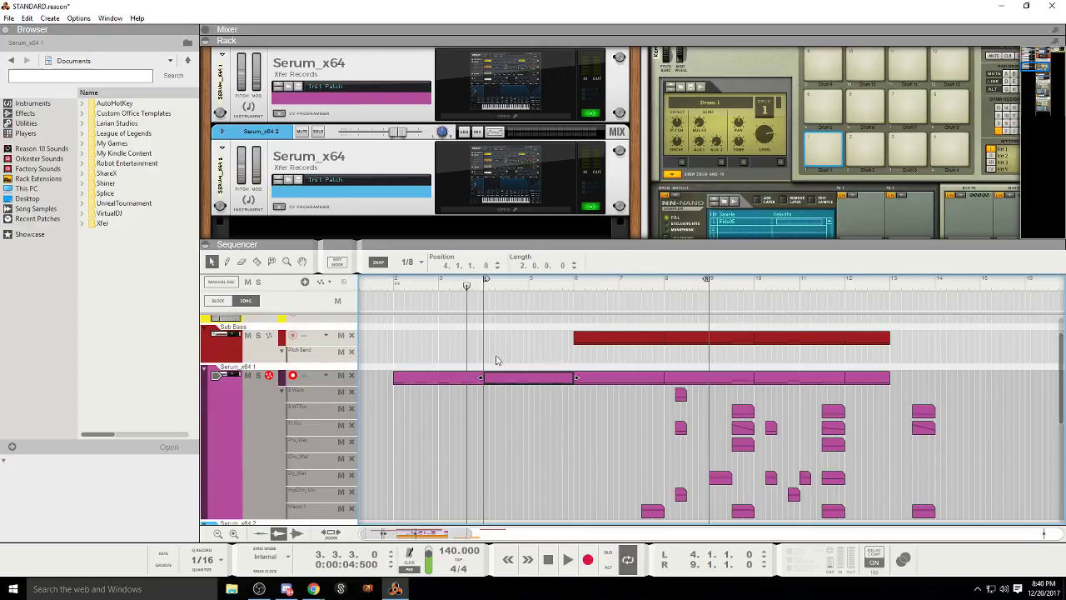
pyautogui.click(572, 569)
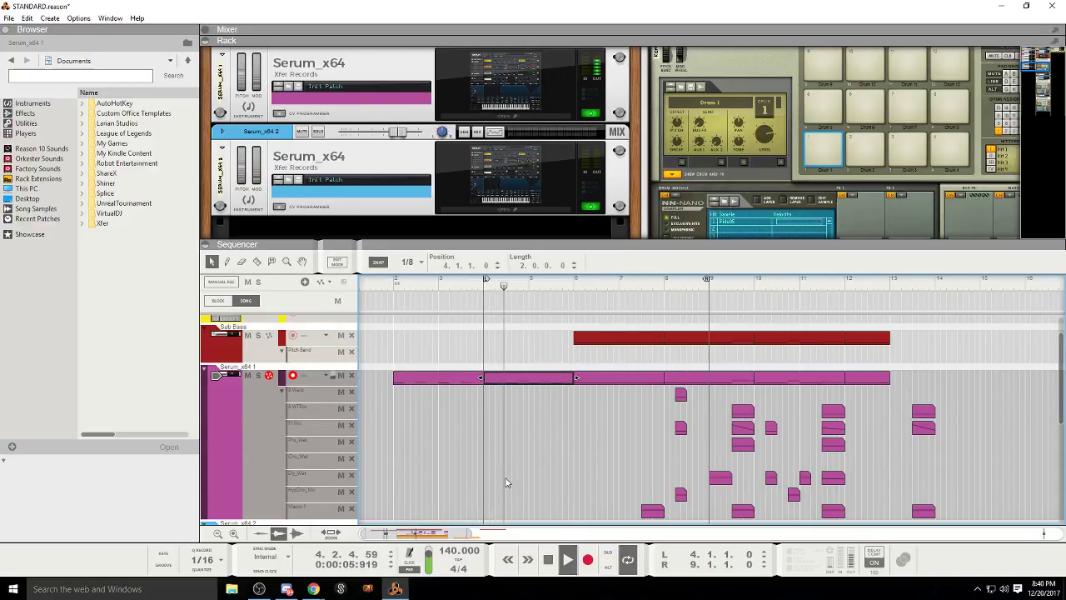
# Step: Listen on through bar 8 while looking over the bass and drum tracks, and stop playback
pyautogui.scroll(1, 505, 477)
pyautogui.click(512, 480)
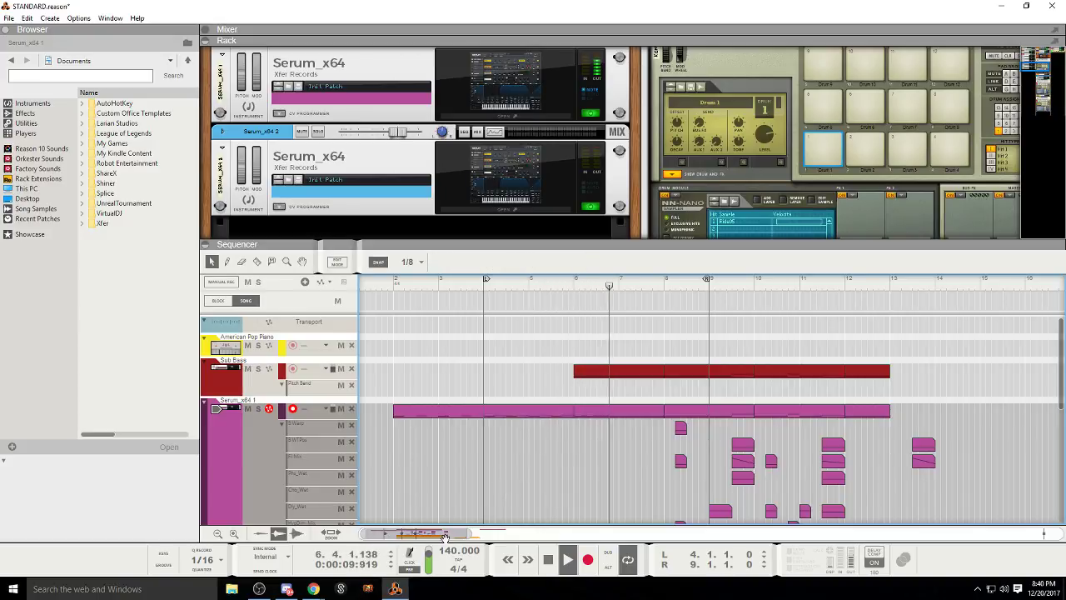
pyautogui.moveTo(451, 534); pyautogui.dragTo(478, 533)
pyautogui.scroll(-3, 497, 483)
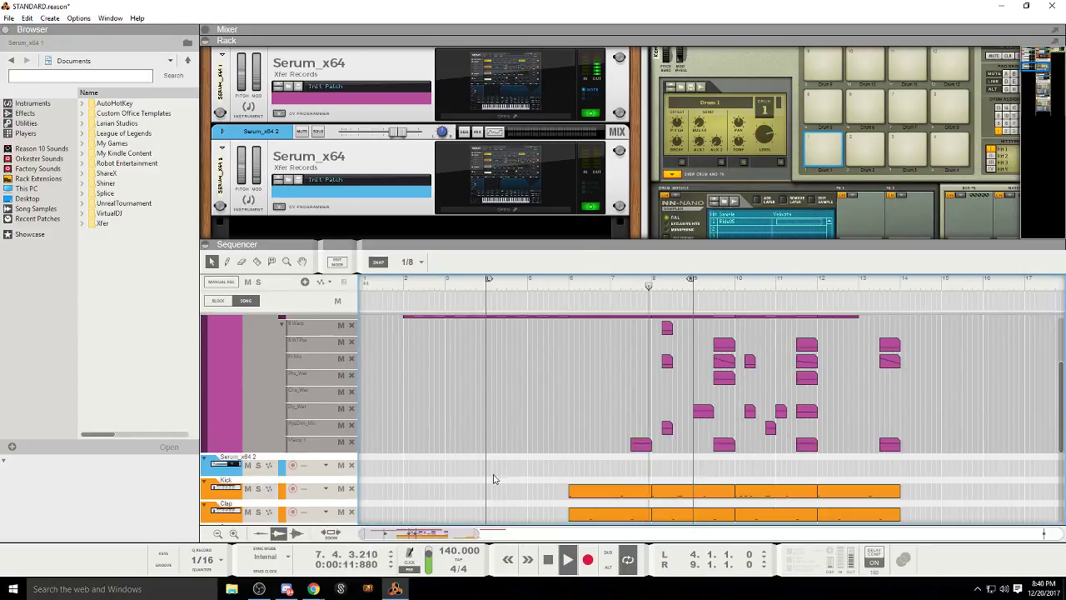
pyautogui.scroll(1, 489, 477)
pyautogui.scroll(2, 492, 479)
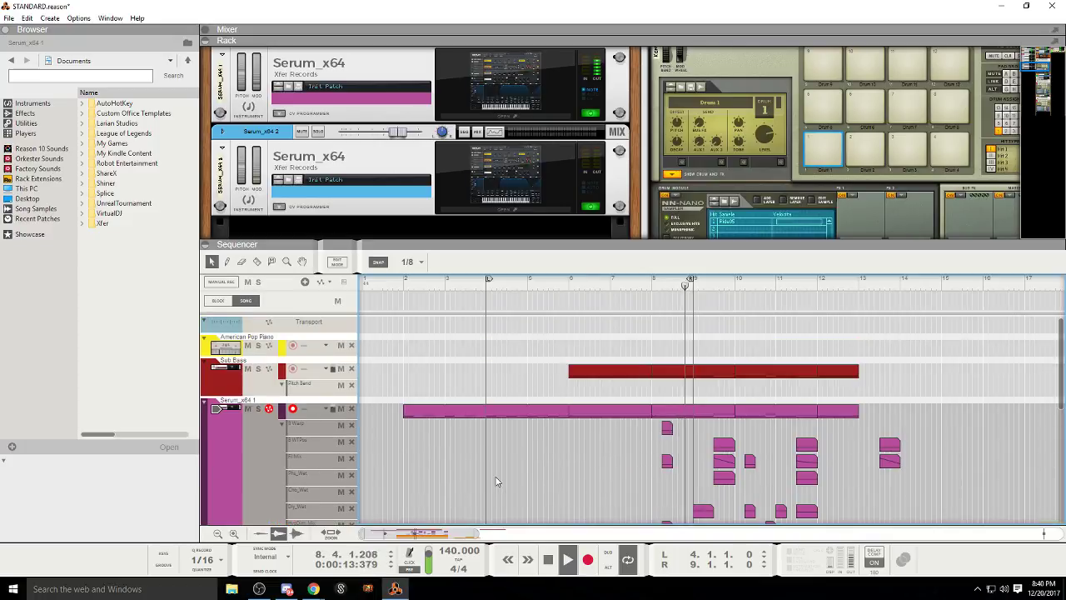
pyautogui.click(547, 563)
# Step: Play the arrangement from just before bar 2, review the tracks while listening, and stop and return to the song start
pyautogui.click(400, 285)
pyautogui.scroll(-2, 455, 345)
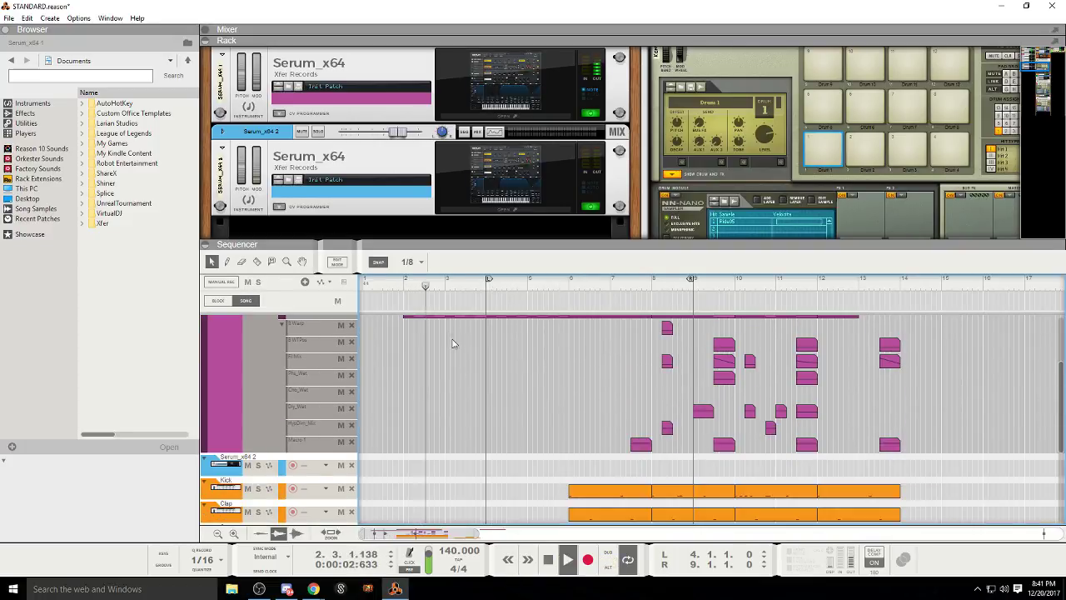
pyautogui.scroll(2, 473, 424)
pyautogui.scroll(-2, 474, 428)
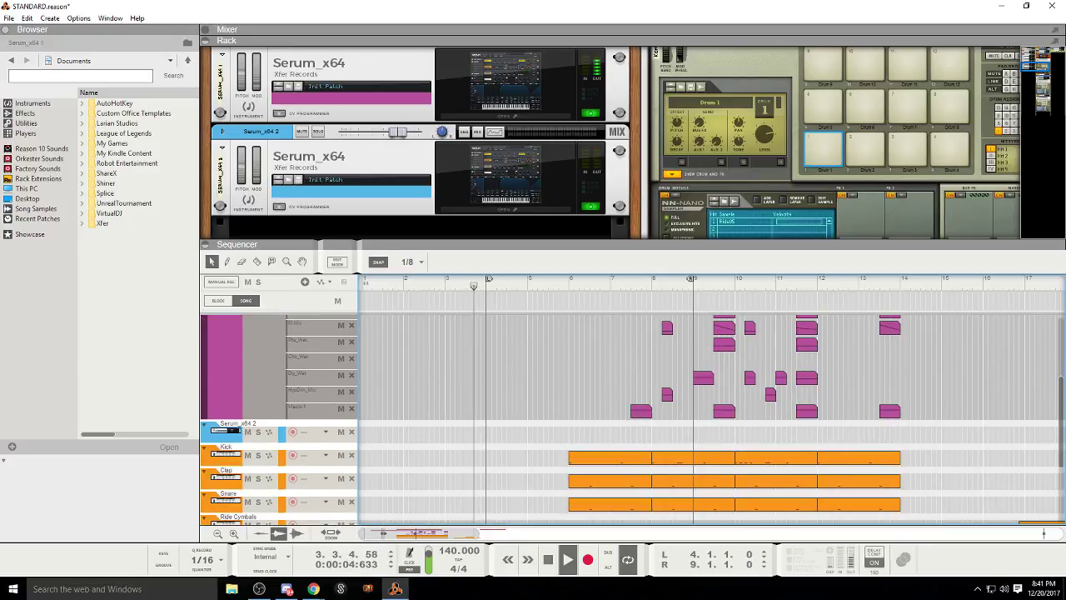
pyautogui.click(313, 589)
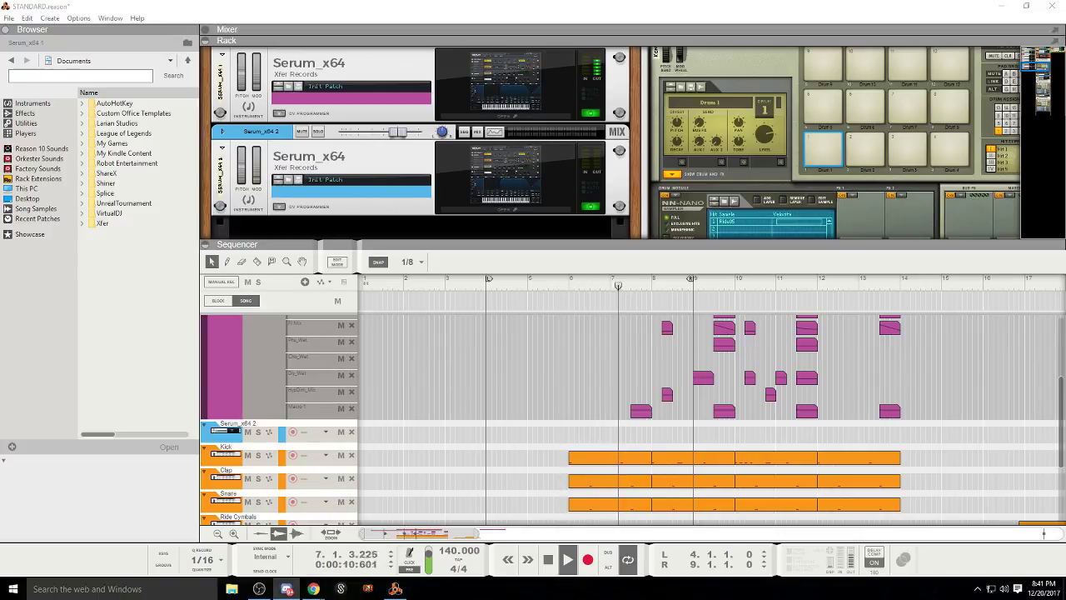
pyautogui.scroll(3, 502, 388)
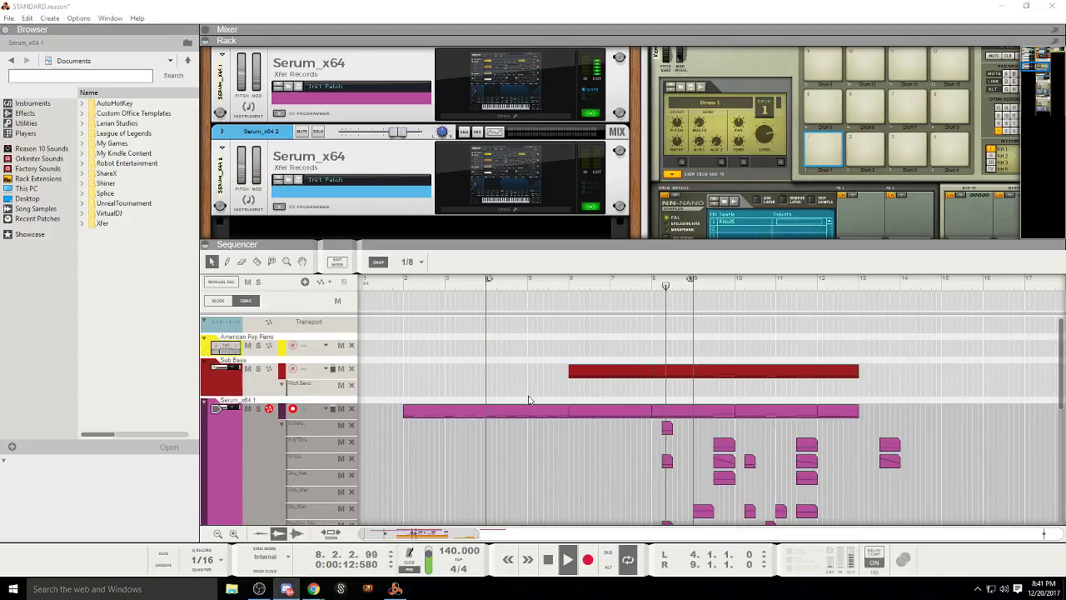
pyautogui.click(548, 560)
pyautogui.click(547, 560)
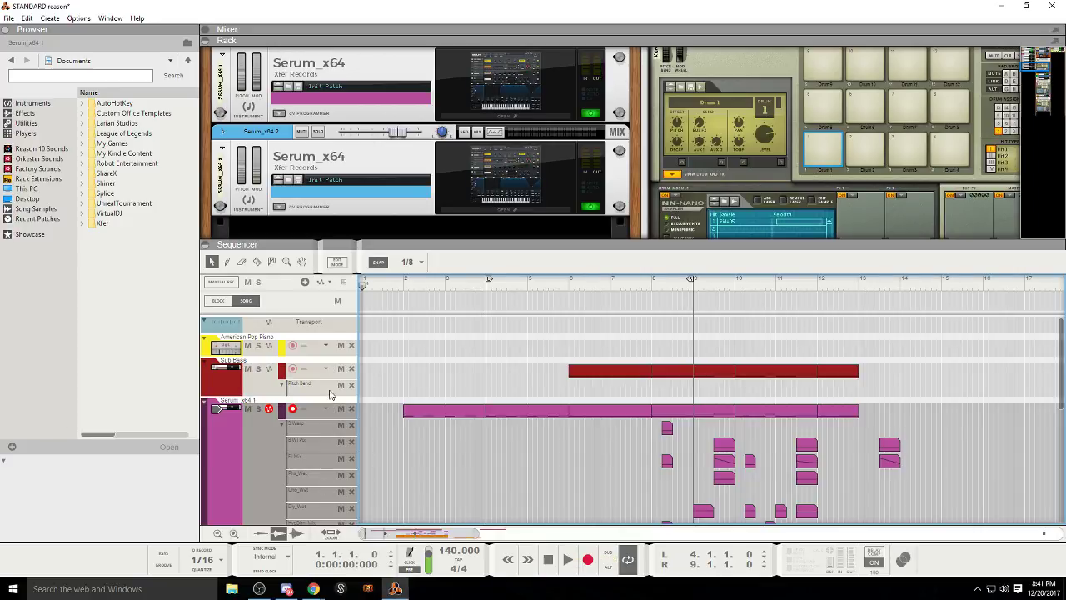
# Step: Shift the arrangement four bars later with the first Serum_x64 1 clip at beat 2 of bar 2, and copy the bar 8 clip to bar 6
pyautogui.moveTo(459, 416); pyautogui.dragTo(417, 416)
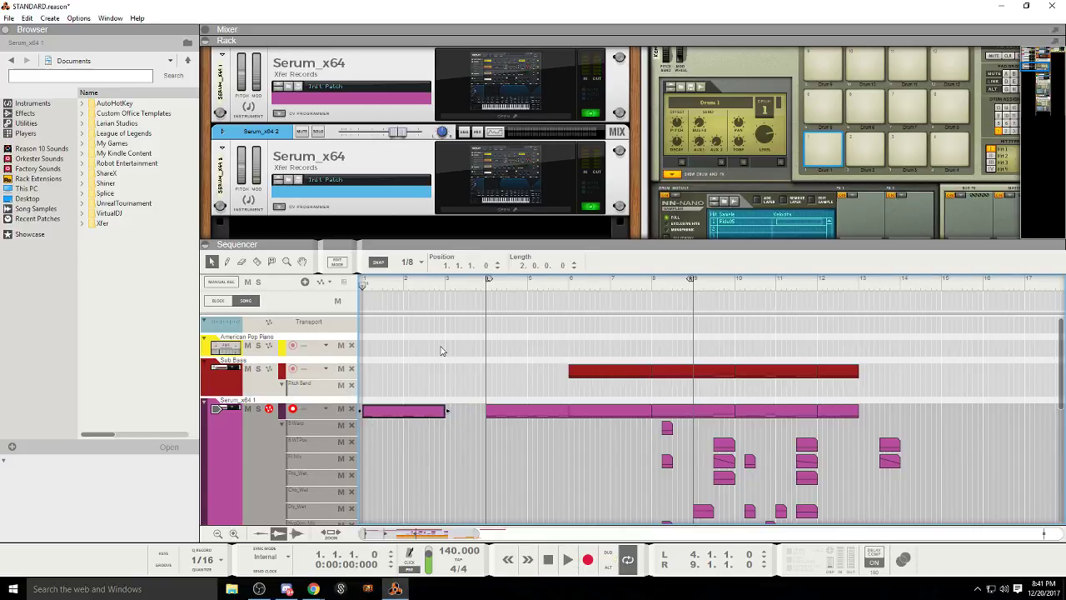
pyautogui.hotkey('ctrl', 'z')
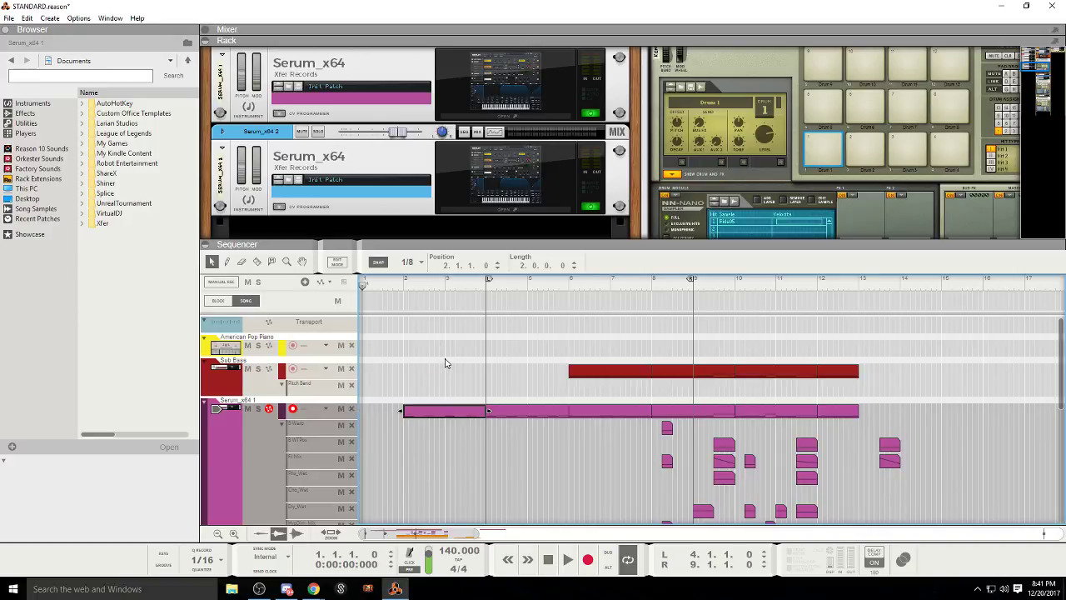
pyautogui.hotkey('ctrl', 'a')
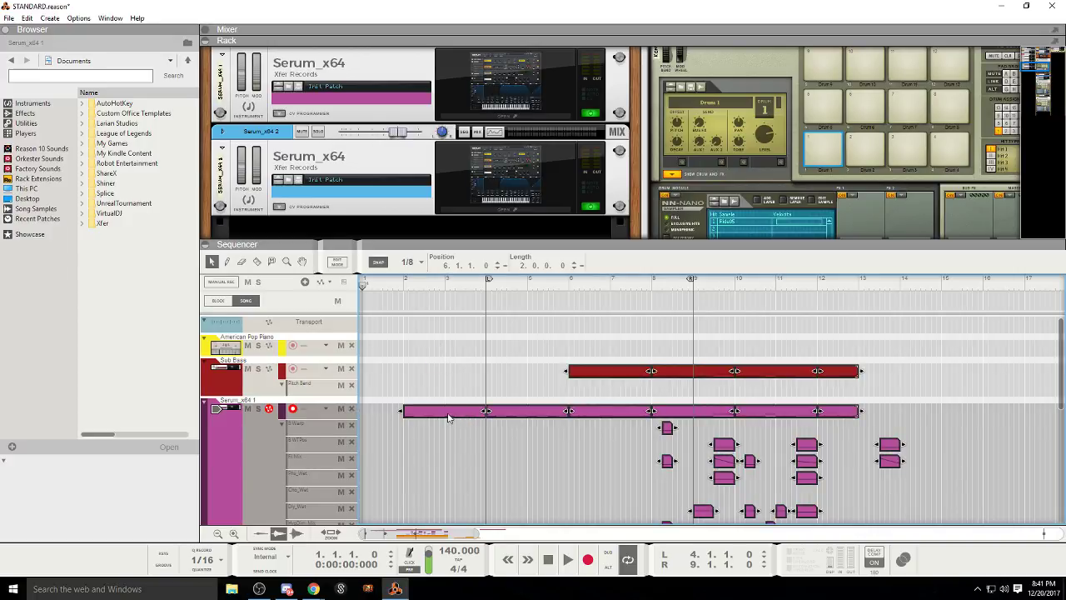
pyautogui.moveTo(448, 418)
pyautogui.mouseDown()
pyautogui.moveTo(619, 414)
pyautogui.moveTo(468, 415)
pyautogui.mouseUp()
pyautogui.click(649, 450)
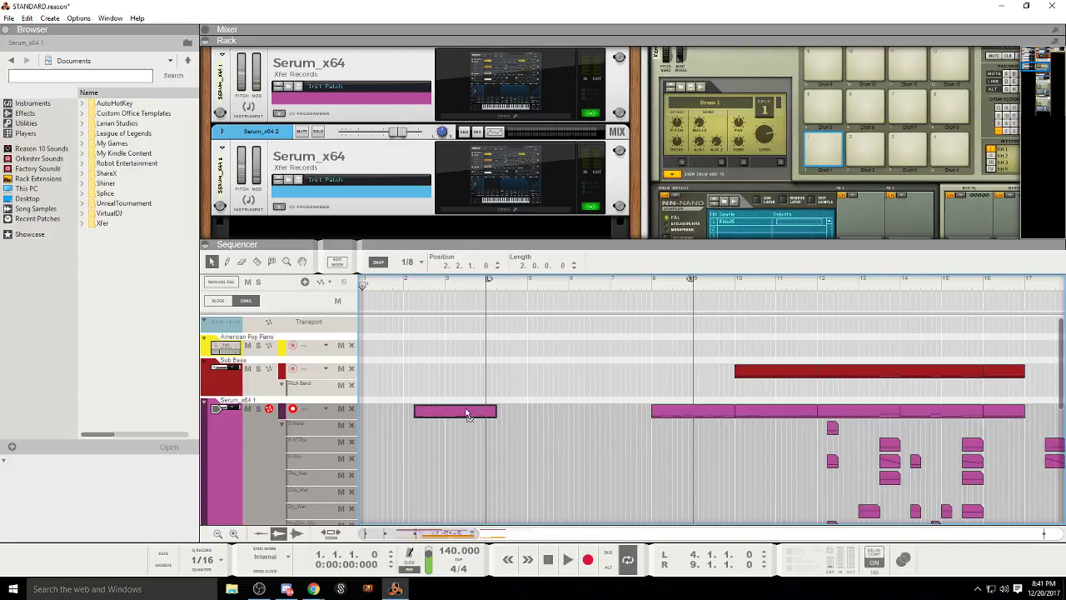
pyautogui.moveTo(672, 412); pyautogui.dragTo(574, 414)
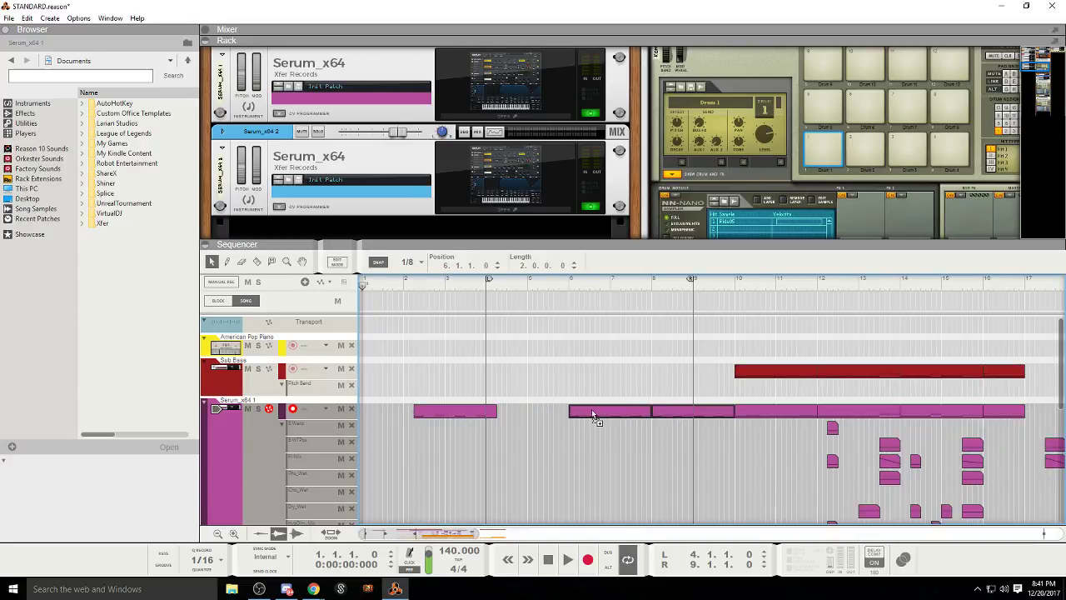
pyautogui.scroll(-1, 583, 400)
# Step: Move the WTPos automation clip from beat 3 of bar 13 to bar 6 and lengthen it to four bars
pyautogui.click(559, 286)
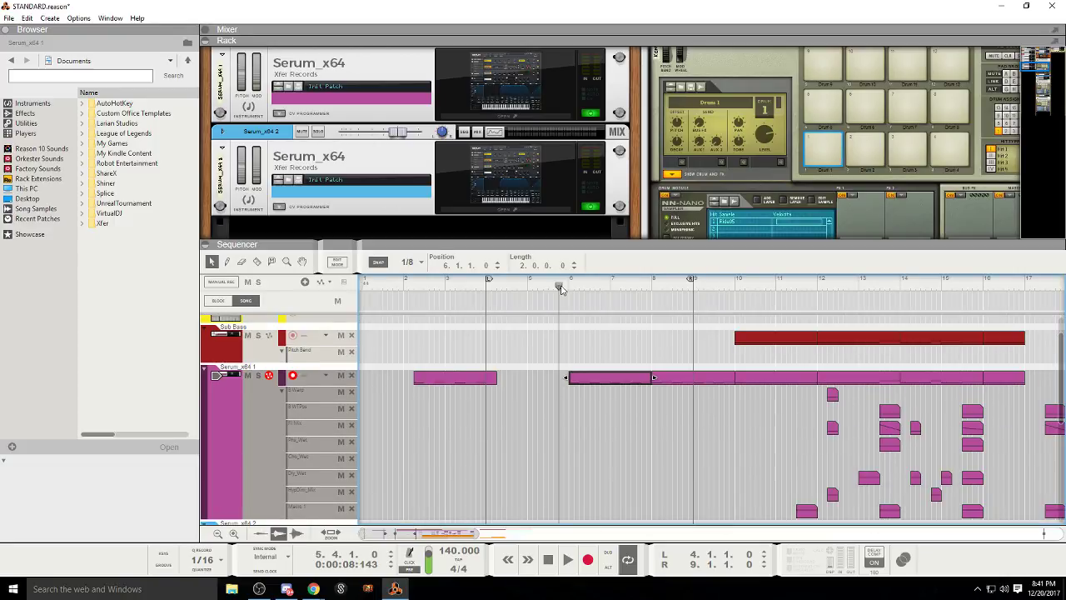
pyautogui.click(569, 560)
pyautogui.moveTo(897, 411); pyautogui.dragTo(617, 415)
pyautogui.hotkey('ctrl', 'z')
pyautogui.click(894, 410)
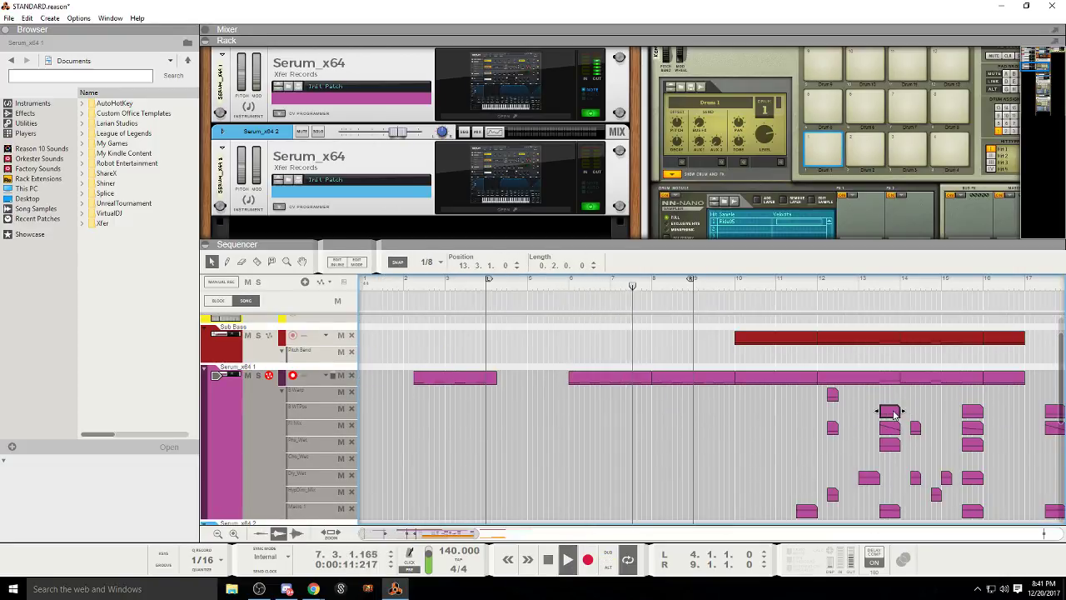
pyautogui.moveTo(894, 411); pyautogui.dragTo(585, 417)
pyautogui.click(548, 561)
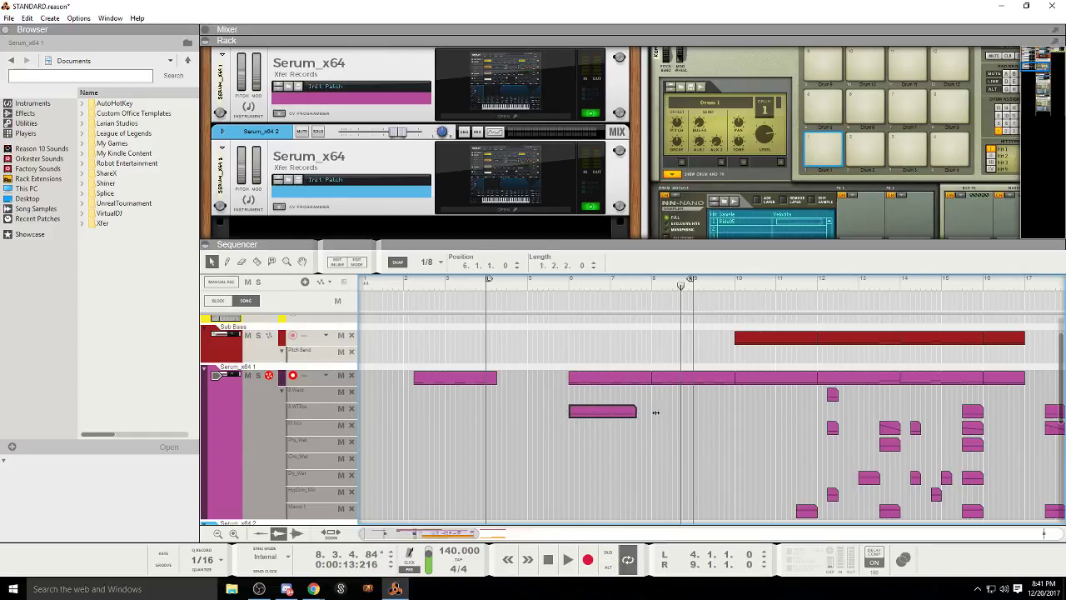
pyautogui.moveTo(656, 413); pyautogui.dragTo(692, 411)
# Step: Set the bar 6 WTPos automation point to 82.4% while playing, turn off looping, and leave the clip and stop playback
pyautogui.click(570, 290)
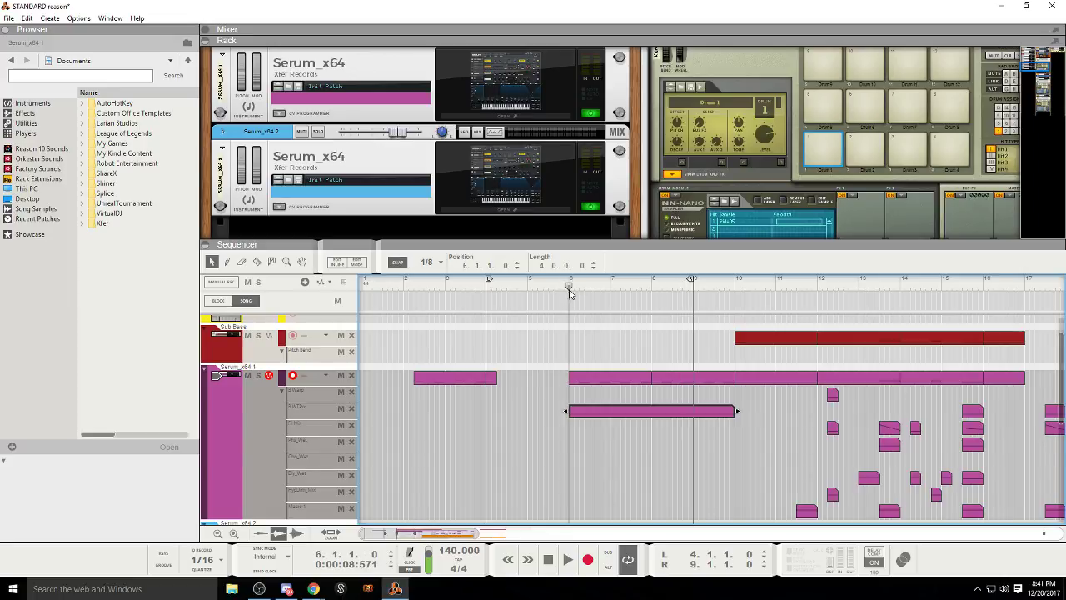
pyautogui.click(568, 556)
pyautogui.doubleClick(606, 408)
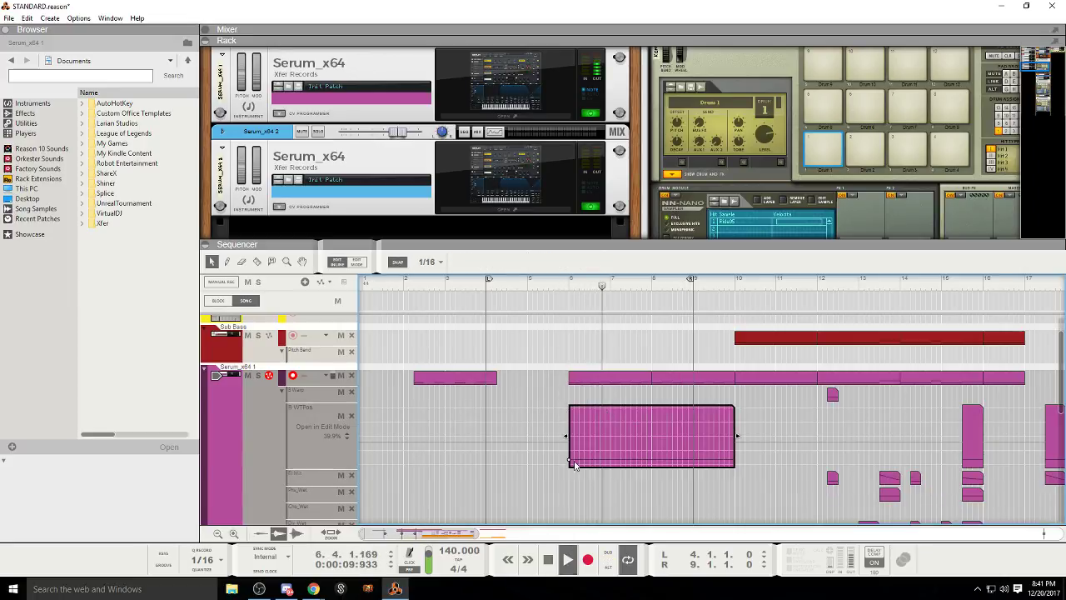
pyautogui.moveTo(570, 463); pyautogui.dragTo(567, 418)
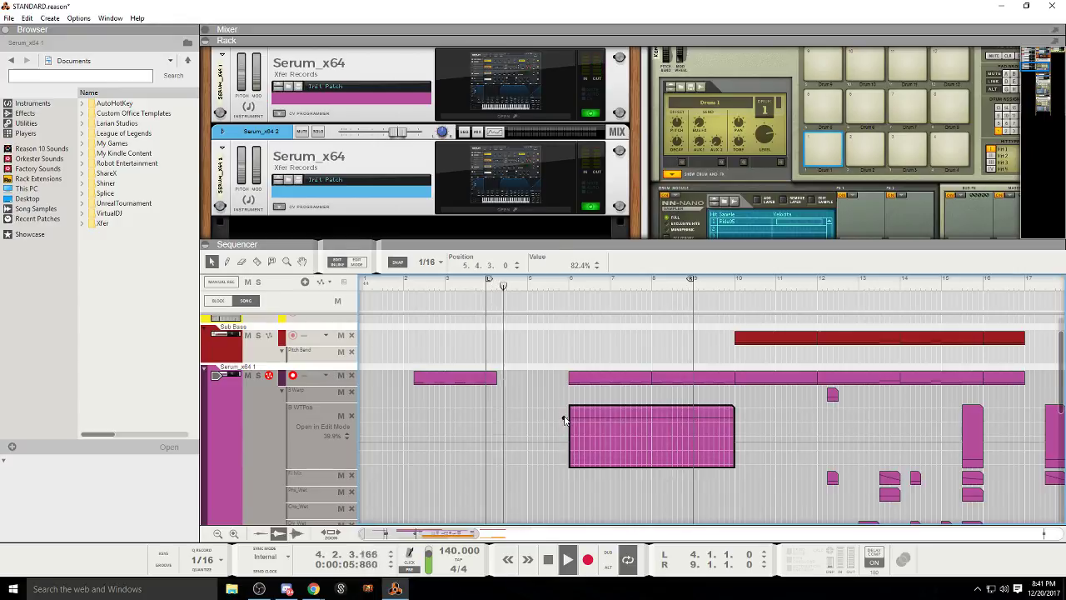
pyautogui.click(631, 561)
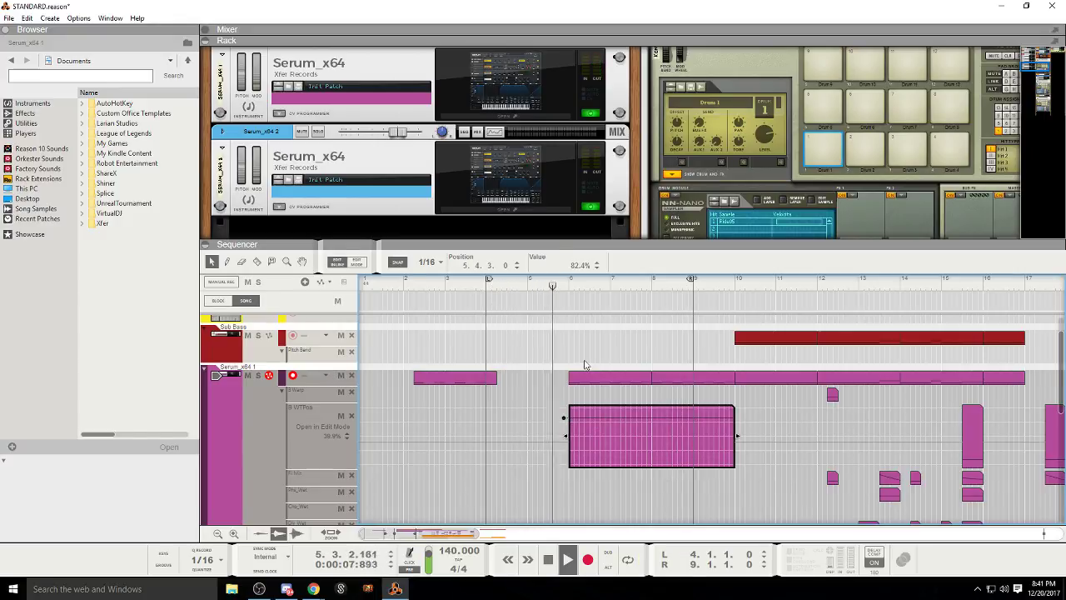
pyautogui.click(338, 262)
pyautogui.scroll(1, 274, 448)
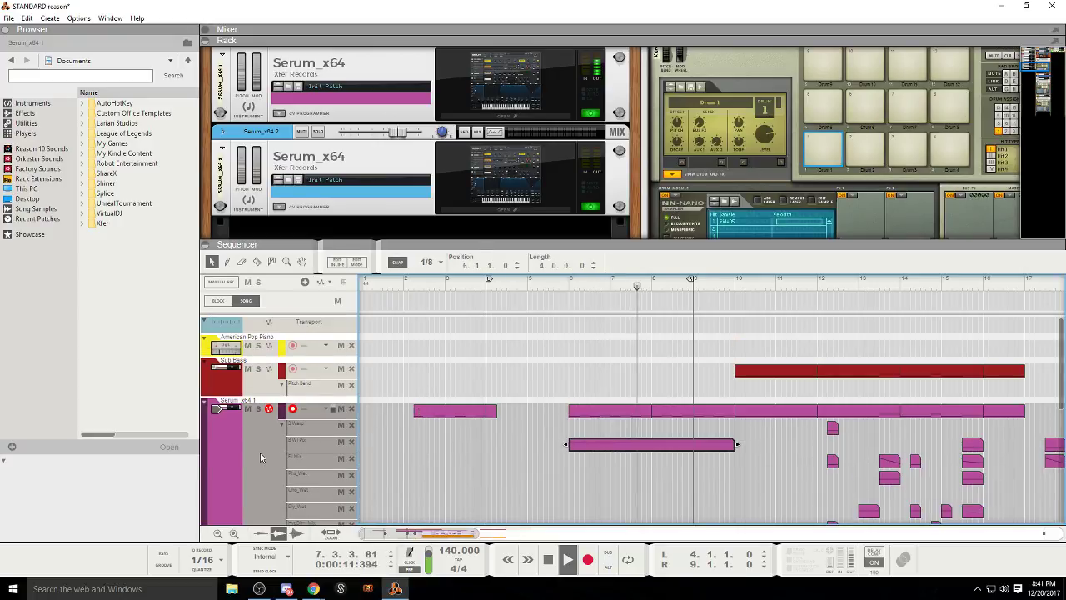
pyautogui.click(262, 454)
pyautogui.click(548, 560)
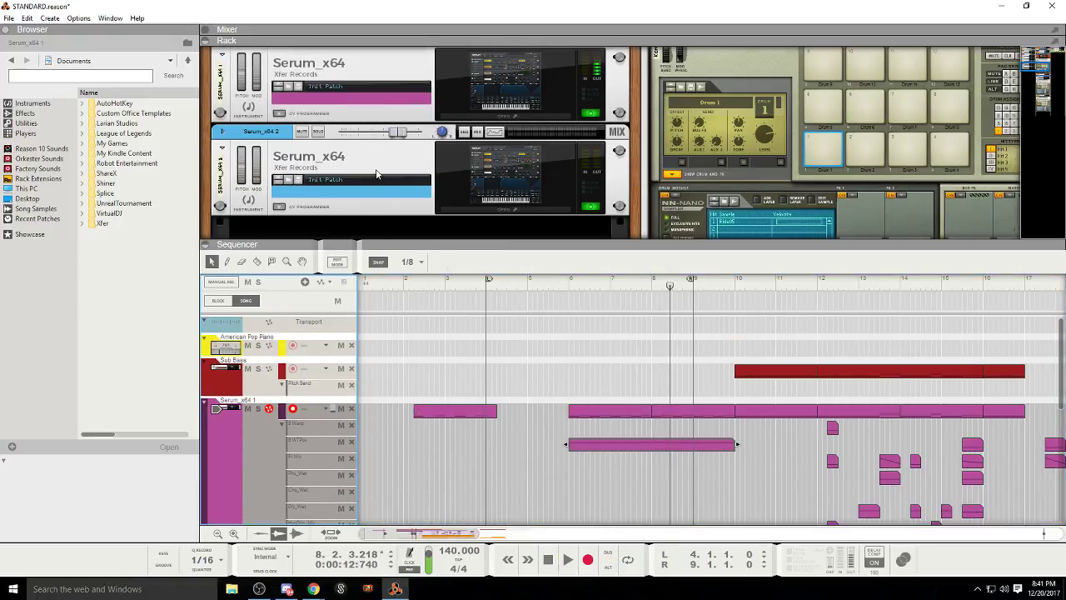
# Step: Open SerumFX_x64 1, switch the EQ's high band to a low-pass shape and adjust its cutoff frequency
pyautogui.scroll(3, 376, 174)
pyautogui.click(440, 152)
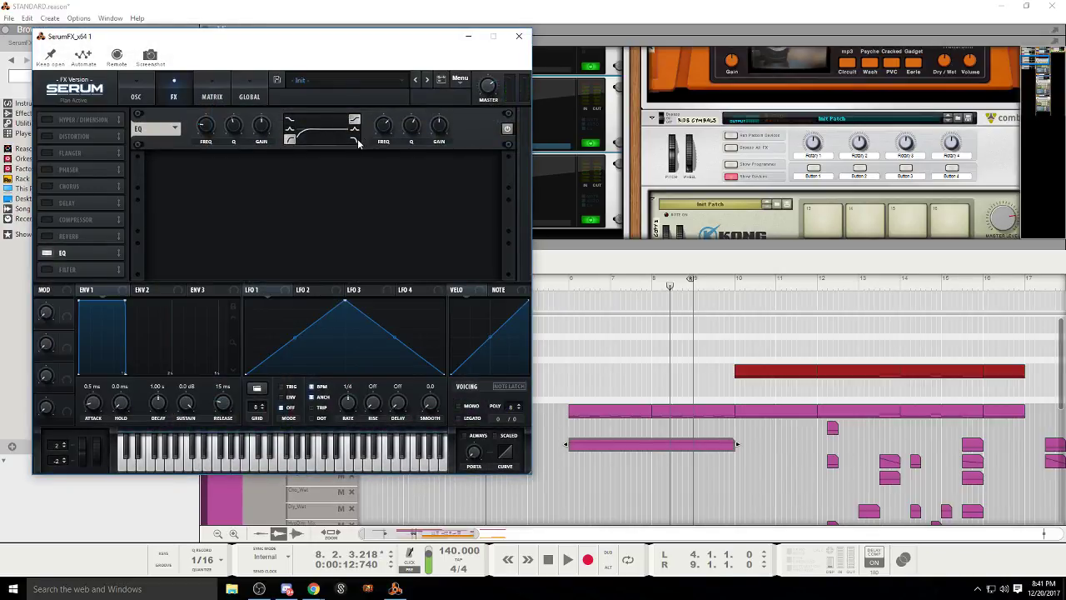
pyautogui.click(357, 141)
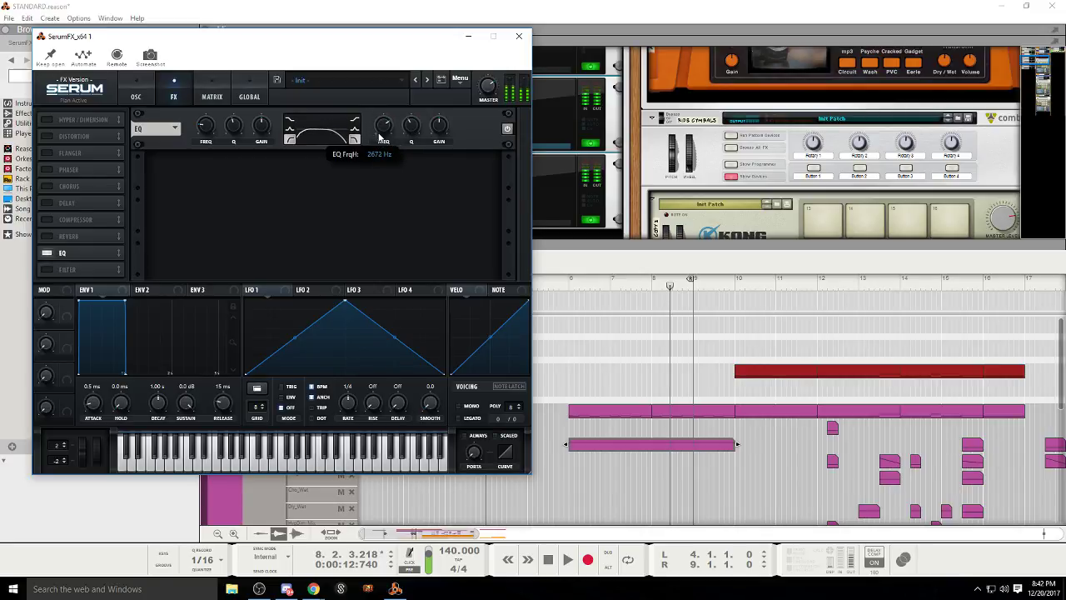
pyautogui.moveTo(374, 187); pyautogui.dragTo(376, 152)
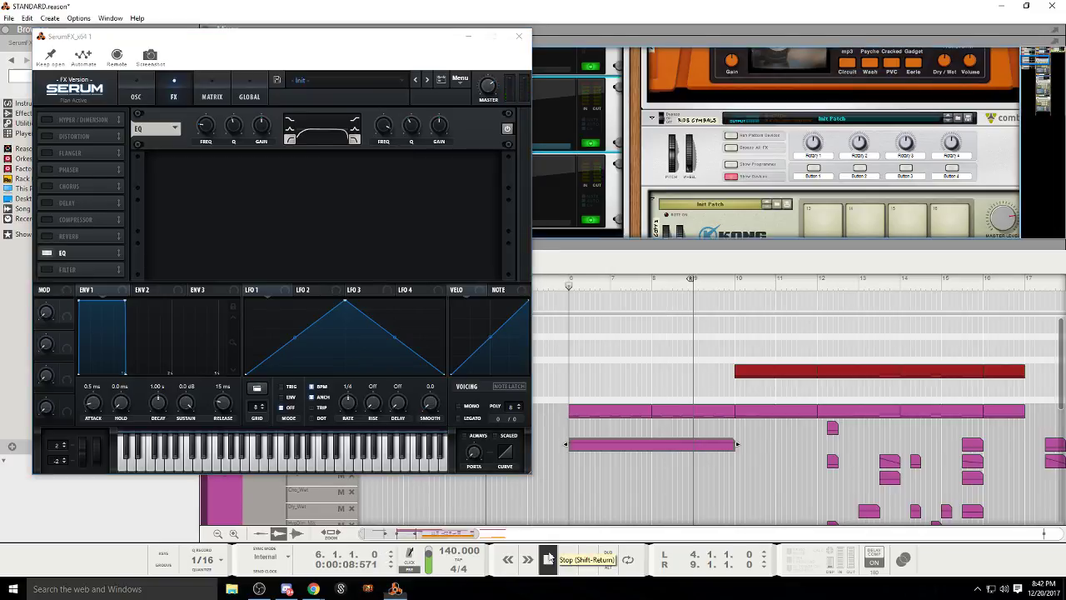
# Step: Play the song from bar 6 and skip ahead to just before bar 10 to hear the filtered buildup lead into the drop
pyautogui.click(568, 559)
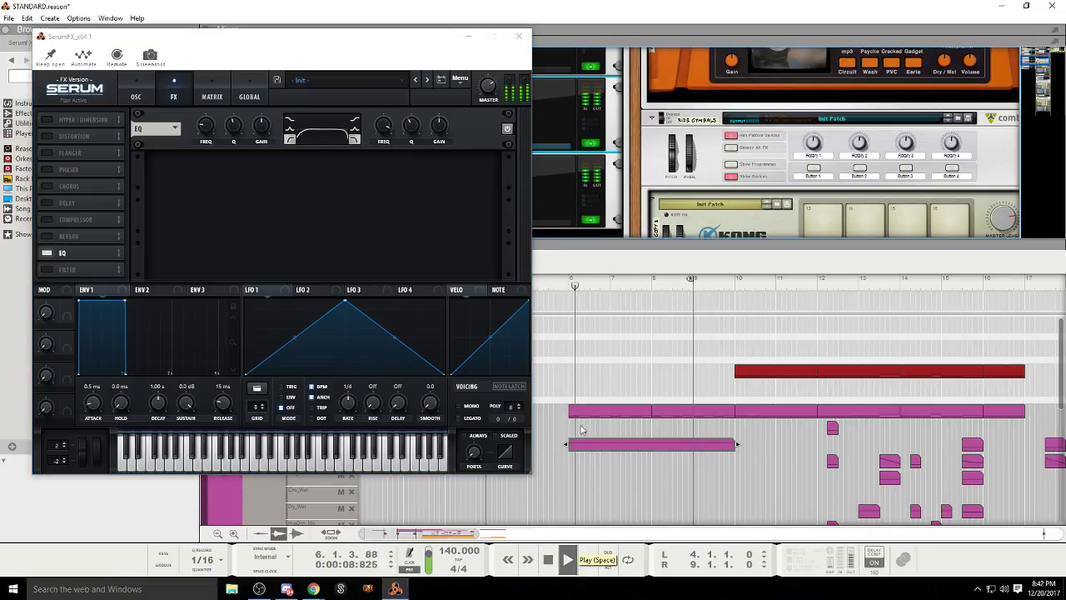
pyautogui.click(721, 283)
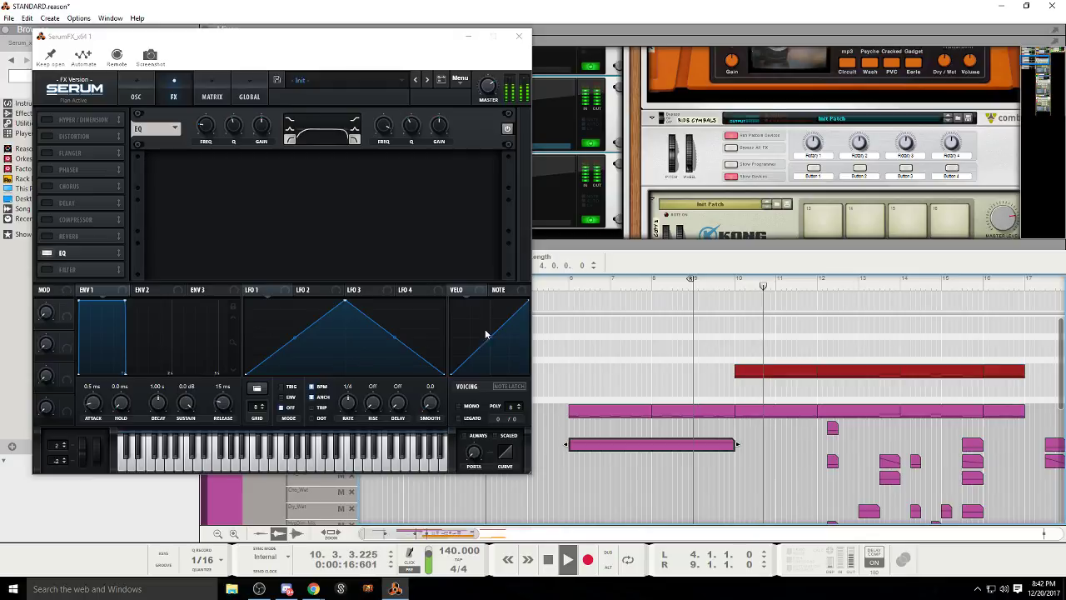
pyautogui.click(455, 314)
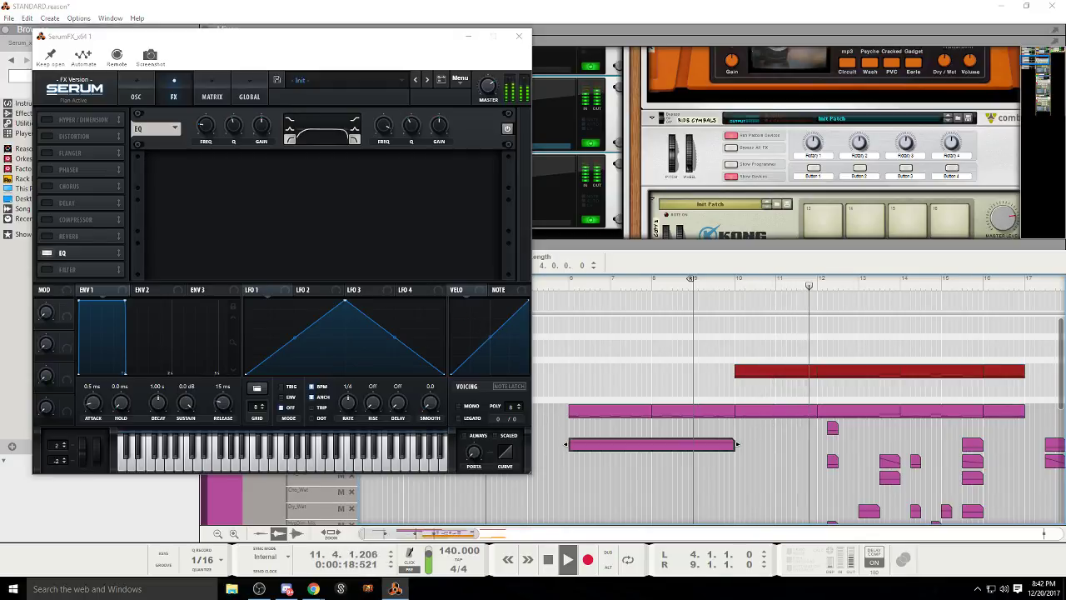
pyautogui.hotkey('alt', 'Tab')
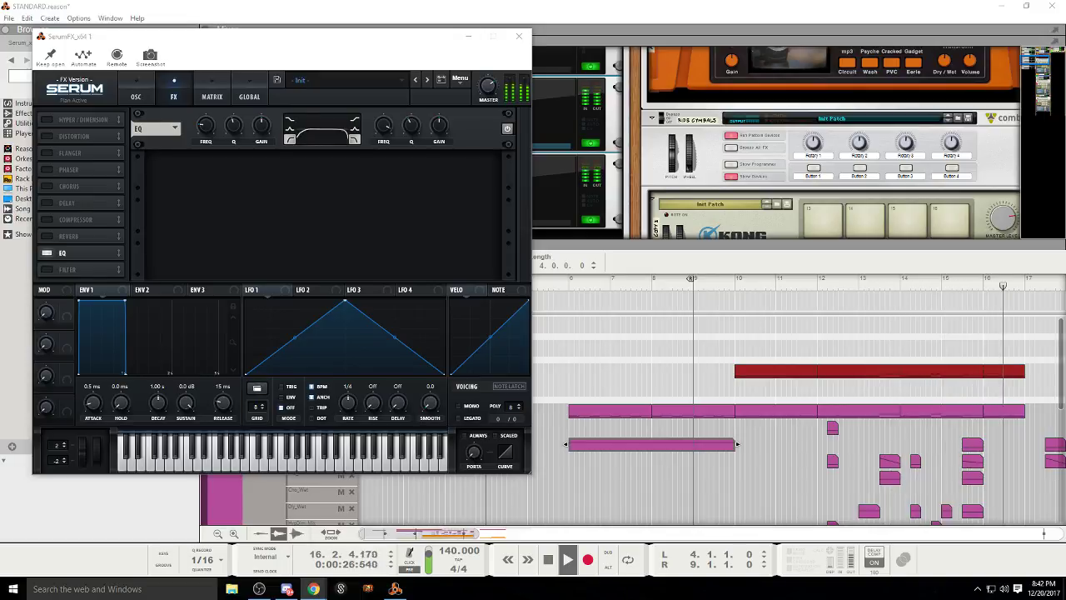
# Step: Replay from beat 4 of bar 5 while fine-tuning the EQ's low-pass frequency, stop playback, and close the SerumFX window
pyautogui.click(564, 283)
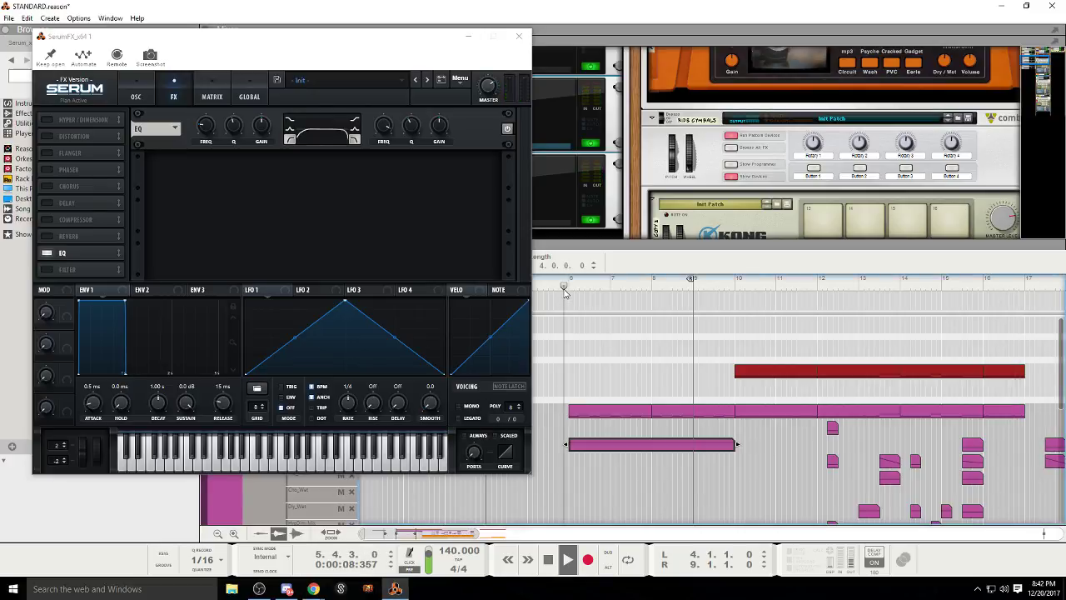
pyautogui.click(387, 125)
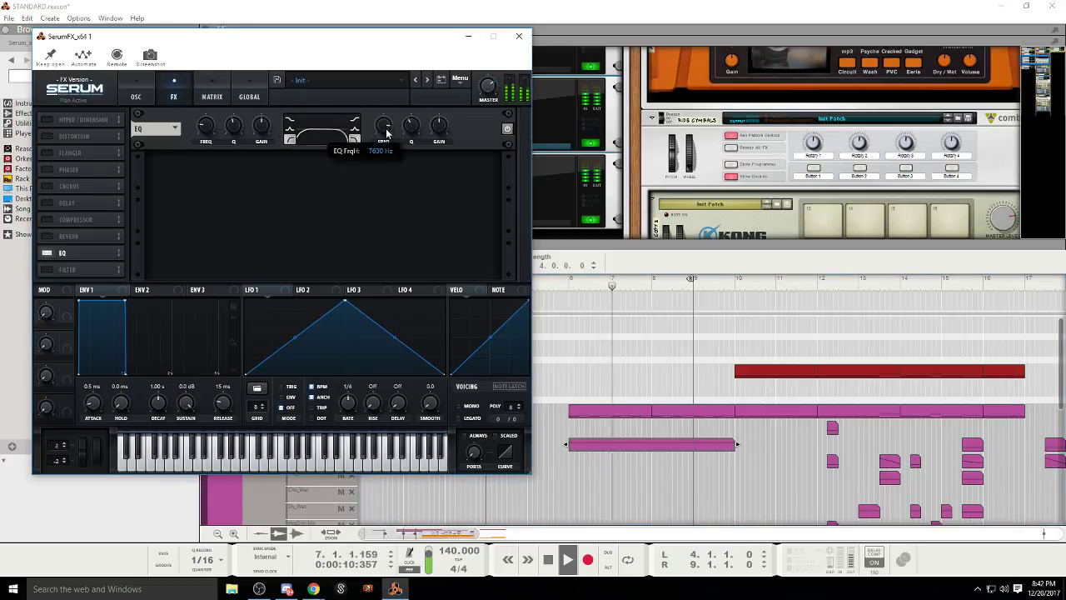
pyautogui.moveTo(386, 124); pyautogui.dragTo(388, 129)
pyautogui.moveTo(390, 130)
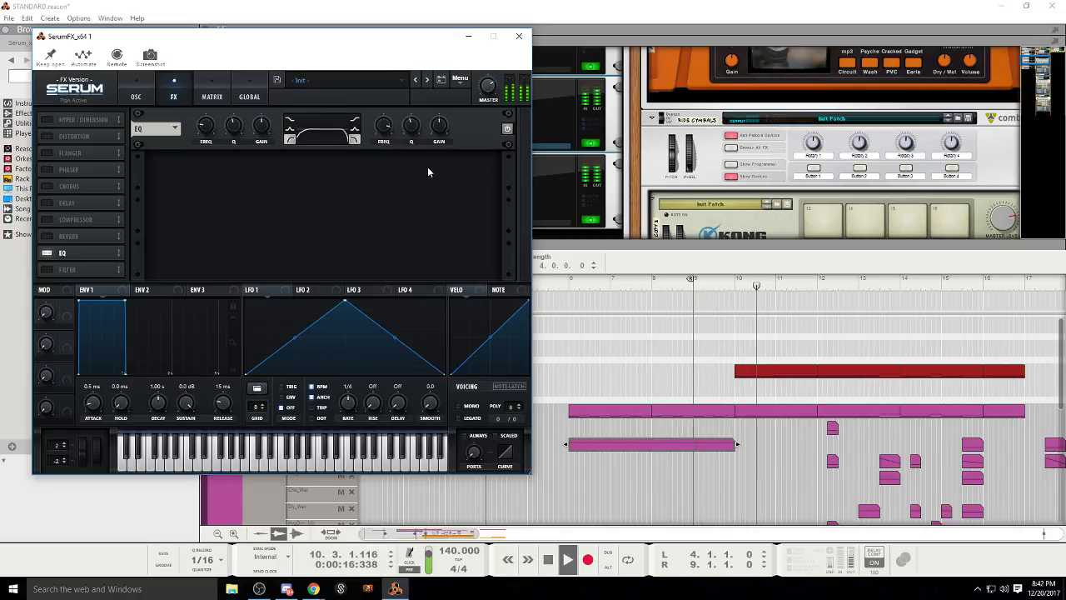
pyautogui.click(548, 559)
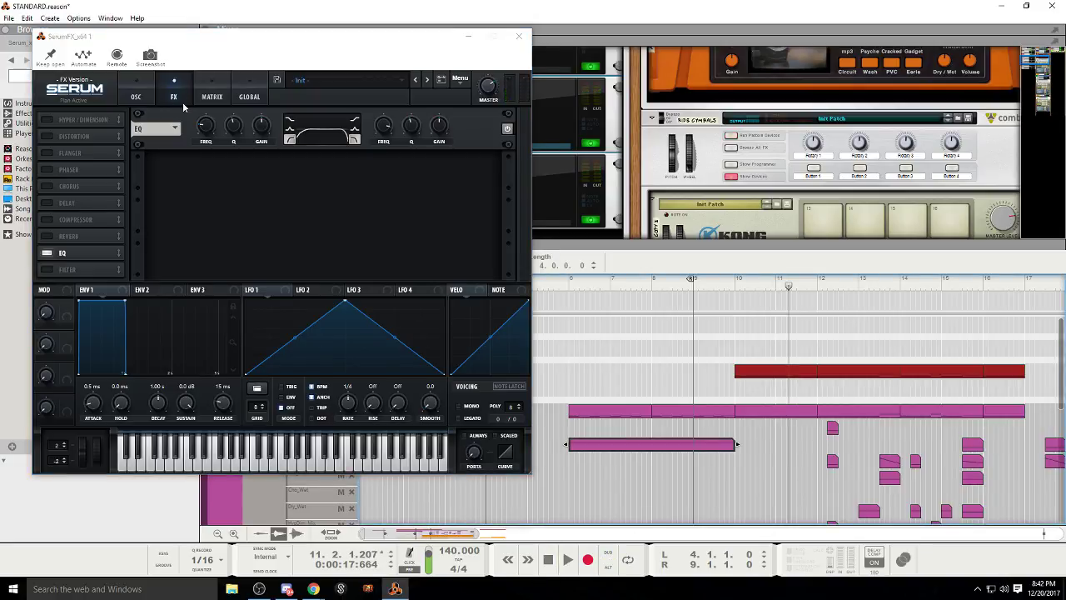
pyautogui.click(237, 131)
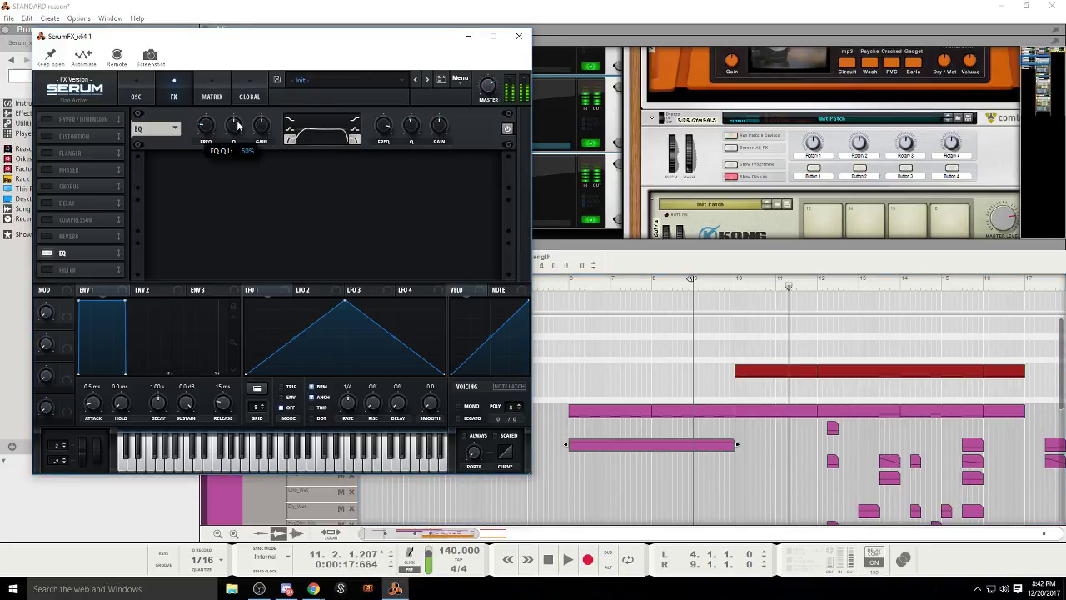
pyautogui.click(519, 36)
pyautogui.scroll(-1, 464, 193)
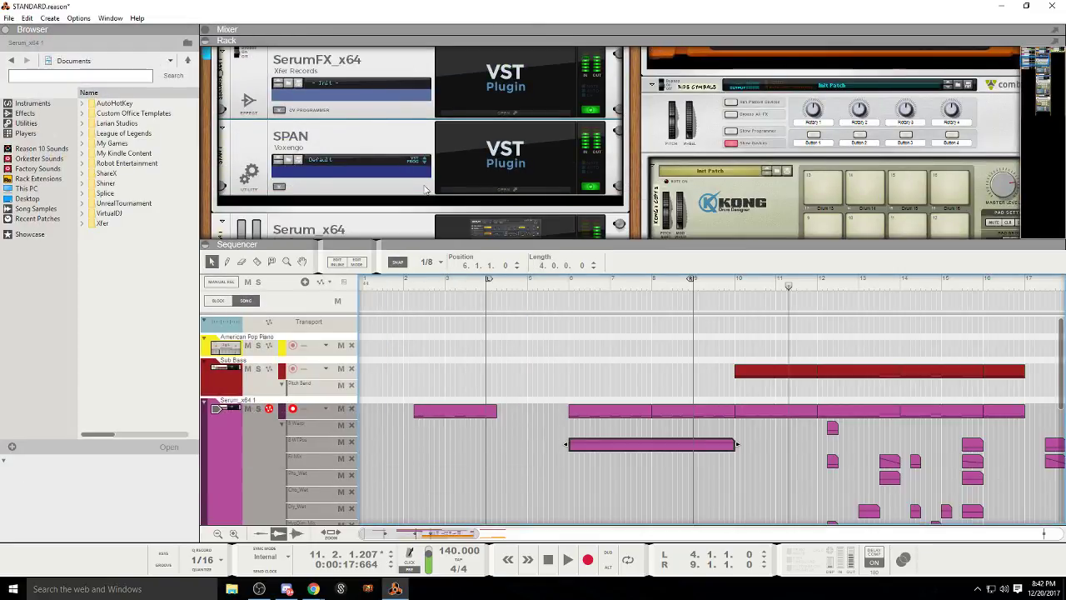
# Step: Open the SPAN 1 analyzer to check the bass's frequency spectrum, and close it
pyautogui.click(464, 194)
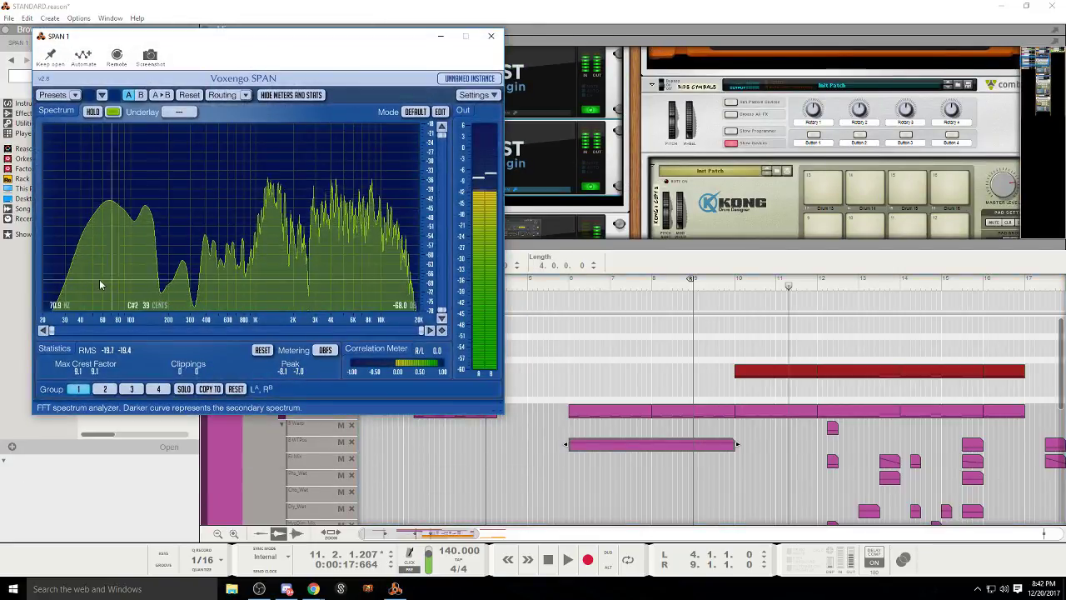
pyautogui.click(491, 36)
pyautogui.scroll(1, 409, 167)
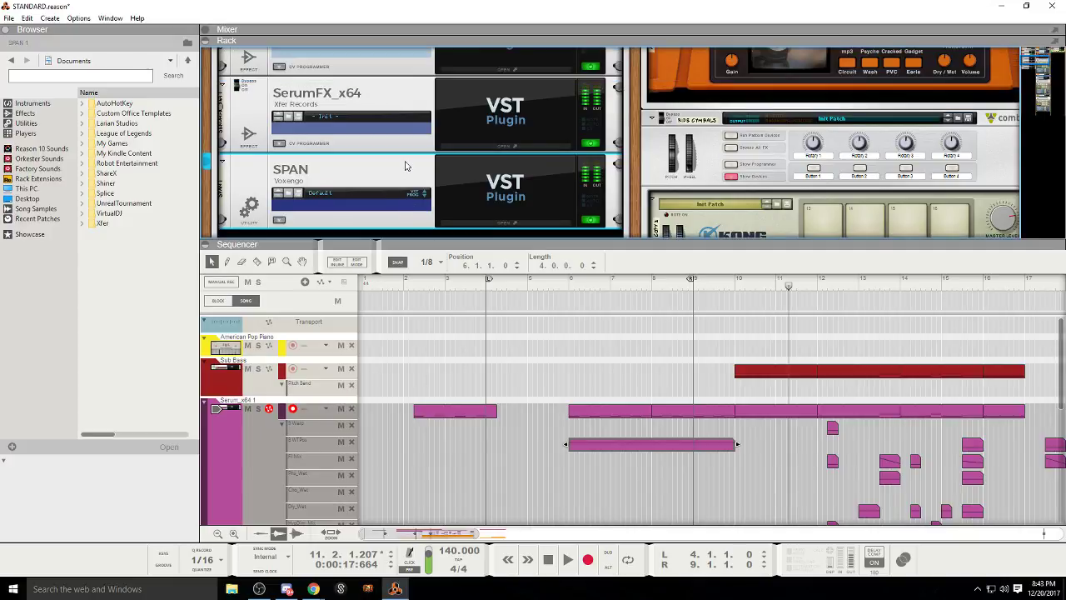
pyautogui.scroll(-2, 433, 180)
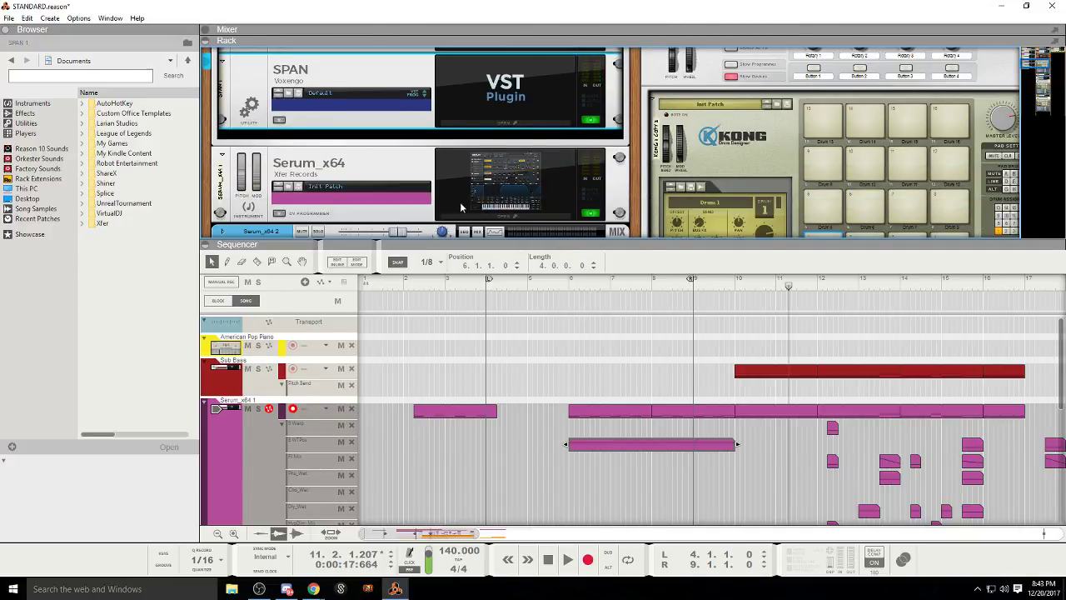
# Step: Open Serum_x64 1, inspect the EQ and filter in its effects chain, and close the synth
pyautogui.click(460, 202)
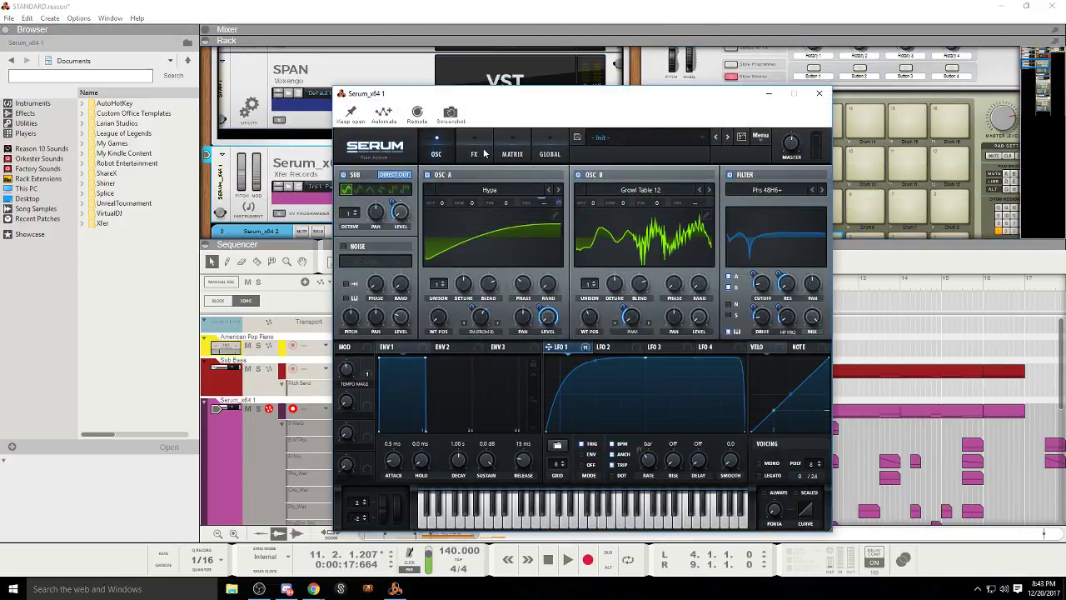
pyautogui.click(475, 153)
pyautogui.click(382, 325)
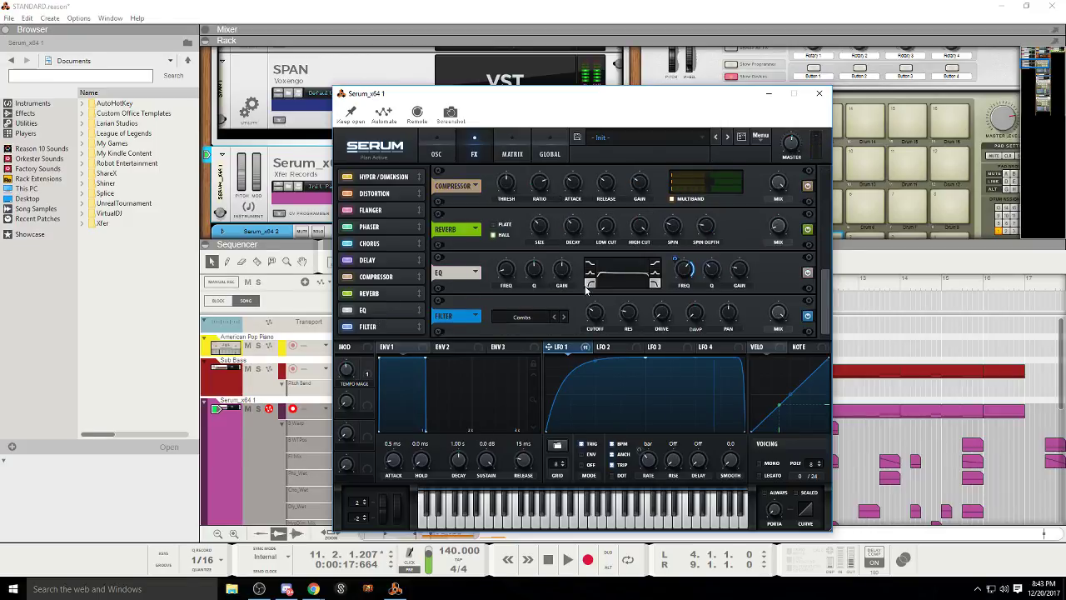
pyautogui.click(819, 92)
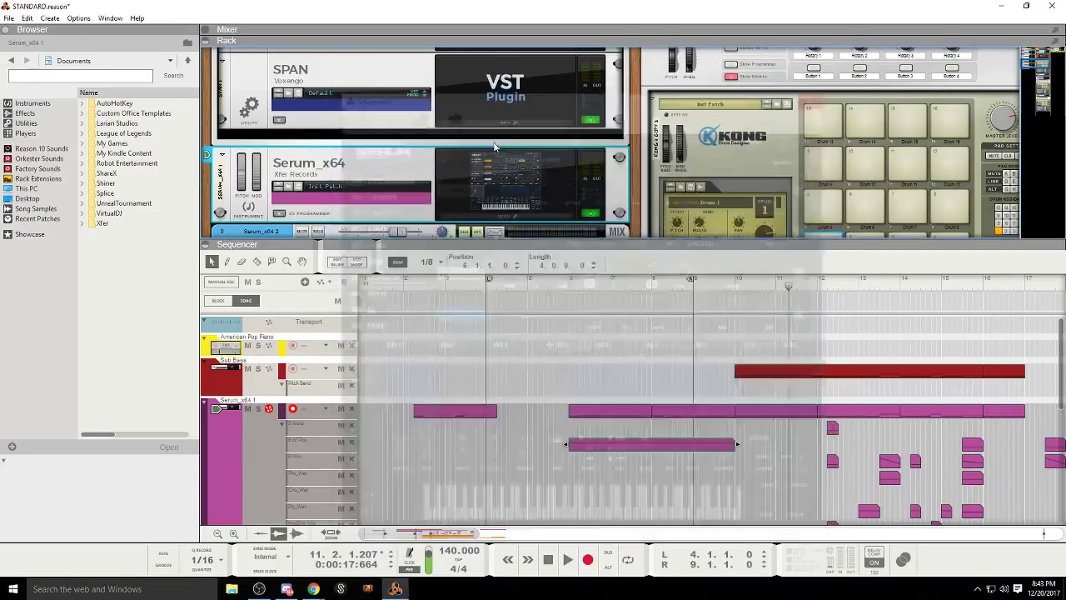
# Step: Open SerumFX_x64 1, set the EQ's low-band frequency to 115 Hz, and play the song through the drop
pyautogui.scroll(5, 389, 161)
pyautogui.click(463, 214)
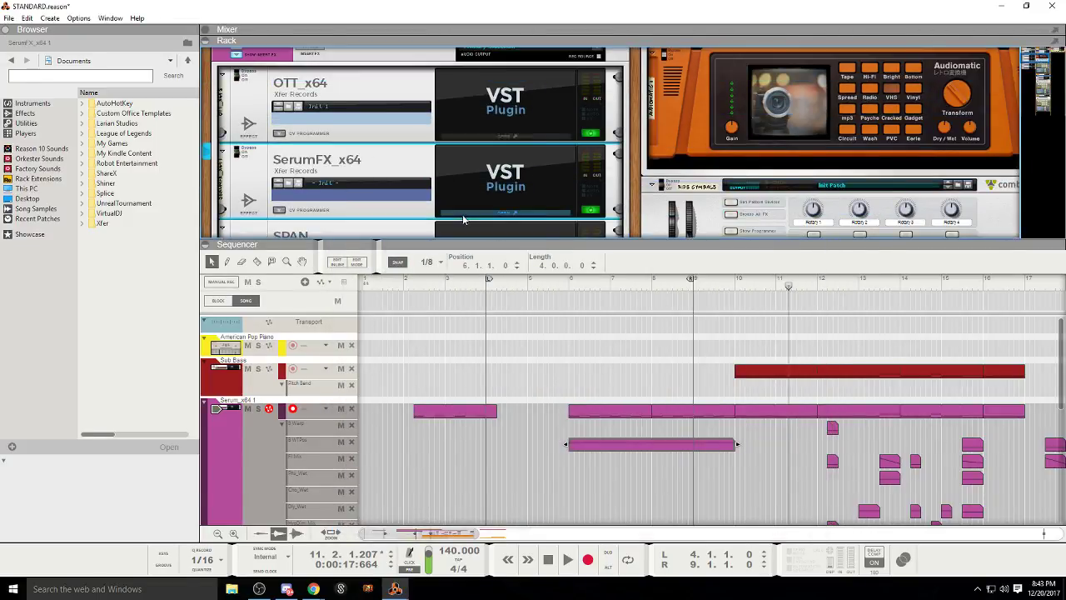
pyautogui.moveTo(210, 118)
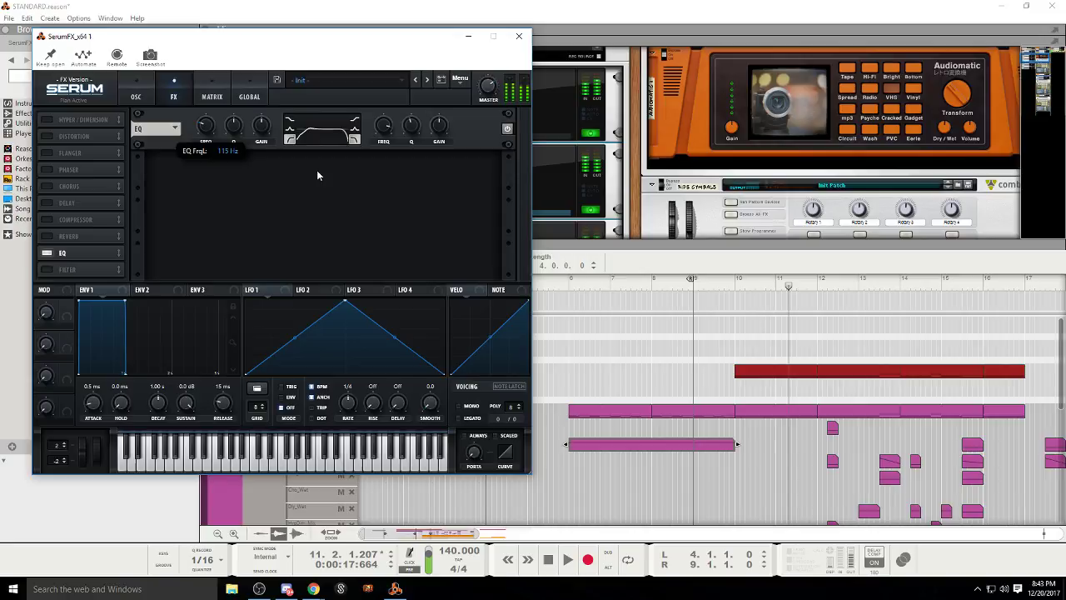
pyautogui.click(692, 283)
pyautogui.click(568, 560)
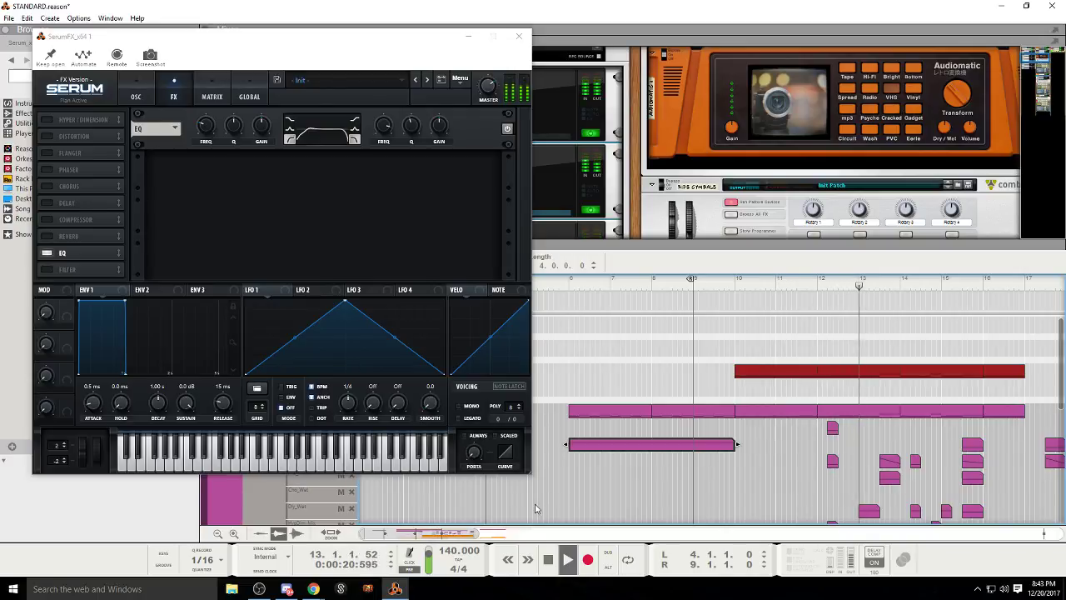
pyautogui.scroll(-2, 560, 493)
pyautogui.scroll(1, 570, 483)
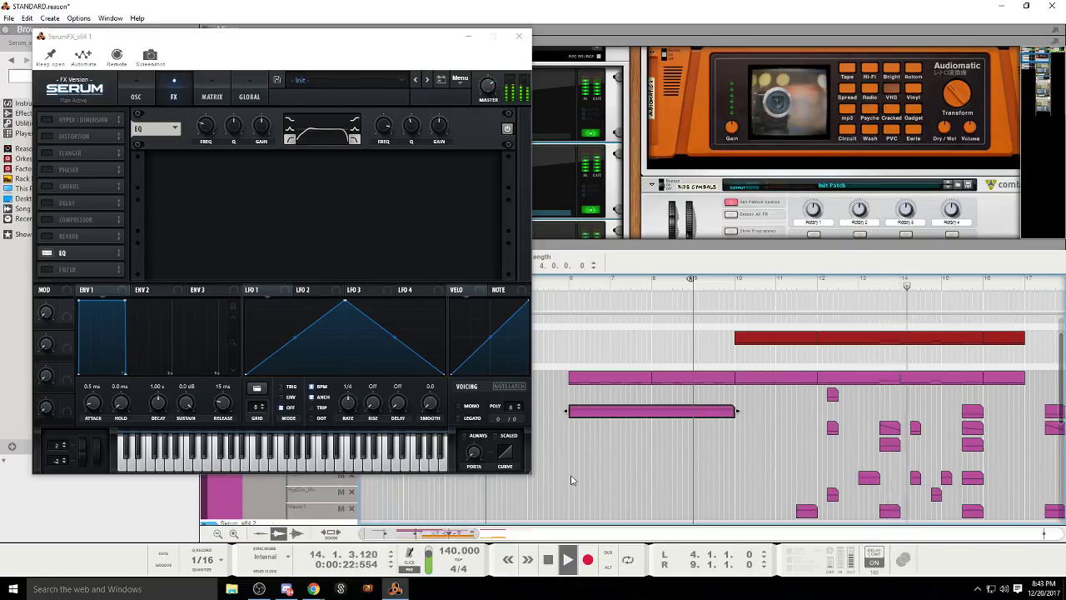
pyautogui.scroll(1, 564, 483)
pyautogui.scroll(-2, 562, 486)
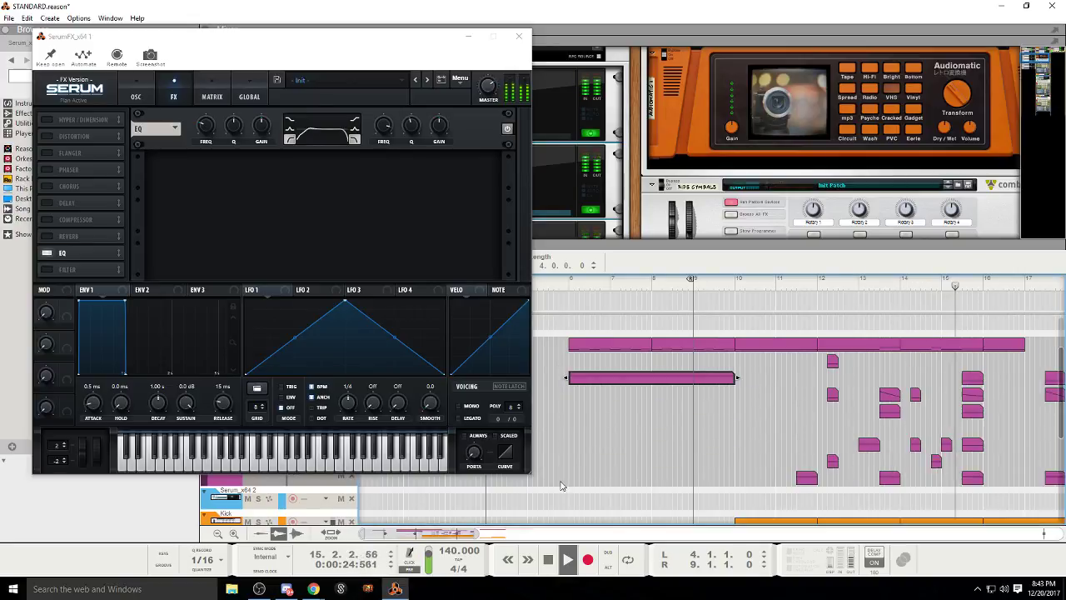
# Step: Replay from bar 6 while fine-tuning the SerumFX EQ's low-band frequency, and stop playback
pyautogui.click(297, 593)
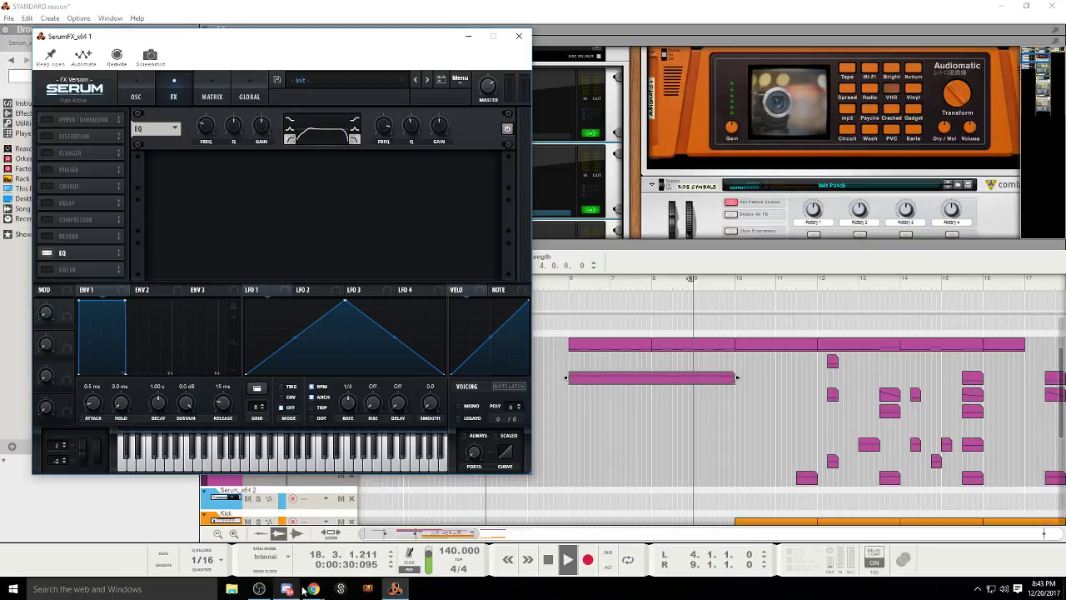
pyautogui.click(566, 287)
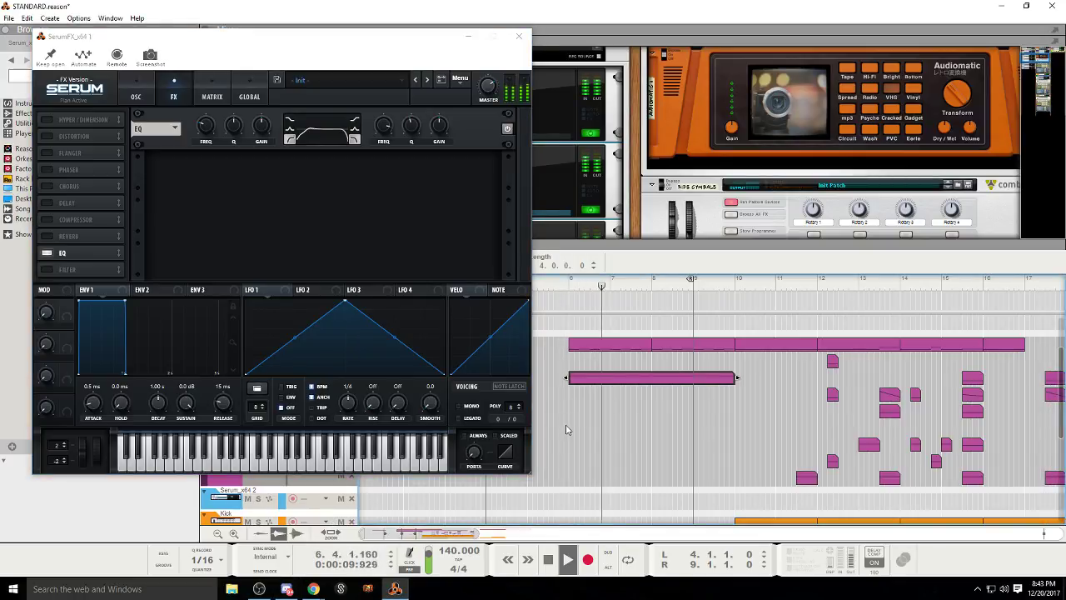
pyautogui.click(203, 131)
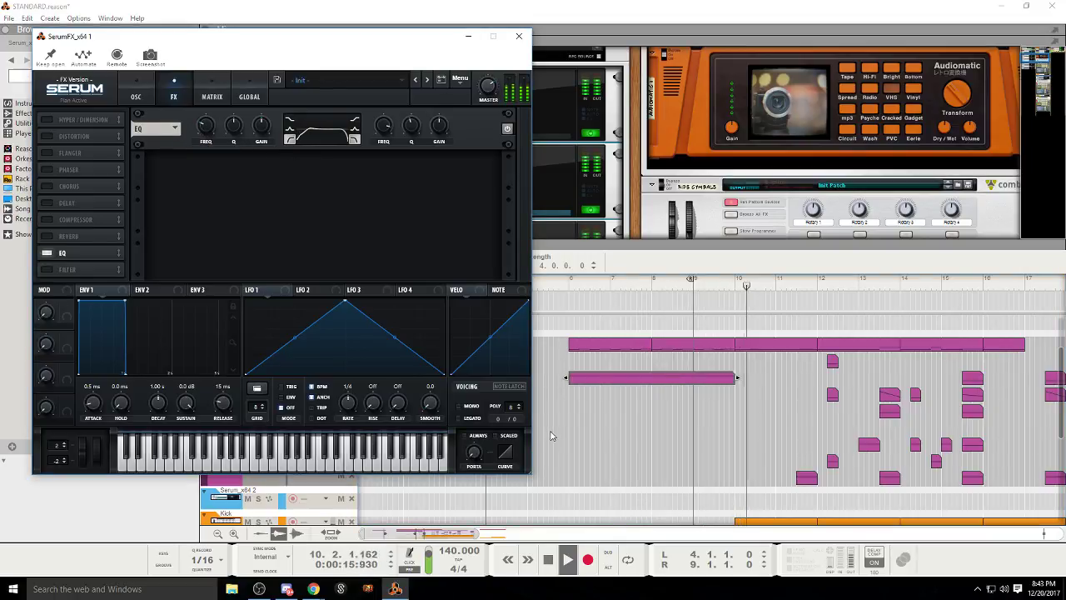
pyautogui.scroll(2, 616, 457)
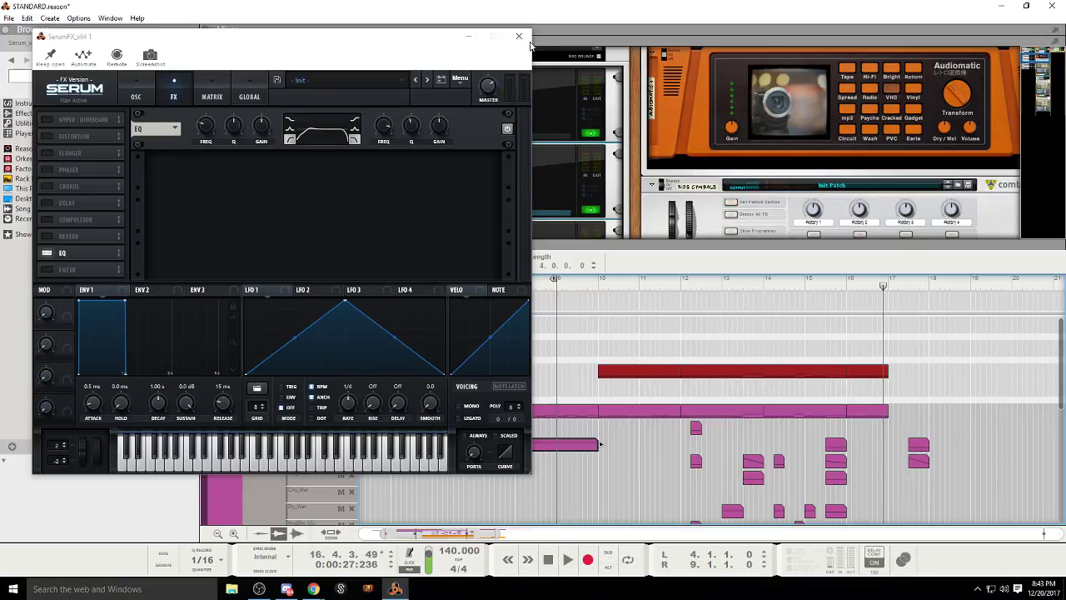
# Step: Create automation lanes for the SerumFX EQ's low and high frequencies, and close the SerumFX window
pyautogui.click(84, 59)
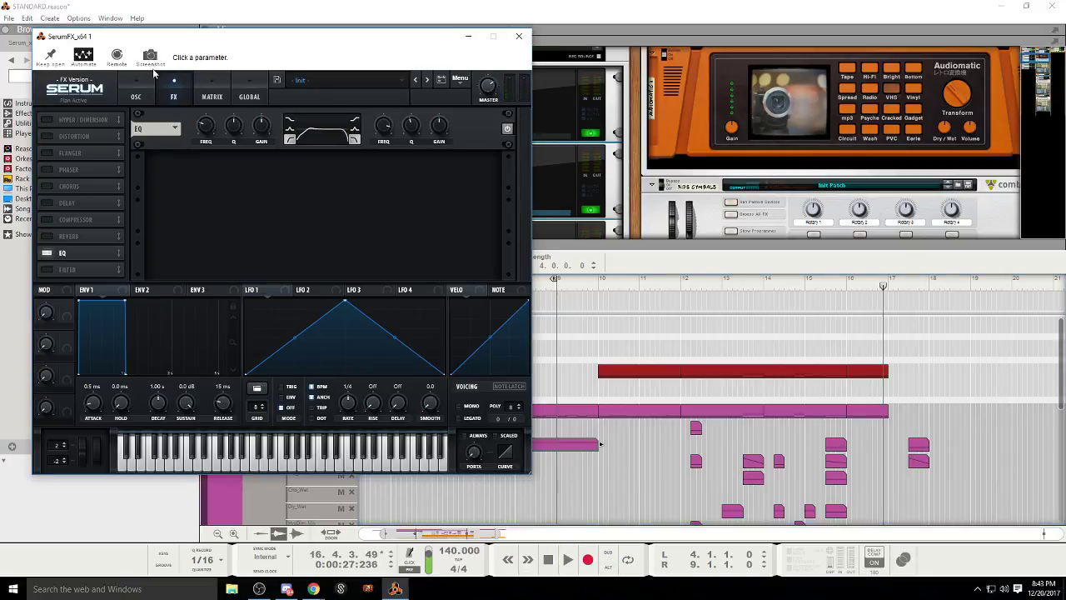
pyautogui.click(205, 126)
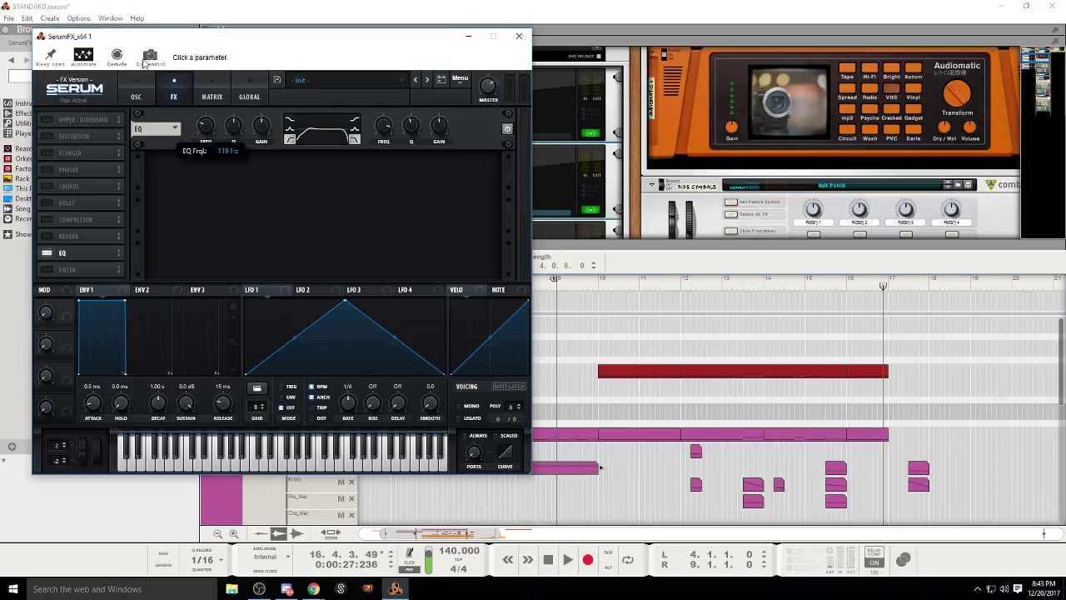
pyautogui.click(384, 125)
pyautogui.click(518, 36)
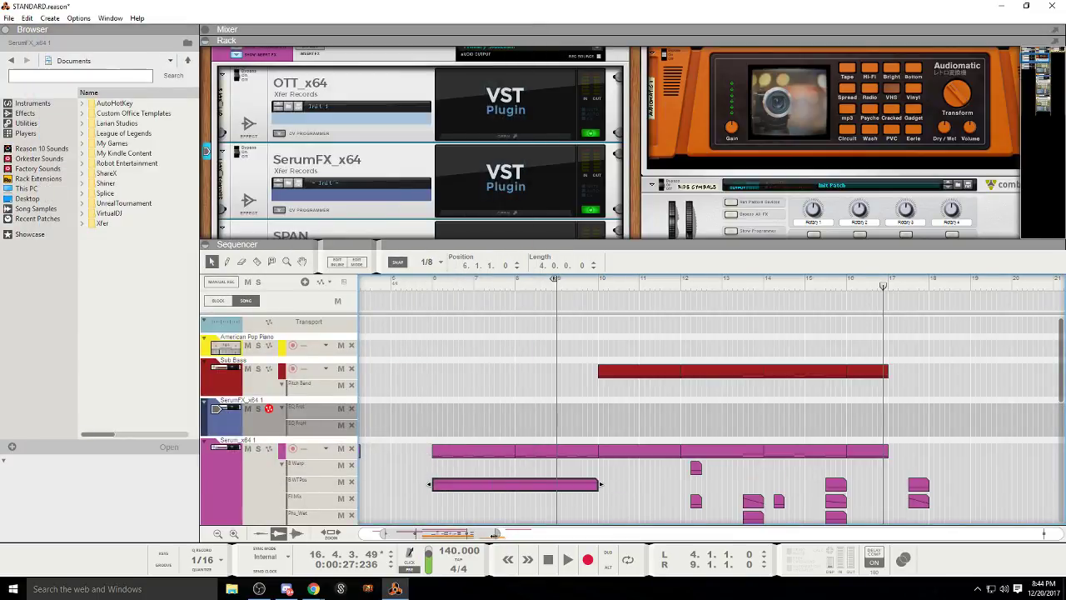
# Step: Create a four-bar automation clip from bar 6 to bar 10 on the SerumFX EQ's high-frequency lane
pyautogui.moveTo(495, 534); pyautogui.dragTo(426, 533)
pyautogui.doubleClick(475, 425)
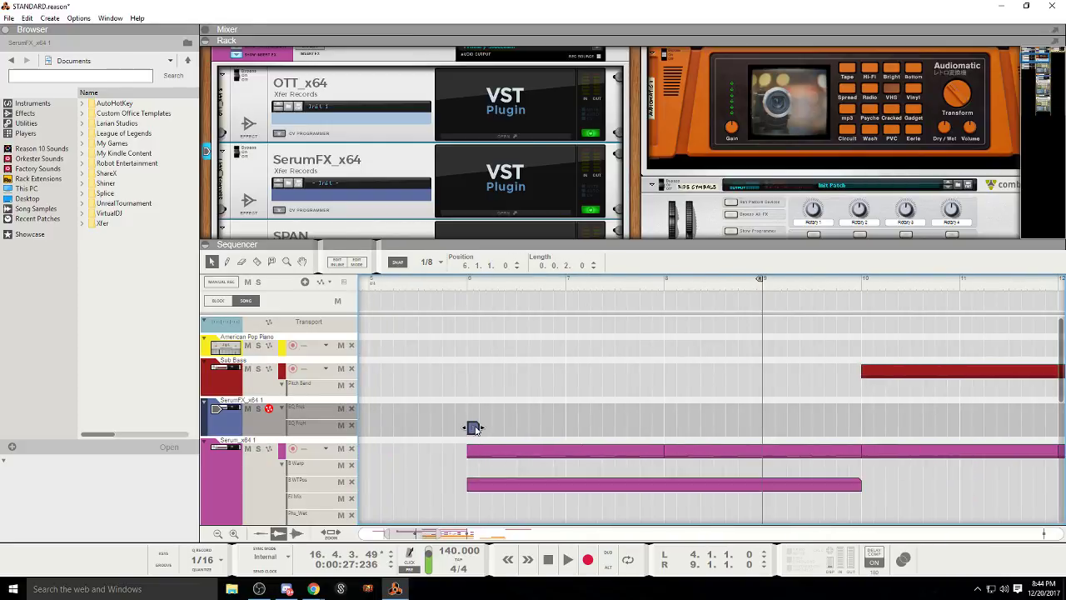
pyautogui.moveTo(481, 428); pyautogui.dragTo(861, 416)
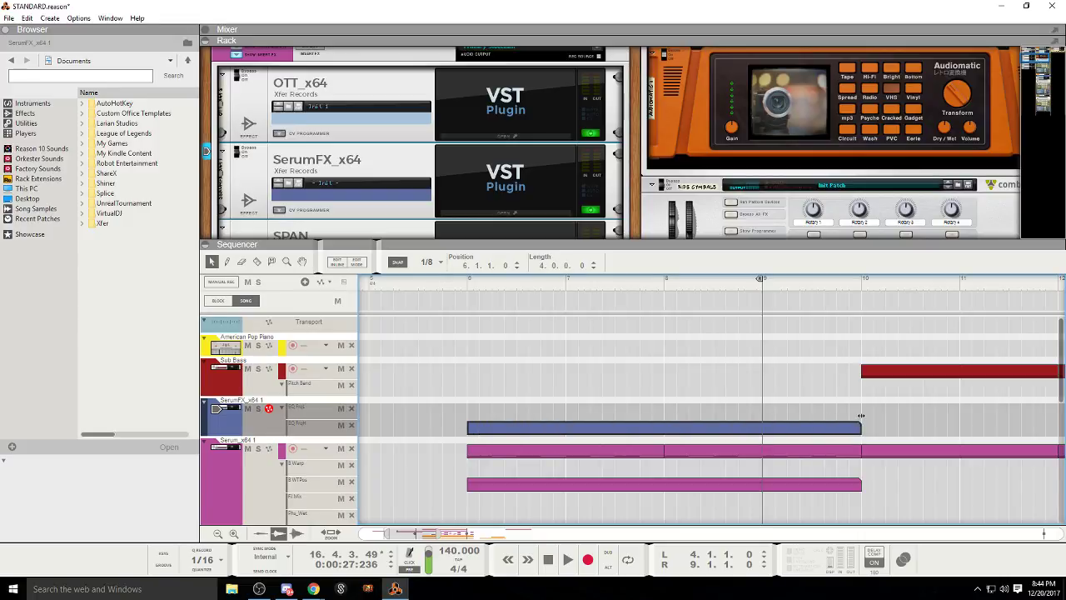
# Step: Draw a high-frequency automation ramp from 23.5% at 6.1.2.0 to 63.7% at 9.4.4.0 during playback, and stop the song
pyautogui.doubleClick(743, 429)
pyautogui.click(474, 461)
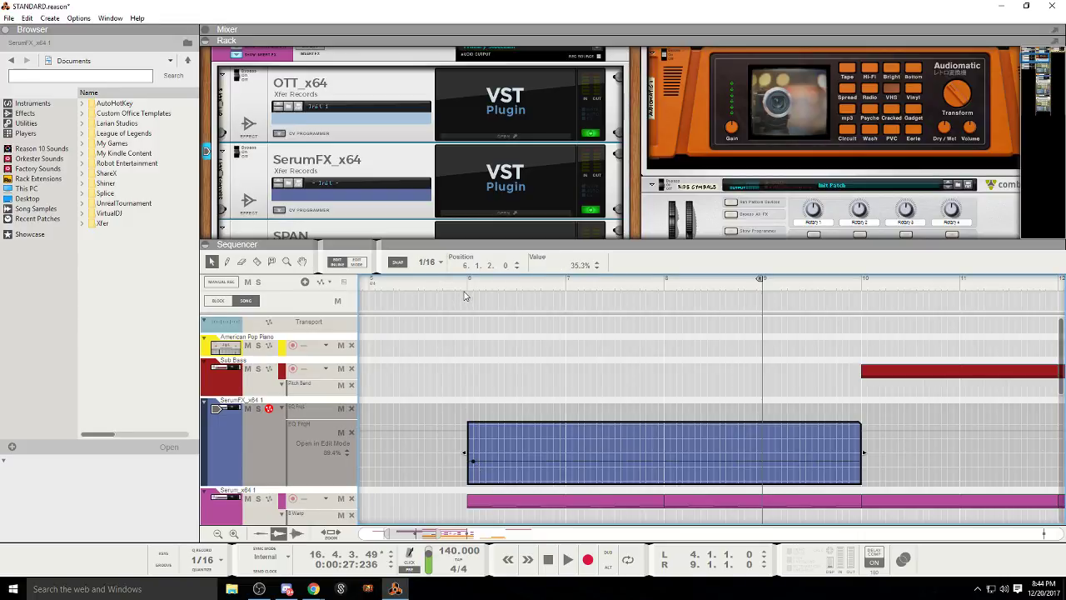
pyautogui.press('space')
pyautogui.doubleClick(521, 456)
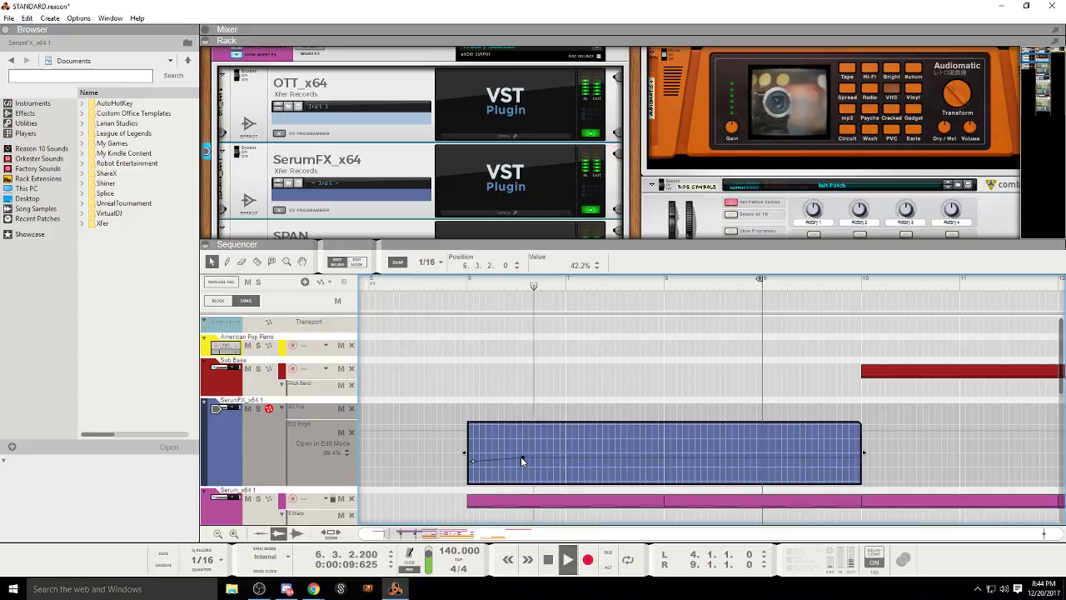
pyautogui.moveTo(522, 457); pyautogui.dragTo(855, 449)
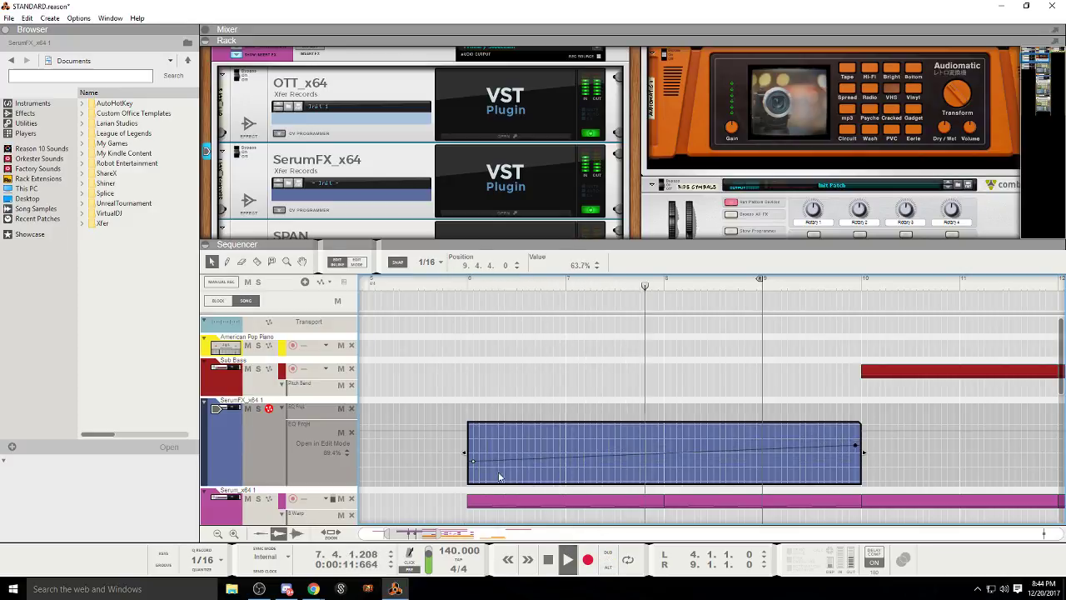
pyautogui.click(476, 477)
pyautogui.moveTo(473, 463); pyautogui.dragTo(472, 467)
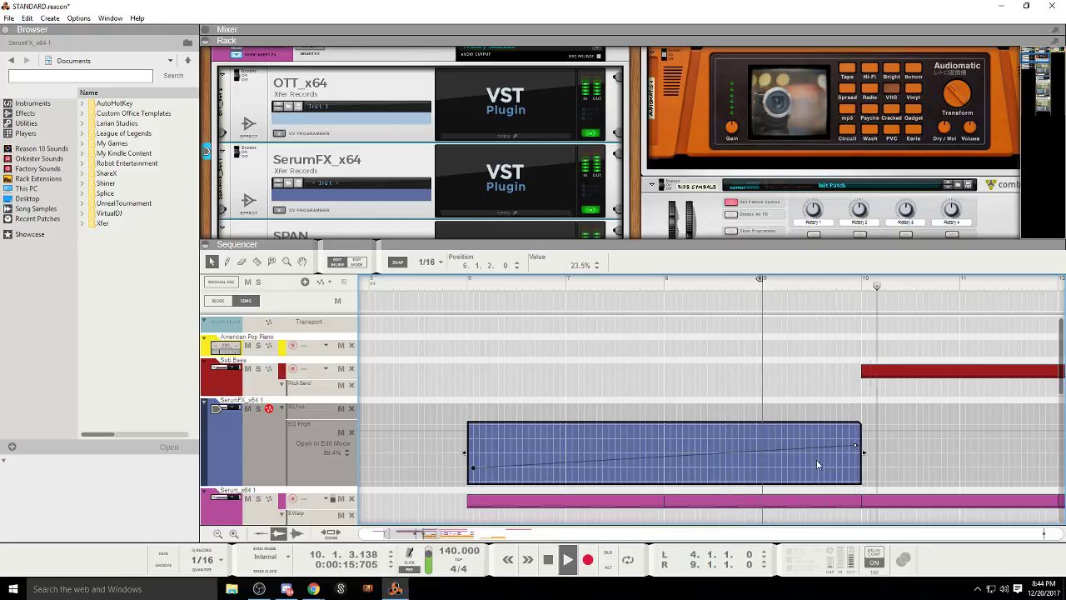
pyautogui.click(549, 559)
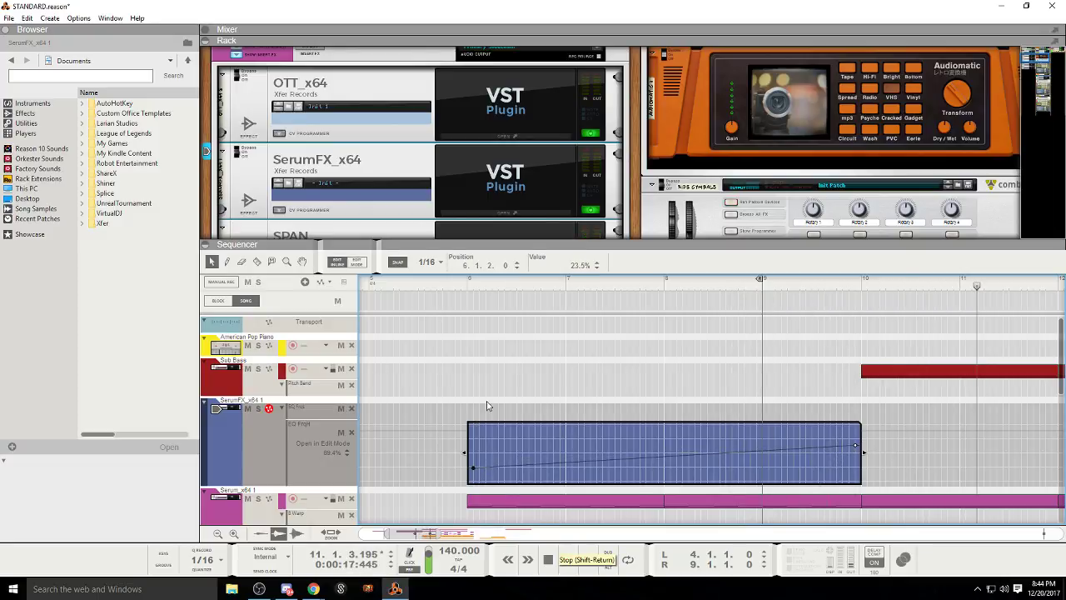
# Step: Leave the clip, duplicate it onto the EQ's low-frequency lane at bar 6, and play the song from bar 6
pyautogui.click(336, 263)
pyautogui.moveTo(491, 427); pyautogui.dragTo(489, 410)
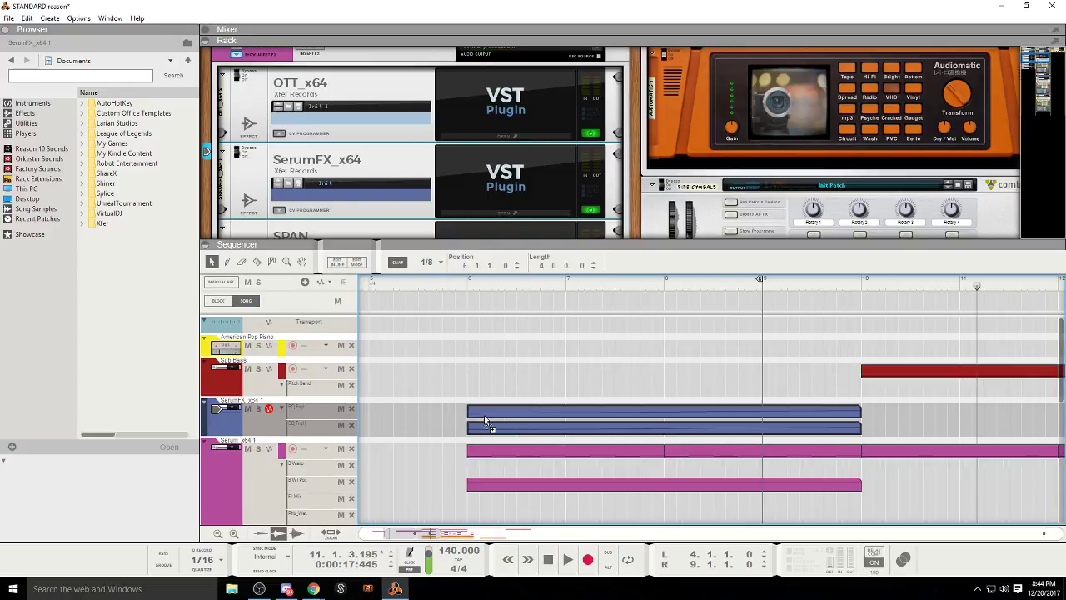
pyautogui.click(468, 287)
pyautogui.click(563, 567)
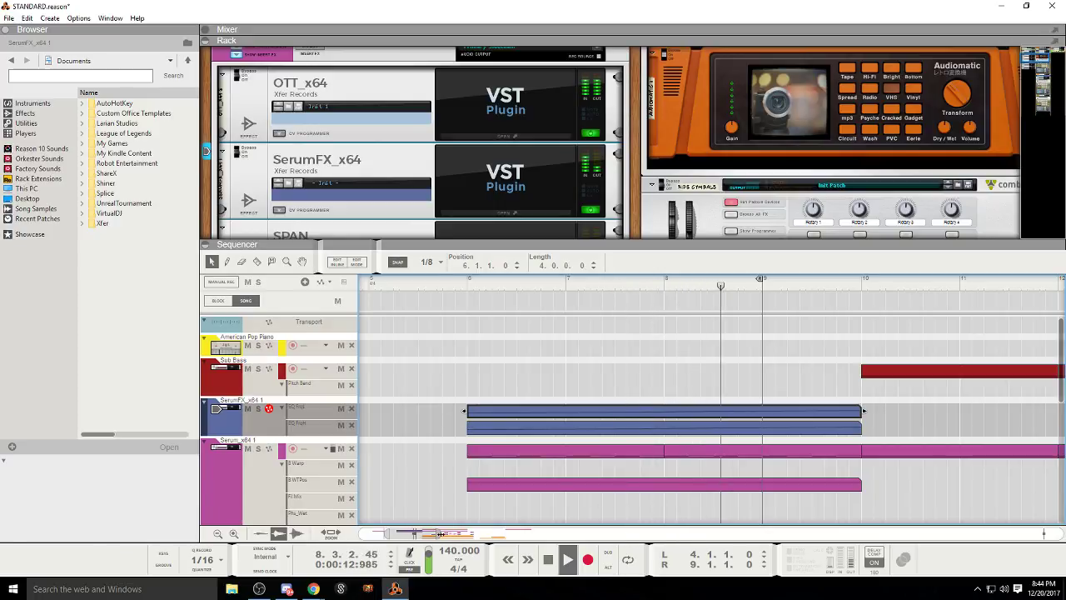
pyautogui.moveTo(440, 534); pyautogui.dragTo(514, 537)
pyautogui.click(600, 426)
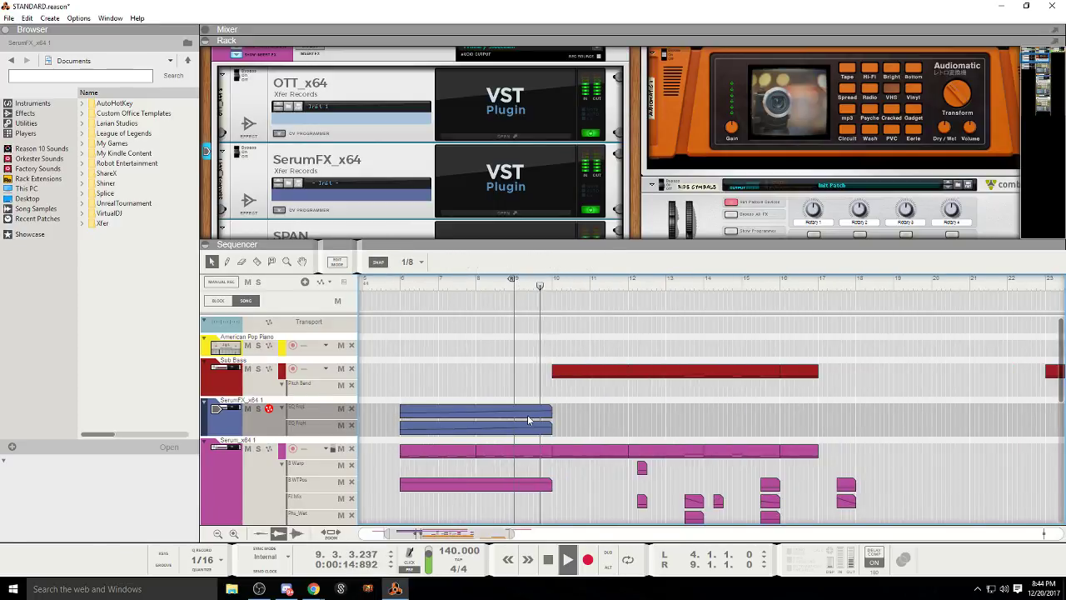
# Step: Reverse the EQ's low-frequency automation clip so its ramp falls, and replay from just before bar 6
pyautogui.doubleClick(528, 415)
pyautogui.click(335, 262)
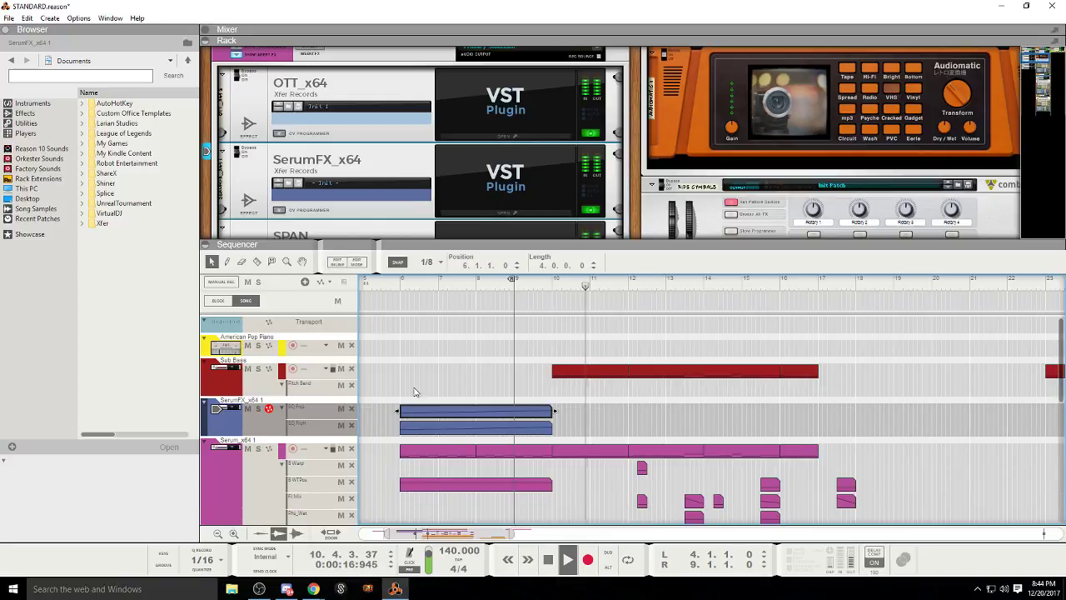
pyautogui.rightClick(419, 412)
pyautogui.click(454, 402)
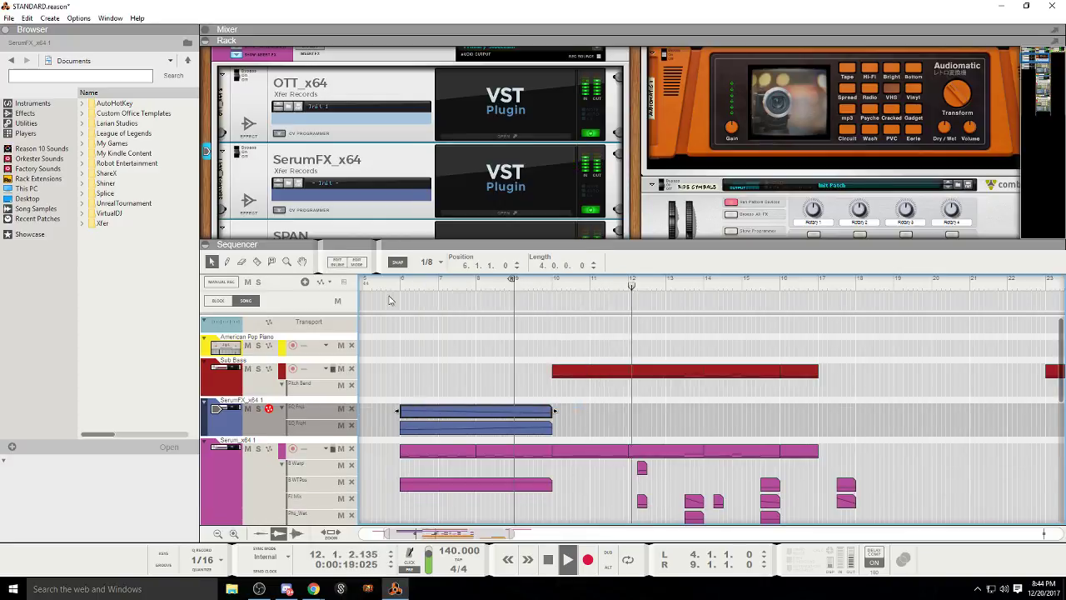
pyautogui.click(389, 300)
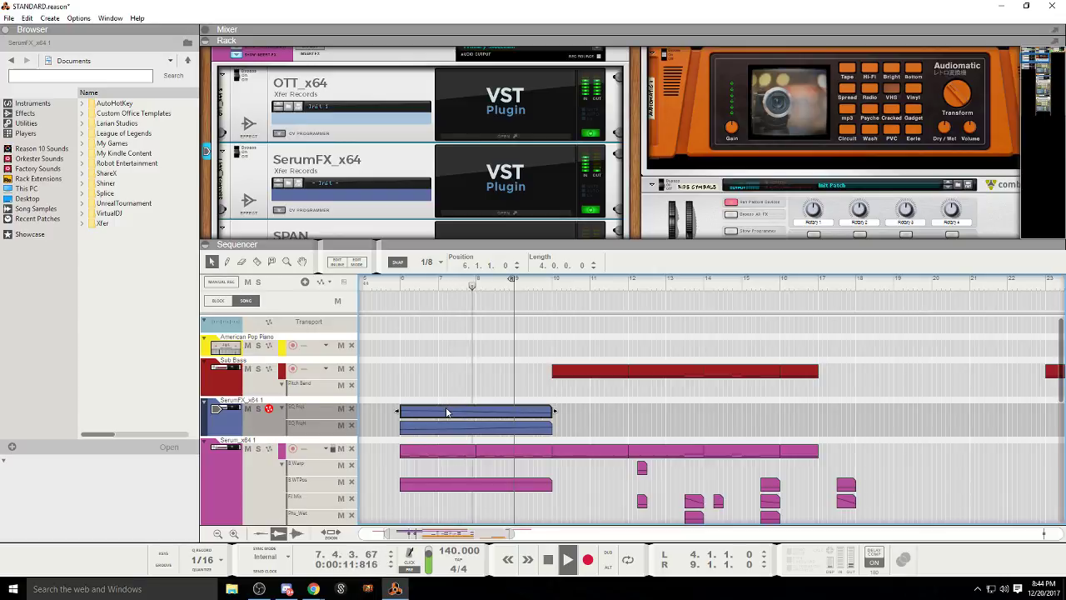
# Step: Move the Serum_x64 1 clip at bar 6 to bar 1 and place the spare two-bar clip at bar 6 instead
pyautogui.moveTo(483, 534); pyautogui.dragTo(457, 535)
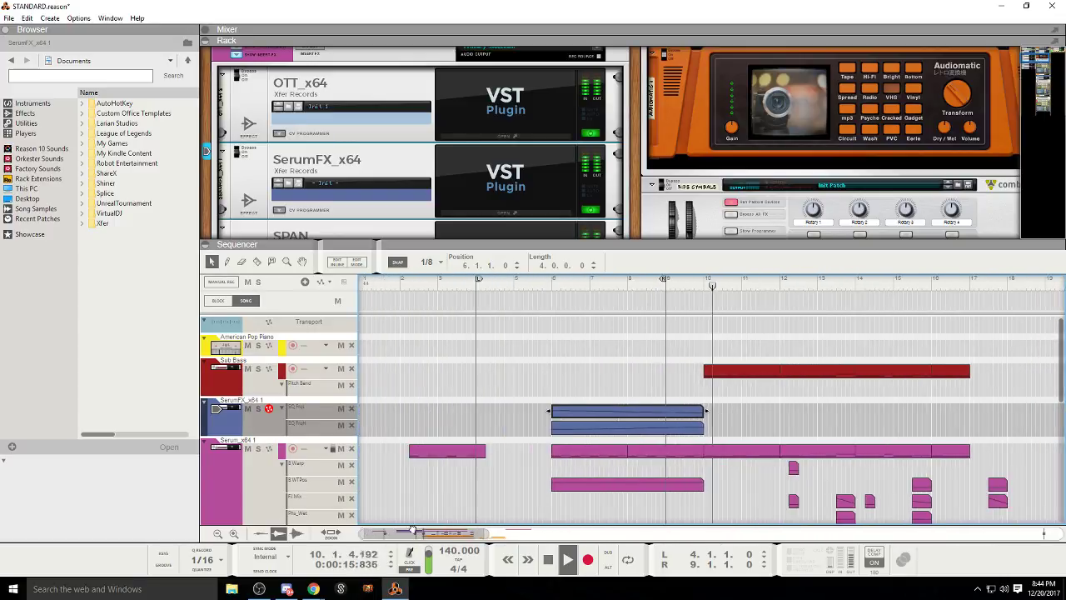
pyautogui.moveTo(573, 456); pyautogui.dragTo(384, 452)
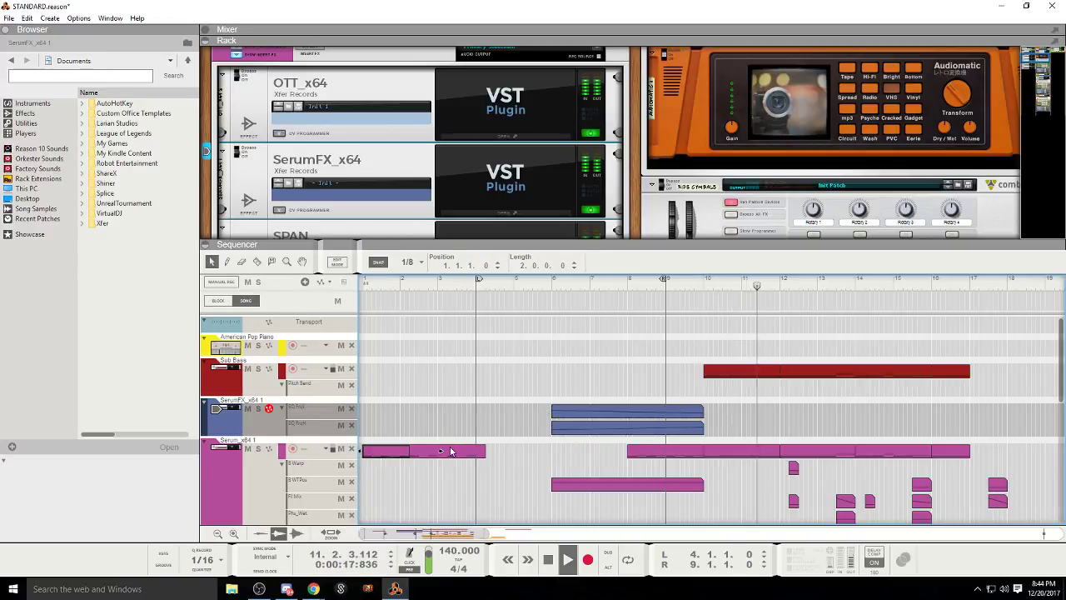
pyautogui.moveTo(451, 452); pyautogui.dragTo(602, 453)
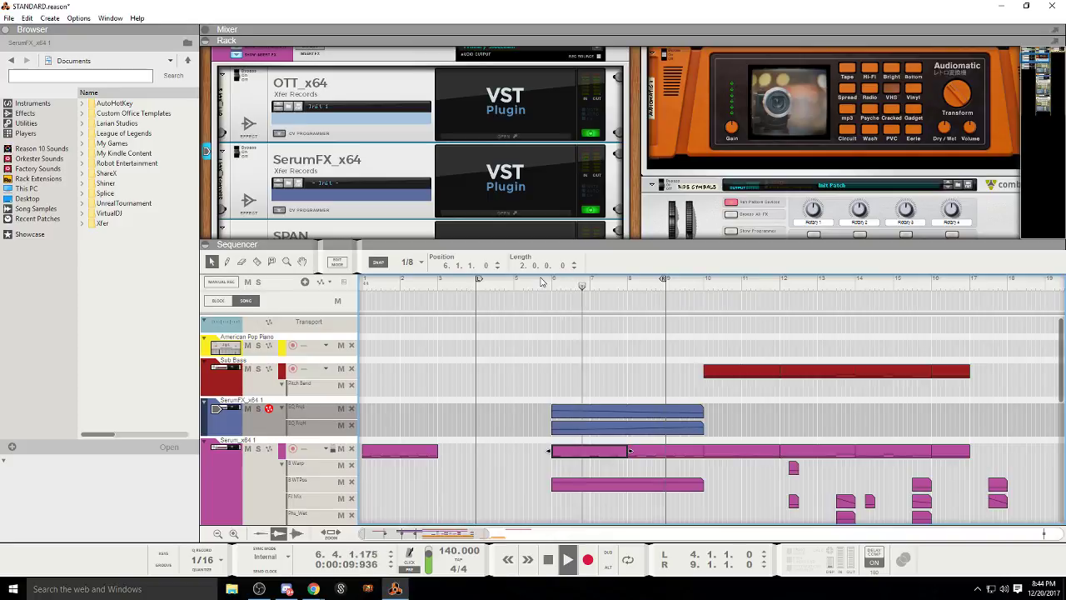
pyautogui.click(521, 381)
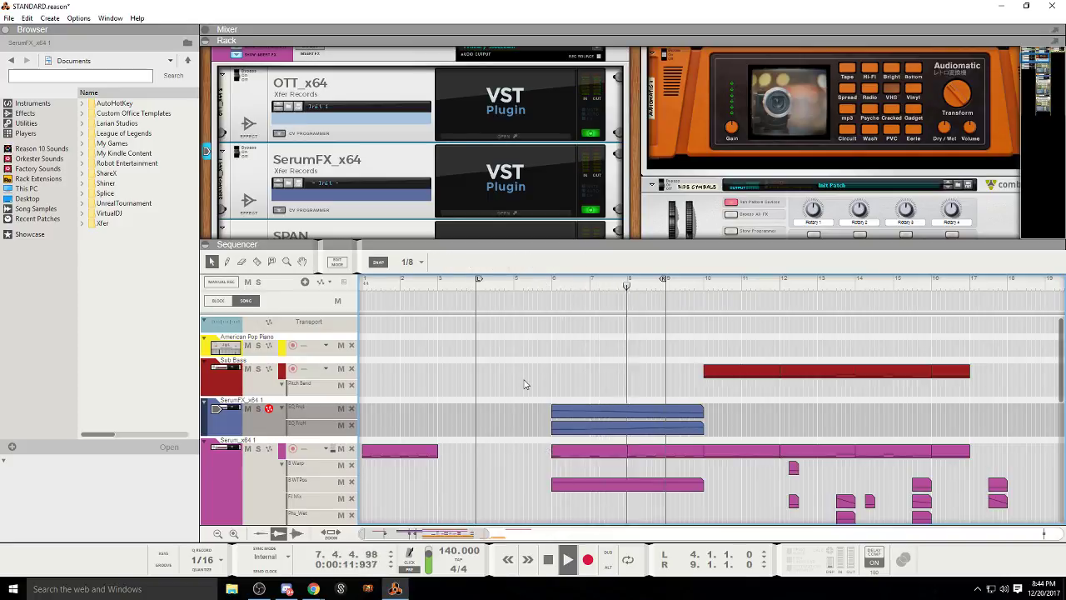
# Step: Play through the drop and examine the Serum automation lanes and the drum tracks in the arrangement
pyautogui.scroll(-2, 521, 370)
pyautogui.scroll(2, 523, 366)
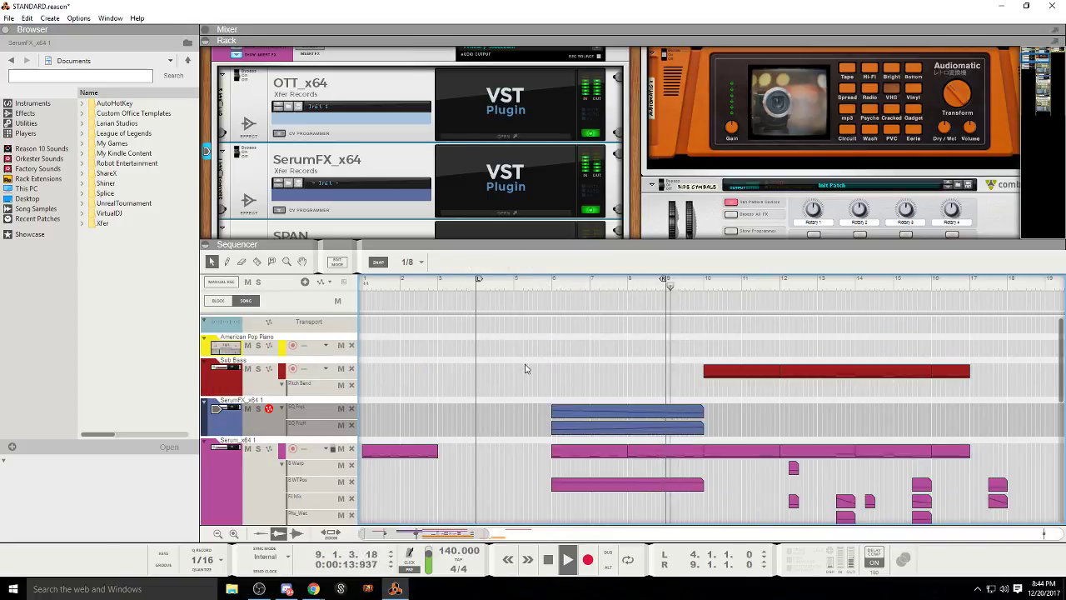
pyautogui.scroll(-5, 658, 434)
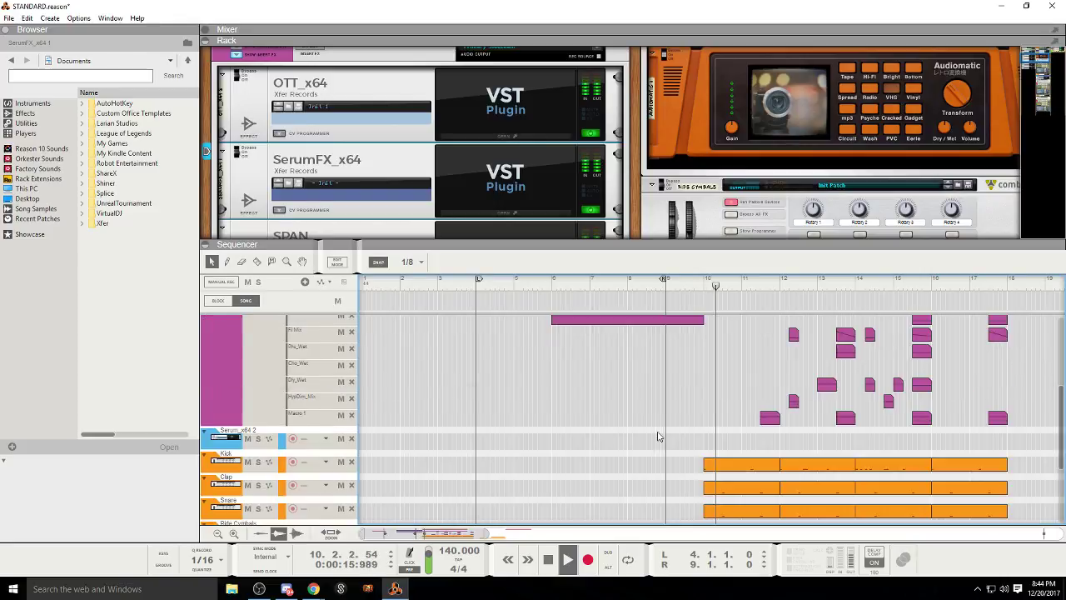
pyautogui.scroll(5, 655, 439)
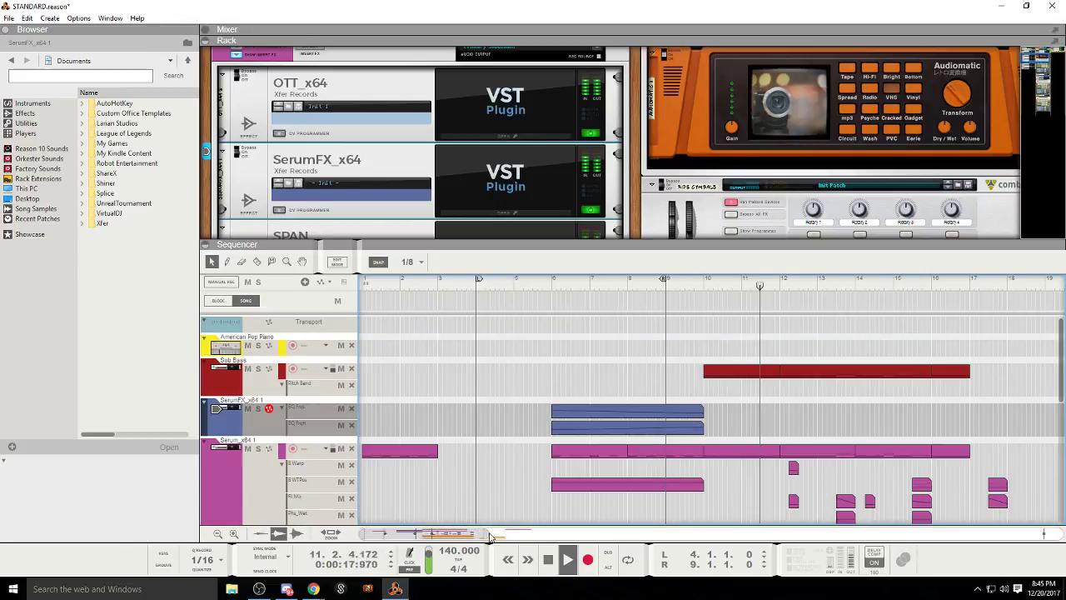
pyautogui.moveTo(487, 534); pyautogui.dragTo(525, 537)
pyautogui.scroll(-4, 616, 437)
pyautogui.scroll(3, 618, 439)
pyautogui.scroll(-3, 619, 440)
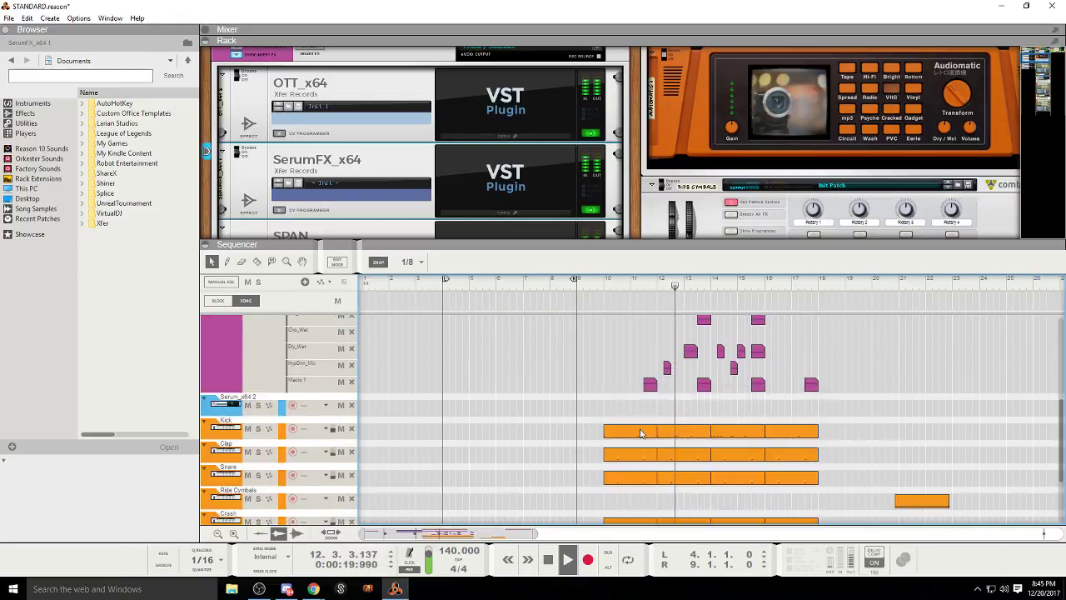
pyautogui.scroll(2, 618, 439)
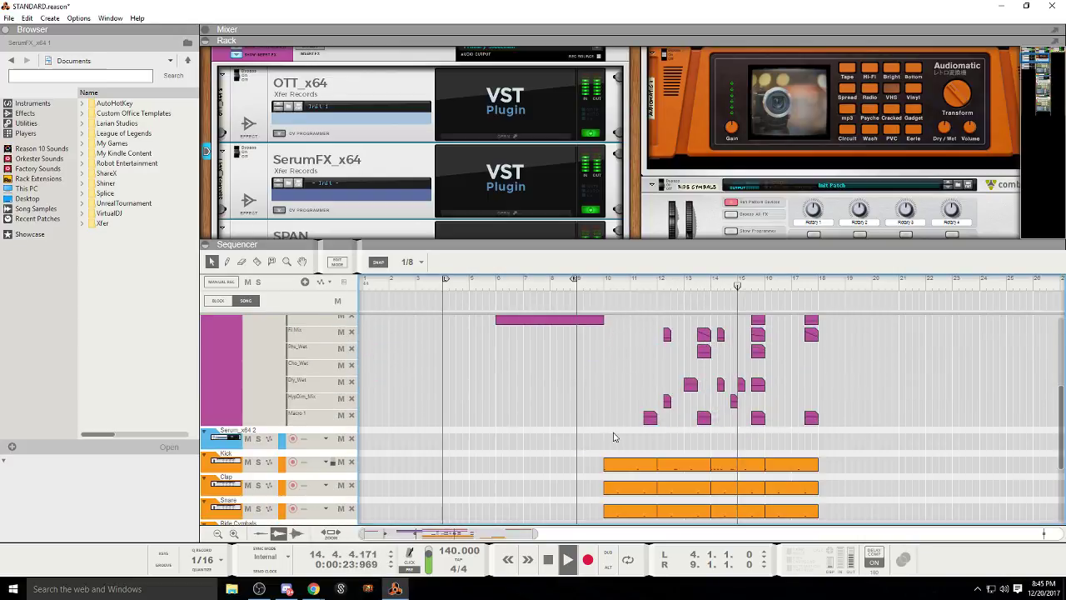
pyautogui.scroll(-3, 612, 436)
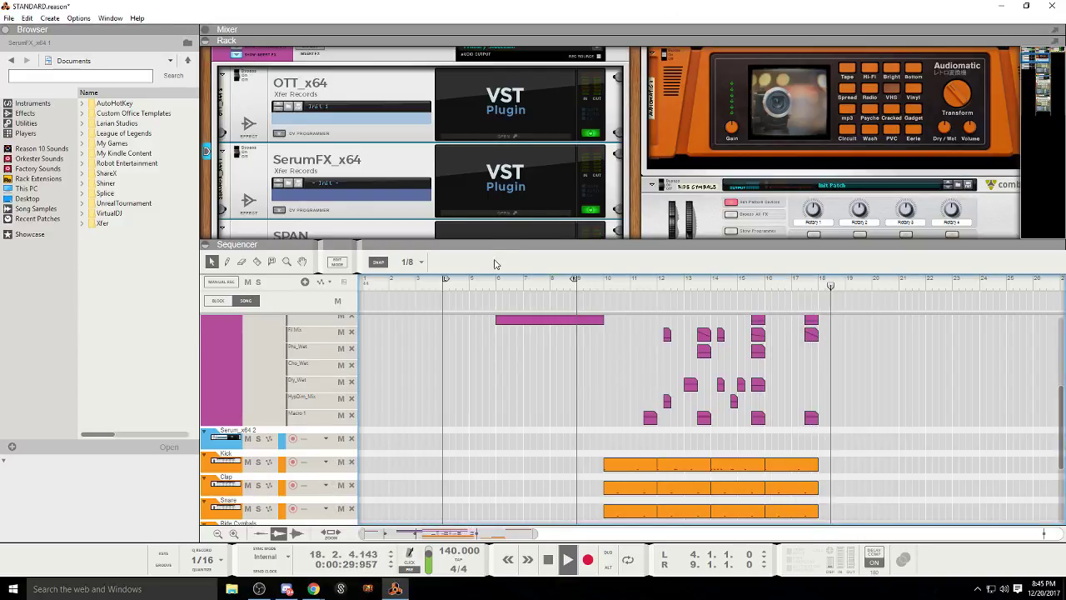
# Step: Set the starting point of the upper SerumFX EQ frequency automation clip at bar 6 to 63.7% and replay the section
pyautogui.click(424, 289)
pyautogui.scroll(5, 467, 399)
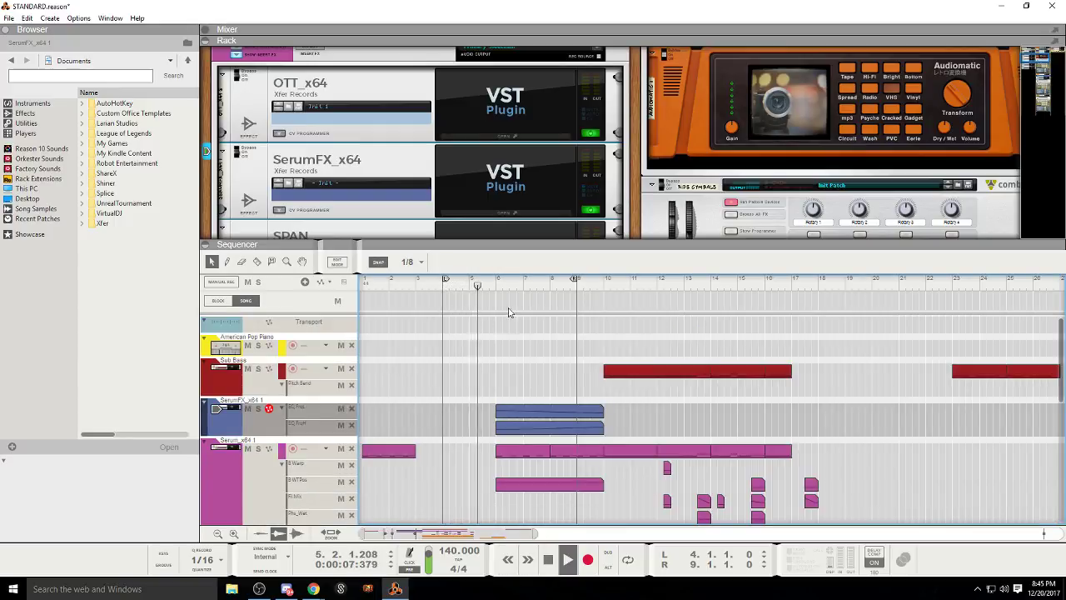
pyautogui.doubleClick(498, 411)
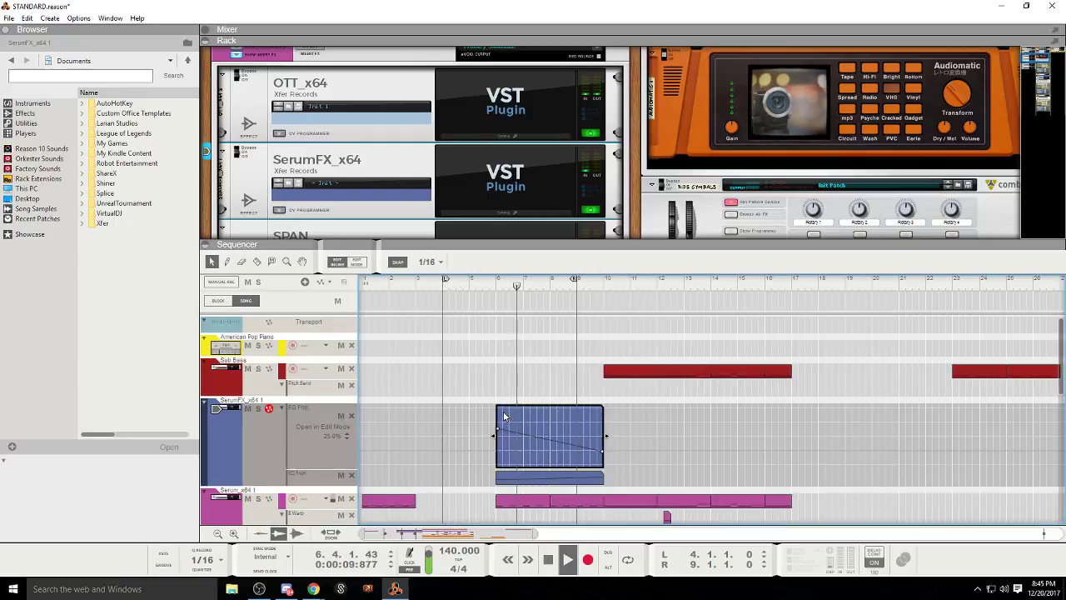
pyautogui.click(495, 432)
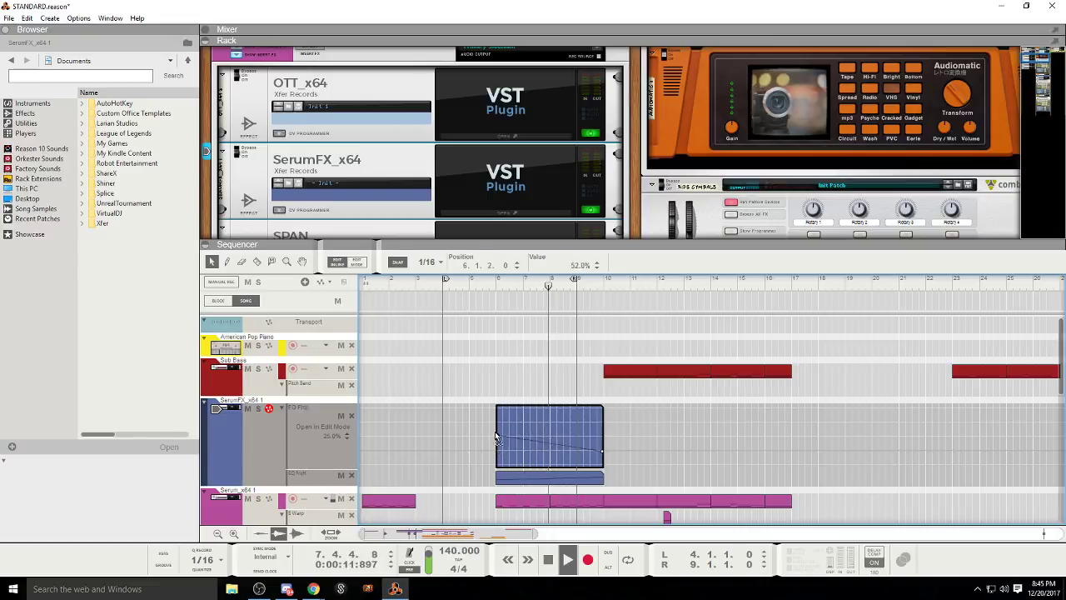
pyautogui.click(492, 291)
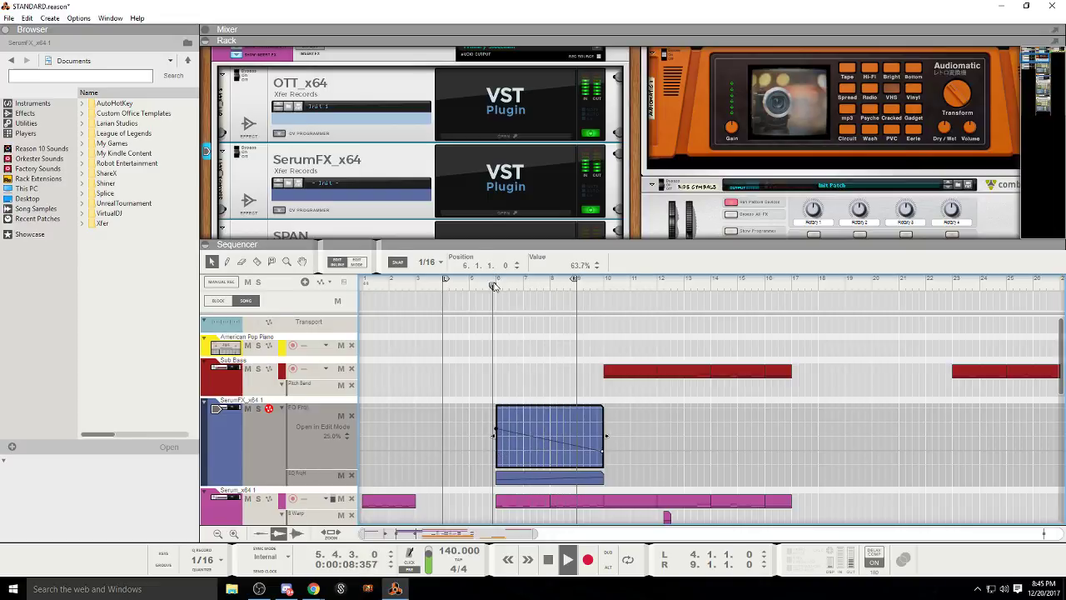
# Step: Raise the starting point of the lower SerumFX EQ frequency automation clip at bar 6 to 44.1%
pyautogui.doubleClick(511, 477)
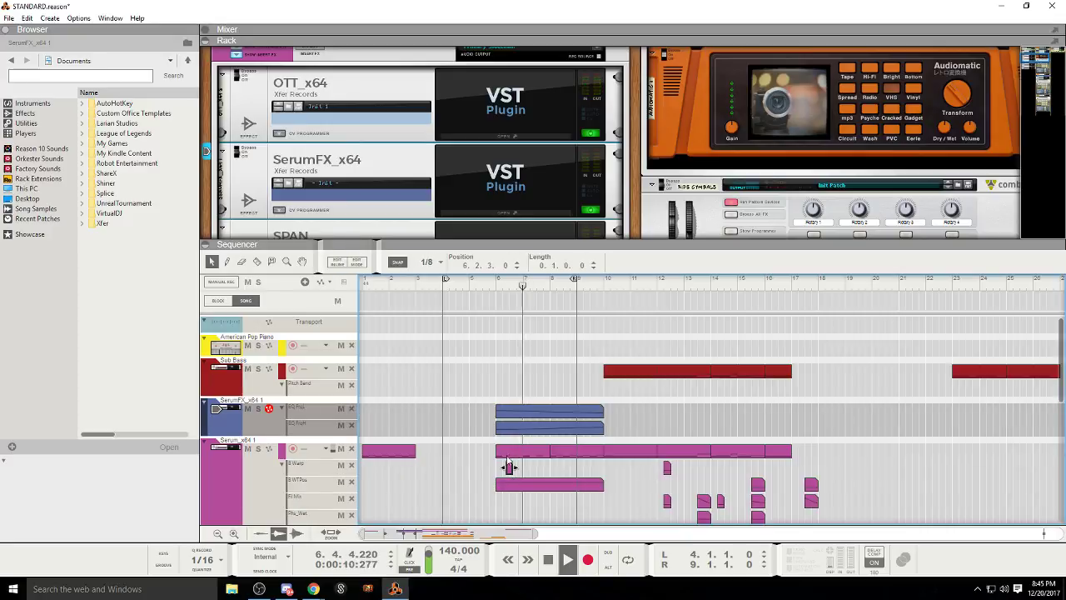
pyautogui.doubleClick(504, 428)
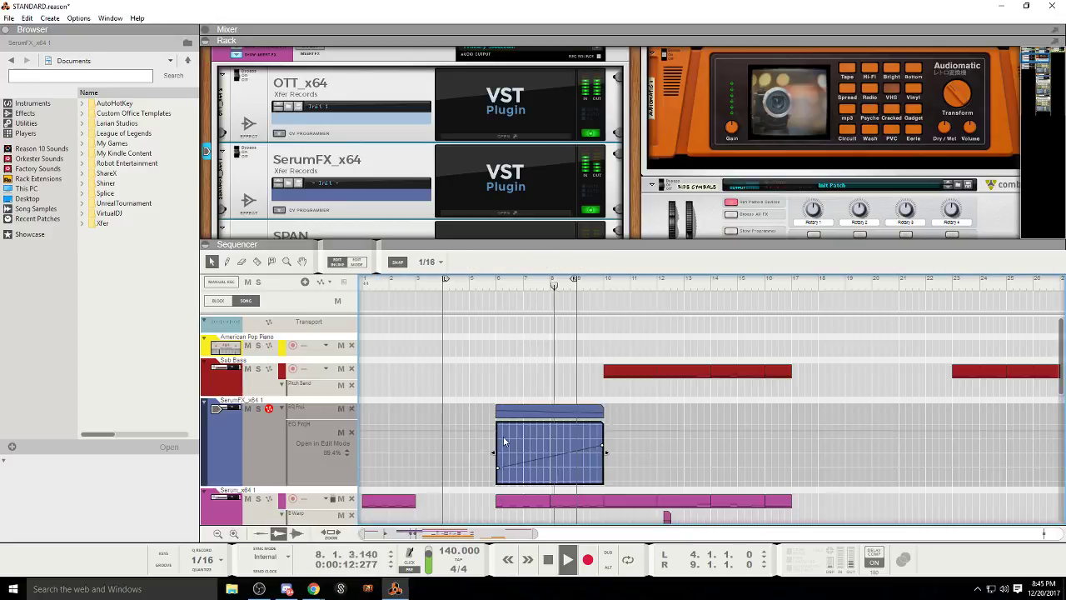
pyautogui.moveTo(498, 471); pyautogui.dragTo(497, 454)
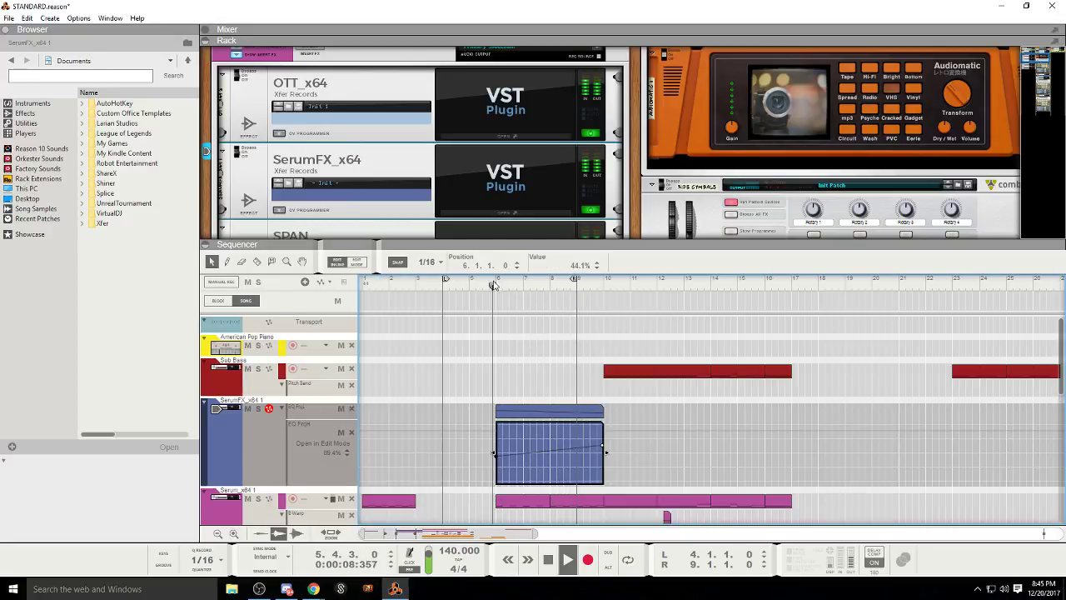
pyautogui.click(476, 359)
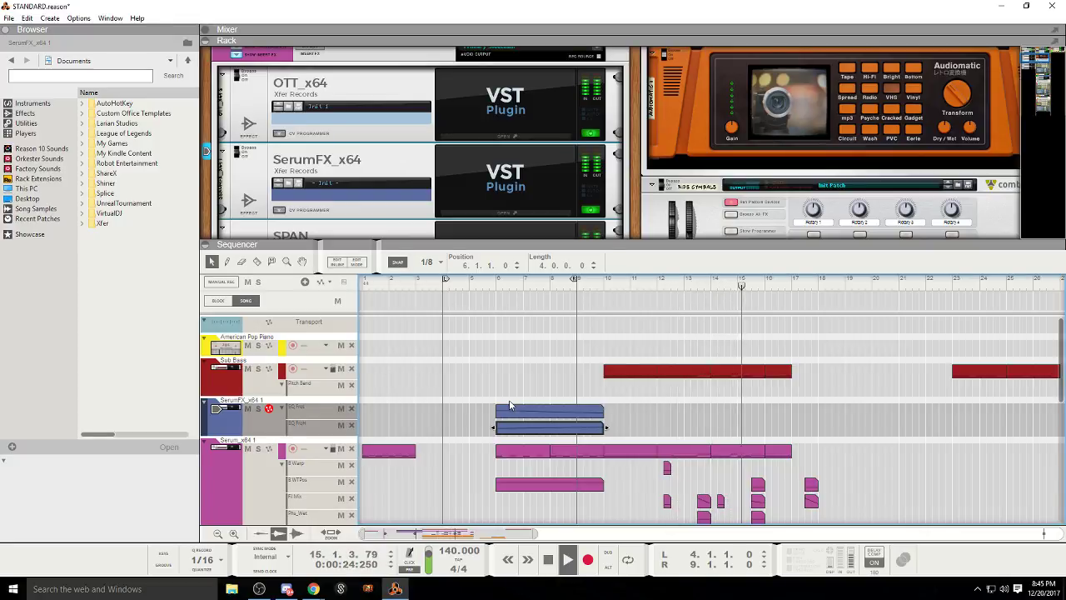
# Step: Shorten the Serum_x64 1 clip at bar 8 to a length of 1.3.0.0 and play the transition into bar 10
pyautogui.press('space')
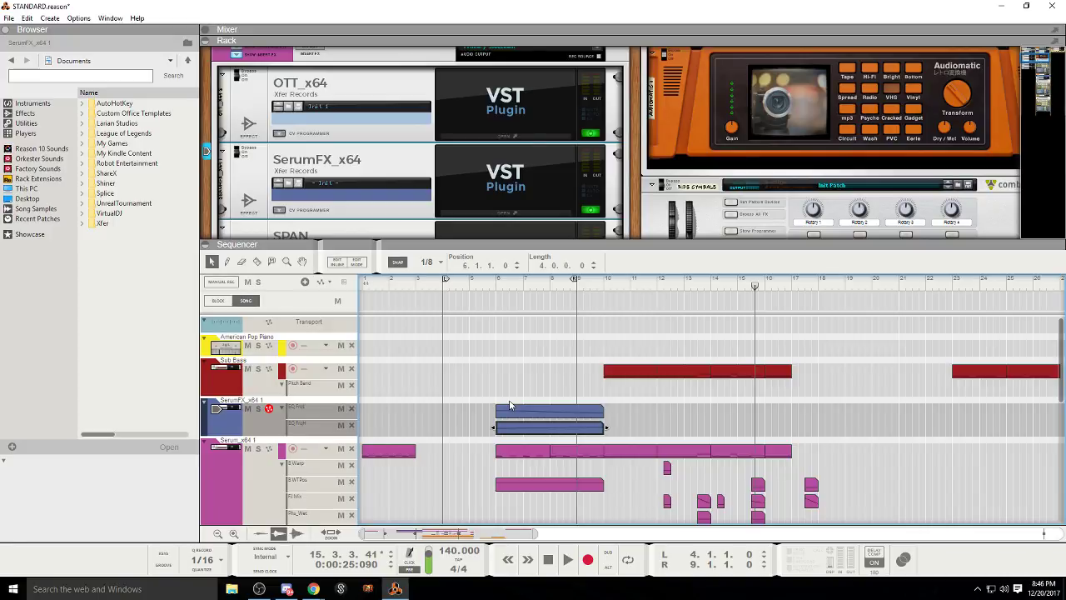
pyautogui.click(550, 560)
pyautogui.click(567, 560)
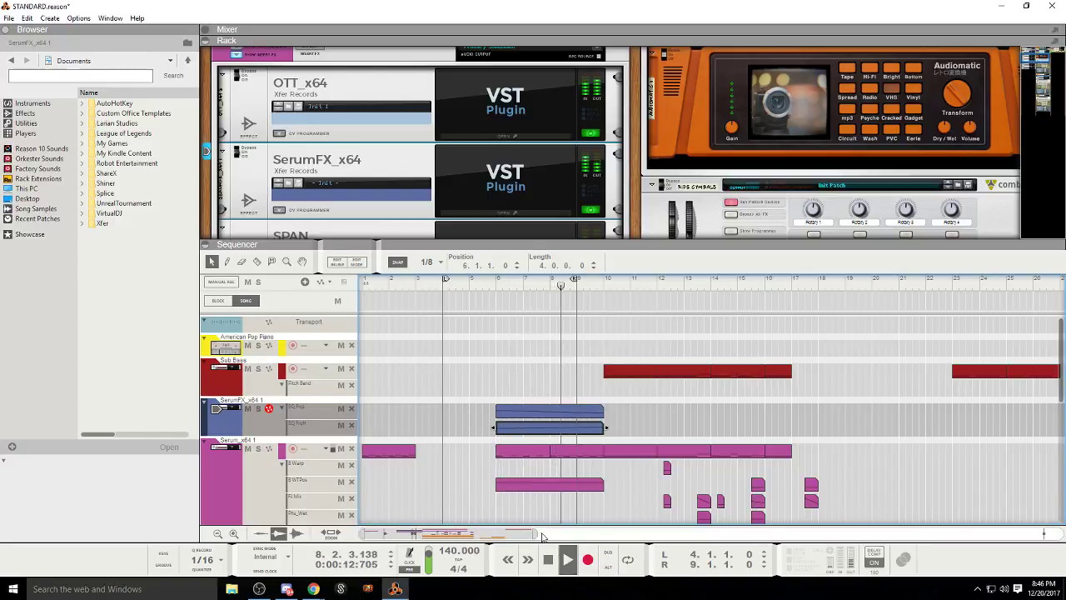
pyautogui.moveTo(532, 533); pyautogui.dragTo(494, 534)
pyautogui.scroll(-1, 546, 502)
pyautogui.scroll(-4, 546, 500)
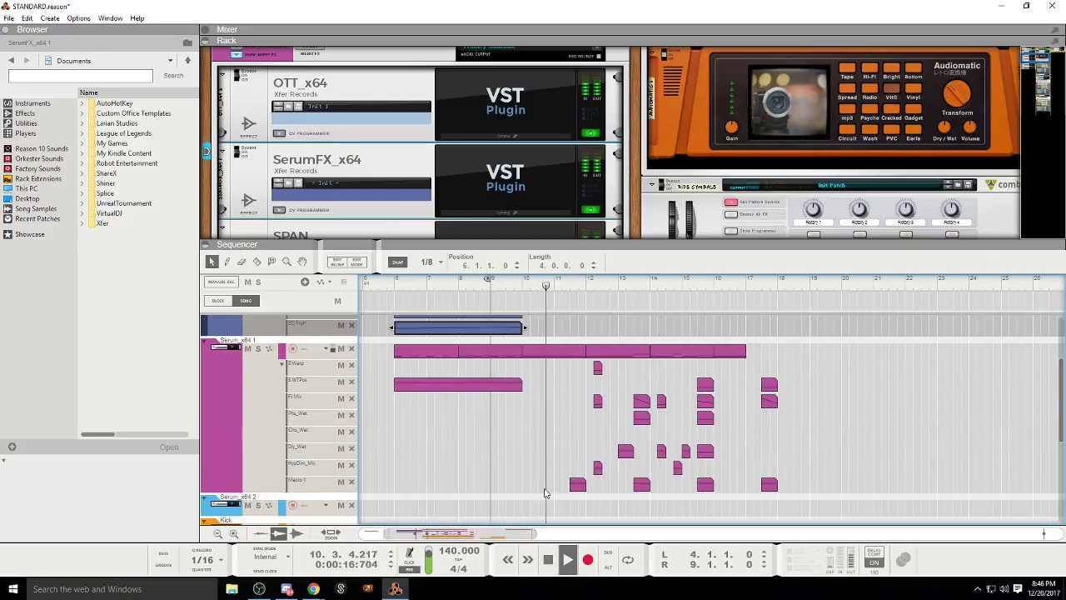
pyautogui.scroll(6, 543, 494)
pyautogui.click(521, 452)
pyautogui.moveTo(523, 452); pyautogui.dragTo(515, 452)
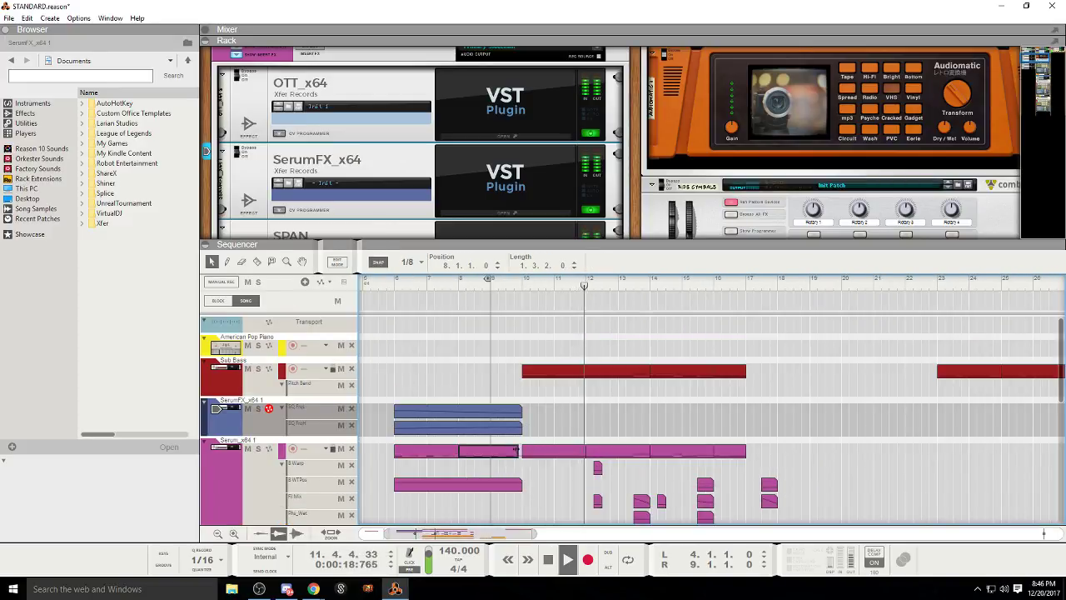
pyautogui.click(465, 286)
pyautogui.press('space')
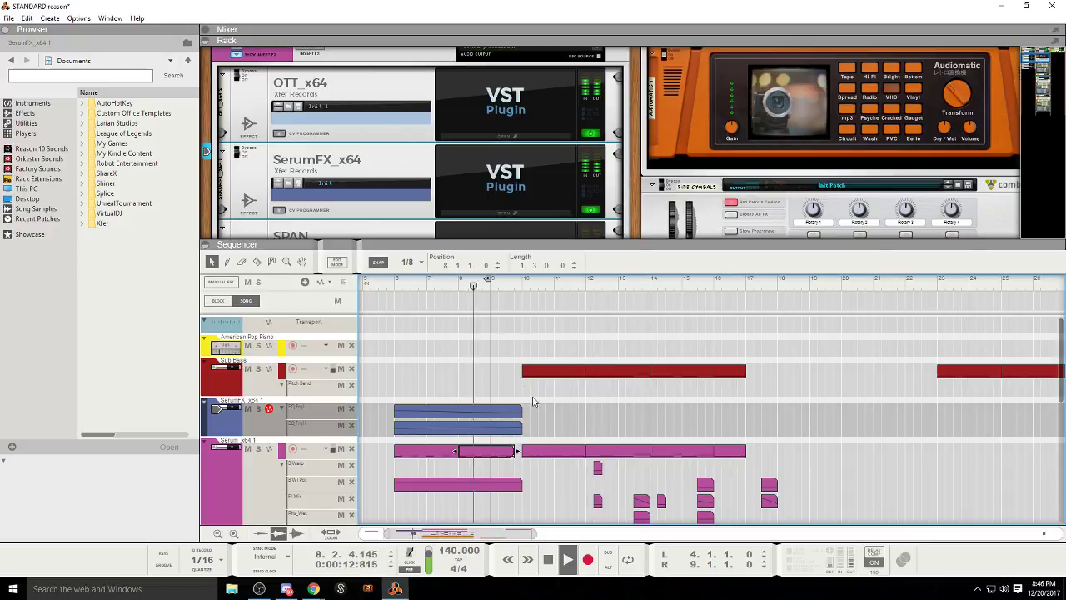
# Step: Shorten both SerumFX EQ automation clips and the B WTPos clip at bar 6 to a length of 3.3.0.0
pyautogui.click(569, 414)
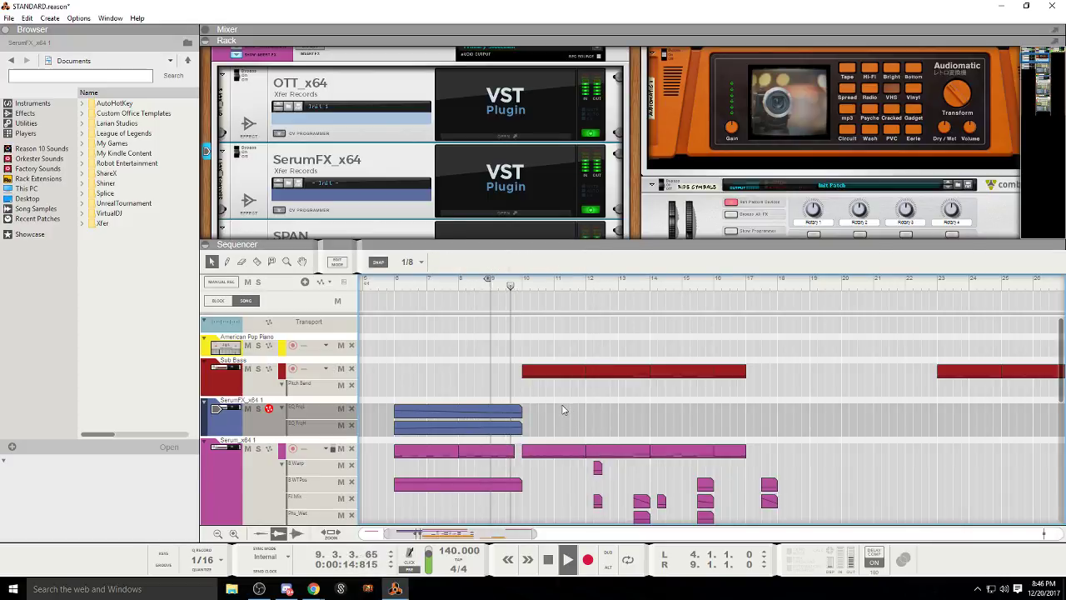
pyautogui.moveTo(536, 406)
pyautogui.mouseDown()
pyautogui.moveTo(506, 421)
pyautogui.moveTo(516, 412)
pyautogui.mouseUp()
pyautogui.click(477, 324)
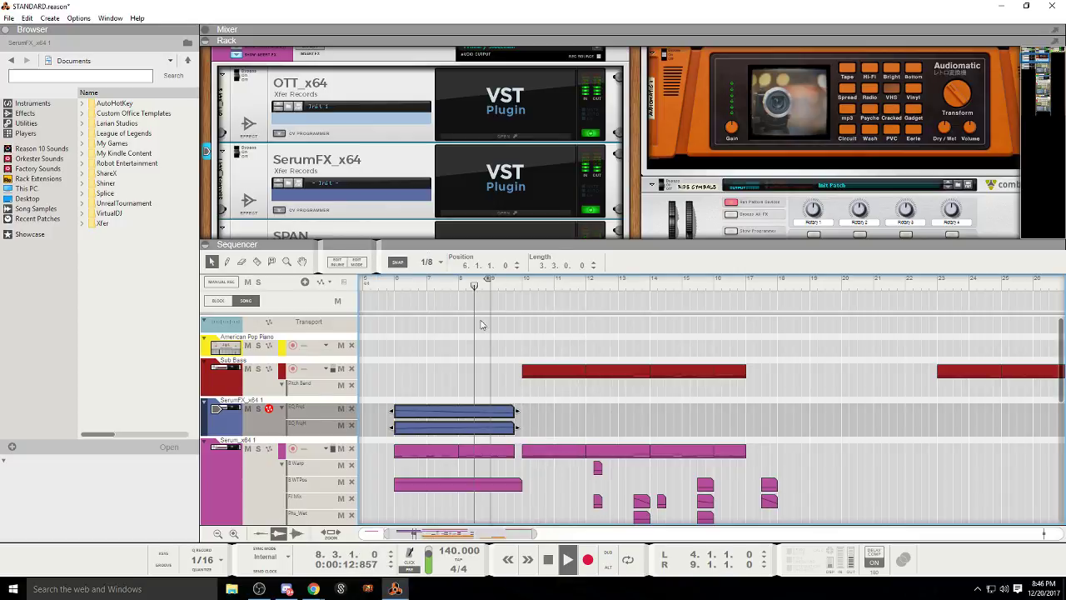
pyautogui.moveTo(522, 485); pyautogui.dragTo(516, 486)
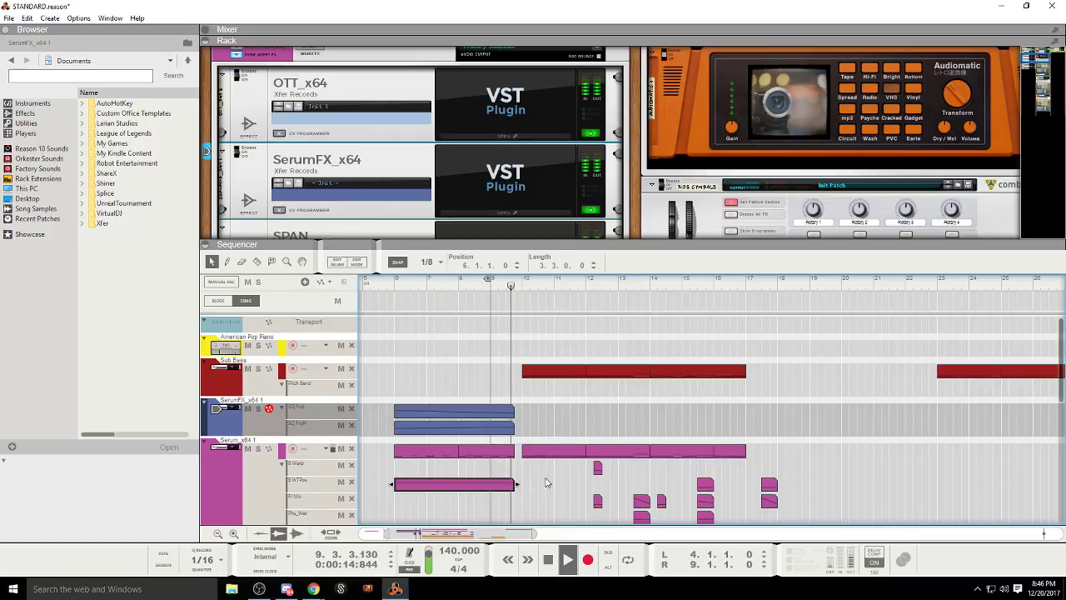
pyautogui.click(542, 483)
# Step: Lower the B WTPos automation line in the clip at bar 6 to the middle of its range
pyautogui.click(504, 491)
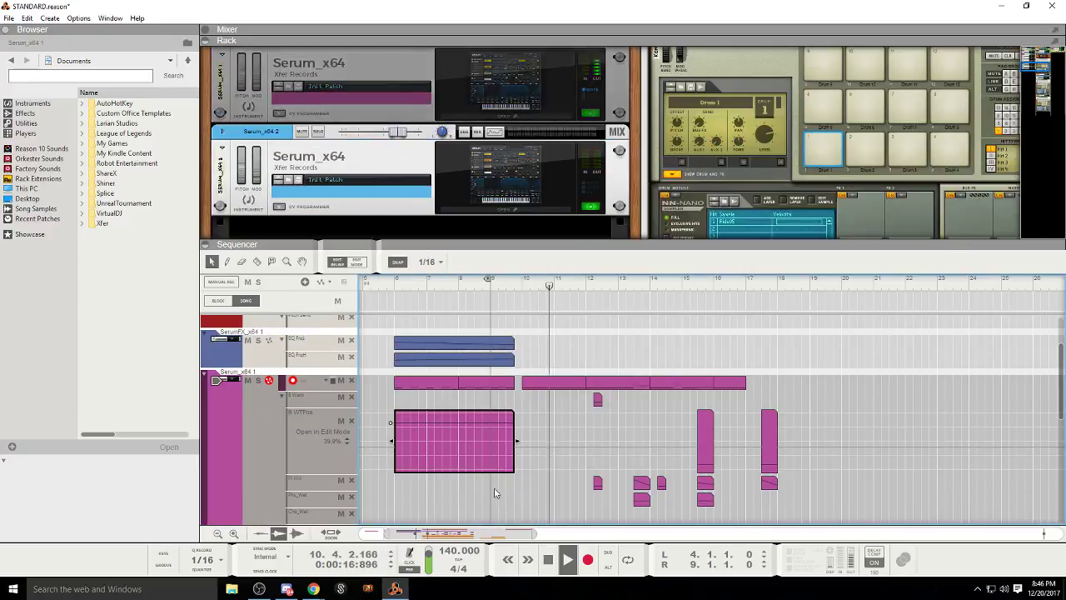
pyautogui.click(409, 332)
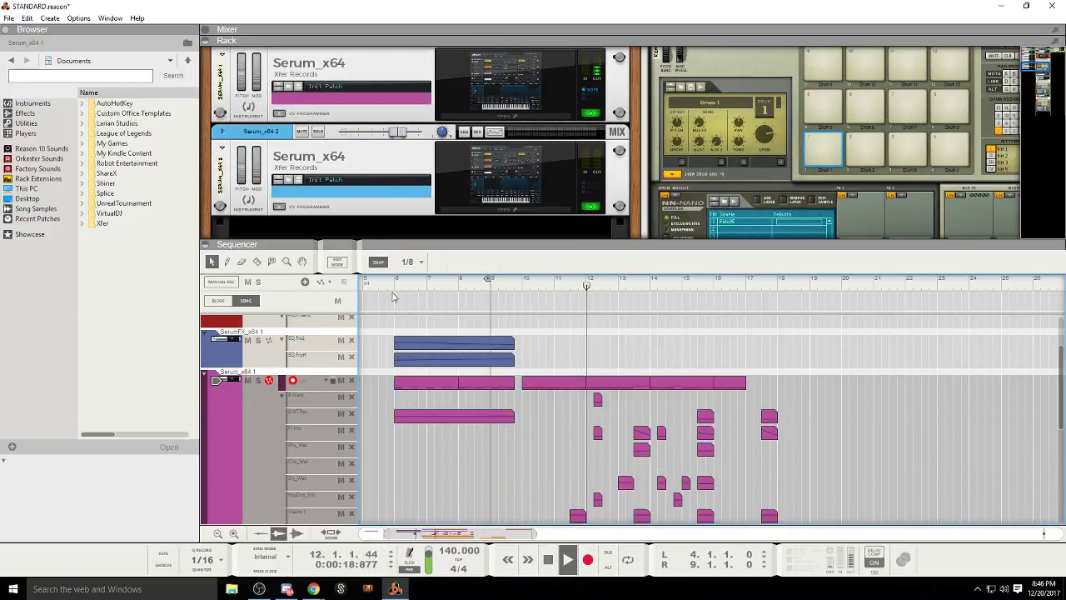
pyautogui.click(441, 285)
pyautogui.click(433, 420)
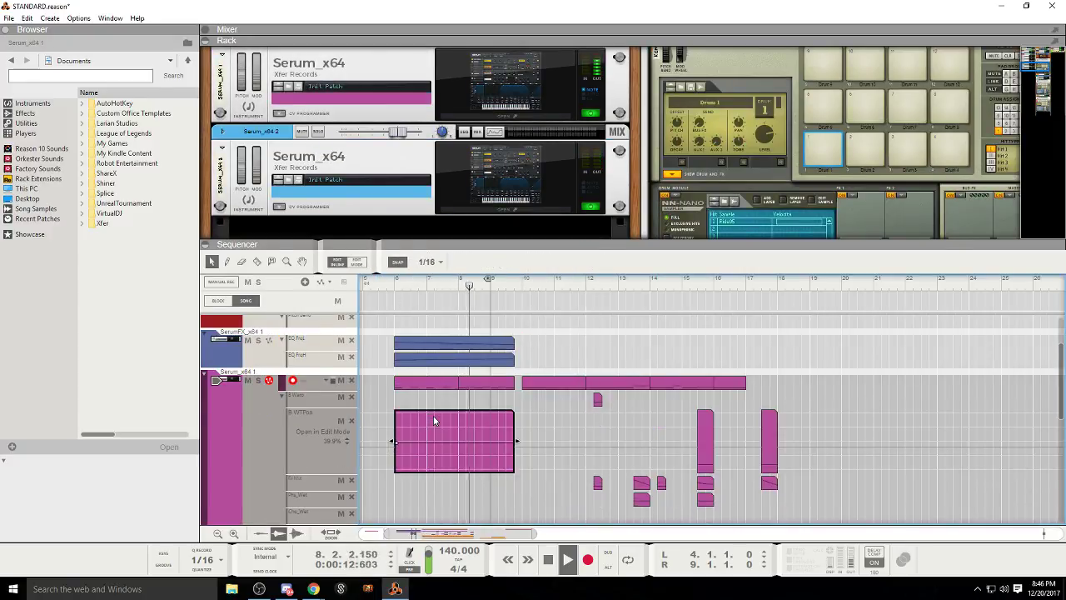
pyautogui.click(597, 331)
# Step: Stop playback, set Env 3's attack to 126 ms in the Sub Bass track's Serum, and show its effects page
pyautogui.scroll(2, 591, 351)
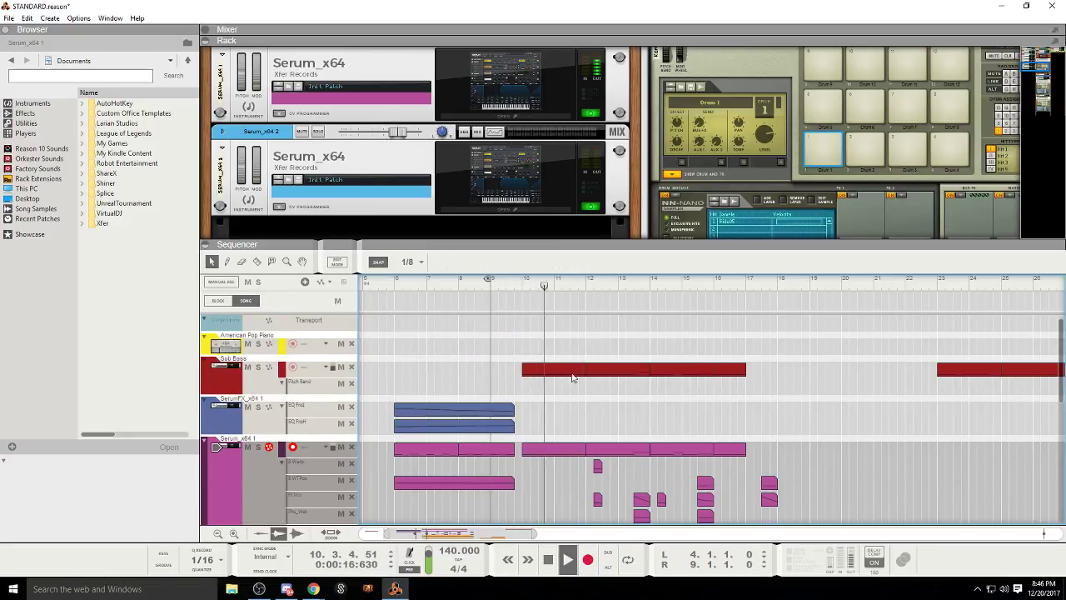
pyautogui.click(271, 369)
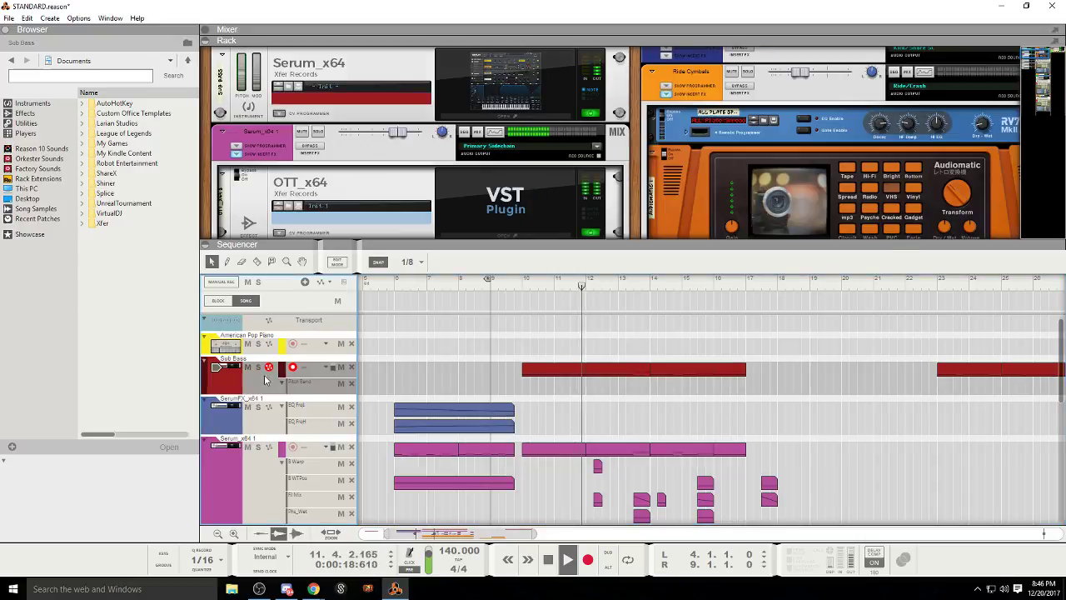
pyautogui.click(568, 559)
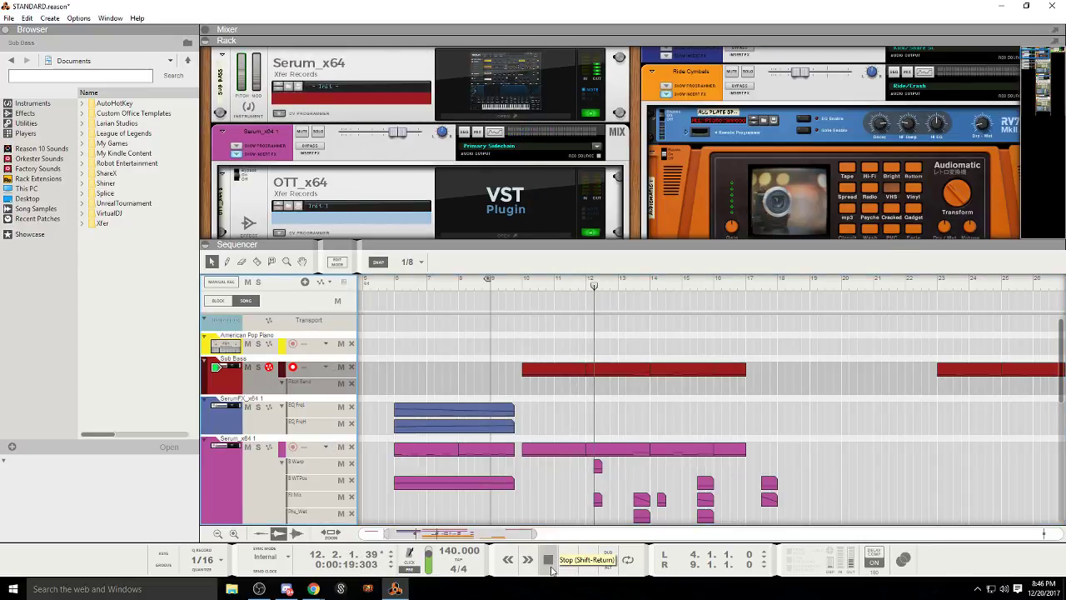
pyautogui.click(469, 113)
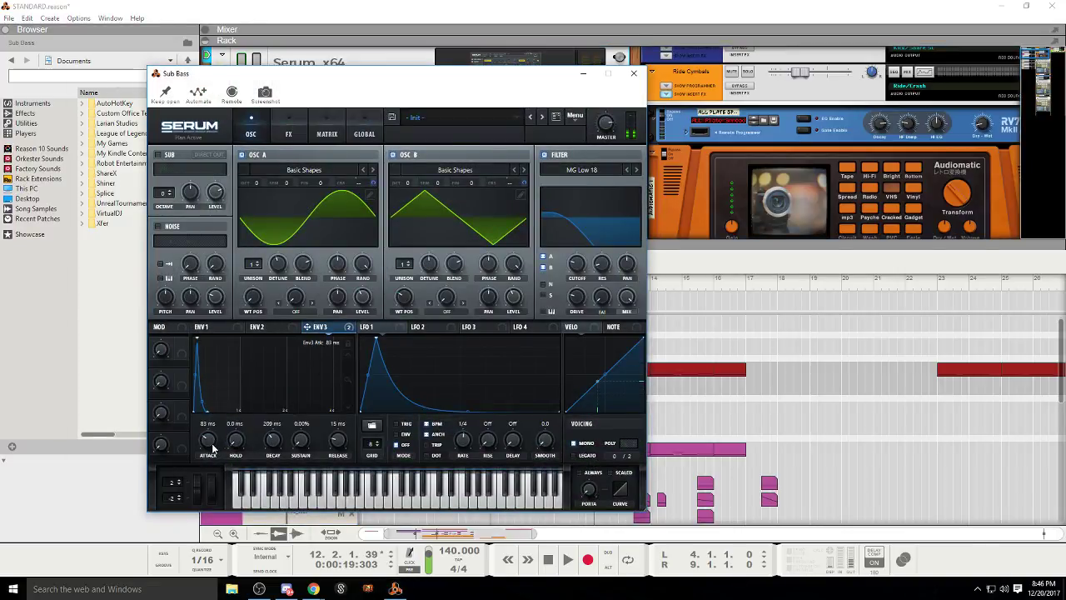
pyautogui.moveTo(213, 447); pyautogui.dragTo(211, 445)
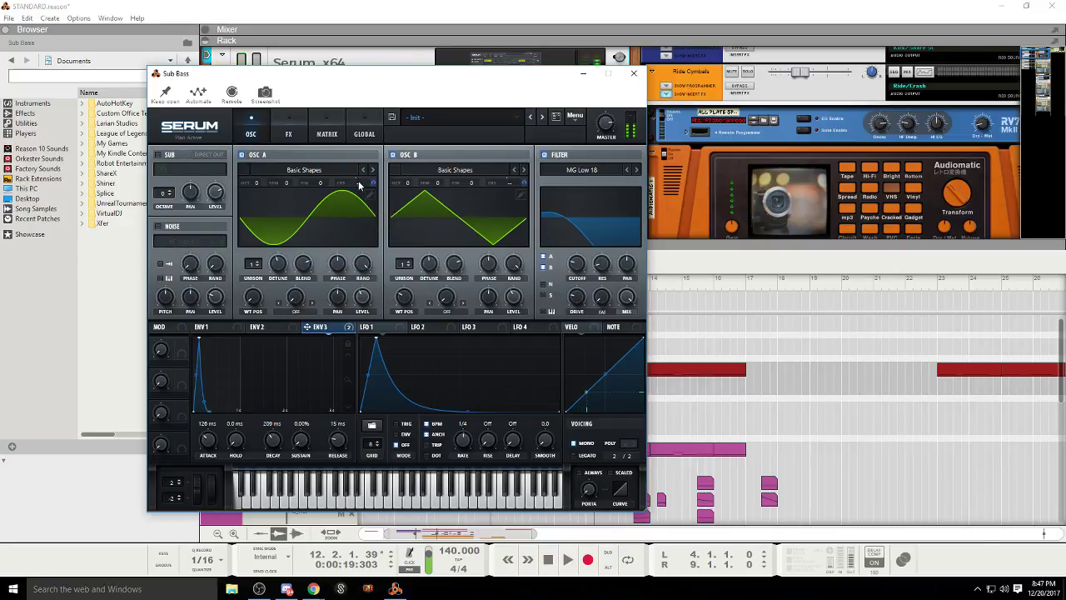
pyautogui.click(288, 133)
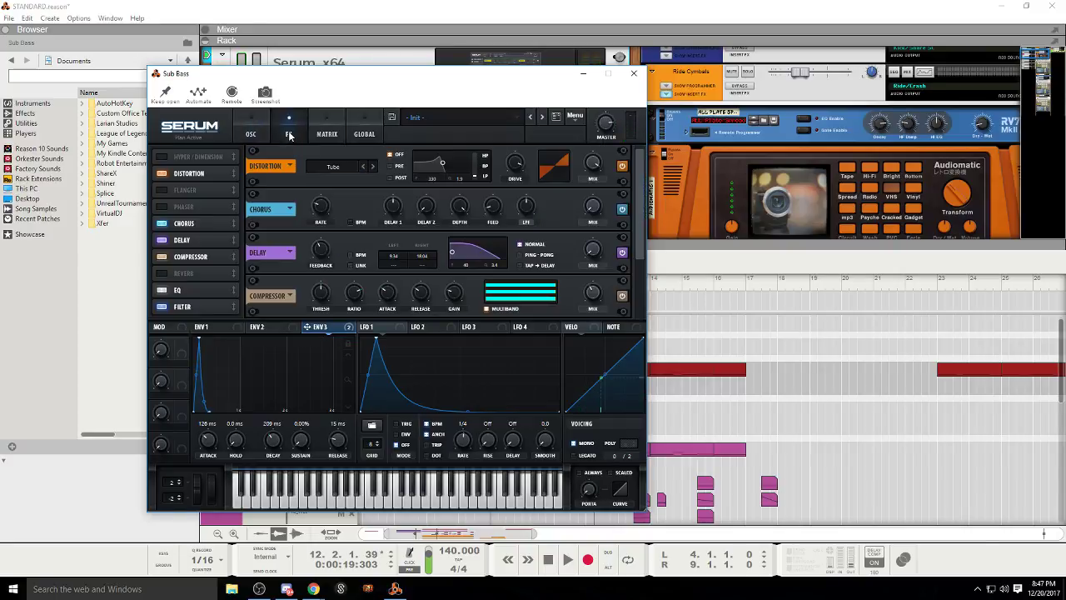
# Step: Adjust the Env 3 modulation amounts for both coarse pitch destinations in Serum's matrix, and play the drop from bar 9
pyautogui.click(327, 133)
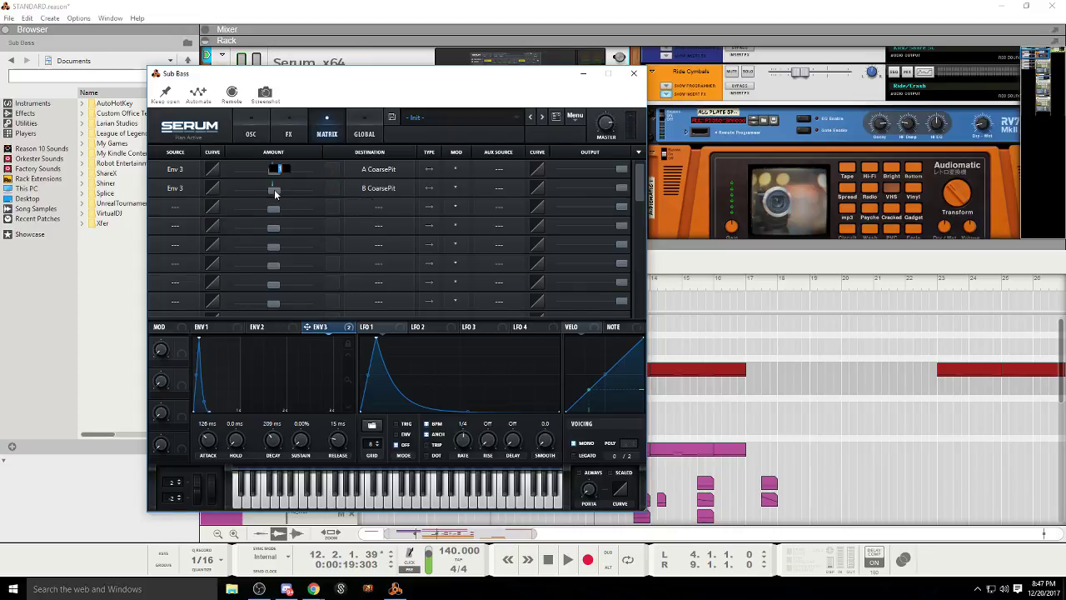
pyautogui.press('Return')
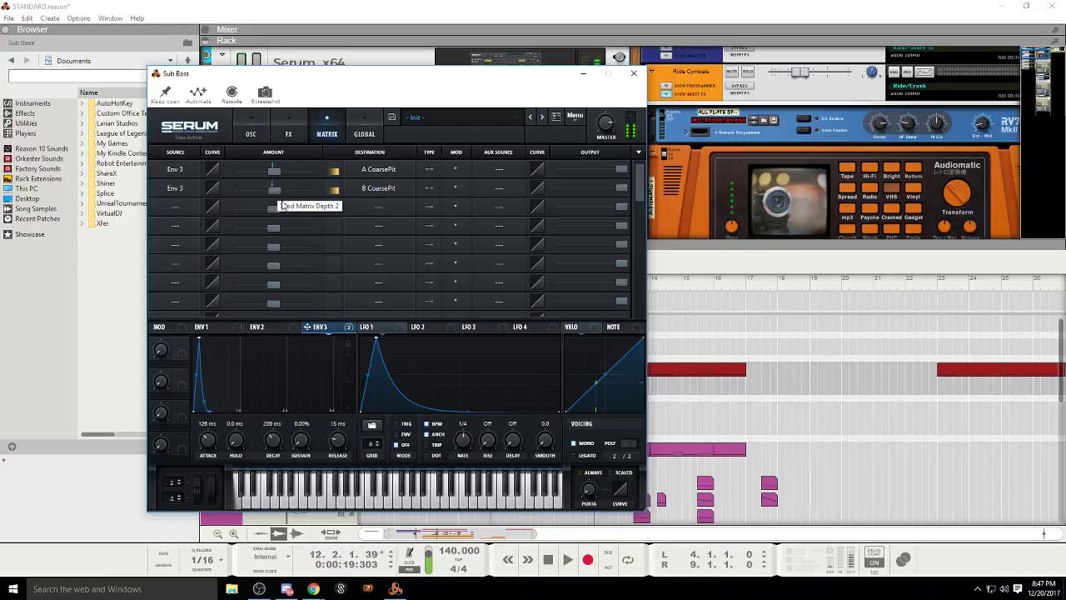
pyautogui.click(633, 73)
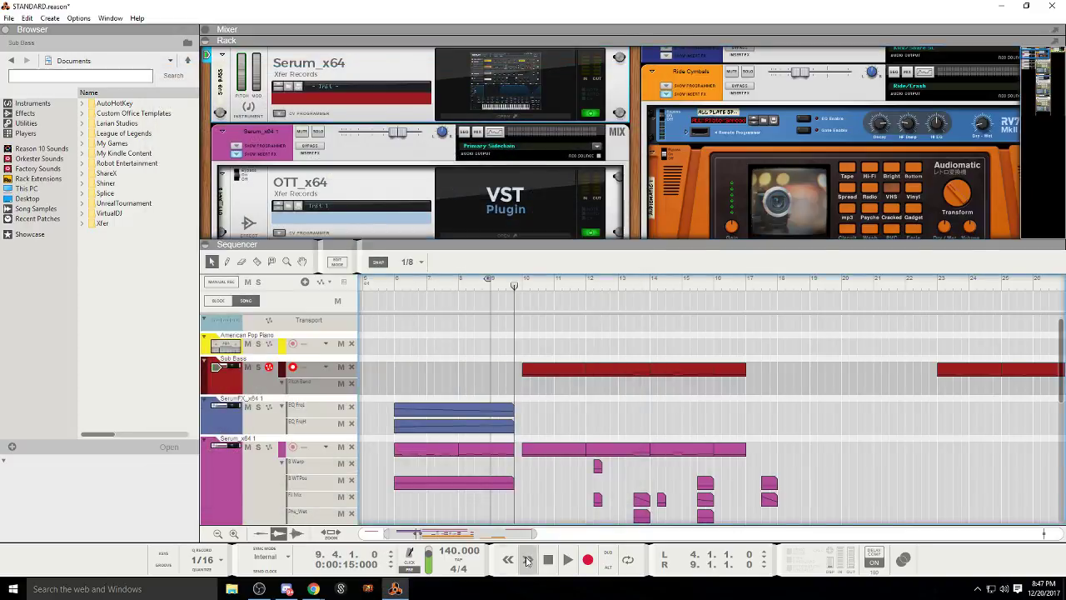
pyautogui.press('space')
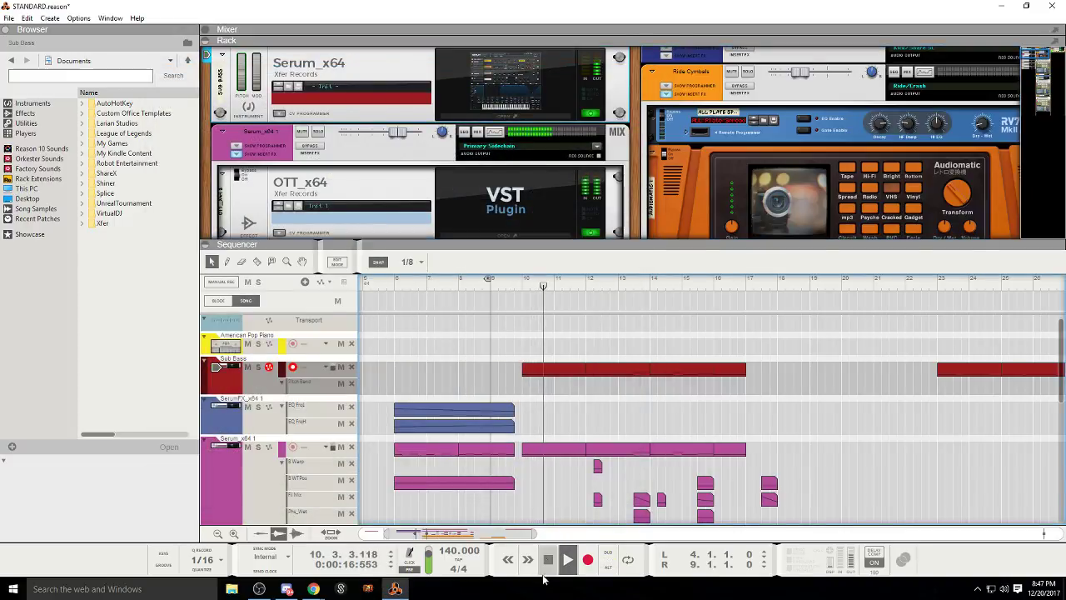
pyautogui.press('space')
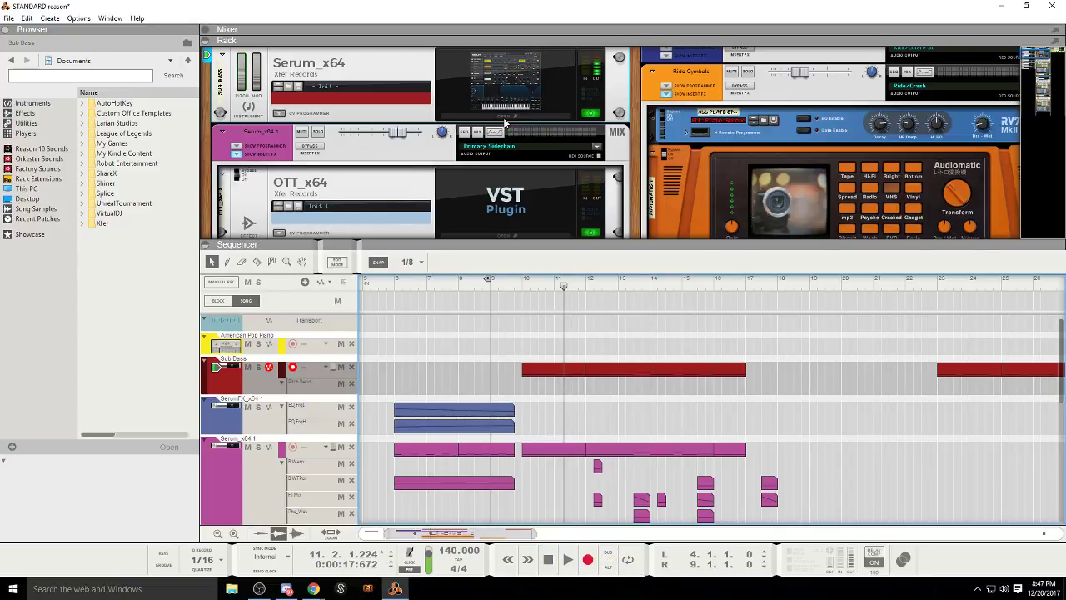
# Step: Reopen the Sub Bass Serum and remove the Env 3 modulation from oscillator A's coarse pitch
pyautogui.click(504, 121)
pyautogui.click(288, 134)
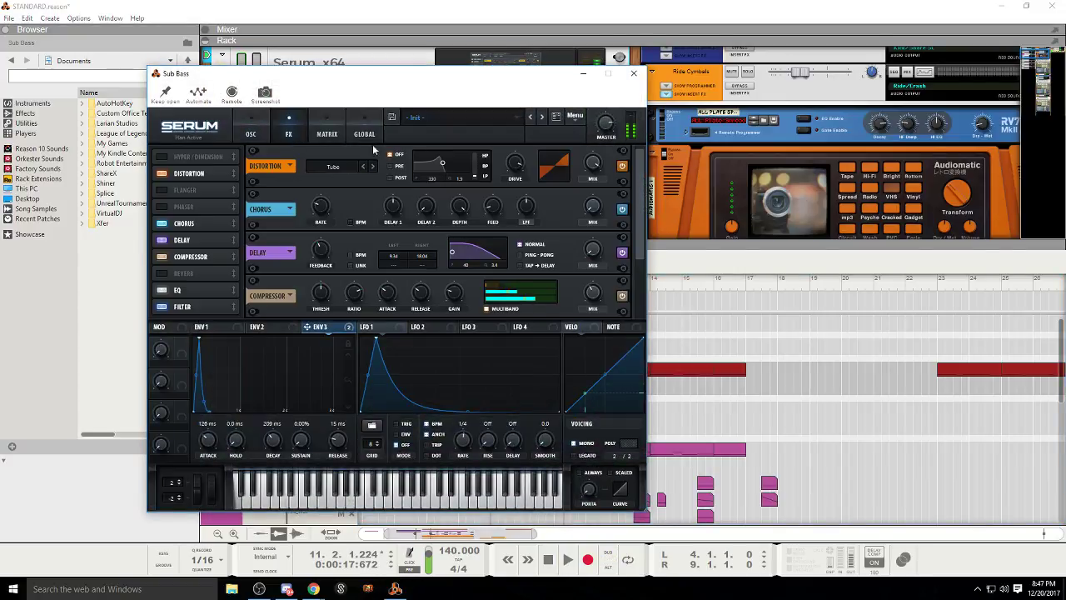
pyautogui.click(327, 133)
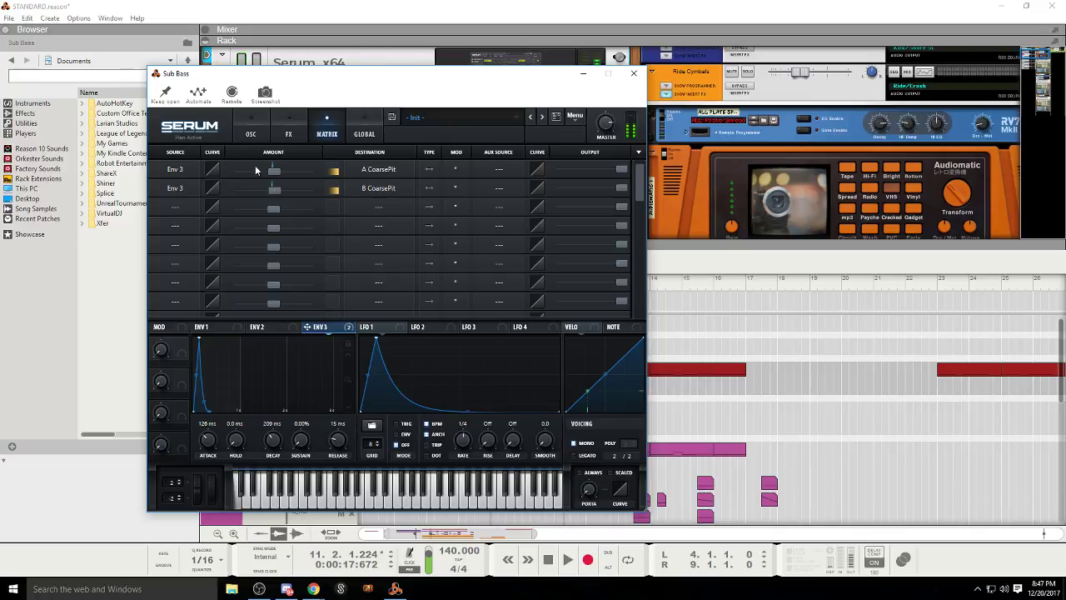
pyautogui.click(249, 142)
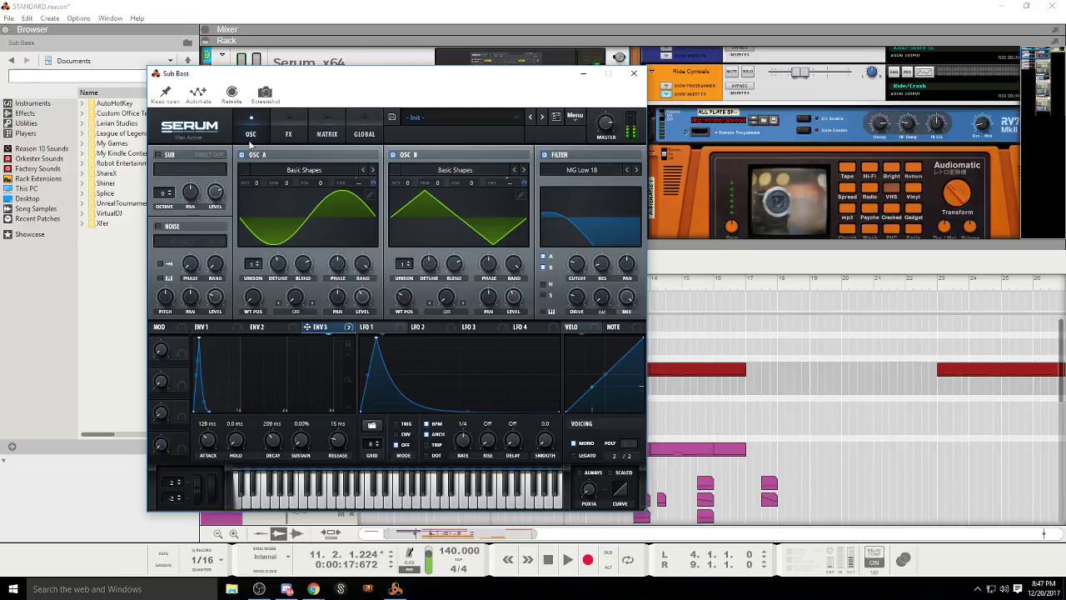
pyautogui.rightClick(360, 185)
pyautogui.click(404, 202)
# Step: Check the modulation matrix and remove the Env 3 modulation from oscillator B's coarse pitch
pyautogui.click(290, 133)
pyautogui.click(251, 136)
pyautogui.click(309, 136)
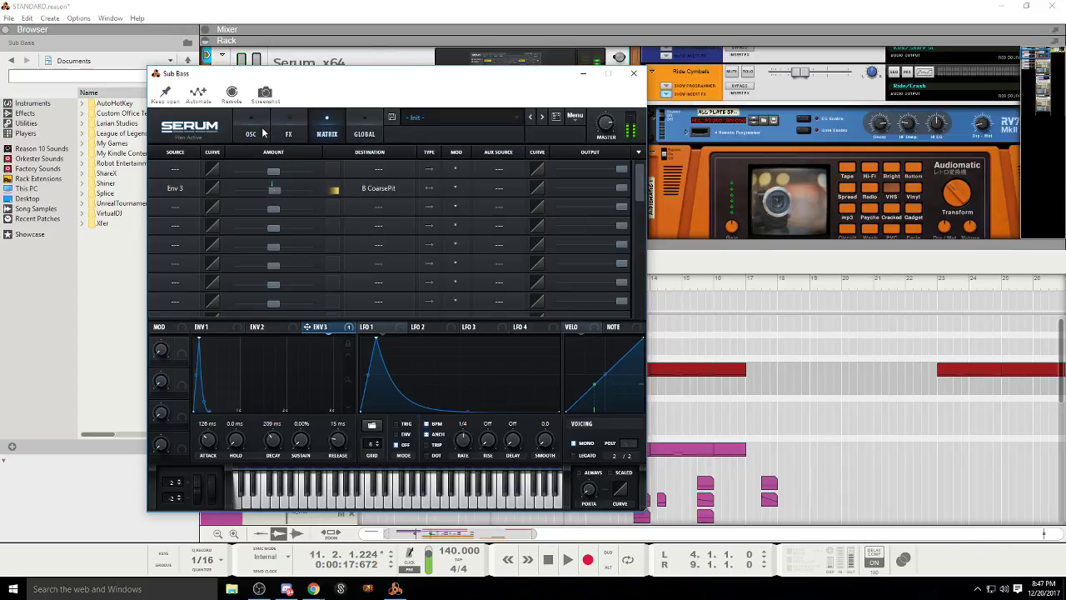
pyautogui.click(263, 133)
pyautogui.click(288, 135)
pyautogui.click(260, 136)
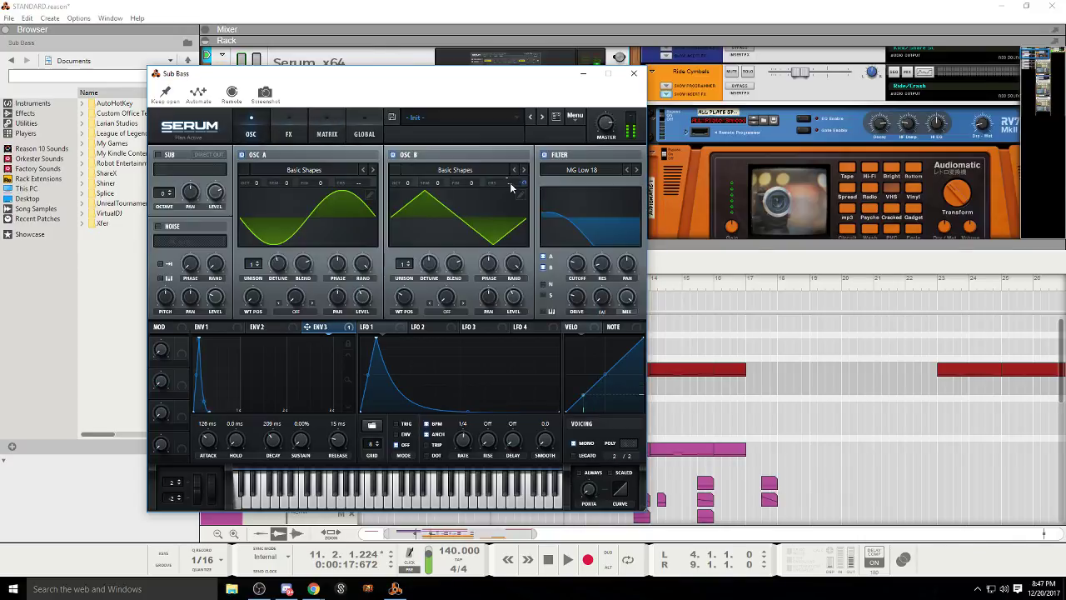
pyautogui.rightClick(511, 182)
pyautogui.click(553, 227)
pyautogui.click(229, 328)
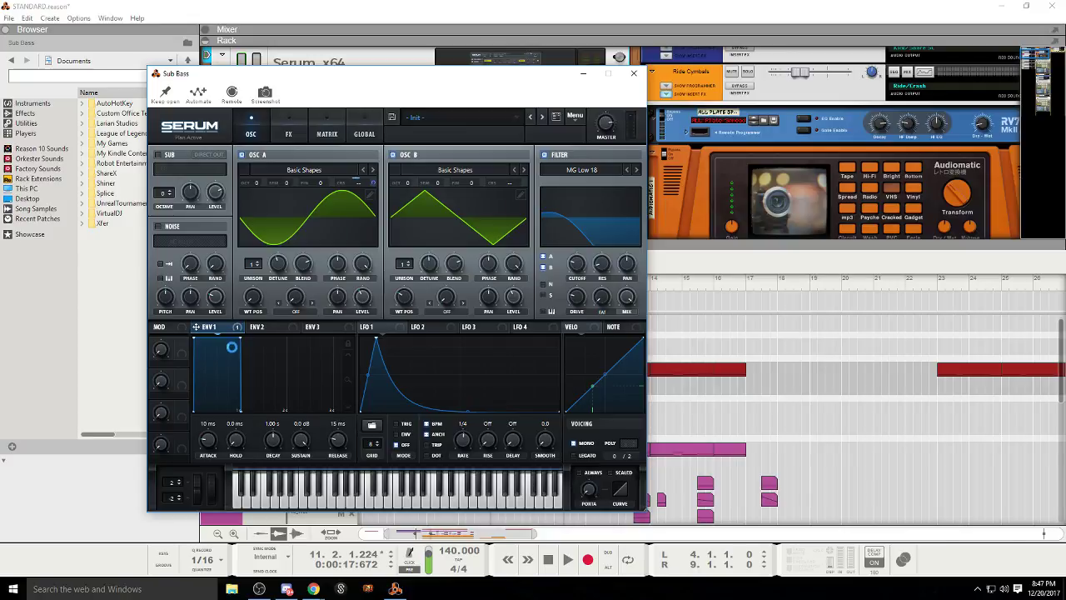
pyautogui.rightClick(227, 330)
pyautogui.click(241, 374)
# Step: Assign Env 3 as the modulation source for the coarse pitch of oscillators A and B
pyautogui.click(324, 332)
pyautogui.moveTo(346, 175); pyautogui.dragTo(352, 185)
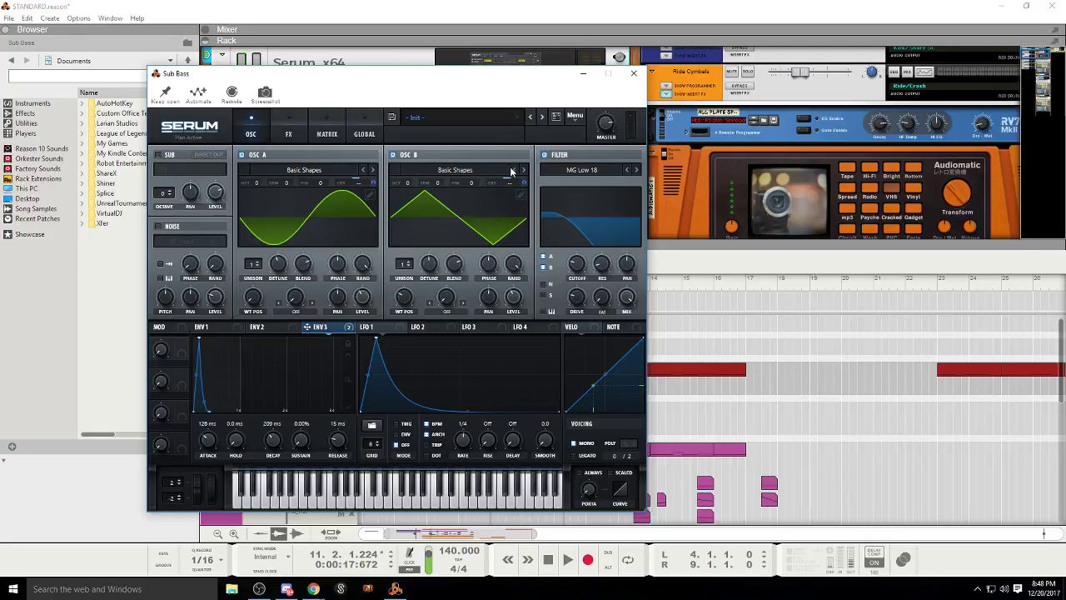
pyautogui.scroll(-1, 410, 183)
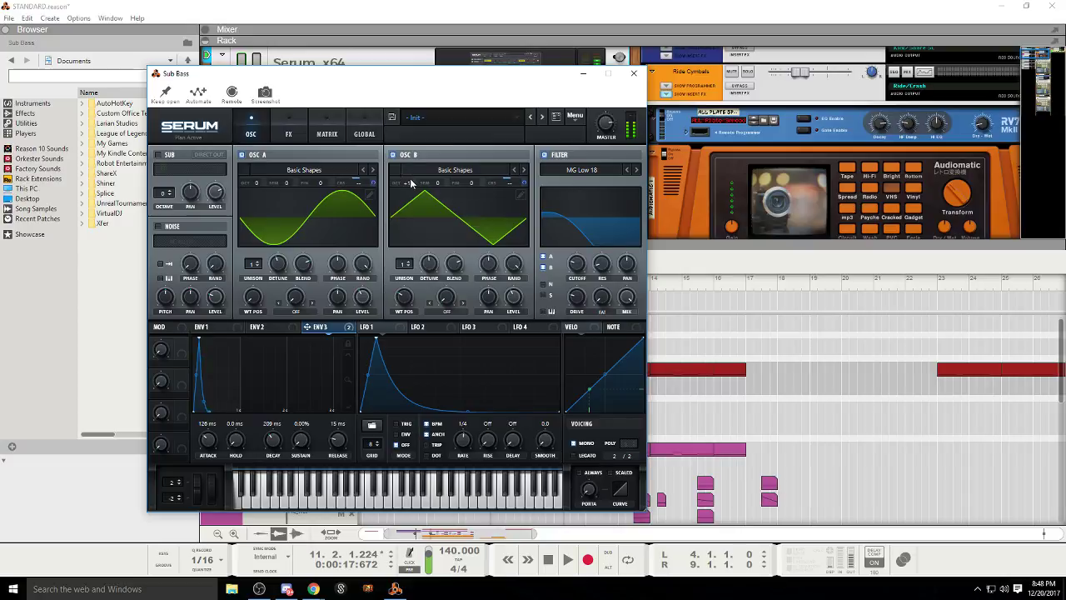
# Step: Close the Sub Bass synth window and play the transition into the drop from the end of bar 8
pyautogui.click(633, 73)
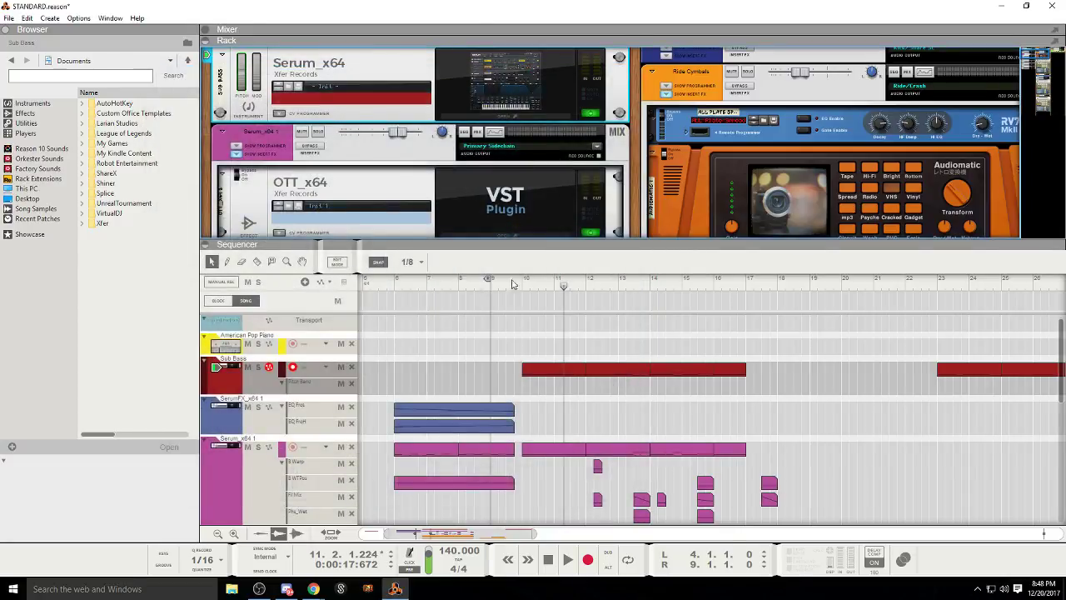
pyautogui.click(483, 287)
pyautogui.click(567, 559)
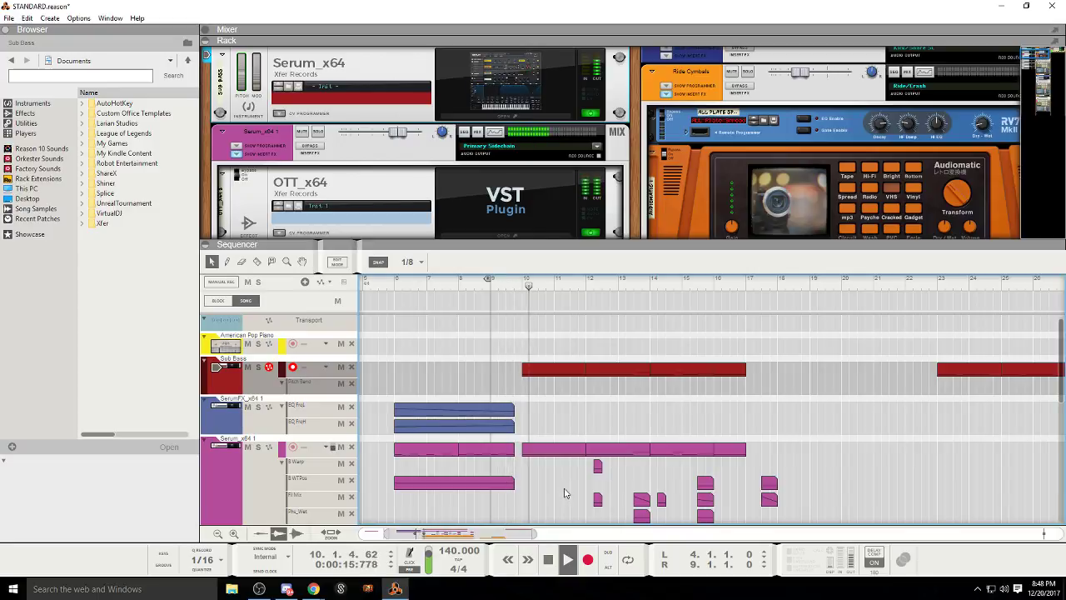
pyautogui.click(548, 560)
# Step: Keep oscillator A's octave at 0, then clear oscillator B's coarse pitch modulation and reassign Env 3 to it
pyautogui.click(516, 116)
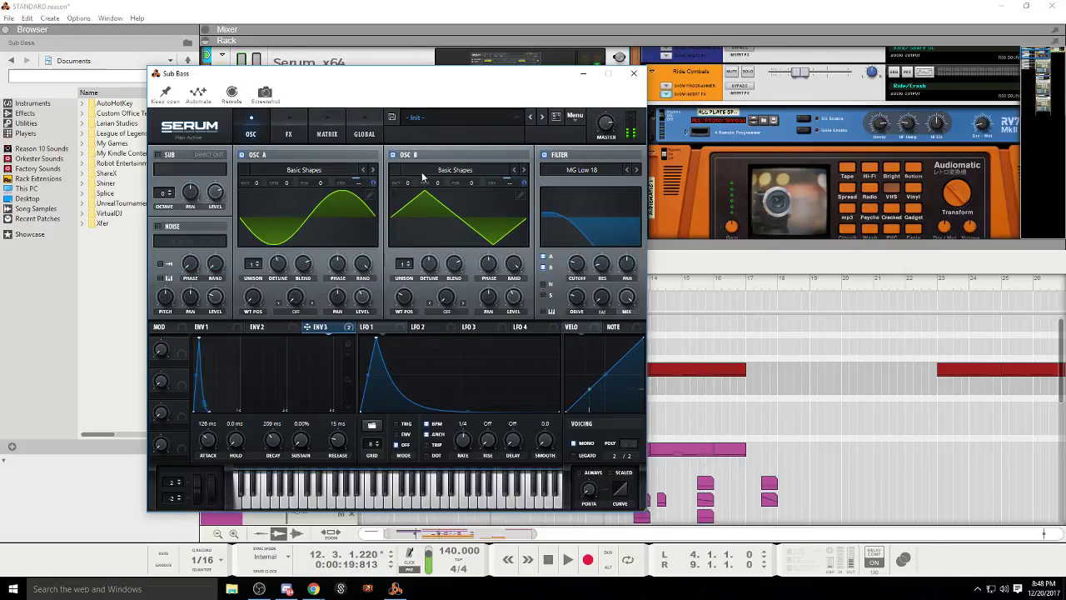
pyautogui.moveTo(265, 184)
pyautogui.mouseDown()
pyautogui.moveTo(254, 200)
pyautogui.moveTo(255, 176)
pyautogui.mouseUp()
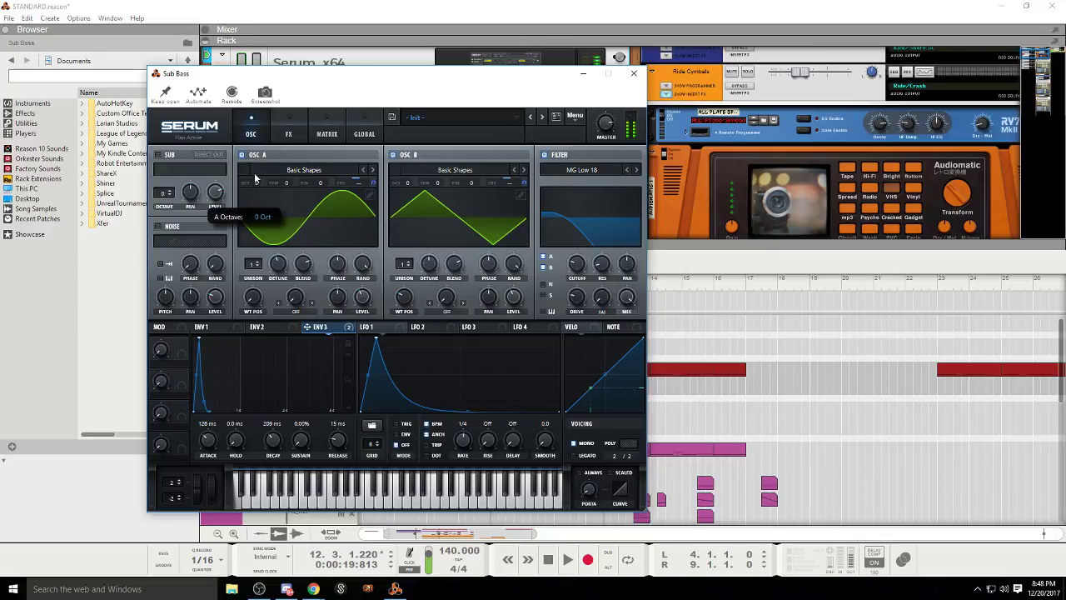
pyautogui.rightClick(508, 181)
pyautogui.click(517, 228)
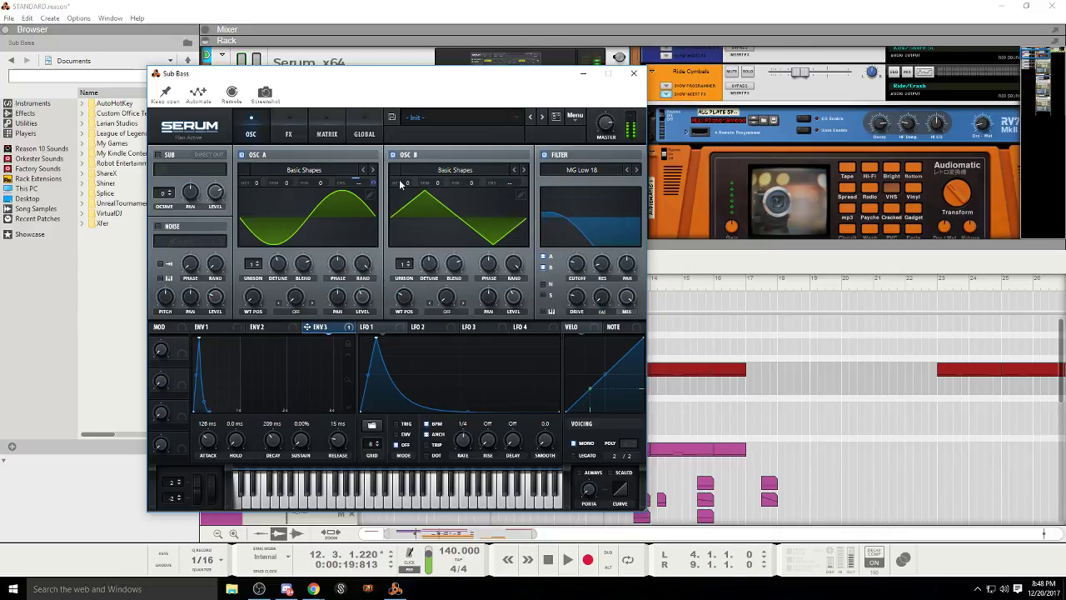
pyautogui.moveTo(402, 182); pyautogui.dragTo(439, 177)
pyautogui.moveTo(463, 182); pyautogui.dragTo(504, 210)
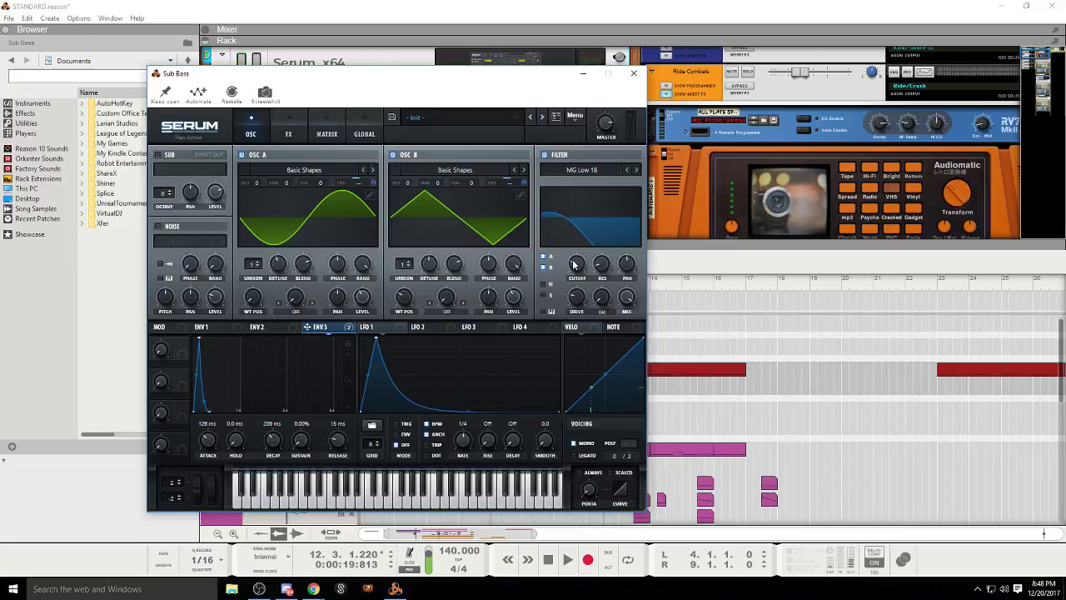
# Step: Adjust the Sub Bass low-pass filter's cutoff and play the drop from bar 9 to hear it
pyautogui.moveTo(573, 264)
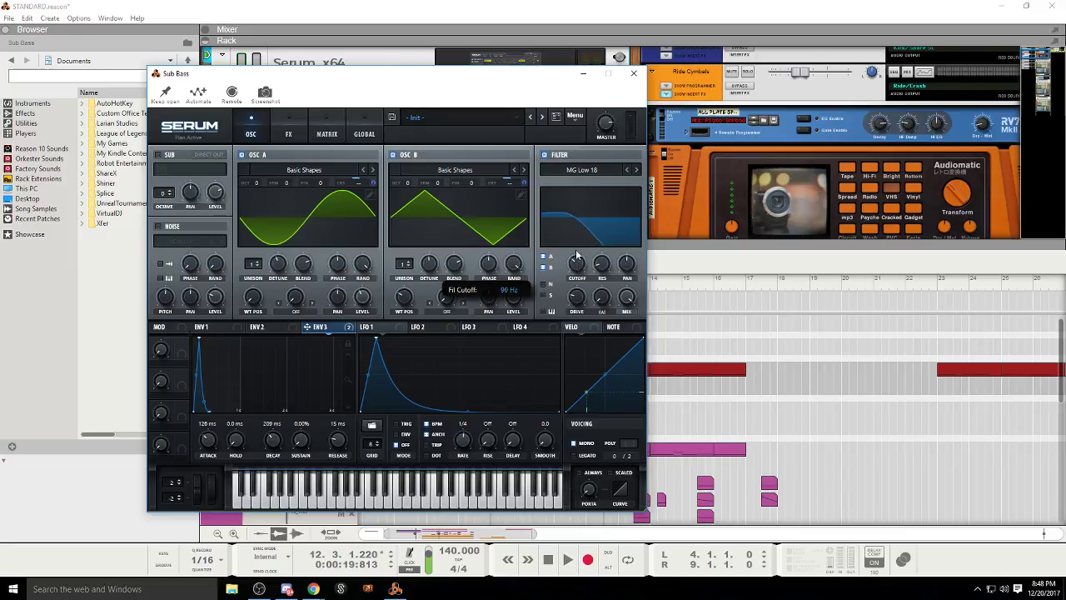
pyautogui.moveTo(576, 255); pyautogui.dragTo(576, 248)
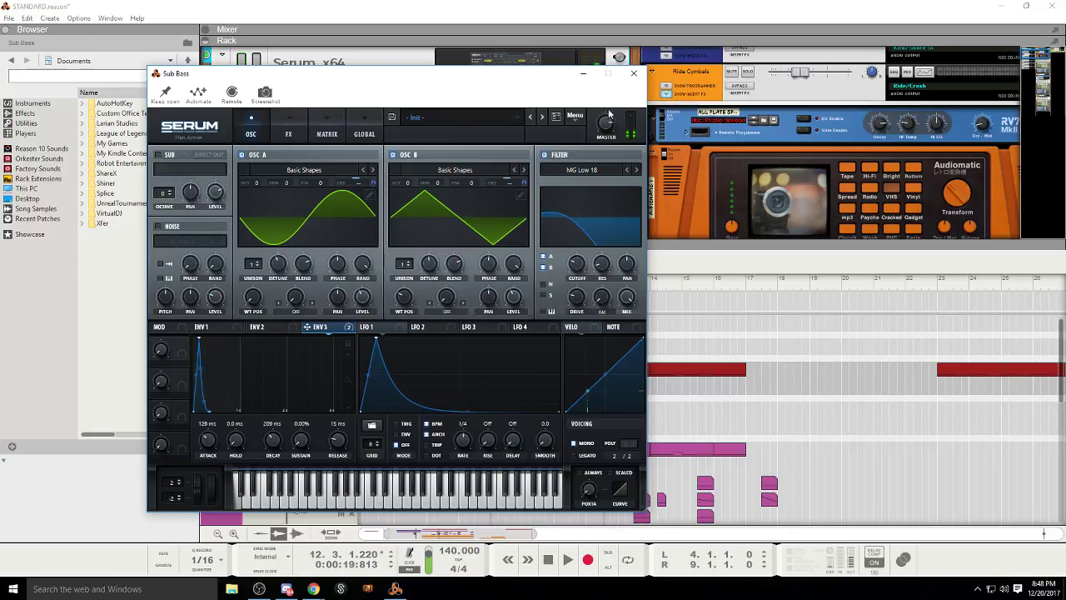
pyautogui.click(634, 74)
pyautogui.click(506, 286)
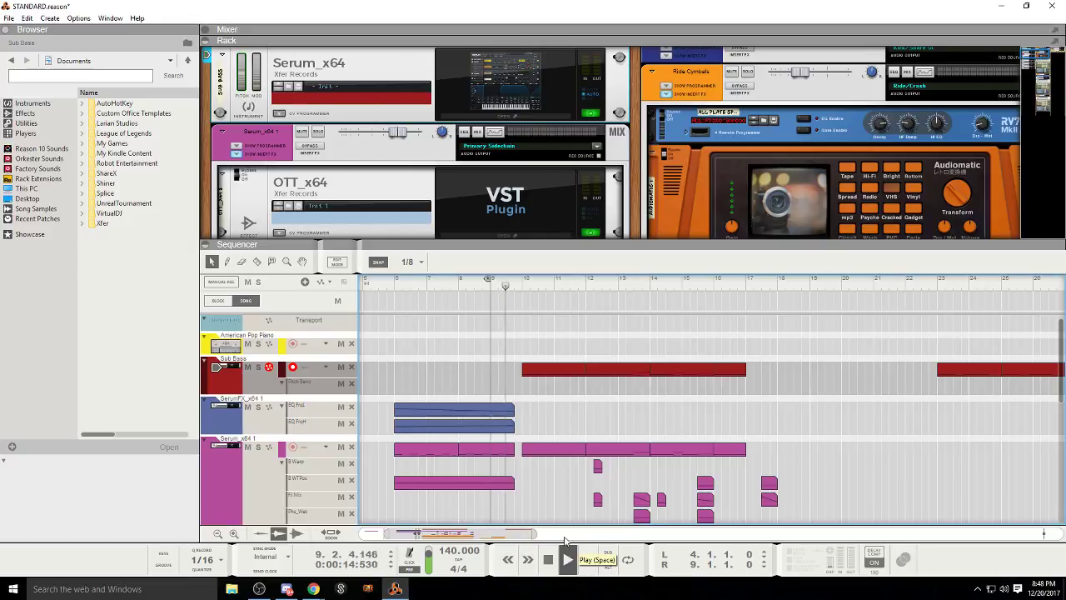
pyautogui.click(566, 553)
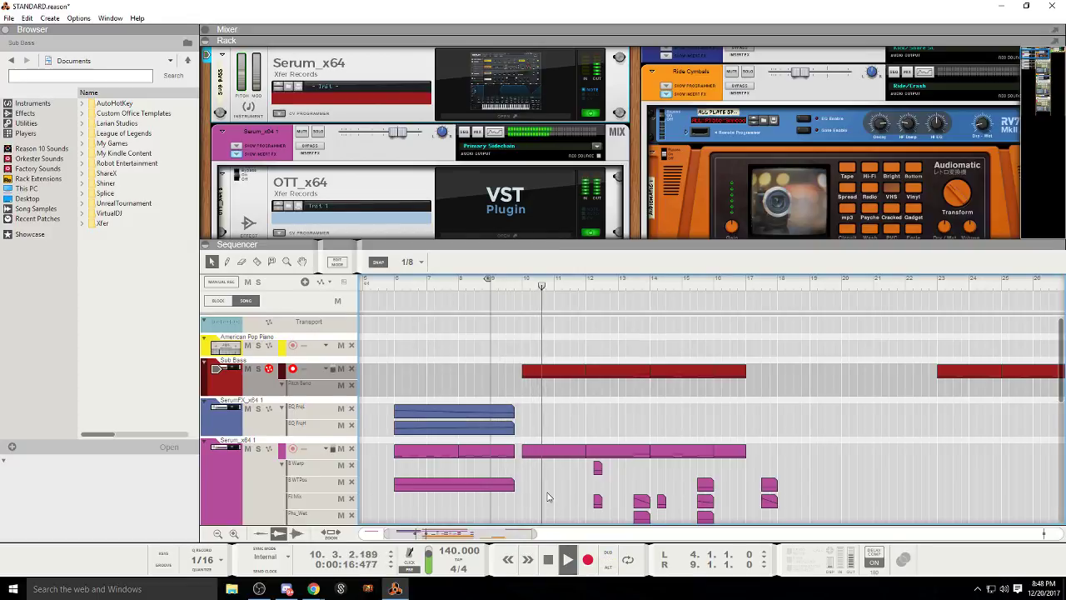
pyautogui.click(549, 560)
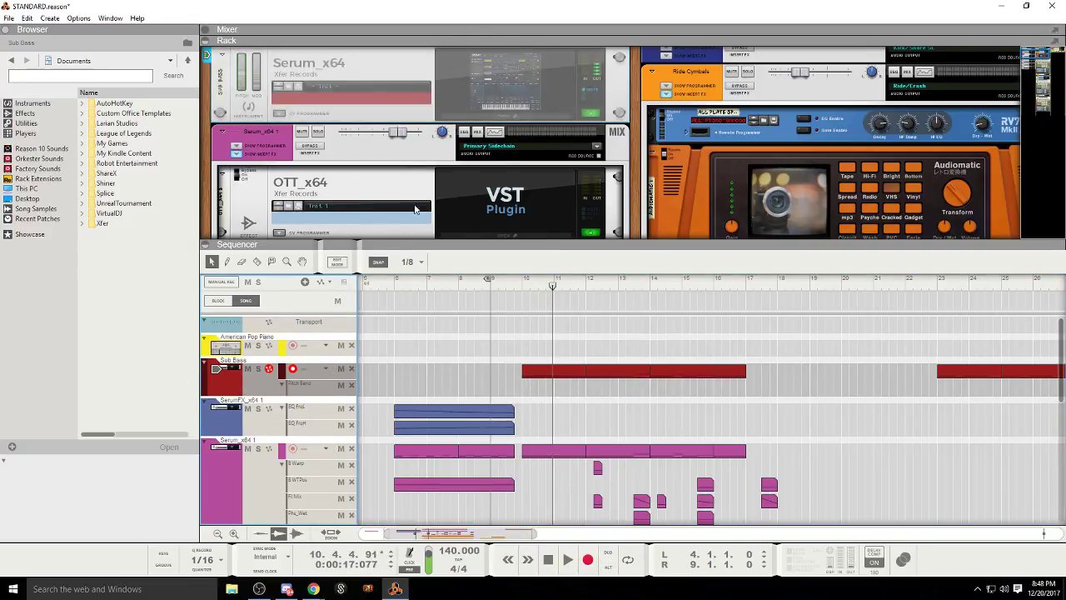
# Step: Play the build-up and drop from bar 7 while examining the Serum_x64 1 automation clips
pyautogui.click(495, 114)
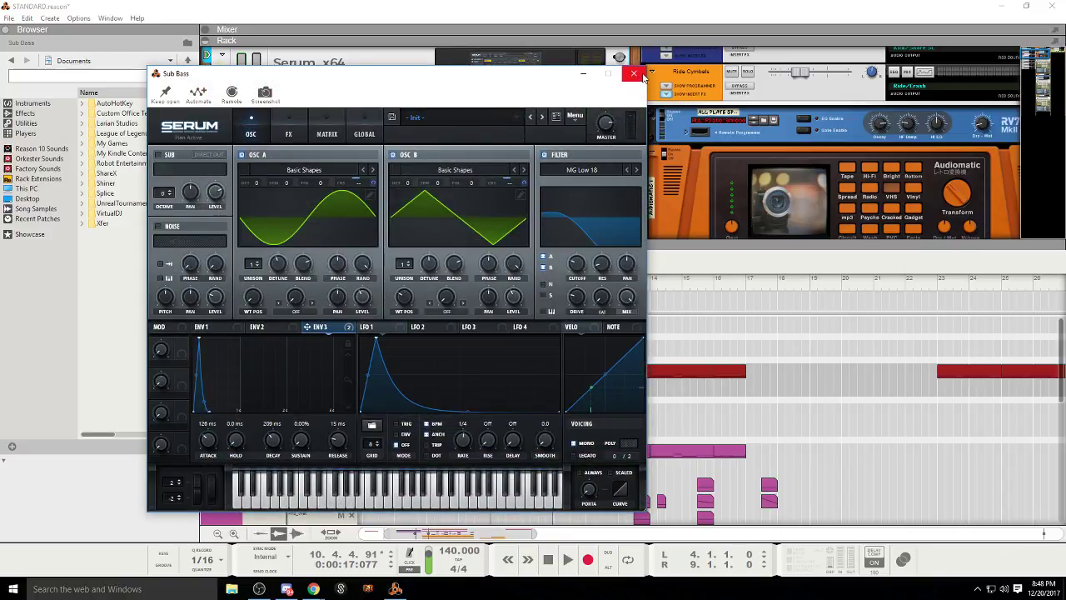
pyautogui.click(643, 77)
pyautogui.click(449, 286)
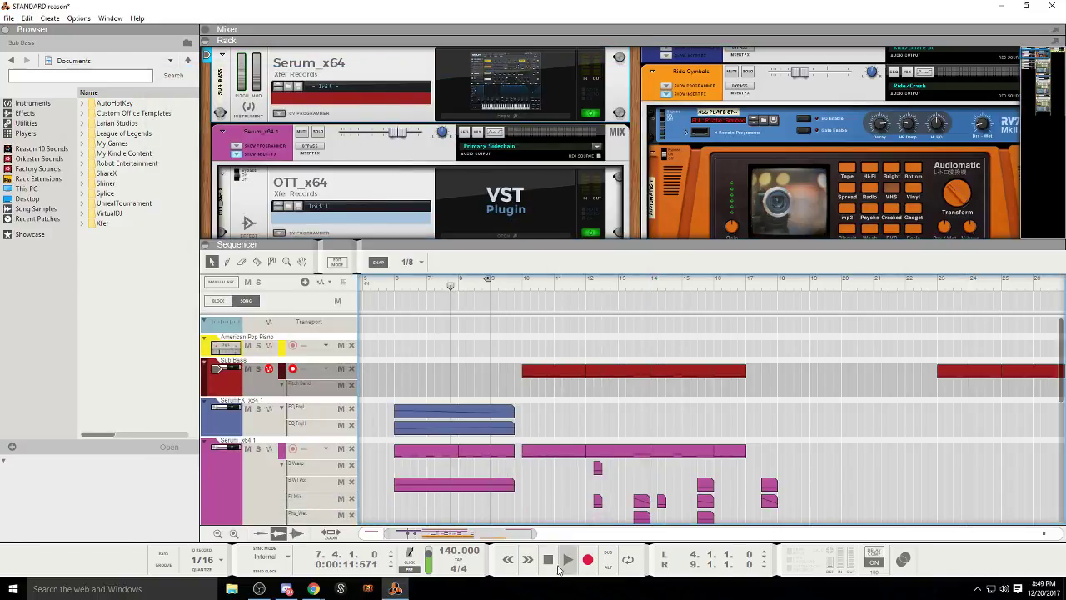
pyautogui.click(560, 565)
pyautogui.scroll(-2, 544, 423)
pyautogui.scroll(1, 534, 431)
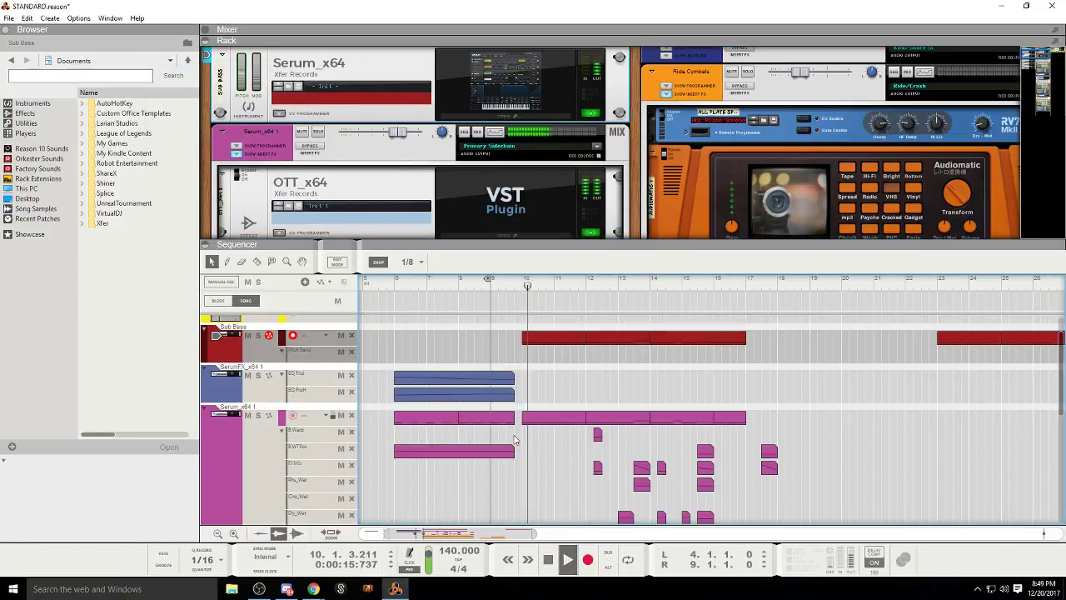
pyautogui.scroll(1, 524, 433)
pyautogui.scroll(-3, 550, 425)
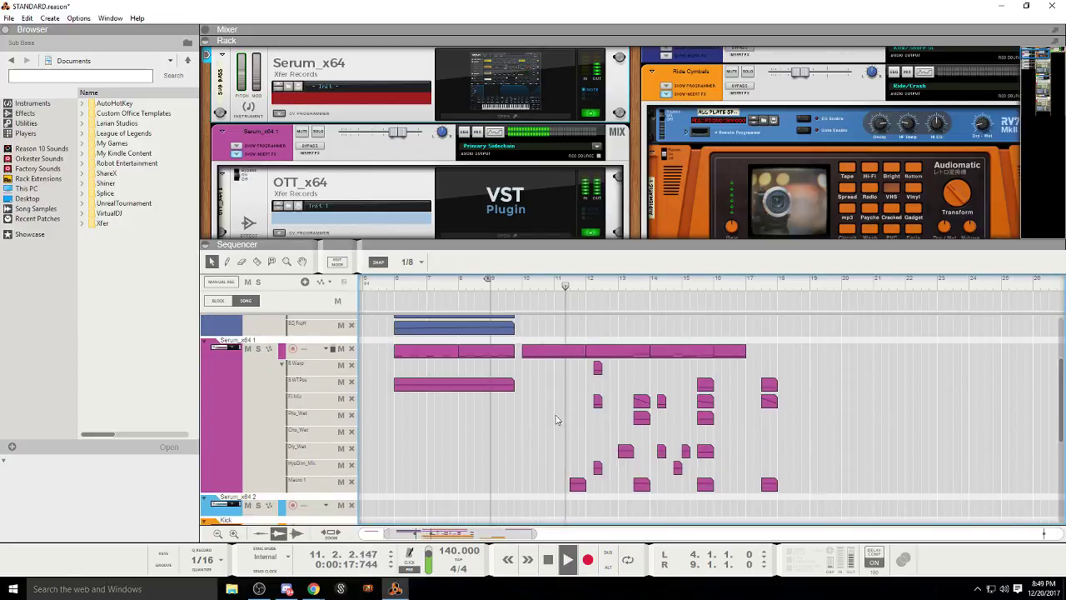
pyautogui.scroll(3, 558, 416)
pyautogui.scroll(-1, 575, 410)
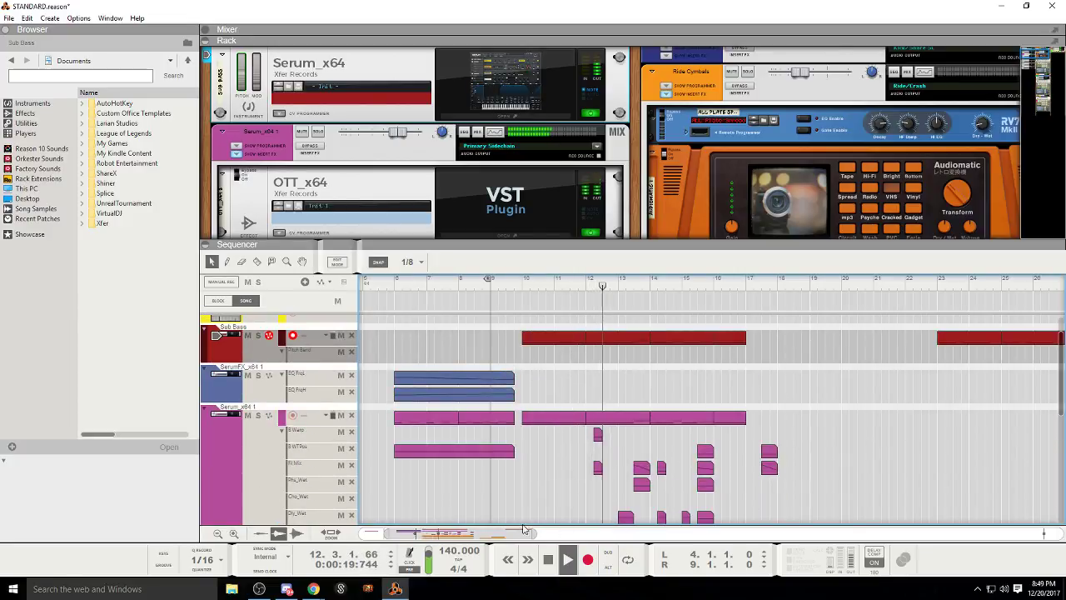
pyautogui.moveTo(512, 535); pyautogui.dragTo(481, 533)
pyautogui.scroll(-2, 547, 476)
pyautogui.click(548, 560)
# Step: Delete the upper starting point of the ramp in Serum_x64 1's Fil Mix automation clip at bar 13
pyautogui.click(523, 285)
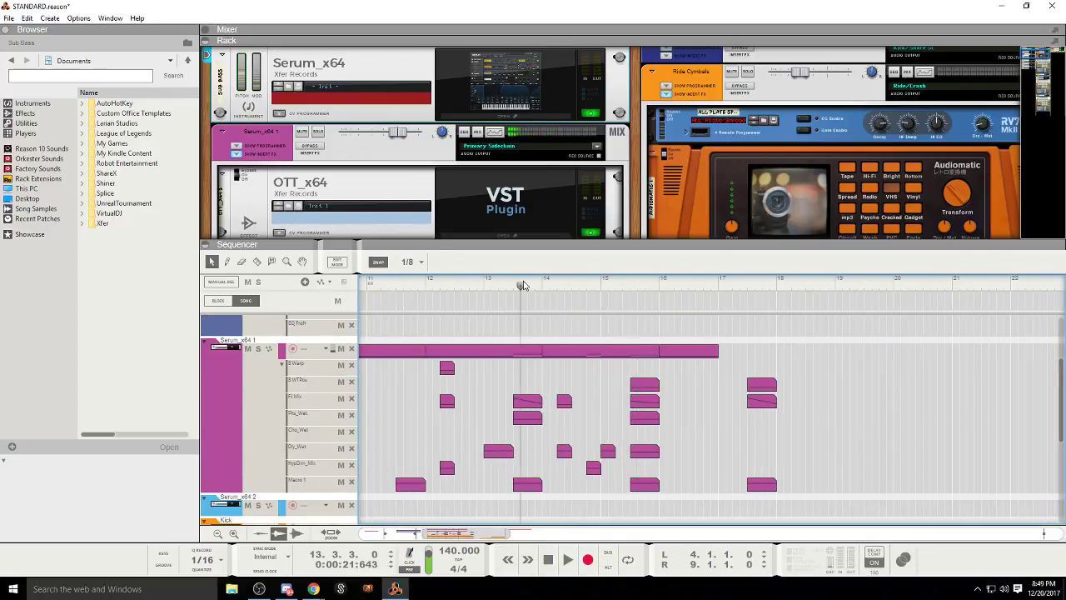
pyautogui.click(277, 367)
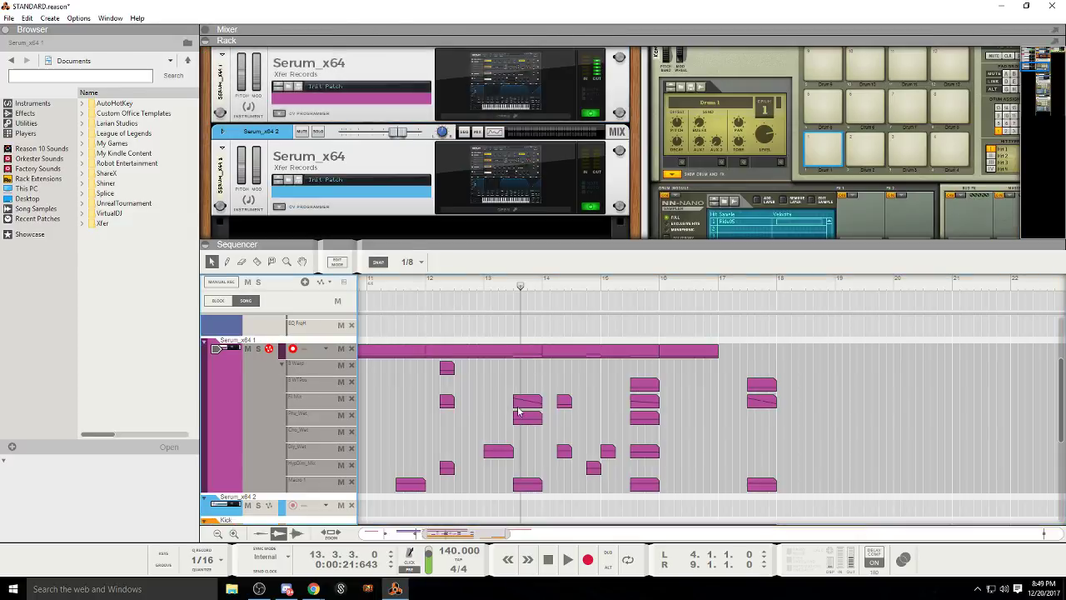
pyautogui.doubleClick(523, 406)
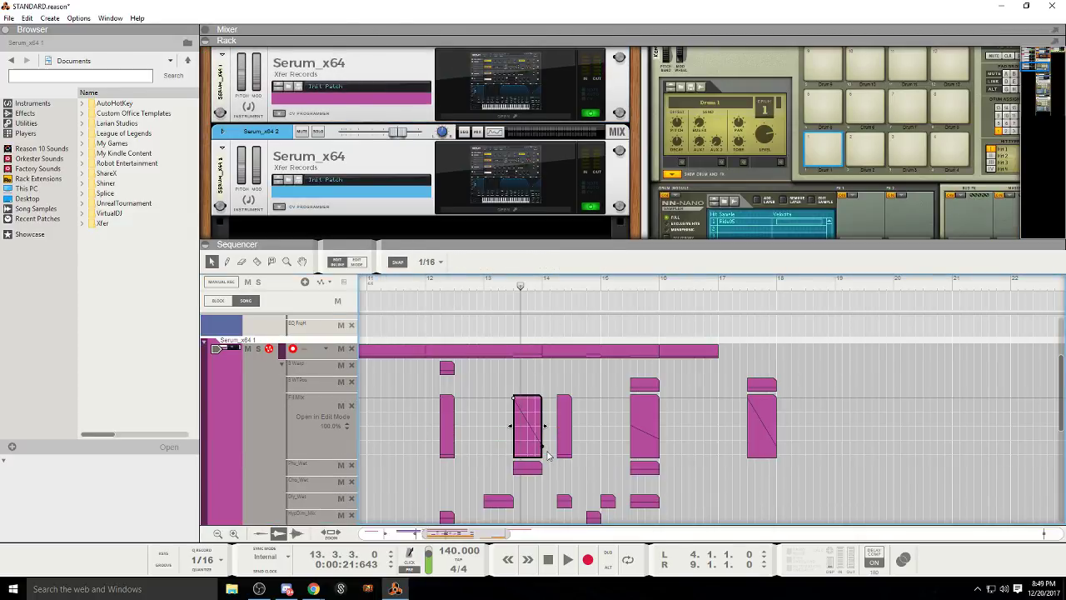
pyautogui.click(514, 399)
pyautogui.press('Delete')
# Step: Play the edited section from bar 12, stop playback and leave the clip's edit mode
pyautogui.click(562, 553)
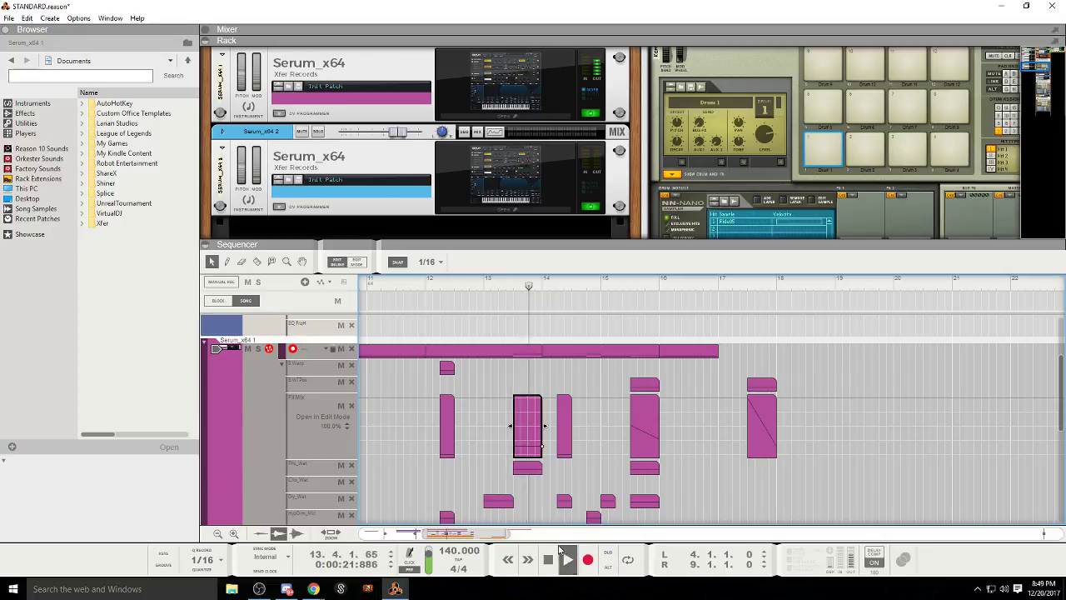
pyautogui.click(453, 288)
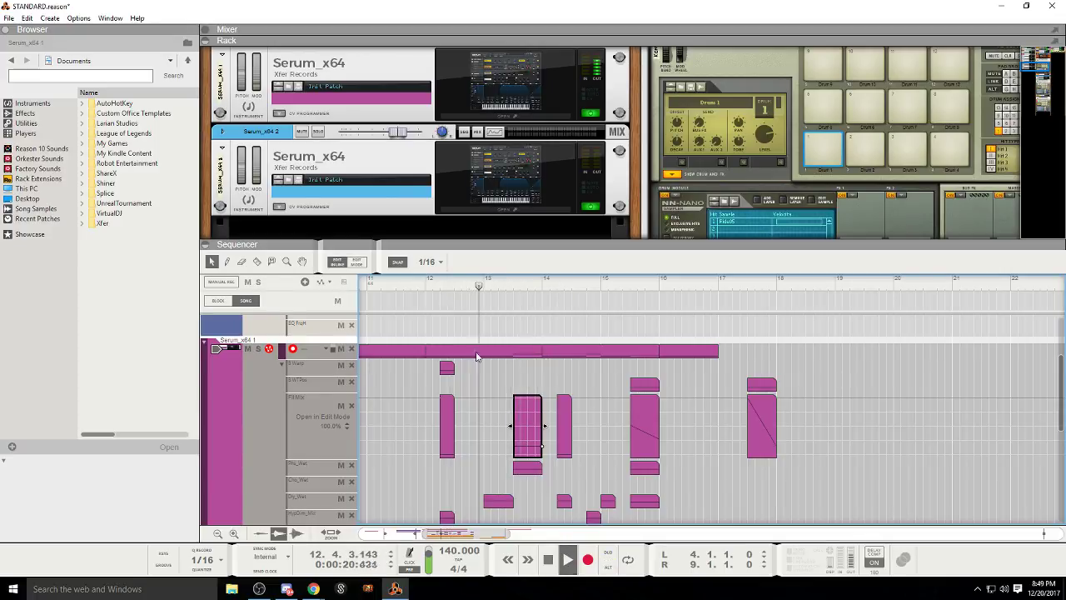
pyautogui.click(551, 565)
pyautogui.click(337, 263)
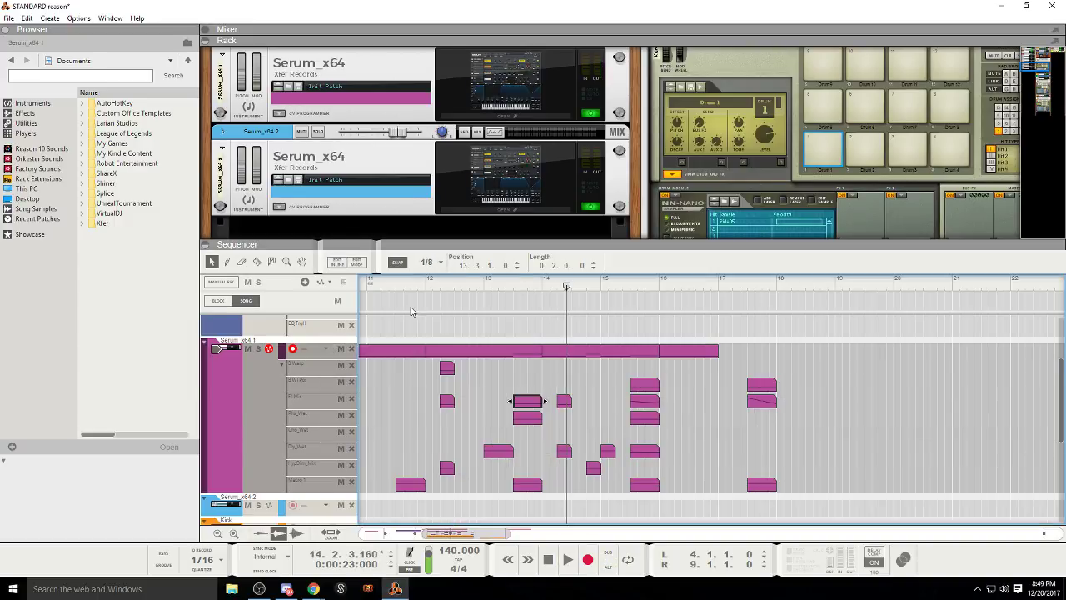
# Step: Trim the start of Serum_x64 1's note clip at bar 14 to 14.2.1.0 and play the section leading into it
pyautogui.click(548, 353)
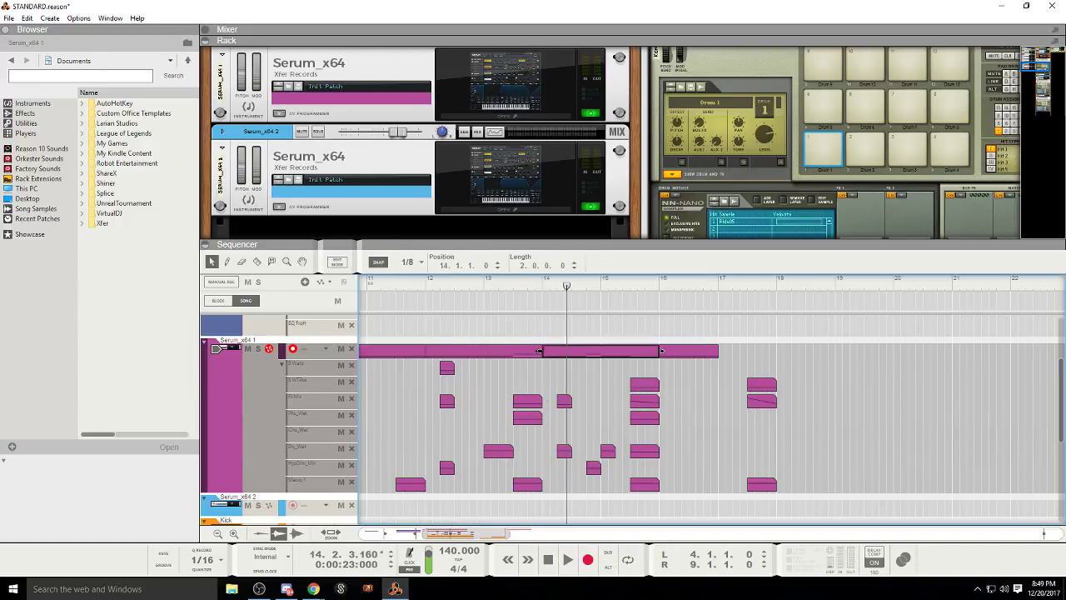
pyautogui.click(533, 279)
pyautogui.press('space')
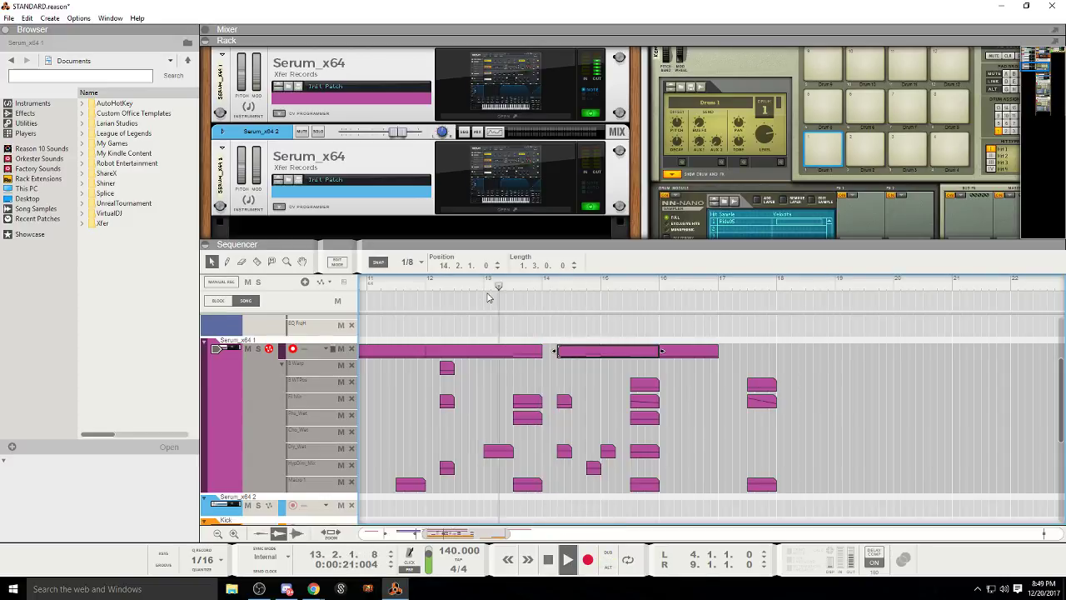
# Step: Select the Serum_x64 2 track and play the drop from bar 9
pyautogui.scroll(-2, 248, 393)
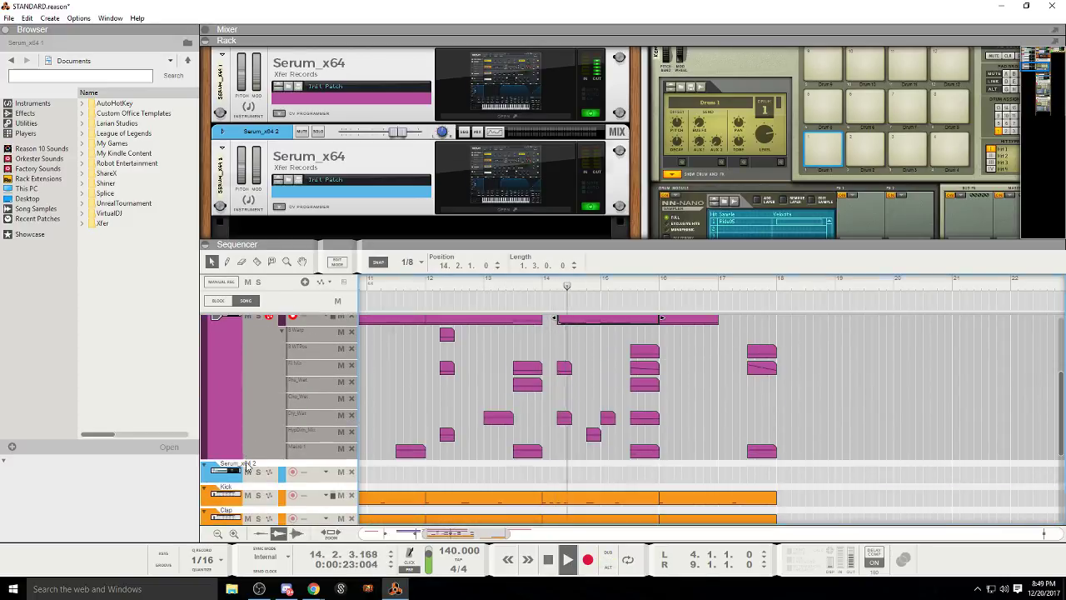
pyautogui.click(244, 466)
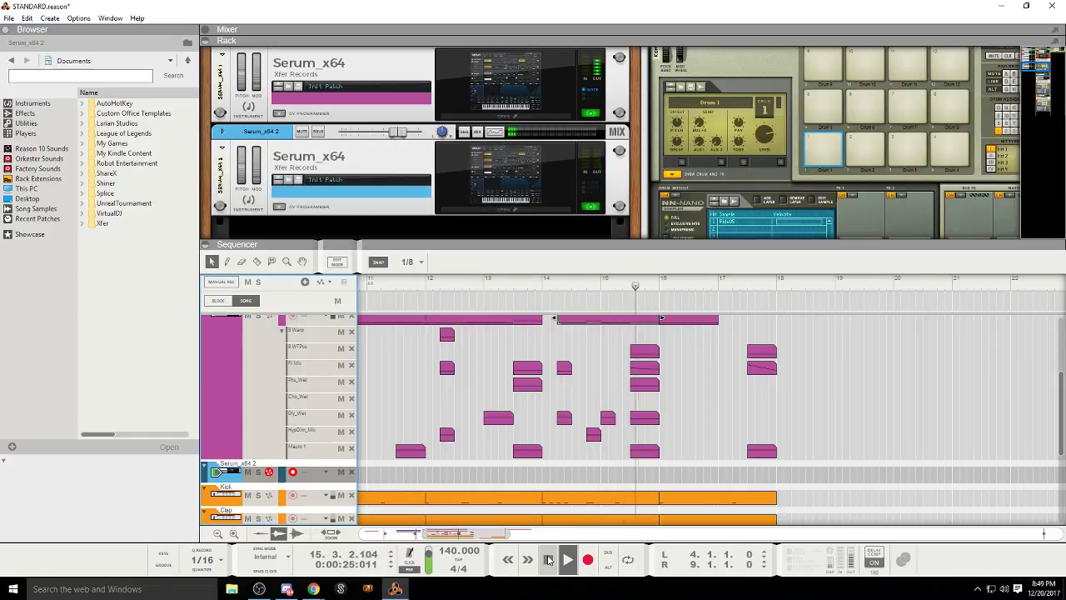
pyautogui.moveTo(518, 289); pyautogui.dragTo(277, 298)
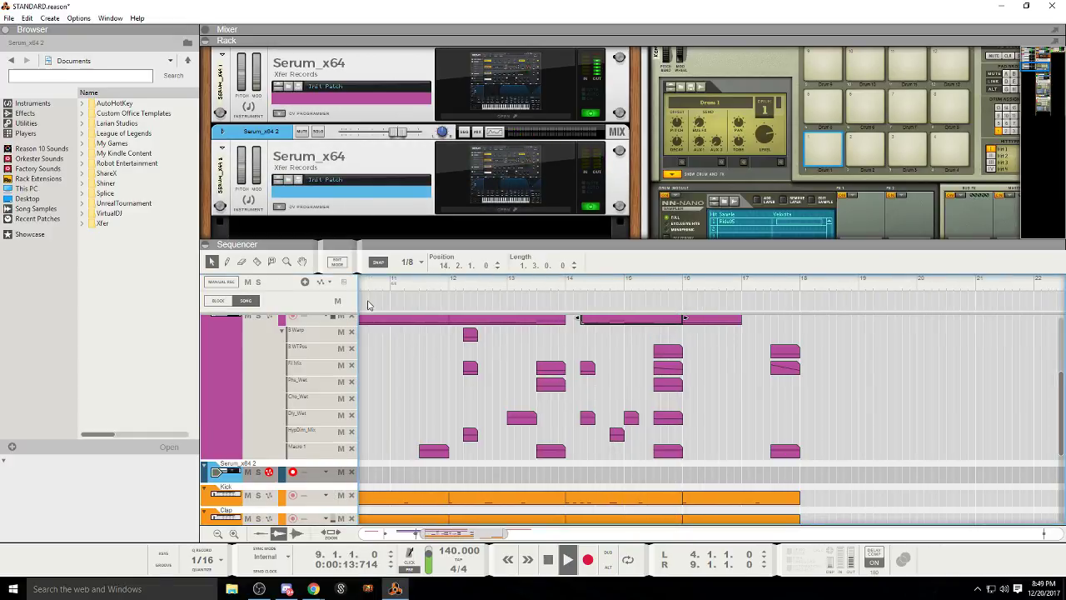
pyautogui.scroll(4, 411, 365)
pyautogui.moveTo(463, 533); pyautogui.dragTo(441, 534)
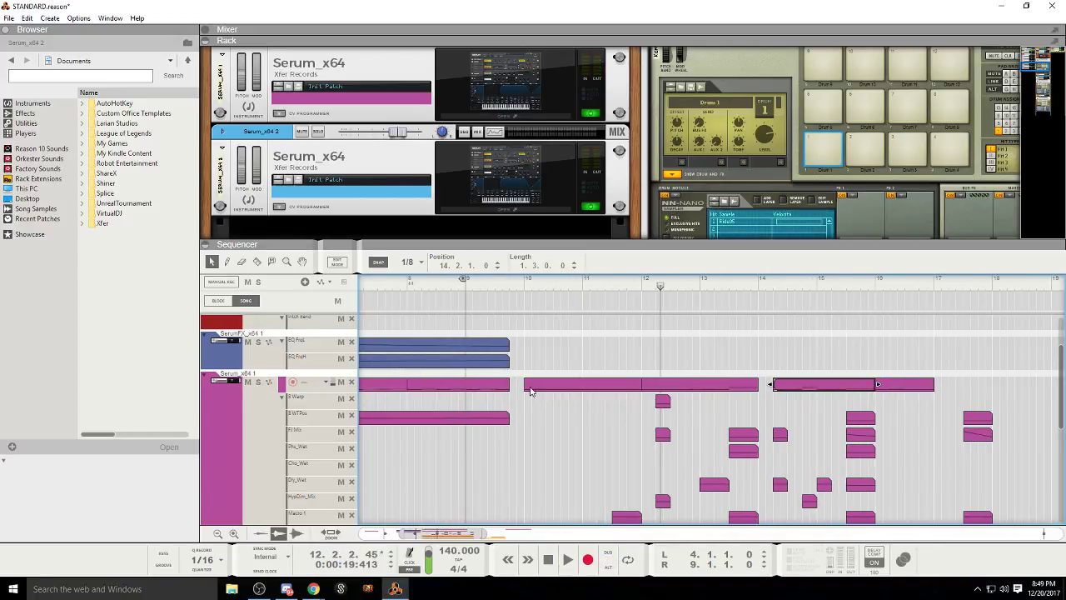
# Step: Move Serum_x64 1's note clip from bar 10 into the Pha_Wet lane and place a copy of the bar 8 clip at 10.2.1.0
pyautogui.click(530, 390)
pyautogui.moveTo(544, 392); pyautogui.dragTo(426, 452)
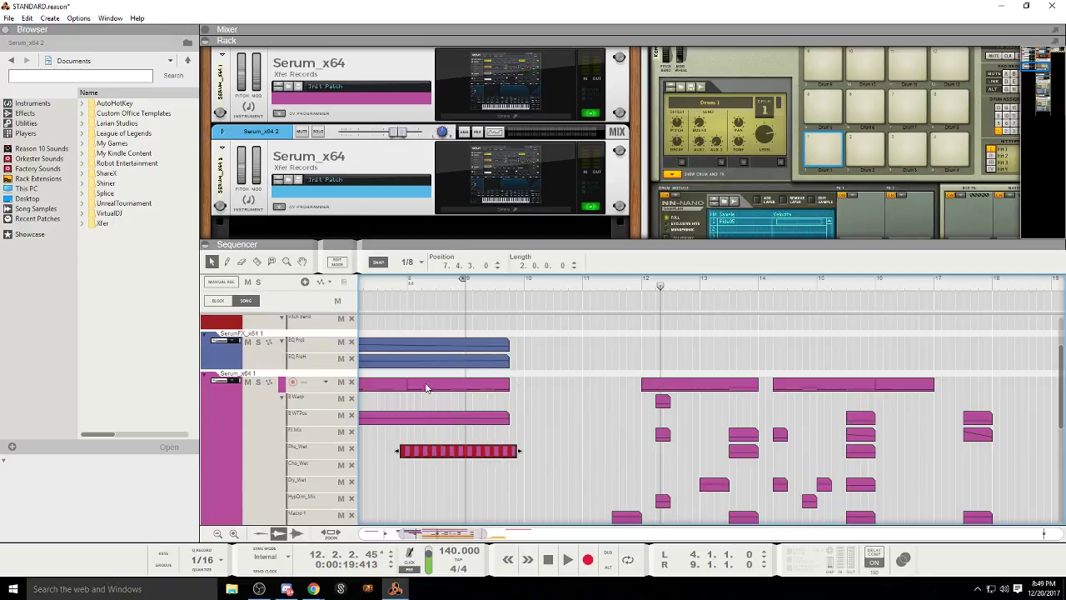
pyautogui.moveTo(426, 387); pyautogui.dragTo(550, 386)
pyautogui.hotkey('ctrl', 'z')
pyautogui.click(458, 388)
pyautogui.moveTo(444, 388); pyautogui.dragTo(561, 390)
pyautogui.click(574, 387)
# Step: Play the drop from bar 10 to hear the copied Serum_x64 1 clip, and stop playback
pyautogui.click(524, 287)
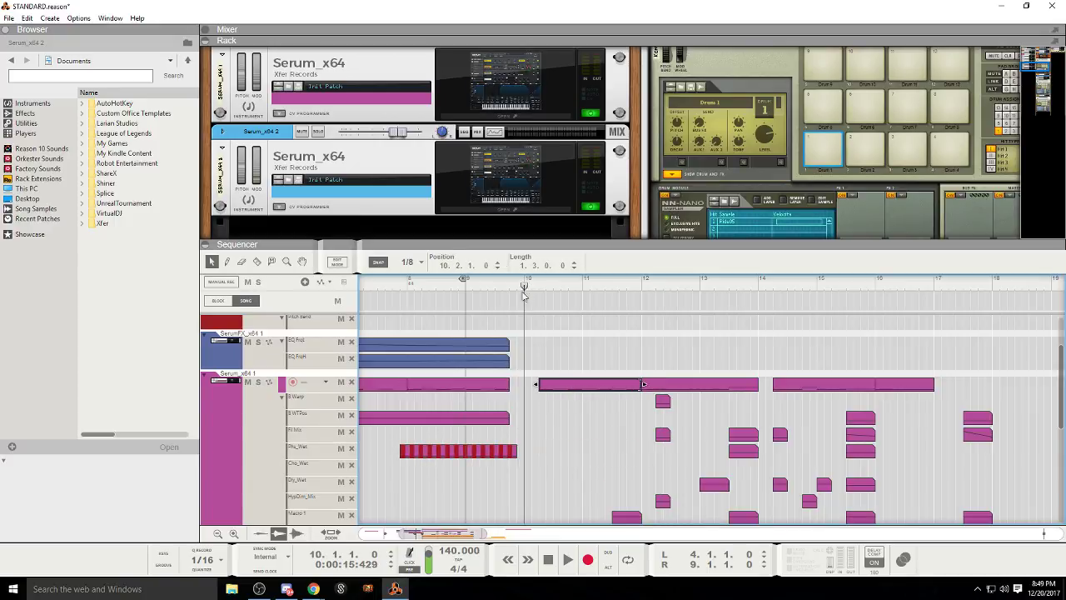
pyautogui.press('space')
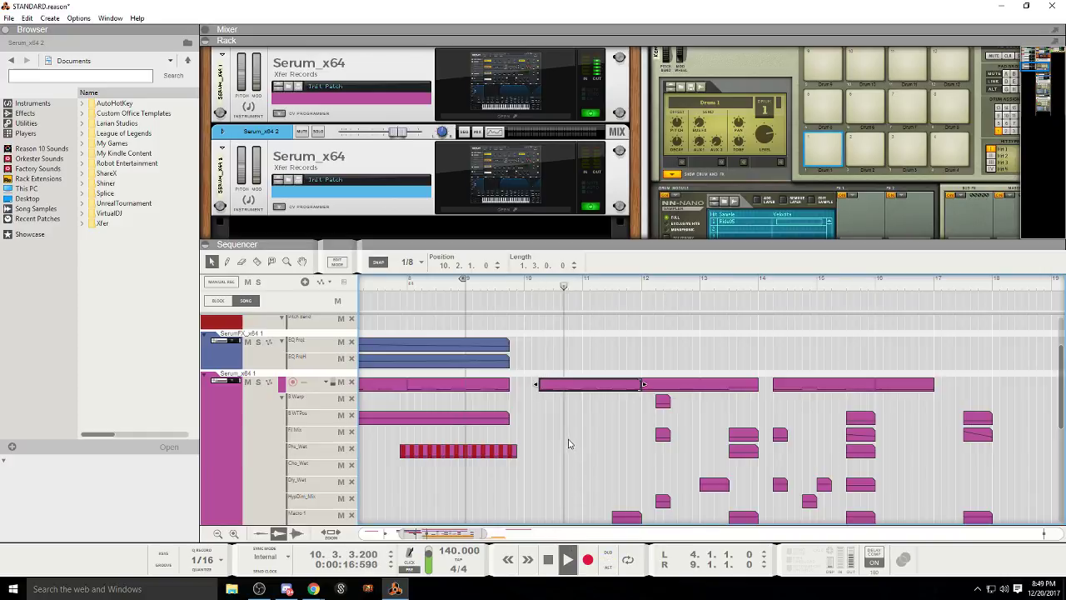
pyautogui.scroll(-4, 564, 428)
pyautogui.scroll(4, 564, 427)
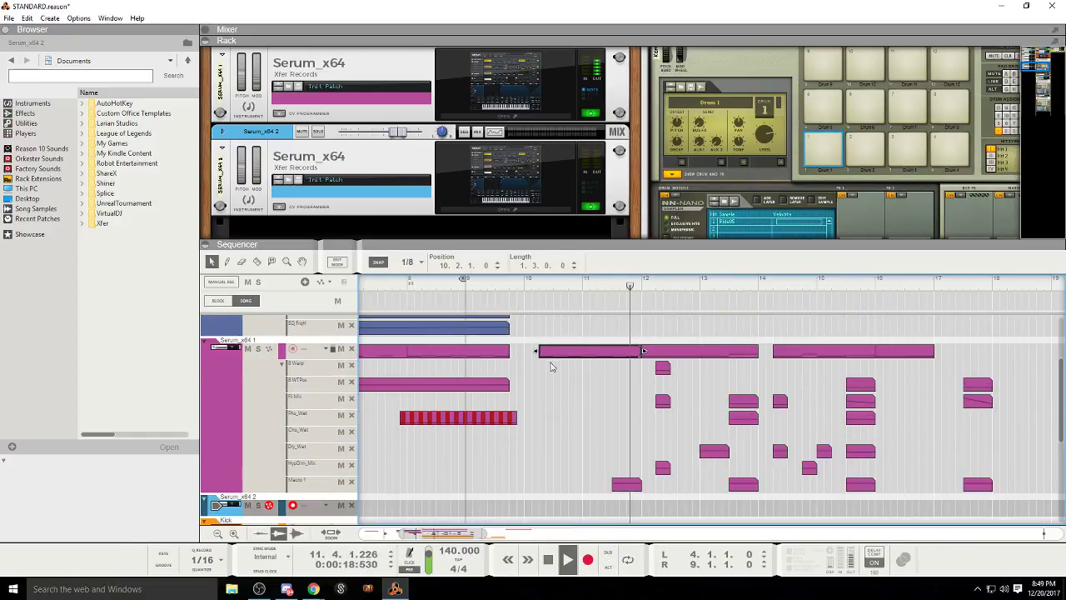
pyautogui.moveTo(456, 534); pyautogui.dragTo(451, 533)
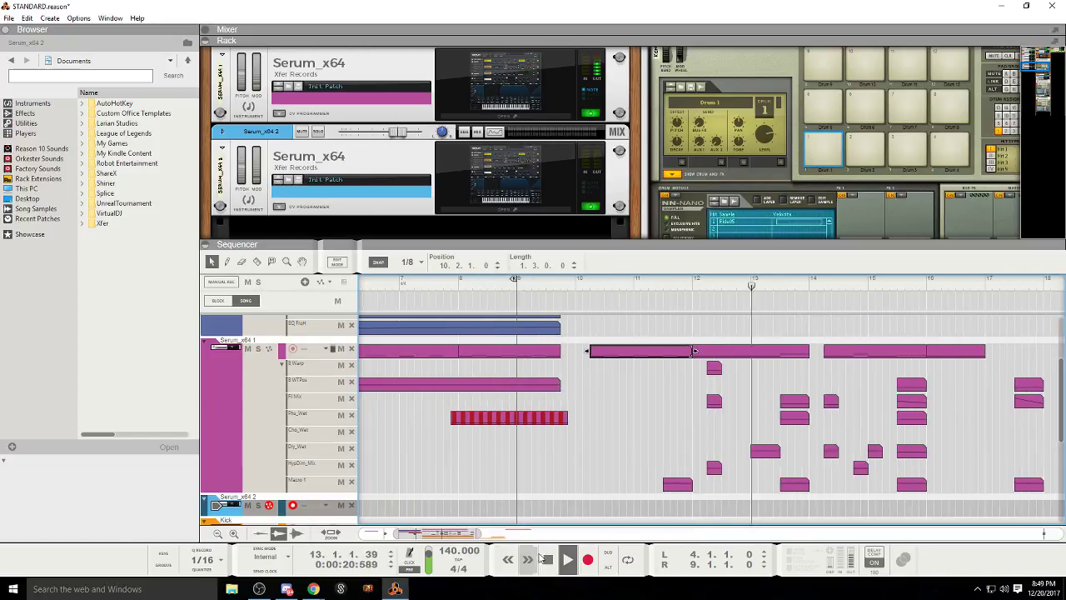
pyautogui.click(547, 559)
# Step: Replace the Serum_x64 1 clip at 10.2.1.0 with a copy of the bar 6 clip placed at bar 10, and play it
pyautogui.moveTo(651, 410); pyautogui.dragTo(602, 332)
pyautogui.press('Delete')
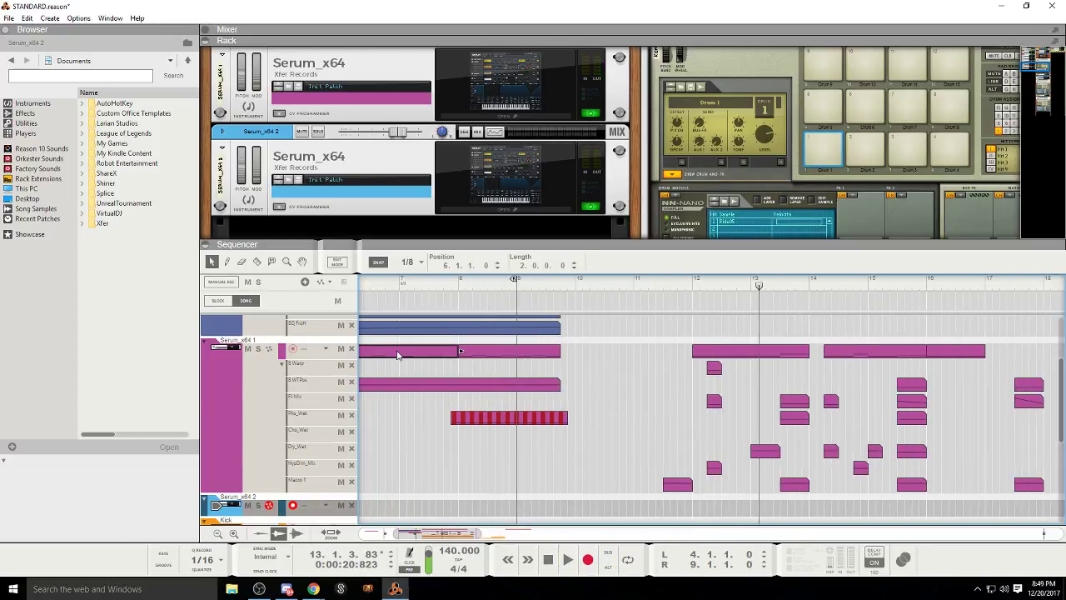
pyautogui.moveTo(399, 358); pyautogui.dragTo(618, 358)
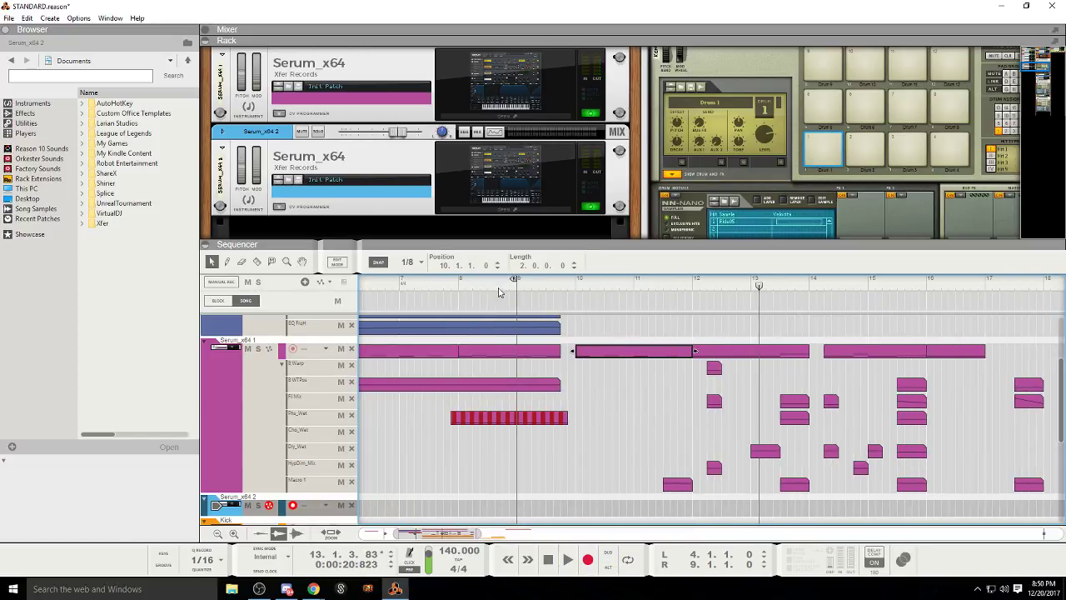
pyautogui.press('space')
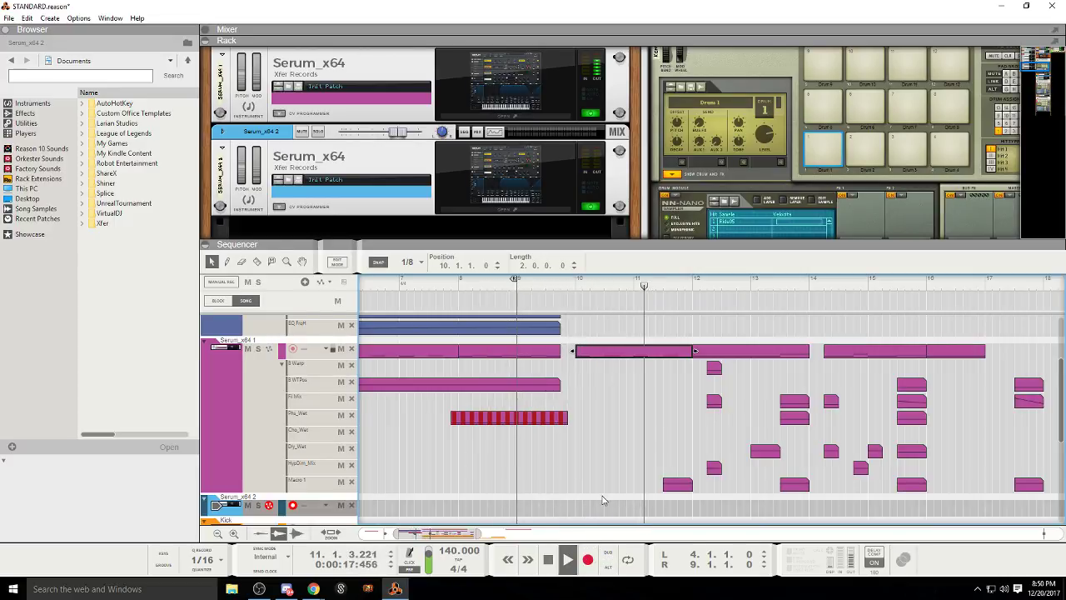
# Step: Remove all modulators from the coarse pitch of oscillators A and B in the Sub Bass Serum, and close the plugin window
pyautogui.scroll(3, 629, 479)
pyautogui.click(225, 377)
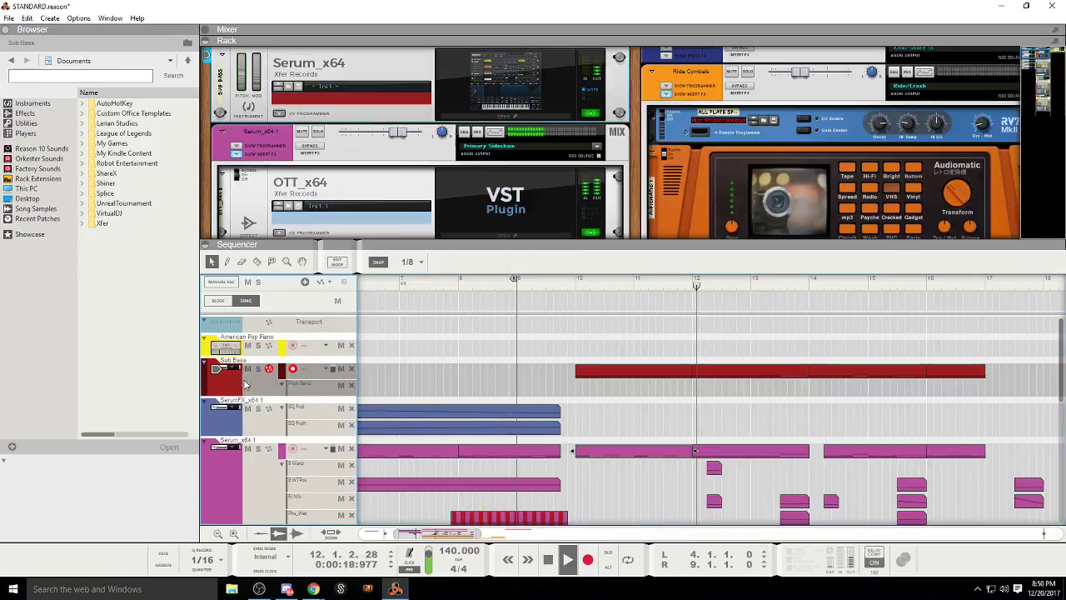
pyautogui.click(461, 114)
pyautogui.click(460, 110)
pyautogui.rightClick(358, 182)
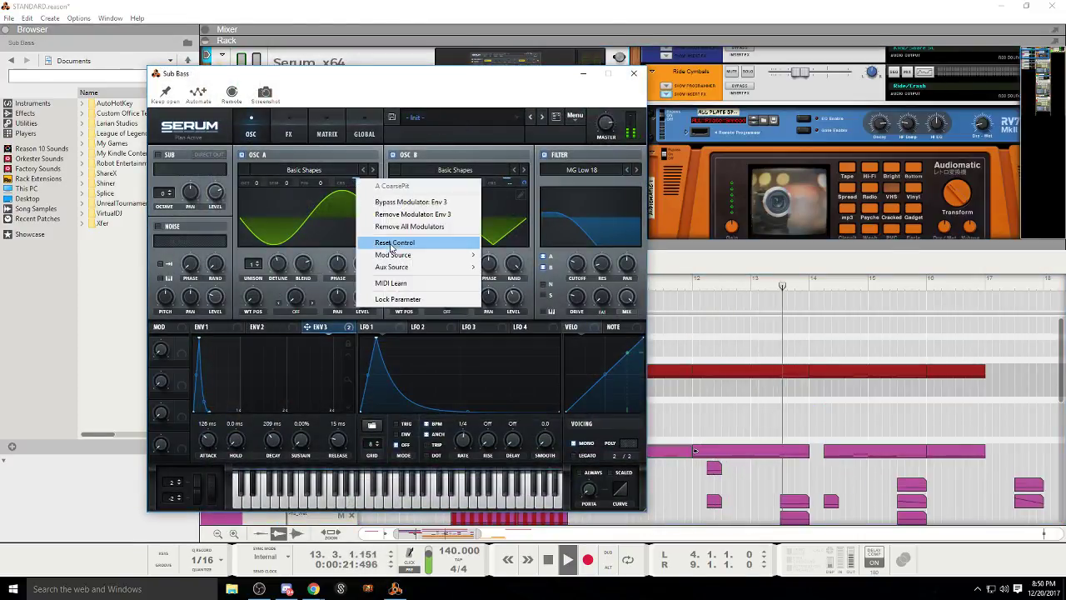
pyautogui.click(408, 227)
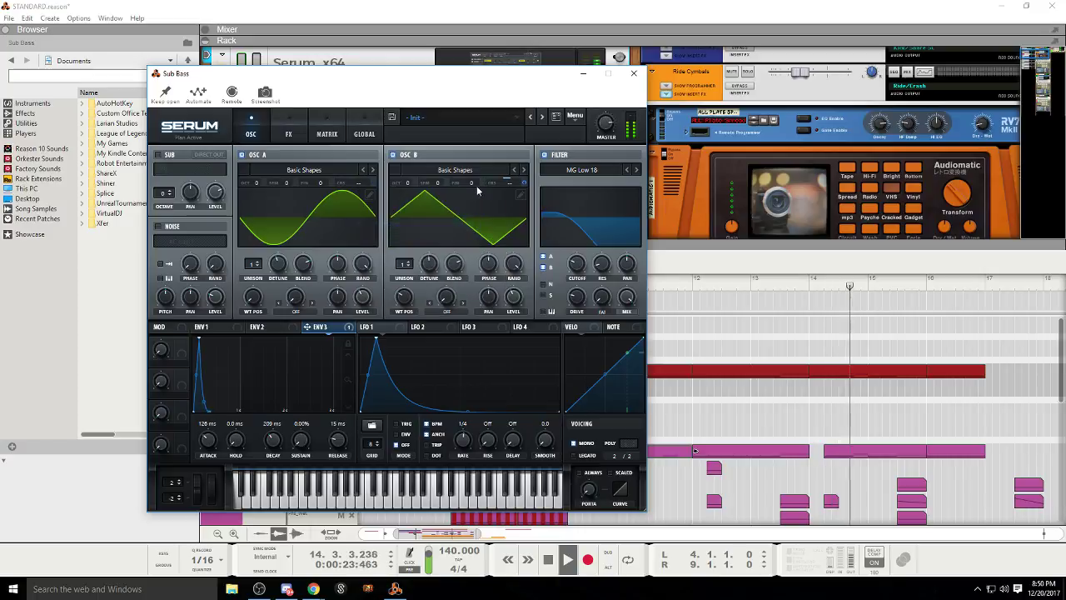
pyautogui.rightClick(509, 182)
pyautogui.click(520, 226)
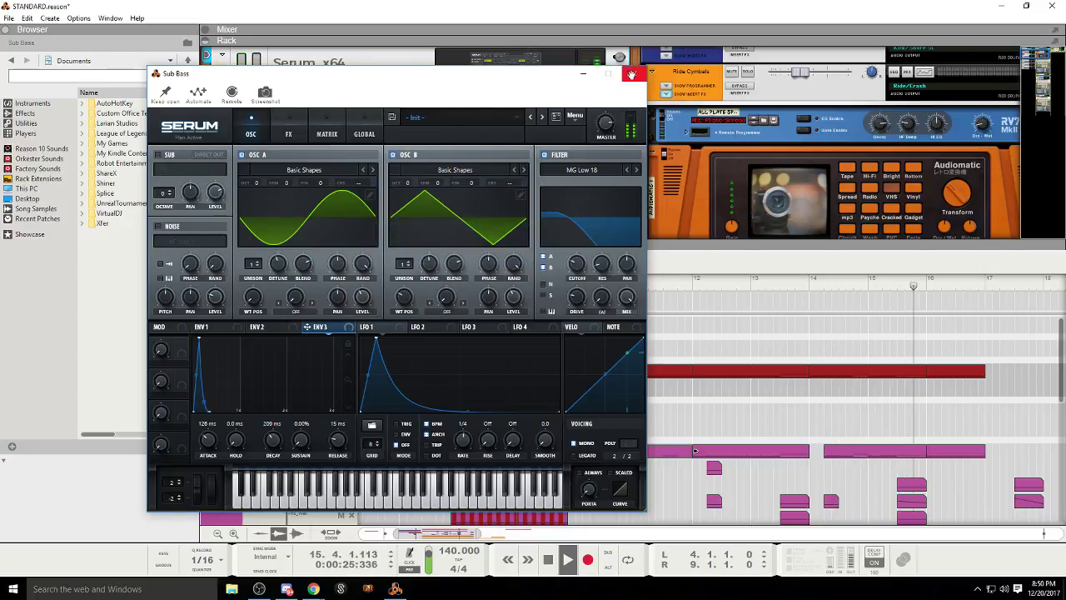
pyautogui.click(633, 73)
# Step: Replay the start of the drop, open the Sub Bass clip at bar 10 for editing and delete its note at 10.2
pyautogui.scroll(-1, 575, 350)
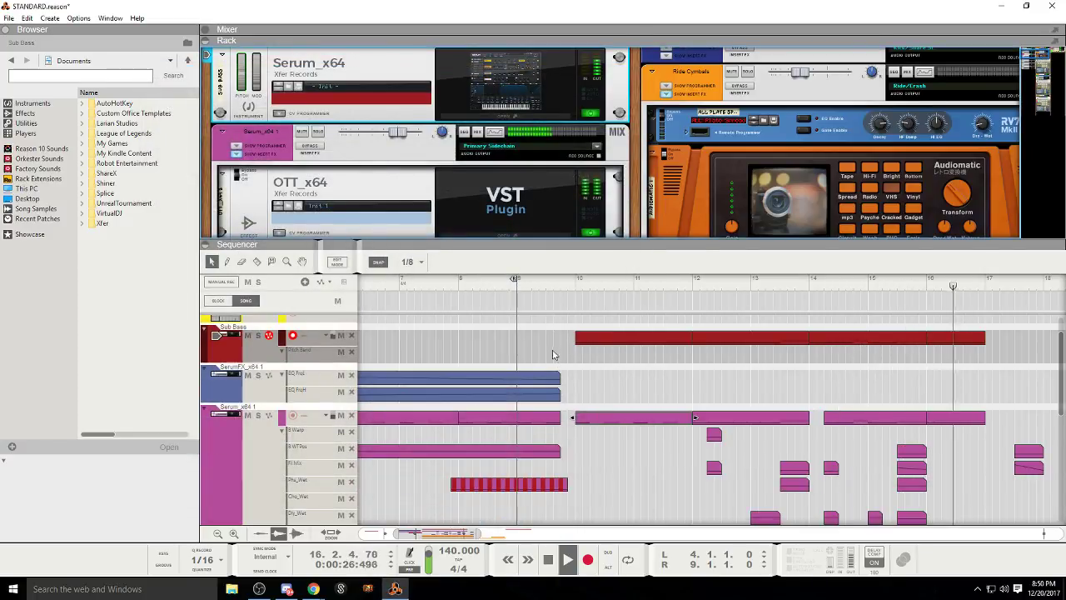
pyautogui.click(562, 287)
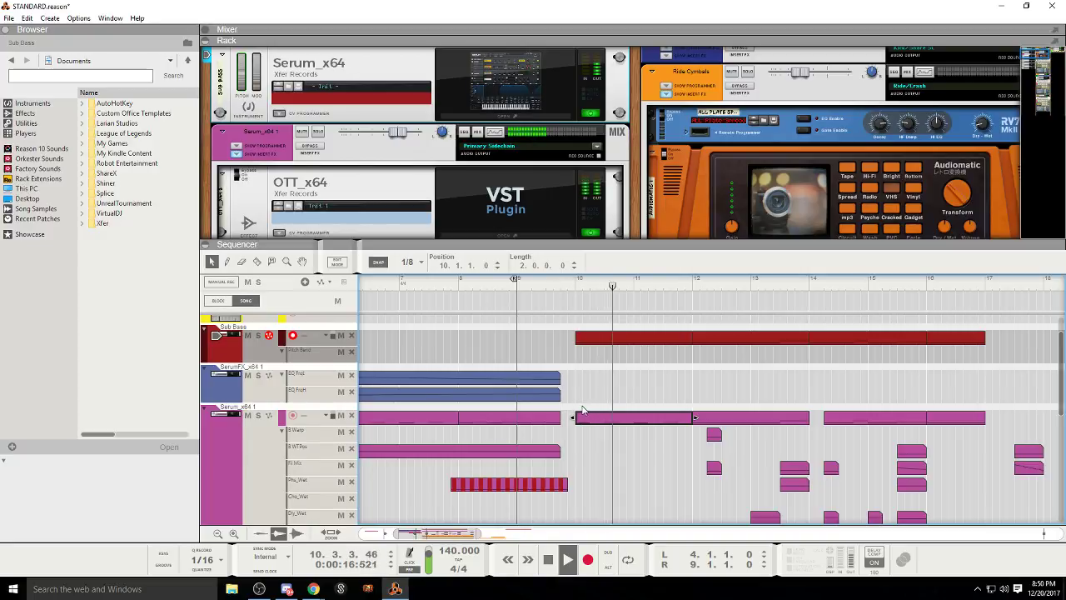
pyautogui.doubleClick(614, 340)
pyautogui.press('space')
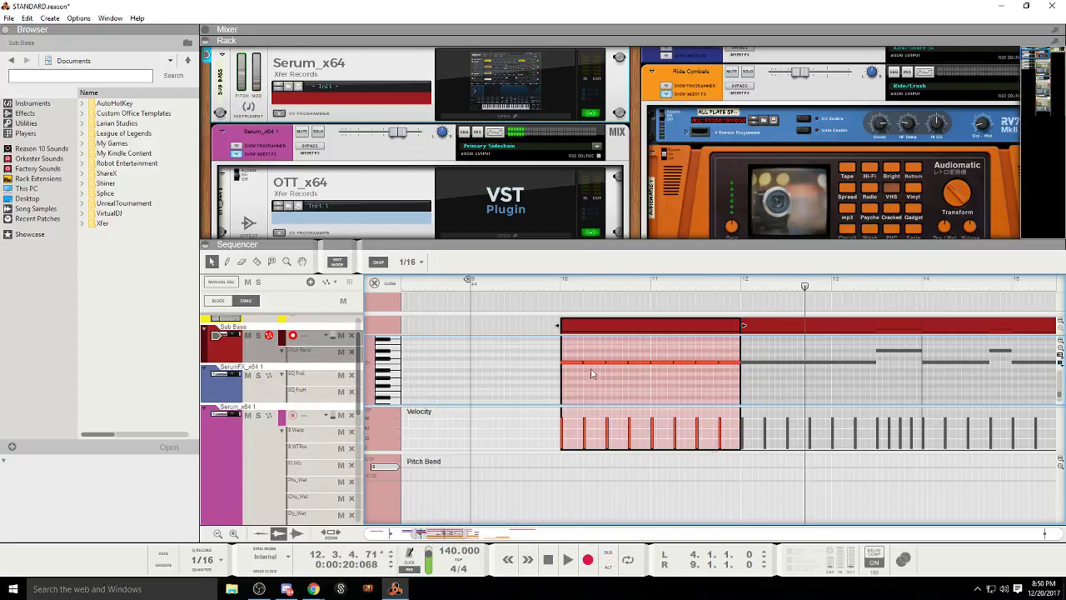
pyautogui.moveTo(604, 383); pyautogui.dragTo(605, 385)
pyautogui.press('Delete')
pyautogui.moveTo(635, 356); pyautogui.dragTo(660, 378)
pyautogui.press('Delete')
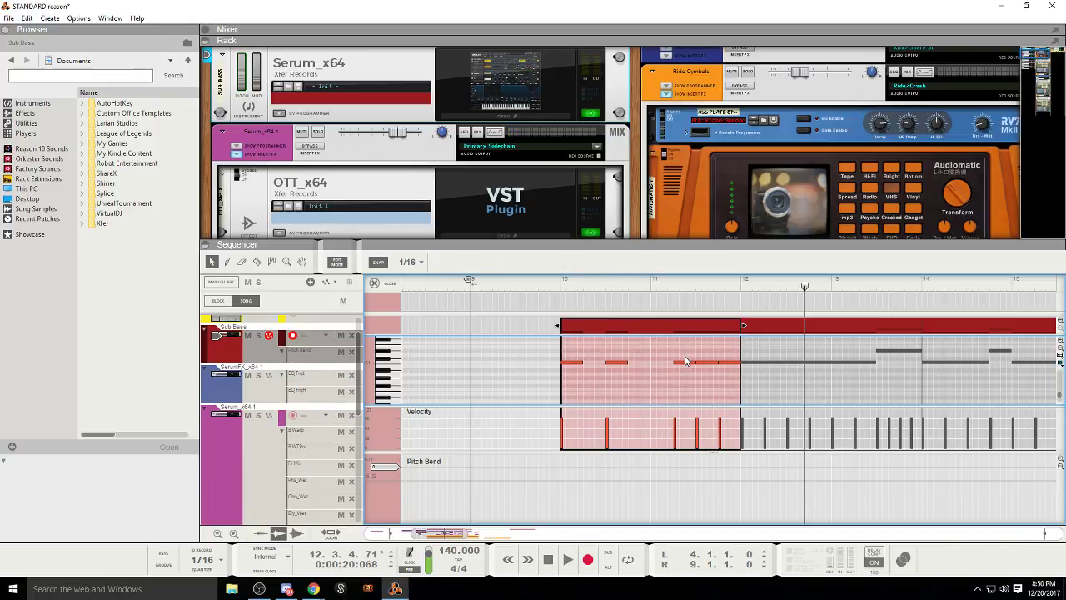
pyautogui.hotkey('ctrl', 'z')
pyautogui.keyDown('alt'); pyautogui.click(664, 352); pyautogui.keyUp('alt')
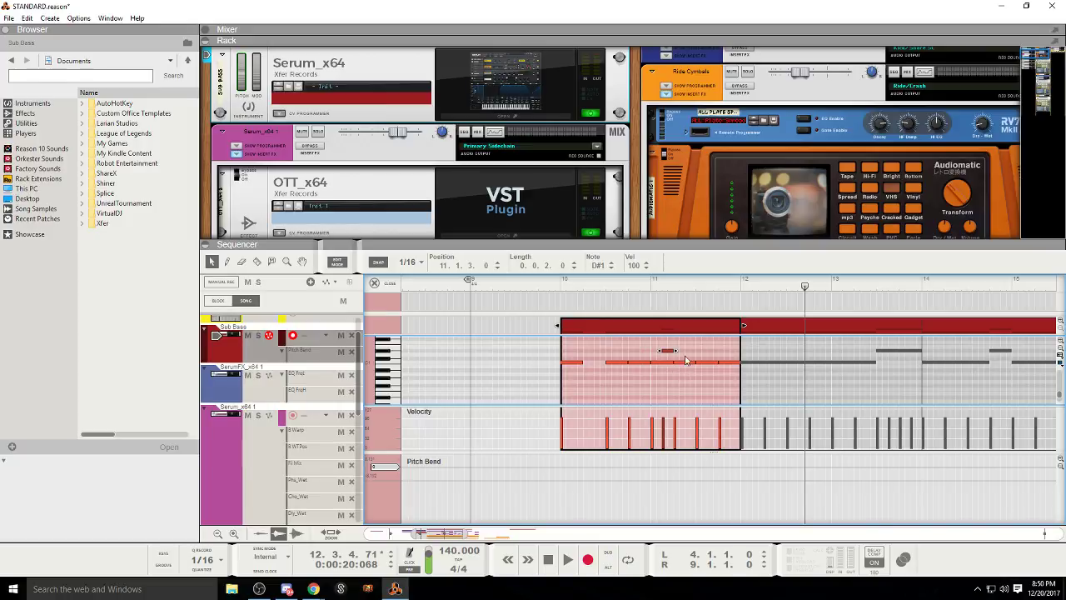
pyautogui.press('Delete')
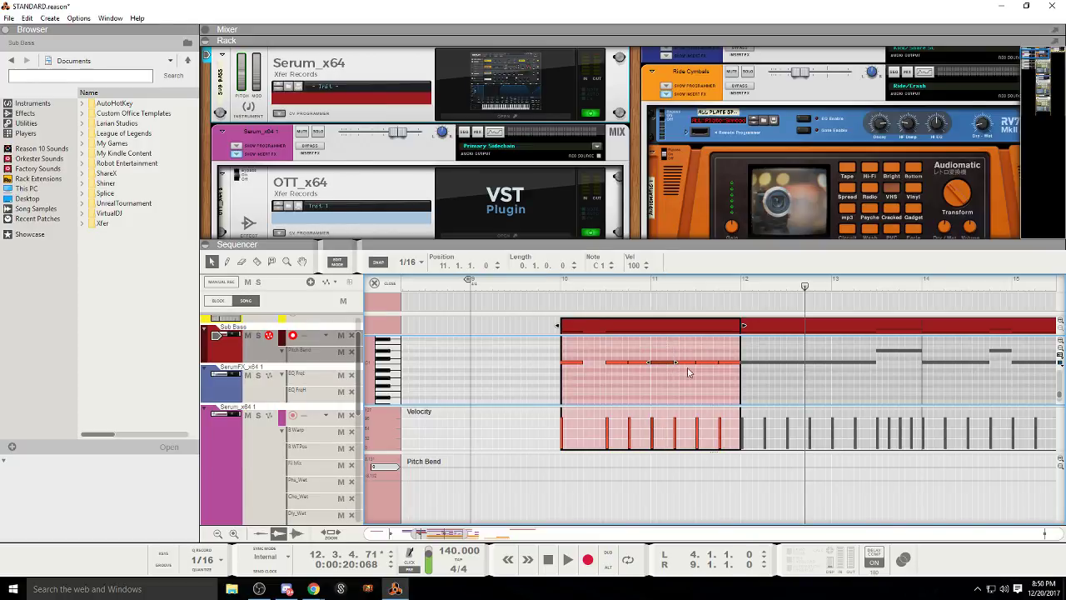
# Step: Delete the Sub Bass notes at 10.4, 11.2 and 11.4, and leave the clip's edit mode
pyautogui.click(693, 379)
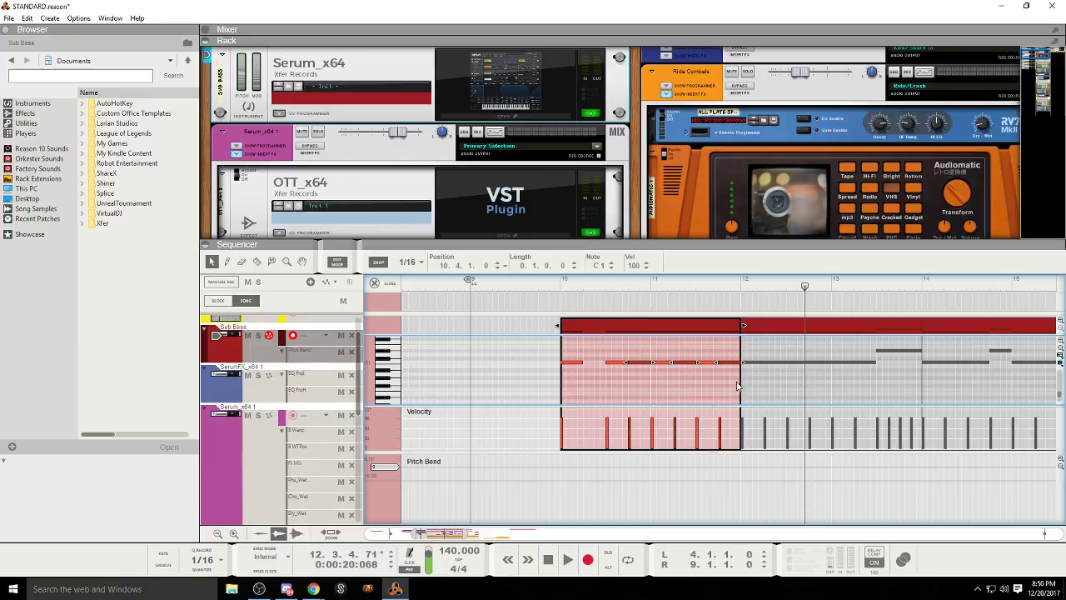
pyautogui.press('Delete')
pyautogui.scroll(-1, 633, 360)
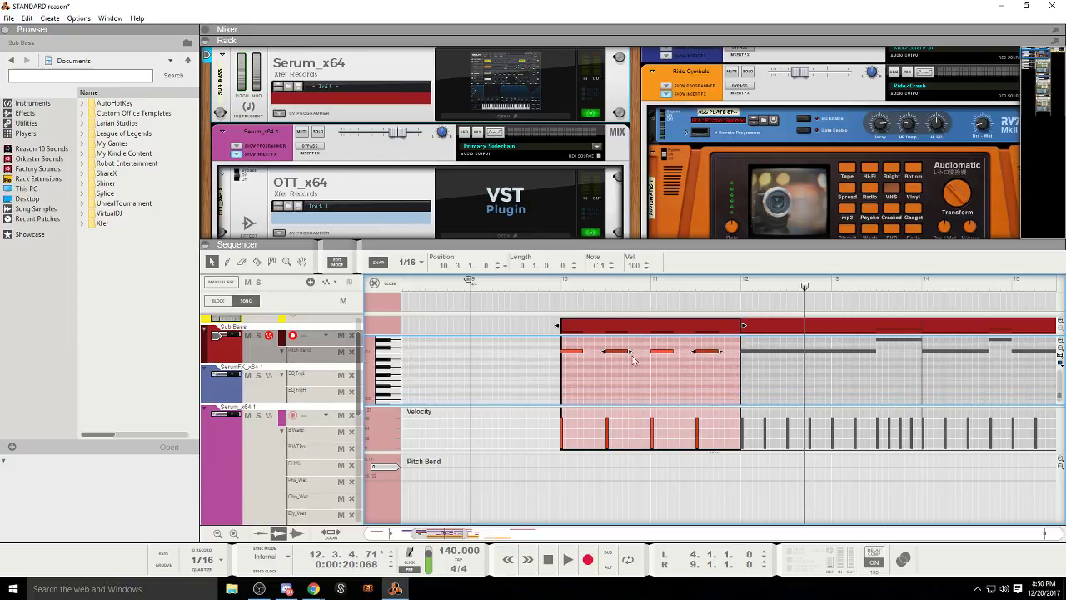
pyautogui.click(337, 263)
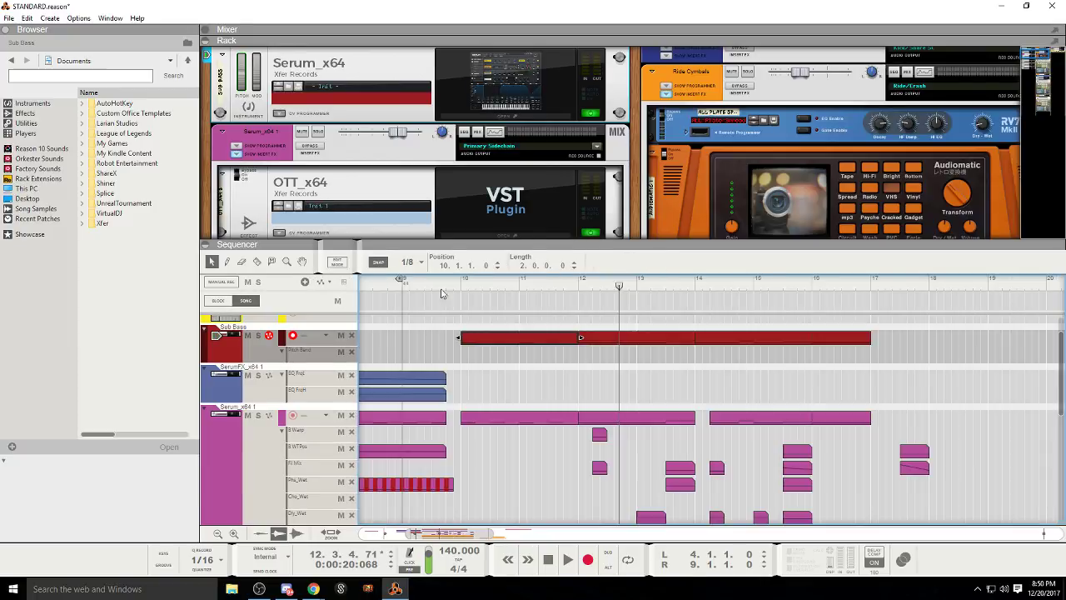
# Step: Play the drop from bar 10 with the thinned Sub Bass part and stop playback
pyautogui.click(460, 286)
pyautogui.press('space')
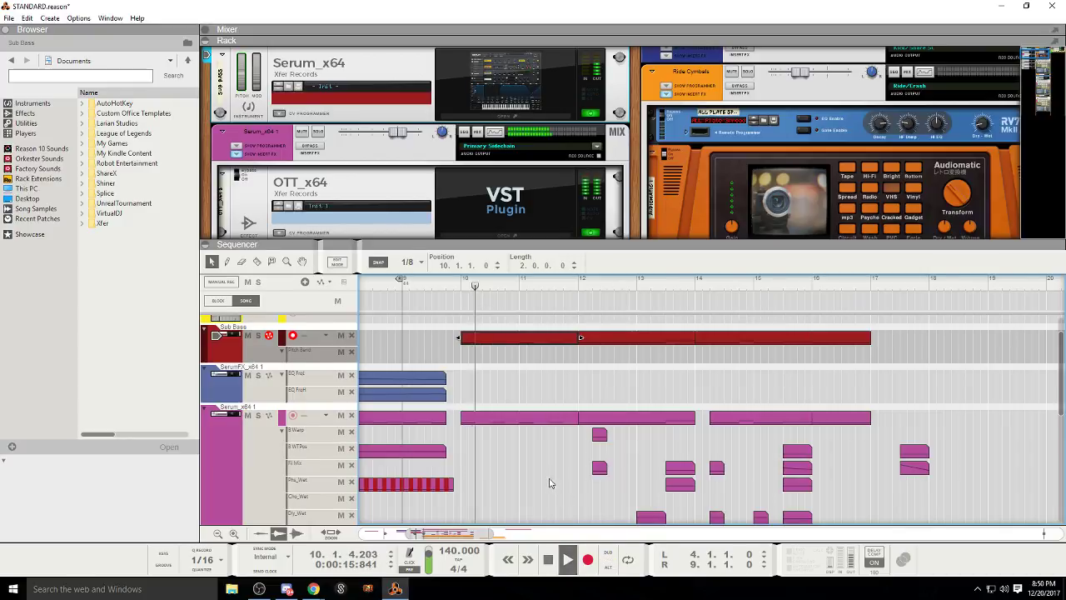
pyautogui.click(534, 474)
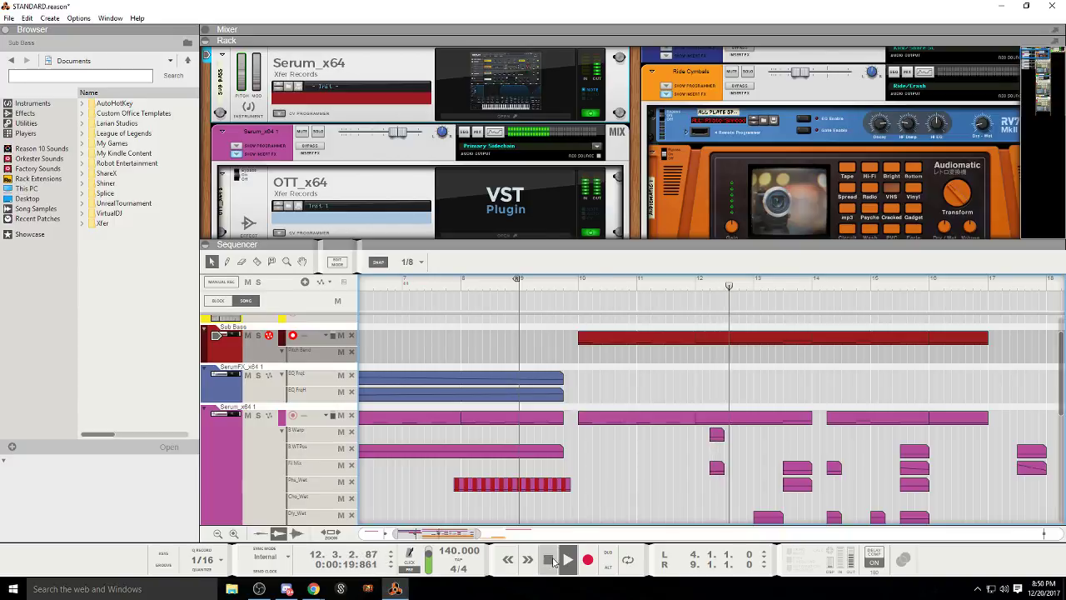
pyautogui.scroll(-2, 685, 461)
pyautogui.scroll(2, 669, 461)
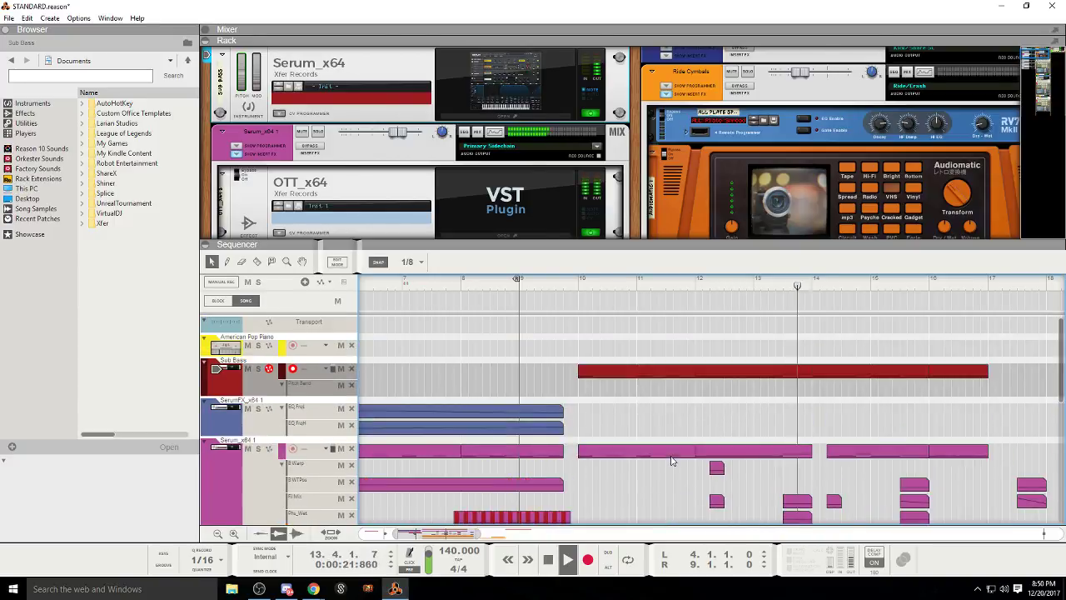
pyautogui.scroll(-2, 659, 457)
pyautogui.scroll(2, 658, 457)
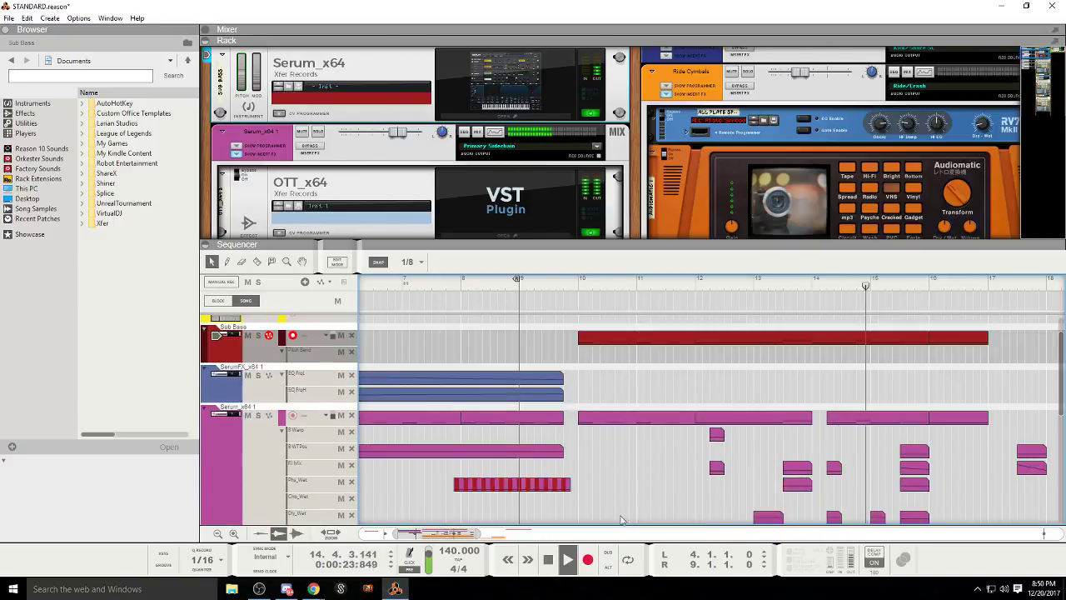
pyautogui.click(551, 564)
# Step: Trim the start of Serum_x64 1's note clip at 14.2 by another eighth note and play from 13.3.1.0
pyautogui.click(827, 418)
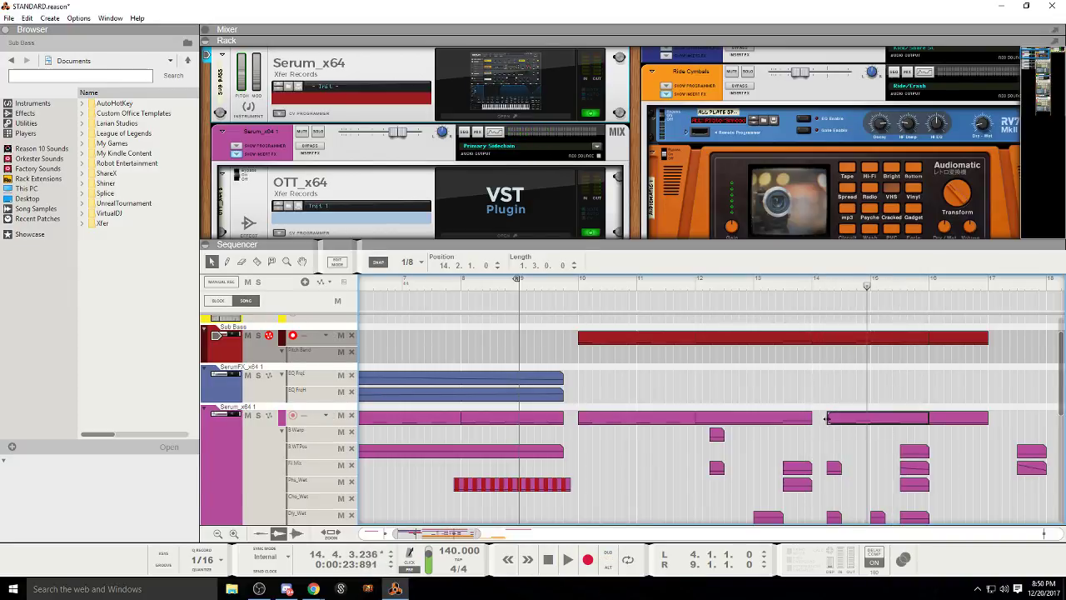
pyautogui.click(784, 299)
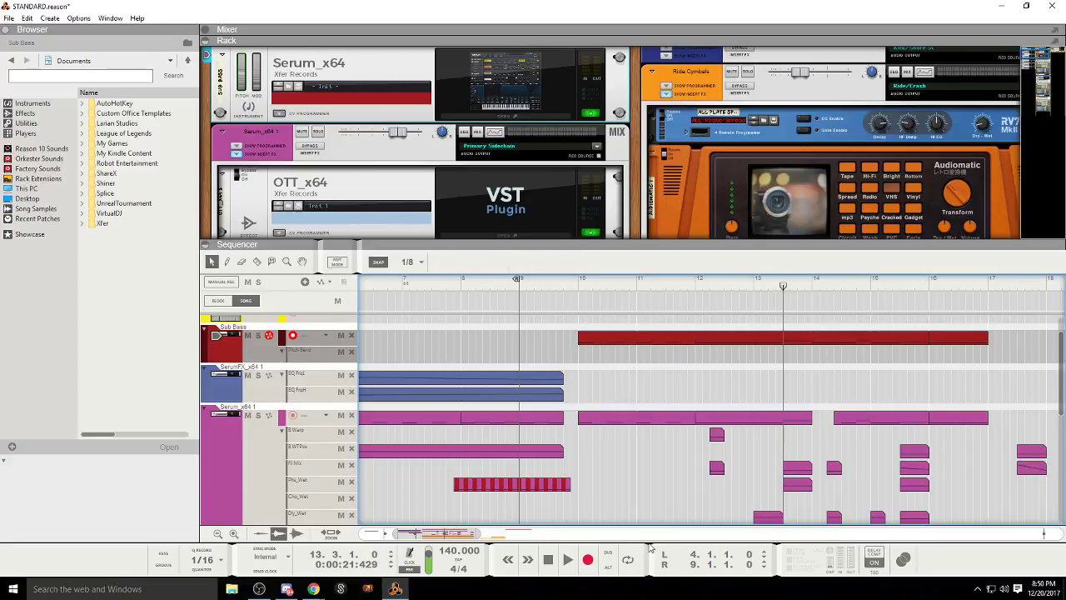
pyautogui.click(567, 559)
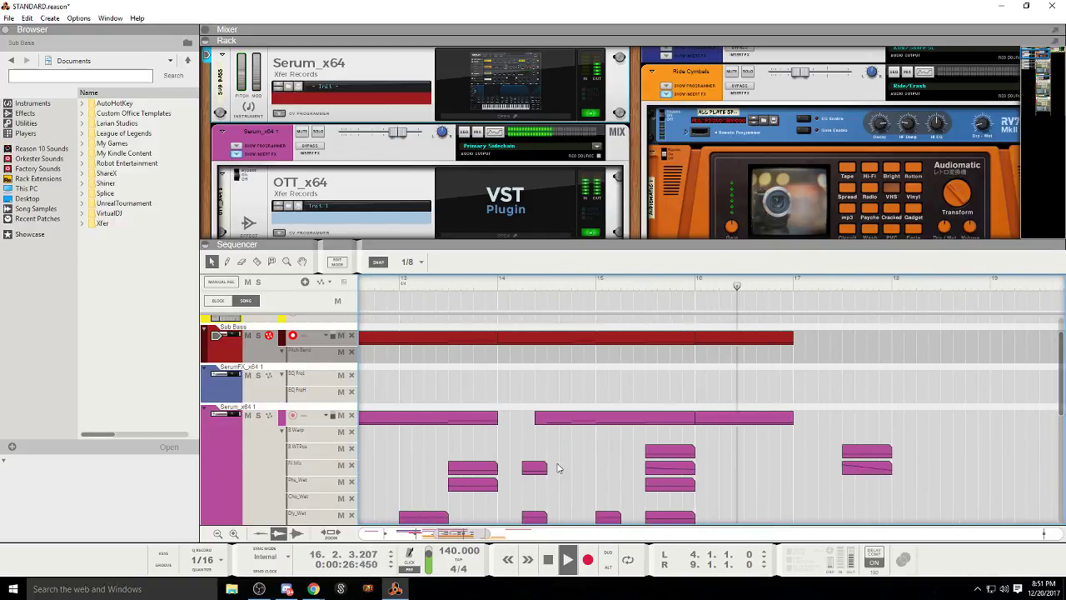
# Step: Extend the start of Serum_x64 1's note clip in bar 14 back to 14.2.1.0 and leave edit mode
pyautogui.doubleClick(559, 418)
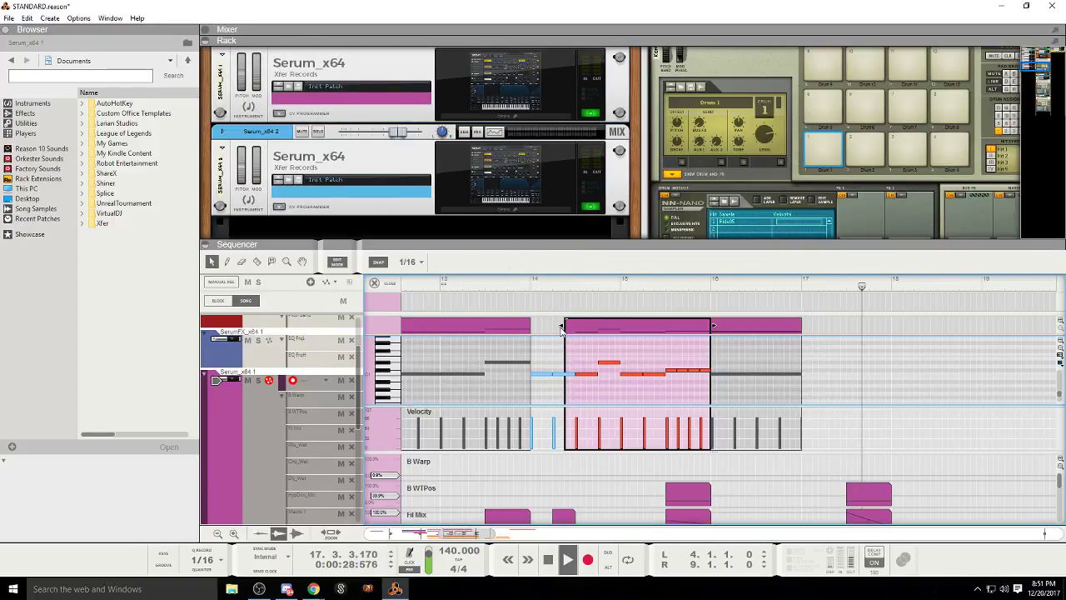
pyautogui.moveTo(560, 327); pyautogui.dragTo(554, 324)
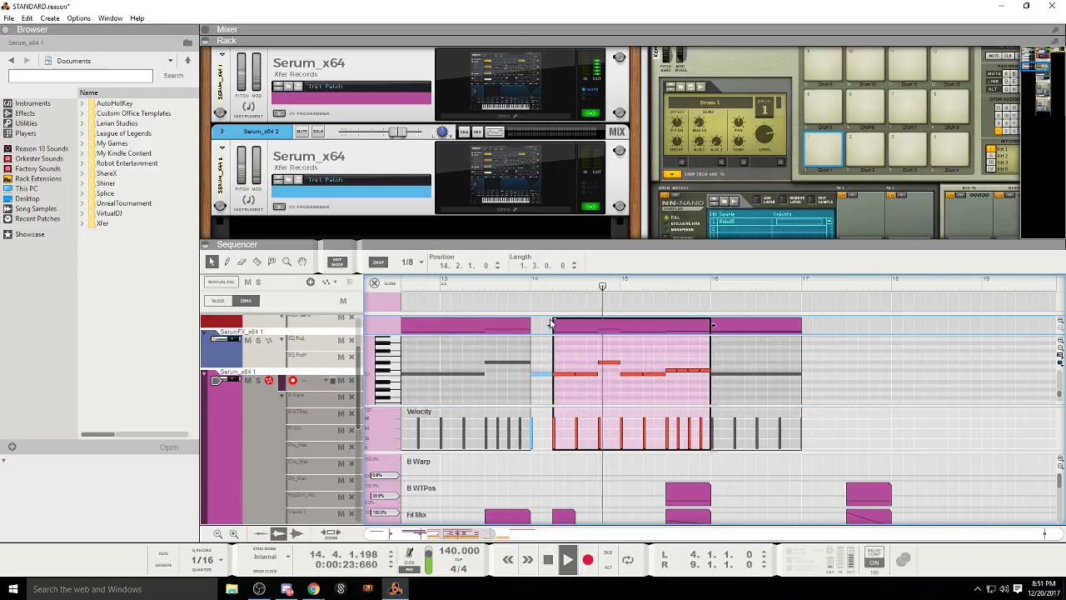
pyautogui.click(337, 262)
# Step: Select the Hi-Hat track while listening to the rest of the drop and stop playback
pyautogui.scroll(-6, 584, 433)
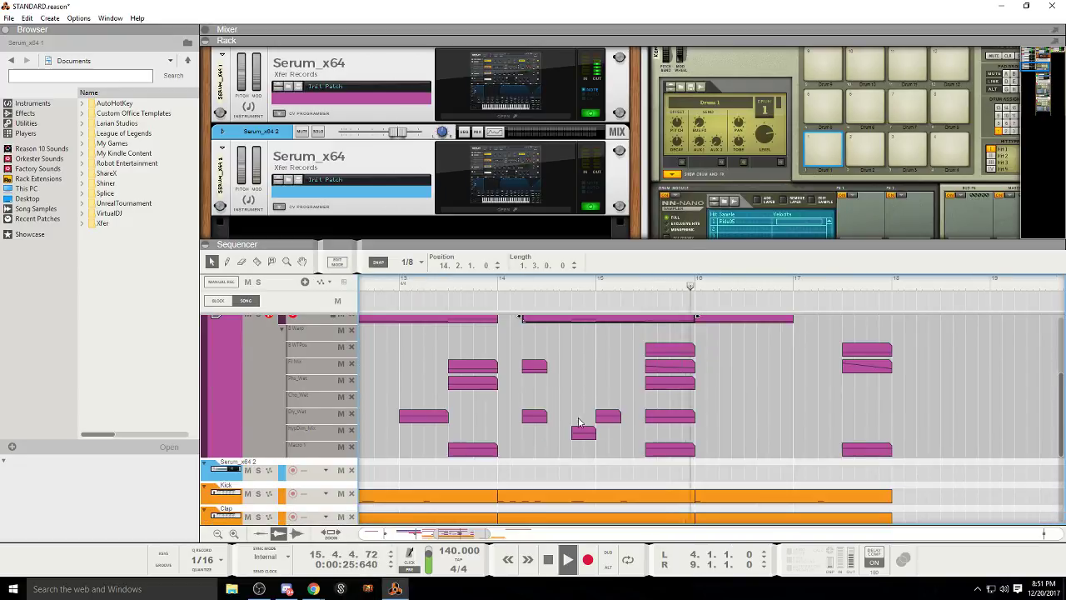
pyautogui.scroll(-2, 542, 466)
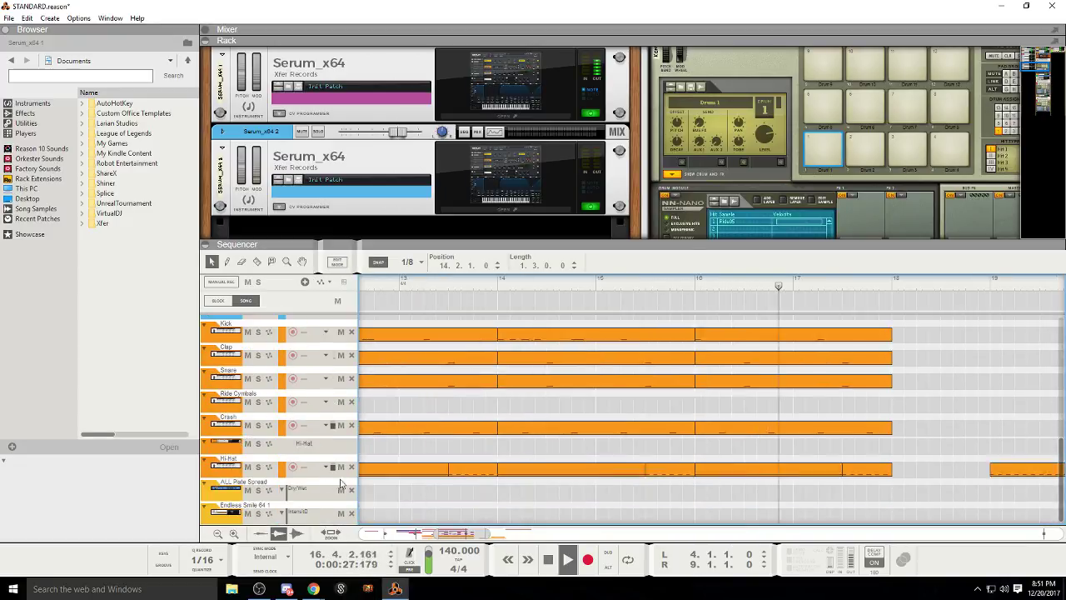
pyautogui.click(239, 461)
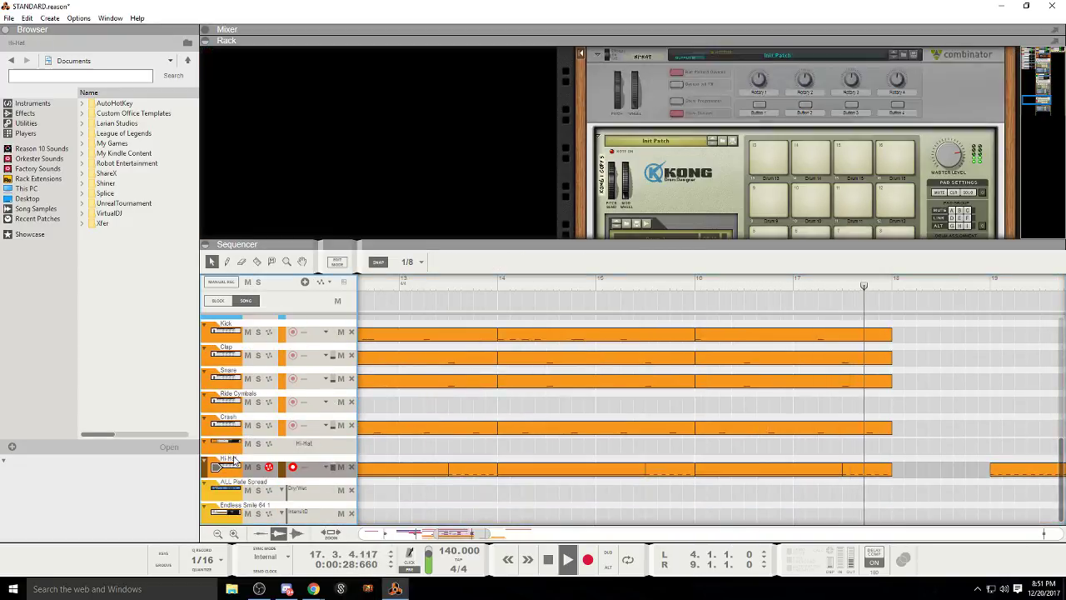
pyautogui.click(558, 561)
pyautogui.click(567, 559)
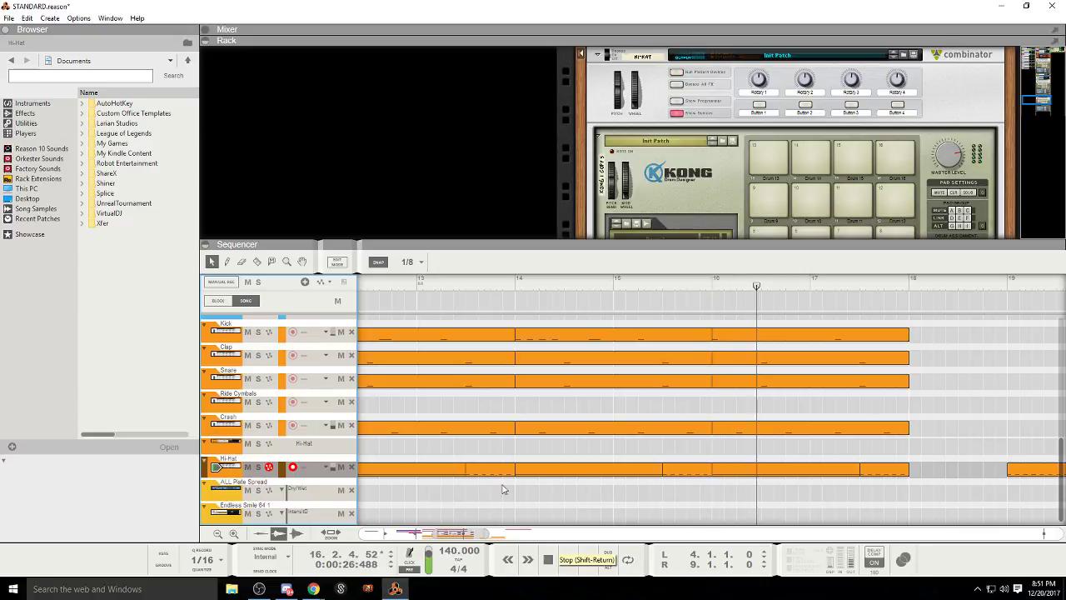
pyautogui.click(336, 263)
pyautogui.click(335, 263)
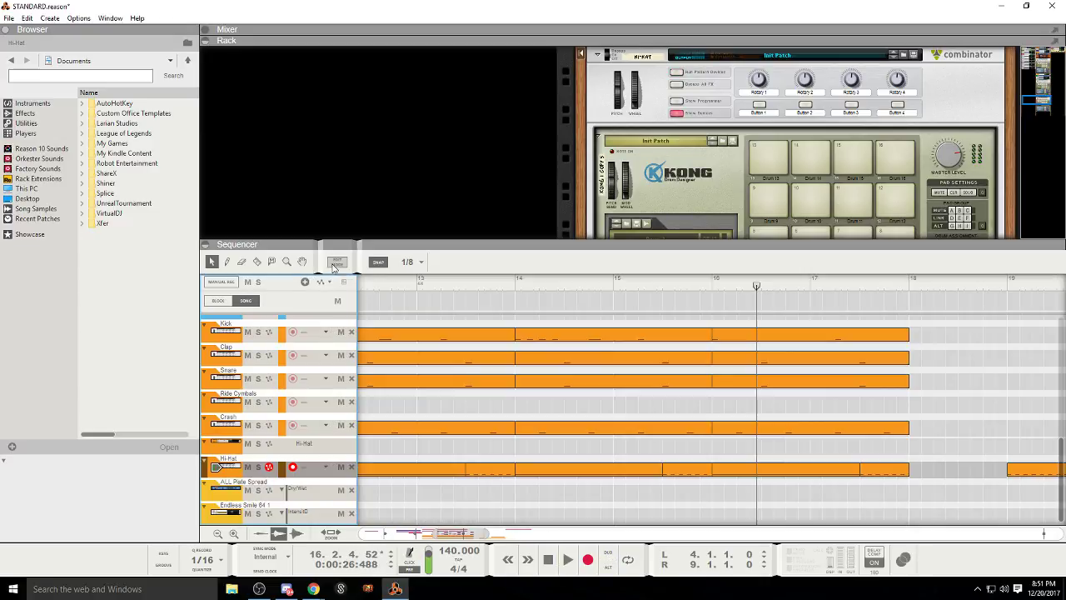
# Step: Play the song from 8.4.1.0 into the drop, look over the synth and drum tracks and stop playback
pyautogui.moveTo(482, 534)
pyautogui.mouseDown()
pyautogui.moveTo(580, 535)
pyautogui.moveTo(486, 535)
pyautogui.mouseUp()
pyautogui.click(629, 290)
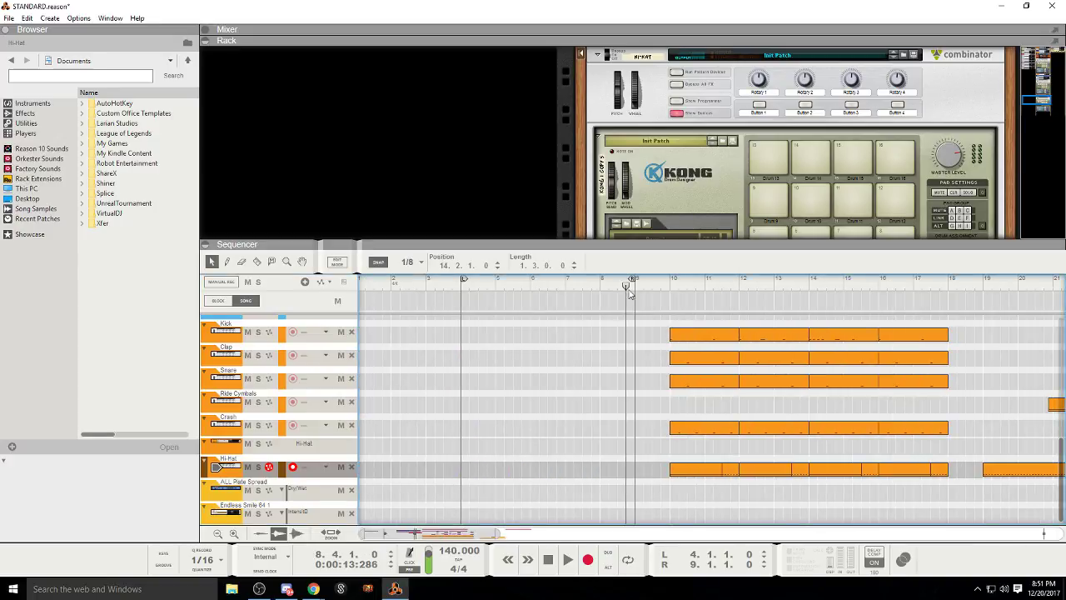
pyautogui.click(570, 564)
pyautogui.scroll(10, 624, 442)
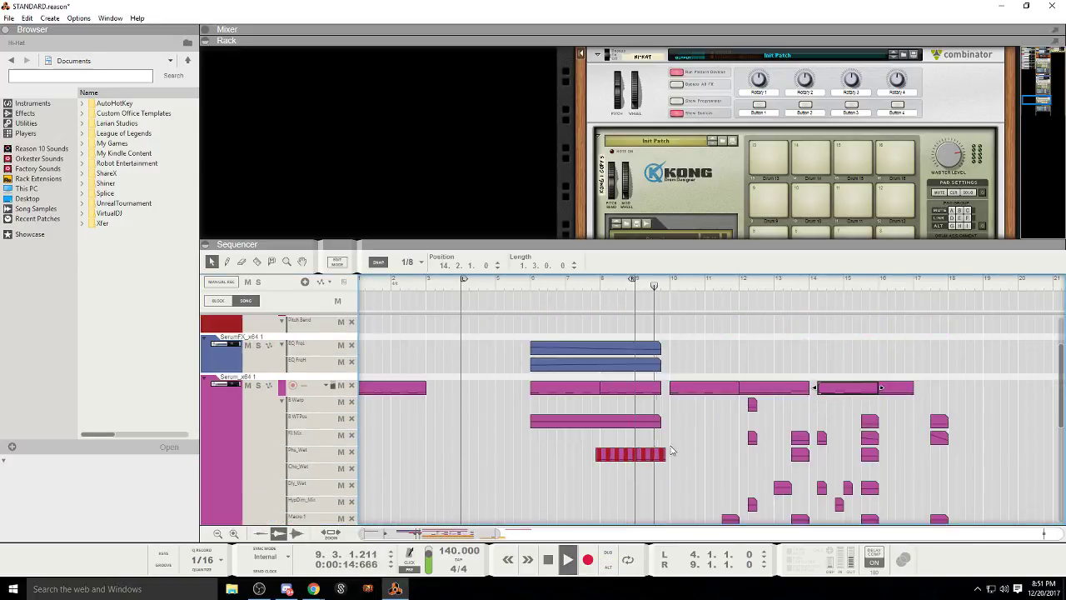
pyautogui.scroll(-8, 690, 454)
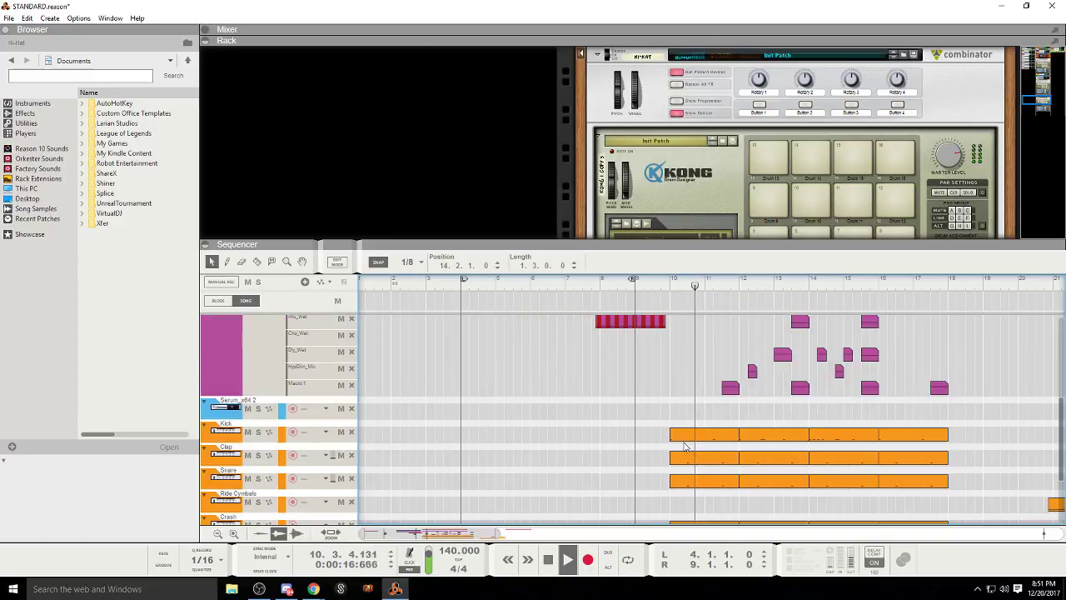
pyautogui.scroll(4, 685, 447)
pyautogui.scroll(-6, 685, 447)
pyautogui.scroll(3, 685, 447)
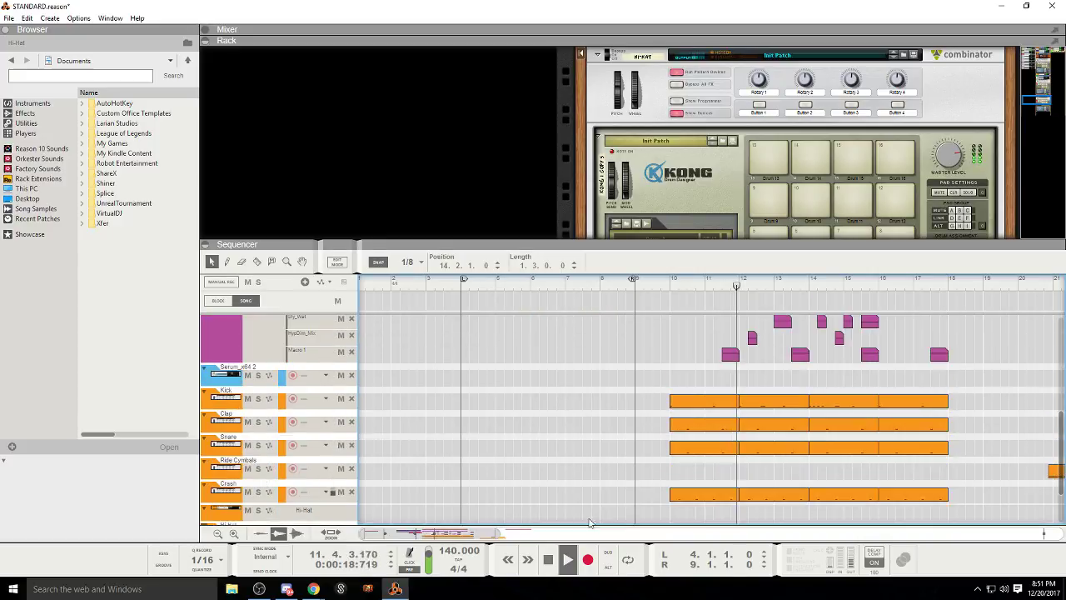
pyautogui.click(553, 563)
# Step: Split the Kick, Clap, Snare, Crash and Hi-Hat clips at 10.2.1.0 and 10.3.1.0 with the Razor tool
pyautogui.scroll(8, 698, 400)
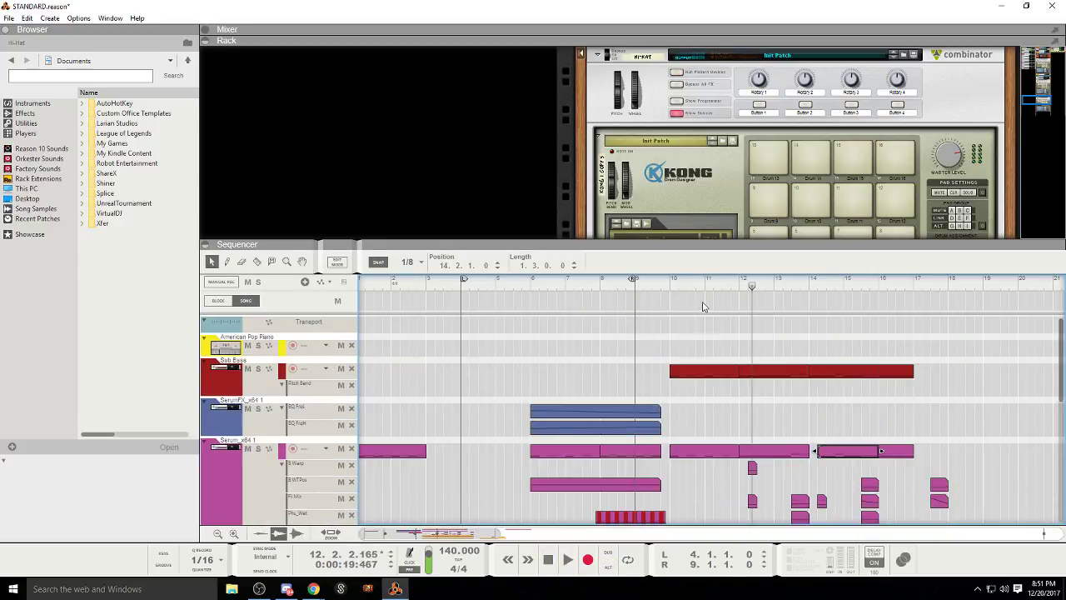
pyautogui.scroll(-8, 698, 346)
pyautogui.scroll(7, 704, 358)
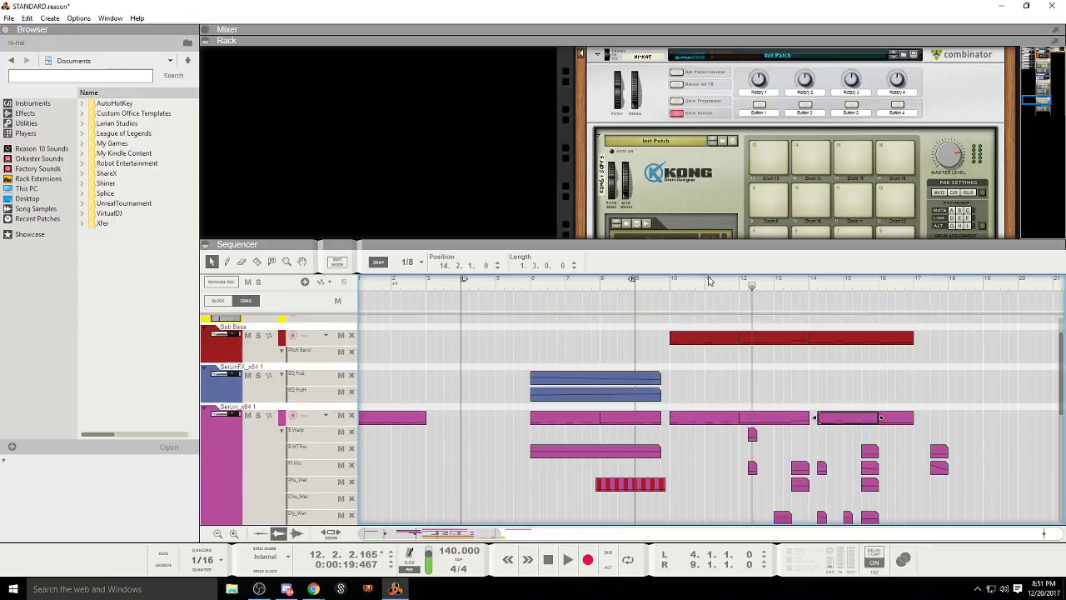
pyautogui.moveTo(689, 283); pyautogui.dragTo(681, 291)
pyautogui.scroll(-6, 704, 342)
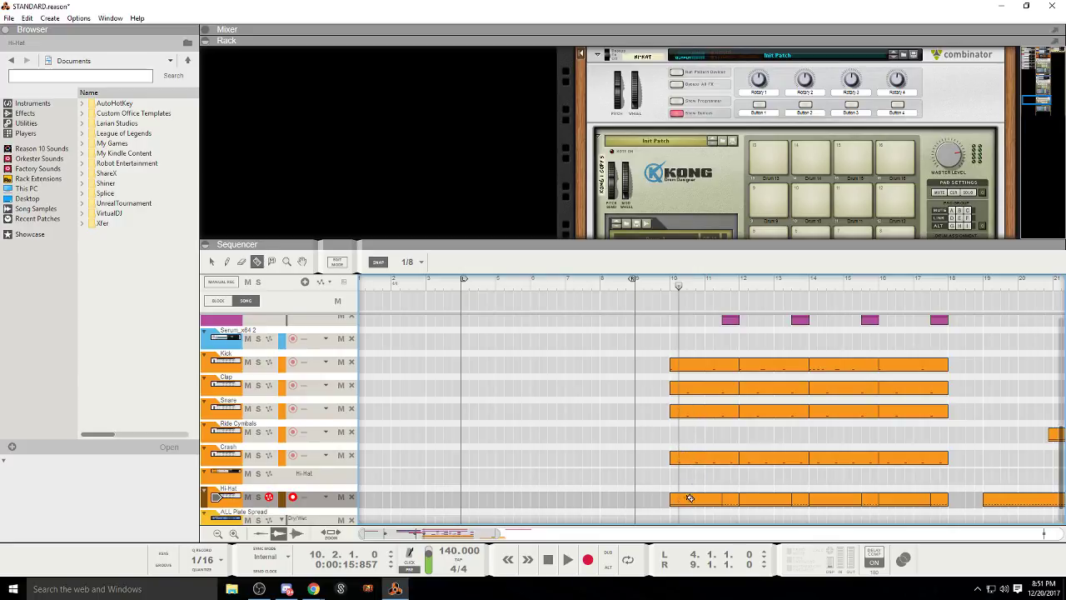
pyautogui.scroll(5, 691, 449)
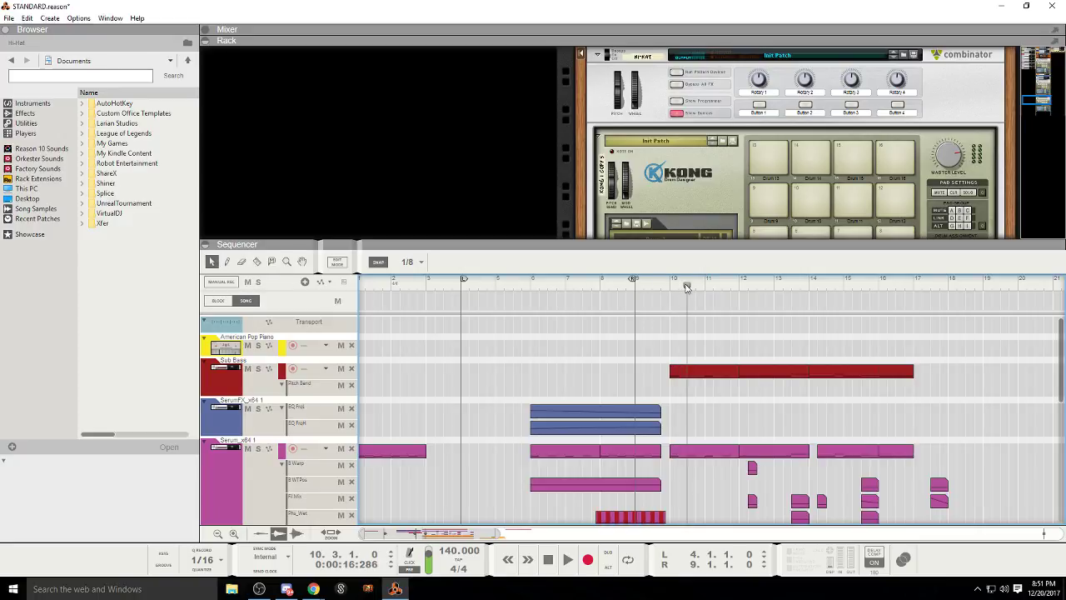
pyautogui.scroll(-10, 702, 382)
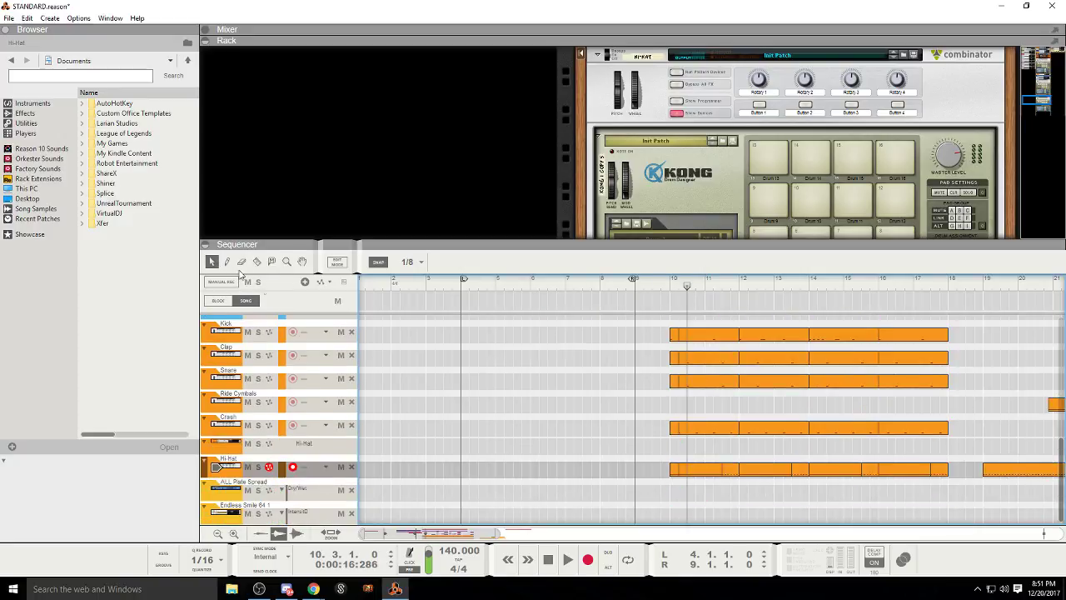
pyautogui.moveTo(494, 534)
pyautogui.mouseDown()
pyautogui.moveTo(451, 533)
pyautogui.moveTo(475, 533)
pyautogui.mouseUp()
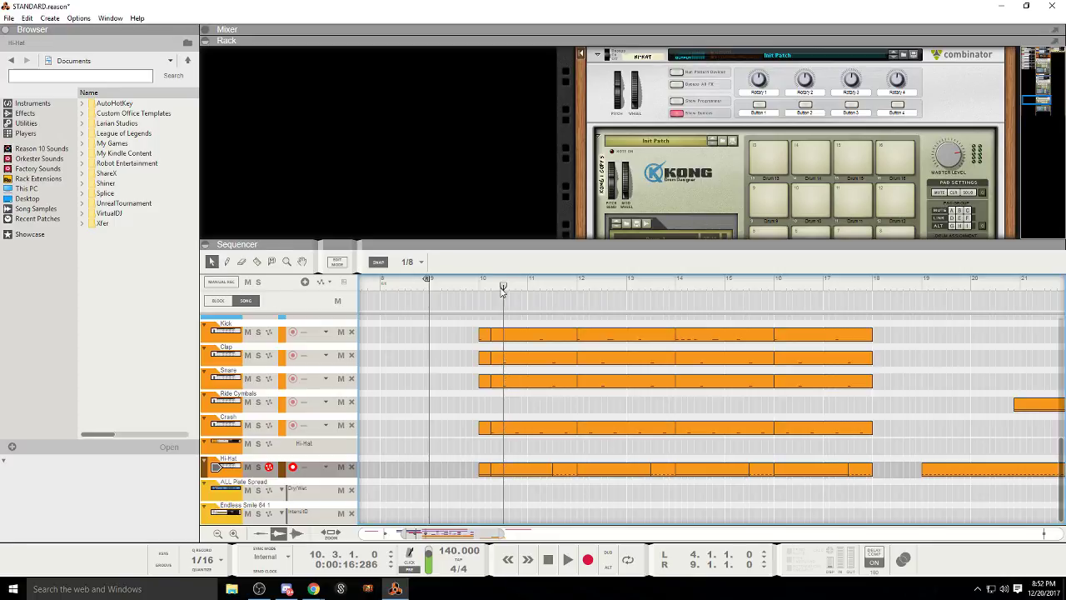
# Step: Delete the pieces between 10.2 and 10.3 from the Kick, Clap, Snare, Crash and Hi-Hat tracks
pyautogui.moveTo(503, 290); pyautogui.dragTo(515, 289)
pyautogui.scroll(1, 553, 359)
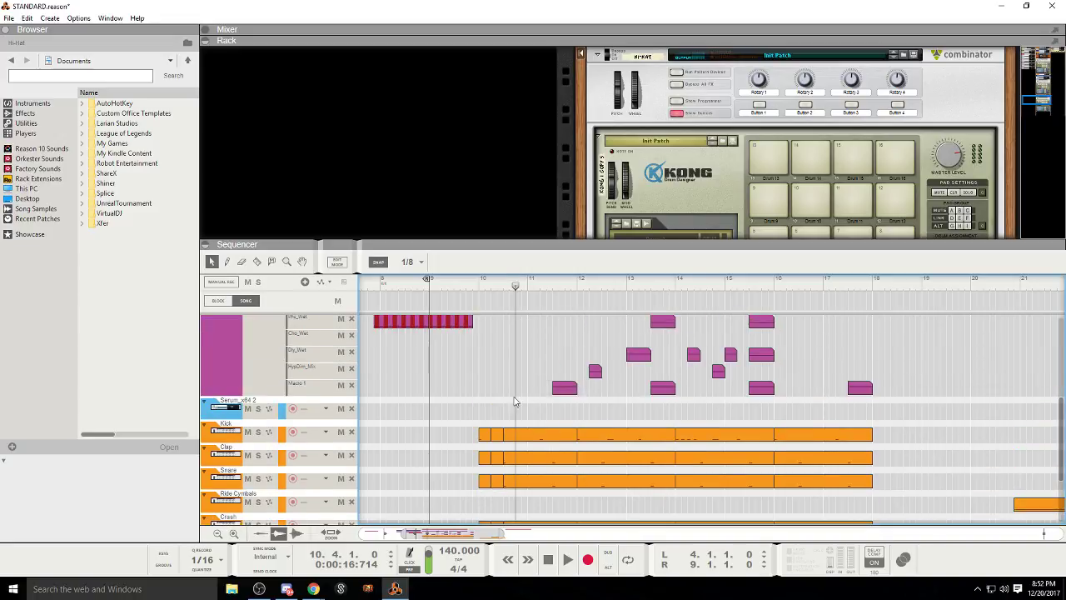
pyautogui.scroll(-1, 510, 390)
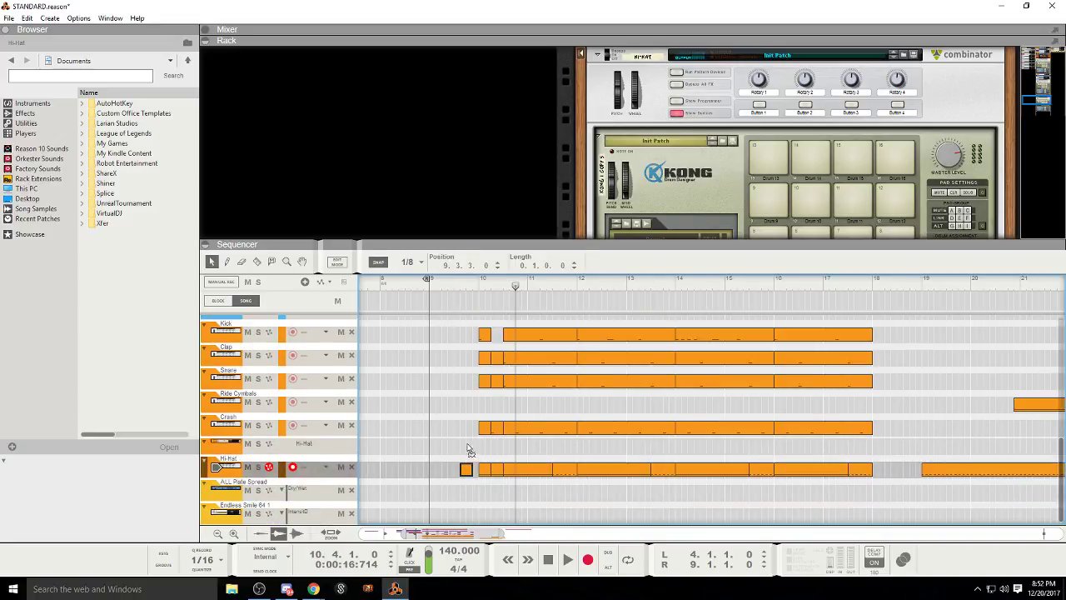
pyautogui.moveTo(499, 497); pyautogui.dragTo(499, 495)
pyautogui.press('Delete')
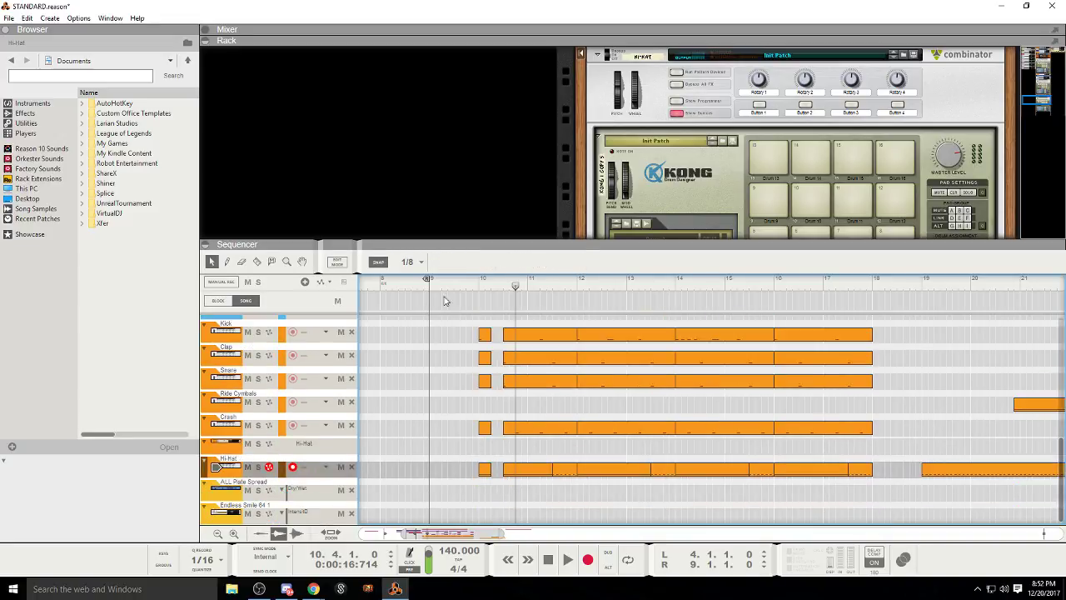
# Step: Play from bar 9 to hear the drop with the gap in the drums and stop playback
pyautogui.click(448, 284)
pyautogui.press('space')
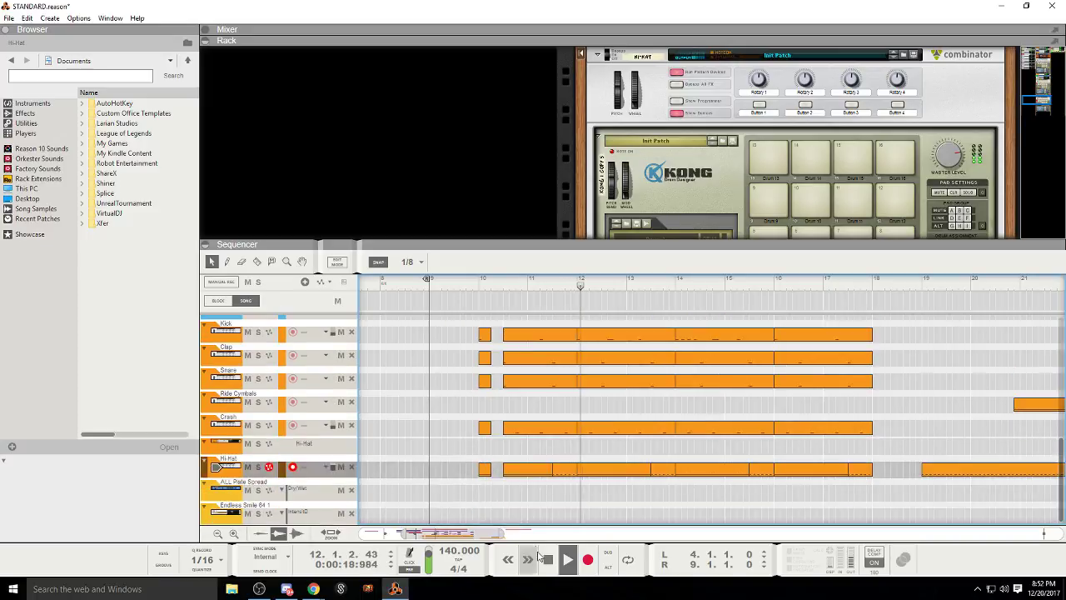
pyautogui.scroll(4, 525, 505)
pyautogui.scroll(-2, 511, 505)
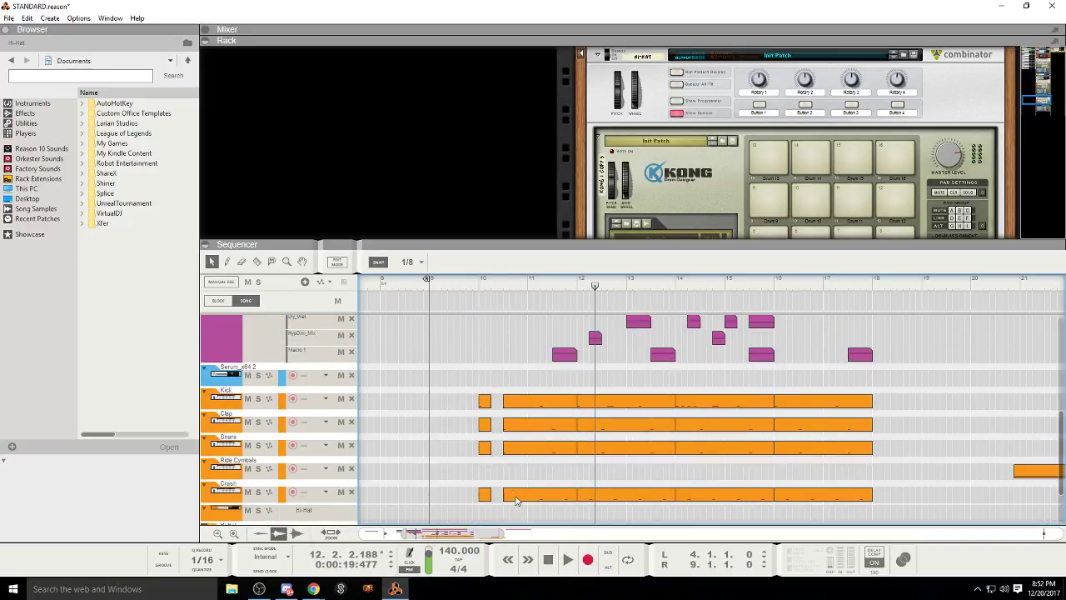
# Step: Move the song position to 8.3.3.0 and delete all drum clips between bars 10 and 12
pyautogui.click(411, 287)
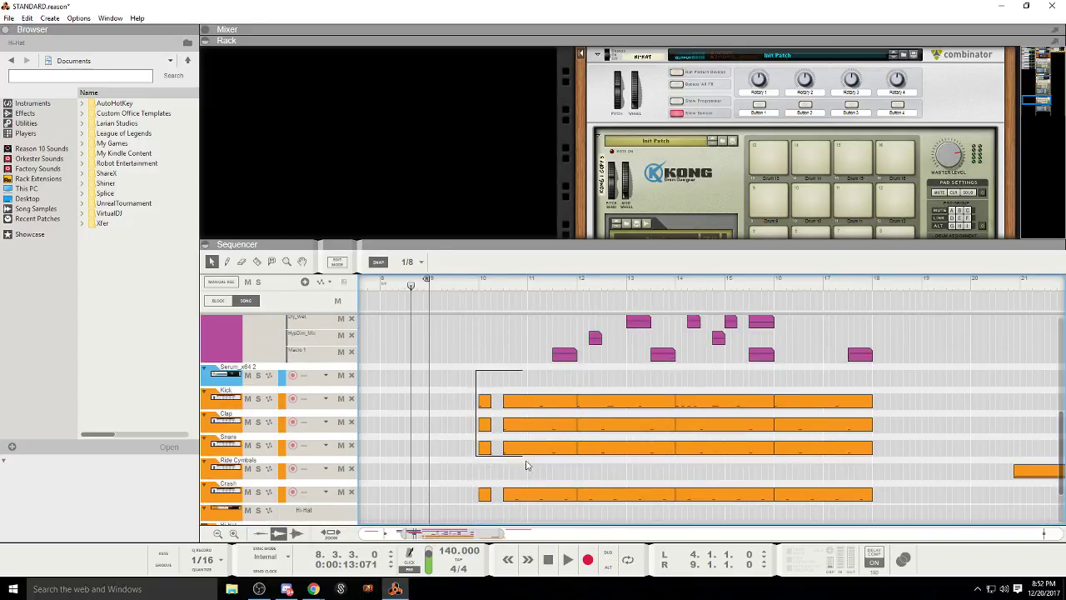
pyautogui.moveTo(526, 466); pyautogui.dragTo(561, 497)
pyautogui.press('Delete')
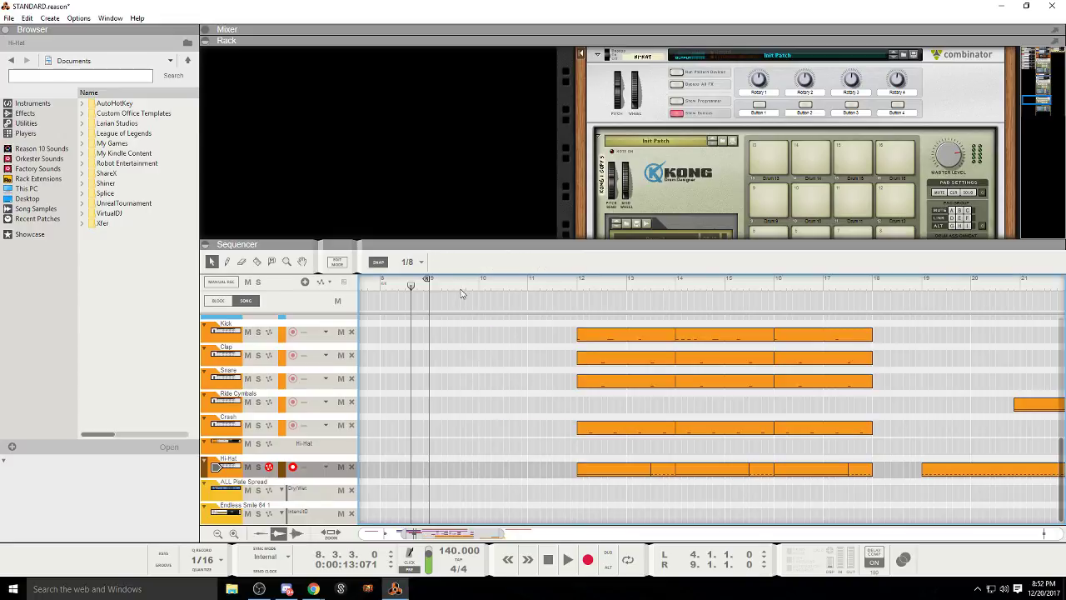
# Step: Play from 8.3.3.0 to hear the drop without drums in bars 10 and 11, and stop playback
pyautogui.click(567, 559)
pyautogui.scroll(6, 459, 440)
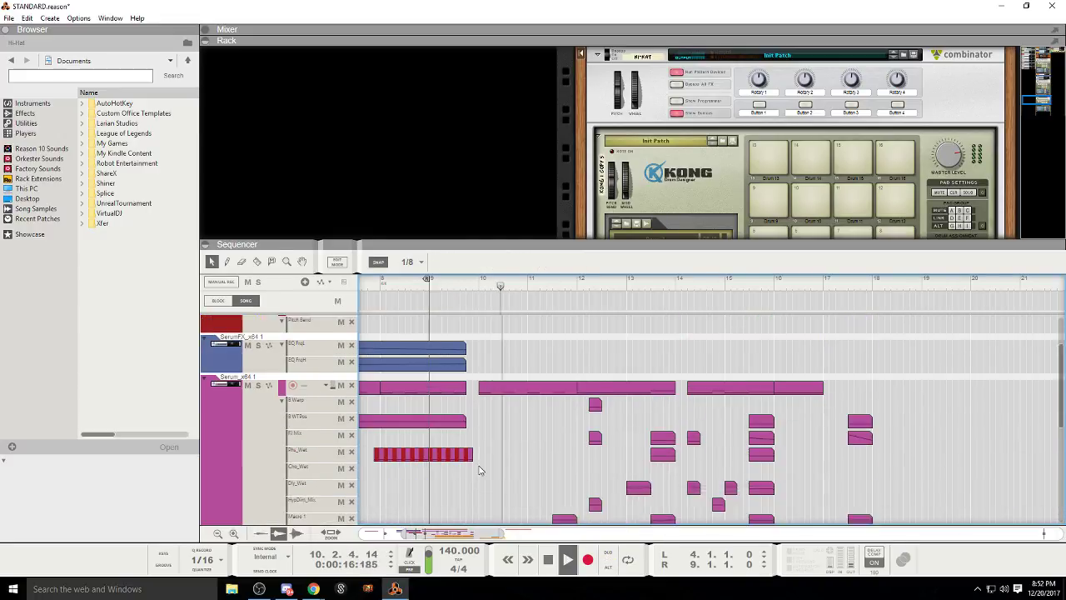
pyautogui.scroll(-1, 483, 470)
pyautogui.scroll(1, 500, 471)
pyautogui.scroll(-6, 508, 473)
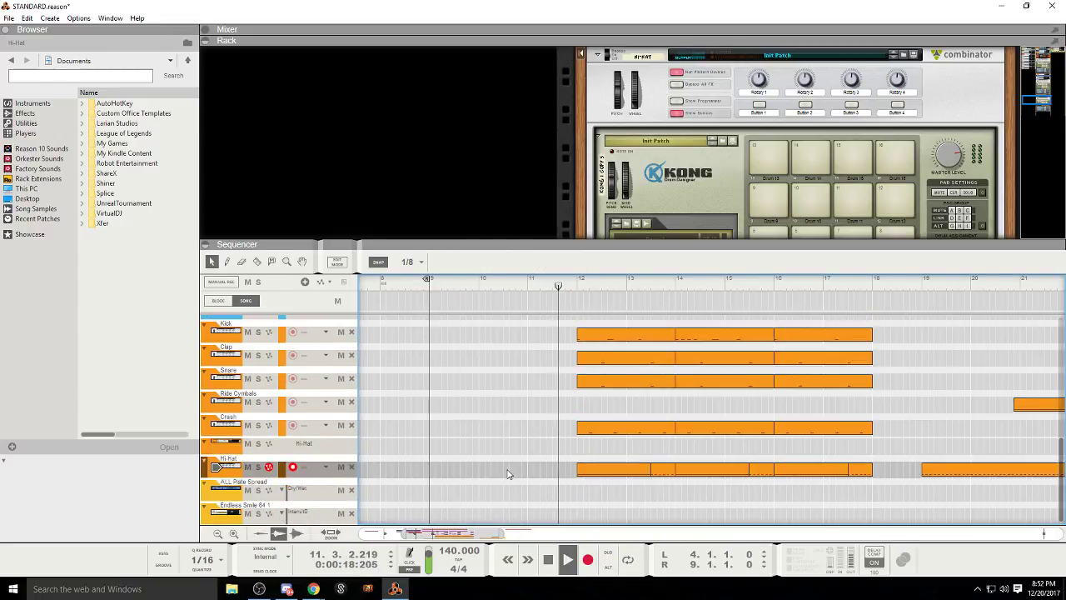
pyautogui.scroll(5, 540, 468)
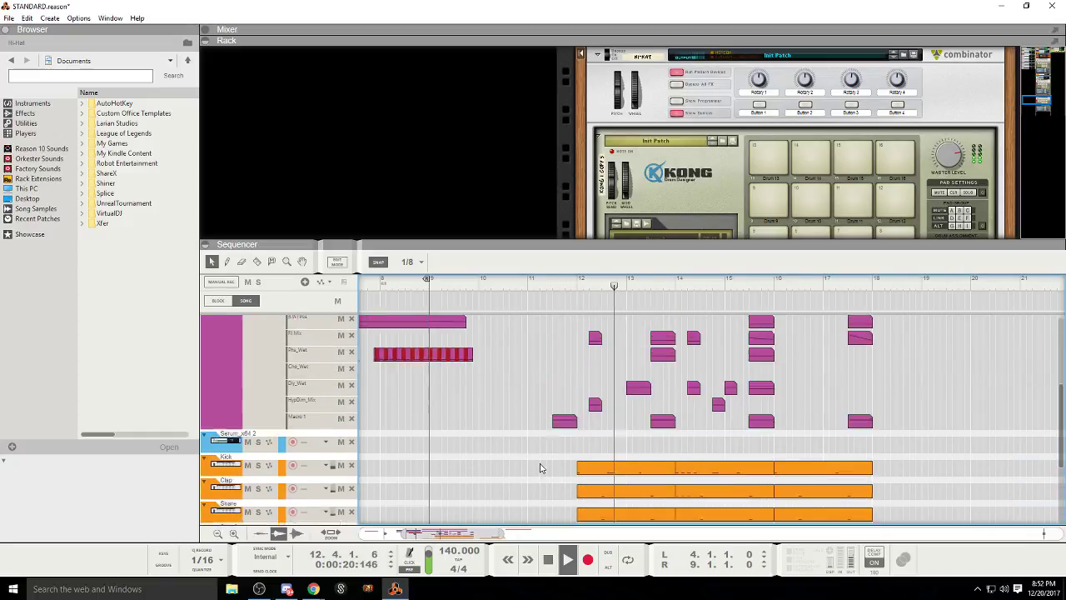
pyautogui.scroll(2, 540, 469)
pyautogui.scroll(-5, 540, 468)
pyautogui.scroll(1, 539, 469)
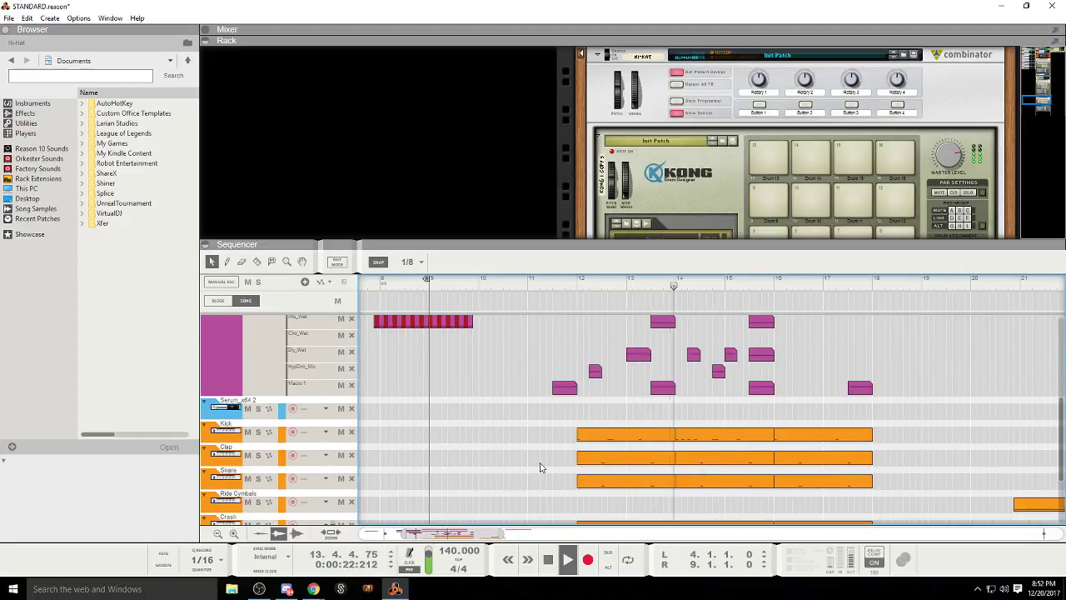
pyautogui.click(549, 559)
# Step: Undo the deletions and splits made to the drum clips in bars 10 and 11
pyautogui.hotkey('ctrl', 'z')
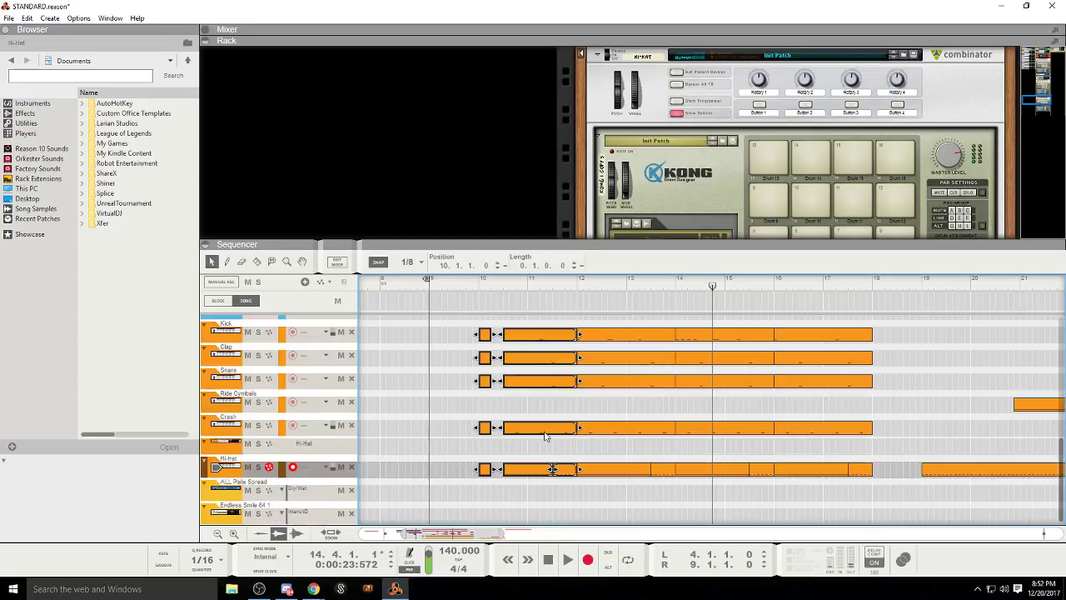
pyautogui.hotkey('ctrl', 'z')
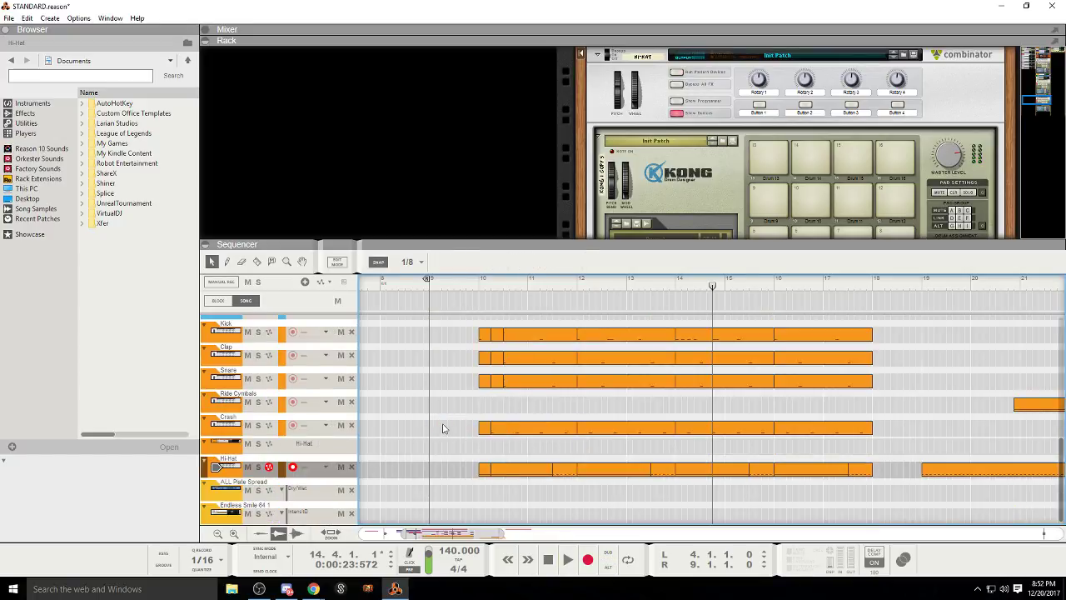
pyautogui.hotkey('ctrl', 'z')
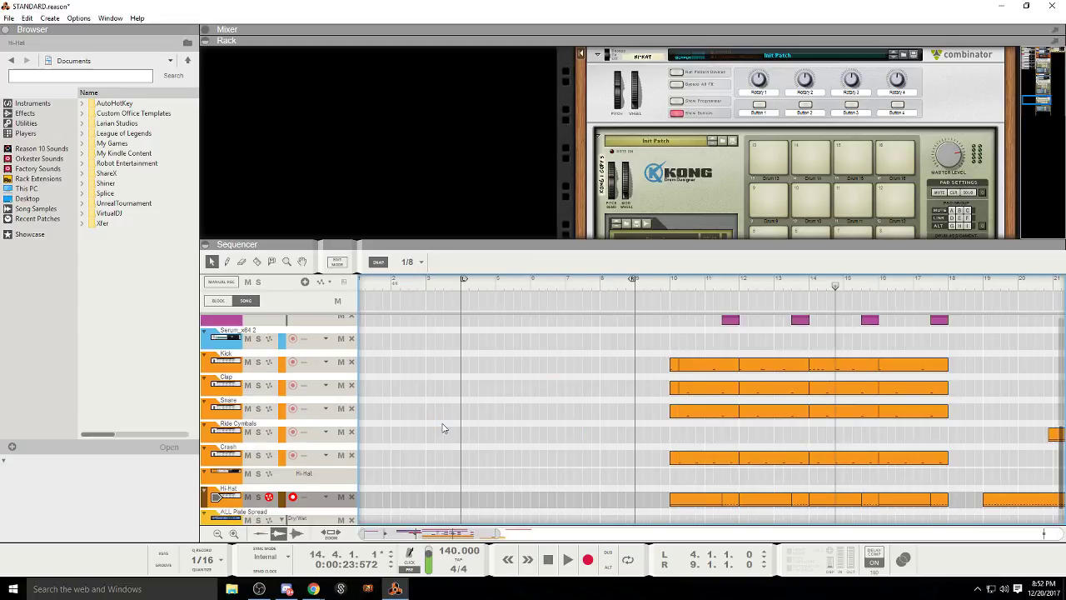
pyautogui.hotkey('ctrl', 'z')
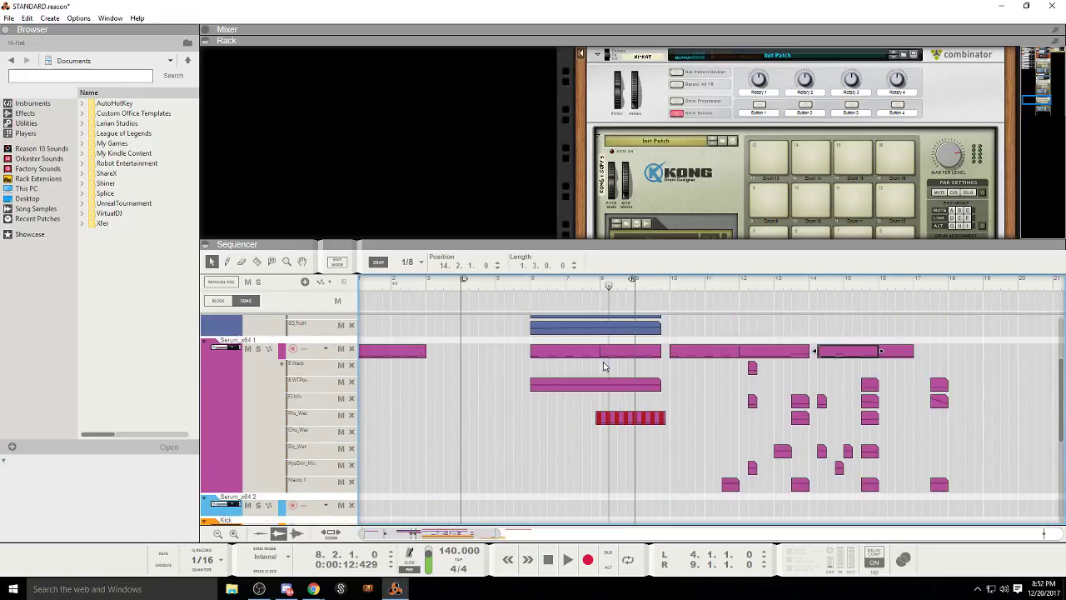
# Step: Play the restored drop from 8.2.1.0 to bar 17 and stop playback
pyautogui.click(567, 559)
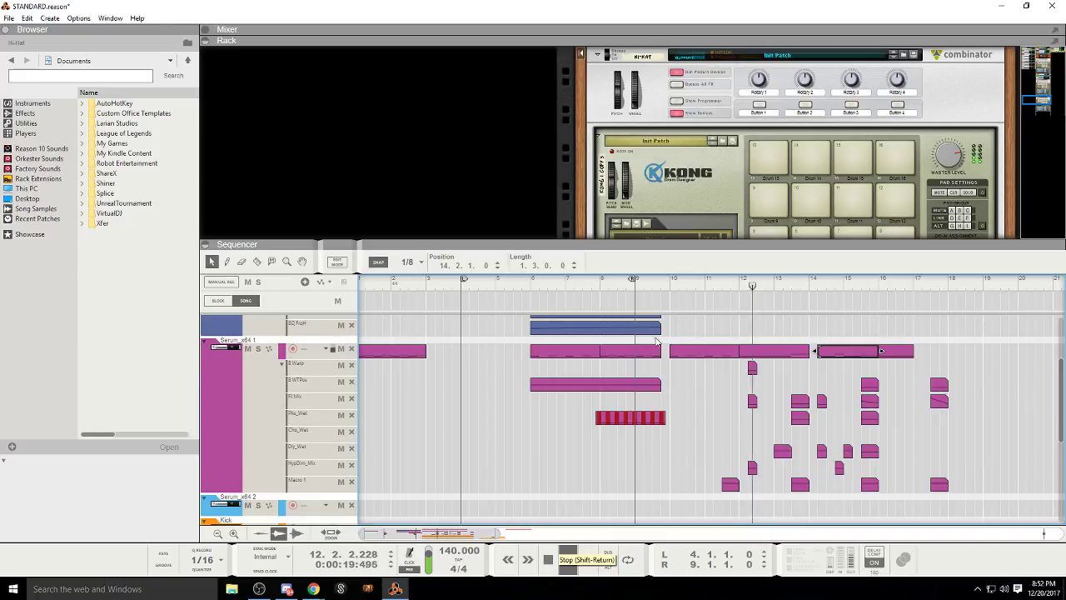
pyautogui.scroll(-2, 708, 442)
pyautogui.scroll(2, 705, 438)
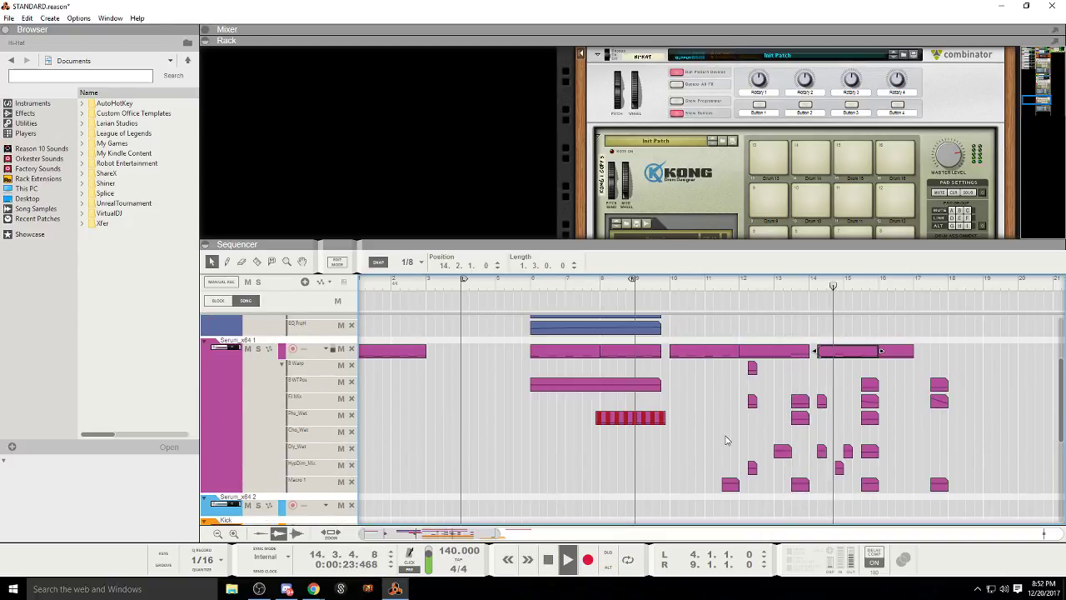
pyautogui.click(546, 559)
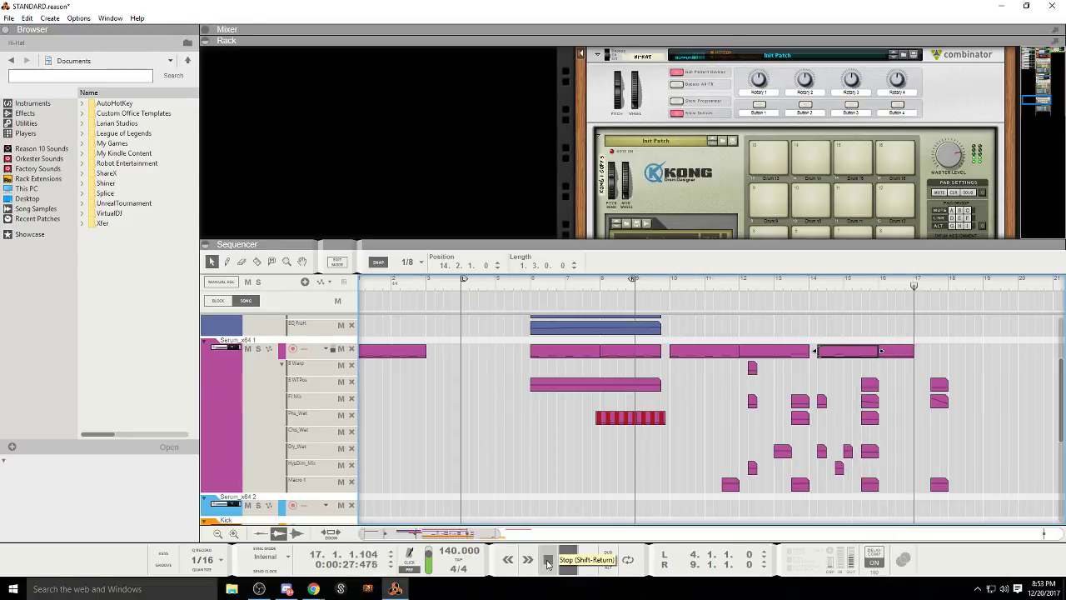
# Step: Delete the Serum_x64 2 track together with all devices and channels in its device group
pyautogui.click(224, 436)
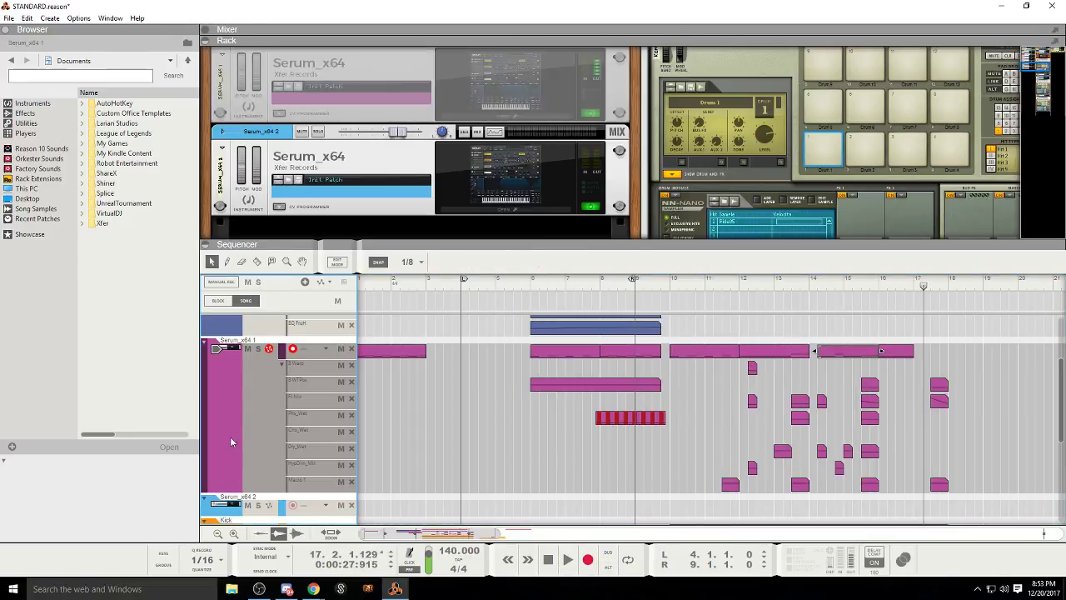
pyautogui.click(239, 499)
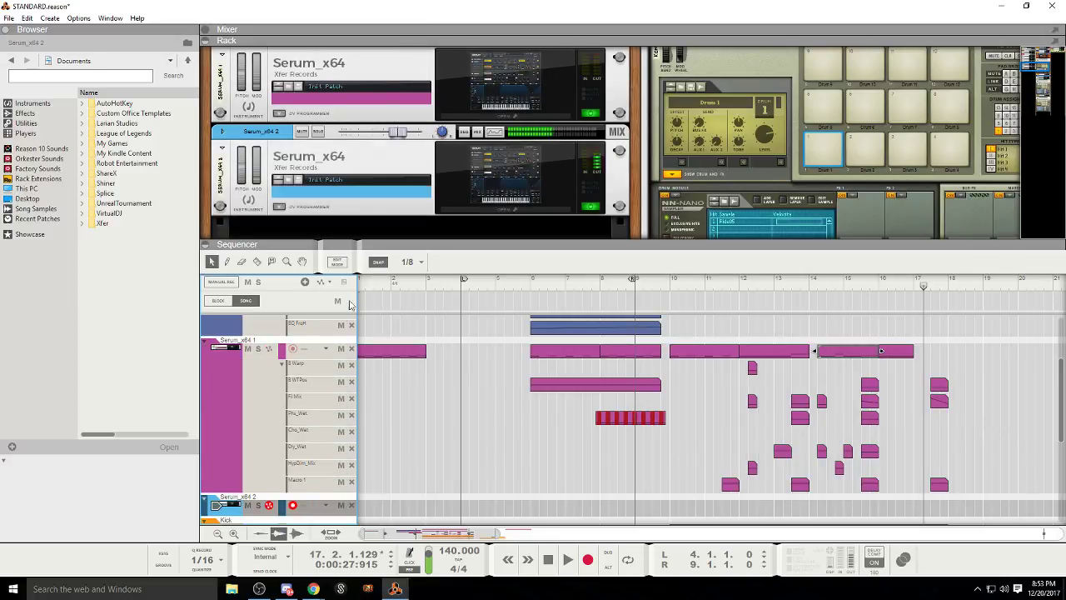
pyautogui.press('Delete')
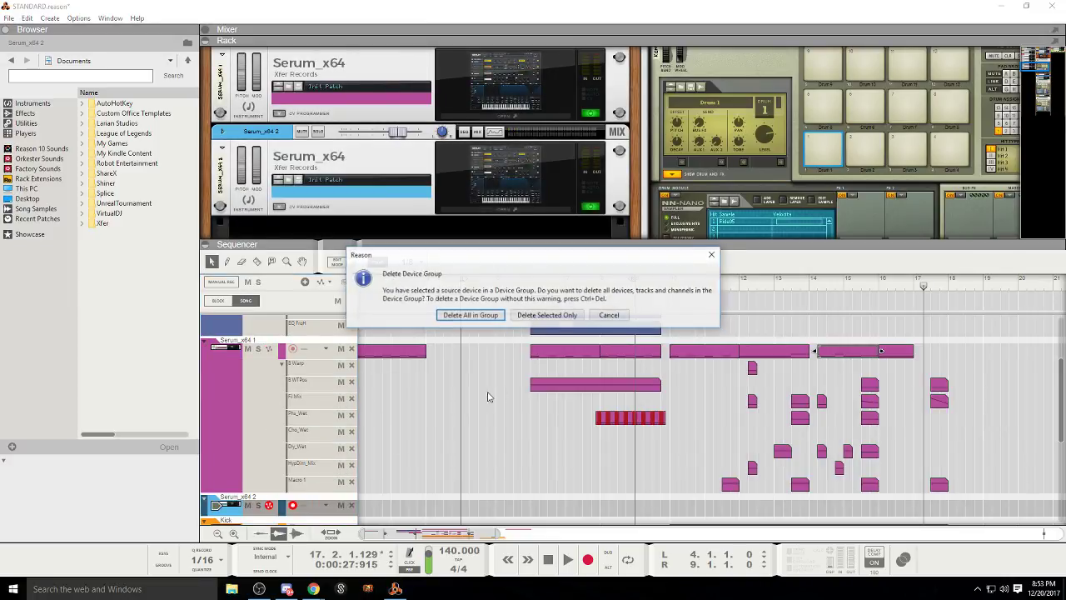
pyautogui.click(478, 318)
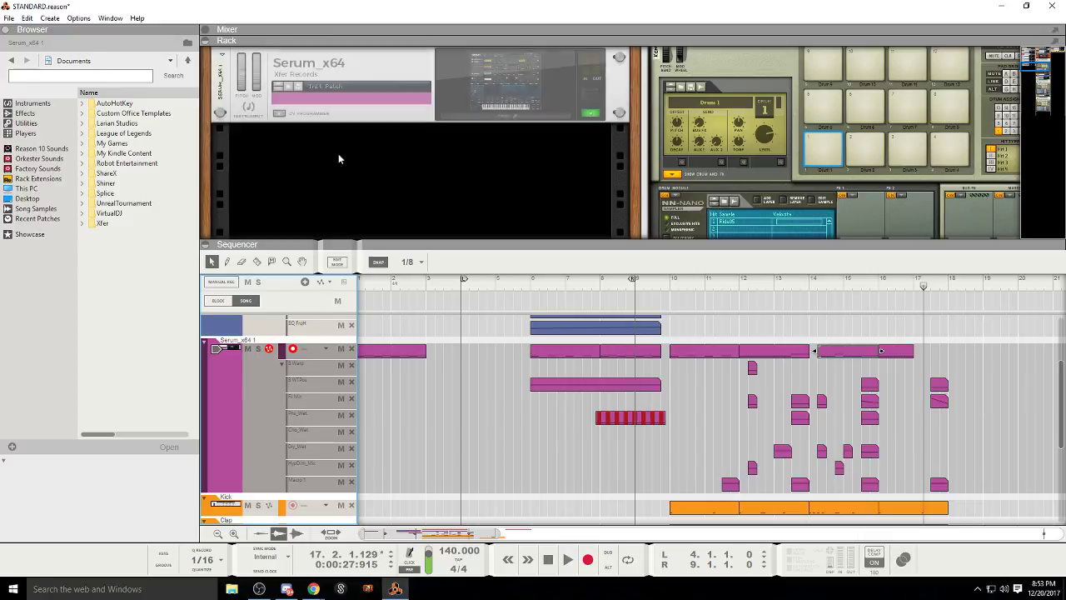
# Step: Duplicate the Serum_x64 1 devices and tracks, and delete the copy's automation clips and its note clips before bar 8
pyautogui.rightClick(351, 74)
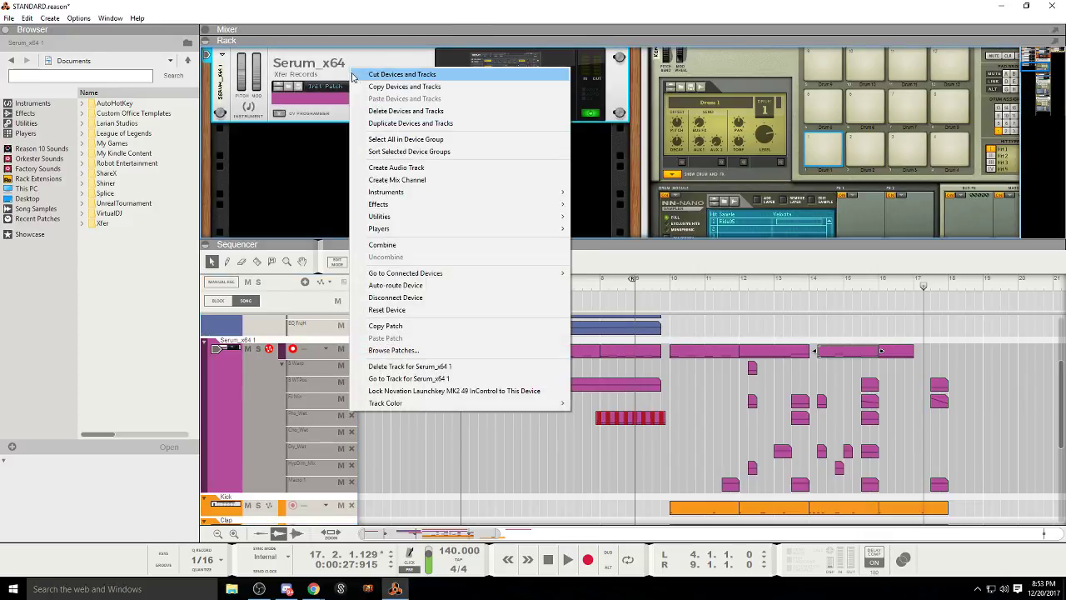
pyautogui.click(416, 124)
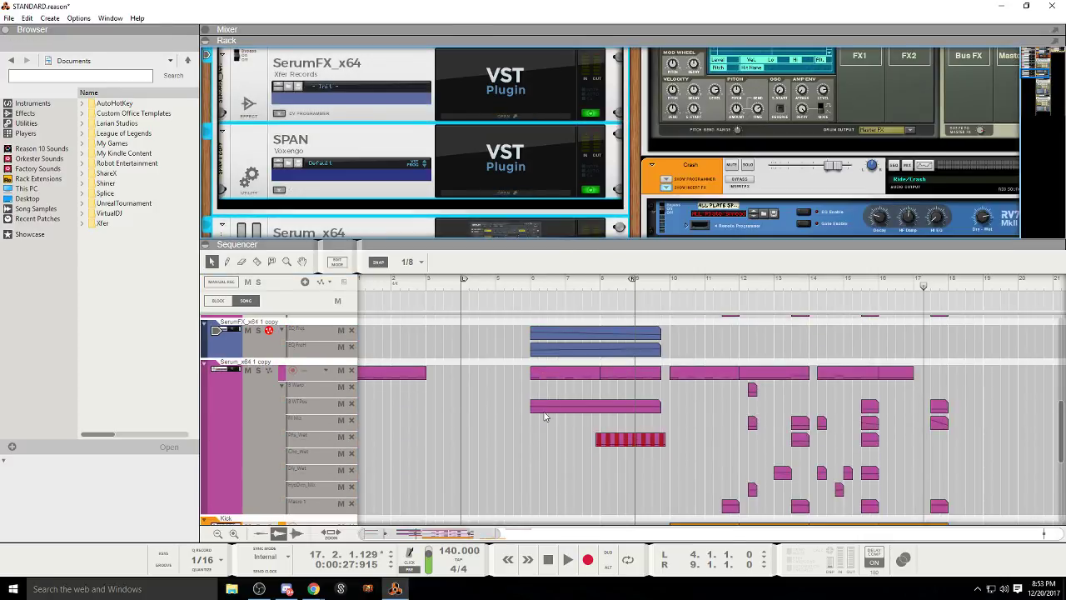
pyautogui.scroll(-2, 970, 457)
pyautogui.moveTo(991, 481); pyautogui.dragTo(357, 351)
pyautogui.scroll(2, 613, 387)
pyautogui.scroll(2, 613, 387)
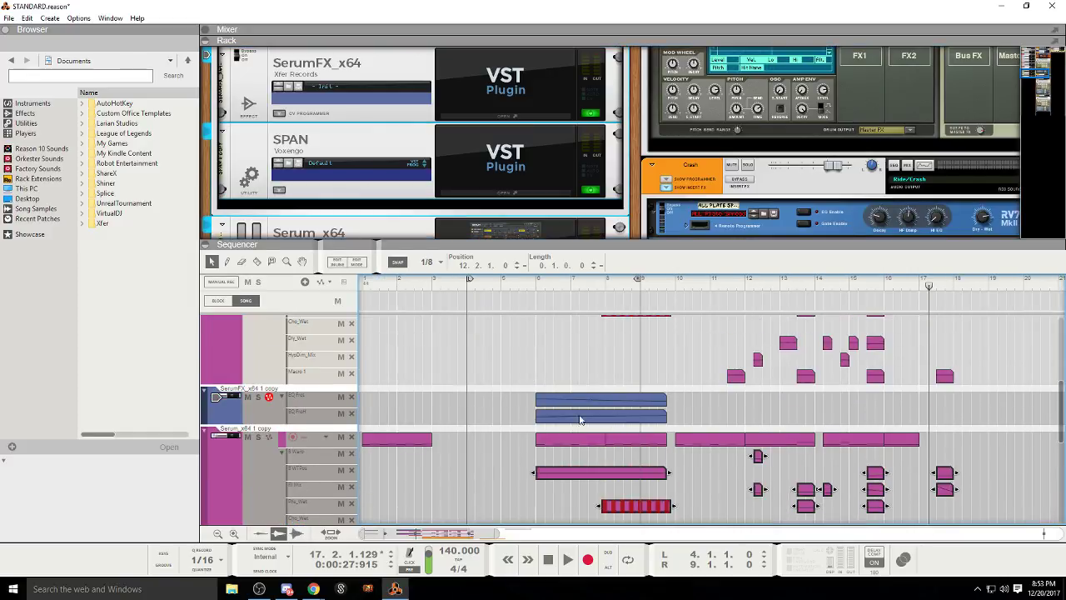
pyautogui.press('Delete')
pyautogui.moveTo(388, 435); pyautogui.dragTo(388, 433)
pyautogui.press('Delete')
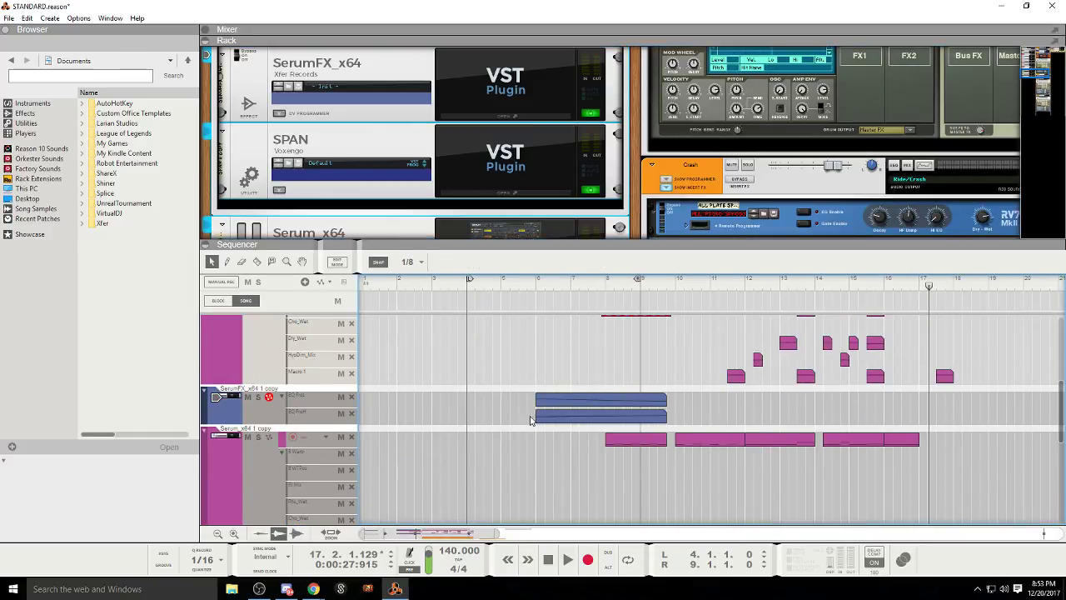
# Step: Delete the note clip at bar 8 on the Serum_x64 1 copy track
pyautogui.click(251, 499)
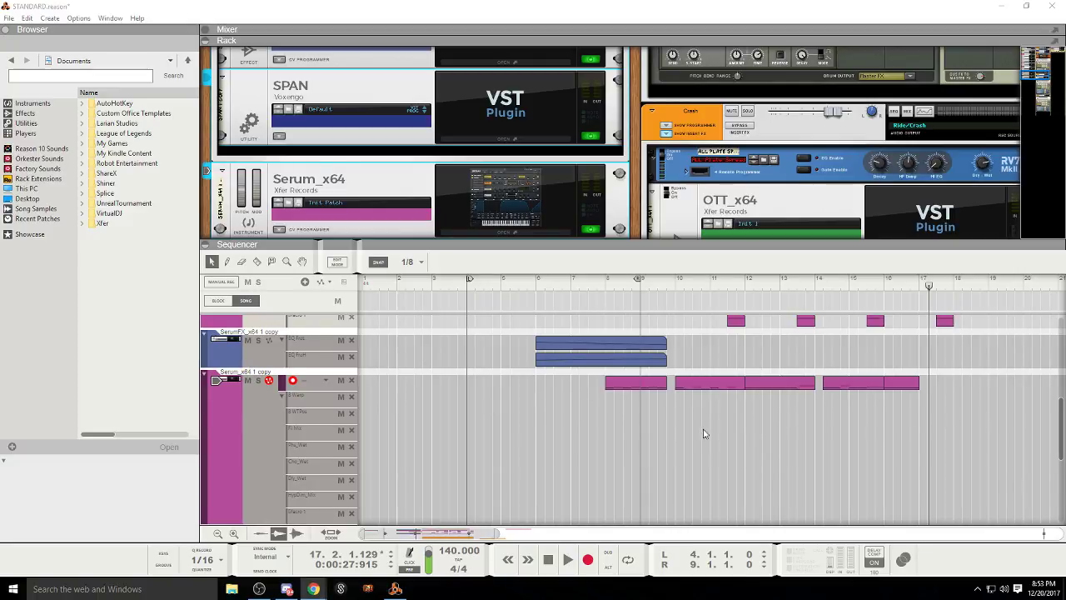
pyautogui.scroll(4, 704, 433)
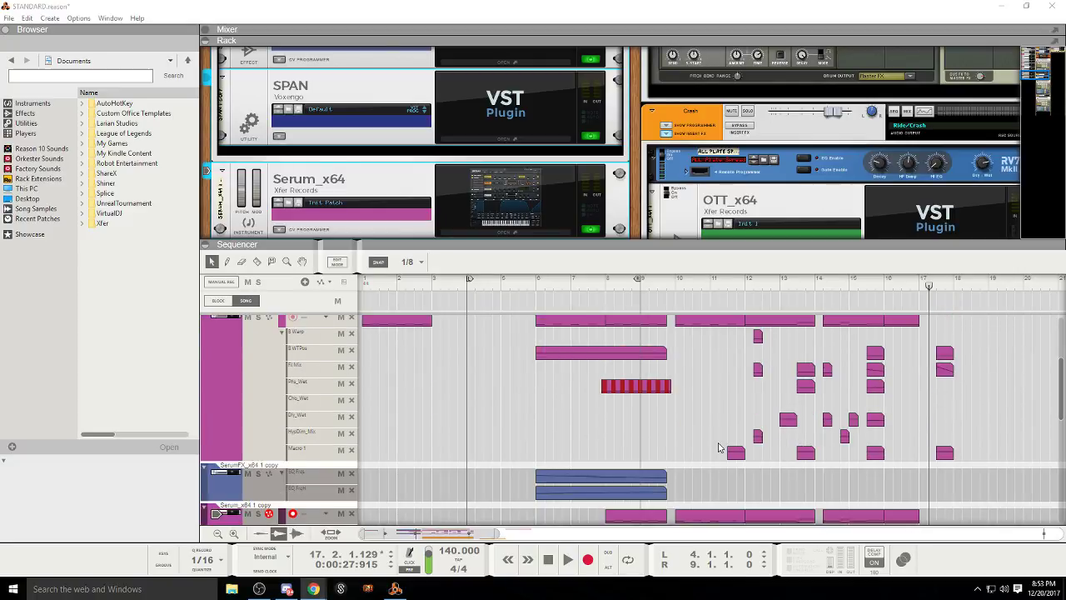
pyautogui.click(650, 515)
pyautogui.scroll(-2, 671, 511)
pyautogui.press('Delete')
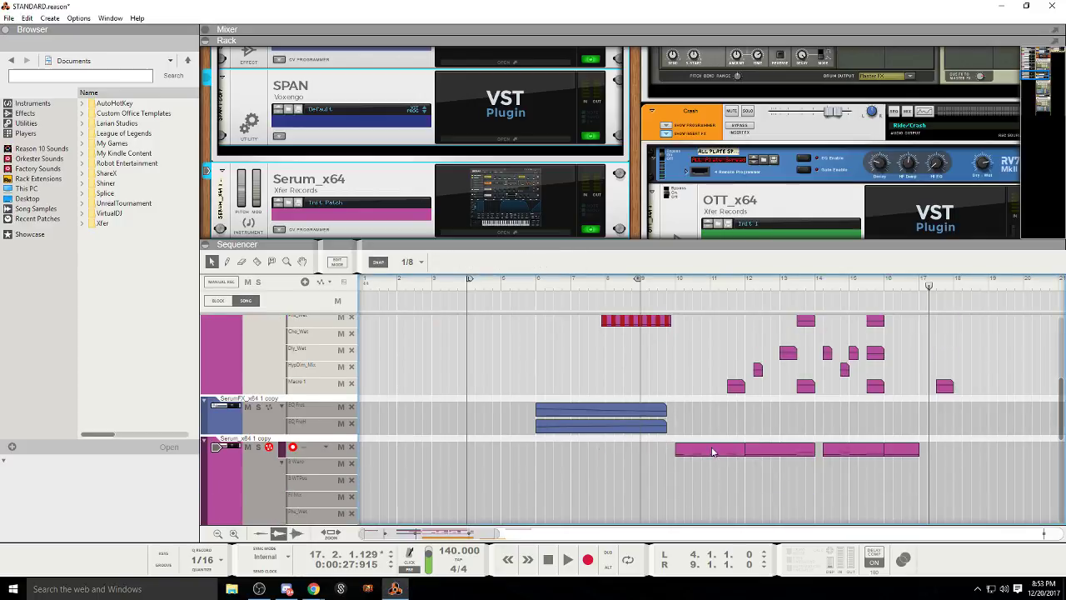
# Step: In the copy's bar 10 clip, try moving the first note to D#1 at 10.2.1.0 and the second to C#1 at 10.4.2.0
pyautogui.doubleClick(717, 451)
pyautogui.moveTo(428, 533); pyautogui.dragTo(442, 533)
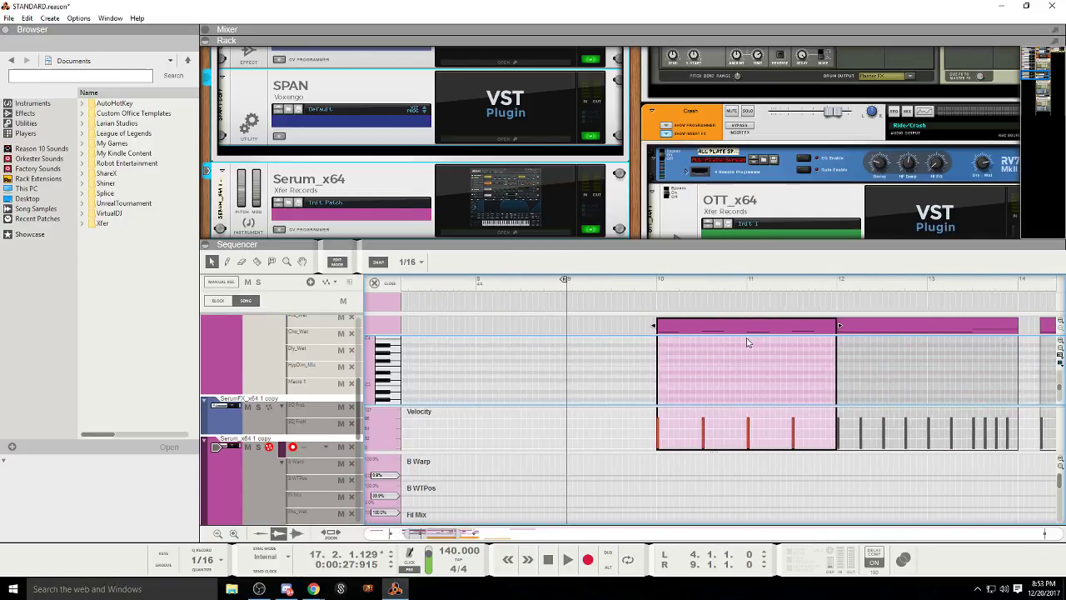
pyautogui.scroll(-1, 750, 342)
pyautogui.moveTo(762, 197); pyautogui.dragTo(764, 108)
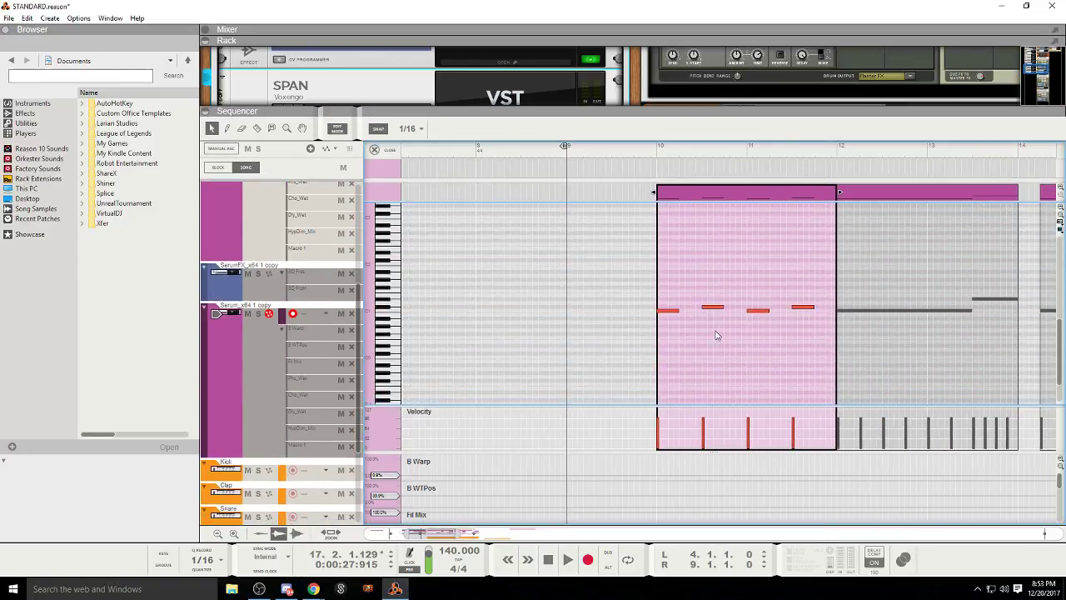
pyautogui.moveTo(658, 271); pyautogui.dragTo(655, 267)
pyautogui.moveTo(673, 313); pyautogui.dragTo(694, 300)
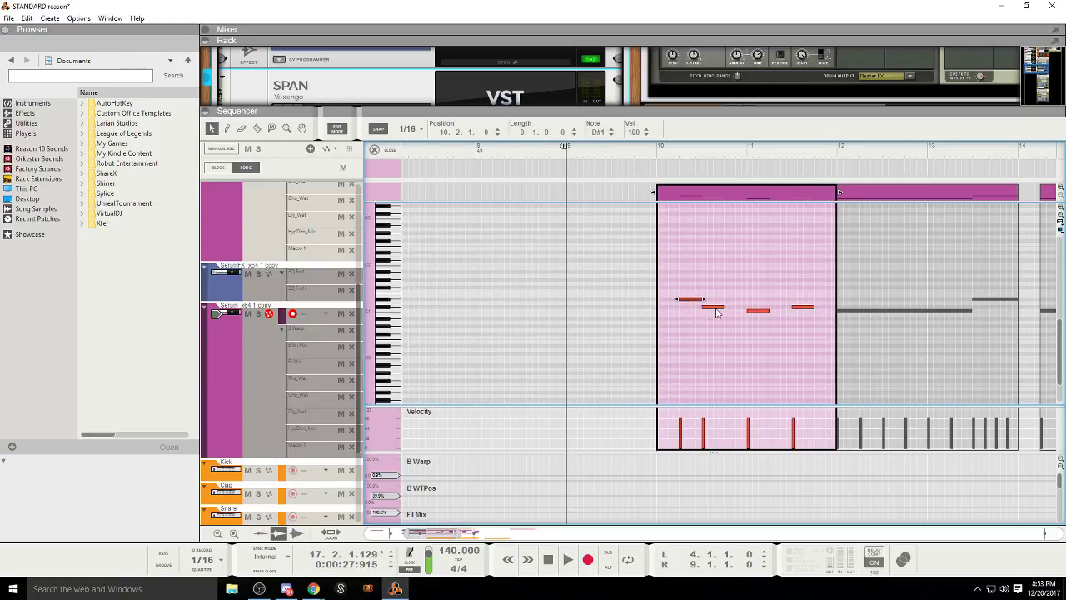
pyautogui.click(655, 162)
pyautogui.click(574, 564)
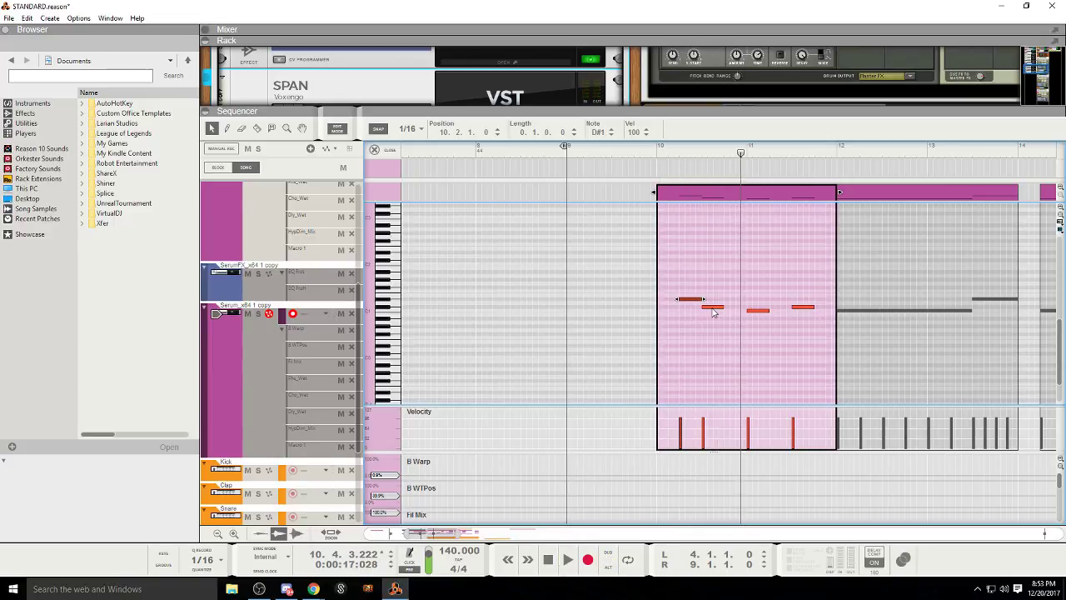
pyautogui.moveTo(712, 309); pyautogui.dragTo(741, 311)
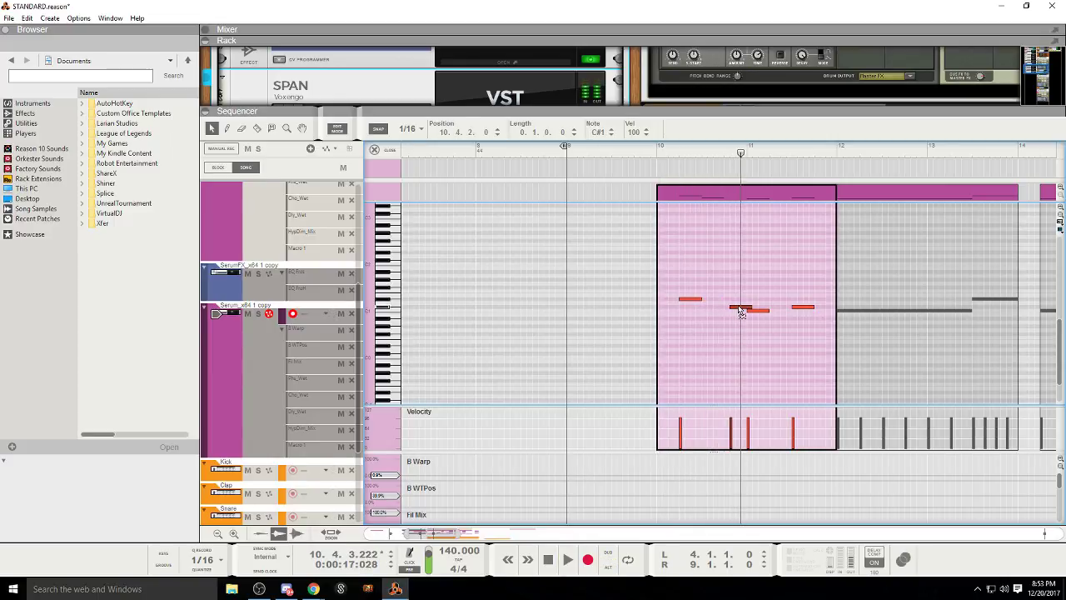
# Step: Undo the note moves in the bar 10 clip and delete the copy's bar 8 clip again
pyautogui.press('Escape')
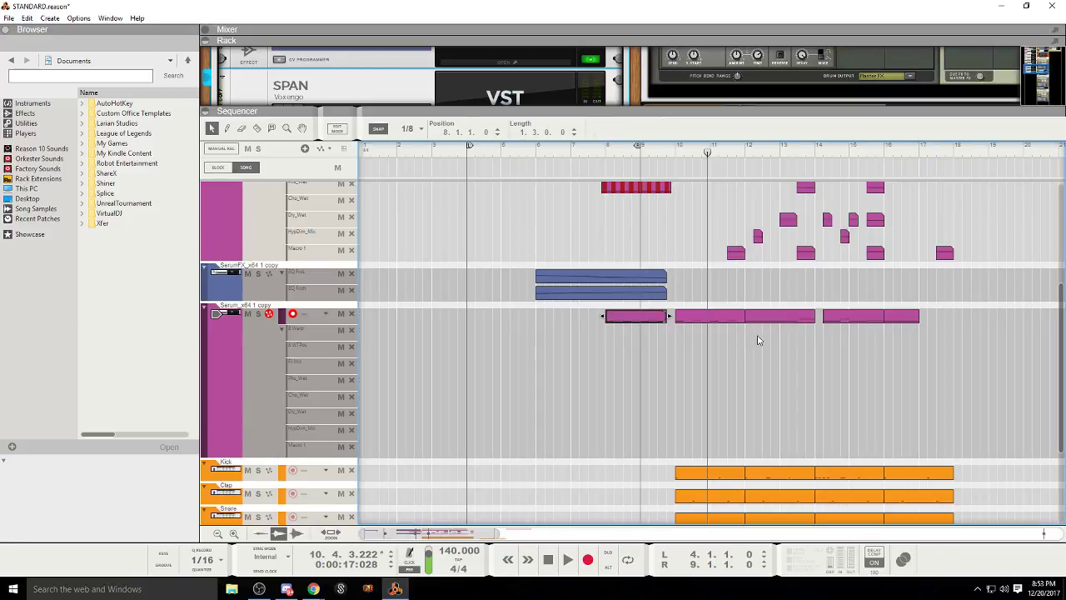
pyautogui.press('Delete')
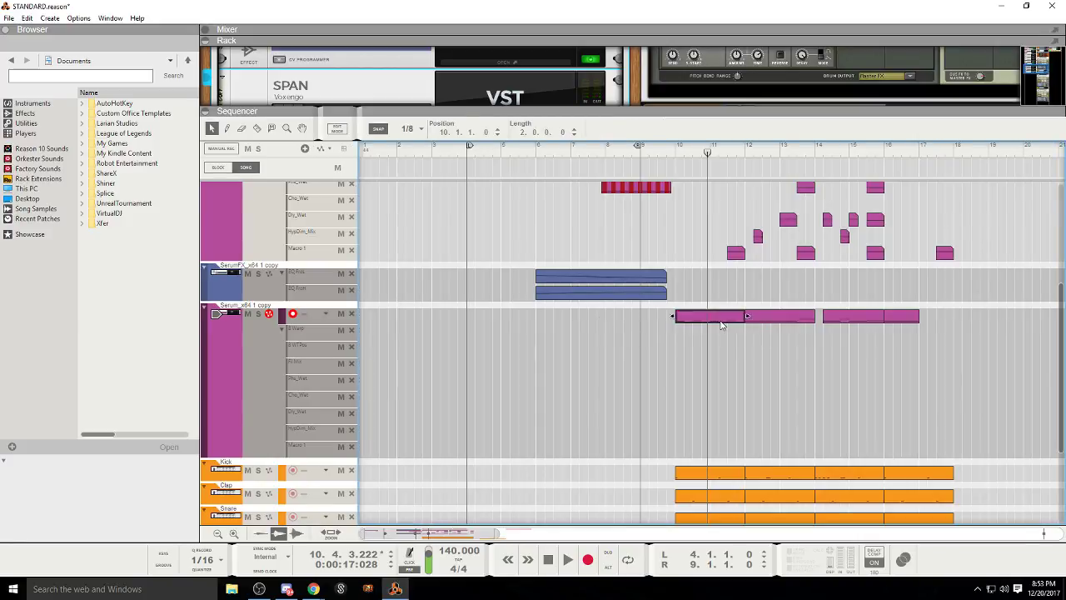
# Step: Shift all four notes of the copy's bar 10 clip one beat later and raise the first note to D#1
pyautogui.doubleClick(721, 319)
pyautogui.moveTo(650, 273); pyautogui.dragTo(651, 274)
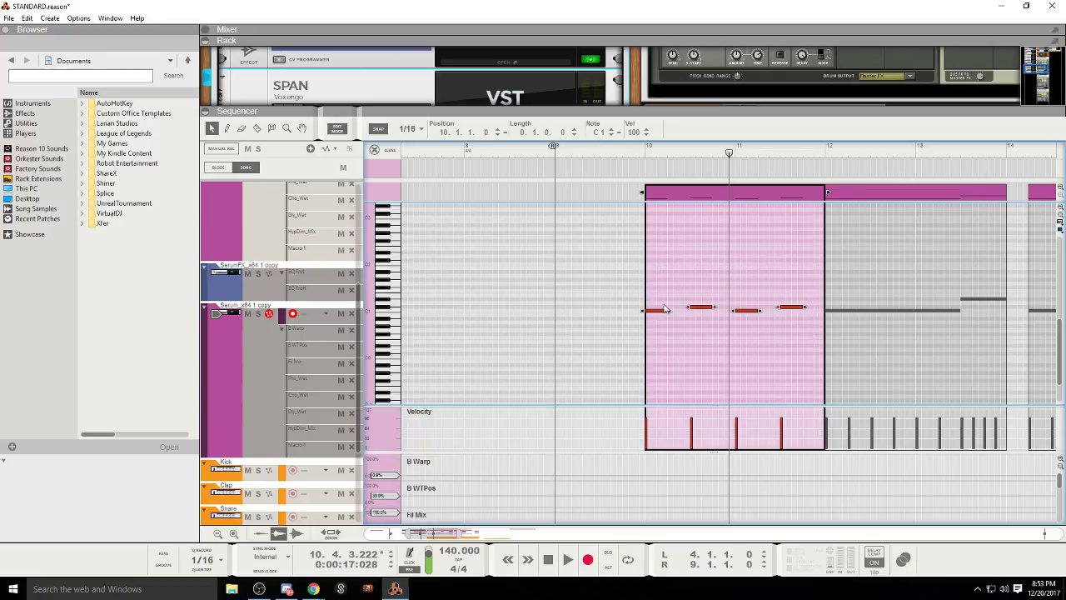
pyautogui.moveTo(675, 153); pyautogui.dragTo(668, 153)
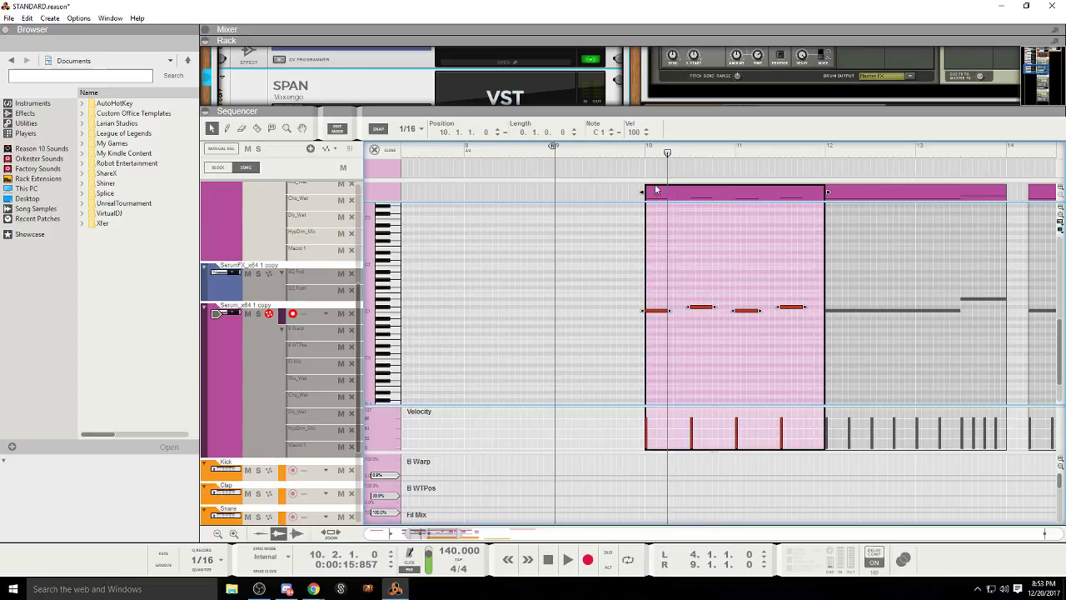
pyautogui.moveTo(650, 313); pyautogui.dragTo(683, 305)
pyautogui.click(690, 319)
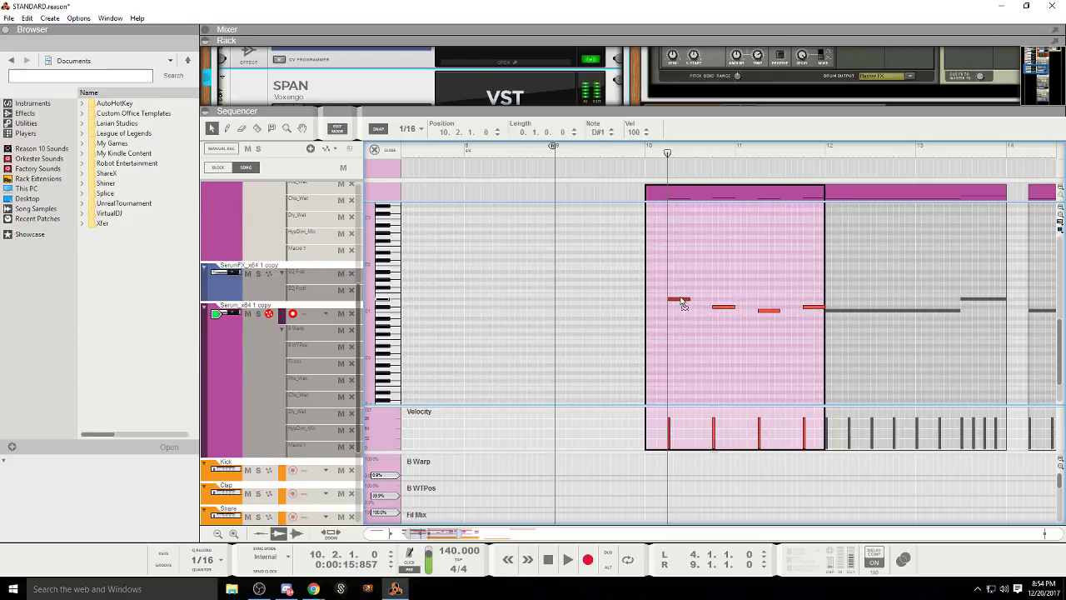
# Step: Try the note at 10.4.1.0 at pitch D#1, playing the clip from 9.4.4.0 to hear it
pyautogui.click(712, 154)
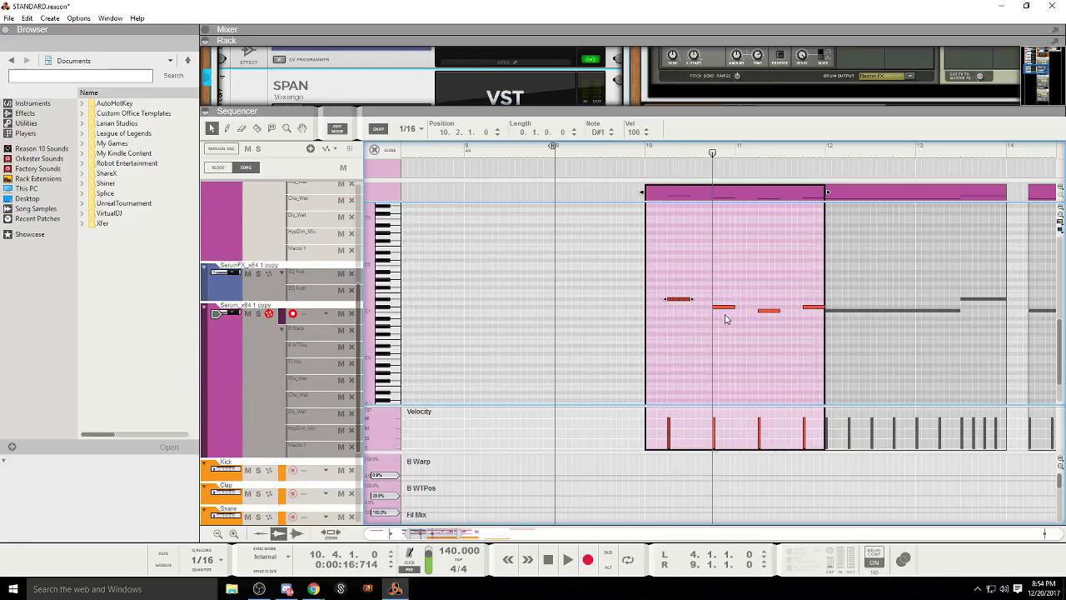
pyautogui.click(641, 157)
pyautogui.click(568, 559)
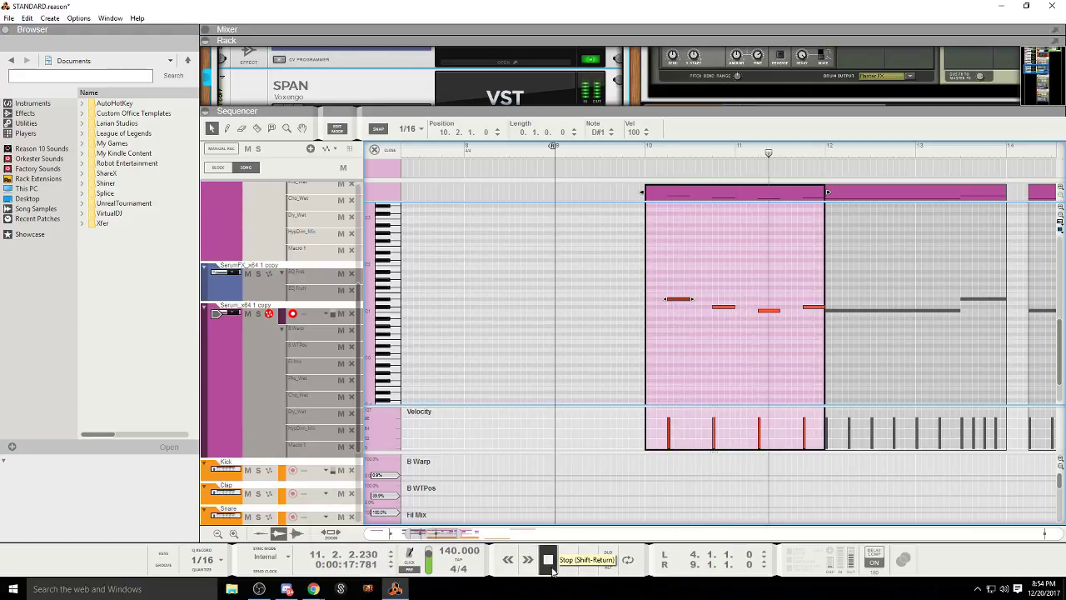
pyautogui.press('space')
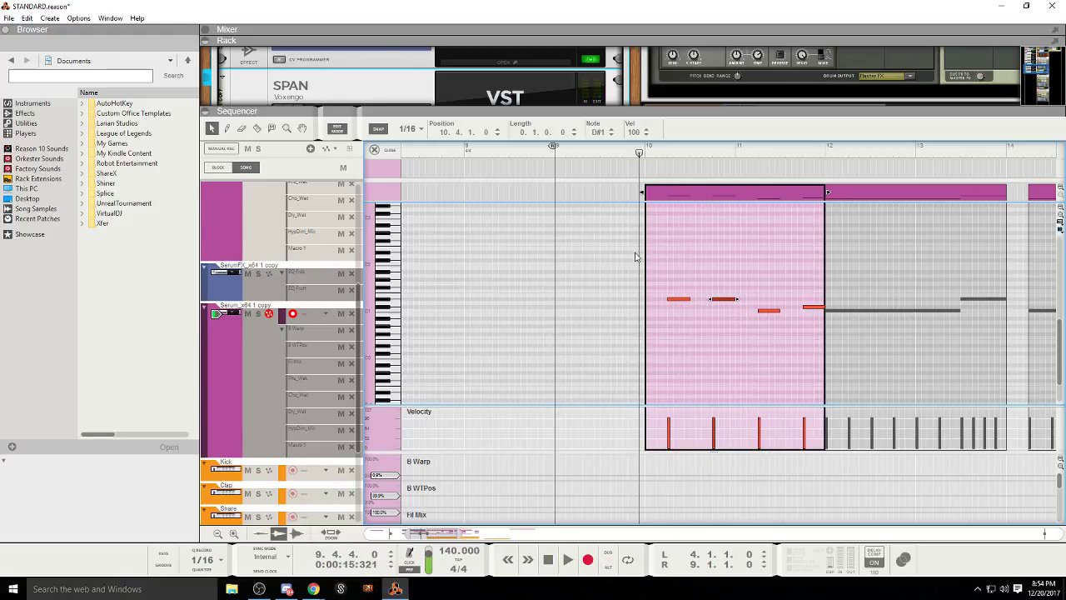
pyautogui.click(567, 559)
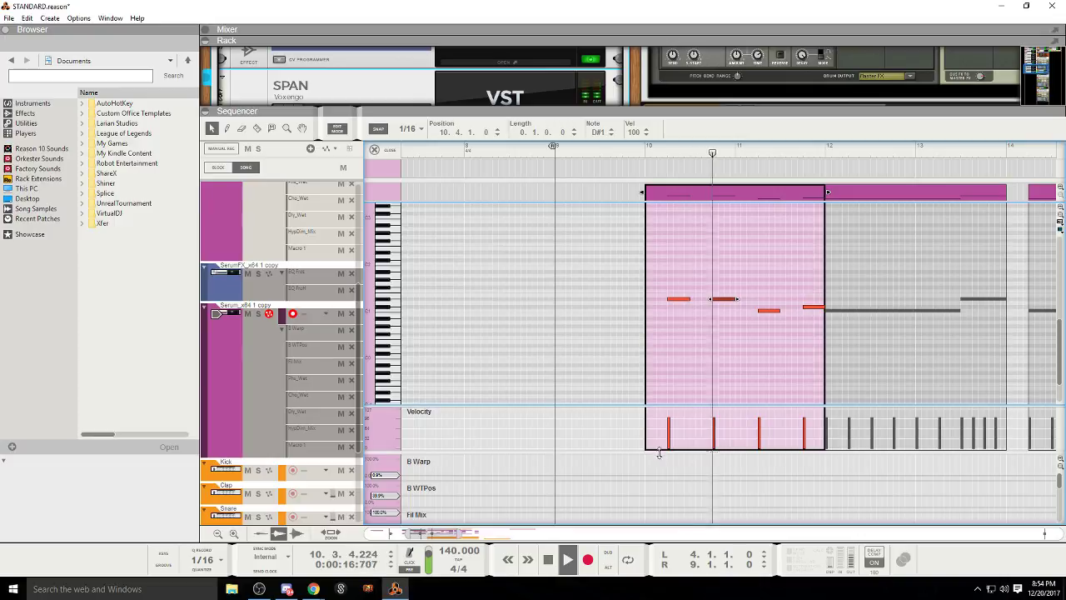
pyautogui.press('space')
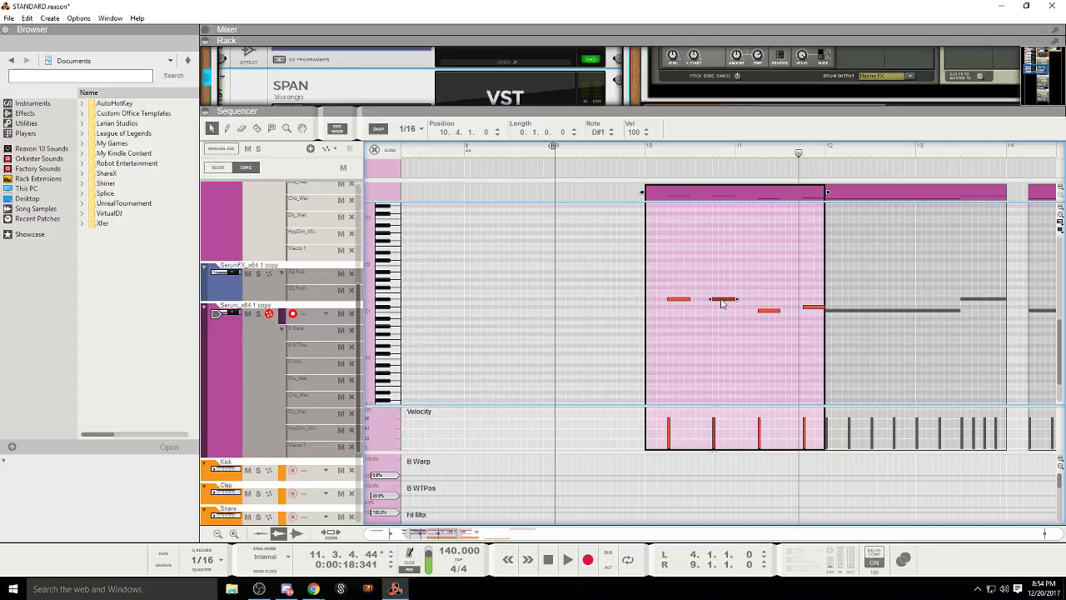
# Step: Set the note at 10.4.1.0 to C1, play the clip past bar 12 and close the note editor
pyautogui.click(713, 157)
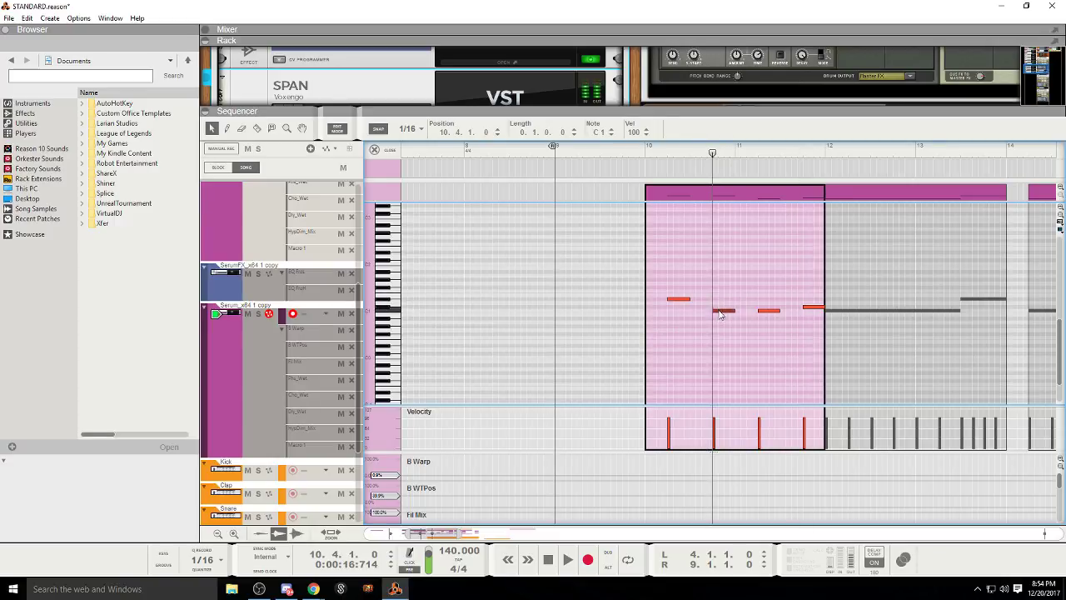
pyautogui.click(567, 558)
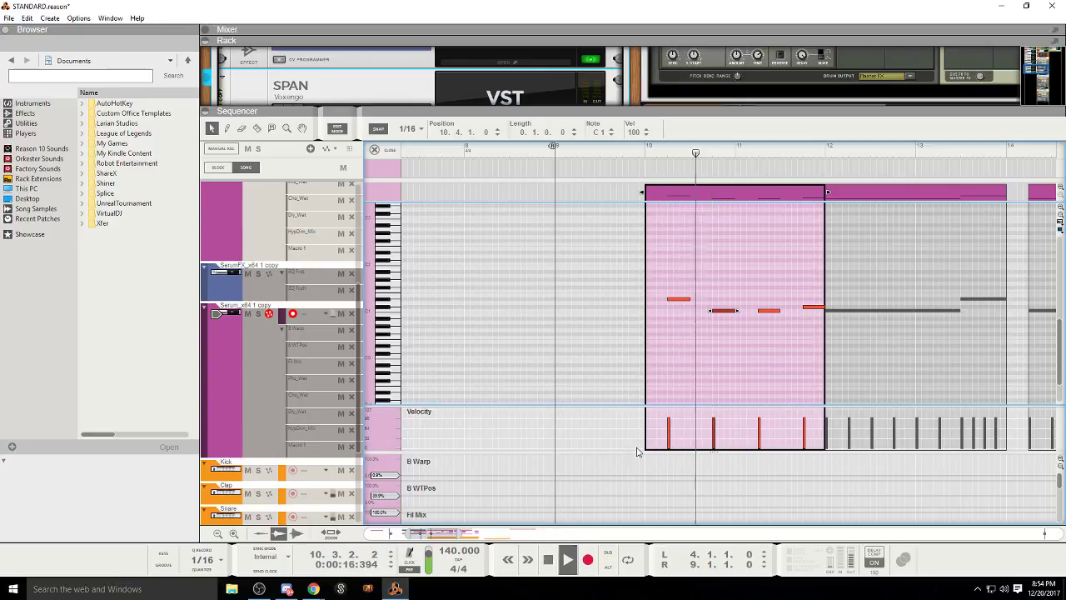
pyautogui.click(549, 564)
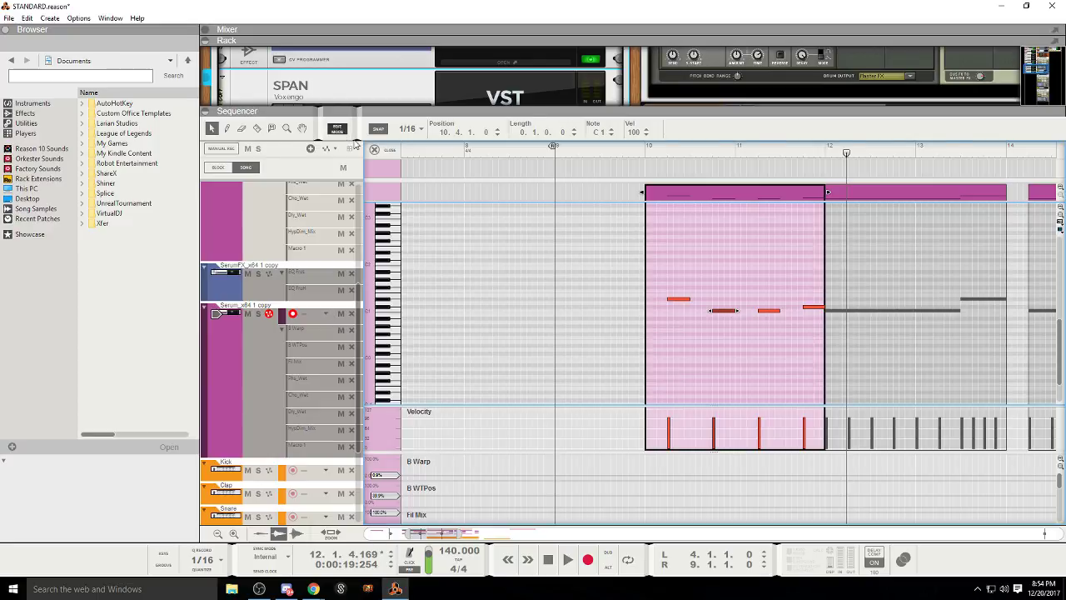
pyautogui.click(374, 150)
# Step: Open the Serum interface of Serum_x64 1 copy, set oscillator A's octave to +1 and play the result
pyautogui.scroll(1, 401, 353)
pyautogui.click(240, 377)
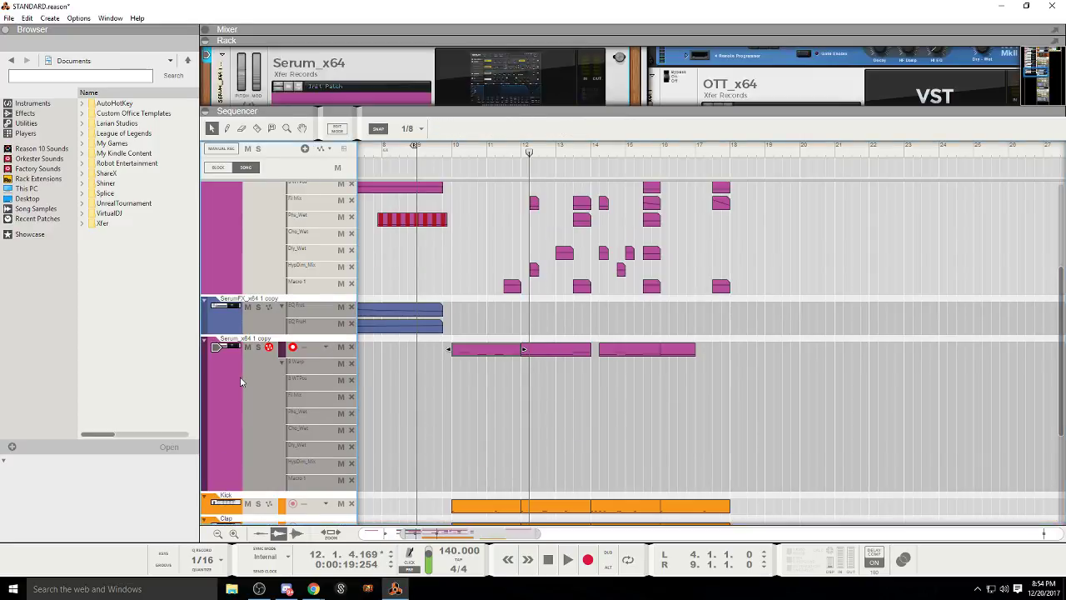
pyautogui.moveTo(451, 111); pyautogui.dragTo(456, 221)
pyautogui.click(485, 117)
pyautogui.click(484, 119)
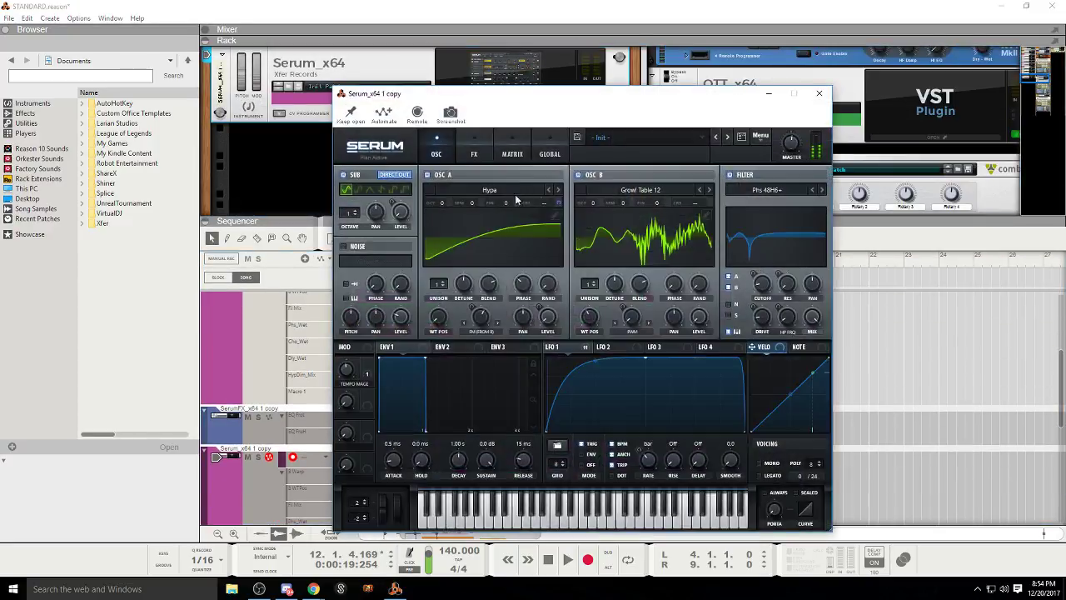
pyautogui.moveTo(588, 203)
pyautogui.mouseDown()
pyautogui.moveTo(590, 185)
pyautogui.moveTo(588, 209)
pyautogui.mouseUp()
pyautogui.moveTo(440, 203)
pyautogui.mouseDown()
pyautogui.moveTo(440, 188)
pyautogui.moveTo(440, 202)
pyautogui.mouseUp()
pyautogui.click(548, 560)
pyautogui.click(568, 561)
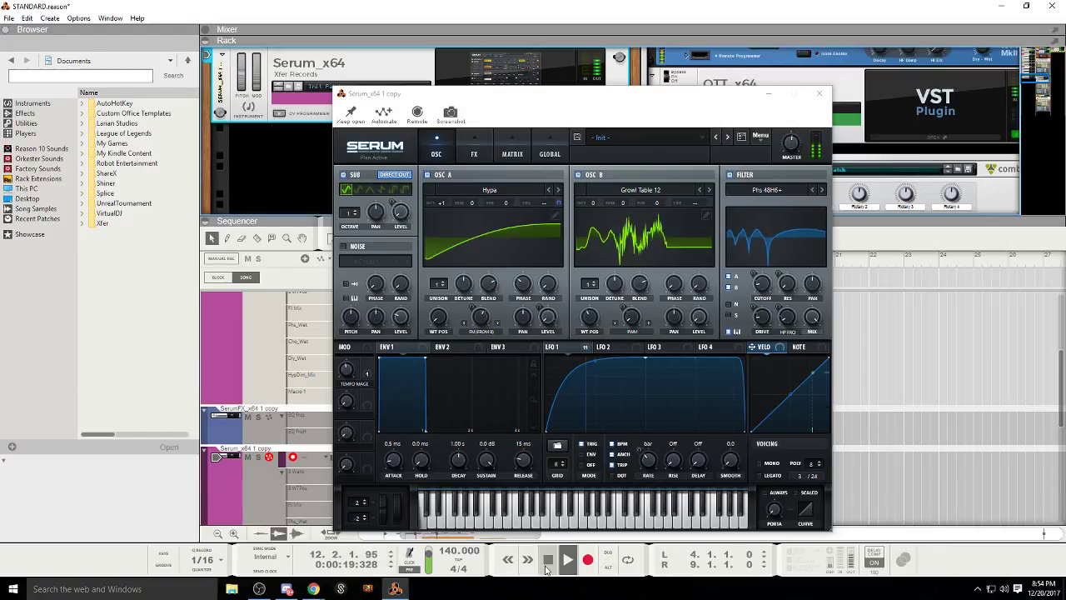
# Step: Reshape Serum's LFO 1 curve with a straighter, slower rise and a rounded fall, playing the drop from bar 10 to check it
pyautogui.moveTo(595, 360); pyautogui.dragTo(602, 386)
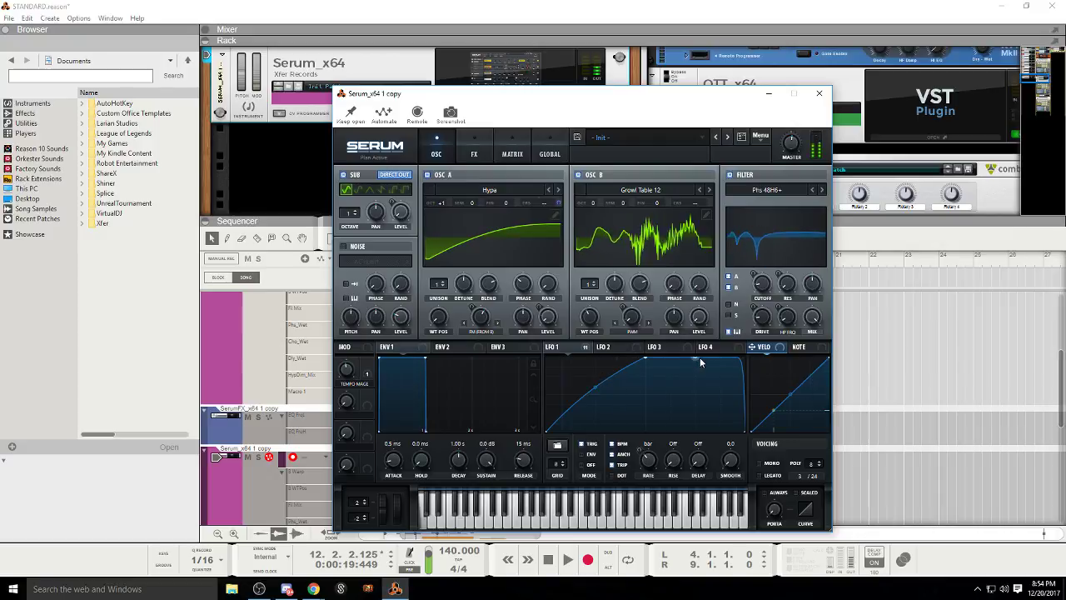
pyautogui.moveTo(696, 360); pyautogui.dragTo(683, 399)
pyautogui.click(548, 560)
pyautogui.click(568, 560)
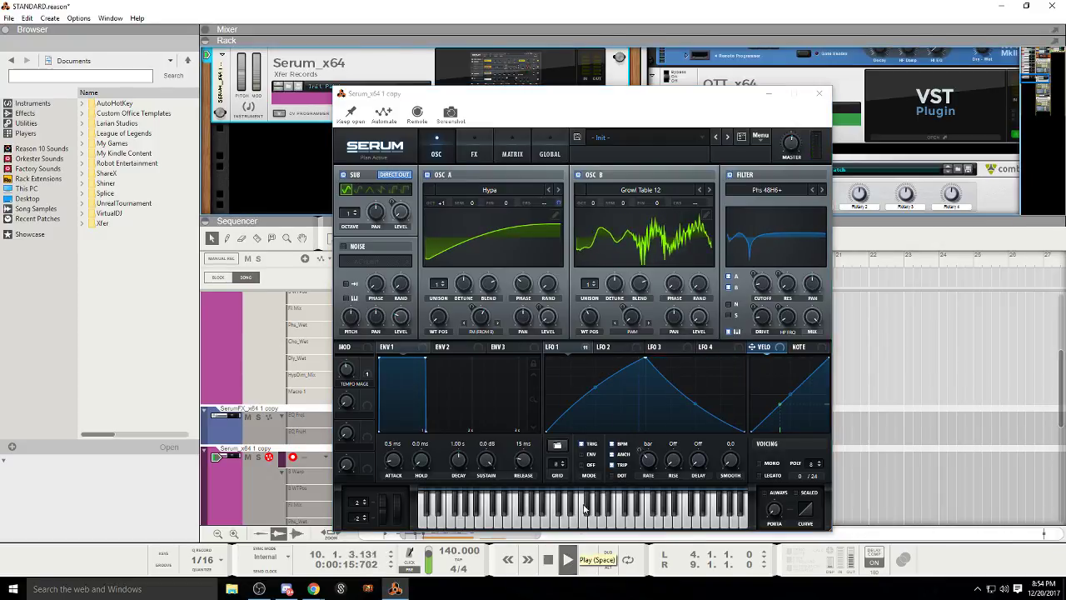
pyautogui.moveTo(696, 395); pyautogui.dragTo(698, 370)
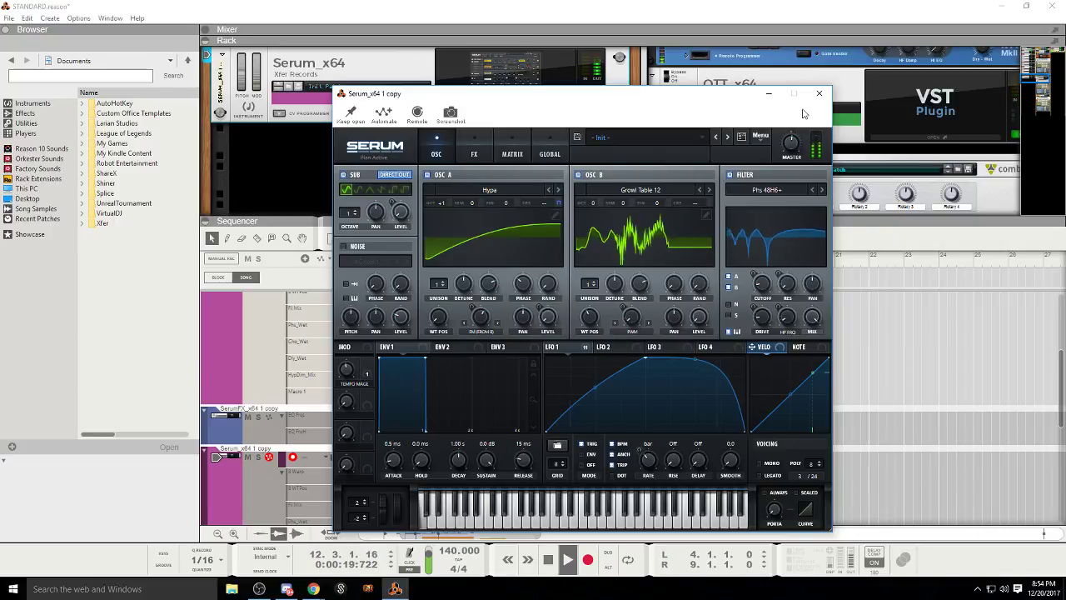
# Step: Close the Serum interface and delete all Serum_x64 1 copy clips from bar 12 onward
pyautogui.click(819, 93)
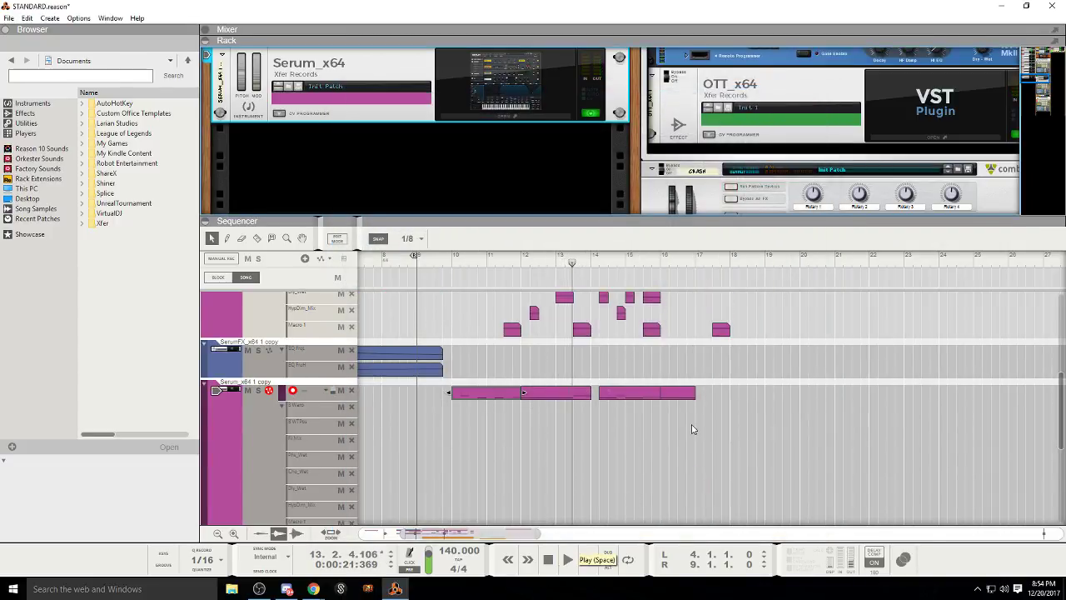
pyautogui.moveTo(689, 434); pyautogui.dragTo(554, 370)
pyautogui.press('Delete')
pyautogui.scroll(2, 429, 291)
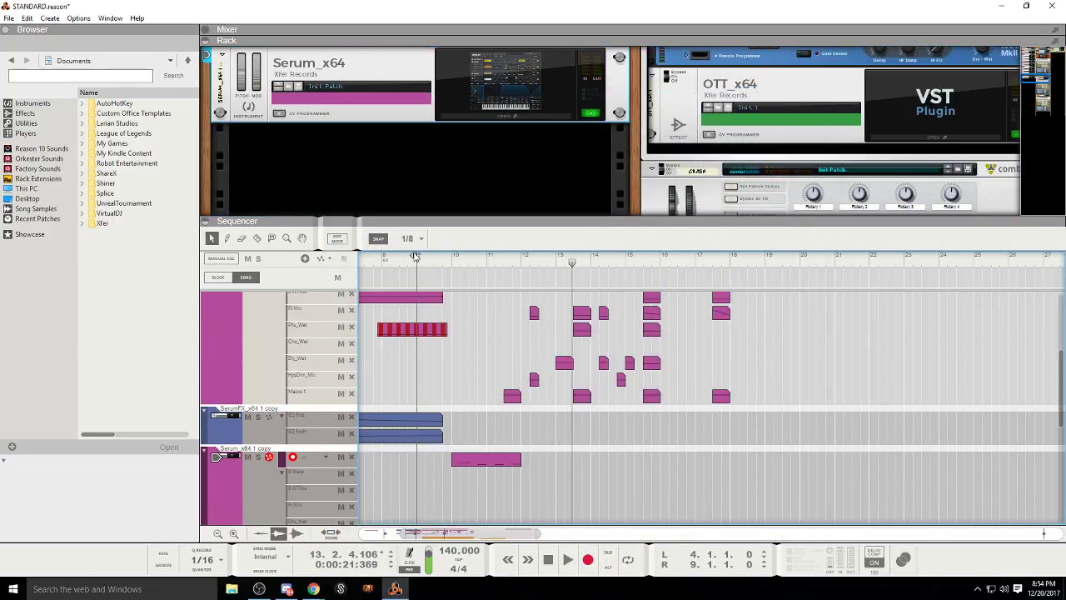
# Step: Set the loop locators from bar 10 to bar 12 and play that range with looping enabled
pyautogui.moveTo(513, 268); pyautogui.dragTo(518, 268)
pyautogui.moveTo(435, 534); pyautogui.dragTo(394, 534)
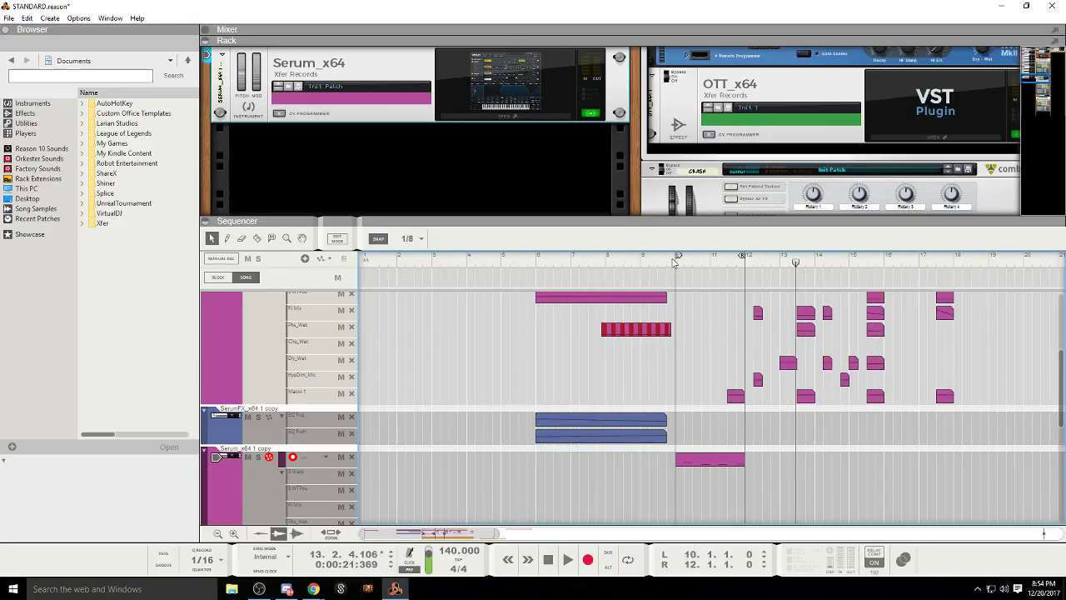
pyautogui.click(567, 559)
pyautogui.click(628, 559)
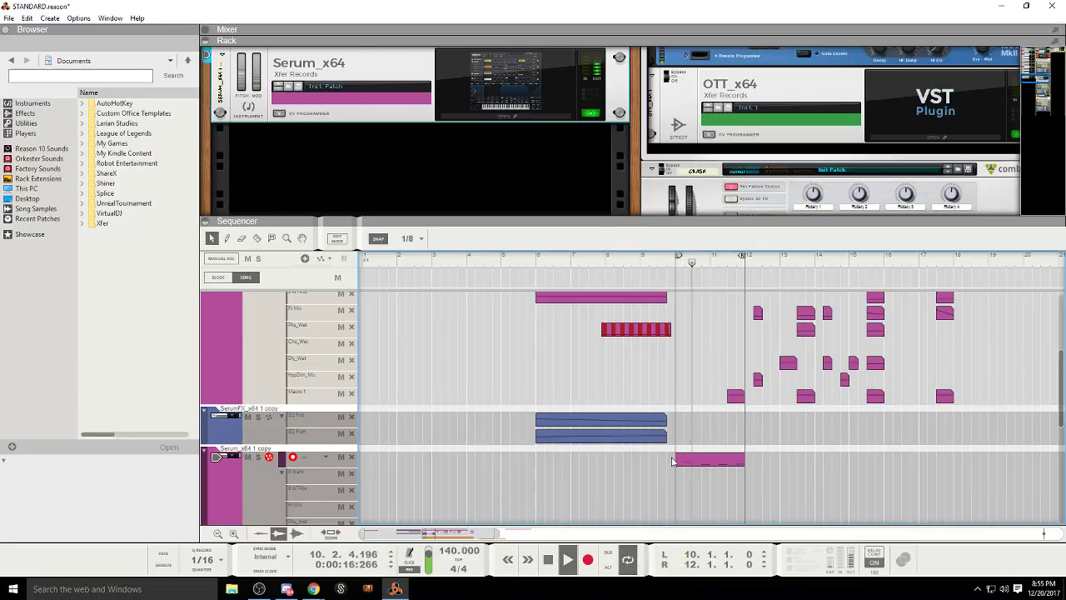
# Step: Try muting the Kick, Clap, Snare, Ride Cymbals, Crash and Hi-Hat tracks while the loop plays, and unmute them again
pyautogui.scroll(-5, 600, 417)
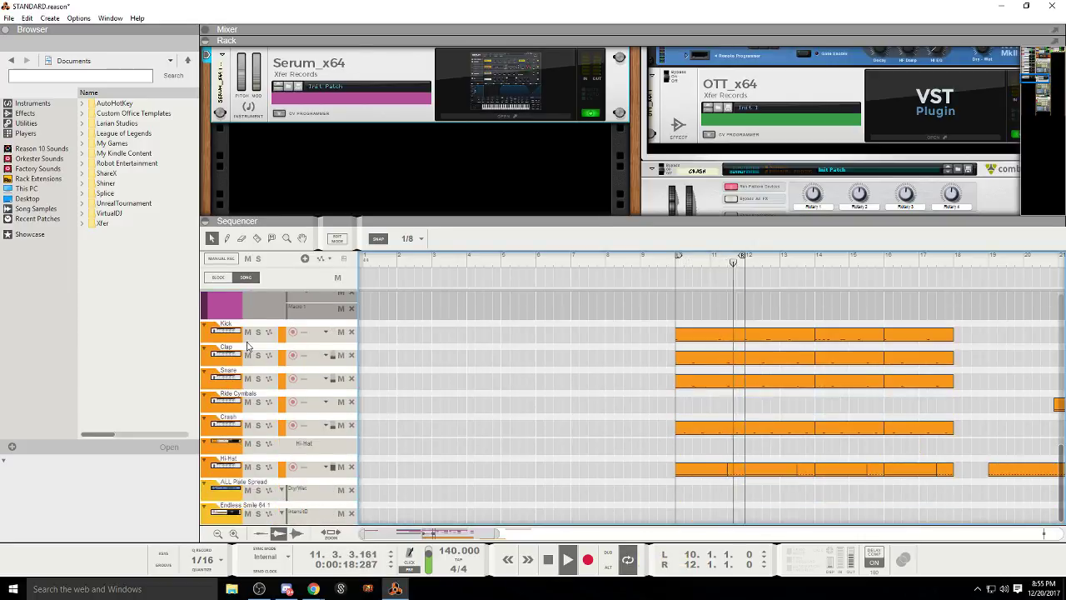
pyautogui.click(247, 332)
pyautogui.click(247, 355)
pyautogui.click(247, 378)
pyautogui.click(247, 401)
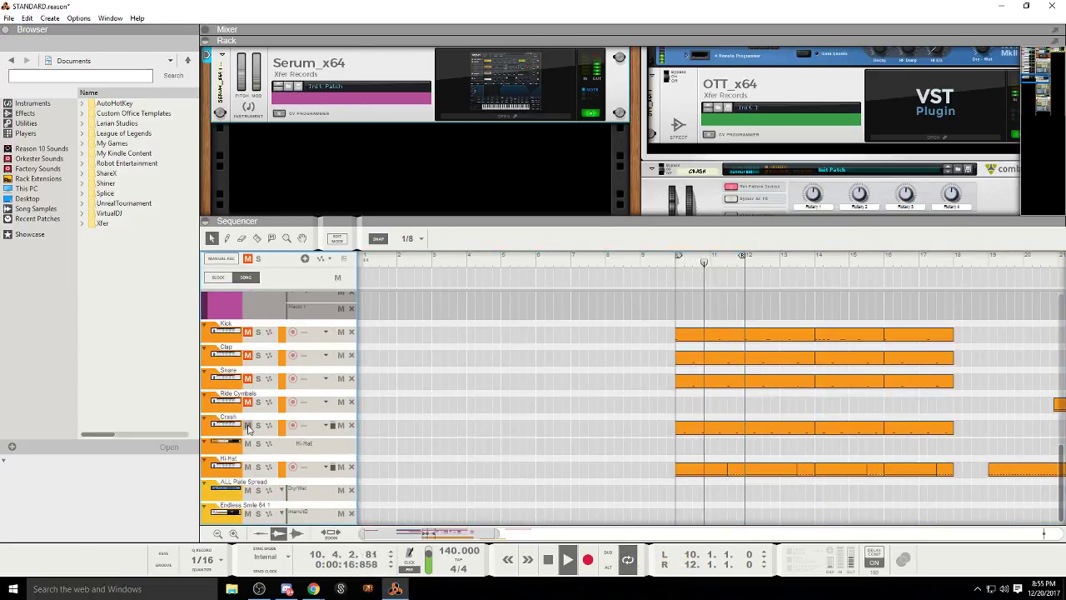
pyautogui.scroll(5, 591, 435)
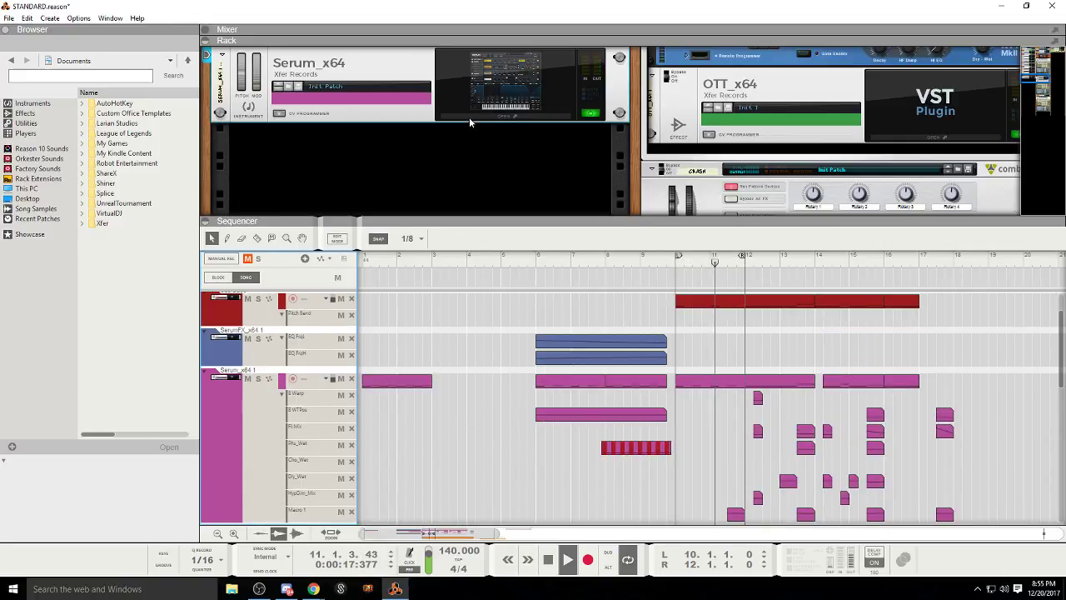
pyautogui.scroll(-5, 256, 370)
pyautogui.click(248, 391)
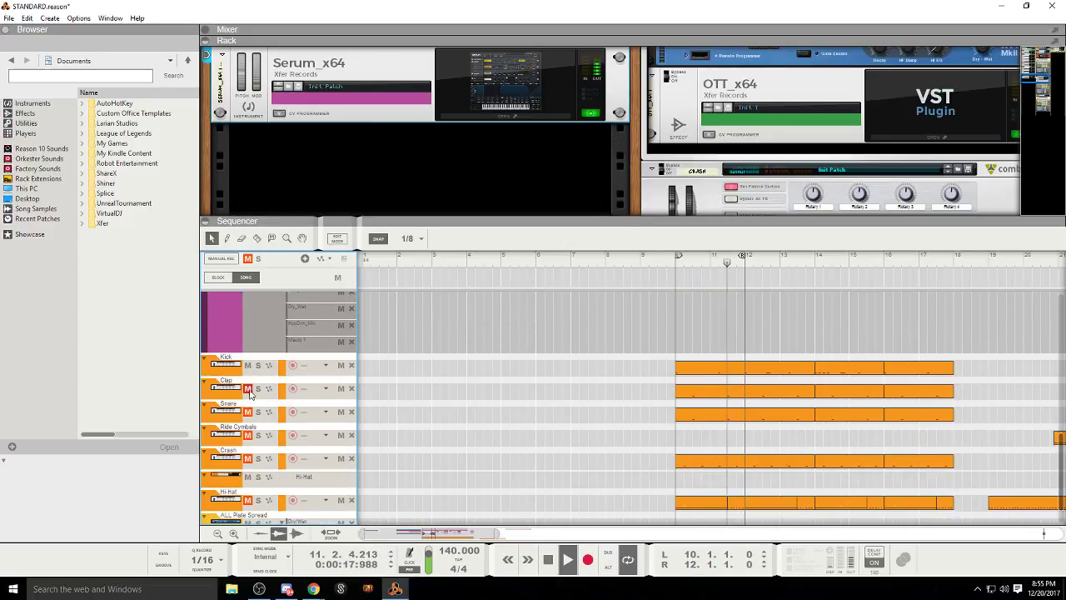
pyautogui.scroll(-1, 248, 391)
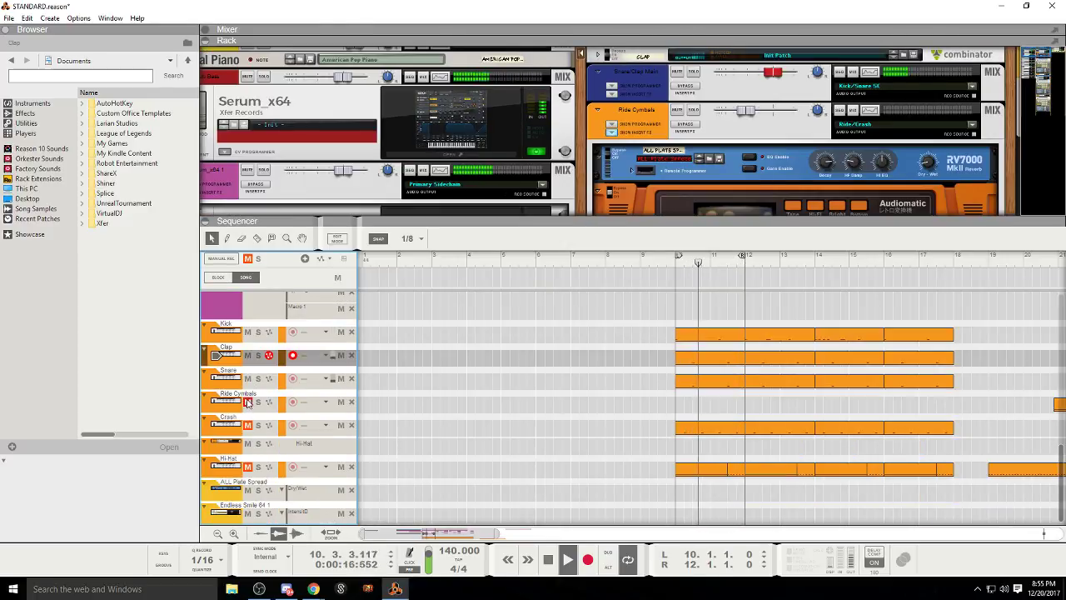
# Step: Solo the Serum_x64 1 copy track while the loop plays
pyautogui.scroll(5, 248, 471)
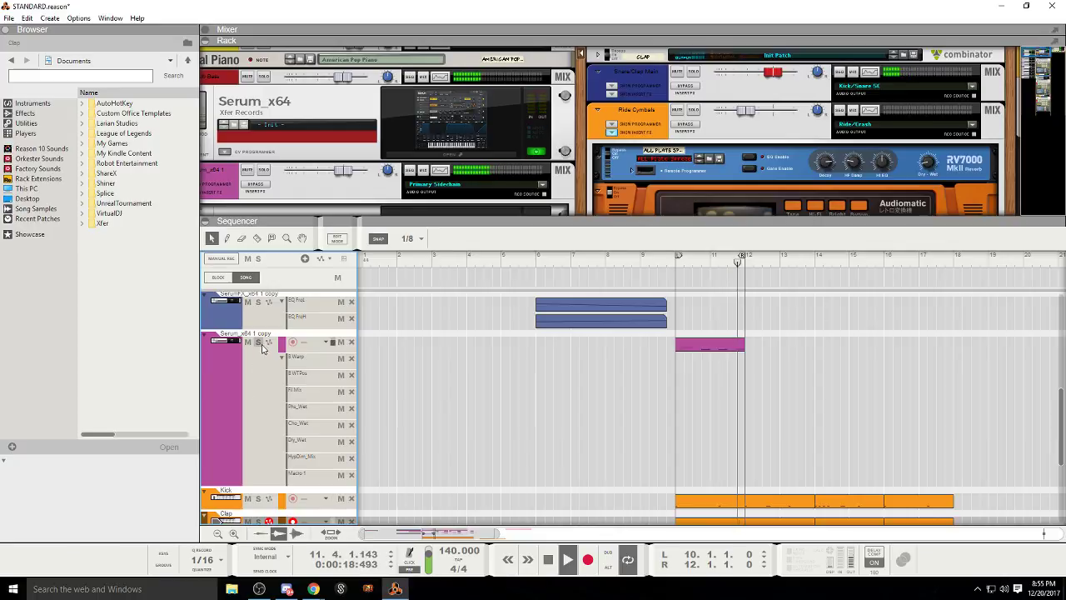
pyautogui.scroll(3, 582, 407)
pyautogui.scroll(1, 619, 416)
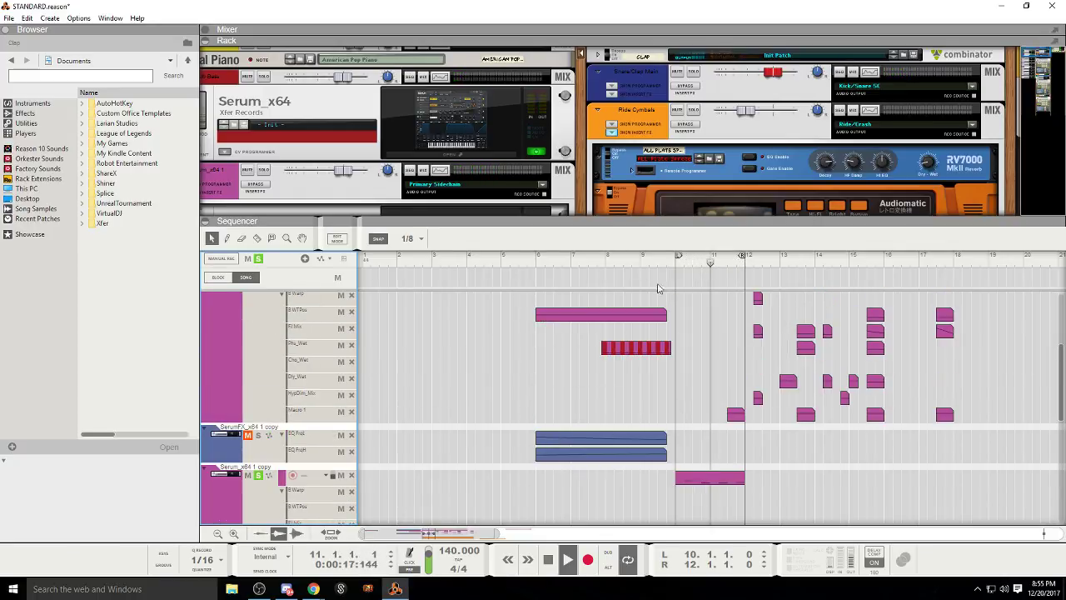
# Step: Collapse the browser and the sequencer and bring the Serum_x64 1 copy devices into view in the rack
pyautogui.scroll(-2, 278, 192)
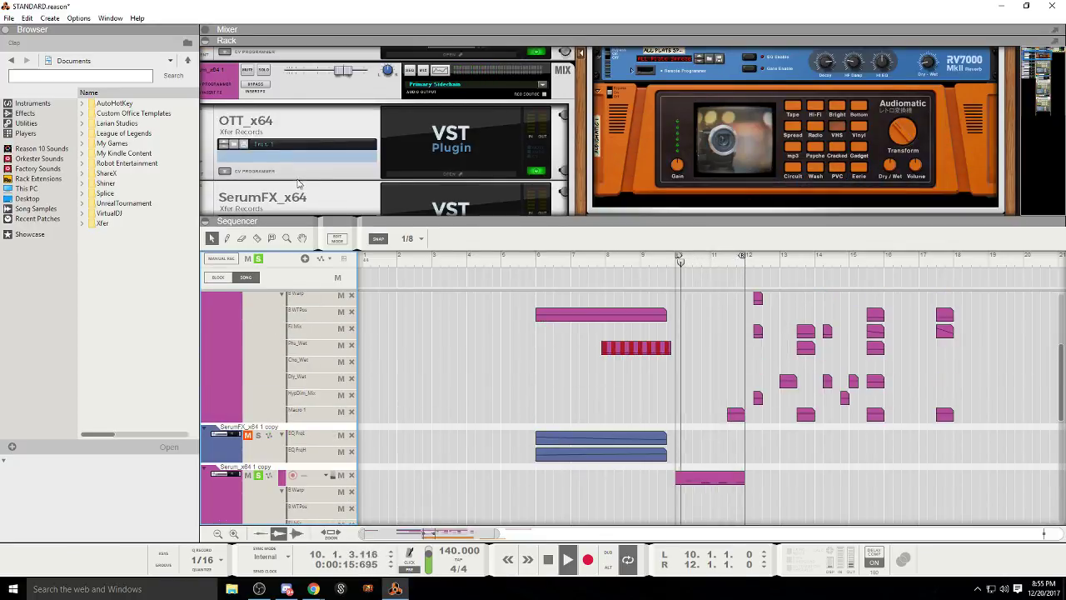
pyautogui.scroll(-2, 281, 158)
pyautogui.click(26, 35)
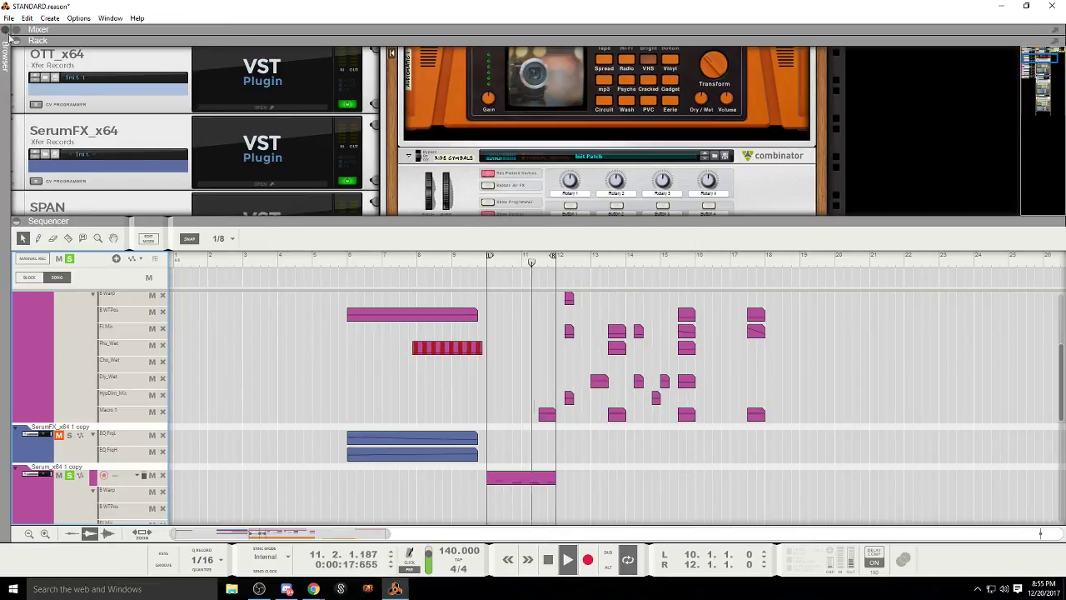
pyautogui.scroll(-2, 96, 163)
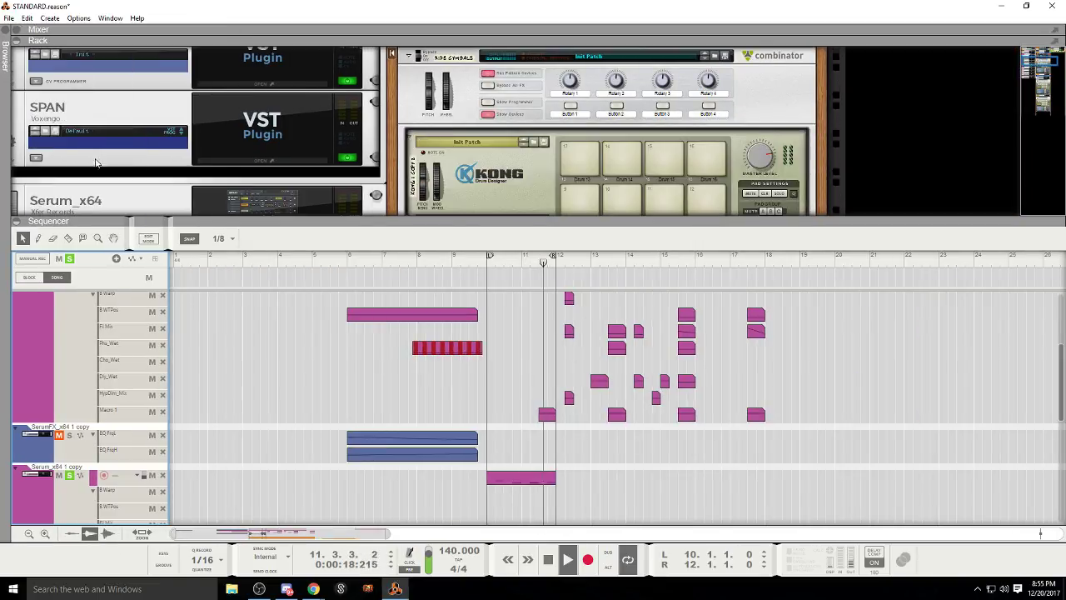
pyautogui.click(22, 224)
pyautogui.moveTo(1047, 63); pyautogui.dragTo(983, 65)
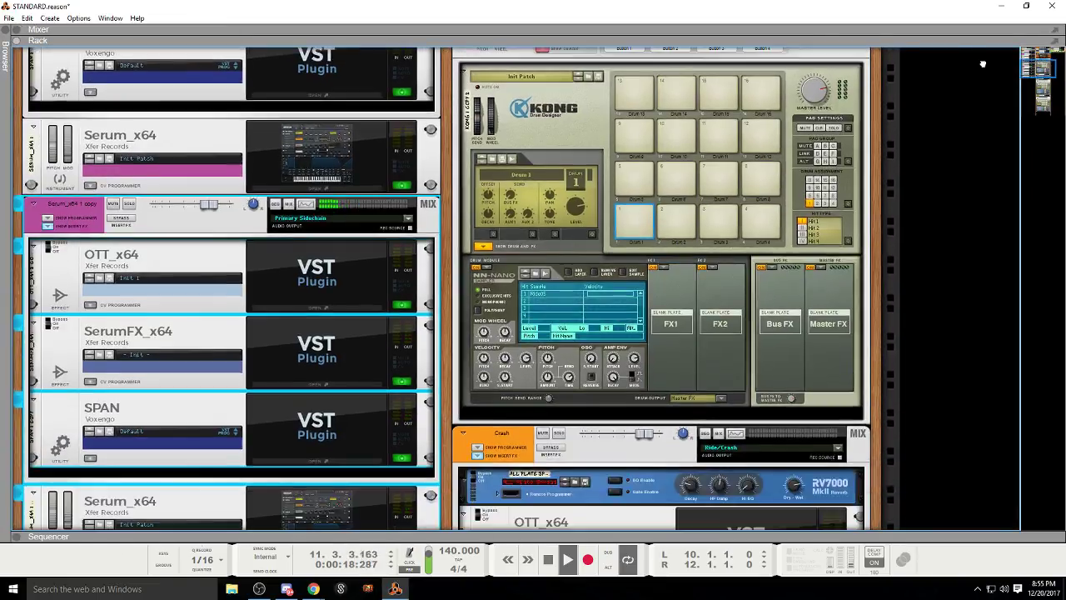
pyautogui.scroll(4, 367, 228)
pyautogui.scroll(-4, 108, 268)
pyautogui.scroll(-2, 50, 242)
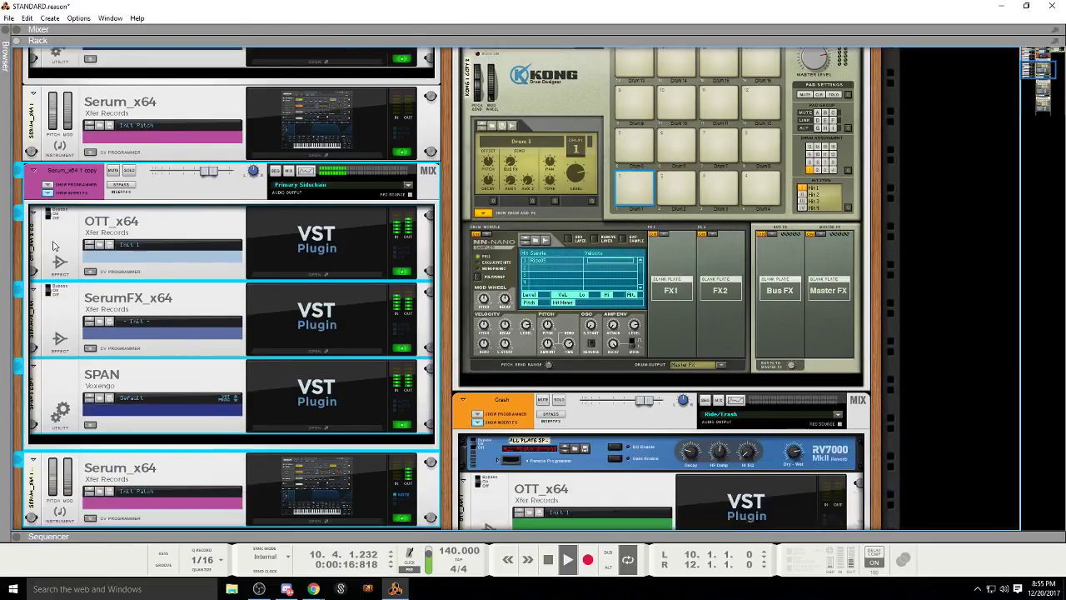
# Step: Delete the SPAN analyzer from the Serum_x64 1 copy effects chain
pyautogui.click(60, 366)
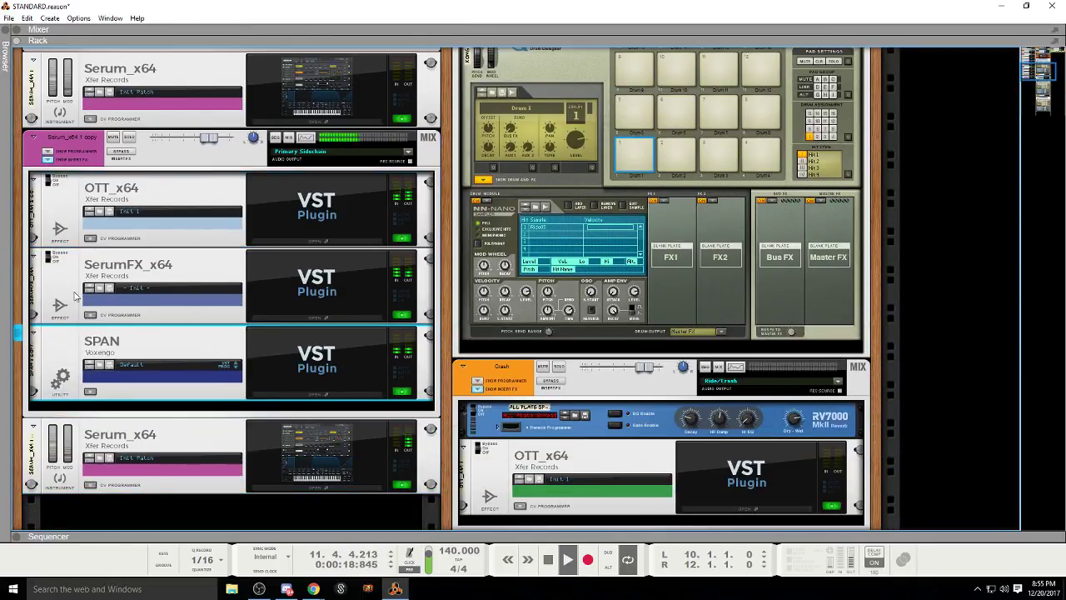
pyautogui.click(75, 296)
pyautogui.press('Delete')
pyautogui.click(510, 315)
# Step: Try the Serum_x64 1 copy sound without SerumFX_x64 and OTT_x64 by deleting both, and undo the deletions
pyautogui.click(368, 304)
pyautogui.press('Delete')
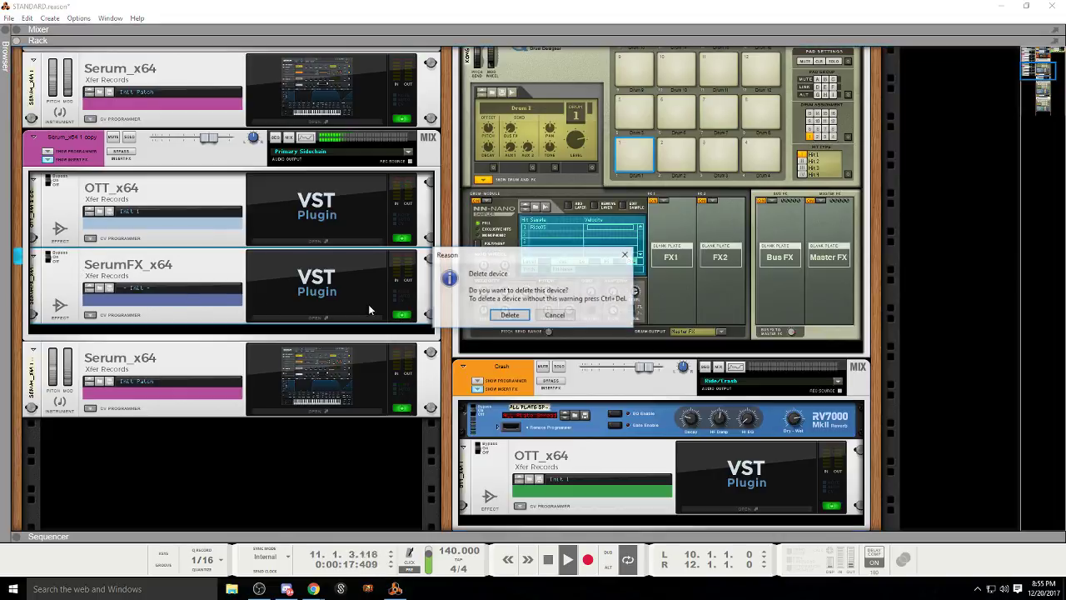
pyautogui.click(509, 315)
pyautogui.click(134, 236)
pyautogui.press('Delete')
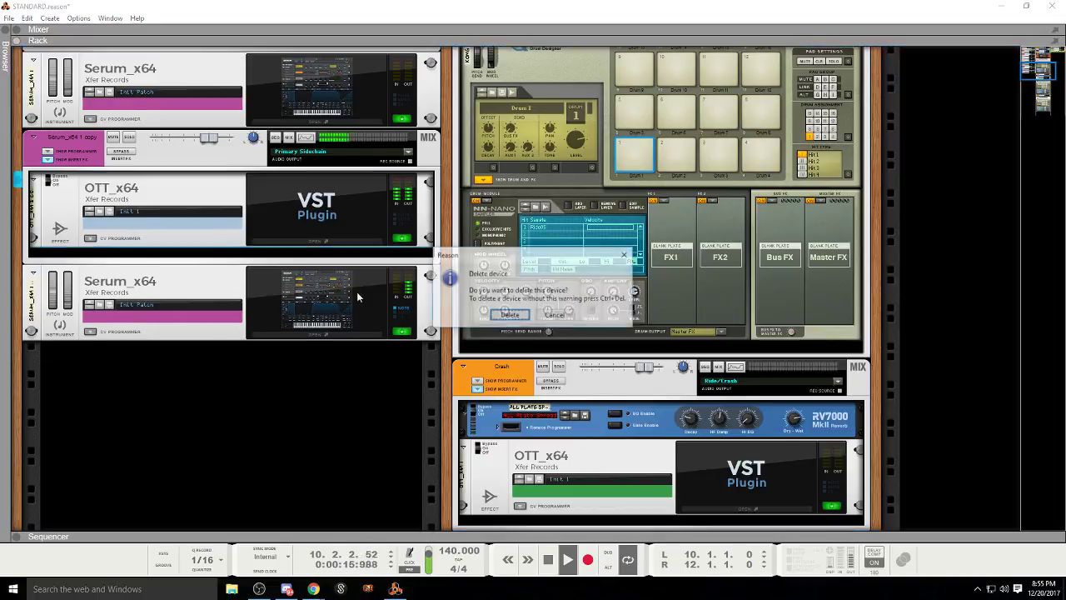
pyautogui.click(509, 315)
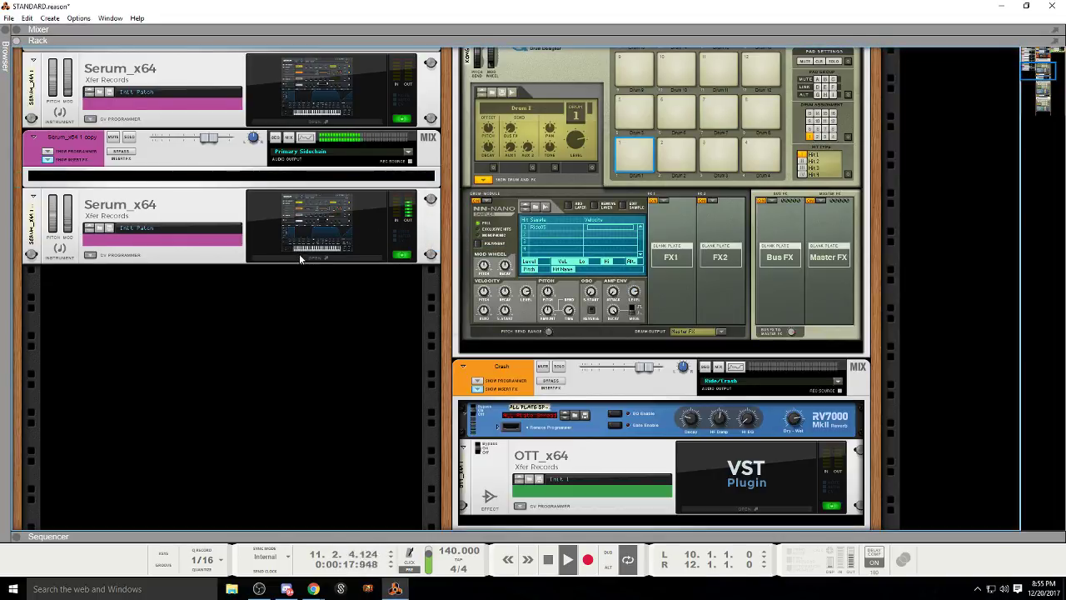
pyautogui.hotkey('ctrl', 'z')
pyautogui.hotkey('ctrl', 'z')
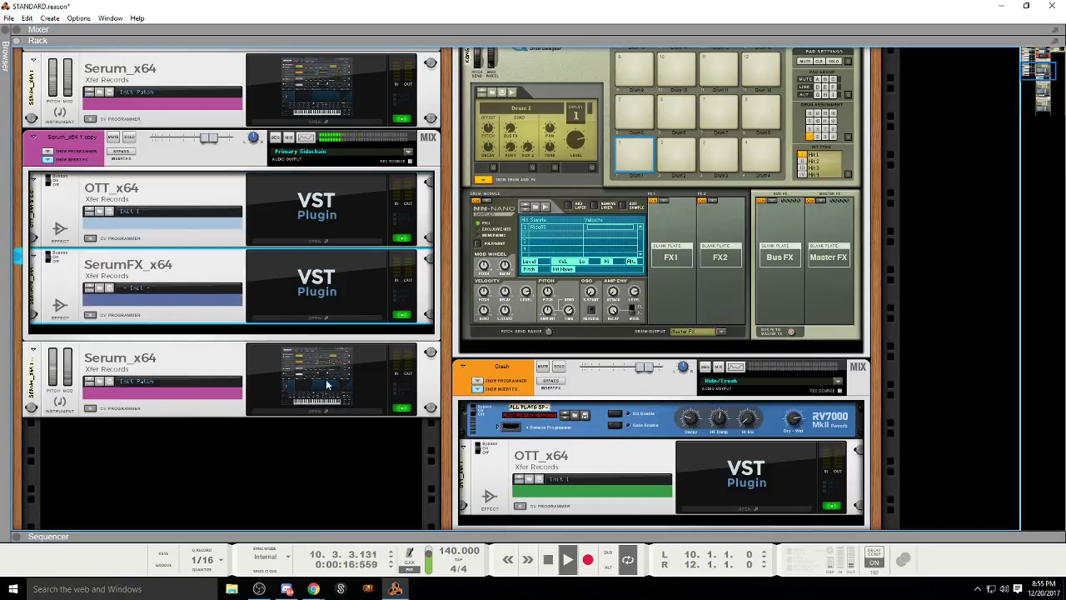
# Step: Open the Serum interface of Serum_x64 1 copy and try the spectral wavetable Creeper [SN] in oscillator B
pyautogui.click(324, 409)
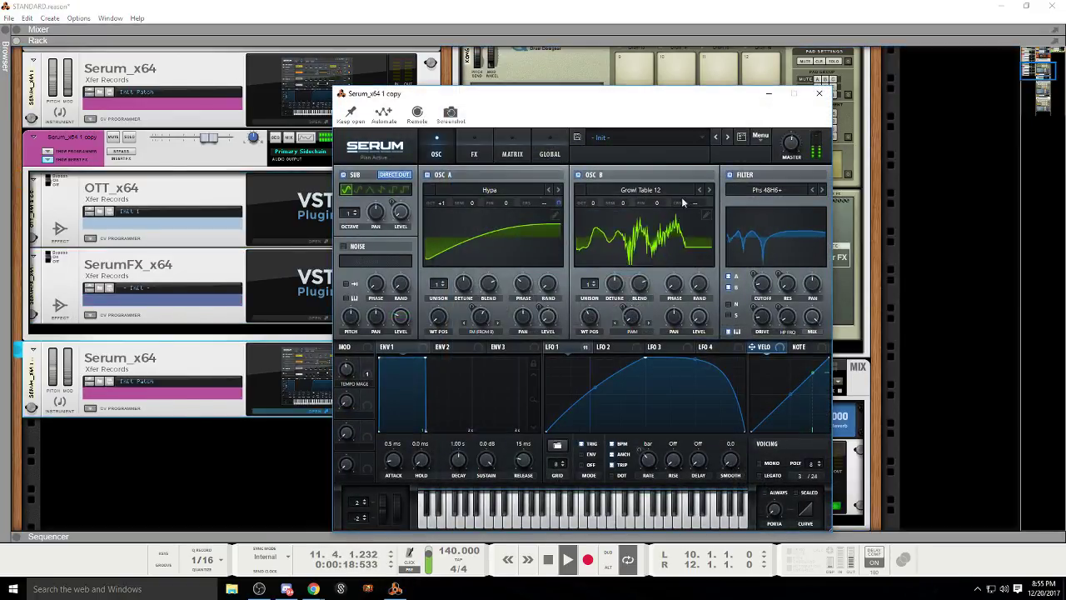
pyautogui.click(641, 190)
pyautogui.moveTo(618, 226)
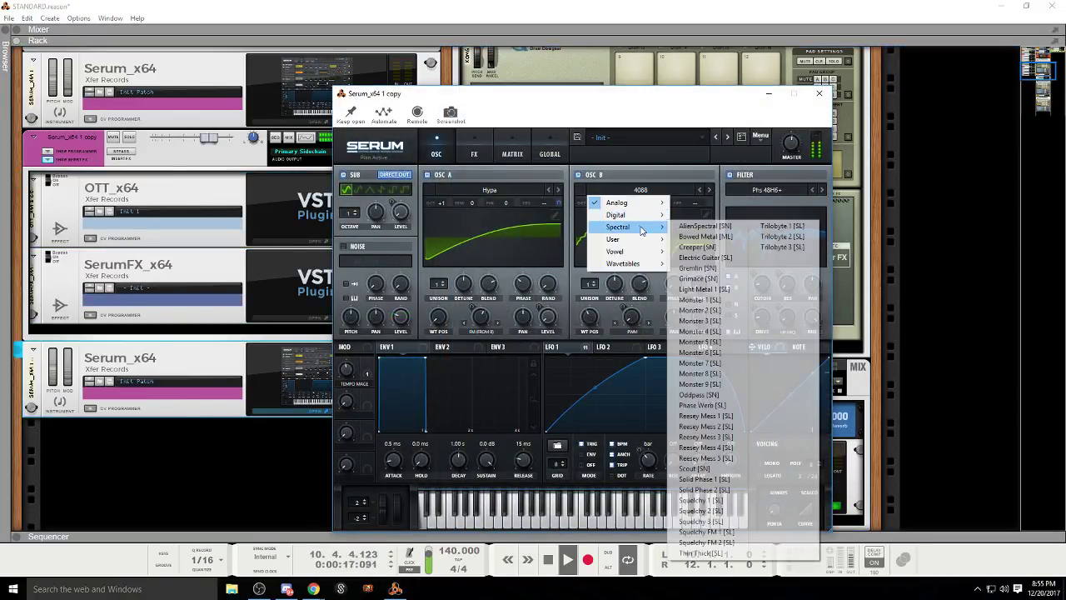
pyautogui.click(700, 241)
# Step: Try the Basic Mg wavetable in oscillator B at wavetable position 22, and switch to Basic Mini
pyautogui.click(641, 190)
pyautogui.moveTo(618, 204)
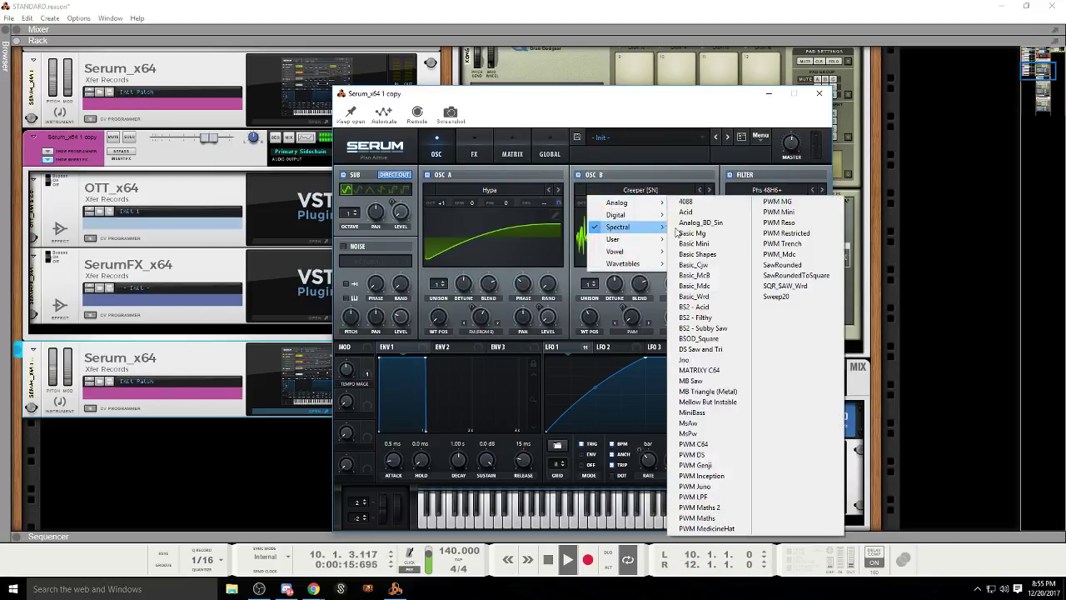
pyautogui.click(693, 233)
pyautogui.moveTo(590, 318); pyautogui.dragTo(585, 348)
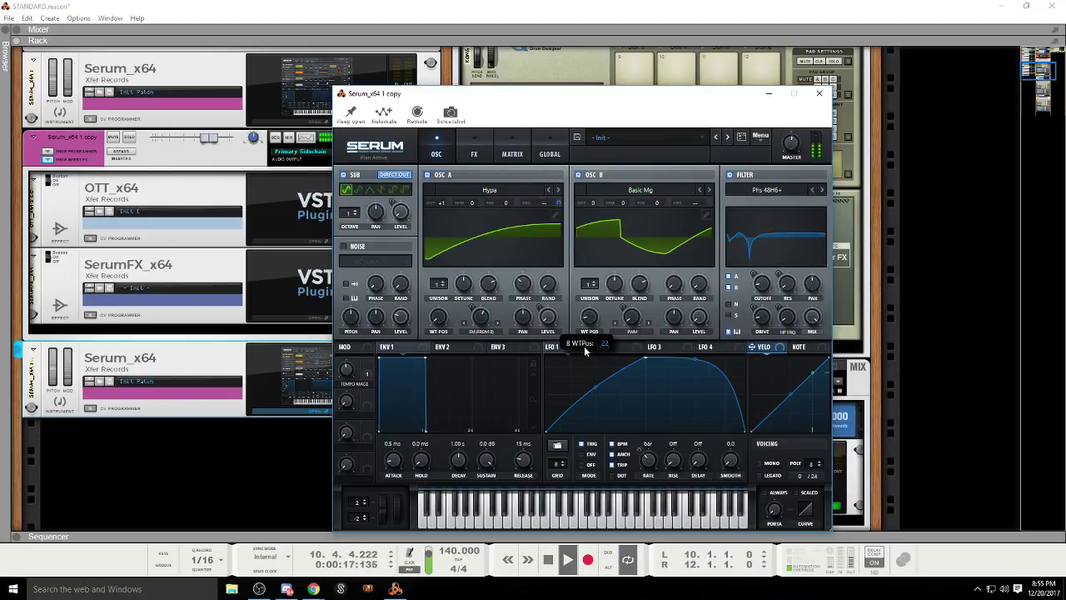
pyautogui.click(708, 190)
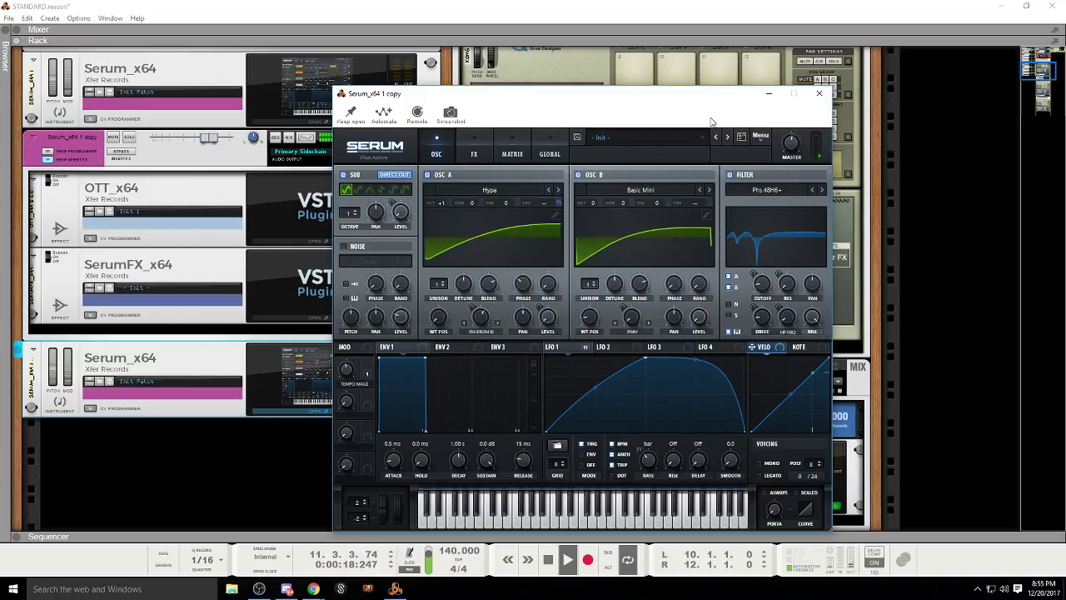
# Step: Set oscillator B's octave to +1 and oscillator A's octave to 0
pyautogui.moveTo(712, 121); pyautogui.dragTo(718, 86)
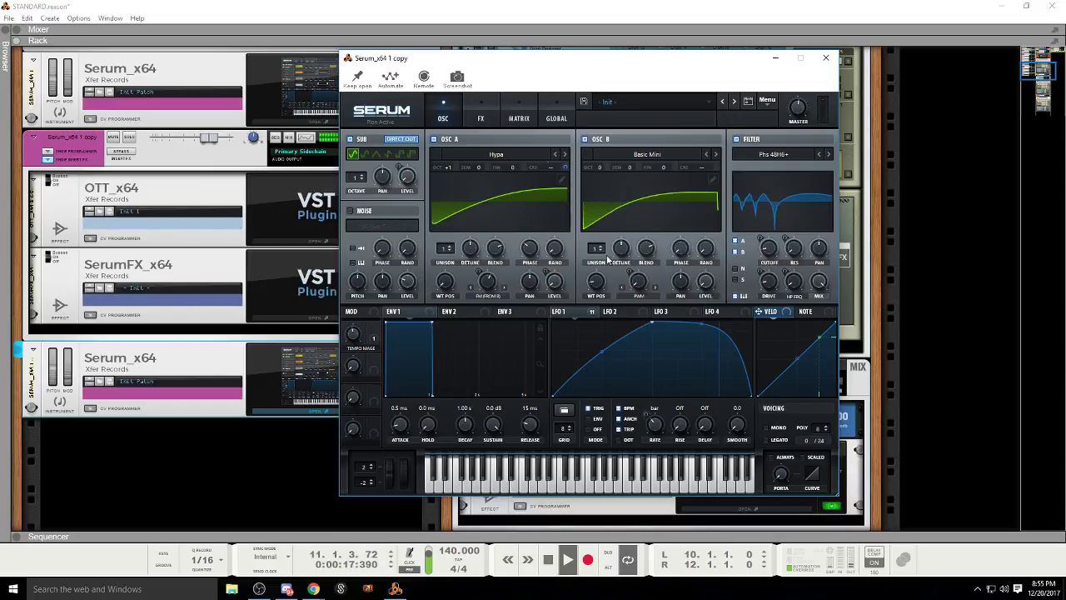
pyautogui.moveTo(594, 166); pyautogui.dragTo(593, 147)
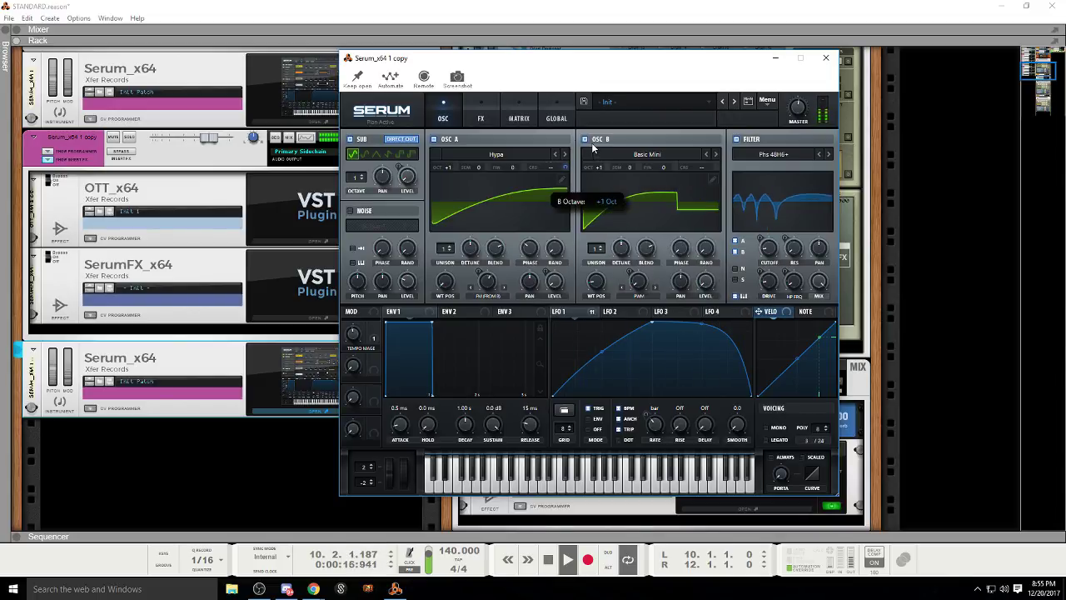
pyautogui.moveTo(445, 165); pyautogui.dragTo(444, 182)
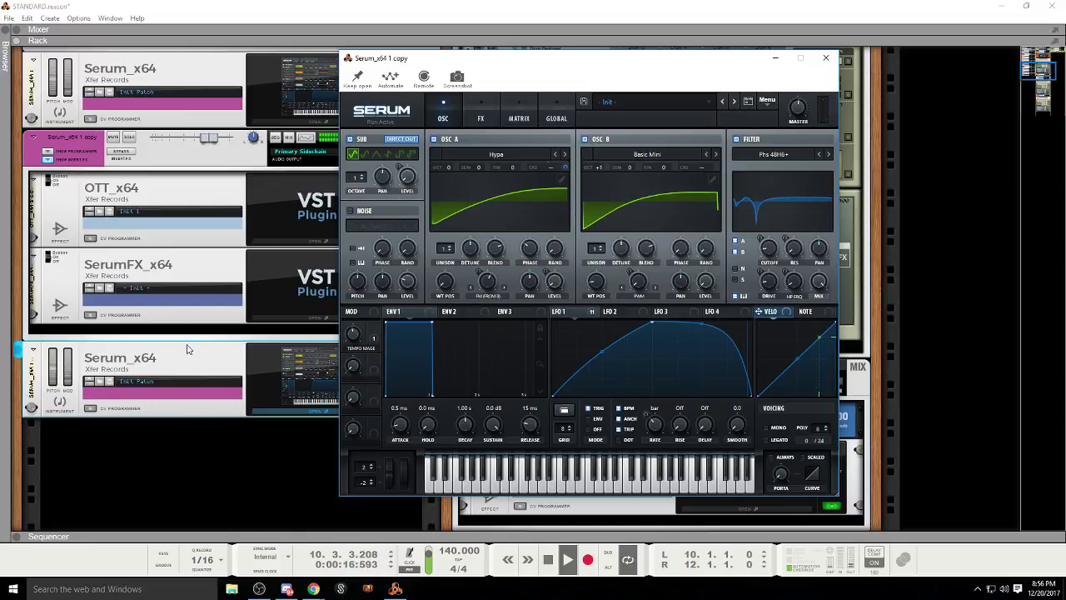
# Step: Show the sequencer again, listen to the loop with Serum_x64 1 copy unsoloed, and solo the track again
pyautogui.click(18, 539)
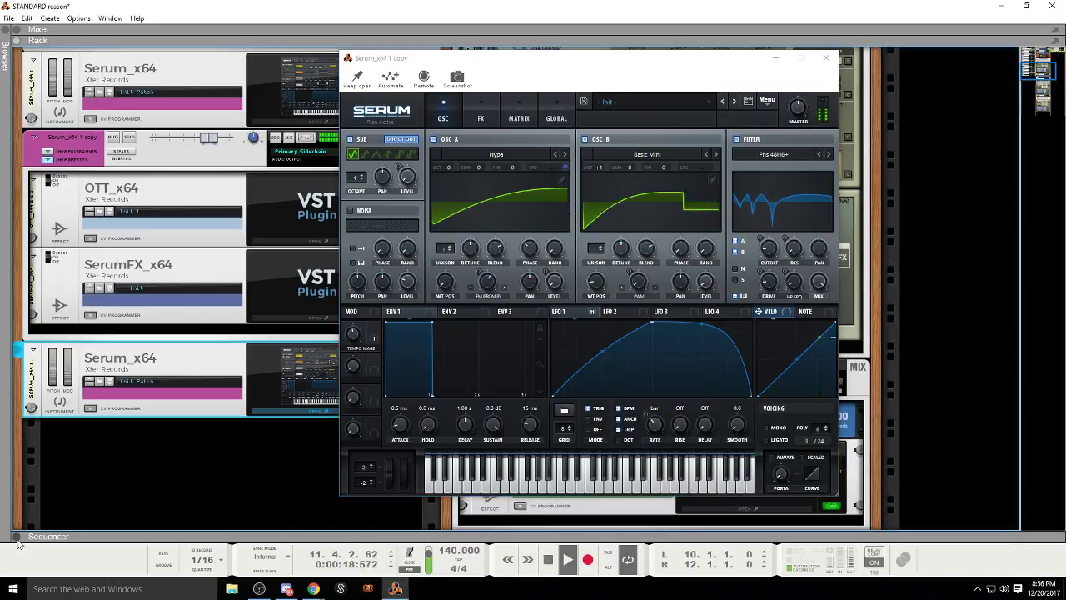
pyautogui.scroll(-1, 83, 460)
pyautogui.click(69, 445)
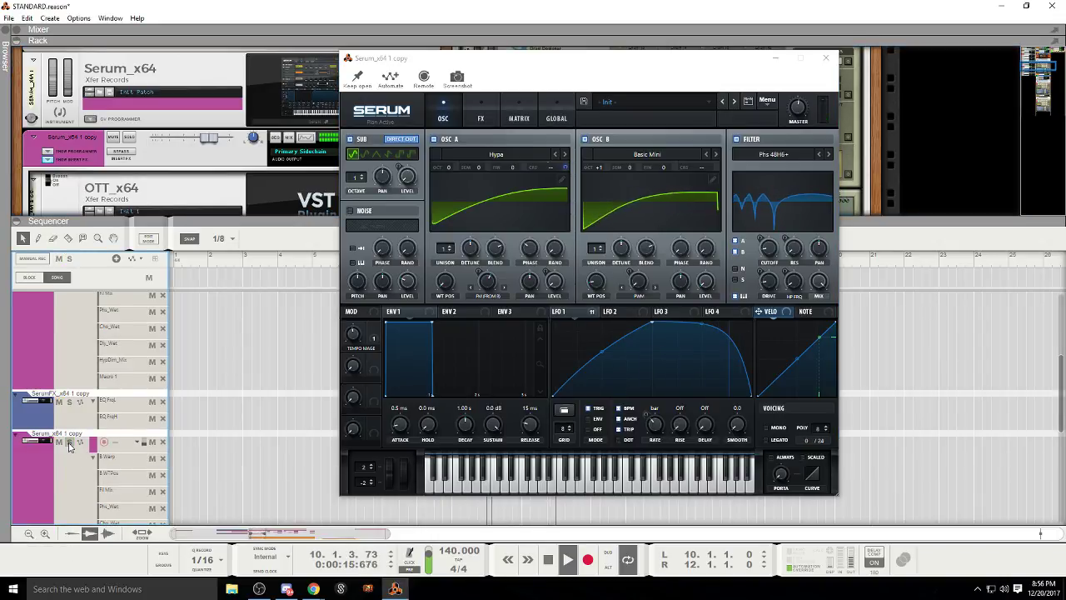
pyautogui.click(69, 442)
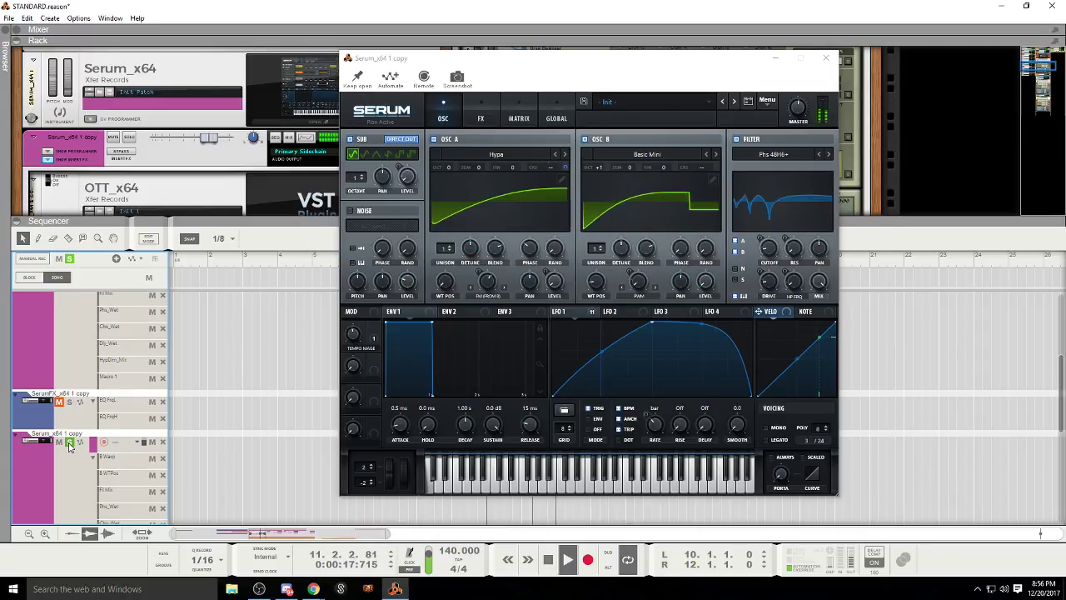
# Step: Try a different unison for oscillator B, return it to 1, and load the Basic Shapes wavetable
pyautogui.moveTo(597, 248); pyautogui.dragTo(594, 219)
pyautogui.moveTo(598, 152); pyautogui.dragTo(550, 400)
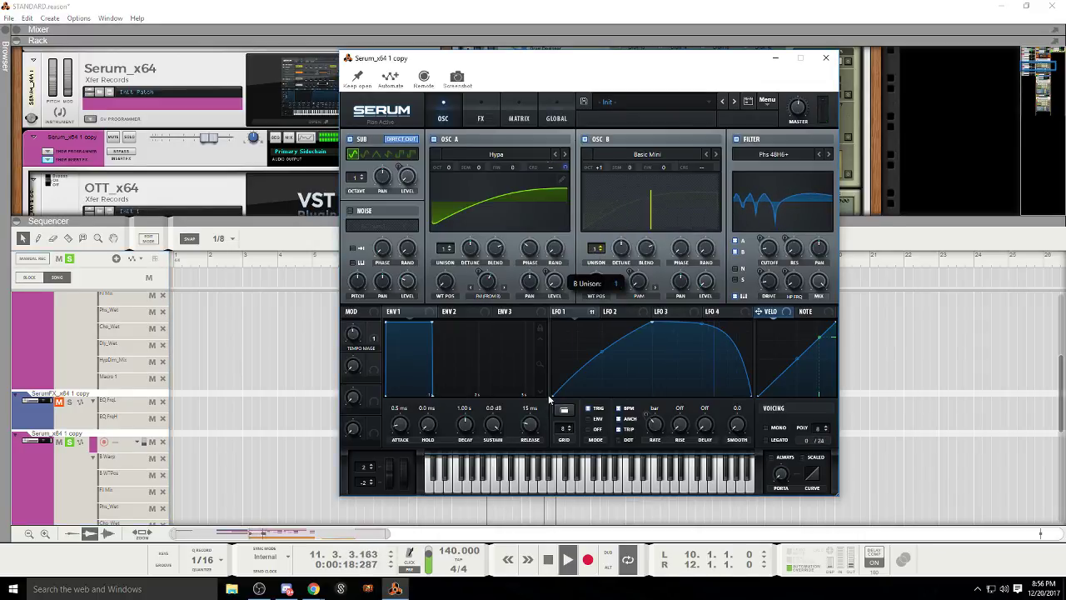
pyautogui.click(651, 155)
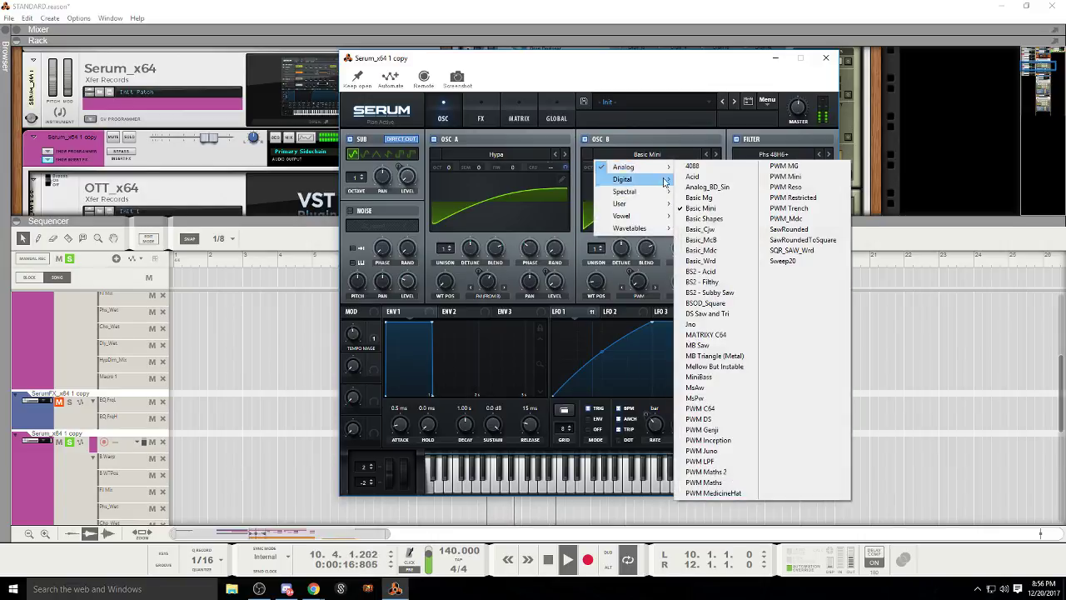
pyautogui.click(708, 220)
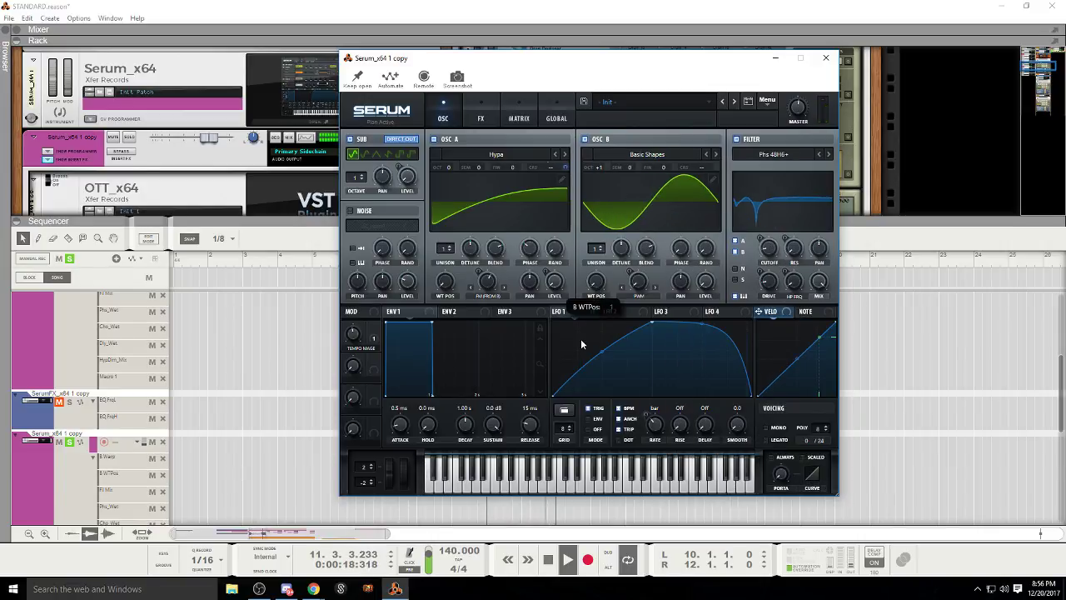
# Step: Remove all modulators from oscillator B's warp control
pyautogui.moveTo(637, 285)
pyautogui.mouseDown()
pyautogui.moveTo(641, 202)
pyautogui.moveTo(614, 261)
pyautogui.moveTo(638, 287)
pyautogui.mouseUp()
pyautogui.rightClick(638, 287)
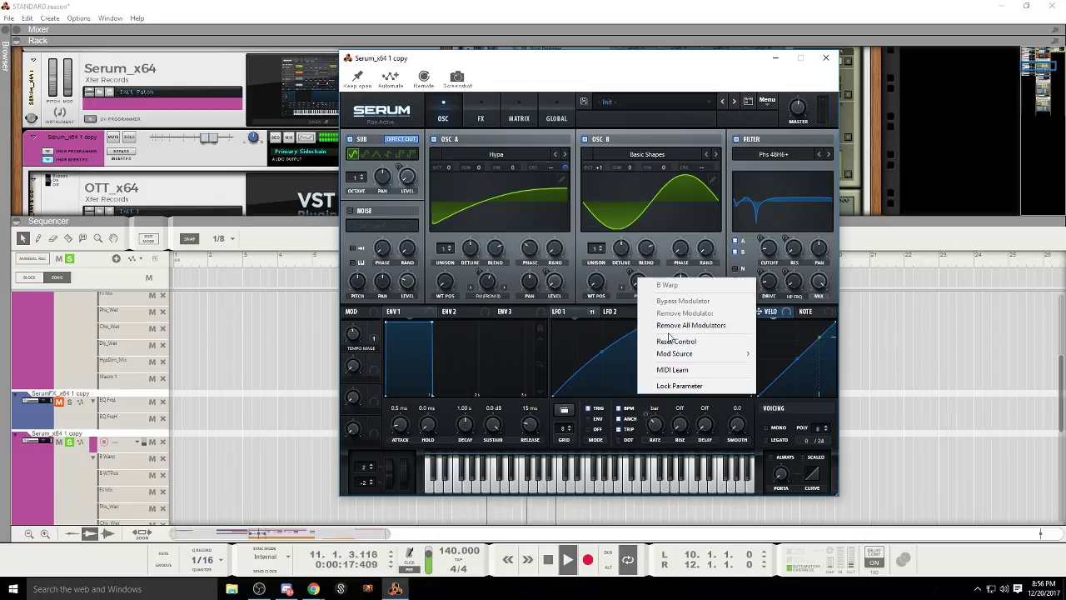
pyautogui.click(669, 326)
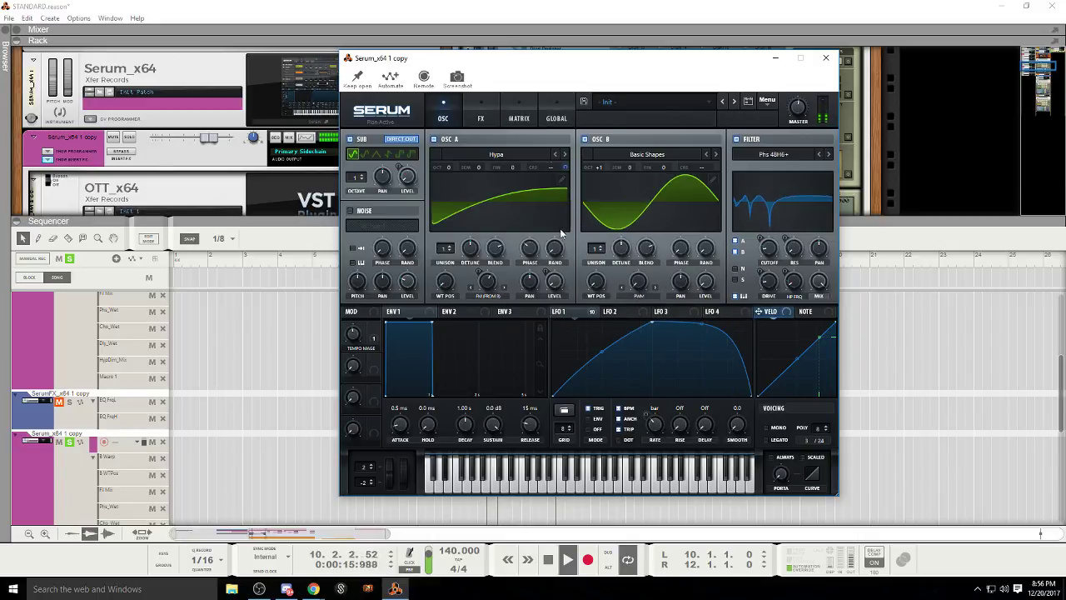
# Step: Check the modulators on oscillator A's warp, toggle the filter to compare the sound, and look over the effects rack
pyautogui.rightClick(490, 283)
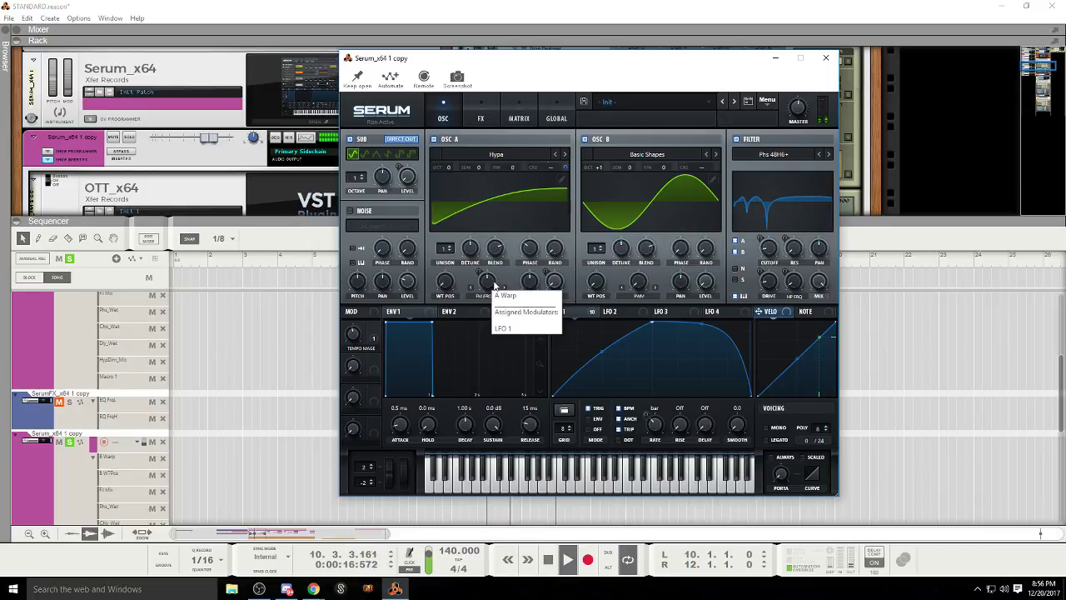
pyautogui.click(523, 302)
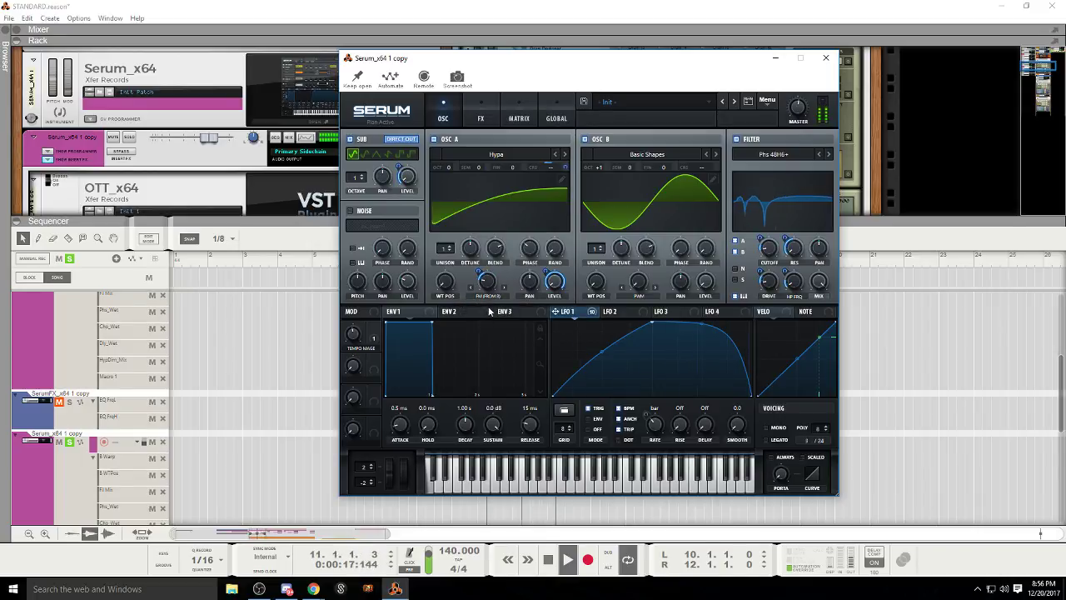
pyautogui.moveTo(492, 275)
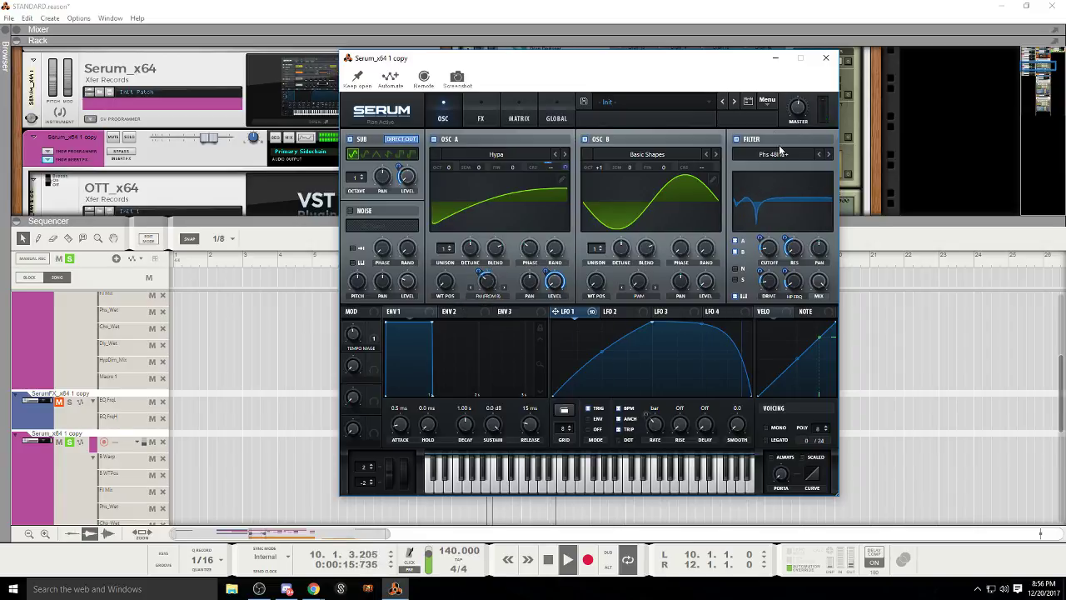
pyautogui.click(737, 141)
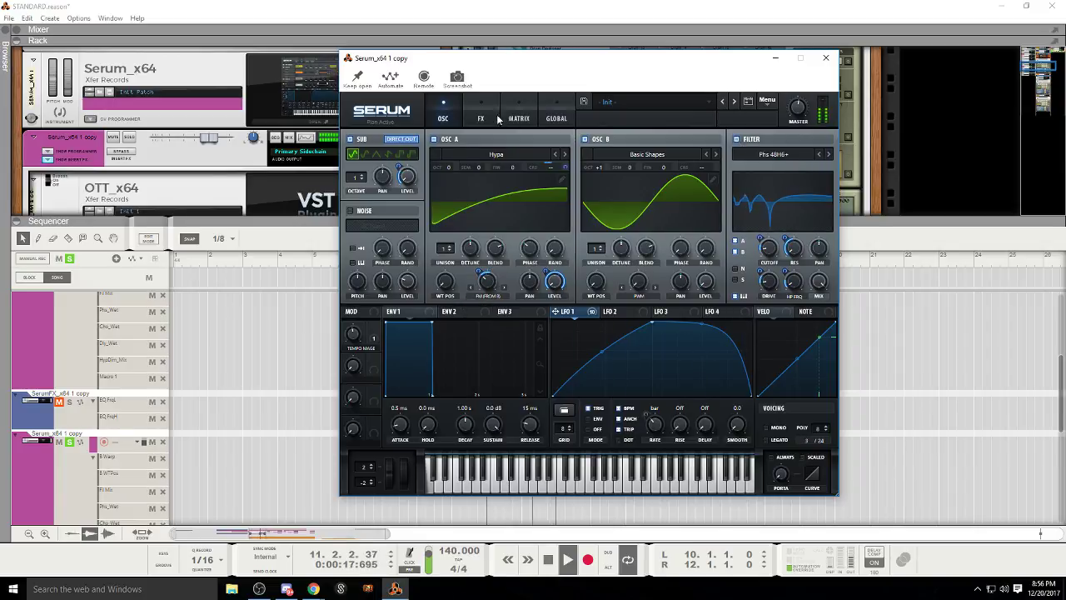
pyautogui.click(481, 119)
pyautogui.scroll(-5, 375, 288)
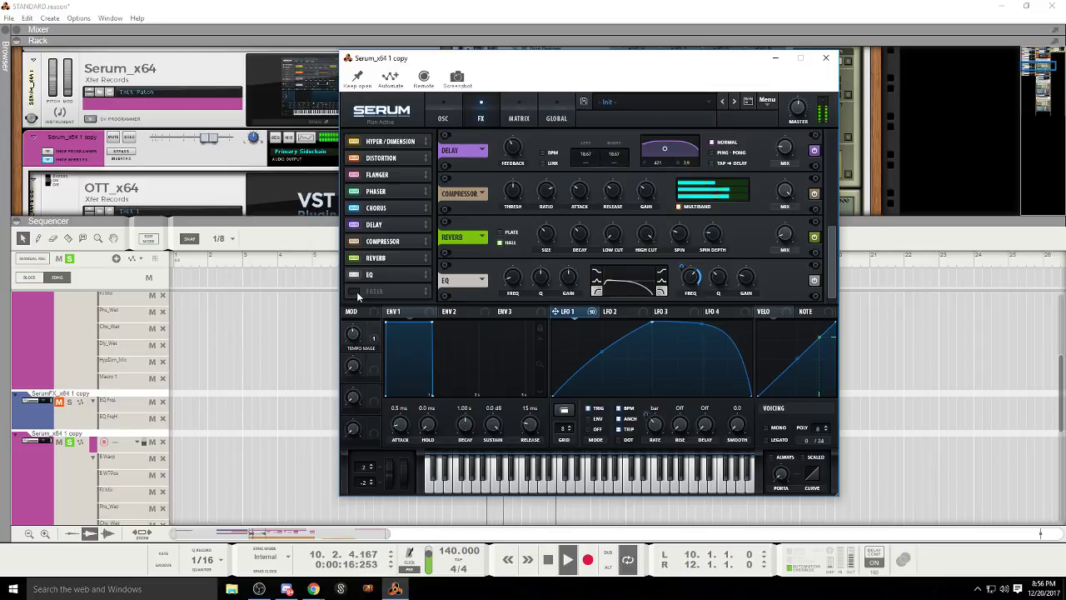
pyautogui.click(444, 119)
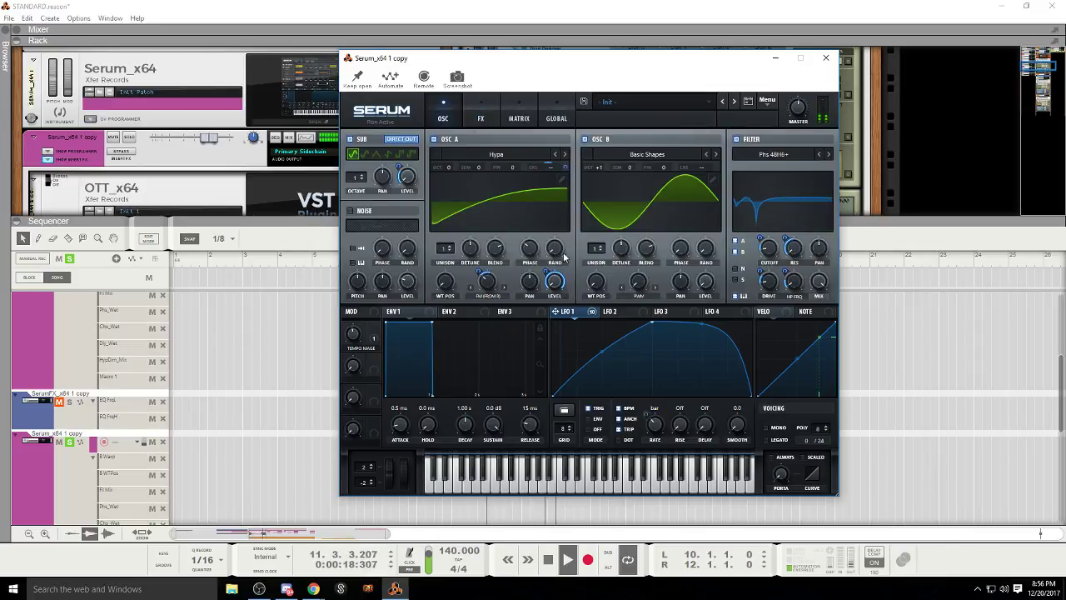
# Step: Try modulating oscillator B's wavetable position with LFO 1, and remove that modulation
pyautogui.moveTo(574, 311); pyautogui.dragTo(602, 286)
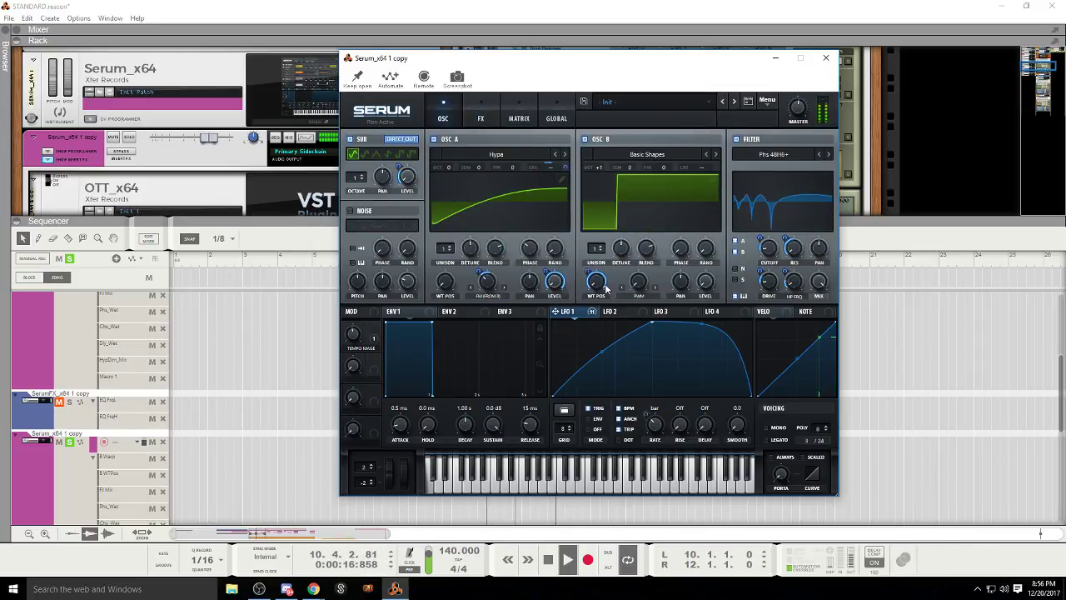
pyautogui.rightClick(603, 283)
pyautogui.click(645, 311)
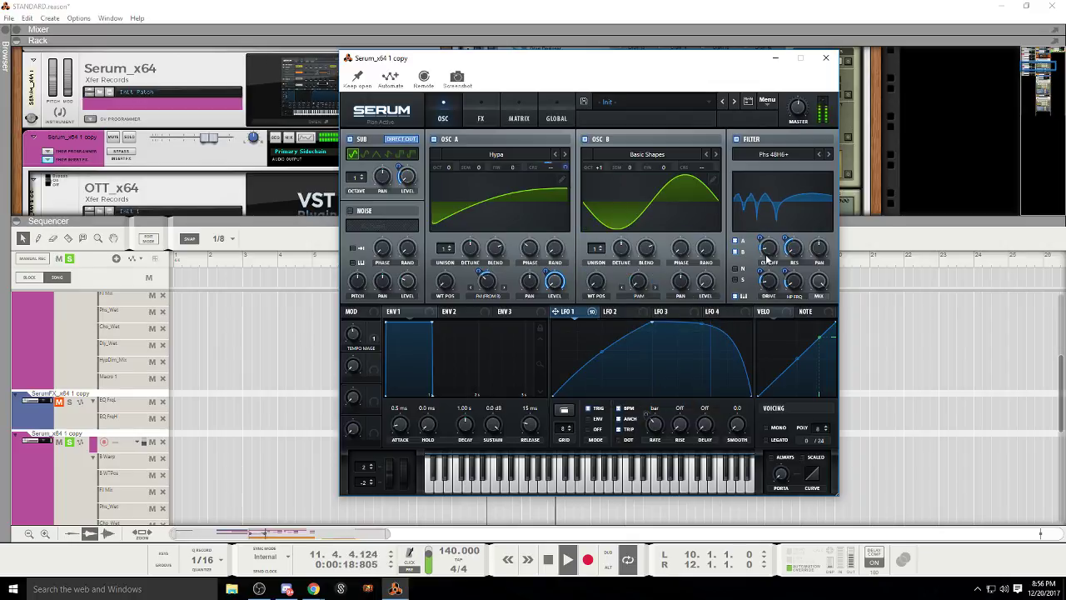
# Step: Turn off the filter and every active effect in the rack, from EQ up through Hyper/Dimension
pyautogui.click(736, 139)
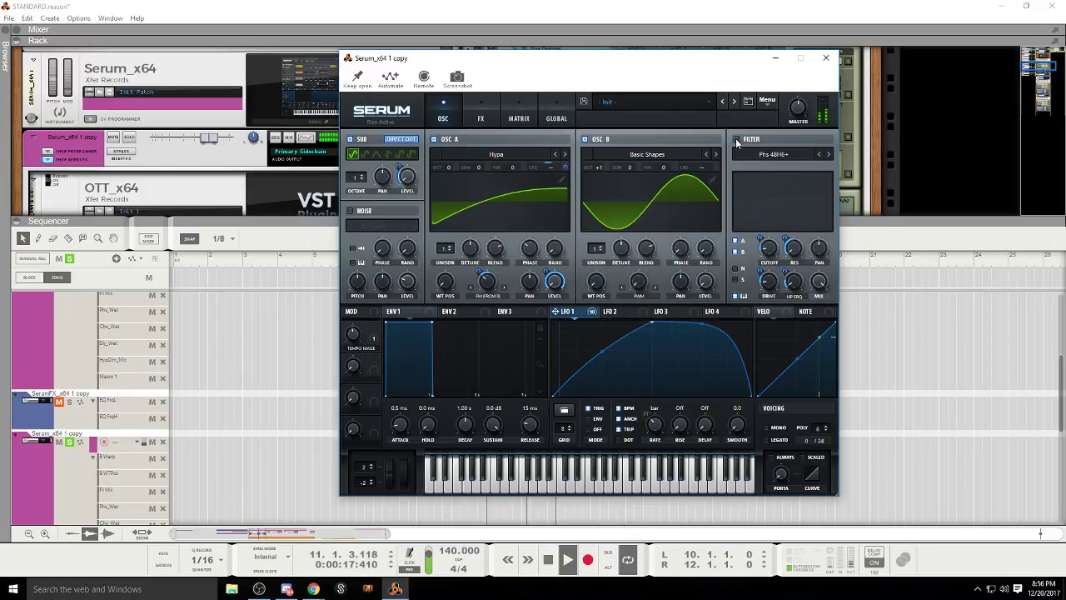
pyautogui.click(477, 118)
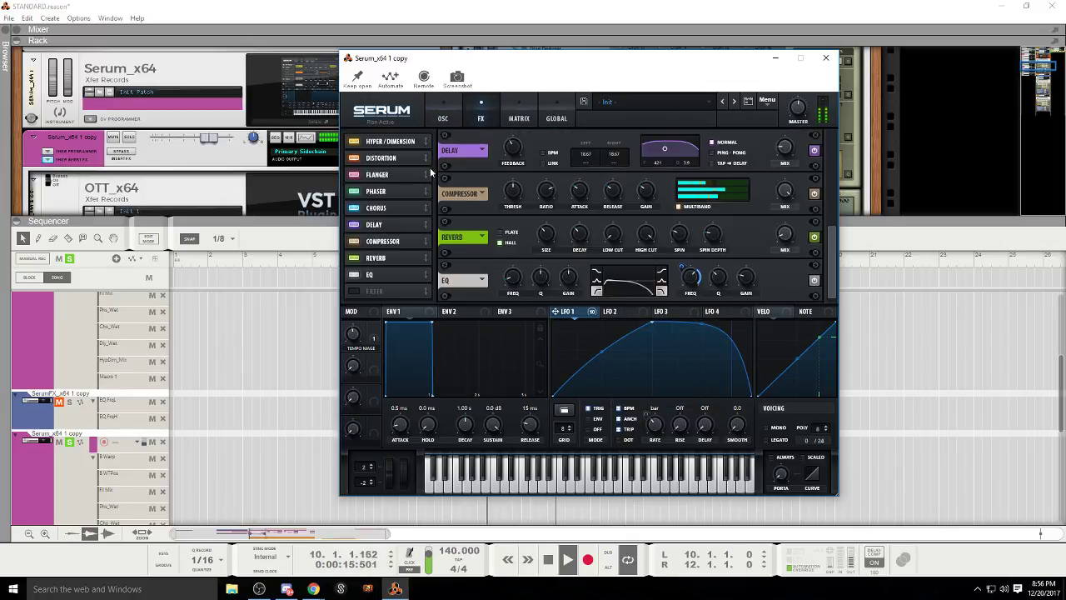
pyautogui.click(354, 274)
pyautogui.click(354, 258)
pyautogui.click(354, 241)
pyautogui.click(354, 224)
pyautogui.click(354, 207)
pyautogui.click(354, 191)
pyautogui.click(354, 174)
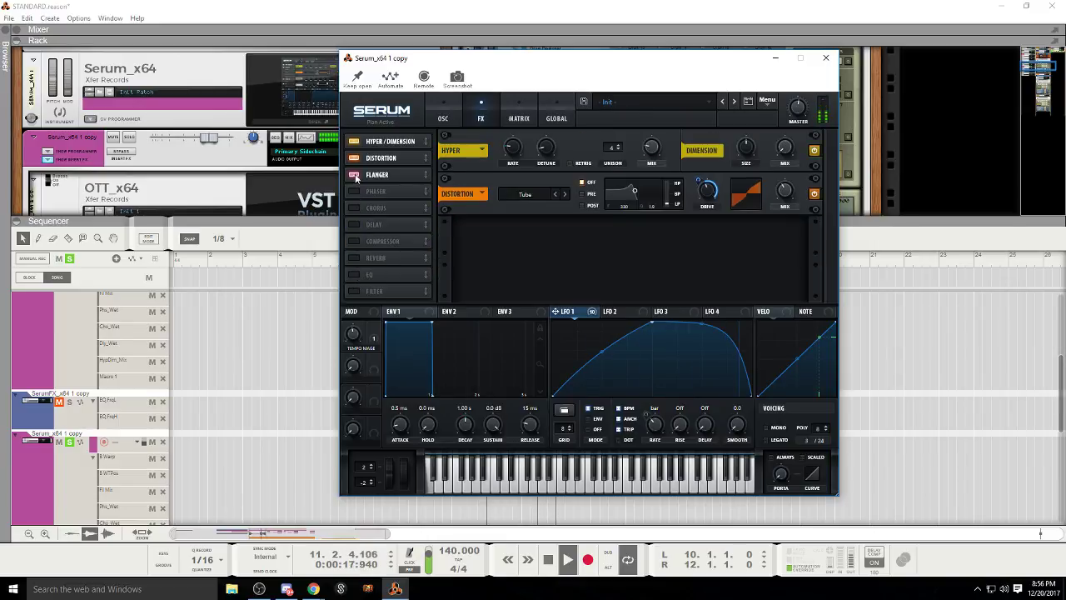
pyautogui.click(354, 158)
pyautogui.click(354, 141)
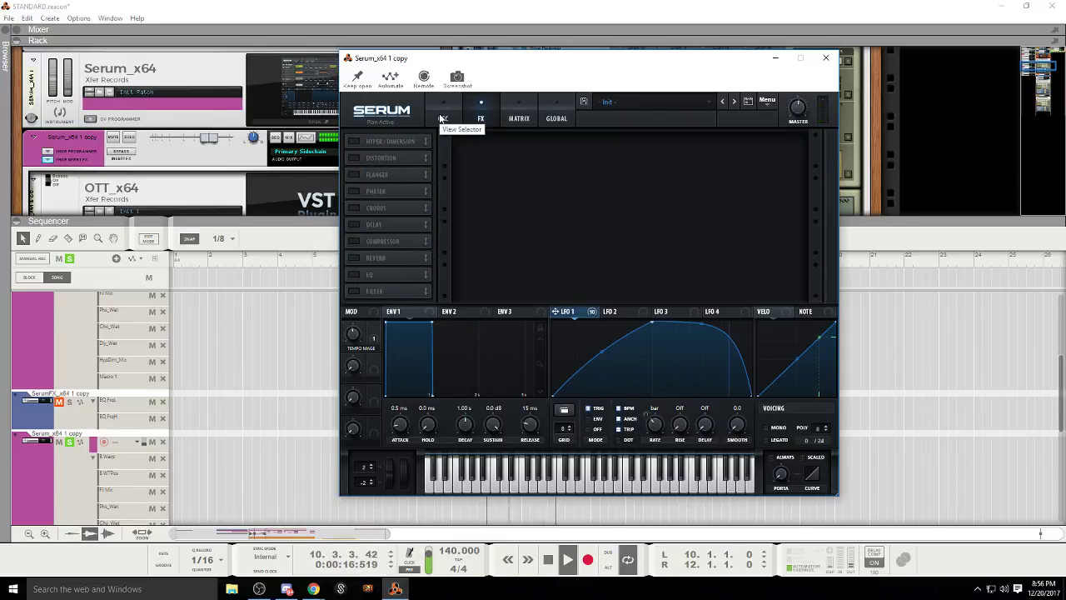
# Step: Try LFO 1 on oscillator B's warp, check oscillator A's warp modulation, and remove the modulation from B's warp
pyautogui.click(441, 118)
pyautogui.moveTo(638, 283); pyautogui.dragTo(631, 248)
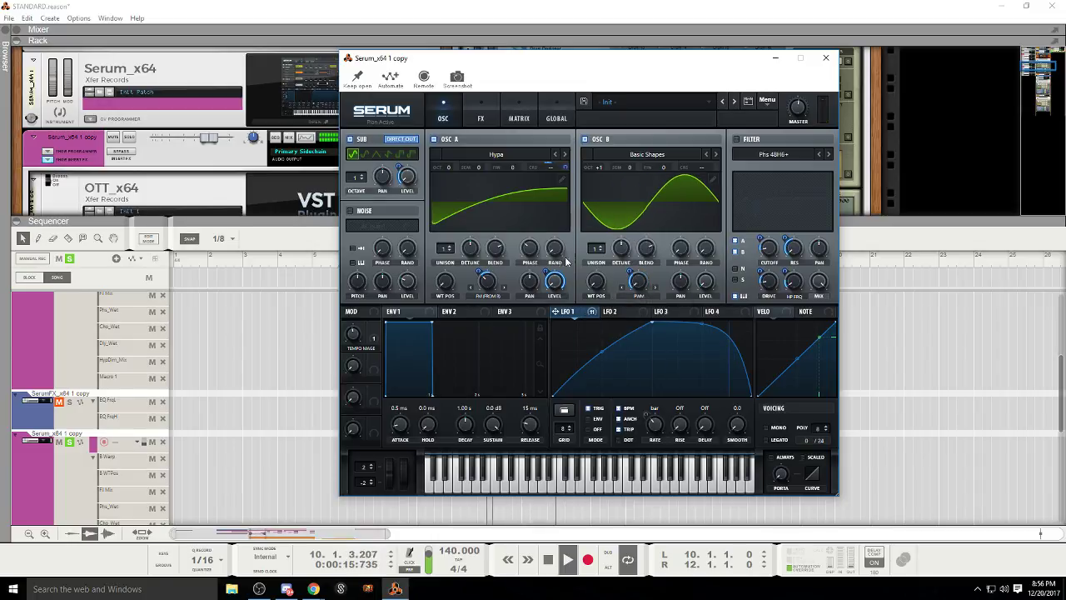
pyautogui.moveTo(490, 282)
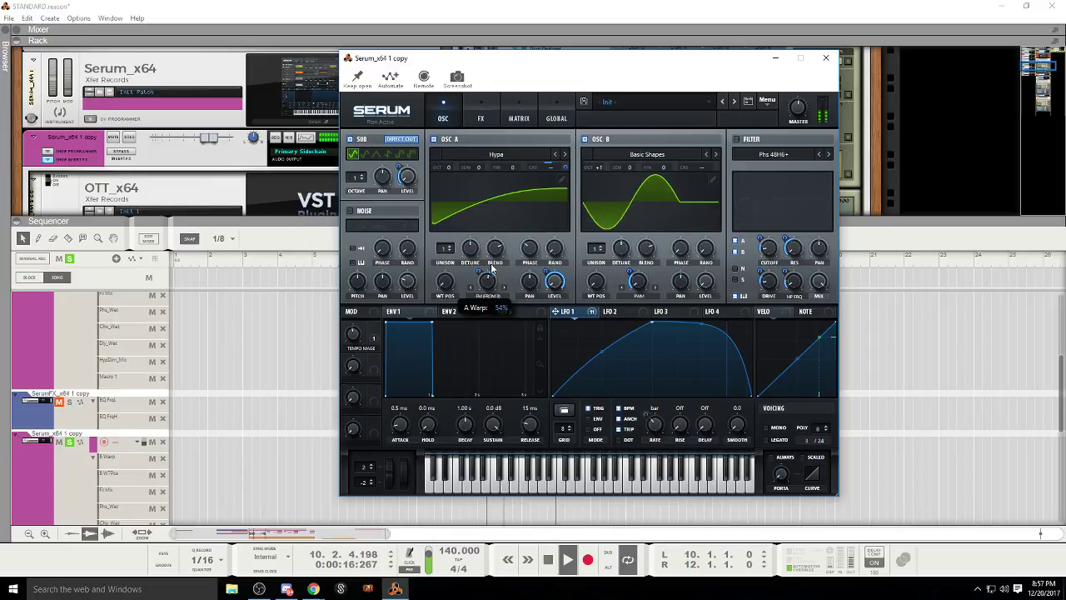
pyautogui.rightClick(488, 286)
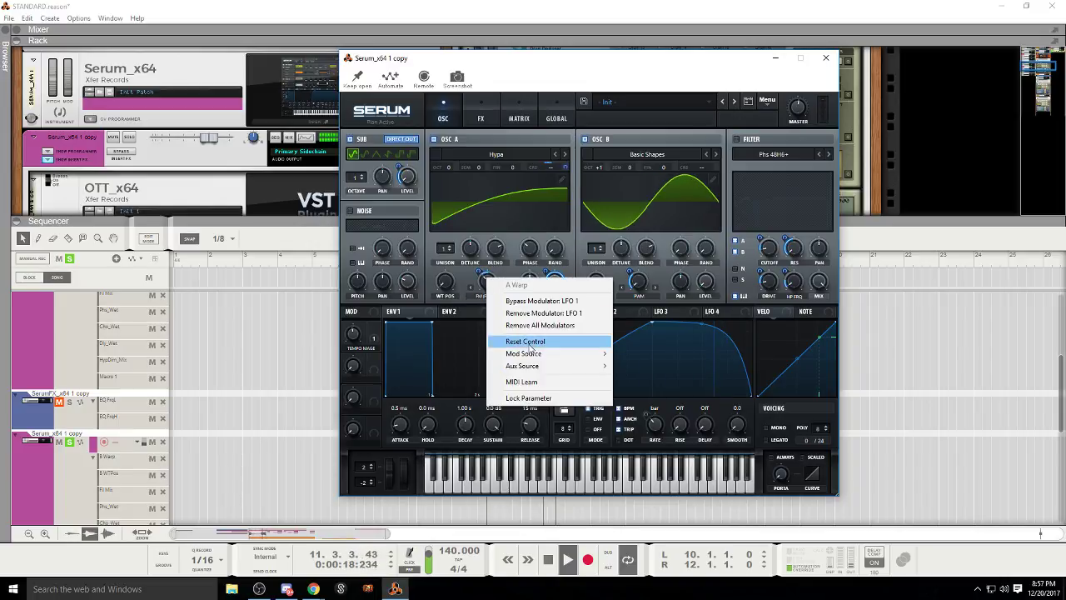
pyautogui.click(533, 297)
pyautogui.rightClick(638, 281)
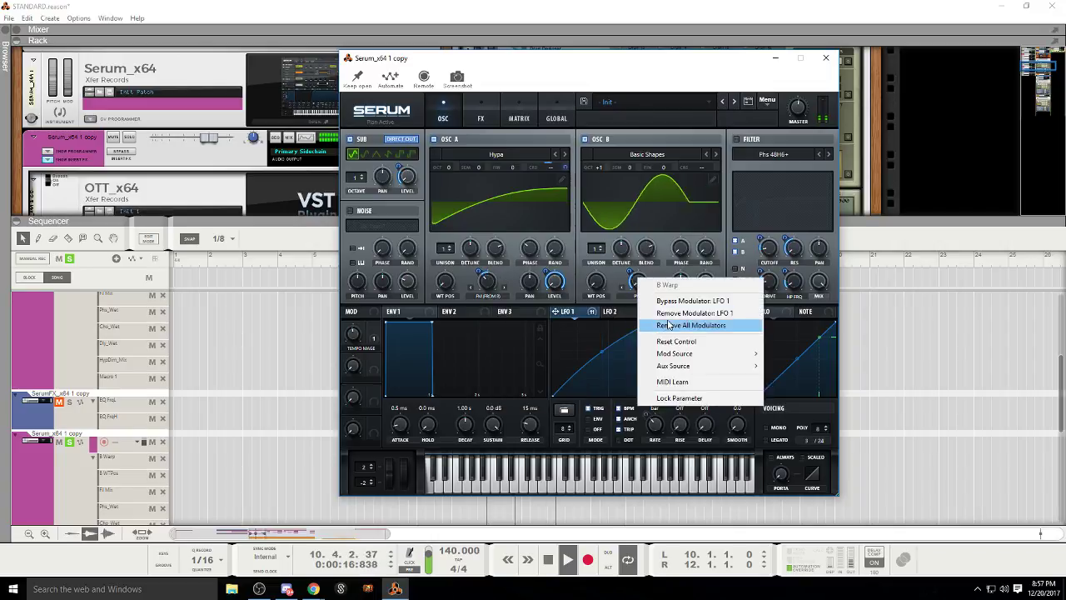
pyautogui.click(655, 320)
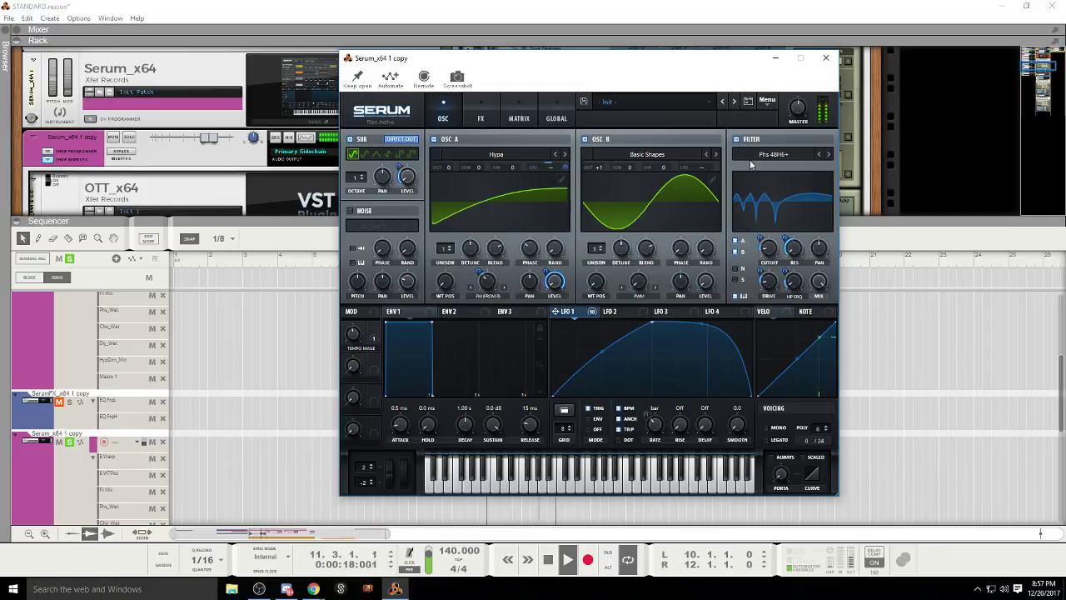
# Step: With the filter on, remove all modulators from its cutoff, resonance, drive and HP frequency
pyautogui.rightClick(768, 247)
pyautogui.click(795, 296)
pyautogui.rightClick(768, 248)
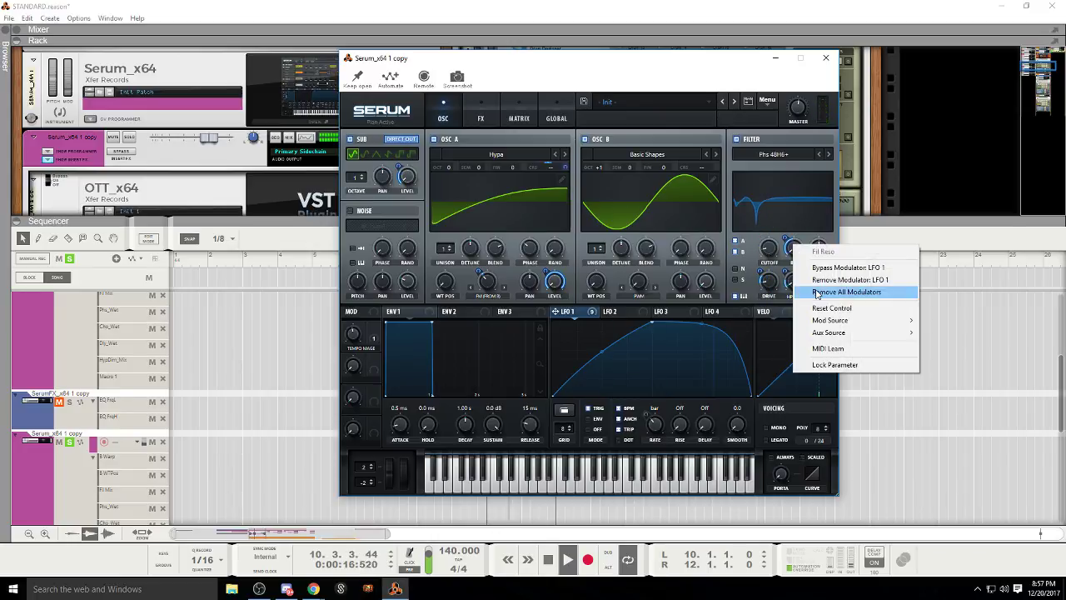
pyautogui.click(795, 293)
pyautogui.rightClick(767, 281)
pyautogui.click(810, 326)
pyautogui.rightClick(794, 281)
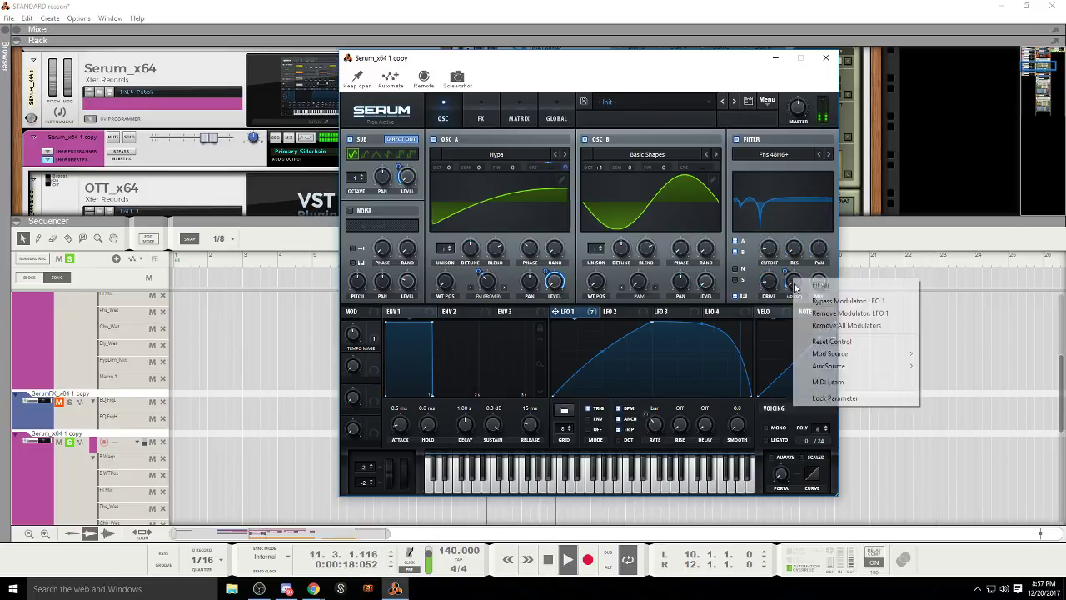
pyautogui.click(819, 326)
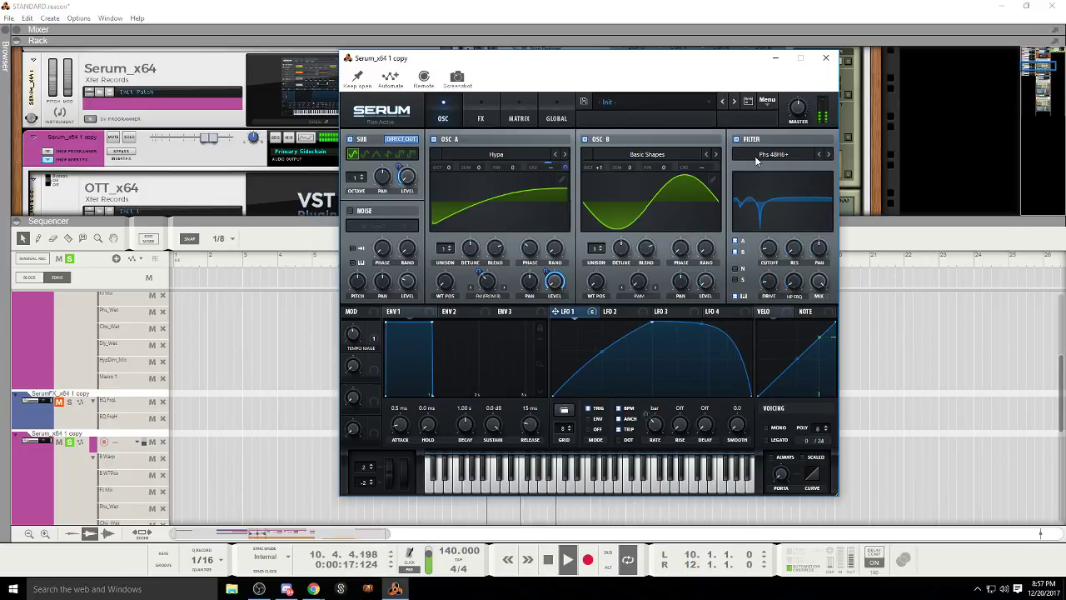
# Step: Try the Low 18 filter type with the cutoff raised to 22050 Hz
pyautogui.click(757, 155)
pyautogui.click(846, 242)
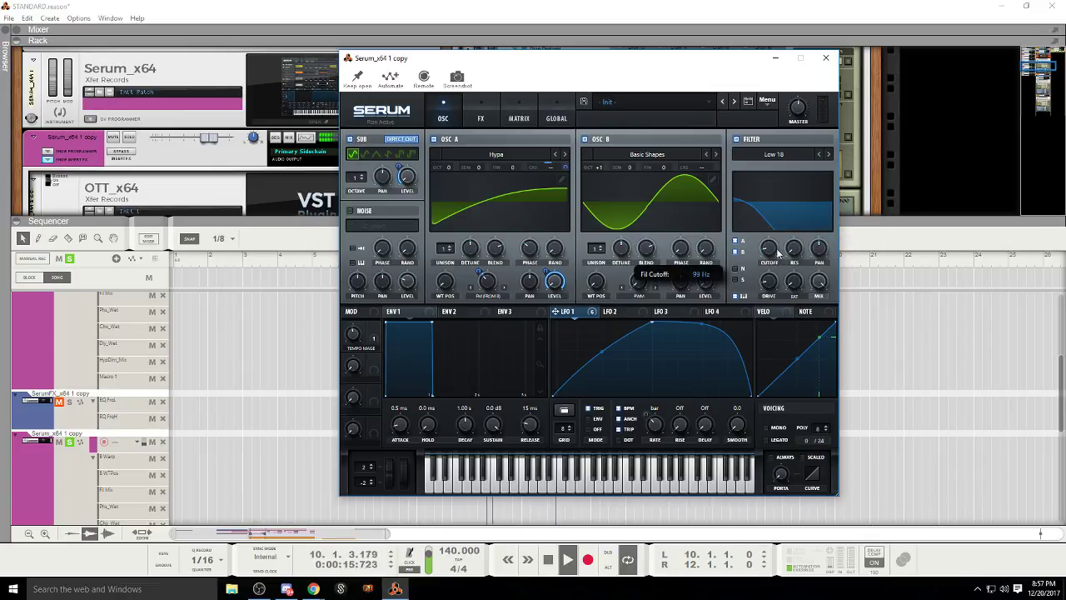
pyautogui.moveTo(778, 252); pyautogui.dragTo(743, 112)
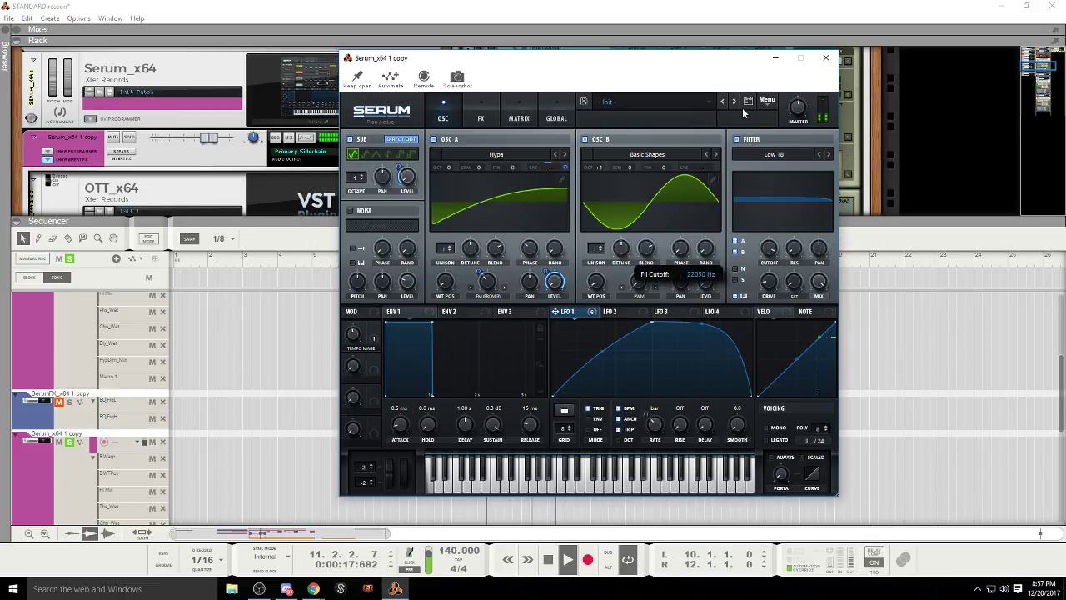
# Step: Switch the filter type to BP 12 and modulate its lowered cutoff with LFO 1
pyautogui.click(774, 155)
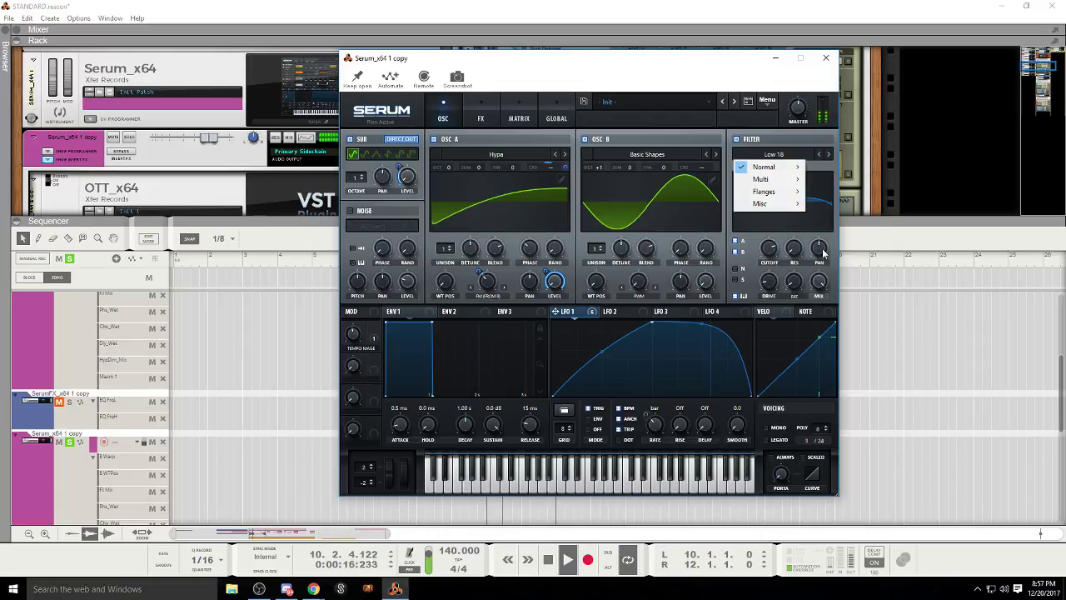
pyautogui.moveTo(774, 166)
pyautogui.click(841, 285)
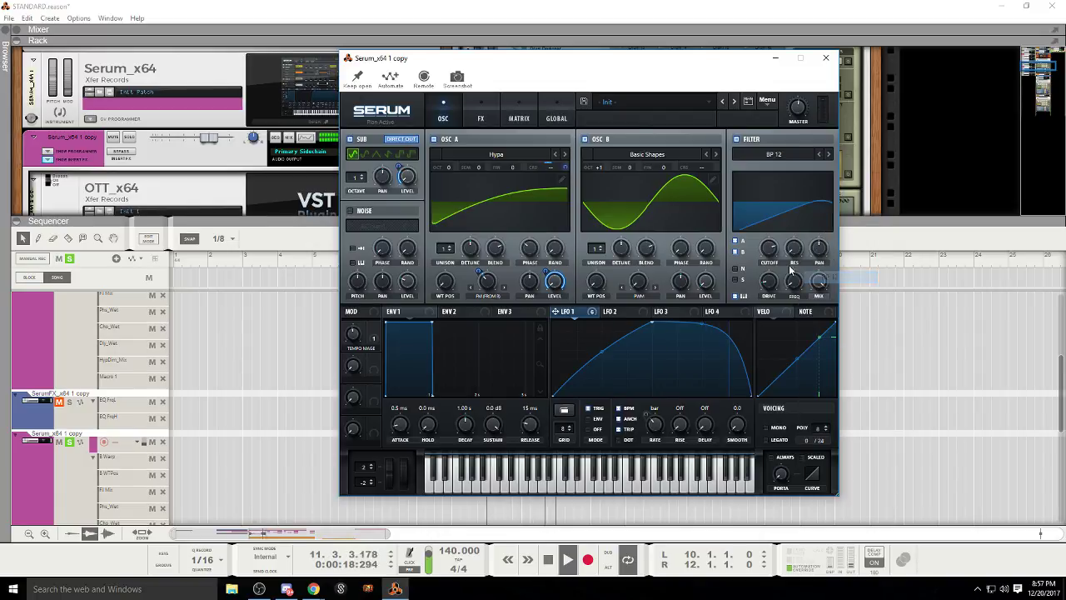
pyautogui.moveTo(769, 249)
pyautogui.mouseDown()
pyautogui.moveTo(767, 309)
pyautogui.moveTo(756, 295)
pyautogui.moveTo(778, 194)
pyautogui.moveTo(760, 220)
pyautogui.moveTo(770, 287)
pyautogui.moveTo(789, 234)
pyautogui.moveTo(773, 218)
pyautogui.moveTo(755, 262)
pyautogui.moveTo(758, 242)
pyautogui.moveTo(768, 268)
pyautogui.mouseUp()
# Step: Try a unison of 11 on oscillator B, and compare the sound with oscillator A switched off and on
pyautogui.moveTo(596, 247); pyautogui.dragTo(597, 155)
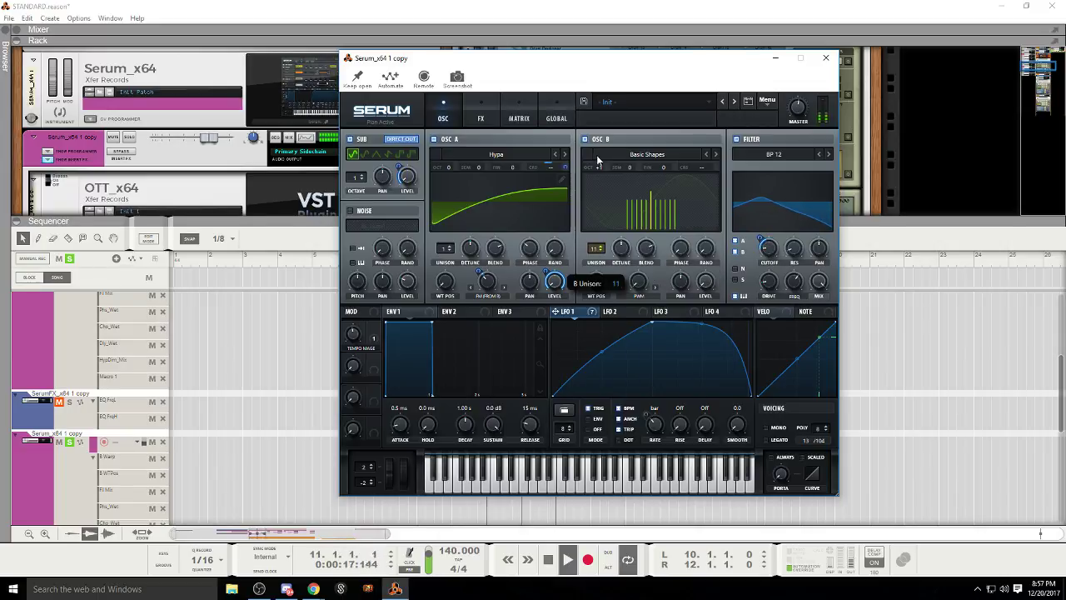
pyautogui.click(435, 139)
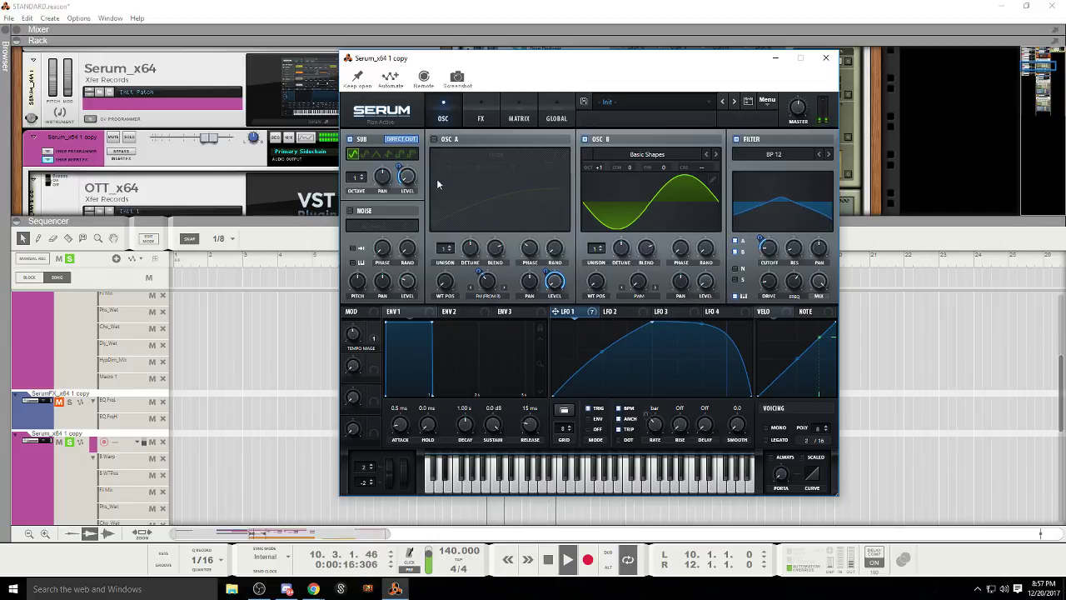
pyautogui.click(433, 139)
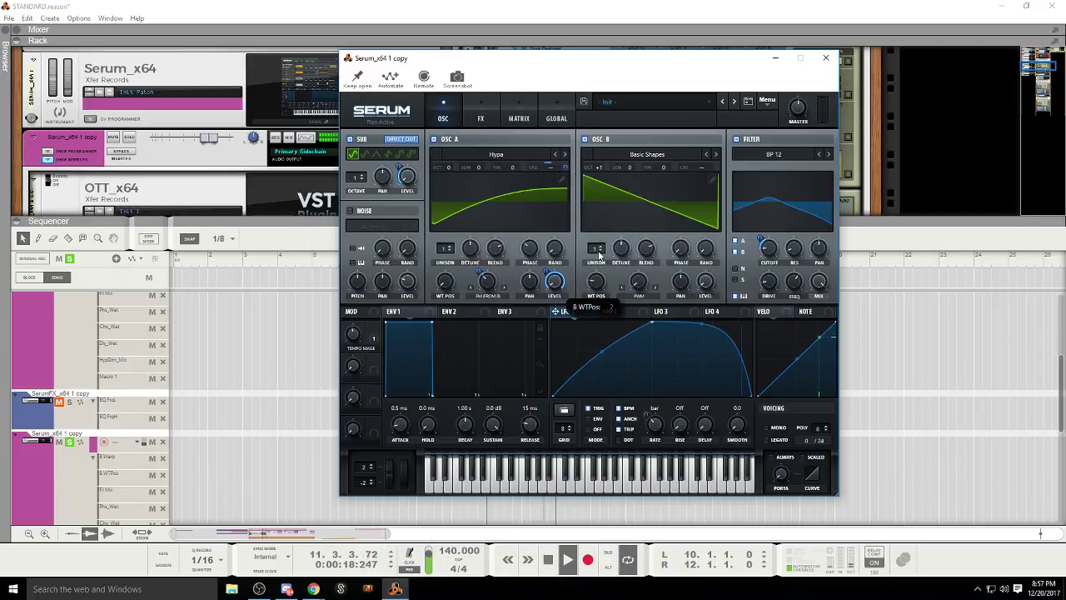
# Step: Set oscillator B to wavetable position 2 with a unison of 10, and oscillator A's FM warp to 14%
pyautogui.moveTo(600, 251); pyautogui.dragTo(620, 271)
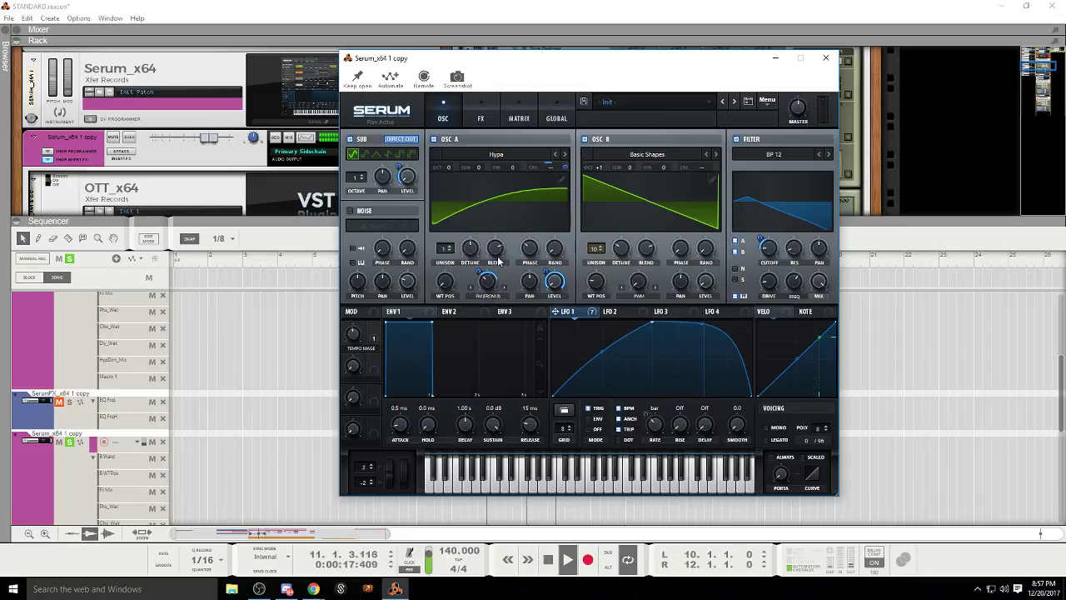
pyautogui.moveTo(488, 281); pyautogui.dragTo(491, 308)
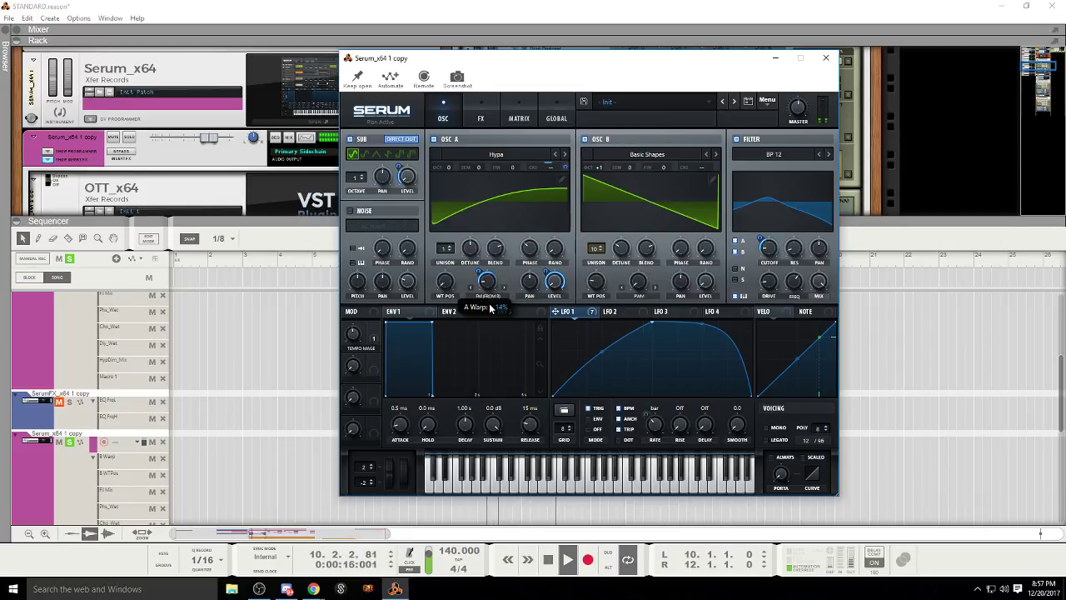
pyautogui.hotkey('alt', 'Tab')
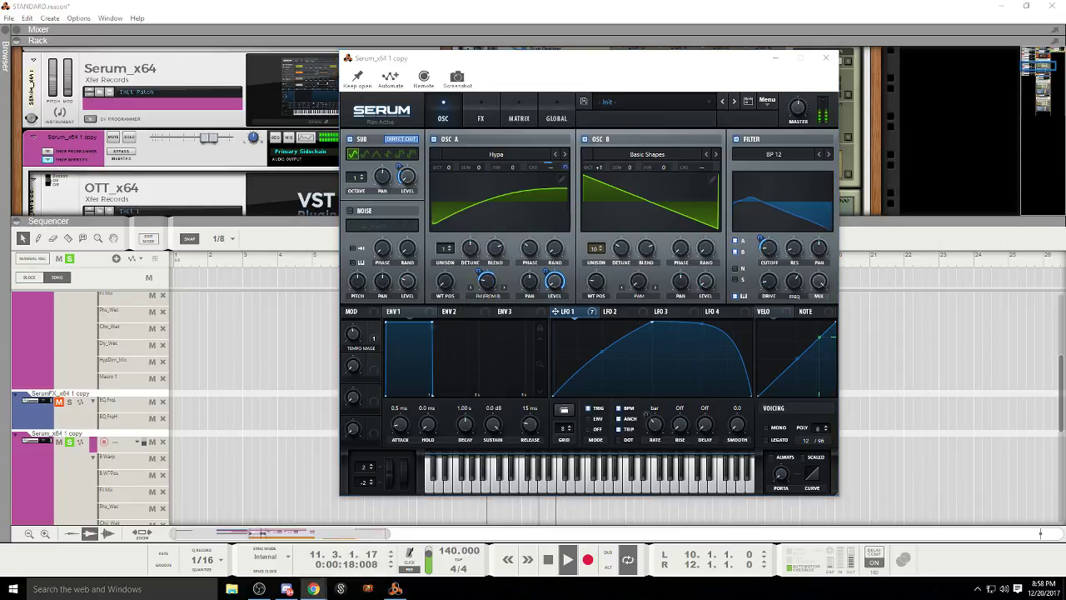
# Step: Enable the delay effect and set its left delay time to 11.31
pyautogui.click(481, 117)
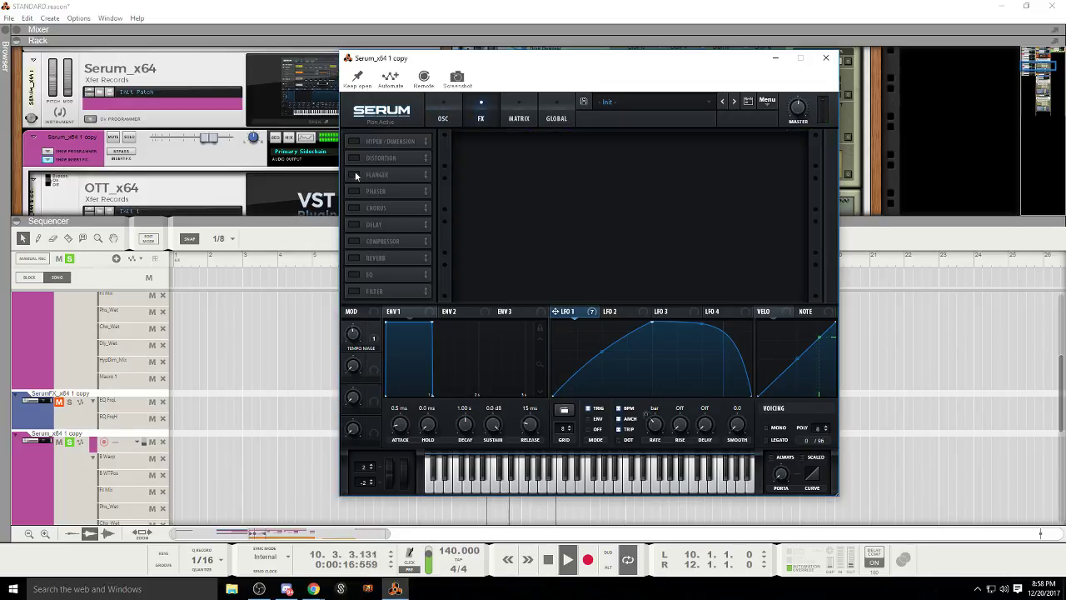
pyautogui.click(352, 225)
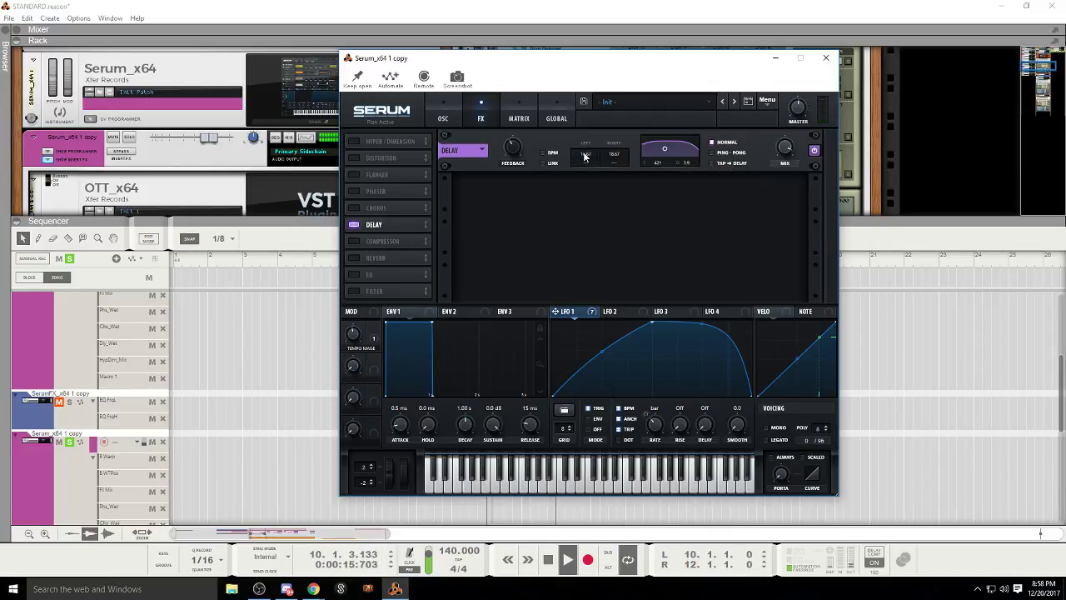
pyautogui.click(547, 564)
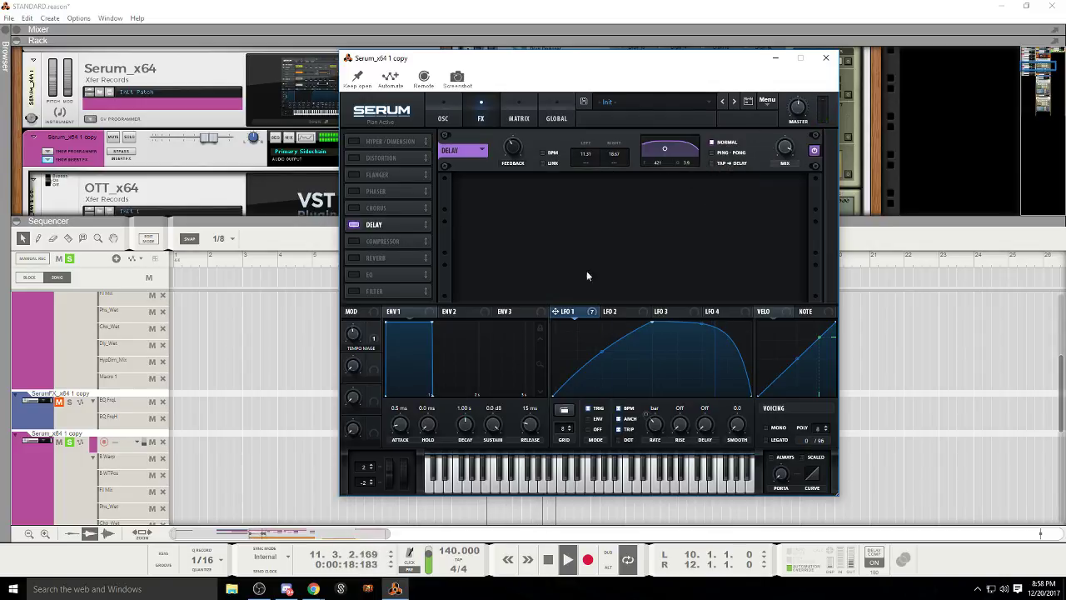
# Step: Set the delay's left and right times to 27.65 and 31.28, adjust its feedback and filter, and raise its mix to 91%
pyautogui.click(70, 442)
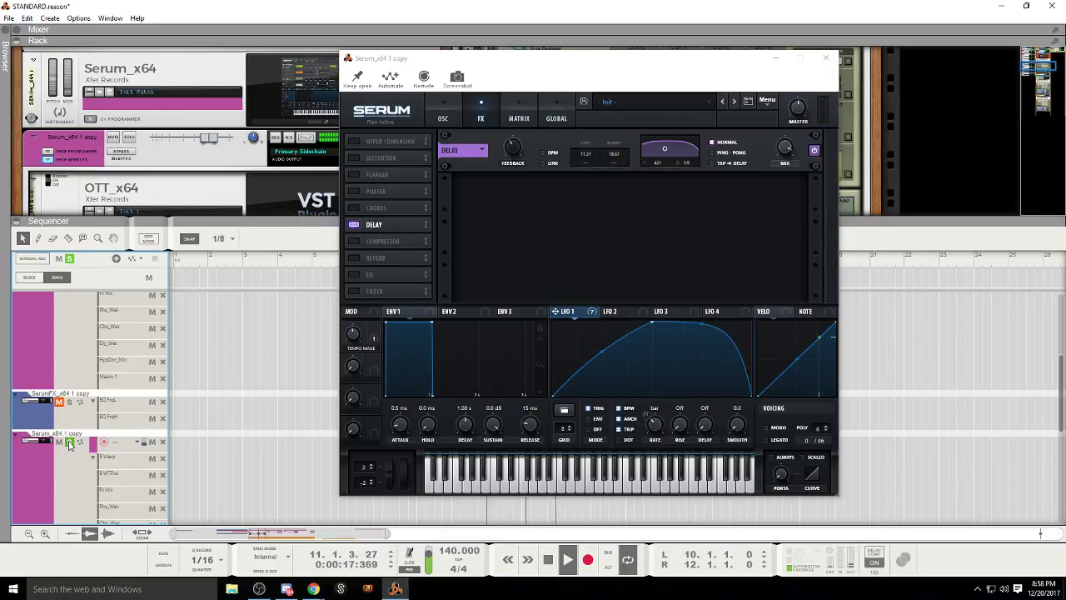
pyautogui.click(511, 152)
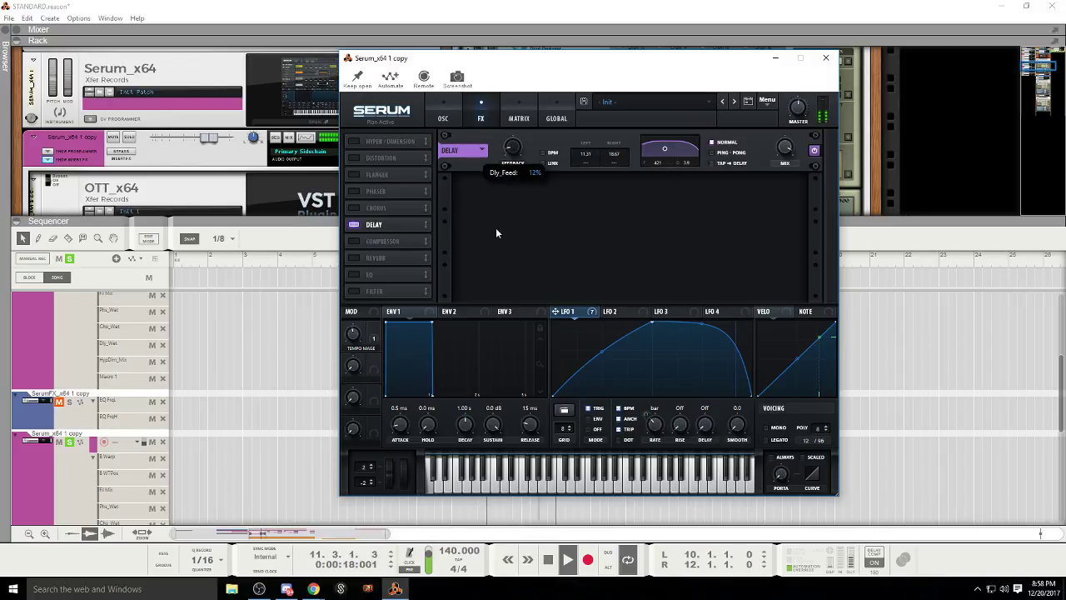
pyautogui.moveTo(497, 233); pyautogui.dragTo(678, 153)
pyautogui.moveTo(787, 148)
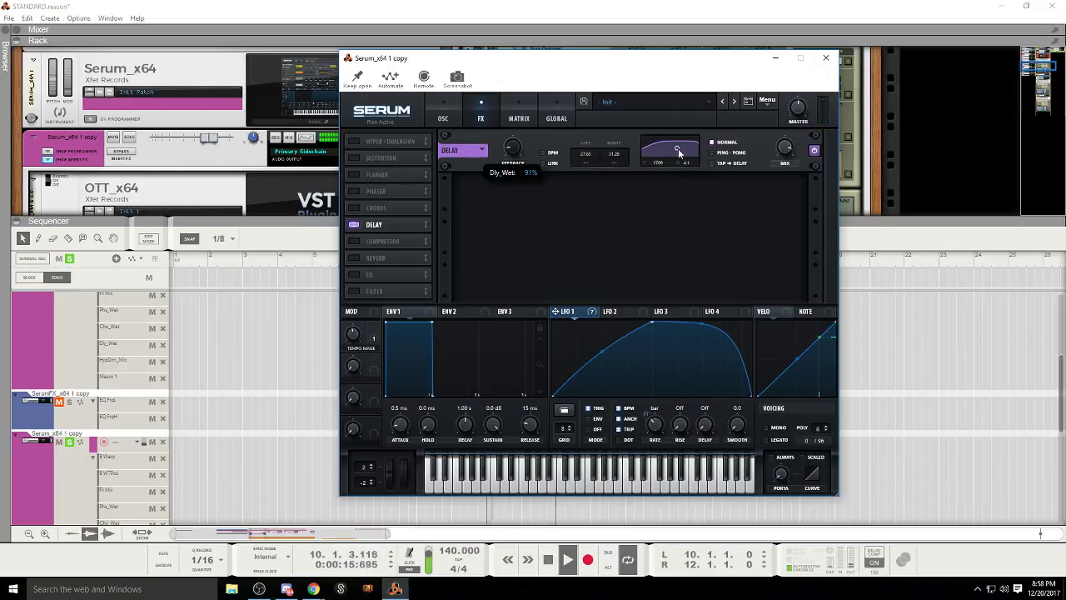
# Step: Compare the delay's Normal, Ping-Pong and Tap→Delay modes, and choose Tap→Delay
pyautogui.click(712, 153)
pyautogui.click(712, 143)
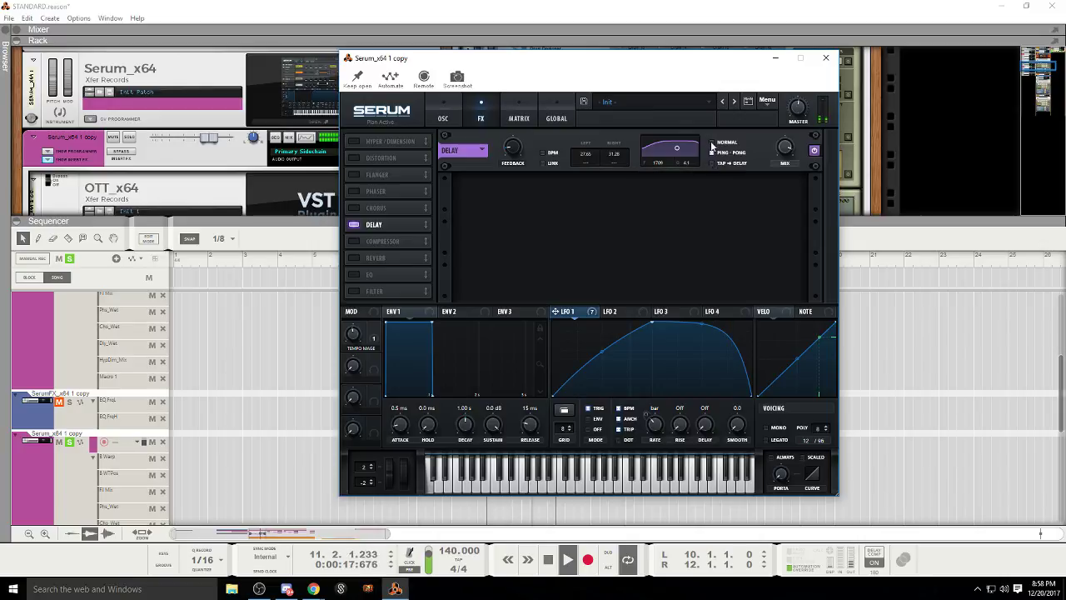
pyautogui.click(712, 163)
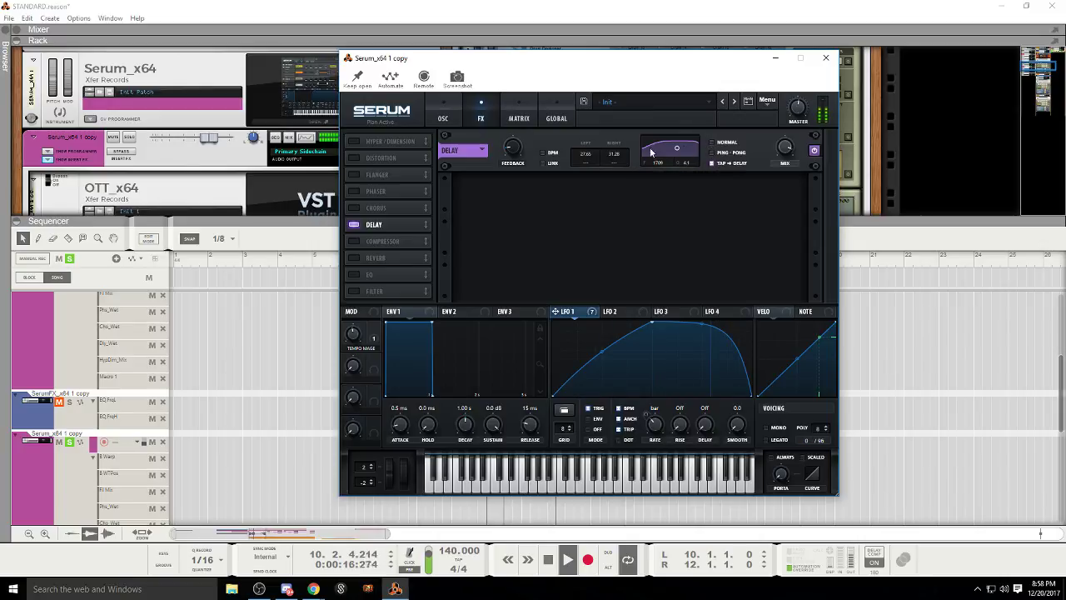
pyautogui.click(712, 144)
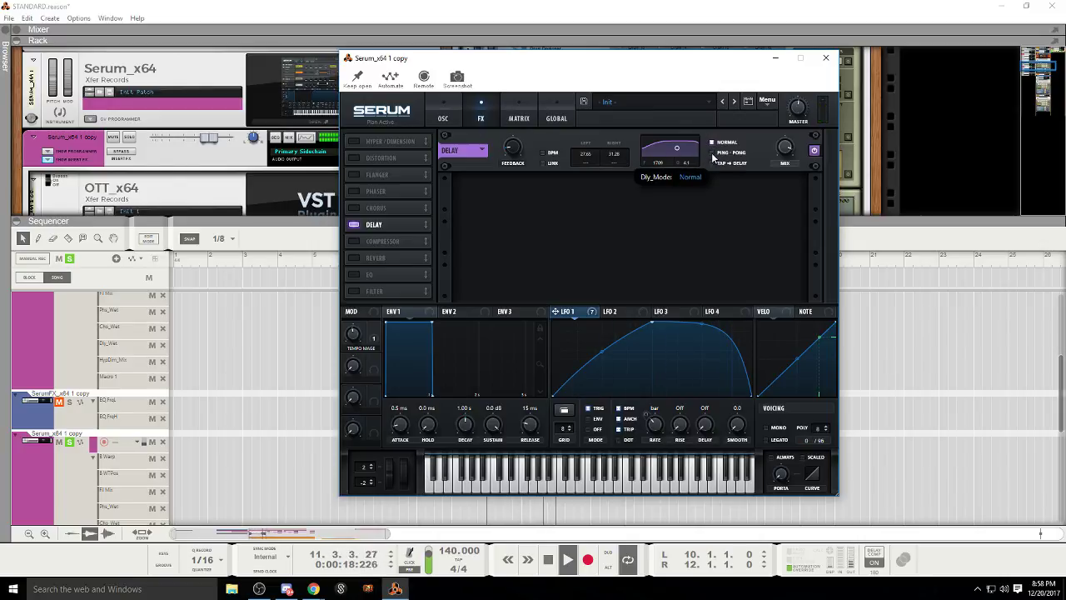
# Step: Enable the chorus with its mix at 96%, and take the second Serum track out of solo
pyautogui.click(358, 208)
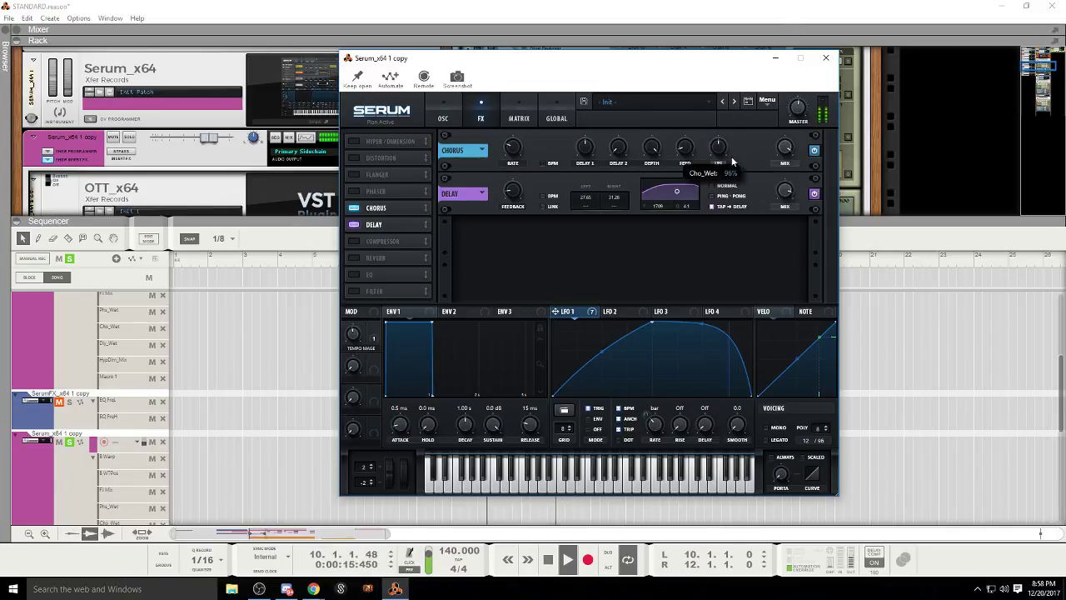
pyautogui.click(70, 444)
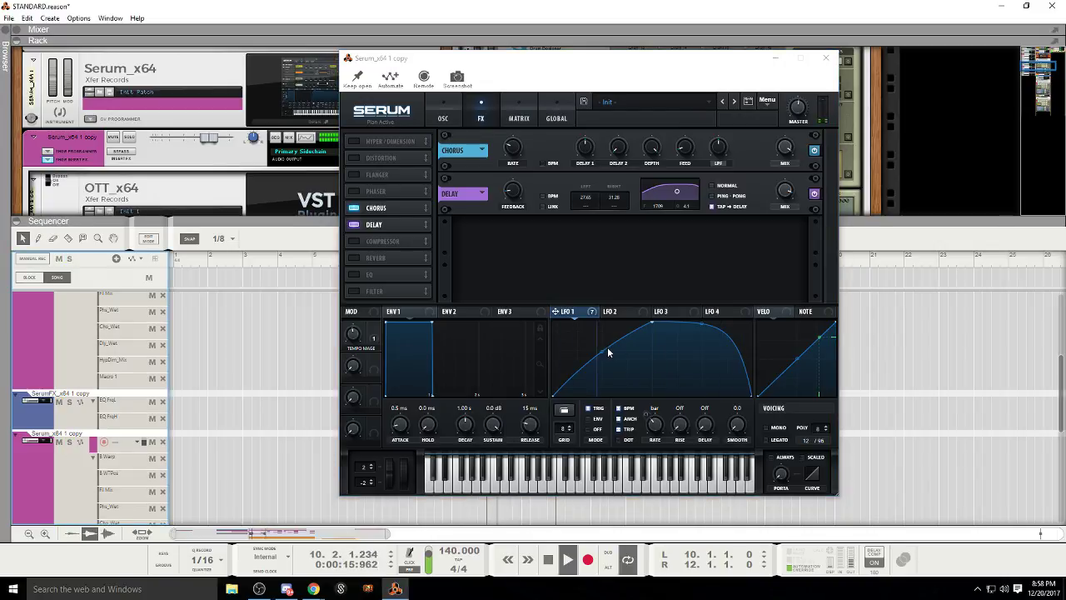
# Step: Reshape LFO 1 with a nearly straight rise and a flatter top before its fall, and stop playback
pyautogui.moveTo(608, 352)
pyautogui.mouseDown()
pyautogui.moveTo(592, 325)
pyautogui.moveTo(614, 357)
pyautogui.moveTo(601, 335)
pyautogui.mouseUp()
pyautogui.moveTo(703, 328); pyautogui.dragTo(720, 315)
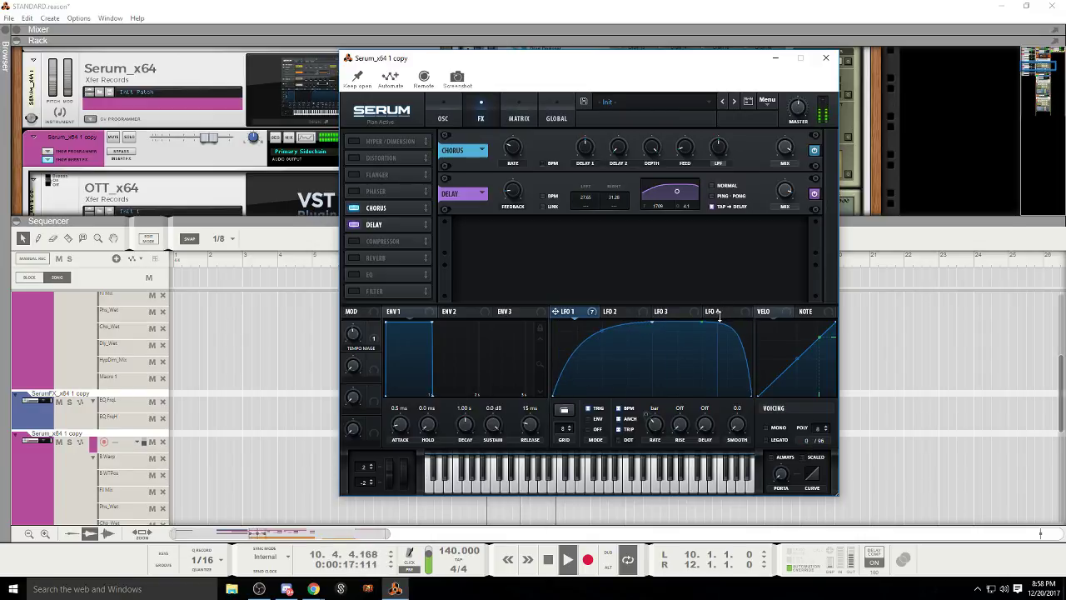
pyautogui.moveTo(611, 333); pyautogui.dragTo(605, 349)
pyautogui.click(548, 558)
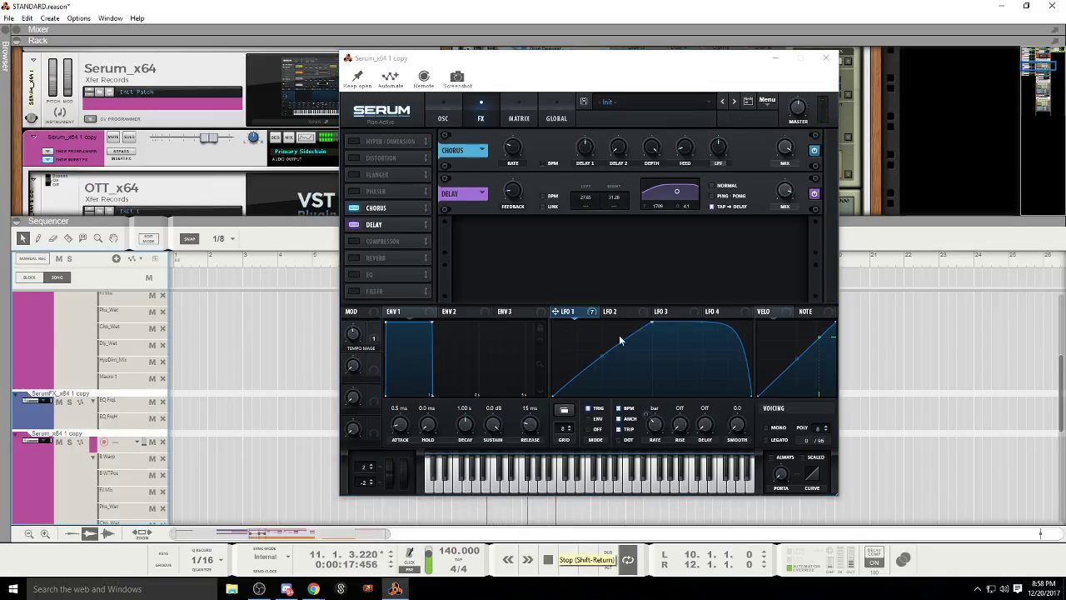
# Step: On the second Serum track, move oscillator B's wavetable position to a narrow pulse shape and switch off the filter
pyautogui.click(50, 416)
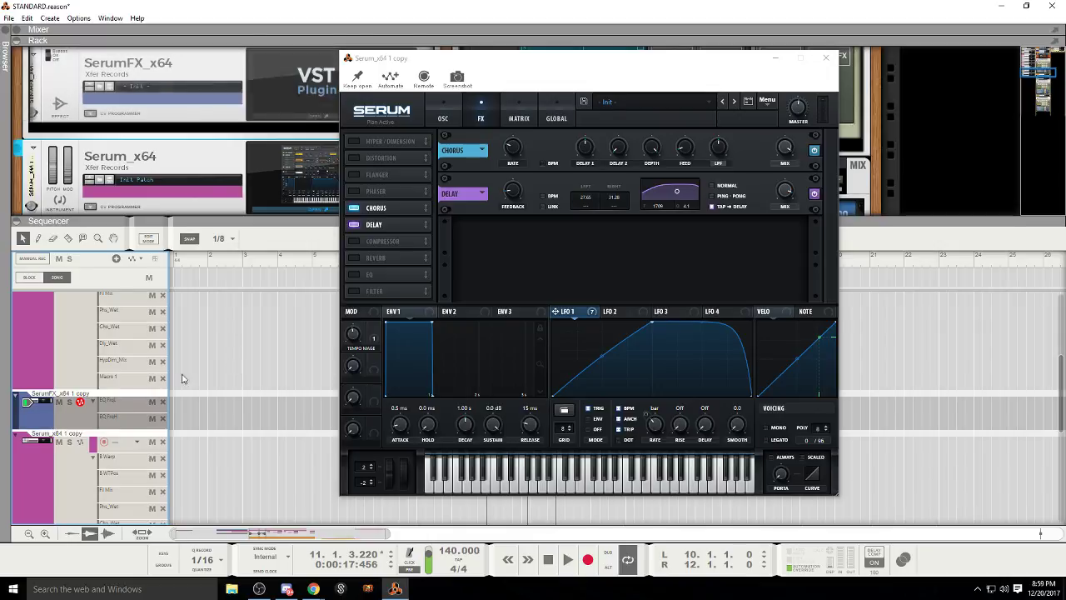
pyautogui.click(53, 472)
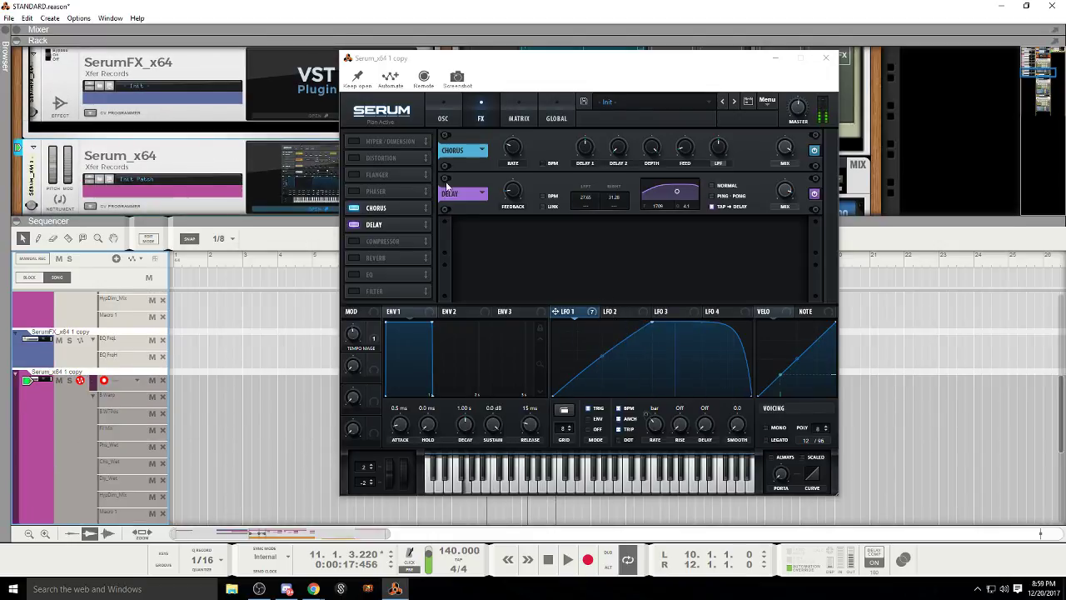
pyautogui.click(456, 120)
pyautogui.moveTo(596, 281); pyautogui.dragTo(581, 200)
pyautogui.click(736, 139)
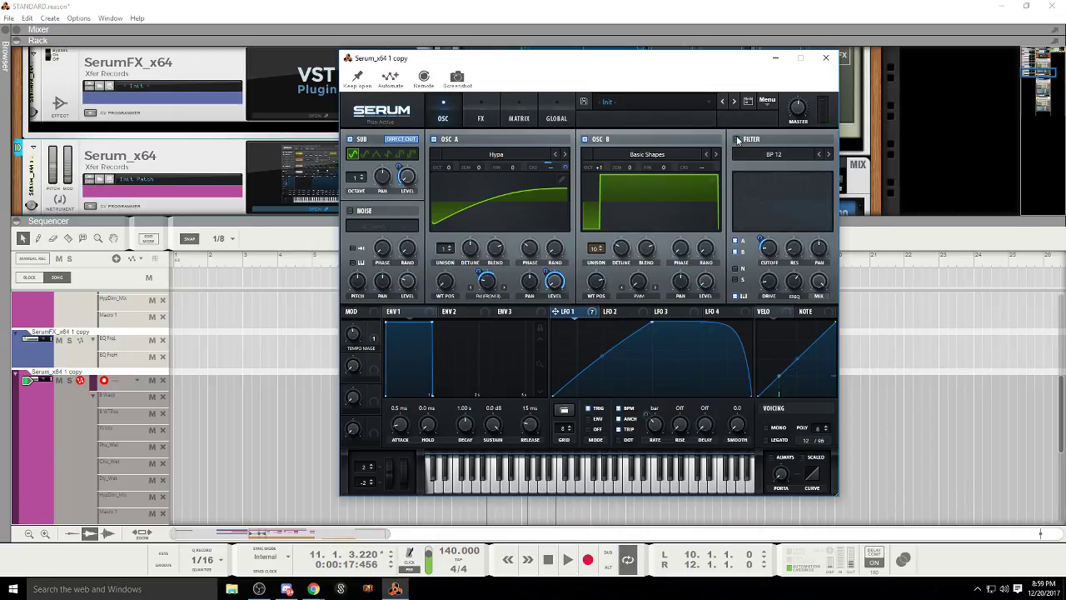
# Step: Switch off the chorus and delay effects
pyautogui.click(476, 121)
pyautogui.click(354, 208)
pyautogui.click(354, 224)
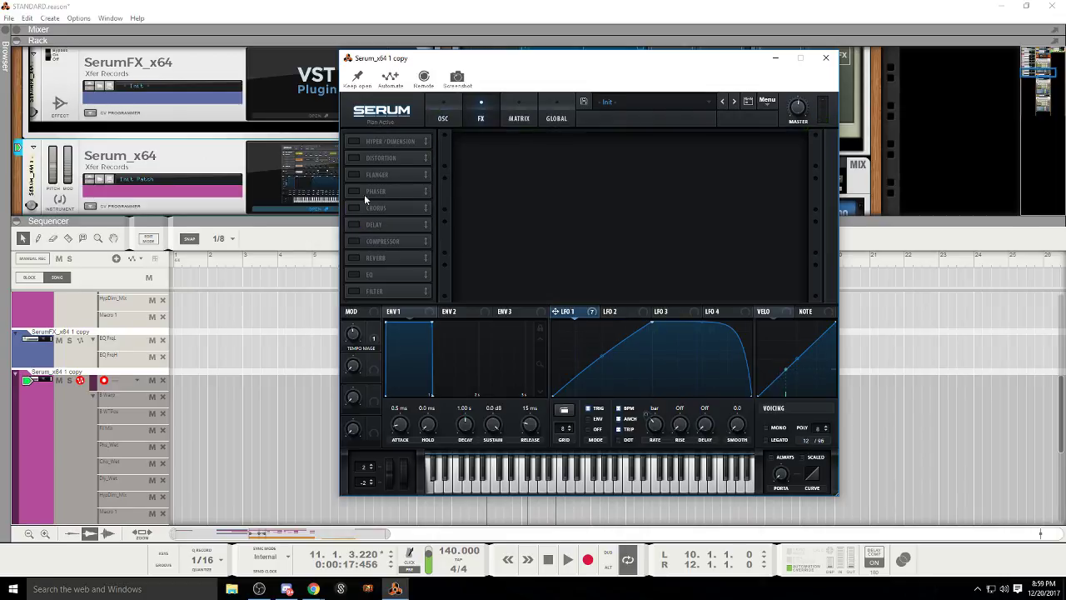
# Step: Load the Light Metal 1 [SL] wavetable into oscillator B and try its PWM warp at 53%
pyautogui.click(443, 117)
pyautogui.click(624, 161)
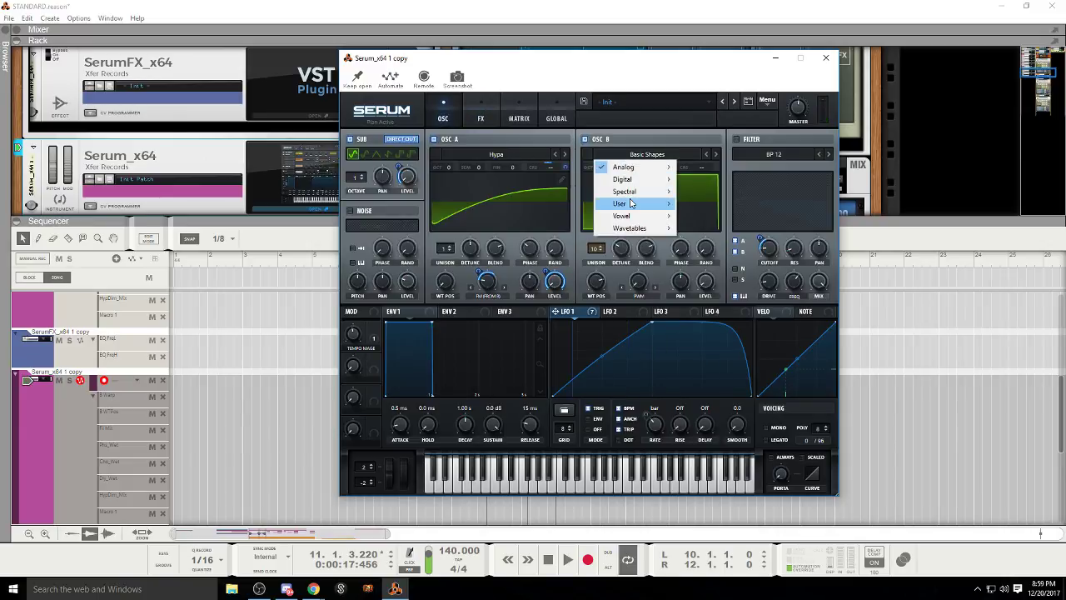
pyautogui.moveTo(629, 182)
pyautogui.click(710, 256)
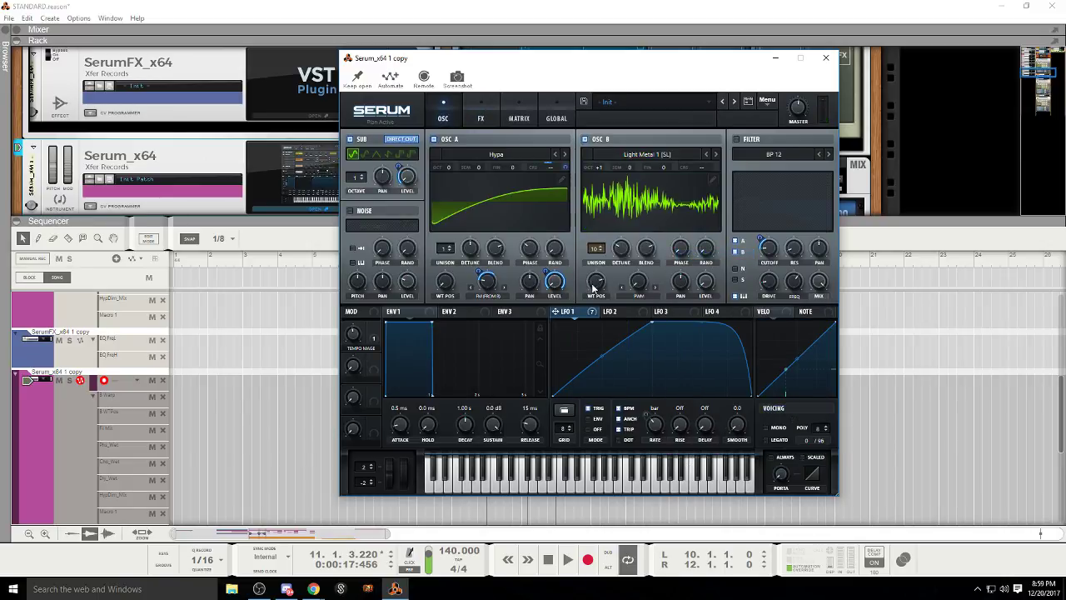
pyautogui.moveTo(594, 281); pyautogui.dragTo(637, 222)
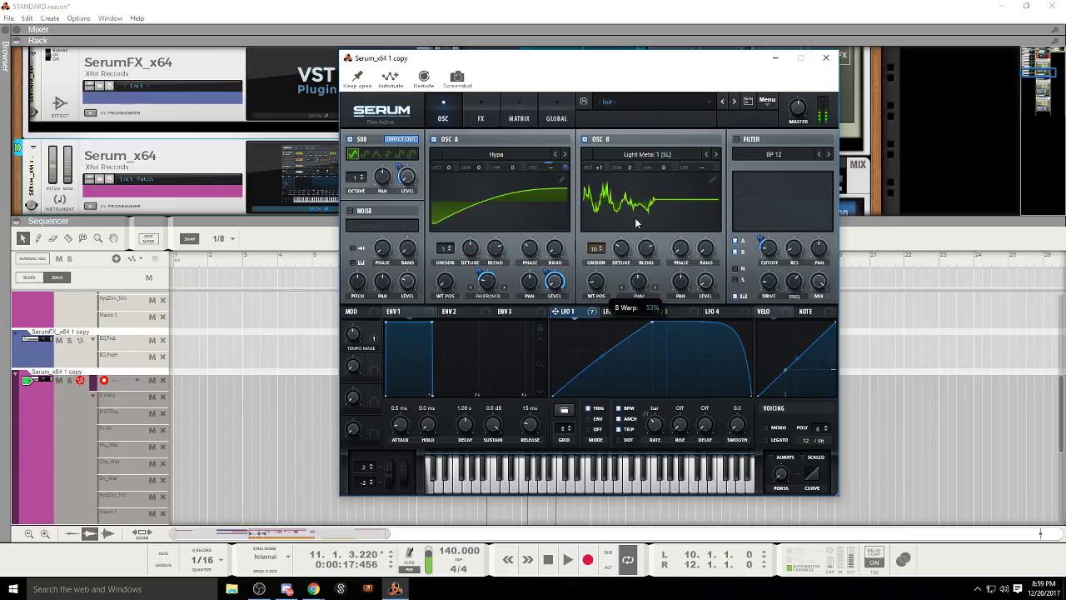
# Step: Reset oscillator B's PWM warp, modulate it with LFO 1, and play the loop to hear it
pyautogui.doubleClick(640, 281)
pyautogui.moveTo(576, 313); pyautogui.dragTo(642, 285)
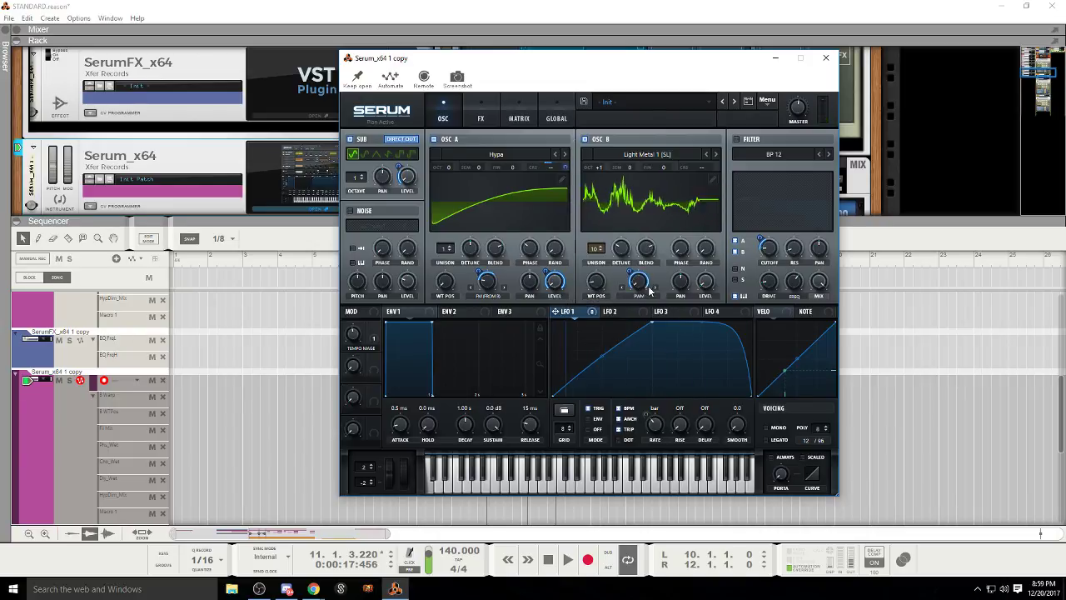
pyautogui.press('space')
pyautogui.scroll(5, 643, 288)
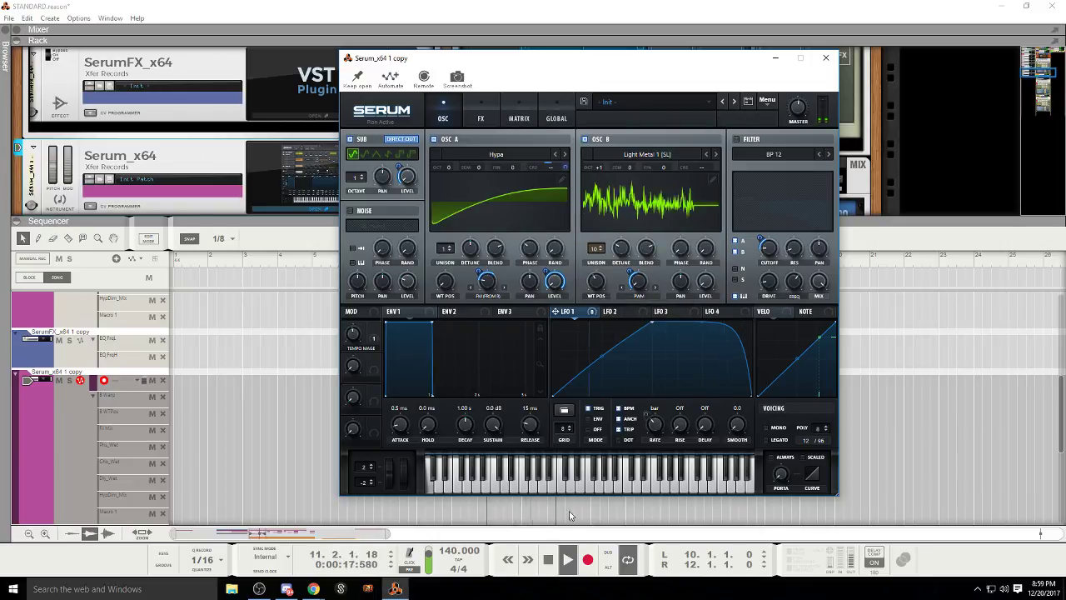
pyautogui.click(549, 557)
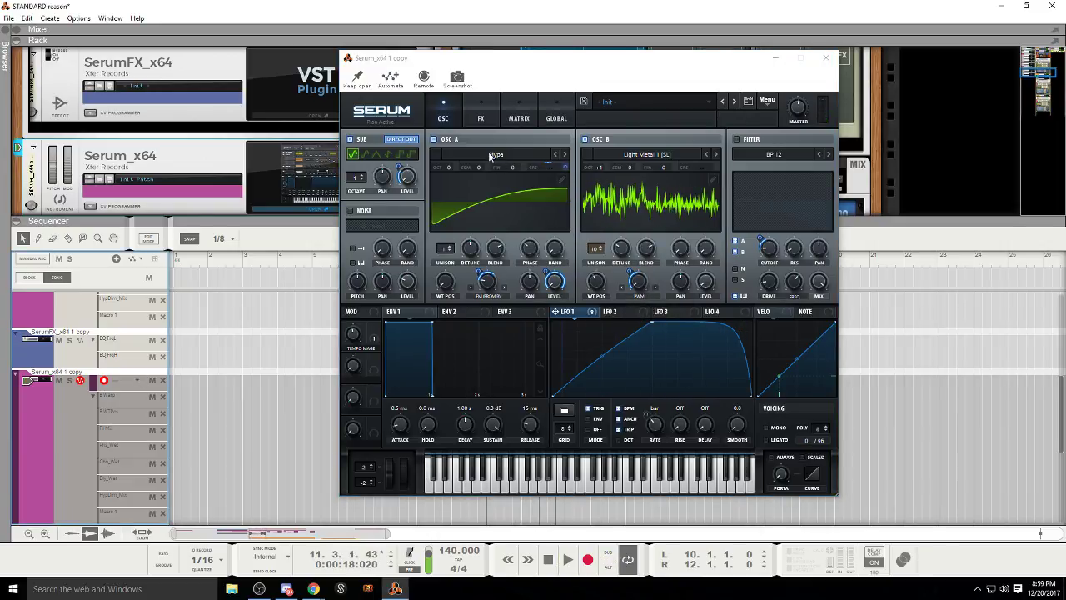
# Step: Remove all modulators from oscillator A's coarse pitch and play the loop to hear it
pyautogui.rightClick(541, 162)
pyautogui.click(605, 214)
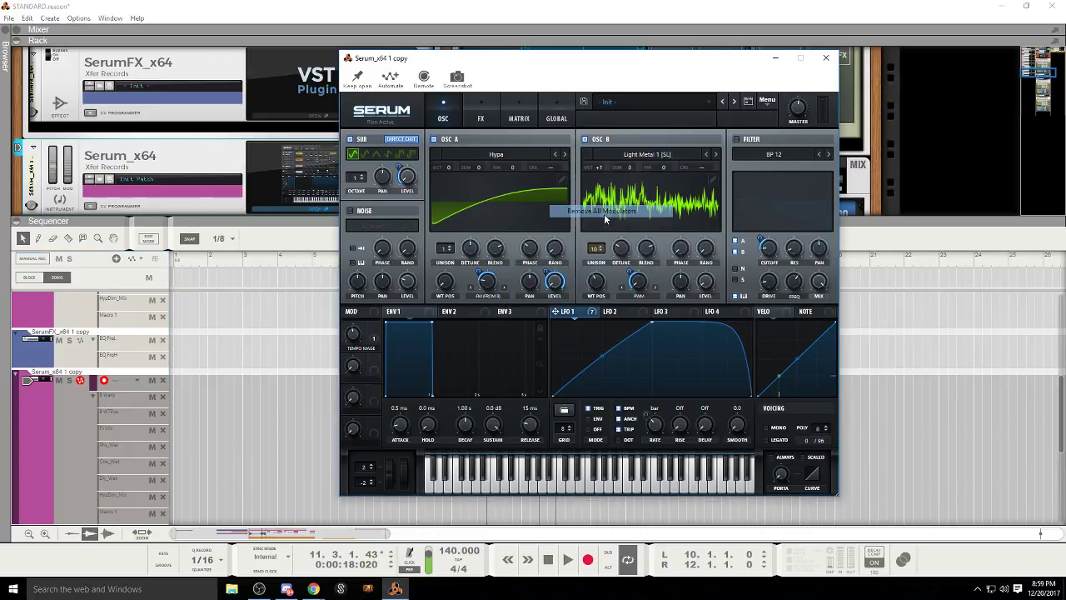
pyautogui.press('space')
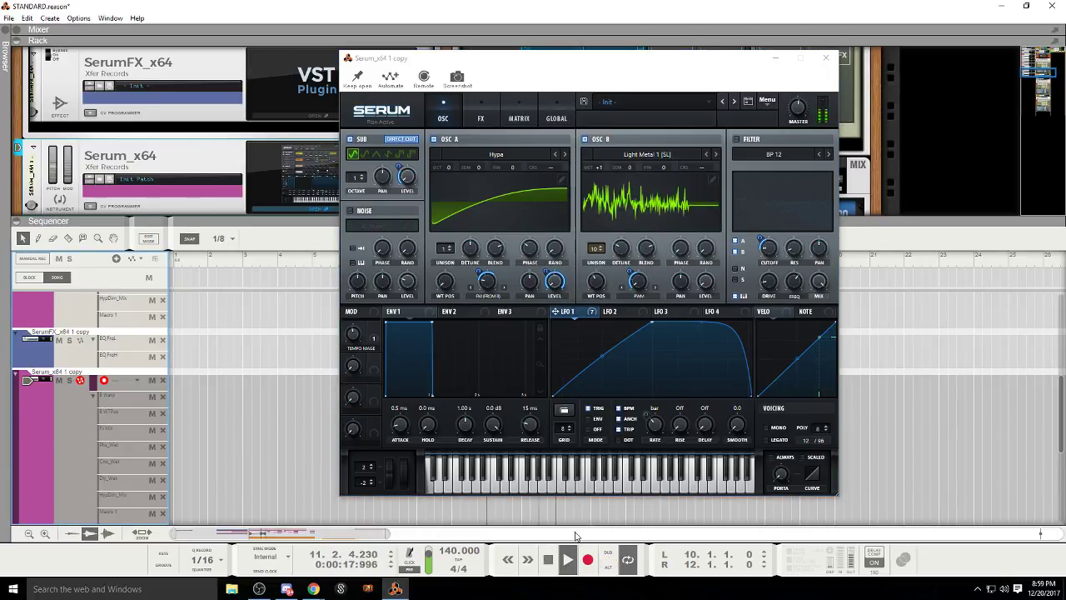
pyautogui.click(548, 569)
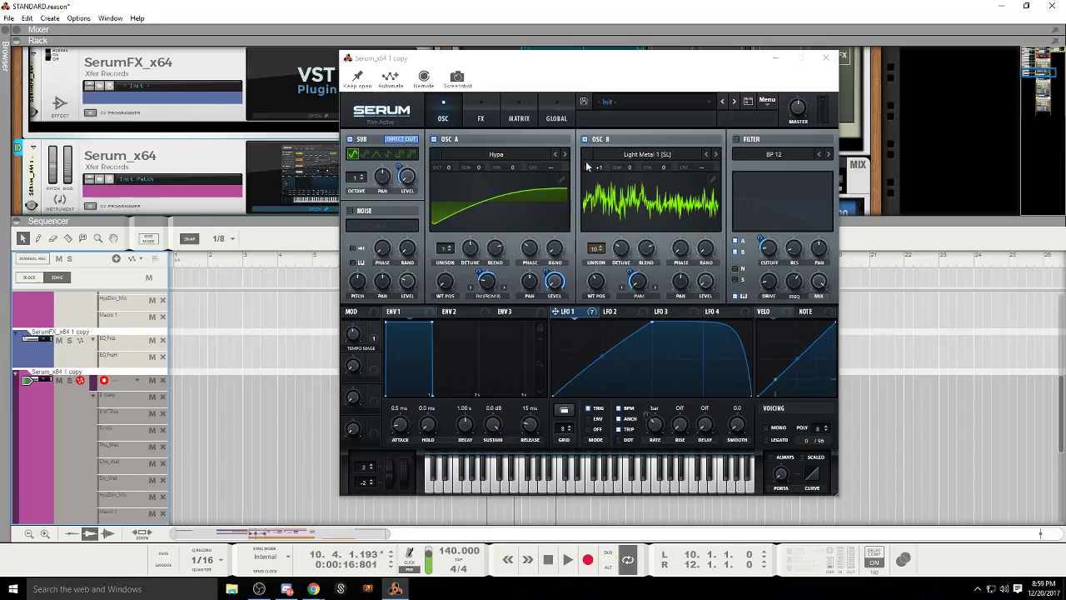
# Step: Set oscillator B's octave to 0 and oscillator A's to +1, and replay the loop from before the drop
pyautogui.rightClick(593, 170)
pyautogui.moveTo(593, 171); pyautogui.dragTo(593, 183)
pyautogui.moveTo(451, 167); pyautogui.dragTo(450, 161)
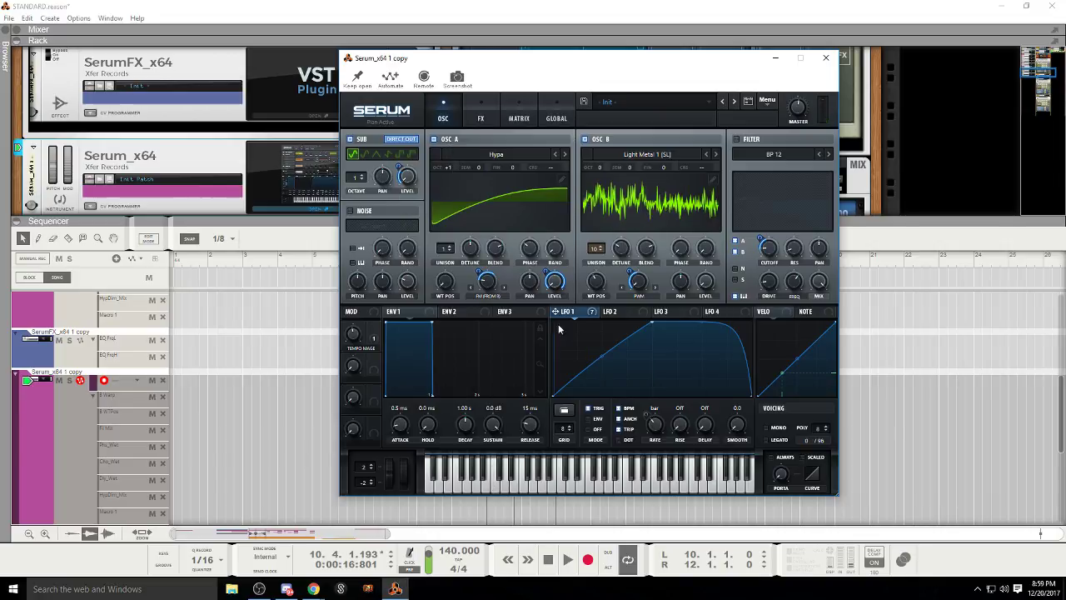
pyautogui.click(548, 569)
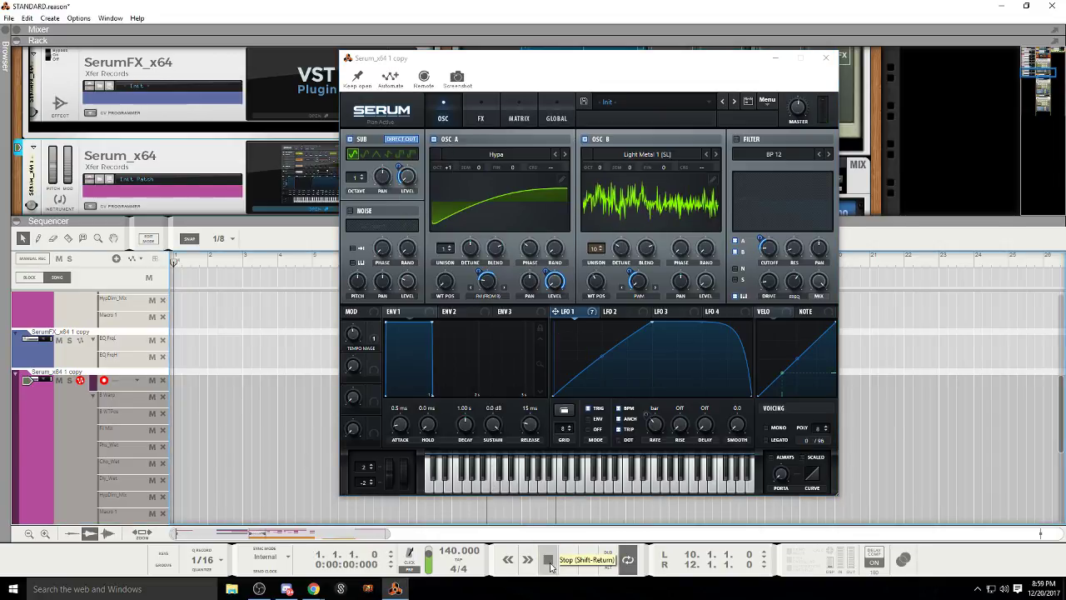
pyautogui.moveTo(297, 261); pyautogui.dragTo(476, 266)
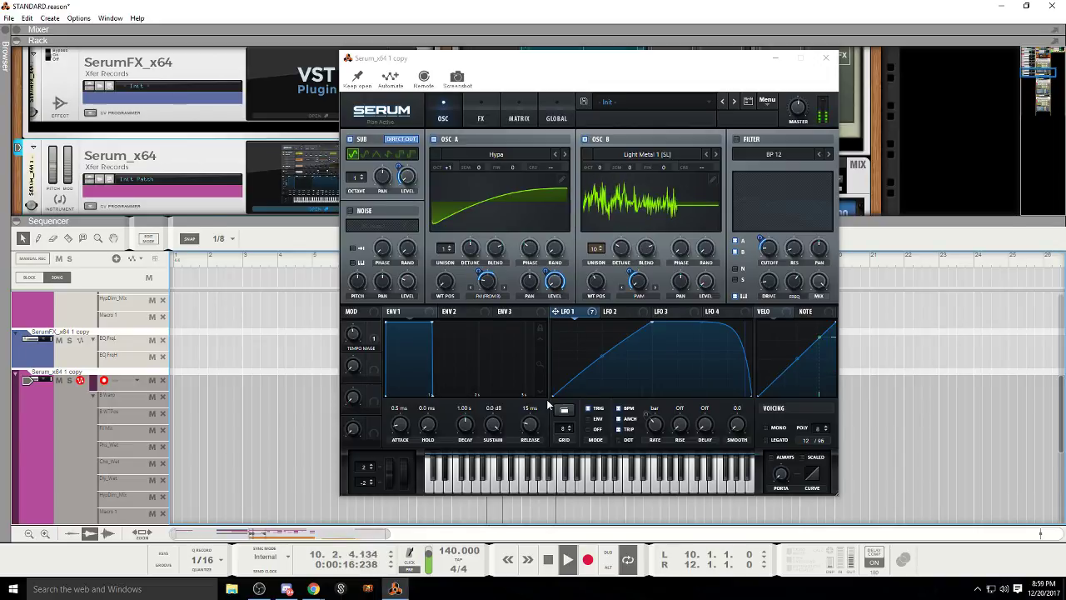
pyautogui.click(550, 566)
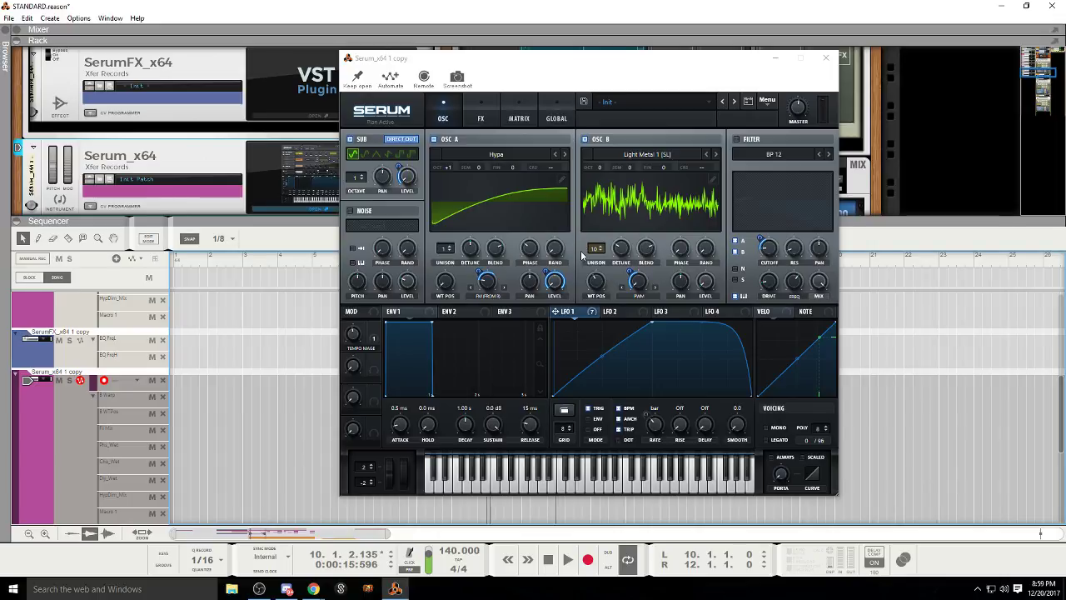
# Step: Reshape LFO 1 into a steep early rise with a rounded shoulder and a long curved fall, and replay the loop
pyautogui.click(698, 332)
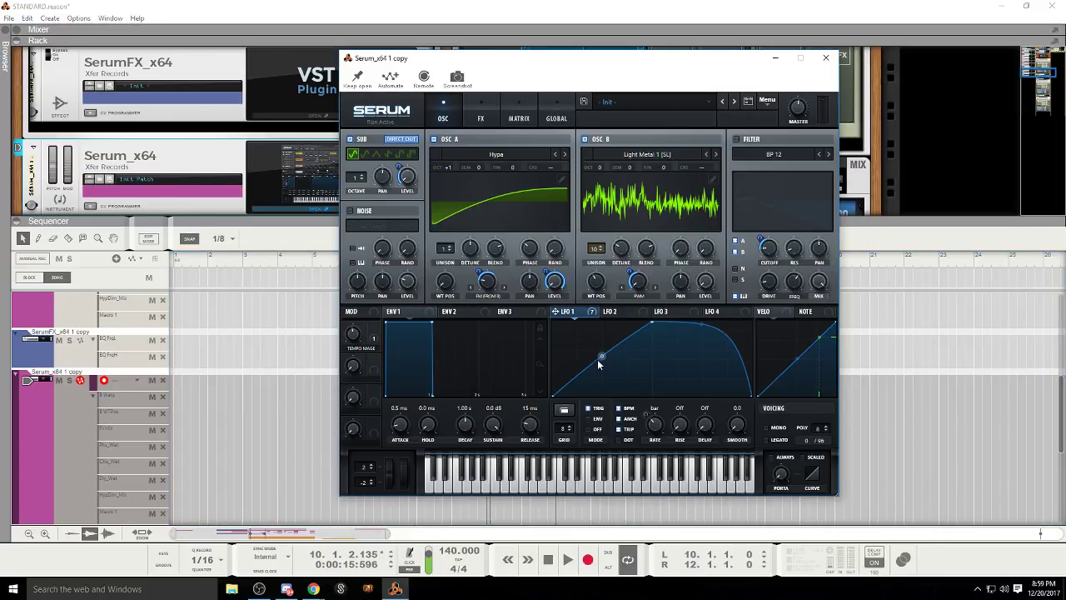
pyautogui.moveTo(601, 359); pyautogui.dragTo(602, 371)
pyautogui.moveTo(653, 331); pyautogui.dragTo(585, 322)
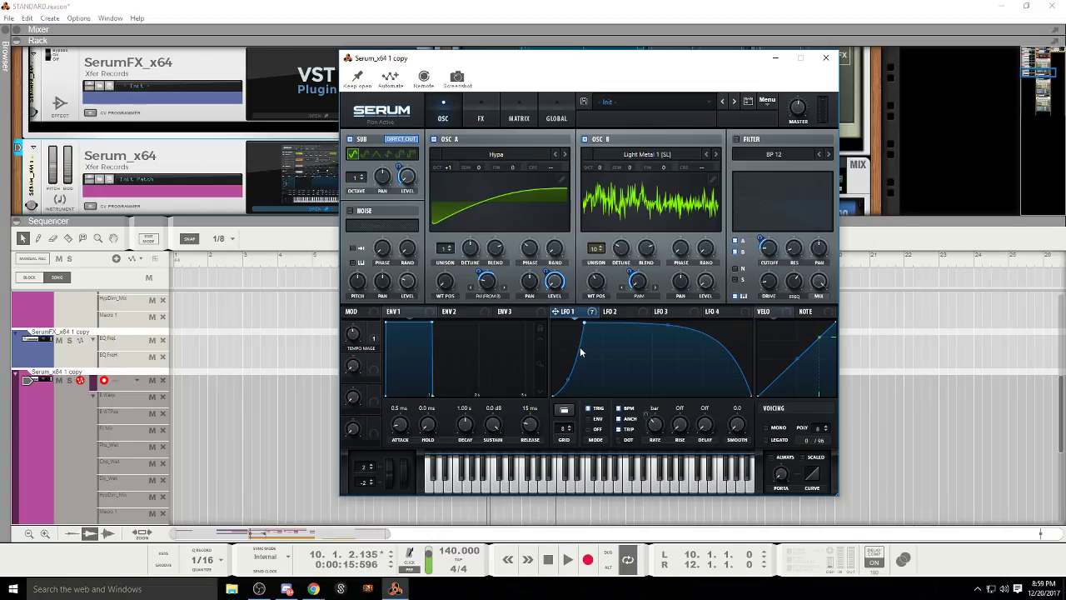
pyautogui.moveTo(585, 324)
pyautogui.mouseDown()
pyautogui.moveTo(610, 322)
pyautogui.moveTo(578, 321)
pyautogui.mouseUp()
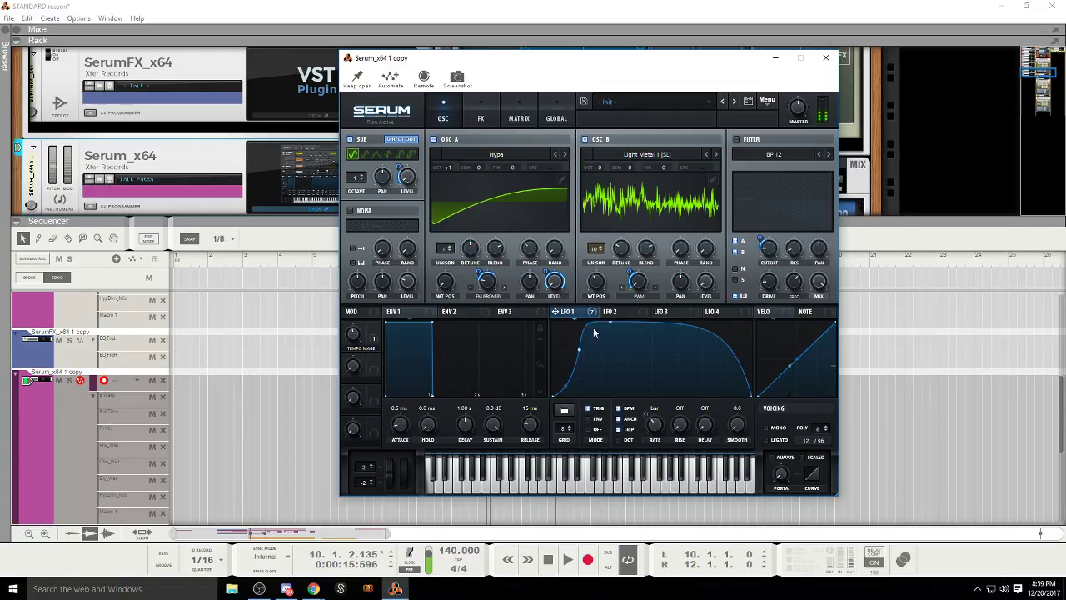
pyautogui.doubleClick(544, 553)
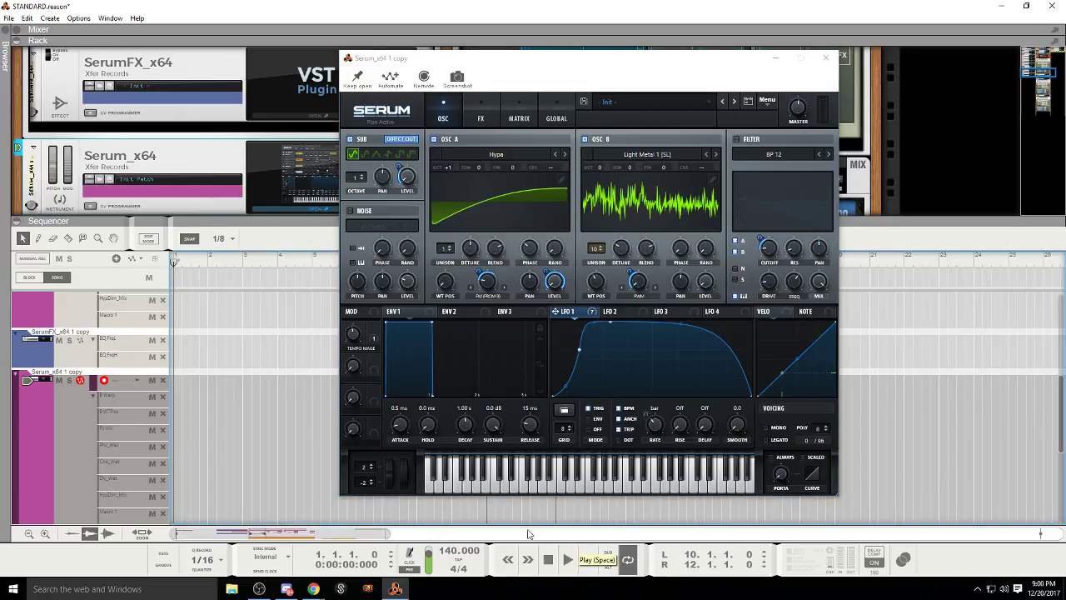
pyautogui.moveTo(323, 260); pyautogui.dragTo(432, 263)
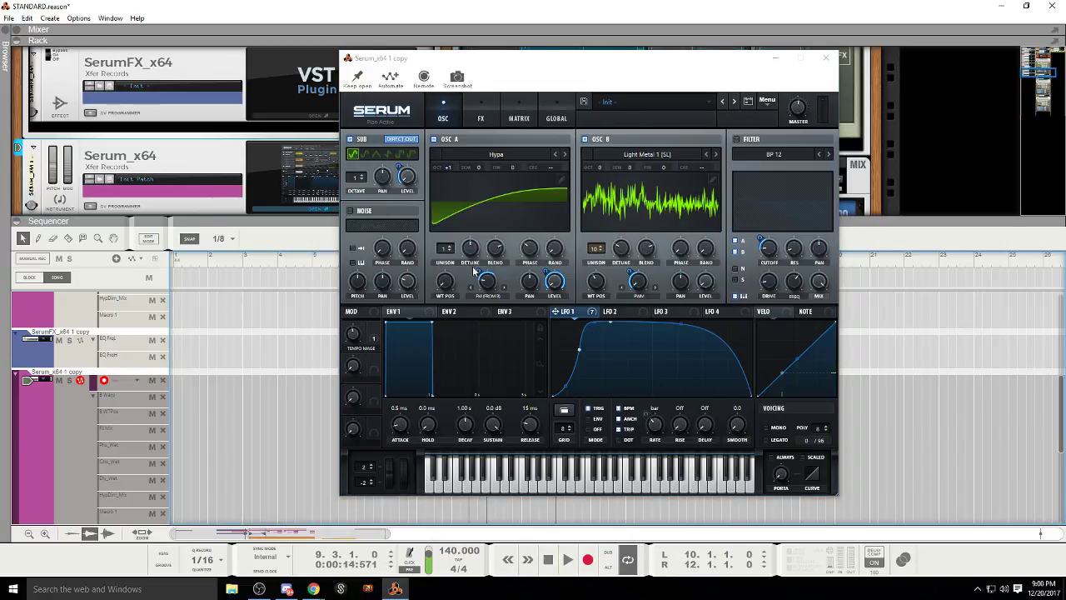
pyautogui.click(568, 558)
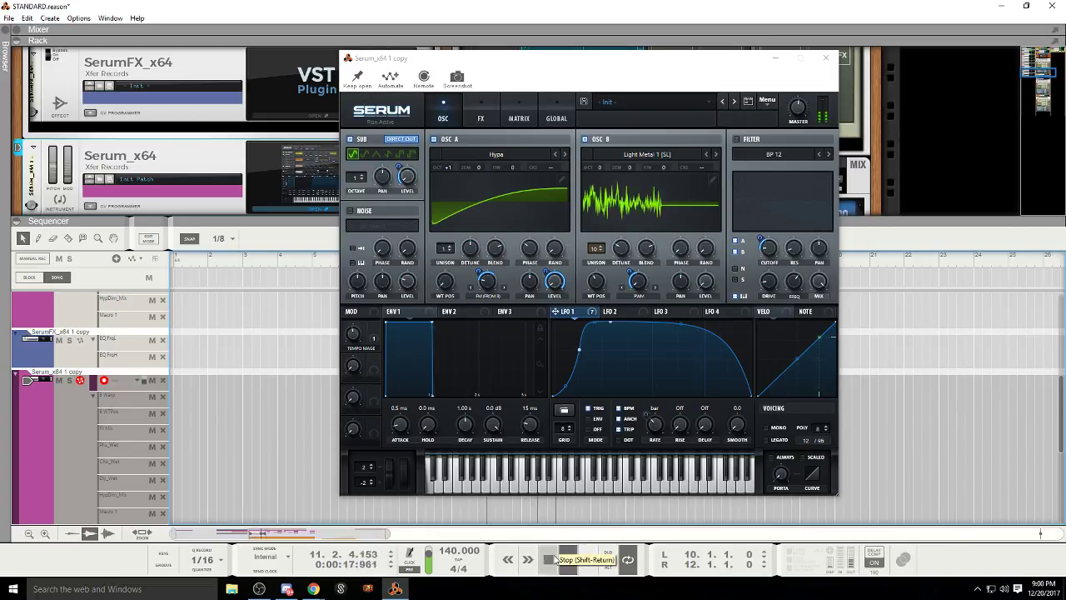
# Step: Clear and reapply the LFO 1 modulation on oscillator B's warp, and change its warp mode to Sync
pyautogui.rightClick(638, 281)
pyautogui.click(689, 340)
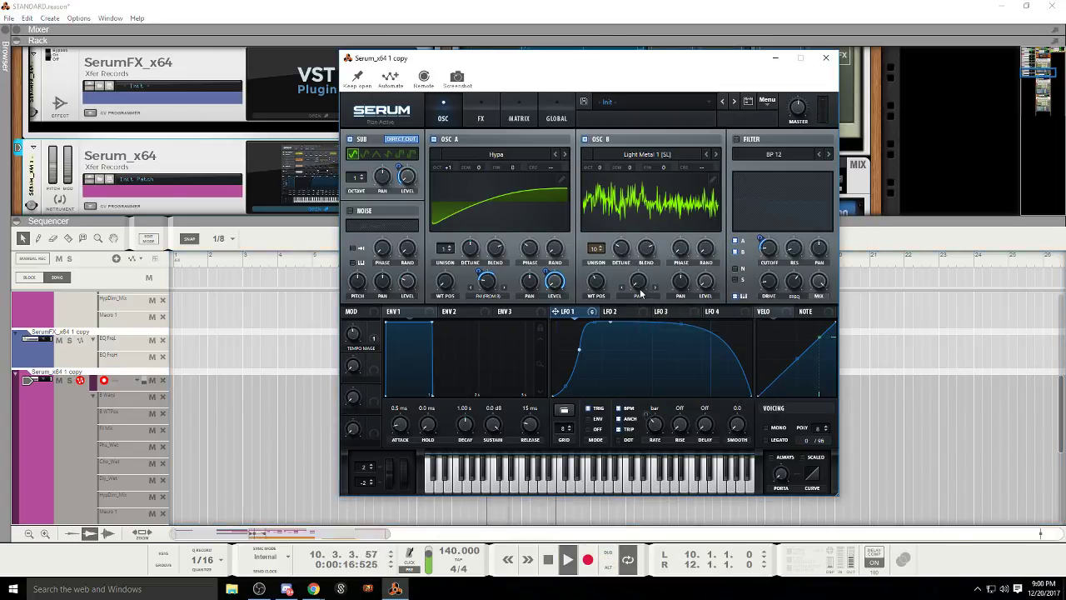
pyautogui.click(643, 295)
pyautogui.click(667, 49)
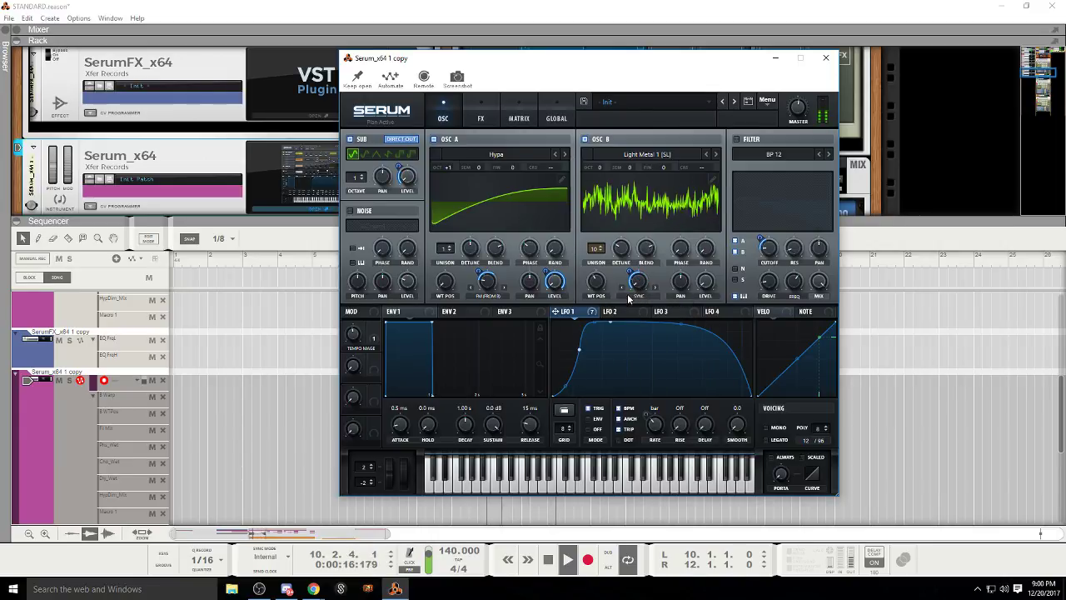
# Step: Try the Monster 1 [SL] wavetable on oscillator B and solo the Serum copy track to hear it in the loop
pyautogui.click(716, 155)
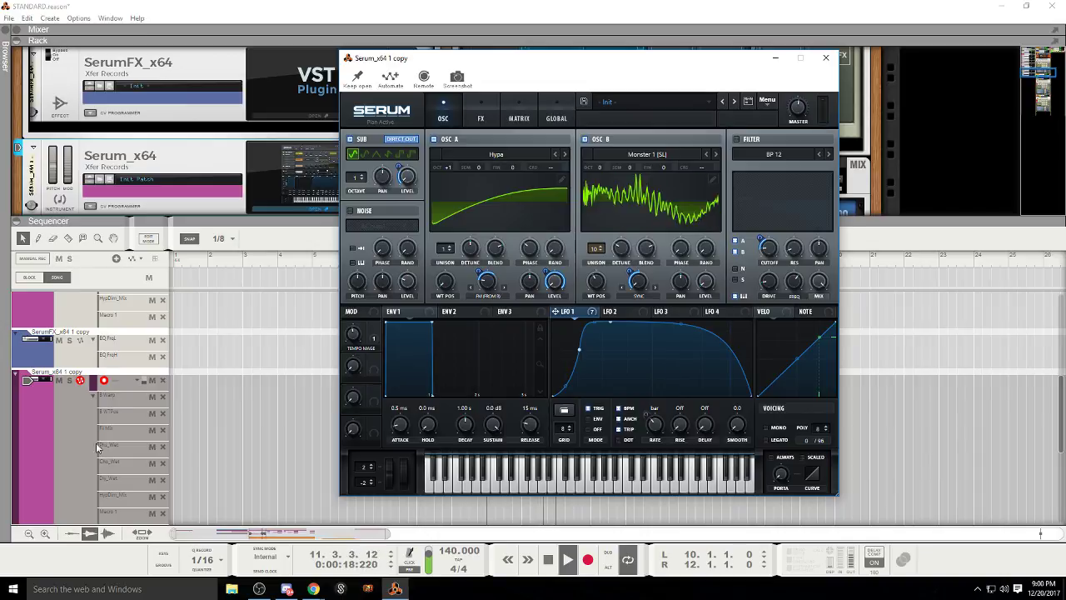
pyautogui.click(71, 339)
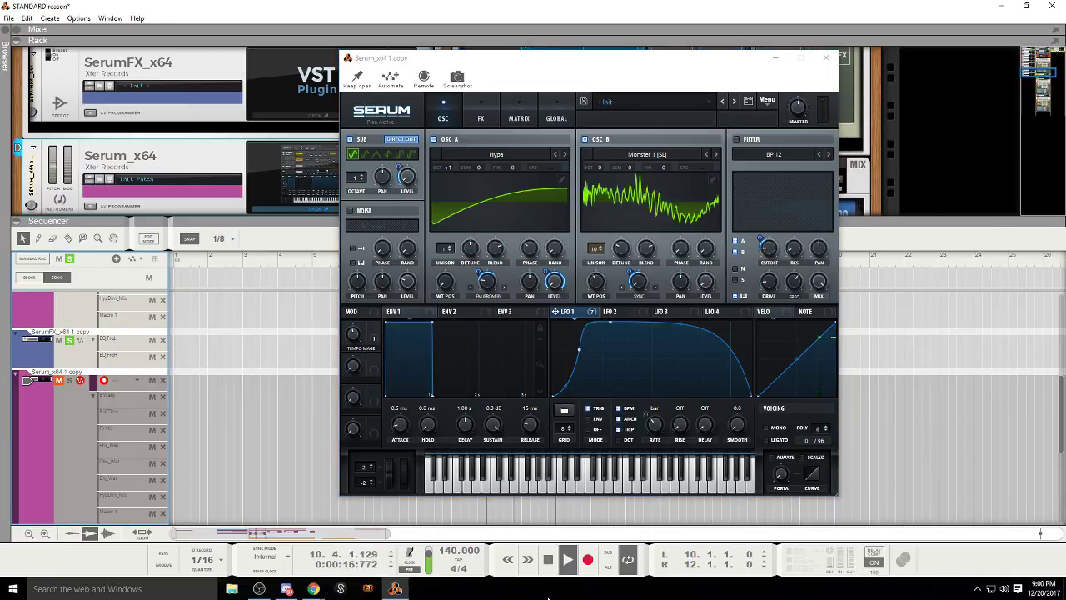
pyautogui.click(551, 566)
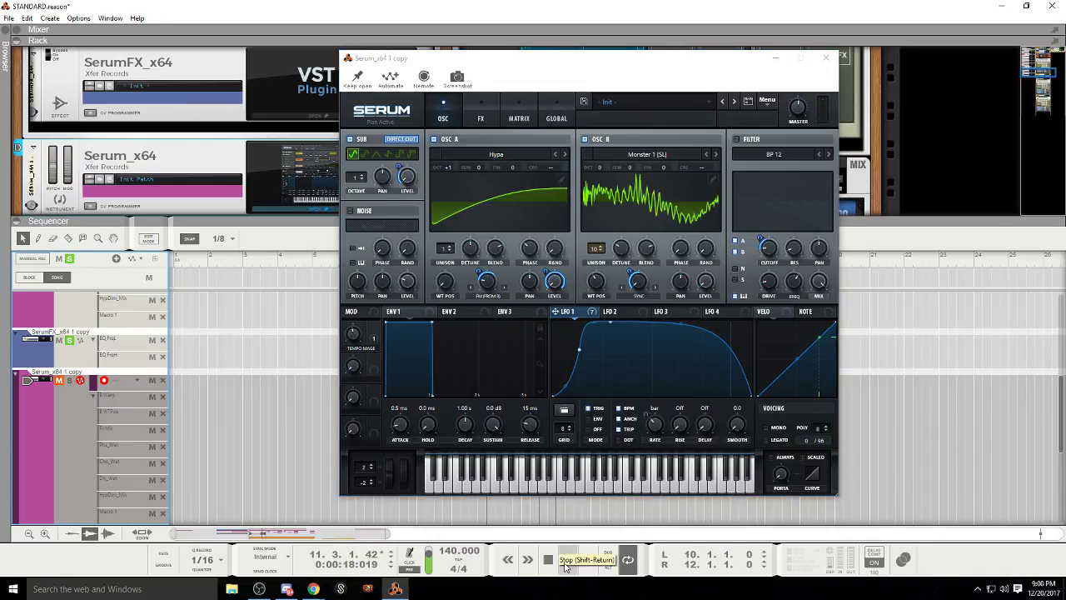
pyautogui.click(568, 561)
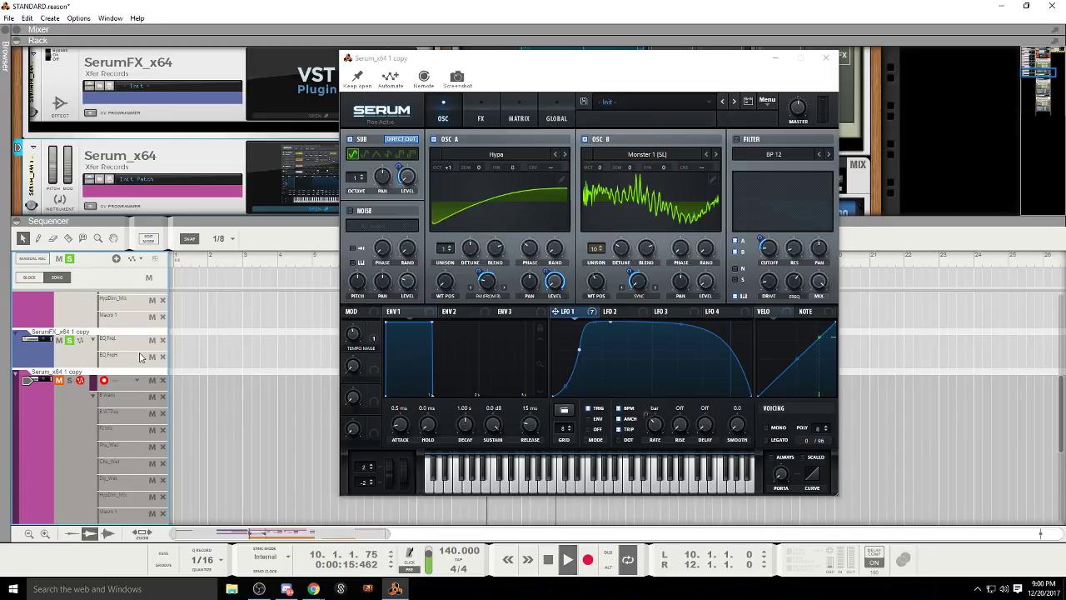
pyautogui.click(66, 341)
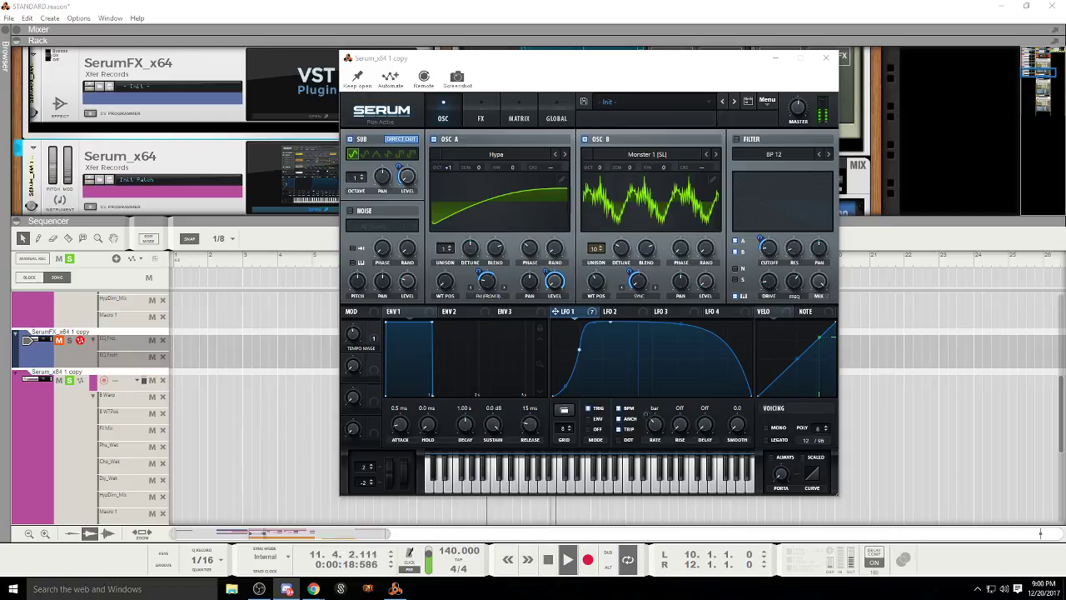
pyautogui.click(561, 264)
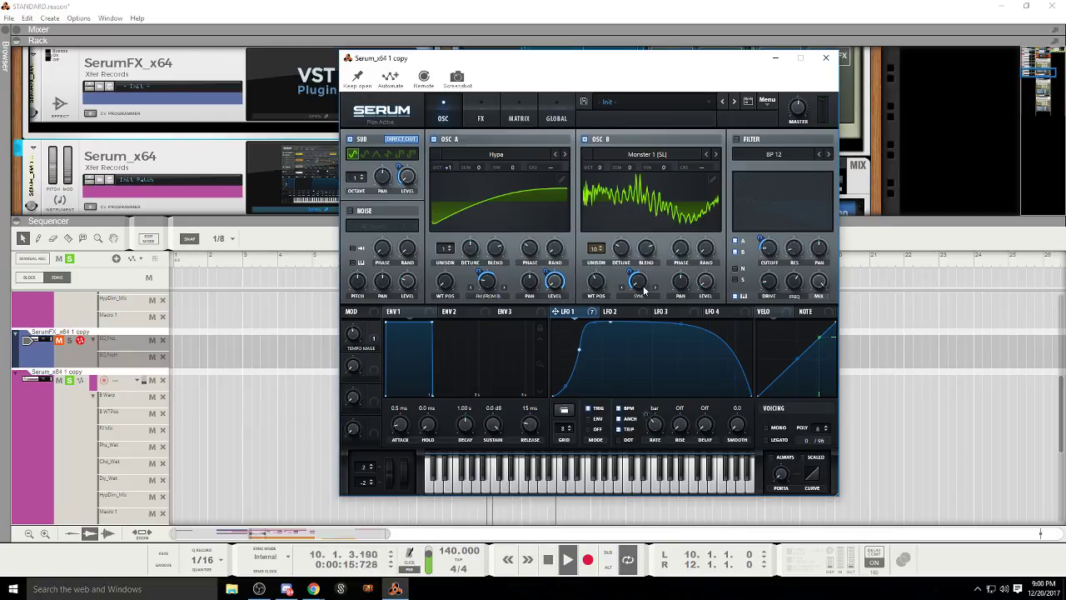
# Step: Audition Monster 2 [SL] on oscillator B and replace it with the Digital wavetable Hypa
pyautogui.click(717, 154)
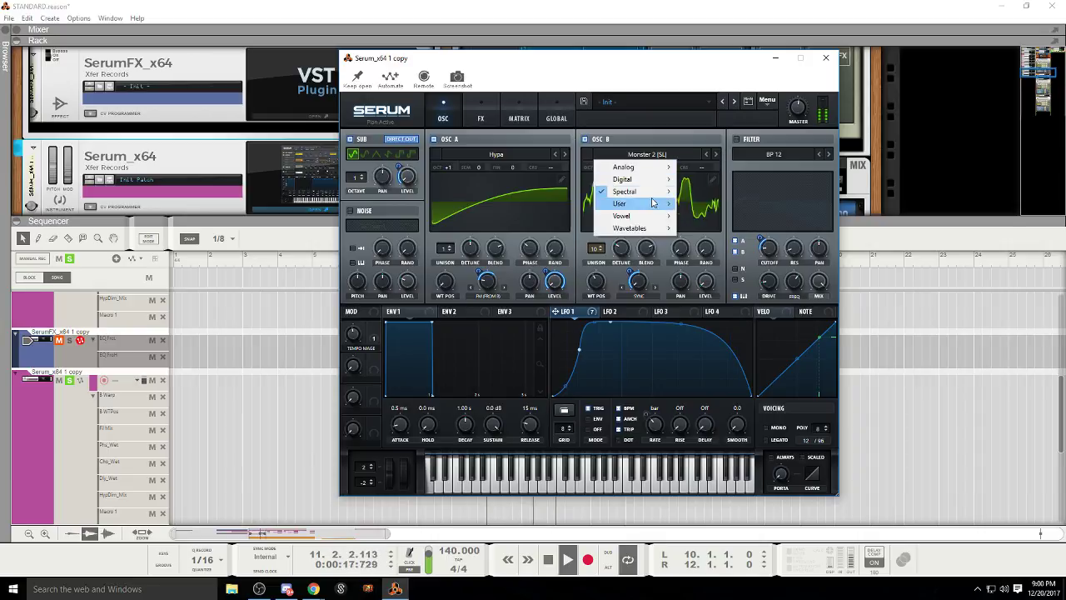
pyautogui.moveTo(658, 179)
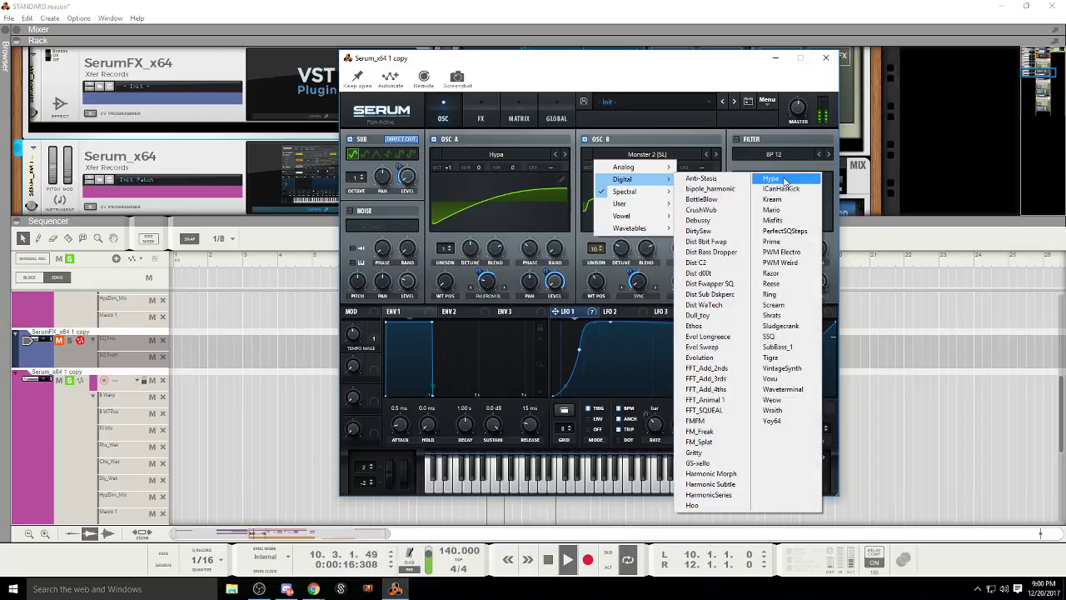
pyautogui.click(785, 181)
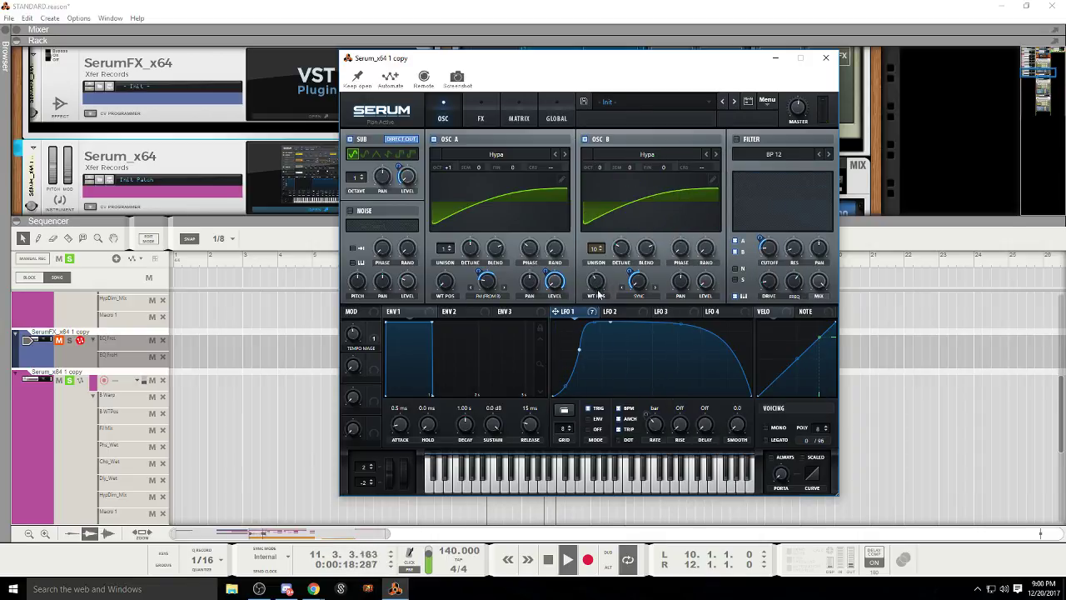
# Step: Adjust oscillator B's Sync warp amount and compare the Serum copy track soloed and in the full mix
pyautogui.click(71, 380)
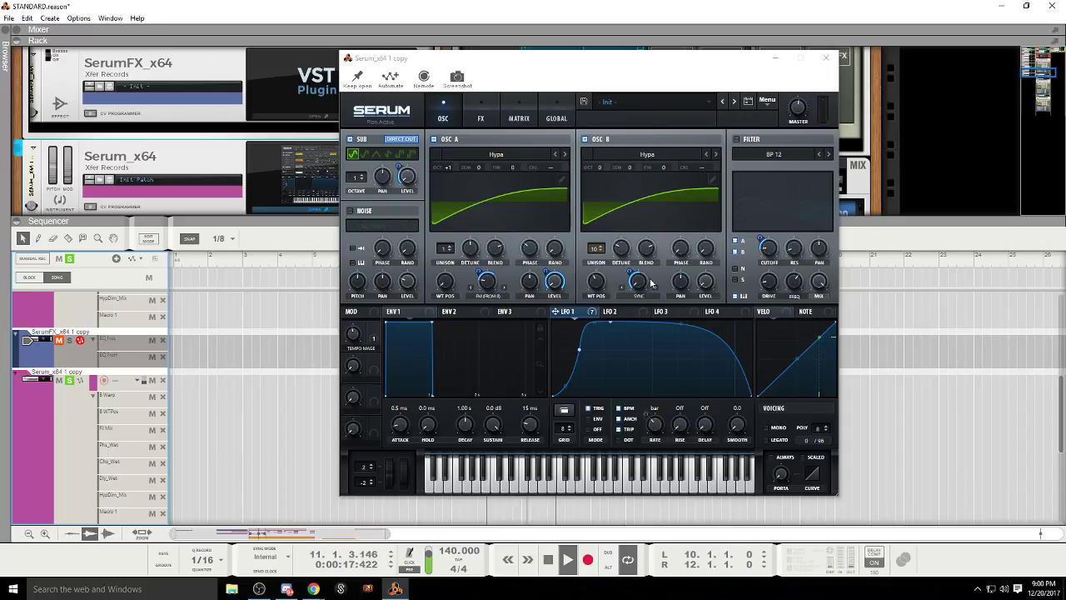
pyautogui.moveTo(649, 280); pyautogui.dragTo(650, 292)
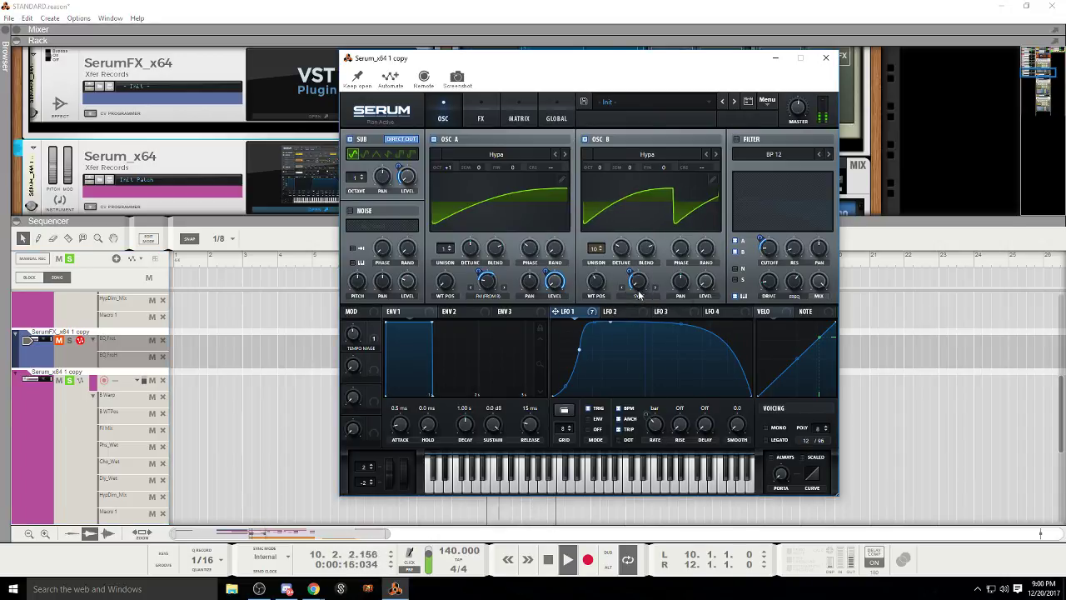
pyautogui.click(70, 381)
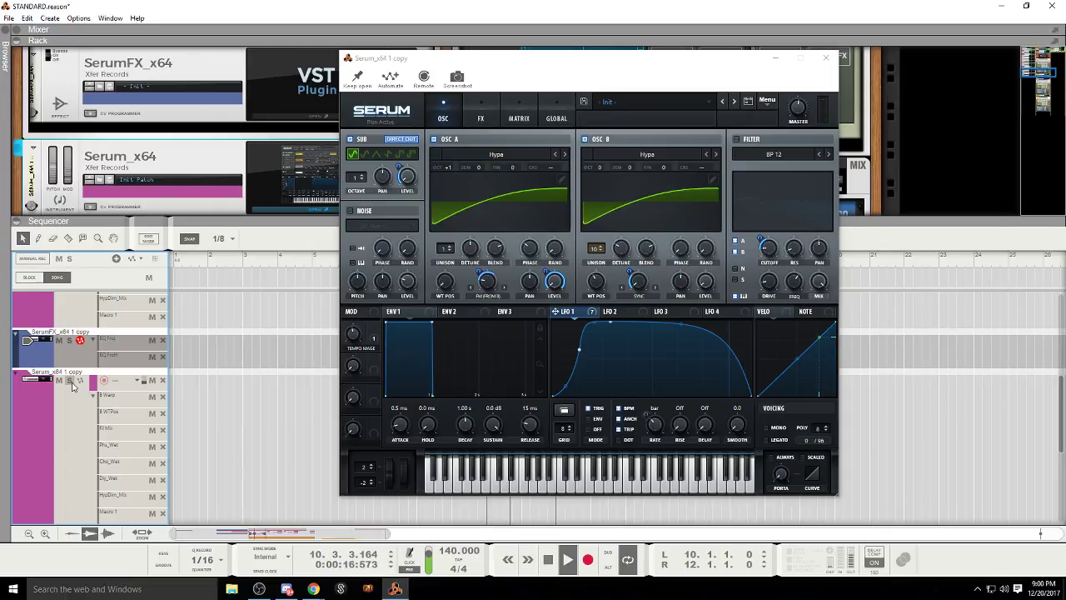
# Step: Enable the BP 12 filter for the oscillators with LFO 1 modulating its frequency, and audition the BN 12 type before restoring BP 12
pyautogui.click(737, 140)
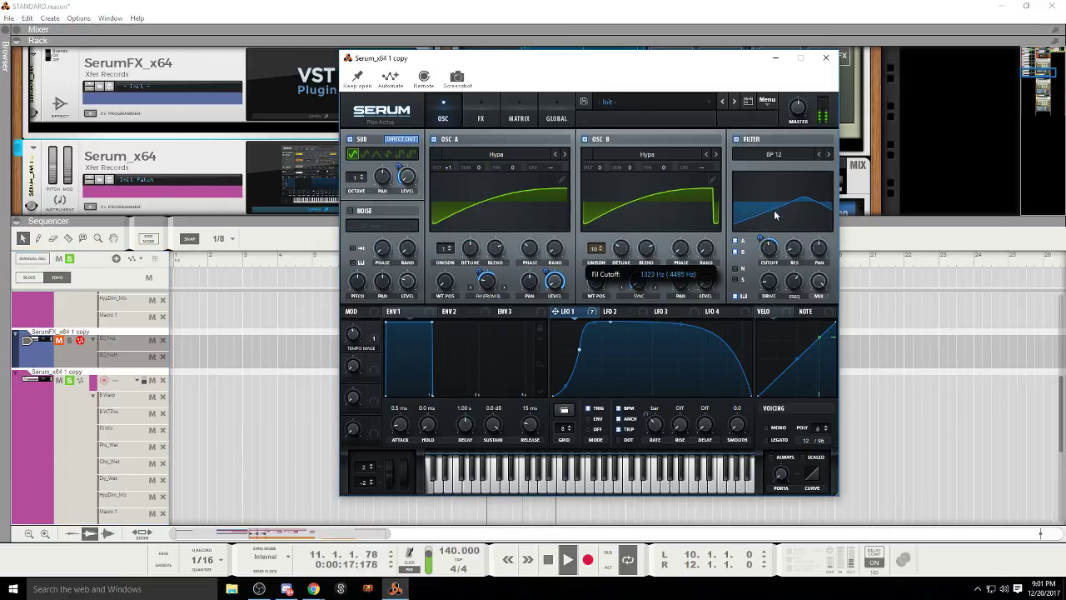
pyautogui.moveTo(800, 252)
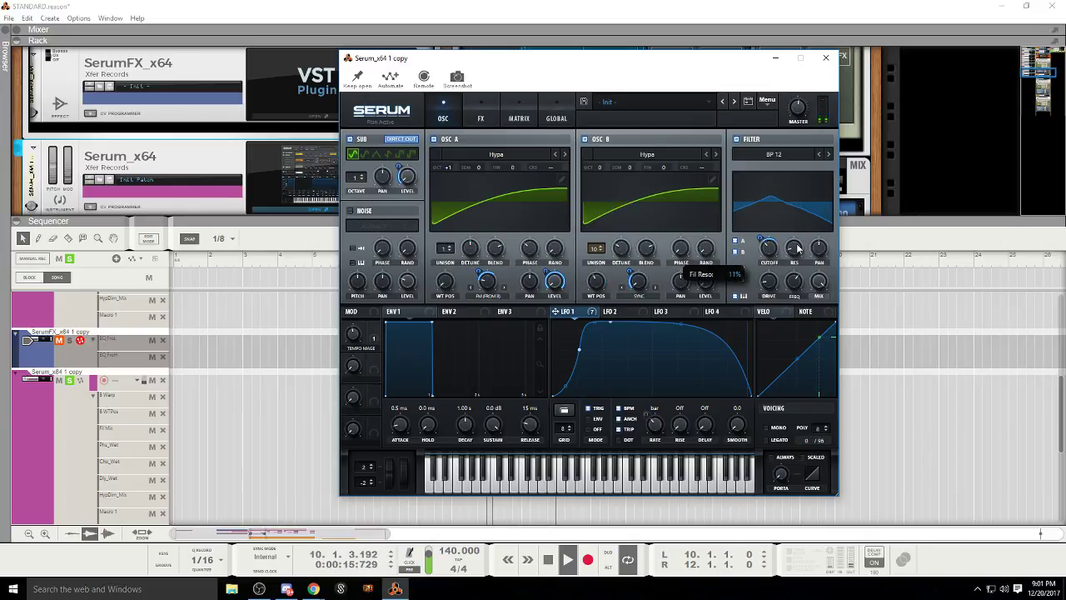
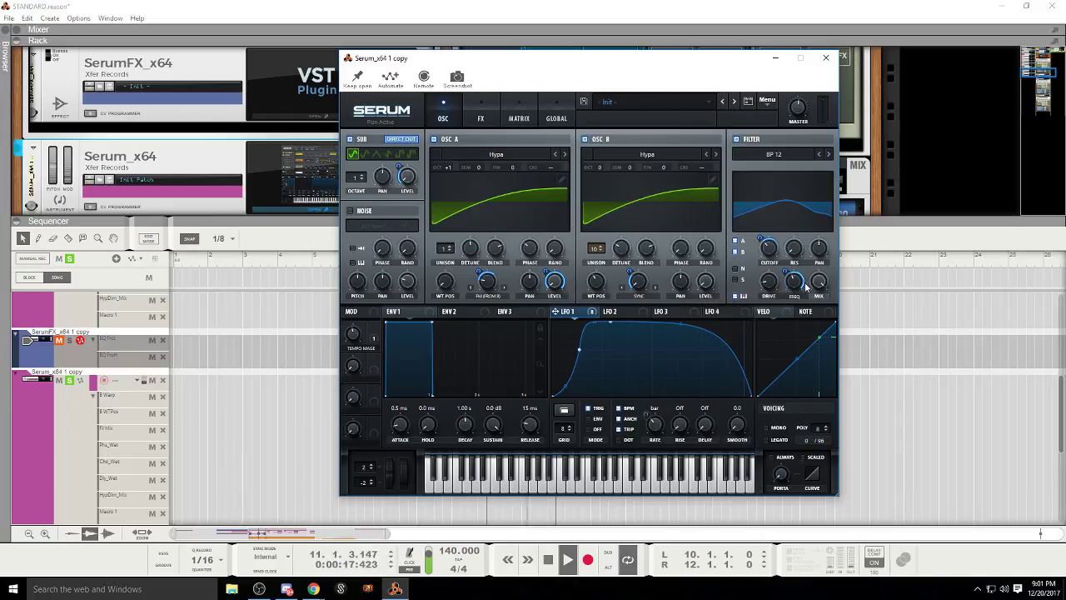
pyautogui.click(828, 155)
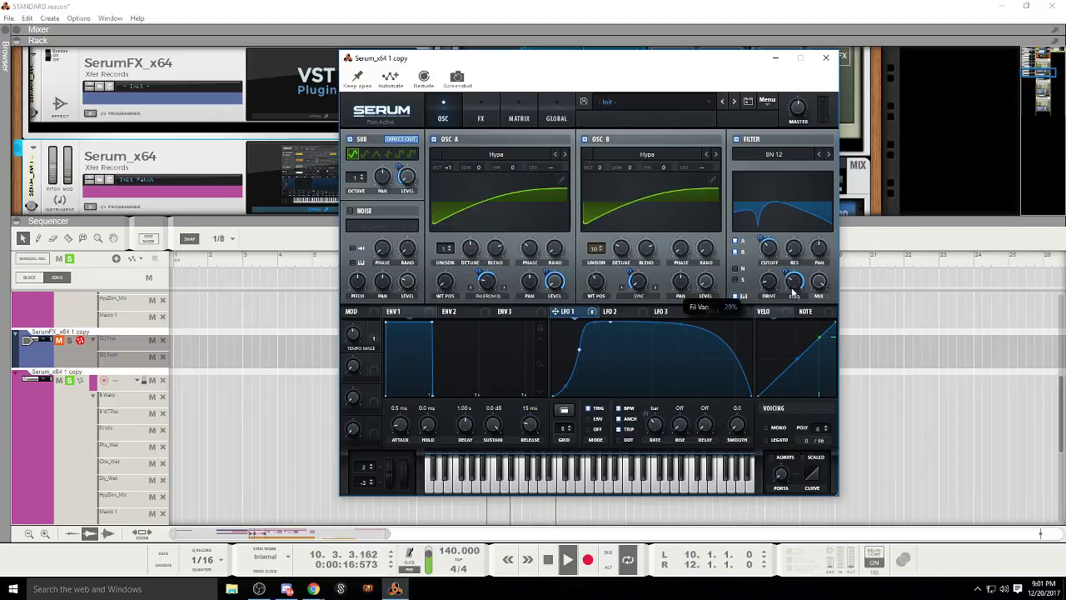
pyautogui.click(494, 115)
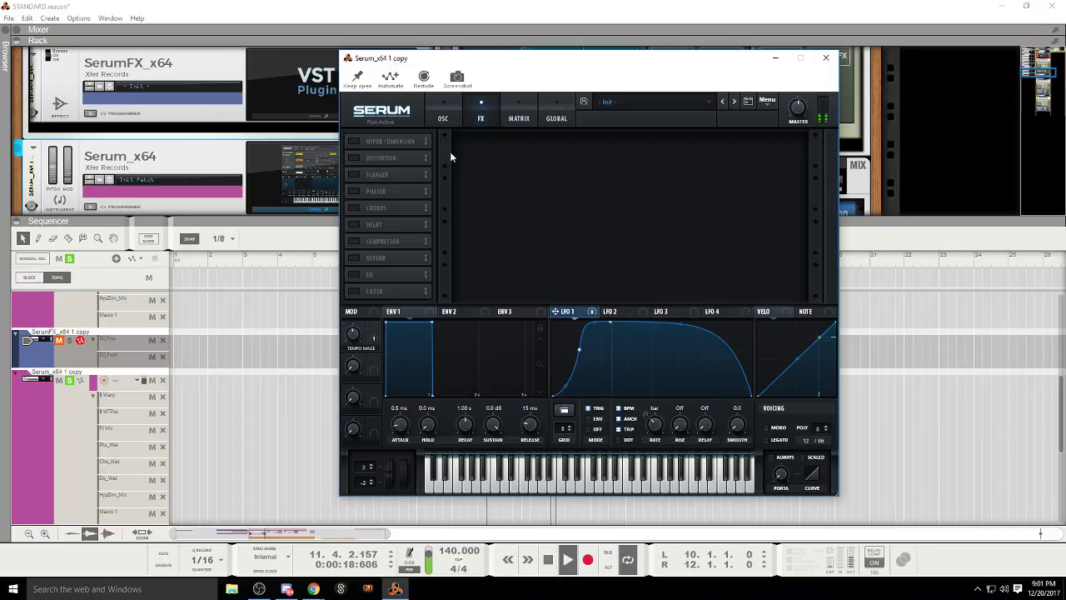
pyautogui.click(444, 116)
pyautogui.click(818, 157)
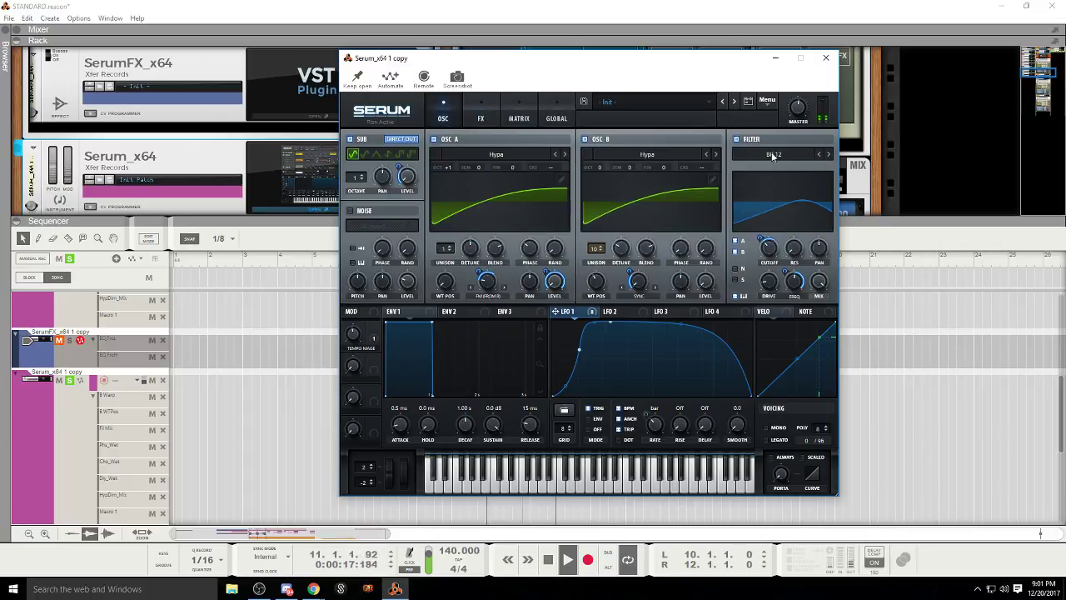
# Step: Try the Phaser, switch it off again, and enable the Chorus and Delay effects with the chorus mix at 12%
pyautogui.click(480, 117)
pyautogui.click(356, 192)
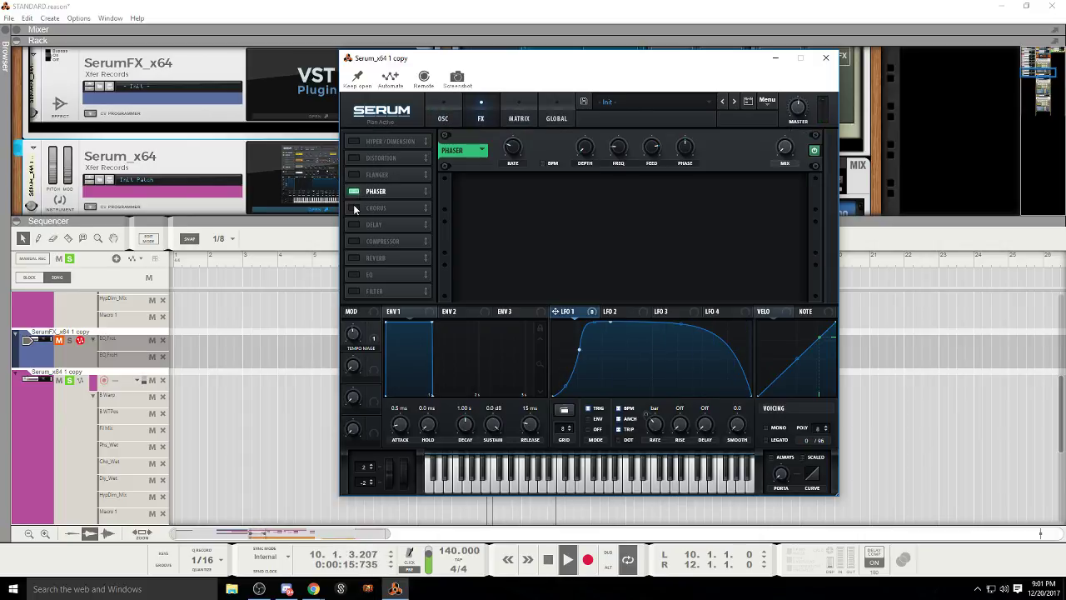
pyautogui.click(355, 193)
pyautogui.click(356, 208)
pyautogui.click(355, 225)
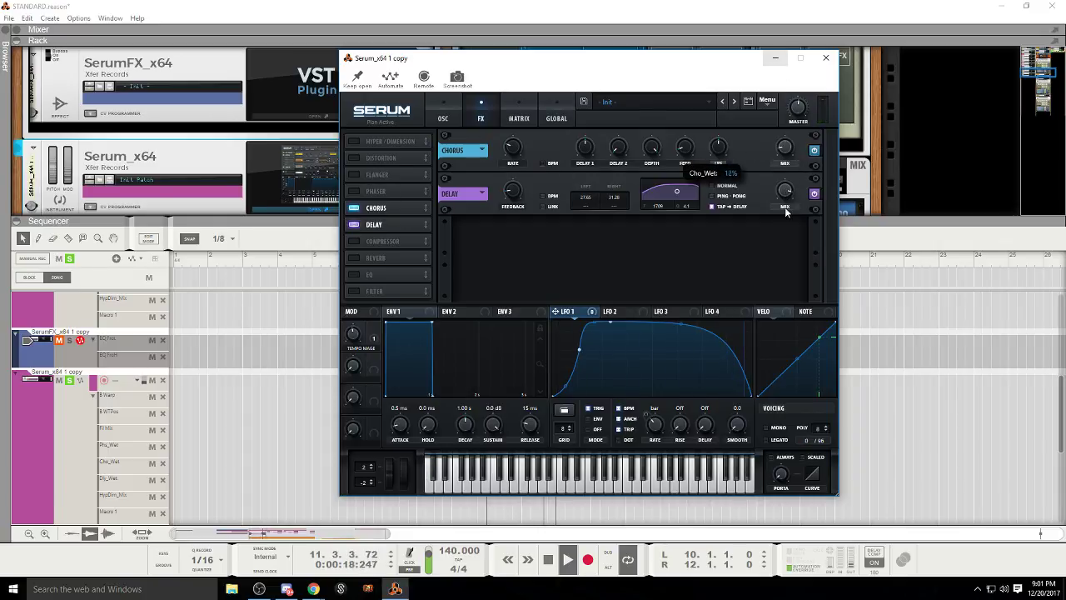
# Step: Add the Combo filter effect with its mix at 43% and cutoff at 105 Hz, and compare the track soloed and in the mix
pyautogui.click(363, 291)
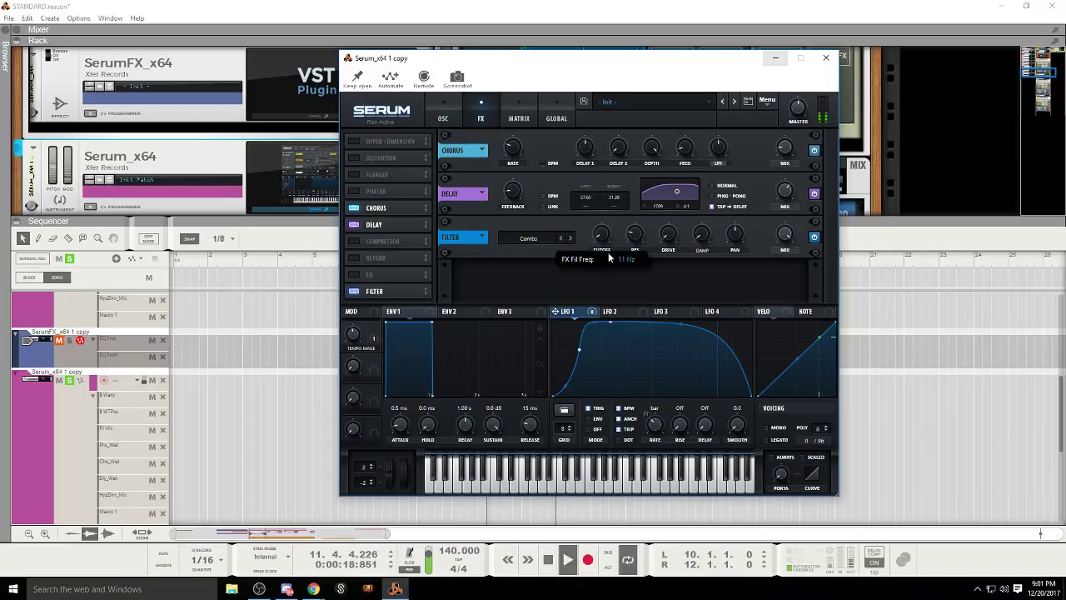
pyautogui.moveTo(776, 237); pyautogui.dragTo(773, 298)
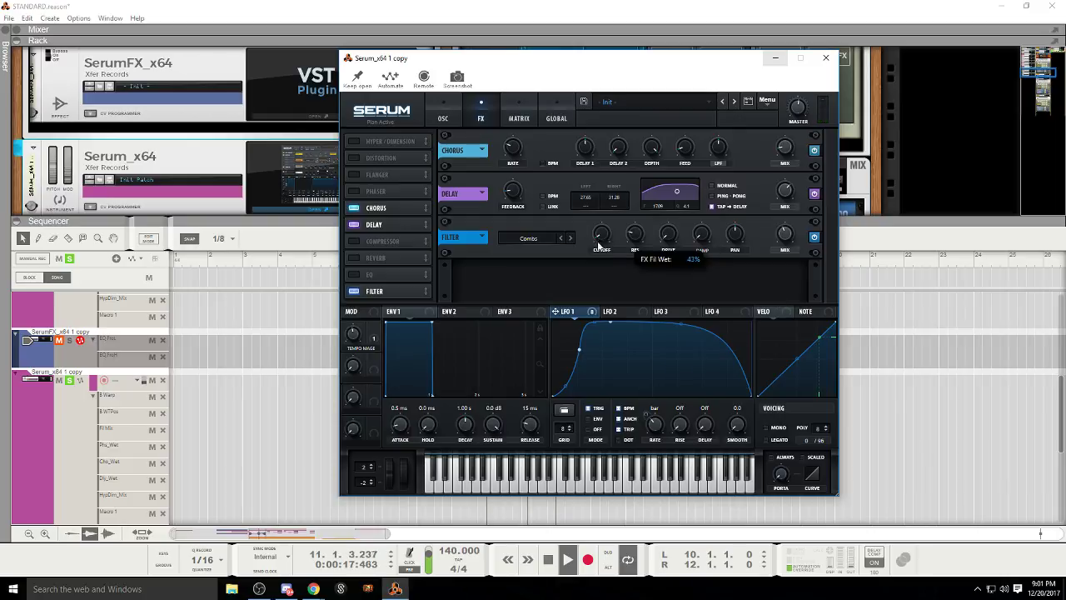
pyautogui.moveTo(595, 239); pyautogui.dragTo(594, 184)
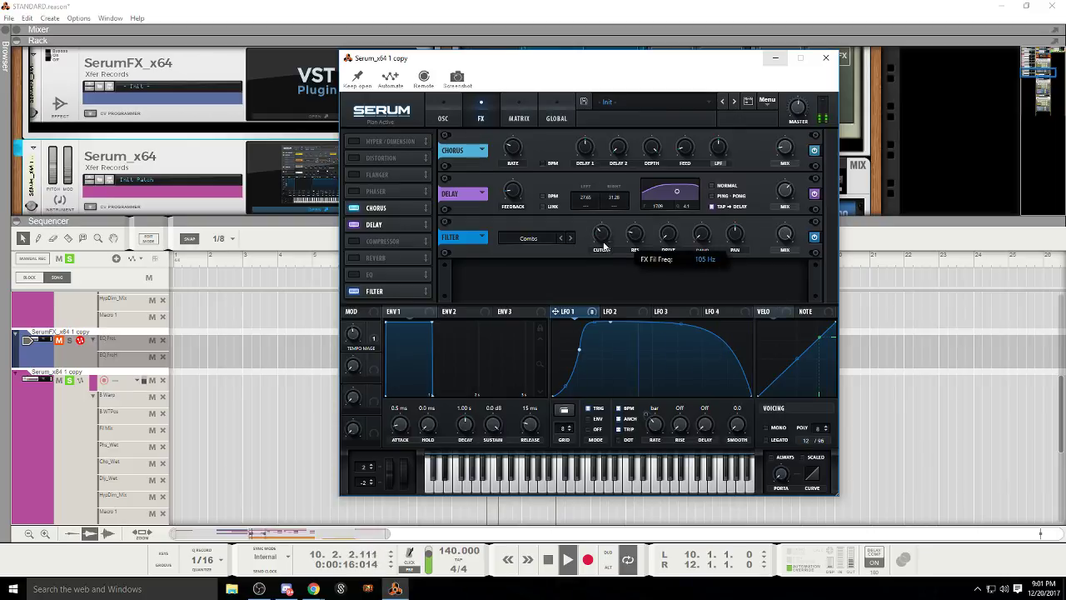
pyautogui.click(70, 379)
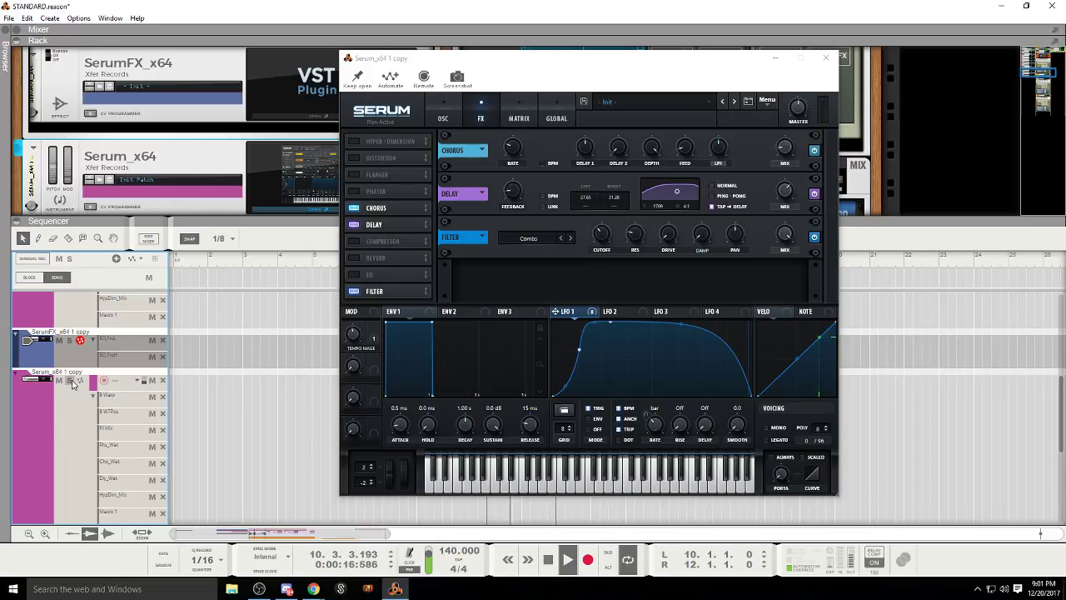
pyautogui.click(70, 379)
# Step: Modulate the filter effect's resonance with LFO 1 and rebalance its cutoff and mix while the loop plays
pyautogui.moveTo(602, 236)
pyautogui.mouseDown()
pyautogui.moveTo(598, 255)
pyautogui.moveTo(606, 208)
pyautogui.moveTo(623, 195)
pyautogui.moveTo(605, 239)
pyautogui.moveTo(639, 208)
pyautogui.moveTo(639, 307)
pyautogui.moveTo(638, 241)
pyautogui.moveTo(641, 267)
pyautogui.moveTo(604, 223)
pyautogui.moveTo(606, 236)
pyautogui.mouseUp()
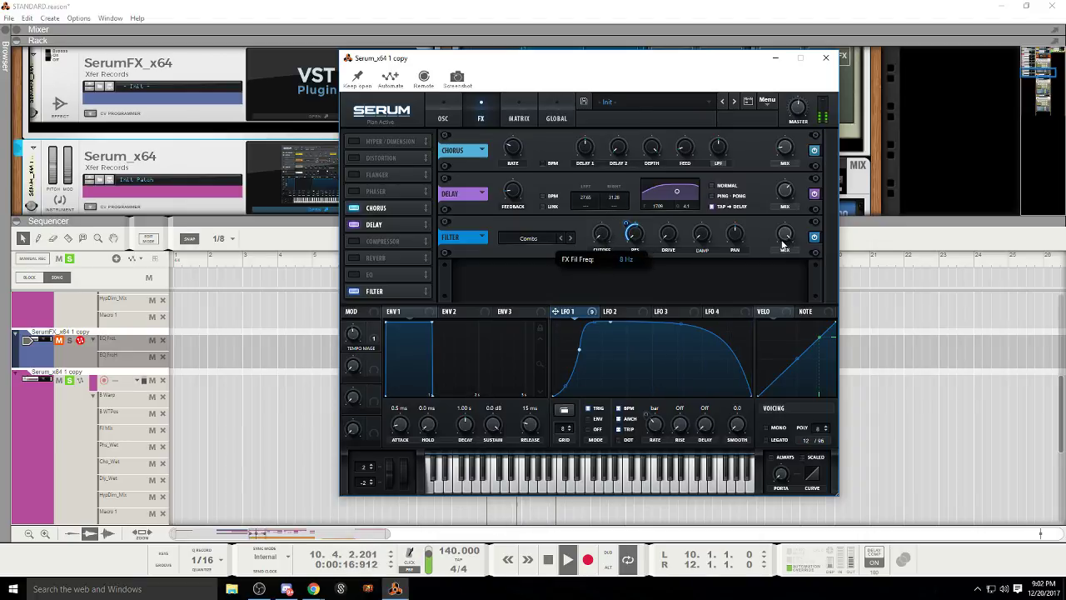
pyautogui.moveTo(782, 240); pyautogui.dragTo(777, 296)
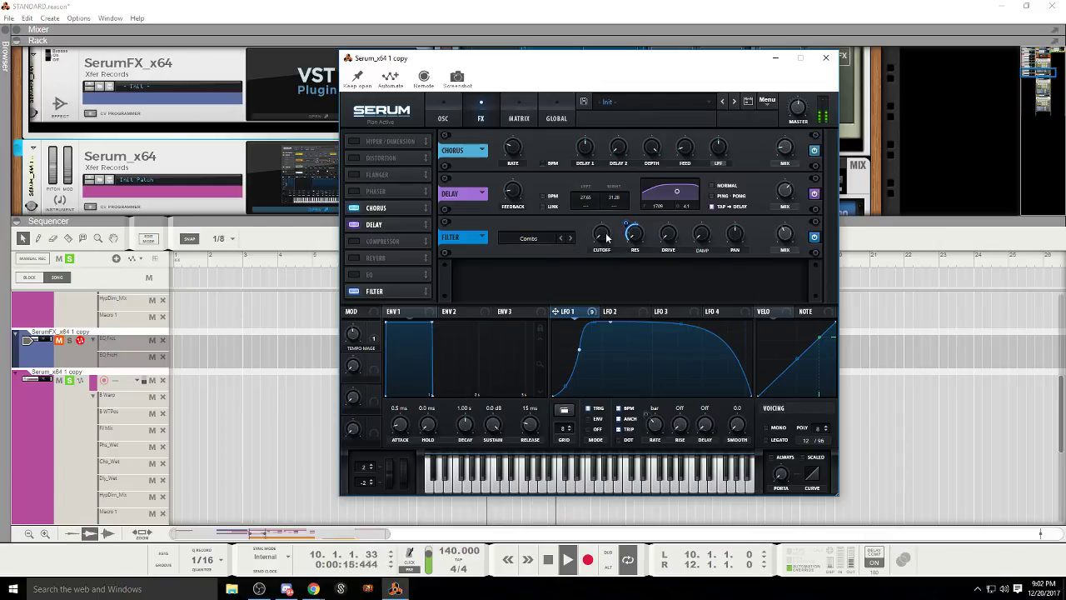
pyautogui.moveTo(604, 237); pyautogui.dragTo(607, 221)
pyautogui.moveTo(785, 238); pyautogui.dragTo(785, 194)
pyautogui.moveTo(598, 239); pyautogui.dragTo(603, 249)
pyautogui.click(443, 118)
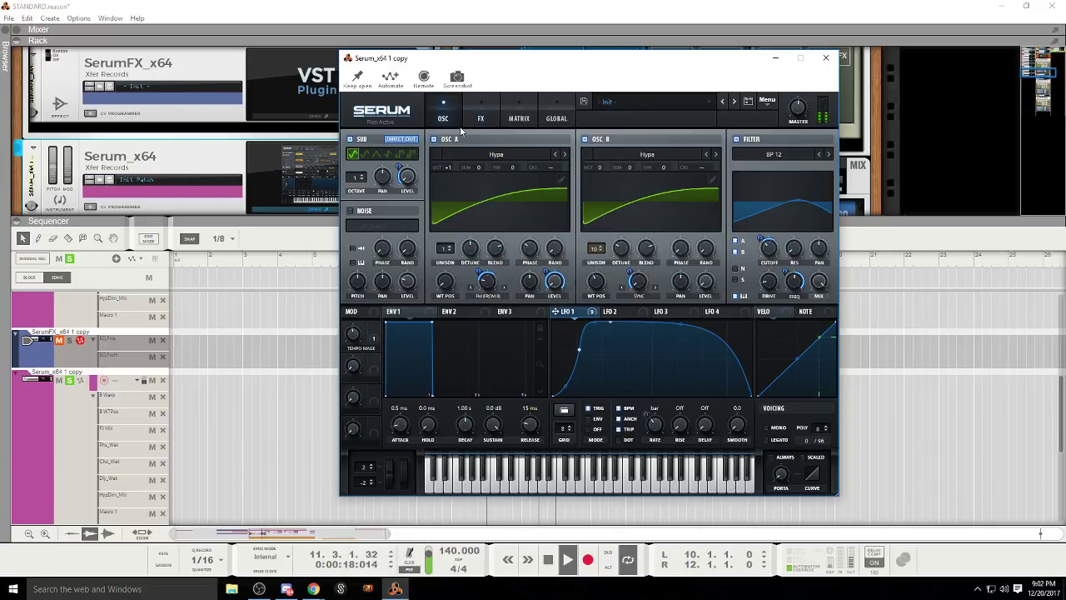
pyautogui.click(479, 118)
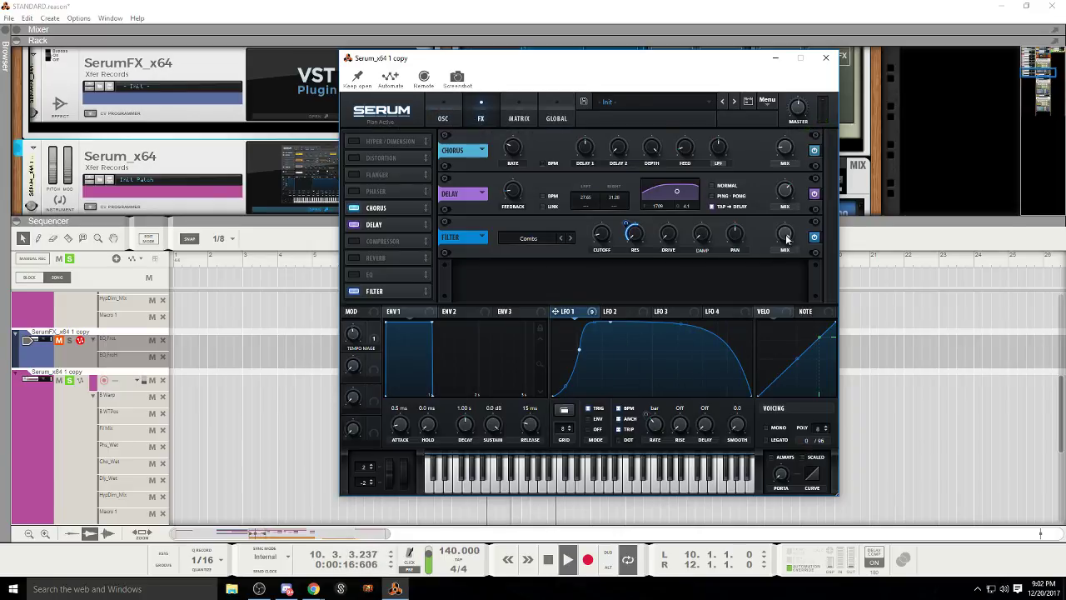
# Step: Fine-tune the filter effect's mix in the full track and reshape LFO 1's fall into a more gradual, nearly straight decline
pyautogui.click(70, 381)
pyautogui.moveTo(785, 235); pyautogui.dragTo(784, 234)
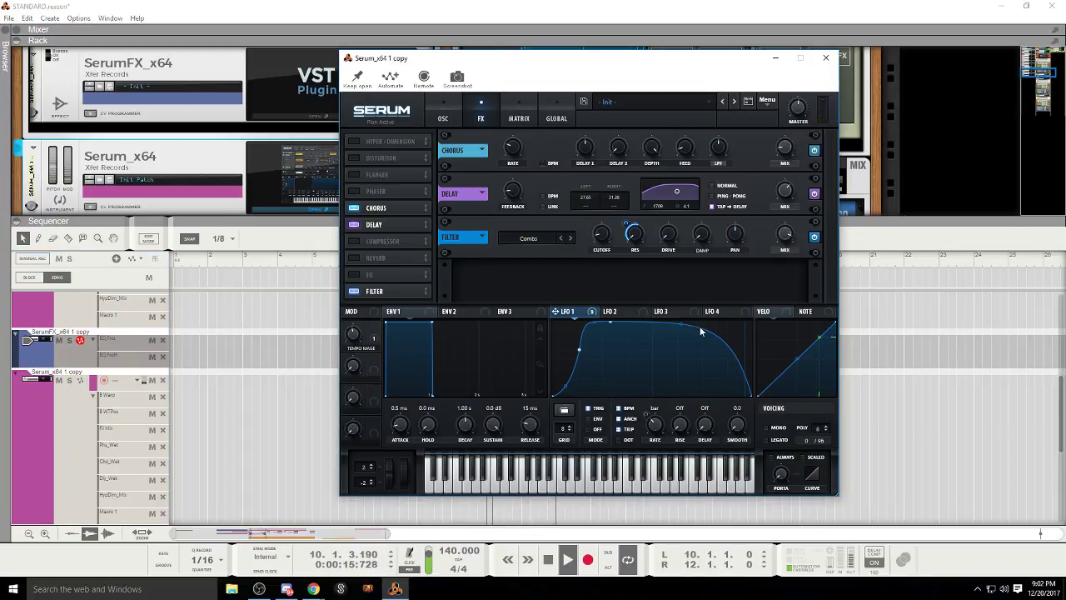
pyautogui.moveTo(681, 326)
pyautogui.mouseDown()
pyautogui.moveTo(674, 362)
pyautogui.moveTo(695, 316)
pyautogui.moveTo(687, 348)
pyautogui.moveTo(683, 336)
pyautogui.mouseUp()
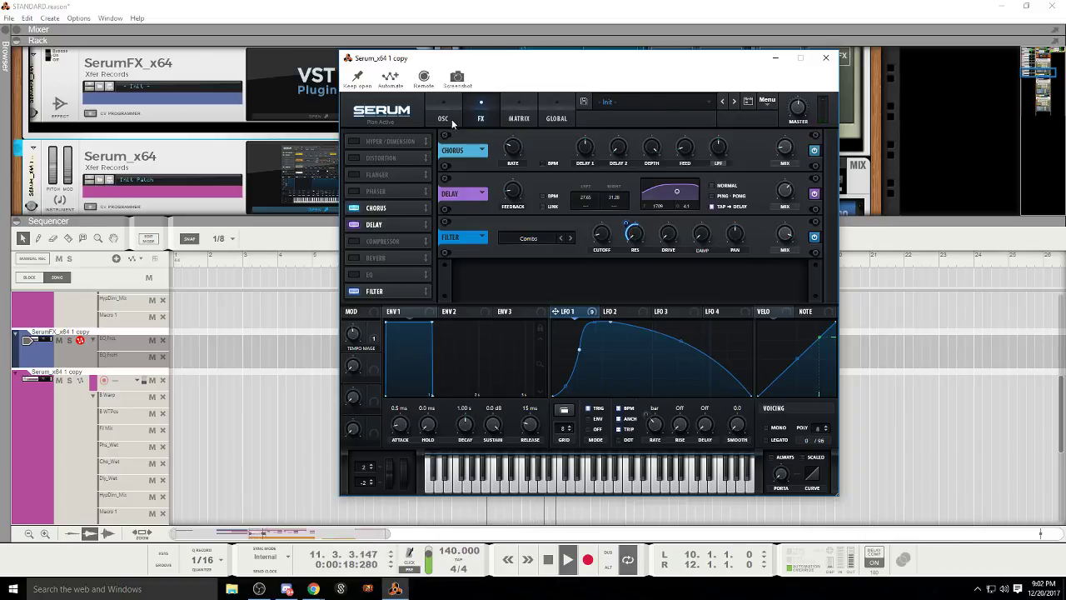
pyautogui.click(69, 380)
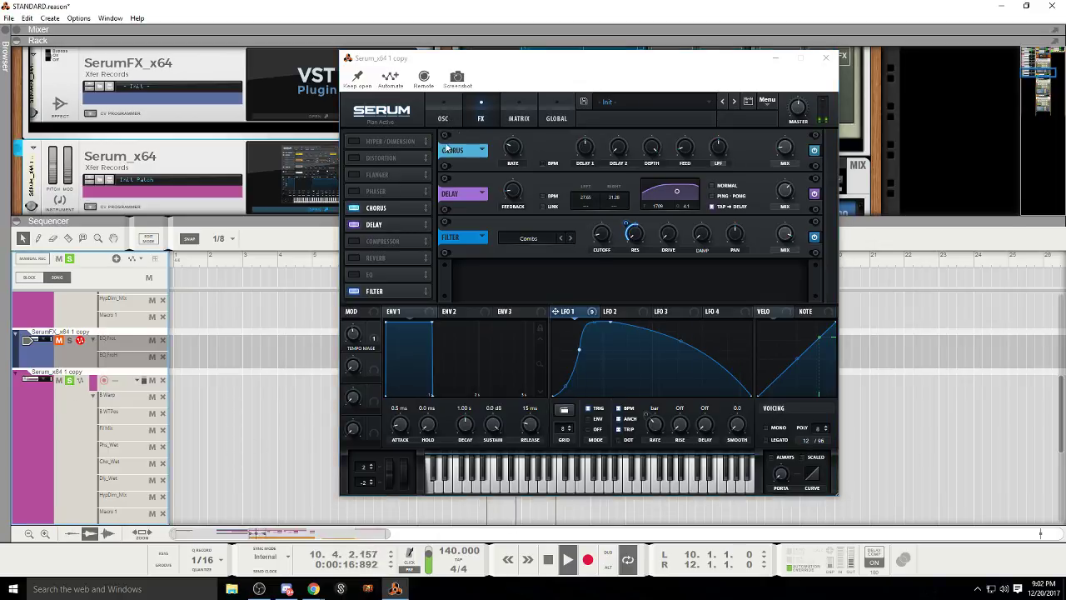
# Step: Audition octave combinations for oscillators A and B, settle on +1 for both, and stop playback
pyautogui.click(443, 117)
pyautogui.moveTo(599, 167); pyautogui.dragTo(599, 150)
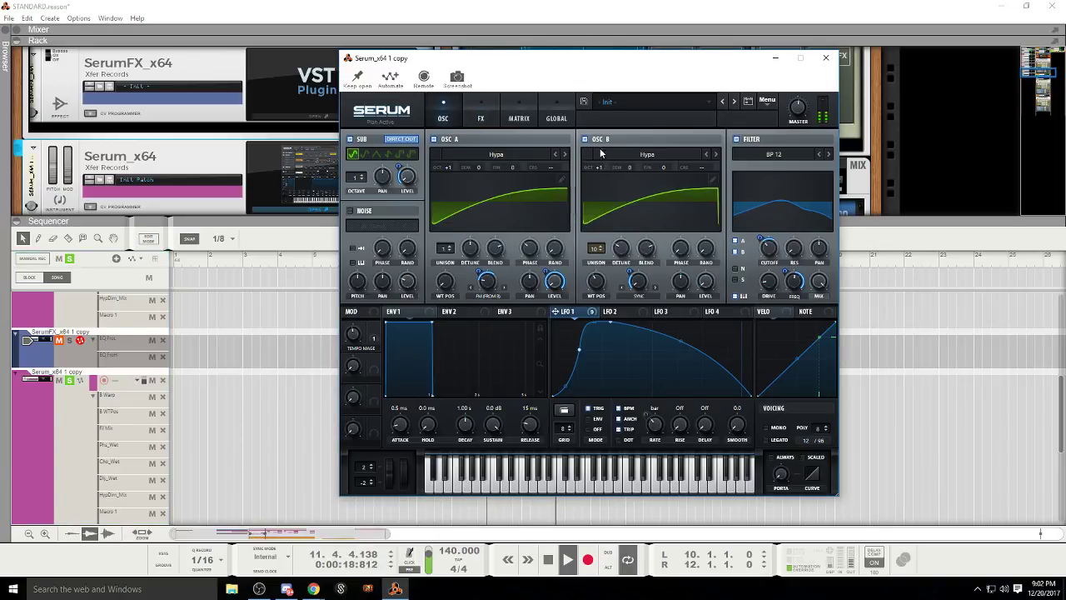
pyautogui.moveTo(450, 168)
pyautogui.mouseDown()
pyautogui.moveTo(450, 181)
pyautogui.moveTo(444, 166)
pyautogui.mouseUp()
pyautogui.moveTo(587, 169); pyautogui.dragTo(595, 176)
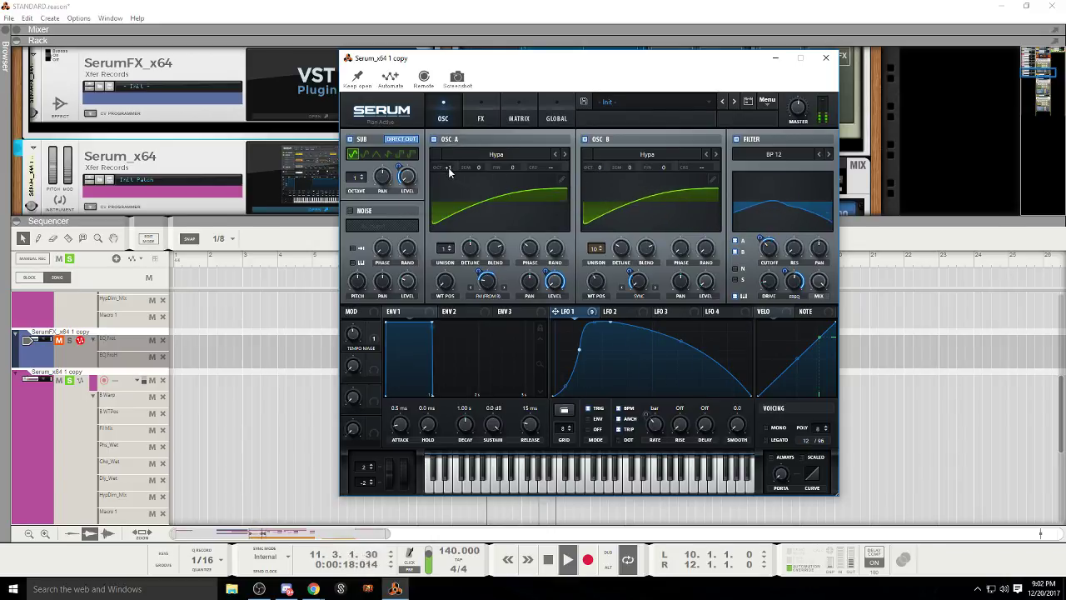
pyautogui.moveTo(449, 167); pyautogui.dragTo(449, 175)
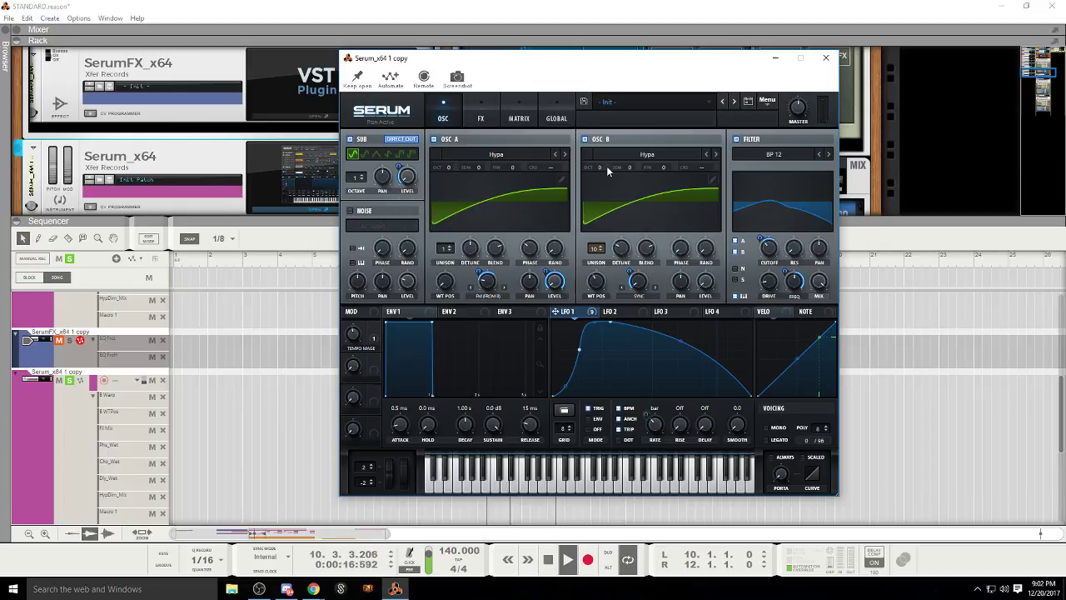
pyautogui.moveTo(598, 166)
pyautogui.mouseDown()
pyautogui.moveTo(597, 155)
pyautogui.moveTo(595, 168)
pyautogui.mouseUp()
pyautogui.moveTo(449, 169)
pyautogui.mouseDown()
pyautogui.moveTo(449, 185)
pyautogui.moveTo(447, 165)
pyautogui.mouseUp()
pyautogui.moveTo(595, 168)
pyautogui.mouseDown()
pyautogui.moveTo(593, 190)
pyautogui.moveTo(599, 161)
pyautogui.moveTo(598, 171)
pyautogui.mouseUp()
pyautogui.click(549, 558)
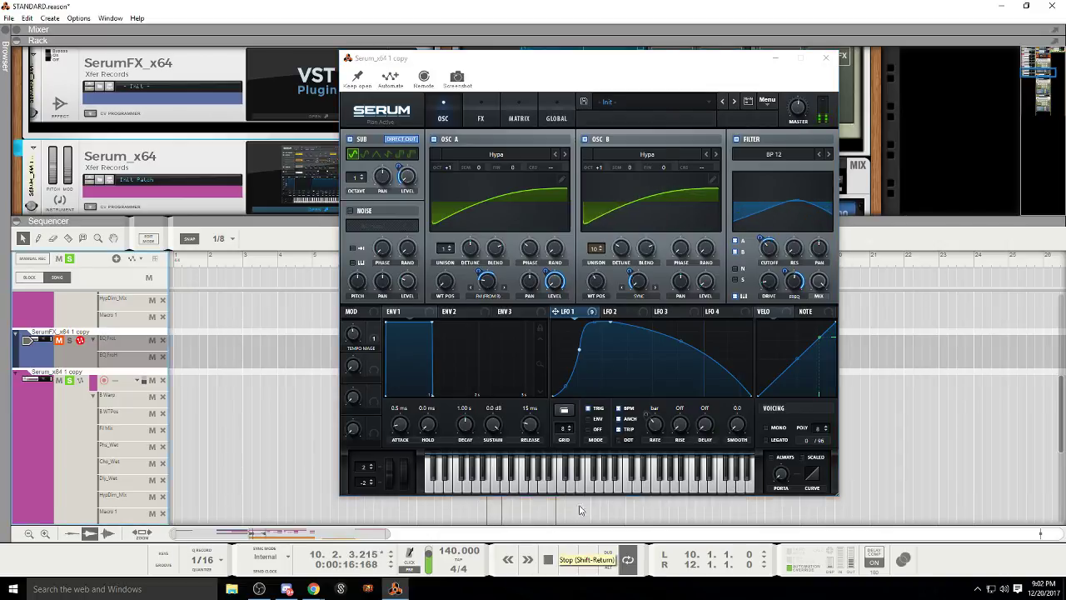
# Step: Raise oscillators A and B to +2 octaves and compare the looping track soloed and in the full mix
pyautogui.click(28, 380)
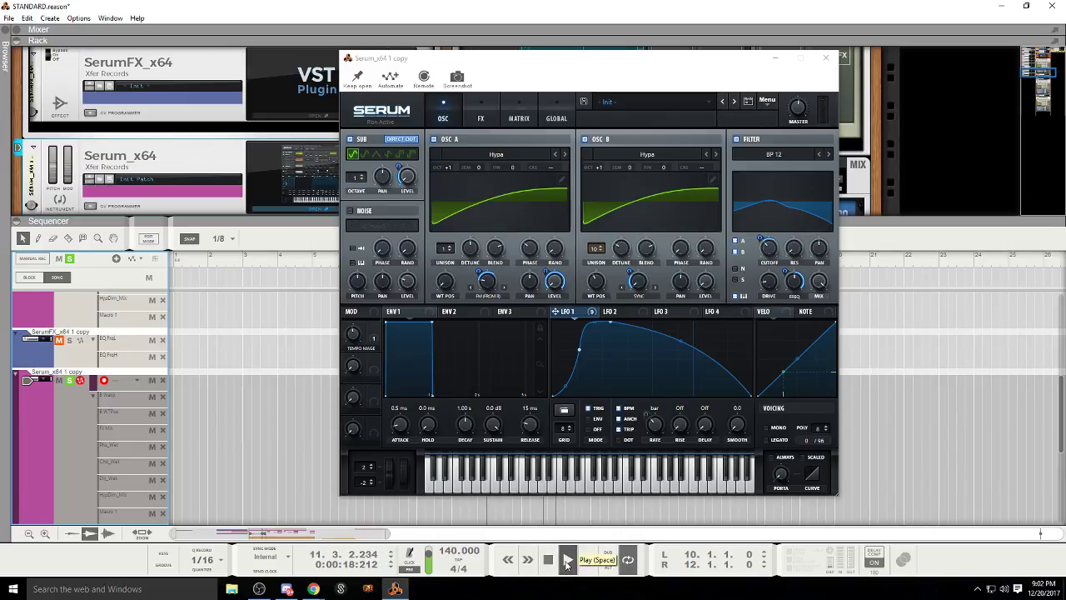
pyautogui.moveTo(450, 166); pyautogui.dragTo(444, 150)
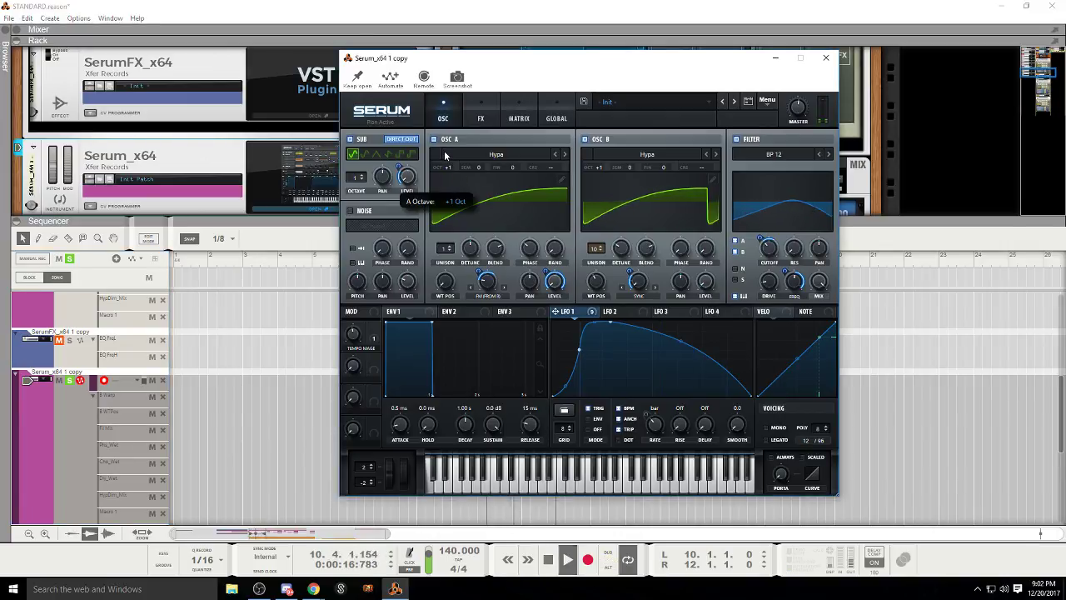
pyautogui.moveTo(593, 172); pyautogui.dragTo(595, 145)
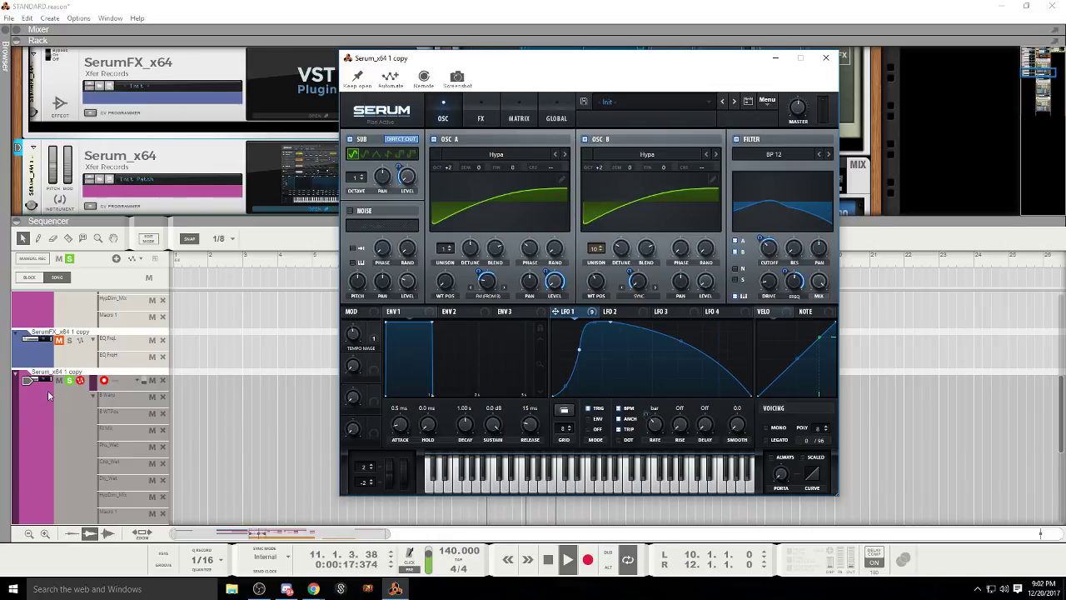
pyautogui.click(826, 58)
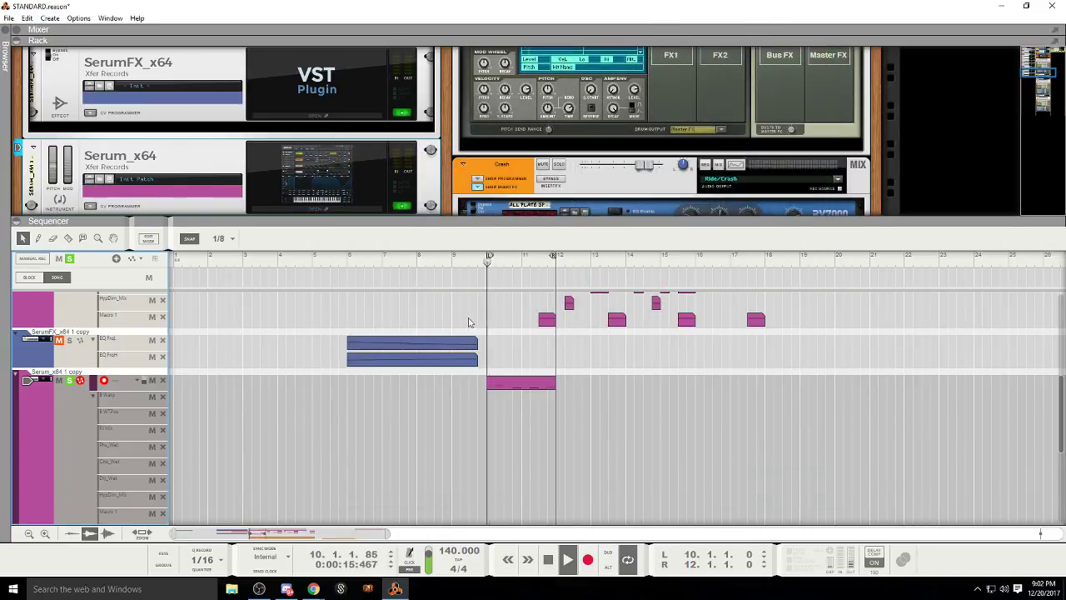
pyautogui.click(70, 380)
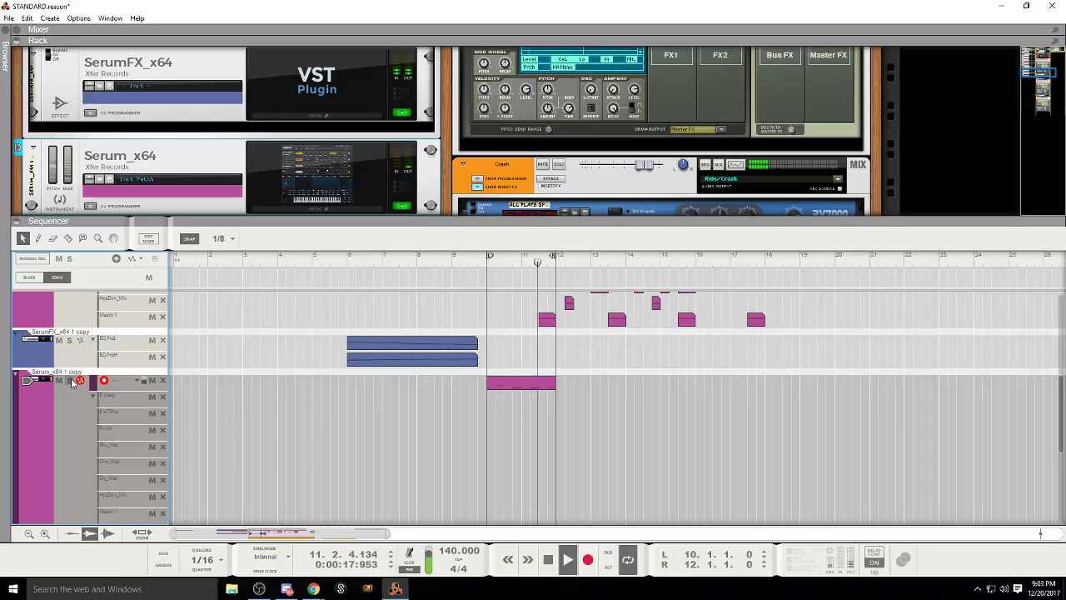
pyautogui.click(70, 381)
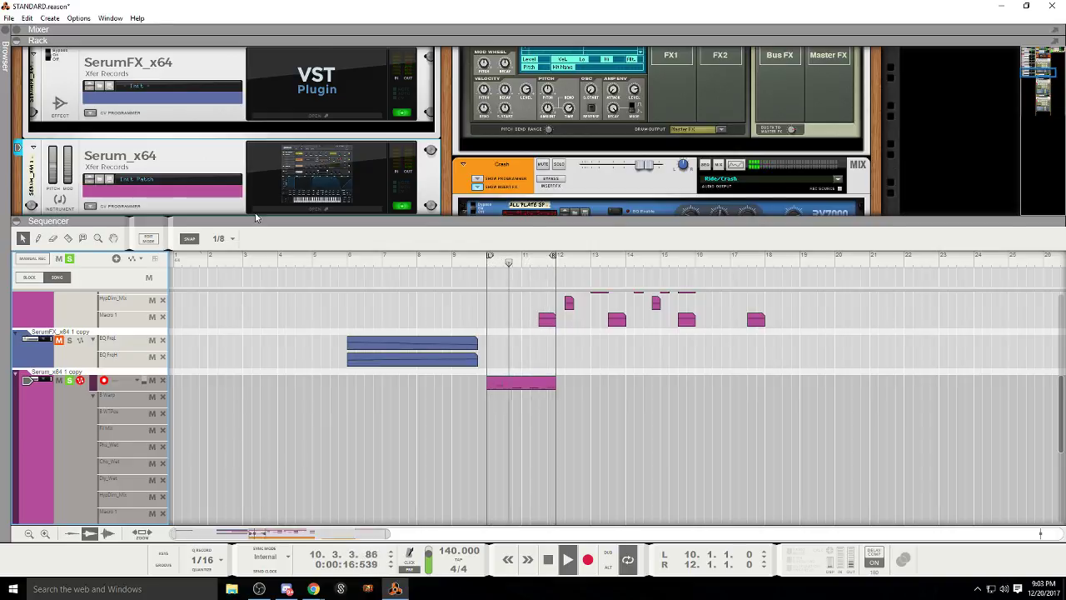
# Step: Add Hyper with its mix at 43% and Tube distortion at 100% mix with LFO 1 modulating the drive, and compare against the full mix
pyautogui.scroll(-1, 328, 178)
pyautogui.click(329, 175)
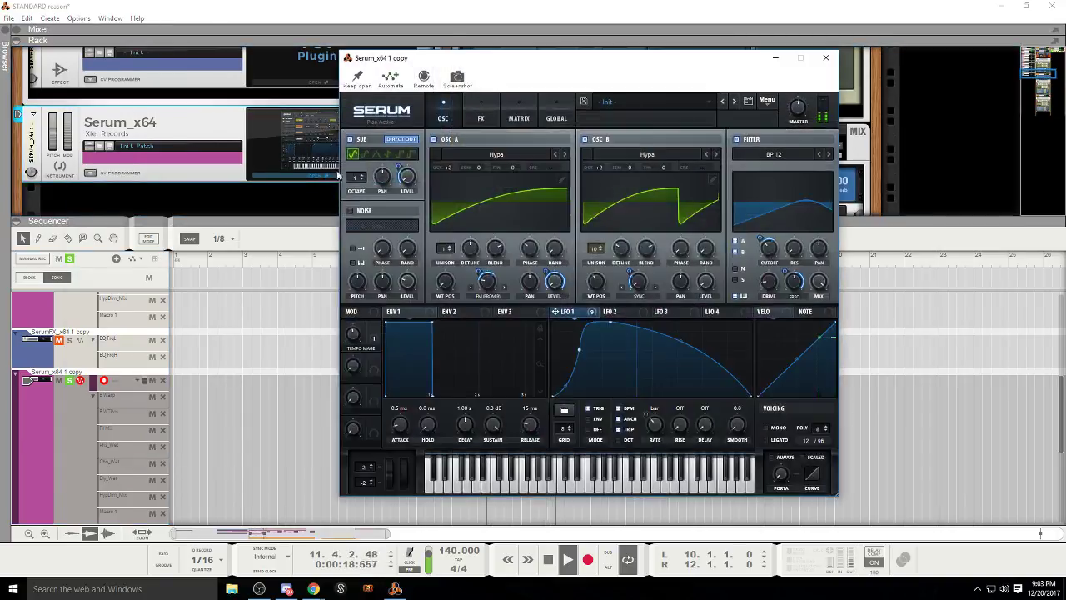
pyautogui.click(491, 118)
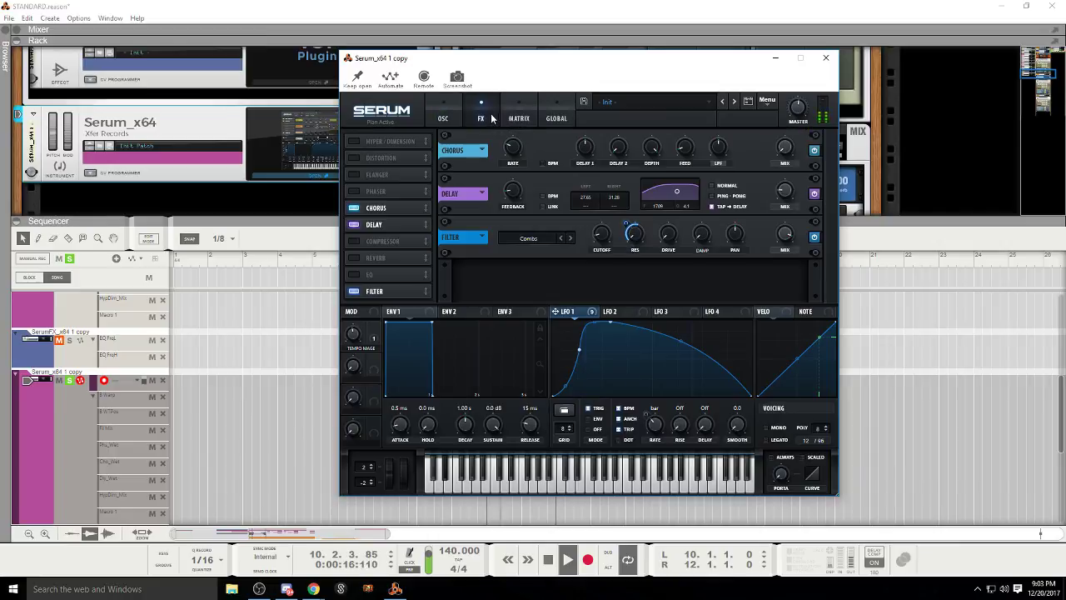
pyautogui.click(354, 140)
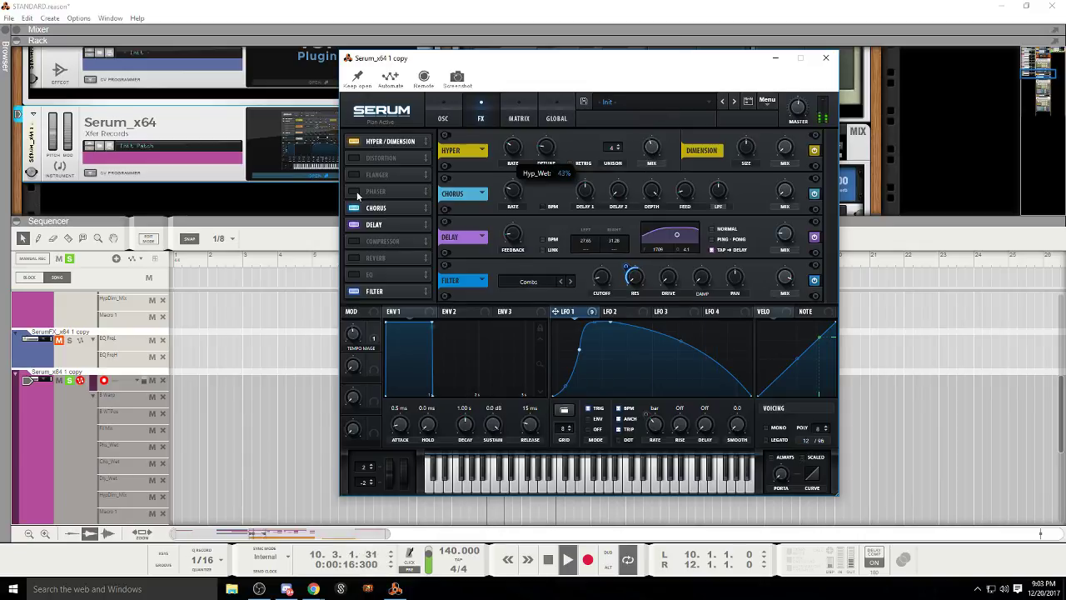
pyautogui.click(356, 158)
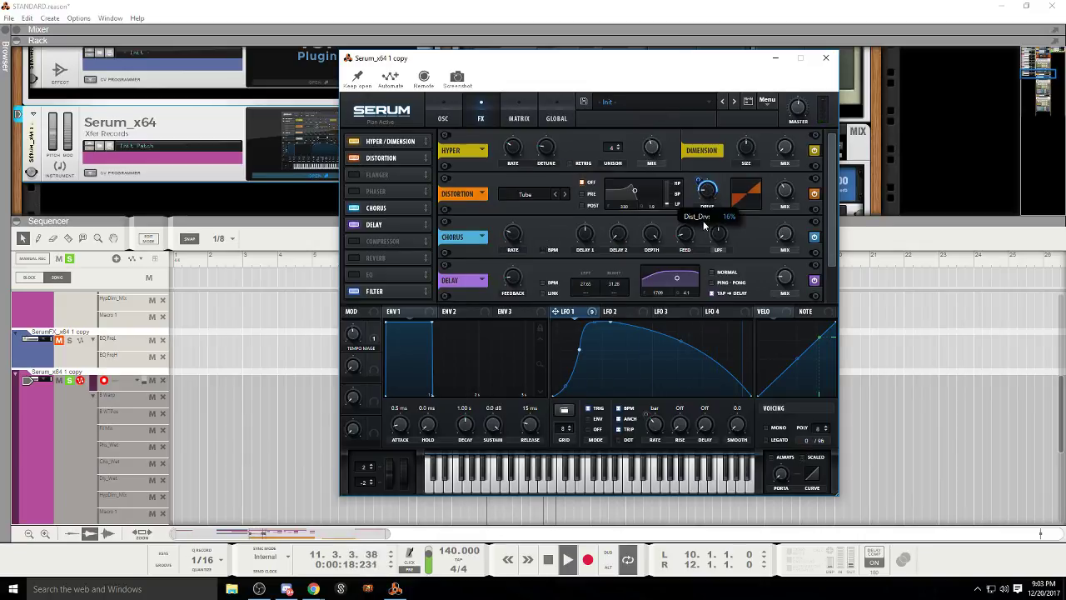
pyautogui.moveTo(715, 197); pyautogui.dragTo(709, 169)
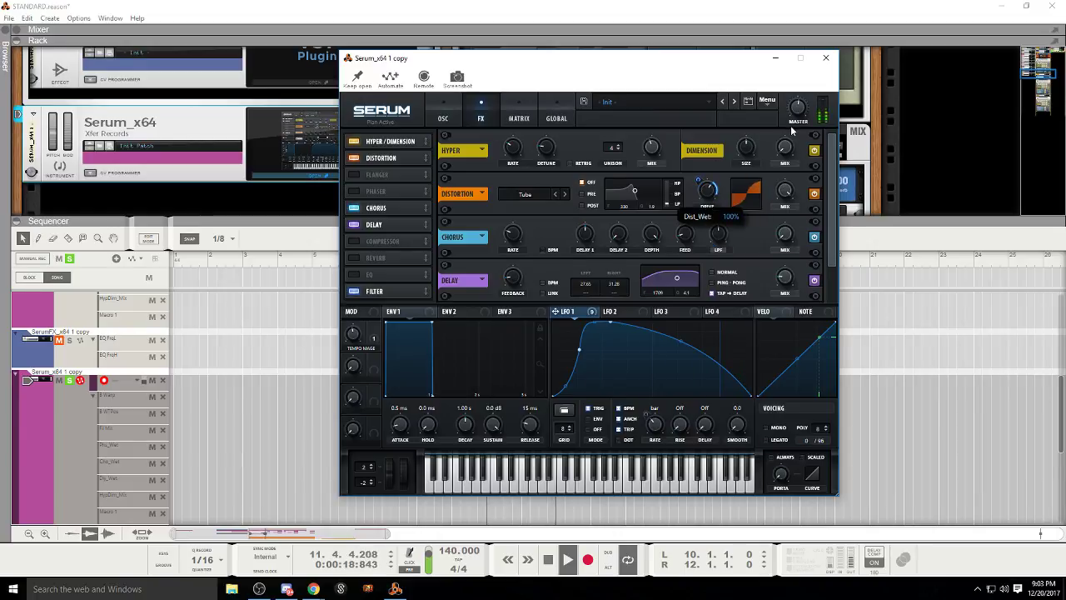
pyautogui.click(74, 383)
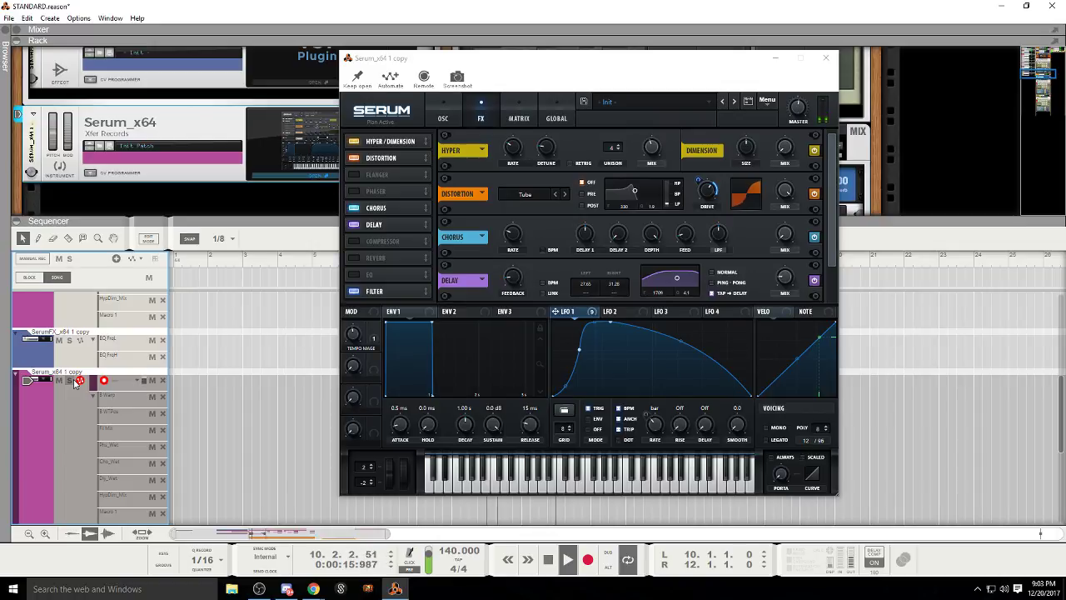
pyautogui.click(71, 382)
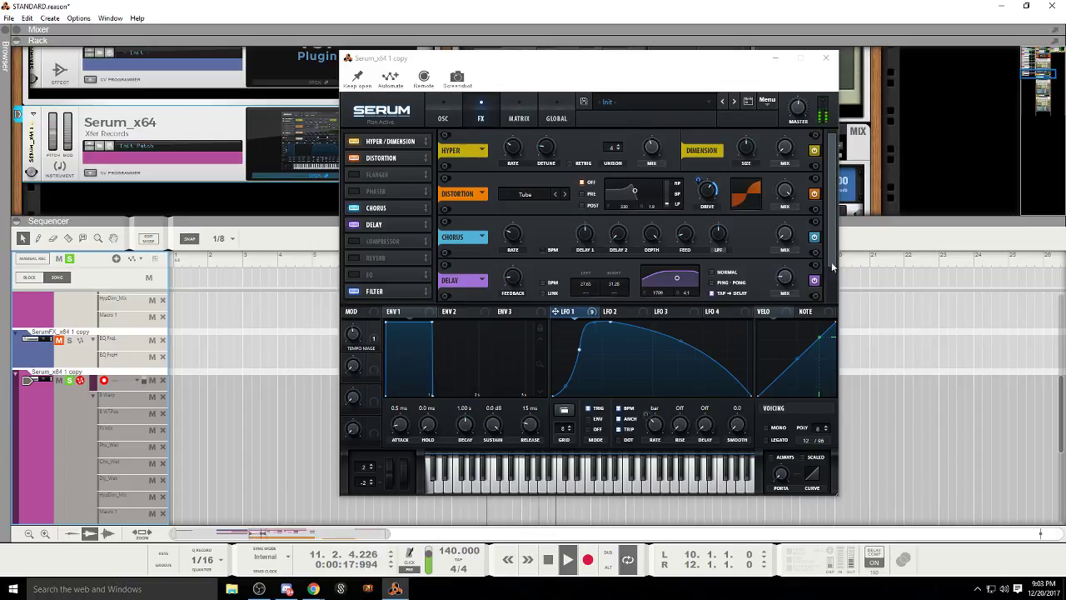
# Step: Raise the delay effect's mix to about 91% and check the layer both in the full mix and soloed
pyautogui.moveTo(785, 278); pyautogui.dragTo(782, 197)
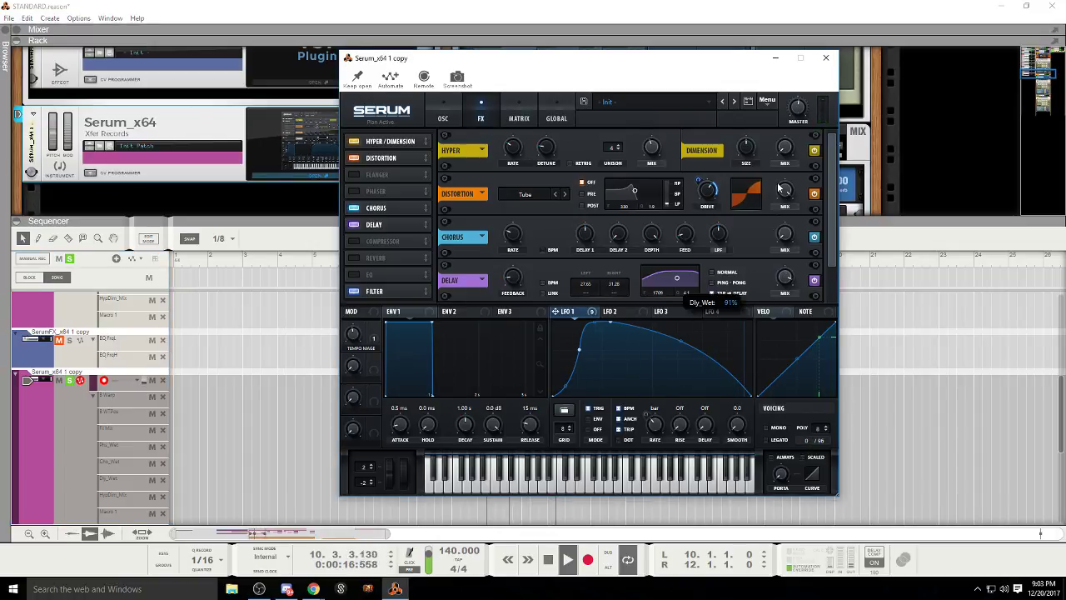
pyautogui.click(72, 384)
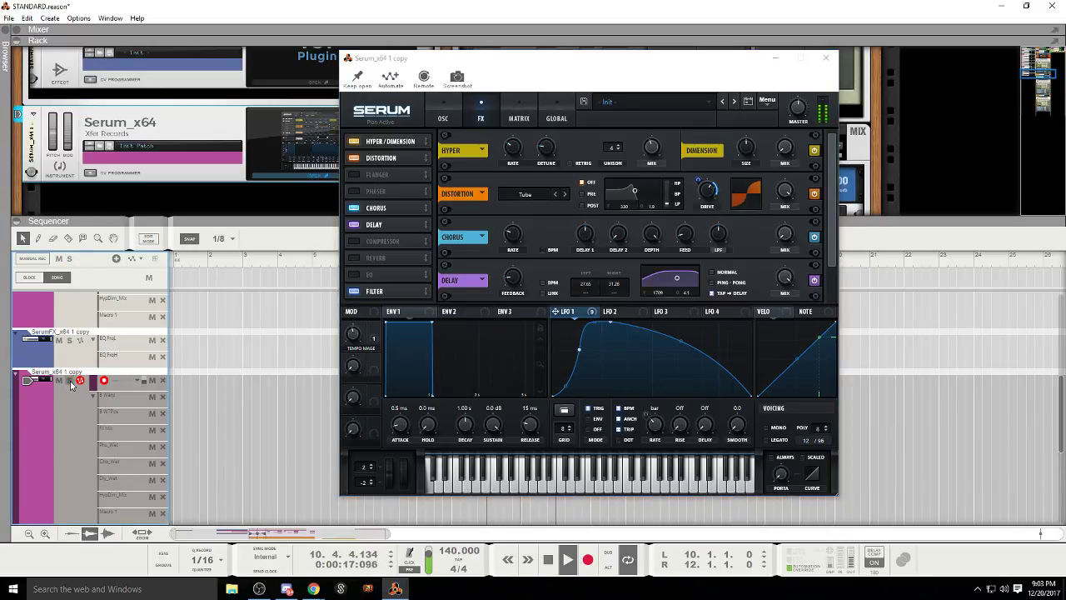
pyautogui.click(70, 381)
# Step: Enable the multiband compressor, place the filter effect ahead of it in the chain, and set the compressor's gain and a mix of 53
pyautogui.click(353, 241)
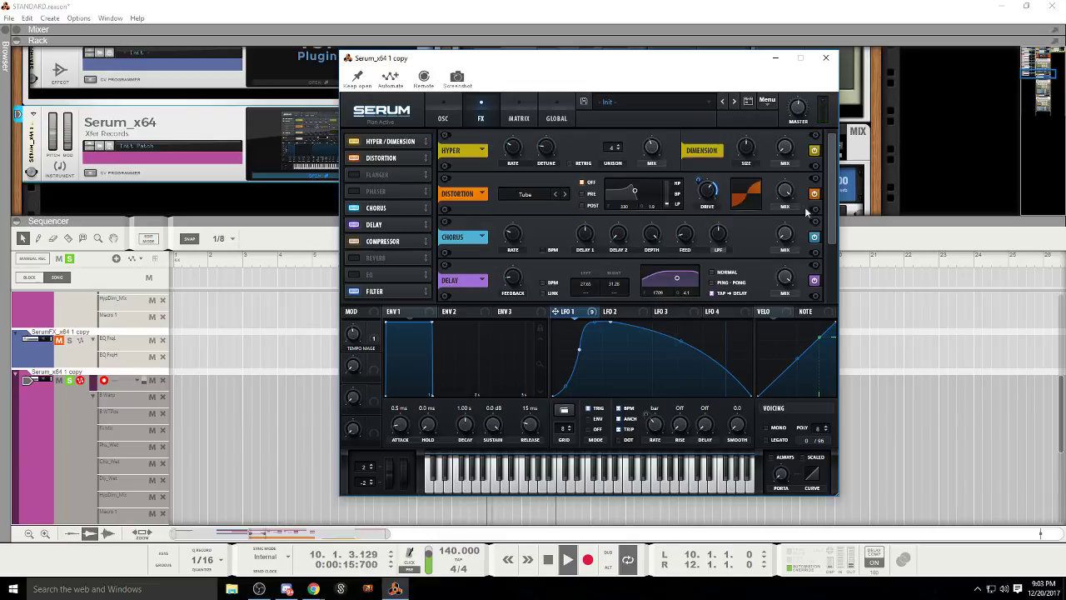
pyautogui.click(407, 242)
pyautogui.moveTo(380, 289); pyautogui.dragTo(385, 246)
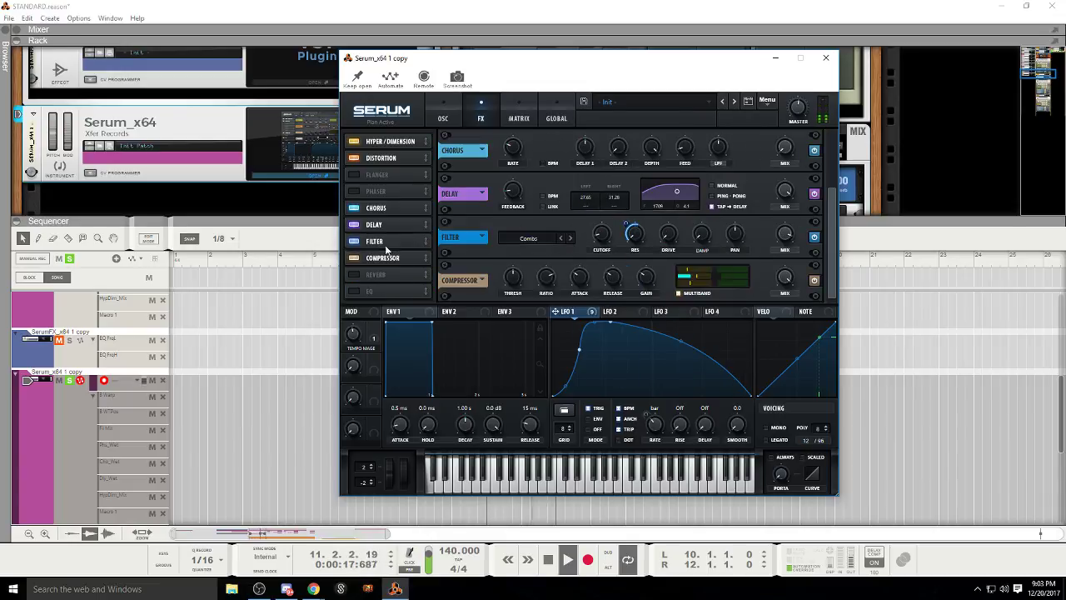
pyautogui.moveTo(646, 277); pyautogui.dragTo(650, 289)
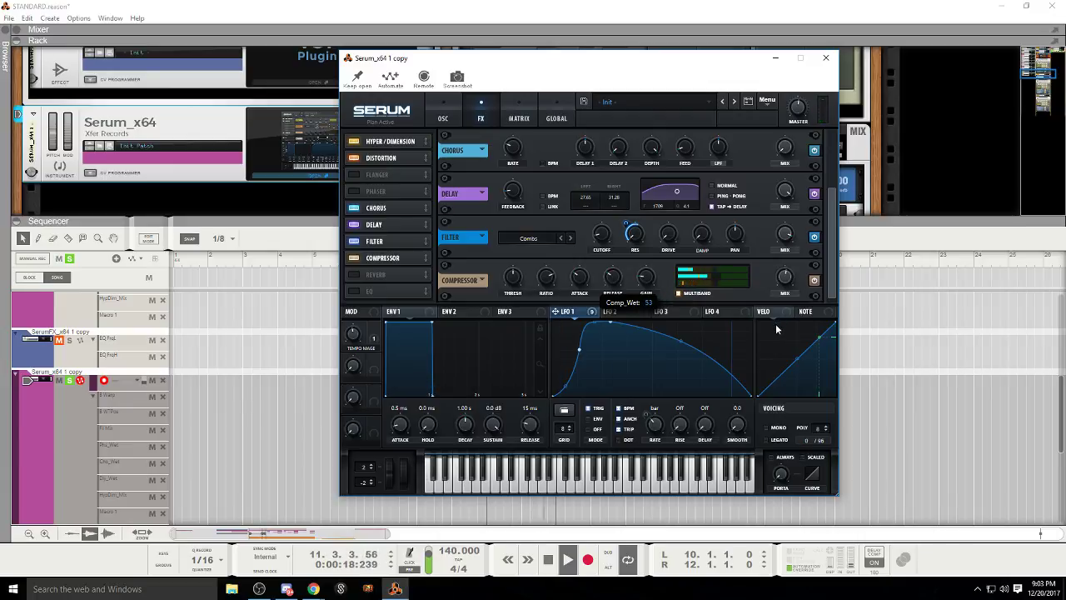
# Step: Enable the Hall reverb, listen to the layer unsoloed in the full track, and lower the reverb's mix
pyautogui.click(374, 272)
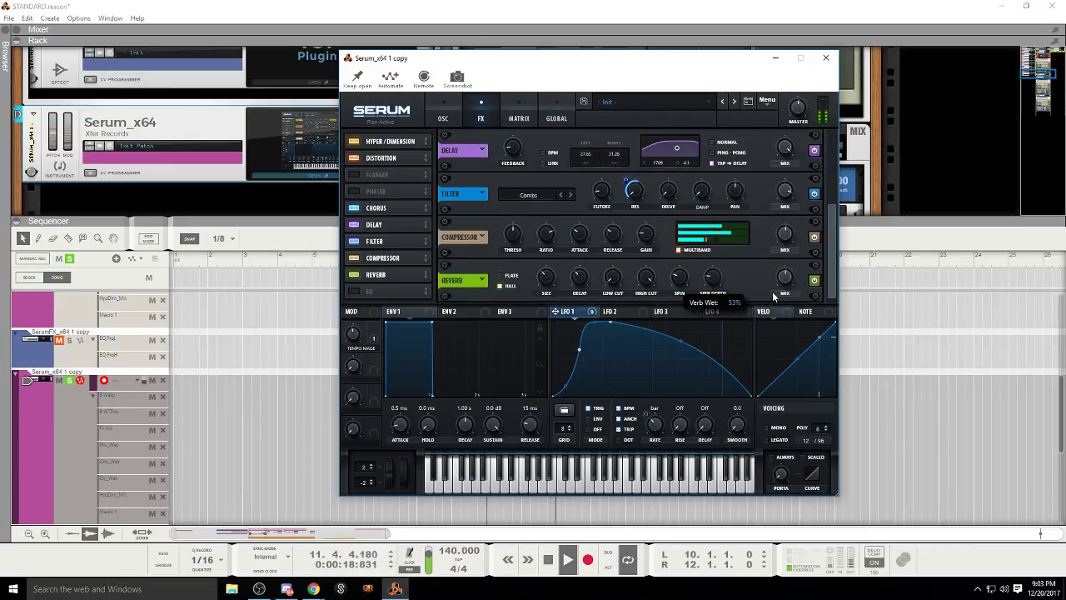
pyautogui.click(69, 379)
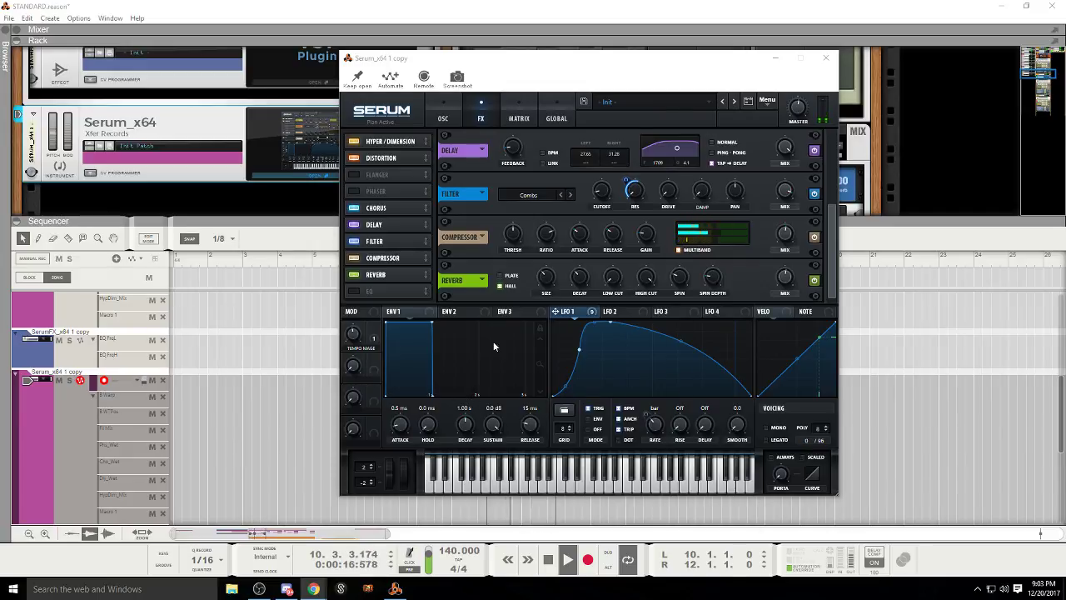
pyautogui.moveTo(786, 282); pyautogui.dragTo(786, 292)
# Step: Try modulating oscillator A's coarse pitch with LFO 1, adjust the amount, and remove the modulation
pyautogui.click(439, 115)
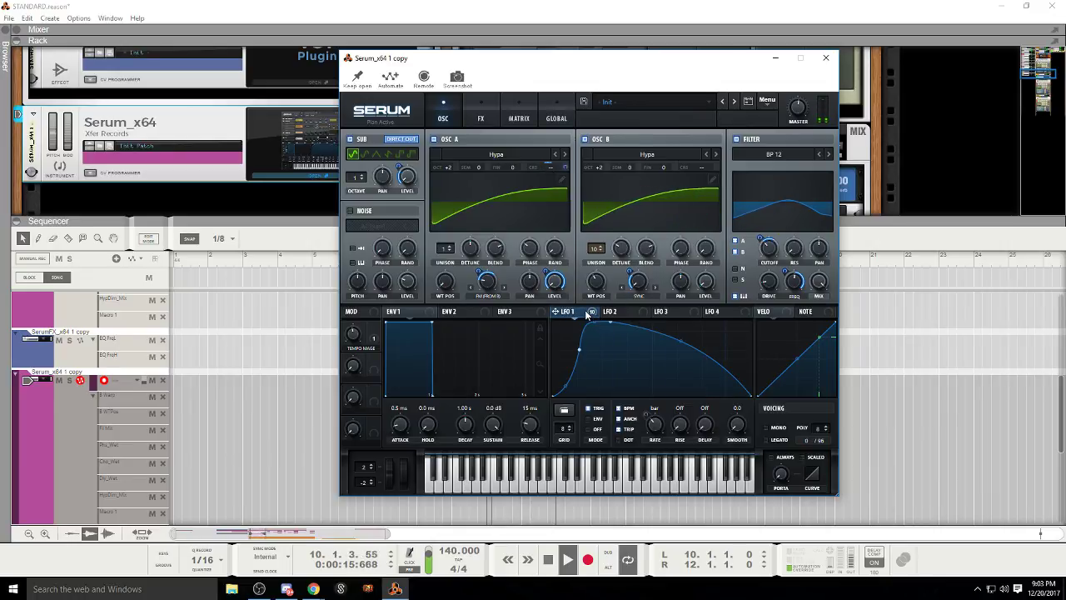
pyautogui.moveTo(560, 168)
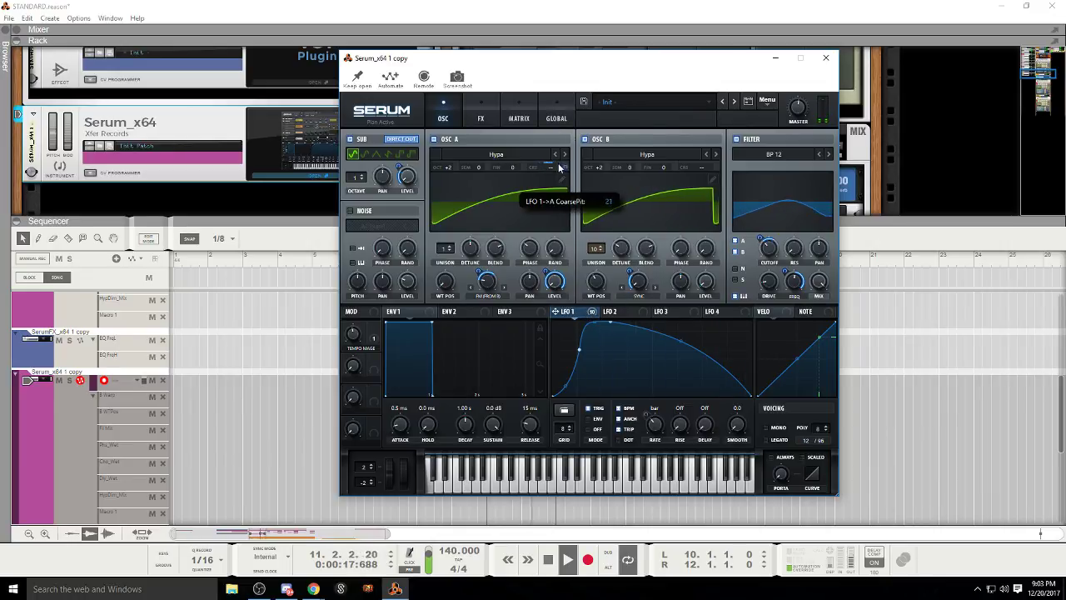
pyautogui.moveTo(560, 167); pyautogui.dragTo(558, 188)
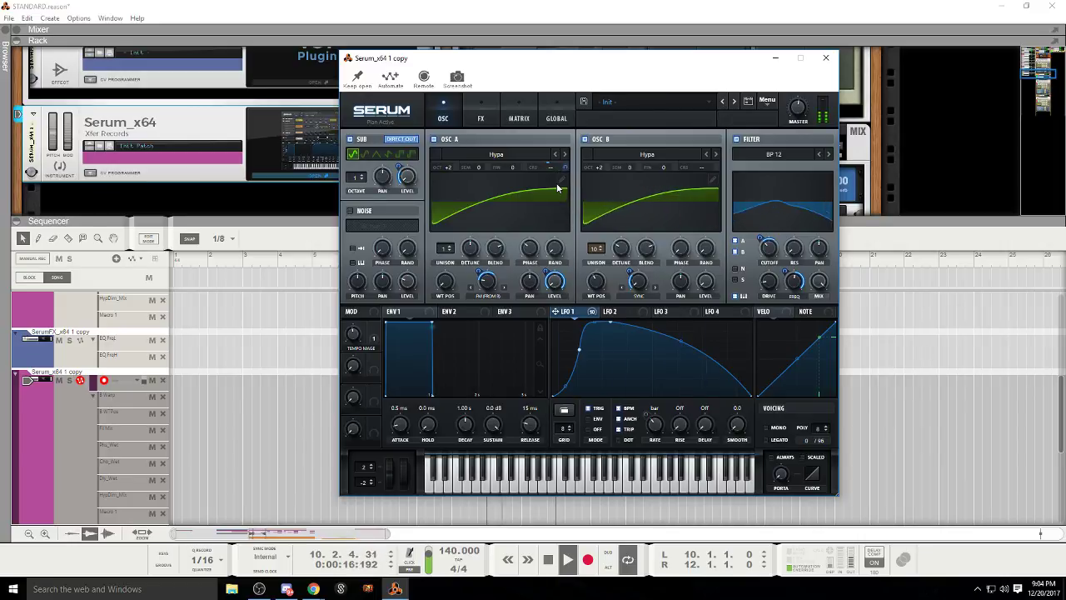
pyautogui.rightClick(550, 166)
pyautogui.click(586, 202)
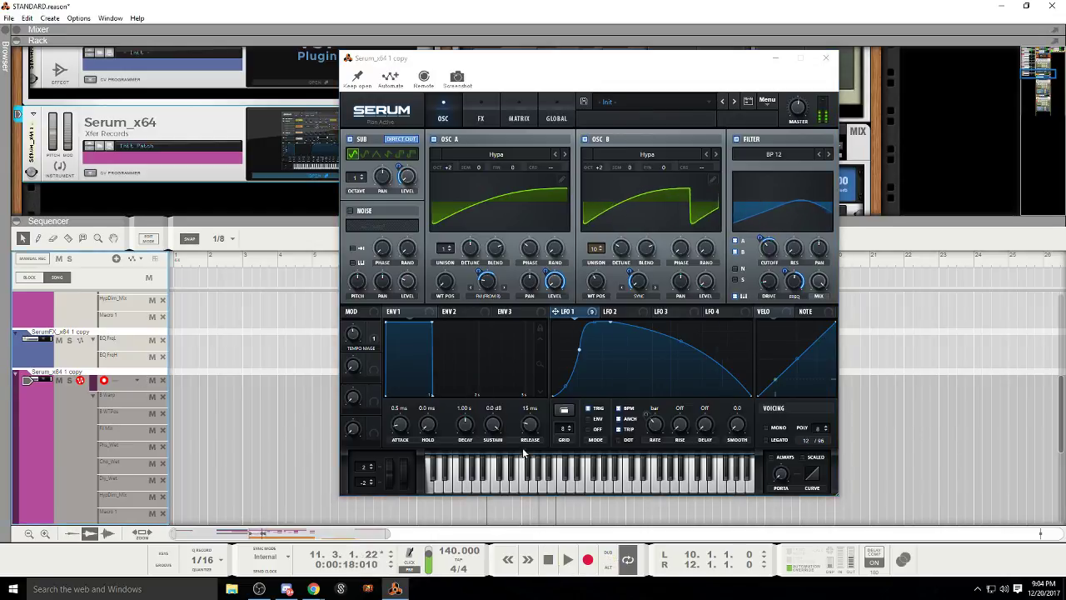
# Step: Add a flanger with LFO 1 modulating its mix and the depth at 34%, and switch off the sub oscillator
pyautogui.click(487, 471)
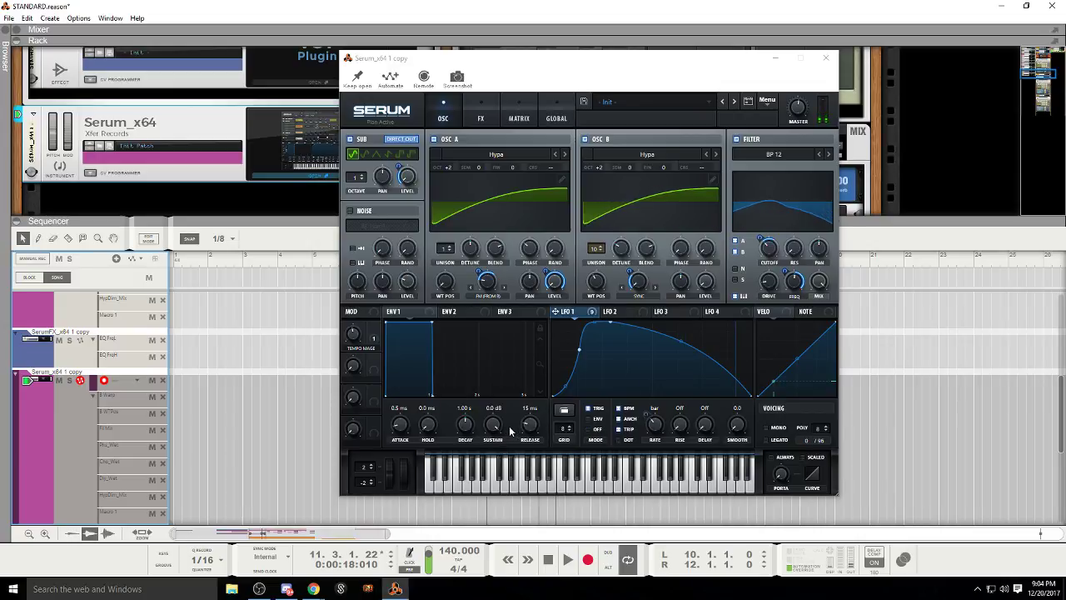
pyautogui.click(482, 119)
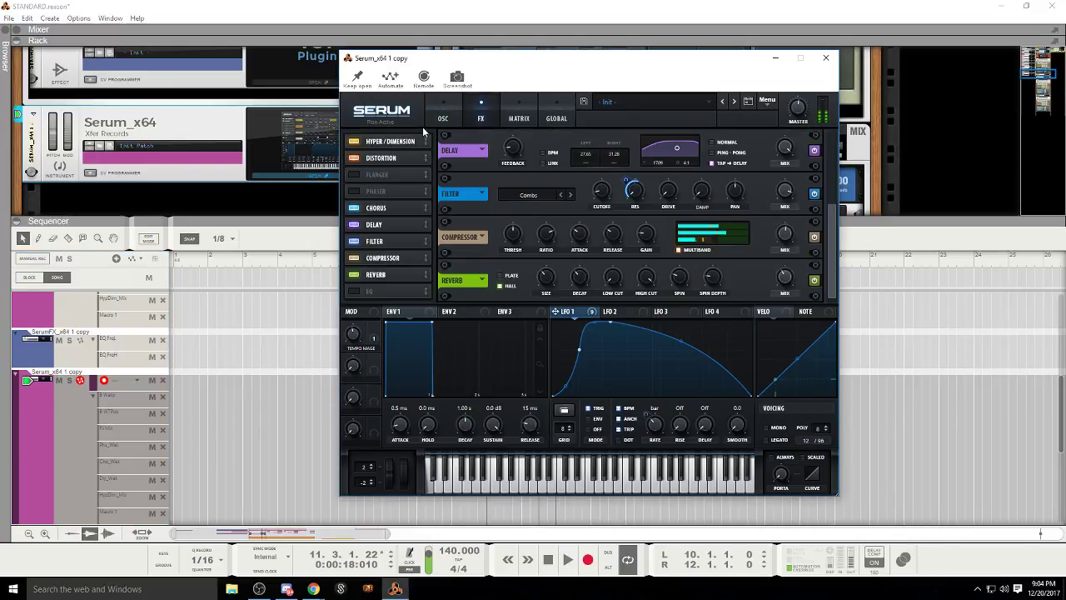
pyautogui.click(355, 174)
pyautogui.click(379, 175)
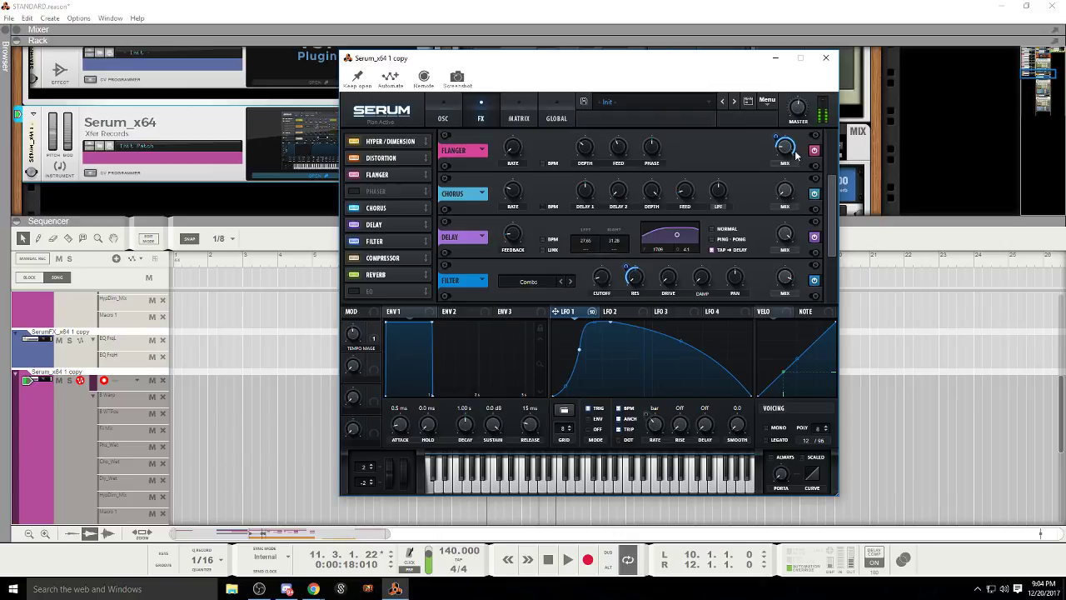
pyautogui.click(443, 118)
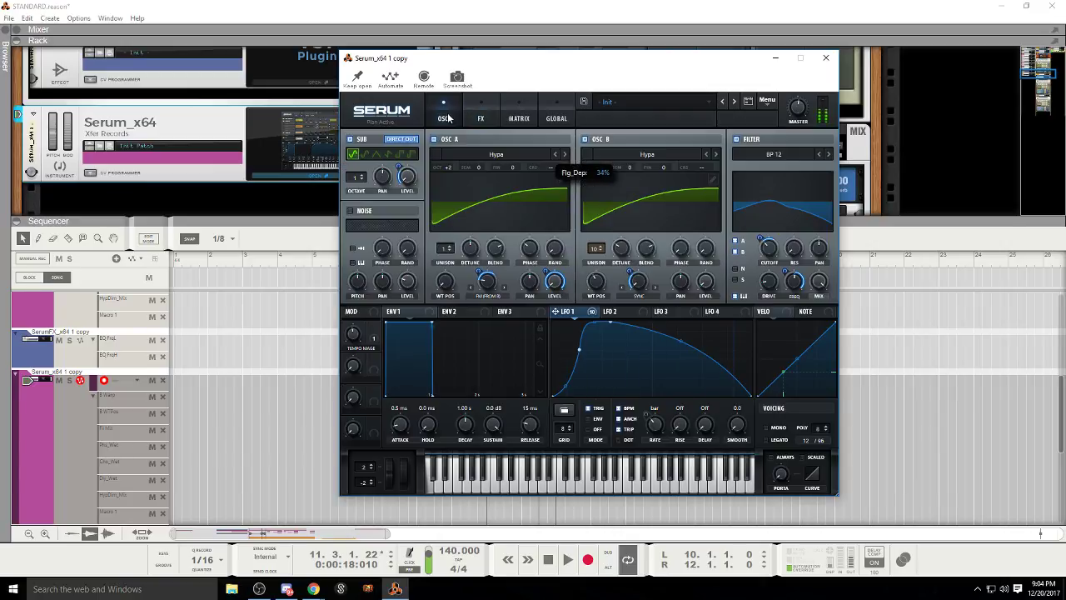
pyautogui.click(350, 139)
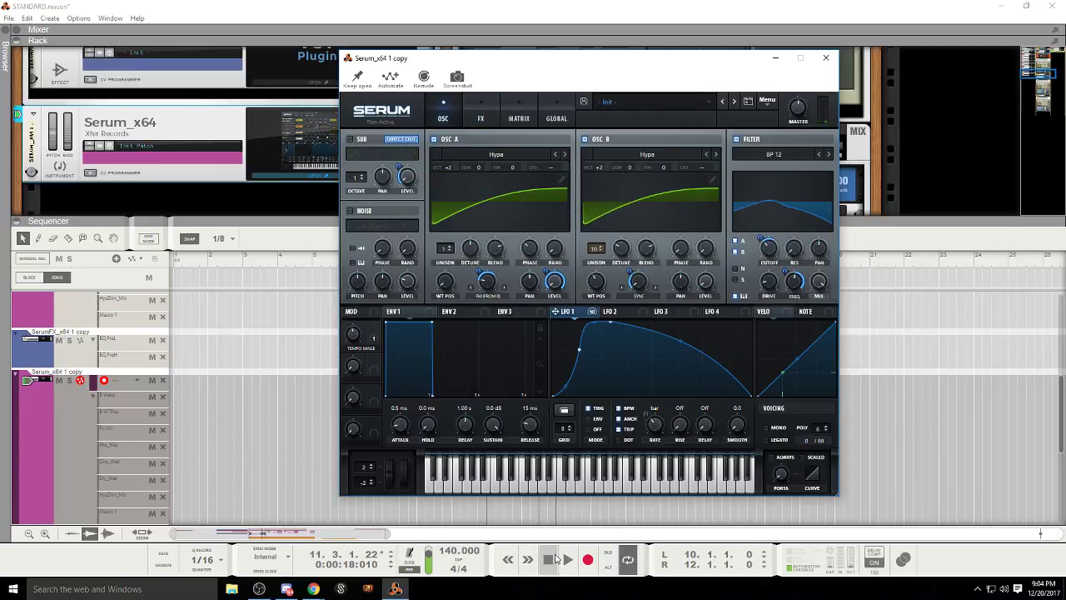
# Step: Start playback, solo the Serum_x64 1 copy track and set the flanger depth to 61%
pyautogui.click(565, 558)
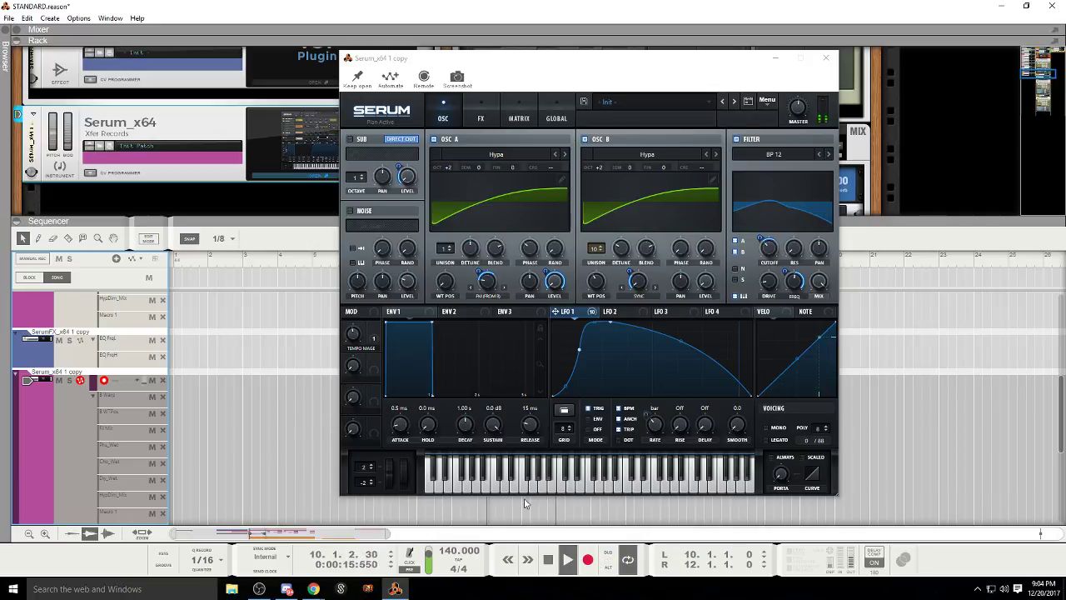
pyautogui.click(479, 120)
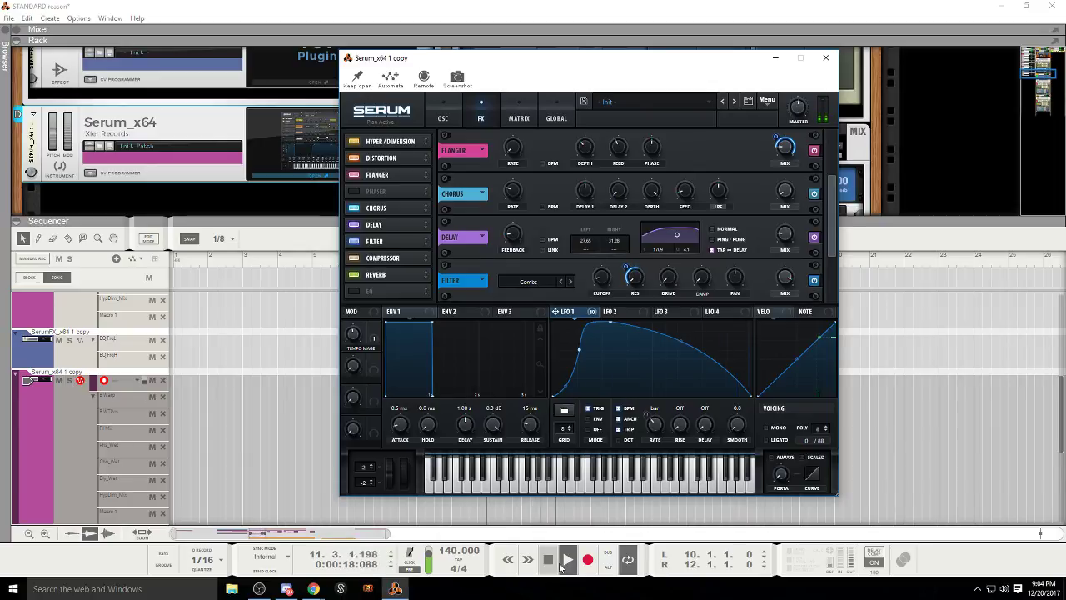
pyautogui.click(69, 380)
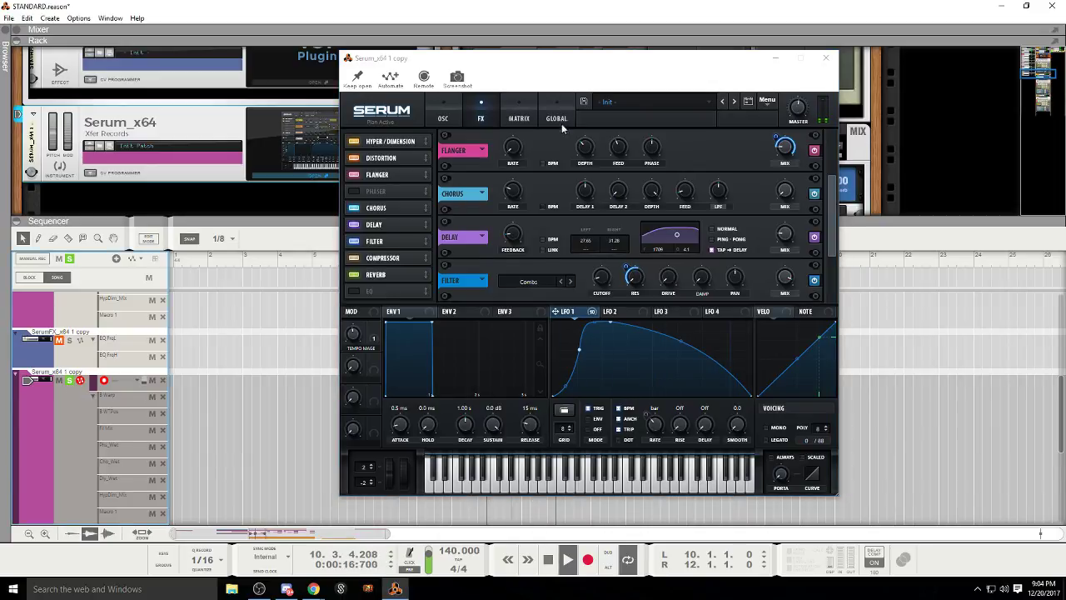
pyautogui.moveTo(784, 153); pyautogui.dragTo(785, 73)
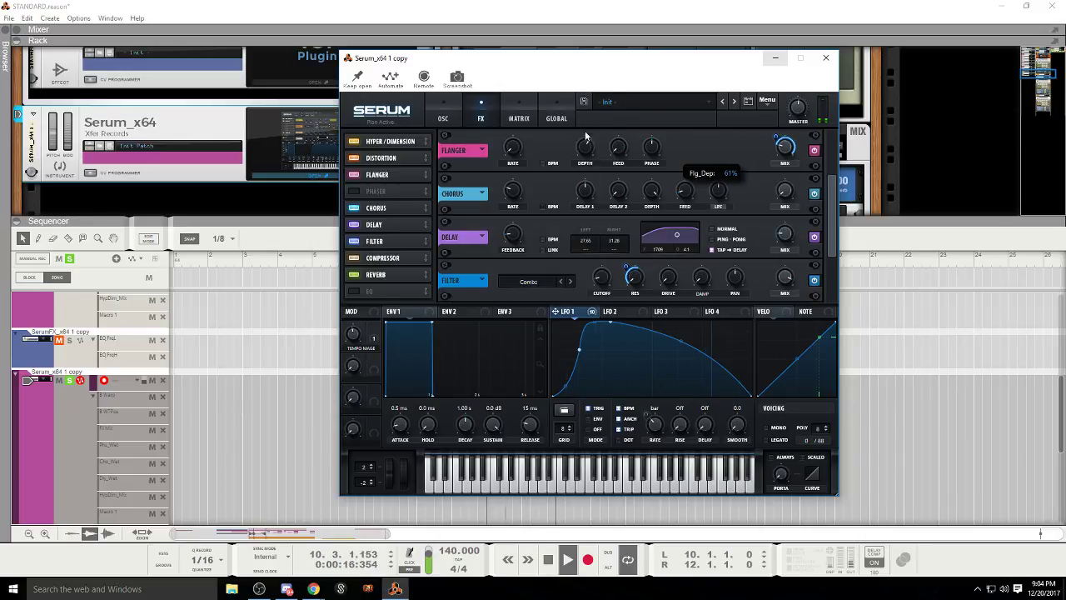
# Step: Set the delay's left time to 35.28 ms, shift its filter to high frequencies with a 0.6 width, and raise its mix to 73%
pyautogui.click(369, 224)
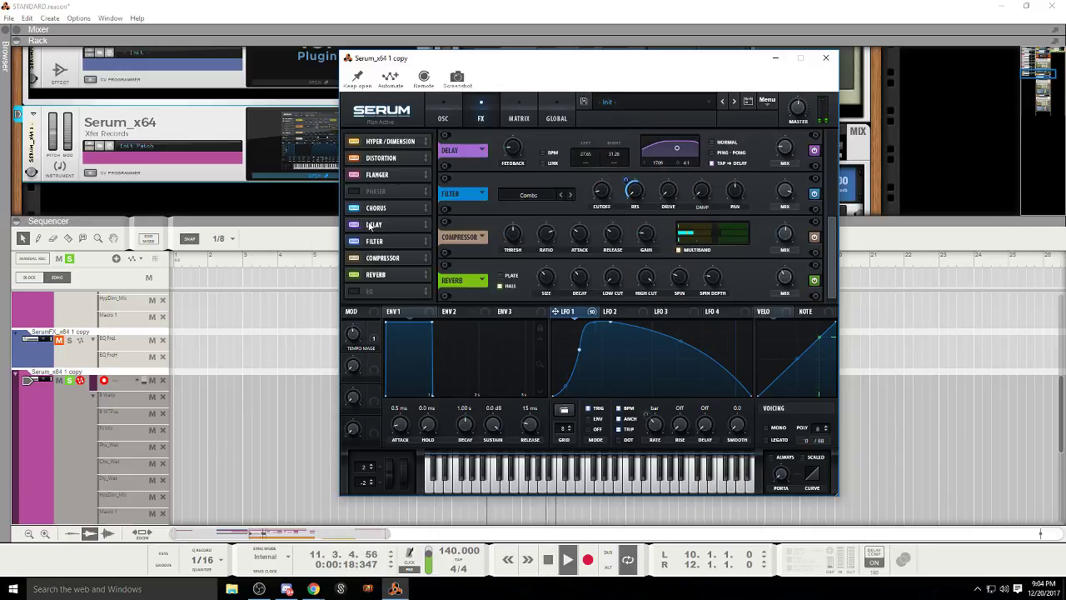
pyautogui.moveTo(614, 155); pyautogui.dragTo(586, 154)
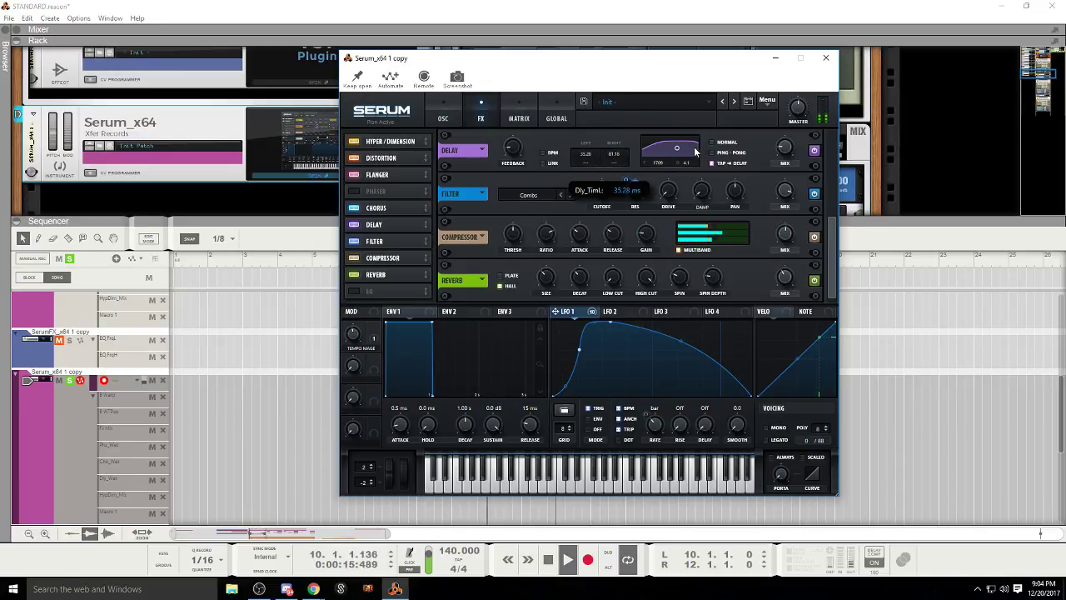
pyautogui.moveTo(677, 149); pyautogui.dragTo(695, 160)
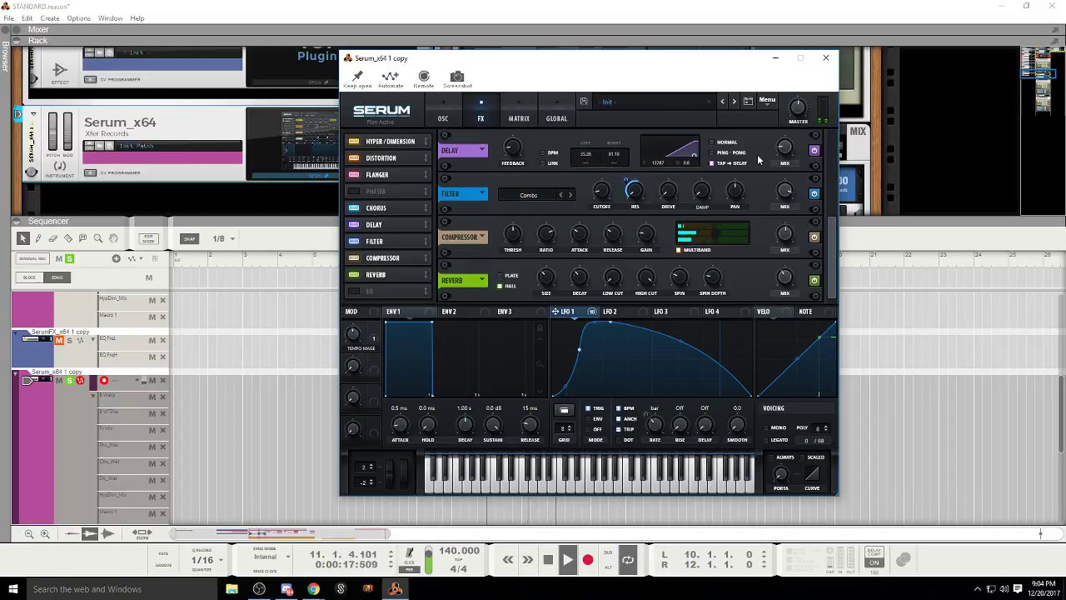
pyautogui.moveTo(787, 148); pyautogui.dragTo(791, 142)
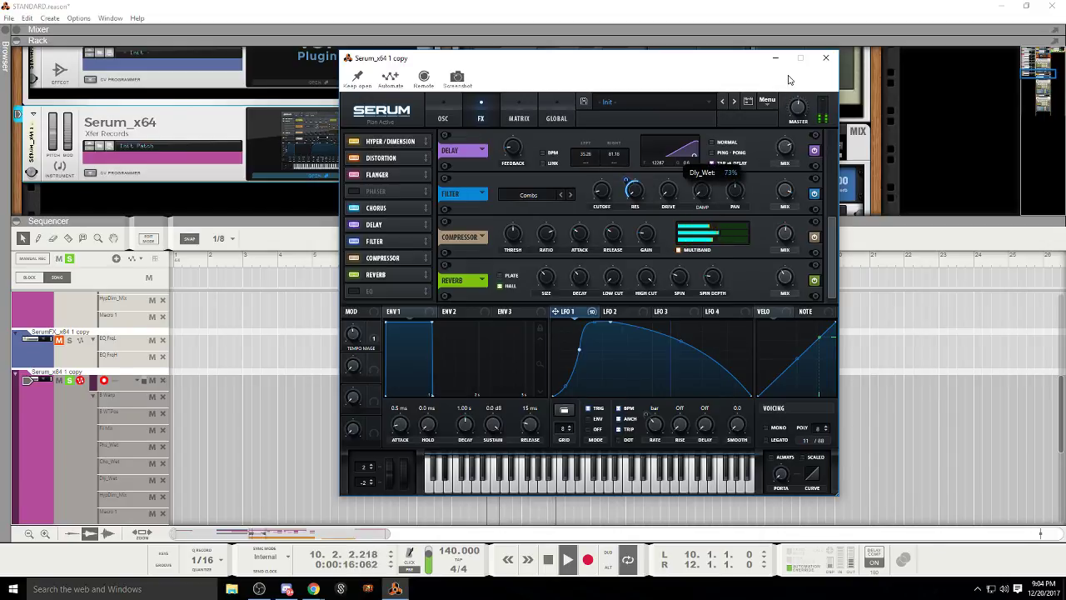
# Step: Un-solo the track and set the delay's mix to 27%, right time to 53.90 ms and feedback to 15%
pyautogui.click(70, 380)
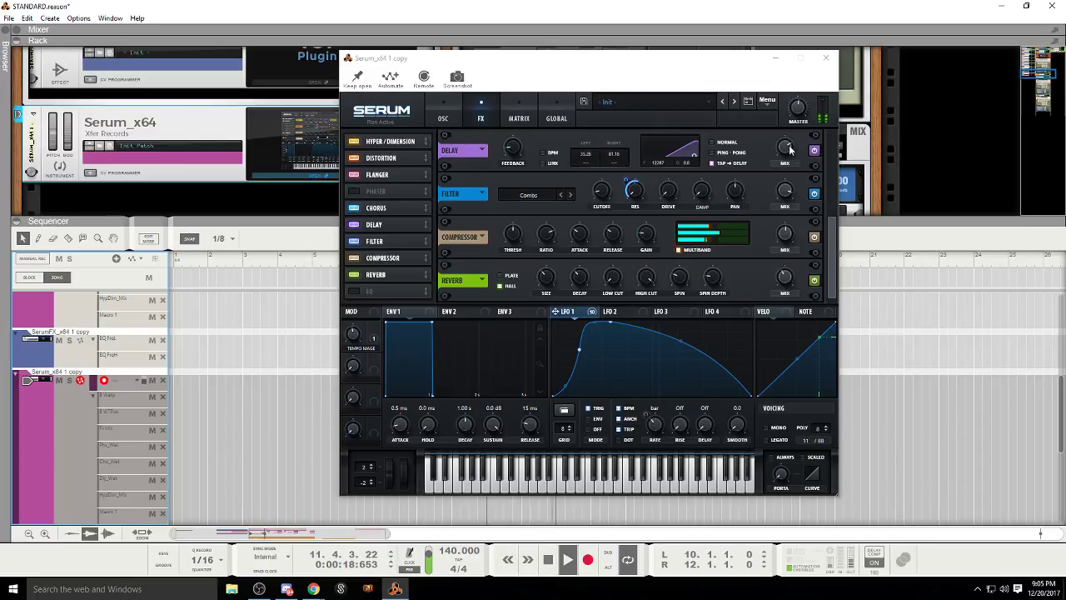
pyautogui.moveTo(790, 149); pyautogui.dragTo(783, 180)
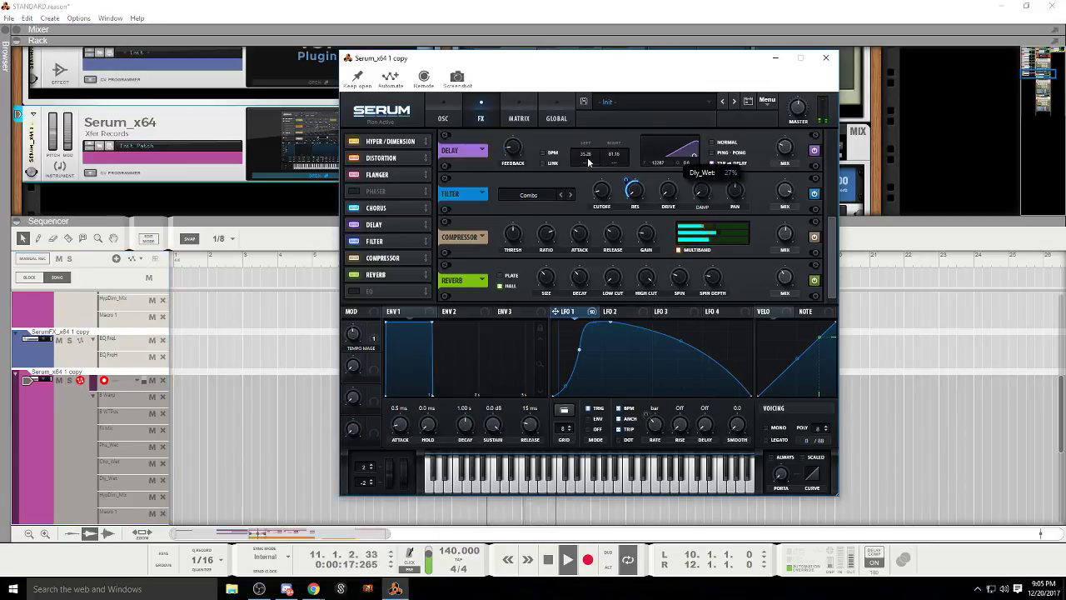
pyautogui.moveTo(619, 155)
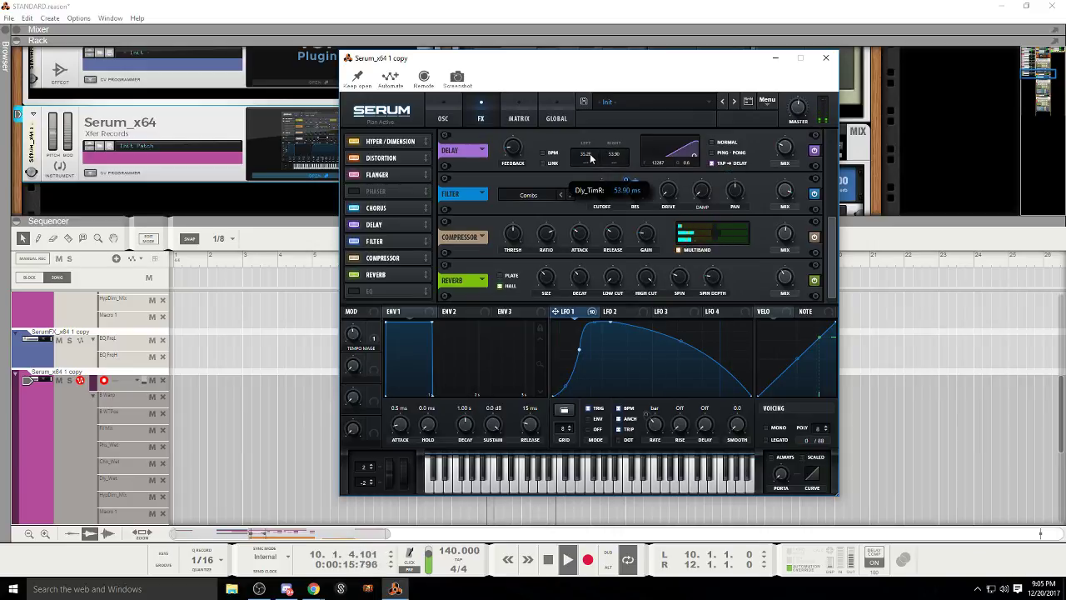
pyautogui.moveTo(510, 171)
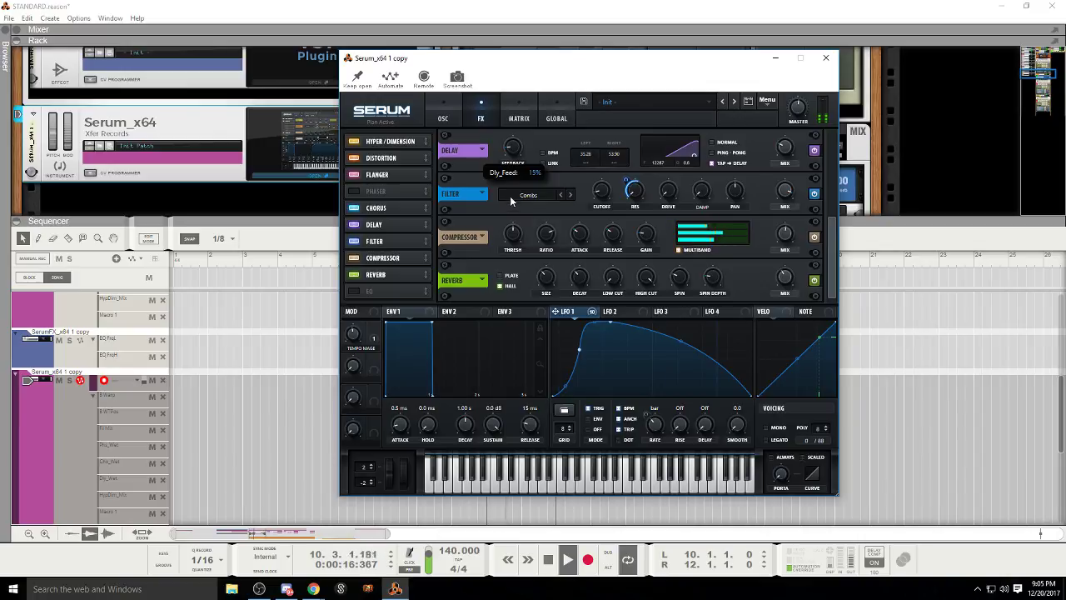
# Step: Turn off the reverb effect and solo the Serum_x64 1 copy track again
pyautogui.click(354, 275)
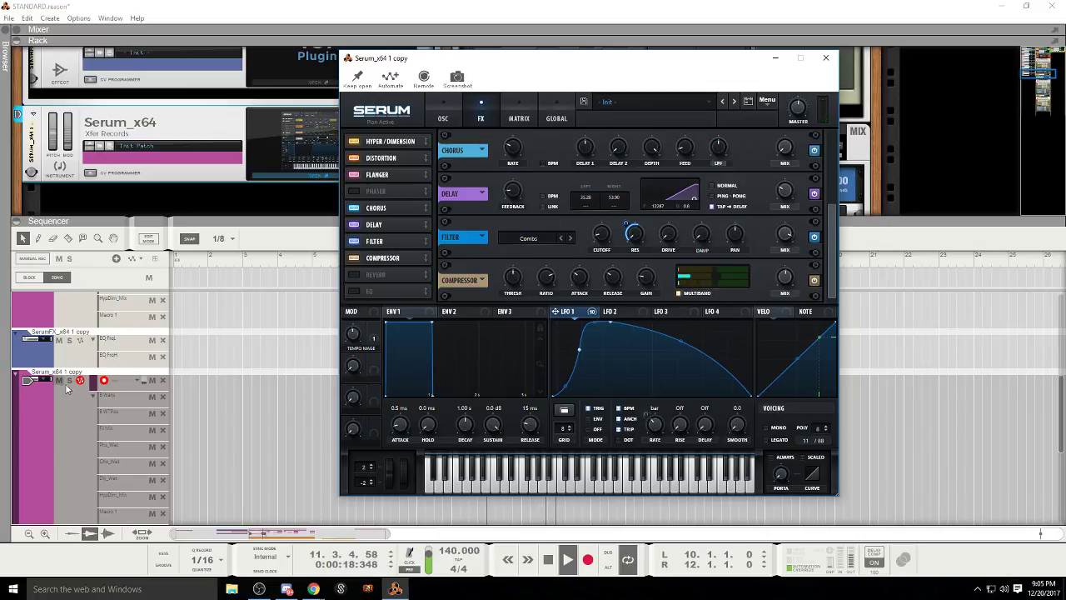
pyautogui.click(274, 355)
pyautogui.moveTo(832, 251); pyautogui.dragTo(839, 152)
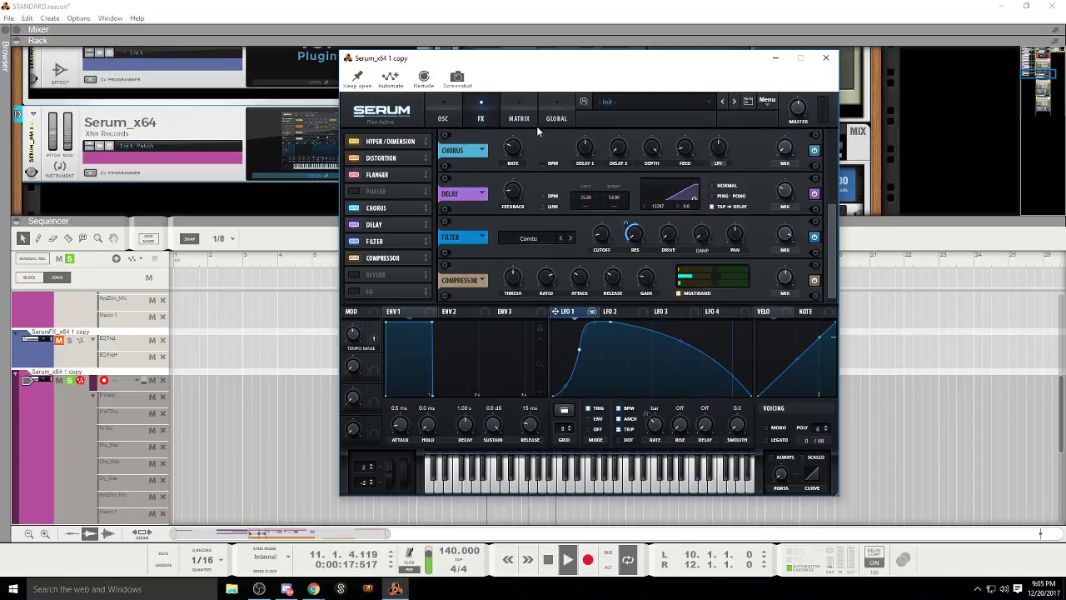
# Step: Set oscillator A's octave to +3 and compare the sound in the full mix and soloed
pyautogui.click(443, 115)
pyautogui.moveTo(450, 178); pyautogui.dragTo(451, 138)
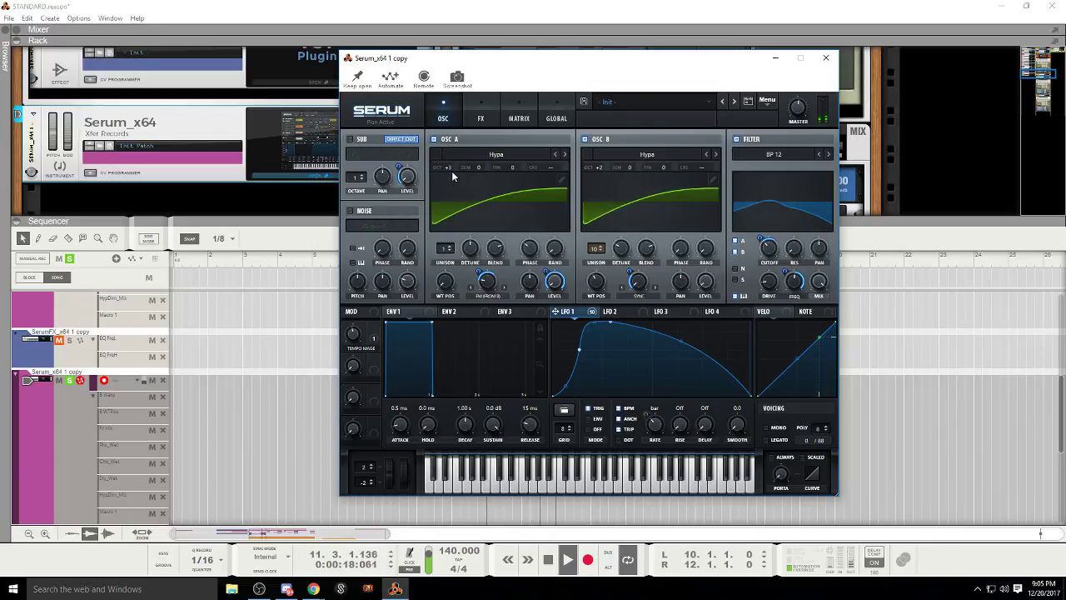
pyautogui.click(70, 381)
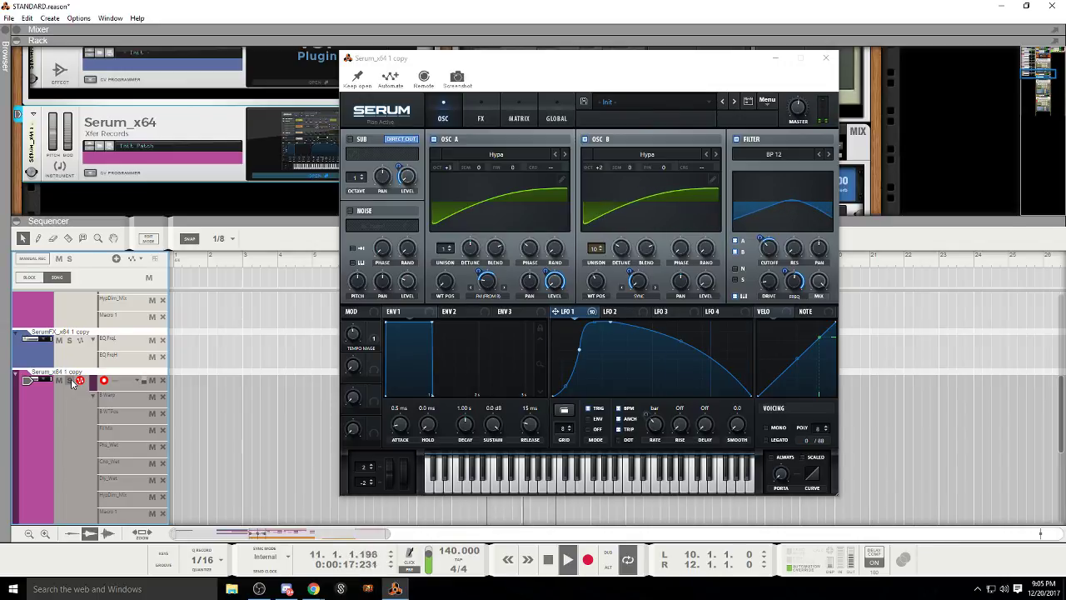
pyautogui.click(70, 382)
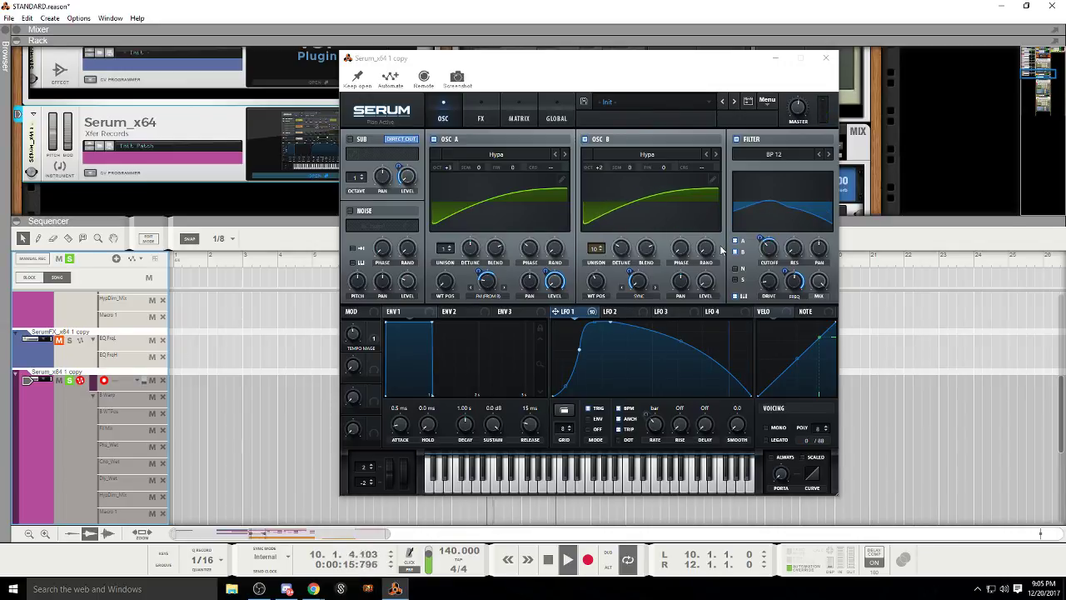
# Step: Lower the BP 12 filter's cutoff slightly, comparing the sound in the full mix and soloed
pyautogui.moveTo(768, 249)
pyautogui.mouseDown()
pyautogui.moveTo(775, 219)
pyautogui.moveTo(762, 254)
pyautogui.mouseUp()
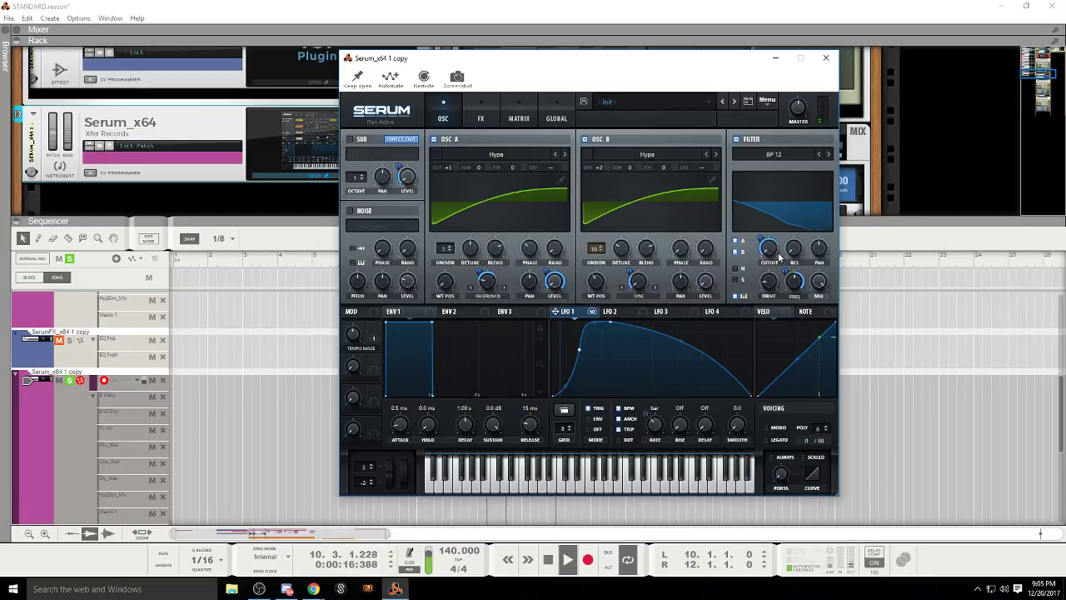
pyautogui.click(70, 380)
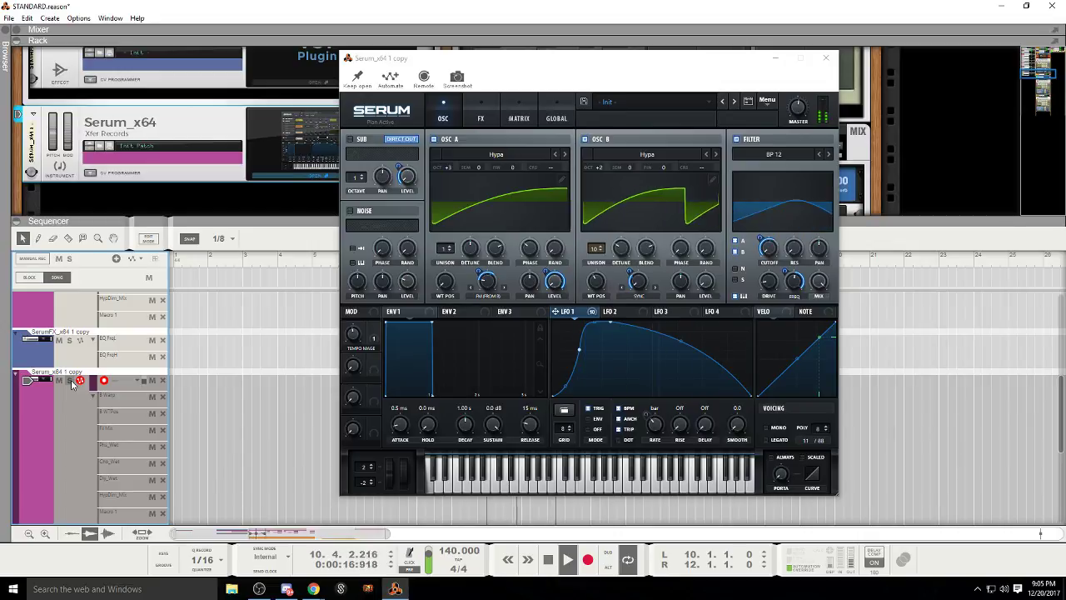
pyautogui.click(70, 380)
pyautogui.click(774, 248)
pyautogui.moveTo(775, 249); pyautogui.dragTo(753, 260)
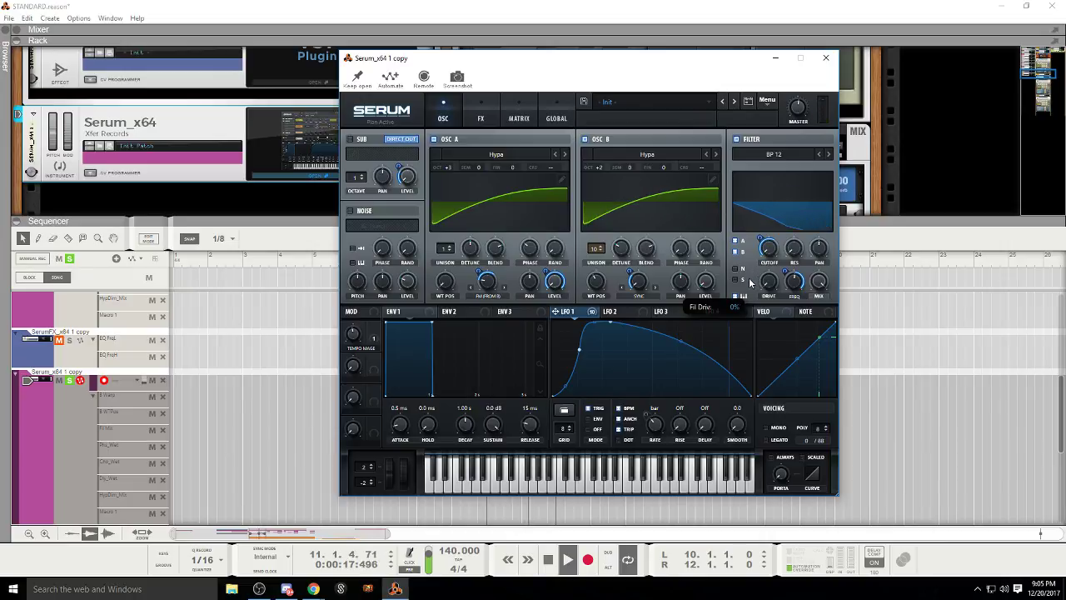
# Step: Remove all modulators from the filter mix, set the resonance to 47% and modulate it with LFO 1, checking the sound in the full mix
pyautogui.rightClick(819, 281)
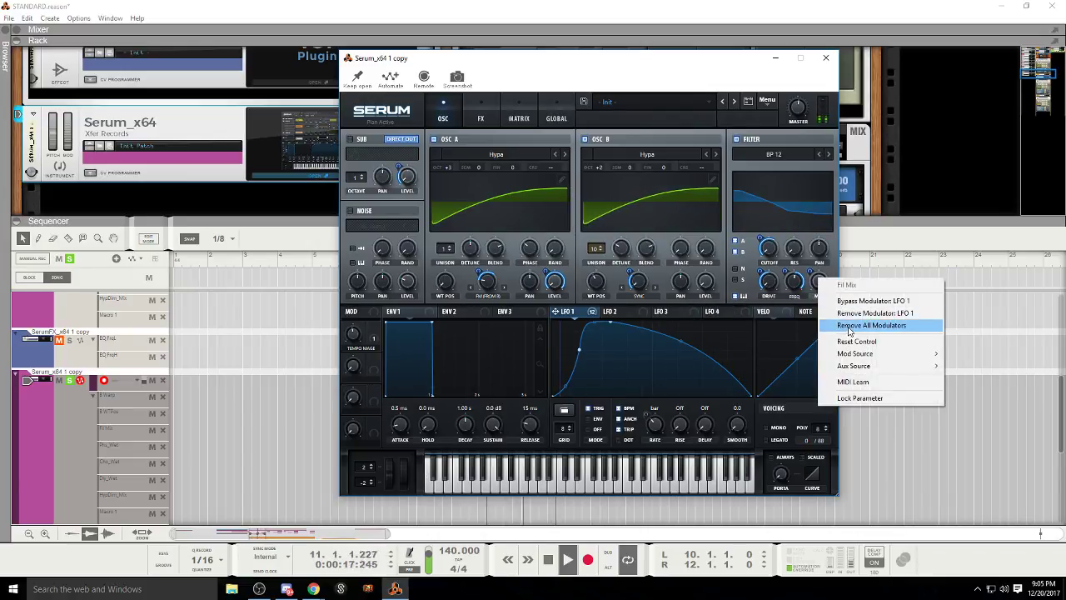
pyautogui.click(850, 326)
pyautogui.moveTo(795, 254); pyautogui.dragTo(794, 182)
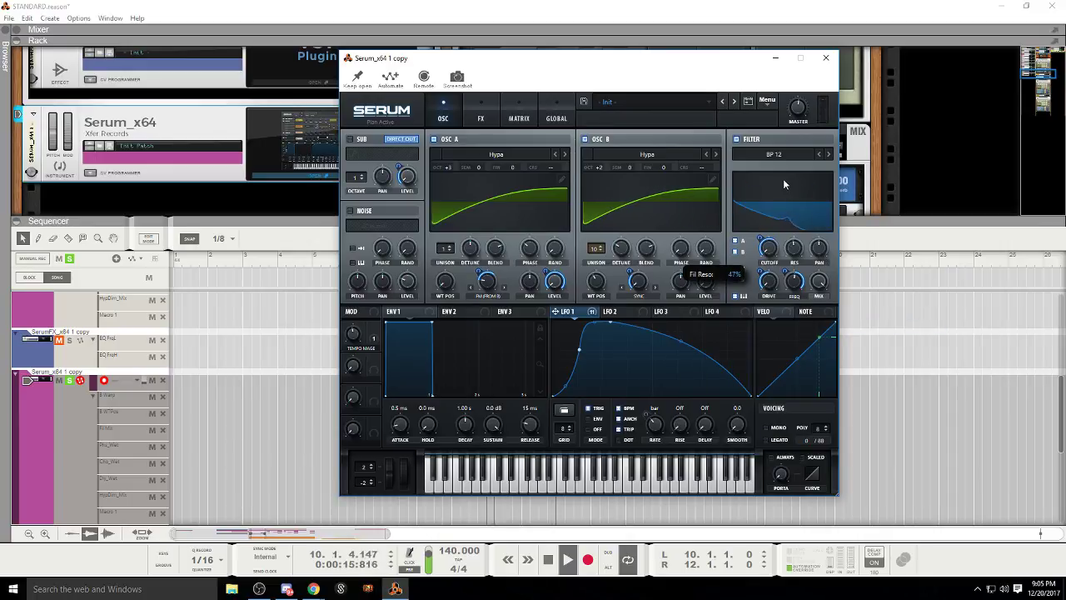
pyautogui.moveTo(559, 316); pyautogui.dragTo(794, 250)
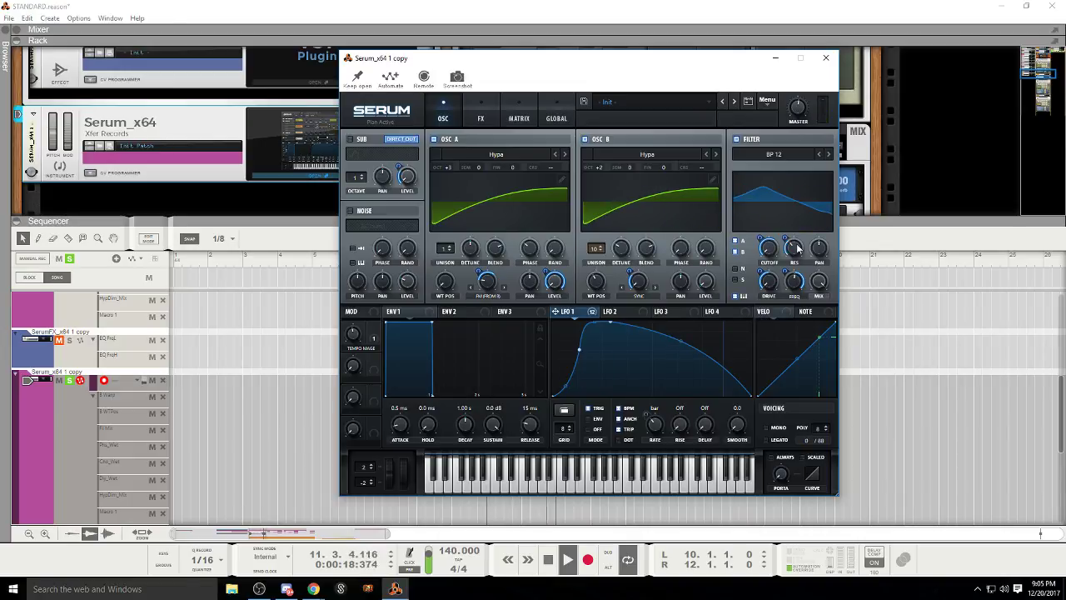
pyautogui.click(71, 381)
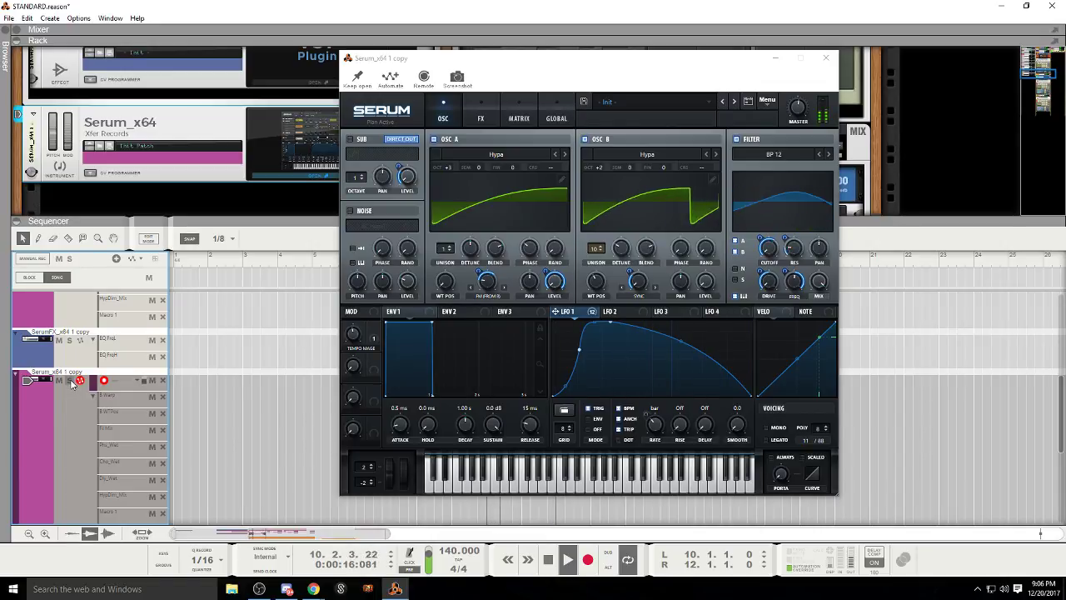
pyautogui.click(70, 381)
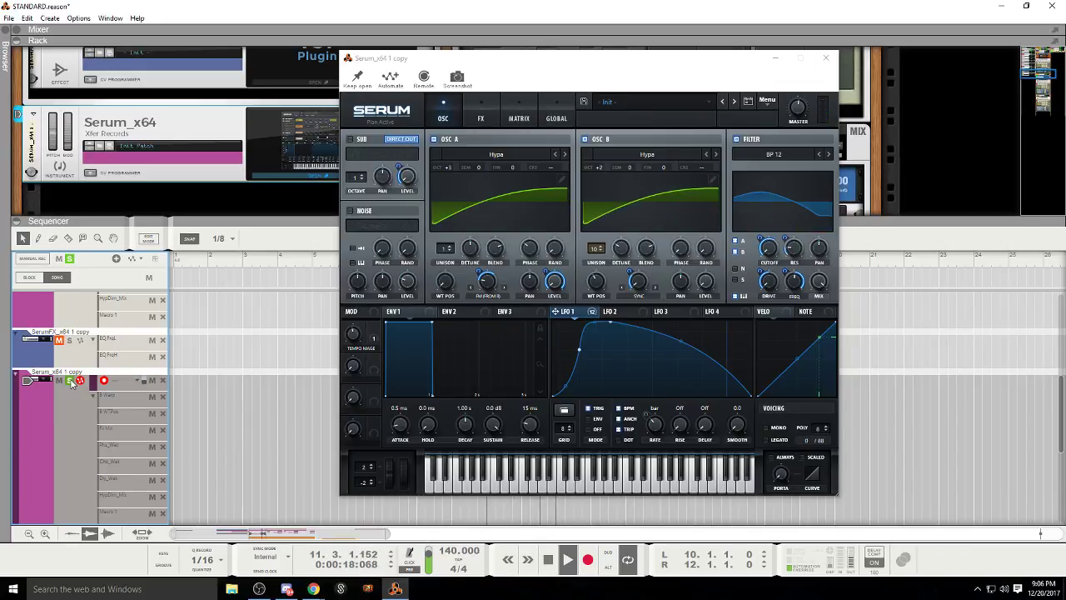
# Step: Enable the noise oscillator with the XF_Slice_1 sample from Attacks_Misc, at 62% level and 60% pitch
pyautogui.moveTo(446, 167); pyautogui.dragTo(453, 156)
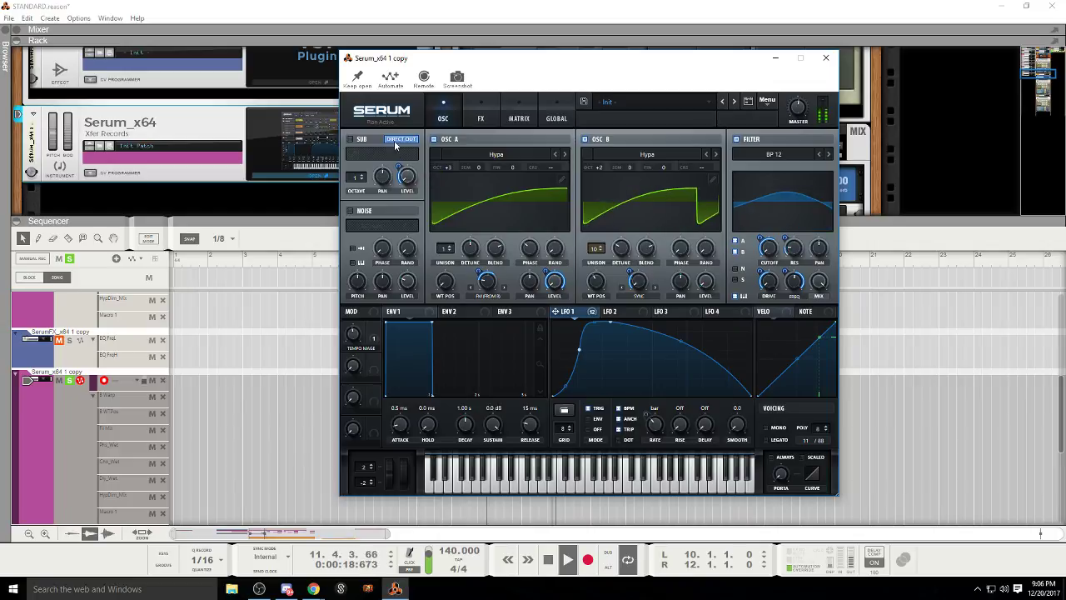
pyautogui.click(350, 212)
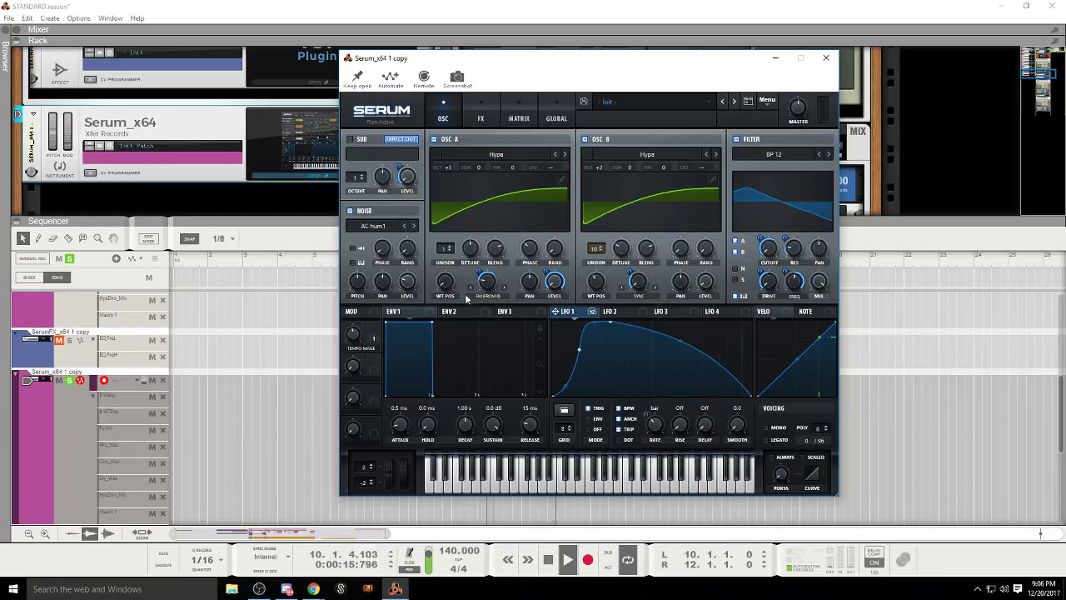
pyautogui.click(73, 384)
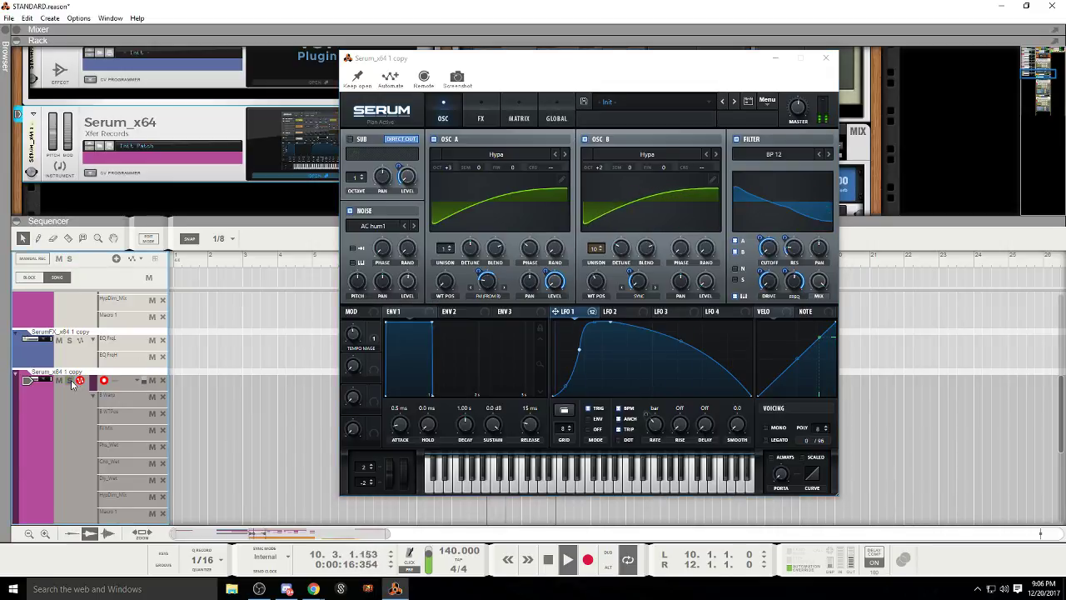
pyautogui.click(372, 225)
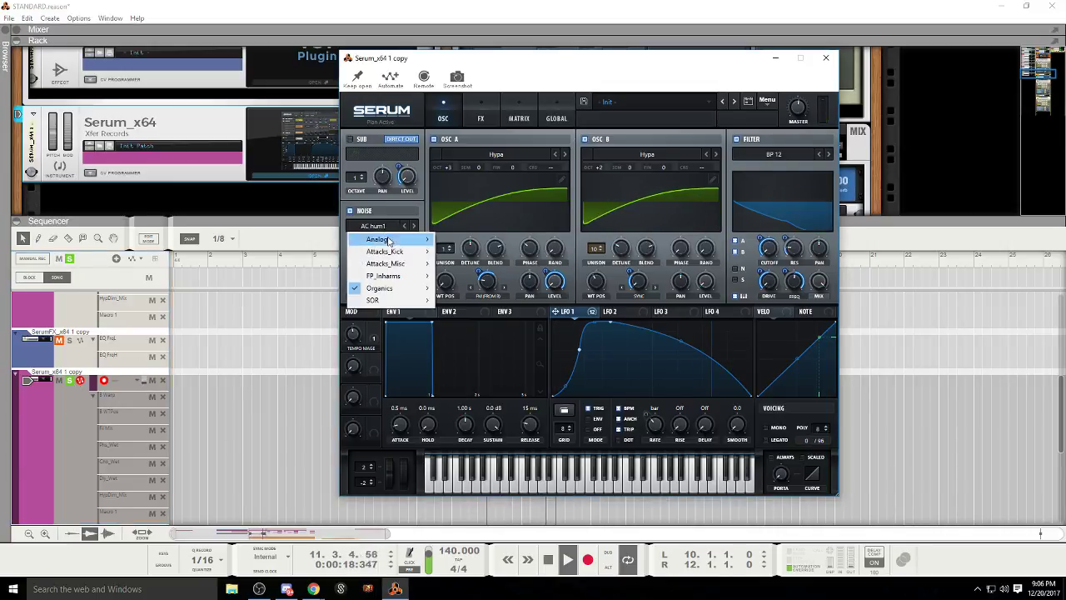
pyautogui.moveTo(396, 254)
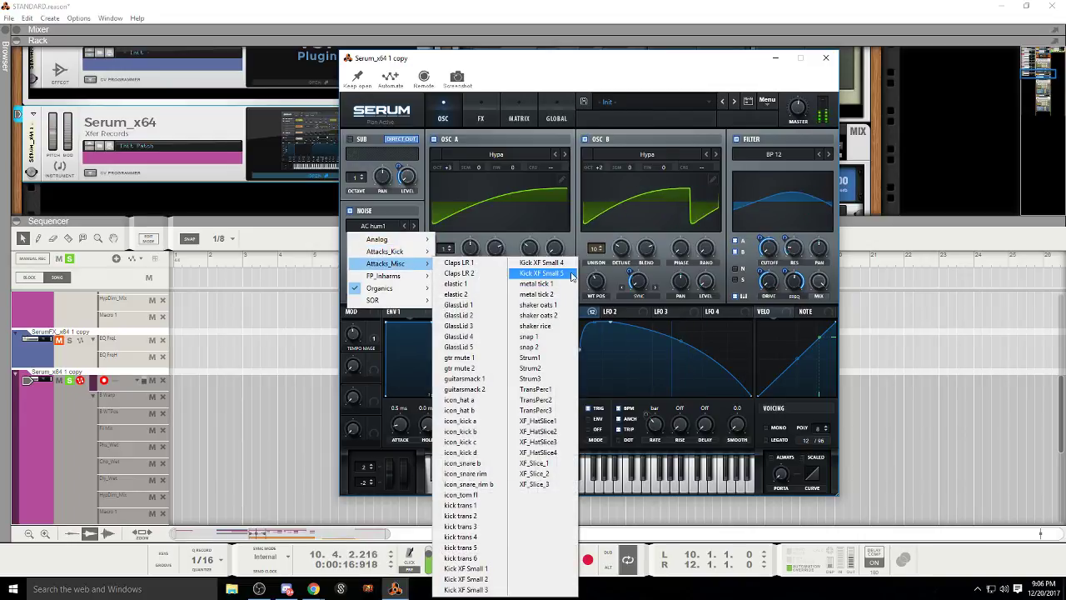
pyautogui.click(529, 462)
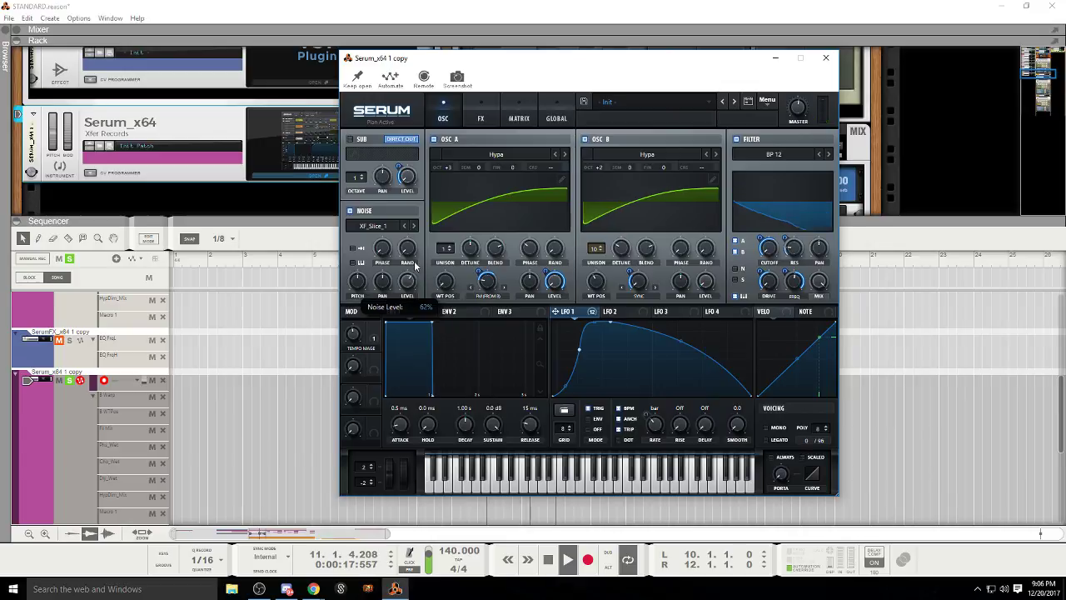
pyautogui.moveTo(362, 281); pyautogui.dragTo(359, 267)
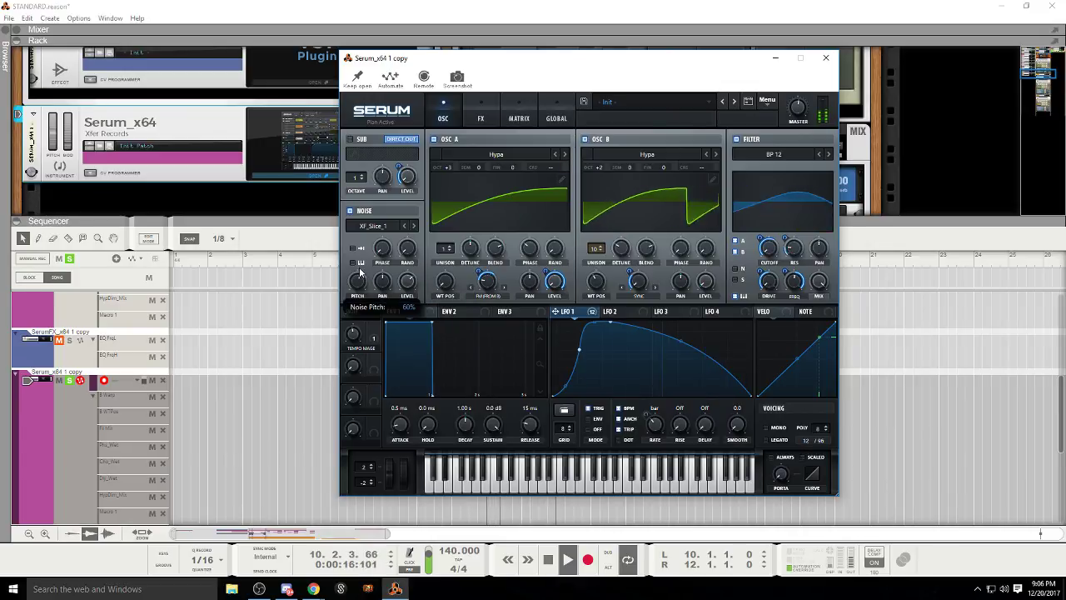
# Step: Route the noise oscillator through the filter and compare the sound in the full mix and soloed
pyautogui.click(70, 380)
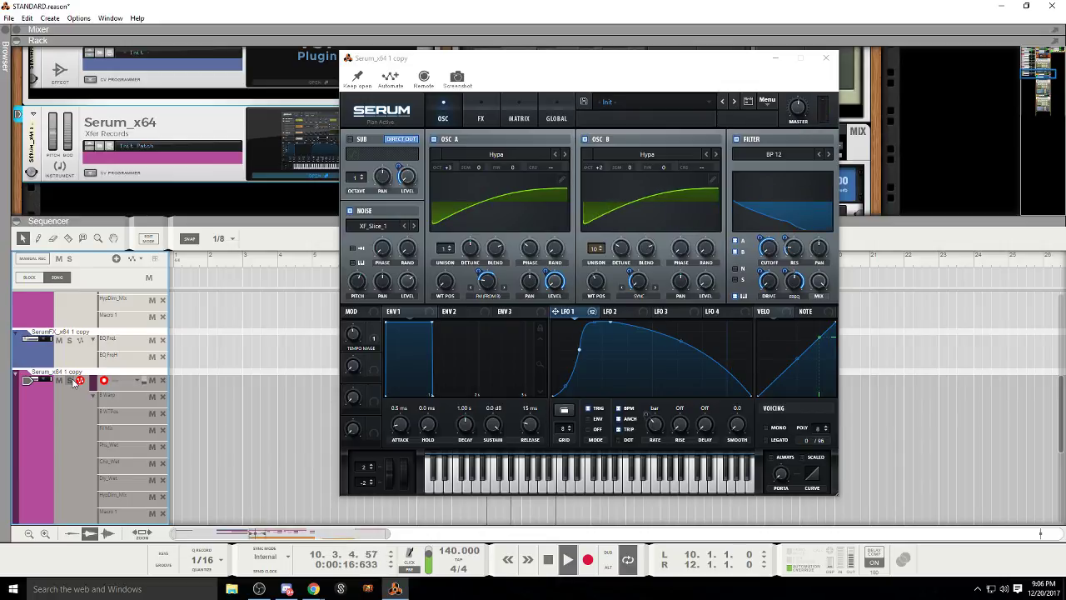
pyautogui.click(364, 284)
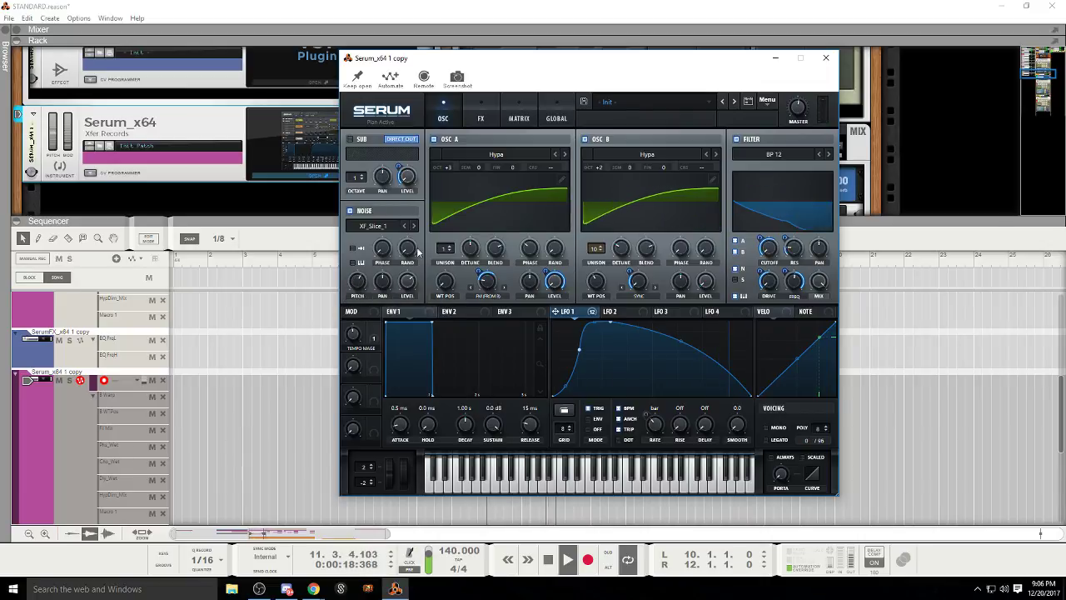
pyautogui.click(71, 381)
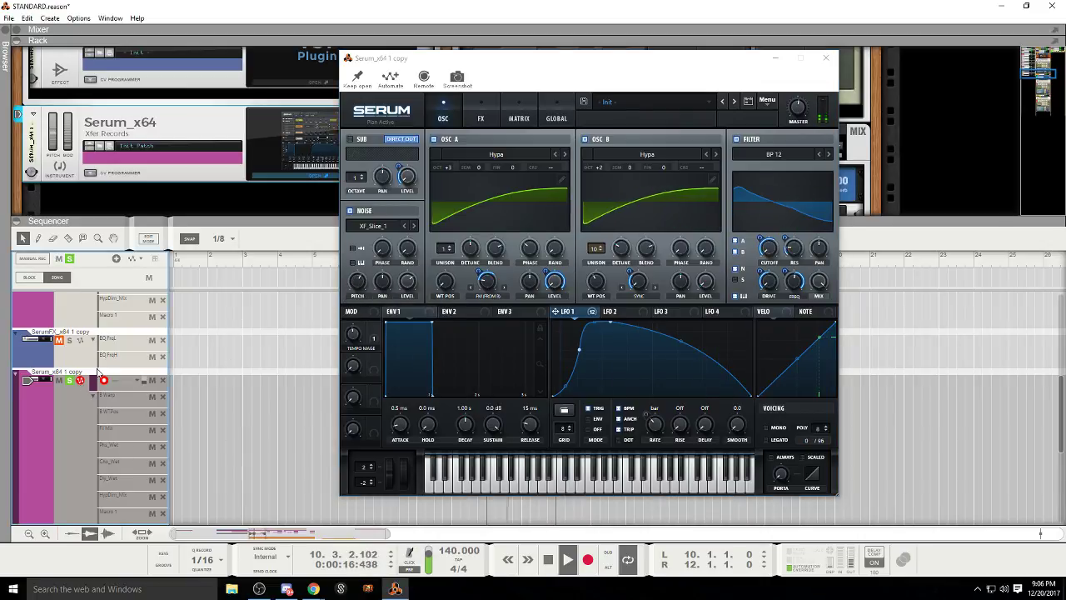
# Step: Audition the XF_Slice_2 and XF_Slice_3 samples in the noise oscillator and replace them with XF_KikAtk_34 from Attacks_Kick
pyautogui.click(414, 226)
pyautogui.click(415, 227)
pyautogui.moveTo(357, 304)
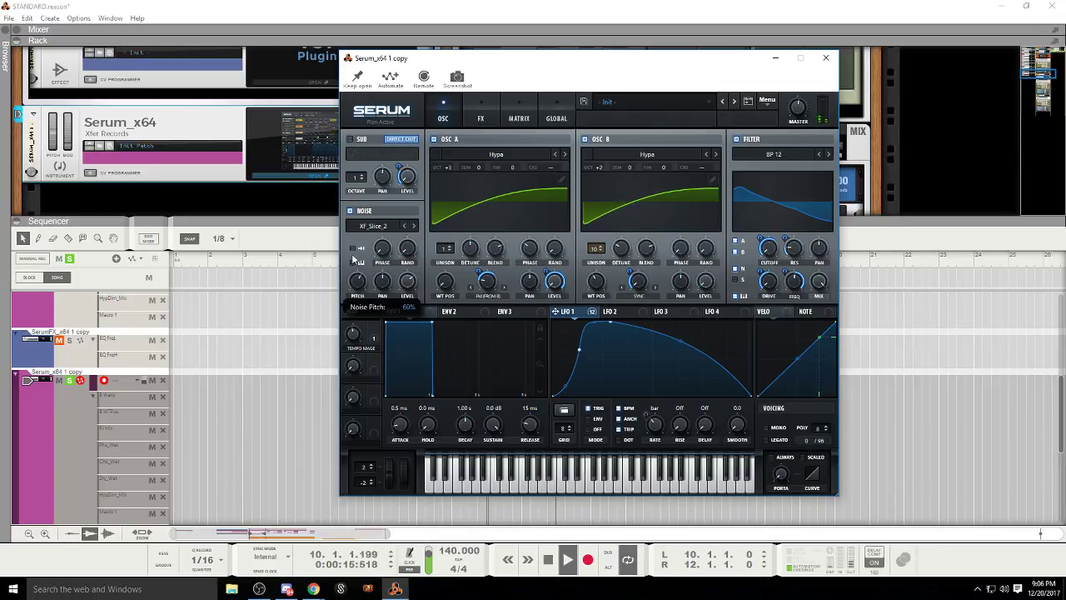
pyautogui.click(414, 226)
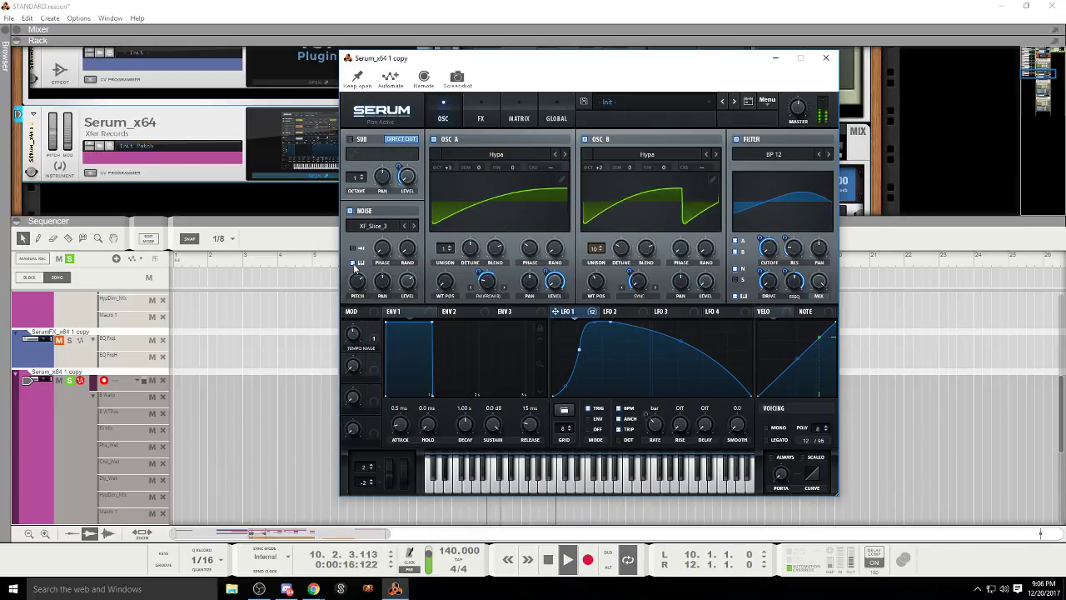
pyautogui.click(385, 227)
pyautogui.moveTo(385, 253)
pyautogui.click(514, 263)
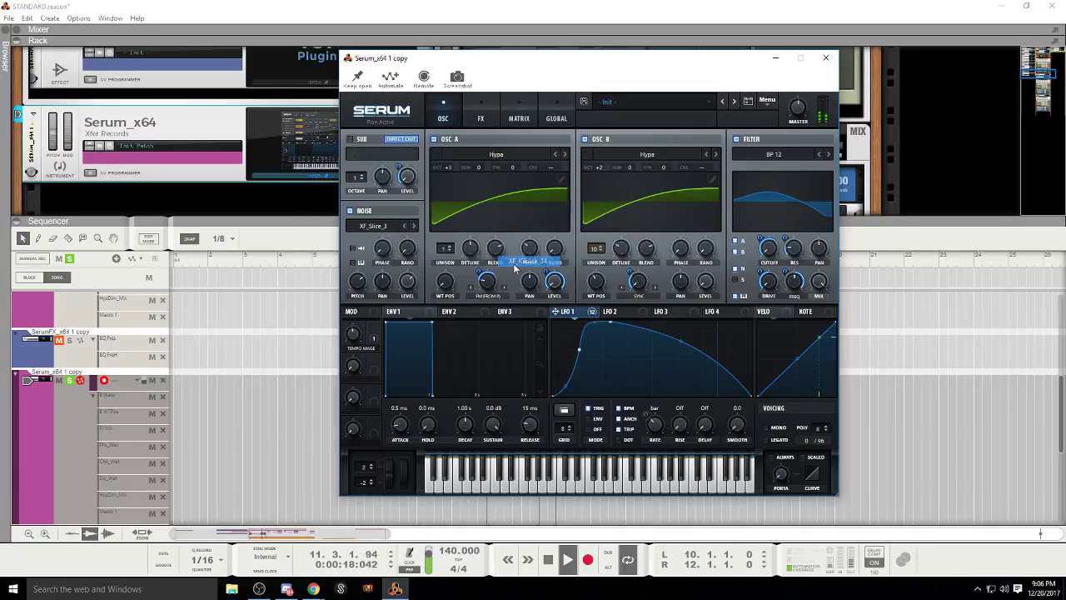
# Step: Set the noise oscillator's level to 24% and remove all modulators from it
pyautogui.moveTo(404, 283); pyautogui.dragTo(401, 310)
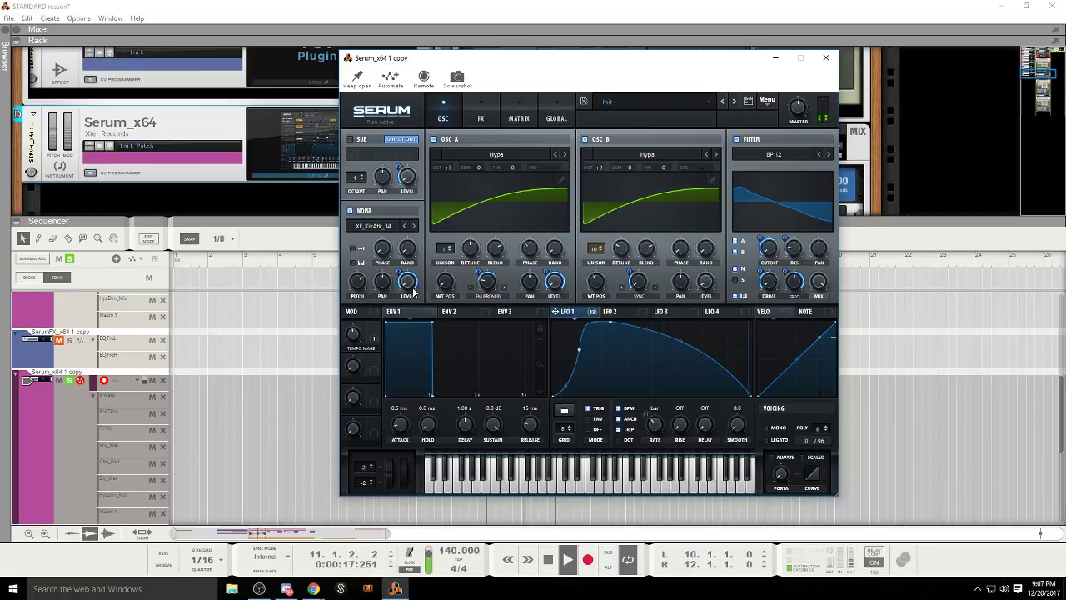
pyautogui.moveTo(413, 293)
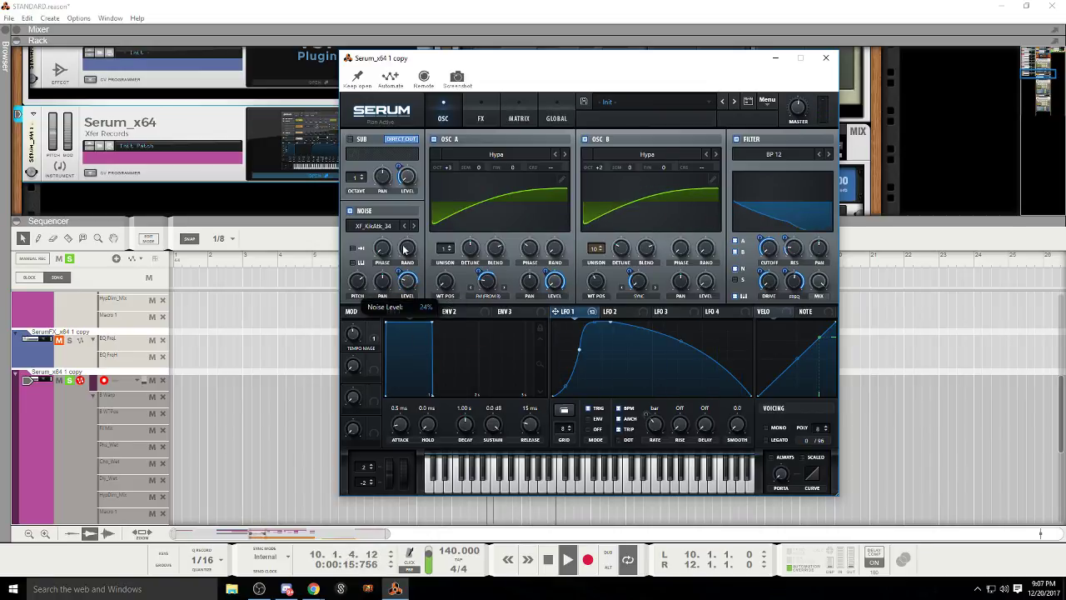
pyautogui.rightClick(413, 283)
pyautogui.click(450, 324)
pyautogui.moveTo(408, 281)
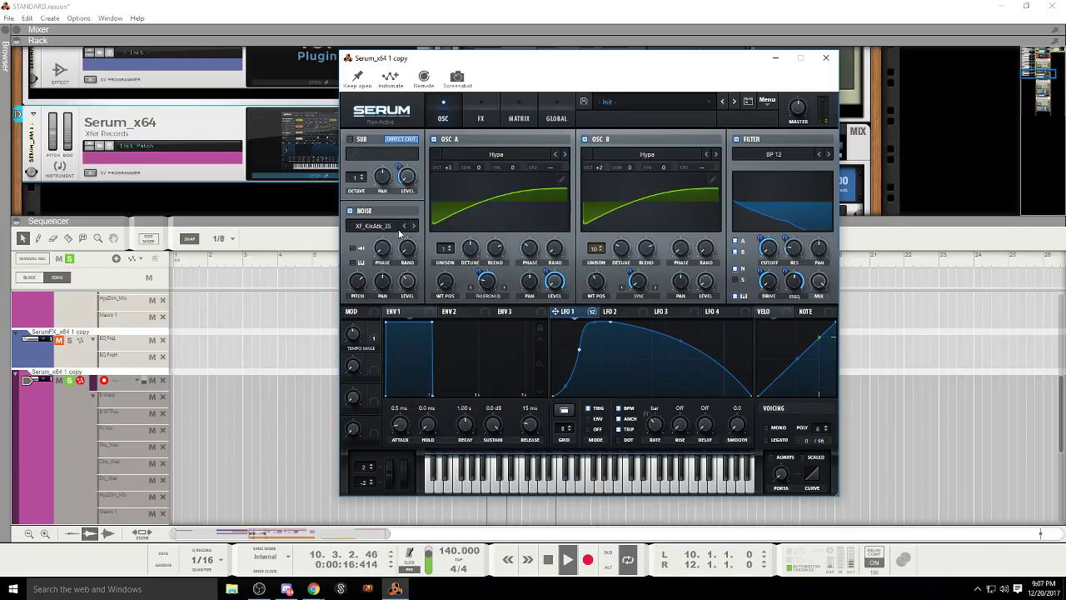
# Step: Browse the Attacks_Misc noise samples and load icon_kick a, checking it with oscillator A briefly switched off
pyautogui.click(399, 230)
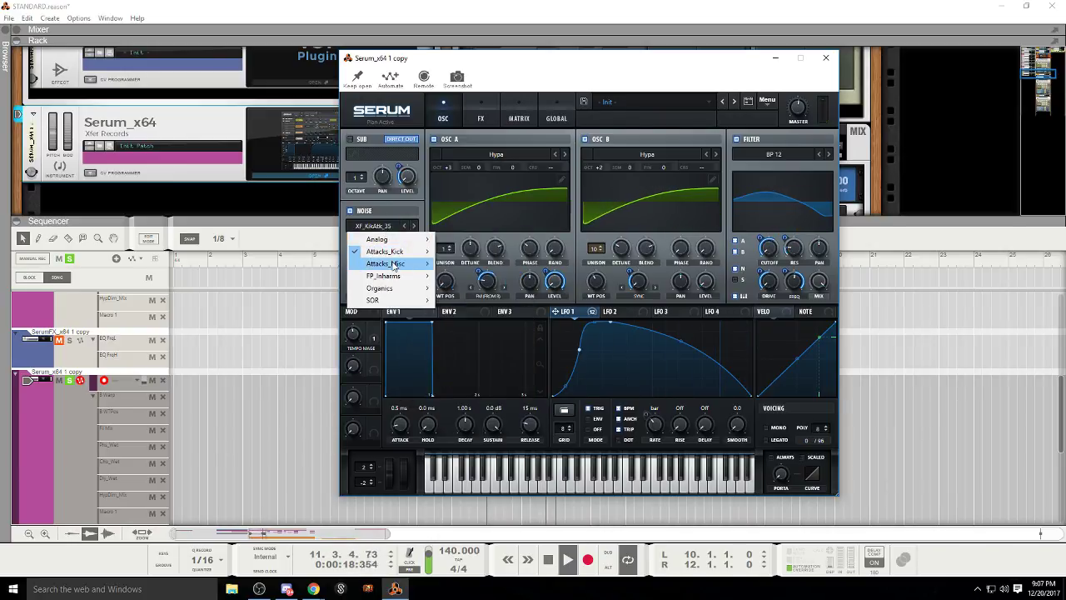
pyautogui.moveTo(394, 265)
pyautogui.click(515, 374)
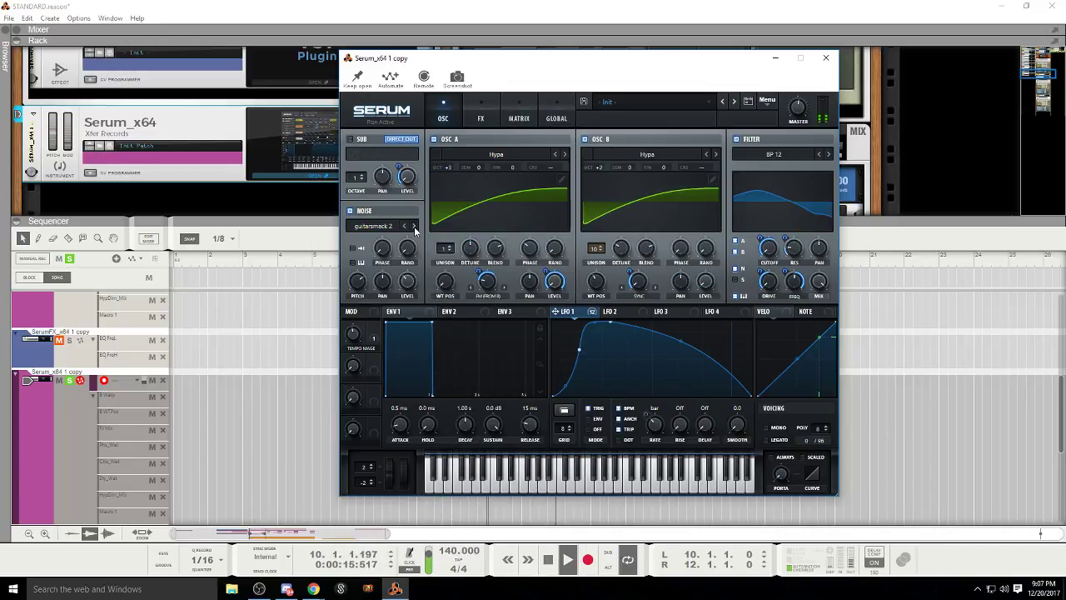
pyautogui.click(433, 139)
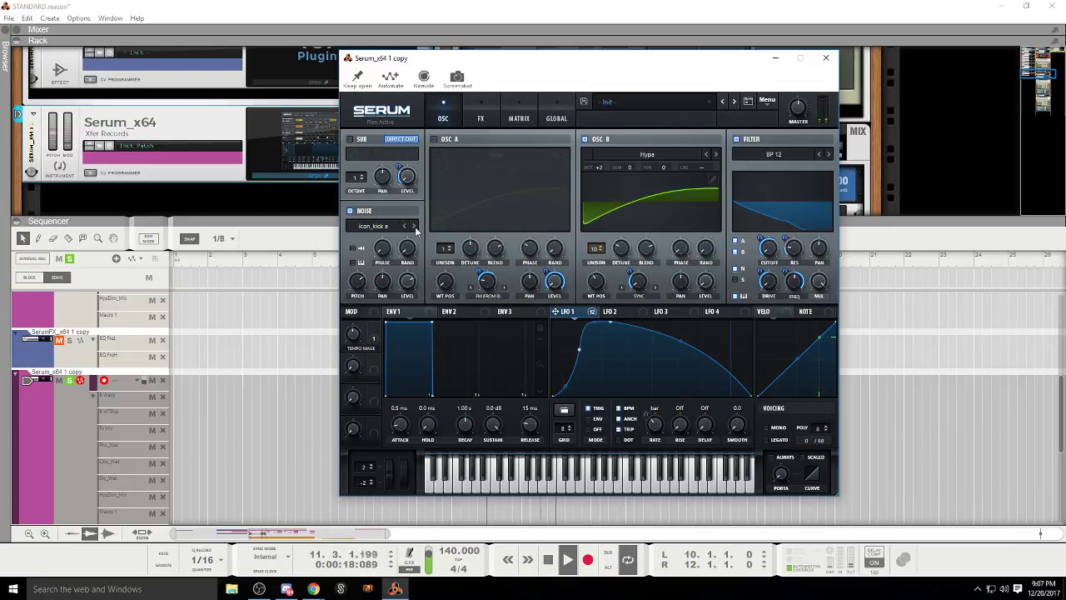
pyautogui.click(435, 139)
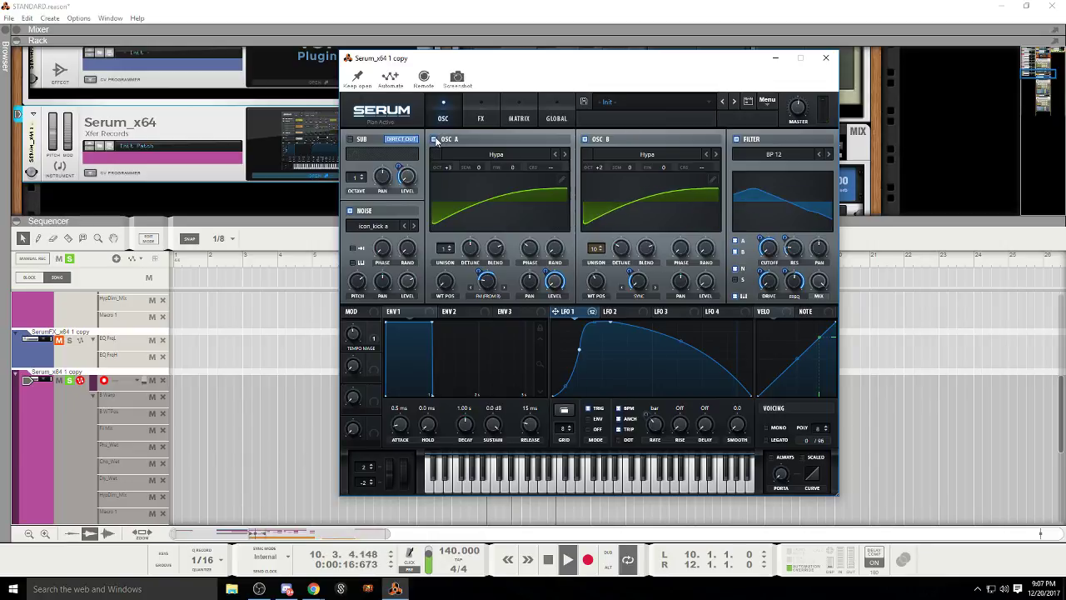
# Step: Reset the noise pitch to its default, unsolo the Serum track to hear the full mix and stop playback
pyautogui.rightClick(356, 282)
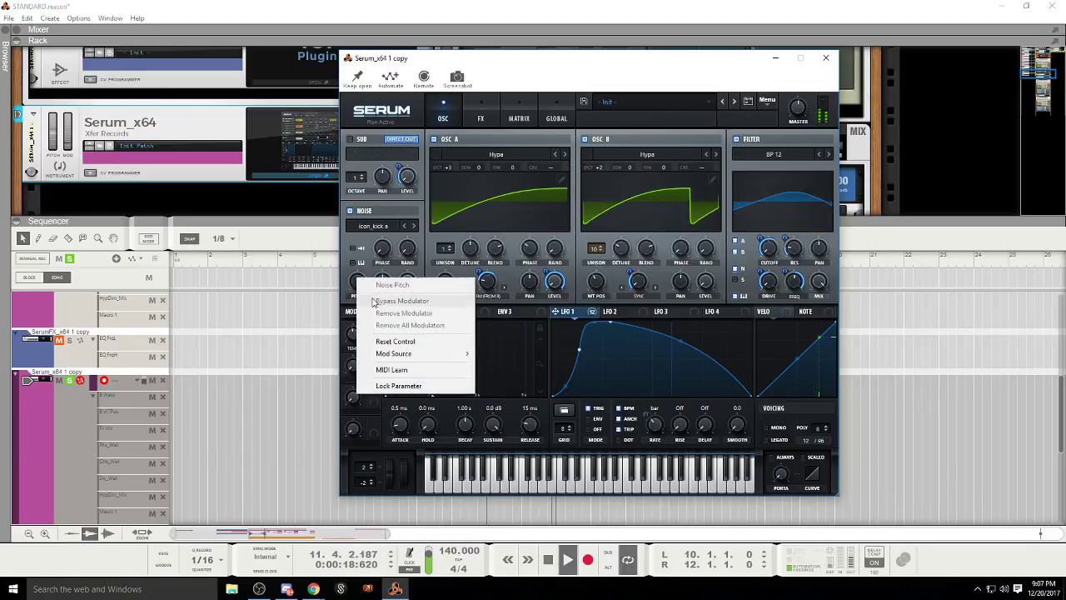
pyautogui.click(384, 338)
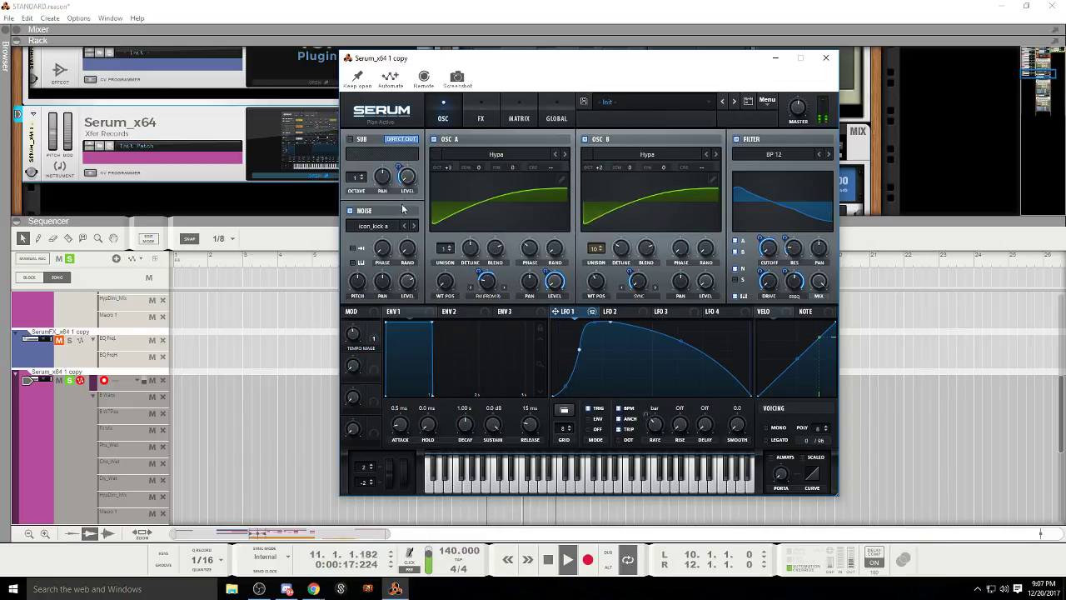
pyautogui.click(71, 384)
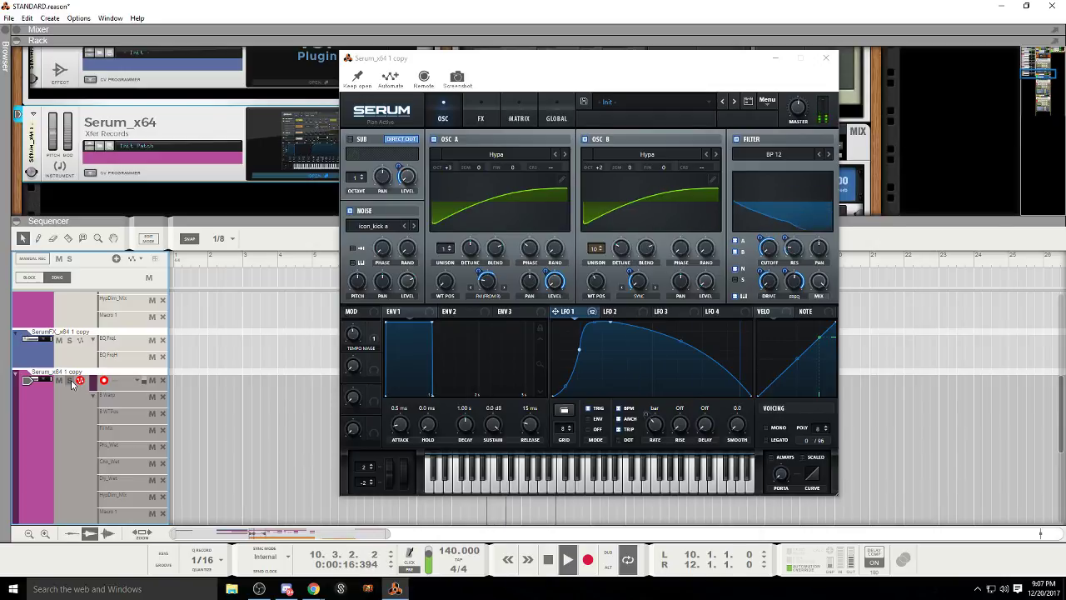
pyautogui.click(549, 556)
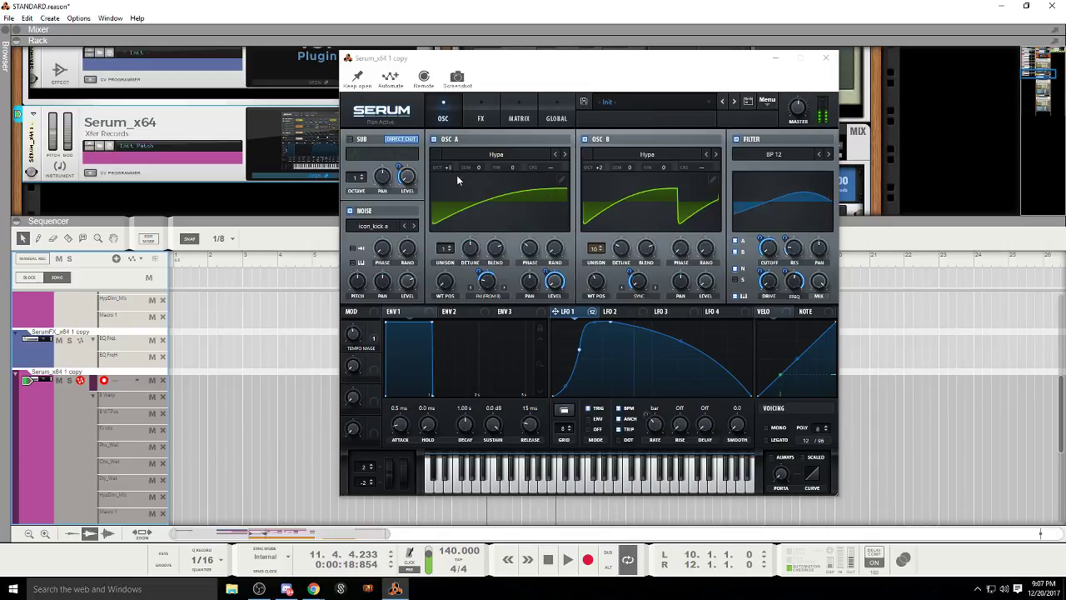
# Step: Set the reverb effect's mix to 16% and enable the EQ effect
pyautogui.click(479, 118)
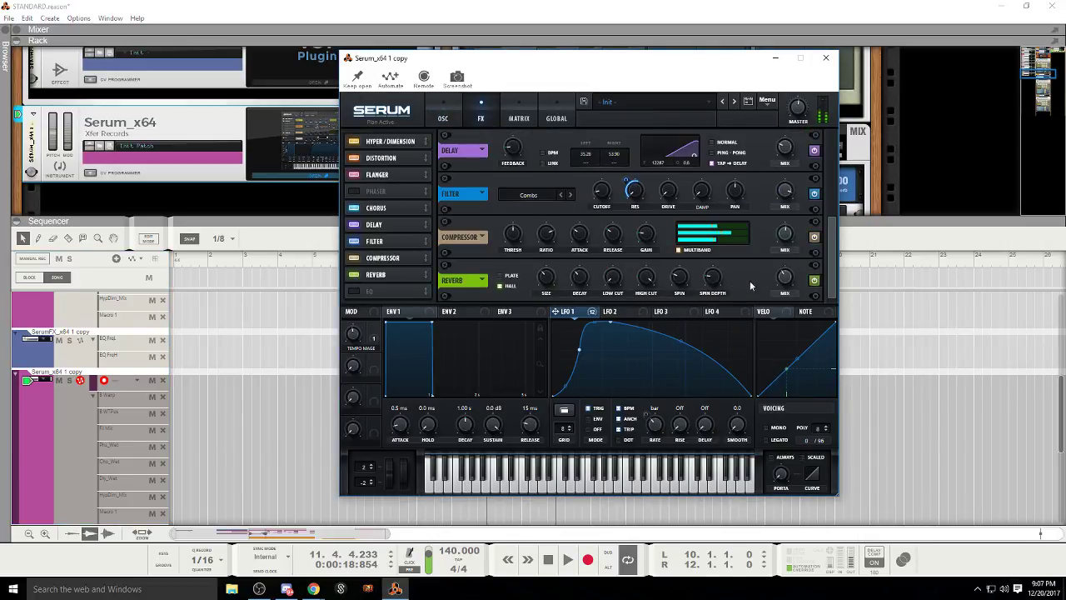
pyautogui.moveTo(786, 220); pyautogui.dragTo(787, 175)
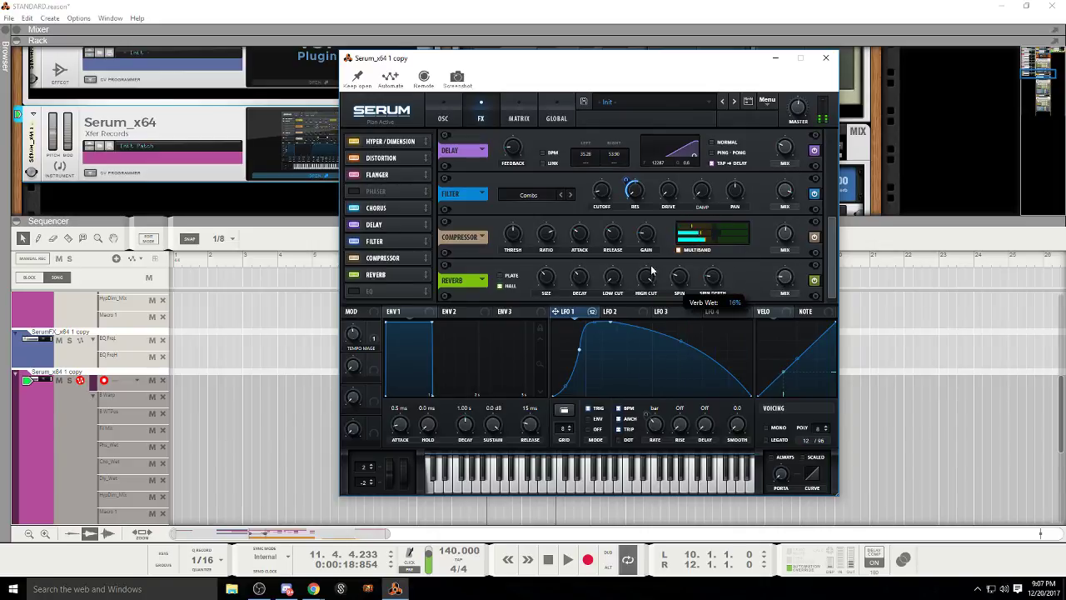
pyautogui.click(353, 290)
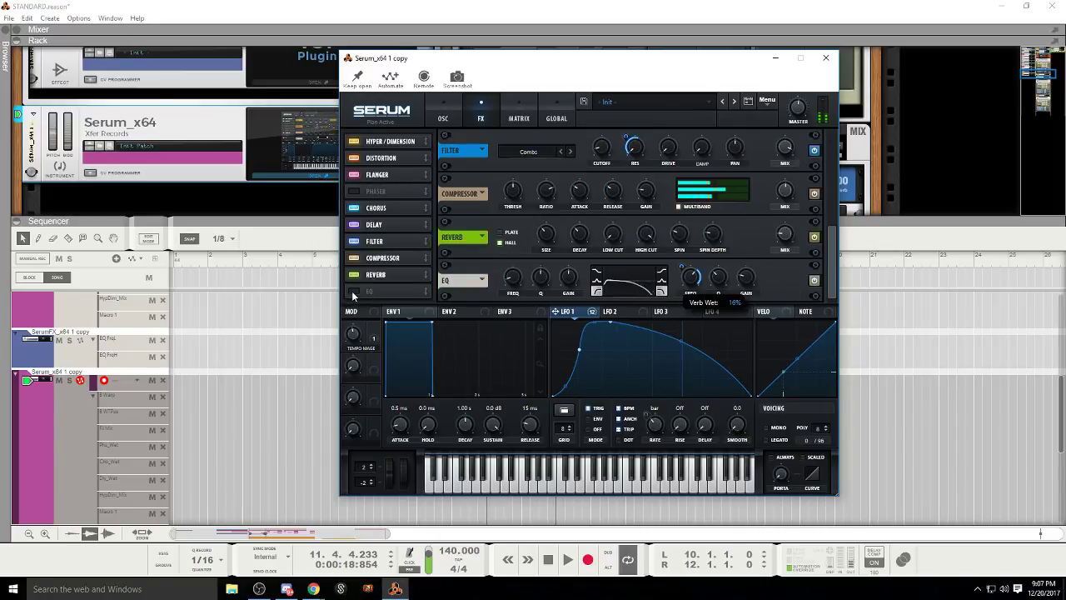
# Step: Remove the modulator from the EQ's high-band frequency and reset that band's frequency, gain and Q to their defaults
pyautogui.rightClick(690, 276)
pyautogui.click(707, 302)
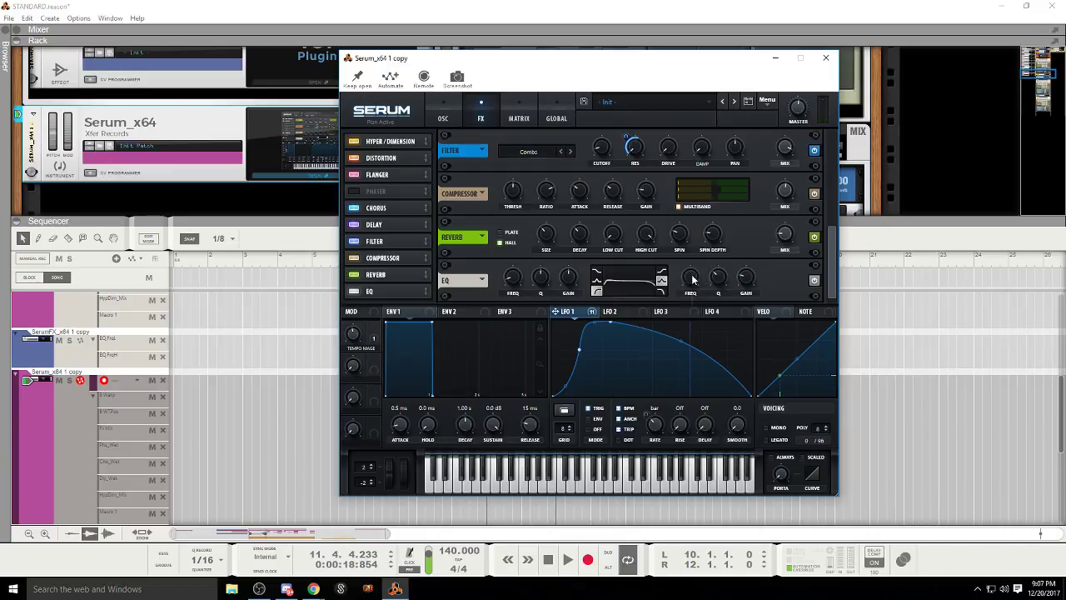
pyautogui.rightClick(690, 271)
pyautogui.click(733, 329)
pyautogui.rightClick(744, 273)
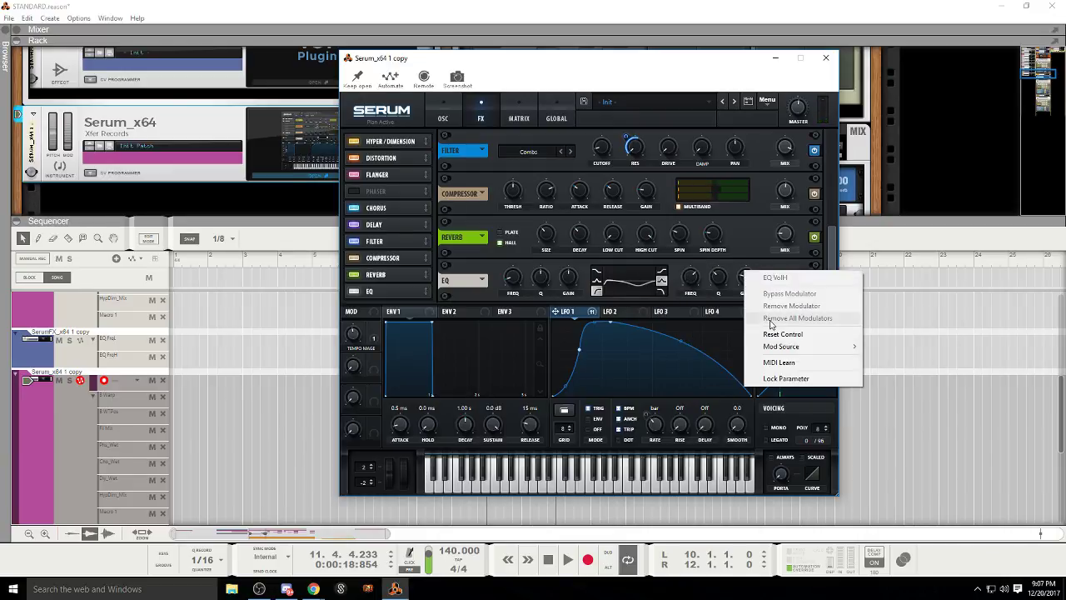
pyautogui.click(767, 336)
pyautogui.rightClick(723, 273)
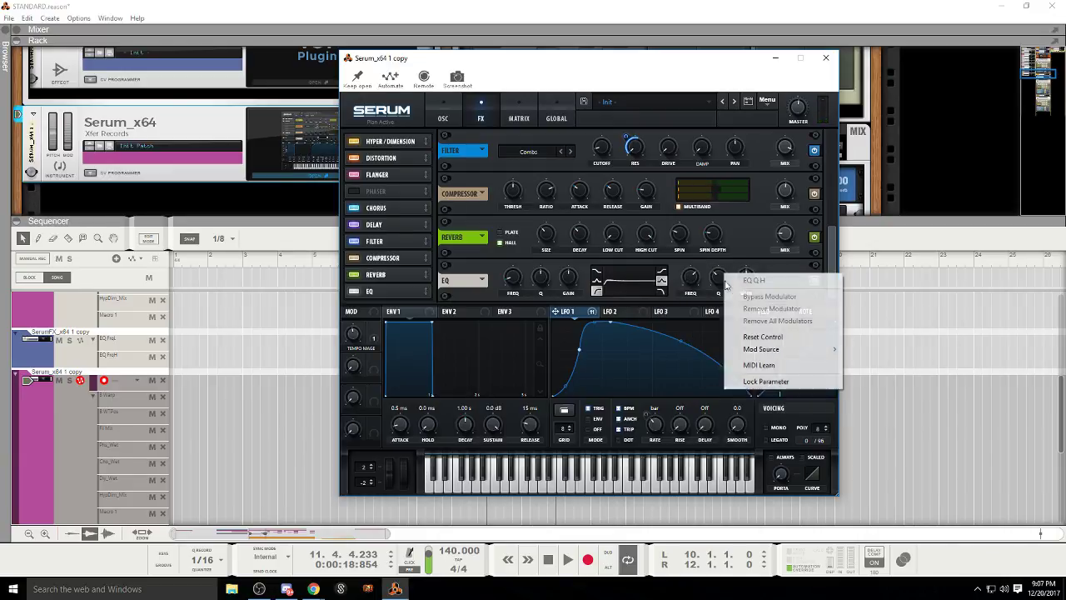
pyautogui.click(764, 337)
# Step: Set the EQ's high band to about 830 Hz with 8.8 dB gain and modulate its frequency with LFO 1
pyautogui.moveTo(691, 278); pyautogui.dragTo(690, 297)
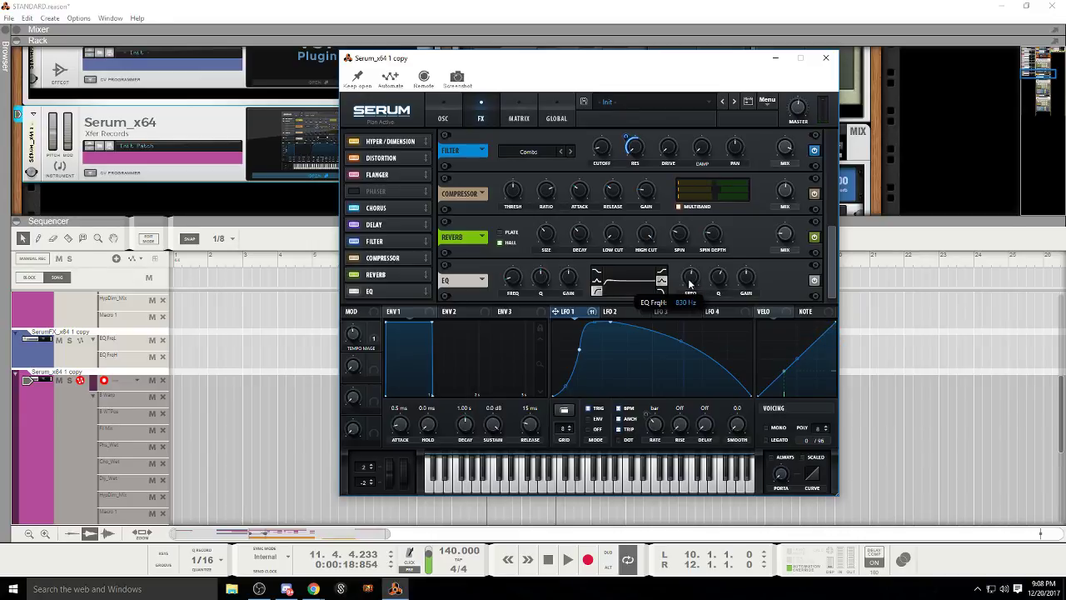
pyautogui.moveTo(747, 279); pyautogui.dragTo(749, 260)
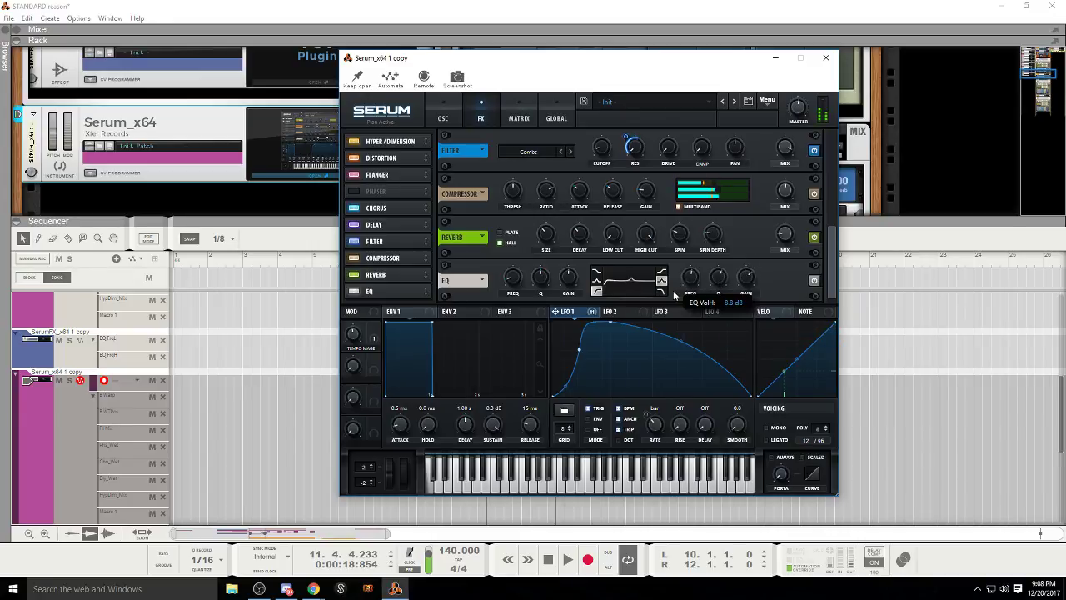
pyautogui.moveTo(691, 278); pyautogui.dragTo(588, 315)
pyautogui.moveTo(692, 279); pyautogui.dragTo(698, 303)
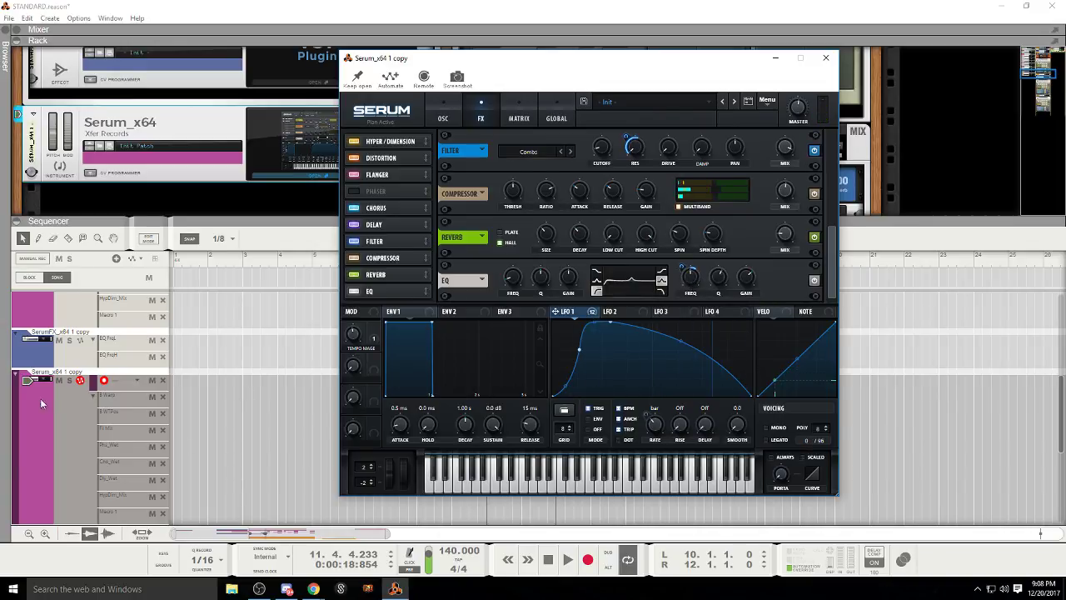
# Step: Play the loop with the Serum track soloed and compare it with the full mix
pyautogui.click(70, 380)
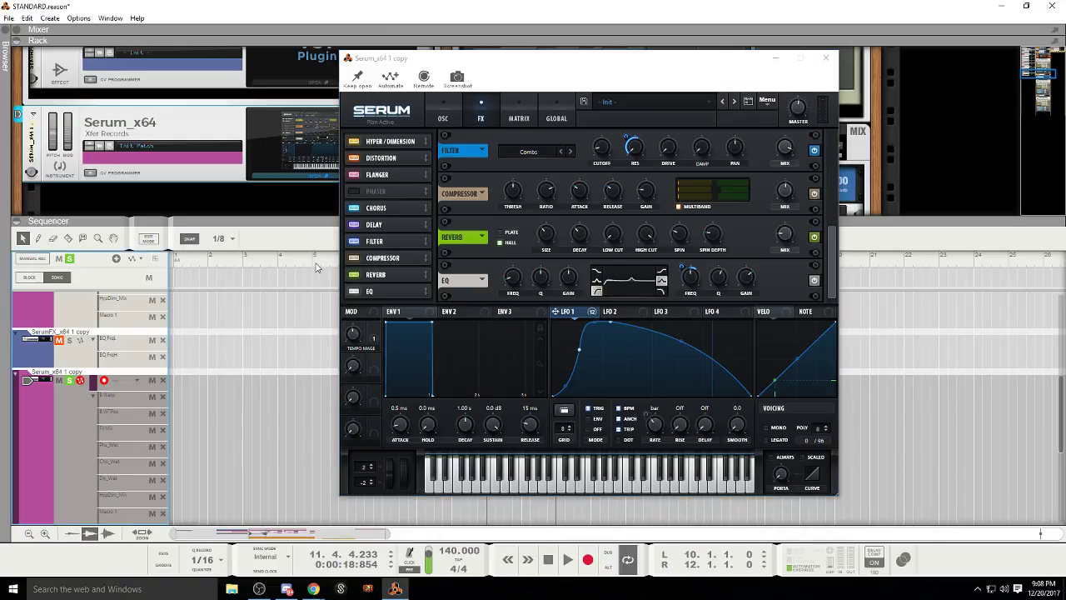
pyautogui.moveTo(316, 264); pyautogui.dragTo(462, 262)
pyautogui.click(567, 559)
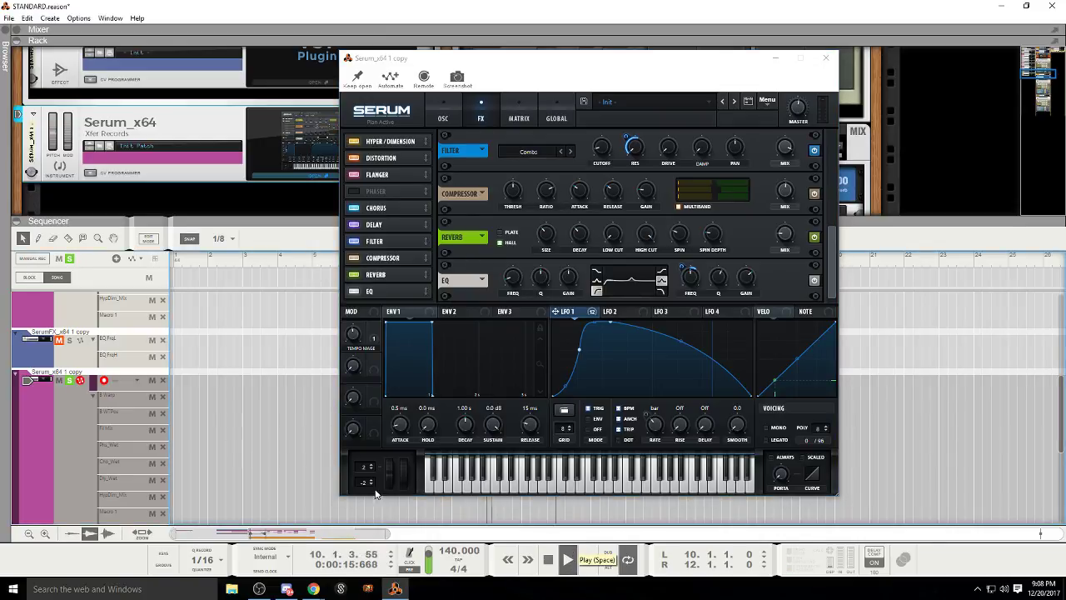
pyautogui.click(71, 381)
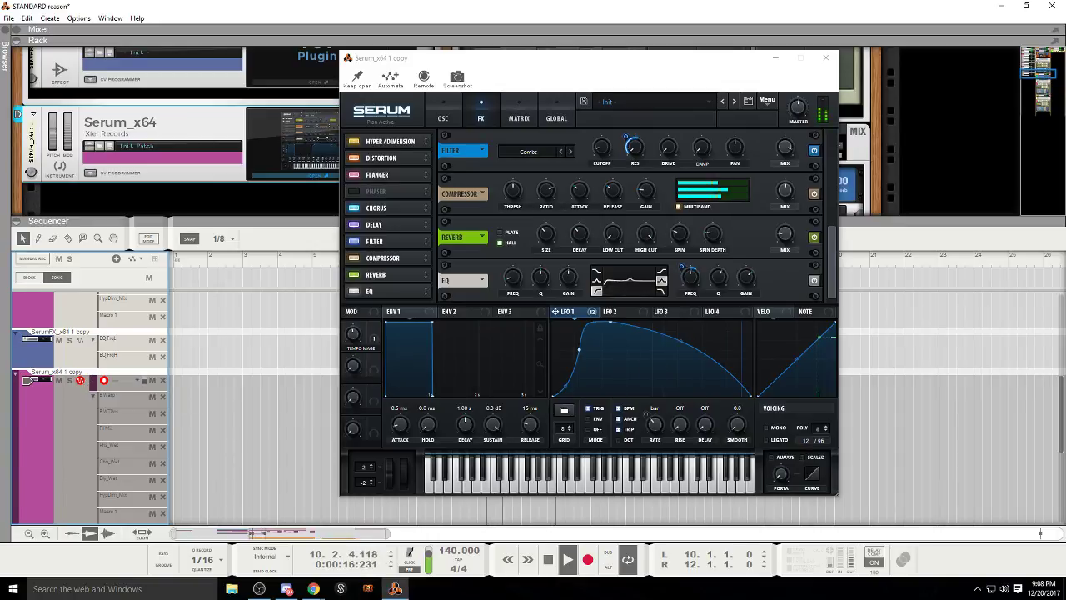
# Step: Switch the delay effect to Normal mode with a 10% mix, a left time of 10.46 ms and a right time of 11.31 ms
pyautogui.click(399, 223)
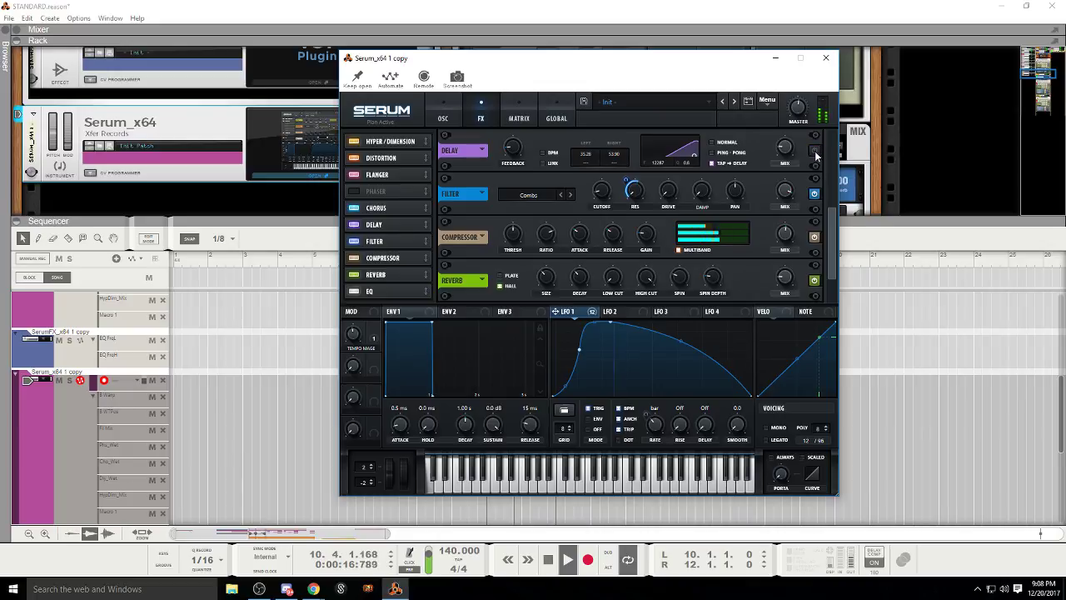
pyautogui.scroll(1, 781, 184)
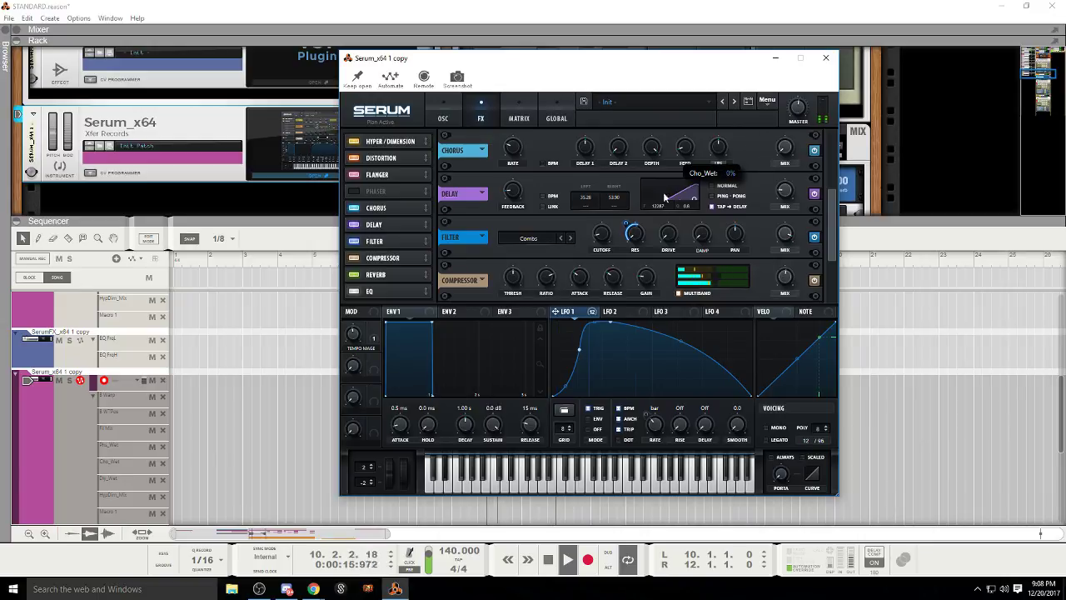
pyautogui.click(712, 185)
pyautogui.moveTo(780, 194); pyautogui.dragTo(777, 197)
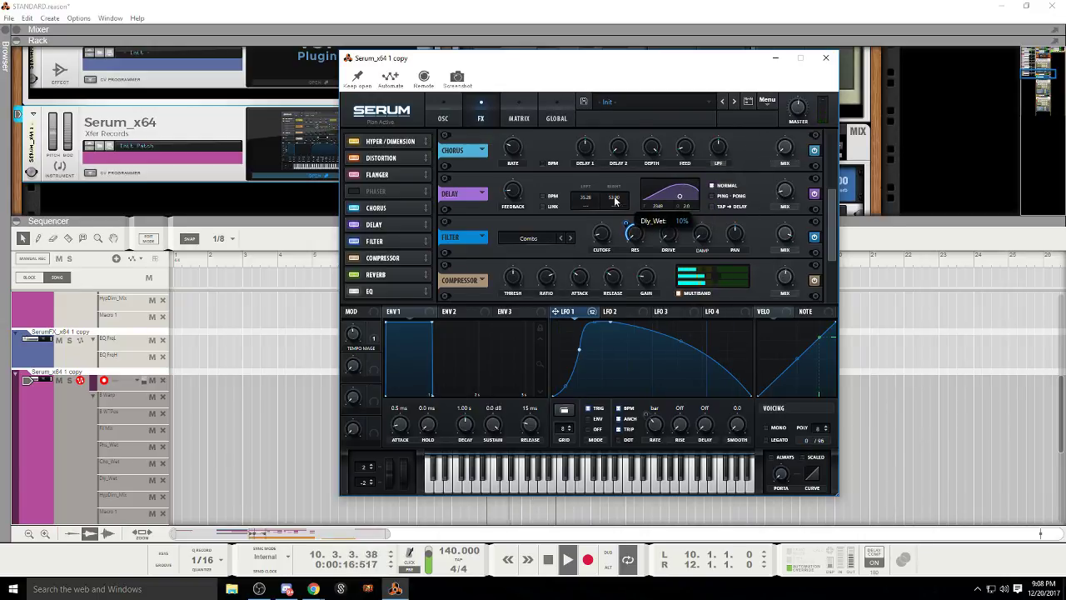
pyautogui.moveTo(614, 201)
pyautogui.mouseDown()
pyautogui.moveTo(617, 231)
pyautogui.moveTo(591, 222)
pyautogui.moveTo(616, 204)
pyautogui.mouseUp()
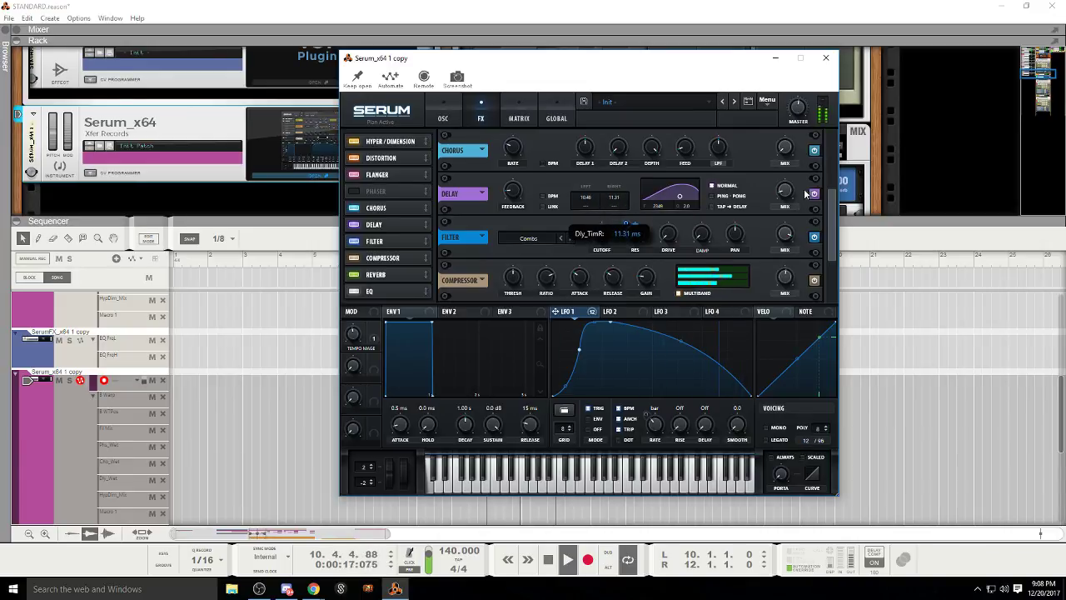
pyautogui.moveTo(520, 197)
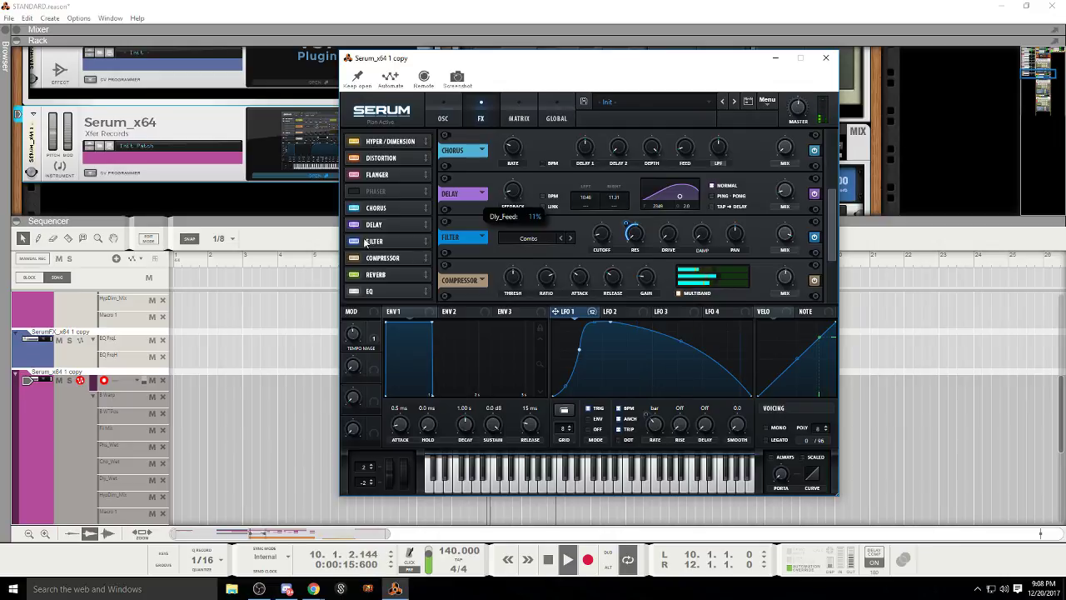
# Step: Compare the sound with the effects filter switched off and on, and reduce the LFO 1 modulation amount on its resonance
pyautogui.click(360, 240)
pyautogui.click(357, 241)
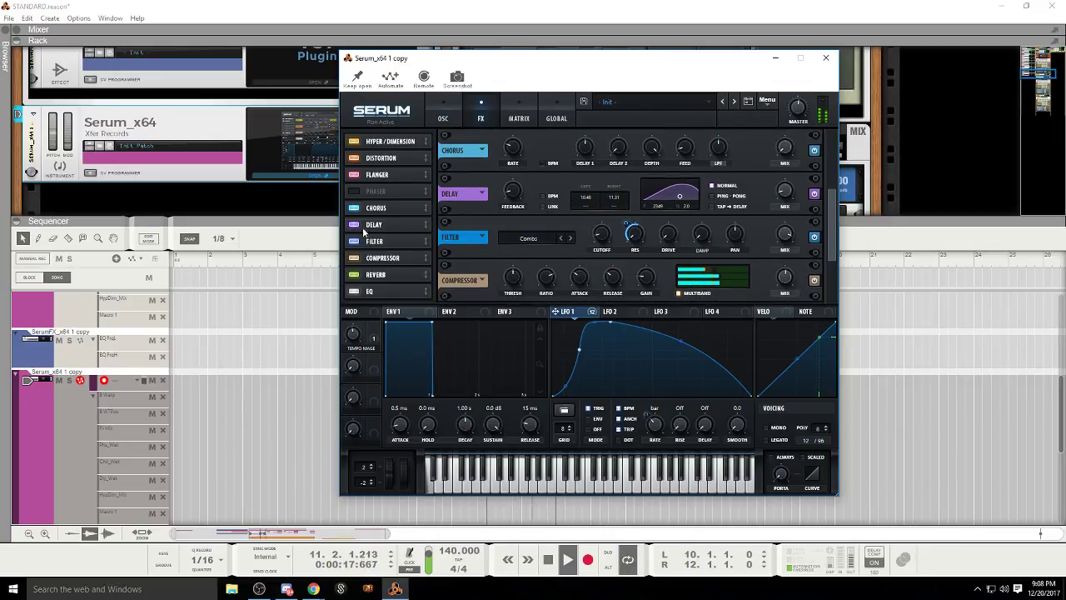
pyautogui.rightClick(637, 238)
pyautogui.click(643, 244)
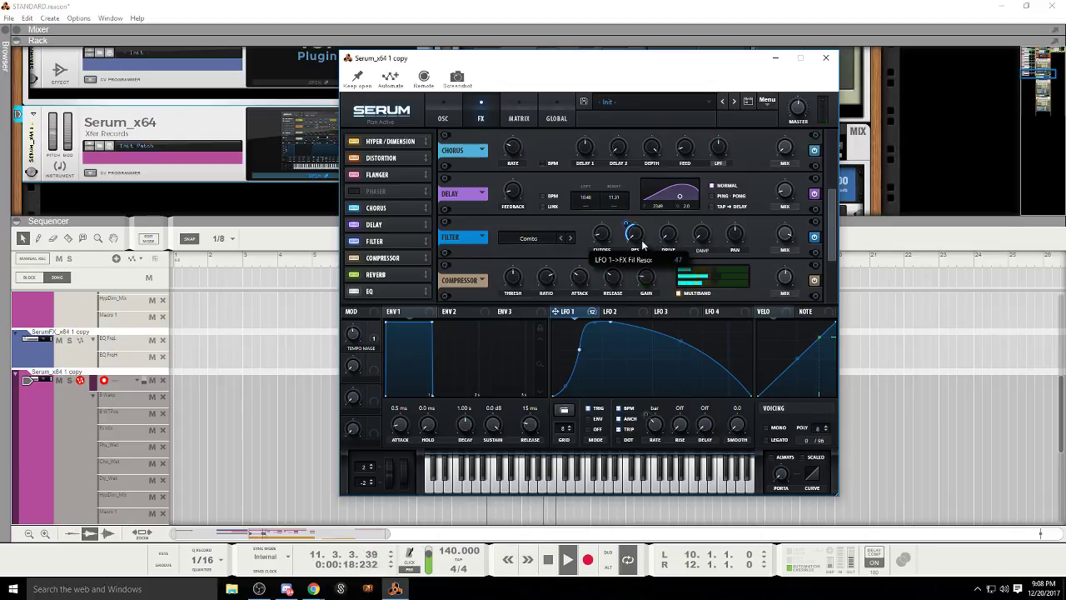
pyautogui.moveTo(643, 244); pyautogui.dragTo(640, 259)
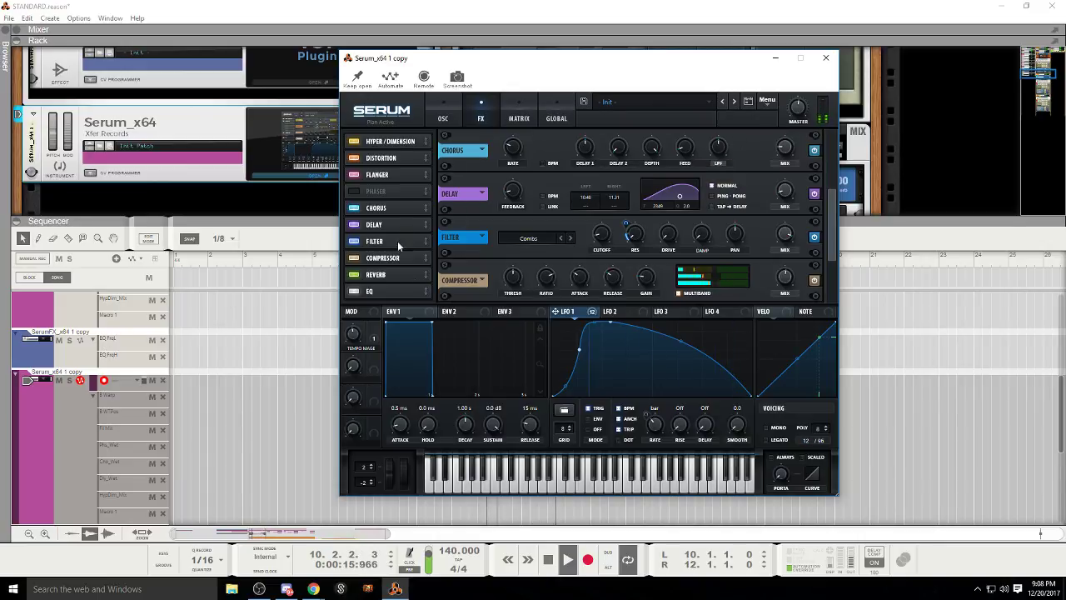
pyautogui.click(362, 275)
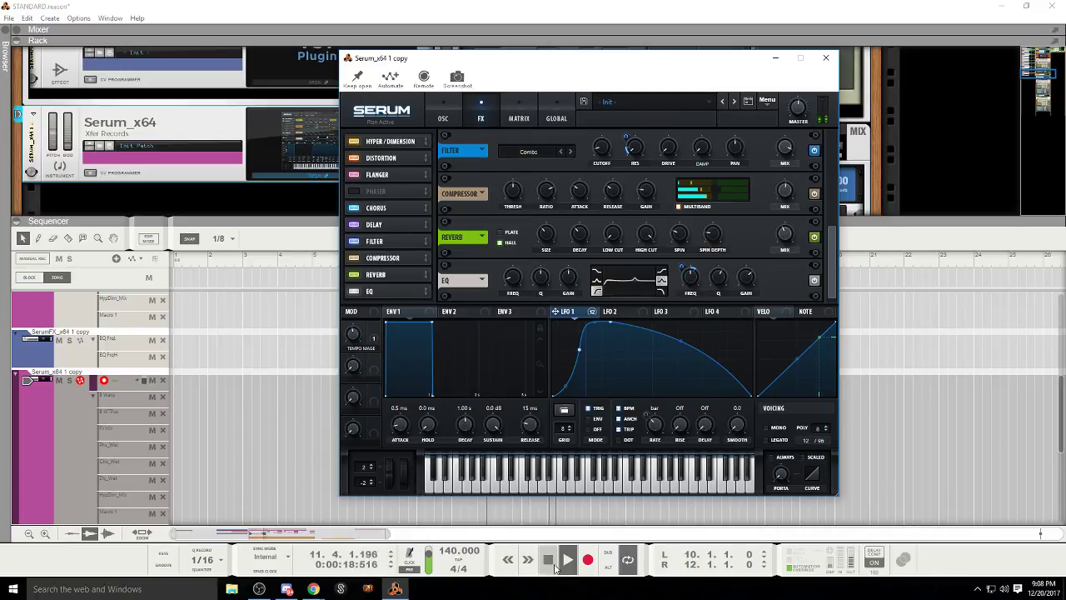
# Step: Try removing the LFO 1 modulation from the EQ's high-band frequency with the copied Serum track soloed
pyautogui.click(69, 381)
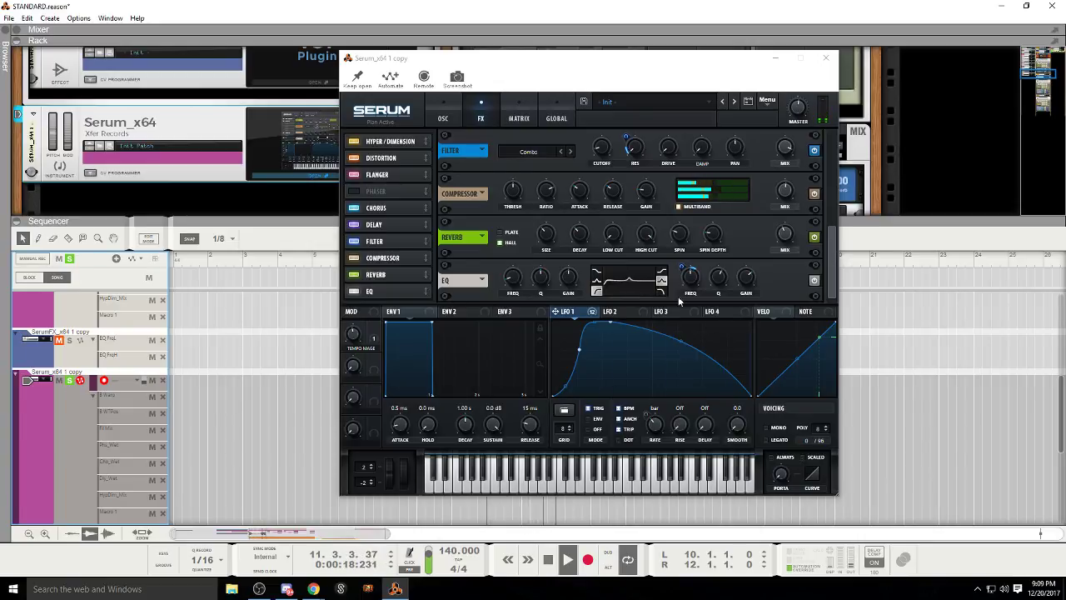
pyautogui.rightClick(693, 274)
pyautogui.click(741, 316)
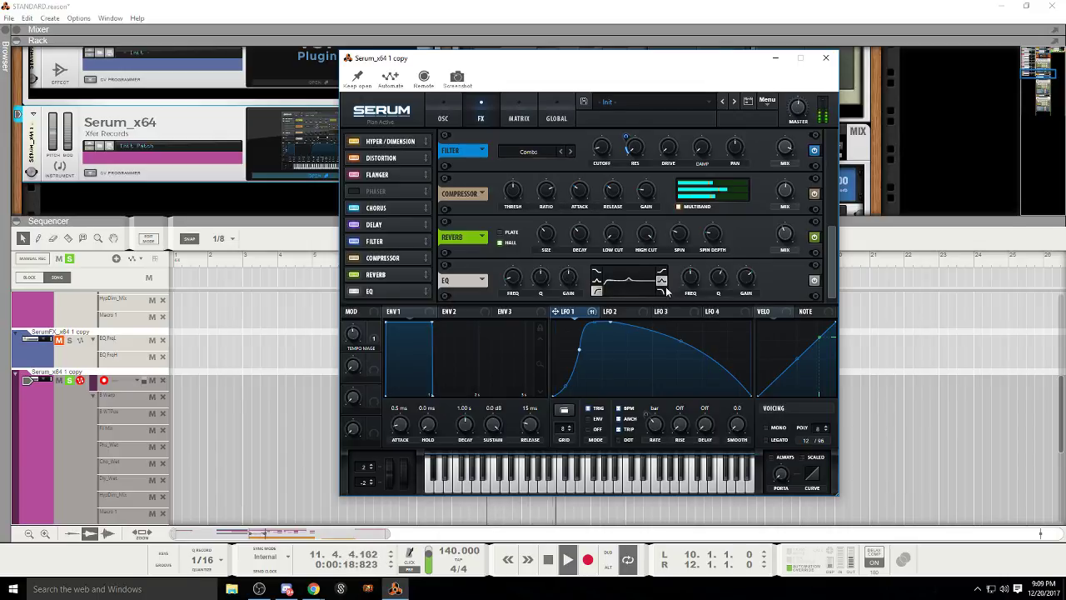
# Step: Cut the EQ's high-band gain to about -8.4 dB with LFO 1 modulating its frequency, and unsolo the Serum track
pyautogui.moveTo(697, 285)
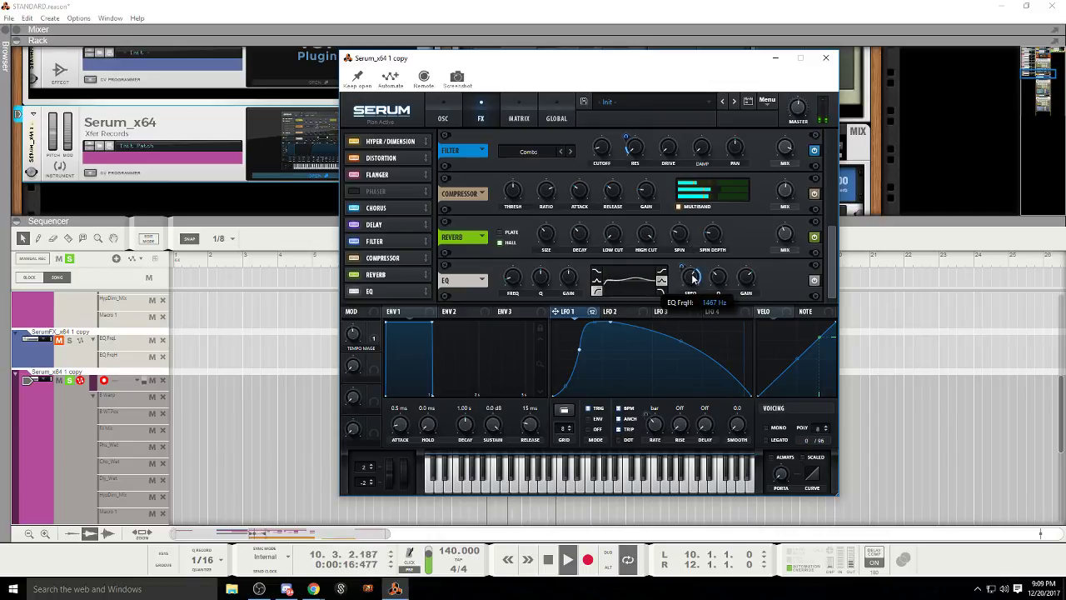
pyautogui.moveTo(692, 278); pyautogui.dragTo(698, 329)
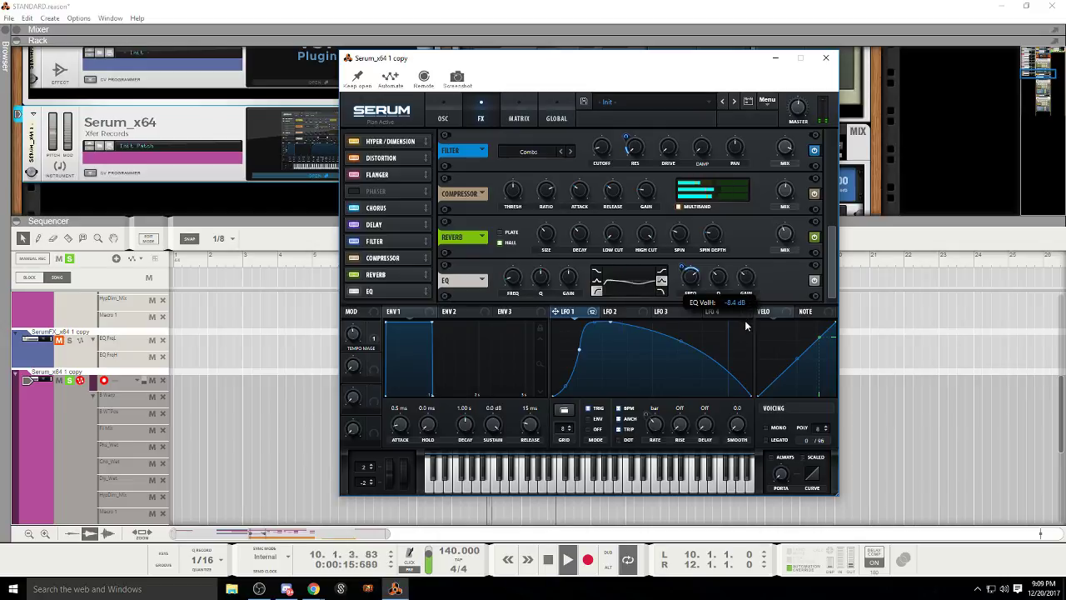
pyautogui.click(69, 380)
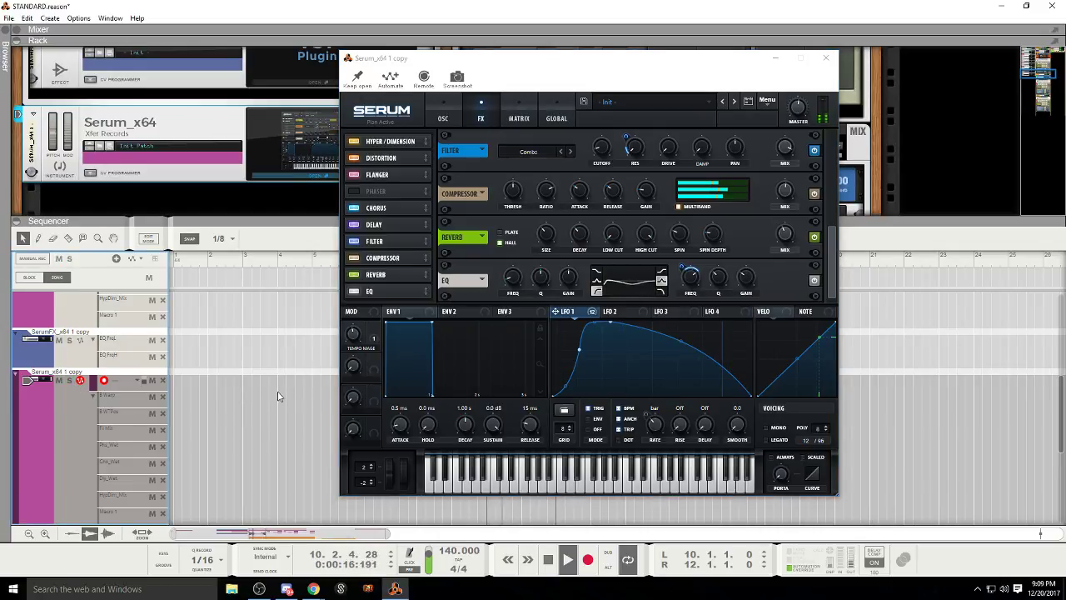
# Step: Close the Serum editor and reduce the depth of the copied track's OTT compressor to 48%
pyautogui.click(825, 59)
pyautogui.scroll(2, 208, 146)
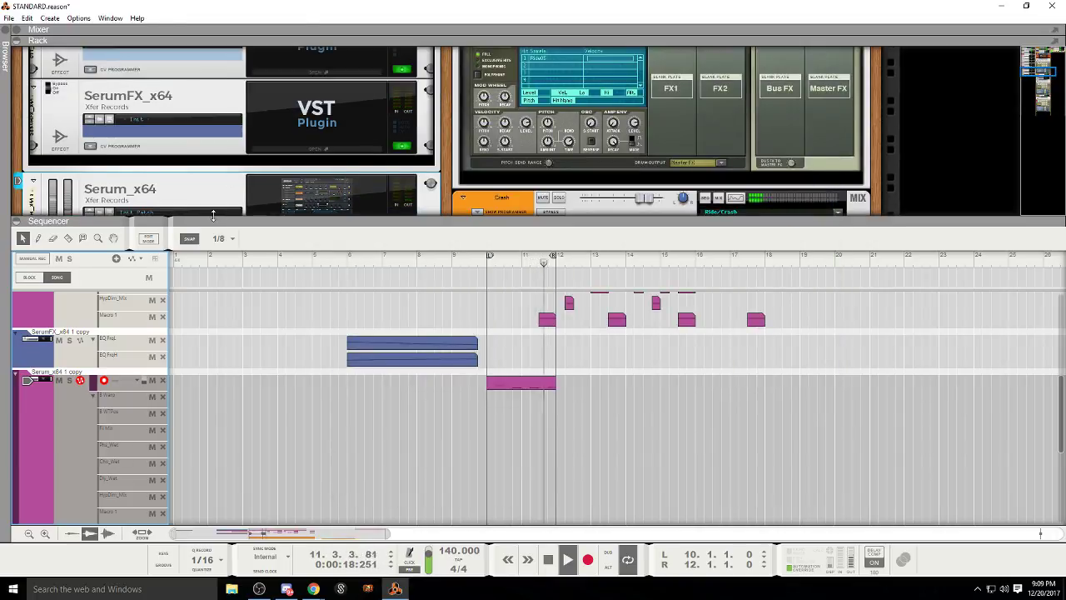
pyautogui.moveTo(212, 218); pyautogui.dragTo(200, 359)
pyautogui.scroll(3, 148, 247)
pyautogui.click(124, 190)
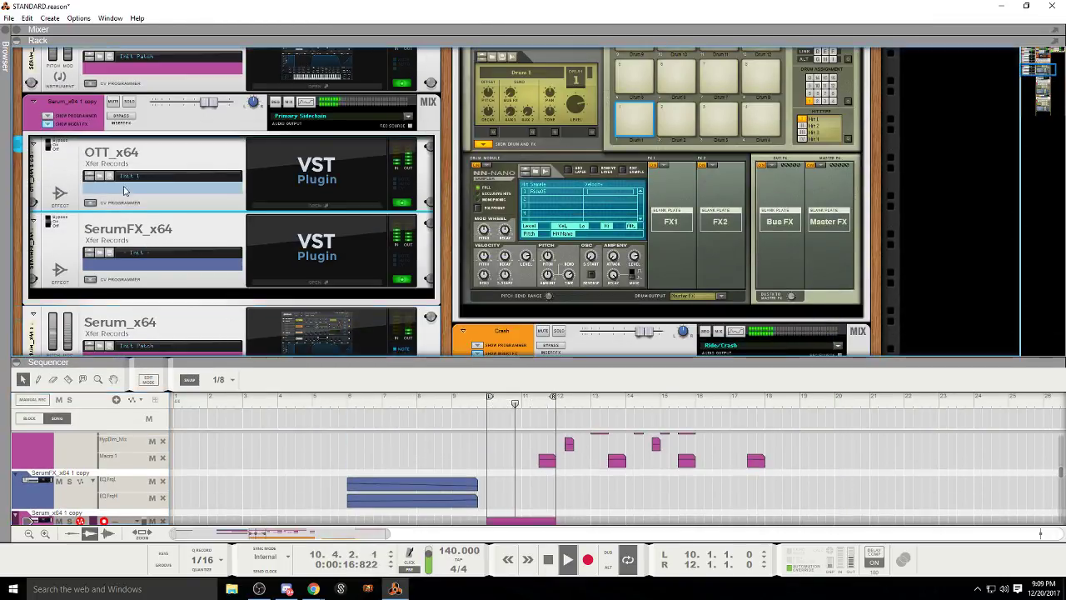
pyautogui.click(260, 209)
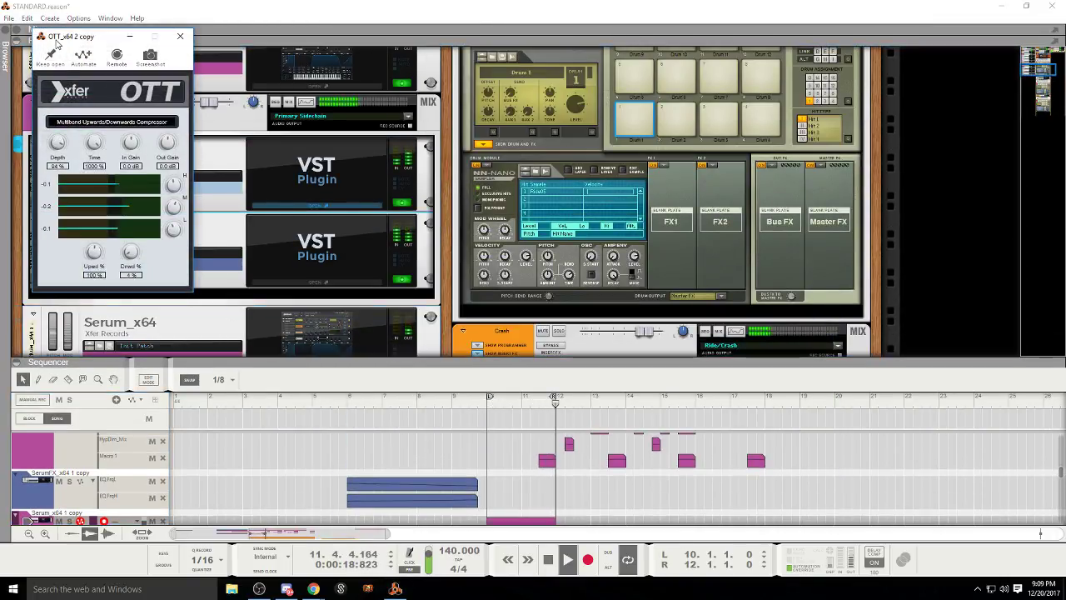
pyautogui.moveTo(57, 87); pyautogui.dragTo(56, 61)
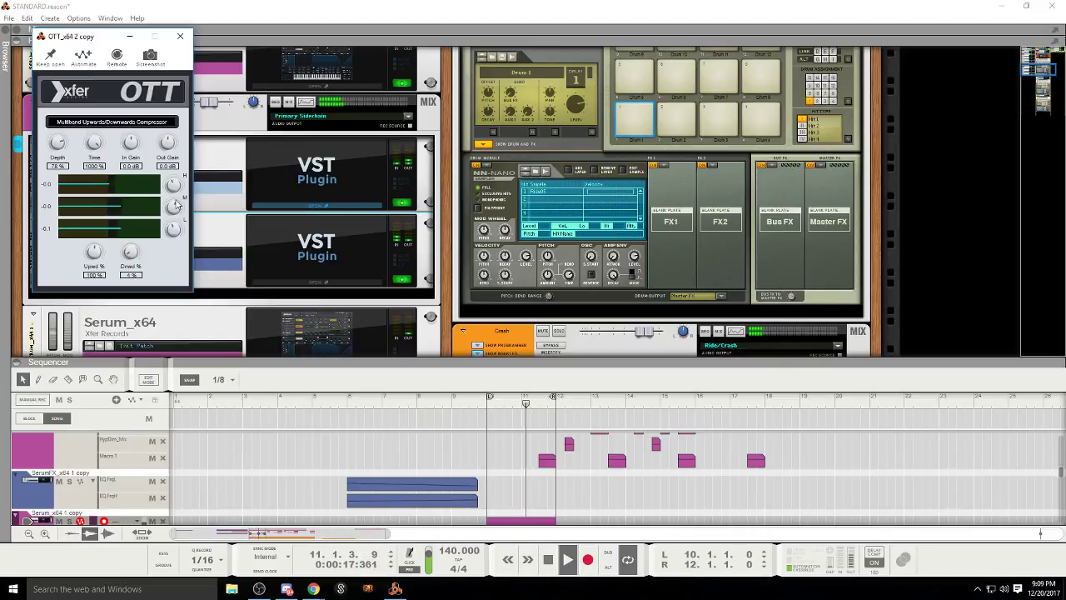
pyautogui.moveTo(58, 143); pyautogui.dragTo(61, 170)
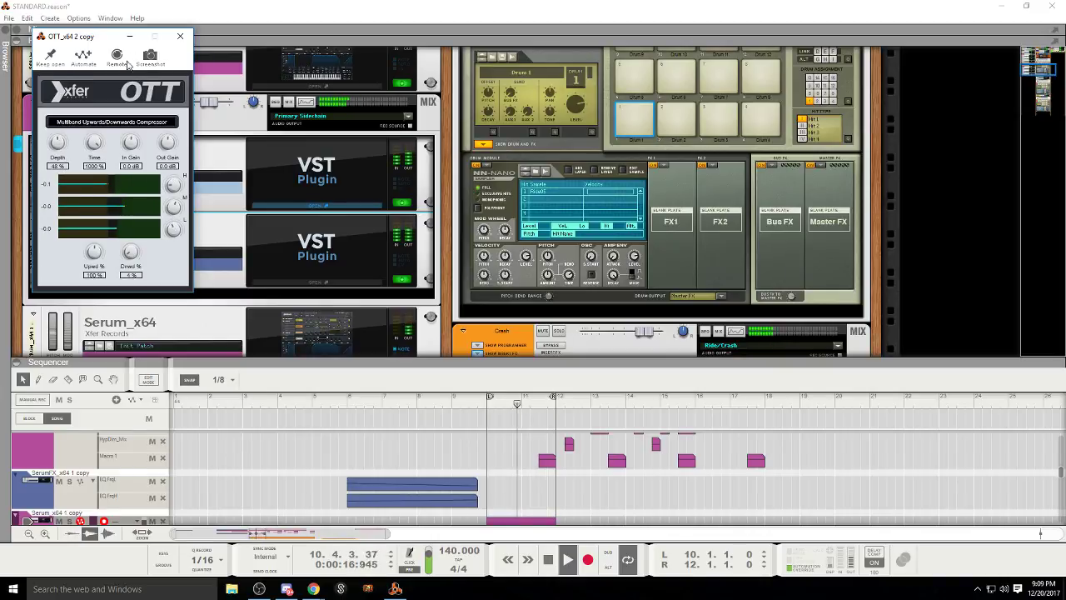
pyautogui.click(180, 36)
# Step: Insert The Echo with the Warm Echo patch below SerumFX and compare the Serum track soloed and in the full mix
pyautogui.click(4, 31)
pyautogui.scroll(-2, 262, 475)
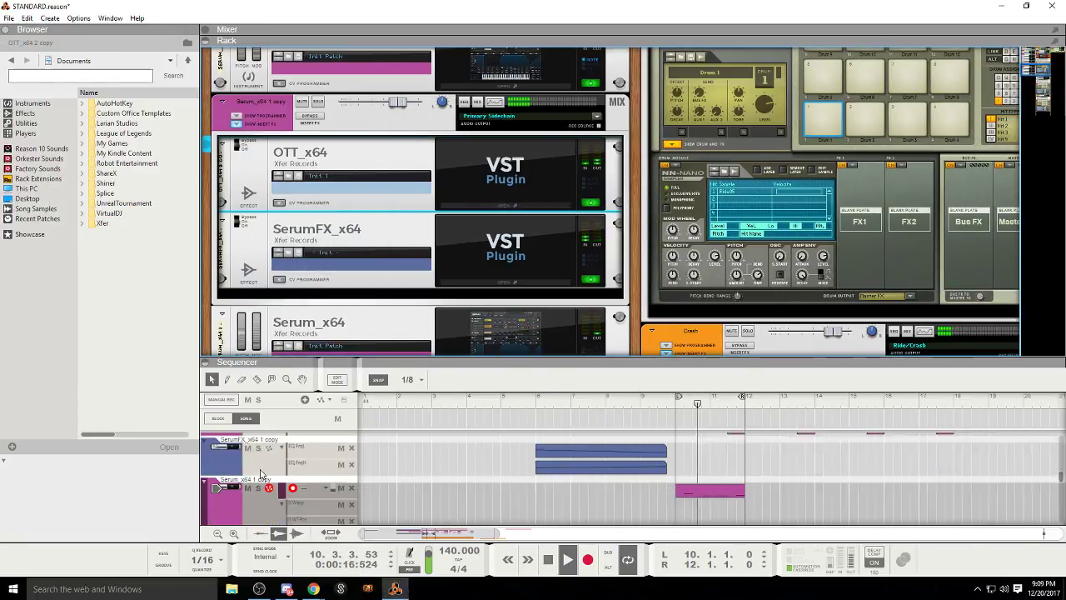
pyautogui.click(259, 455)
pyautogui.click(25, 114)
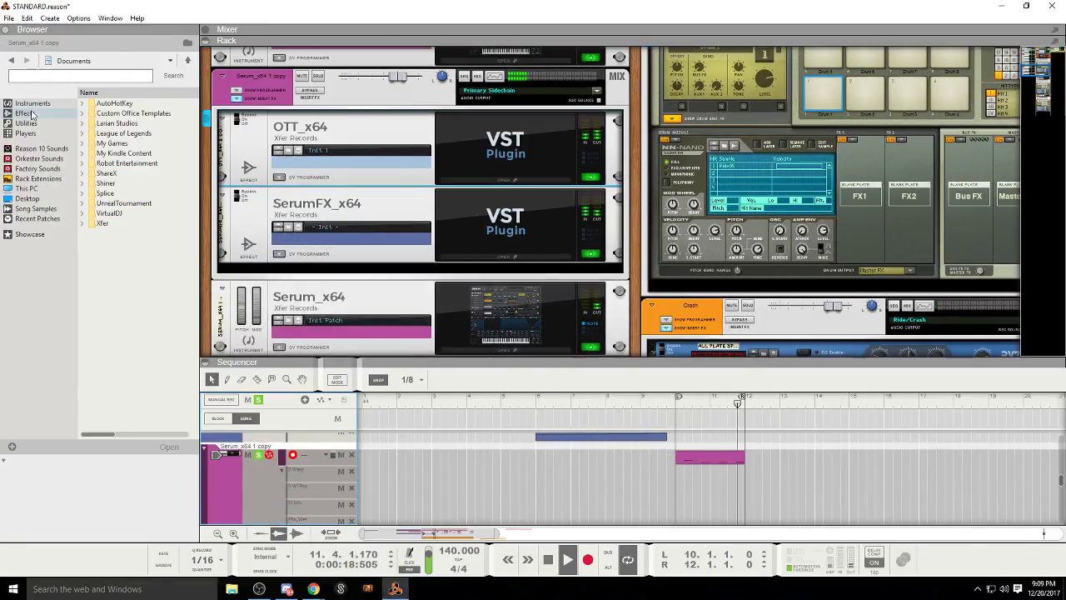
pyautogui.moveTo(146, 163); pyautogui.dragTo(361, 272)
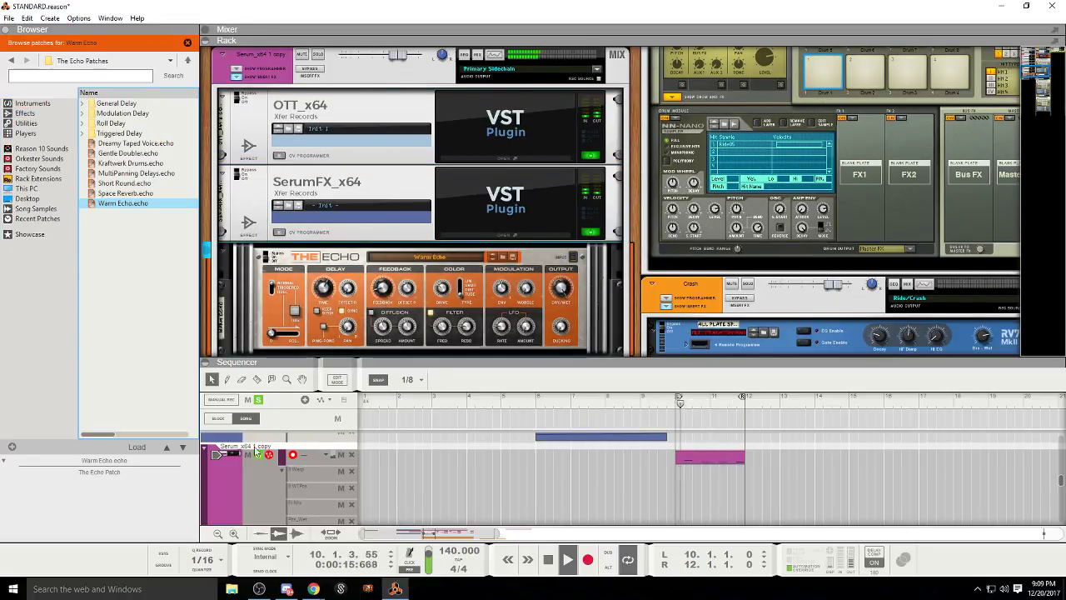
pyautogui.click(259, 457)
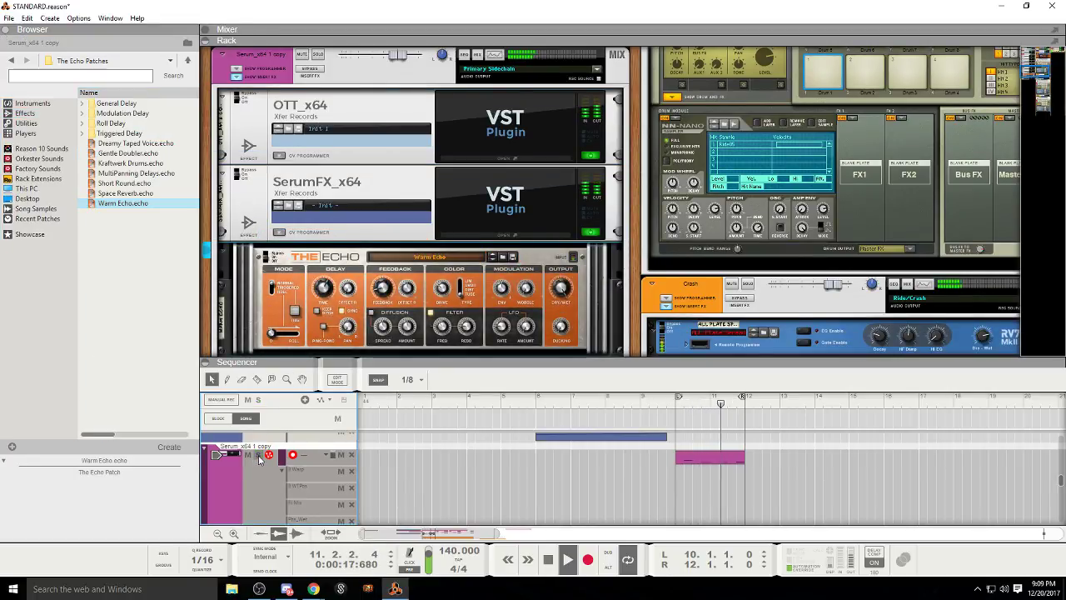
# Step: Delete The Echo device from the Serum track's effects chain
pyautogui.click(281, 300)
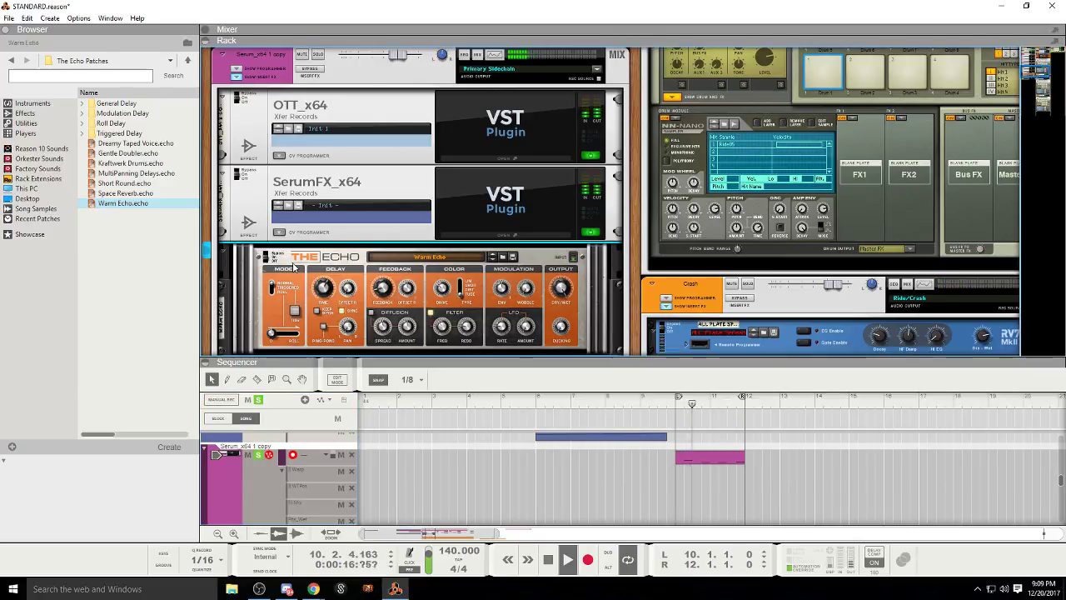
pyautogui.press('Delete')
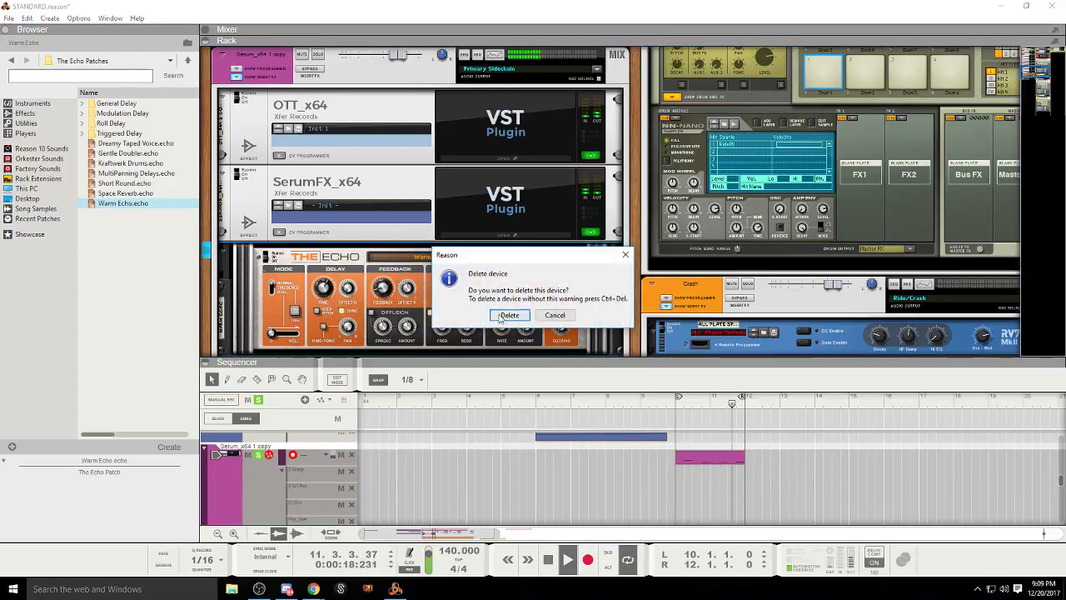
pyautogui.click(509, 315)
# Step: Insert an Audiomatic Retro Transformer below SerumFX and unsolo the Serum track to hear it in the full mix
pyautogui.click(25, 113)
pyautogui.scroll(-3, 137, 249)
pyautogui.moveTo(138, 193); pyautogui.dragTo(422, 241)
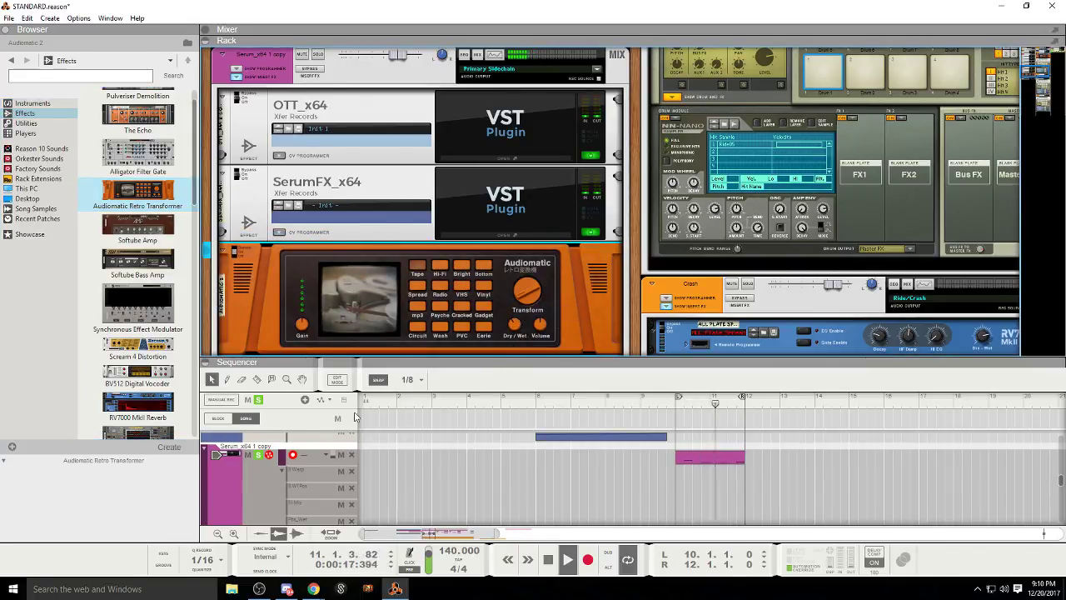
pyautogui.click(258, 455)
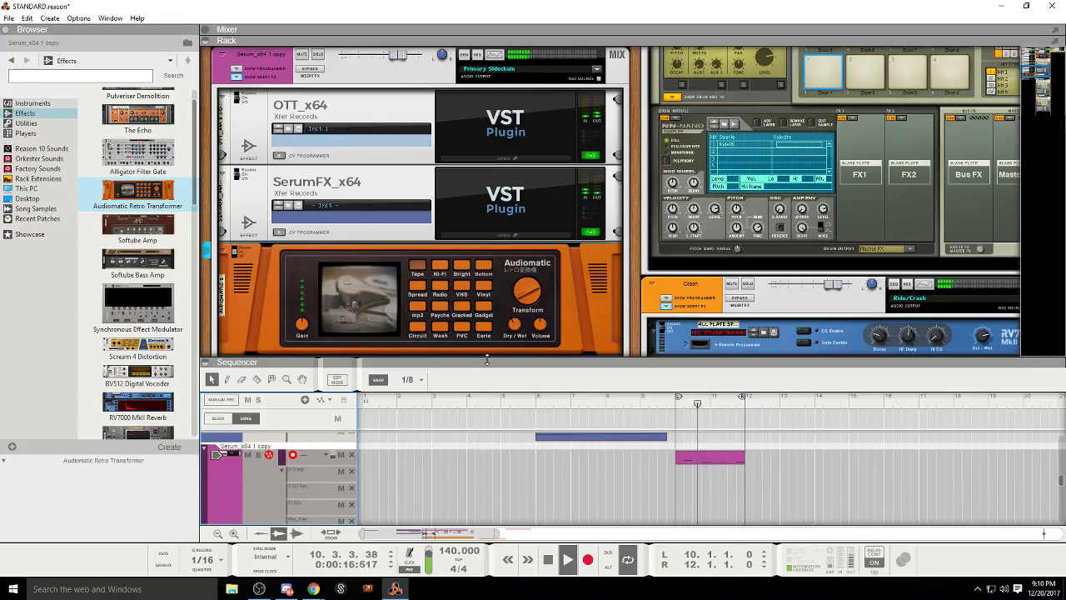
# Step: Move the two-bar clip from the Pha_Wet lane to the Serum_x64 1 note lane at position 3.2.3
pyautogui.moveTo(488, 360); pyautogui.dragTo(485, 229)
pyautogui.scroll(3, 665, 386)
pyautogui.scroll(2, 675, 387)
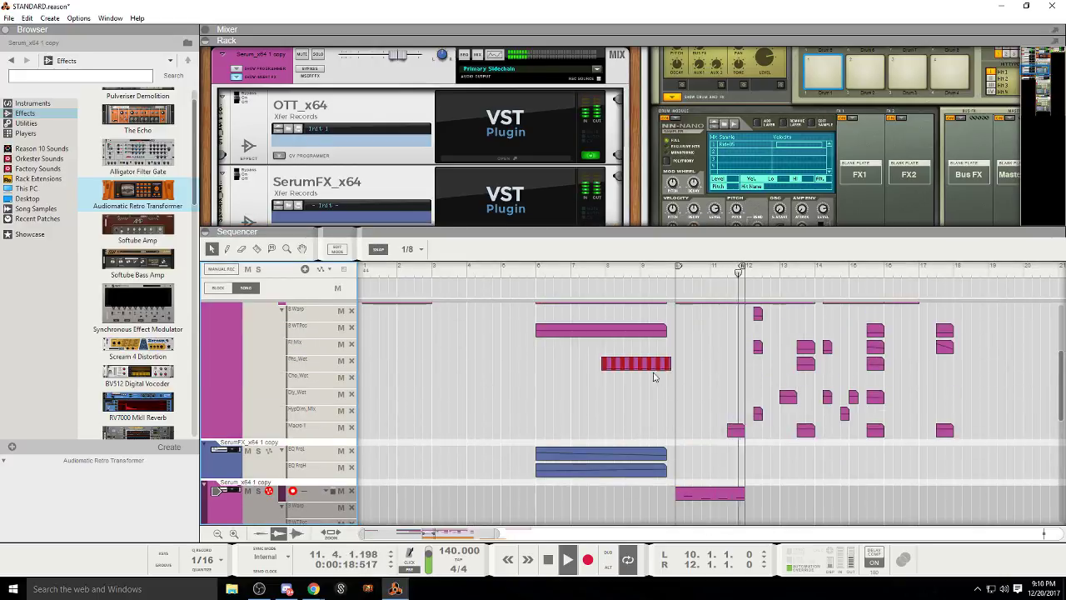
pyautogui.click(643, 365)
pyautogui.scroll(4, 643, 367)
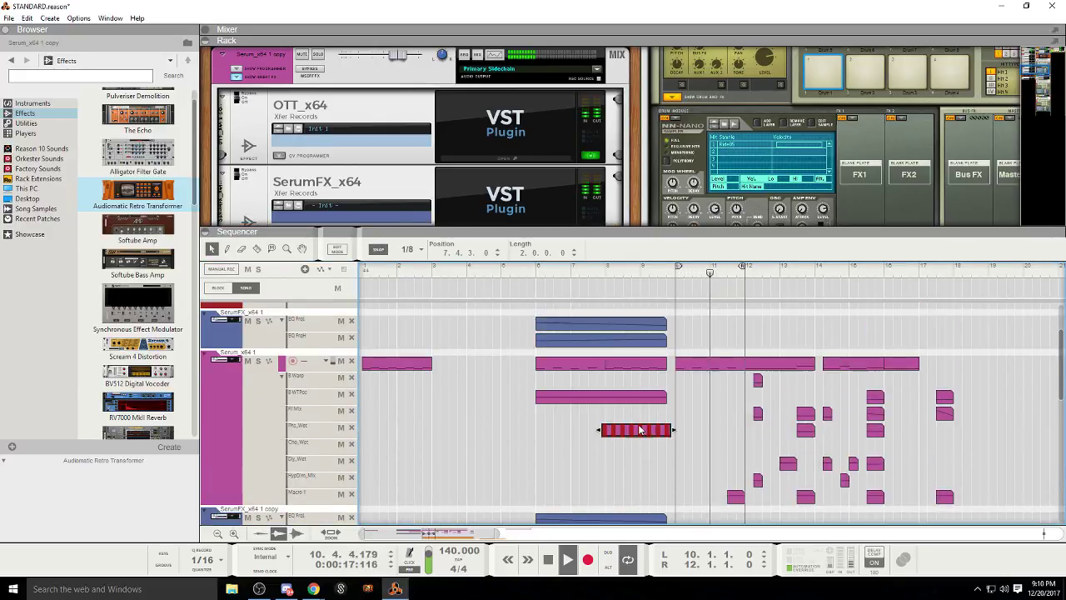
pyautogui.moveTo(642, 431); pyautogui.dragTo(480, 363)
# Step: Play the arrangement with looping off to audition the Serum clips, and stop playback
pyautogui.click(436, 273)
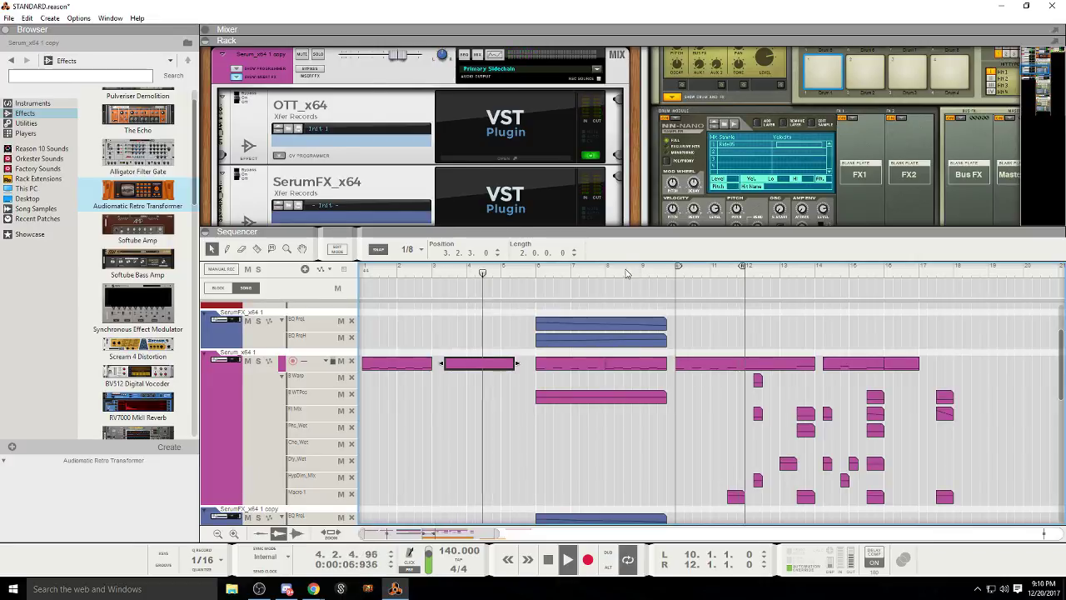
pyautogui.click(665, 497)
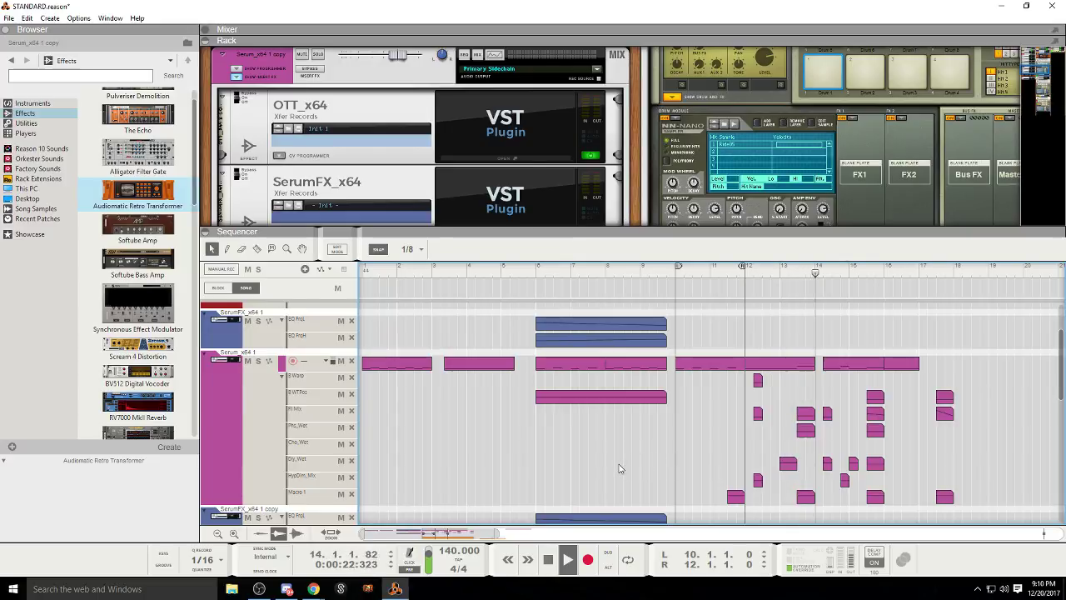
pyautogui.click(549, 560)
# Step: Swap the Serum_x64 1 clips: move the one at bar 10 to the Pha_Wet lane at 4.1.3 and the 3.2.3 clip to 10.1.1
pyautogui.scroll(3, 707, 402)
pyautogui.scroll(-3, 706, 401)
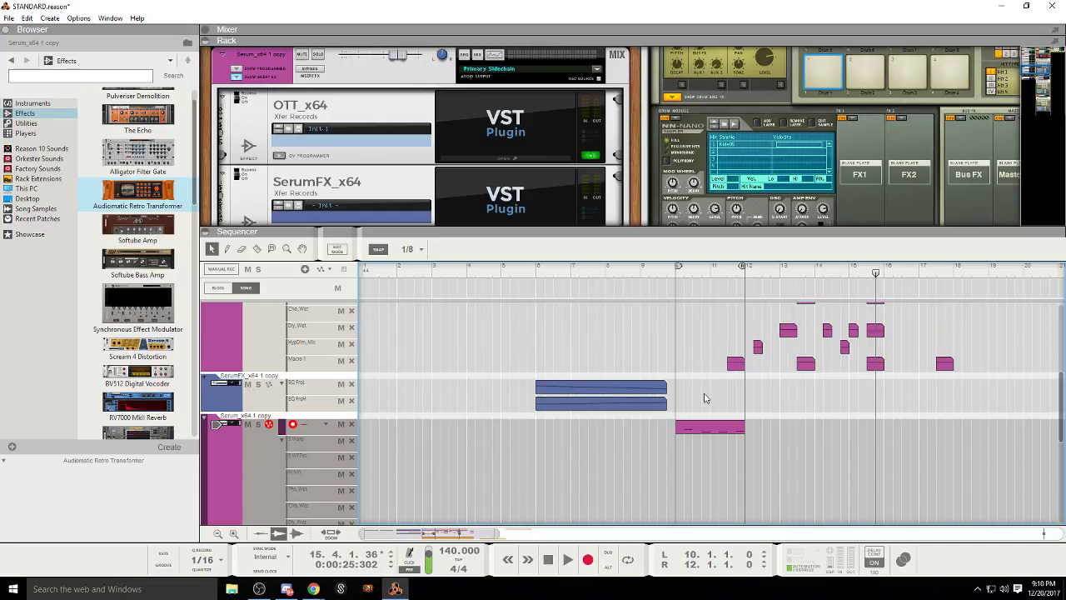
pyautogui.moveTo(706, 374); pyautogui.dragTo(522, 451)
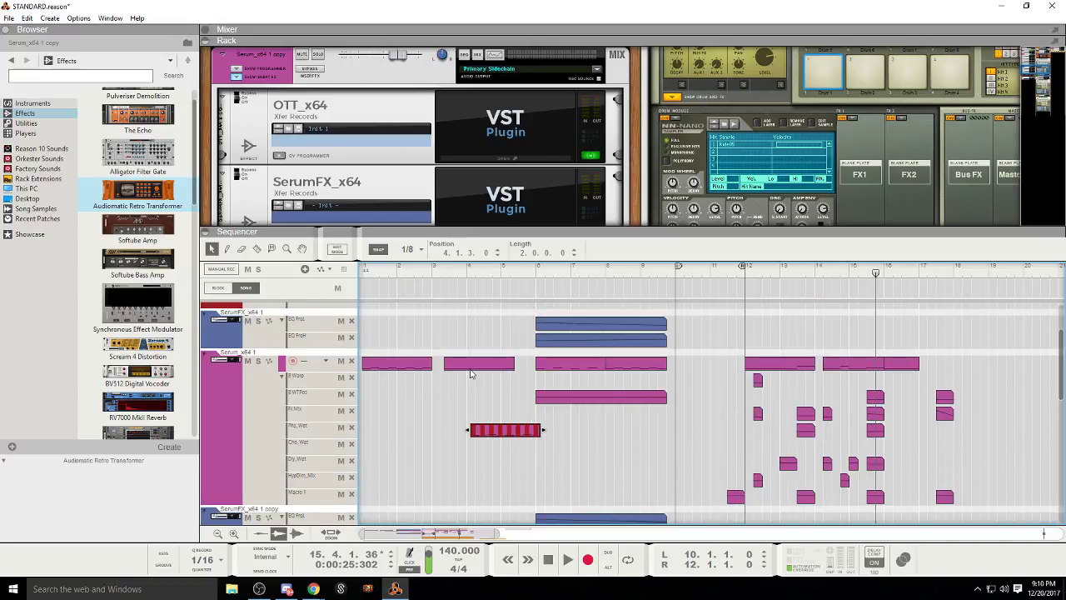
pyautogui.moveTo(471, 368); pyautogui.dragTo(706, 365)
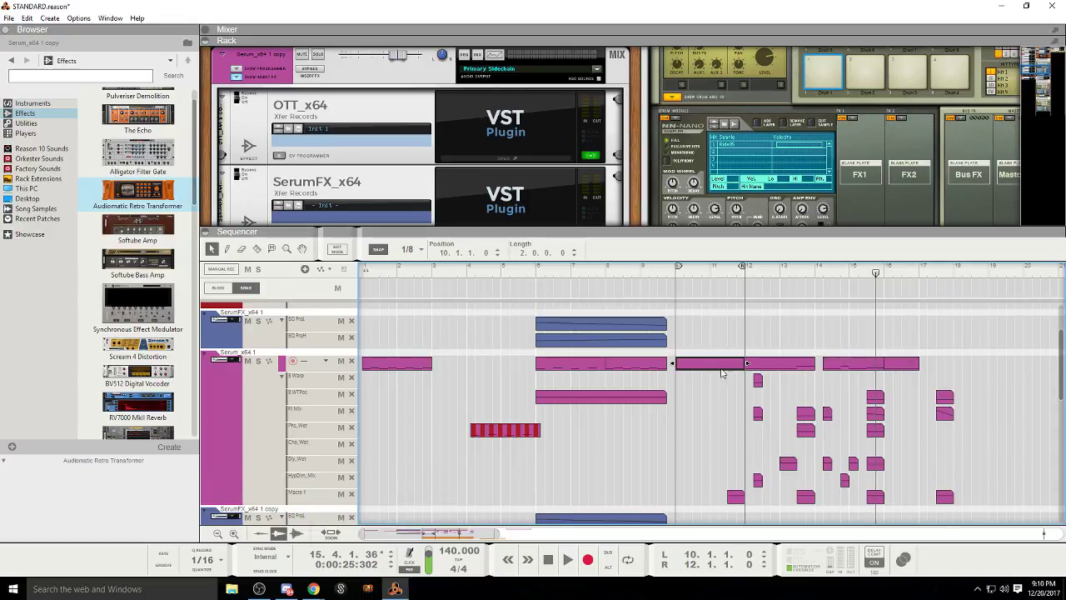
# Step: Move the copied Serum track's two-bar clip to 19.1.1 and play the arrangement from just before bar 17
pyautogui.scroll(-3, 727, 372)
pyautogui.moveTo(559, 336); pyautogui.dragTo(931, 414)
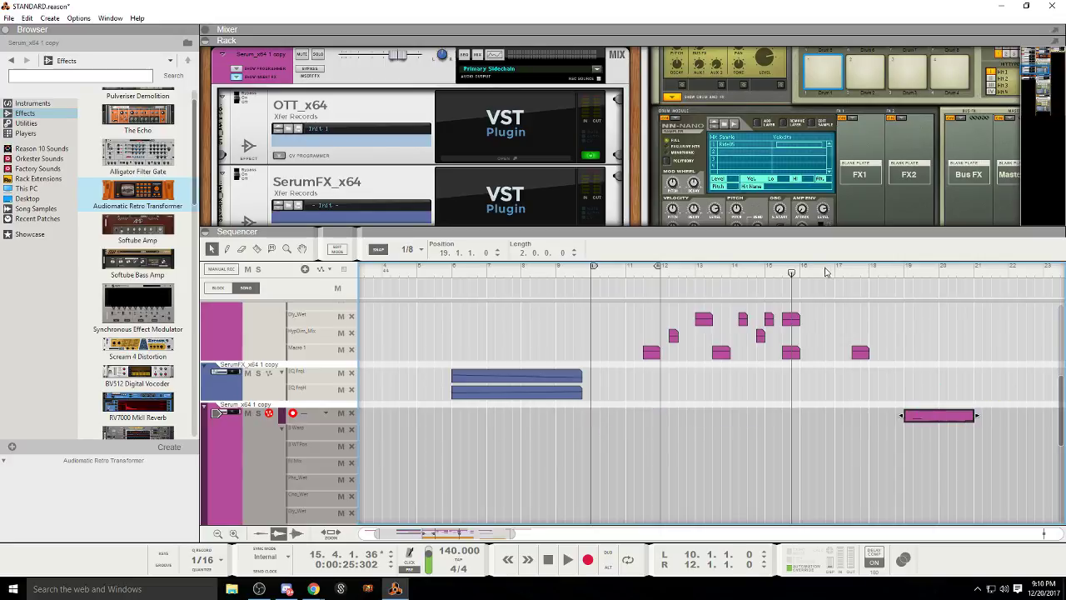
pyautogui.click(825, 273)
pyautogui.click(567, 560)
pyautogui.scroll(4, 850, 444)
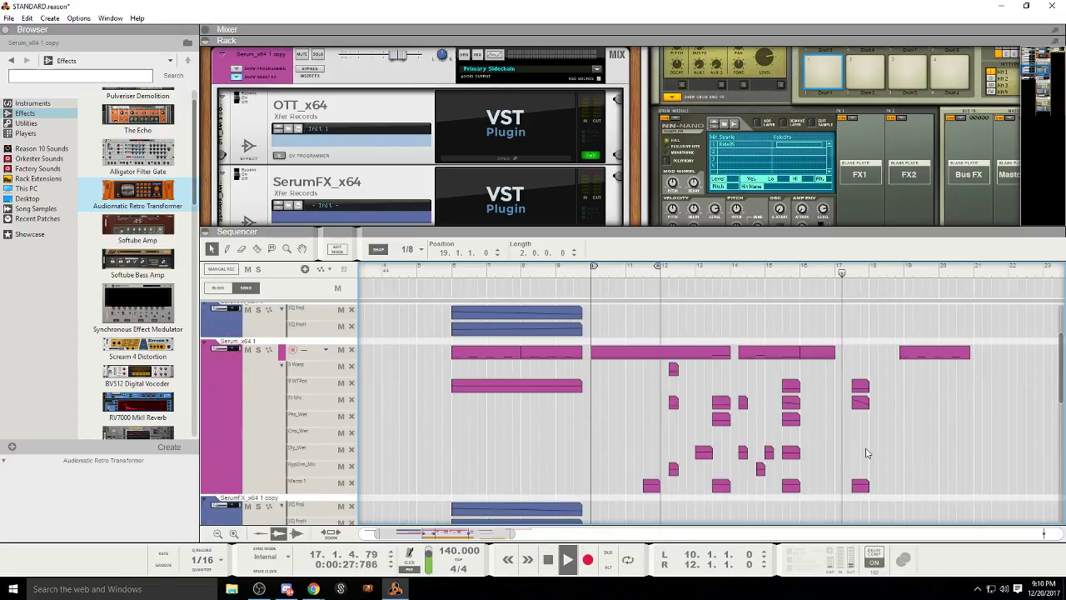
pyautogui.scroll(-2, 916, 417)
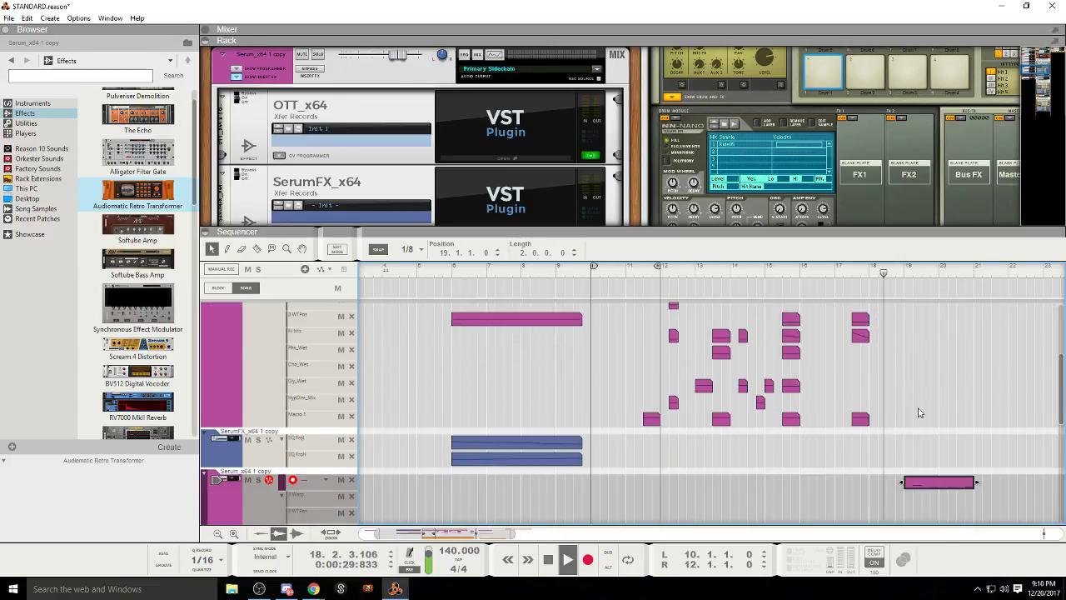
pyautogui.scroll(-1, 919, 413)
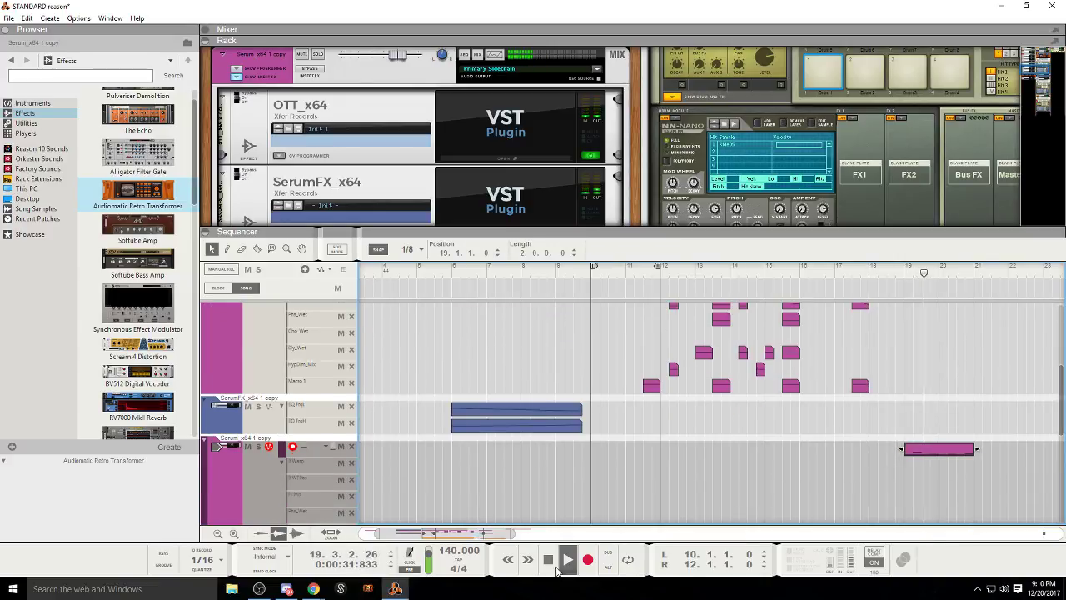
# Step: Move the last two-bar clip on the Serum_x64 1 track to 19.1.1 and audition it from 18.4.3
pyautogui.scroll(3, 997, 355)
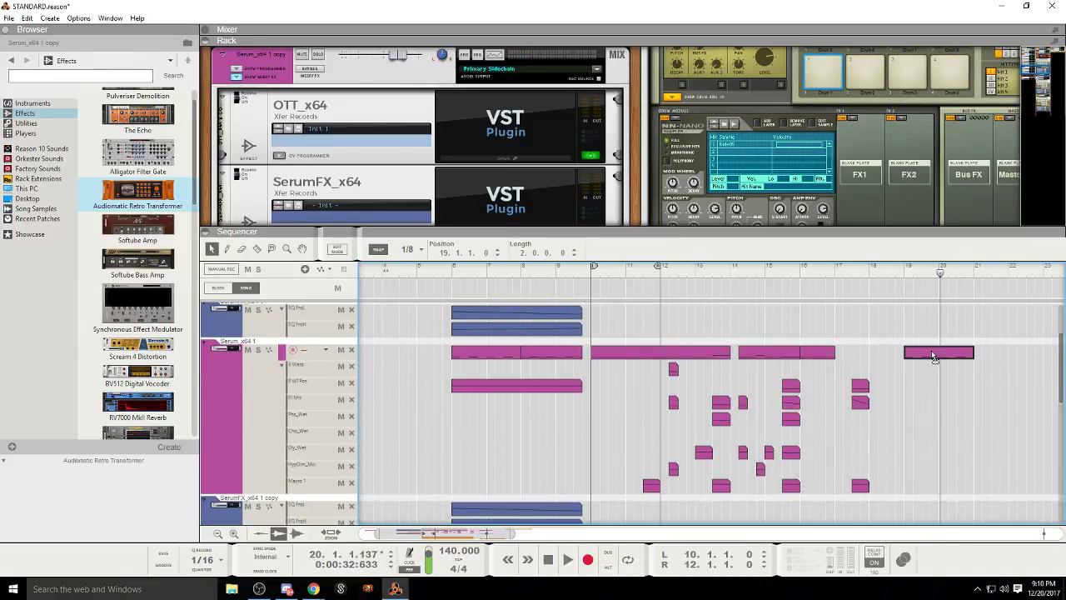
pyautogui.click(893, 278)
pyautogui.click(548, 559)
pyautogui.click(569, 560)
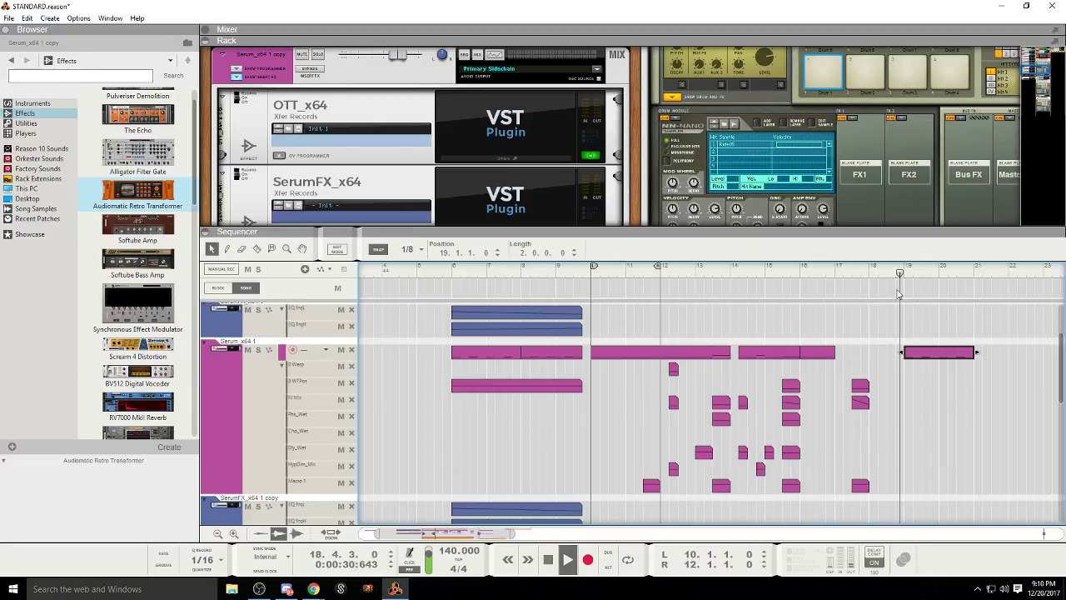
pyautogui.click(548, 560)
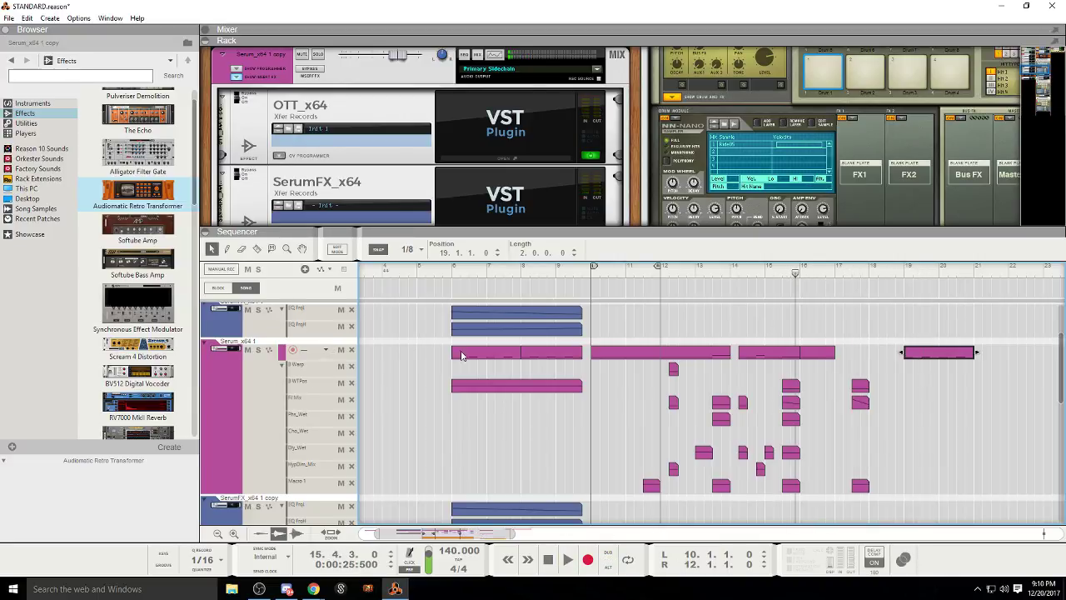
pyautogui.click(550, 564)
# Step: Move the two-bar Ride Cymbals clip to 19.1.1 and audition the new section from 19.1.1
pyautogui.scroll(-5, 1048, 387)
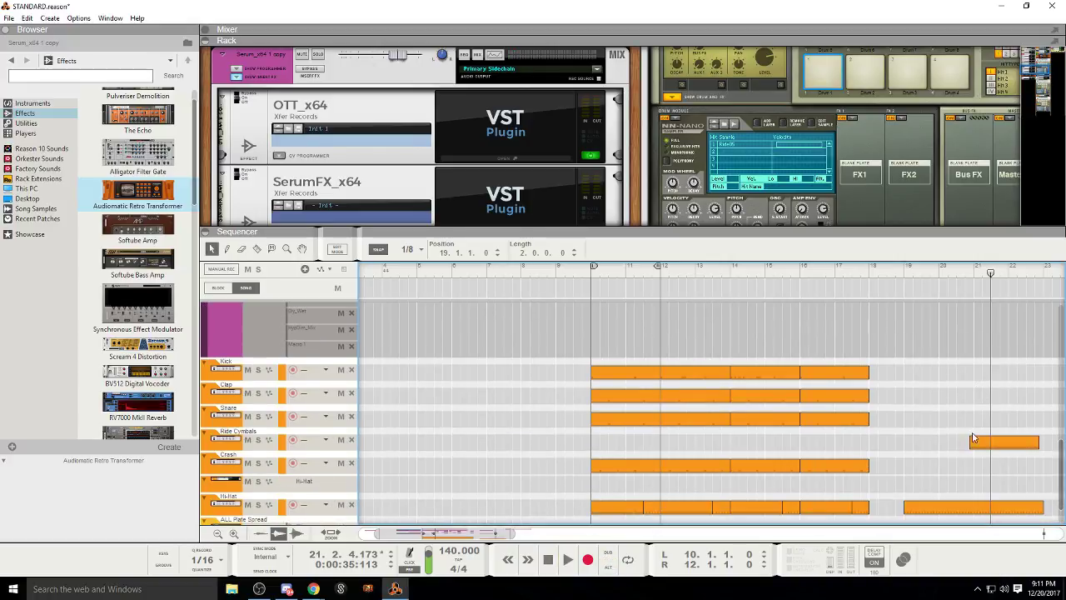
pyautogui.scroll(5, 936, 519)
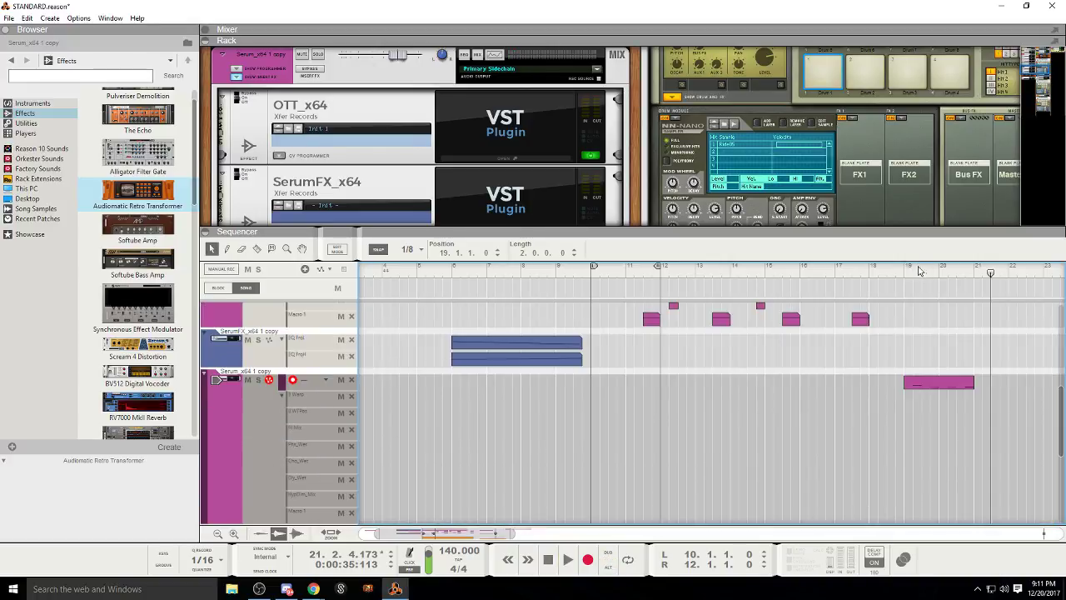
pyautogui.click(907, 268)
pyautogui.scroll(-5, 958, 350)
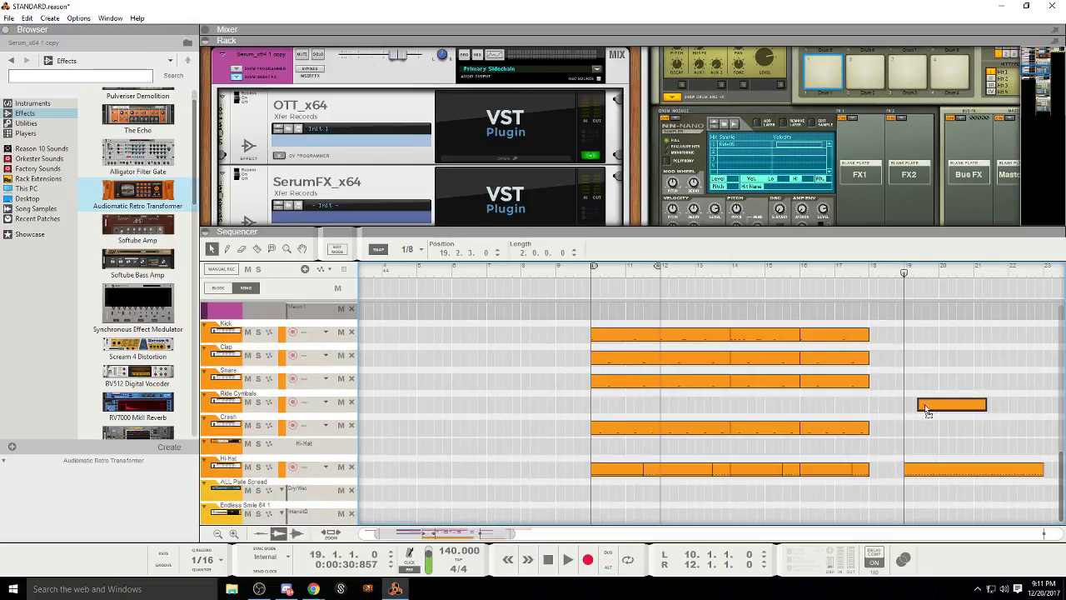
pyautogui.click(565, 562)
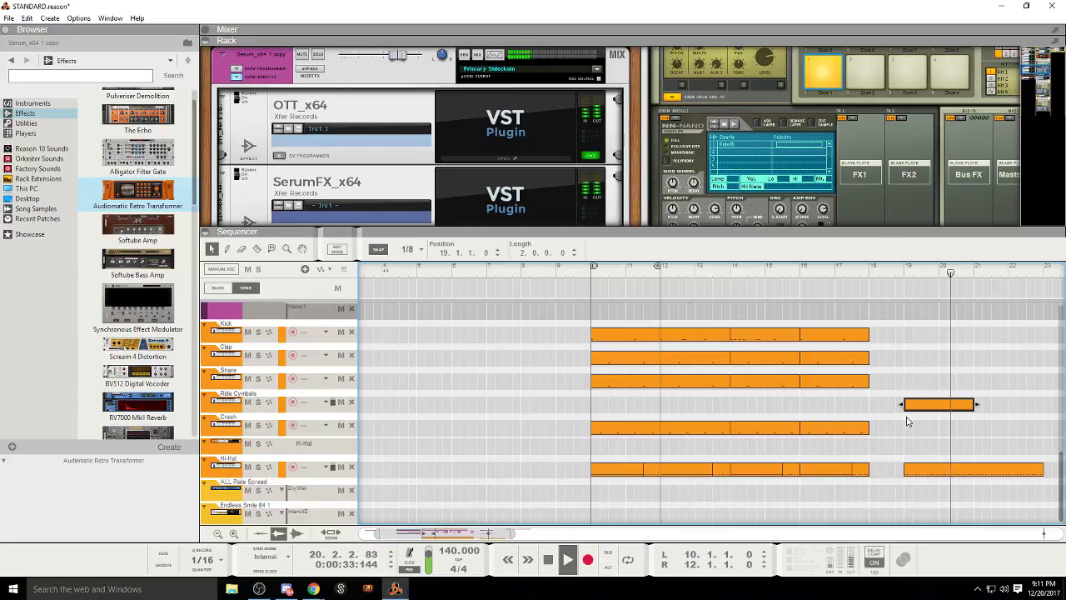
pyautogui.press('space')
# Step: Play the arrangement from bar 6 to audition the Serum clips and drop, and stop playback
pyautogui.scroll(5, 531, 389)
pyautogui.scroll(4, 530, 389)
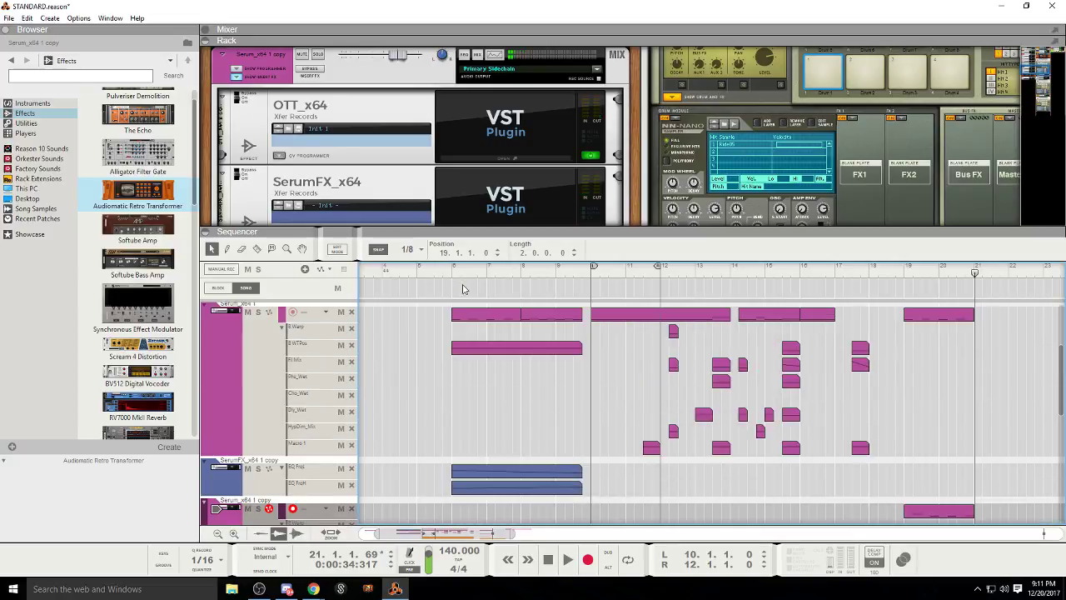
pyautogui.click(502, 560)
pyautogui.click(563, 568)
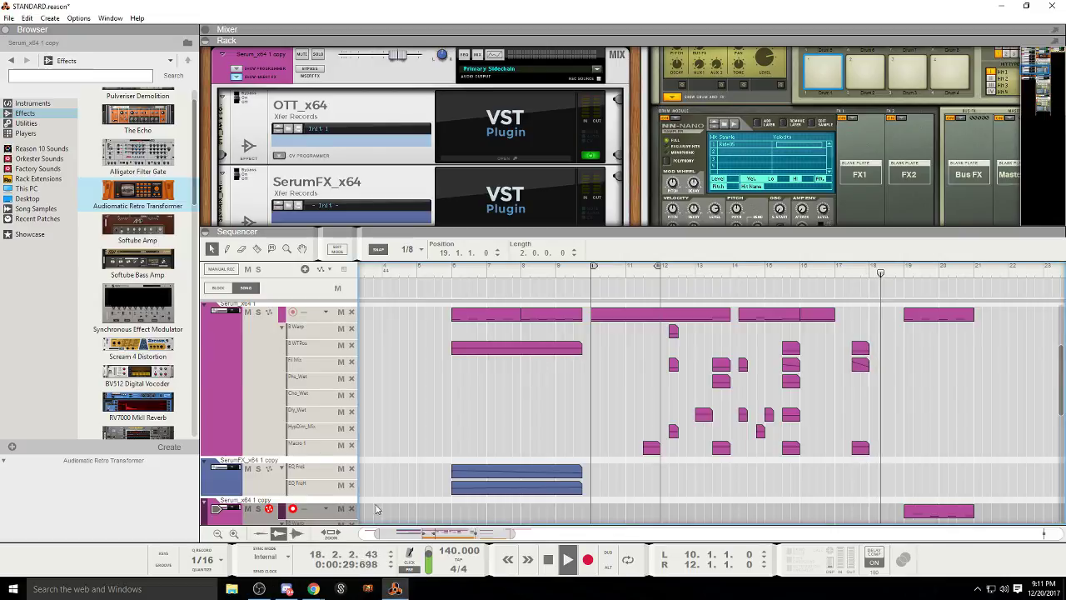
pyautogui.click(452, 273)
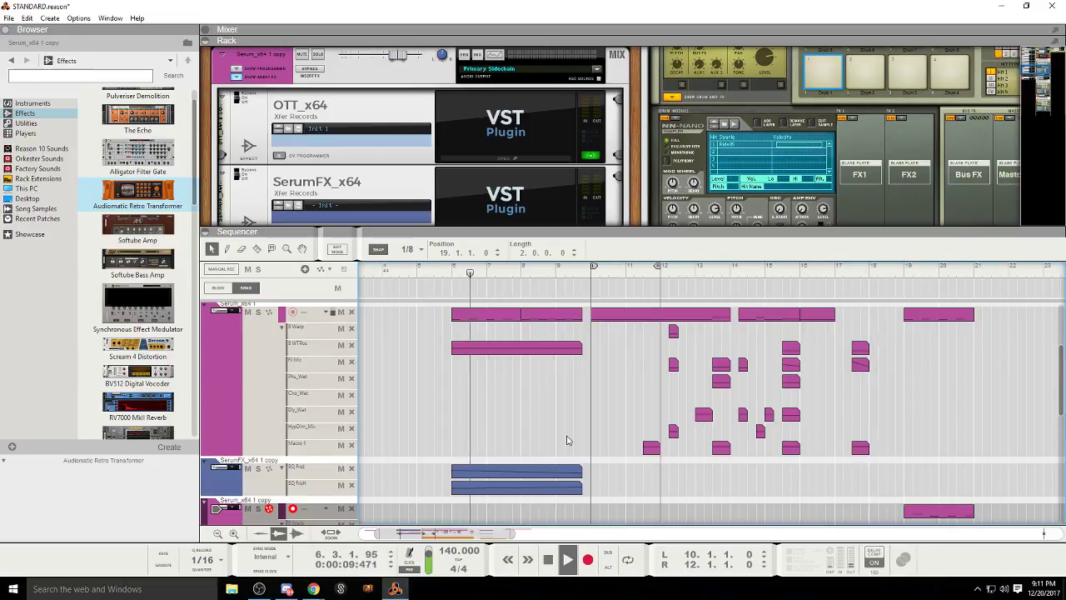
pyautogui.scroll(3, 556, 438)
pyautogui.click(574, 498)
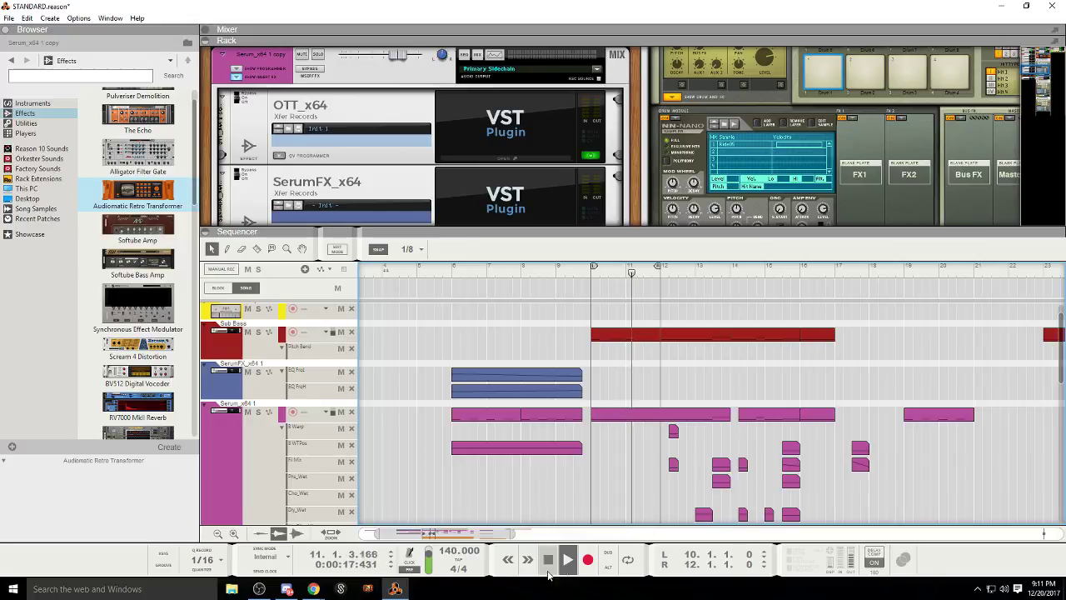
# Step: Select the Sub Bass track and move its two-bar clip to 19.1.1
pyautogui.click(214, 335)
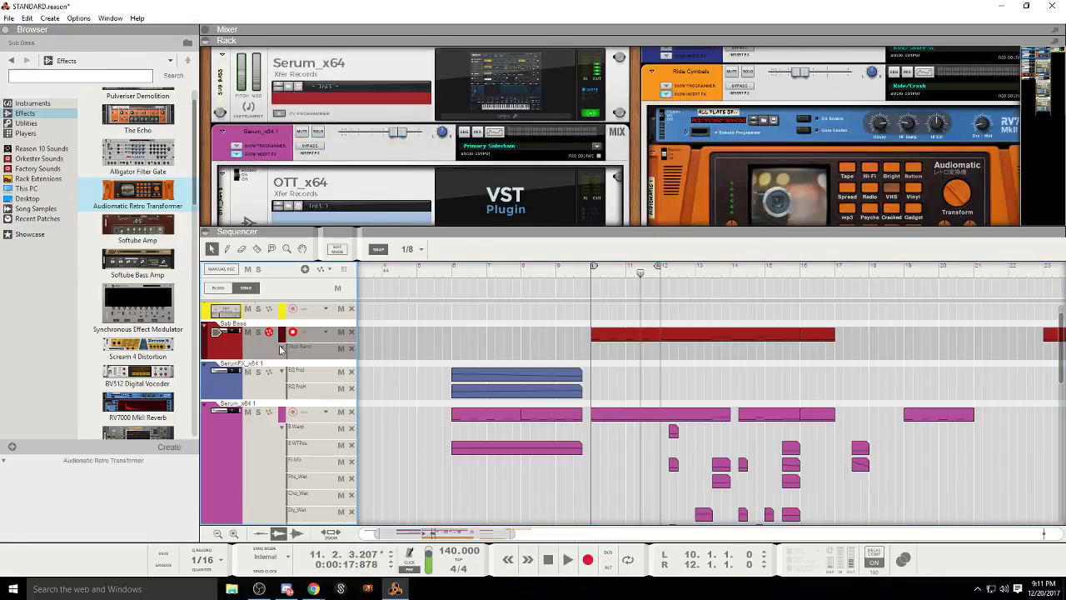
pyautogui.moveTo(640, 334); pyautogui.dragTo(964, 345)
pyautogui.scroll(-2, 958, 344)
pyautogui.scroll(-5, 958, 344)
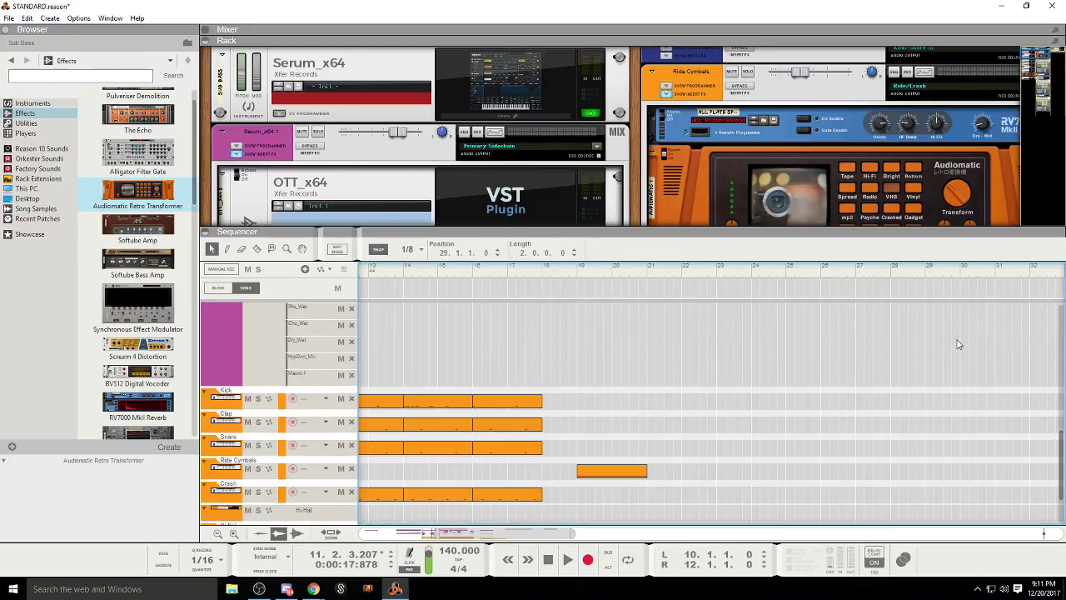
pyautogui.scroll(10, 958, 344)
pyautogui.moveTo(958, 340); pyautogui.dragTo(607, 338)
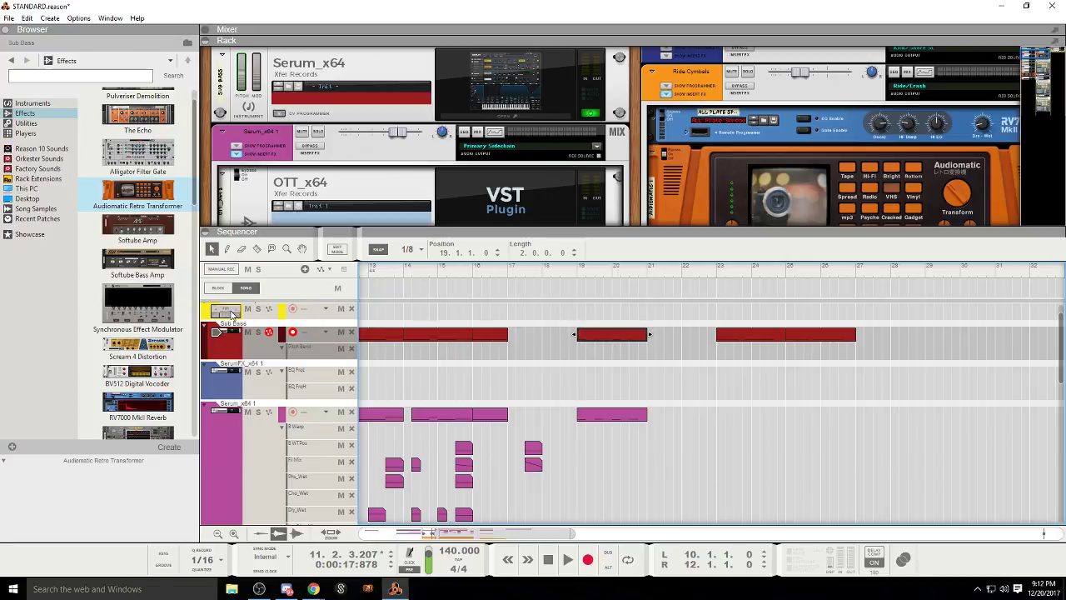
# Step: Copy the two-bar Serum_x64 1 clip at 10.1.1 onto the Sub Bass track at 10.1.1 and play the arrangement
pyautogui.moveTo(516, 534); pyautogui.dragTo(450, 534)
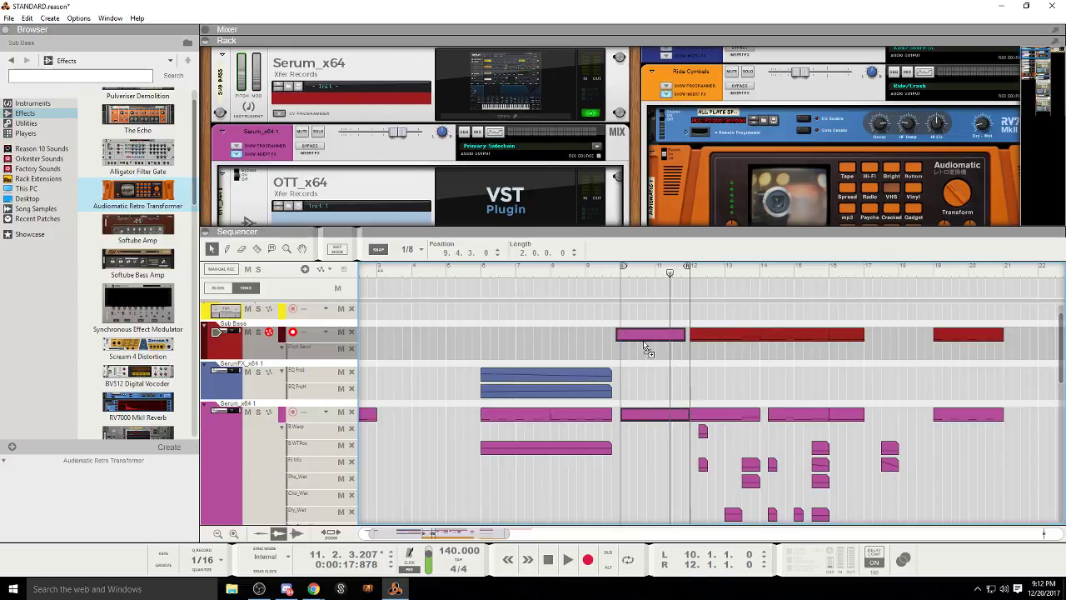
pyautogui.moveTo(651, 339); pyautogui.dragTo(651, 336)
pyautogui.click(569, 562)
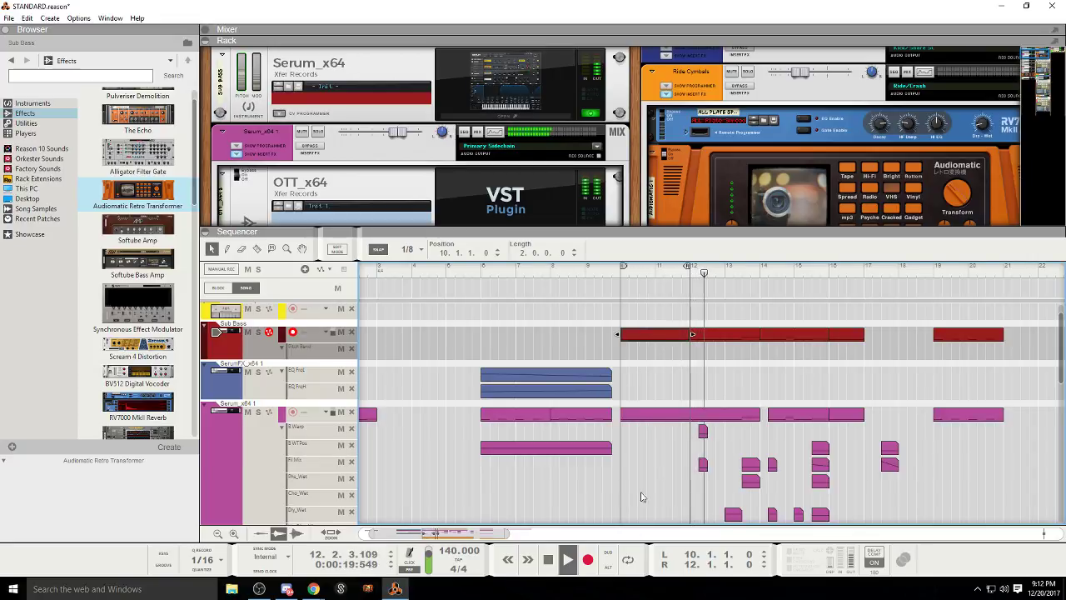
pyautogui.scroll(-3, 651, 488)
pyautogui.scroll(3, 648, 481)
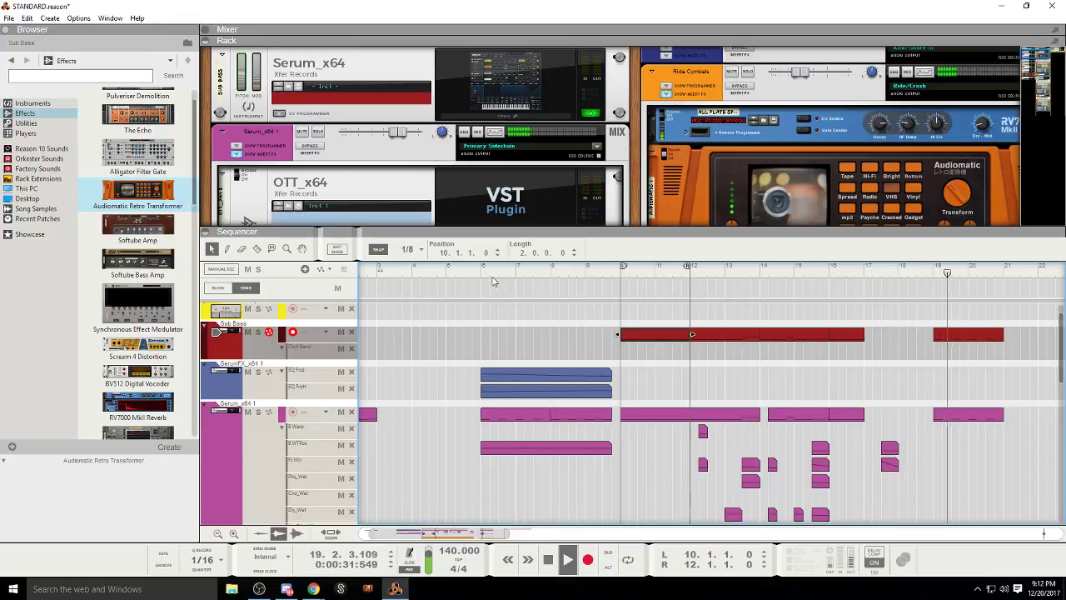
# Step: Replay the arrangement from just before bar 6 while reviewing the Serum lanes, and stop playback
pyautogui.click(464, 273)
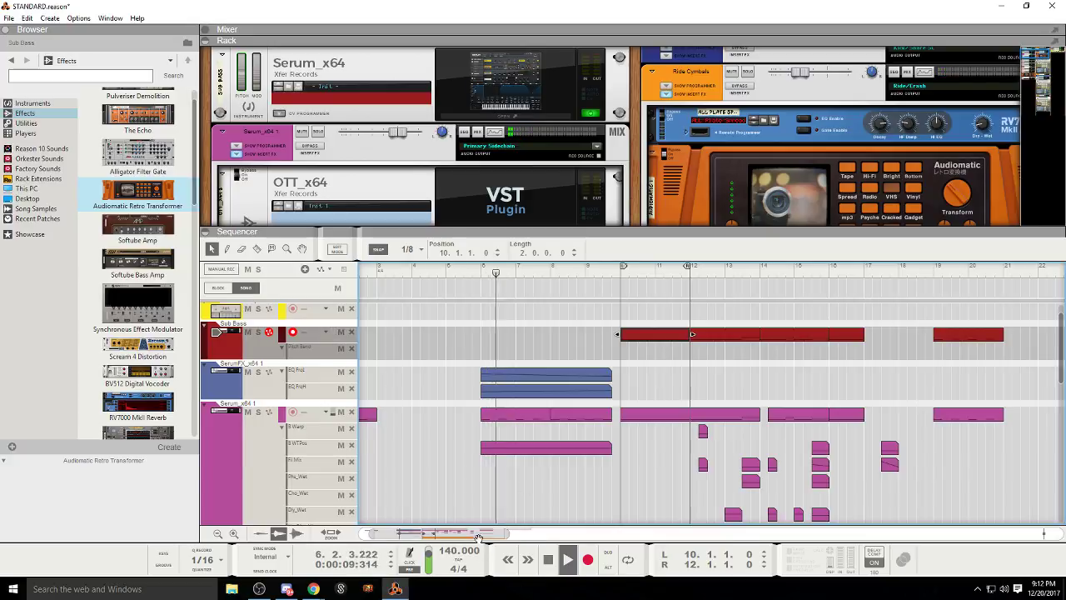
pyautogui.hscroll(-2, 445, 505)
pyautogui.scroll(-5, 472, 474)
pyautogui.scroll(5, 467, 472)
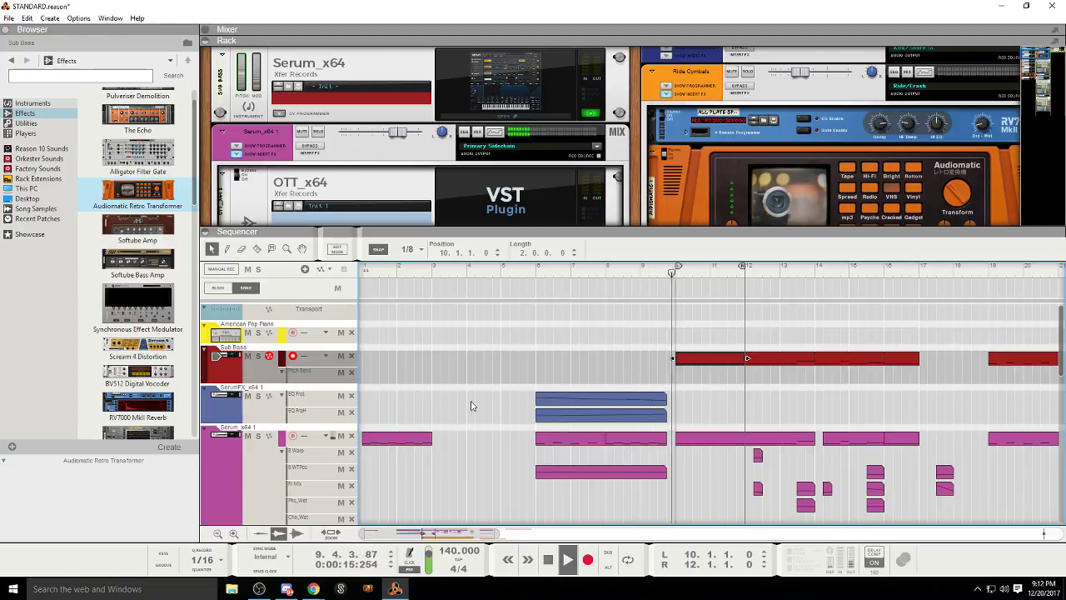
pyautogui.scroll(-2, 471, 404)
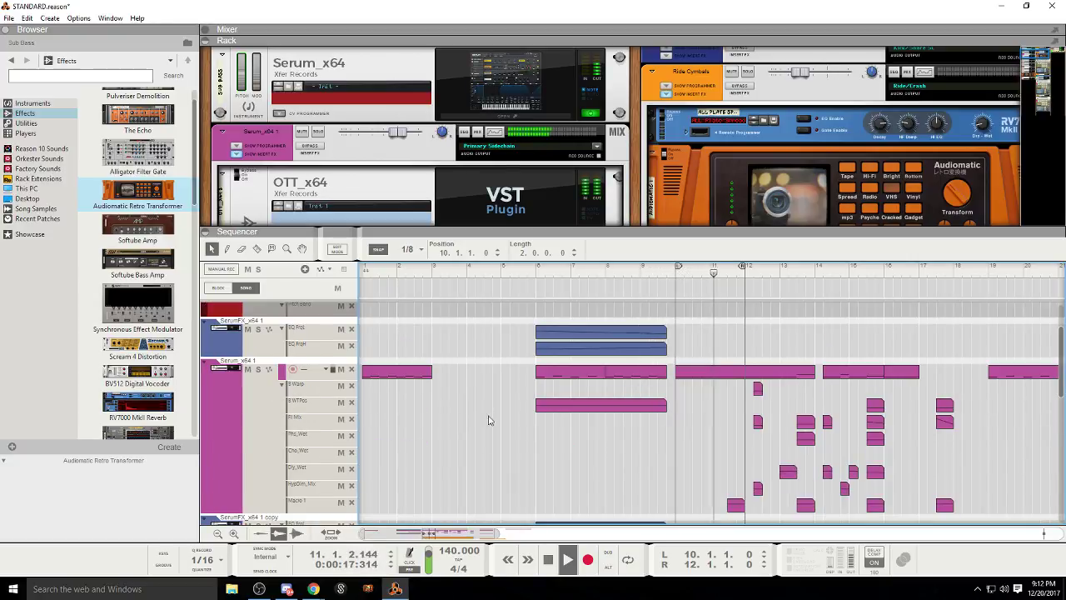
pyautogui.click(548, 559)
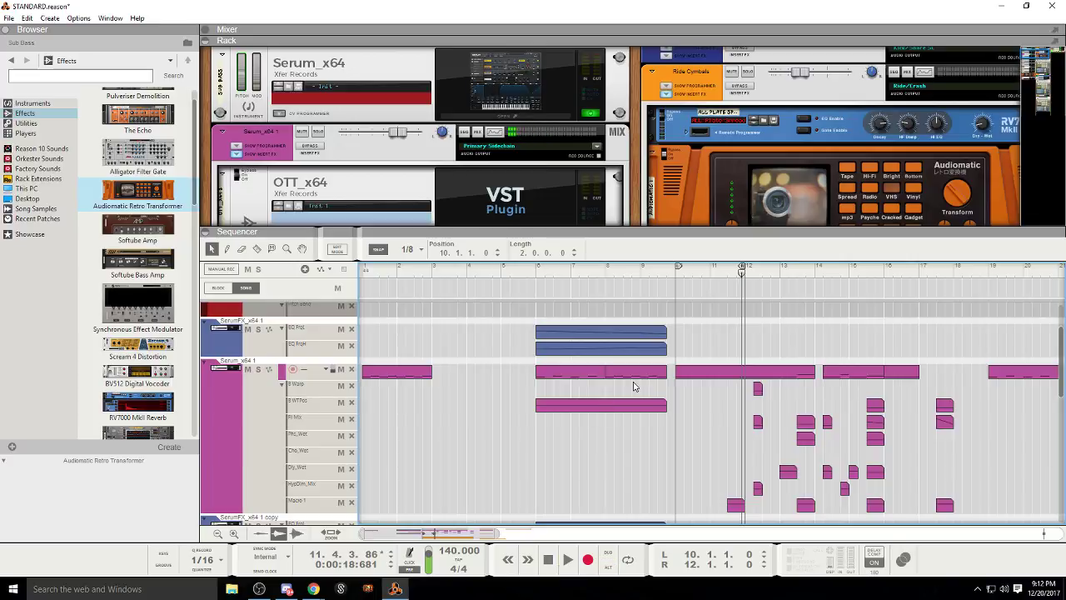
# Step: Move the two Serum_x64 1 clips at bar 6 to 3.1.1 and place the shorter one in the WTPos lane at bar 1
pyautogui.moveTo(553, 383); pyautogui.dragTo(467, 383)
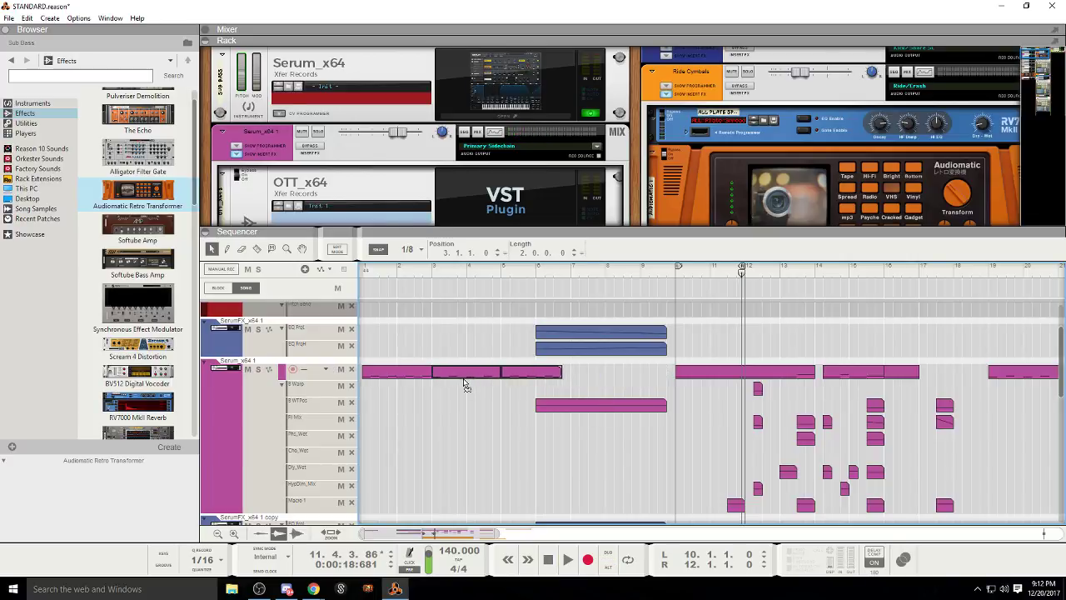
pyautogui.click(702, 379)
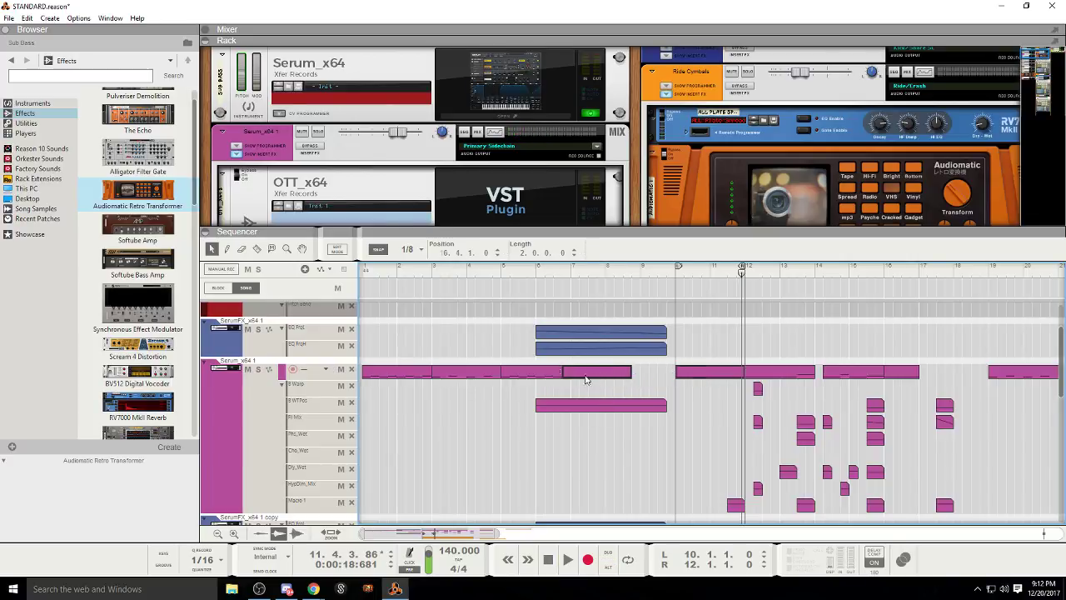
pyautogui.moveTo(515, 375); pyautogui.dragTo(380, 411)
# Step: Place the copy of the 10.1.1 Serum clip at 6.1.1 and duplicate it to fill the bars up to 10.1.1
pyautogui.moveTo(588, 374); pyautogui.dragTo(564, 374)
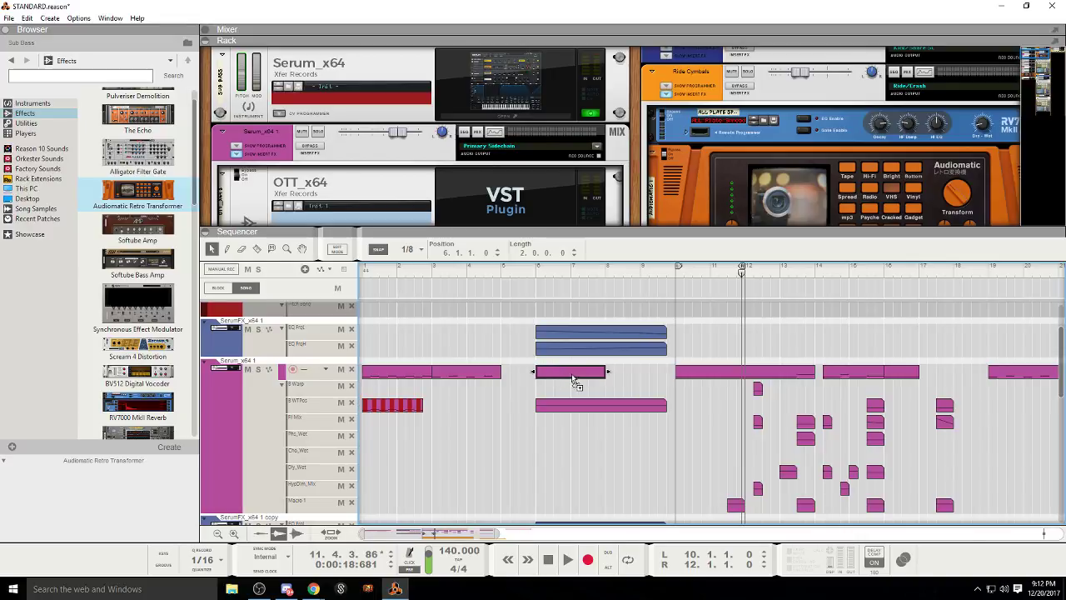
pyautogui.hotkey('ctrl', 'd')
pyautogui.hotkey('ctrl', 'd')
# Step: Select all clips in the song and shift the whole arrangement two bars later
pyautogui.hotkey('ctrl', 'a')
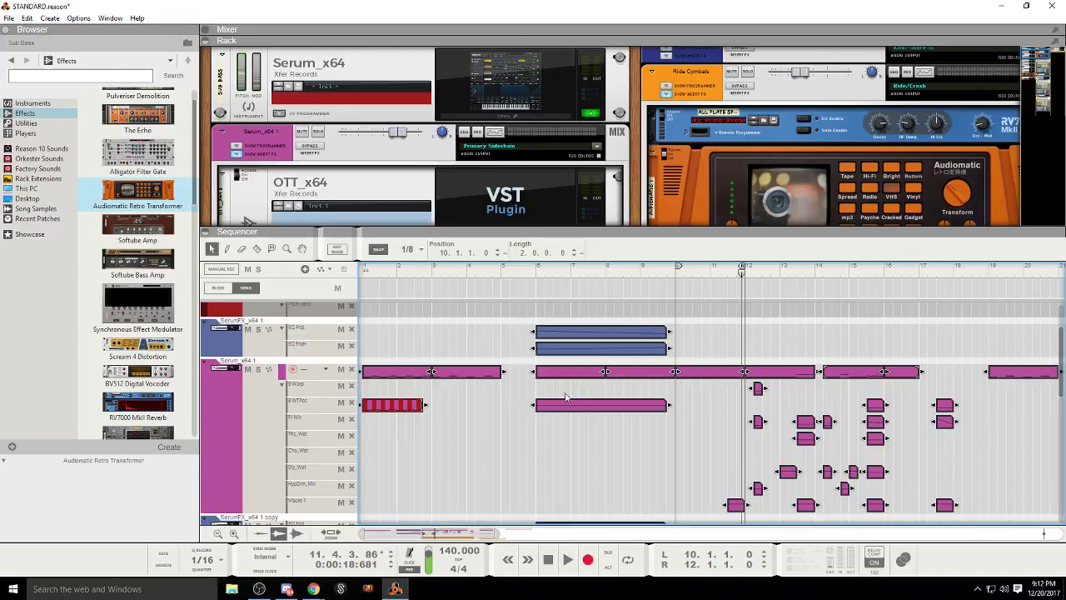
pyautogui.moveTo(547, 376); pyautogui.dragTo(619, 376)
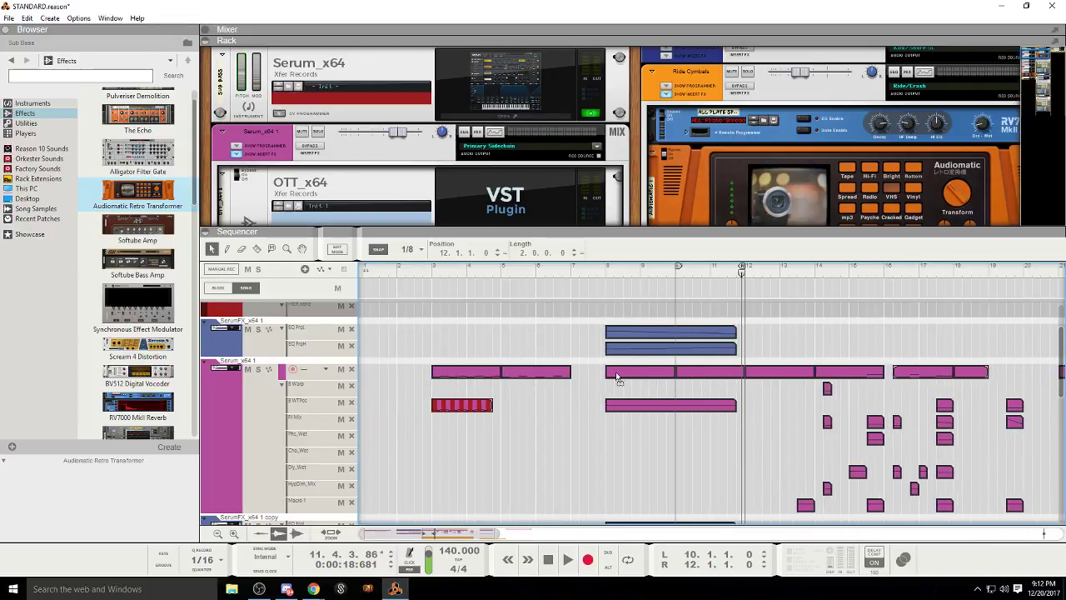
pyautogui.click(585, 387)
# Step: Play from 8.1.3 and lengthen the two SerumFX_x64 1 EQ automation clips at 8.1.1 to four bars
pyautogui.click(610, 274)
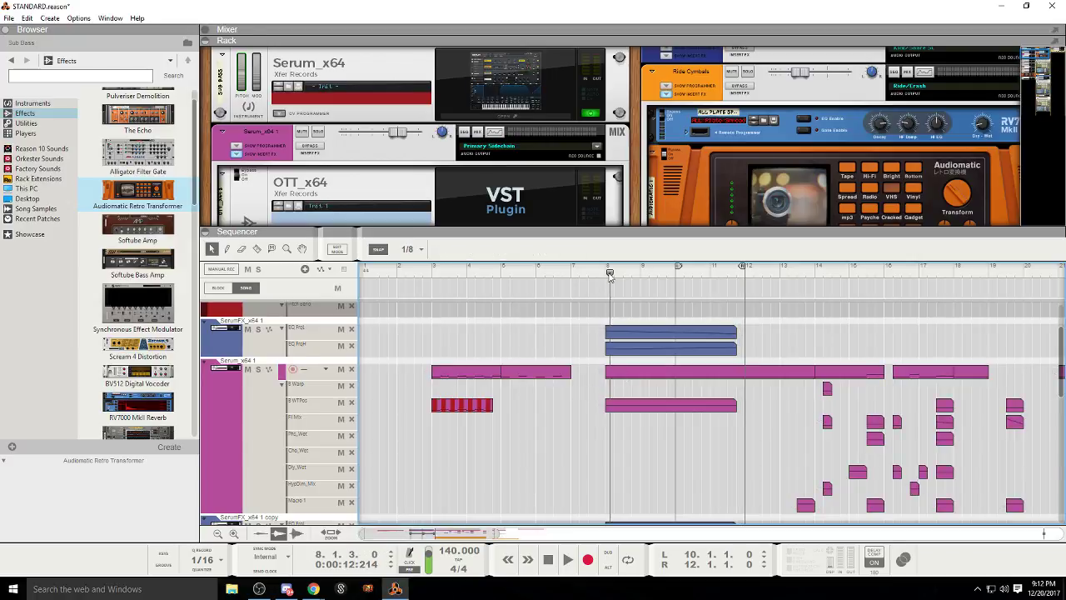
pyautogui.press('space')
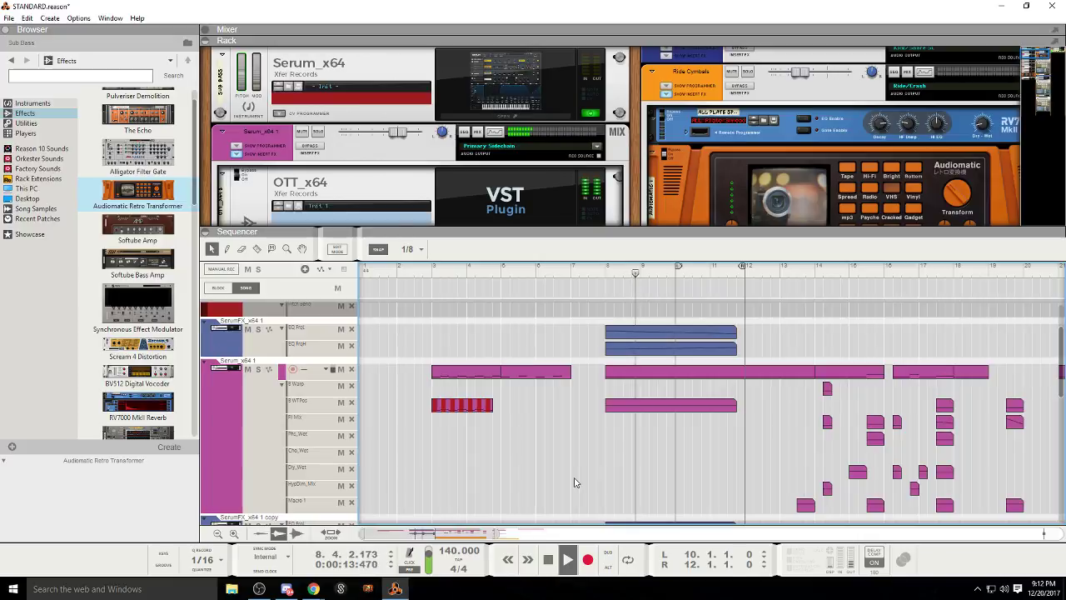
pyautogui.scroll(2, 580, 487)
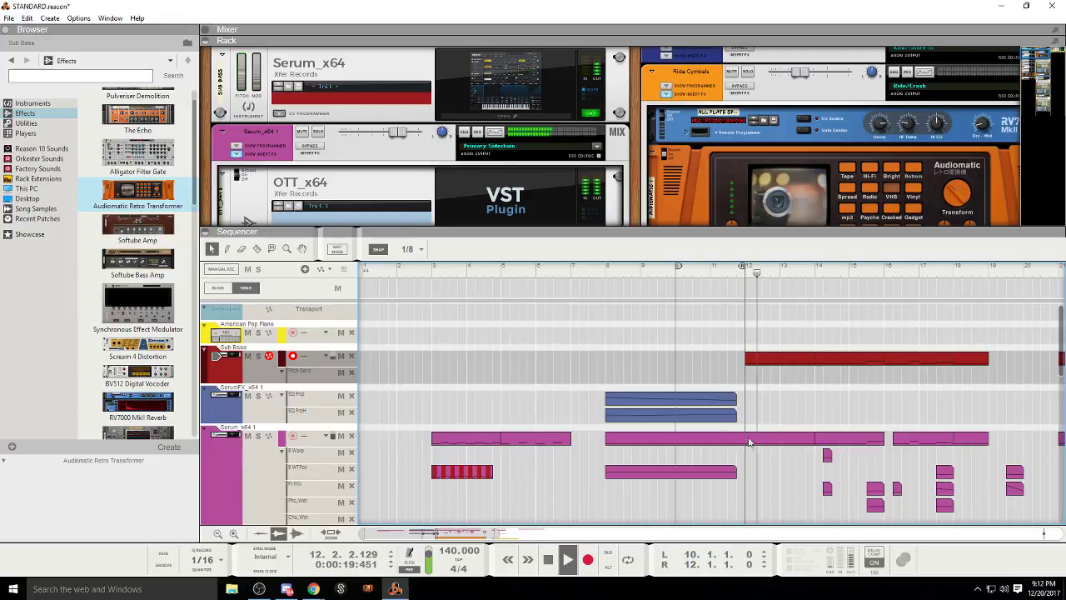
pyautogui.click(738, 407)
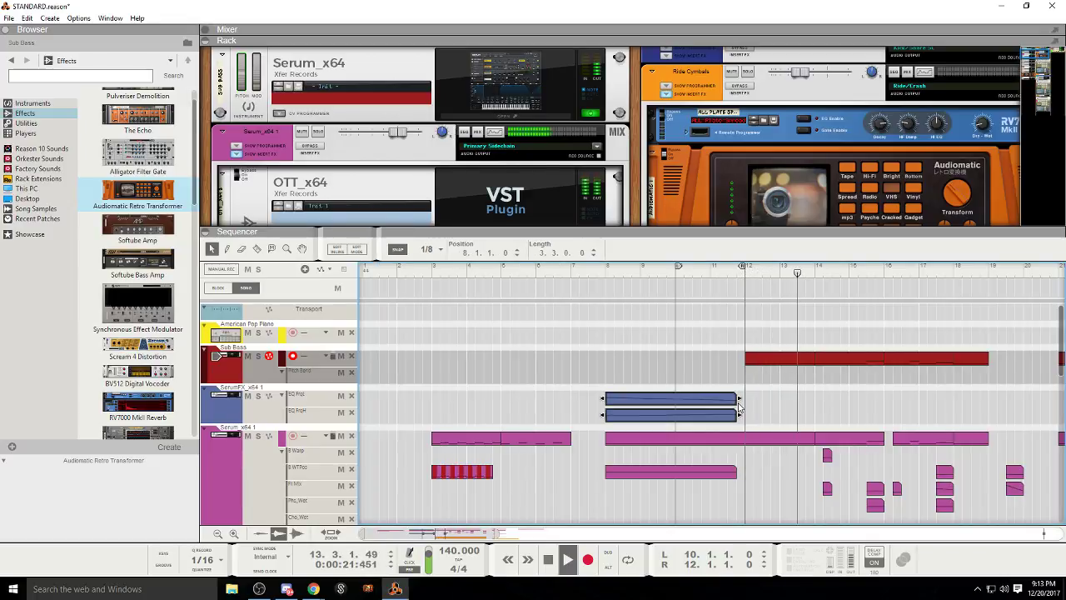
pyautogui.moveTo(738, 407); pyautogui.dragTo(746, 406)
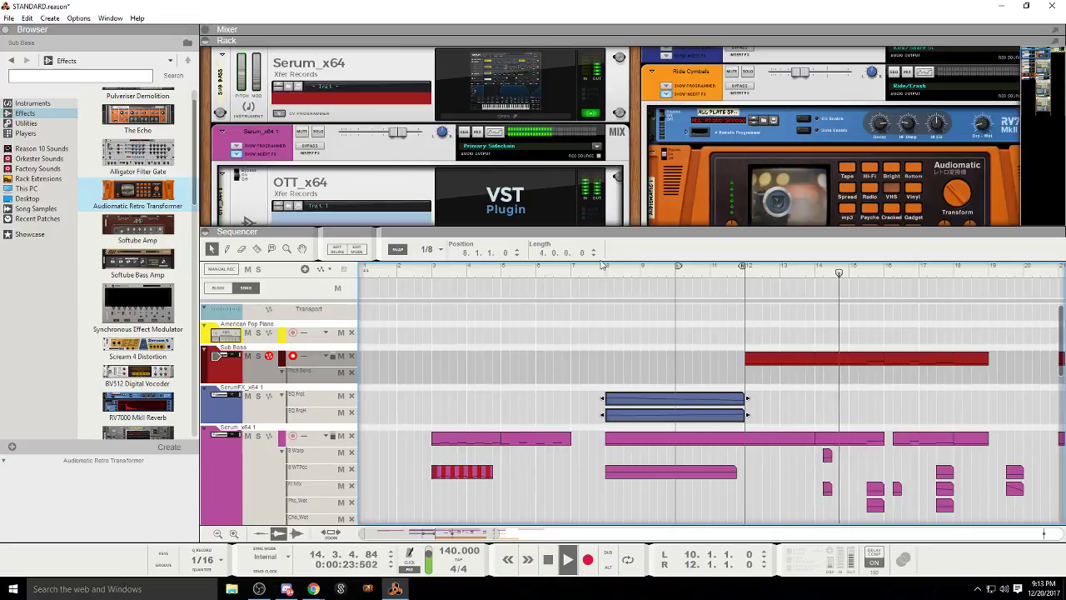
# Step: Play the arrangement from bar 7 and review the Serum clips and automation lanes against the playback
pyautogui.click(573, 266)
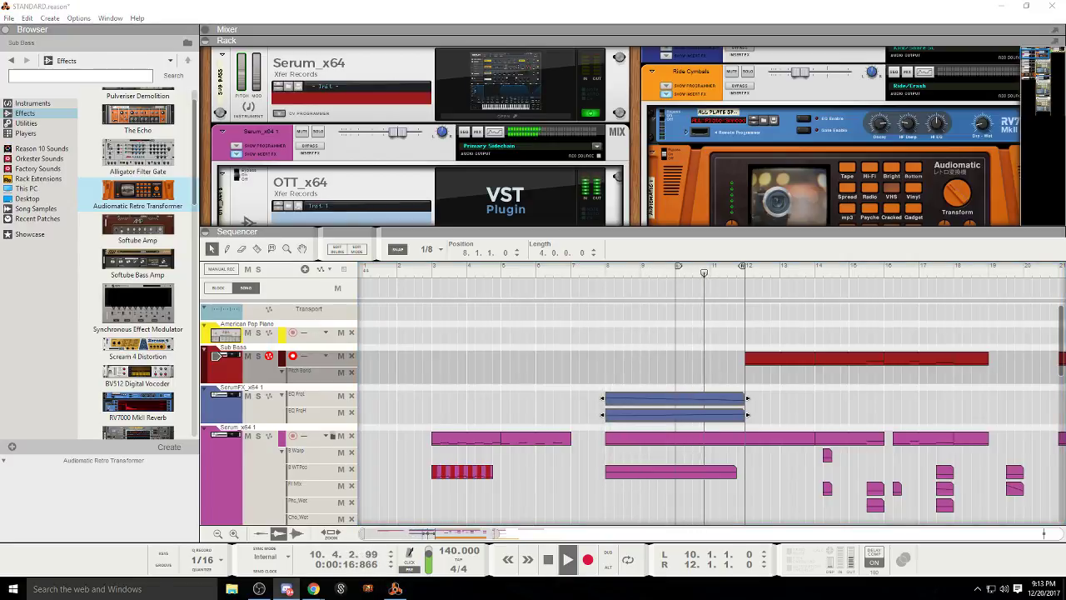
pyautogui.click(577, 341)
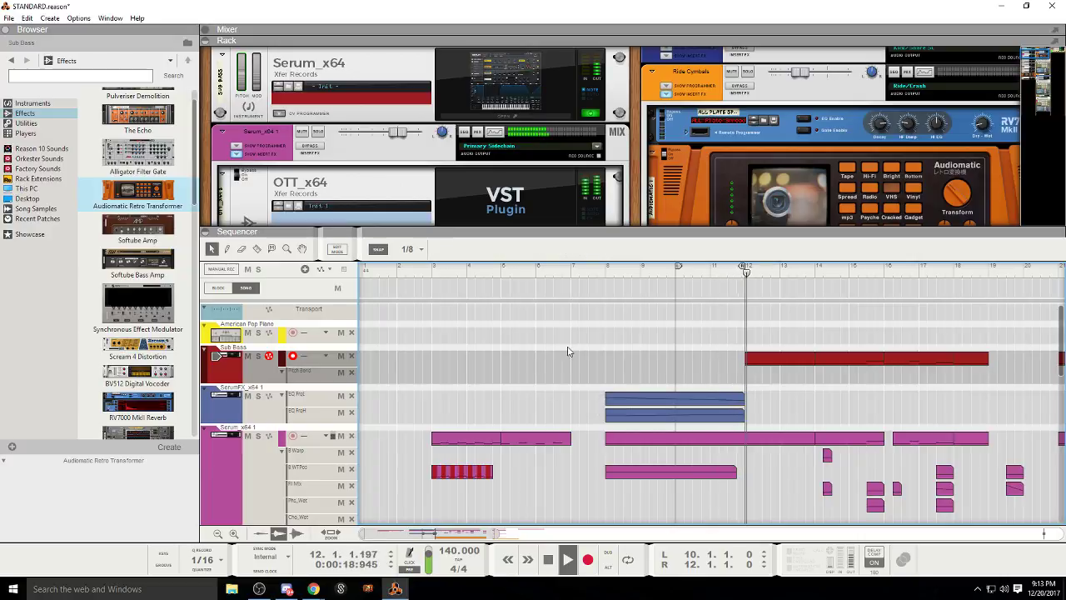
pyautogui.scroll(-3, 565, 352)
pyautogui.scroll(1, 569, 388)
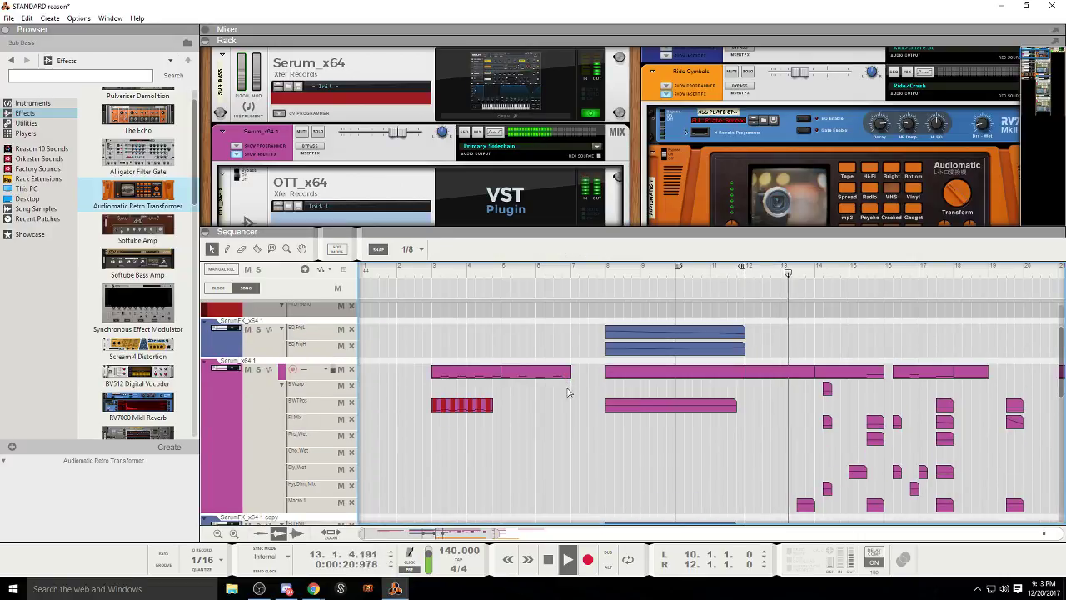
pyautogui.scroll(-2, 566, 399)
pyautogui.moveTo(481, 534); pyautogui.dragTo(492, 534)
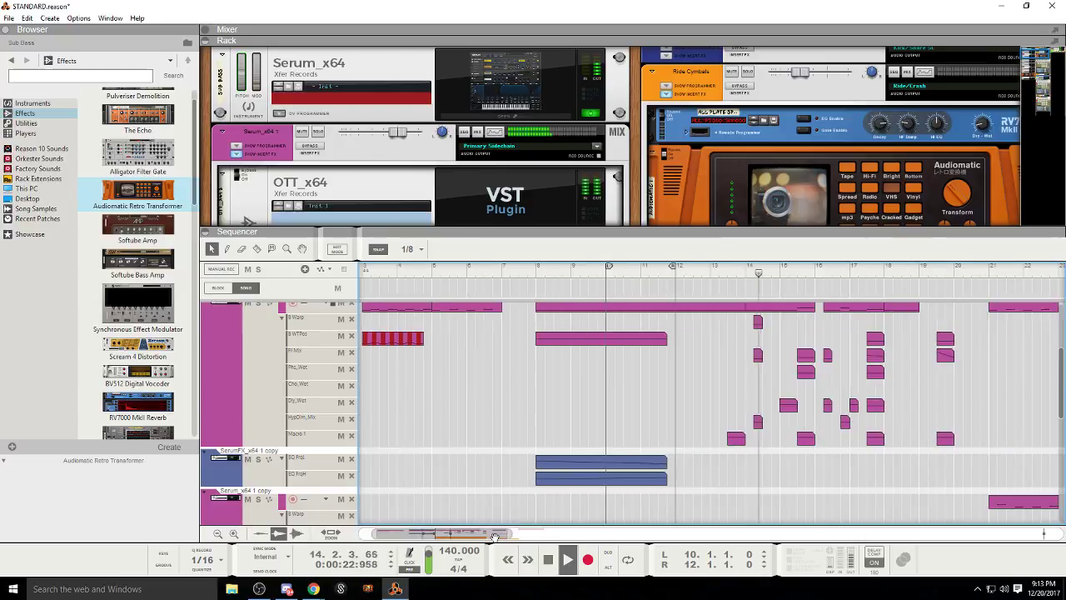
pyautogui.scroll(3, 542, 447)
pyautogui.scroll(2, 666, 470)
pyautogui.scroll(-2, 566, 472)
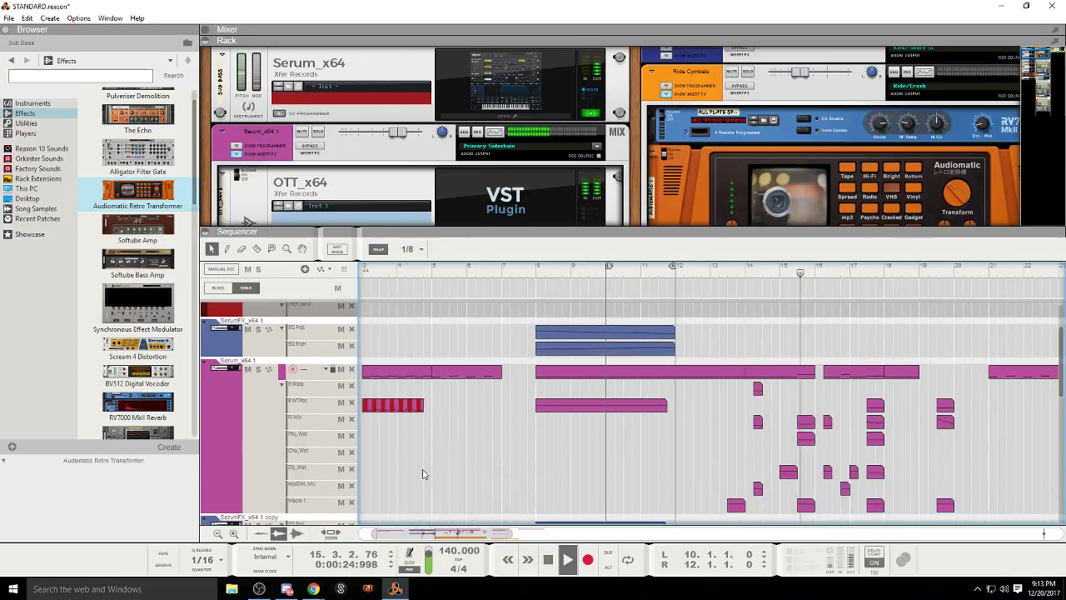
# Step: Select the SerumFX_x64 1 copy track and the Serum_x64 1 copy track in turn to inspect their devices
pyautogui.scroll(-2, 244, 466)
pyautogui.click(246, 457)
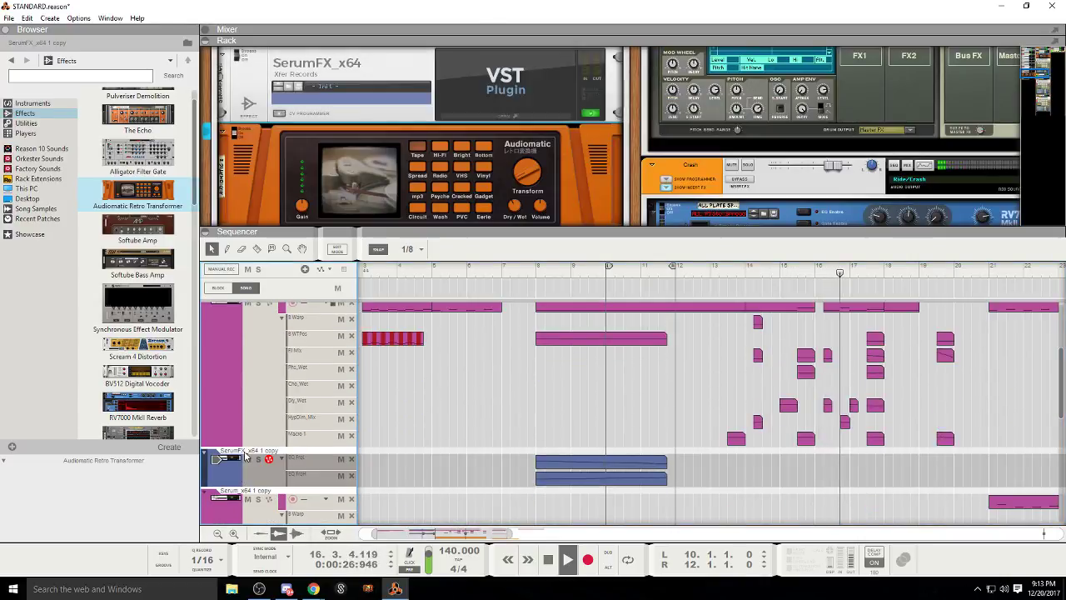
pyautogui.scroll(-3, 241, 490)
pyautogui.click(242, 492)
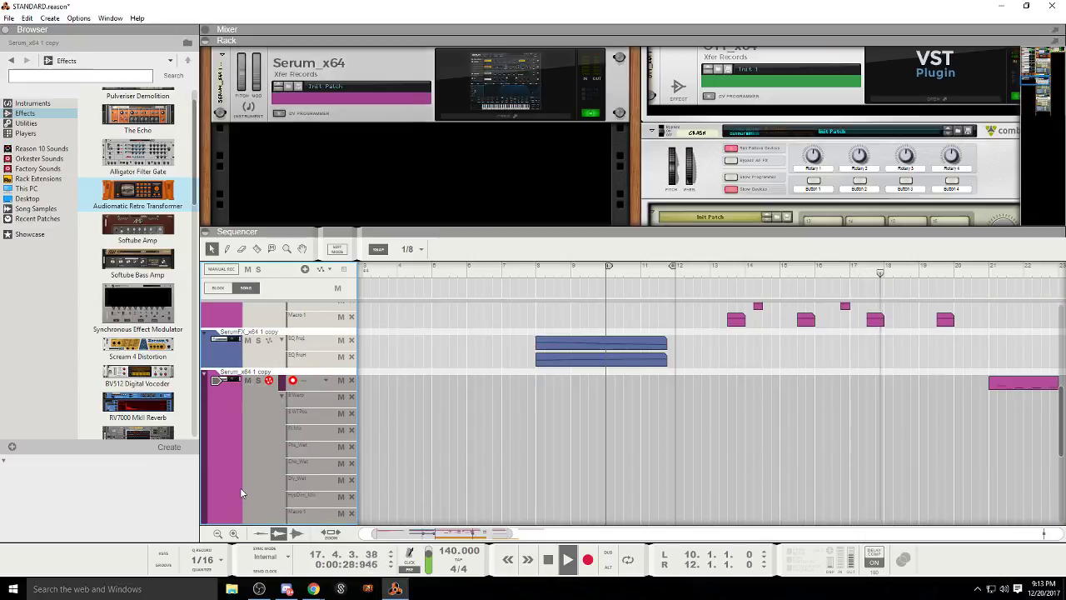
# Step: Stop playback and lengthen the last Serum_x64 1 note clip at 18.1.1 to 1.2.0.0
pyautogui.scroll(5, 690, 422)
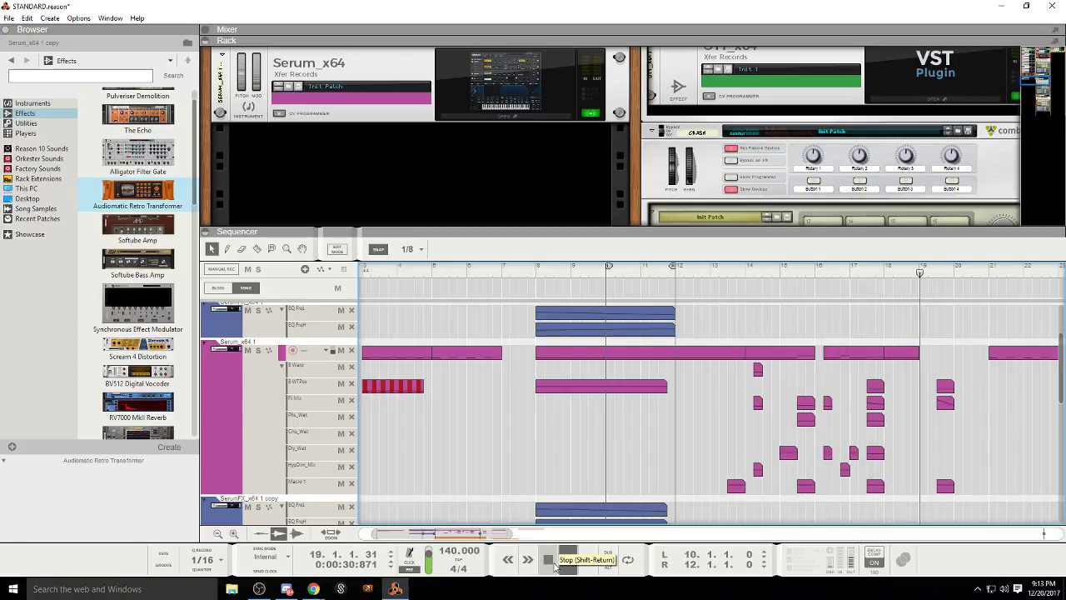
pyautogui.scroll(-4, 820, 444)
pyautogui.click(820, 444)
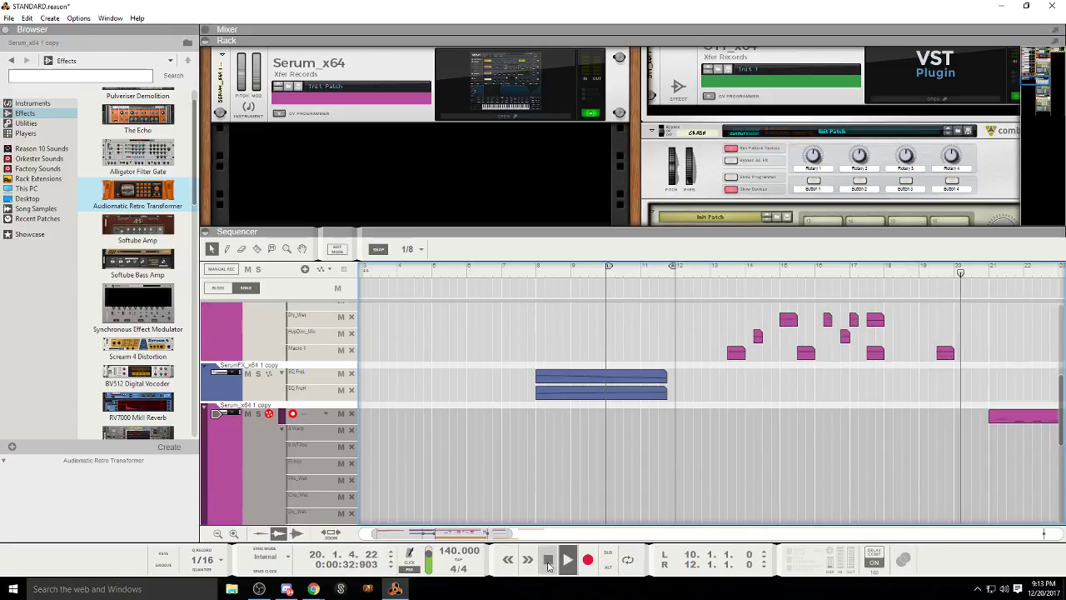
pyautogui.moveTo(510, 534); pyautogui.dragTo(537, 534)
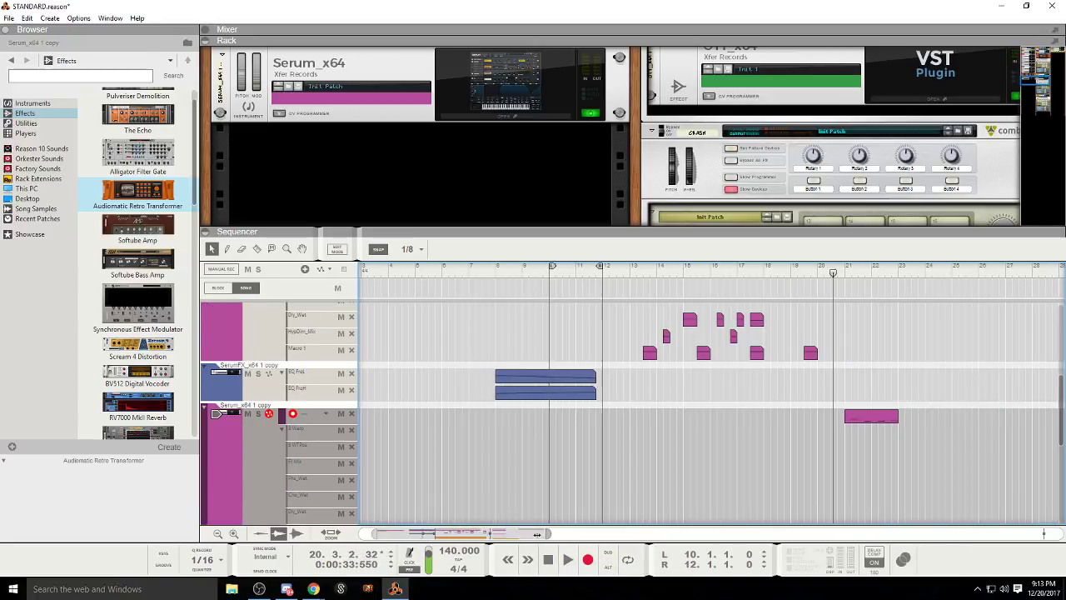
pyautogui.scroll(5, 778, 462)
pyautogui.click(789, 385)
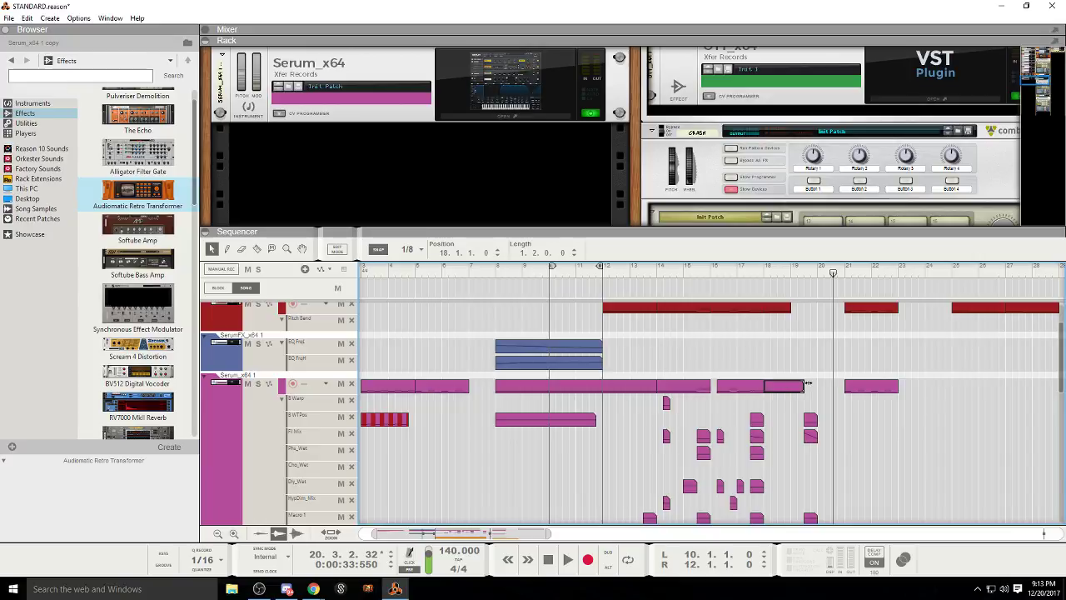
# Step: Resume playback and lengthen the Sub Bass clip at 18.1.1 to 1.2.0.0
pyautogui.click(573, 556)
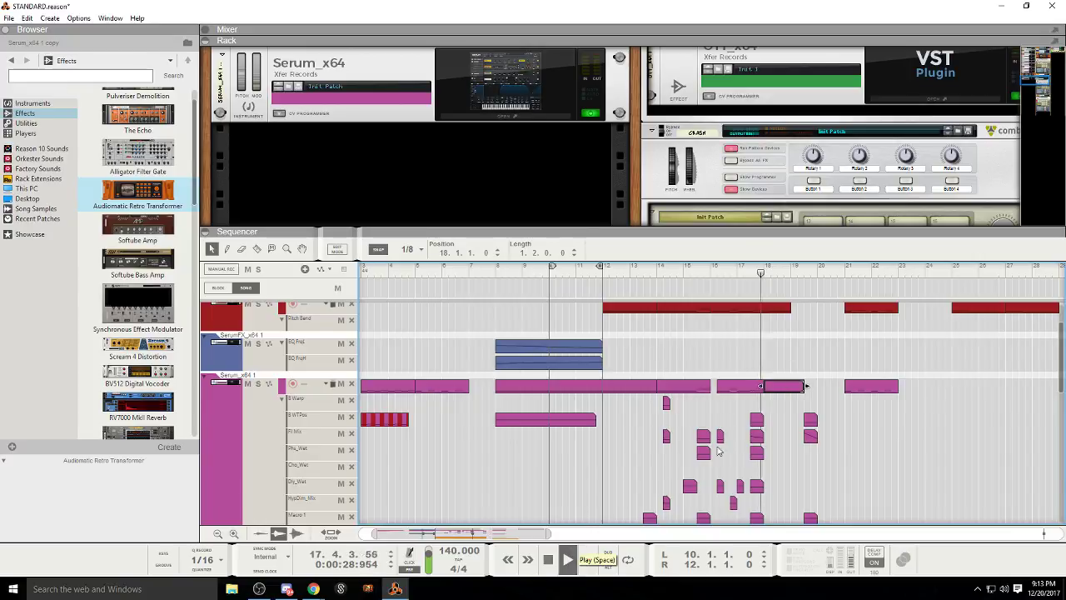
pyautogui.scroll(2, 766, 436)
pyautogui.click(787, 358)
pyautogui.moveTo(794, 358); pyautogui.dragTo(804, 358)
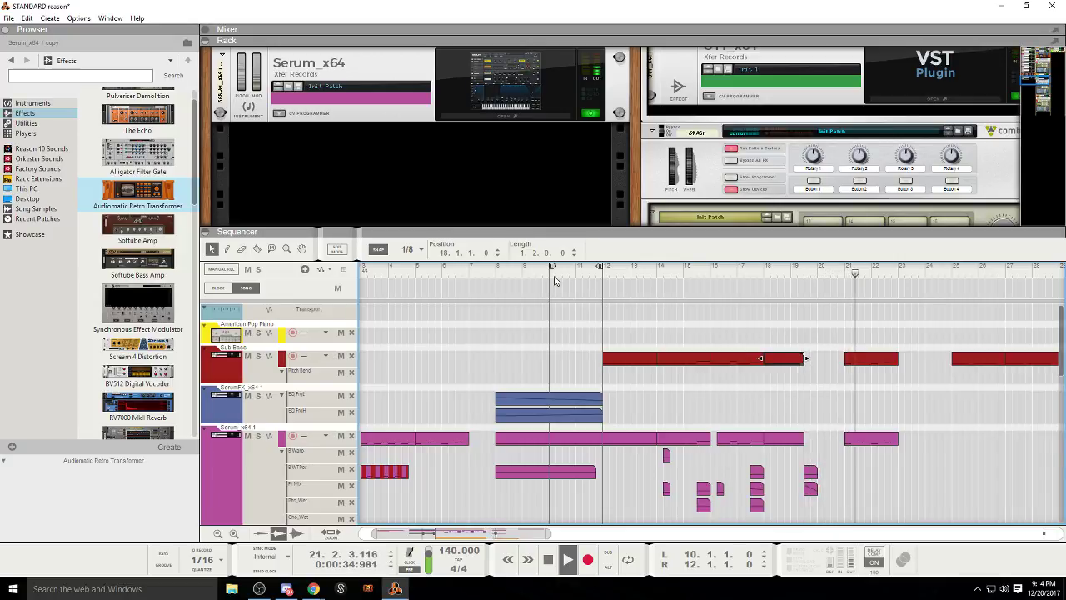
# Step: Play from bar 7 and lengthen the two SerumFX_x64 1 copy EQ automation clips at 8.1.1 to four bars
pyautogui.click(510, 275)
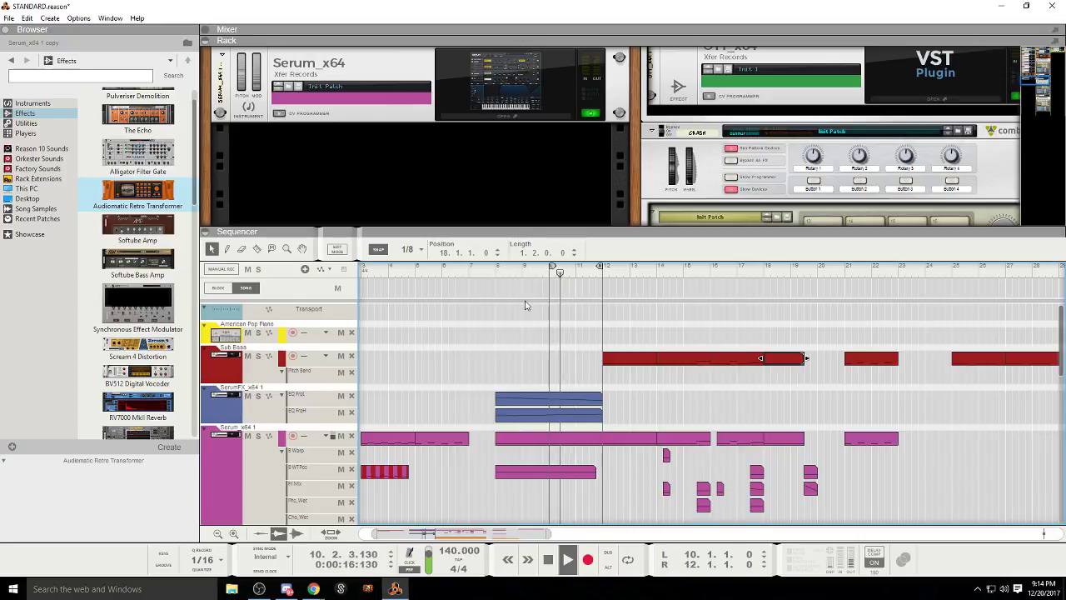
pyautogui.scroll(-5, 552, 367)
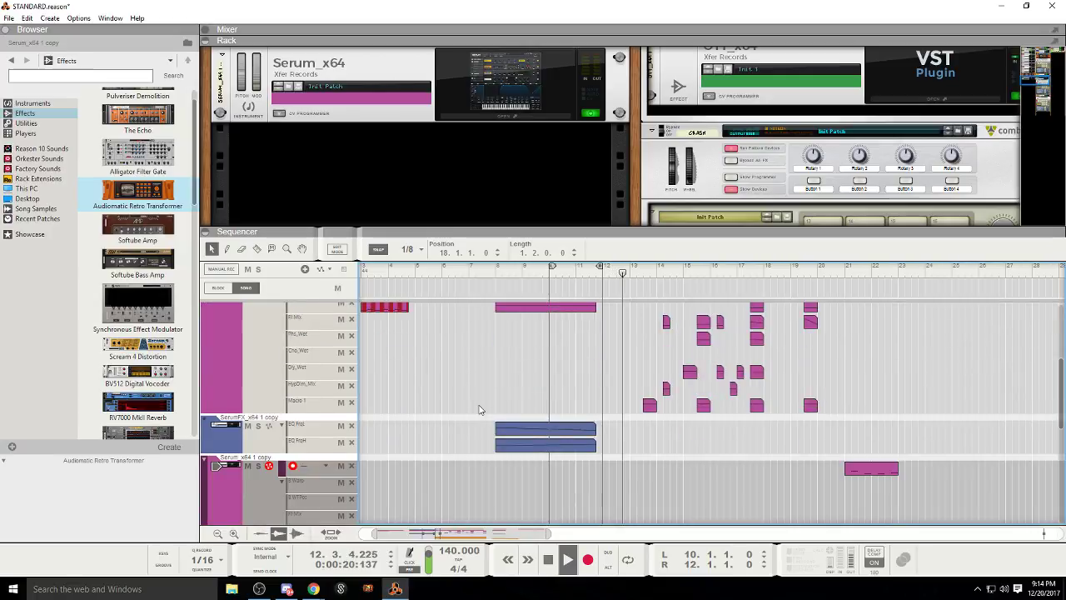
pyautogui.scroll(-2, 481, 412)
pyautogui.moveTo(630, 408); pyautogui.dragTo(606, 364)
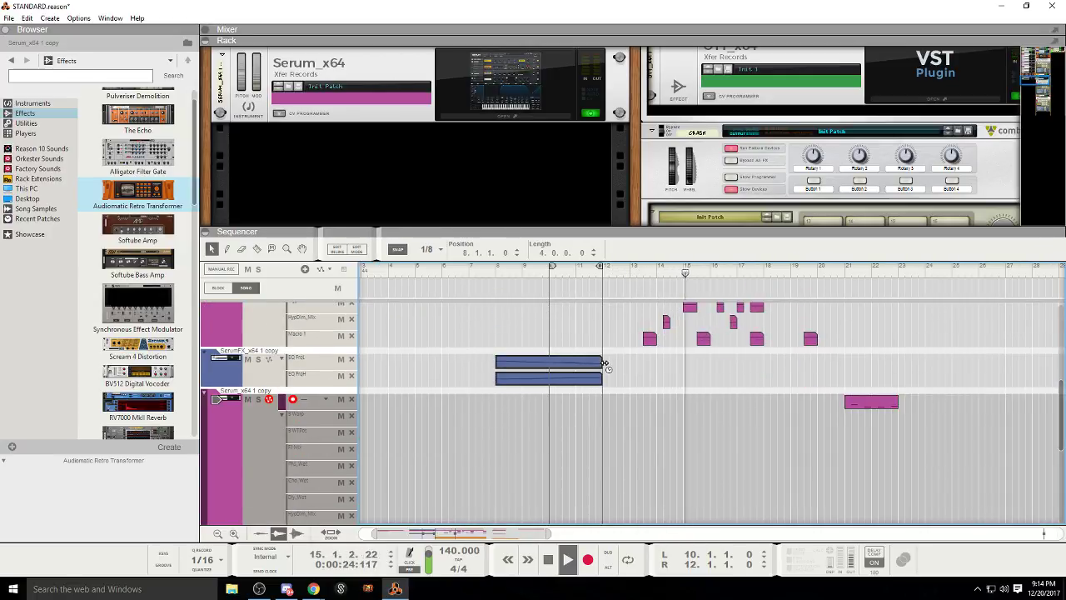
pyautogui.click(597, 405)
# Step: Try a four-bar length for the Serum_x64 1 B WTPos automation clip at 8.1.1, and restore it to 3.3.0.0
pyautogui.scroll(5, 597, 405)
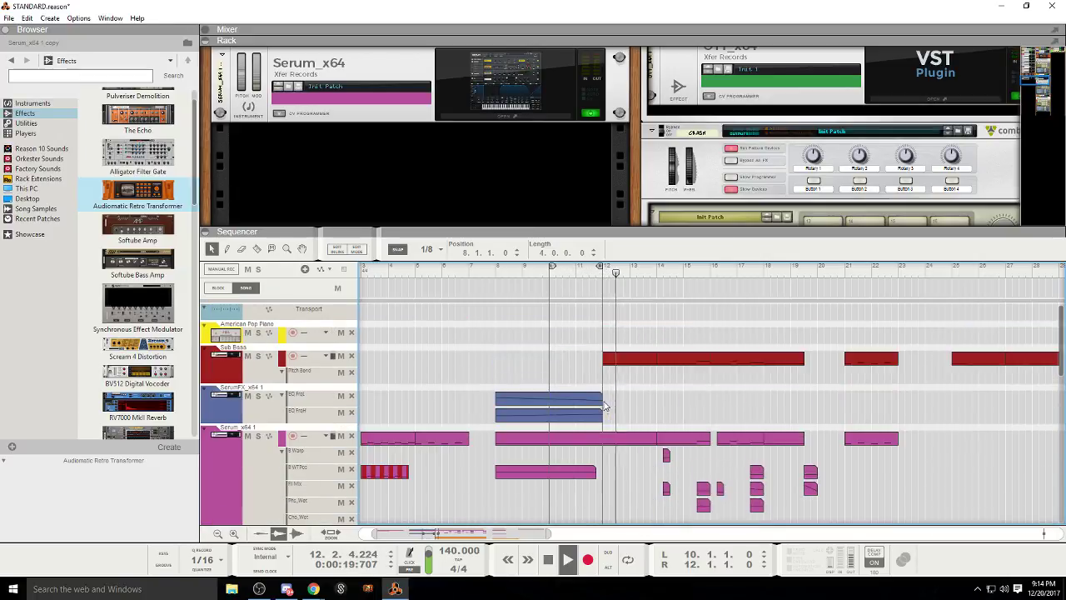
pyautogui.moveTo(544, 533); pyautogui.dragTo(508, 533)
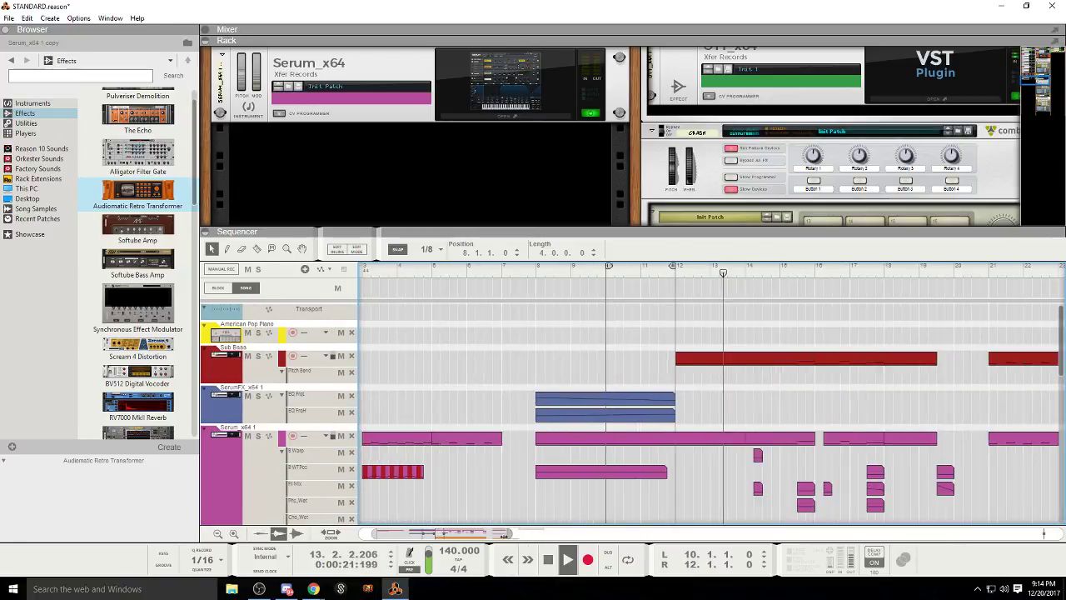
pyautogui.click(654, 476)
pyautogui.moveTo(667, 473); pyautogui.dragTo(676, 474)
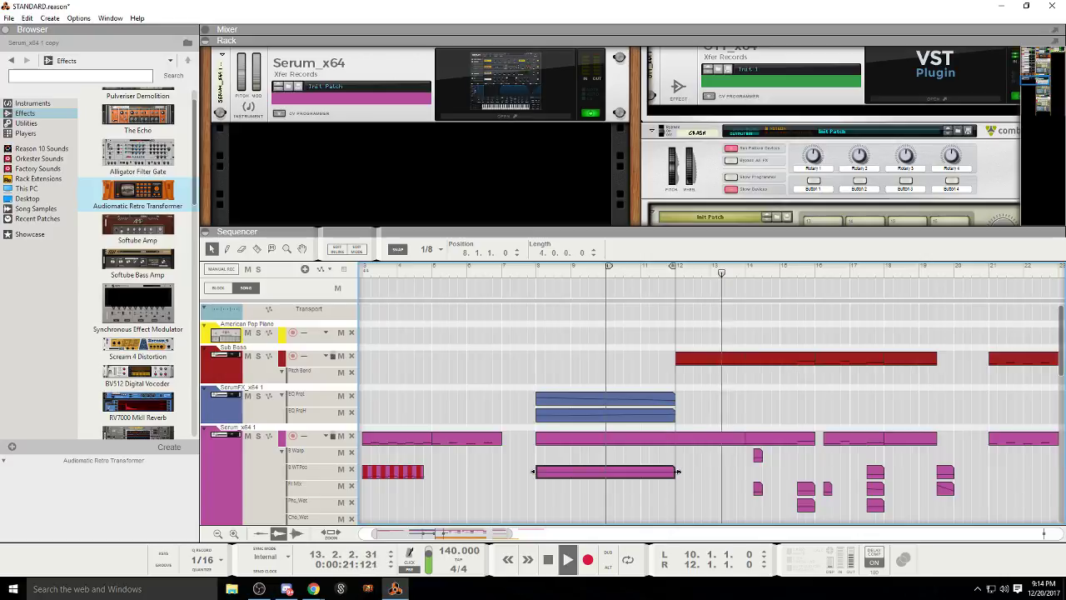
pyautogui.moveTo(673, 473); pyautogui.dragTo(669, 473)
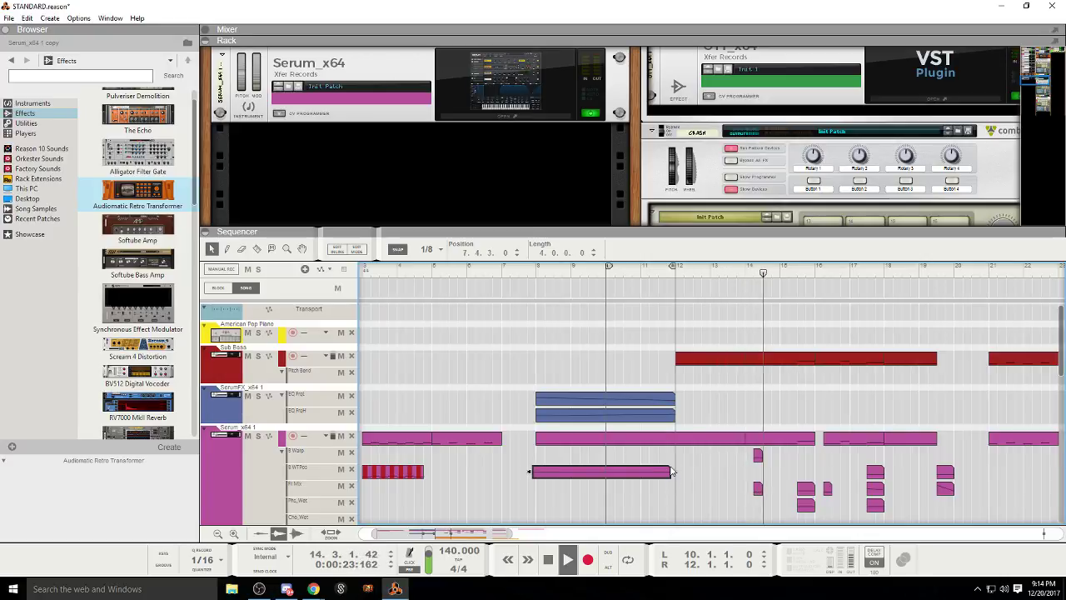
pyautogui.click(638, 272)
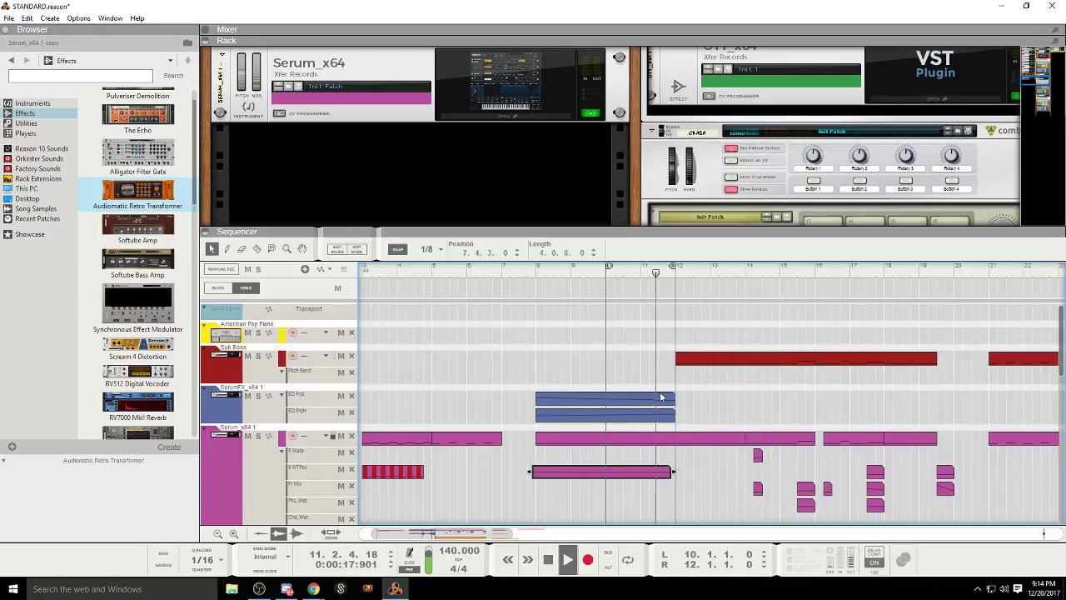
pyautogui.moveTo(607, 473); pyautogui.dragTo(611, 472)
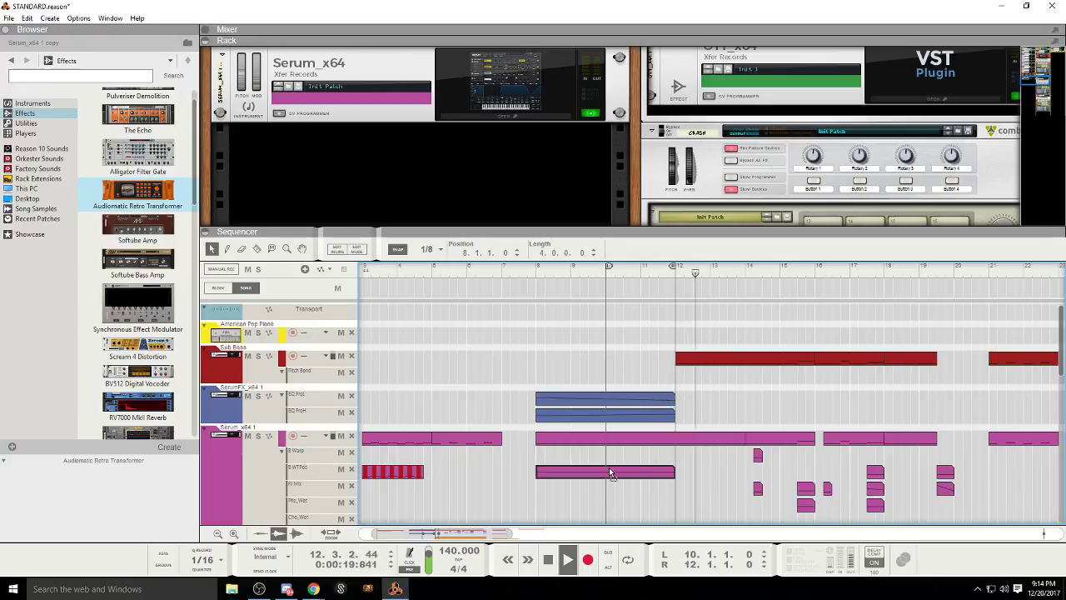
pyautogui.moveTo(678, 472); pyautogui.dragTo(668, 473)
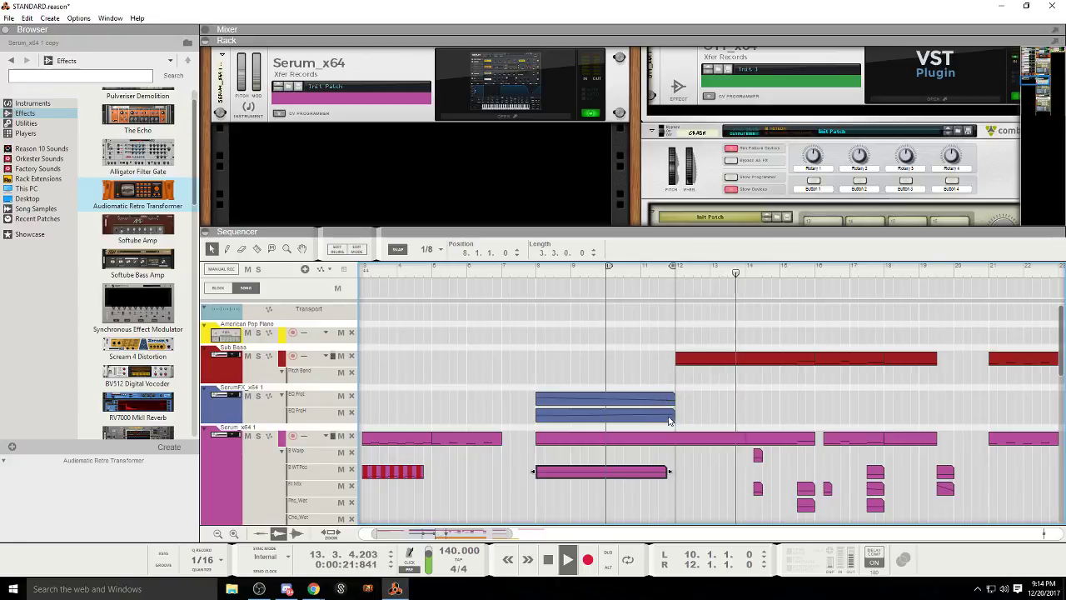
# Step: Stop playback and replay the build-up from bar 8 to check the automation clips
pyautogui.click(653, 269)
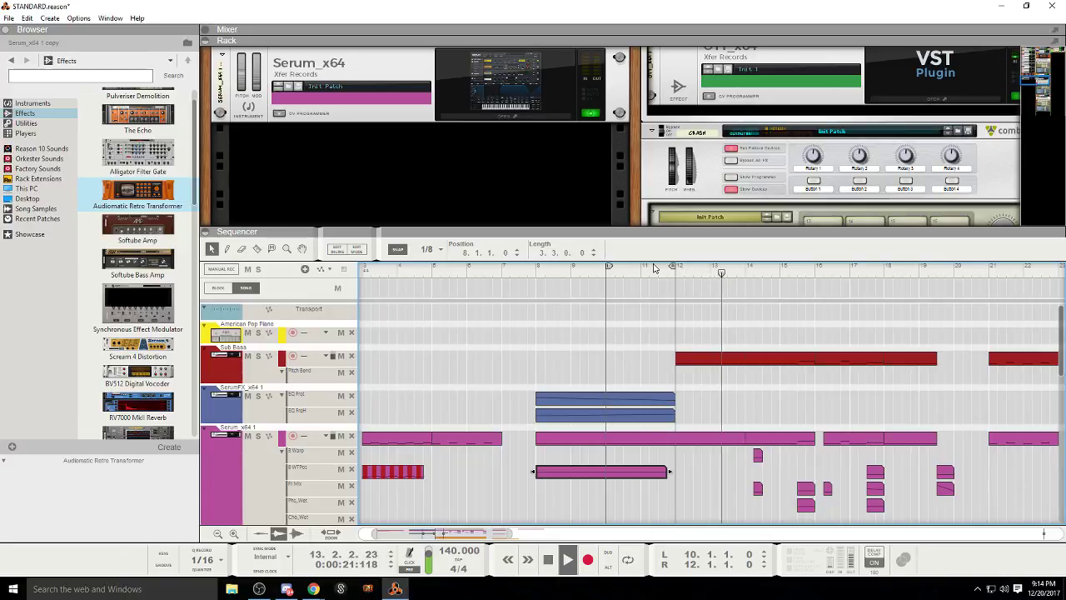
pyautogui.press('space')
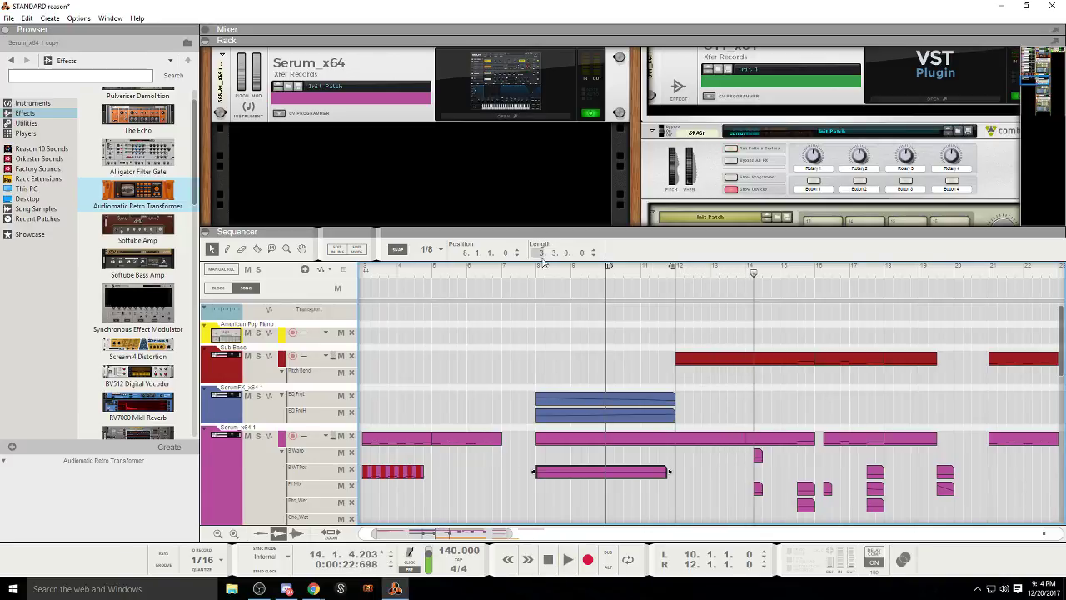
pyautogui.click(537, 267)
pyautogui.press('space')
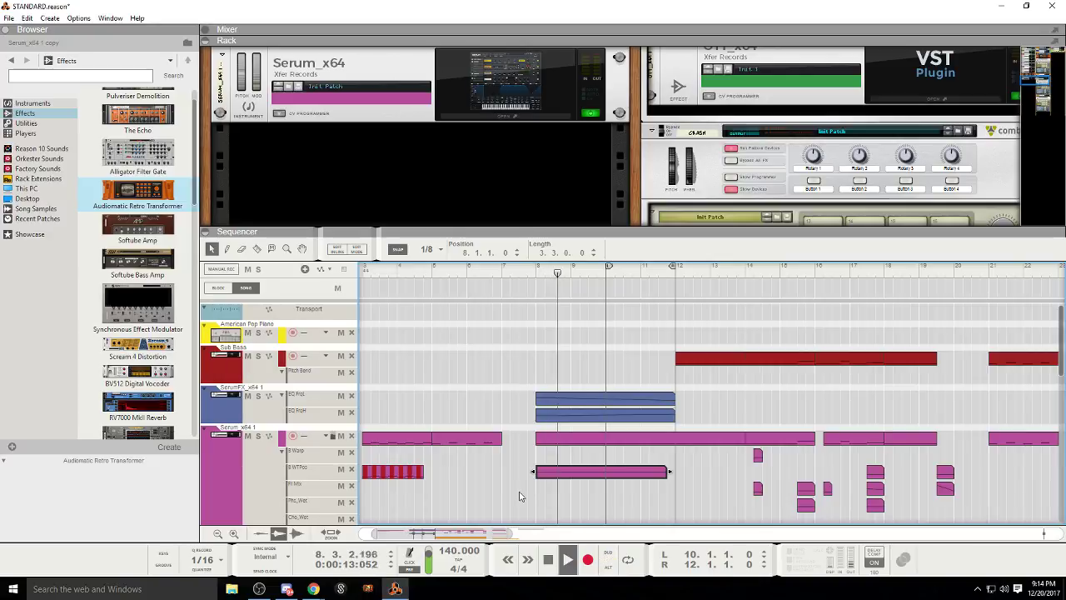
# Step: Select the Ride Cymbals track during playback and stop the song
pyautogui.scroll(-10, 290, 450)
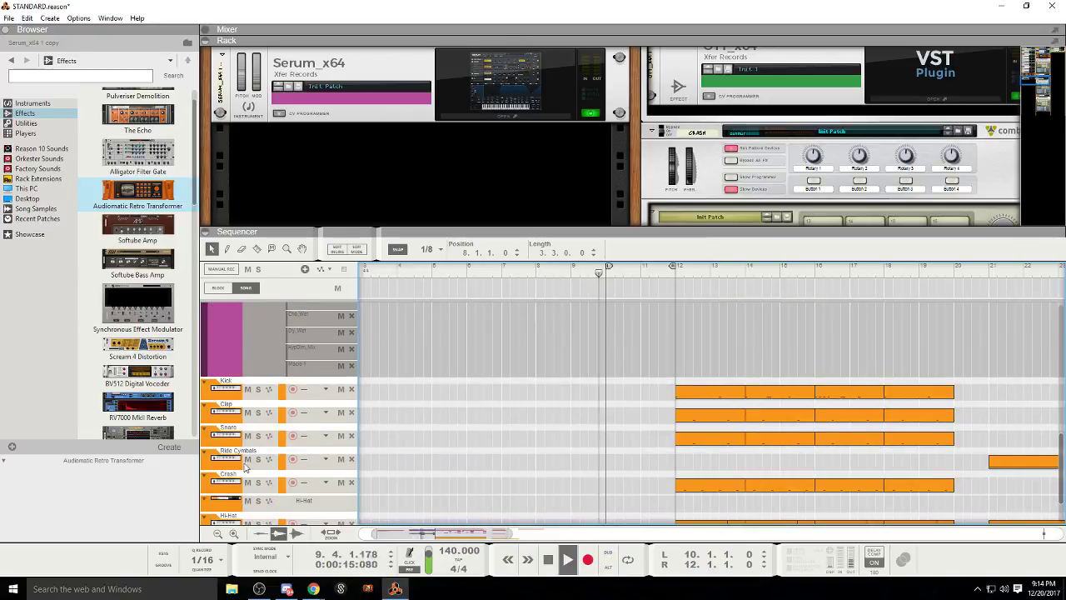
pyautogui.click(244, 445)
pyautogui.click(245, 453)
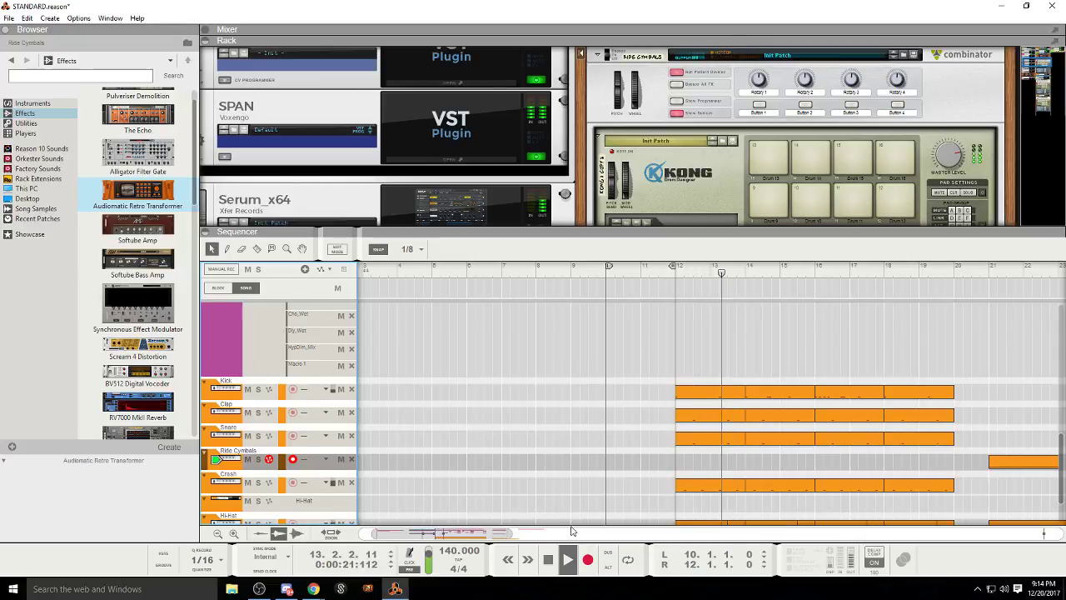
pyautogui.click(552, 561)
# Step: Move the Hi-Hat clip at 12.1.1 onto the Crash track at 8.1.1, lengthened to 2.0.0.0 and copied to bar 10
pyautogui.scroll(-3, 633, 472)
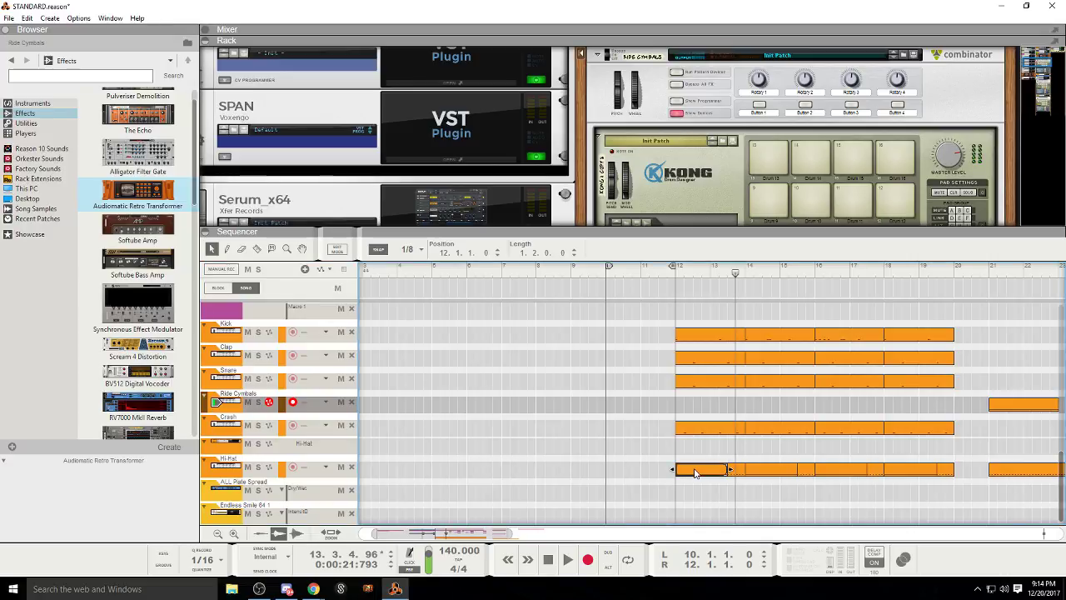
pyautogui.moveTo(695, 471); pyautogui.dragTo(582, 427)
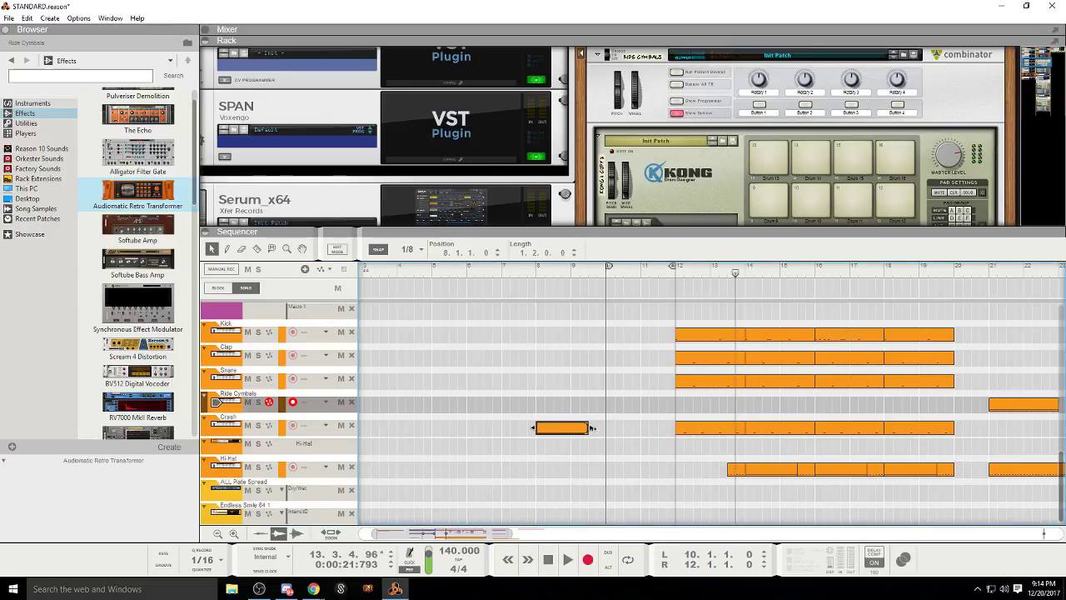
pyautogui.moveTo(583, 432); pyautogui.dragTo(655, 433)
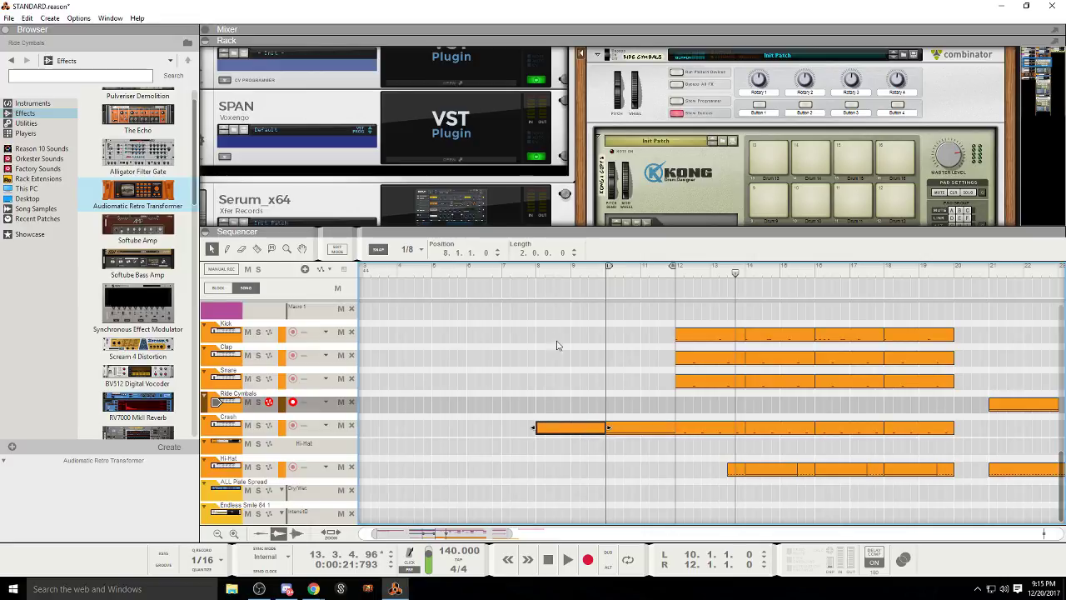
# Step: Play from bar 8 and move both new Crash clips in bars 8 to 12 onto the Ride Cymbals track
pyautogui.click(527, 269)
pyautogui.click(567, 559)
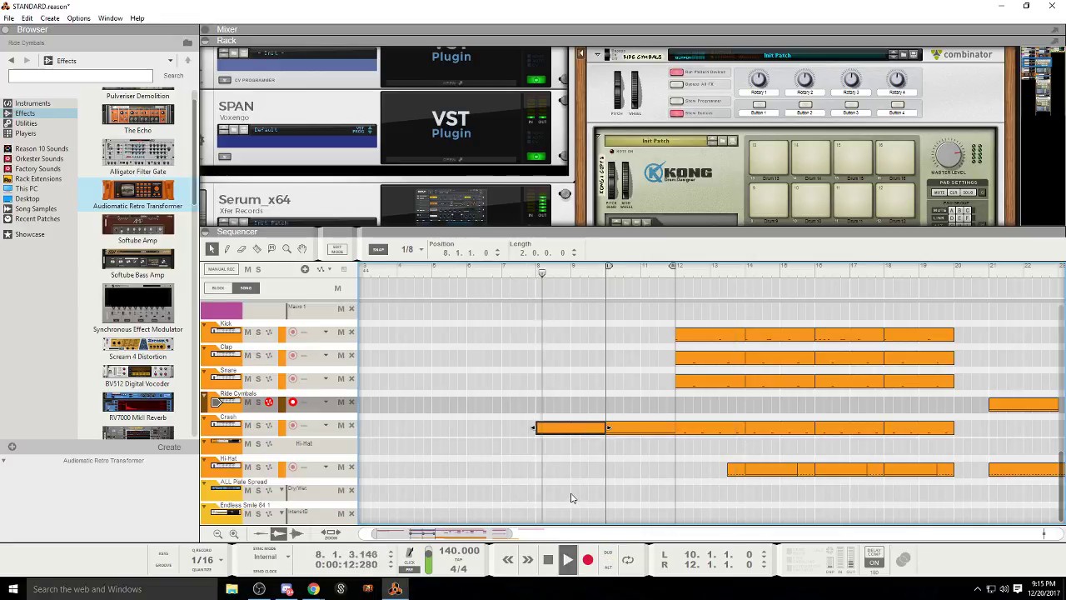
pyautogui.moveTo(594, 386); pyautogui.dragTo(641, 454)
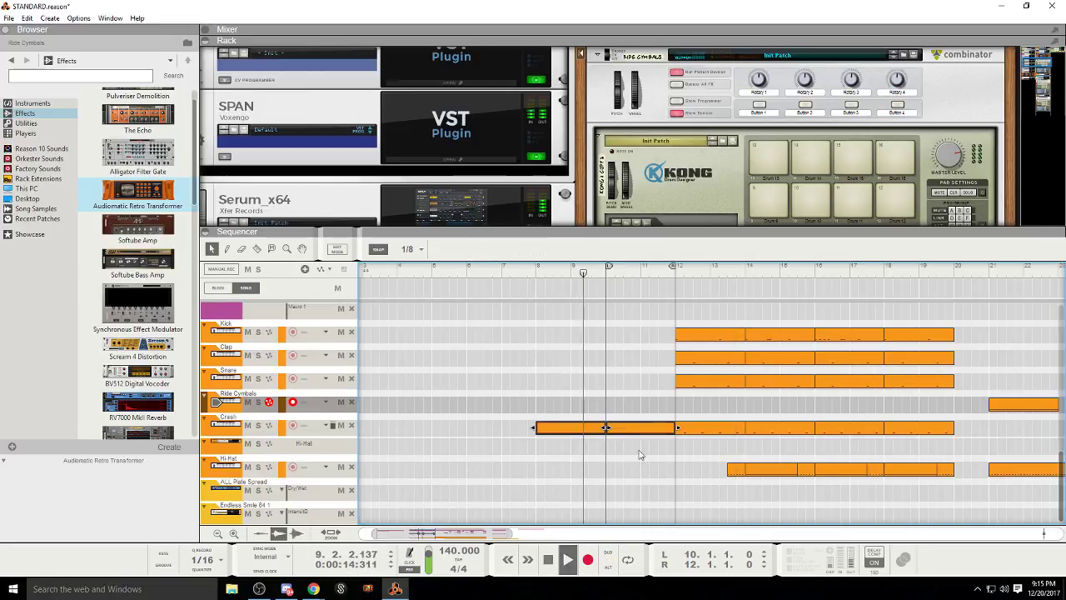
pyautogui.moveTo(573, 426); pyautogui.dragTo(572, 404)
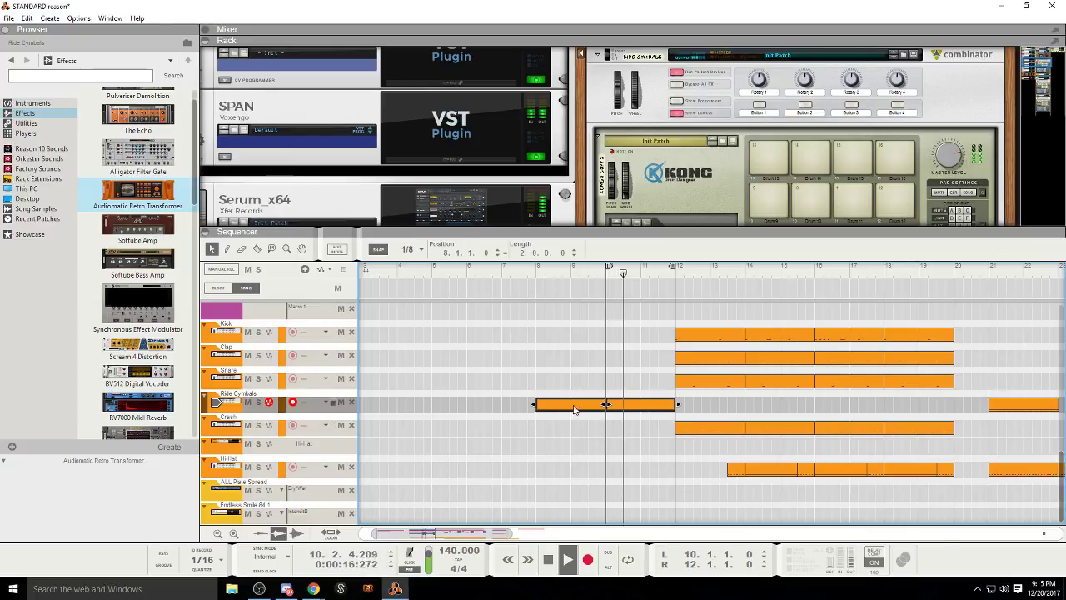
# Step: Copy the pair of two-bar Ride Cymbals clips to bar 12 and again to 16.1.1, filling through bar 20
pyautogui.scroll(-5, 524, 357)
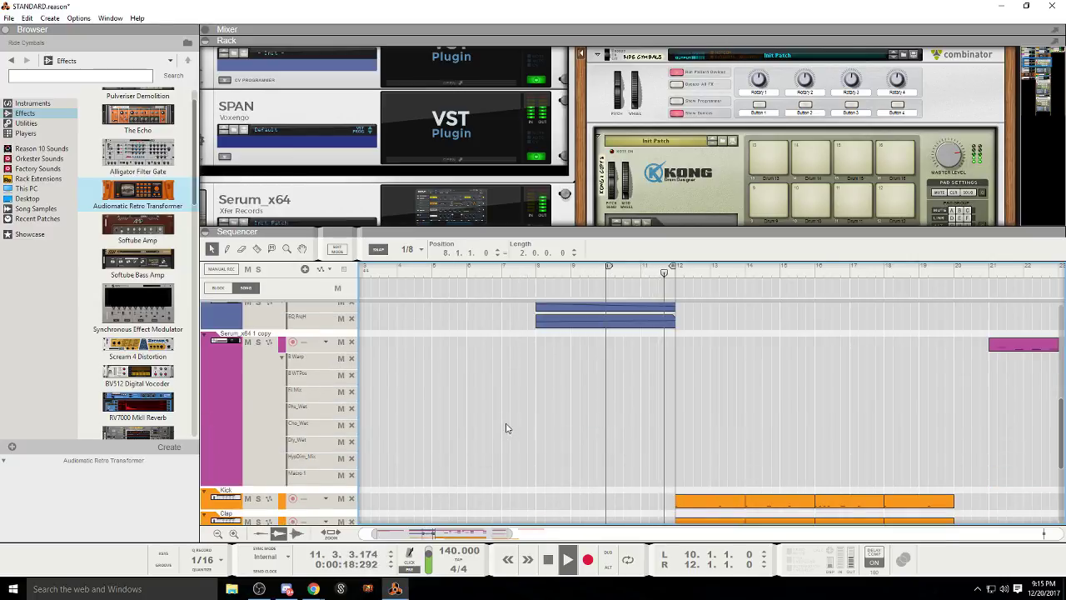
pyautogui.scroll(2, 497, 421)
pyautogui.scroll(3, 490, 417)
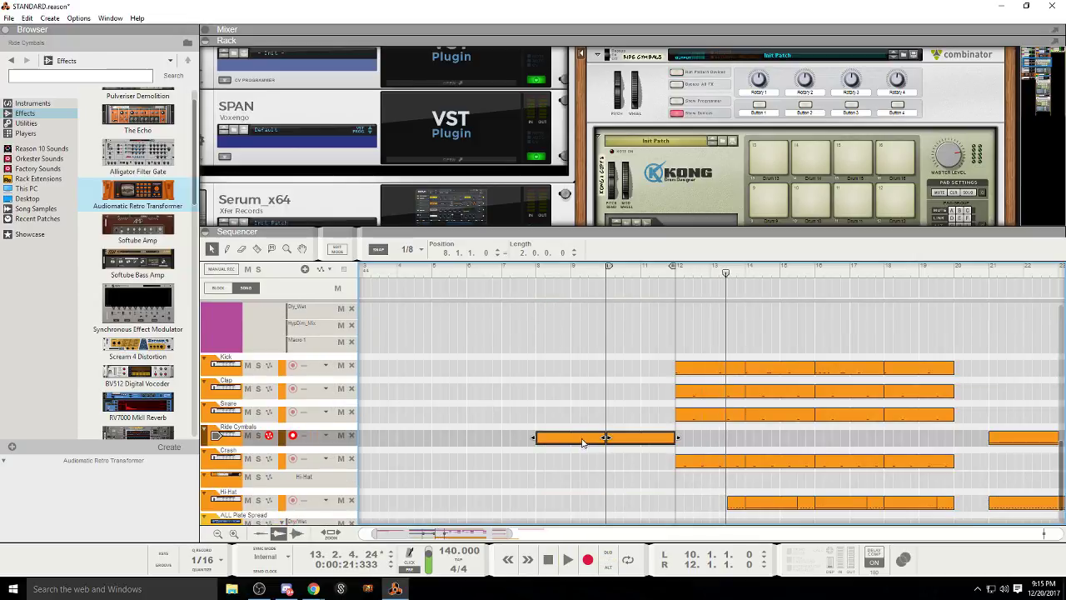
pyautogui.moveTo(583, 441); pyautogui.dragTo(858, 436)
# Step: Play the arrangement from 7.2.3 and again from about bar 8, reviewing the Serum and drum tracks against the new ride pattern
pyautogui.click(515, 270)
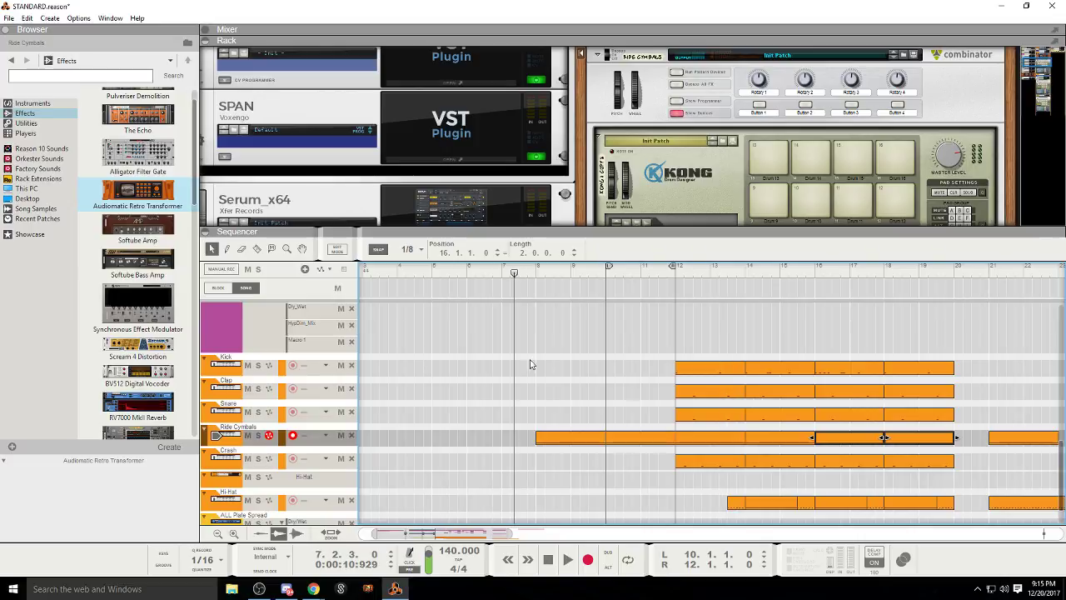
pyautogui.click(566, 559)
pyautogui.scroll(6, 538, 424)
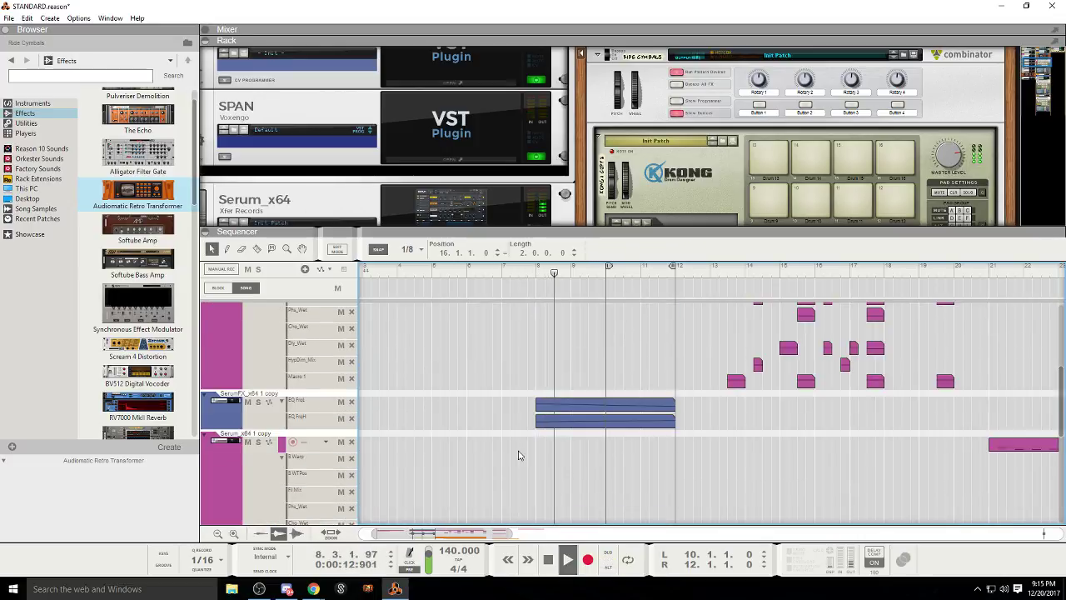
pyautogui.scroll(-3, 519, 455)
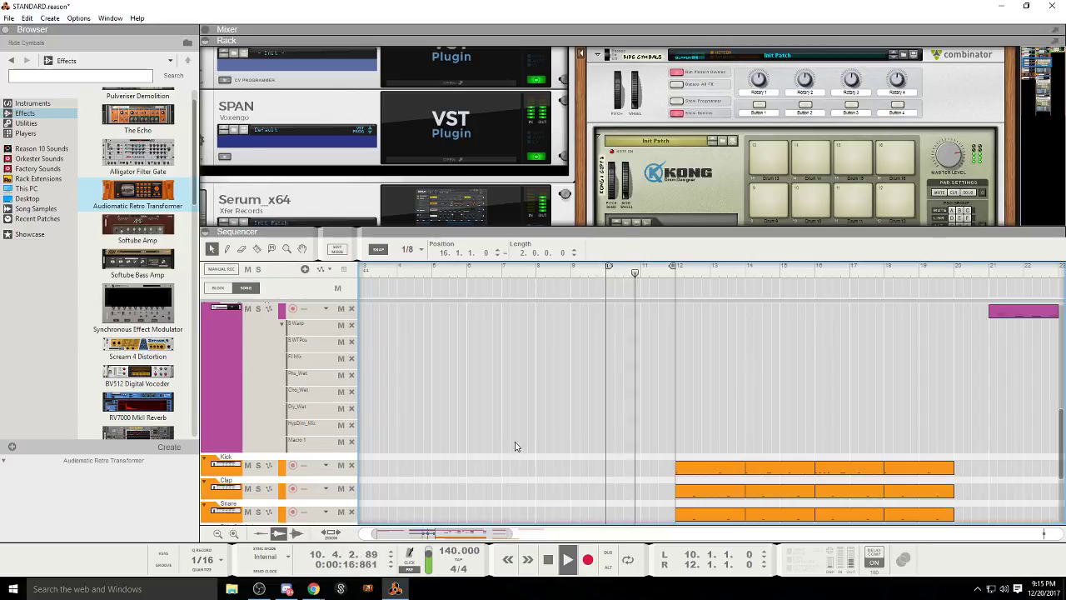
pyautogui.scroll(-3, 516, 446)
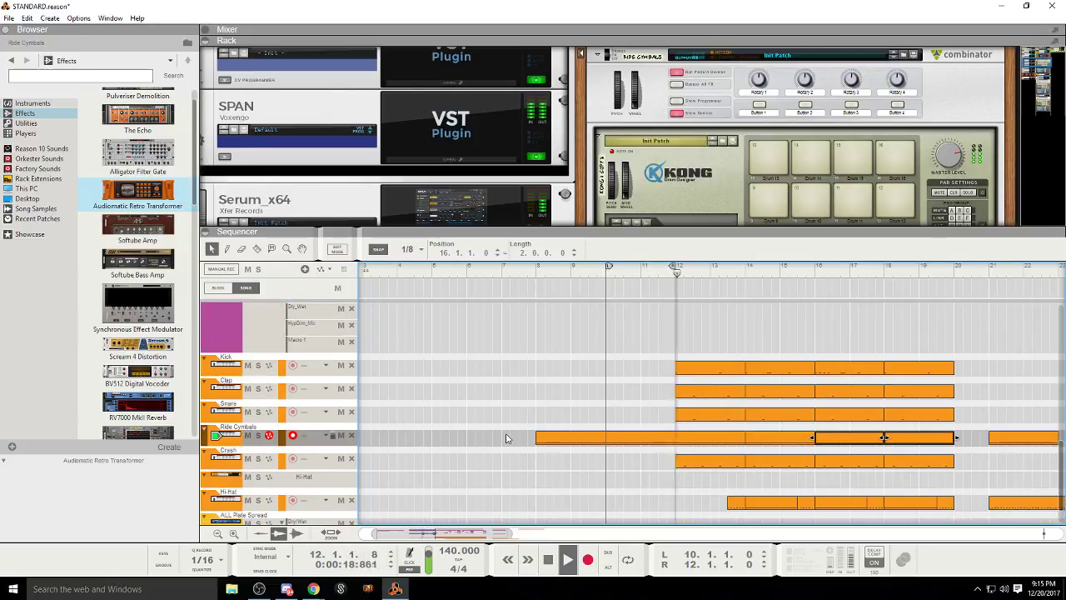
pyautogui.scroll(2, 510, 433)
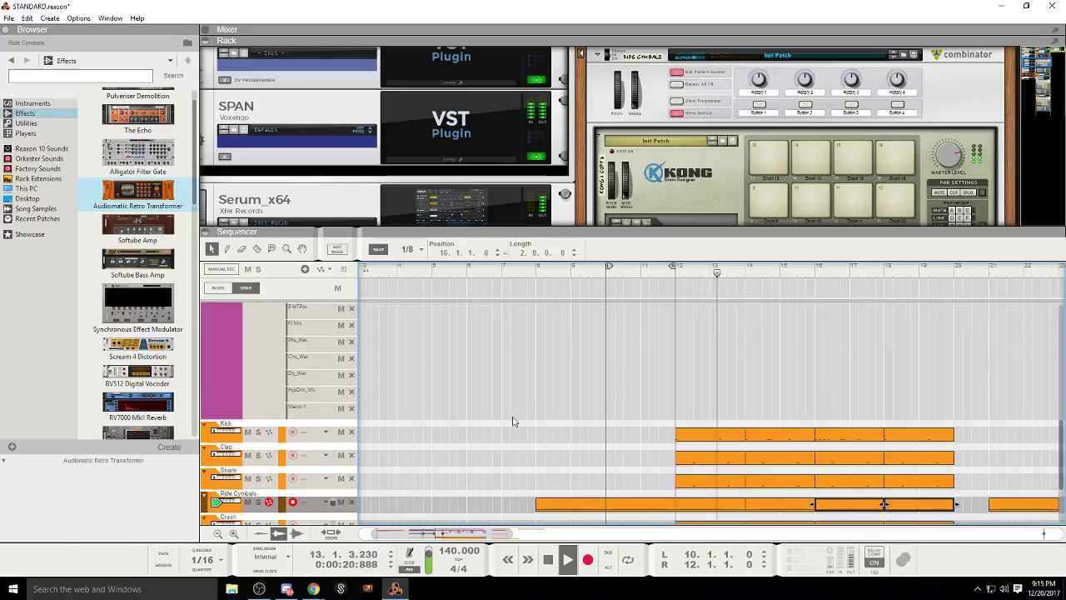
pyautogui.scroll(-3, 515, 429)
pyautogui.click(530, 267)
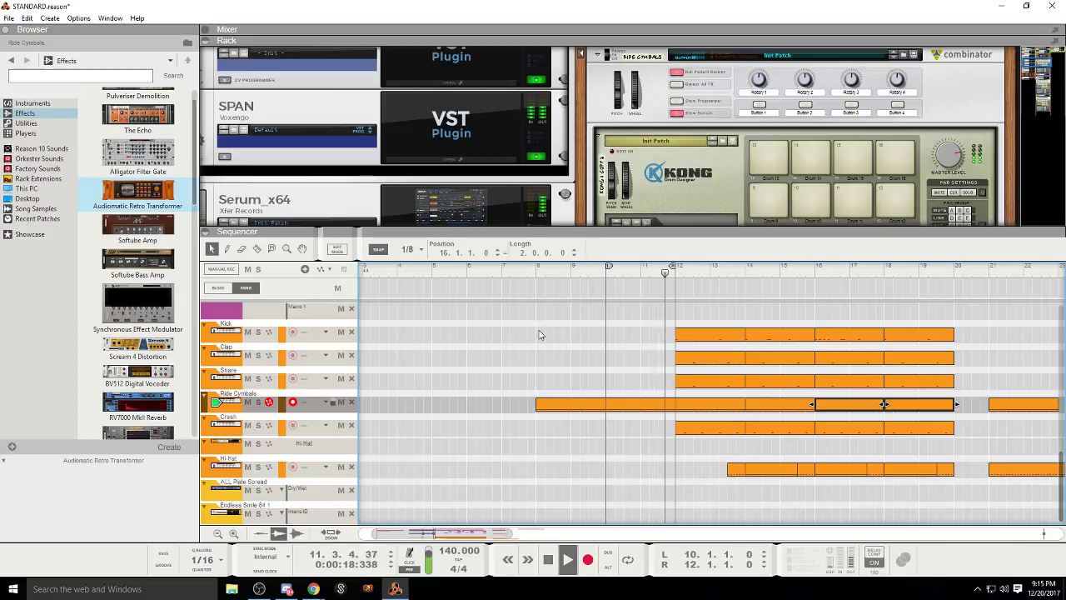
# Step: Extend the start of the Serum_x64 1 clip just after bar 16 back to 16.2.1, giving it a length of 1.3.0.0
pyautogui.scroll(10, 549, 358)
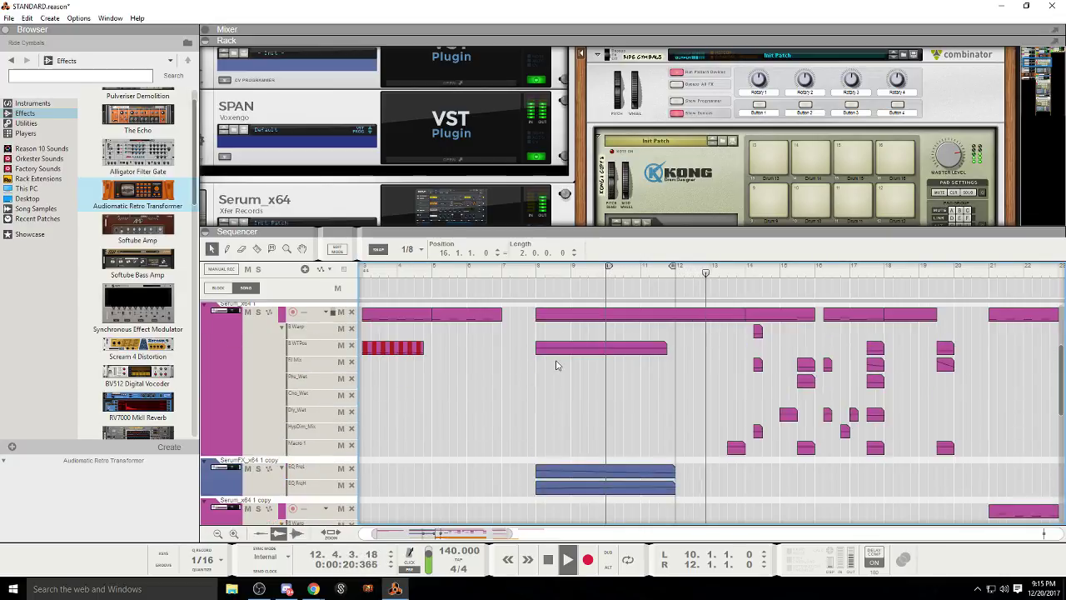
pyautogui.scroll(-3, 496, 410)
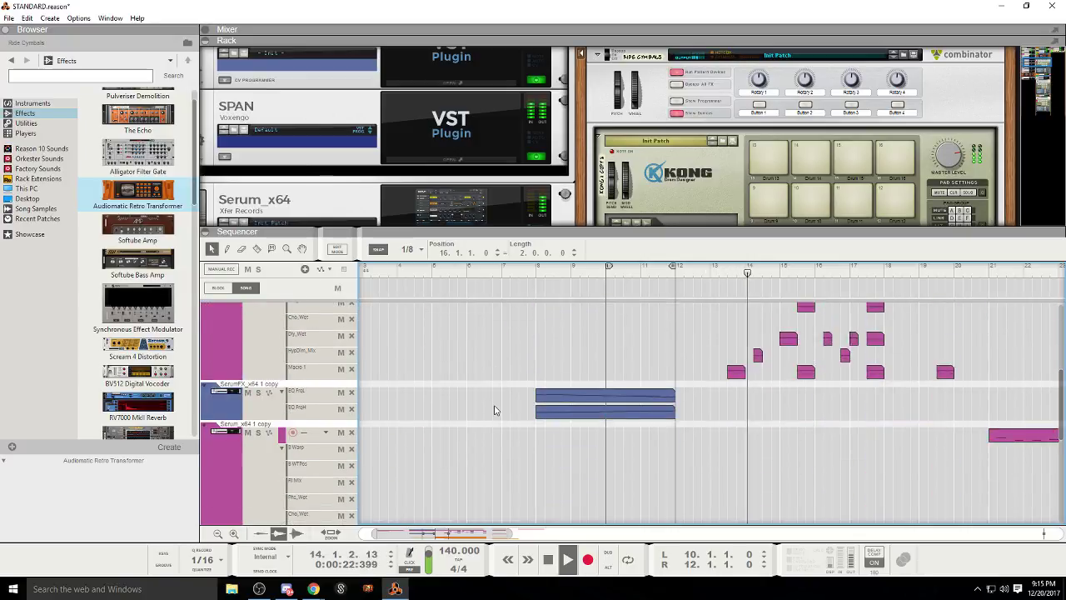
pyautogui.scroll(3, 510, 412)
pyautogui.moveTo(495, 535); pyautogui.dragTo(528, 536)
pyautogui.scroll(-5, 555, 495)
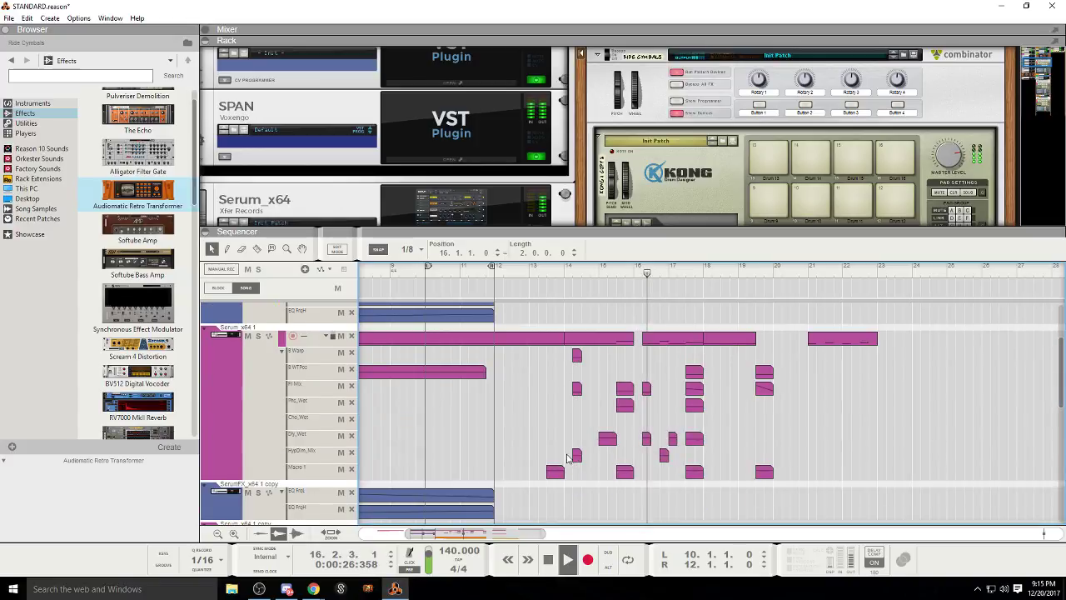
pyautogui.scroll(5, 562, 495)
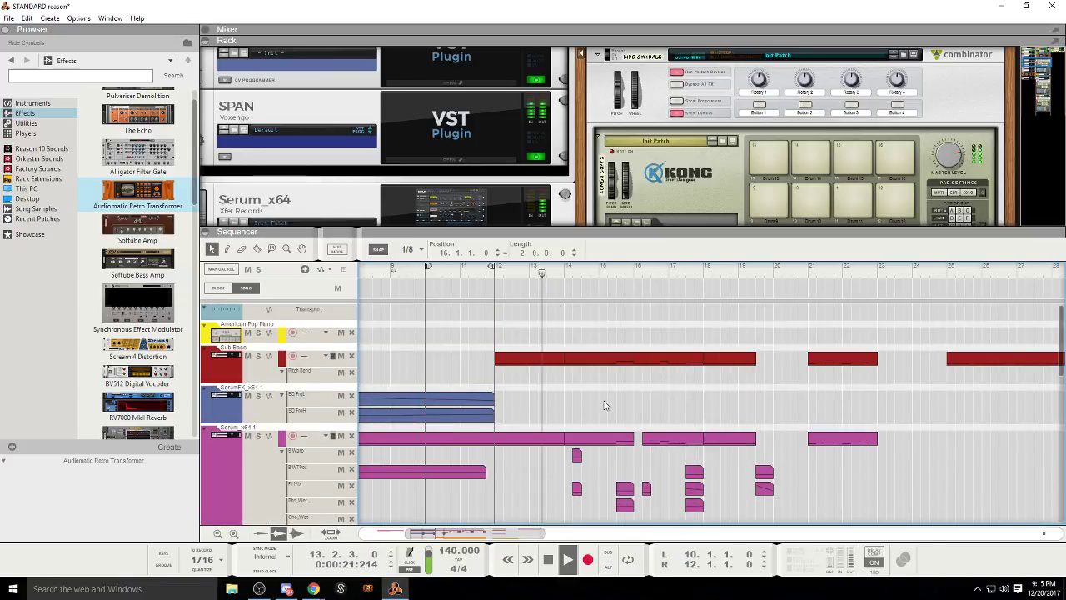
pyautogui.moveTo(542, 535); pyautogui.dragTo(494, 536)
pyautogui.moveTo(481, 535); pyautogui.dragTo(509, 535)
pyautogui.click(571, 439)
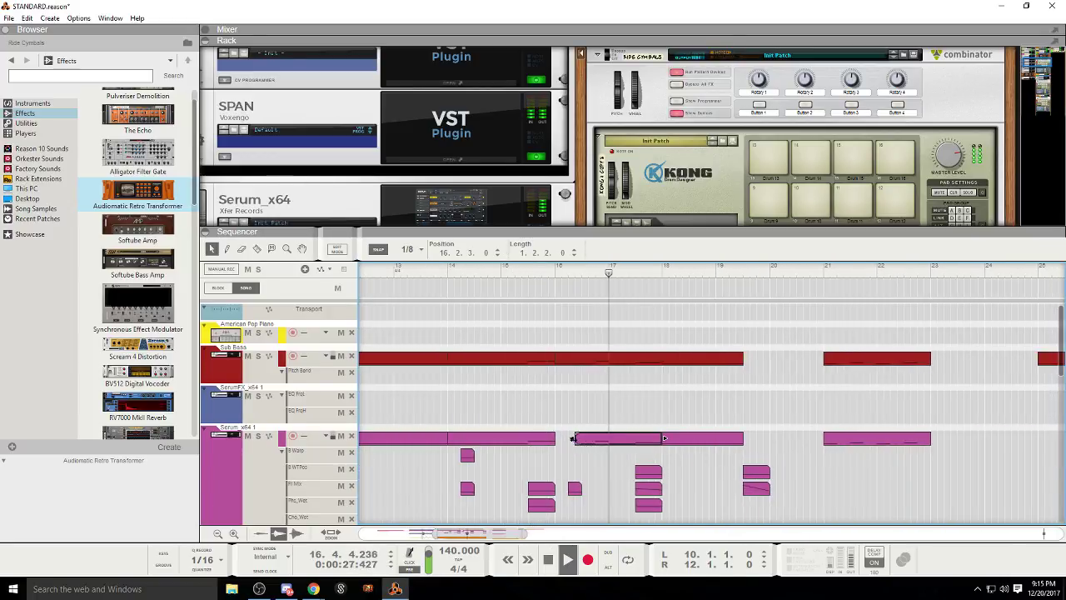
pyautogui.moveTo(573, 438); pyautogui.dragTo(567, 439)
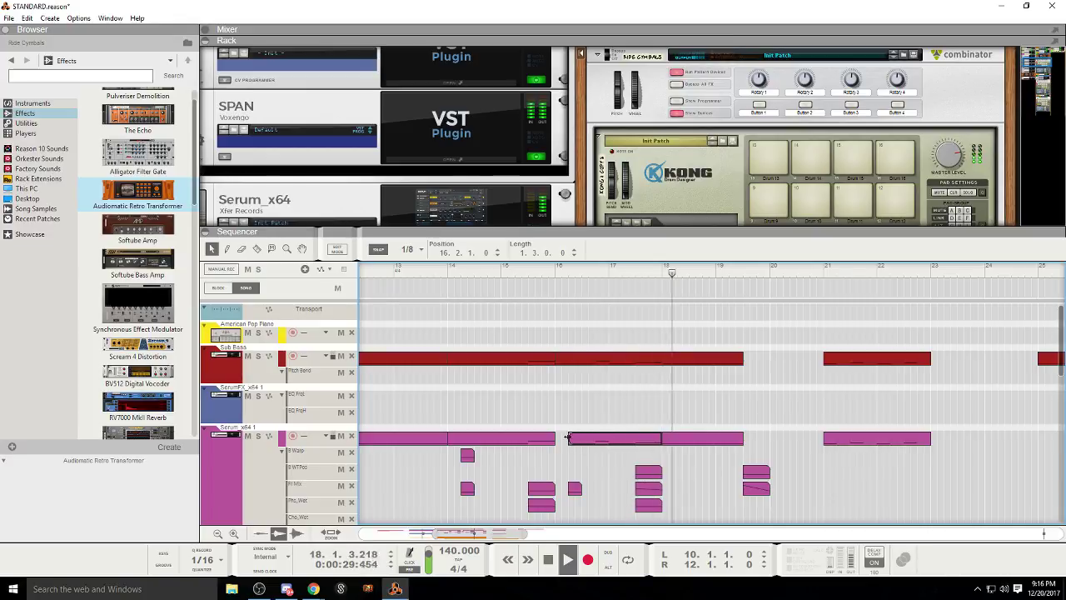
# Step: Play from about bar 14 and inspect the rack devices of the SerumFX and Serum copy tracks
pyautogui.click(457, 268)
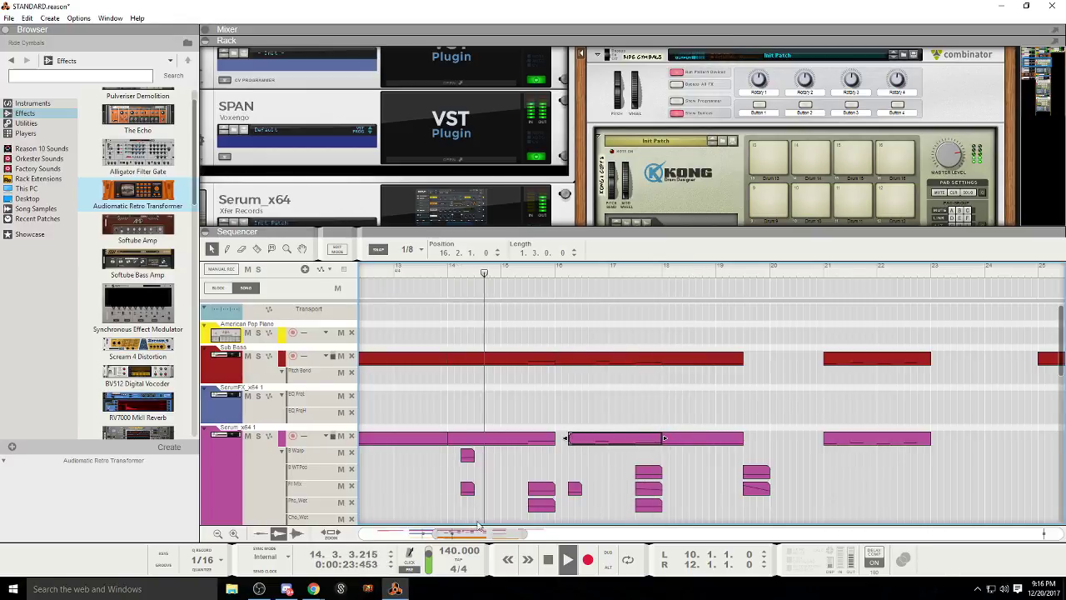
pyautogui.moveTo(510, 533); pyautogui.dragTo(488, 533)
pyautogui.scroll(-1, 255, 406)
pyautogui.scroll(-5, 256, 405)
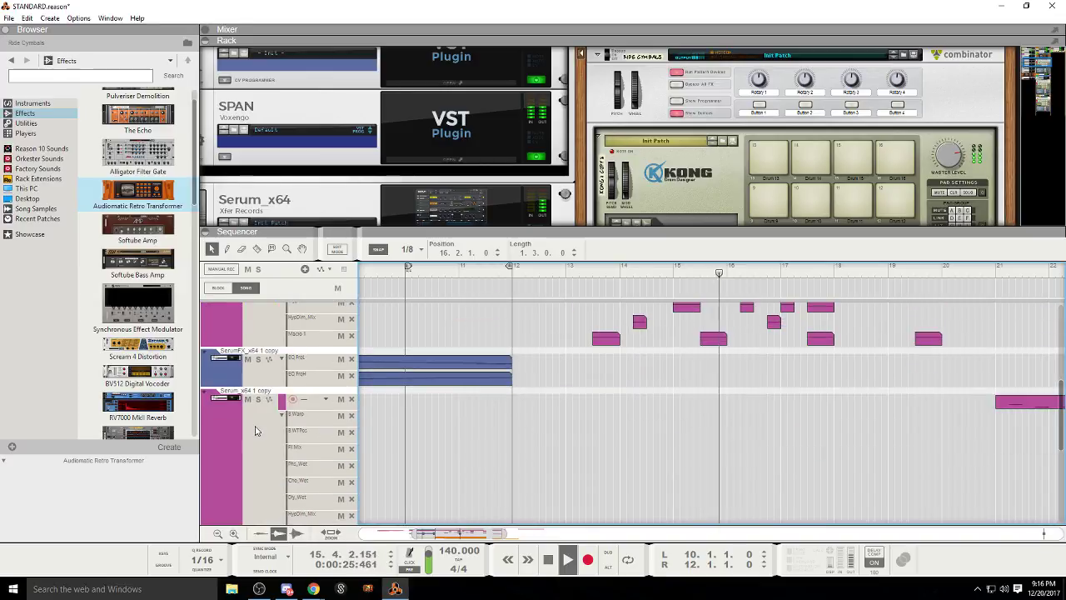
pyautogui.click(264, 358)
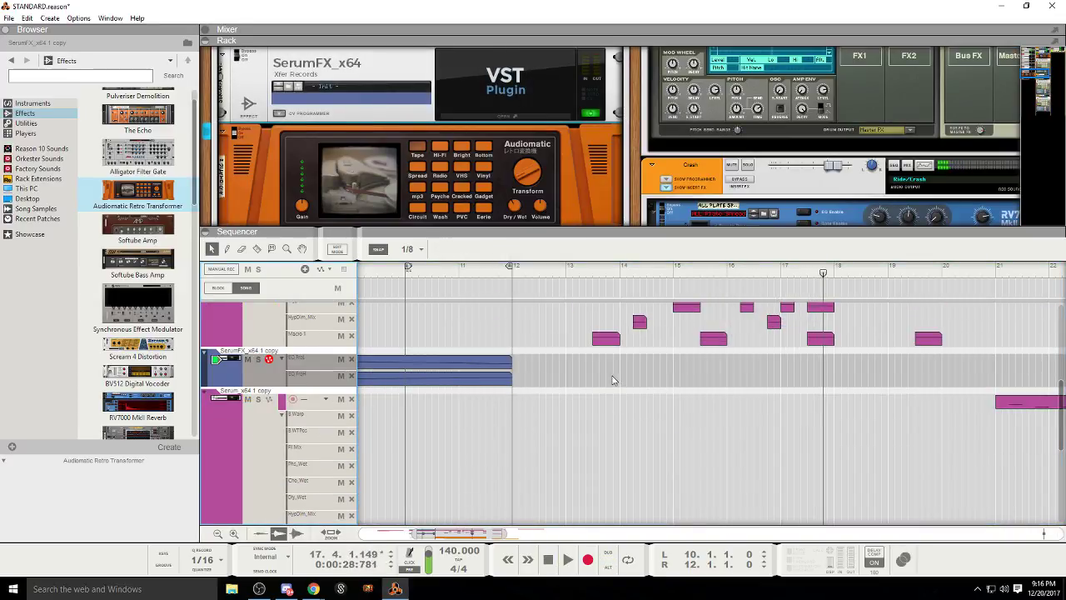
pyautogui.click(250, 412)
pyautogui.scroll(5, 708, 376)
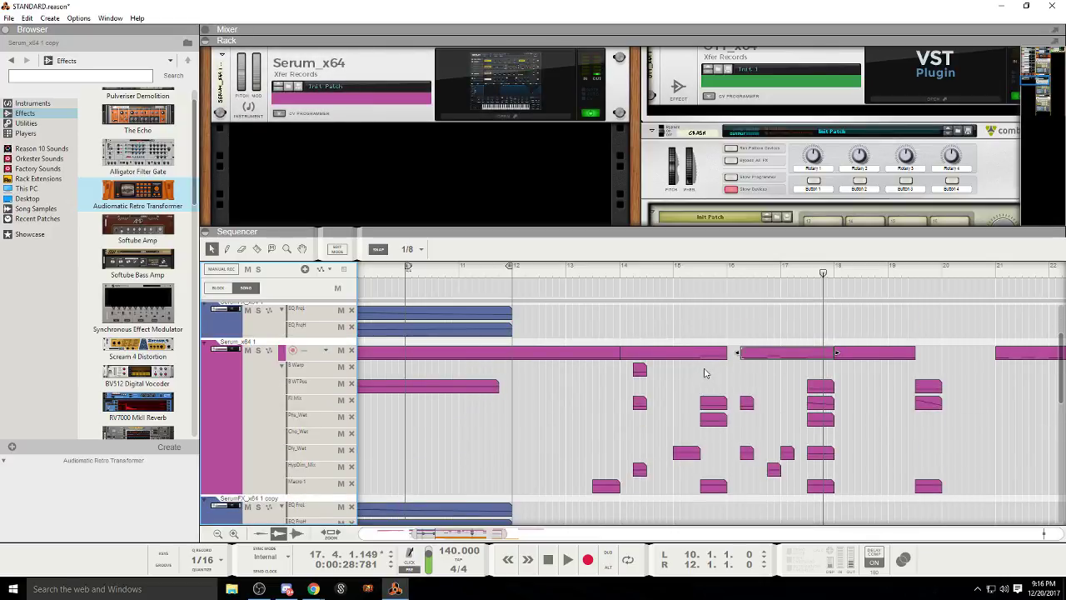
# Step: Play the arrangement from 15.4.3, from 12.1.1 and from about 10.4.3, reviewing the Serum edit and the start of the drop
pyautogui.click(722, 271)
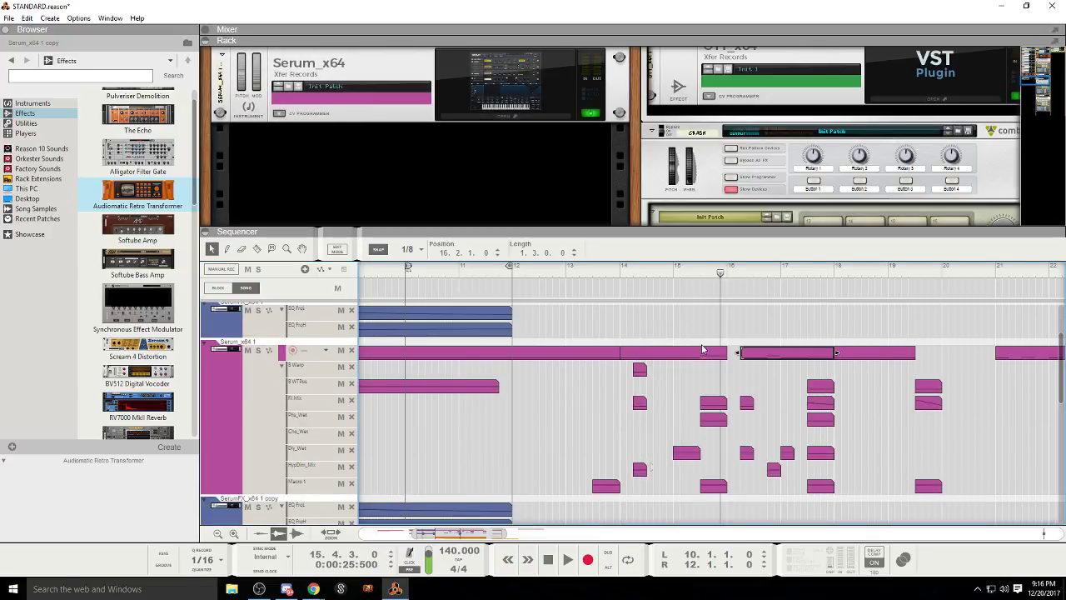
pyautogui.click(567, 560)
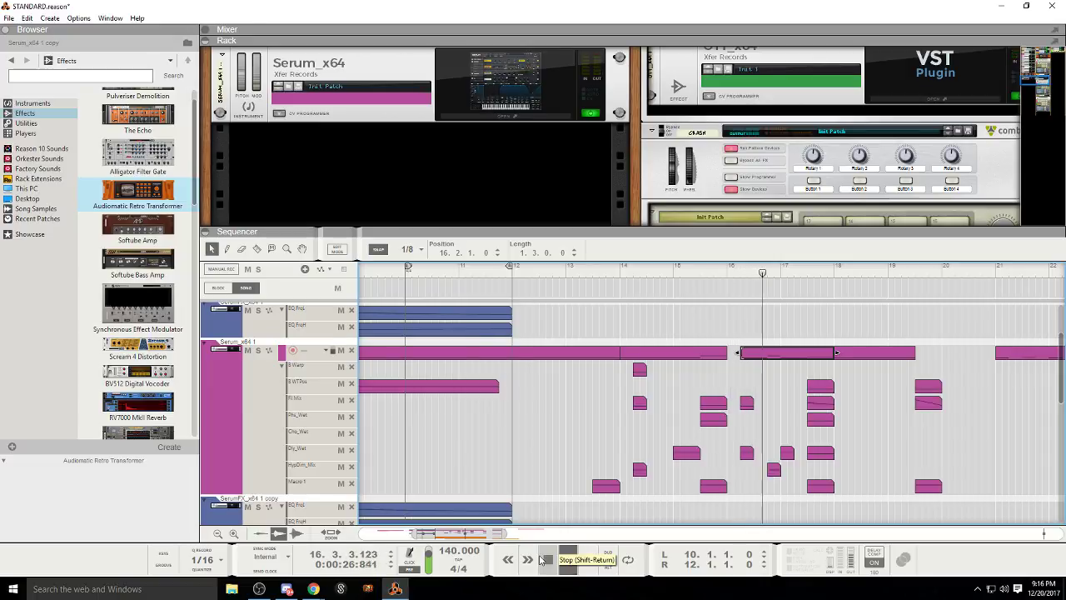
pyautogui.click(548, 559)
pyautogui.click(514, 275)
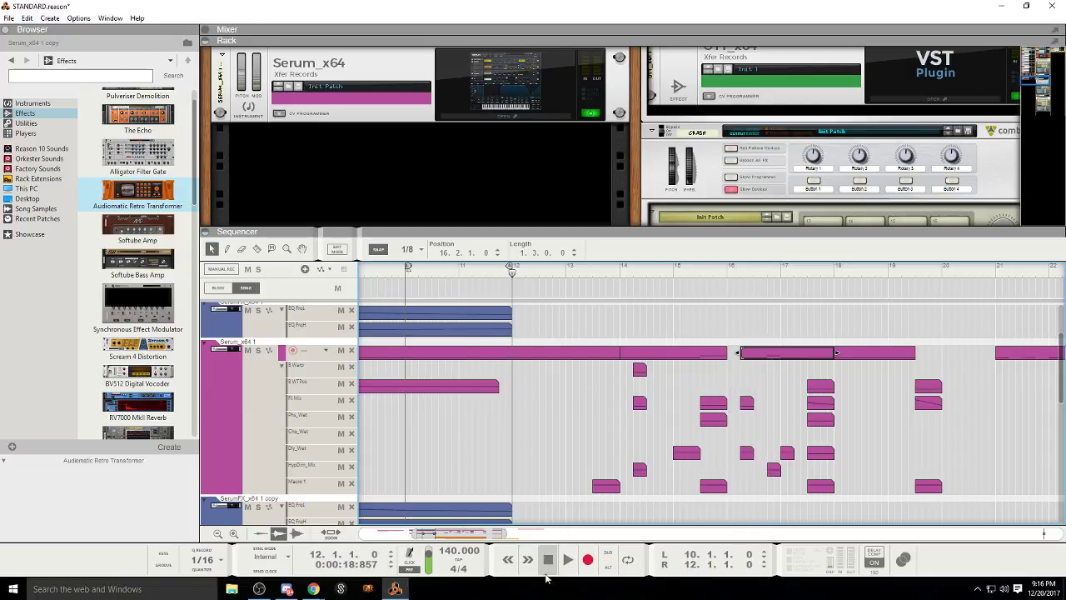
pyautogui.click(567, 560)
pyautogui.scroll(1, 514, 466)
pyautogui.click(453, 273)
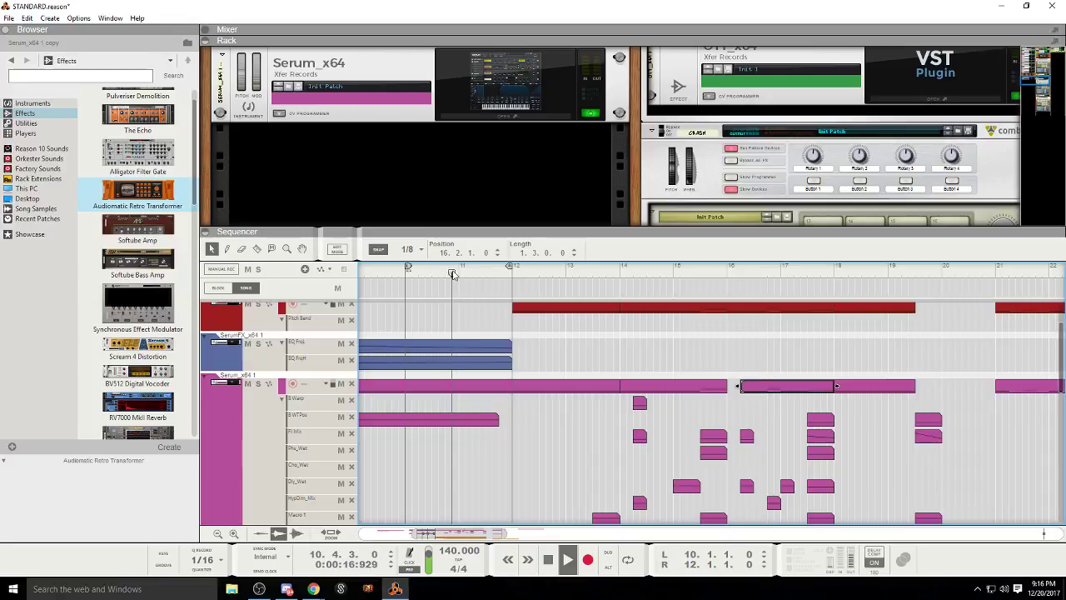
pyautogui.scroll(2, 497, 408)
pyautogui.moveTo(486, 531); pyautogui.dragTo(467, 526)
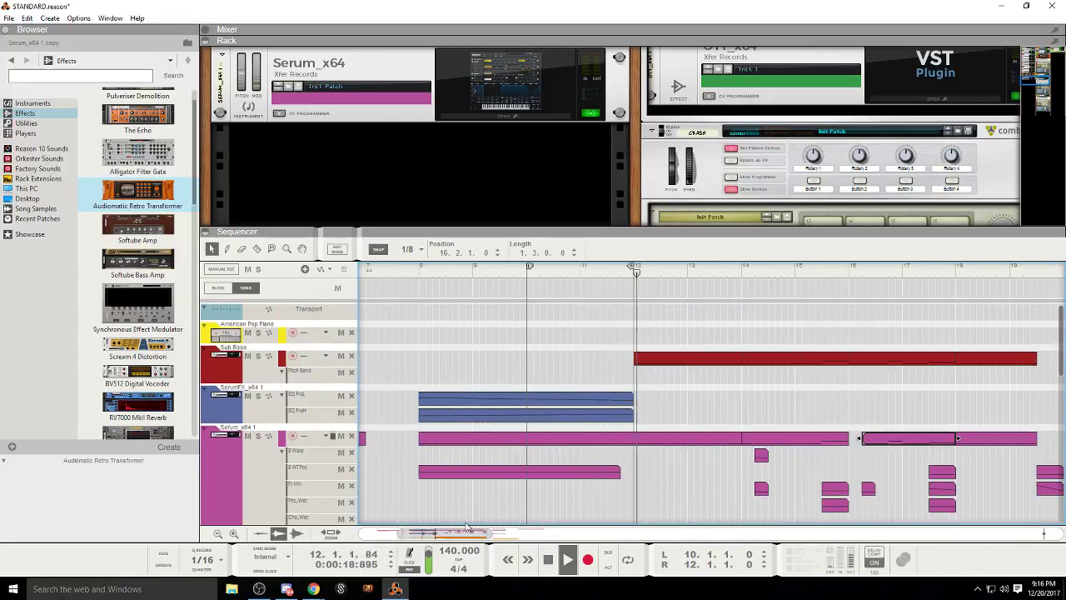
# Step: Show the Ride Cymbals track's Kong Drum Designer in the rack and enlarge the rack area above the sequencer
pyautogui.scroll(-8, 557, 457)
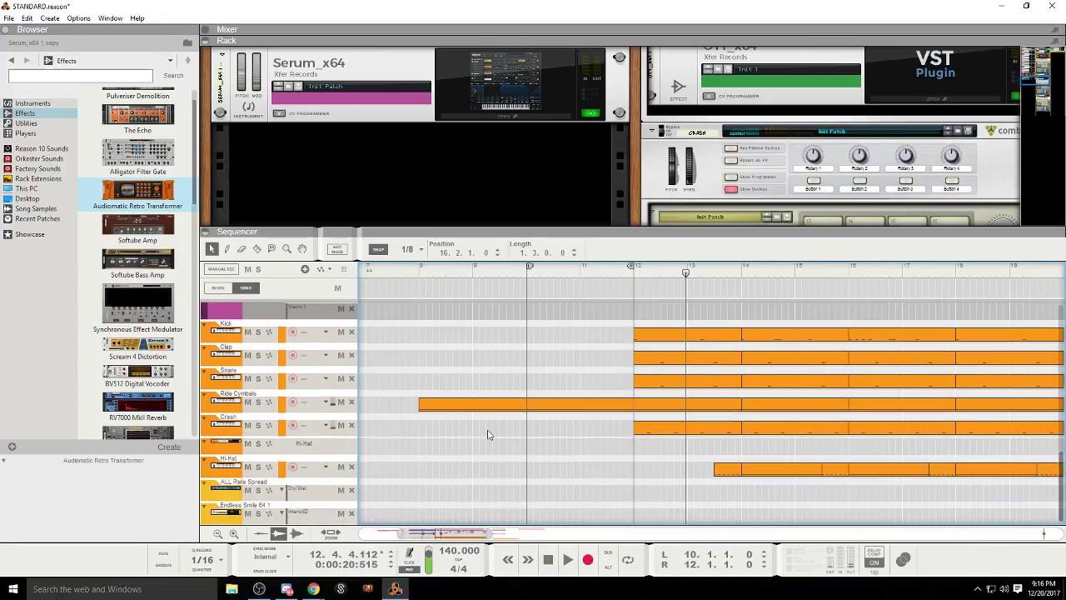
pyautogui.click(242, 400)
pyautogui.scroll(1, 604, 107)
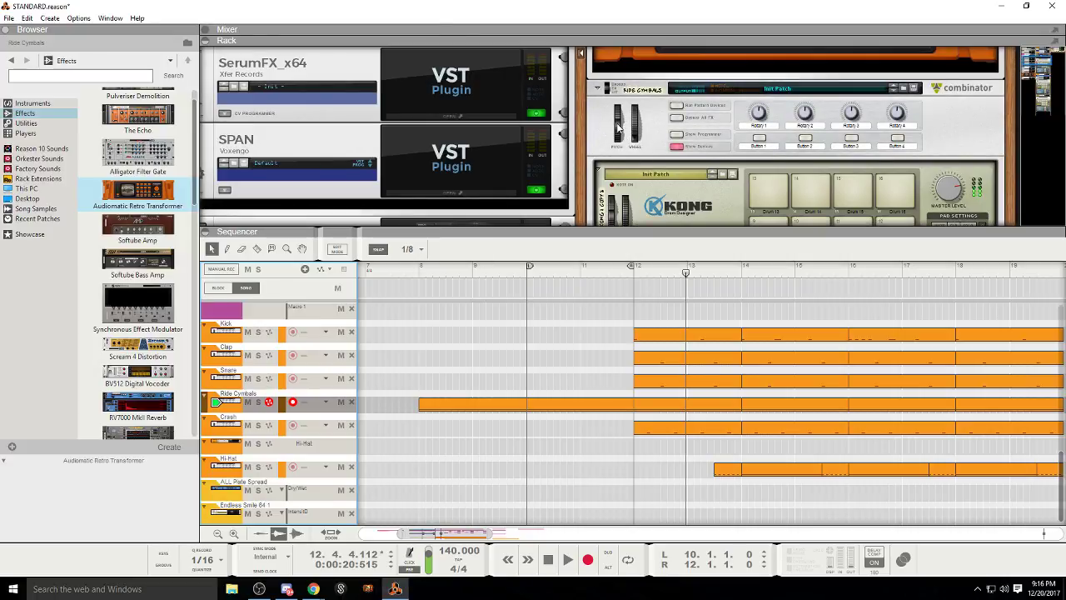
pyautogui.scroll(-4, 668, 143)
pyautogui.moveTo(655, 237); pyautogui.dragTo(654, 298)
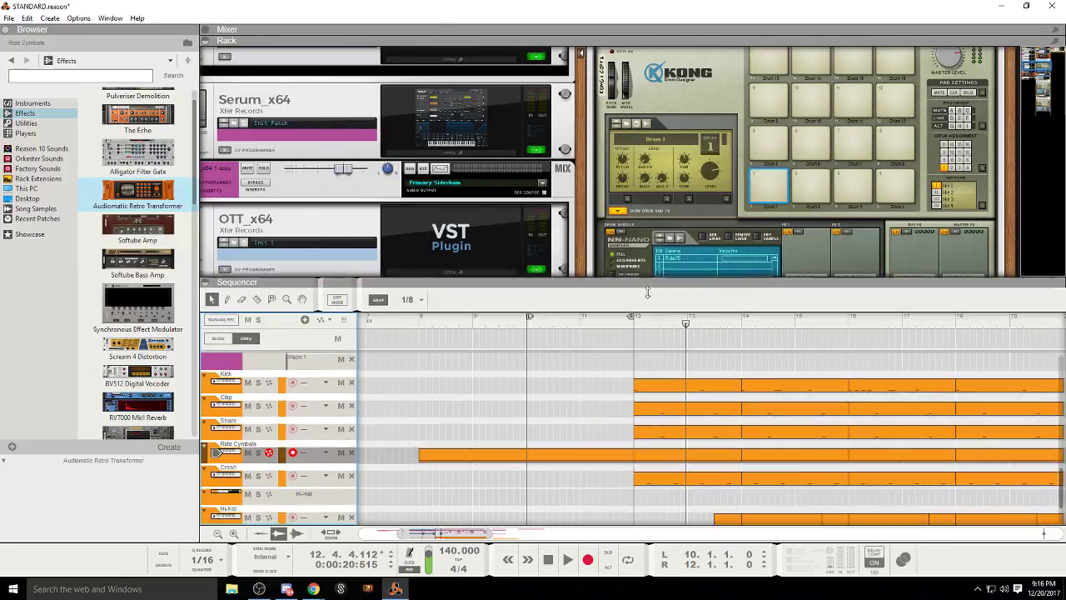
# Step: Play the build-up from about bar 8 and briefly solo the Ride Cymbals track before stopping playback
pyautogui.click(414, 333)
pyautogui.click(568, 559)
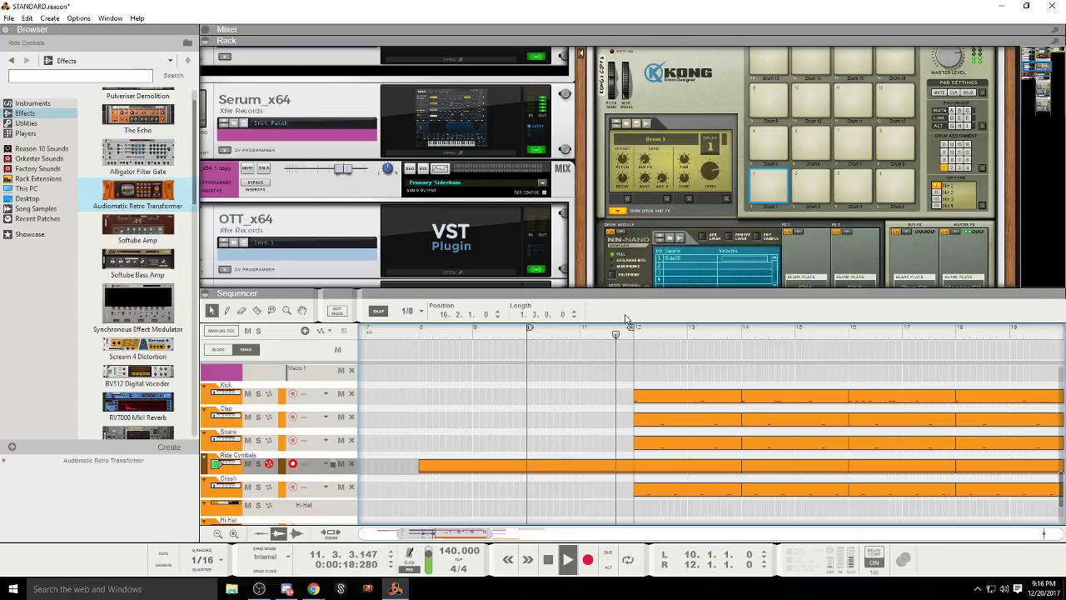
pyautogui.click(548, 560)
pyautogui.click(568, 563)
pyautogui.click(258, 464)
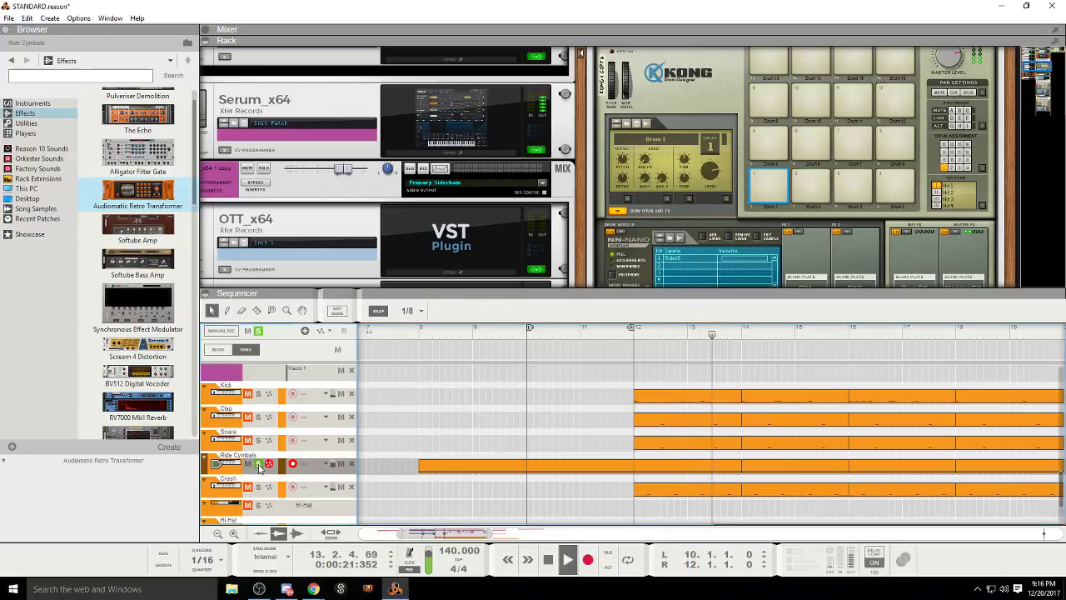
pyautogui.click(259, 464)
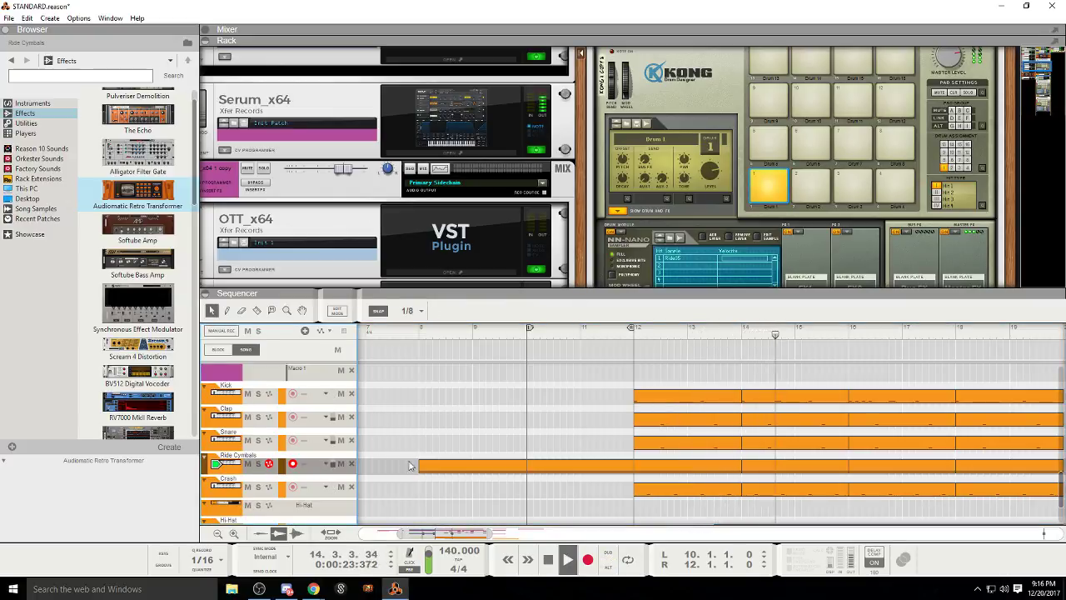
pyautogui.click(548, 559)
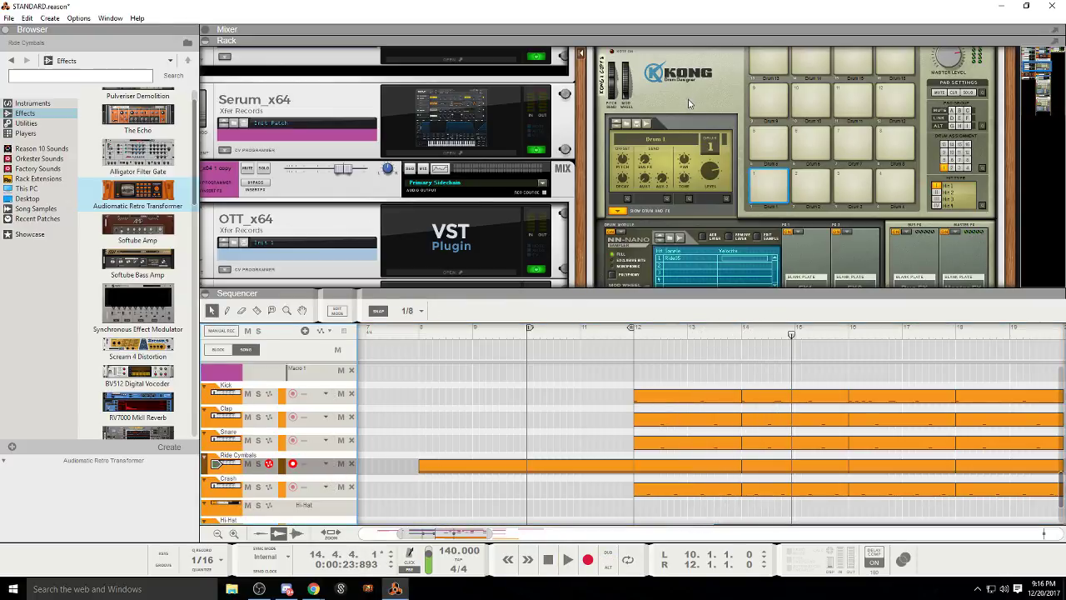
# Step: Try adding pitch bend automation to the Kong inside the Ride Cymbals Combinator, and undo it
pyautogui.rightClick(612, 95)
pyautogui.click(654, 100)
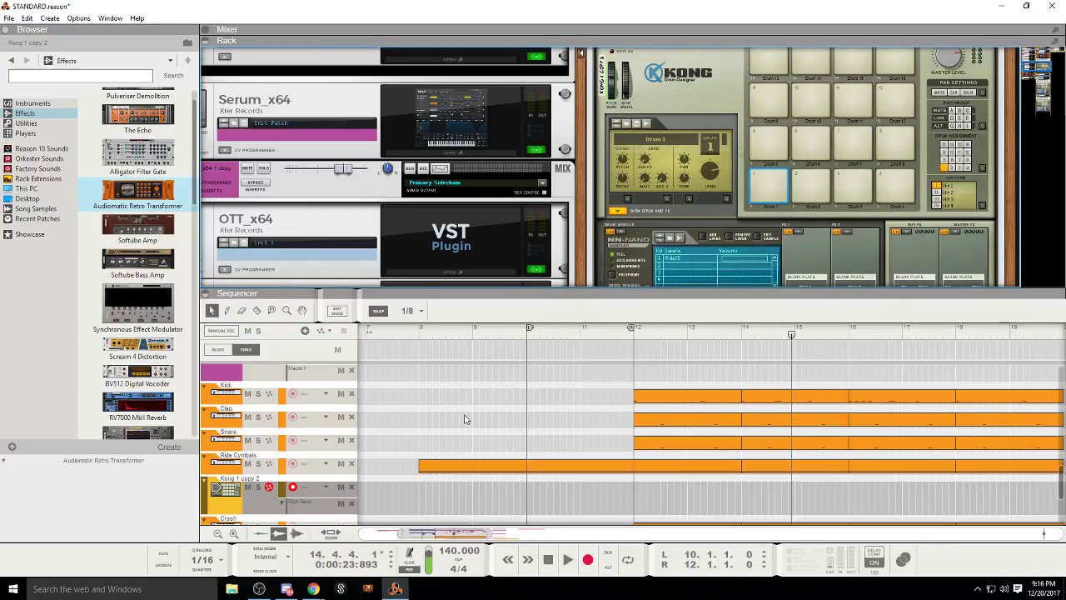
pyautogui.scroll(2, 465, 419)
pyautogui.scroll(3, 716, 226)
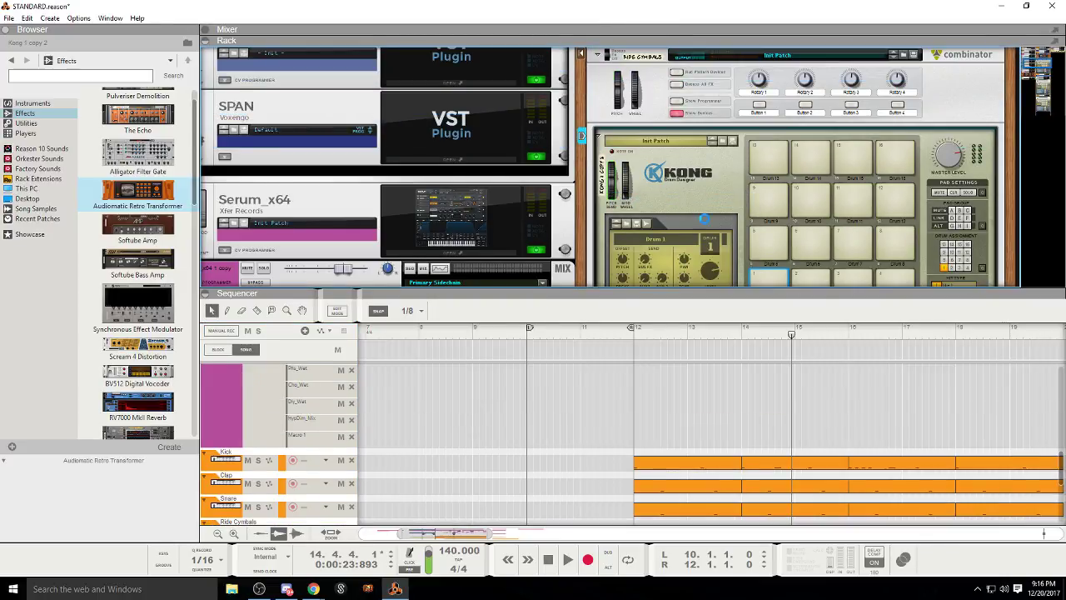
pyautogui.hotkey('ctrl', 'z')
# Step: Create a pitch bend automation lane for the Ride Cymbals Combinator and draw an automation clip from bar 8 to bar 12
pyautogui.scroll(5, 631, 123)
pyautogui.rightClick(618, 156)
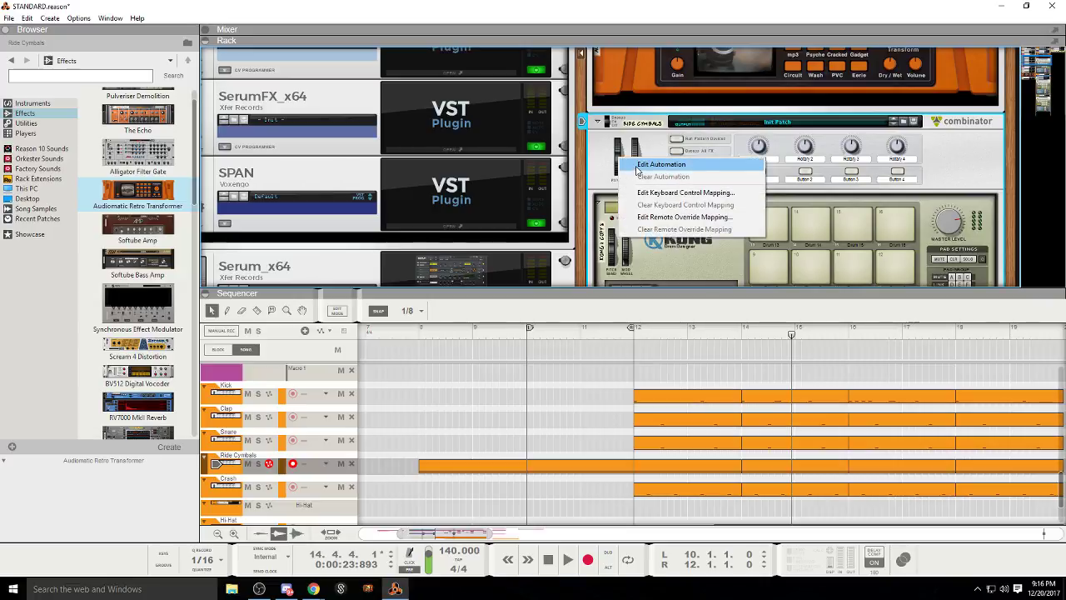
pyautogui.click(649, 165)
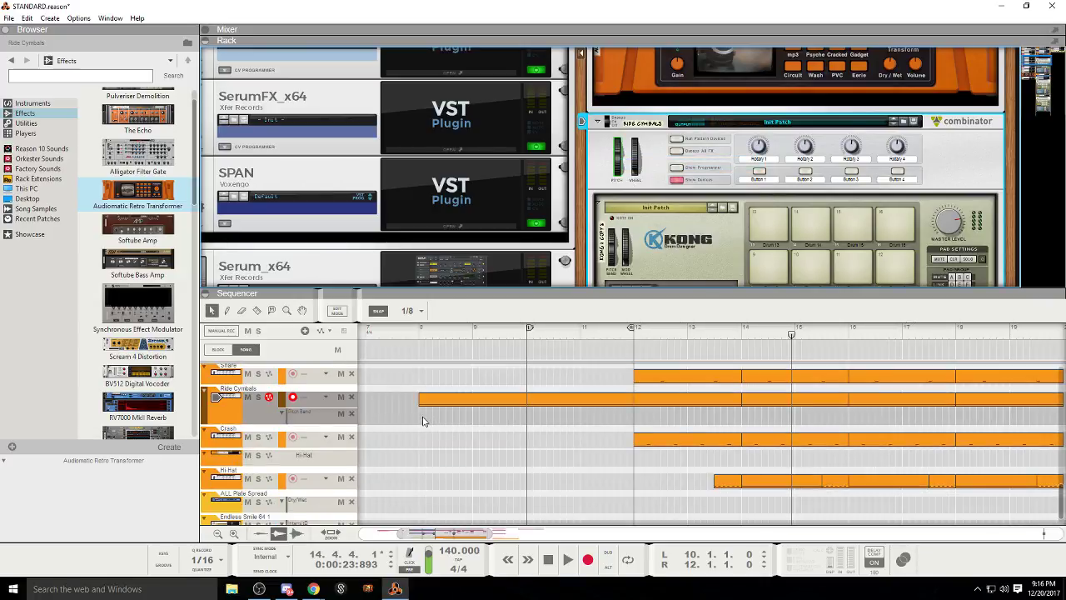
pyautogui.moveTo(422, 421); pyautogui.dragTo(614, 421)
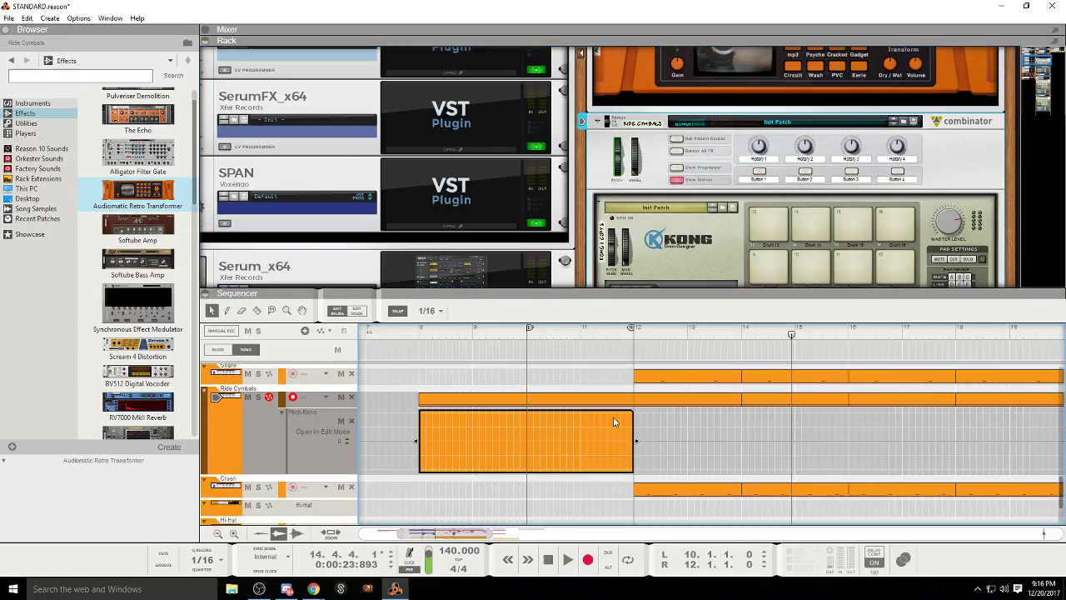
# Step: Draw a rising pitch bend ramp from near the minimum at bar 8 to 0 at 11.4.4, and play from bar 8
pyautogui.click(423, 471)
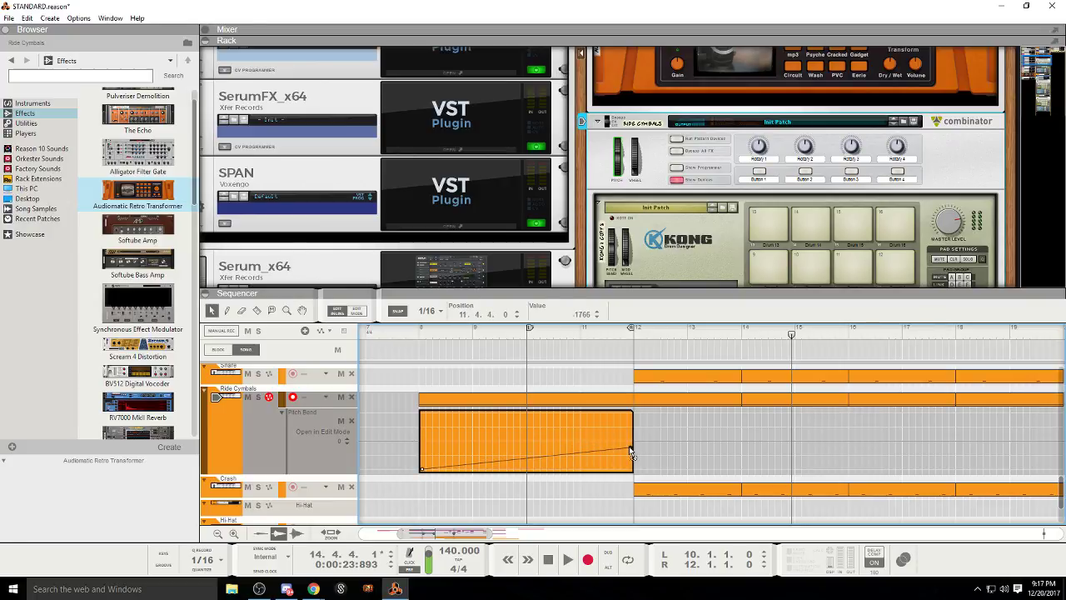
pyautogui.click(426, 339)
pyautogui.click(568, 559)
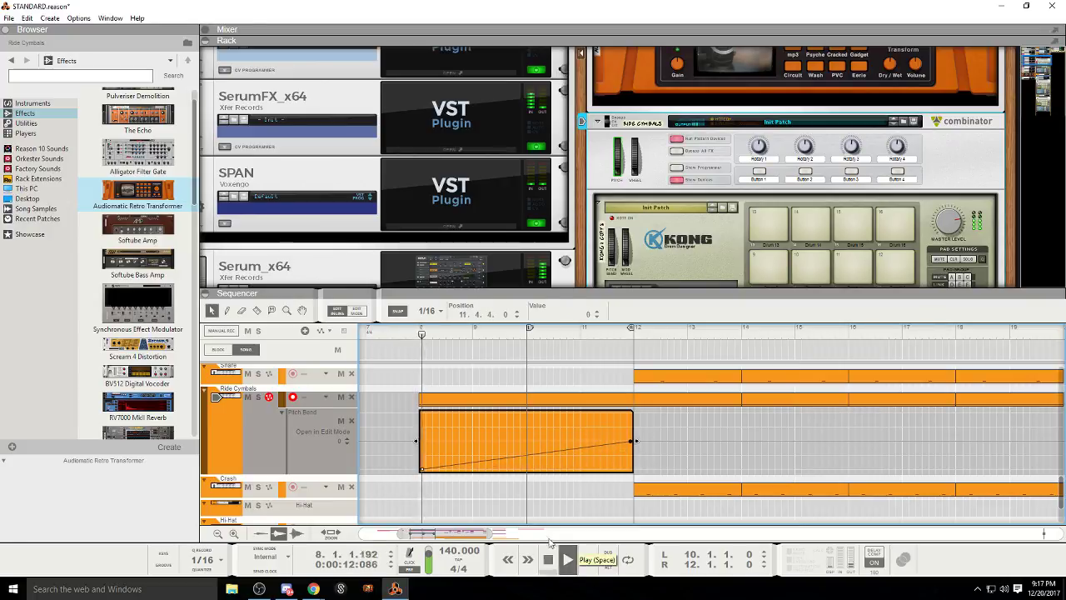
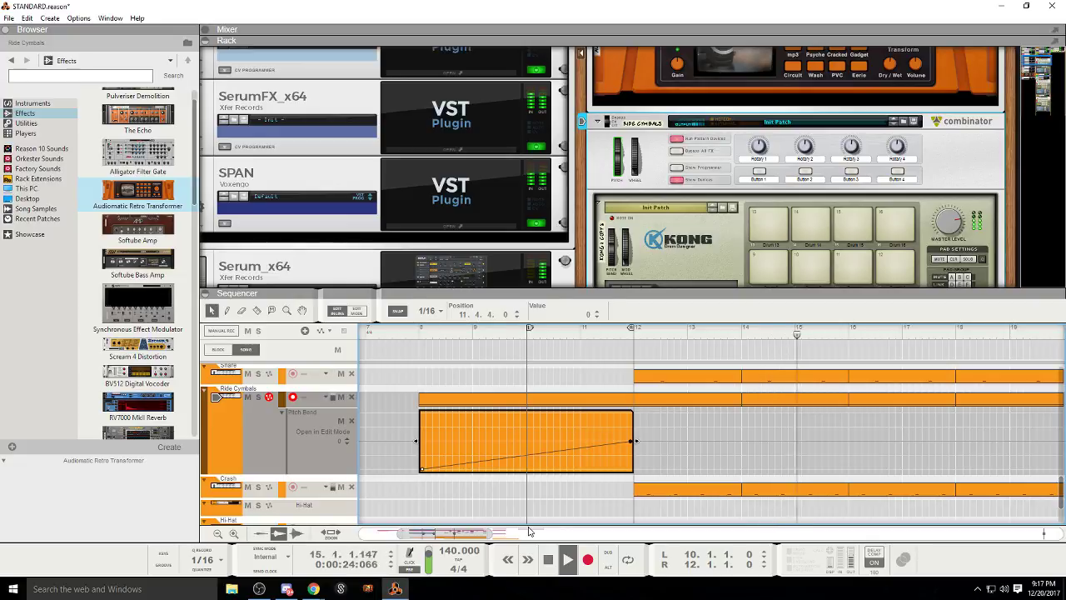
# Step: Create a pitch bend automation lane for the Hi-Hat Combinator and draw an automation clip from 13.3 to bar 14
pyautogui.scroll(-2, 384, 450)
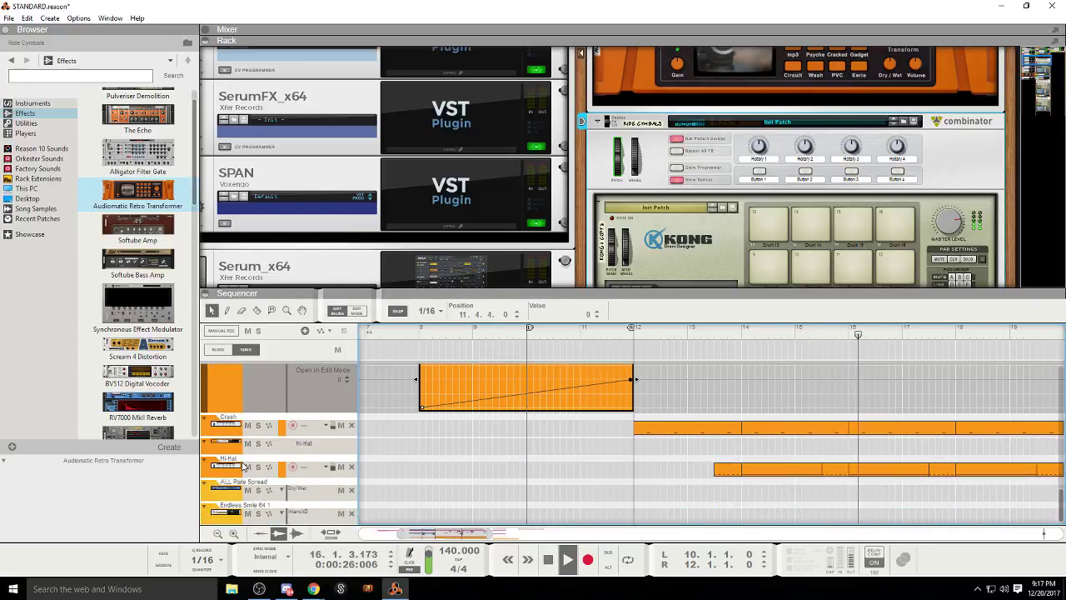
pyautogui.click(242, 467)
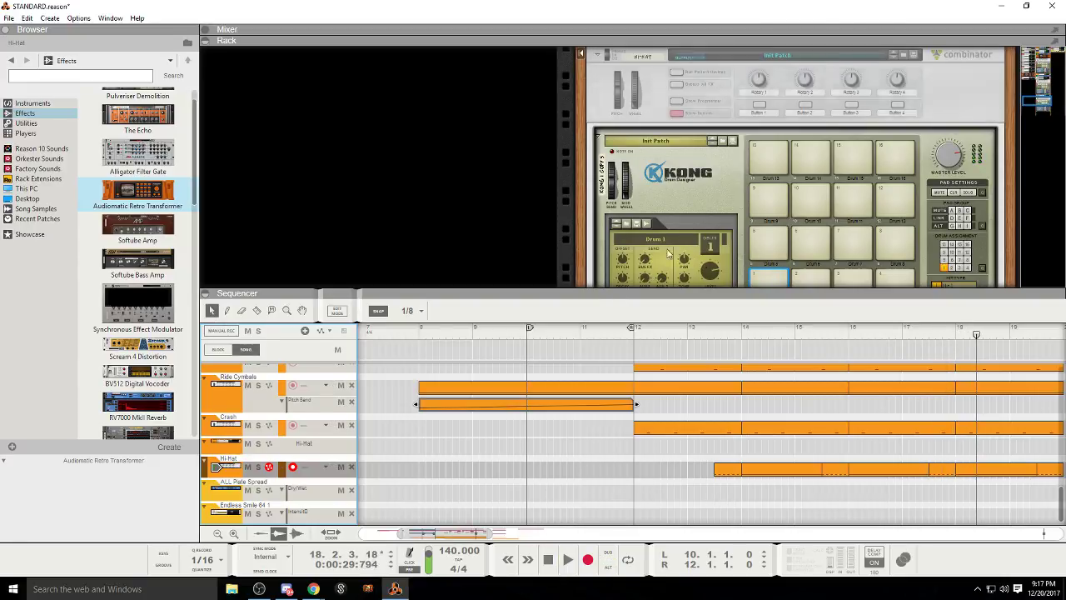
pyautogui.scroll(3, 648, 126)
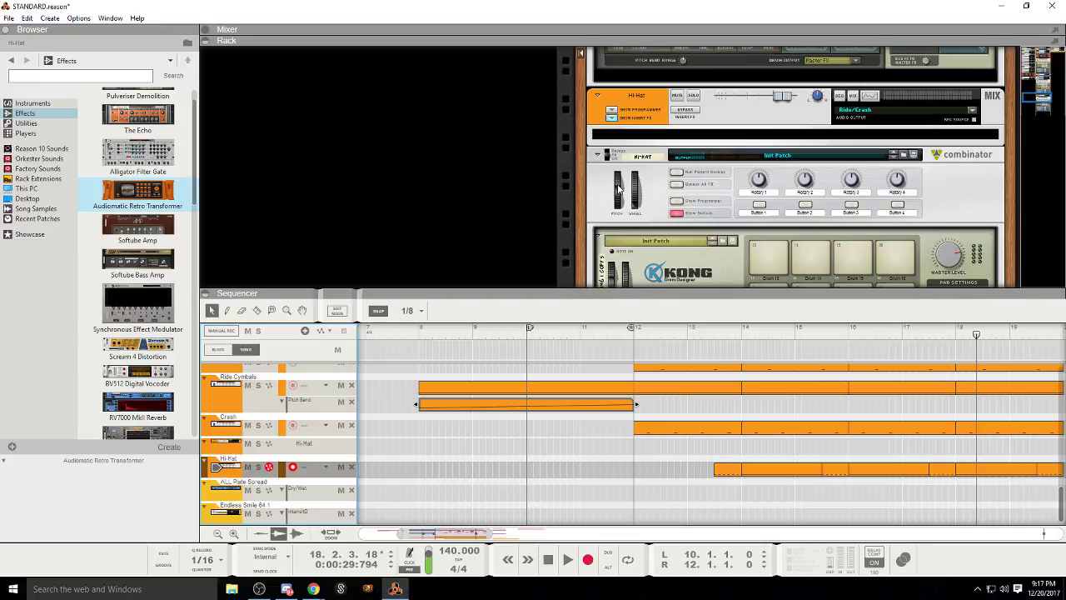
pyautogui.rightClick(618, 185)
pyautogui.click(599, 121)
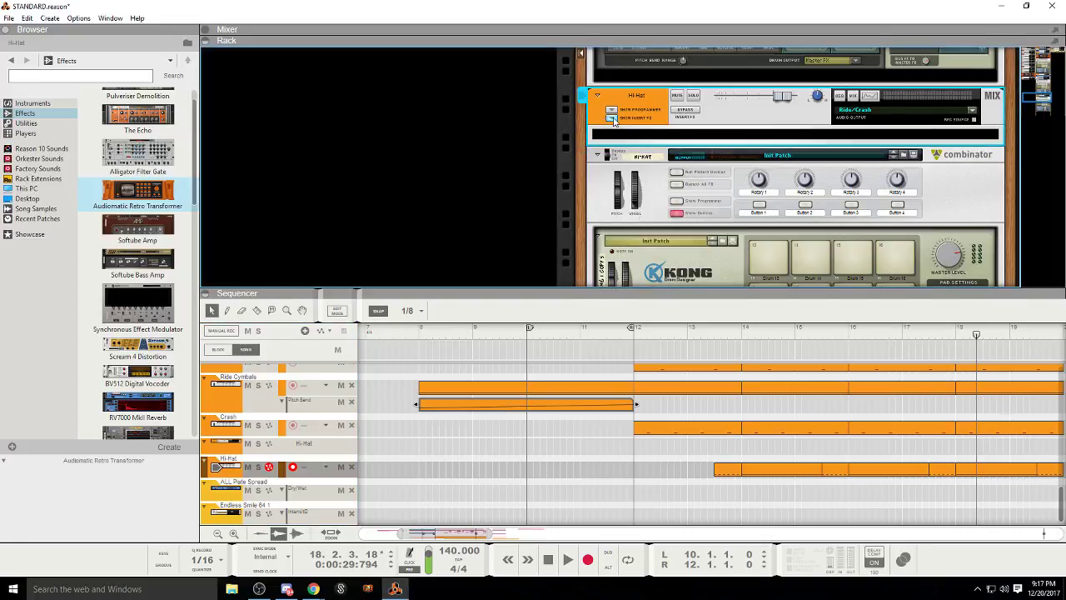
pyautogui.click(612, 119)
pyautogui.rightClick(623, 172)
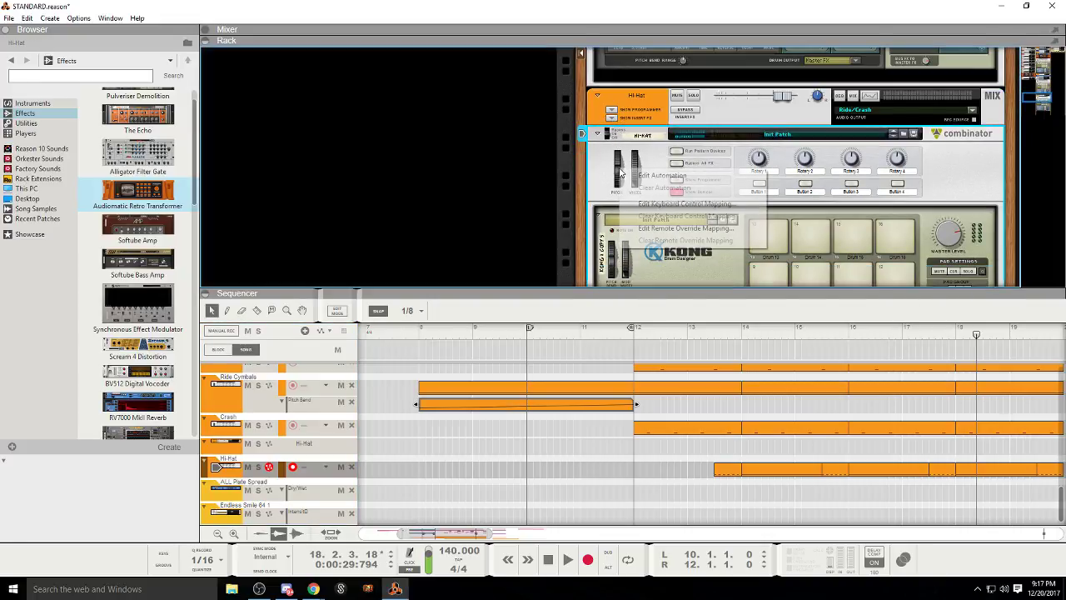
pyautogui.click(667, 176)
pyautogui.click(717, 487)
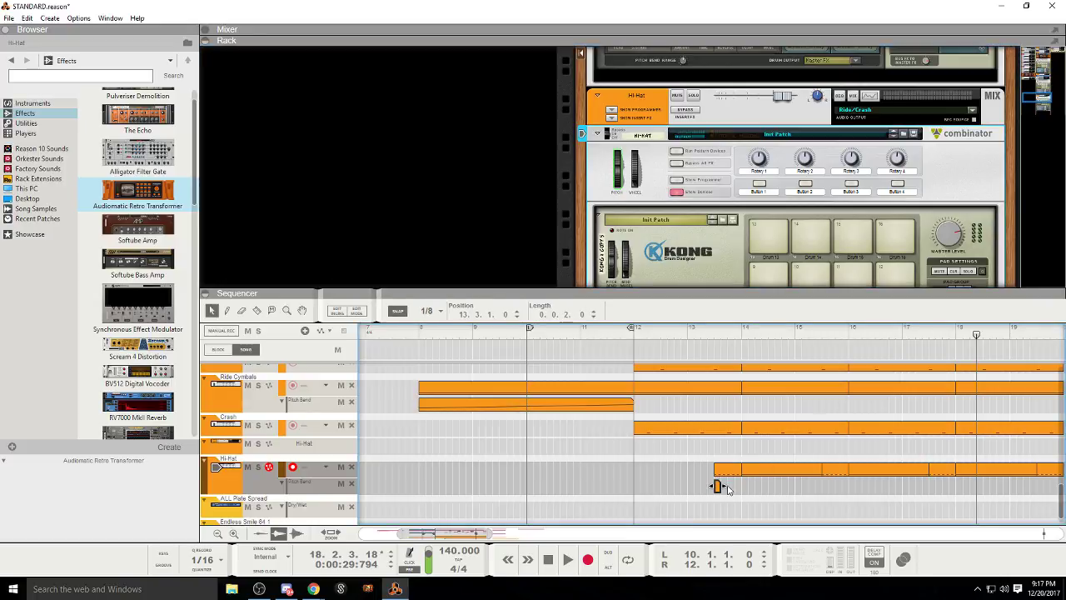
pyautogui.doubleClick(733, 489)
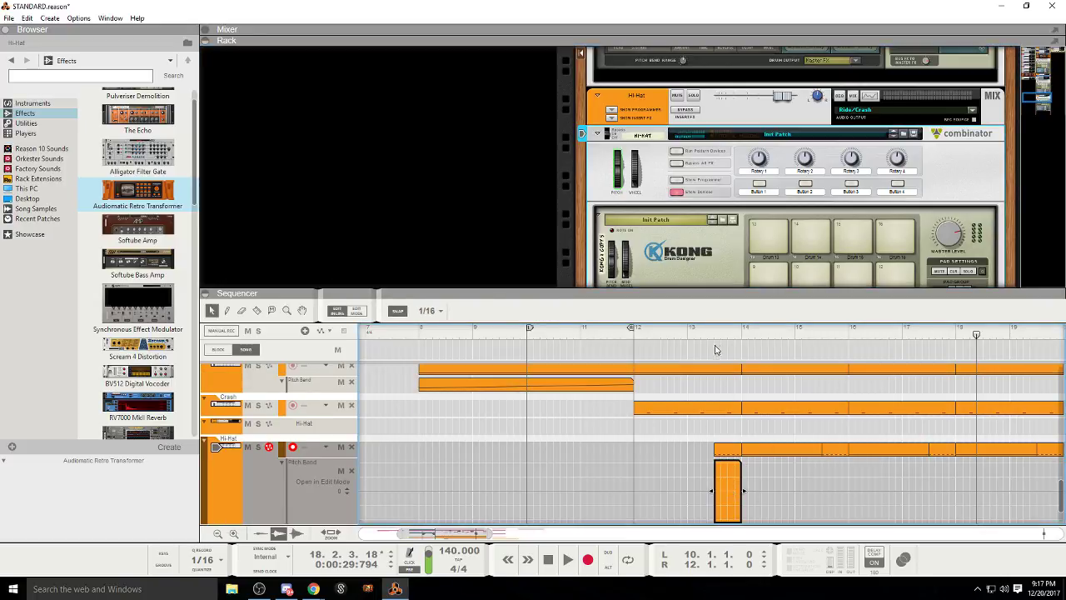
# Step: Draw a rising pitch bend ramp in the Hi-Hat automation clip from the centre line to 8191 at 13.4.3, and play from 13.3
pyautogui.click(715, 350)
pyautogui.click(557, 563)
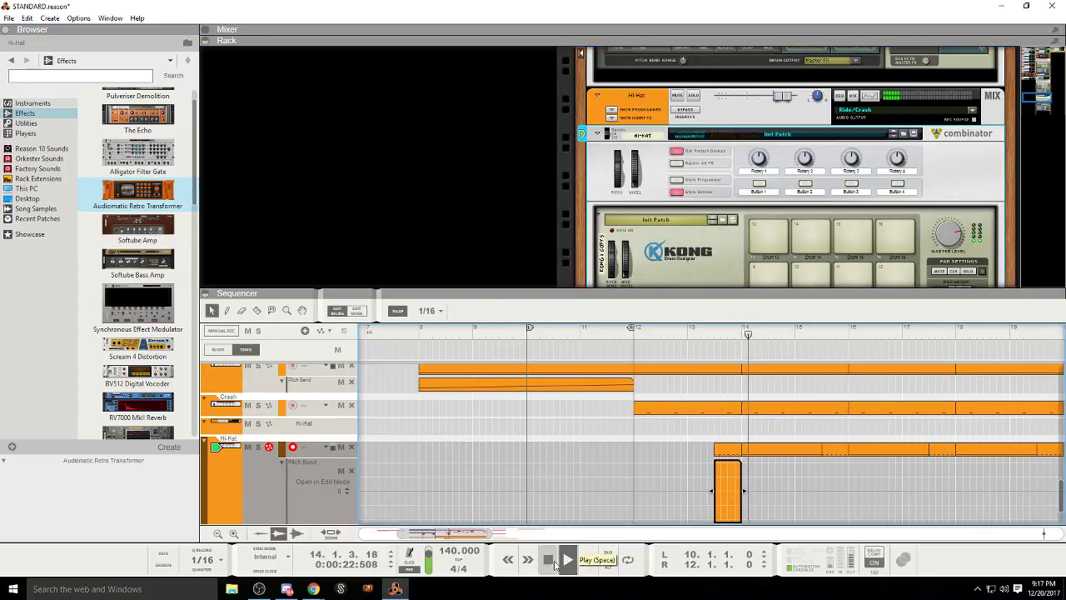
pyautogui.click(553, 562)
pyautogui.click(717, 490)
pyautogui.click(735, 471)
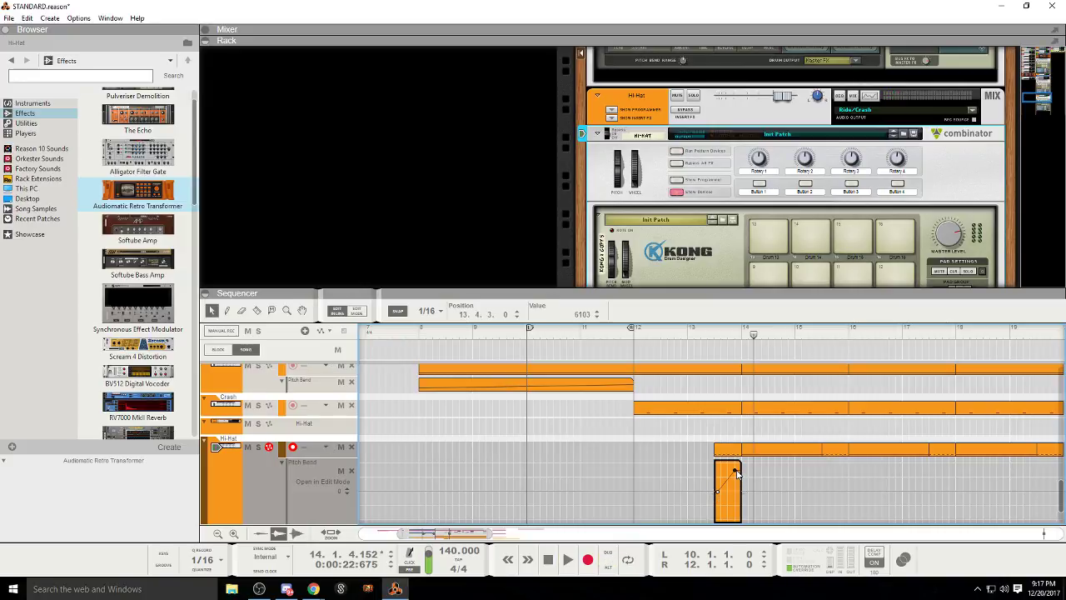
pyautogui.click(716, 328)
pyautogui.click(568, 560)
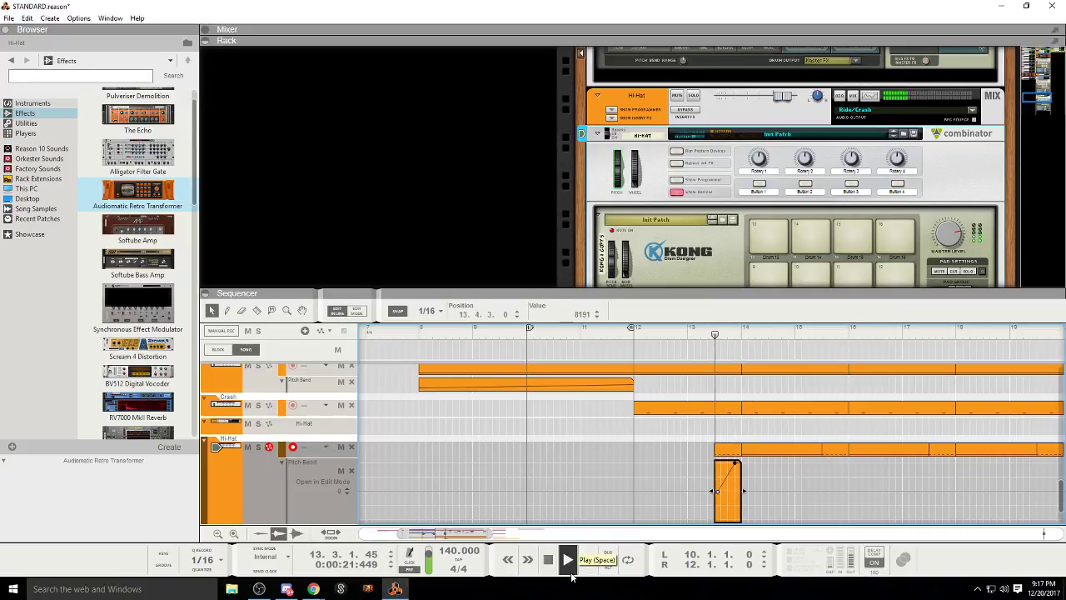
pyautogui.click(336, 311)
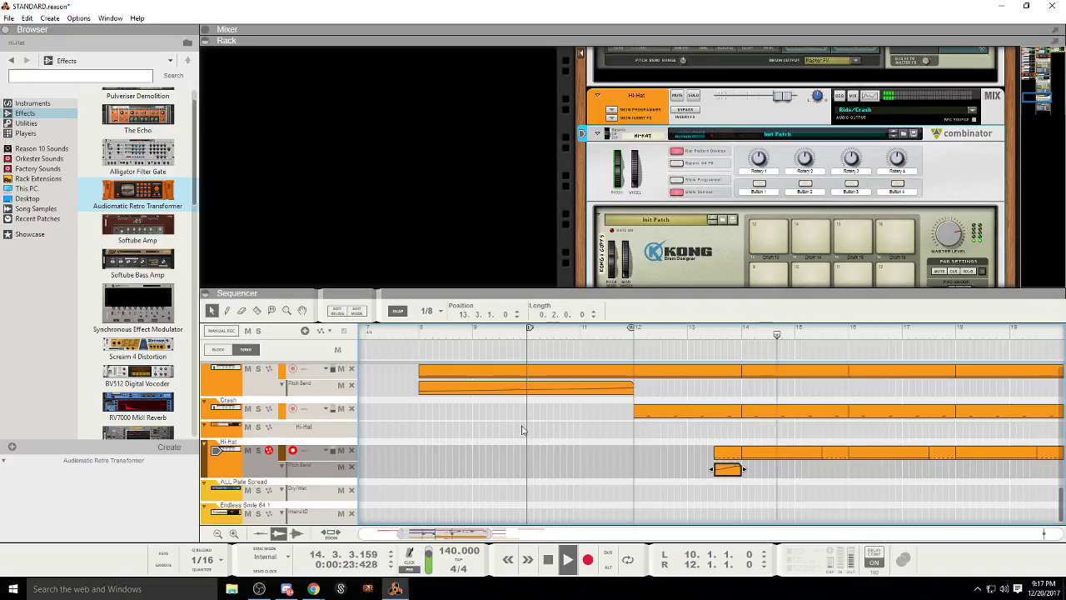
pyautogui.click(548, 564)
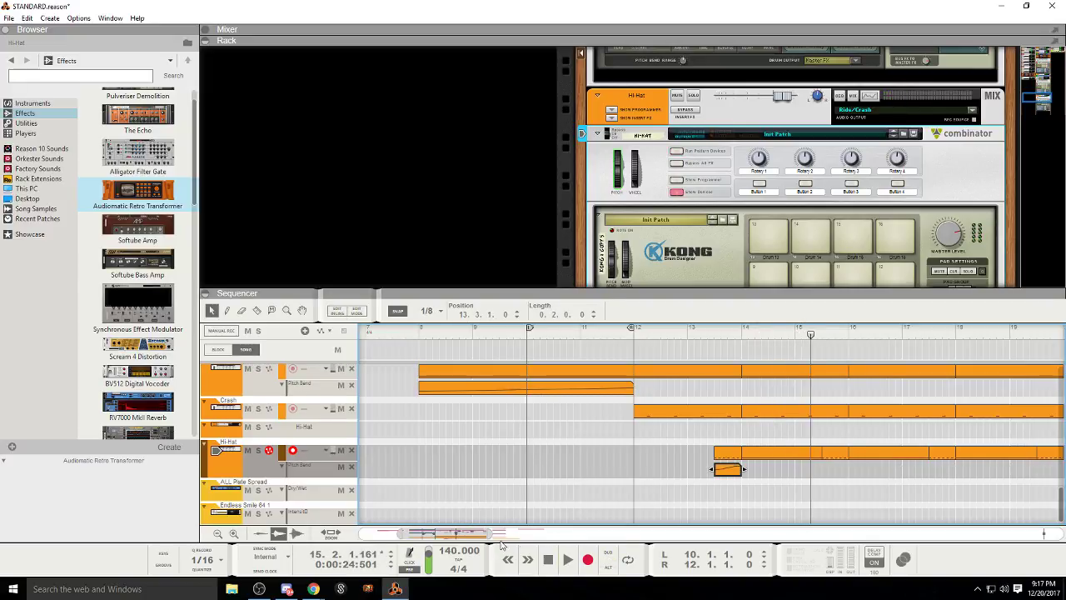
# Step: Copy the Hi-Hat pitch bend clip to 15.3, 17.3 and 19.3, and start playback from 10.4
pyautogui.moveTo(497, 537); pyautogui.dragTo(548, 481)
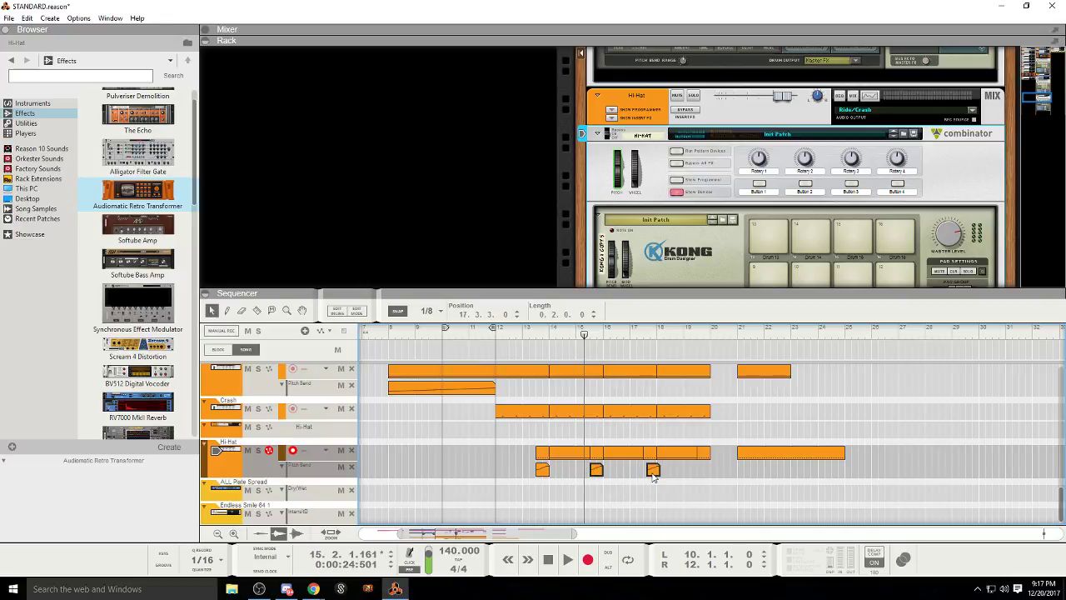
pyautogui.moveTo(654, 475); pyautogui.dragTo(650, 477)
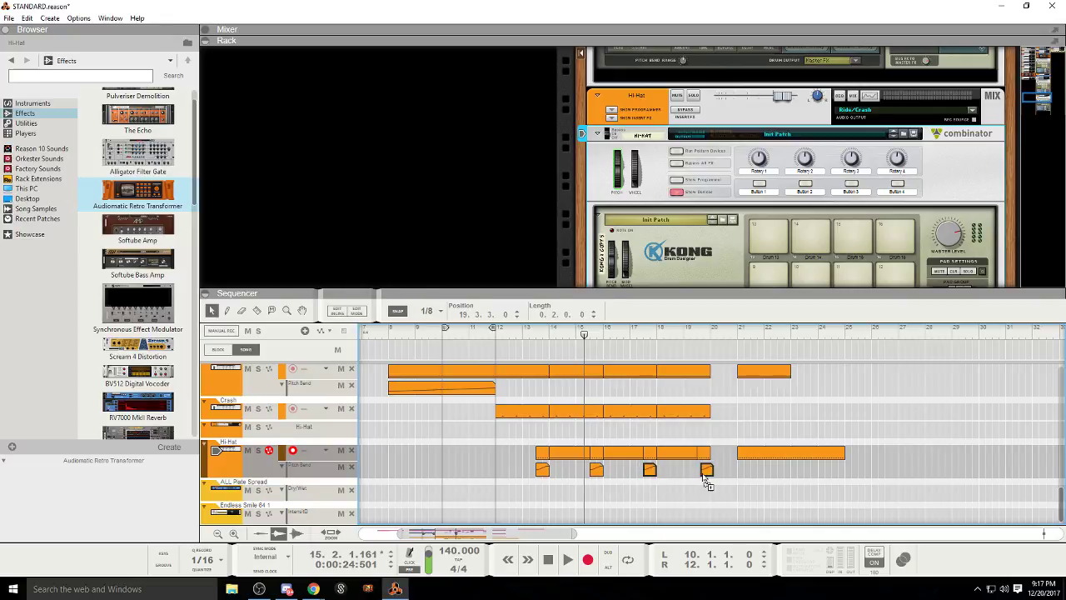
pyautogui.click(462, 333)
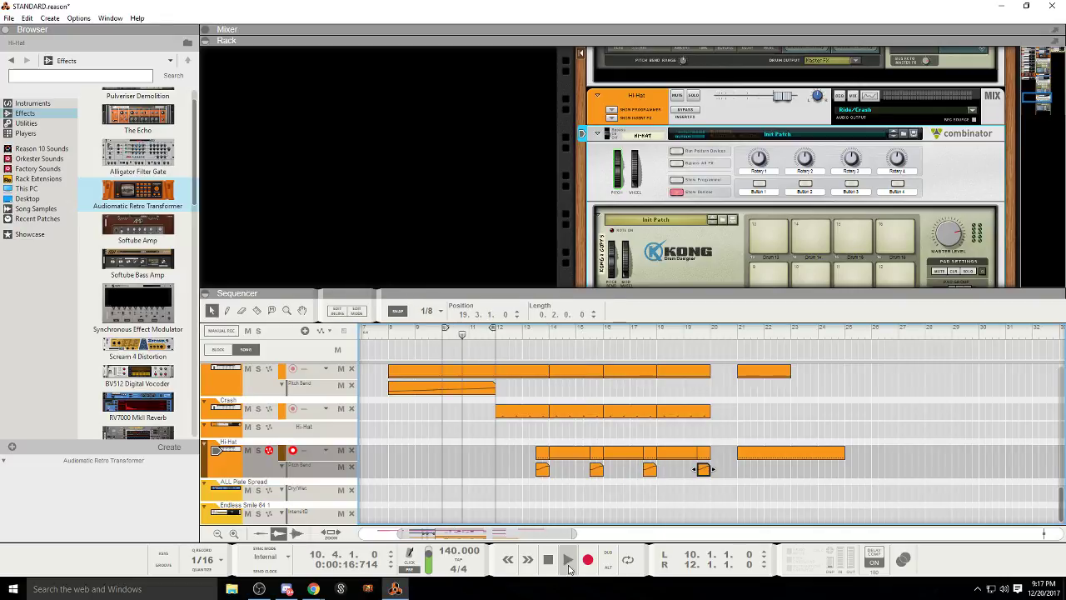
pyautogui.click(569, 569)
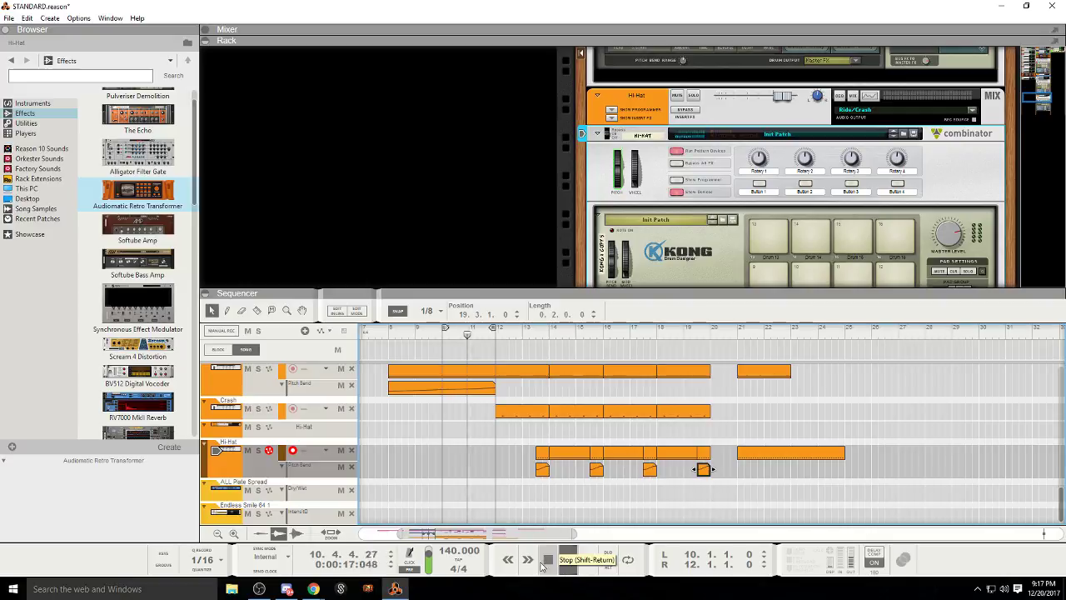
# Step: Add a Hi-Hat note clip from bar 12 to 13.3 and play from about bar 12
pyautogui.click(542, 455)
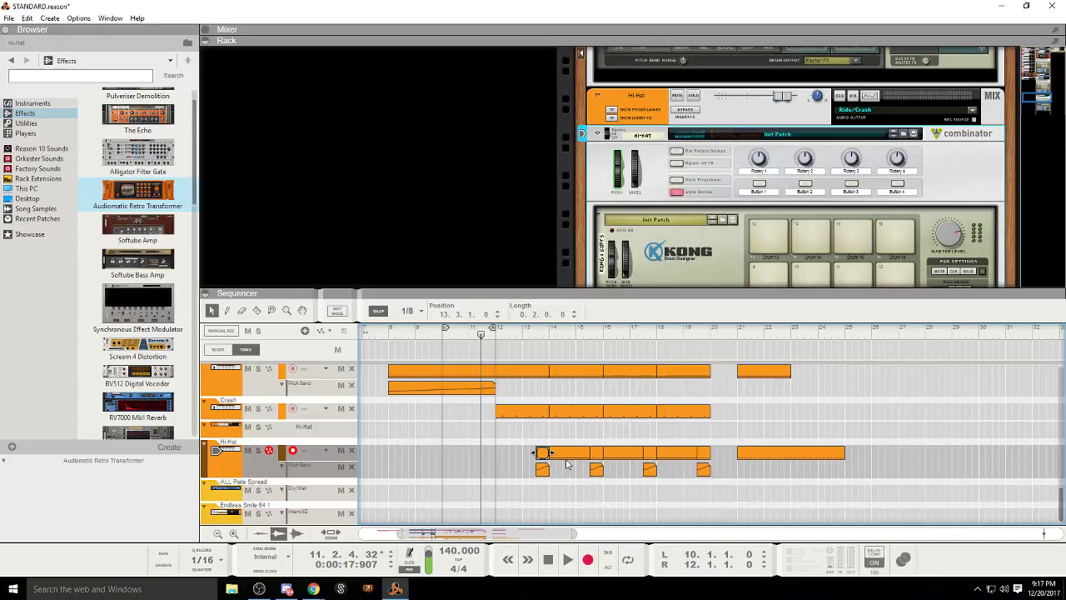
pyautogui.moveTo(514, 454); pyautogui.dragTo(517, 454)
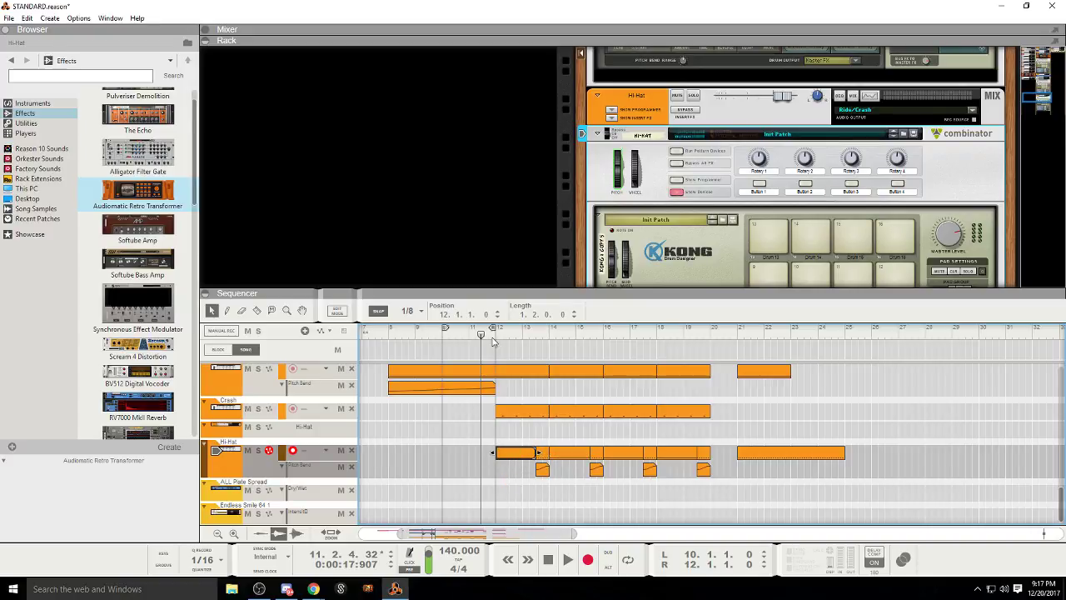
pyautogui.click(565, 568)
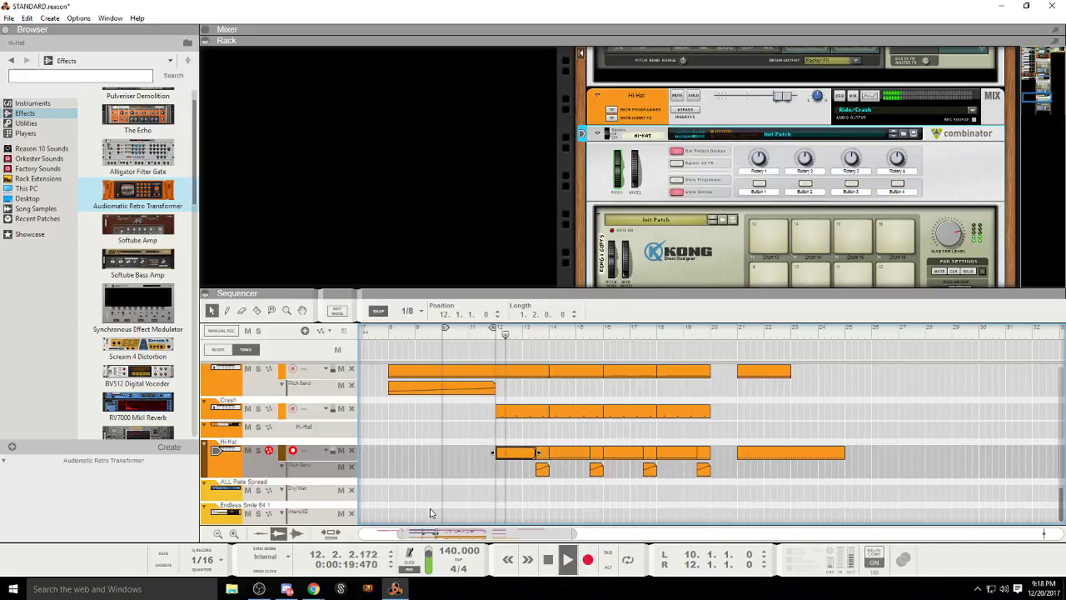
pyautogui.scroll(1, 430, 514)
pyautogui.scroll(-1, 430, 514)
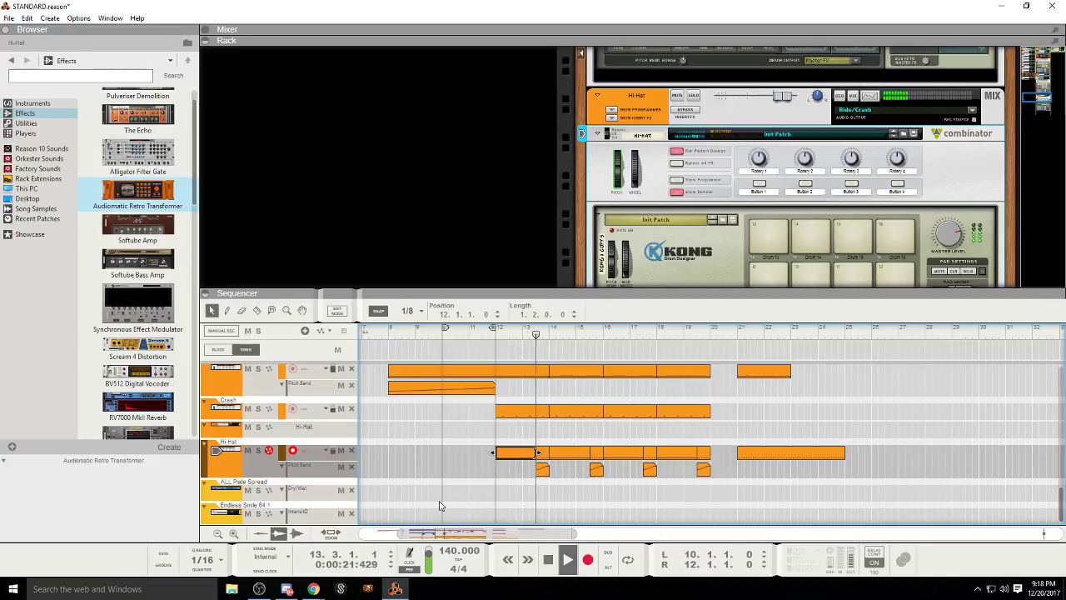
# Step: Copy the Ride Cymbals note and pitch bend clips of bars 8 to 12 onto the Hi-Hat track, and play from bar 8
pyautogui.click(567, 560)
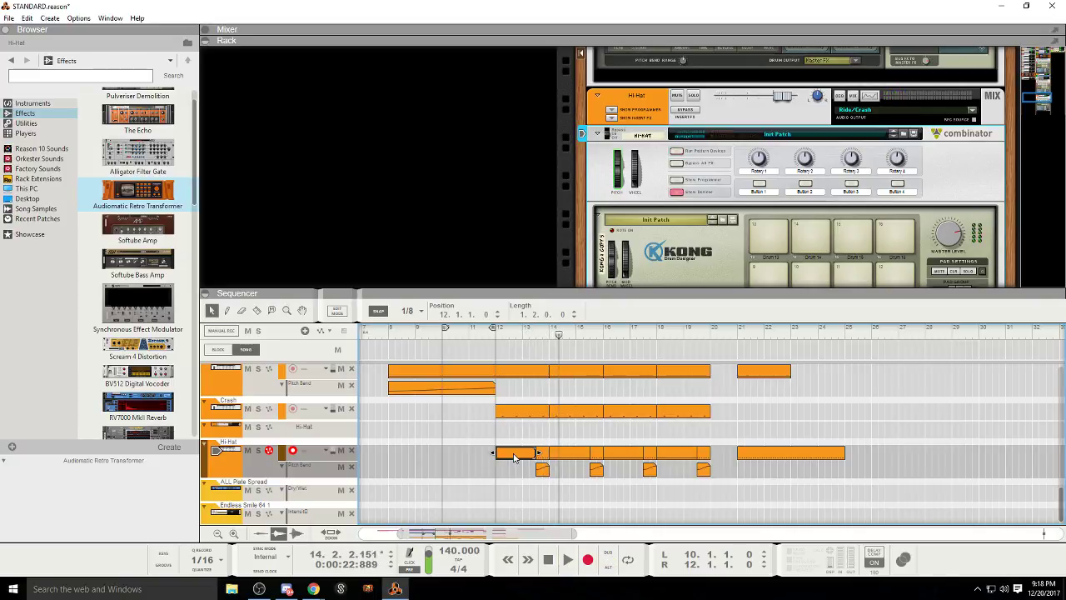
pyautogui.moveTo(384, 372); pyautogui.dragTo(415, 452)
pyautogui.click(389, 331)
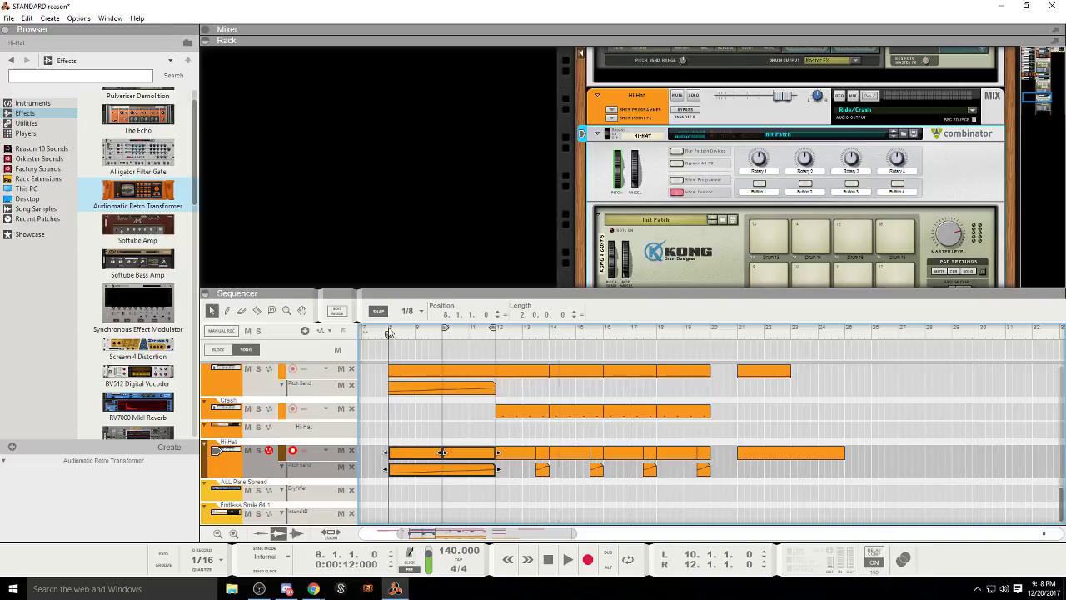
pyautogui.click(568, 560)
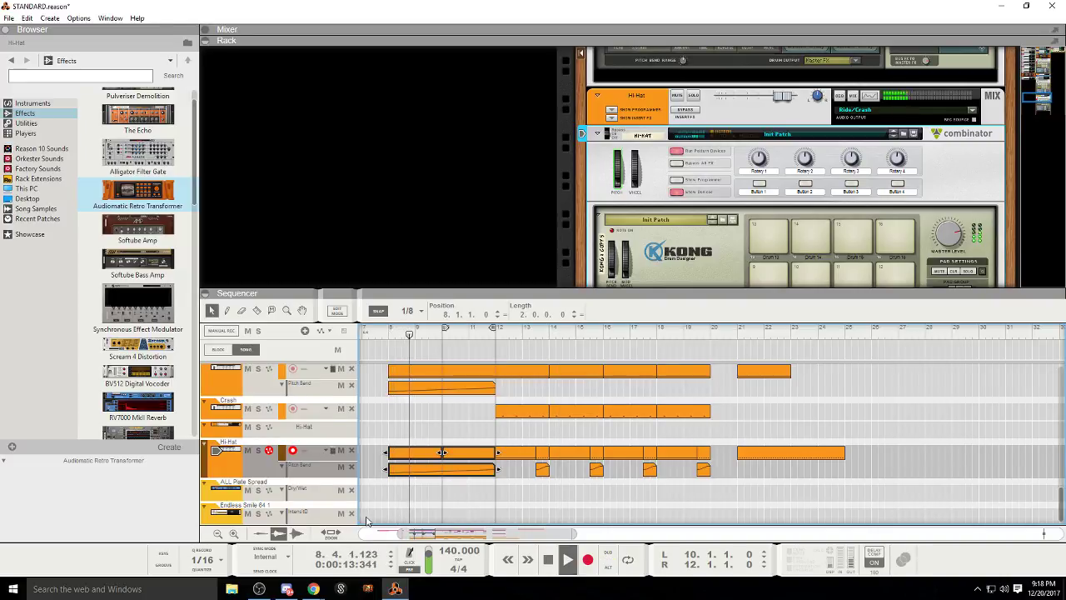
pyautogui.scroll(2, 372, 508)
pyautogui.scroll(1, 372, 507)
pyautogui.scroll(-3, 370, 506)
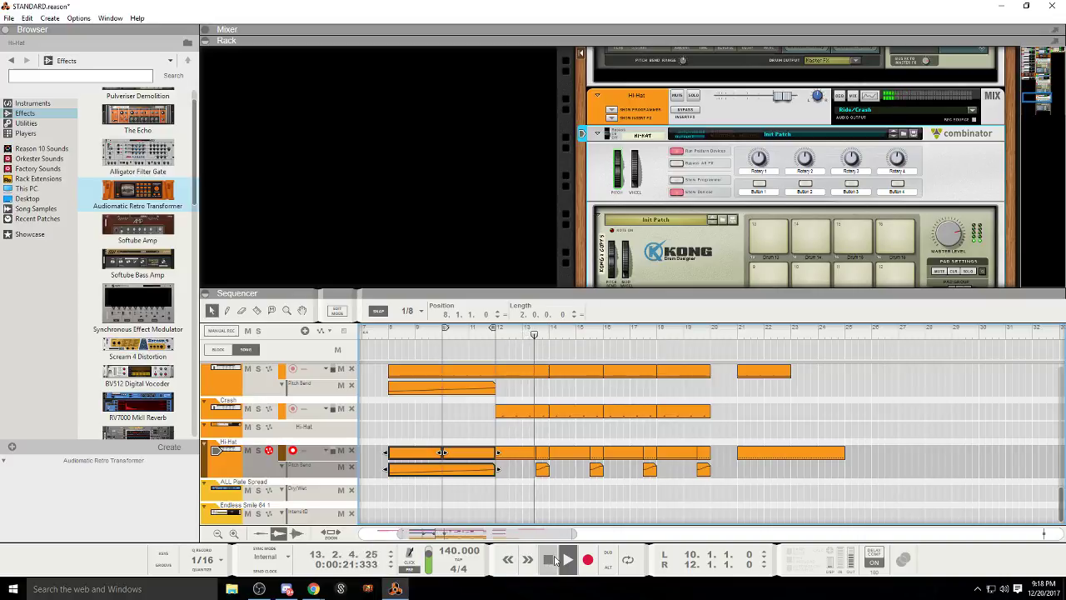
# Step: Delete the Hi-Hat note and pitch bend clips and the Crash and Ride Cymbals clips between bars 12 and 14
pyautogui.moveTo(512, 421); pyautogui.dragTo(546, 493)
pyautogui.press('Delete')
pyautogui.click(514, 407)
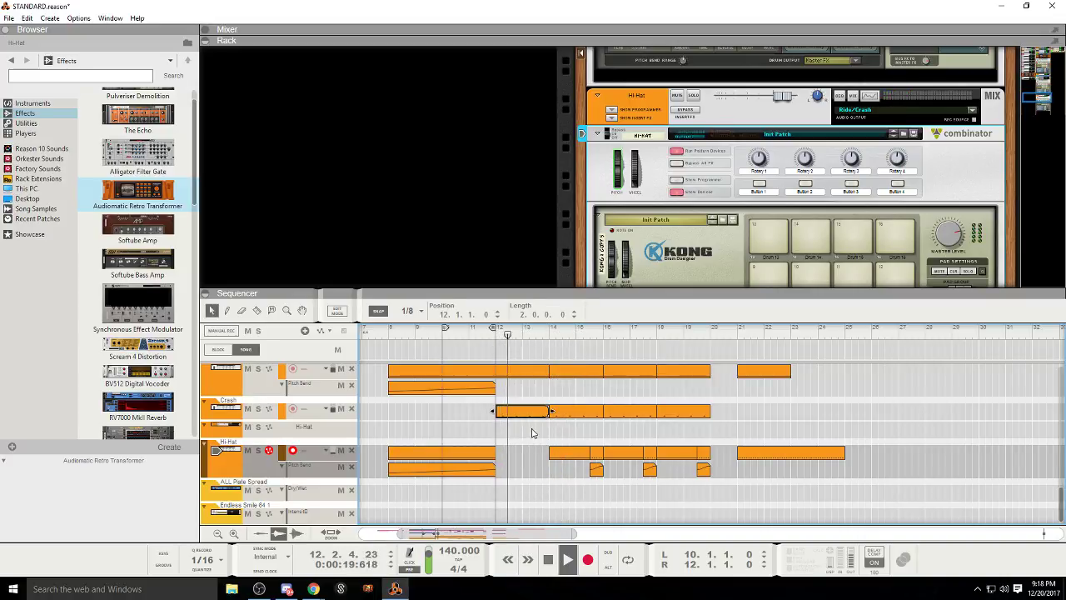
pyautogui.scroll(2, 513, 442)
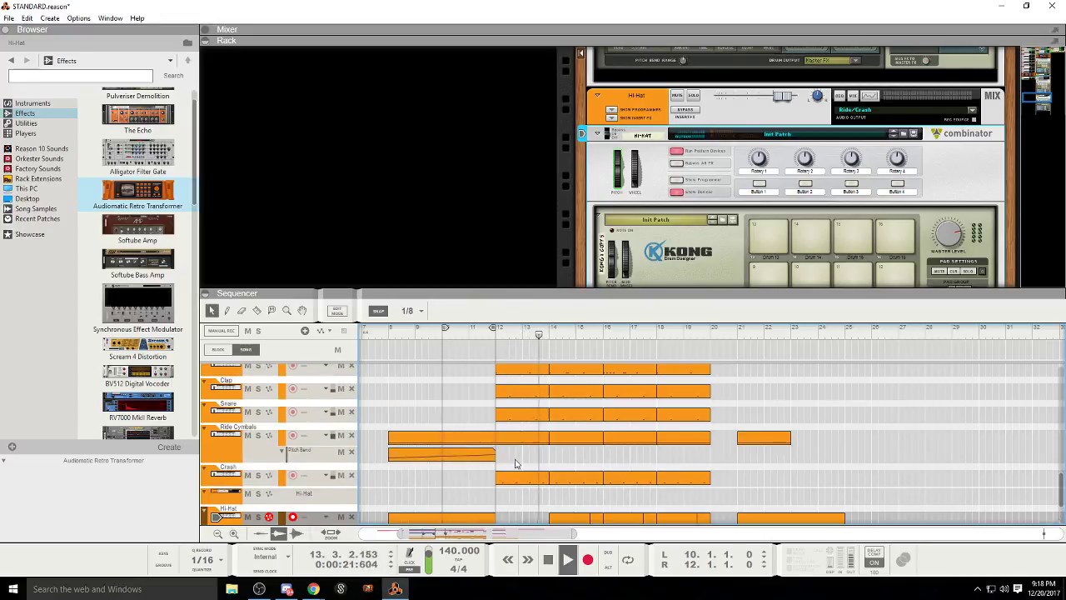
pyautogui.click(524, 477)
pyautogui.press('Delete')
pyautogui.click(513, 439)
pyautogui.press('Delete')
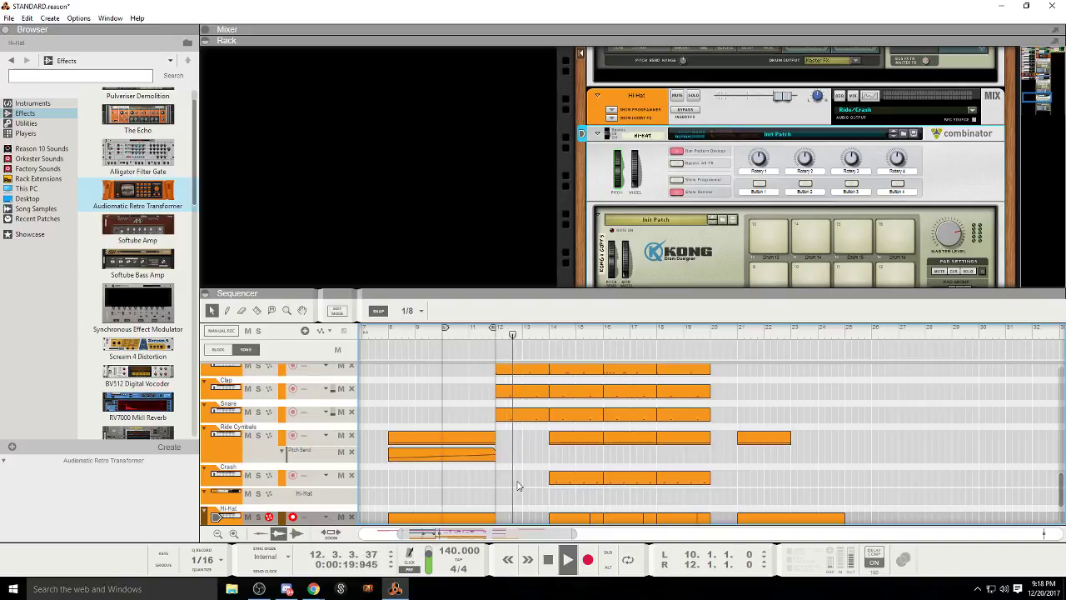
# Step: Delete the Kick, Clap and Snare clips between bars 12 and 14
pyautogui.scroll(1, 514, 441)
pyautogui.moveTo(515, 397); pyautogui.dragTo(516, 450)
pyautogui.press('Delete')
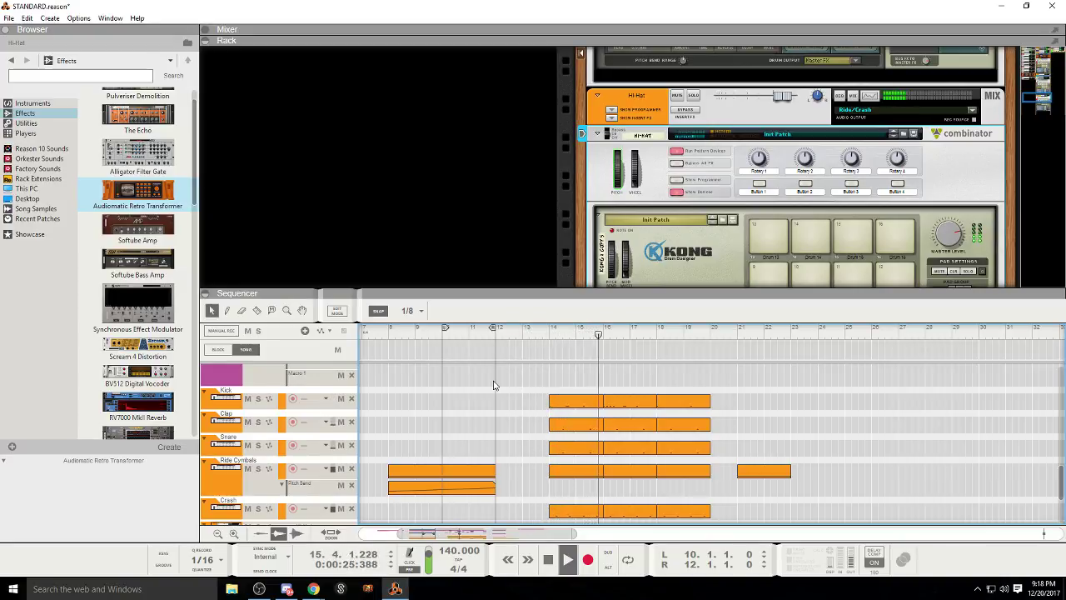
# Step: Try deleting the first Serum track's Mix automation clip at 15.3, play from there, and undo the deletion
pyautogui.scroll(5, 621, 447)
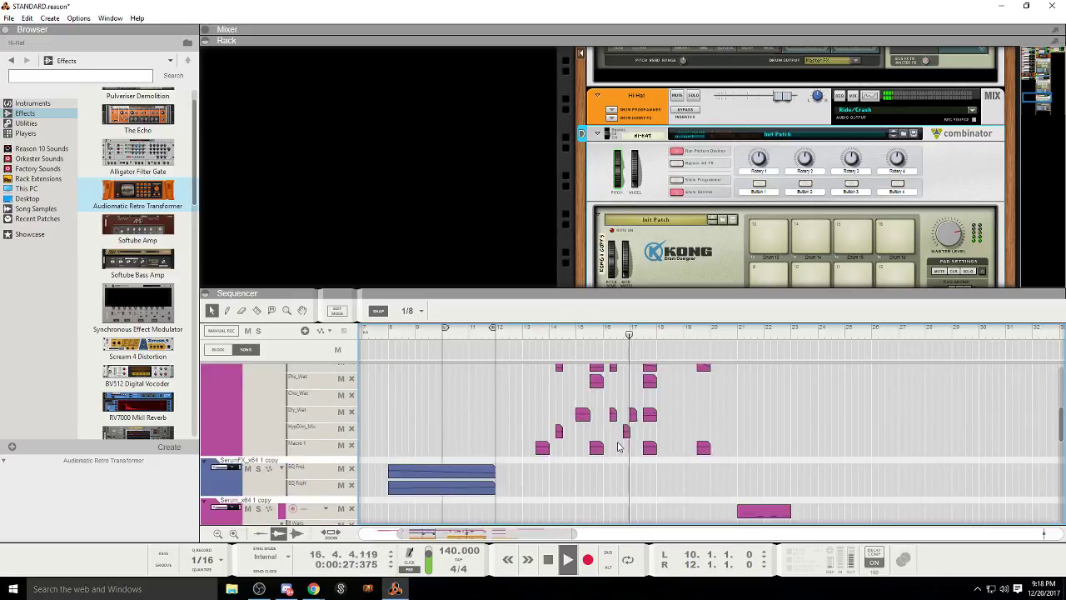
pyautogui.scroll(-6, 618, 447)
pyautogui.scroll(2, 616, 451)
pyautogui.scroll(6, 614, 451)
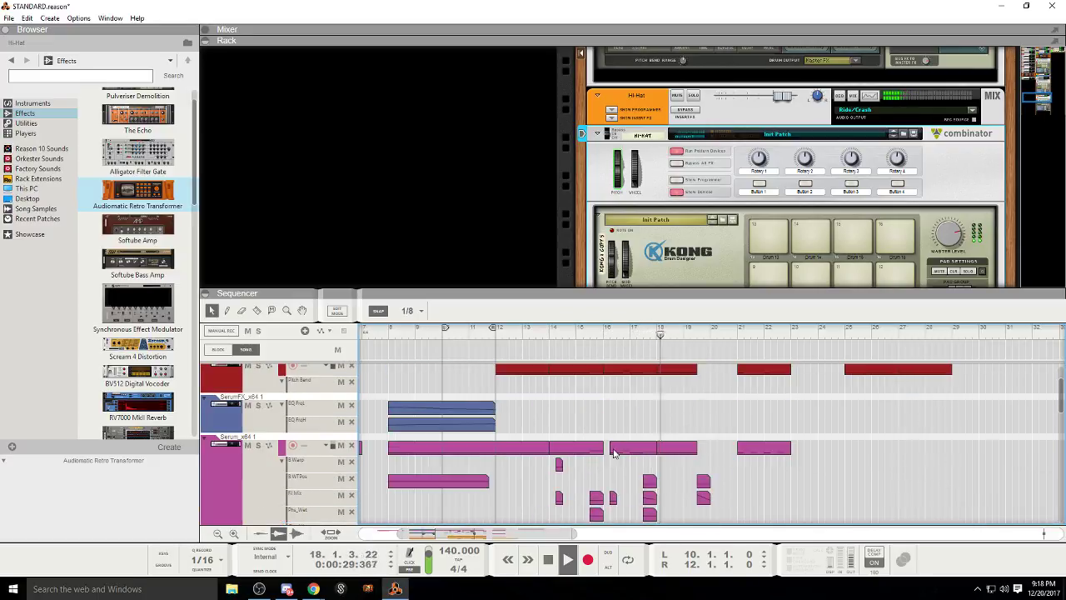
pyautogui.click(594, 464)
pyautogui.press('Delete')
pyautogui.click(591, 333)
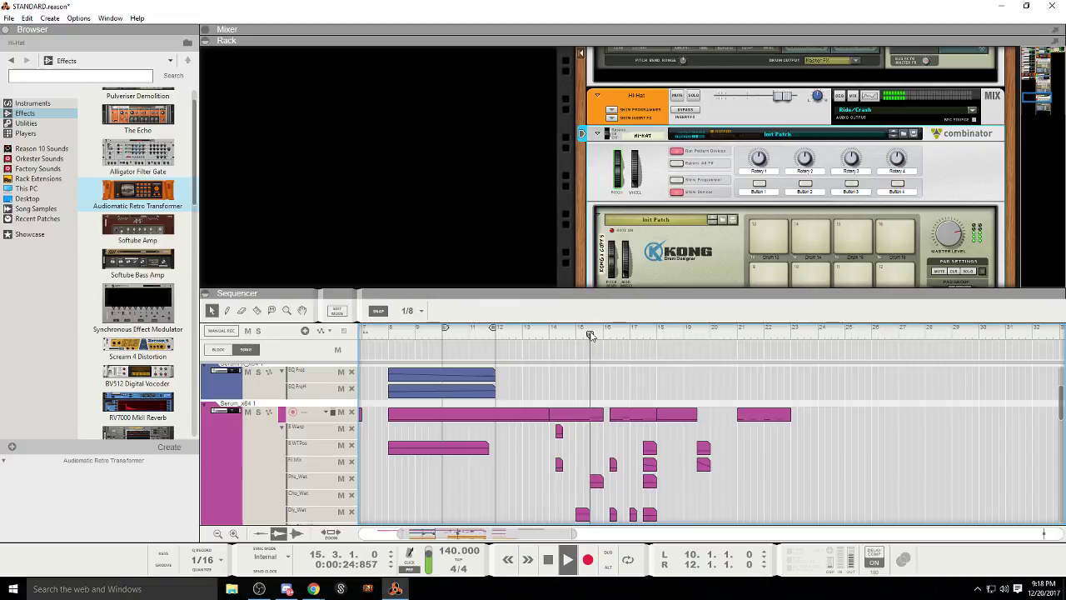
pyautogui.hotkey('ctrl', 'z')
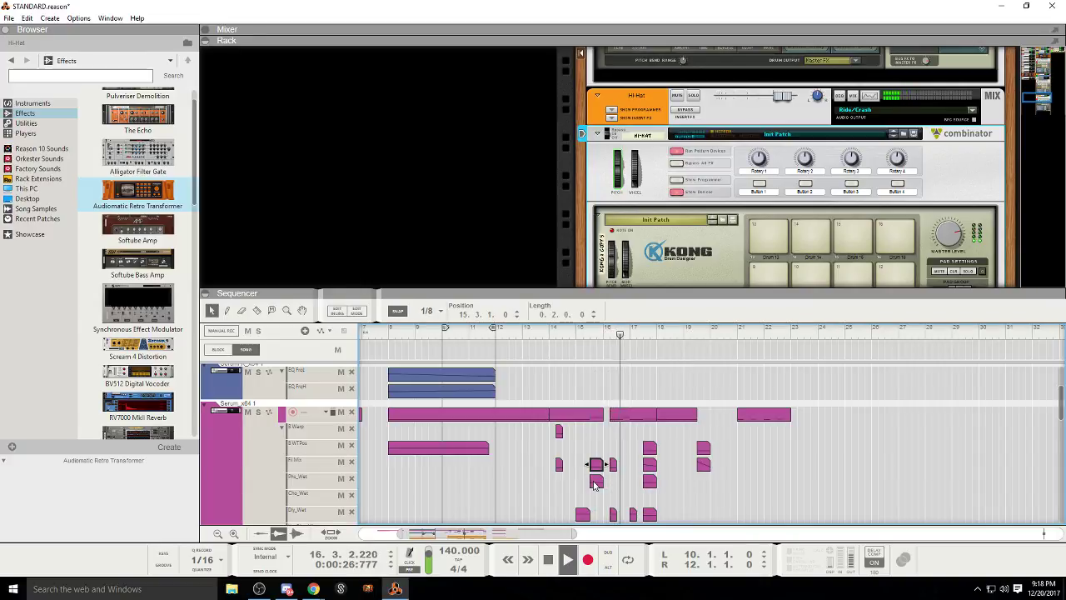
# Step: Try deleting the first Serum track's Pha_Wet automation clip at 15.3, play from there, and undo the deletion
pyautogui.click(593, 482)
pyautogui.press('Delete')
pyautogui.click(591, 334)
pyautogui.scroll(-2, 596, 377)
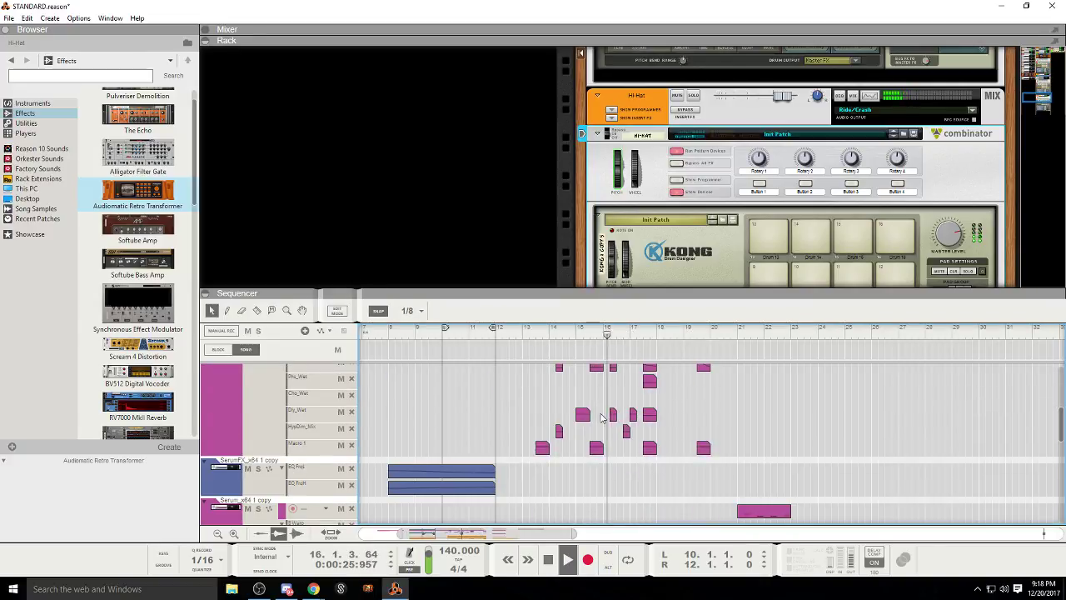
pyautogui.scroll(-3, 605, 422)
pyautogui.hotkey('ctrl', 'z')
pyautogui.scroll(4, 608, 449)
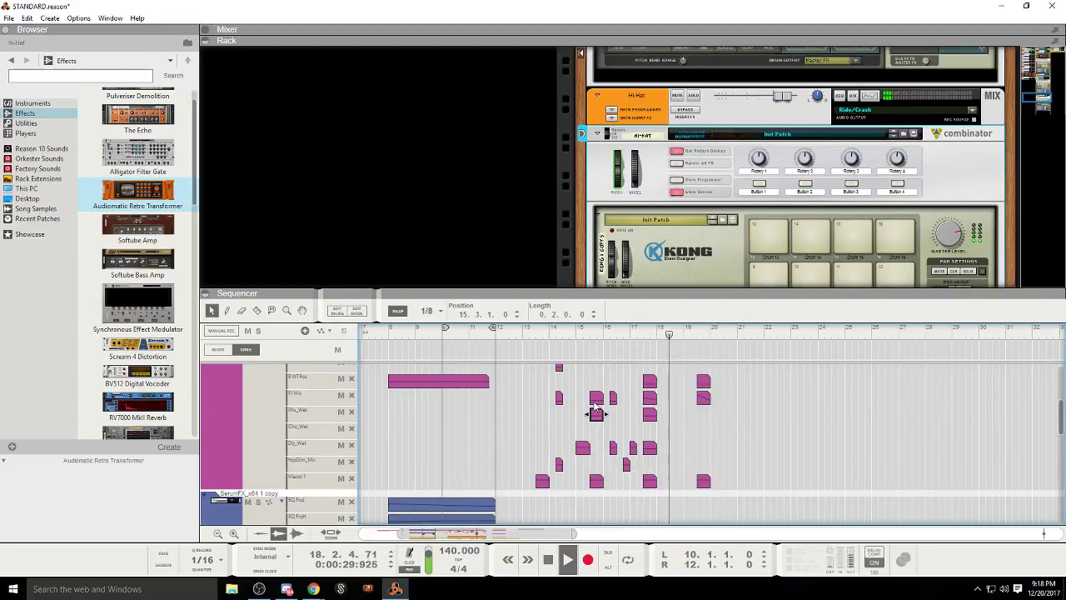
pyautogui.scroll(2, 484, 412)
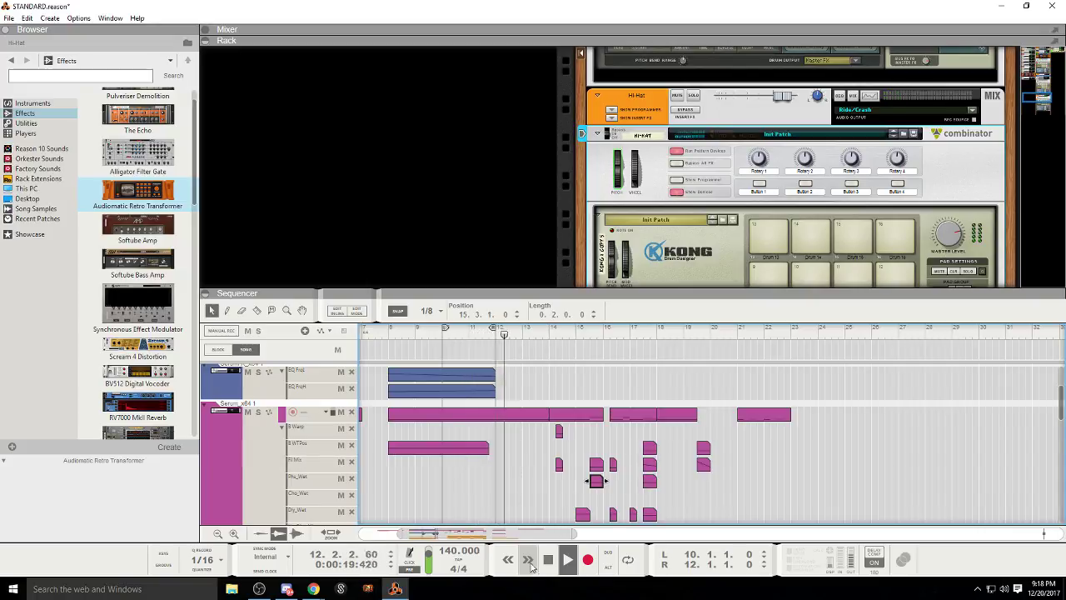
# Step: Play the arrangement through the drop and review the Serum automation lanes between bars 13 and 21
pyautogui.moveTo(566, 534); pyautogui.dragTo(491, 534)
pyautogui.scroll(-1, 628, 486)
pyautogui.scroll(2, 620, 487)
pyautogui.scroll(-3, 616, 491)
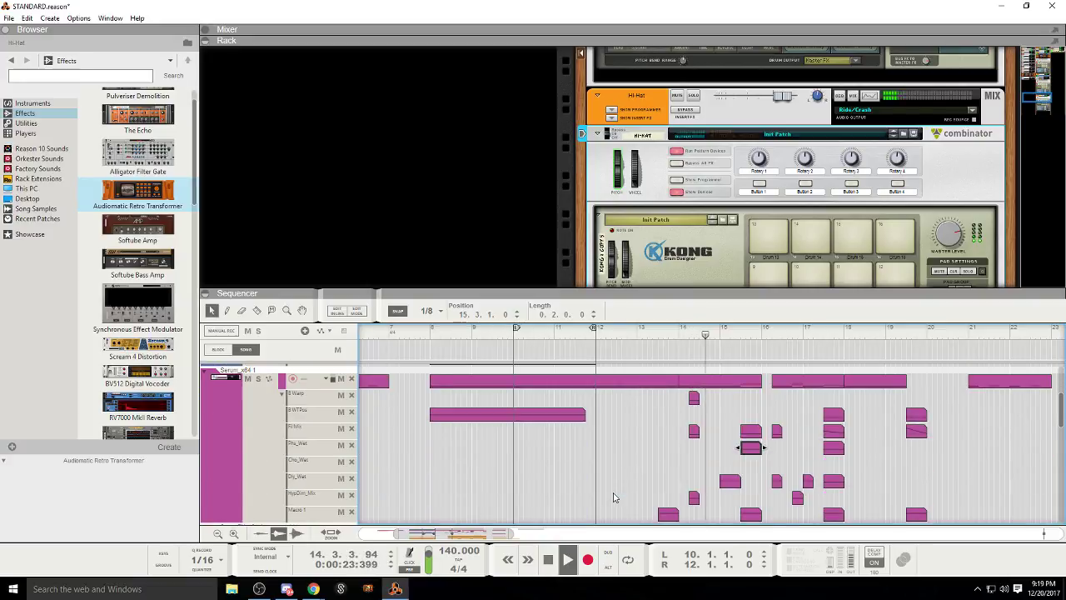
pyautogui.scroll(3, 611, 497)
pyautogui.scroll(-4, 611, 504)
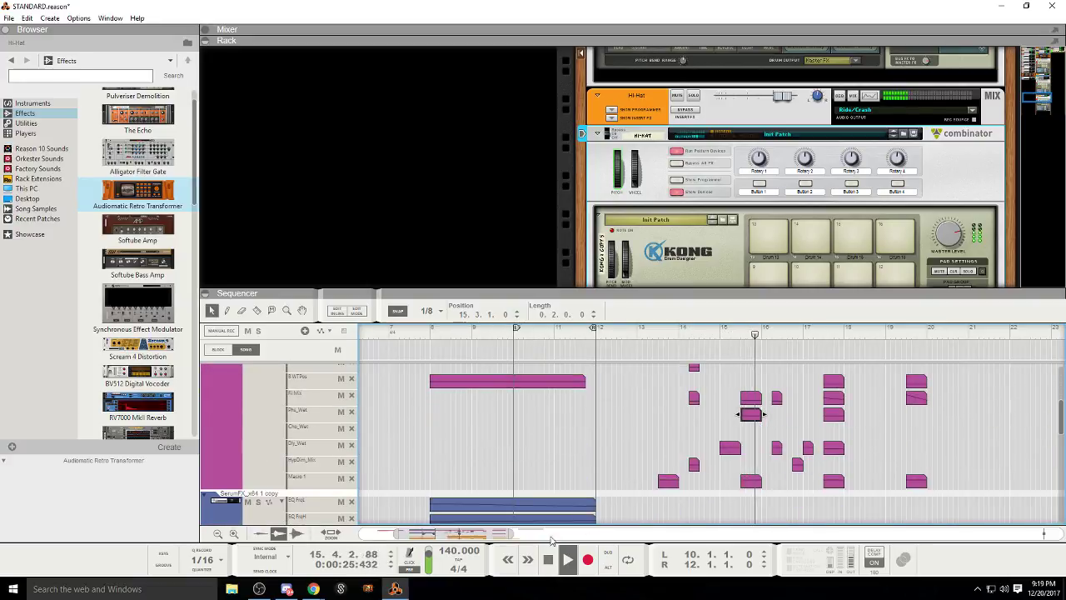
pyautogui.scroll(-2, 574, 497)
pyautogui.scroll(-3, 538, 486)
pyautogui.scroll(2, 535, 484)
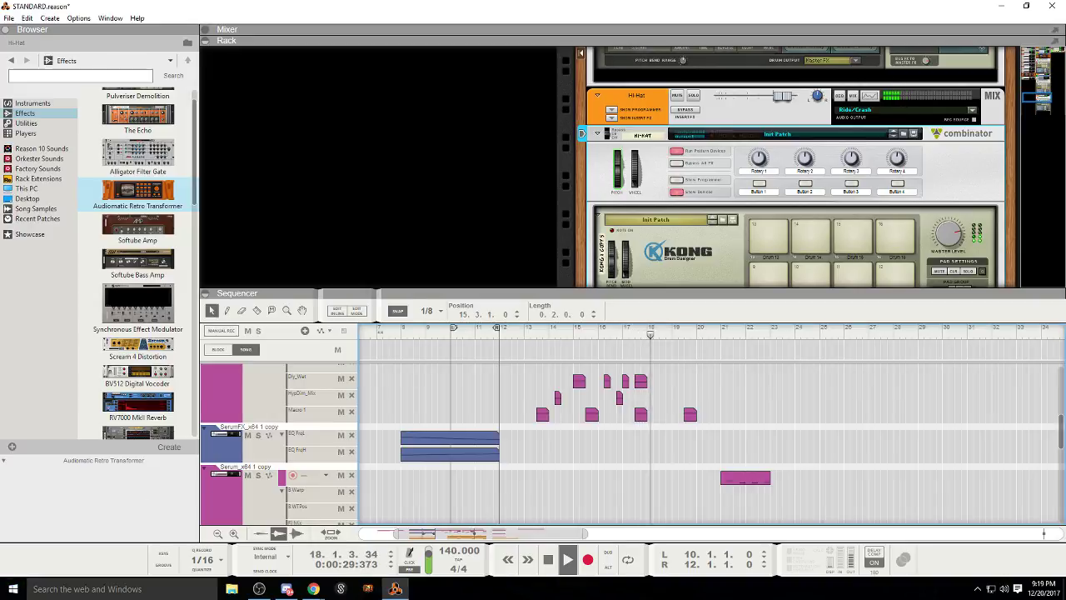
pyautogui.hotkey('alt', 'Tab')
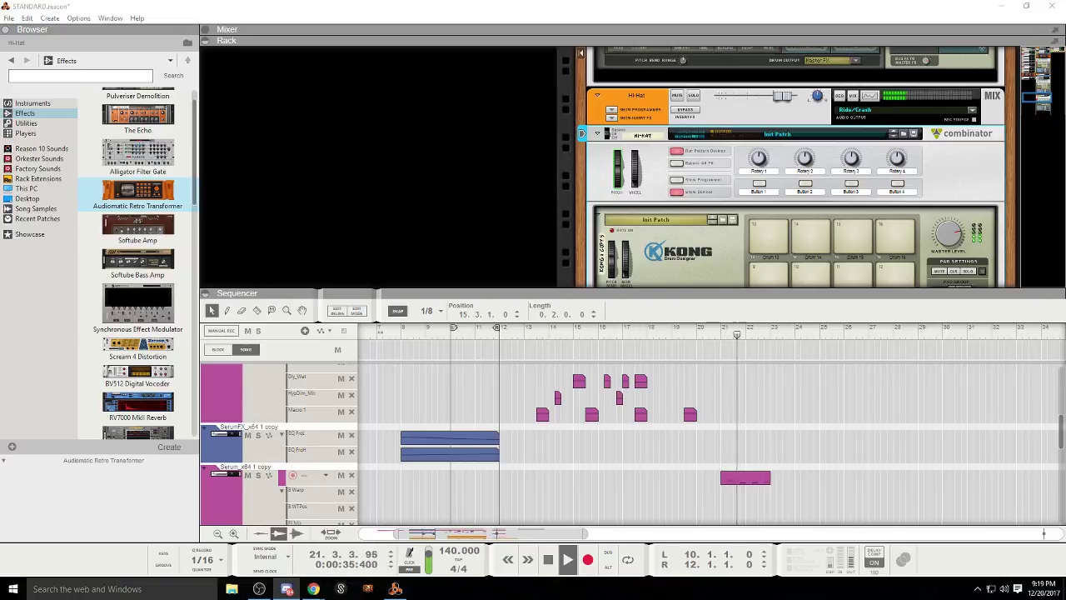
pyautogui.click(450, 337)
pyautogui.press('space')
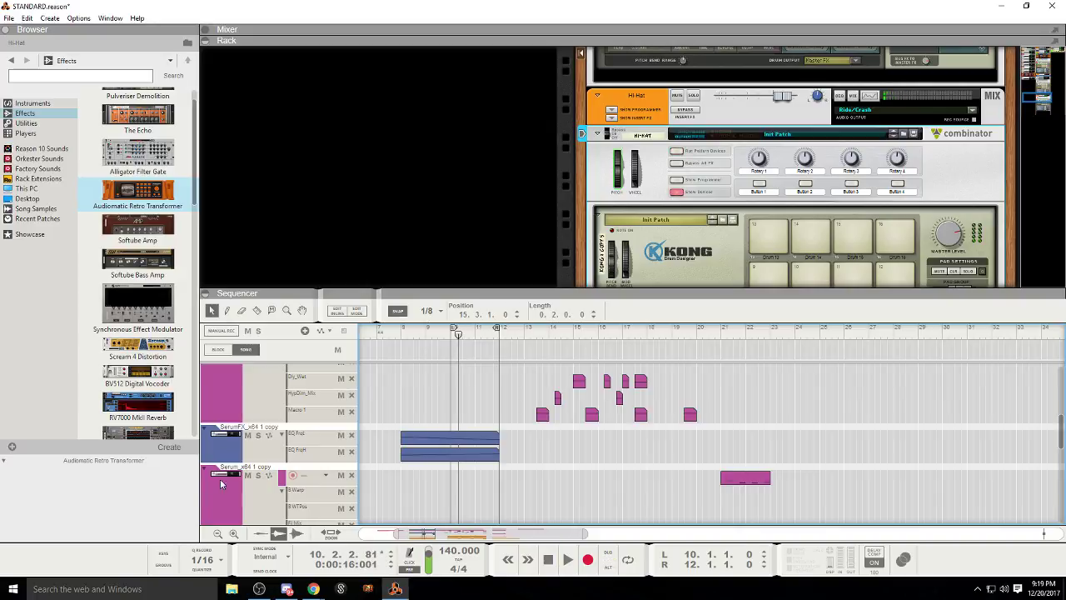
# Step: Play from bar 8 and move the SerumFX copy track's two EQ automation clips to position 22.2.1.0
pyautogui.click(232, 491)
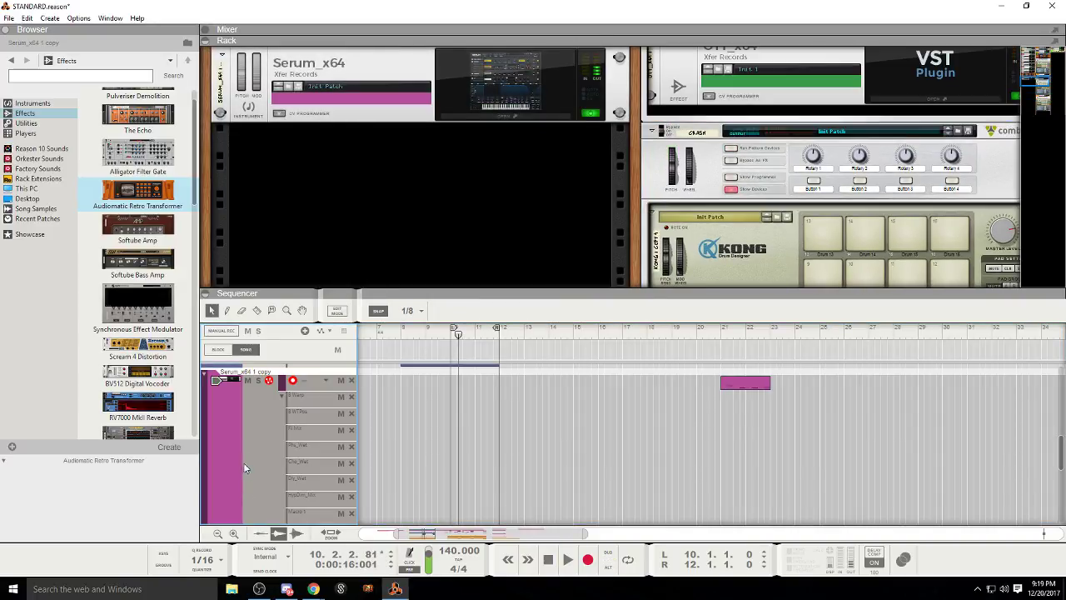
pyautogui.scroll(3, 466, 392)
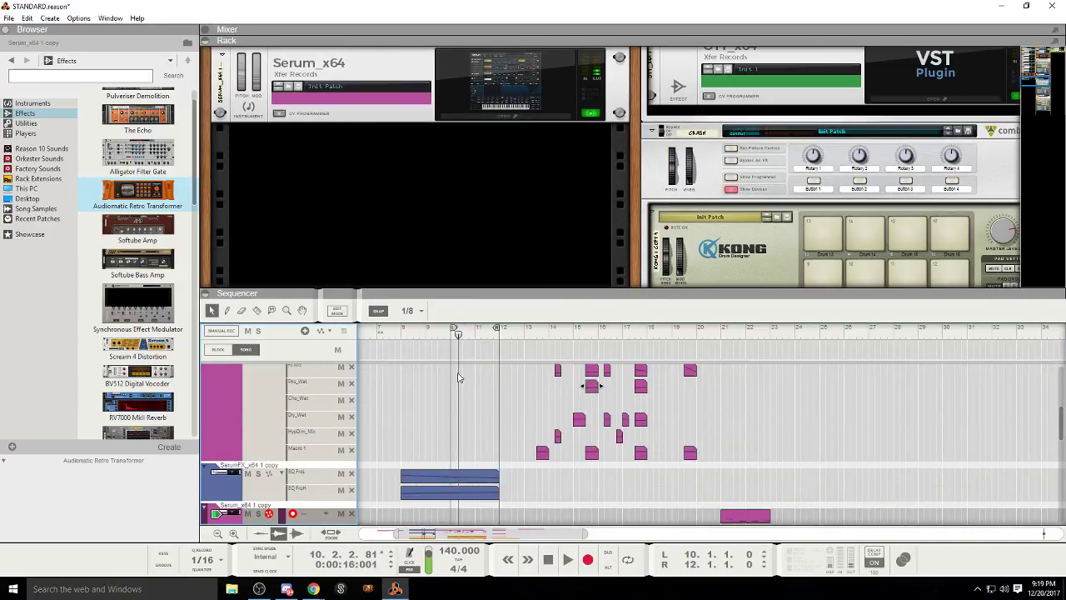
pyautogui.click(398, 336)
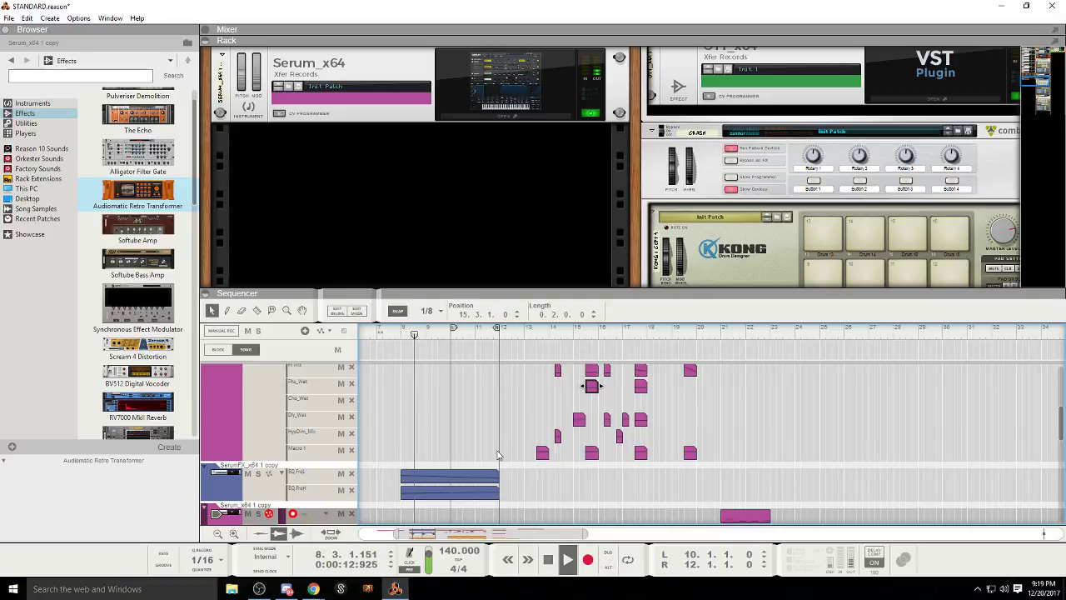
pyautogui.scroll(-2, 382, 478)
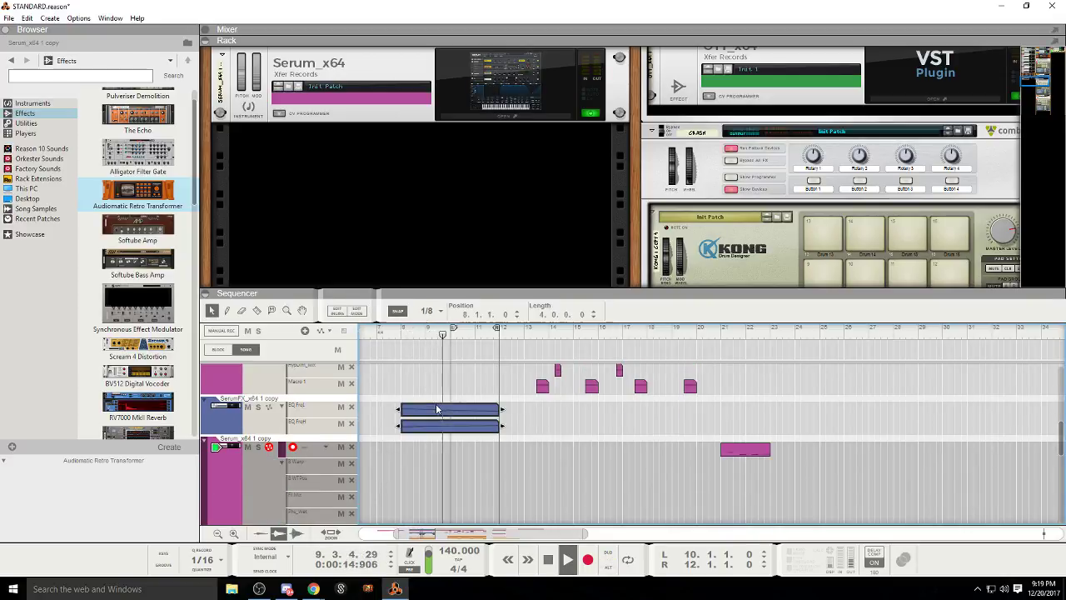
pyautogui.moveTo(435, 404); pyautogui.dragTo(582, 411)
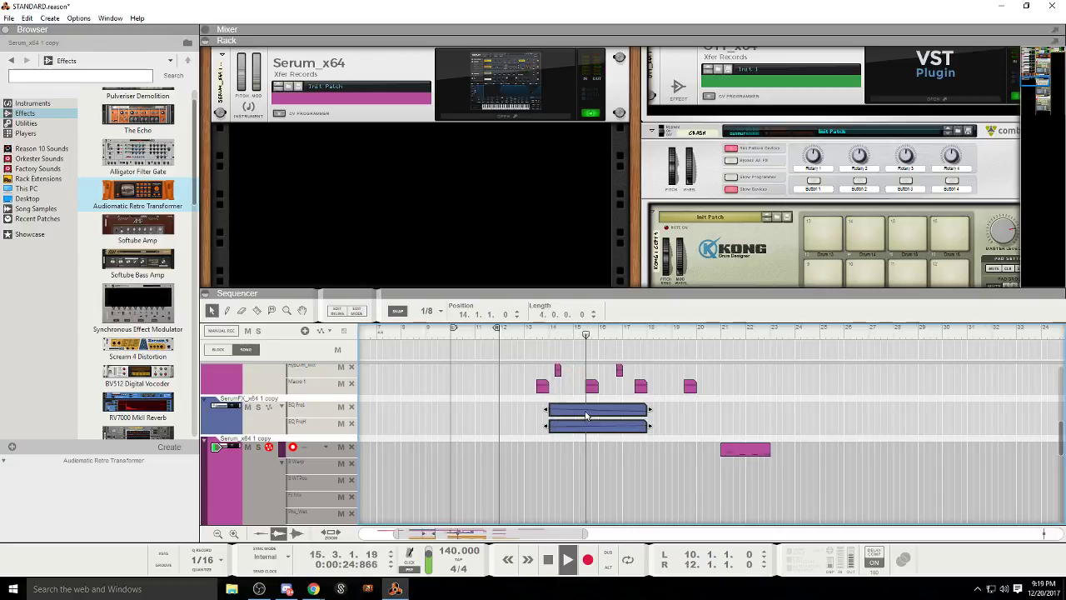
pyautogui.moveTo(600, 417); pyautogui.dragTo(802, 416)
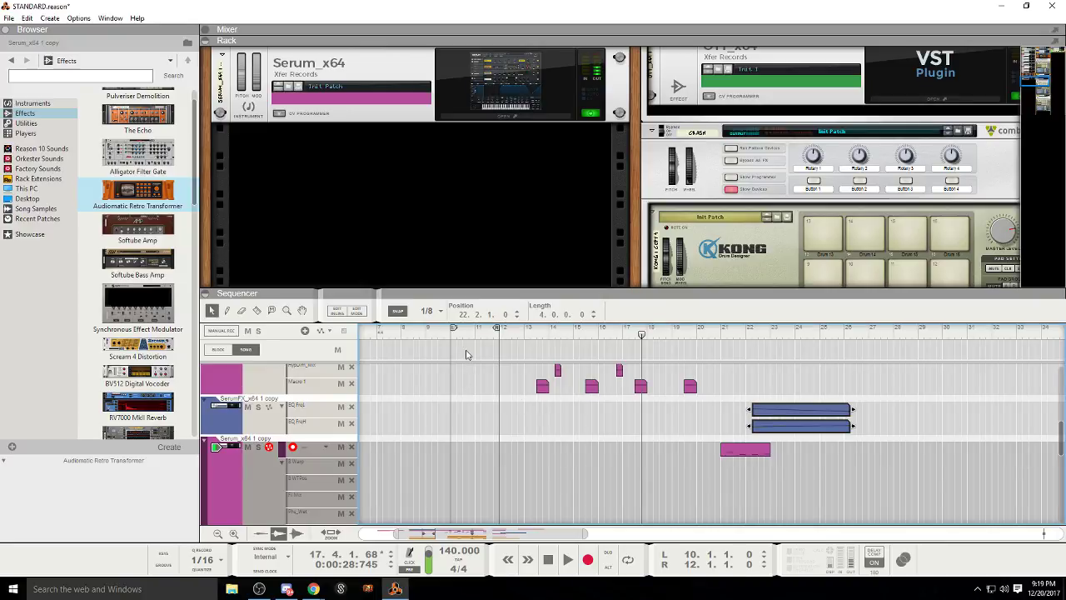
# Step: Play the arrangement, replay it from about bar 6, and examine the Serum and SerumFX tracks' clips and automation
pyautogui.click(567, 560)
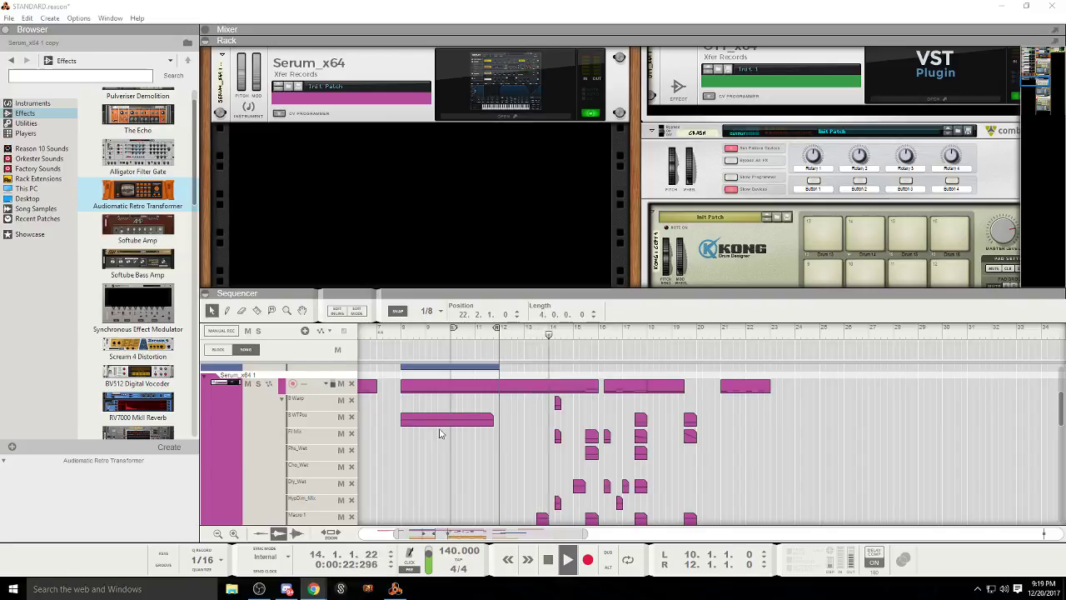
pyautogui.scroll(-5, 467, 454)
pyautogui.scroll(5, 487, 459)
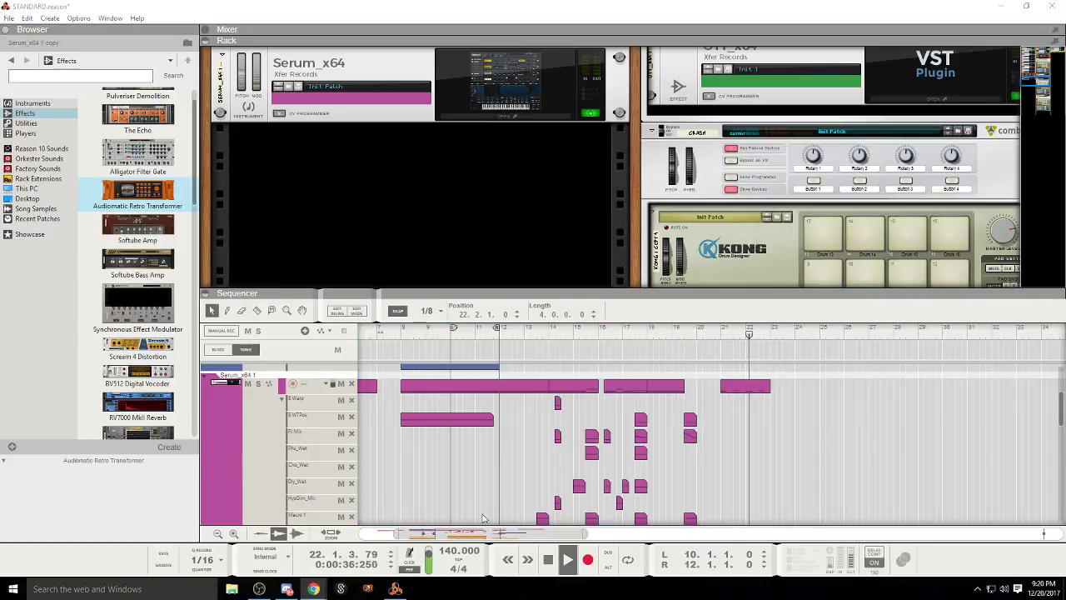
pyautogui.moveTo(475, 535); pyautogui.dragTo(456, 535)
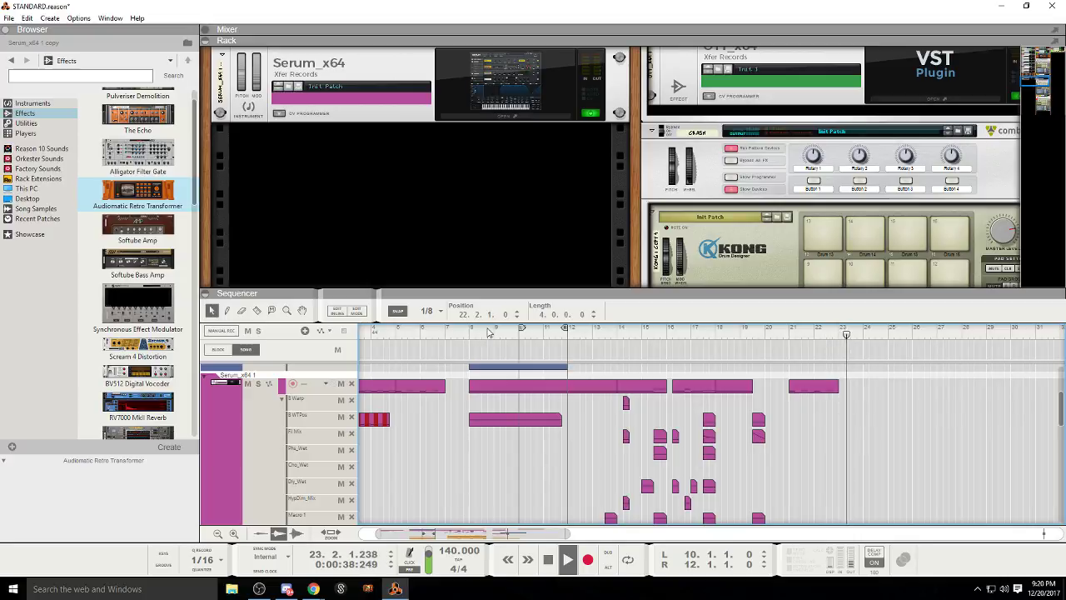
pyautogui.click(426, 334)
pyautogui.scroll(-3, 269, 433)
pyautogui.click(246, 474)
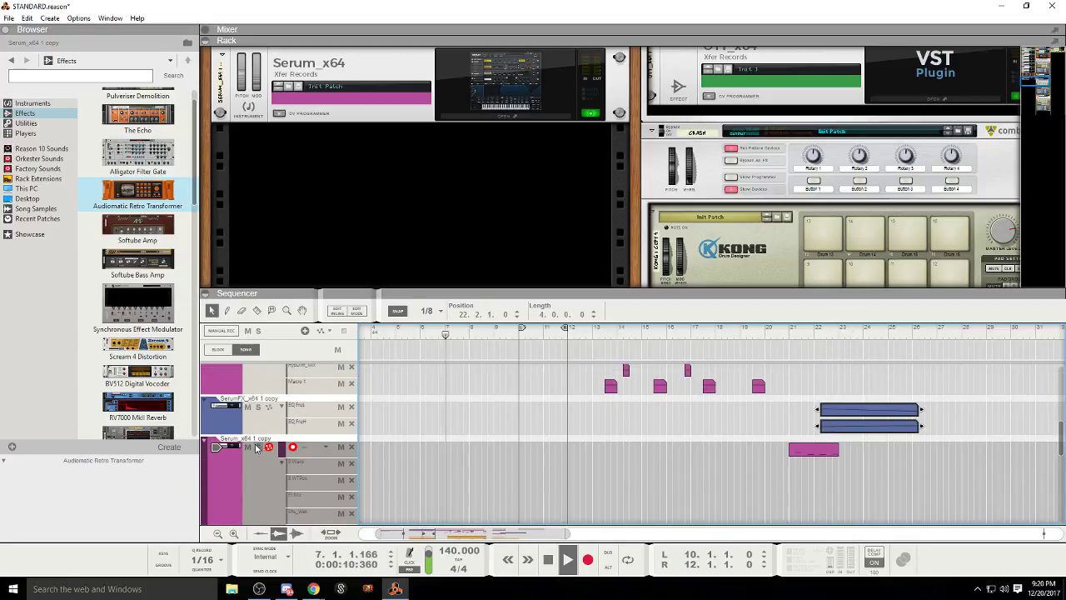
pyautogui.scroll(5, 486, 393)
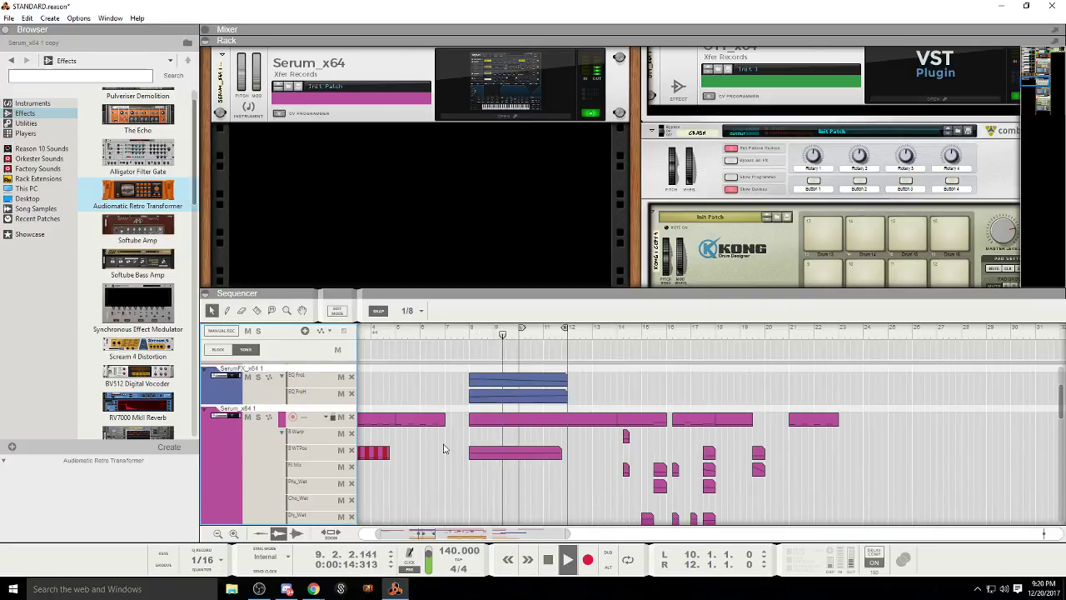
pyautogui.scroll(-2, 443, 449)
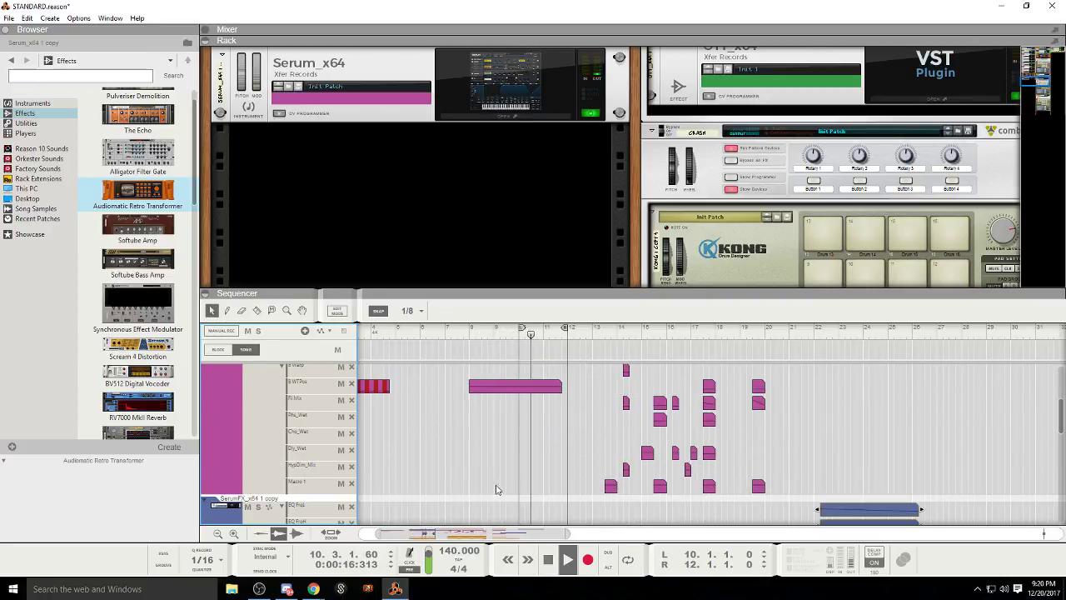
pyautogui.scroll(2, 498, 492)
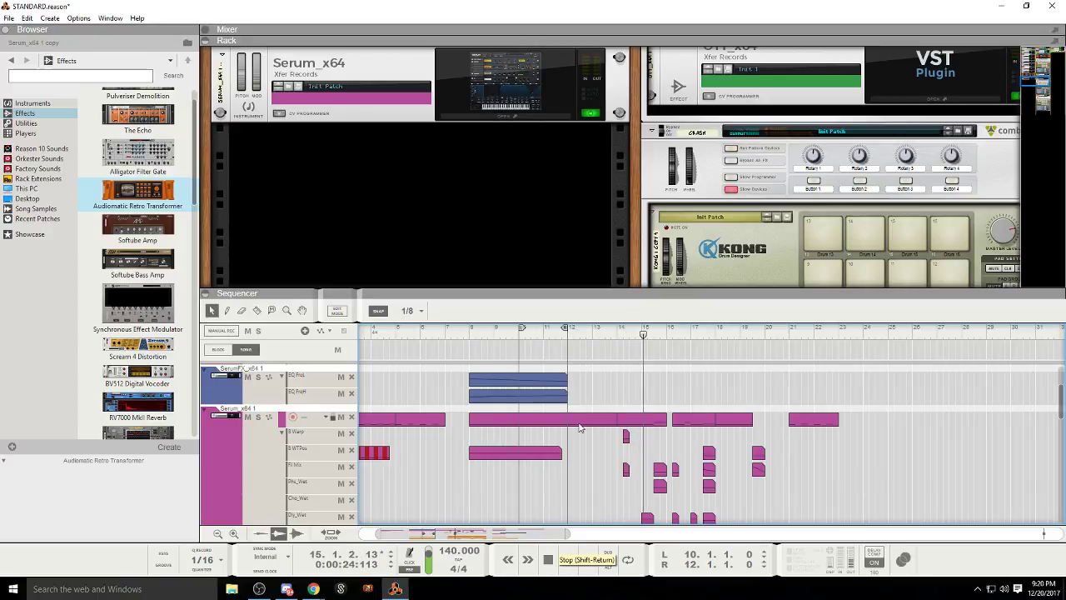
# Step: Try extending the first SerumFX track's two EQ automation clips to a length of 6 bars, play the result, and undo the resize
pyautogui.moveTo(573, 401); pyautogui.dragTo(622, 385)
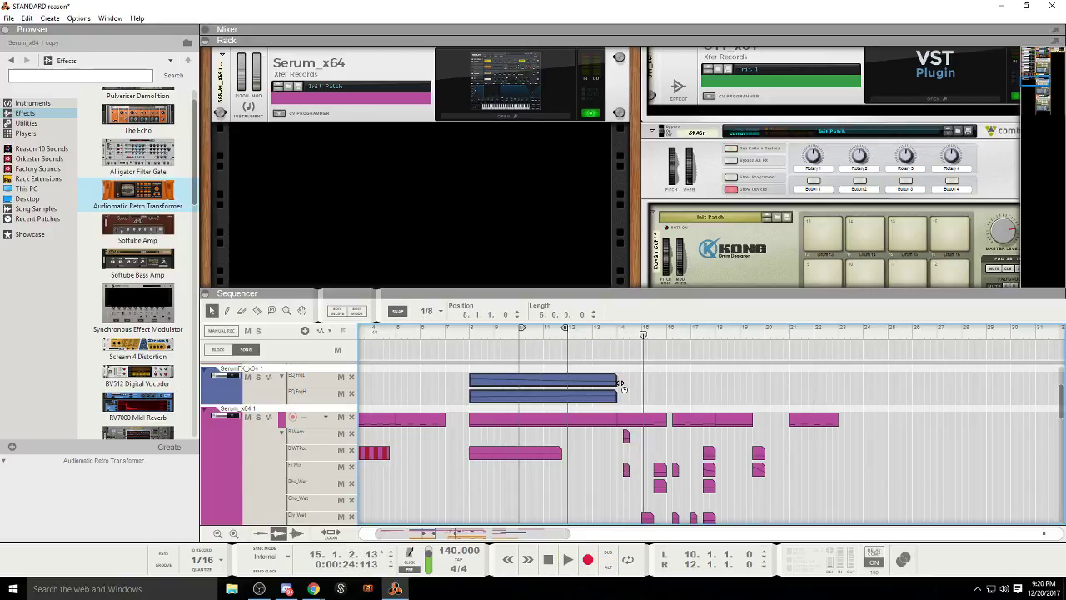
pyautogui.press('space')
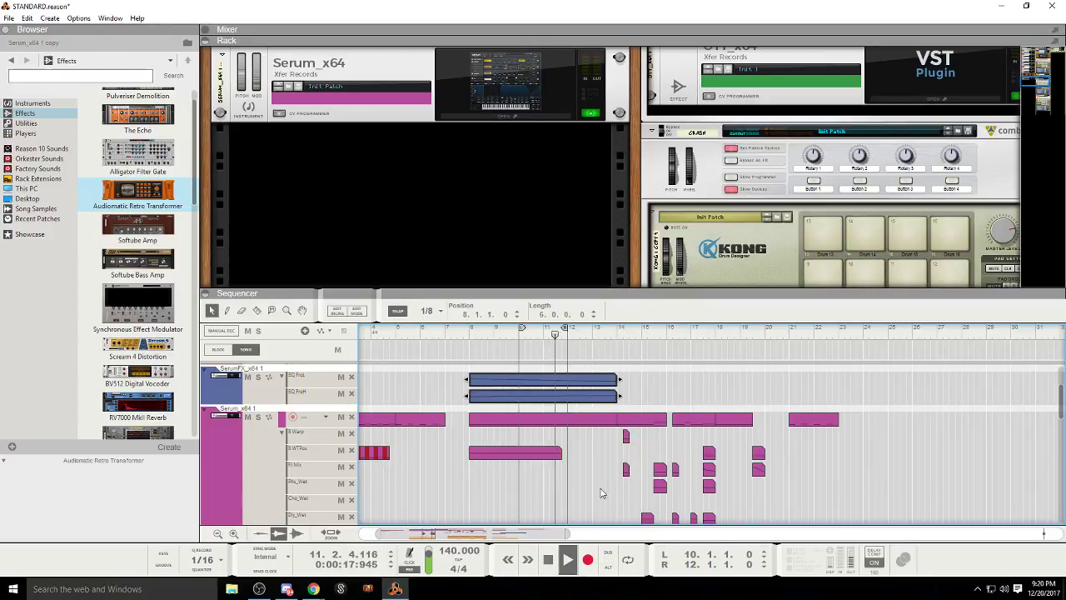
pyautogui.scroll(3, 614, 499)
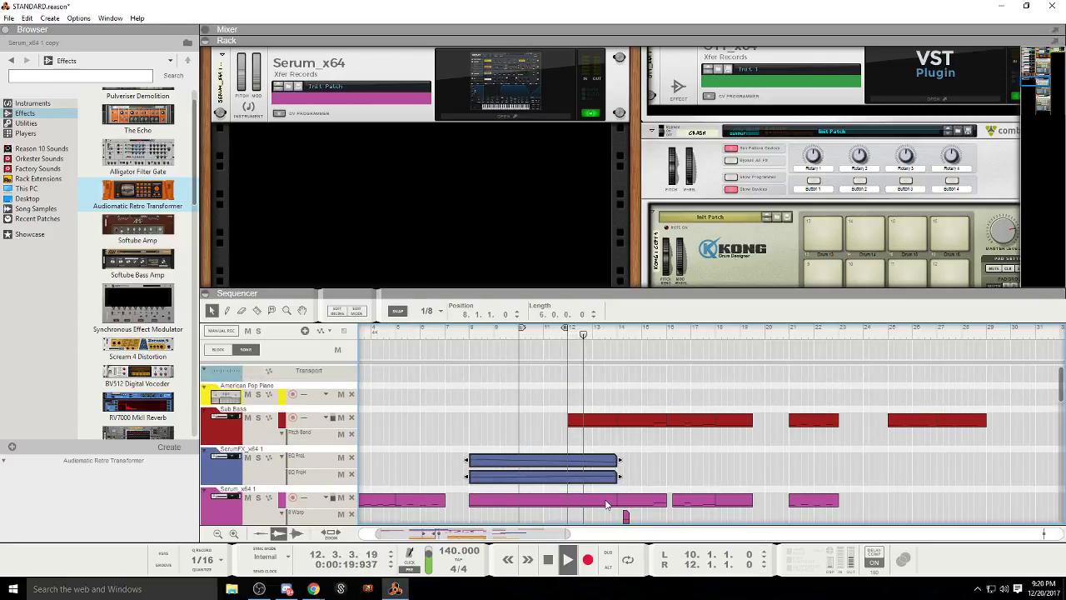
pyautogui.scroll(-2, 606, 504)
pyautogui.click(601, 504)
pyautogui.scroll(1, 599, 505)
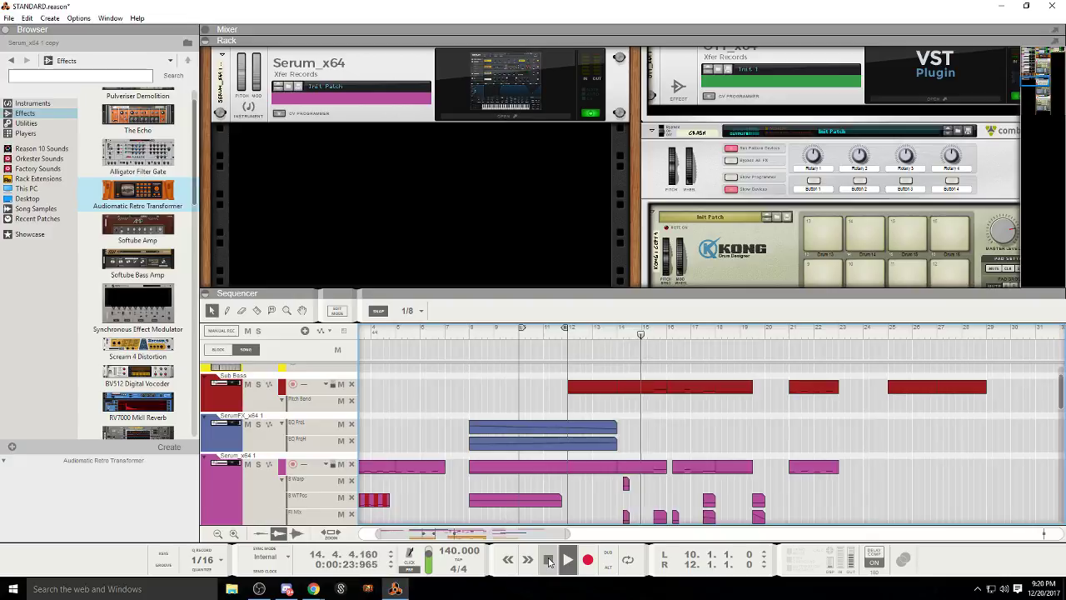
pyautogui.hotkey('ctrl', 'z')
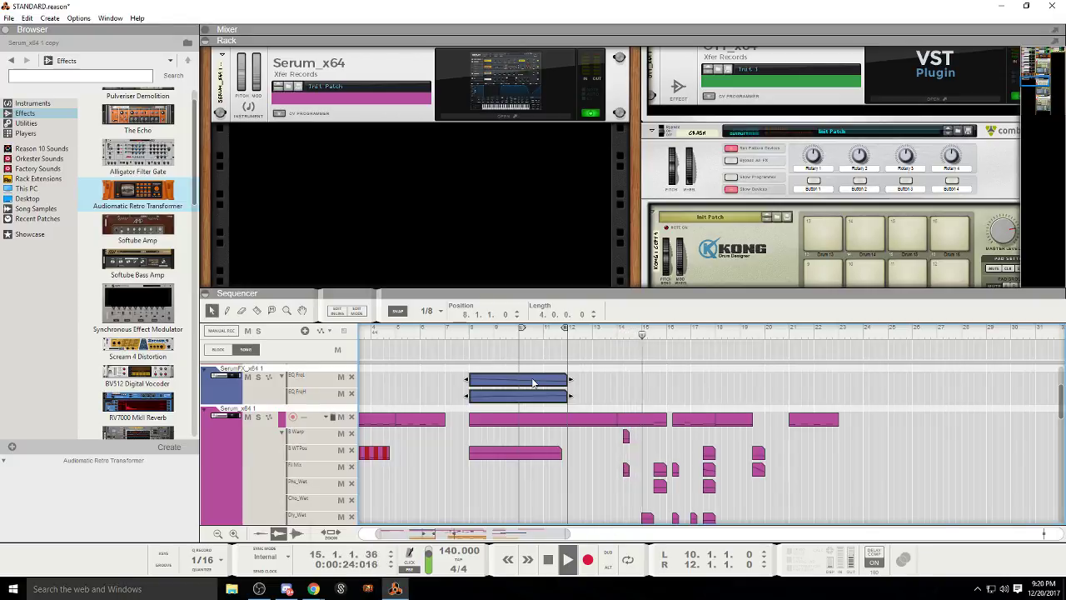
# Step: Delete the first Serum track's Macro 1 automation clip in the second half of bar 13 and play from bar 12
pyautogui.scroll(-3, 575, 422)
pyautogui.press('Delete')
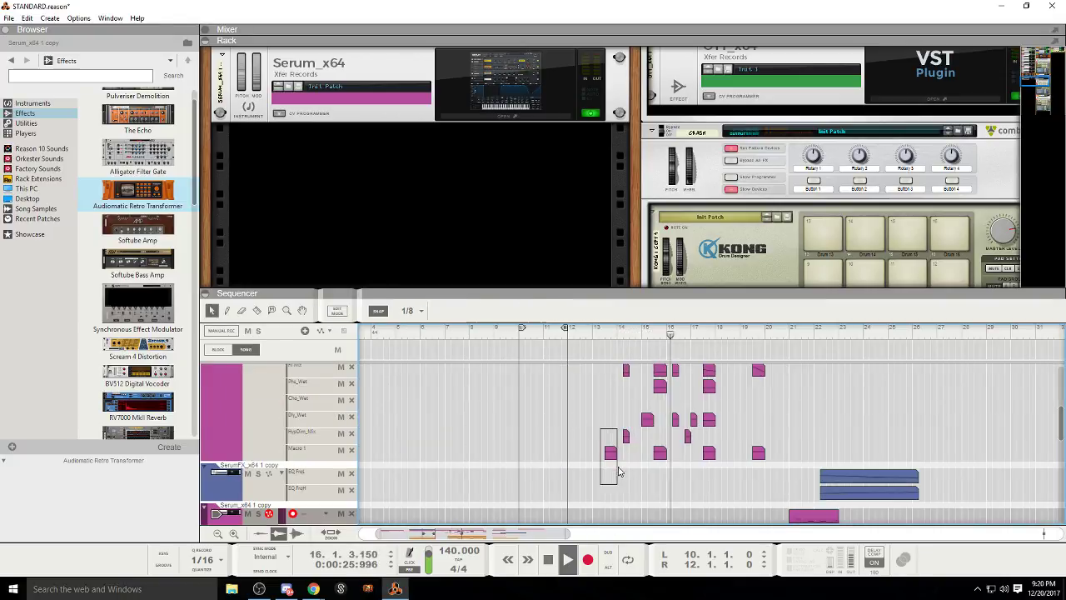
pyautogui.click(568, 333)
pyautogui.scroll(3, 585, 364)
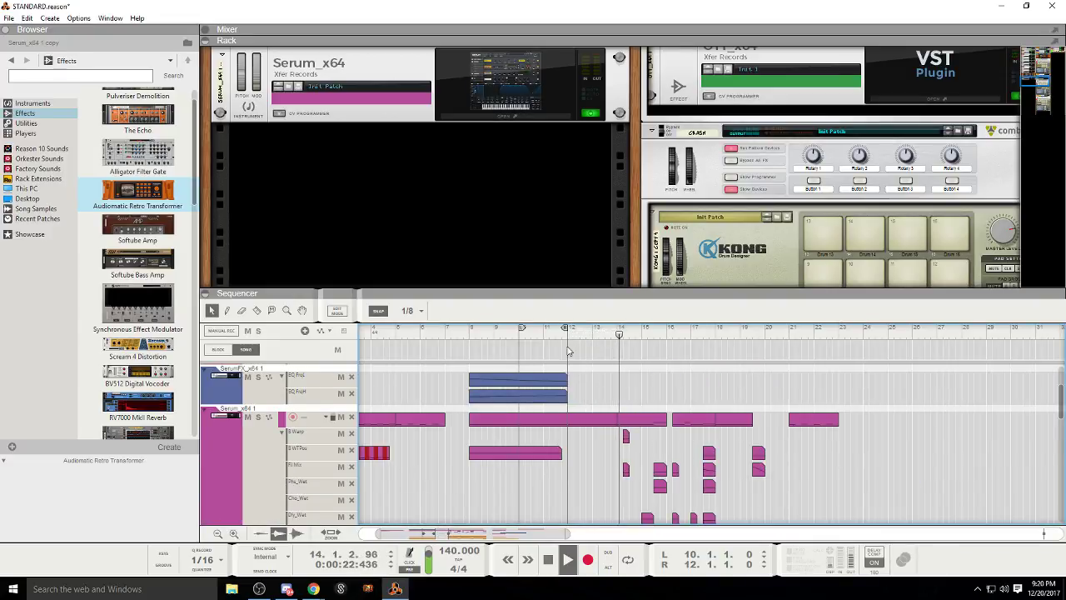
# Step: Try deleting the first Serum track's Macro 1 automation clip at 15.3, play the passage, and undo the deletion
pyautogui.scroll(-2, 642, 383)
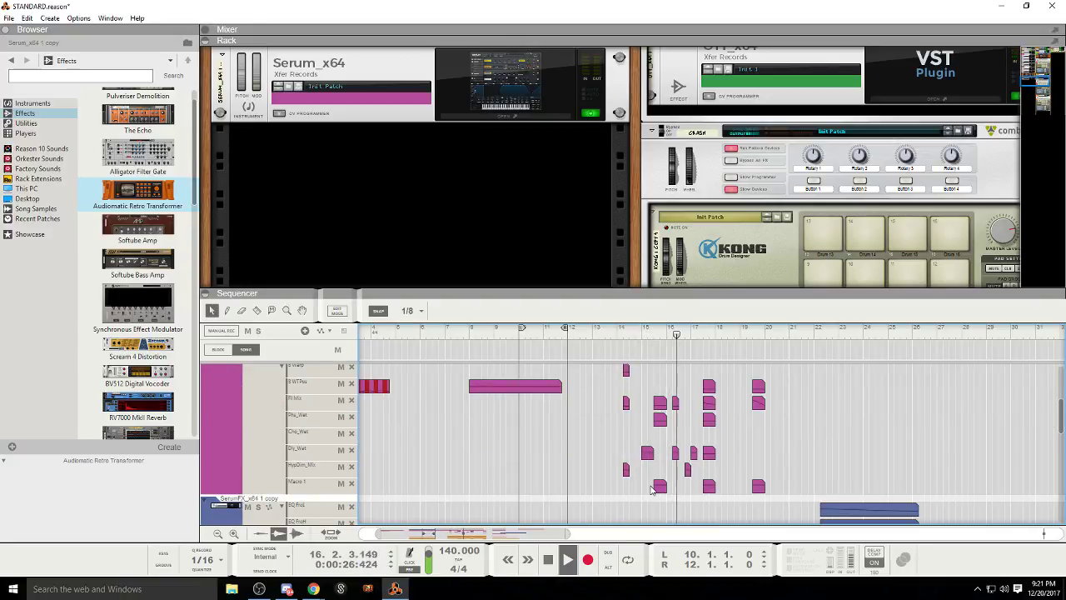
pyautogui.click(648, 334)
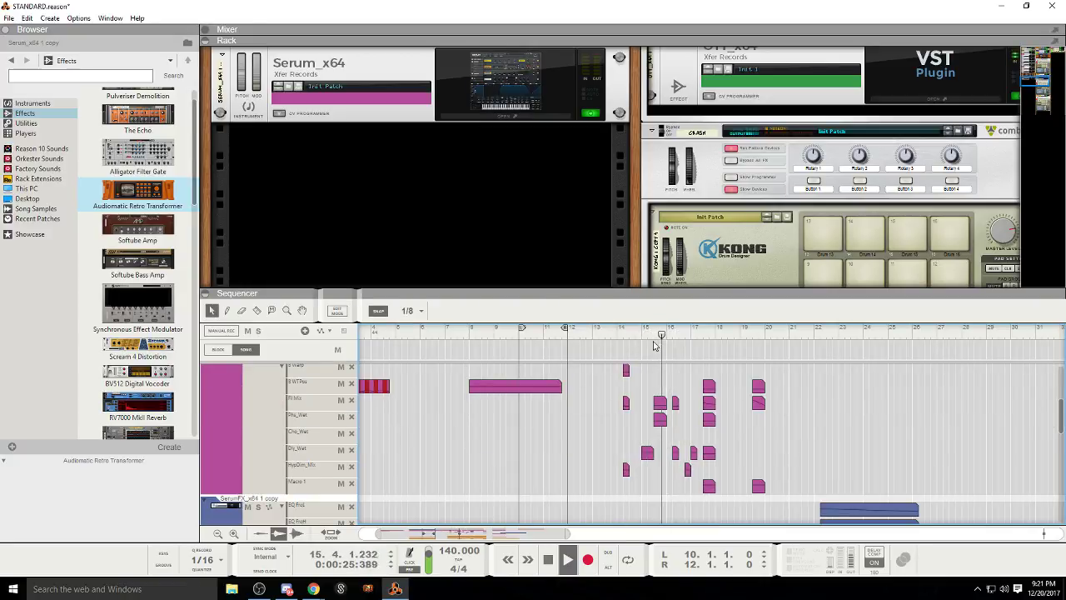
pyautogui.click(658, 402)
pyautogui.scroll(2, 710, 452)
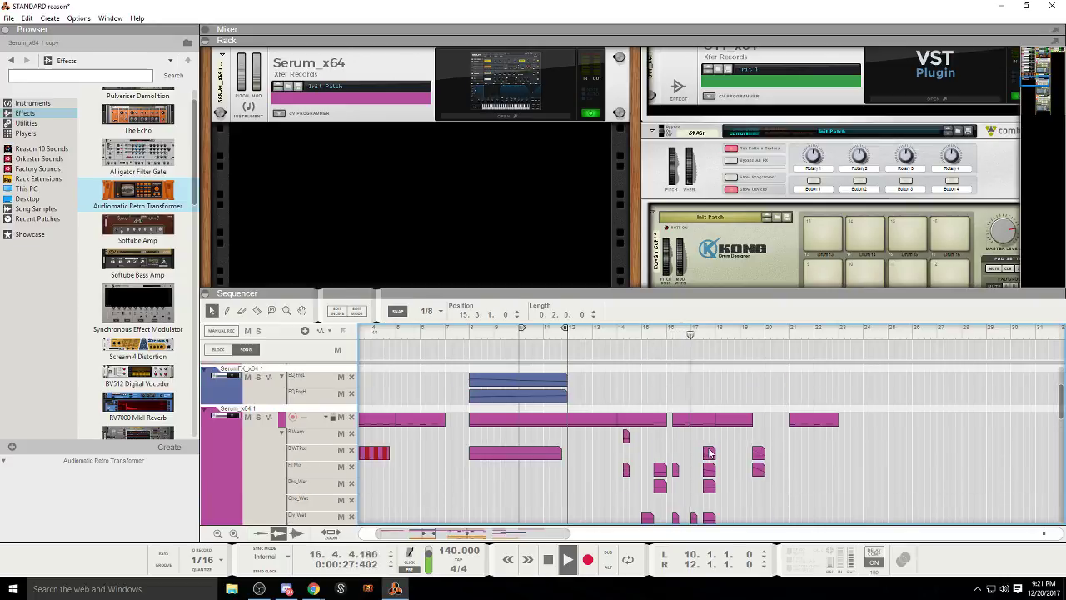
pyautogui.scroll(-3, 710, 425)
pyautogui.click(565, 336)
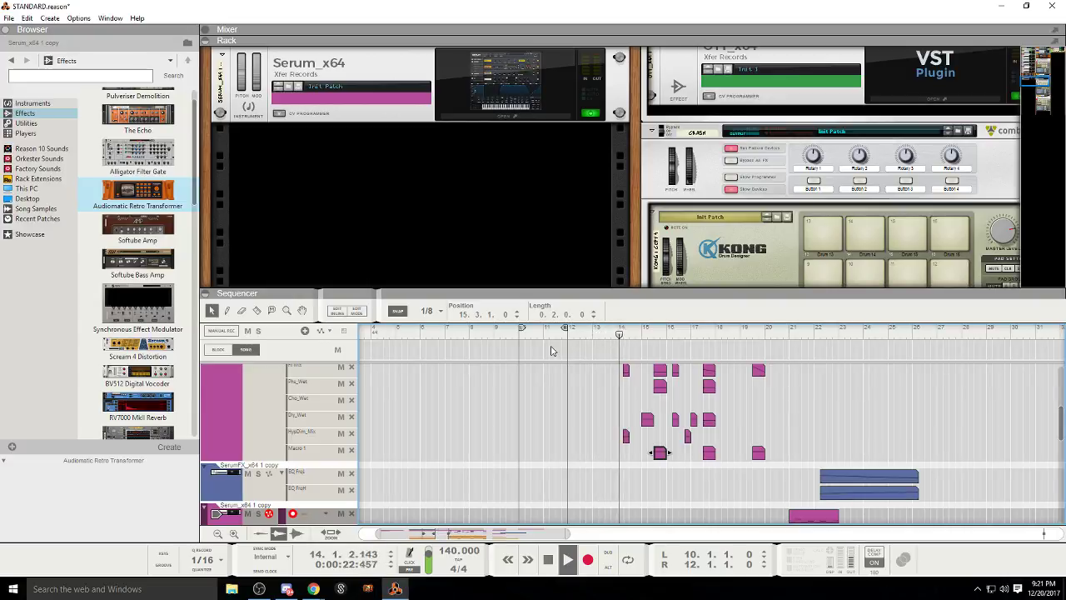
# Step: Check the drum tracks, stop playback, and undo the Macro 1 clip deletion and the SerumFX copy EQ clip moves
pyautogui.scroll(-8, 575, 433)
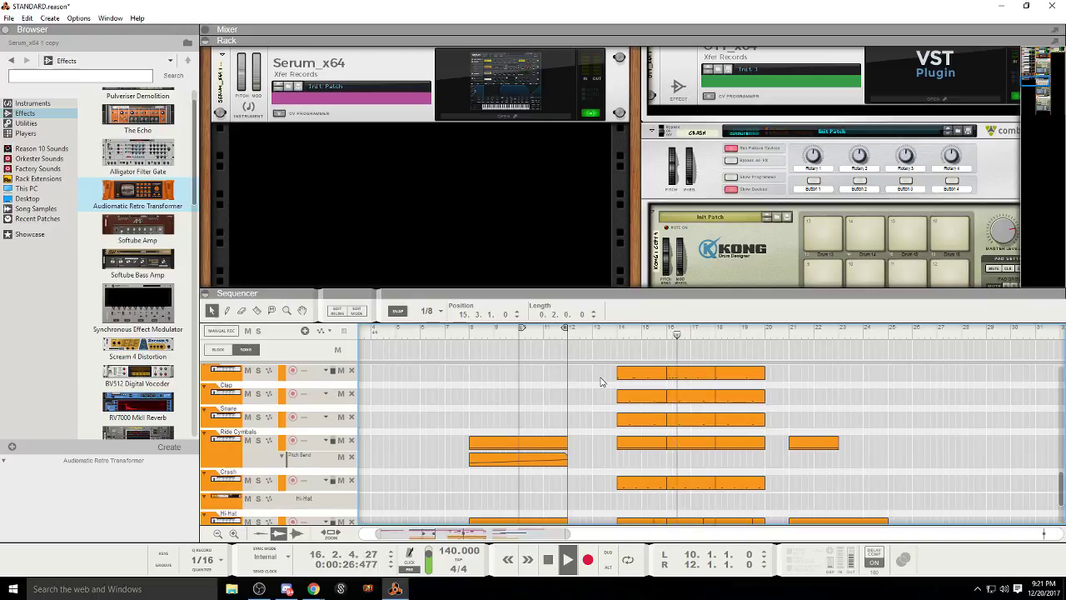
pyautogui.click(550, 560)
pyautogui.scroll(-2, 598, 437)
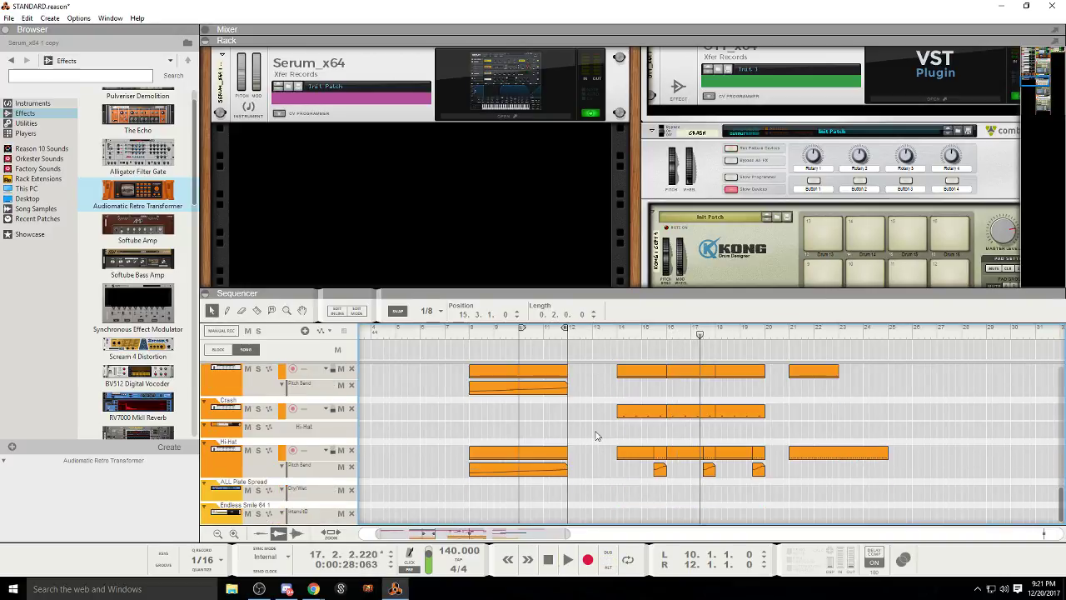
pyautogui.scroll(8, 598, 439)
pyautogui.hotkey('ctrl', 'z')
pyautogui.hotkey('ctrl', 'z')
pyautogui.hotkey('ctrl', 'z')
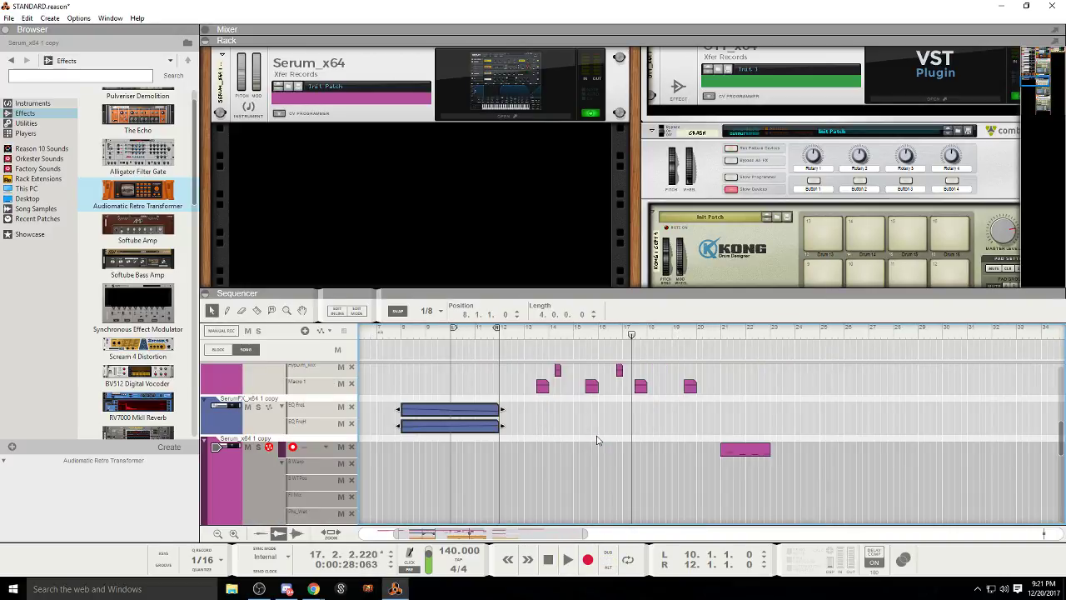
# Step: Undo the deletions of the drum clips between bars 12 and 14, and play from shortly before bar 12
pyautogui.scroll(-1, 577, 447)
pyautogui.hotkey('ctrl', 'z')
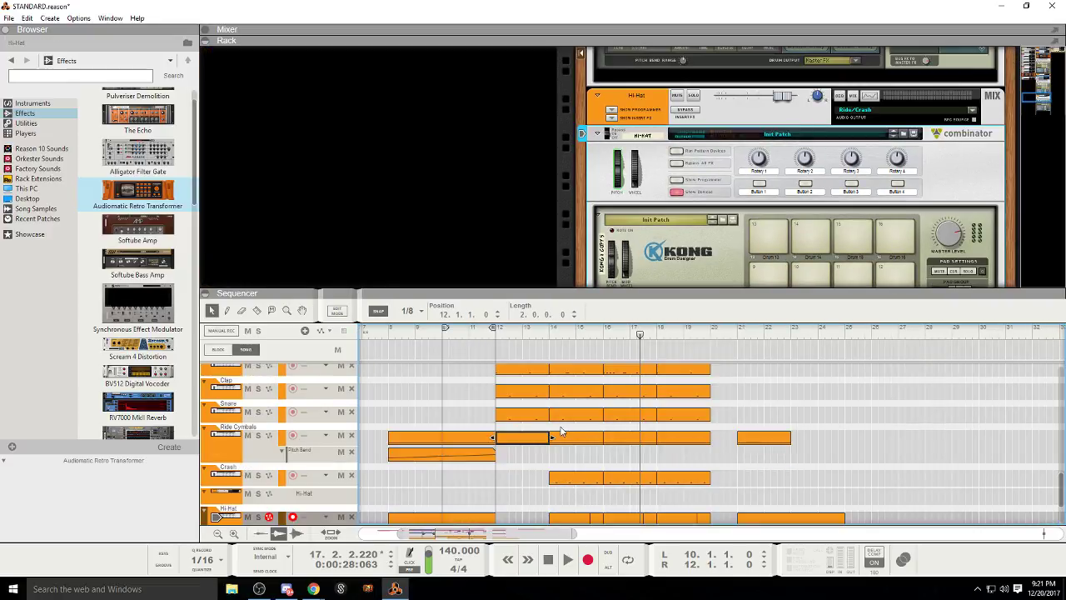
pyautogui.hotkey('ctrl', 'z')
pyautogui.hotkey('ctrl', 'z')
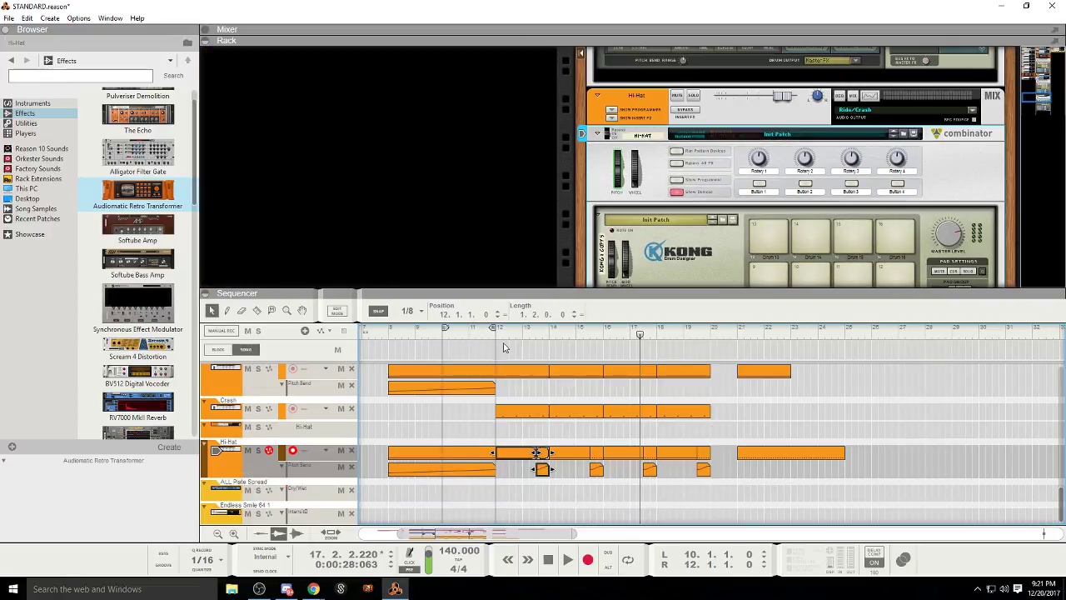
pyautogui.click(569, 565)
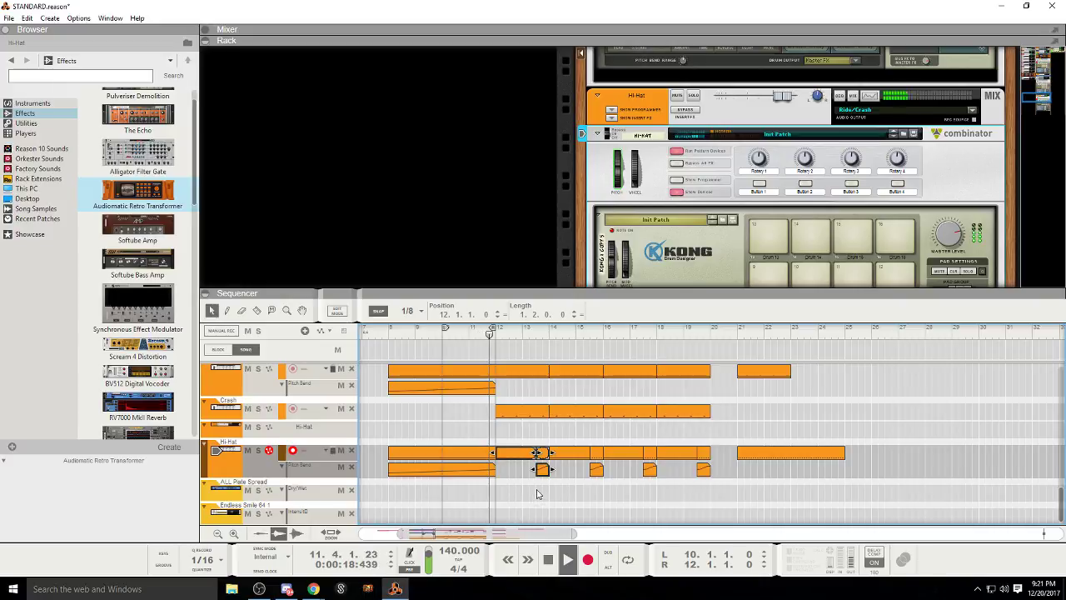
# Step: Delete the first Serum track's Macro 1 automation clip in the second half of bar 13
pyautogui.scroll(5, 542, 485)
pyautogui.hotkey('ctrl', 'z')
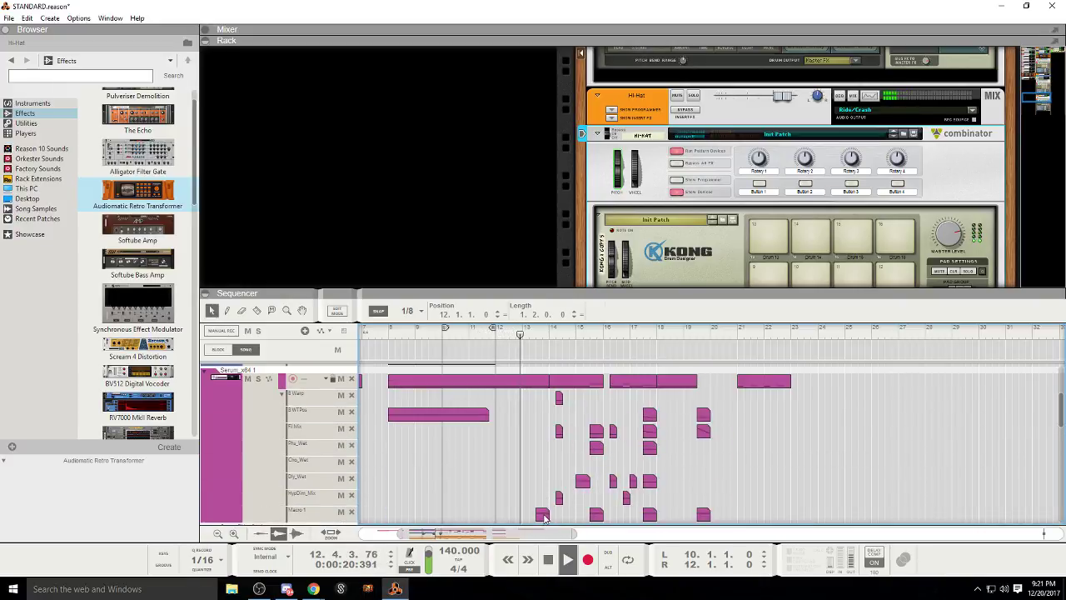
pyautogui.scroll(-10, 529, 466)
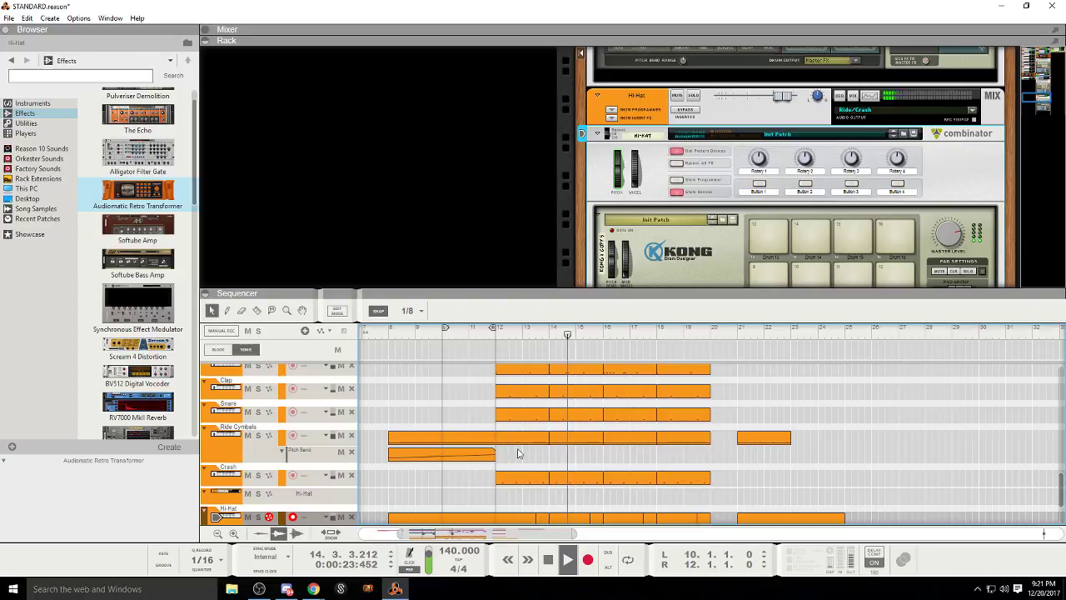
# Step: Try deleting the Kick clip between bars 12 and 14, play from bar 12, and restore the clip
pyautogui.click(513, 372)
pyautogui.press('Delete')
pyautogui.click(496, 335)
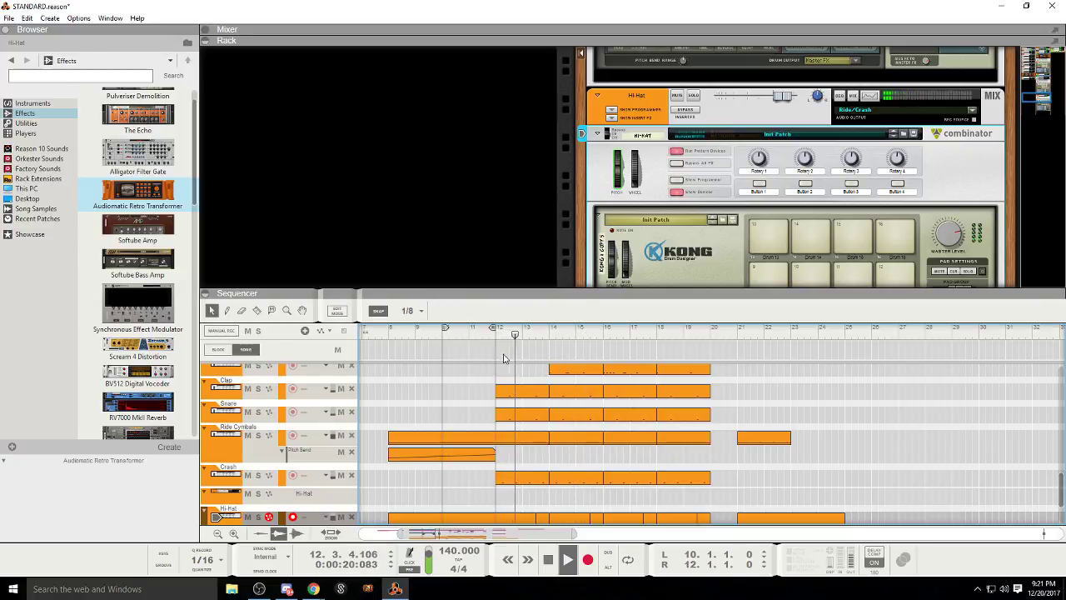
pyautogui.hotkey('ctrl', 'y')
pyautogui.scroll(3, 559, 446)
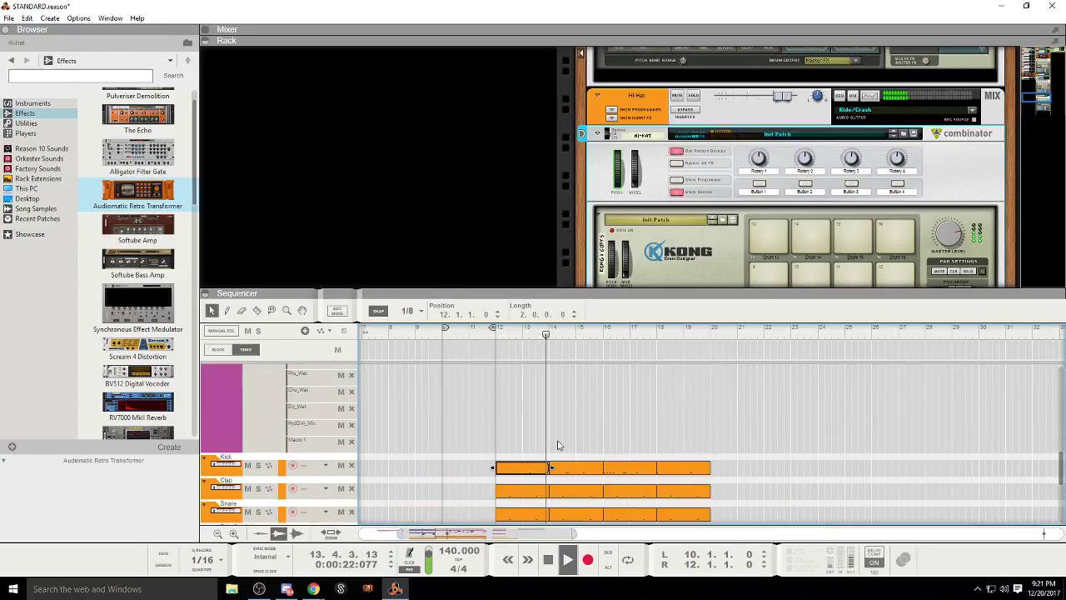
pyautogui.click(559, 444)
pyautogui.scroll(-2, 558, 434)
pyautogui.scroll(3, 543, 434)
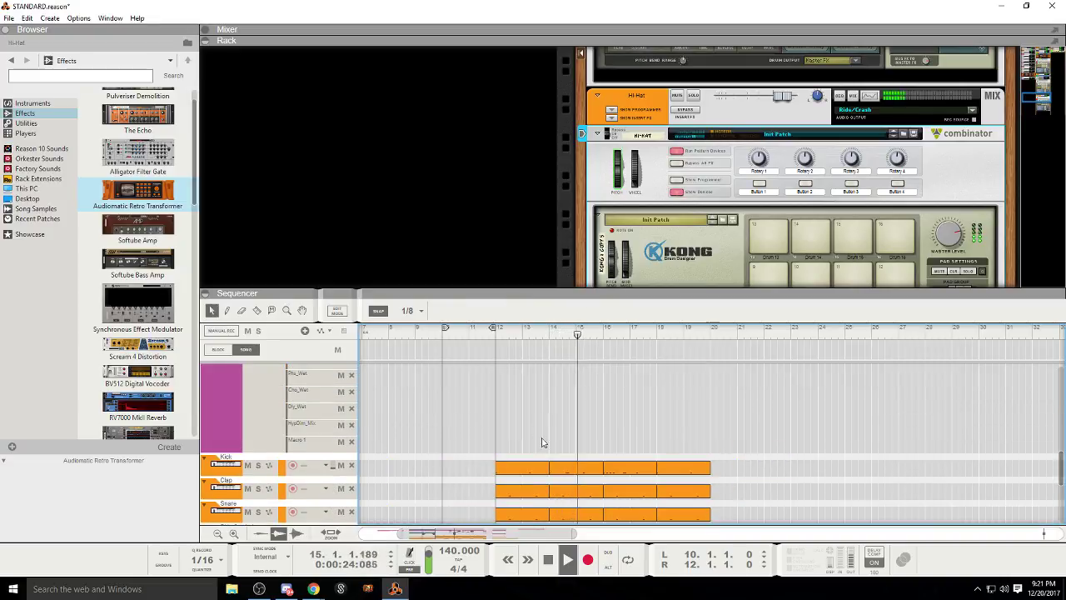
# Step: Play from bar 12, delete the middle note of the Kick clip that starts at bar 14, and close the clip
pyautogui.click(494, 345)
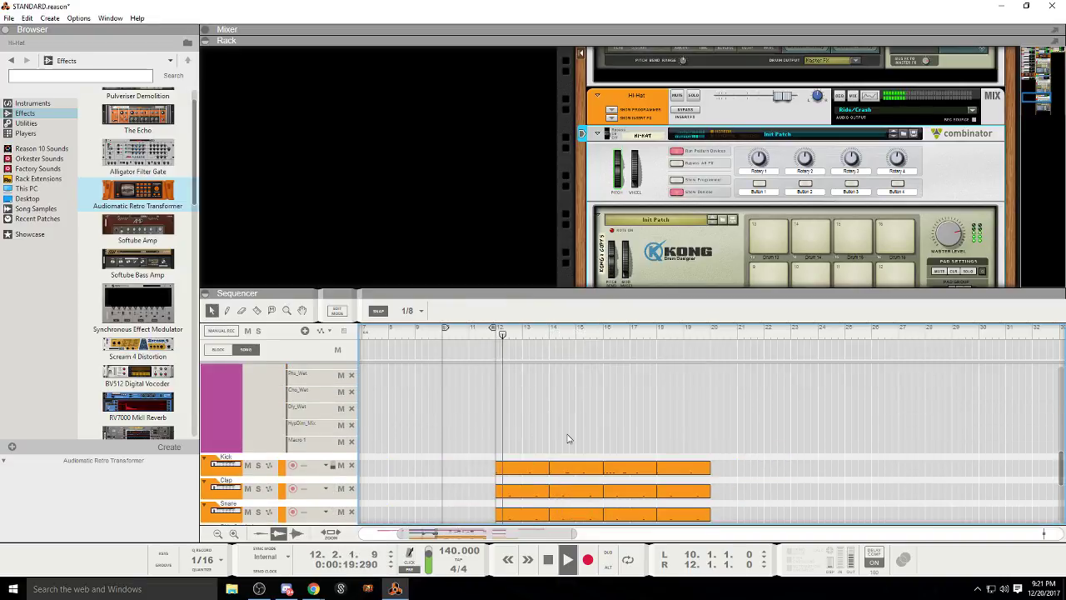
pyautogui.doubleClick(583, 470)
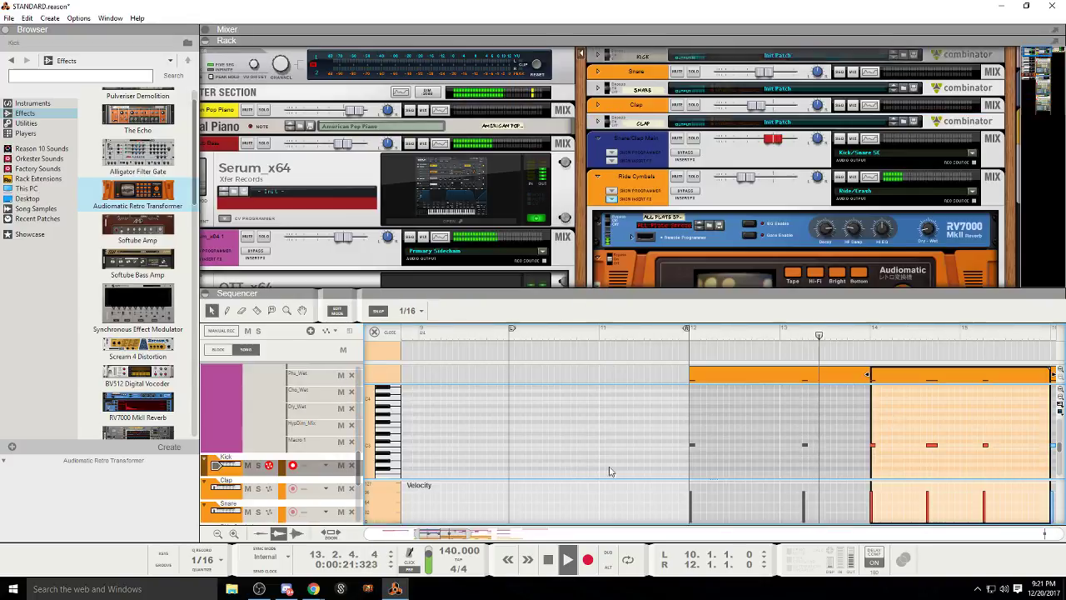
pyautogui.moveTo(950, 455); pyautogui.dragTo(924, 427)
pyautogui.press('Delete')
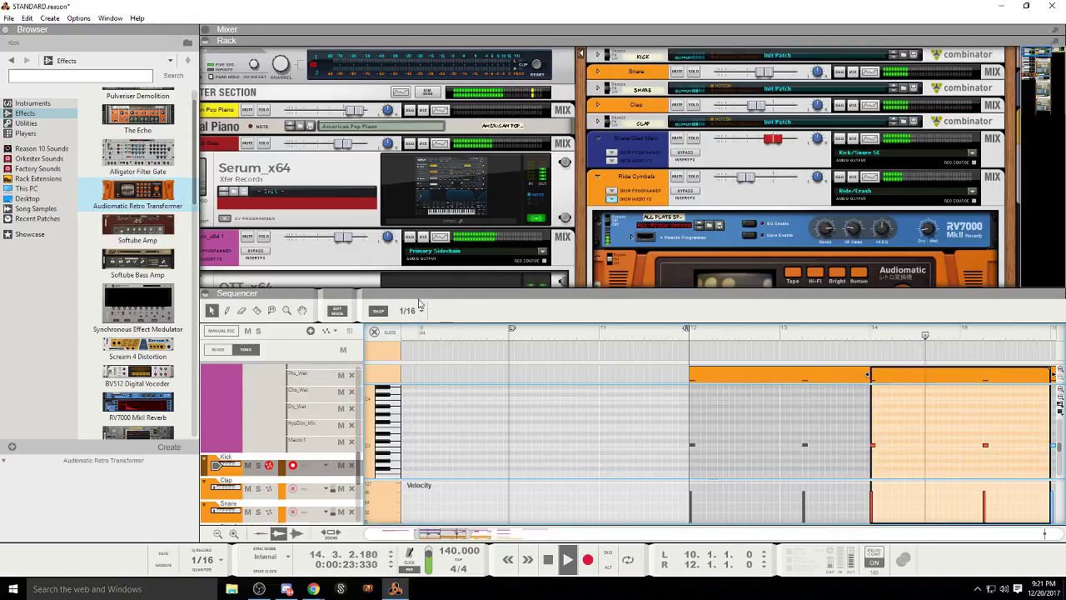
pyautogui.click(342, 311)
# Step: Listen through the drop while checking the drum tracks, and stop playback past bar 20
pyautogui.scroll(-3, 633, 408)
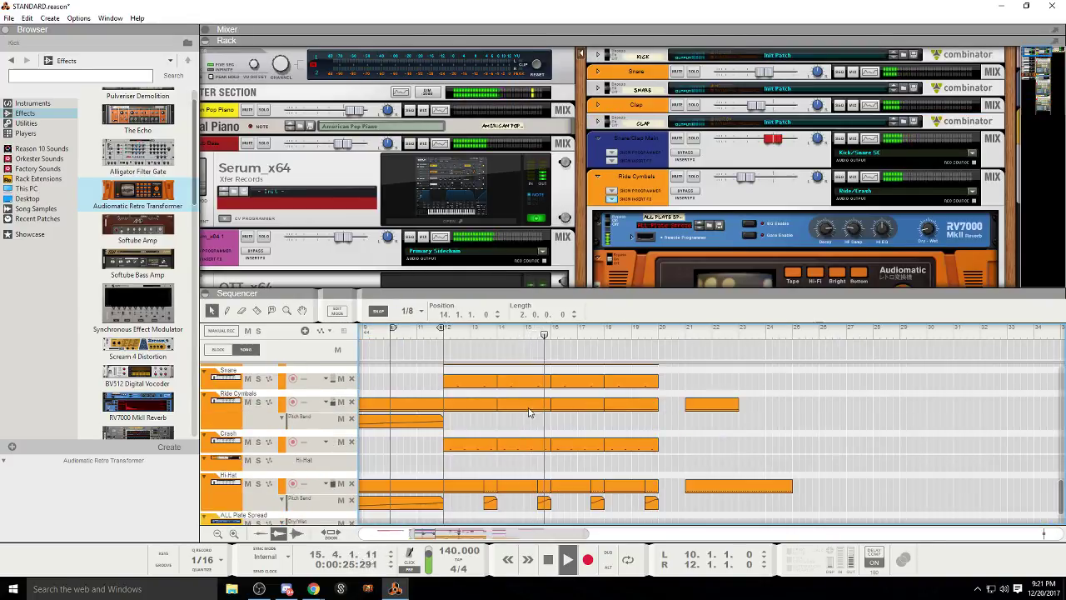
pyautogui.scroll(5, 533, 413)
pyautogui.scroll(-3, 538, 413)
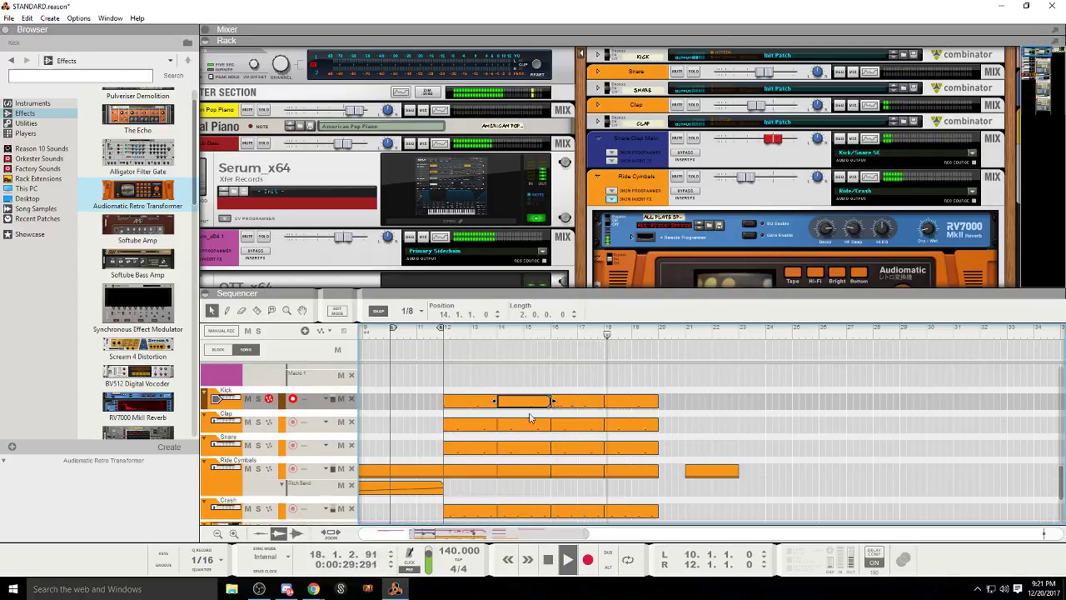
pyautogui.scroll(3, 595, 424)
pyautogui.scroll(-3, 583, 491)
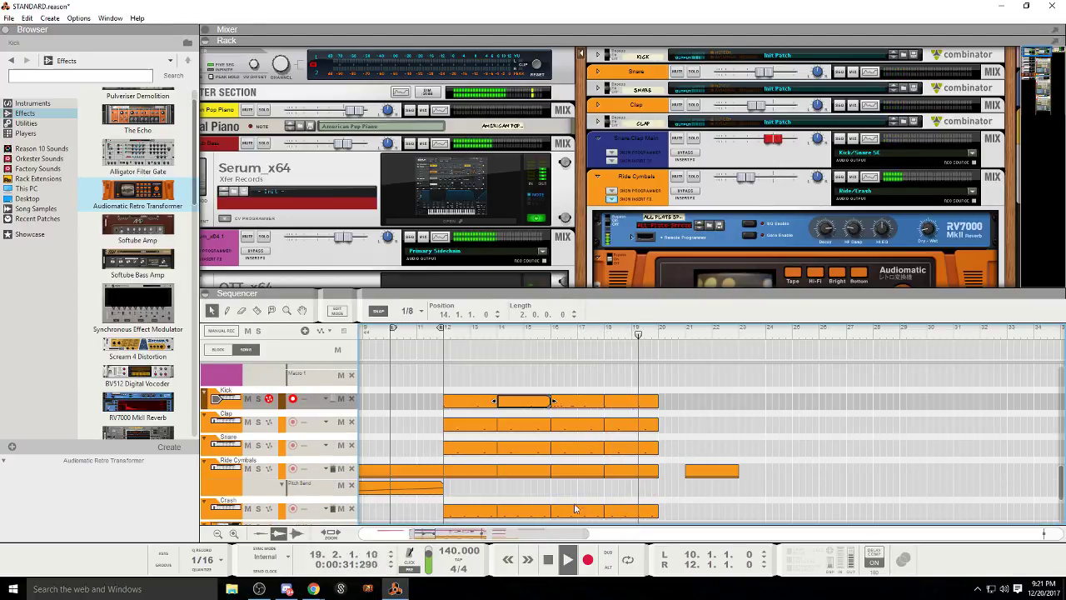
pyautogui.click(548, 560)
pyautogui.scroll(-3, 755, 366)
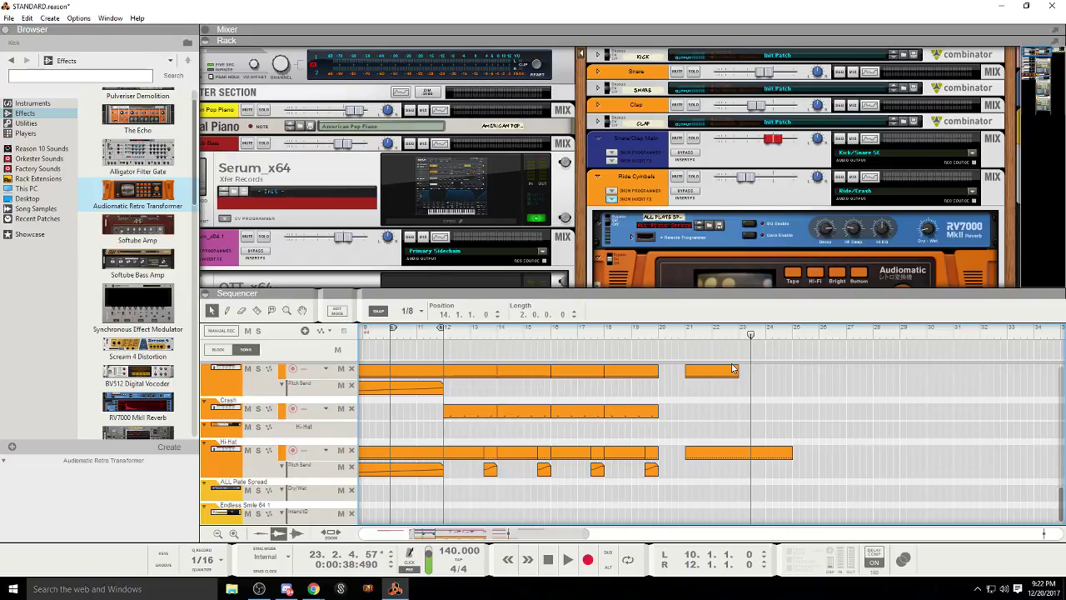
# Step: Play the build-up from bar 8 into bar 12 and check the ride and hi-hat tracks
pyautogui.moveTo(394, 333)
pyautogui.mouseDown()
pyautogui.moveTo(364, 338)
pyautogui.moveTo(407, 333)
pyautogui.mouseUp()
pyautogui.scroll(3, 462, 405)
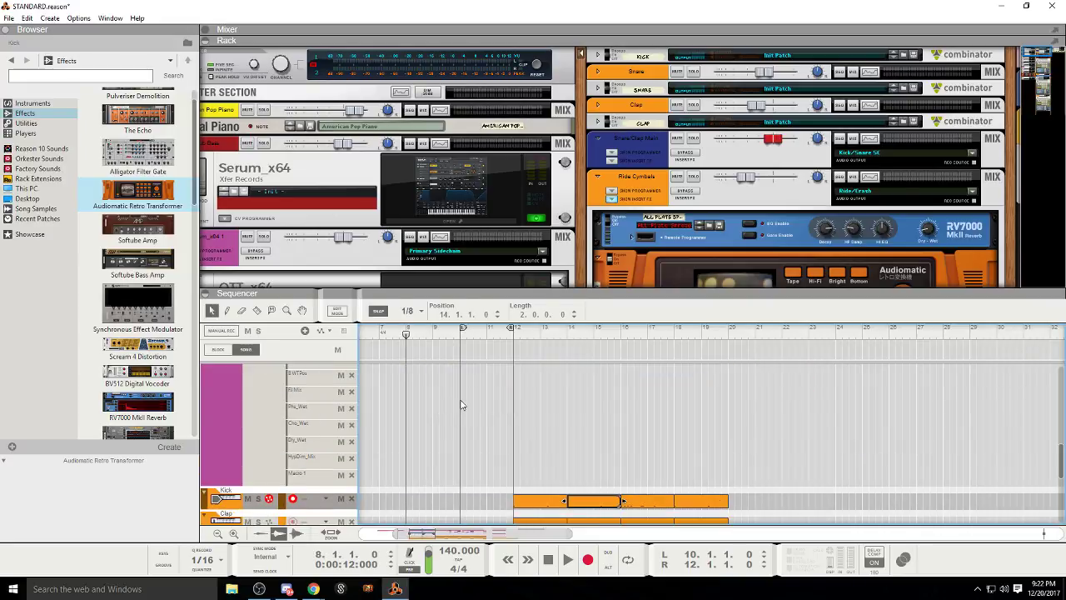
pyautogui.click(570, 559)
pyautogui.scroll(-5, 492, 399)
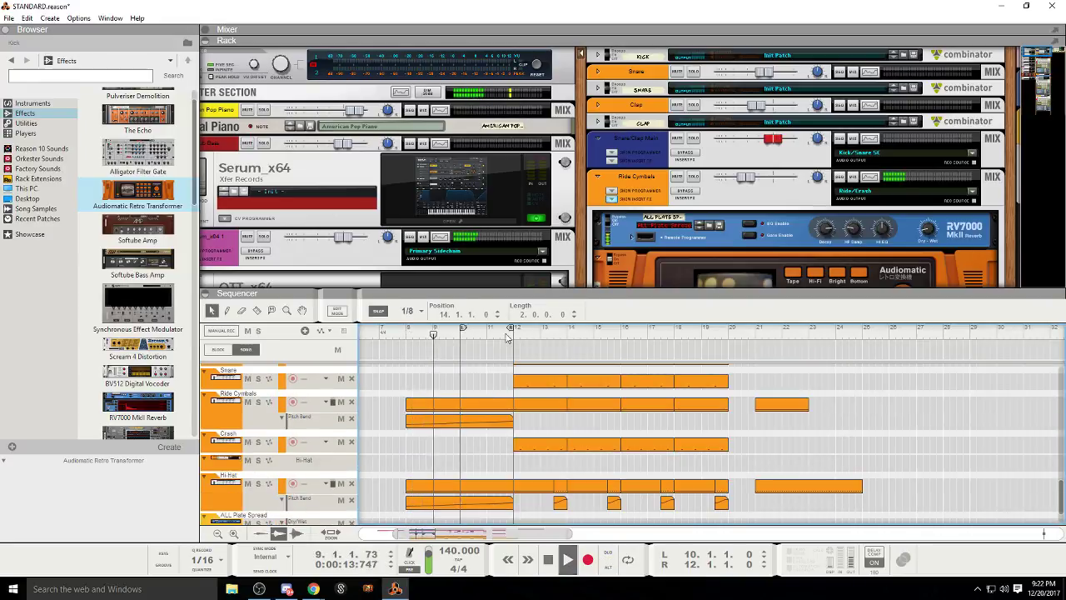
pyautogui.scroll(-1, 480, 384)
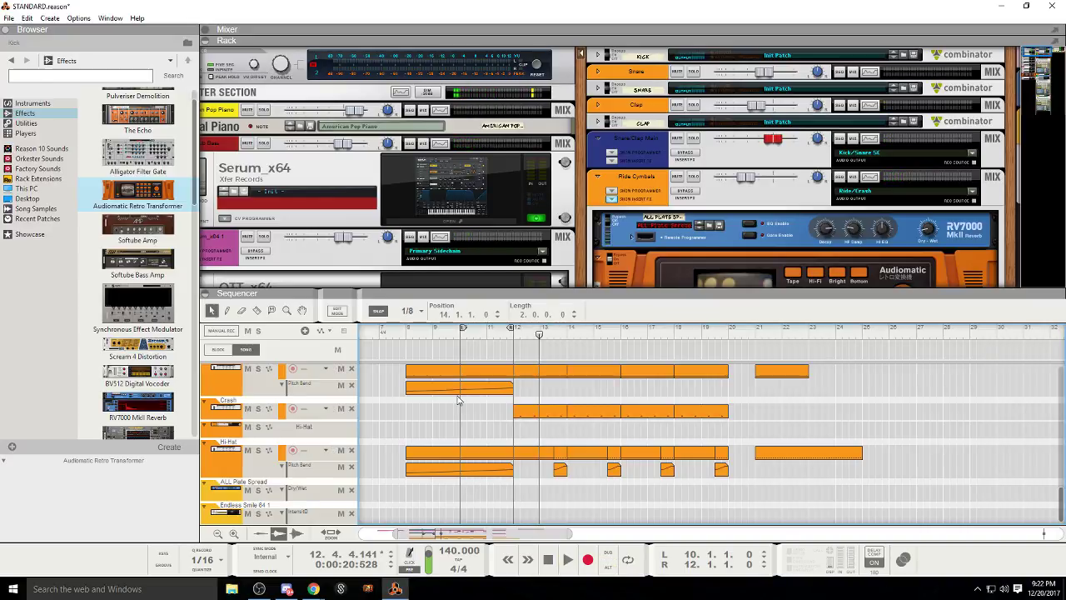
# Step: Set the end point of the Ride Cymbals Pitch Bend ramp to 8191 at 11.4.4 and play from just before bar 8
pyautogui.click(456, 395)
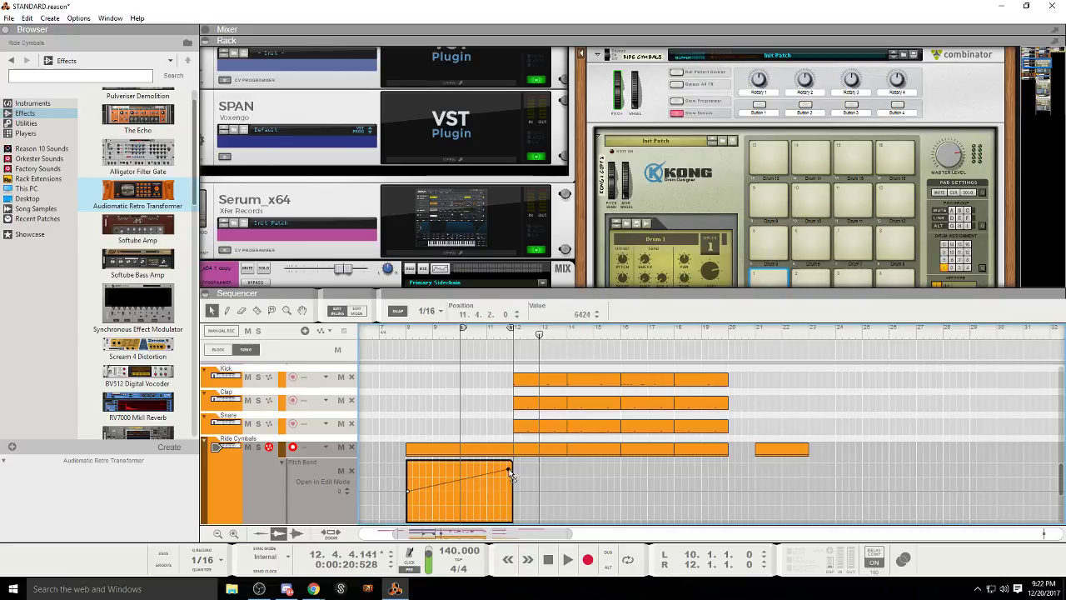
pyautogui.click(400, 333)
pyautogui.press('space')
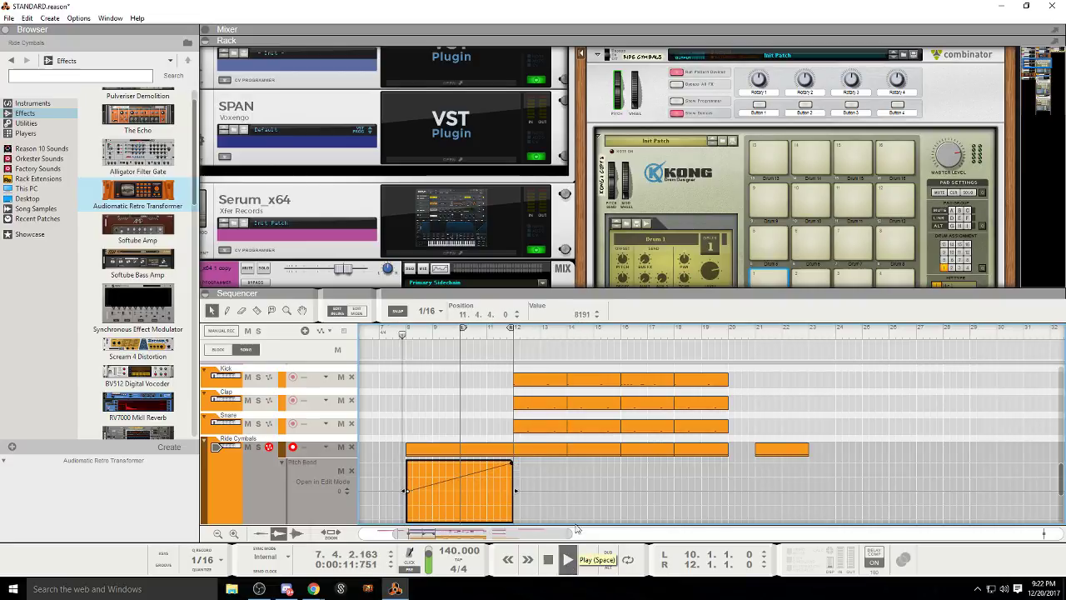
pyautogui.click(338, 312)
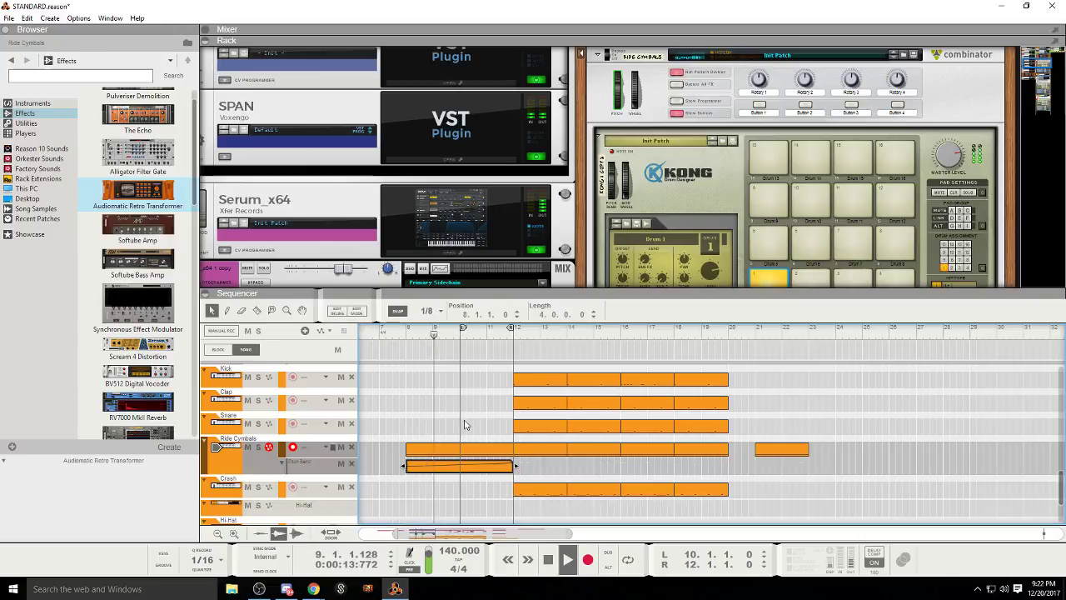
# Step: Listen to the build-up while looking through the drum and Serum tracks, and stop after bar 12
pyautogui.scroll(-10, 450, 420)
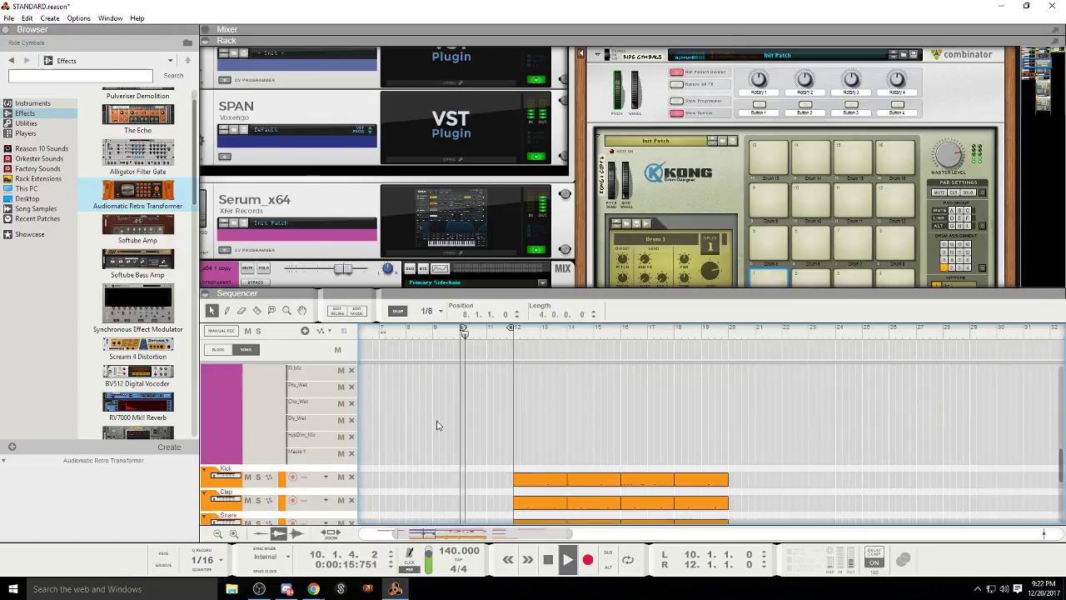
pyautogui.scroll(-1, 456, 483)
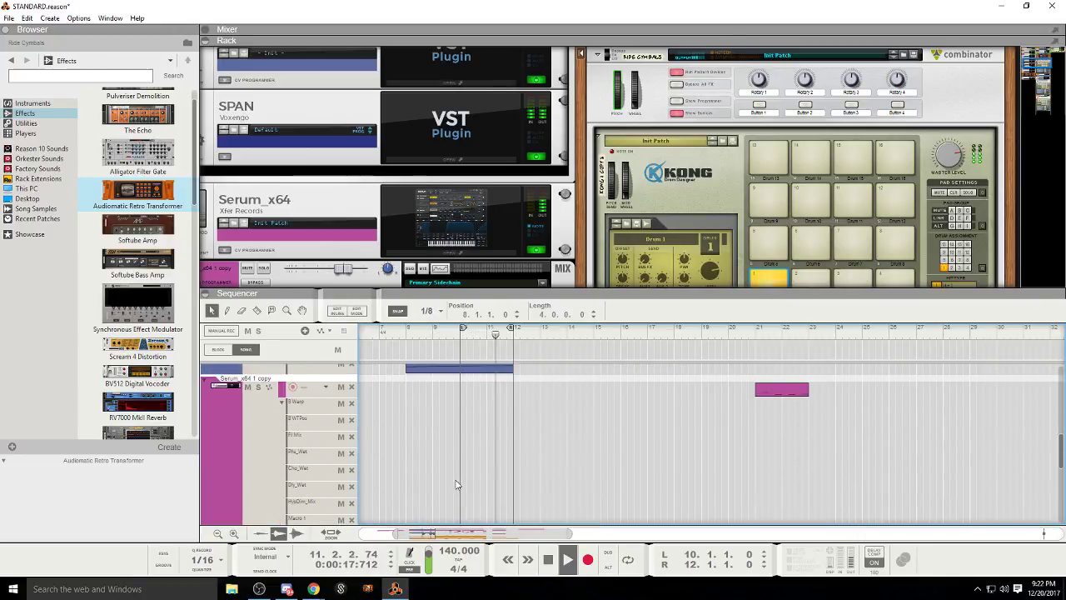
pyautogui.click(471, 459)
pyautogui.scroll(-1, 472, 459)
pyautogui.scroll(-8, 471, 458)
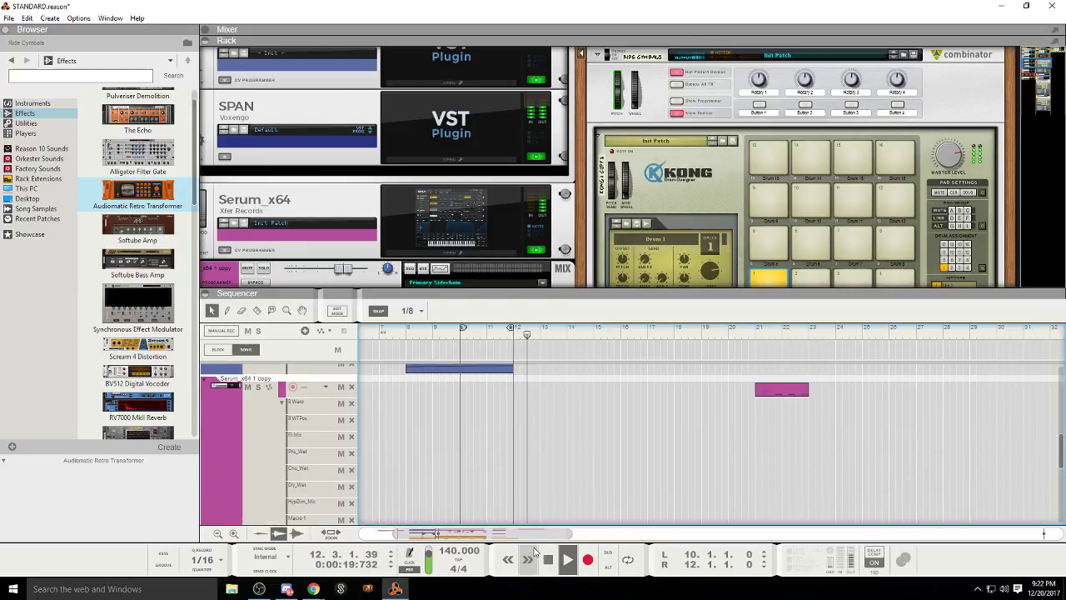
pyautogui.scroll(2, 367, 453)
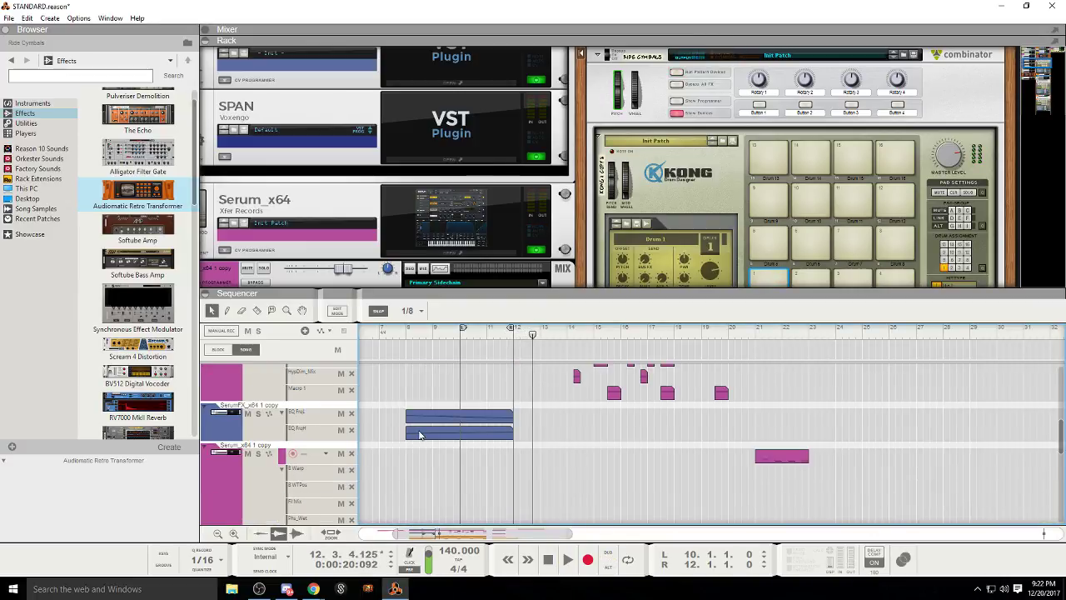
# Step: Open the SerumFX copy's upper EQ automation clip at bar 8, lower its start point to 4.9%, and play from just before bar 8
pyautogui.doubleClick(419, 434)
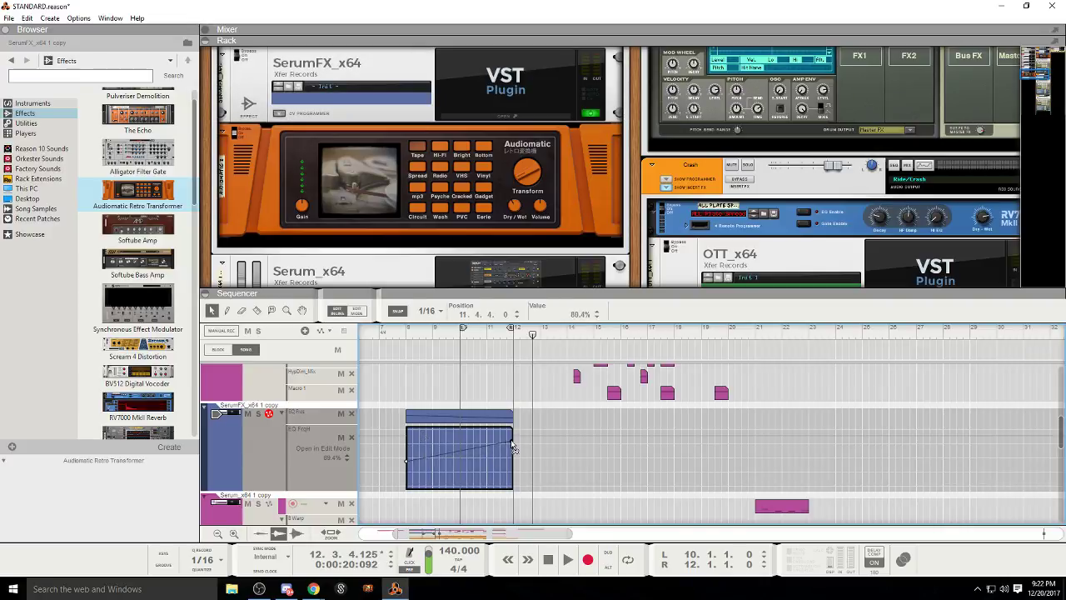
pyautogui.doubleClick(469, 421)
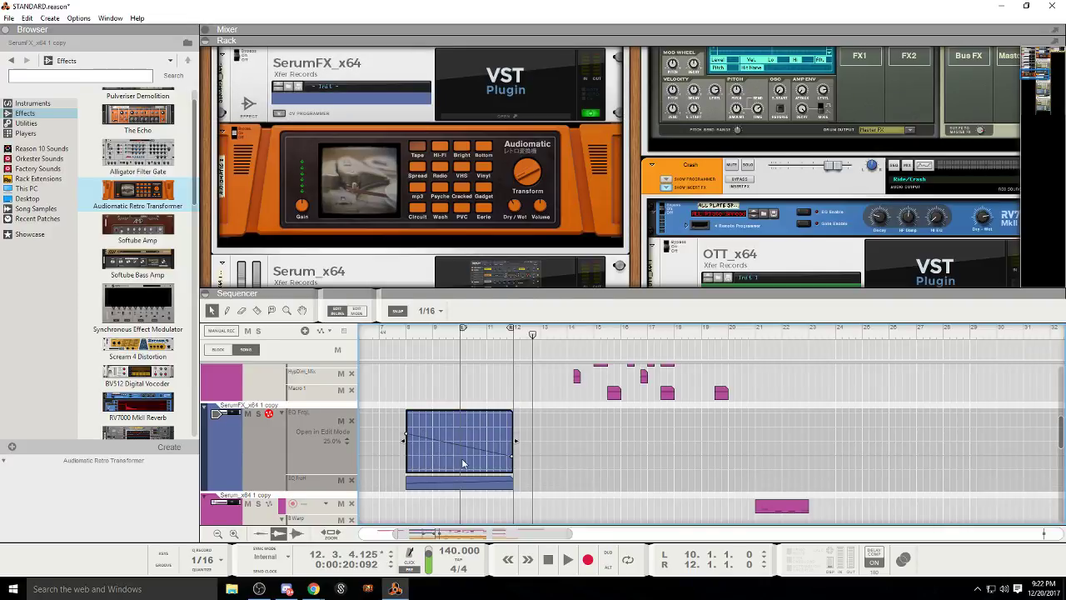
pyautogui.click(402, 343)
pyautogui.moveTo(406, 437); pyautogui.dragTo(409, 464)
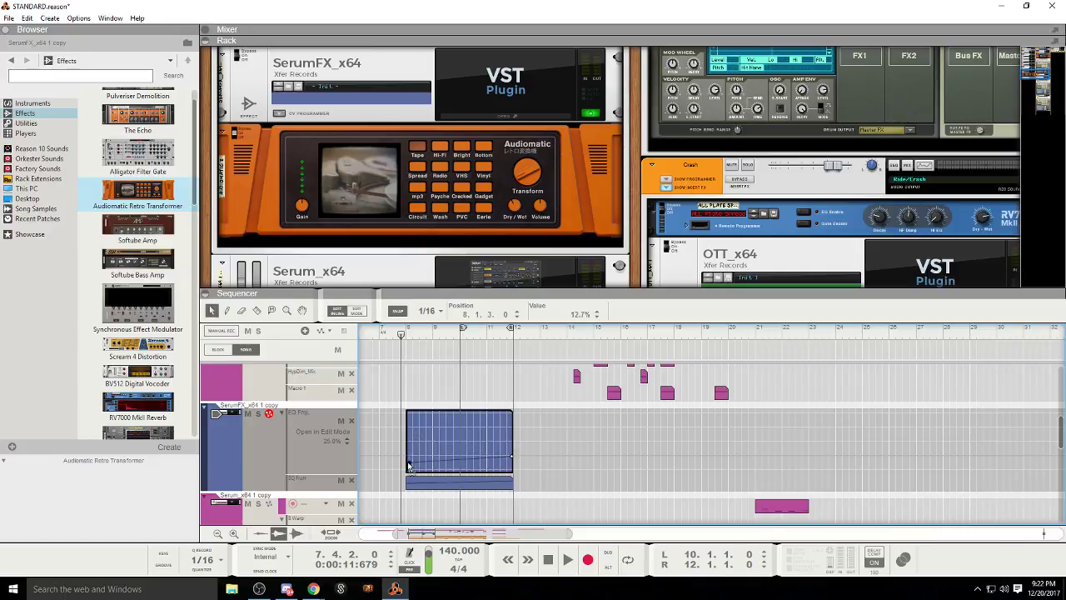
pyautogui.click(567, 560)
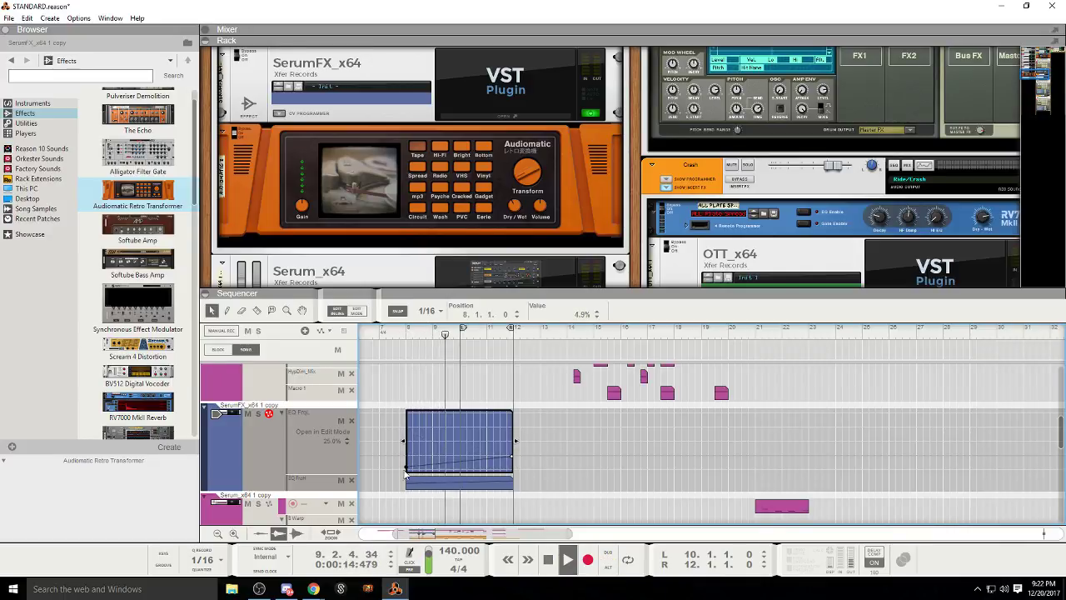
# Step: Try different slopes for the upper EQ automation during playback, with start points at 67.6%, 37.3% and 71.6% and an end point at 0.0%
pyautogui.moveTo(407, 467); pyautogui.dragTo(407, 458)
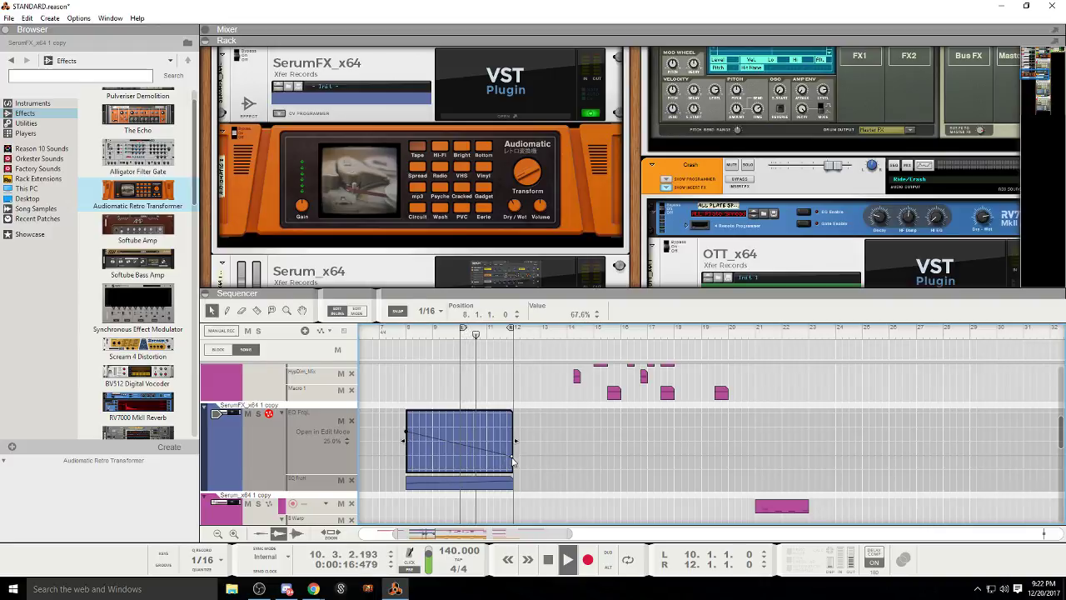
pyautogui.moveTo(513, 456); pyautogui.dragTo(515, 434)
pyautogui.moveTo(407, 431); pyautogui.dragTo(407, 449)
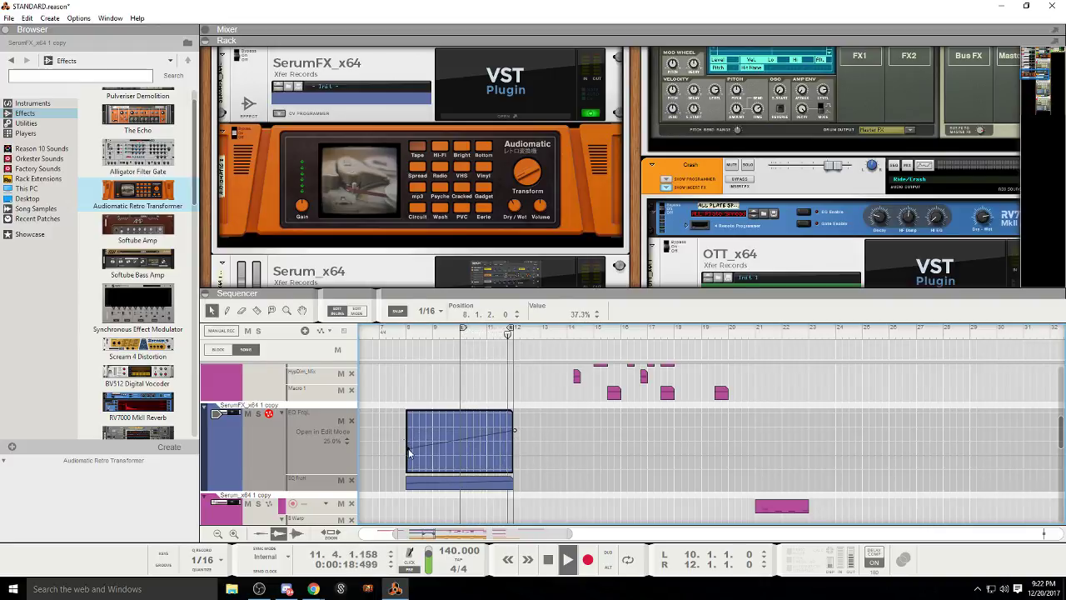
pyautogui.moveTo(514, 430); pyautogui.dragTo(513, 471)
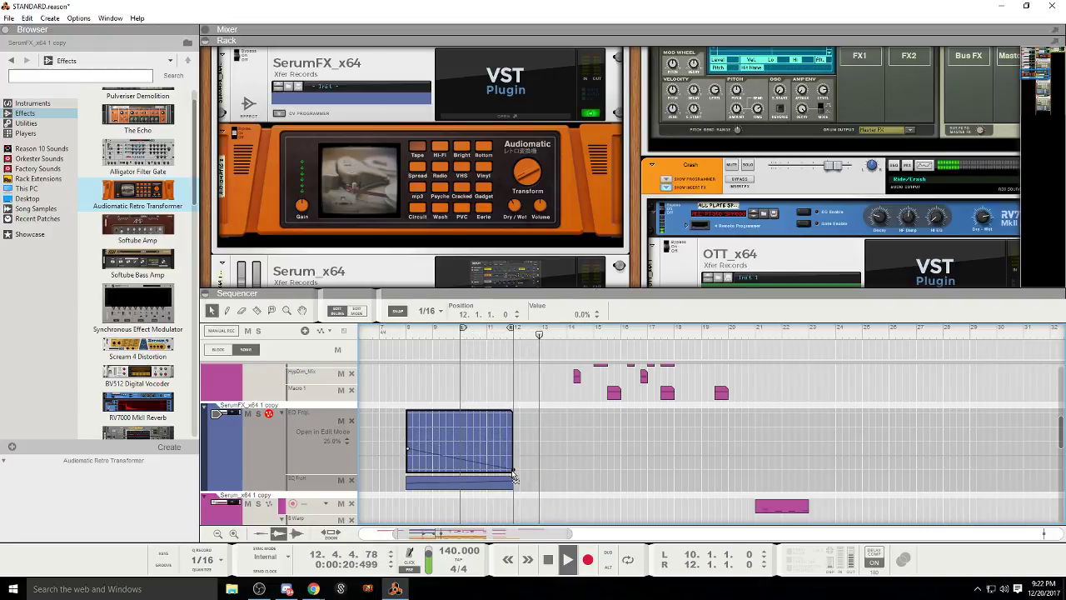
pyautogui.moveTo(407, 449); pyautogui.dragTo(408, 432)
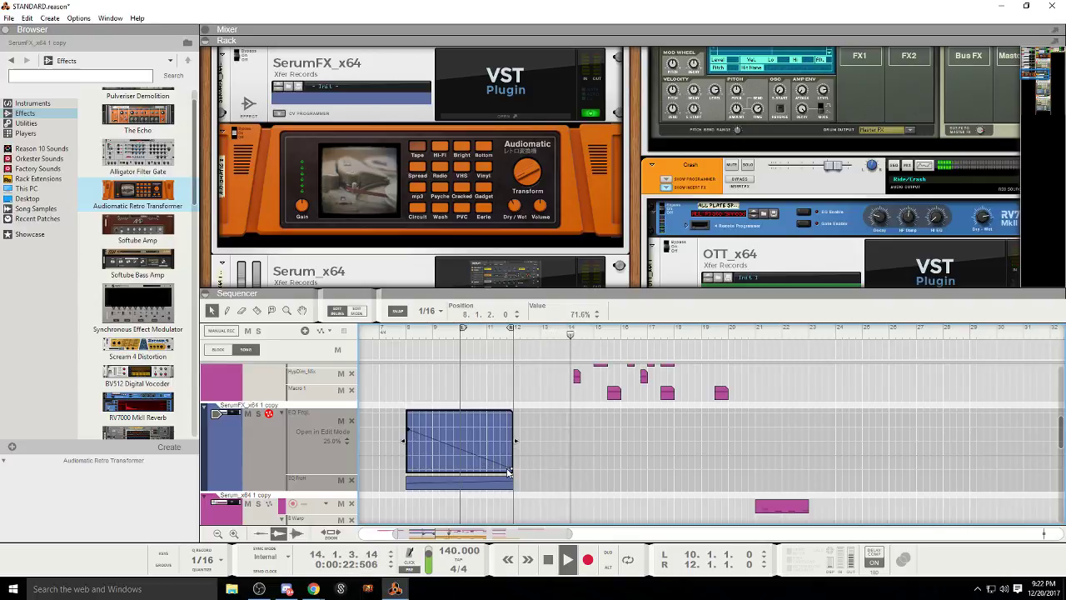
# Step: Raise the upper EQ clip's end point, set its start point to 99.0%, play from bar 8, and close the clip
pyautogui.moveTo(514, 472); pyautogui.dragTo(512, 440)
pyautogui.moveTo(413, 431); pyautogui.dragTo(406, 411)
pyautogui.click(406, 332)
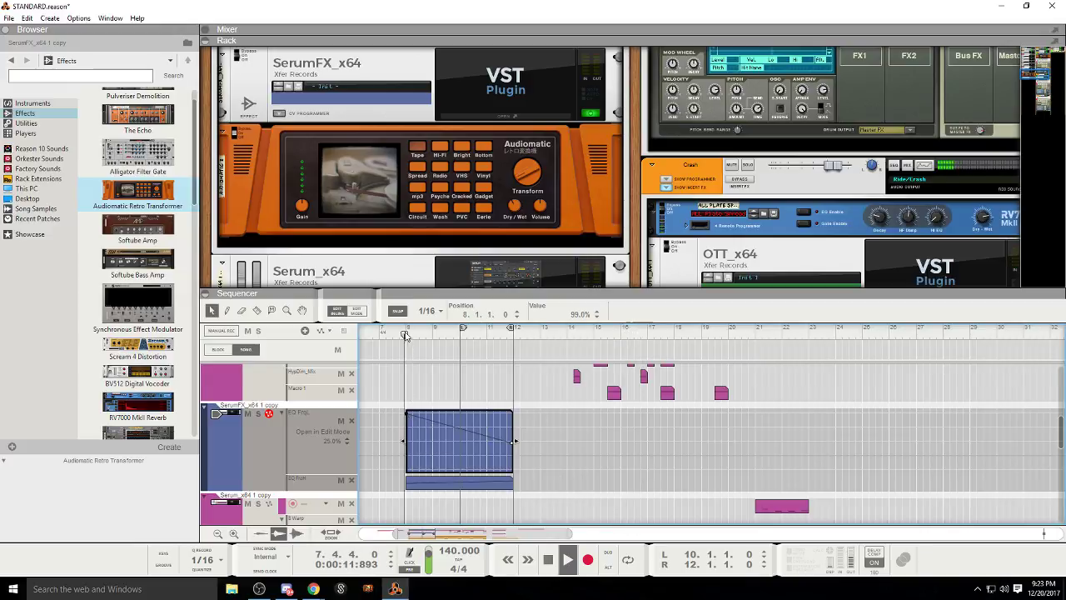
pyautogui.click(337, 311)
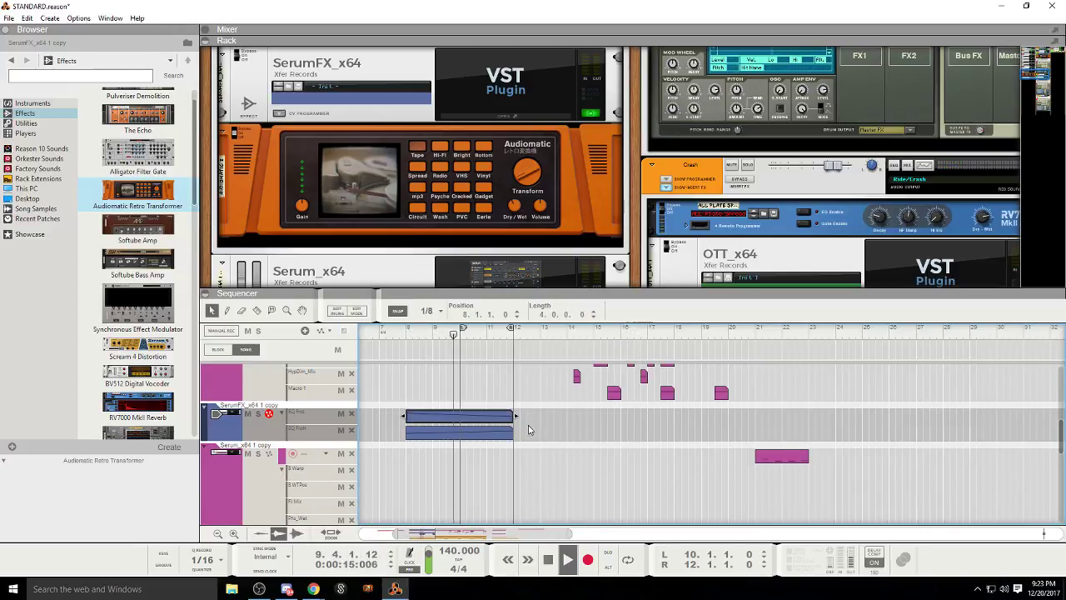
# Step: Check the first Serum track's clips and automation lanes while the build-up plays into the drop
pyautogui.scroll(2, 534, 431)
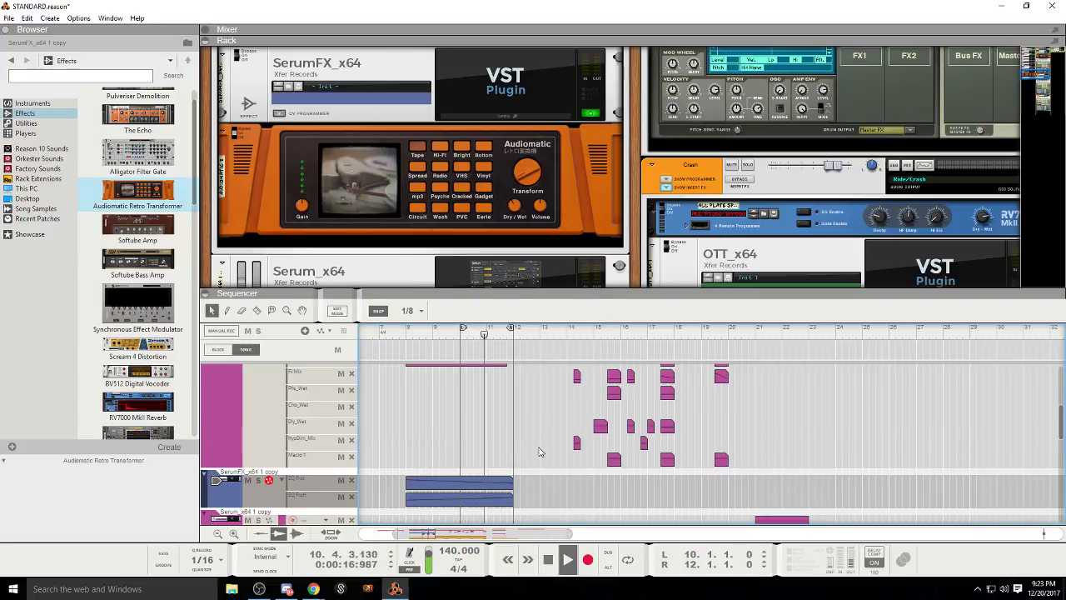
pyautogui.scroll(2, 537, 442)
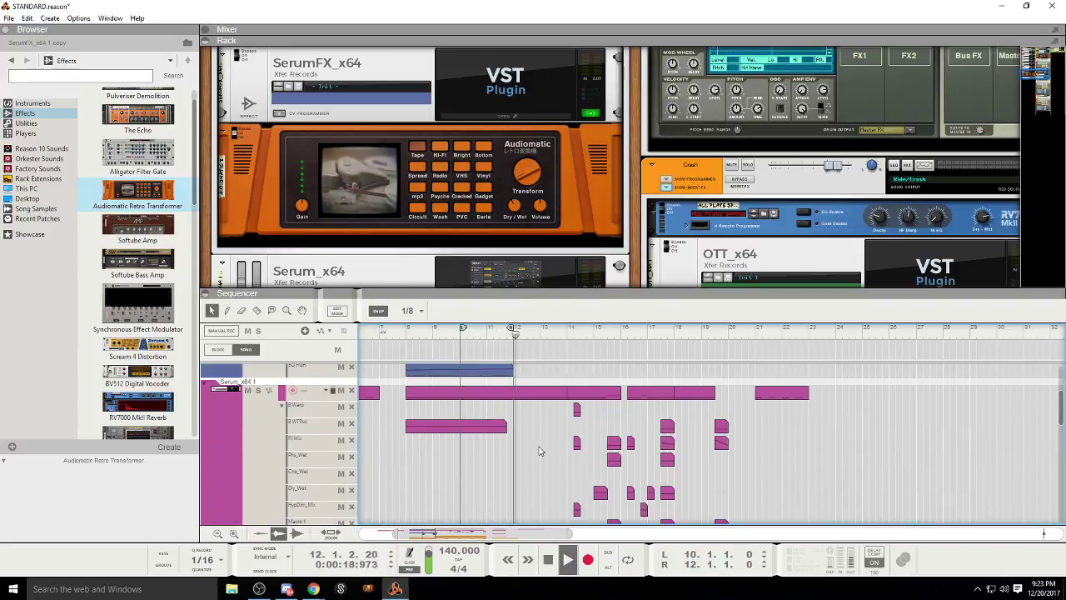
pyautogui.scroll(-2, 540, 450)
pyautogui.scroll(3, 541, 452)
pyautogui.scroll(-2, 545, 465)
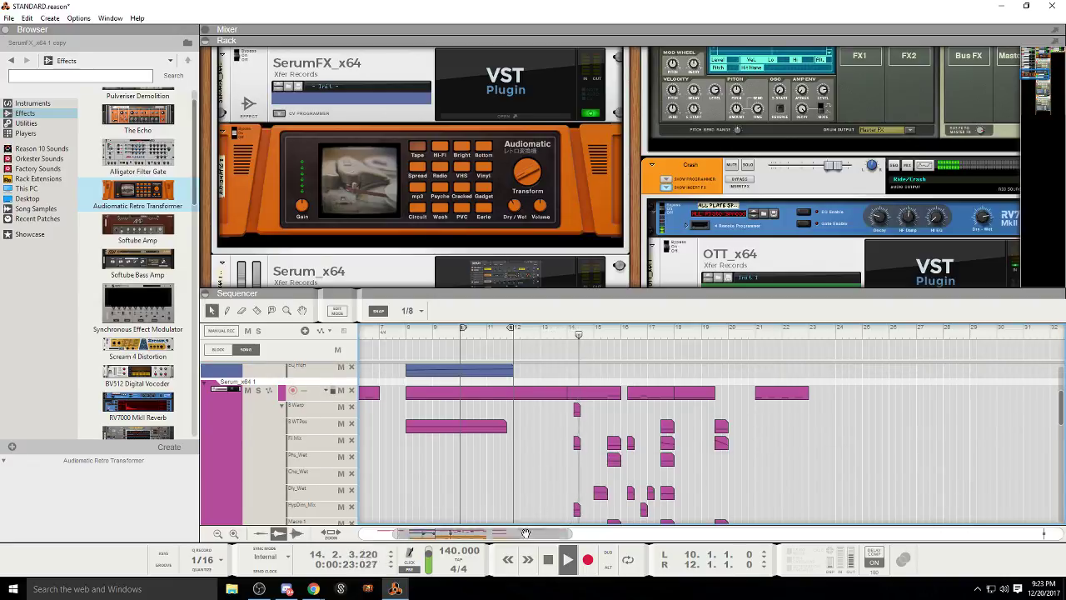
# Step: Copy the first Serum track's B Warp clip from bar 14 to 12.2.1, remove the extra copies, and open it for editing
pyautogui.click(548, 559)
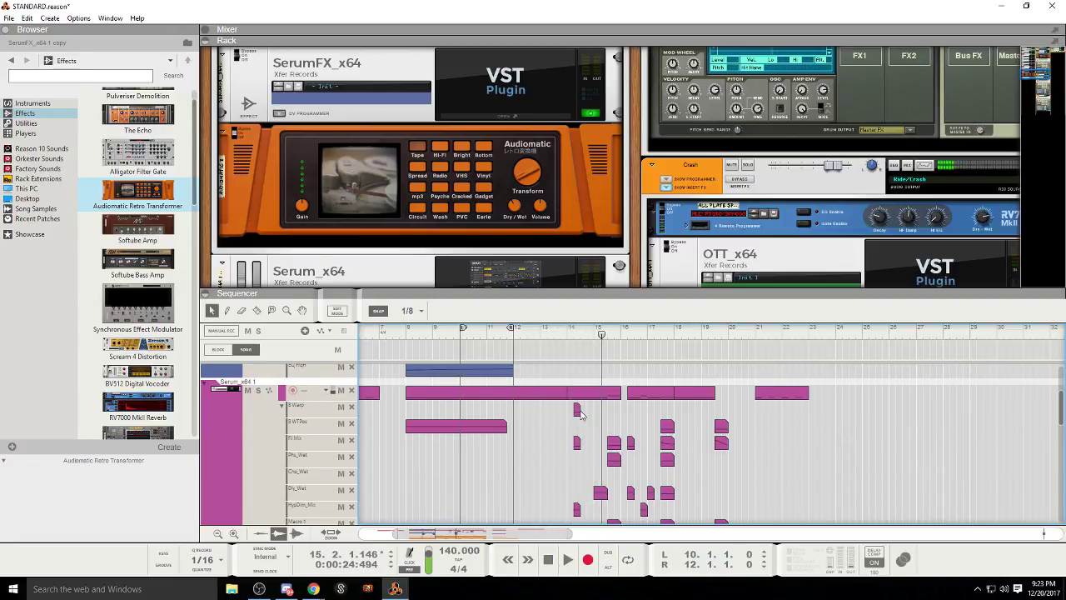
pyautogui.click(576, 409)
pyautogui.scroll(2, 573, 427)
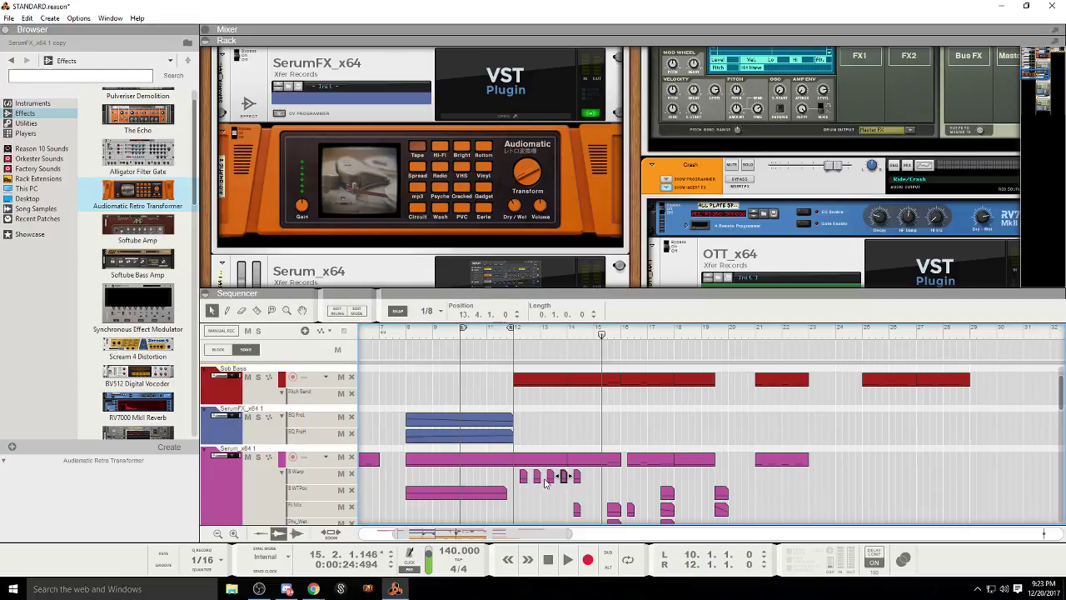
pyautogui.moveTo(571, 497); pyautogui.dragTo(534, 472)
pyautogui.press('Delete')
pyautogui.doubleClick(523, 475)
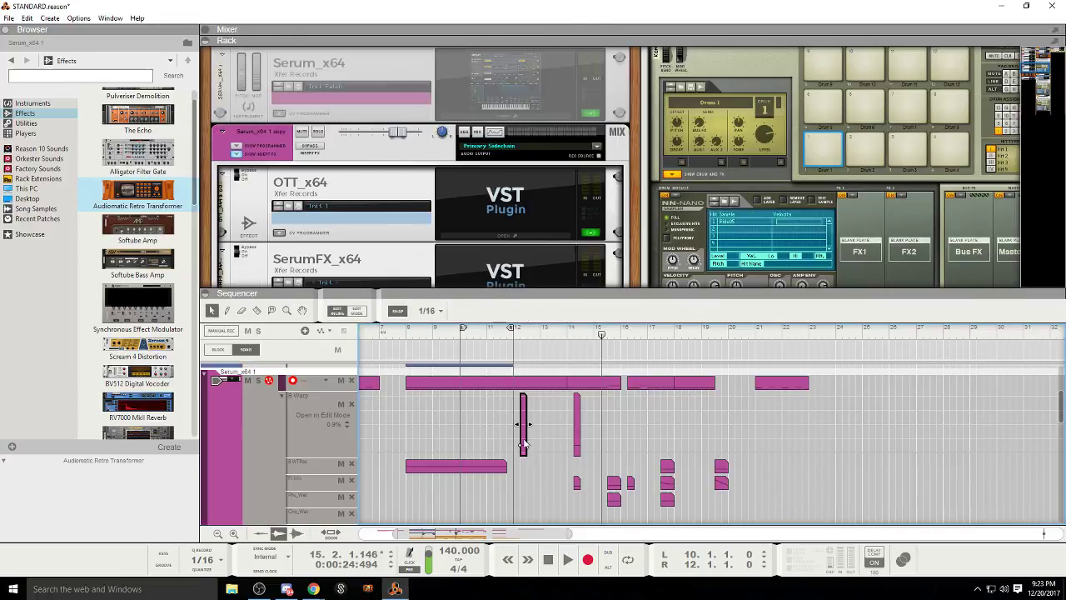
# Step: Try B Warp values of 57.8%, 73.5%, 87.3% and 70.6% at 12.2.3 while playing from around bar 12
pyautogui.click(524, 337)
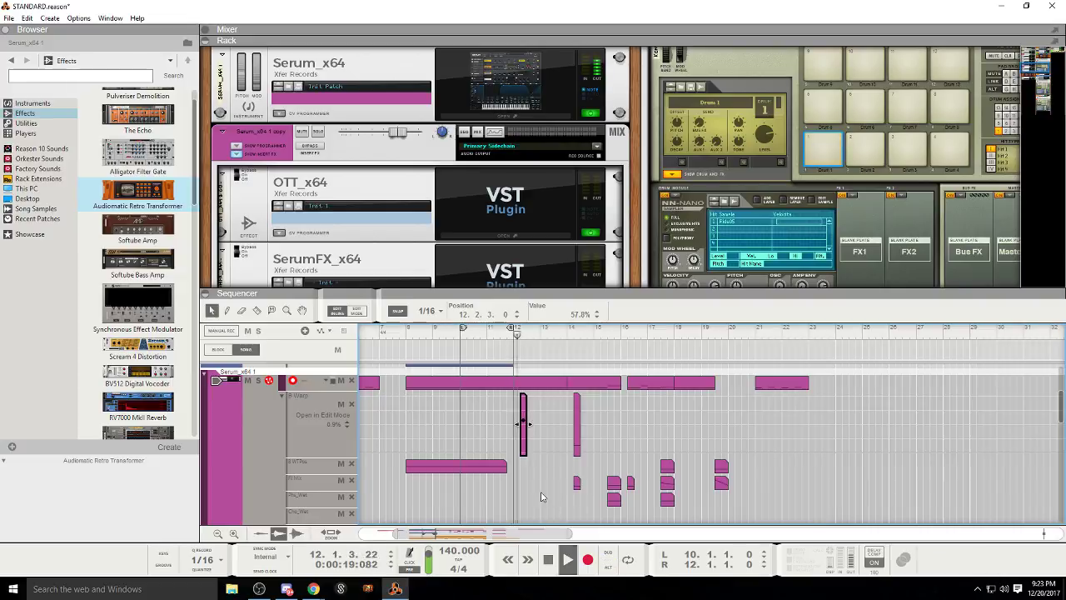
pyautogui.press('space')
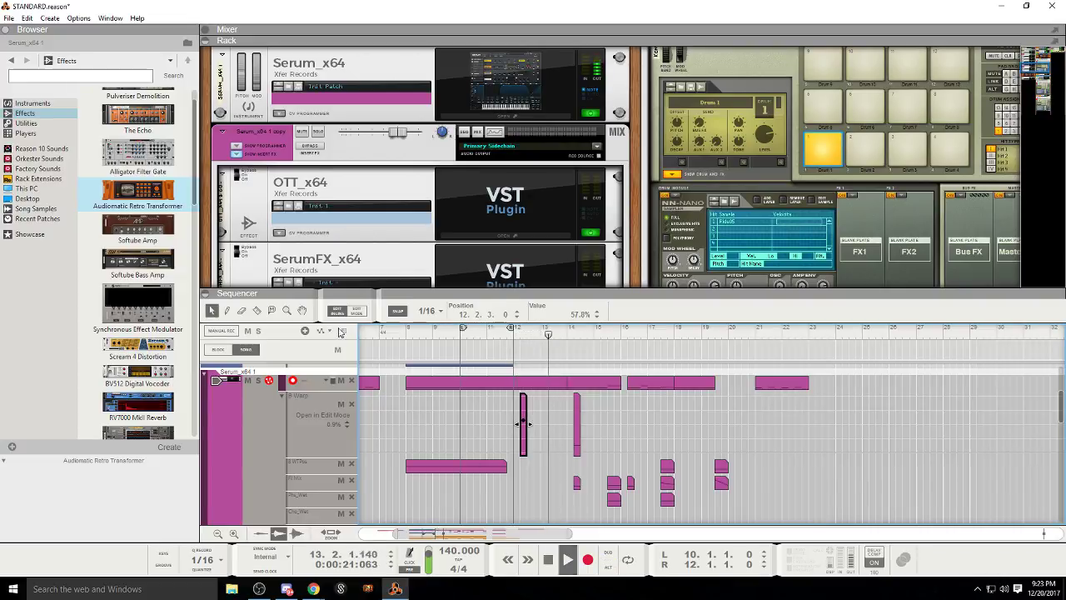
pyautogui.click(337, 312)
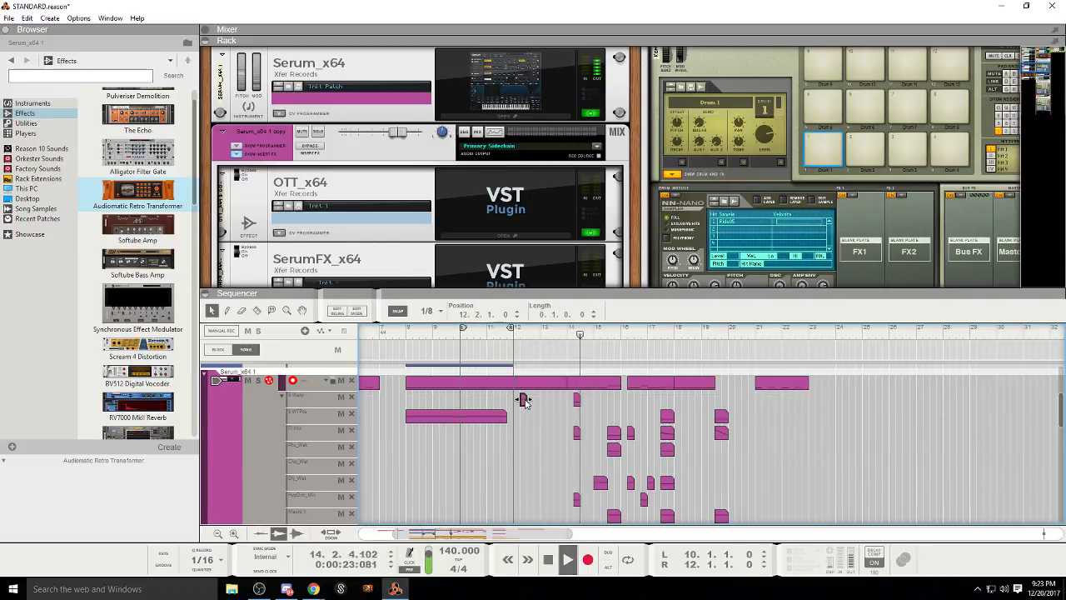
pyautogui.doubleClick(525, 401)
pyautogui.click(523, 404)
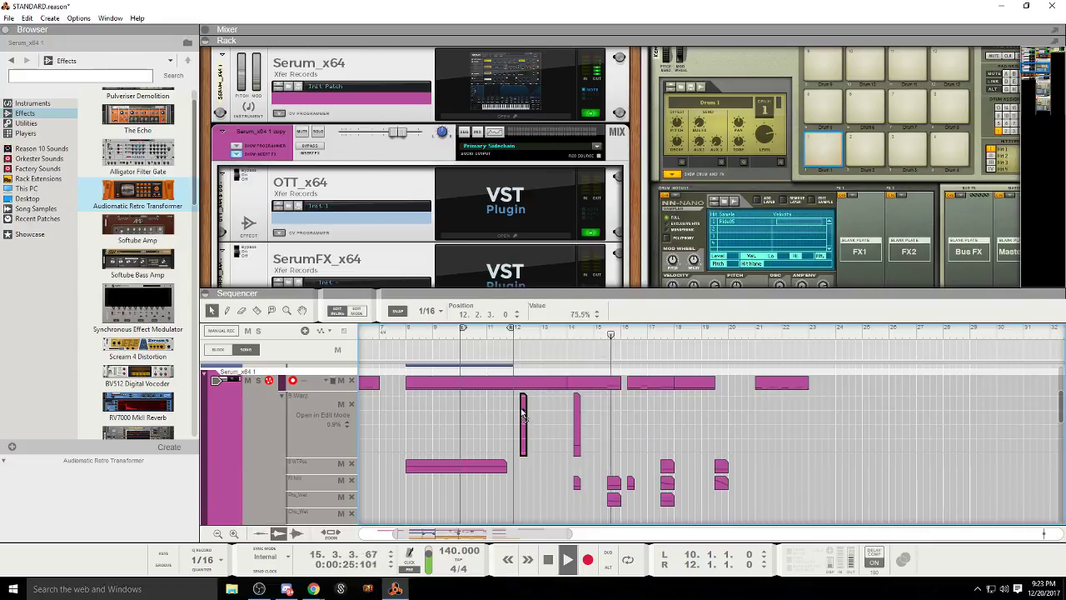
pyautogui.click(517, 335)
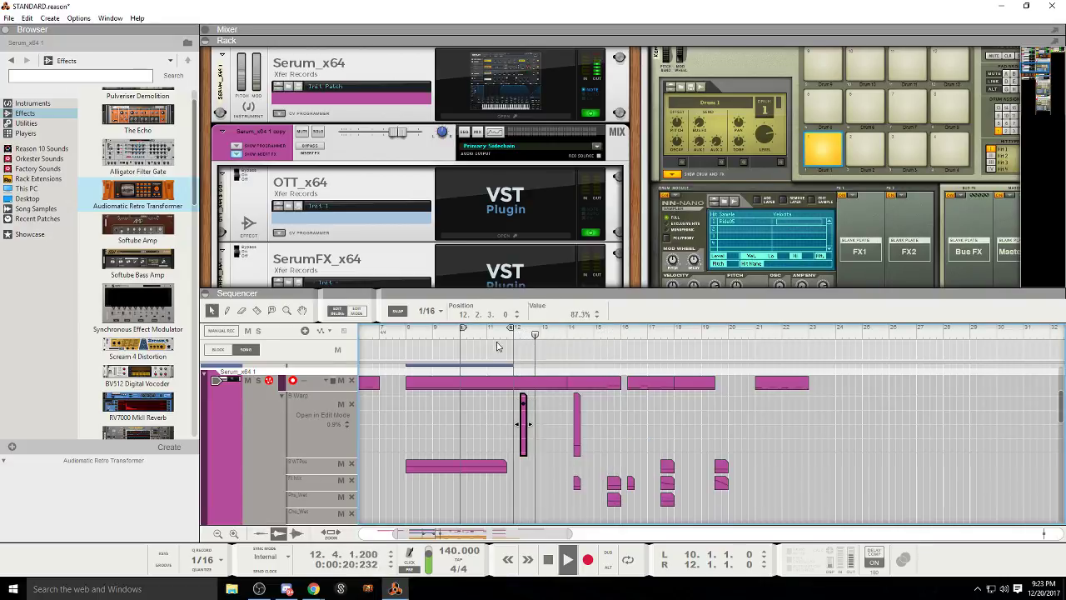
pyautogui.click(505, 358)
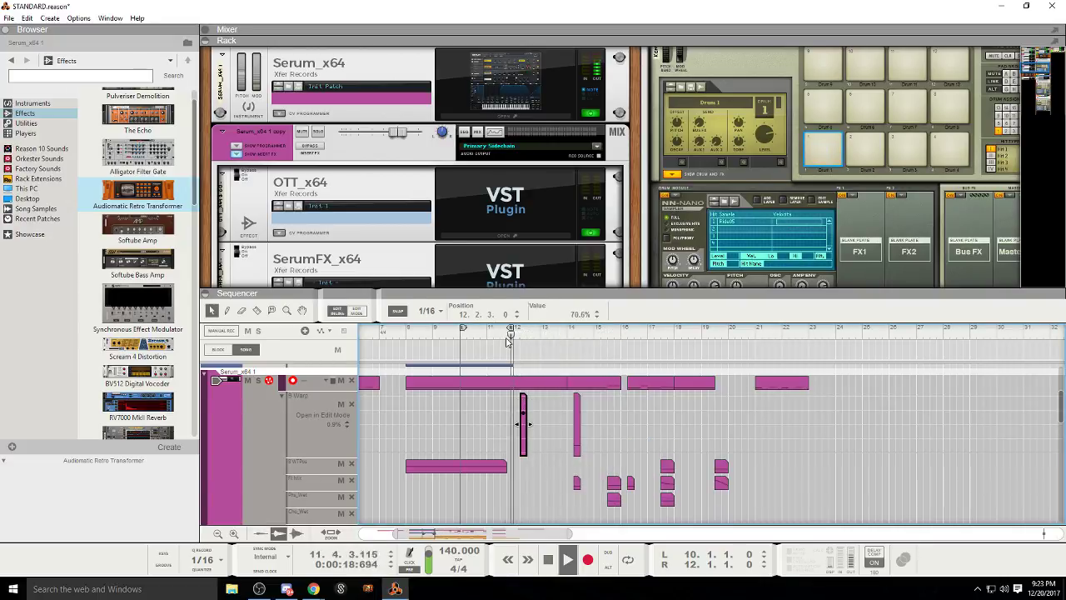
# Step: Close and delete the B Warp clip at 12.2.1, and stop playback
pyautogui.click(341, 310)
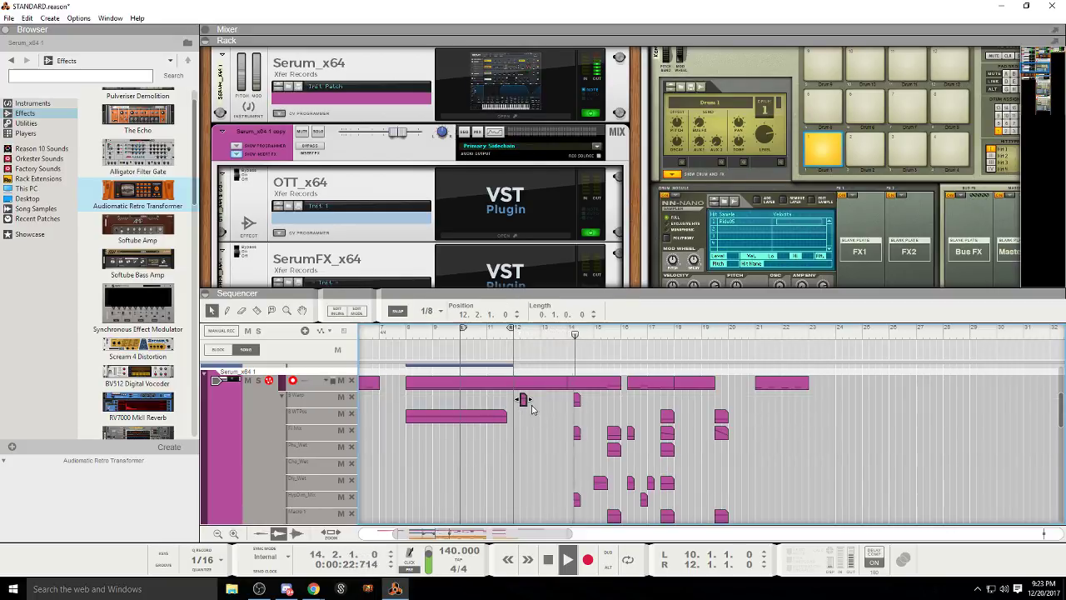
pyautogui.press('Delete')
pyautogui.scroll(-1, 547, 418)
pyautogui.scroll(2, 546, 419)
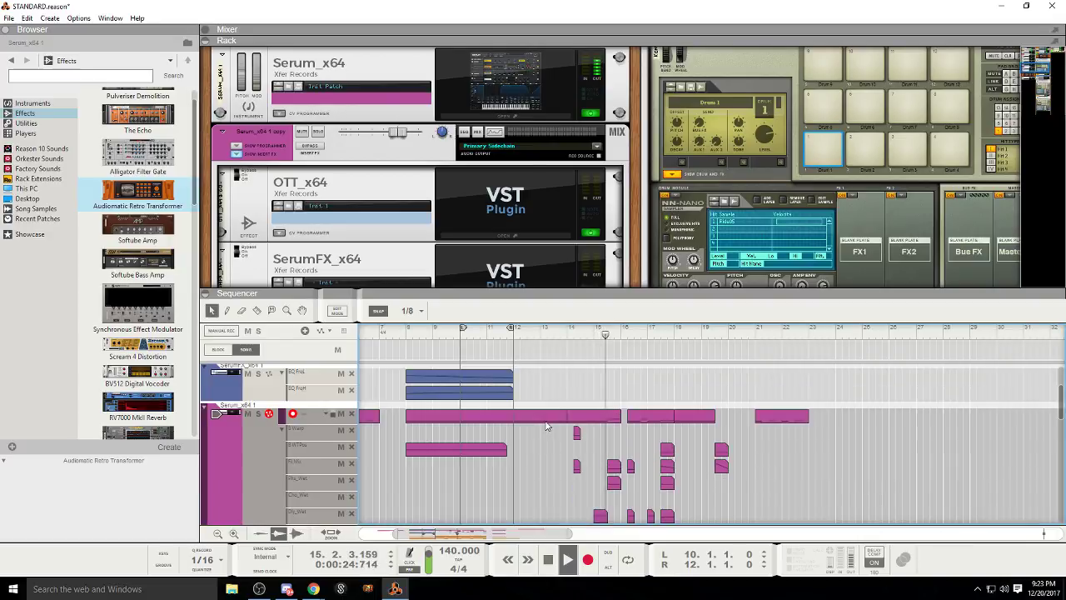
pyautogui.click(548, 559)
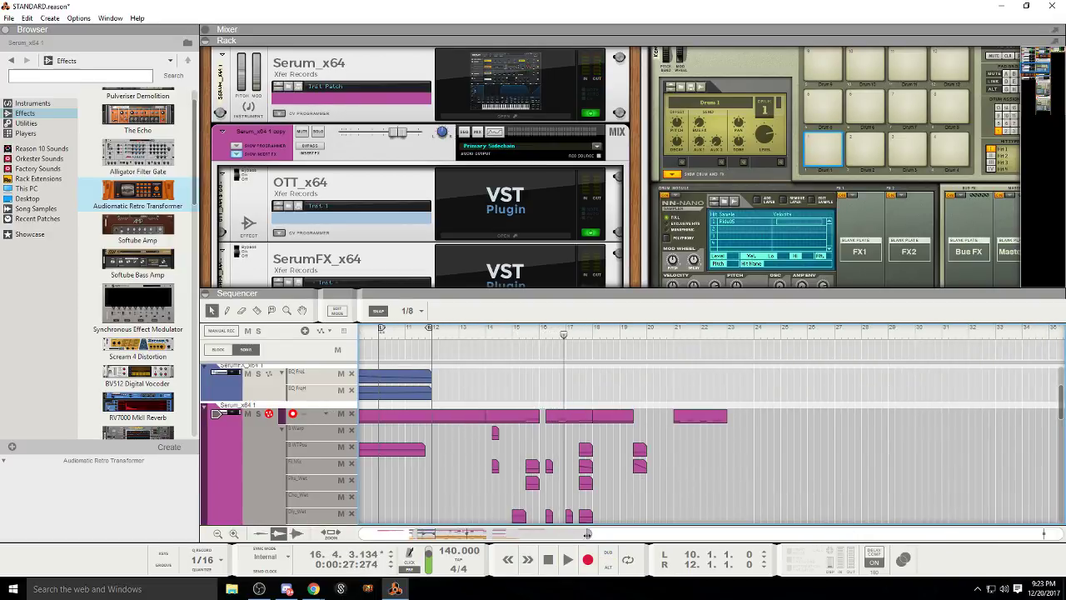
# Step: Create a Level automation lane for the Serum_x64 1 mix channel's fader
pyautogui.moveTo(587, 534); pyautogui.dragTo(470, 533)
pyautogui.click(256, 435)
pyautogui.scroll(2, 316, 191)
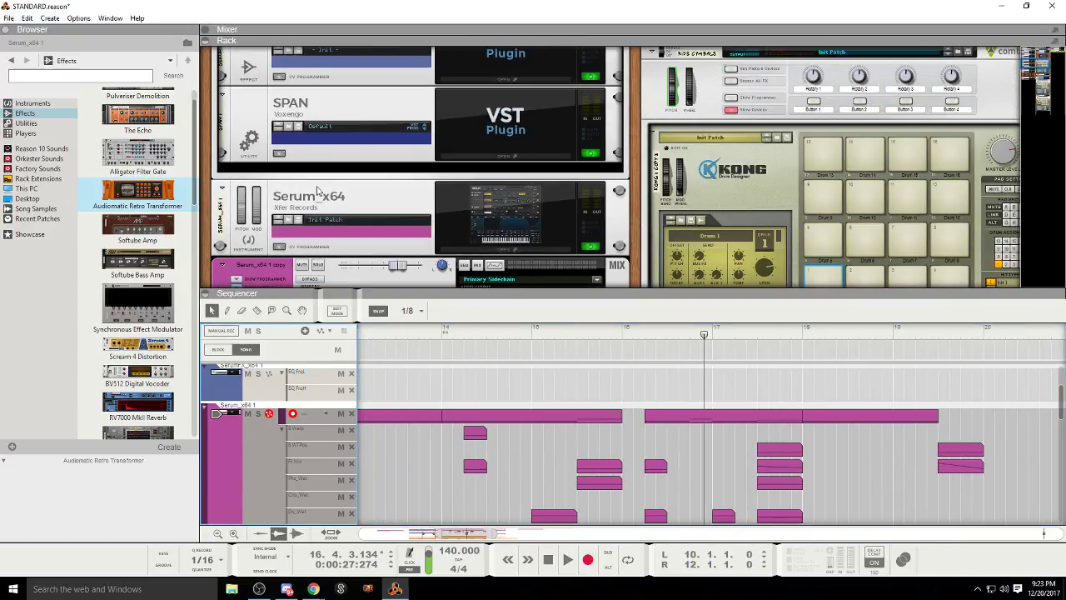
pyautogui.scroll(-2, 341, 218)
pyautogui.scroll(-5, 397, 206)
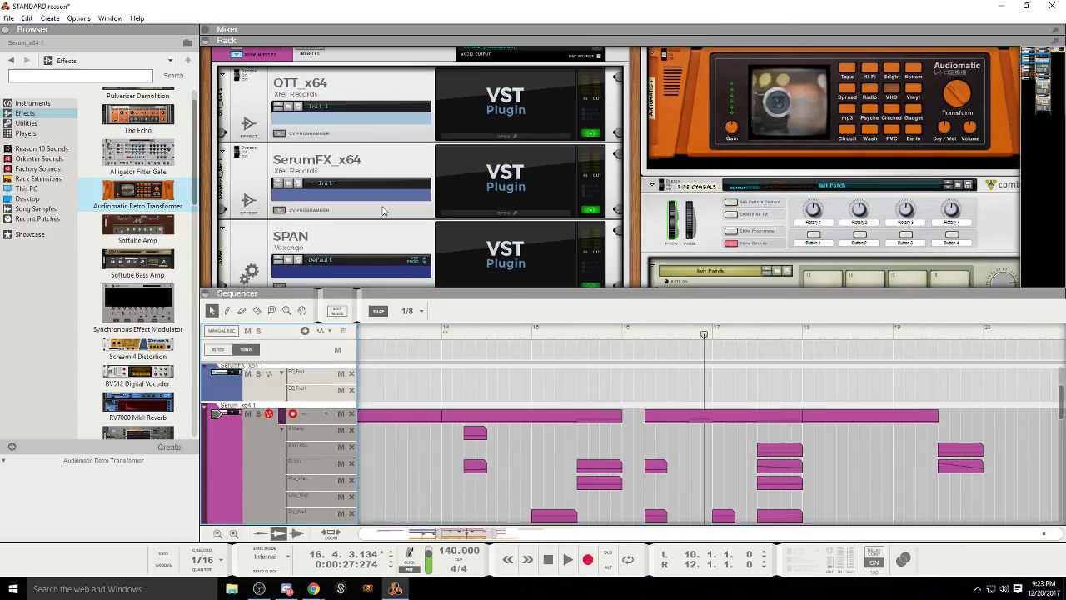
pyautogui.scroll(3, 378, 171)
pyautogui.rightClick(395, 136)
pyautogui.scroll(3, 651, 365)
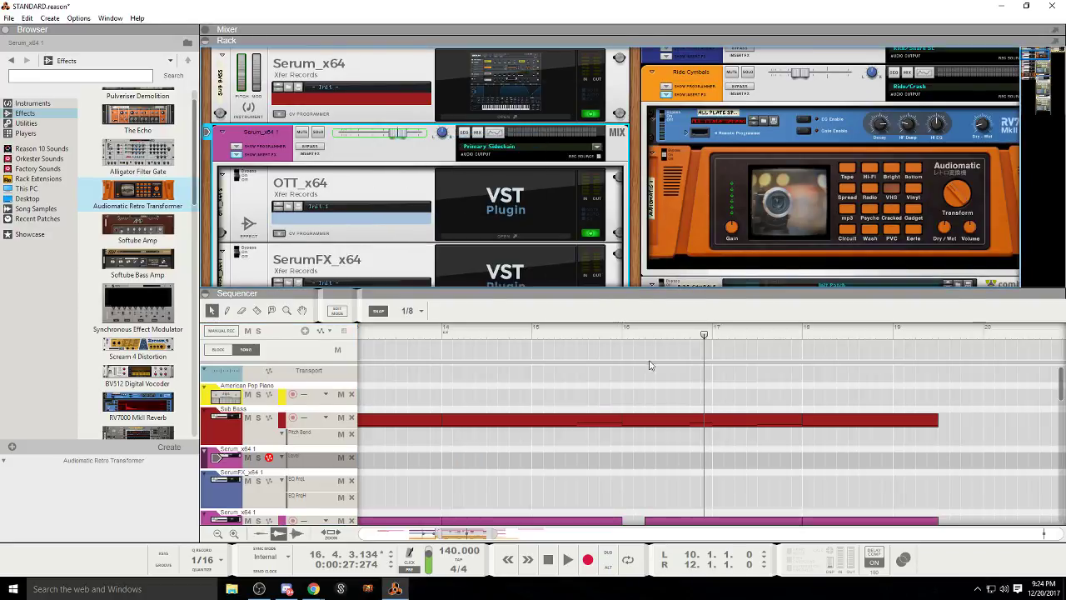
pyautogui.scroll(-1, 606, 463)
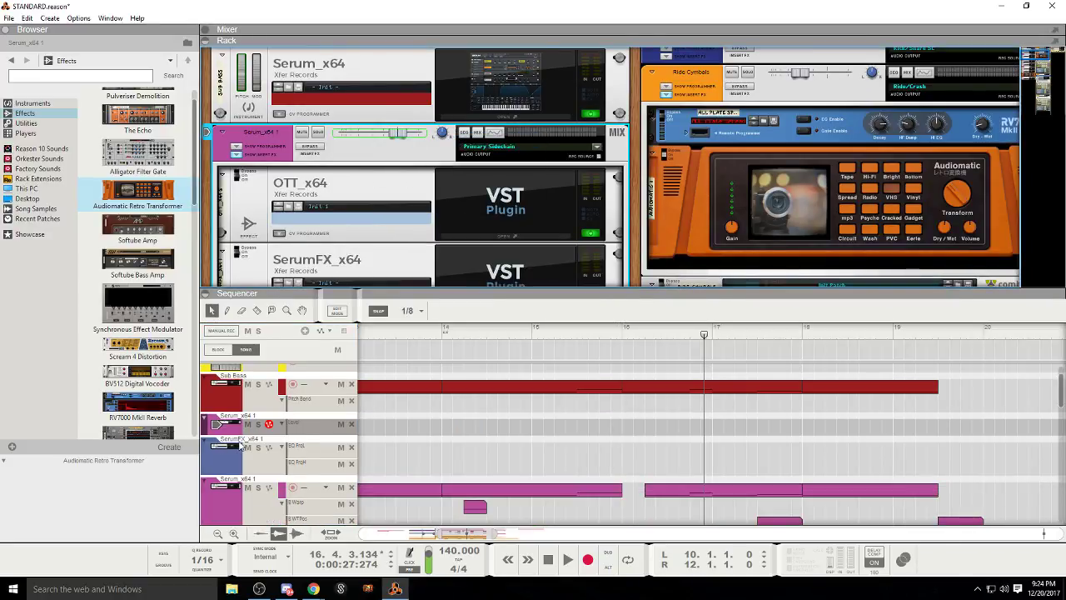
# Step: Add a Level automation clip at 15.3.1 with length 0.0.2.0 and open it for editing
pyautogui.click(585, 431)
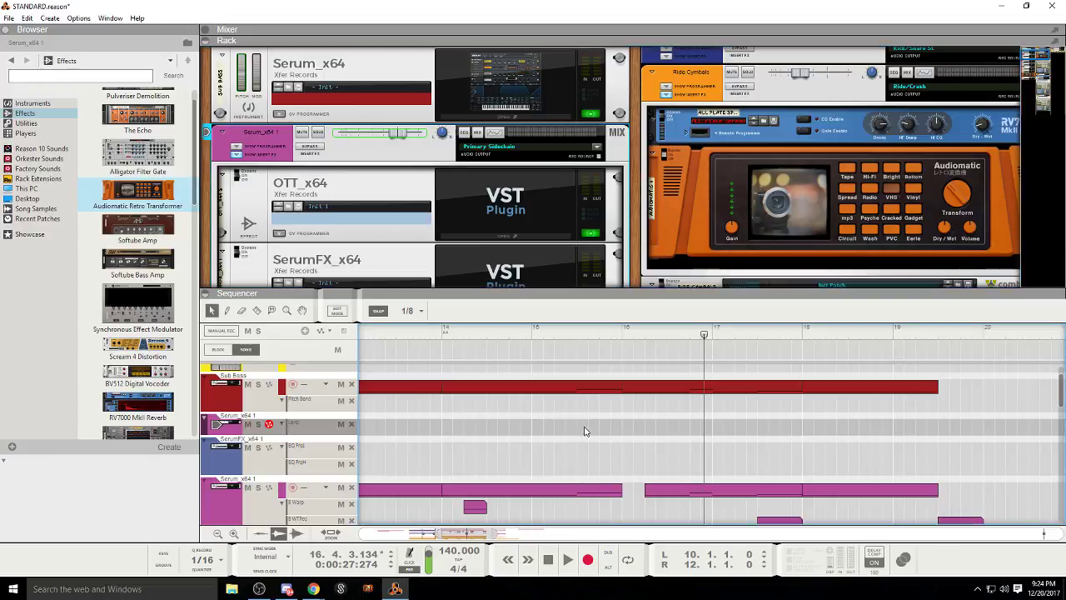
pyautogui.keyDown('alt'); pyautogui.click(583, 429); pyautogui.keyUp('alt')
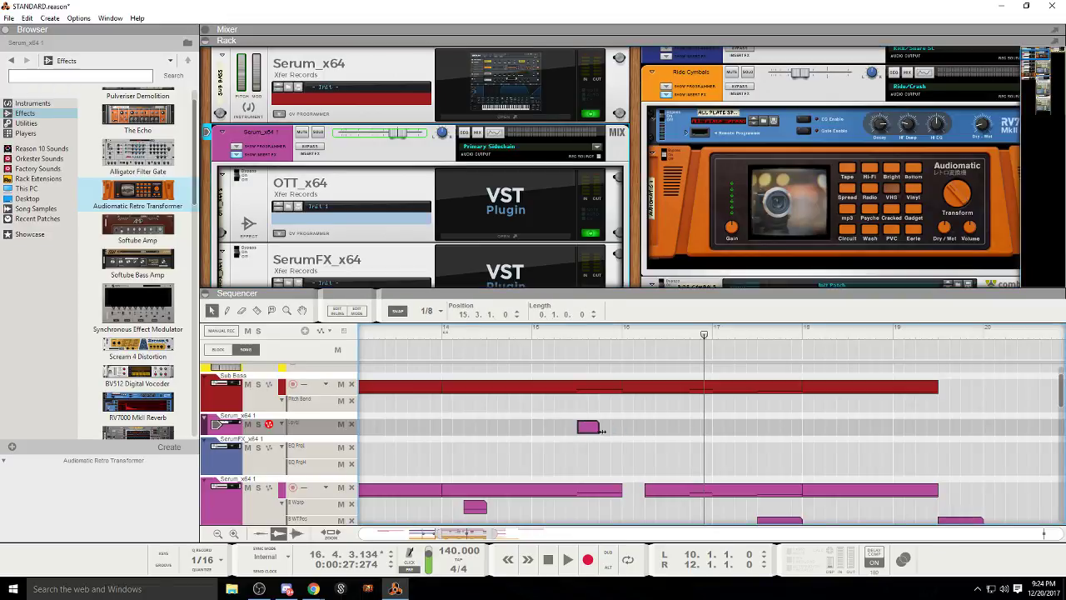
pyautogui.doubleClick(583, 429)
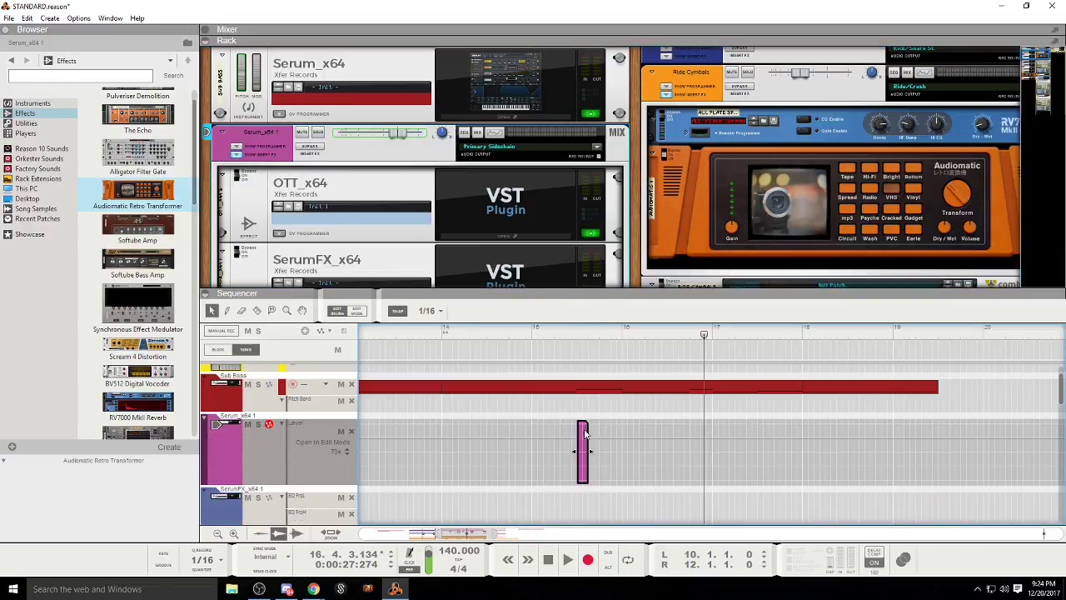
pyautogui.moveTo(497, 533); pyautogui.dragTo(463, 533)
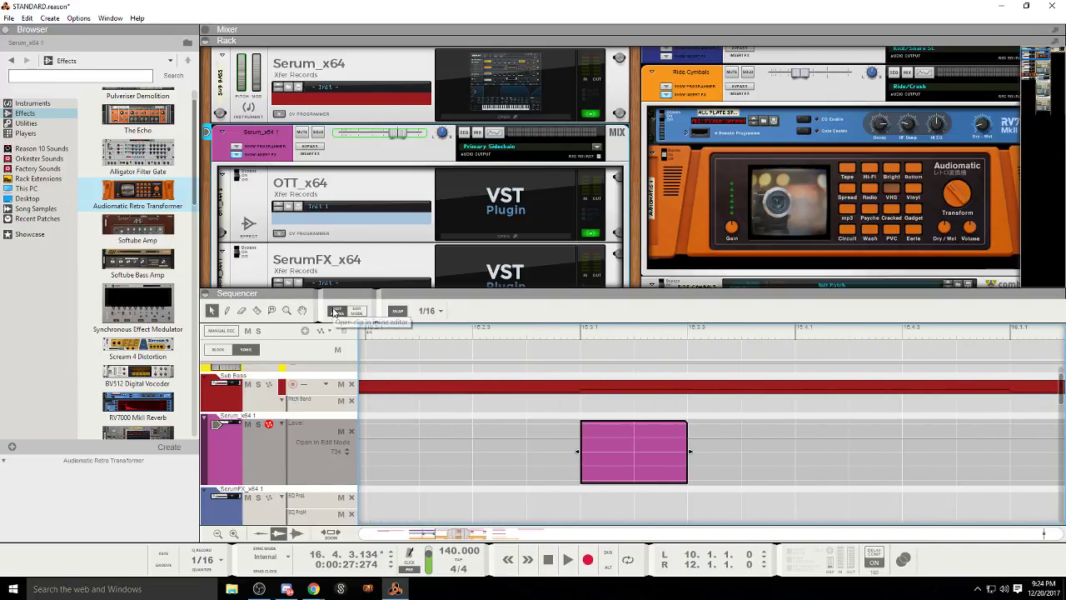
# Step: Draw a level curve in the clip rising from about 98 to 882 and falling towards its end, and play it back
pyautogui.click(227, 311)
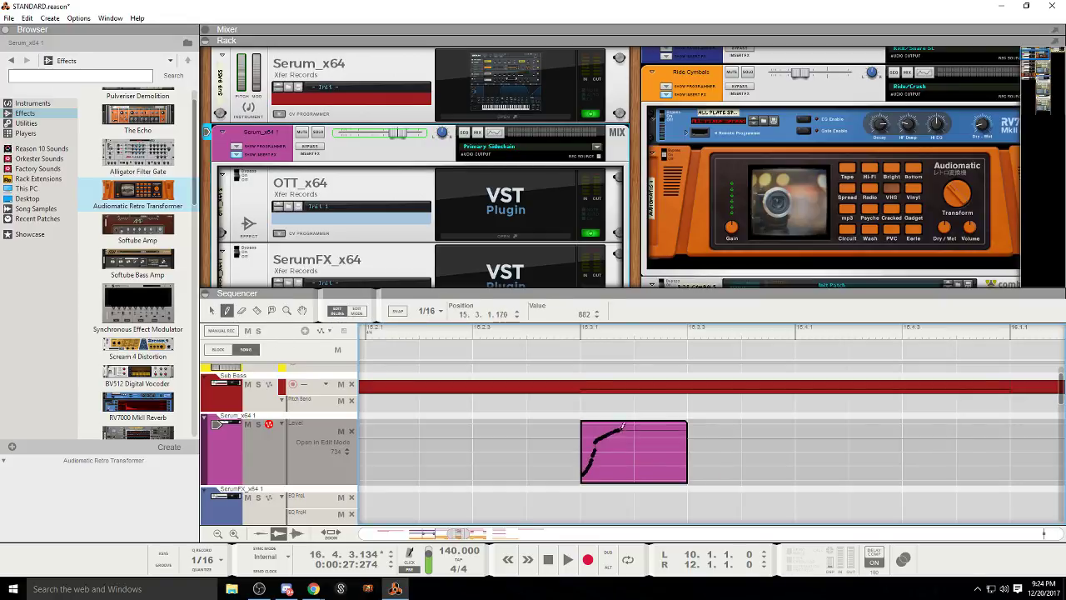
pyautogui.moveTo(660, 439); pyautogui.dragTo(675, 453)
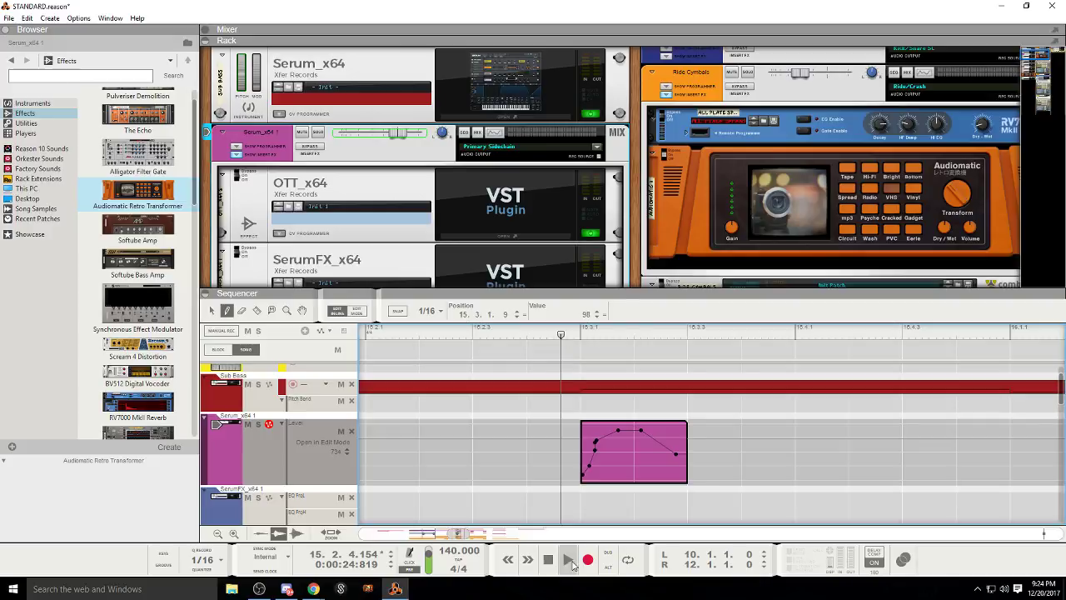
pyautogui.click(569, 560)
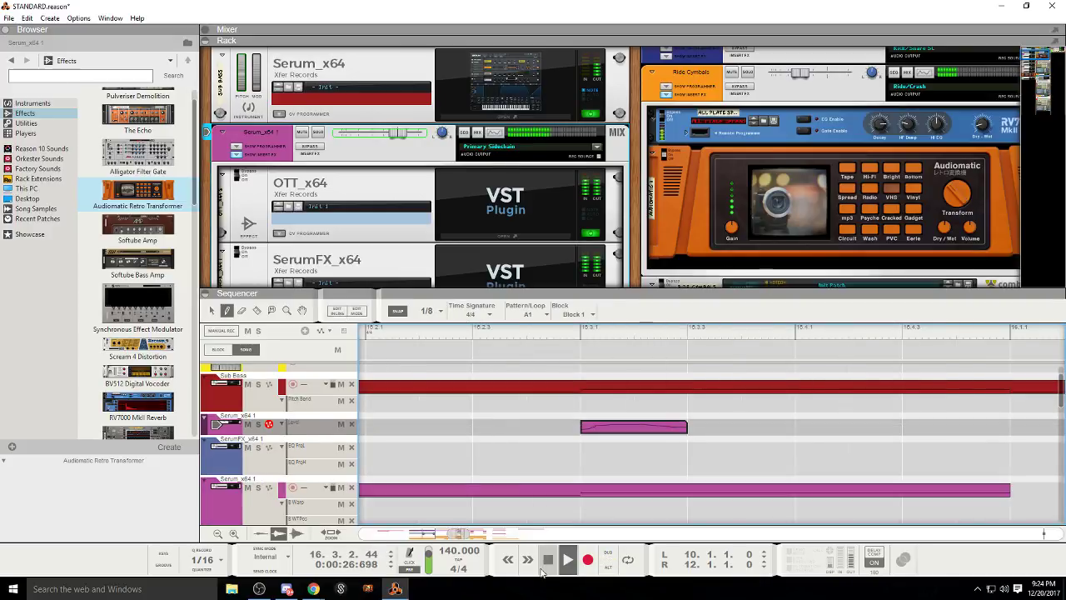
pyautogui.click(548, 560)
pyautogui.press('q')
# Step: Duplicate the level clip three times to fill up to bar 16, and play from 15.2.3
pyautogui.click(631, 430)
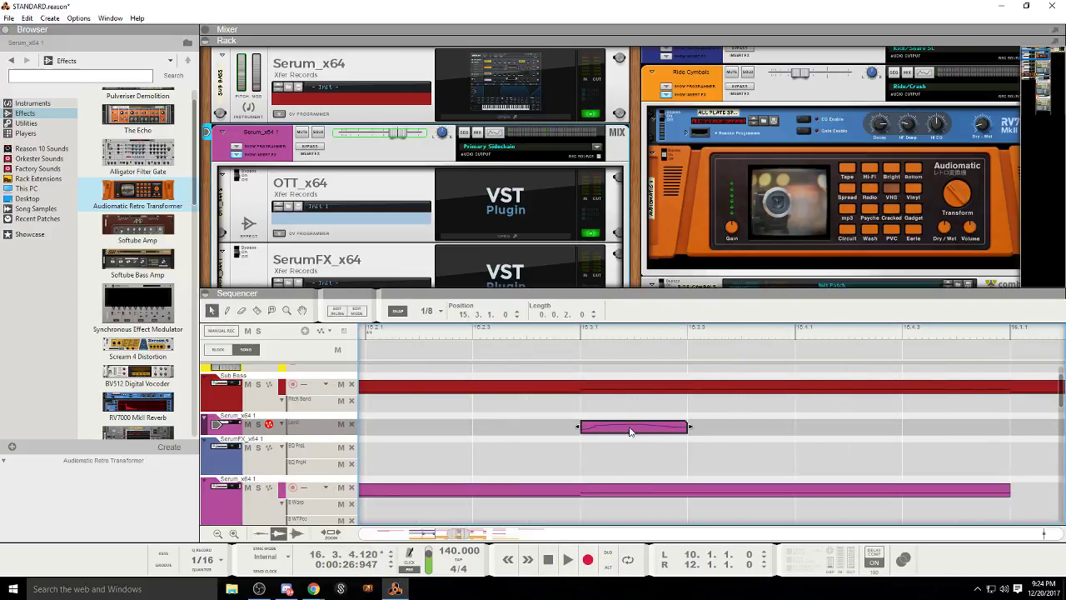
pyautogui.hotkey('ctrl', 'd')
pyautogui.hotkey('ctrl', 'd')
pyautogui.hotkey('ctrl', 'd')
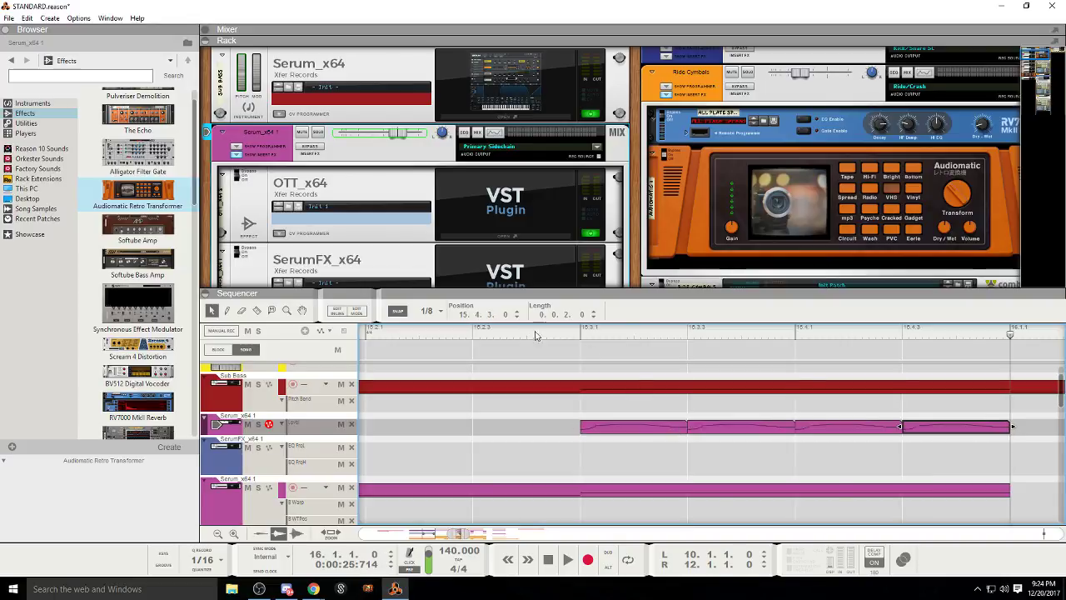
pyautogui.click(472, 332)
pyautogui.click(568, 560)
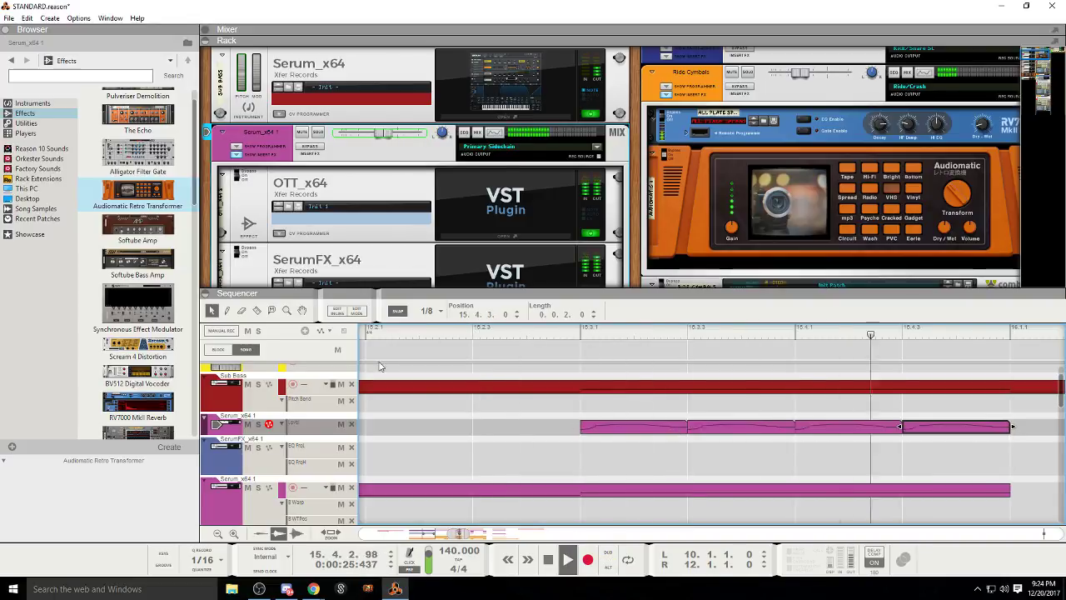
# Step: Inspect the last level clip's curve and play the wider arrangement from around bar 14
pyautogui.click(341, 313)
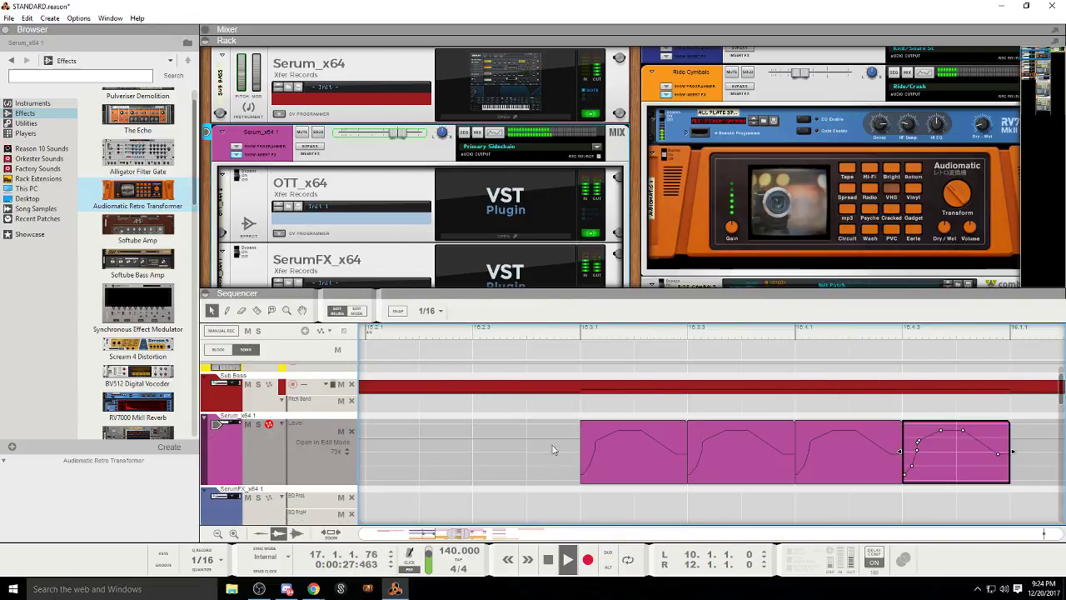
pyautogui.click(338, 314)
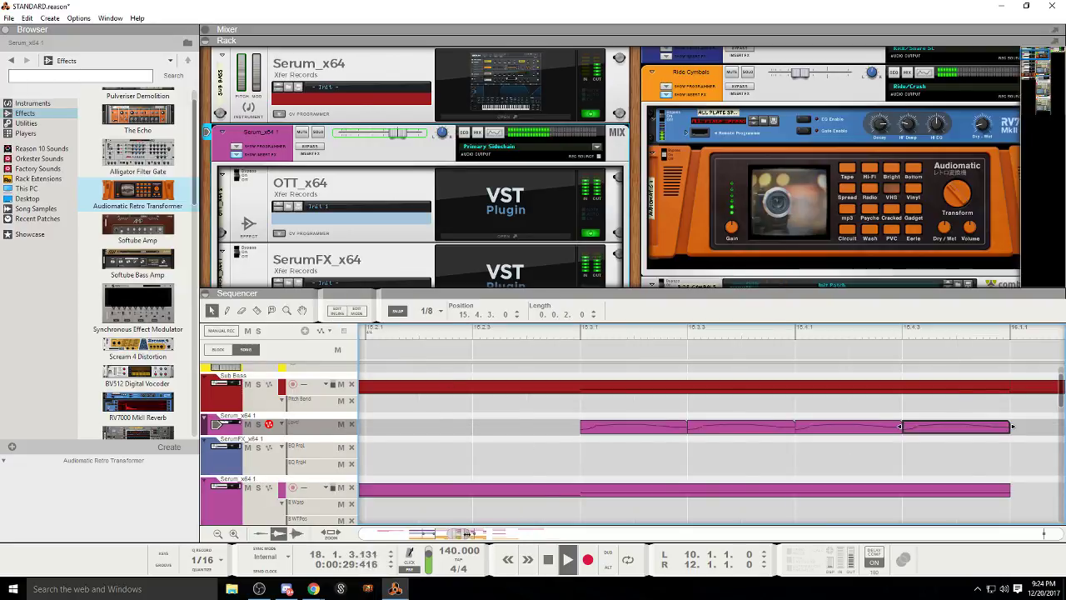
pyautogui.moveTo(469, 534); pyautogui.dragTo(1030, 534)
pyautogui.moveTo(549, 535); pyautogui.dragTo(414, 520)
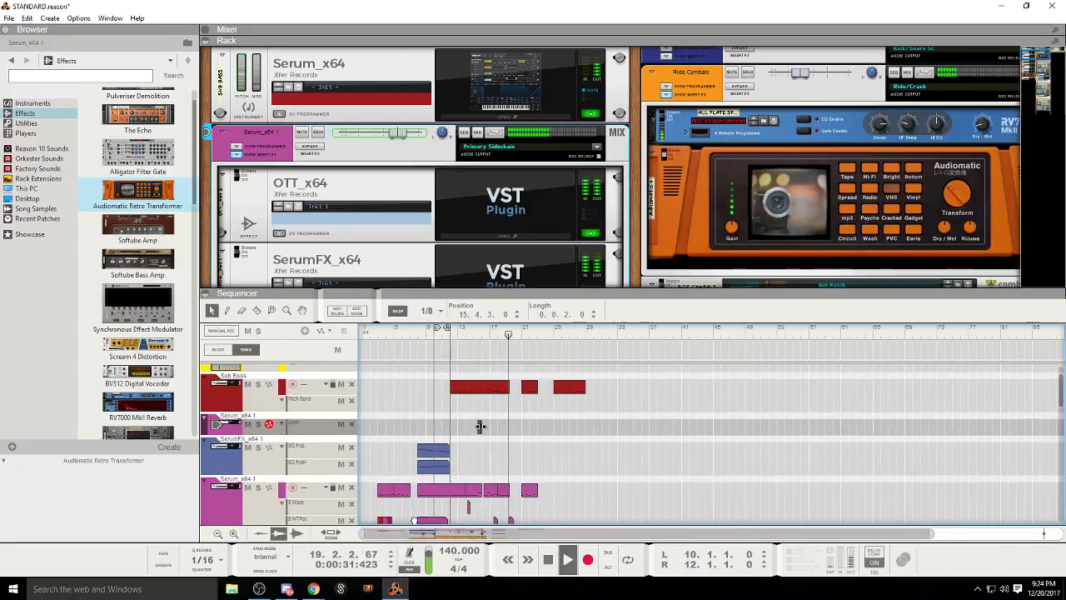
pyautogui.click(466, 333)
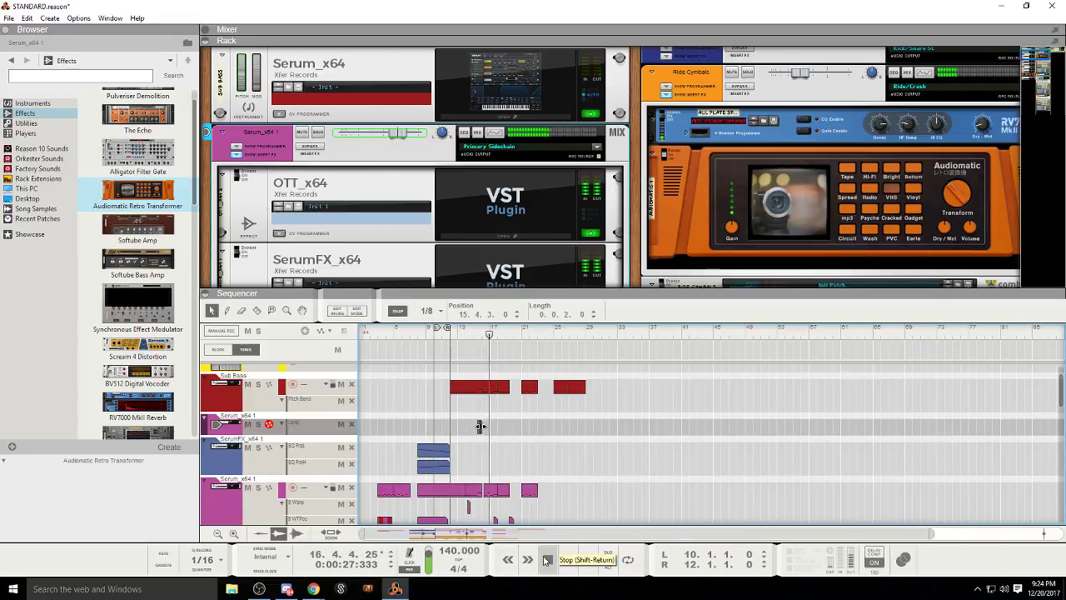
# Step: Delete the three duplicate level clips after the one at 15.3.1
pyautogui.moveTo(917, 533); pyautogui.dragTo(469, 533)
pyautogui.moveTo(742, 453); pyautogui.dragTo(588, 400)
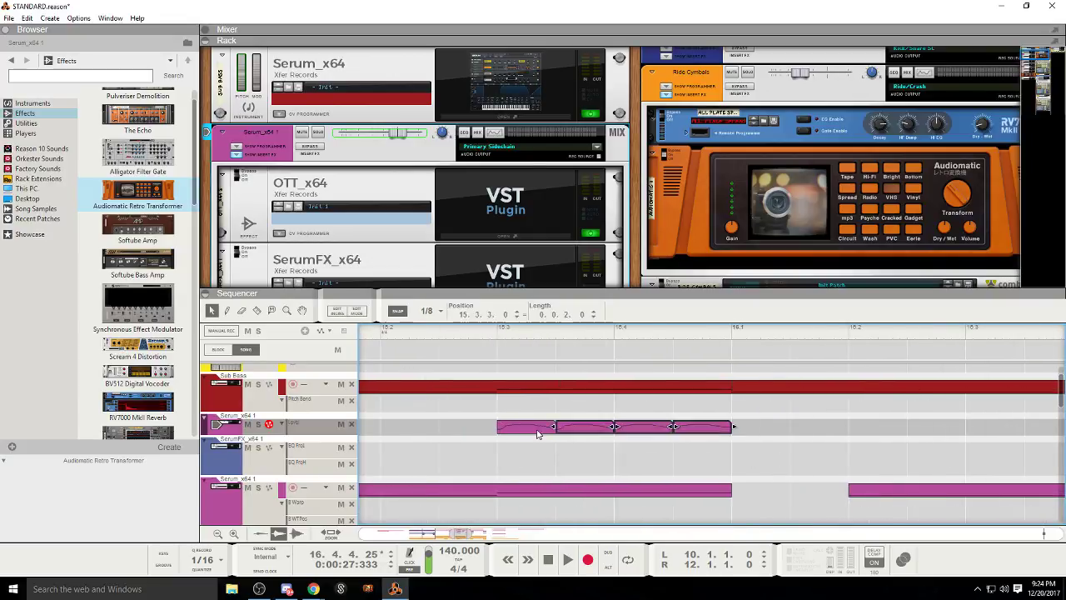
pyautogui.press('Delete')
# Step: Raise the level curve's start in the clip at 15.3.1 to 441, and play it back
pyautogui.doubleClick(531, 430)
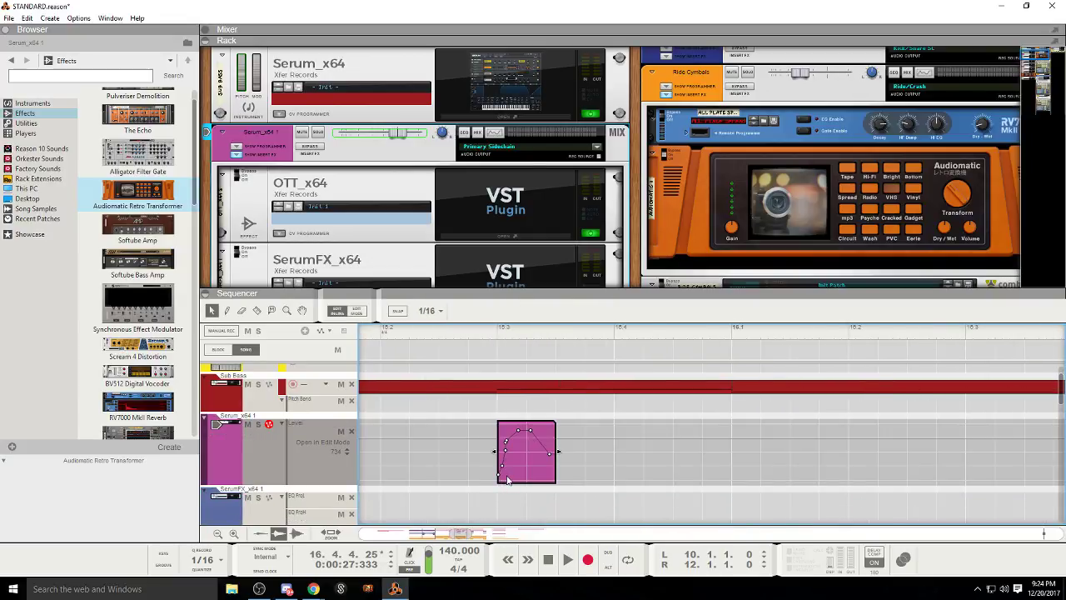
pyautogui.moveTo(505, 450); pyautogui.dragTo(497, 454)
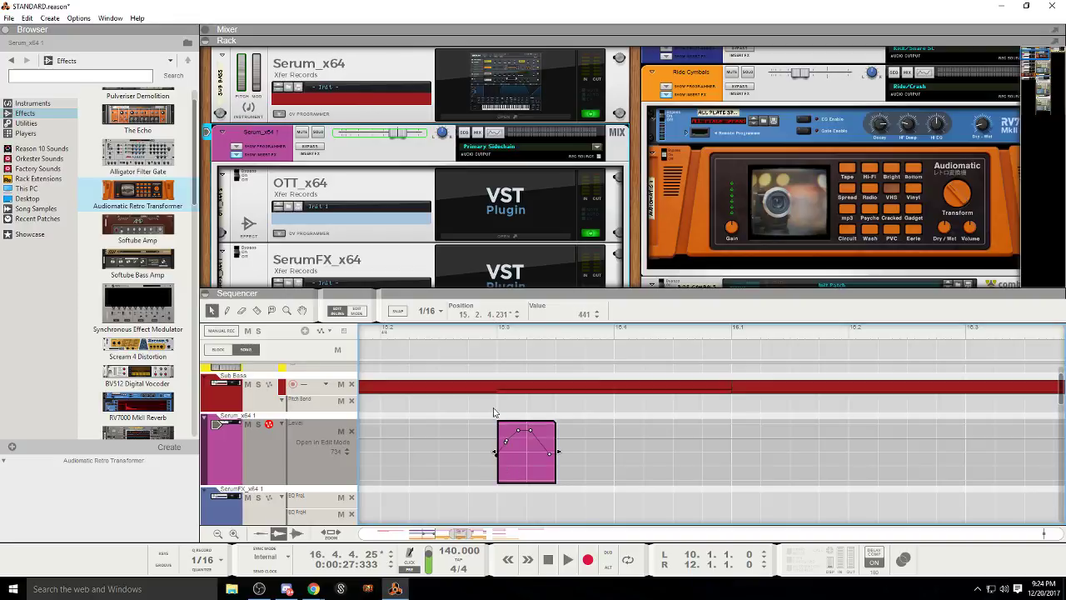
pyautogui.click(566, 559)
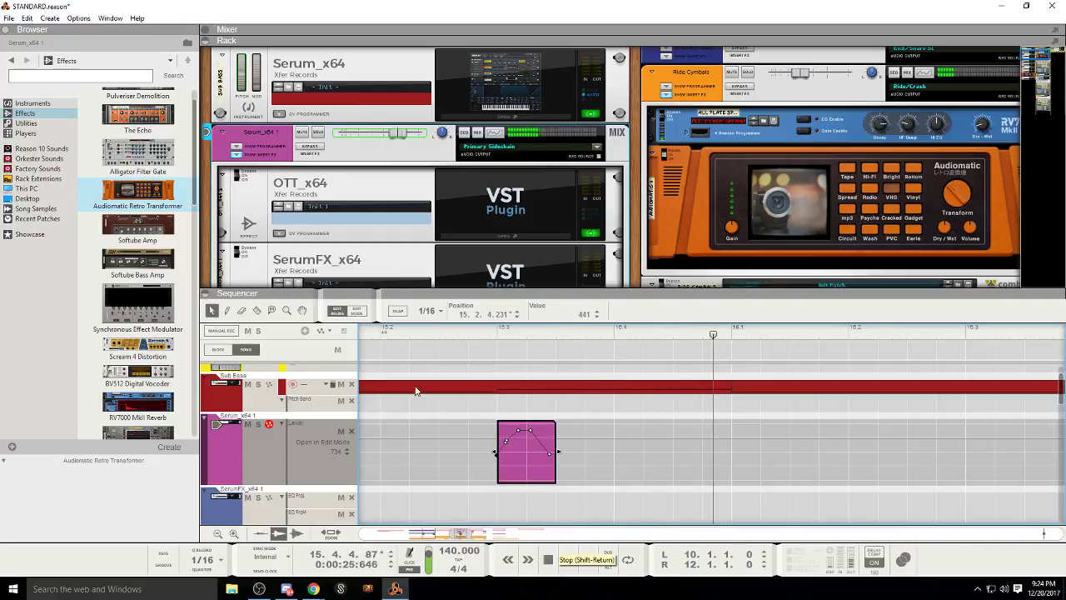
# Step: Close the level clip, duplicate it three times to fill up to bar 16, and play from 15.2.1
pyautogui.doubleClick(489, 426)
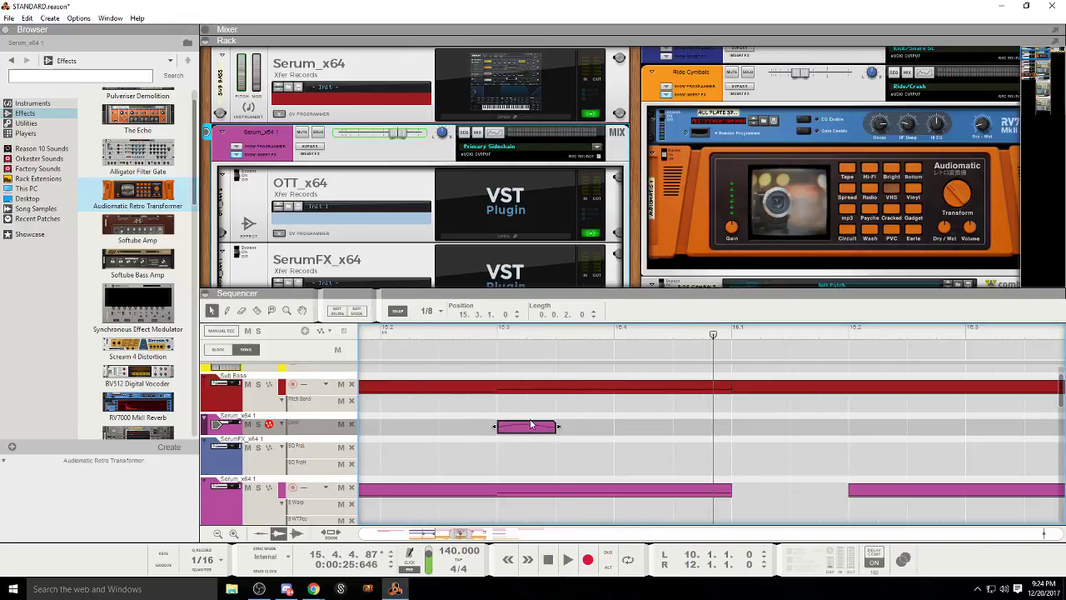
pyautogui.hotkey('ctrl', 'd')
pyautogui.hotkey('ctrl', 'd')
pyautogui.hotkey('ctrl', 'd')
pyautogui.click(441, 329)
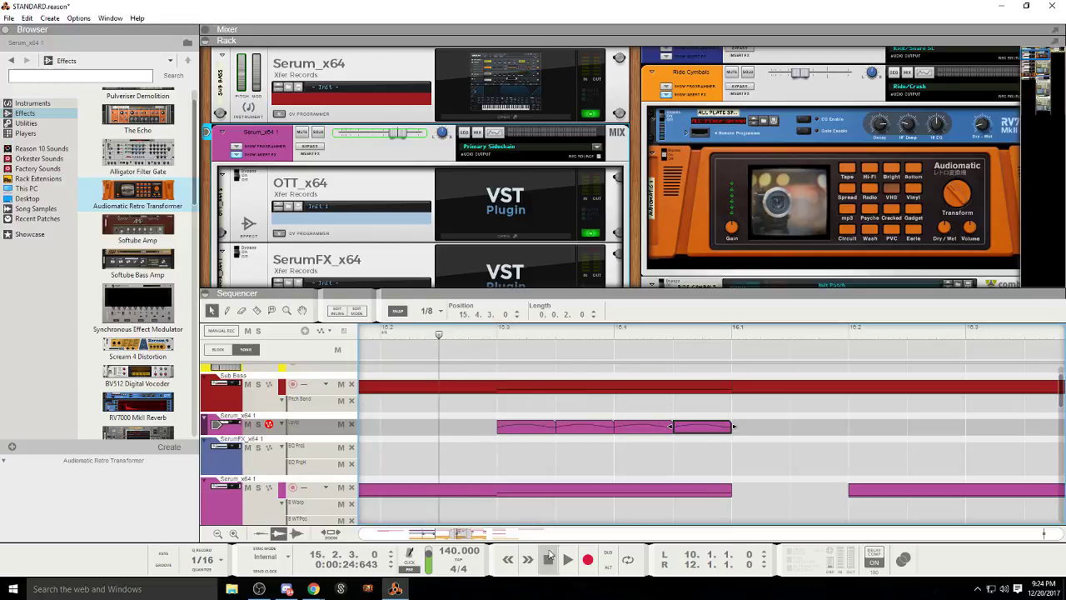
pyautogui.press('space')
pyautogui.click(374, 344)
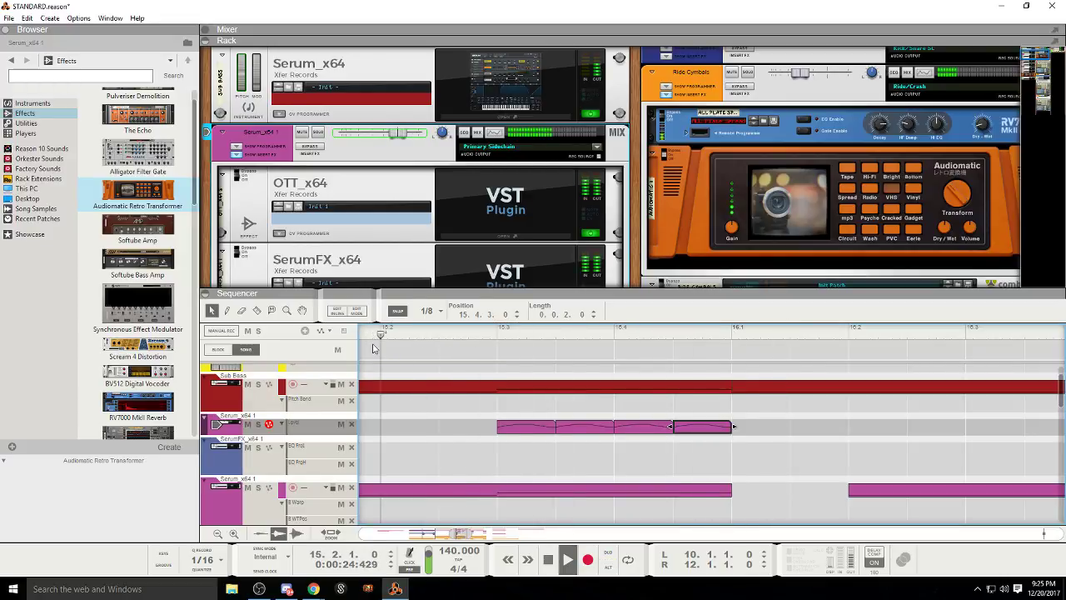
# Step: Show the Level automation clips of the Serum_x64 1 mixer track for inline editing and remove the clips between bars 15 and 16
pyautogui.click(337, 312)
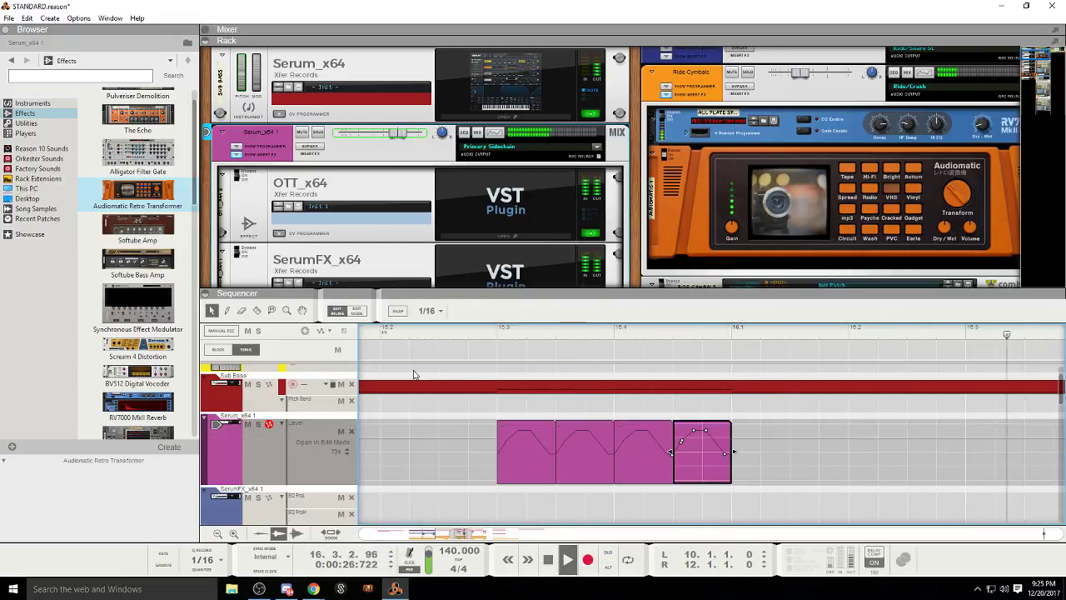
pyautogui.hotkey('ctrl', 'e')
pyautogui.moveTo(469, 534); pyautogui.dragTo(593, 533)
pyautogui.moveTo(522, 534); pyautogui.dragTo(483, 534)
pyautogui.moveTo(604, 455); pyautogui.dragTo(569, 419)
# Step: Enlarge the sequencer area and play the arrangement while reviewing the bass, Serum and drum tracks
pyautogui.click(449, 333)
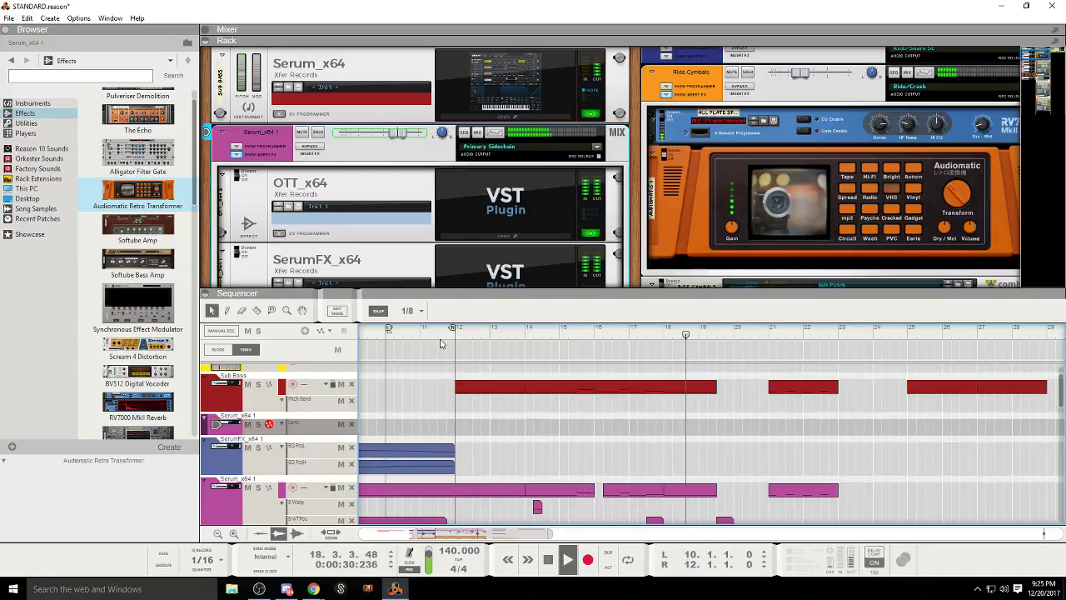
pyautogui.moveTo(458, 295); pyautogui.dragTo(459, 210)
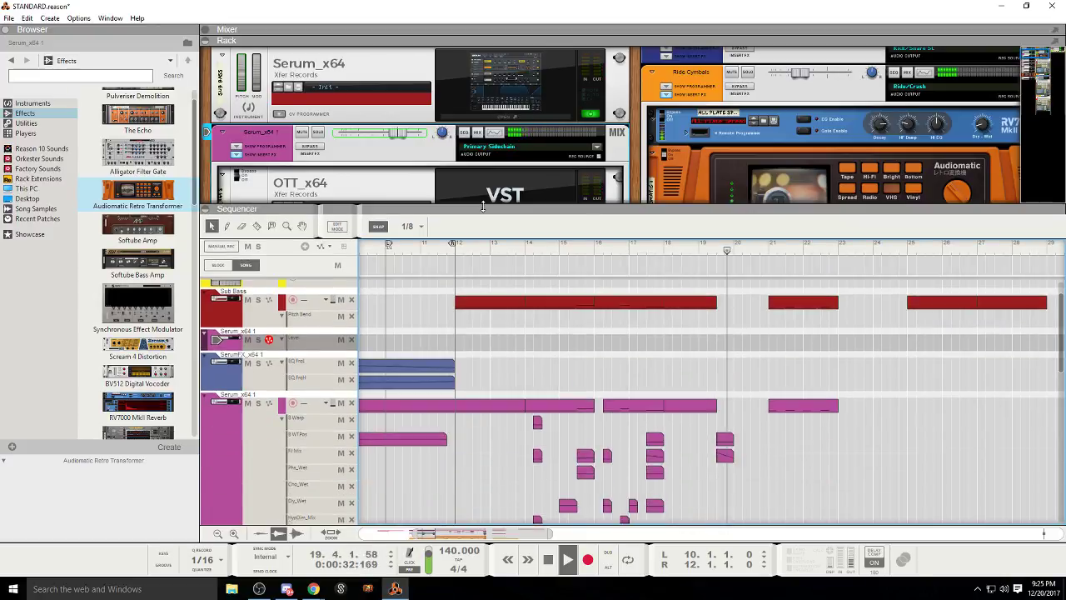
pyautogui.scroll(-10, 658, 361)
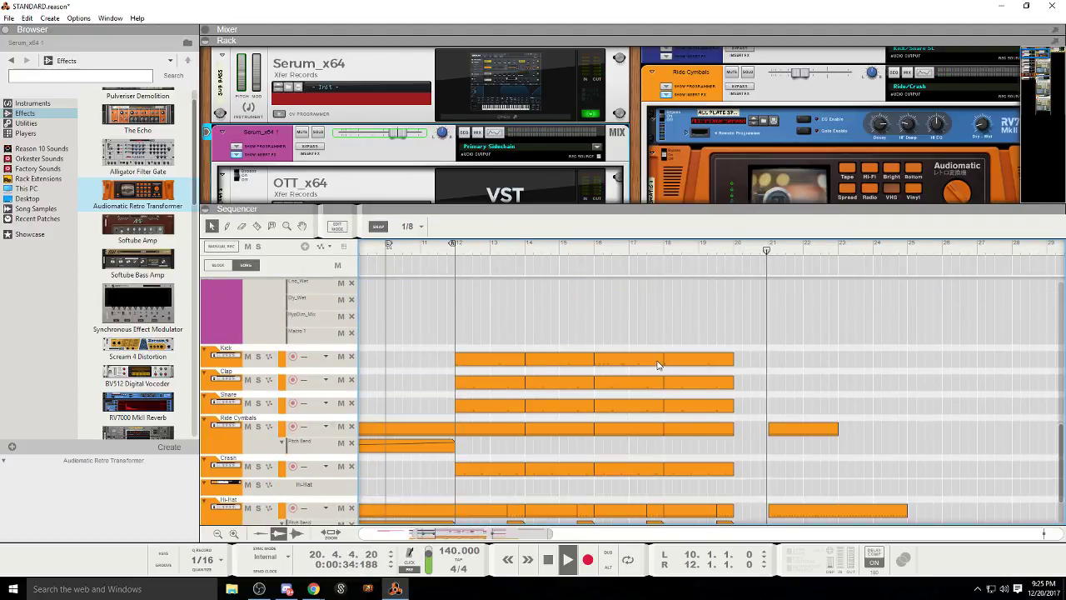
pyautogui.scroll(5, 687, 404)
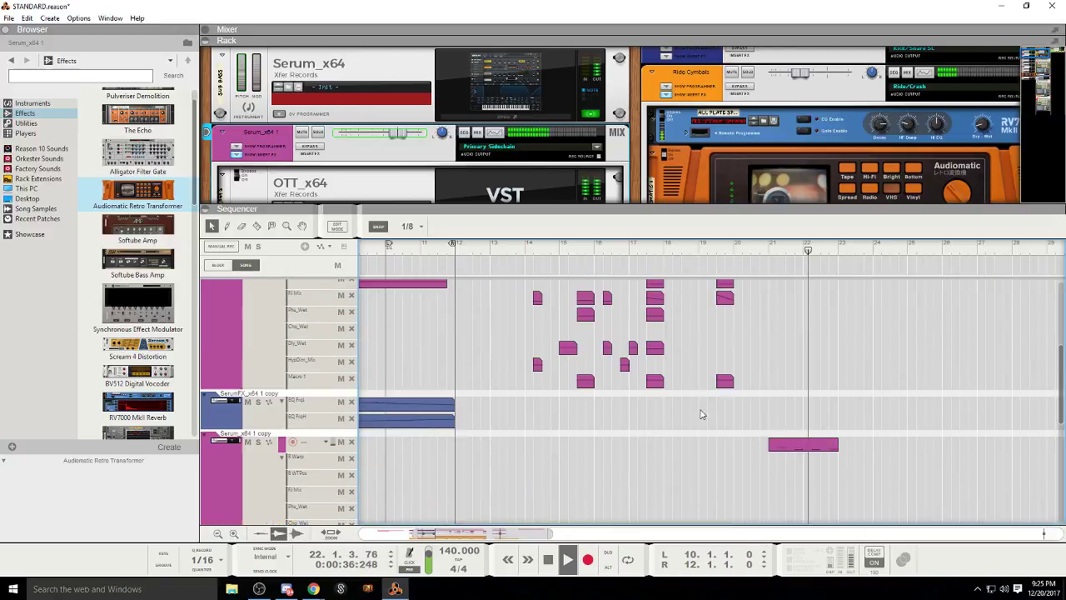
pyautogui.click(688, 262)
pyautogui.scroll(4, 709, 352)
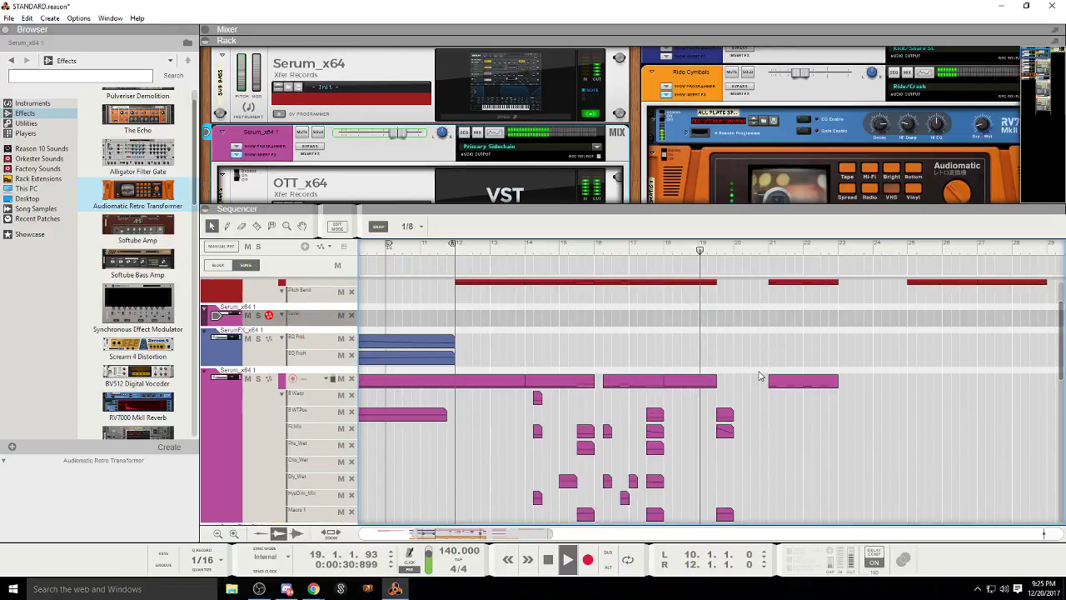
pyautogui.scroll(-3, 717, 417)
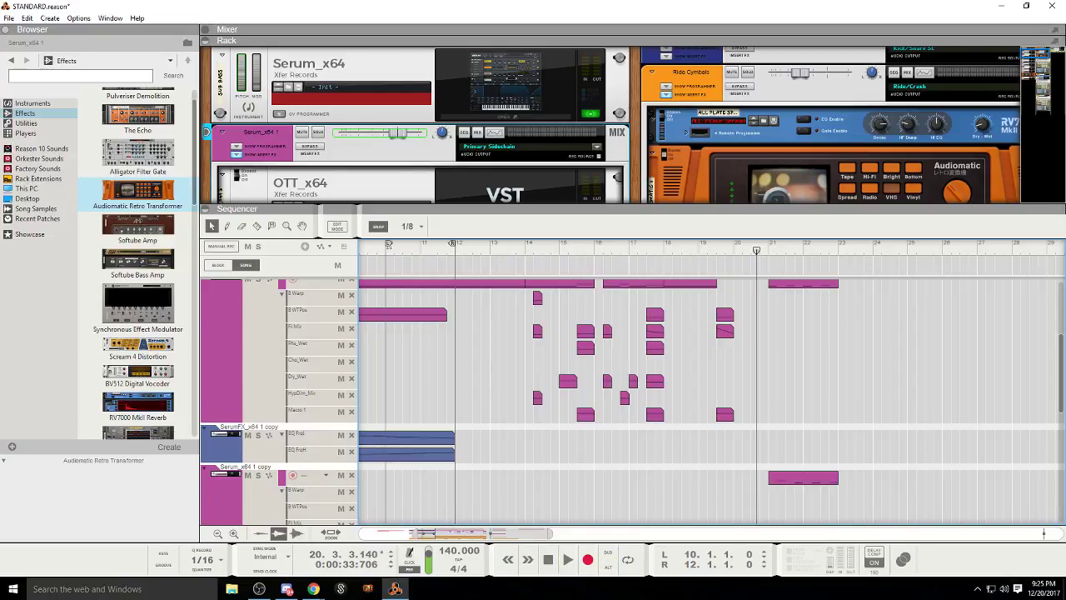
pyautogui.click(313, 589)
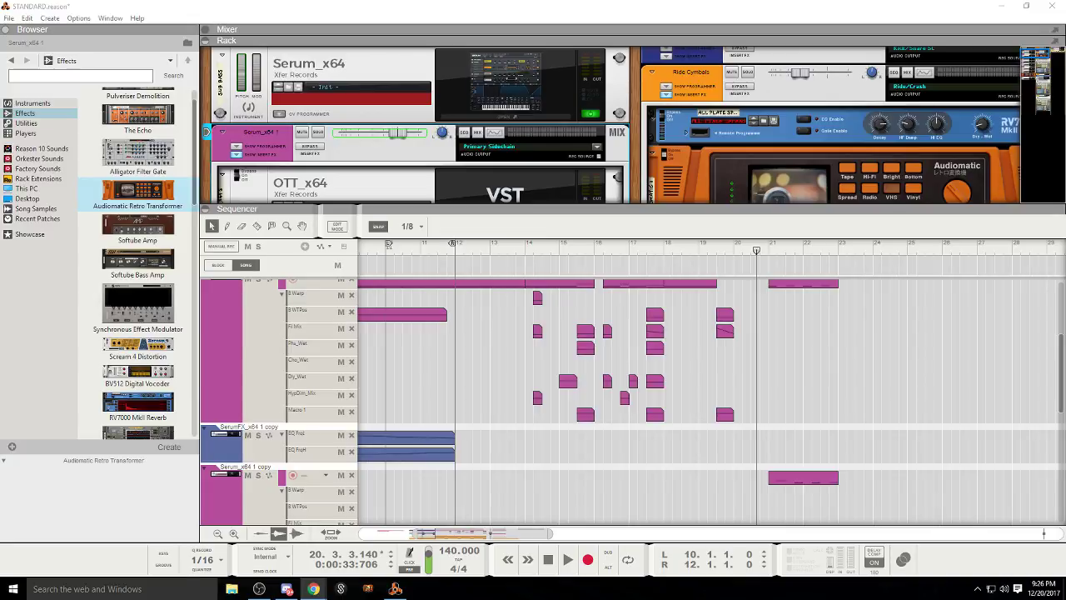
# Step: Play the song from bar 7 to listen to the build-up before the drop
pyautogui.moveTo(489, 533); pyautogui.dragTo(467, 533)
pyautogui.moveTo(419, 254); pyautogui.dragTo(401, 252)
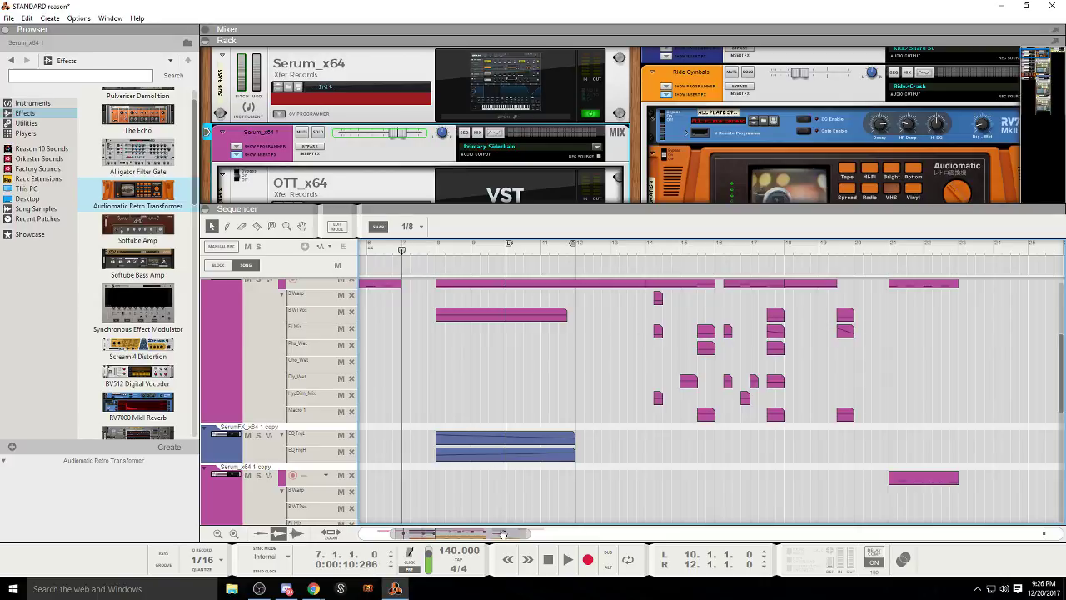
pyautogui.scroll(3, 425, 383)
pyautogui.click(567, 559)
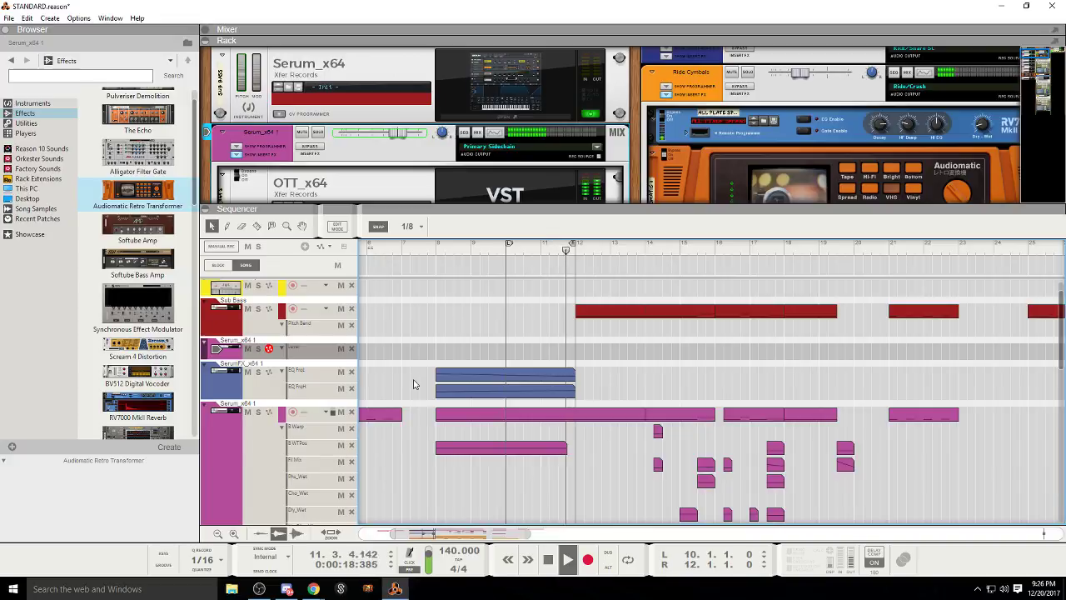
# Step: Add a Pitch Bend automation lane to the Crash track and copy the Ride Cymbals build-up clips from bars 8 to 12 onto it
pyautogui.scroll(-10, 411, 399)
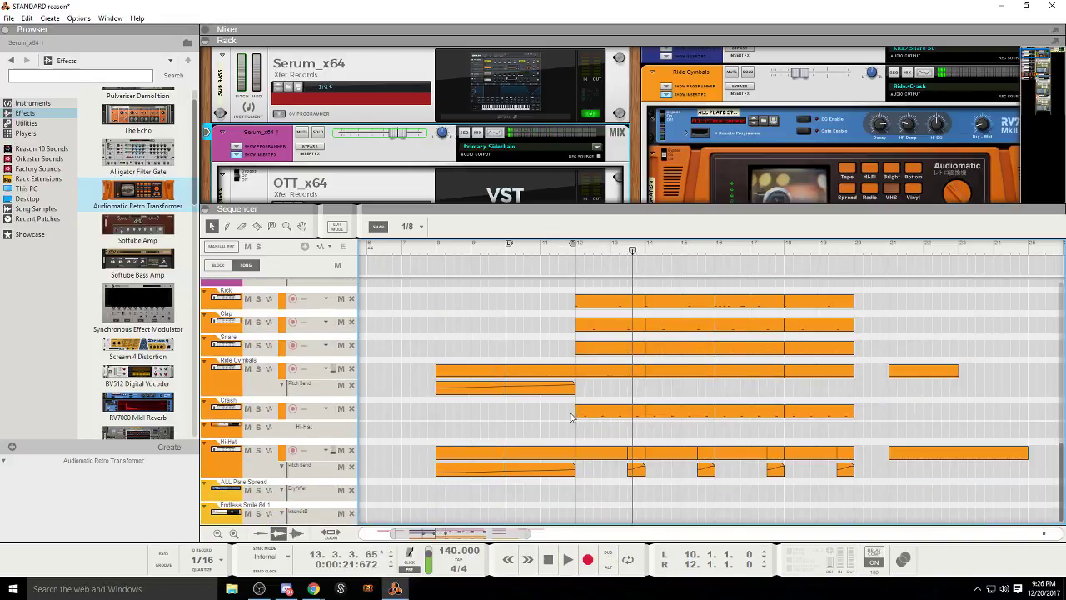
pyautogui.moveTo(456, 340); pyautogui.dragTo(541, 401)
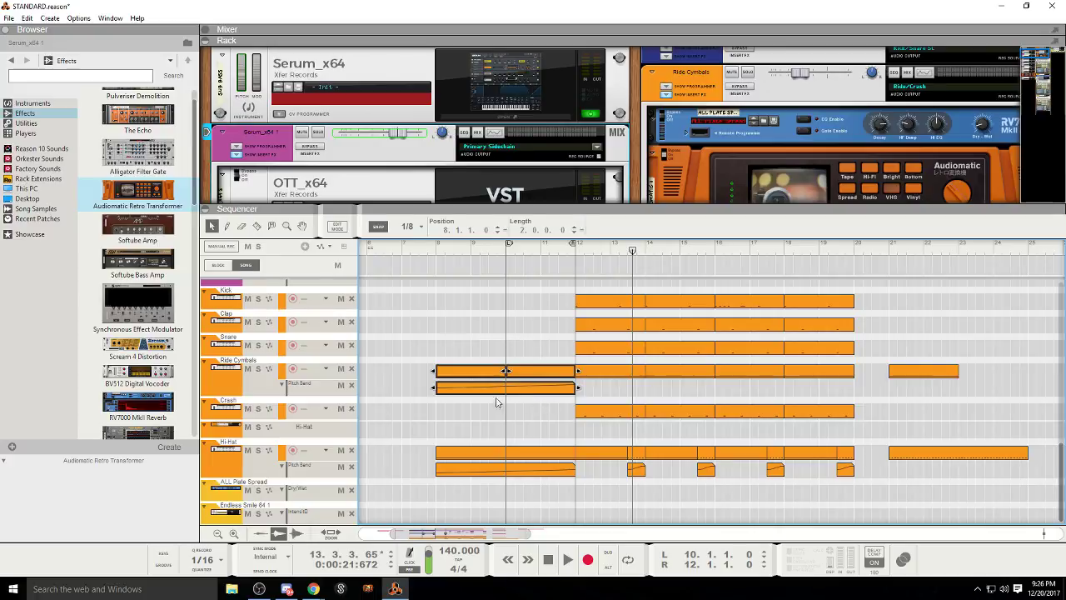
pyautogui.click(261, 412)
pyautogui.rightClick(618, 93)
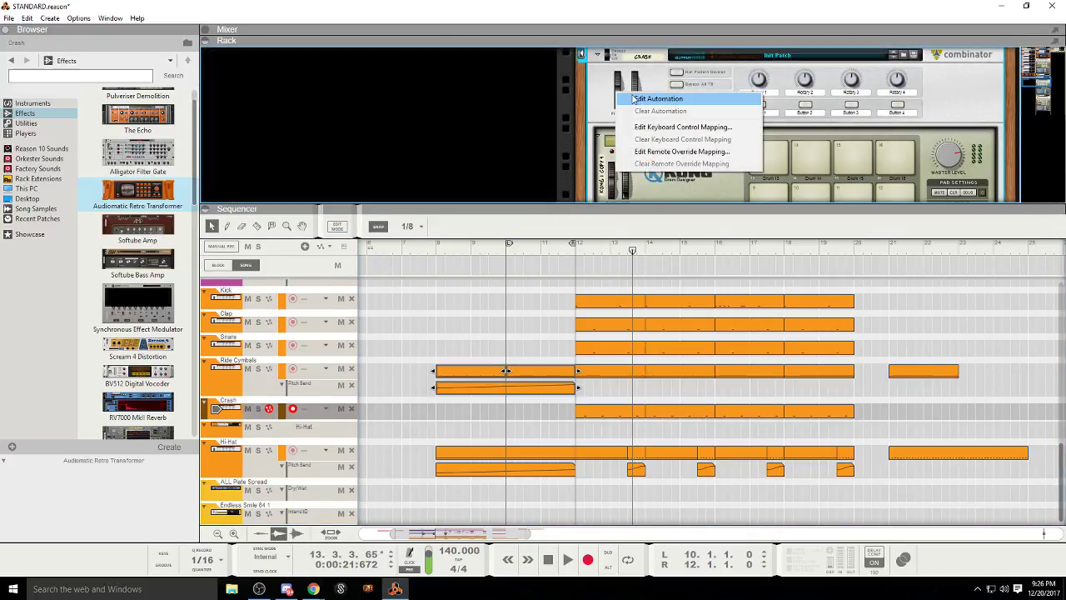
pyautogui.click(637, 99)
pyautogui.moveTo(470, 372); pyautogui.dragTo(470, 410)
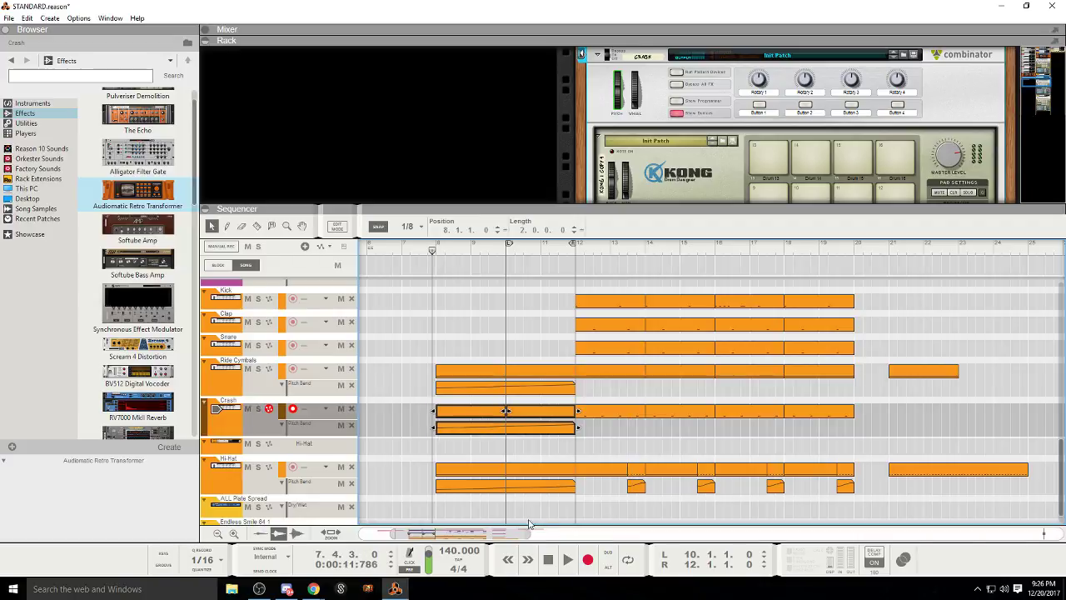
# Step: Play from just before bar 8 to check the new crash build-up and review all tracks through the drop
pyautogui.click(567, 559)
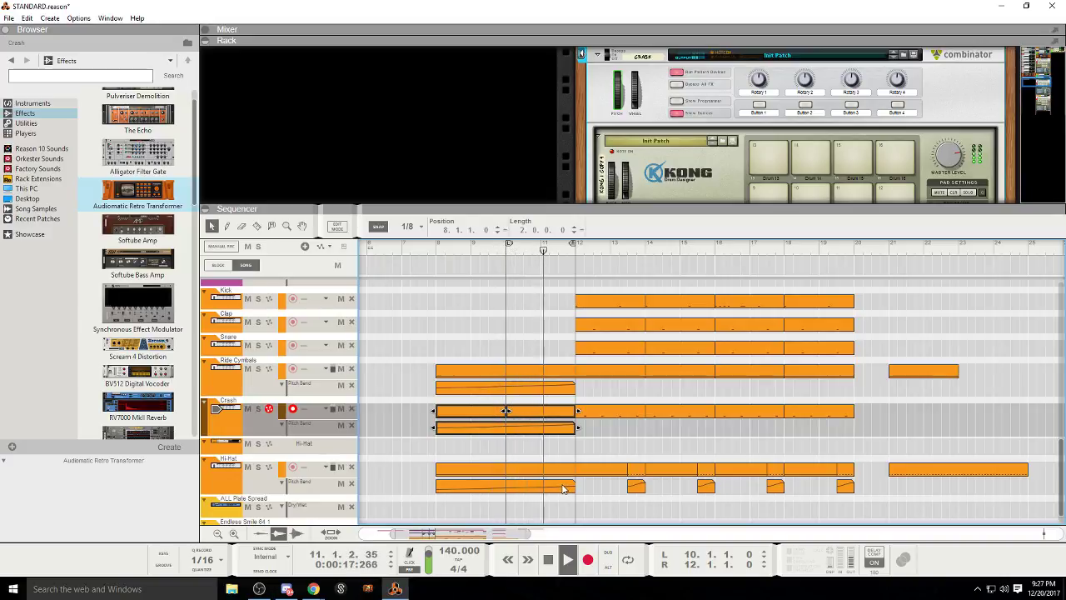
pyautogui.scroll(1, 561, 486)
pyautogui.click(545, 369)
pyautogui.scroll(2, 543, 374)
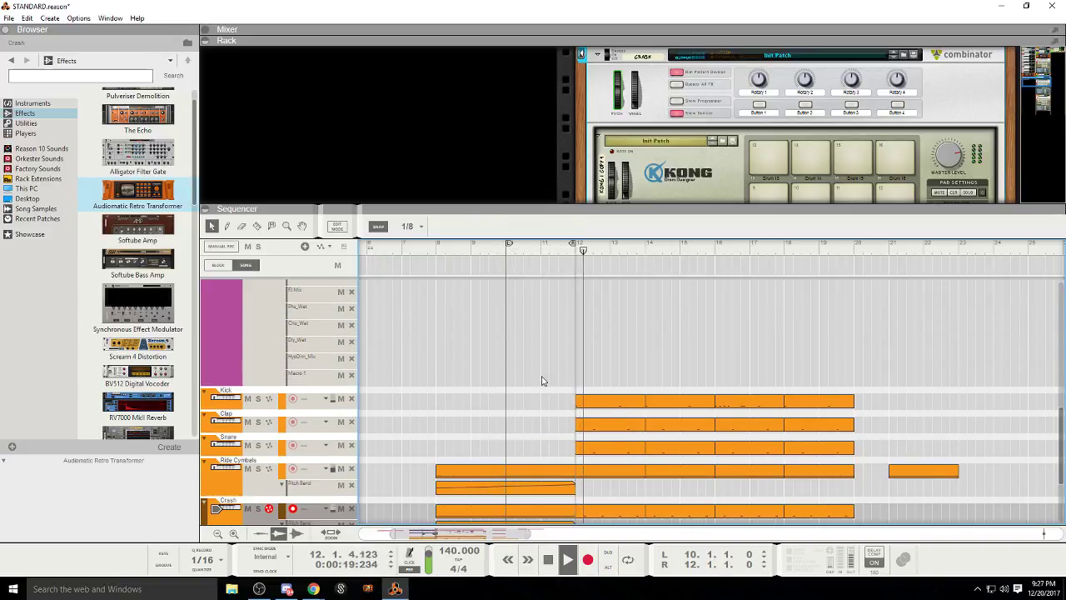
pyautogui.scroll(3, 537, 385)
pyautogui.scroll(-3, 546, 401)
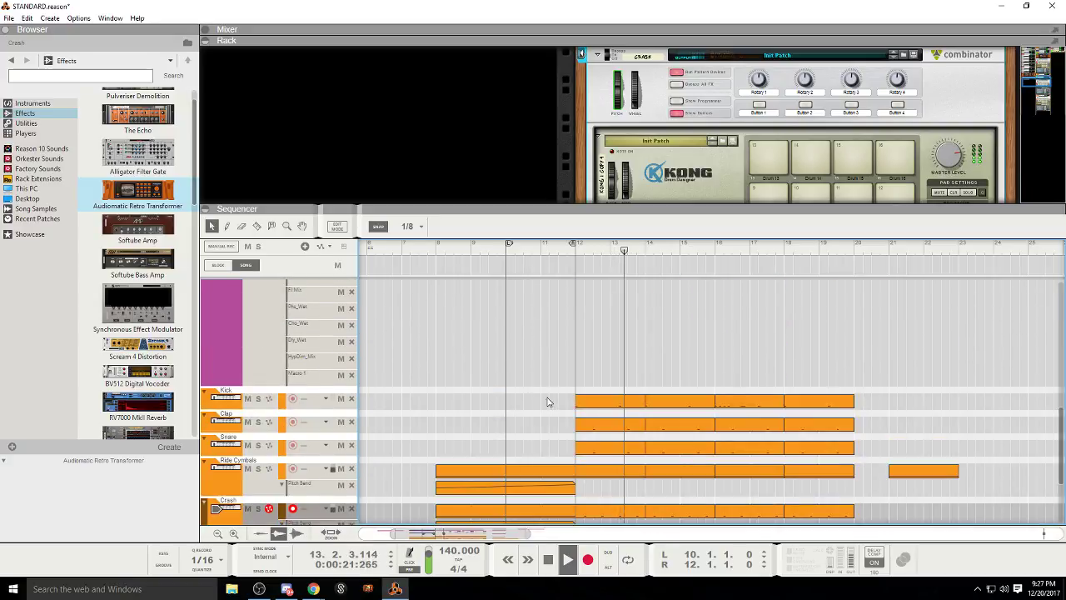
pyautogui.scroll(2, 548, 404)
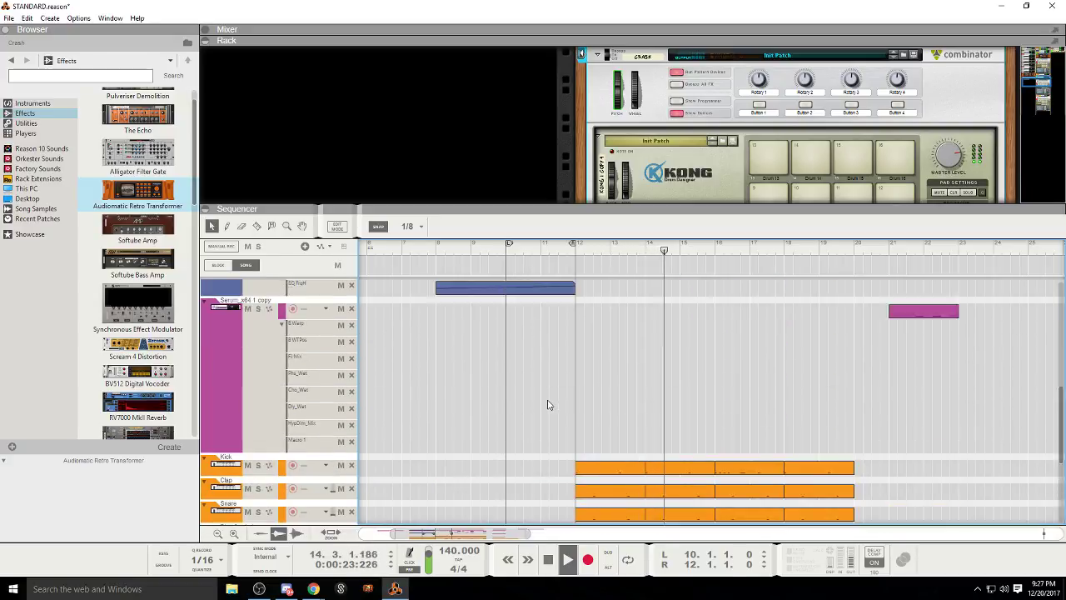
pyautogui.scroll(4, 548, 408)
pyautogui.scroll(-5, 548, 411)
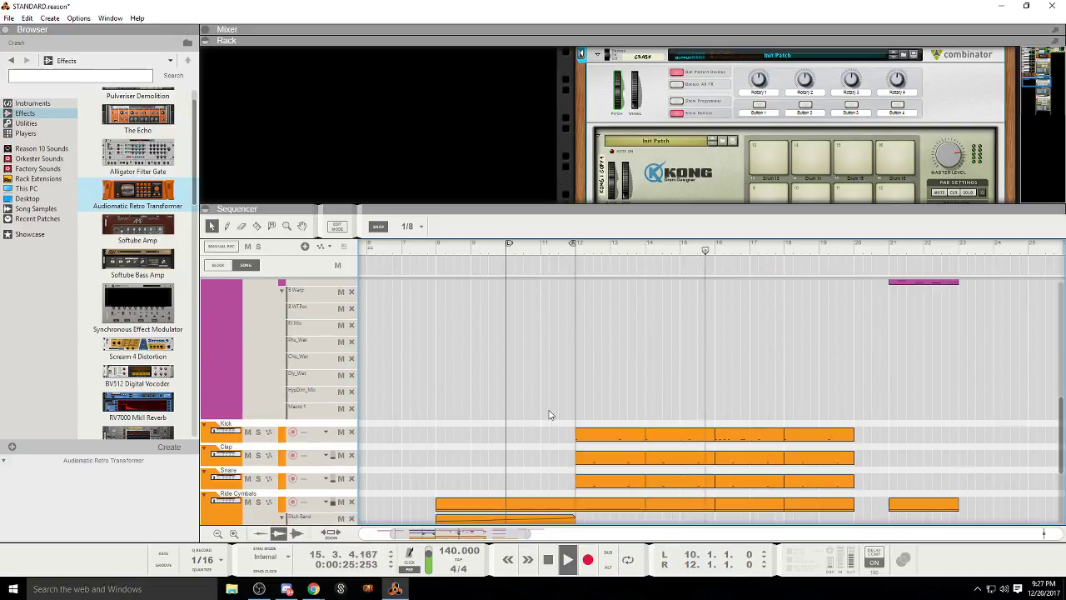
pyautogui.scroll(6, 539, 417)
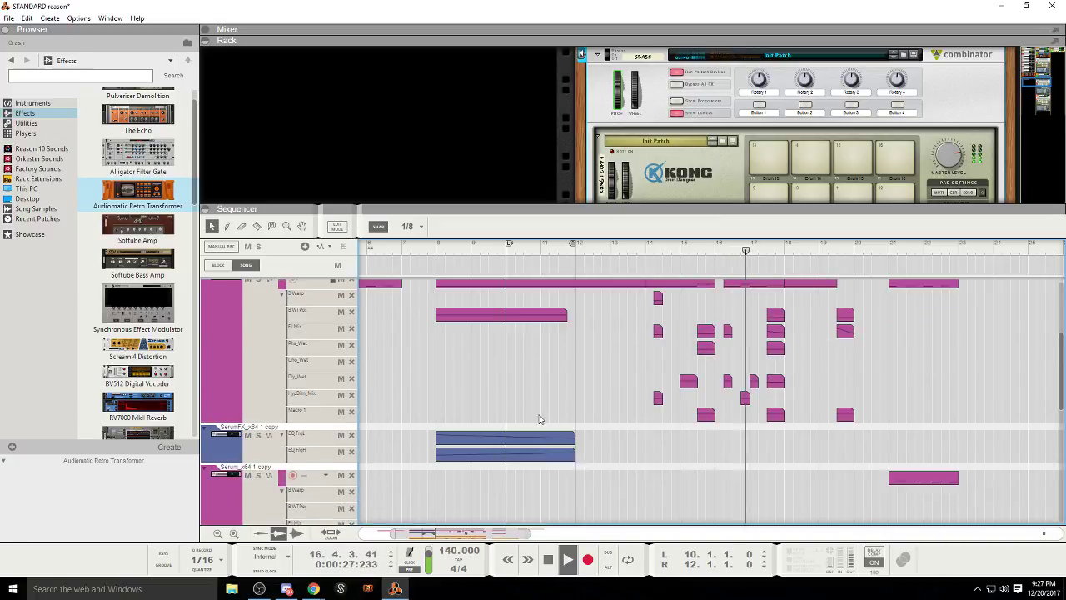
pyautogui.scroll(-6, 550, 421)
pyautogui.moveTo(482, 534); pyautogui.dragTo(522, 536)
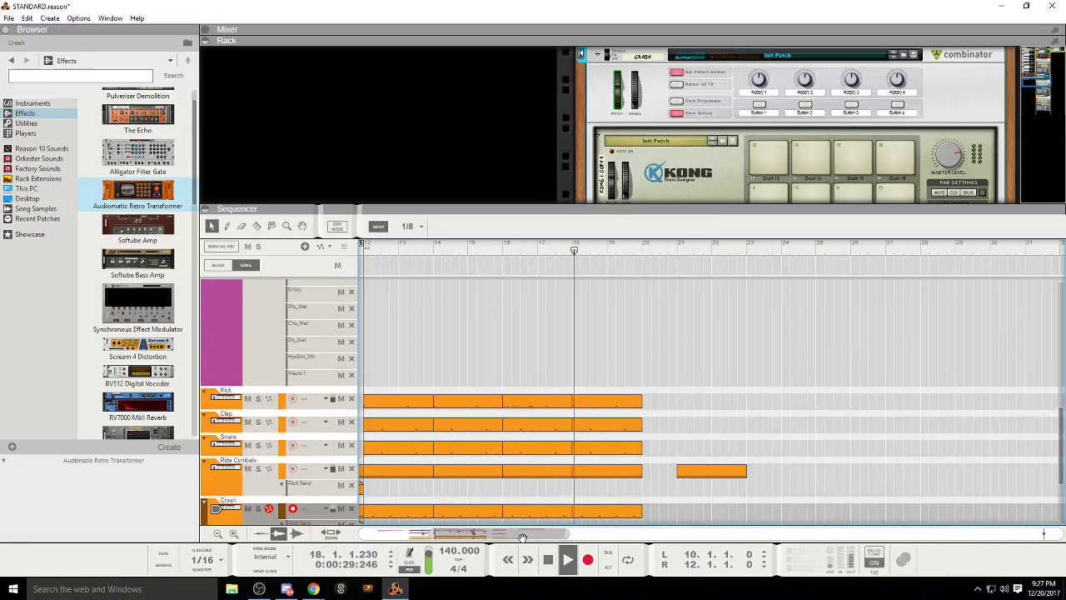
pyautogui.press('space')
# Step: Replace the Kick clip at bar 18 with a copy of the Kick clip from bar 16
pyautogui.click(593, 402)
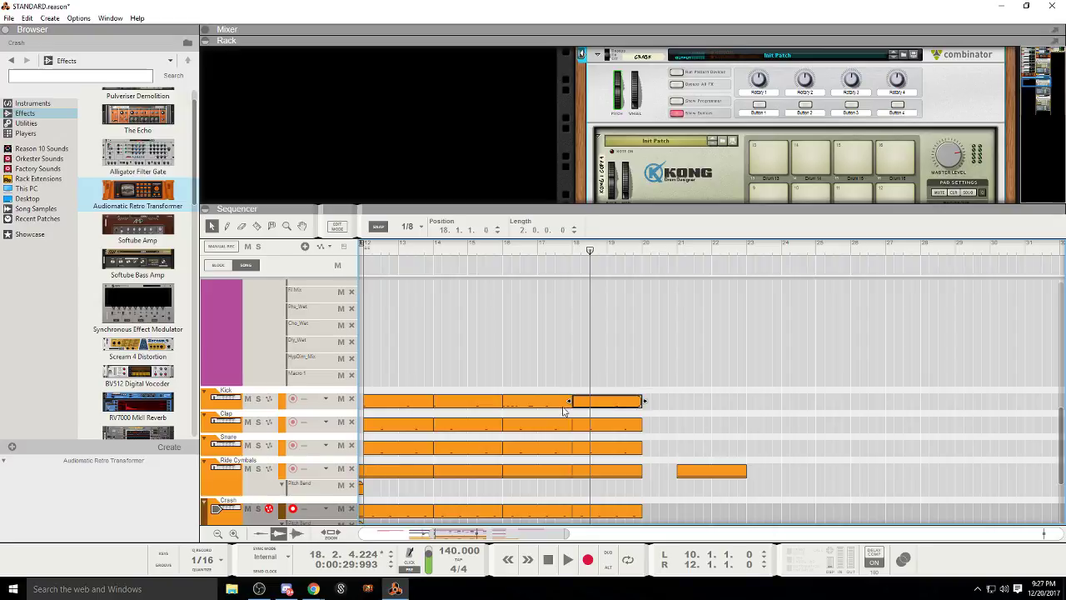
pyautogui.press('Delete')
pyautogui.click(549, 405)
pyautogui.hotkey('ctrl', 'c')
pyautogui.hotkey('ctrl', 'v')
# Step: Trim the start of the Serum_x64 1 note clip at bar 18 to position 18.2.1.0
pyautogui.scroll(6, 597, 399)
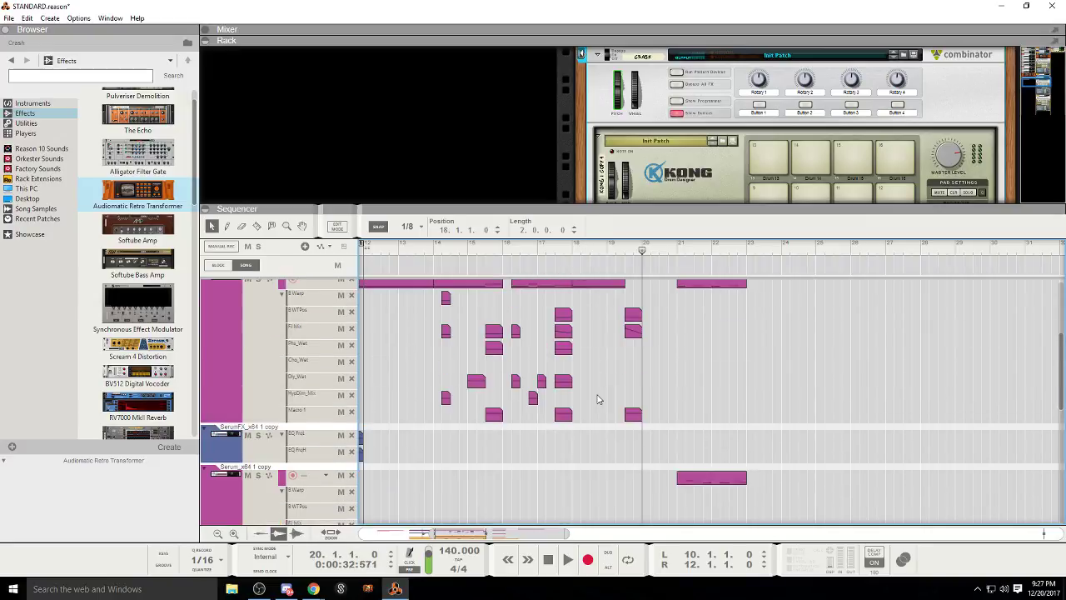
pyautogui.scroll(2, 597, 399)
pyautogui.click(577, 348)
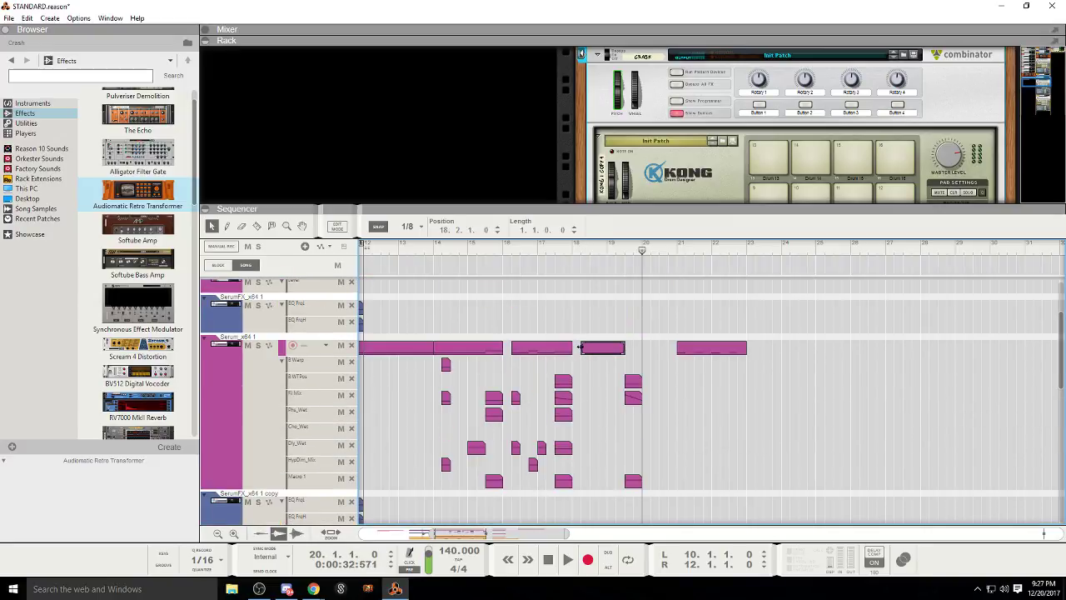
# Step: Play from position 15.4.1.0 to listen to the drop with the trimmed Serum clip
pyautogui.click(500, 247)
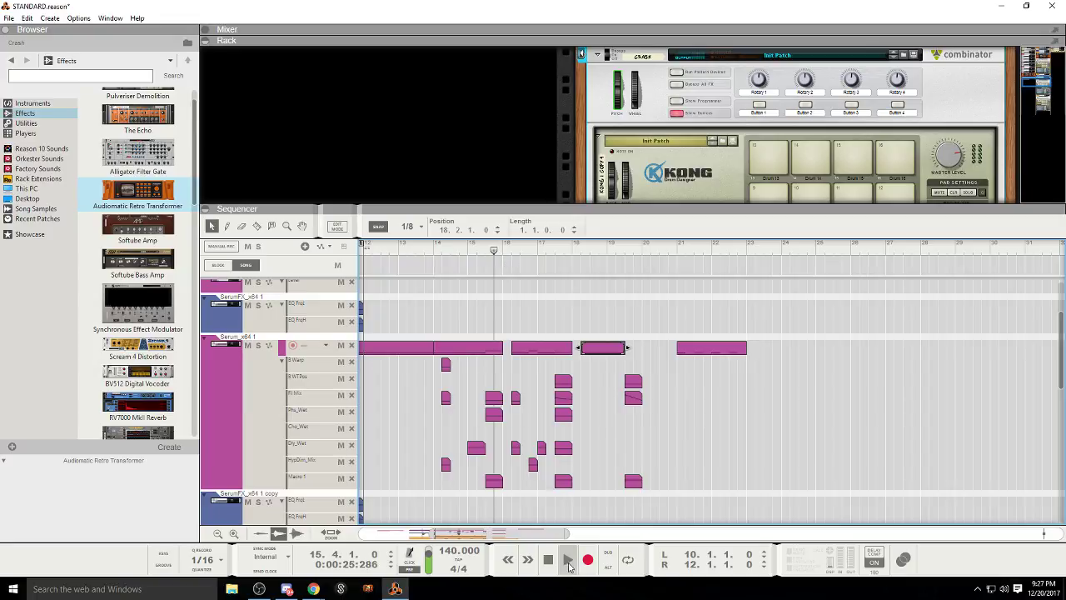
pyautogui.click(568, 559)
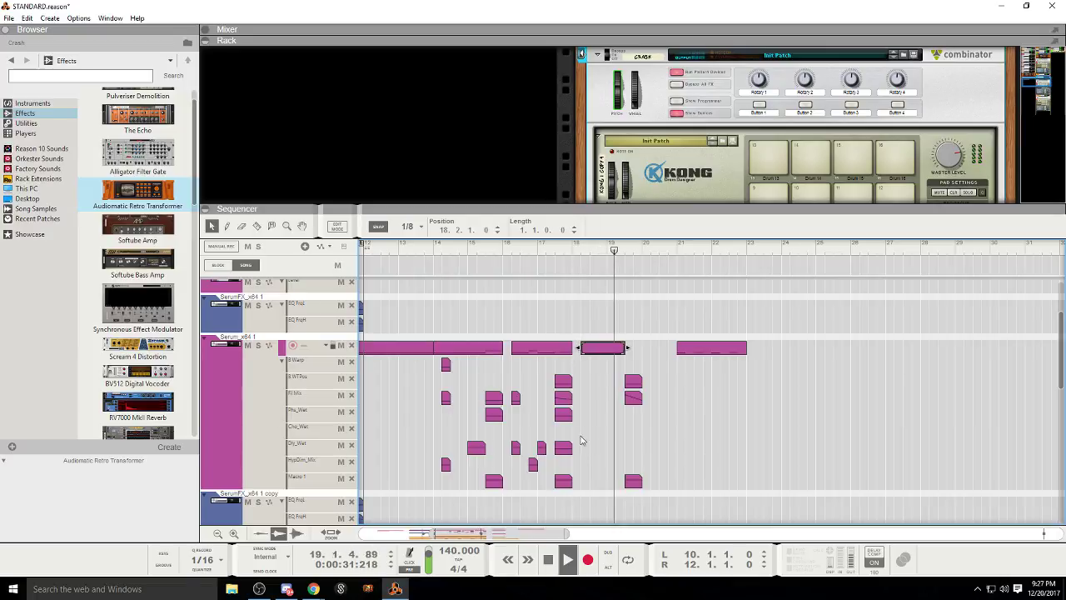
pyautogui.click(313, 589)
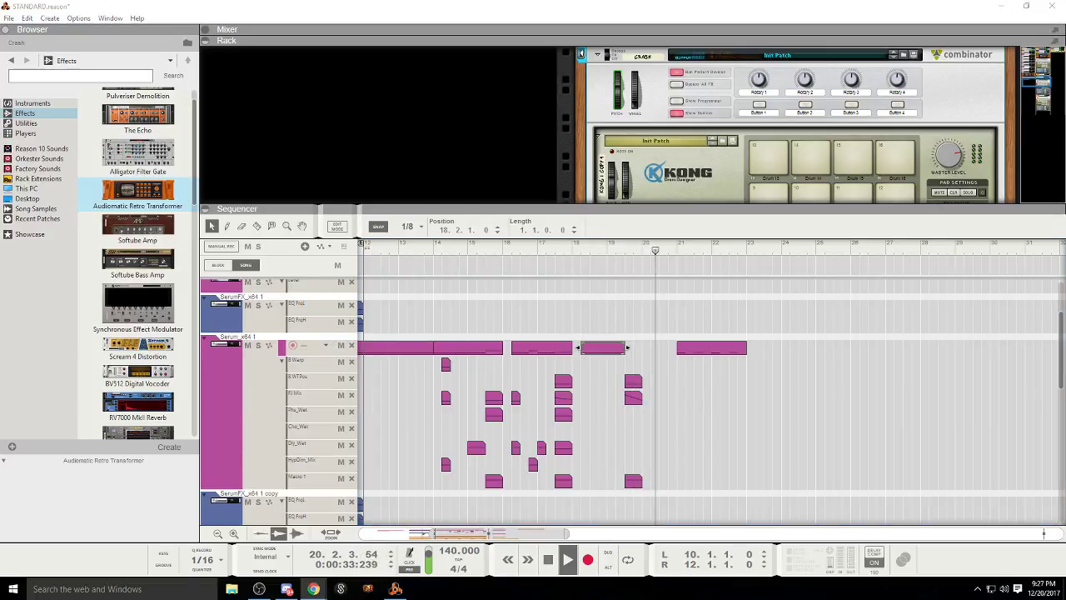
# Step: Play the build-up from just before bar 8 into the drop while reviewing the Serum and bass tracks
pyautogui.moveTo(546, 536); pyautogui.dragTo(523, 535)
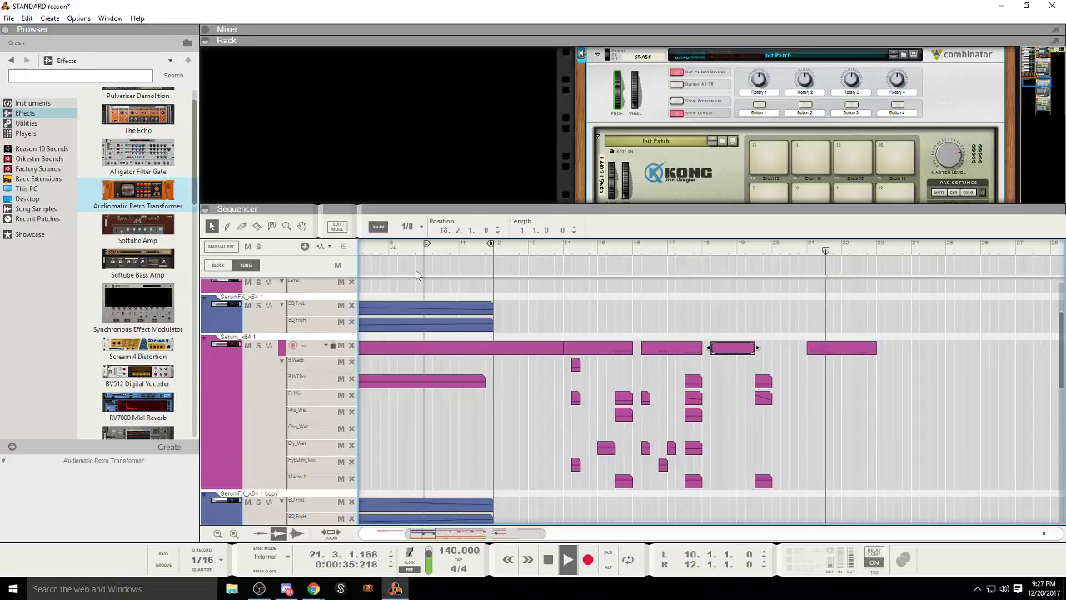
pyautogui.hscroll(-1, 363, 254)
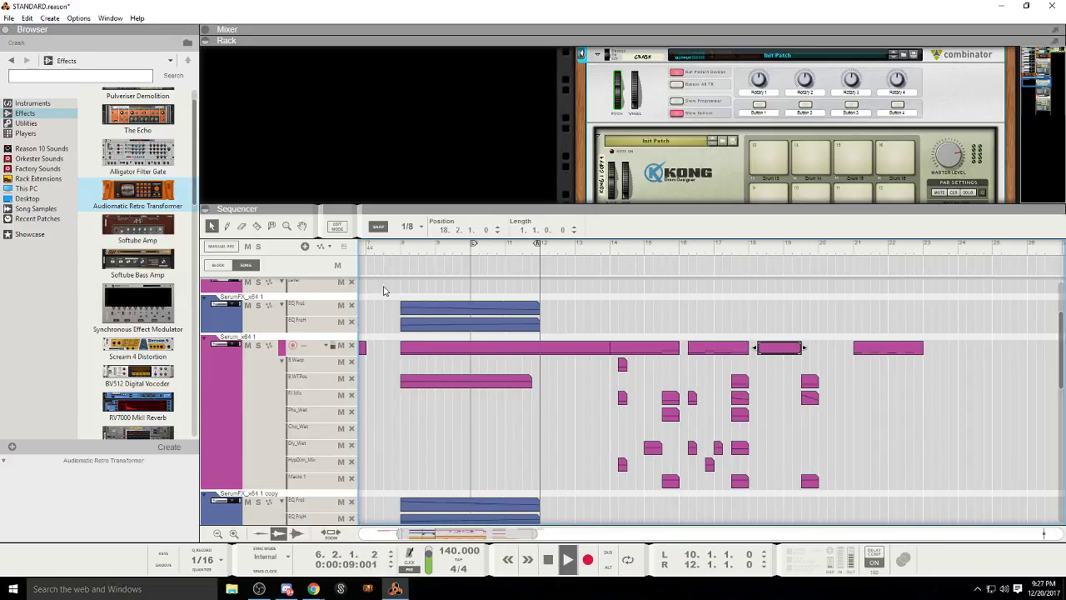
pyautogui.click(393, 250)
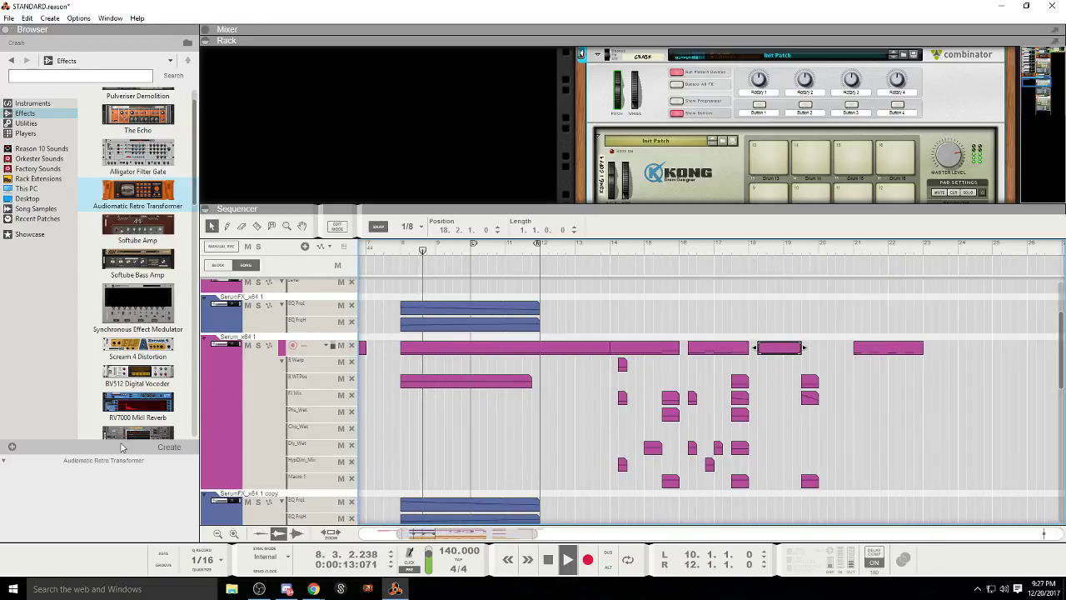
pyautogui.click(485, 433)
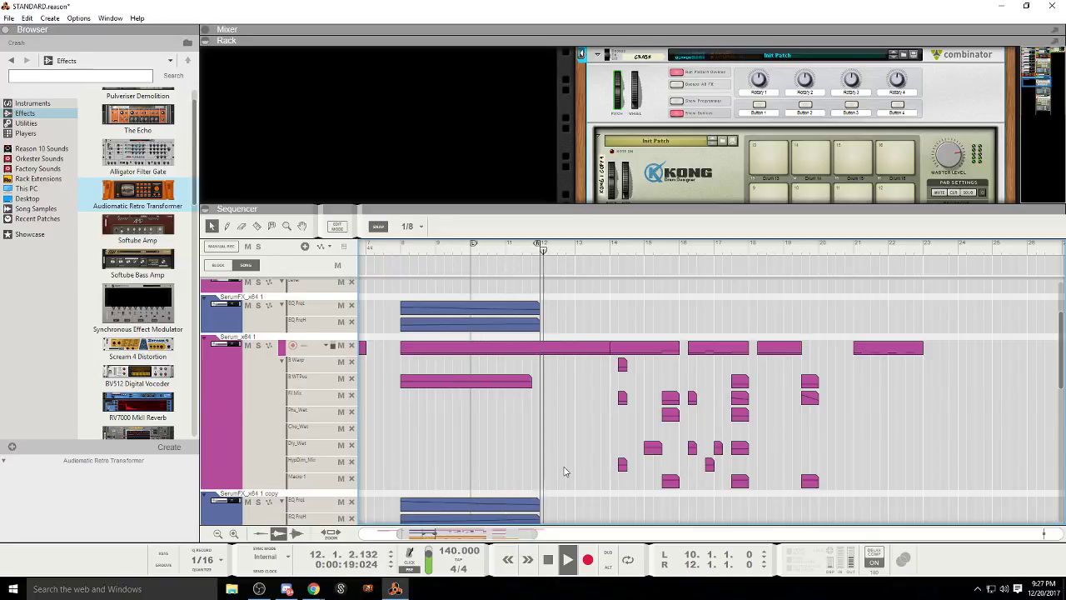
pyautogui.scroll(3, 564, 472)
pyautogui.scroll(-3, 564, 472)
pyautogui.scroll(3, 555, 486)
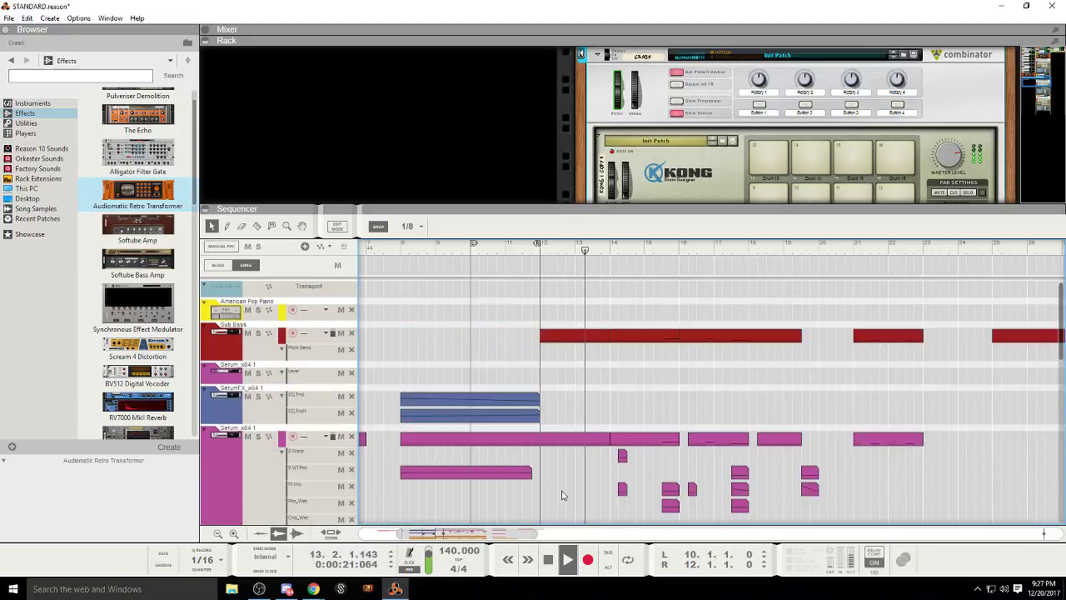
pyautogui.press('space')
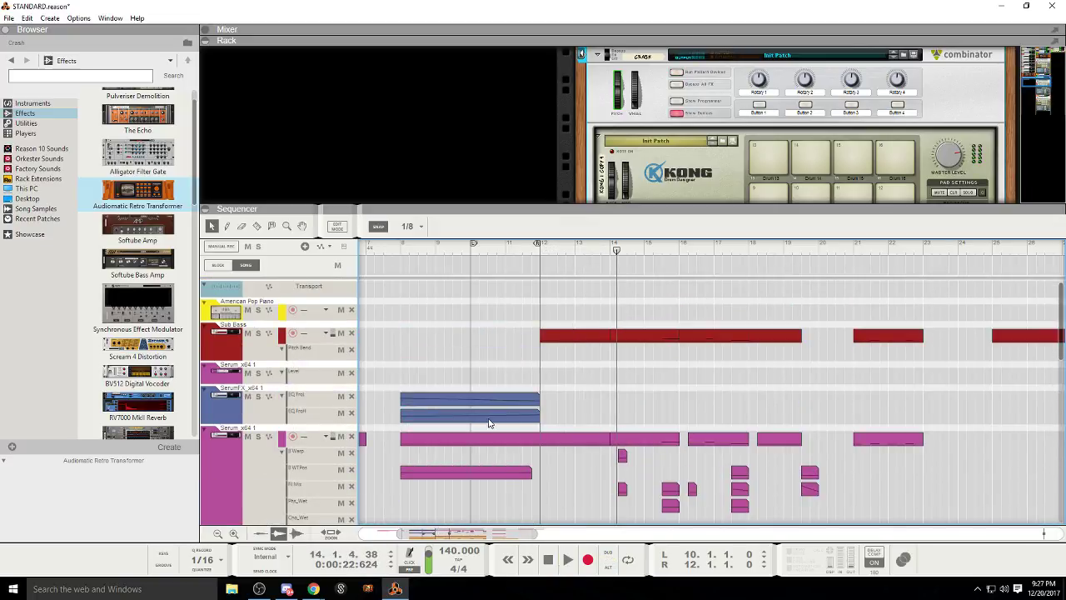
# Step: Try the build-up without the upper EQ frequency automation clip of SerumFX_x64 1 by deleting it and playing the section
pyautogui.click(470, 404)
pyautogui.press('Delete')
pyautogui.click(566, 560)
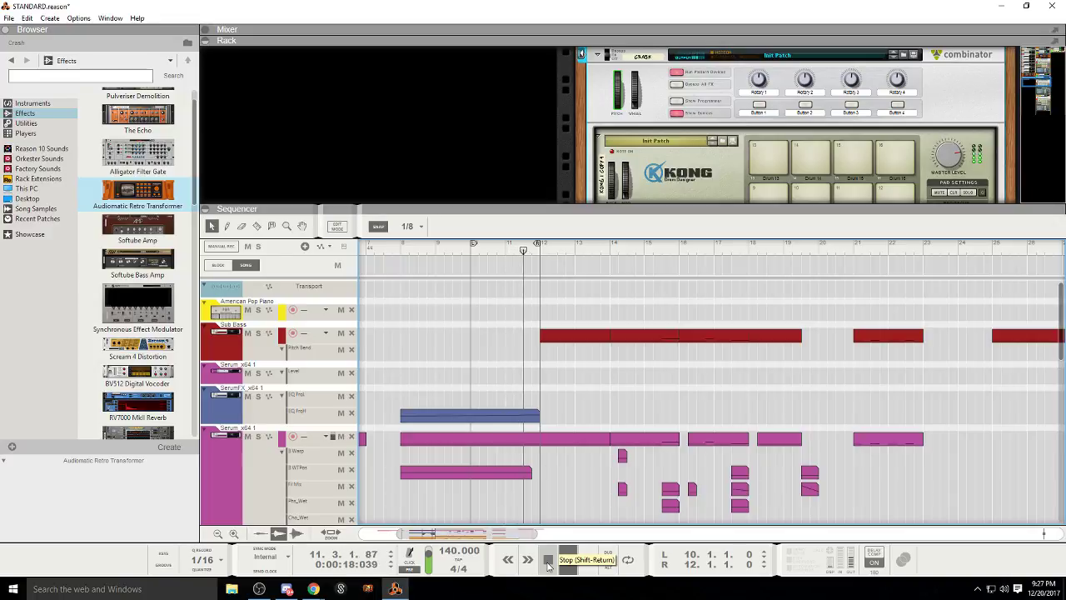
pyautogui.click(548, 560)
pyautogui.click(456, 400)
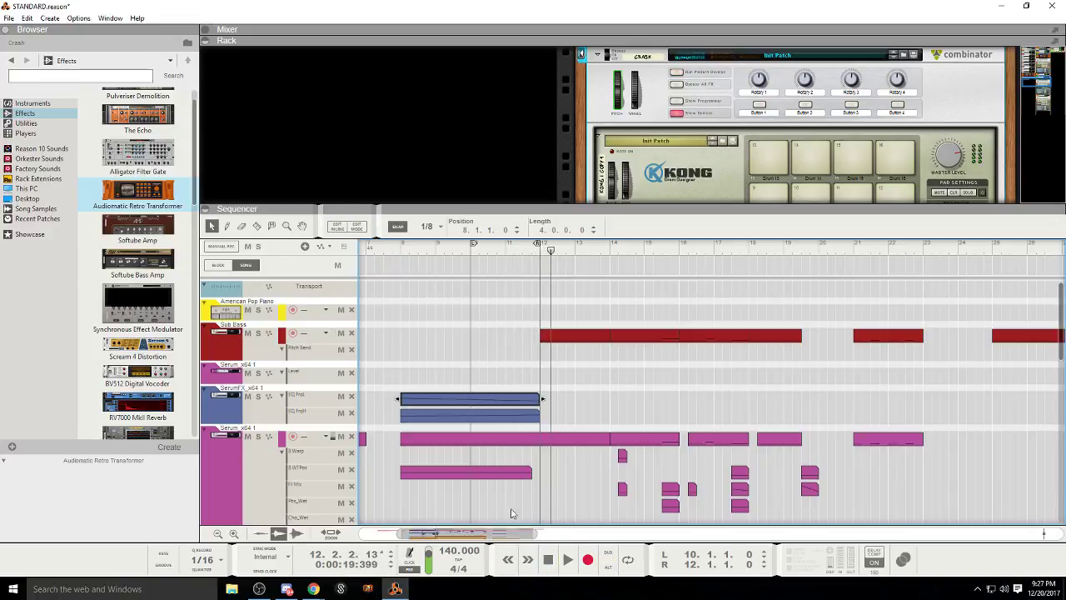
# Step: Delete the end point of the curve in SerumFX_x64 1's upper EQ frequency automation clip and play the build-up
pyautogui.doubleClick(455, 403)
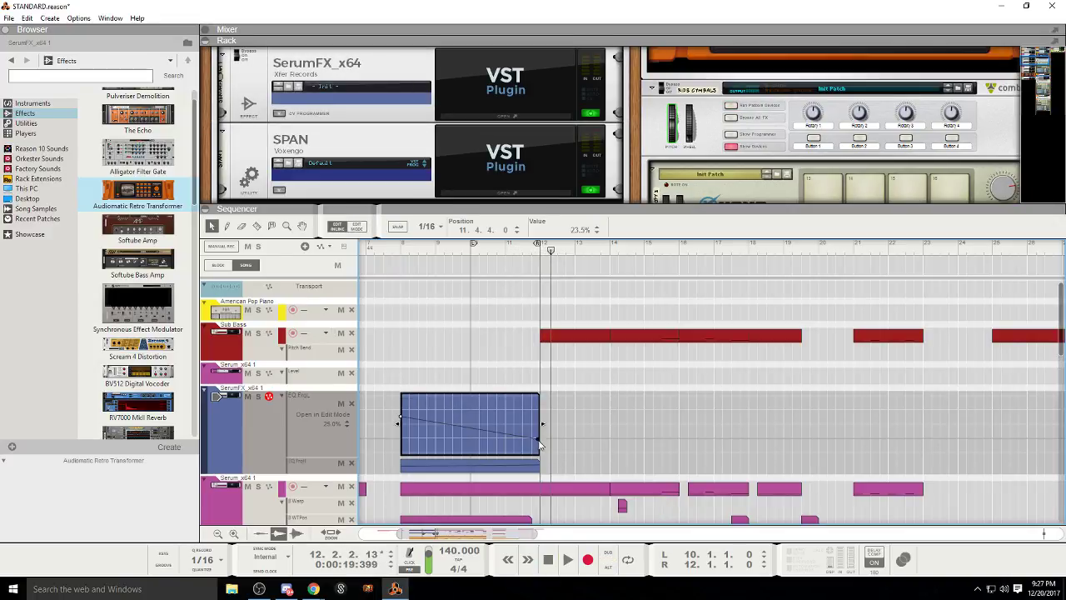
pyautogui.click(538, 439)
pyautogui.press('Delete')
pyautogui.click(549, 561)
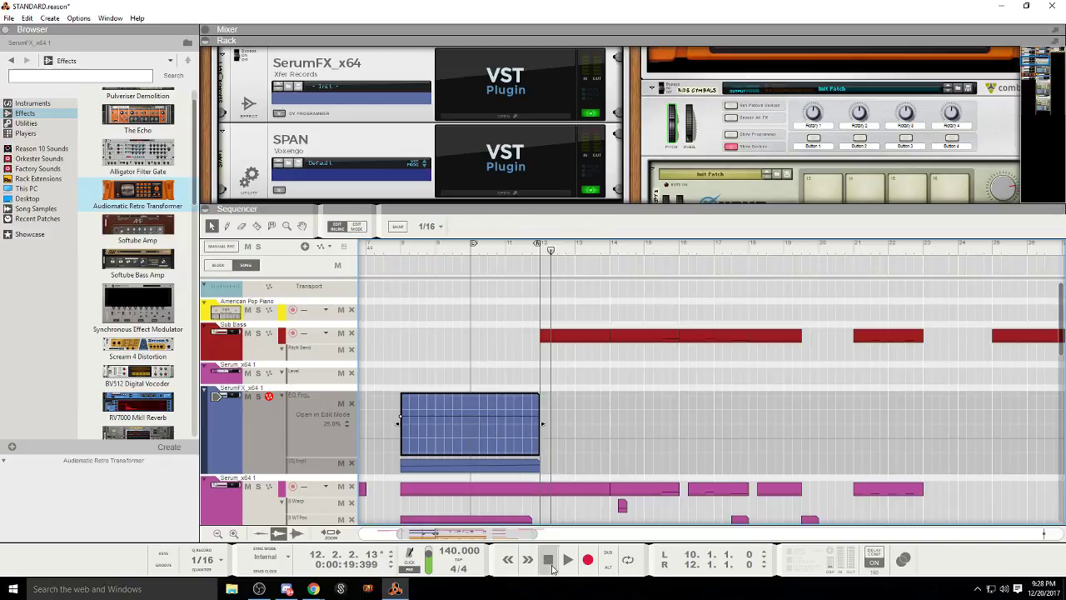
pyautogui.click(571, 563)
pyautogui.click(569, 560)
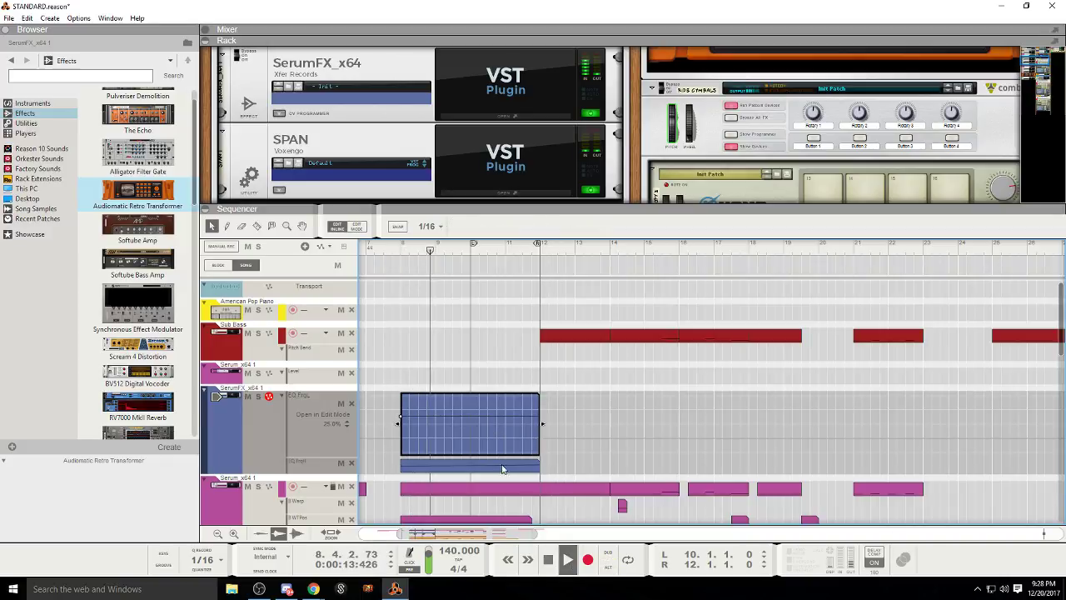
# Step: Place a new end point at about 11.4.3.128 and 47.1% in the upper EQ frequency clip and leave clip editing
pyautogui.click(401, 417)
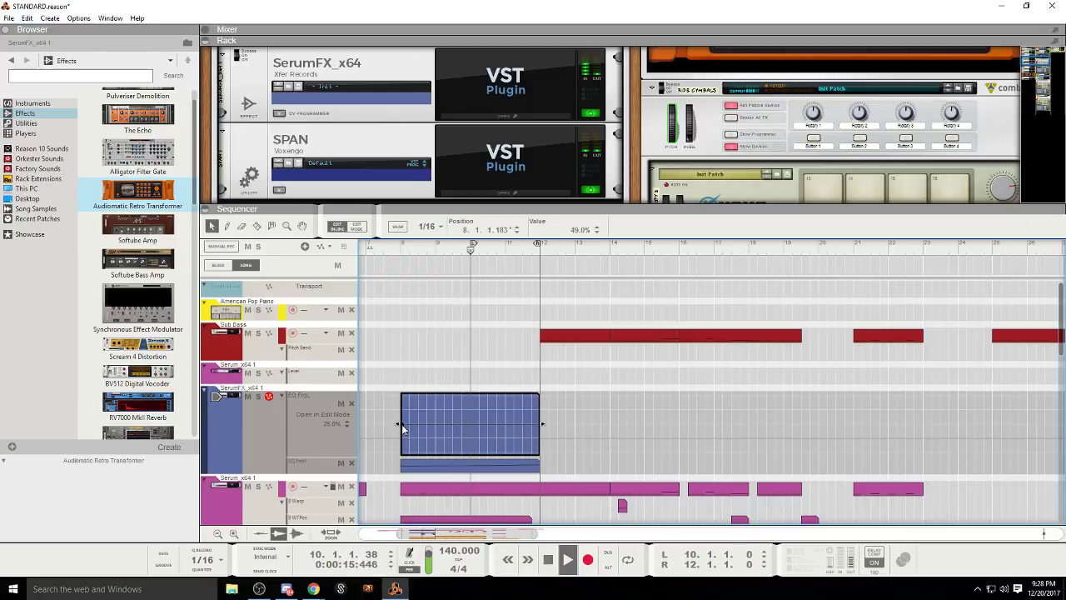
pyautogui.moveTo(409, 425); pyautogui.dragTo(532, 427)
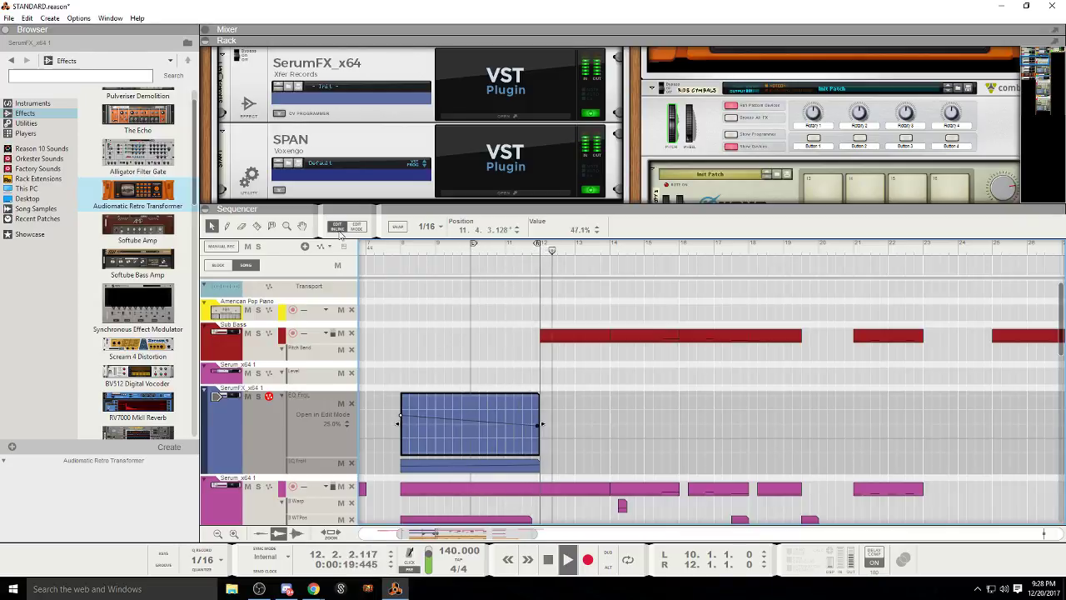
pyautogui.press('Escape')
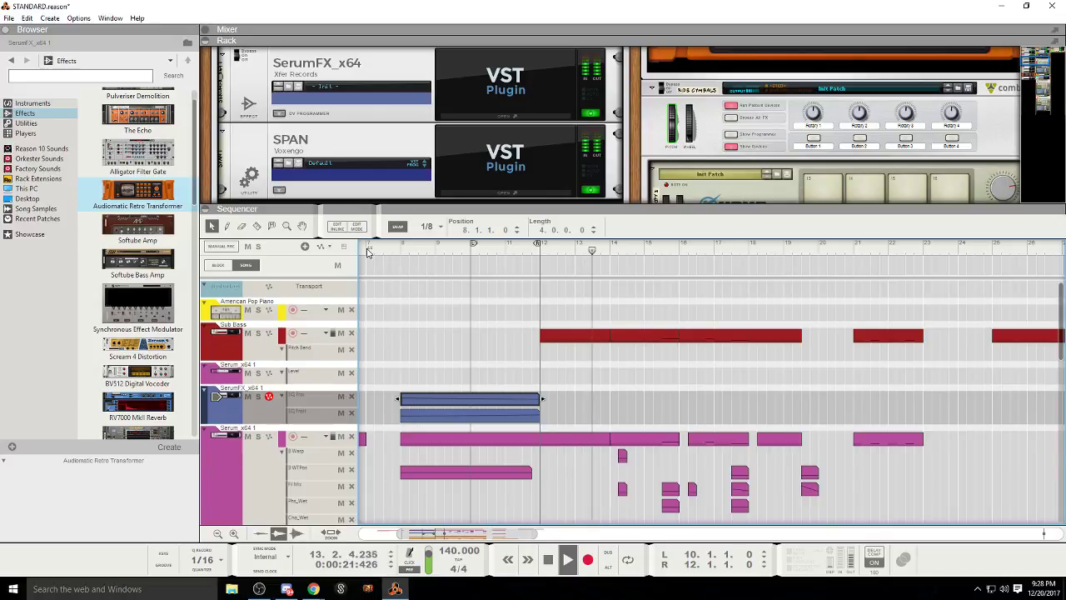
# Step: Play the build-up from bar 8 into the drop to check the gentler EQ frequency sweep
pyautogui.moveTo(464, 534); pyautogui.dragTo(444, 533)
pyautogui.click(495, 250)
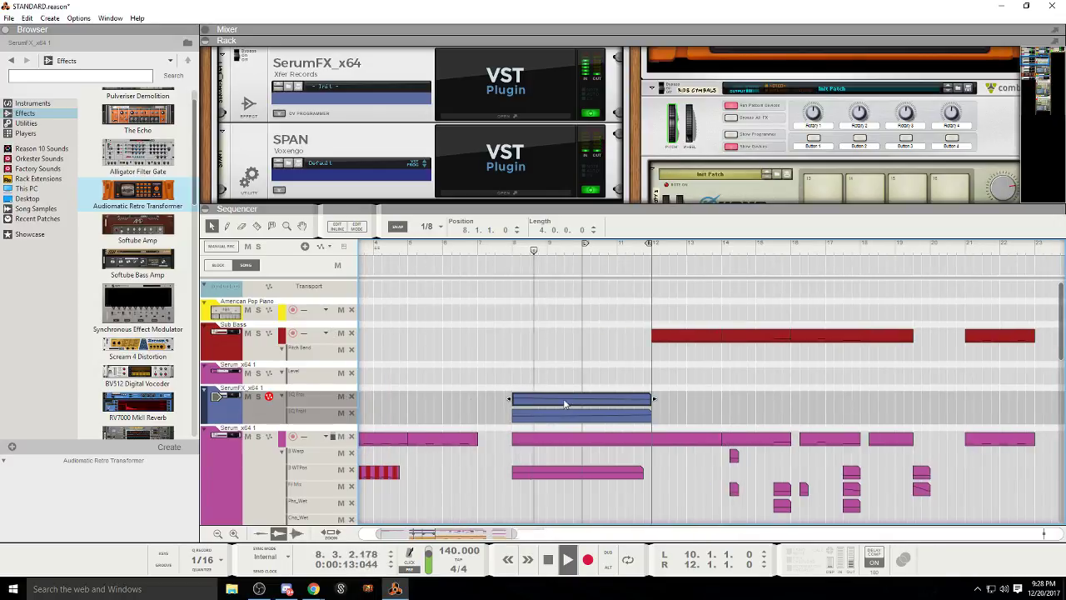
pyautogui.moveTo(477, 534); pyautogui.dragTo(485, 534)
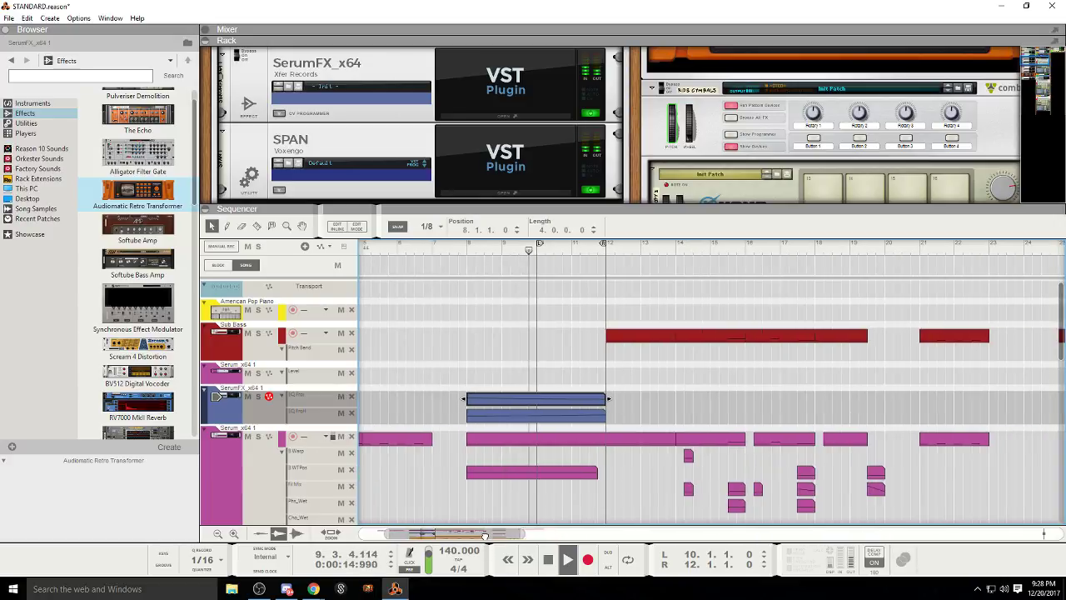
pyautogui.hscroll(2, 554, 500)
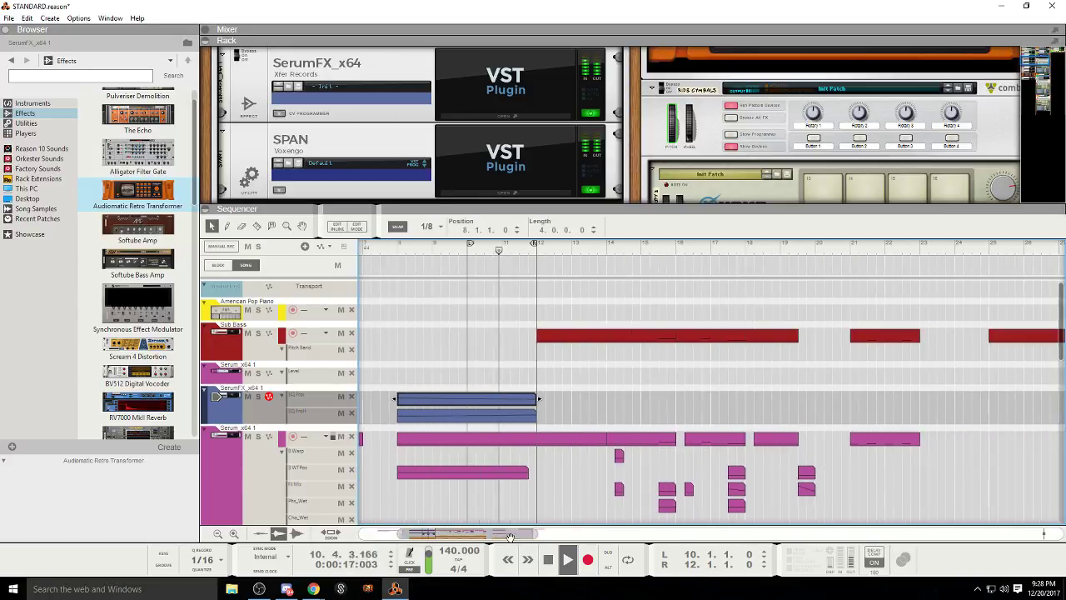
pyautogui.moveTo(494, 533)
pyautogui.mouseDown()
pyautogui.moveTo(505, 534)
pyautogui.moveTo(488, 539)
pyautogui.mouseUp()
pyautogui.click(567, 559)
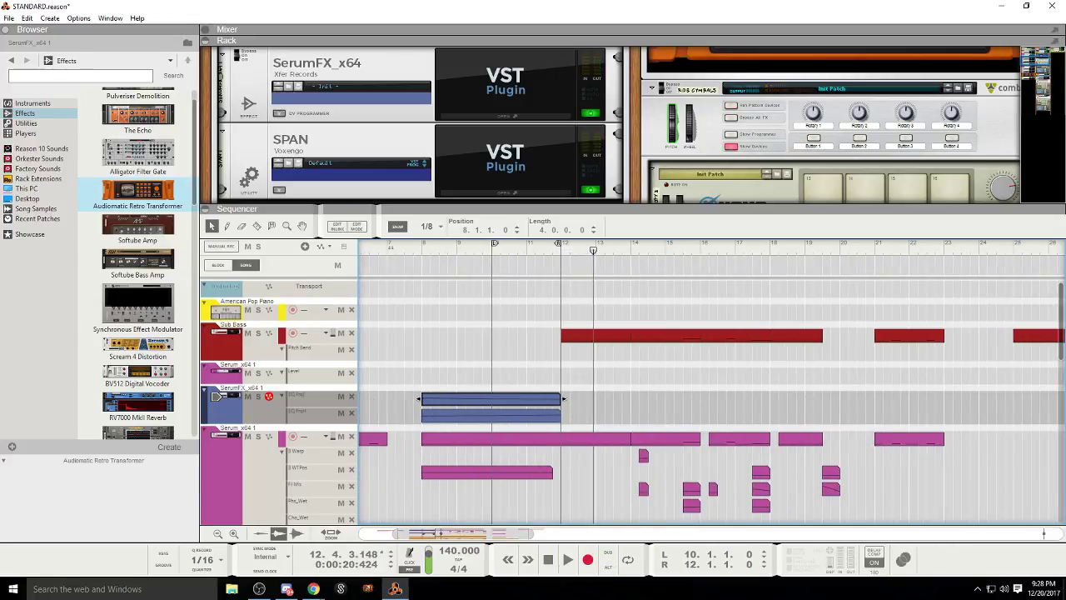
# Step: Play the transition into the drop from position 10.4.3.0 and again from bar 8
pyautogui.hotkey('alt', 'Tab')
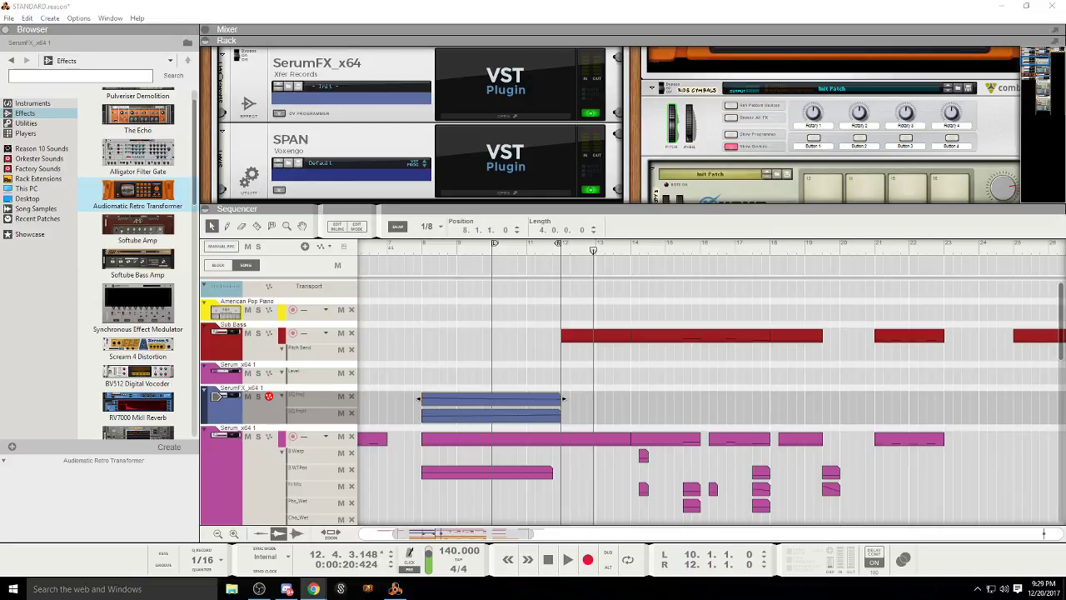
pyautogui.click(522, 254)
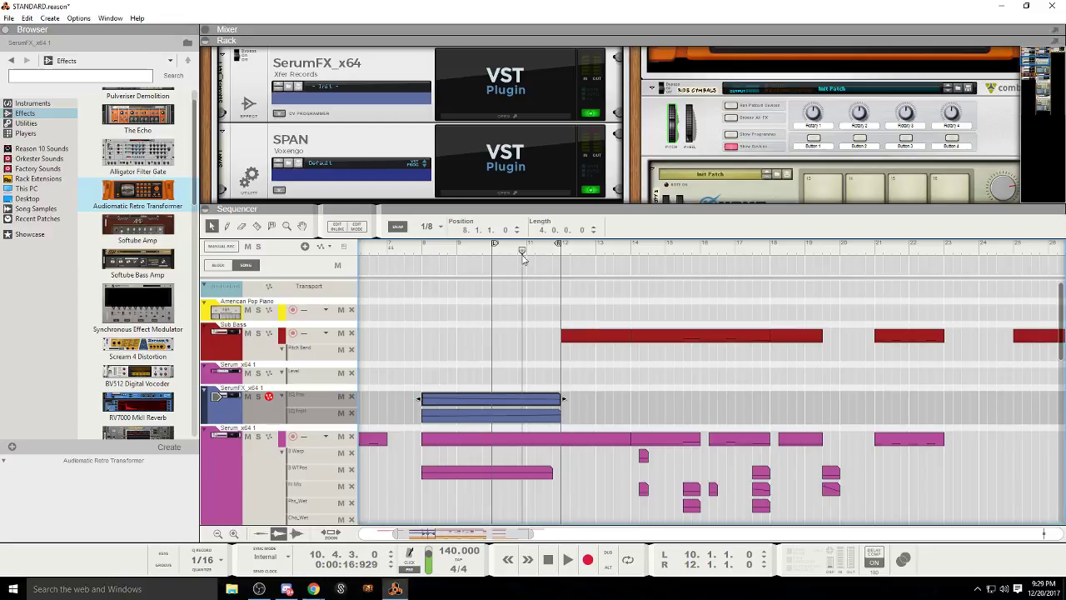
pyautogui.click(567, 559)
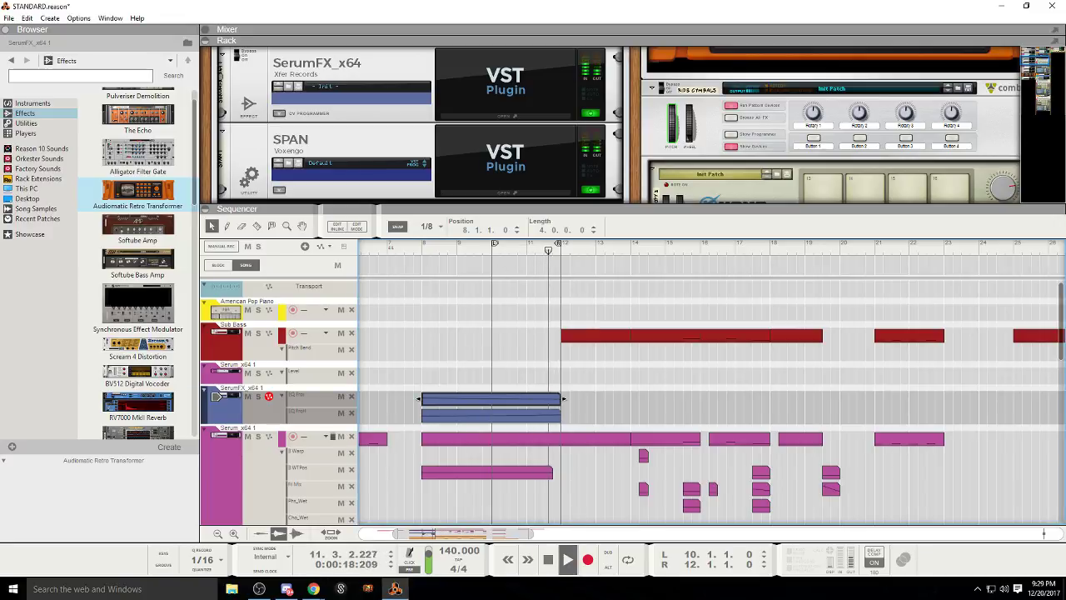
pyautogui.click(422, 250)
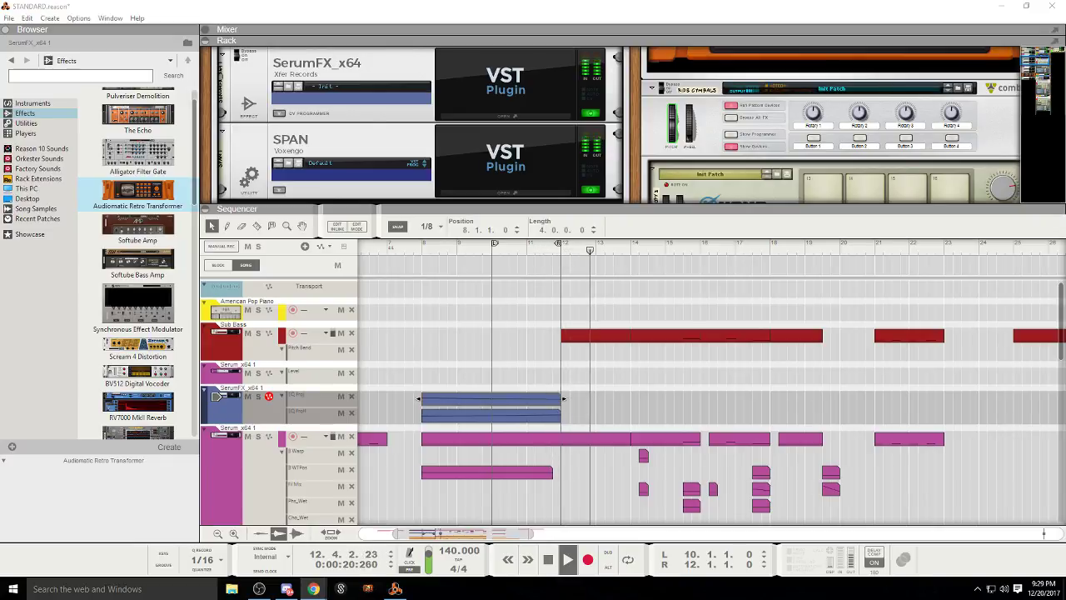
pyautogui.click(548, 559)
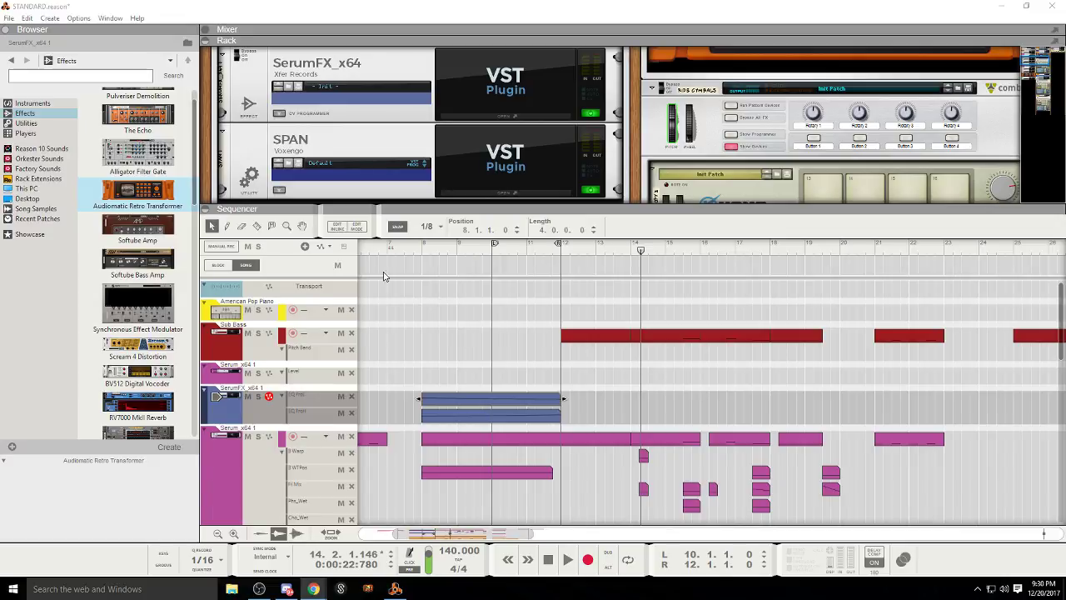
# Step: Play the build-up from just before bar 8 into the drop twice and stop playback
pyautogui.click(409, 248)
pyautogui.press('space')
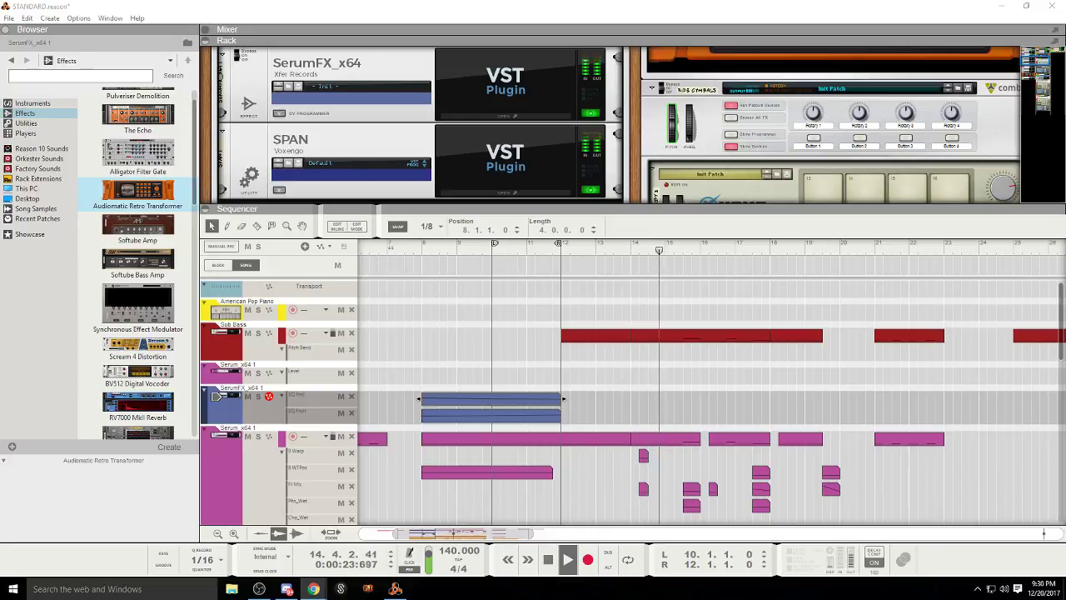
pyautogui.click(407, 250)
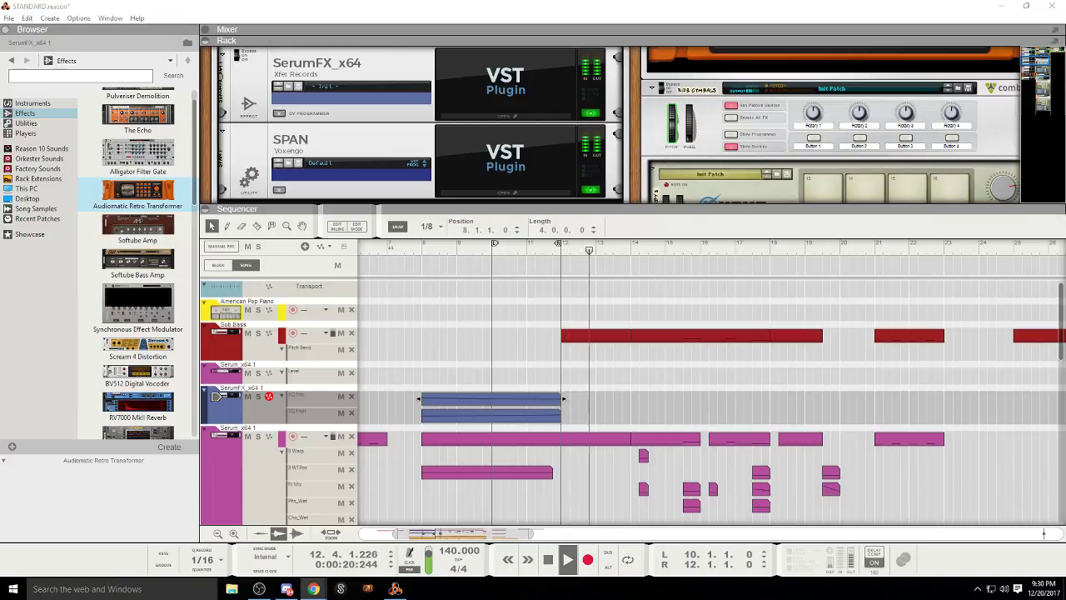
pyautogui.click(548, 559)
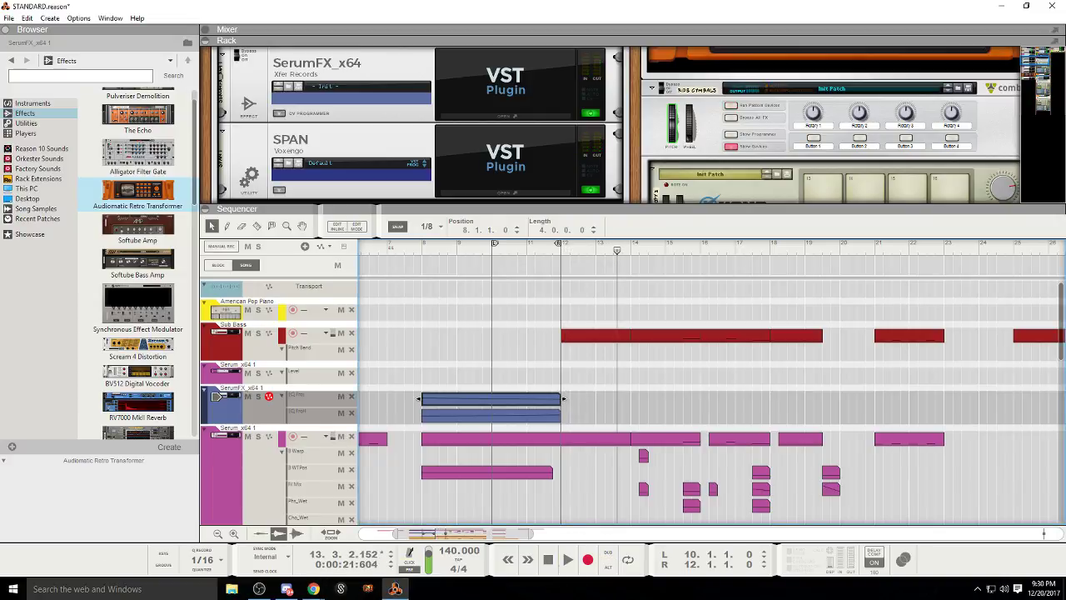
# Step: Play the section from bar 10 and from bar 8 into the drop with the automation clip deselected
pyautogui.click(313, 589)
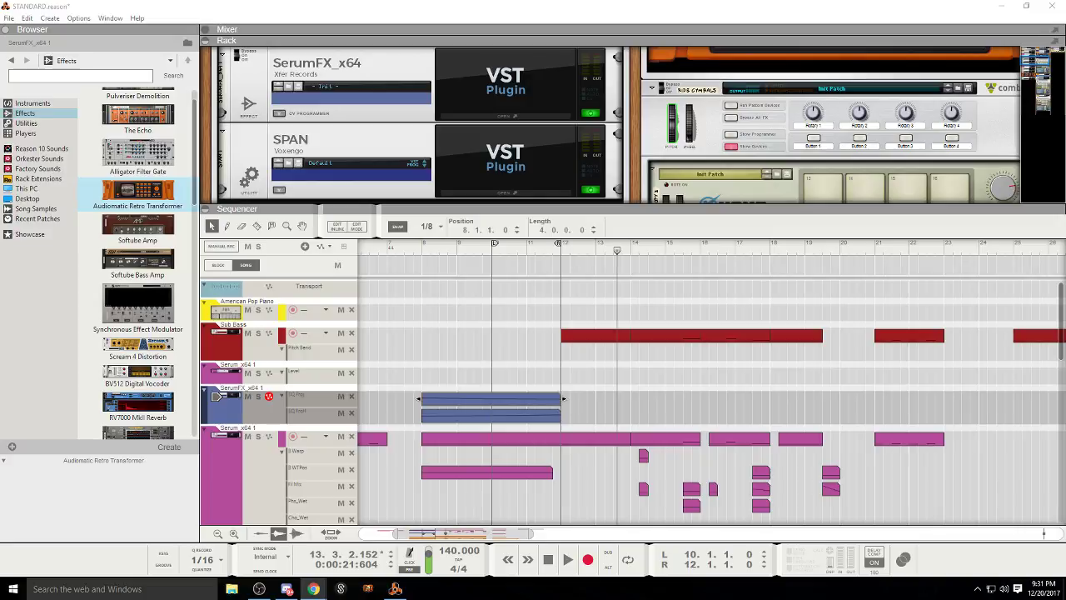
pyautogui.click(489, 264)
pyautogui.click(566, 560)
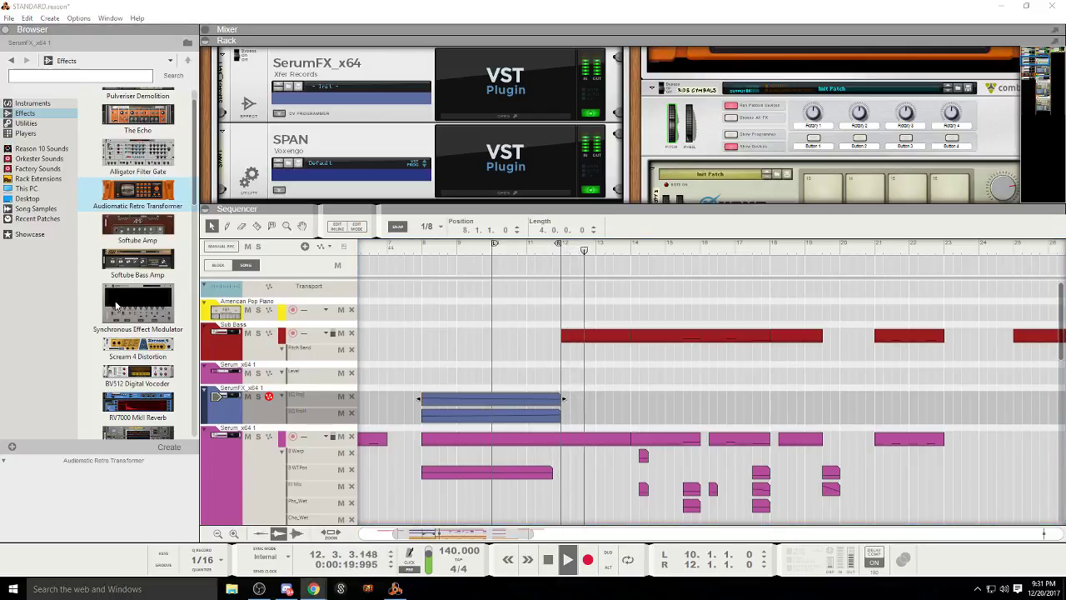
pyautogui.click(423, 261)
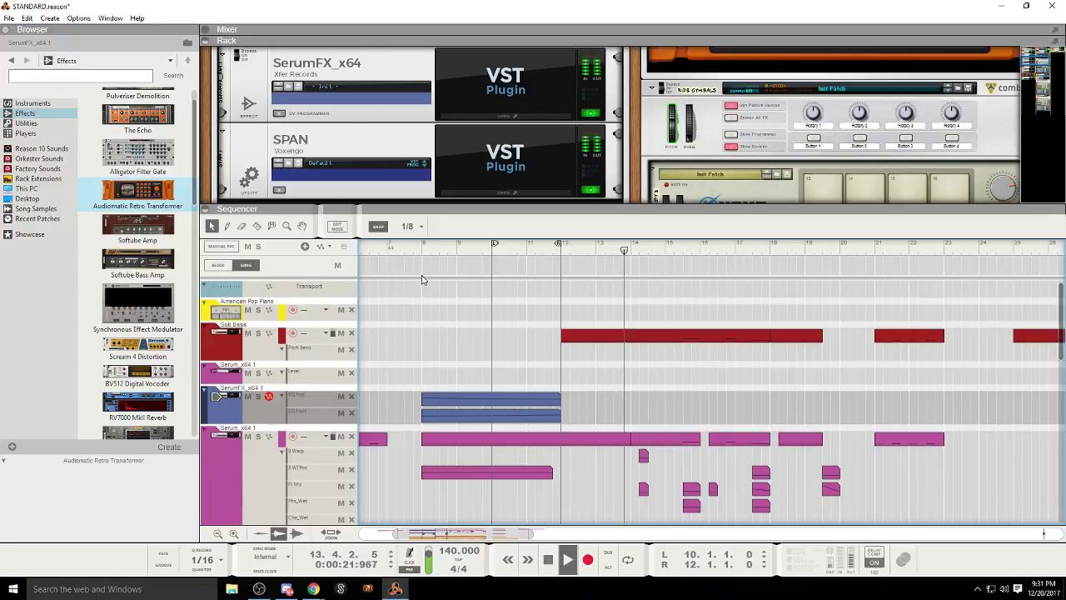
pyautogui.click(422, 248)
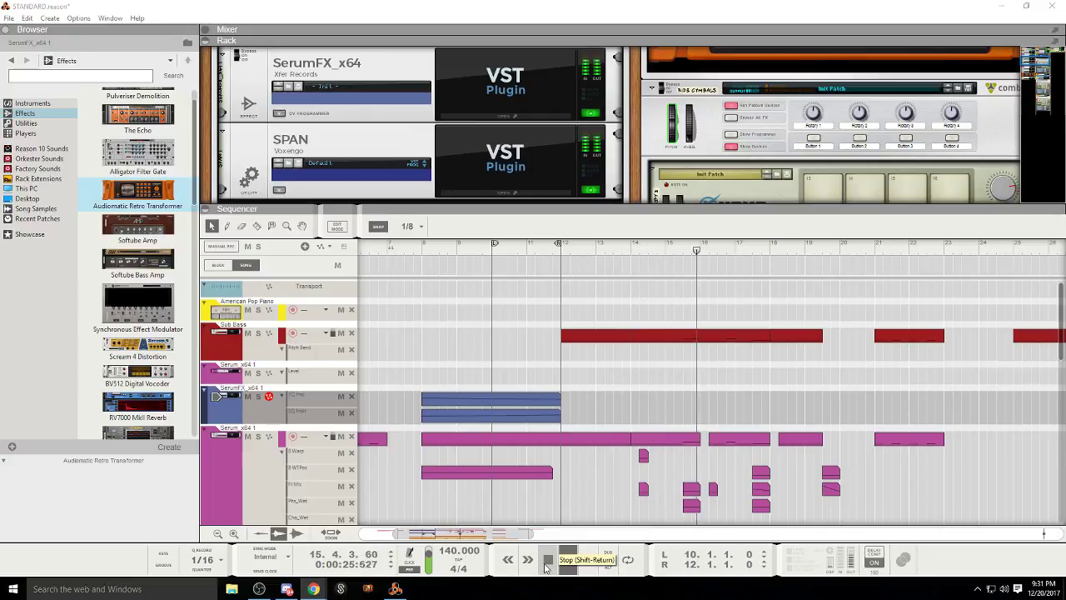
# Step: Examine the Serum tracks during the drop, showing the SerumFX_x64 1 copy and Serum_x64 1 copy devices in the rack
pyautogui.moveTo(498, 535); pyautogui.dragTo(515, 535)
pyautogui.scroll(-2, 243, 483)
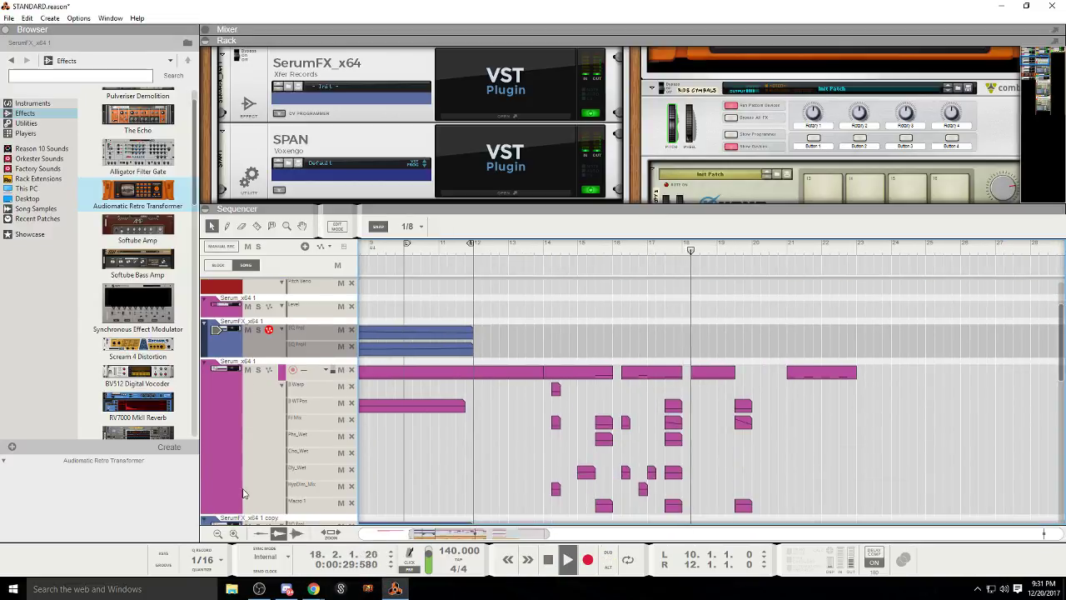
pyautogui.click(243, 484)
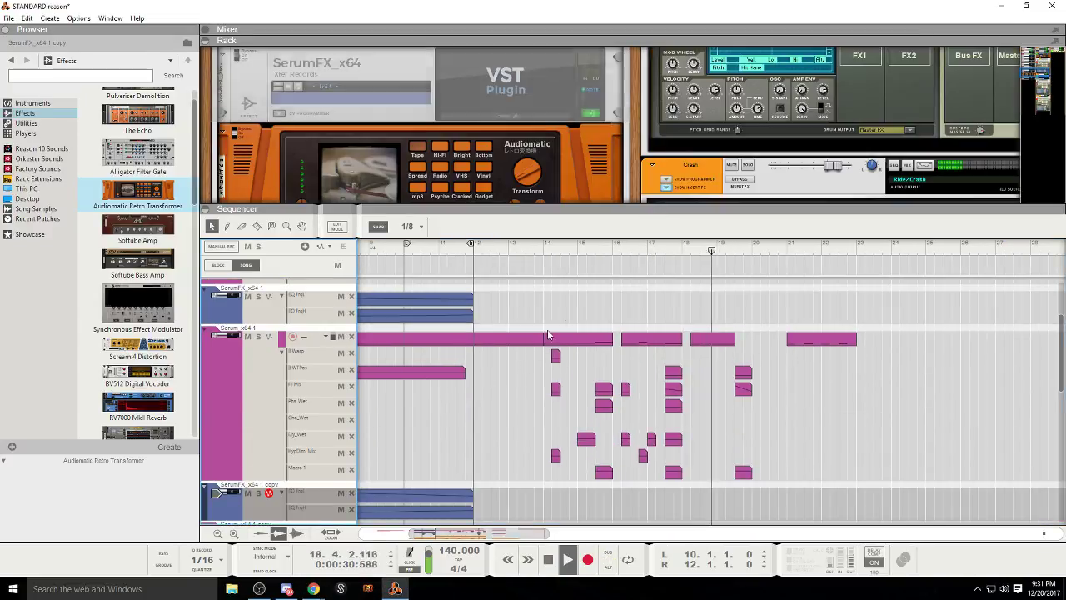
pyautogui.click(545, 564)
pyautogui.scroll(-1, 271, 466)
pyautogui.click(264, 486)
pyautogui.scroll(-2, 296, 463)
pyautogui.scroll(3, 466, 379)
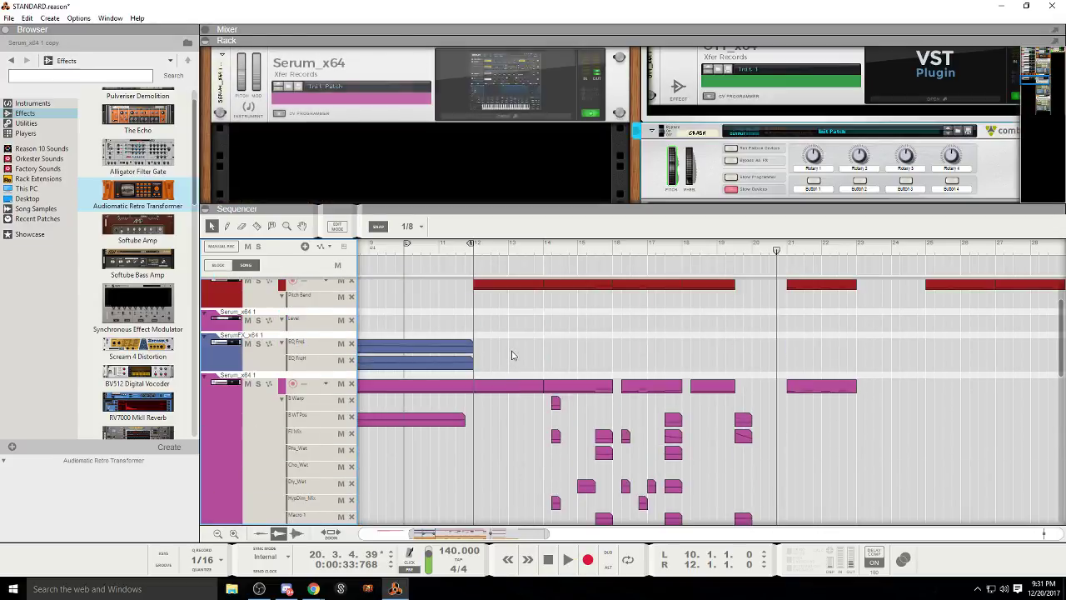
# Step: Play the drop from bar 14, jumping to the Serum clip at bar 21 and back to bar 15
pyautogui.click(547, 248)
pyautogui.click(569, 563)
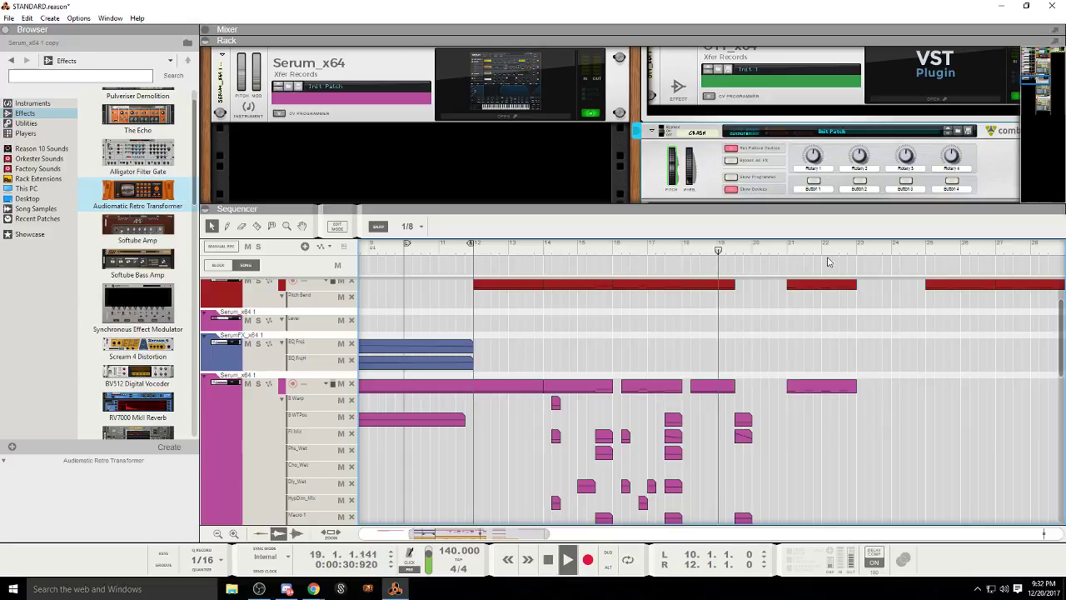
pyautogui.click(788, 249)
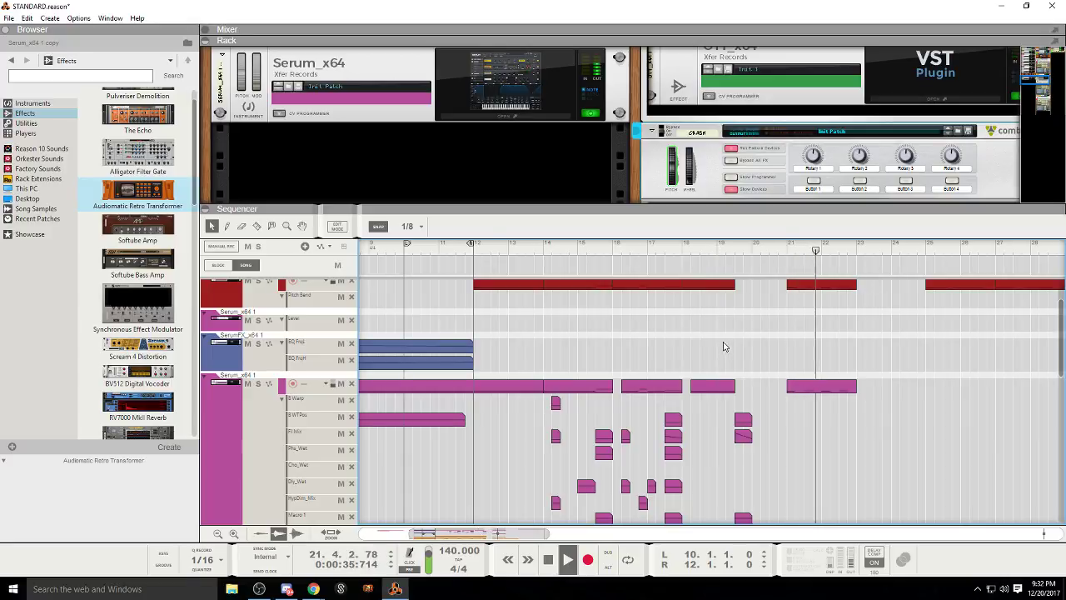
pyautogui.click(583, 252)
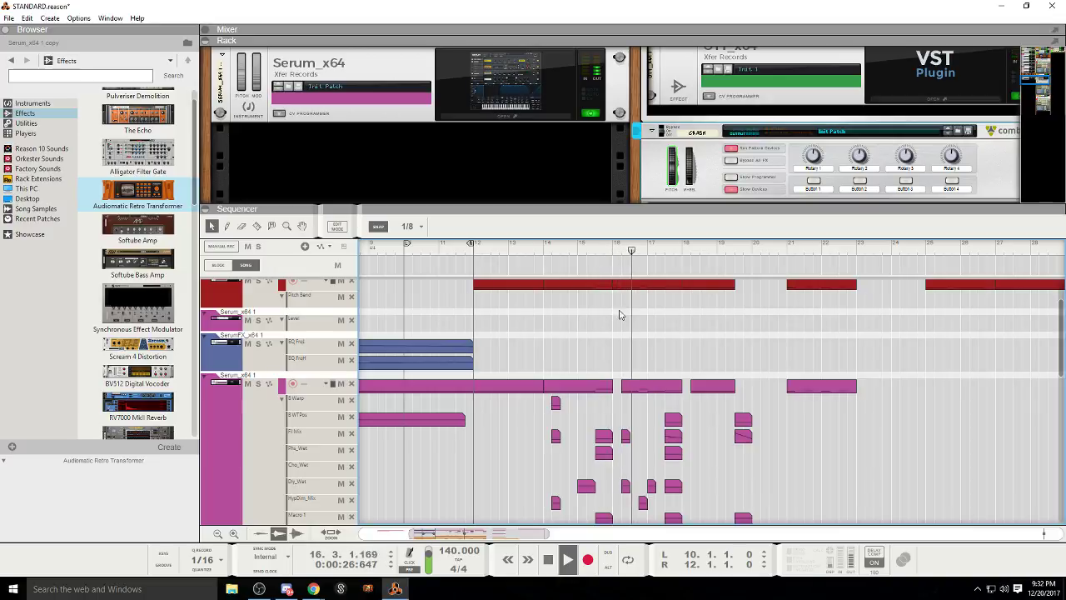
# Step: Replay the drop from just before bar 18 and stop after the Serum clip at that bar
pyautogui.scroll(3, 633, 333)
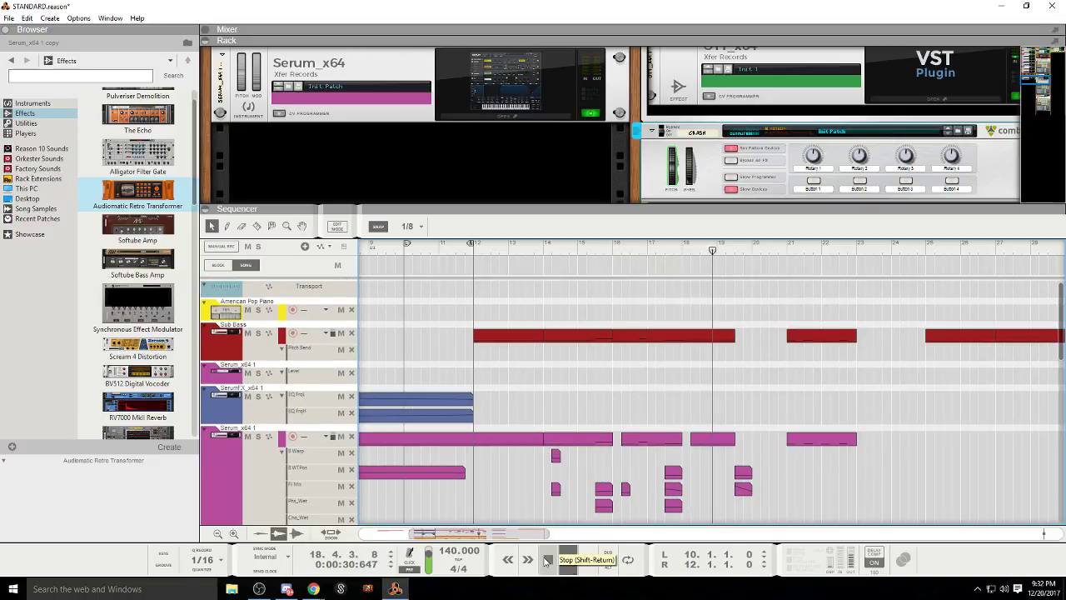
pyautogui.click(683, 250)
pyautogui.click(679, 258)
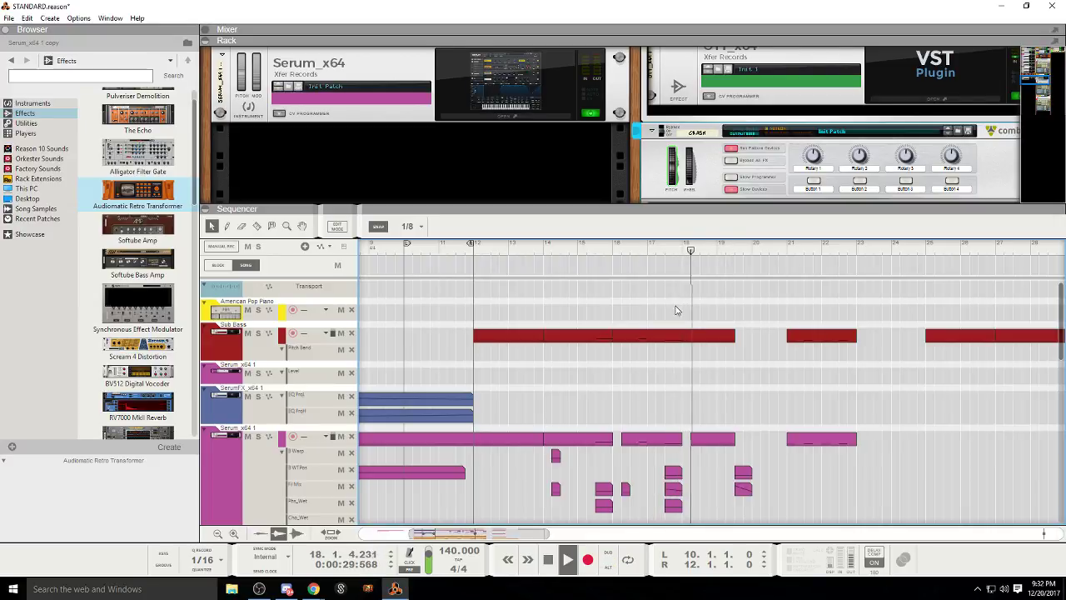
pyautogui.click(547, 564)
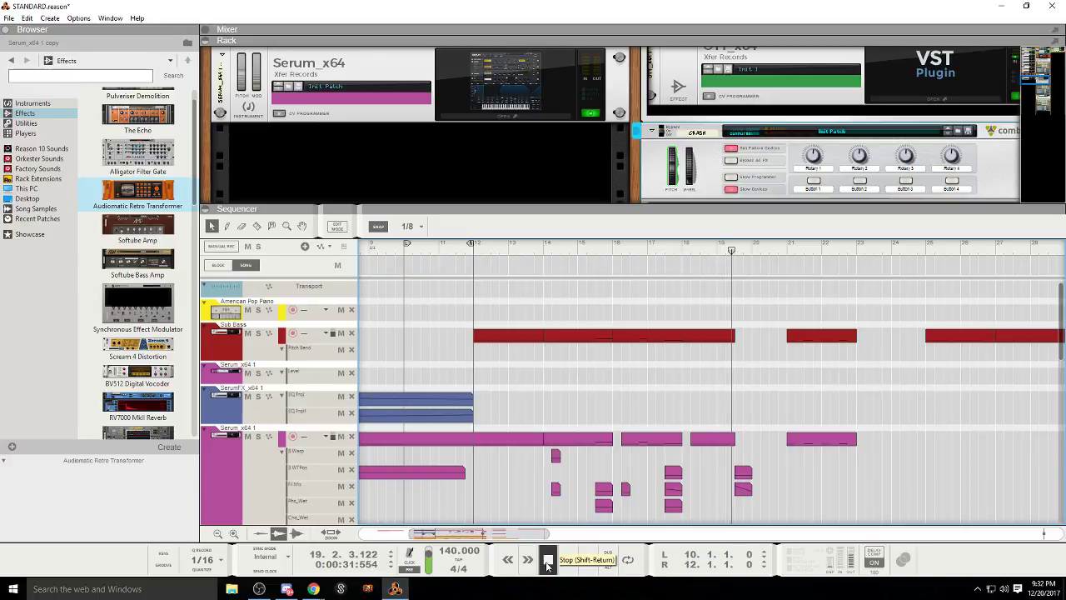
# Step: Enlarge the rack around the Serum_x64 1 copy devices and switch the Audiomatic 2 effect to the mp3 preset
pyautogui.click(241, 495)
pyautogui.scroll(-4, 257, 416)
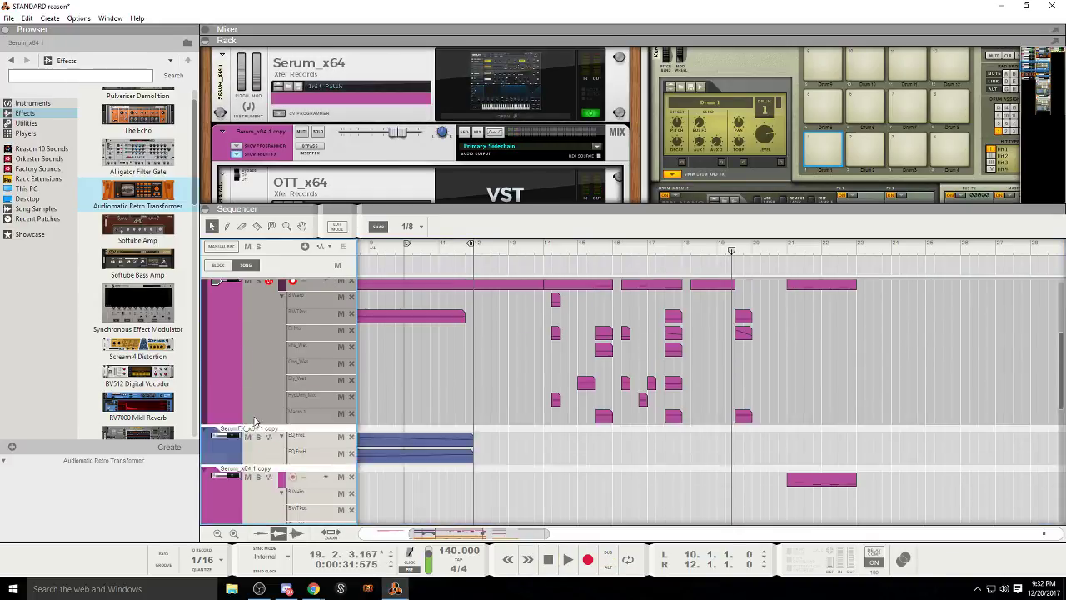
pyautogui.click(230, 469)
pyautogui.moveTo(424, 210); pyautogui.dragTo(400, 385)
pyautogui.scroll(5, 372, 225)
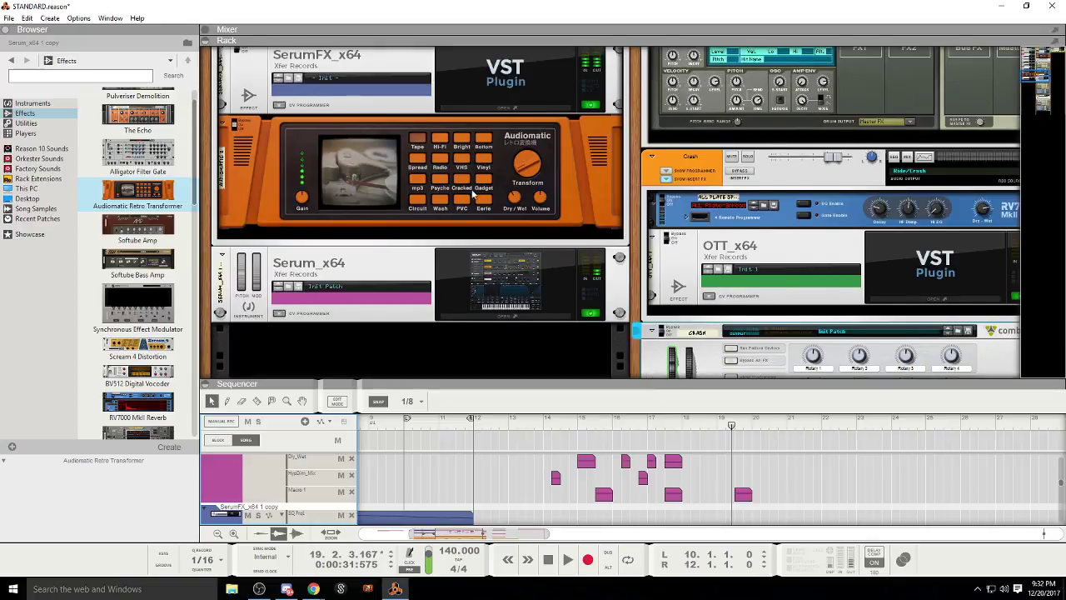
pyautogui.click(472, 194)
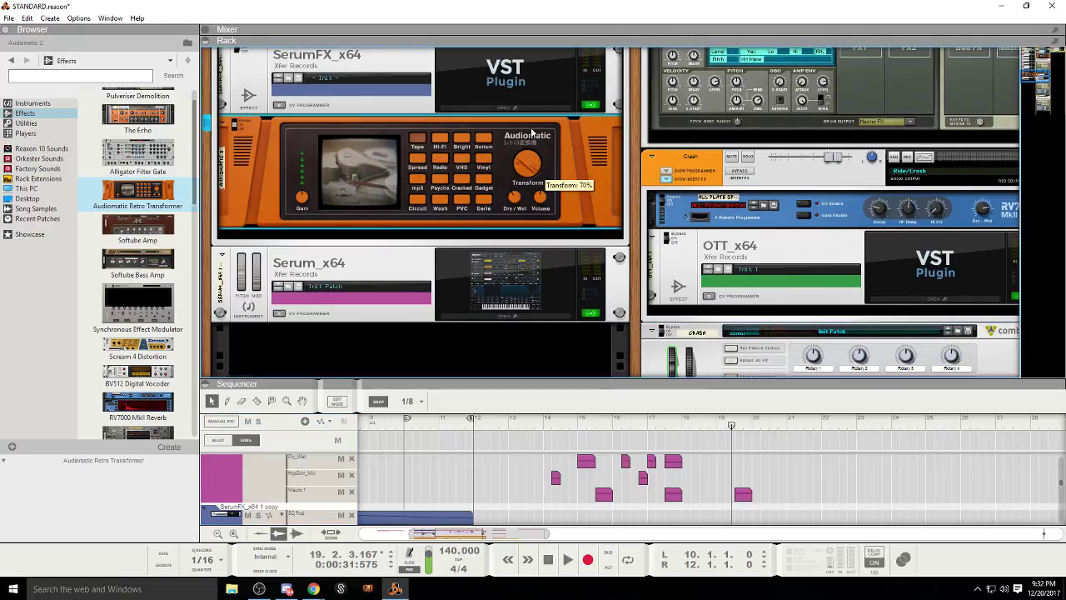
pyautogui.click(417, 177)
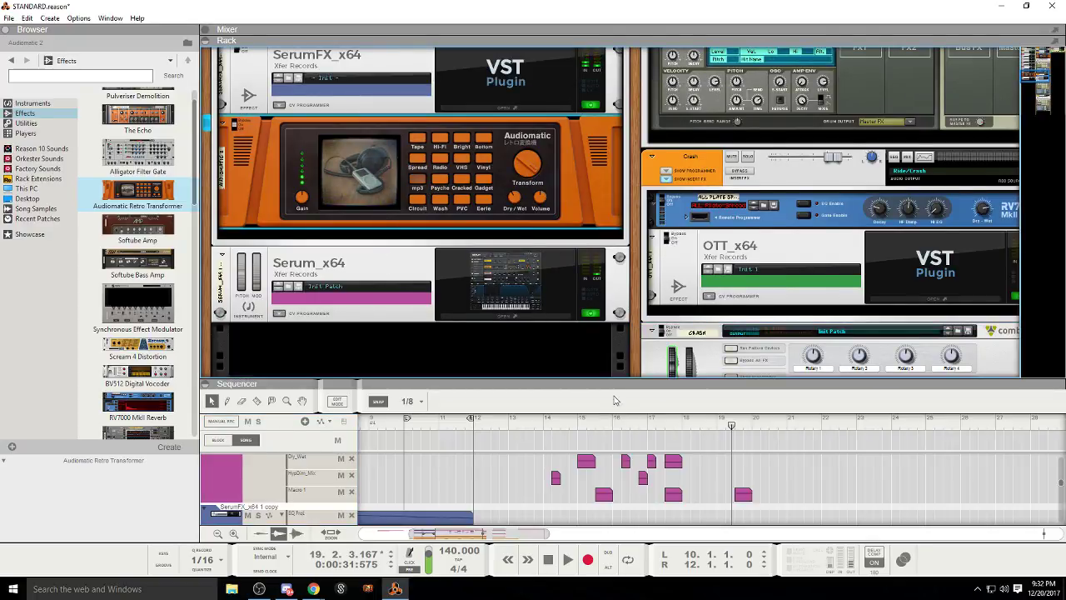
# Step: Enlarge the sequencer area and play the drop from about bar 15 through the Serum clip at bar 21
pyautogui.scroll(-1, 565, 424)
pyautogui.moveTo(607, 383); pyautogui.dragTo(597, 240)
pyautogui.scroll(1, 582, 324)
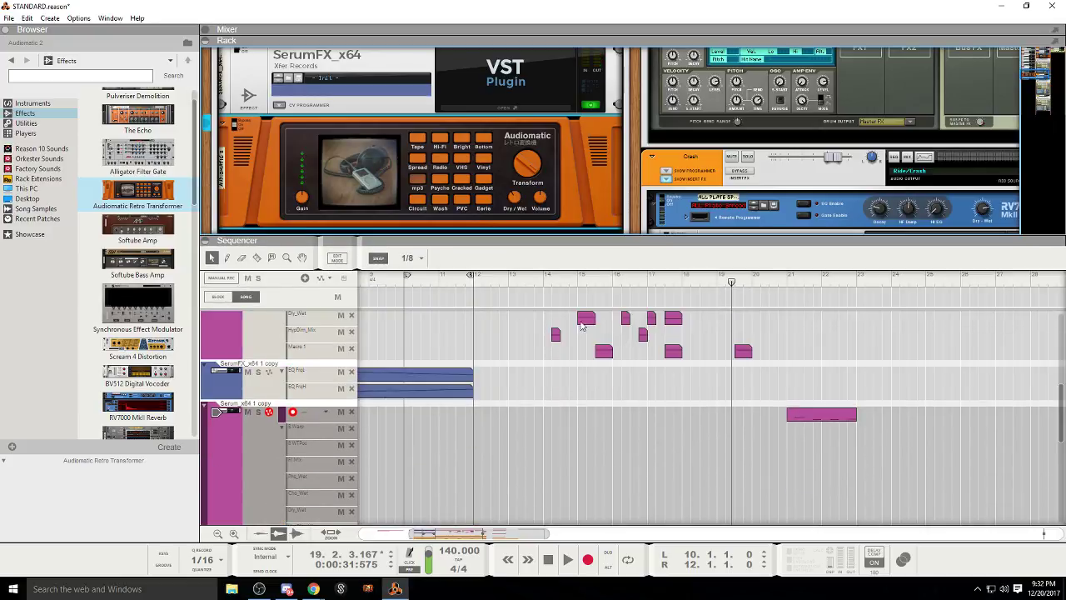
pyautogui.scroll(3, 628, 301)
pyautogui.click(578, 281)
pyautogui.press('space')
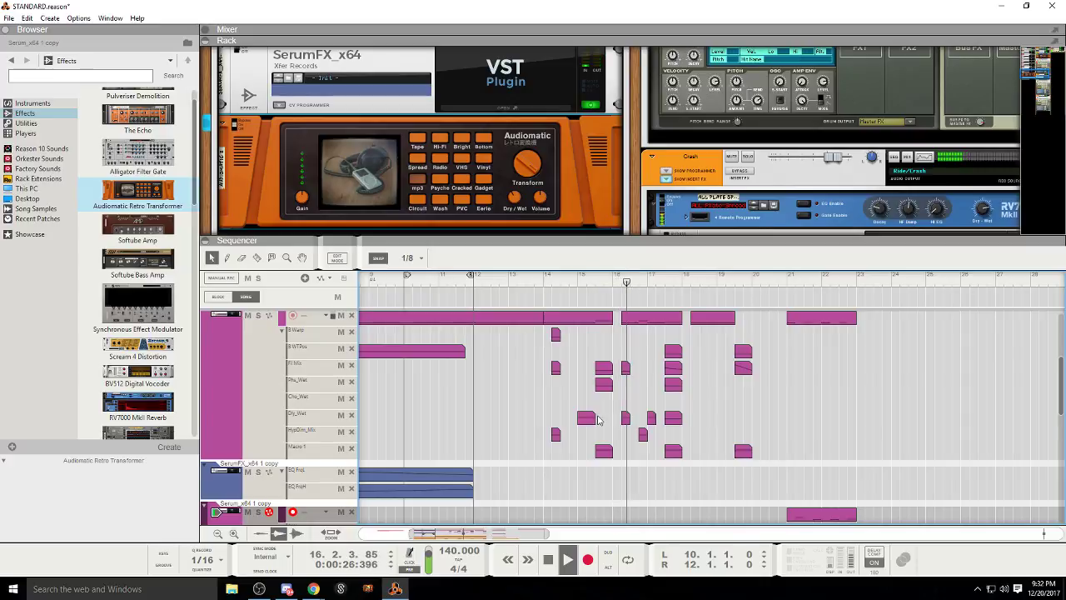
pyautogui.moveTo(495, 247); pyautogui.dragTo(500, 283)
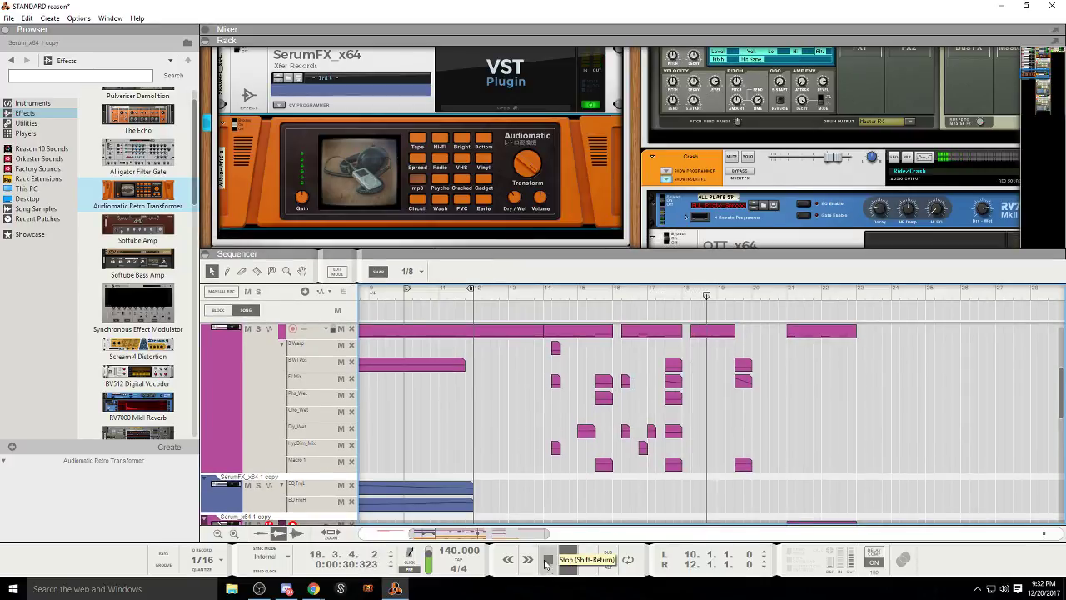
pyautogui.moveTo(521, 534); pyautogui.dragTo(504, 534)
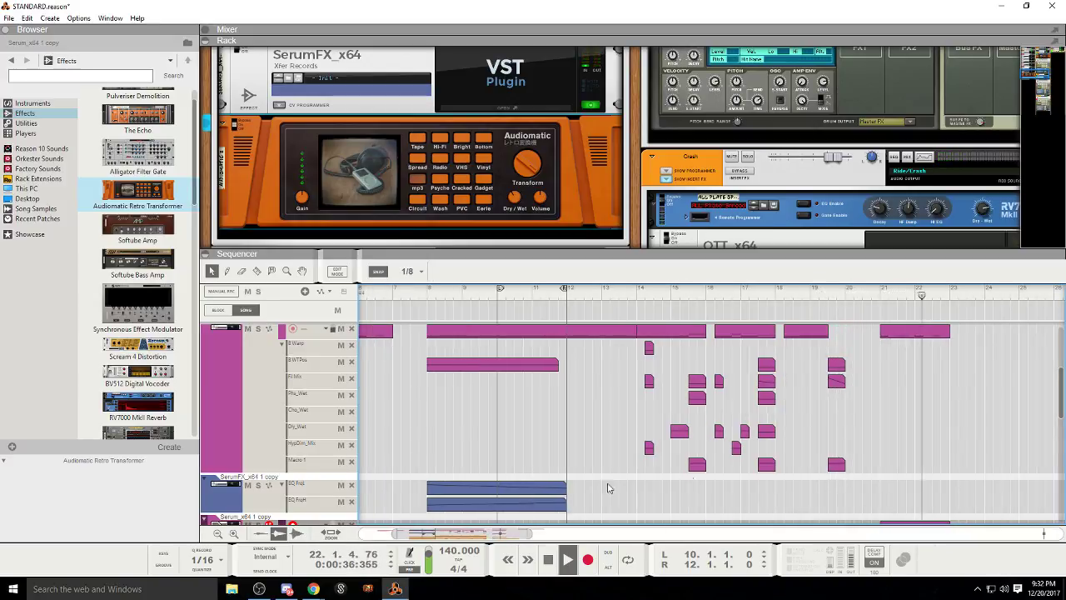
pyautogui.scroll(-2, 721, 468)
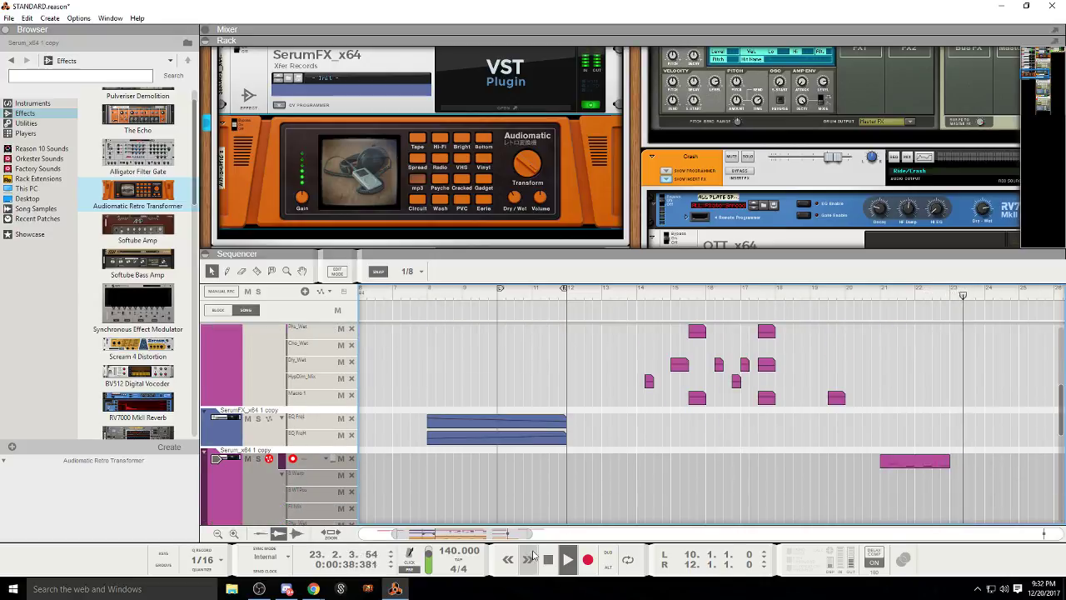
# Step: Play the end of the build-up from position 9.4 and stop just before bar 14
pyautogui.click(490, 294)
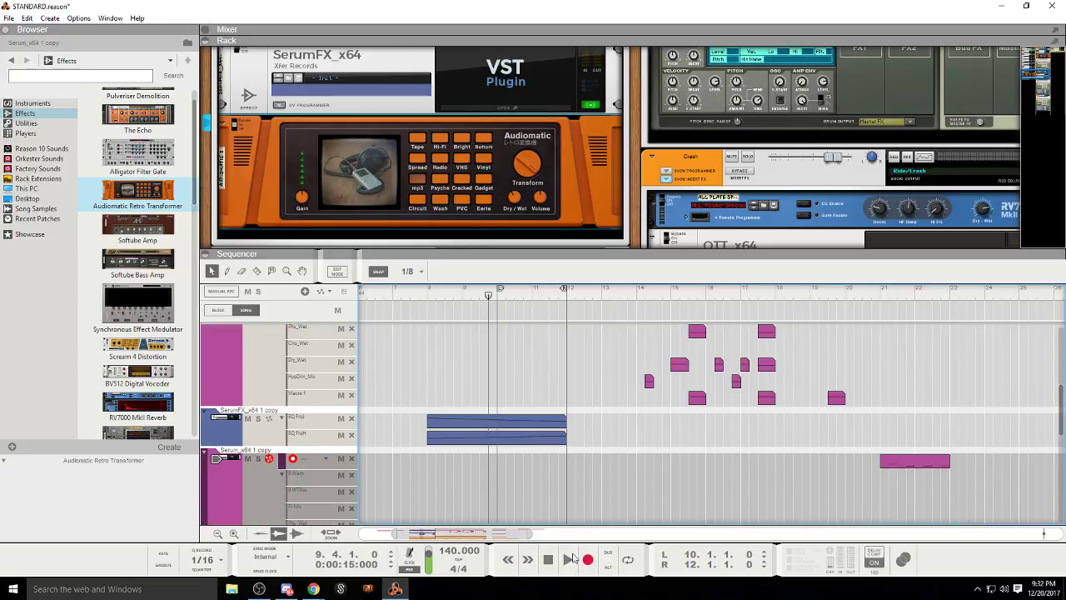
pyautogui.click(572, 561)
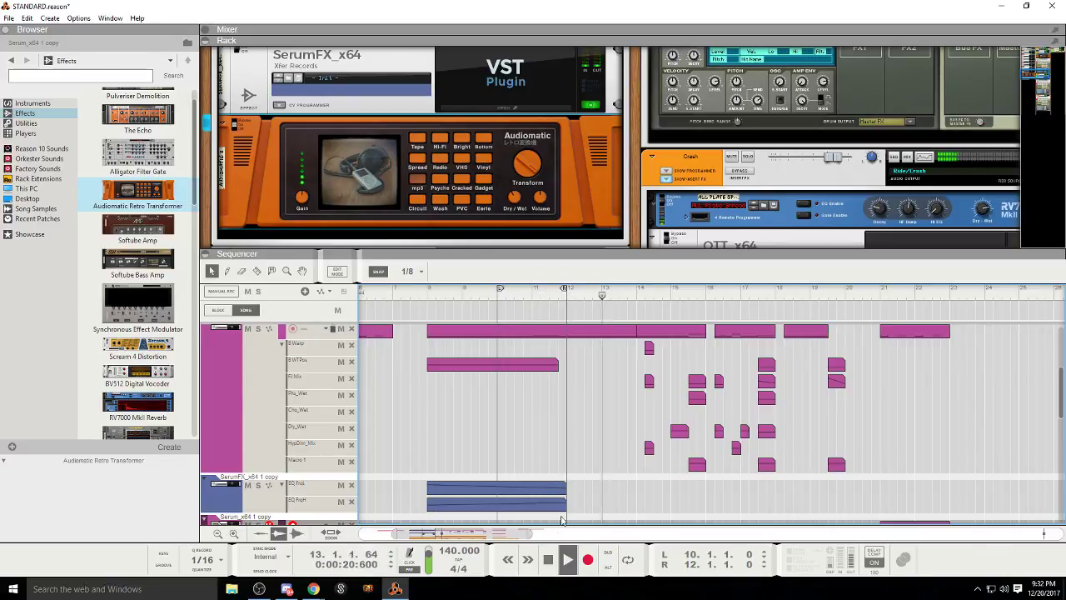
pyautogui.click(551, 560)
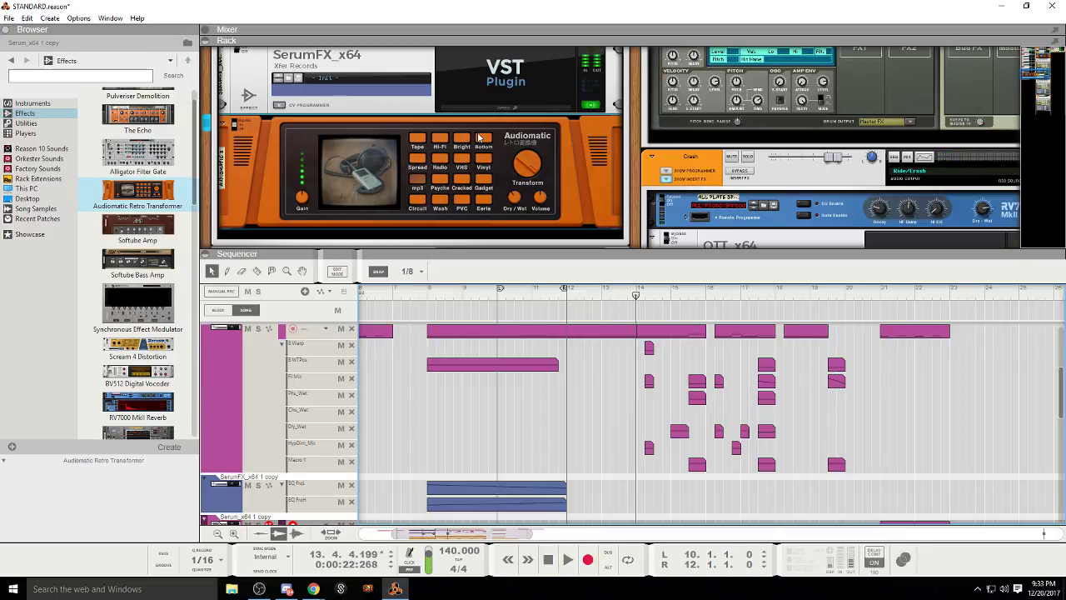
# Step: Bypass the Audiomatic effect, and open the SerumFX_x64 1 copy plugin window and close it again
pyautogui.click(234, 122)
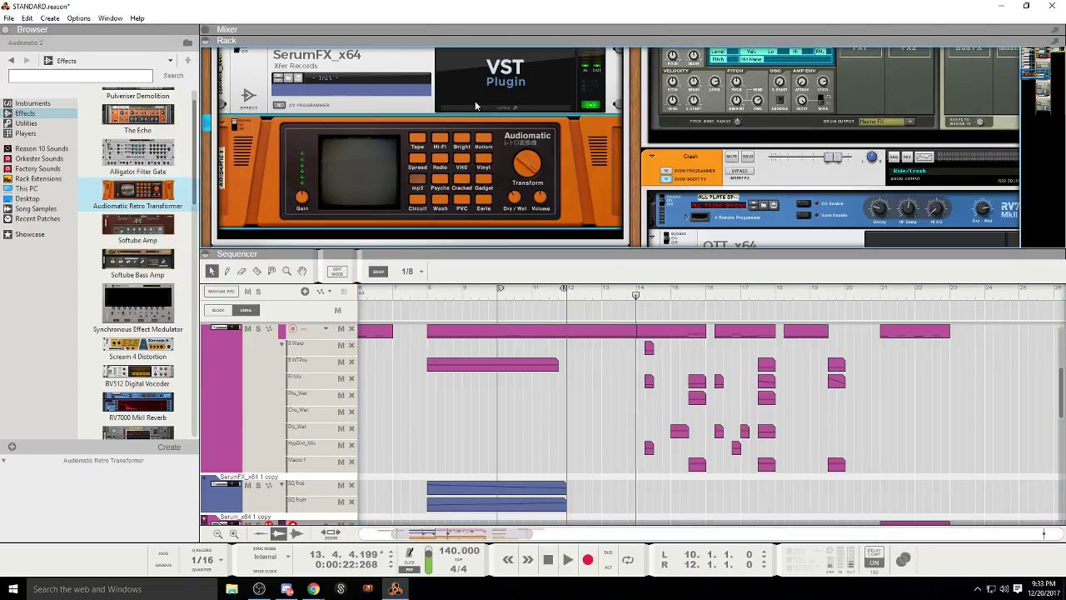
pyautogui.click(478, 105)
pyautogui.click(142, 91)
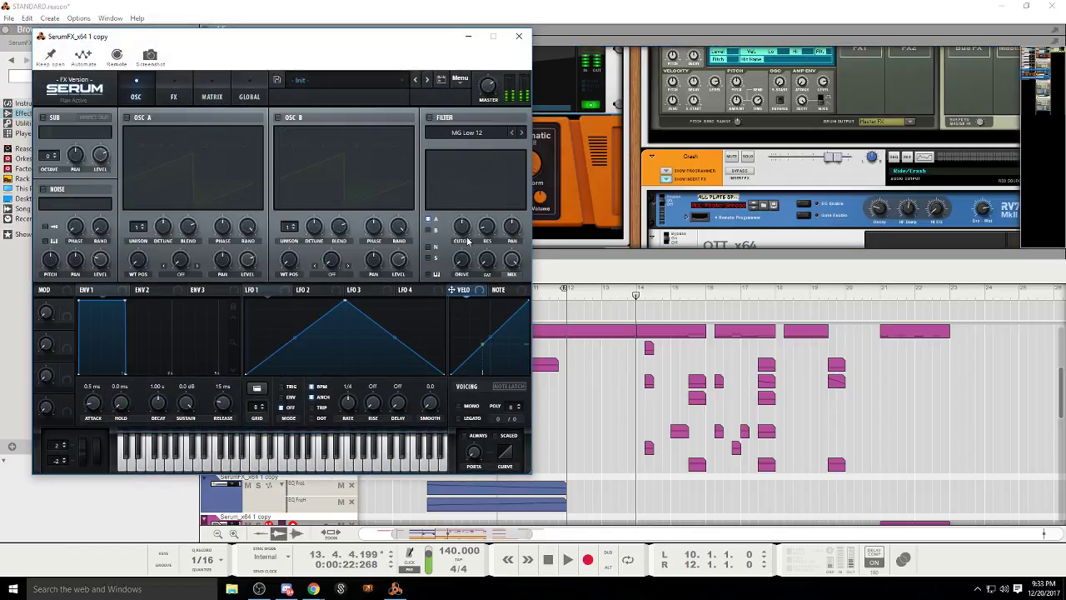
pyautogui.click(519, 36)
# Step: Open the Serum_x64 1 copy synth, adjust its filter cutoff and resonance, and lower the filter mix to about 51%
pyautogui.scroll(-1, 283, 447)
pyautogui.scroll(-1, 283, 447)
pyautogui.click(261, 489)
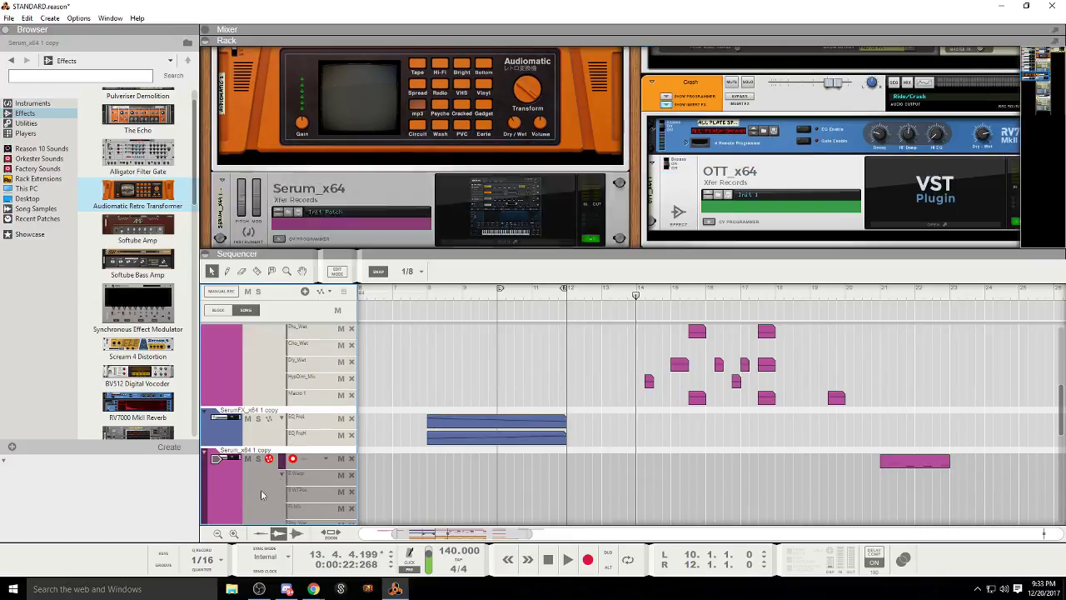
pyautogui.click(467, 242)
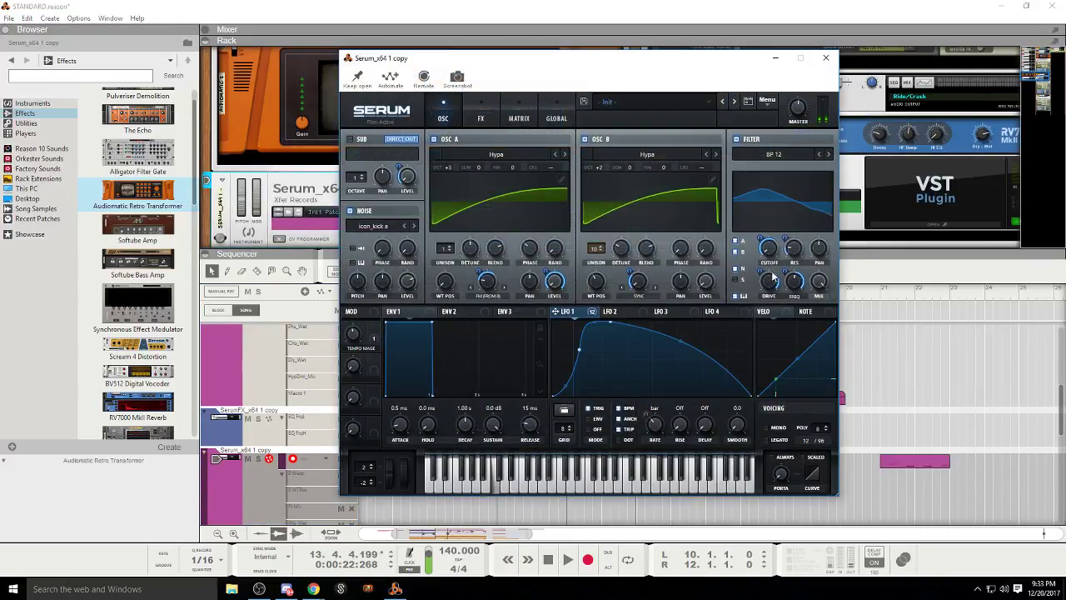
pyautogui.moveTo(767, 250); pyautogui.dragTo(763, 226)
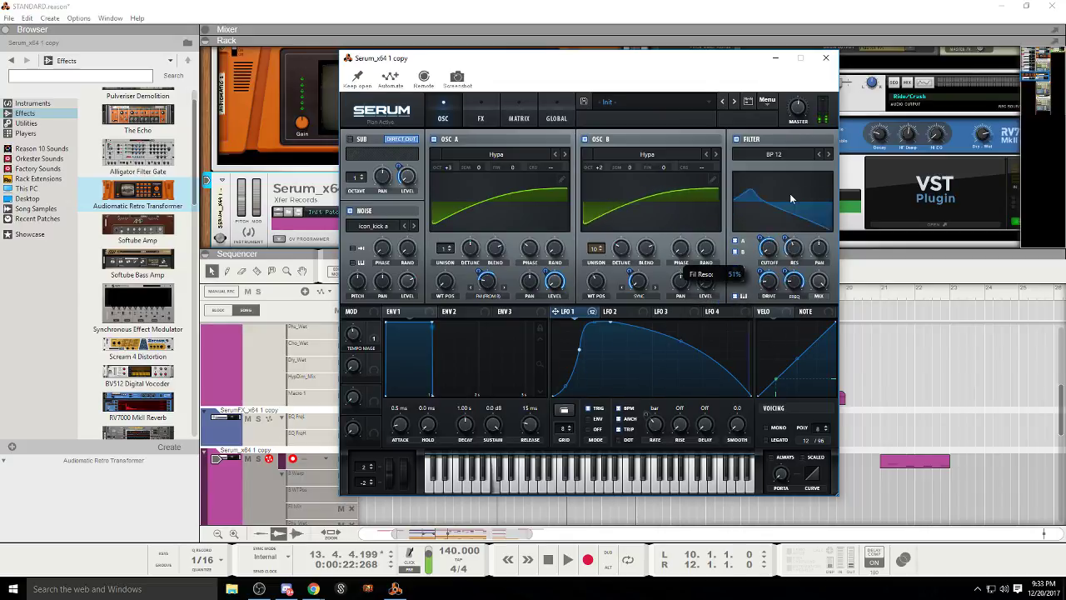
pyautogui.rightClick(792, 246)
pyautogui.click(830, 292)
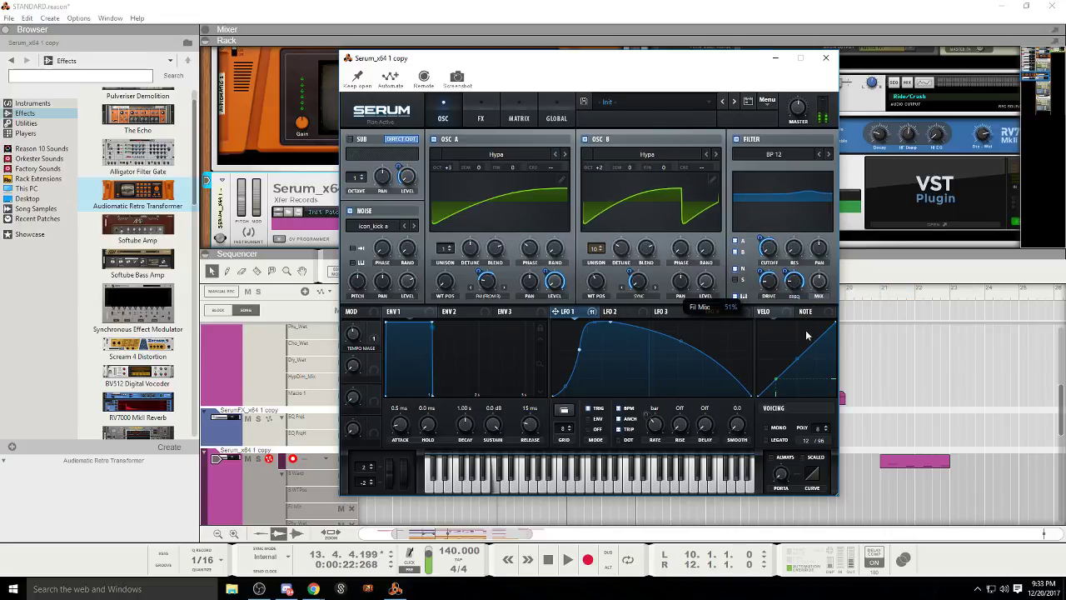
# Step: Switch off the Hyper/Dimension effect in the Serum_x64 1 copy effects rack and close the plugin
pyautogui.click(478, 118)
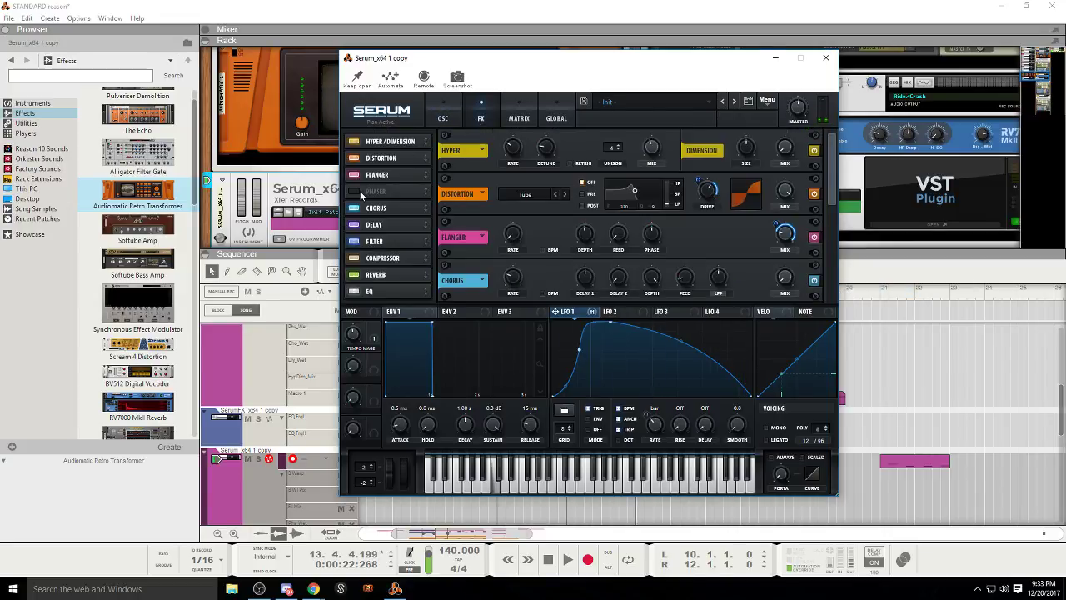
pyautogui.click(358, 140)
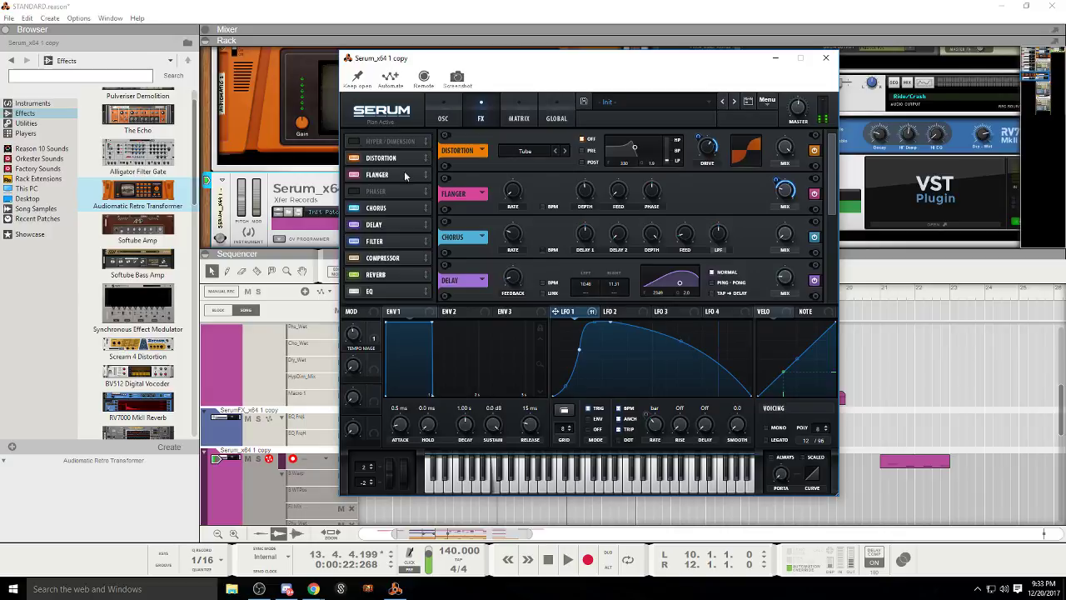
pyautogui.click(825, 58)
# Step: Play the track from bar 10 to bar 20, and replay it from just after bar 12, stopping at bar 15
pyautogui.click(497, 291)
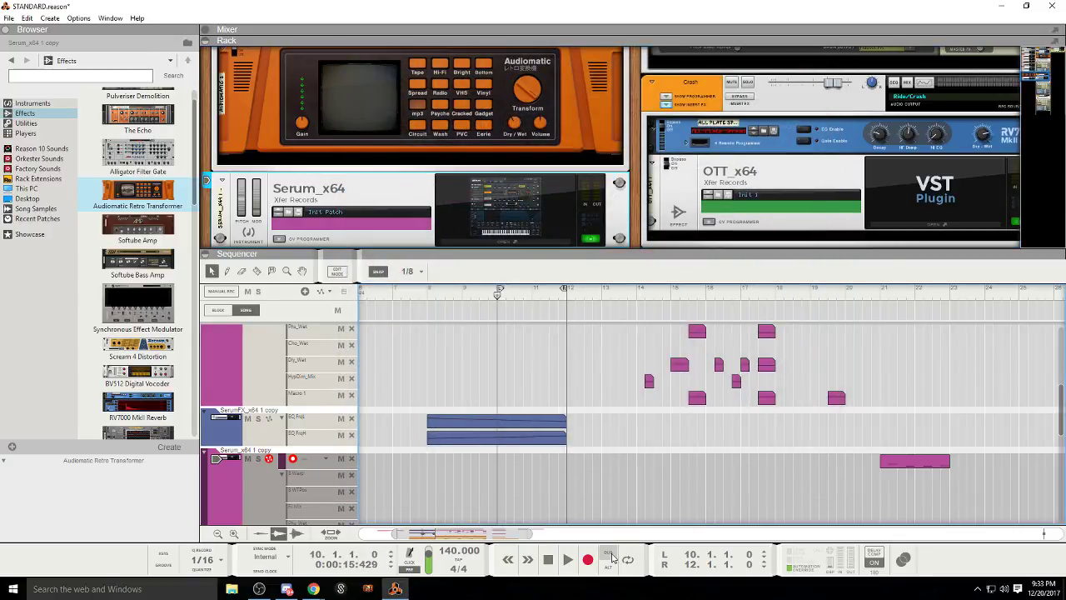
pyautogui.click(567, 559)
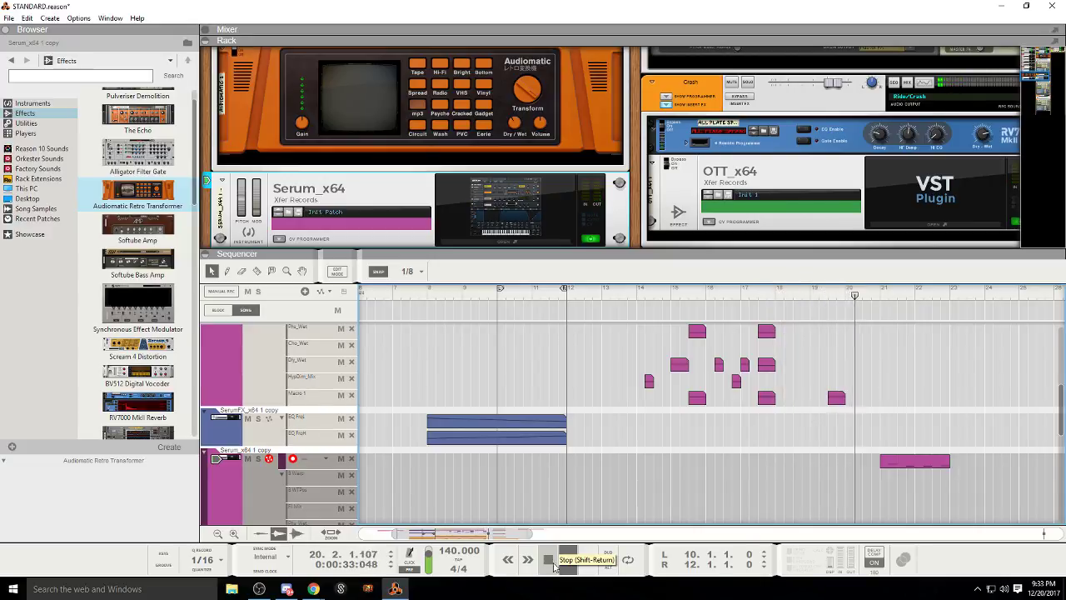
pyautogui.click(574, 299)
pyautogui.scroll(2, 641, 391)
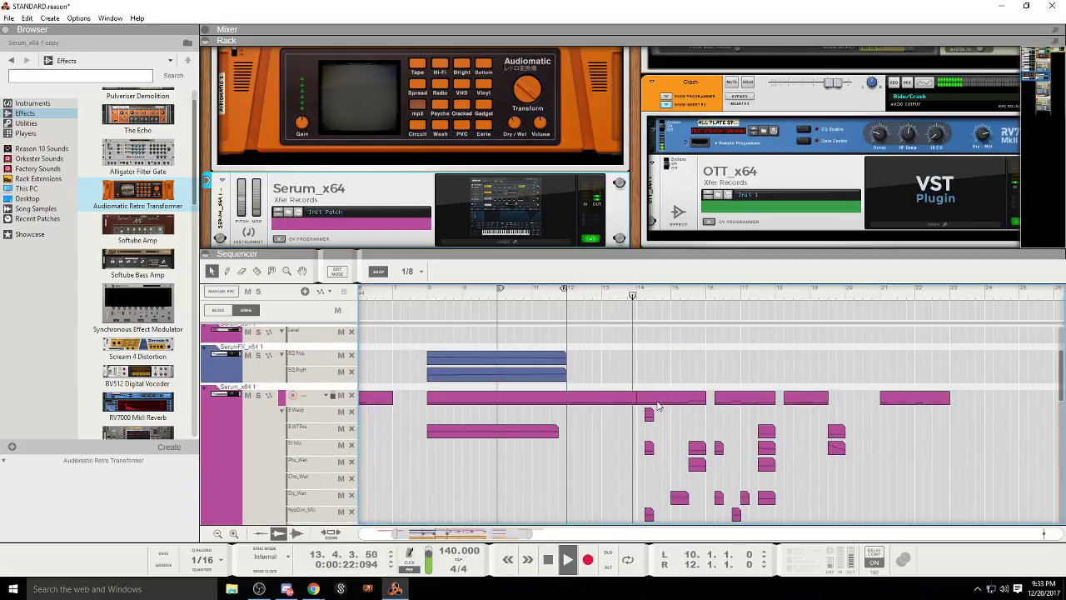
pyautogui.click(548, 559)
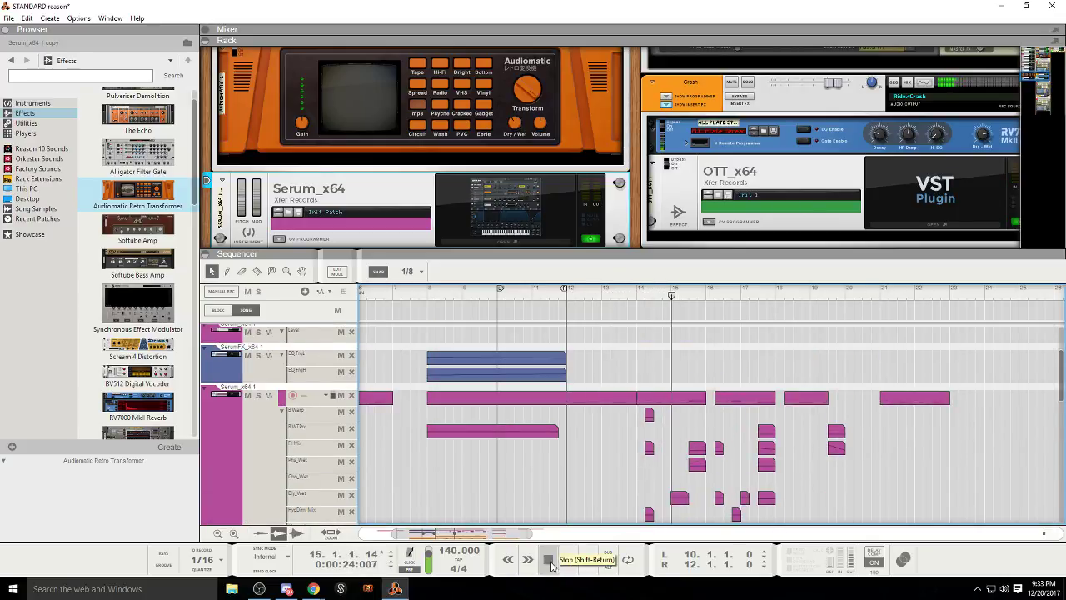
# Step: Play the build-up twice from about bar 9, stopping each time before bar 14
pyautogui.hotkey('alt', 'Tab')
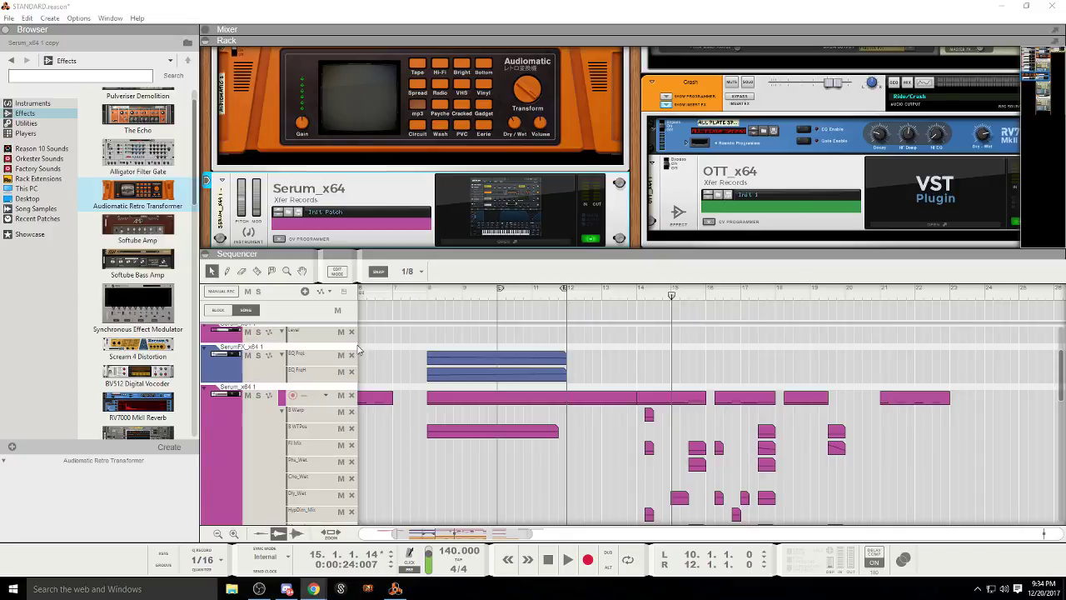
pyautogui.click(468, 293)
pyautogui.click(568, 559)
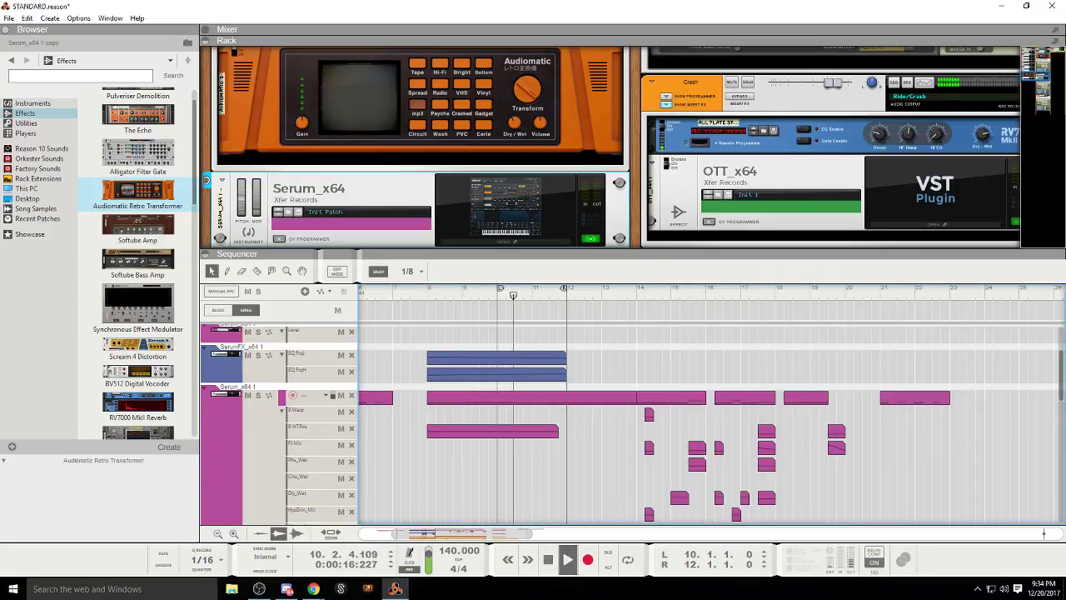
pyautogui.hotkey('alt', 'Tab')
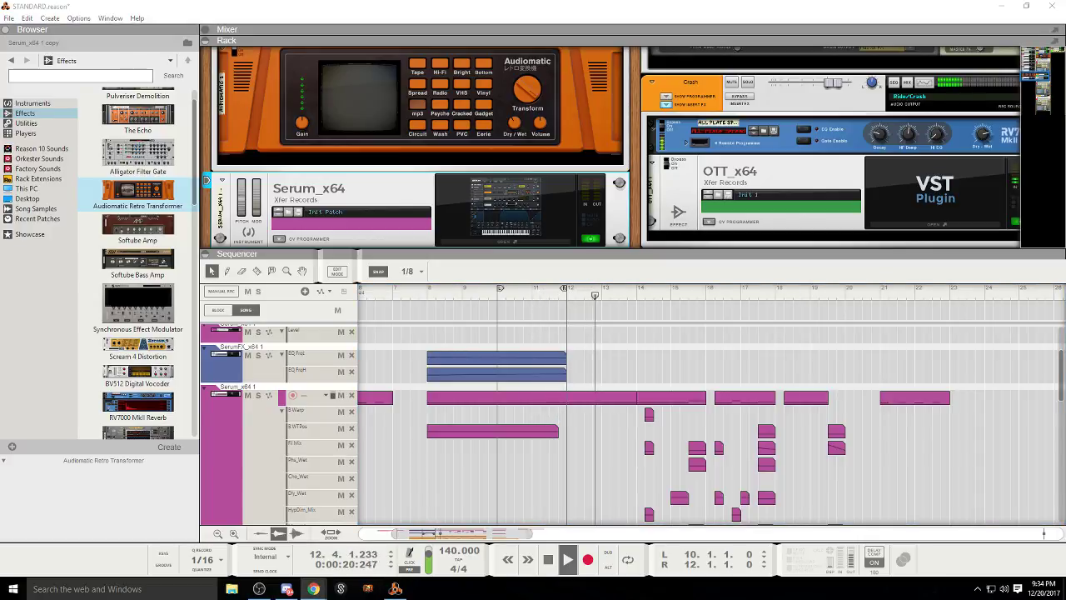
pyautogui.click(549, 560)
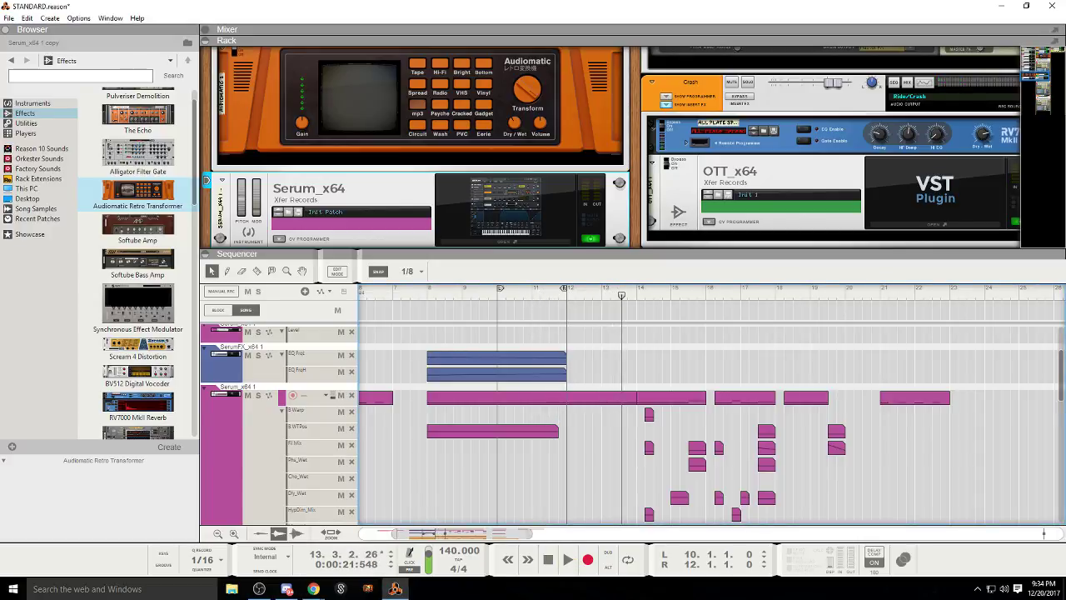
pyautogui.hotkey('alt', 'Tab')
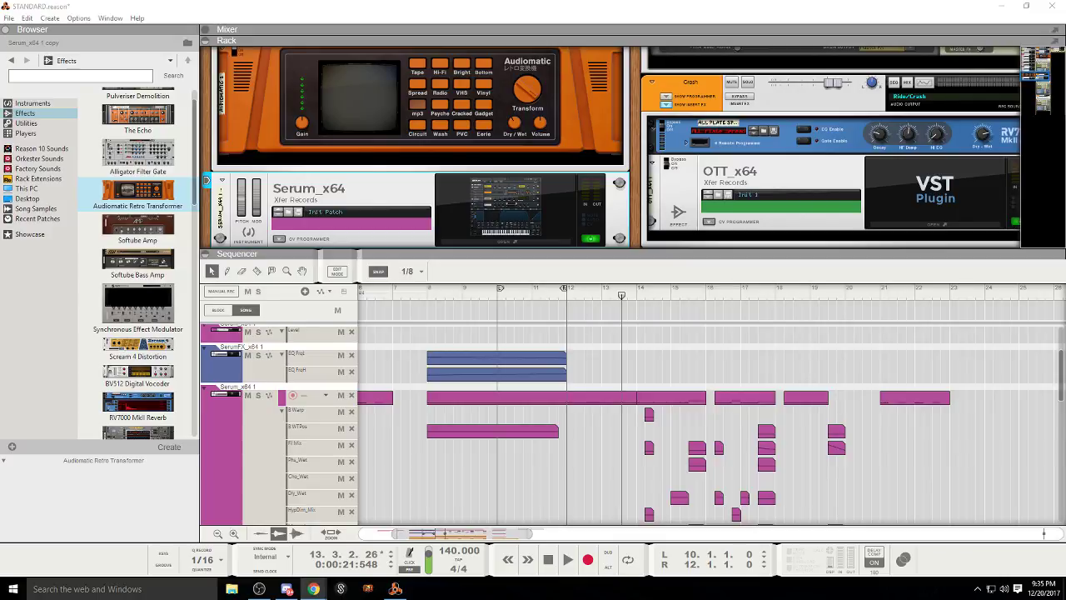
pyautogui.click(461, 299)
pyautogui.click(567, 559)
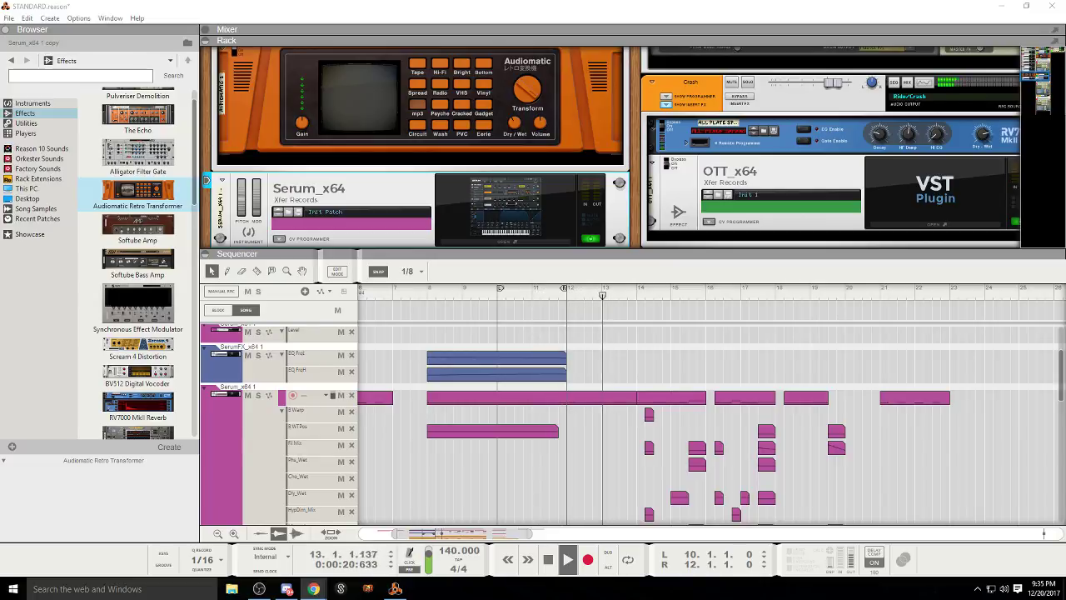
pyautogui.click(547, 559)
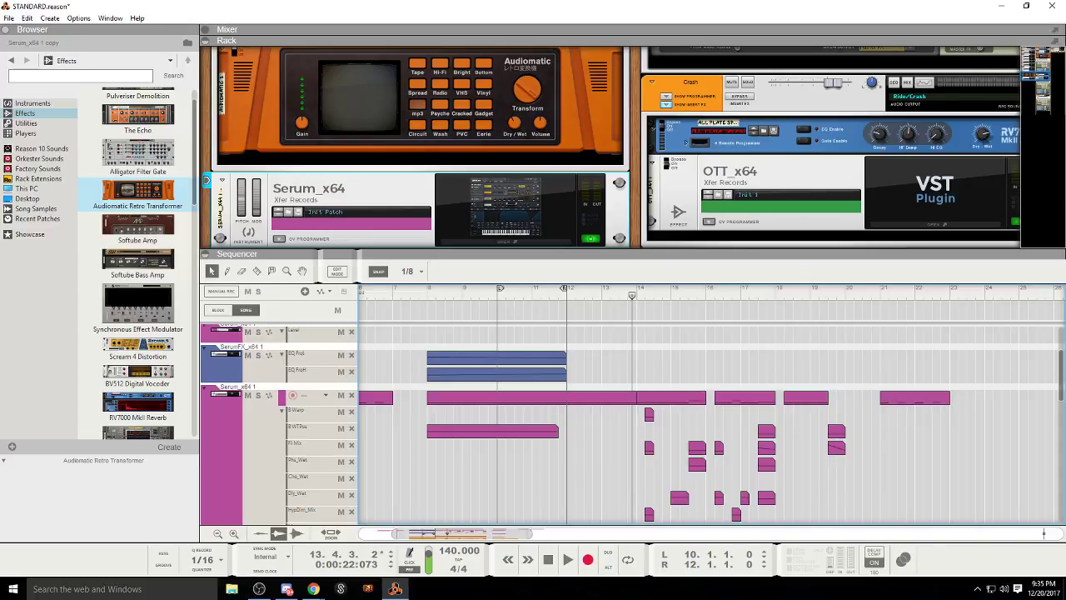
# Step: Play the drop from position 11.3 while viewing the Sub Bass and Serum tracks, and stop during bar 20
pyautogui.hotkey('alt', 'Tab')
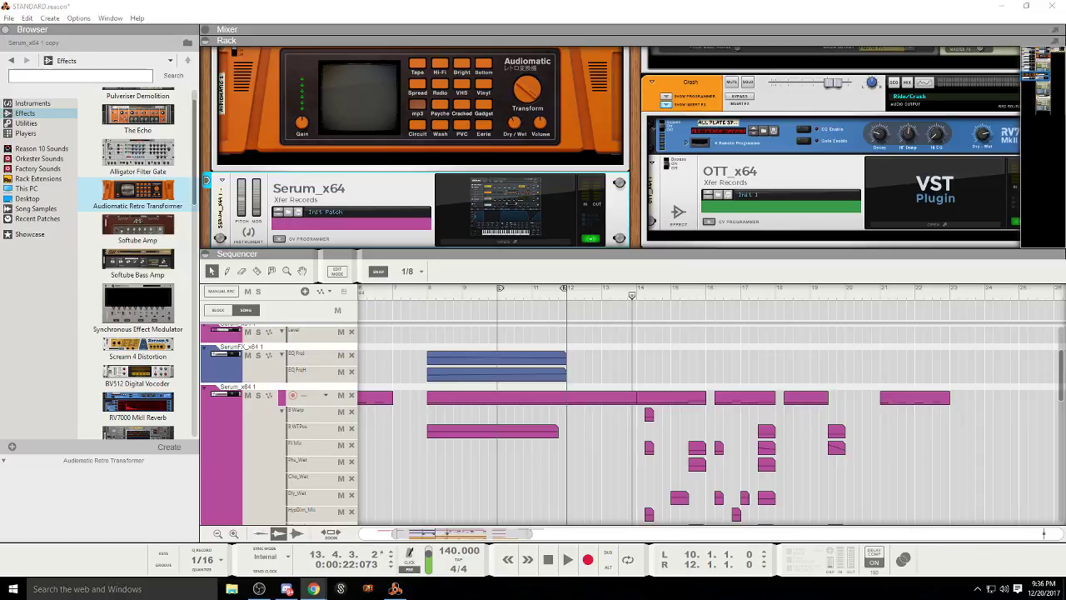
pyautogui.click(553, 292)
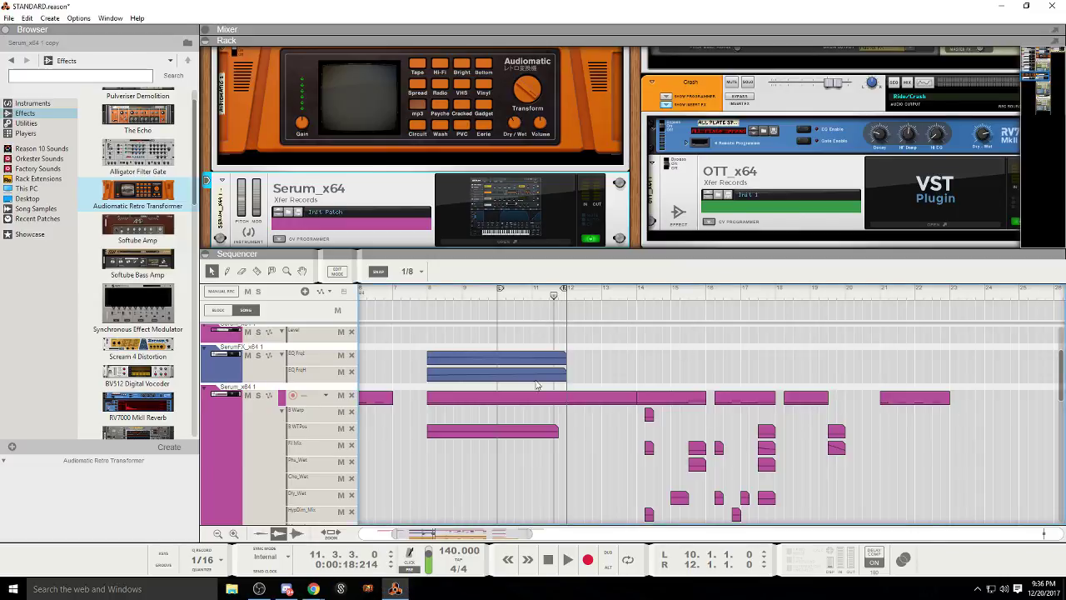
pyautogui.click(569, 563)
pyautogui.scroll(3, 583, 467)
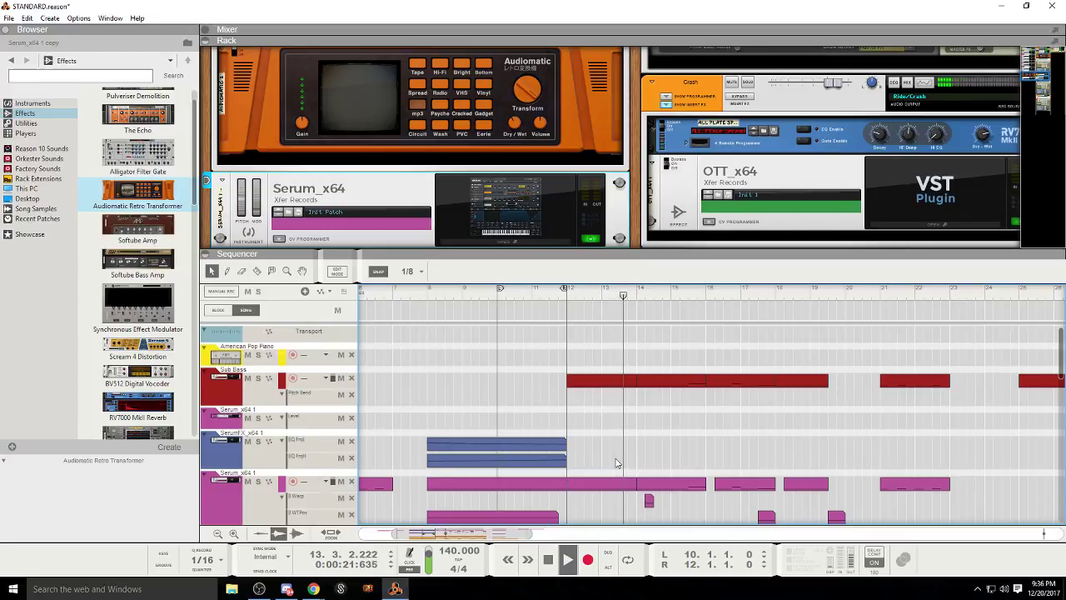
pyautogui.scroll(-2, 615, 463)
pyautogui.scroll(2, 615, 464)
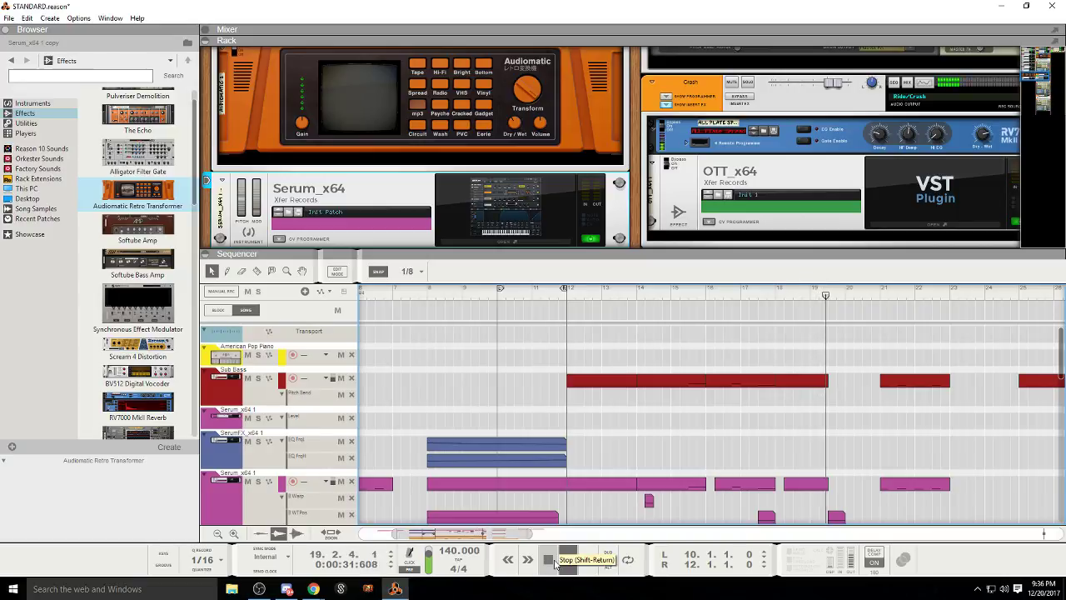
pyautogui.click(549, 560)
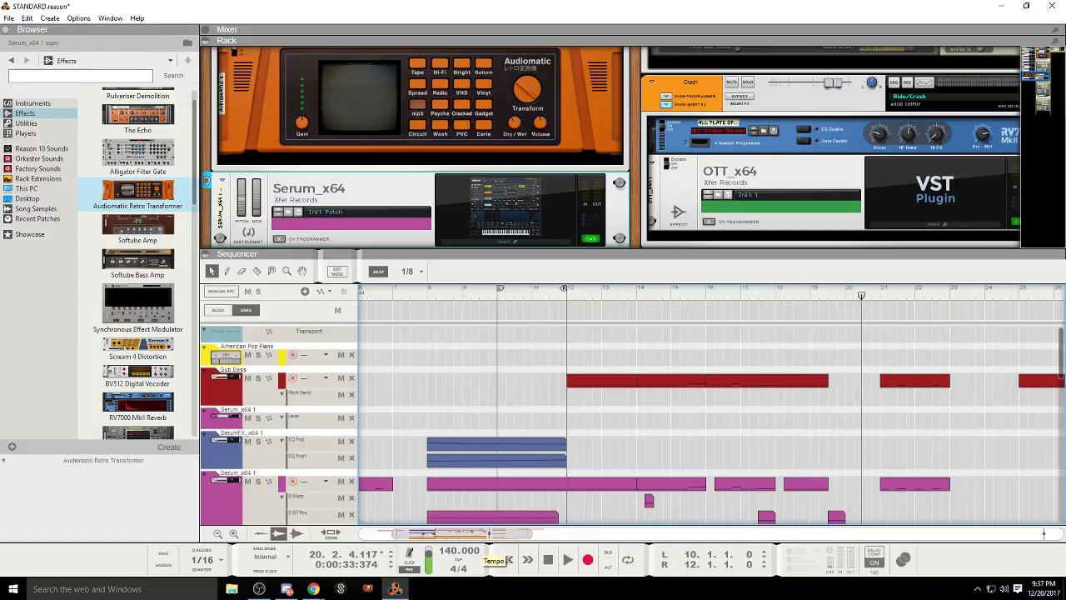
# Step: Play the build-up into the drop again, starting from position 8.4
pyautogui.hotkey('alt', 'Tab')
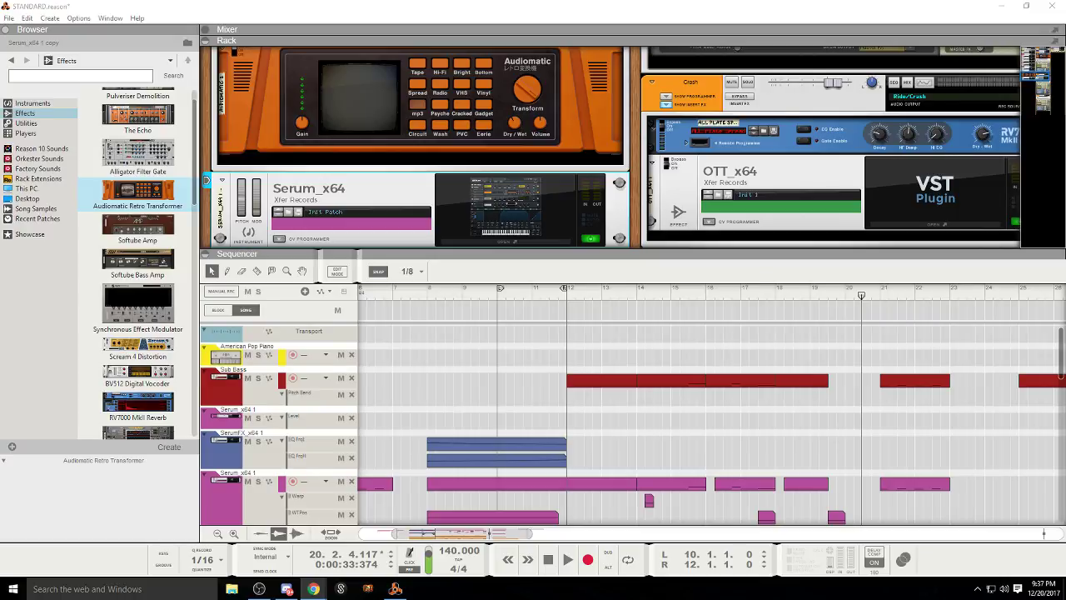
pyautogui.click(454, 298)
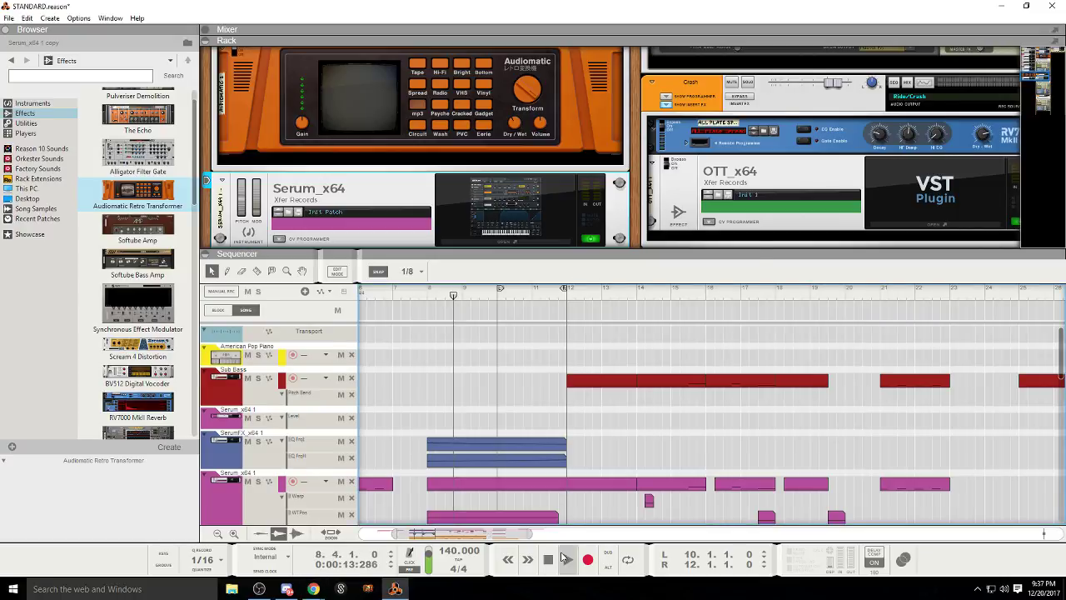
pyautogui.click(569, 554)
pyautogui.click(569, 554)
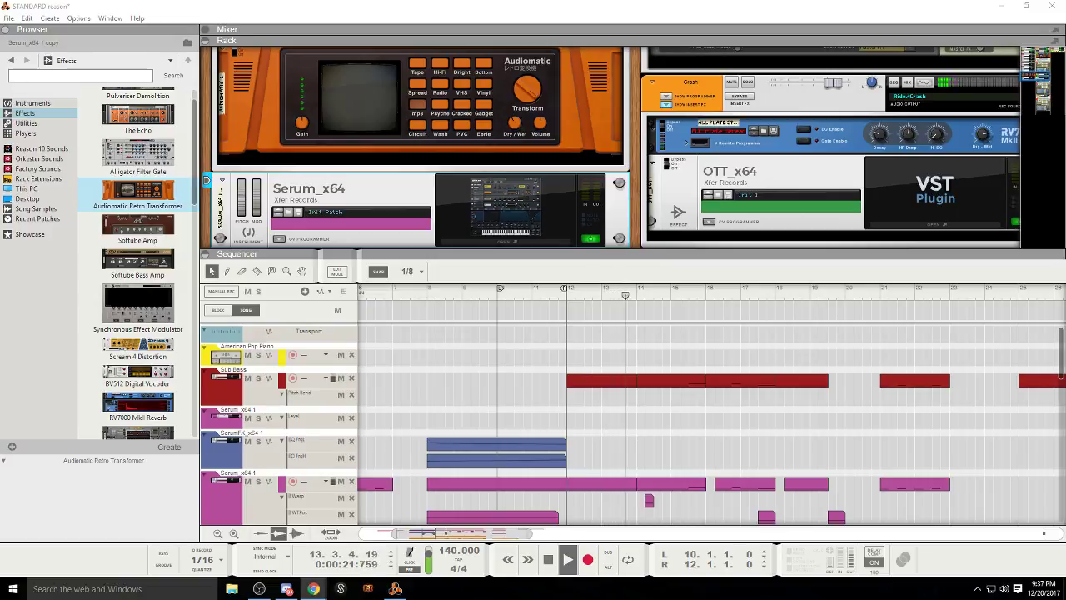
# Step: Stop the playback during bar 14, and replay the build-up from position 8.3 until bar 13
pyautogui.click(548, 559)
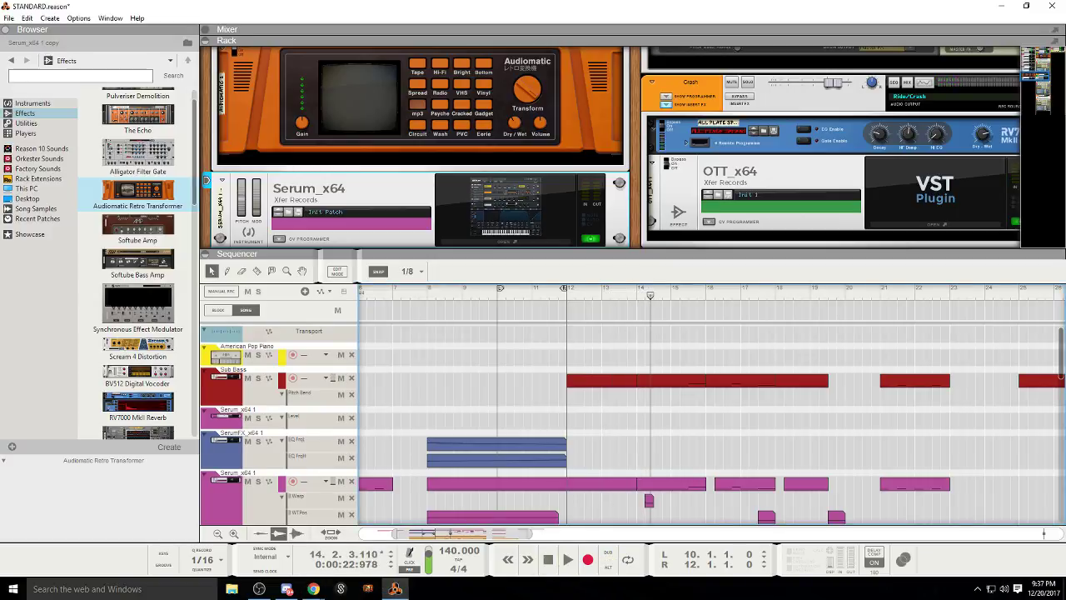
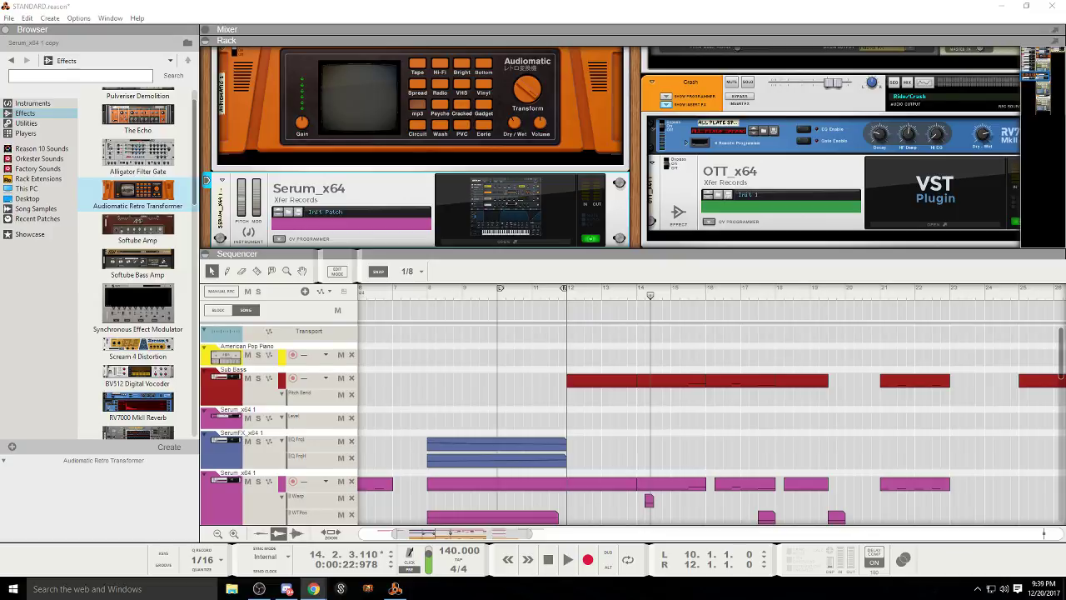
pyautogui.click(446, 294)
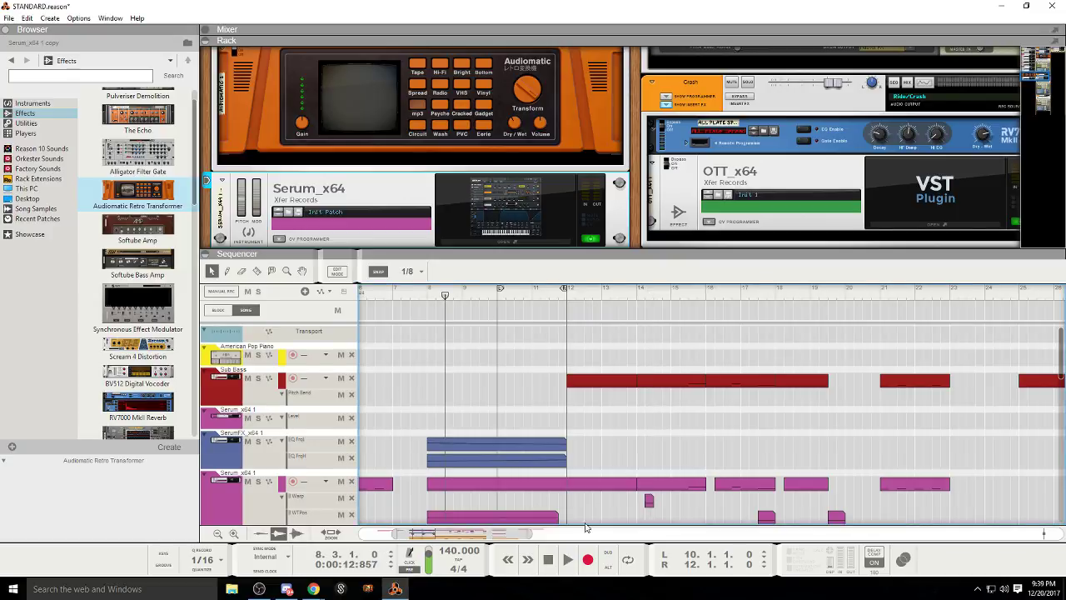
pyautogui.click(570, 565)
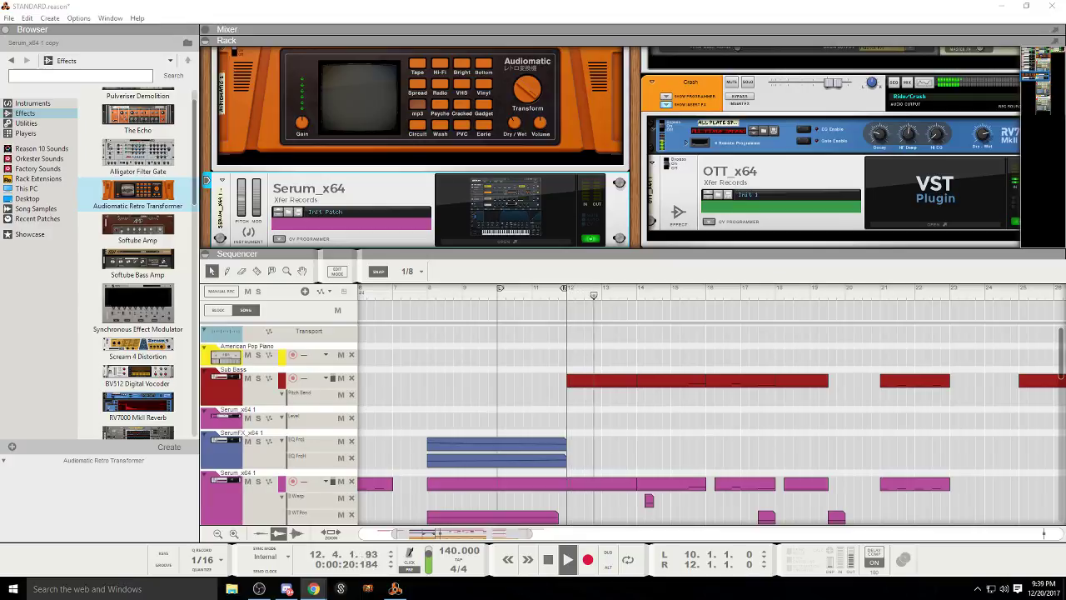
pyautogui.click(548, 559)
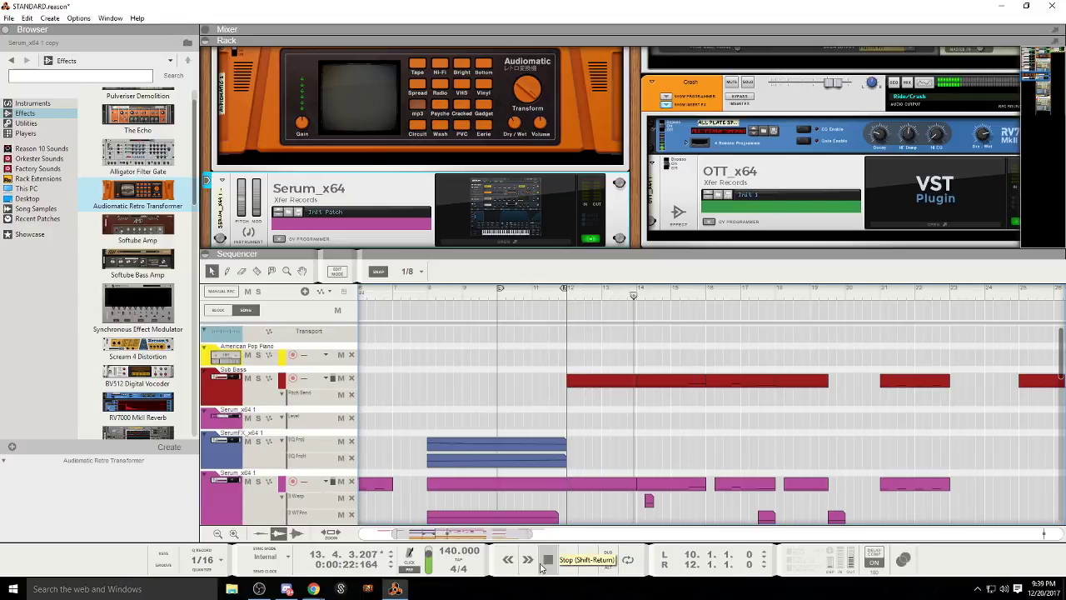
pyautogui.hotkey('alt', 'Tab')
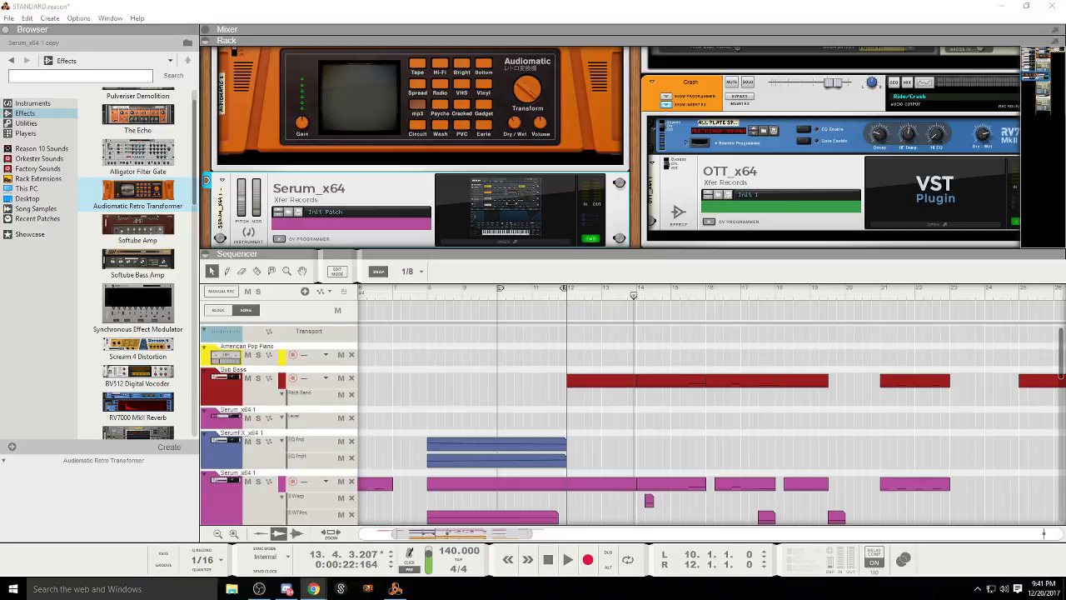
# Step: Play the build-up from position 9.3, and replay it from about bar 8, stopping during bar 12
pyautogui.click(484, 296)
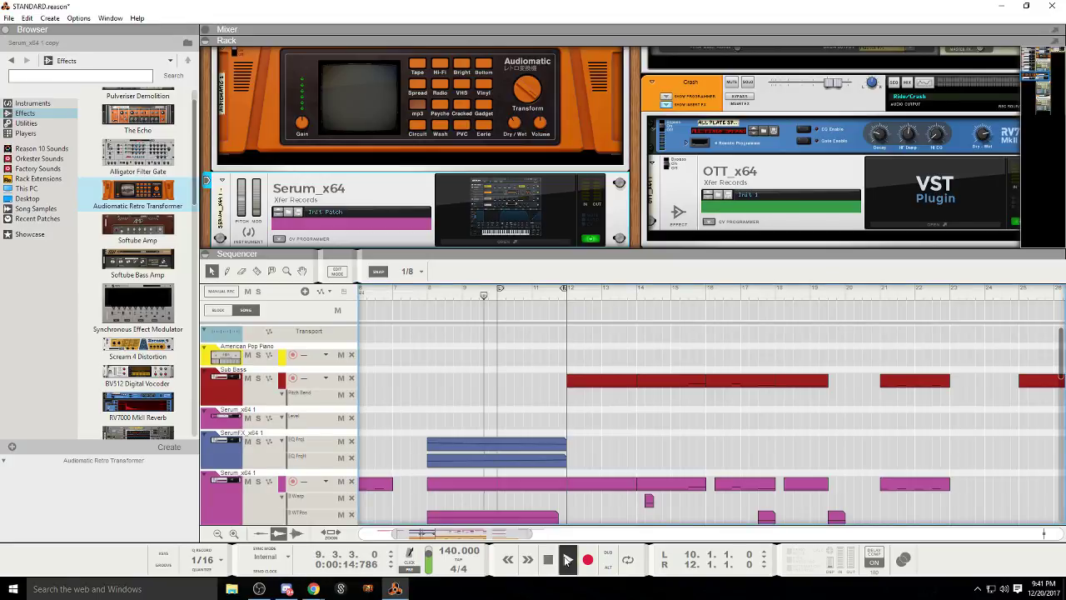
pyautogui.click(566, 558)
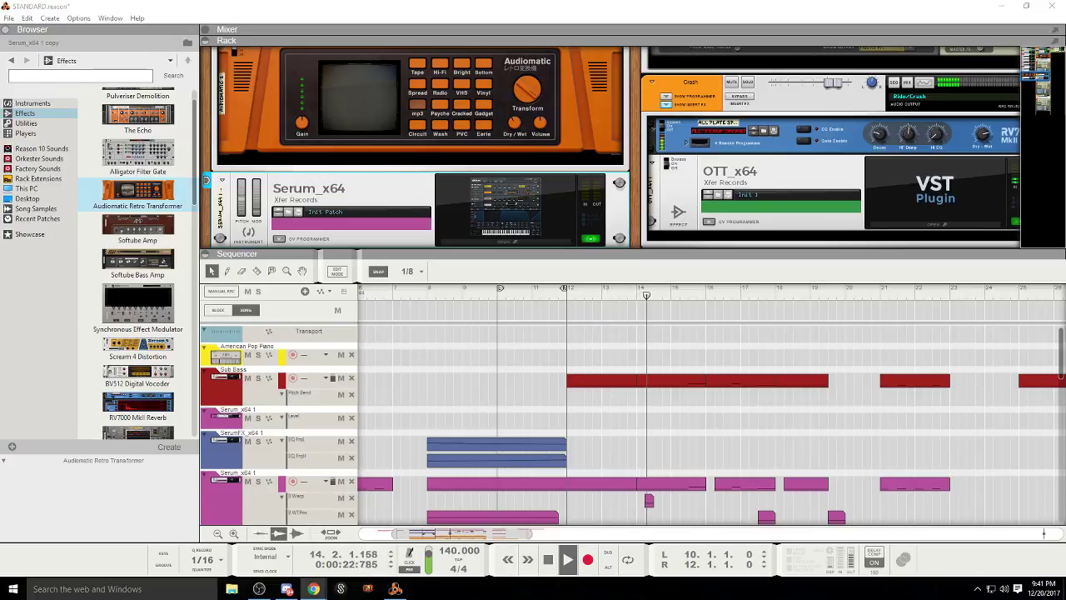
pyautogui.click(423, 296)
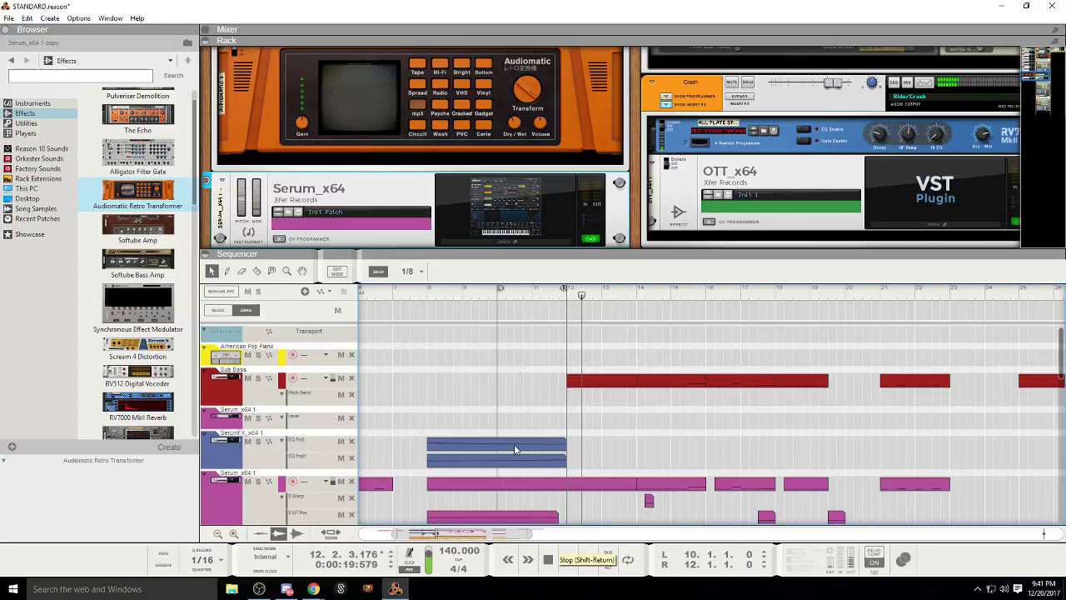
pyautogui.press('space')
# Step: Play the build-up once more from about bar 8 and stop during bar 13
pyautogui.click(566, 293)
pyautogui.click(498, 298)
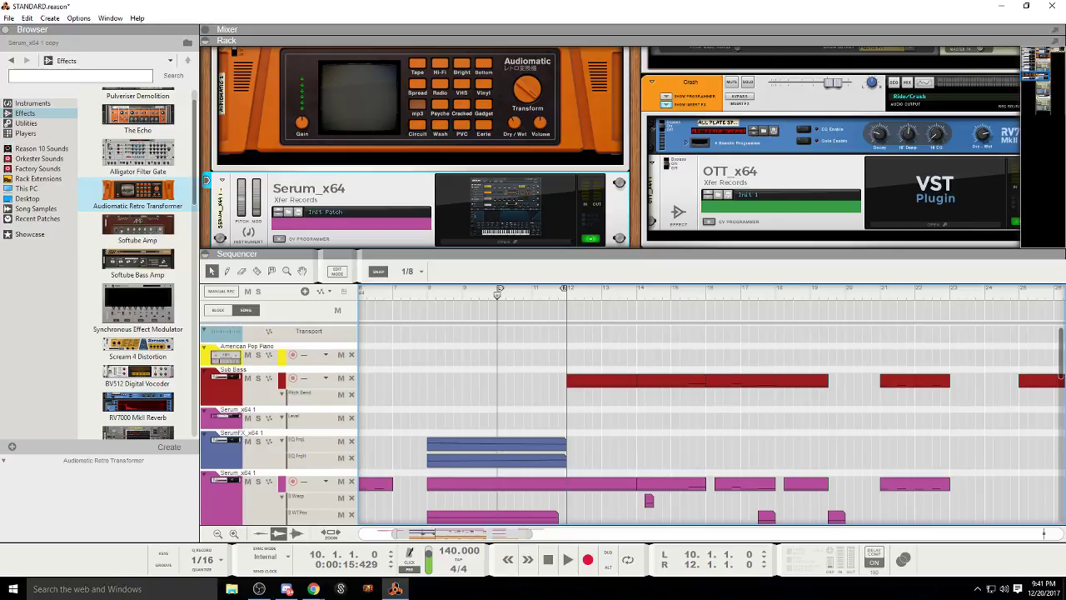
pyautogui.click(435, 298)
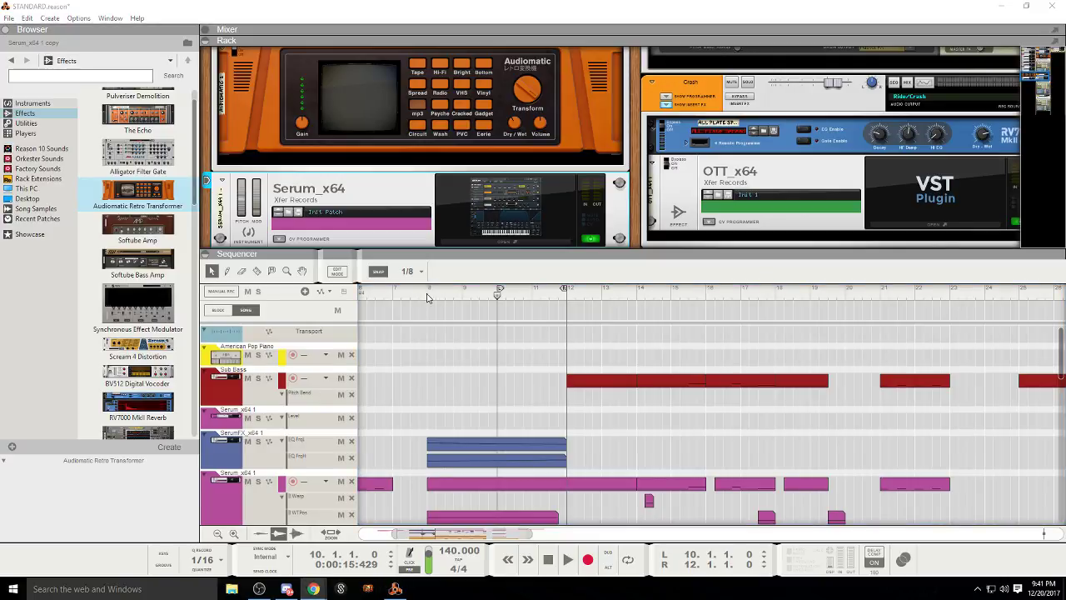
pyautogui.click(567, 559)
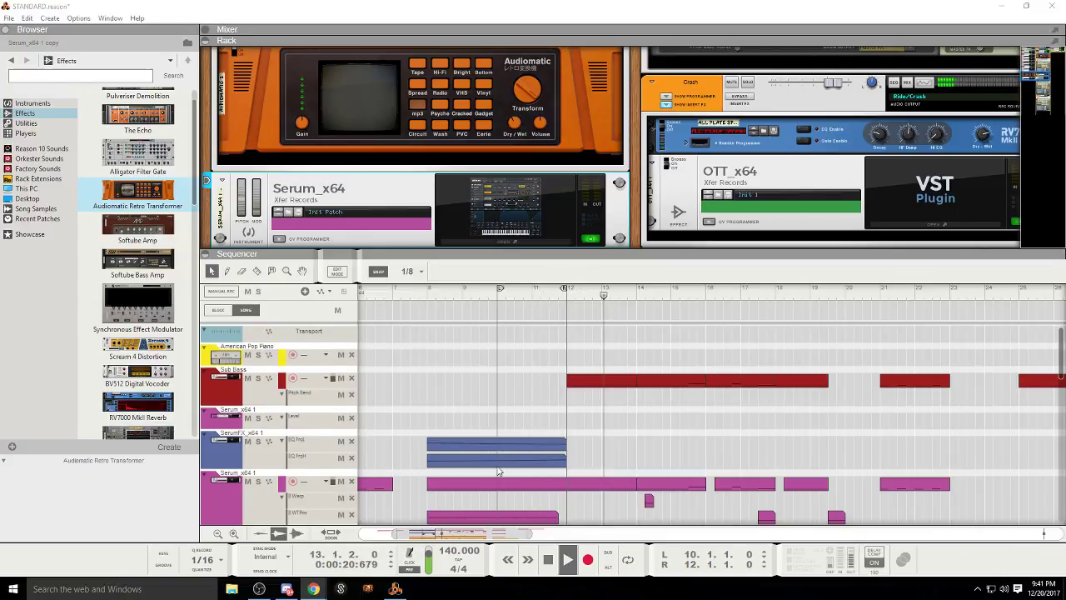
pyautogui.click(548, 560)
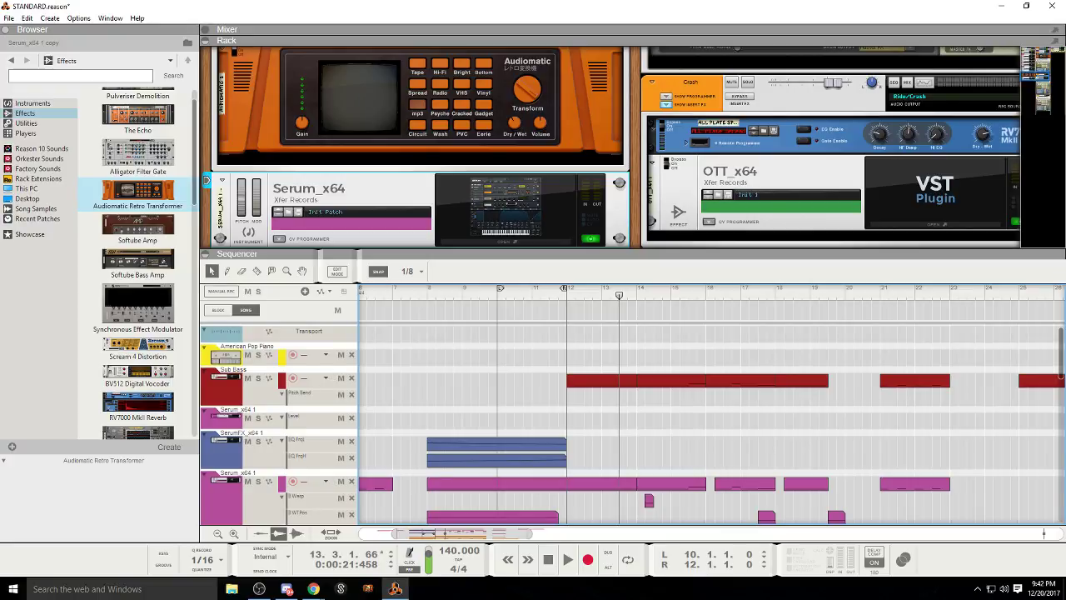
pyautogui.hotkey('alt', 'Tab')
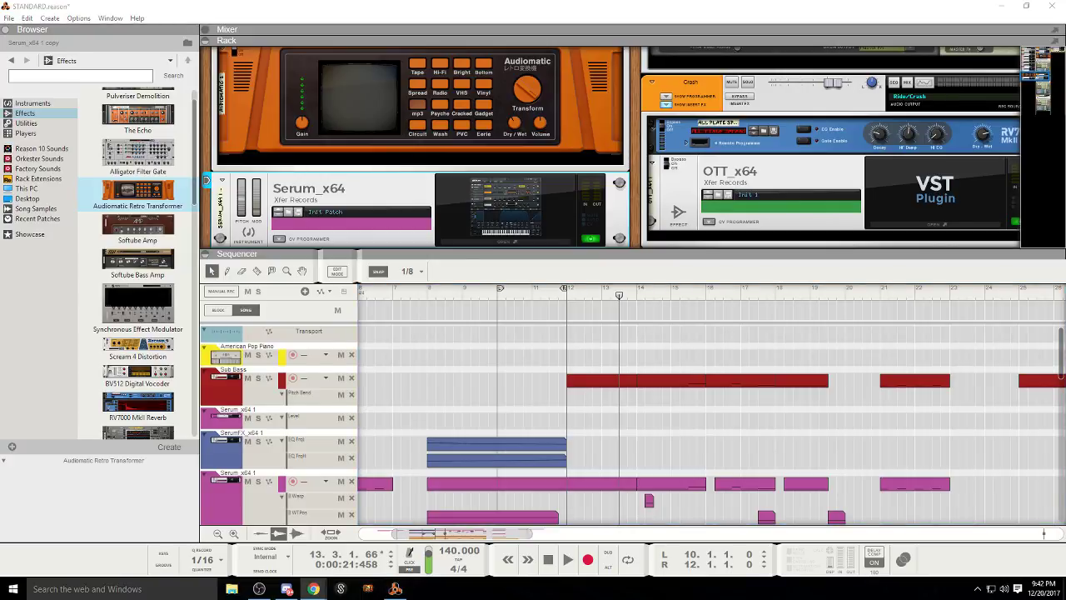
pyautogui.hotkey('alt', 'Tab')
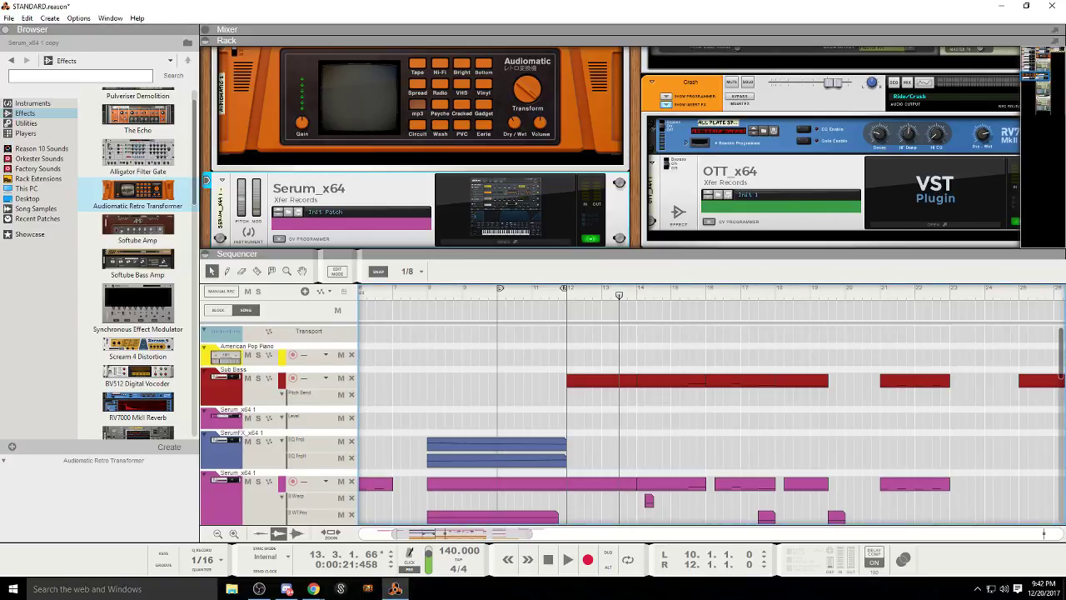
pyautogui.hotkey('alt', 'Tab')
pyautogui.hotkey('alt', 'Tab')
pyautogui.hotkey('alt', 'Tab')
pyautogui.hotkey('alt', 'Tab')
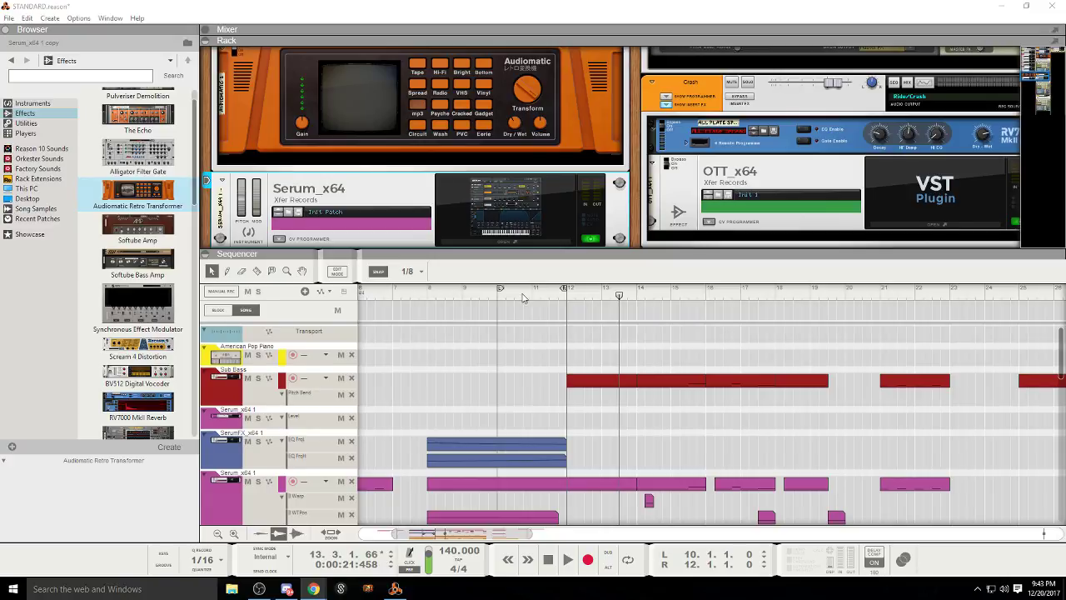
# Step: Play the build-up and drop from about position 8.3 while examining the drum tracks from Kick down to Hi-Hat
pyautogui.click(449, 294)
pyautogui.click(567, 559)
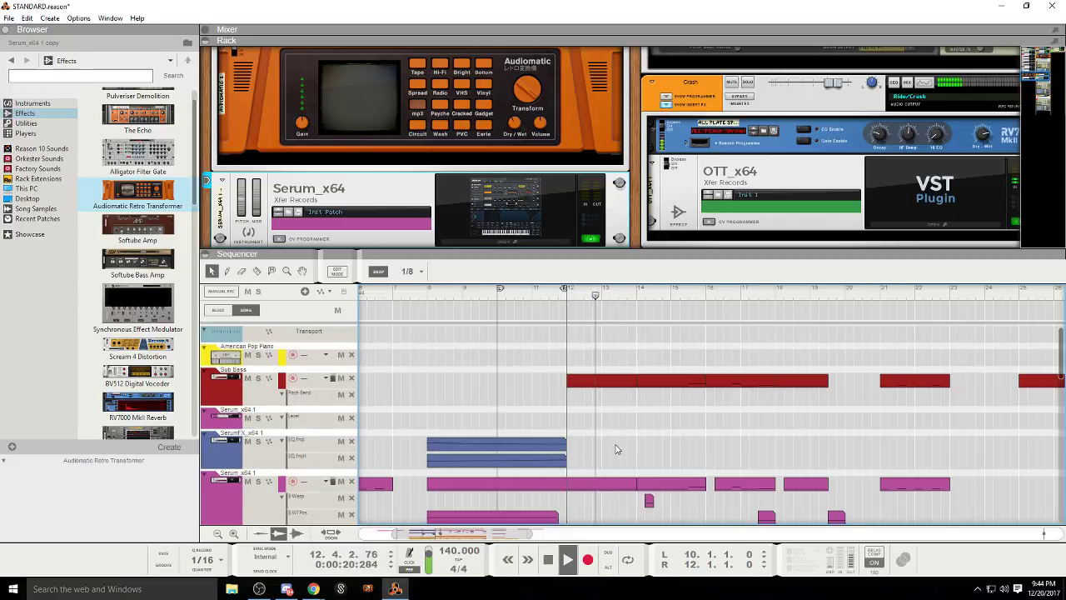
pyautogui.scroll(-10, 608, 448)
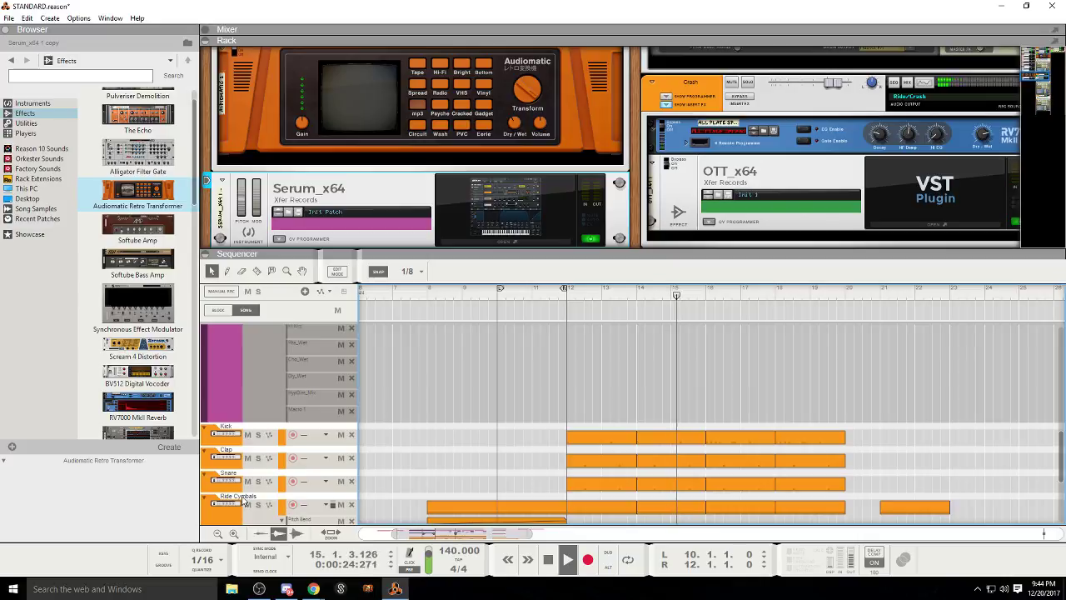
pyautogui.scroll(-5, 367, 462)
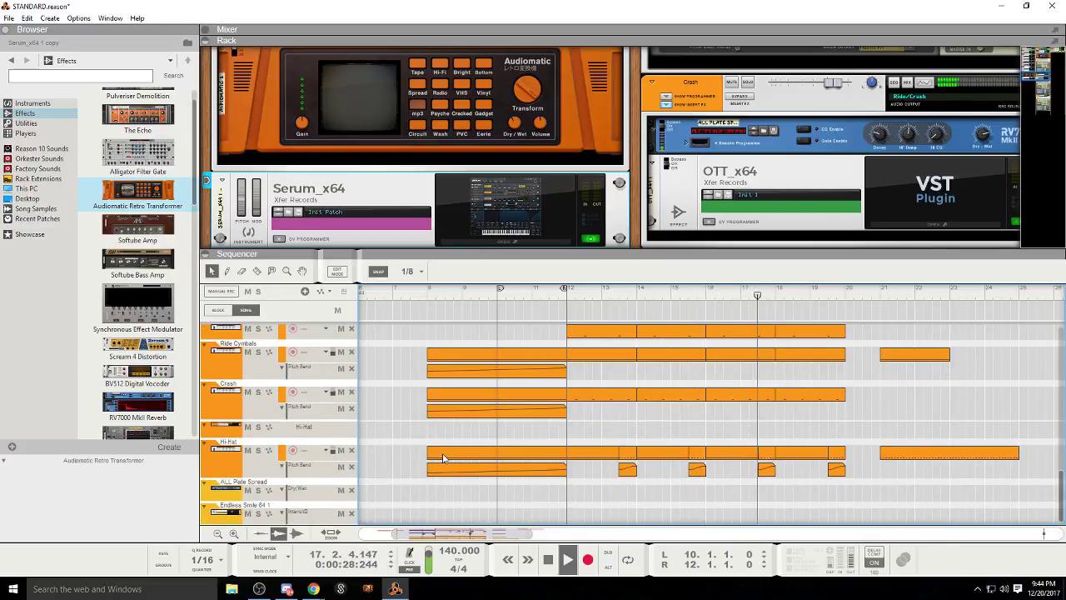
pyautogui.scroll(1, 443, 455)
pyautogui.scroll(-1, 442, 455)
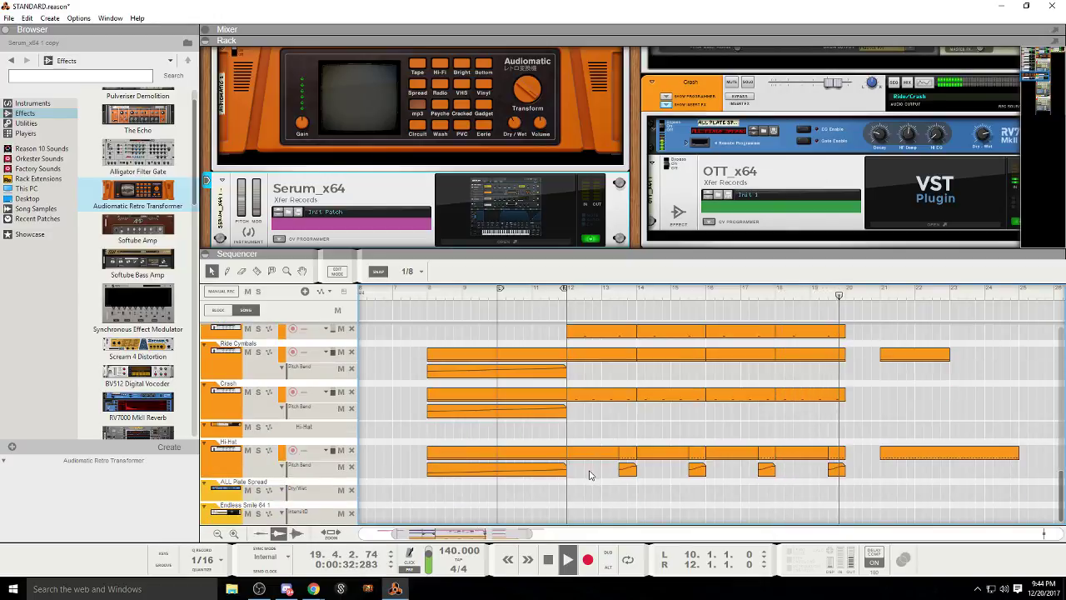
pyautogui.scroll(2, 798, 420)
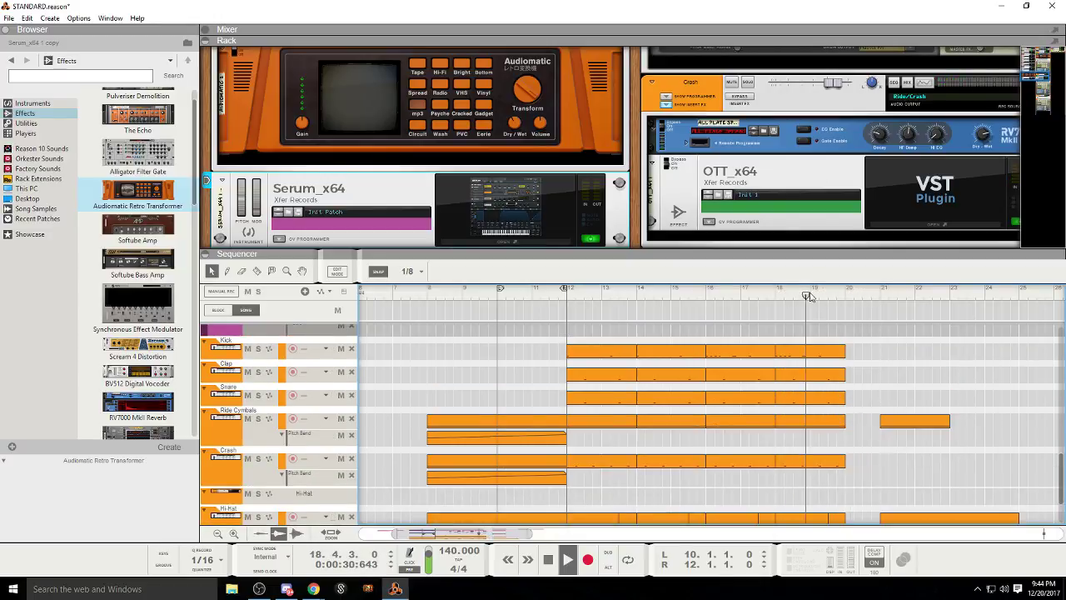
pyautogui.scroll(-2, 842, 433)
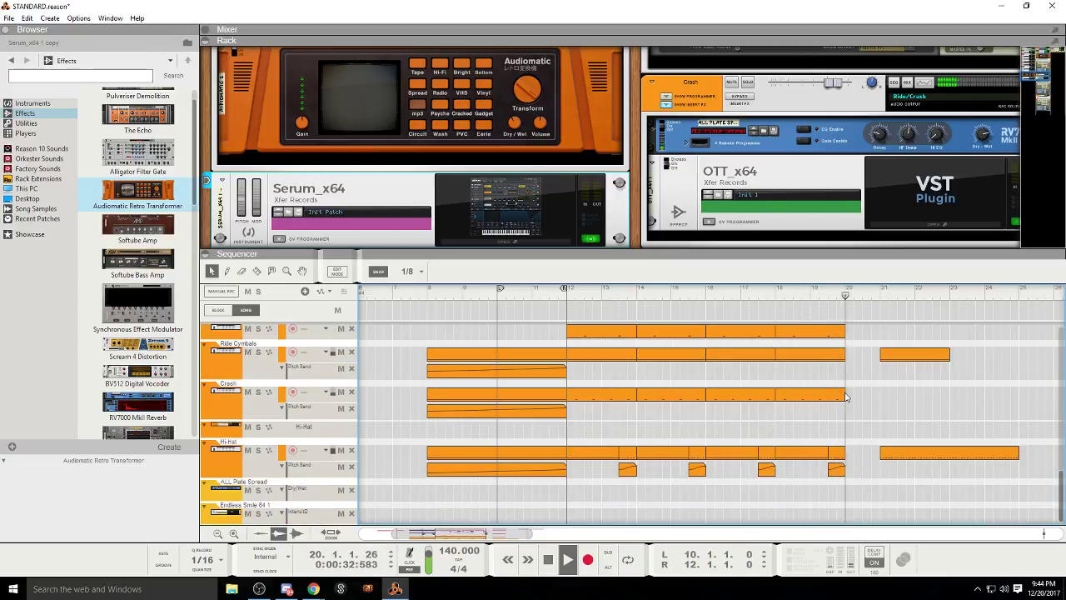
# Step: Select the Crash clip at bar 18 and replay the end of the drop, stopping in bar 20
pyautogui.click(839, 394)
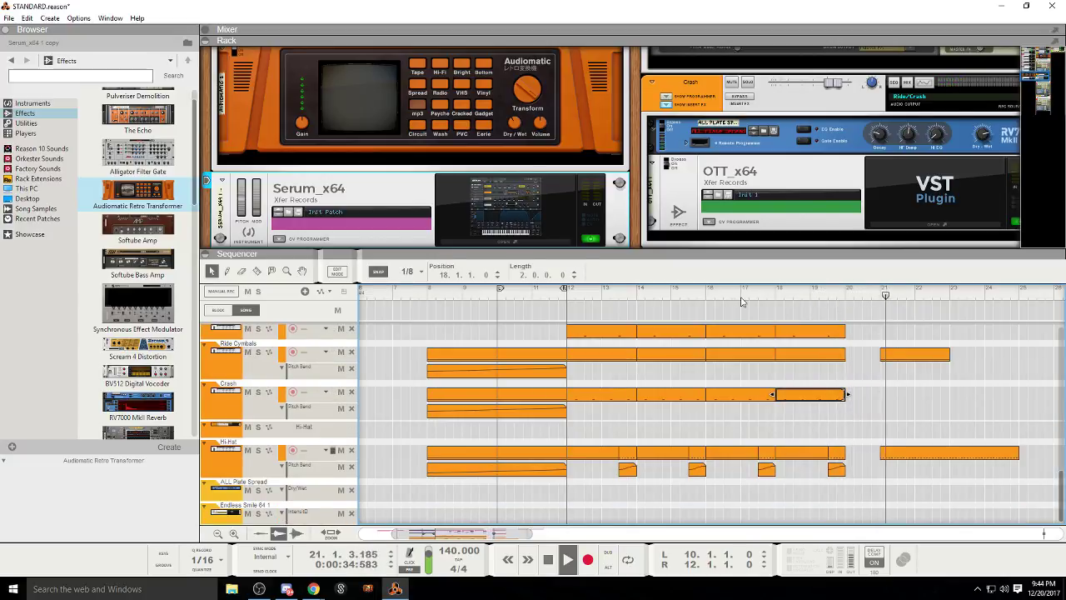
pyautogui.click(772, 293)
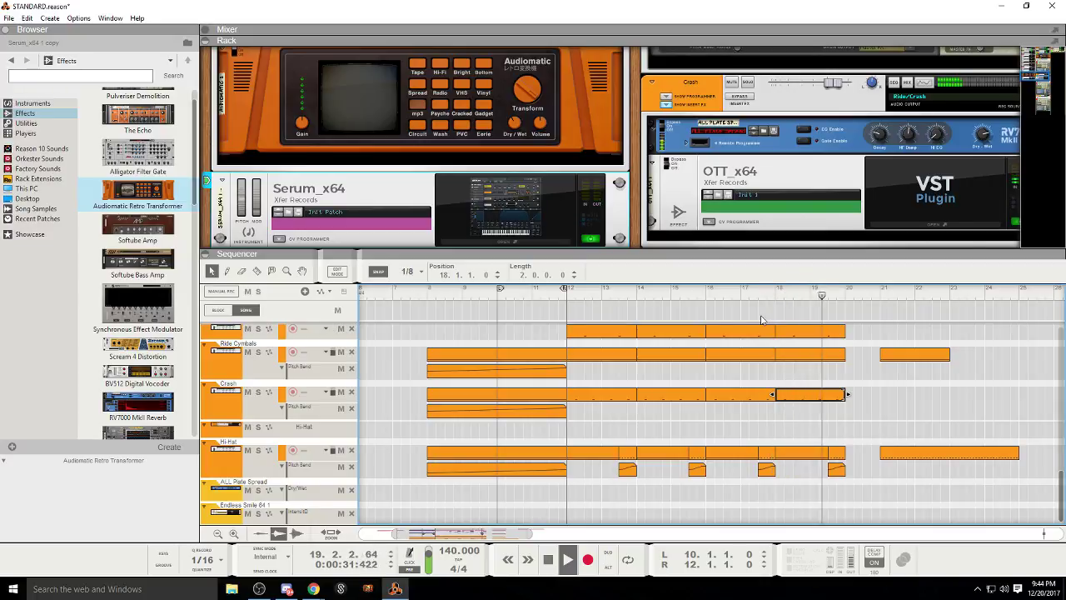
pyautogui.click(548, 561)
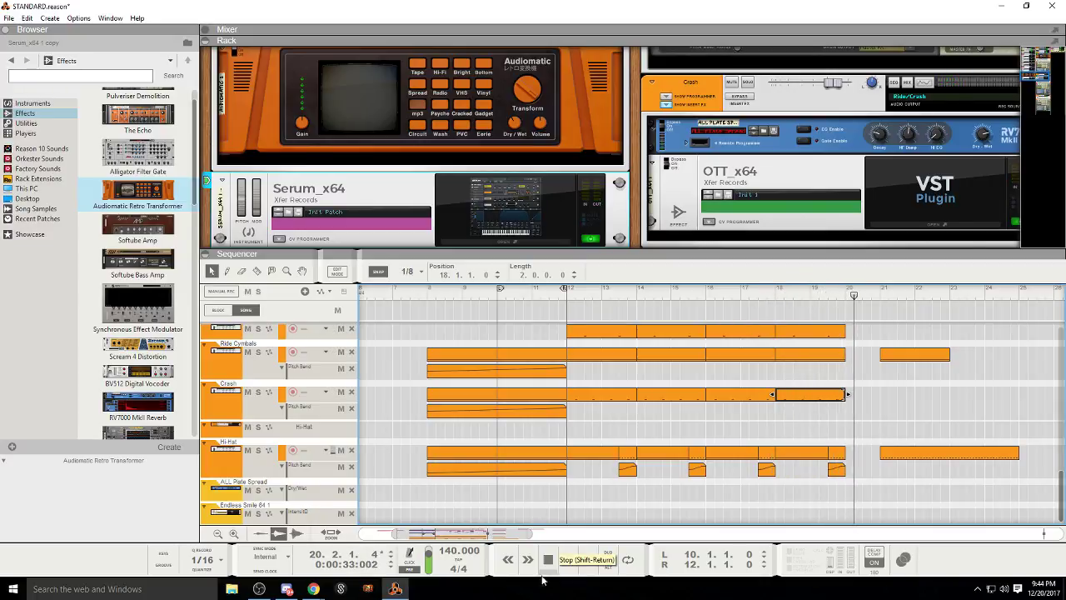
# Step: Create a two-bar Pitch Bend automation clip on the Crash track from bar 12 to bar 14, and open it for editing
pyautogui.click(568, 412)
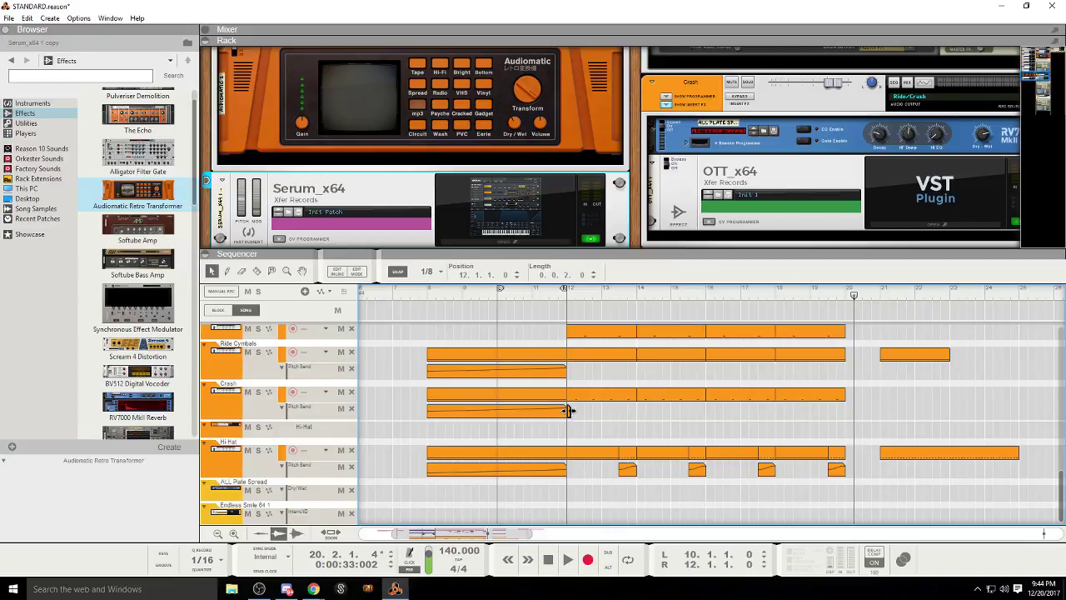
pyautogui.moveTo(568, 412); pyautogui.dragTo(636, 412)
pyautogui.click(611, 412)
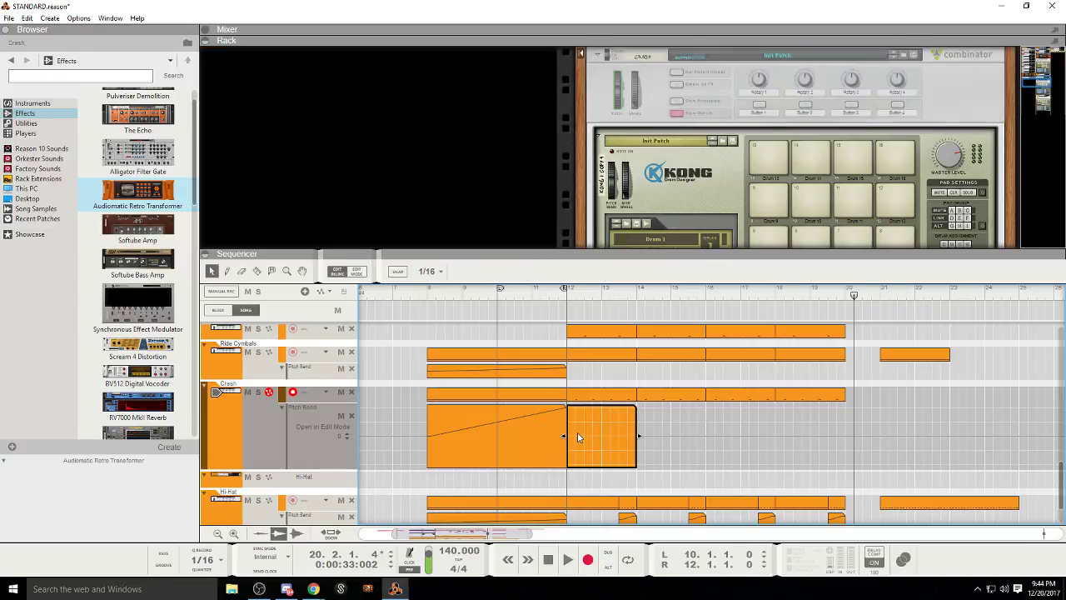
# Step: Solo the Crash track and play it from just before bar 12, stopping in bar 19
pyautogui.click(258, 392)
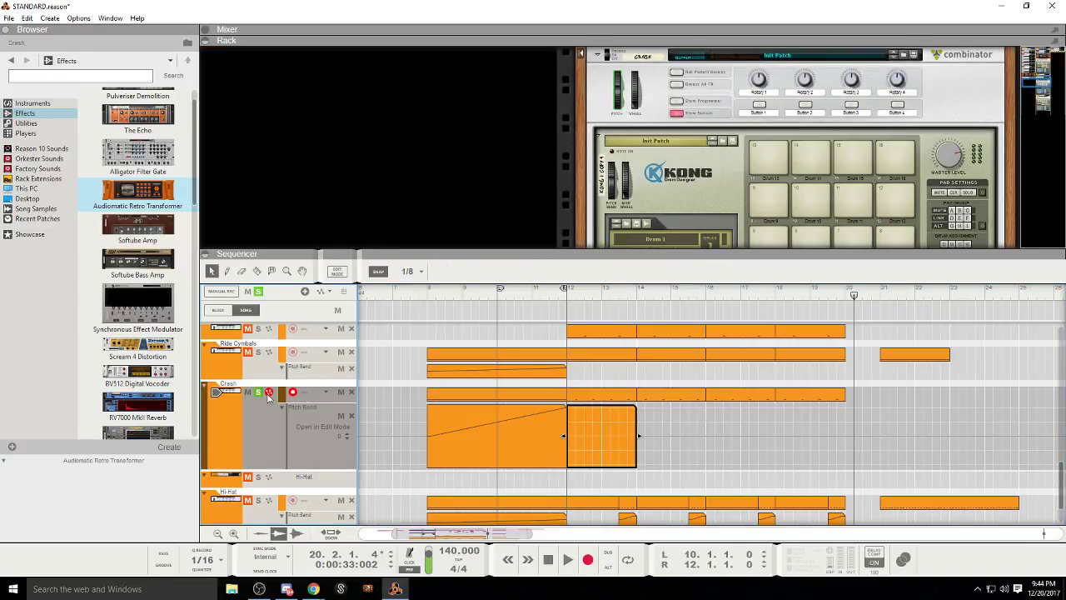
pyautogui.click(558, 298)
pyautogui.click(568, 559)
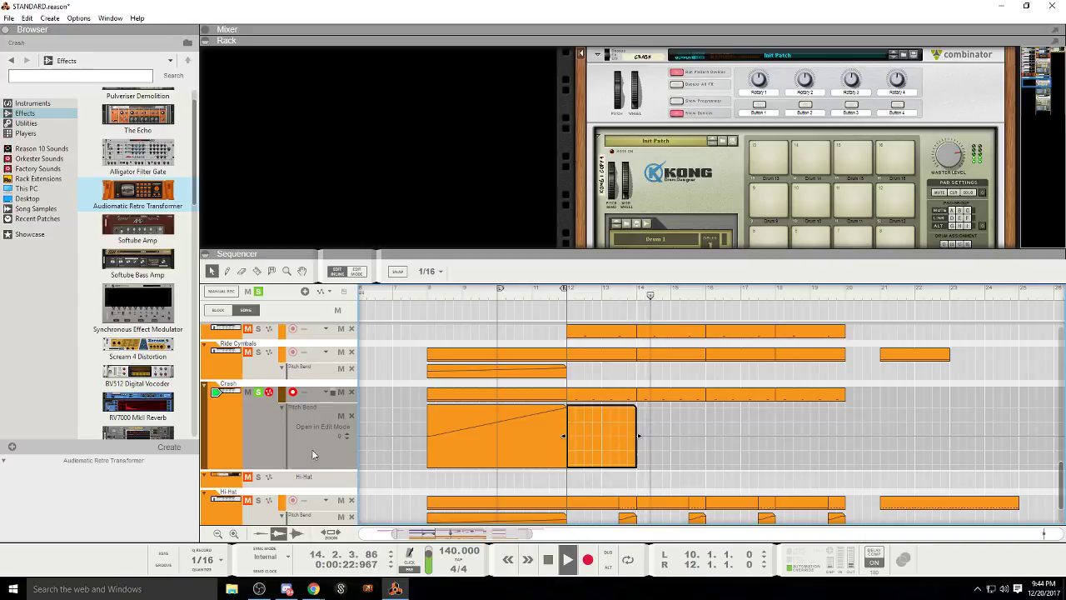
pyautogui.click(241, 443)
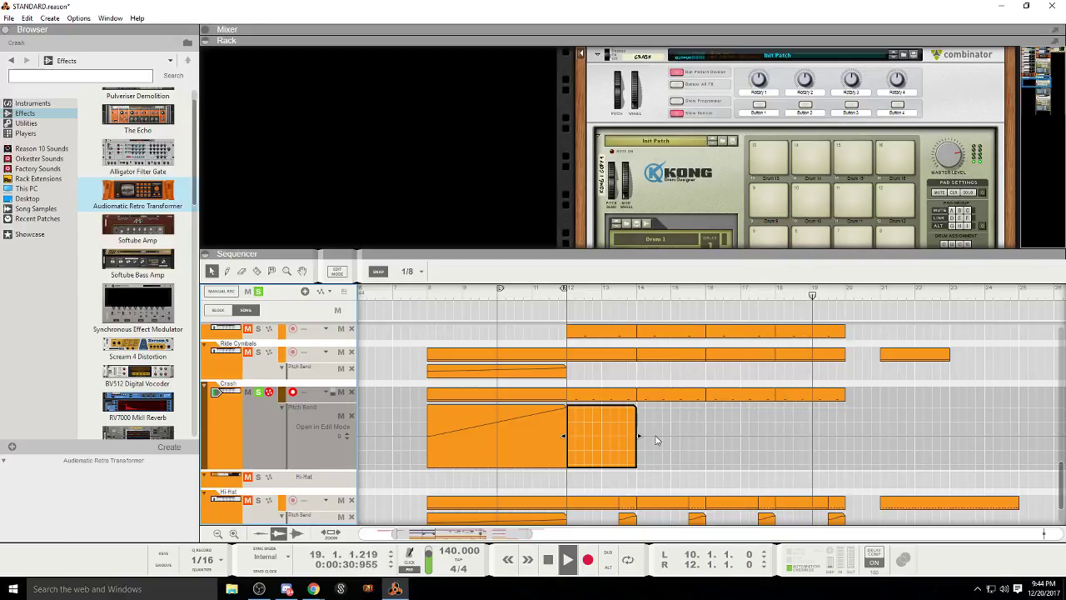
pyautogui.press('space')
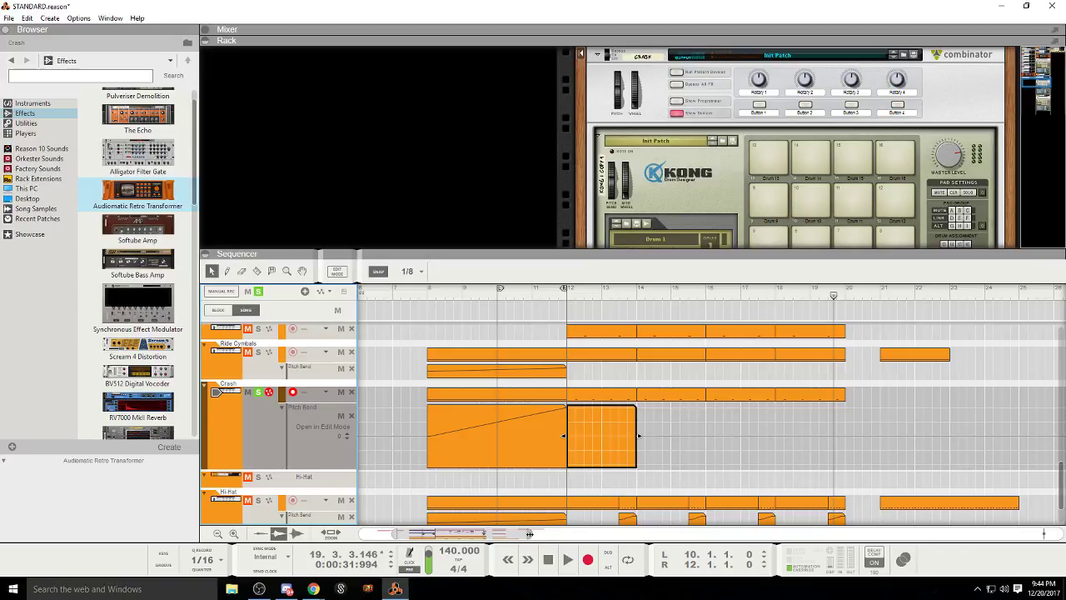
# Step: Add an automation point with value 0 near position 12.1.3 in the Crash track's new Pitch Bend clip
pyautogui.moveTo(530, 534); pyautogui.dragTo(451, 534)
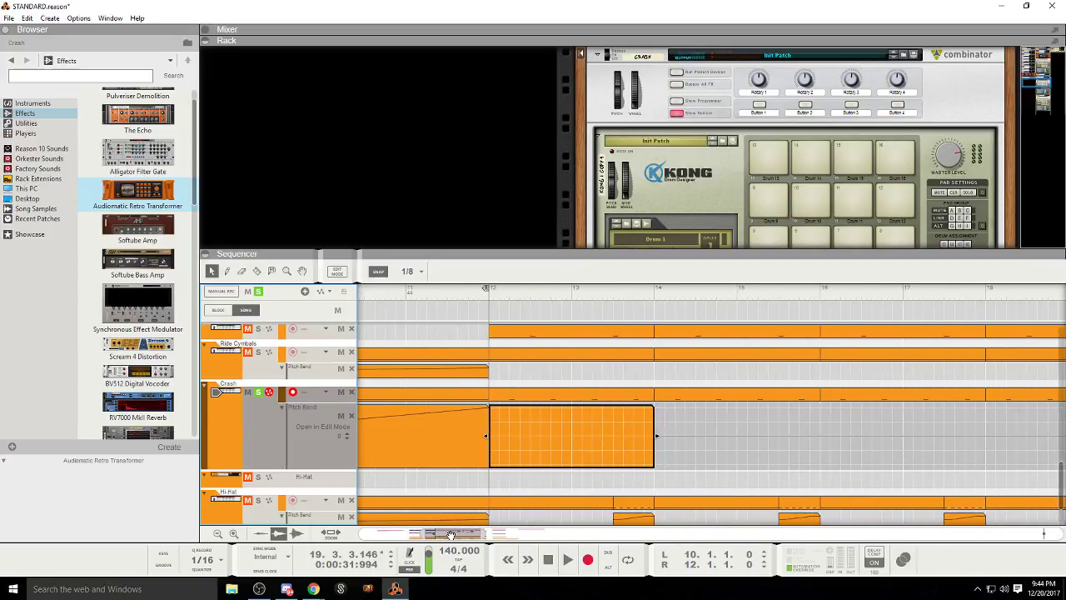
pyautogui.doubleClick(503, 440)
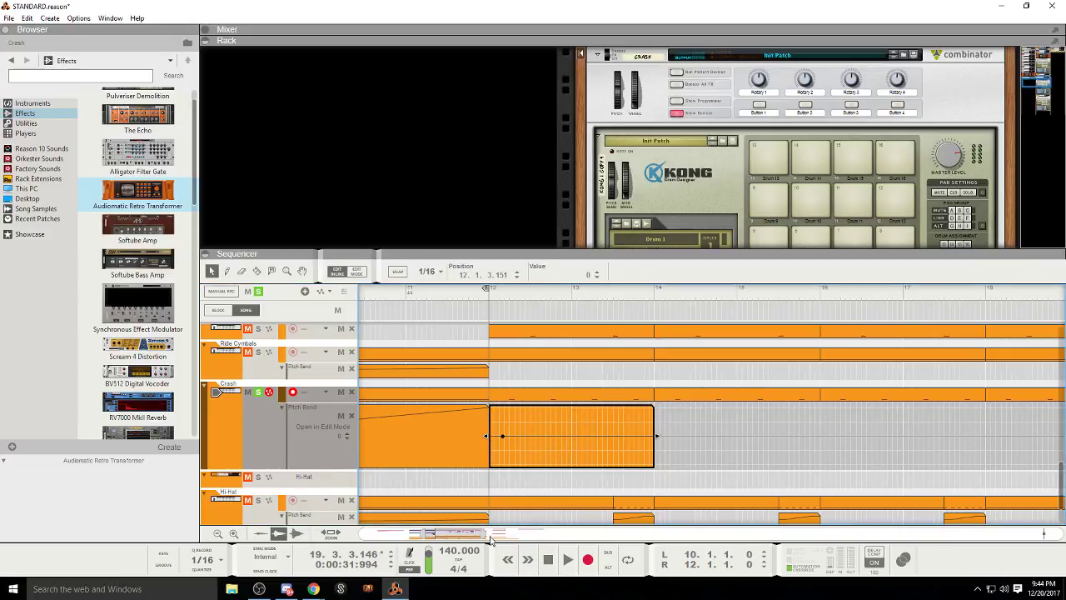
pyautogui.moveTo(484, 534); pyautogui.dragTo(454, 533)
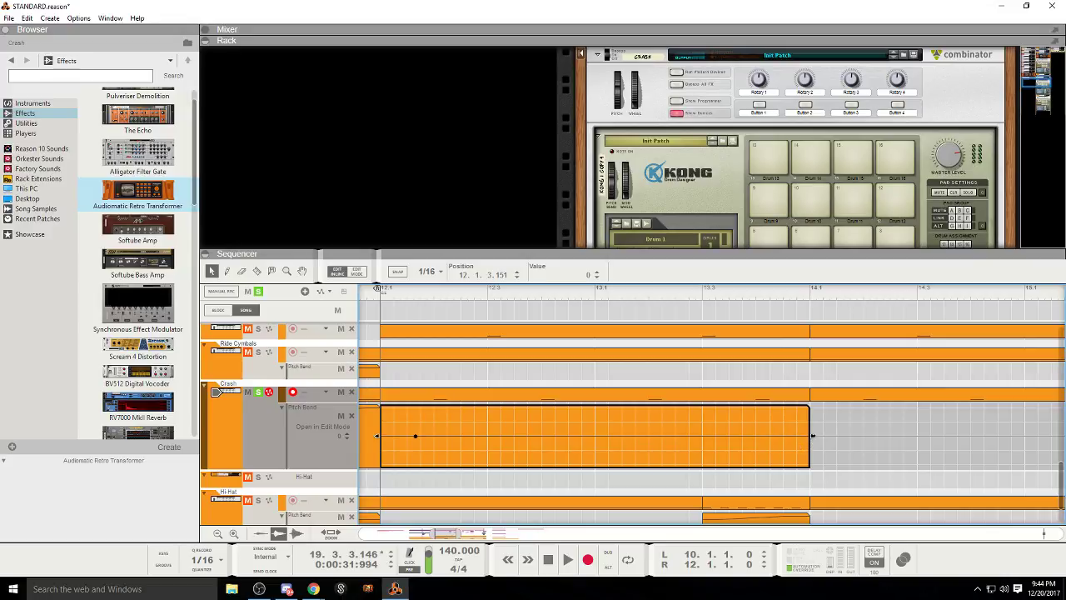
pyautogui.moveTo(812, 434)
pyautogui.mouseDown()
pyautogui.moveTo(587, 437)
pyautogui.moveTo(810, 437)
pyautogui.mouseUp()
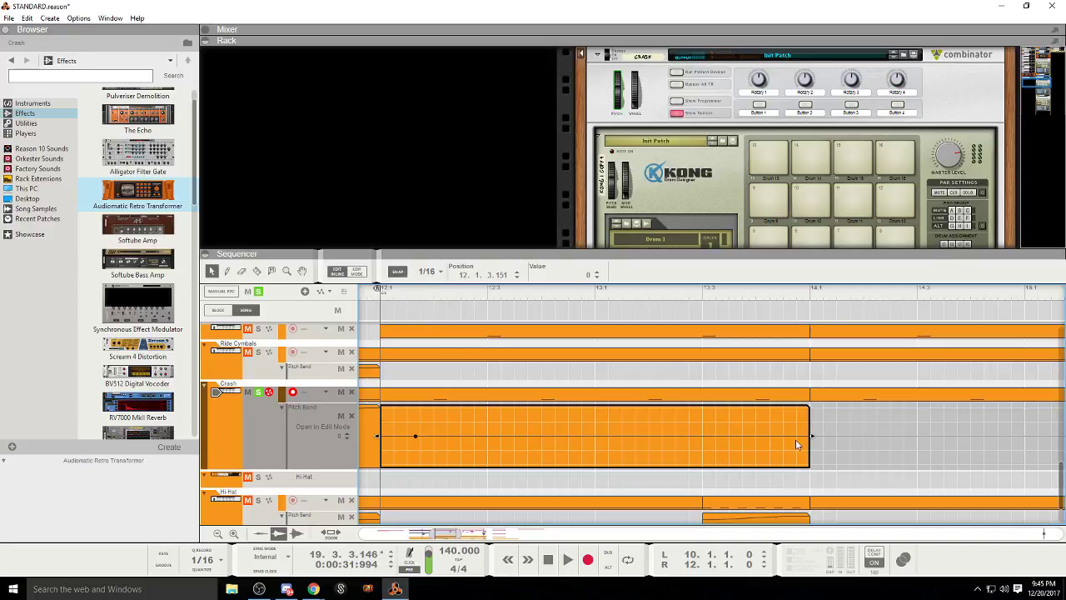
# Step: Shorten the Crash Pitch Bend clip at bar 12 to one bar and step its bend from 0 up to the maximum near 12.4.1
pyautogui.moveTo(813, 435); pyautogui.dragTo(586, 450)
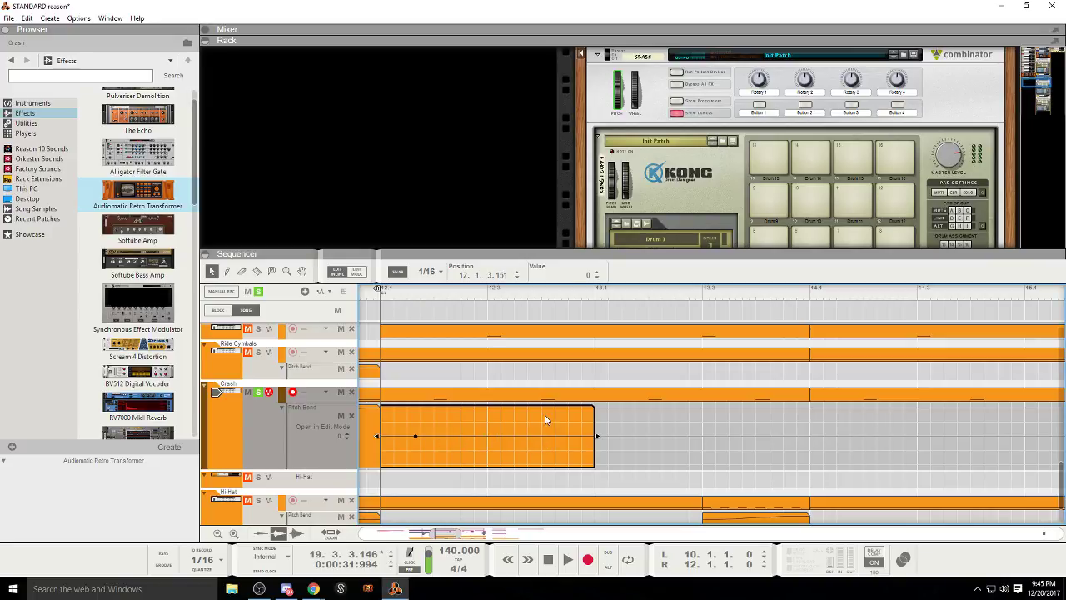
pyautogui.click(541, 437)
pyautogui.moveTo(555, 439); pyautogui.dragTo(539, 410)
pyautogui.click(337, 272)
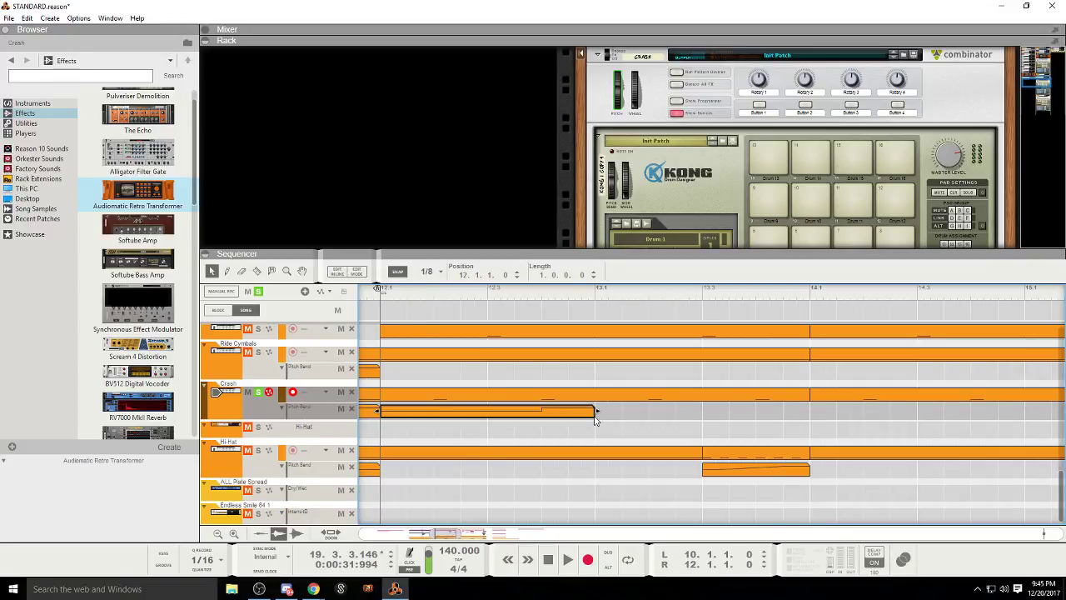
# Step: Extend the Crash Pitch Bend clip to two bars, stepping the bend down to about 160 at 13.2.1 and back up near 13.4.1
pyautogui.moveTo(597, 411); pyautogui.dragTo(810, 411)
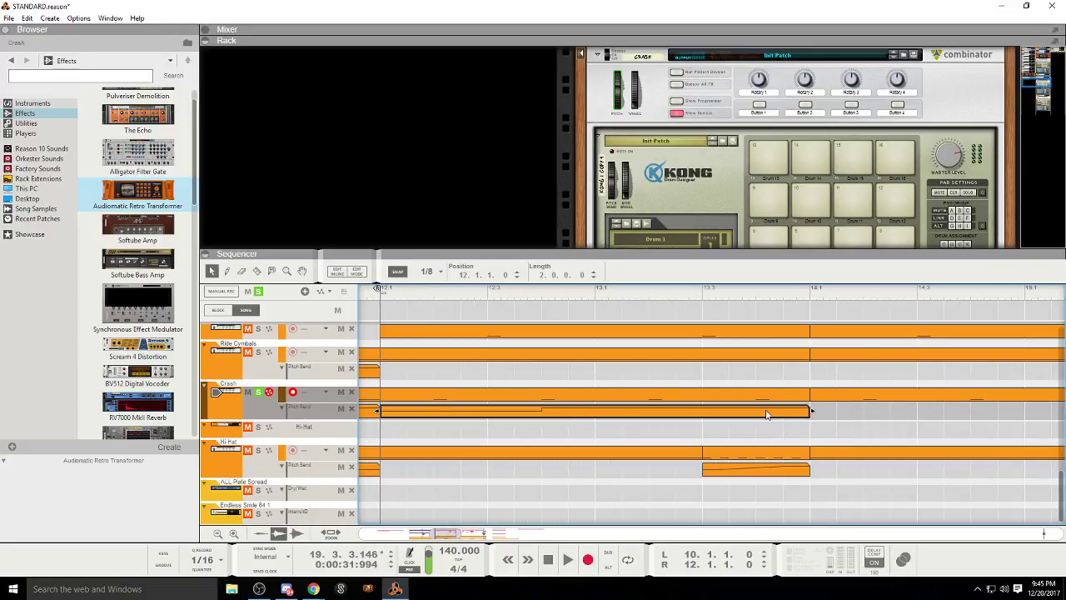
pyautogui.doubleClick(638, 411)
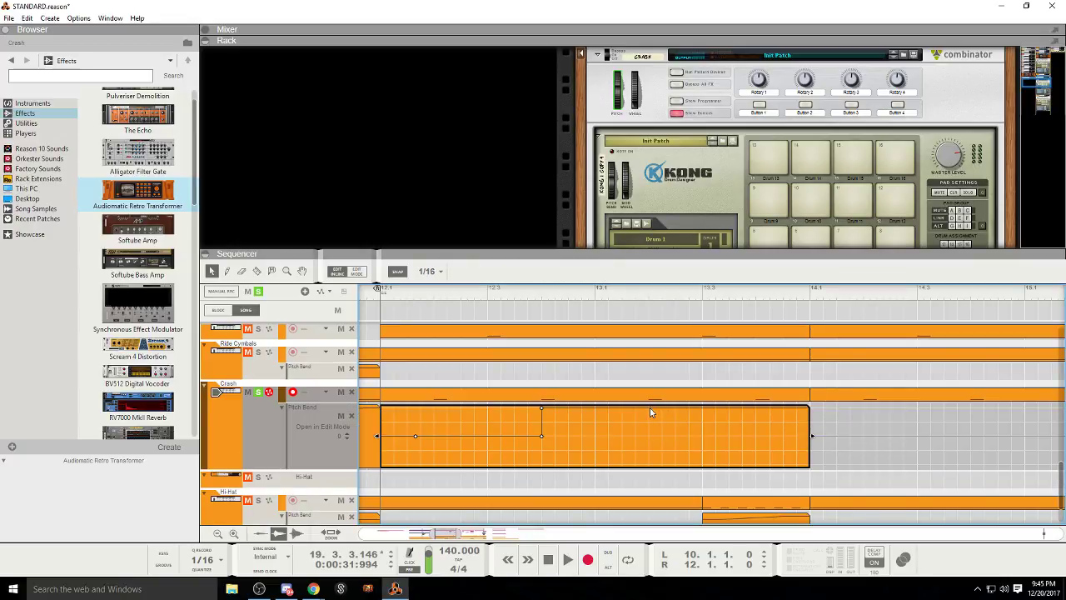
pyautogui.doubleClick(649, 408)
pyautogui.doubleClick(662, 408)
pyautogui.moveTo(663, 409); pyautogui.dragTo(648, 439)
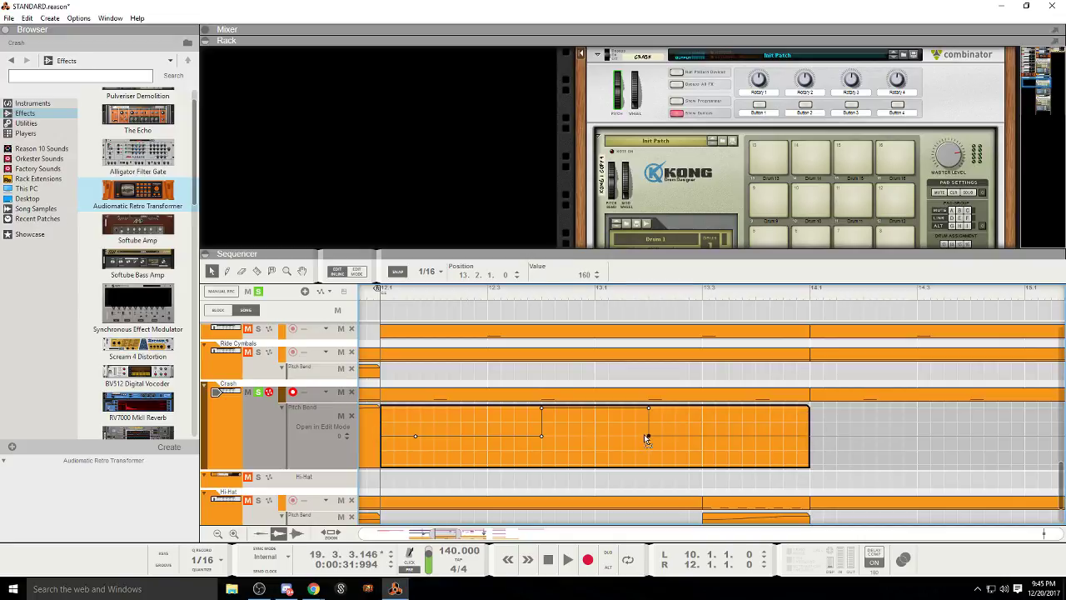
pyautogui.click(755, 435)
pyautogui.moveTo(755, 435); pyautogui.dragTo(752, 407)
pyautogui.click(336, 272)
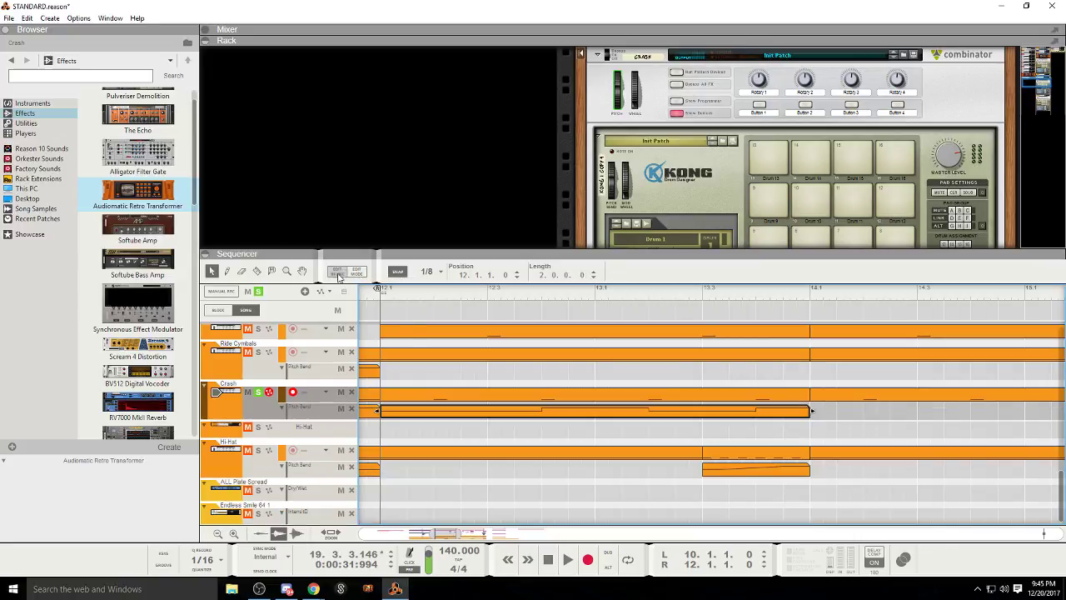
# Step: Play the soloed Crash track from bar 12, unsolo it during playback, and stop in bar 15
pyautogui.click(380, 296)
pyautogui.press('space')
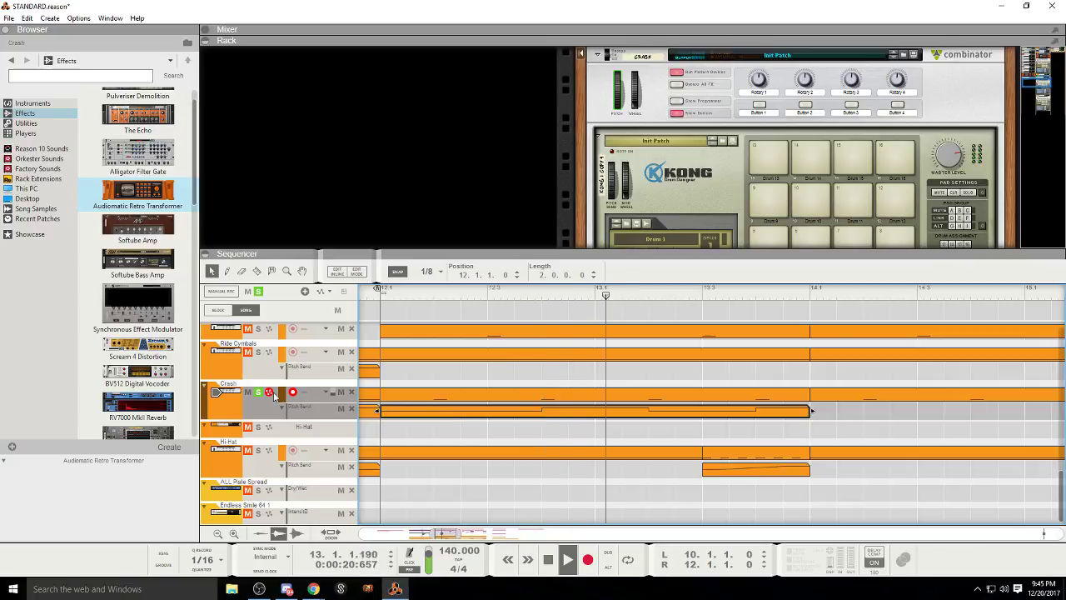
pyautogui.click(453, 425)
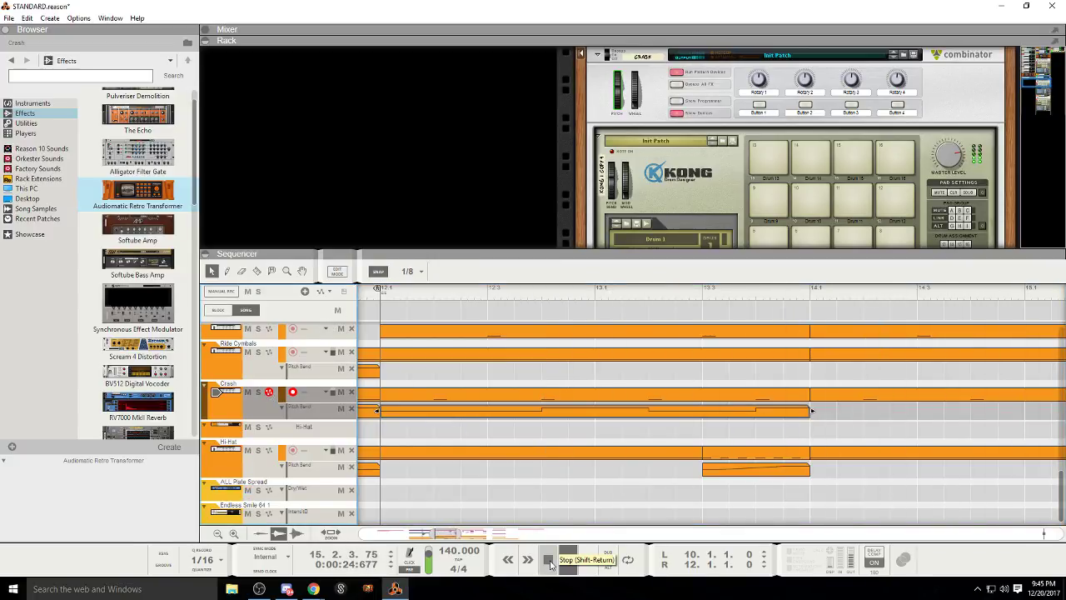
pyautogui.click(550, 563)
# Step: Replay the full mix from bar 12 with the Crash Pitch Bend clip open for inspection, stop in bar 16 and close the clip
pyautogui.click(380, 295)
pyautogui.press('space')
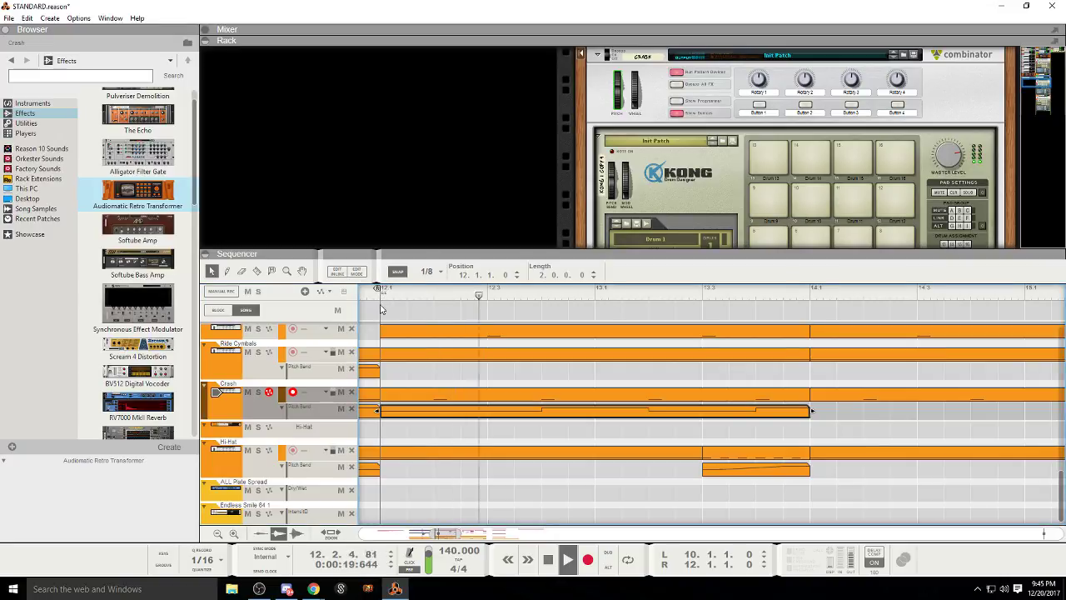
pyautogui.click(339, 275)
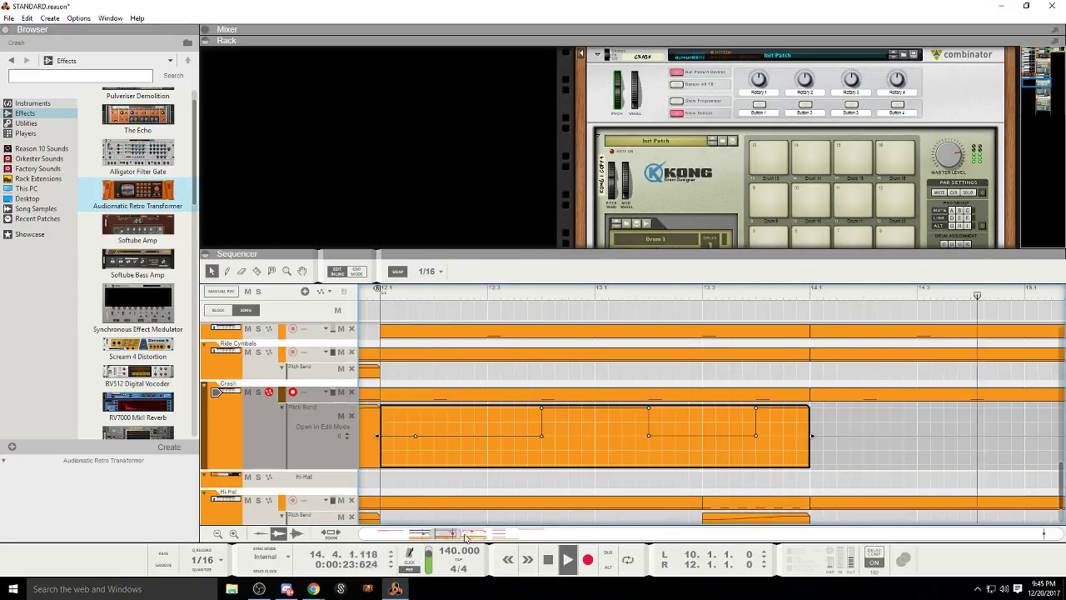
pyautogui.moveTo(458, 533); pyautogui.dragTo(498, 533)
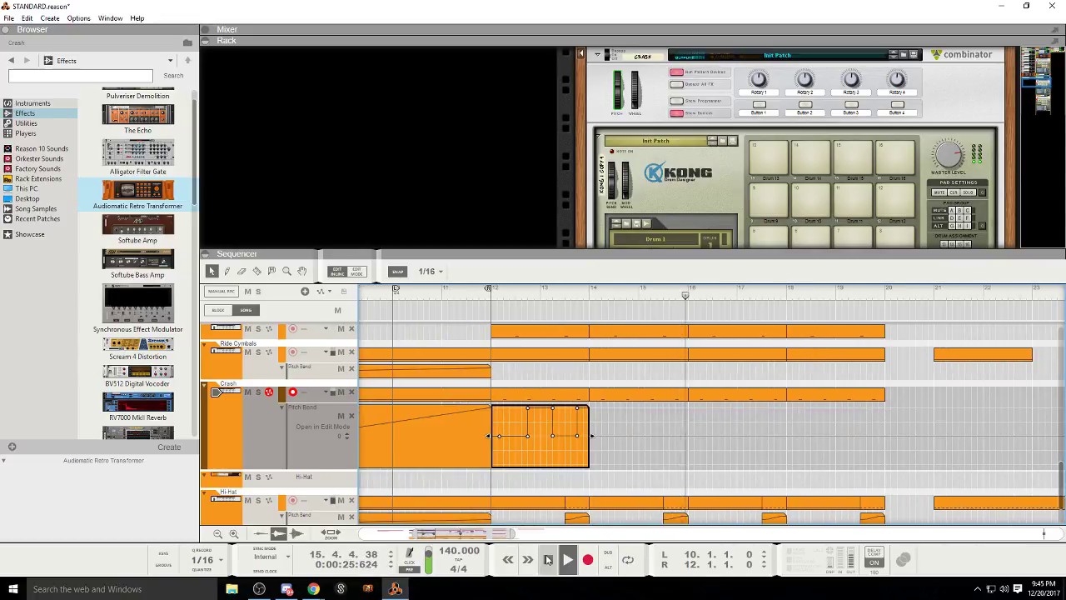
pyautogui.click(546, 558)
pyautogui.click(341, 273)
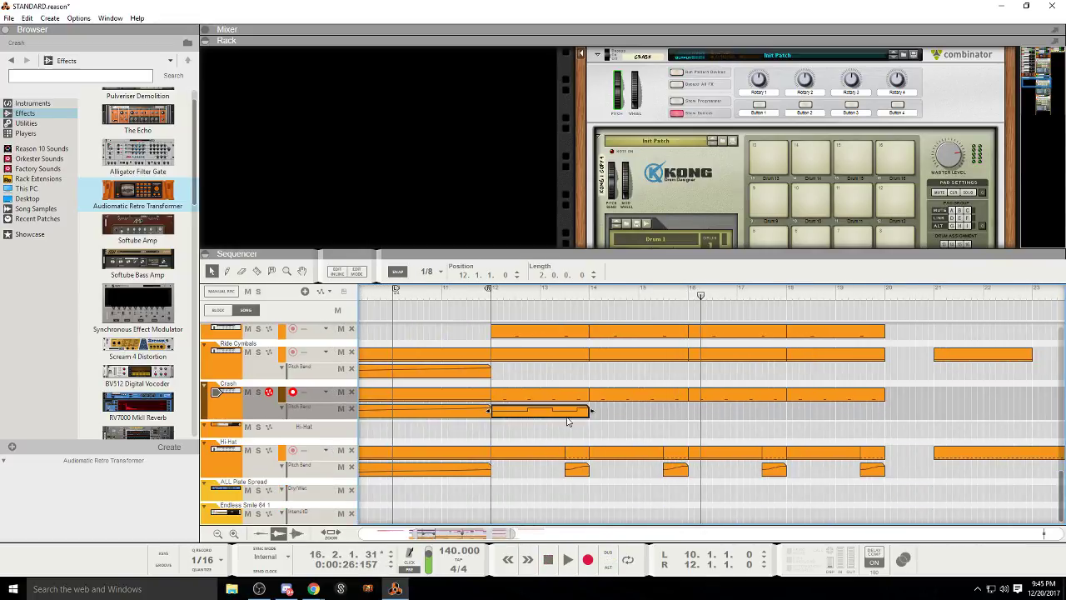
# Step: Copy the two-bar Crash Pitch Bend clip to bar 16 and play the drop from bar 12, stopping in bar 19
pyautogui.moveTo(555, 411); pyautogui.dragTo(747, 419)
pyautogui.click(493, 291)
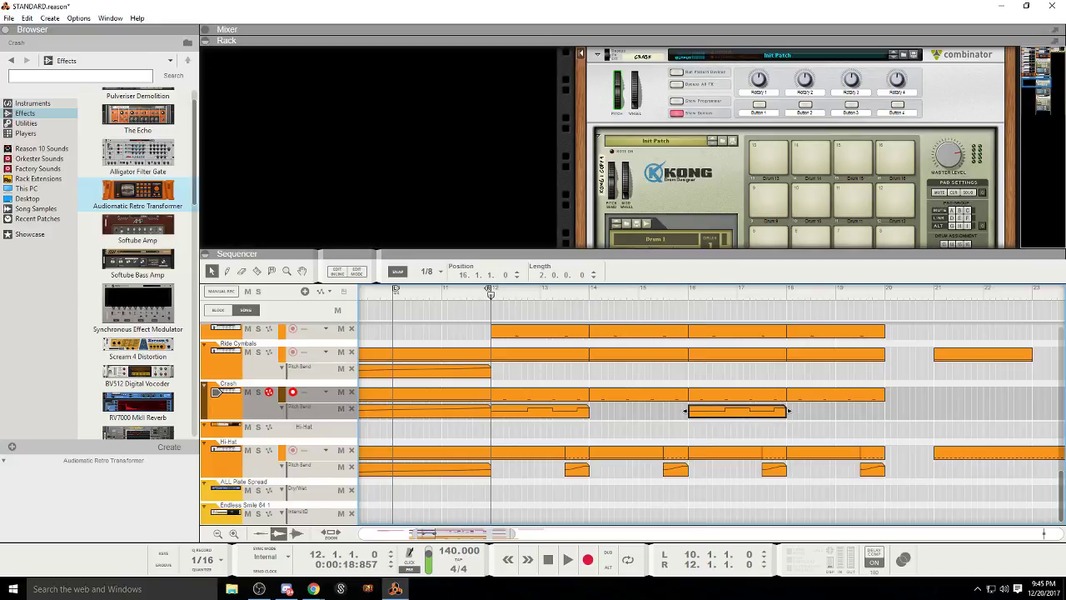
pyautogui.click(313, 589)
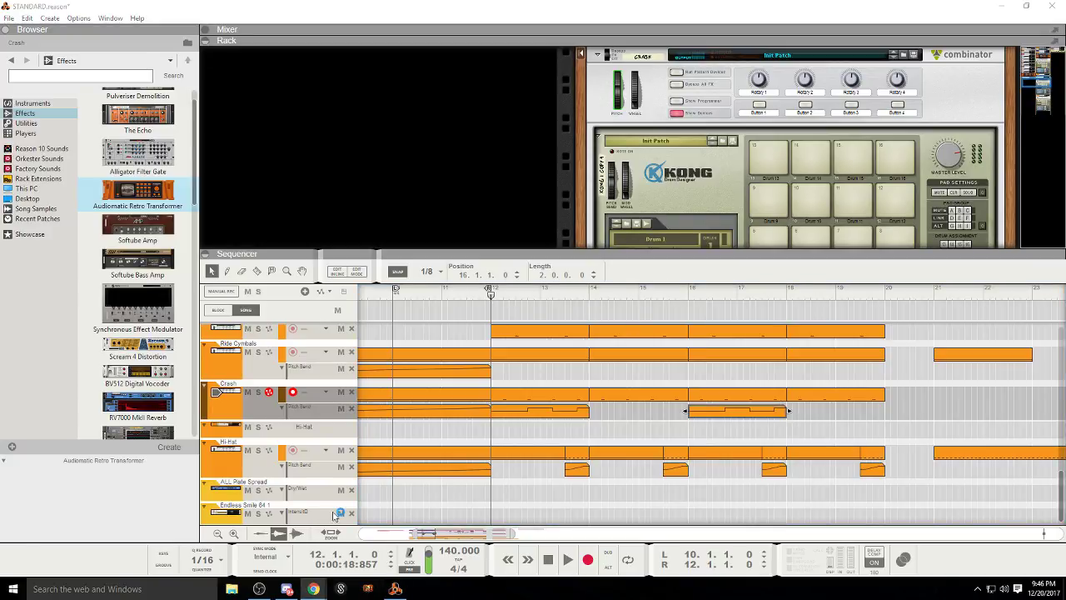
pyautogui.click(567, 561)
pyautogui.moveTo(492, 534); pyautogui.dragTo(488, 534)
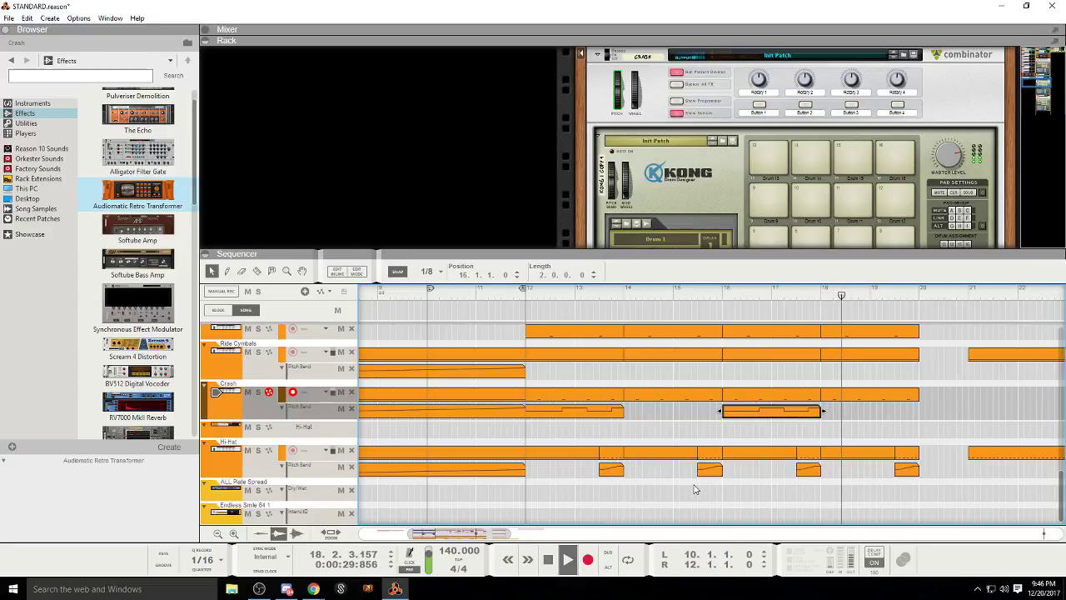
pyautogui.click(548, 560)
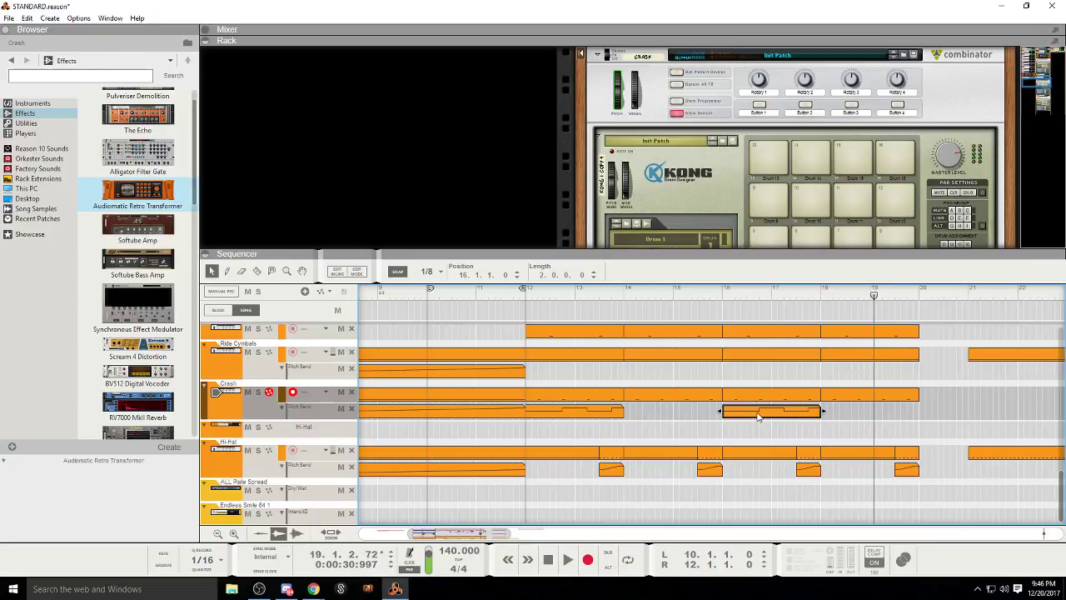
# Step: Copy the Crash Pitch Bend clip from bar 16 to bar 18 and replay the end of the drop from bar 17
pyautogui.moveTo(758, 416); pyautogui.dragTo(863, 424)
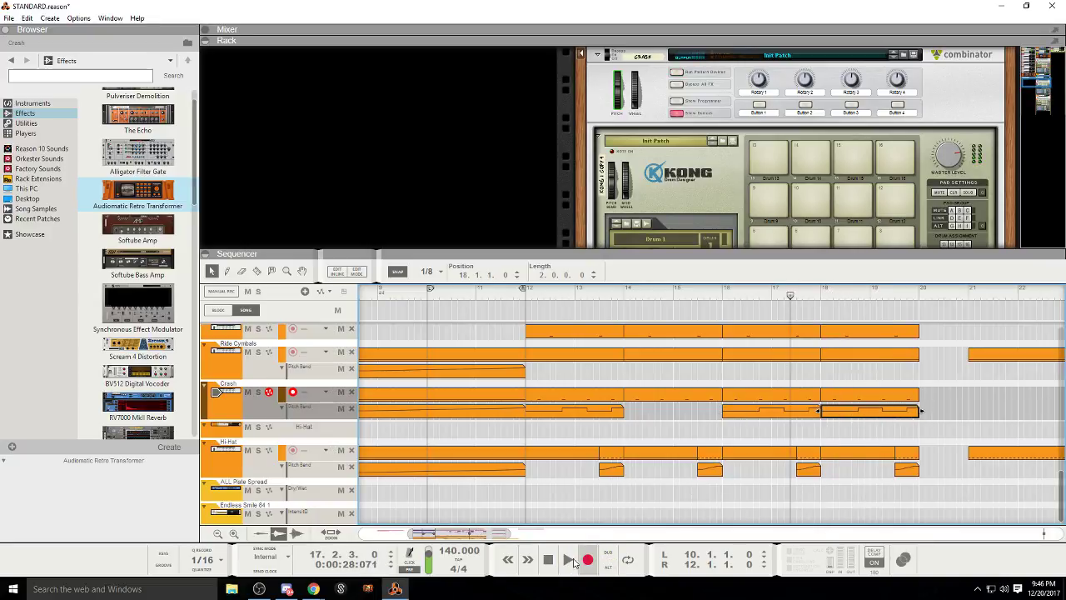
pyautogui.click(568, 560)
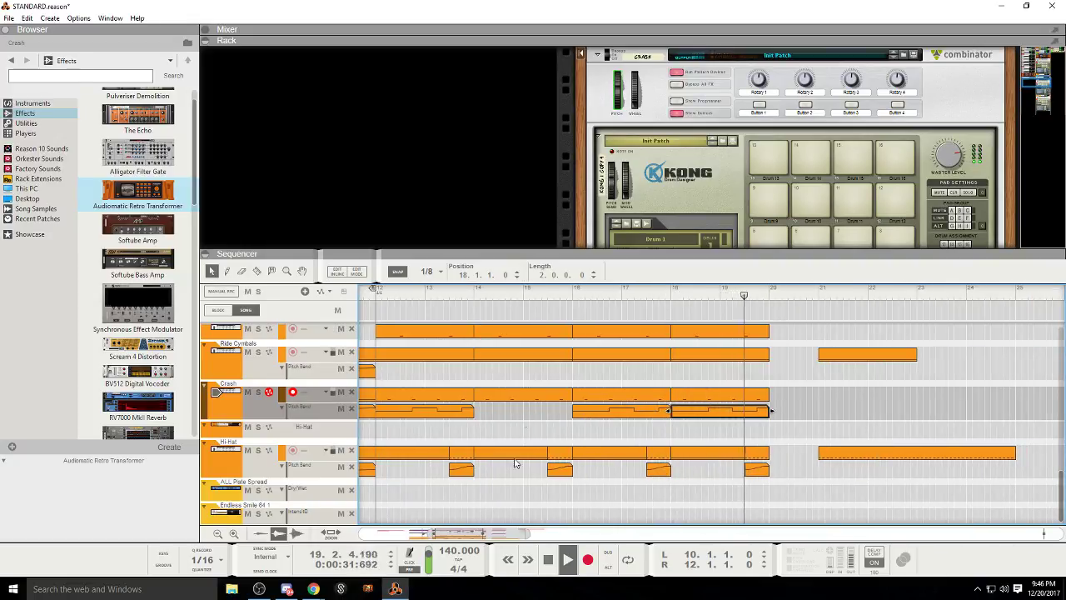
pyautogui.click(624, 298)
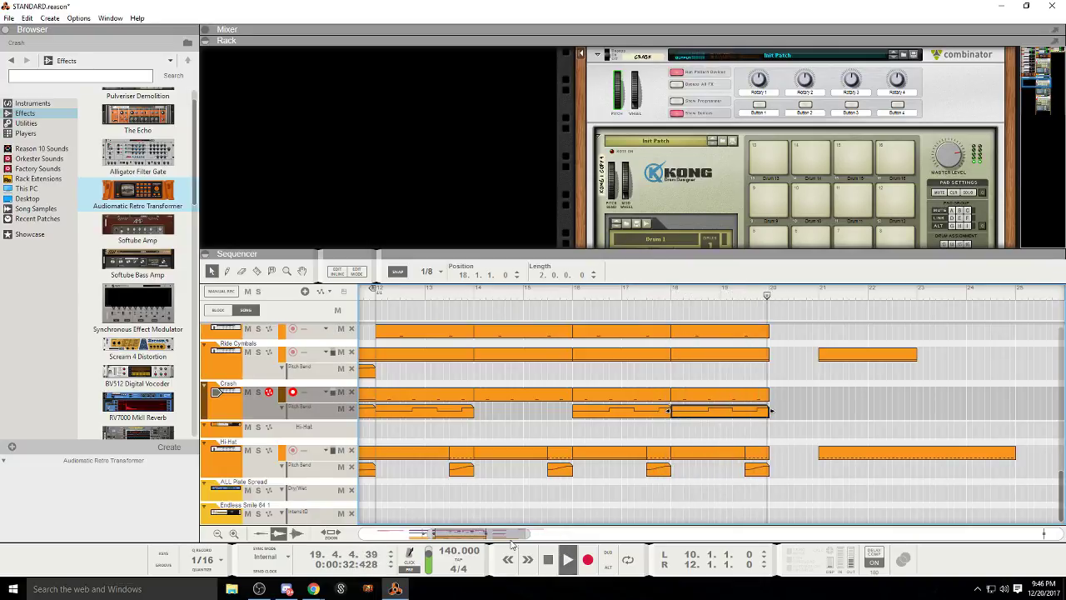
pyautogui.moveTo(521, 535); pyautogui.dragTo(514, 534)
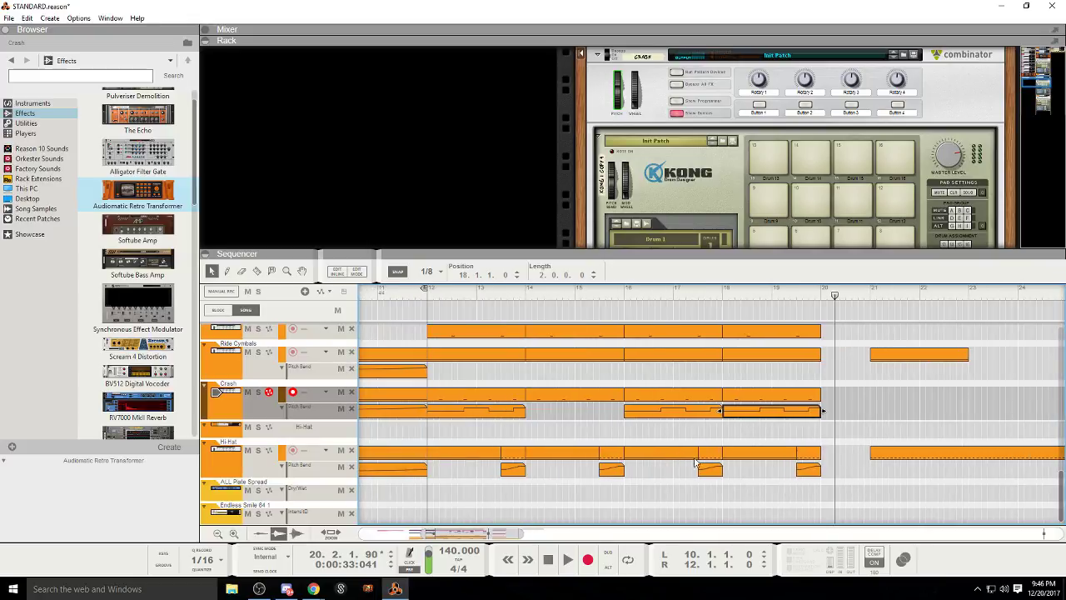
# Step: Delete the copied Crash Pitch Bend clips at bars 16 and 18, and clear the automation points in the clip at bar 12
pyautogui.moveTo(797, 428); pyautogui.dragTo(638, 417)
pyautogui.press('Delete')
pyautogui.doubleClick(491, 413)
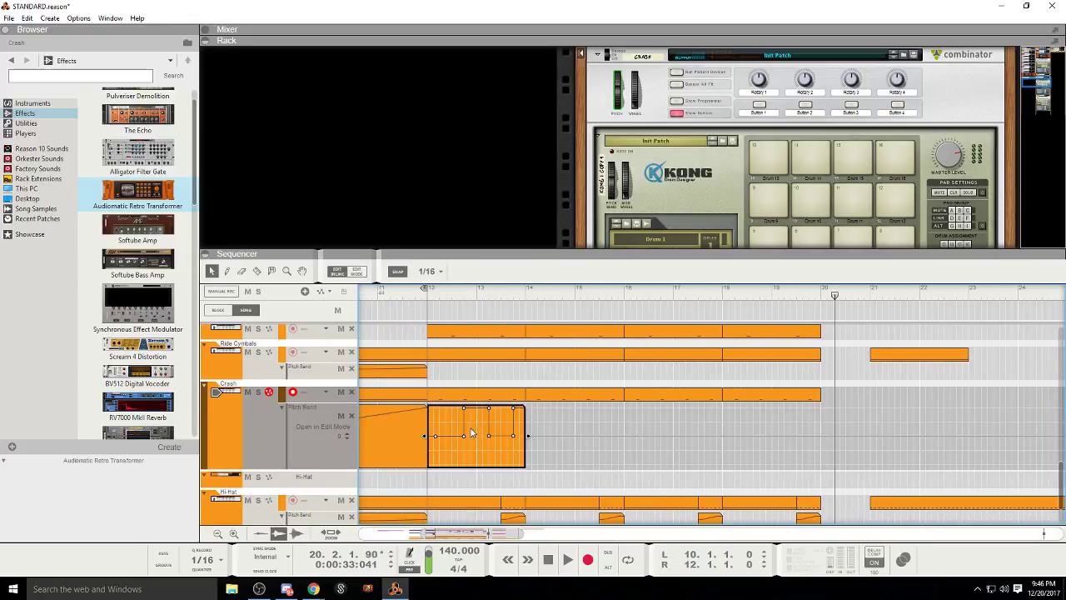
pyautogui.moveTo(487, 529); pyautogui.dragTo(455, 534)
pyautogui.moveTo(447, 534); pyautogui.dragTo(454, 533)
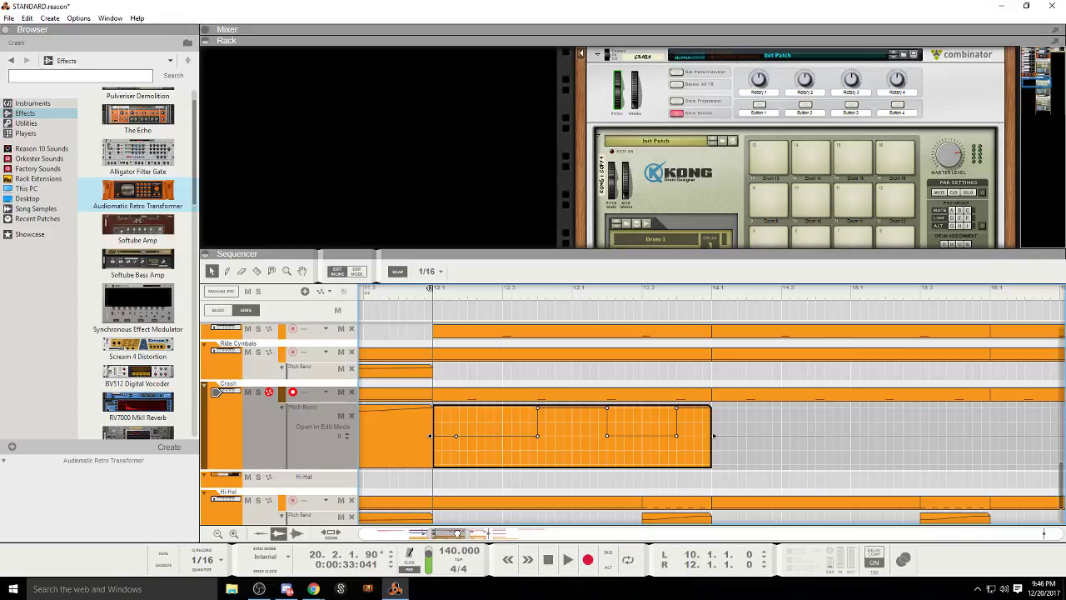
pyautogui.click(467, 435)
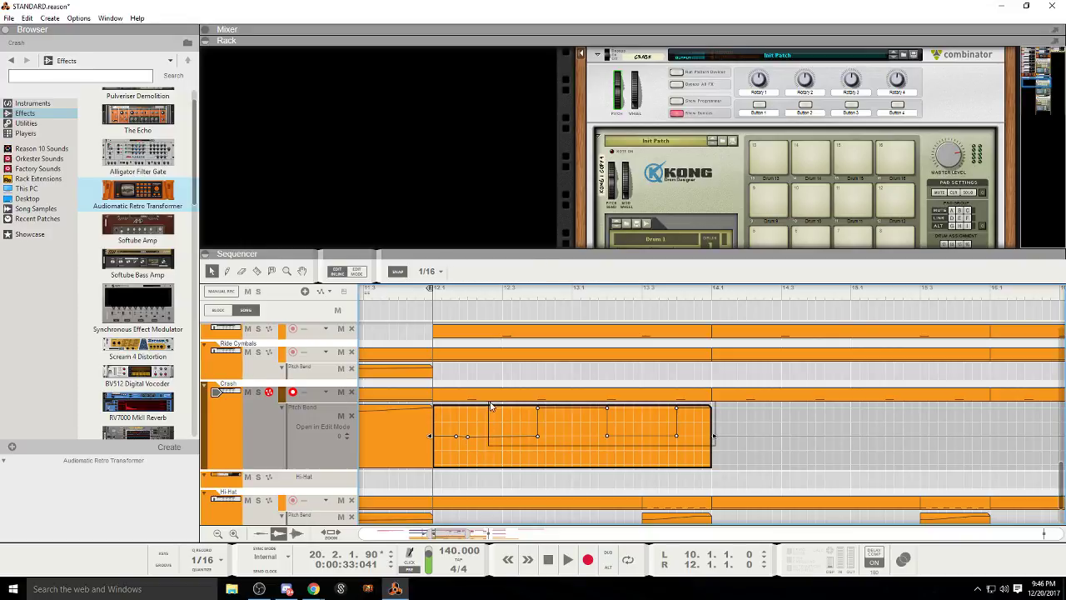
pyautogui.press('Delete')
# Step: Step the Crash pitch bend from about 321 up near the maximum at 12.2.1, drop it to about -7870 at 12.4.1, and play the result
pyautogui.moveTo(492, 405); pyautogui.dragTo(464, 435)
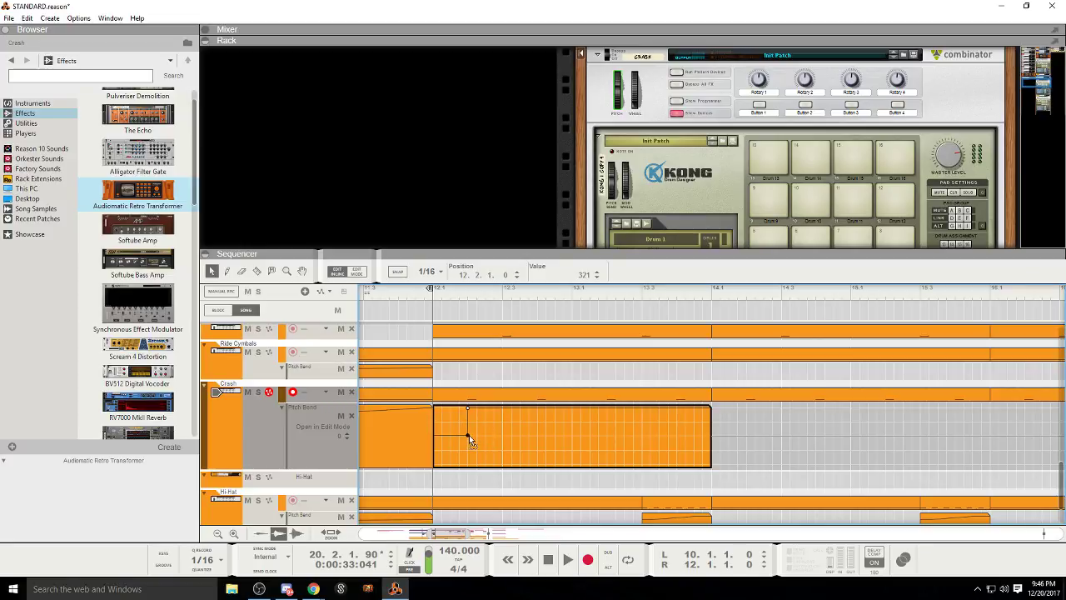
pyautogui.press('s')
pyautogui.click(537, 409)
pyautogui.moveTo(546, 409); pyautogui.dragTo(538, 470)
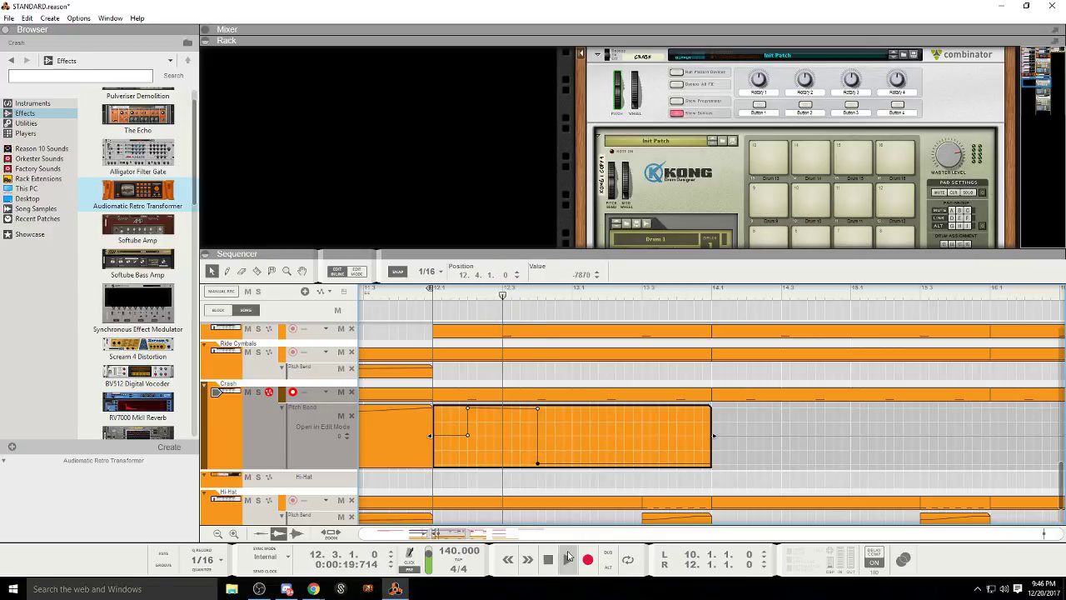
pyautogui.click(569, 558)
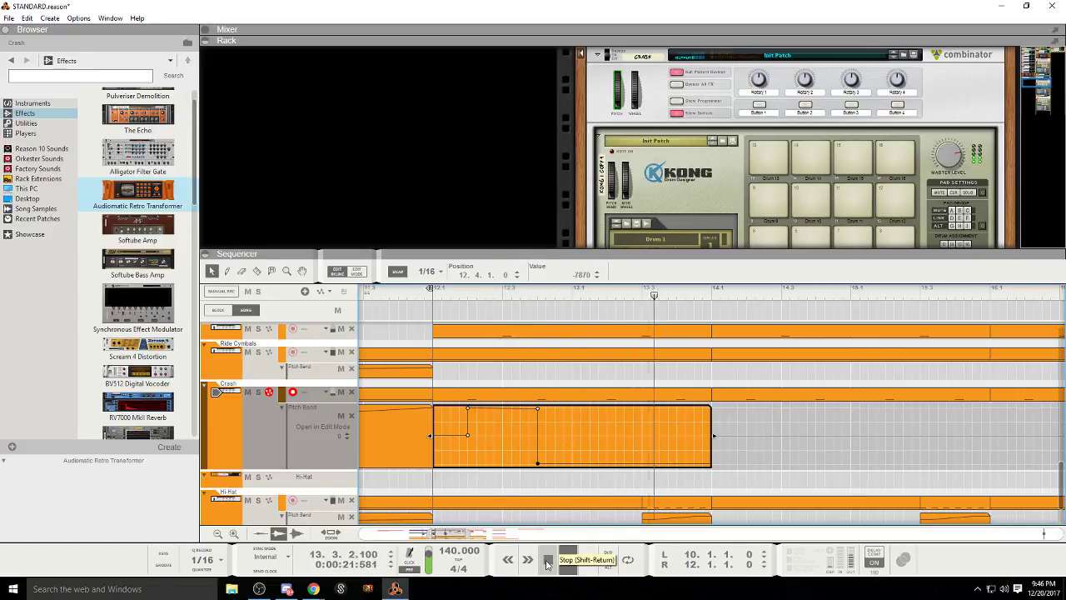
pyautogui.click(547, 560)
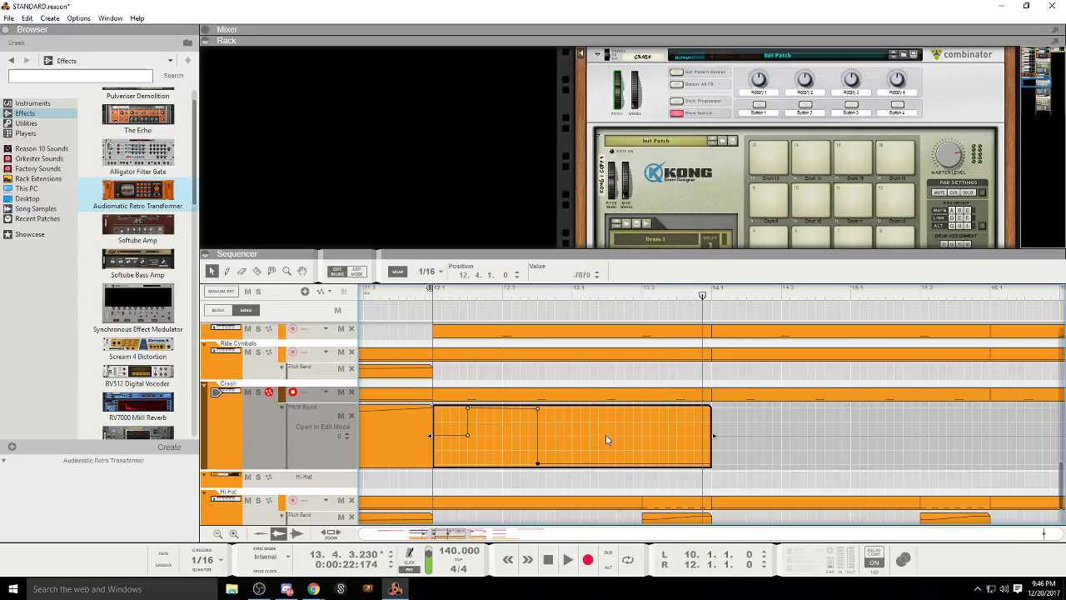
# Step: Add a bend step up at 13.2.1 and down near 13.4.1, and duplicate the Crash Pitch Bend clip to bars 14, 16 and 18
pyautogui.click(677, 408)
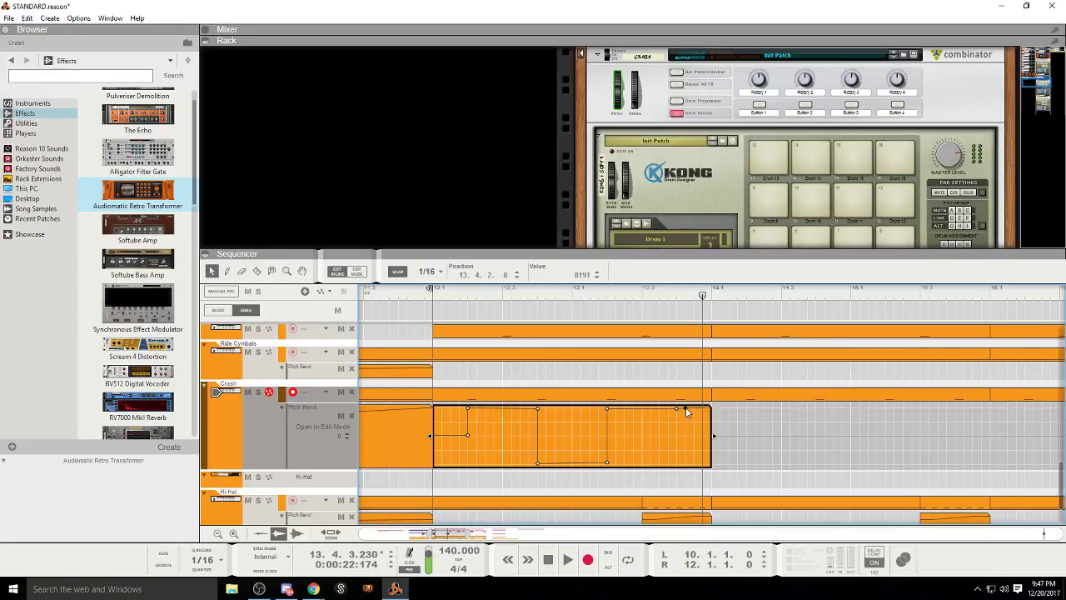
pyautogui.click(357, 274)
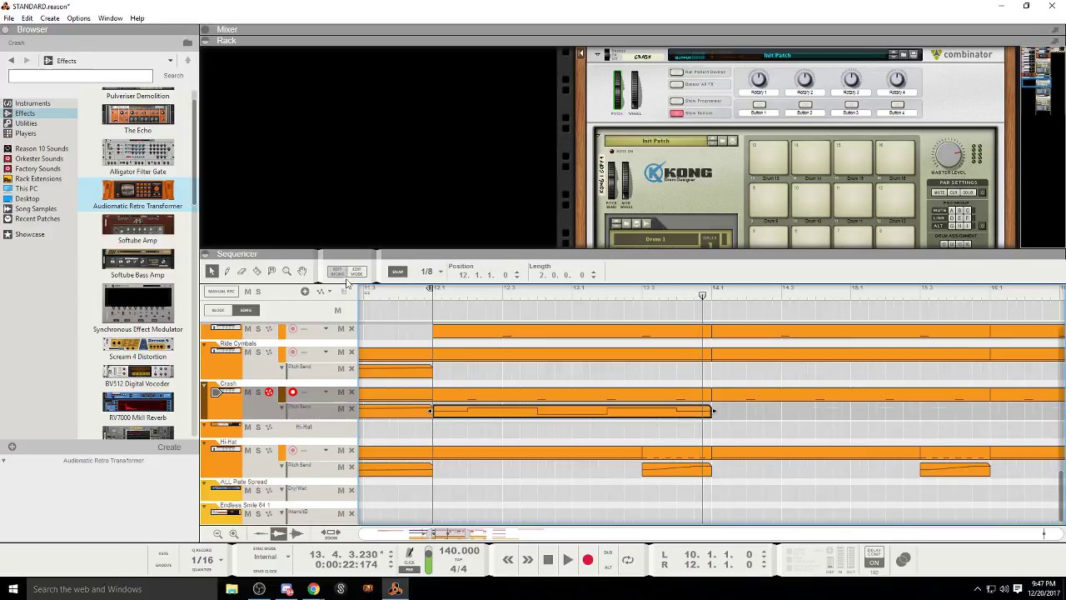
pyautogui.hotkey('ctrl', 'd')
pyautogui.hotkey('ctrl', 'd')
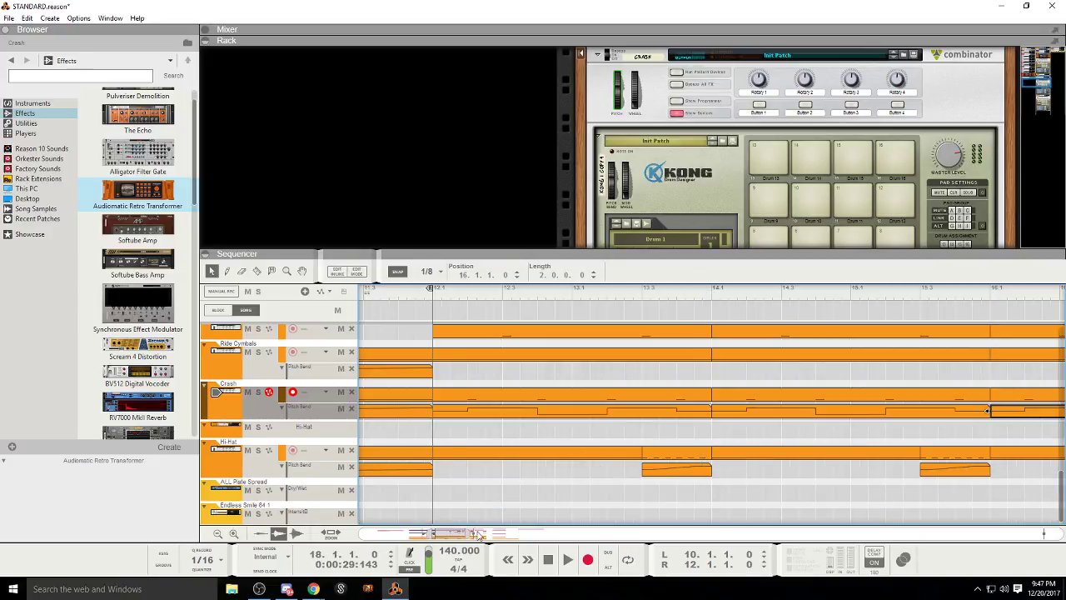
pyautogui.hotkey('ctrl', 'd')
pyautogui.scroll(-3, 452, 406)
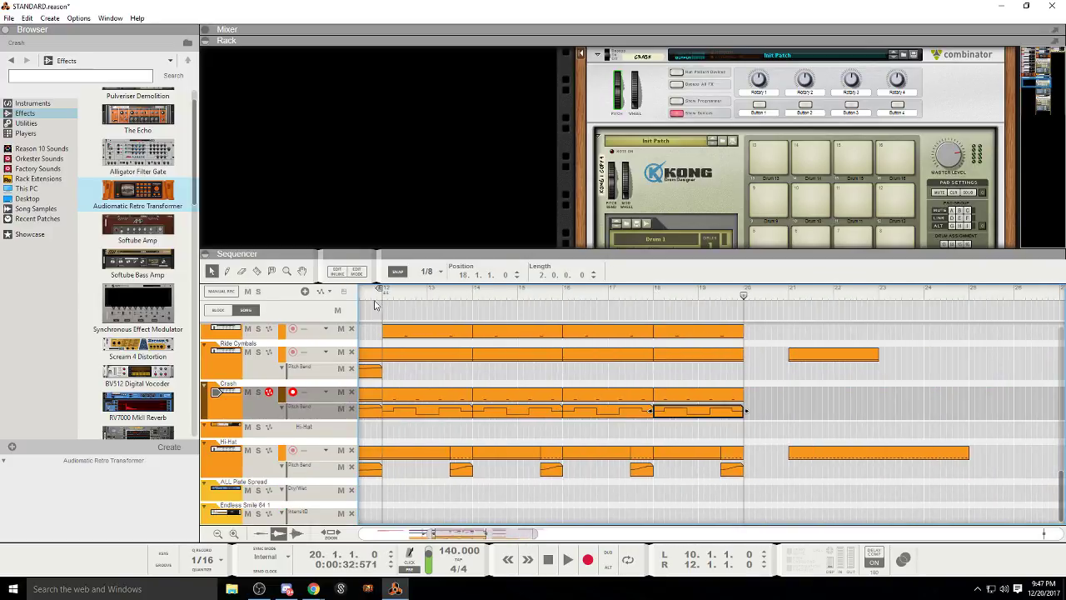
# Step: Solo the Crash track and play its repeated pitch bend pattern from just before bar 12
pyautogui.click(375, 305)
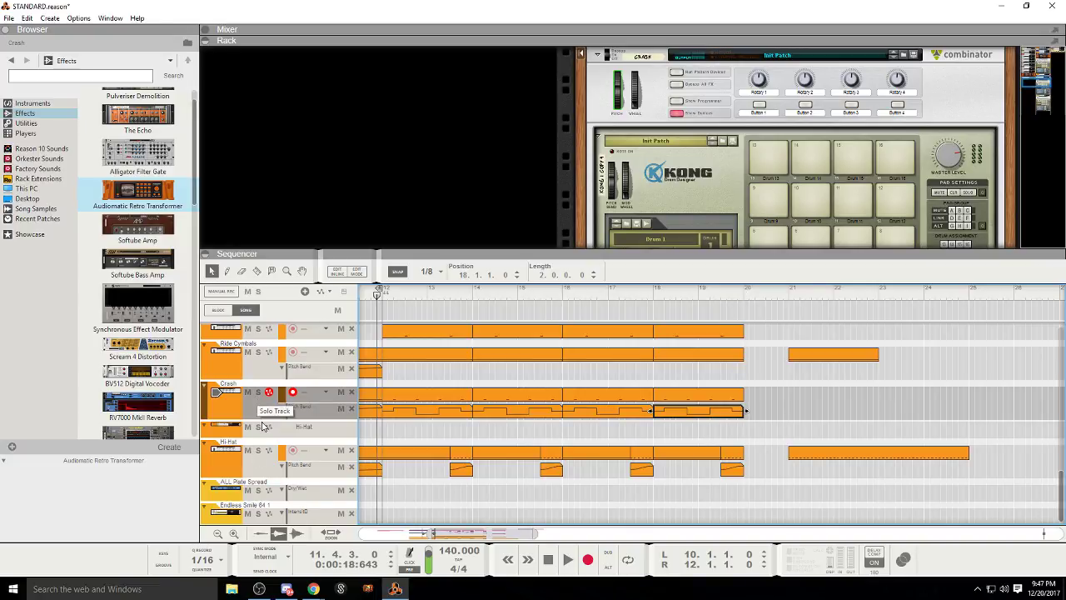
pyautogui.click(258, 392)
pyautogui.click(567, 559)
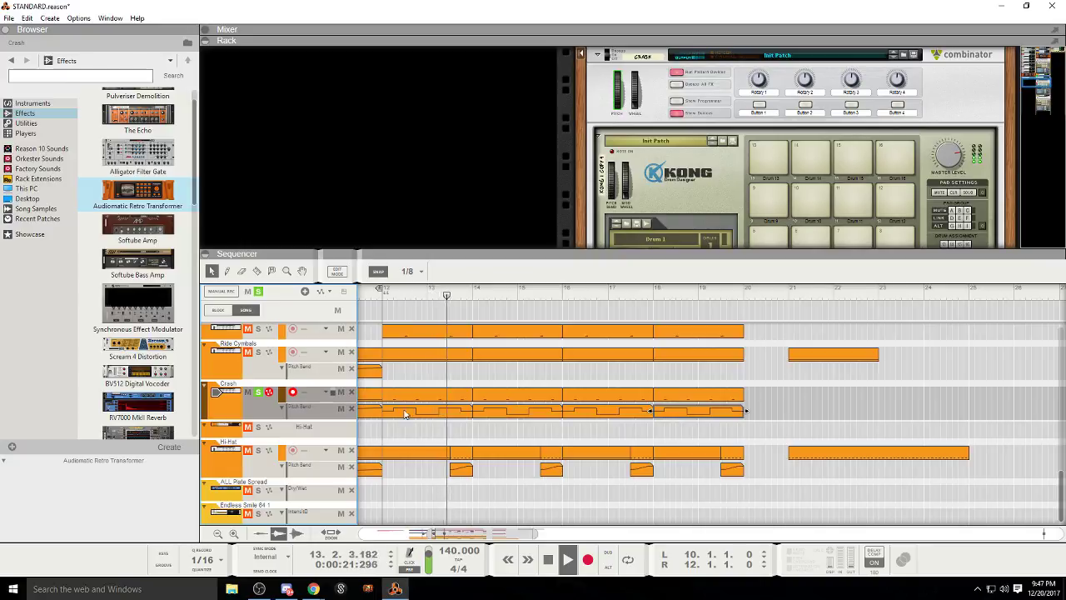
pyautogui.moveTo(463, 533); pyautogui.dragTo(448, 532)
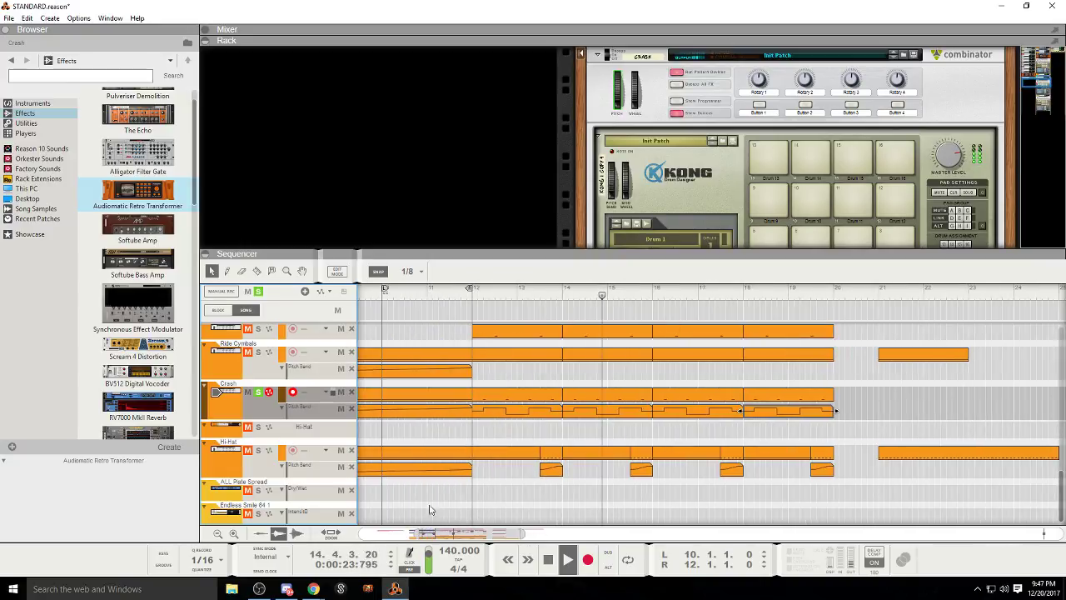
# Step: Unsolo the Crash track and play the full mix from bar 10 into the drop
pyautogui.click(258, 392)
pyautogui.click(382, 294)
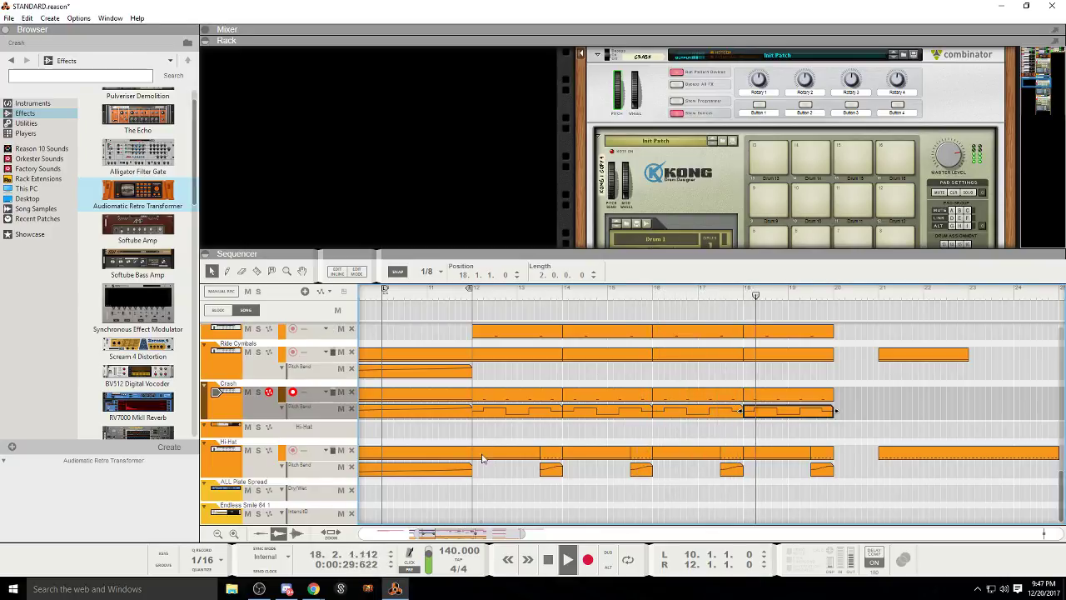
# Step: Delete the Crash pitch bend clips at bars 14, 16 and 18, and set the bar 12 clip's dip at 12.4.1 to about -2409
pyautogui.moveTo(797, 438); pyautogui.dragTo(613, 405)
pyautogui.press('Delete')
pyautogui.doubleClick(541, 413)
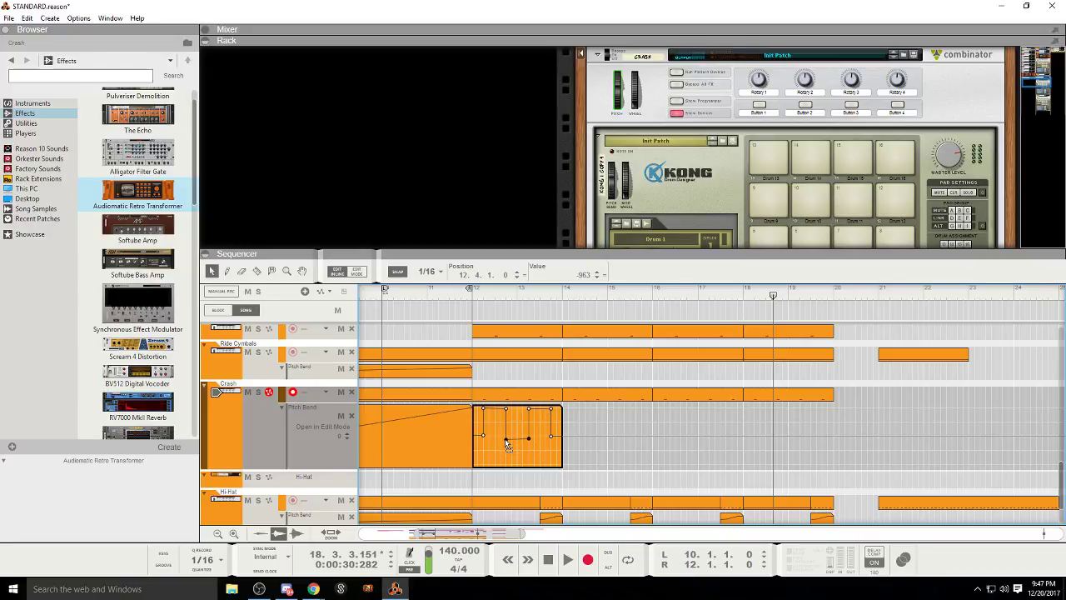
# Step: Play the reshaped Crash pitch bend from just before bar 12, close its inline editing and stop around bar 14
pyautogui.click(472, 308)
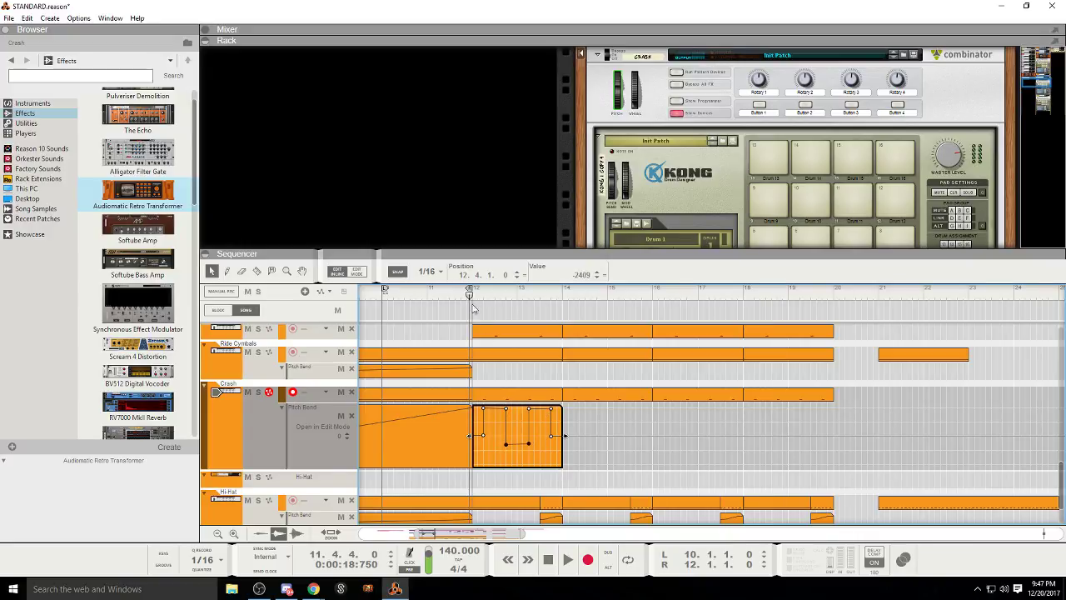
pyautogui.click(564, 560)
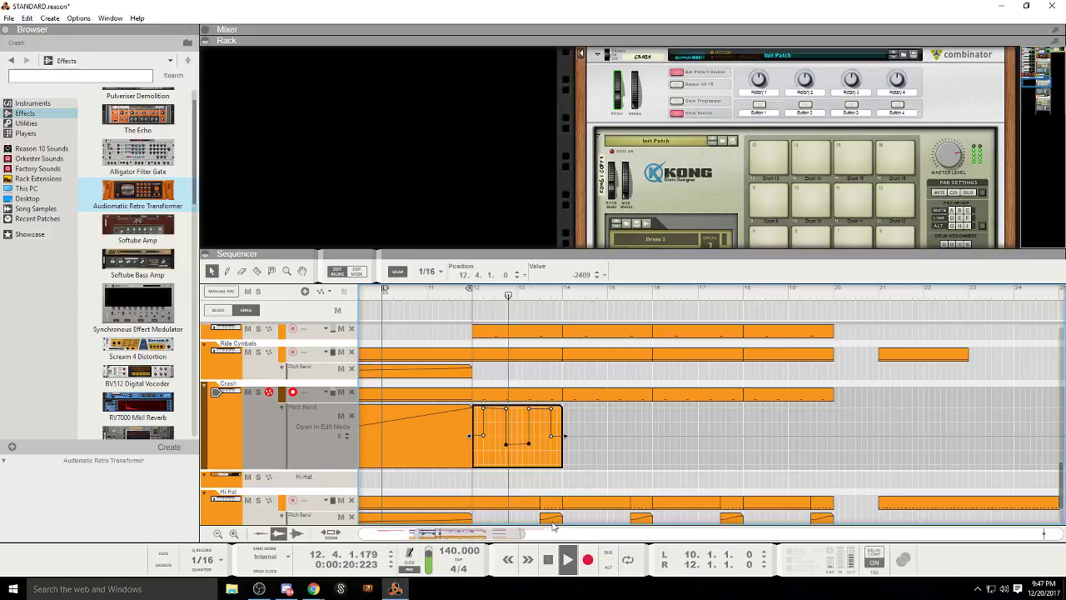
pyautogui.click(338, 272)
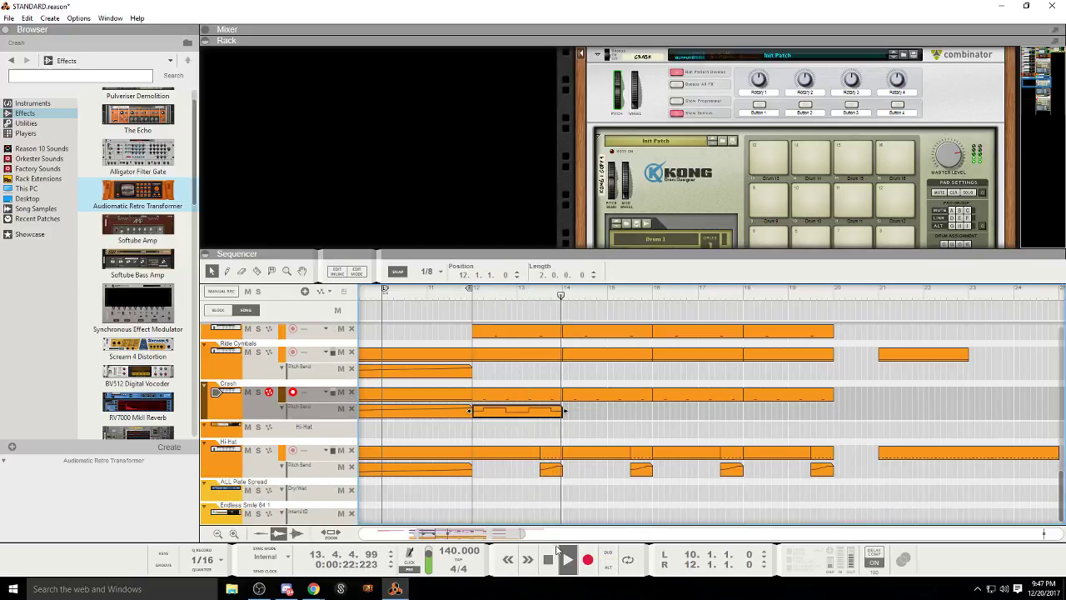
pyautogui.click(549, 570)
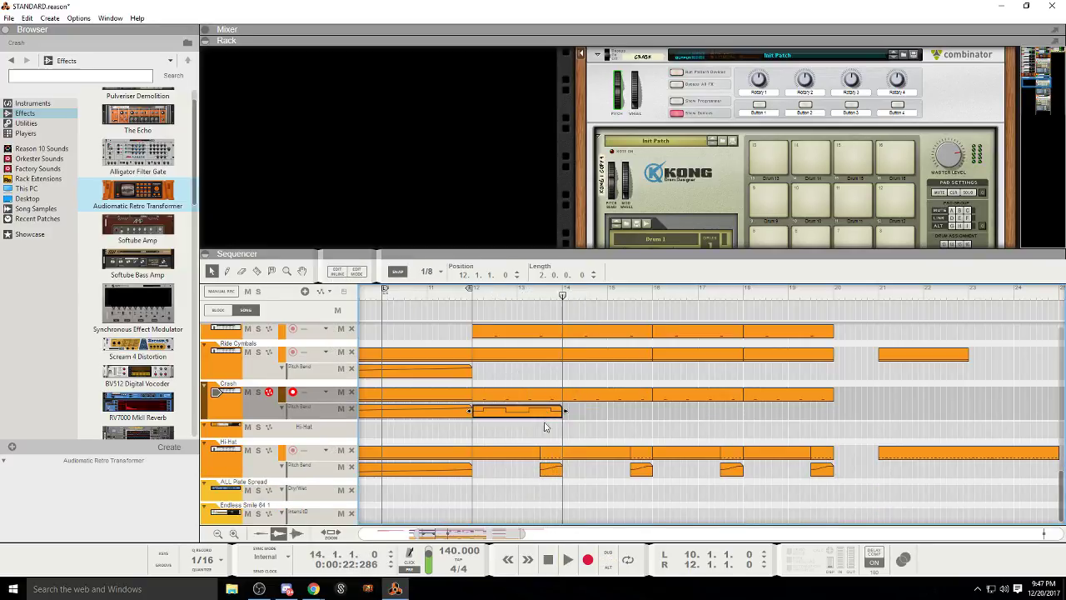
# Step: Duplicate the revised Crash pitch bend clip to bars 14, 16 and 18
pyautogui.hotkey('ctrl', 'd')
pyautogui.hotkey('ctrl', 'd')
pyautogui.hotkey('ctrl', 'd')
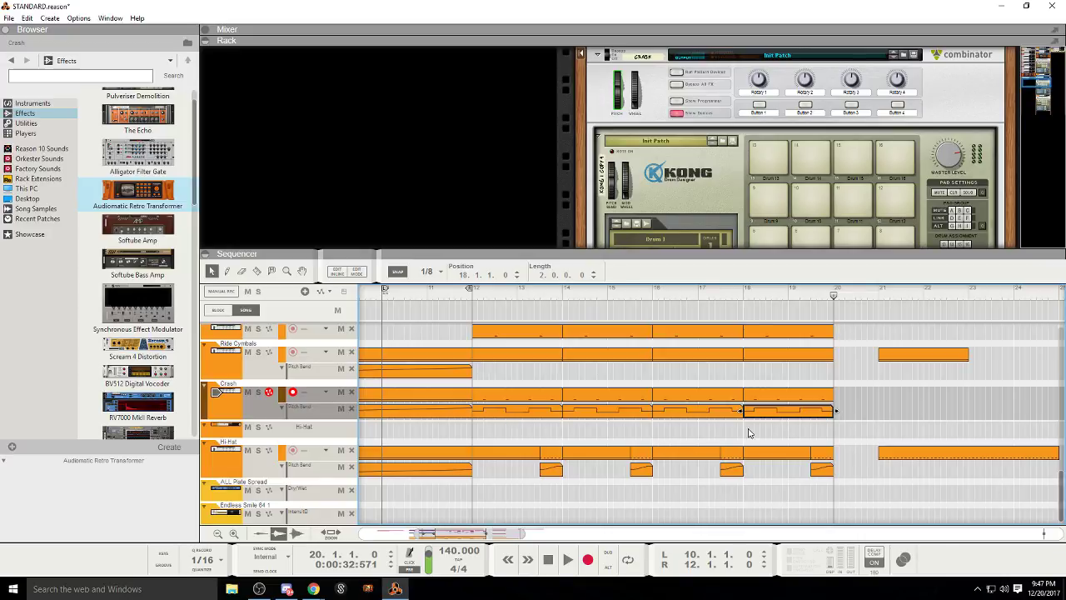
# Step: Copy the Crash pitch bend clip to the Hi-Hat Pitch Bend lane at bar 12 and shorten it to 1.2.0.0
pyautogui.moveTo(765, 437); pyautogui.dragTo(539, 499)
pyautogui.click(537, 441)
pyautogui.click(558, 413)
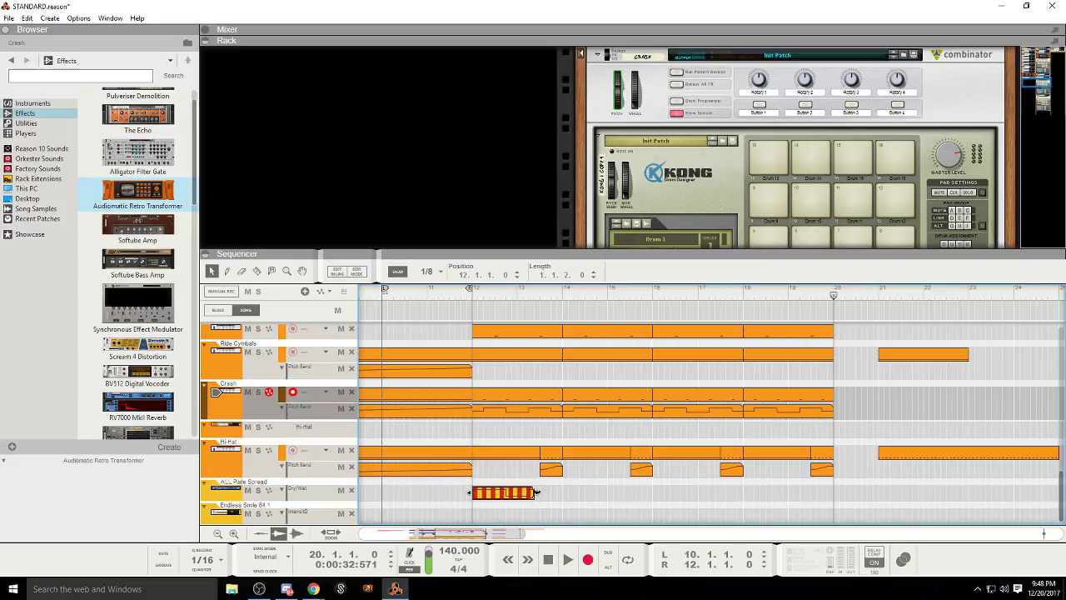
pyautogui.moveTo(541, 492)
pyautogui.mouseDown()
pyautogui.moveTo(519, 484)
pyautogui.moveTo(528, 477)
pyautogui.mouseUp()
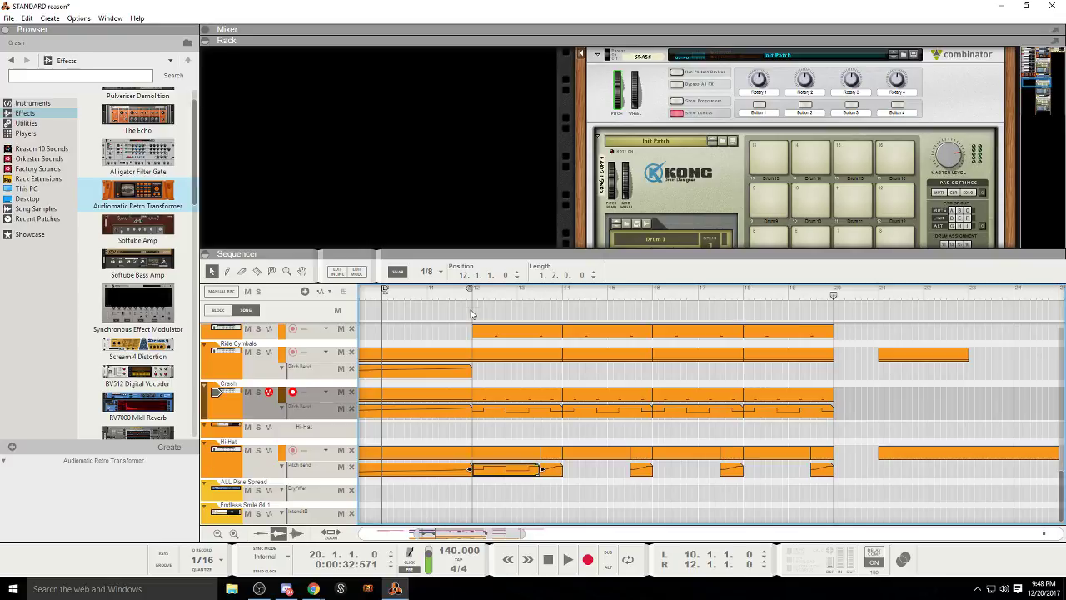
# Step: Play the drop, restart from just before bar 12, and solo the Hi-Hat track to check its pitch bend
pyautogui.click(569, 563)
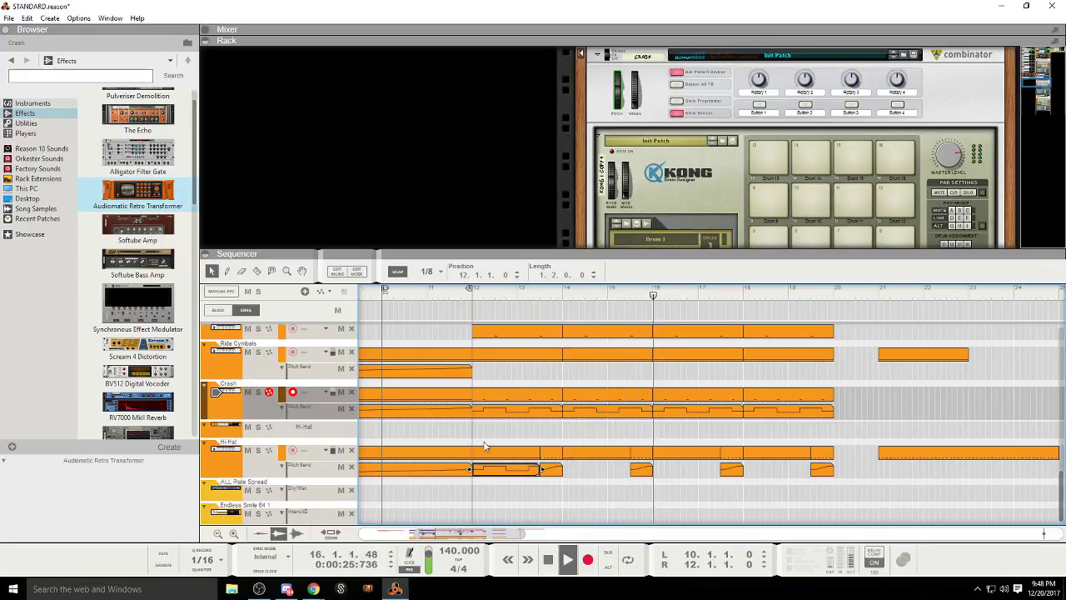
pyautogui.press('space')
pyautogui.click(466, 308)
pyautogui.press('space')
pyautogui.click(258, 450)
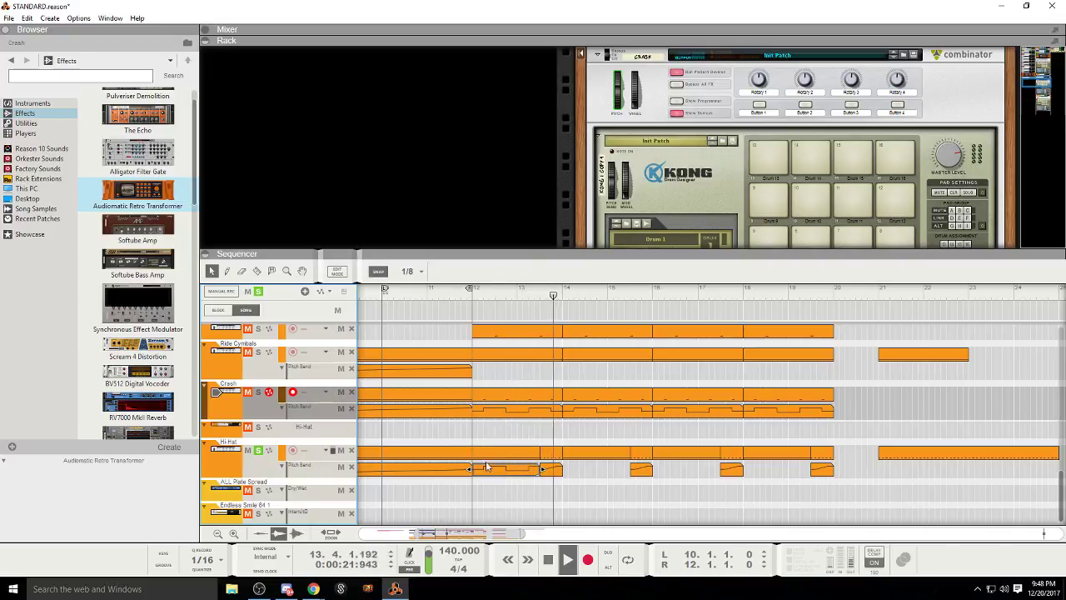
# Step: Copy the Hi-Hat pitch bend clip to bars 14 and 16, remove the bar 16 copy's points past its end and ramp it to about -162 at 17.2.4
pyautogui.moveTo(498, 473); pyautogui.dragTo(687, 478)
pyautogui.doubleClick(709, 474)
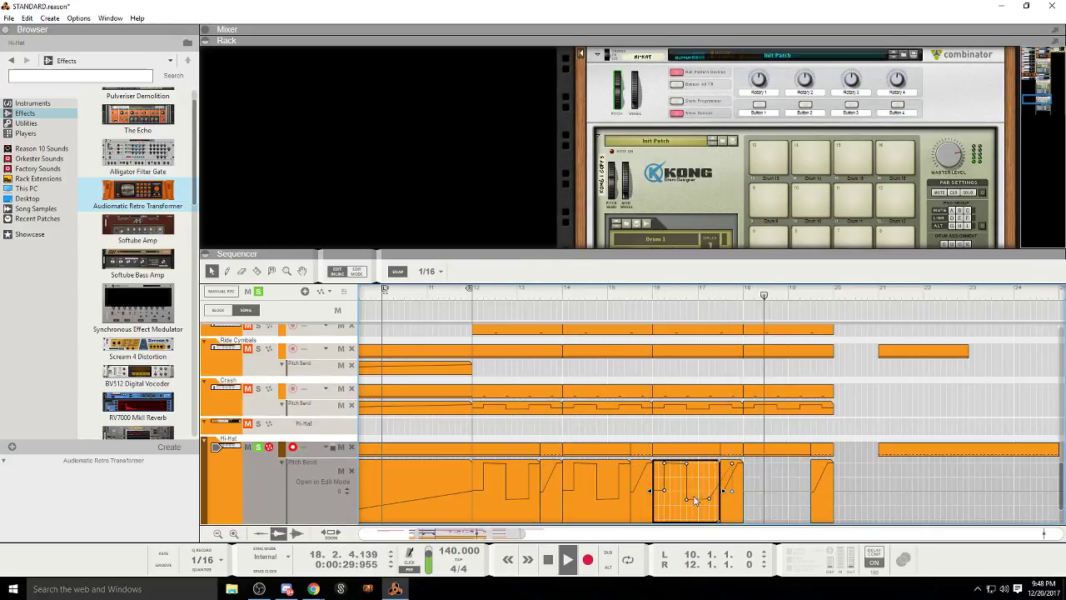
pyautogui.click(714, 493)
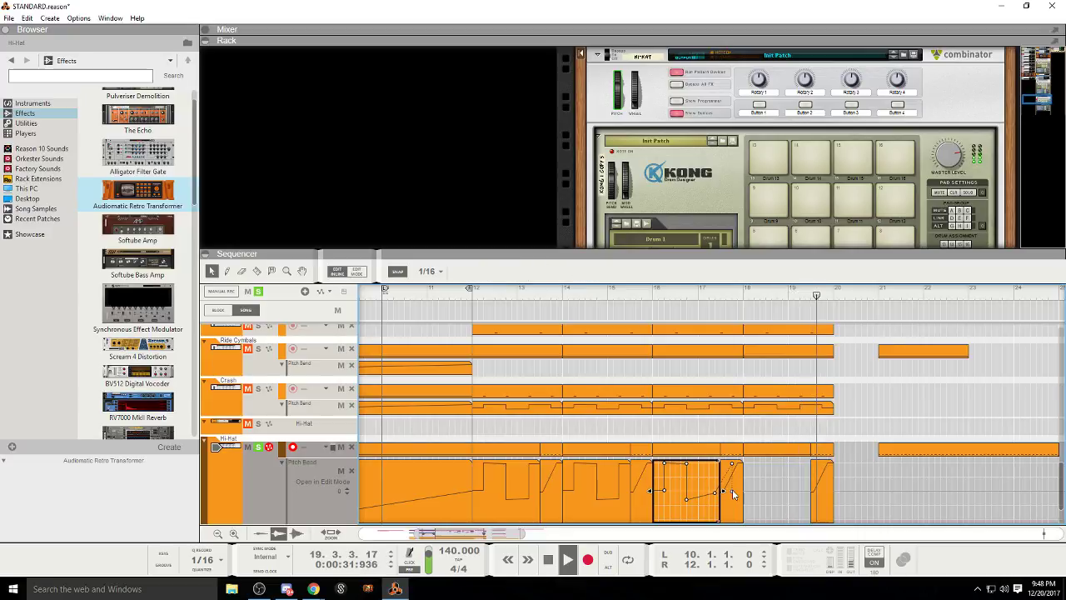
pyautogui.doubleClick(733, 492)
pyautogui.doubleClick(733, 463)
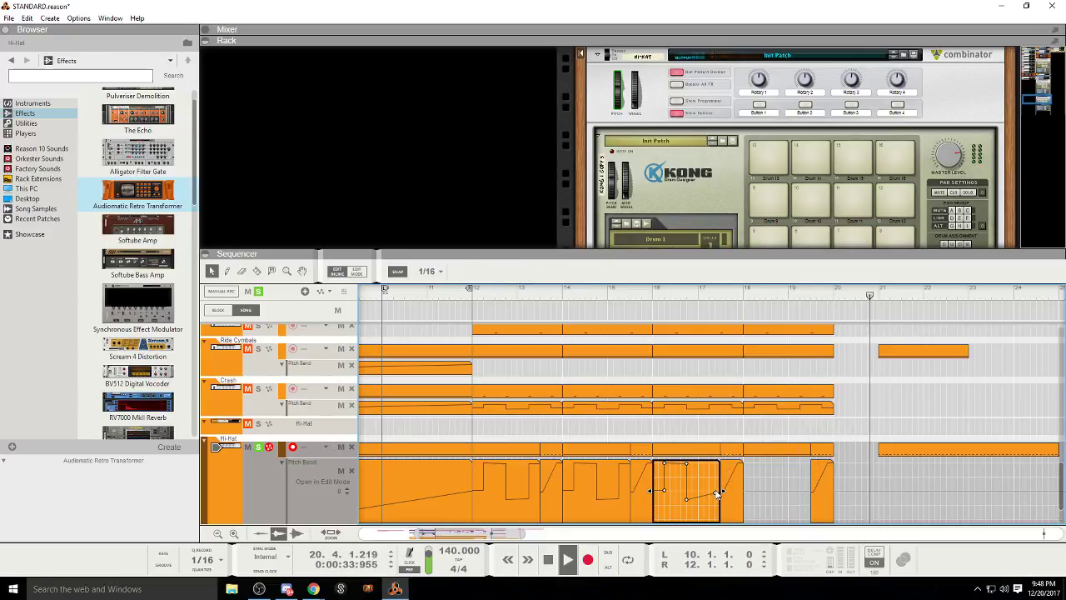
pyautogui.click(717, 493)
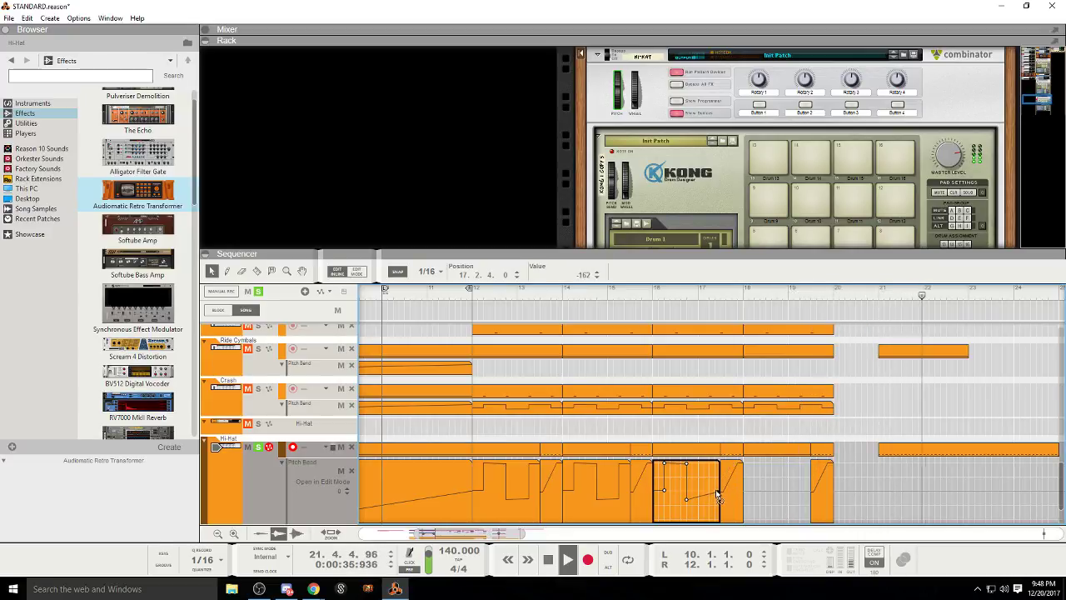
pyautogui.click(335, 271)
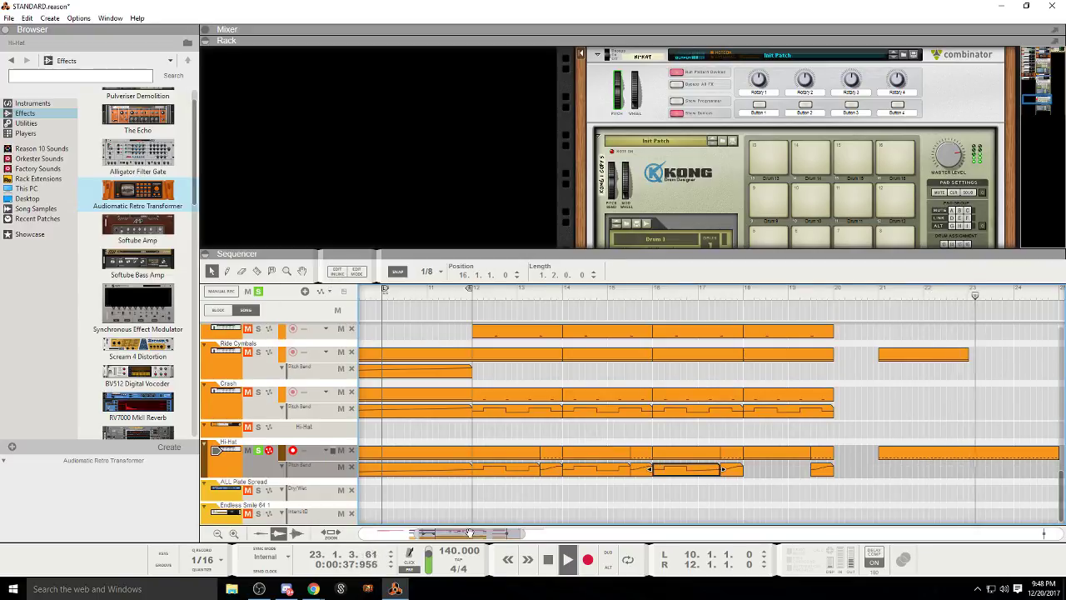
# Step: Replace the Hi-Hat pitch bend clips at bars 12 and 14 with copies of the bar 16 clip, and copy it to bar 18
pyautogui.moveTo(513, 533); pyautogui.dragTo(509, 534)
pyautogui.click(541, 469)
pyautogui.press('Delete')
pyautogui.click(624, 470)
pyautogui.press('Delete')
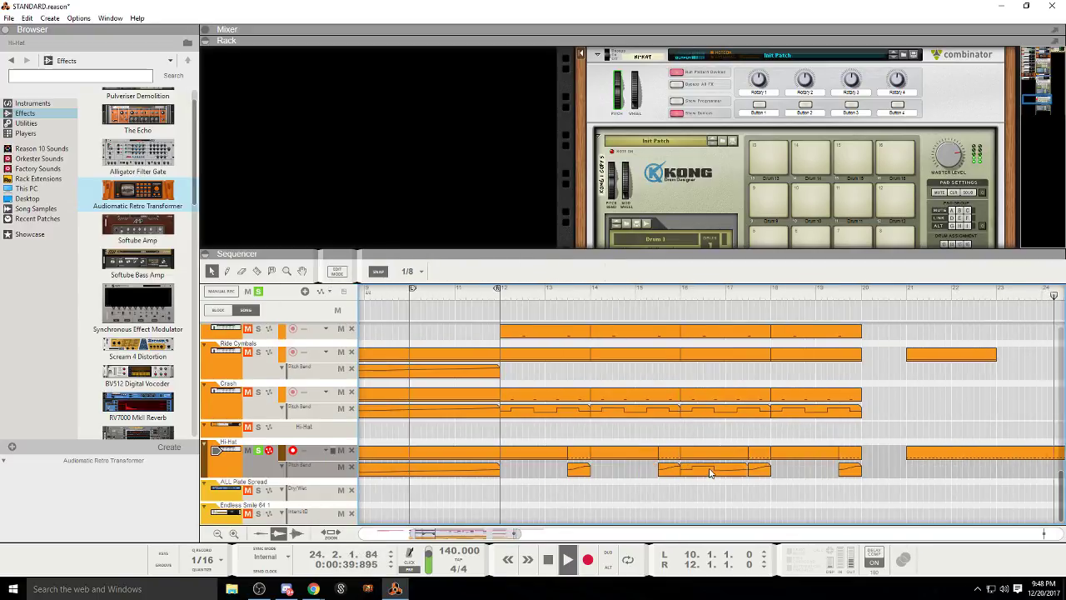
pyautogui.moveTo(710, 471); pyautogui.dragTo(807, 481)
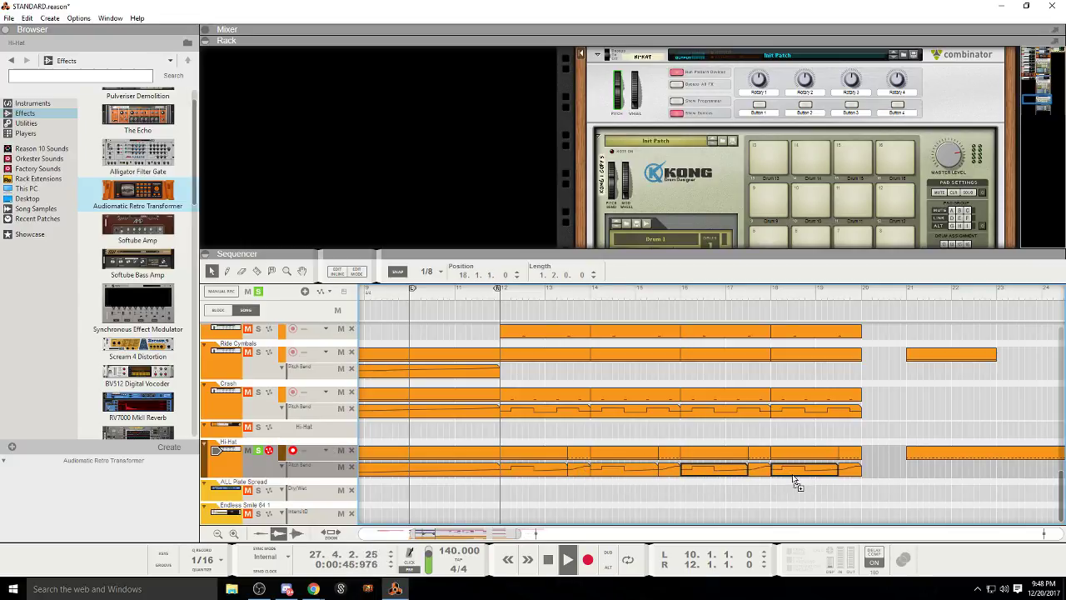
# Step: Copy the four Crash pitch bend clips from bars 12 to 20 to the Ride Cymbals Pitch Bend lane, starting at bar 12
pyautogui.moveTo(551, 434); pyautogui.dragTo(812, 405)
pyautogui.moveTo(559, 414); pyautogui.dragTo(548, 365)
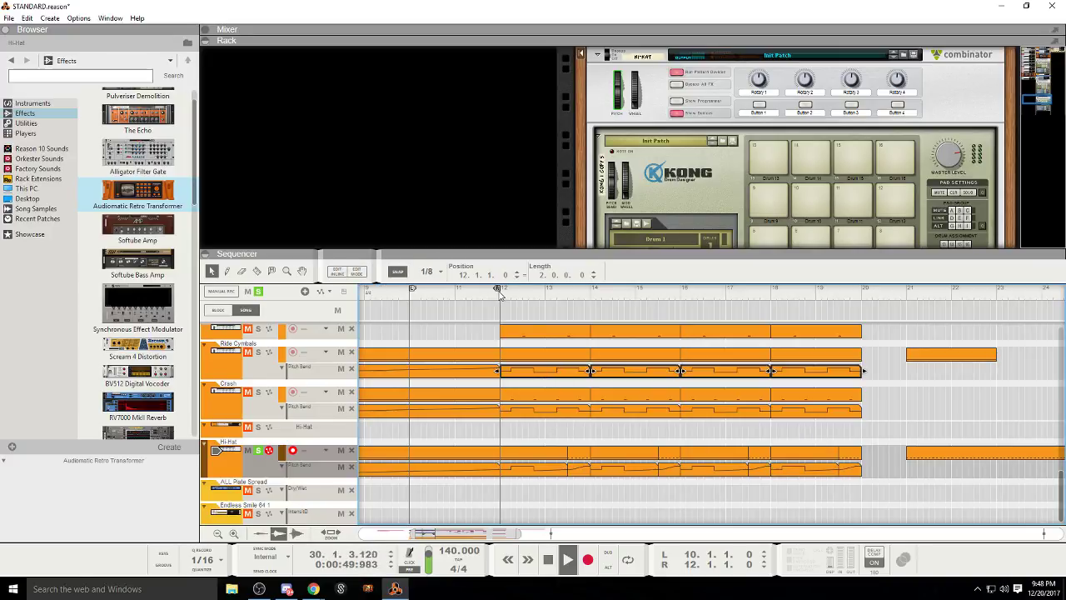
# Step: Unsolo the Hi-Hat track and play the full drop from bar 12 while reviewing the drum tracks
pyautogui.click(258, 450)
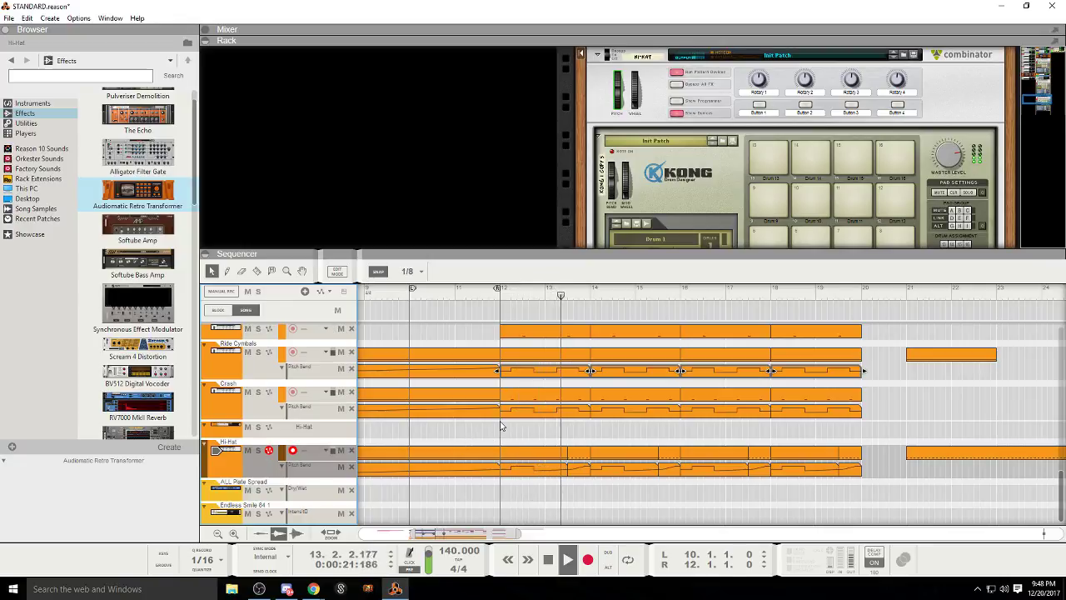
pyautogui.scroll(3, 495, 430)
pyautogui.scroll(-3, 496, 429)
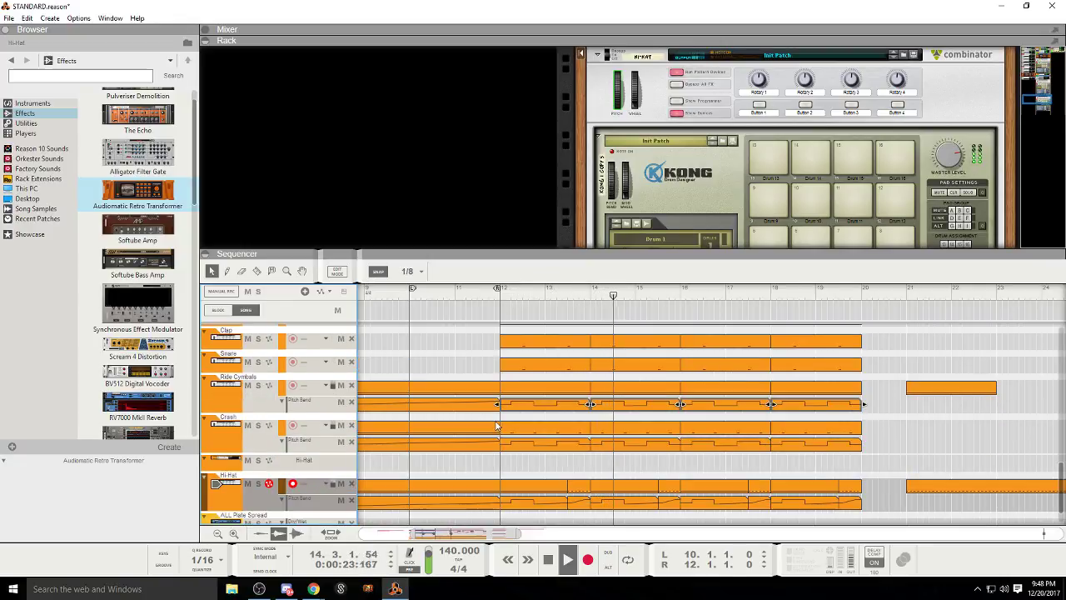
pyautogui.scroll(6, 485, 426)
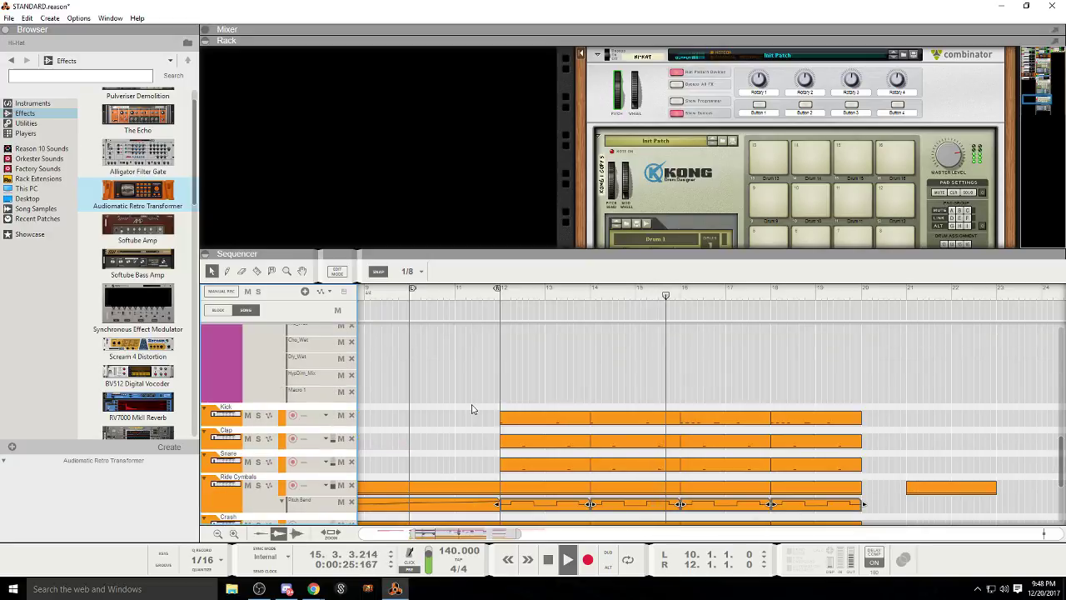
pyautogui.scroll(-4, 475, 392)
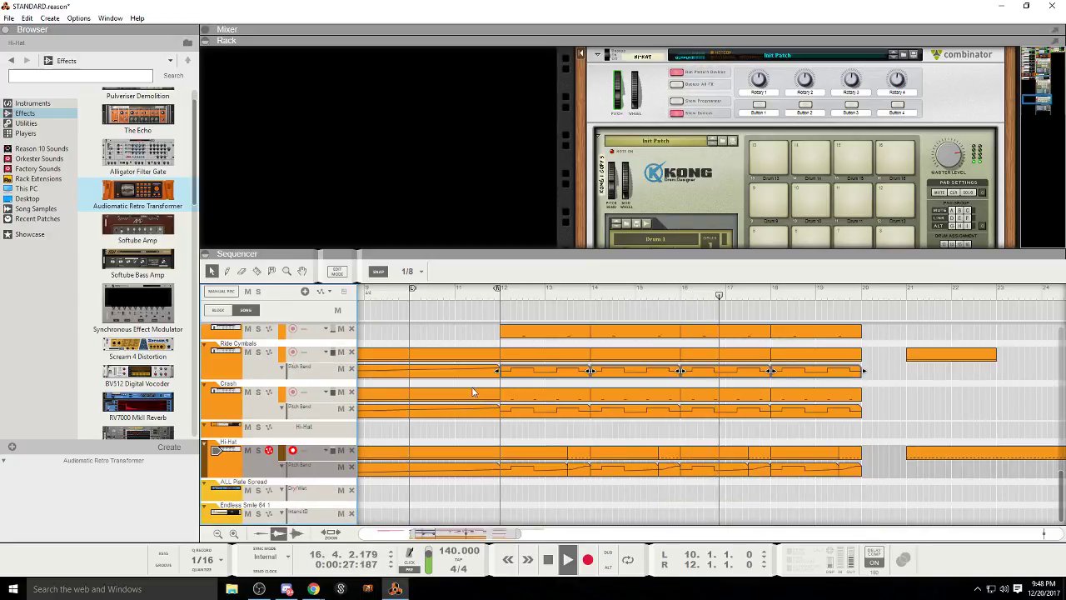
pyautogui.scroll(3, 449, 391)
pyautogui.scroll(-2, 470, 404)
pyautogui.click(551, 471)
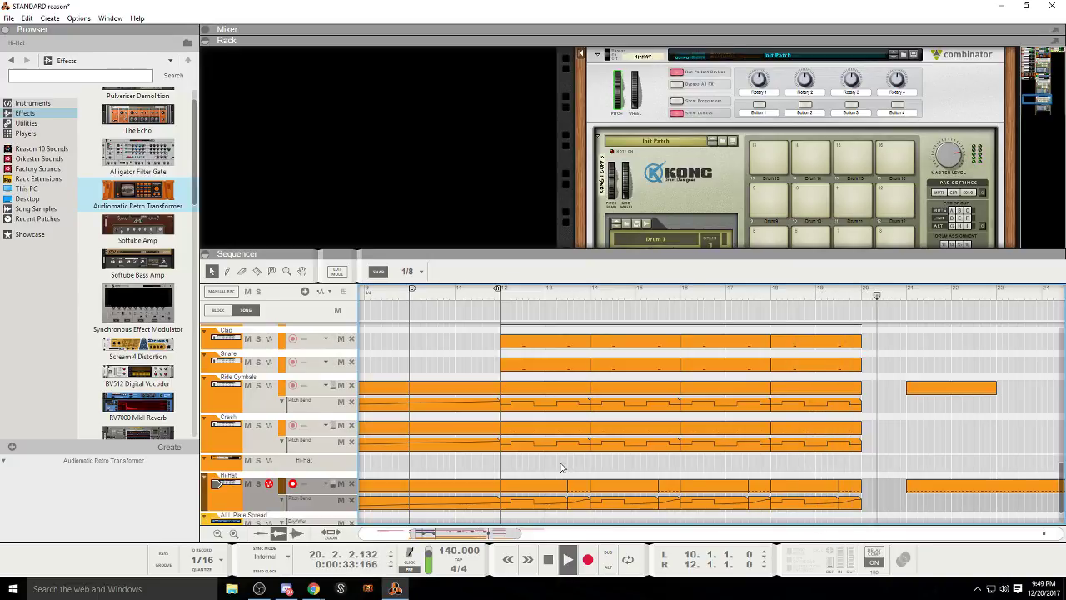
pyautogui.scroll(4, 561, 468)
# Step: Play the mix from just before bar 12 and again from bar 8 into the drop while reviewing the Serum tracks
pyautogui.click(485, 299)
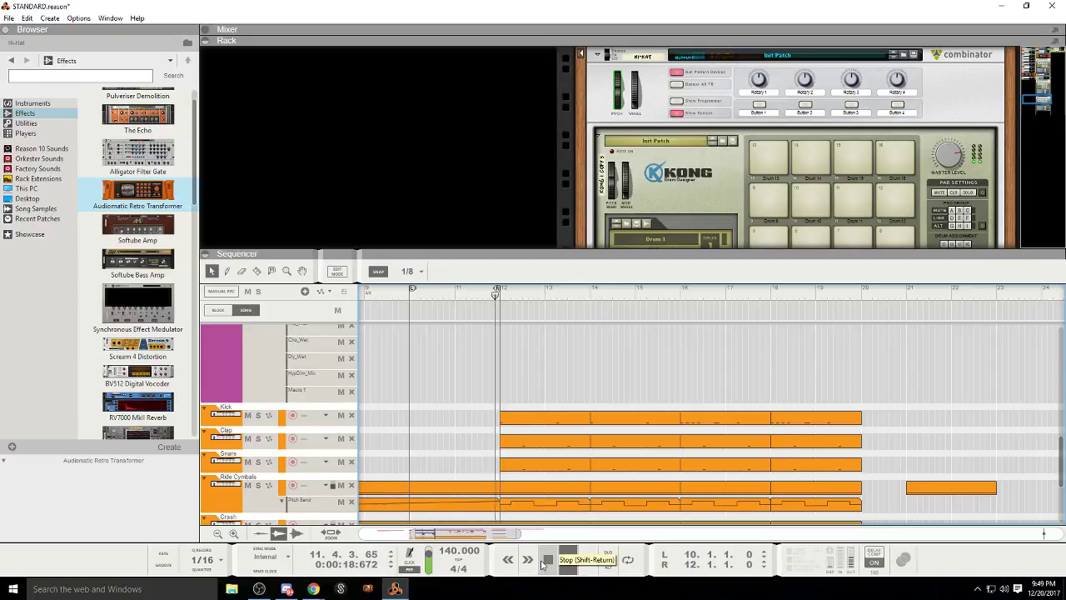
pyautogui.scroll(3, 472, 504)
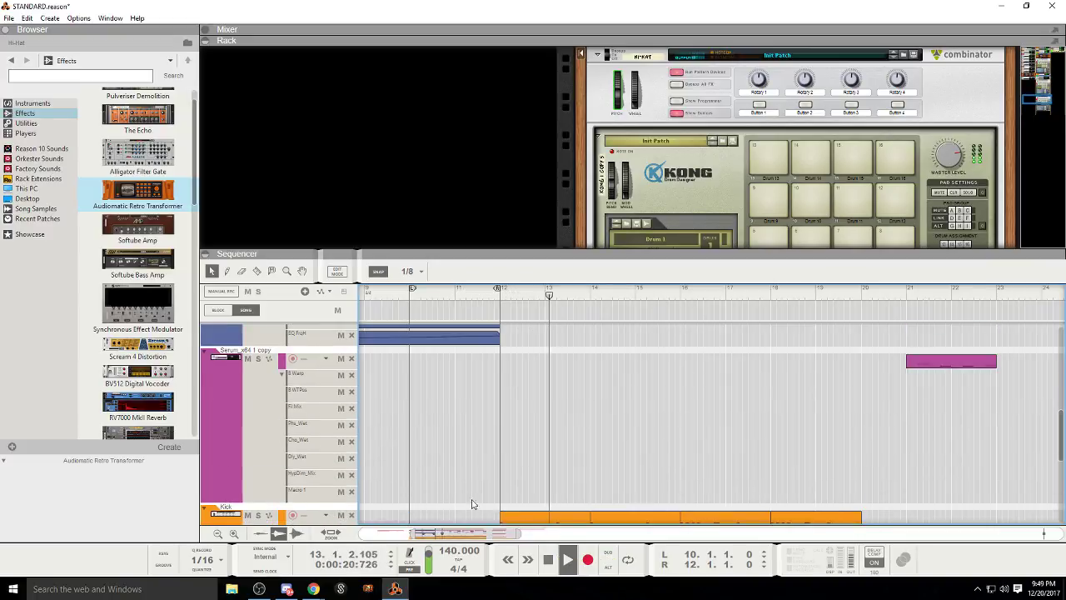
pyautogui.moveTo(475, 533)
pyautogui.mouseDown()
pyautogui.moveTo(445, 533)
pyautogui.moveTo(459, 533)
pyautogui.mouseUp()
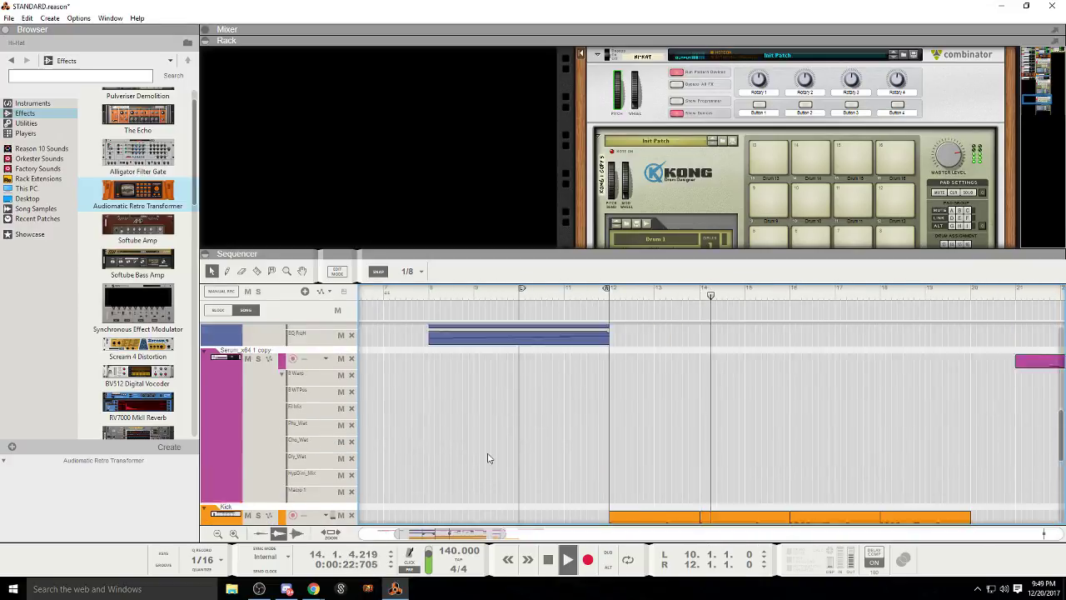
pyautogui.scroll(2, 489, 457)
pyautogui.click(429, 296)
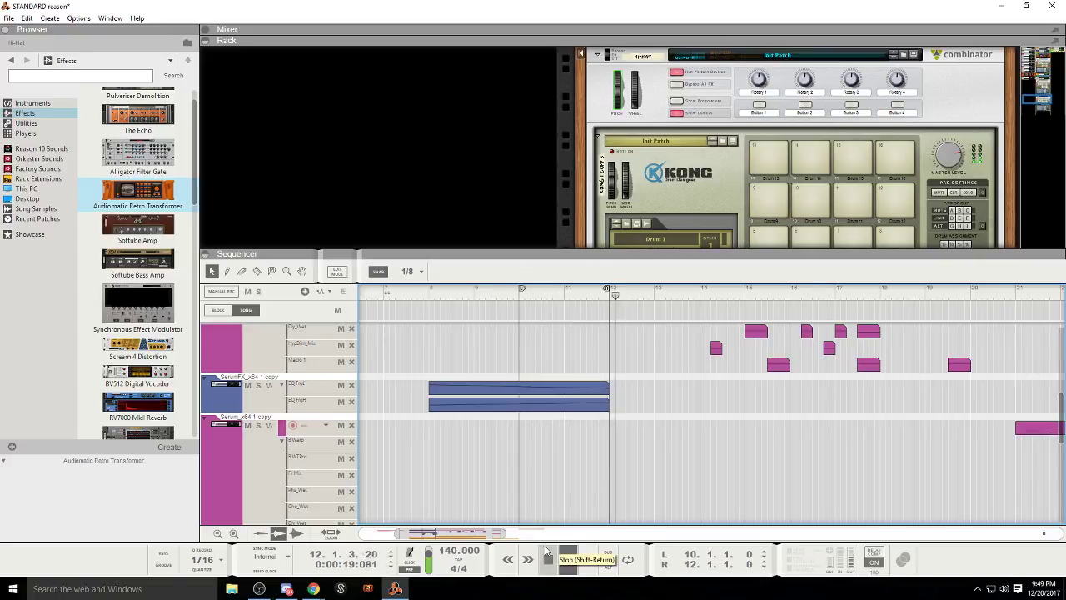
pyautogui.scroll(2, 630, 468)
pyautogui.scroll(4, 608, 458)
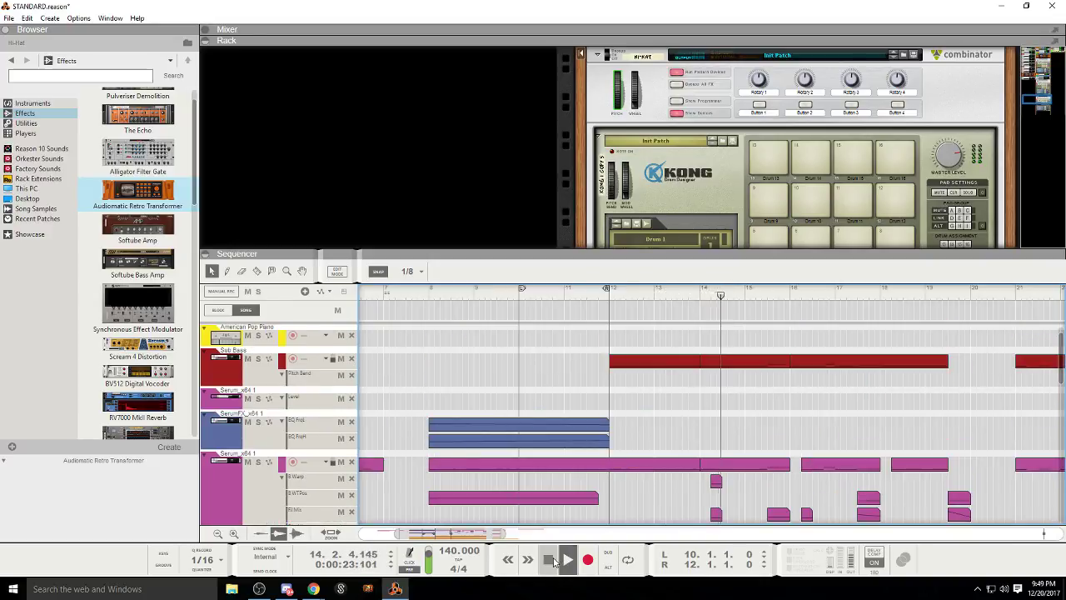
# Step: Adjust the Serum_x64 1 warp automation point near 14.2 to about 24.5% at 14.2.4, replaying from around bar 14 between changes
pyautogui.scroll(-3, 715, 417)
pyautogui.click(714, 422)
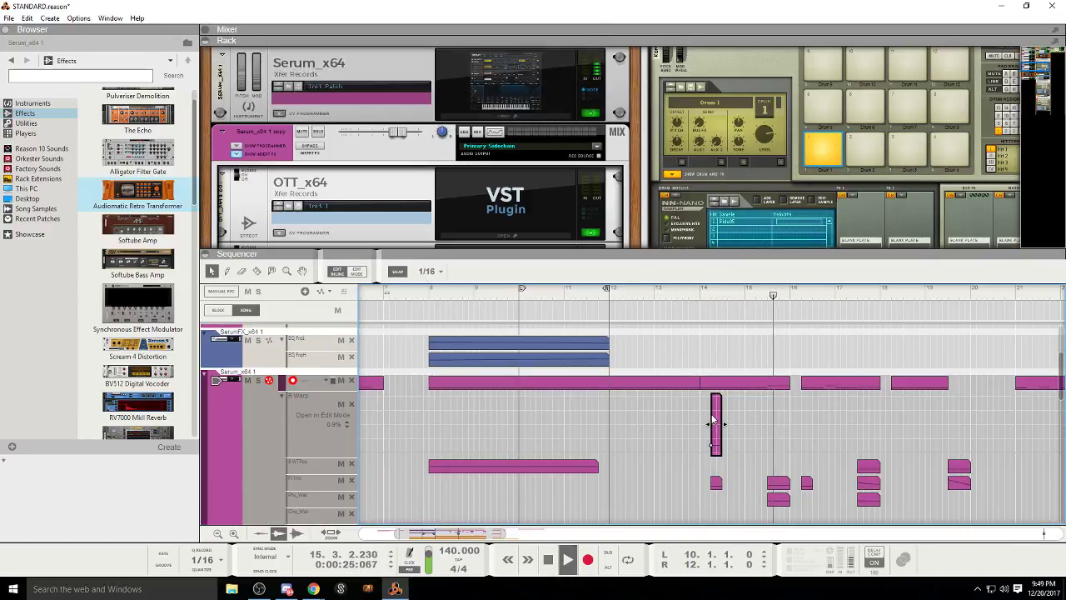
pyautogui.click(688, 296)
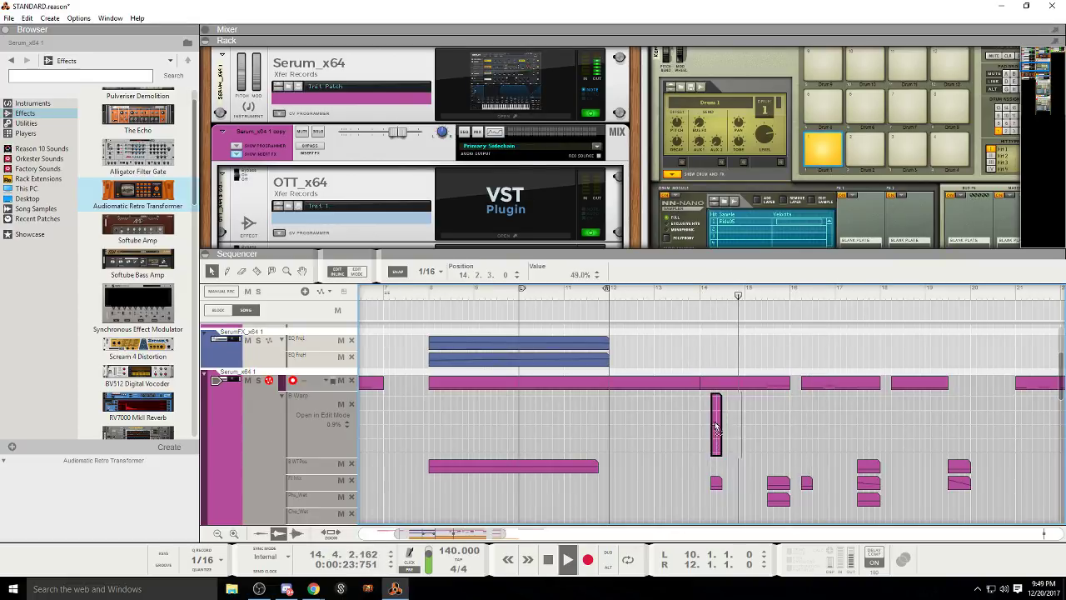
pyautogui.click(701, 296)
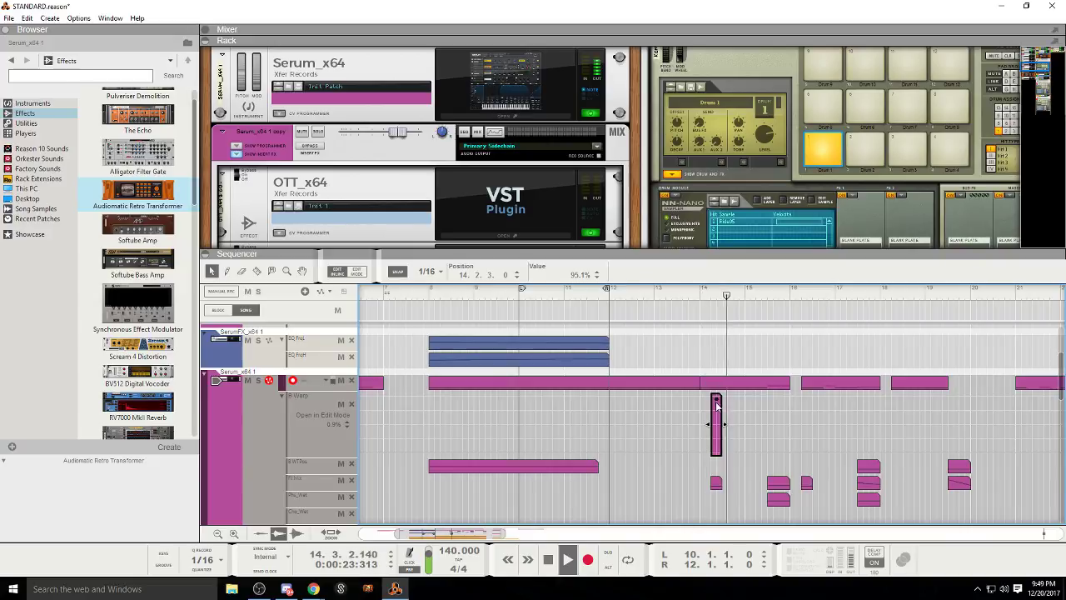
pyautogui.click(698, 296)
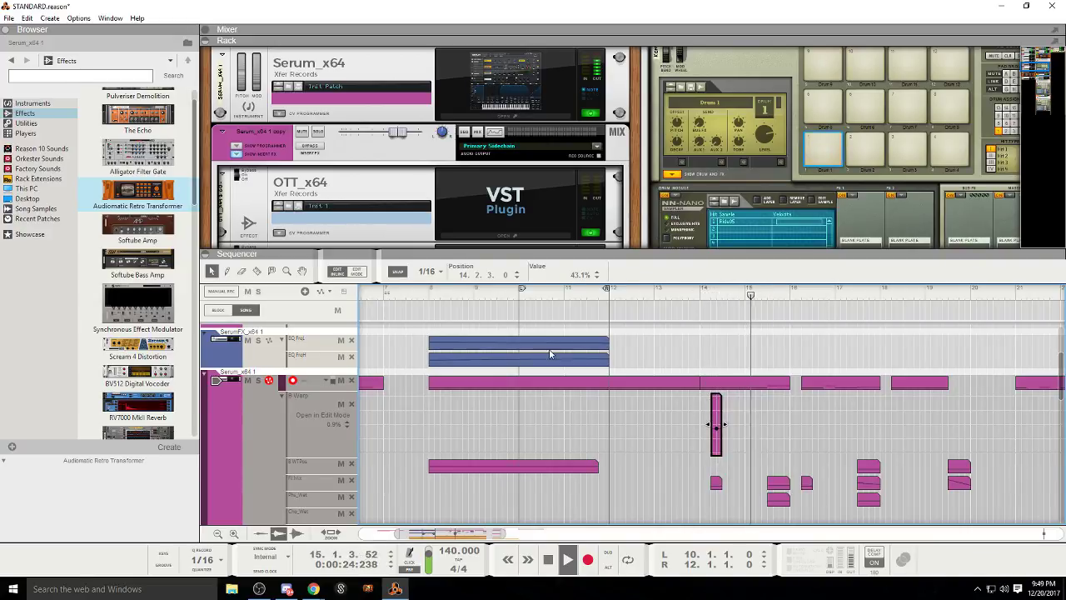
pyautogui.click(683, 298)
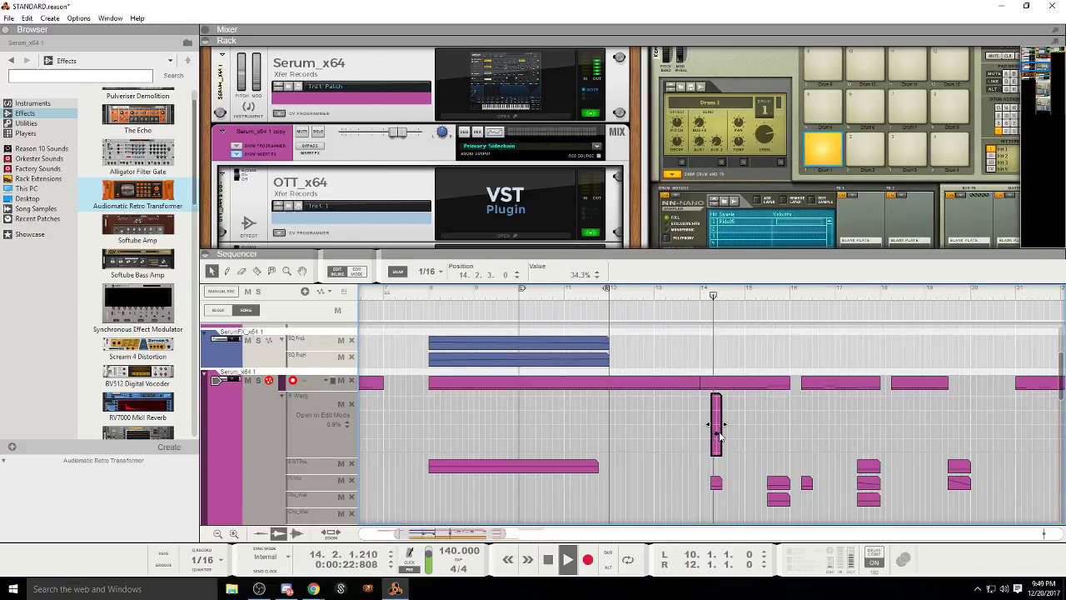
pyautogui.click(686, 298)
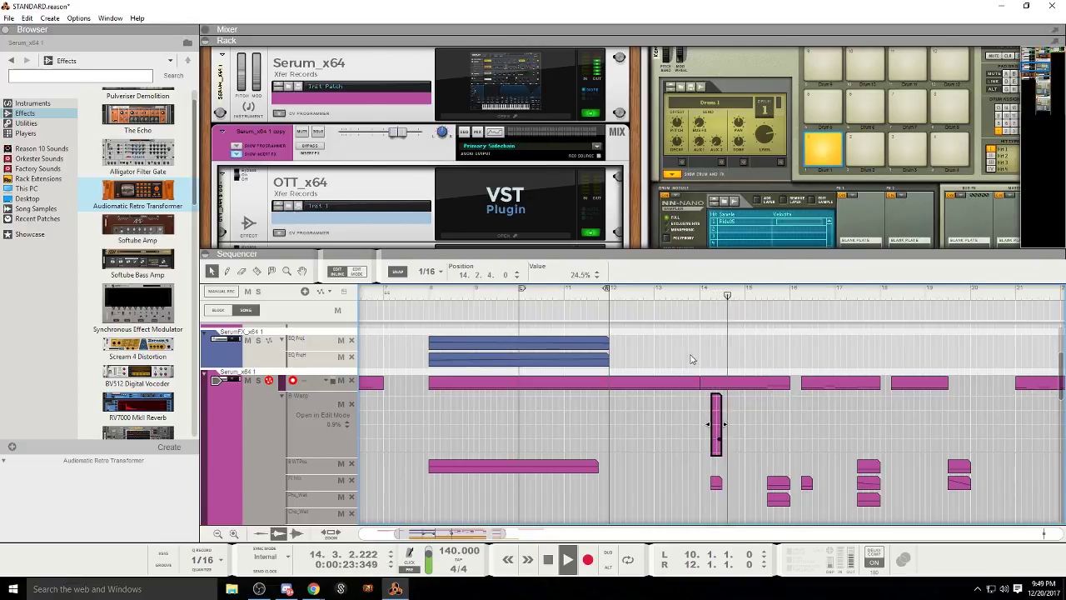
pyautogui.click(337, 272)
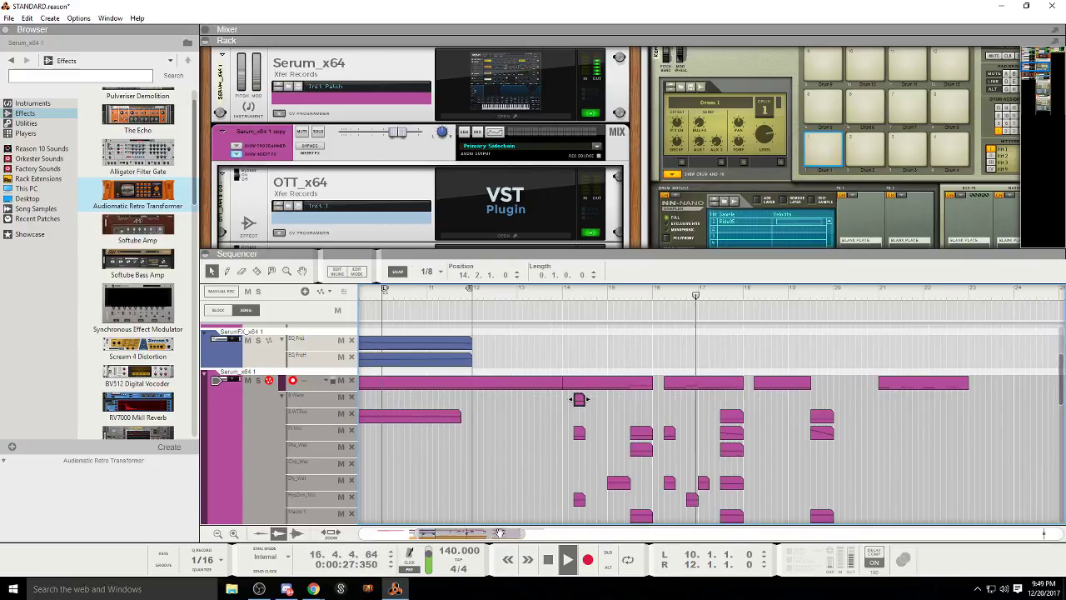
# Step: Delete the Serum_x64 1 automation clip at 15.3.1 in the lane below B WTPos and replay the drop from between bars 14 and 15
pyautogui.click(639, 433)
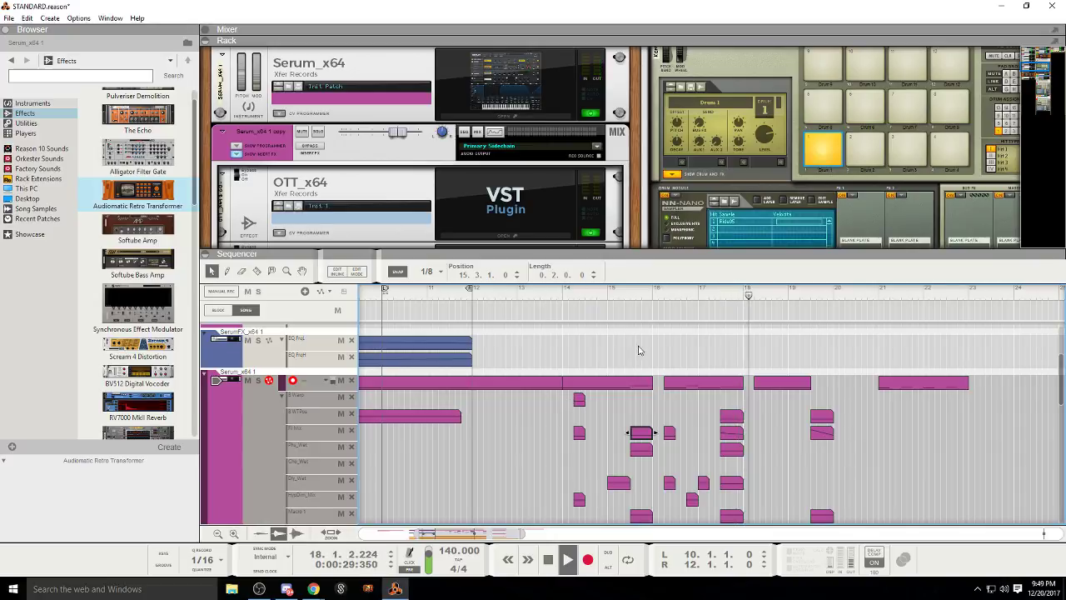
pyautogui.press('Delete')
pyautogui.click(624, 294)
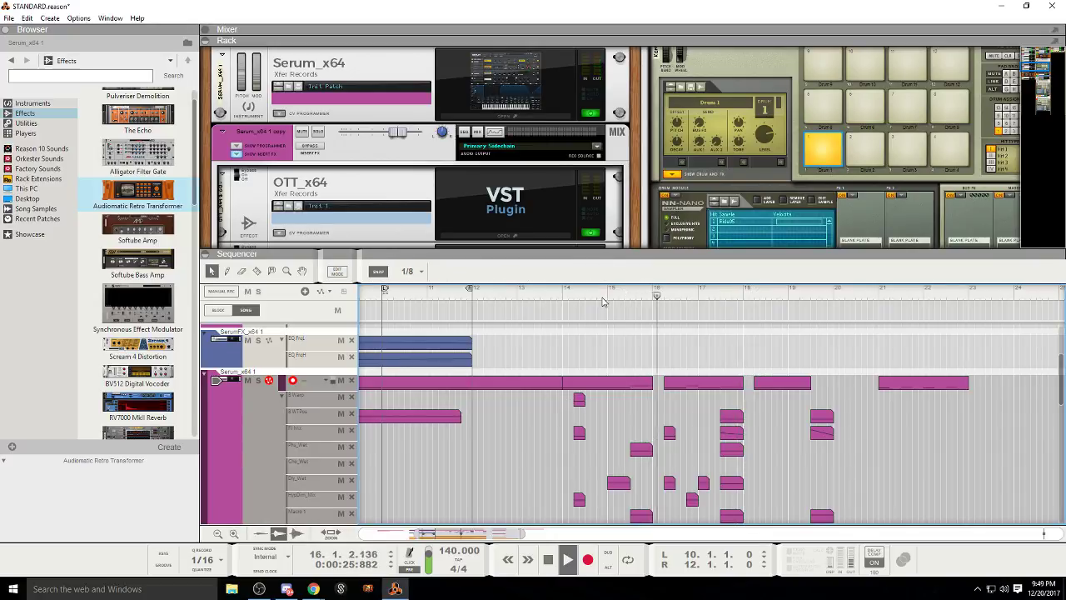
pyautogui.click(587, 298)
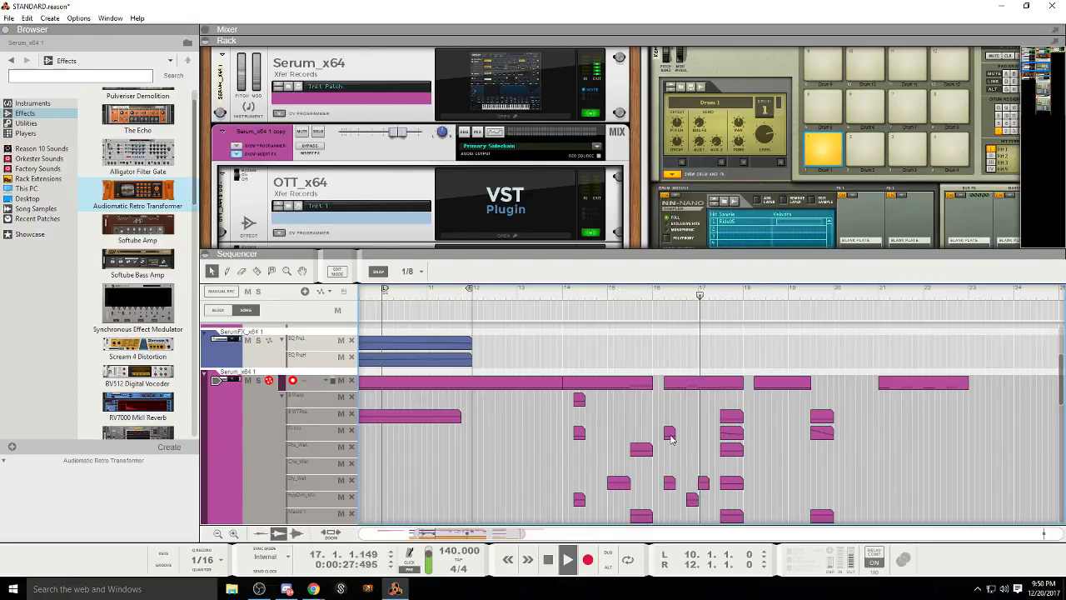
pyautogui.scroll(-3, 682, 432)
pyautogui.scroll(4, 682, 438)
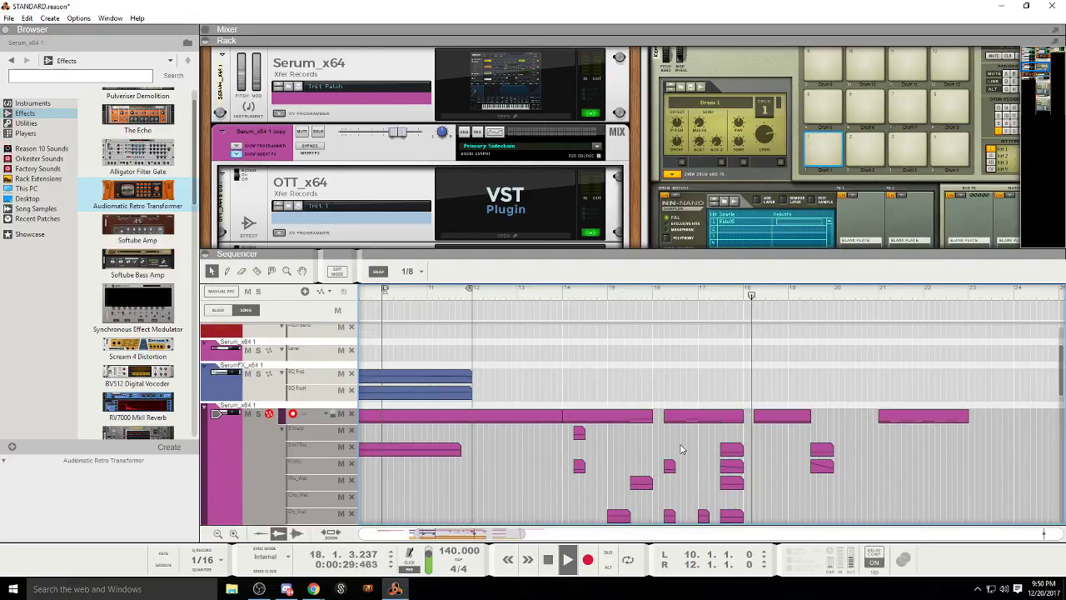
pyautogui.scroll(-3, 664, 453)
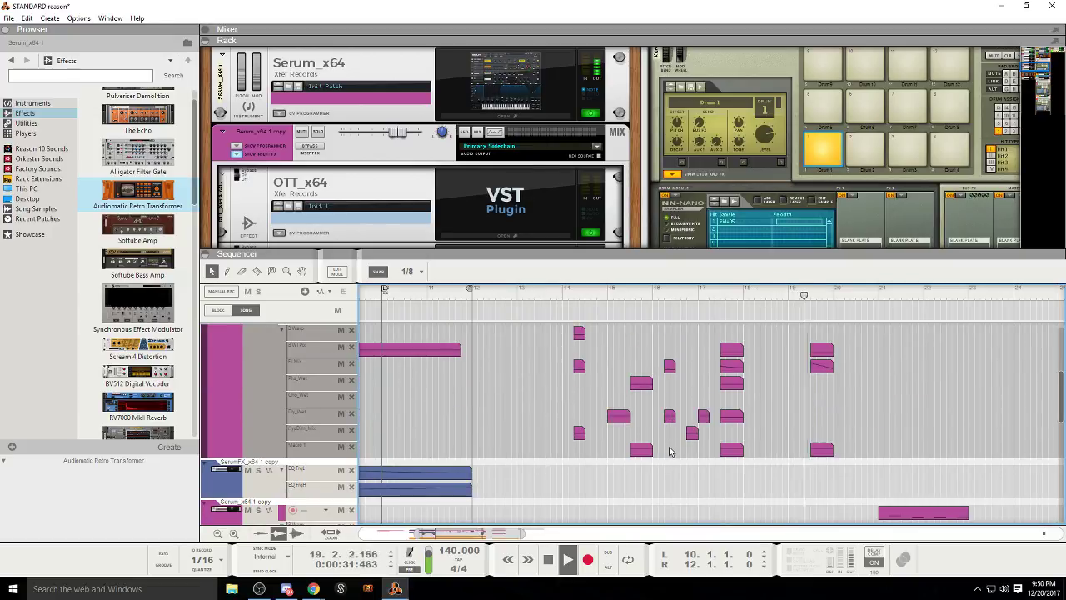
pyautogui.moveTo(522, 533)
pyautogui.mouseDown()
pyautogui.moveTo(601, 534)
pyautogui.moveTo(527, 535)
pyautogui.mouseUp()
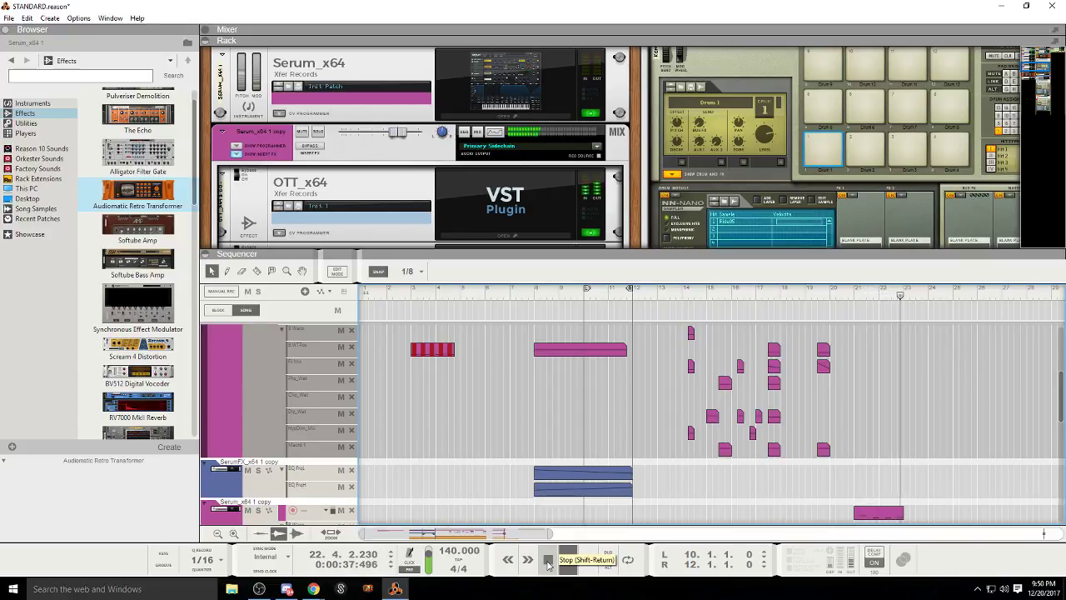
# Step: Play the whole arrangement from bar 1 through the drop while reviewing the Serum tracks
pyautogui.click(548, 565)
pyautogui.click(548, 565)
pyautogui.click(548, 565)
pyautogui.click(567, 564)
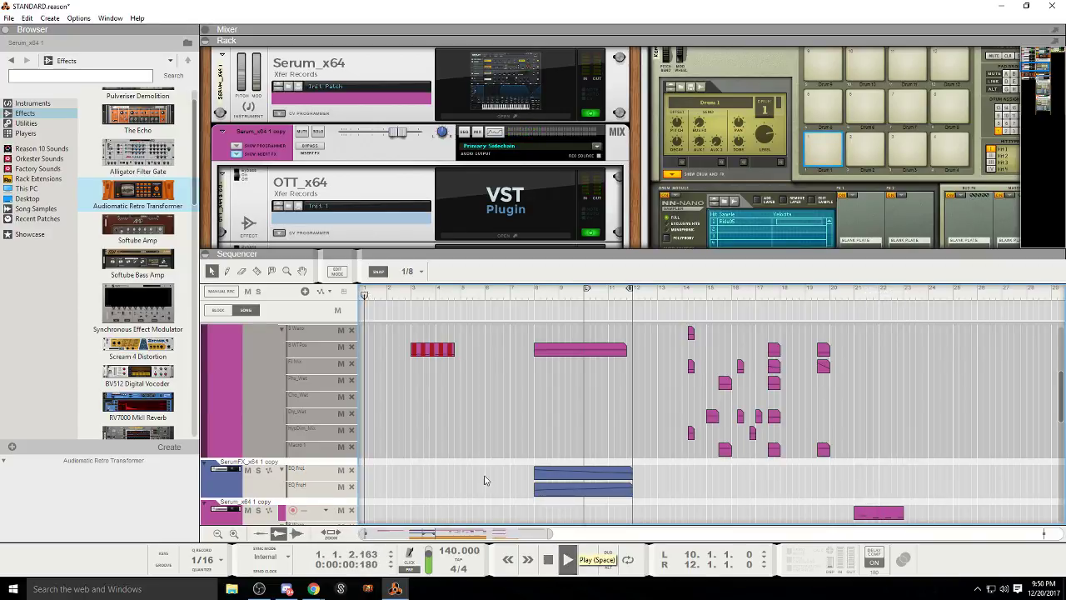
pyautogui.scroll(3, 487, 462)
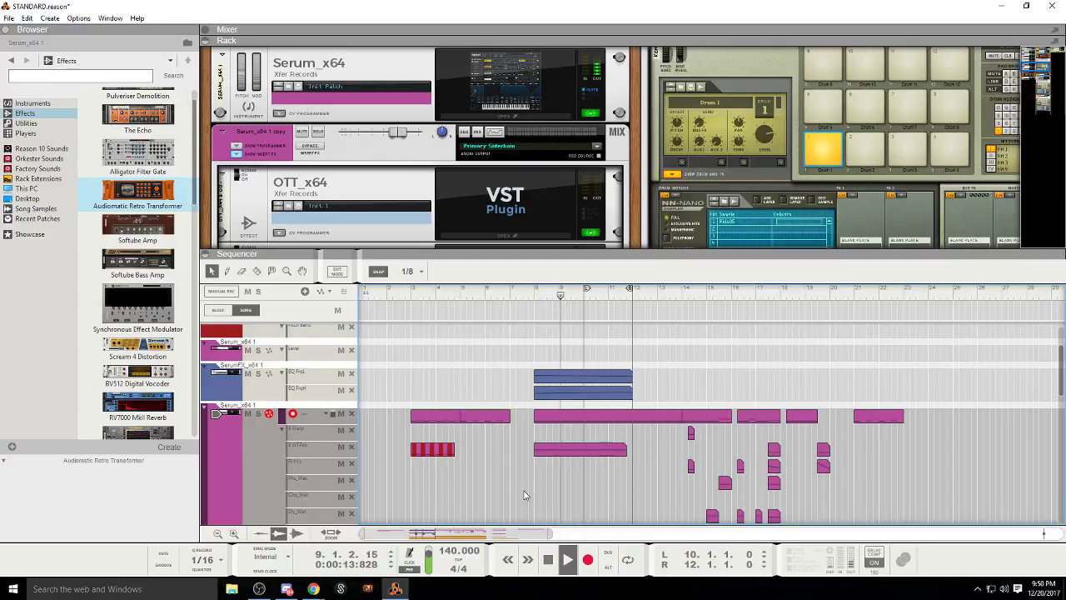
pyautogui.hotkey('alt', 'Tab')
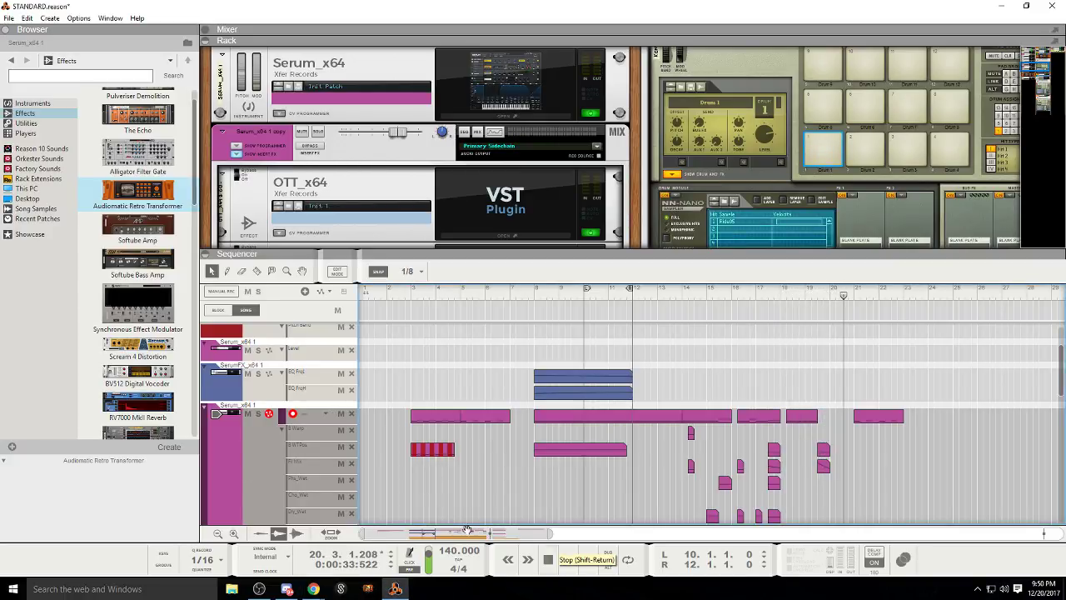
# Step: Import the GET_sneek_vocal_idgaf sample from the other open app as a new audio track, starting at bar 16
pyautogui.click(313, 589)
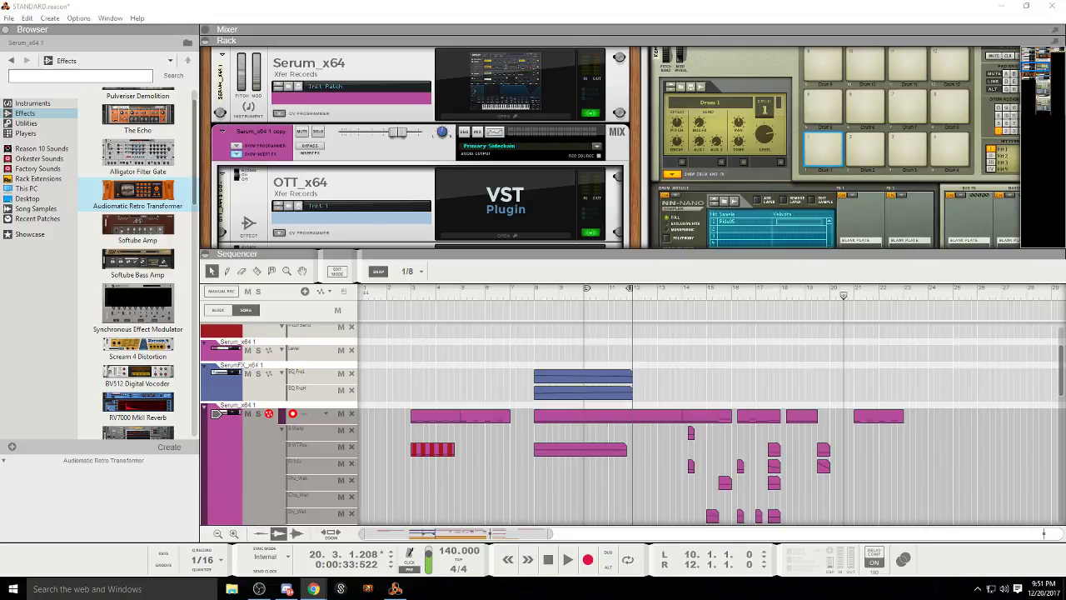
pyautogui.hotkey('alt', 'Tab')
pyautogui.hotkey('alt', 'Tab')
pyautogui.hotkey('alt', 'Tab')
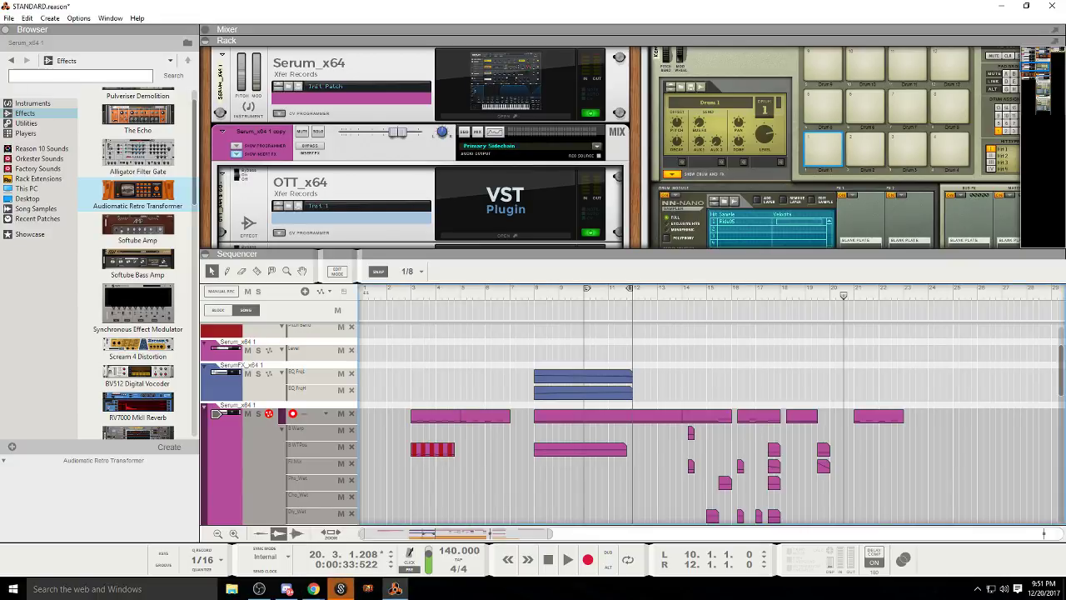
pyautogui.hotkey('alt', 'Tab')
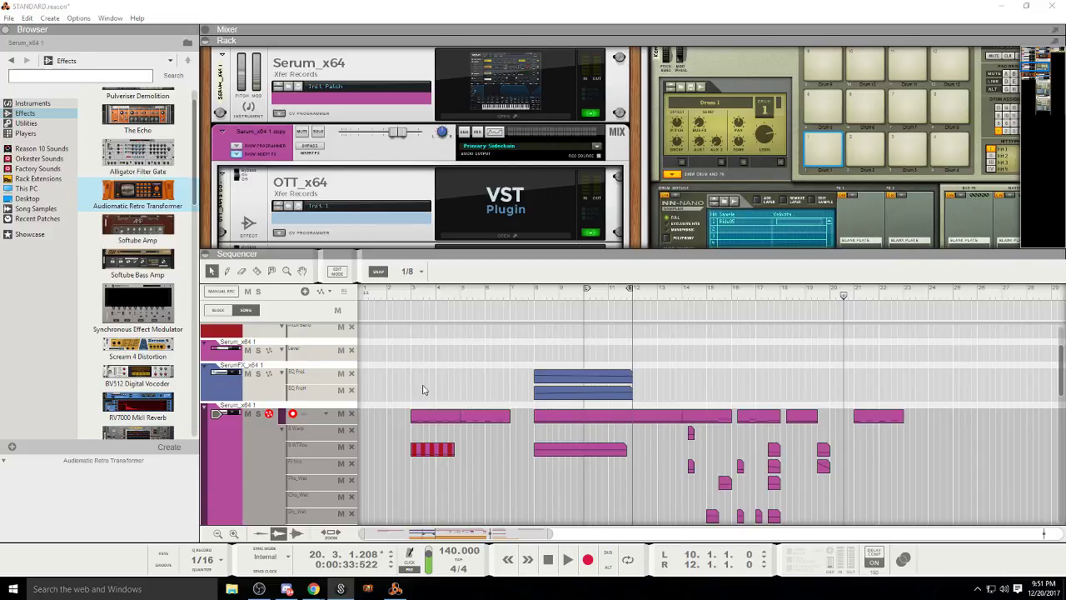
pyautogui.scroll(-1, 422, 390)
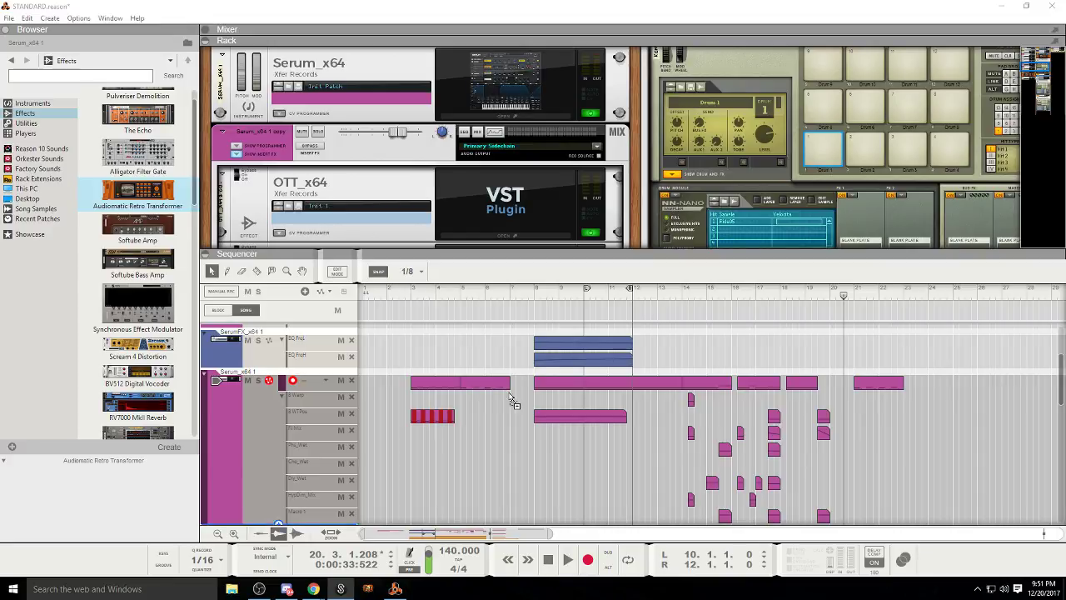
pyautogui.moveTo(514, 402)
pyautogui.mouseDown()
pyautogui.moveTo(781, 406)
pyautogui.moveTo(733, 387)
pyautogui.mouseUp()
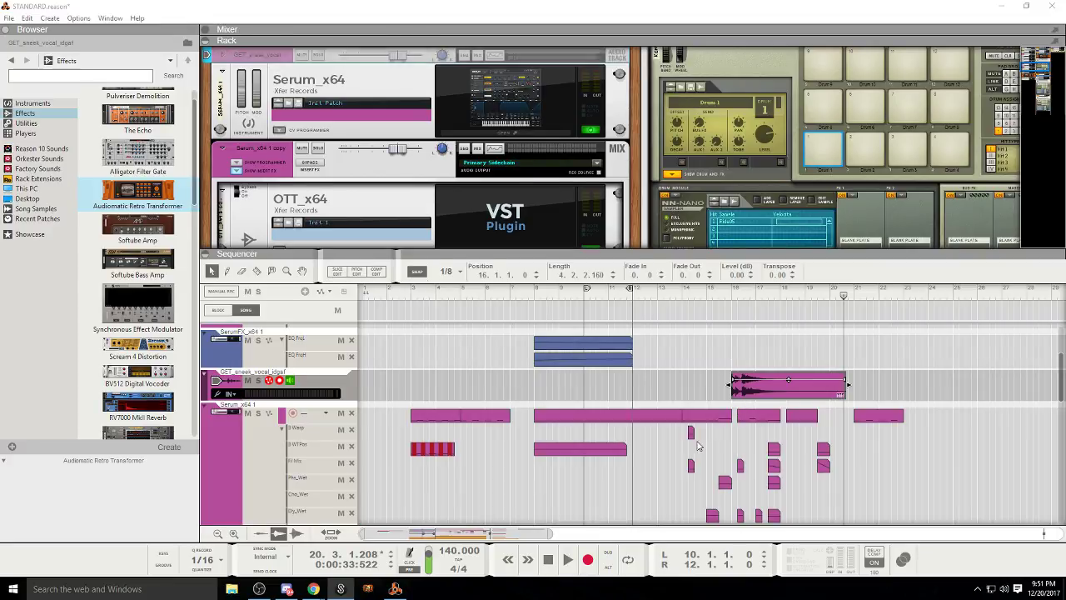
# Step: Try to split the vocal clip at the second vocal hit in bar 16 with 1/8 snap on
pyautogui.moveTo(549, 534); pyautogui.dragTo(489, 530)
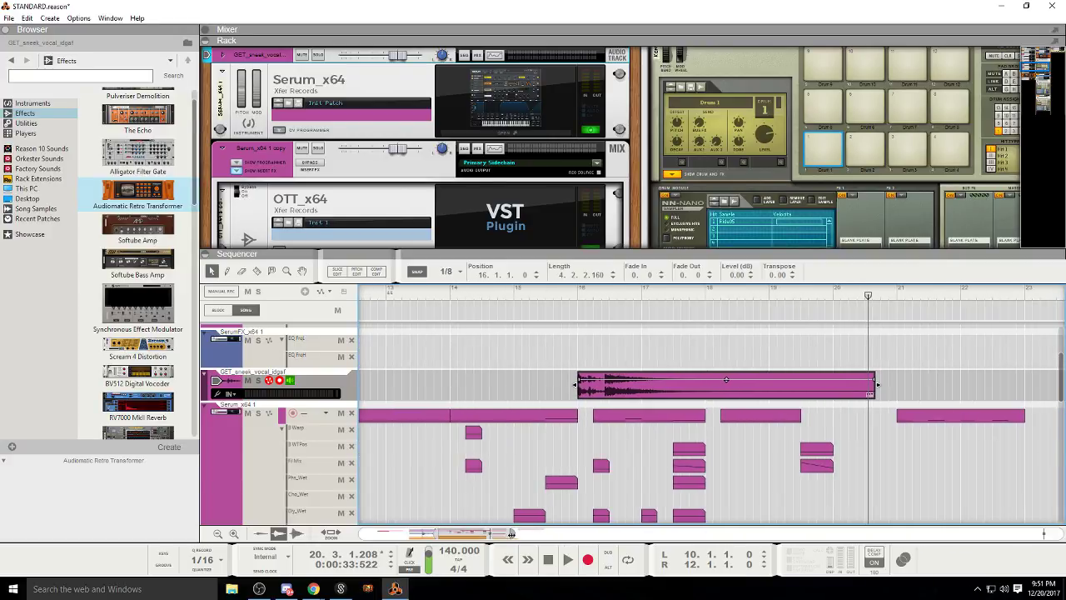
pyautogui.scroll(3, 726, 379)
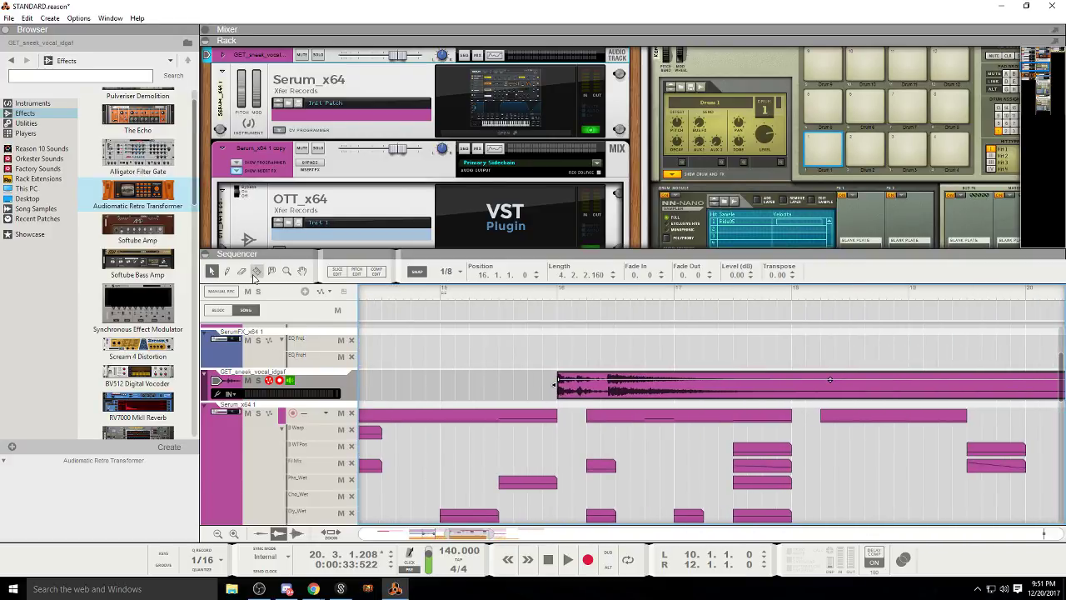
pyautogui.click(609, 385)
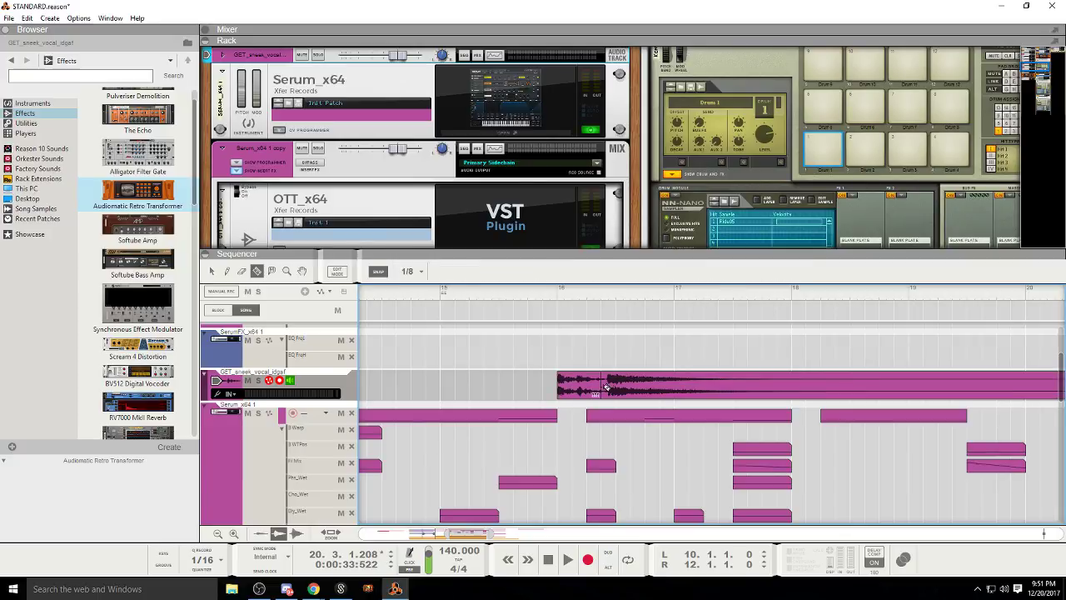
pyautogui.moveTo(492, 534); pyautogui.dragTo(469, 535)
pyautogui.hotkey('ctrl', 'z')
pyautogui.scroll(-3, 541, 450)
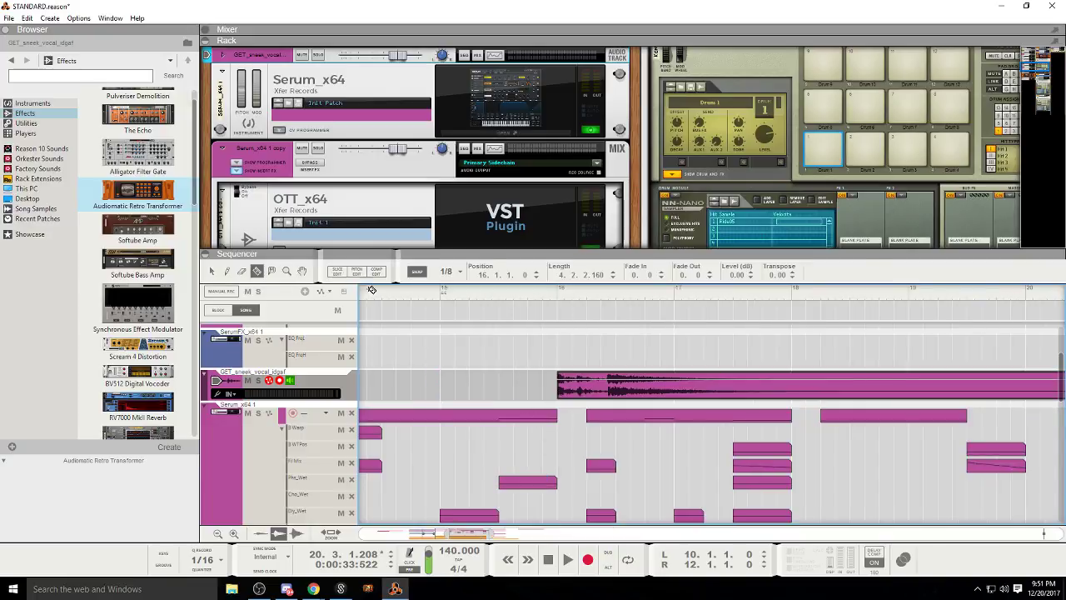
# Step: Split the vocal clip just before 16.3 with snap off and delete everything after the cut
pyautogui.moveTo(492, 537); pyautogui.dragTo(466, 536)
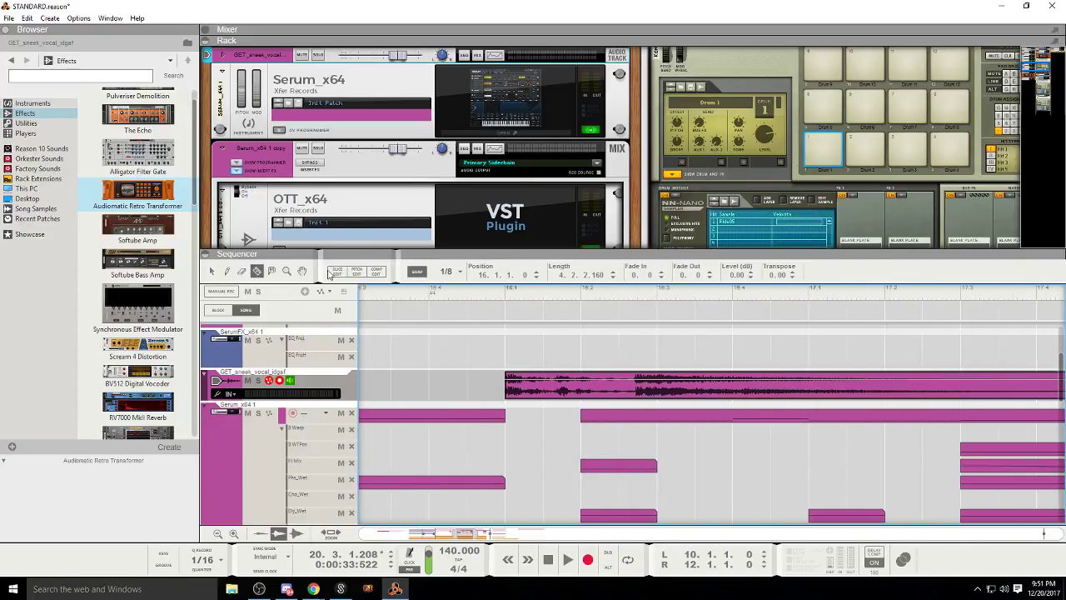
pyautogui.click(637, 383)
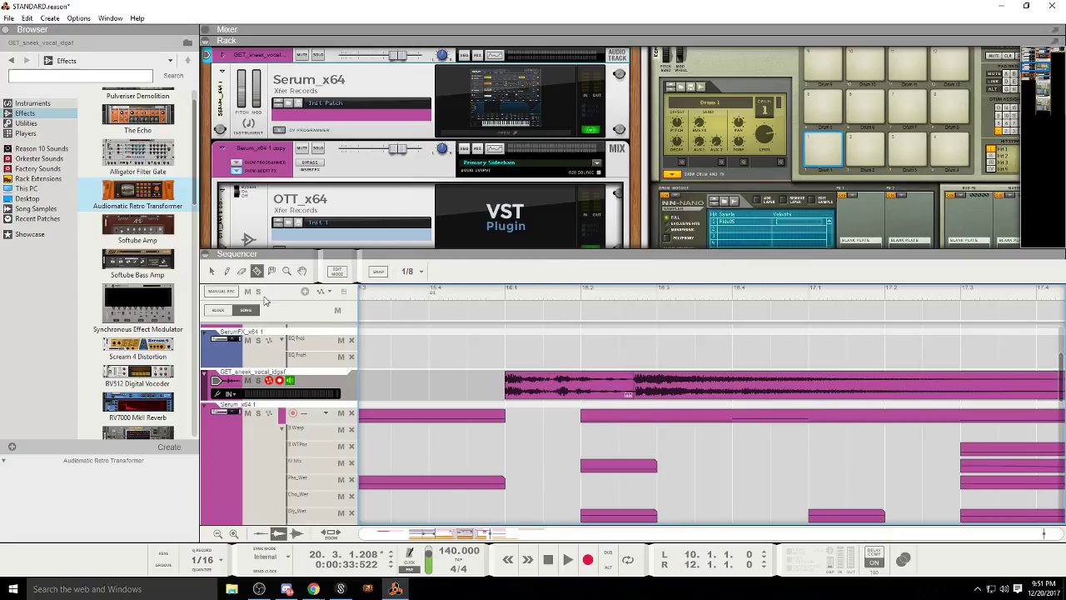
pyautogui.click(684, 394)
pyautogui.press('Delete')
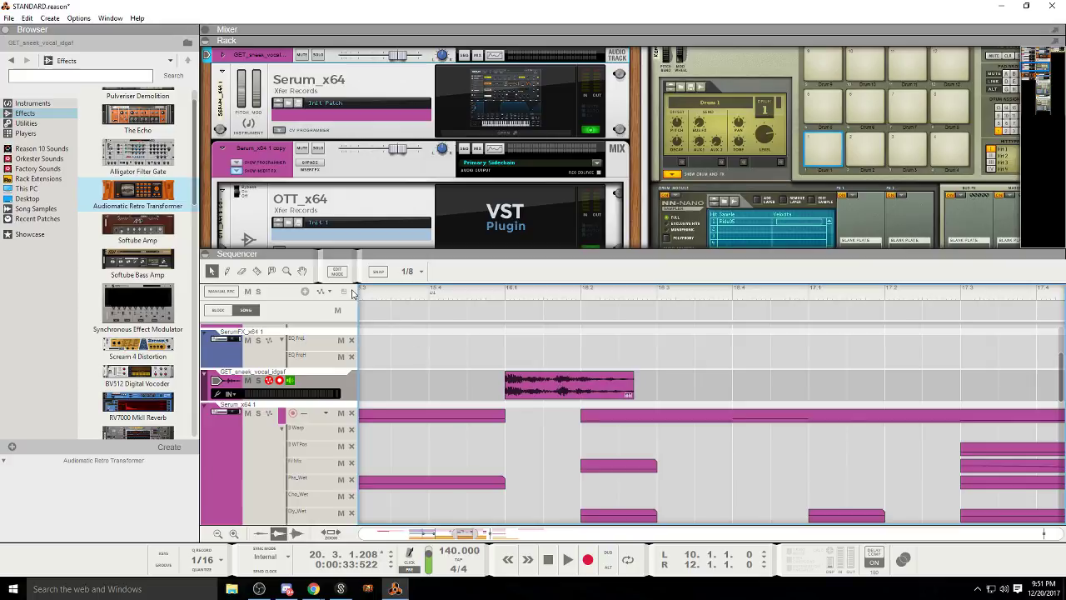
# Step: Align the vocal clip's four inner slice markers to 16.1.2, 16.1.3, 16.1.4 and 16.2.1 in Slice Edit with 1/16 snap
pyautogui.click(555, 383)
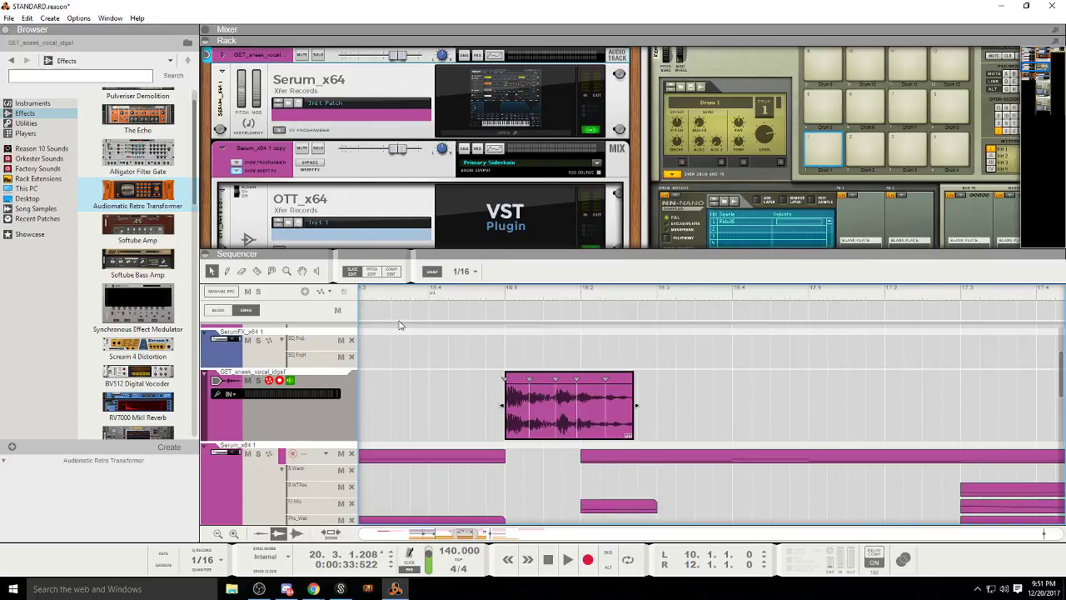
pyautogui.moveTo(478, 534); pyautogui.dragTo(462, 533)
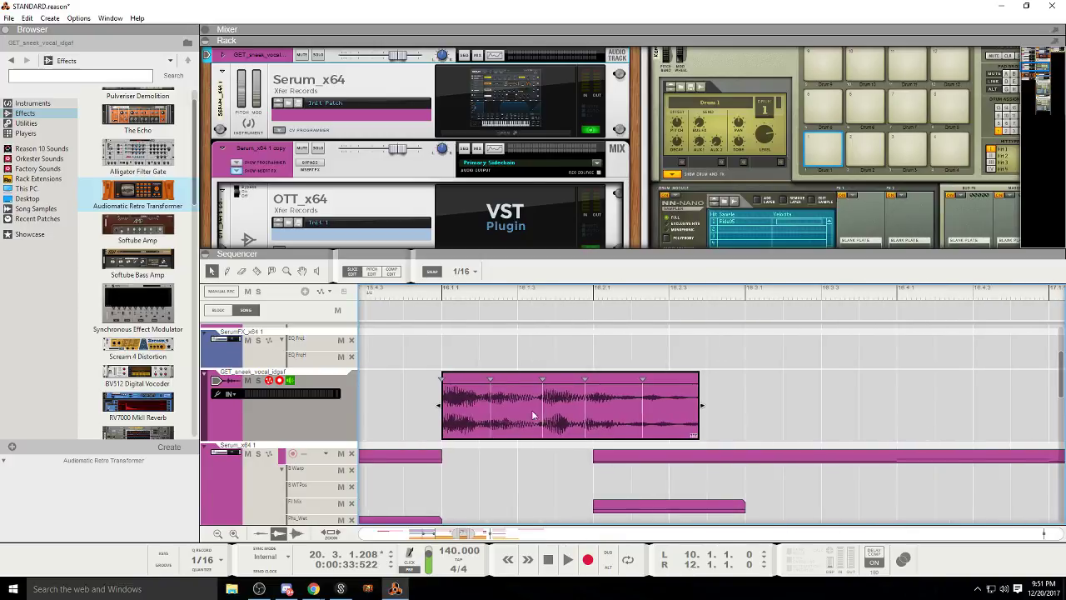
pyautogui.moveTo(491, 379); pyautogui.dragTo(481, 380)
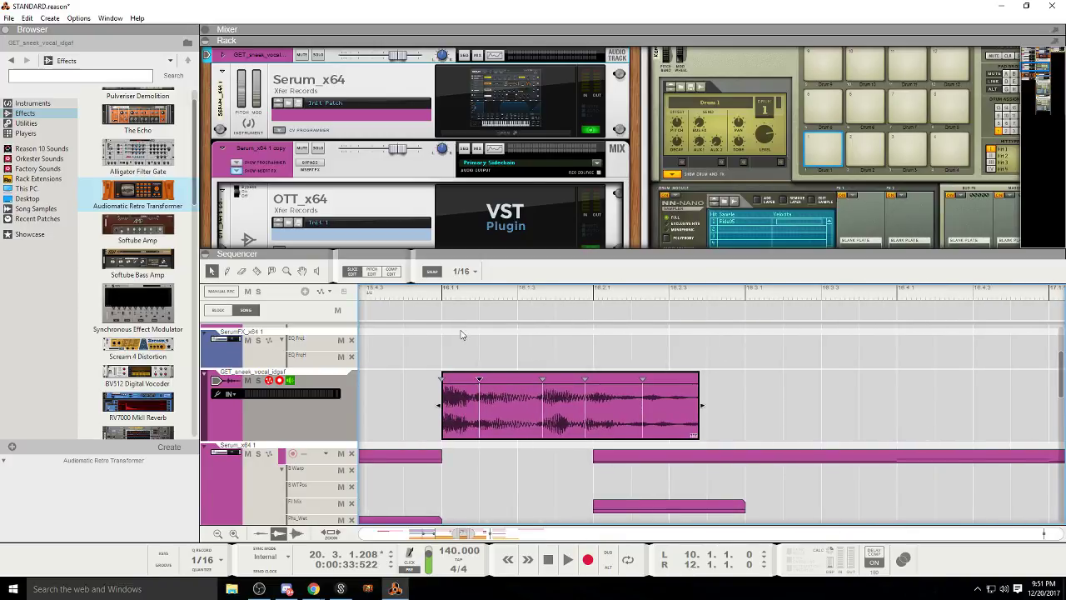
pyautogui.click(568, 559)
pyautogui.click(549, 561)
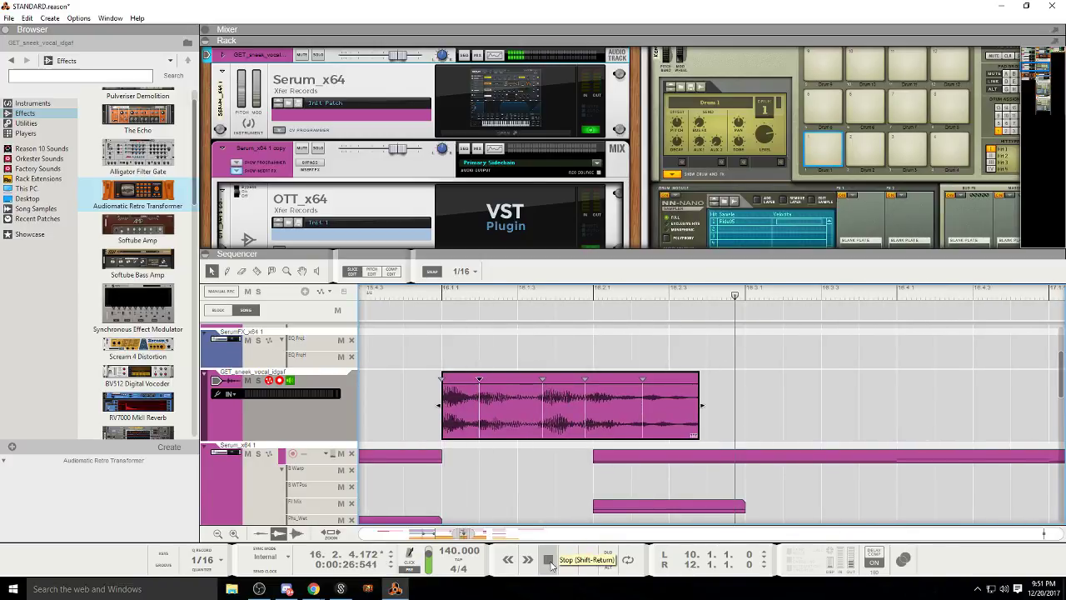
pyautogui.moveTo(543, 379); pyautogui.dragTo(517, 379)
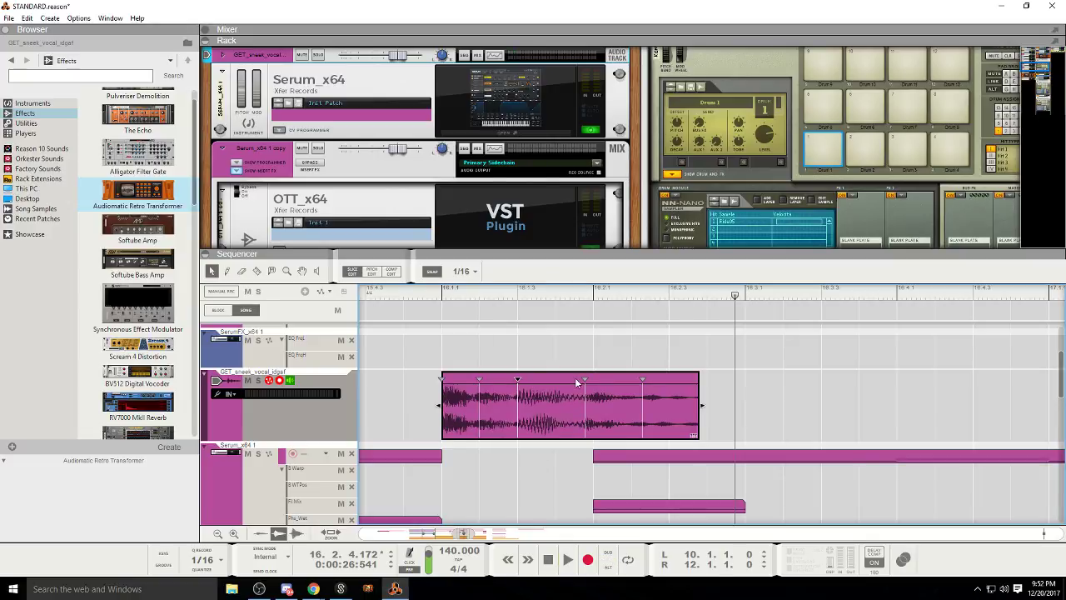
pyautogui.moveTo(583, 379); pyautogui.dragTo(556, 379)
pyautogui.moveTo(645, 380); pyautogui.dragTo(594, 381)
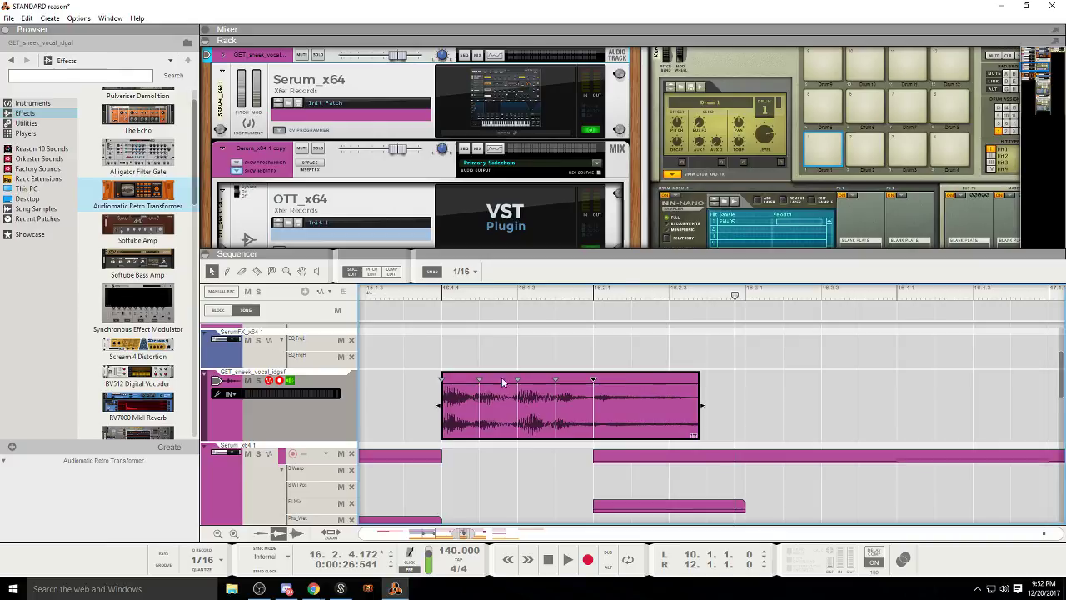
# Step: Trim the vocal clip's end to 16.2.1, playing from around bar 16 before and after the trim
pyautogui.click(430, 296)
pyautogui.click(577, 561)
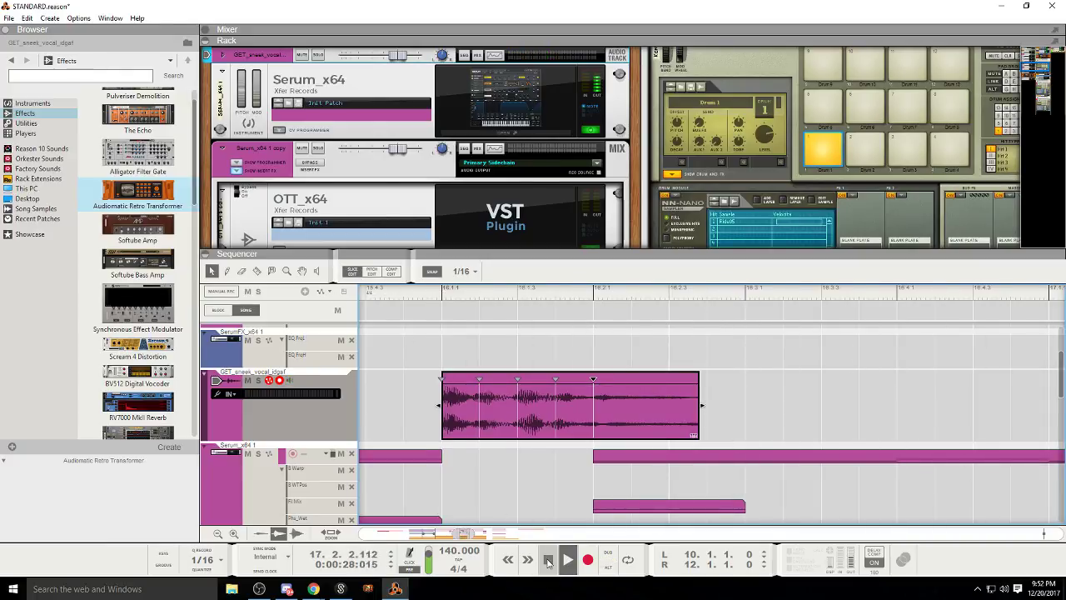
pyautogui.press('space')
pyautogui.moveTo(704, 404); pyautogui.dragTo(595, 411)
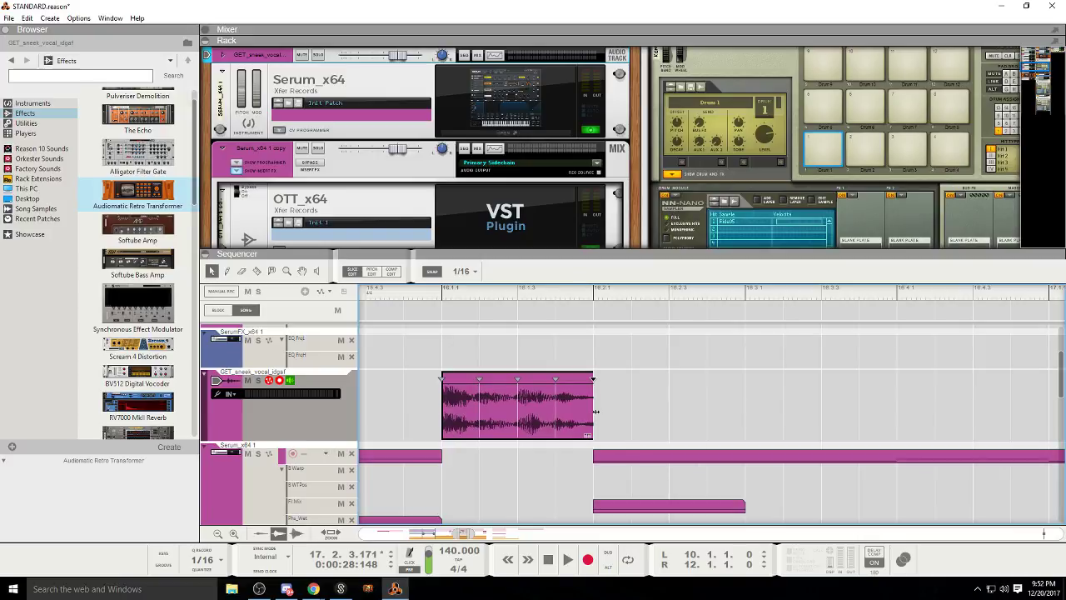
pyautogui.click(442, 291)
pyautogui.click(568, 559)
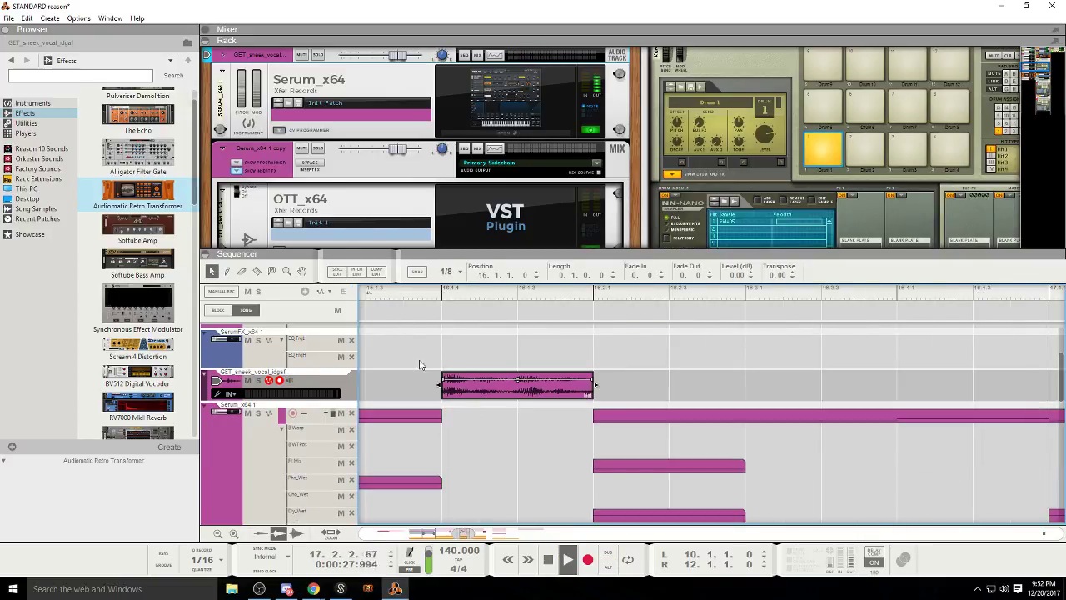
# Step: Replay the drop from around bar 14 past the new vocal chop in bar 16, and stop playback
pyautogui.moveTo(473, 537); pyautogui.dragTo(558, 537)
pyautogui.moveTo(533, 535); pyautogui.dragTo(497, 535)
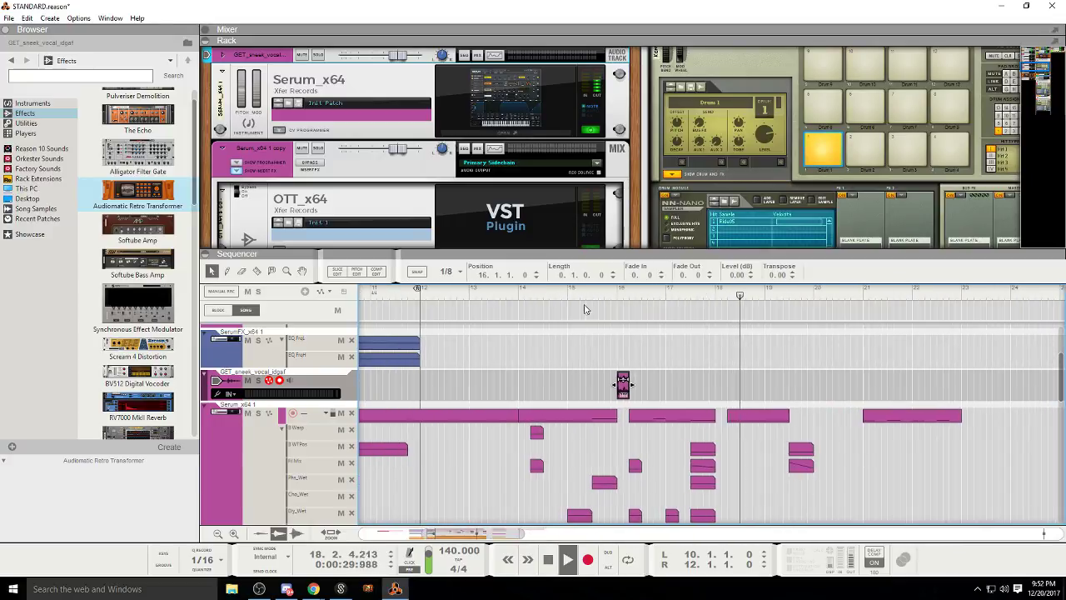
pyautogui.click(526, 296)
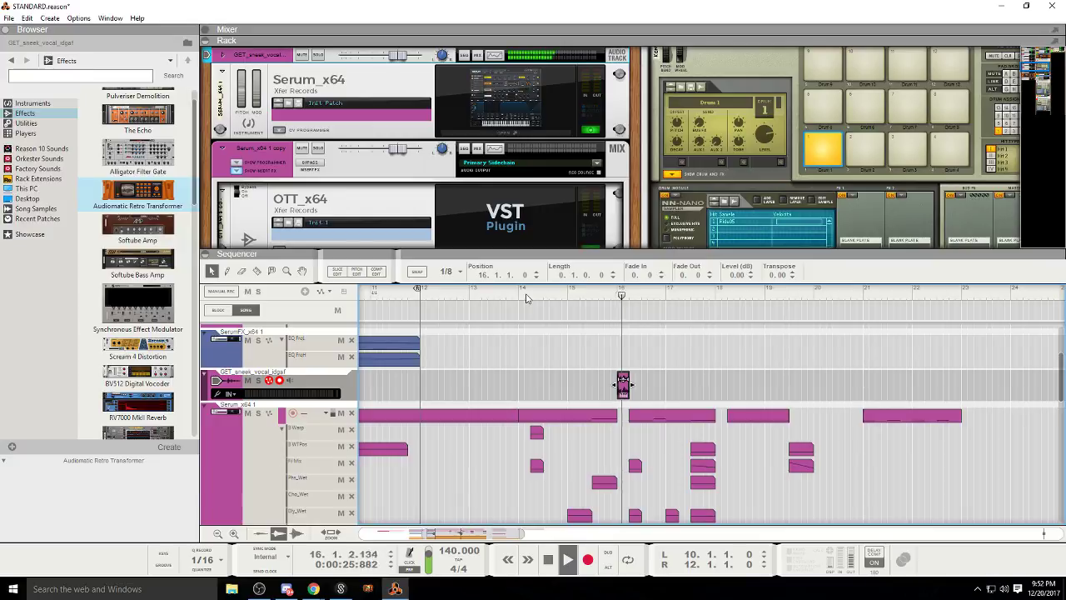
pyautogui.moveTo(499, 534); pyautogui.dragTo(506, 535)
pyautogui.click(548, 559)
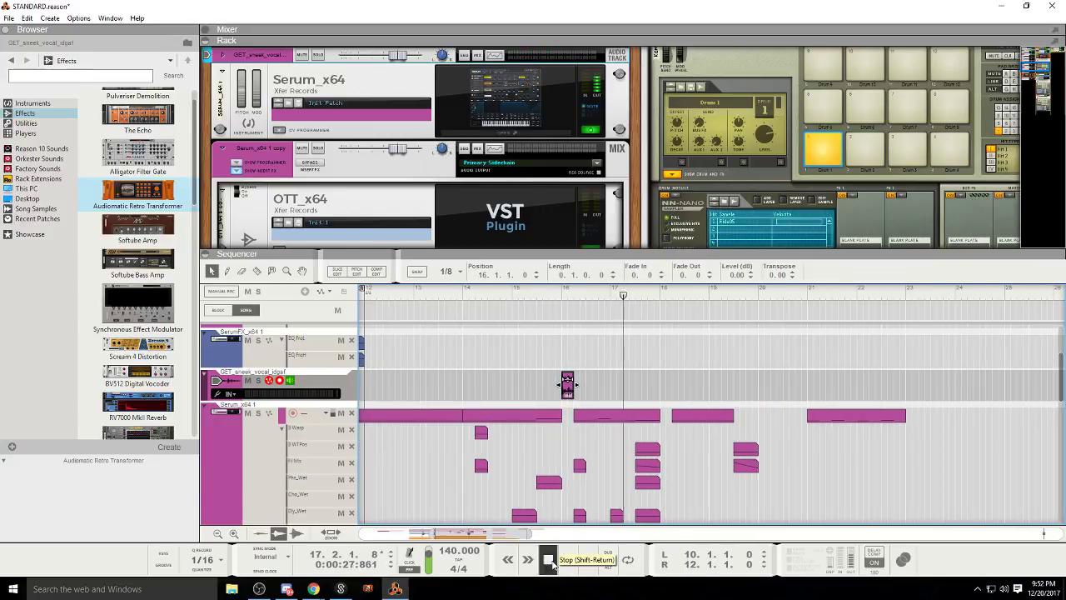
# Step: Set the loop locators to about 16.1.1 and 17.1.1 and place the playhead just before bar 16
pyautogui.click(259, 374)
pyautogui.moveTo(361, 289); pyautogui.dragTo(608, 296)
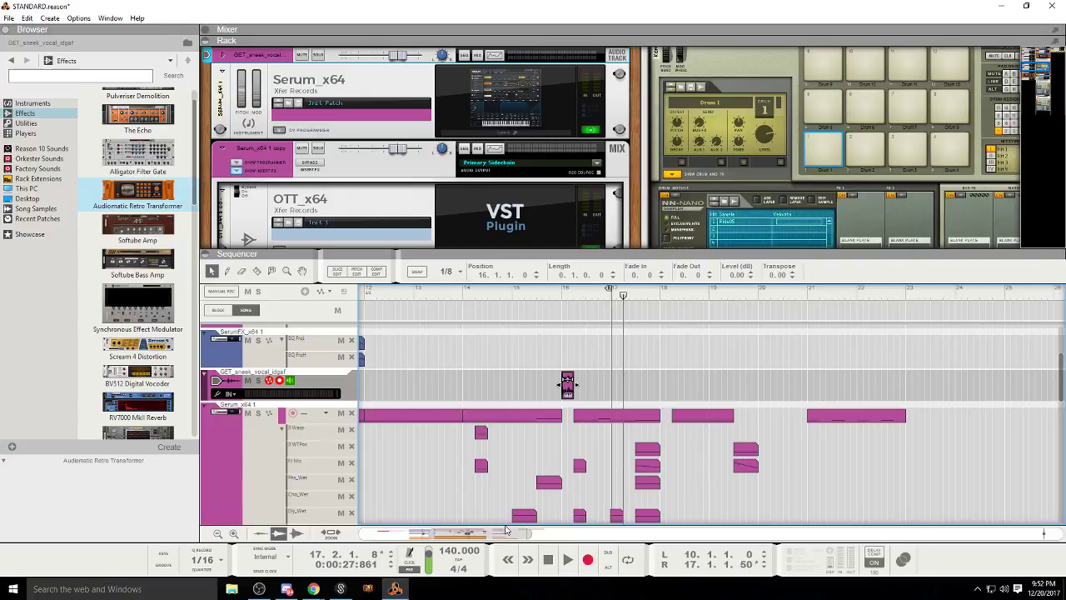
pyautogui.moveTo(506, 530); pyautogui.dragTo(488, 460)
pyautogui.moveTo(501, 290); pyautogui.dragTo(797, 315)
pyautogui.click(789, 312)
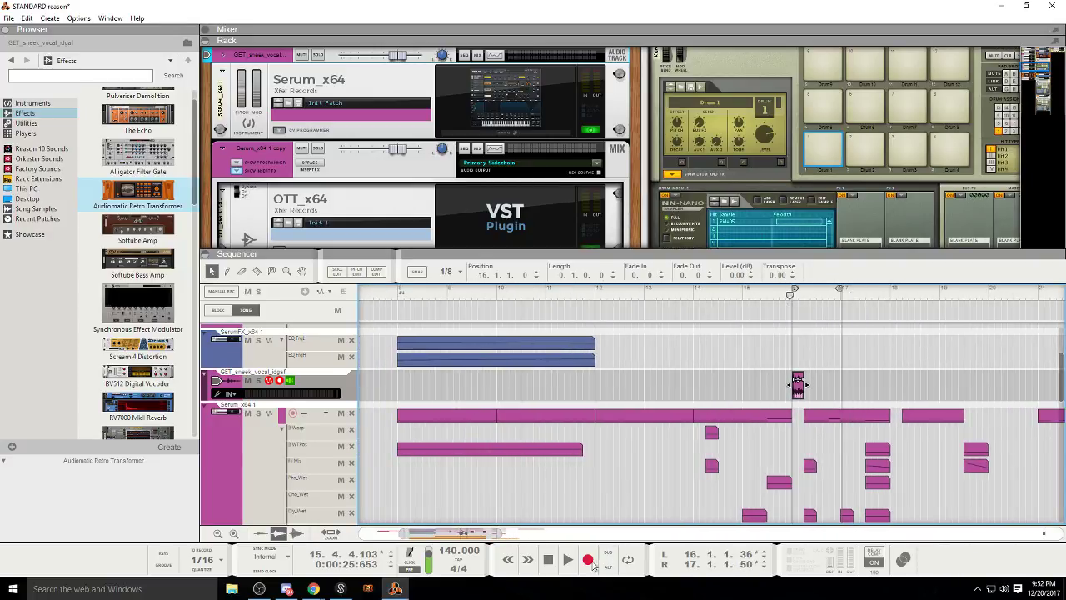
# Step: Loop playback of bar 16 between the locators with the GET_sneek_vocal track soloed
pyautogui.click(567, 559)
pyautogui.click(628, 560)
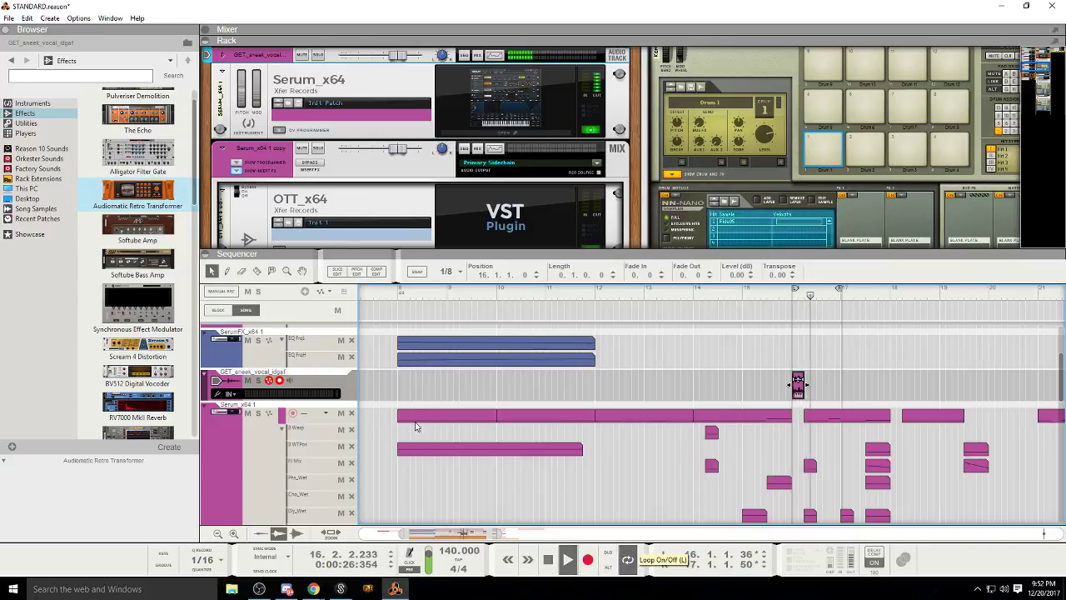
pyautogui.click(259, 382)
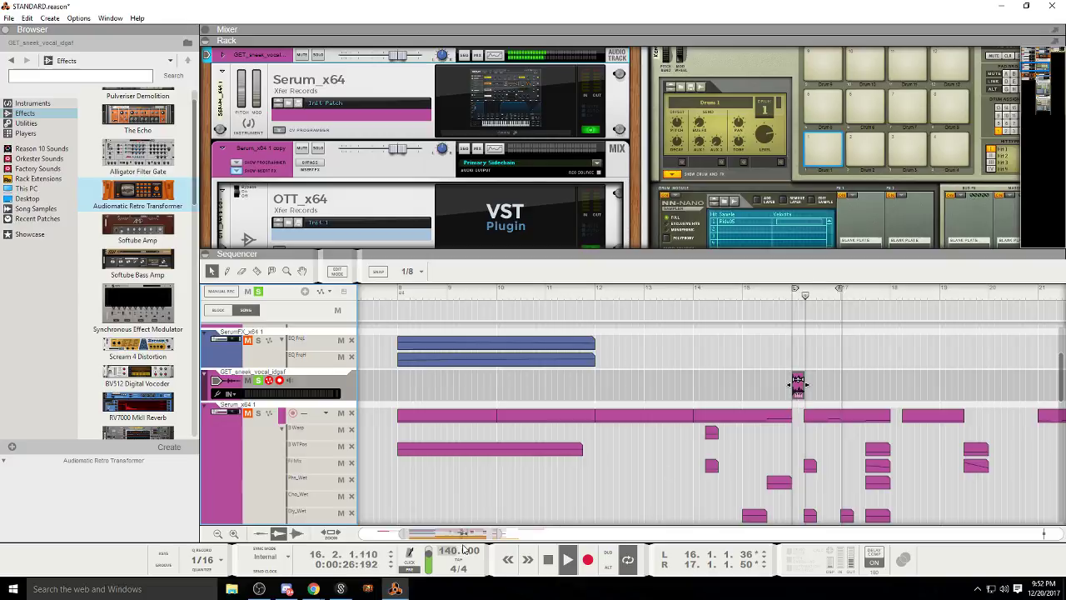
# Step: Try a slightly earlier end for the looping vocal clip, and return its length to 0.1.0.0
pyautogui.moveTo(499, 534); pyautogui.dragTo(465, 534)
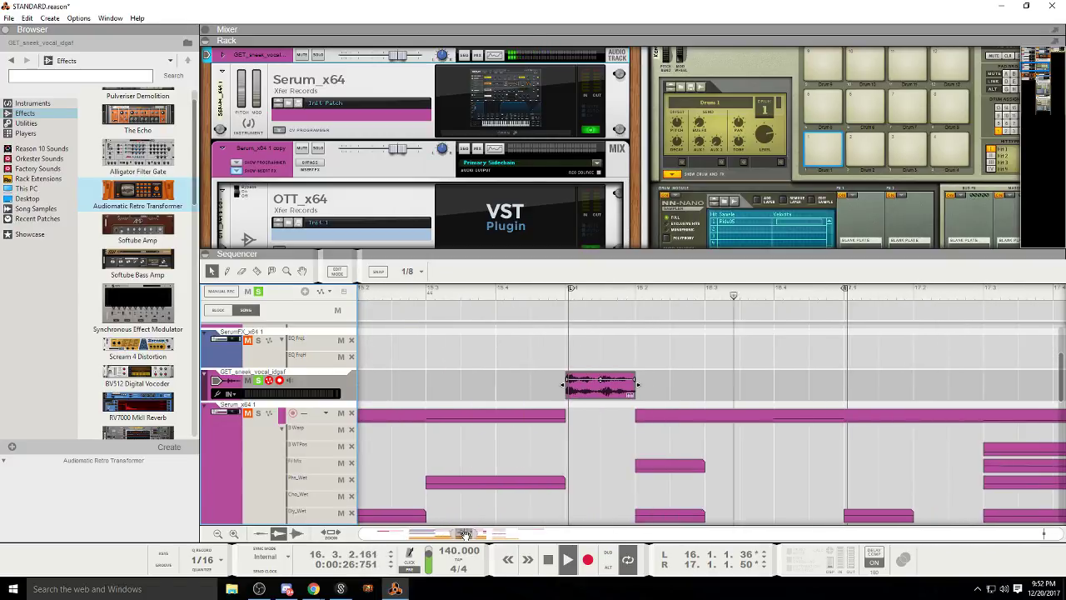
pyautogui.moveTo(635, 385); pyautogui.dragTo(627, 385)
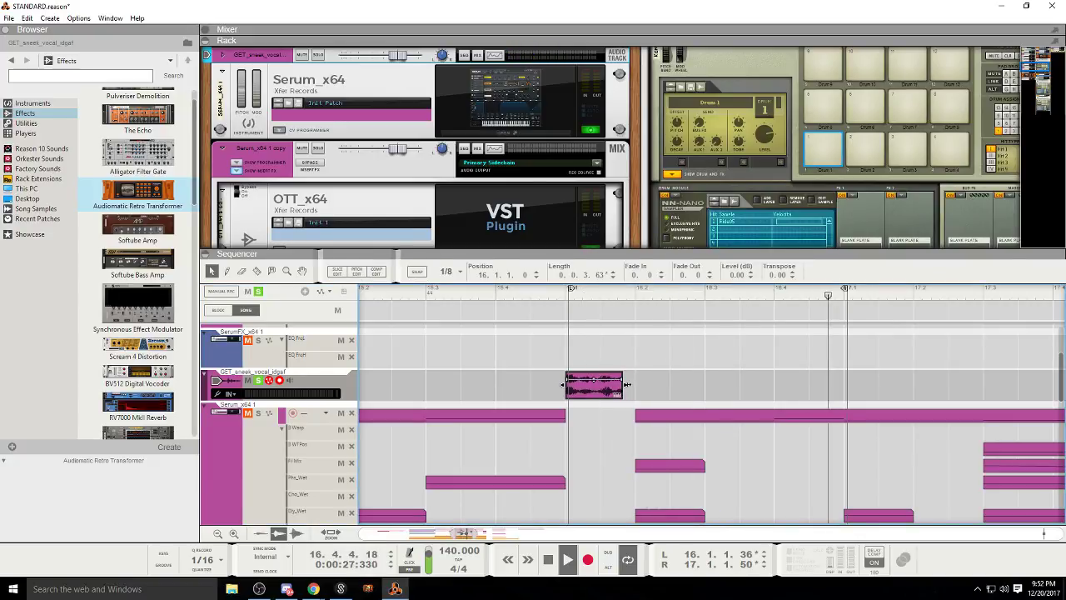
pyautogui.moveTo(626, 384); pyautogui.dragTo(636, 385)
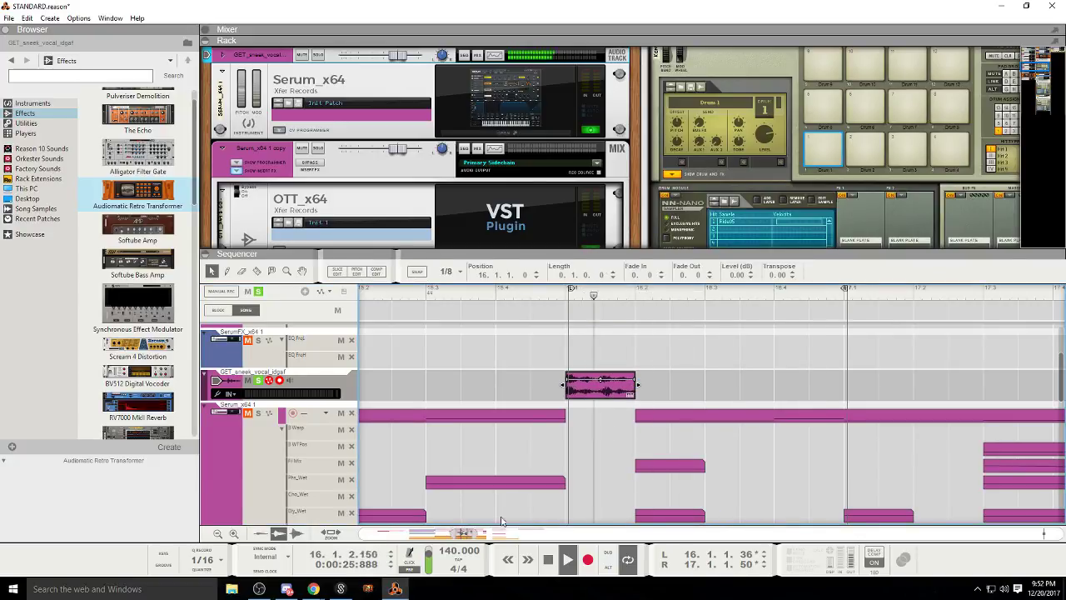
pyautogui.moveTo(472, 534); pyautogui.dragTo(457, 534)
pyautogui.moveTo(726, 385)
pyautogui.mouseDown()
pyautogui.moveTo(711, 387)
pyautogui.moveTo(730, 388)
pyautogui.mouseUp()
pyautogui.click(729, 388)
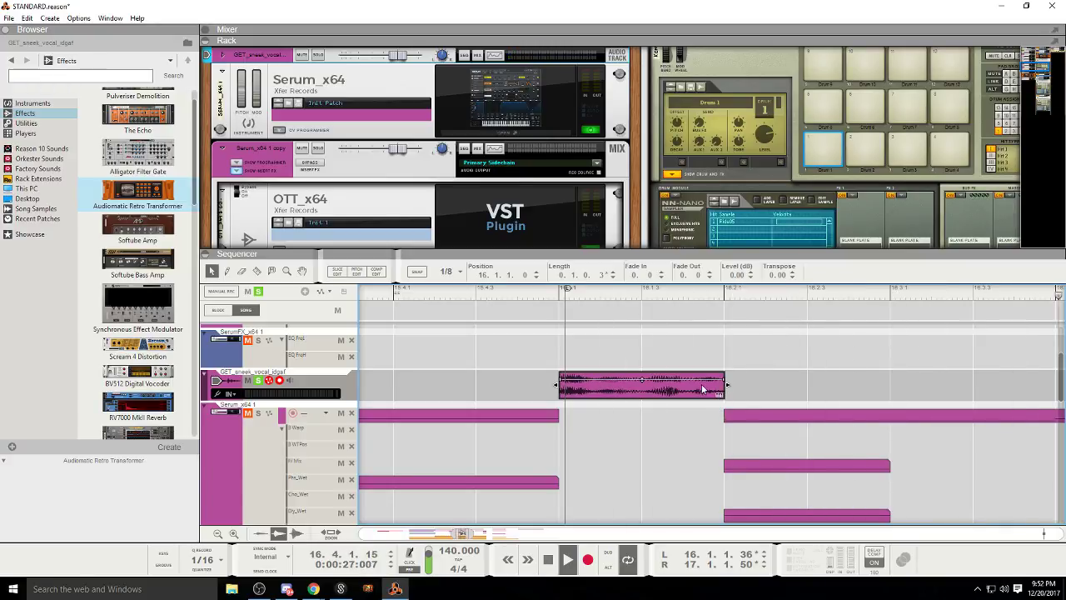
pyautogui.moveTo(727, 386)
pyautogui.mouseDown()
pyautogui.moveTo(787, 387)
pyautogui.moveTo(719, 388)
pyautogui.mouseUp()
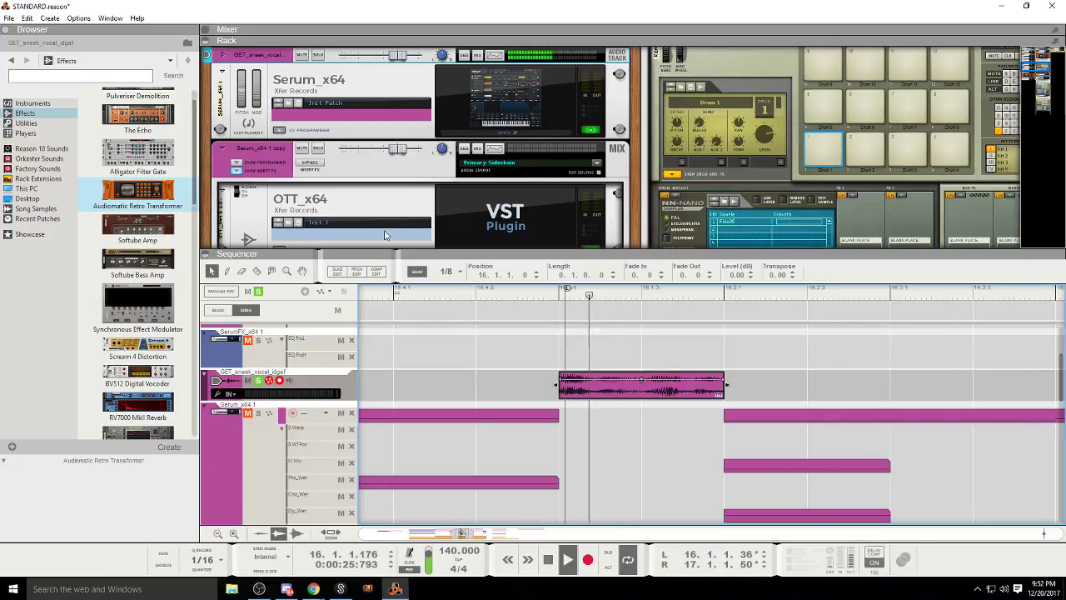
# Step: Try transposing all the vocal clip's notes up an octave in Pitch Edit, with the first on A3, and audition them
pyautogui.click(356, 273)
pyautogui.scroll(-1, 480, 495)
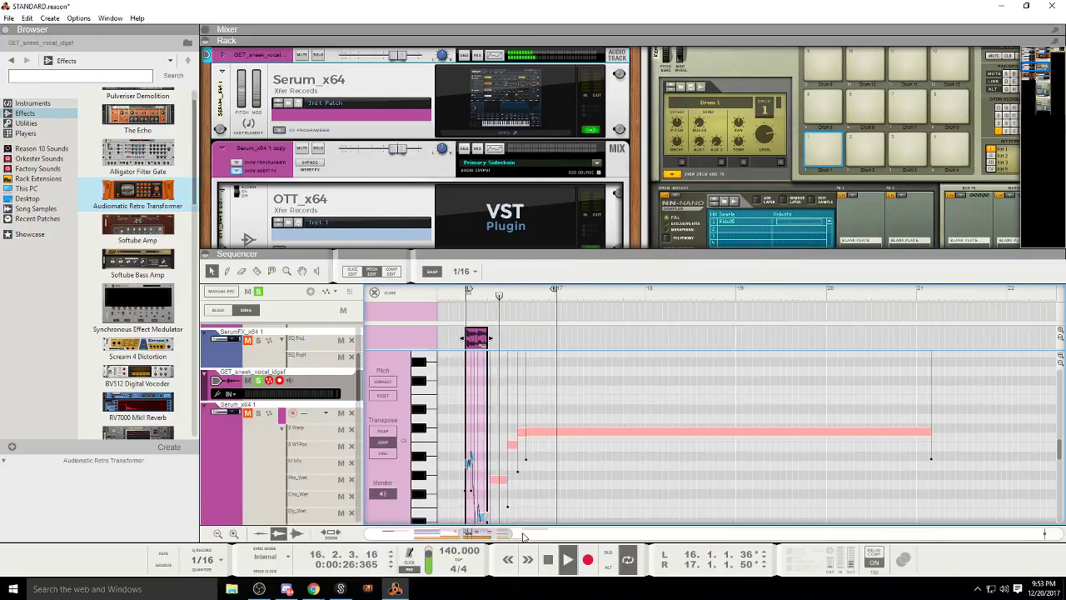
pyautogui.moveTo(510, 534); pyautogui.dragTo(469, 535)
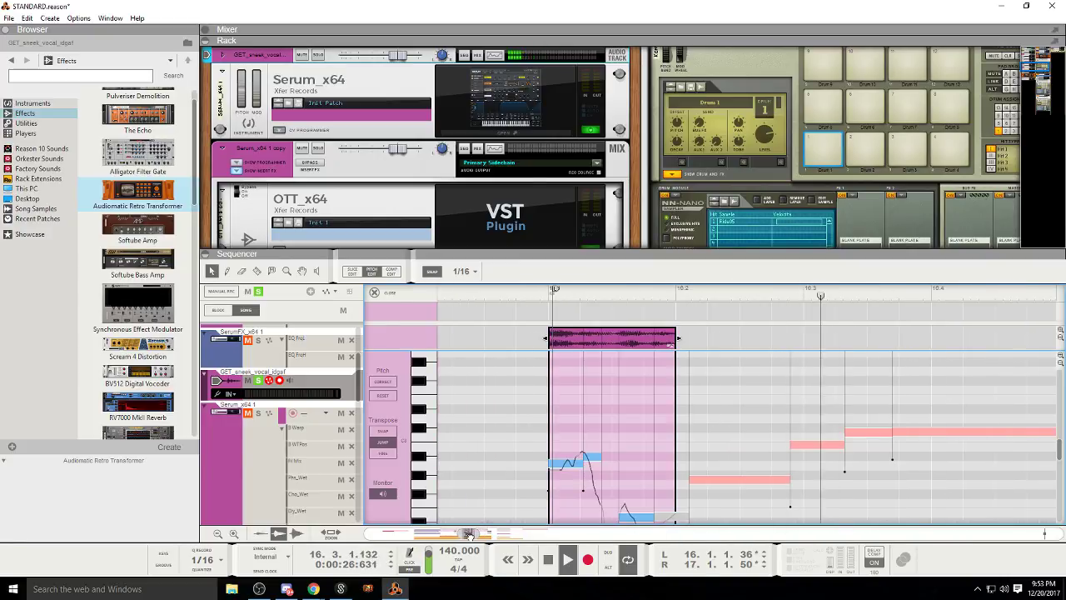
pyautogui.scroll(-1, 645, 406)
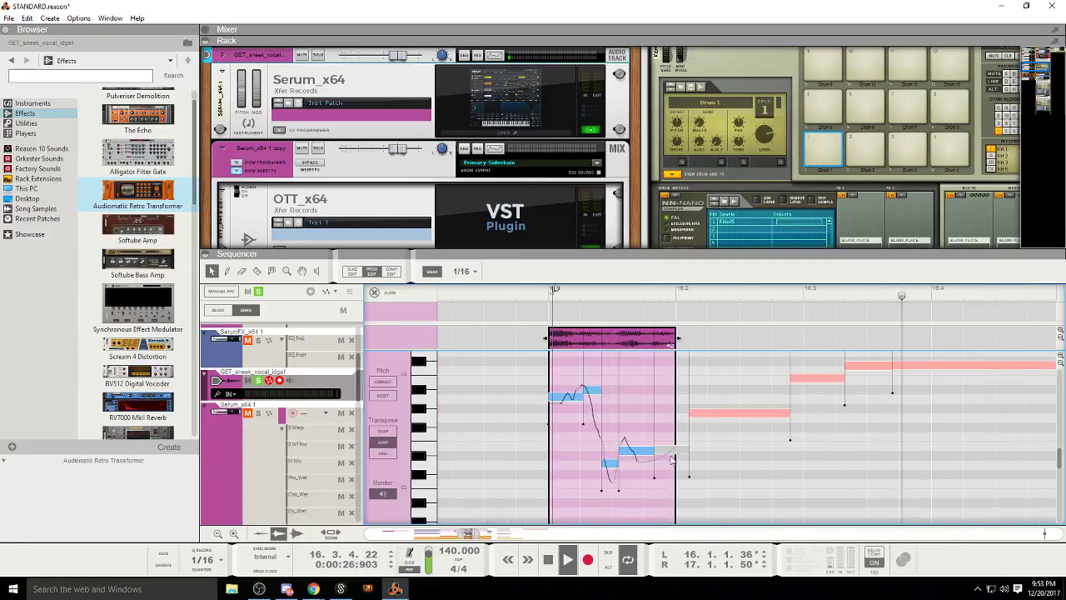
pyautogui.moveTo(678, 505); pyautogui.dragTo(549, 358)
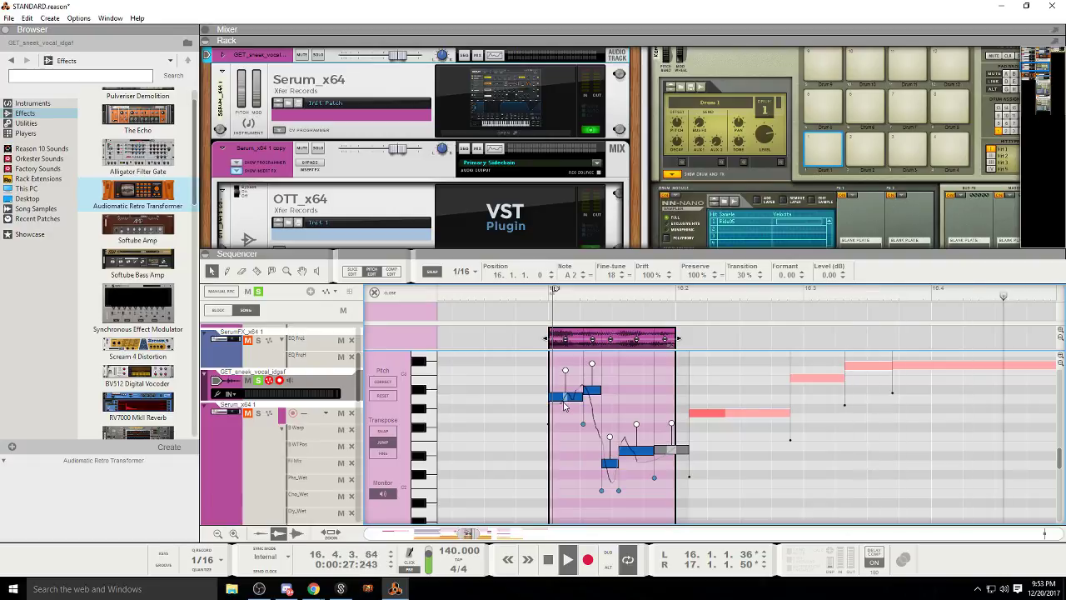
pyautogui.scroll(2, 564, 407)
pyautogui.scroll(4, 564, 407)
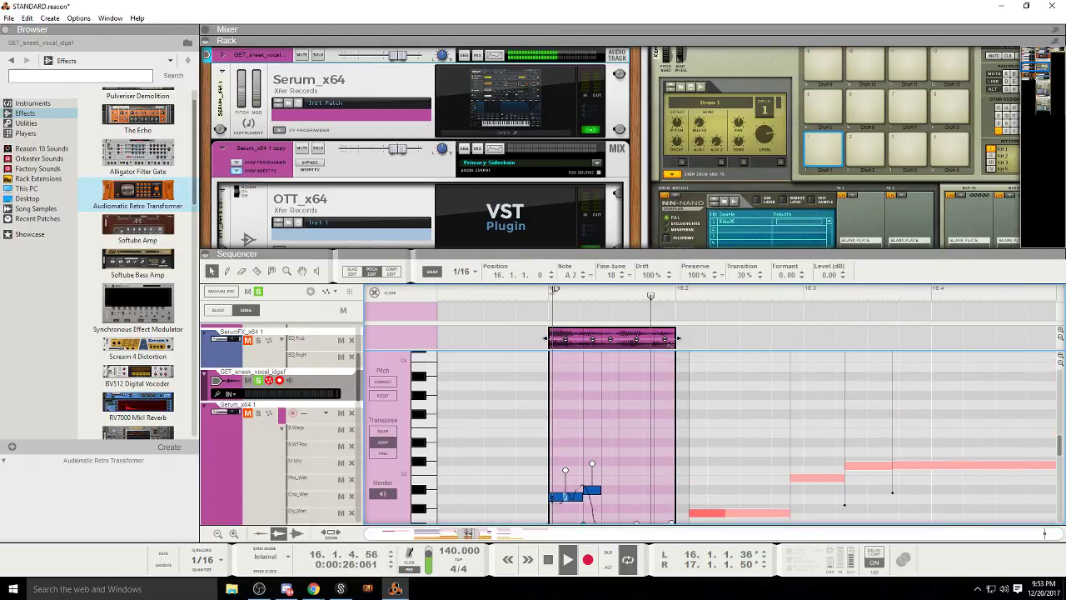
pyautogui.moveTo(552, 498); pyautogui.dragTo(553, 385)
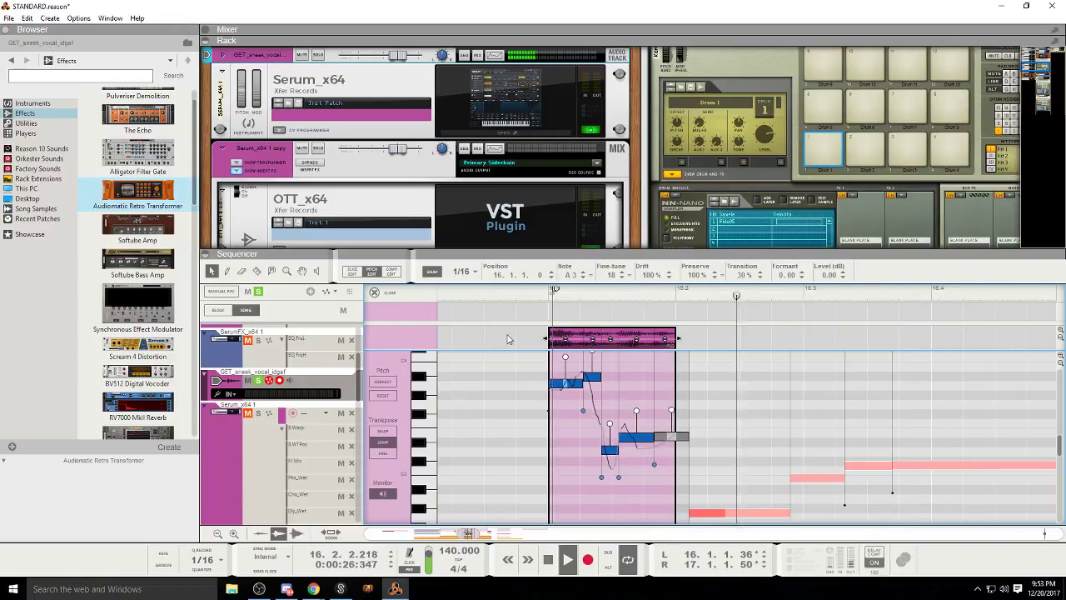
pyautogui.click(375, 293)
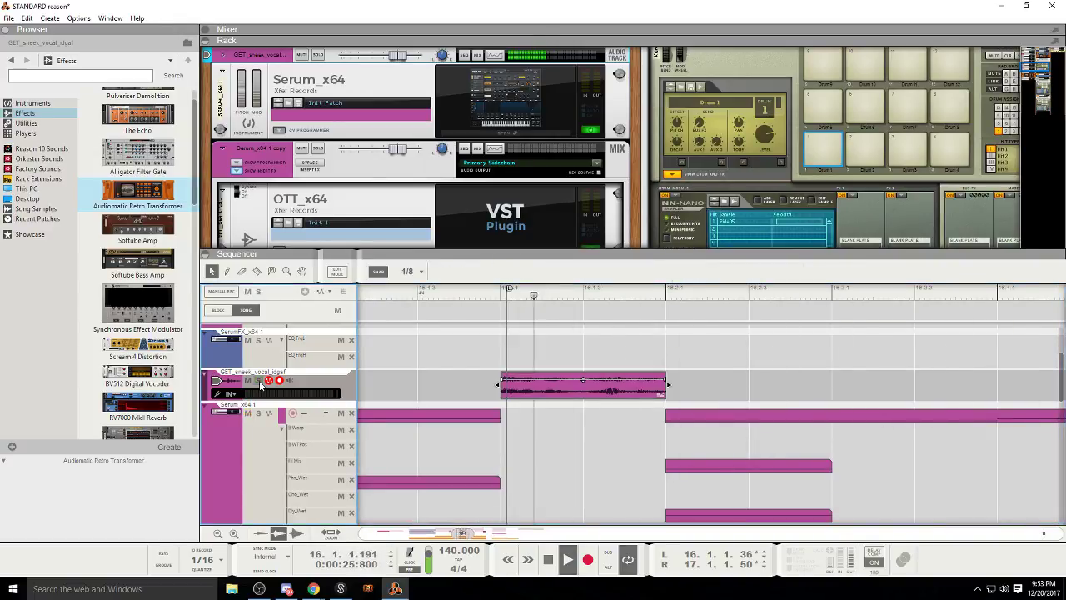
pyautogui.press('space')
pyautogui.press('space')
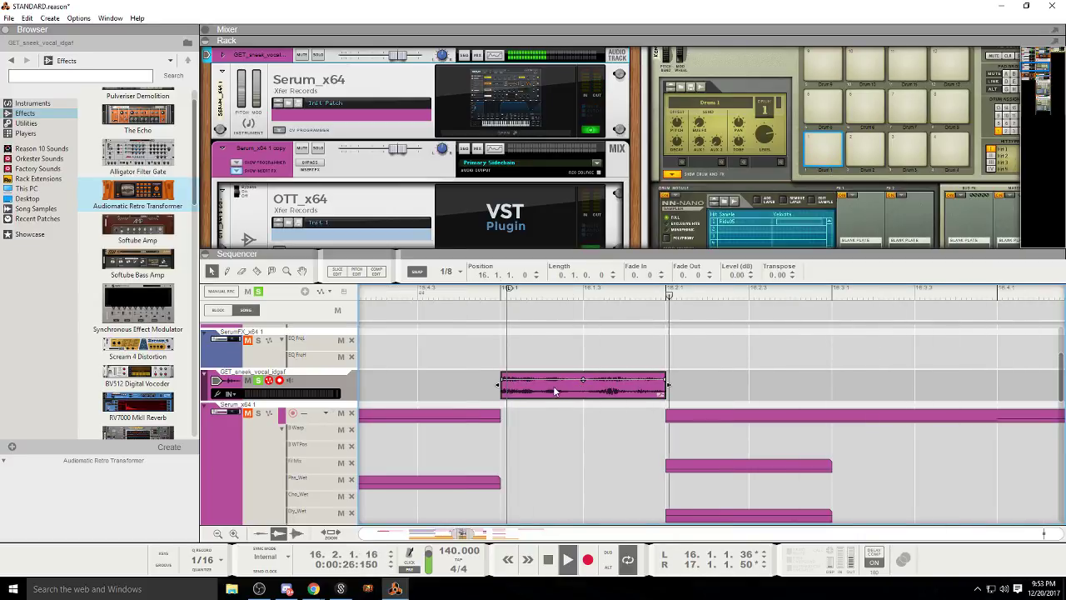
# Step: Transpose all the vocal clip's notes down together in Pitch Edit so the first one sits on D#2
pyautogui.doubleClick(540, 388)
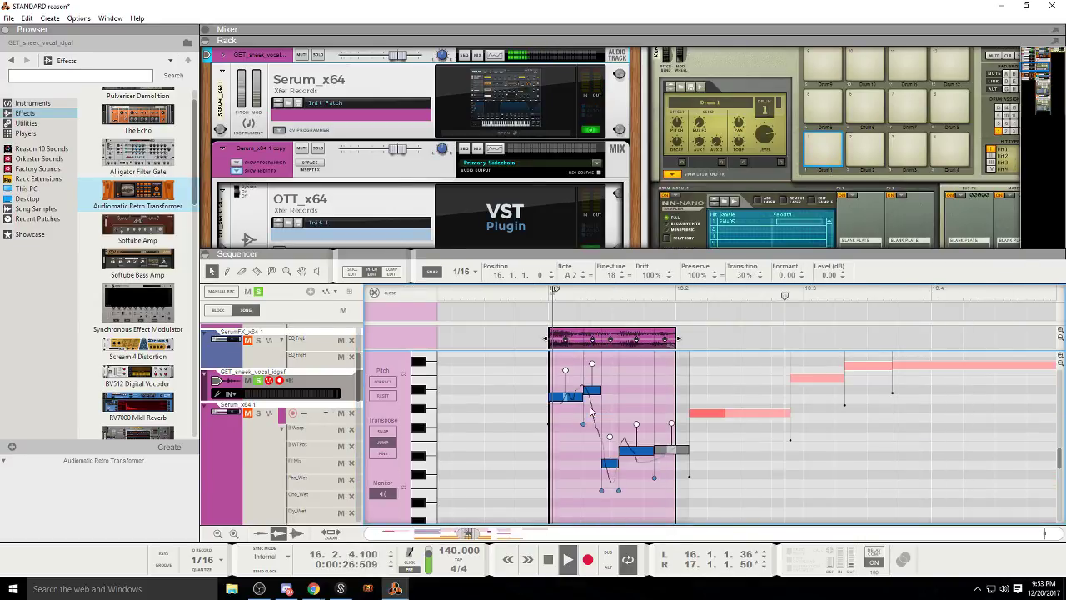
pyautogui.scroll(-2, 555, 387)
pyautogui.moveTo(562, 363); pyautogui.dragTo(553, 482)
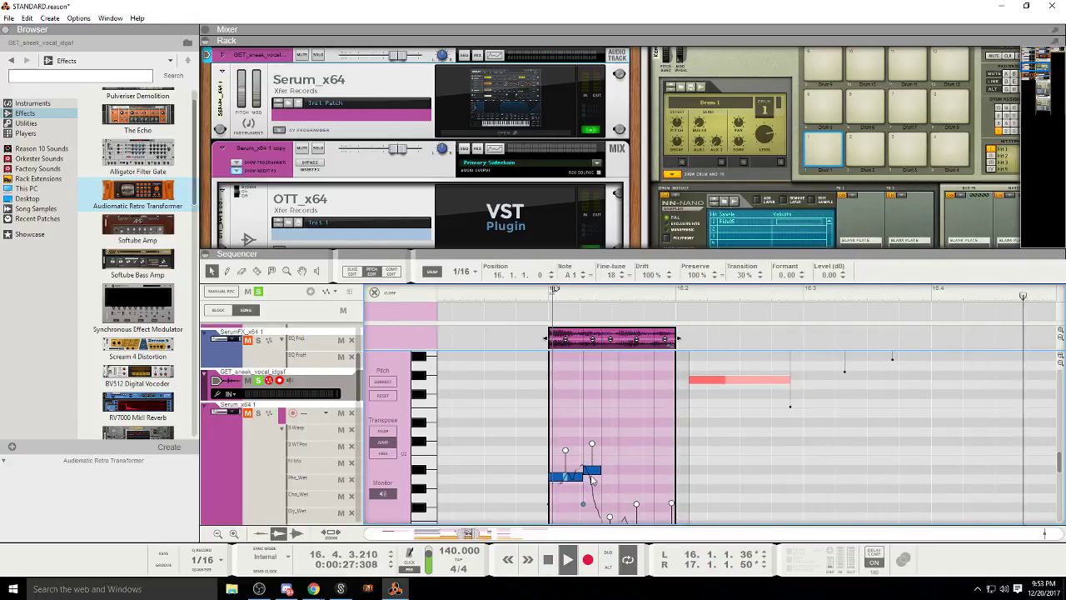
pyautogui.moveTo(554, 482); pyautogui.dragTo(558, 423)
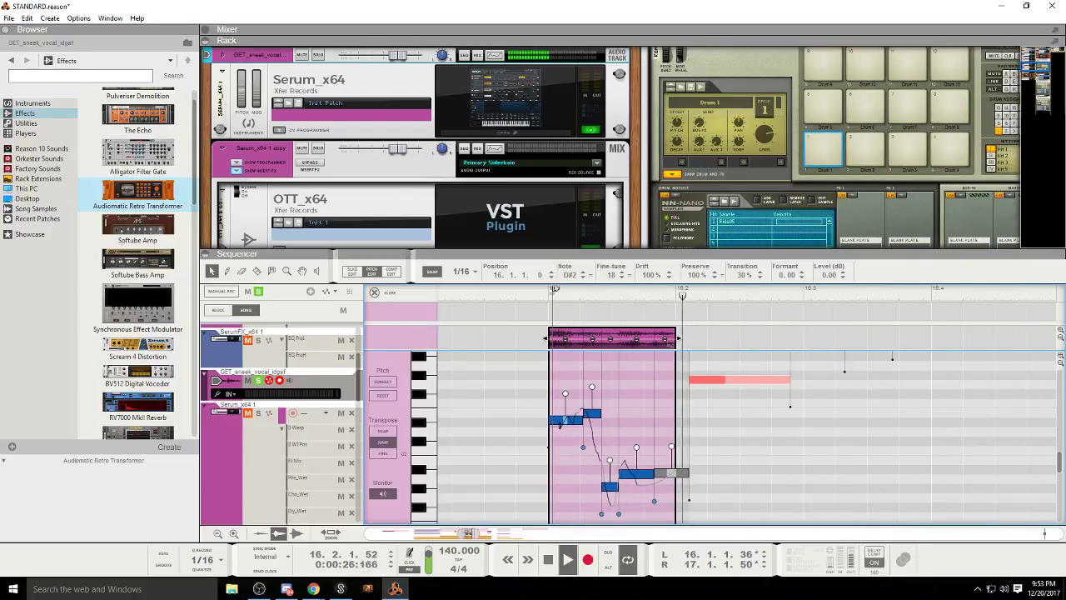
pyautogui.click(375, 293)
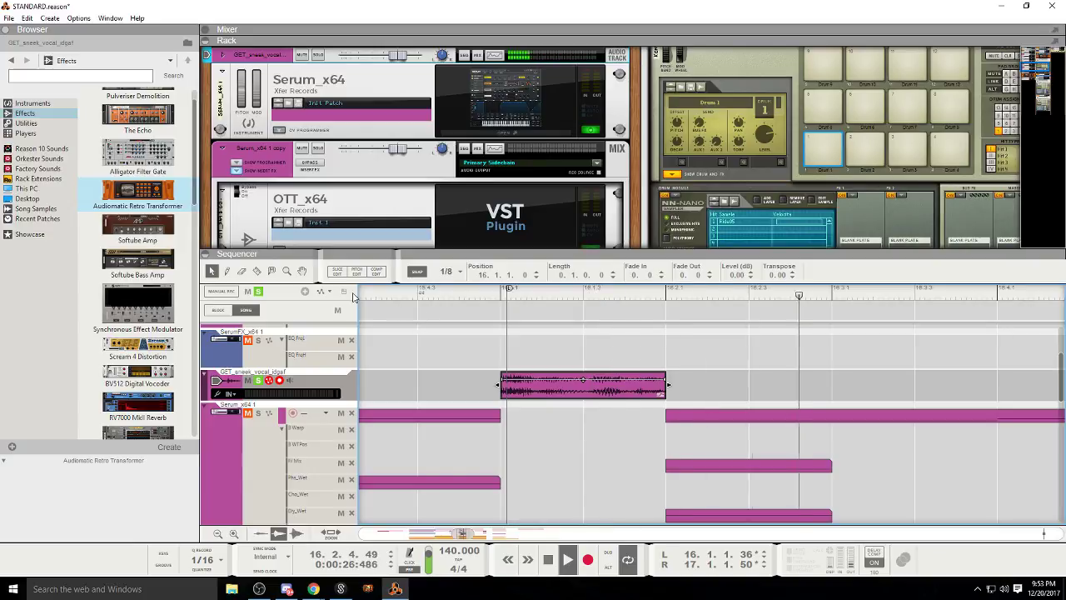
# Step: Unsolo the vocal track, replay the full mix from late in bar 14 through the pitched vocal chop, and stop playback
pyautogui.click(259, 382)
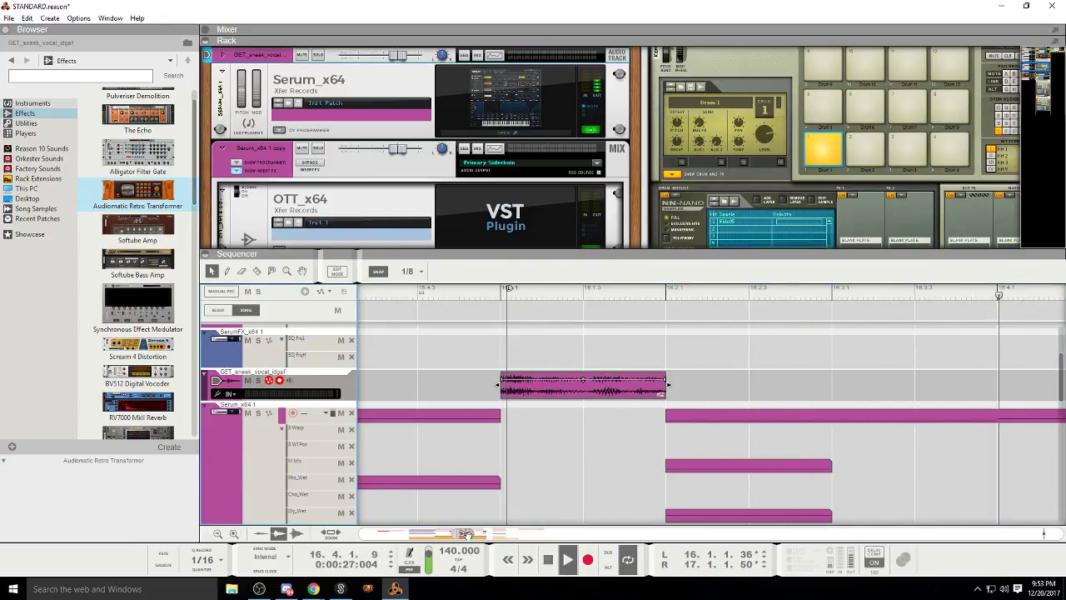
pyautogui.moveTo(467, 534)
pyautogui.mouseDown()
pyautogui.moveTo(507, 534)
pyautogui.moveTo(469, 534)
pyautogui.mouseUp()
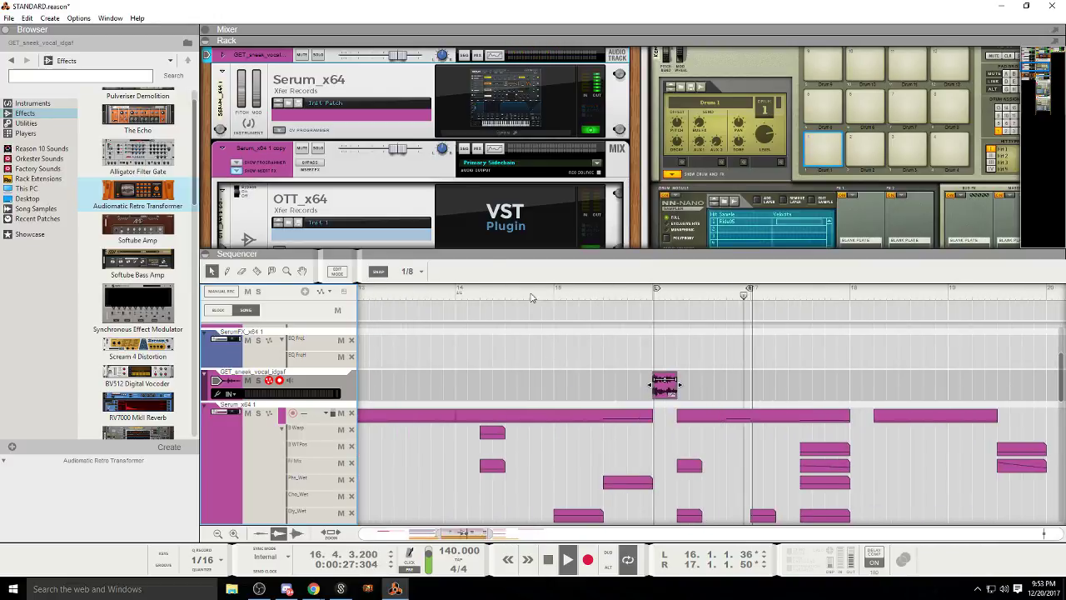
pyautogui.click(533, 294)
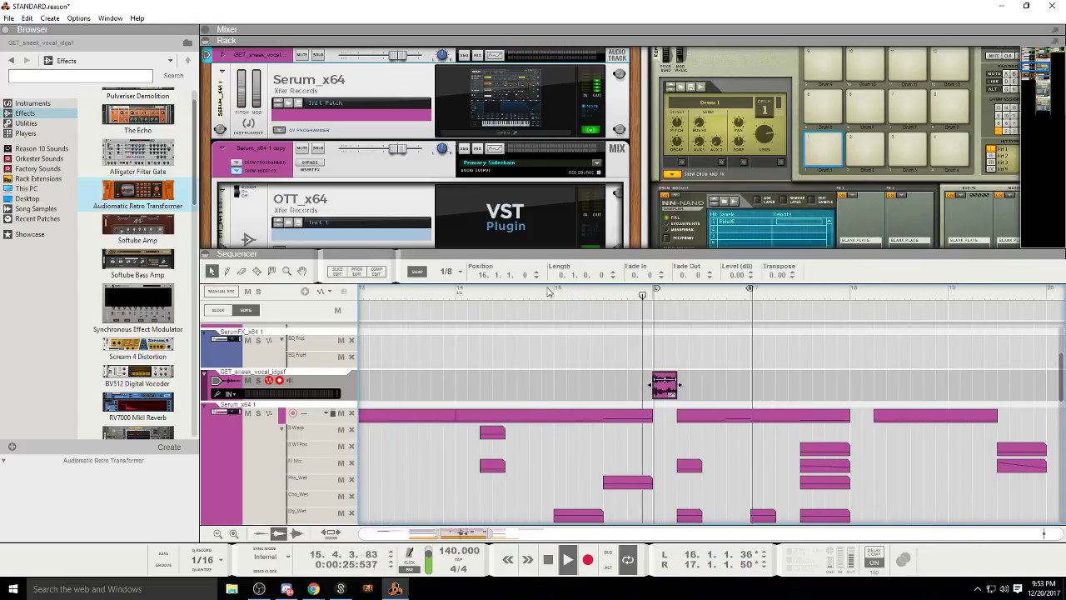
pyautogui.click(549, 561)
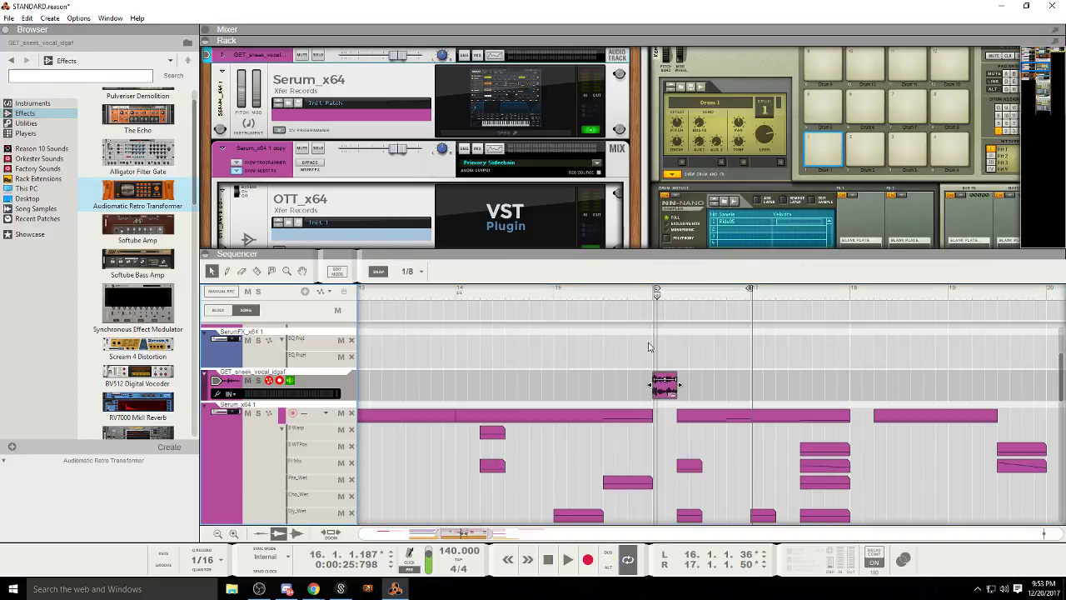
# Step: Try reversing the vocal clip in bar 16 while looping it soloed, and reverse it back
pyautogui.press('space')
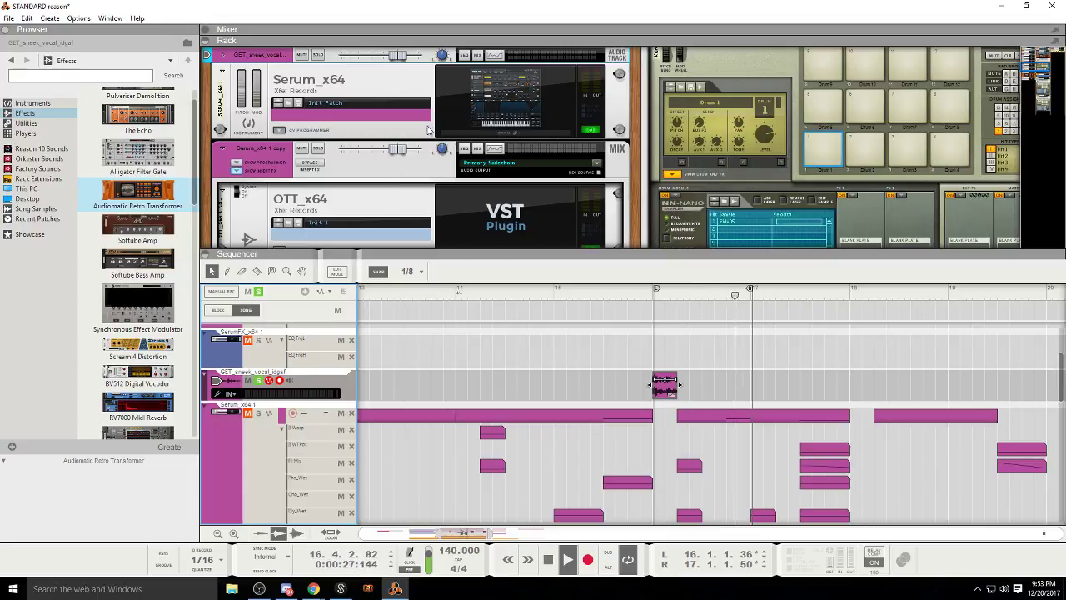
pyautogui.scroll(2, 235, 93)
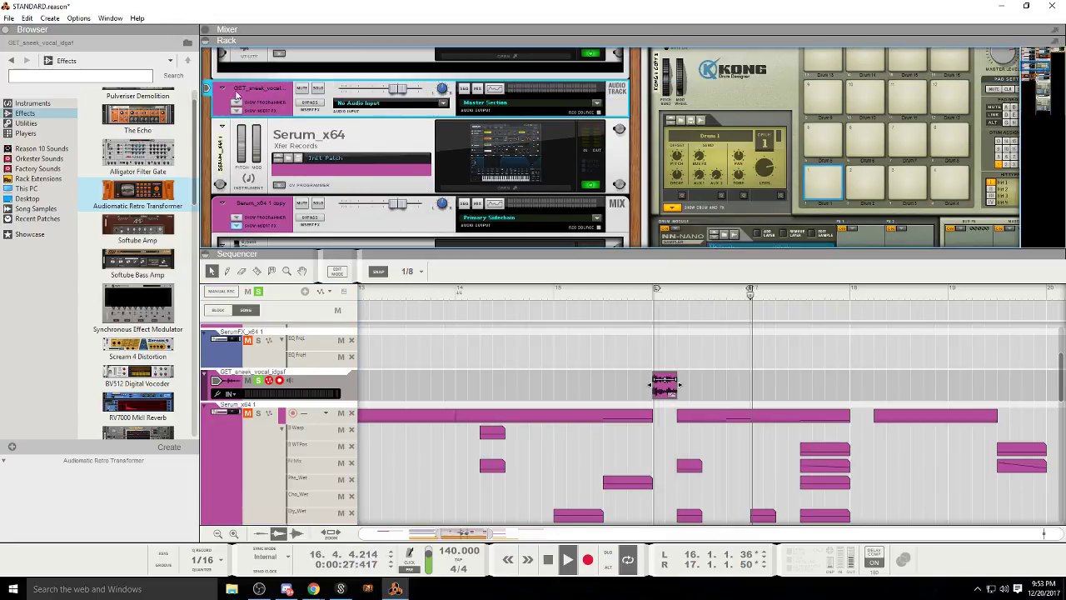
pyautogui.rightClick(663, 383)
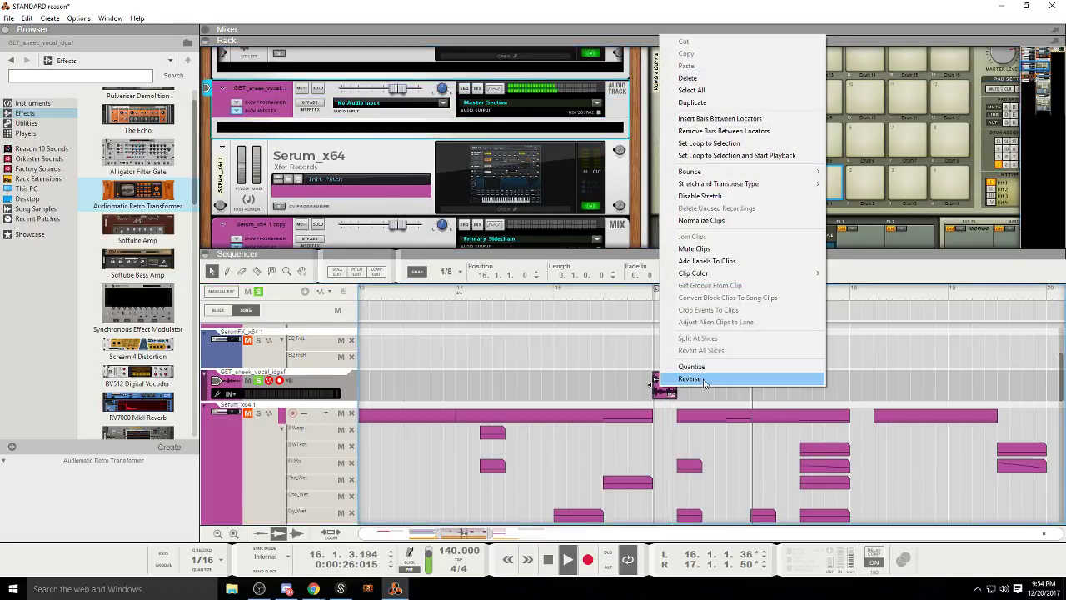
pyautogui.click(691, 379)
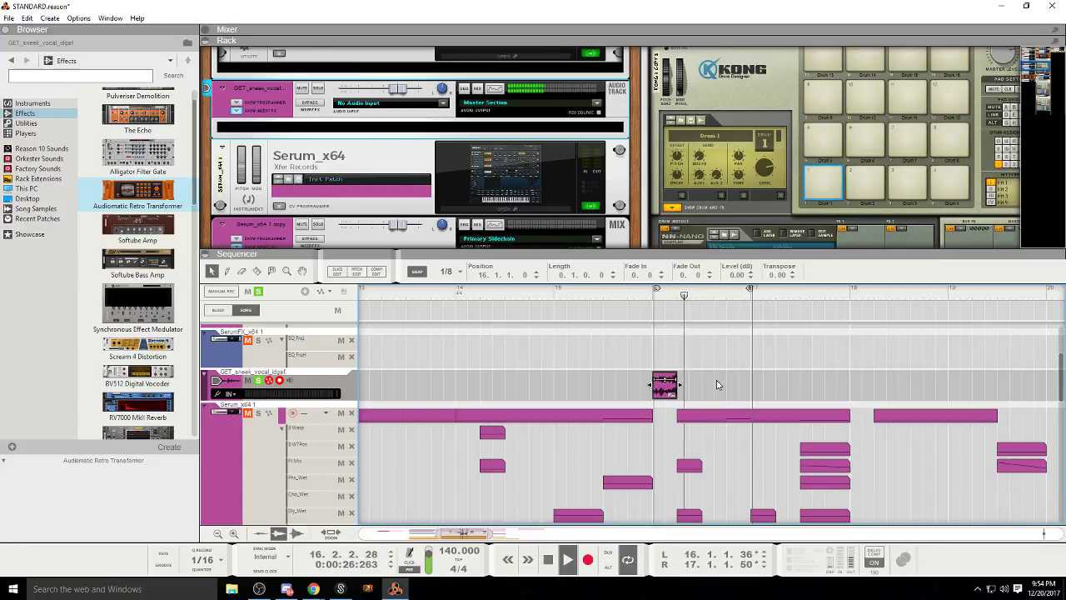
pyautogui.rightClick(666, 395)
pyautogui.click(695, 445)
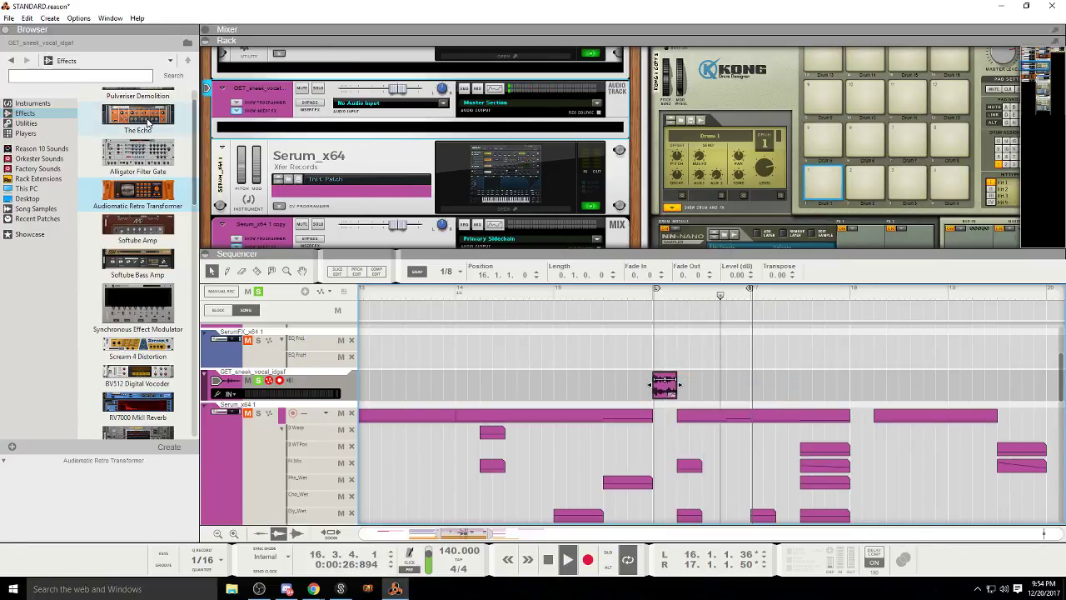
# Step: Insert an RV7000 MkII Reverb on the GET_sneek_vocal track, lower its Dry/Wet amount and adjust its Decay
pyautogui.scroll(-2, 138, 275)
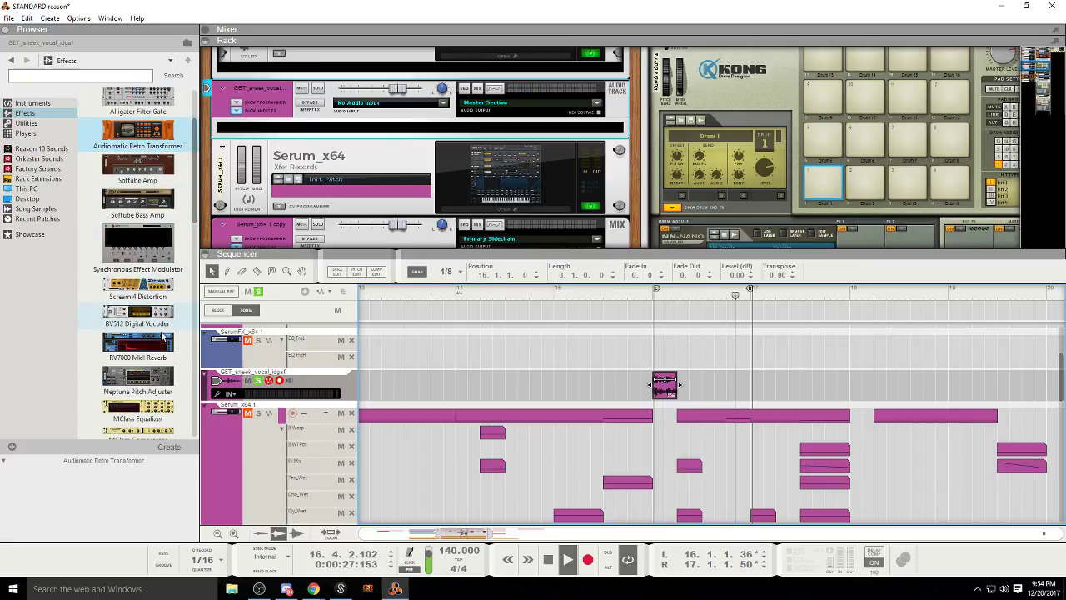
pyautogui.moveTo(138, 350); pyautogui.dragTo(433, 127)
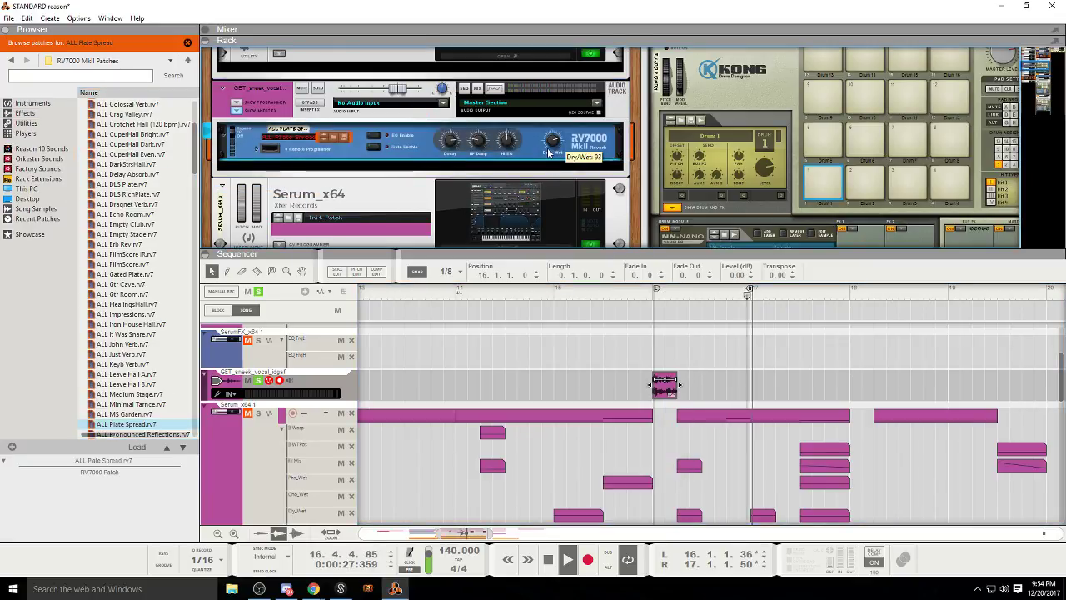
pyautogui.moveTo(542, 174); pyautogui.dragTo(542, 178)
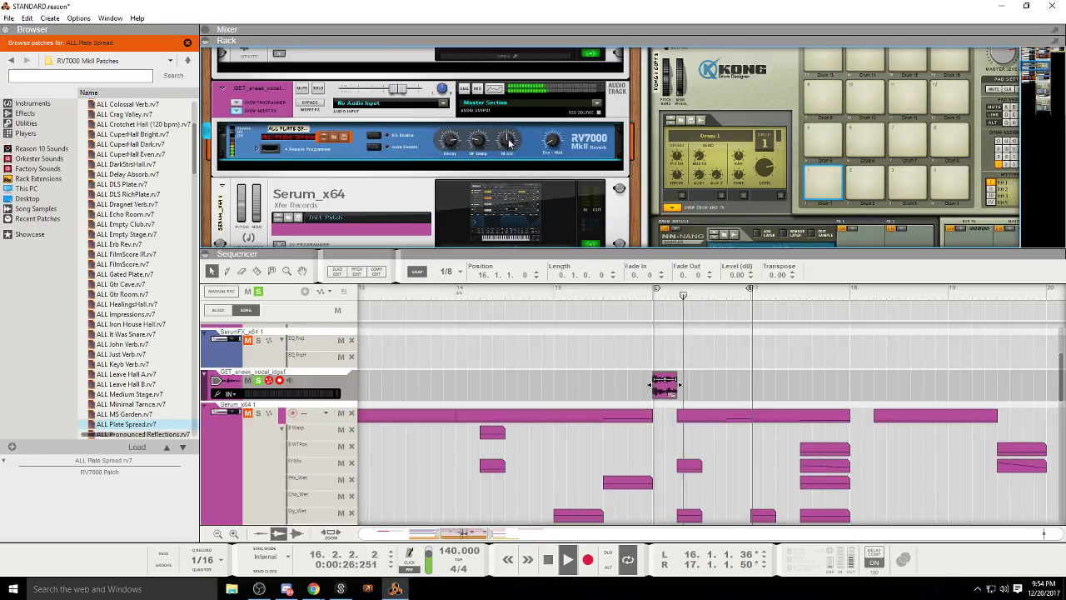
pyautogui.moveTo(453, 170); pyautogui.dragTo(452, 157)
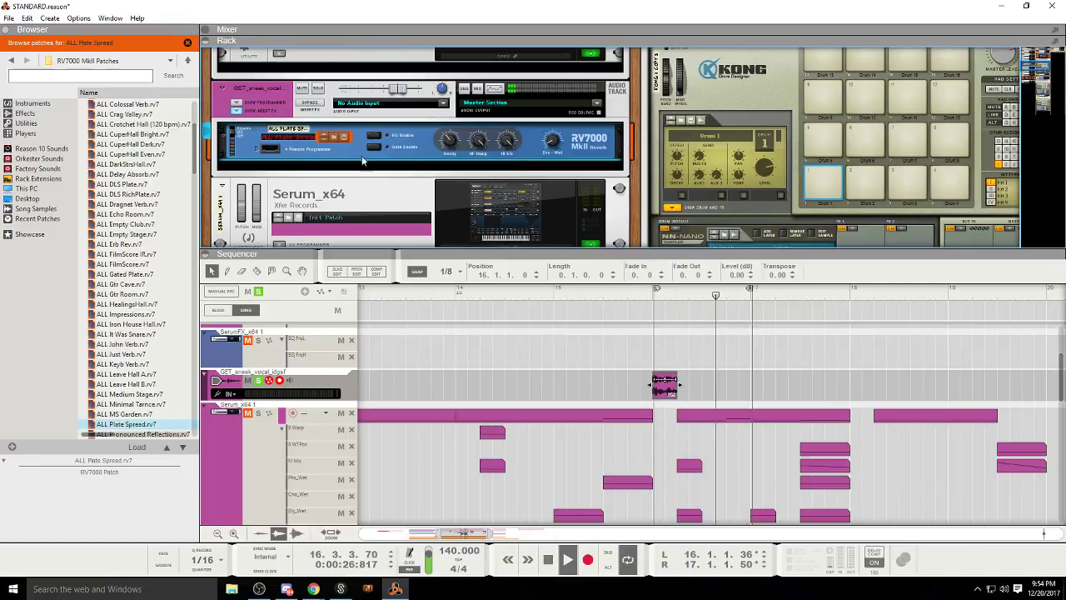
# Step: Unsolo the vocal track, replay the full mix from just before bar 14 through the reverbed vocal chop, and stop playback
pyautogui.click(258, 385)
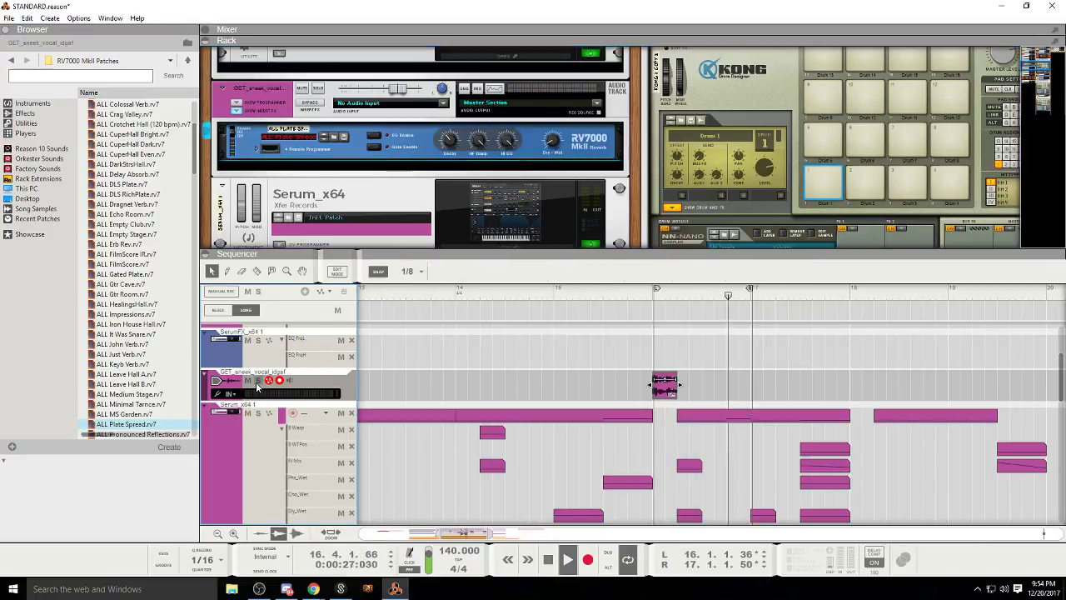
pyautogui.click(446, 294)
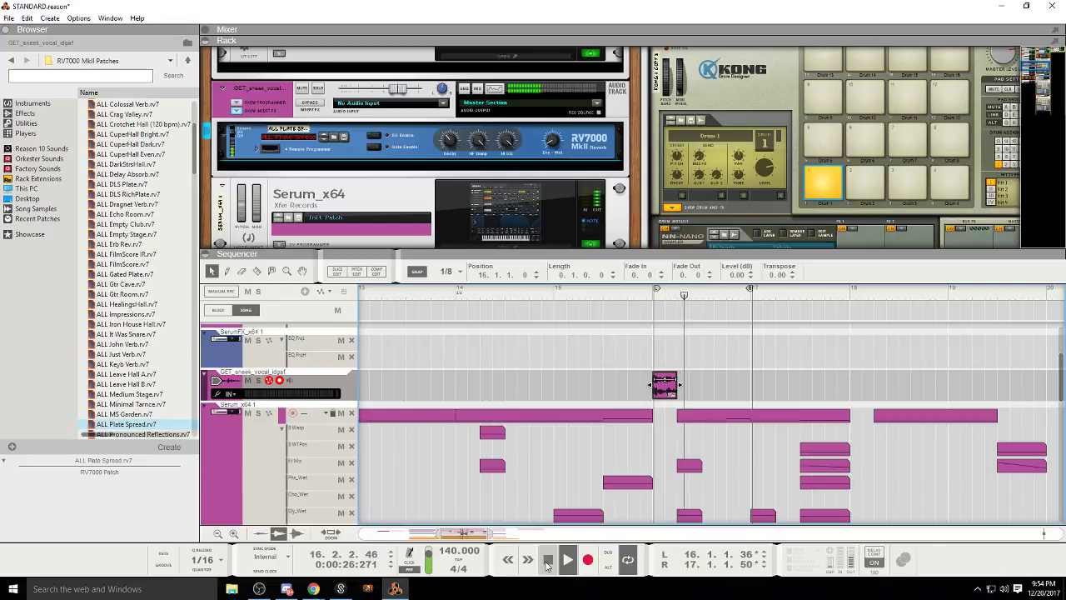
pyautogui.moveTo(491, 534); pyautogui.dragTo(565, 535)
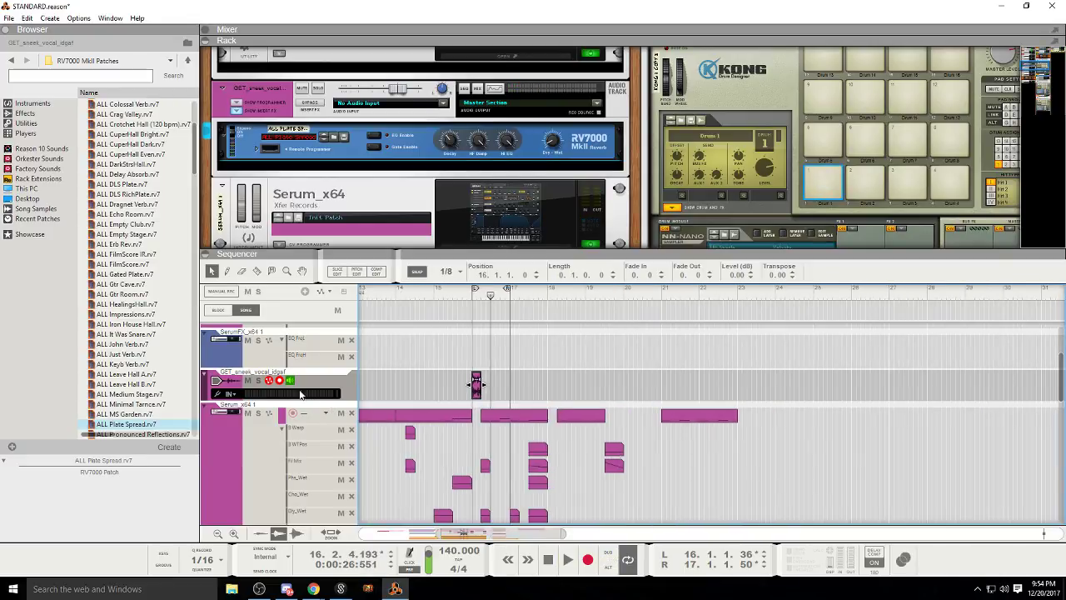
# Step: Delete the GET_sneek_vocal_idgaf audio track together with its devices
pyautogui.click(258, 379)
pyautogui.press('Delete')
pyautogui.click(509, 318)
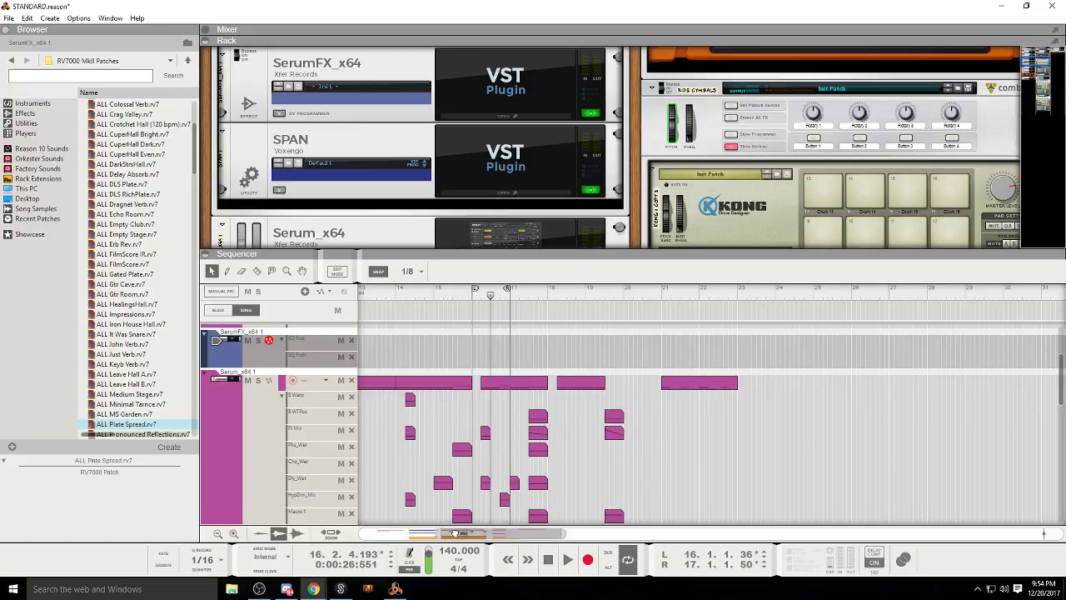
# Step: Play the full mix from bar 8 through bar 16 without the vocal, looking over the drum and cymbal tracks
pyautogui.hscroll(-5, 446, 452)
pyautogui.click(467, 301)
pyautogui.press('space')
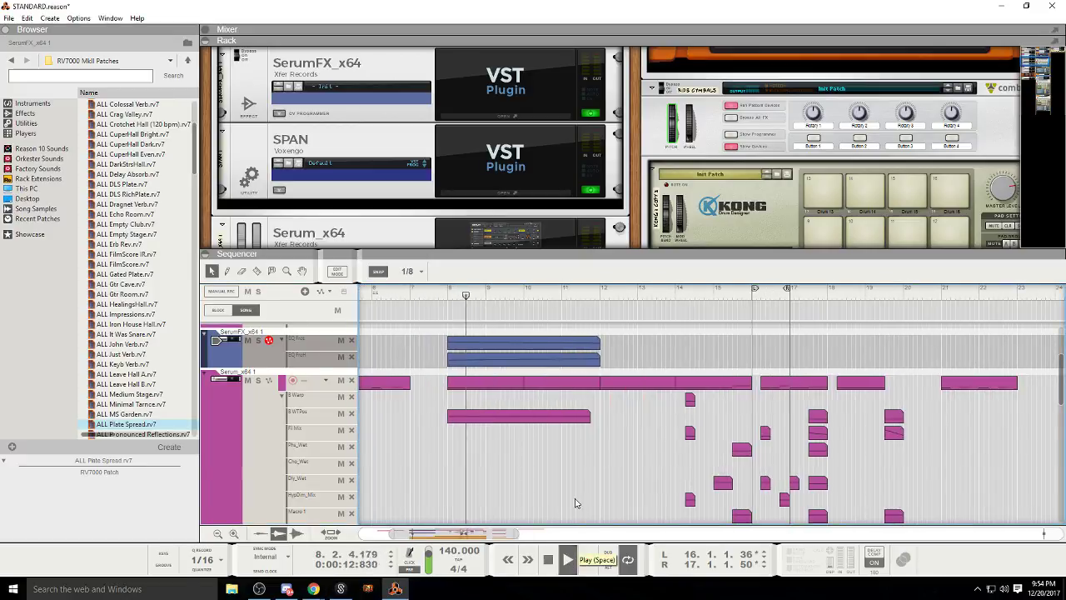
pyautogui.scroll(-10, 585, 461)
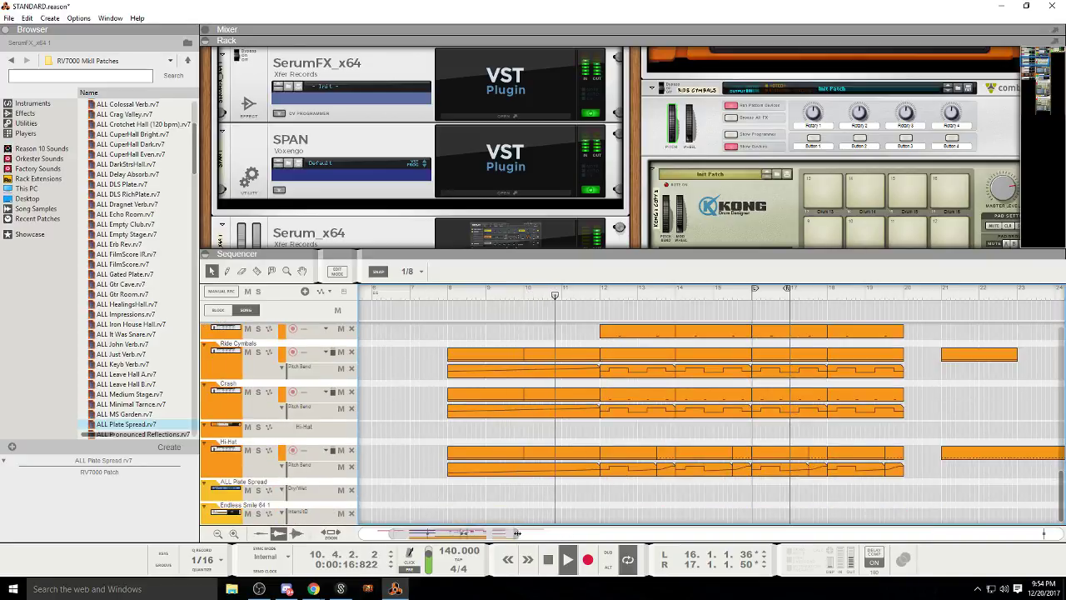
pyautogui.moveTo(517, 534)
pyautogui.mouseDown()
pyautogui.moveTo(542, 533)
pyautogui.moveTo(497, 534)
pyautogui.mouseUp()
pyautogui.moveTo(480, 533); pyautogui.dragTo(500, 533)
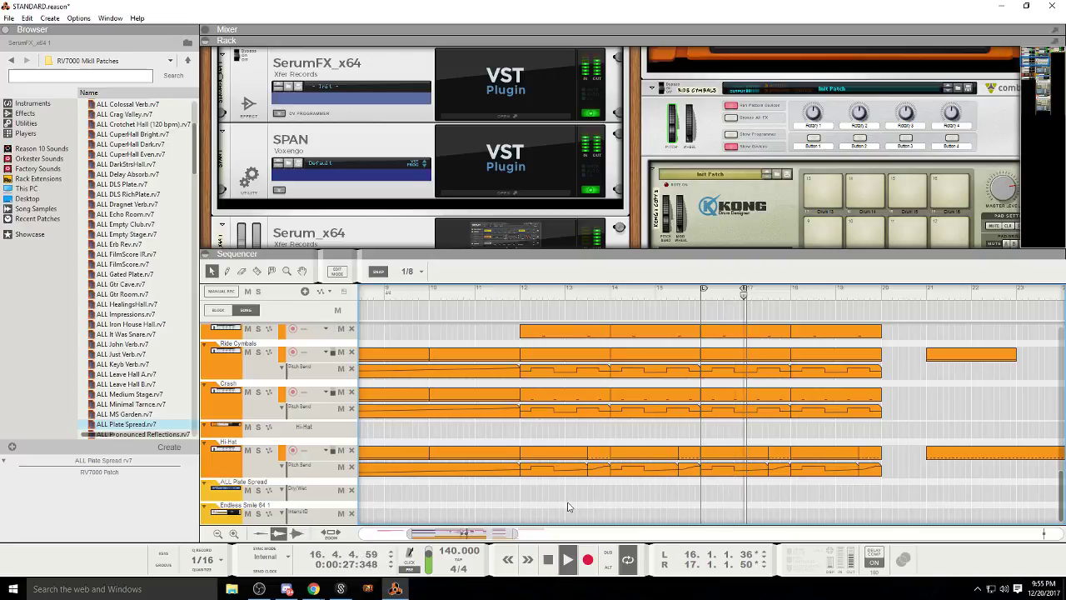
# Step: Move the left loop locator to bar 12, replay the drop with looping turned off, and stop playback at bar 18
pyautogui.scroll(3, 569, 466)
pyautogui.moveTo(704, 288); pyautogui.dragTo(523, 303)
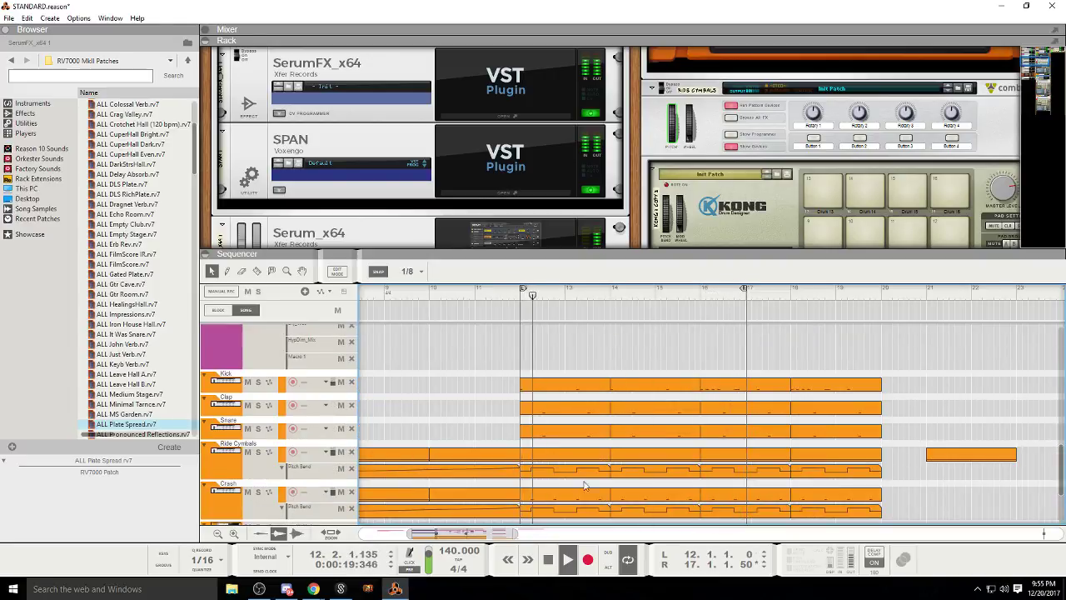
pyautogui.moveTo(488, 533); pyautogui.dragTo(498, 533)
pyautogui.scroll(4, 709, 355)
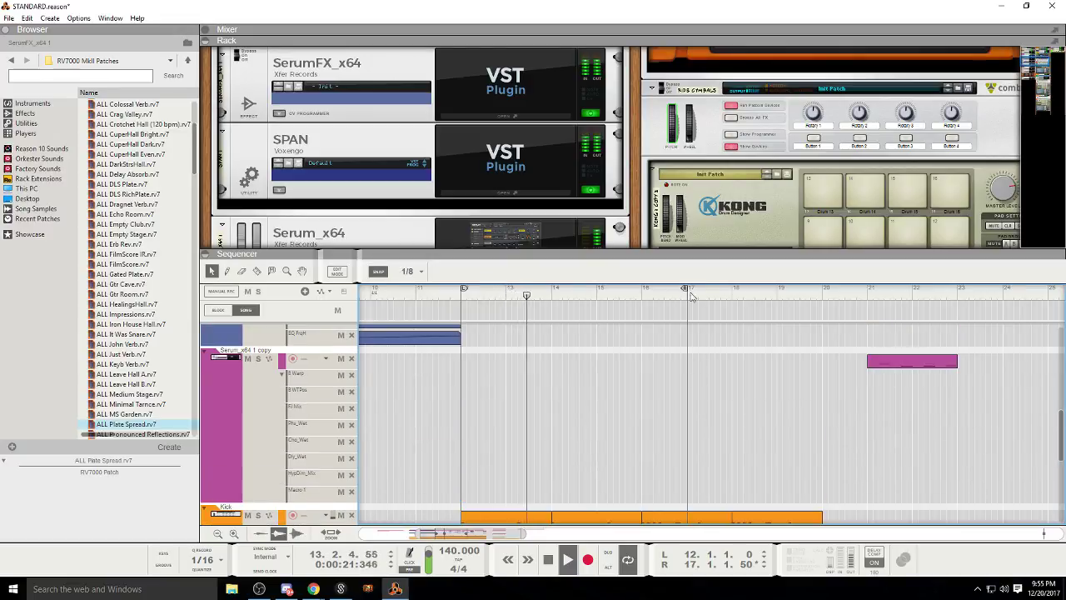
pyautogui.click(628, 562)
pyautogui.scroll(-5, 727, 404)
pyautogui.scroll(-5, 727, 404)
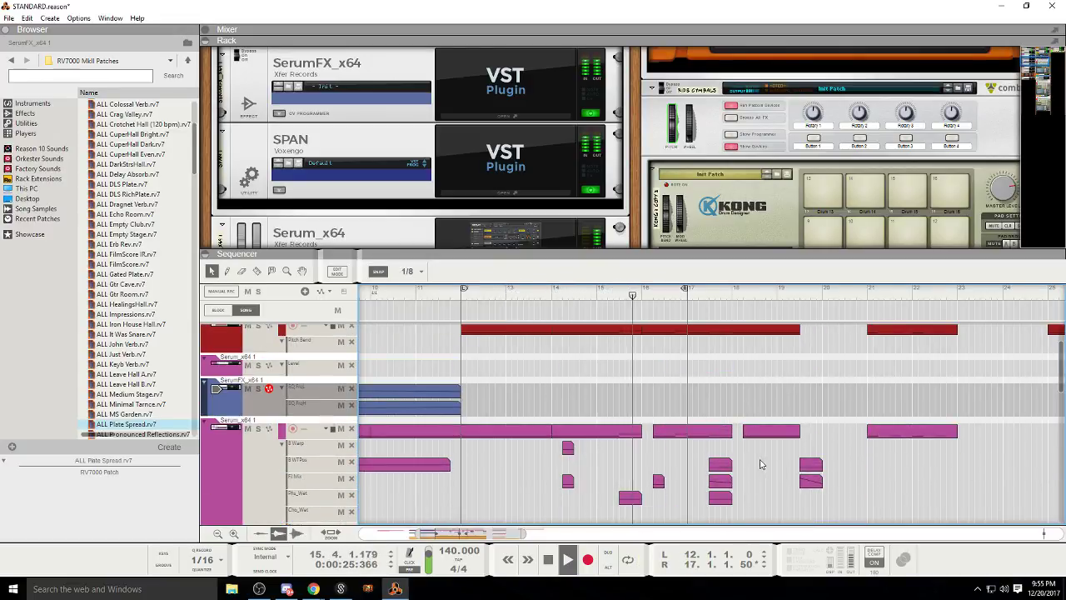
pyautogui.scroll(-2, 754, 442)
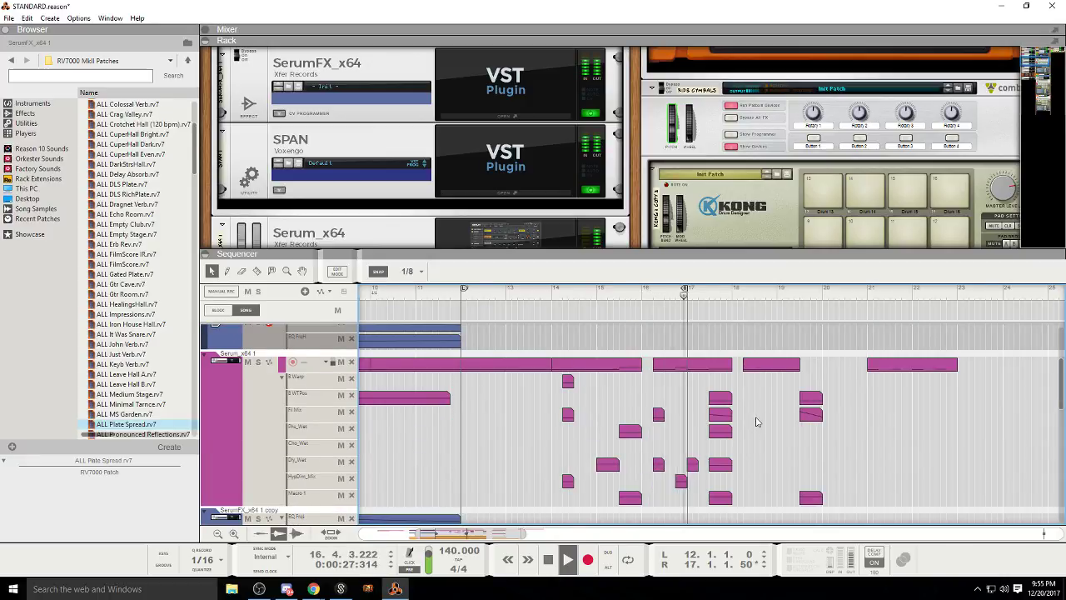
pyautogui.click(547, 565)
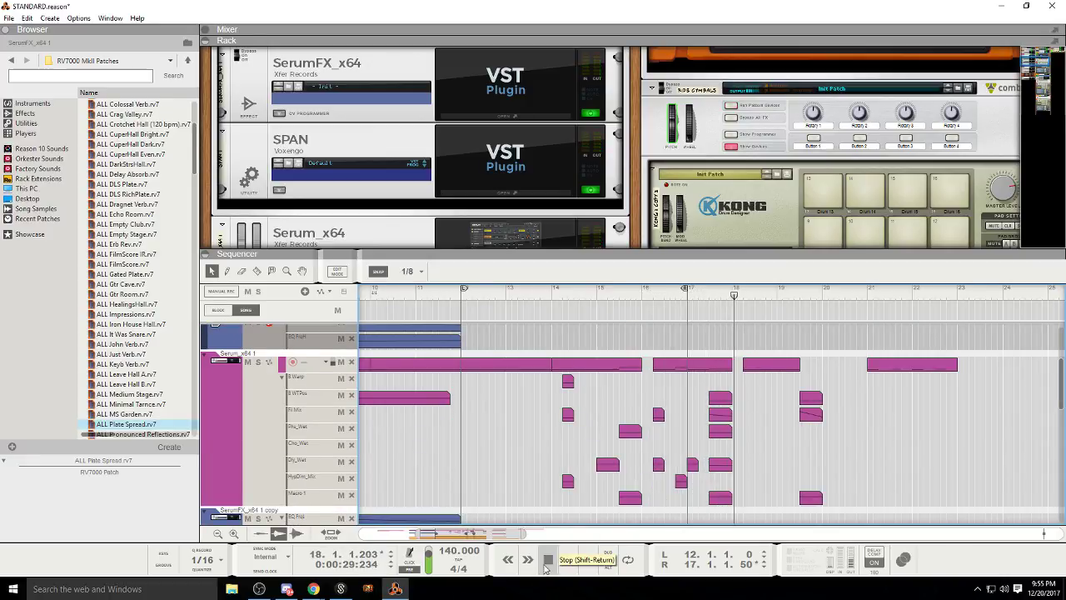
# Step: Set the loop from bar 16 to bar 17, turn looping on, listen to that bar, and stop playback
pyautogui.scroll(1, 711, 379)
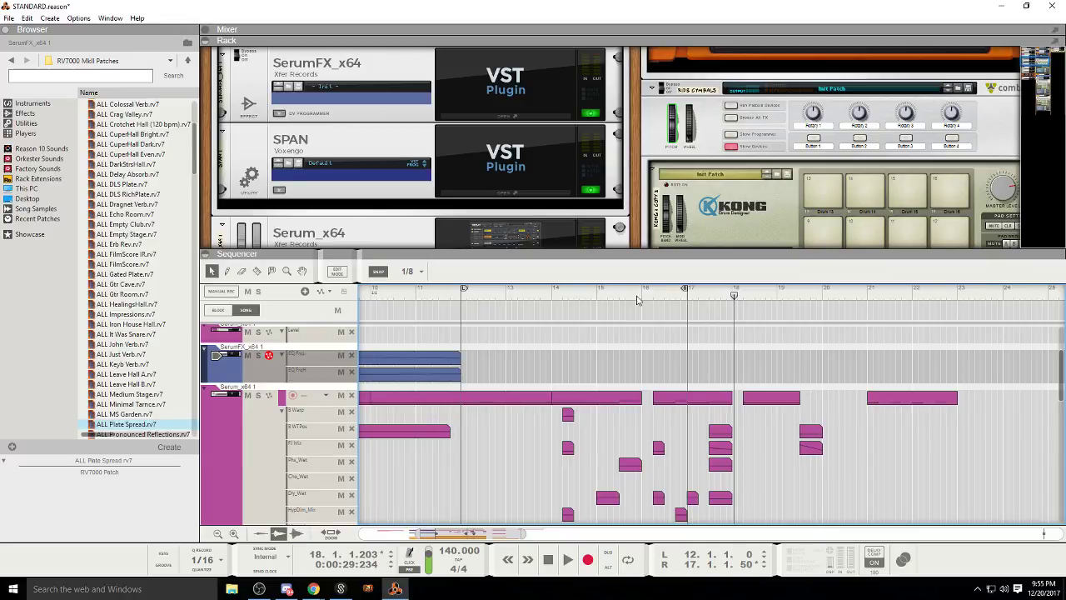
pyautogui.click(567, 559)
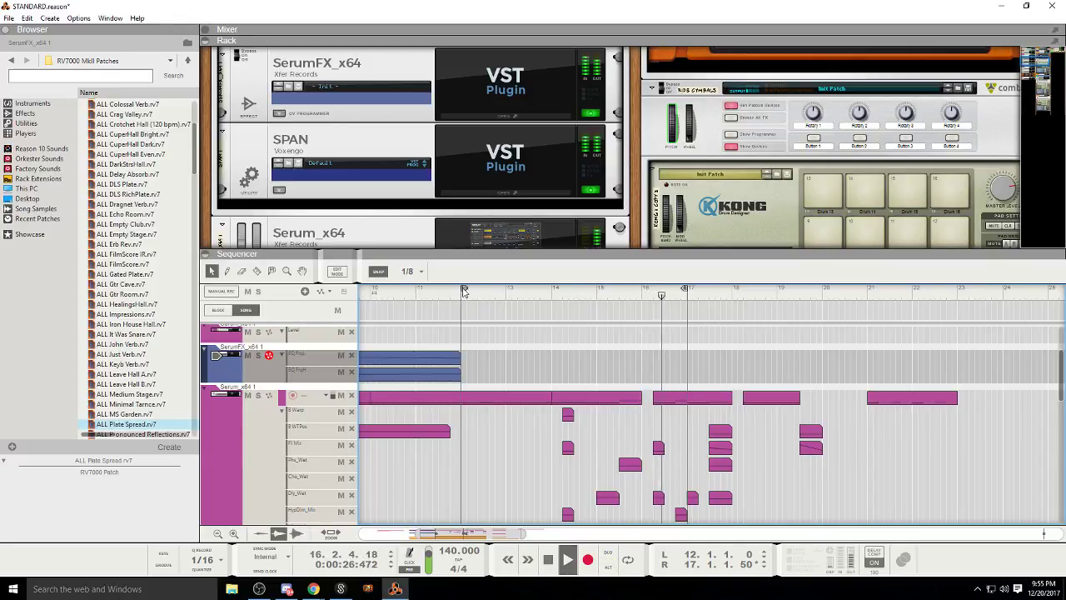
pyautogui.moveTo(464, 289); pyautogui.dragTo(645, 288)
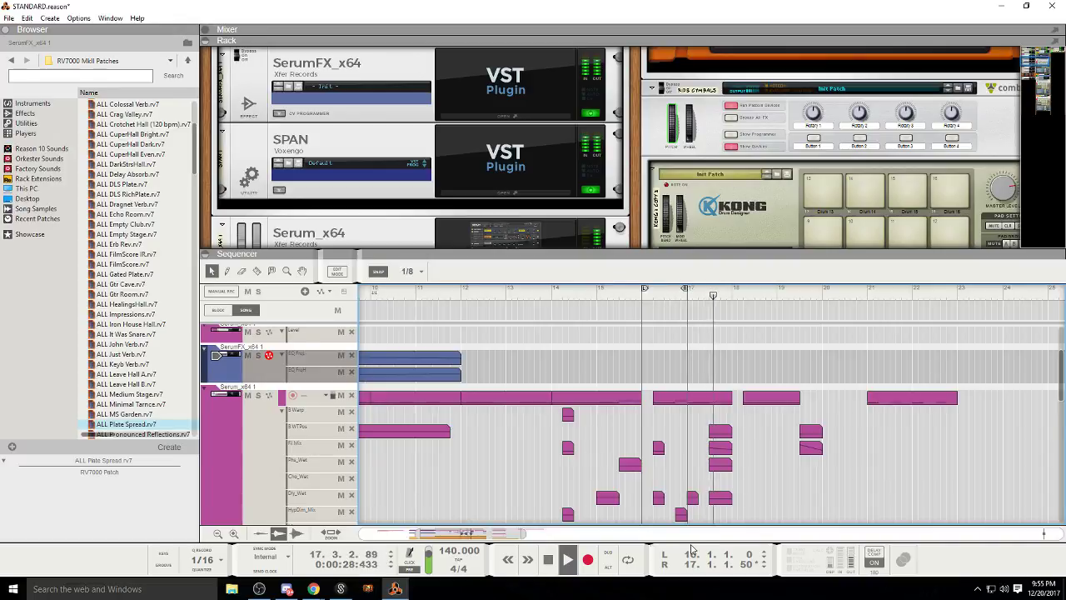
pyautogui.click(626, 559)
pyautogui.click(625, 293)
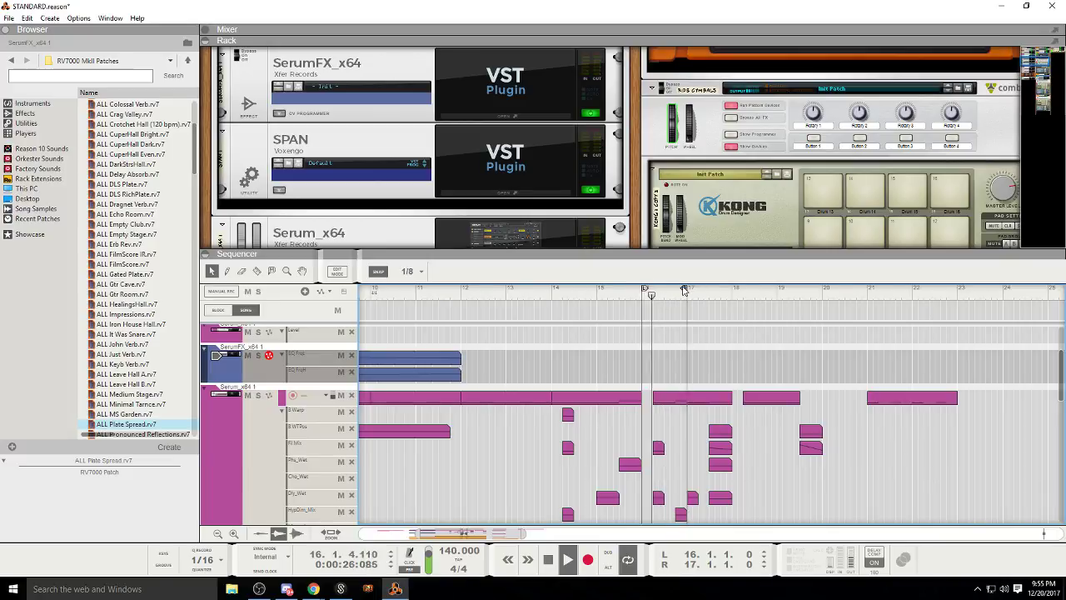
pyautogui.moveTo(685, 288); pyautogui.dragTo(681, 288)
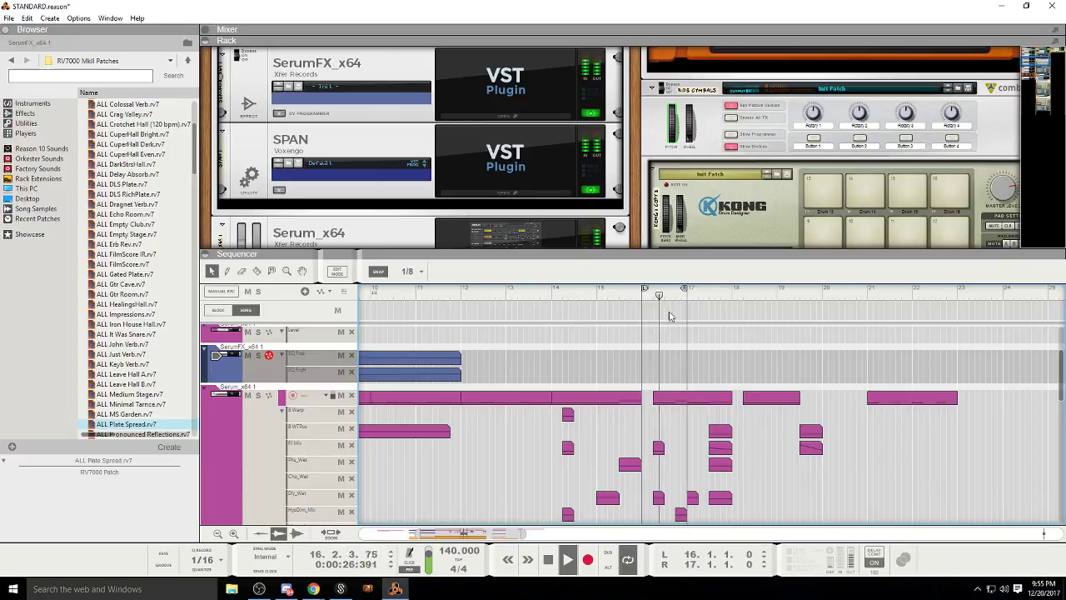
pyautogui.scroll(-4, 671, 389)
pyautogui.scroll(2, 674, 388)
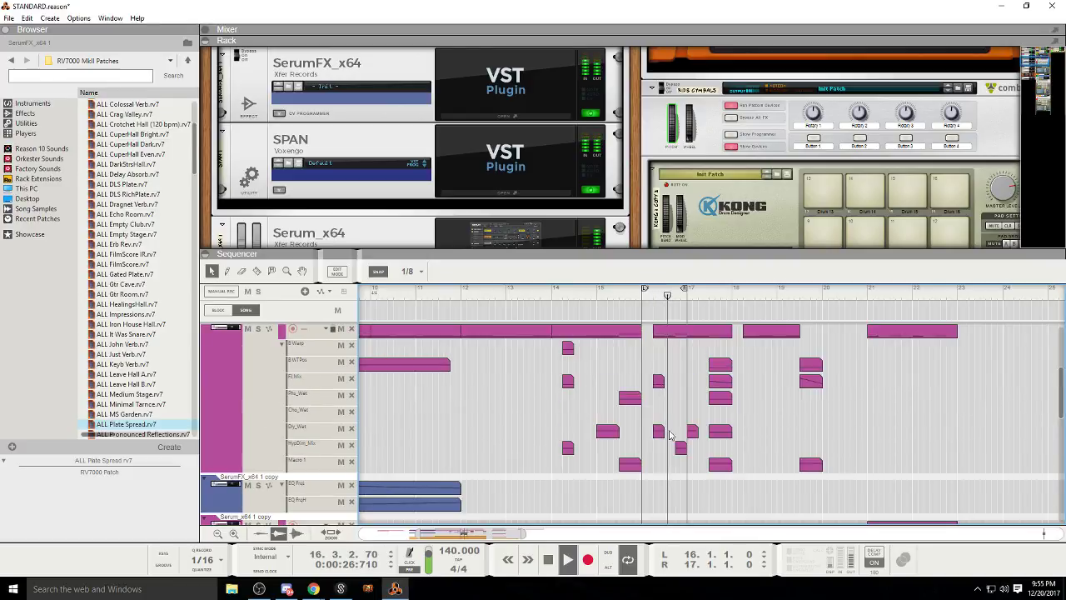
pyautogui.scroll(2, 681, 387)
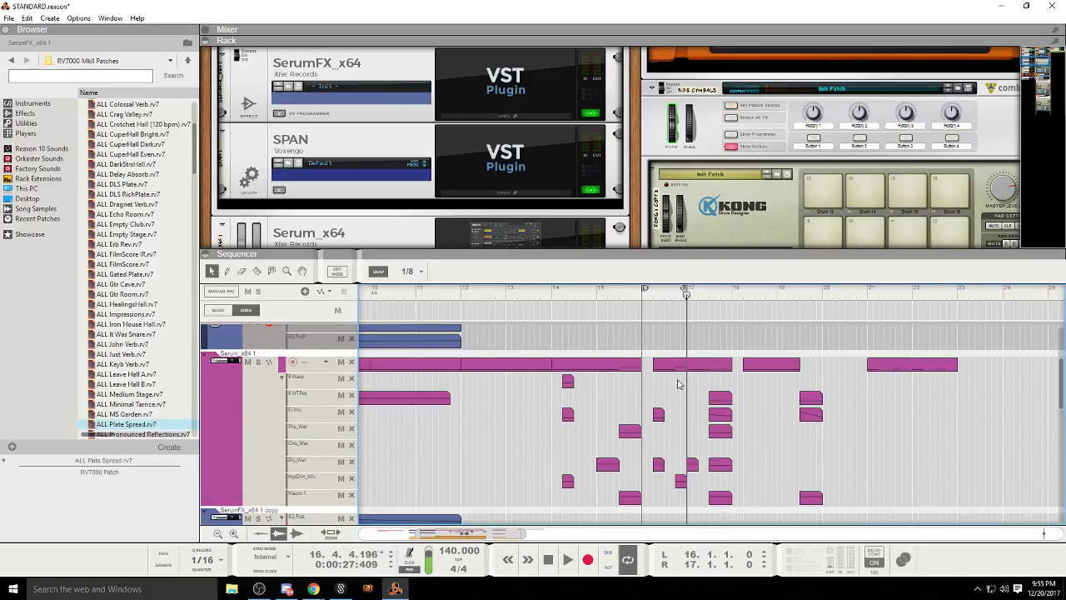
# Step: Add a Pitch Bend automation lane to the Serum_x64 1 track and draw an automation clip at 16.4.1 in it
pyautogui.click(244, 408)
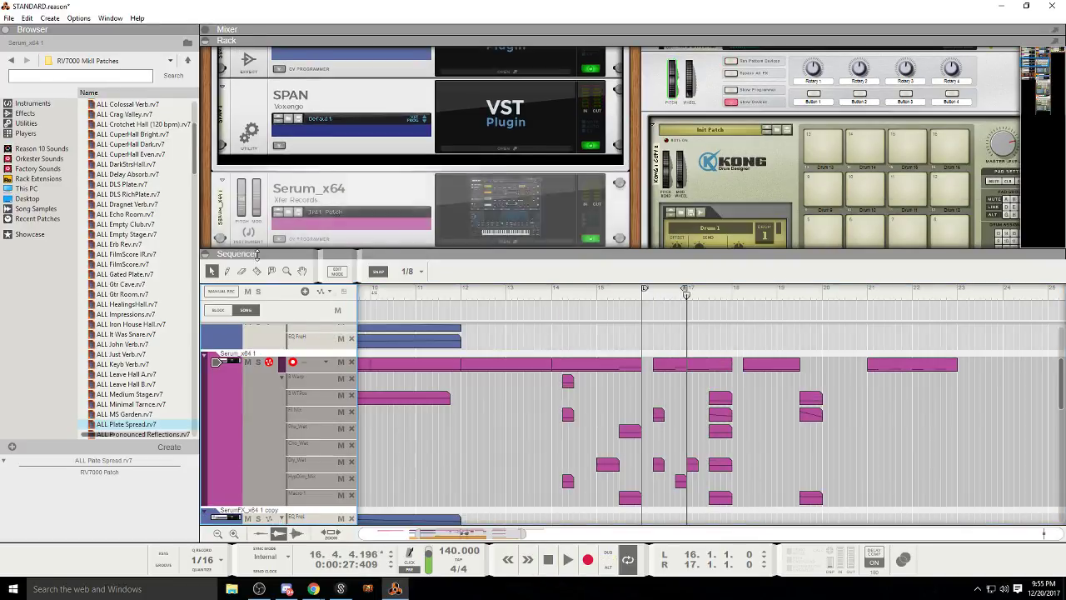
pyautogui.rightClick(256, 207)
pyautogui.click(257, 208)
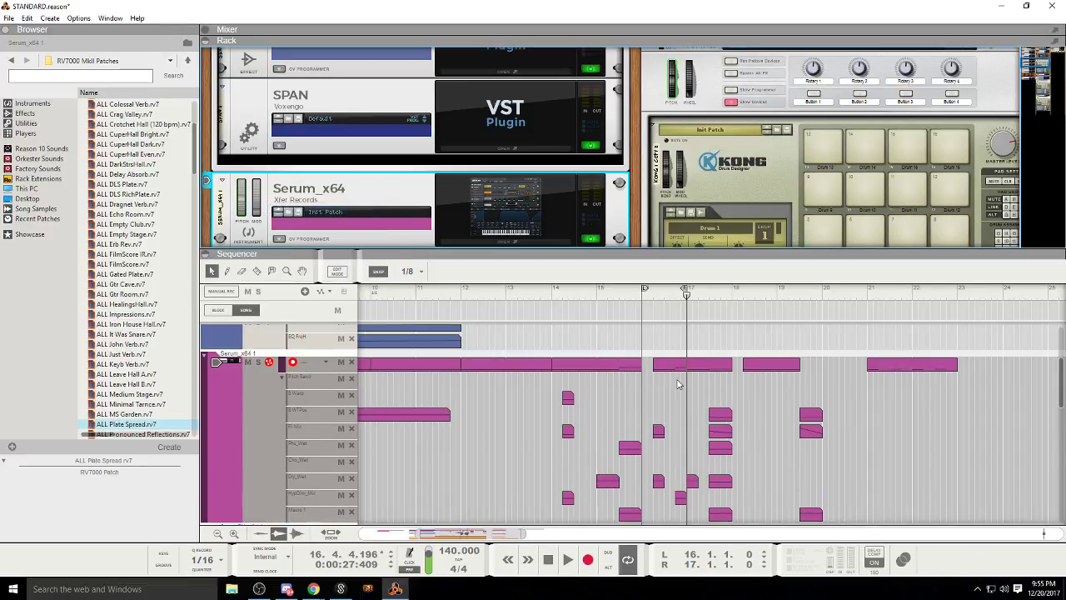
pyautogui.moveTo(677, 381); pyautogui.dragTo(684, 380)
pyautogui.click(679, 382)
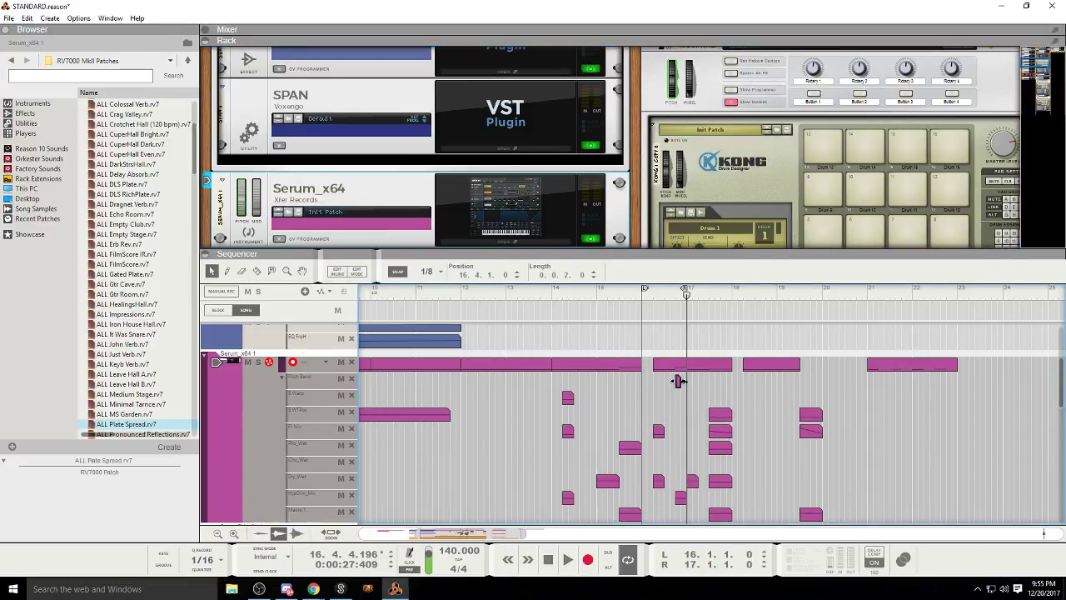
# Step: Draw a rising pitch bend ramp in the clip, ending at about 2,248 at bar 17, while playing the loop, and close inline editing
pyautogui.doubleClick(686, 383)
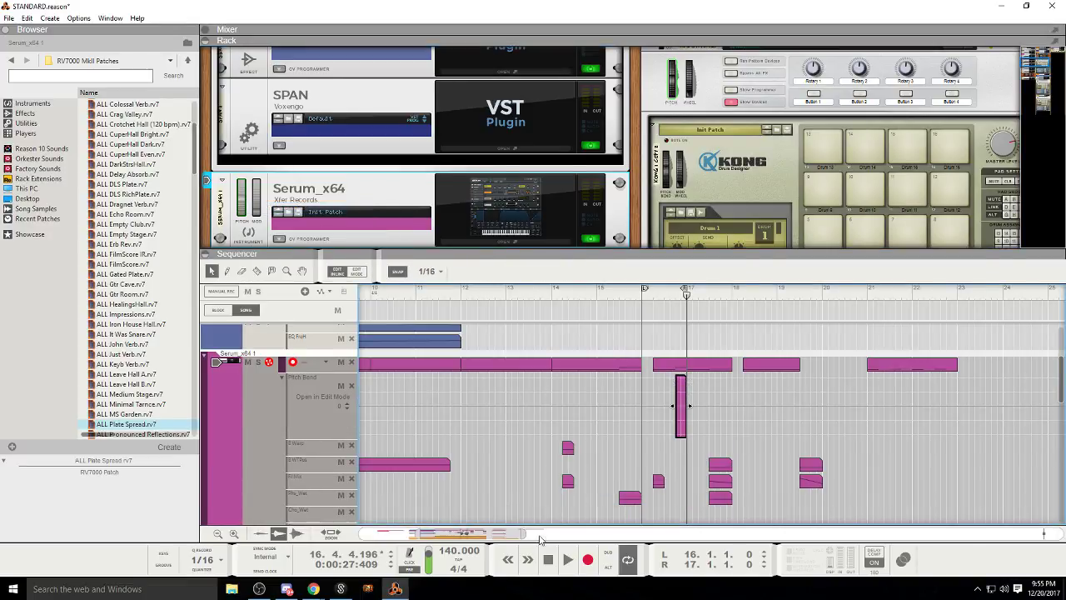
pyautogui.moveTo(524, 533); pyautogui.dragTo(454, 533)
pyautogui.moveTo(434, 533); pyautogui.dragTo(466, 533)
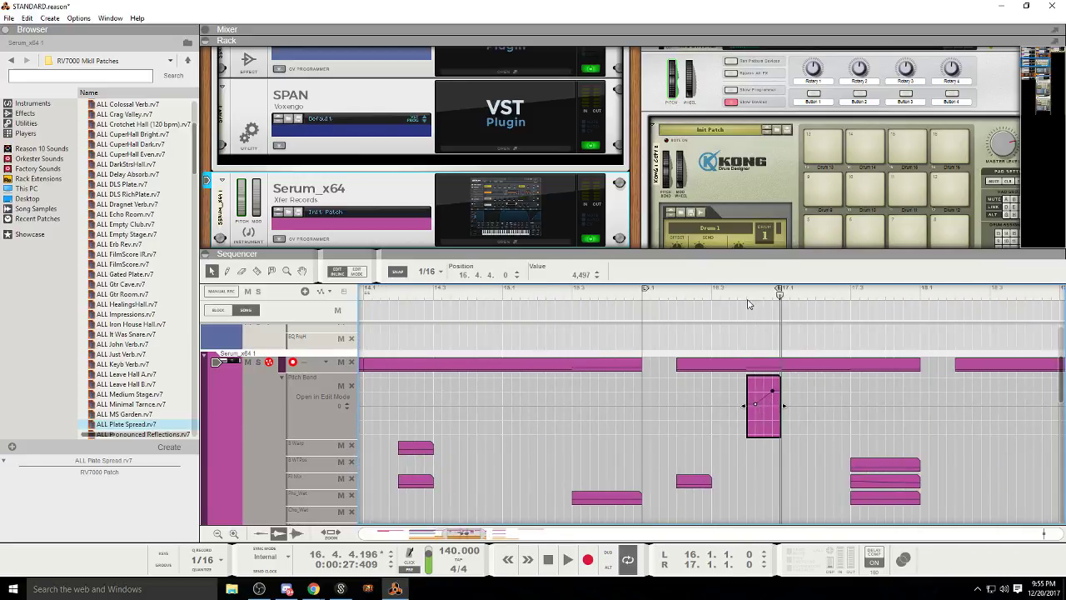
pyautogui.click(566, 567)
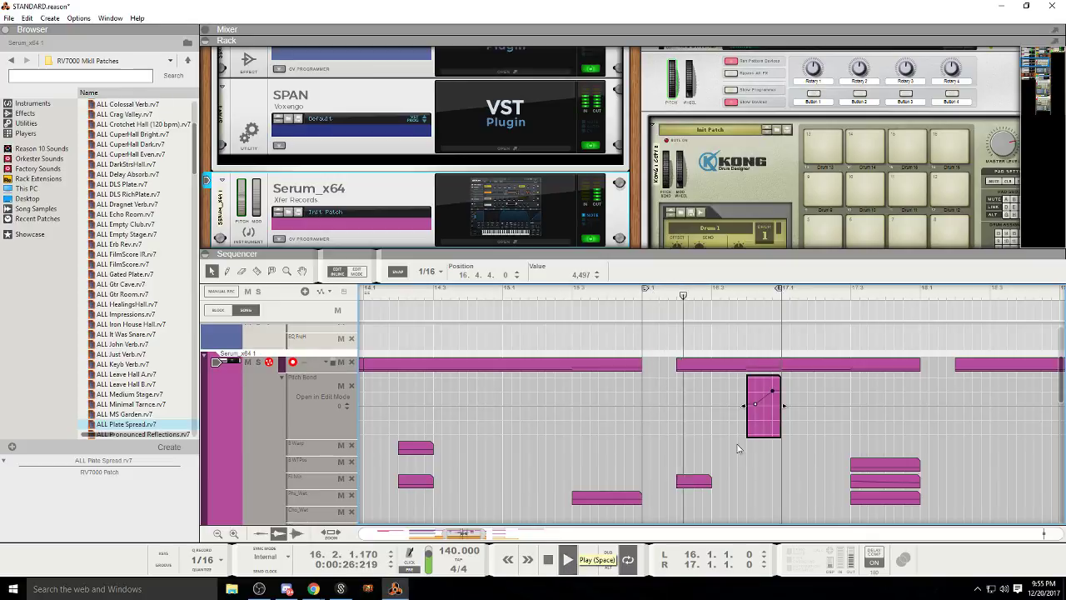
pyautogui.moveTo(756, 404); pyautogui.dragTo(781, 403)
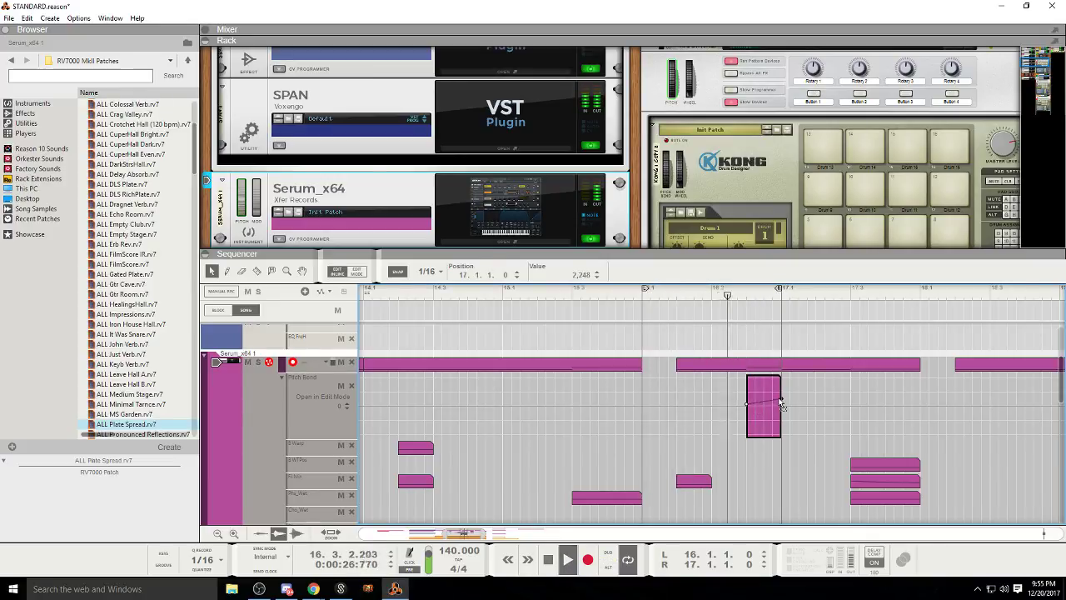
pyautogui.click(339, 272)
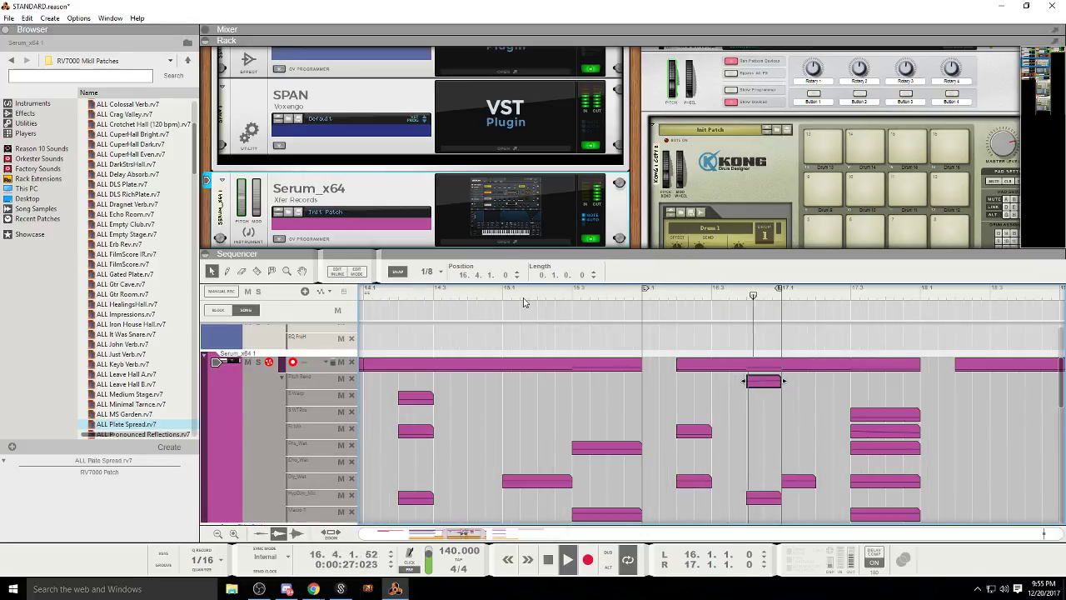
# Step: Replay the mix from late in bar 14 through the new pitch bend and turn looping off
pyautogui.click(463, 299)
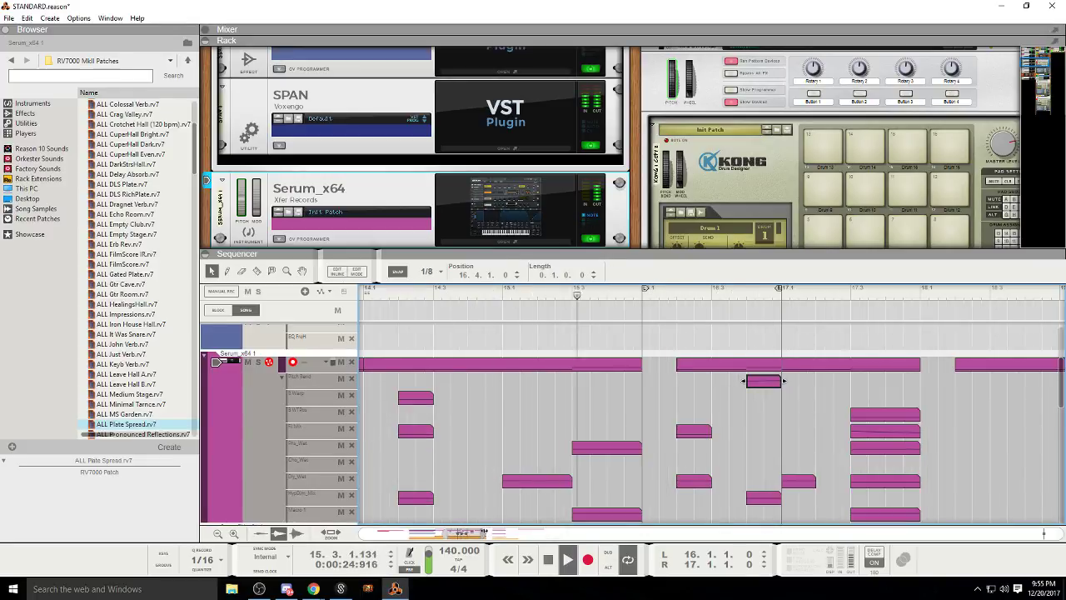
pyautogui.moveTo(483, 532); pyautogui.dragTo(561, 533)
pyautogui.click(628, 559)
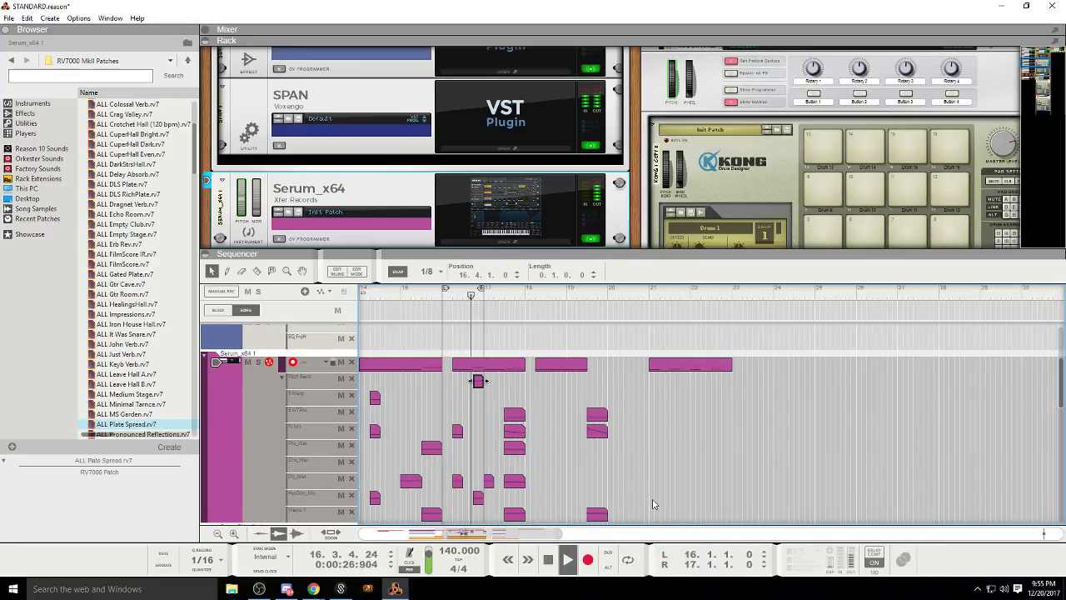
pyautogui.moveTo(530, 537)
pyautogui.mouseDown()
pyautogui.moveTo(621, 534)
pyautogui.moveTo(531, 534)
pyautogui.mouseUp()
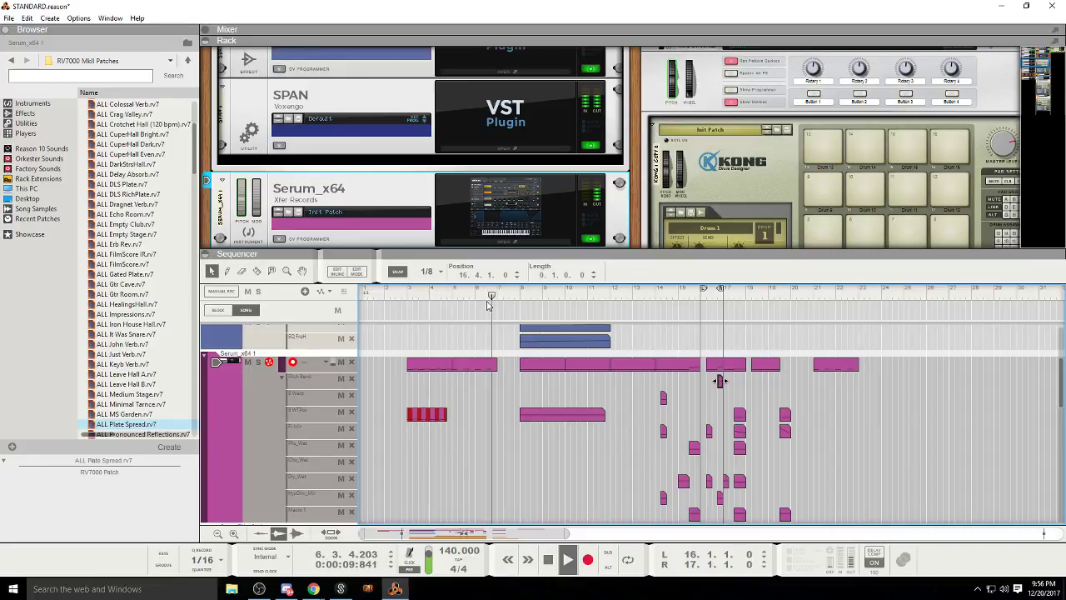
# Step: Play the track from just before bar 3 through the intro and build-up, looking over the Serum, bass and piano tracks
pyautogui.click(416, 300)
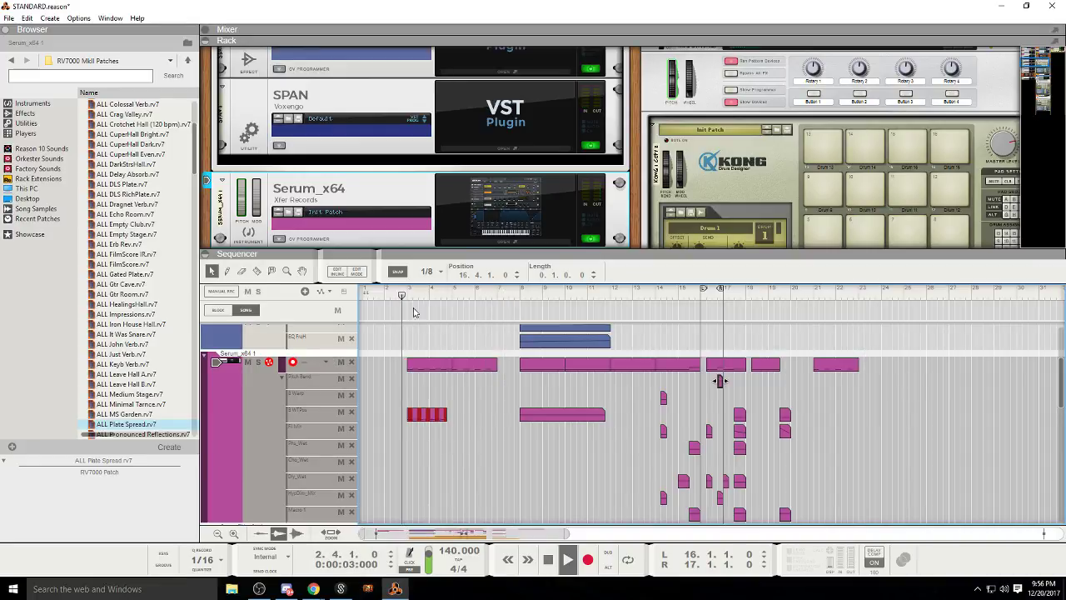
pyautogui.scroll(2, 467, 439)
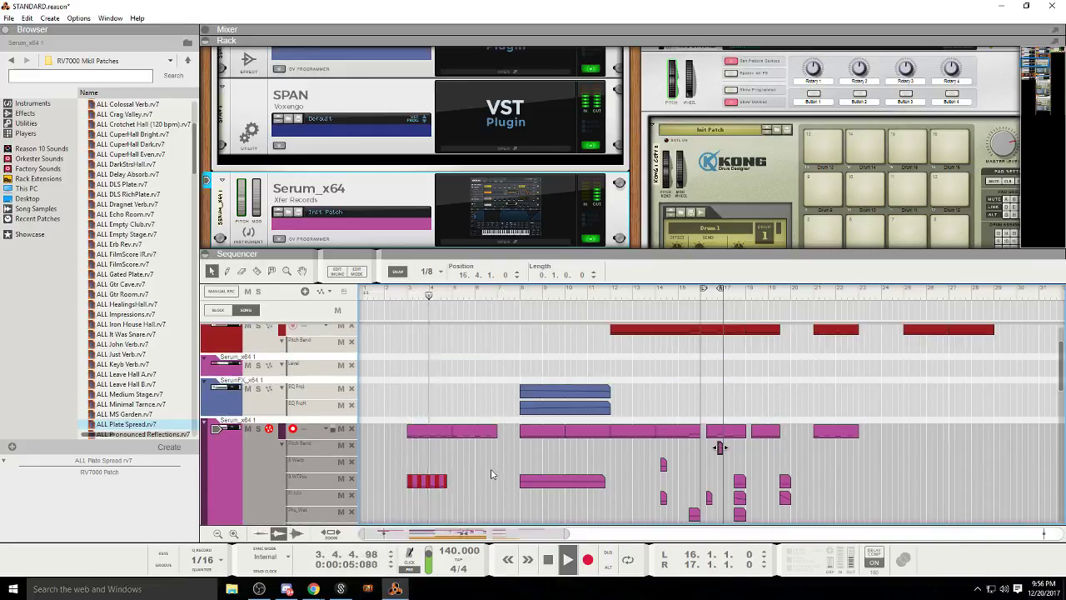
pyautogui.scroll(-2, 492, 475)
pyautogui.scroll(3, 490, 470)
pyautogui.scroll(-1, 488, 473)
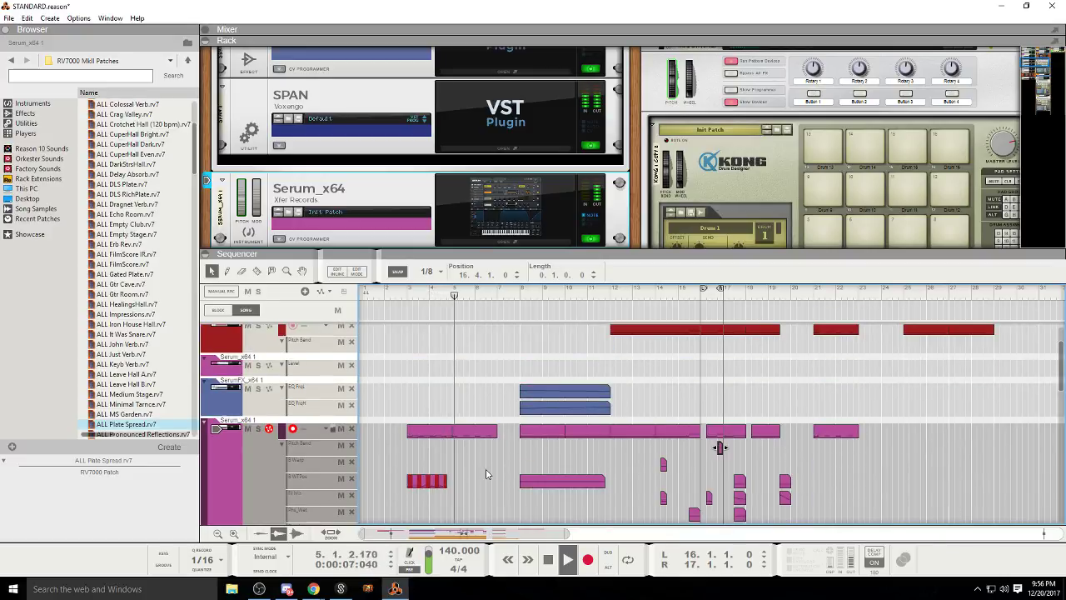
pyautogui.scroll(-3, 488, 474)
pyautogui.scroll(3, 489, 474)
pyautogui.scroll(2, 488, 474)
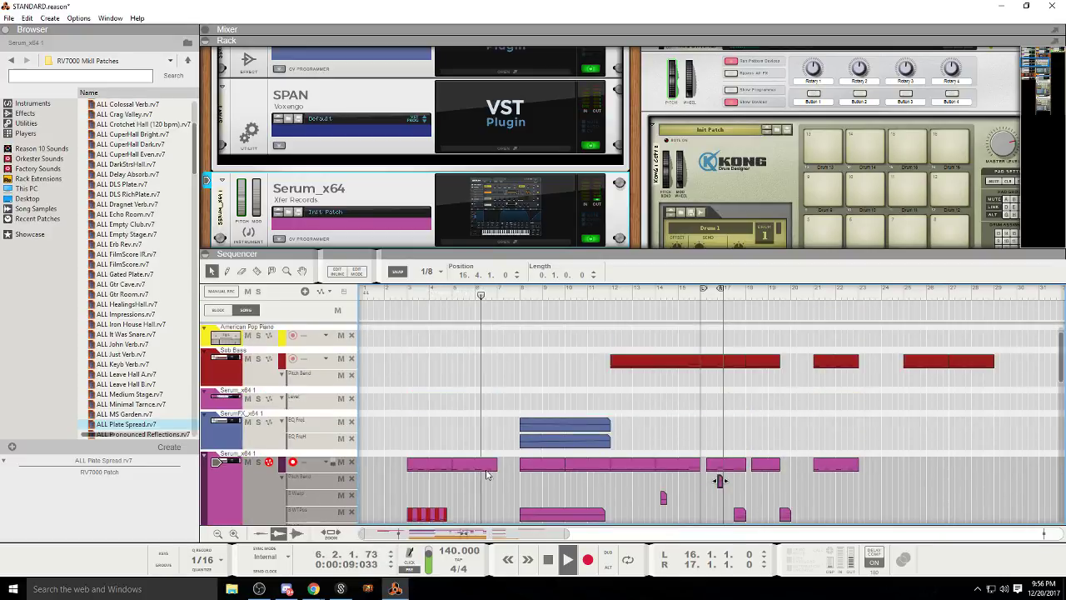
pyautogui.scroll(-3, 496, 454)
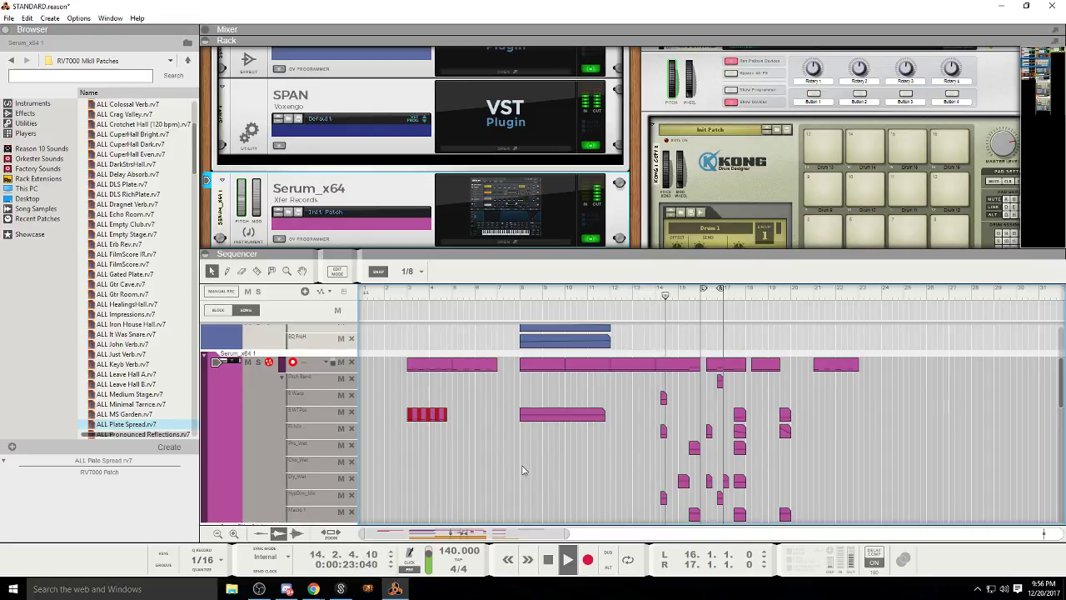
# Step: Look over the drum, cymbal and Serum lead tracks during playback and replay from just before bar 16
pyautogui.scroll(-5, 508, 450)
pyautogui.scroll(-5, 523, 462)
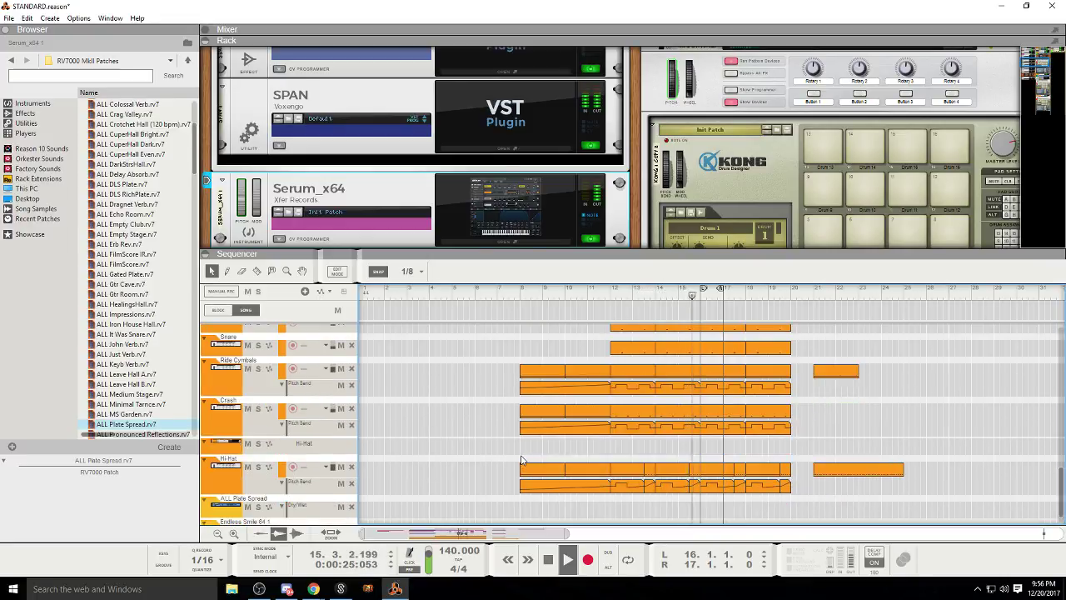
pyautogui.moveTo(531, 533); pyautogui.dragTo(556, 534)
pyautogui.scroll(10, 575, 417)
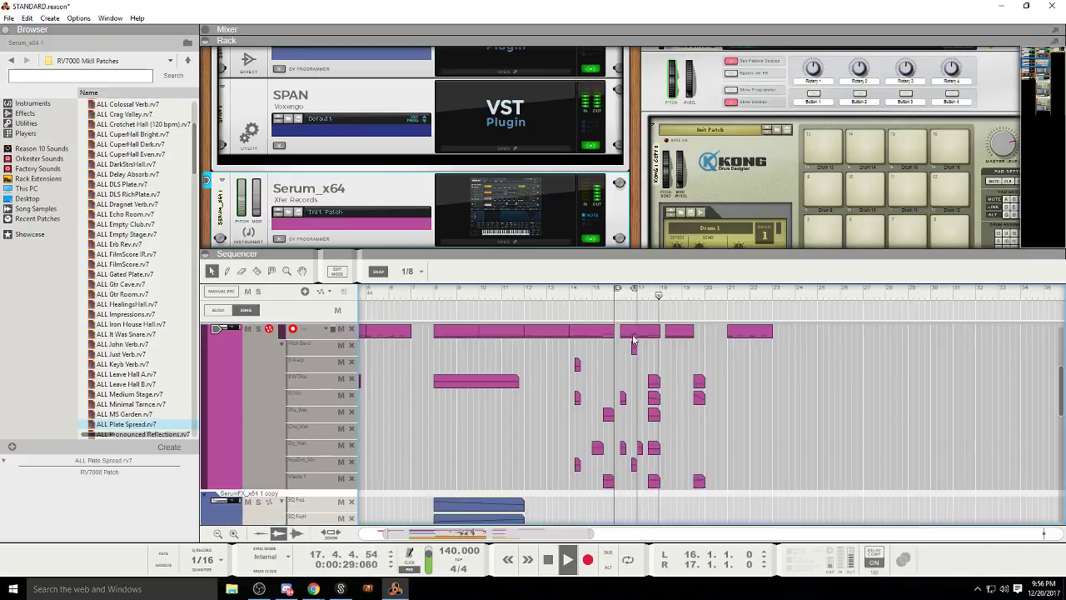
pyautogui.click(603, 295)
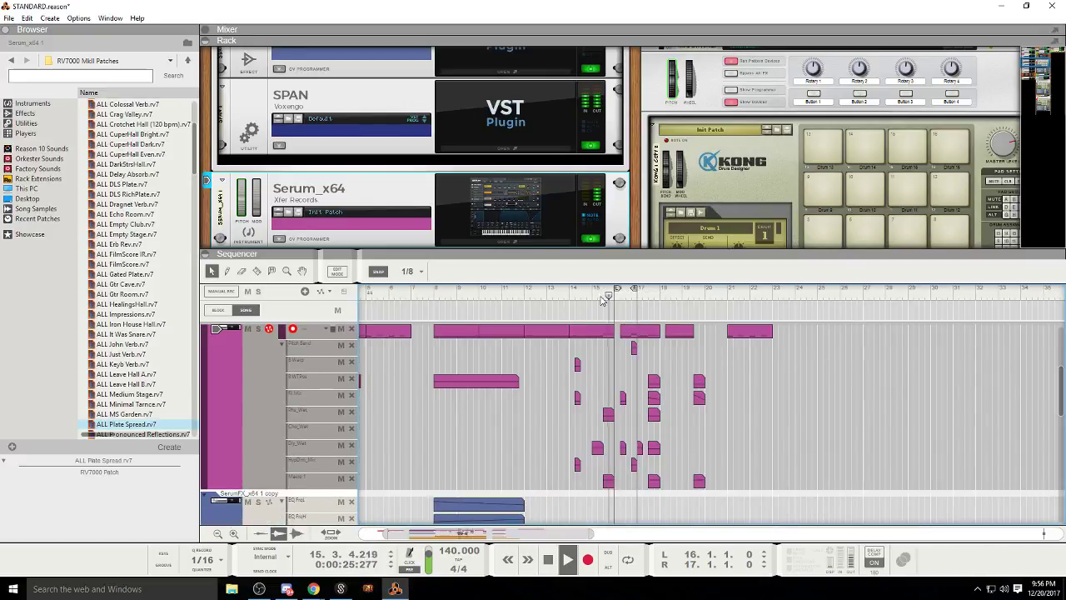
# Step: Edit the Serum lead's Pitch Bend clip at 16.4.1 inline, setting its point at 17.1.1 to -1,124, and close inline editing
pyautogui.doubleClick(637, 331)
pyautogui.click(337, 271)
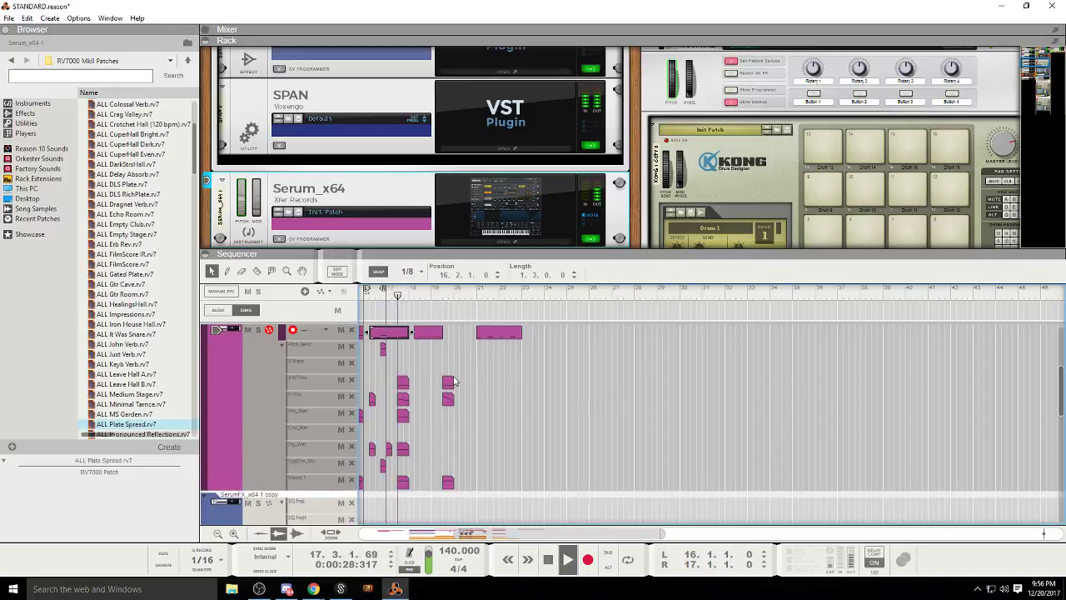
pyautogui.click(382, 348)
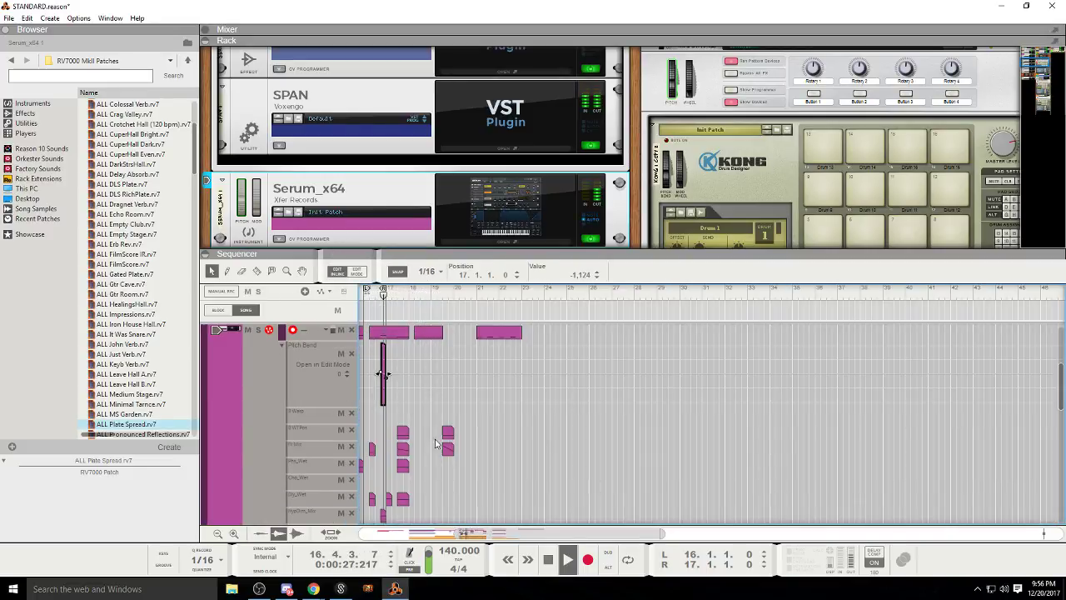
pyautogui.moveTo(497, 531); pyautogui.dragTo(481, 531)
pyautogui.click(337, 272)
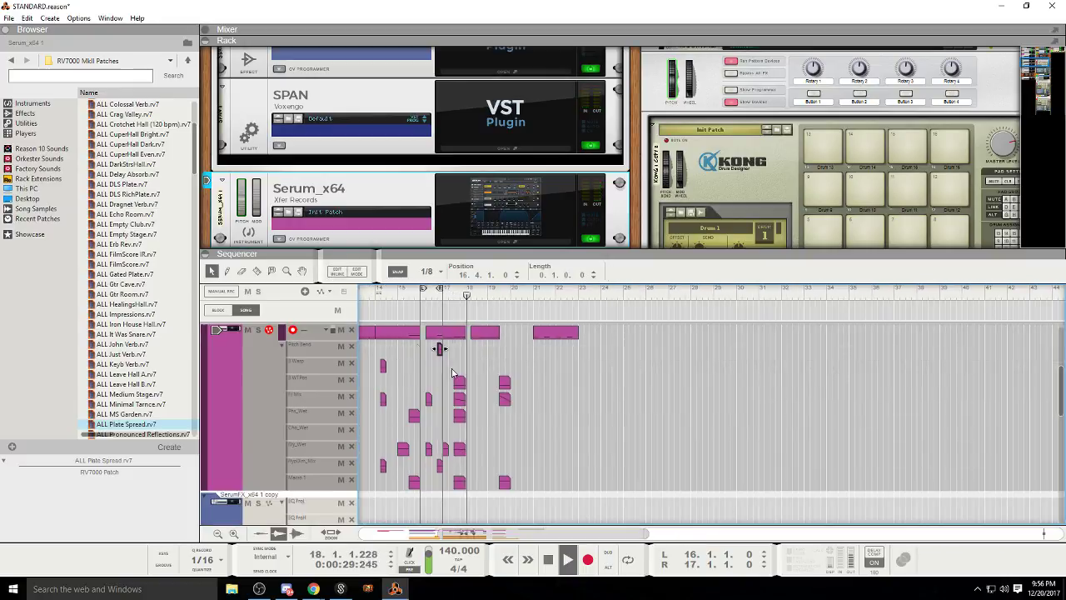
# Step: Audition the revised pitch bend from bar 15, and replay the build-up from around bars 11 and 10
pyautogui.click(439, 349)
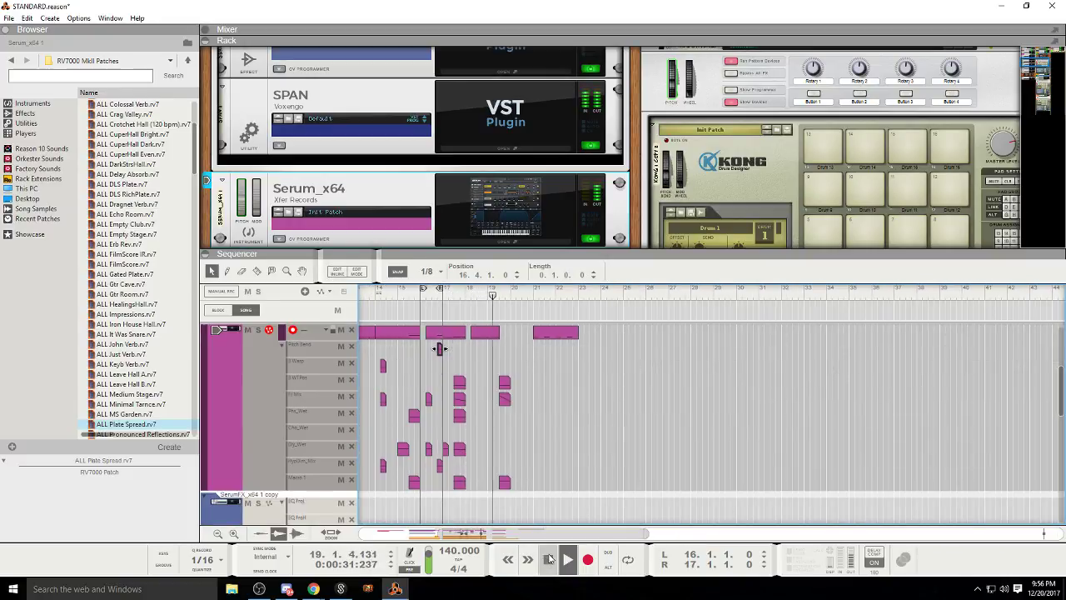
pyautogui.click(407, 293)
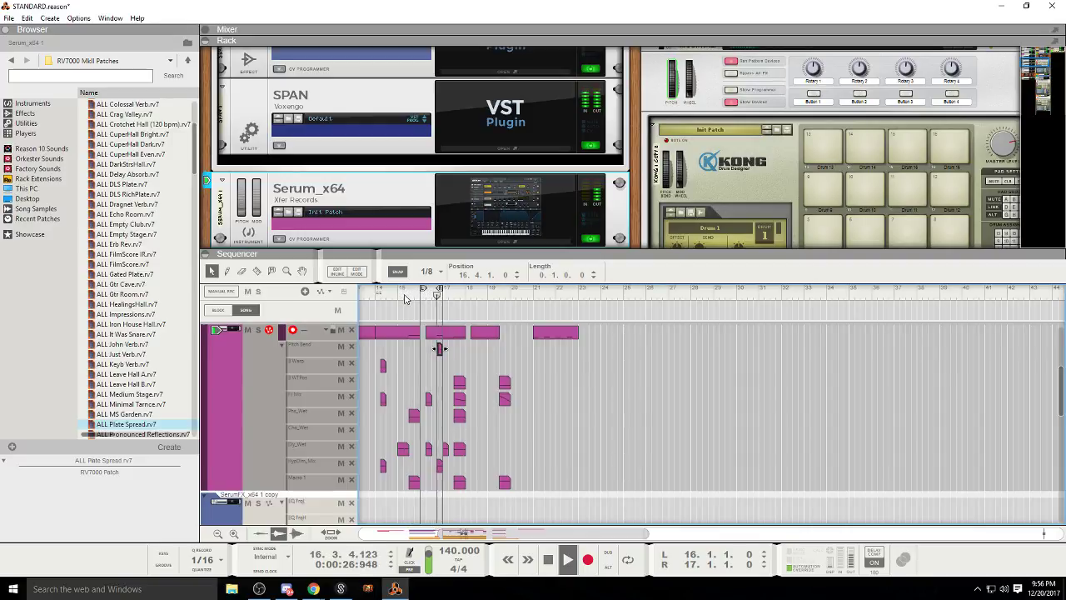
pyautogui.moveTo(502, 535); pyautogui.dragTo(469, 535)
pyautogui.click(546, 296)
pyautogui.click(418, 305)
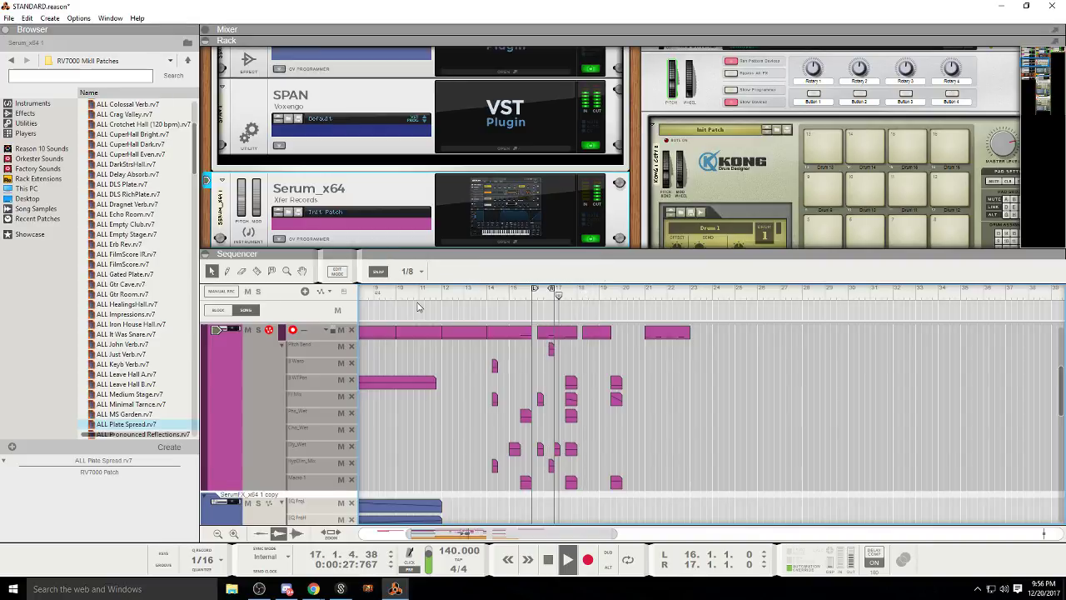
pyautogui.click(391, 296)
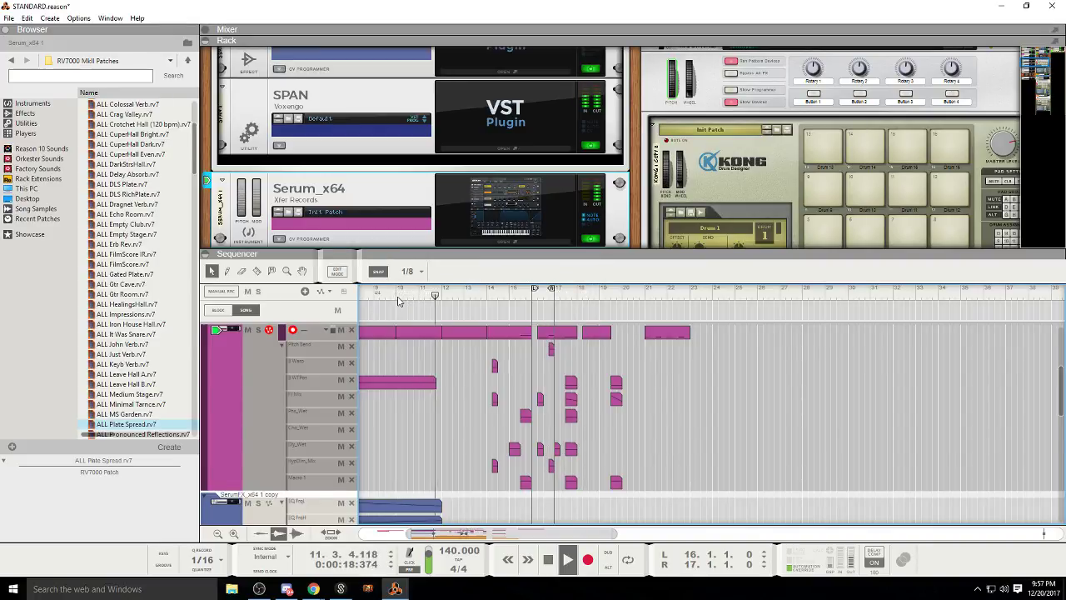
# Step: Replay the drop from just before bar 12 twice, following the lead's clips up to bar 17
pyautogui.click(550, 563)
pyautogui.click(439, 295)
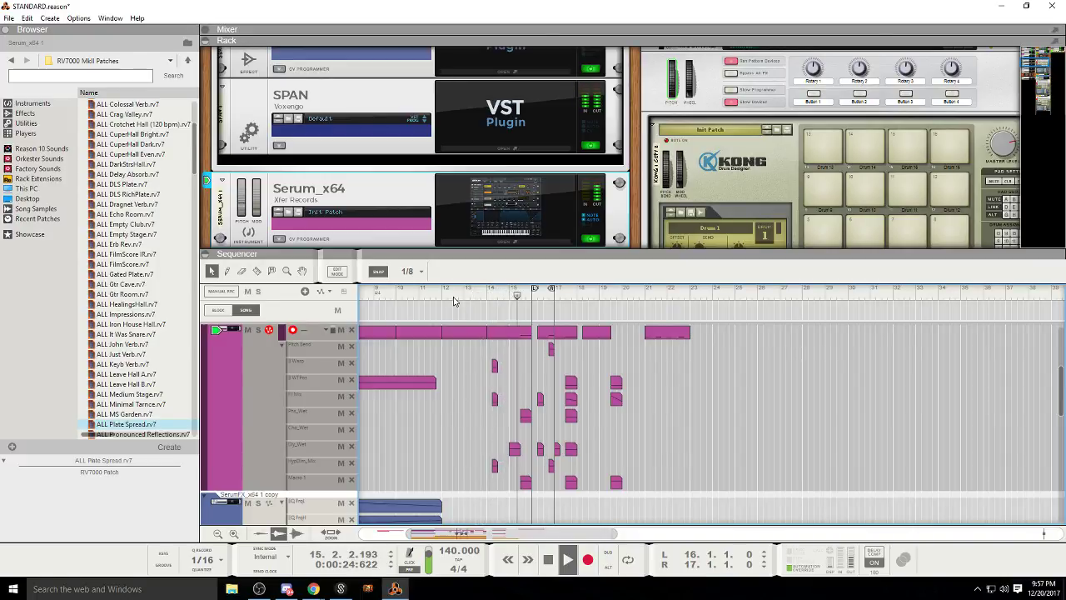
pyautogui.scroll(3, 448, 302)
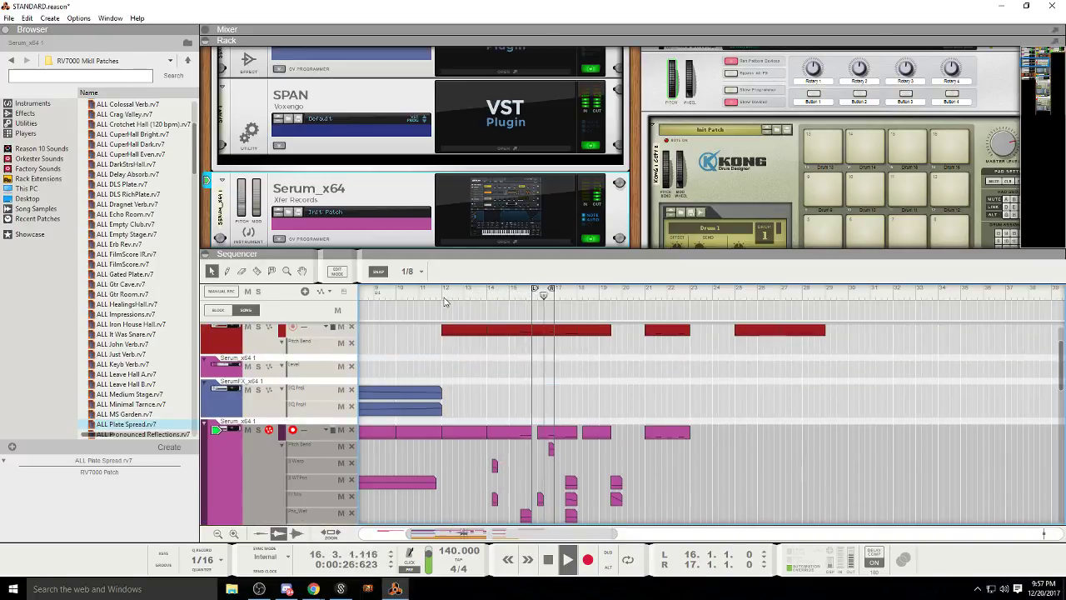
pyautogui.press('space')
pyautogui.click(439, 295)
pyautogui.press('space')
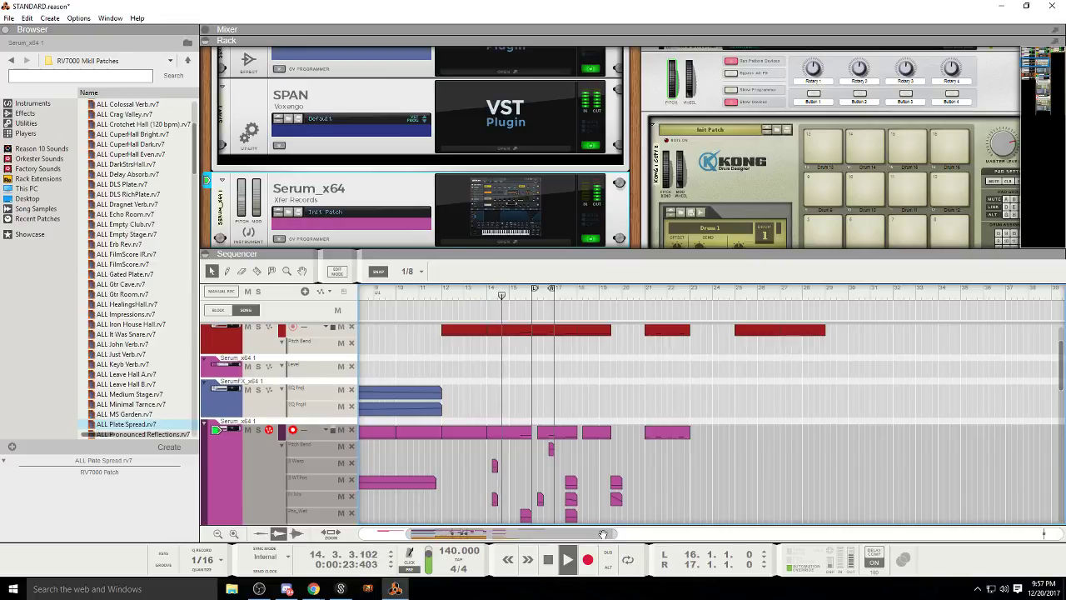
pyautogui.moveTo(611, 534); pyautogui.dragTo(472, 535)
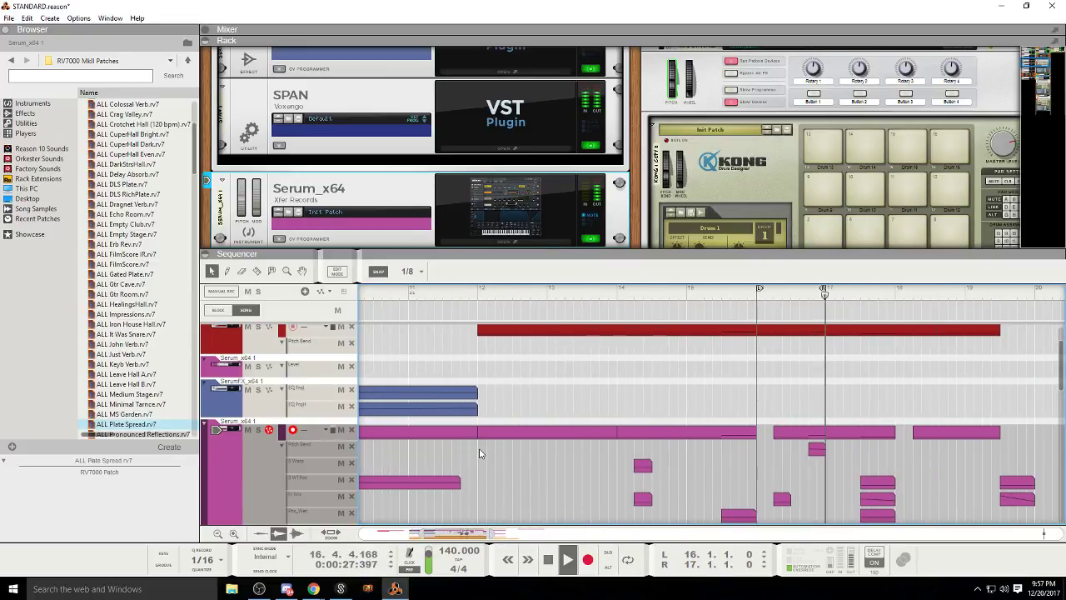
# Step: Stop playback, draw a one-beat Pitch Bend clip at 12.1.1 with a point of 1,124 at 12.1.3, and move it to 12.2.1
pyautogui.click(549, 559)
pyautogui.click(481, 450)
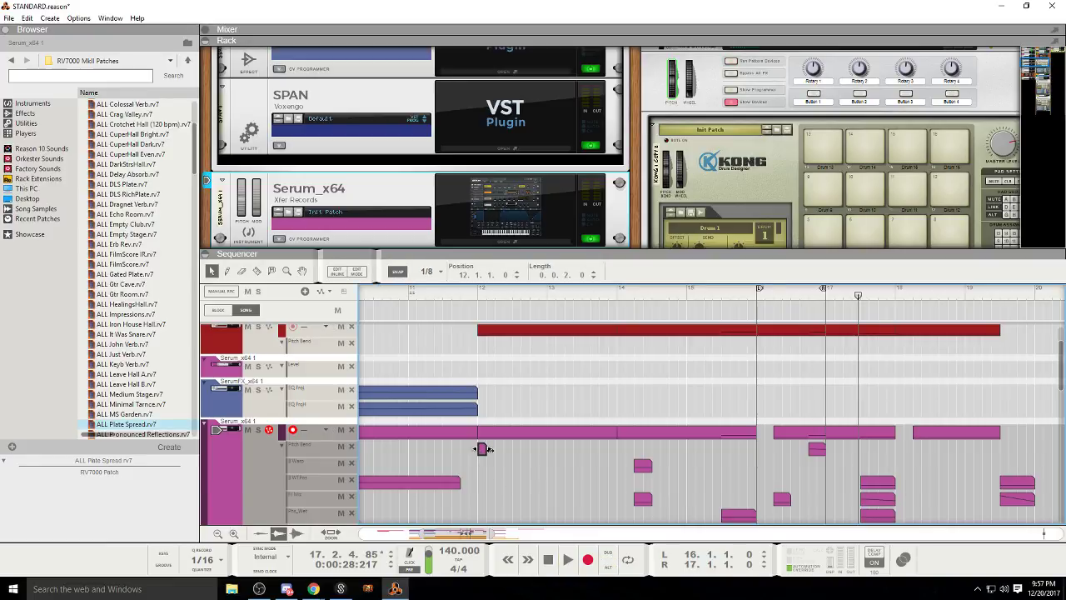
pyautogui.doubleClick(486, 450)
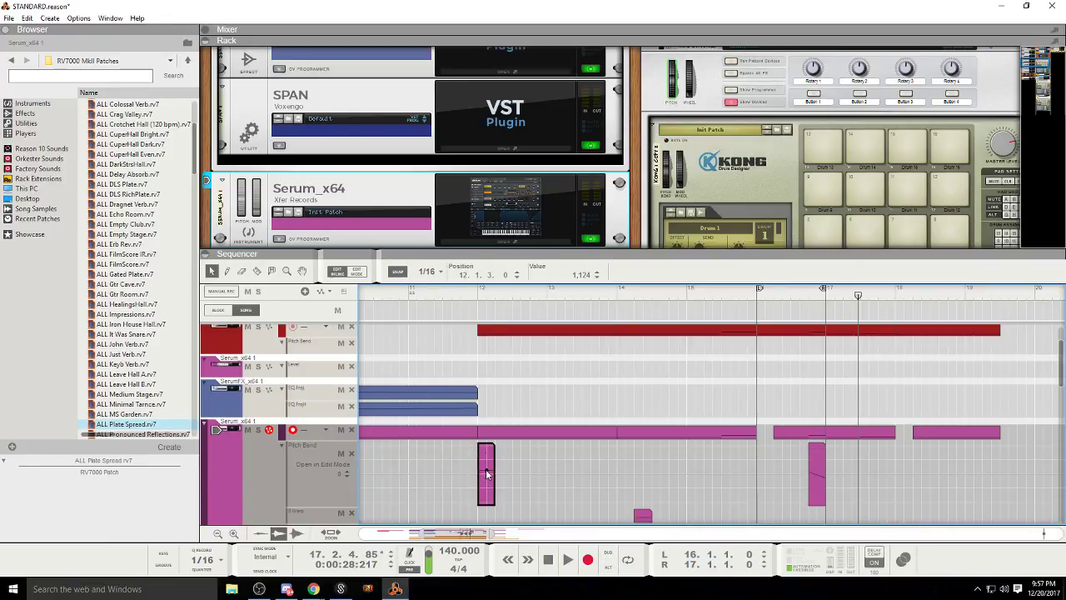
pyautogui.click(336, 272)
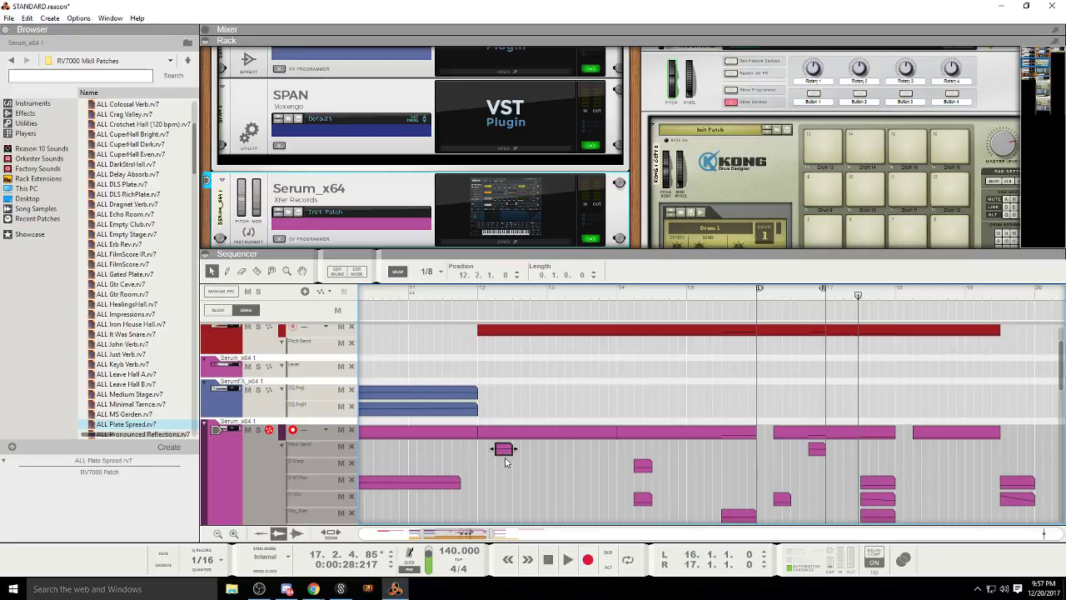
# Step: Duplicate the new Pitch Bend clip to 12.4.1, 13.2.1 and 13.4.1, and play the result
pyautogui.moveTo(561, 473); pyautogui.dragTo(501, 455)
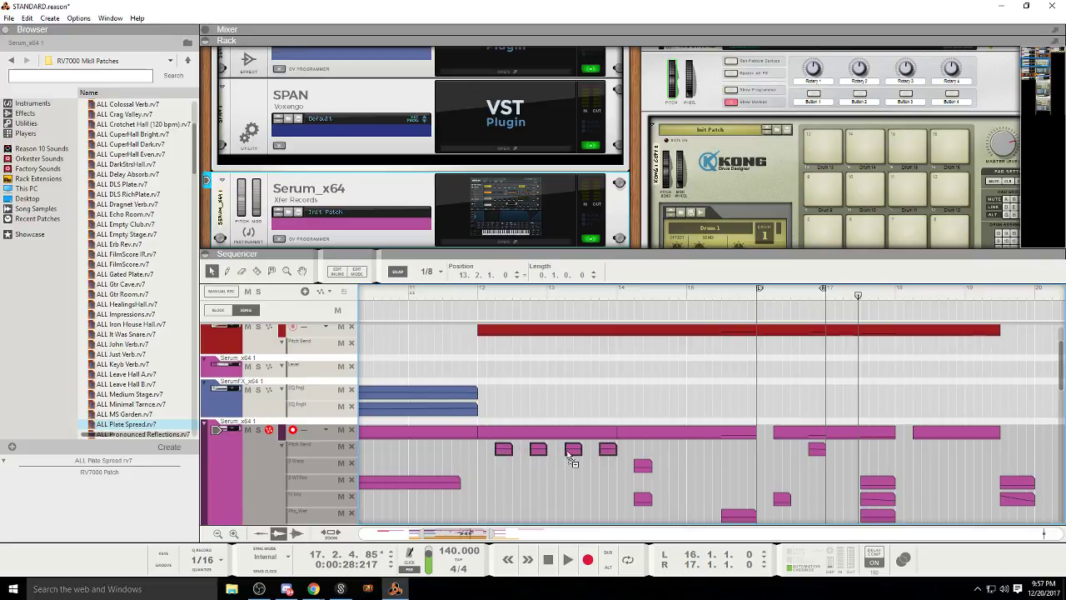
pyautogui.click(568, 560)
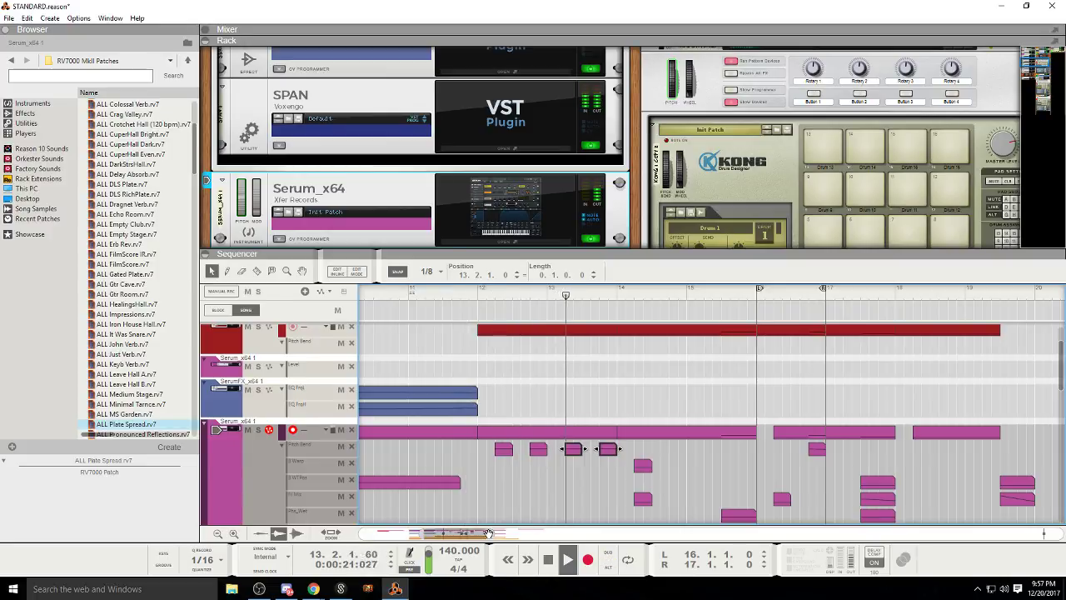
pyautogui.moveTo(488, 536); pyautogui.dragTo(511, 537)
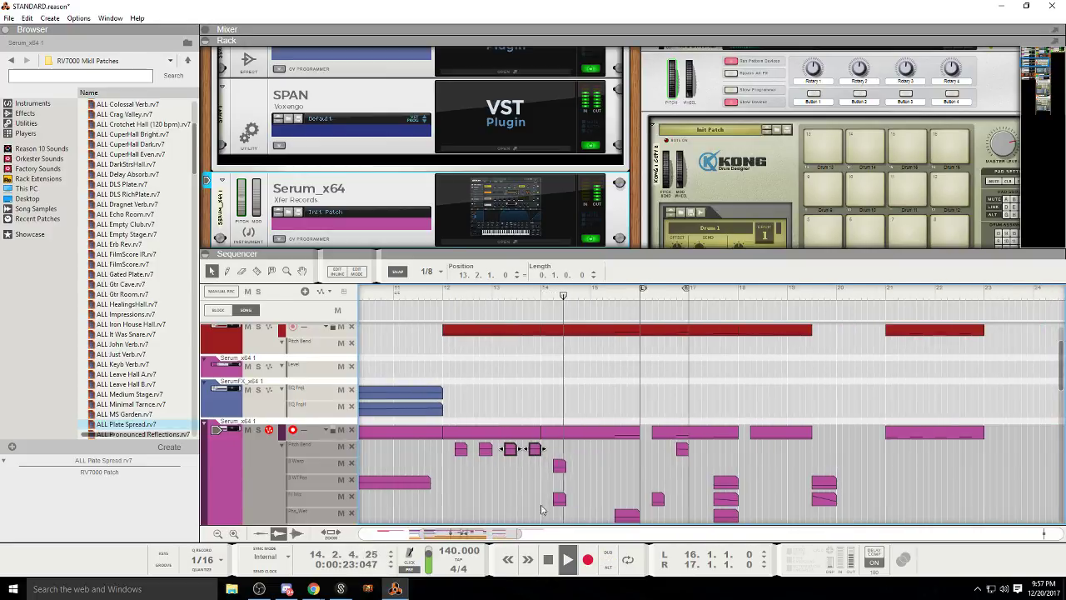
# Step: Delete the Pitch Bend copy at 13.4.1 and replay from just before bar 12
pyautogui.moveTo(545, 475); pyautogui.dragTo(527, 450)
pyautogui.press('Delete')
pyautogui.click(437, 293)
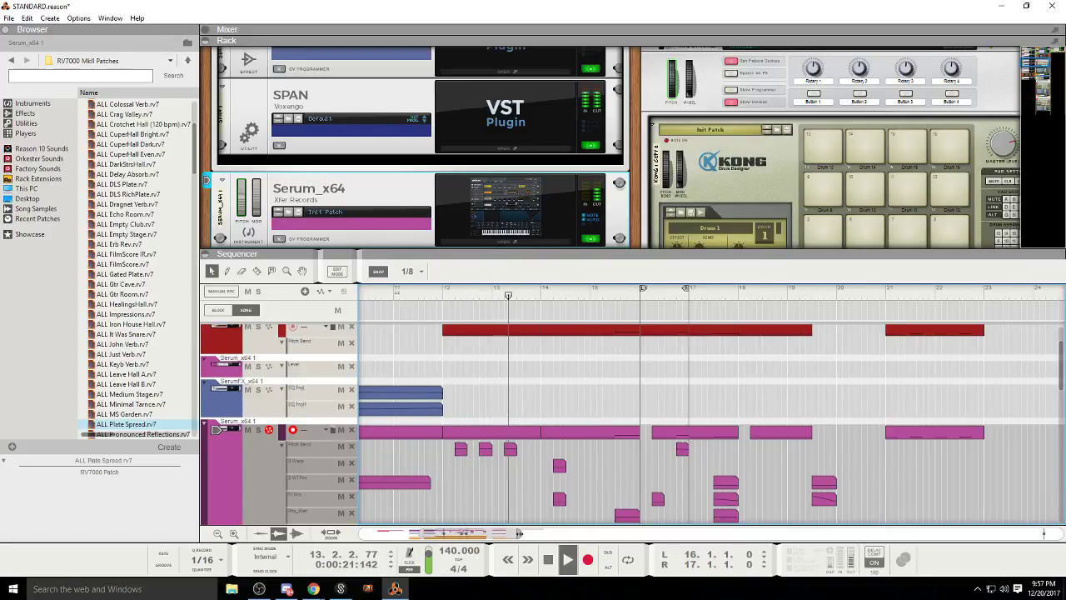
# Step: Copy the three Pitch Bend clips in bars 12 and 13 so that the copies start at 14.2.1
pyautogui.moveTo(518, 534); pyautogui.dragTo(547, 534)
pyautogui.scroll(-2, 524, 469)
pyautogui.scroll(2, 523, 470)
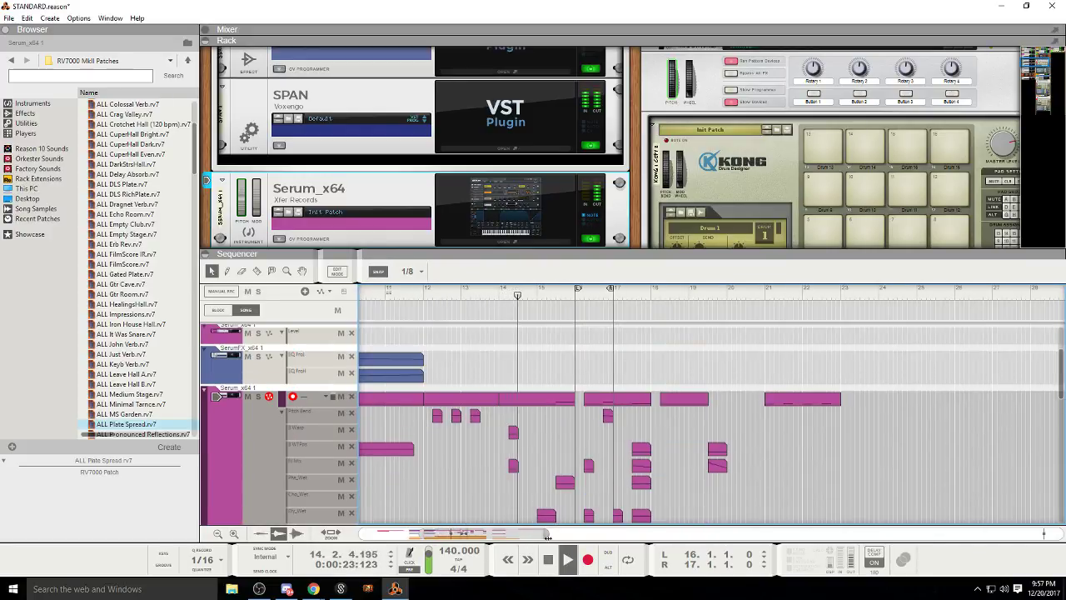
pyautogui.moveTo(439, 418); pyautogui.dragTo(518, 430)
# Step: Play the drop from 12.1.1 through the repeated pitch bends and stop at bar 21
pyautogui.click(422, 293)
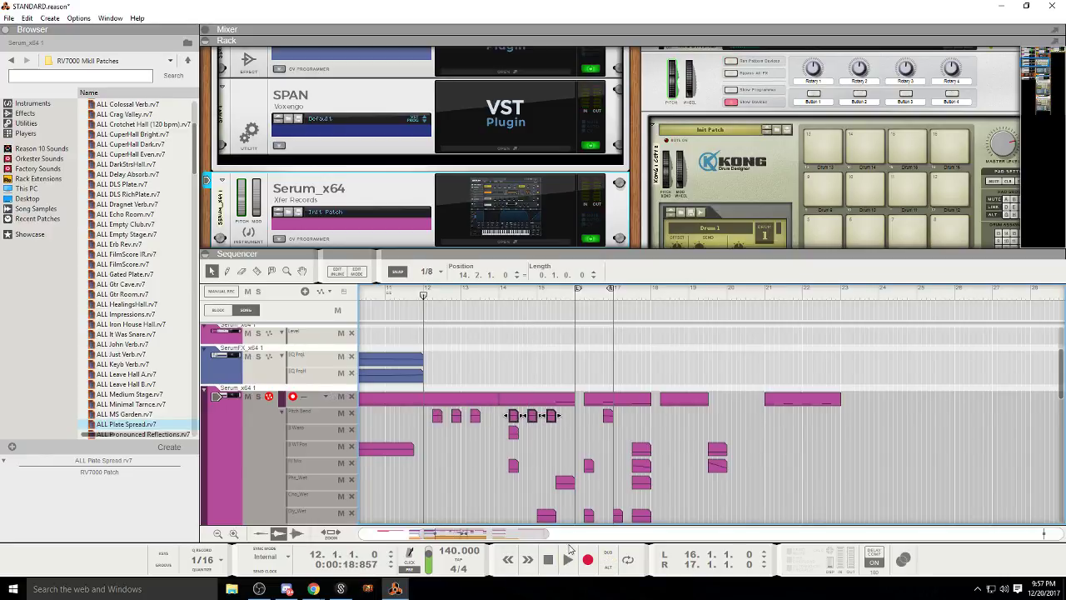
pyautogui.click(568, 559)
pyautogui.click(585, 456)
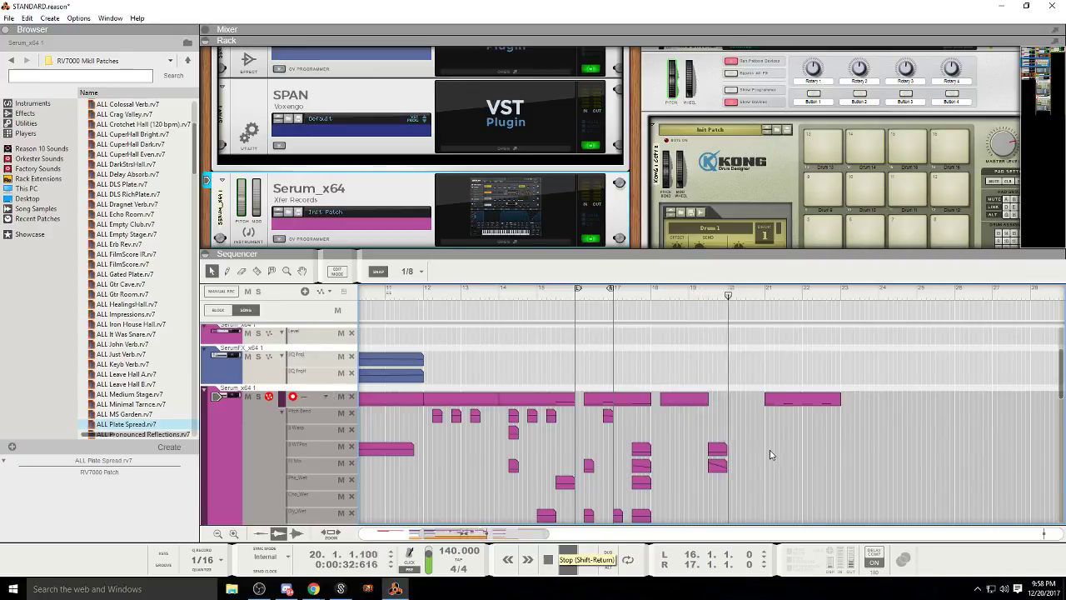
pyautogui.click(550, 559)
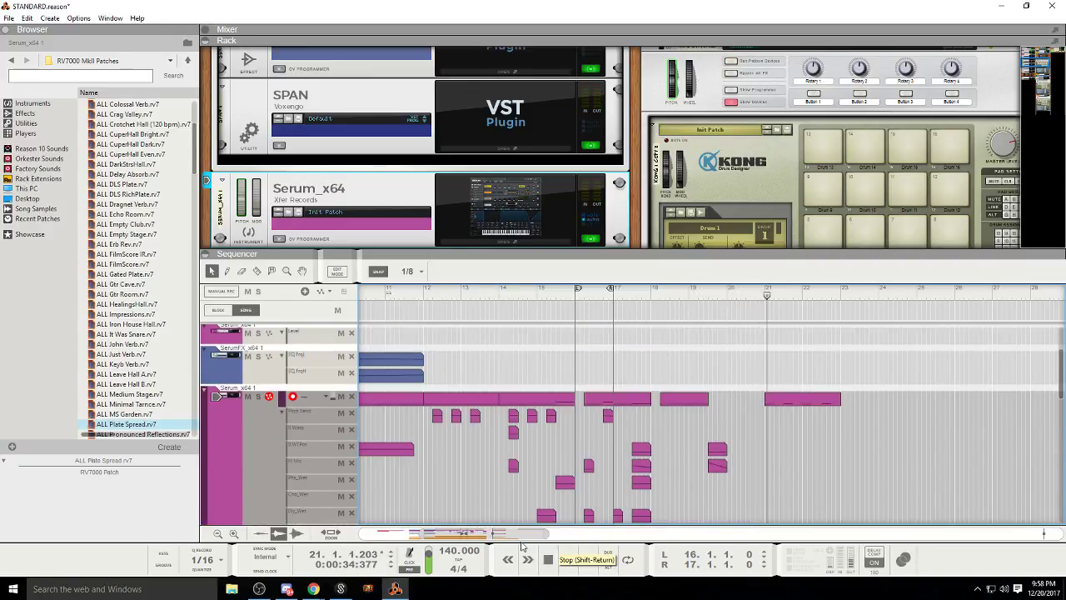
# Step: Replay the lead's ending from bar 18, looking over its automation lanes, and stop after bar 20
pyautogui.moveTo(516, 535); pyautogui.dragTo(519, 535)
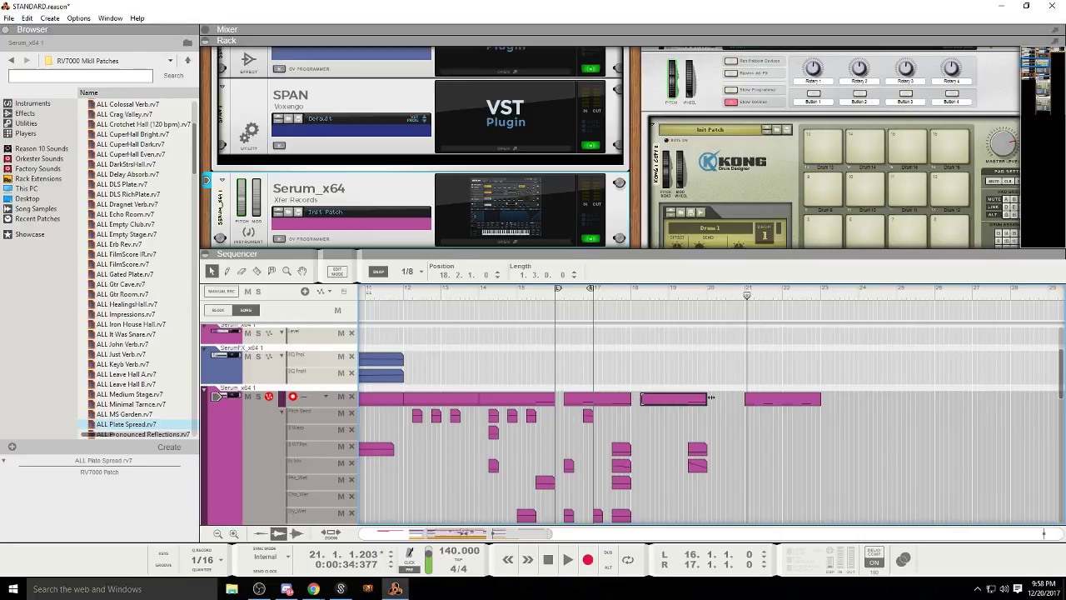
pyautogui.click(631, 293)
pyautogui.click(573, 553)
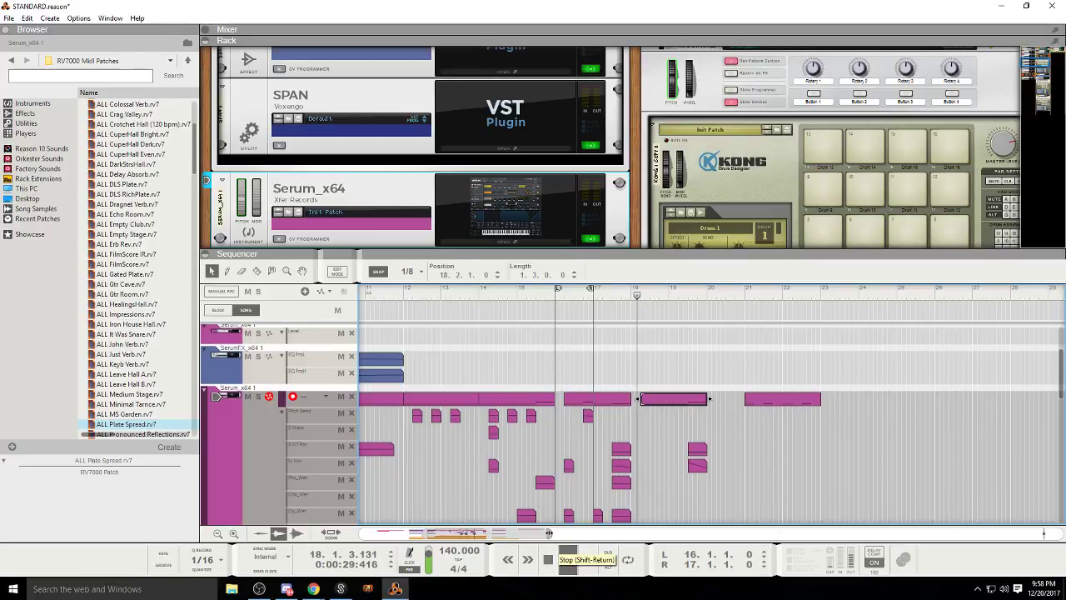
pyautogui.scroll(-2, 738, 446)
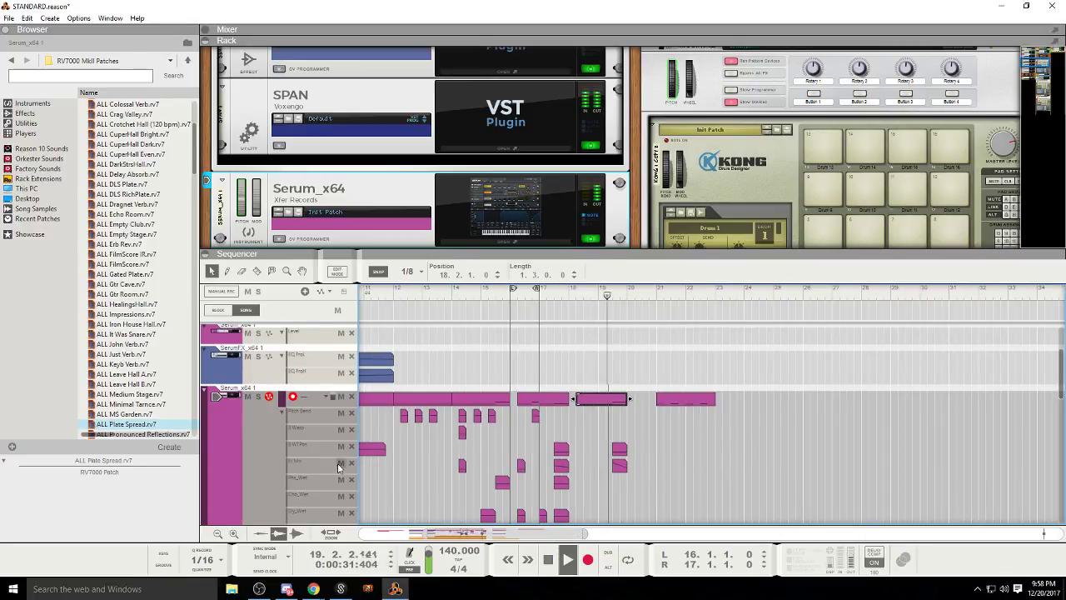
pyautogui.scroll(-1, 738, 445)
pyautogui.click(551, 557)
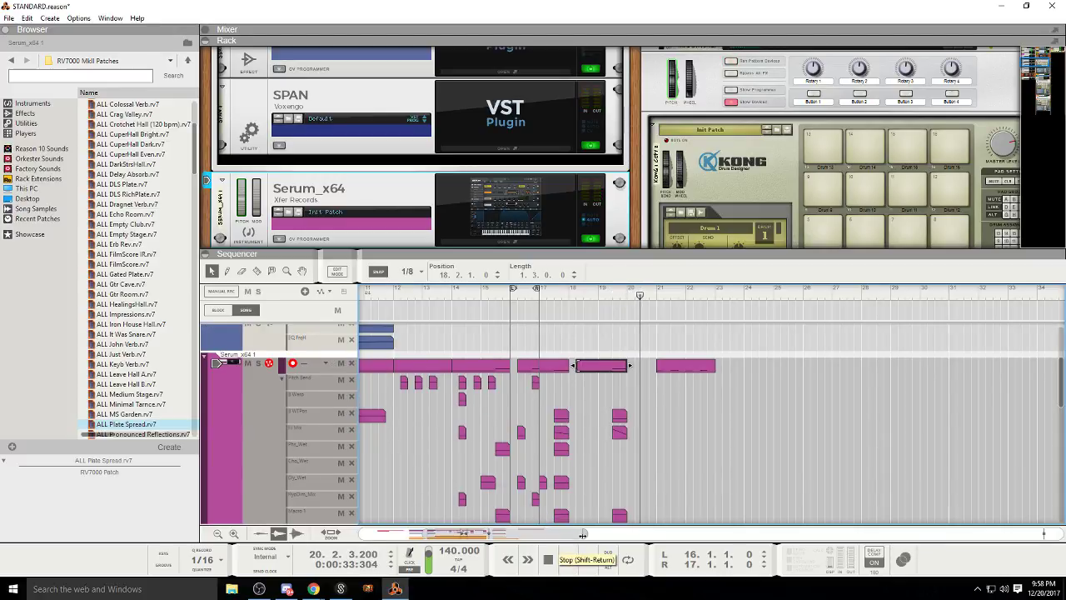
pyautogui.moveTo(585, 534)
pyautogui.mouseDown()
pyautogui.moveTo(613, 534)
pyautogui.moveTo(568, 534)
pyautogui.mouseUp()
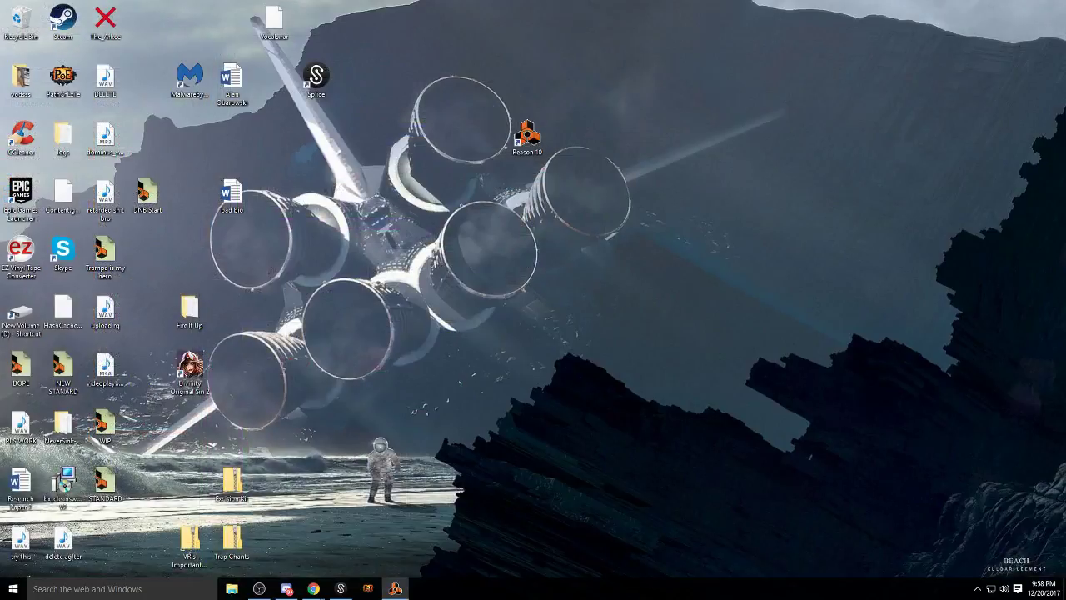
pyautogui.hotkey('alt', 'Tab')
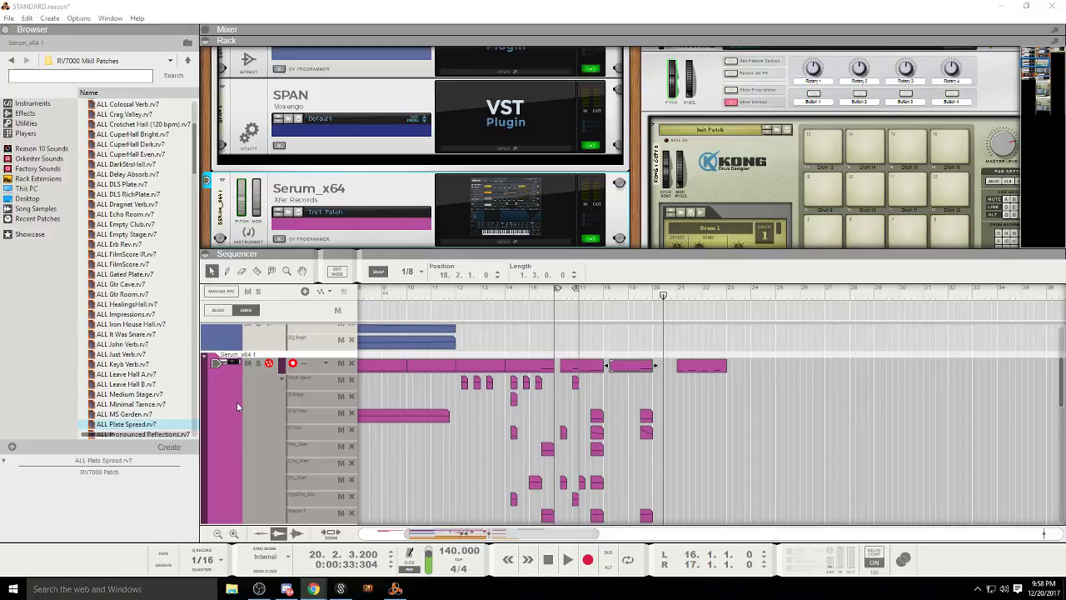
pyautogui.hotkey('alt', 'Tab')
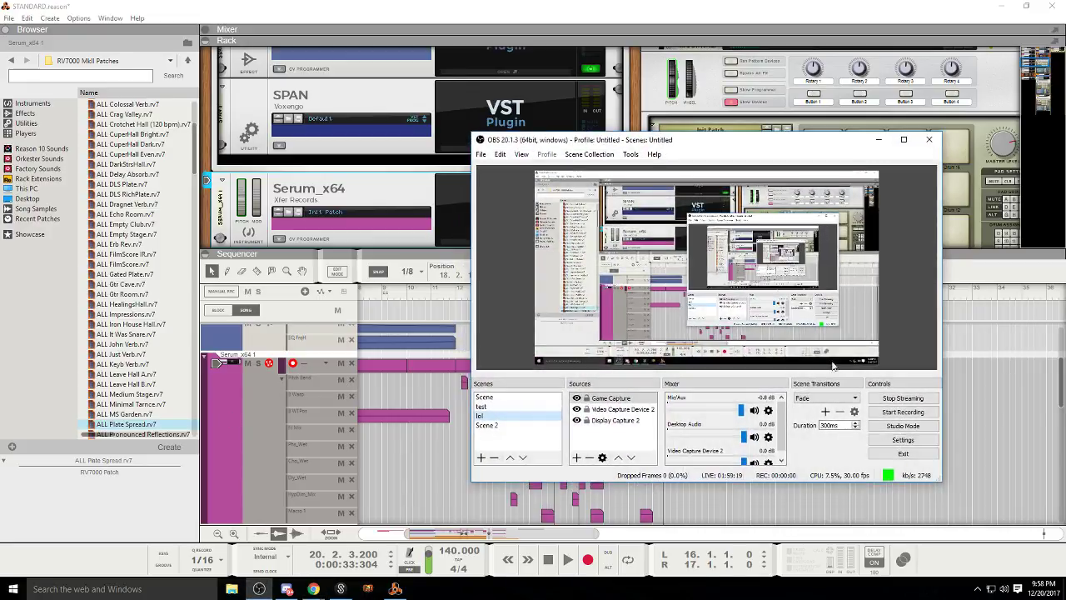